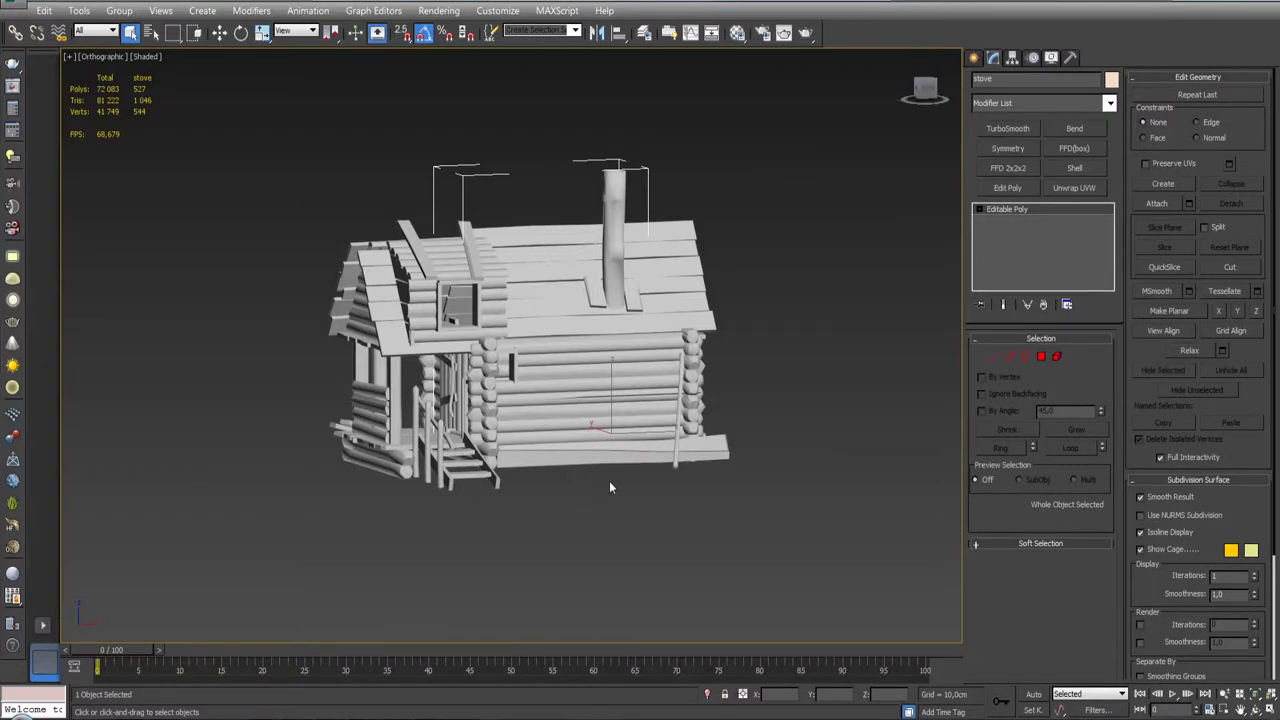
# - Select and frame the wood_boards object, then add an Unwrap UVW modifier to it
pyautogui.keyDown('alt'); pyautogui.moveTo(610, 475); pyautogui.dragTo(595, 410, button='middle'); pyautogui.keyUp('alt')
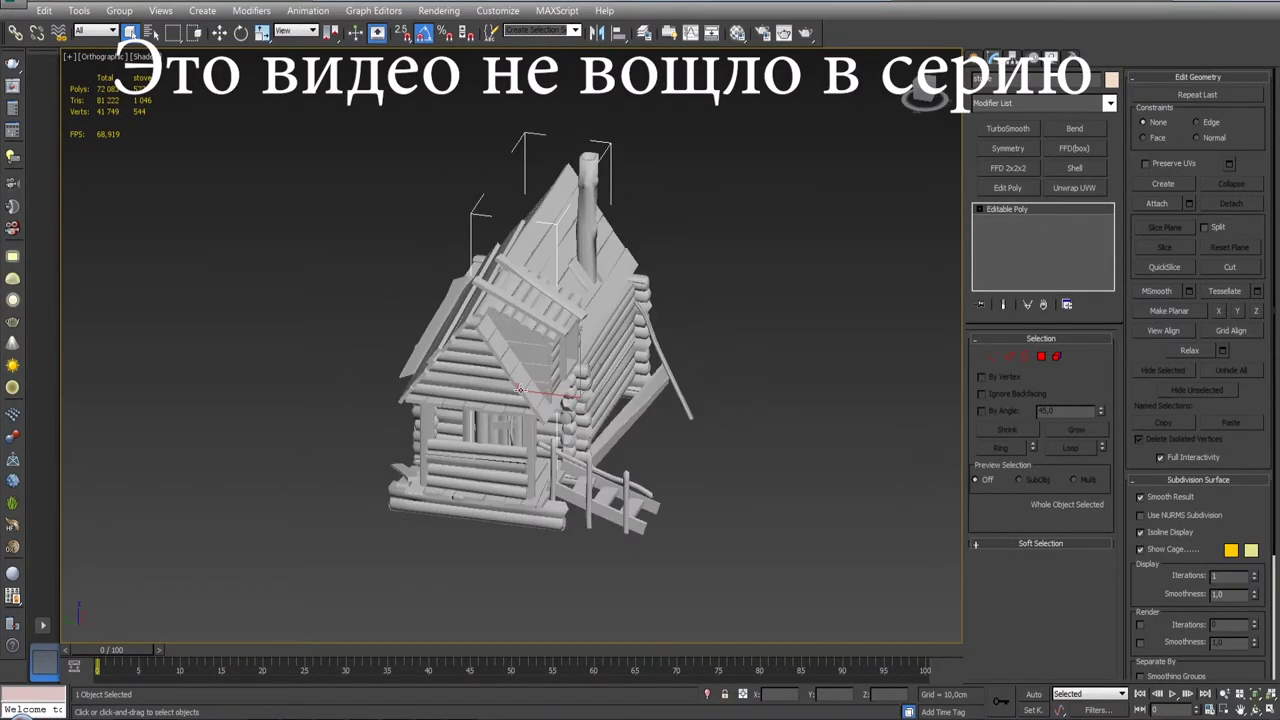
pyautogui.keyDown('alt'); pyautogui.moveTo(520, 389); pyautogui.dragTo(505, 370, button='middle'); pyautogui.keyUp('alt')
pyautogui.click(505, 370)
pyautogui.press('z')
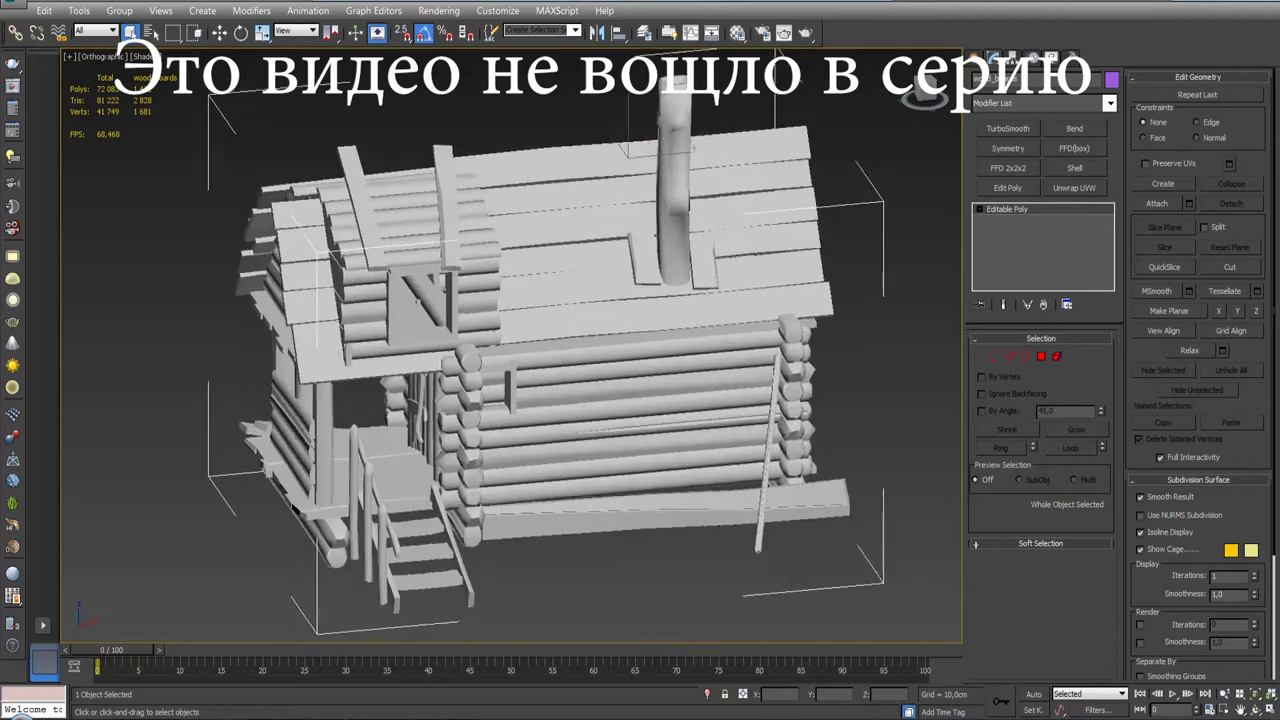
pyautogui.click(1070, 188)
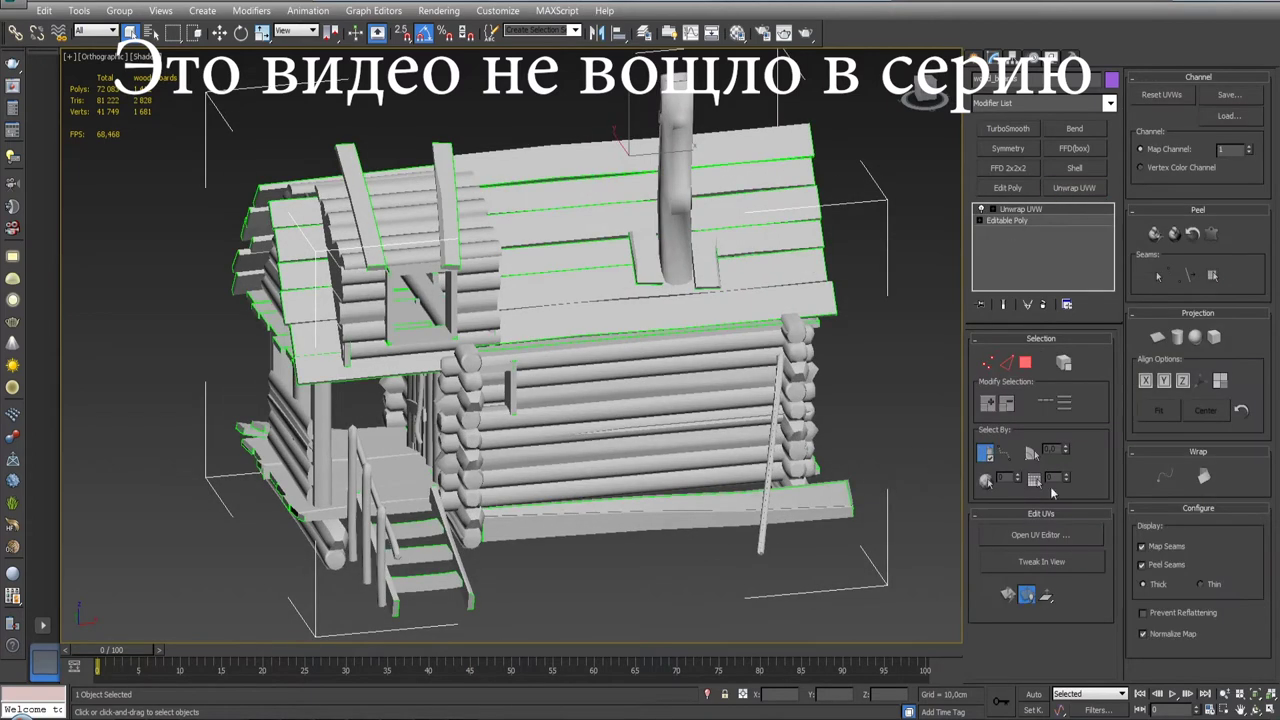
# - Turn off Map Seams, open the UV editor enlarged, and hide its checker background
pyautogui.click(1141, 546)
pyautogui.scroll(-3, 636, 357)
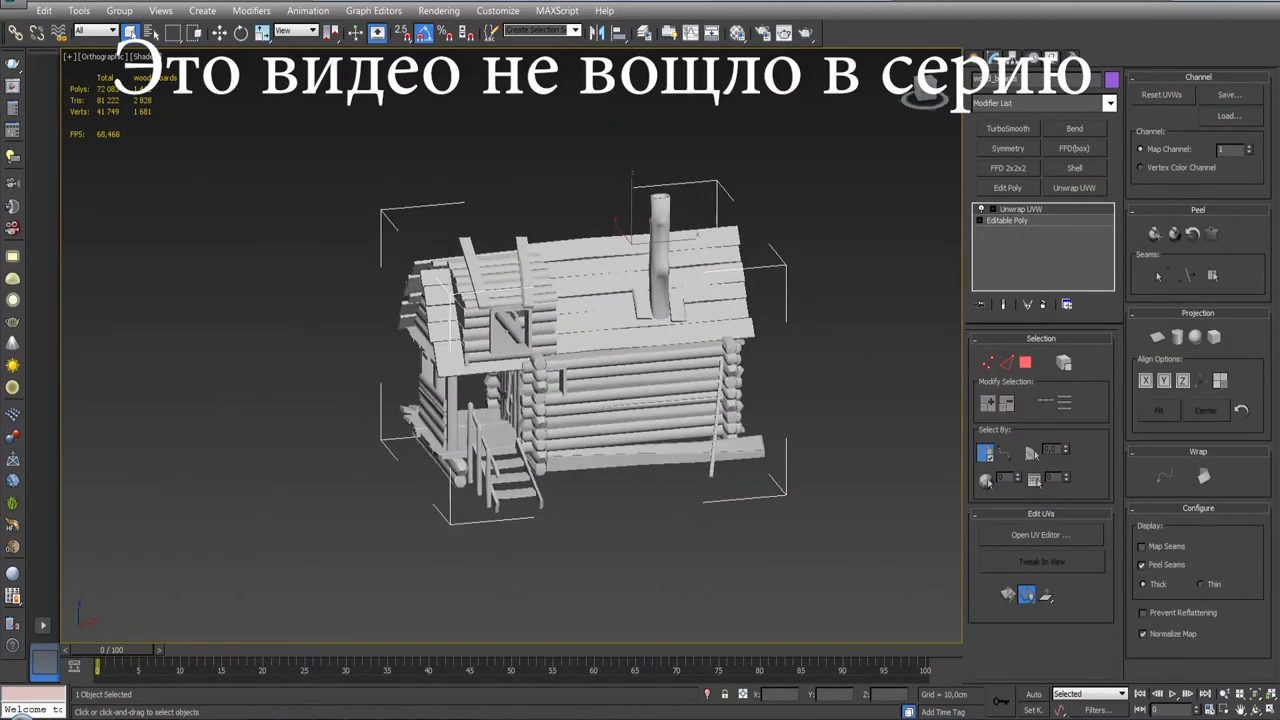
pyautogui.click(1040, 534)
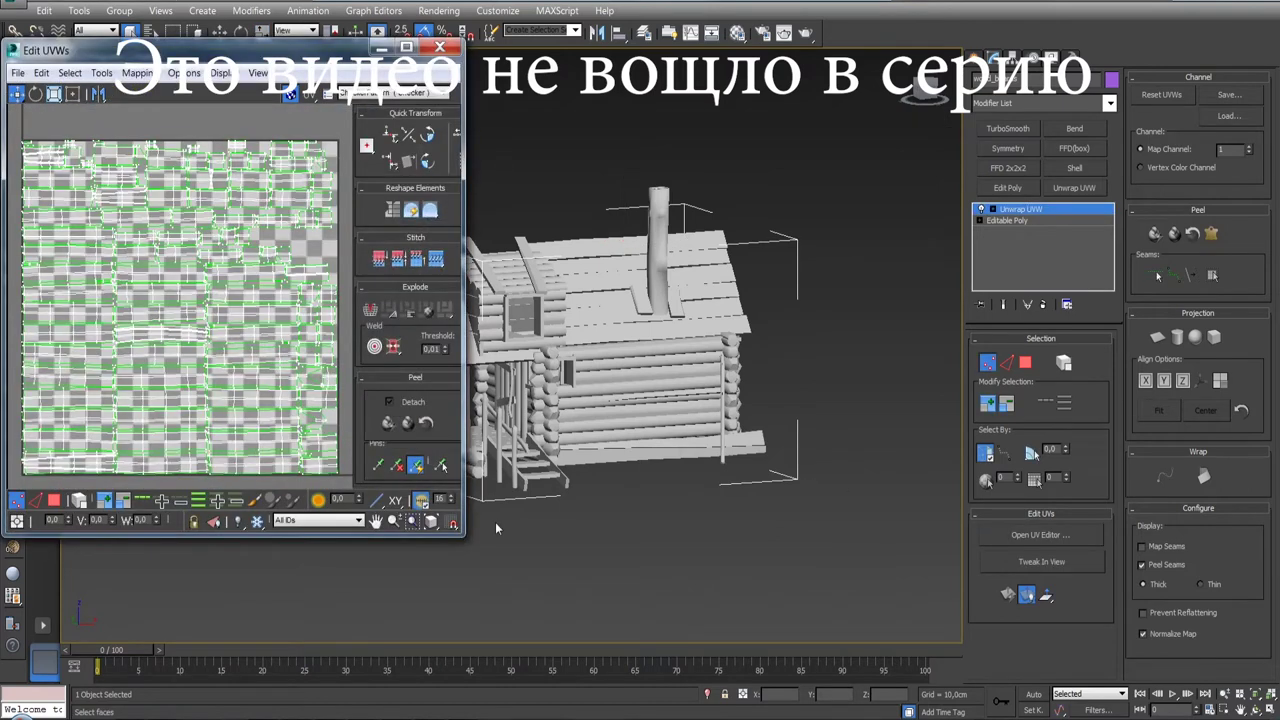
pyautogui.moveTo(462, 538); pyautogui.dragTo(592, 660)
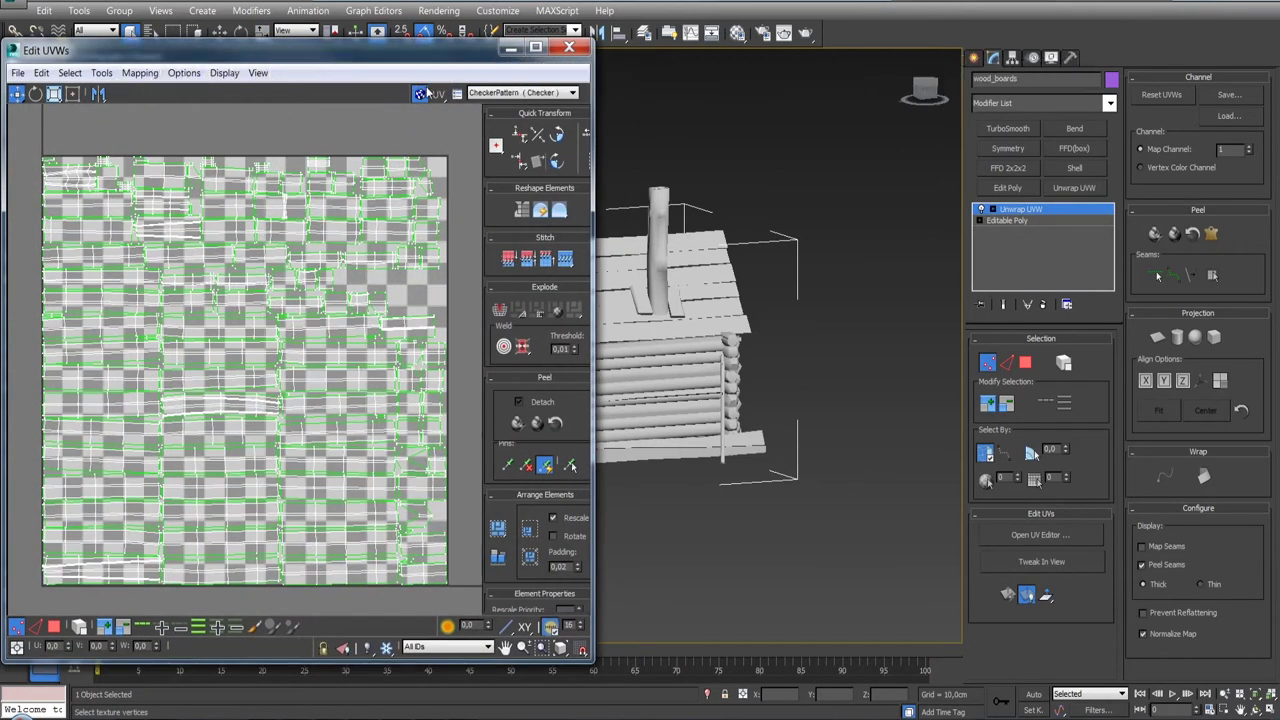
pyautogui.click(420, 92)
# - Inspect the plank UV layout and select the UV vertices across the whole cabin
pyautogui.scroll(-3, 425, 330)
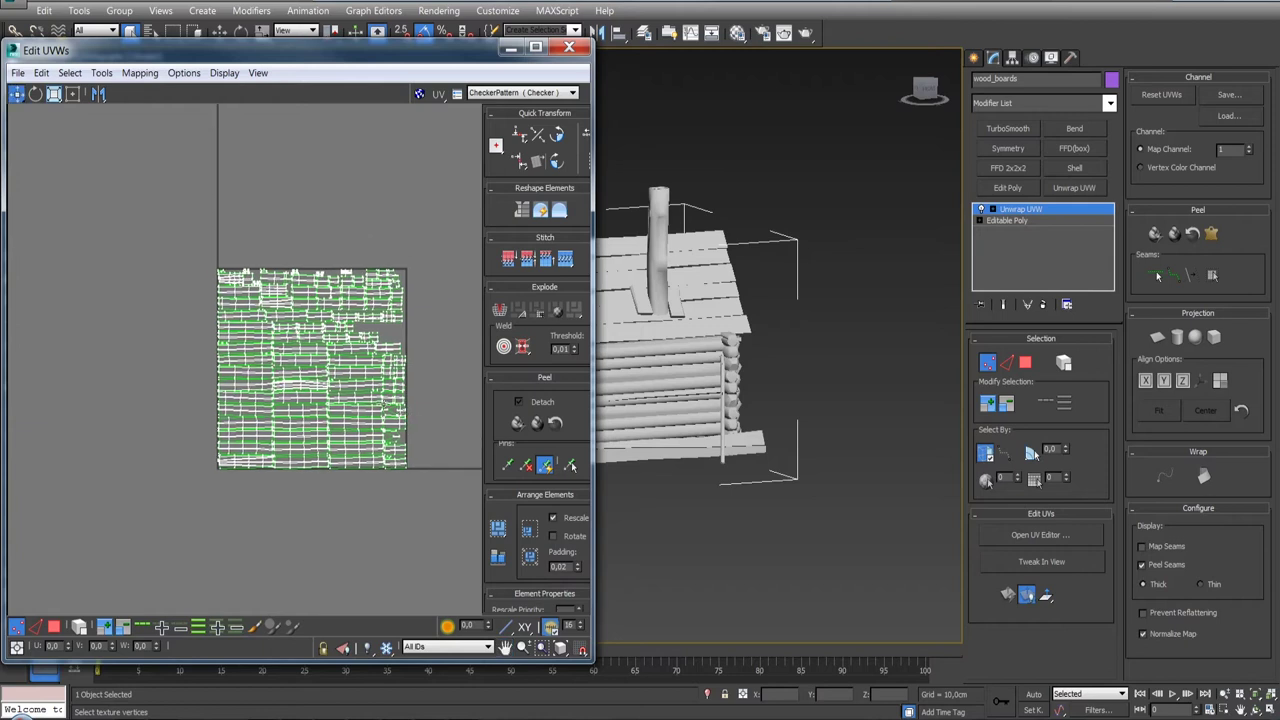
pyautogui.scroll(4, 370, 392)
pyautogui.scroll(1, 370, 393)
pyautogui.scroll(2, 277, 386)
pyautogui.scroll(-3, 277, 386)
pyautogui.scroll(-2, 293, 434)
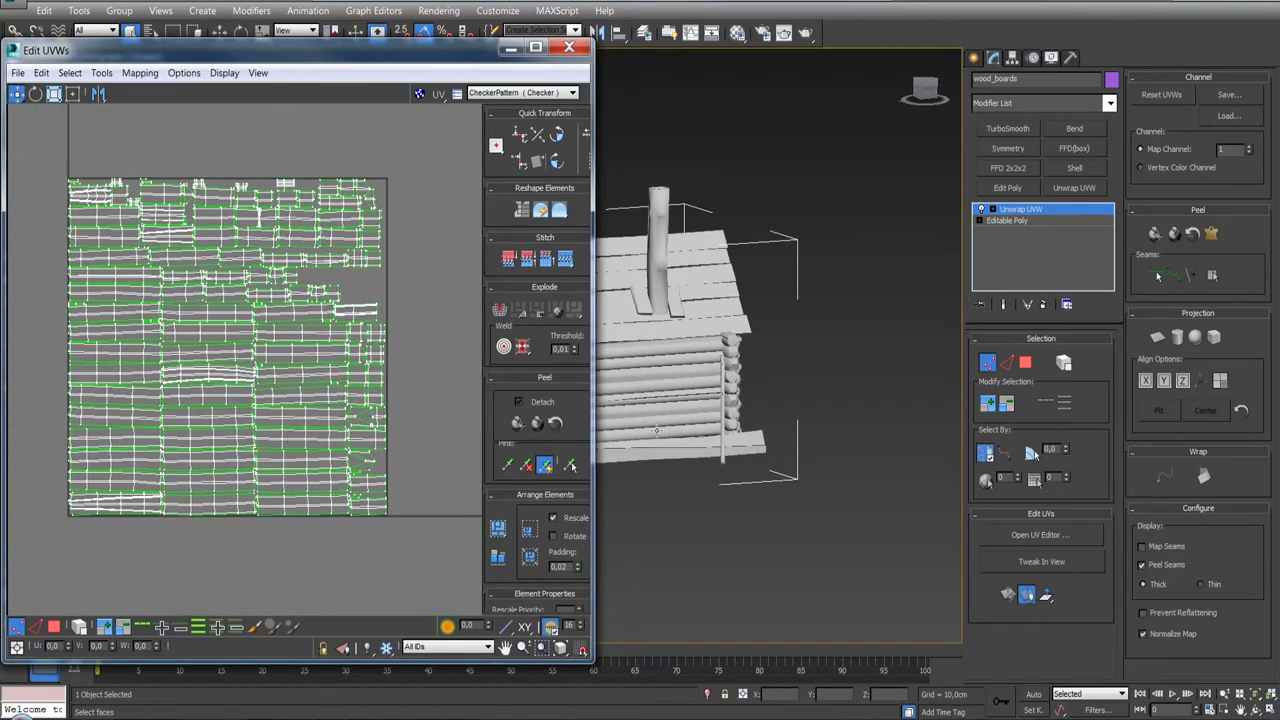
pyautogui.moveTo(655, 400); pyautogui.dragTo(805, 404, button='middle')
pyautogui.scroll(-3, 700, 395)
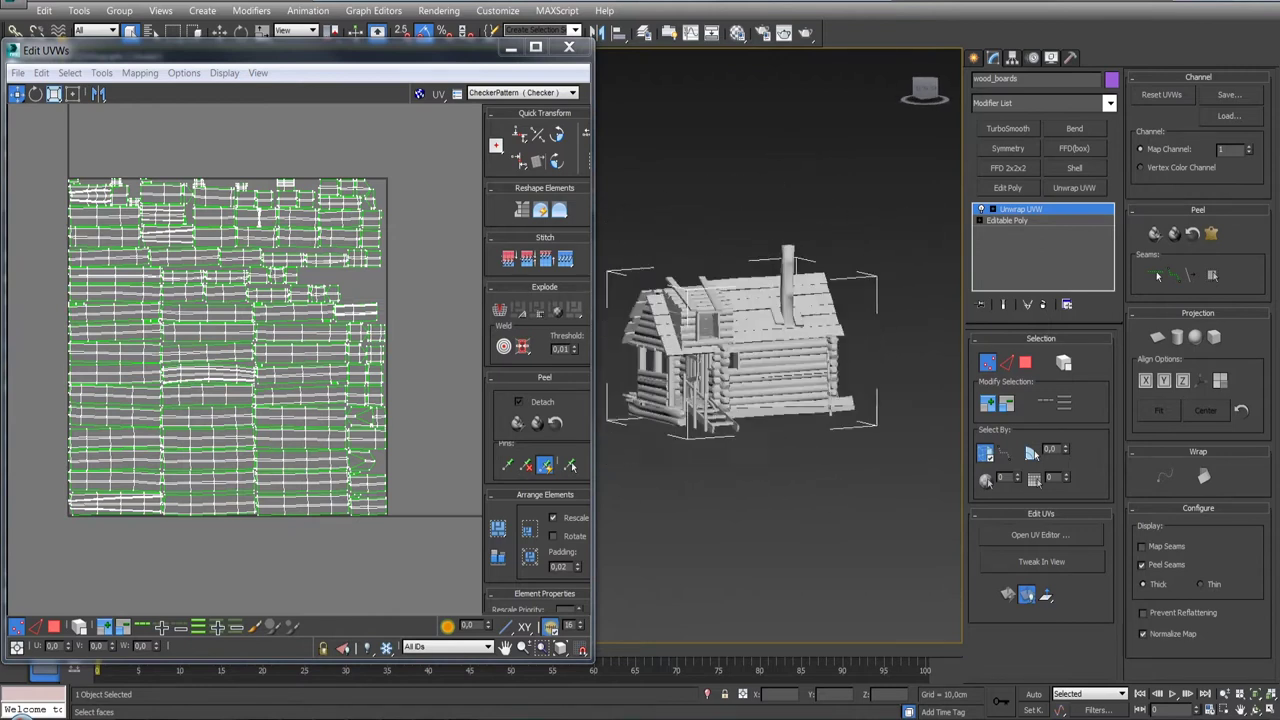
pyautogui.moveTo(700, 395)
pyautogui.mouseDown(button='middle')
pyautogui.moveTo(738, 455)
pyautogui.moveTo(755, 457)
pyautogui.mouseUp(button='middle')
pyautogui.scroll(2, 755, 457)
pyautogui.scroll(2, 757, 440)
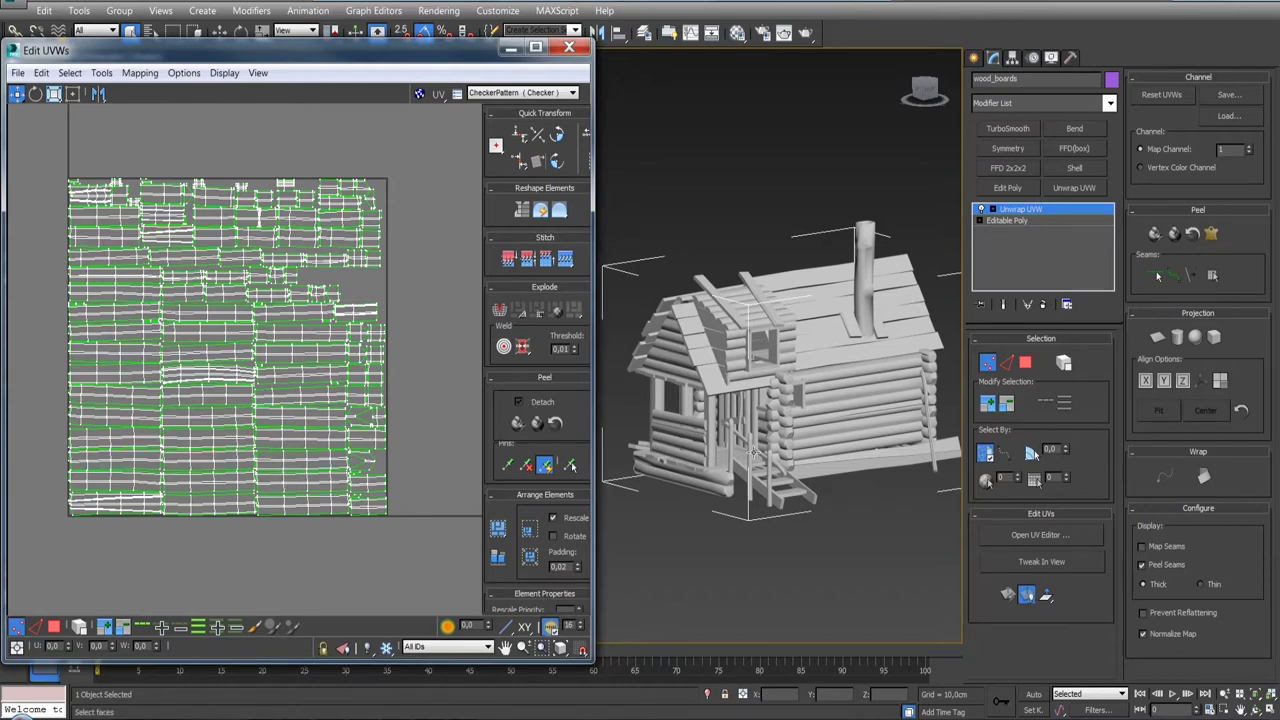
pyautogui.keyDown('alt'); pyautogui.moveTo(753, 452); pyautogui.dragTo(742, 447, button='middle'); pyautogui.keyUp('alt')
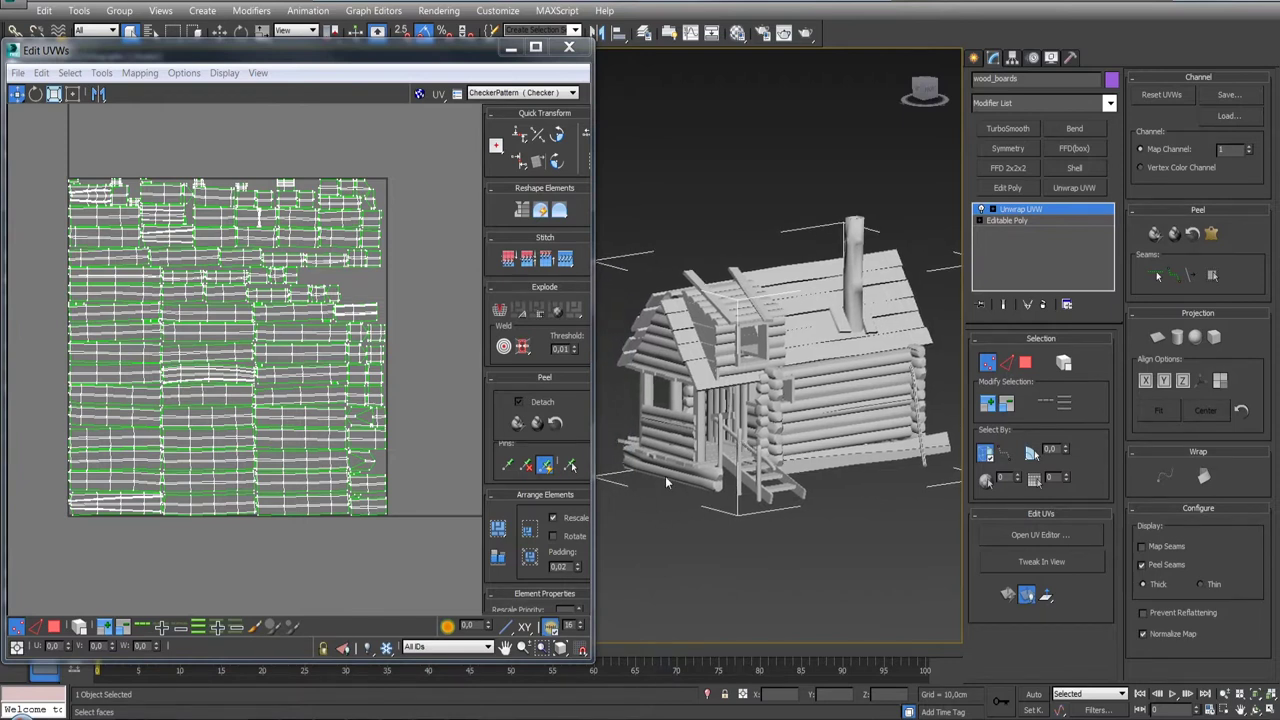
pyautogui.click(423, 90)
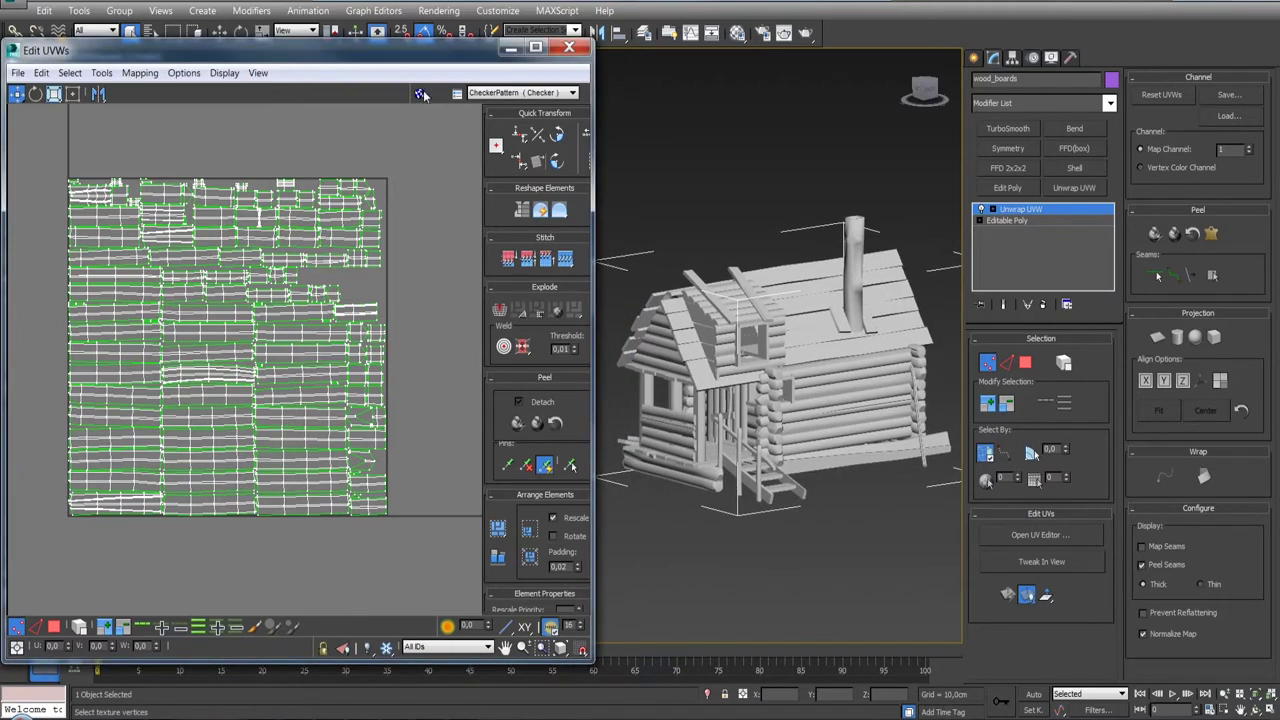
pyautogui.moveTo(720, 158)
pyautogui.mouseDown()
pyautogui.moveTo(771, 445)
pyautogui.moveTo(909, 558)
pyautogui.mouseUp()
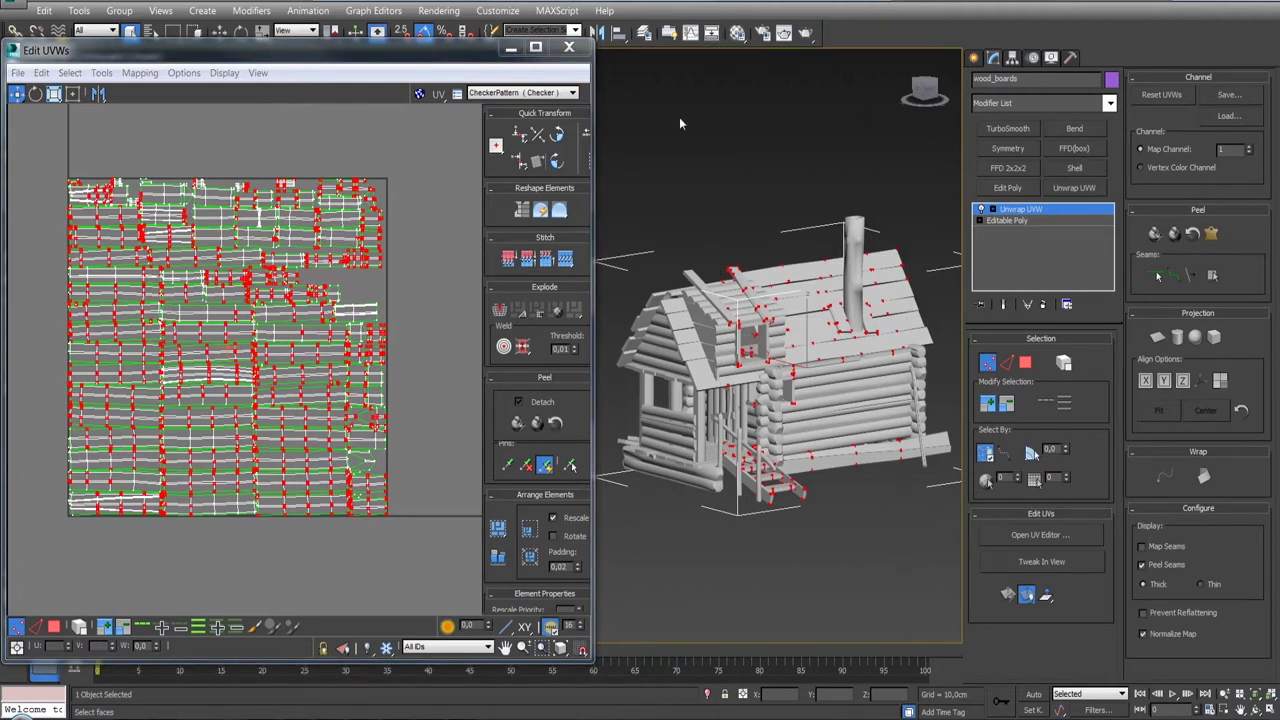
# - Close the UV editor and assign the wood plank material to the three selected objects, showing its Diffuse bitmap
pyautogui.click(1001, 228)
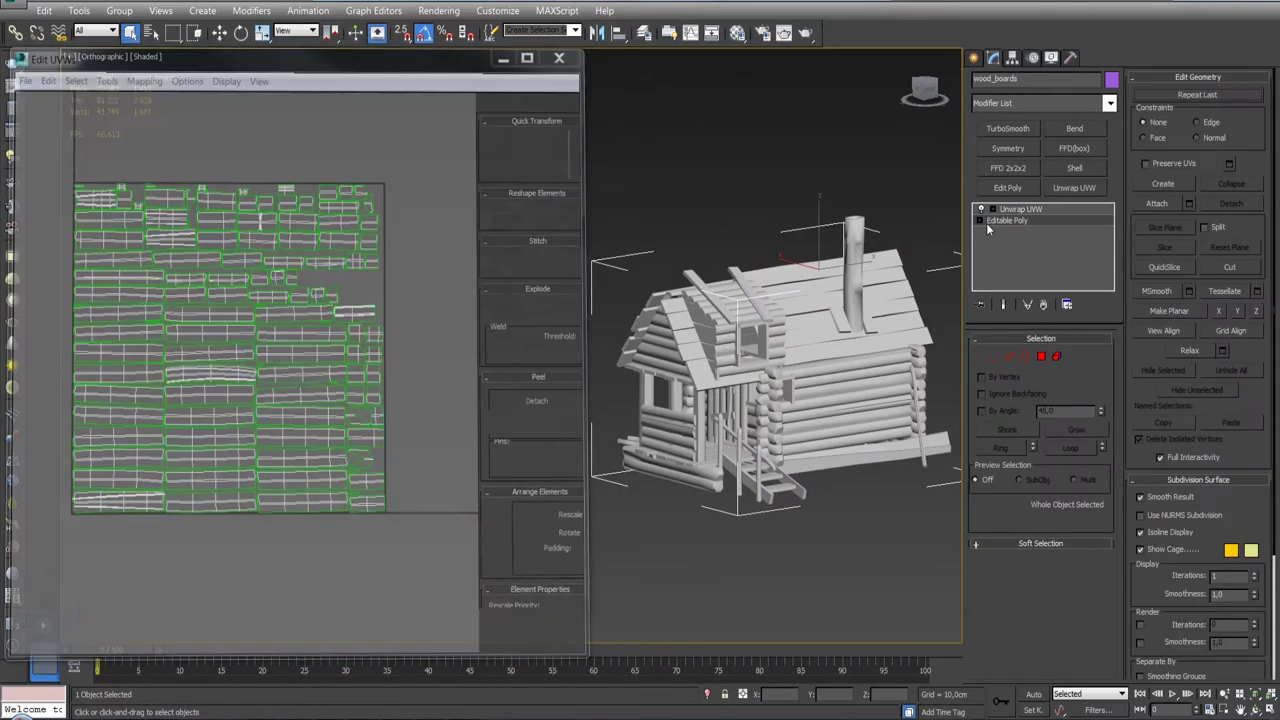
pyautogui.press('z')
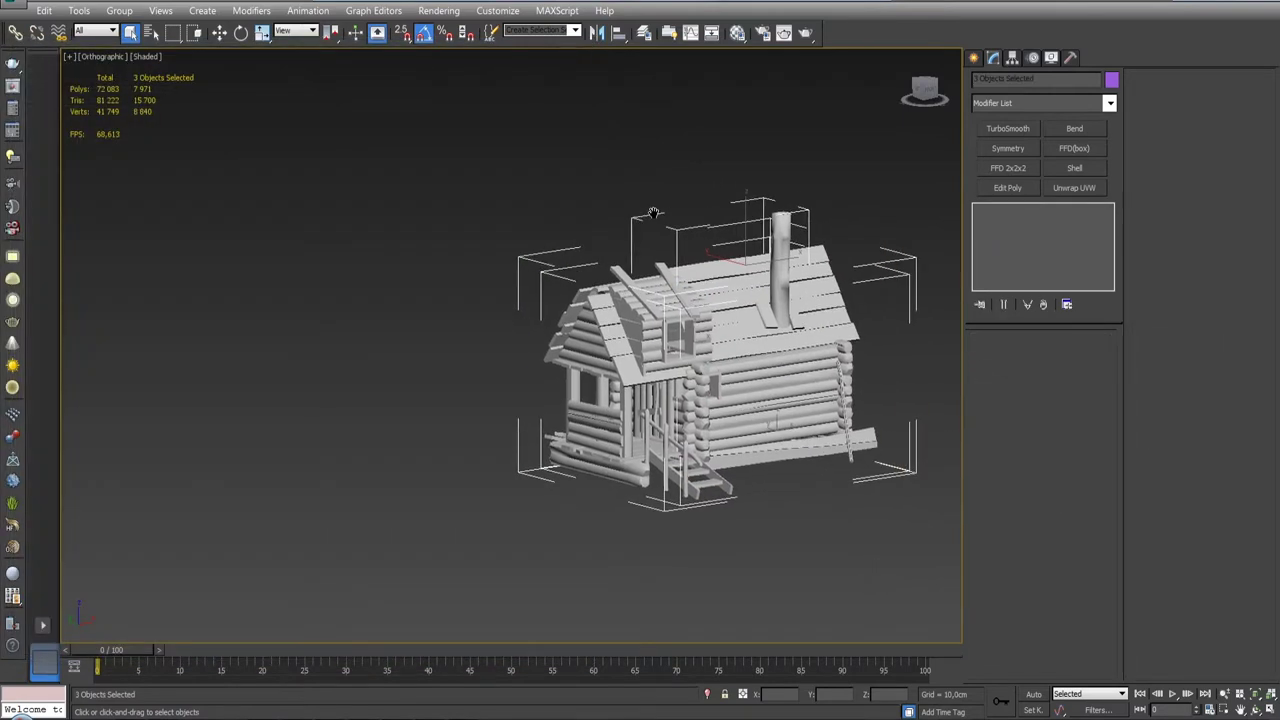
pyautogui.click(737, 33)
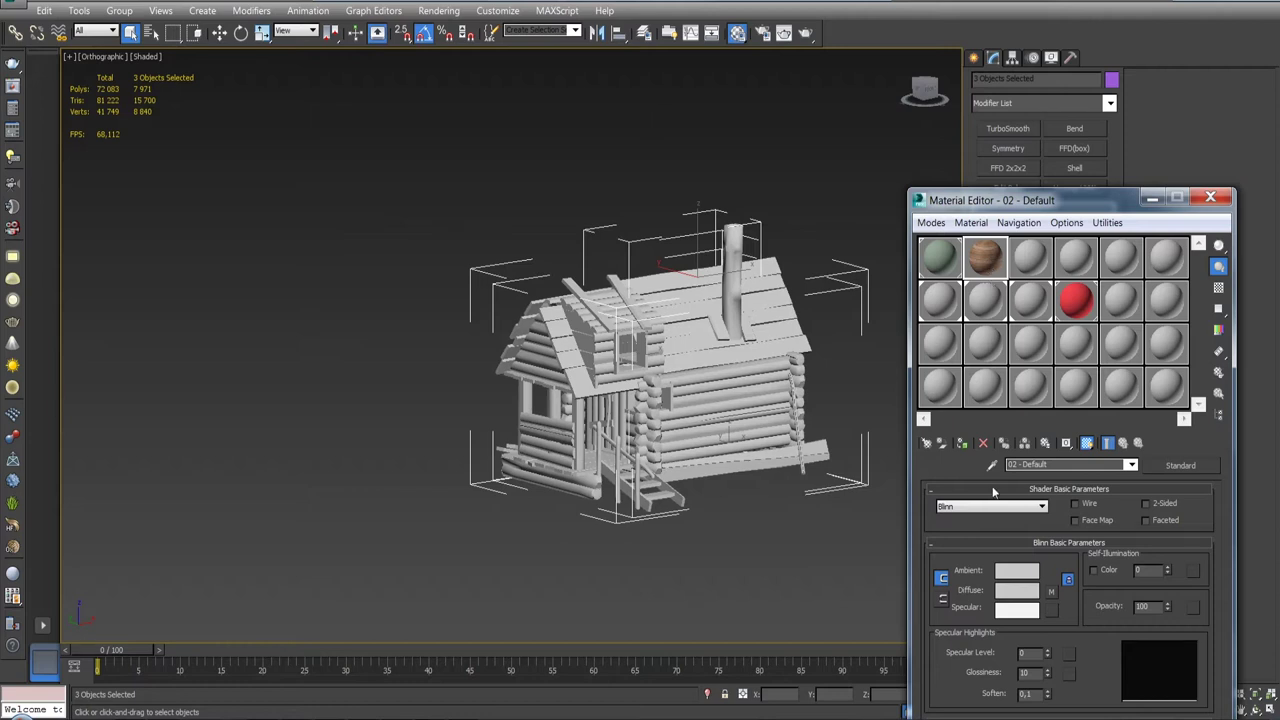
pyautogui.click(961, 445)
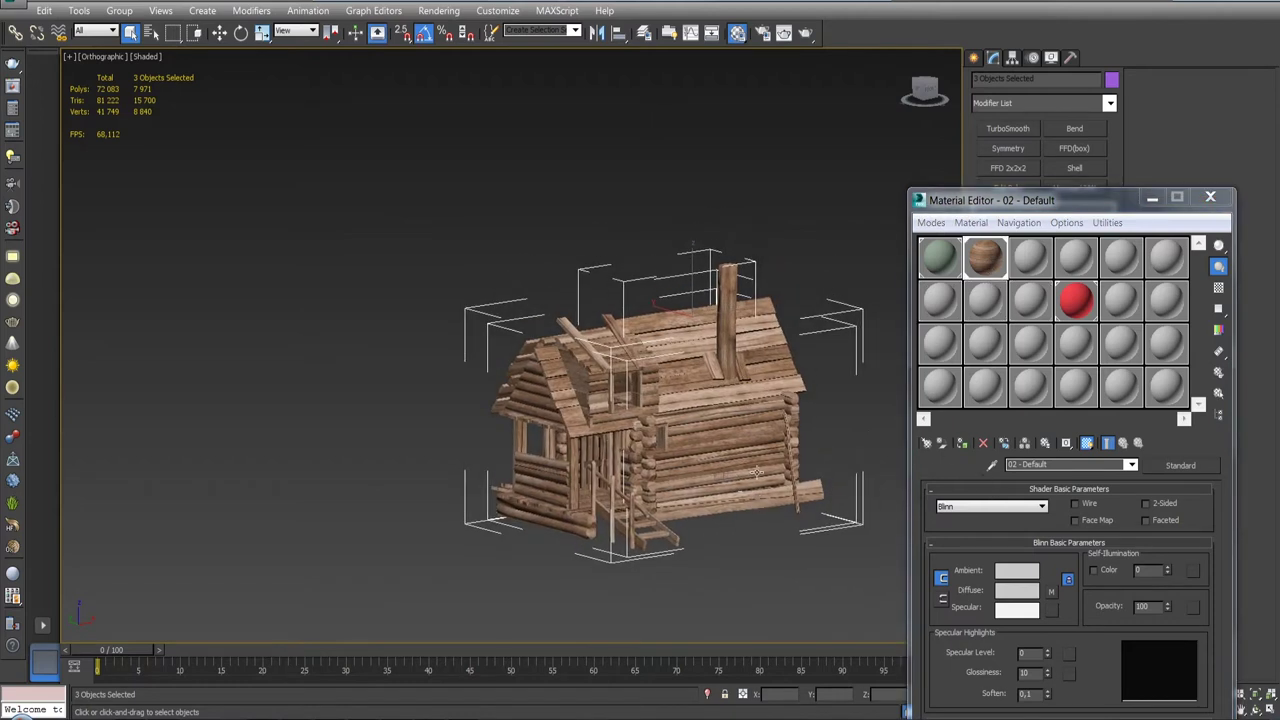
pyautogui.click(1051, 592)
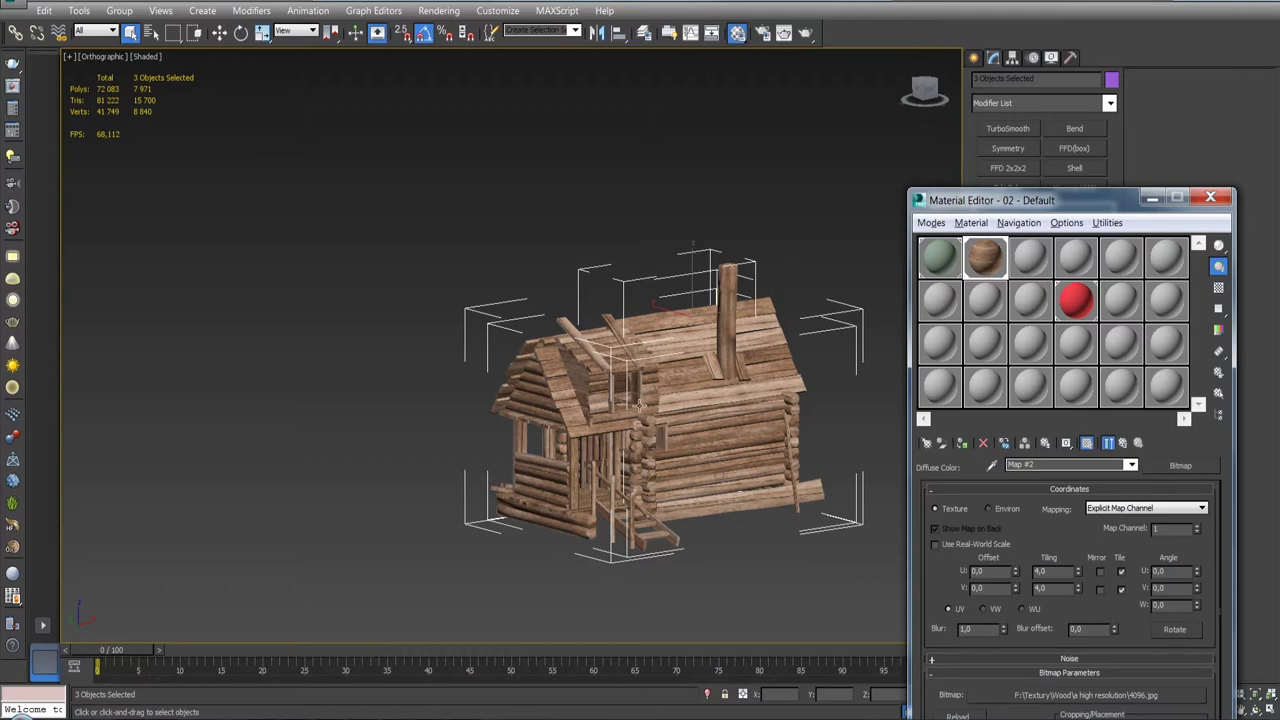
# - Zoom and orbit around the chimney, planks and roof to inspect the wood texture
pyautogui.scroll(5, 640, 406)
pyautogui.moveTo(640, 406)
pyautogui.mouseDown(button='middle')
pyautogui.moveTo(511, 418)
pyautogui.moveTo(520, 425)
pyautogui.mouseUp(button='middle')
pyautogui.scroll(2, 511, 418)
pyautogui.scroll(-5, 511, 418)
pyautogui.scroll(4, 520, 425)
pyautogui.scroll(3, 524, 433)
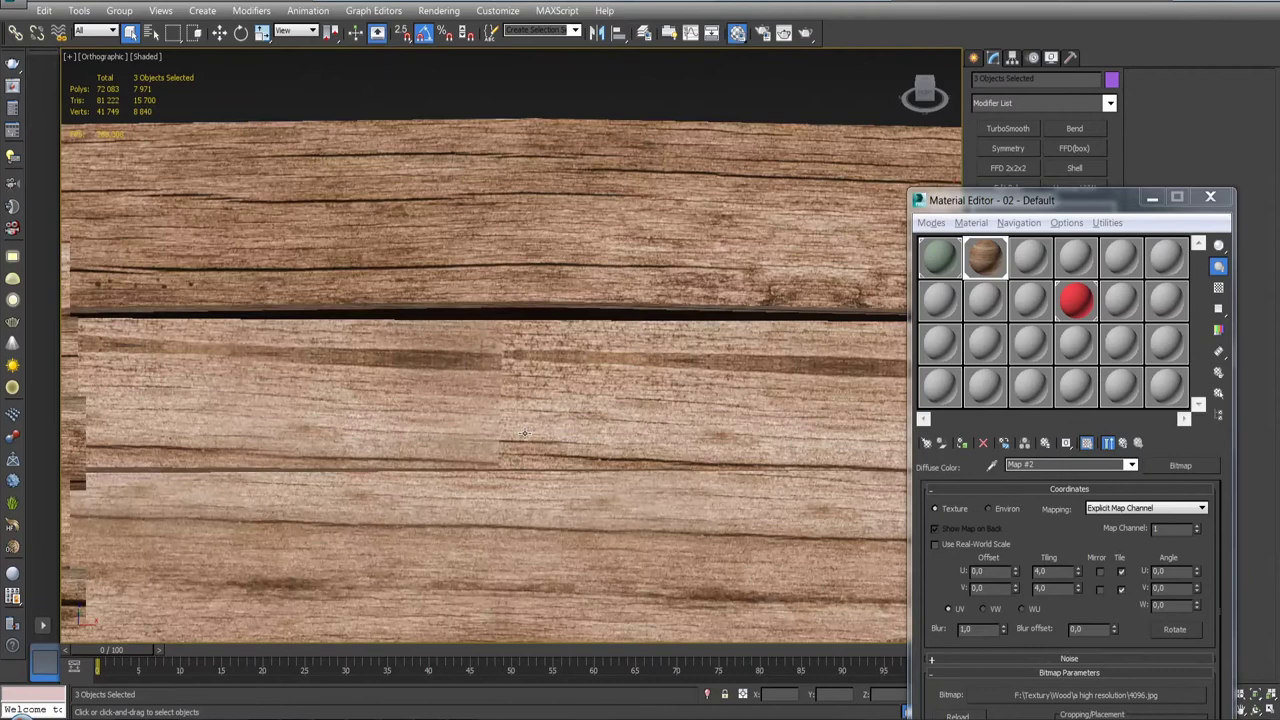
pyautogui.scroll(2, 524, 433)
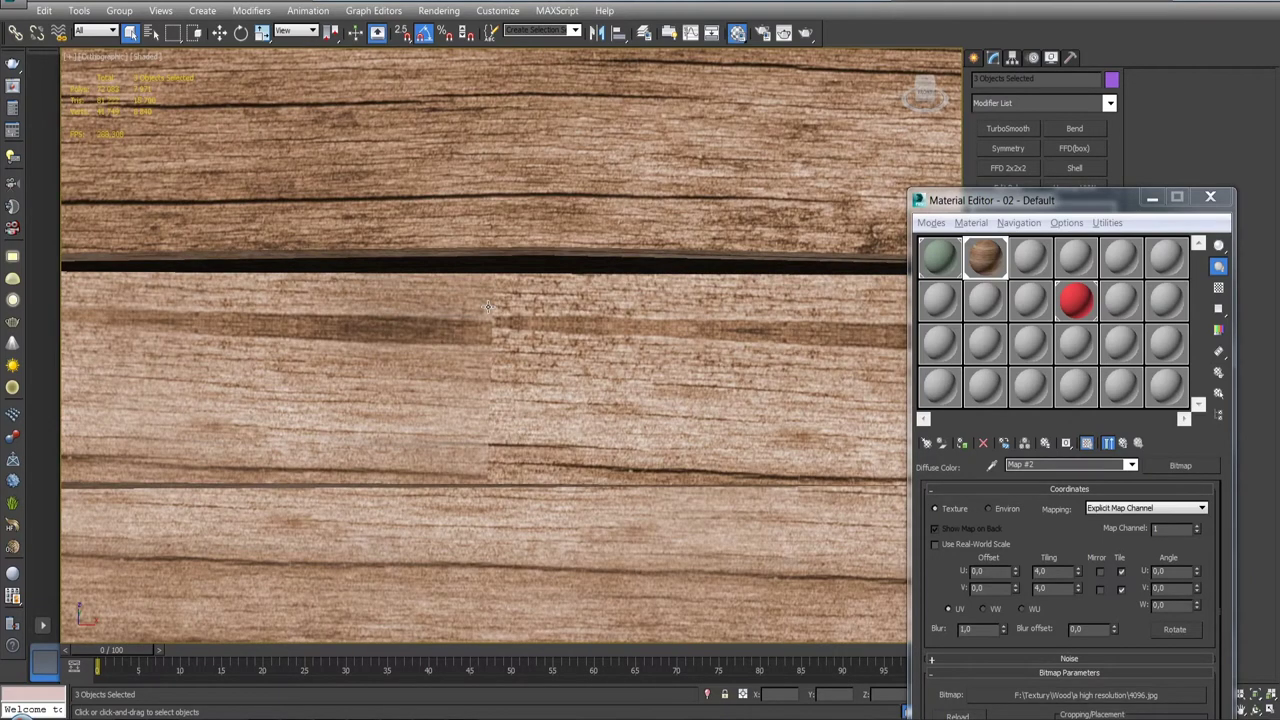
pyautogui.scroll(-6, 496, 331)
pyautogui.moveTo(496, 331)
pyautogui.keyDown('alt'); pyautogui.mouseDown(button='middle')
pyautogui.moveTo(551, 410)
pyautogui.moveTo(470, 404)
pyautogui.moveTo(447, 466)
pyautogui.mouseUp(button='middle'); pyautogui.keyUp('alt')
pyautogui.scroll(4, 466, 402)
pyautogui.scroll(3, 463, 400)
pyautogui.scroll(2, 455, 410)
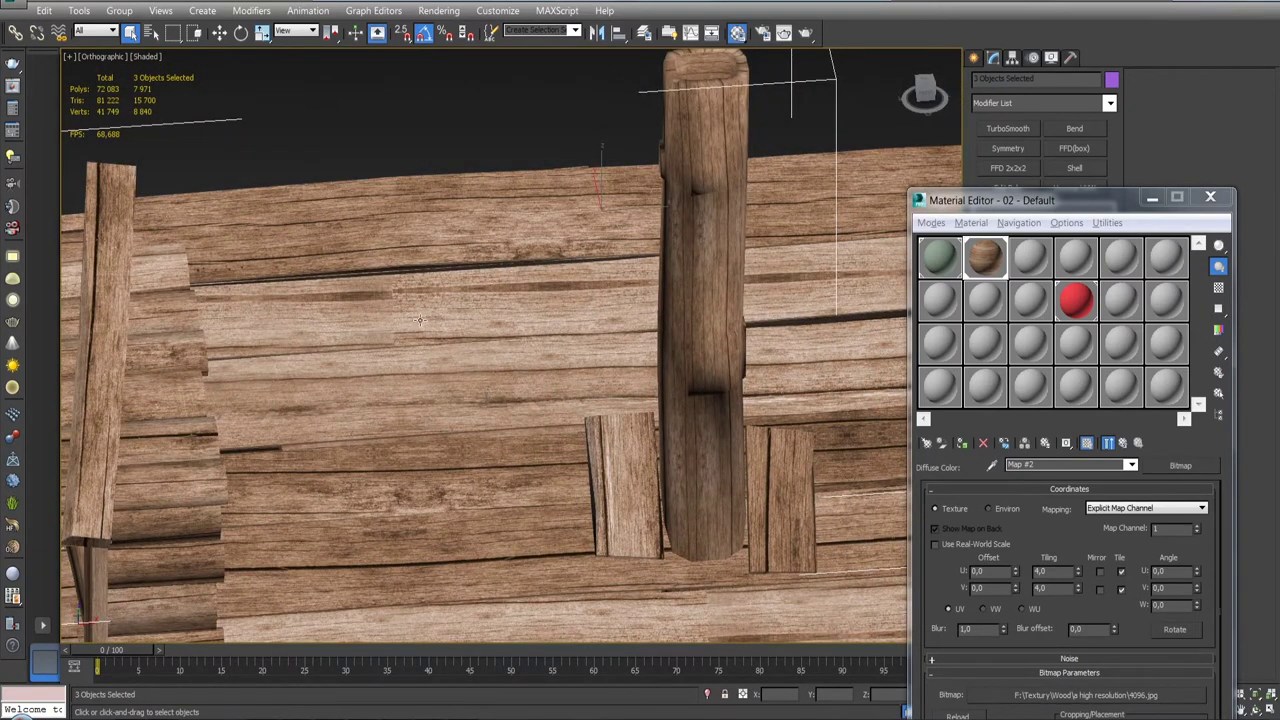
pyautogui.scroll(-4, 420, 320)
pyautogui.moveTo(420, 320)
pyautogui.keyDown('alt'); pyautogui.mouseDown(button='middle')
pyautogui.moveTo(460, 322)
pyautogui.moveTo(450, 315)
pyautogui.mouseUp(button='middle'); pyautogui.keyUp('alt')
pyautogui.scroll(4, 470, 322)
pyautogui.scroll(3, 450, 315)
pyautogui.scroll(2, 434, 309)
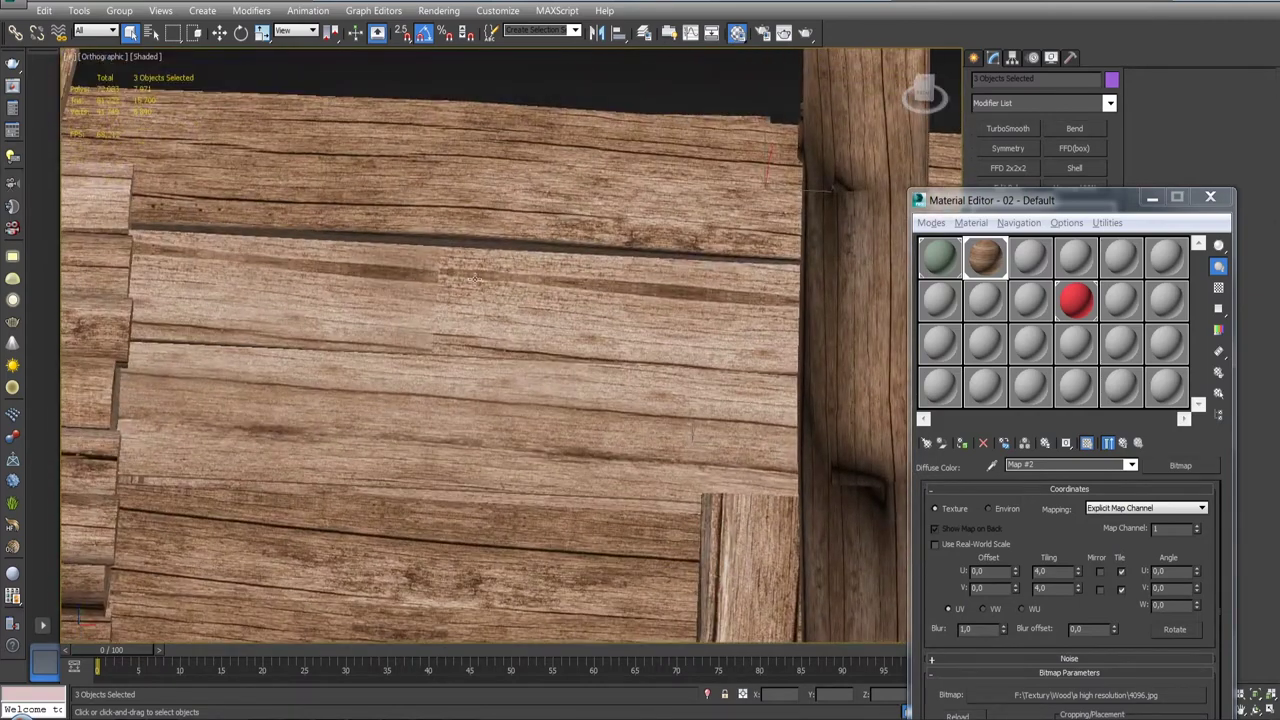
pyautogui.scroll(-5, 452, 268)
pyautogui.moveTo(452, 268)
pyautogui.keyDown('alt'); pyautogui.mouseDown(button='middle')
pyautogui.moveTo(410, 315)
pyautogui.moveTo(460, 210)
pyautogui.mouseUp(button='middle'); pyautogui.keyUp('alt')
pyautogui.scroll(3, 449, 234)
pyautogui.scroll(2, 535, 263)
pyautogui.scroll(2, 535, 263)
pyautogui.scroll(3, 535, 263)
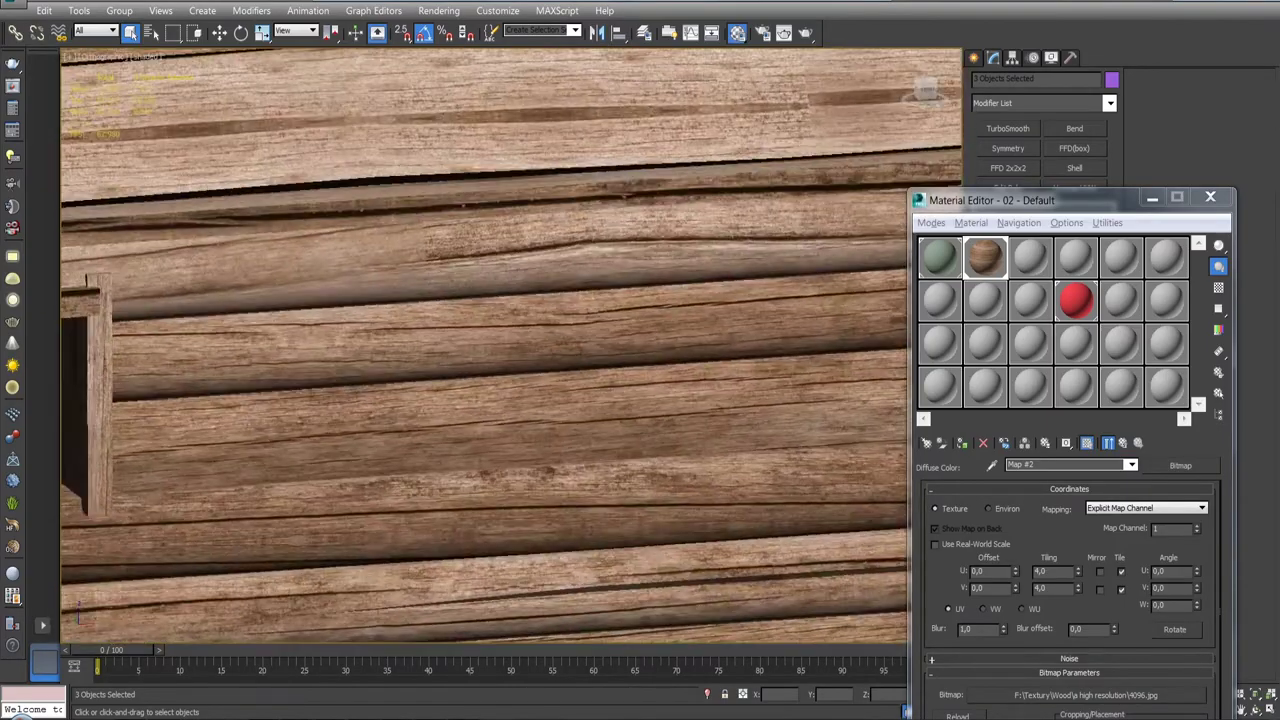
pyautogui.scroll(-5, 476, 278)
# - Orbit around the porch side and windowed wall to check the tiled wood texture
pyautogui.keyDown('alt'); pyautogui.moveTo(476, 278); pyautogui.dragTo(640, 380, button='middle'); pyautogui.keyUp('alt')
pyautogui.scroll(2, 692, 412)
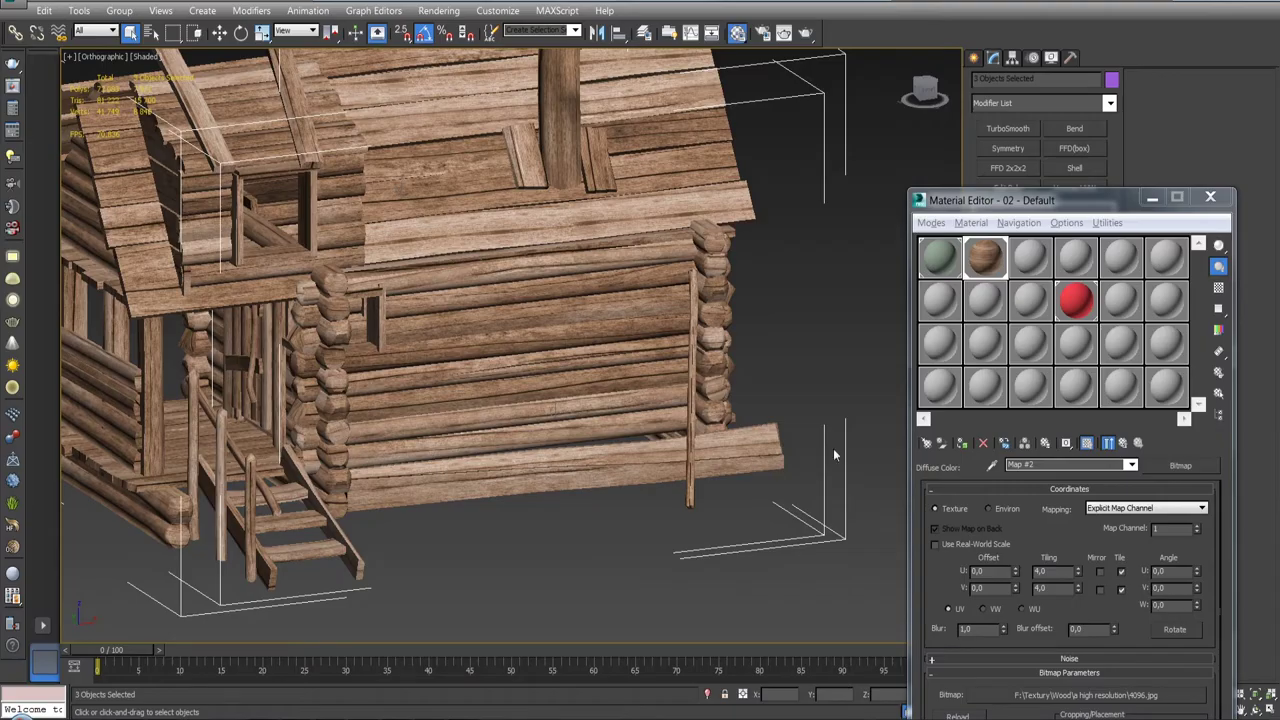
pyautogui.scroll(-4, 450, 330)
pyautogui.keyDown('alt'); pyautogui.moveTo(450, 330); pyautogui.dragTo(580, 345, button='middle'); pyautogui.keyUp('alt')
pyautogui.scroll(3, 580, 345)
pyautogui.scroll(3, 500, 330)
pyautogui.scroll(2, 500, 330)
pyautogui.scroll(2, 500, 330)
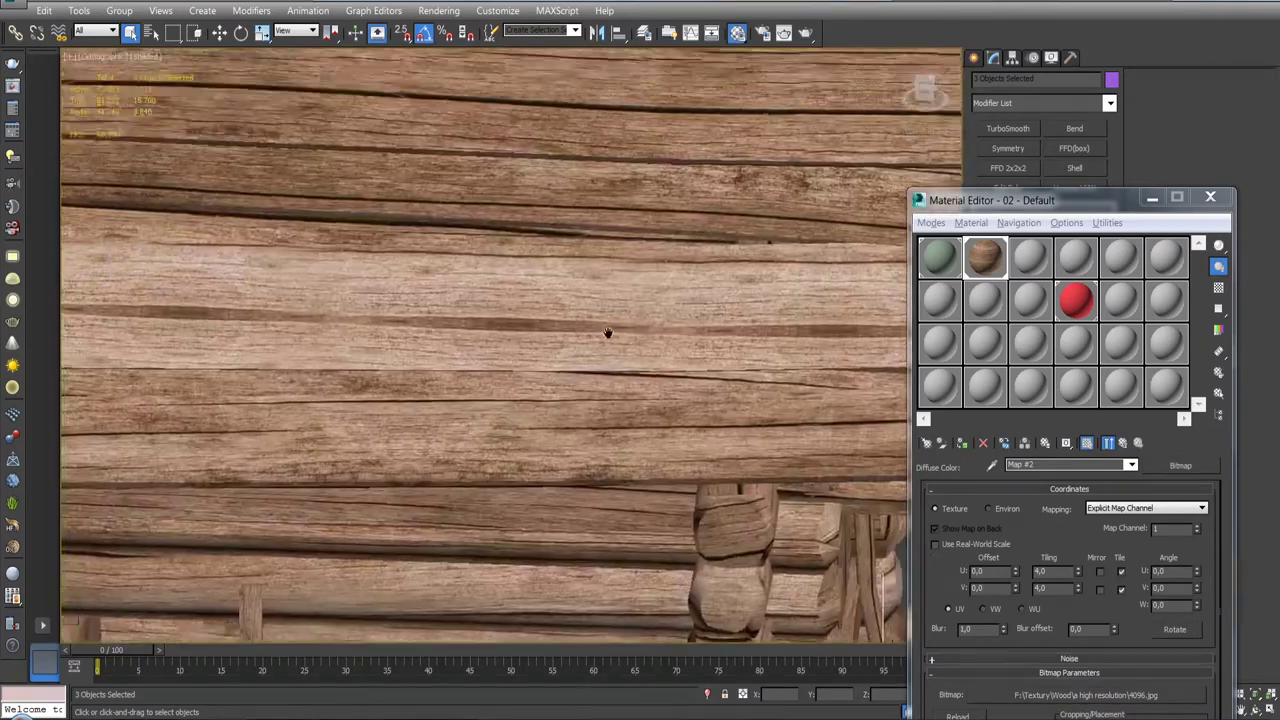
pyautogui.scroll(1, 500, 330)
pyautogui.scroll(-1, 565, 386)
pyautogui.scroll(-2, 565, 386)
pyautogui.scroll(-2, 565, 386)
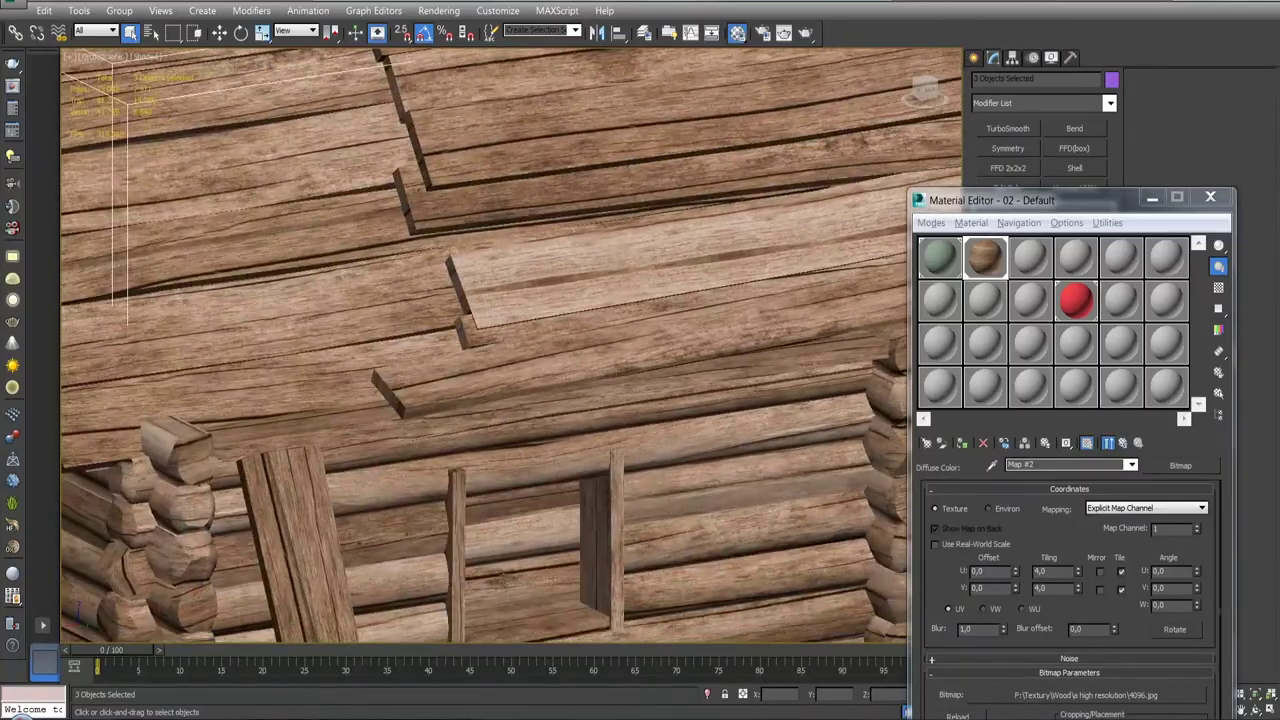
pyautogui.scroll(1, 565, 386)
pyautogui.scroll(1, 565, 386)
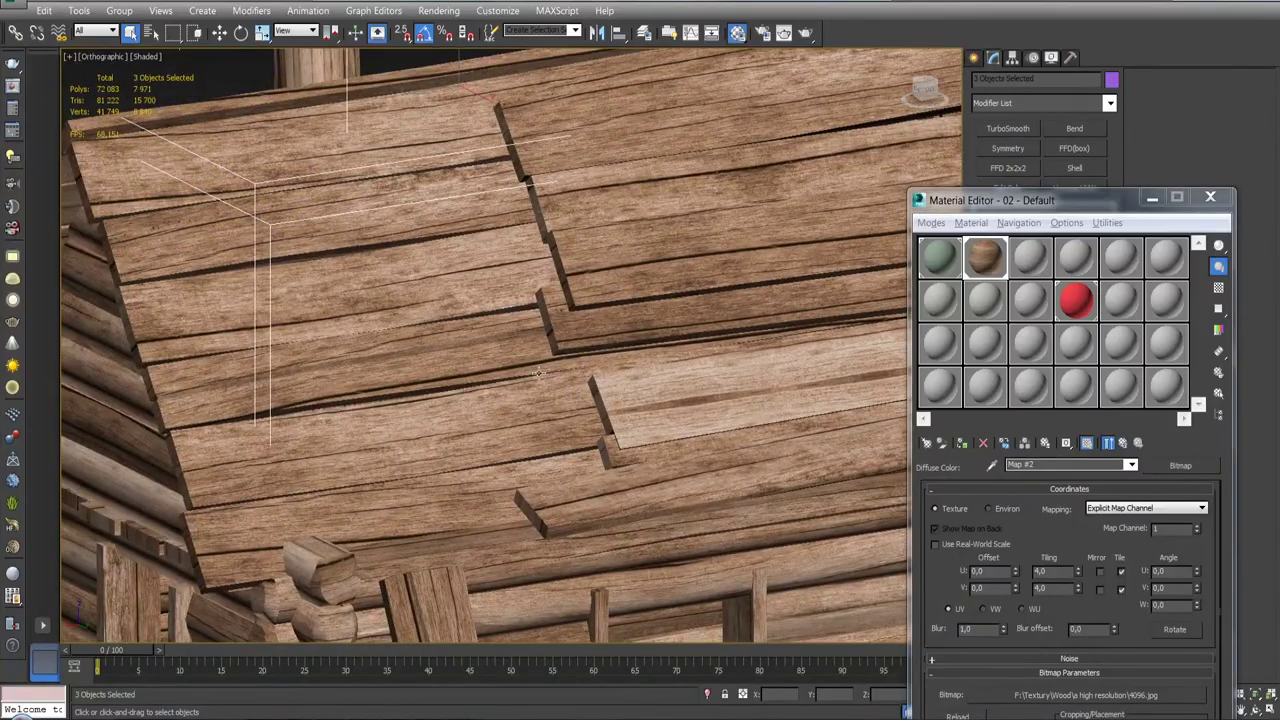
pyautogui.scroll(-3, 538, 373)
pyautogui.keyDown('alt'); pyautogui.moveTo(538, 373); pyautogui.dragTo(630, 380, button='middle'); pyautogui.keyUp('alt')
pyautogui.scroll(-3, 538, 373)
pyautogui.scroll(3, 538, 373)
pyautogui.keyDown('alt'); pyautogui.moveTo(540, 380); pyautogui.dragTo(567, 383, button='middle'); pyautogui.keyUp('alt')
pyautogui.scroll(-5, 567, 383)
pyautogui.press('F4')
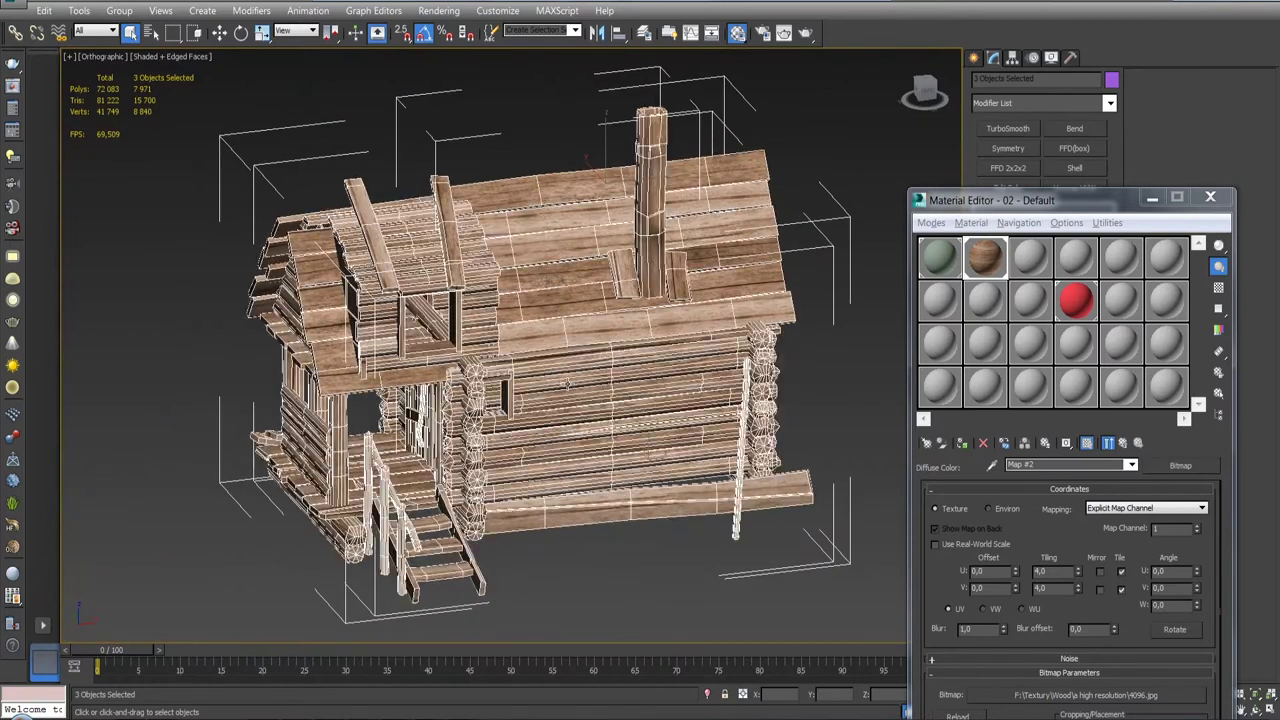
pyautogui.click(550, 248)
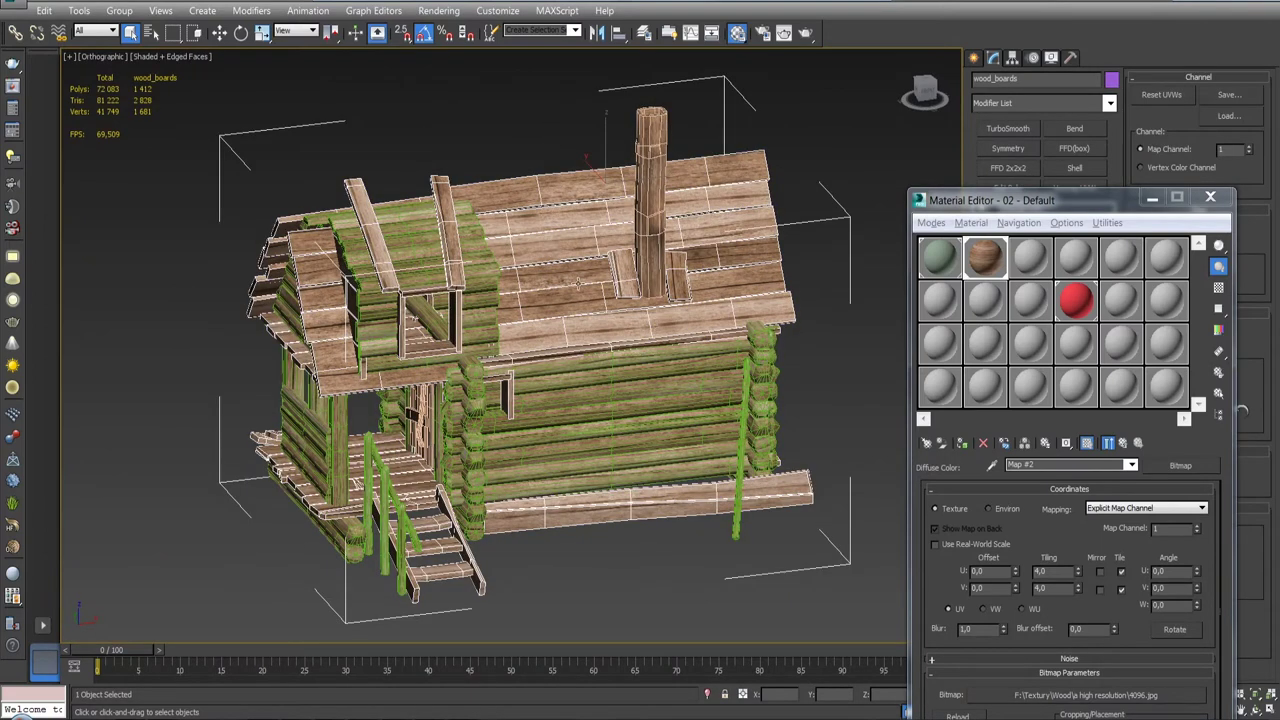
pyautogui.click(707, 694)
pyautogui.moveTo(548, 446)
pyautogui.keyDown('alt'); pyautogui.mouseDown(button='middle')
pyautogui.moveTo(421, 397)
pyautogui.moveTo(400, 370)
pyautogui.moveTo(571, 419)
pyautogui.mouseUp(button='middle'); pyautogui.keyUp('alt')
pyautogui.scroll(4, 480, 340)
pyautogui.keyDown('alt'); pyautogui.moveTo(480, 340); pyautogui.dragTo(620, 280, button='middle'); pyautogui.keyUp('alt')
pyautogui.scroll(-5, 428, 337)
pyautogui.keyDown('alt'); pyautogui.moveTo(428, 337); pyautogui.dragTo(428, 337, button='middle'); pyautogui.keyUp('alt')
pyautogui.scroll(3, 427, 338)
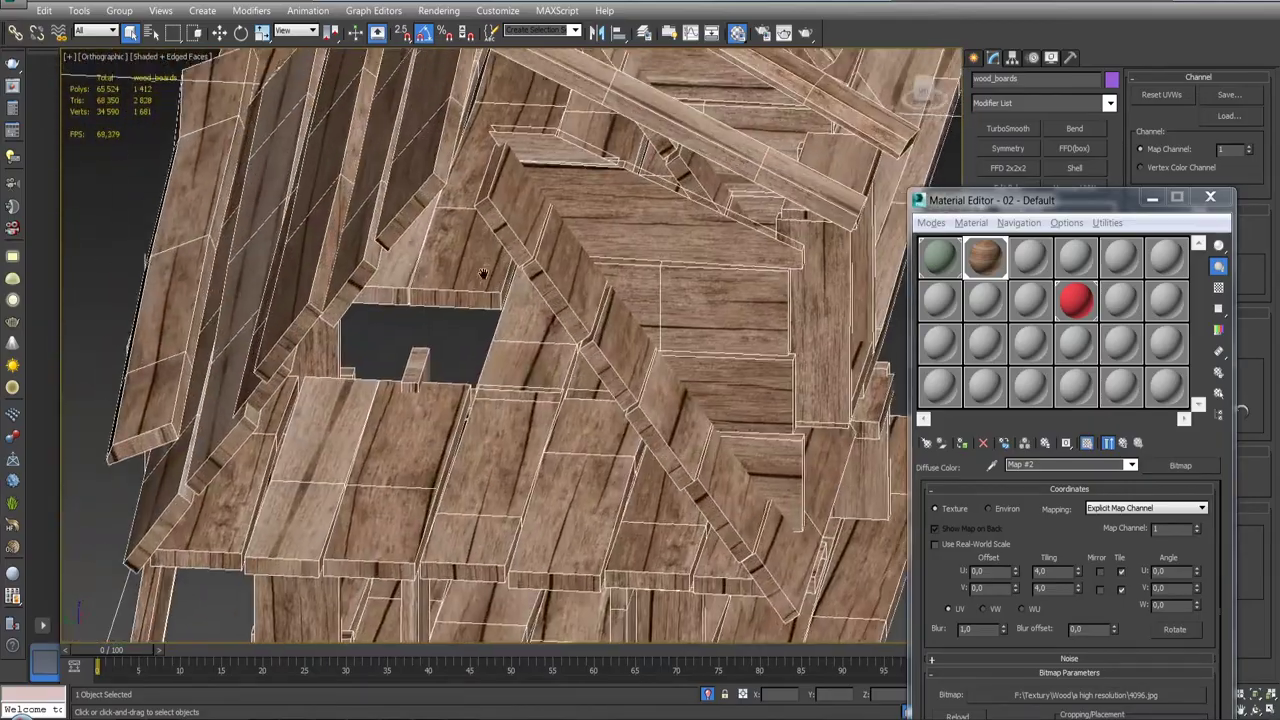
pyautogui.scroll(3, 427, 338)
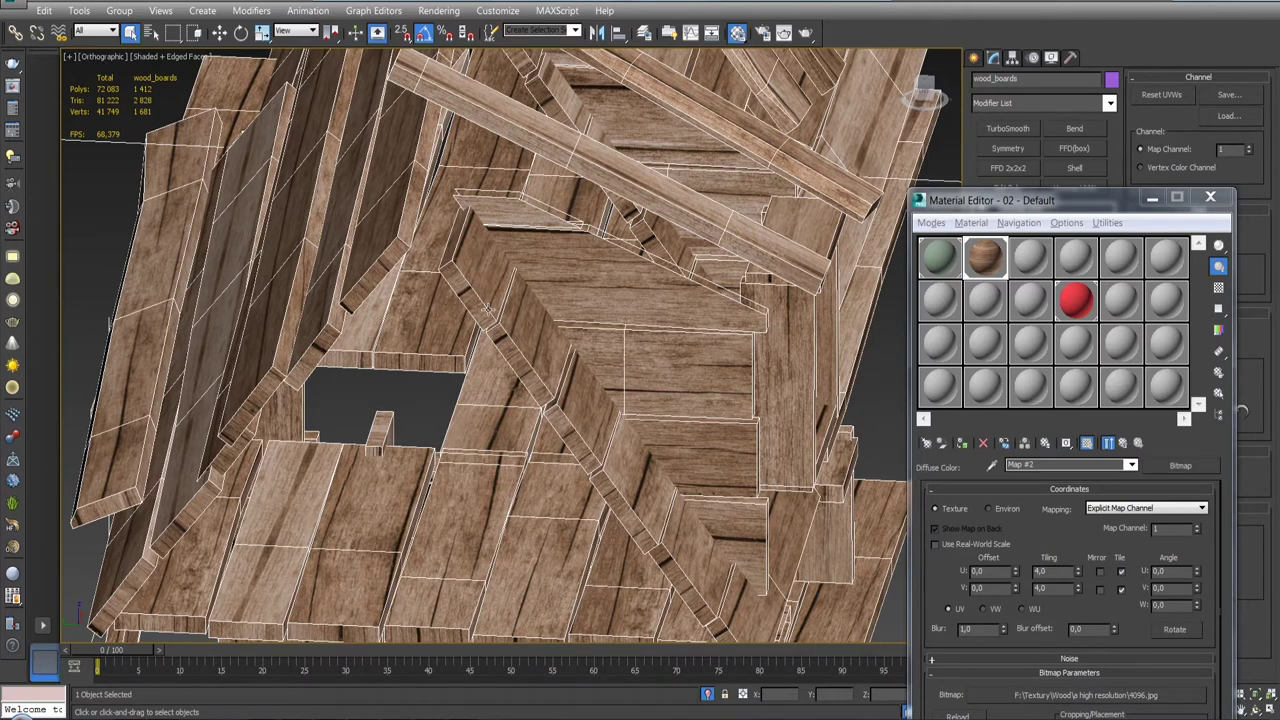
pyautogui.press('z')
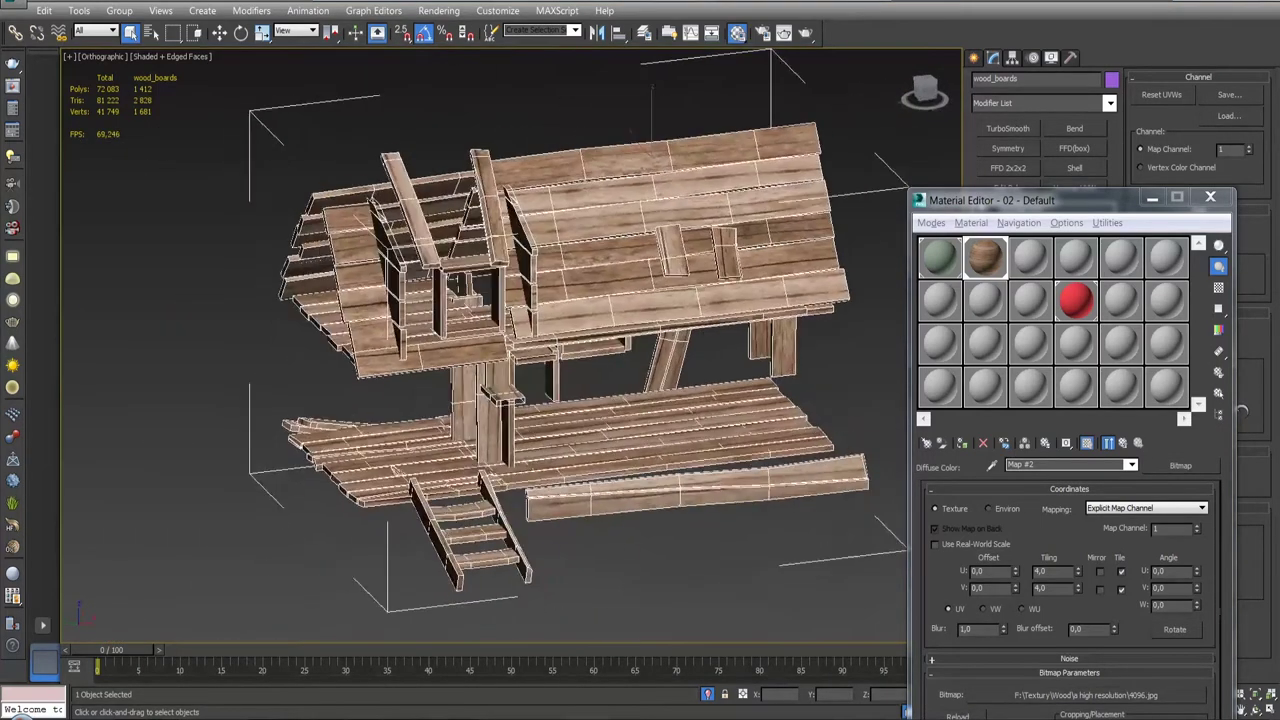
pyautogui.keyDown('alt'); pyautogui.moveTo(500, 330); pyautogui.dragTo(541, 320, button='middle'); pyautogui.keyUp('alt')
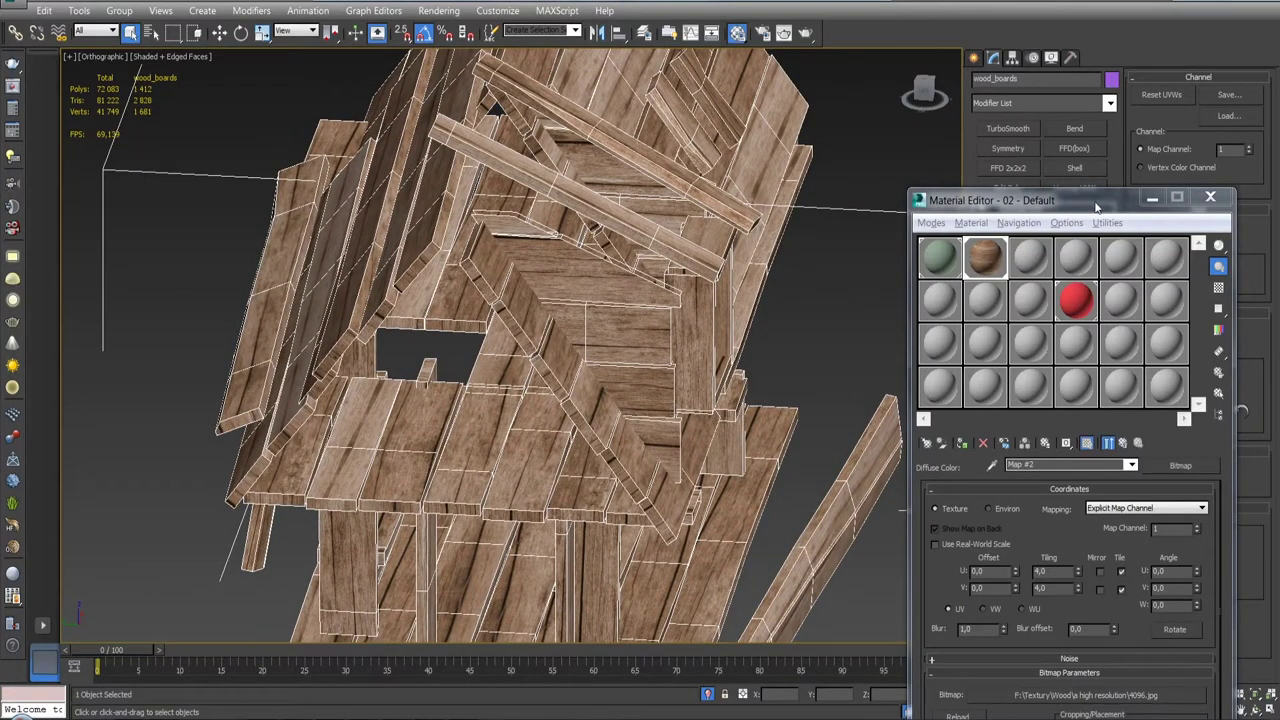
pyautogui.moveTo(1097, 206); pyautogui.dragTo(1100, 97)
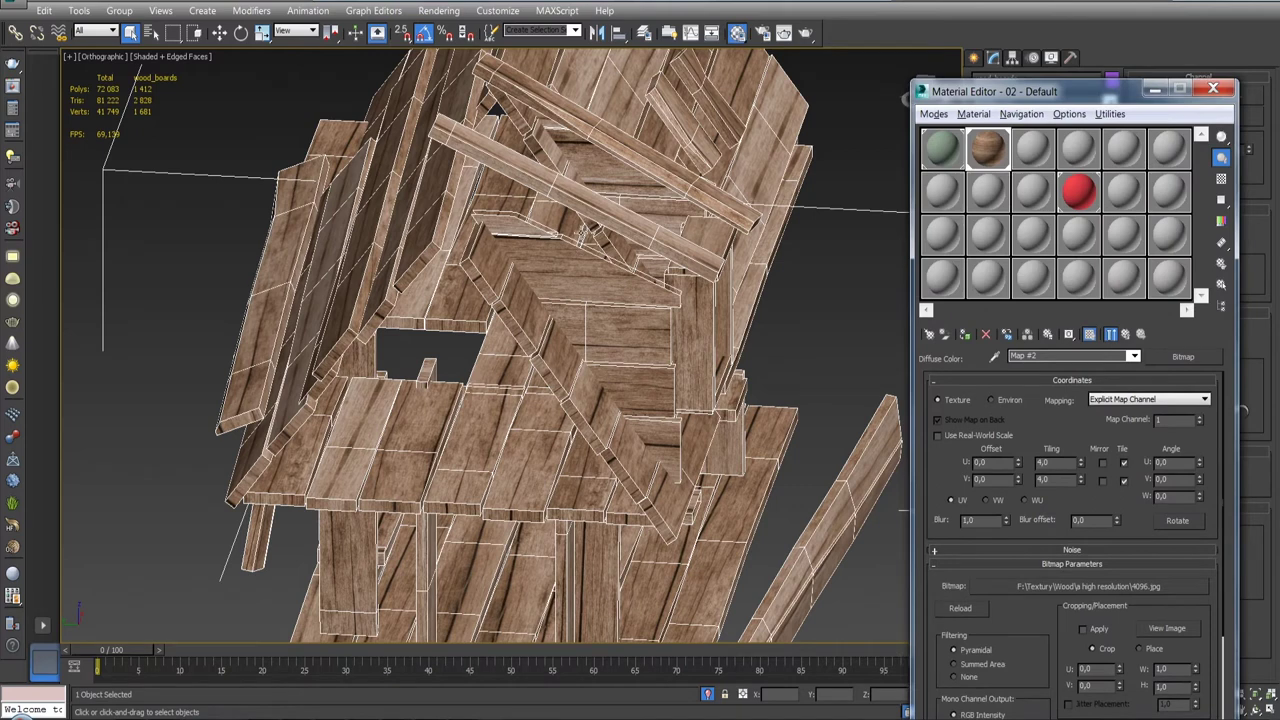
pyautogui.press('z')
pyautogui.keyDown('alt'); pyautogui.moveTo(580, 232); pyautogui.dragTo(620, 240, button='middle'); pyautogui.keyUp('alt')
pyautogui.moveTo(432, 272)
pyautogui.keyDown('alt'); pyautogui.mouseDown(button='middle')
pyautogui.moveTo(396, 282)
pyautogui.moveTo(450, 280)
pyautogui.mouseUp(button='middle'); pyautogui.keyUp('alt')
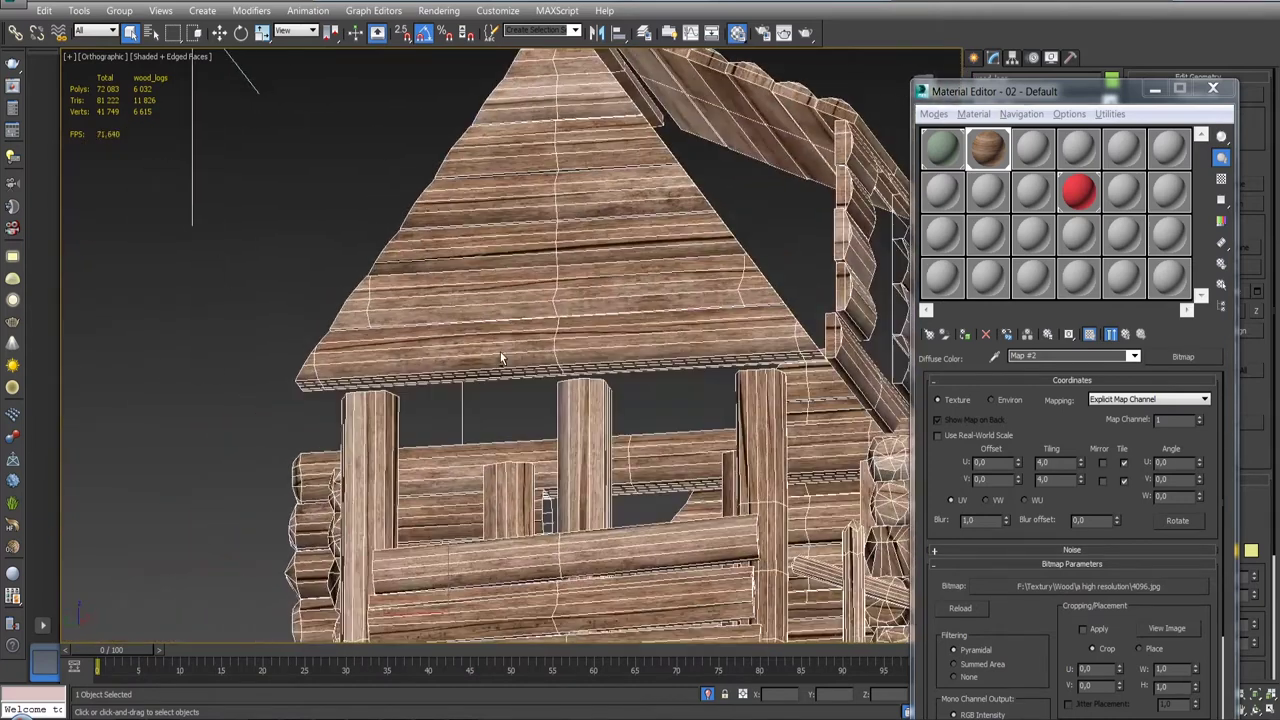
# - Turn off Edged Faces with F4 and orbit around the smoothly shaded cabin
pyautogui.press('F4')
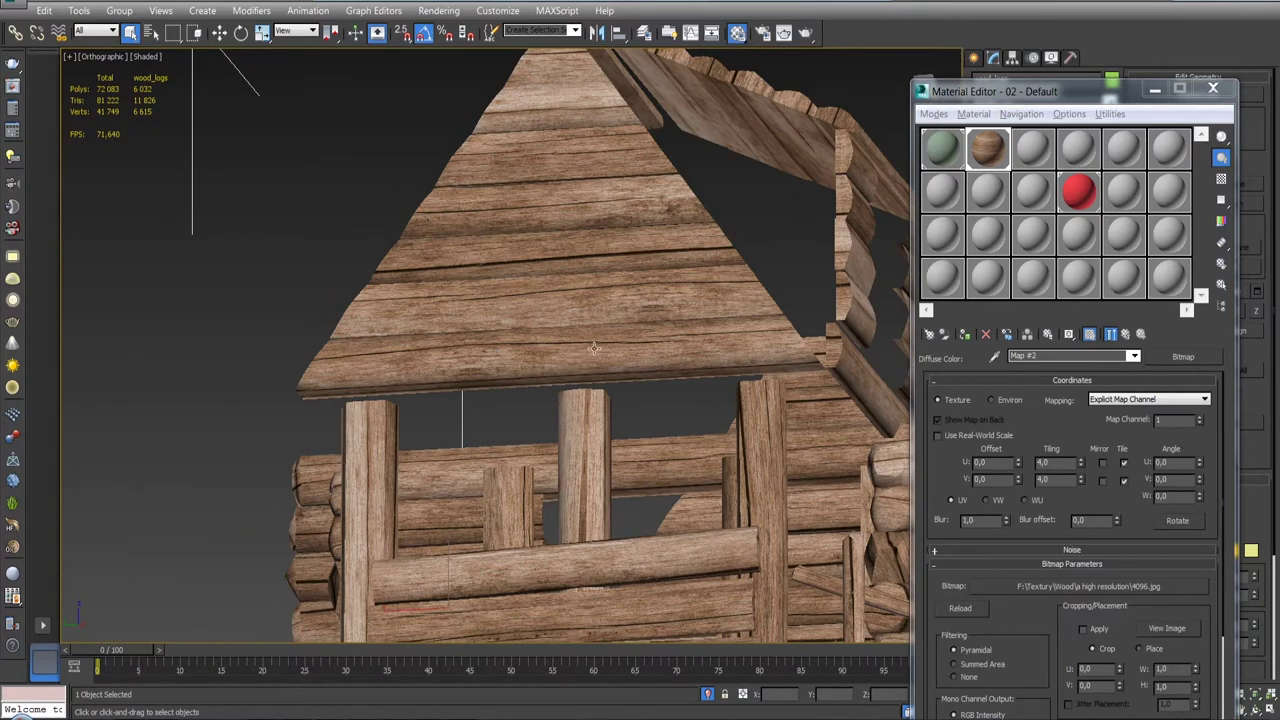
pyautogui.moveTo(560, 480)
pyautogui.keyDown('alt'); pyautogui.mouseDown(button='middle')
pyautogui.moveTo(666, 503)
pyautogui.moveTo(546, 418)
pyautogui.mouseUp(button='middle'); pyautogui.keyUp('alt')
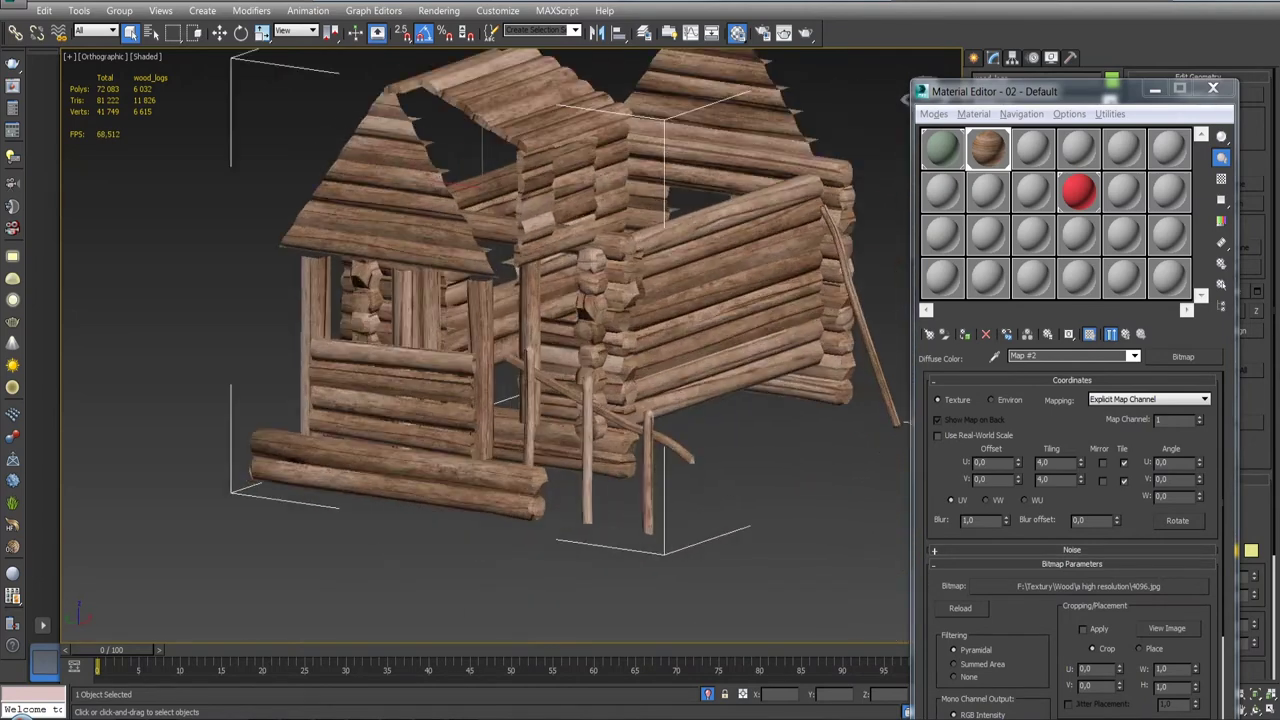
pyautogui.scroll(5, 546, 418)
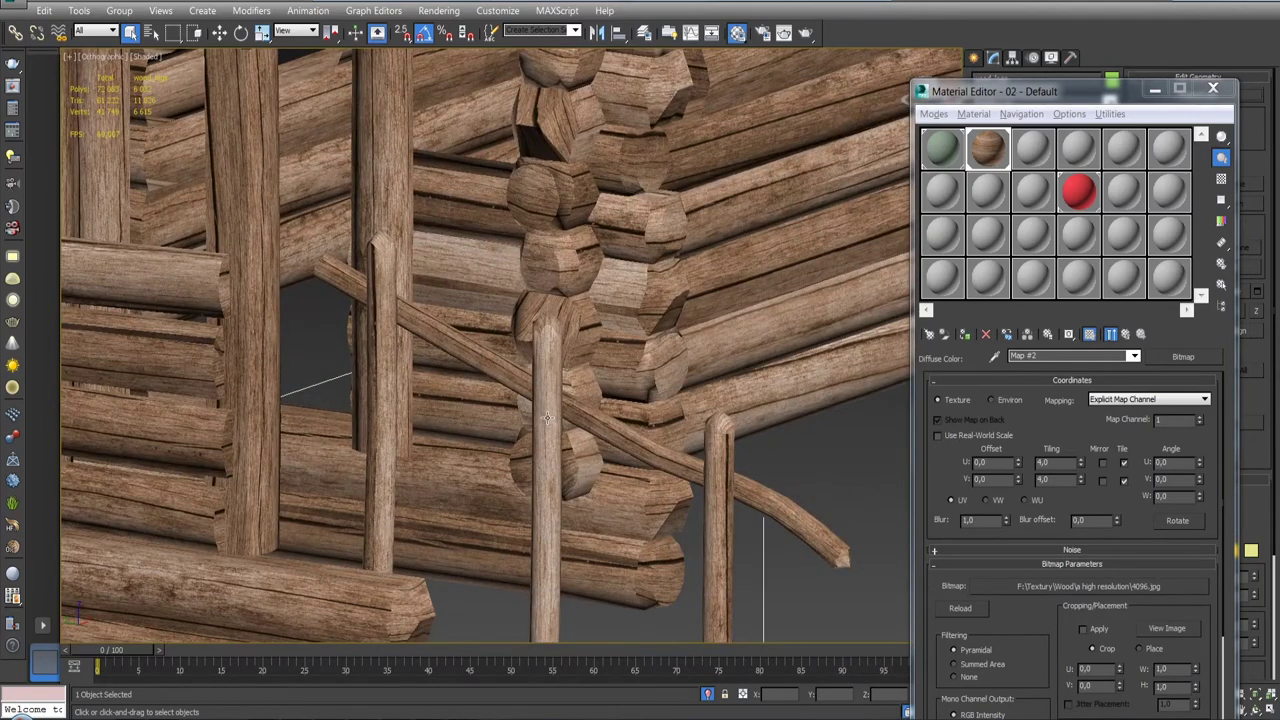
pyautogui.scroll(-5, 610, 430)
pyautogui.scroll(-2, 622, 436)
pyautogui.keyDown('alt'); pyautogui.moveTo(622, 436); pyautogui.dragTo(656, 526, button='middle'); pyautogui.keyUp('alt')
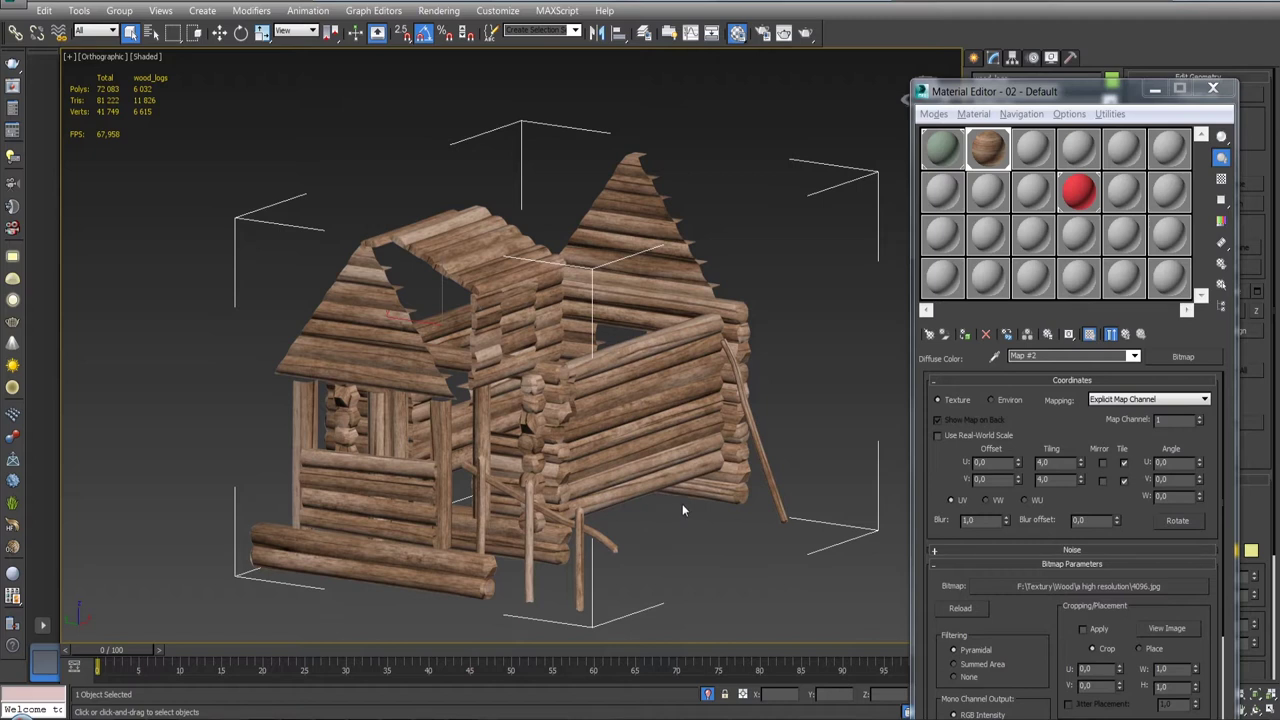
# - Close the Material Editor and orbit around the log house
pyautogui.moveTo(722, 558)
pyautogui.mouseDown(button='middle')
pyautogui.moveTo(723, 526)
pyautogui.moveTo(680, 551)
pyautogui.mouseUp(button='middle')
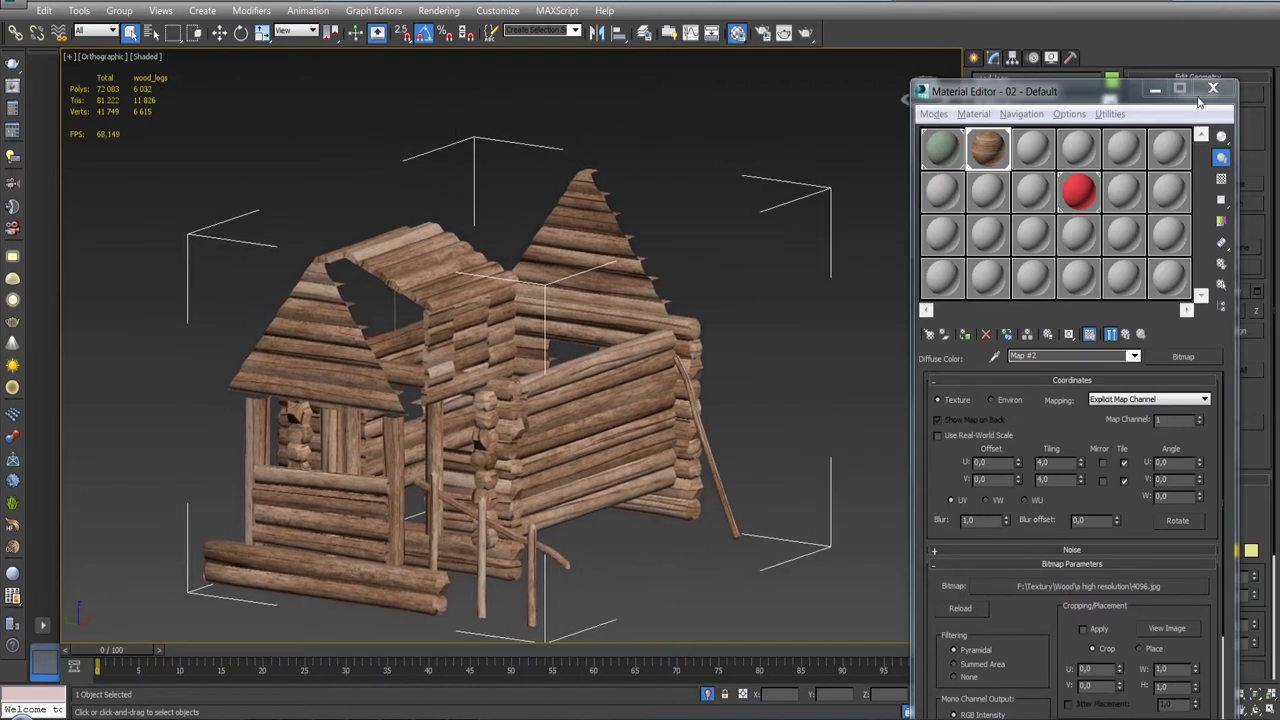
pyautogui.click(1212, 90)
pyautogui.moveTo(860, 407)
pyautogui.keyDown('alt'); pyautogui.mouseDown(button='middle')
pyautogui.moveTo(752, 394)
pyautogui.moveTo(845, 303)
pyautogui.mouseUp(button='middle'); pyautogui.keyUp('alt')
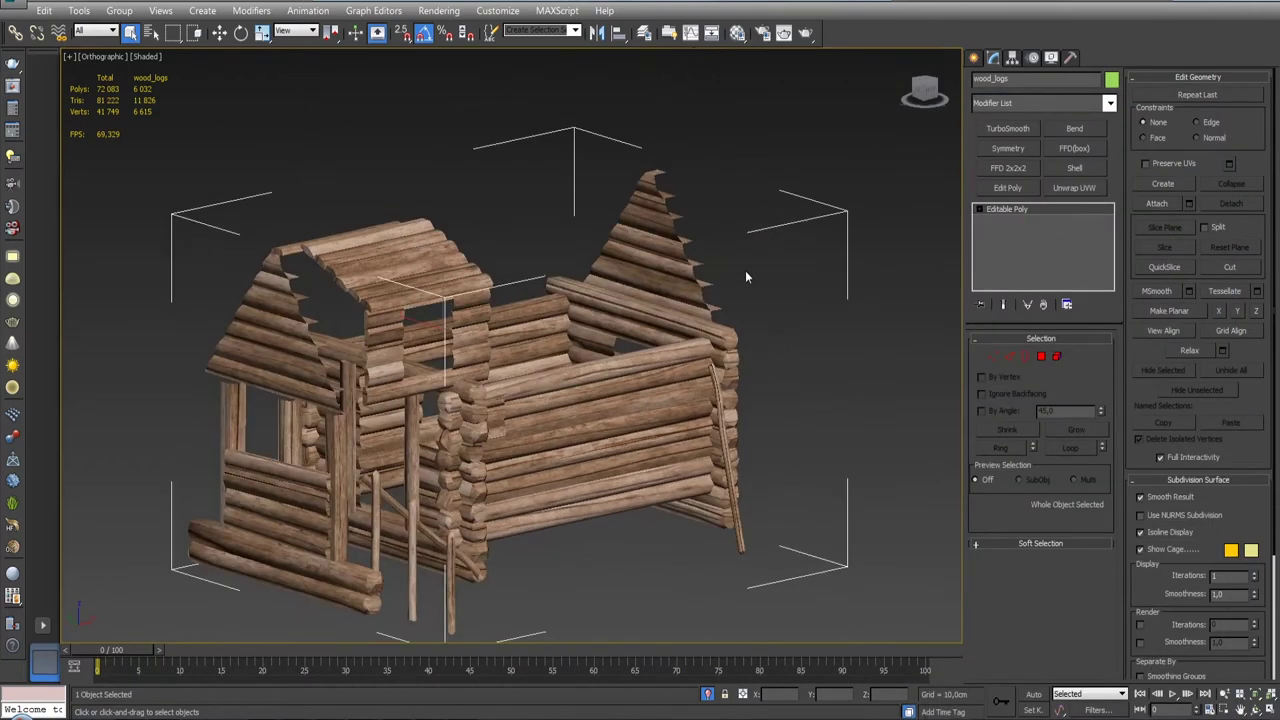
# - Reopen the Material Editor, select the stove, and make the stove material the active slot
pyautogui.click(737, 32)
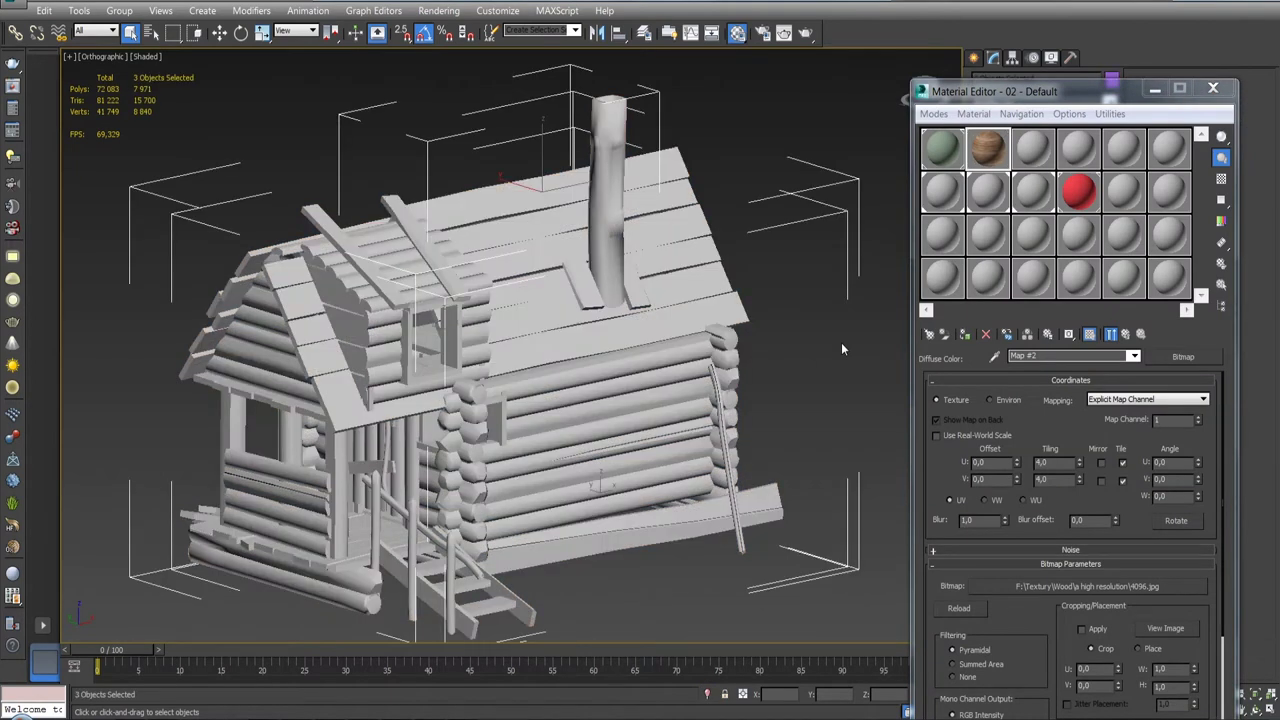
pyautogui.click(778, 299)
pyautogui.click(605, 224)
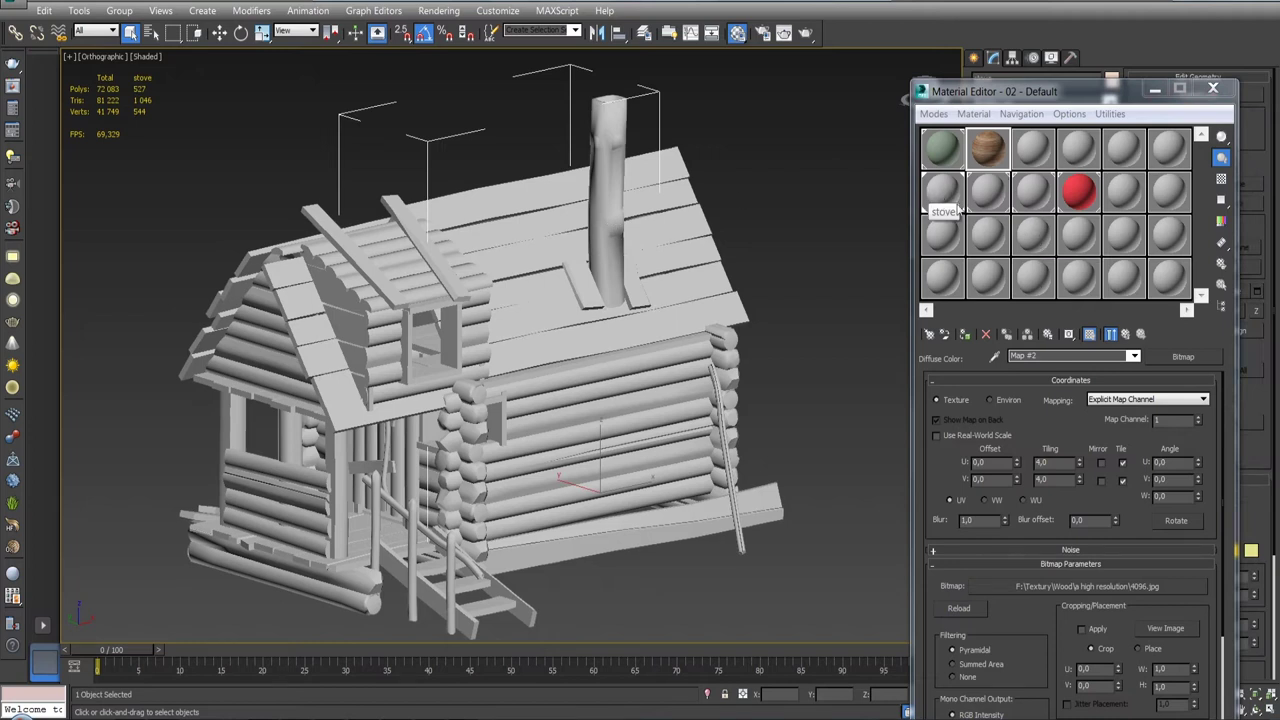
pyautogui.click(1114, 337)
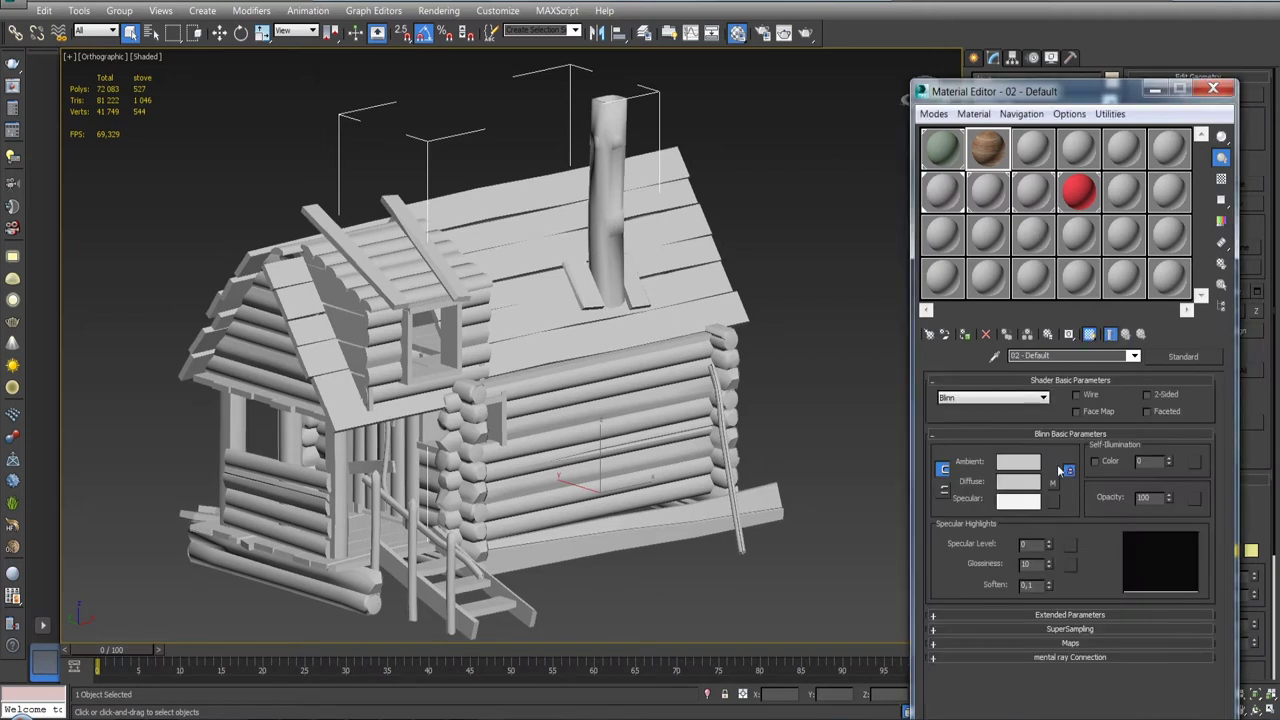
pyautogui.click(951, 193)
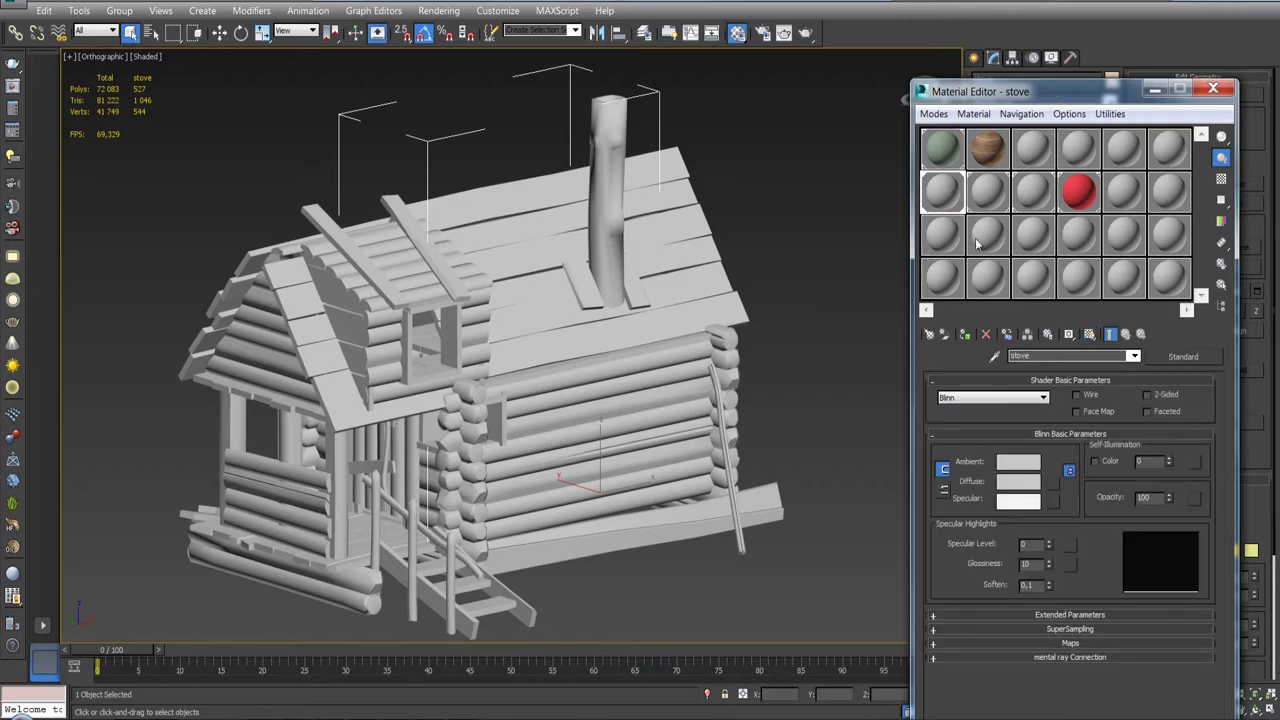
pyautogui.moveTo(1040, 93); pyautogui.dragTo(1028, 115)
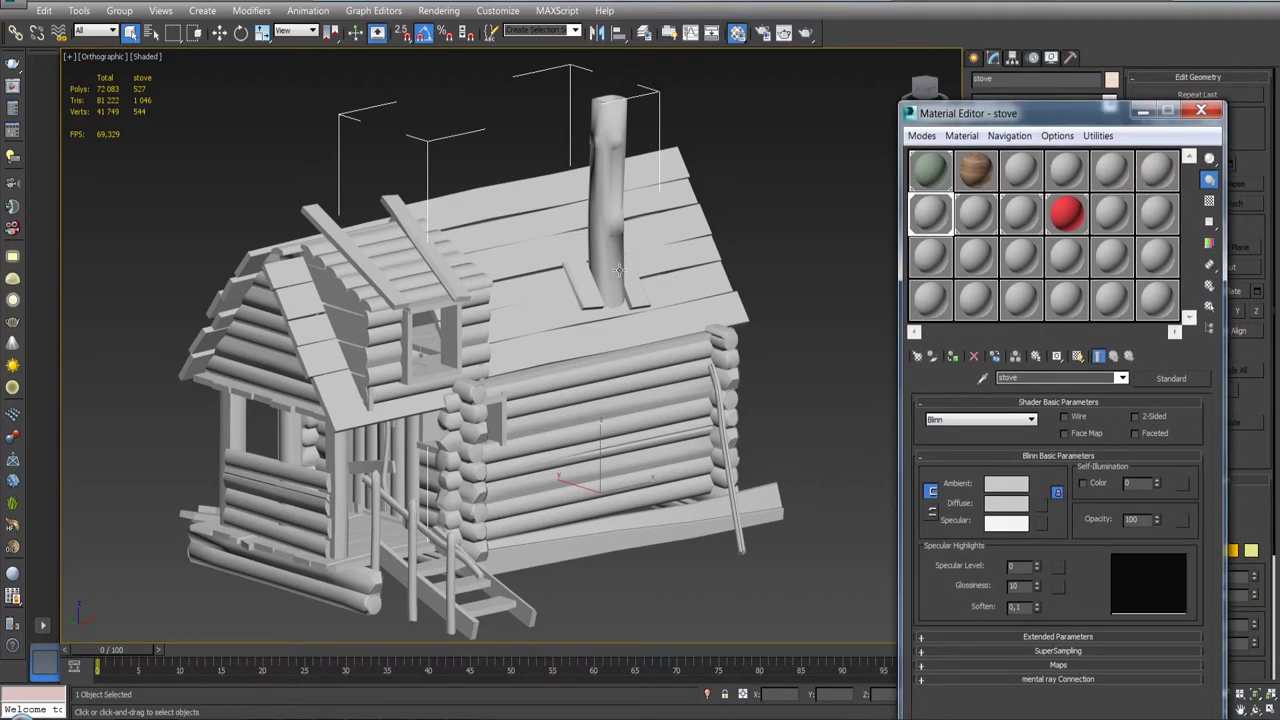
# - Select wood_boards and then wood_logs, activating each one's material slot
pyautogui.click(561, 236)
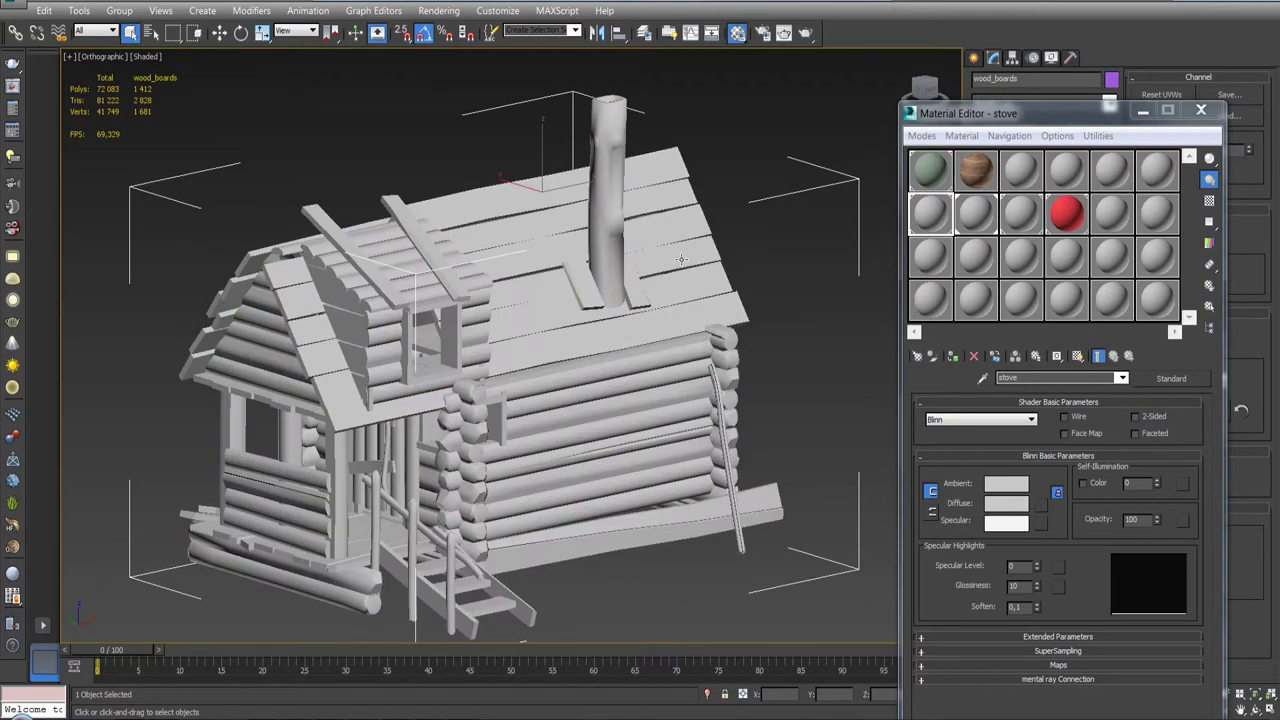
pyautogui.click(980, 218)
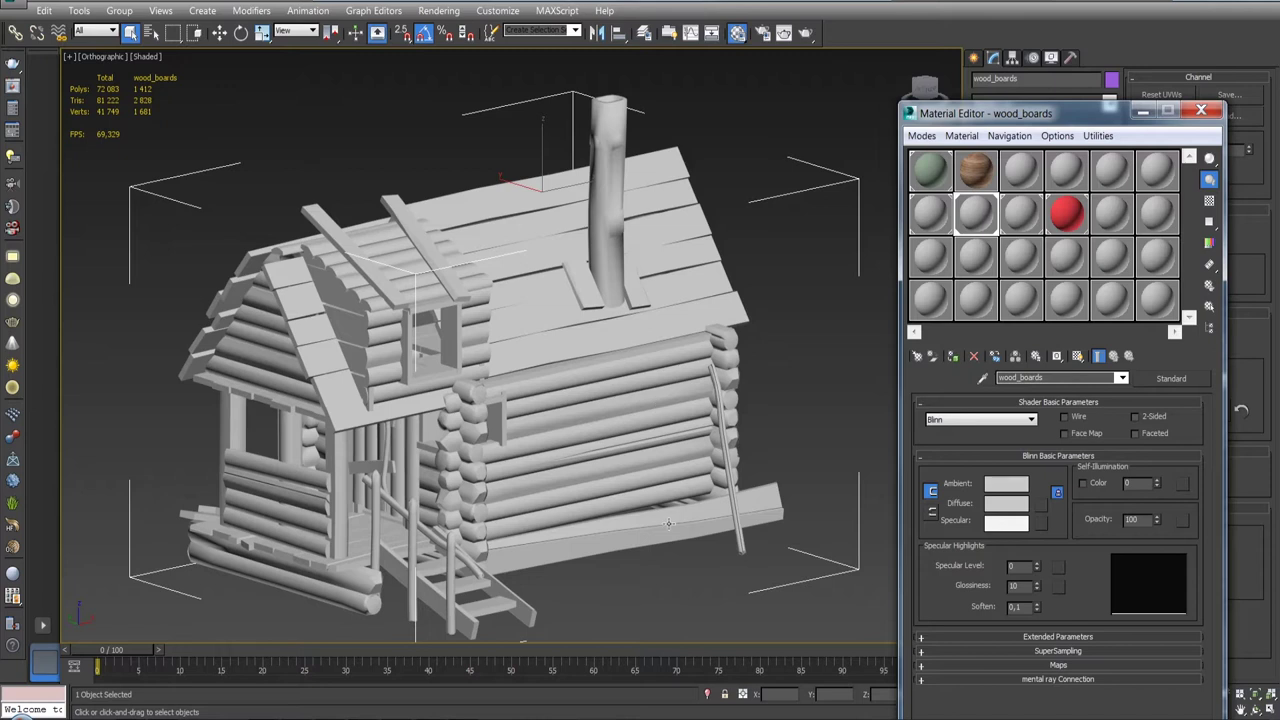
pyautogui.click(641, 390)
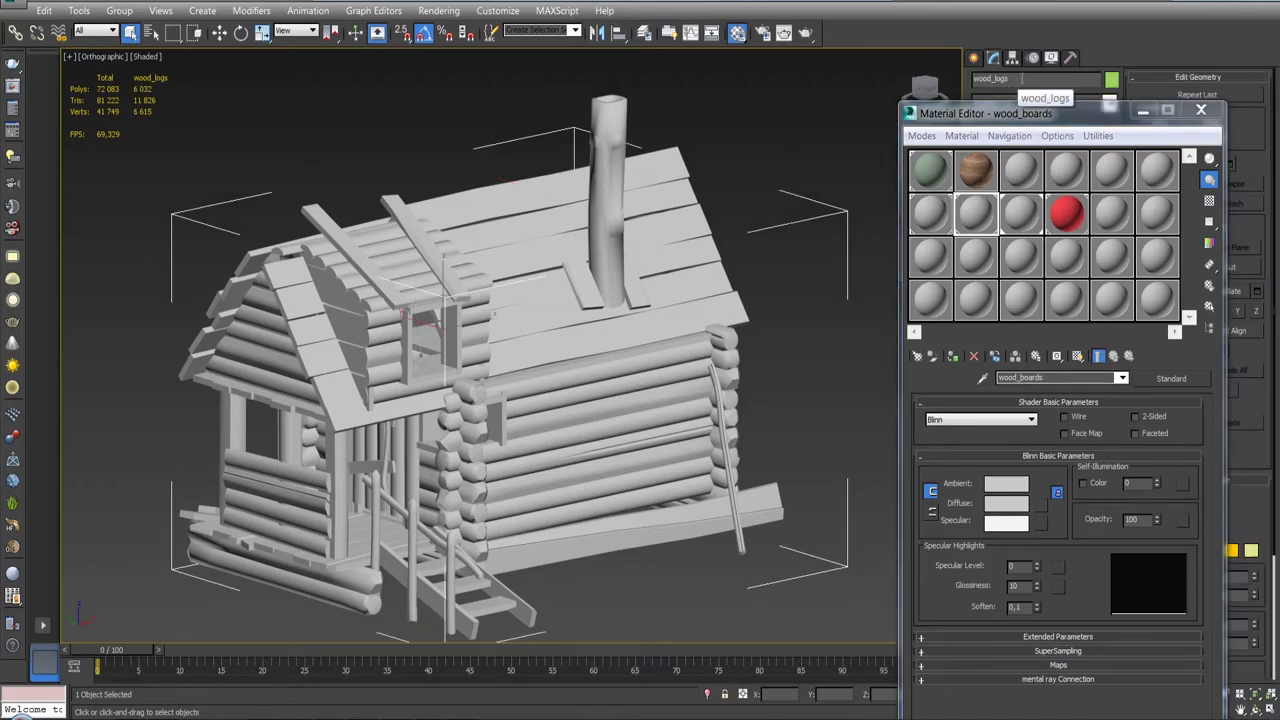
pyautogui.click(1029, 222)
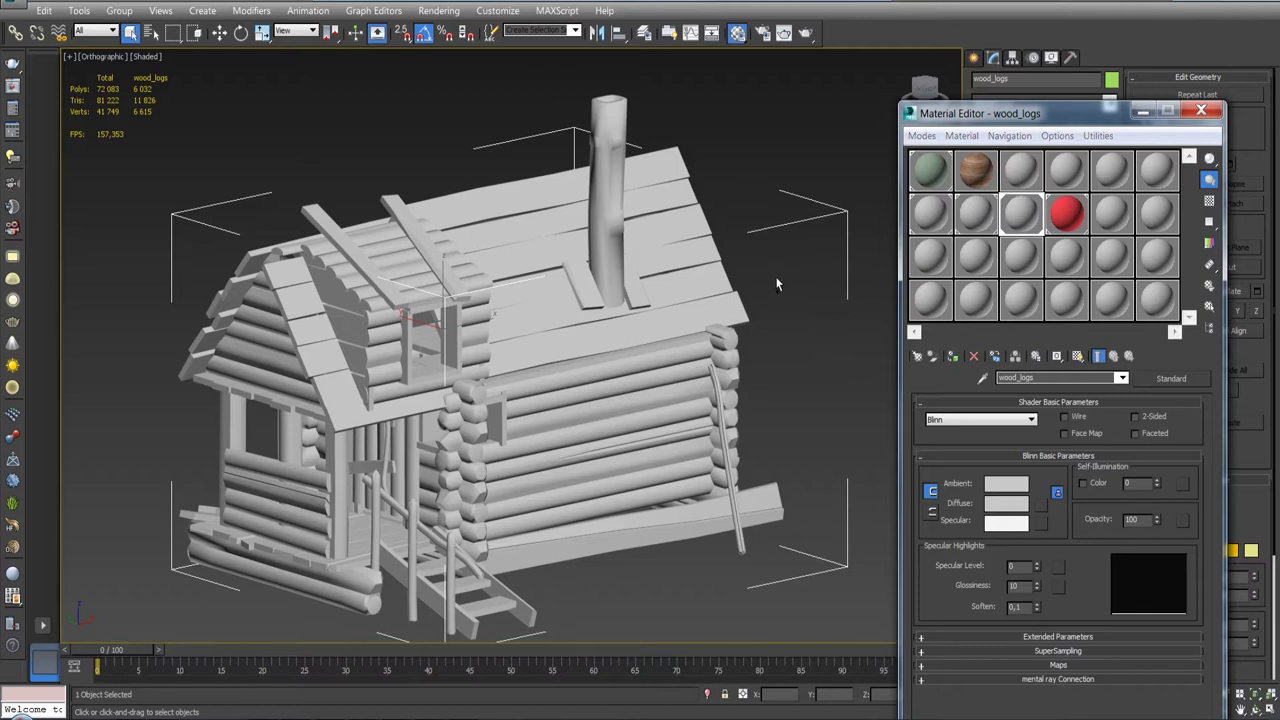
# - Isolate the stove pieces to examine them, then restore the full cabin and select all three objects
pyautogui.scroll(-3, 775, 276)
pyautogui.scroll(3, 624, 352)
pyautogui.scroll(2, 560, 380)
pyautogui.scroll(4, 472, 370)
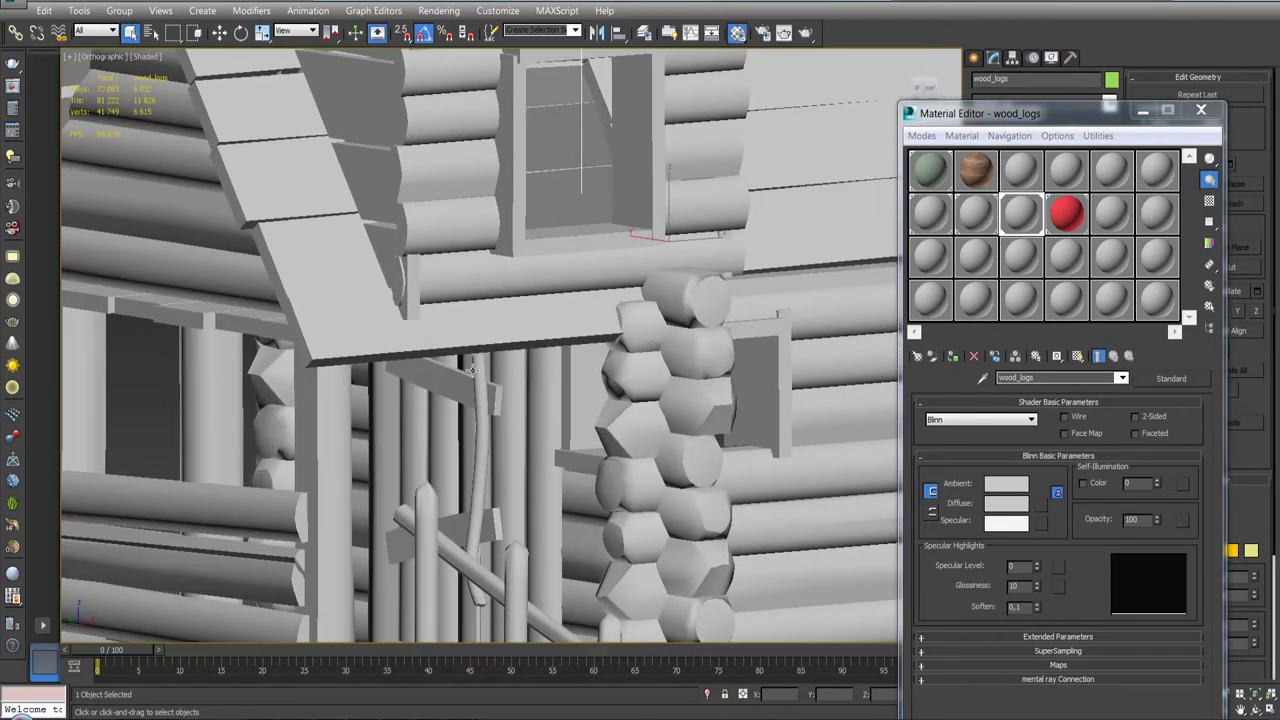
pyautogui.click(707, 694)
pyautogui.keyDown('alt'); pyautogui.moveTo(520, 350); pyautogui.dragTo(710, 340, button='middle'); pyautogui.keyUp('alt')
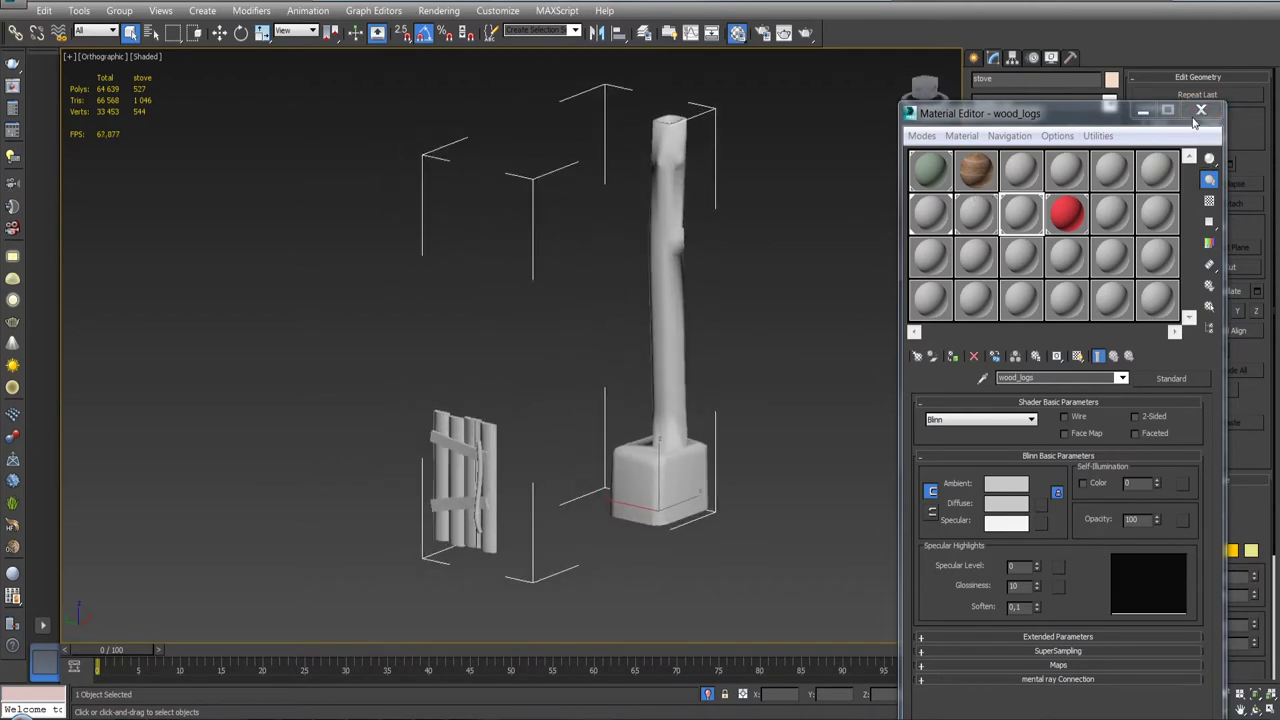
pyautogui.click(705, 696)
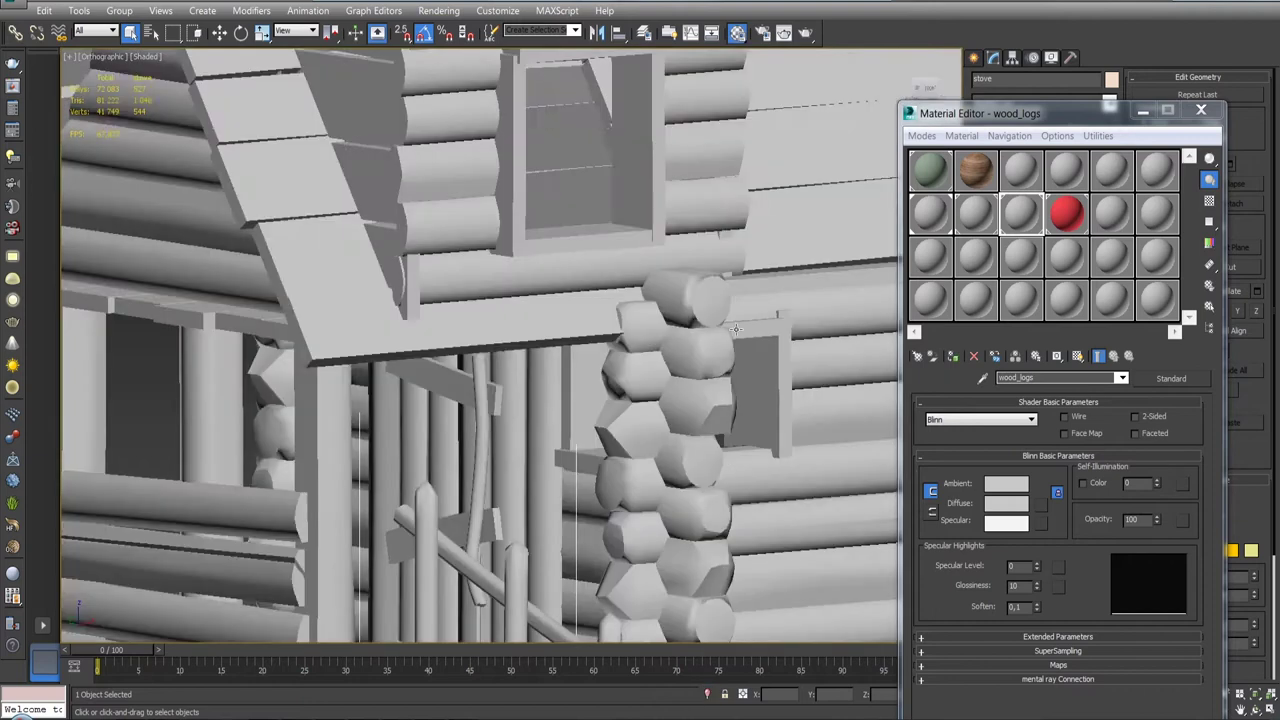
pyautogui.moveTo(693, 418); pyautogui.dragTo(348, 529)
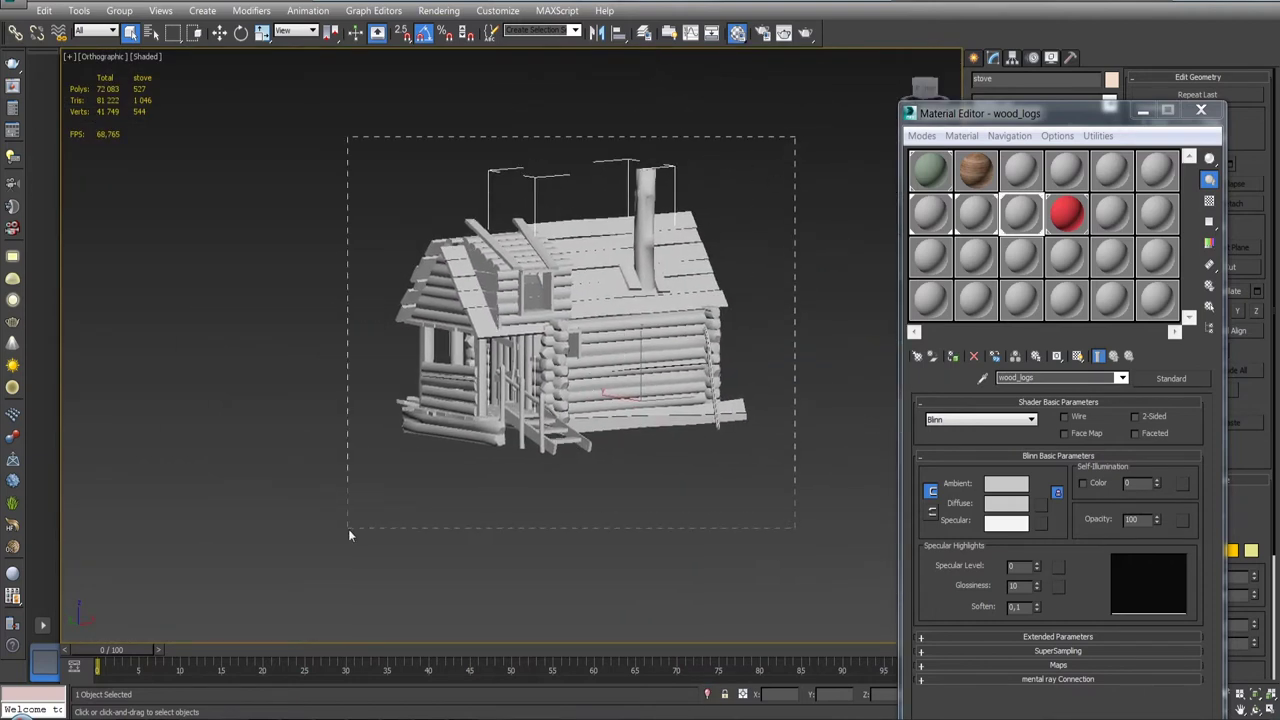
# - Apply the checker material 01 - Default to the selected cabin objects
pyautogui.click(930, 170)
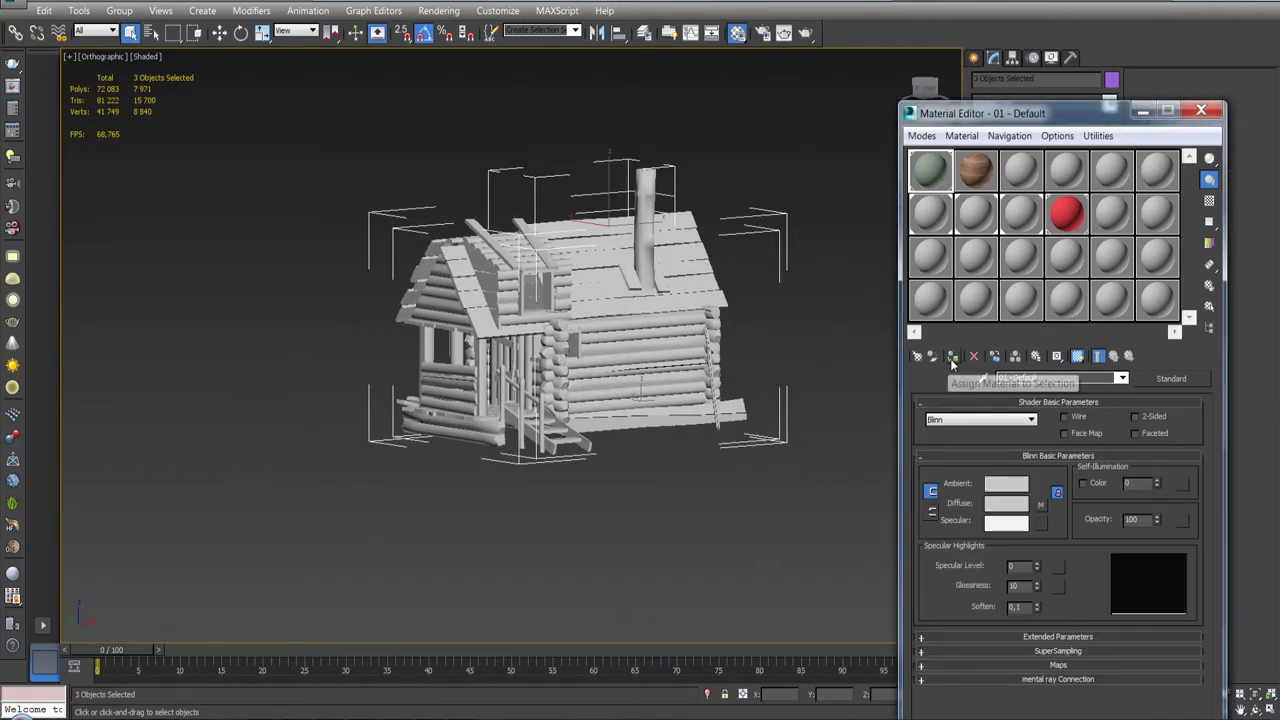
pyautogui.click(952, 356)
pyautogui.scroll(4, 505, 340)
pyautogui.scroll(2, 505, 340)
pyautogui.scroll(-3, 505, 340)
pyautogui.scroll(-1, 505, 340)
pyautogui.scroll(6, 476, 454)
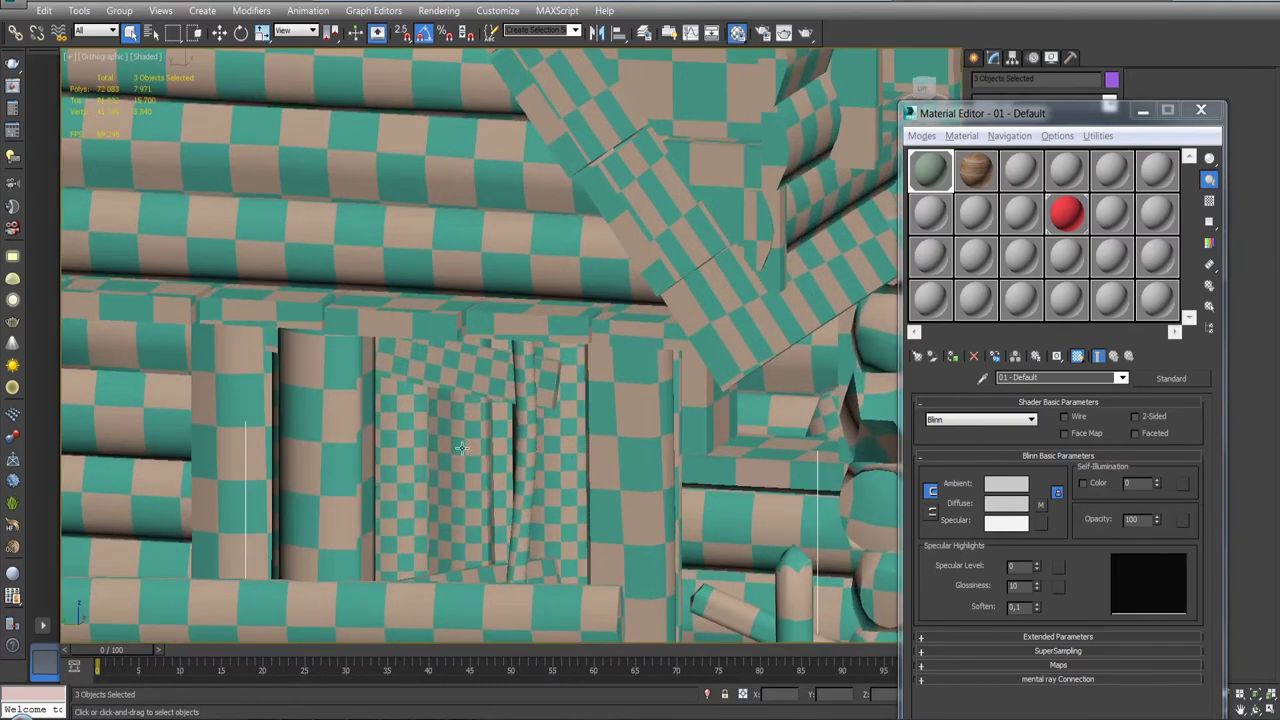
pyautogui.scroll(-3, 610, 400)
# - Orbit and zoom around the checkered cabin, viewing the door, porch and front wall
pyautogui.moveTo(610, 400)
pyautogui.keyDown('alt'); pyautogui.mouseDown(button='middle')
pyautogui.moveTo(700, 190)
pyautogui.moveTo(626, 397)
pyautogui.moveTo(567, 403)
pyautogui.mouseUp(button='middle'); pyautogui.keyUp('alt')
pyautogui.scroll(2, 700, 190)
pyautogui.scroll(-3, 619, 383)
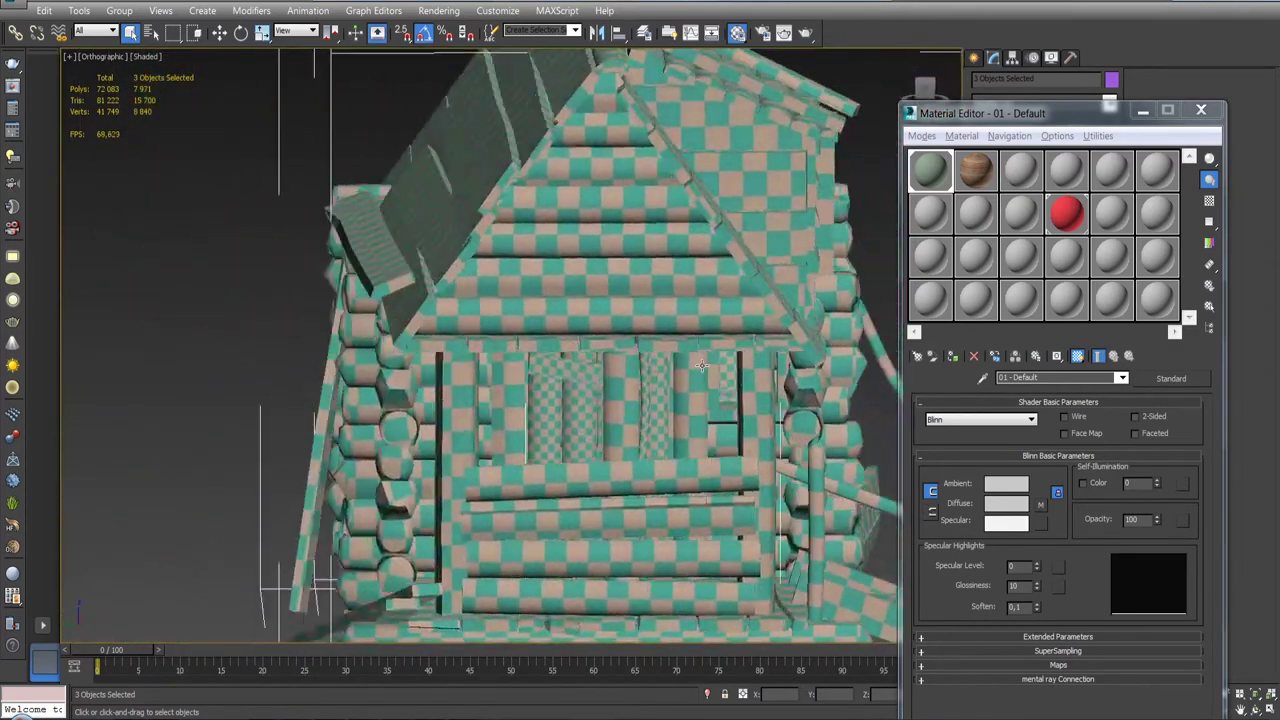
pyautogui.scroll(4, 567, 403)
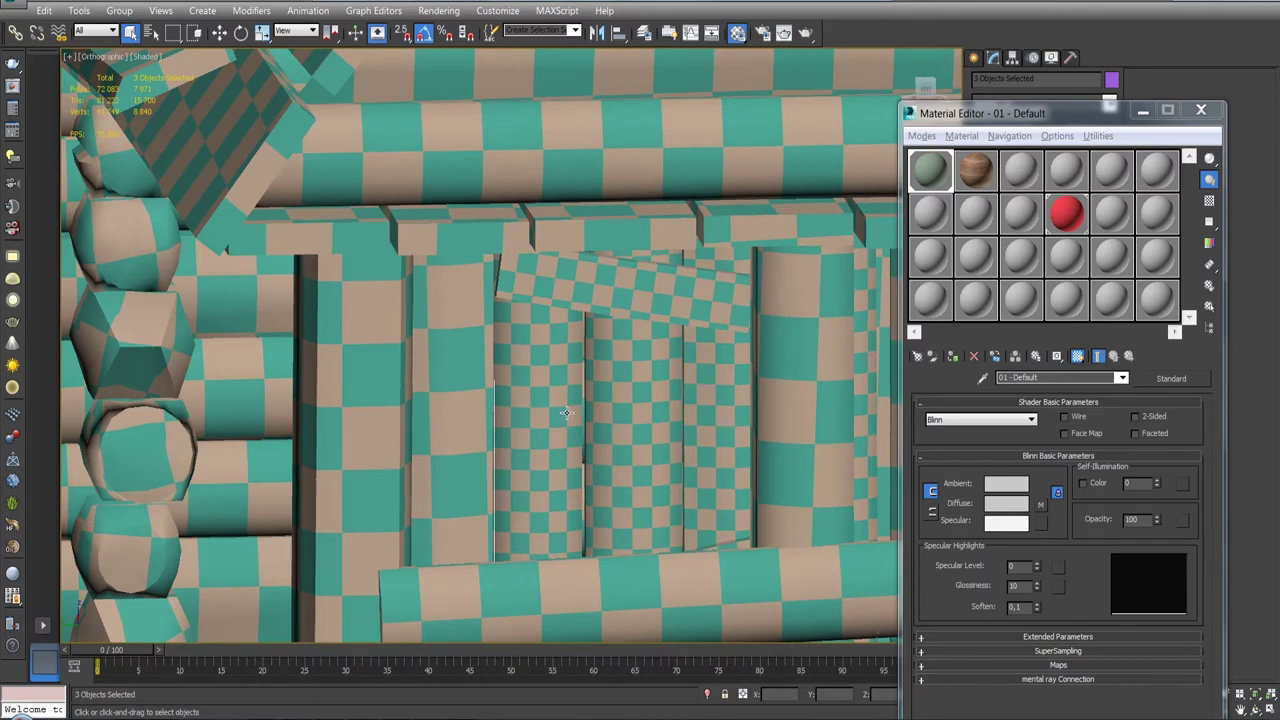
pyautogui.scroll(-3, 566, 413)
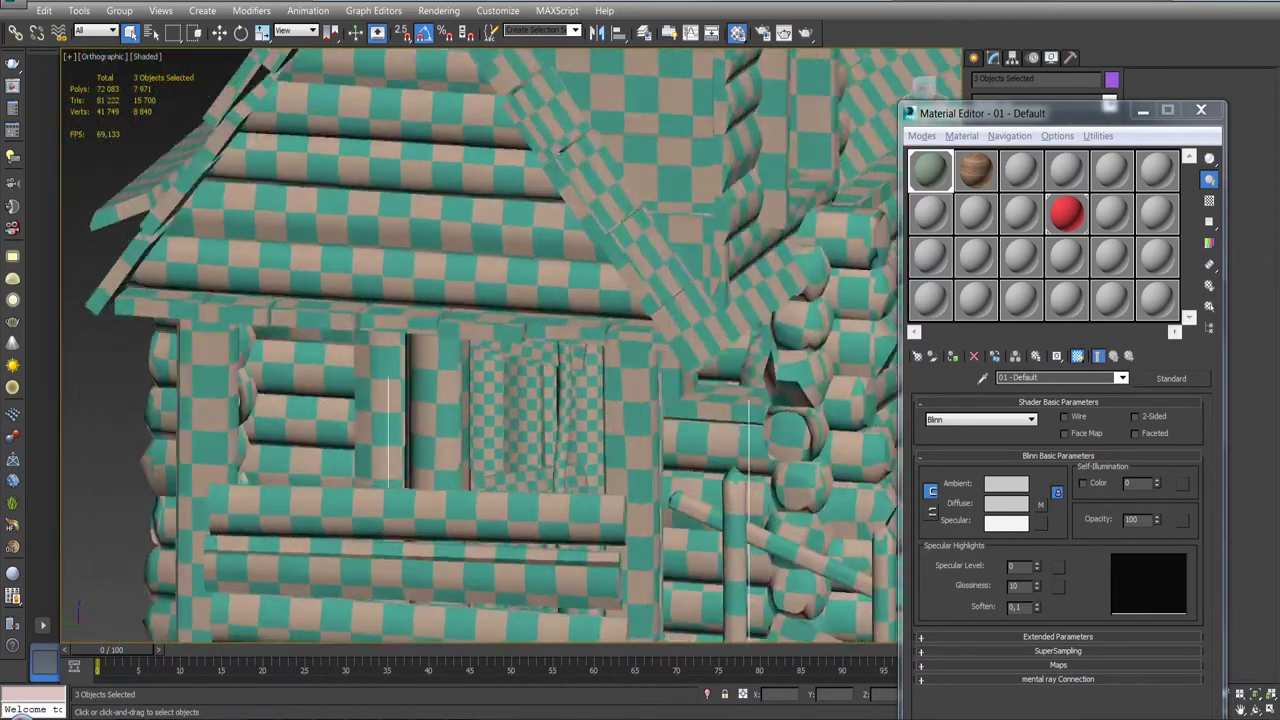
pyautogui.keyDown('alt'); pyautogui.moveTo(566, 413); pyautogui.dragTo(510, 330, button='middle'); pyautogui.keyUp('alt')
pyautogui.scroll(4, 505, 323)
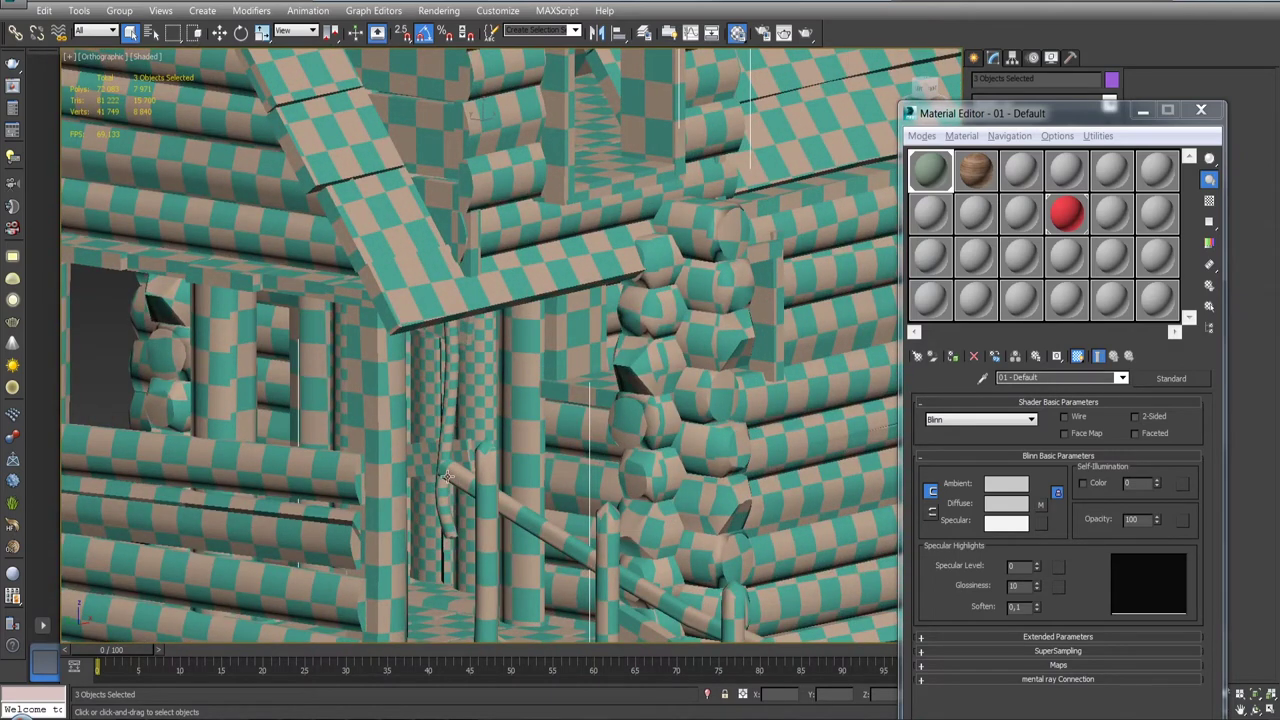
pyautogui.scroll(-4, 587, 376)
pyautogui.keyDown('alt'); pyautogui.moveTo(588, 380); pyautogui.dragTo(624, 370, button='middle'); pyautogui.keyUp('alt')
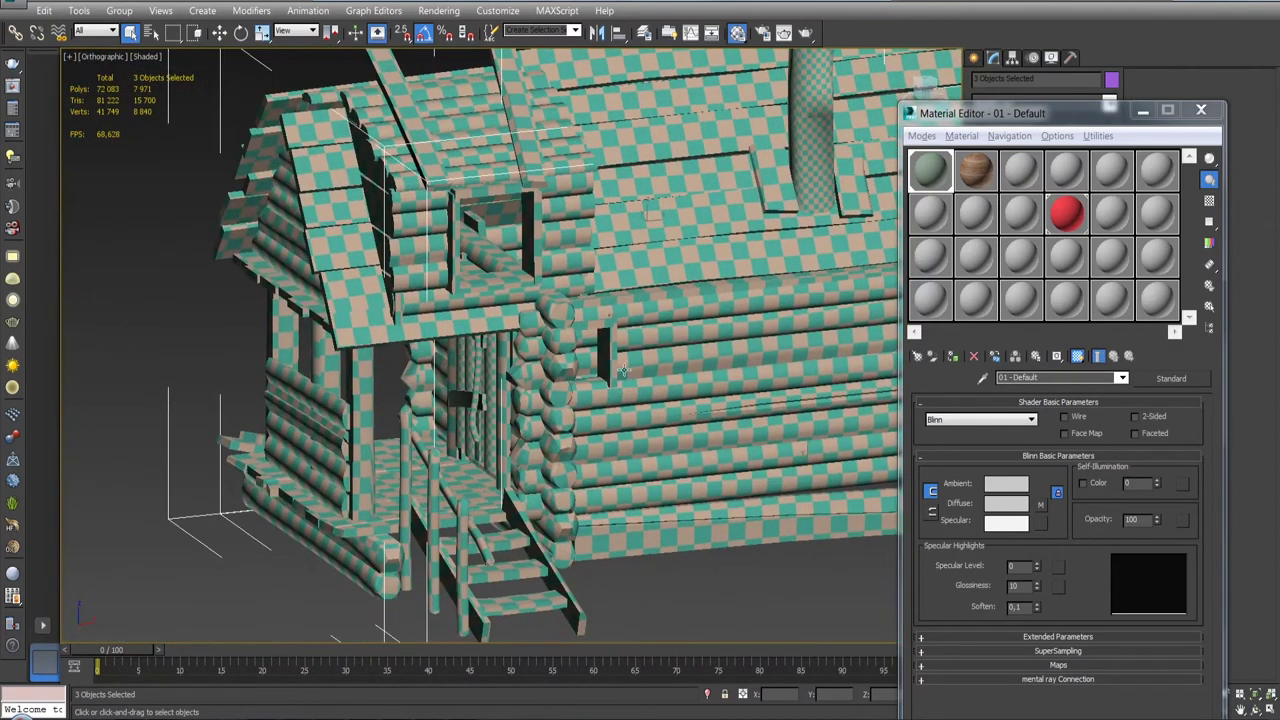
pyautogui.keyDown('alt'); pyautogui.moveTo(412, 311); pyautogui.dragTo(470, 320, button='middle'); pyautogui.keyUp('alt')
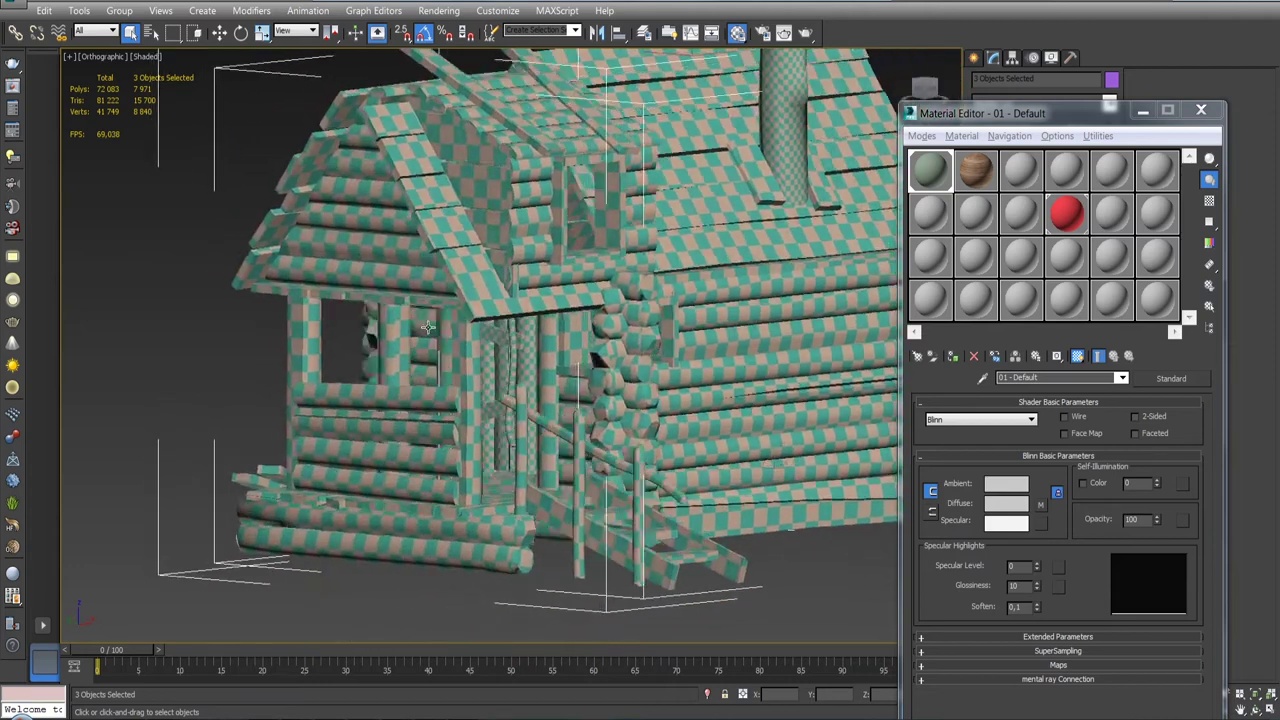
pyautogui.scroll(4, 470, 320)
pyautogui.keyDown('alt'); pyautogui.moveTo(470, 380); pyautogui.dragTo(418, 382, button='middle'); pyautogui.keyUp('alt')
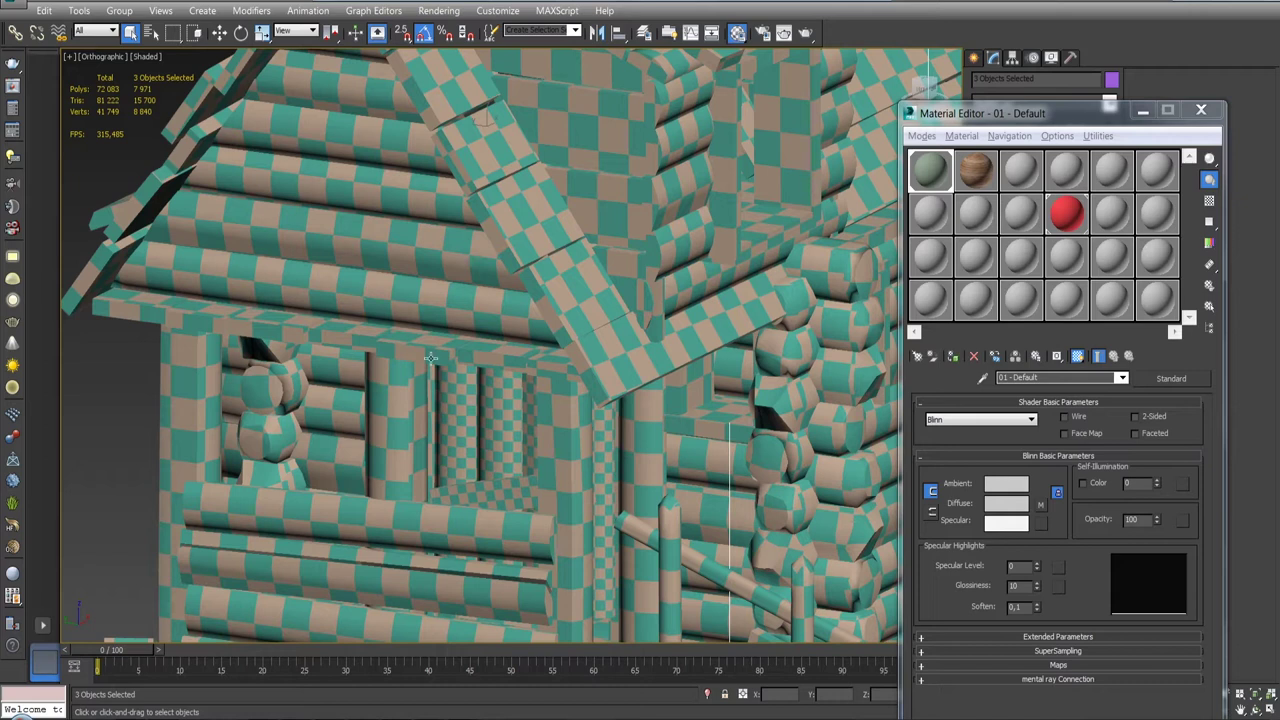
# - Select the stove by itself and orbit to the porch side of the house
pyautogui.click(451, 411)
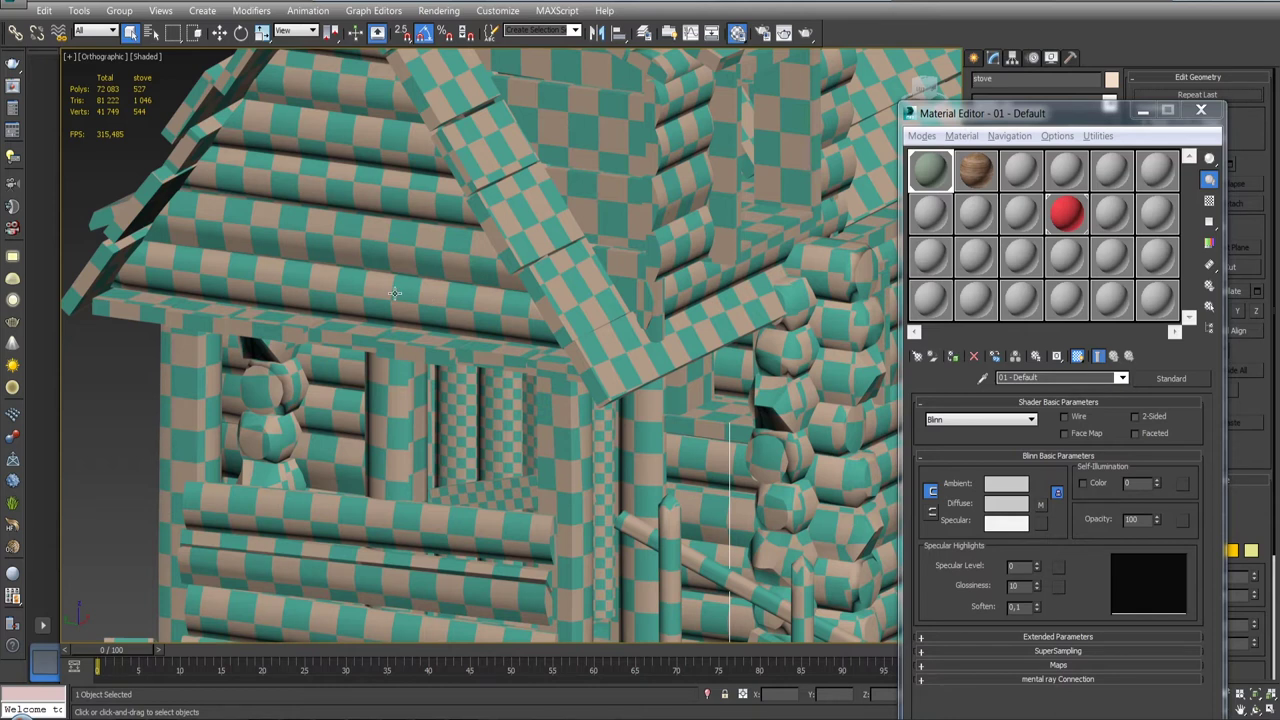
pyautogui.keyDown('alt'); pyautogui.moveTo(465, 405); pyautogui.dragTo(486, 401, button='middle'); pyautogui.keyUp('alt')
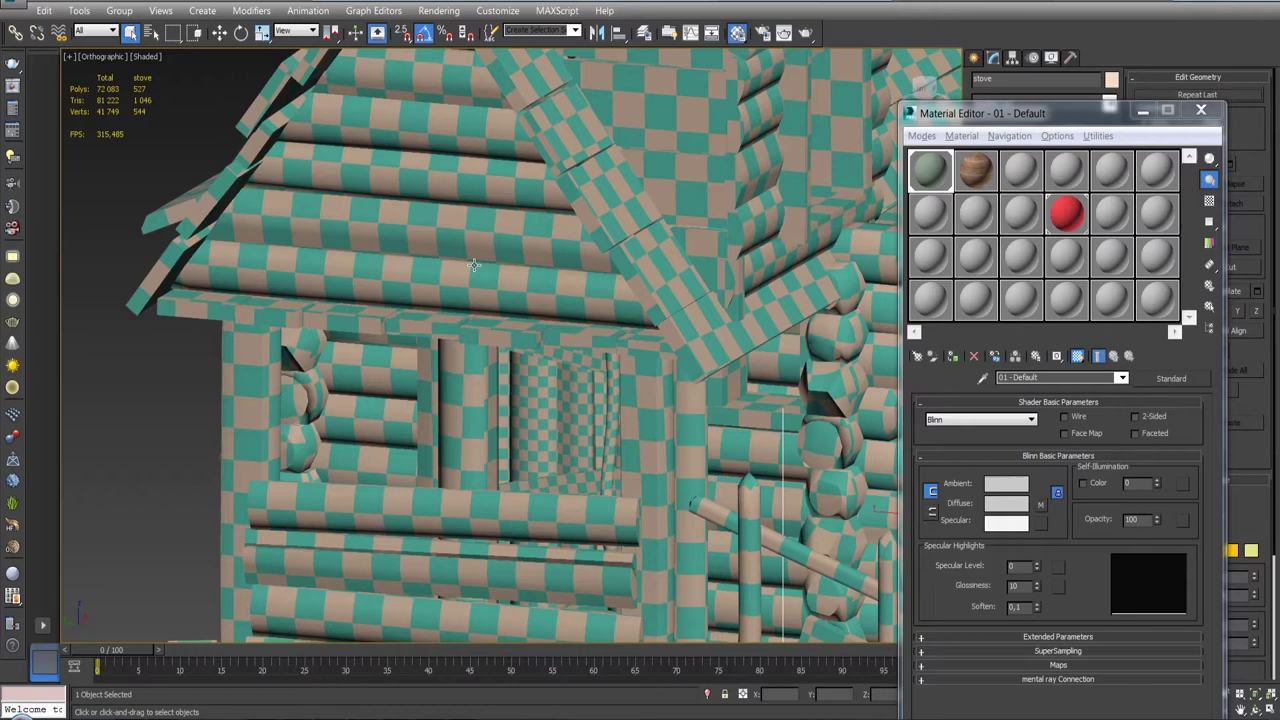
pyautogui.scroll(-5, 564, 304)
pyautogui.moveTo(564, 304)
pyautogui.keyDown('alt'); pyautogui.mouseDown(button='middle')
pyautogui.moveTo(577, 333)
pyautogui.moveTo(494, 336)
pyautogui.mouseUp(button='middle'); pyautogui.keyUp('alt')
pyautogui.scroll(3, 494, 336)
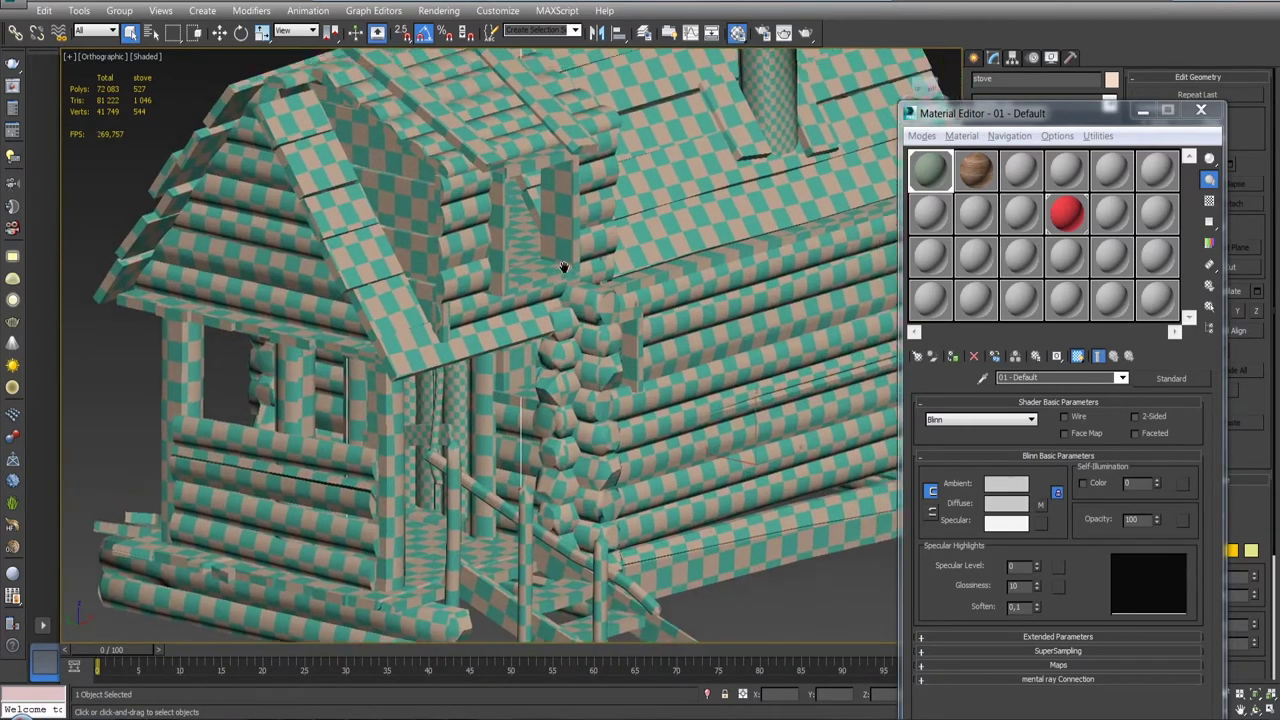
pyautogui.scroll(3, 494, 336)
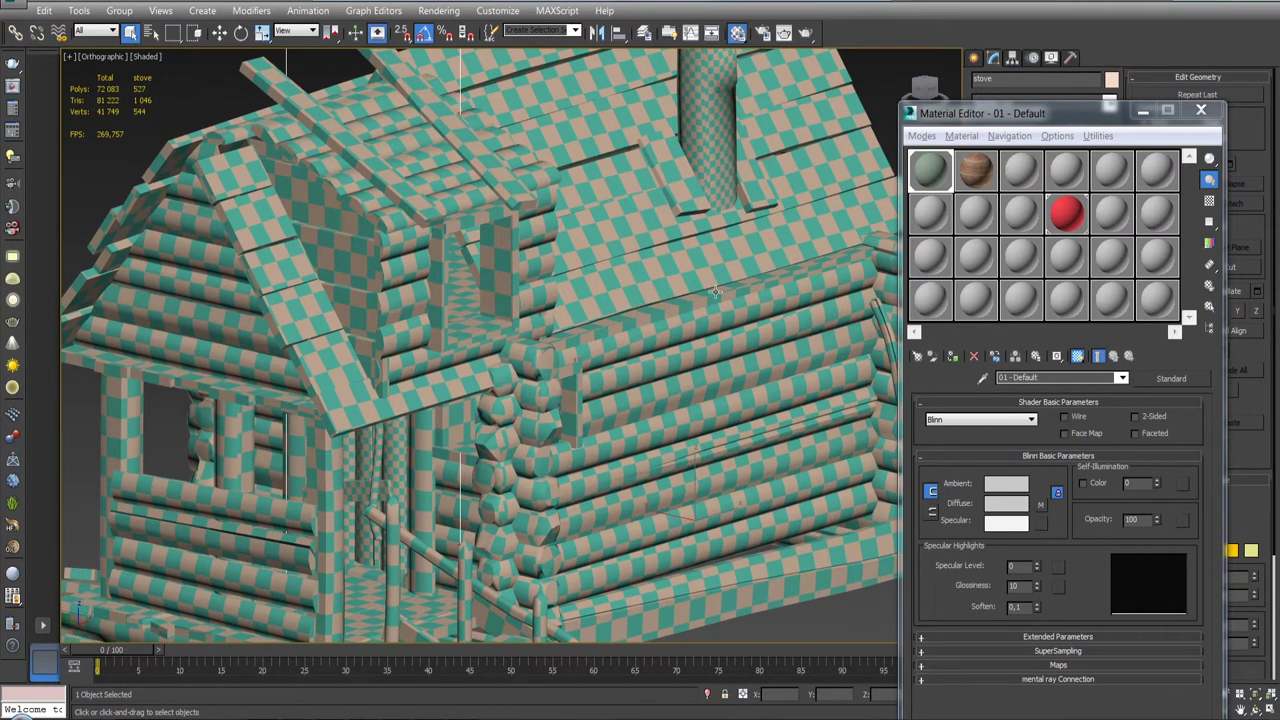
# - Hide the checker display on the cabin and close the Material Editor
pyautogui.press('z')
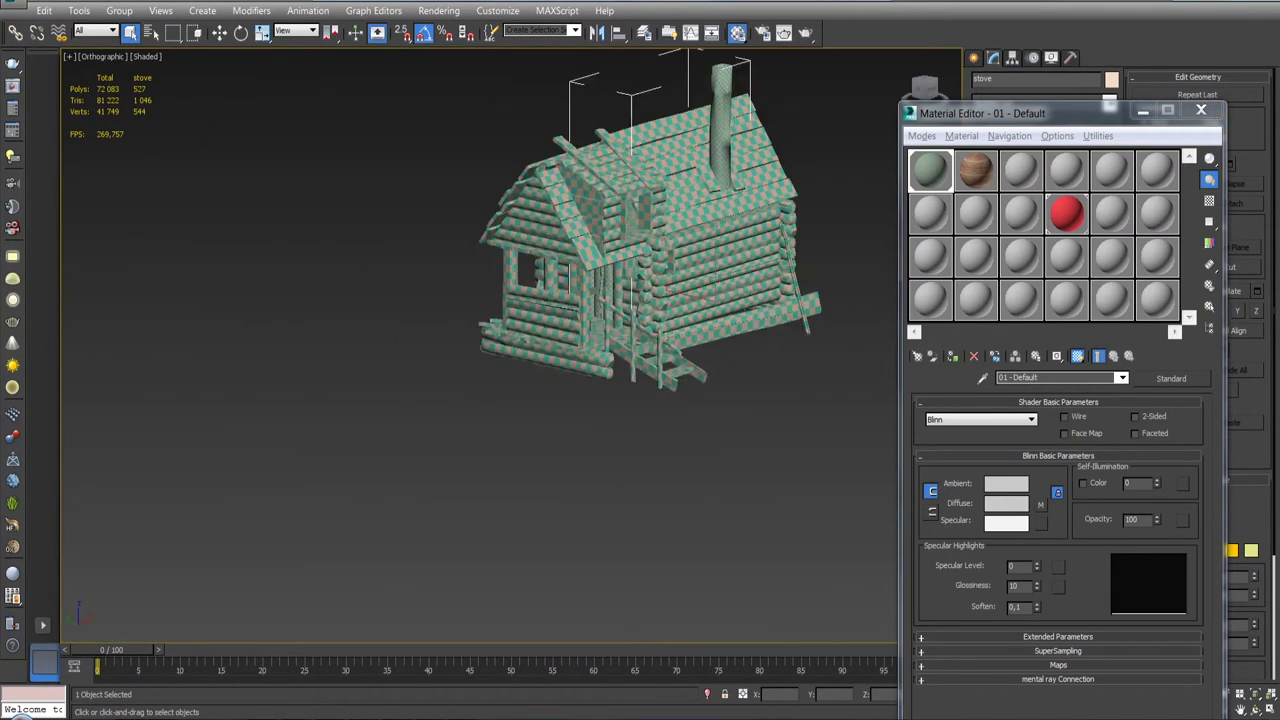
pyautogui.click(754, 262)
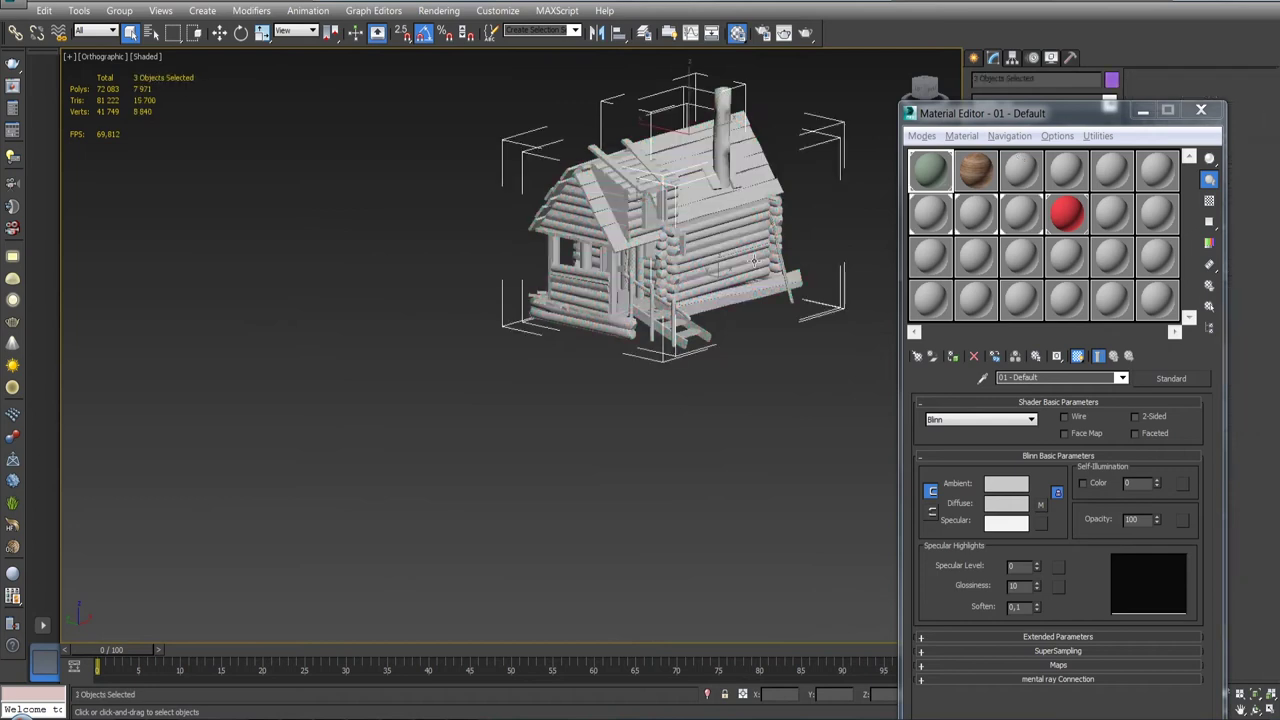
pyautogui.press('z')
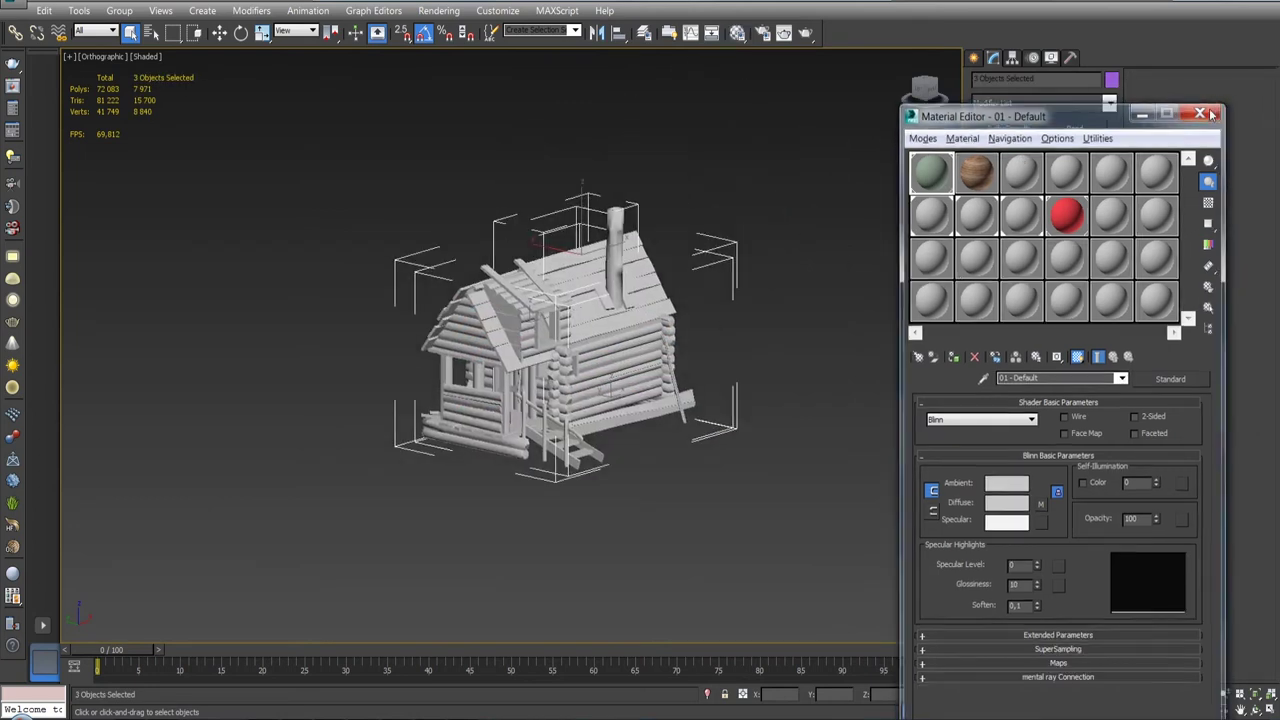
pyautogui.click(1201, 109)
# - Select the stove on its own and add an Unwrap UVW modifier to it
pyautogui.click(786, 267)
pyautogui.click(597, 322)
pyautogui.keyDown('alt'); pyautogui.moveTo(597, 322); pyautogui.dragTo(580, 293, button='middle'); pyautogui.keyUp('alt')
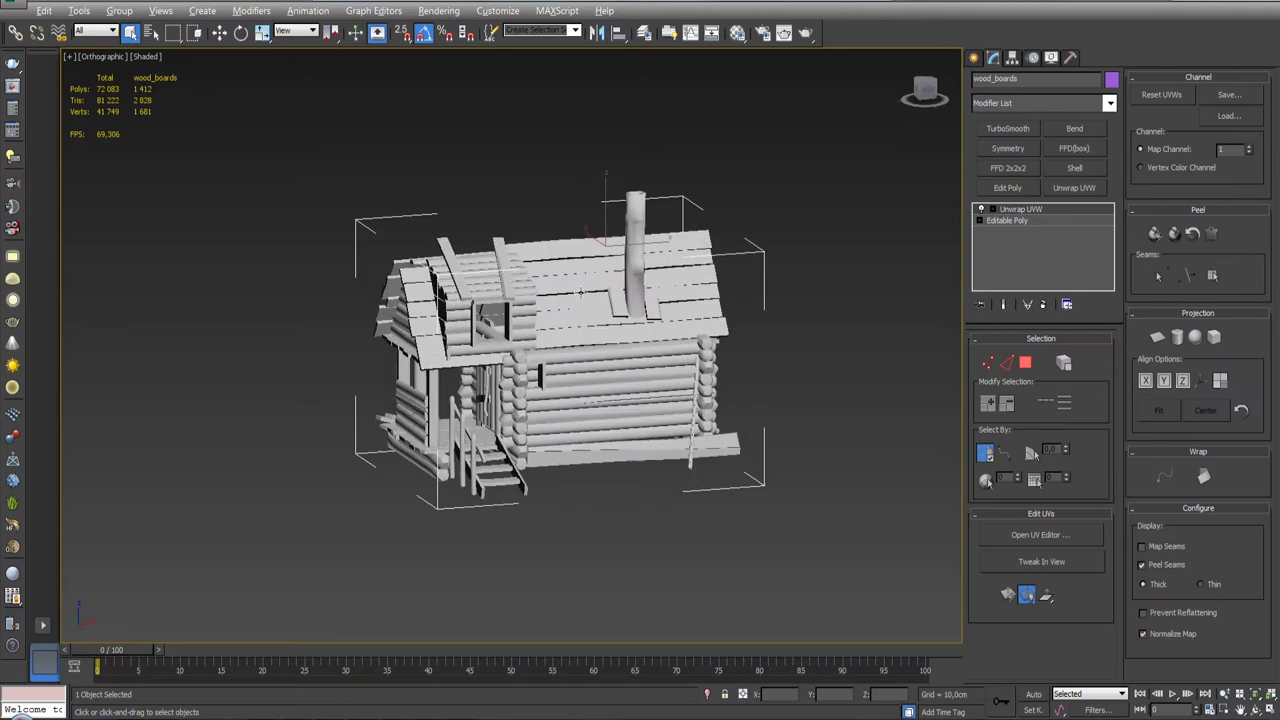
pyautogui.moveTo(279, 182); pyautogui.dragTo(764, 540)
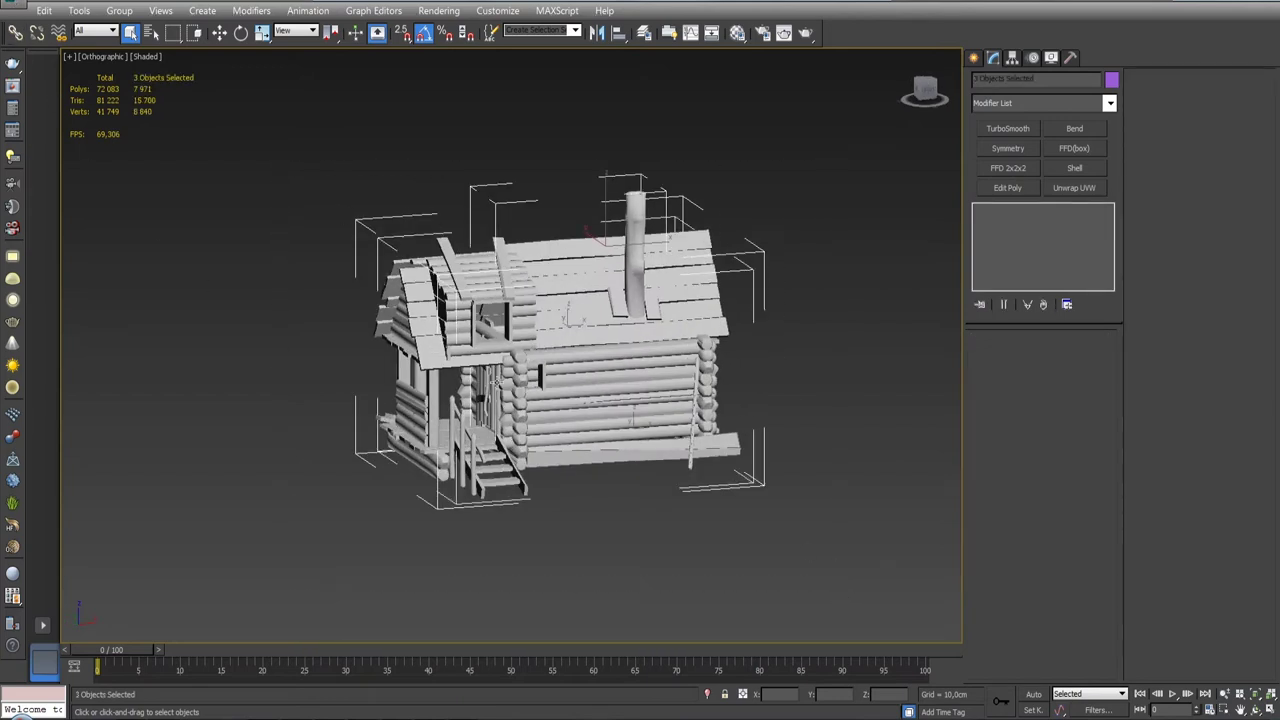
pyautogui.click(481, 388)
pyautogui.scroll(3, 541, 350)
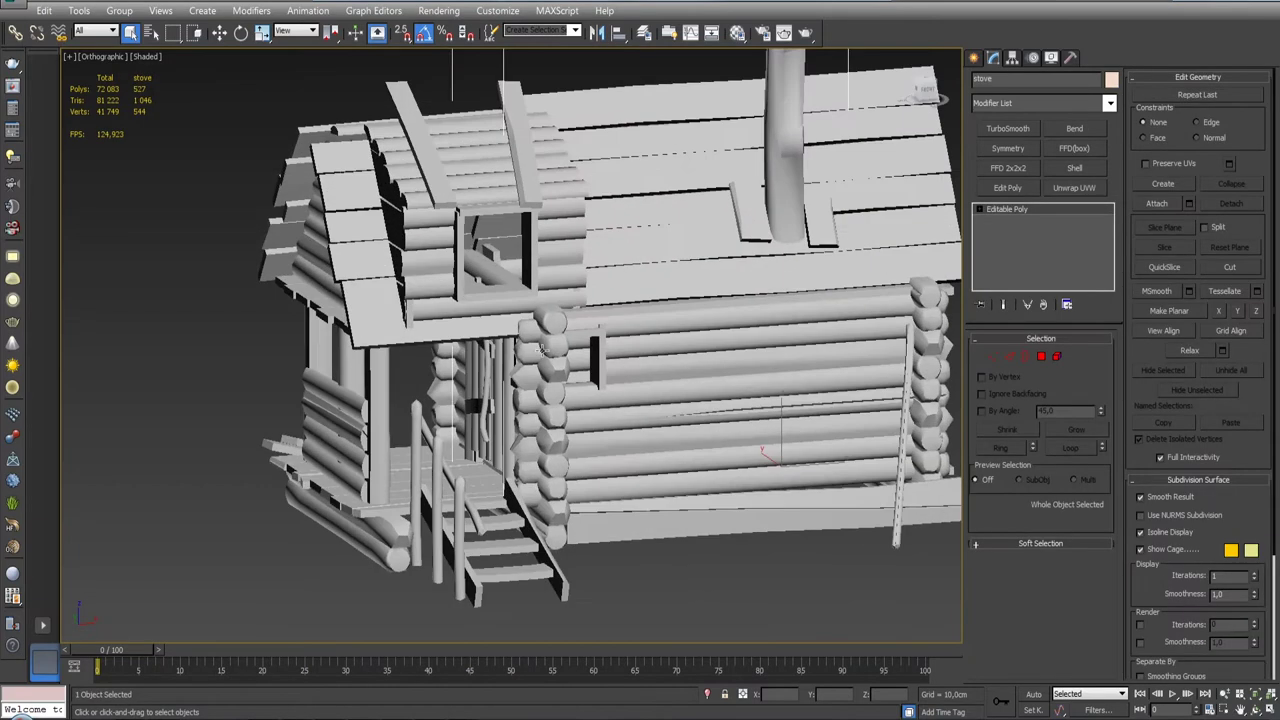
pyautogui.click(1073, 189)
# - Open the stove in an enlarged UV editor with the checker hidden, polygon mode on and the stove isolated
pyautogui.click(1064, 536)
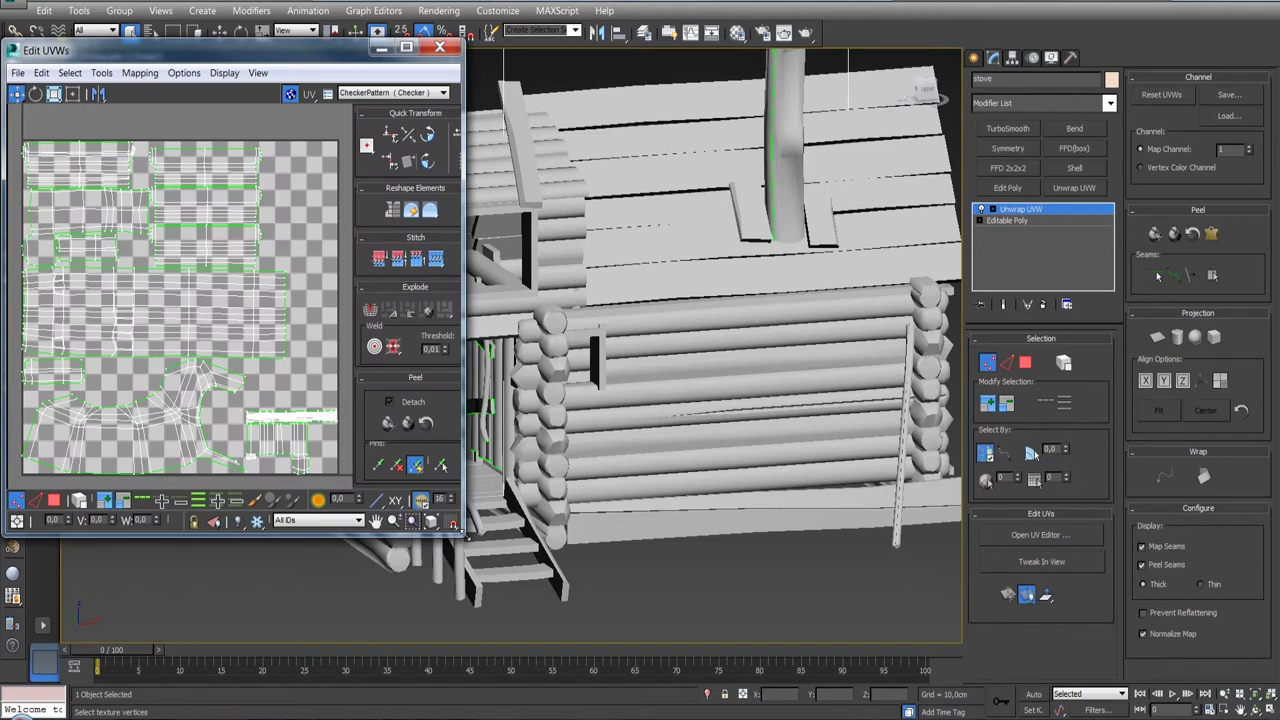
pyautogui.moveTo(463, 533); pyautogui.dragTo(568, 683)
pyautogui.click(432, 92)
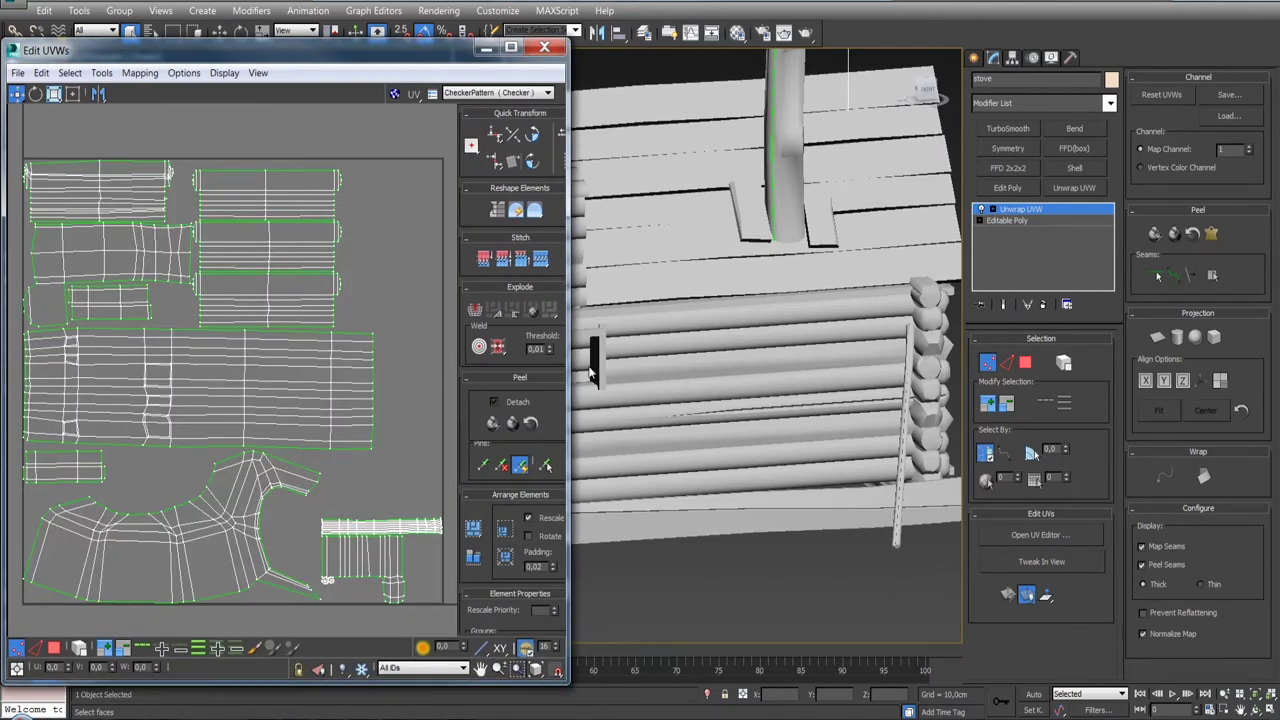
pyautogui.scroll(-5, 590, 373)
pyautogui.keyDown('alt'); pyautogui.moveTo(590, 373); pyautogui.dragTo(865, 368, button='middle'); pyautogui.keyUp('alt')
pyautogui.click(343, 374)
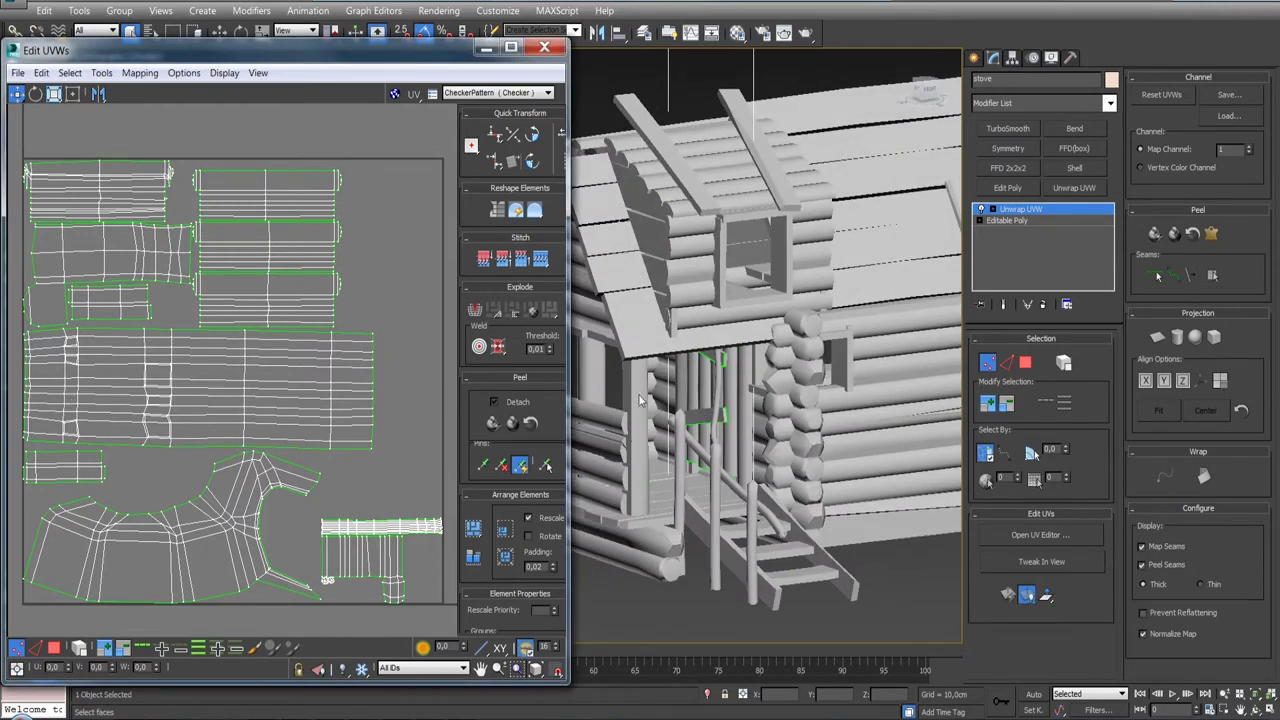
pyautogui.click(1026, 366)
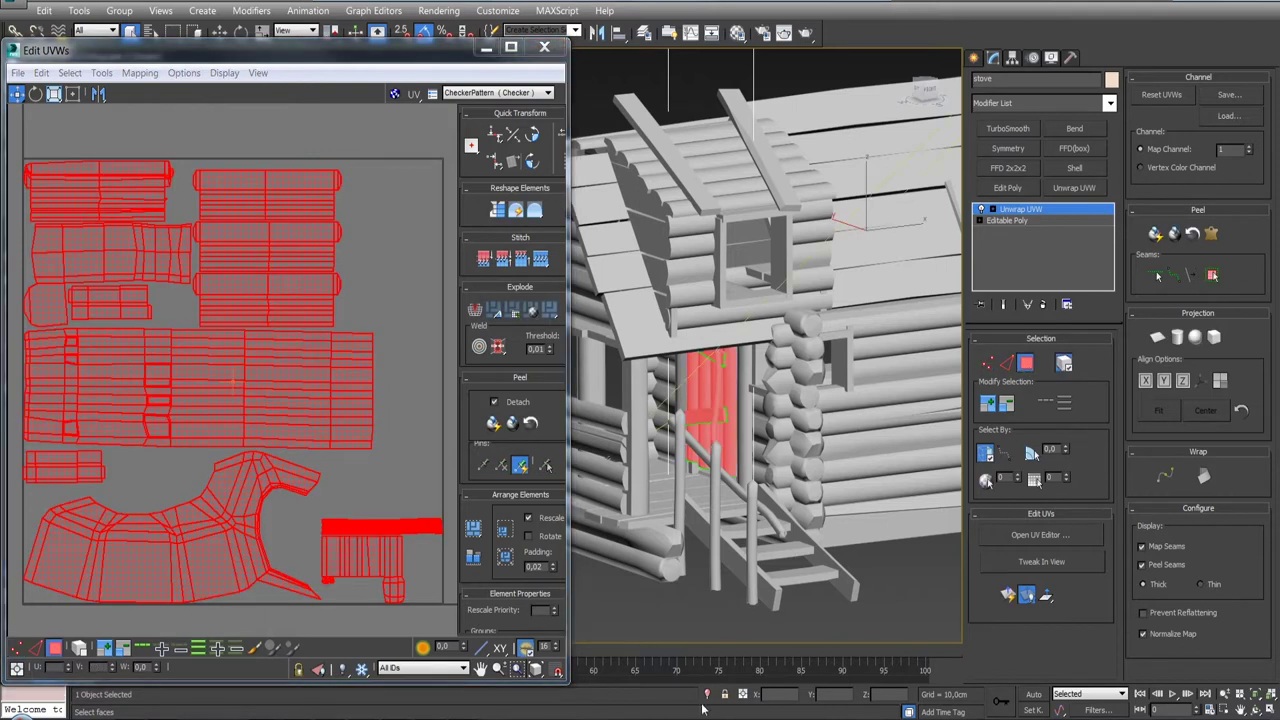
pyautogui.click(706, 695)
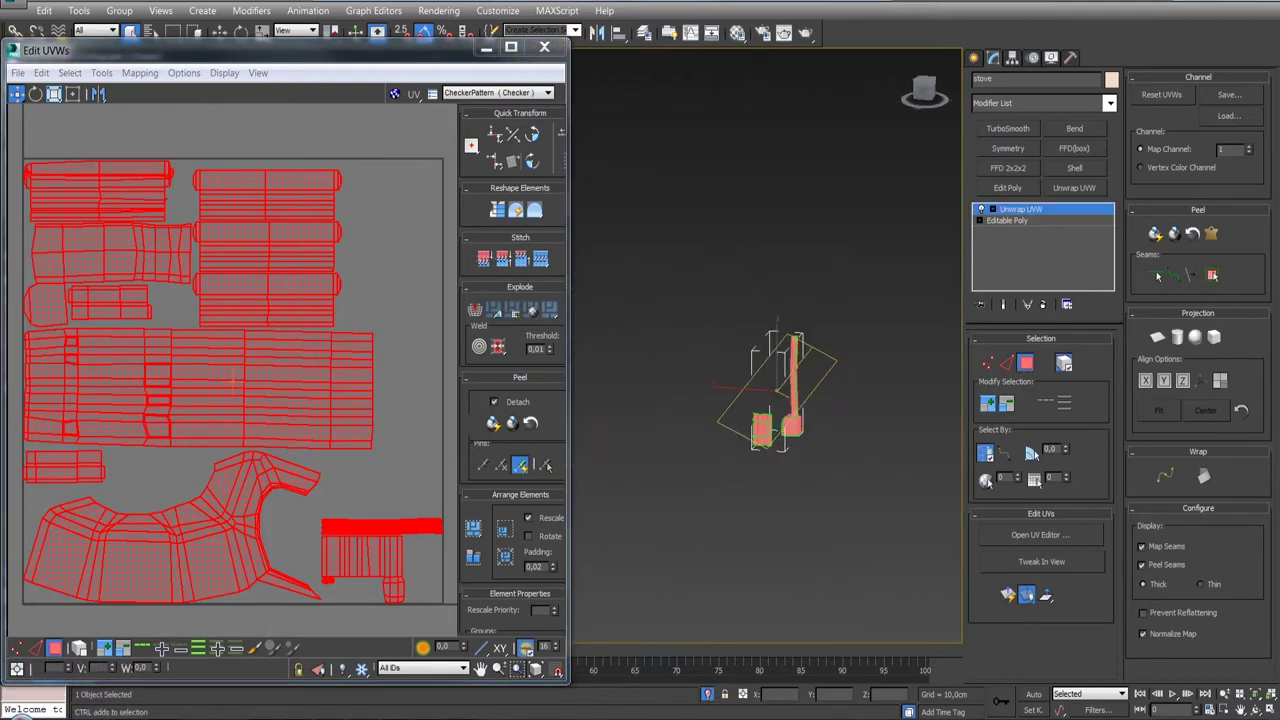
pyautogui.scroll(3, 800, 416)
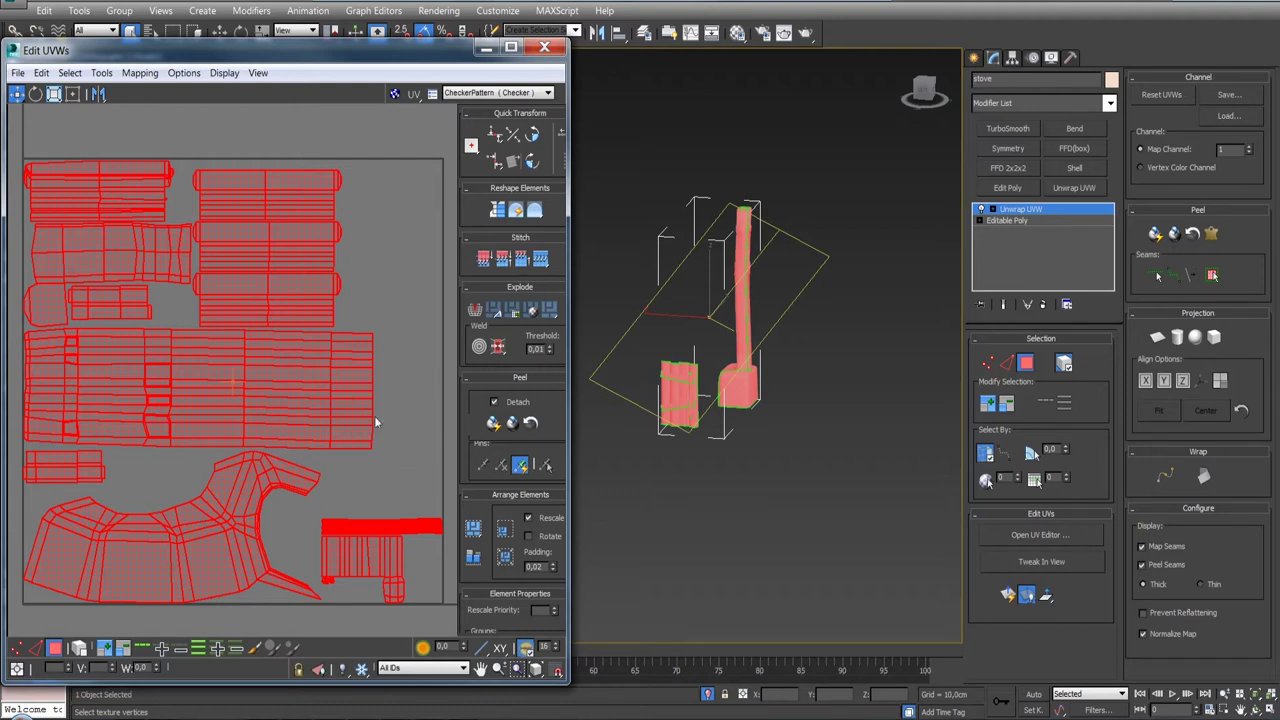
# - Select the strip, box element and large shells, then turn off Map Seams display
pyautogui.click(378, 494)
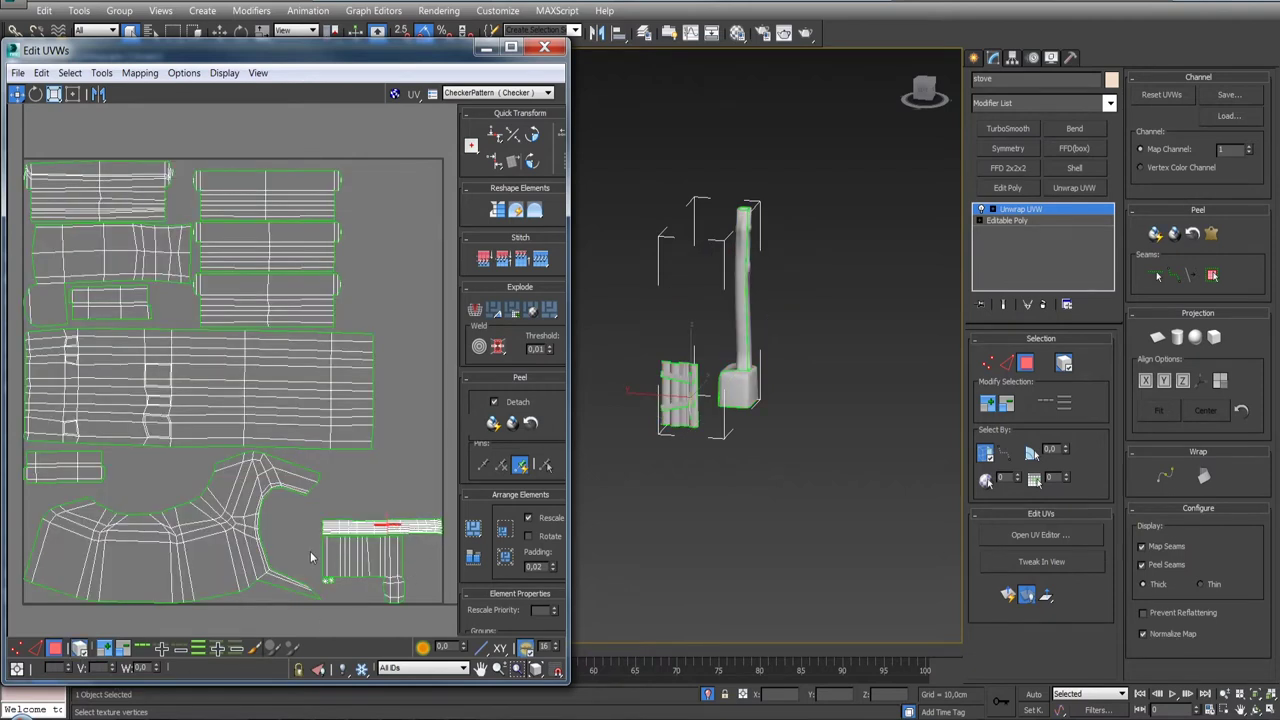
pyautogui.click(363, 527)
pyautogui.scroll(2, 382, 526)
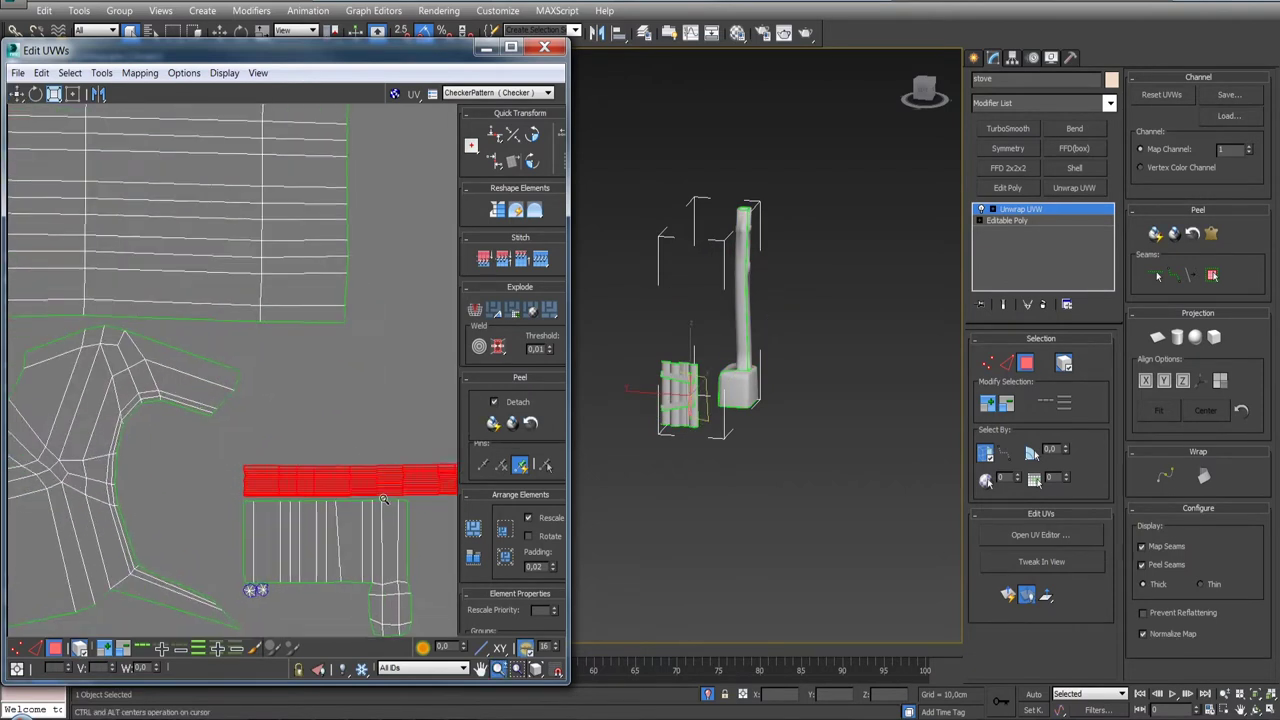
pyautogui.scroll(1, 382, 526)
pyautogui.click(381, 543)
pyautogui.scroll(-2, 815, 278)
pyautogui.scroll(-2, 815, 278)
pyautogui.click(984, 458)
pyautogui.keyDown('ctrl'); pyautogui.click(731, 337); pyautogui.keyUp('ctrl')
pyautogui.click(1142, 547)
pyautogui.scroll(-5, 313, 432)
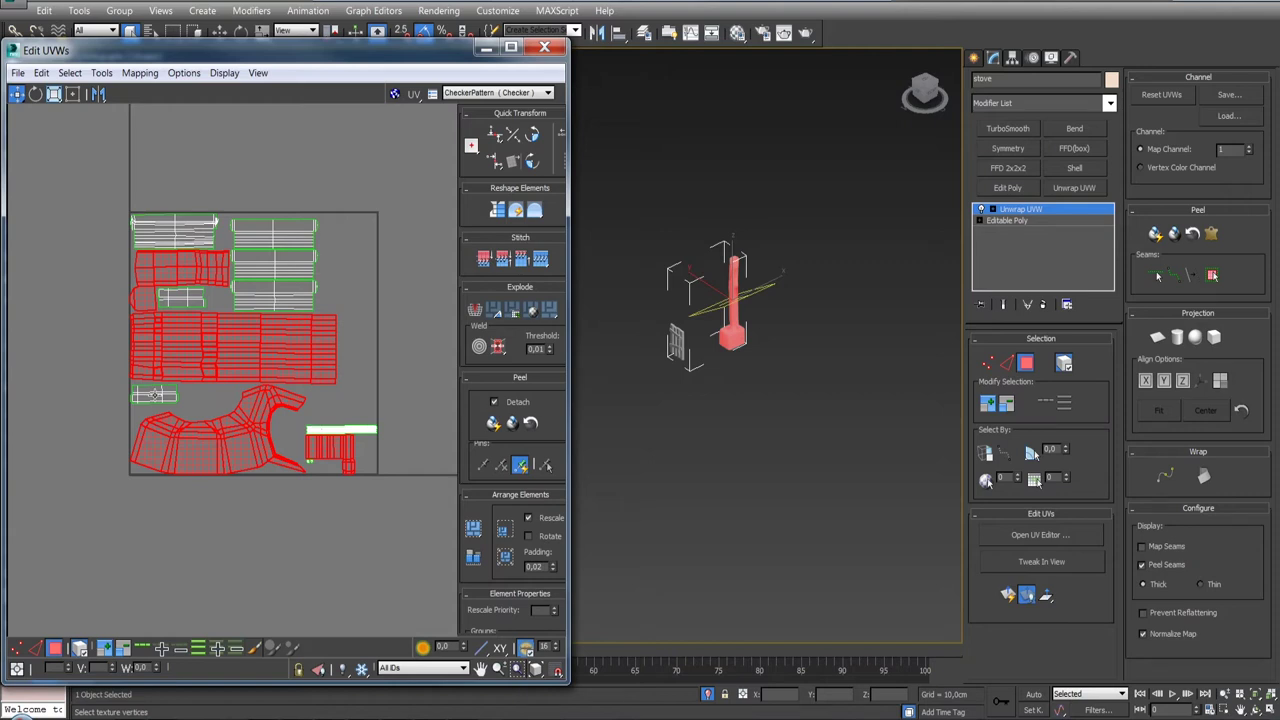
# - Move the small lower-left shell to the upper right and the upper-left shell down to the lower left
pyautogui.click(155, 396)
pyautogui.moveTo(157, 398); pyautogui.dragTo(343, 233)
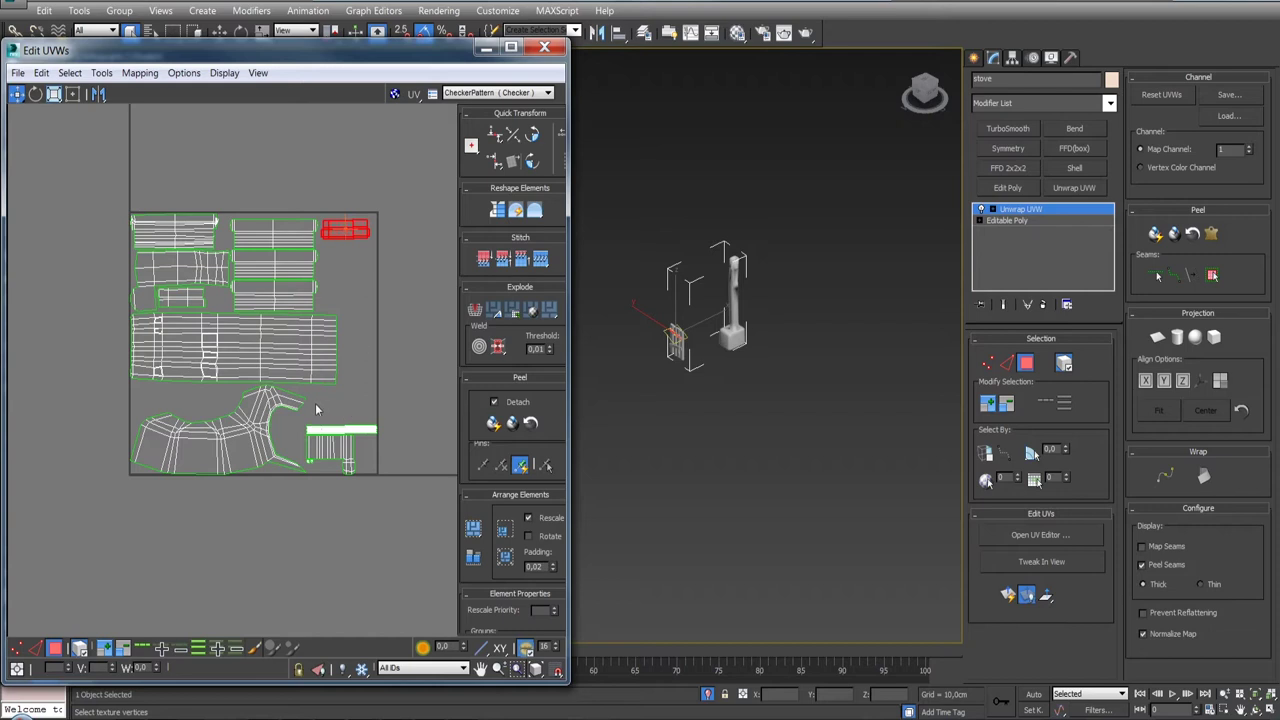
pyautogui.click(321, 366)
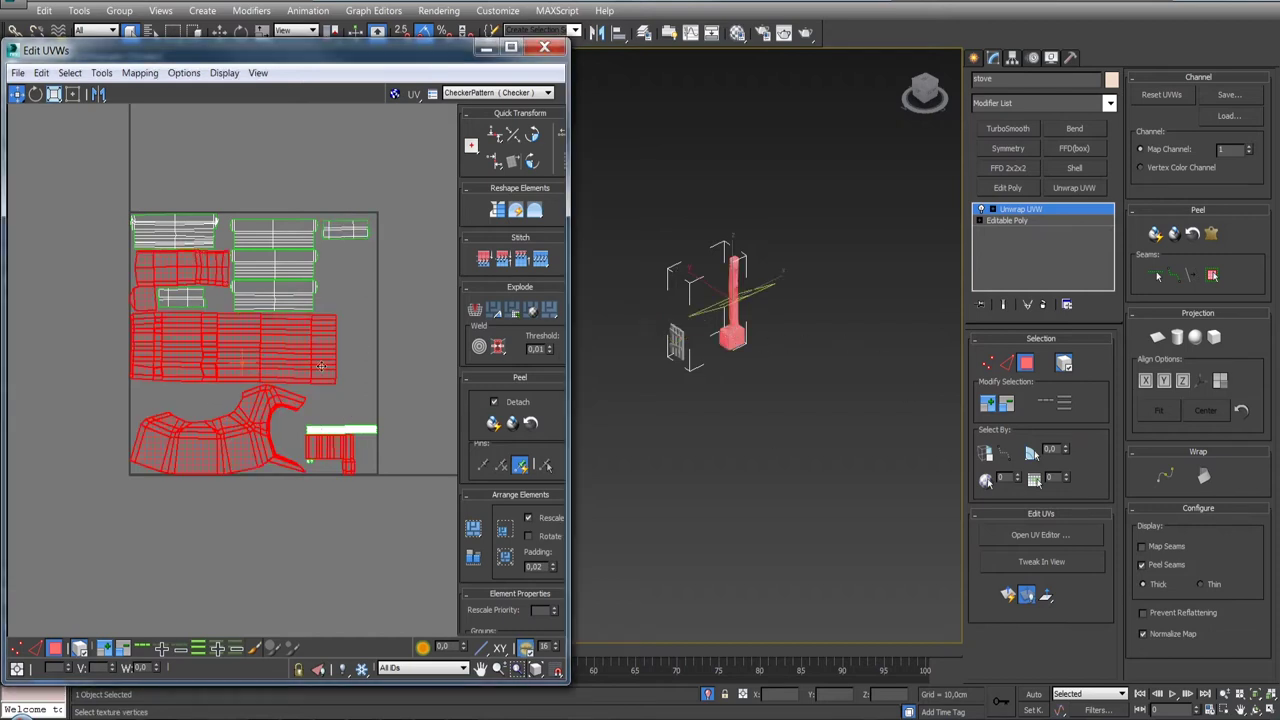
pyautogui.click(103, 278)
pyautogui.click(170, 266)
pyautogui.moveTo(170, 266); pyautogui.dragTo(170, 391)
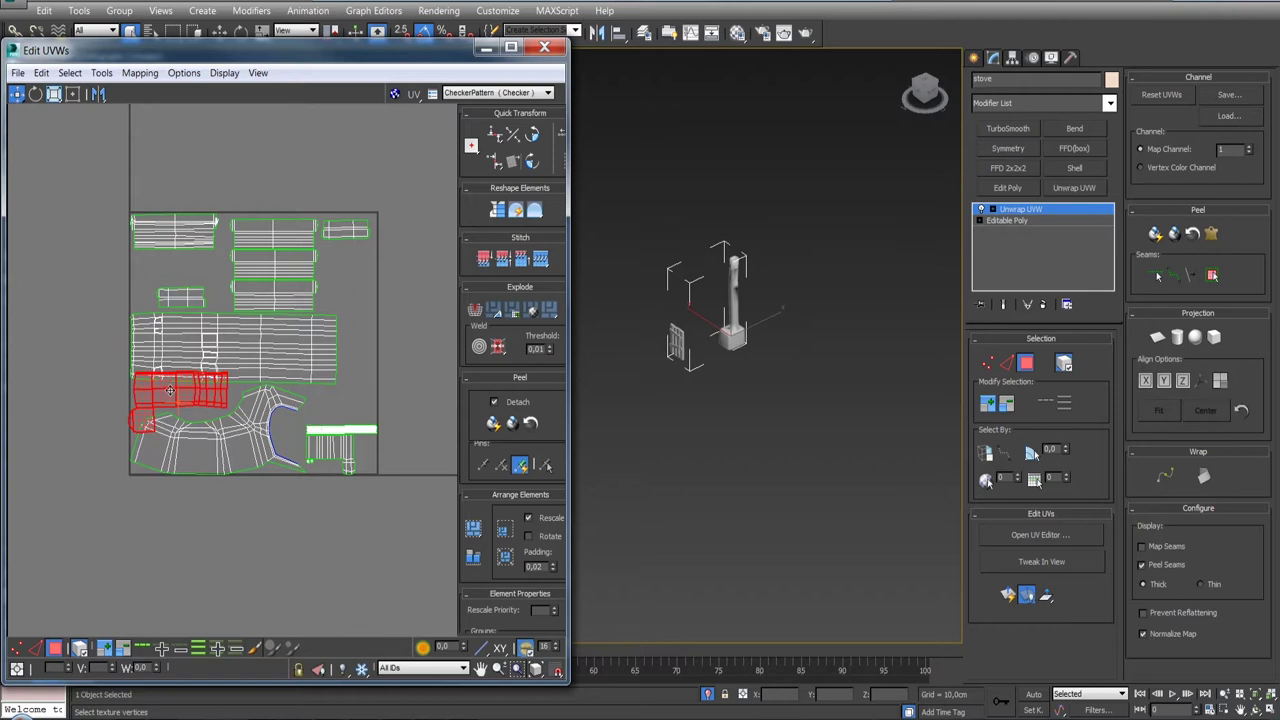
# - Reposition the small shell, middle-column bottom shell, large middle shell and lower-left shell into a tighter arrangement
pyautogui.click(183, 298)
pyautogui.moveTo(183, 298); pyautogui.dragTo(351, 259)
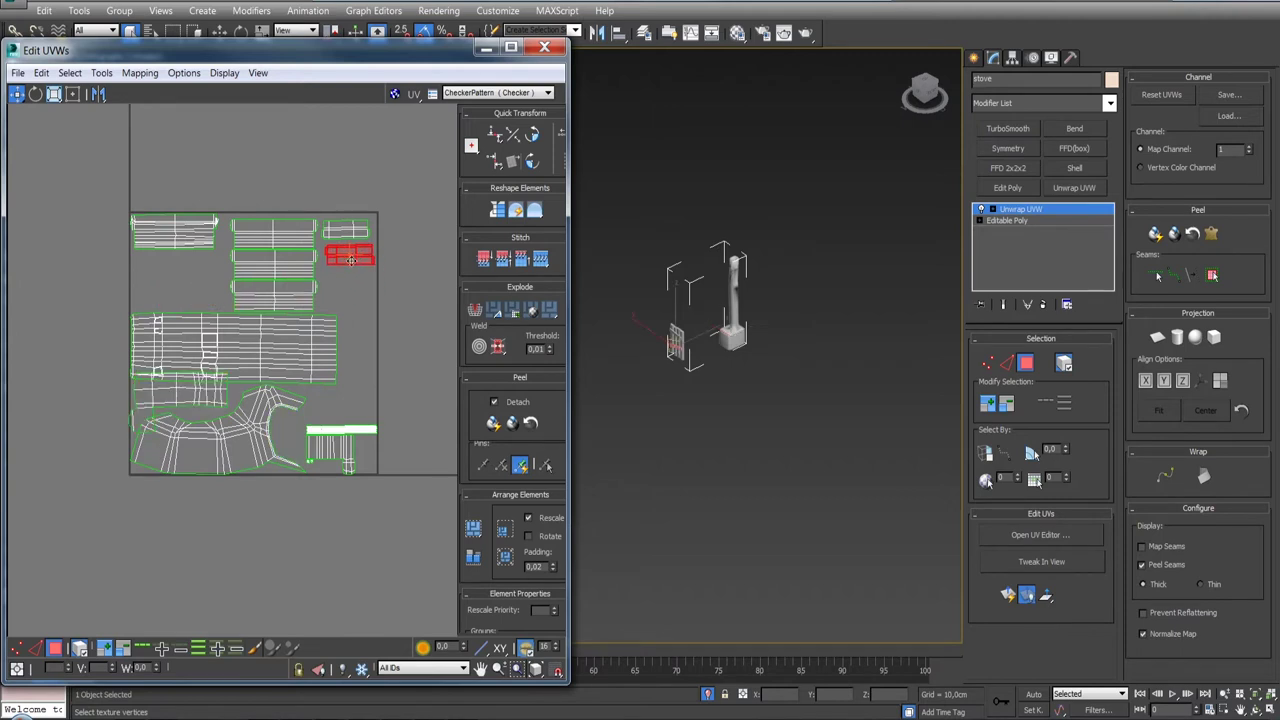
pyautogui.click(272, 296)
pyautogui.moveTo(272, 296); pyautogui.dragTo(178, 276)
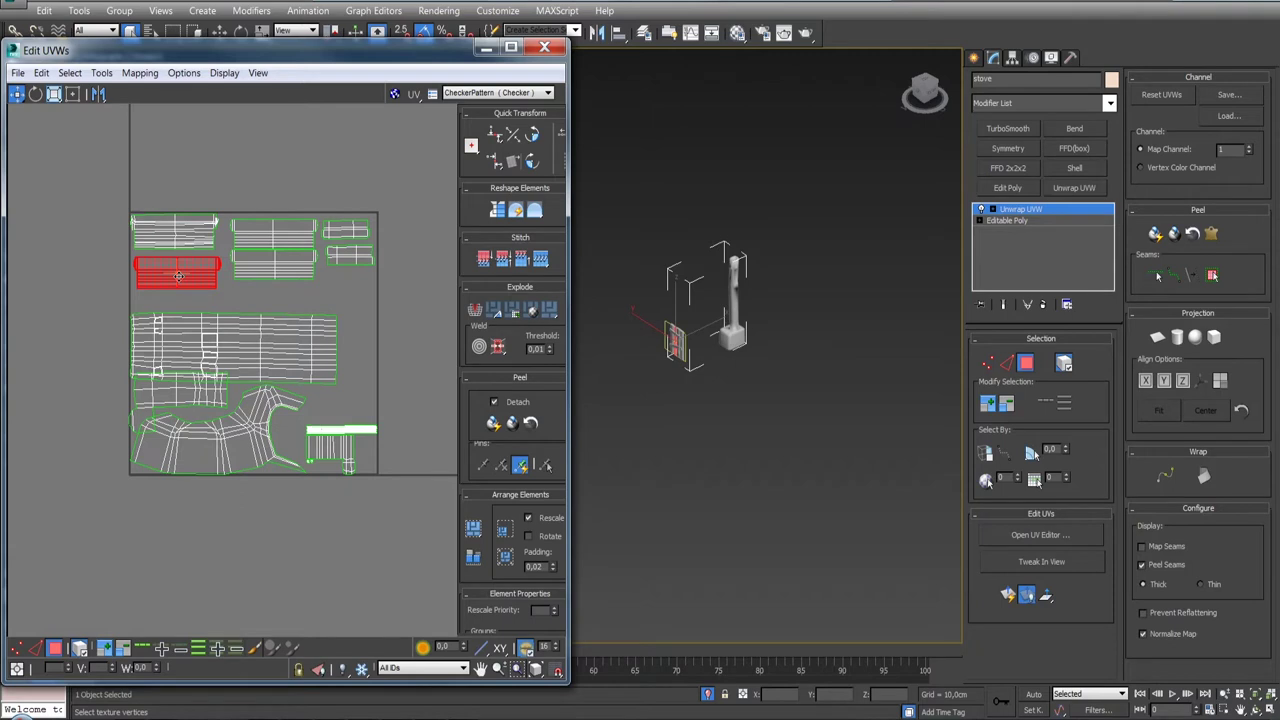
pyautogui.click(208, 343)
pyautogui.moveTo(208, 343); pyautogui.dragTo(208, 323)
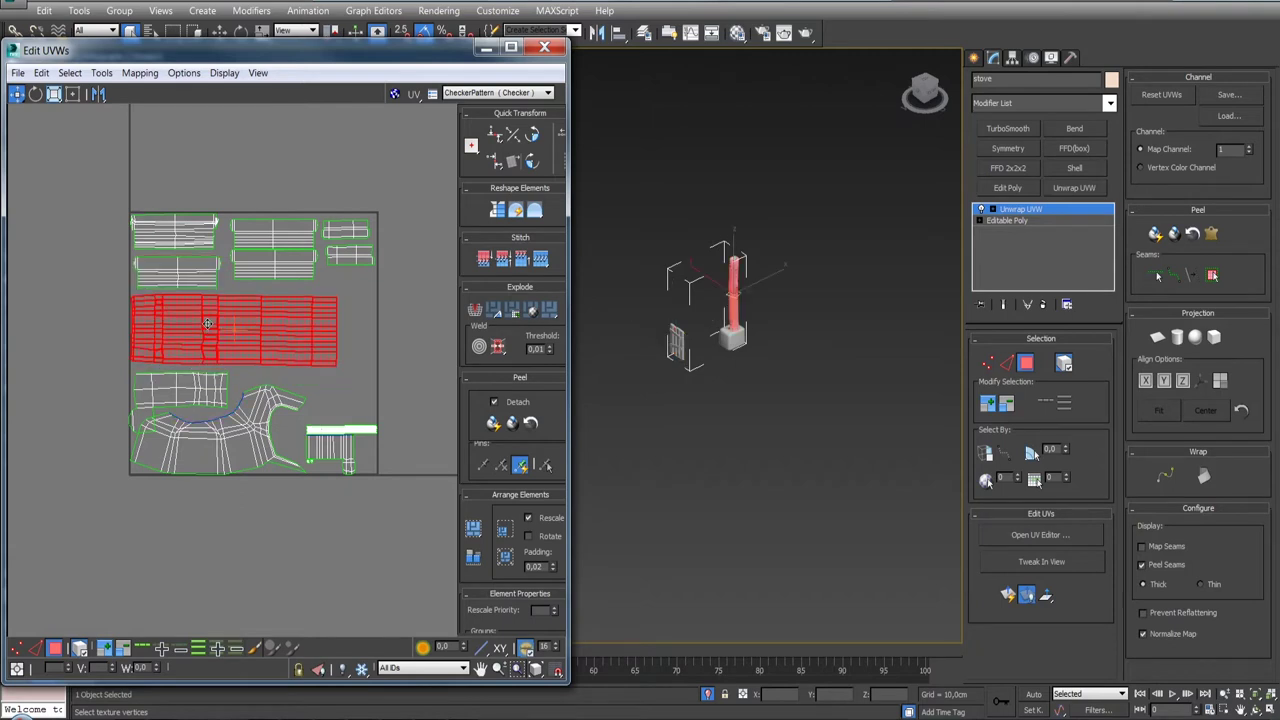
pyautogui.click(192, 385)
pyautogui.moveTo(192, 385); pyautogui.dragTo(238, 373)
# - Raise the large wide shell slightly and adjust the shell beneath it
pyautogui.scroll(3, 185, 216)
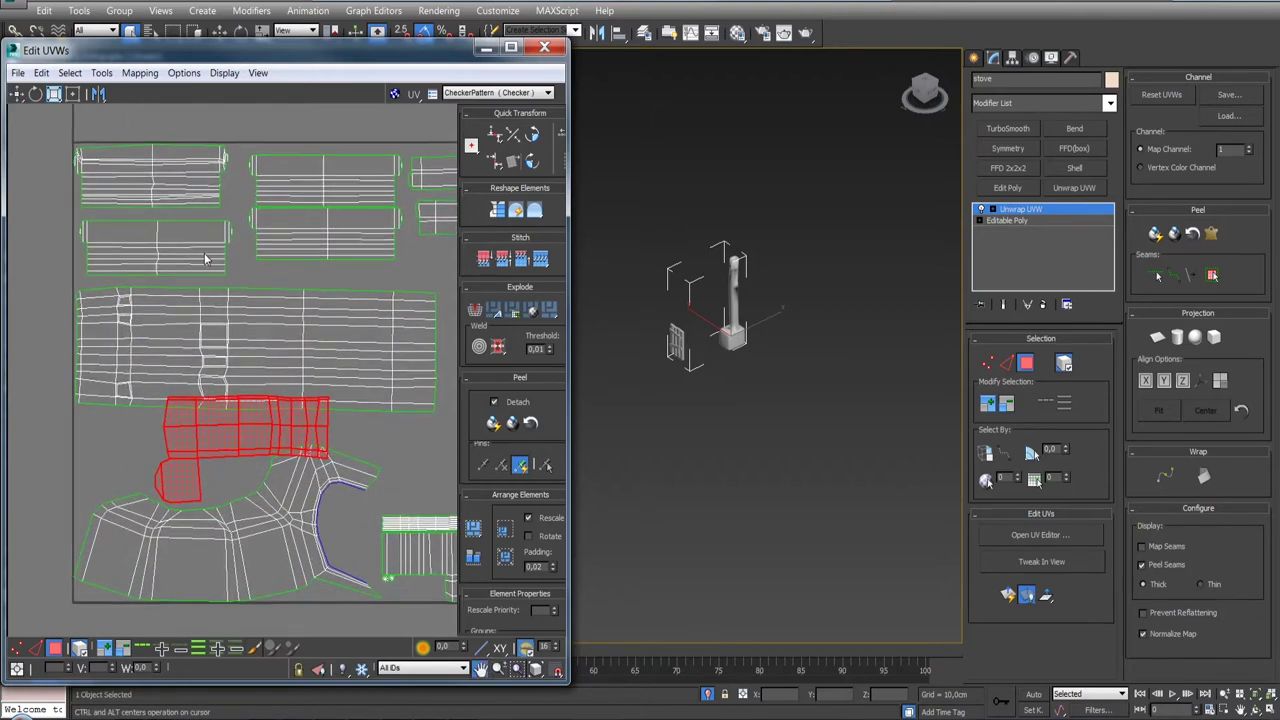
pyautogui.moveTo(567, 390); pyautogui.dragTo(759, 390)
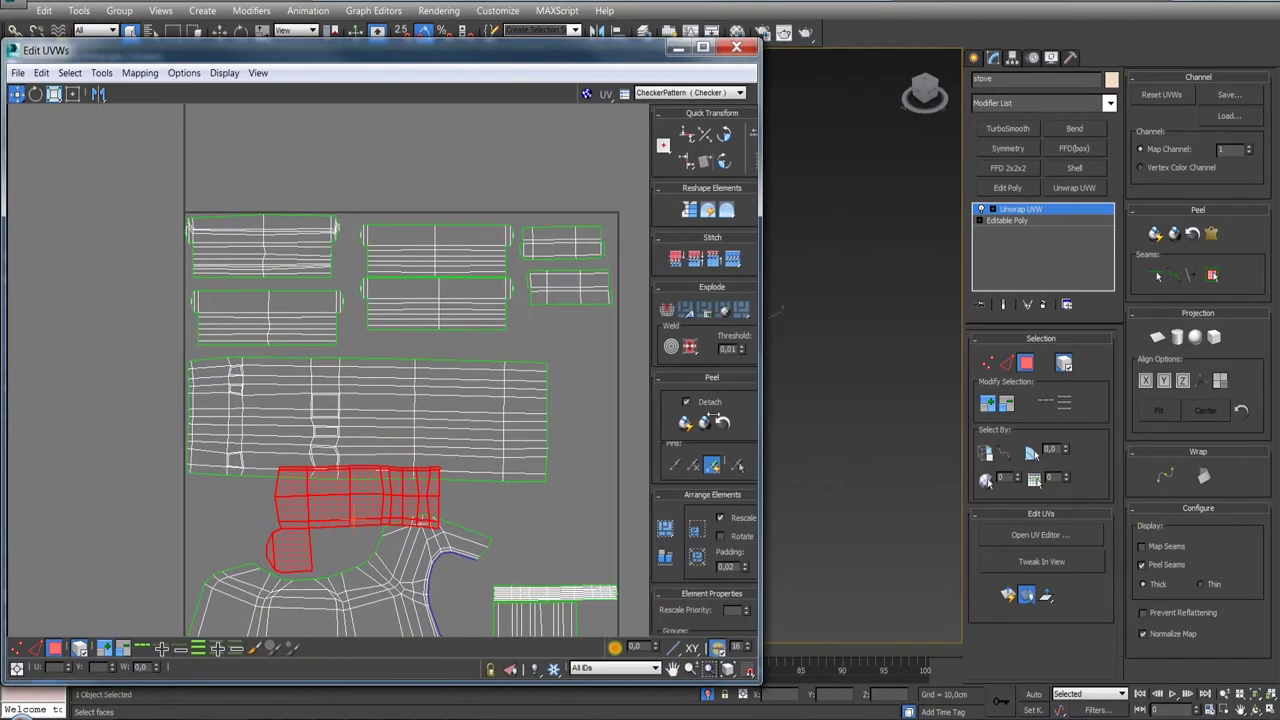
pyautogui.click(304, 339)
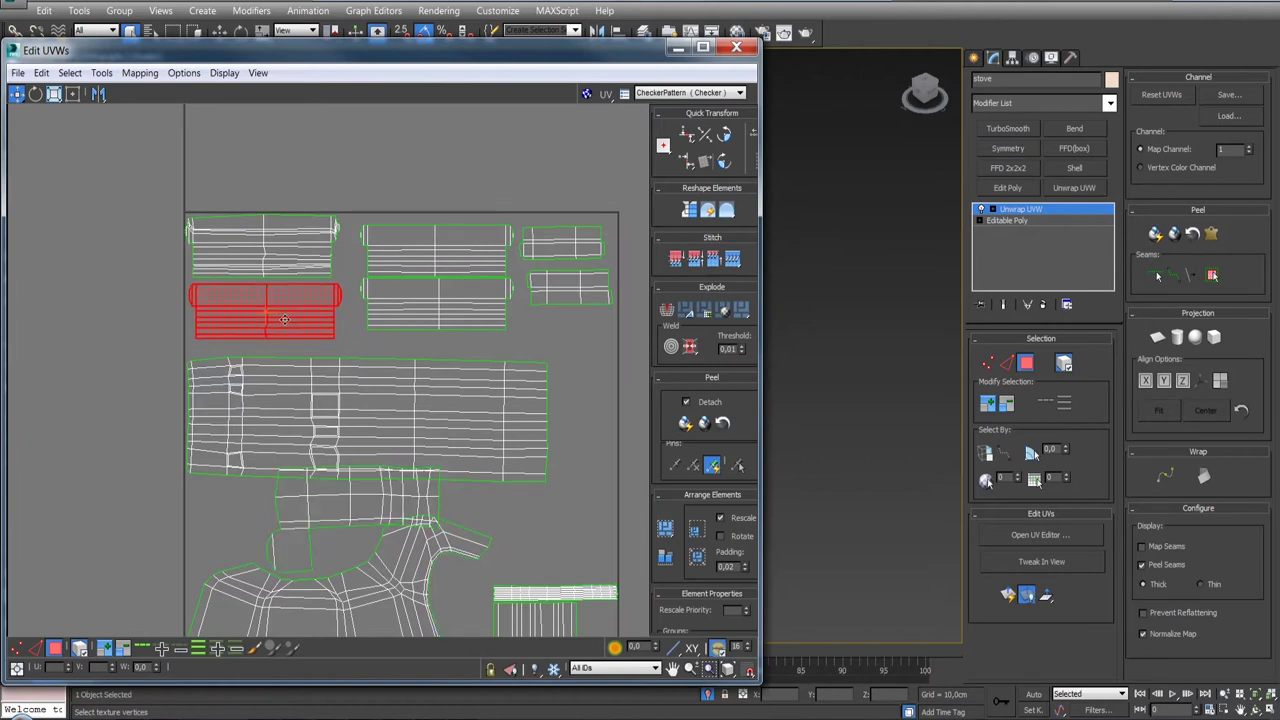
pyautogui.click(349, 405)
pyautogui.moveTo(349, 405); pyautogui.dragTo(349, 386)
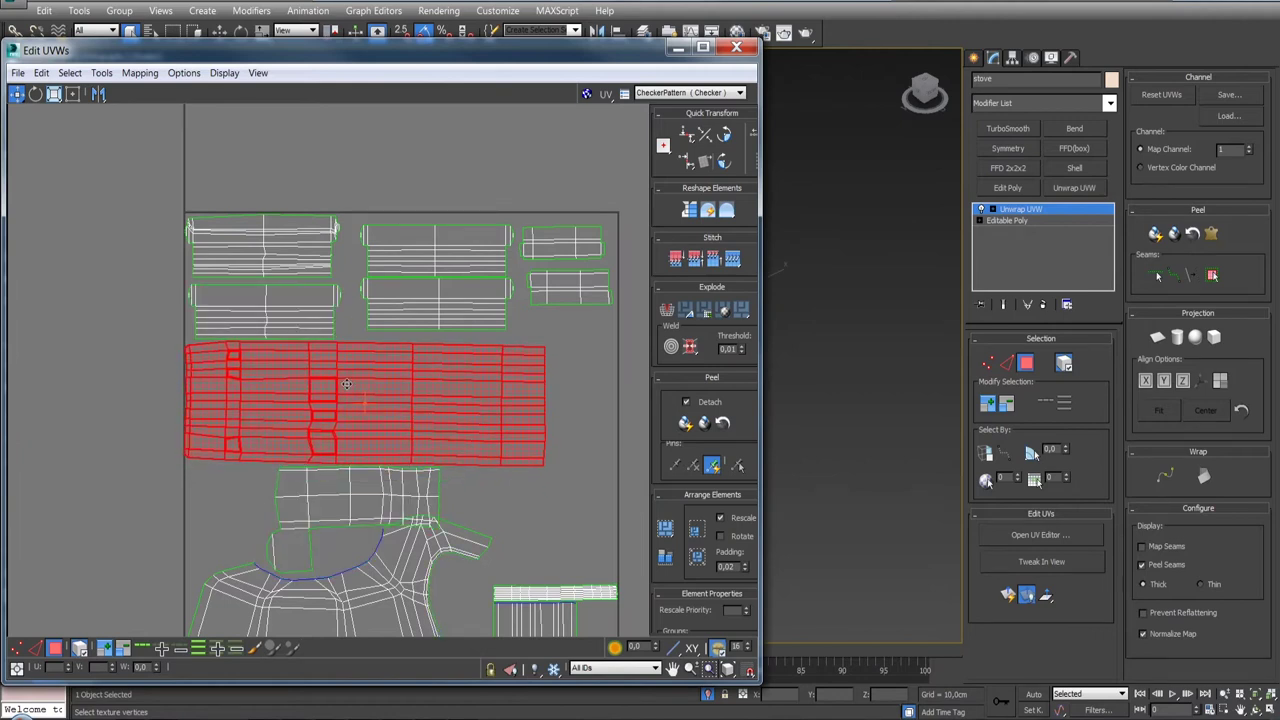
pyautogui.click(346, 490)
pyautogui.moveTo(432, 555)
pyautogui.mouseDown(button='middle')
pyautogui.moveTo(410, 385)
pyautogui.moveTo(403, 413)
pyautogui.mouseUp(button='middle')
pyautogui.moveTo(375, 362)
pyautogui.mouseDown()
pyautogui.moveTo(455, 362)
pyautogui.moveTo(423, 362)
pyautogui.mouseUp()
pyautogui.moveTo(419, 361); pyautogui.dragTo(444, 402, button='middle')
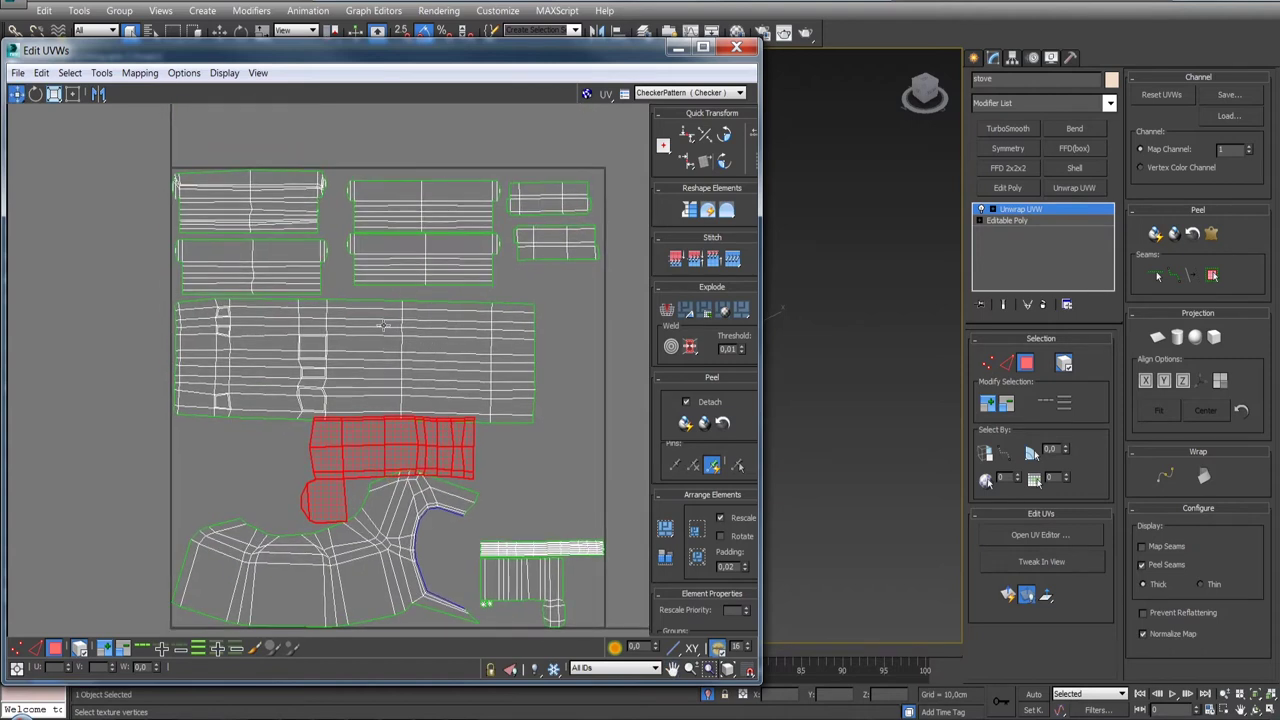
# - Move strip shells toward the top row and align the two top-middle strips with Quick Transform
pyautogui.click(418, 220)
pyautogui.moveTo(418, 220); pyautogui.dragTo(406, 214)
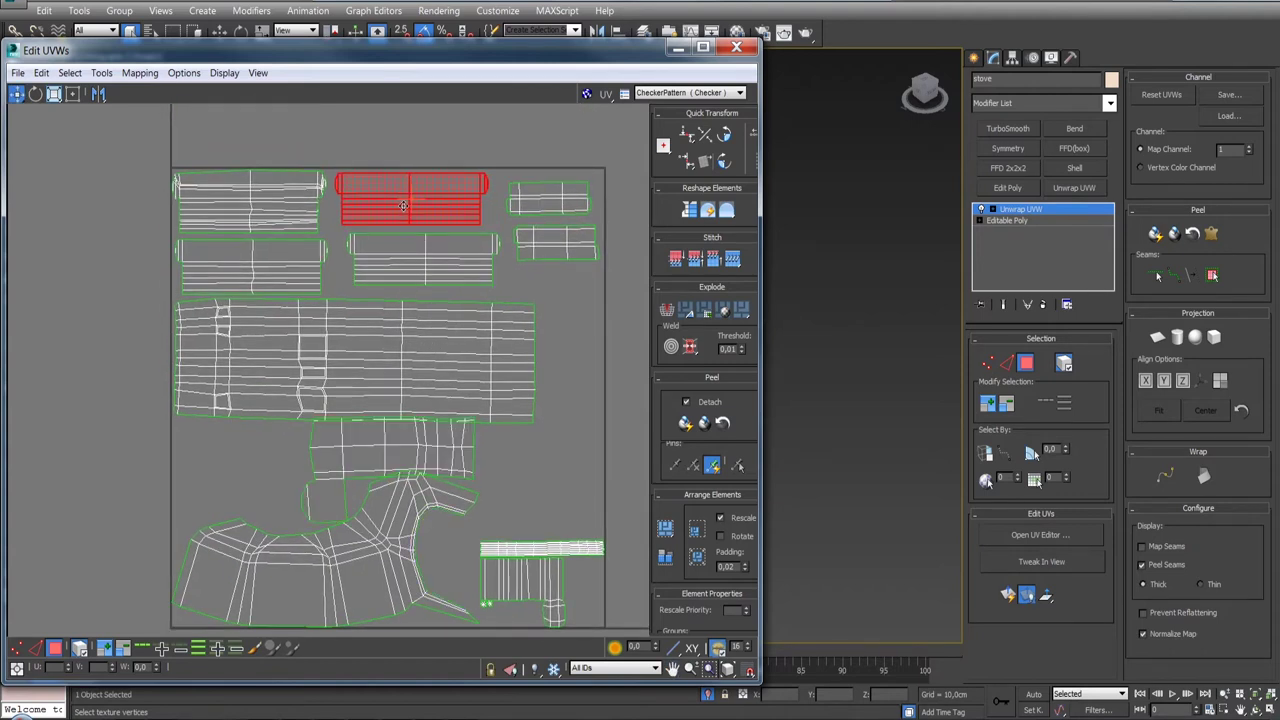
pyautogui.click(418, 260)
pyautogui.moveTo(418, 260); pyautogui.dragTo(409, 257)
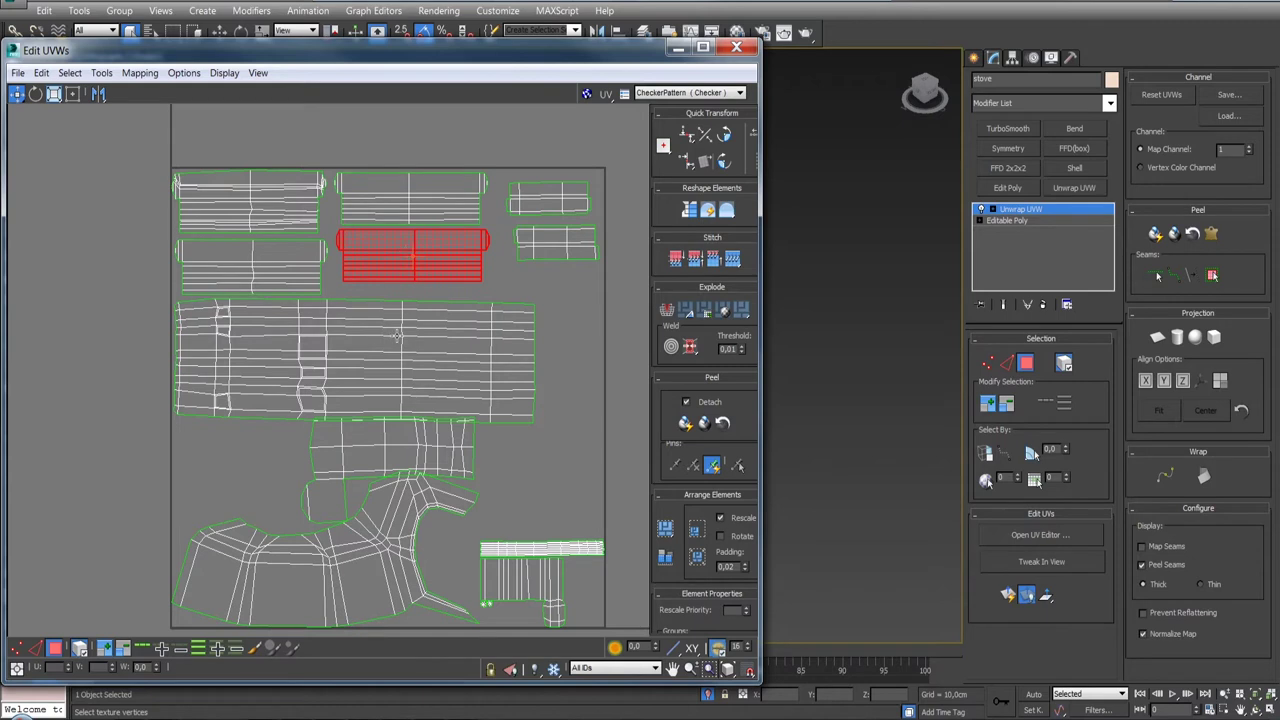
pyautogui.moveTo(434, 255); pyautogui.dragTo(586, 204)
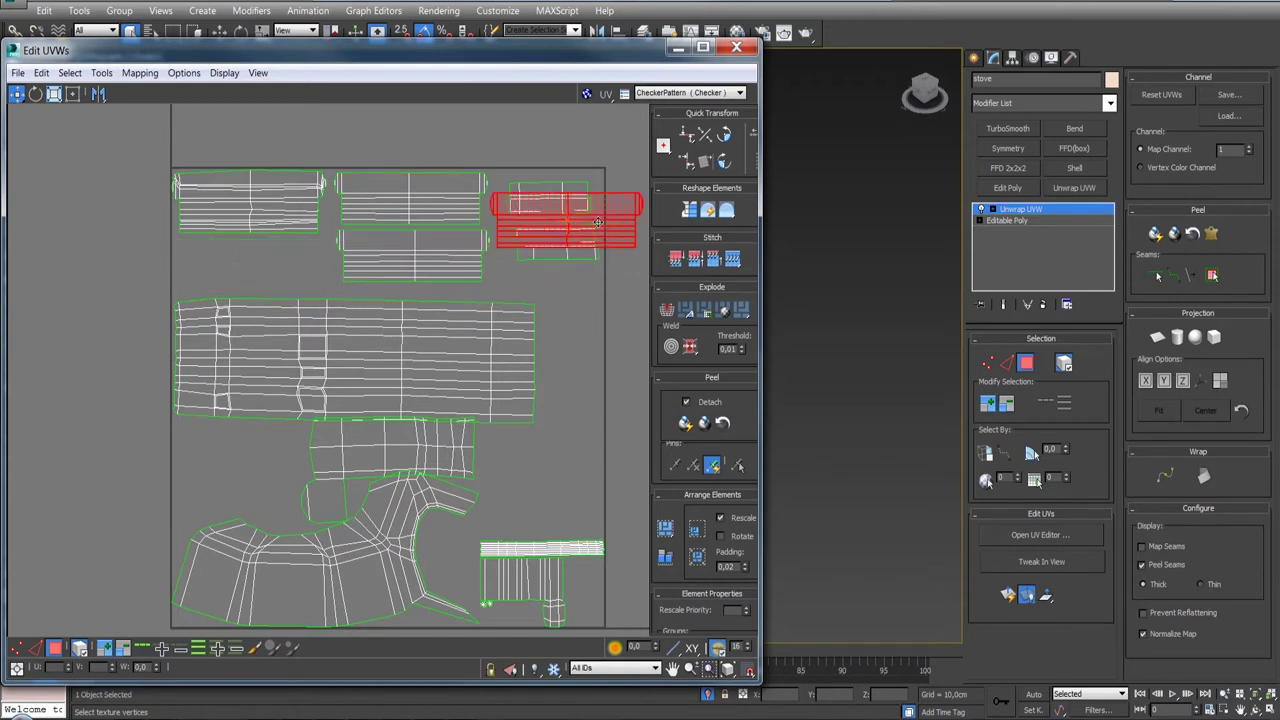
pyautogui.click(376, 203)
pyautogui.keyDown('ctrl'); pyautogui.click(393, 252); pyautogui.keyUp('ctrl')
pyautogui.click(725, 135)
pyautogui.moveTo(398, 237); pyautogui.dragTo(386, 237)
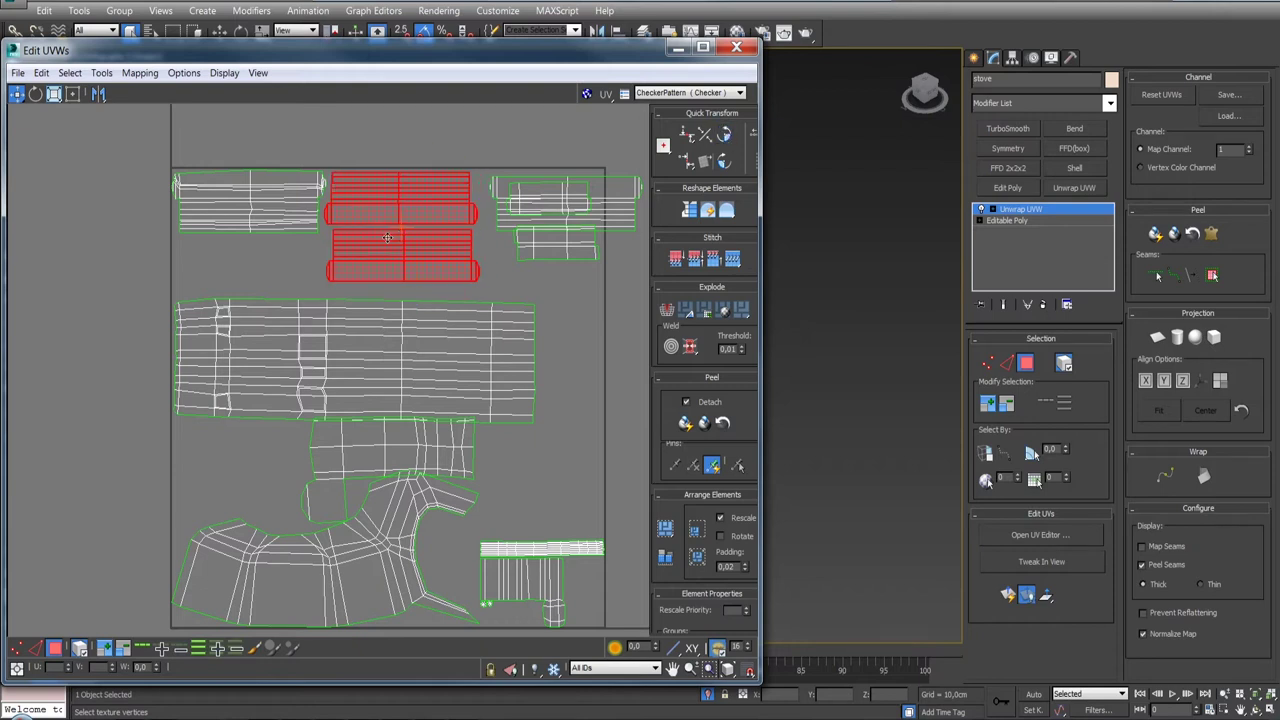
# - Place the top-right strip in the corner, raise the large shell, and set a strip beside the top-middle shell
pyautogui.moveTo(554, 249); pyautogui.dragTo(571, 423)
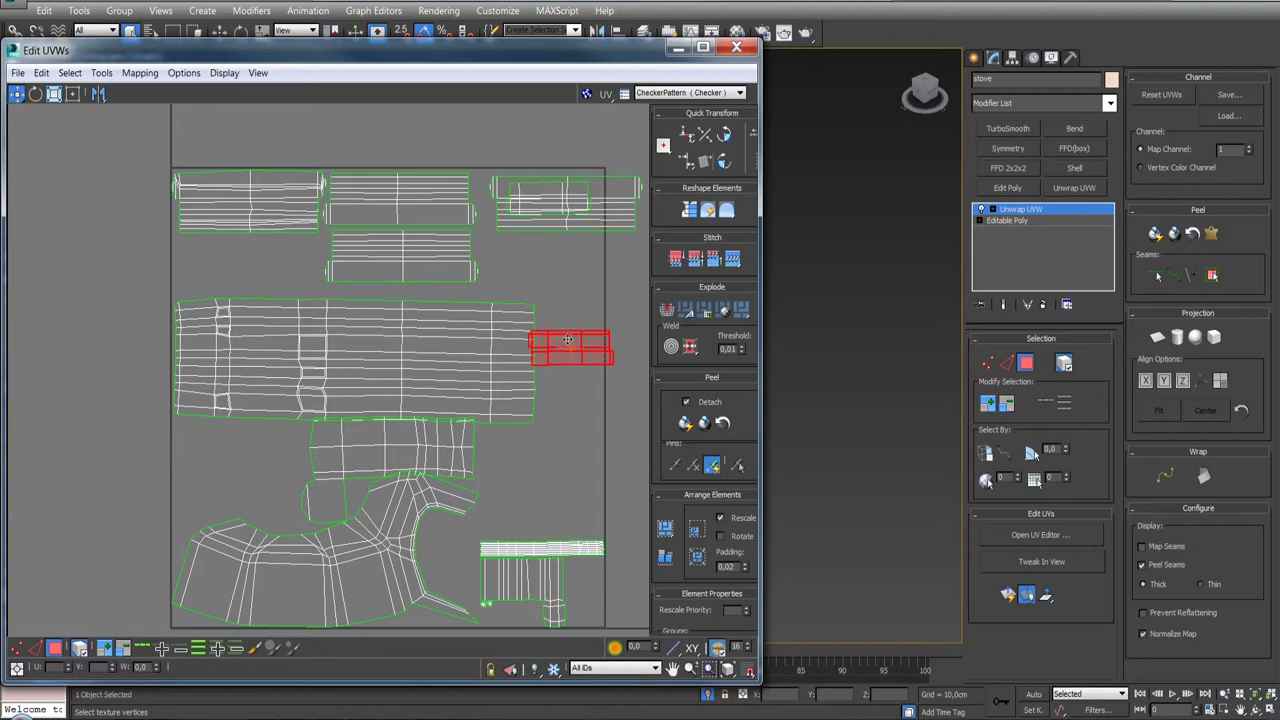
pyautogui.moveTo(554, 190); pyautogui.dragTo(558, 302)
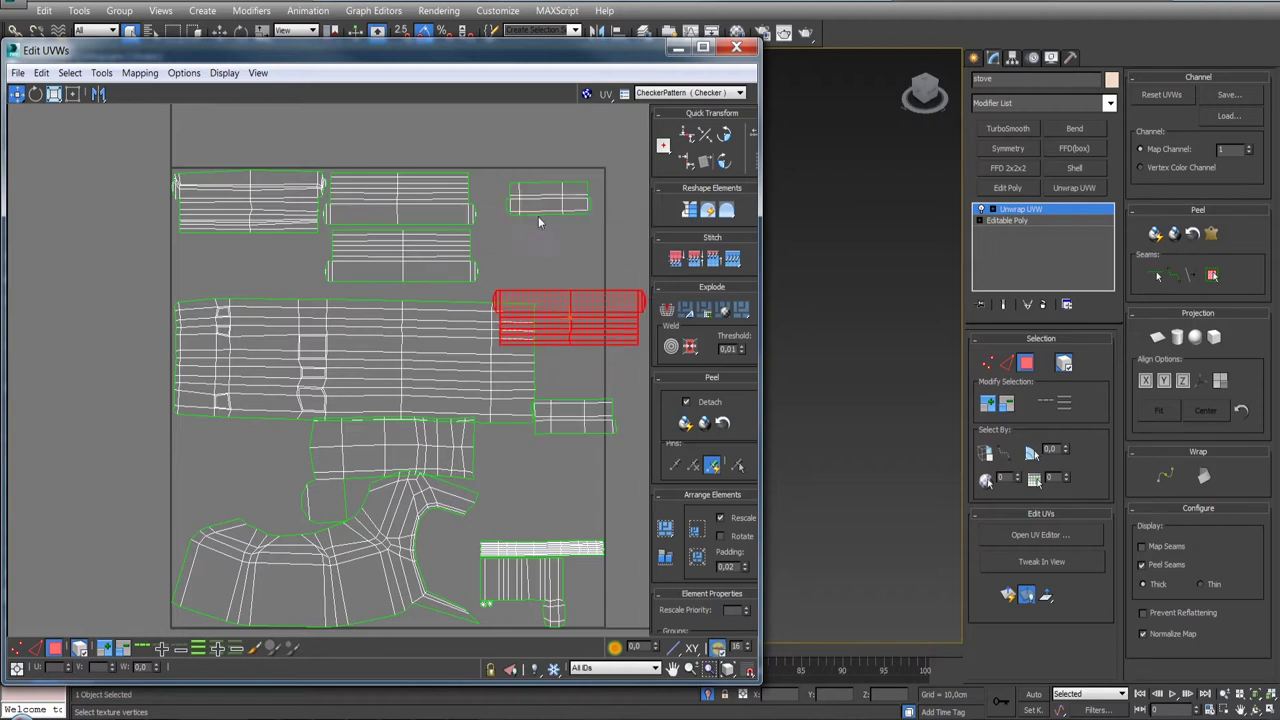
pyautogui.moveTo(537, 203); pyautogui.dragTo(77, 296)
pyautogui.moveTo(562, 312); pyautogui.dragTo(541, 200)
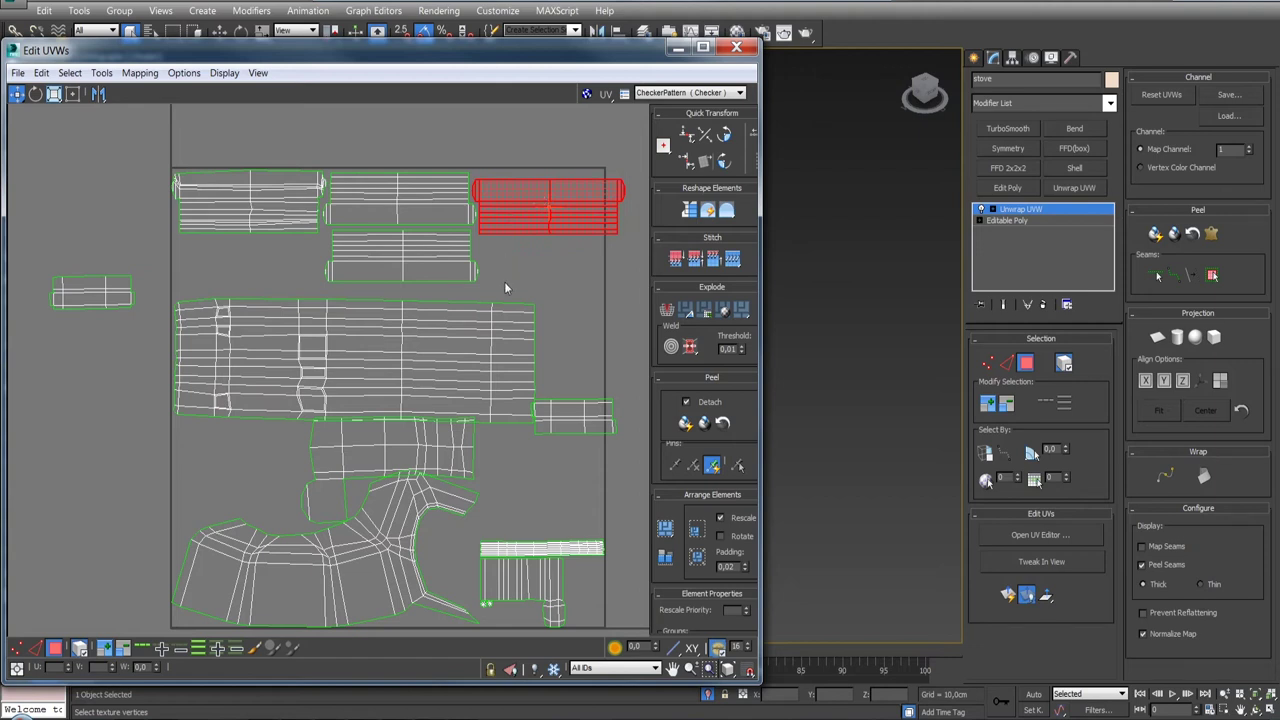
pyautogui.click(390, 325)
pyautogui.moveTo(376, 333); pyautogui.dragTo(376, 323)
pyautogui.click(364, 262)
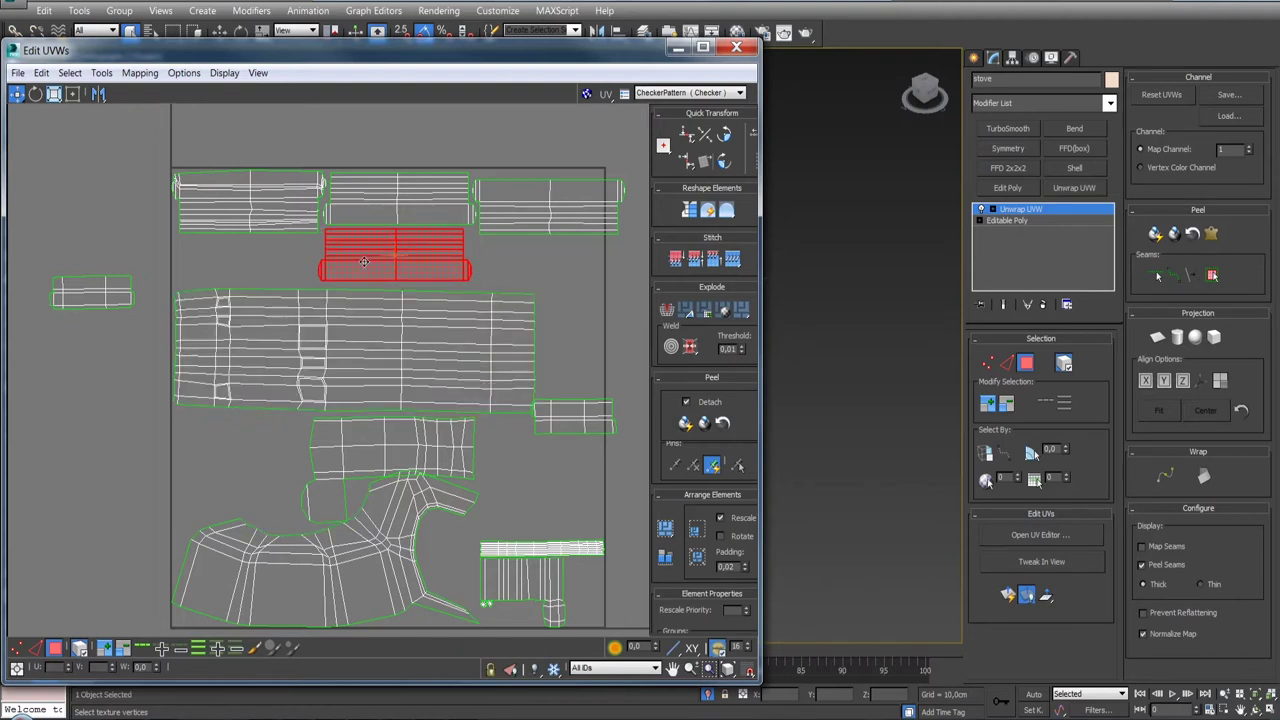
pyautogui.moveTo(364, 262)
pyautogui.mouseDown()
pyautogui.moveTo(506, 247)
pyautogui.moveTo(502, 260)
pyautogui.mouseUp()
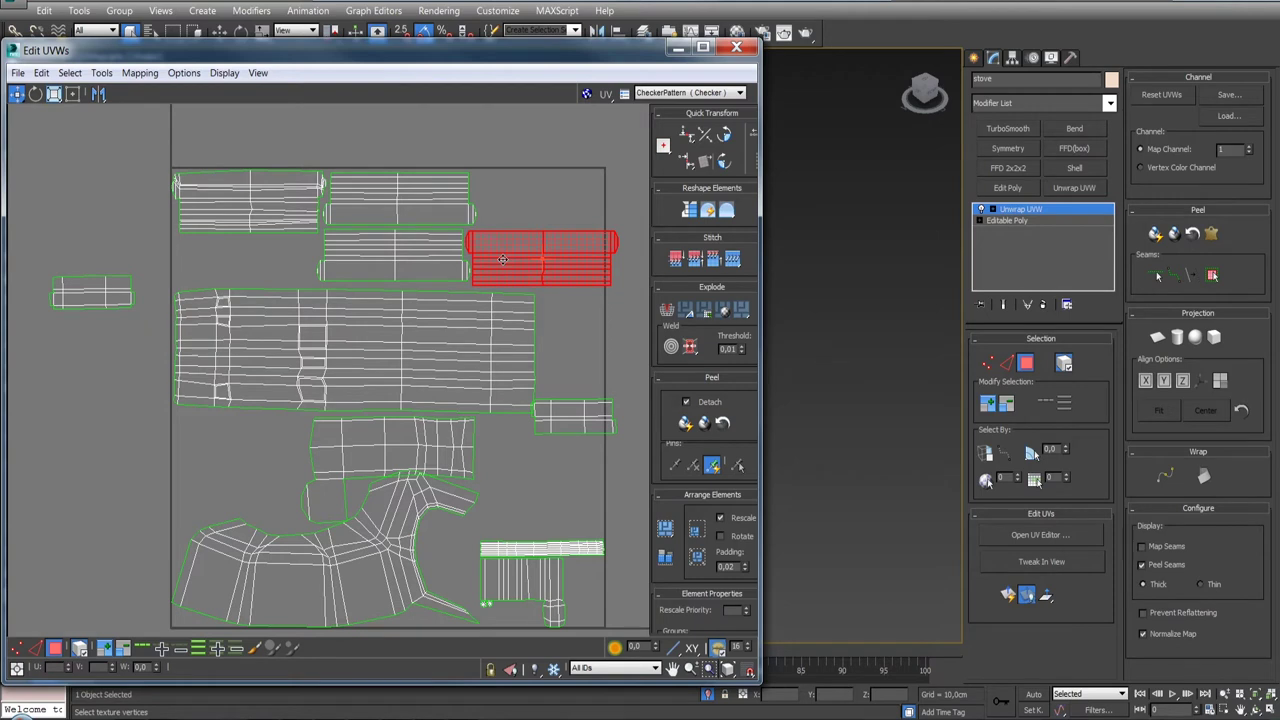
# - Shift the shell under the large shell left and move small shells up beside the top-right strips
pyautogui.moveTo(395, 436); pyautogui.dragTo(269, 432)
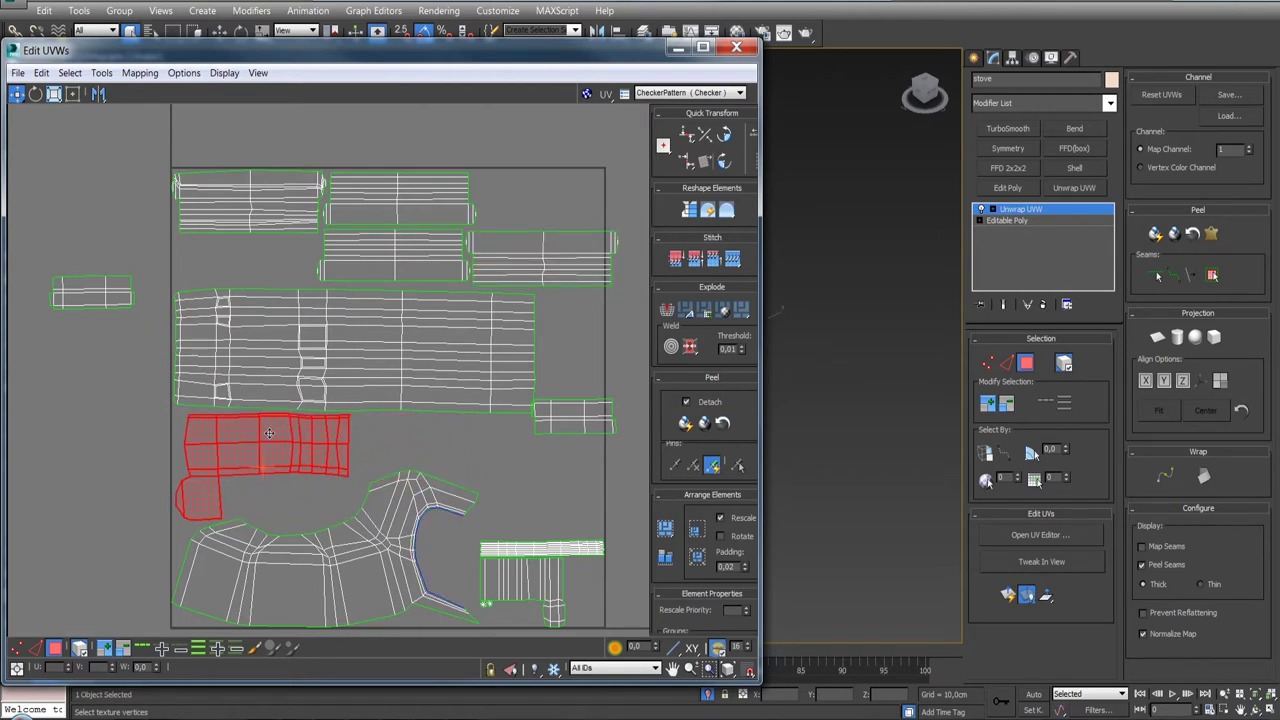
pyautogui.moveTo(289, 475); pyautogui.dragTo(313, 401, button='middle')
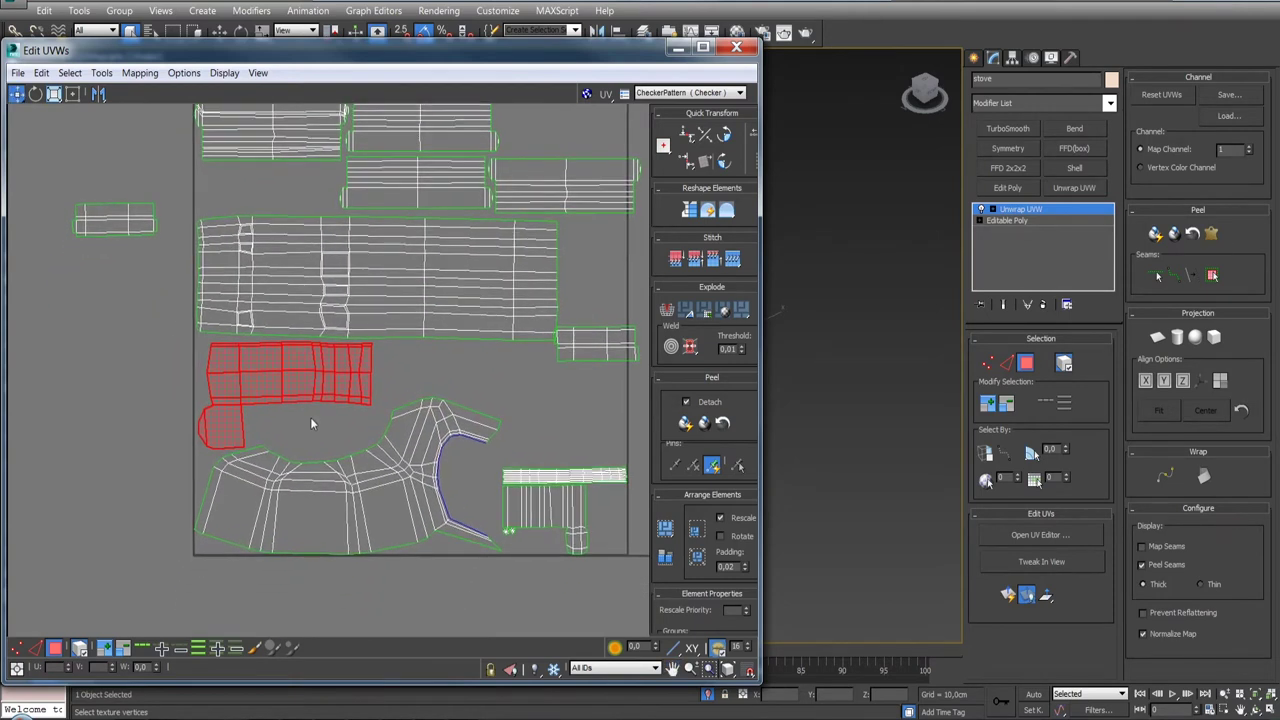
pyautogui.click(388, 284)
pyautogui.moveTo(374, 224)
pyautogui.mouseDown()
pyautogui.moveTo(286, 190)
pyautogui.moveTo(515, 172)
pyautogui.moveTo(558, 135)
pyautogui.mouseUp()
pyautogui.moveTo(562, 225)
pyautogui.mouseDown(button='middle')
pyautogui.moveTo(460, 350)
pyautogui.moveTo(446, 398)
pyautogui.mouseUp(button='middle')
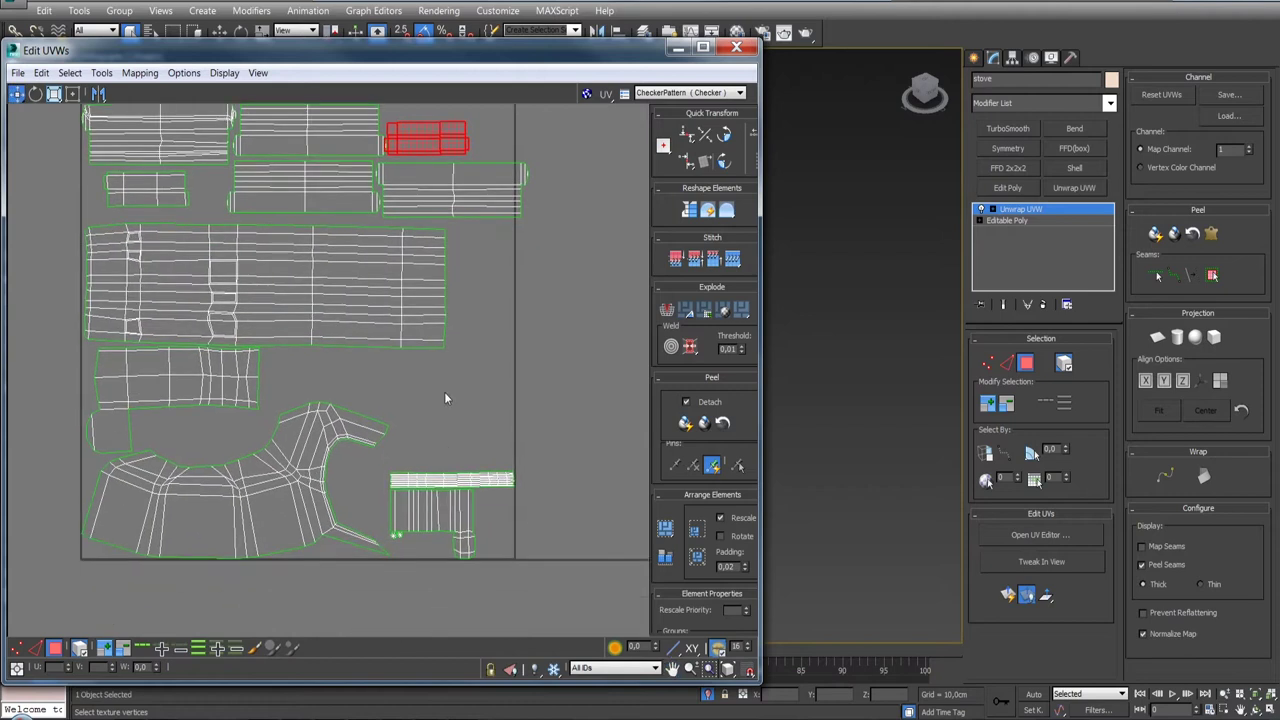
pyautogui.click(453, 470)
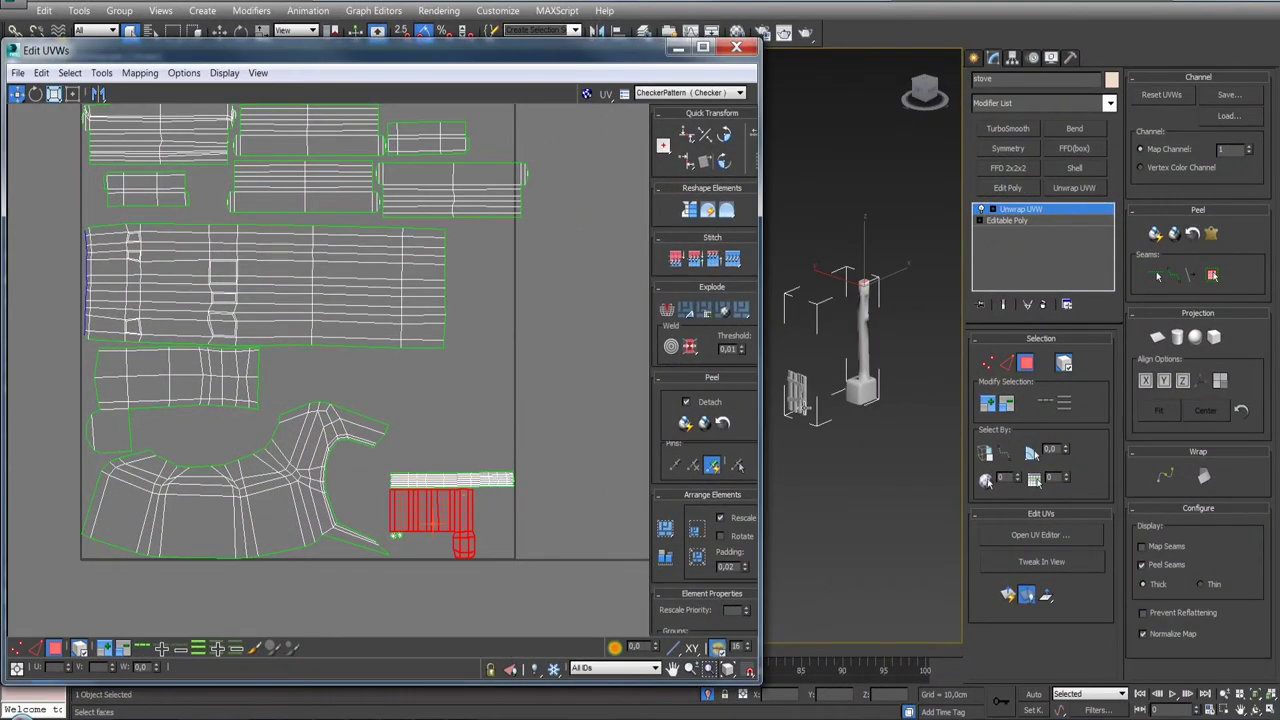
# - Select the pole's faces and move its thin UV strip into the gap beside the large shell
pyautogui.scroll(3, 805, 408)
pyautogui.scroll(3, 811, 330)
pyautogui.click(820, 338)
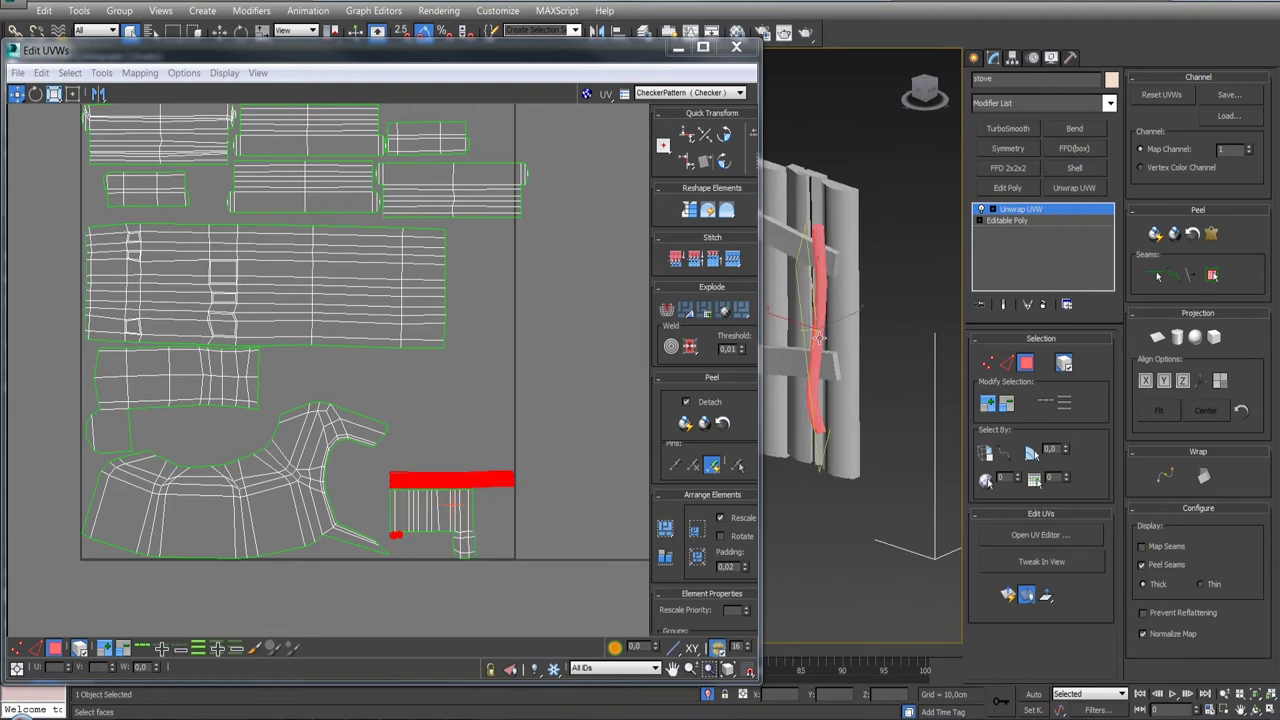
pyautogui.moveTo(479, 481)
pyautogui.mouseDown()
pyautogui.moveTo(471, 378)
pyautogui.moveTo(440, 366)
pyautogui.moveTo(495, 369)
pyautogui.mouseUp()
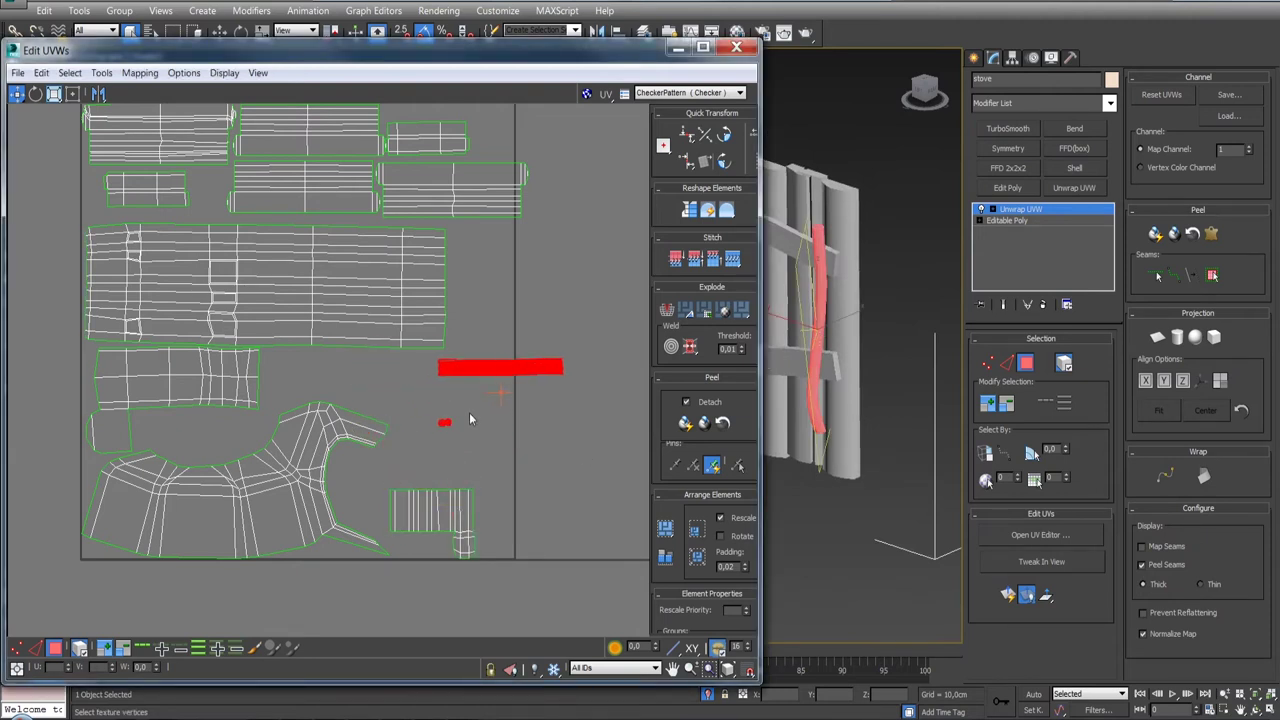
pyautogui.moveTo(469, 412); pyautogui.dragTo(426, 433)
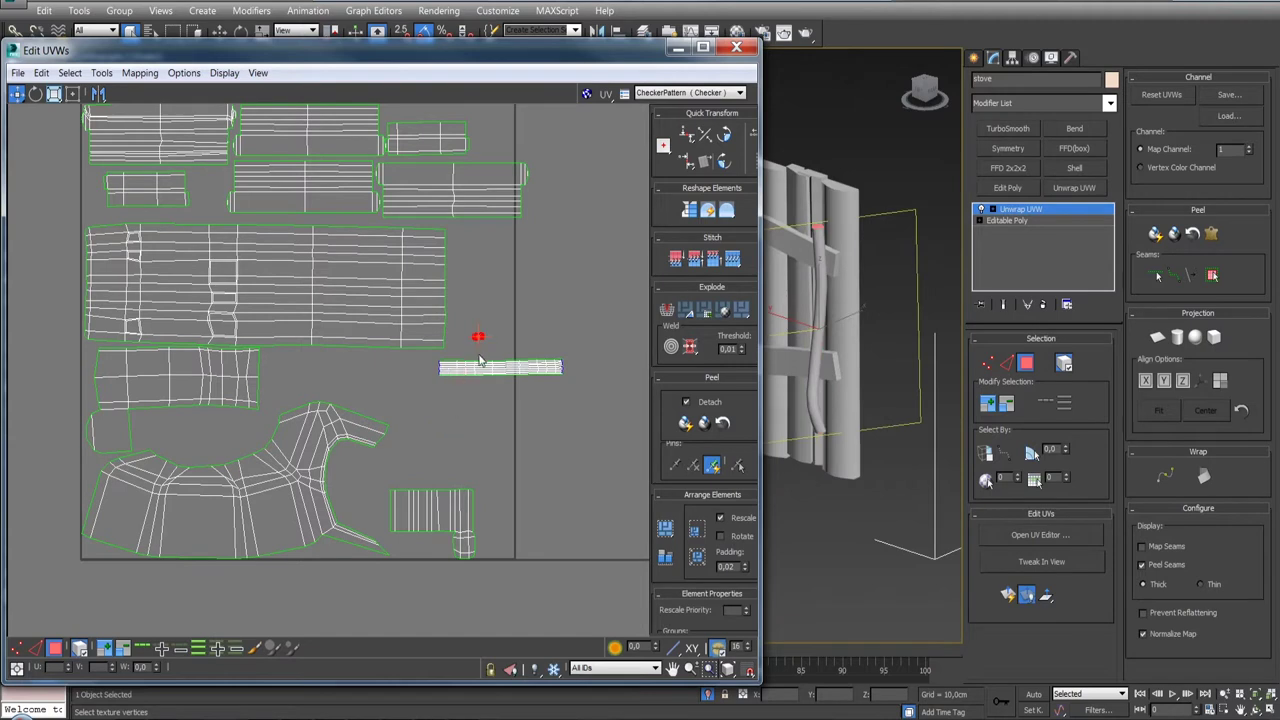
pyautogui.click(495, 362)
pyautogui.moveTo(492, 370)
pyautogui.mouseDown()
pyautogui.moveTo(442, 391)
pyautogui.moveTo(440, 370)
pyautogui.mouseUp()
pyautogui.click(447, 426)
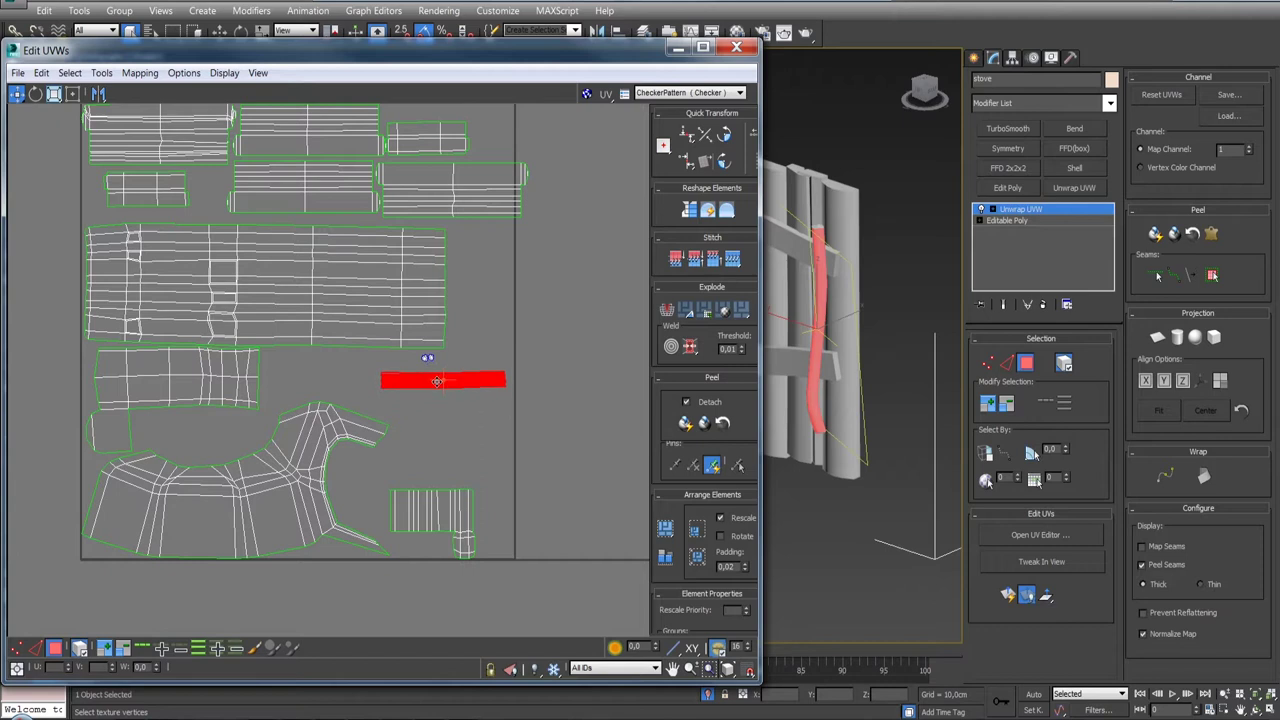
pyautogui.scroll(5, 432, 358)
pyautogui.click(411, 352)
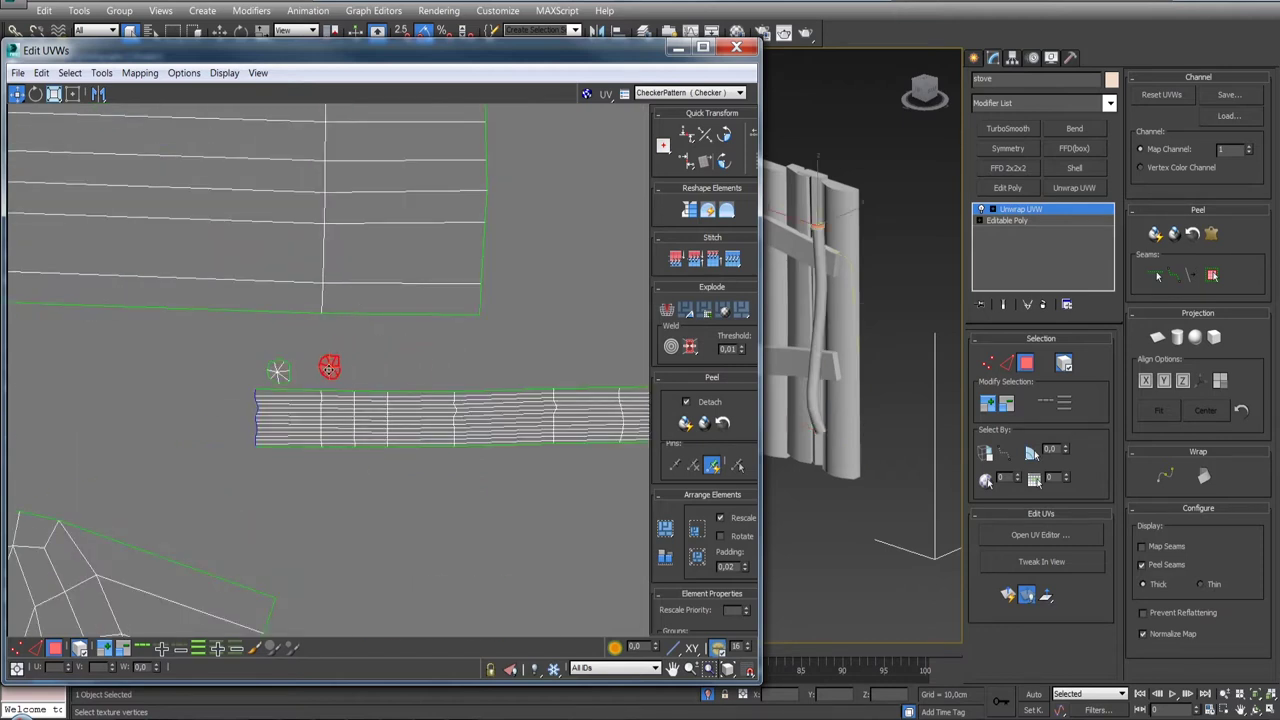
# - Fine-tune the tiny round shell's position next to the pole strip
pyautogui.scroll(-5, 322, 370)
pyautogui.scroll(2, 399, 360)
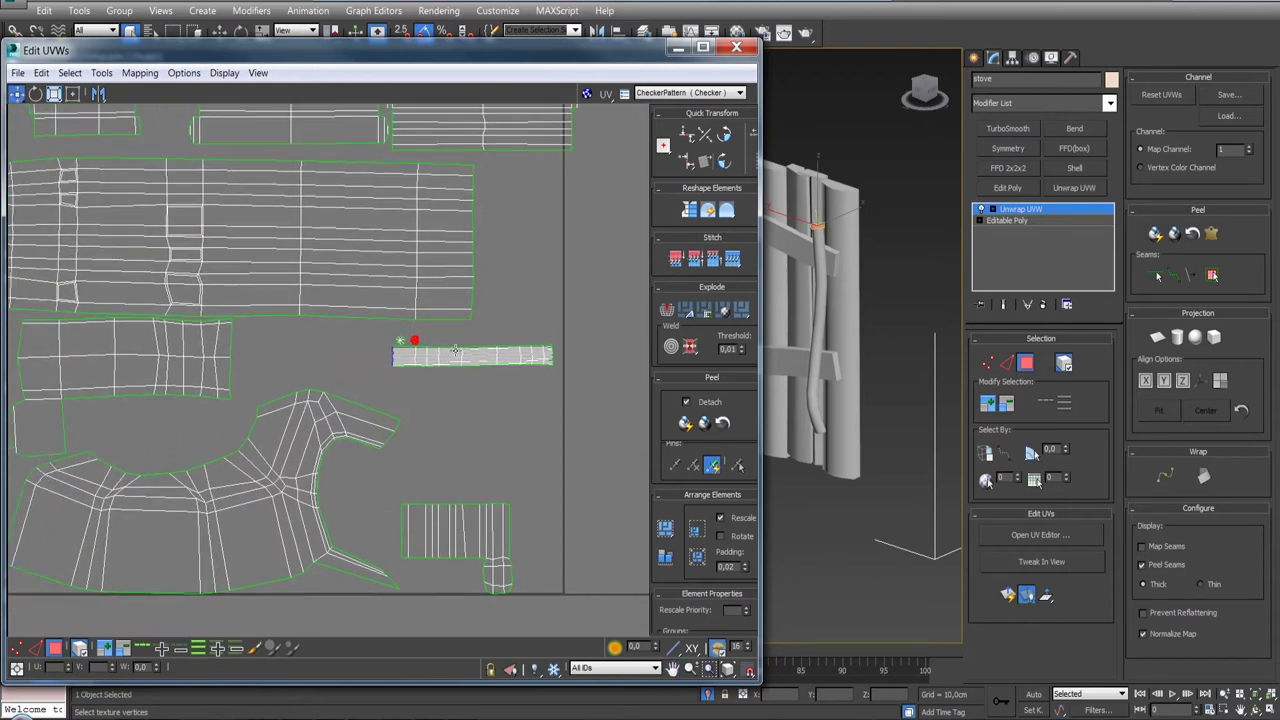
pyautogui.scroll(-4, 420, 354)
pyautogui.scroll(3, 415, 354)
pyautogui.scroll(2, 415, 354)
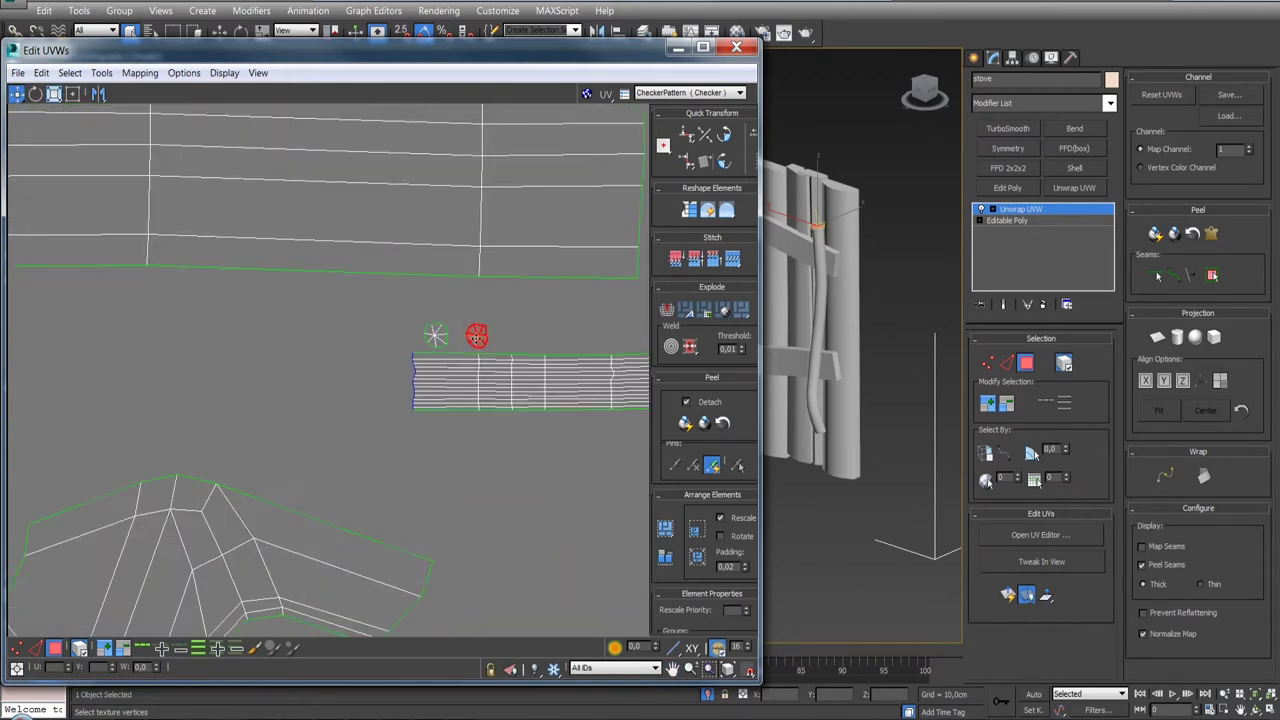
pyautogui.moveTo(247, 354); pyautogui.dragTo(291, 360)
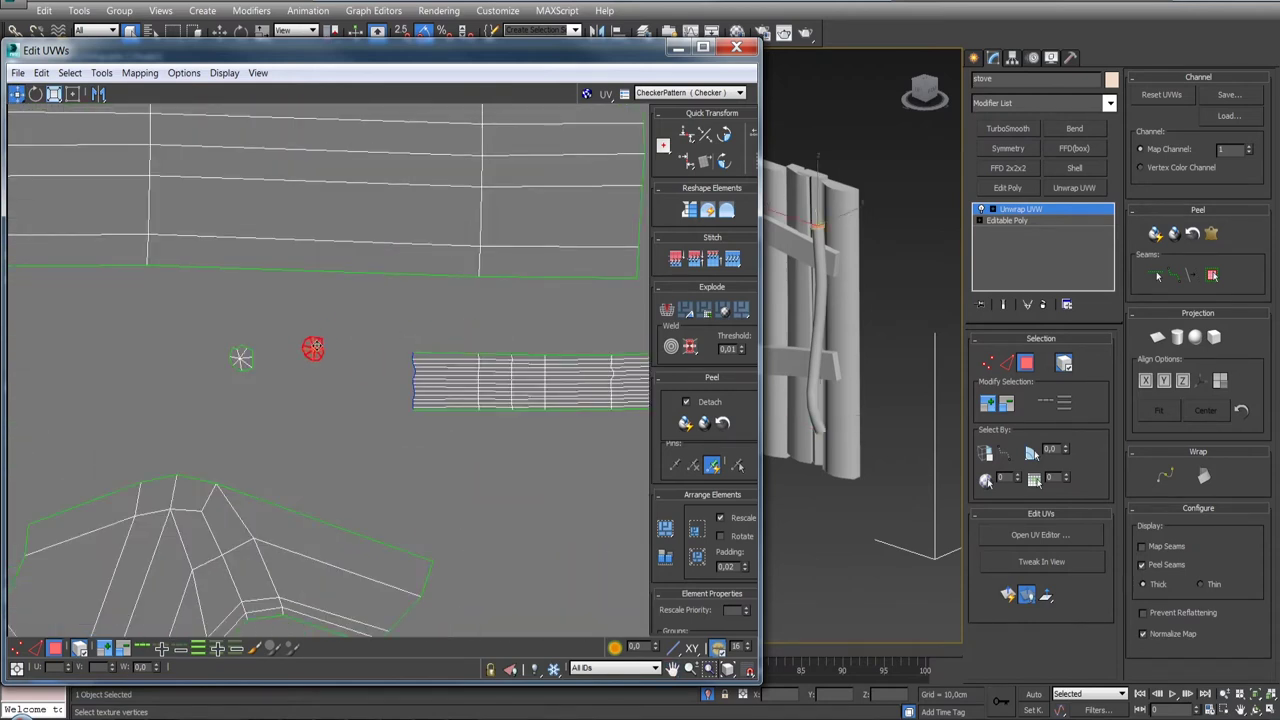
pyautogui.scroll(-2, 443, 372)
pyautogui.scroll(-2, 460, 385)
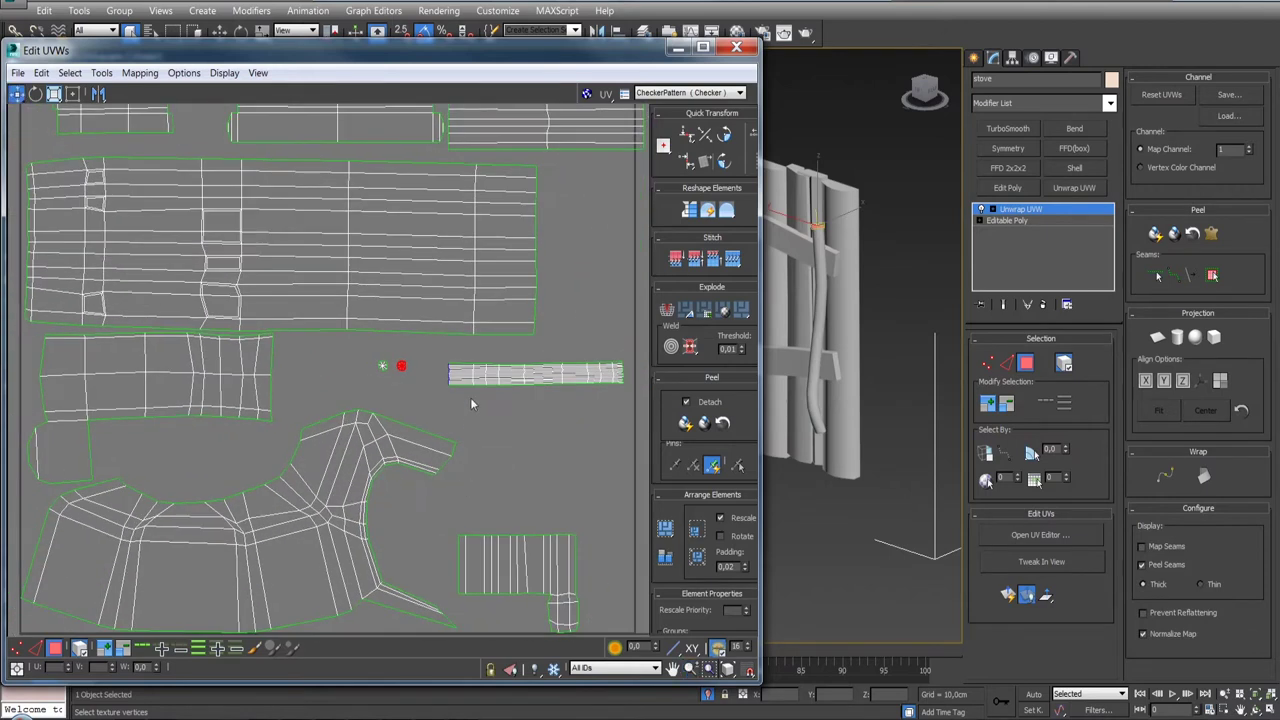
pyautogui.scroll(1, 528, 372)
pyautogui.scroll(1, 466, 367)
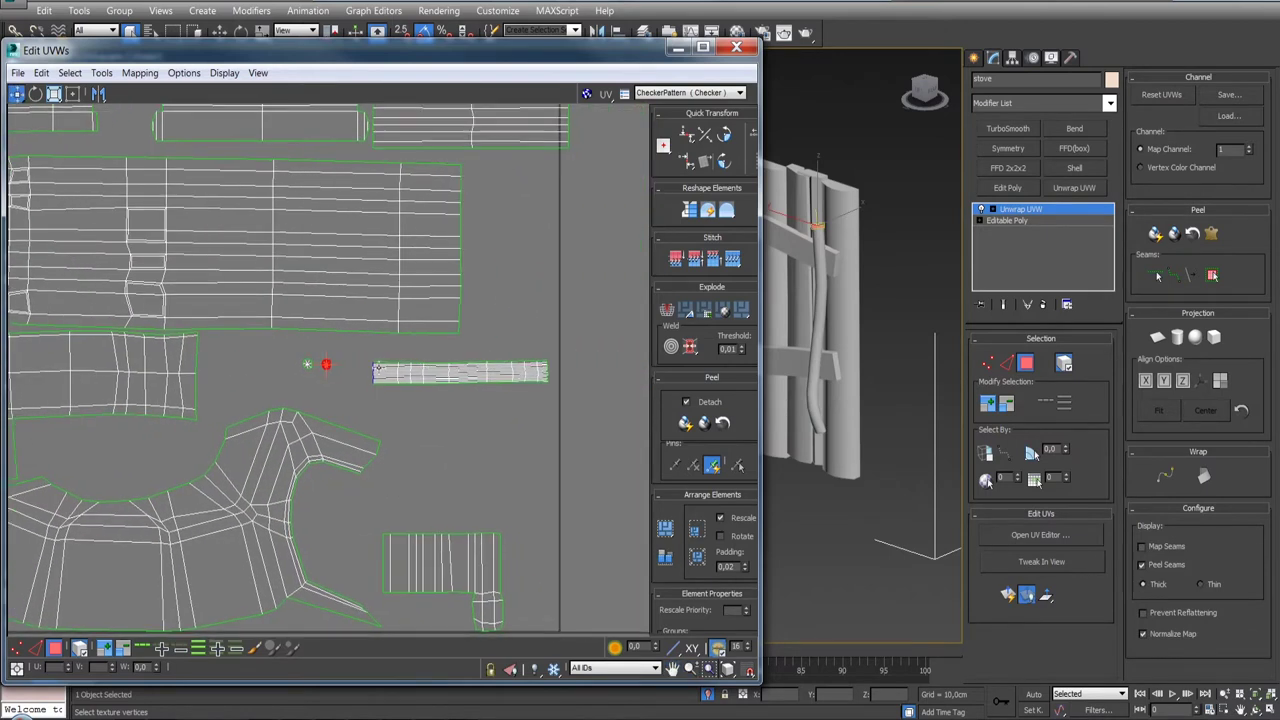
pyautogui.scroll(-2, 450, 370)
pyautogui.scroll(2, 445, 383)
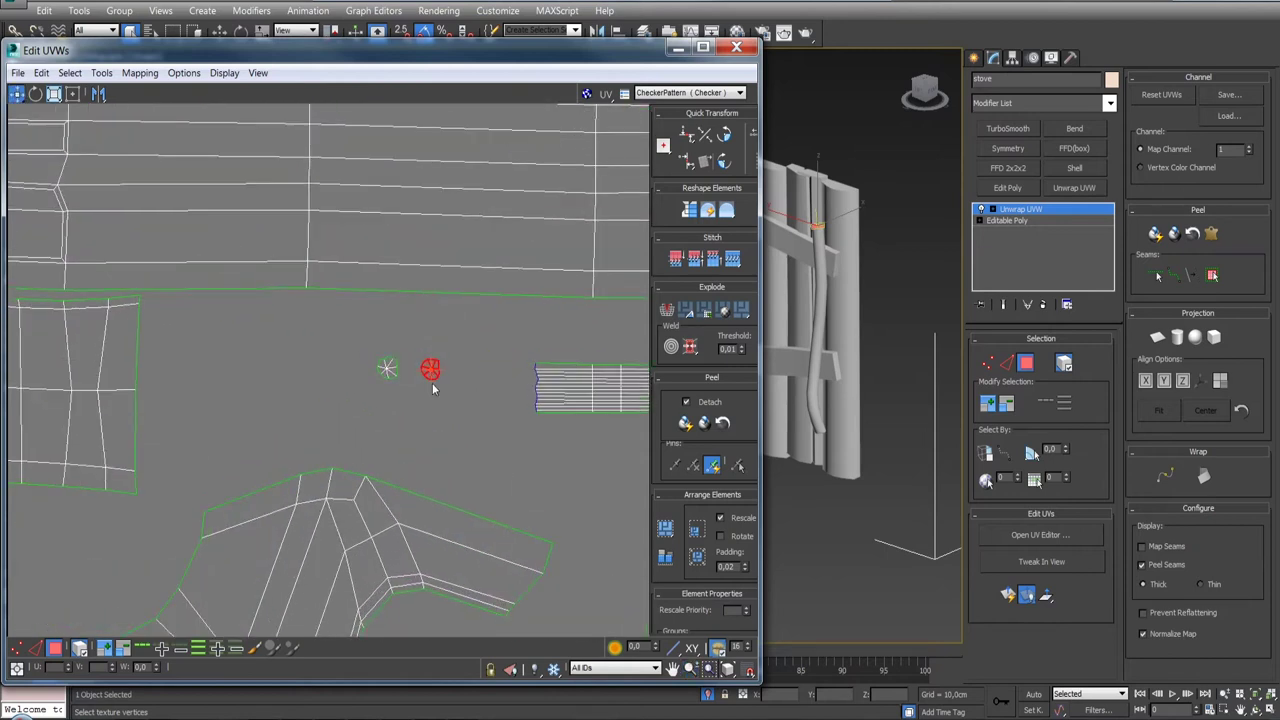
pyautogui.moveTo(425, 373); pyautogui.dragTo(418, 372)
# - Reveal the UV square border and select the upper-right strip and small shell
pyautogui.scroll(-1, 457, 331)
pyautogui.scroll(-2, 457, 331)
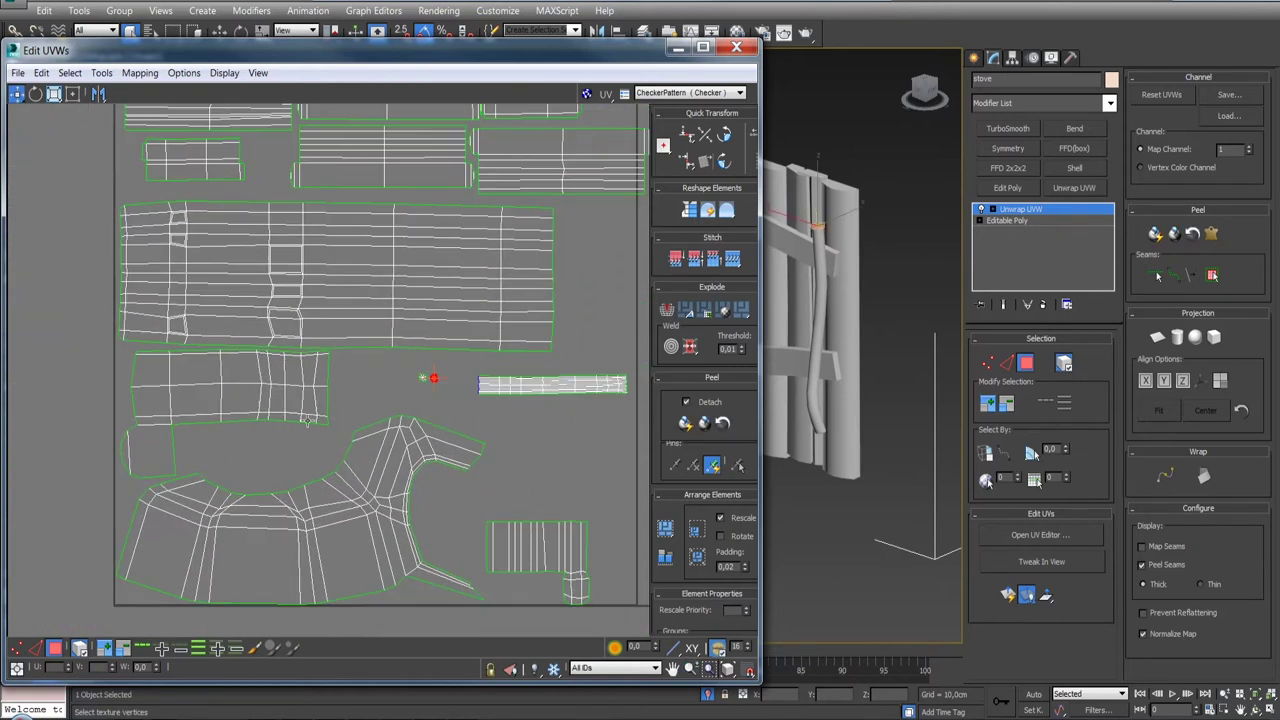
pyautogui.moveTo(271, 423); pyautogui.dragTo(291, 461, button='middle')
pyautogui.moveTo(461, 352); pyautogui.dragTo(258, 472, button='middle')
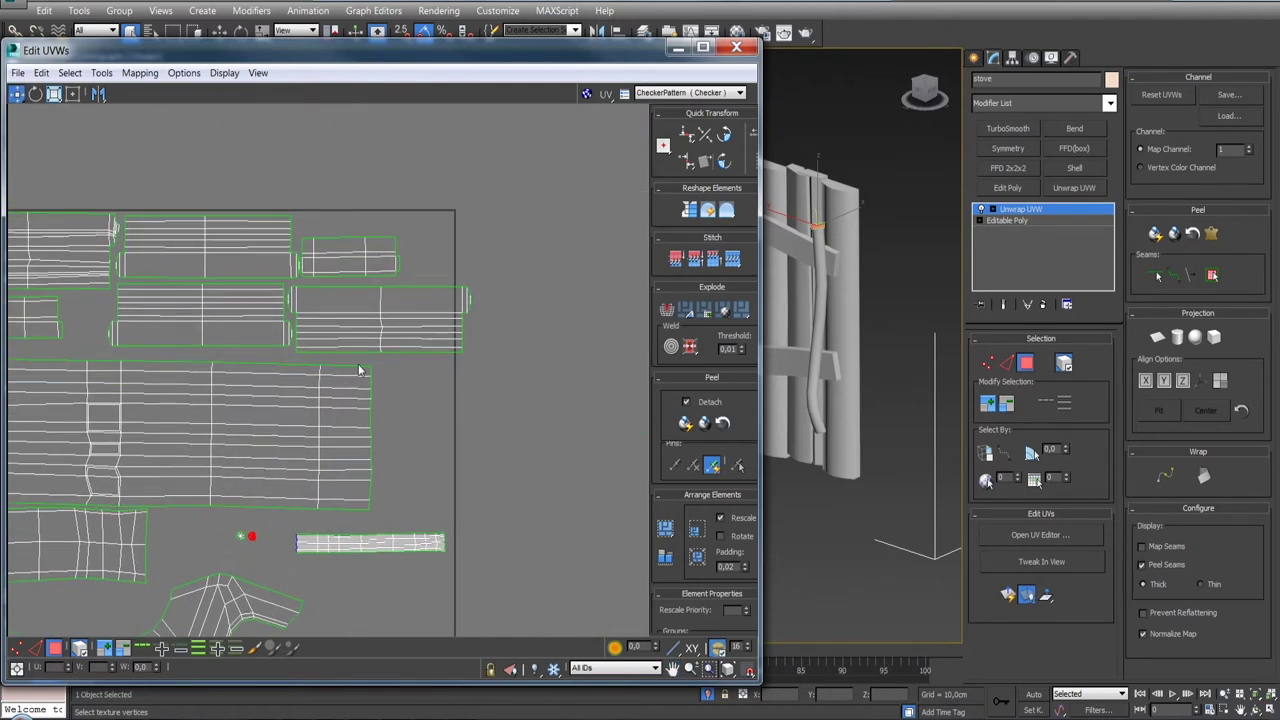
pyautogui.moveTo(360, 370); pyautogui.dragTo(392, 297, button='middle')
pyautogui.click(408, 257)
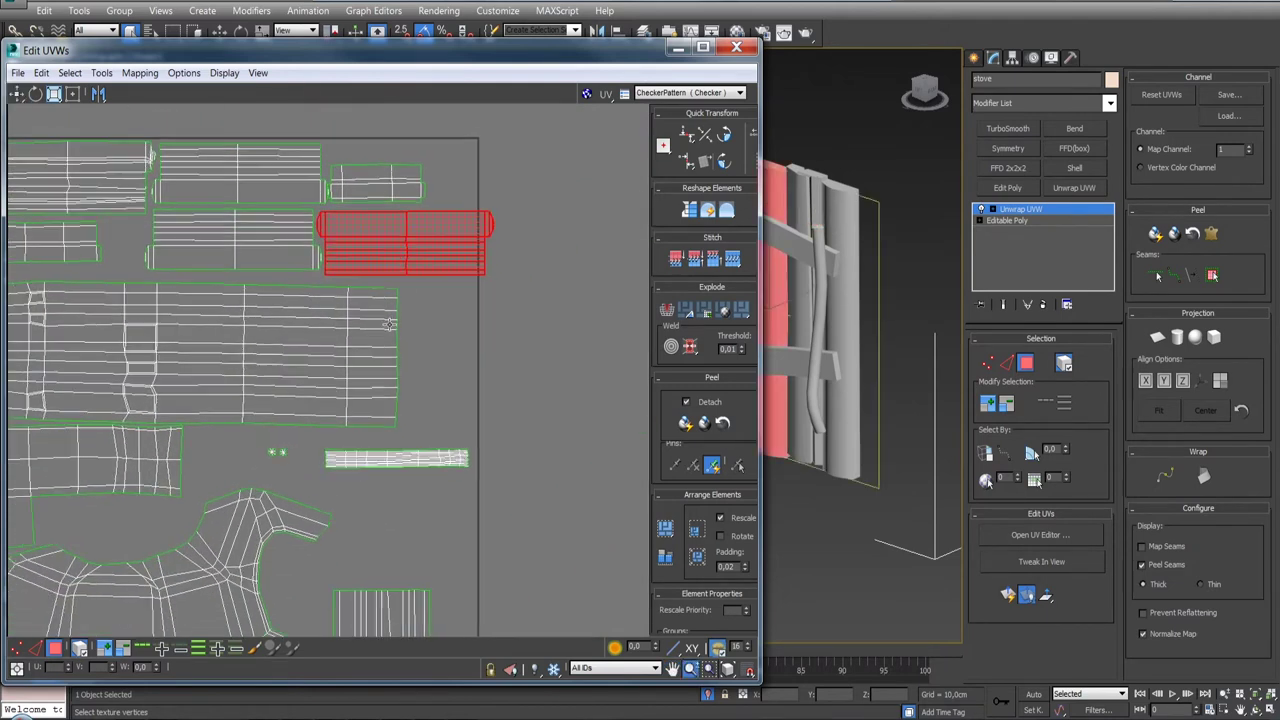
# - Rotate the L-shaped shell 90 degrees upright and place it along the UV square's left edge
pyautogui.scroll(-3, 389, 323)
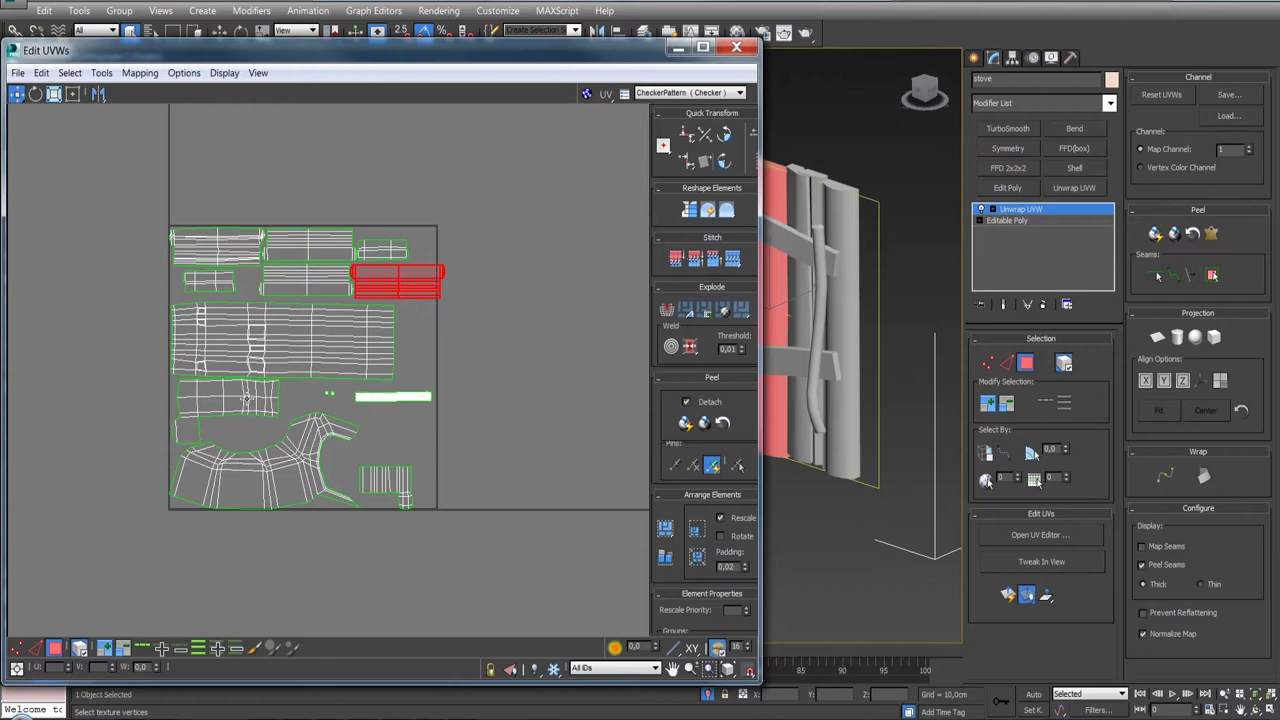
pyautogui.click(246, 398)
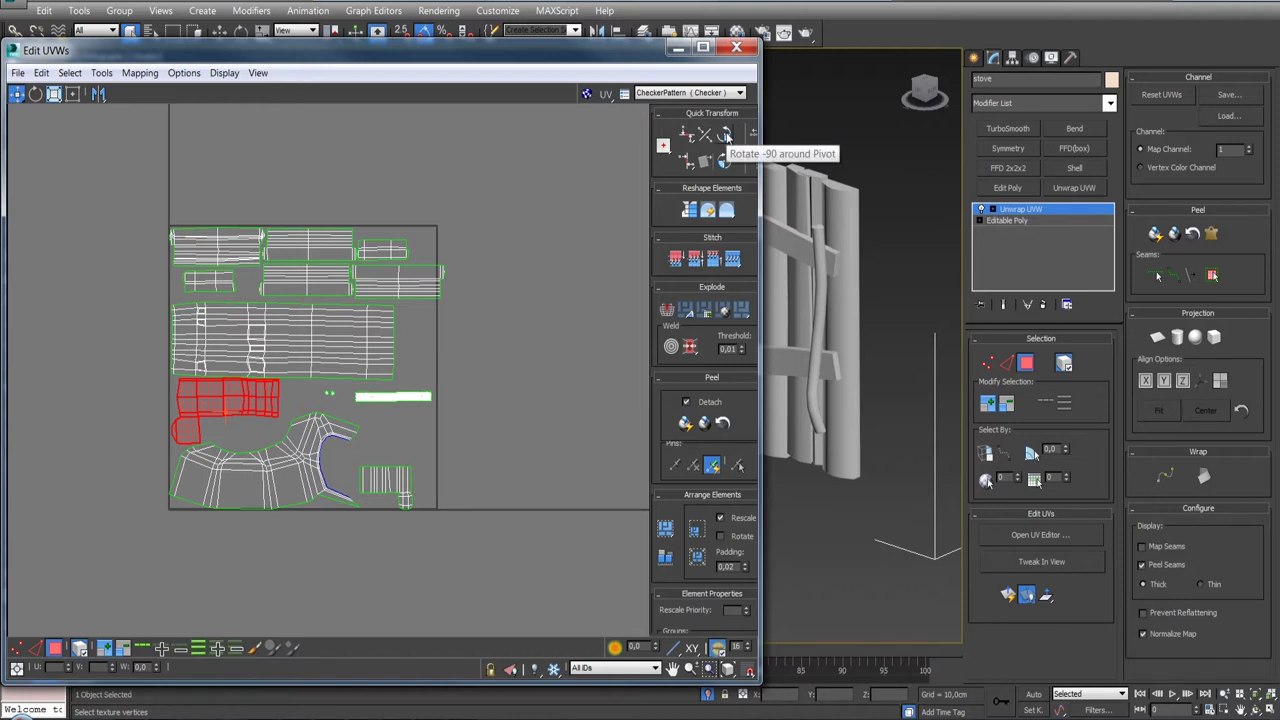
pyautogui.click(725, 136)
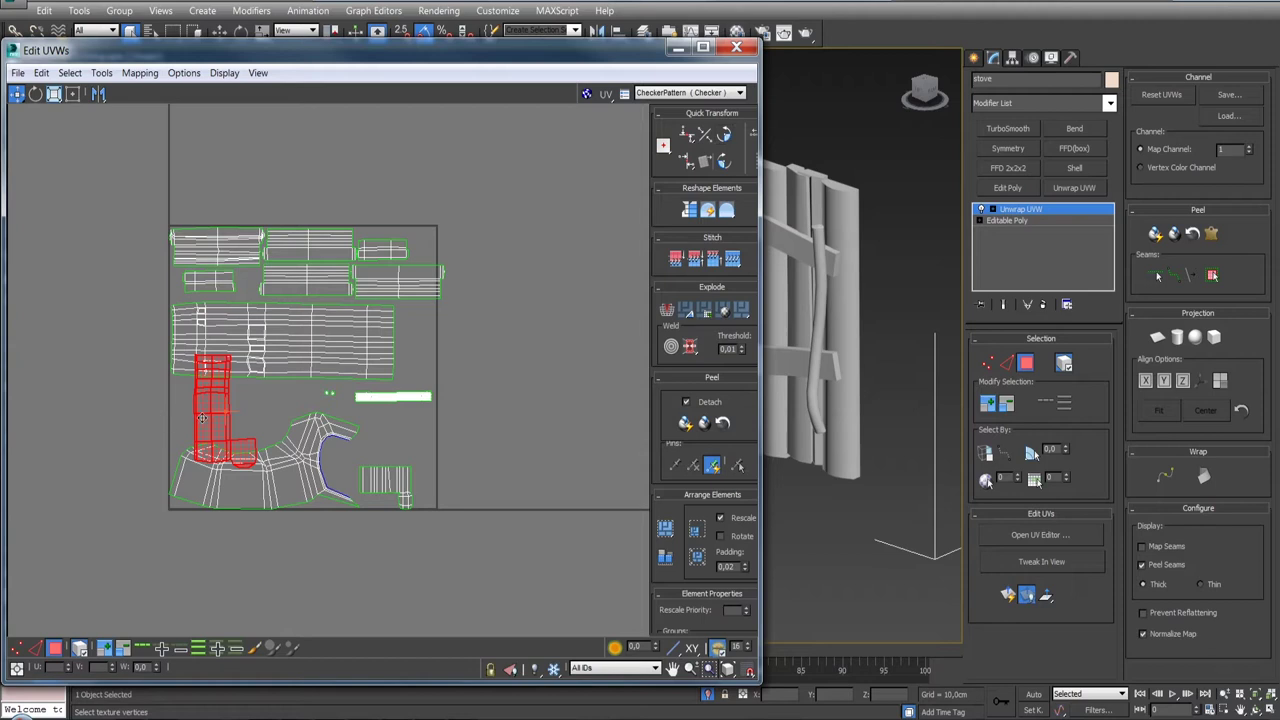
pyautogui.moveTo(204, 417); pyautogui.dragTo(382, 410)
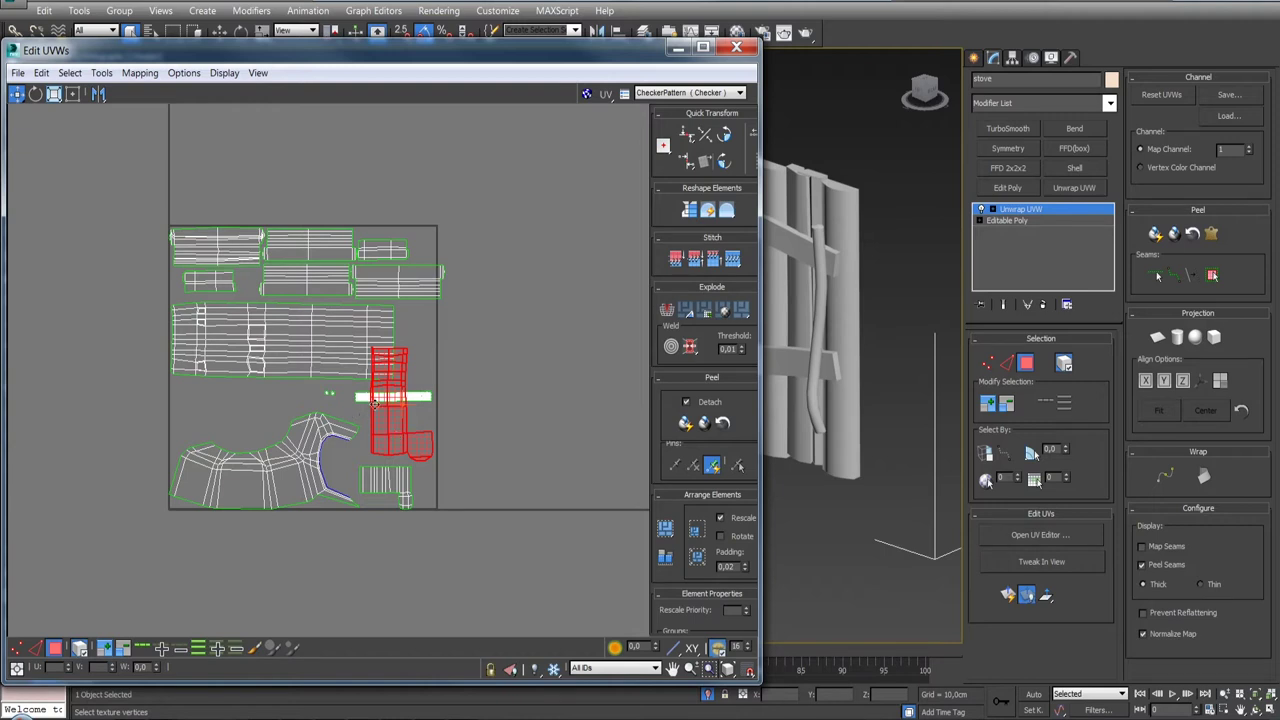
pyautogui.click(724, 164)
pyautogui.click(724, 164)
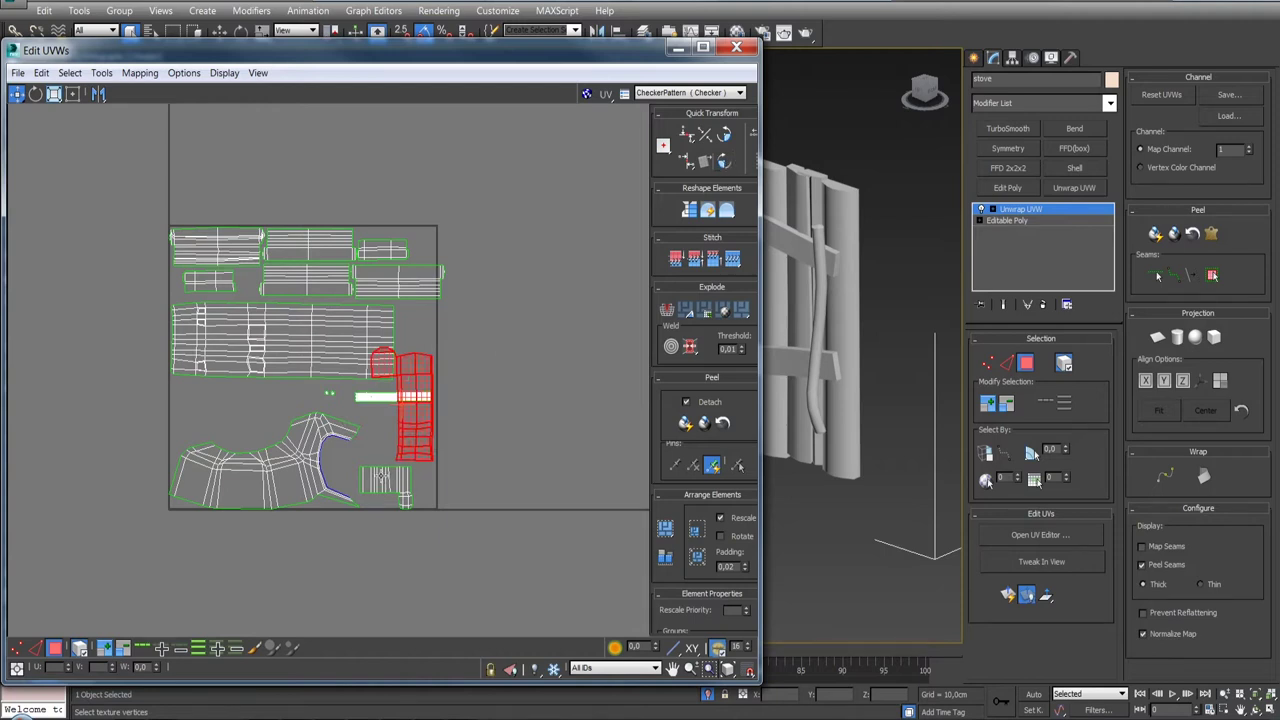
pyautogui.click(725, 140)
pyautogui.click(725, 140)
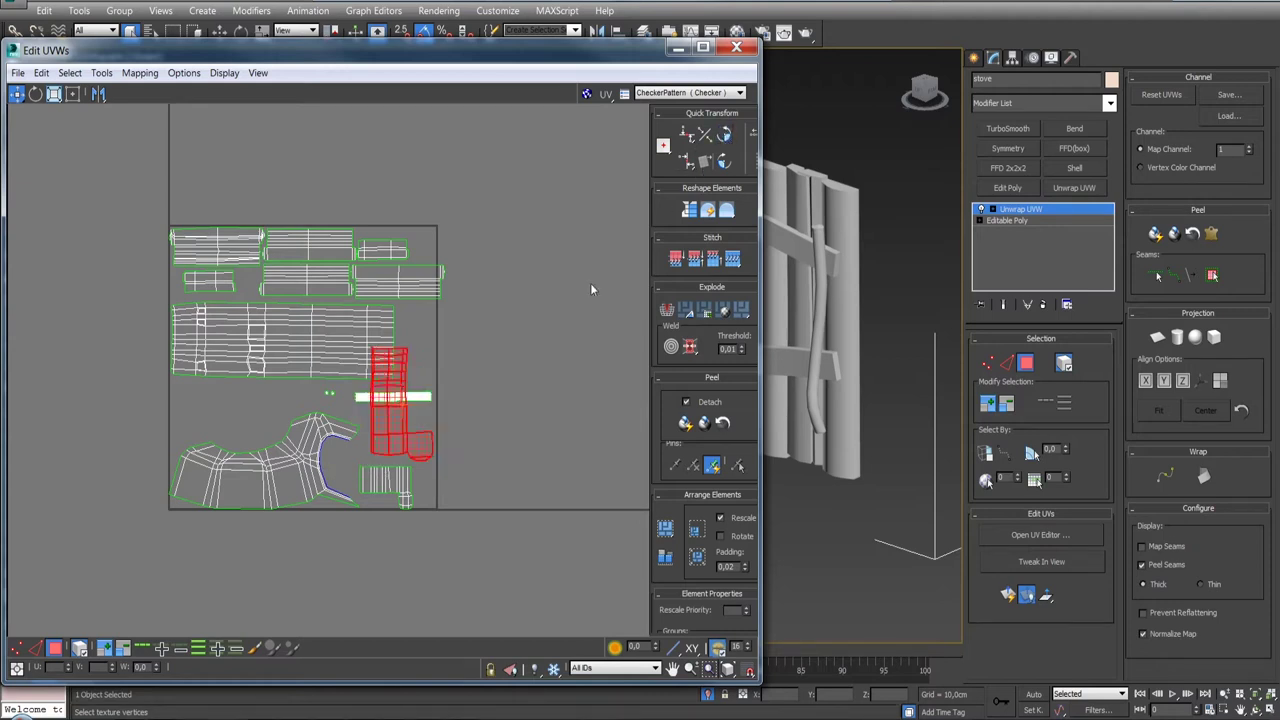
pyautogui.moveTo(391, 428); pyautogui.dragTo(193, 418)
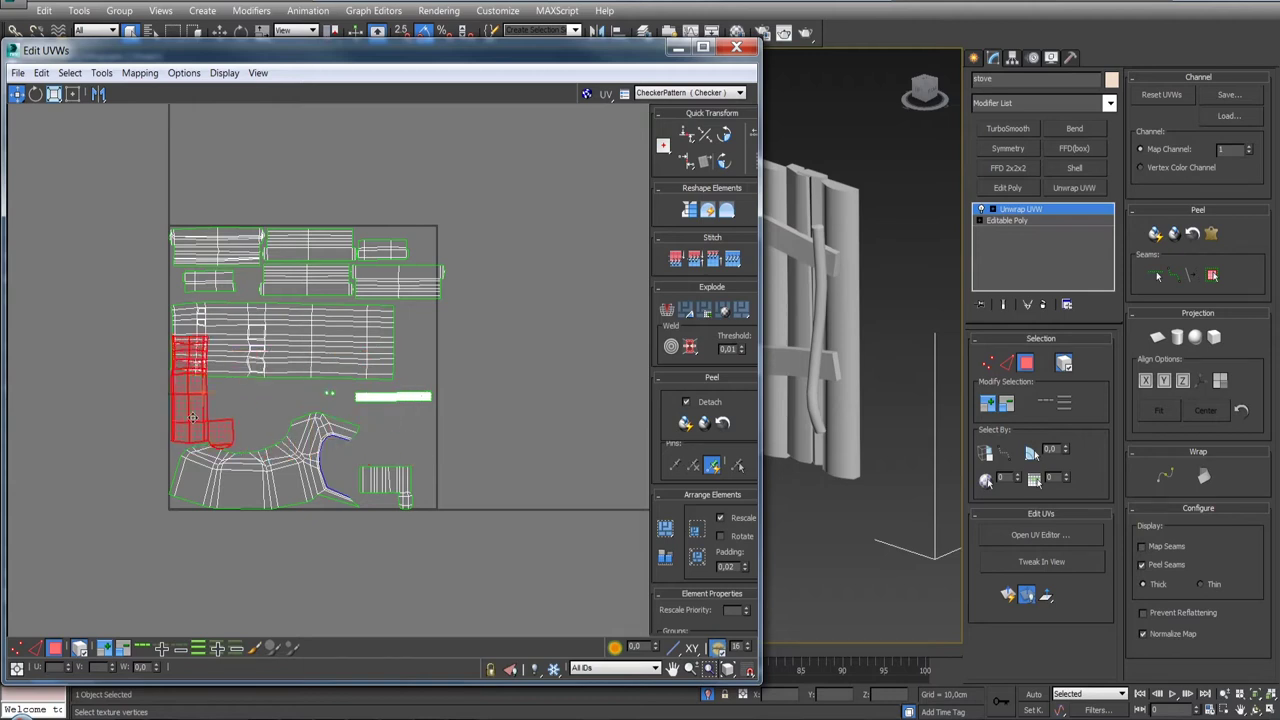
# - Shift the large plank block right beside it and nudge the tall left strip down slightly
pyautogui.moveTo(246, 363); pyautogui.dragTo(283, 349)
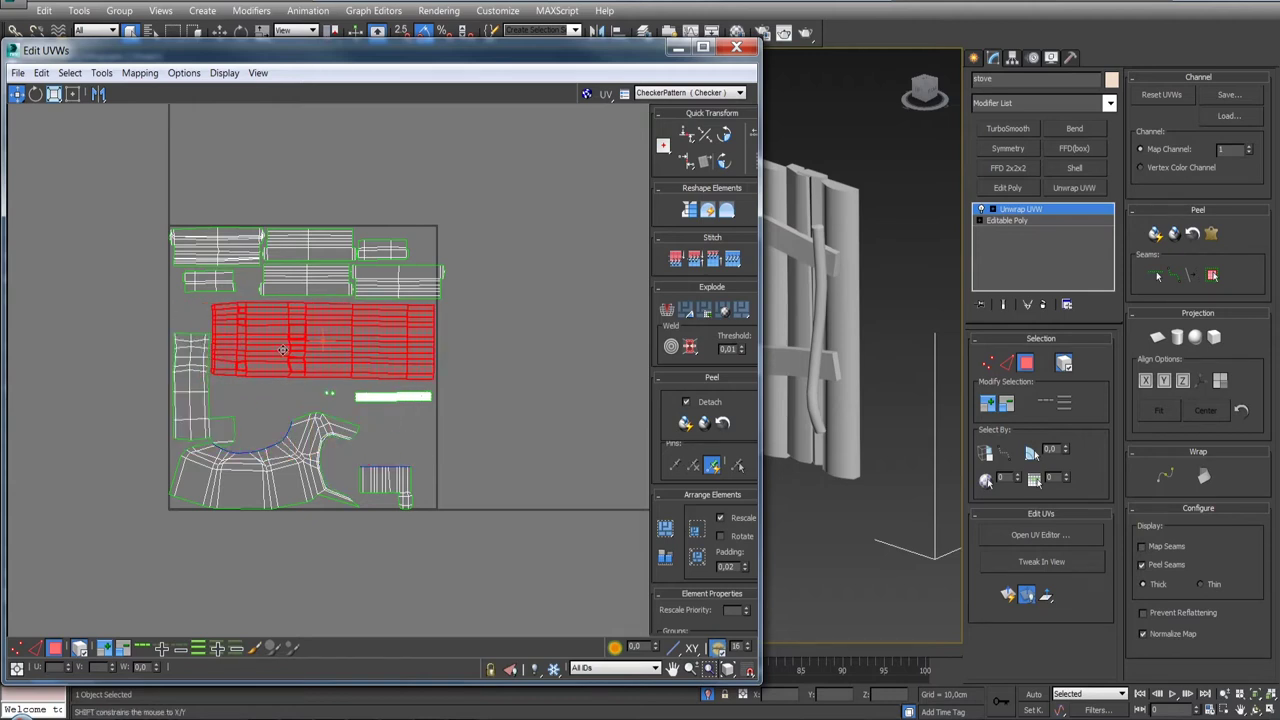
pyautogui.scroll(5, 282, 349)
pyautogui.click(284, 358)
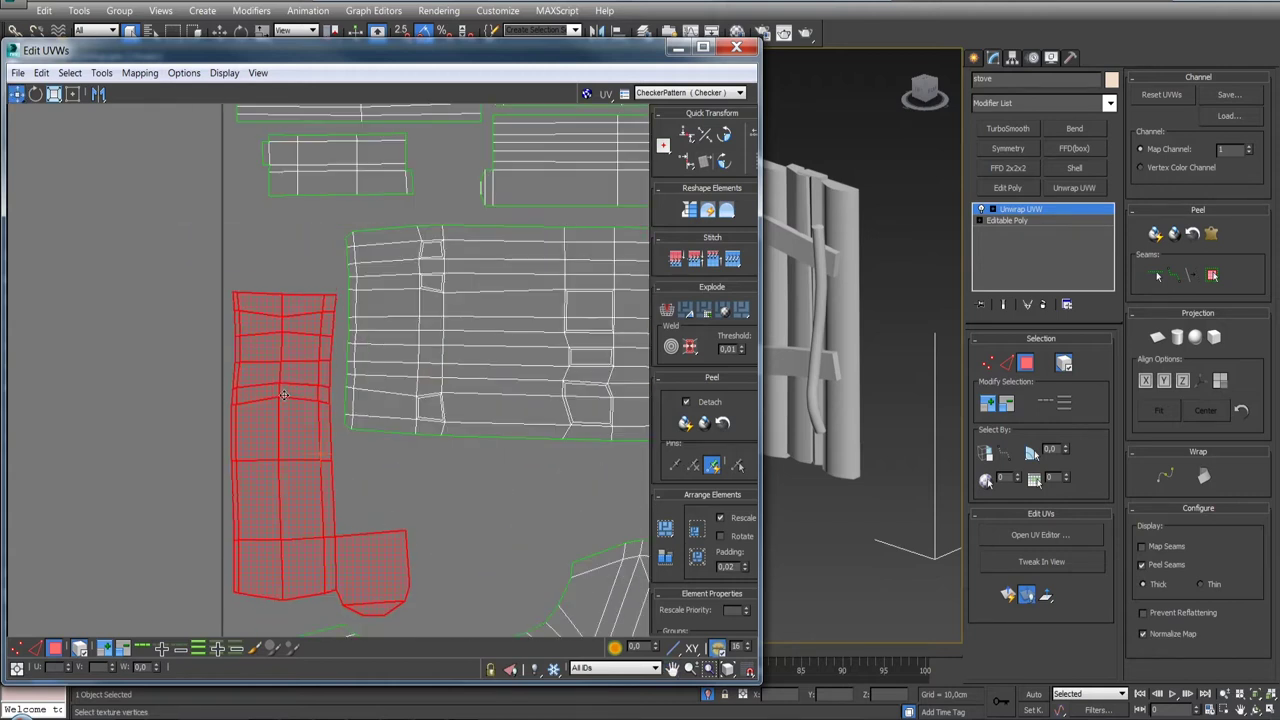
pyautogui.scroll(-5, 284, 358)
pyautogui.scroll(4, 260, 386)
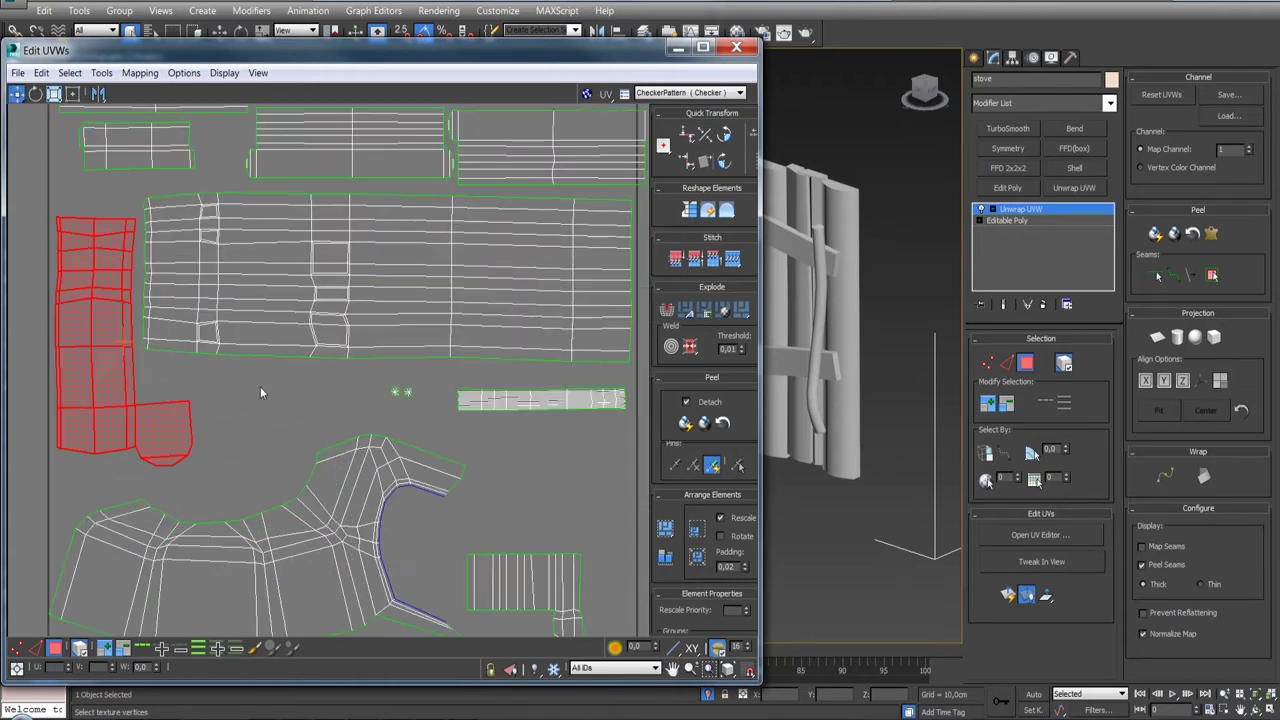
pyautogui.moveTo(98, 381); pyautogui.dragTo(100, 409)
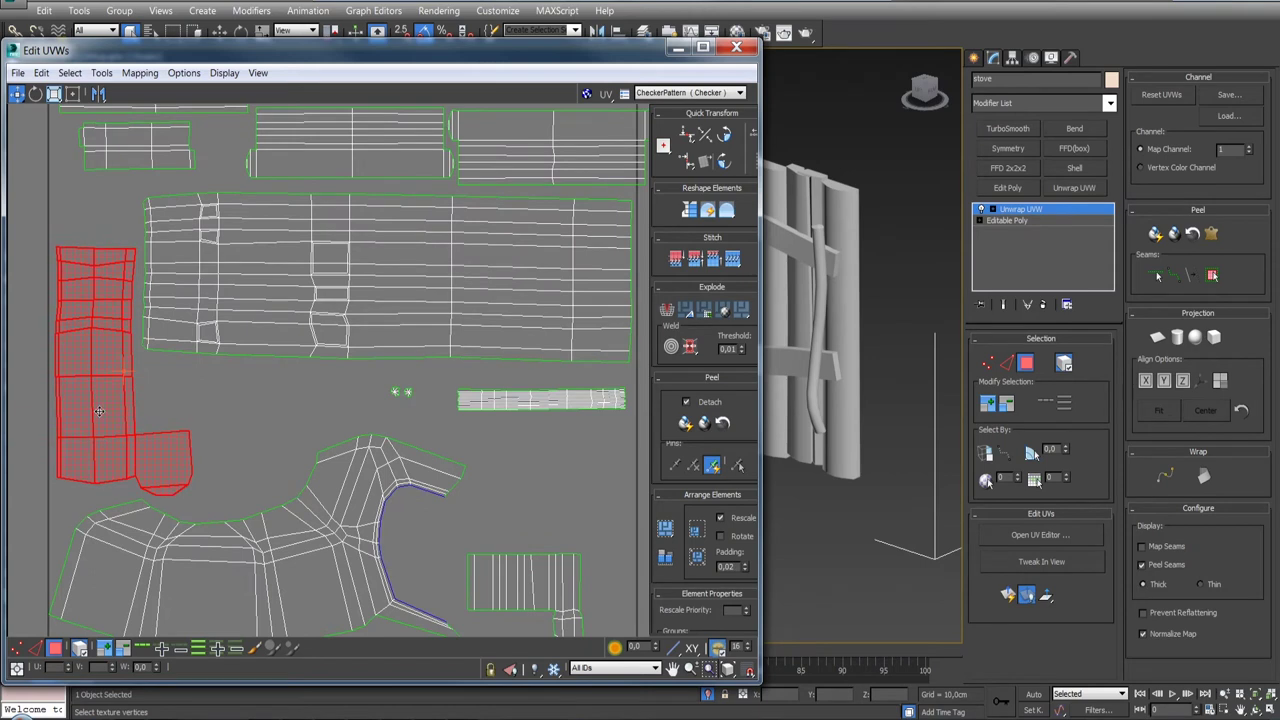
pyautogui.moveTo(391, 391)
pyautogui.mouseDown(button='middle')
pyautogui.moveTo(249, 347)
pyautogui.moveTo(408, 437)
pyautogui.mouseUp(button='middle')
pyautogui.scroll(-3, 260, 350)
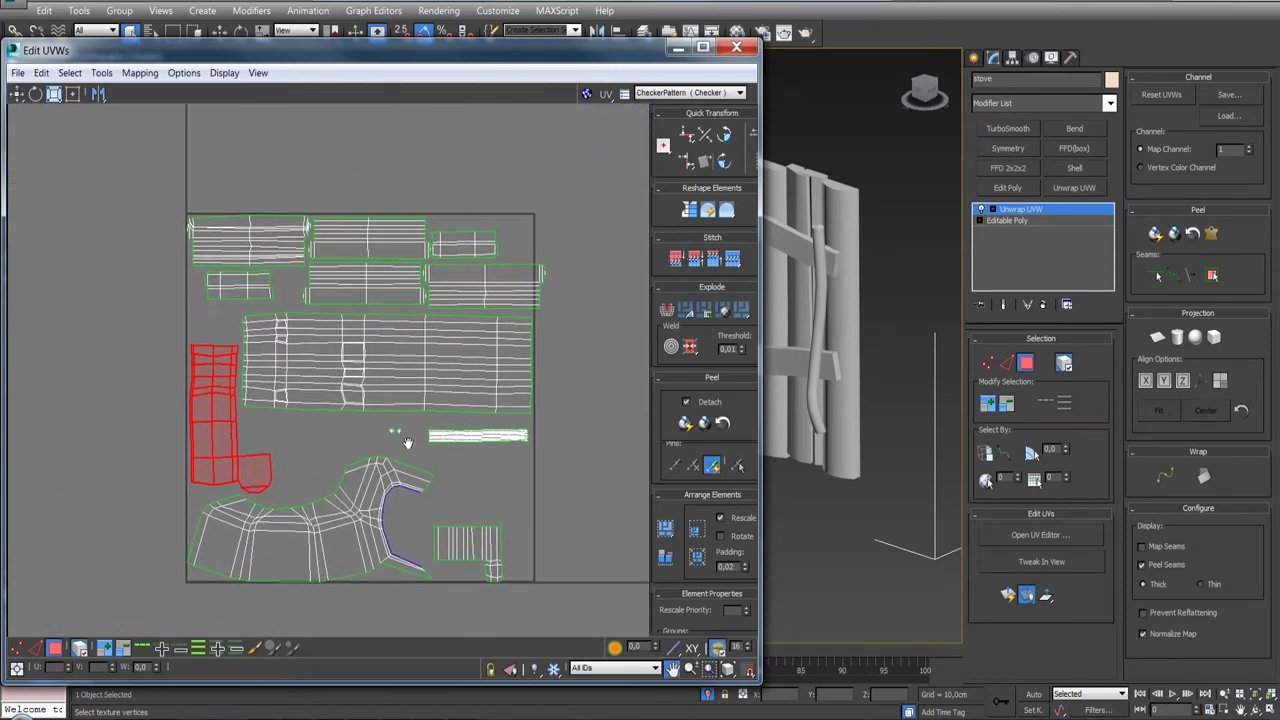
pyautogui.scroll(2, 444, 410)
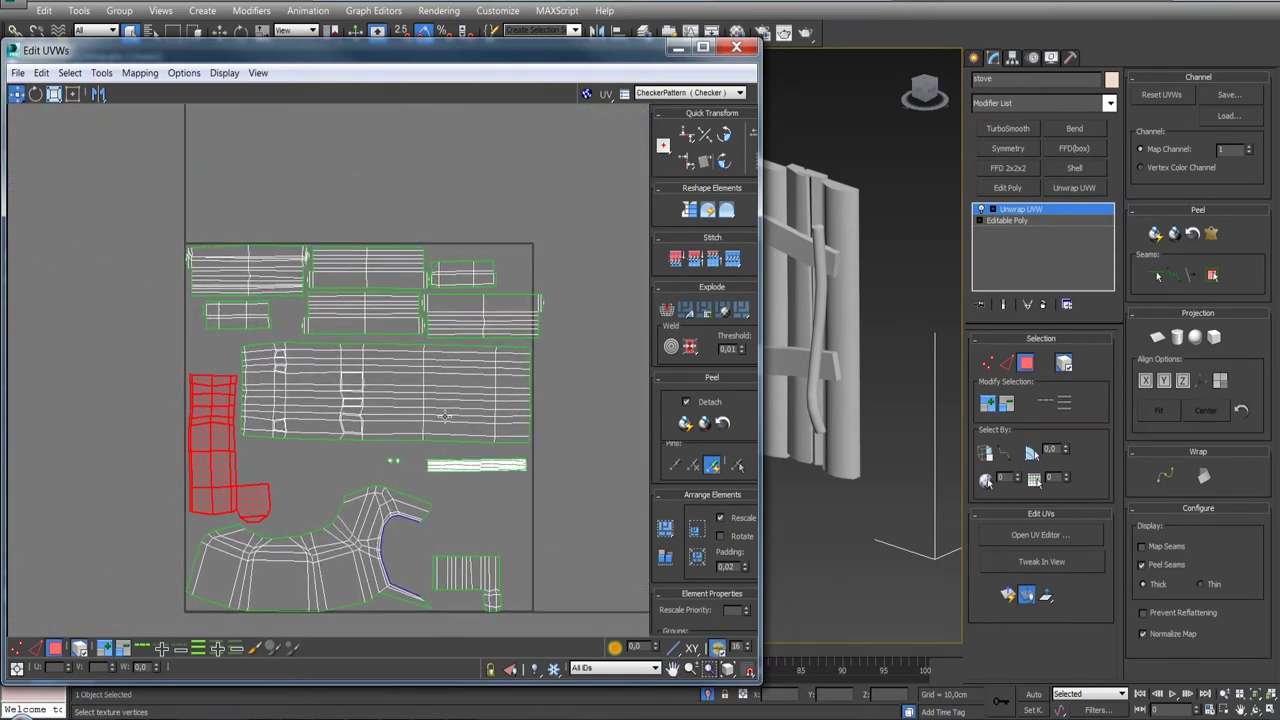
# - Move the small strip and its two dots up out of the stove's UV layout
pyautogui.click(437, 405)
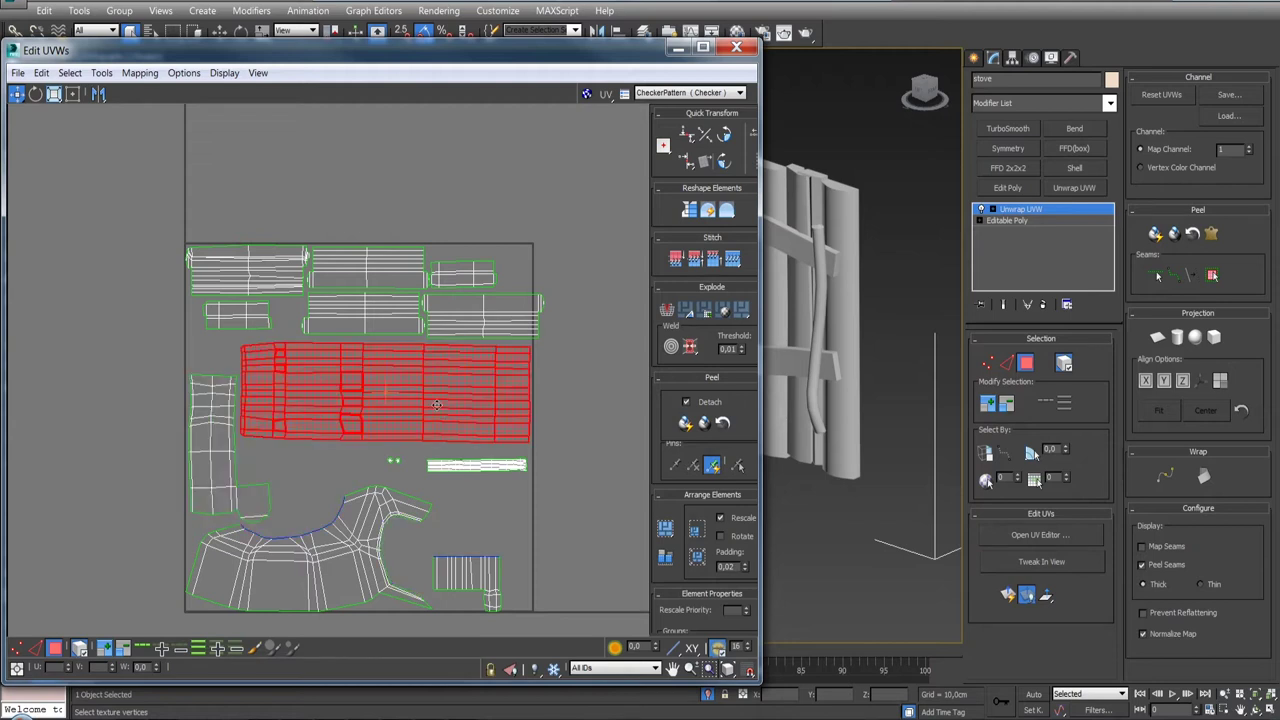
pyautogui.press('z')
pyautogui.moveTo(860, 464); pyautogui.dragTo(954, 476, button='middle')
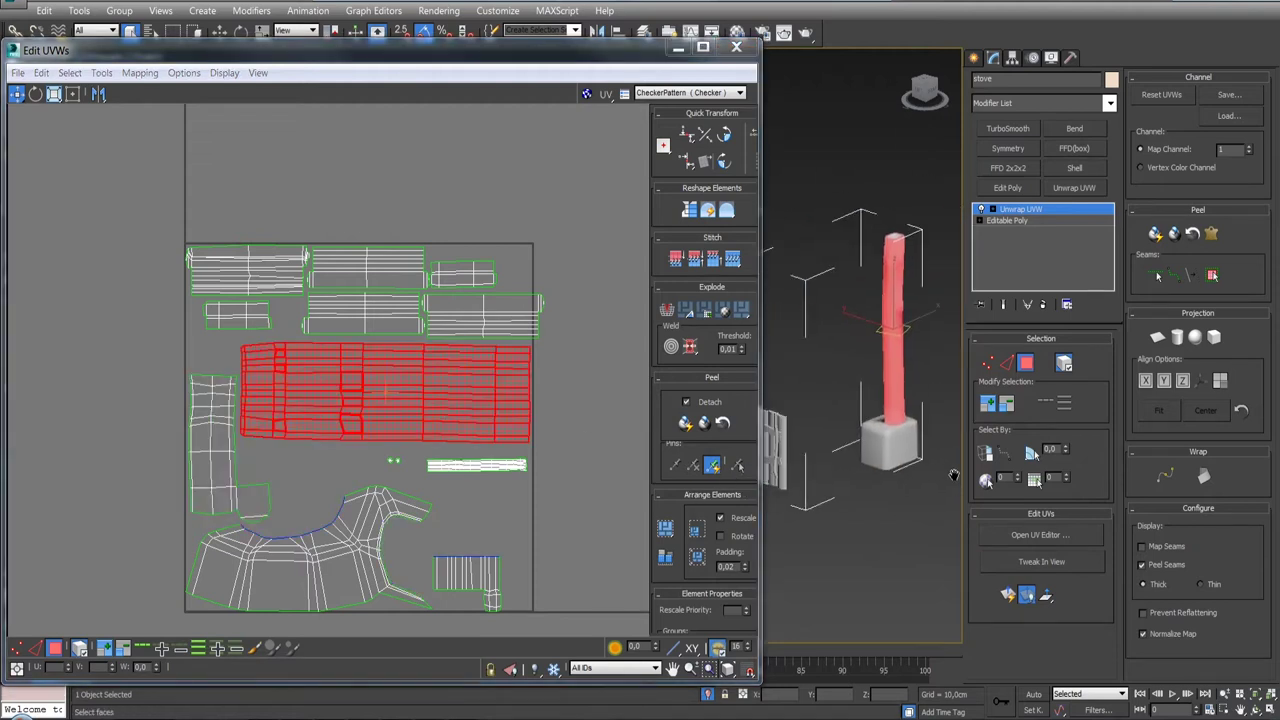
pyautogui.scroll(2, 438, 458)
pyautogui.moveTo(362, 458)
pyautogui.mouseDown()
pyautogui.moveTo(506, 498)
pyautogui.moveTo(484, 122)
pyautogui.mouseUp()
pyautogui.scroll(-3, 484, 122)
pyautogui.moveTo(484, 122); pyautogui.dragTo(484, 366, button='middle')
pyautogui.moveTo(484, 366); pyautogui.dragTo(495, 256)
pyautogui.moveTo(495, 256); pyautogui.dragTo(510, 133, button='middle')
# - Shift the small right shell down-left, move a shell to the top, and nudge the middle shell up
pyautogui.click(443, 402)
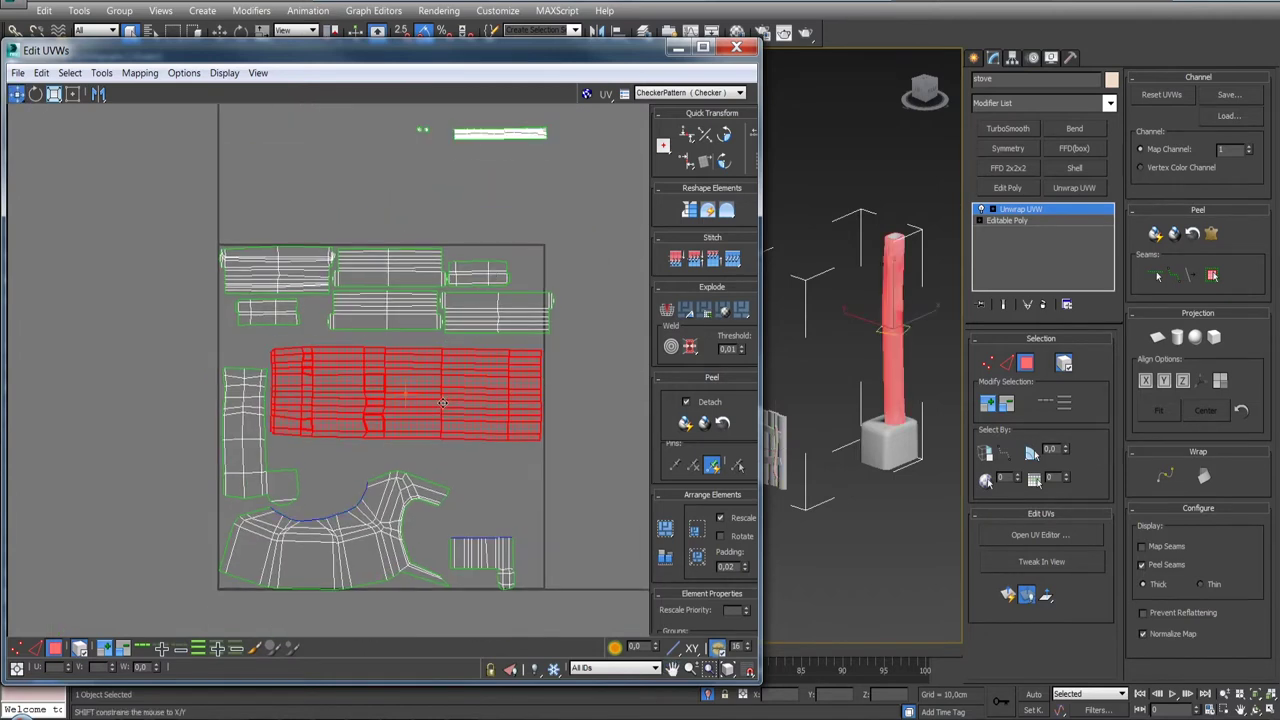
pyautogui.click(486, 325)
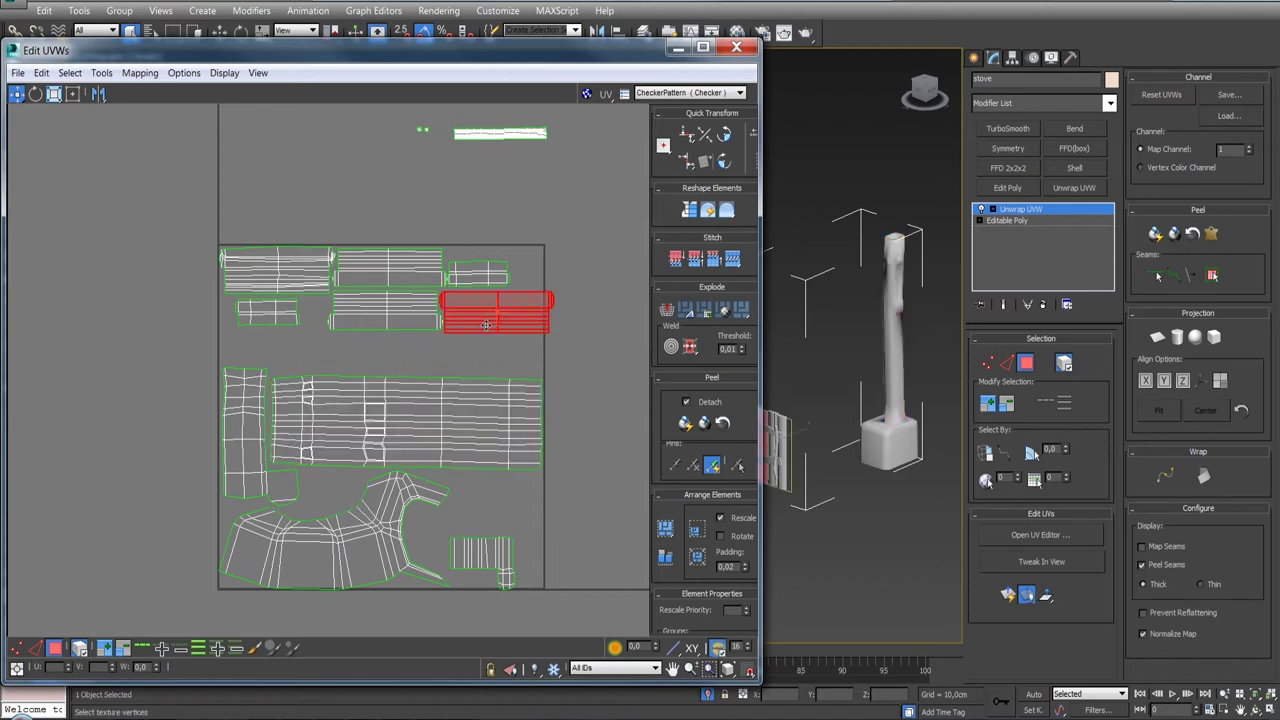
pyautogui.moveTo(486, 325); pyautogui.dragTo(469, 352)
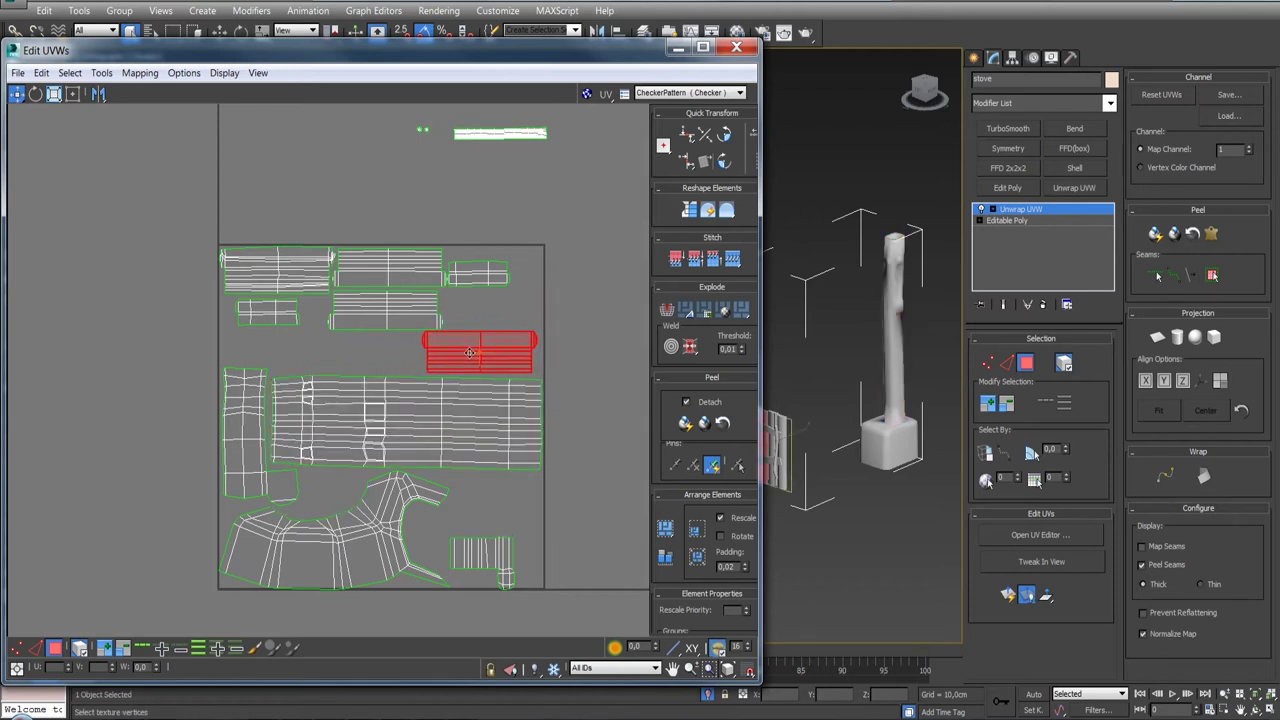
pyautogui.scroll(3, 427, 340)
pyautogui.scroll(-1, 427, 340)
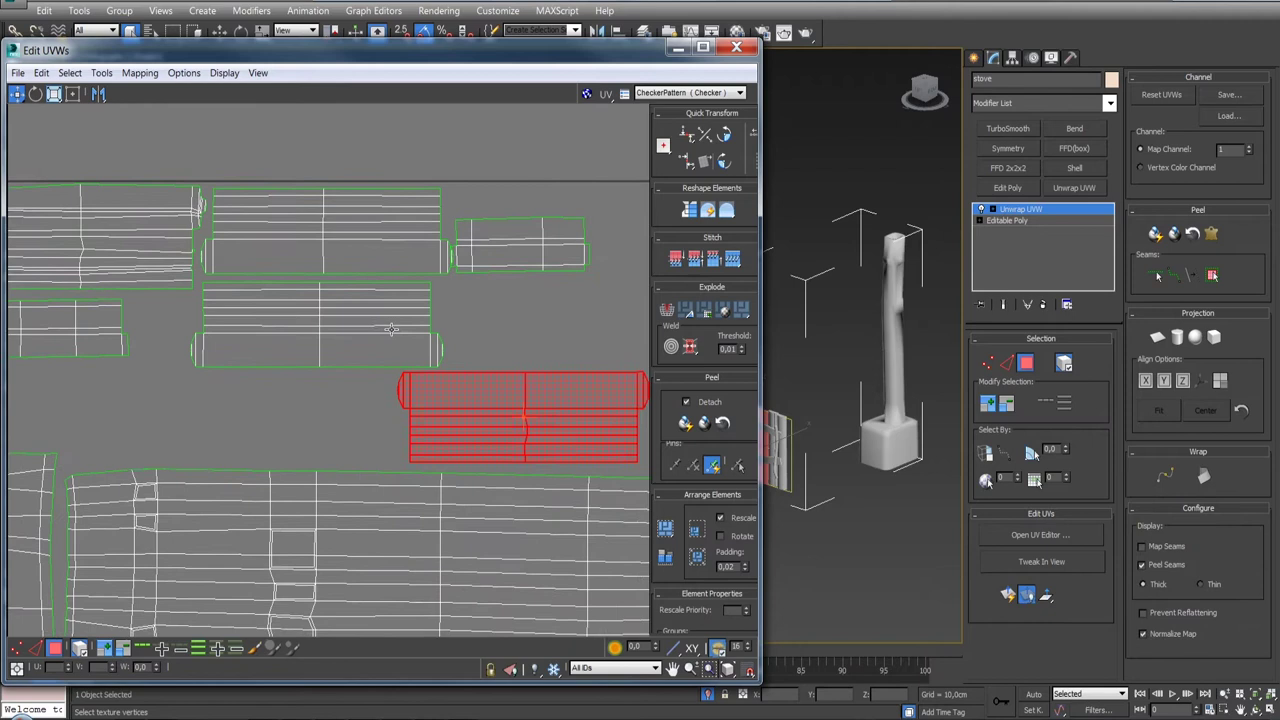
pyautogui.scroll(-2, 400, 340)
pyautogui.scroll(1, 355, 318)
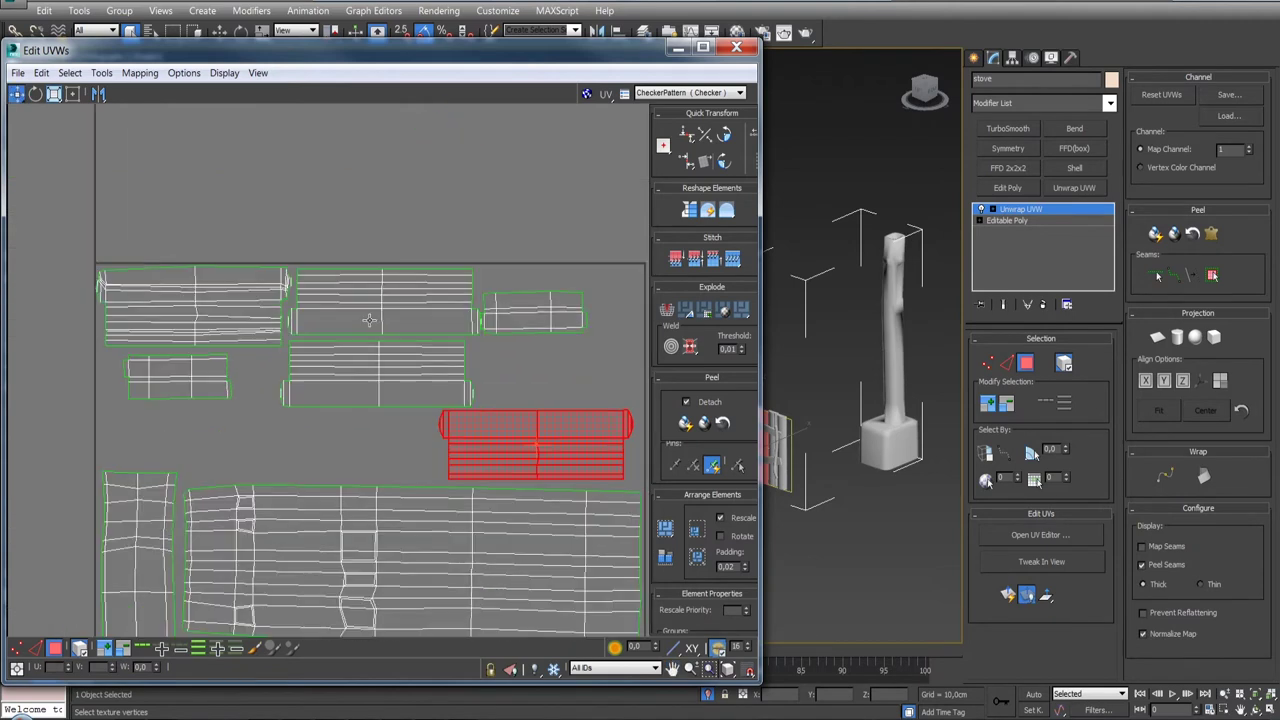
pyautogui.scroll(2, 360, 260)
pyautogui.moveTo(610, 545); pyautogui.dragTo(366, 318)
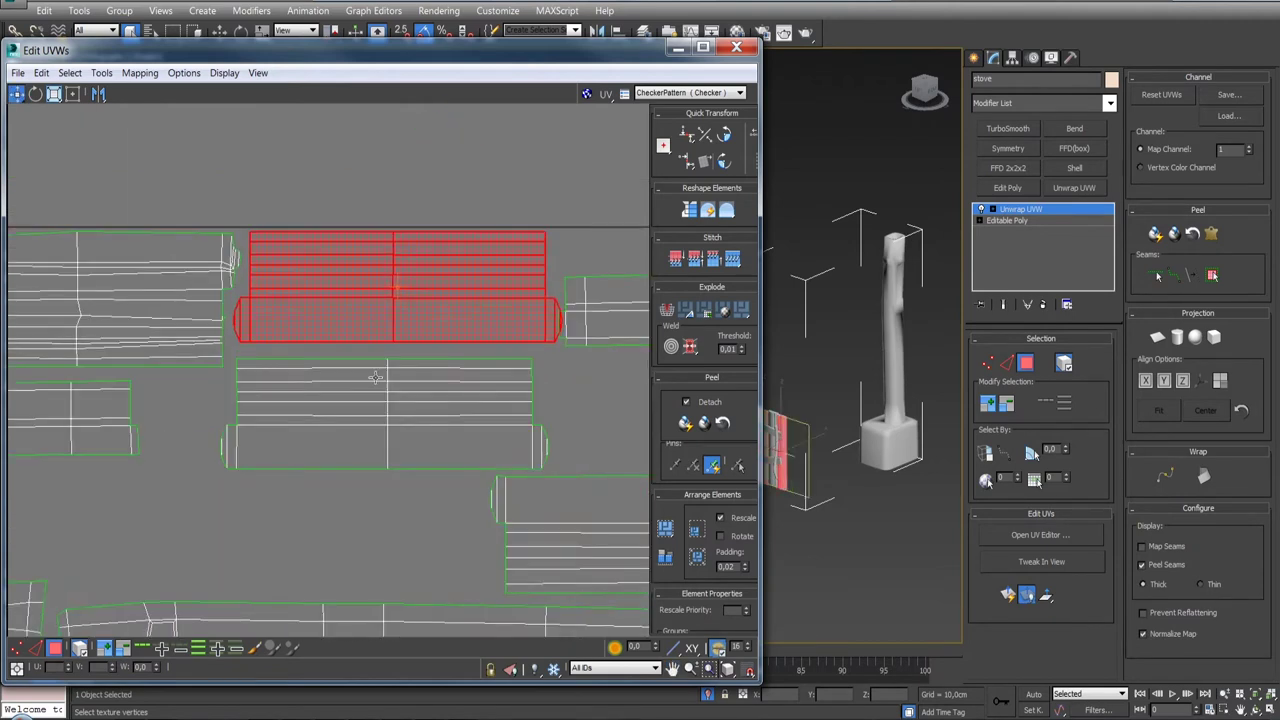
pyautogui.moveTo(376, 378); pyautogui.dragTo(377, 368)
# - Fit the lower-right and small shells into the right-hand gaps and place the long strip between shells
pyautogui.click(587, 527)
pyautogui.moveTo(587, 527); pyautogui.dragTo(555, 527)
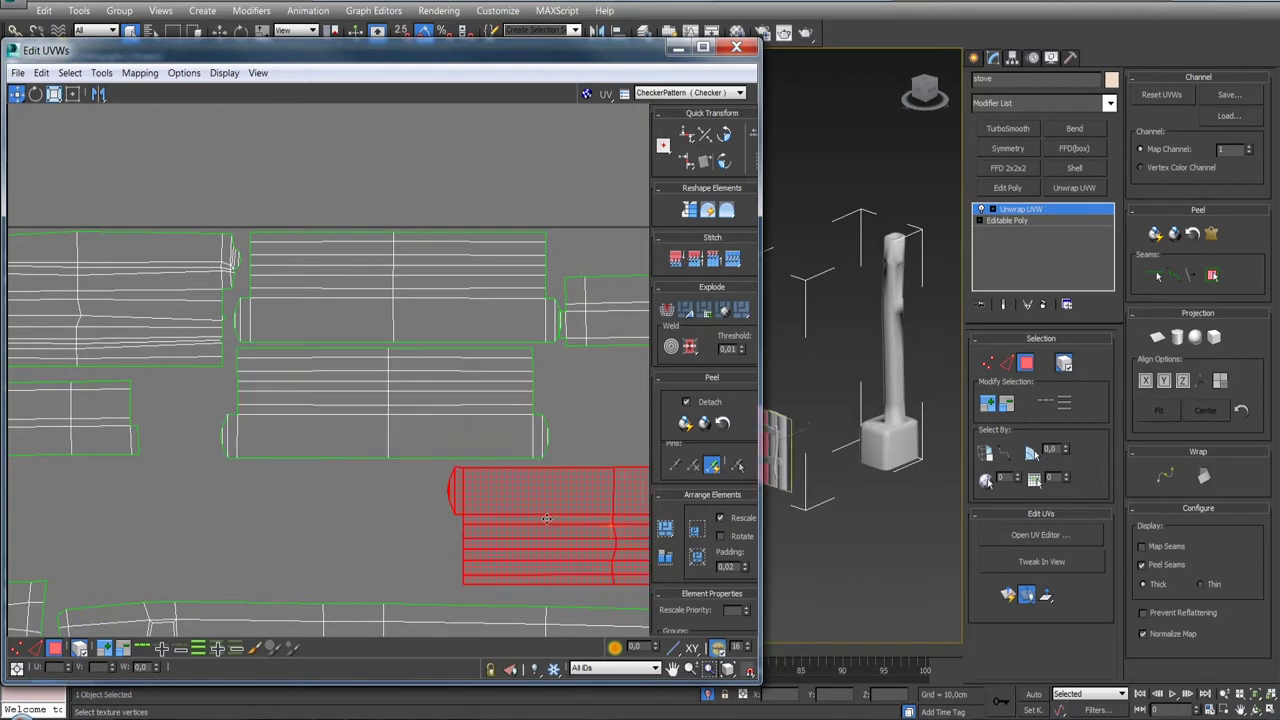
pyautogui.scroll(-2, 470, 500)
pyautogui.moveTo(470, 474); pyautogui.dragTo(489, 478)
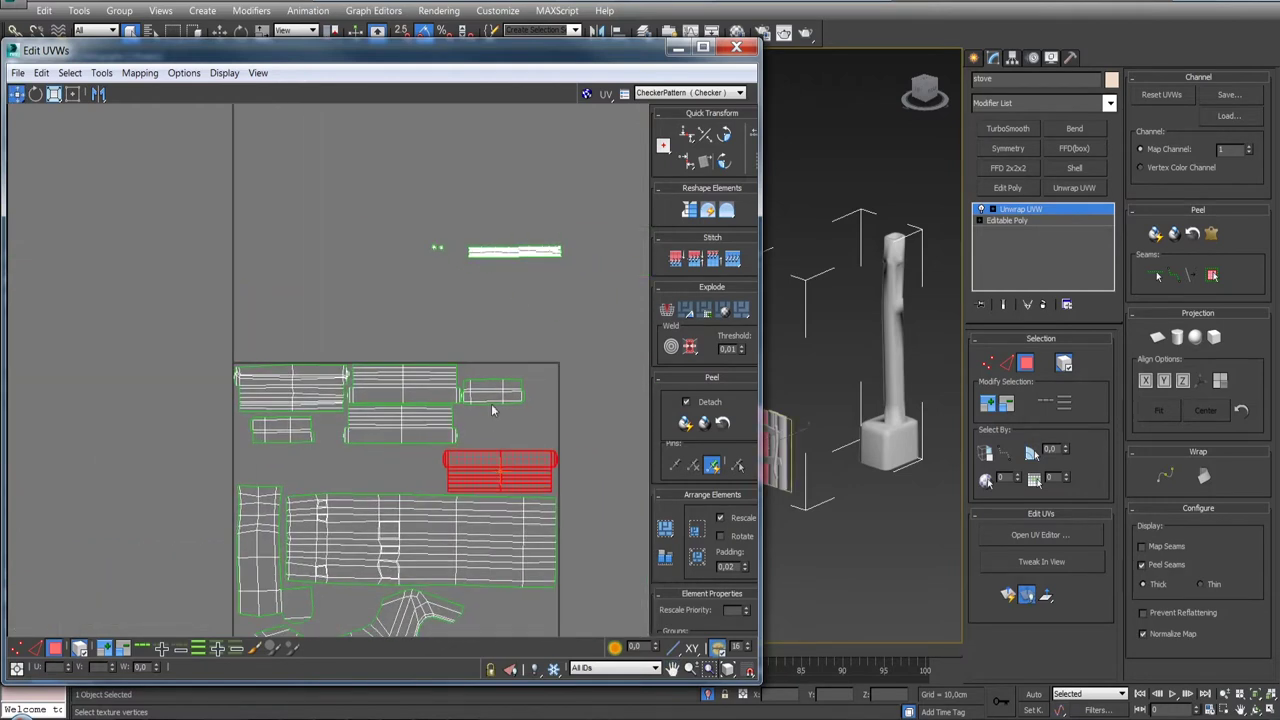
pyautogui.moveTo(487, 392); pyautogui.dragTo(498, 384)
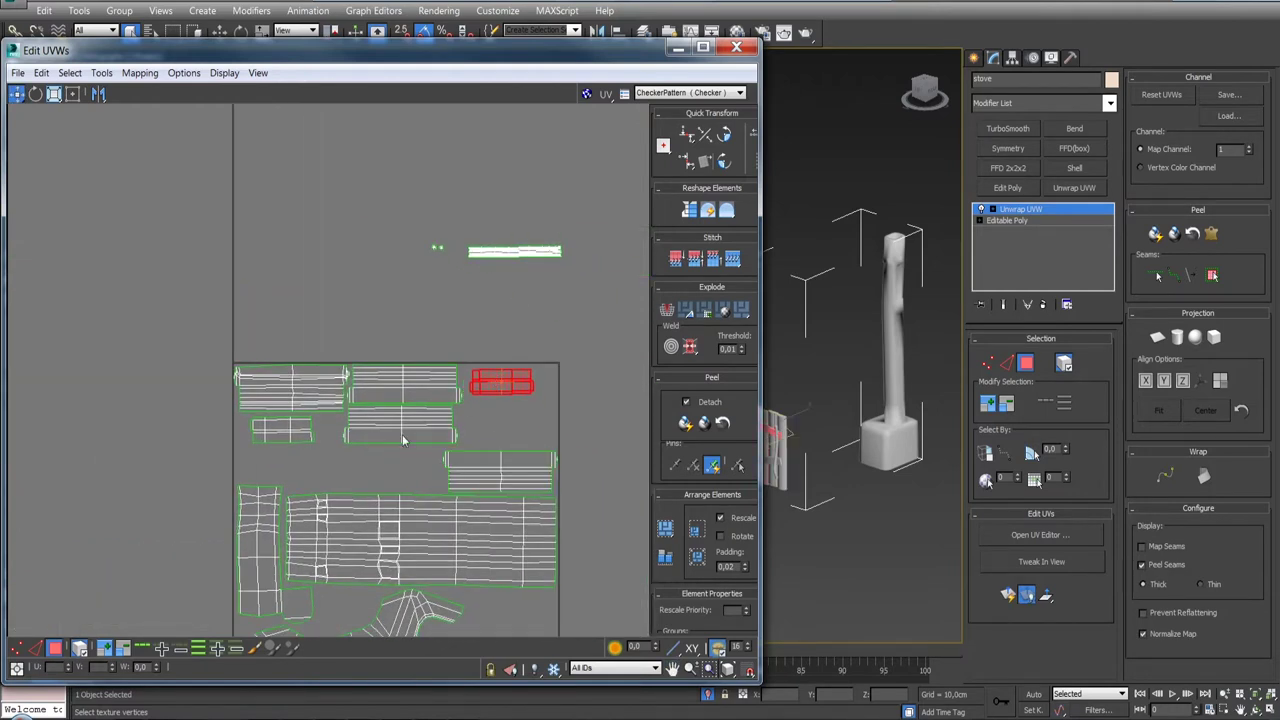
pyautogui.click(280, 431)
pyautogui.moveTo(280, 431)
pyautogui.mouseDown()
pyautogui.moveTo(527, 427)
pyautogui.moveTo(497, 422)
pyautogui.mouseUp()
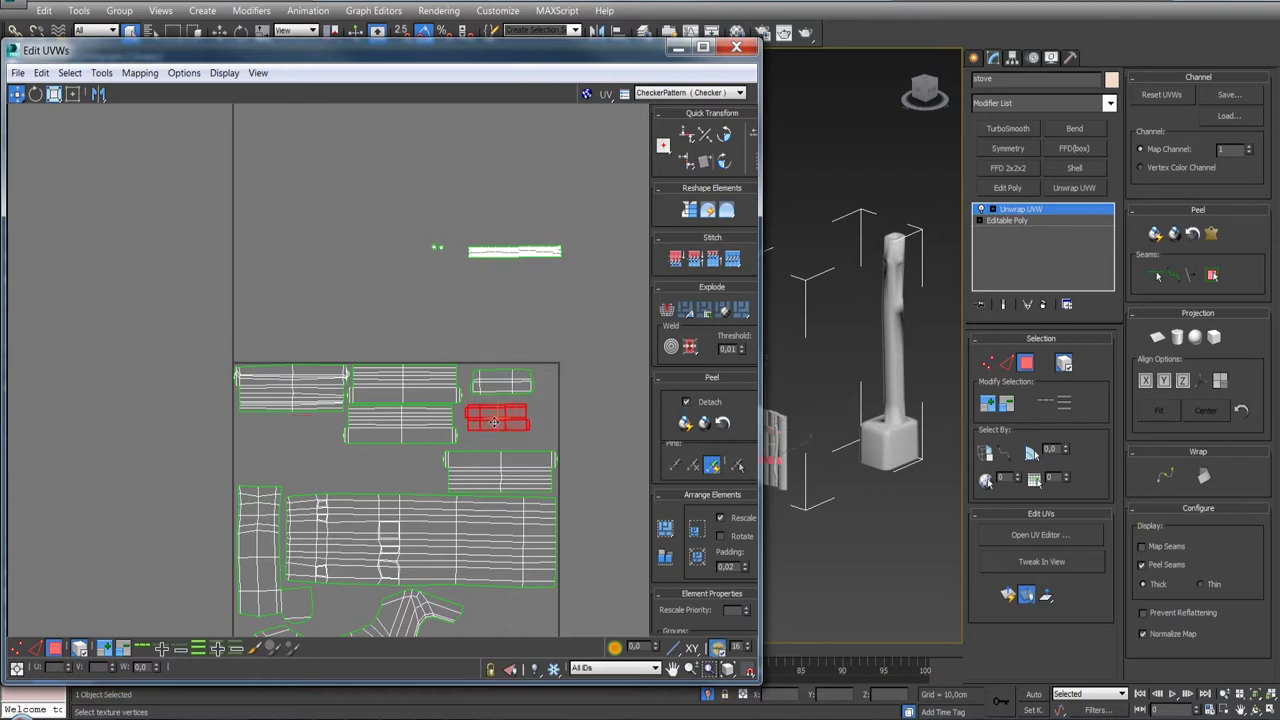
pyautogui.click(495, 254)
pyautogui.moveTo(495, 254); pyautogui.dragTo(355, 469)
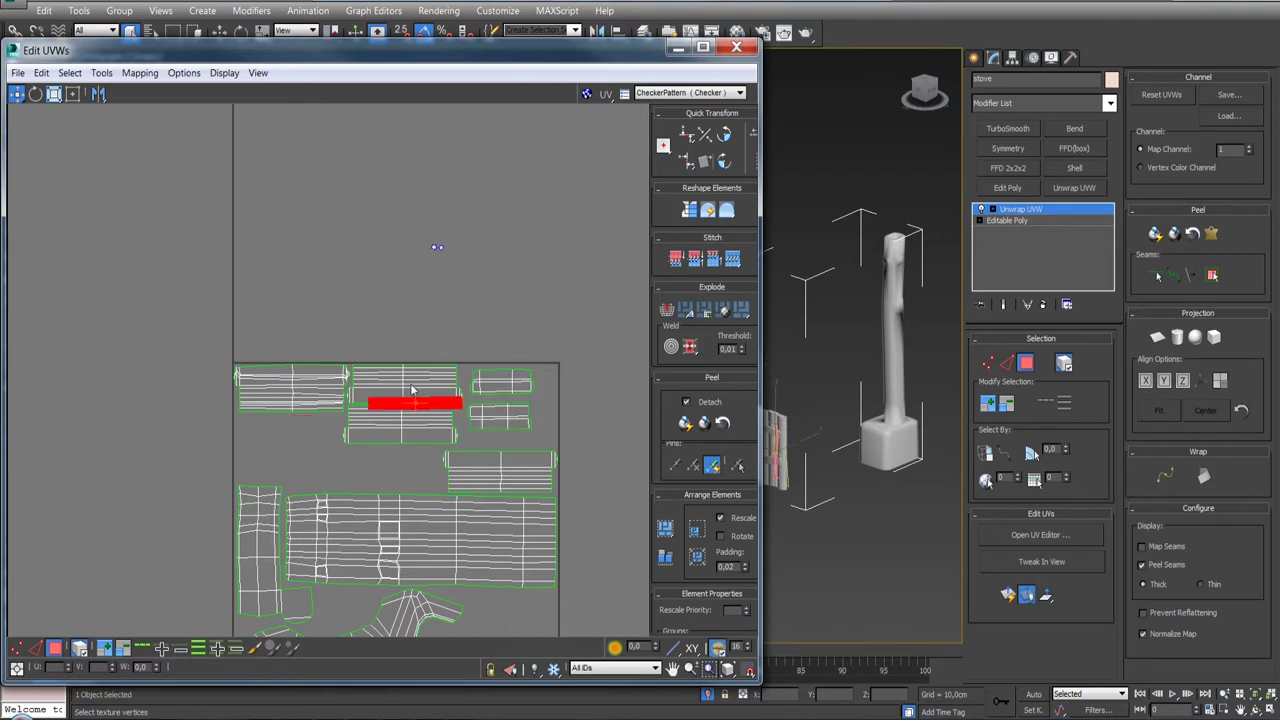
# - Move the stray UV vertices above the layout to sit beside the thin strip
pyautogui.moveTo(469, 246); pyautogui.dragTo(392, 287)
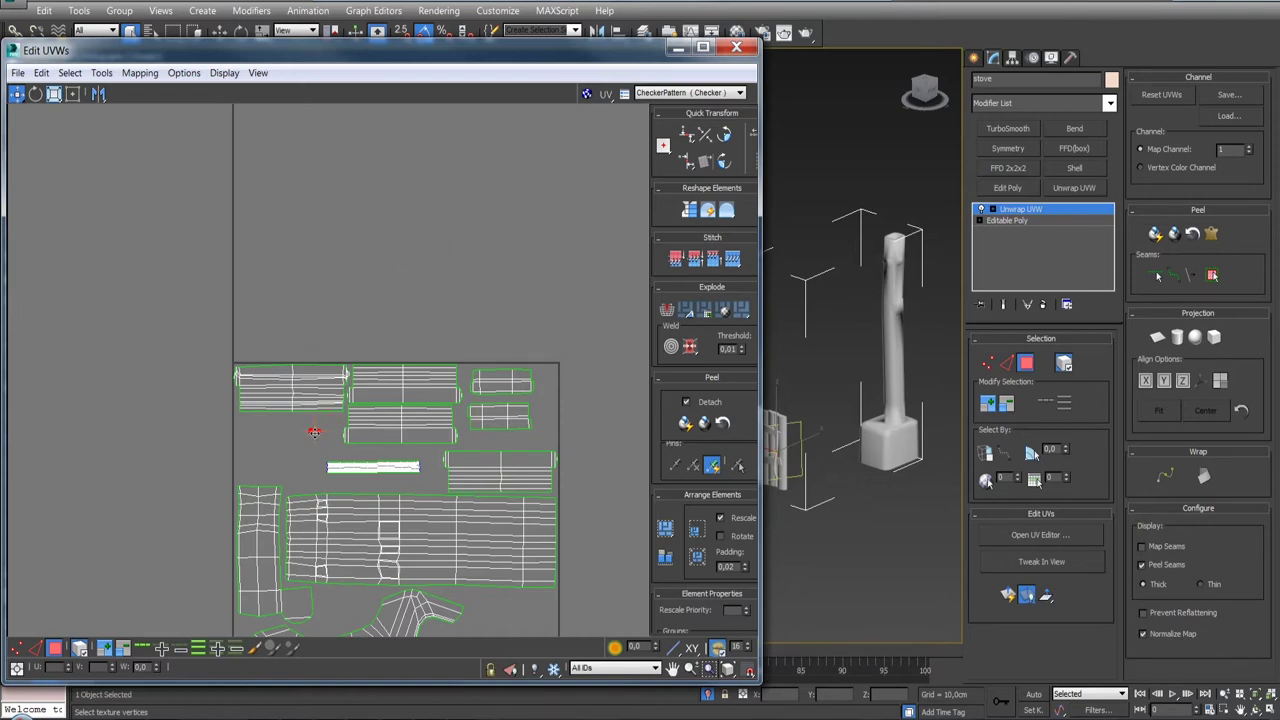
pyautogui.scroll(-4, 310, 436)
pyautogui.moveTo(384, 478); pyautogui.dragTo(400, 363, button='middle')
pyautogui.scroll(4, 399, 364)
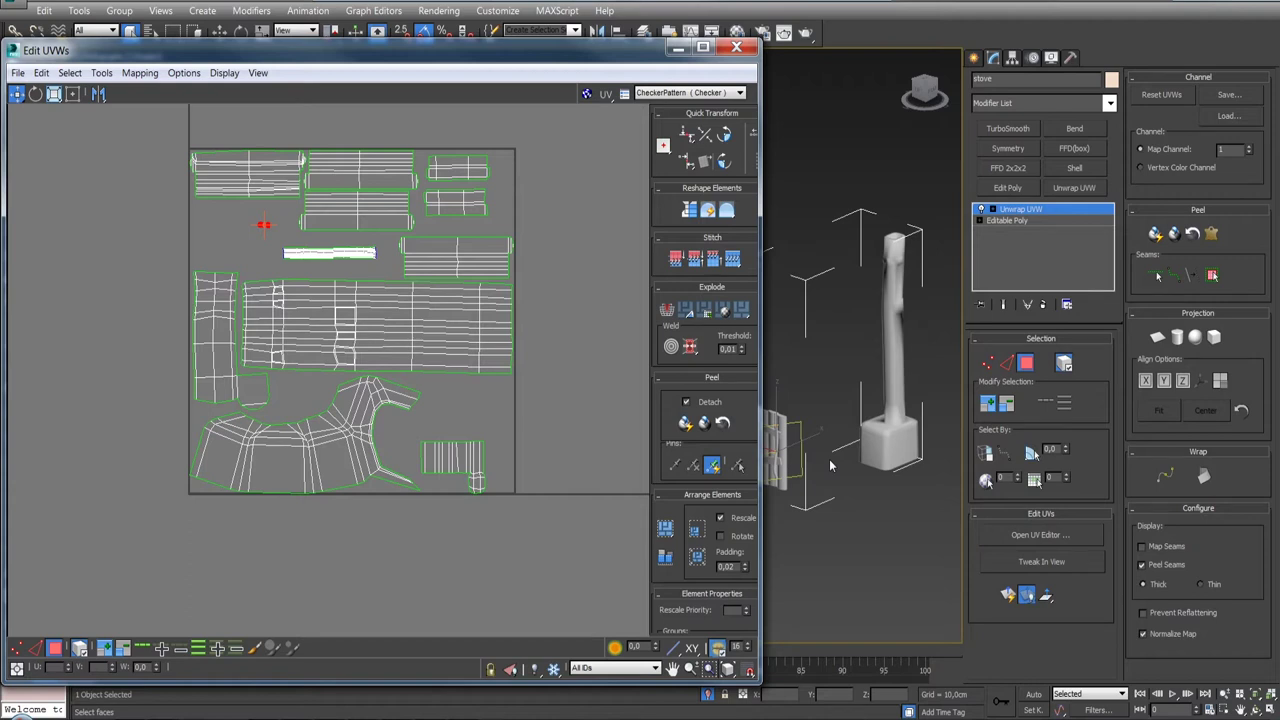
pyautogui.keyDown('alt'); pyautogui.moveTo(835, 511); pyautogui.dragTo(874, 500, button='middle'); pyautogui.keyUp('alt')
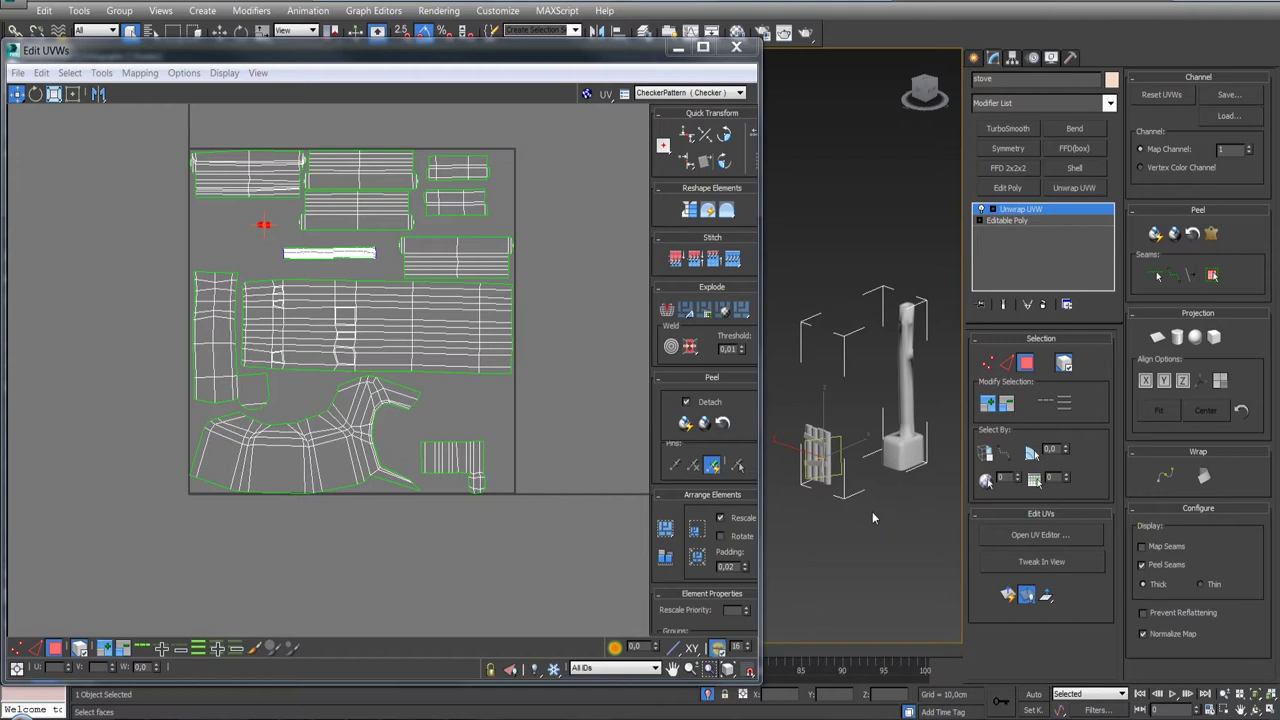
pyautogui.scroll(2, 471, 382)
pyautogui.scroll(3, 260, 337)
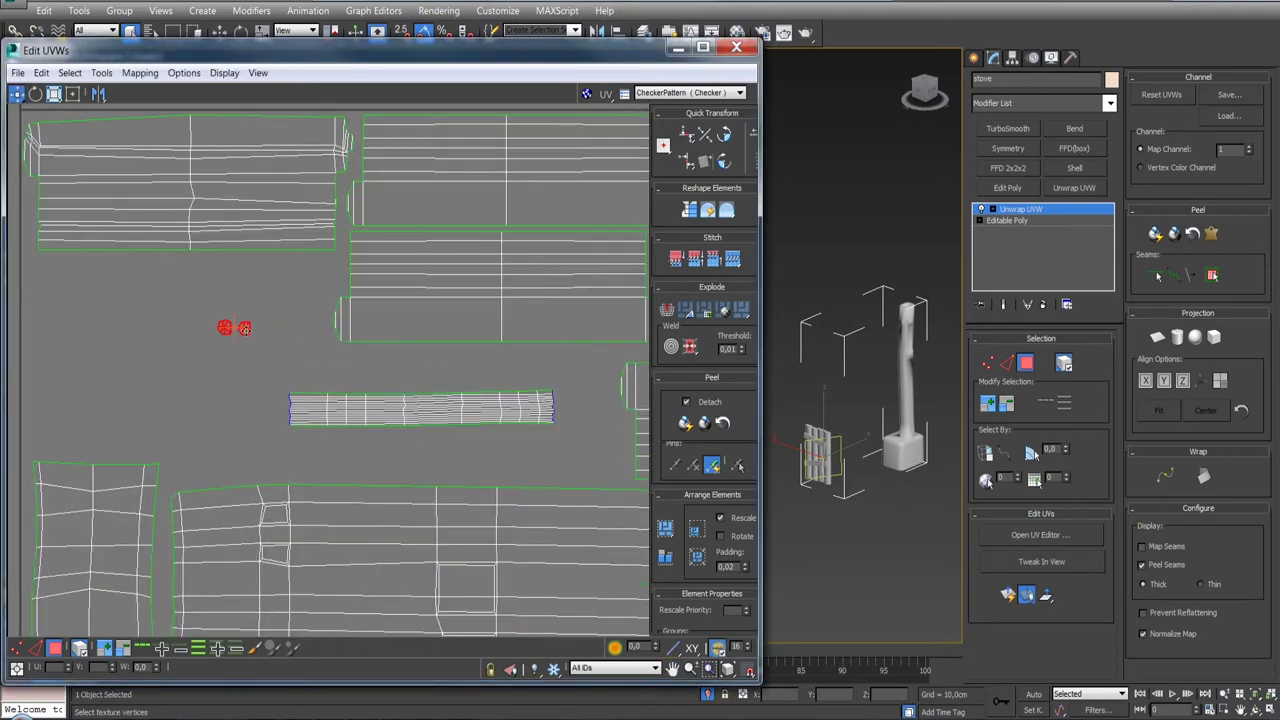
pyautogui.moveTo(245, 328); pyautogui.dragTo(318, 374)
# - Recentre the texture square and select every UV island of the stove with Ctrl+A
pyautogui.scroll(-3, 404, 378)
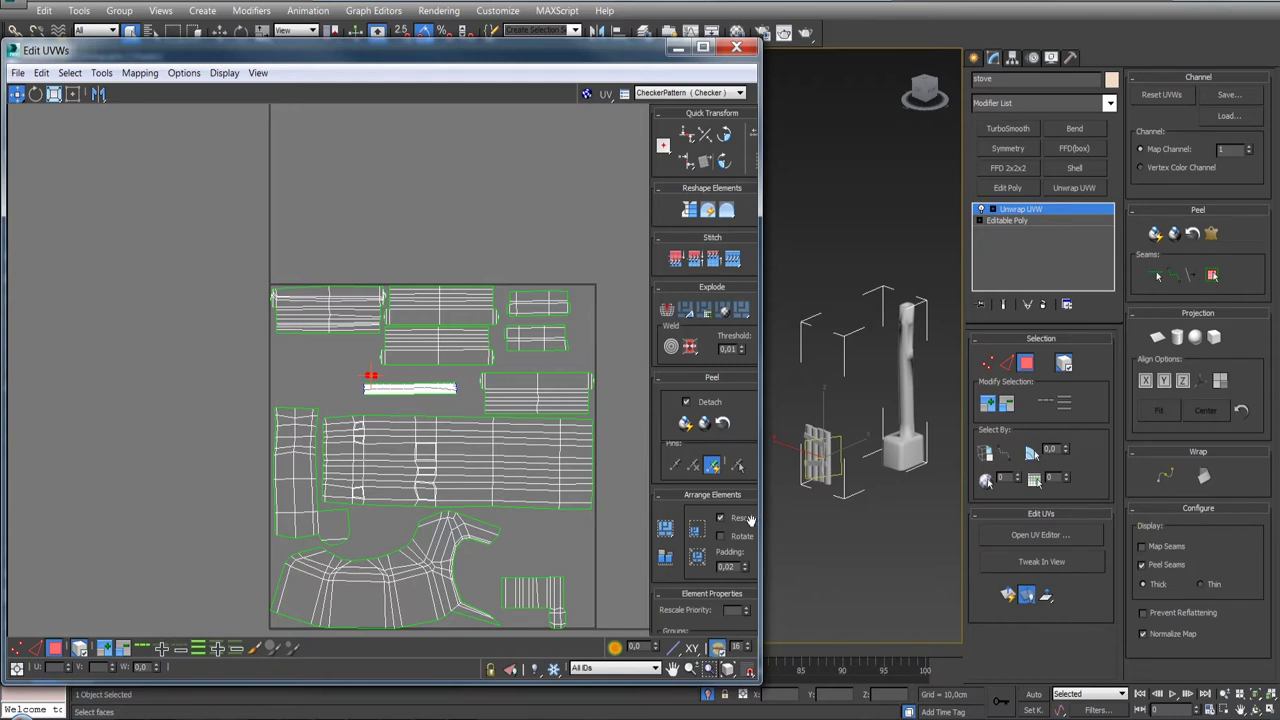
pyautogui.moveTo(577, 508); pyautogui.dragTo(512, 405, button='middle')
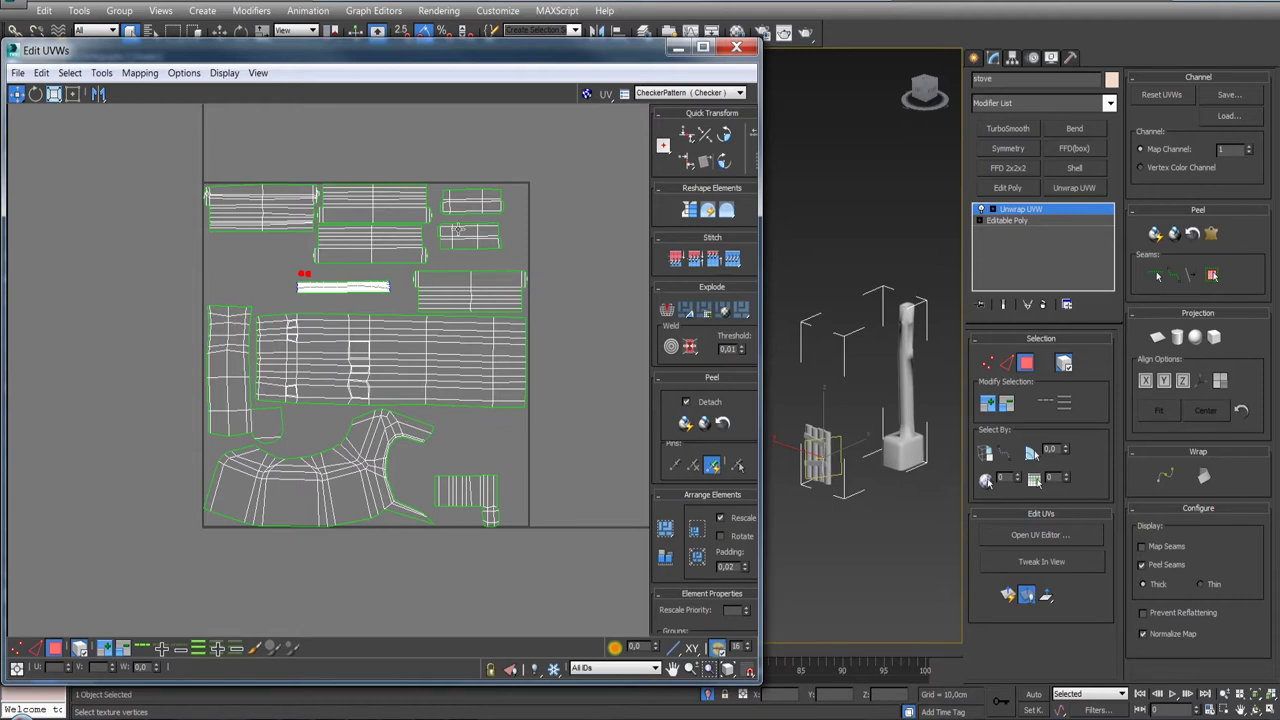
pyautogui.moveTo(177, 174); pyautogui.dragTo(155, 188, button='middle')
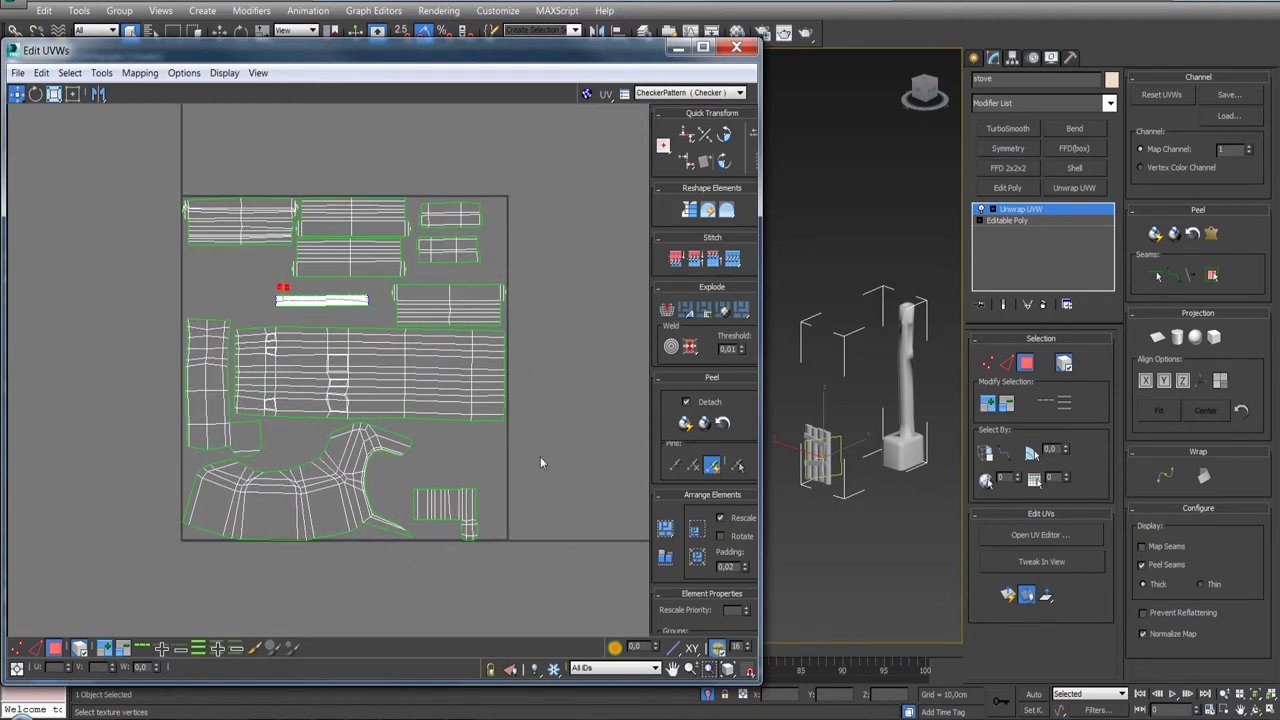
pyautogui.hotkey('ctrl', 'a')
pyautogui.moveTo(578, 562); pyautogui.dragTo(512, 490, button='middle')
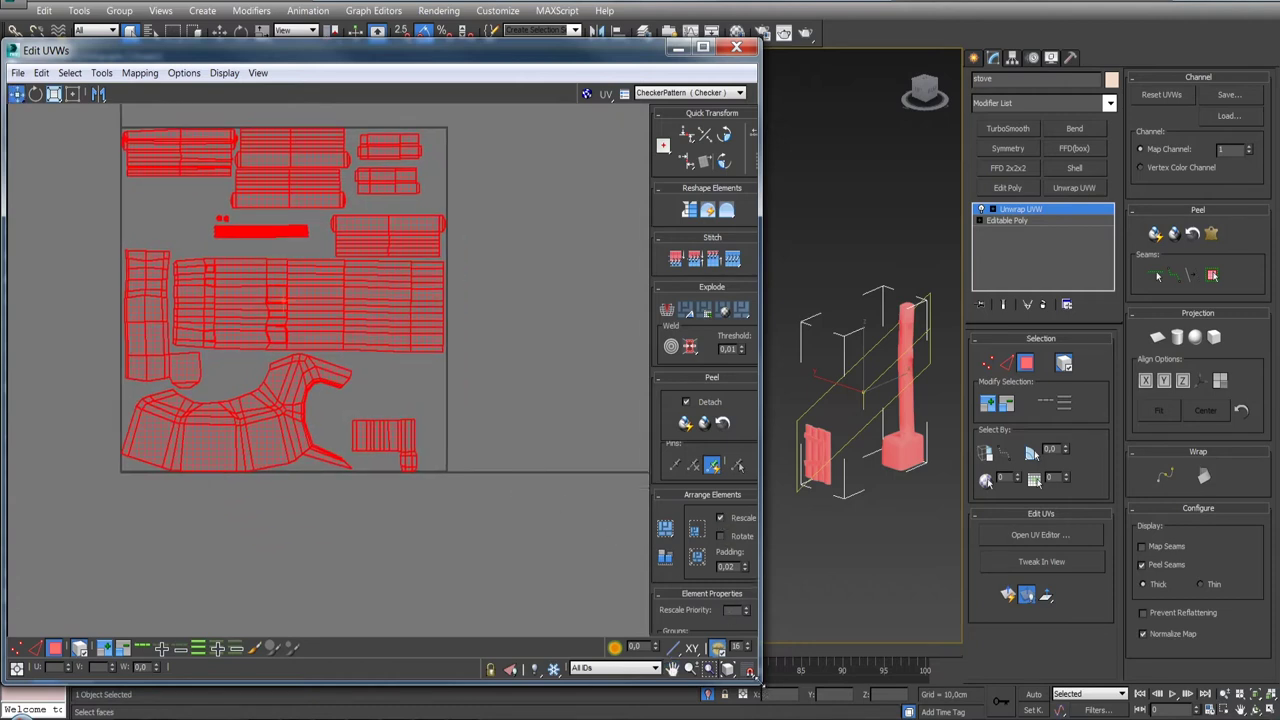
# - Enlarge the UV editor, set Arrange Elements padding to 0,001, and Pack Normalize the islands
pyautogui.moveTo(757, 682); pyautogui.dragTo(793, 717)
pyautogui.doubleClick(762, 510)
pyautogui.write('0,001')
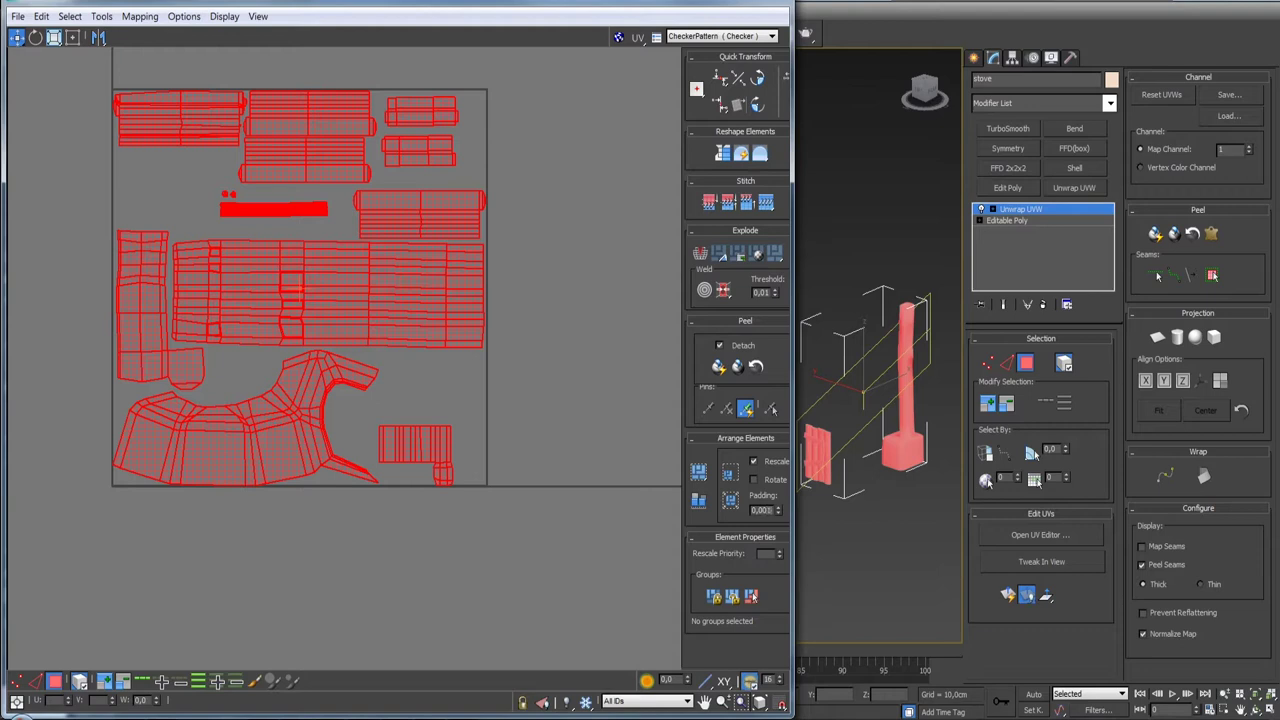
pyautogui.click(731, 500)
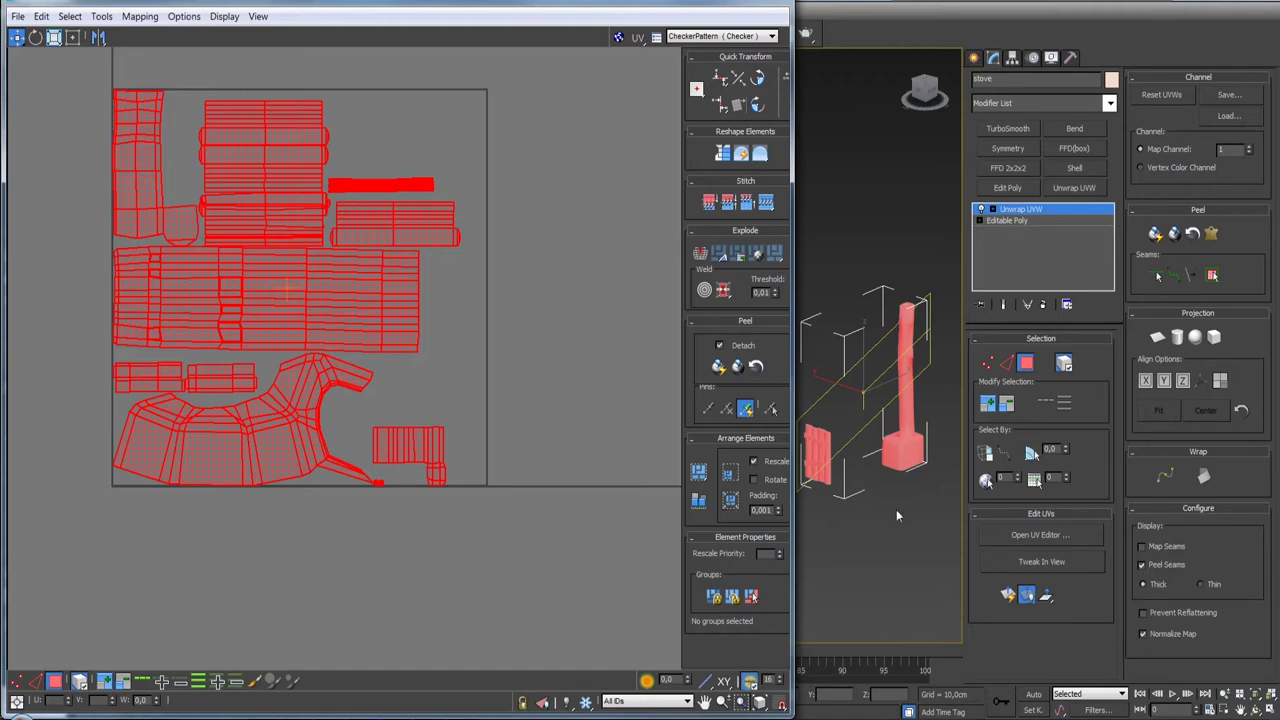
# - Inspect the repacked layout, checking the stray vertex near the bottom islands
pyautogui.click(905, 460)
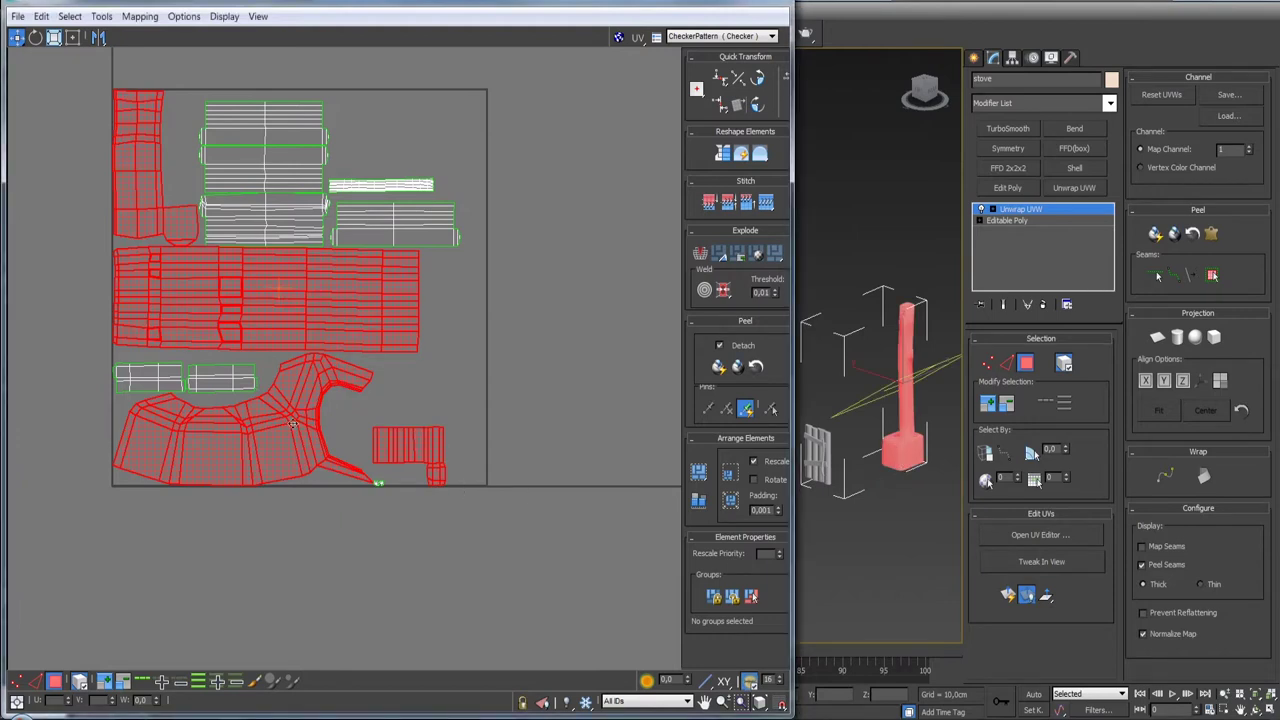
pyautogui.moveTo(402, 498); pyautogui.dragTo(424, 514, button='middle')
pyautogui.scroll(2, 418, 494)
pyautogui.scroll(2, 418, 492)
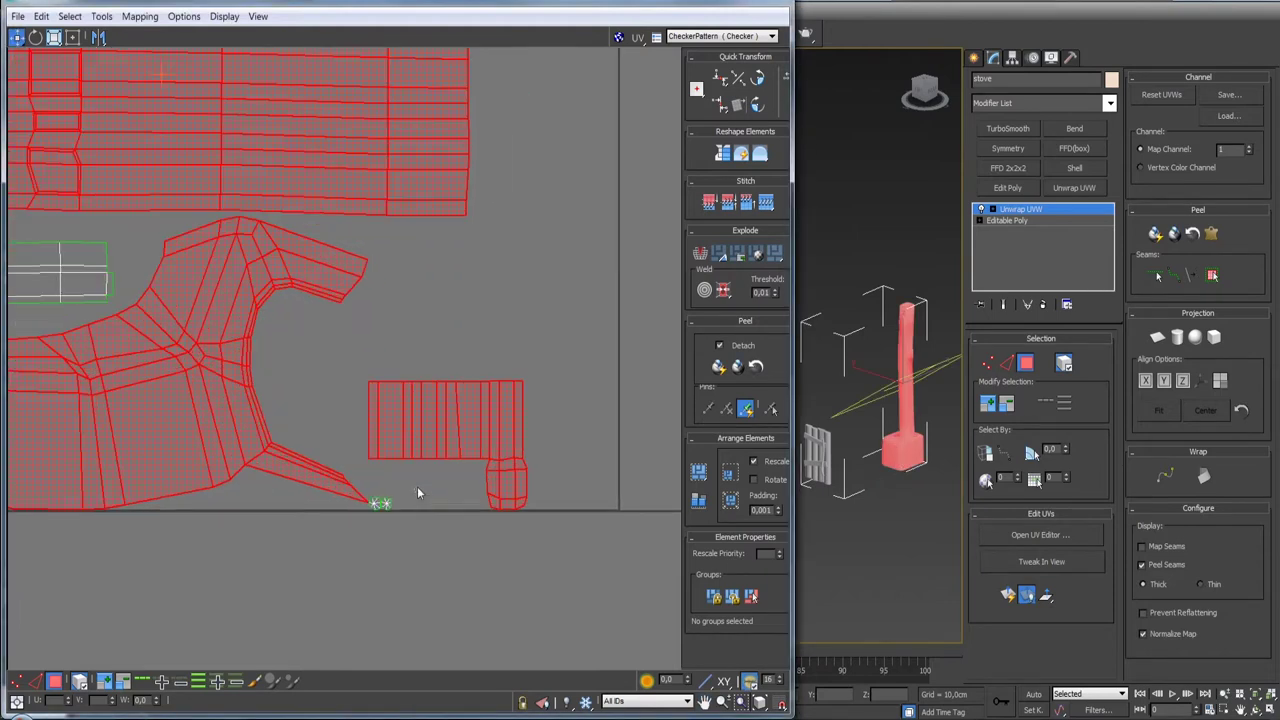
pyautogui.click(378, 504)
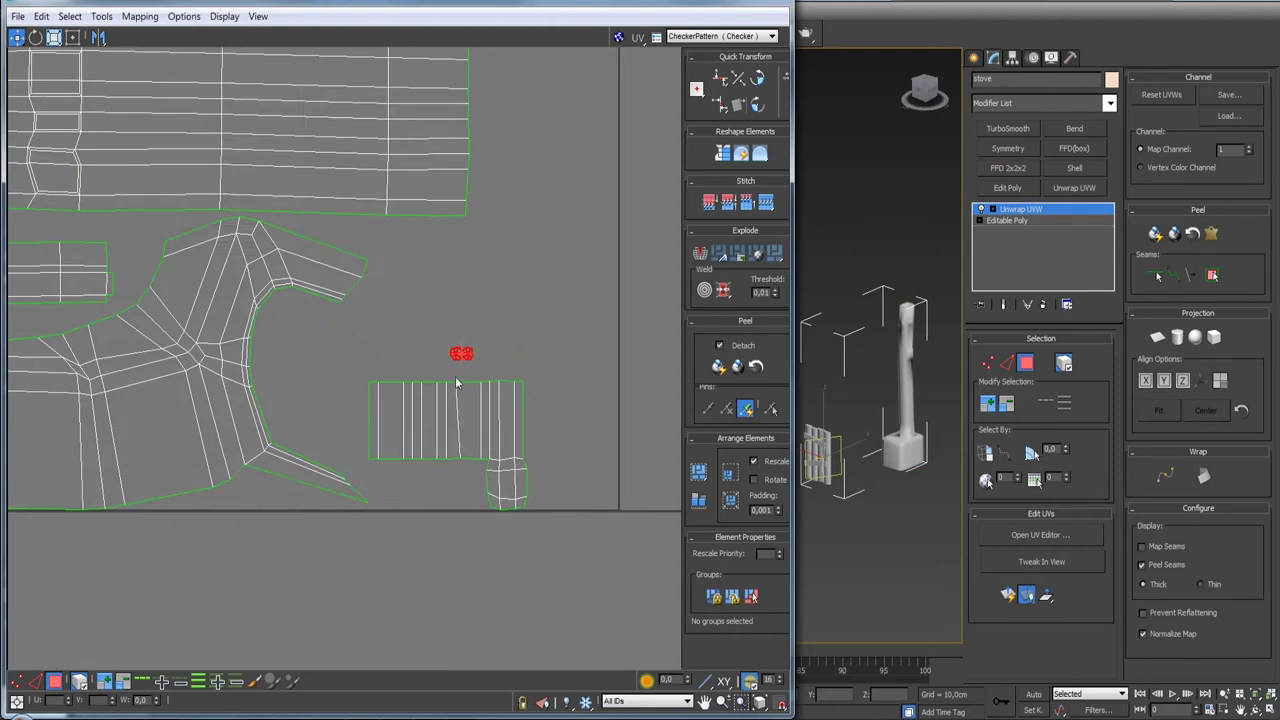
pyautogui.scroll(-3, 463, 354)
pyautogui.moveTo(449, 490); pyautogui.dragTo(441, 548, button='middle')
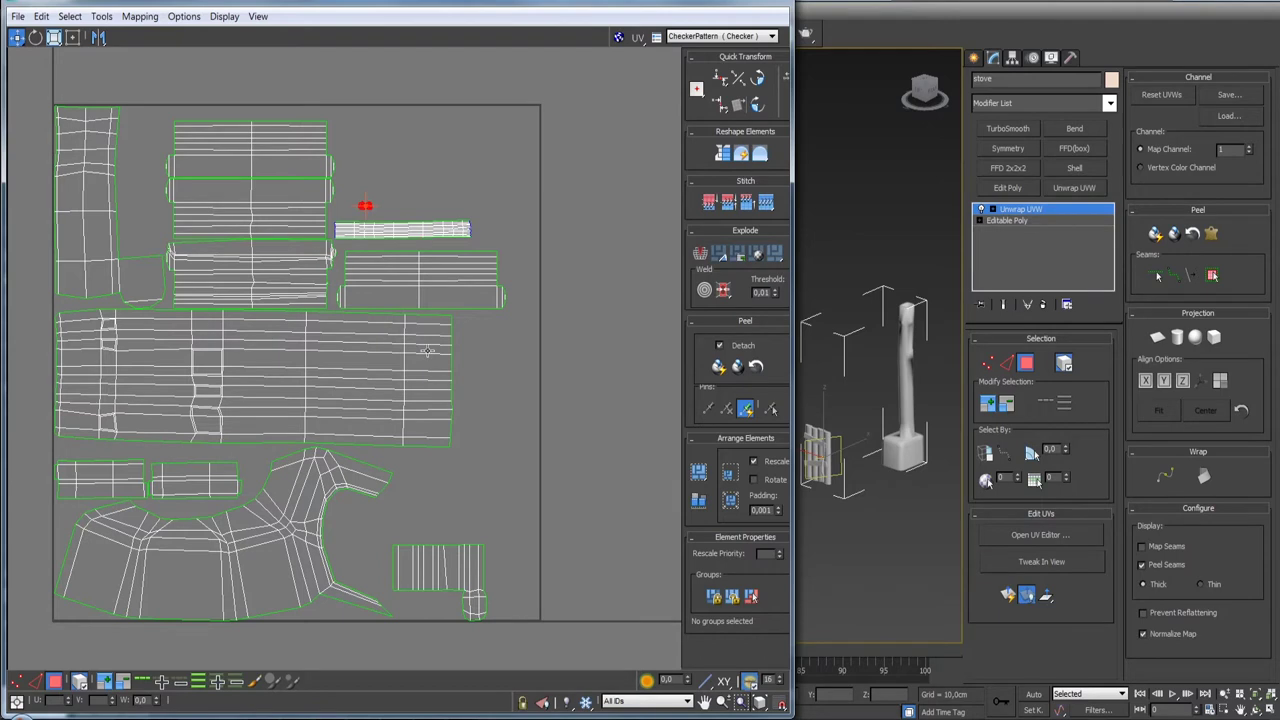
pyautogui.scroll(2, 465, 372)
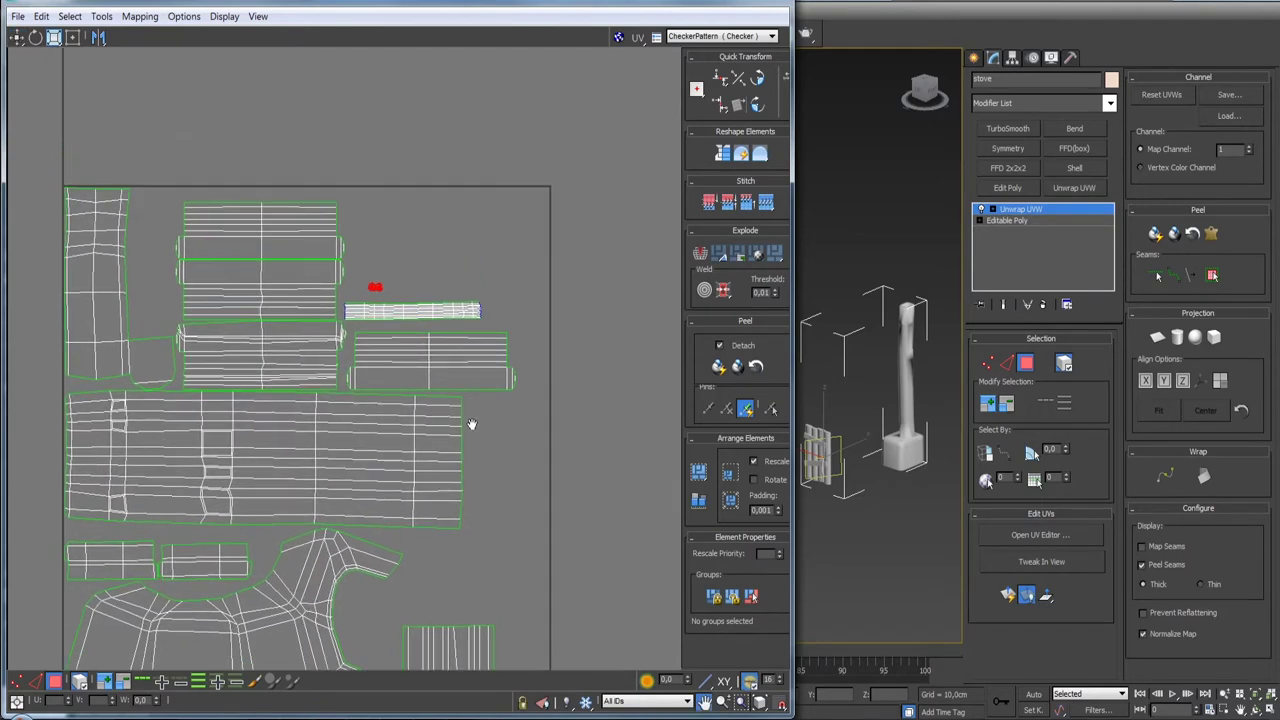
pyautogui.scroll(2, 465, 372)
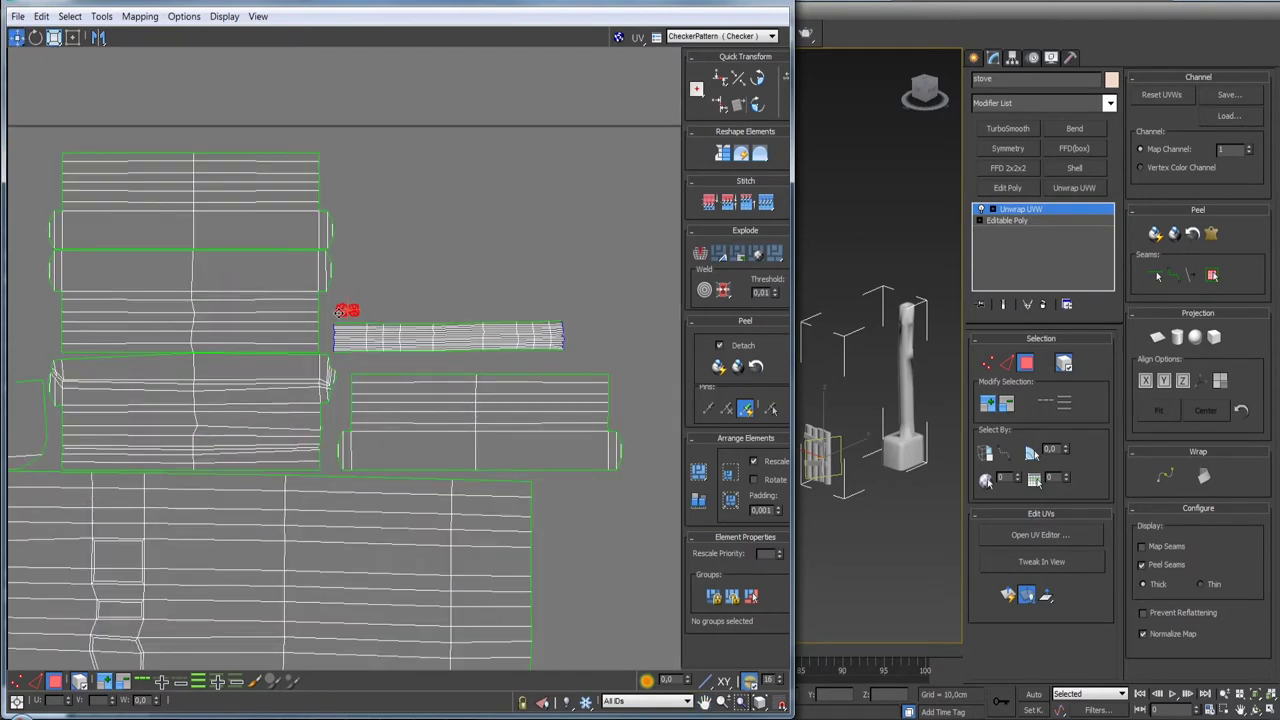
pyautogui.scroll(-5, 471, 360)
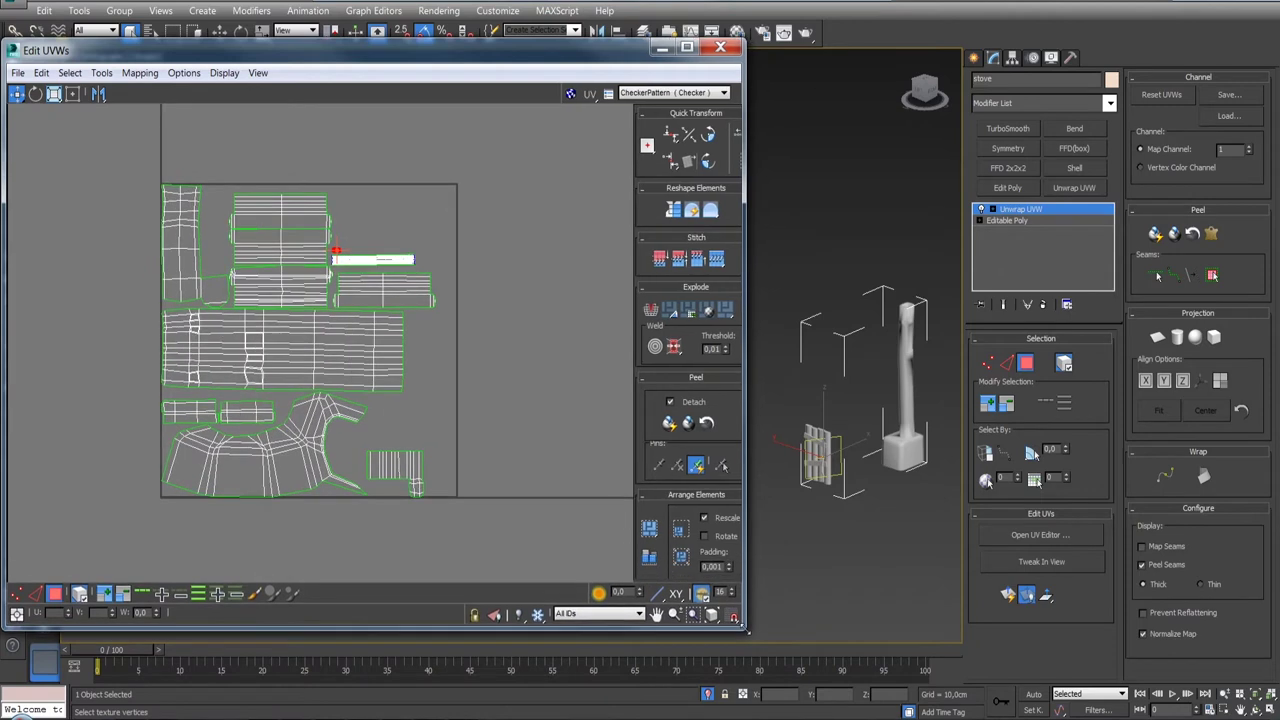
# - Collapse the stove's Unwrap UVW into its Editable Poly and exit isolation to show the whole cabin
pyautogui.rightClick(1068, 209)
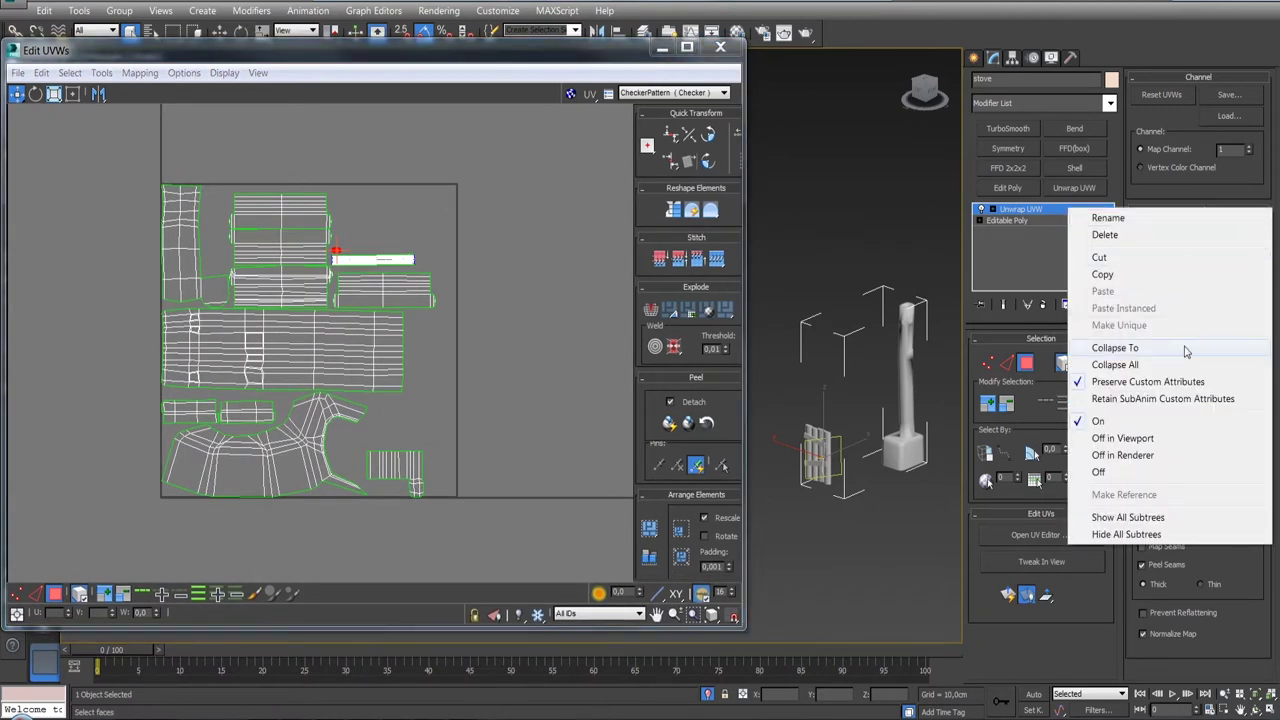
pyautogui.click(1115, 348)
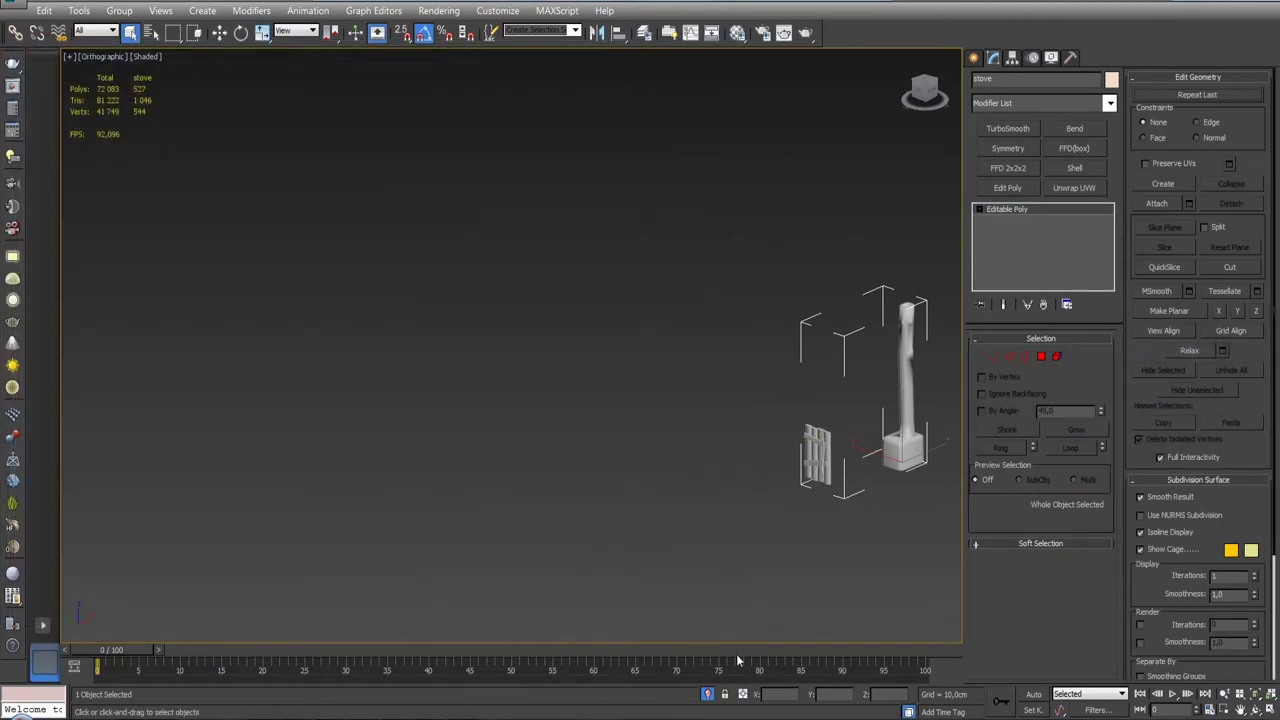
pyautogui.click(712, 695)
pyautogui.moveTo(771, 486); pyautogui.dragTo(560, 466, button='middle')
pyautogui.scroll(-4, 592, 456)
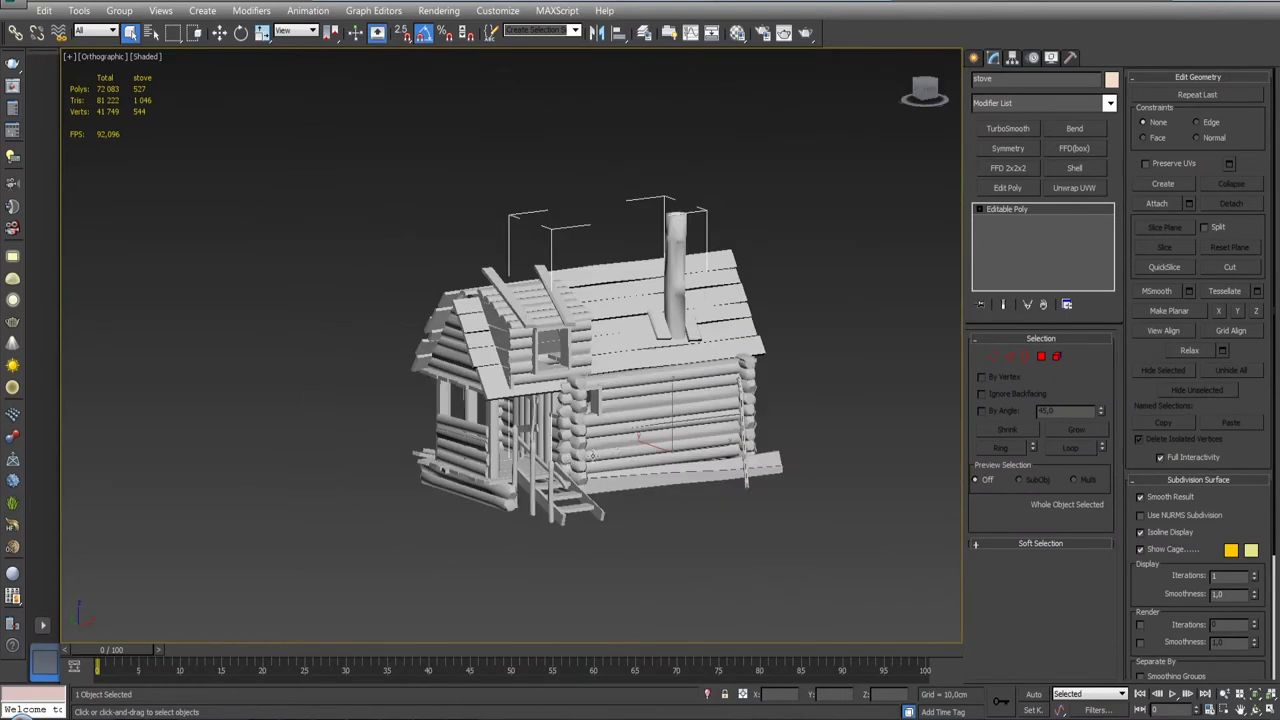
pyautogui.scroll(5, 592, 456)
# - Select wood_boards and wood_logs, orbit over the roof, and turn on edged faces with F4
pyautogui.click(590, 293)
pyautogui.click(630, 390)
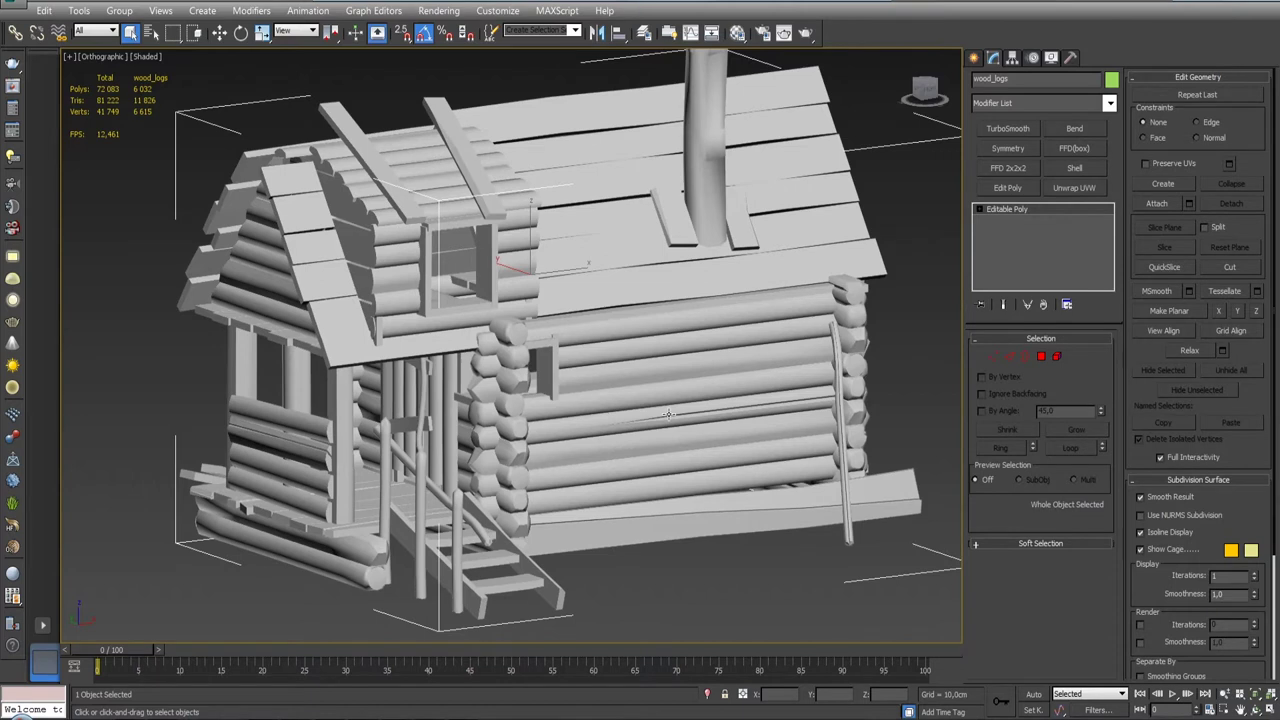
pyautogui.keyDown('alt'); pyautogui.moveTo(568, 203); pyautogui.dragTo(617, 393, button='middle'); pyautogui.keyUp('alt')
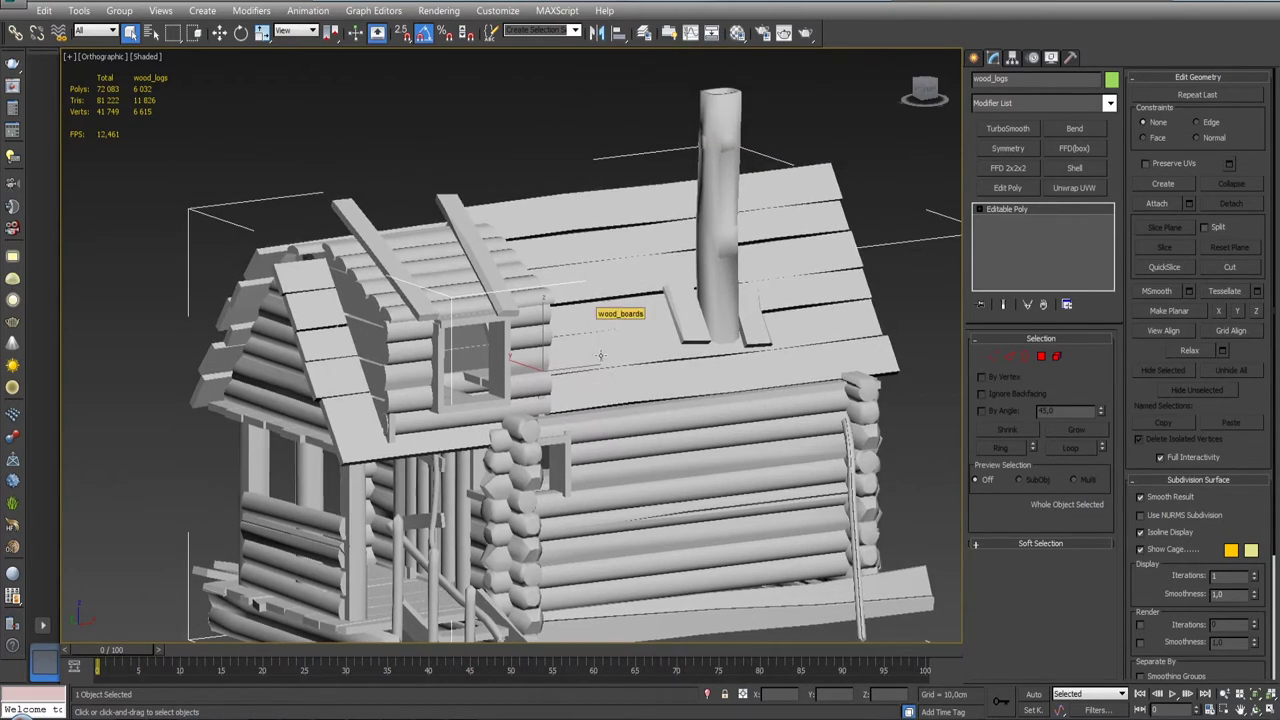
pyautogui.keyDown('alt'); pyautogui.moveTo(582, 256); pyautogui.dragTo(584, 247, button='middle'); pyautogui.keyUp('alt')
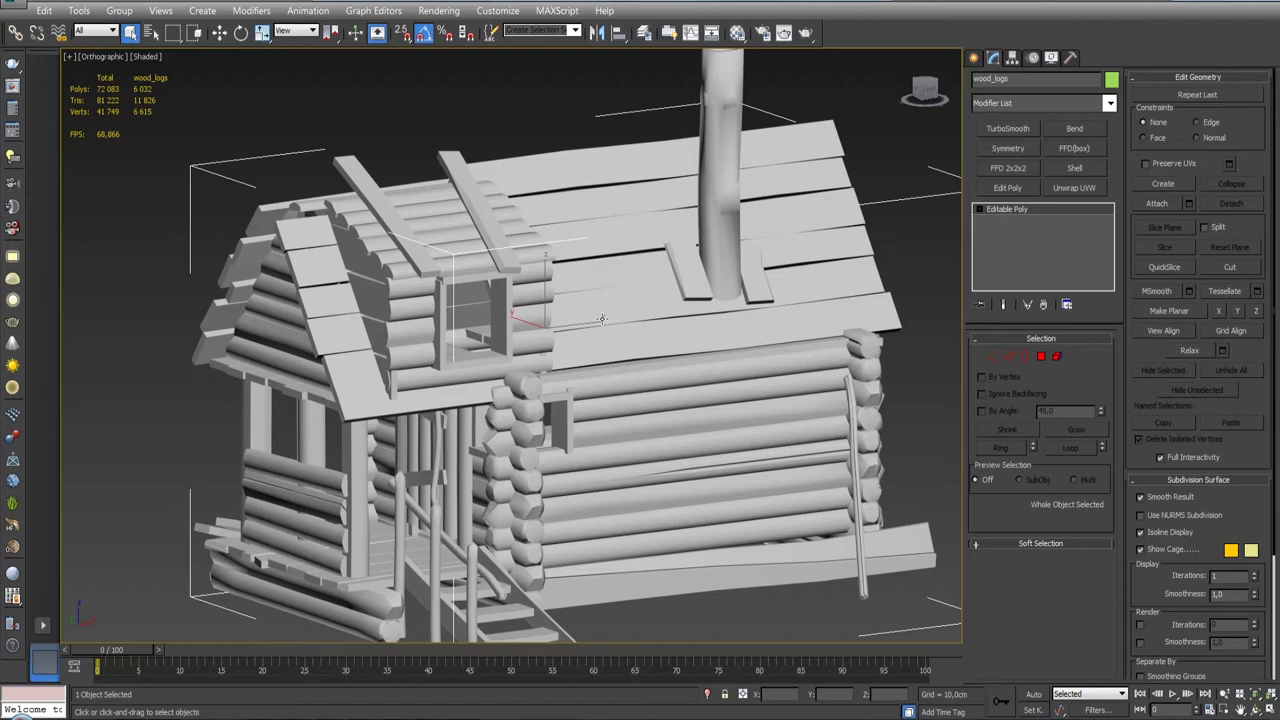
pyautogui.moveTo(600, 326)
pyautogui.keyDown('alt'); pyautogui.mouseDown(button='middle')
pyautogui.moveTo(557, 321)
pyautogui.moveTo(617, 418)
pyautogui.mouseUp(button='middle'); pyautogui.keyUp('alt')
pyautogui.press('F4')
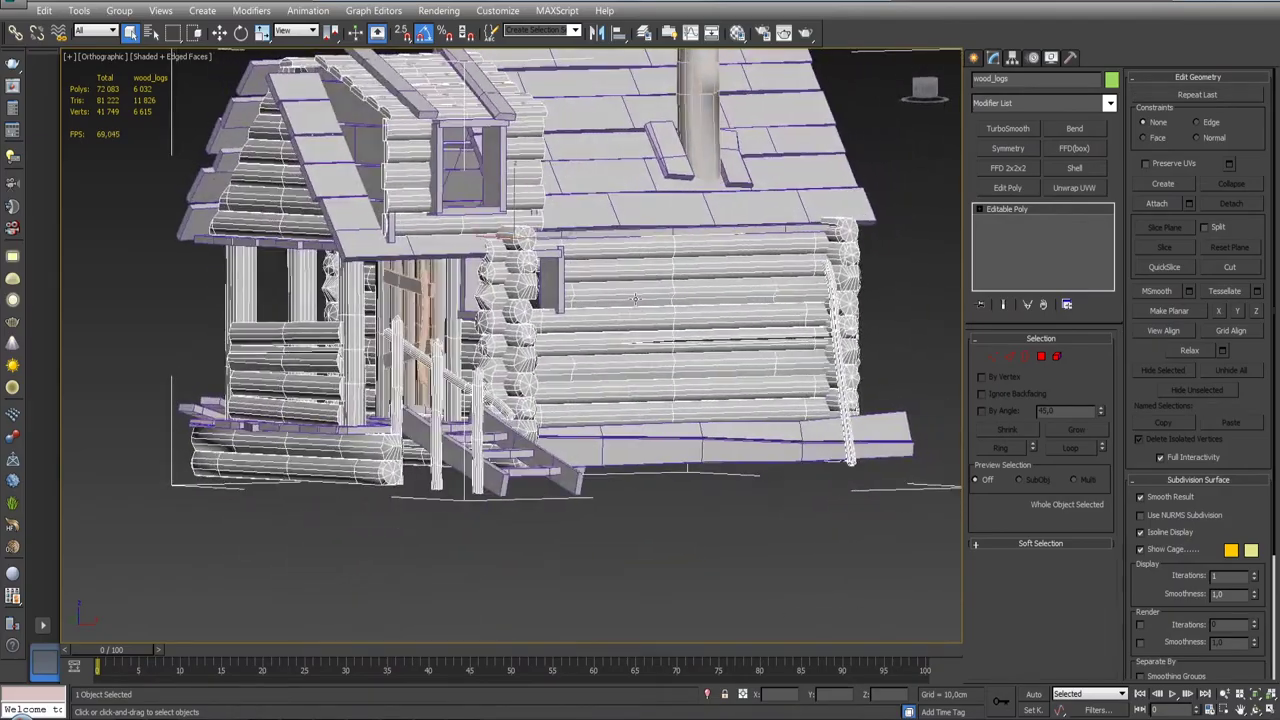
pyautogui.moveTo(580, 250)
pyautogui.keyDown('alt'); pyautogui.mouseDown(button='middle')
pyautogui.moveTo(556, 404)
pyautogui.moveTo(438, 279)
pyautogui.mouseUp(button='middle'); pyautogui.keyUp('alt')
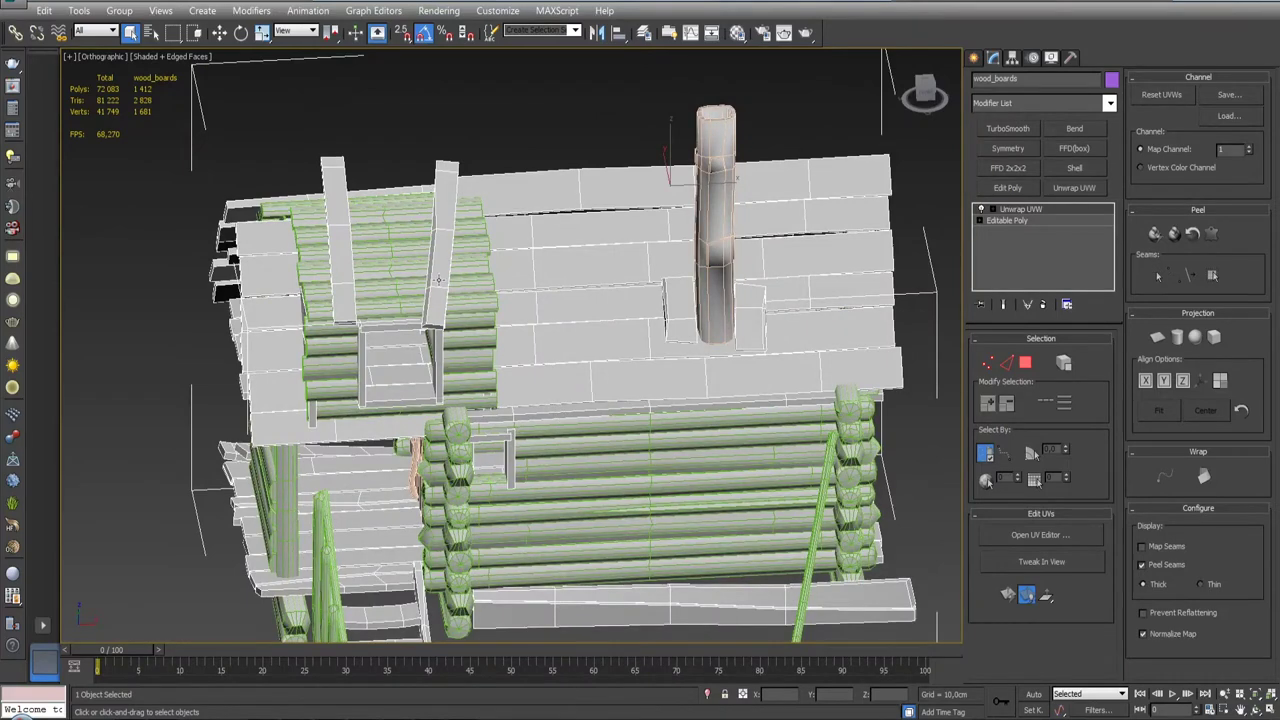
# - Open the UV layout of wood_boards and inspect it in face mode
pyautogui.keyDown('alt'); pyautogui.moveTo(438, 279); pyautogui.dragTo(520, 300, button='middle'); pyautogui.keyUp('alt')
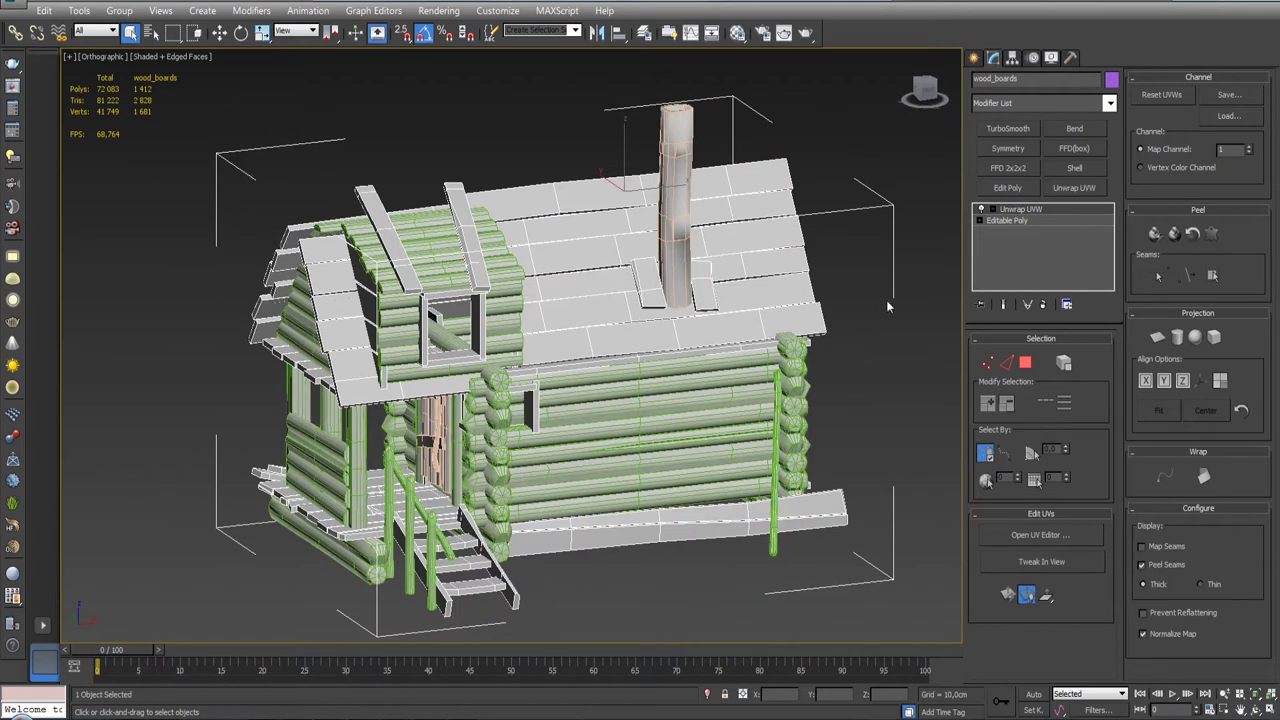
pyautogui.click(1062, 535)
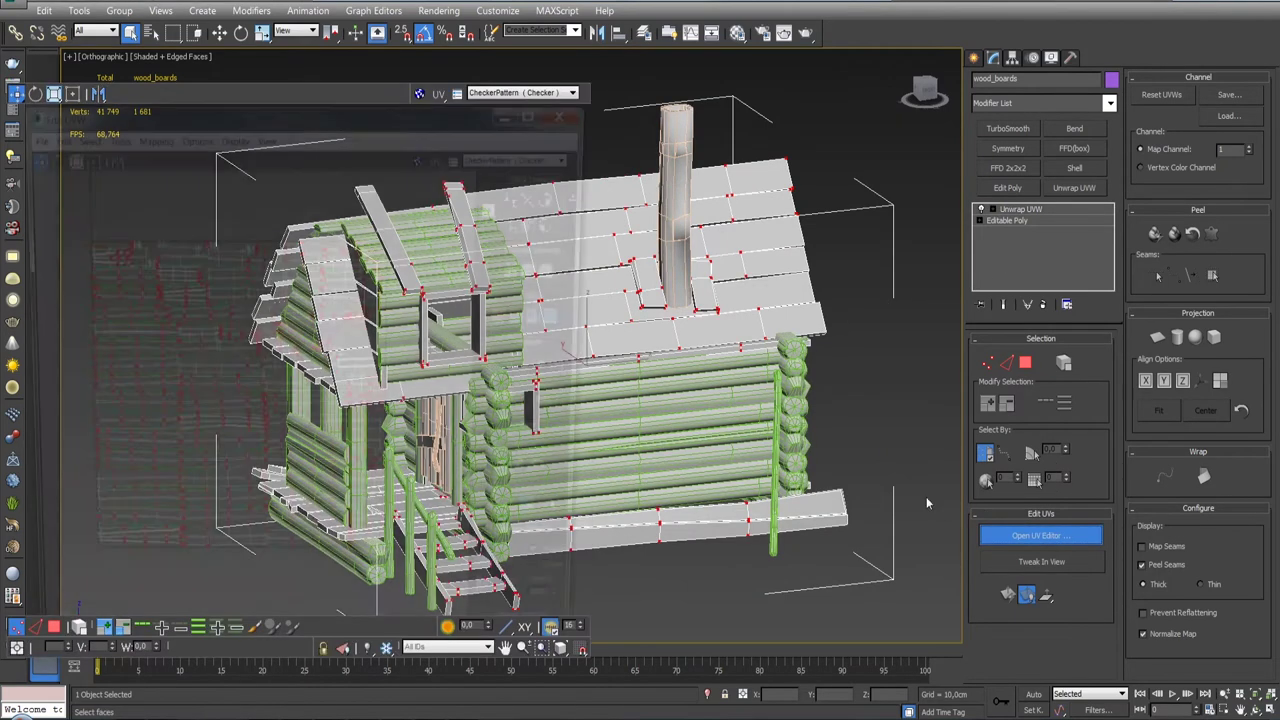
pyautogui.click(52, 628)
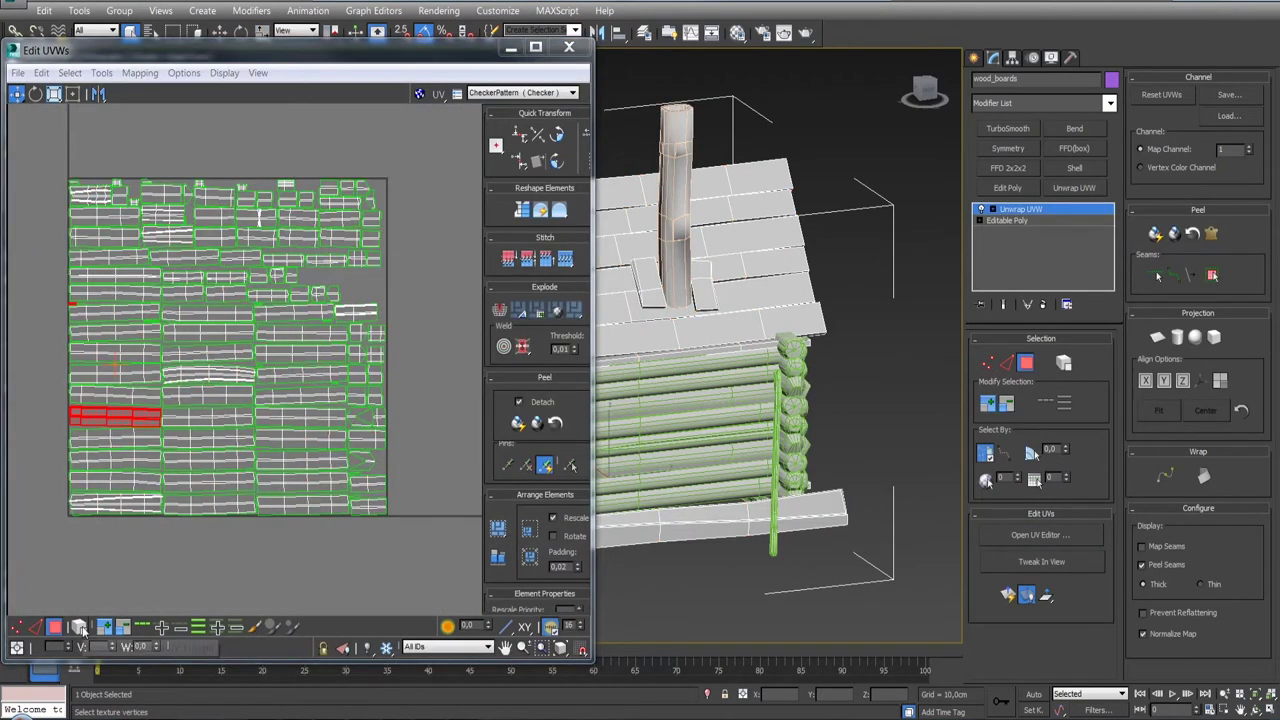
pyautogui.click(416, 374)
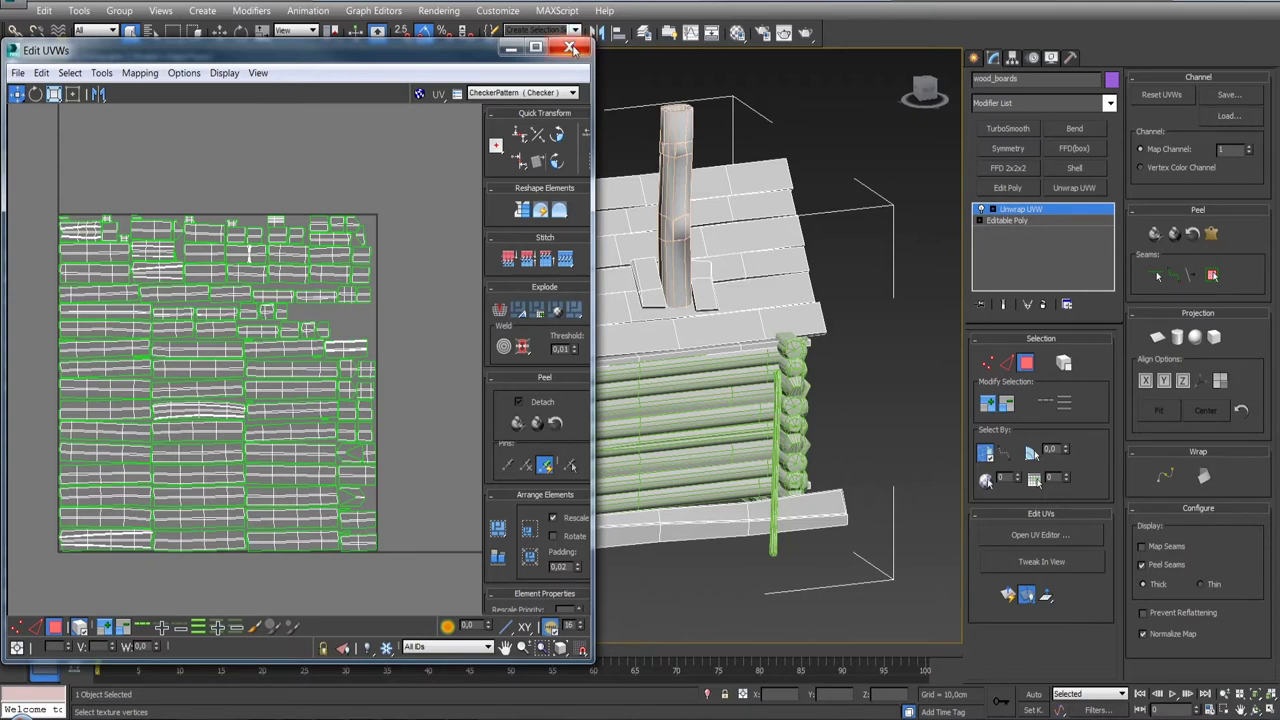
# - Close the UV editor and remove the Unwrap UVW modifier from wood_boards
pyautogui.click(571, 49)
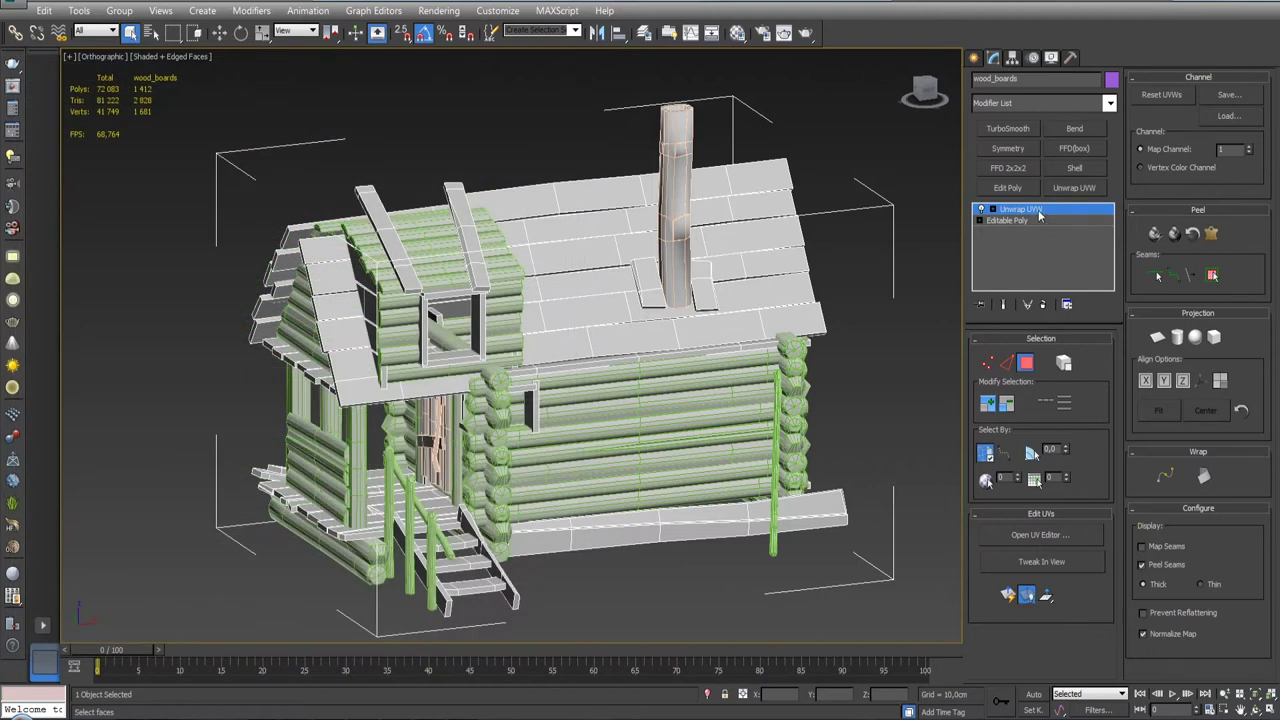
pyautogui.click(1038, 213)
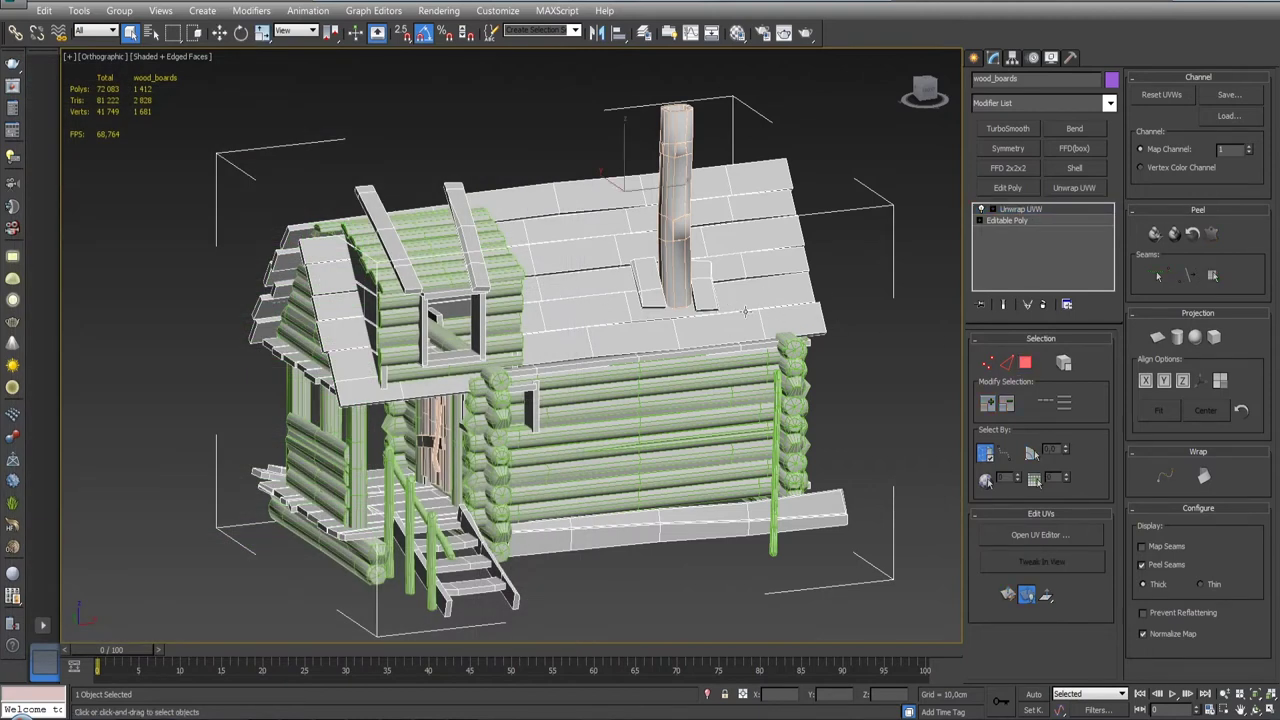
pyautogui.click(1045, 305)
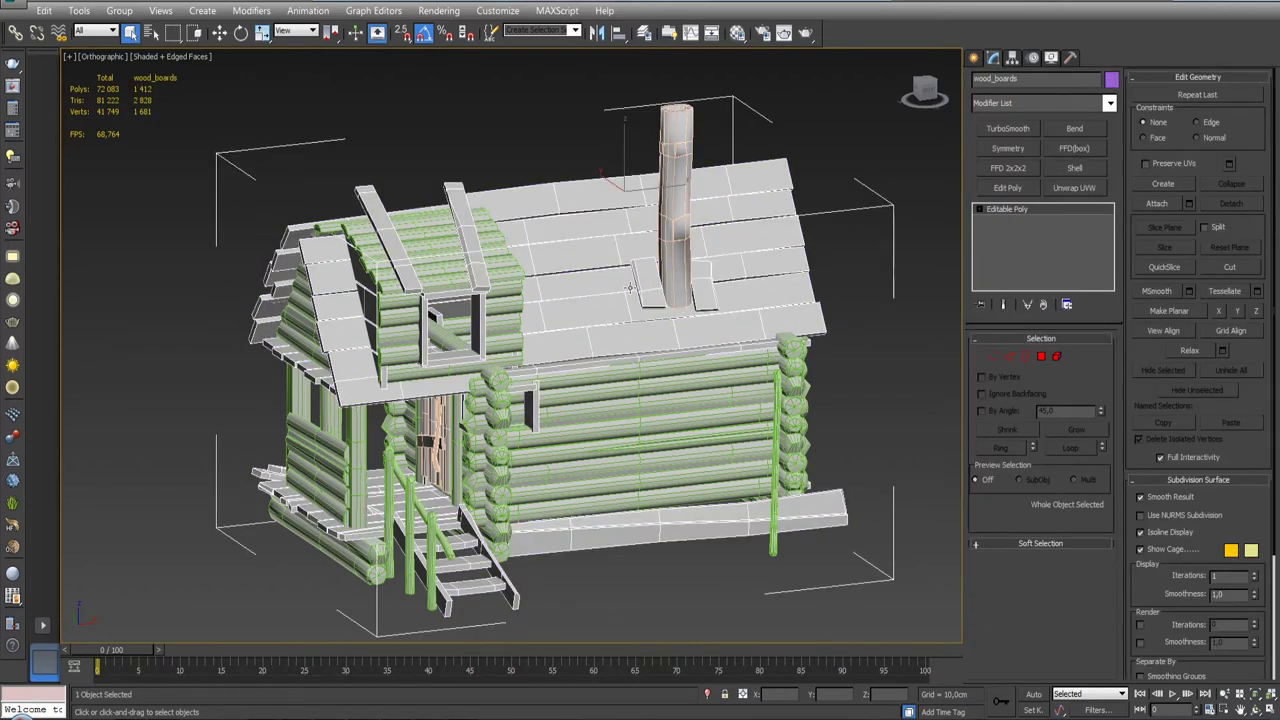
# - In Polygon mode, select the two roof boards and both chimney flashing pieces
pyautogui.click(1057, 356)
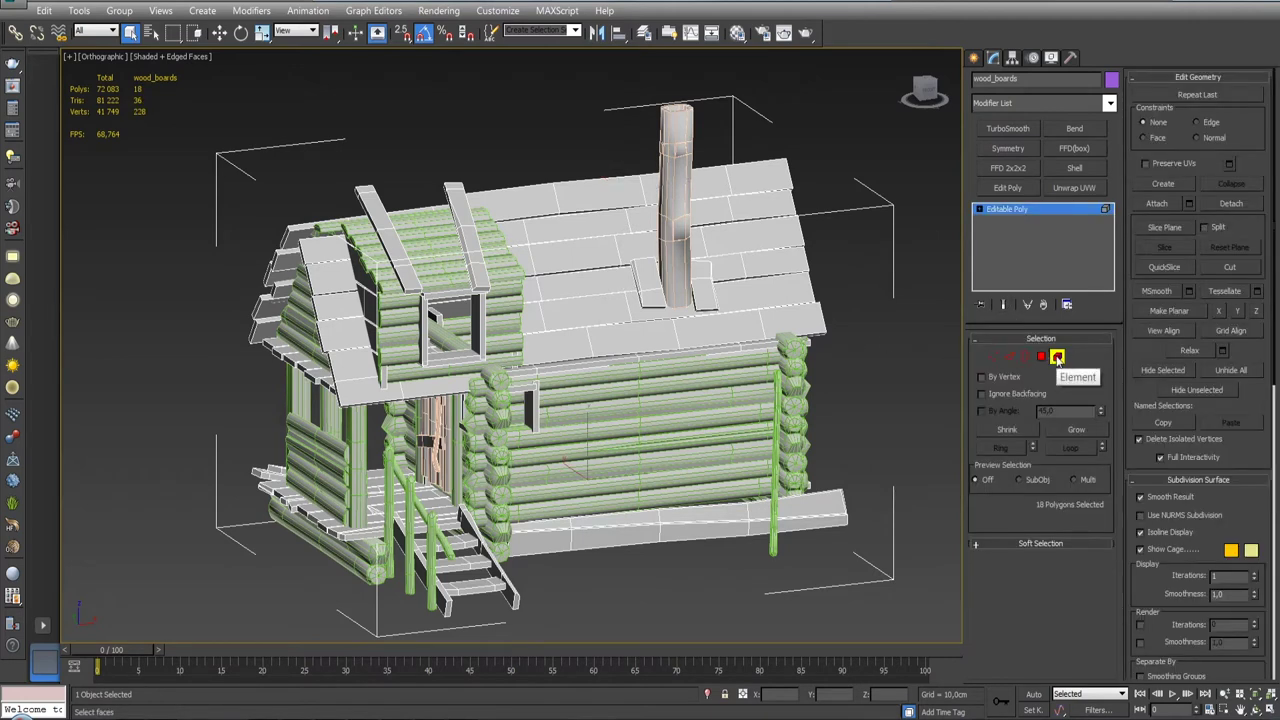
pyautogui.click(401, 268)
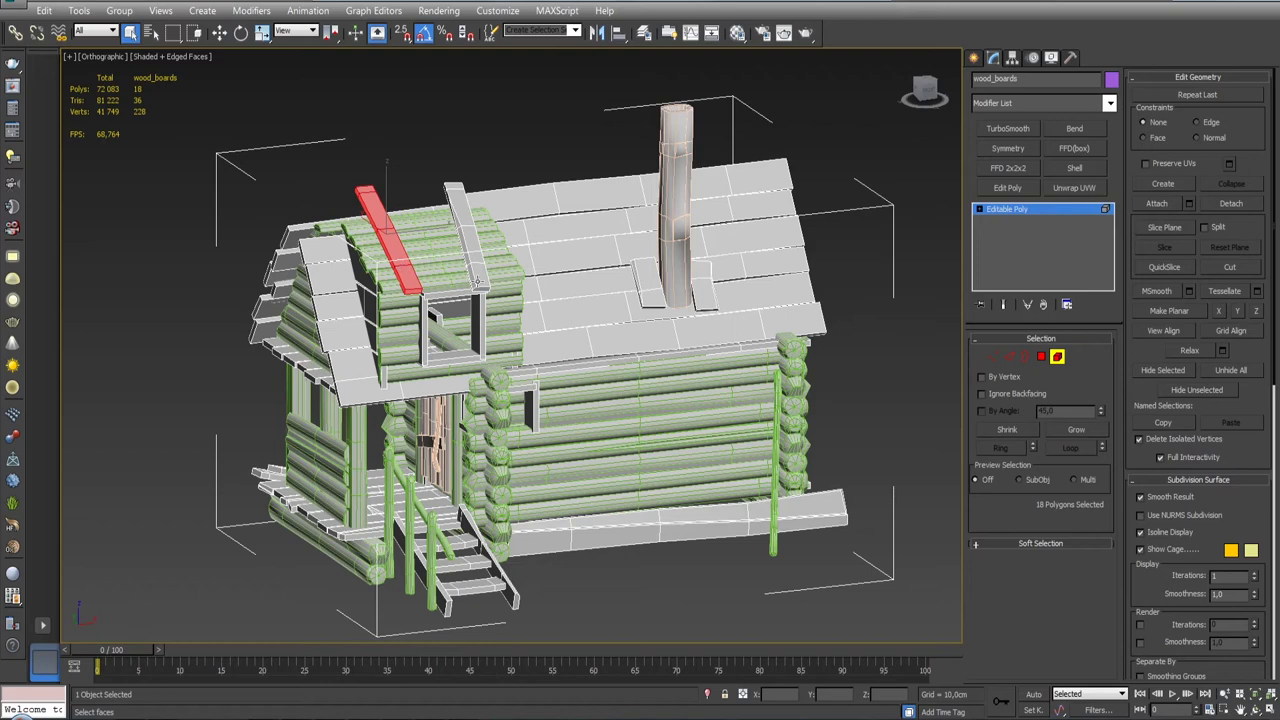
pyautogui.keyDown('ctrl'); pyautogui.click(483, 281); pyautogui.keyUp('ctrl')
pyautogui.keyDown('ctrl'); pyautogui.click(655, 295); pyautogui.keyUp('ctrl')
pyautogui.keyDown('ctrl'); pyautogui.click(700, 298); pyautogui.keyUp('ctrl')
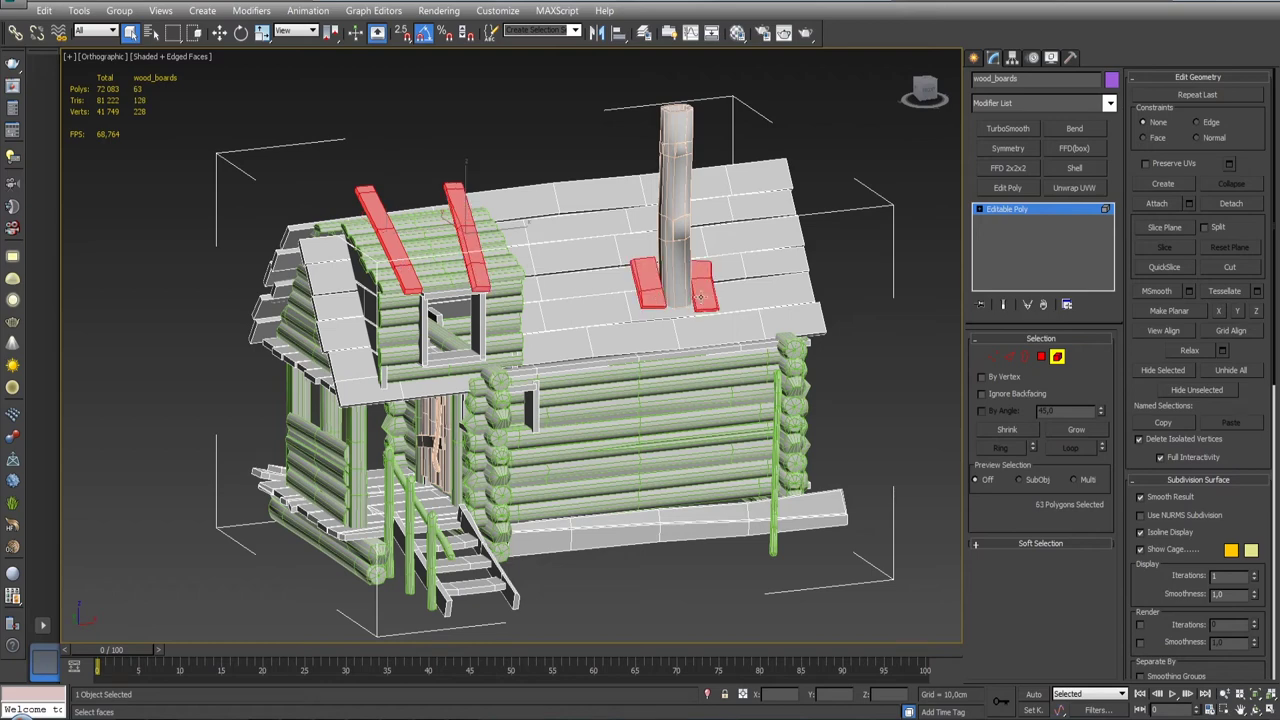
pyautogui.scroll(3, 485, 310)
pyautogui.scroll(4, 485, 310)
pyautogui.keyDown('alt'); pyautogui.moveTo(485, 310); pyautogui.dragTo(551, 349, button='middle'); pyautogui.keyUp('alt')
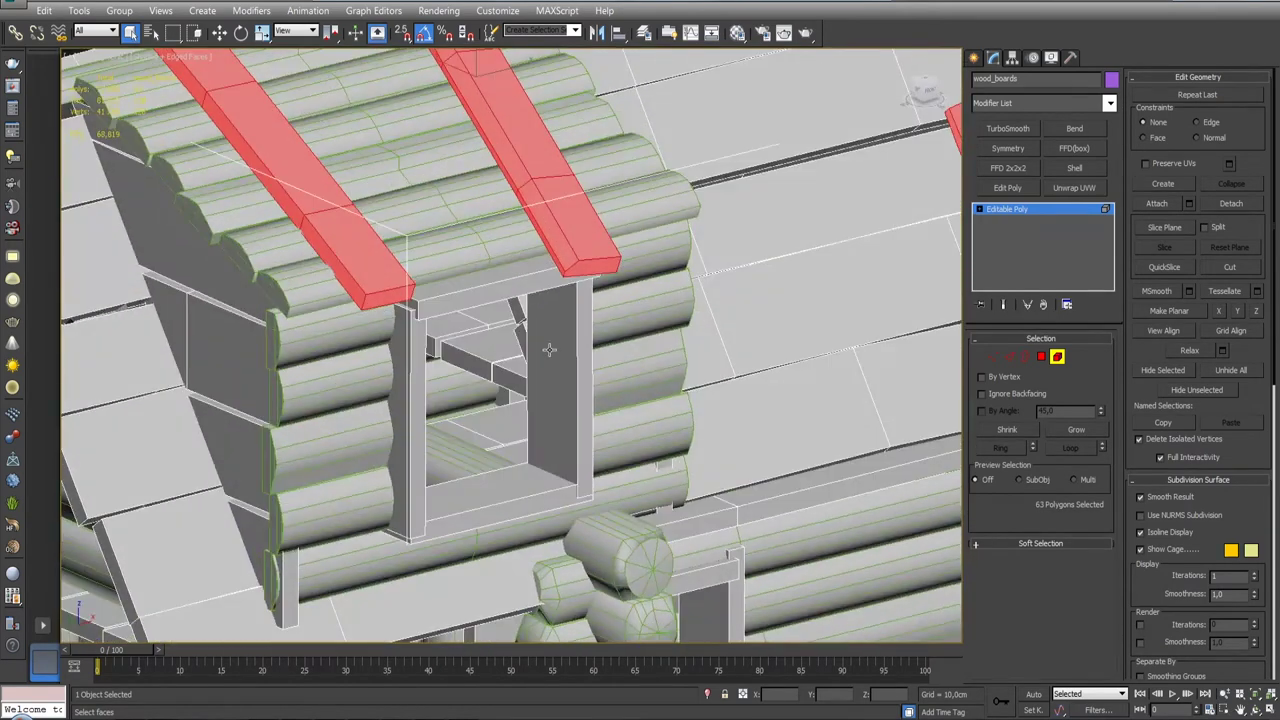
# - Add the dormer window jambs, sill, lintel and the vertical board below the dormer
pyautogui.keyDown('ctrl'); pyautogui.click(551, 350); pyautogui.keyUp('ctrl')
pyautogui.keyDown('ctrl'); pyautogui.click(522, 482); pyautogui.keyUp('ctrl')
pyautogui.keyDown('ctrl'); pyautogui.click(420, 468); pyautogui.keyUp('ctrl')
pyautogui.keyDown('ctrl'); pyautogui.click(500, 310); pyautogui.keyUp('ctrl')
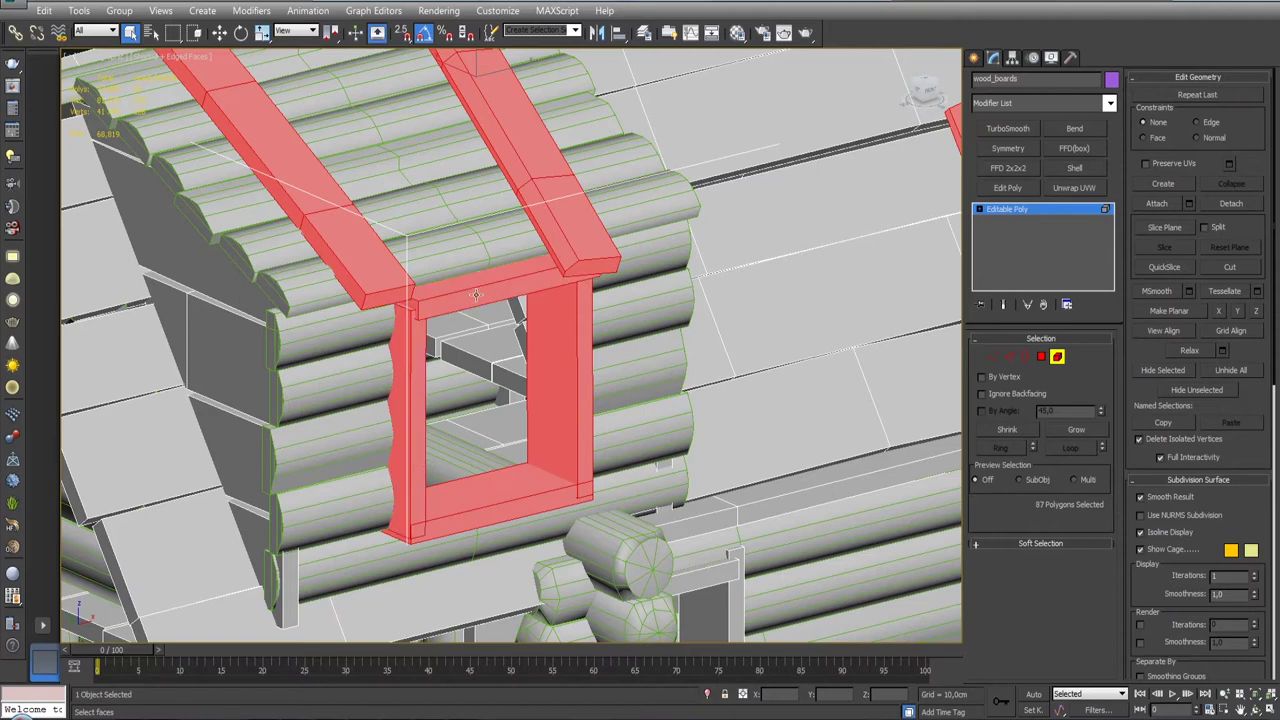
pyautogui.scroll(-5, 530, 255)
pyautogui.scroll(3, 641, 208)
pyautogui.scroll(4, 515, 362)
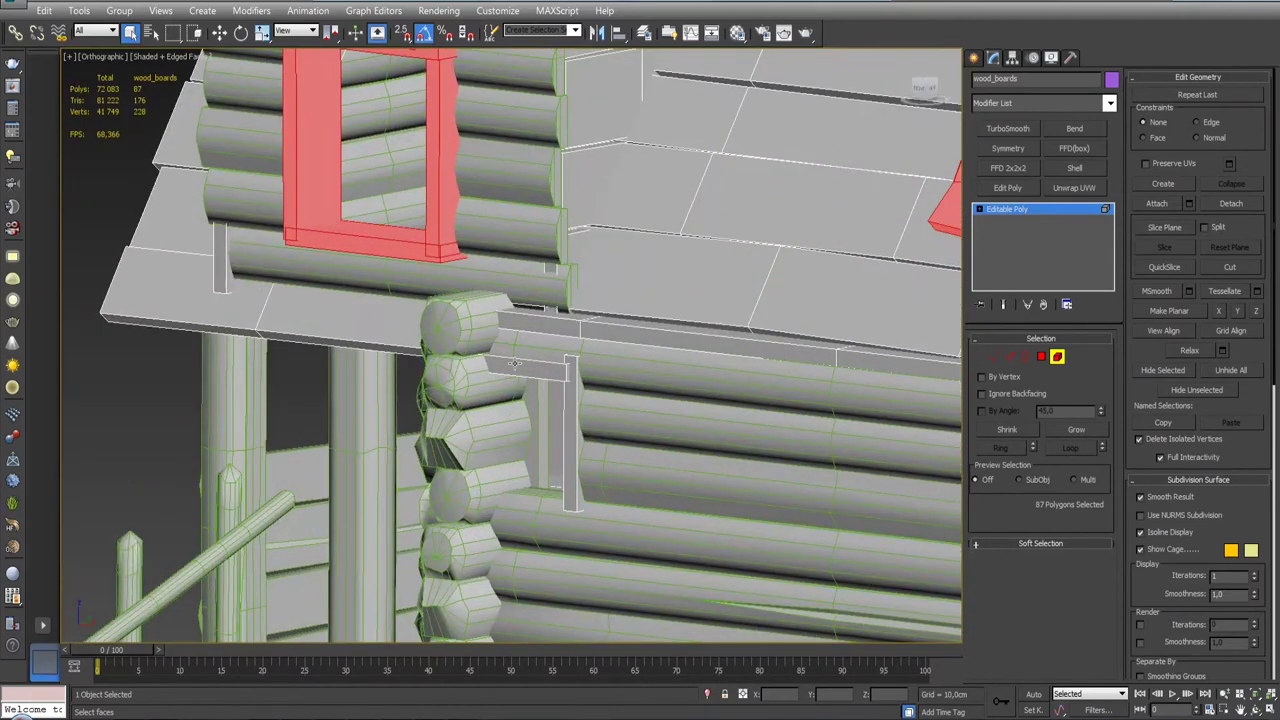
pyautogui.keyDown('ctrl'); pyautogui.click(570, 388); pyautogui.keyUp('ctrl')
pyautogui.scroll(-5, 570, 388)
# - Add the wall window's frame boards, crossbar, upper and lower panels, and sill
pyautogui.moveTo(570, 388)
pyautogui.keyDown('alt'); pyautogui.mouseDown(button='middle')
pyautogui.moveTo(386, 492)
pyautogui.moveTo(290, 470)
pyautogui.moveTo(340, 470)
pyautogui.moveTo(380, 440)
pyautogui.moveTo(833, 410)
pyautogui.mouseUp(button='middle'); pyautogui.keyUp('alt')
pyautogui.scroll(5, 833, 410)
pyautogui.keyDown('ctrl'); pyautogui.click(666, 358); pyautogui.keyUp('ctrl')
pyautogui.keyDown('ctrl'); pyautogui.click(508, 357); pyautogui.keyUp('ctrl')
pyautogui.keyDown('alt'); pyautogui.moveTo(508, 357); pyautogui.dragTo(567, 362, button='middle'); pyautogui.keyUp('alt')
pyautogui.keyDown('ctrl'); pyautogui.click(545, 376); pyautogui.keyUp('ctrl')
pyautogui.keyDown('ctrl'); pyautogui.click(545, 345); pyautogui.keyUp('ctrl')
pyautogui.keyDown('ctrl'); pyautogui.click(535, 438); pyautogui.keyUp('ctrl')
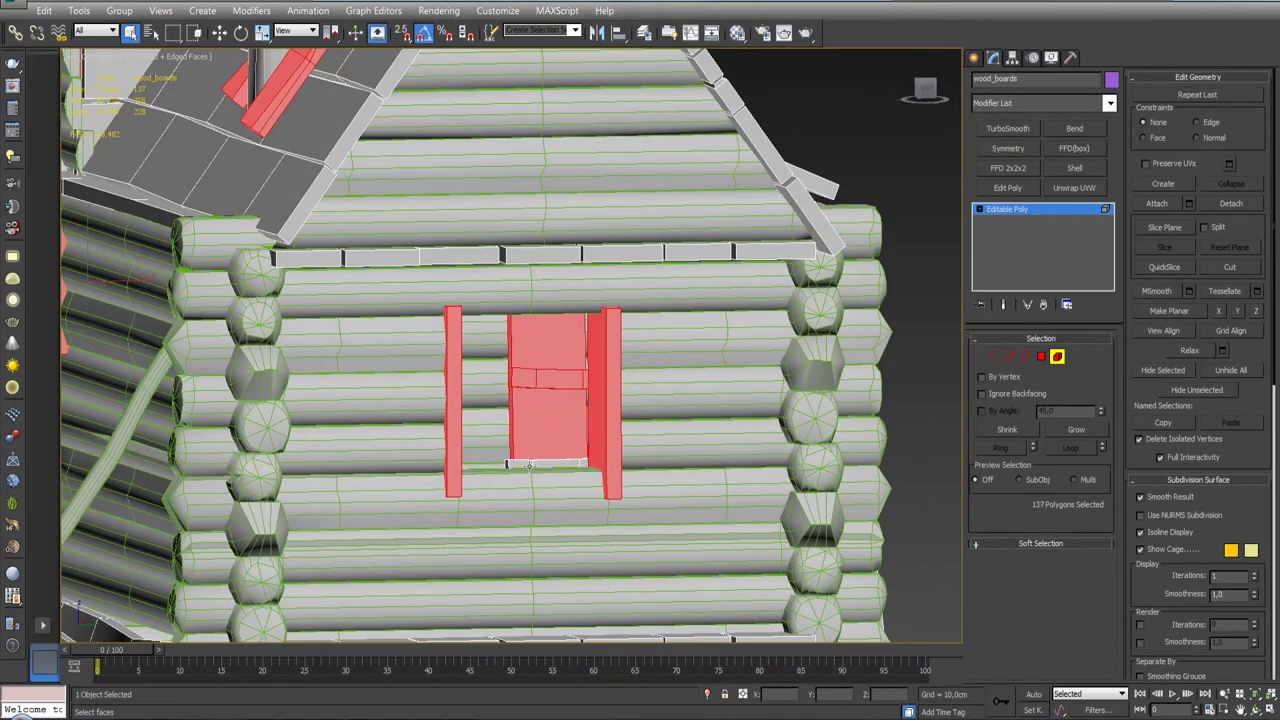
pyautogui.keyDown('alt'); pyautogui.moveTo(530, 460); pyautogui.dragTo(560, 392, button='middle'); pyautogui.keyUp('alt')
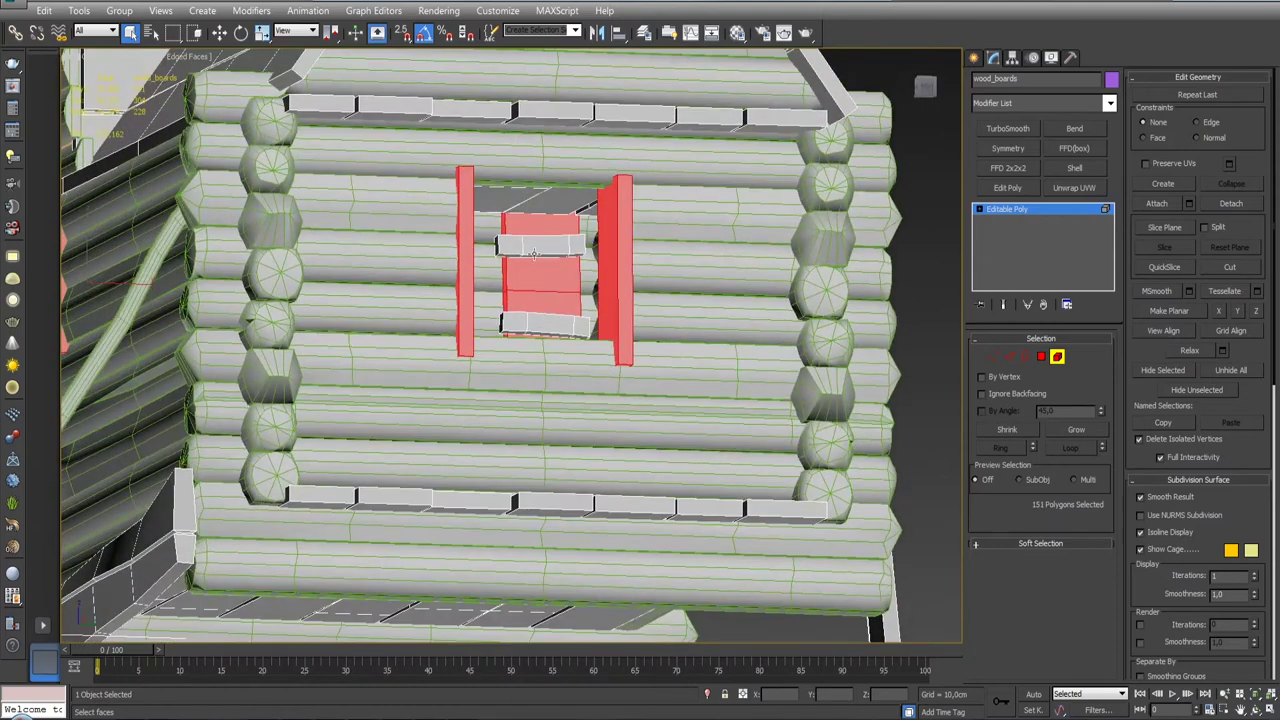
pyautogui.keyDown('ctrl'); pyautogui.click(540, 322); pyautogui.keyUp('ctrl')
# - Add the two porch planks to the polygon selection
pyautogui.moveTo(540, 322)
pyautogui.keyDown('alt'); pyautogui.mouseDown(button='middle')
pyautogui.moveTo(541, 343)
pyautogui.moveTo(548, 290)
pyautogui.moveTo(560, 320)
pyautogui.moveTo(600, 318)
pyautogui.moveTo(722, 296)
pyautogui.moveTo(730, 280)
pyautogui.moveTo(771, 447)
pyautogui.mouseUp(button='middle'); pyautogui.keyUp('alt')
pyautogui.scroll(-5, 548, 290)
pyautogui.scroll(5, 548, 402)
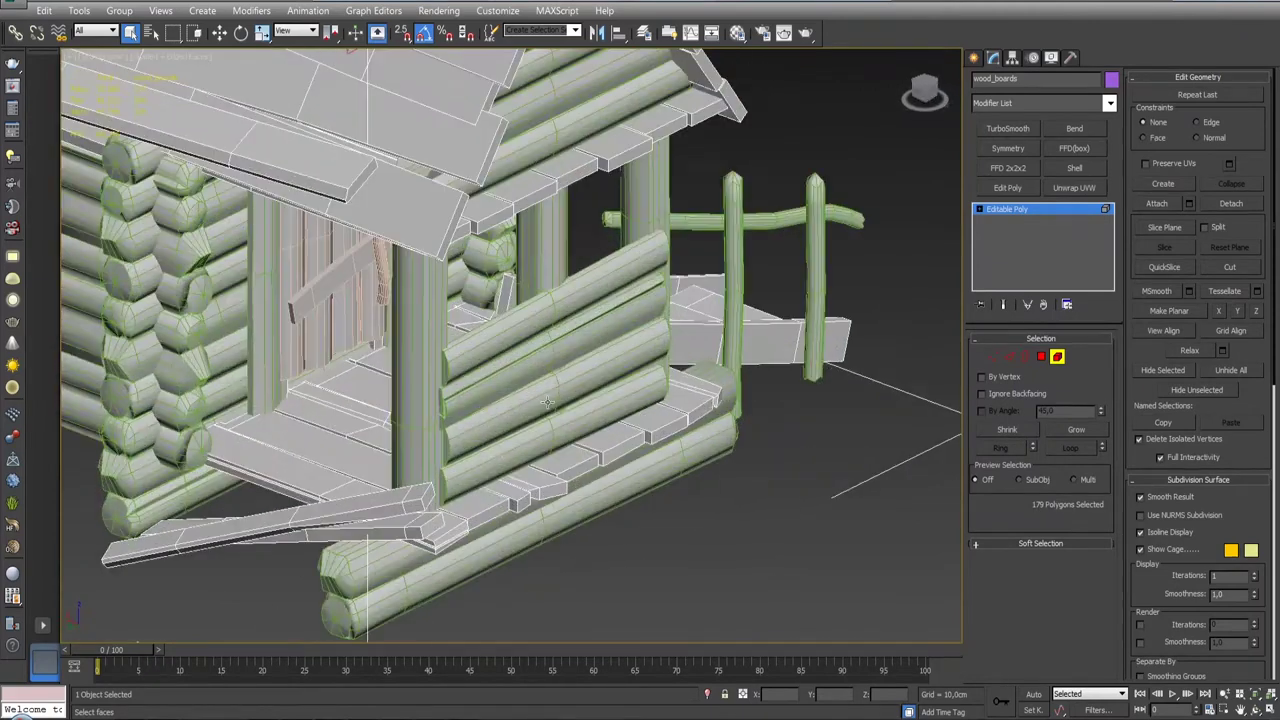
pyautogui.keyDown('ctrl'); pyautogui.click(396, 503); pyautogui.keyUp('ctrl')
pyautogui.keyDown('ctrl'); pyautogui.click(405, 521); pyautogui.keyUp('ctrl')
pyautogui.scroll(-5, 405, 521)
pyautogui.moveTo(405, 521)
pyautogui.keyDown('alt'); pyautogui.mouseDown(button='middle')
pyautogui.moveTo(470, 480)
pyautogui.moveTo(456, 400)
pyautogui.moveTo(576, 296)
pyautogui.mouseUp(button='middle'); pyautogui.keyUp('alt')
pyautogui.scroll(4, 456, 393)
pyautogui.scroll(-3, 538, 337)
pyautogui.keyDown('alt'); pyautogui.moveTo(538, 337); pyautogui.dragTo(447, 393, button='middle'); pyautogui.keyUp('alt')
pyautogui.scroll(3, 447, 393)
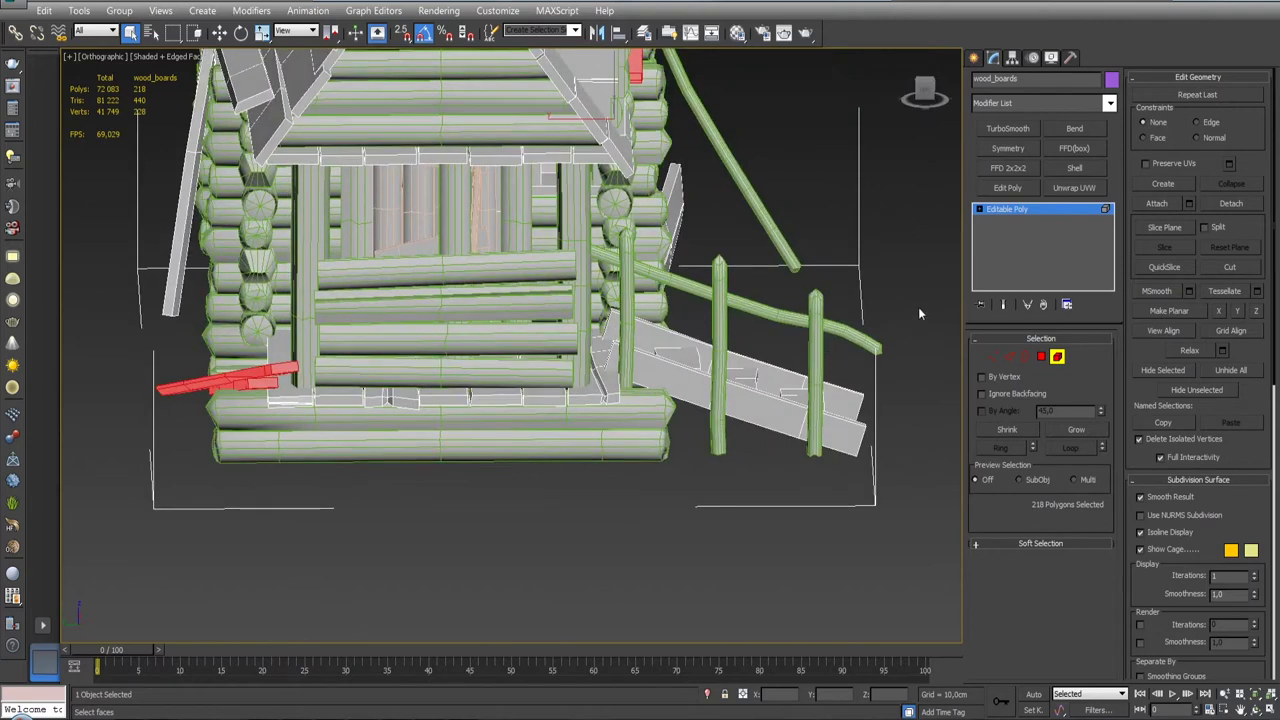
# - Box-select the porch stair boards to complete the 306-polygon selection
pyautogui.moveTo(920, 314)
pyautogui.keyDown('alt'); pyautogui.mouseDown(button='middle')
pyautogui.moveTo(715, 360)
pyautogui.moveTo(760, 380)
pyautogui.mouseUp(button='middle'); pyautogui.keyUp('alt')
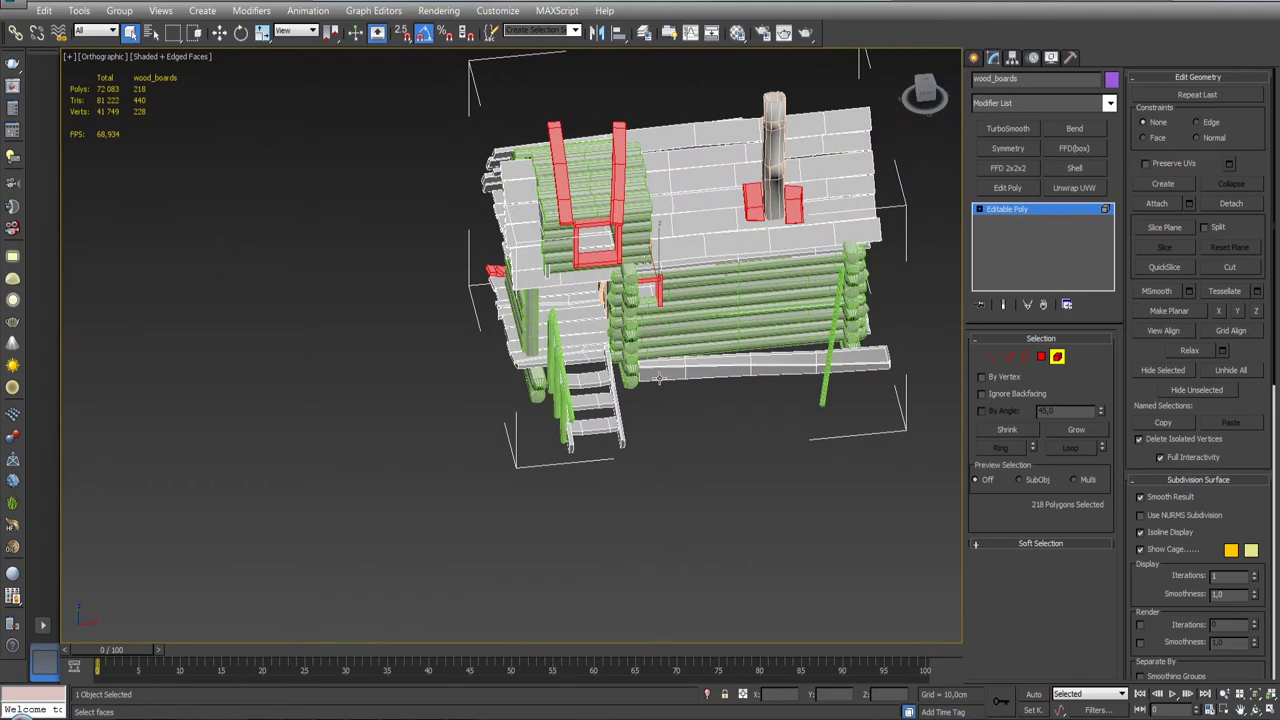
pyautogui.scroll(3, 726, 404)
pyautogui.scroll(-1, 726, 404)
pyautogui.scroll(-3, 553, 400)
pyautogui.moveTo(600, 380)
pyautogui.keyDown('alt'); pyautogui.mouseDown(button='middle')
pyautogui.moveTo(553, 400)
pyautogui.moveTo(522, 372)
pyautogui.mouseUp(button='middle'); pyautogui.keyUp('alt')
pyautogui.keyDown('alt'); pyautogui.moveTo(654, 297); pyautogui.dragTo(645, 299, button='middle'); pyautogui.keyUp('alt')
pyautogui.scroll(2, 540, 317)
pyautogui.scroll(1, 540, 317)
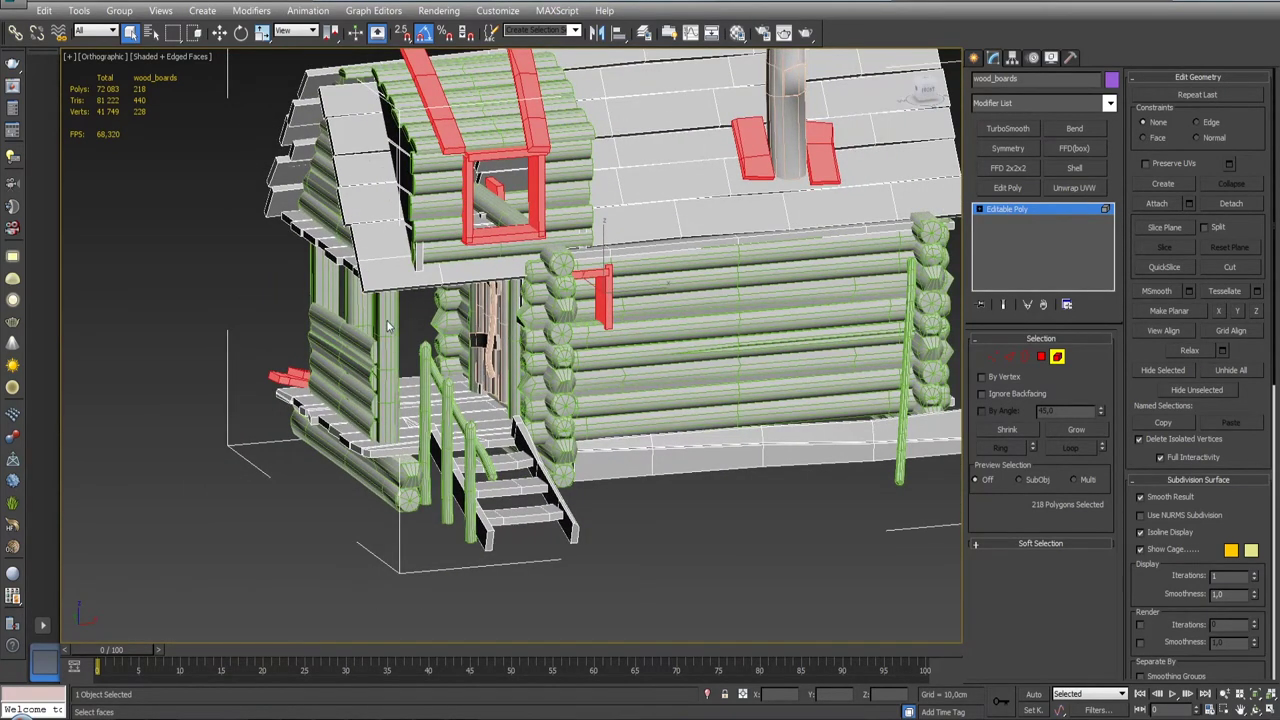
pyautogui.keyDown('alt'); pyautogui.moveTo(540, 434); pyautogui.dragTo(520, 350, button='middle'); pyautogui.keyUp('alt')
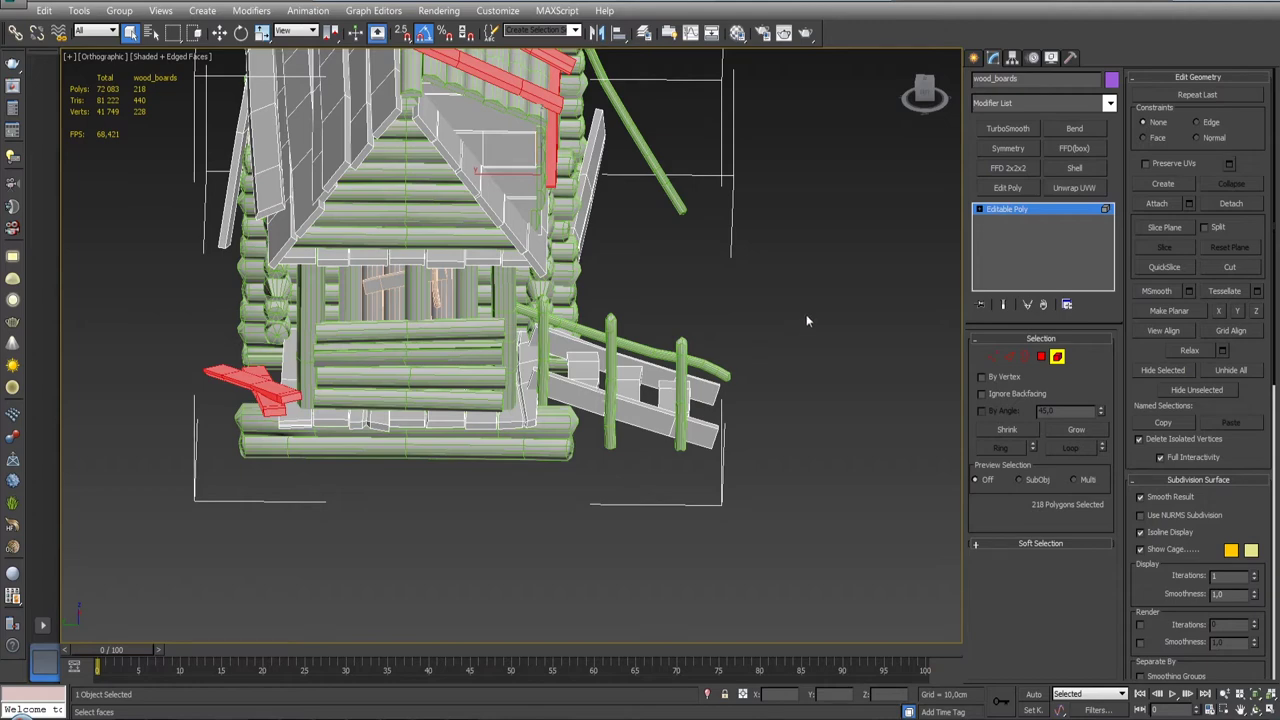
pyautogui.moveTo(696, 458); pyautogui.dragTo(595, 463)
pyautogui.moveTo(600, 455)
pyautogui.keyDown('alt'); pyautogui.mouseDown(button='middle')
pyautogui.moveTo(696, 341)
pyautogui.moveTo(560, 349)
pyautogui.moveTo(623, 310)
pyautogui.moveTo(470, 255)
pyautogui.moveTo(602, 277)
pyautogui.moveTo(616, 268)
pyautogui.moveTo(600, 235)
pyautogui.moveTo(580, 240)
pyautogui.moveTo(600, 352)
pyautogui.mouseUp(button='middle'); pyautogui.keyUp('alt')
pyautogui.scroll(3, 460, 250)
pyautogui.scroll(3, 456, 248)
pyautogui.scroll(-3, 623, 230)
pyautogui.scroll(3, 580, 240)
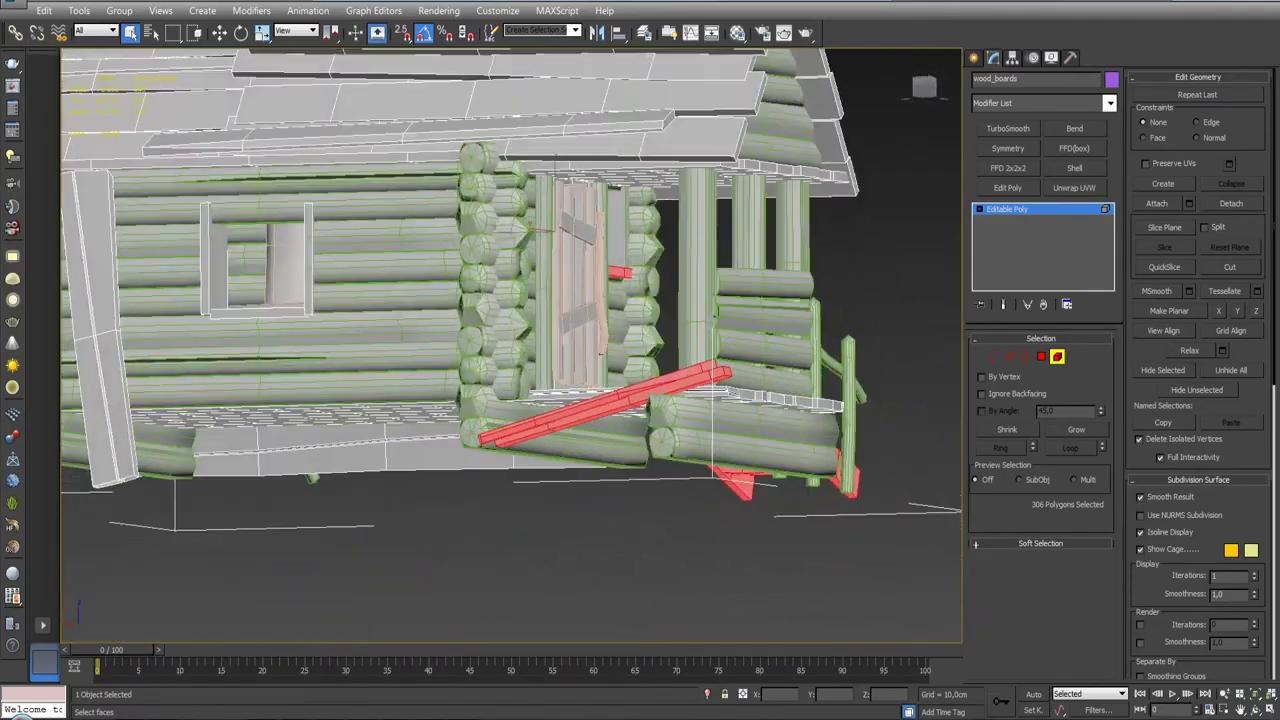
pyautogui.scroll(-3, 647, 252)
pyautogui.moveTo(647, 252)
pyautogui.keyDown('alt'); pyautogui.mouseDown(button='middle')
pyautogui.moveTo(570, 275)
pyautogui.moveTo(576, 341)
pyautogui.mouseUp(button='middle'); pyautogui.keyUp('alt')
pyautogui.scroll(-4, 576, 326)
# - Detach the selected boards from wood_boards as a new object and exit Polygon mode
pyautogui.click(1233, 204)
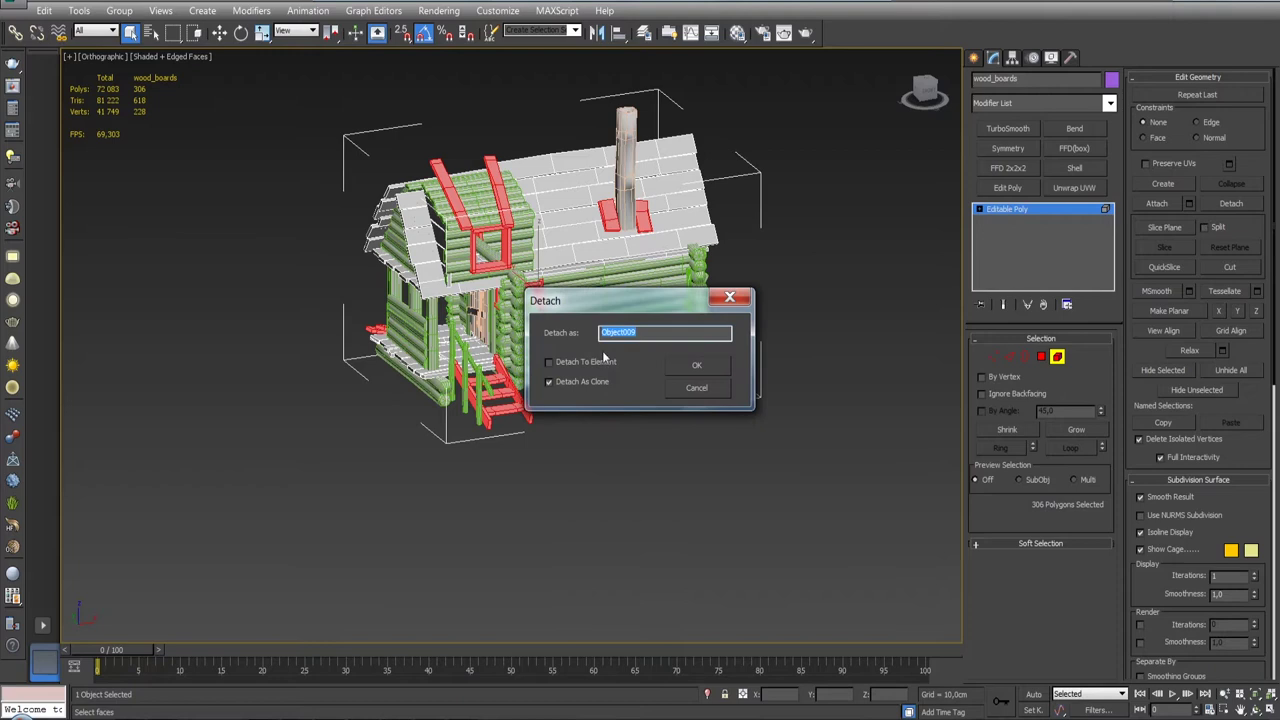
pyautogui.click(690, 365)
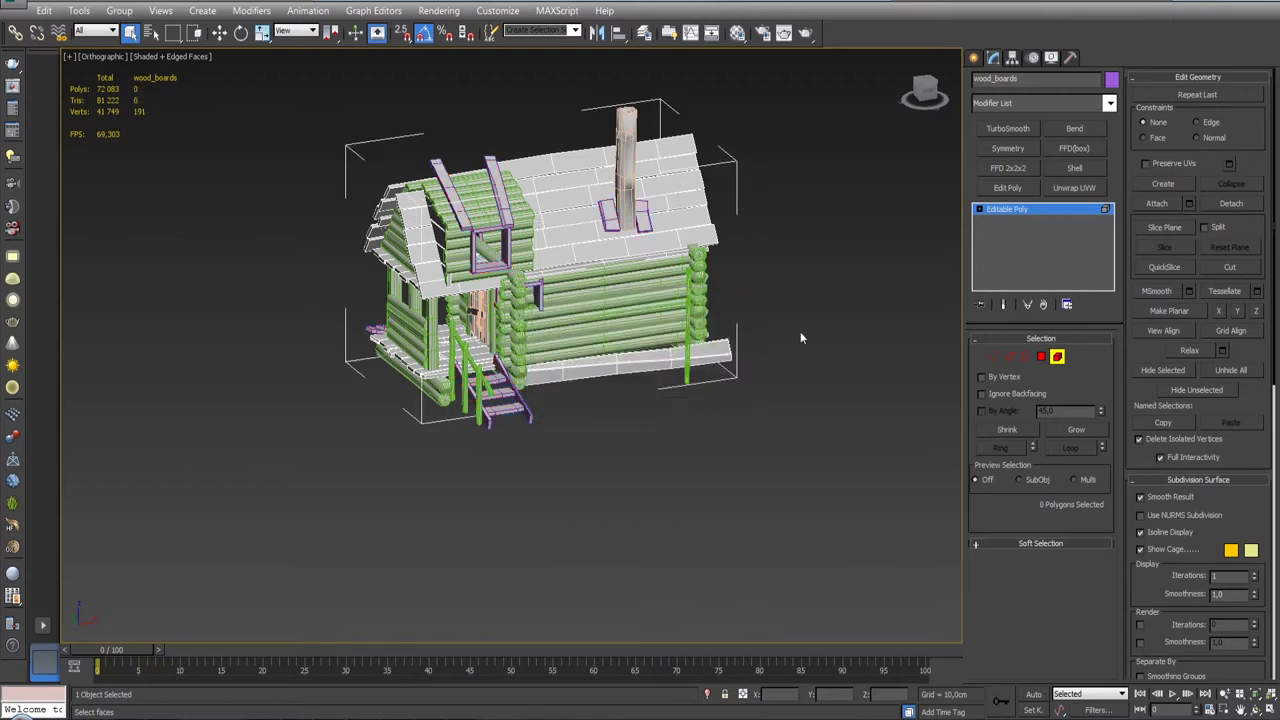
pyautogui.click(1057, 357)
# - Attach the detached Object009 to the stove, bringing it to 833 polygons
pyautogui.click(738, 318)
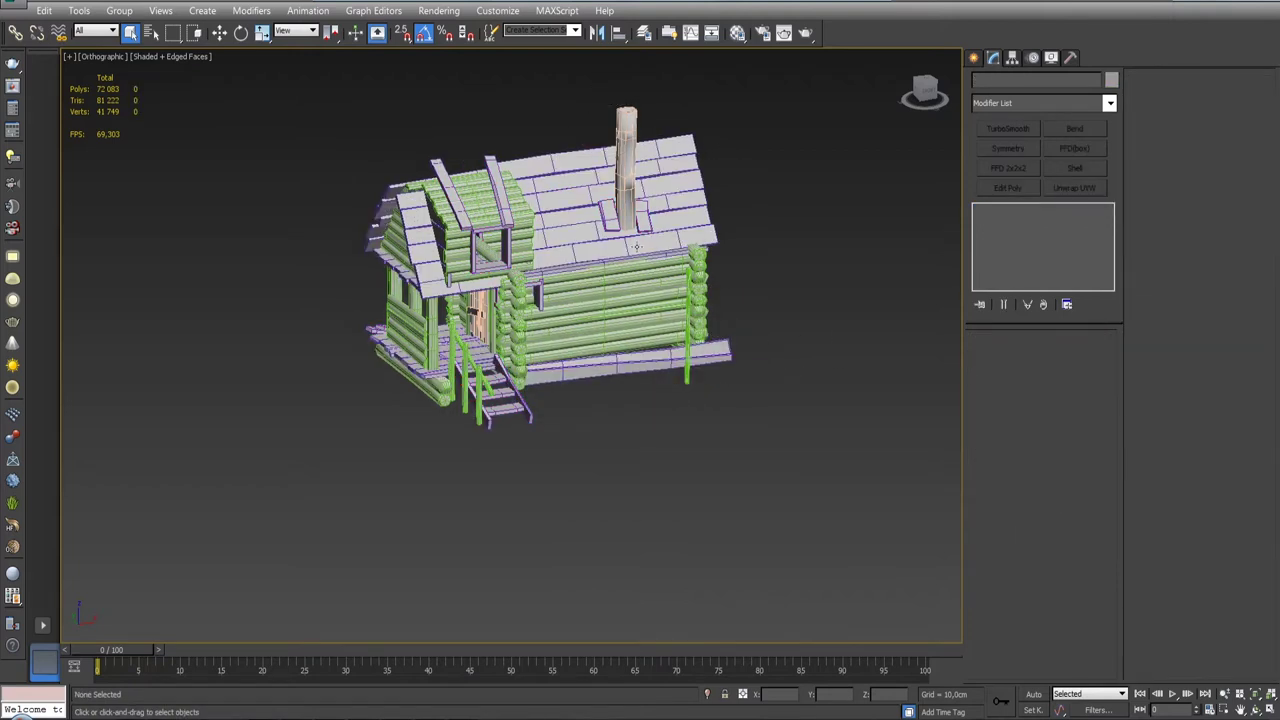
pyautogui.click(624, 184)
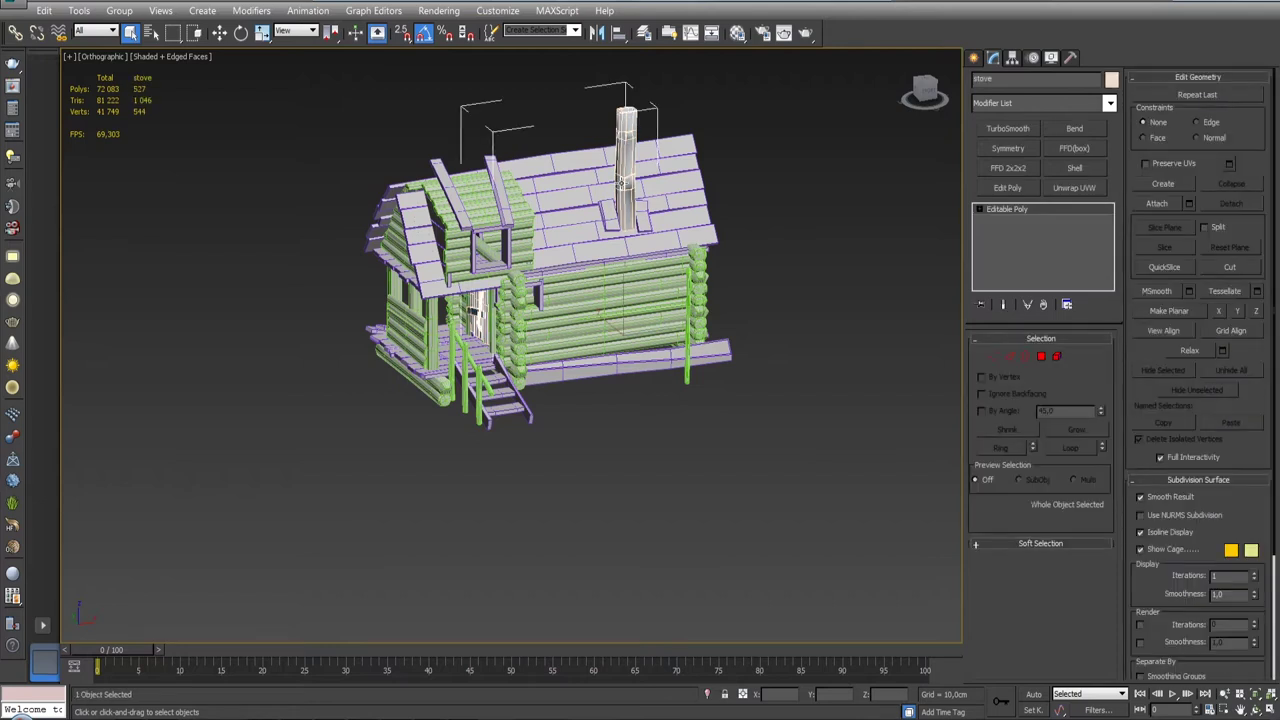
pyautogui.moveTo(634, 187); pyautogui.dragTo(642, 219, button='middle')
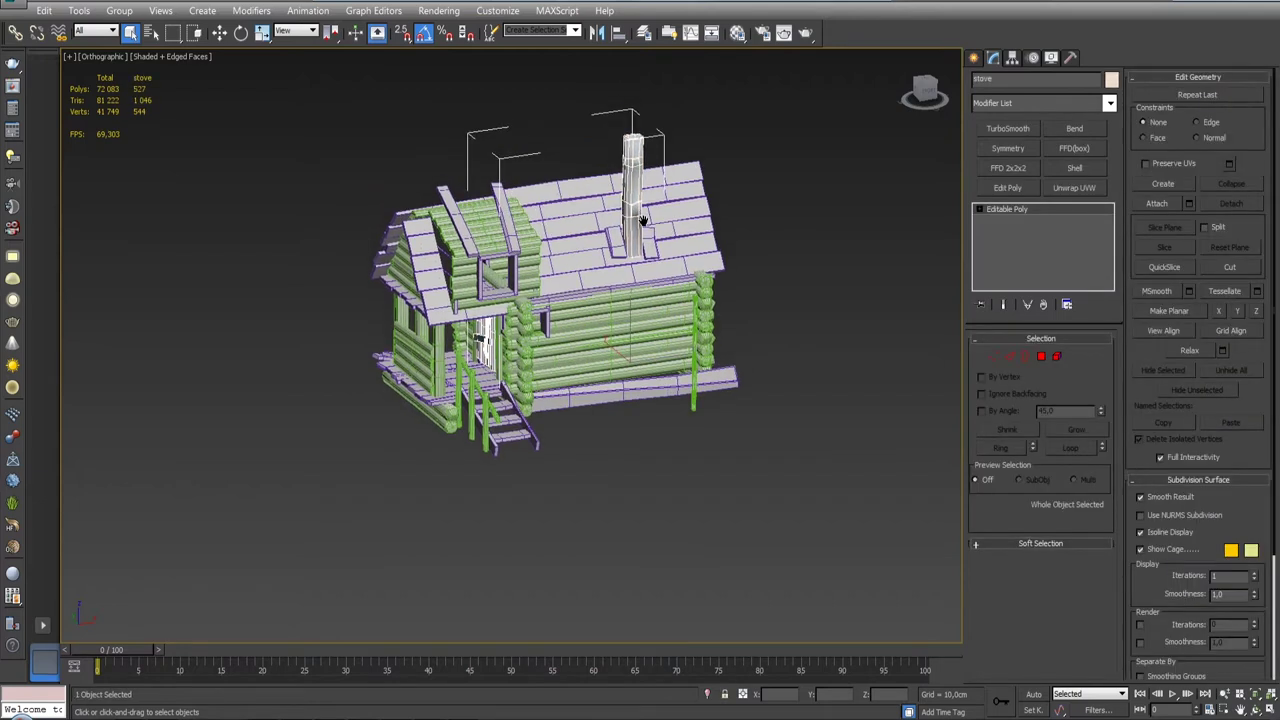
pyautogui.click(610, 242)
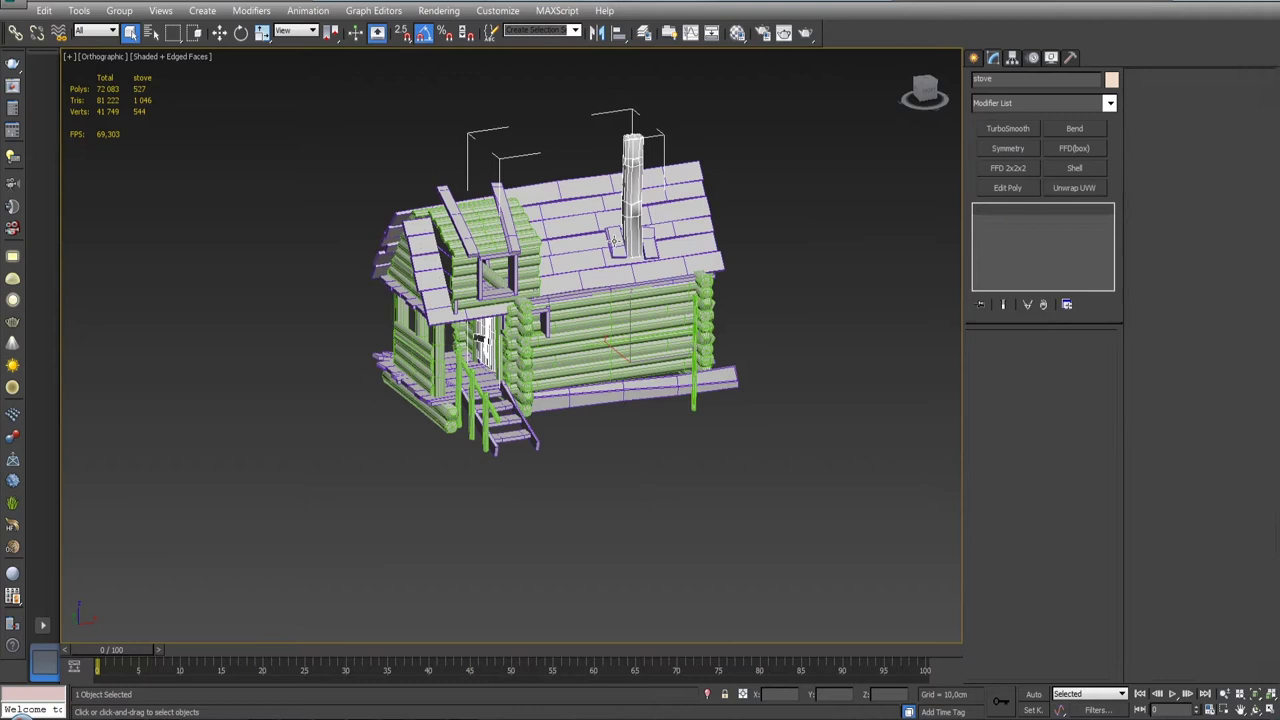
pyautogui.click(628, 200)
pyautogui.scroll(4, 640, 195)
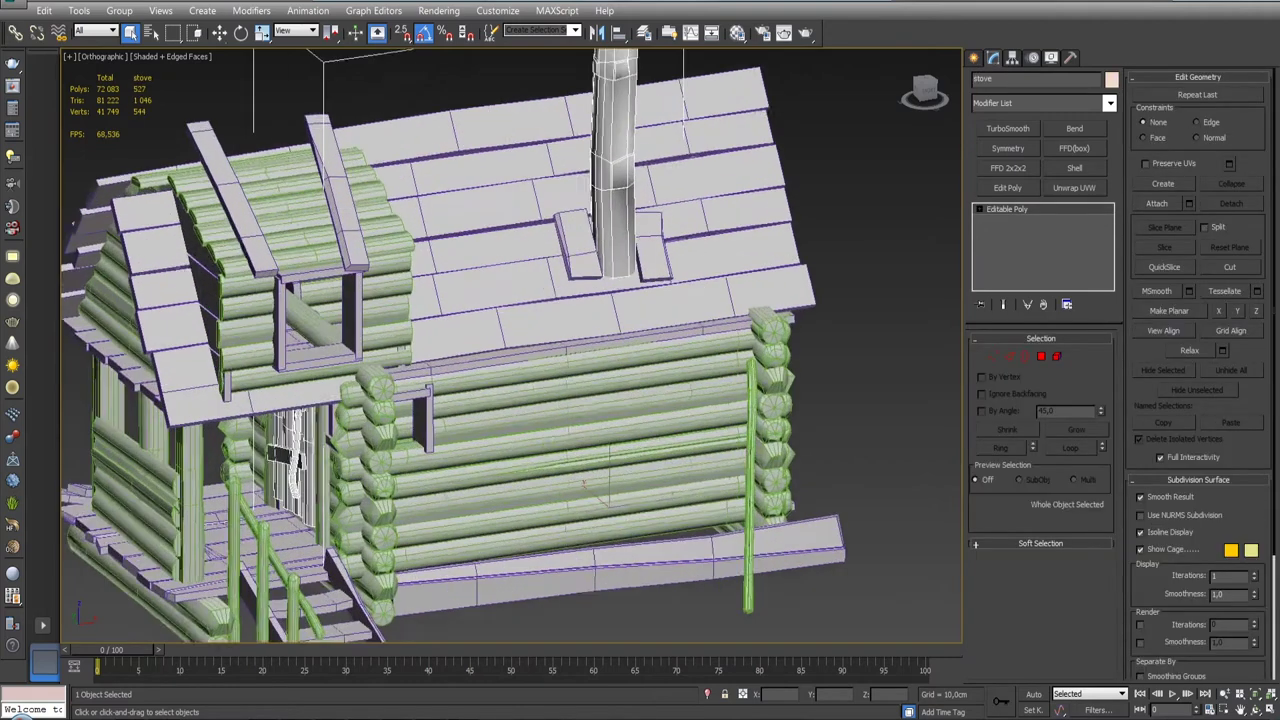
pyautogui.scroll(2, 640, 195)
pyautogui.click(1158, 203)
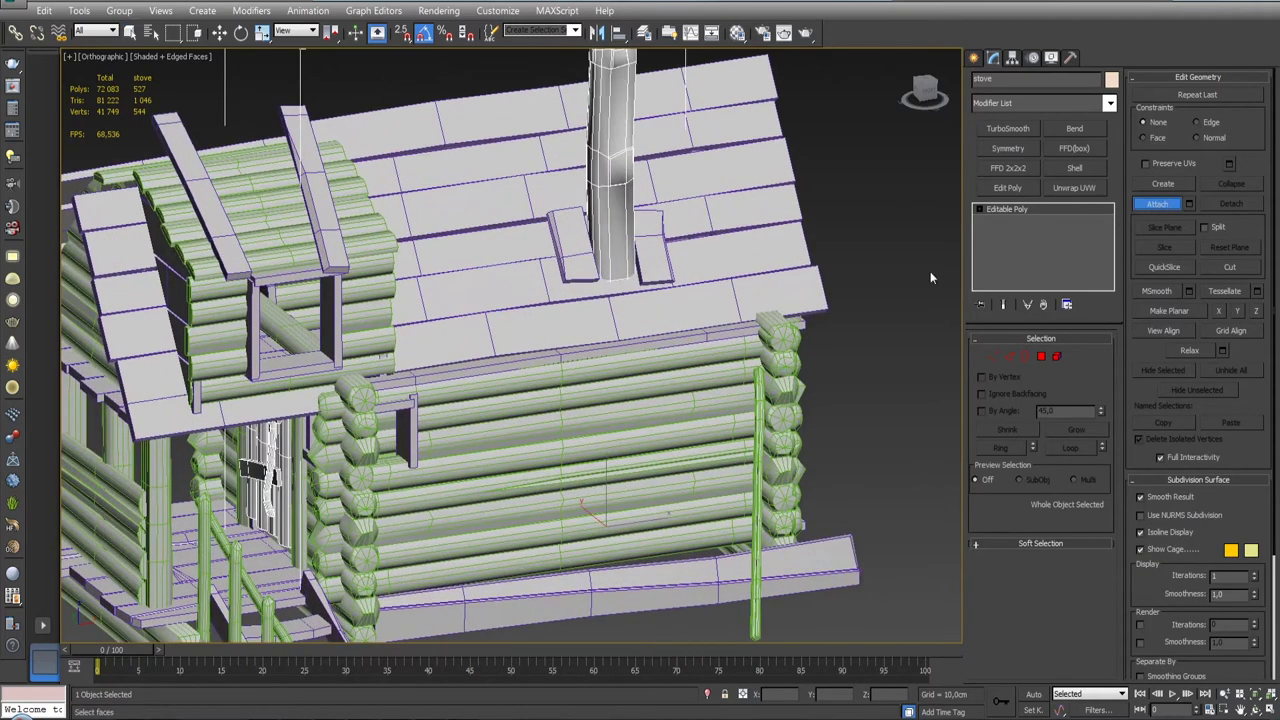
pyautogui.click(577, 244)
pyautogui.click(728, 322)
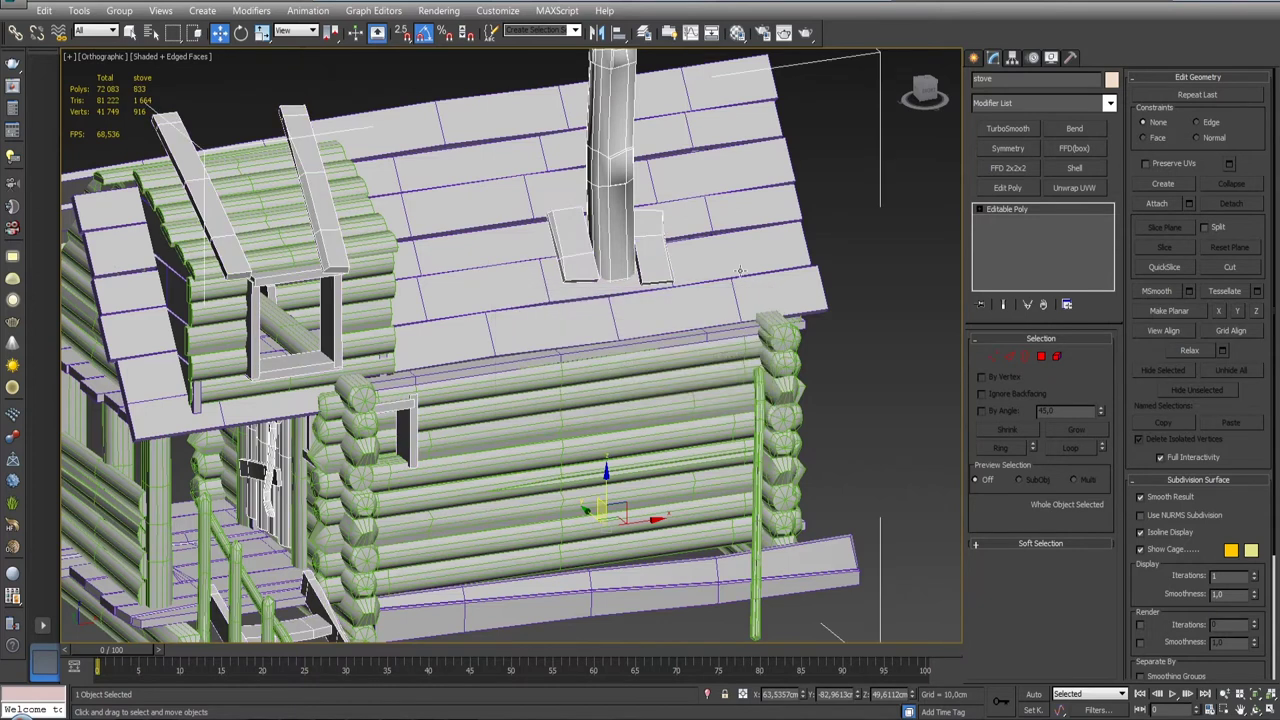
# - Check the stove's material slot, then isolate the stove briefly before showing the whole cabin again
pyautogui.click(738, 34)
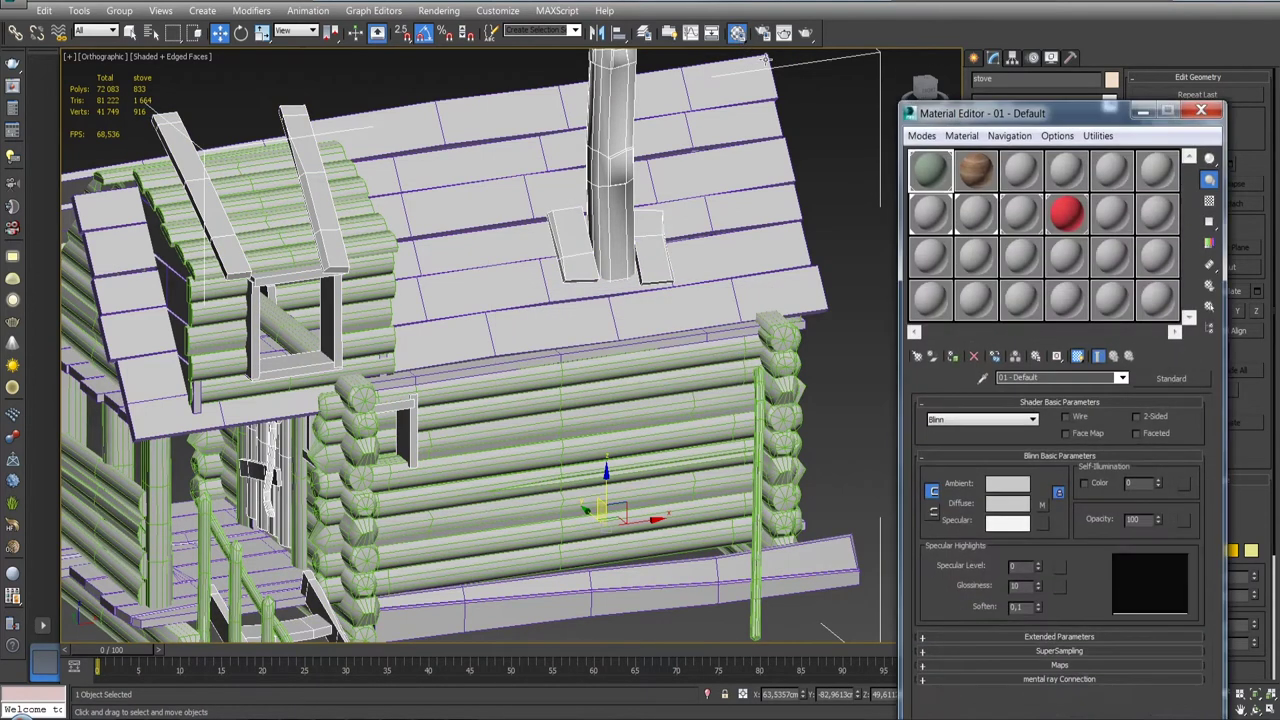
pyautogui.click(932, 207)
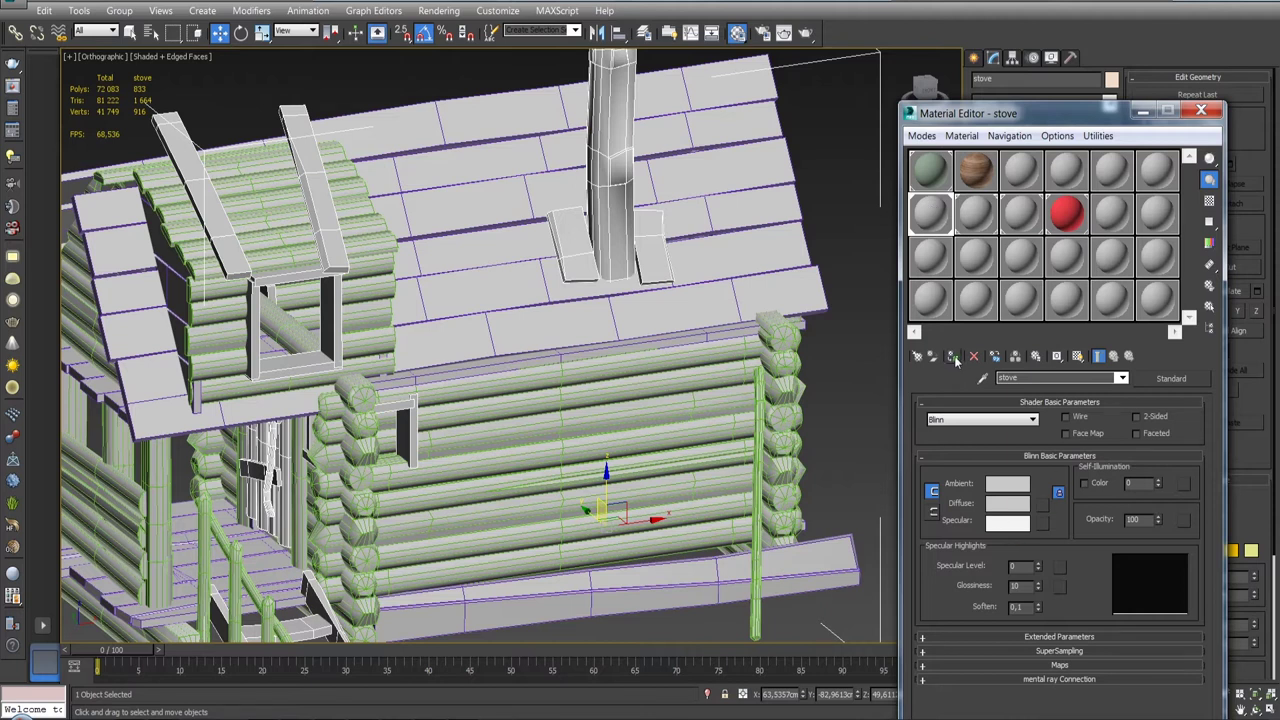
pyautogui.click(1202, 113)
pyautogui.press('z')
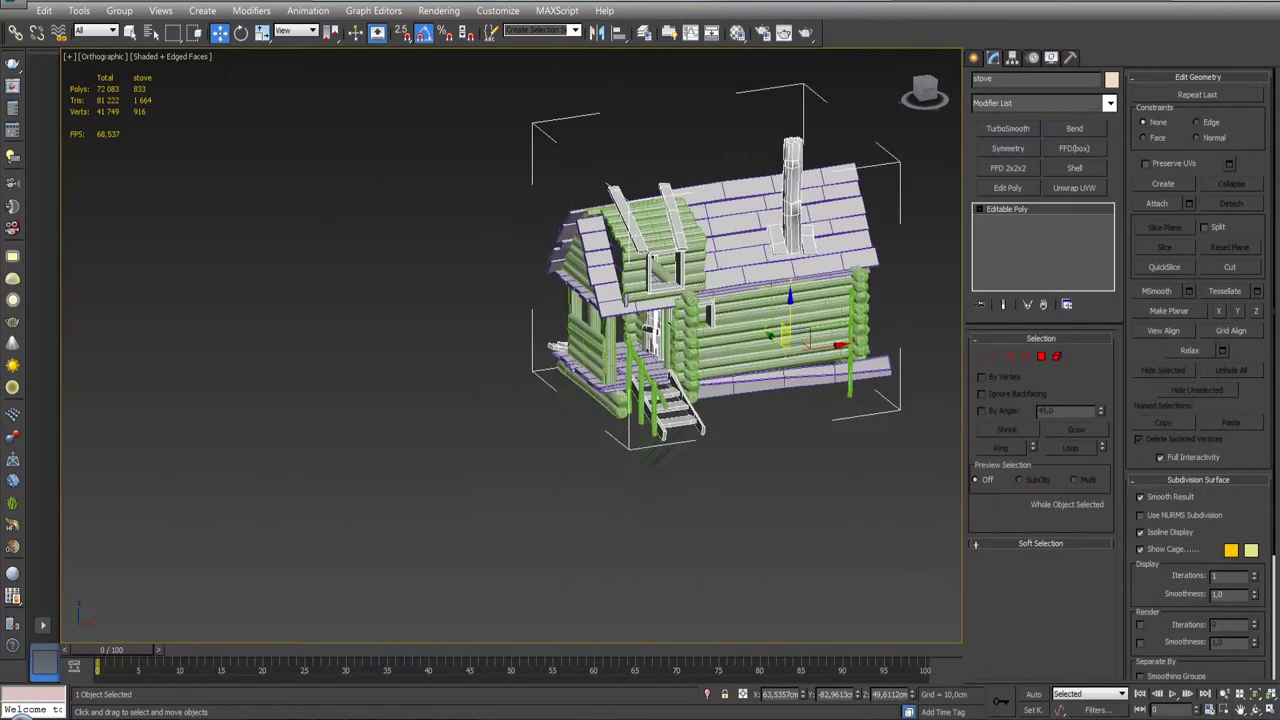
pyautogui.click(708, 694)
pyautogui.moveTo(730, 440)
pyautogui.keyDown('alt'); pyautogui.mouseDown(button='middle')
pyautogui.moveTo(600, 456)
pyautogui.moveTo(480, 450)
pyautogui.moveTo(697, 409)
pyautogui.moveTo(657, 411)
pyautogui.mouseUp(button='middle'); pyautogui.keyUp('alt')
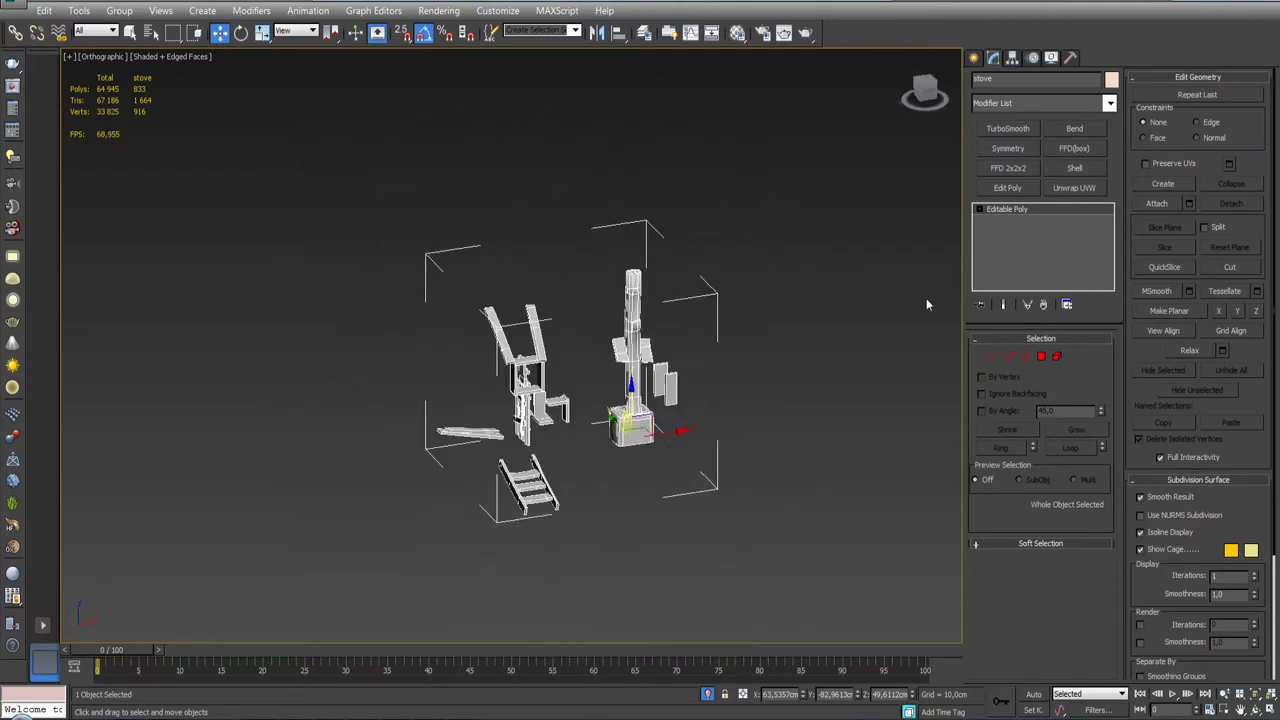
pyautogui.click(709, 693)
pyautogui.scroll(5, 777, 446)
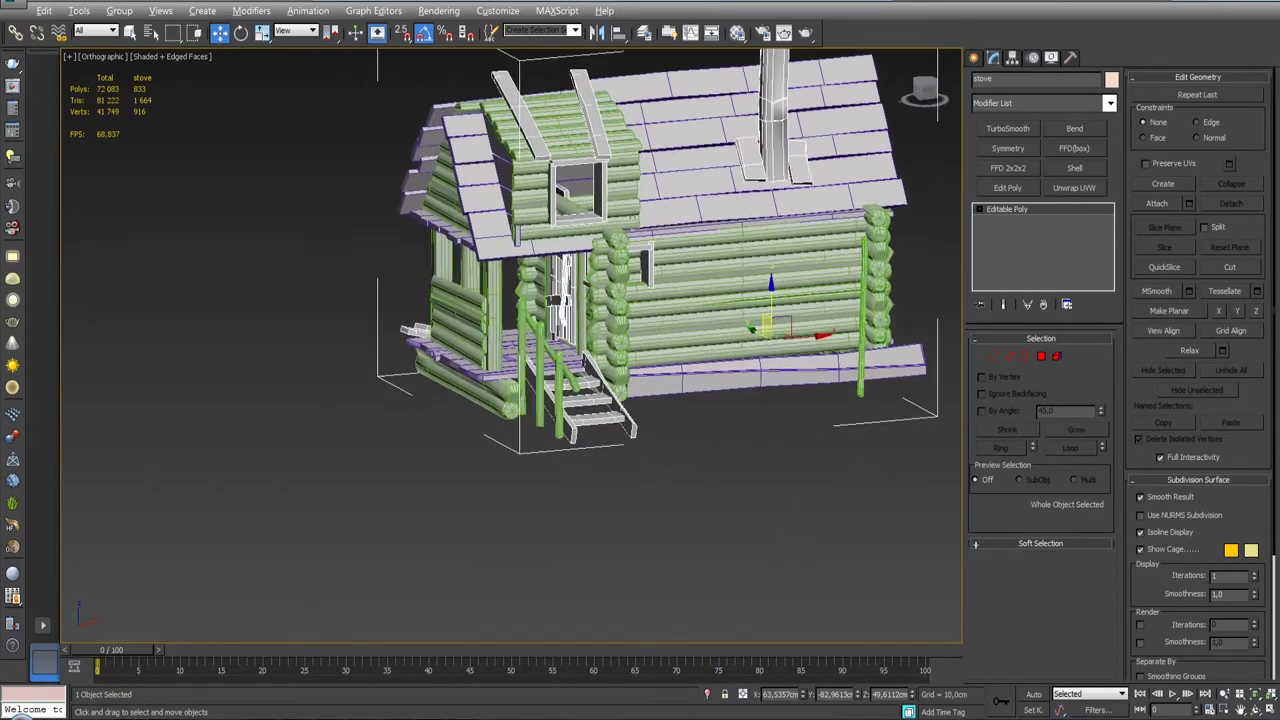
# - Isolate the wood_logs object and switch to Polygon sub-object editing
pyautogui.click(642, 390)
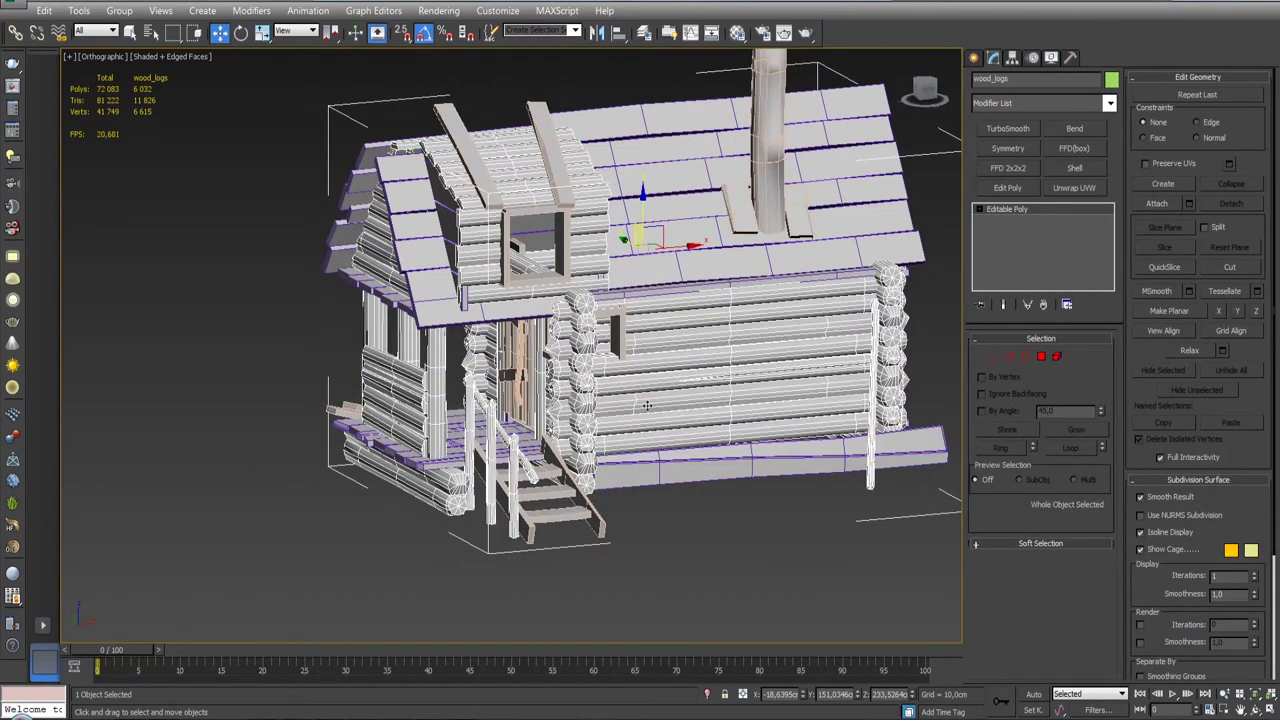
pyautogui.click(709, 697)
pyautogui.moveTo(480, 450)
pyautogui.keyDown('alt'); pyautogui.mouseDown(button='middle')
pyautogui.moveTo(456, 452)
pyautogui.moveTo(530, 455)
pyautogui.mouseUp(button='middle'); pyautogui.keyUp('alt')
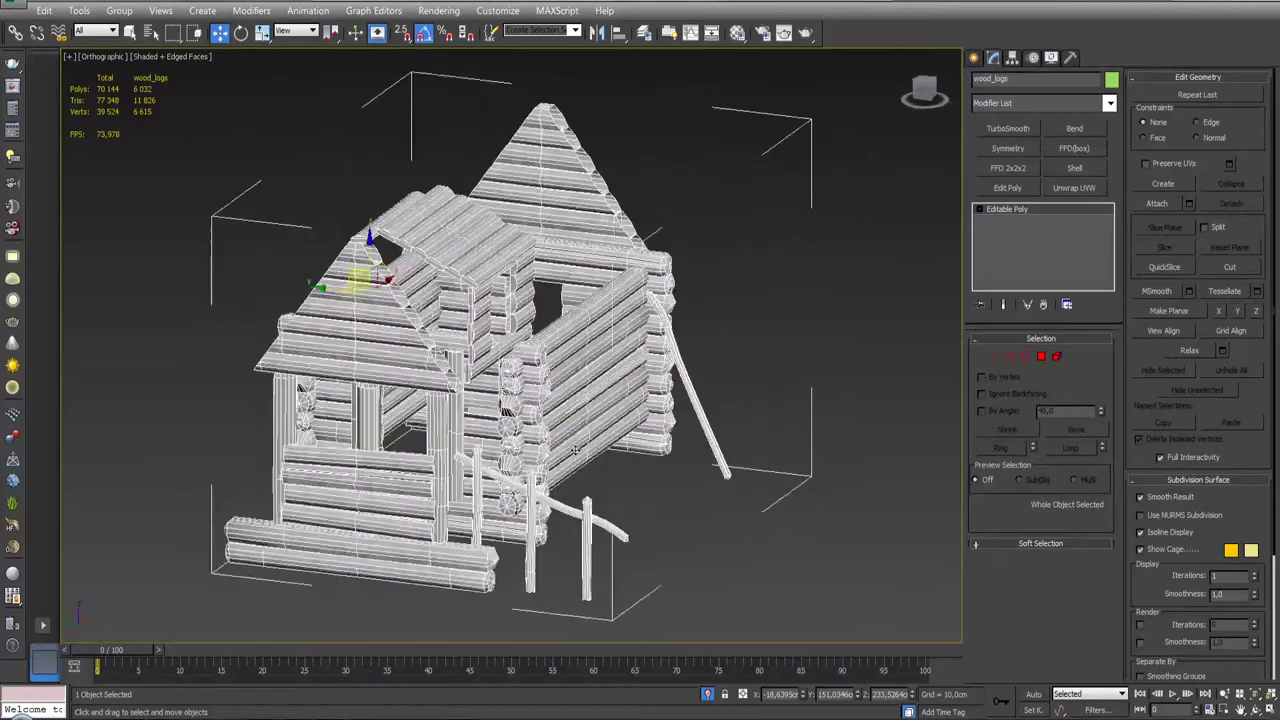
pyautogui.click(1055, 362)
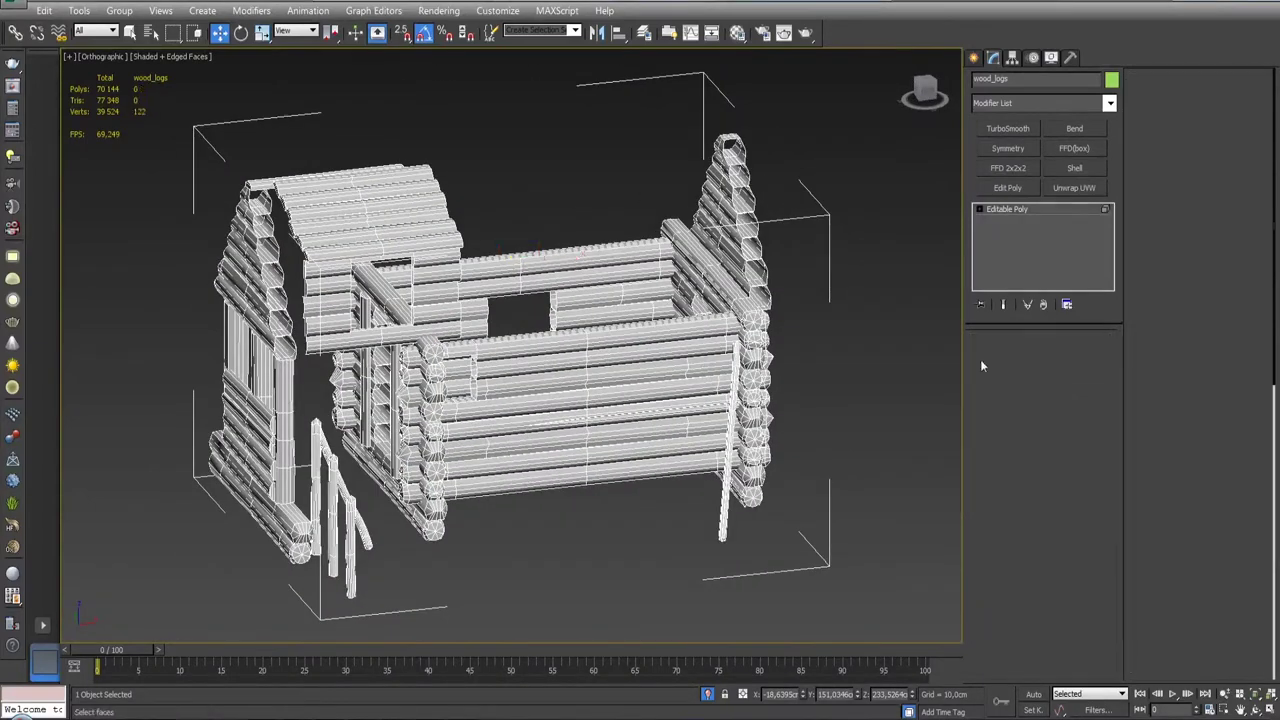
pyautogui.keyDown('alt'); pyautogui.moveTo(540, 390); pyautogui.dragTo(591, 390, button='middle'); pyautogui.keyUp('alt')
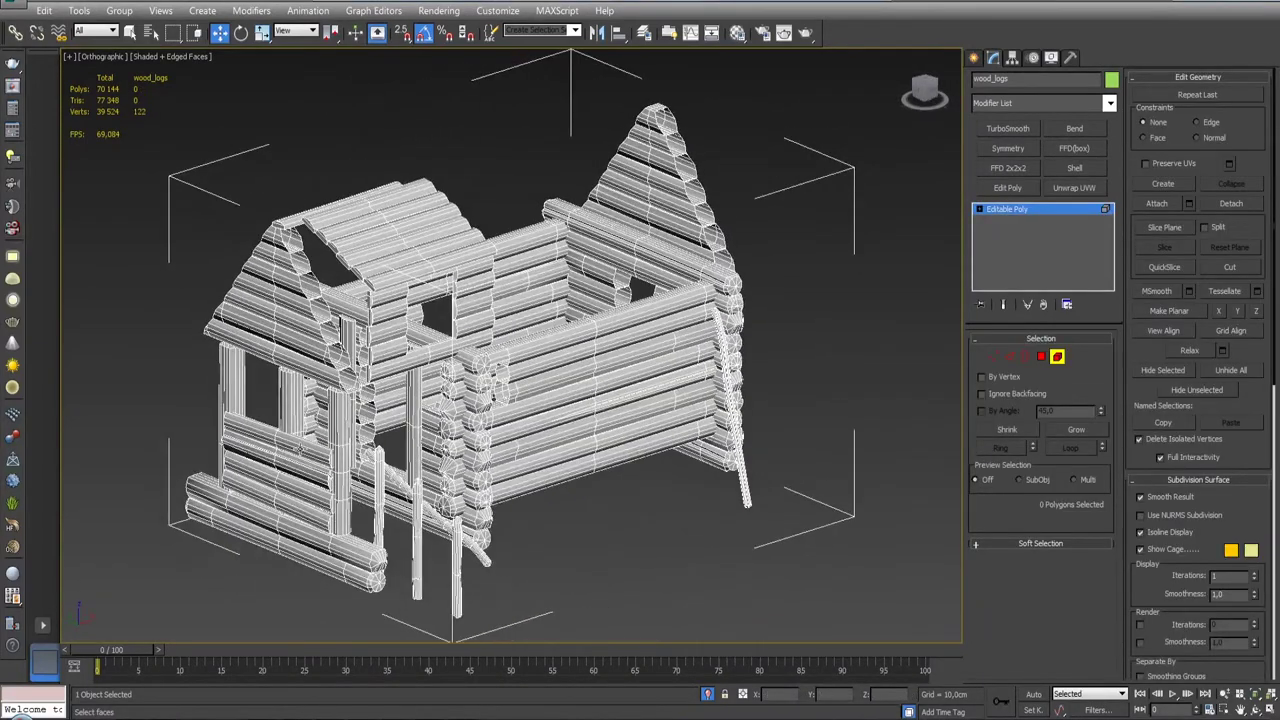
# - Select a porch wall log along with the fence rails and posts
pyautogui.click(298, 452)
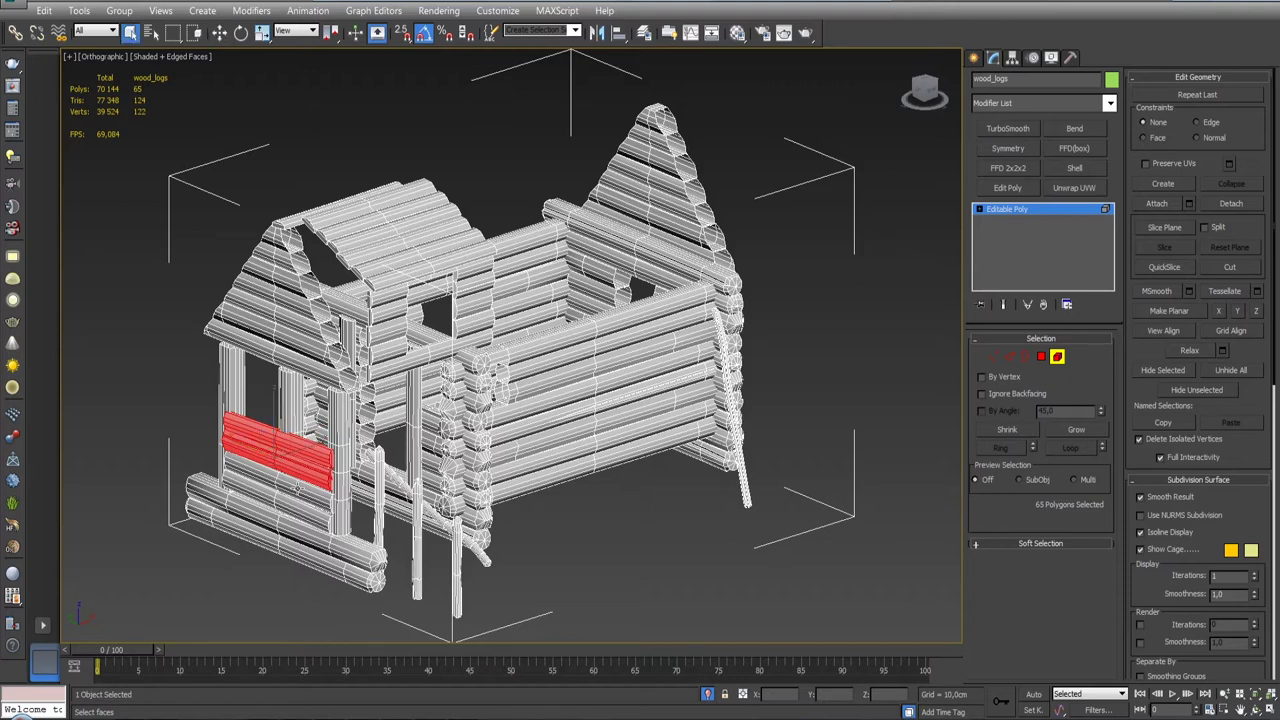
pyautogui.keyDown('alt'); pyautogui.moveTo(418, 456); pyautogui.dragTo(461, 462, button='middle'); pyautogui.keyUp('alt')
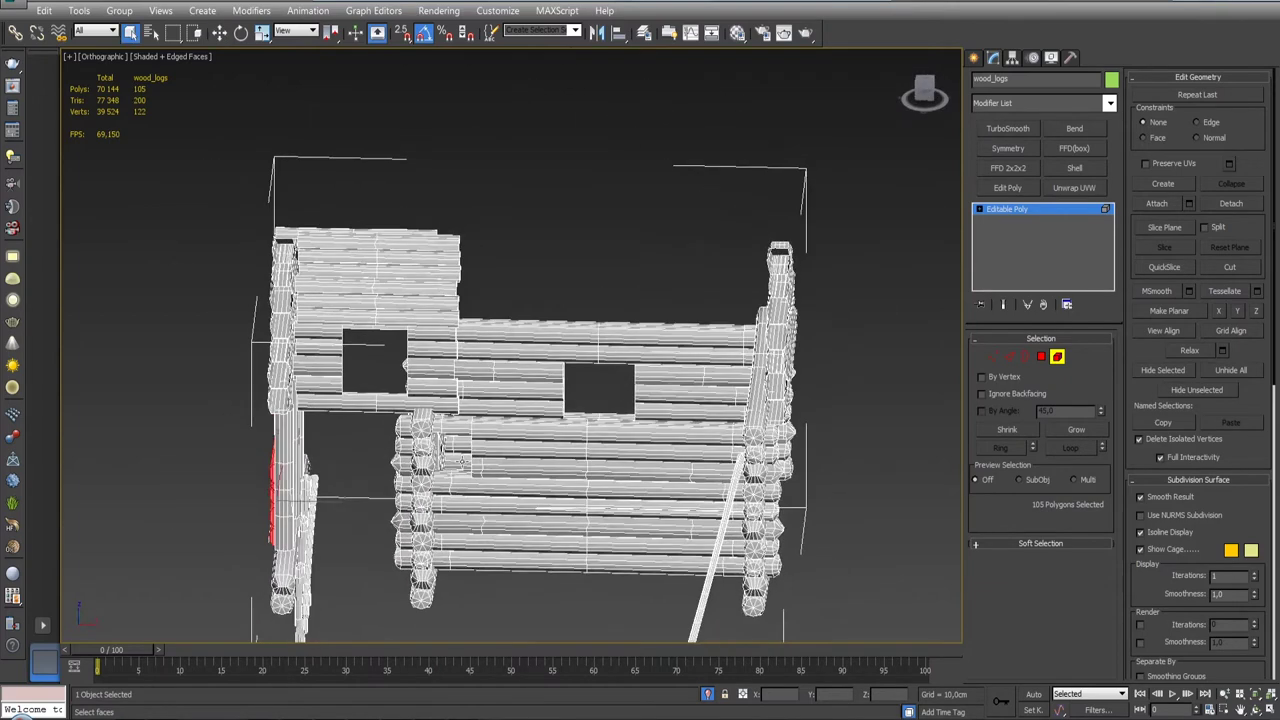
pyautogui.moveTo(691, 394)
pyautogui.keyDown('alt'); pyautogui.mouseDown(button='middle')
pyautogui.moveTo(516, 368)
pyautogui.moveTo(615, 405)
pyautogui.moveTo(571, 423)
pyautogui.moveTo(599, 412)
pyautogui.mouseUp(button='middle'); pyautogui.keyUp('alt')
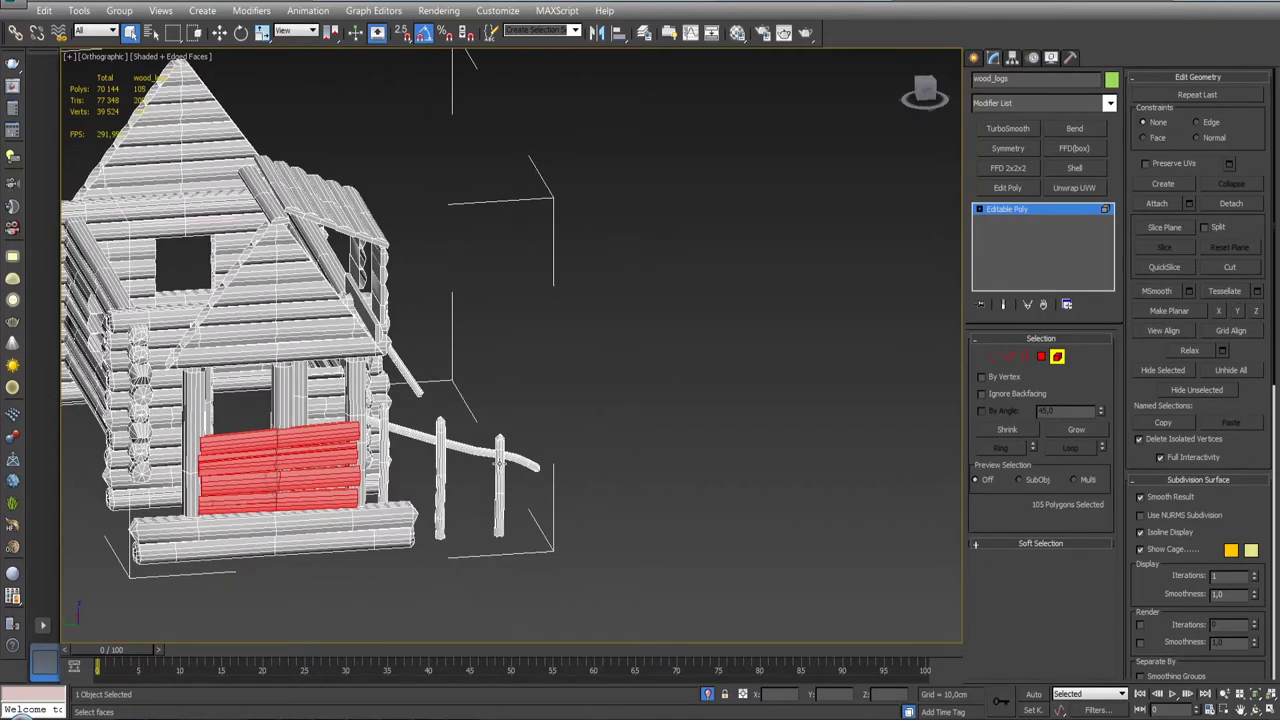
pyautogui.keyDown('ctrl'); pyautogui.click(474, 447); pyautogui.keyUp('ctrl')
pyautogui.keyDown('ctrl'); pyautogui.click(440, 450); pyautogui.keyUp('ctrl')
pyautogui.keyDown('ctrl'); pyautogui.click(384, 450); pyautogui.keyUp('ctrl')
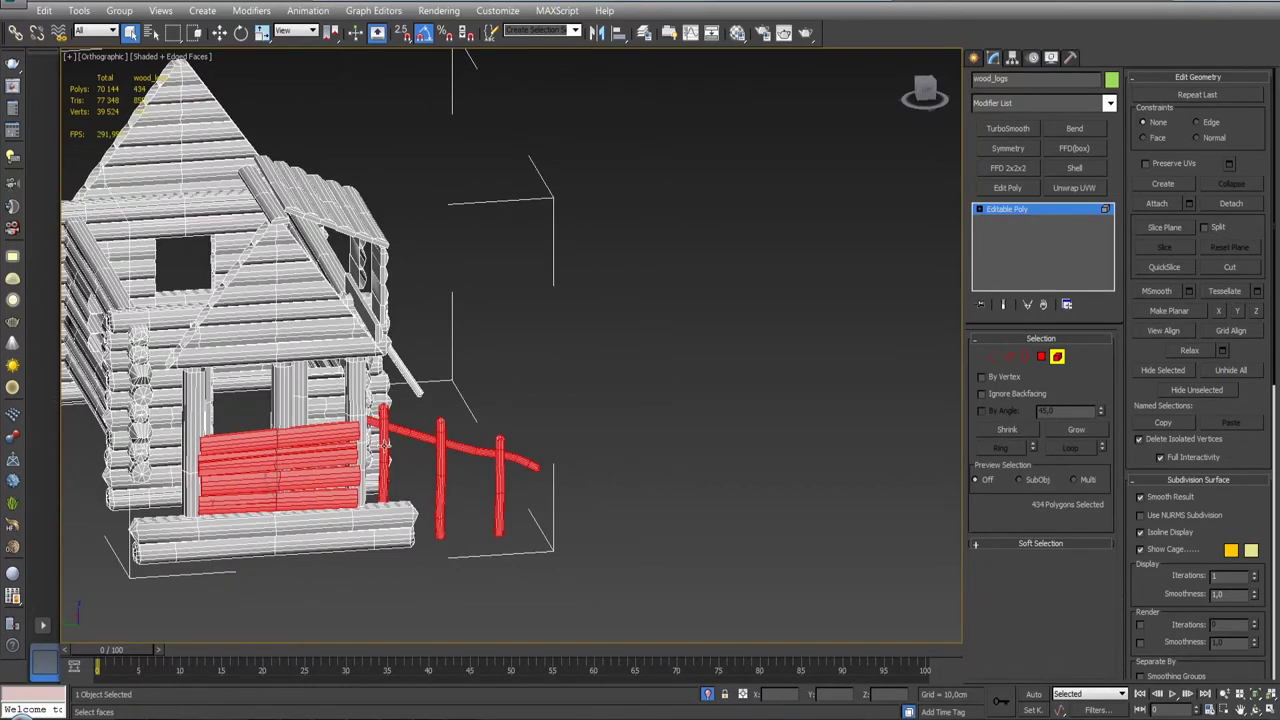
pyautogui.keyDown('alt'); pyautogui.moveTo(384, 450); pyautogui.dragTo(422, 400, button='middle'); pyautogui.keyUp('alt')
# - Add the slanted pole and two vertical porch posts to the selection
pyautogui.keyDown('ctrl'); pyautogui.click(620, 333); pyautogui.keyUp('ctrl')
pyautogui.moveTo(620, 333)
pyautogui.keyDown('alt'); pyautogui.mouseDown(button='middle')
pyautogui.moveTo(564, 381)
pyautogui.moveTo(470, 388)
pyautogui.moveTo(420, 423)
pyautogui.moveTo(503, 429)
pyautogui.moveTo(475, 393)
pyautogui.moveTo(446, 425)
pyautogui.moveTo(545, 402)
pyautogui.moveTo(523, 375)
pyautogui.moveTo(474, 404)
pyautogui.mouseUp(button='middle'); pyautogui.keyUp('alt')
pyautogui.scroll(3, 567, 397)
pyautogui.scroll(5, 523, 375)
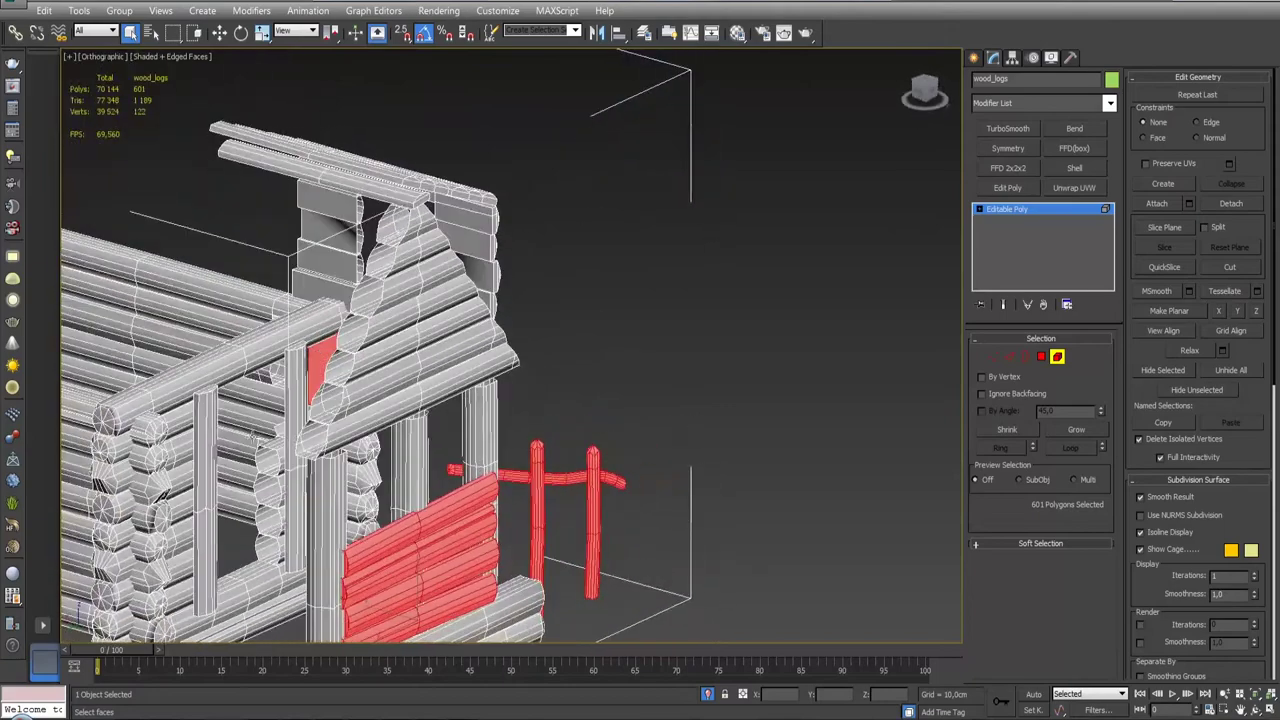
pyautogui.keyDown('ctrl'); pyautogui.click(202, 432); pyautogui.keyUp('ctrl')
pyautogui.keyDown('ctrl'); pyautogui.click(296, 387); pyautogui.keyUp('ctrl')
pyautogui.scroll(-5, 296, 387)
pyautogui.keyDown('alt'); pyautogui.moveTo(296, 387); pyautogui.dragTo(390, 387, button='middle'); pyautogui.keyUp('alt')
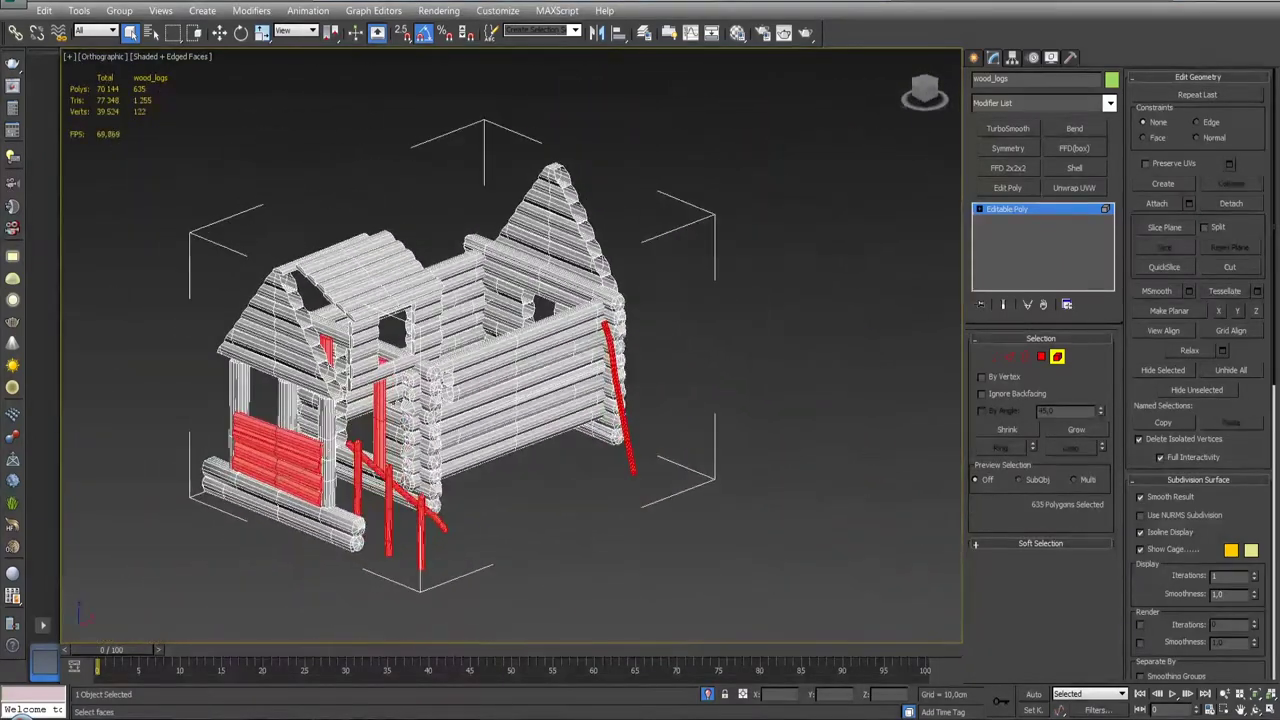
# - Detach the selected porch faces as a new object and leave Polygon mode
pyautogui.click(1233, 205)
pyautogui.click(697, 365)
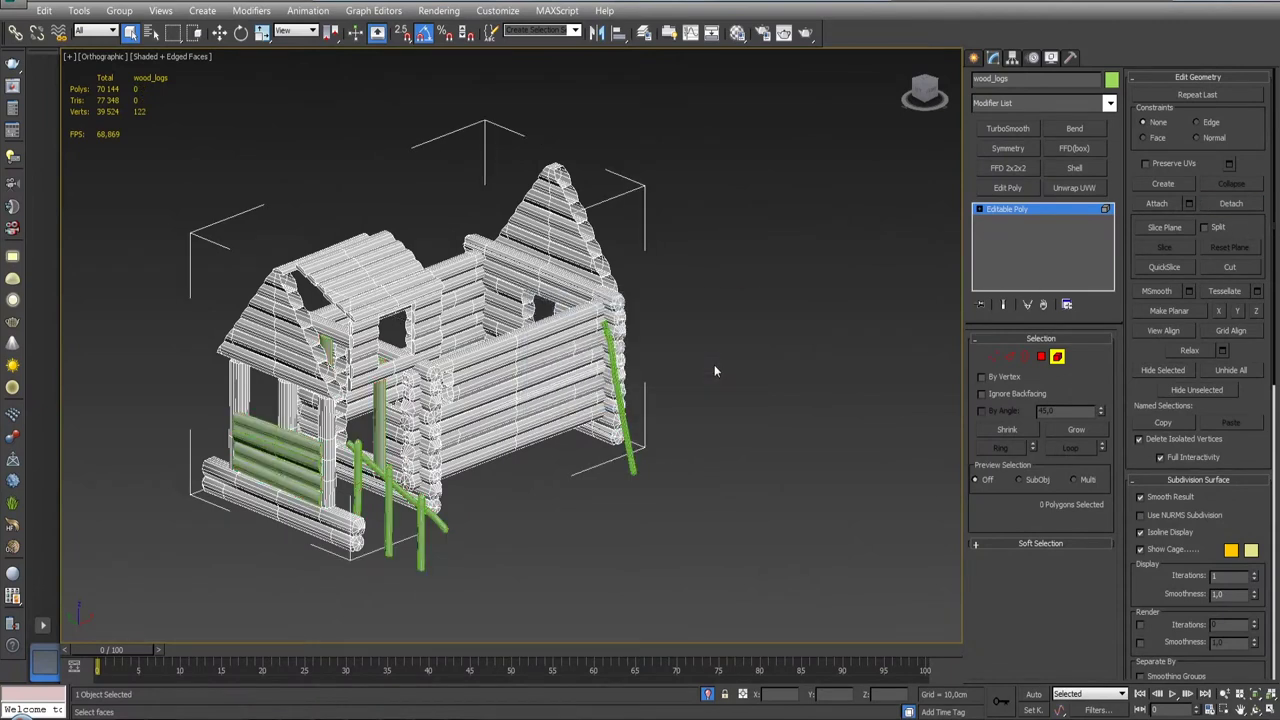
pyautogui.click(1057, 357)
# - Attach the detached porch logs, railings and posts to the stove, giving 1,468 polygons
pyautogui.click(707, 694)
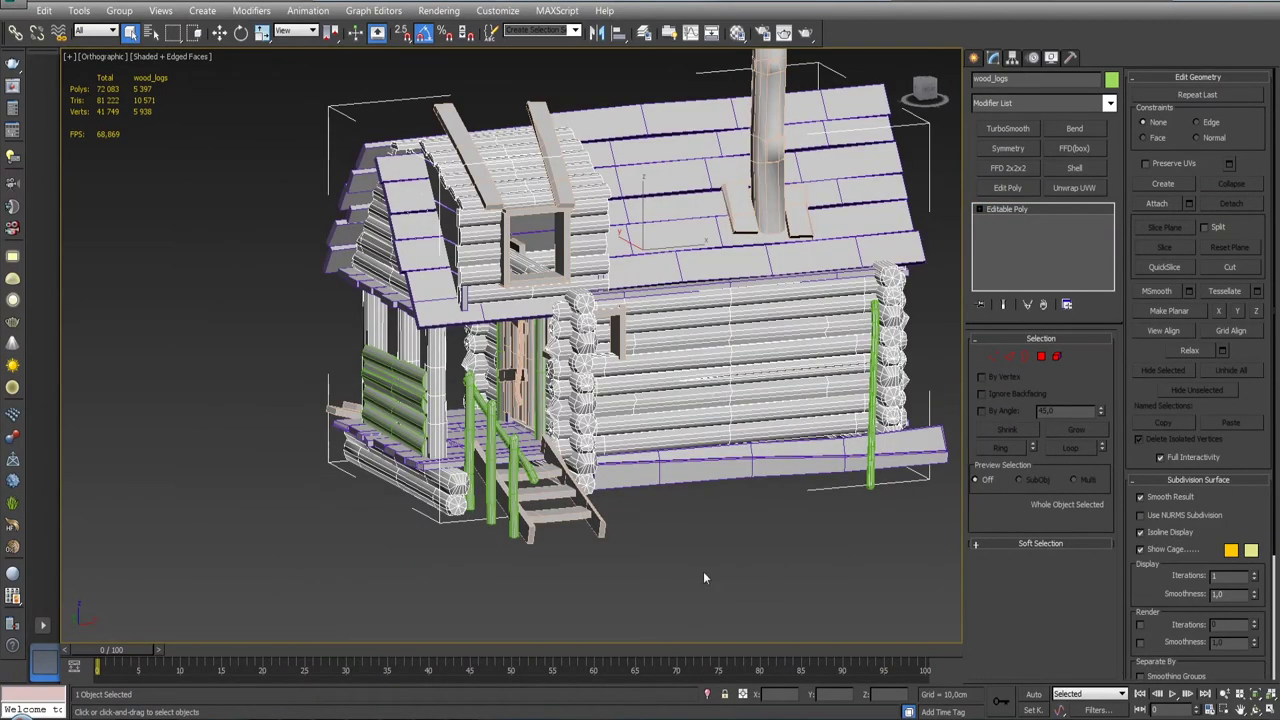
pyautogui.keyDown('alt'); pyautogui.moveTo(720, 392); pyautogui.dragTo(680, 265, button='middle'); pyautogui.keyUp('alt')
pyautogui.click(680, 253)
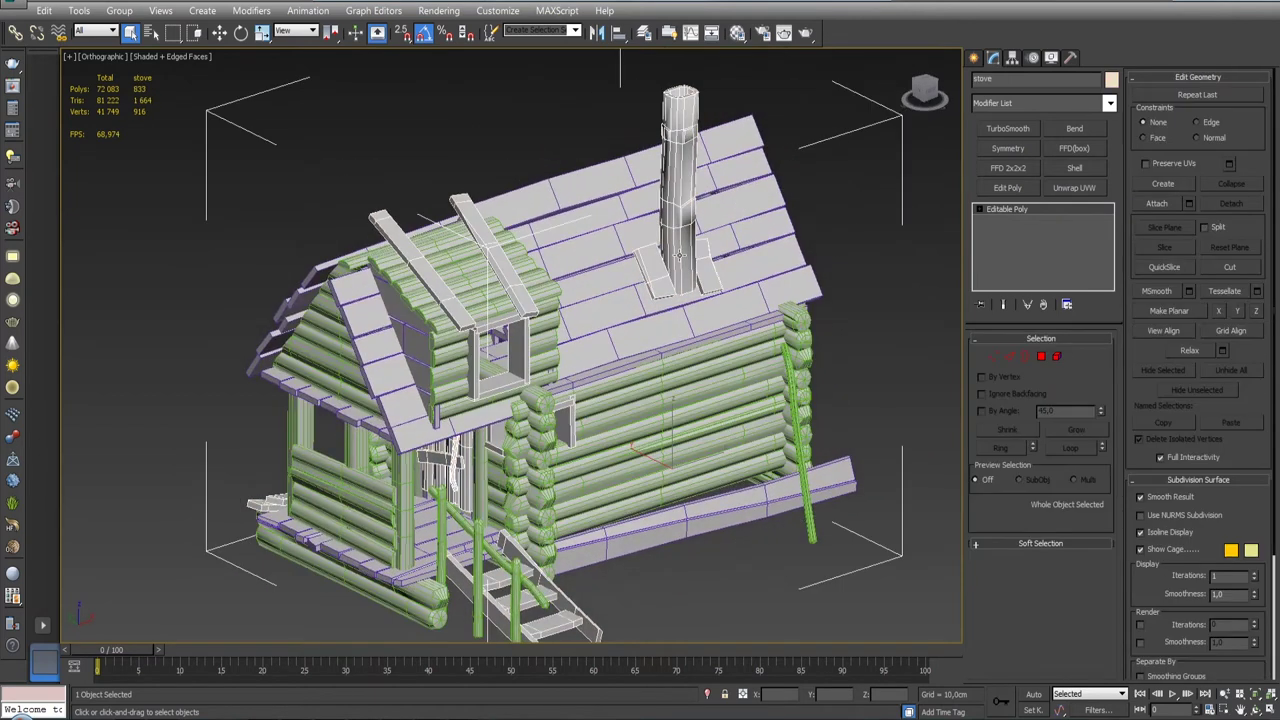
pyautogui.click(1150, 203)
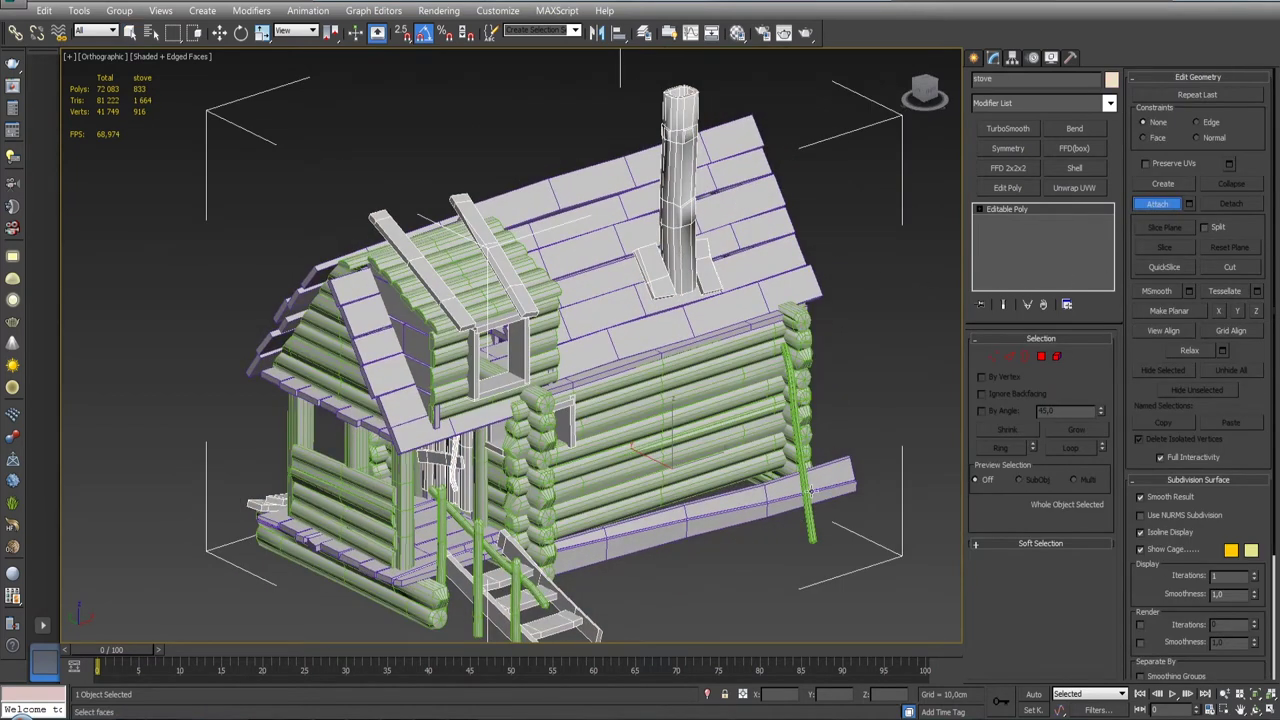
pyautogui.click(810, 515)
pyautogui.click(755, 331)
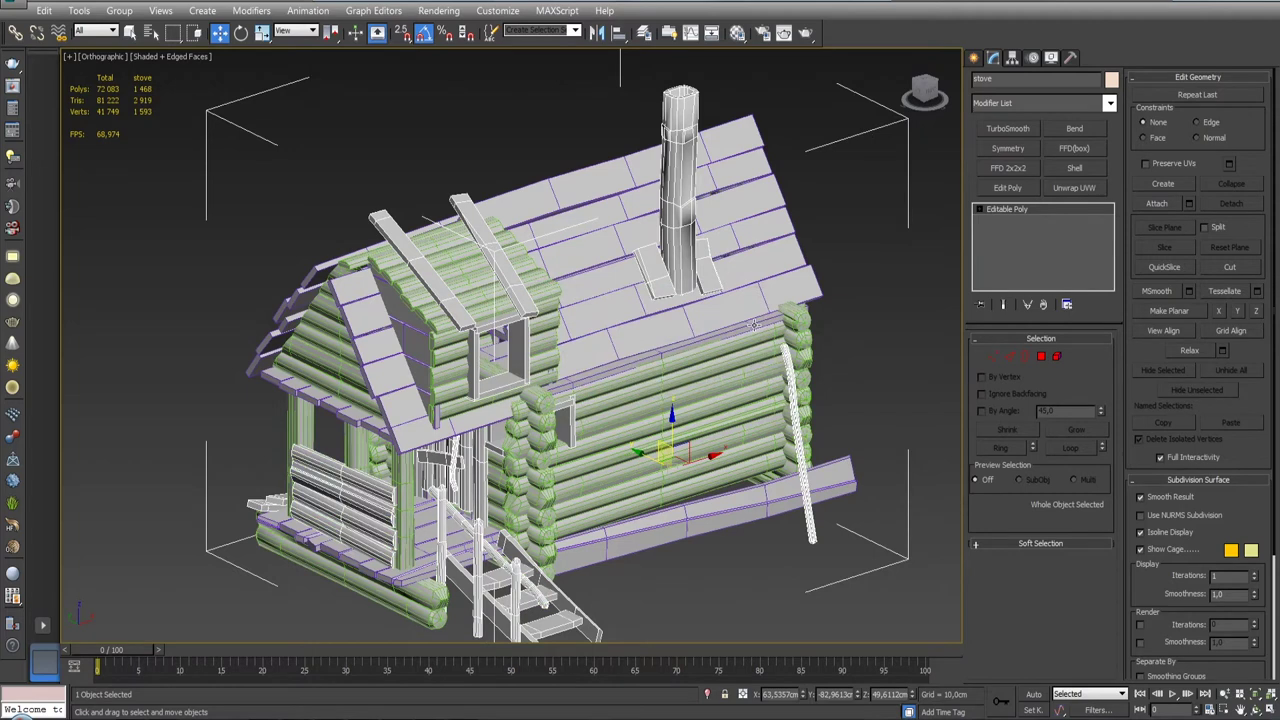
# - Isolate the stove and check its material slot in the Material Editor
pyautogui.click(708, 693)
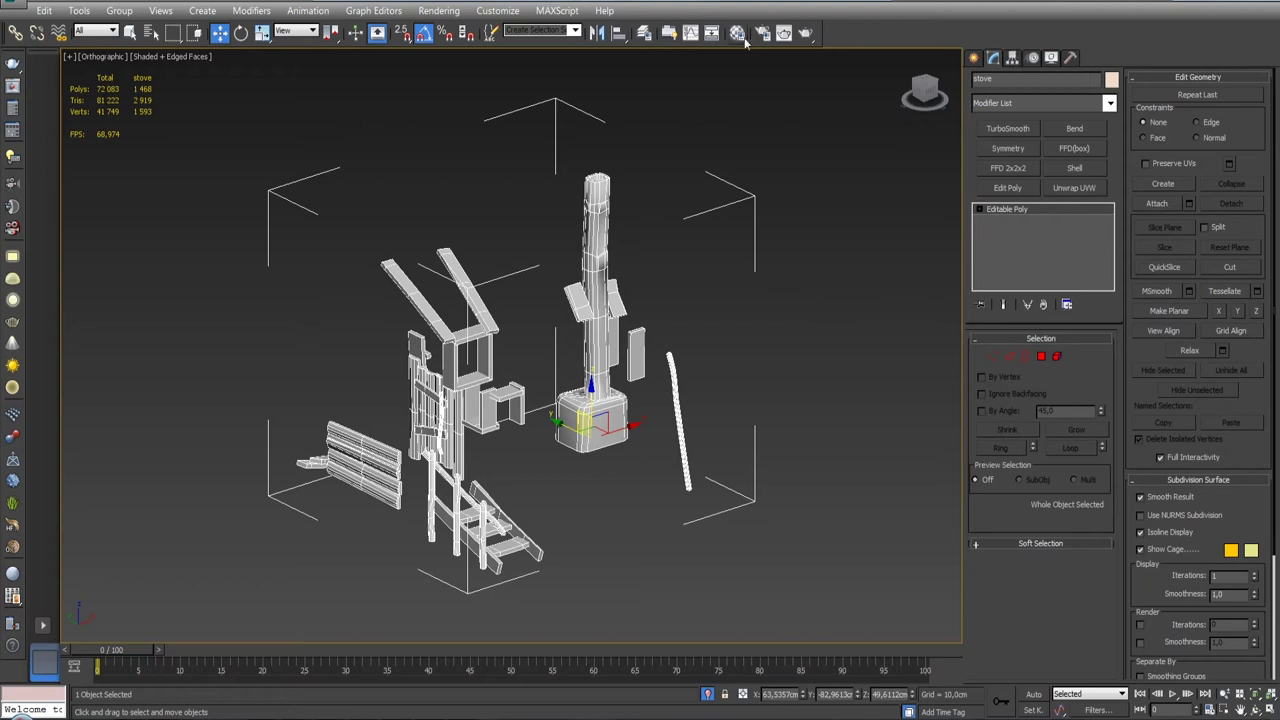
pyautogui.click(737, 32)
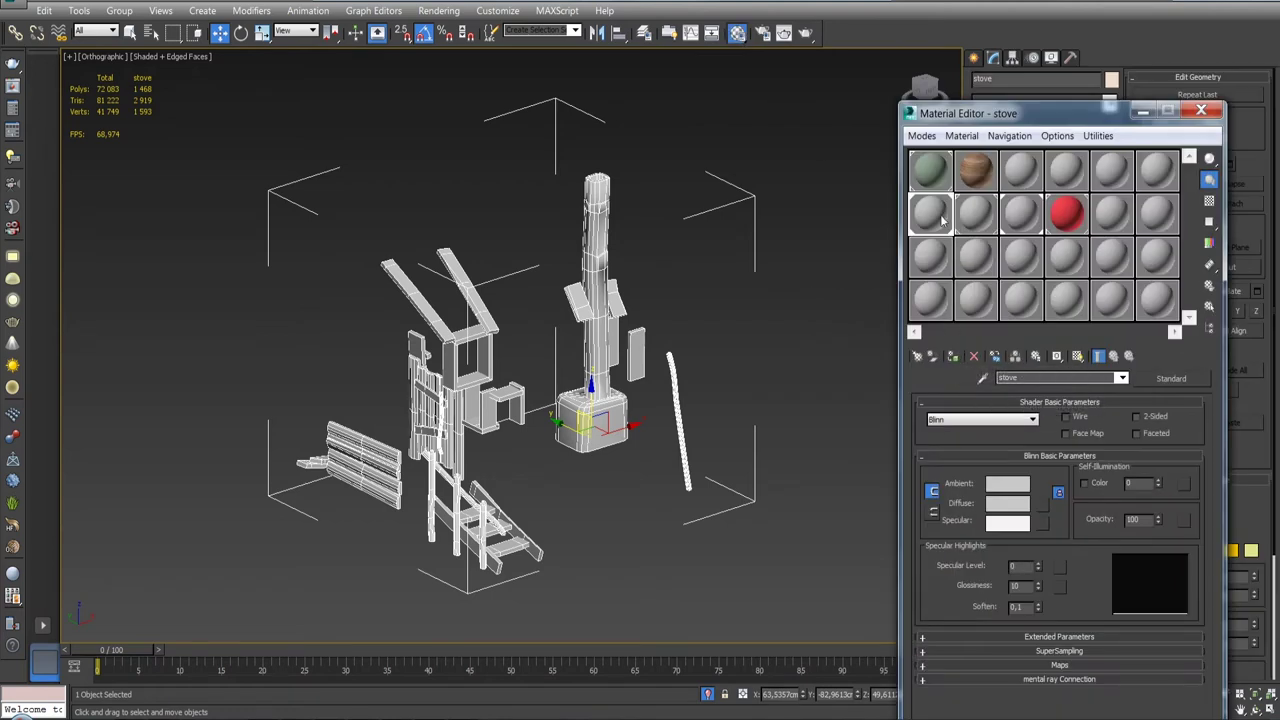
pyautogui.click(938, 212)
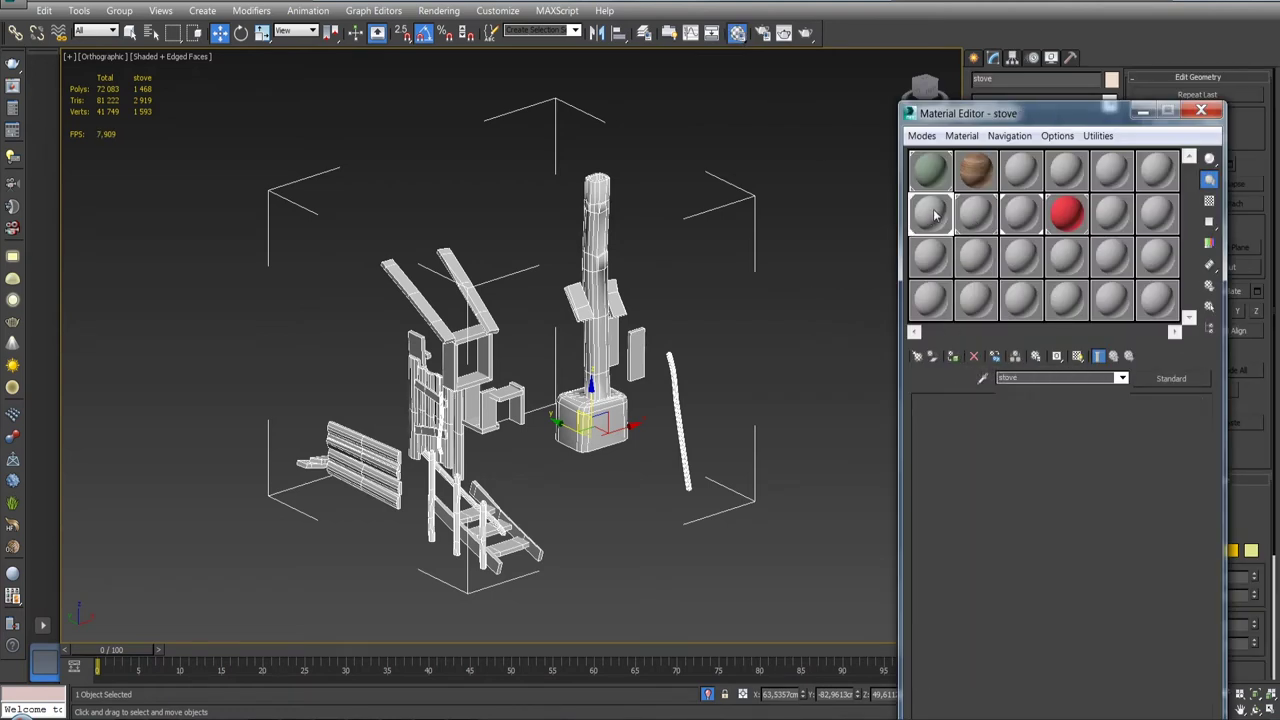
pyautogui.click(1201, 110)
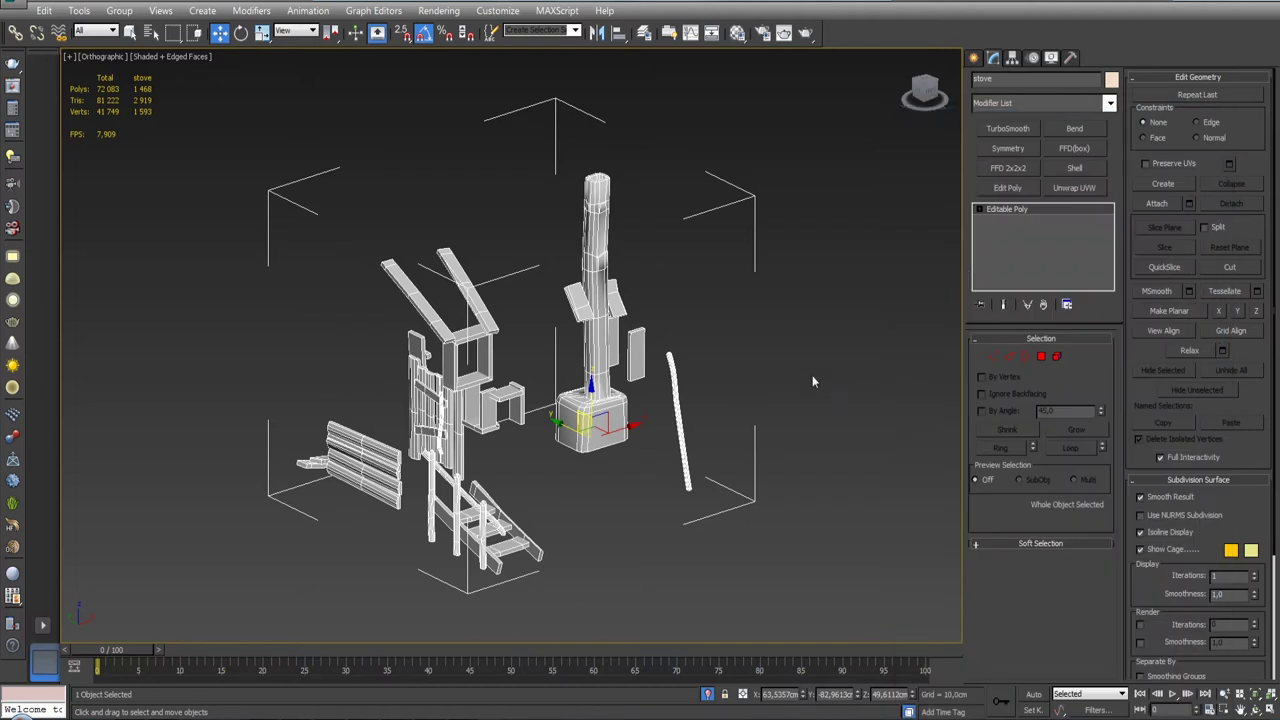
# - Add an Unwrap UVW modifier to the stove and open Edit UVWs with the checker turned off
pyautogui.click(1058, 189)
pyautogui.click(1142, 547)
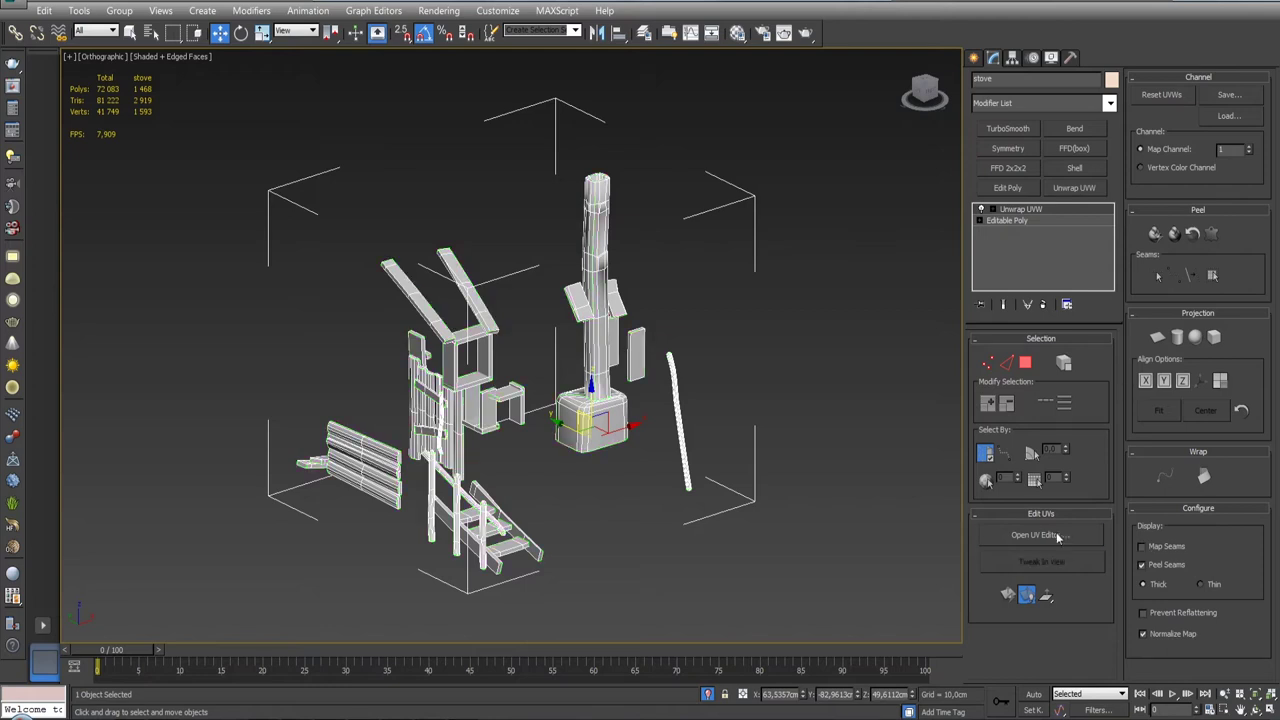
pyautogui.click(1040, 534)
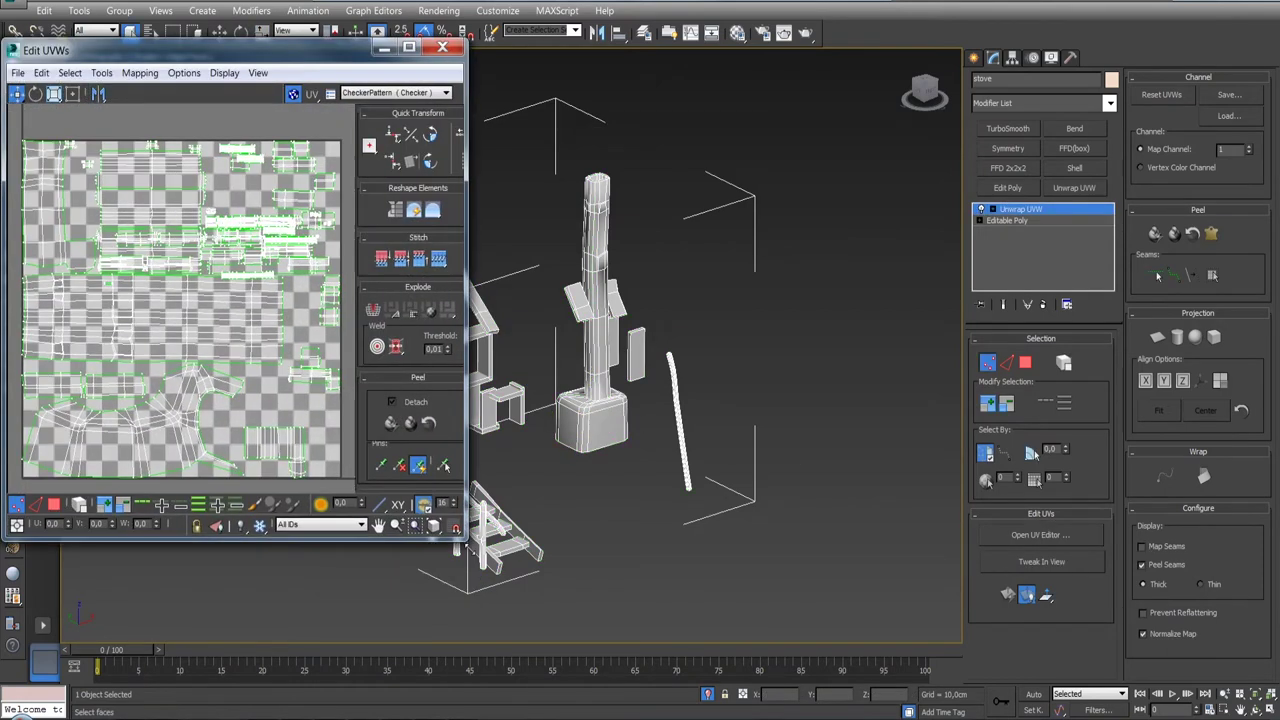
pyautogui.moveTo(457, 537); pyautogui.dragTo(548, 655)
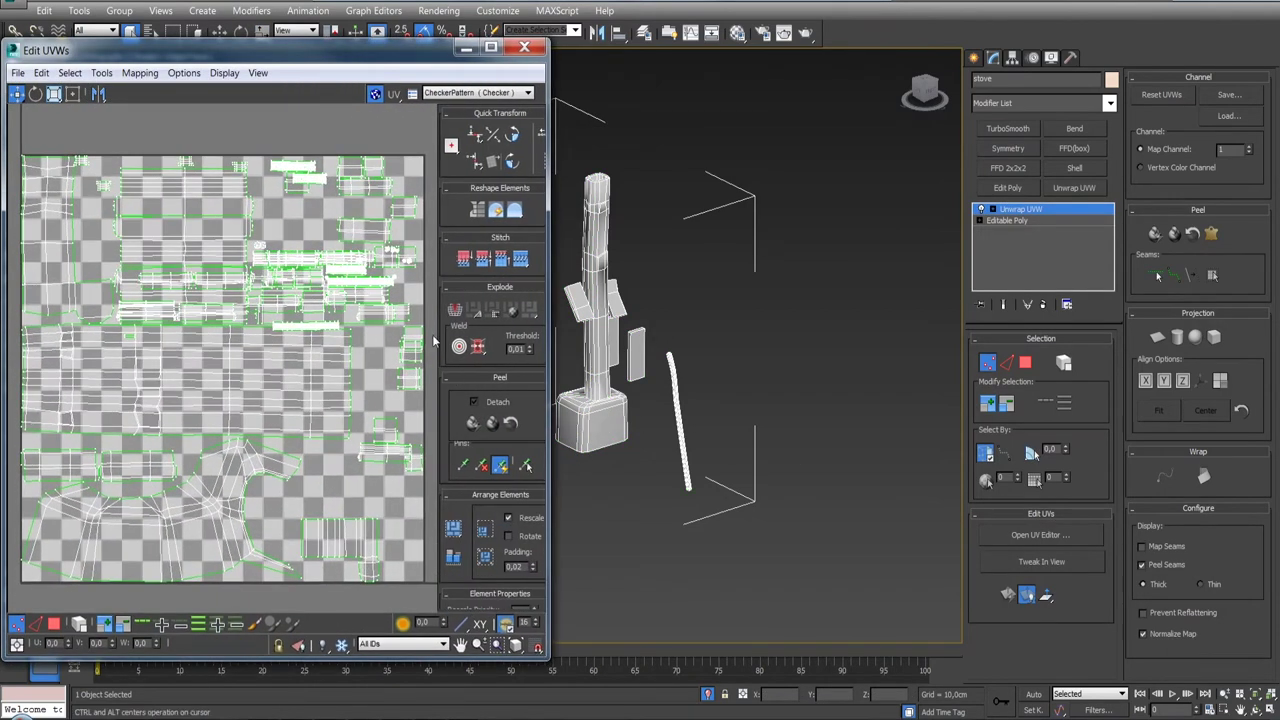
pyautogui.scroll(-3, 430, 330)
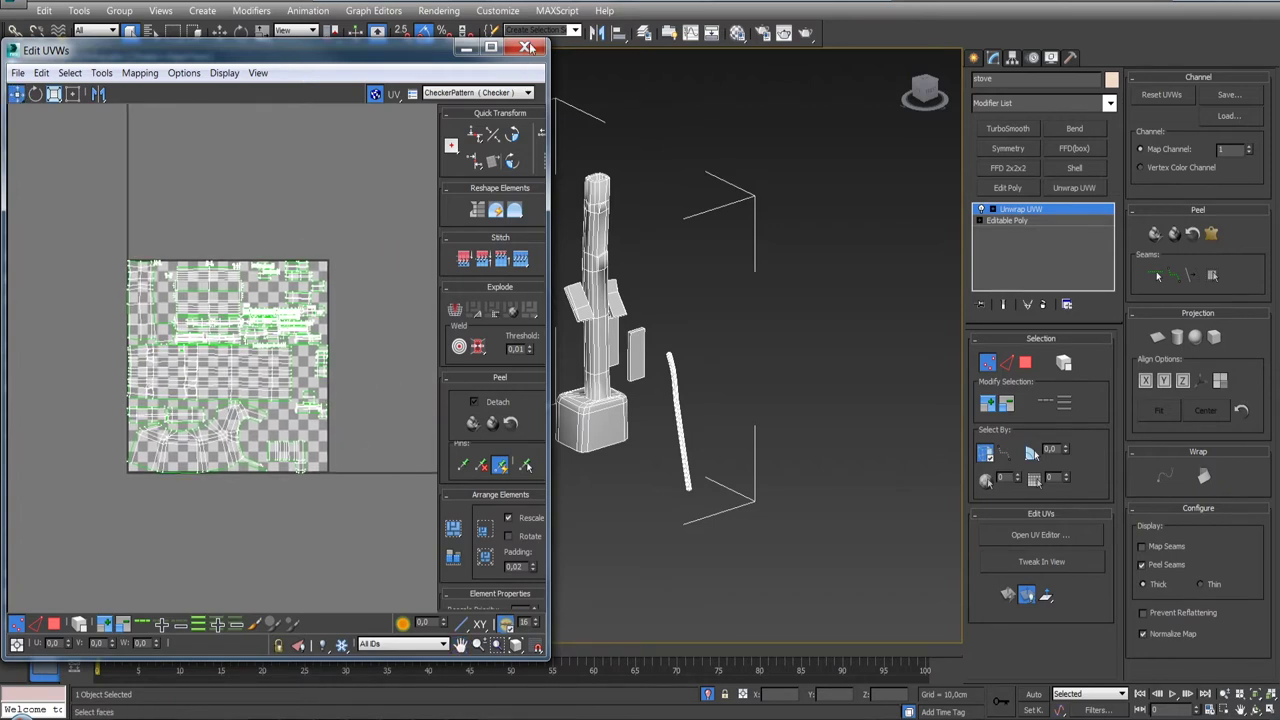
pyautogui.press('super+Left')
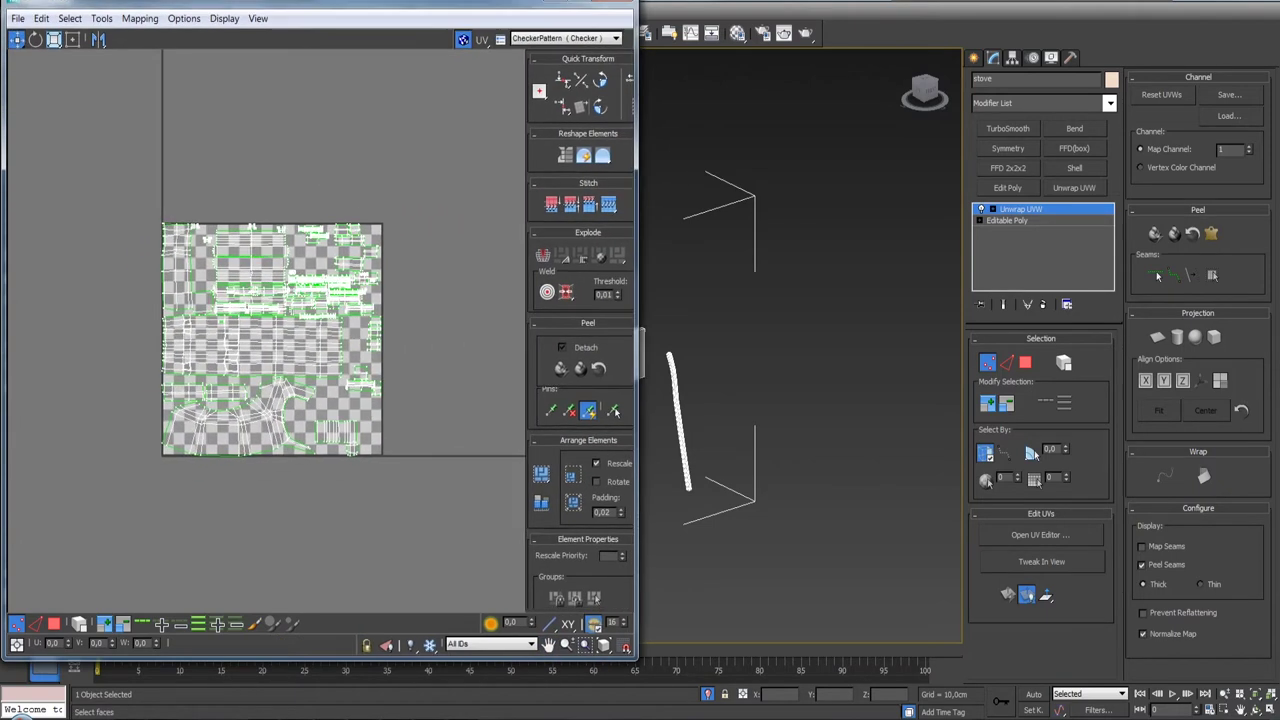
pyautogui.scroll(2, 449, 320)
pyautogui.click(465, 39)
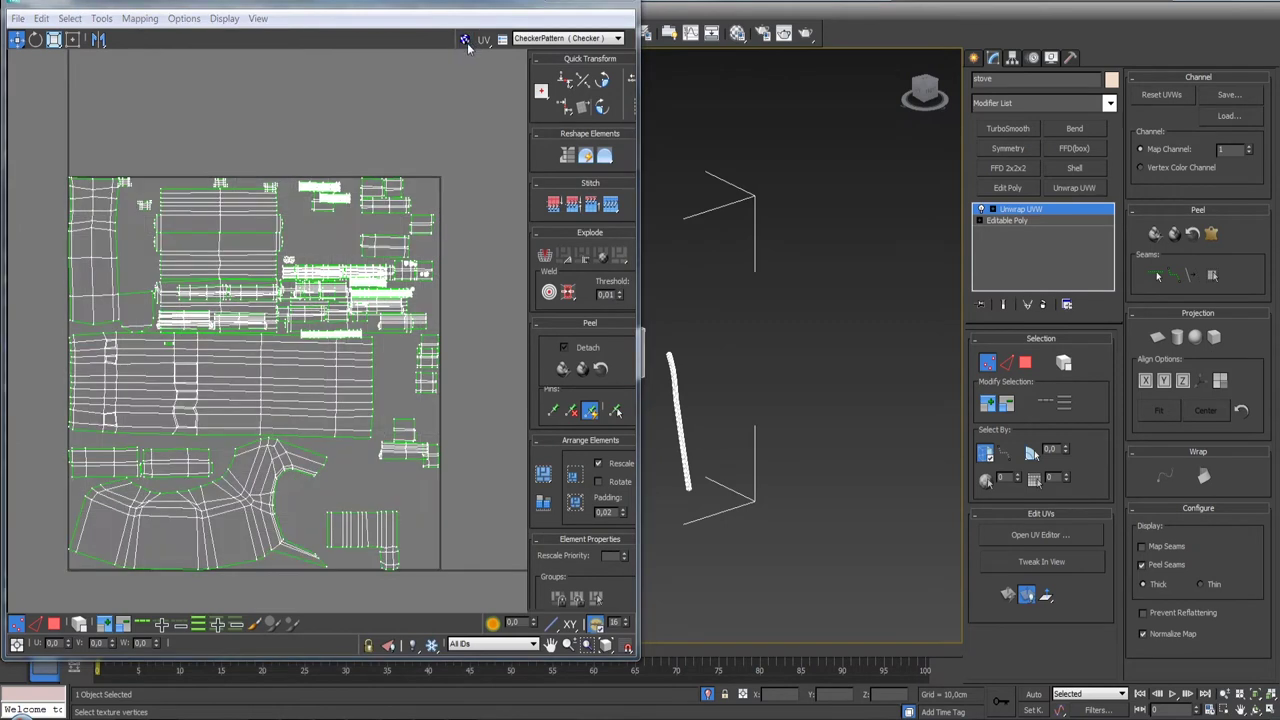
# - Switch to UV polygon selection with the stove and stairs in view
pyautogui.scroll(-1, 444, 370)
pyautogui.scroll(-2, 444, 370)
pyautogui.moveTo(703, 537)
pyautogui.mouseDown(button='middle')
pyautogui.moveTo(723, 514)
pyautogui.moveTo(826, 491)
pyautogui.moveTo(898, 527)
pyautogui.moveTo(760, 530)
pyautogui.mouseUp(button='middle')
pyautogui.scroll(-2, 826, 491)
pyautogui.scroll(-1, 820, 505)
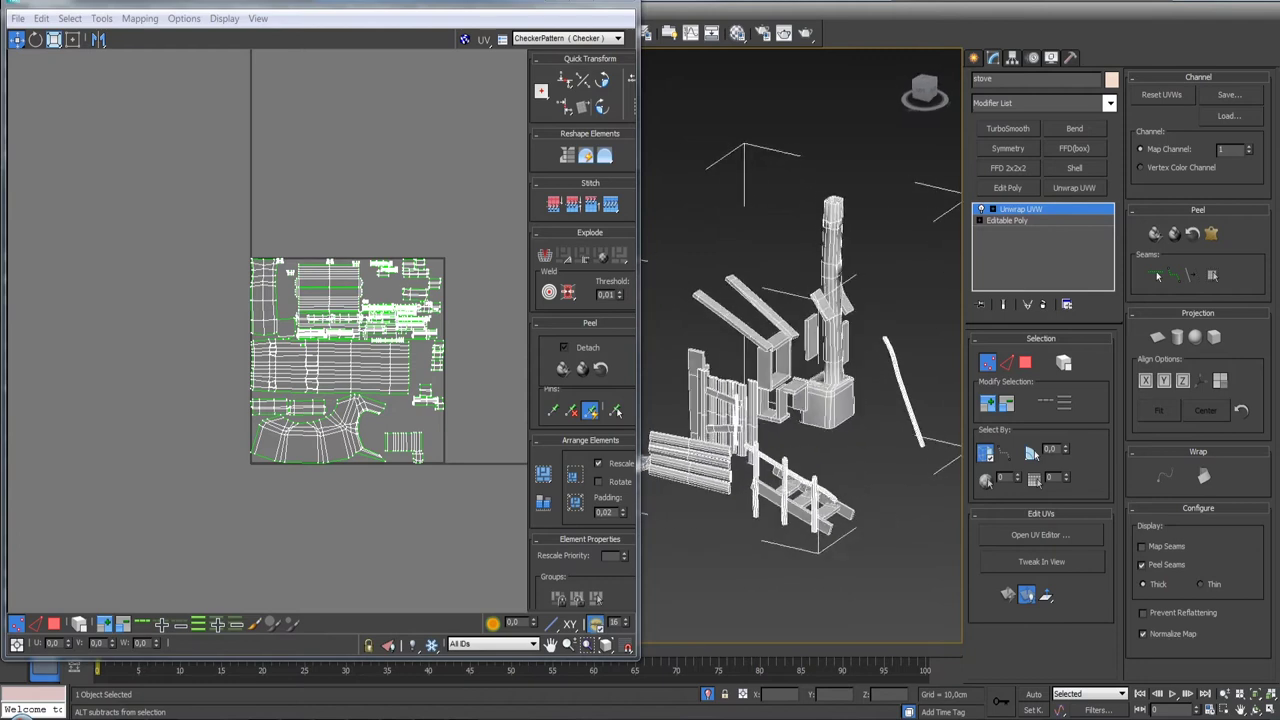
pyautogui.click(1025, 362)
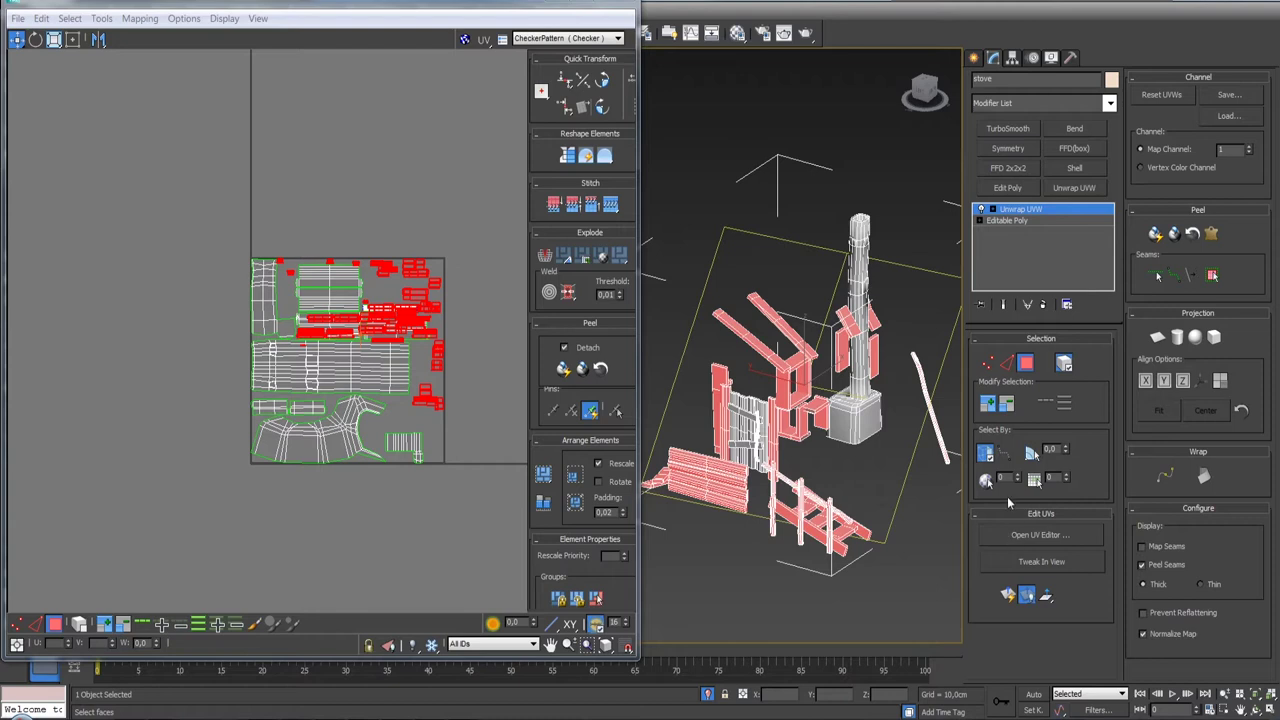
# - Move the new pieces' UV shells up and right outside the UV square, then select all shells
pyautogui.moveTo(461, 399); pyautogui.dragTo(406, 446, button='middle')
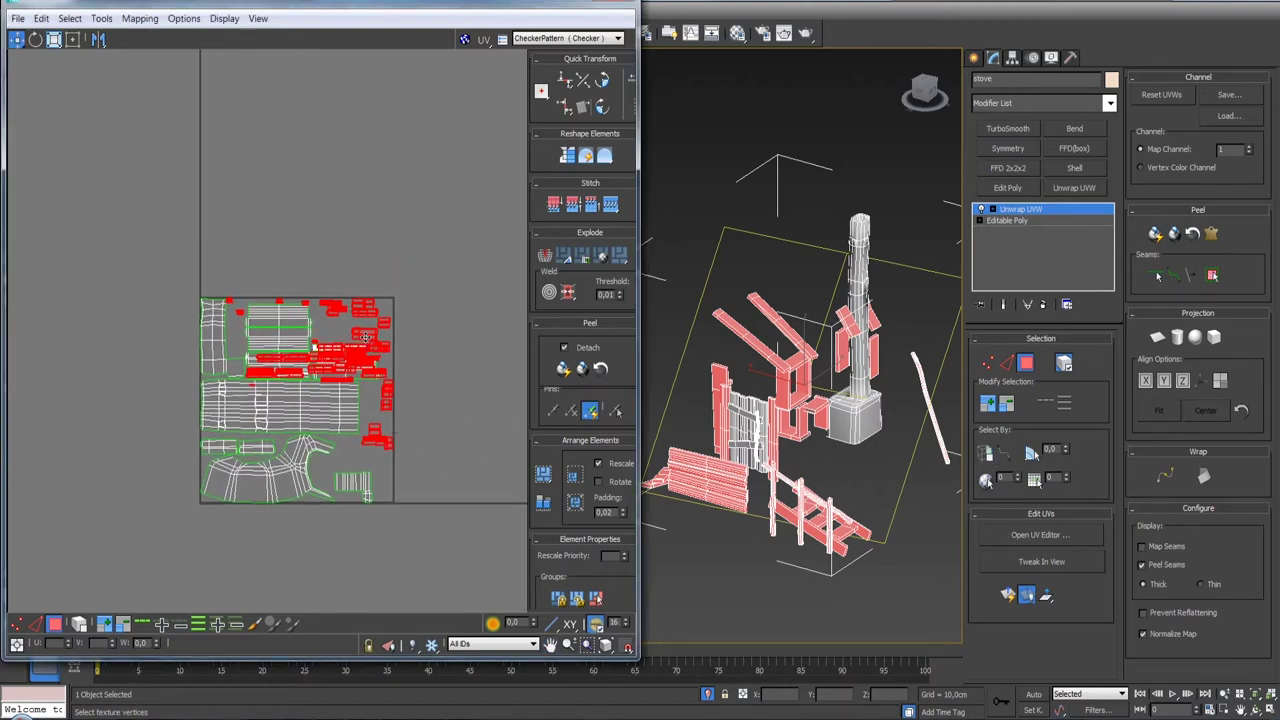
pyautogui.moveTo(365, 337); pyautogui.dragTo(433, 212)
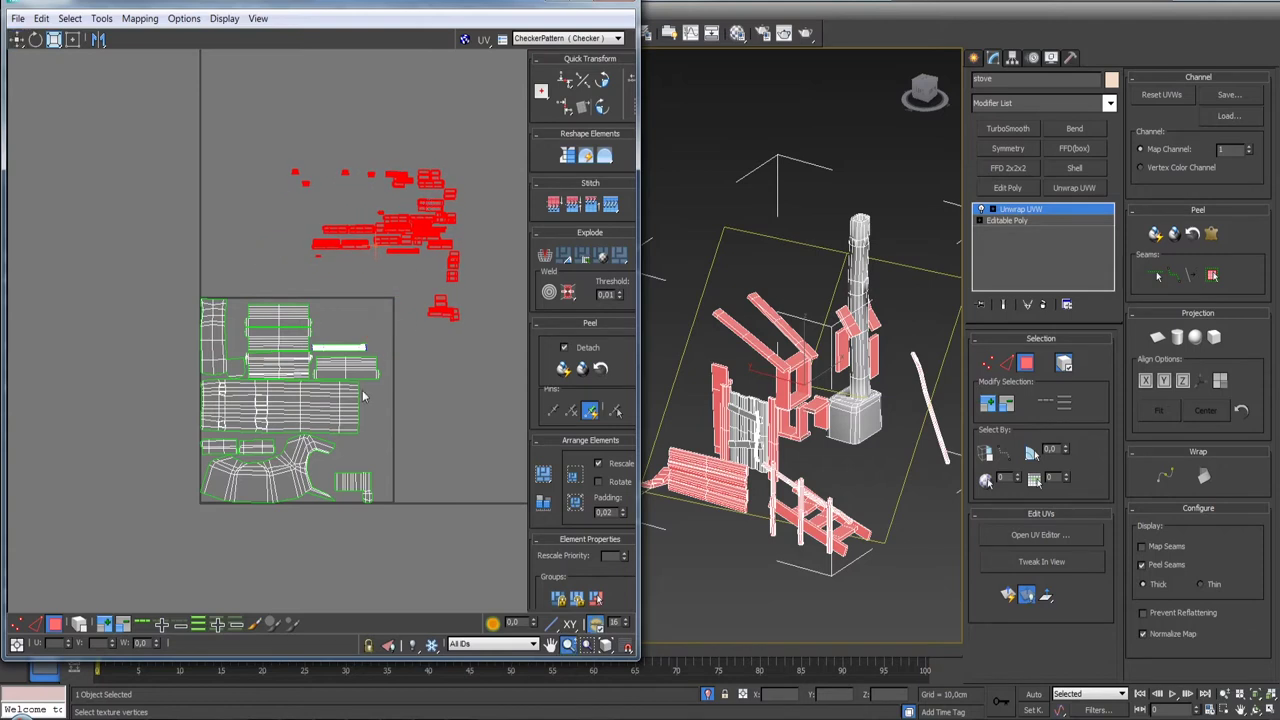
pyautogui.scroll(2, 400, 395)
pyautogui.scroll(-2, 430, 392)
pyautogui.moveTo(441, 391); pyautogui.dragTo(401, 392, button='middle')
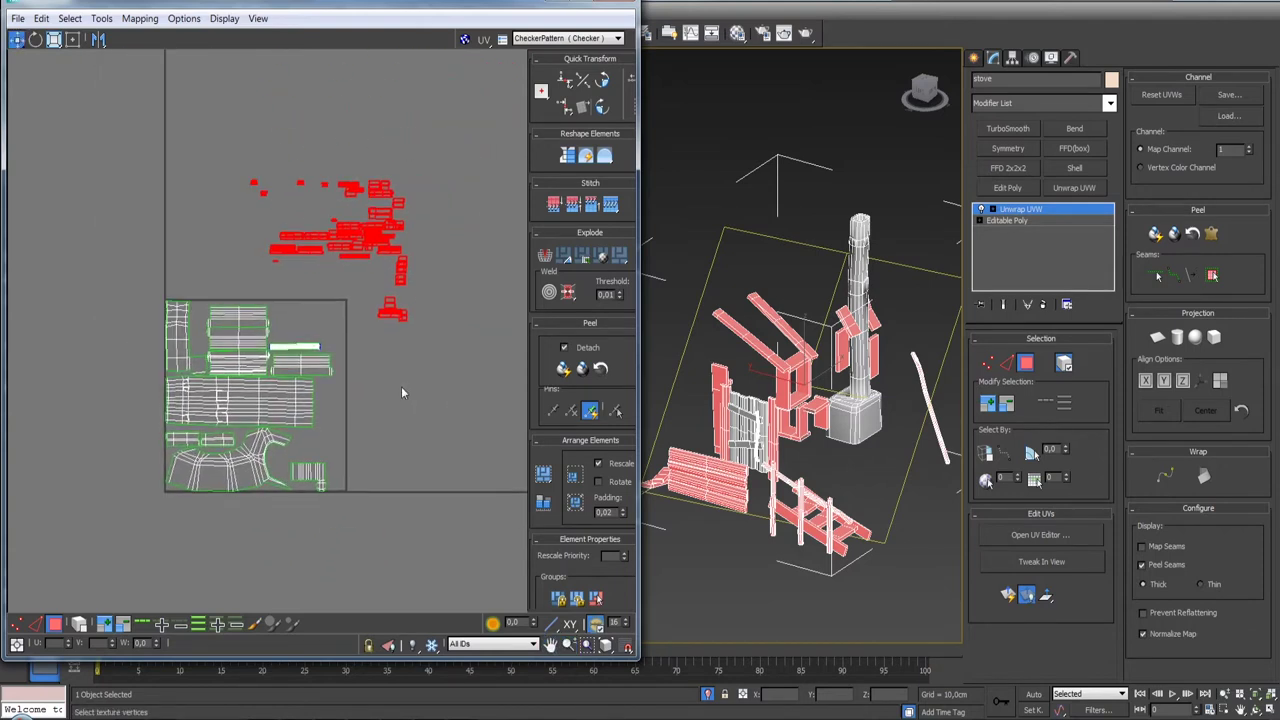
pyautogui.moveTo(346, 236); pyautogui.dragTo(400, 170)
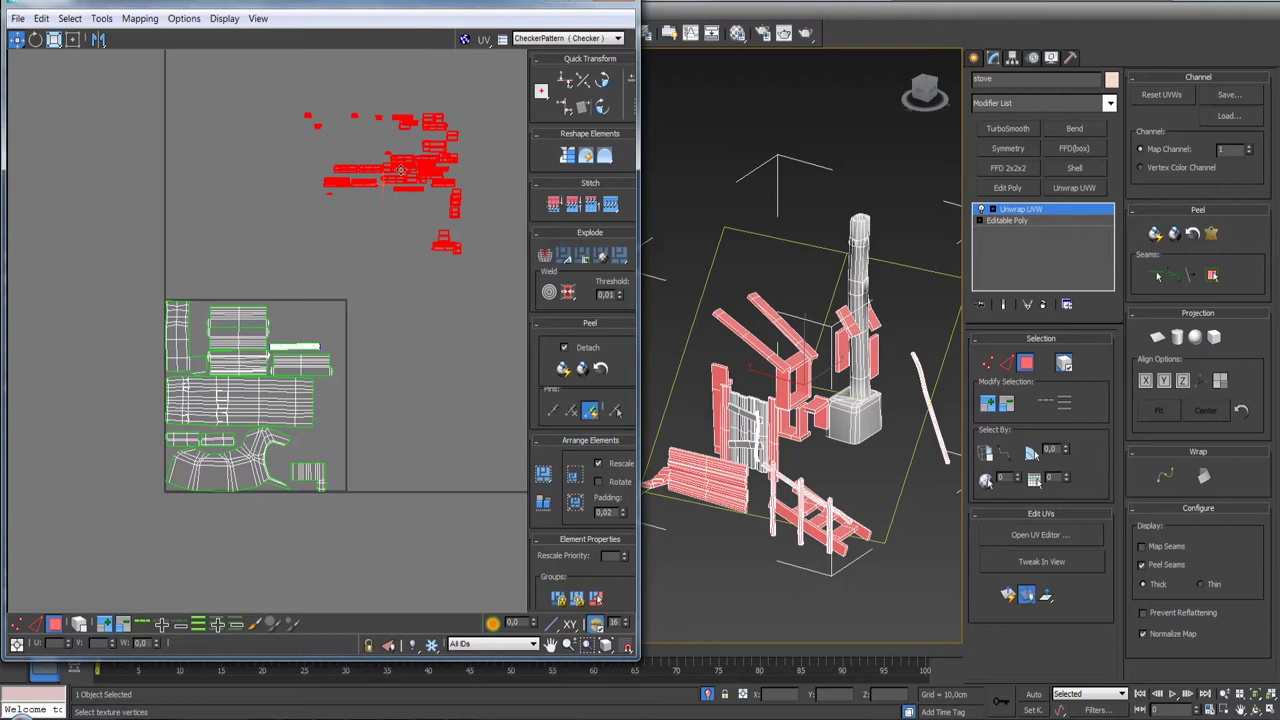
pyautogui.hotkey('ctrl', 'a')
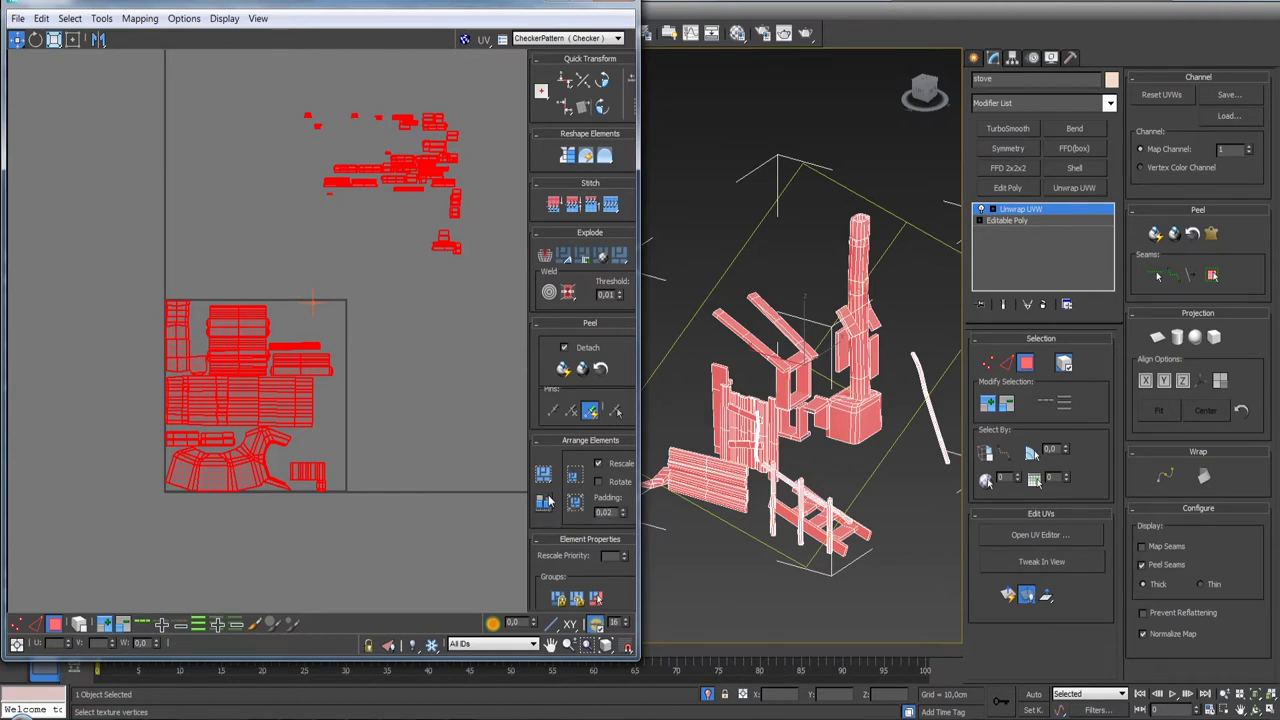
# - Rescale the stove's UV elements with Rescale on, then repack them with 0.001 padding to fill the square
pyautogui.click(545, 501)
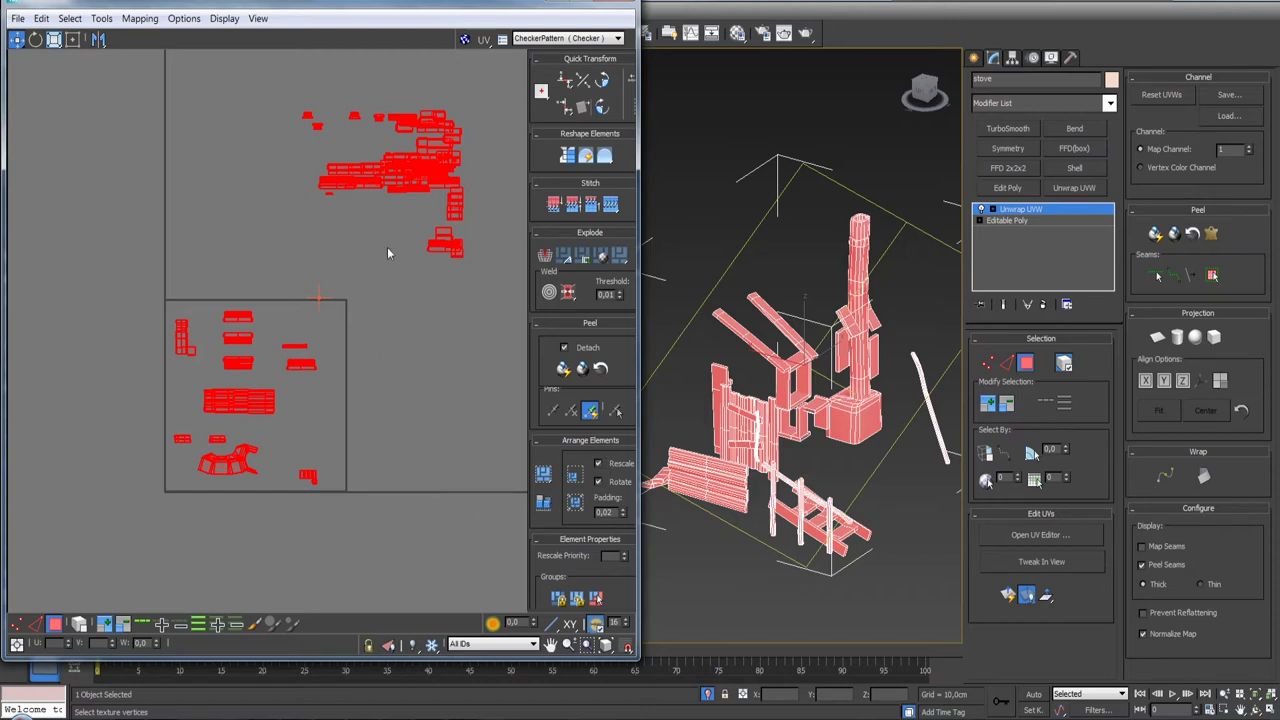
pyautogui.click(596, 463)
pyautogui.click(575, 478)
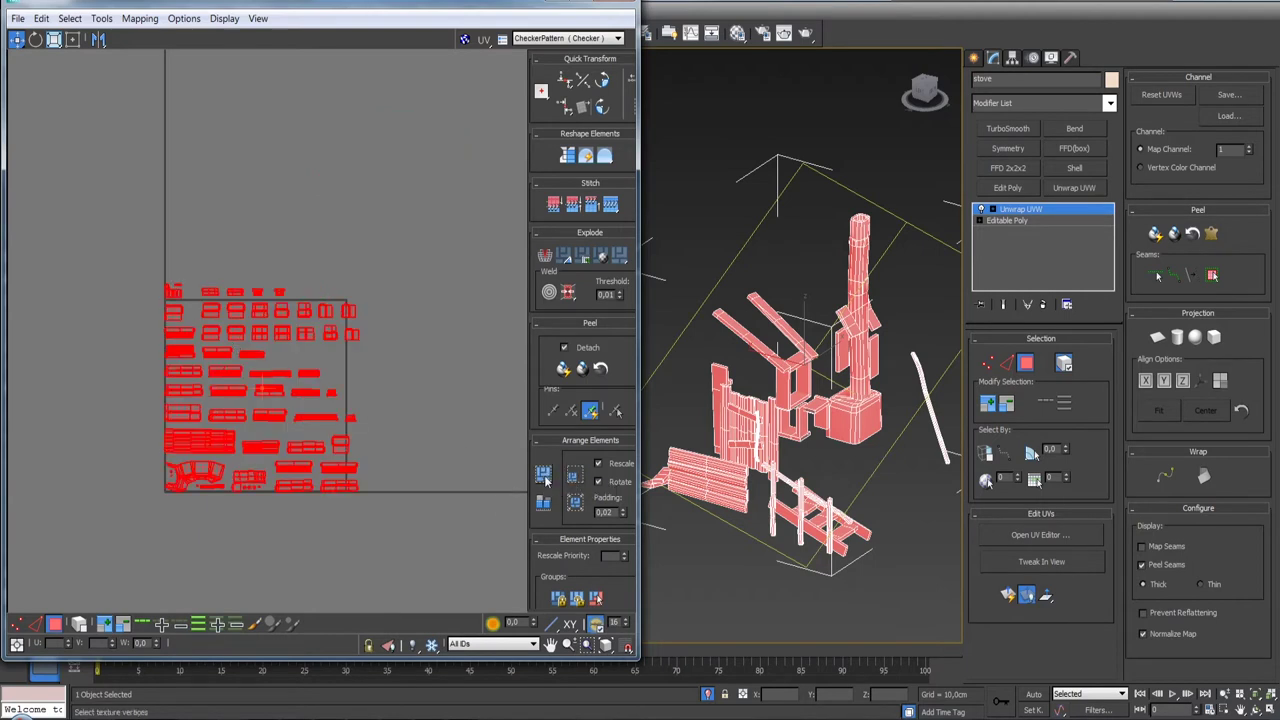
pyautogui.click(545, 478)
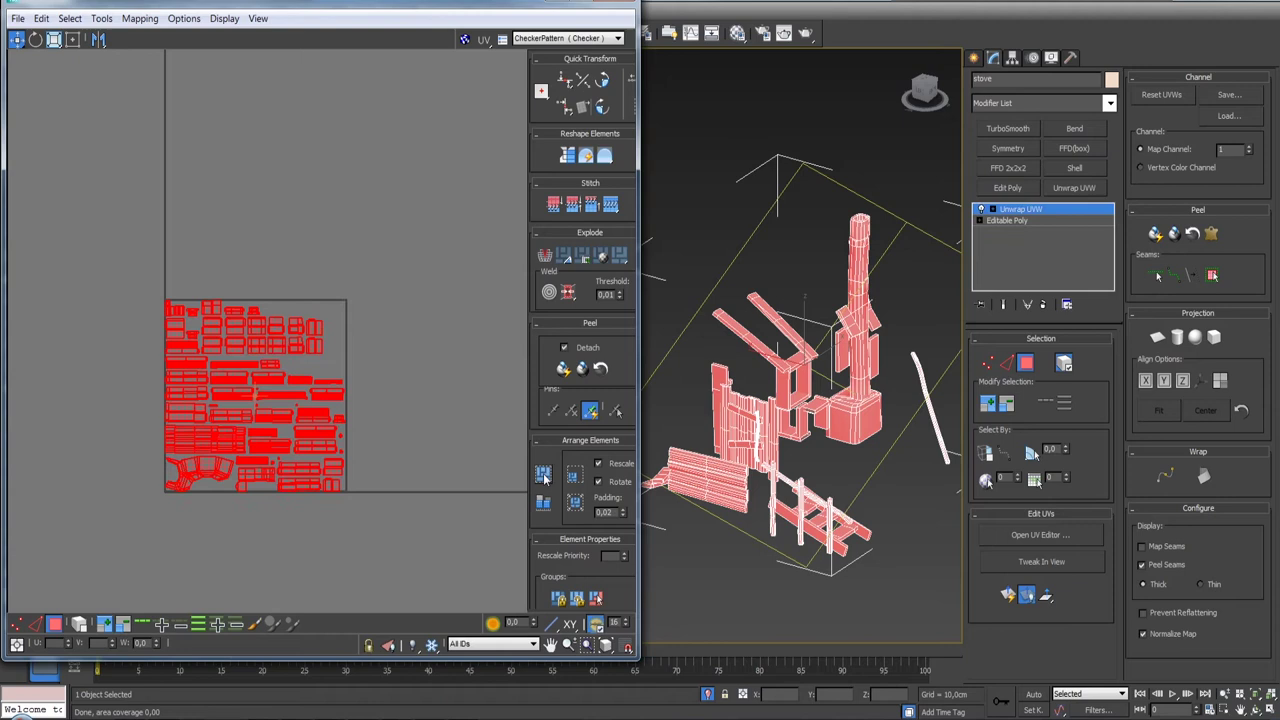
pyautogui.scroll(3, 285, 455)
pyautogui.write('0,001')
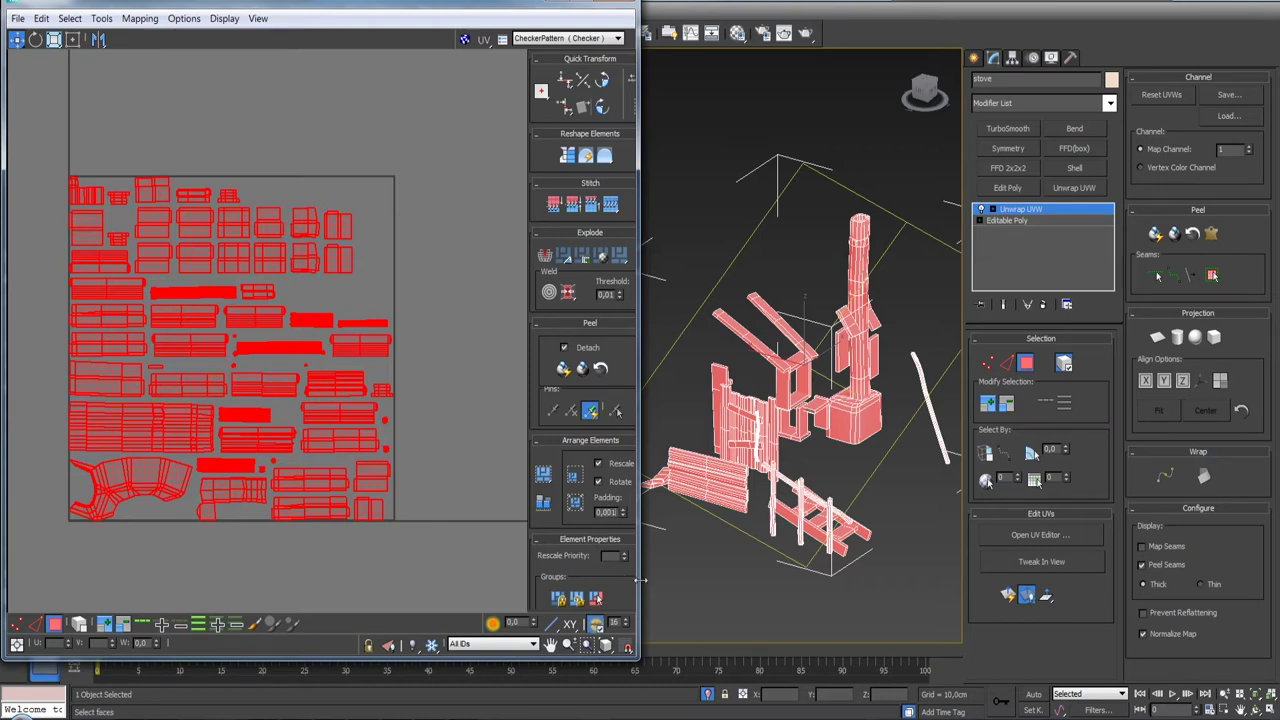
pyautogui.click(576, 509)
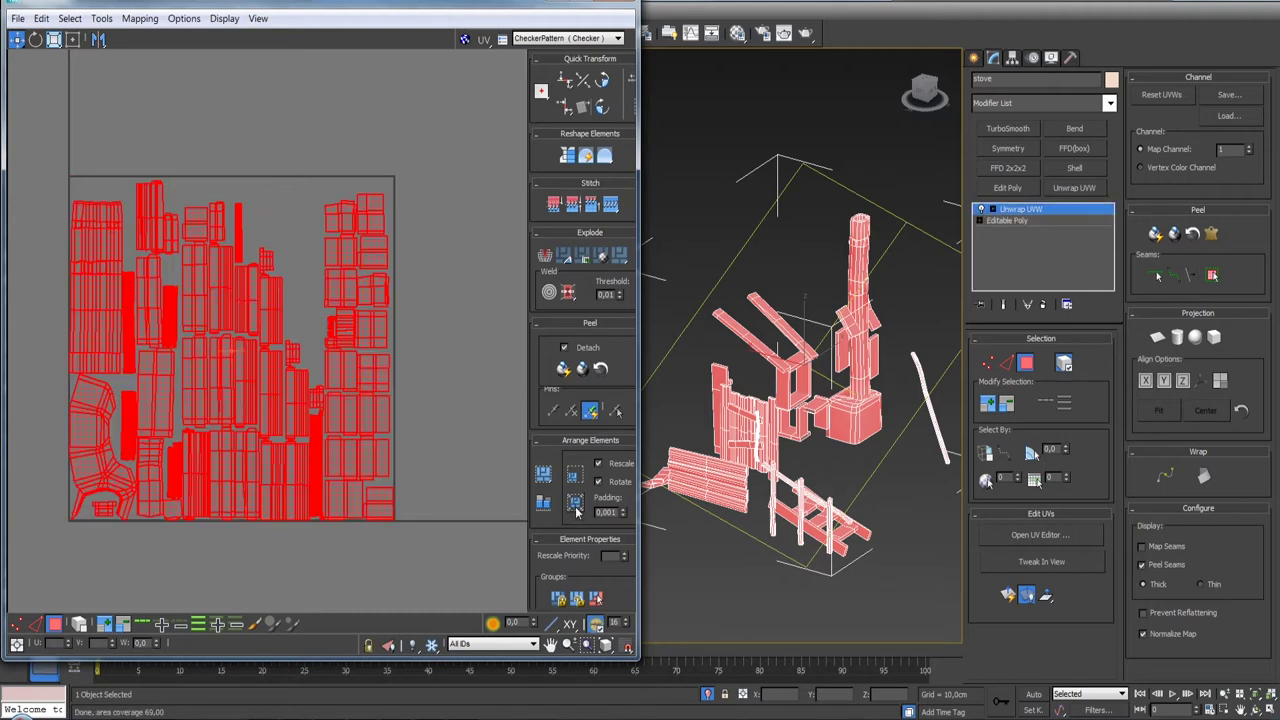
pyautogui.click(576, 509)
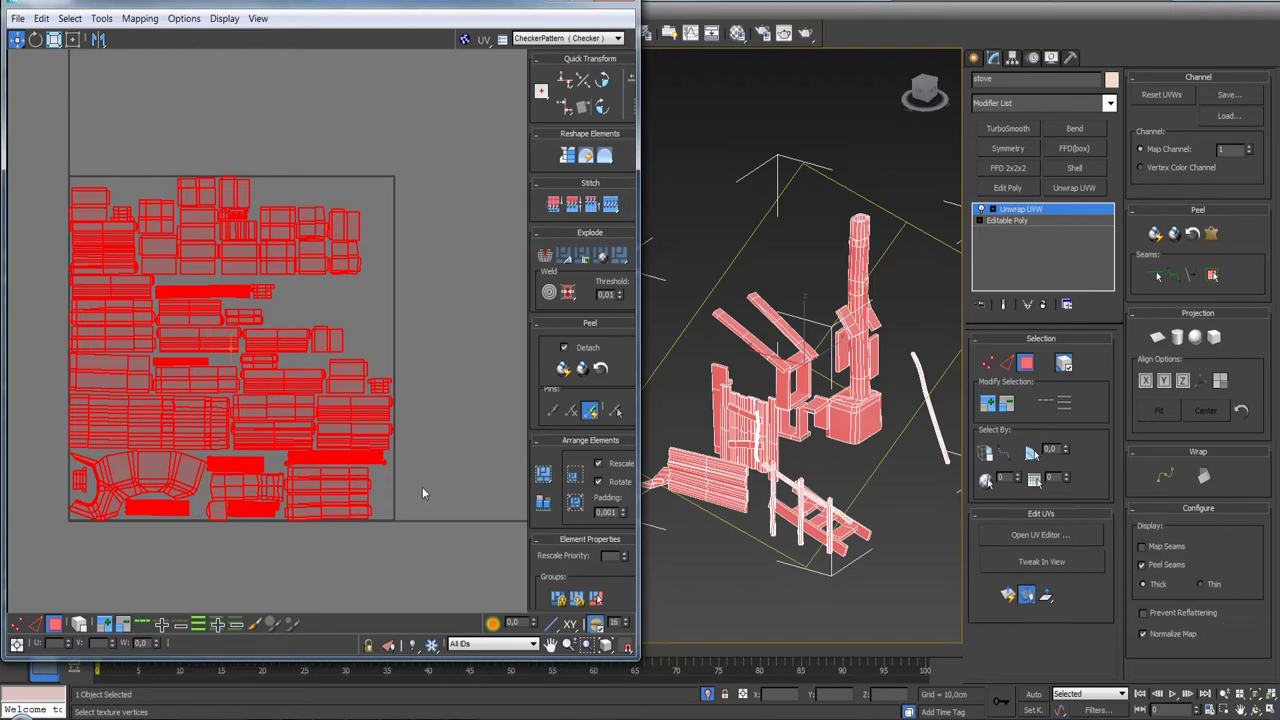
# - Move a small lower island up into a gap and the top island down into open space
pyautogui.click(860, 418)
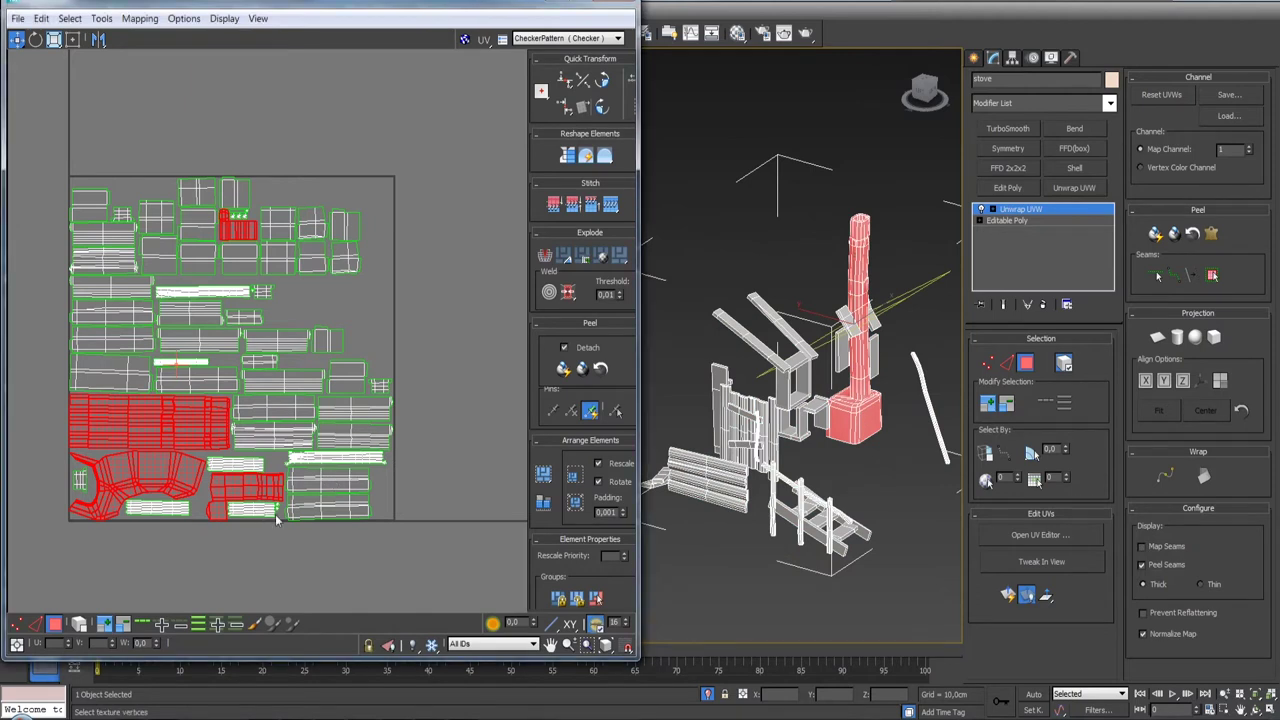
pyautogui.scroll(2, 278, 518)
pyautogui.scroll(2, 278, 518)
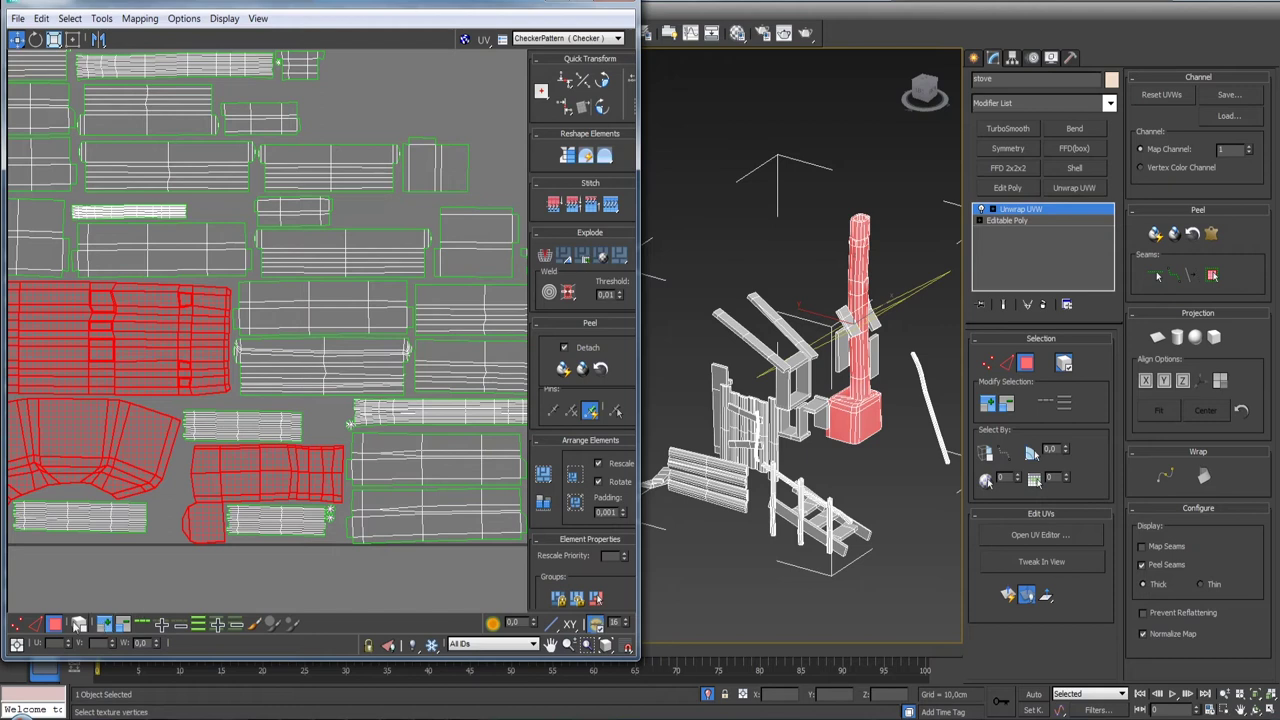
pyautogui.click(332, 510)
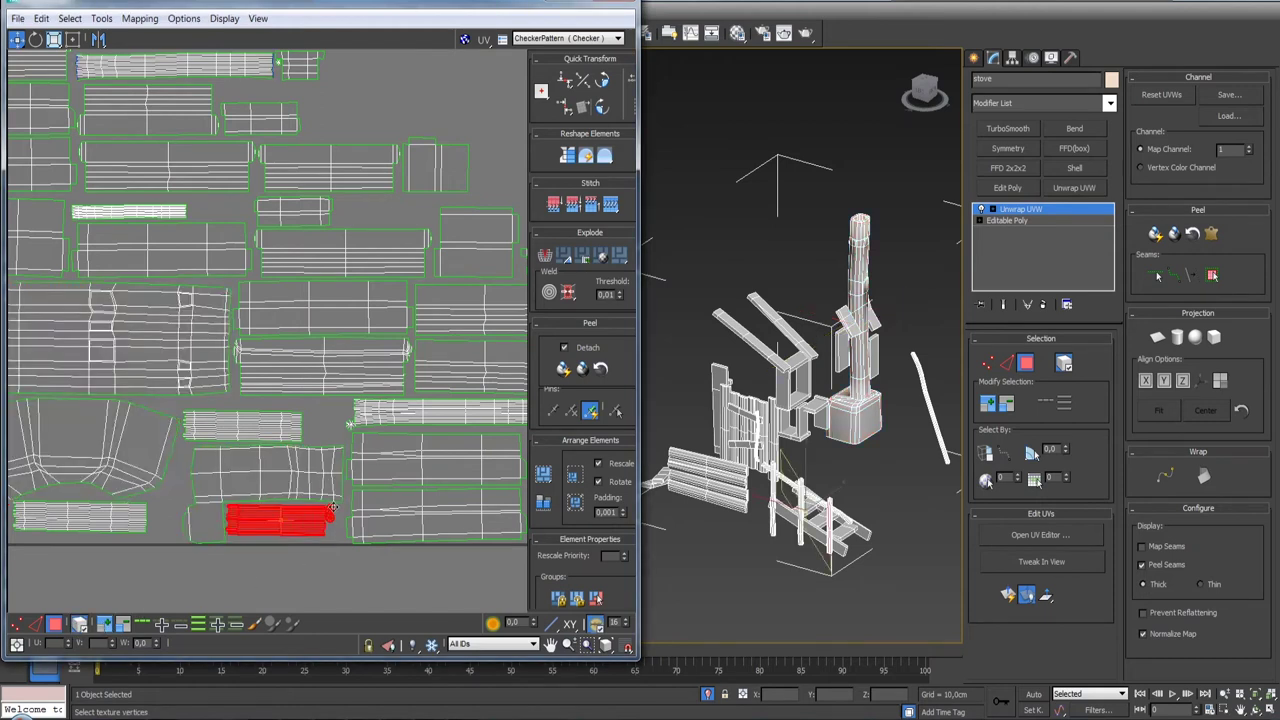
pyautogui.scroll(-3, 332, 510)
pyautogui.moveTo(306, 524)
pyautogui.mouseDown()
pyautogui.moveTo(354, 454)
pyautogui.moveTo(377, 294)
pyautogui.moveTo(367, 288)
pyautogui.mouseUp()
pyautogui.click(285, 211)
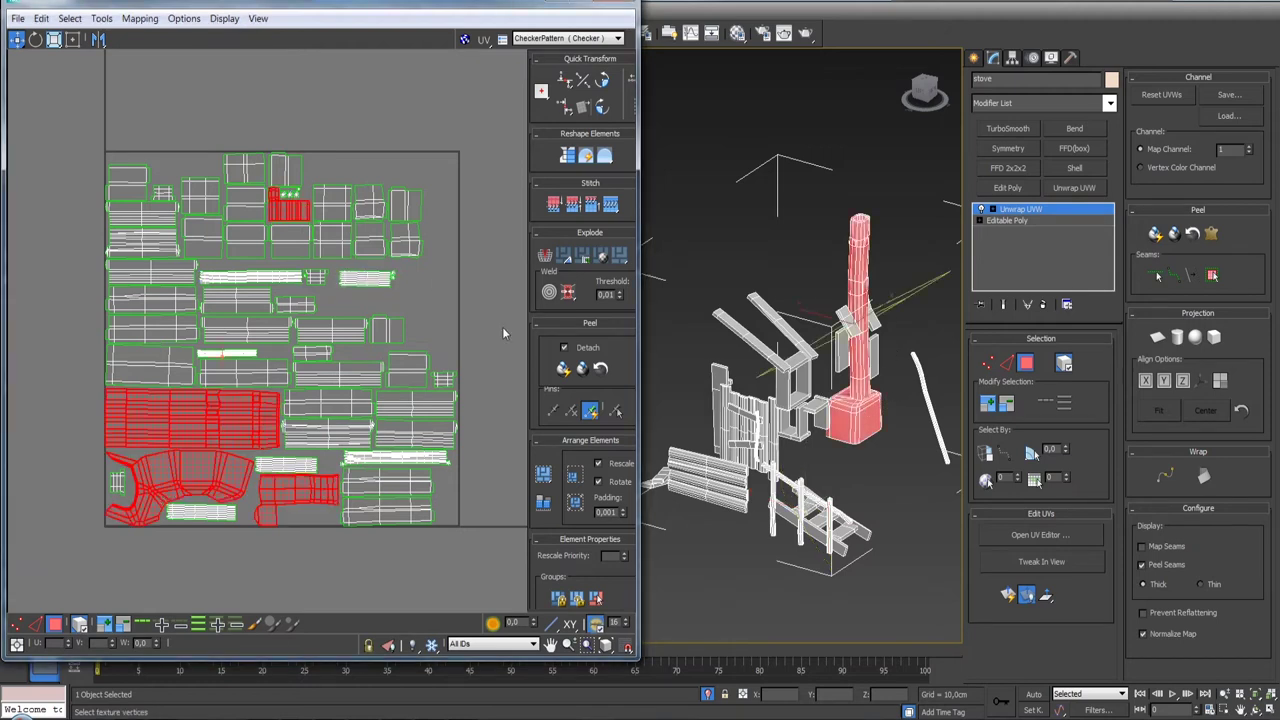
pyautogui.click(390, 143)
pyautogui.click(290, 210)
pyautogui.moveTo(290, 210); pyautogui.dragTo(325, 516)
# - Shift the striped island up-right and nudge the bottom-left islands slightly upward
pyautogui.scroll(2, 322, 516)
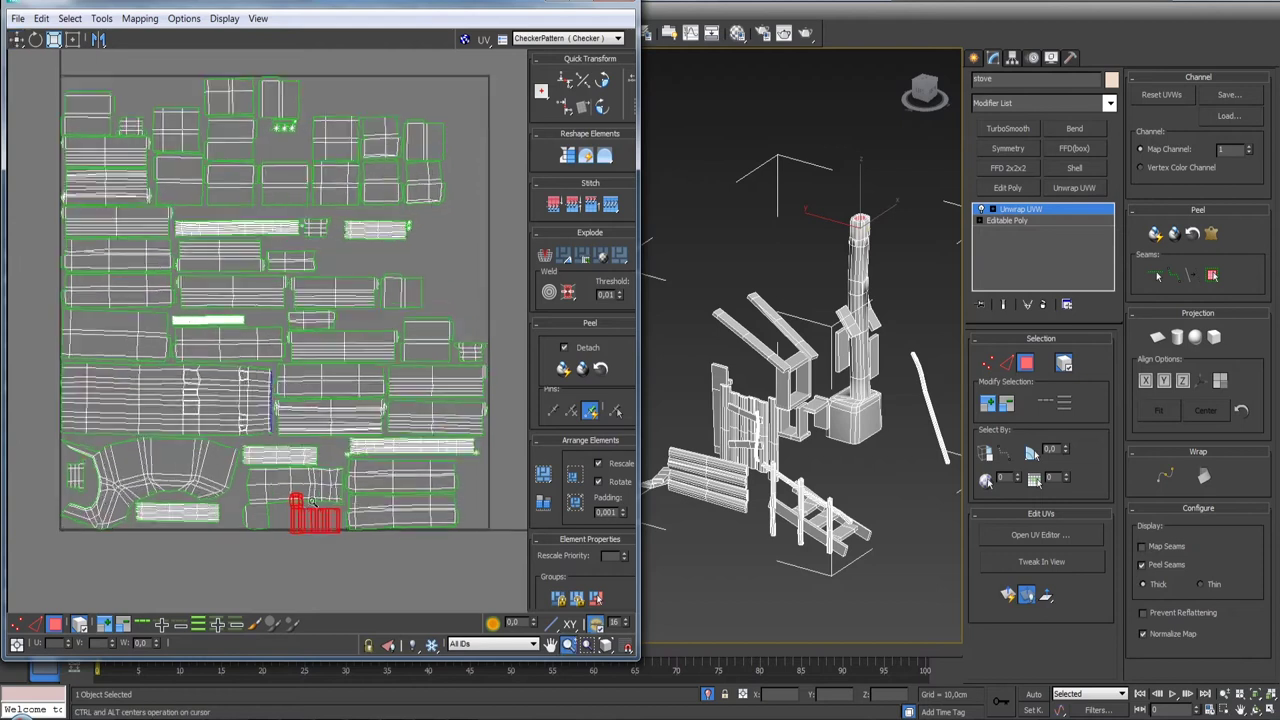
pyautogui.scroll(3, 318, 512)
pyautogui.moveTo(257, 373); pyautogui.dragTo(317, 313)
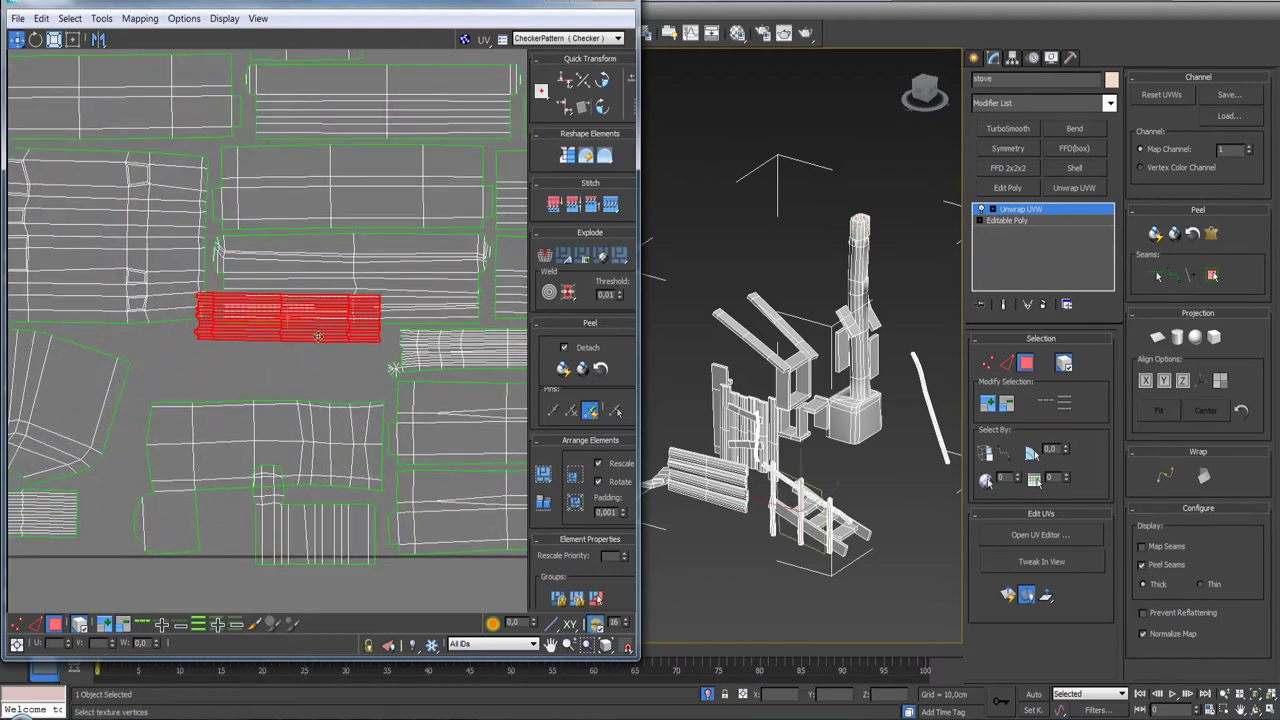
pyautogui.scroll(-4, 317, 313)
pyautogui.moveTo(190, 450); pyautogui.dragTo(299, 255)
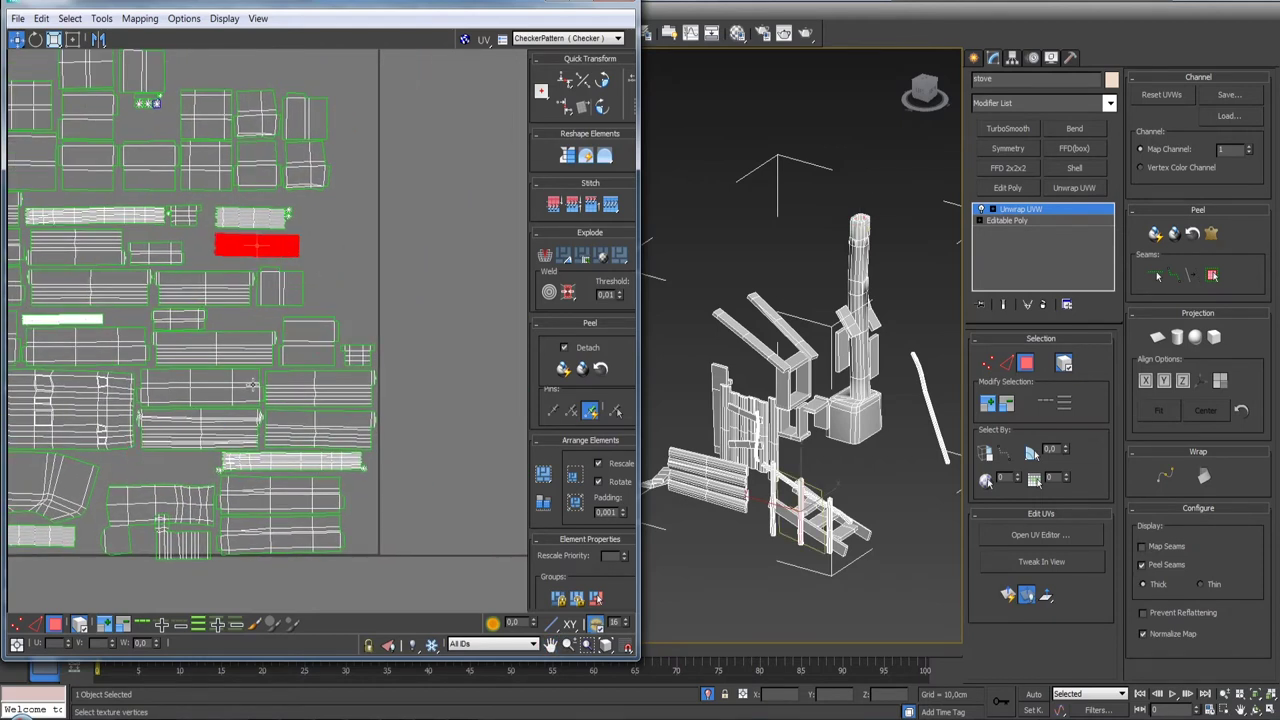
pyautogui.moveTo(253, 385); pyautogui.dragTo(309, 295, button='middle')
pyautogui.click(216, 410)
pyautogui.moveTo(216, 410); pyautogui.dragTo(216, 383)
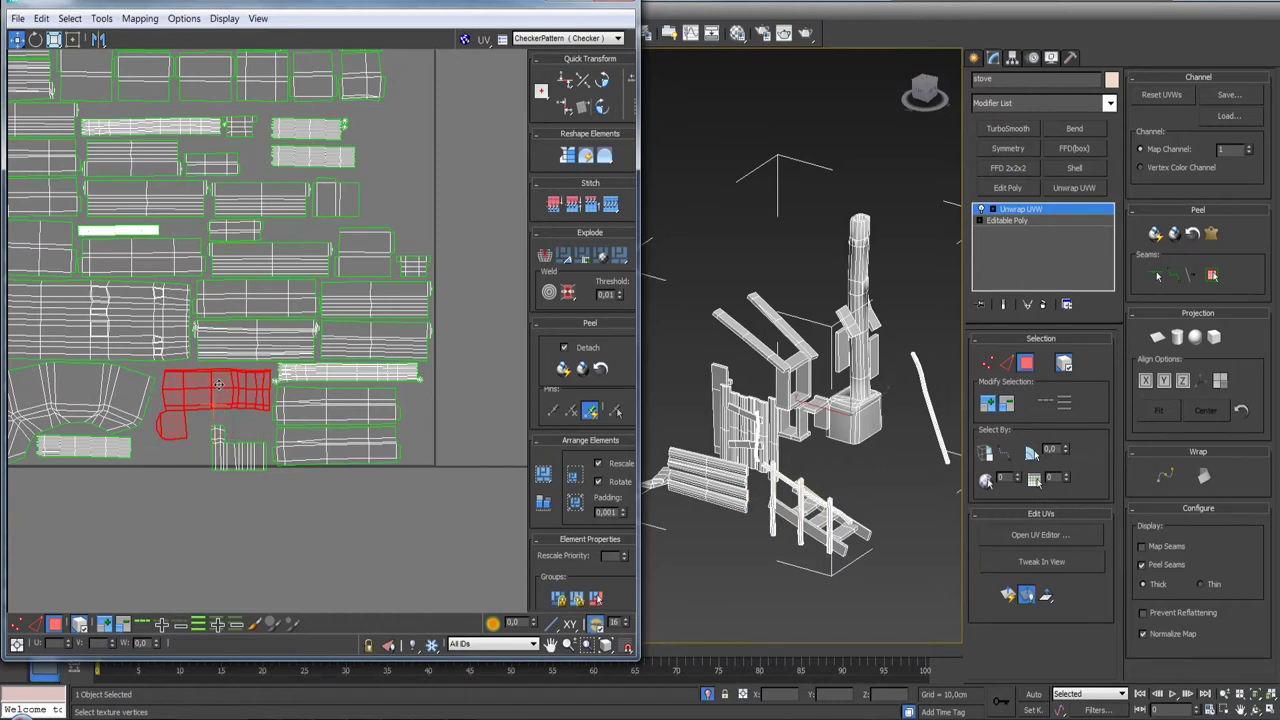
pyautogui.moveTo(239, 463); pyautogui.dragTo(220, 441)
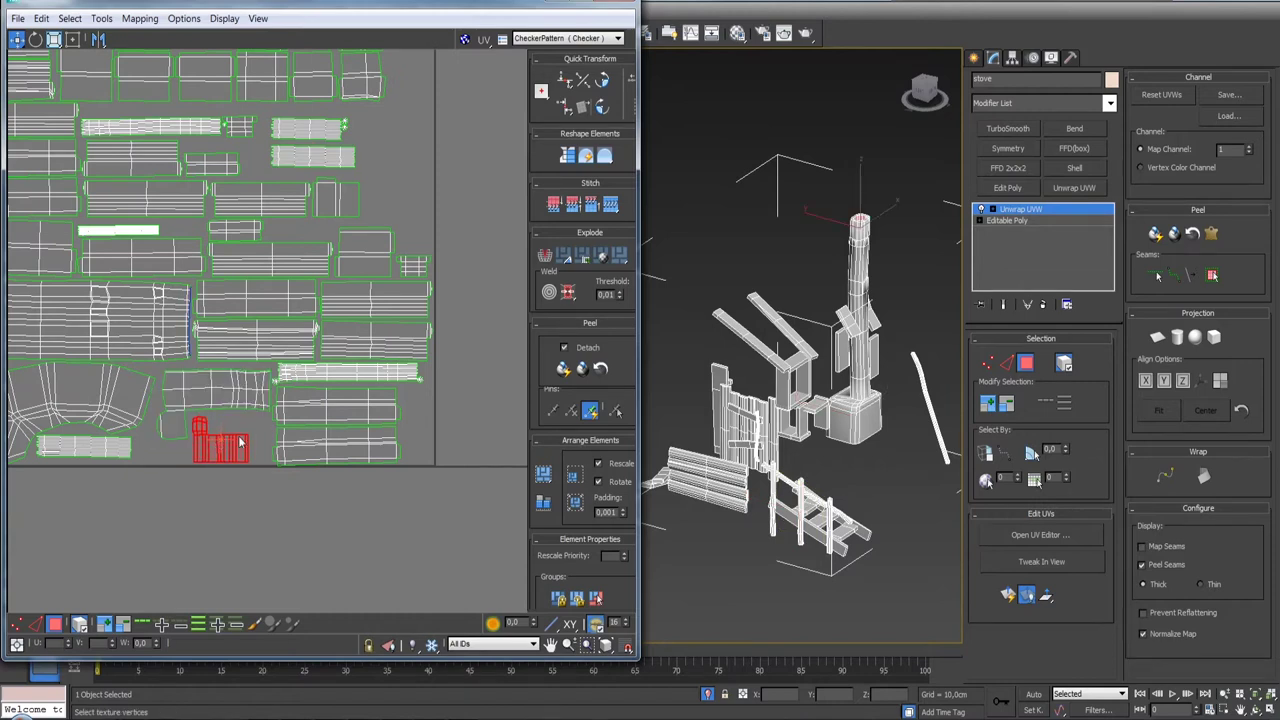
pyautogui.scroll(-4, 225, 440)
# - Reposition a small chimney element to the right and move the long strip to the top
pyautogui.click(866, 416)
pyautogui.moveTo(219, 461); pyautogui.dragTo(252, 494, button='middle')
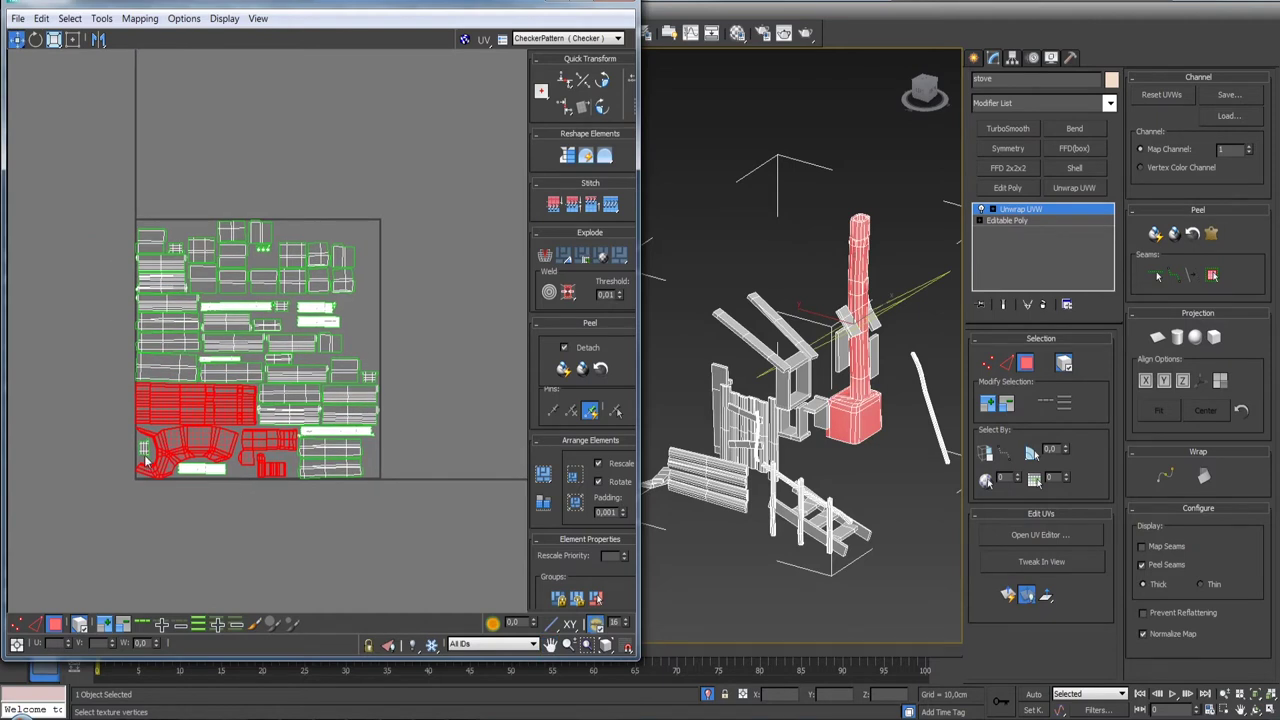
pyautogui.scroll(3, 145, 460)
pyautogui.click(141, 448)
pyautogui.moveTo(141, 448); pyautogui.dragTo(495, 260)
pyautogui.moveTo(495, 260); pyautogui.dragTo(391, 277, button='middle')
pyautogui.click(155, 493)
pyautogui.moveTo(155, 493); pyautogui.dragTo(320, 91)
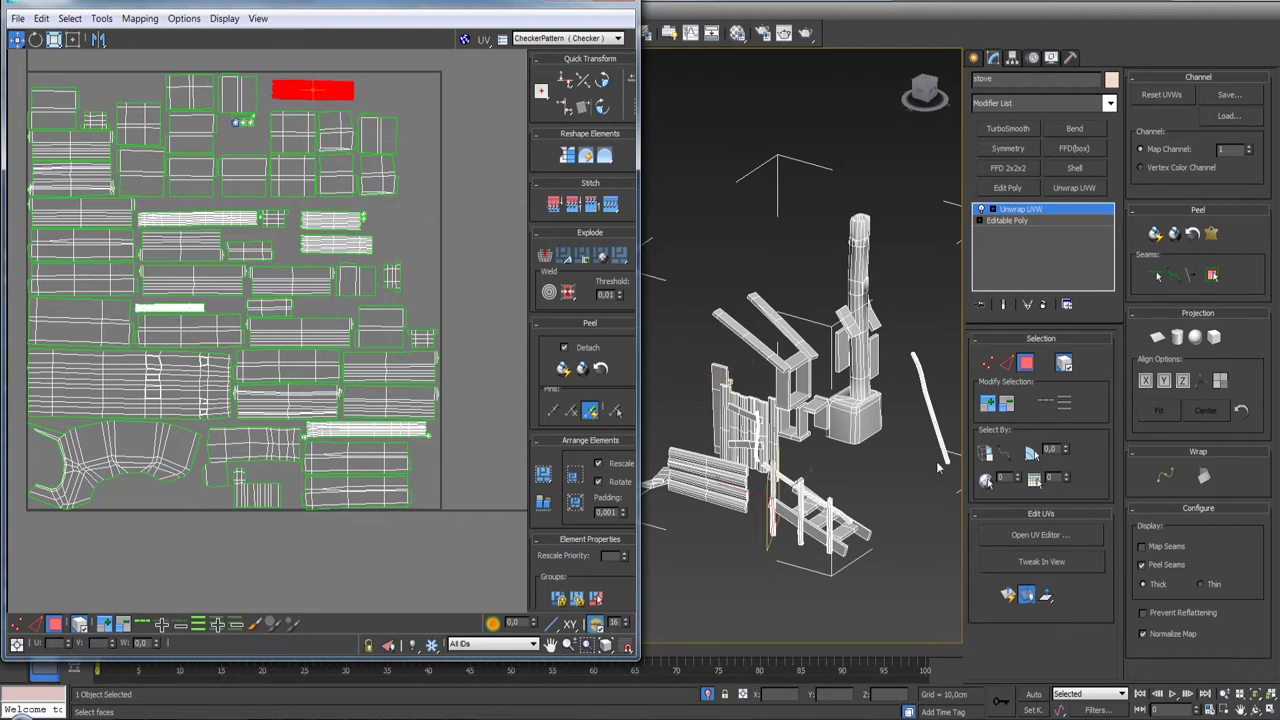
pyautogui.moveTo(332, 205)
pyautogui.mouseDown(button='middle')
pyautogui.moveTo(300, 280)
pyautogui.moveTo(271, 298)
pyautogui.mouseUp(button='middle')
pyautogui.scroll(4, 282, 200)
# - Move the three small round elements beside the top strip
pyautogui.click(202, 307)
pyautogui.keyDown('ctrl'); pyautogui.click(224, 307); pyautogui.keyUp('ctrl')
pyautogui.keyDown('ctrl'); pyautogui.click(245, 307); pyautogui.keyUp('ctrl')
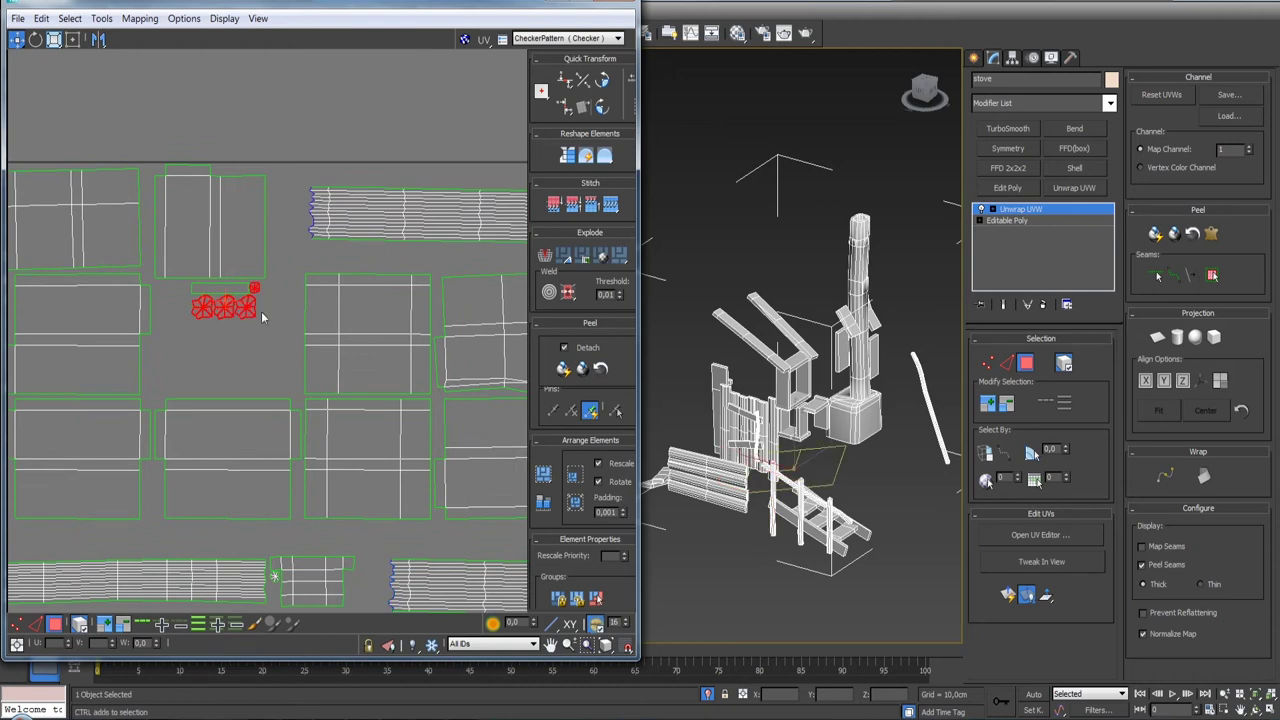
pyautogui.scroll(-4, 258, 308)
pyautogui.scroll(-3, 216, 354)
pyautogui.moveTo(207, 323)
pyautogui.mouseDown()
pyautogui.moveTo(370, 321)
pyautogui.moveTo(346, 293)
pyautogui.mouseUp()
pyautogui.scroll(3, 376, 436)
pyautogui.scroll(2, 376, 436)
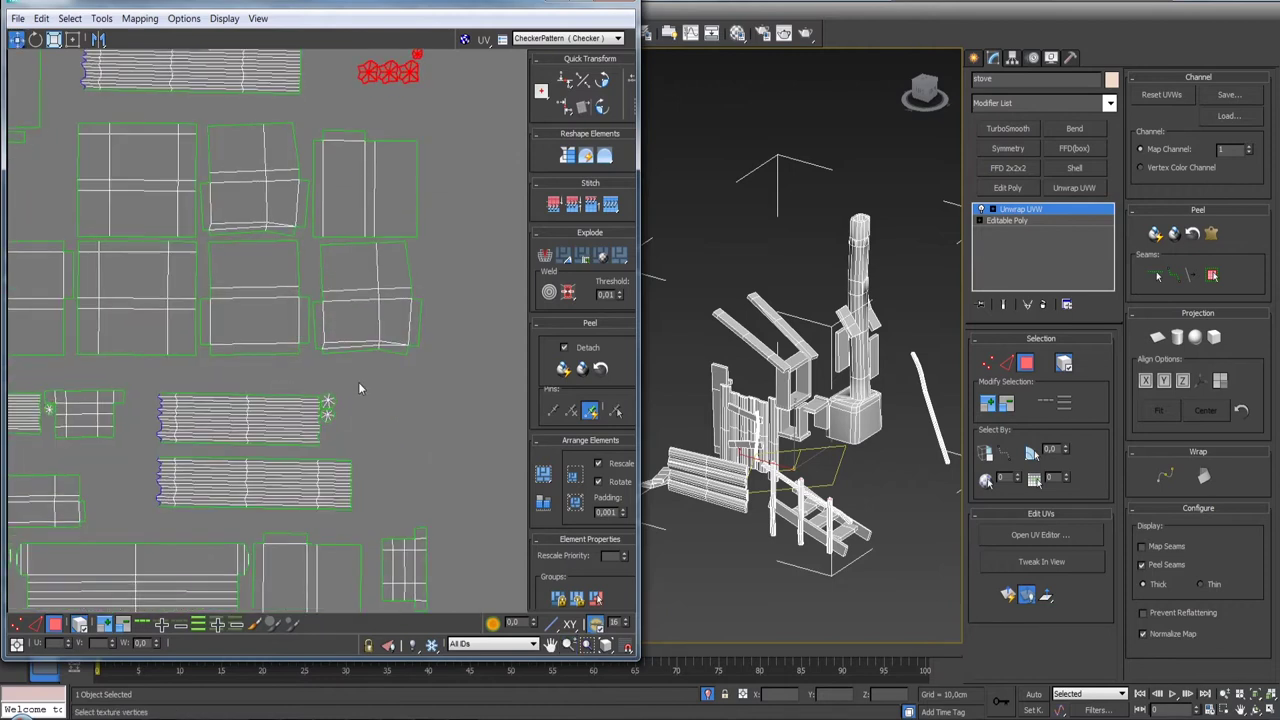
# - Place the small element beside the strip up next to the round elements
pyautogui.click(328, 413)
pyautogui.moveTo(330, 420); pyautogui.dragTo(437, 110)
pyautogui.moveTo(437, 110); pyautogui.dragTo(398, 372, button='middle')
pyautogui.moveTo(398, 375)
pyautogui.mouseDown()
pyautogui.moveTo(401, 328)
pyautogui.moveTo(352, 318)
pyautogui.moveTo(343, 346)
pyautogui.mouseUp()
pyautogui.click(409, 352)
# - Select a lower island and pan and zoom to review the whole UV layout
pyautogui.click(400, 350)
pyautogui.scroll(-2, 390, 342)
pyautogui.scroll(-2, 390, 340)
pyautogui.moveTo(415, 561); pyautogui.dragTo(442, 296, button='middle')
pyautogui.moveTo(270, 400)
pyautogui.mouseDown(button='middle')
pyautogui.moveTo(342, 472)
pyautogui.moveTo(288, 488)
pyautogui.mouseUp(button='middle')
pyautogui.scroll(2, 280, 390)
pyautogui.scroll(2, 280, 390)
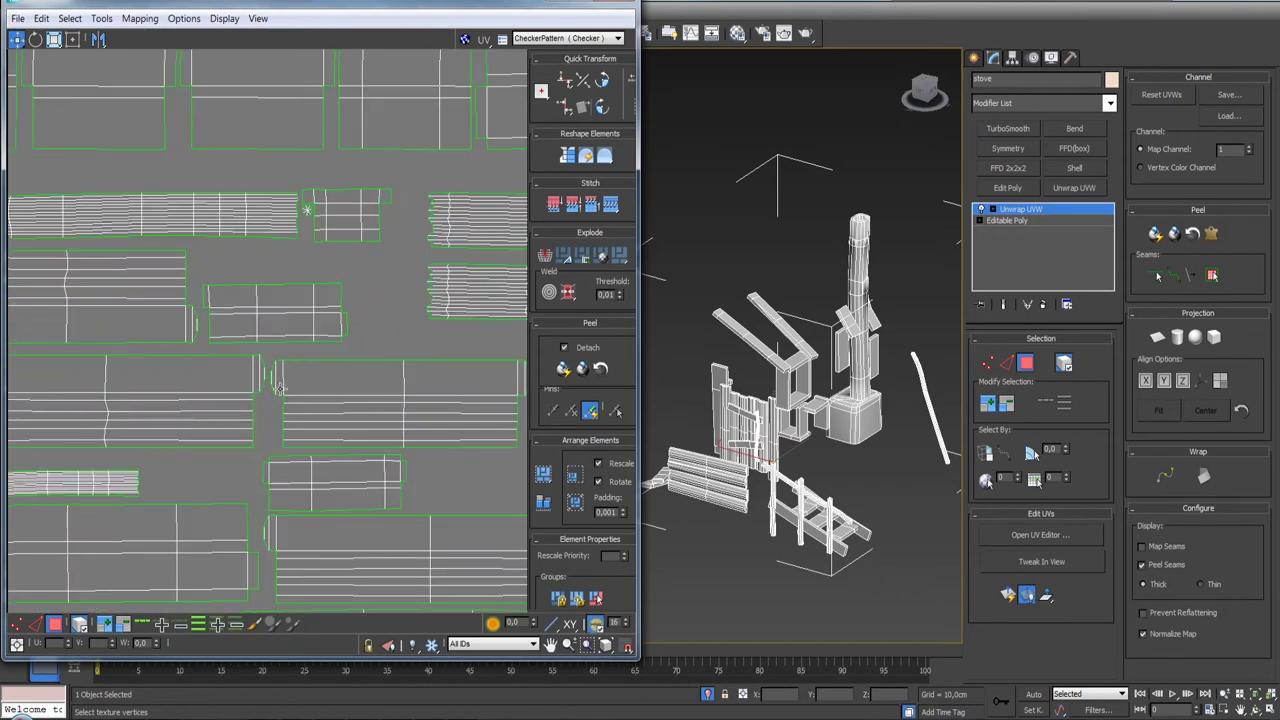
pyautogui.scroll(-3, 279, 389)
pyautogui.scroll(-2, 281, 400)
pyautogui.scroll(-2, 284, 417)
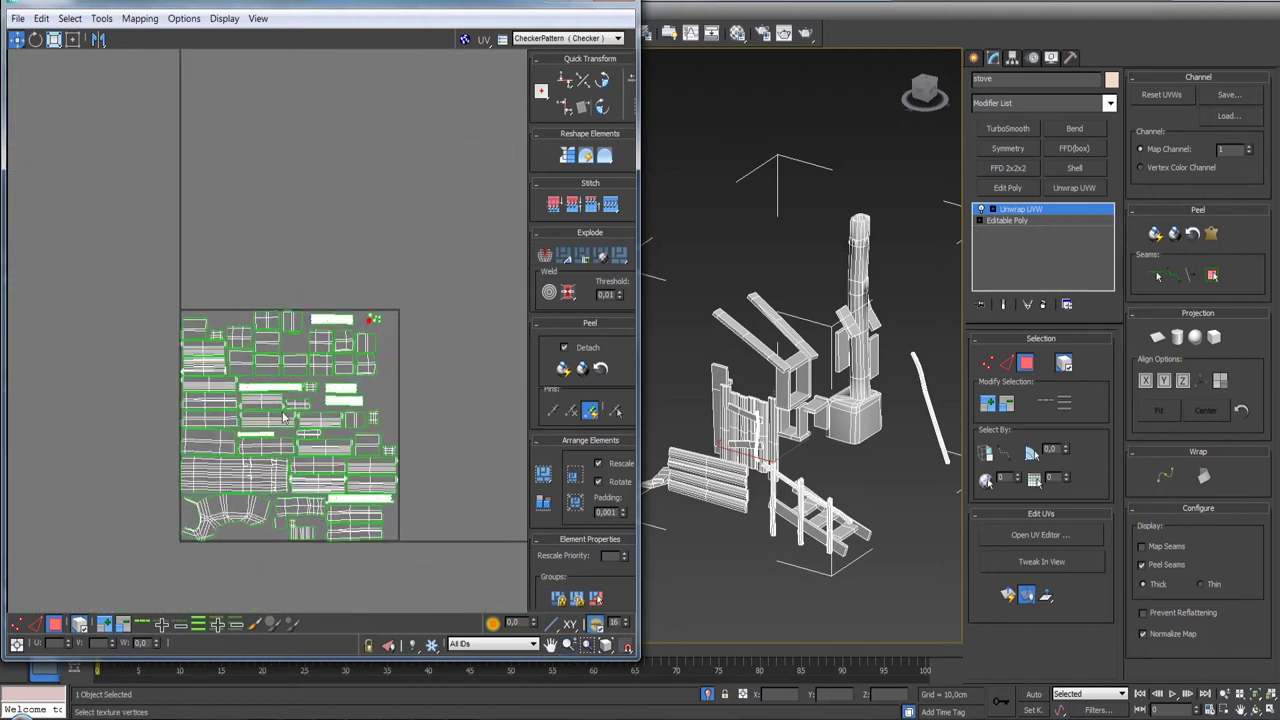
# - Select all stove UVs and run a Relax By Polygon Angles pass, then close the Relax Tool
pyautogui.hotkey('ctrl', 'a')
pyautogui.rightClick(363, 499)
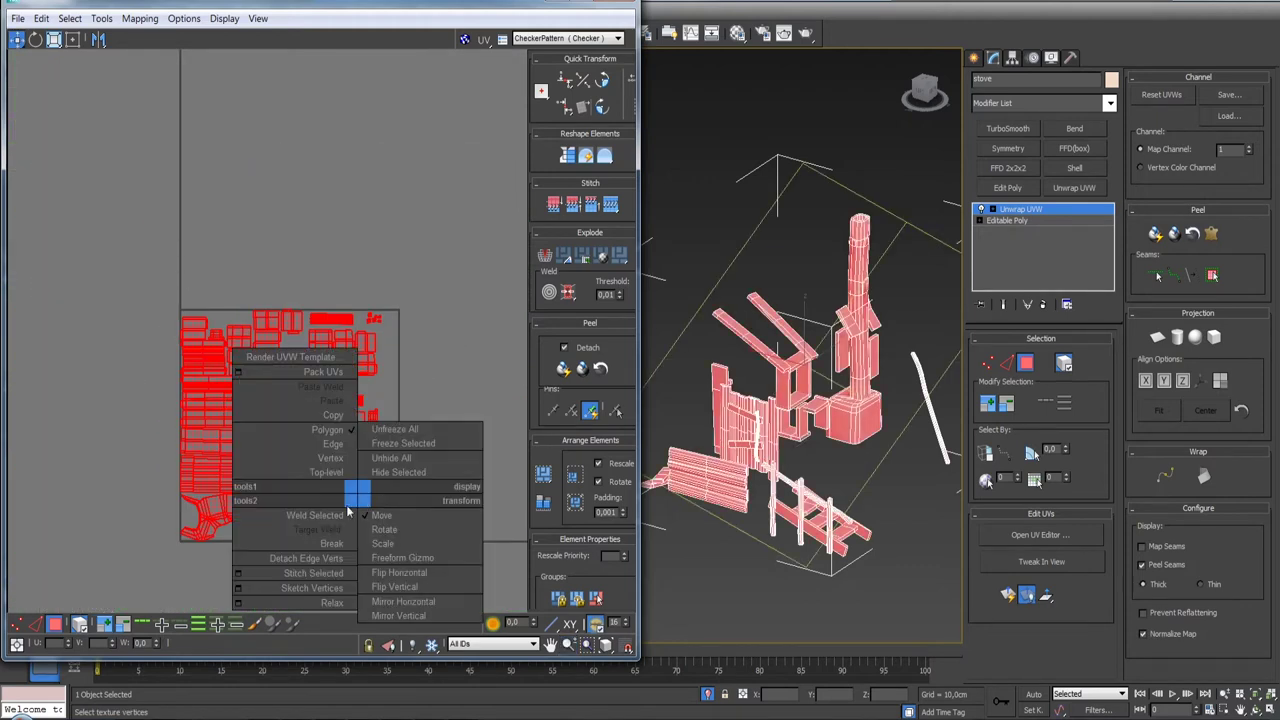
pyautogui.click(285, 604)
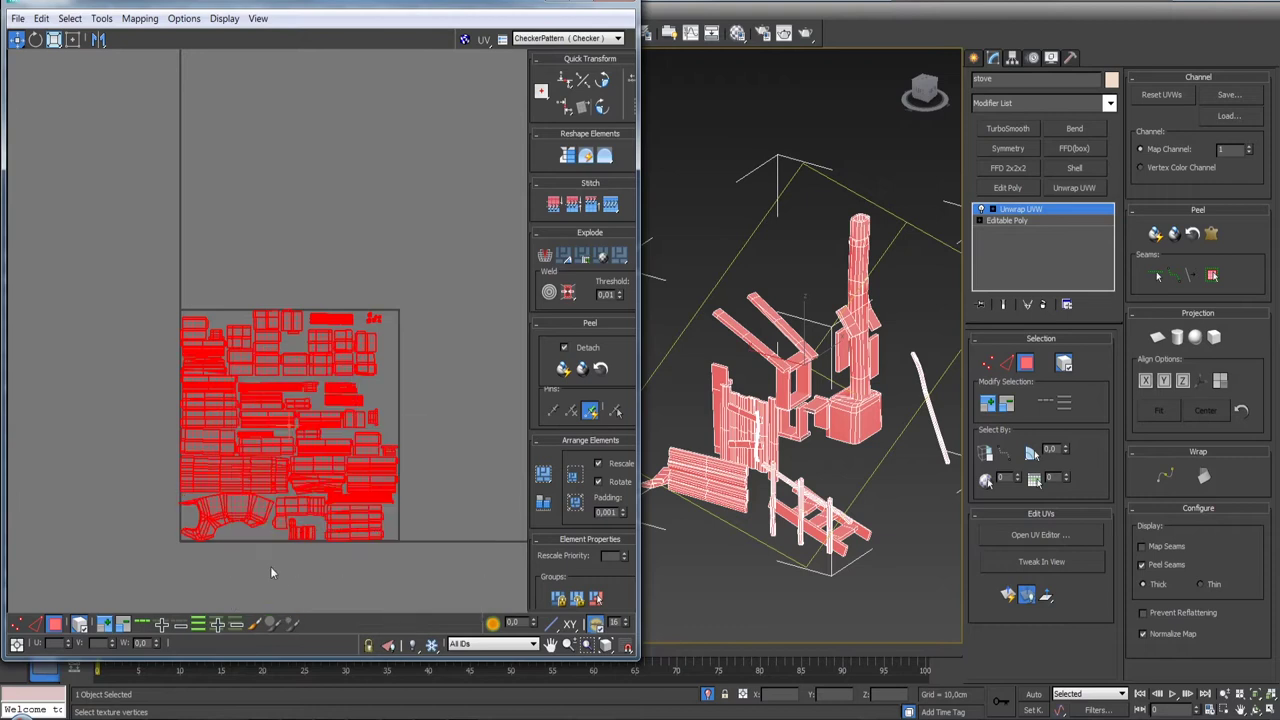
pyautogui.click(104, 20)
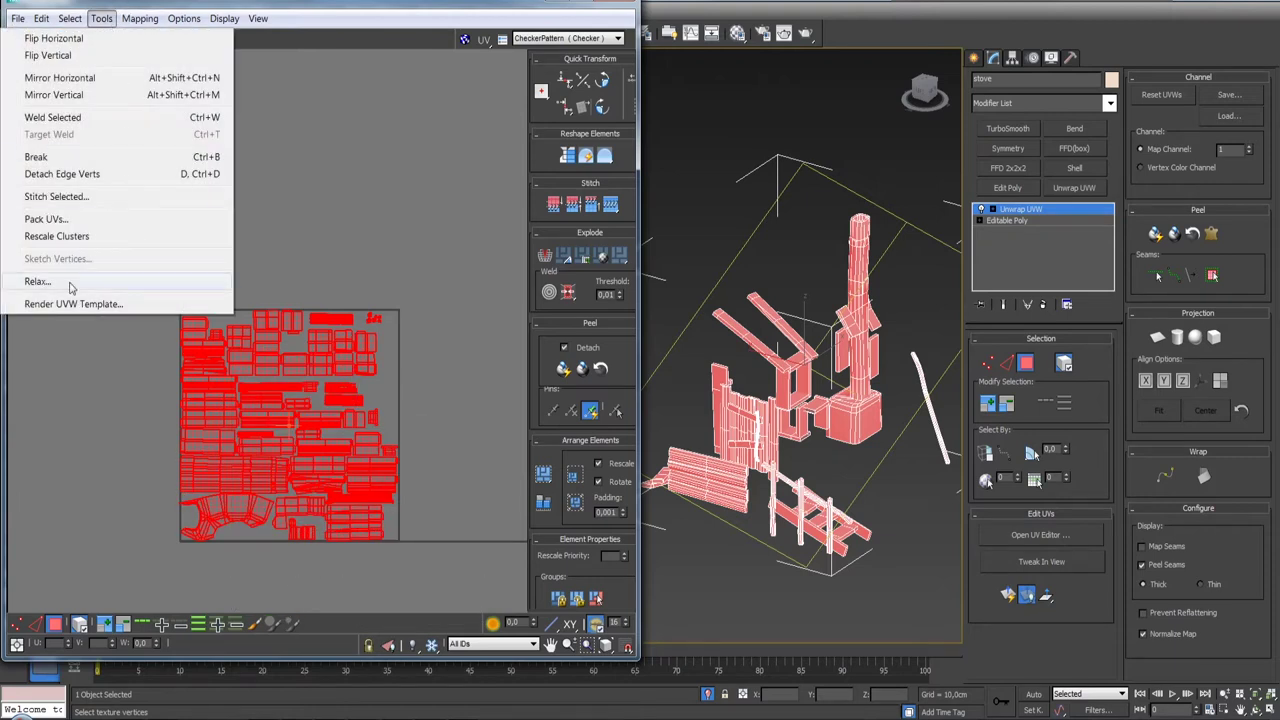
pyautogui.click(38, 282)
pyautogui.click(140, 68)
pyautogui.click(120, 78)
pyautogui.click(193, 143)
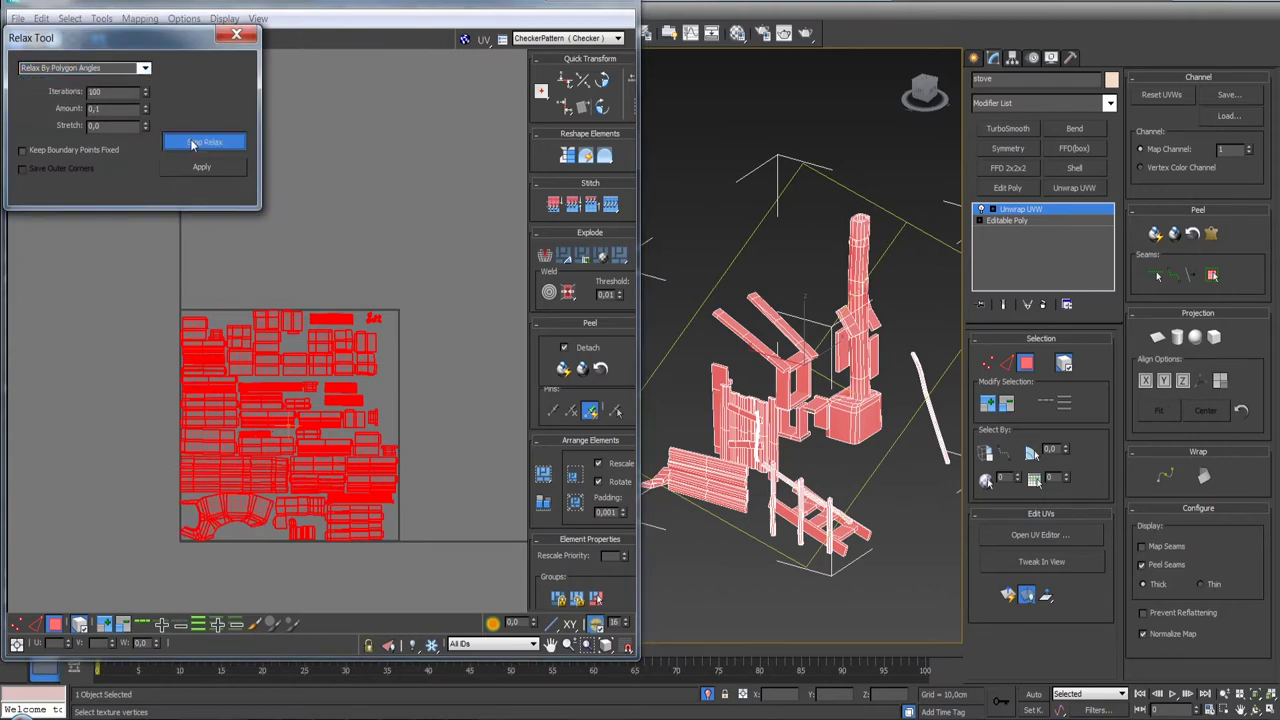
pyautogui.click(193, 143)
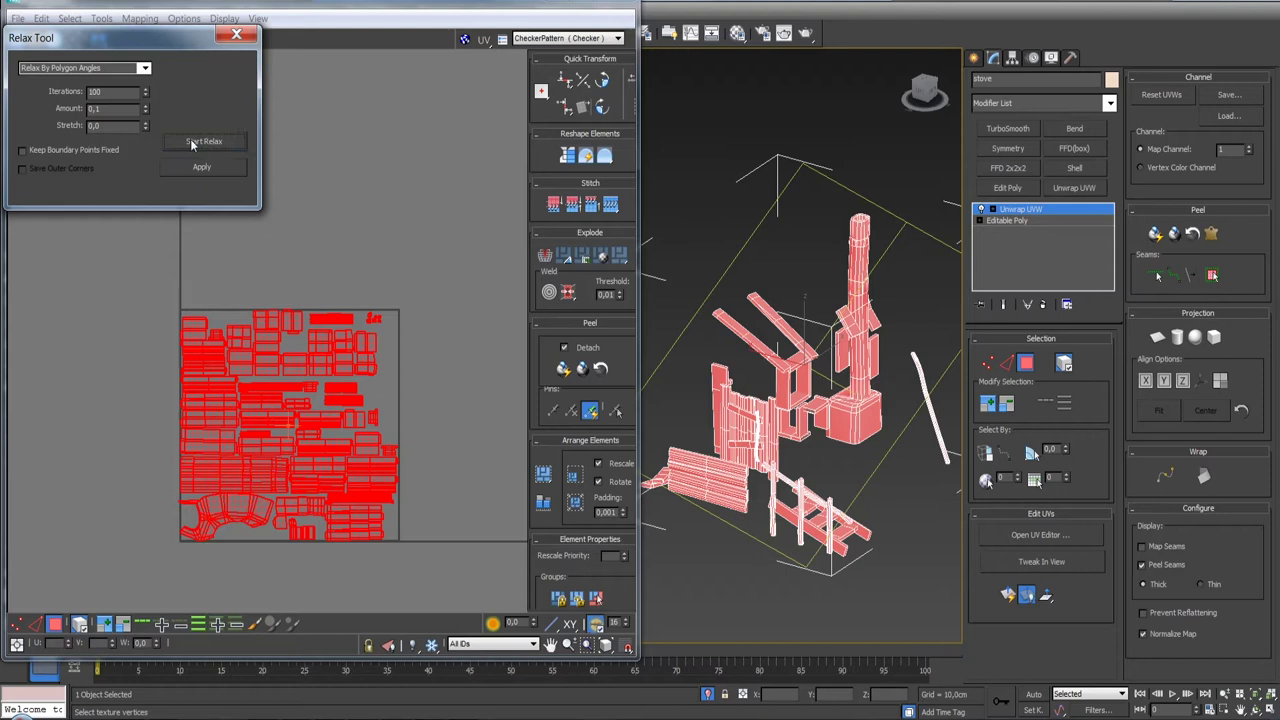
pyautogui.click(240, 40)
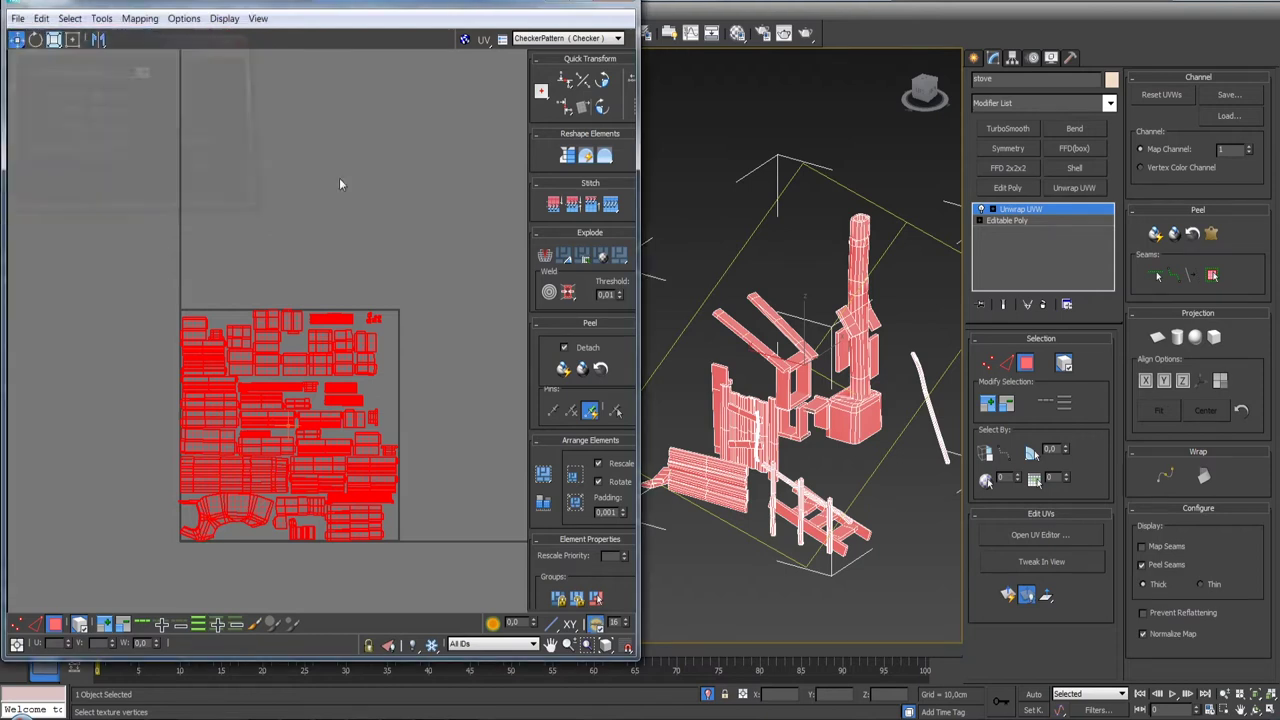
# - Repack the relaxed islands, then move two bottom islands above the UV square
pyautogui.click(578, 502)
pyautogui.scroll(3, 300, 540)
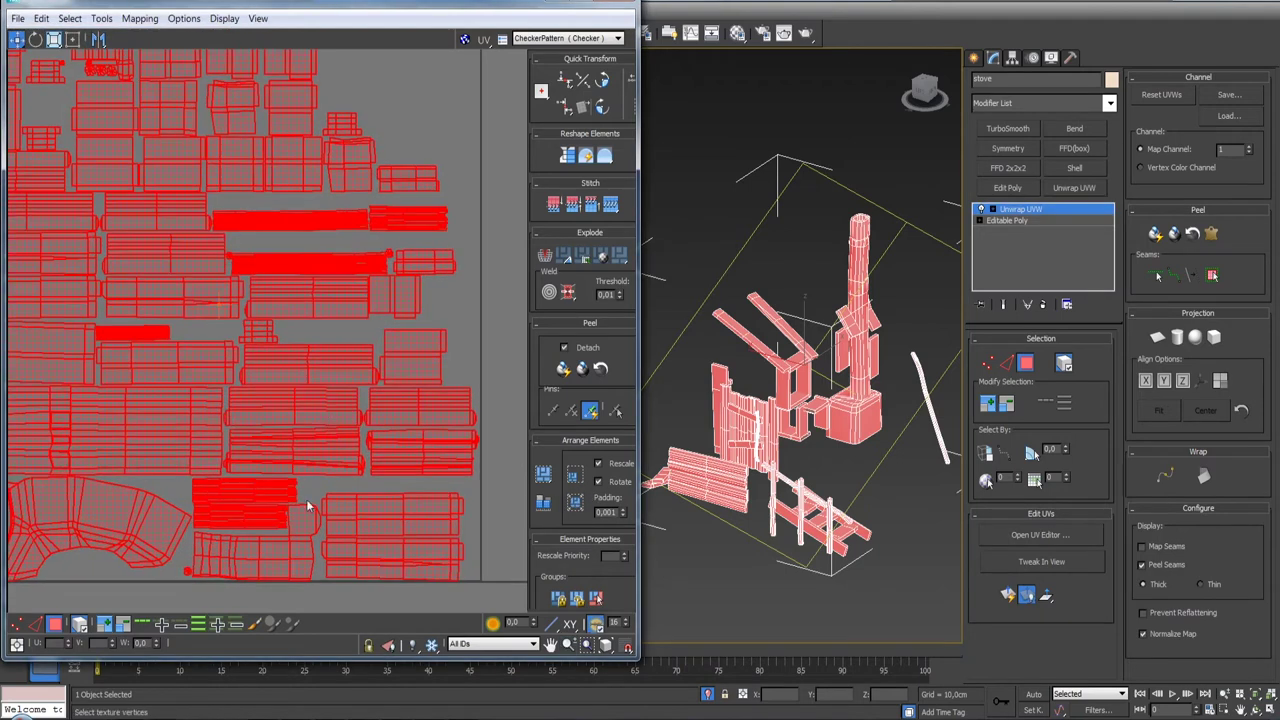
pyautogui.scroll(-2, 277, 568)
pyautogui.click(277, 568)
pyautogui.click(258, 512)
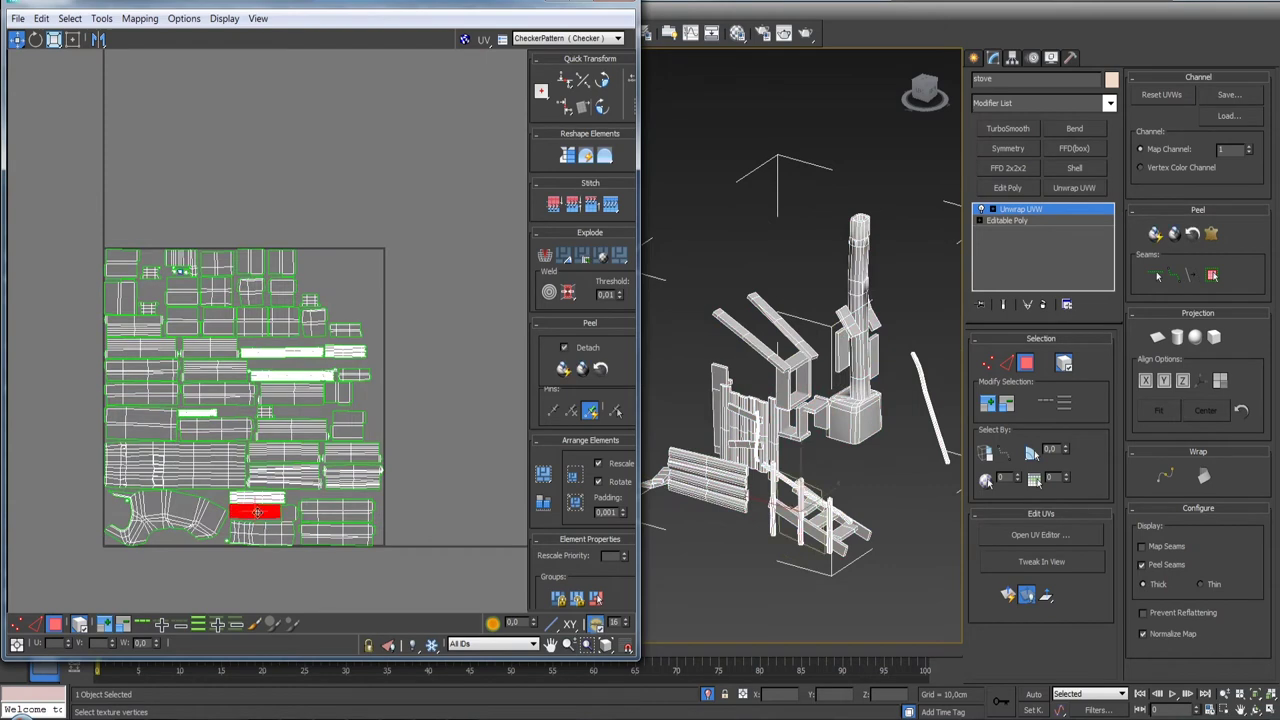
pyautogui.keyDown('ctrl'); pyautogui.click(262, 497); pyautogui.keyUp('ctrl')
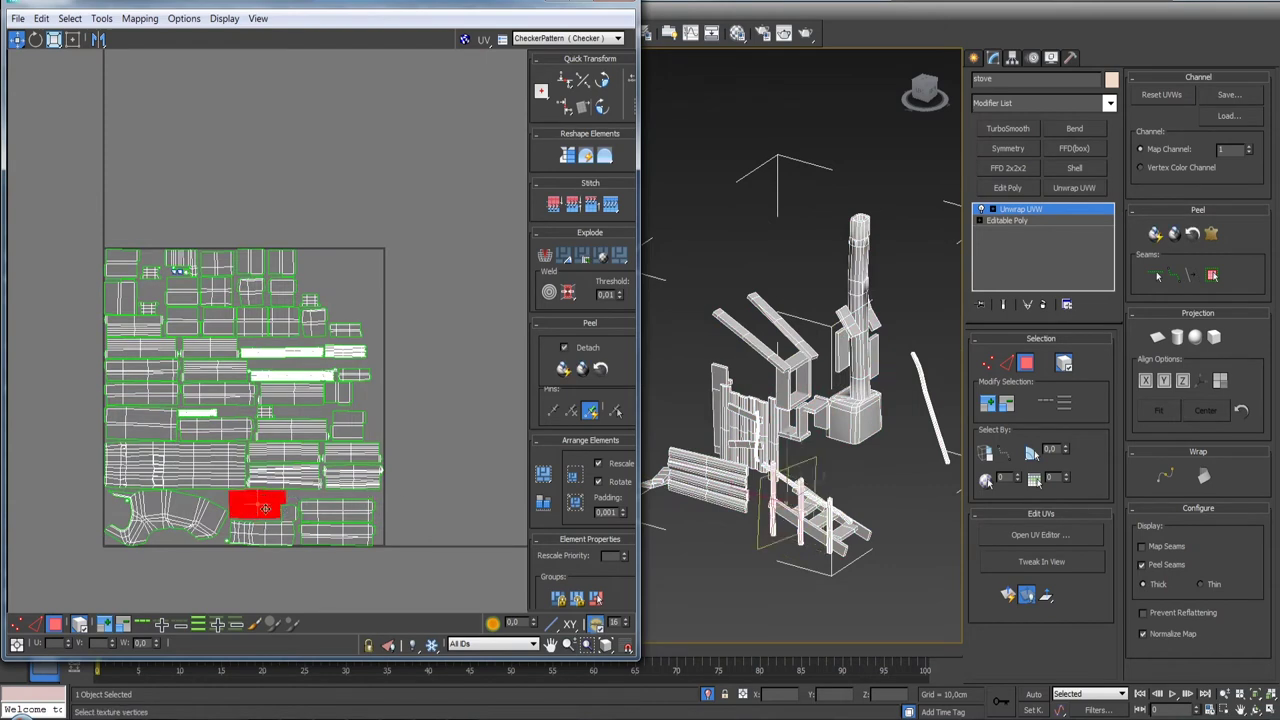
pyautogui.moveTo(259, 512); pyautogui.dragTo(346, 210)
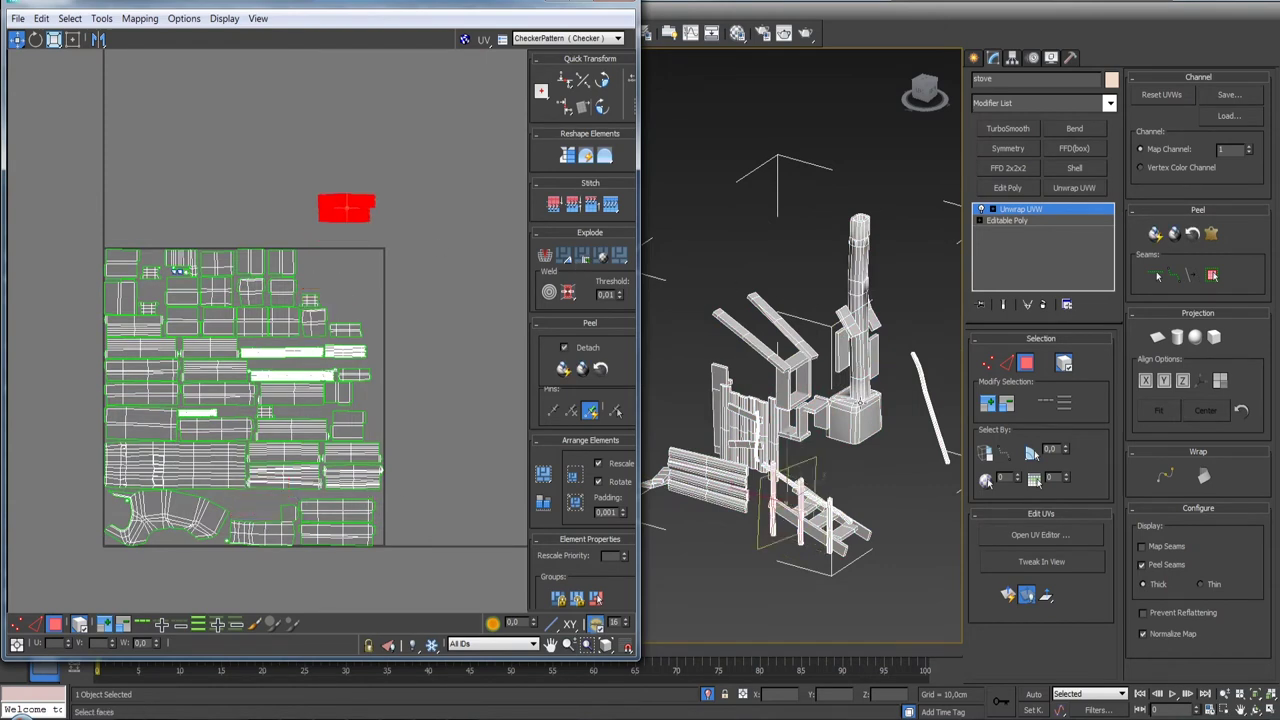
# - Fit the small top island into a gap among the lower islands
pyautogui.click(858, 405)
pyautogui.click(186, 257)
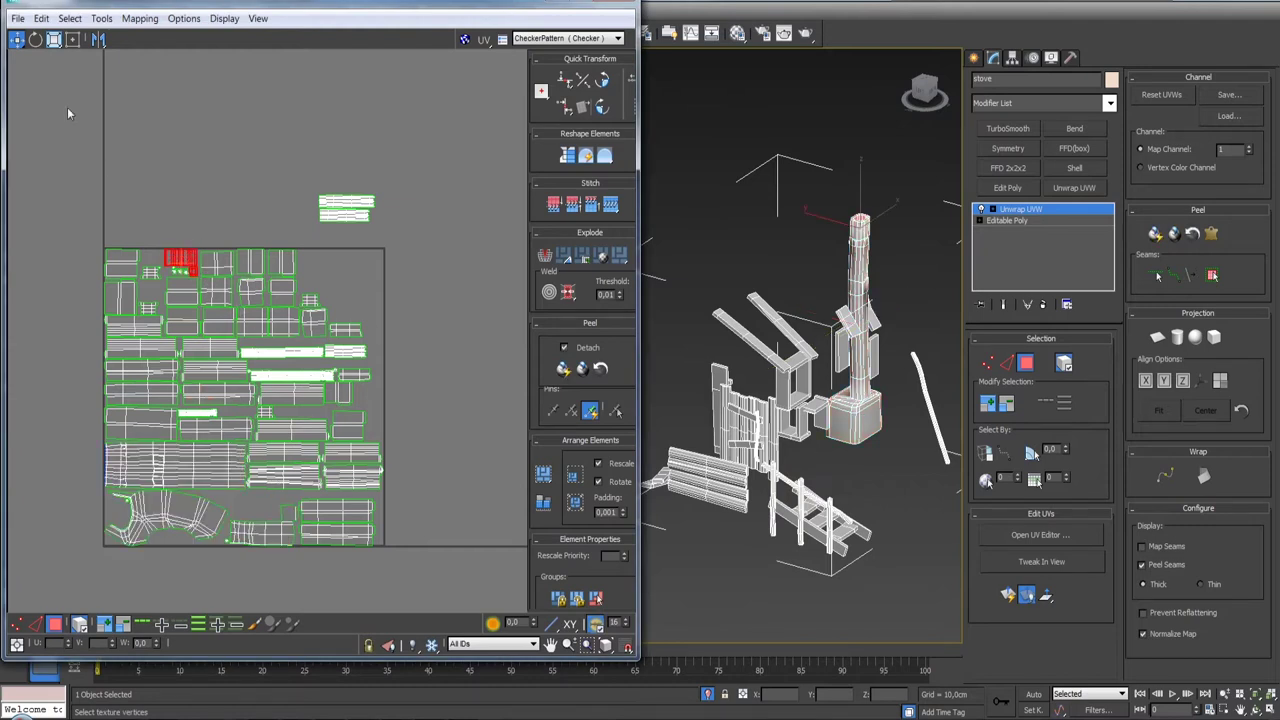
pyautogui.moveTo(170, 258); pyautogui.dragTo(258, 519)
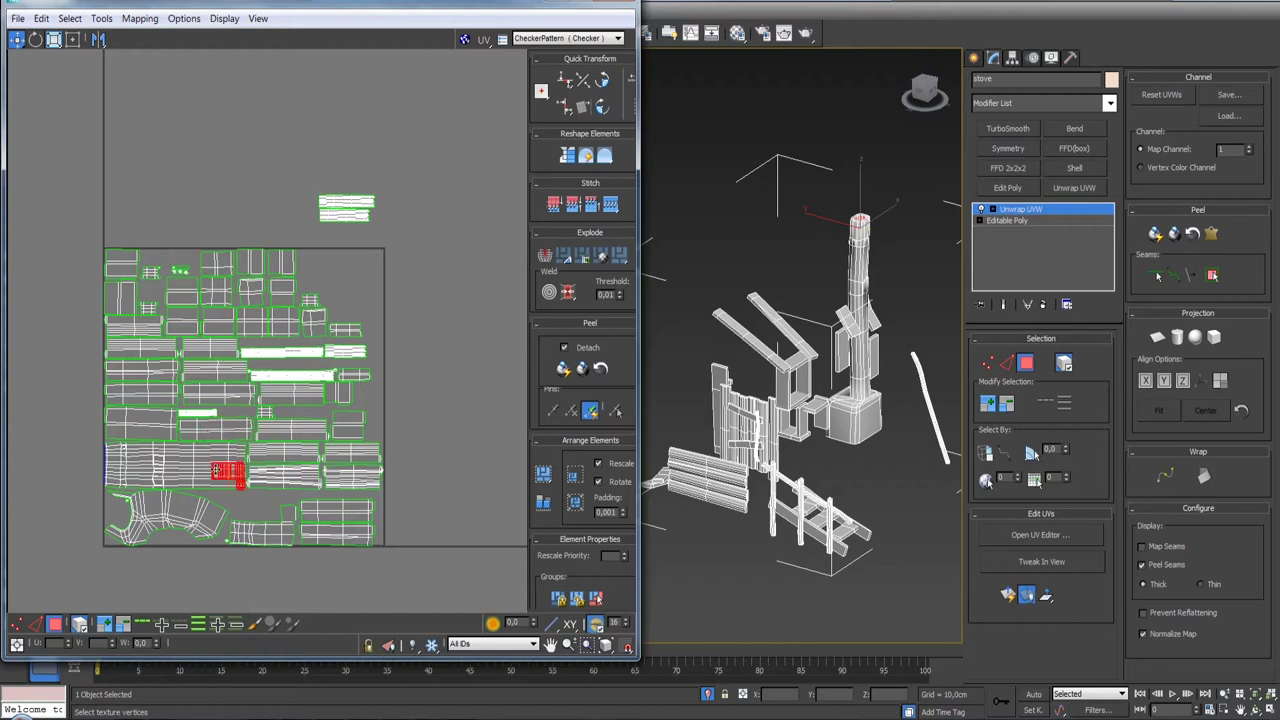
pyautogui.moveTo(258, 519); pyautogui.dragTo(256, 436, button='middle')
pyautogui.scroll(5, 256, 436)
pyautogui.moveTo(247, 390); pyautogui.dragTo(276, 387)
pyautogui.click(130, 511)
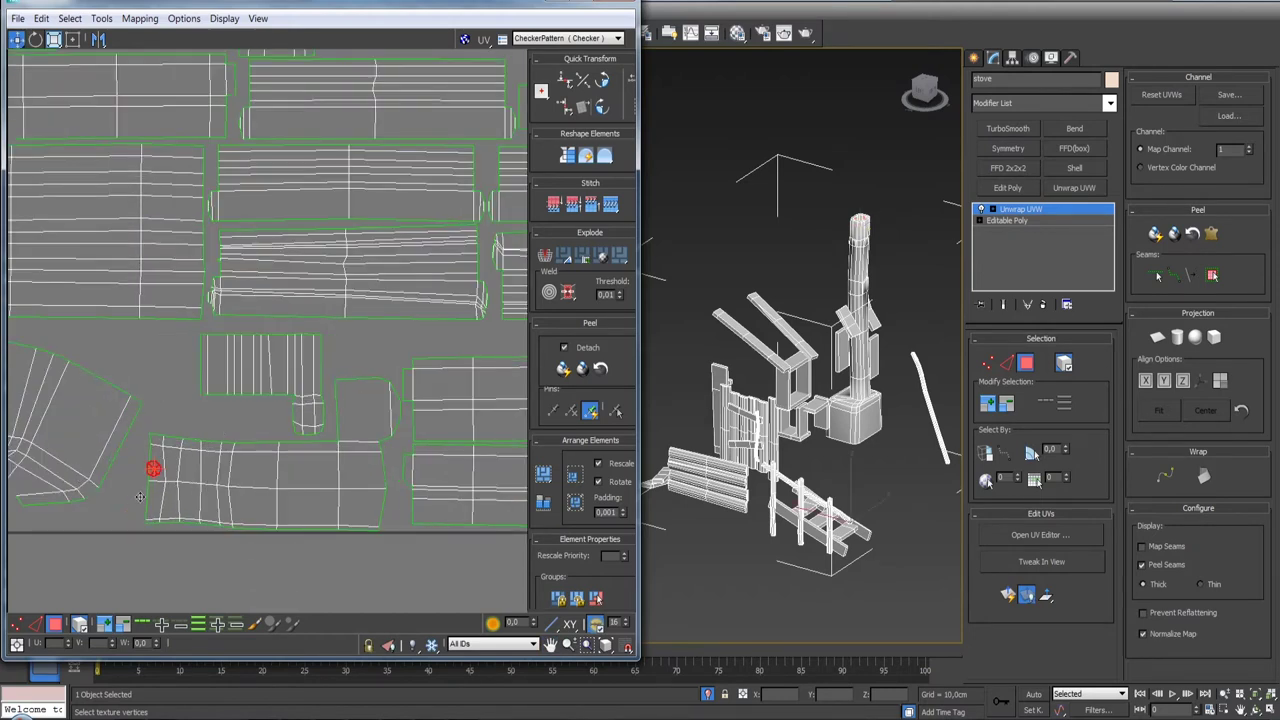
pyautogui.scroll(-3, 380, 189)
pyautogui.scroll(-3, 250, 454)
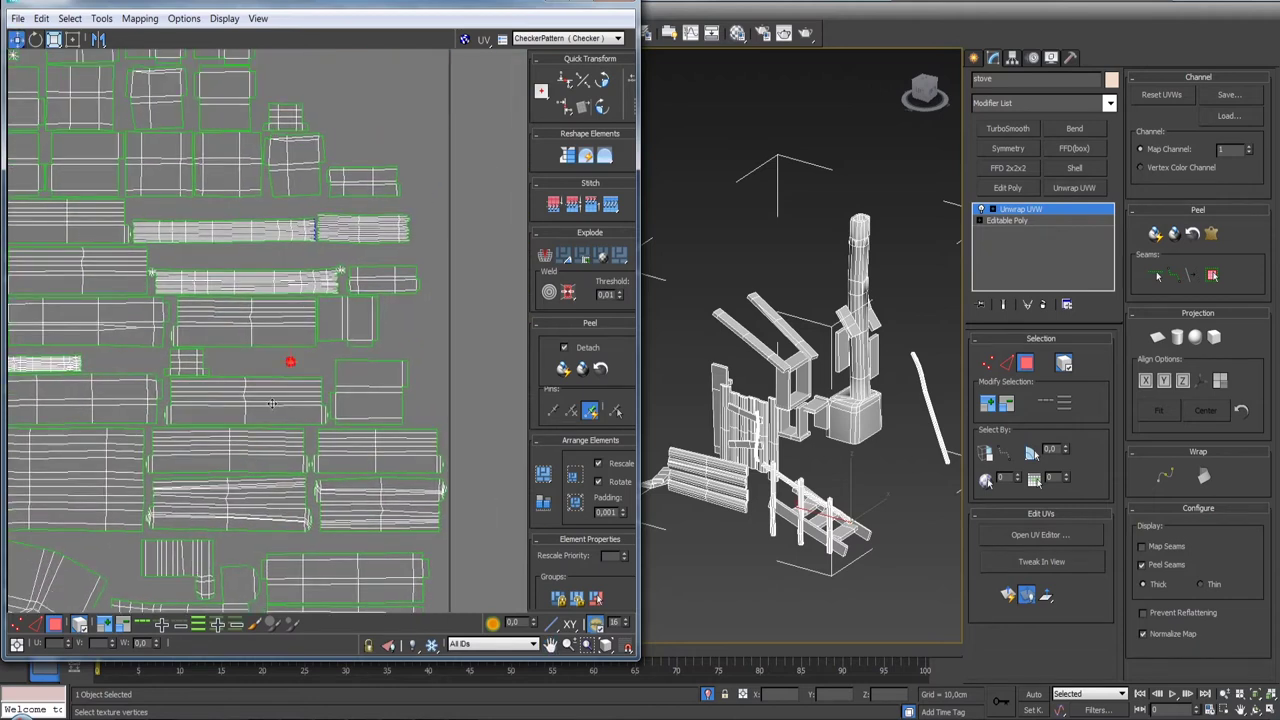
pyautogui.moveTo(360, 112); pyautogui.dragTo(339, 384, button='middle')
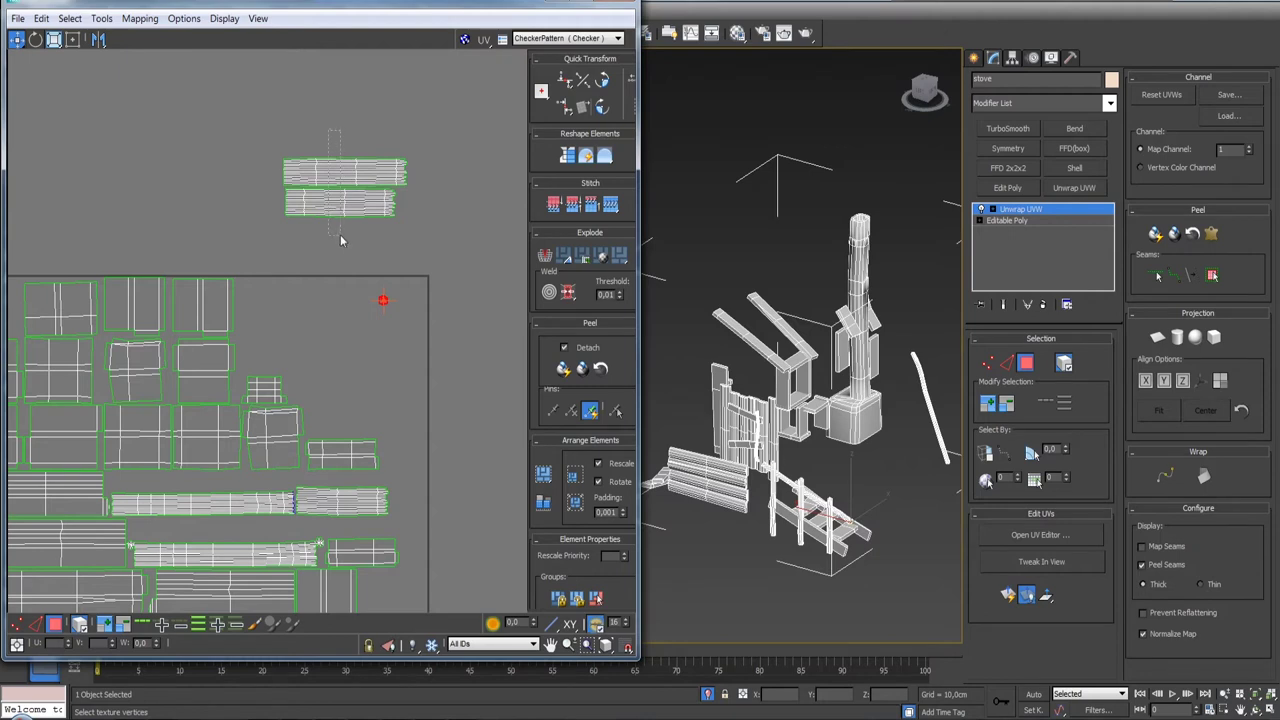
# - Move the stray island back inside the UV square
pyautogui.moveTo(342, 200); pyautogui.dragTo(301, 327)
pyautogui.scroll(-2, 295, 325)
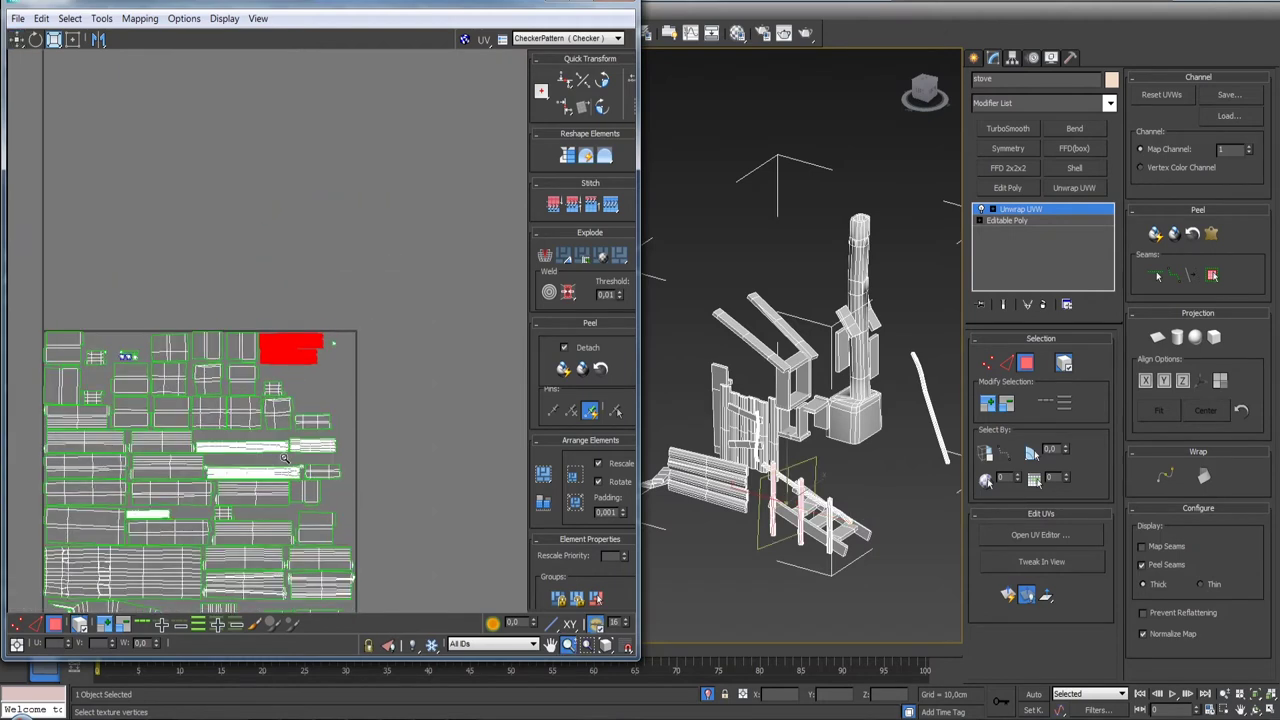
pyautogui.scroll(5, 335, 389)
pyautogui.scroll(2, 368, 395)
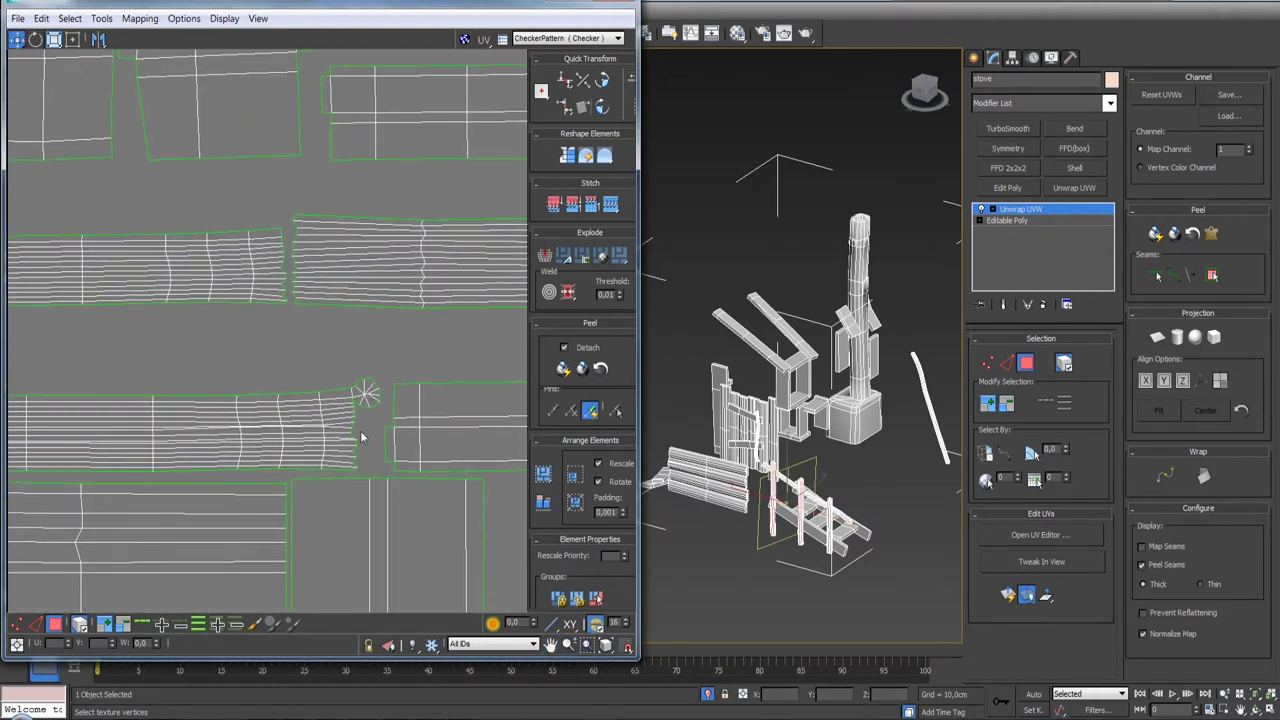
pyautogui.scroll(3, 395, 368)
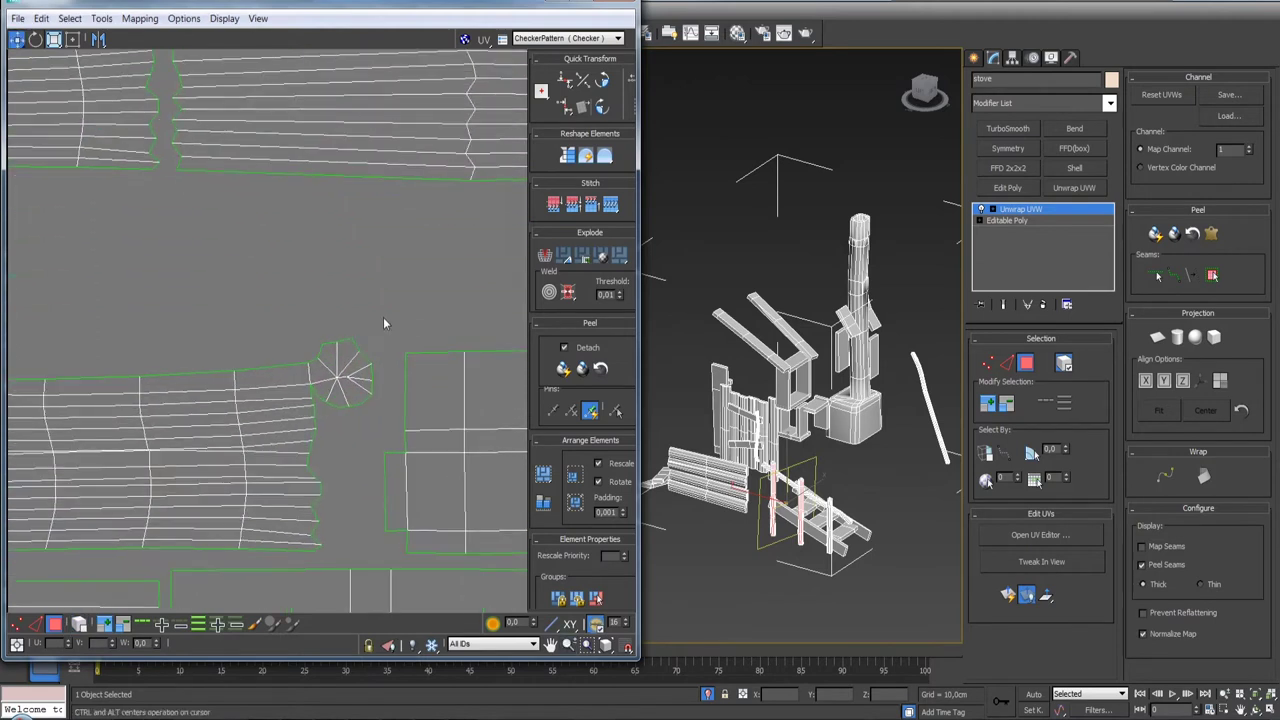
# - Marquee the star-shaped vertex cluster and Break it apart into separate caps
pyautogui.moveTo(316, 431); pyautogui.dragTo(320, 430)
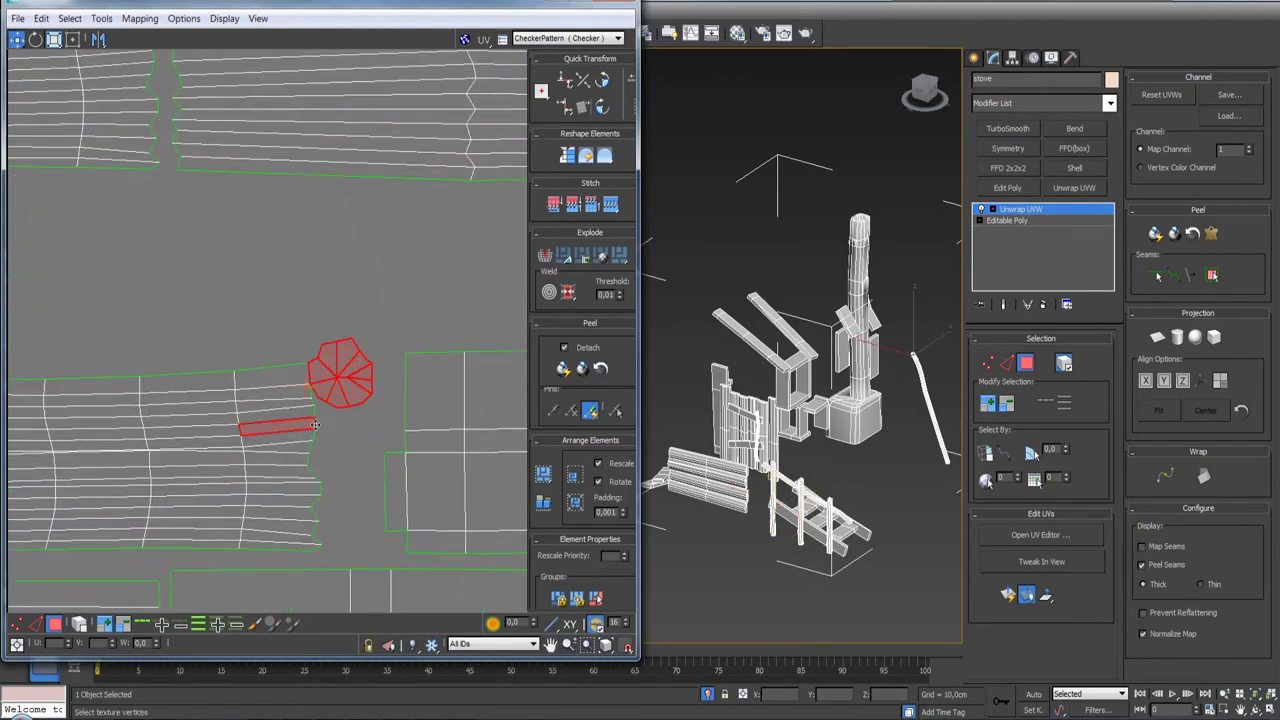
pyautogui.scroll(-3, 203, 472)
pyautogui.scroll(-2, 203, 472)
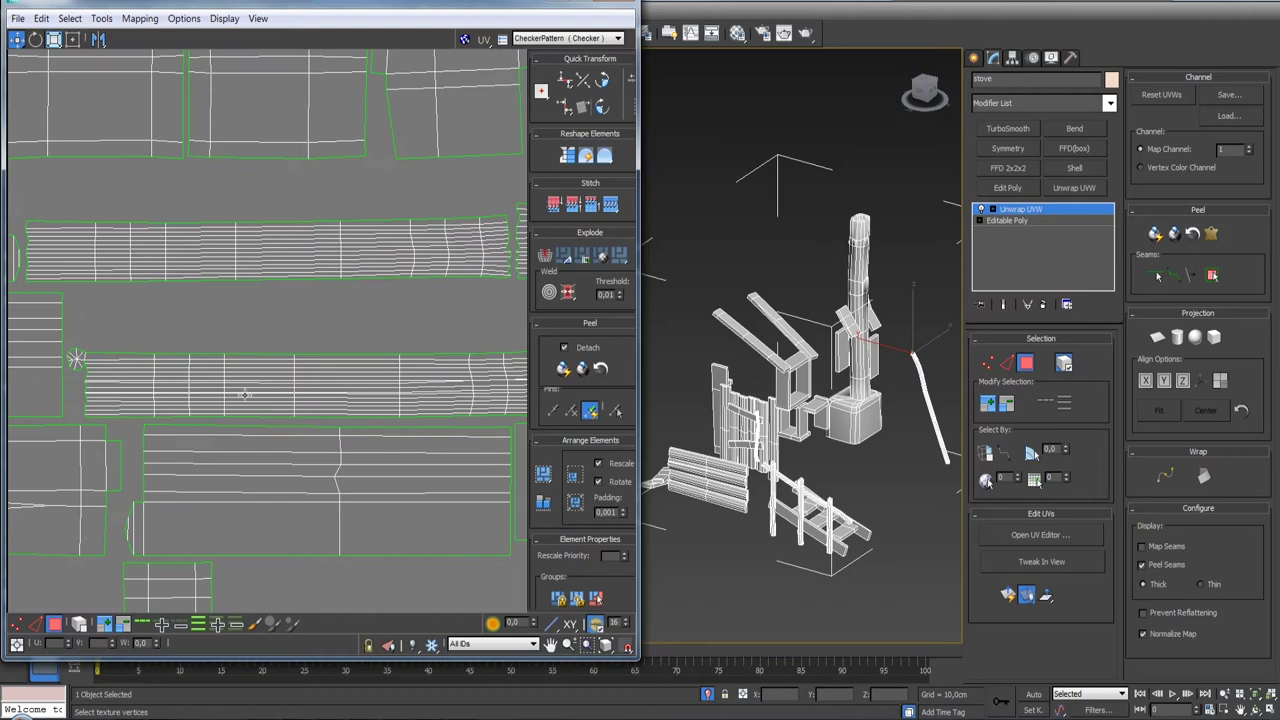
pyautogui.scroll(-2, 220, 420)
pyautogui.scroll(5, 244, 340)
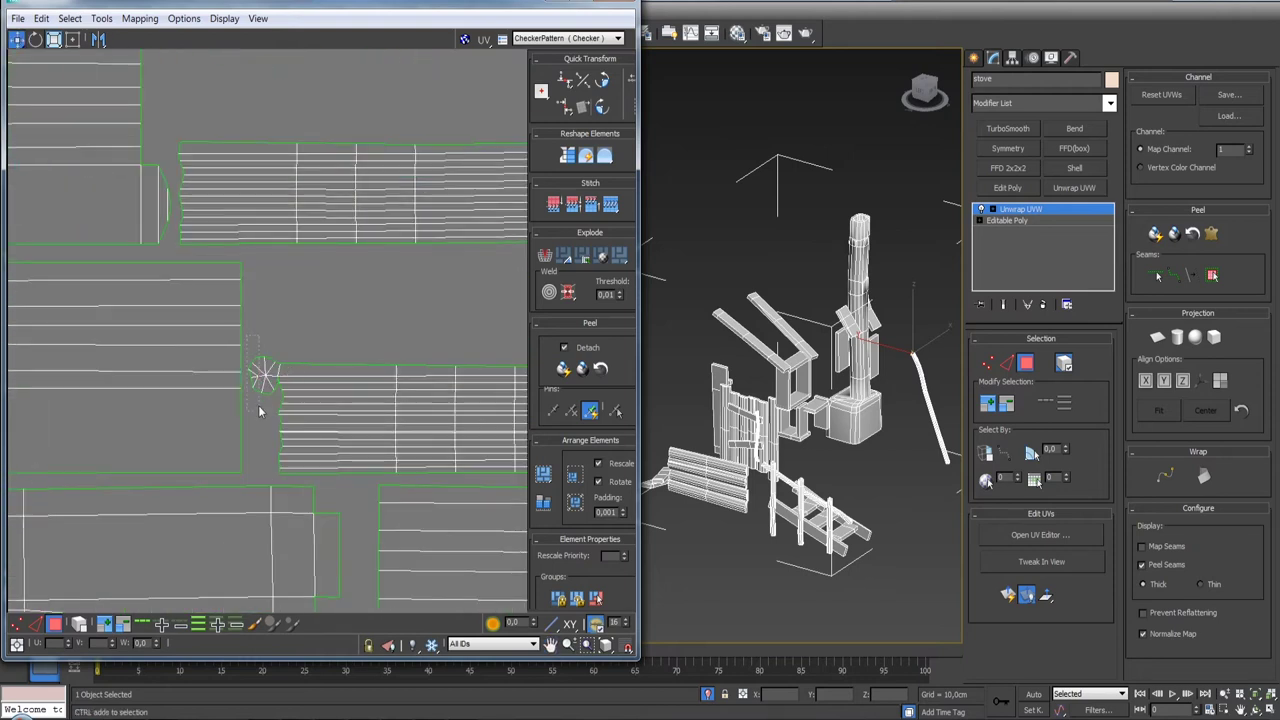
pyautogui.moveTo(258, 405); pyautogui.dragTo(275, 418)
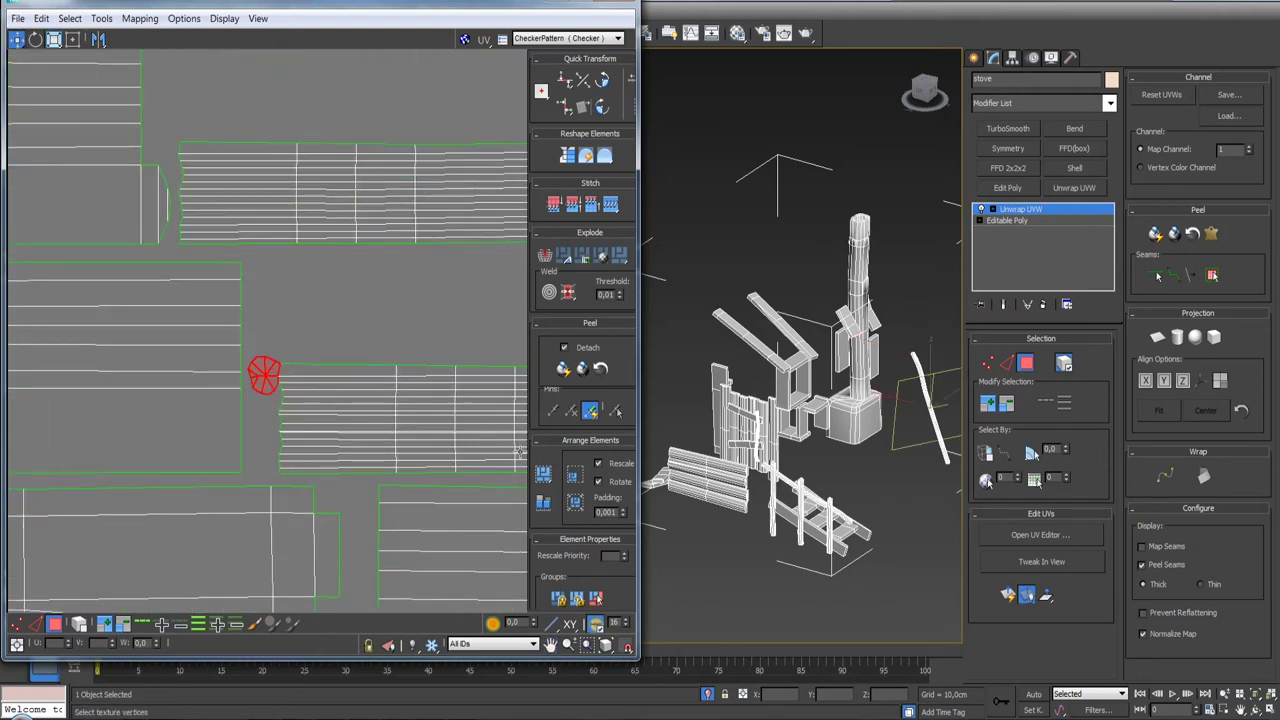
pyautogui.click(545, 262)
pyautogui.scroll(-2, 272, 452)
pyautogui.scroll(-1, 272, 452)
pyautogui.scroll(-1, 272, 452)
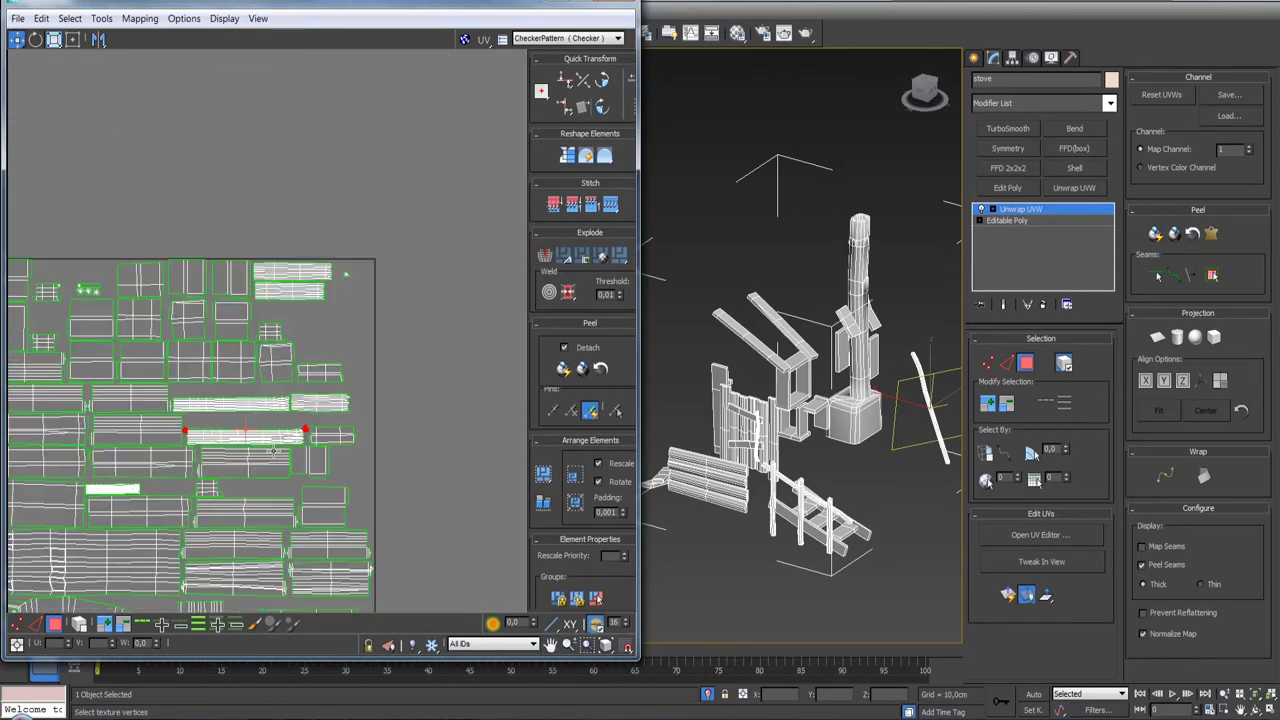
# - Move the thin bar island upward within the layout
pyautogui.click(463, 286)
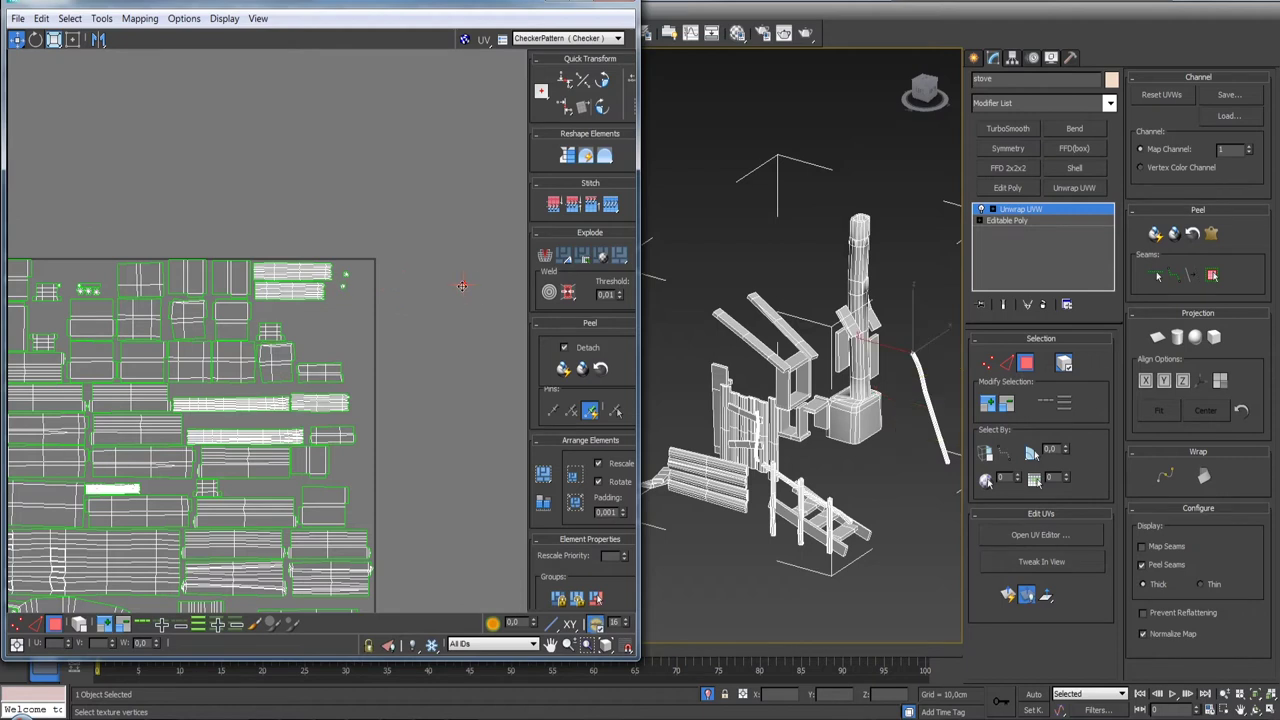
pyautogui.scroll(3, 274, 366)
pyautogui.scroll(2, 274, 366)
pyautogui.click(262, 387)
pyautogui.moveTo(262, 387); pyautogui.dragTo(308, 282)
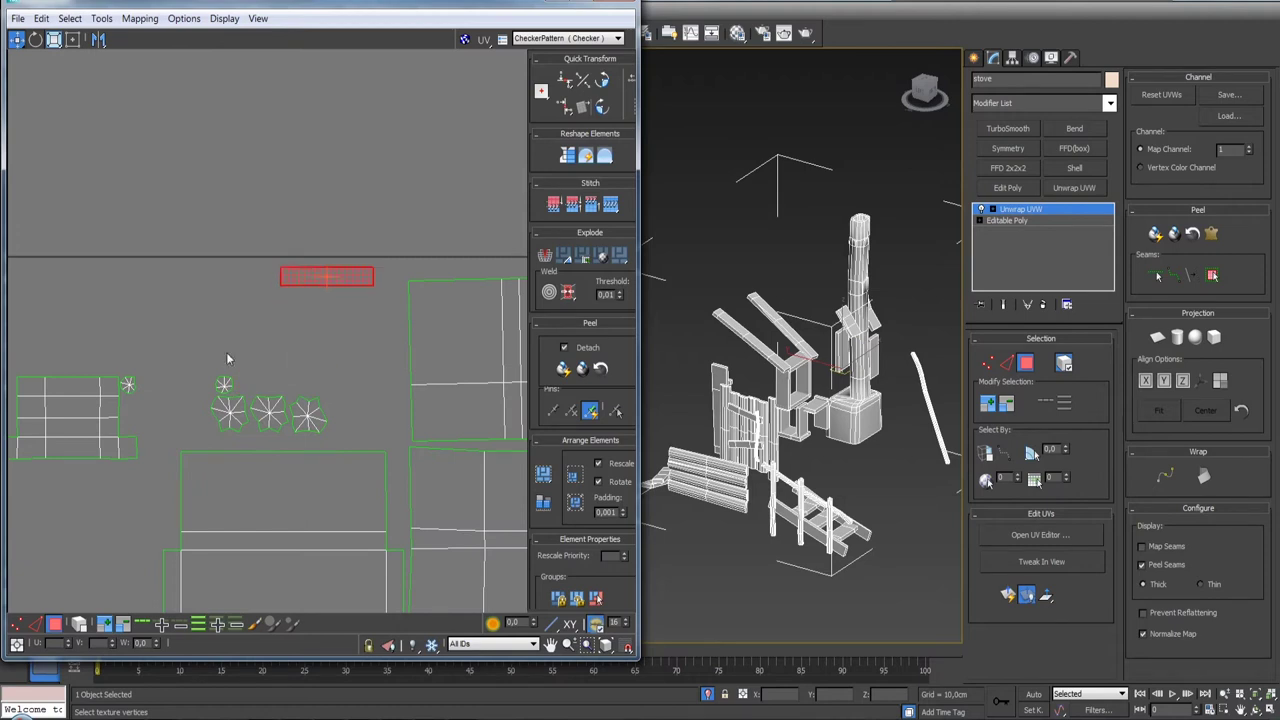
# - Move the star-shaped cap islands to the layout's right edge
pyautogui.moveTo(337, 427); pyautogui.dragTo(337, 427)
pyautogui.scroll(-4, 154, 372)
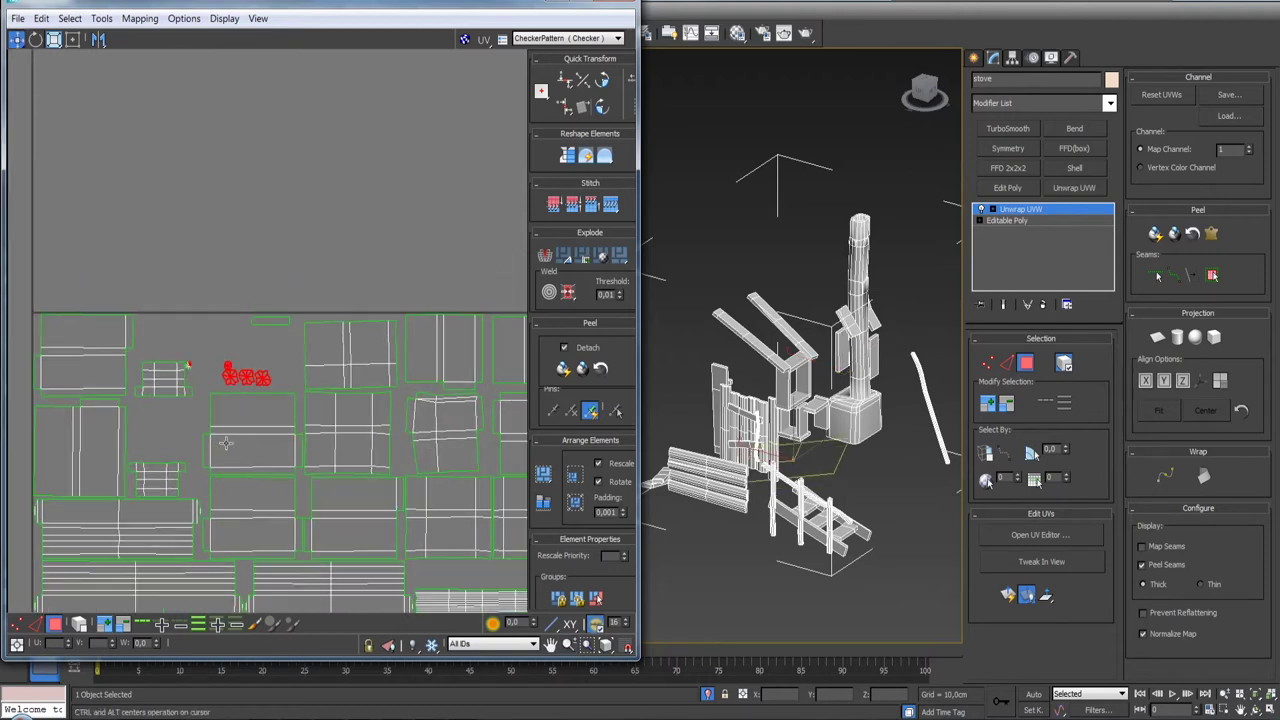
pyautogui.scroll(3, 170, 425)
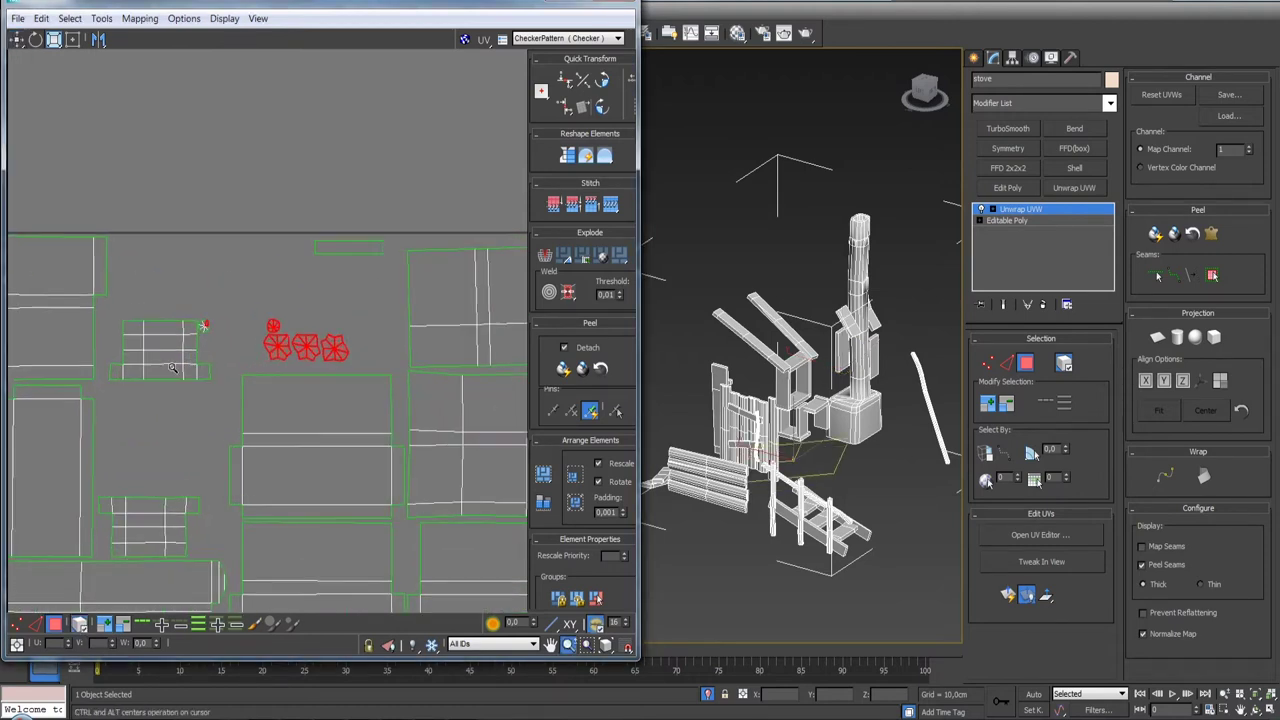
pyautogui.scroll(-3, 210, 344)
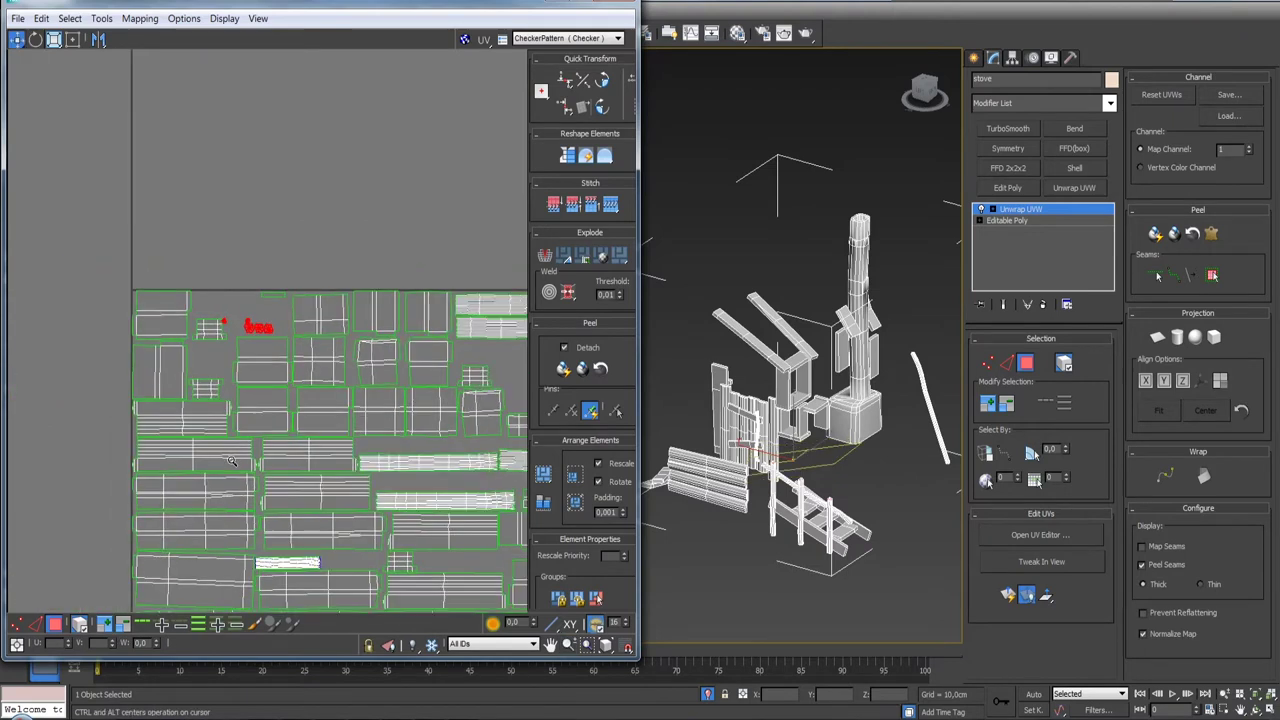
pyautogui.scroll(-3, 148, 376)
pyautogui.moveTo(132, 346); pyautogui.dragTo(459, 365)
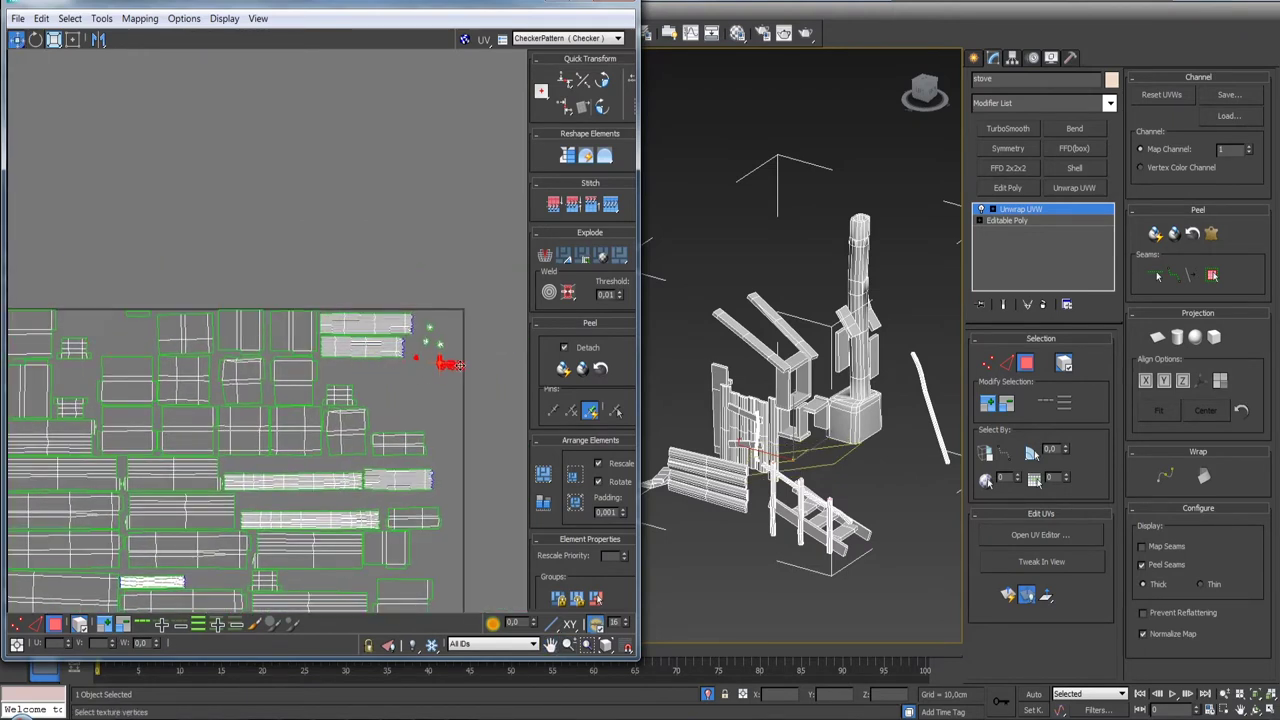
pyautogui.scroll(4, 430, 390)
# - Shift the four cap islands up-left into the top-right corner and select the top-centre island
pyautogui.click(360, 428)
pyautogui.moveTo(354, 389)
pyautogui.mouseDown()
pyautogui.moveTo(435, 434)
pyautogui.moveTo(395, 404)
pyautogui.mouseUp()
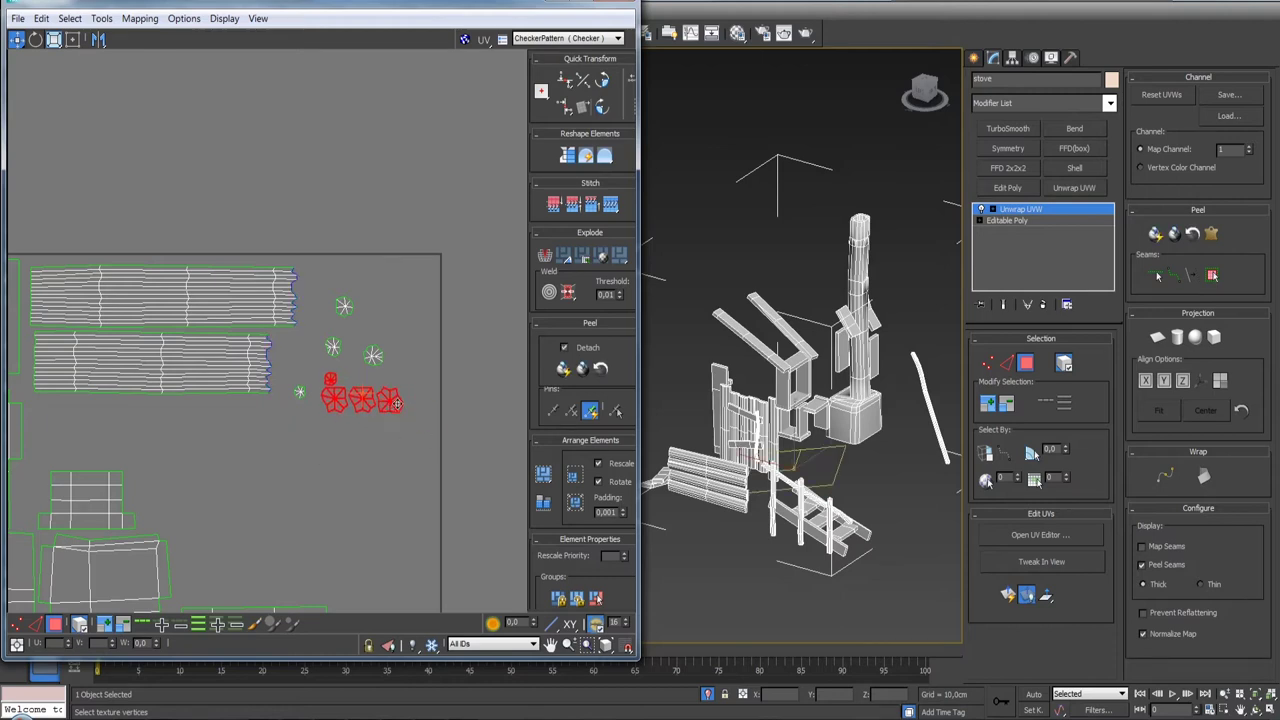
pyautogui.scroll(-3, 397, 420)
pyautogui.scroll(5, 230, 349)
pyautogui.click(247, 322)
pyautogui.scroll(-4, 308, 377)
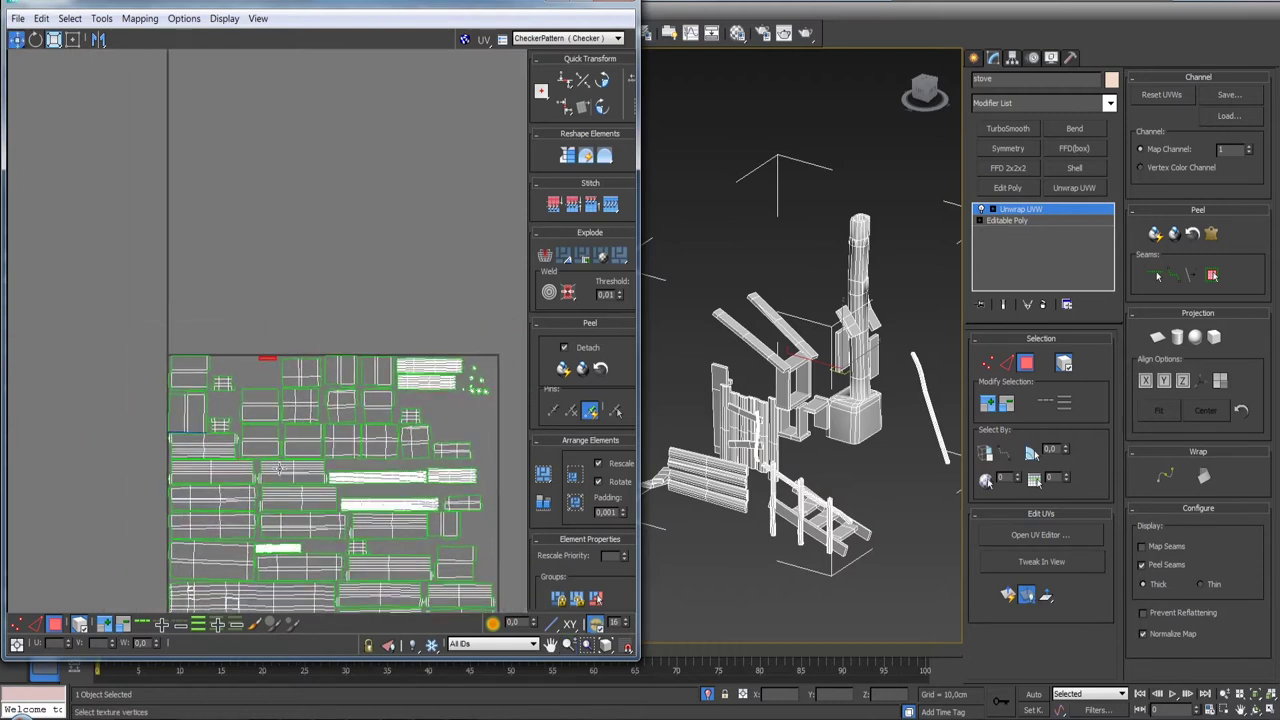
# - Rotate the left island 90° and move it up-left, with its small neighbour beside it
pyautogui.click(204, 421)
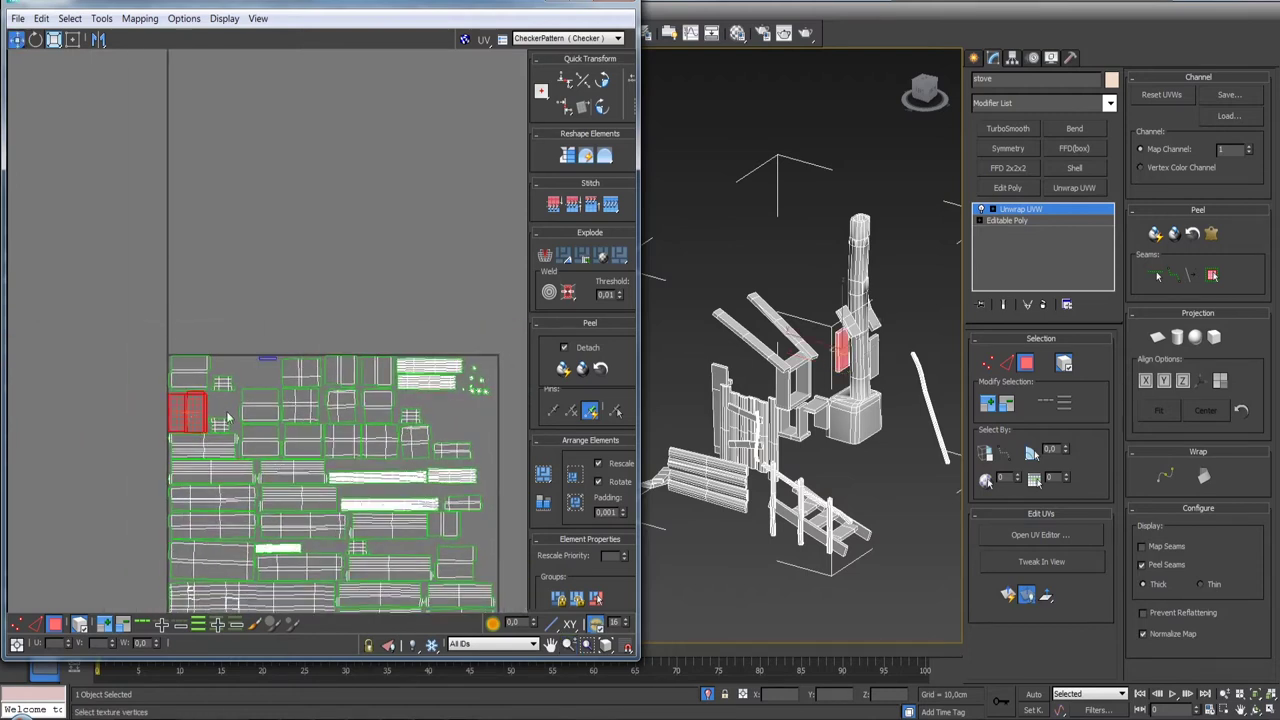
pyautogui.scroll(2, 214, 419)
pyautogui.click(603, 83)
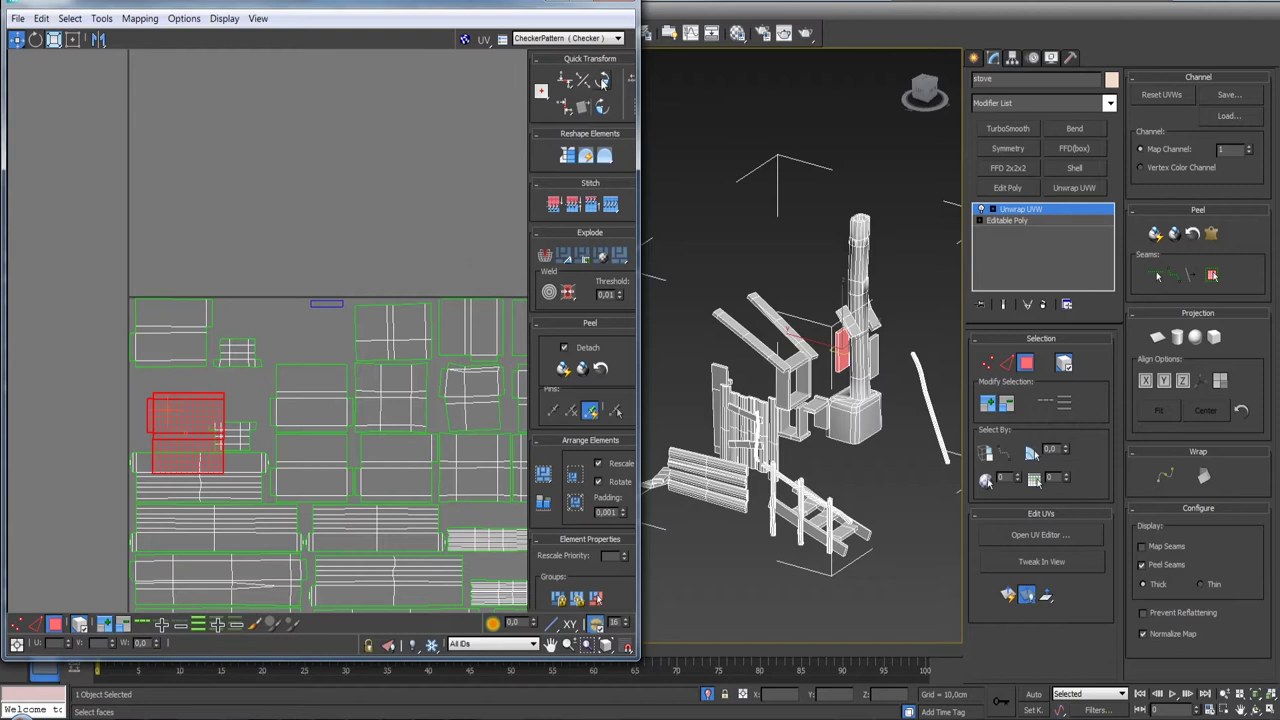
pyautogui.moveTo(198, 413); pyautogui.dragTo(183, 390)
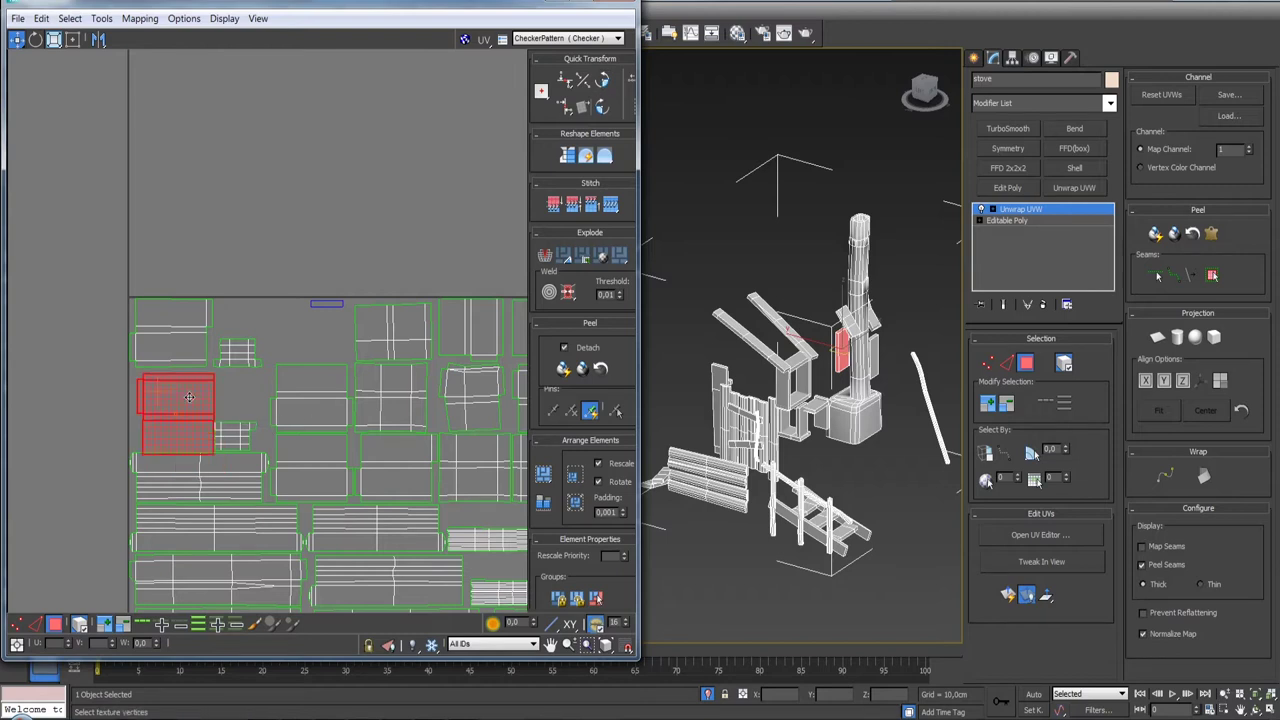
pyautogui.click(233, 437)
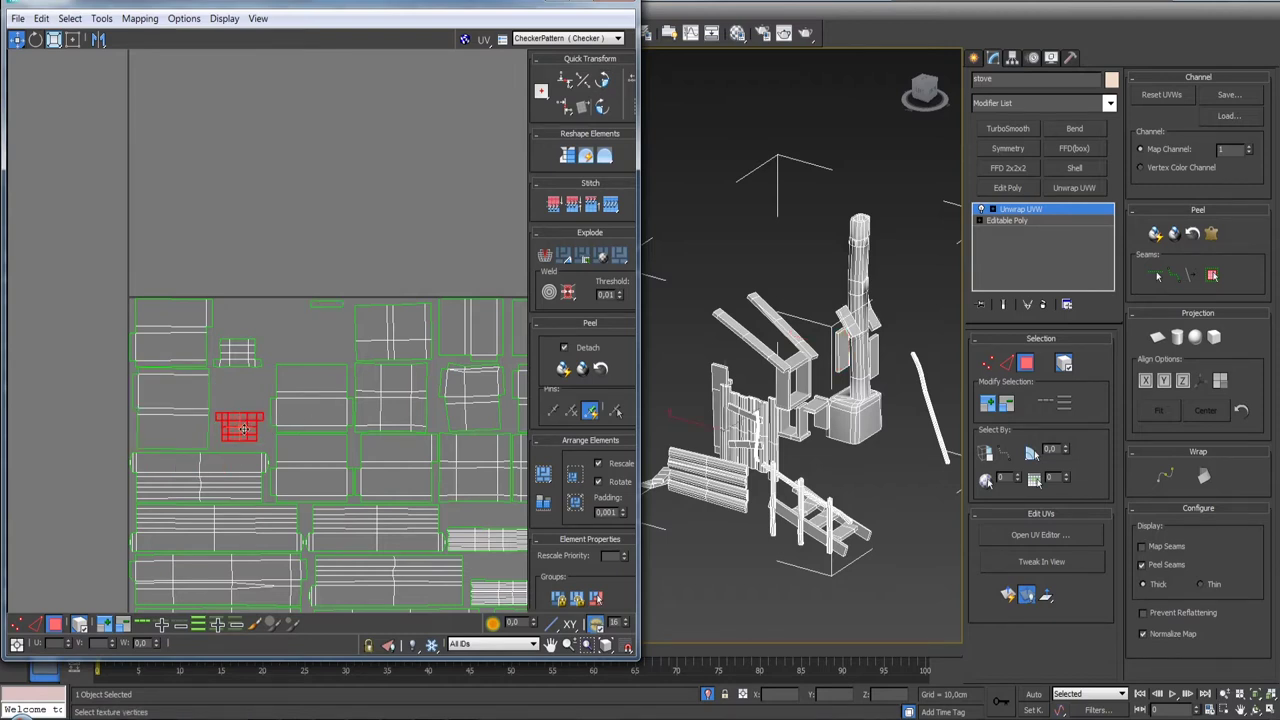
pyautogui.moveTo(239, 437); pyautogui.dragTo(247, 390)
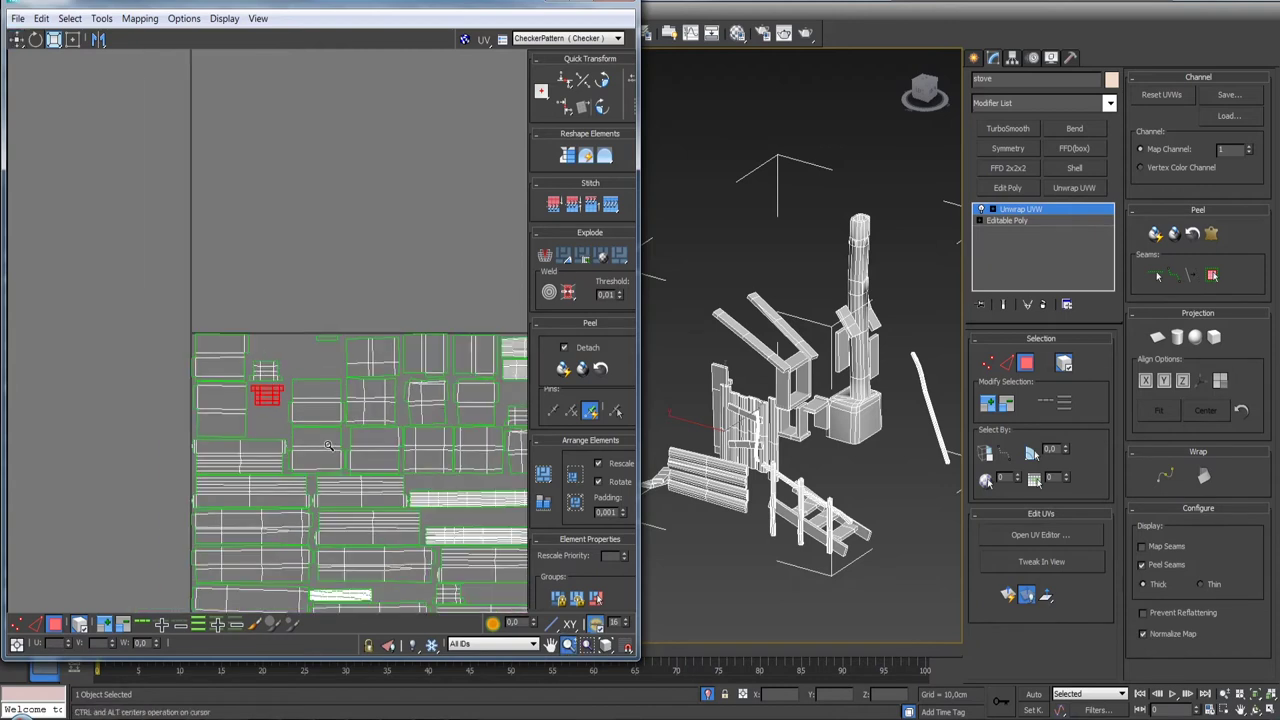
# - Stand the large top island upright beside the piece above and nudge a small strip right
pyautogui.scroll(2, 317, 401)
pyautogui.click(400, 327)
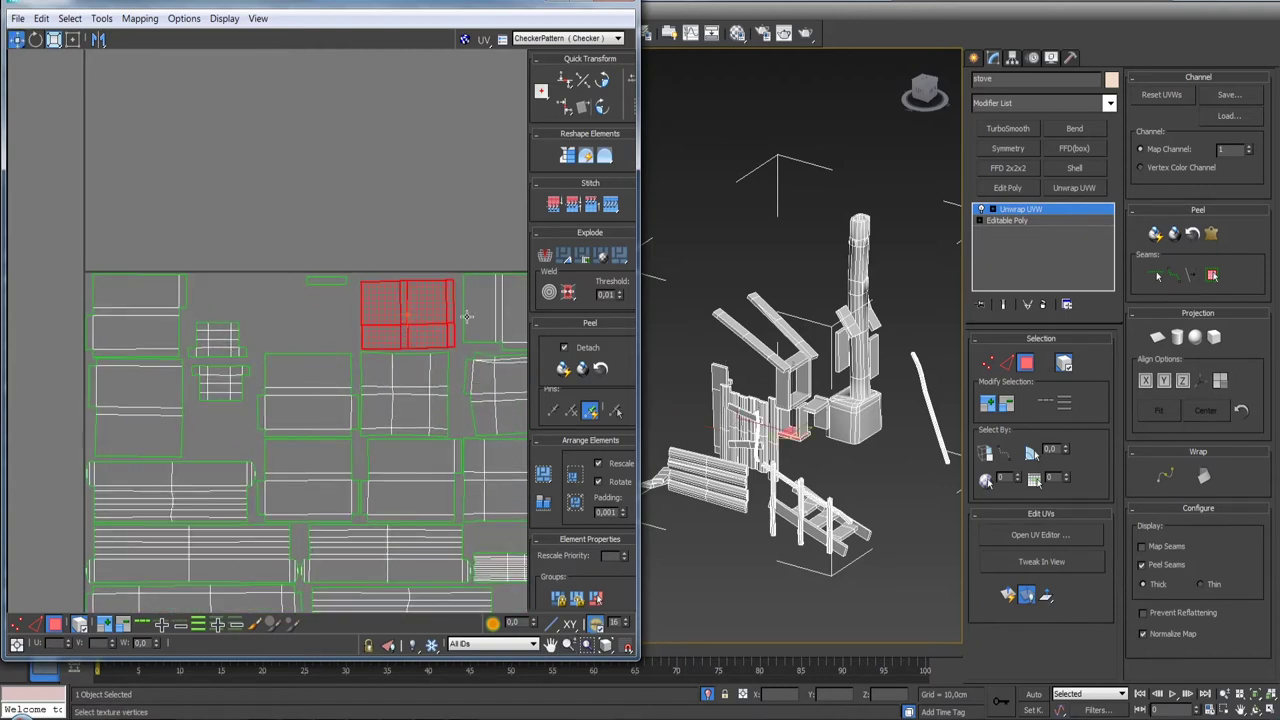
pyautogui.click(604, 80)
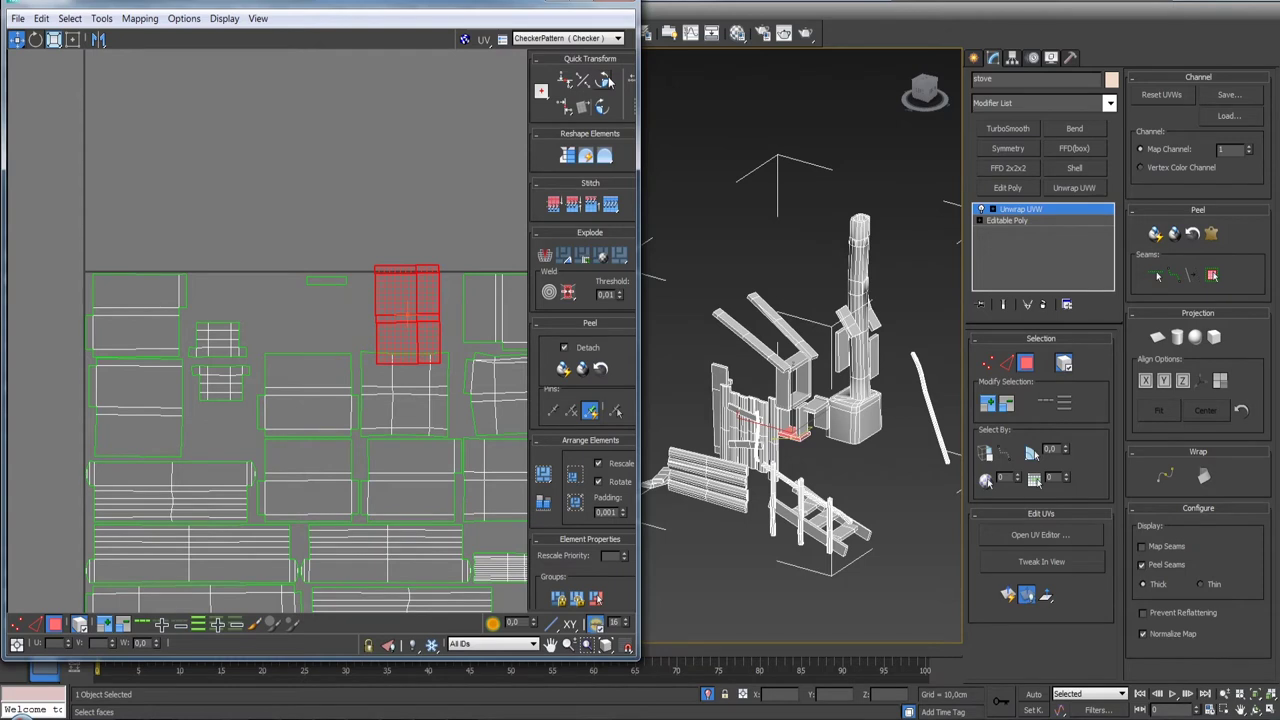
pyautogui.moveTo(430, 316); pyautogui.dragTo(307, 329)
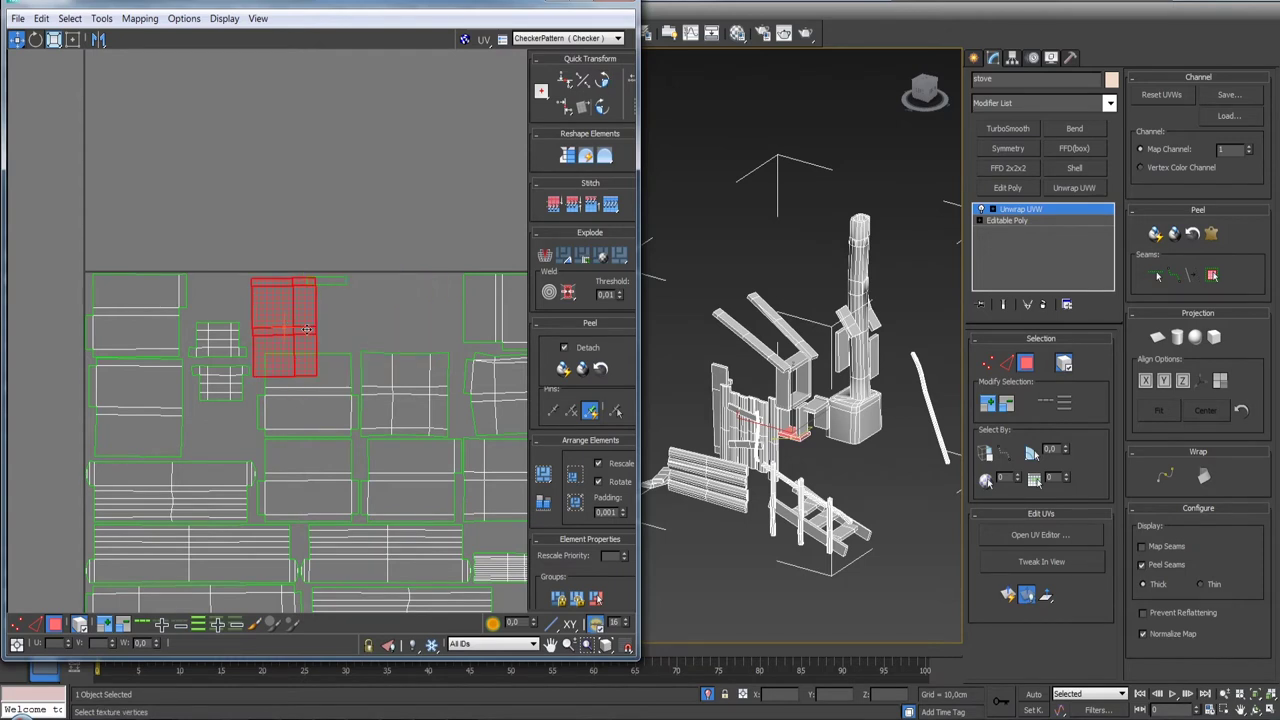
pyautogui.scroll(-2, 307, 329)
pyautogui.scroll(-1, 290, 320)
pyautogui.scroll(4, 245, 364)
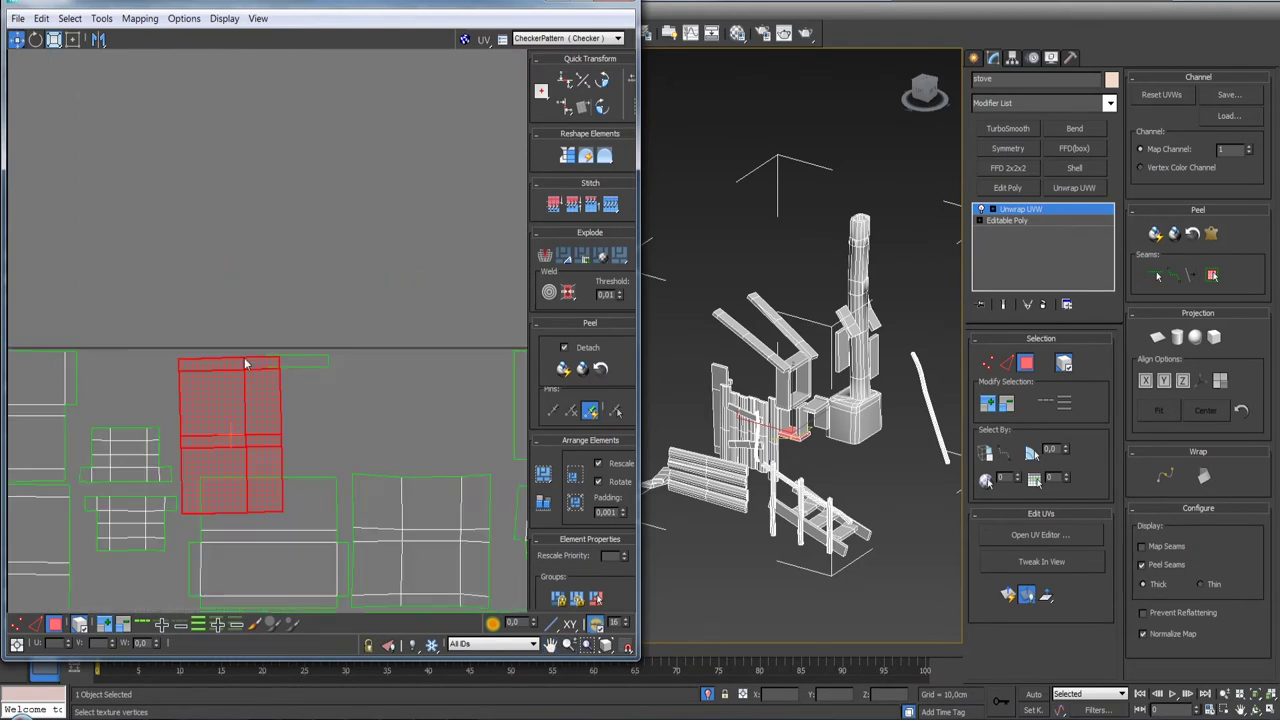
pyautogui.moveTo(295, 366); pyautogui.dragTo(355, 366)
# - Reposition several islands, including the ladder's top piece, to close gaps in the layout
pyautogui.scroll(-3, 320, 330)
pyautogui.scroll(1, 320, 313)
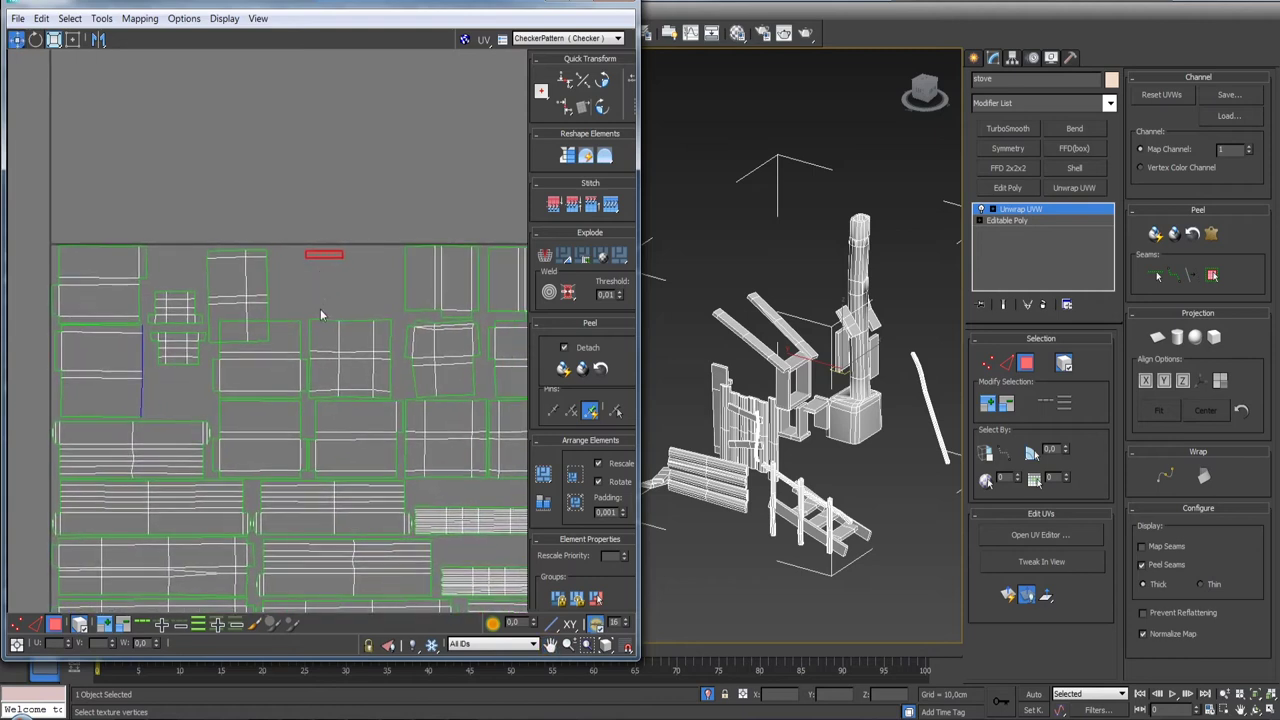
pyautogui.moveTo(250, 292); pyautogui.dragTo(232, 377)
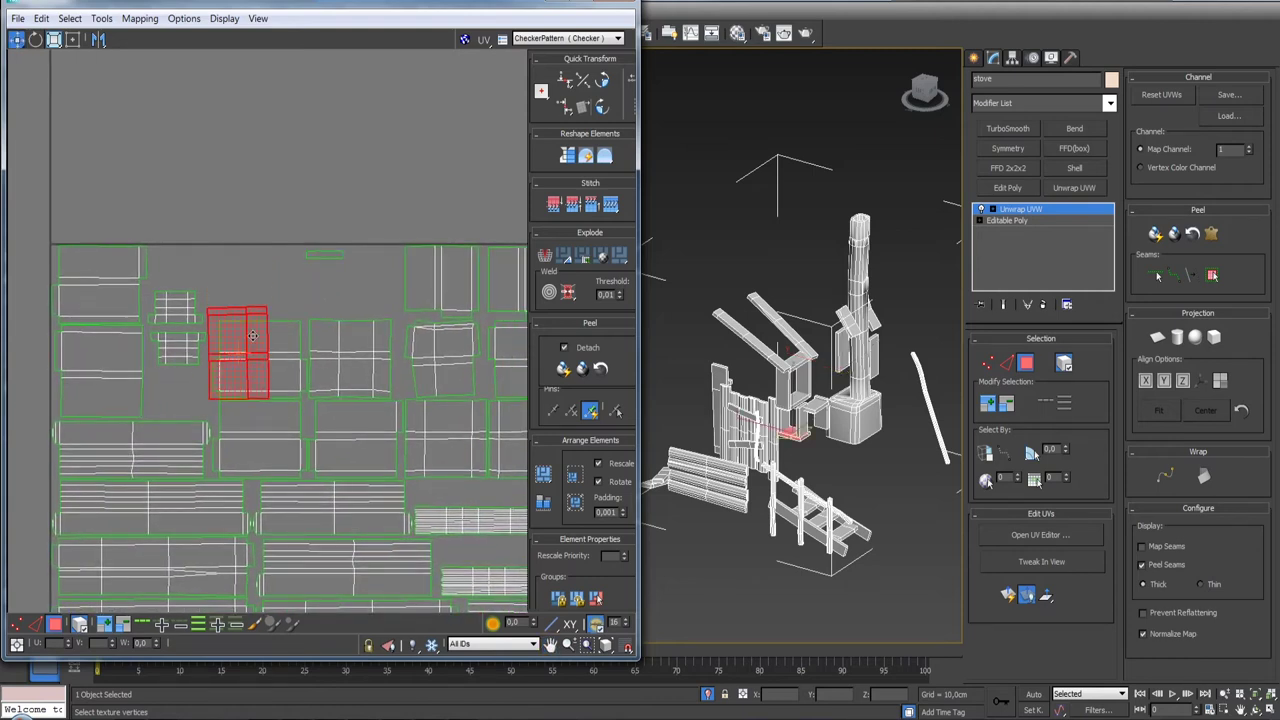
pyautogui.moveTo(184, 289); pyautogui.dragTo(356, 291)
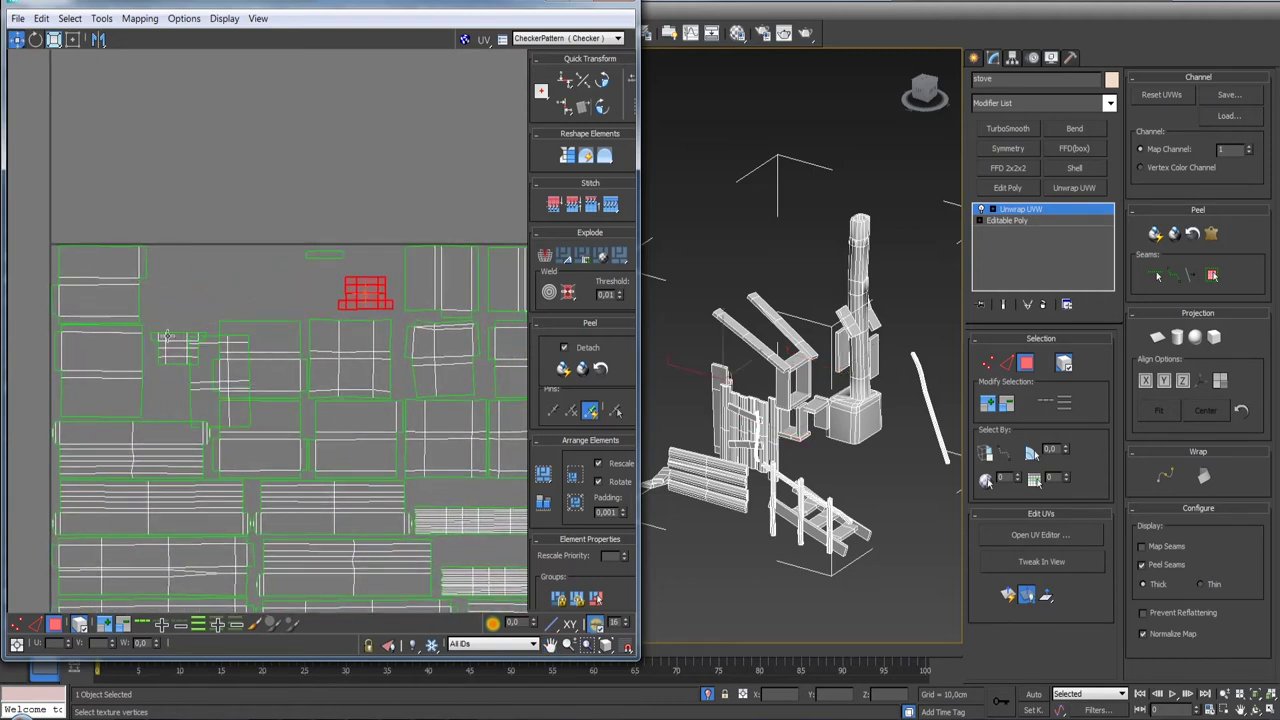
pyautogui.moveTo(167, 334); pyautogui.dragTo(279, 274)
pyautogui.moveTo(209, 351)
pyautogui.mouseDown()
pyautogui.moveTo(170, 333)
pyautogui.moveTo(173, 269)
pyautogui.mouseUp()
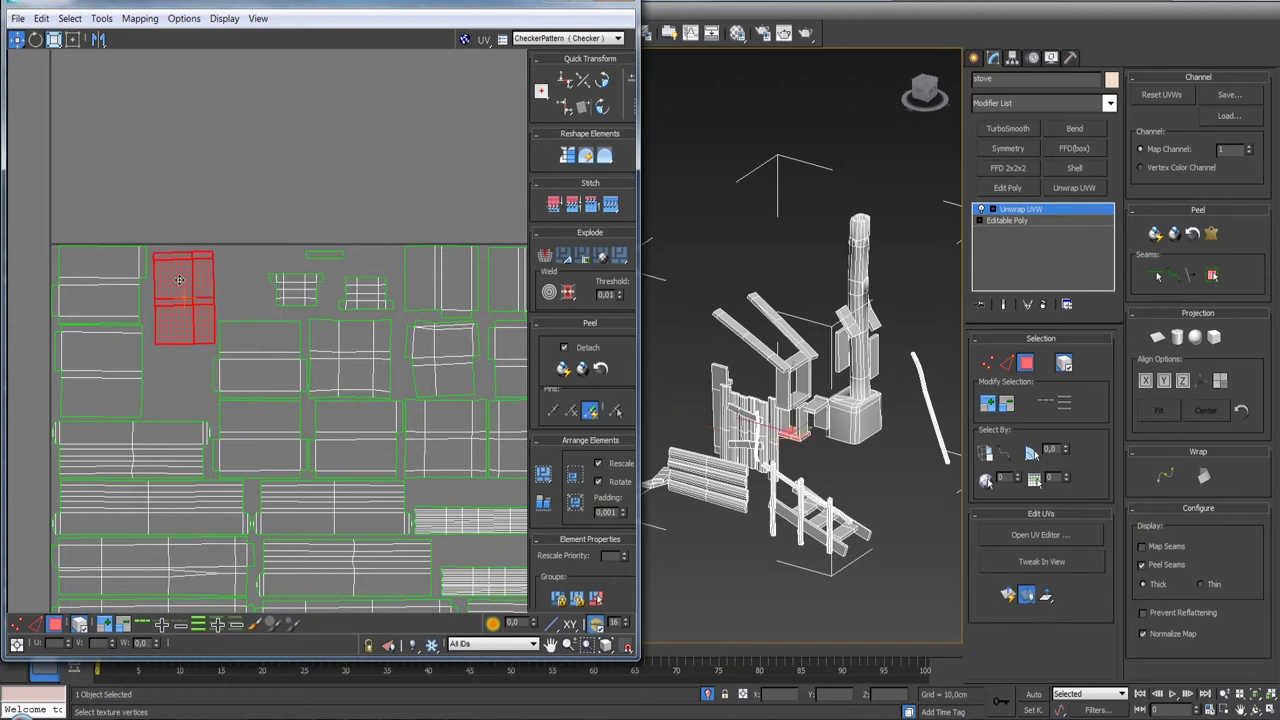
pyautogui.scroll(-3, 179, 280)
pyautogui.scroll(3, 358, 345)
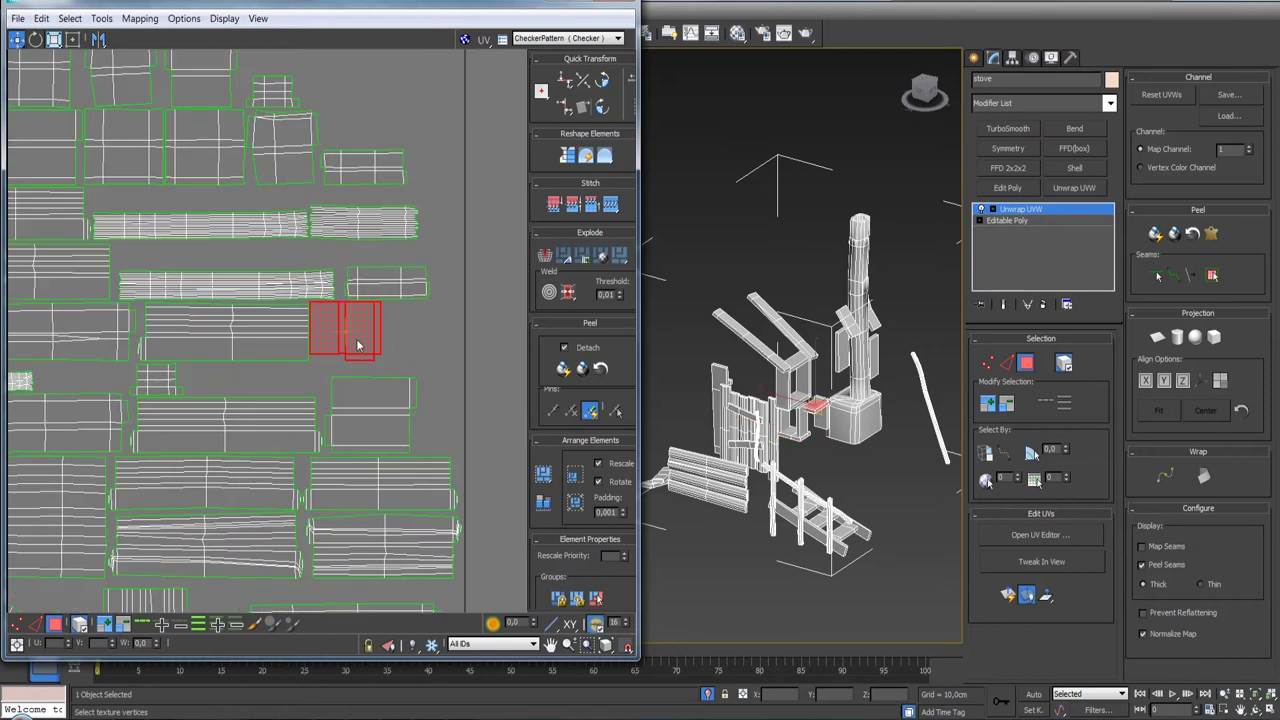
# - Rotate the tall element 90° into the right-hand gap and tuck the small bottom island higher up
pyautogui.click(602, 86)
pyautogui.moveTo(348, 322)
pyautogui.mouseDown()
pyautogui.moveTo(402, 324)
pyautogui.moveTo(387, 267)
pyautogui.mouseUp()
pyautogui.click(405, 323)
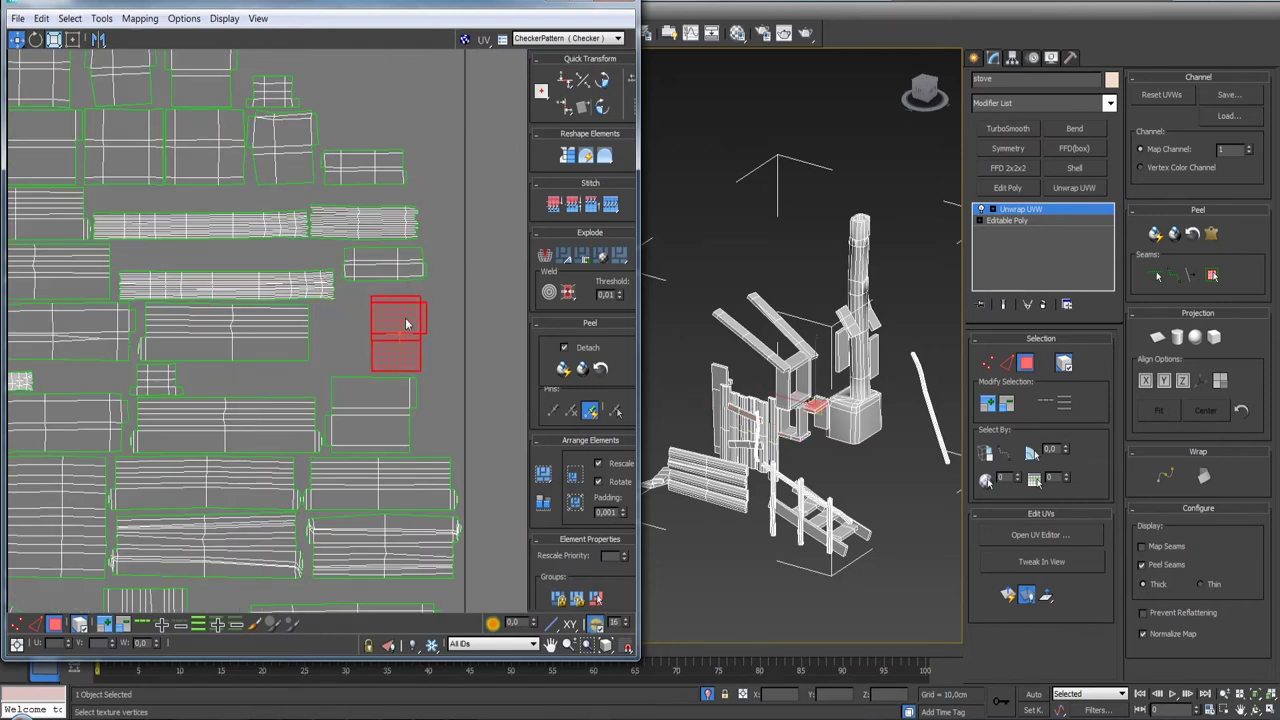
pyautogui.scroll(-3, 327, 398)
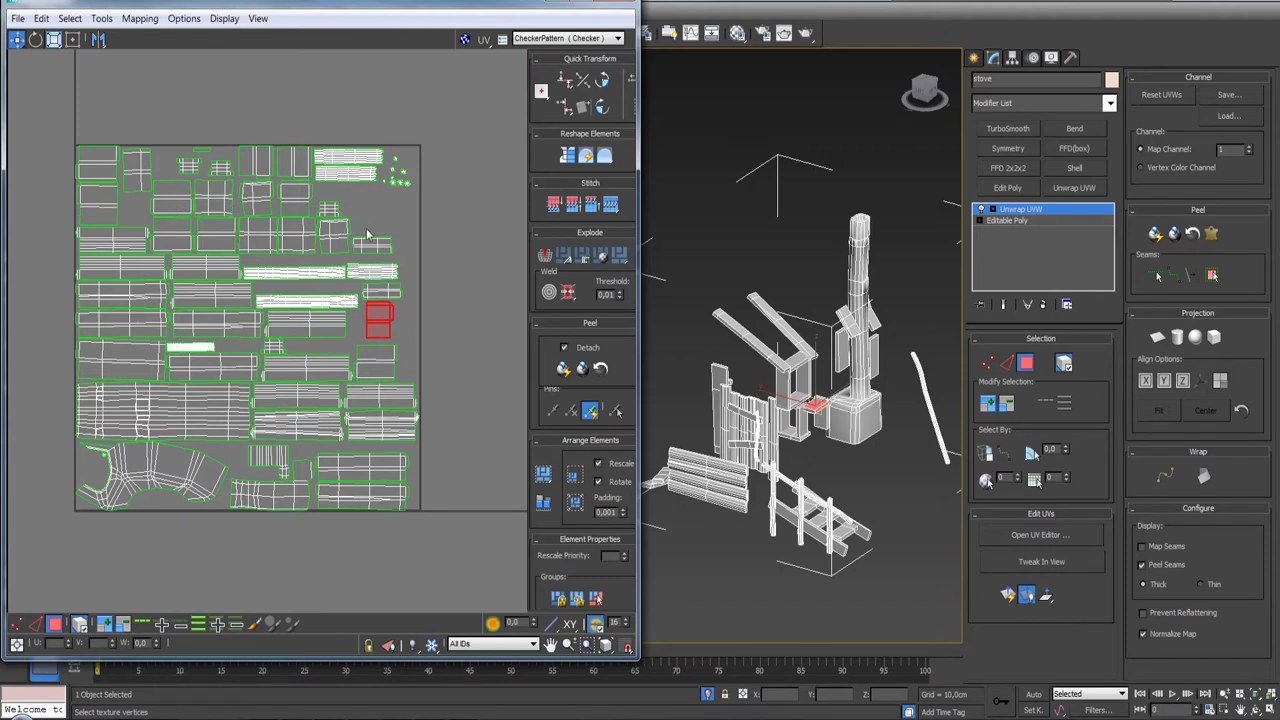
pyautogui.scroll(1, 320, 360)
pyautogui.scroll(2, 316, 350)
pyautogui.scroll(-2, 300, 360)
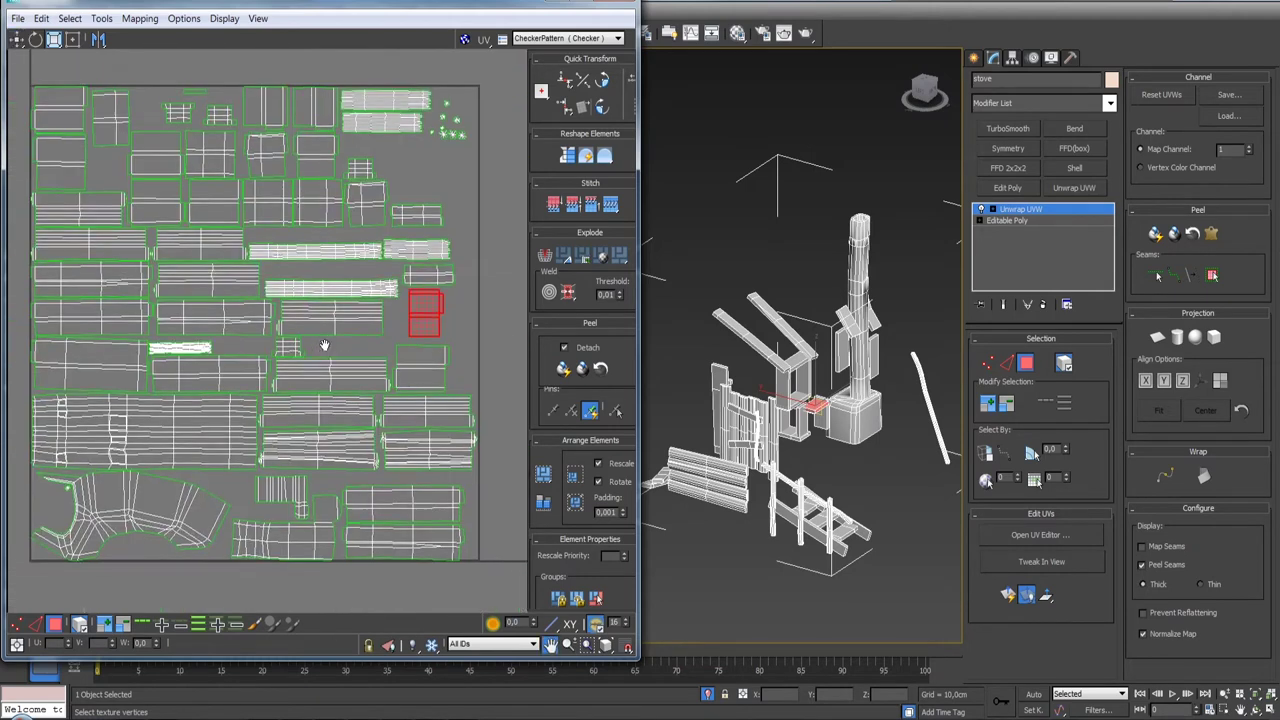
pyautogui.scroll(1, 258, 380)
pyautogui.click(229, 381)
pyautogui.moveTo(227, 375)
pyautogui.mouseDown()
pyautogui.moveTo(338, 200)
pyautogui.moveTo(226, 374)
pyautogui.mouseUp()
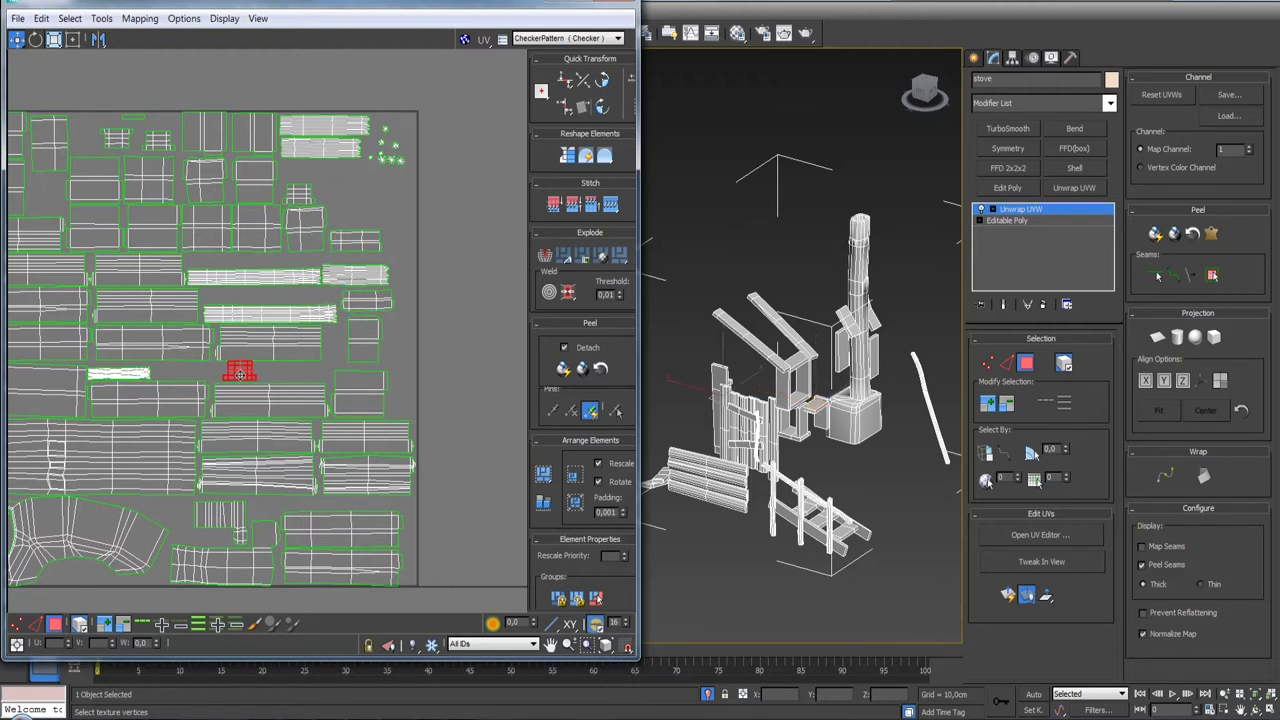
# - Switch to face selection and select the chimney and large striped log UV elements
pyautogui.scroll(-5, 309, 377)
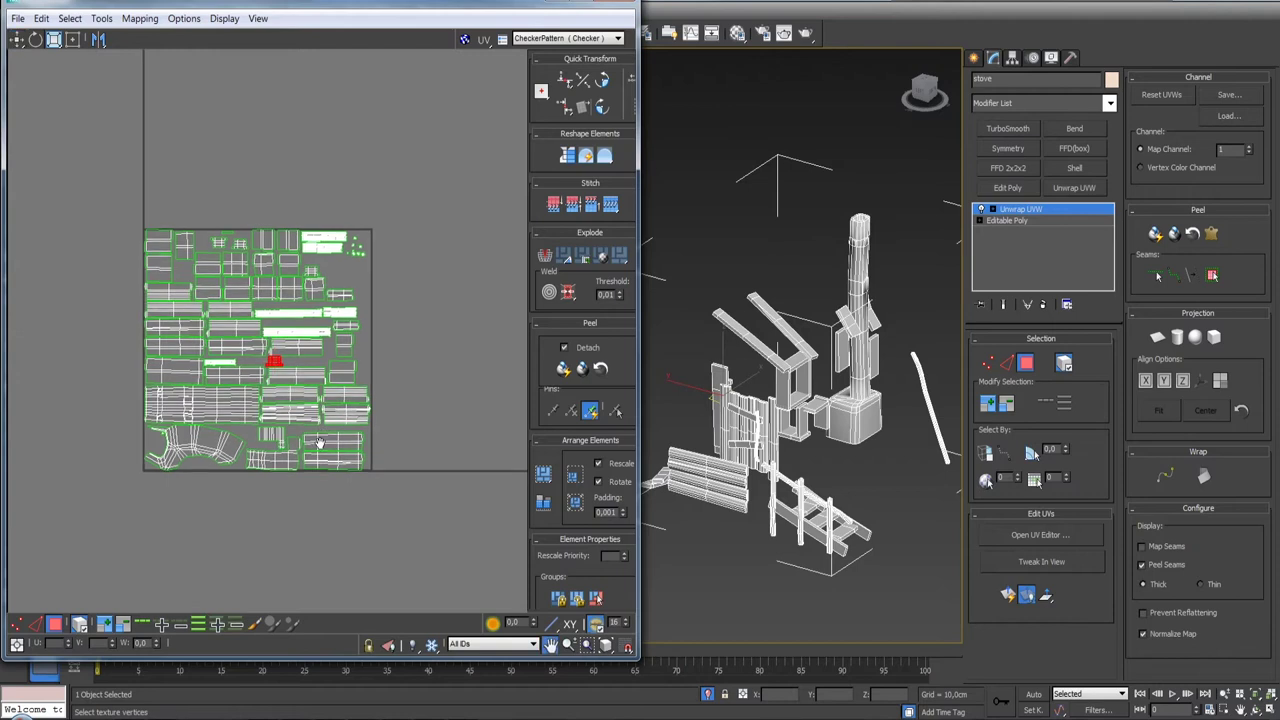
pyautogui.click(16, 39)
pyautogui.click(833, 410)
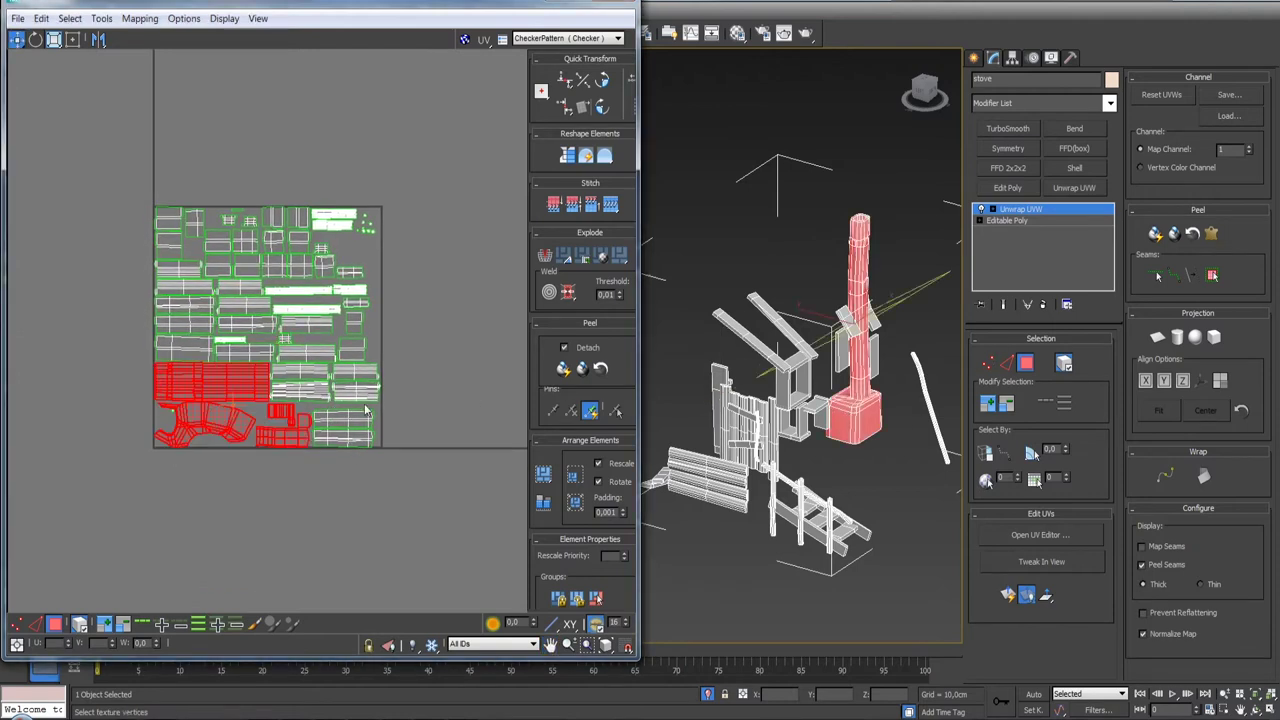
pyautogui.scroll(1, 424, 356)
pyautogui.scroll(1, 196, 358)
pyautogui.scroll(1, 196, 358)
pyautogui.scroll(2, 196, 358)
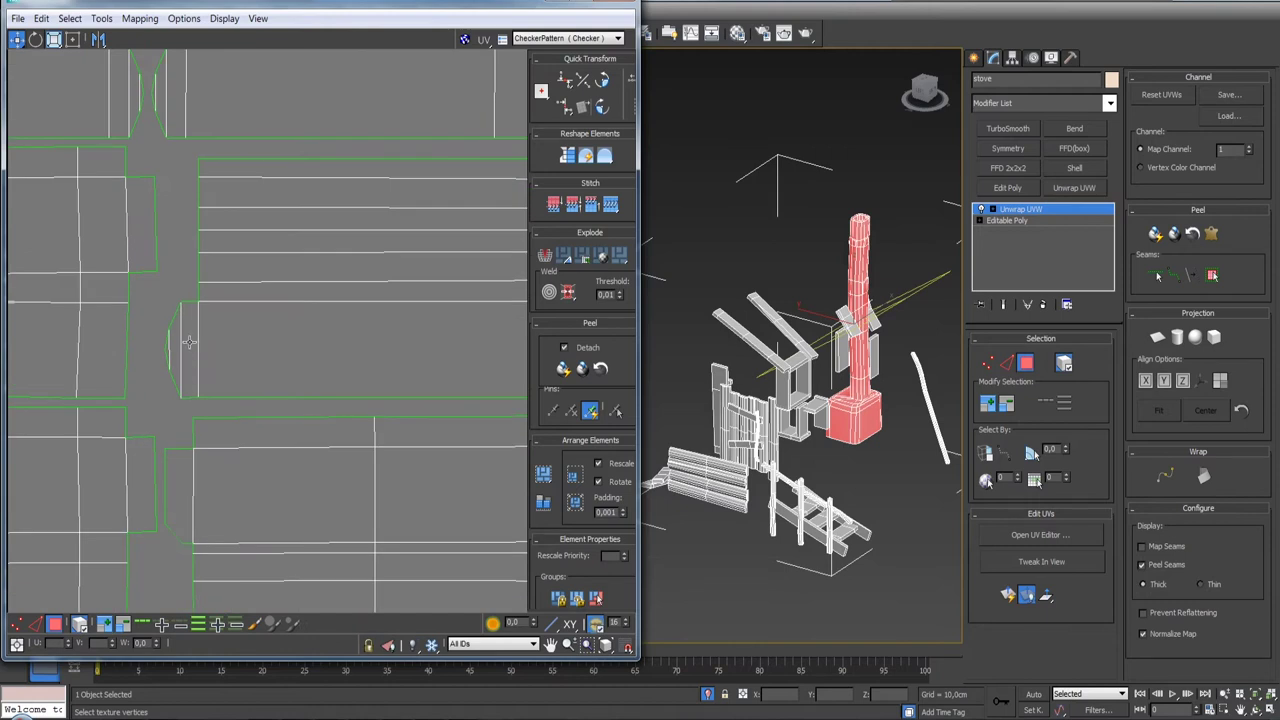
pyautogui.click(189, 342)
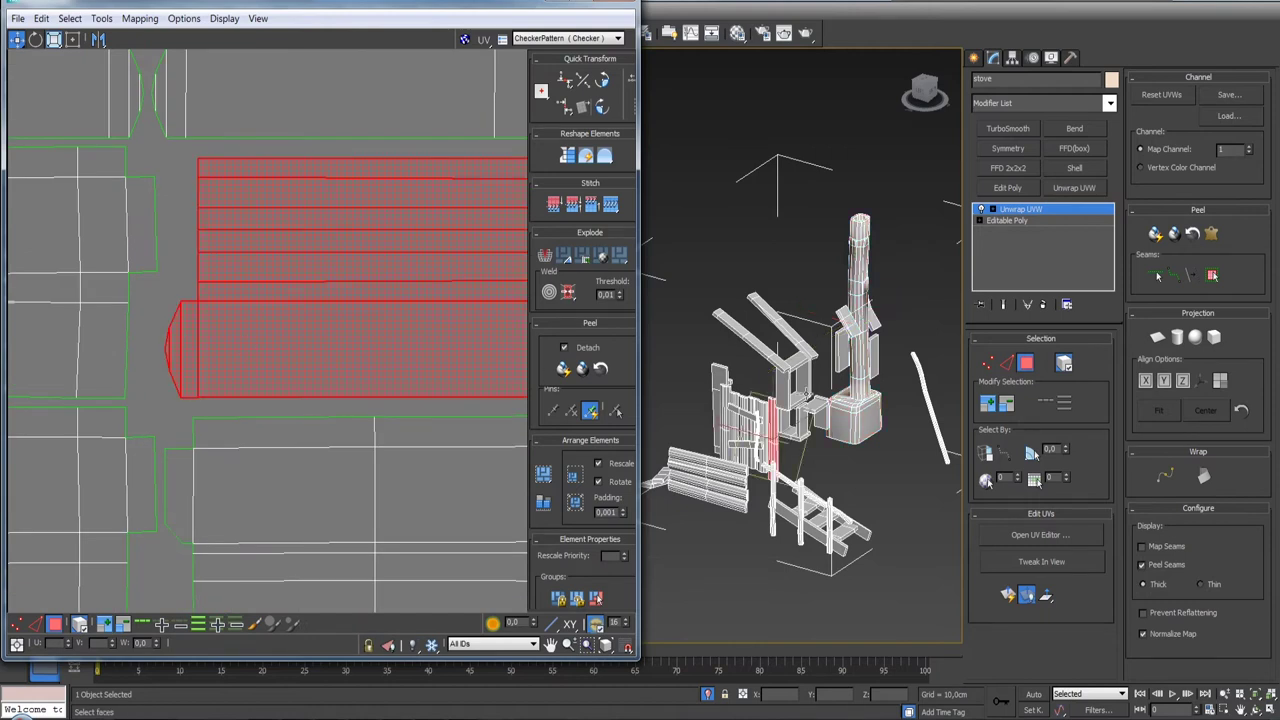
pyautogui.moveTo(189, 342); pyautogui.dragTo(274, 341, button='middle')
# - Select the first small curved end pieces beside the log strips
pyautogui.scroll(-2, 280, 350)
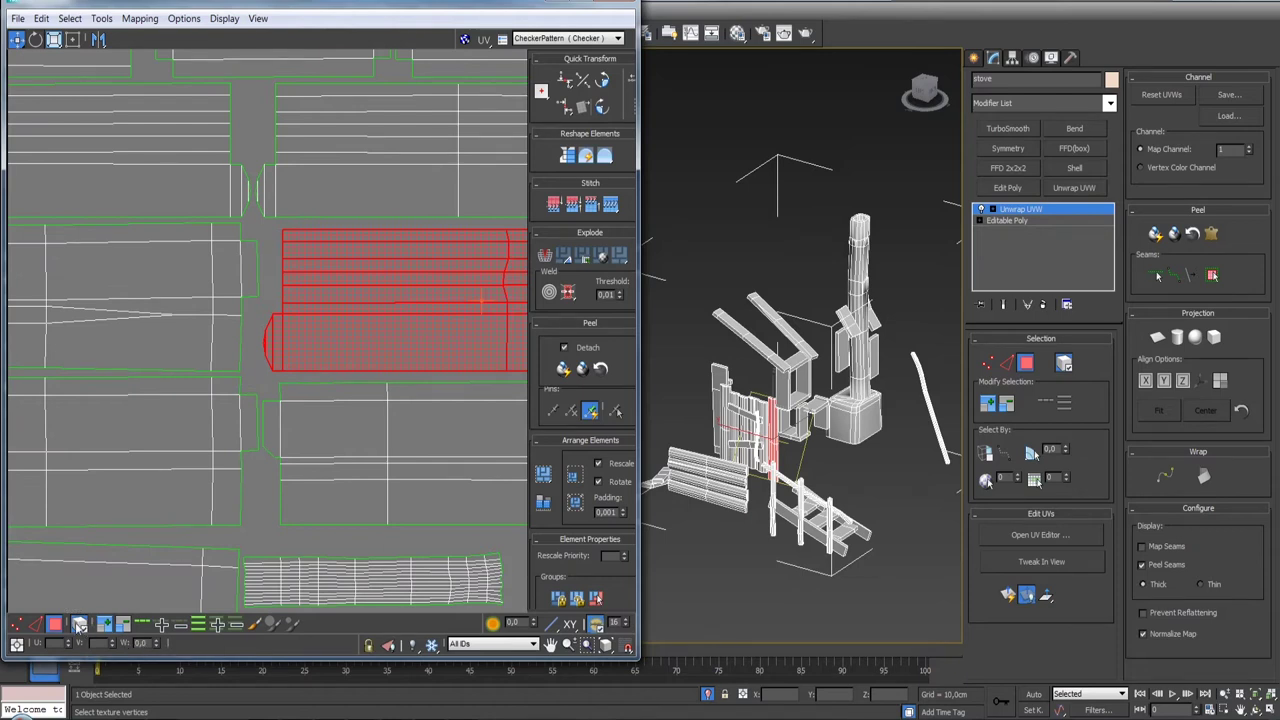
pyautogui.scroll(-2, 285, 400)
pyautogui.scroll(2, 279, 462)
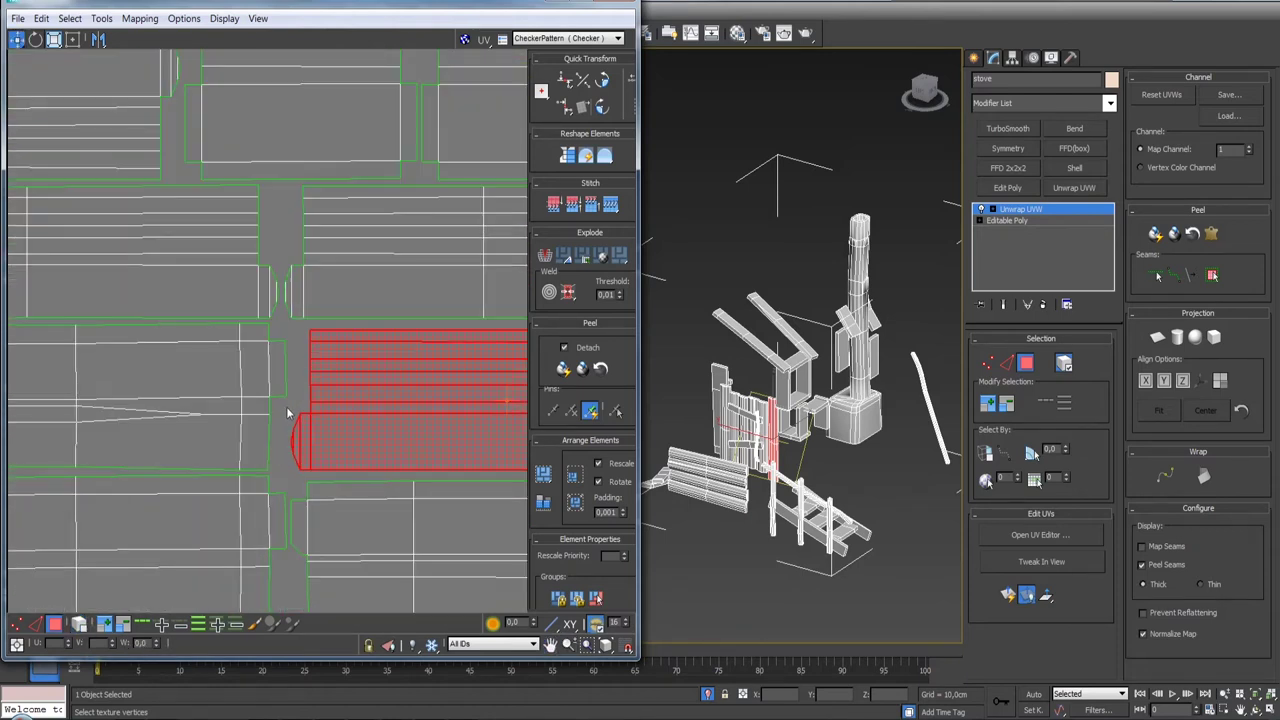
pyautogui.moveTo(307, 483); pyautogui.dragTo(306, 480)
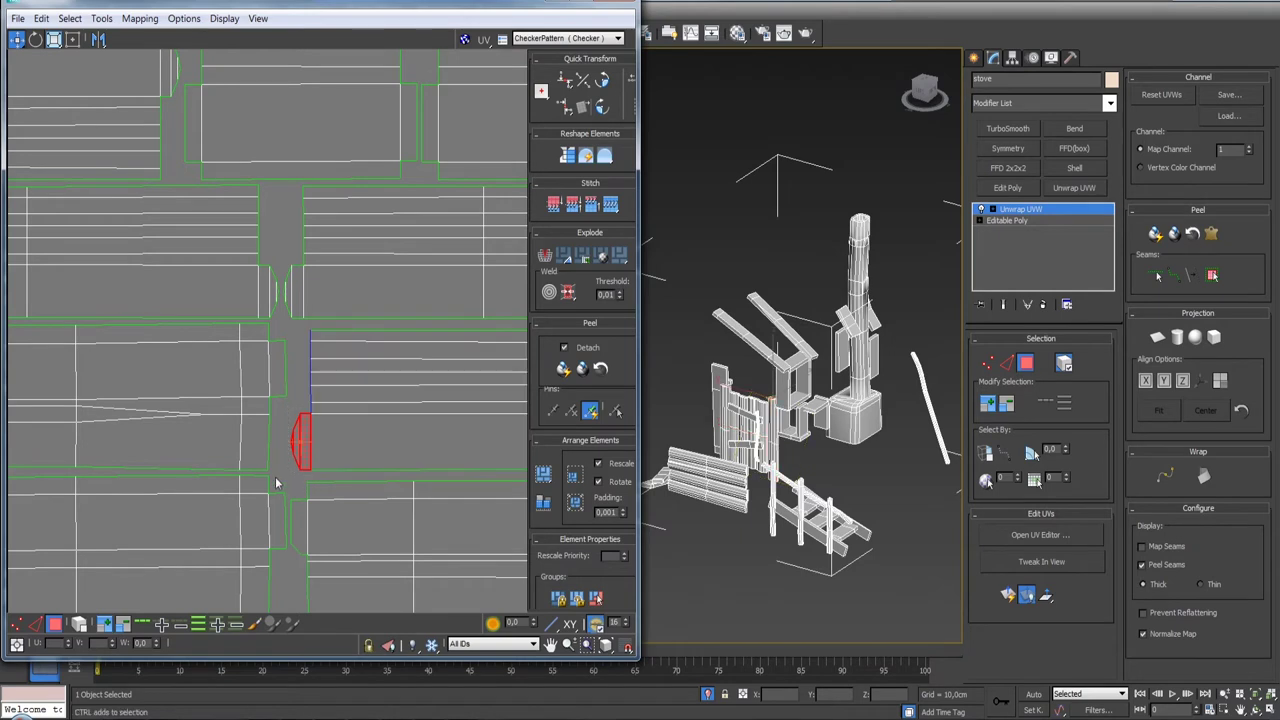
pyautogui.moveTo(298, 524); pyautogui.dragTo(298, 525)
pyautogui.moveTo(266, 290); pyautogui.dragTo(266, 432, button='middle')
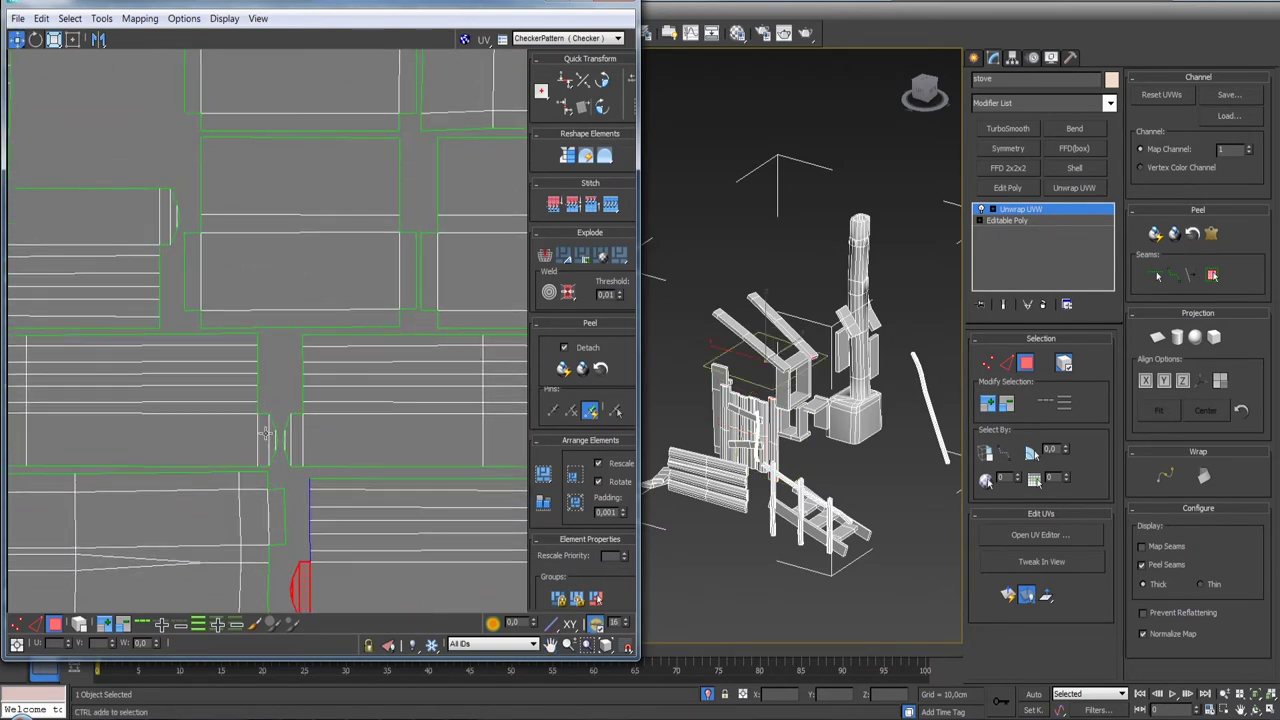
pyautogui.moveTo(293, 461); pyautogui.dragTo(297, 463)
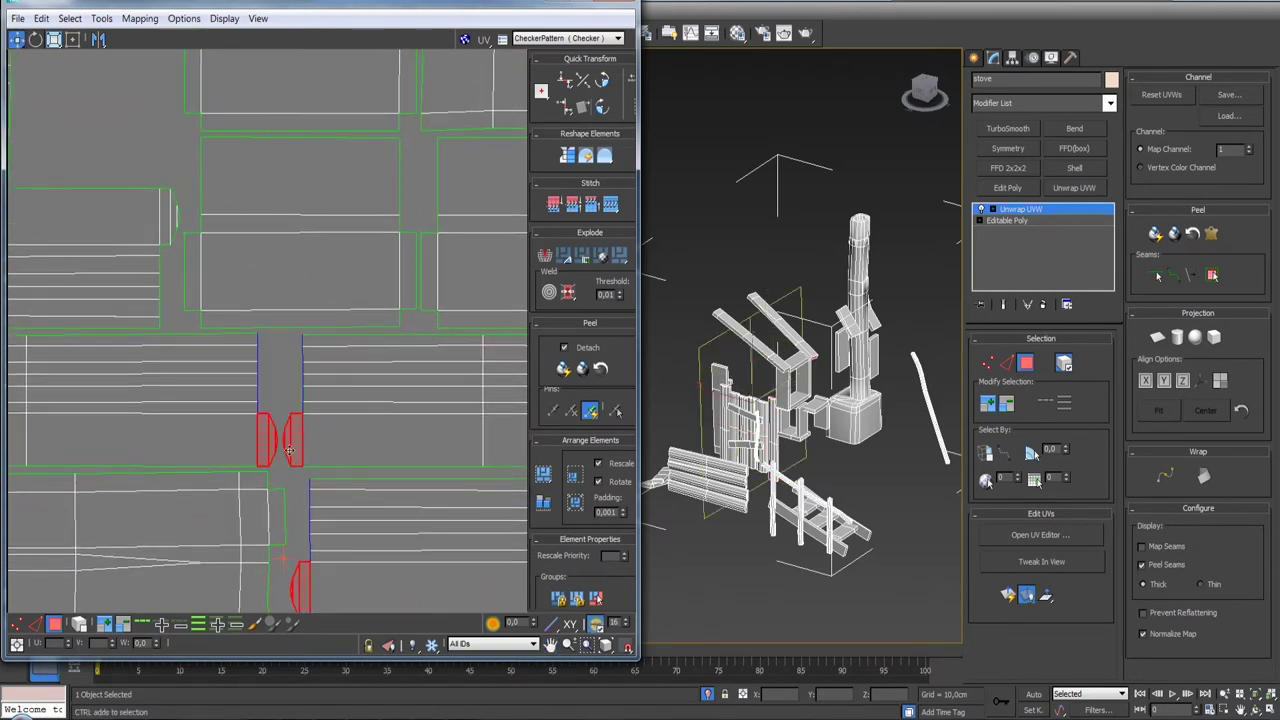
pyautogui.scroll(-2, 297, 463)
pyautogui.scroll(5, 287, 403)
pyautogui.moveTo(258, 344); pyautogui.dragTo(259, 409)
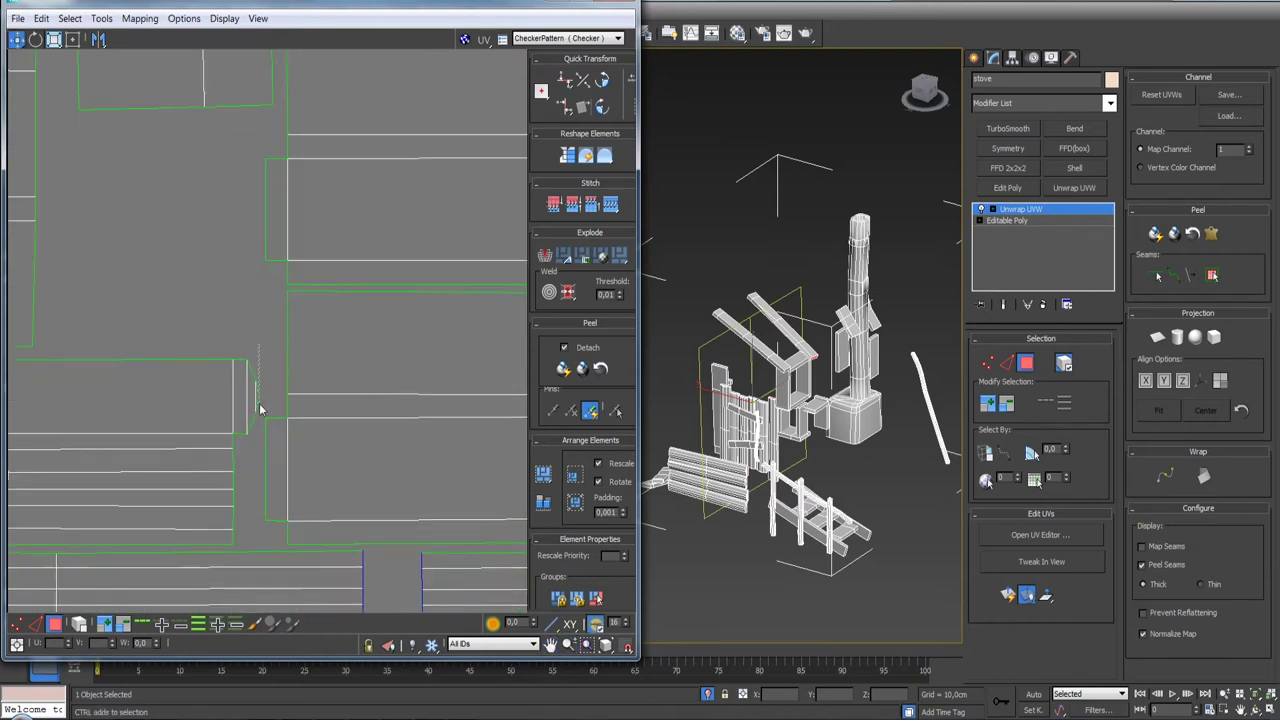
pyautogui.scroll(-3, 246, 414)
pyautogui.moveTo(245, 346)
pyautogui.mouseDown()
pyautogui.moveTo(246, 414)
pyautogui.moveTo(222, 400)
pyautogui.mouseUp()
# - Add the left-side curved end pieces and other remaining end caps to the selection
pyautogui.scroll(5, 224, 423)
pyautogui.scroll(-3, 250, 420)
pyautogui.scroll(5, 256, 393)
pyautogui.keyDown('ctrl'); pyautogui.moveTo(313, 548); pyautogui.dragTo(312, 543); pyautogui.keyUp('ctrl')
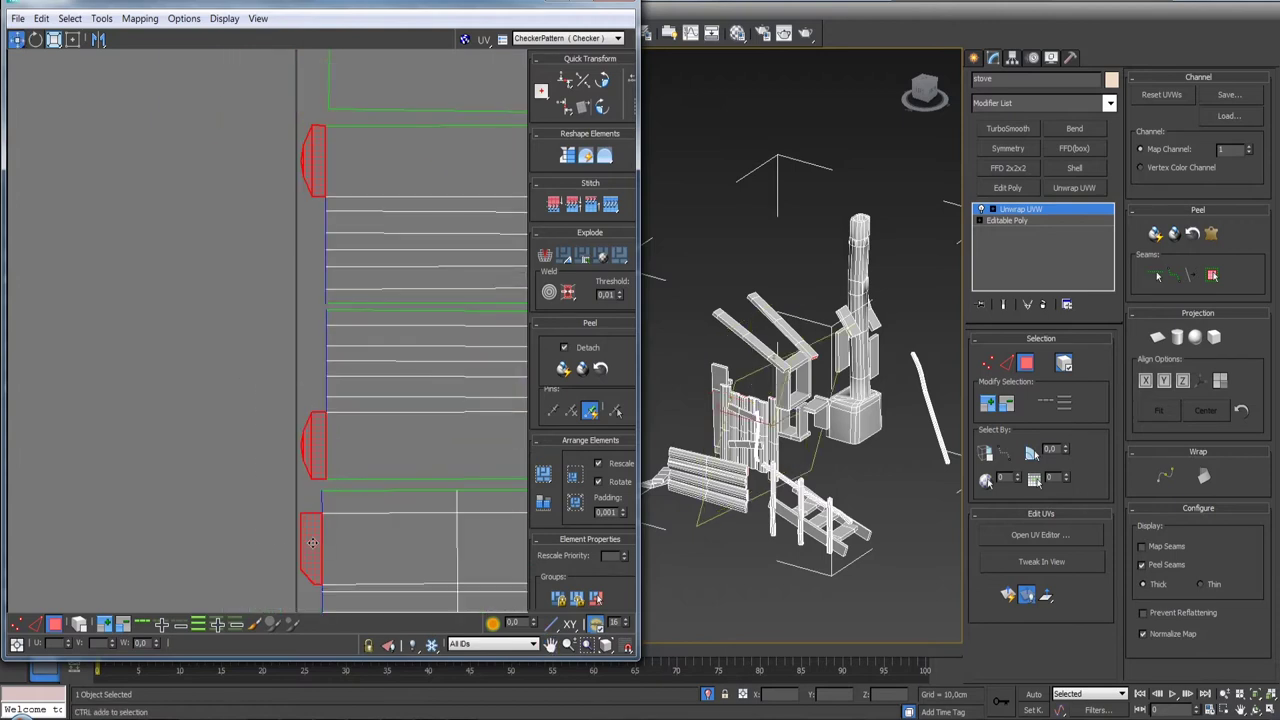
pyautogui.scroll(-2, 314, 520)
pyautogui.scroll(2, 316, 365)
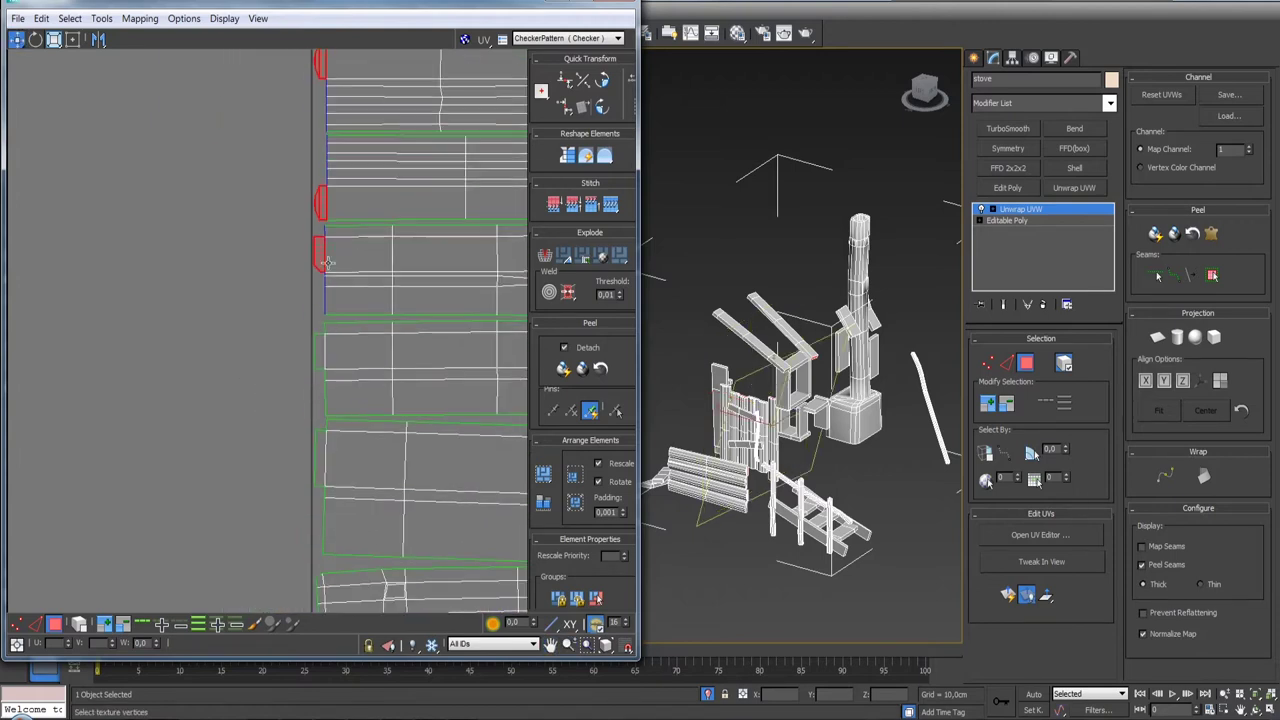
pyautogui.keyDown('ctrl'); pyautogui.moveTo(317, 361); pyautogui.dragTo(316, 364); pyautogui.keyUp('ctrl')
pyautogui.keyDown('ctrl'); pyautogui.moveTo(315, 472); pyautogui.dragTo(315, 472); pyautogui.keyUp('ctrl')
pyautogui.scroll(-2, 305, 400)
pyautogui.scroll(-2, 313, 376)
pyautogui.scroll(-2, 313, 376)
pyautogui.moveTo(390, 440); pyautogui.dragTo(333, 438, button='middle')
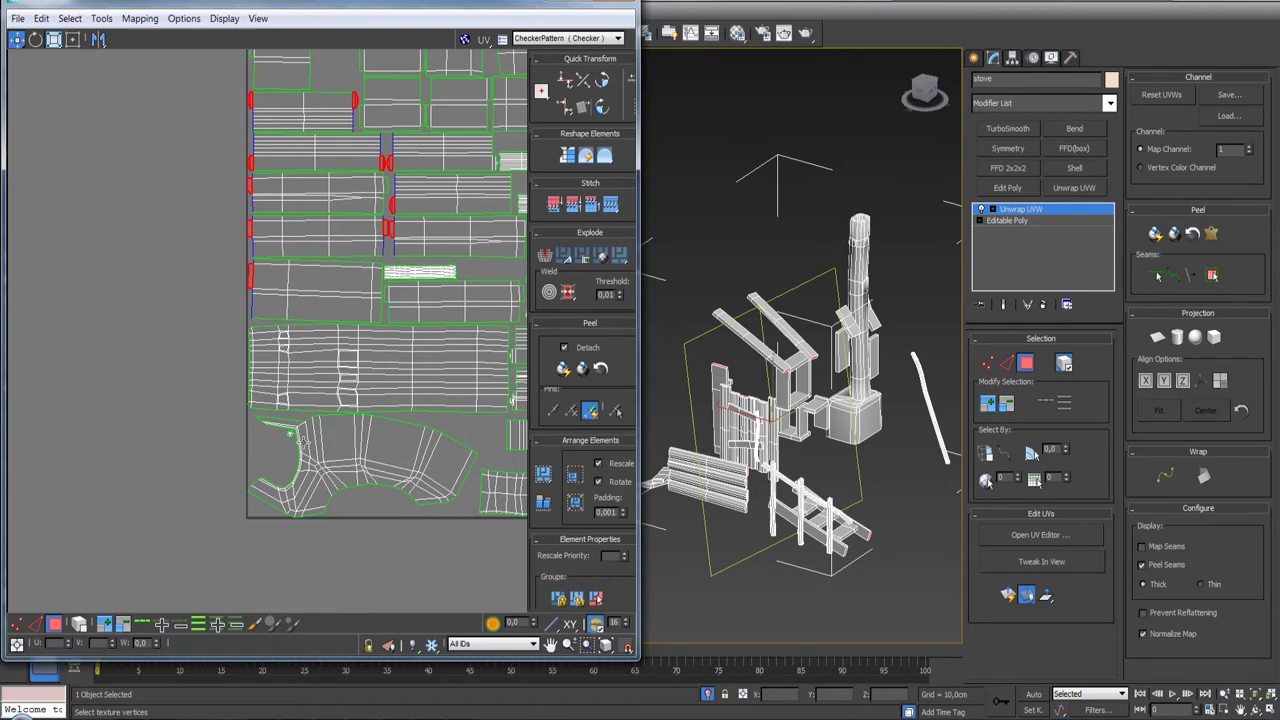
# - Select the thin end-piece strip and two curved end pieces on the first log island
pyautogui.scroll(-2, 285, 440)
pyautogui.scroll(-2, 240, 460)
pyautogui.scroll(5, 230, 466)
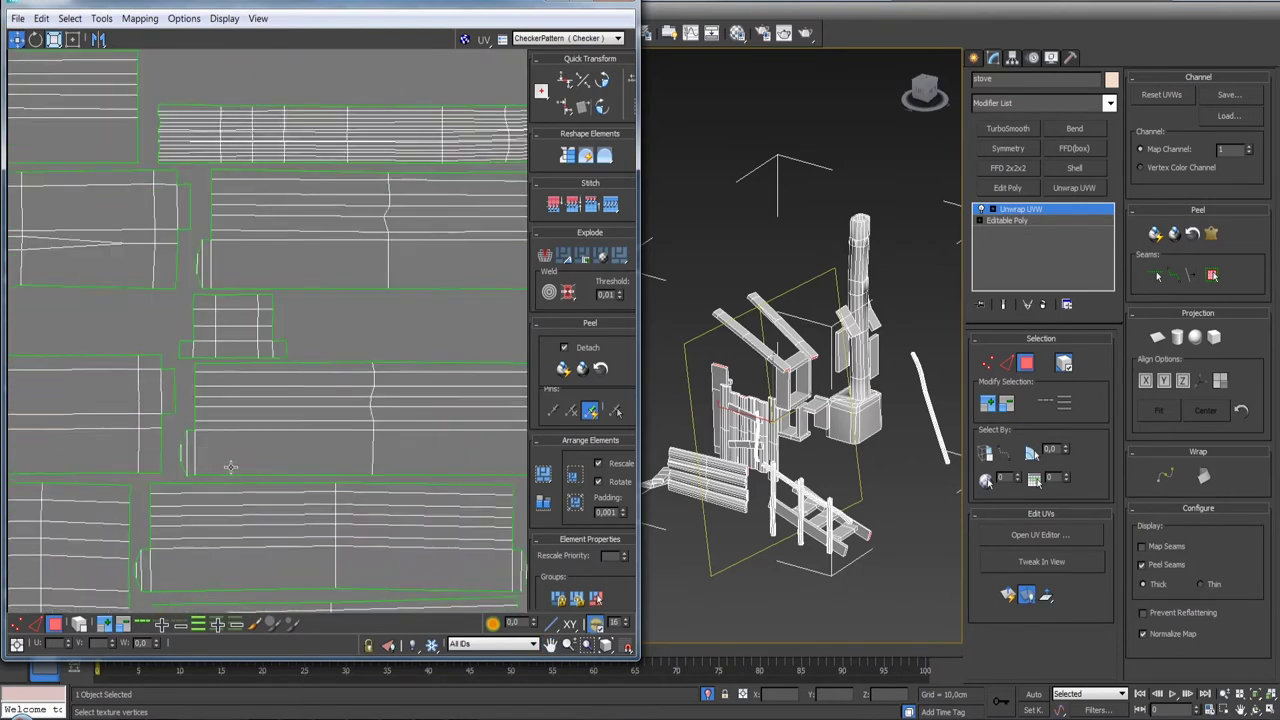
pyautogui.moveTo(230, 466); pyautogui.dragTo(374, 441, button='middle')
pyautogui.scroll(2, 359, 412)
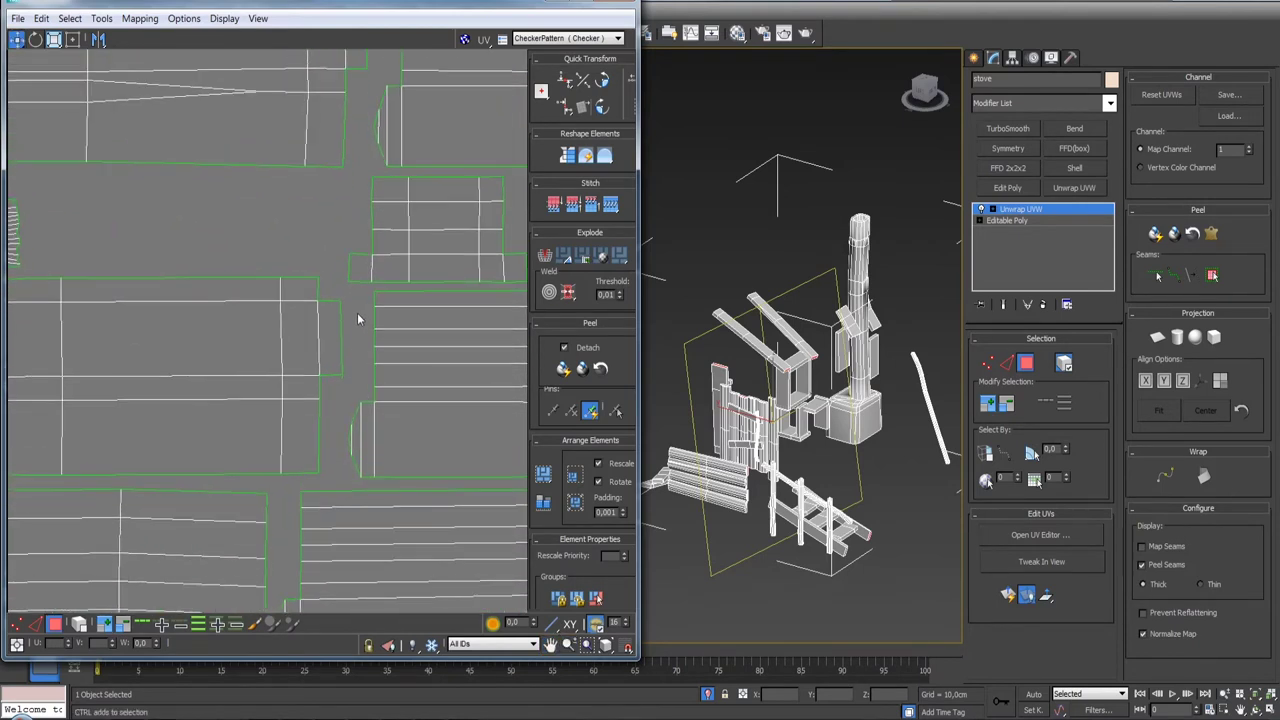
pyautogui.moveTo(334, 370); pyautogui.dragTo(329, 414)
pyautogui.keyDown('ctrl'); pyautogui.click(363, 452); pyautogui.keyUp('ctrl')
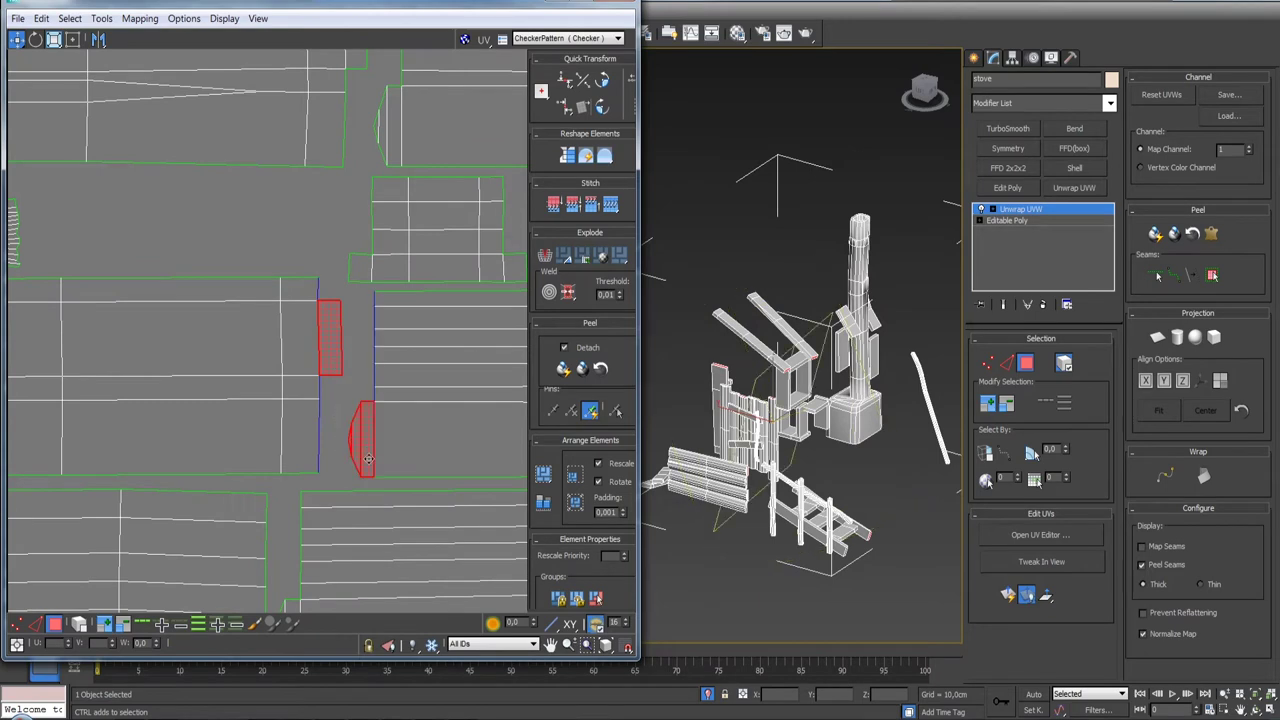
pyautogui.moveTo(363, 452); pyautogui.dragTo(392, 342, button='middle')
pyautogui.keyDown('ctrl'); pyautogui.click(341, 475); pyautogui.keyUp('ctrl')
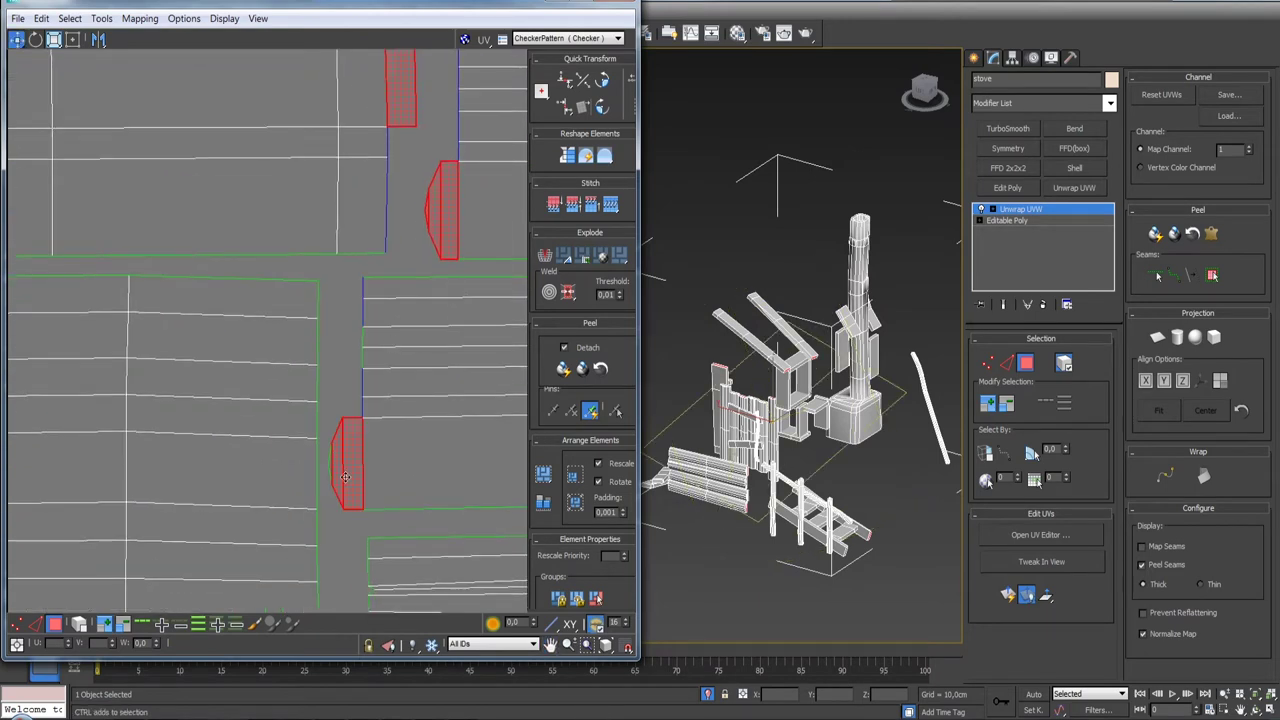
# - Add the end-cap pieces on both sides of the next log island to the selection
pyautogui.scroll(-3, 330, 470)
pyautogui.scroll(3, 371, 408)
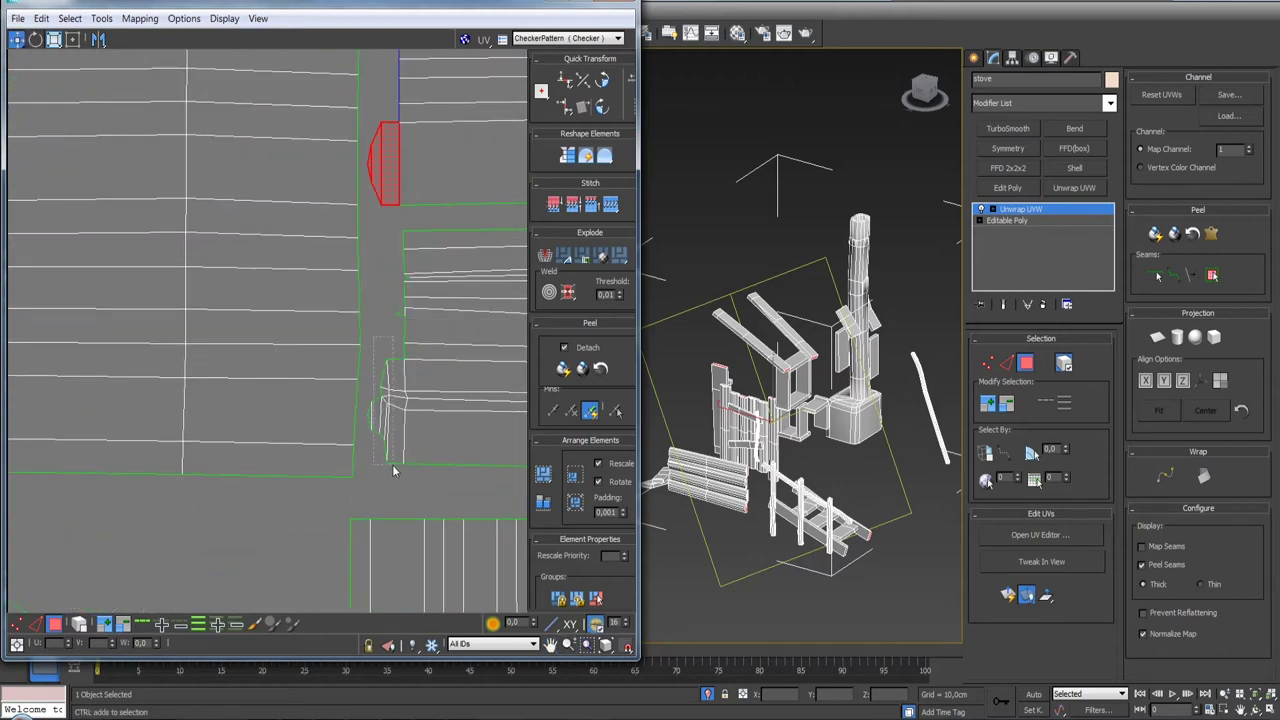
pyautogui.scroll(-5, 423, 434)
pyautogui.moveTo(423, 434); pyautogui.dragTo(338, 378, button='middle')
pyautogui.scroll(2, 280, 390)
pyautogui.scroll(2, 280, 390)
pyautogui.scroll(1, 280, 391)
pyautogui.scroll(-1, 278, 391)
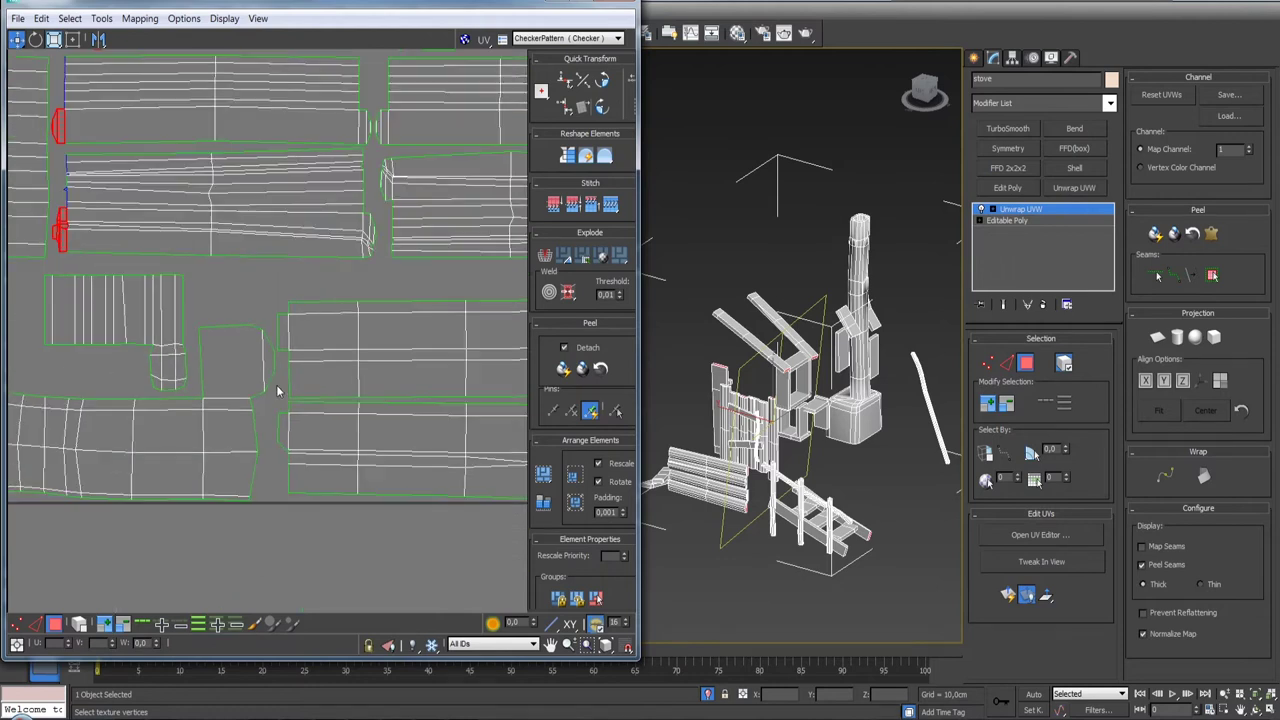
pyautogui.click(279, 331)
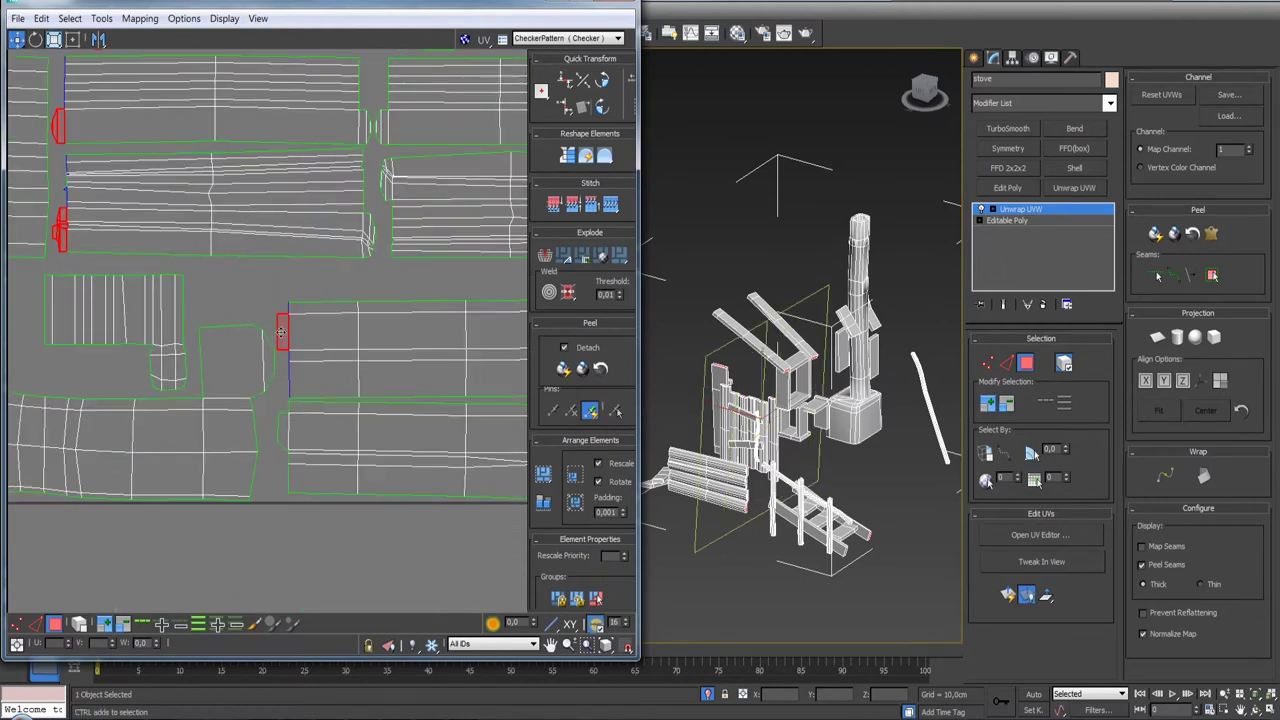
pyautogui.moveTo(279, 437); pyautogui.dragTo(123, 429, button='middle')
pyautogui.click(266, 426)
pyautogui.keyDown('ctrl'); pyautogui.click(264, 325); pyautogui.keyUp('ctrl')
pyautogui.moveTo(282, 320); pyautogui.dragTo(366, 341, button='middle')
pyautogui.keyDown('ctrl'); pyautogui.moveTo(319, 421); pyautogui.dragTo(320, 422); pyautogui.keyUp('ctrl')
# - Add the narrow end-cap strips between logs across more log islands
pyautogui.scroll(3, 378, 438)
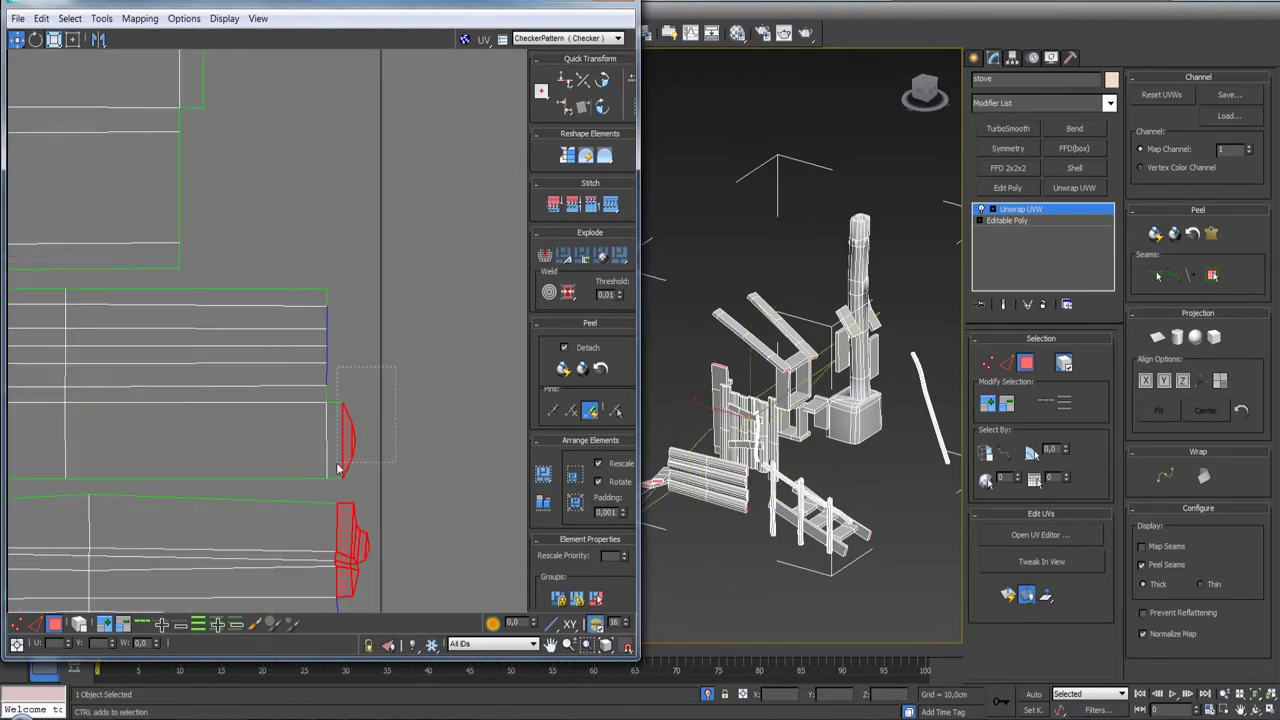
pyautogui.scroll(-5, 338, 468)
pyautogui.scroll(4, 323, 345)
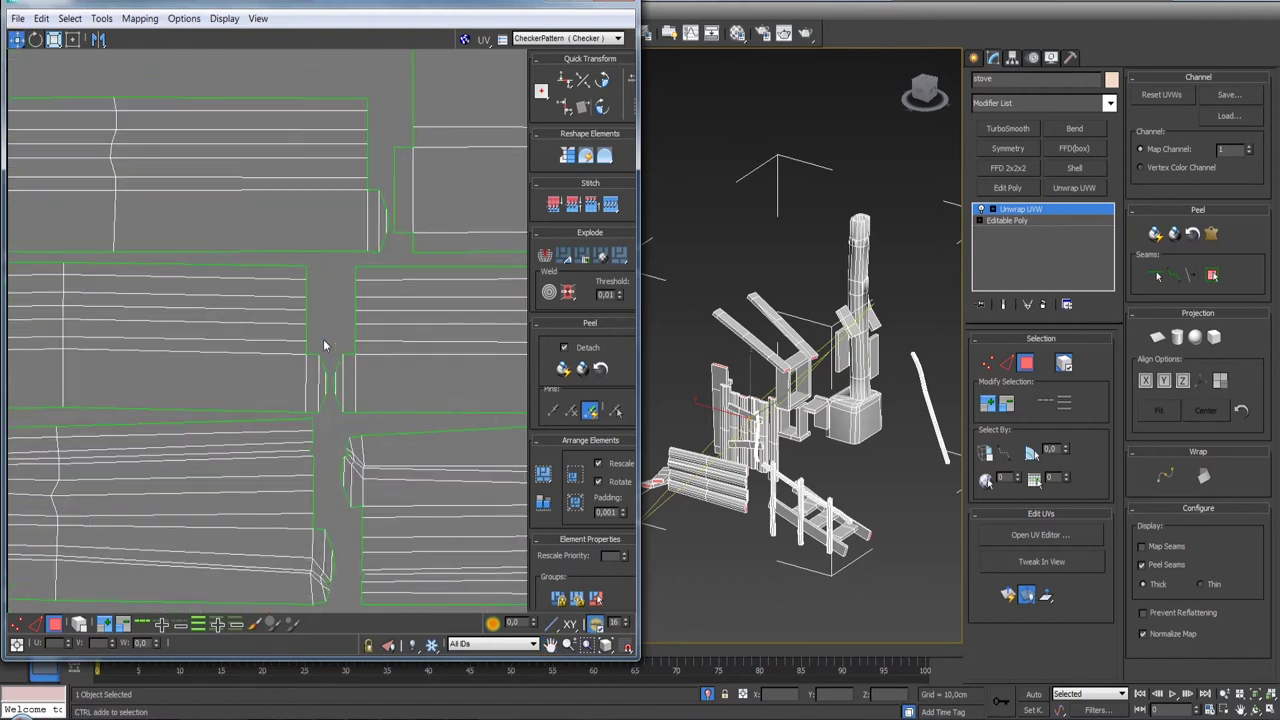
pyautogui.moveTo(350, 403); pyautogui.dragTo(348, 396)
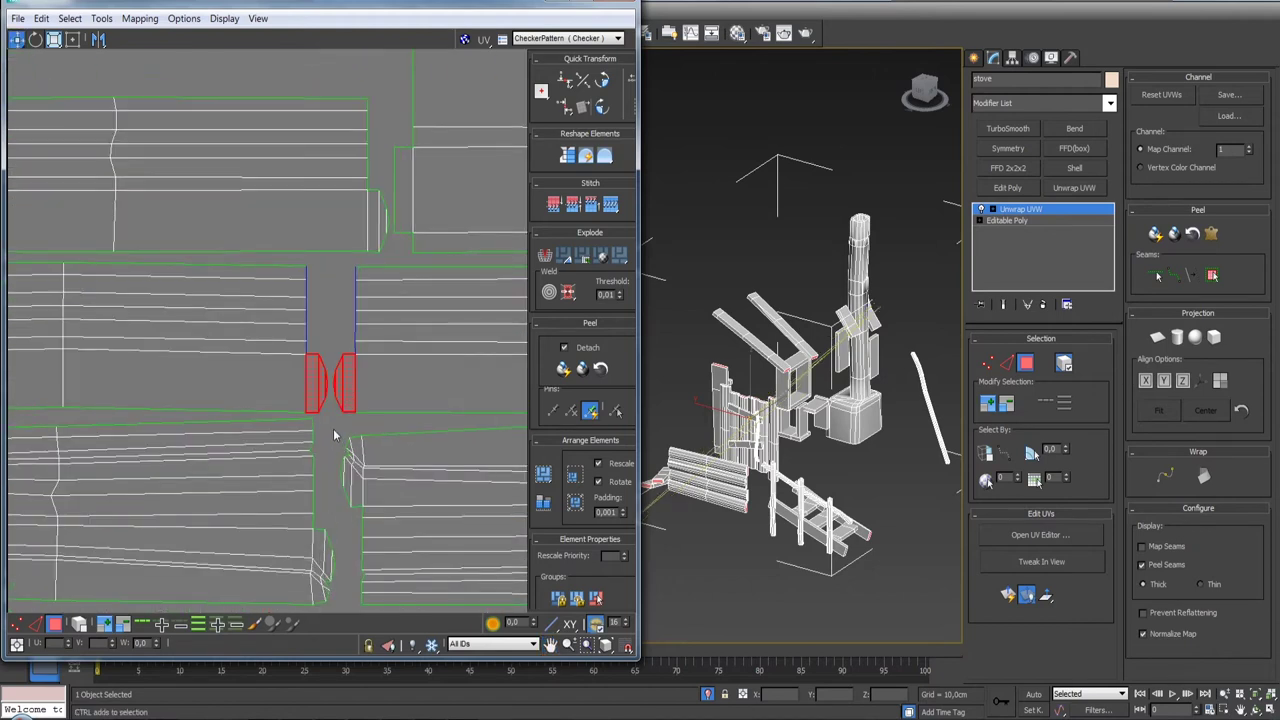
pyautogui.keyDown('ctrl'); pyautogui.moveTo(361, 500); pyautogui.dragTo(361, 500); pyautogui.keyUp('ctrl')
pyautogui.scroll(-3, 361, 500)
pyautogui.moveTo(361, 500); pyautogui.dragTo(357, 425, button='middle')
pyautogui.scroll(2, 357, 425)
pyautogui.moveTo(325, 513); pyautogui.dragTo(329, 514)
pyautogui.scroll(-3, 329, 514)
pyautogui.moveTo(329, 514); pyautogui.dragTo(370, 420, button='middle')
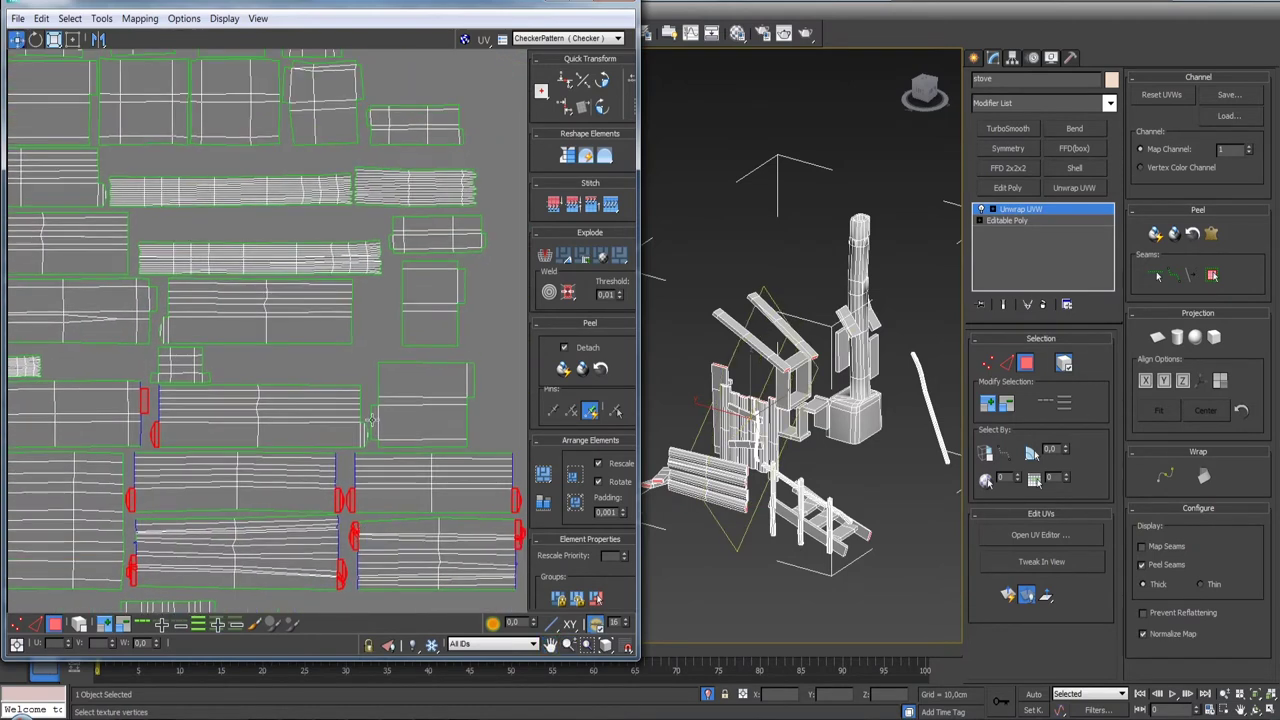
pyautogui.scroll(2, 262, 366)
# - Add the two thin sliver islands to the selection and review the whole layout
pyautogui.click(273, 416)
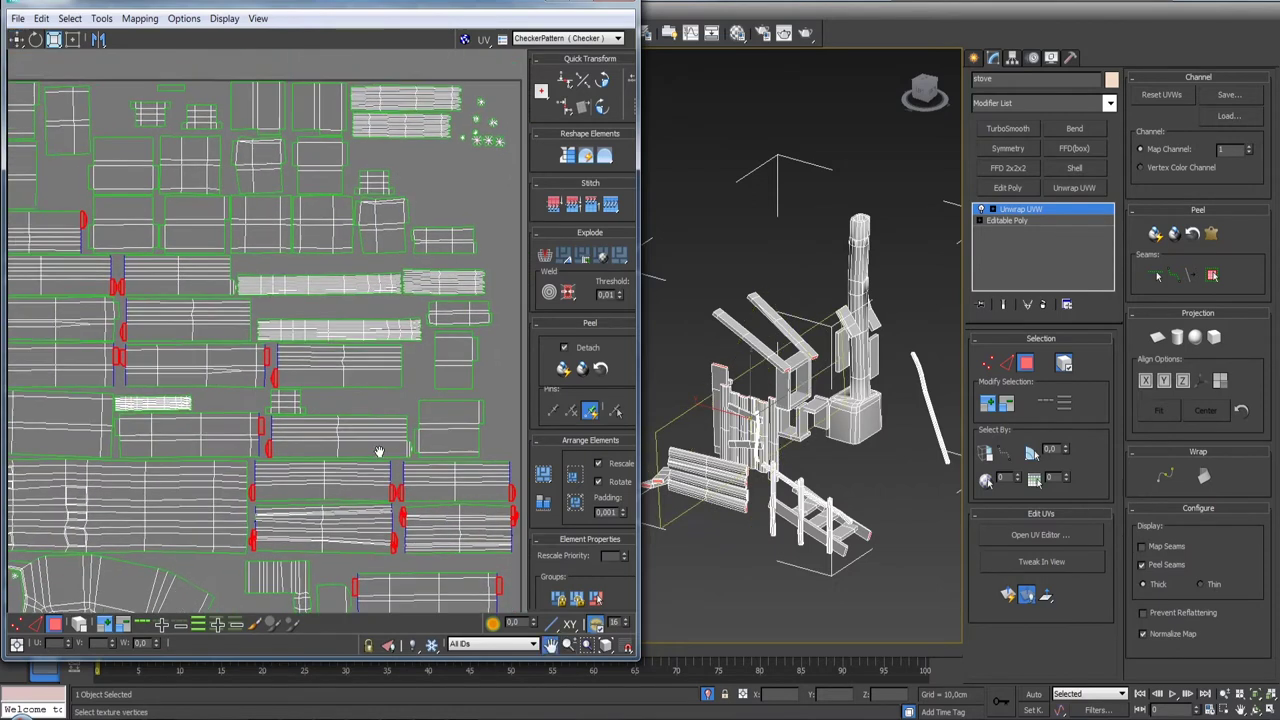
pyautogui.click(264, 393)
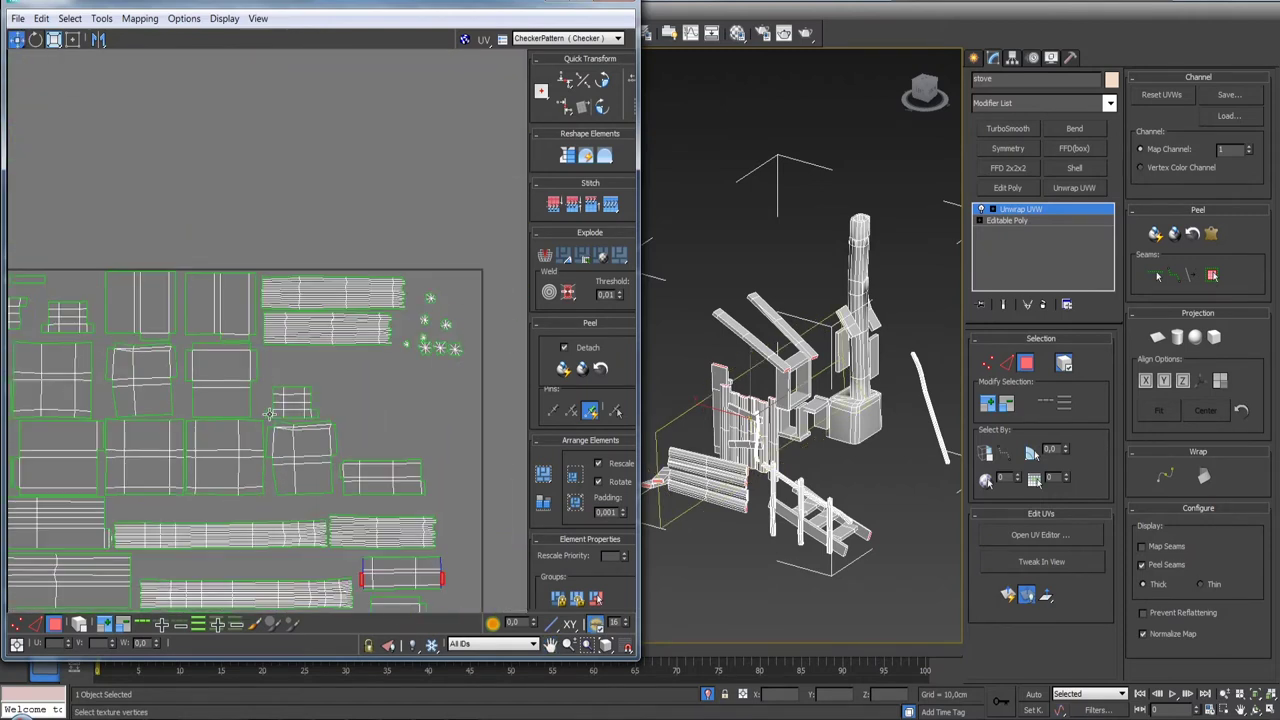
pyautogui.moveTo(114, 388); pyautogui.dragTo(325, 400, button='middle')
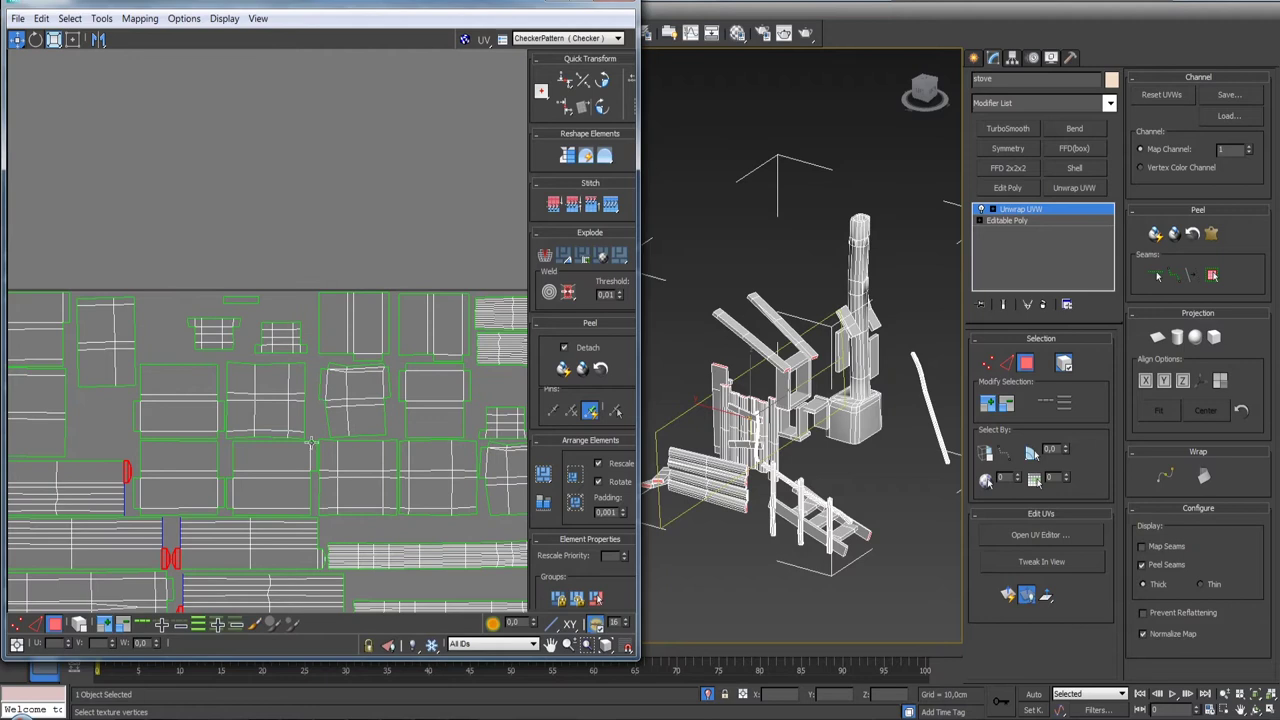
pyautogui.scroll(-2, 311, 442)
pyautogui.scroll(-1, 290, 415)
pyautogui.scroll(-1, 270, 390)
pyautogui.scroll(-1, 266, 385)
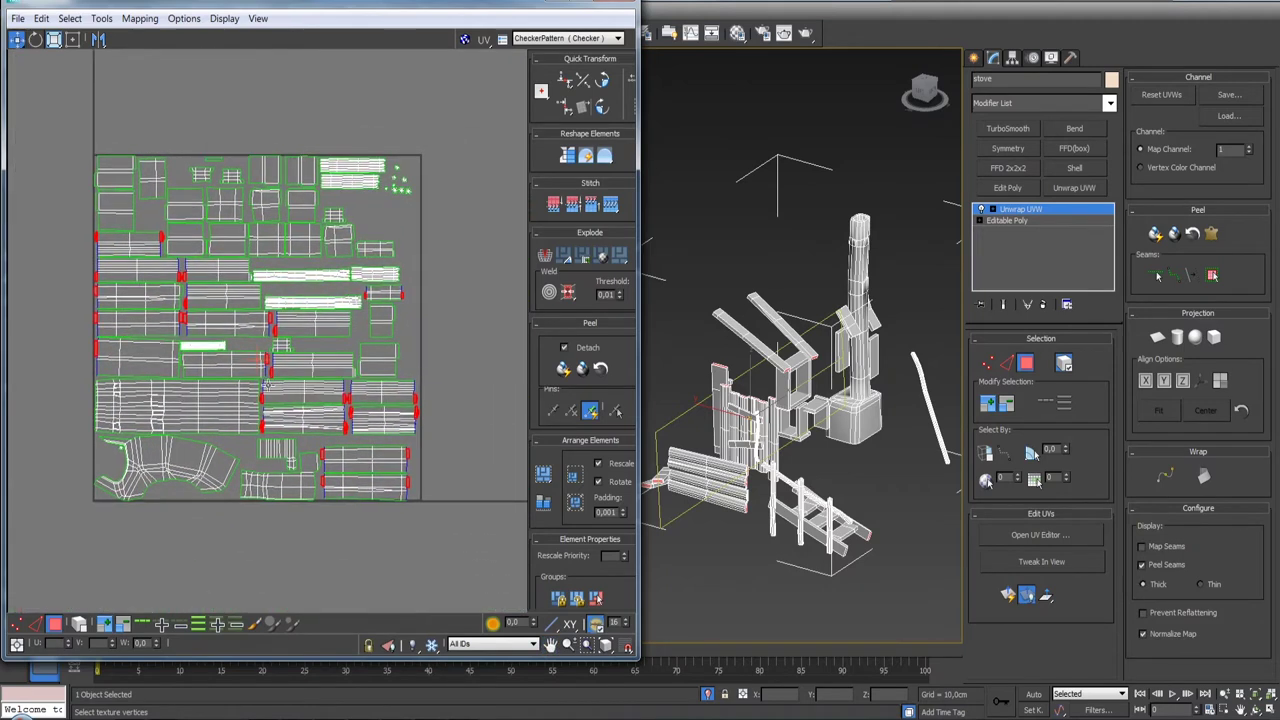
pyautogui.scroll(2, 325, 481)
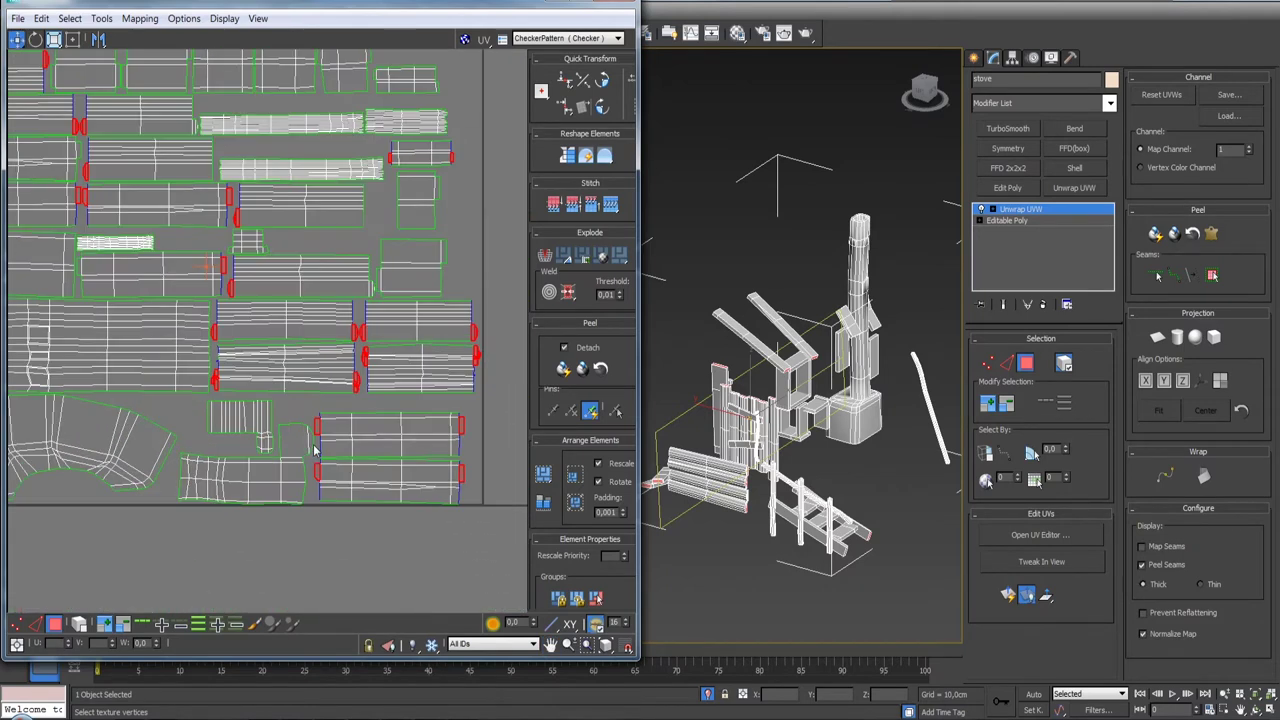
pyautogui.scroll(2, 322, 472)
pyautogui.scroll(-1, 318, 462)
pyautogui.scroll(-1, 316, 455)
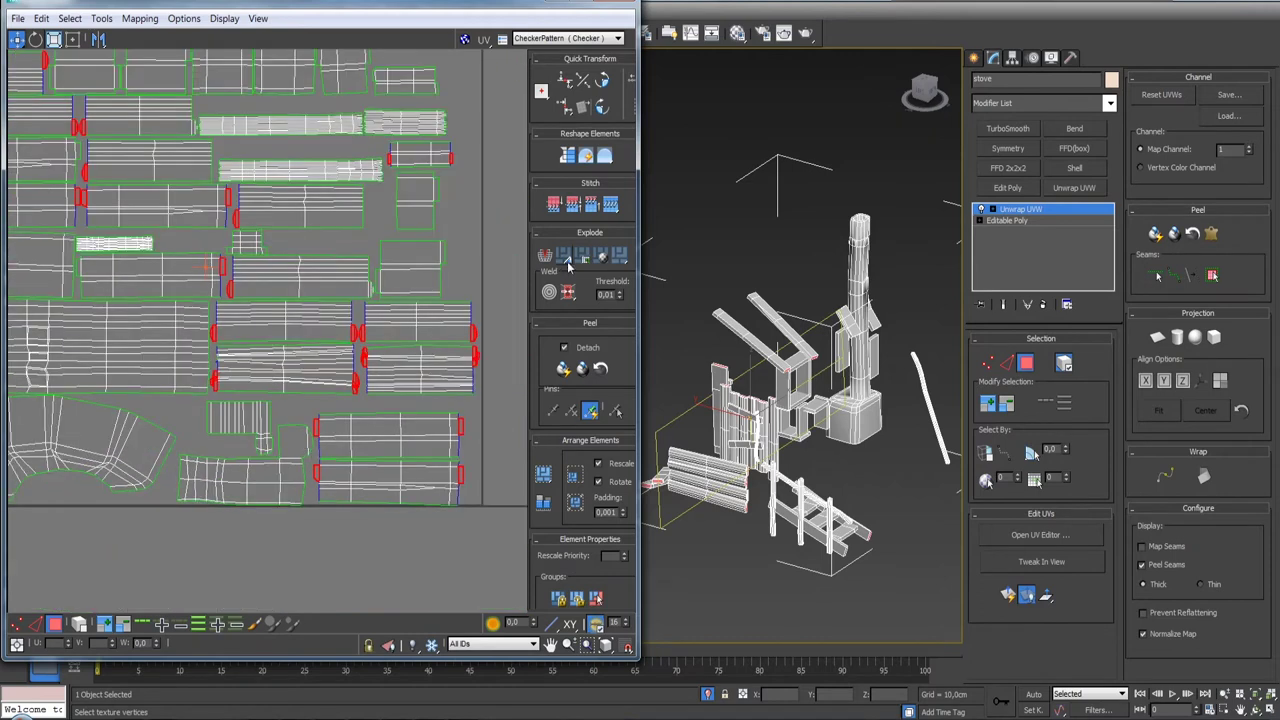
pyautogui.scroll(-2, 330, 465)
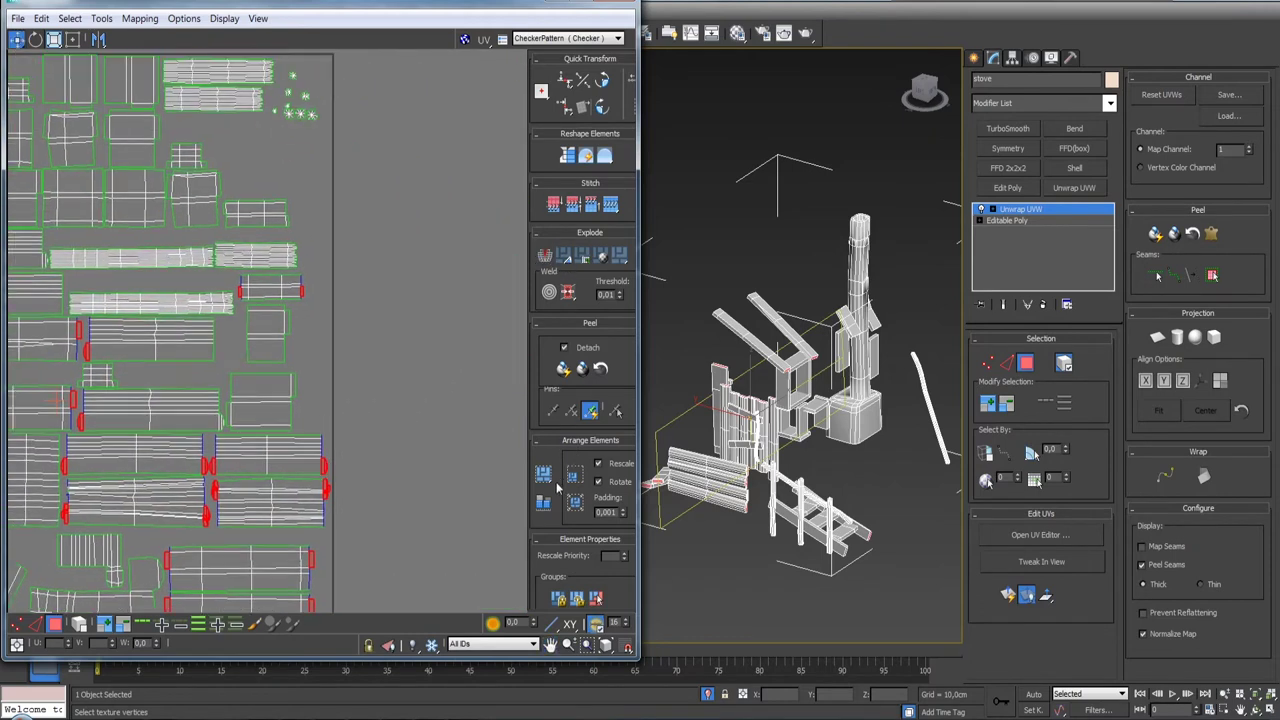
# - Pack Normalize with Rescale off, then move the selected end caps outside the square's top-right
pyautogui.click(598, 463)
pyautogui.click(575, 477)
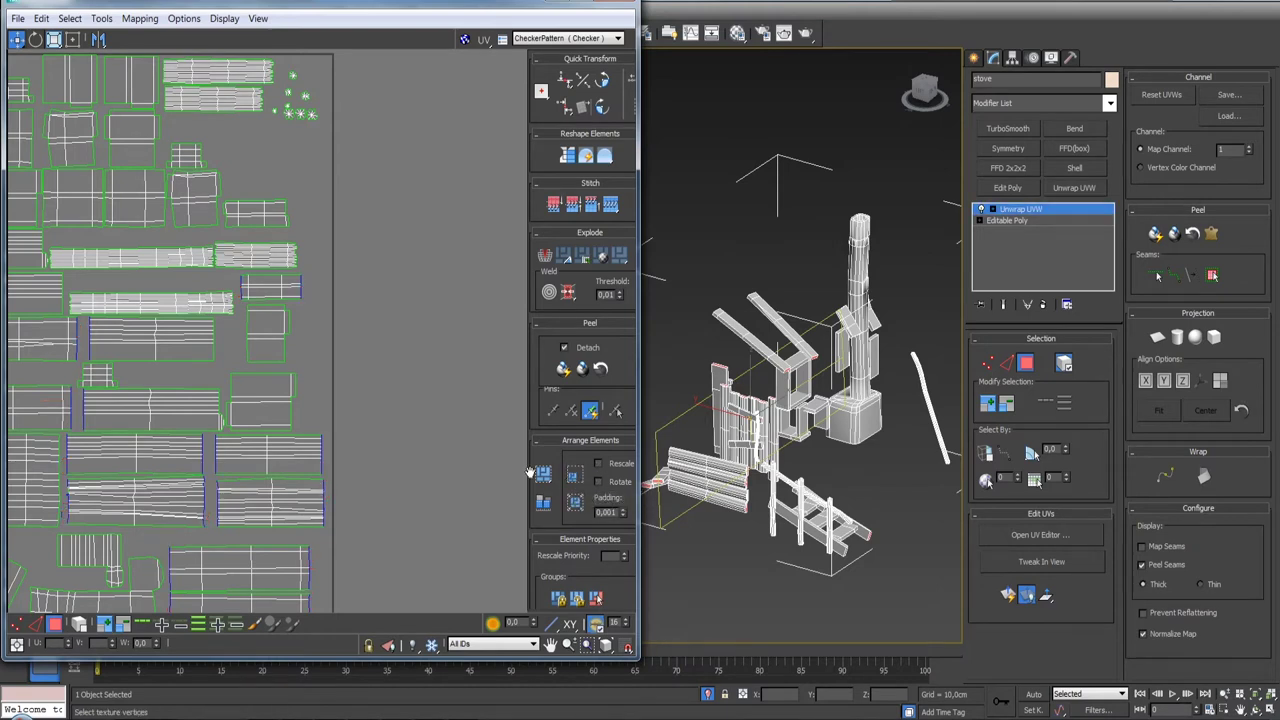
pyautogui.scroll(3, 146, 480)
pyautogui.moveTo(146, 488)
pyautogui.mouseDown()
pyautogui.moveTo(510, 212)
pyautogui.moveTo(225, 425)
pyautogui.moveTo(426, 180)
pyautogui.moveTo(428, 141)
pyautogui.mouseUp()
# - Select the whole ladder rung island in the upper layout
pyautogui.moveTo(292, 292); pyautogui.dragTo(361, 330, button='middle')
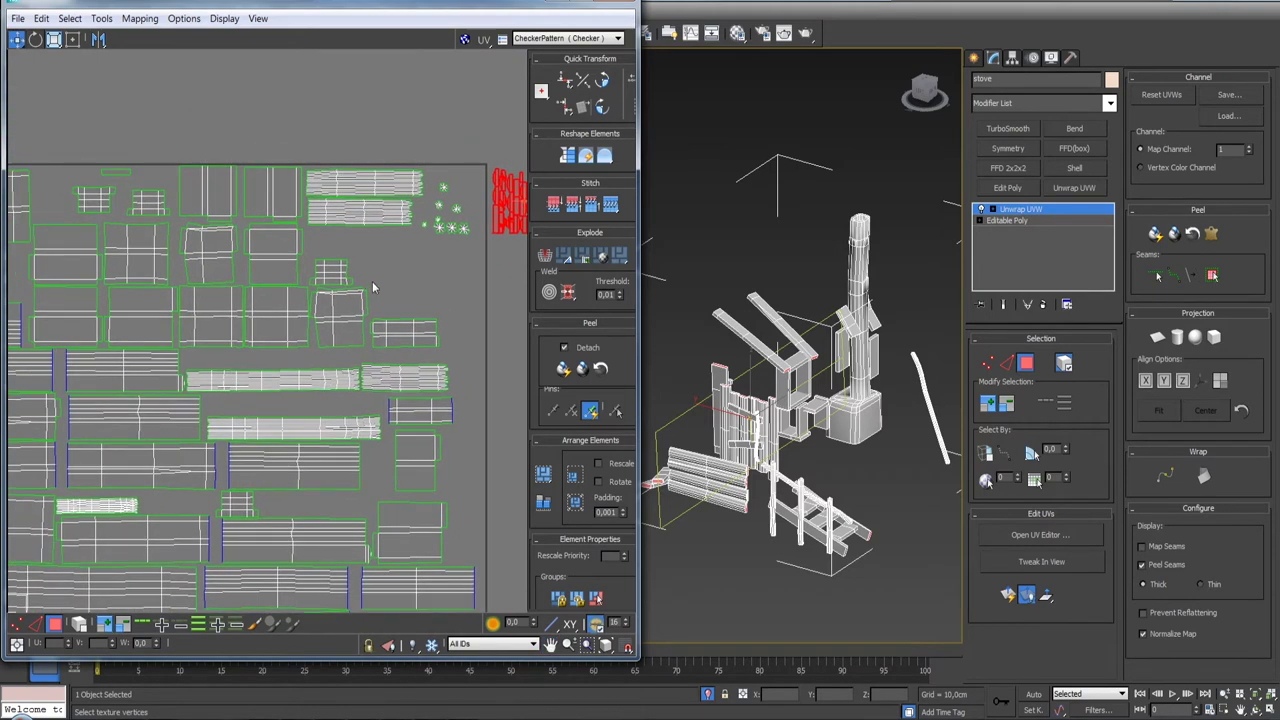
pyautogui.moveTo(372, 281); pyautogui.dragTo(335, 395, button='middle')
pyautogui.scroll(3, 330, 411)
pyautogui.click(356, 408)
pyautogui.doubleClick(338, 412)
# - Select the corner pieces of the rung islands in the UV layout
pyautogui.keyDown('alt'); pyautogui.moveTo(849, 439); pyautogui.dragTo(956, 434, button='middle'); pyautogui.keyUp('alt')
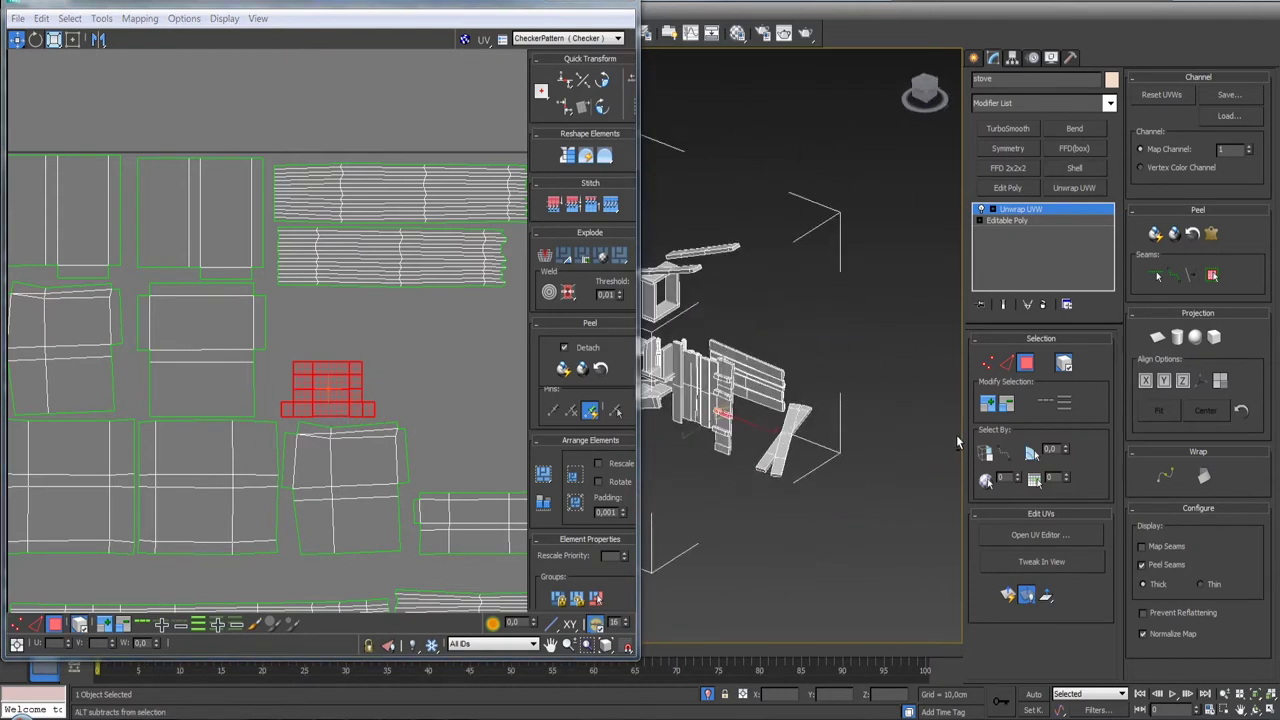
pyautogui.scroll(8, 956, 434)
pyautogui.moveTo(885, 375)
pyautogui.mouseDown(button='middle')
pyautogui.moveTo(785, 358)
pyautogui.moveTo(785, 400)
pyautogui.mouseUp(button='middle')
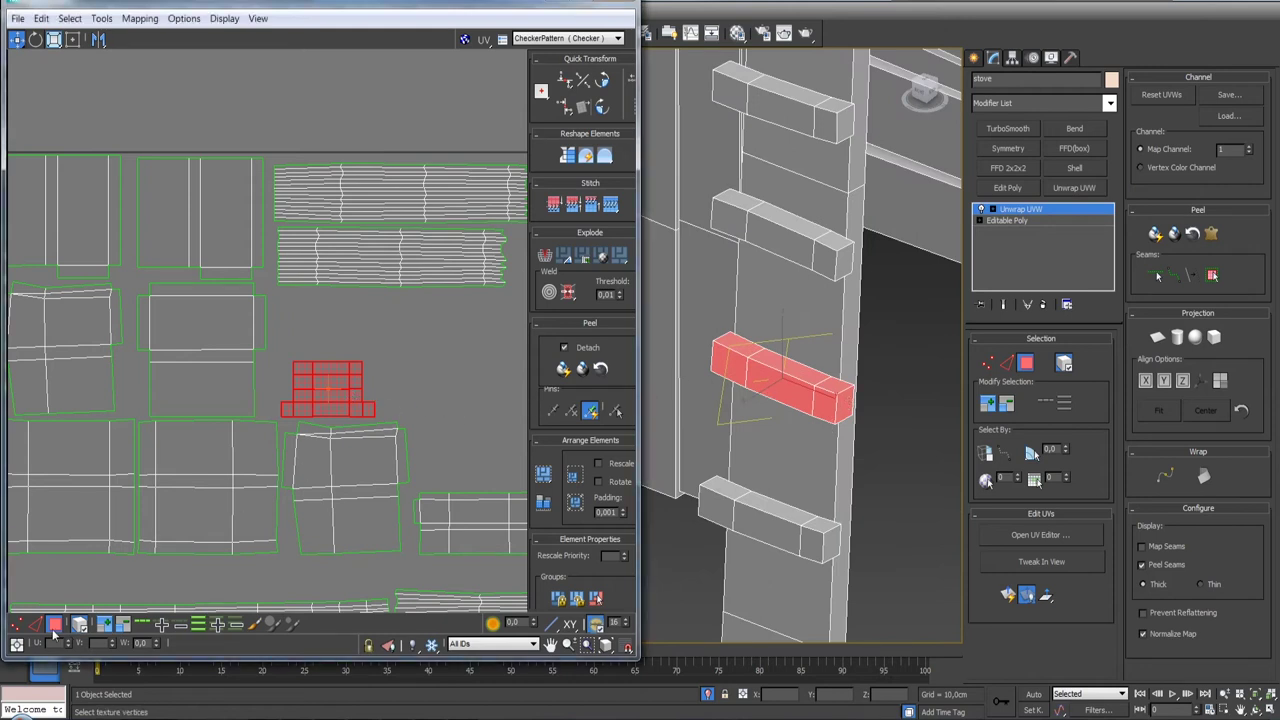
pyautogui.click(432, 378)
pyautogui.click(368, 411)
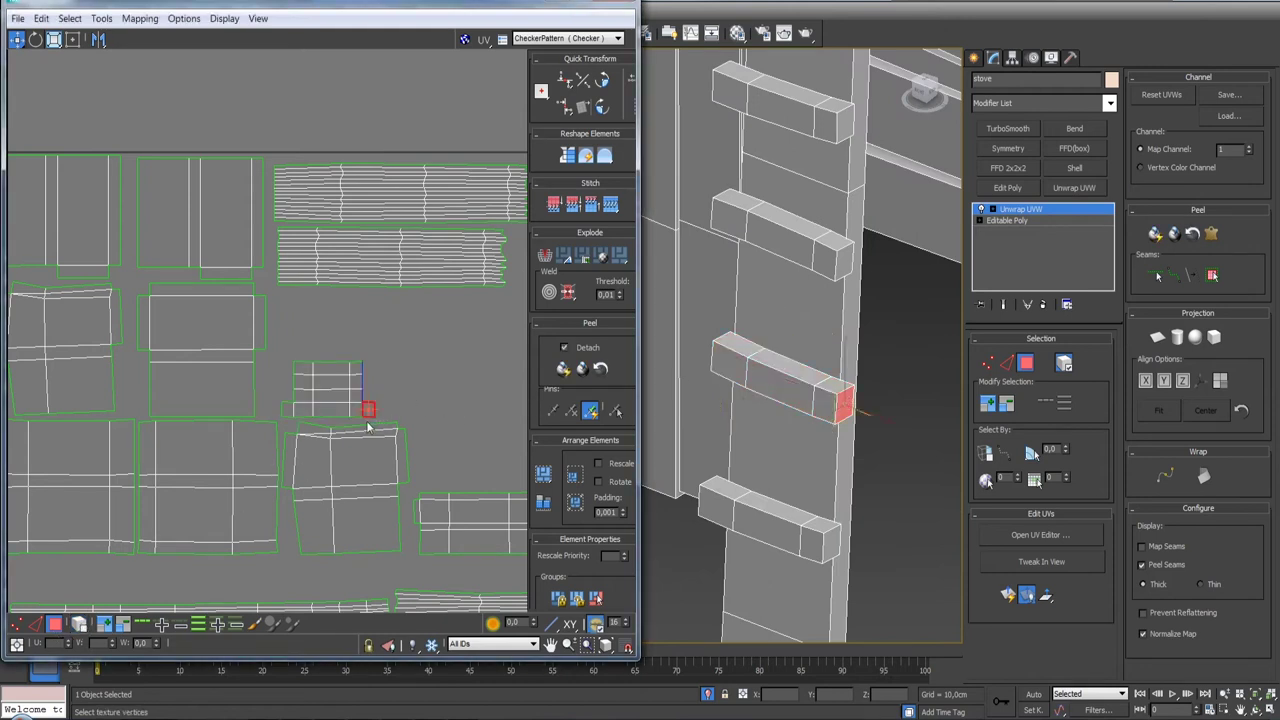
pyautogui.scroll(-5, 290, 415)
pyautogui.moveTo(290, 415); pyautogui.dragTo(418, 482, button='middle')
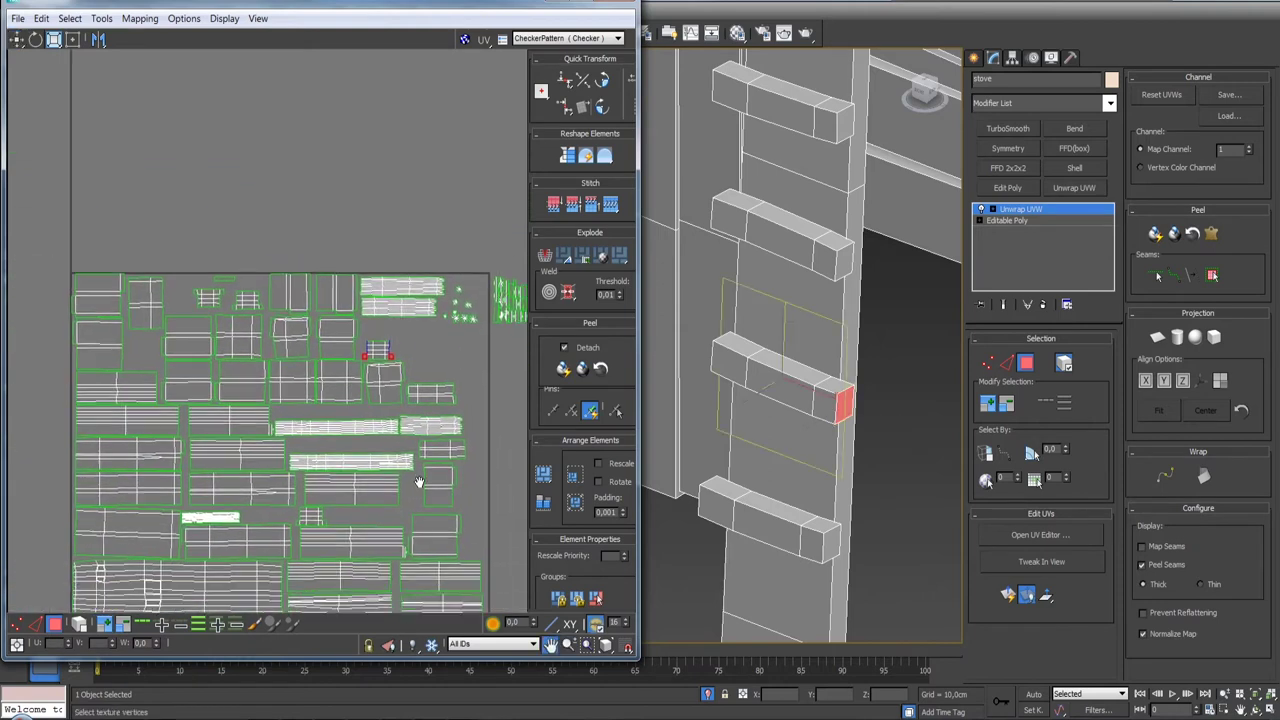
pyautogui.scroll(2, 418, 482)
pyautogui.scroll(4, 310, 420)
pyautogui.keyDown('ctrl'); pyautogui.click(322, 403); pyautogui.keyUp('ctrl')
pyautogui.keyDown('ctrl'); pyautogui.click(220, 401); pyautogui.keyUp('ctrl')
# - Add more rung corner pieces and the thin top strip to the selection
pyautogui.scroll(-4, 220, 401)
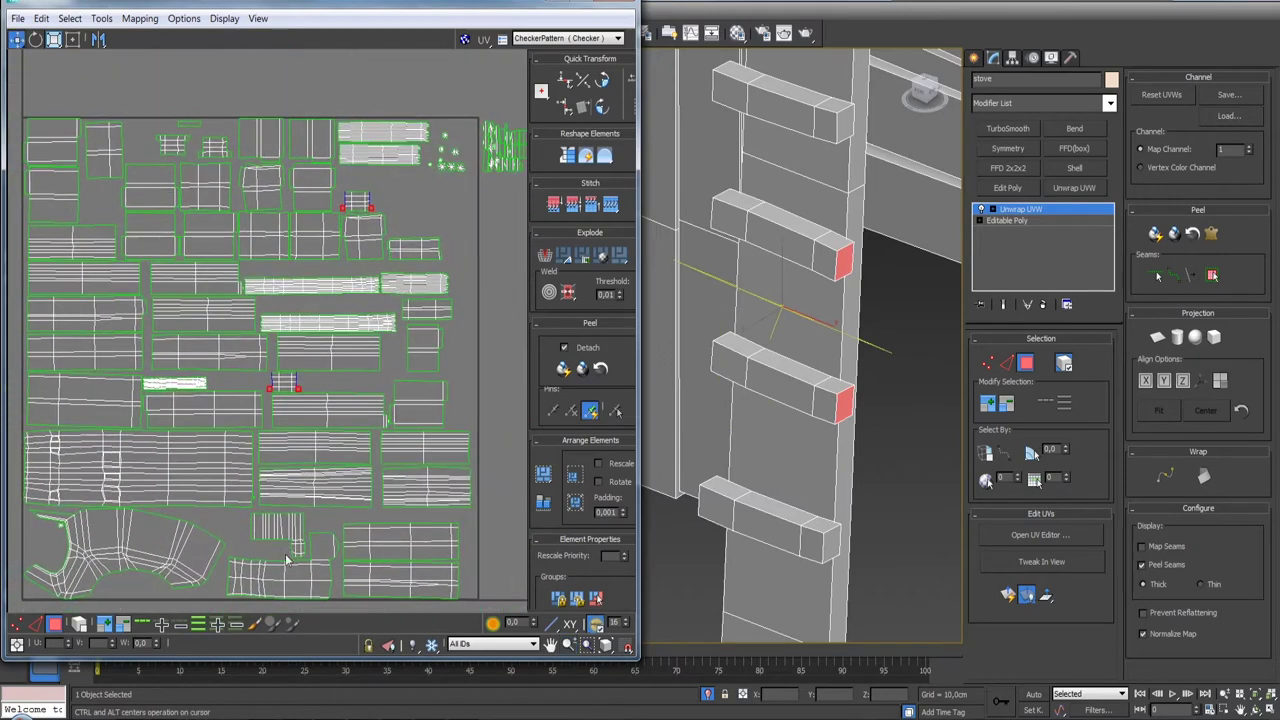
pyautogui.moveTo(300, 450); pyautogui.dragTo(415, 598, button='middle')
pyautogui.scroll(5, 256, 373)
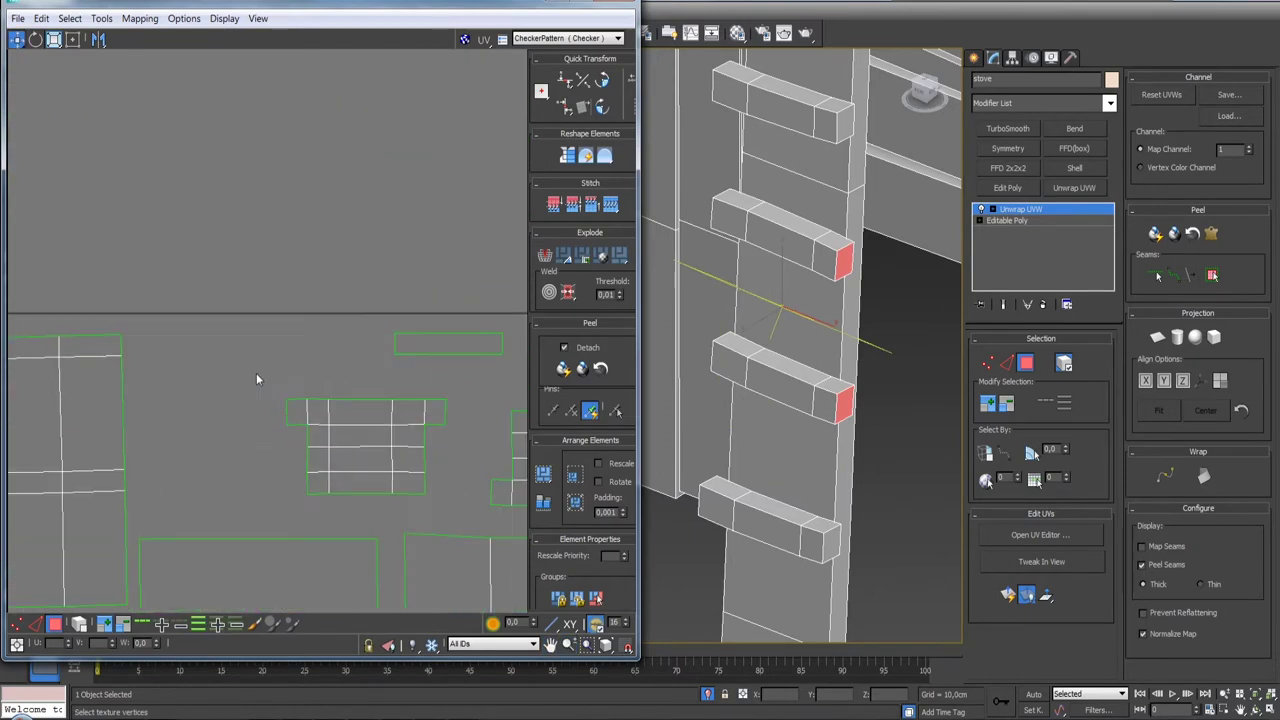
pyautogui.keyDown('ctrl'); pyautogui.click(288, 409); pyautogui.keyUp('ctrl')
pyautogui.scroll(-1, 404, 505)
pyautogui.moveTo(404, 505); pyautogui.dragTo(226, 470, button='middle')
pyautogui.scroll(2, 266, 457)
pyautogui.keyDown('ctrl'); pyautogui.click(279, 417); pyautogui.keyUp('ctrl')
pyautogui.keyDown('ctrl'); pyautogui.click(220, 345); pyautogui.keyUp('ctrl')
pyautogui.keyDown('ctrl'); pyautogui.click(410, 417); pyautogui.keyUp('ctrl')
pyautogui.keyDown('ctrl'); pyautogui.click(256, 283); pyautogui.keyUp('ctrl')
# - Select the thin end strip beside the log, plus the lower-left and upper-left islands
pyautogui.scroll(-2, 345, 447)
pyautogui.scroll(-2, 345, 447)
pyautogui.scroll(1, 313, 481)
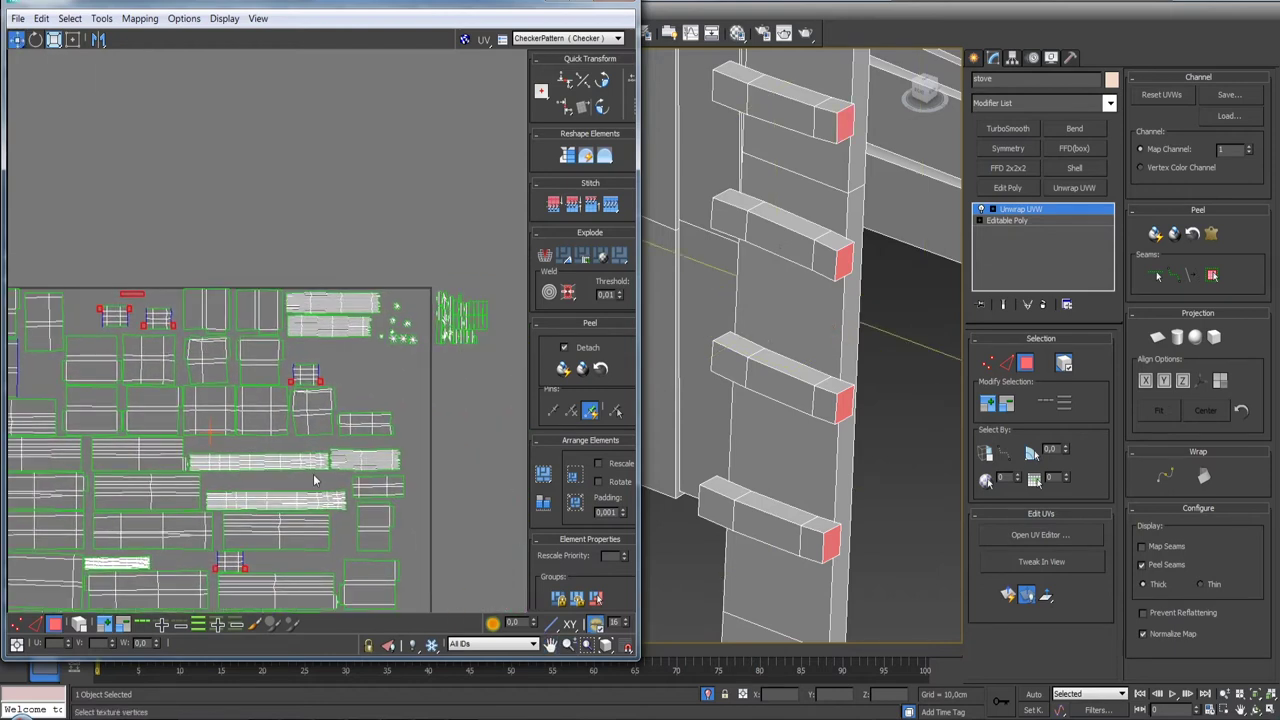
pyautogui.scroll(1, 300, 480)
pyautogui.scroll(2, 300, 480)
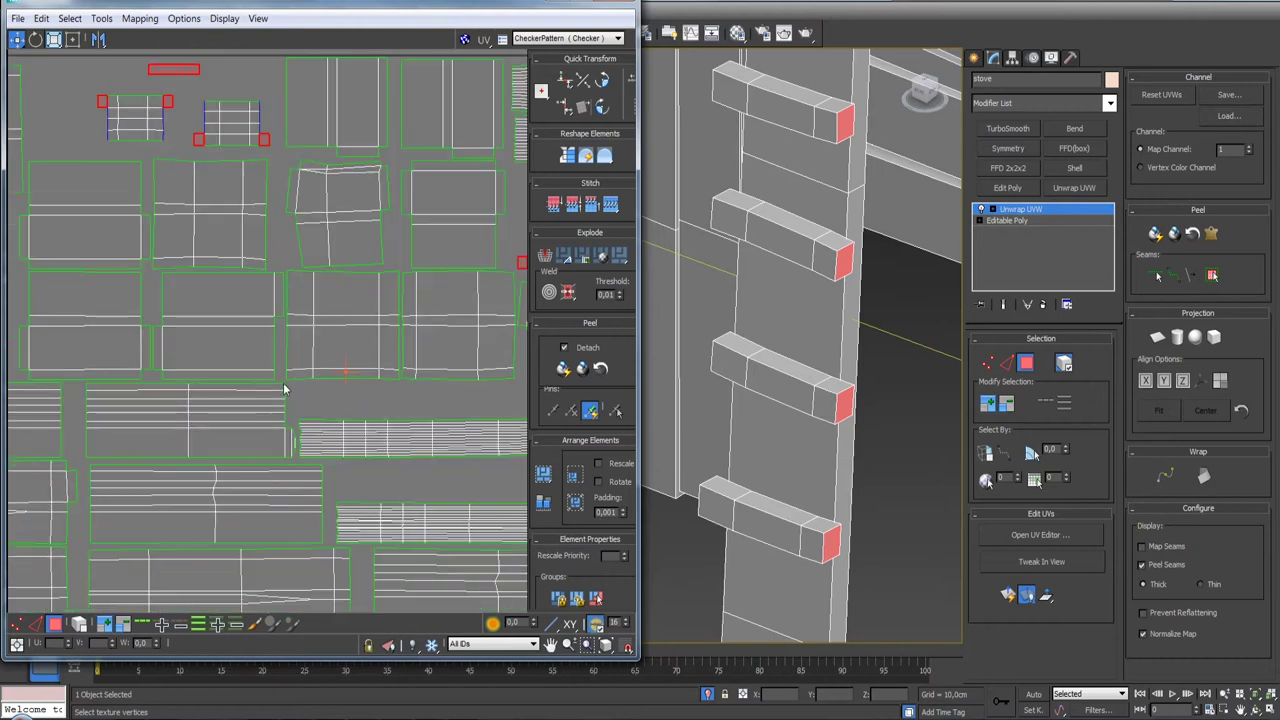
pyautogui.scroll(2, 300, 485)
pyautogui.click(296, 480)
pyautogui.scroll(2, 300, 470)
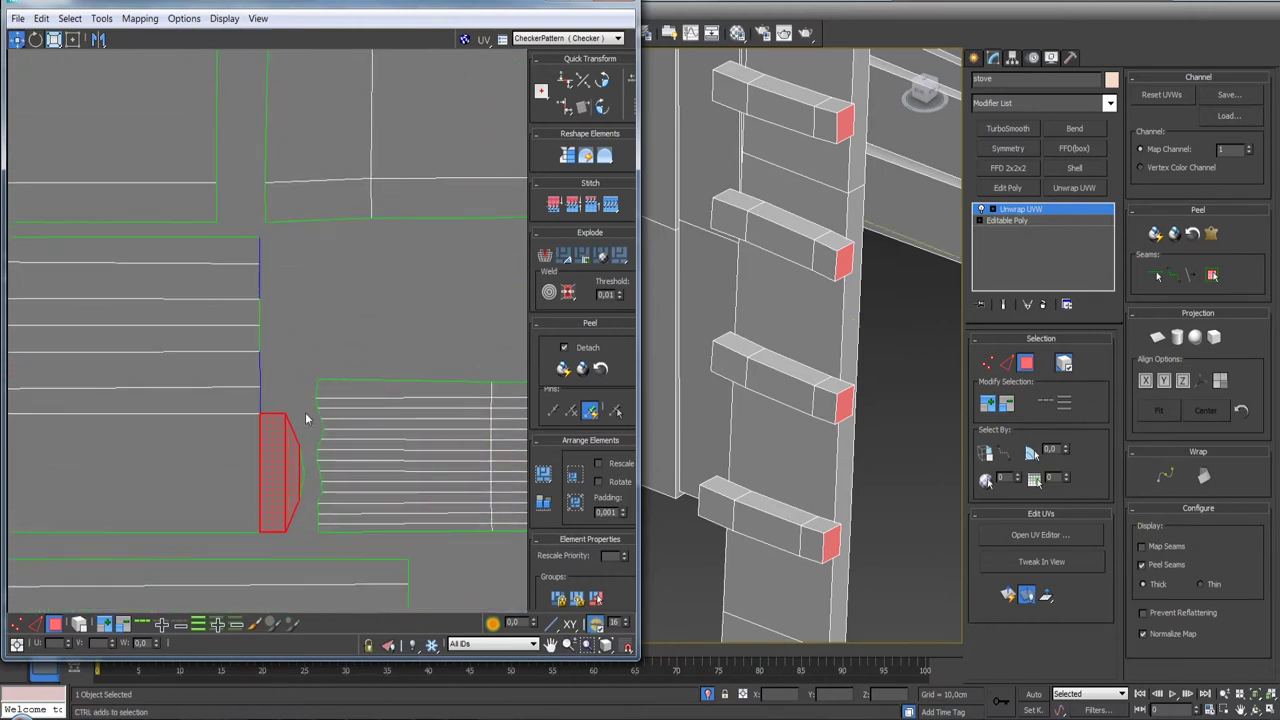
pyautogui.scroll(-3, 310, 475)
pyautogui.scroll(-2, 320, 465)
pyautogui.scroll(1, 327, 453)
pyautogui.scroll(1, 320, 455)
pyautogui.scroll(2, 300, 456)
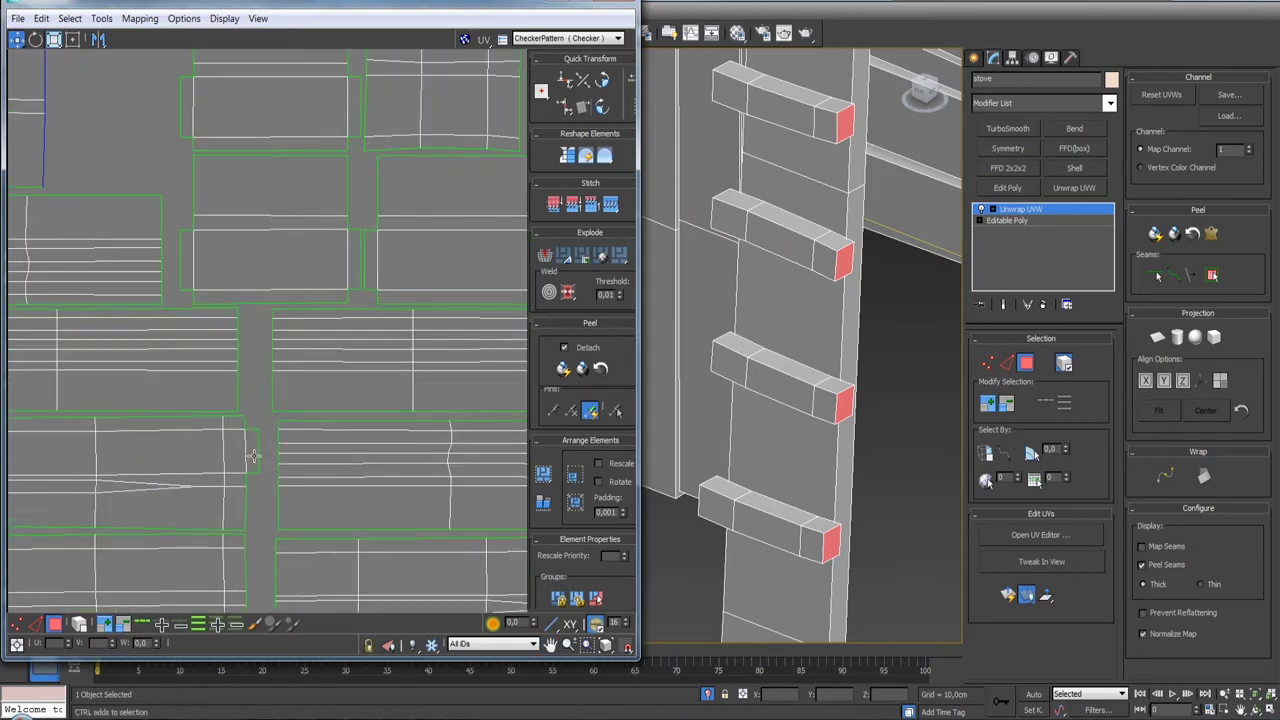
pyautogui.keyDown('ctrl'); pyautogui.keyDown('alt'); pyautogui.moveTo(251, 457); pyautogui.dragTo(272, 520, button='middle'); pyautogui.keyUp('alt'); pyautogui.keyUp('ctrl')
pyautogui.scroll(1, 272, 520)
pyautogui.scroll(3, 200, 420)
pyautogui.scroll(2, 195, 420)
pyautogui.click(219, 486)
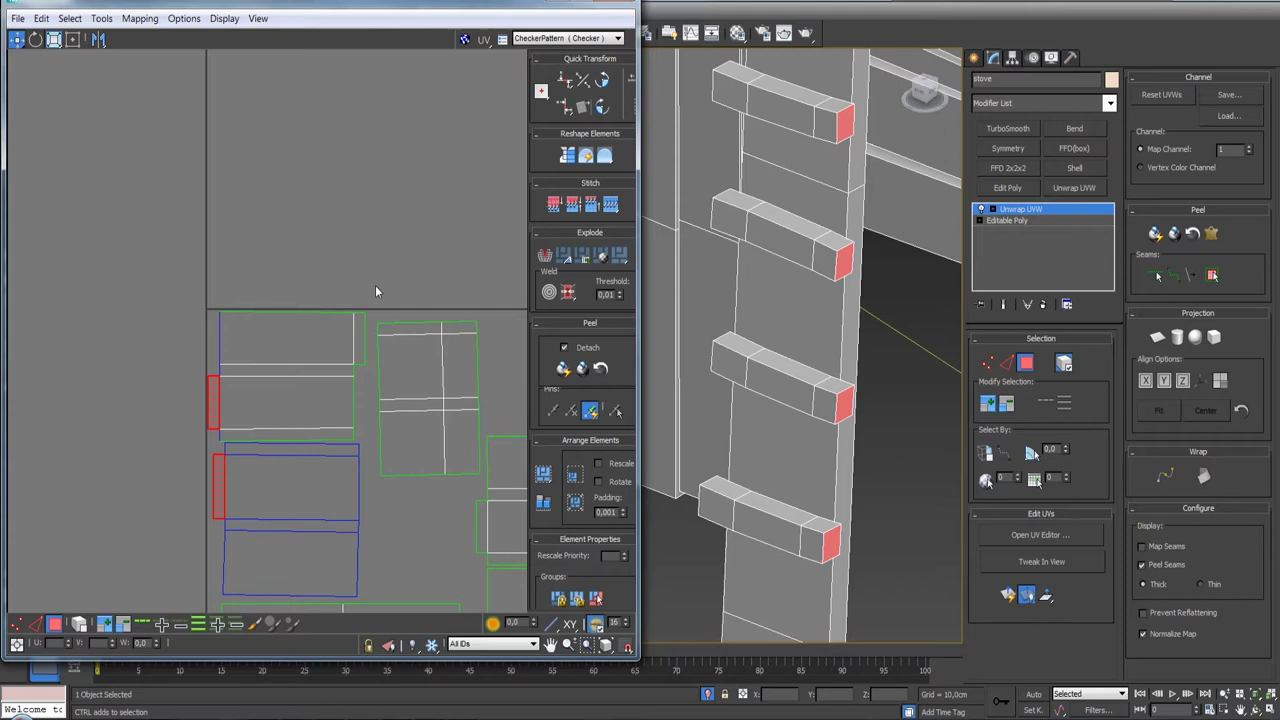
pyautogui.keyDown('ctrl'); pyautogui.click(357, 360); pyautogui.keyUp('ctrl')
# - Select the log island's end faces and the thin UV element
pyautogui.scroll(-4, 385, 420)
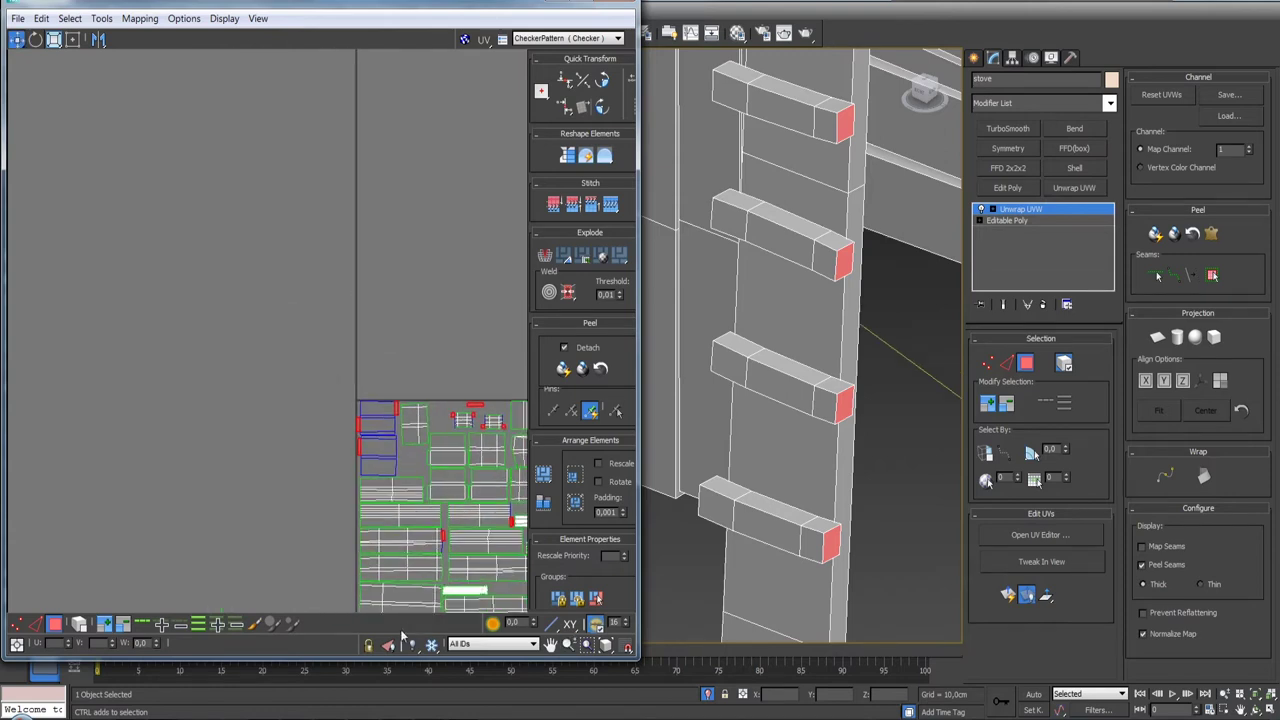
pyautogui.moveTo(450, 480); pyautogui.dragTo(255, 255, button='middle')
pyautogui.scroll(1, 380, 340)
pyautogui.scroll(2, 380, 340)
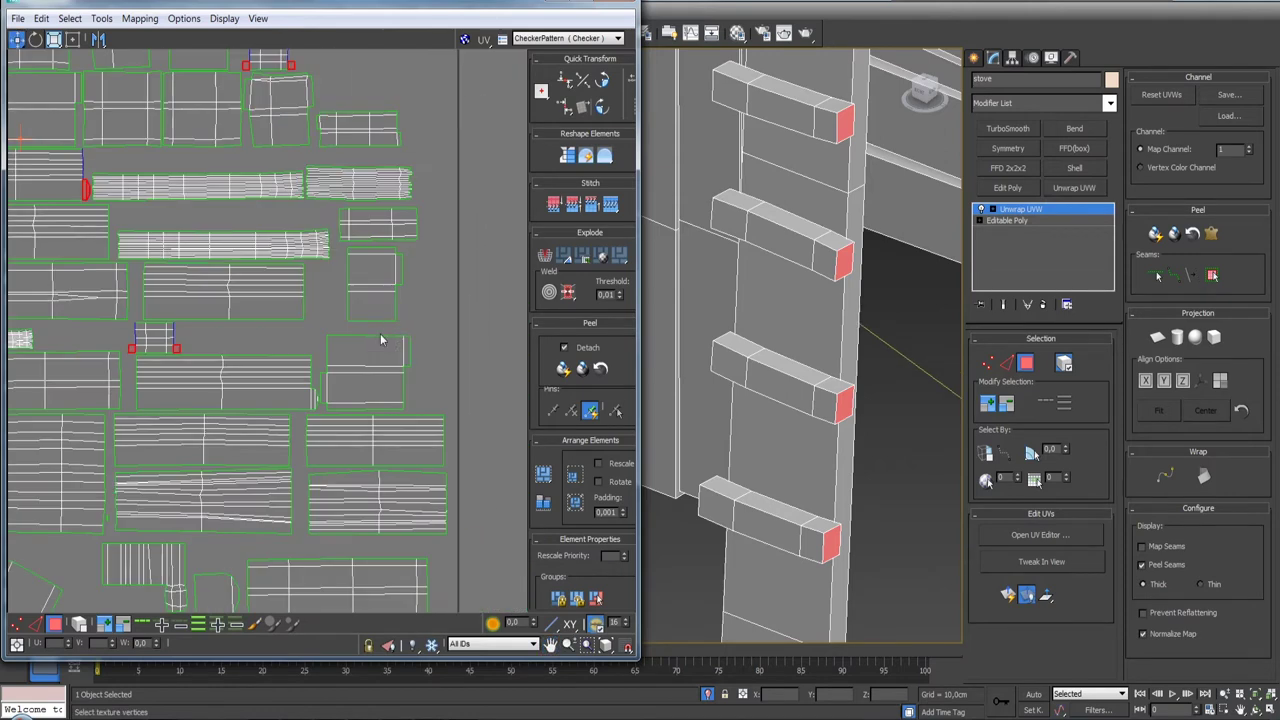
pyautogui.scroll(1, 378, 339)
pyautogui.scroll(2, 372, 336)
pyautogui.scroll(1, 360, 331)
pyautogui.scroll(1, 352, 328)
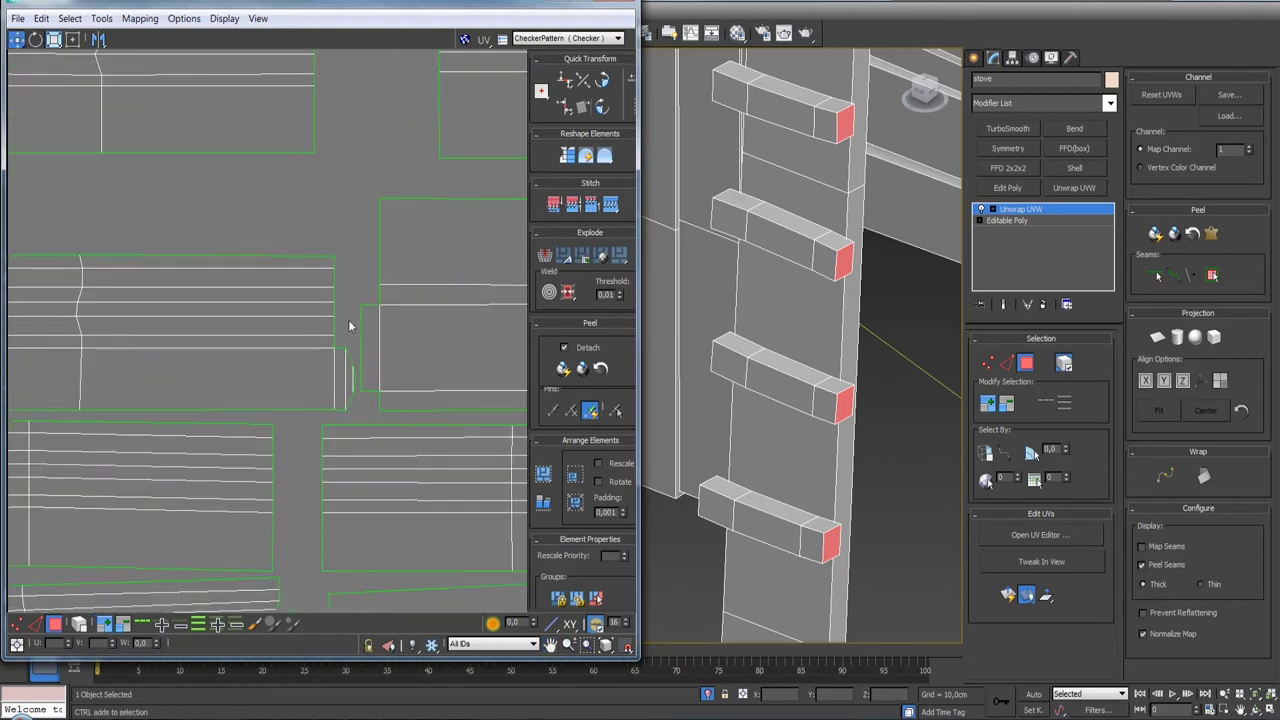
pyautogui.click(364, 405)
pyautogui.scroll(1, 360, 345)
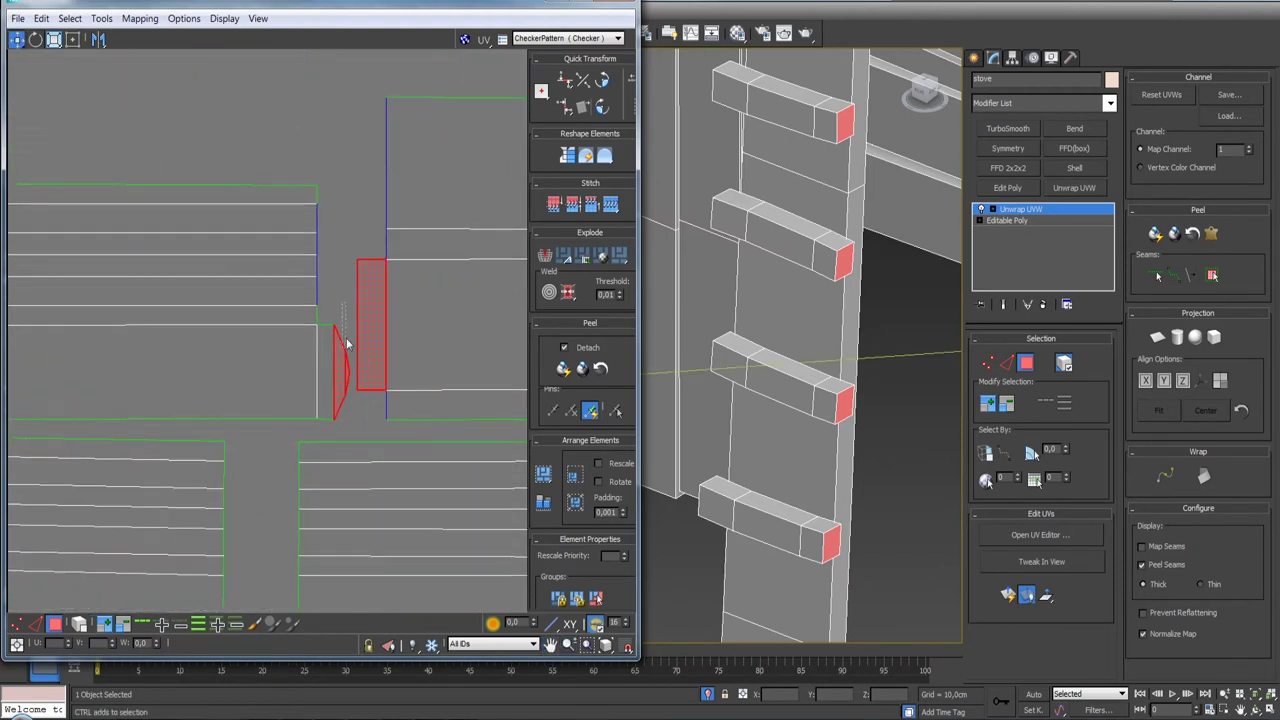
pyautogui.scroll(-2, 350, 350)
pyautogui.scroll(1, 358, 362)
pyautogui.scroll(1, 361, 370)
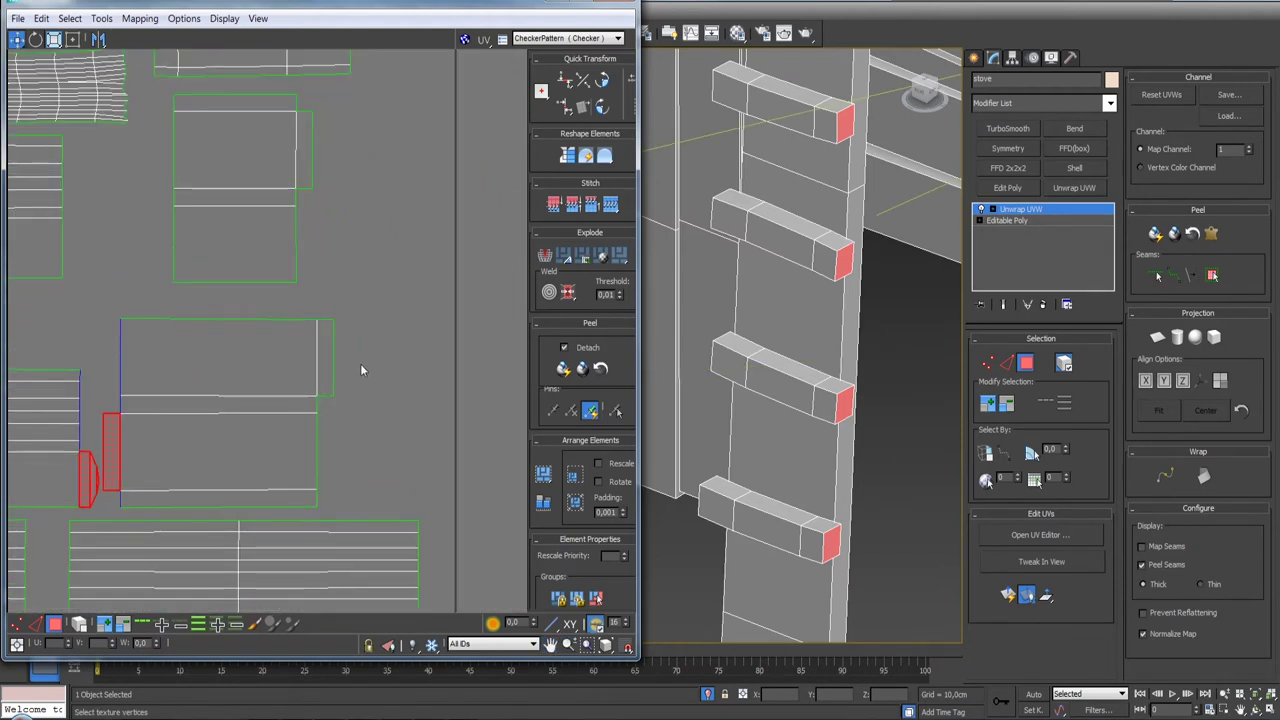
pyautogui.click(330, 360)
pyautogui.scroll(-2, 340, 365)
pyautogui.scroll(1, 337, 373)
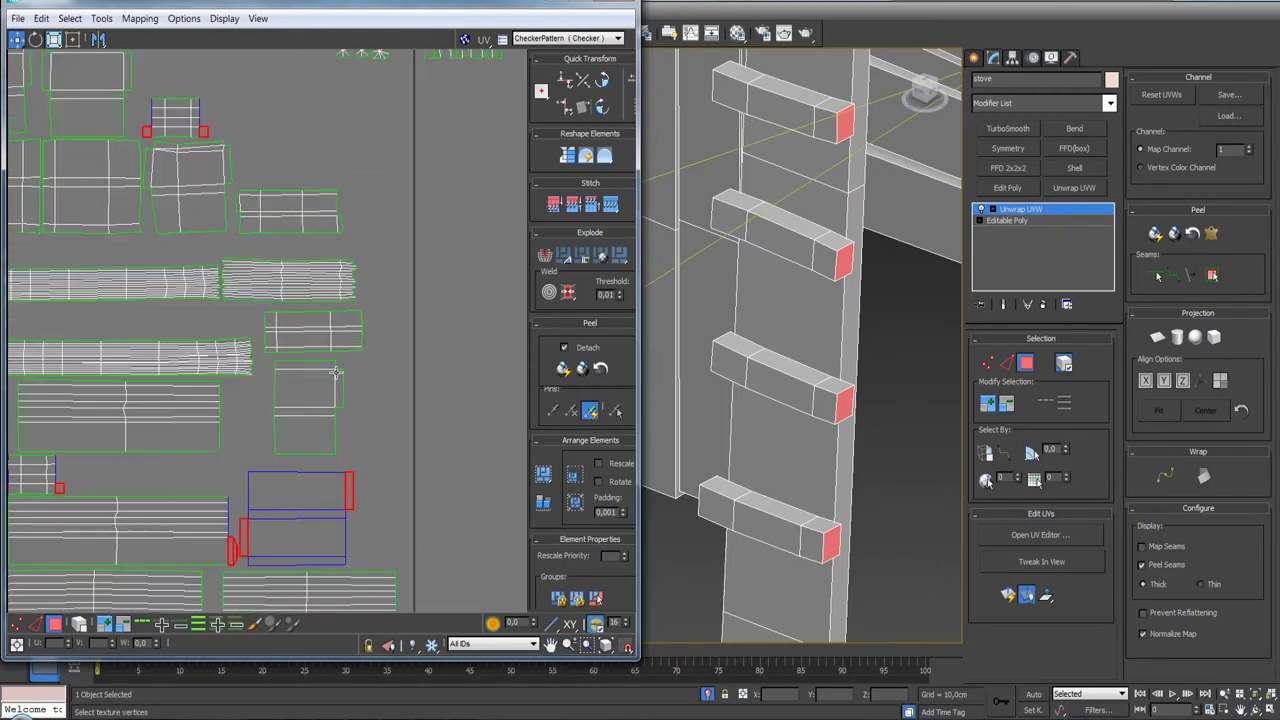
pyautogui.click(340, 398)
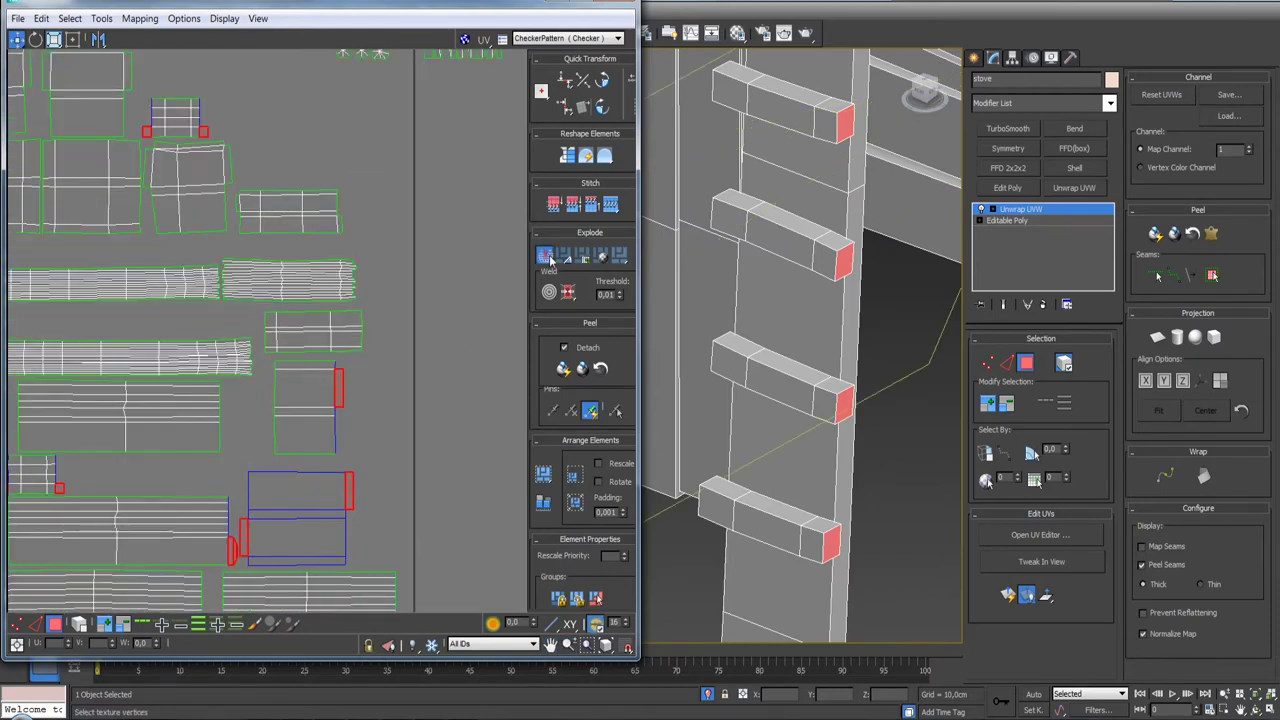
# - Flatten and pack the selected pieces, then move the red cluster outside the square's top-right
pyautogui.click(545, 257)
pyautogui.scroll(-2, 373, 405)
pyautogui.click(575, 478)
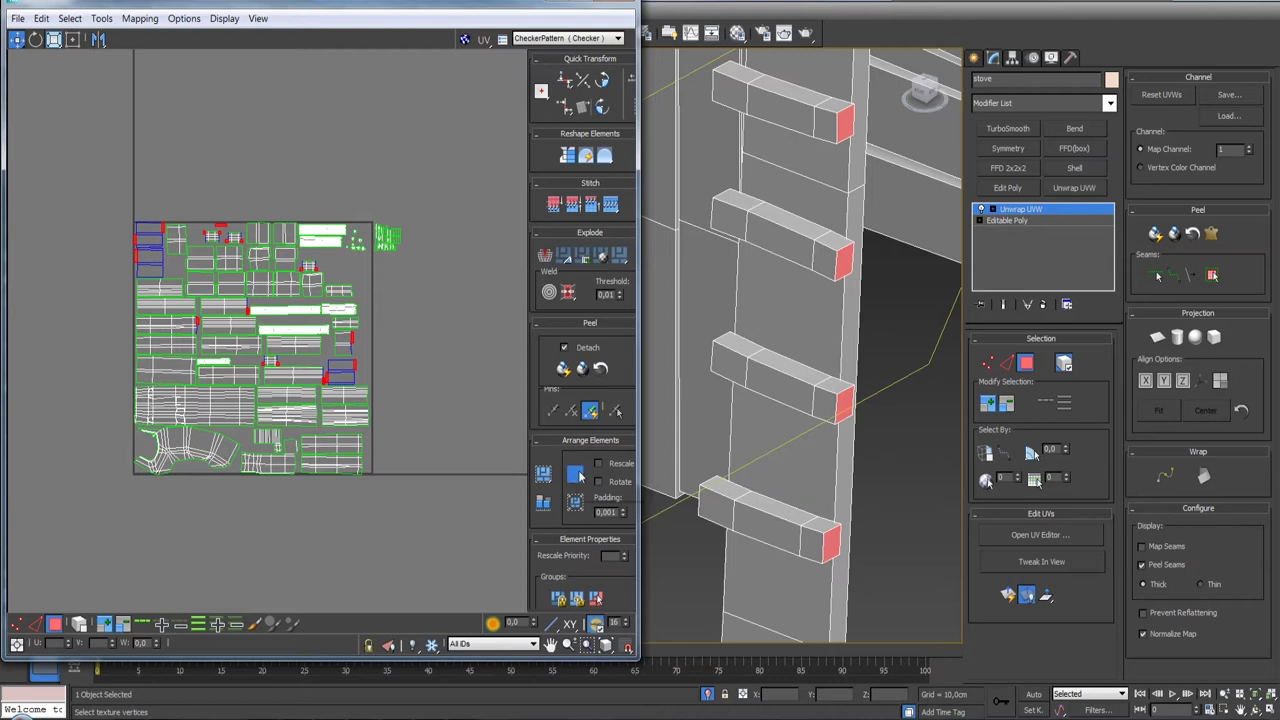
pyautogui.moveTo(140, 465); pyautogui.dragTo(416, 238)
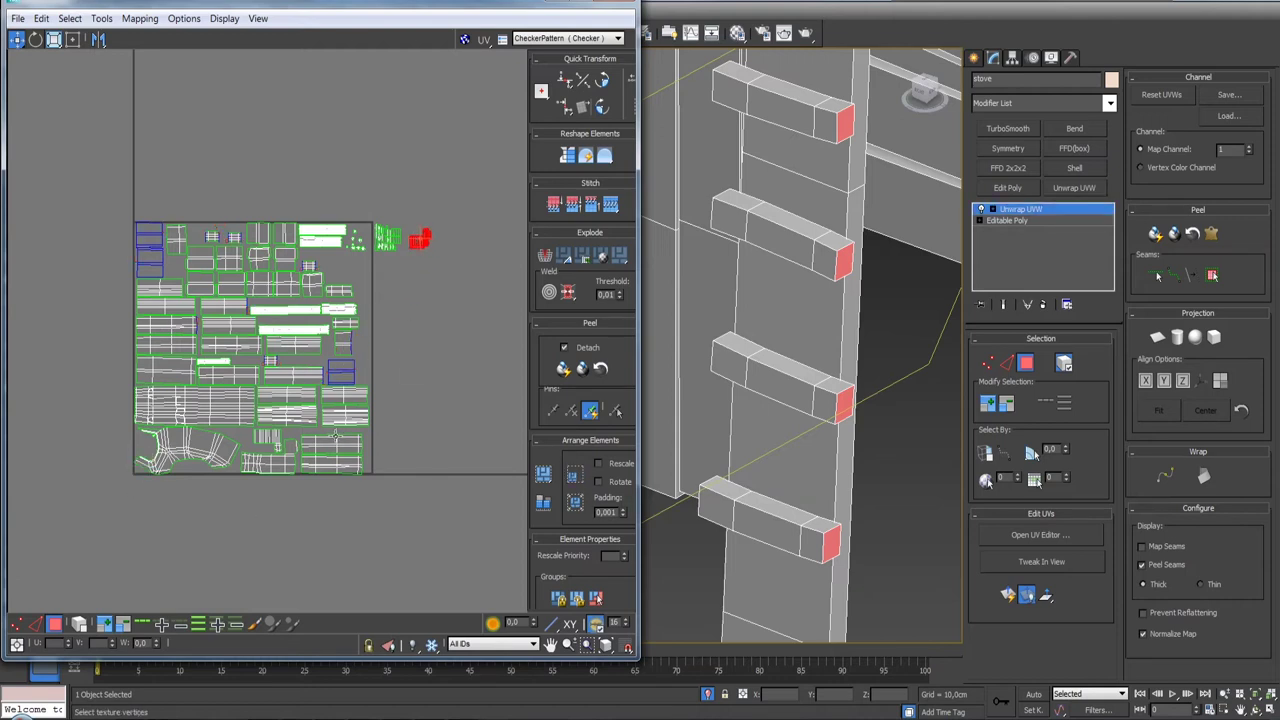
# - Collapse the stove's Unwrap UVW modifier into its Editable Poly and zoom out the viewport
pyautogui.rightClick(1043, 207)
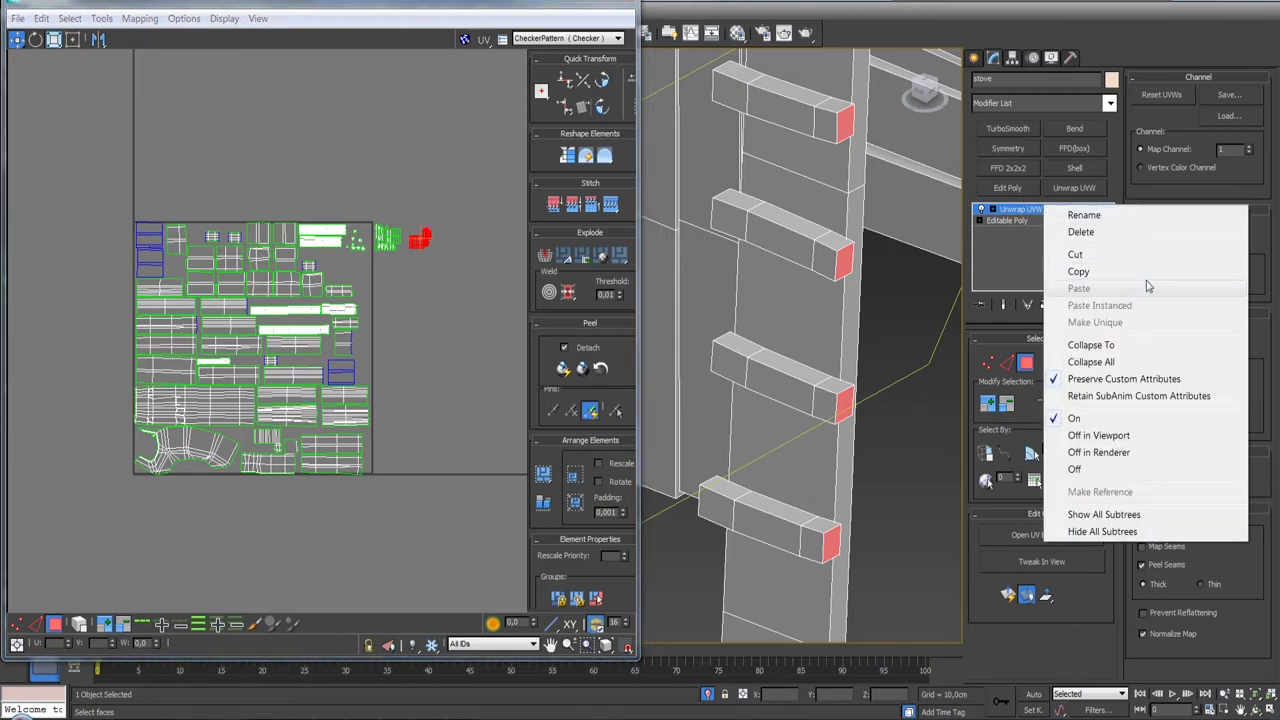
pyautogui.click(1134, 346)
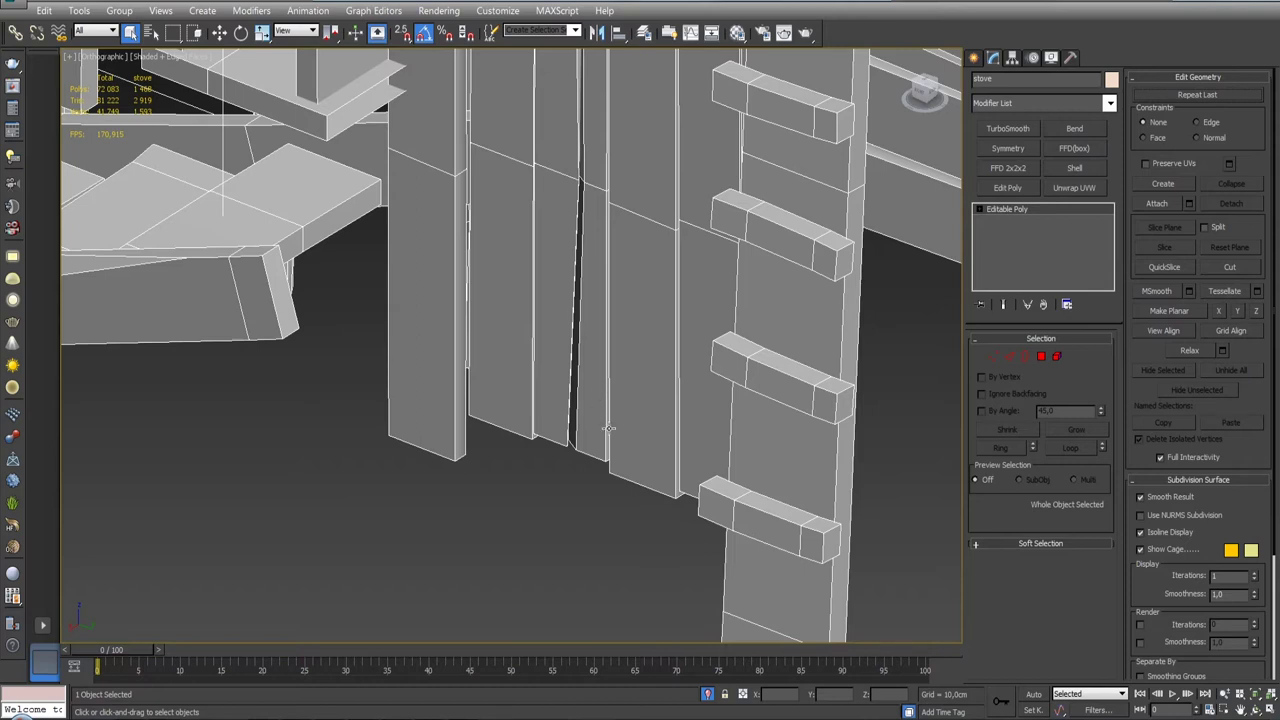
pyautogui.scroll(-2, 486, 486)
pyautogui.scroll(-5, 485, 486)
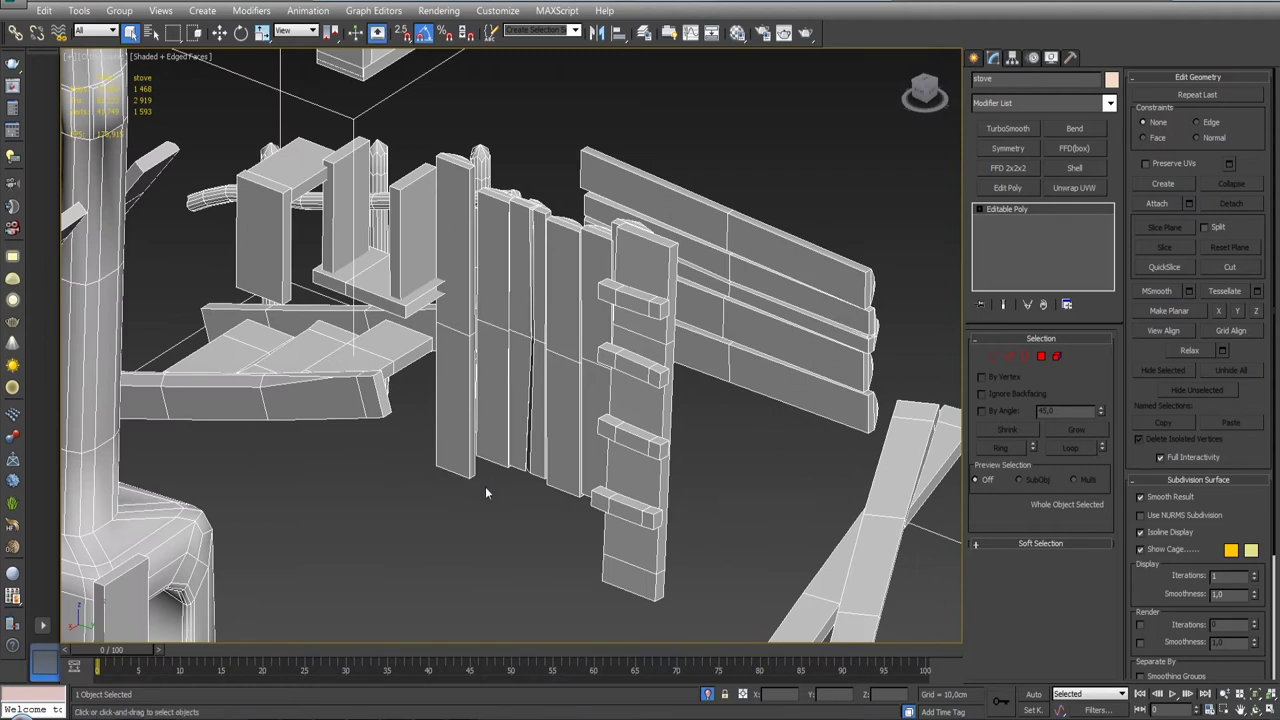
# - Add a new Unwrap UVW to the stove and open the UV editor with Show Map off in Face mode
pyautogui.click(1074, 188)
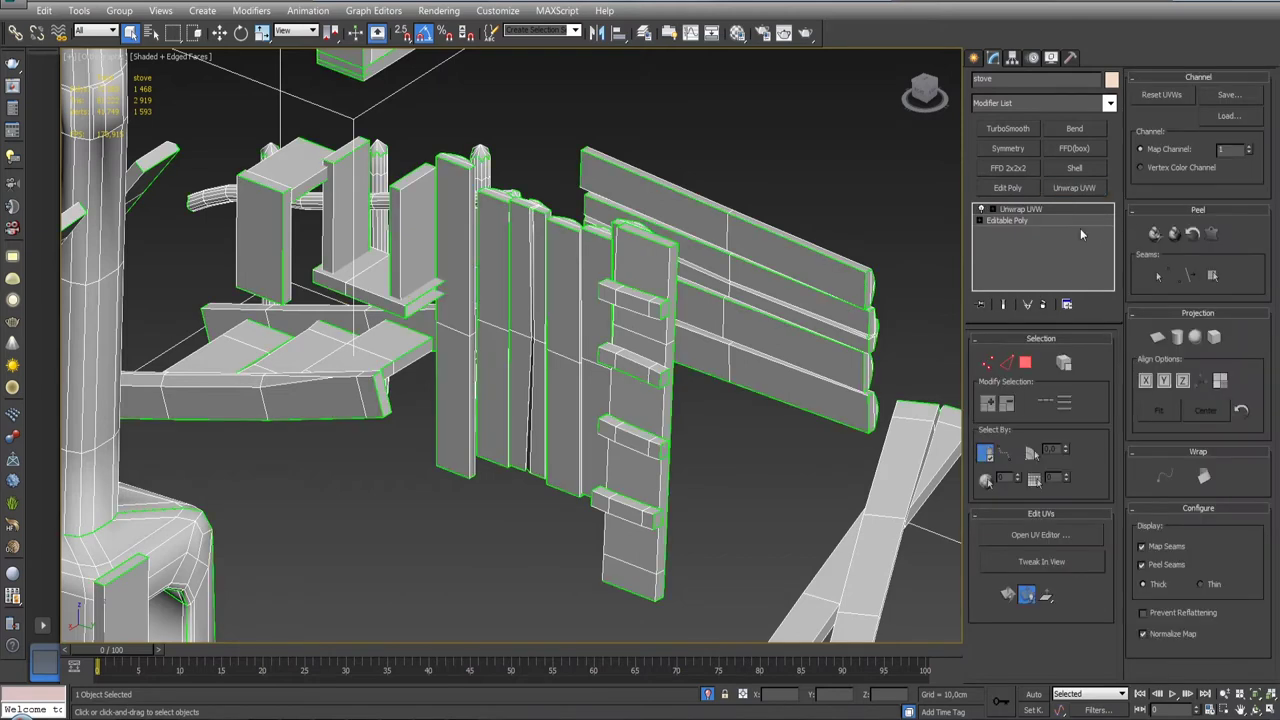
pyautogui.click(1052, 535)
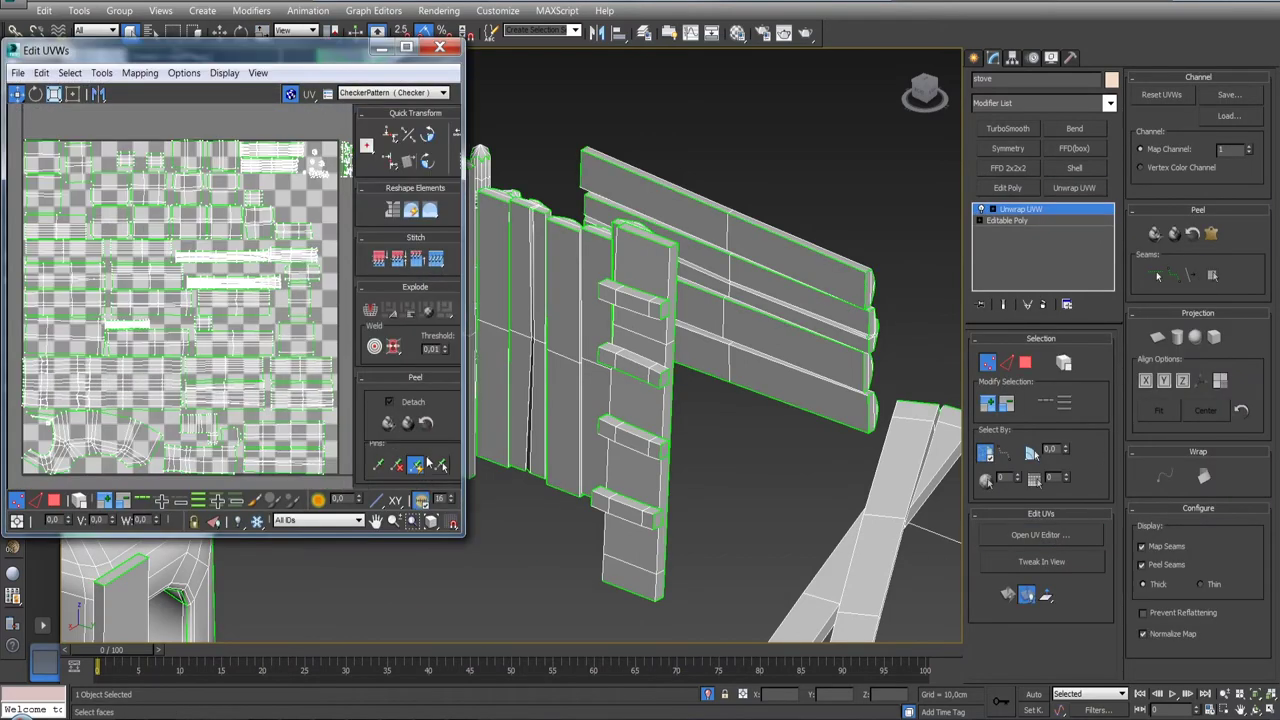
pyautogui.scroll(-5, 401, 467)
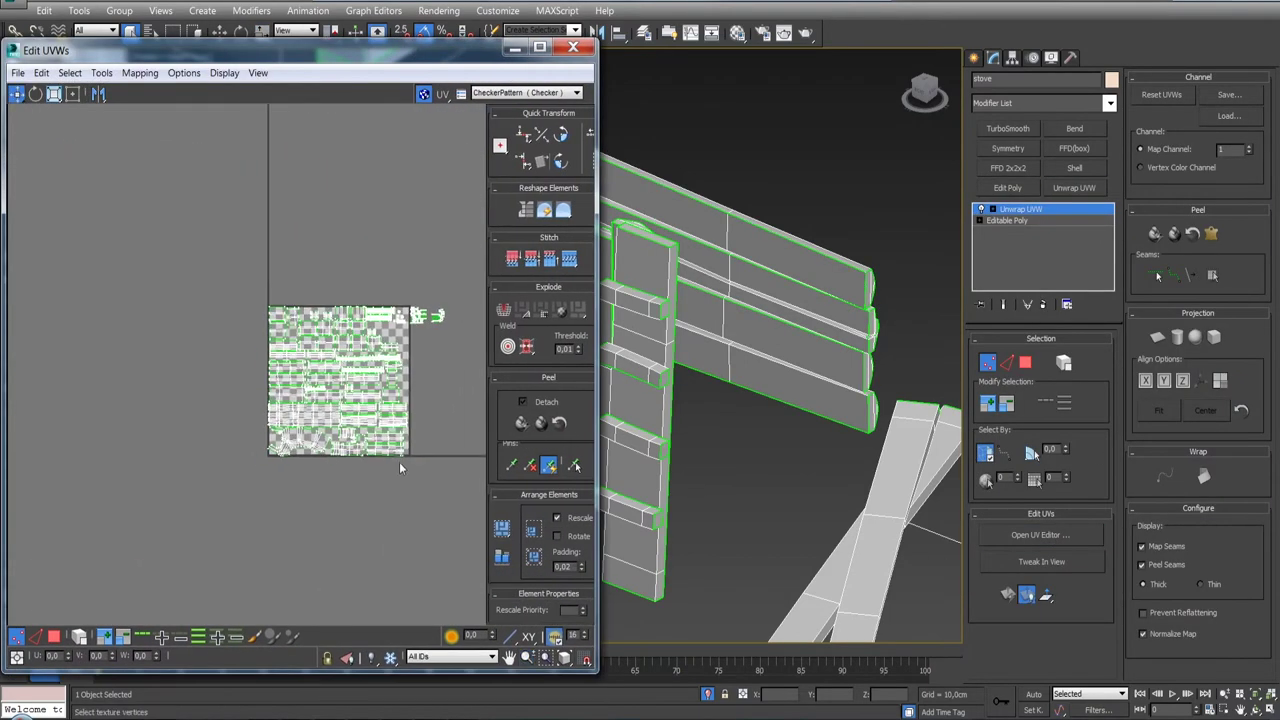
pyautogui.click(424, 93)
pyautogui.scroll(4, 405, 398)
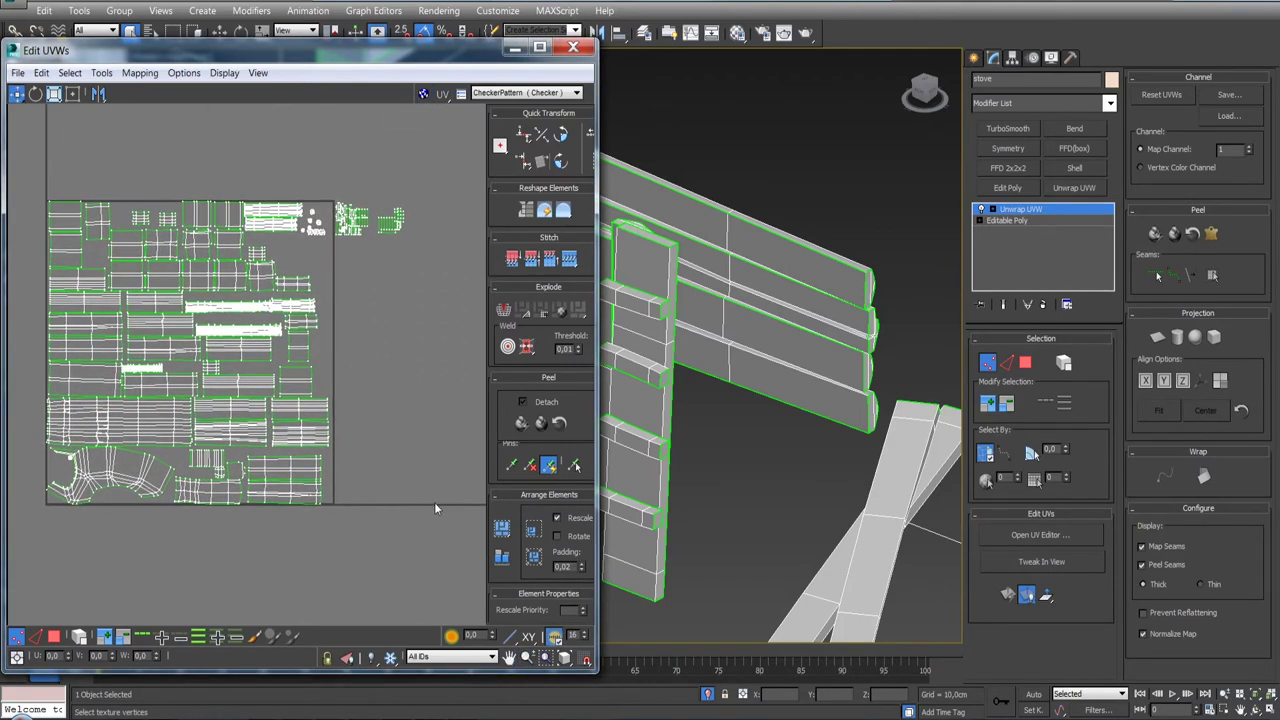
pyautogui.press('3')
# - Marquee-select the cluster of small UV pieces in the layout
pyautogui.moveTo(361, 433); pyautogui.dragTo(444, 398, button='middle')
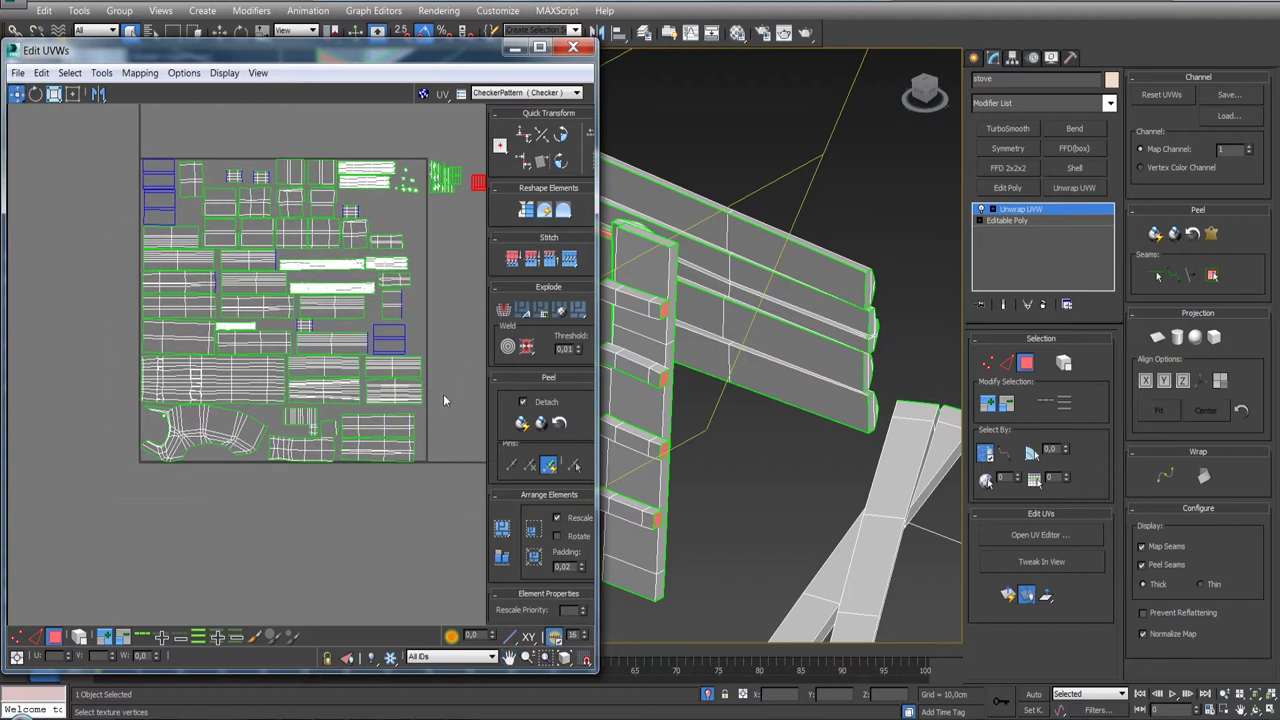
pyautogui.moveTo(268, 306); pyautogui.dragTo(238, 443, button='middle')
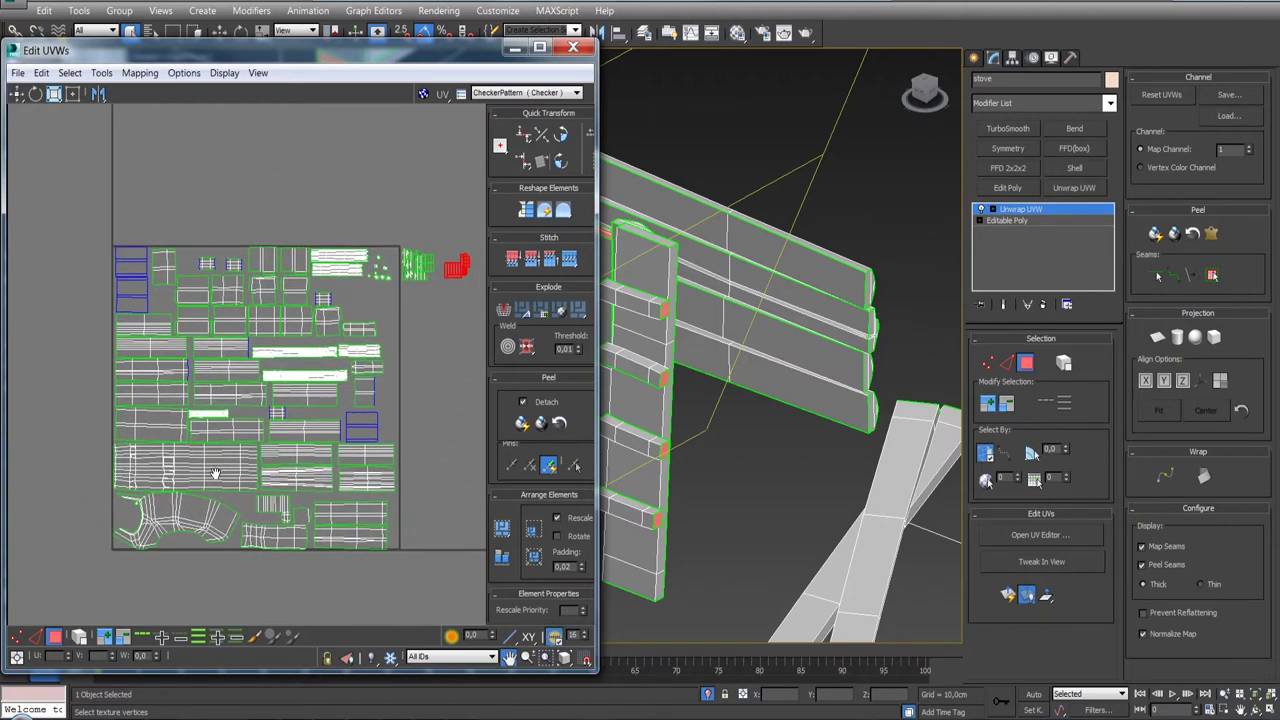
pyautogui.scroll(5, 206, 405)
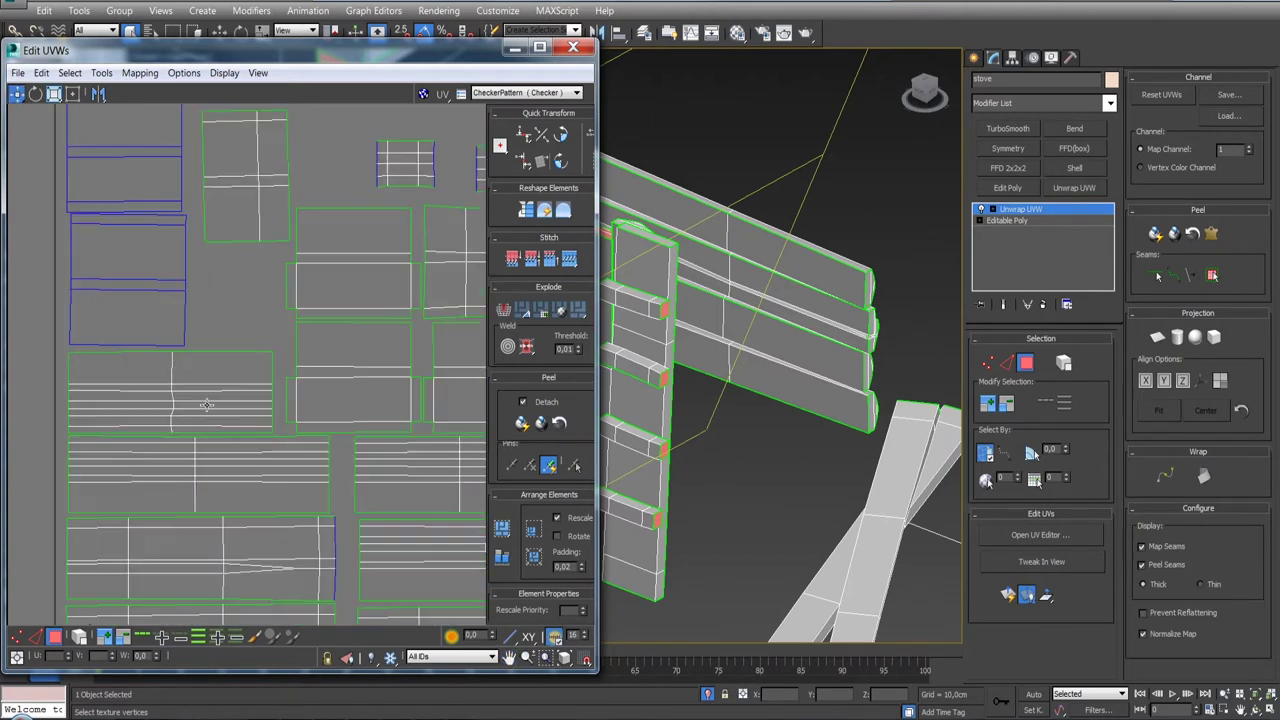
pyautogui.scroll(-3, 206, 405)
pyautogui.scroll(-3, 206, 405)
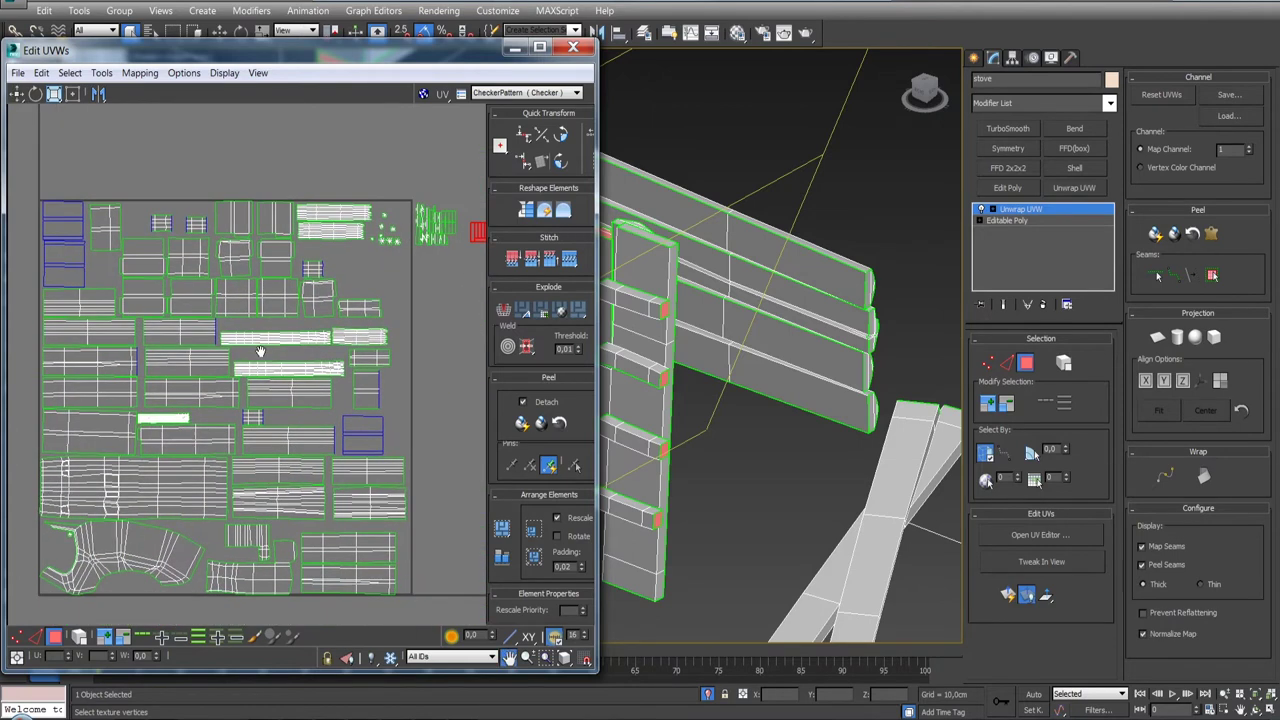
pyautogui.moveTo(330, 430); pyautogui.dragTo(327, 366, button='middle')
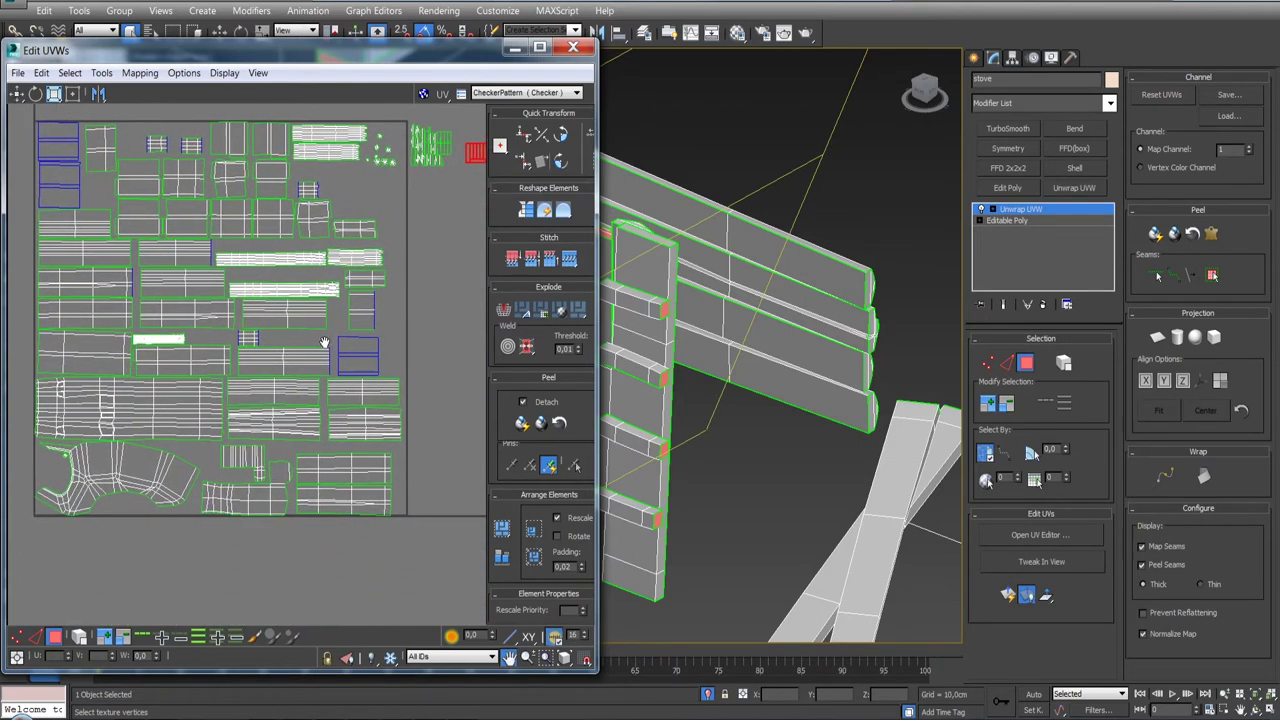
pyautogui.scroll(2, 47, 452)
pyautogui.scroll(2, 47, 452)
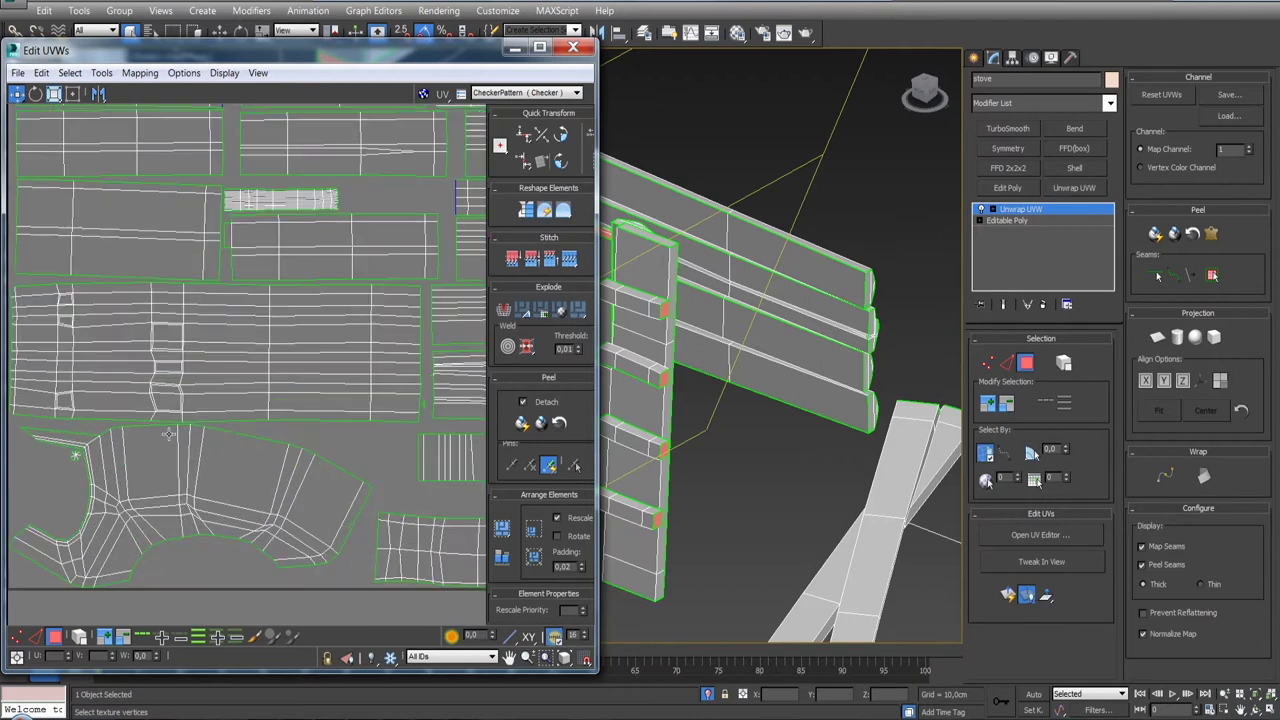
pyautogui.scroll(2, 47, 452)
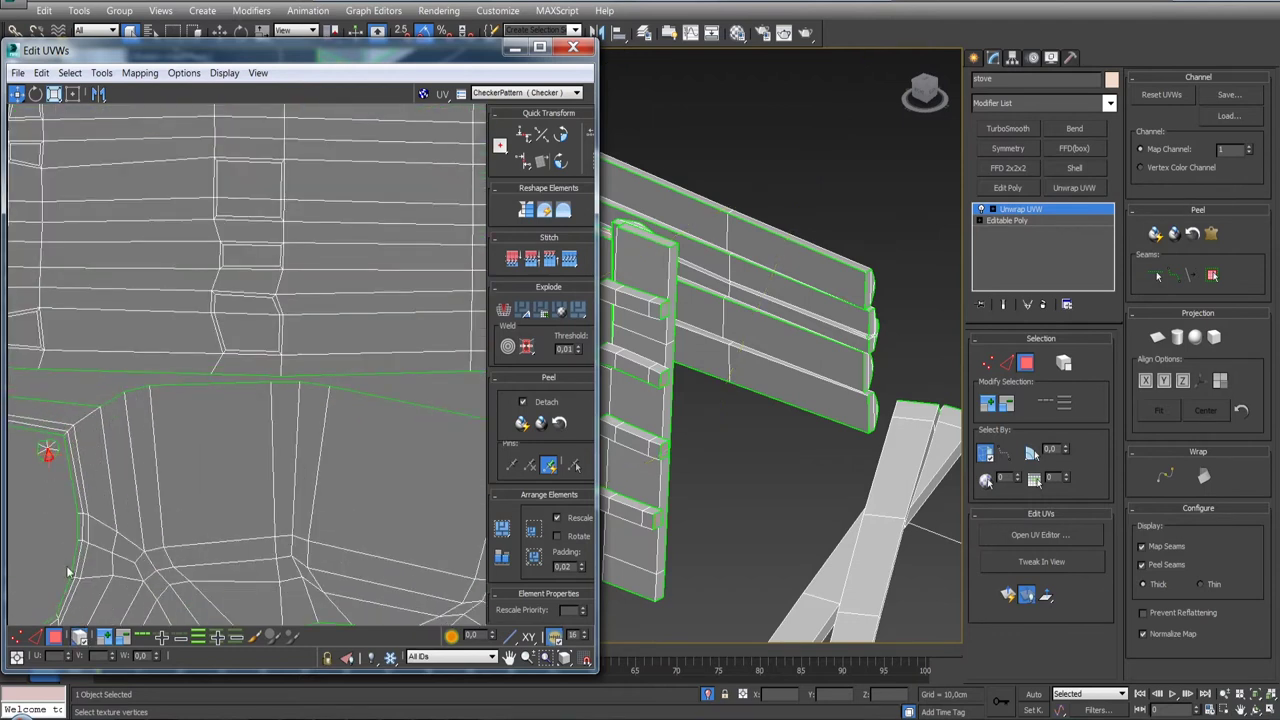
pyautogui.scroll(-3, 47, 452)
pyautogui.scroll(-3, 58, 470)
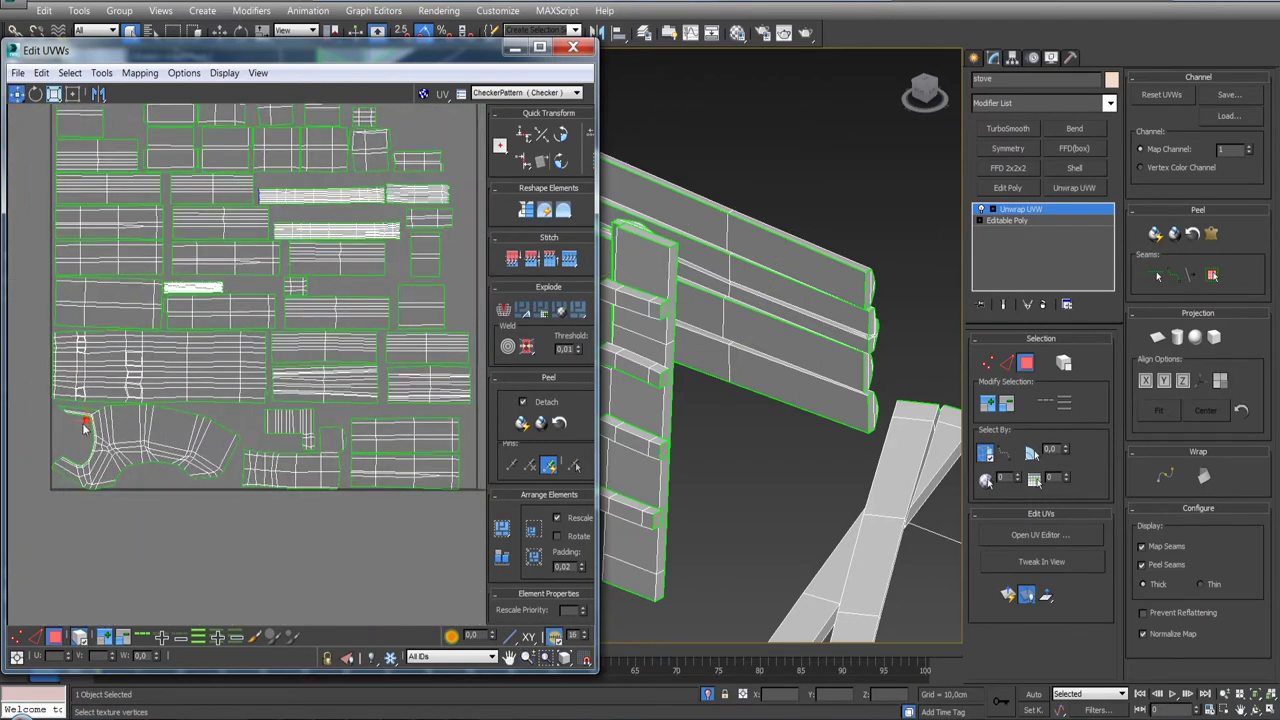
pyautogui.moveTo(433, 171); pyautogui.dragTo(337, 380, button='middle')
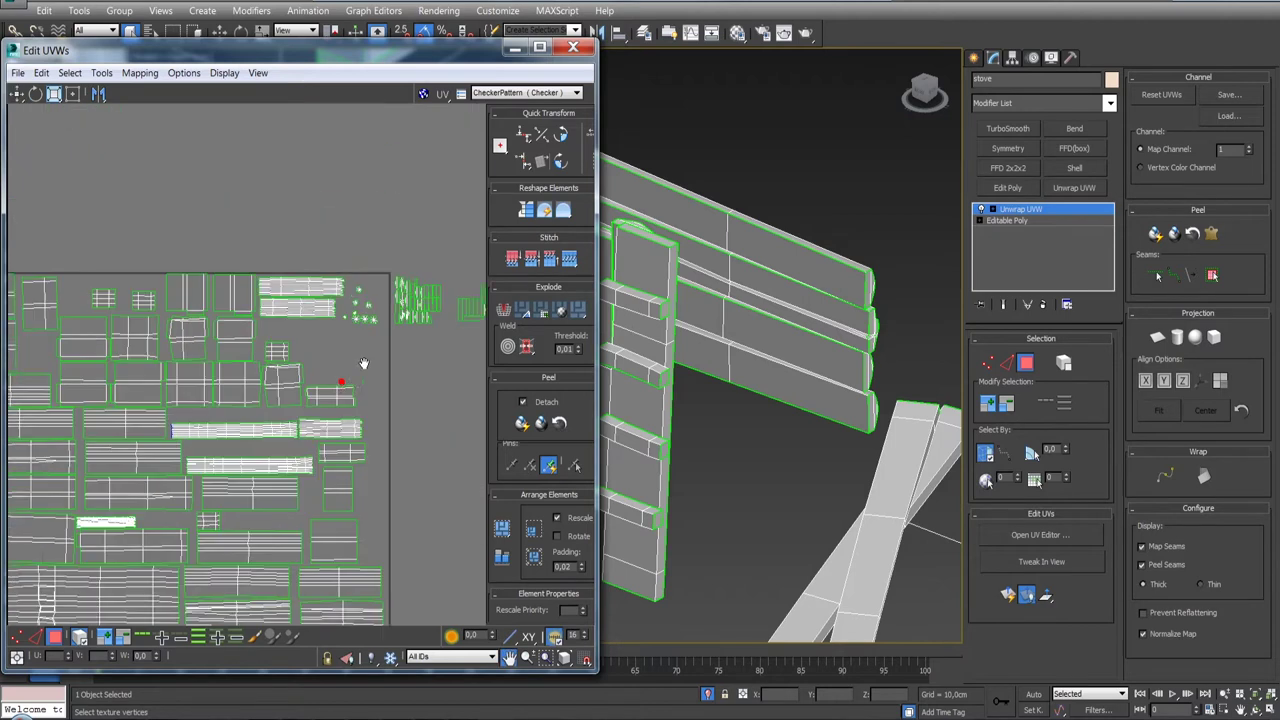
pyautogui.scroll(2, 308, 497)
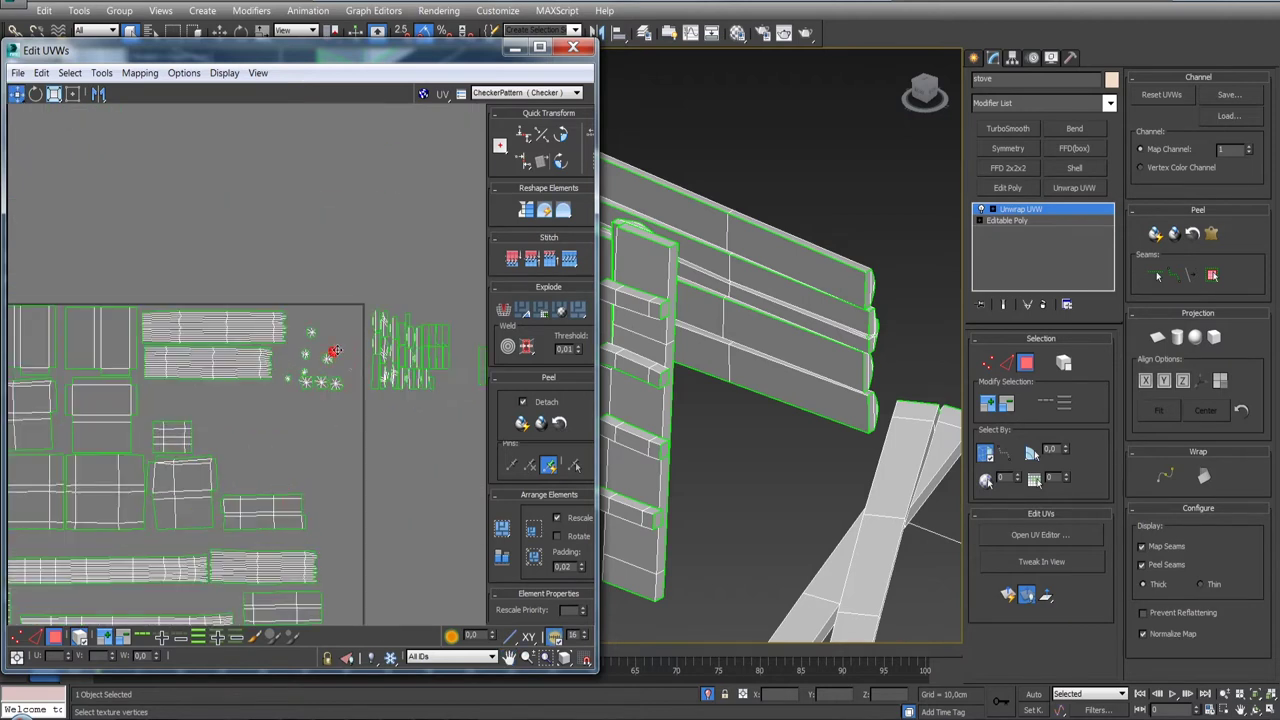
pyautogui.scroll(-3, 328, 340)
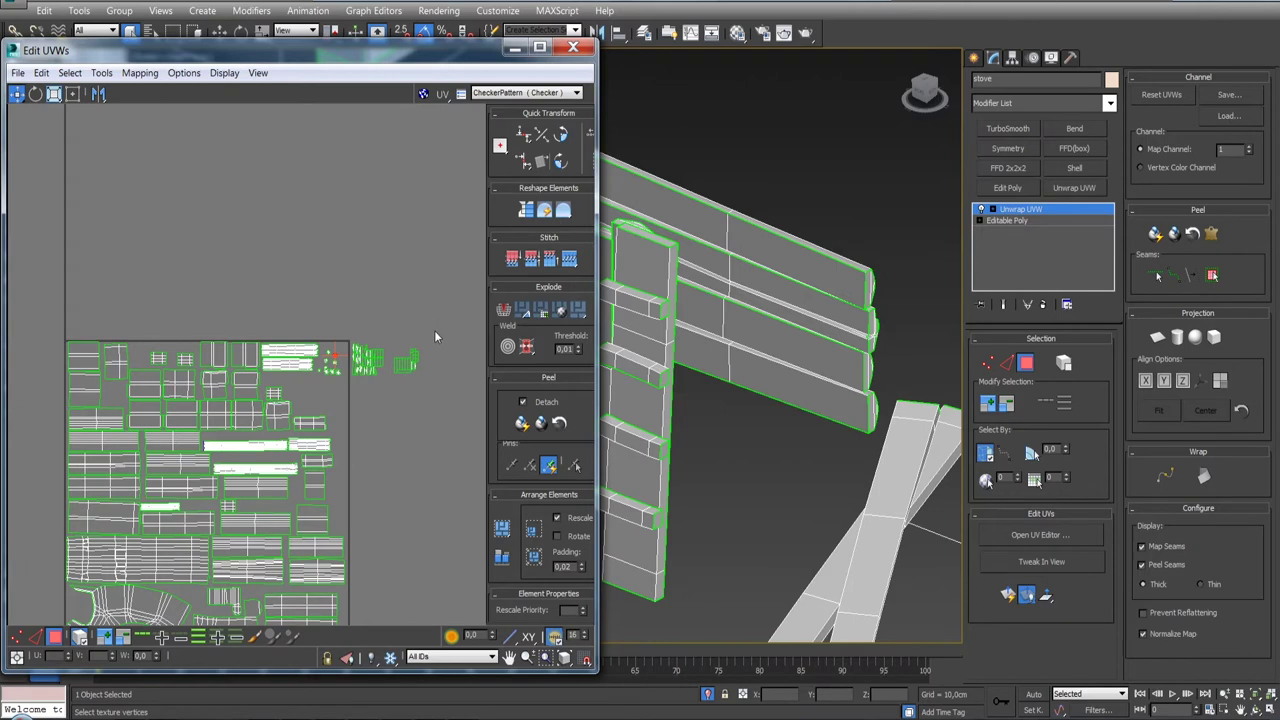
pyautogui.moveTo(328, 408); pyautogui.dragTo(425, 340)
pyautogui.scroll(4, 326, 388)
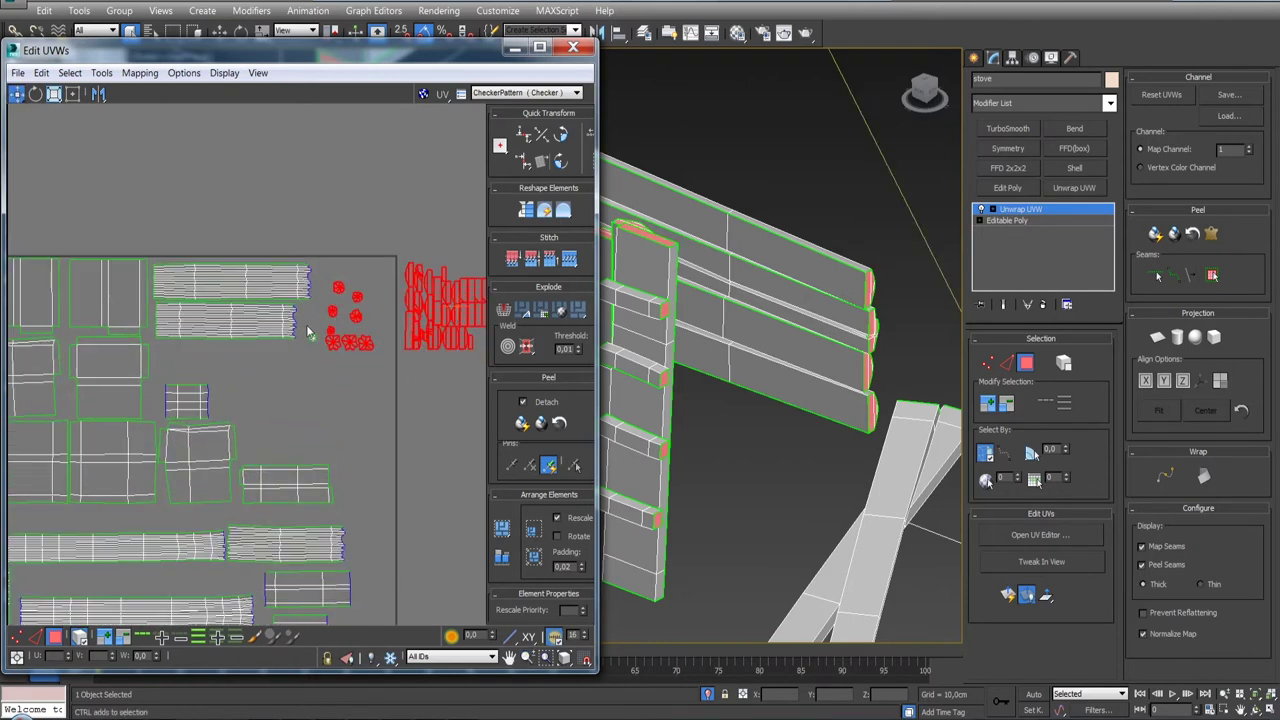
# - Pack the UV elements and move the red element outside the square's upper right
pyautogui.click(533, 528)
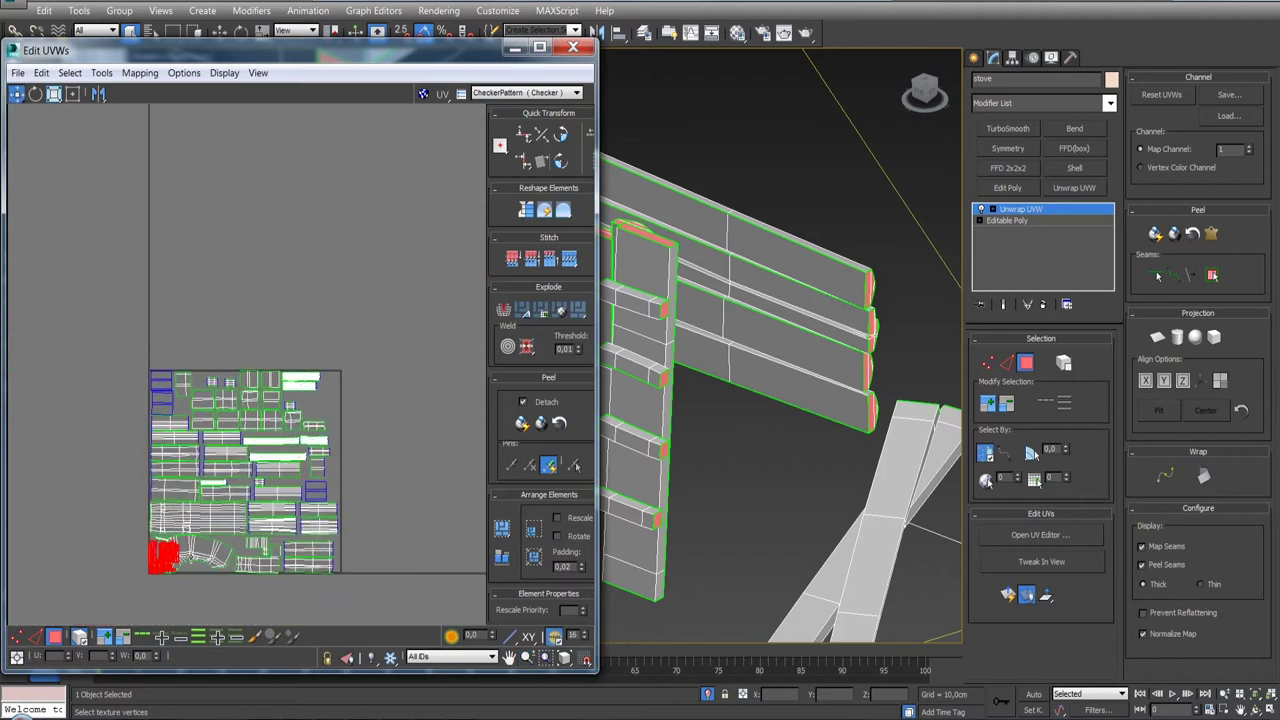
pyautogui.moveTo(163, 560); pyautogui.dragTo(361, 384)
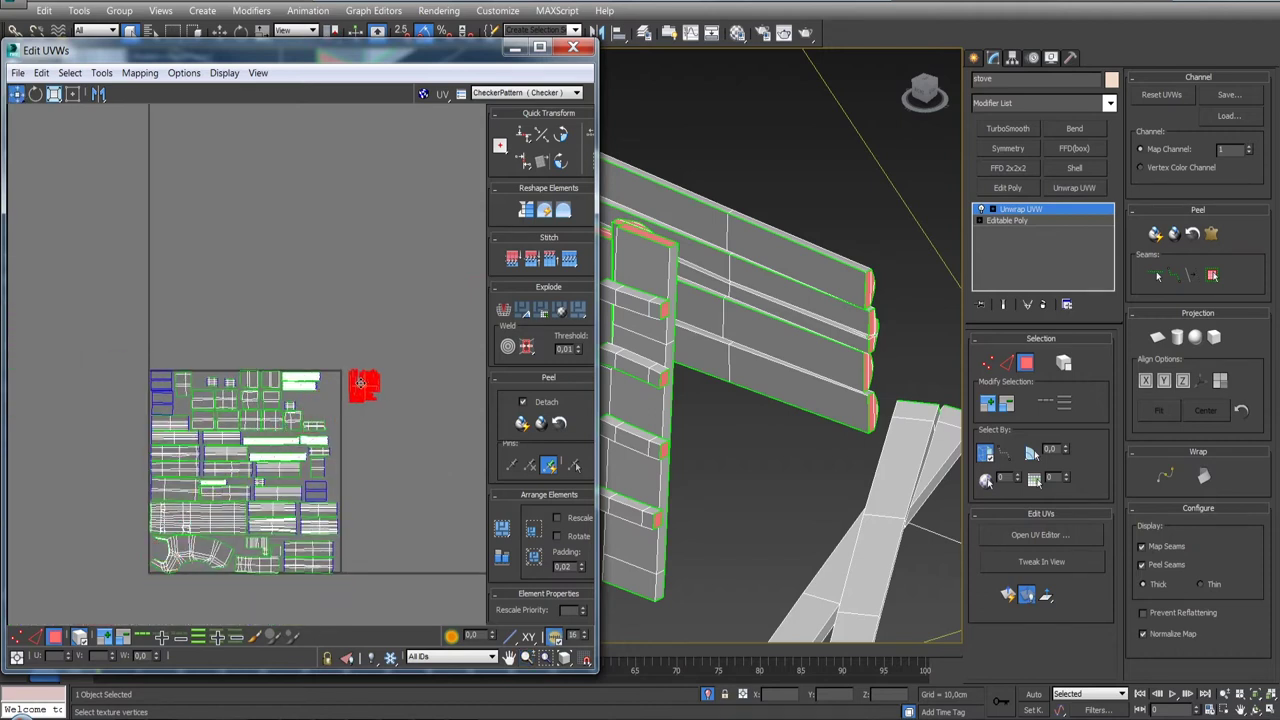
pyautogui.scroll(1, 361, 384)
pyautogui.scroll(1, 375, 375)
pyautogui.scroll(2, 390, 365)
pyautogui.scroll(1, 406, 355)
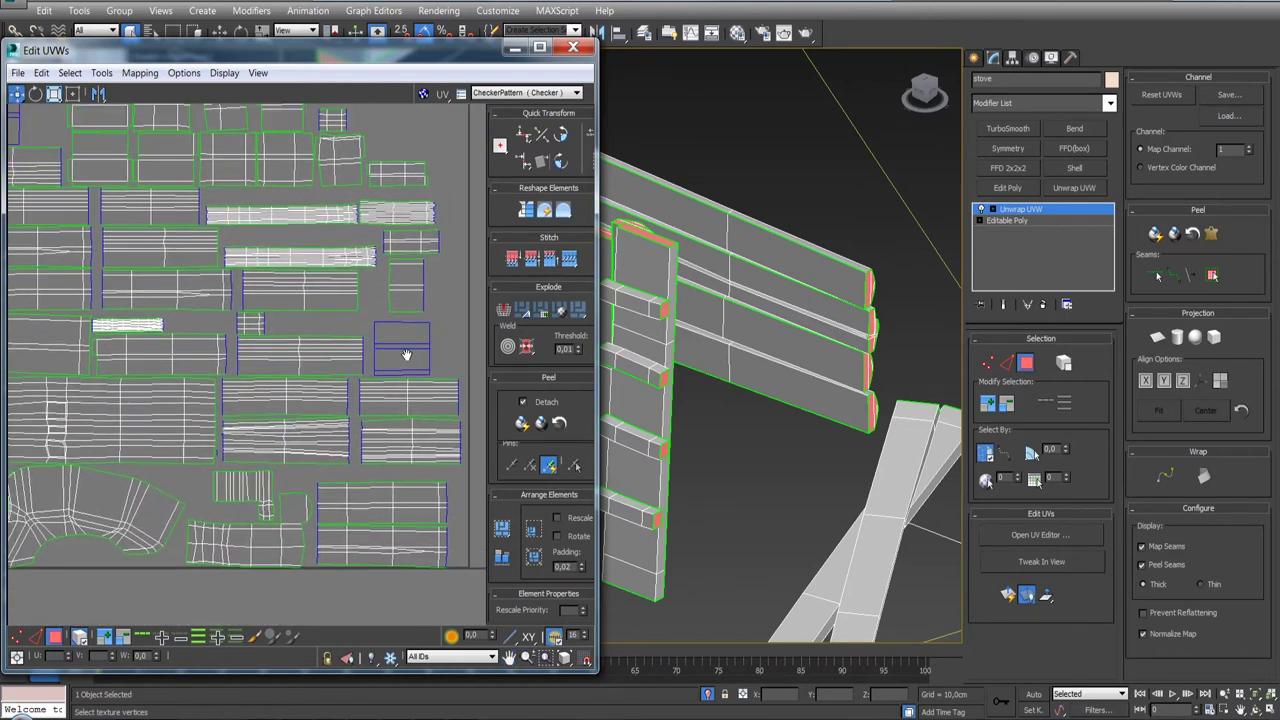
pyautogui.scroll(-1, 286, 462)
pyautogui.scroll(-2, 295, 480)
pyautogui.scroll(-2, 303, 497)
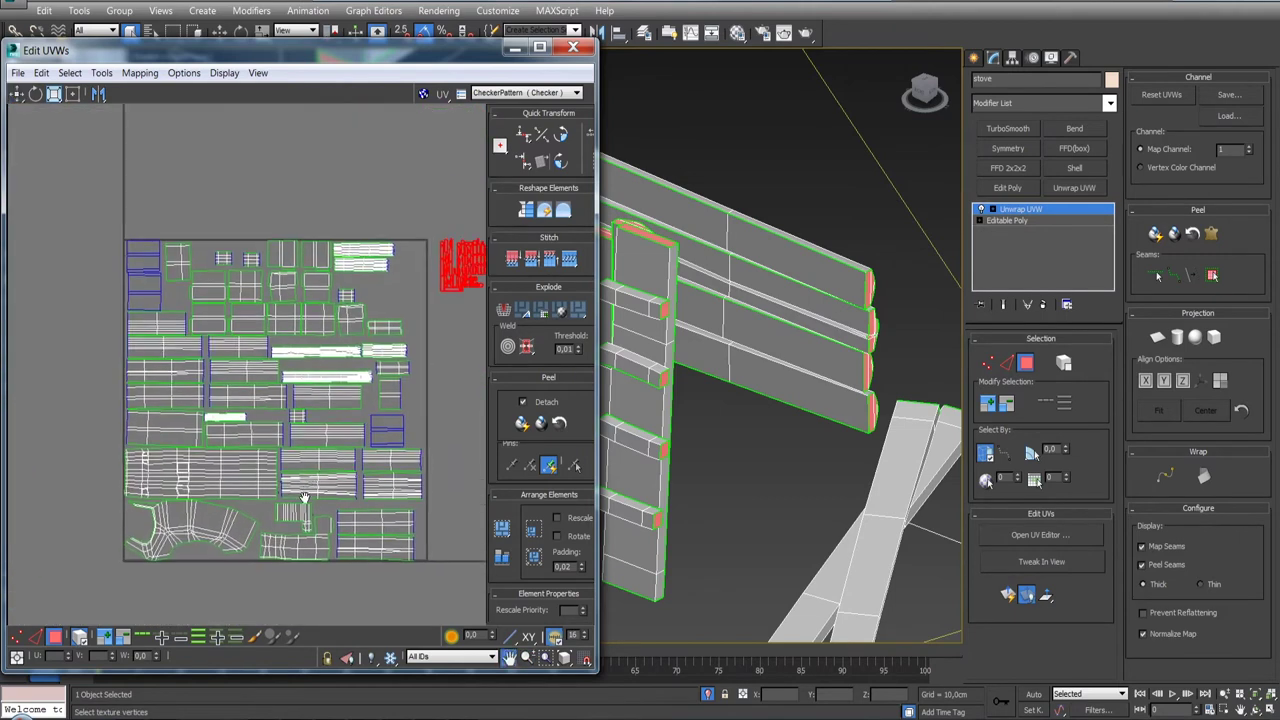
pyautogui.scroll(2, 253, 320)
pyautogui.scroll(1, 364, 433)
pyautogui.scroll(2, 280, 325)
pyautogui.scroll(2, 289, 352)
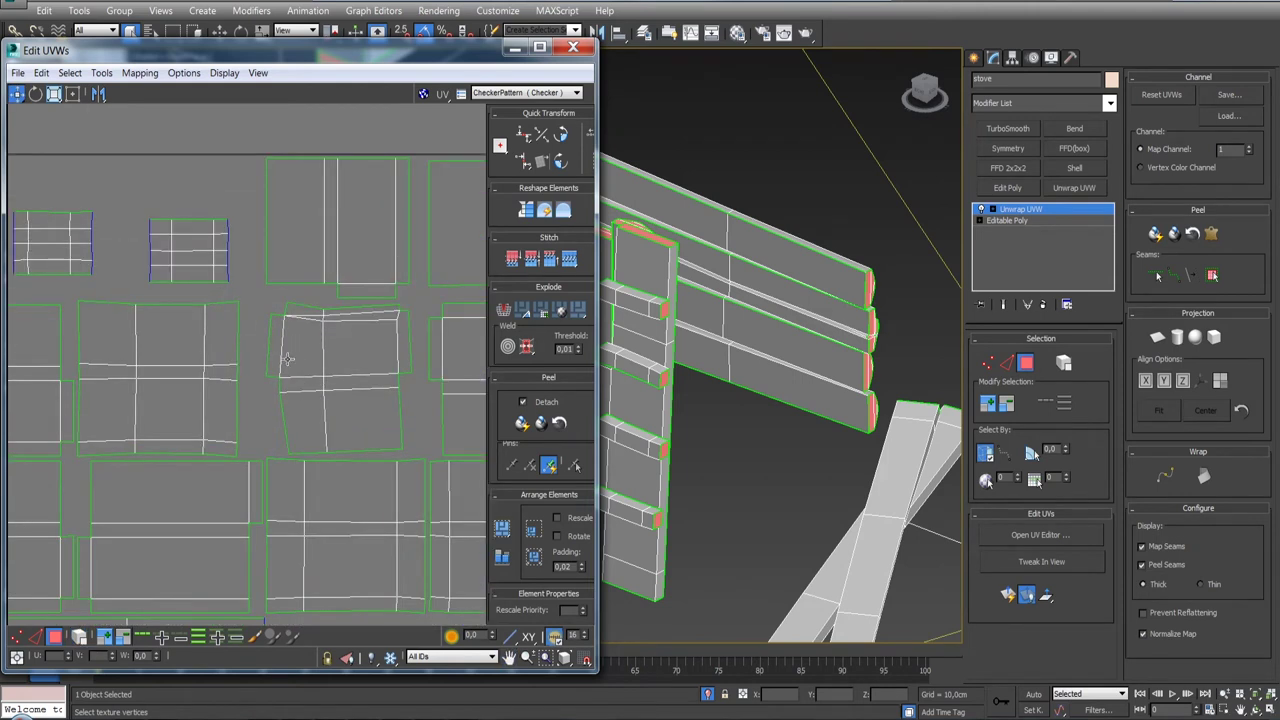
# - Select the left, right and top edge faces of one island and its neighbour's edge faces
pyautogui.moveTo(273, 349); pyautogui.dragTo(276, 350)
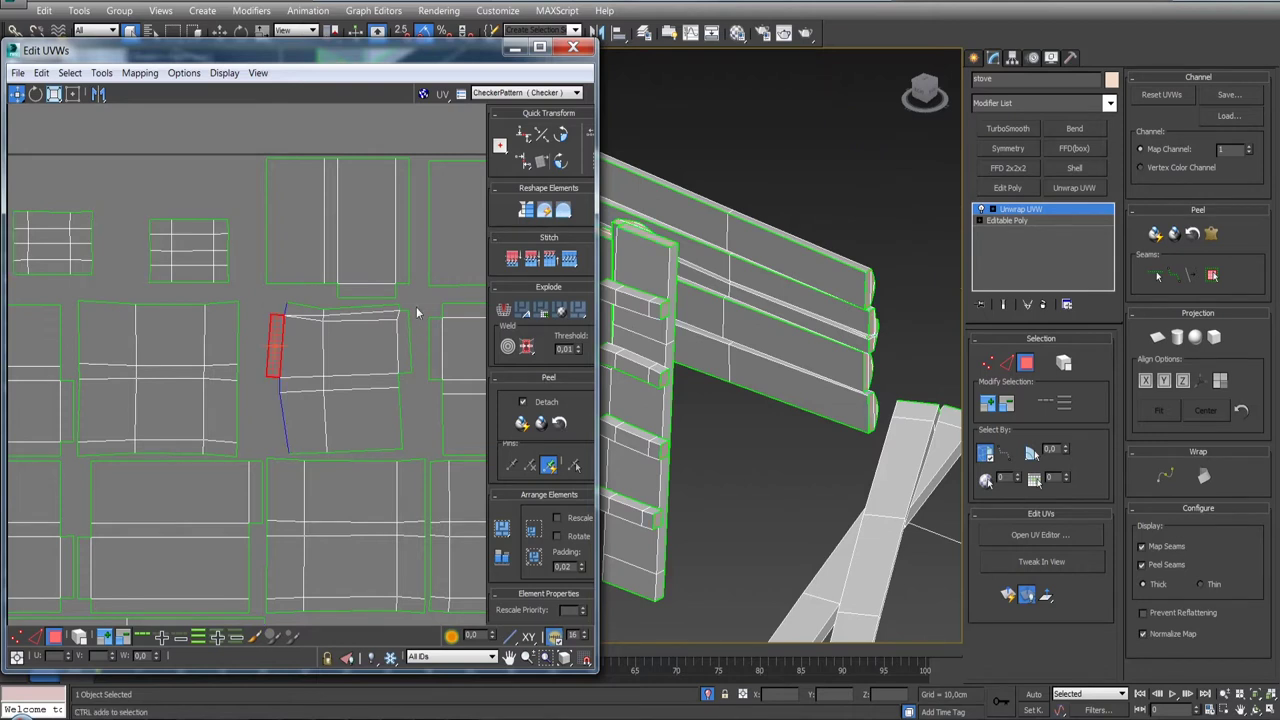
pyautogui.keyDown('ctrl'); pyautogui.click(404, 345); pyautogui.keyUp('ctrl')
pyautogui.keyDown('ctrl'); pyautogui.click(372, 294); pyautogui.keyUp('ctrl')
pyautogui.scroll(-3, 300, 400)
pyautogui.scroll(-1, 264, 437)
pyautogui.scroll(3, 264, 437)
pyautogui.keyDown('ctrl'); pyautogui.click(370, 385); pyautogui.keyUp('ctrl')
pyautogui.keyDown('ctrl'); pyautogui.click(246, 385); pyautogui.keyUp('ctrl')
# - Add another island's left and right edge faces to the selection
pyautogui.scroll(-2, 385, 395)
pyautogui.scroll(-2, 385, 395)
pyautogui.moveTo(385, 395); pyautogui.dragTo(290, 330, button='middle')
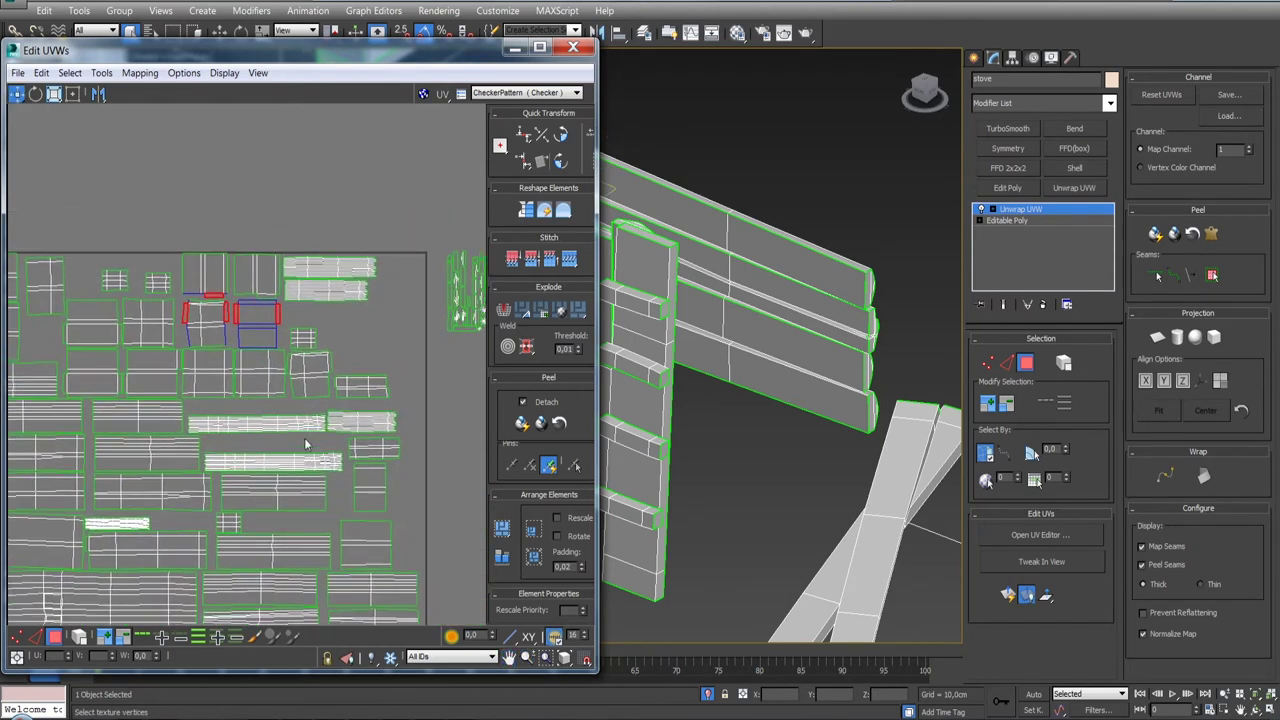
pyautogui.scroll(4, 325, 375)
pyautogui.keyDown('ctrl'); pyautogui.click(356, 340); pyautogui.keyUp('ctrl')
pyautogui.keyDown('ctrl'); pyautogui.click(268, 345); pyautogui.keyUp('ctrl')
pyautogui.scroll(-2, 343, 394)
pyautogui.moveTo(343, 394); pyautogui.dragTo(333, 376, button='middle')
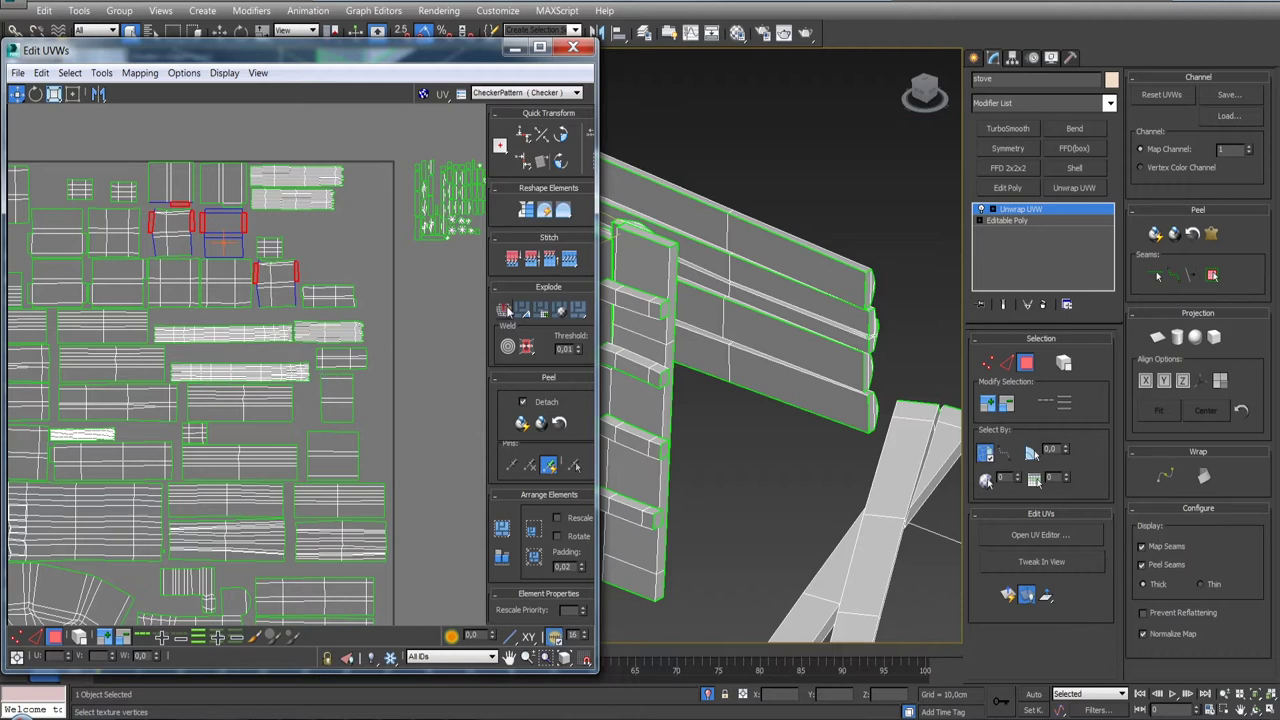
# - Move the small red stove pieces up beside the cluster and add the cluster to the selection
pyautogui.scroll(2, 300, 260)
pyautogui.scroll(2, 270, 330)
pyautogui.scroll(2, 240, 370)
pyautogui.scroll(-2, 233, 373)
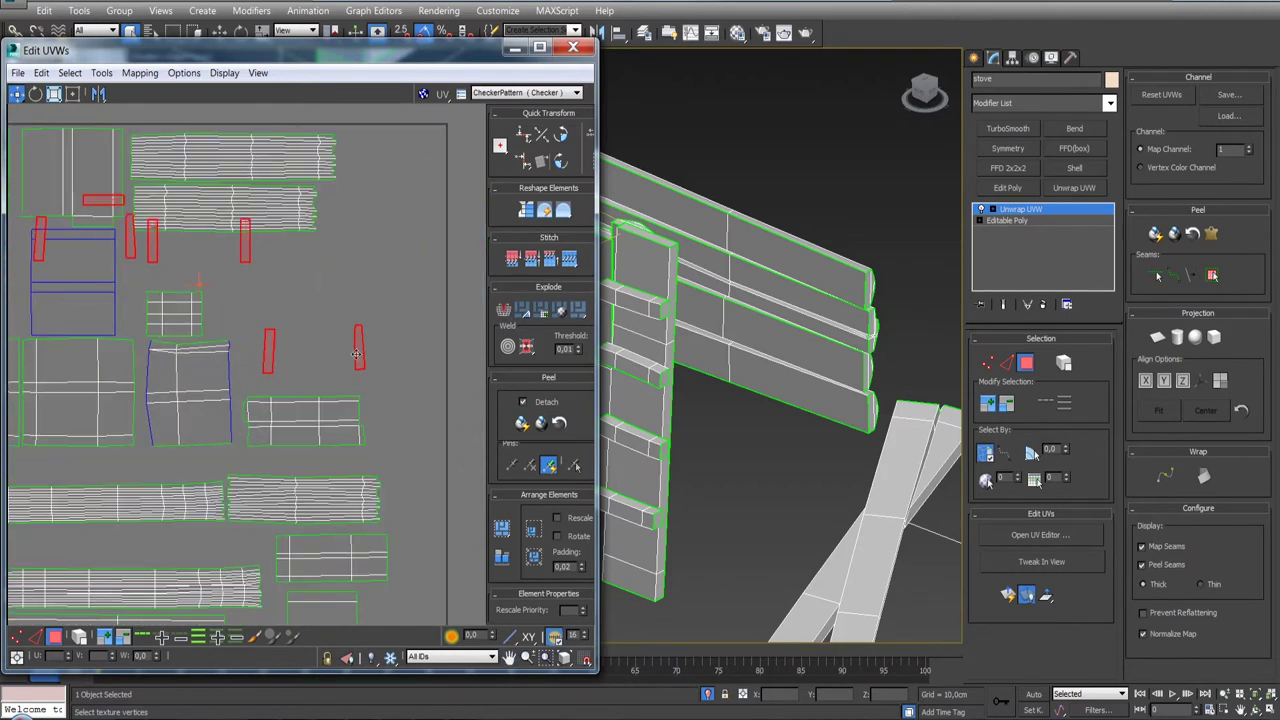
pyautogui.scroll(-2, 236, 380)
pyautogui.scroll(-2, 239, 388)
pyautogui.moveTo(198, 364); pyautogui.dragTo(421, 281)
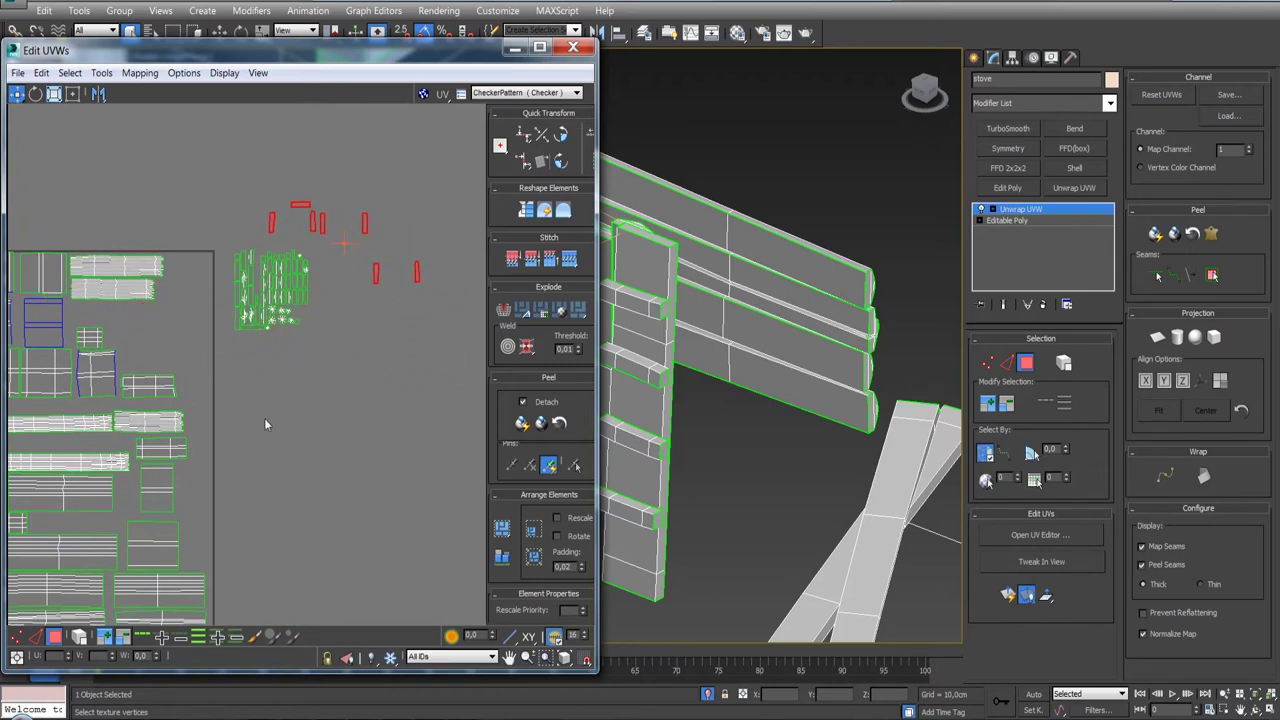
pyautogui.moveTo(230, 371); pyautogui.dragTo(228, 355)
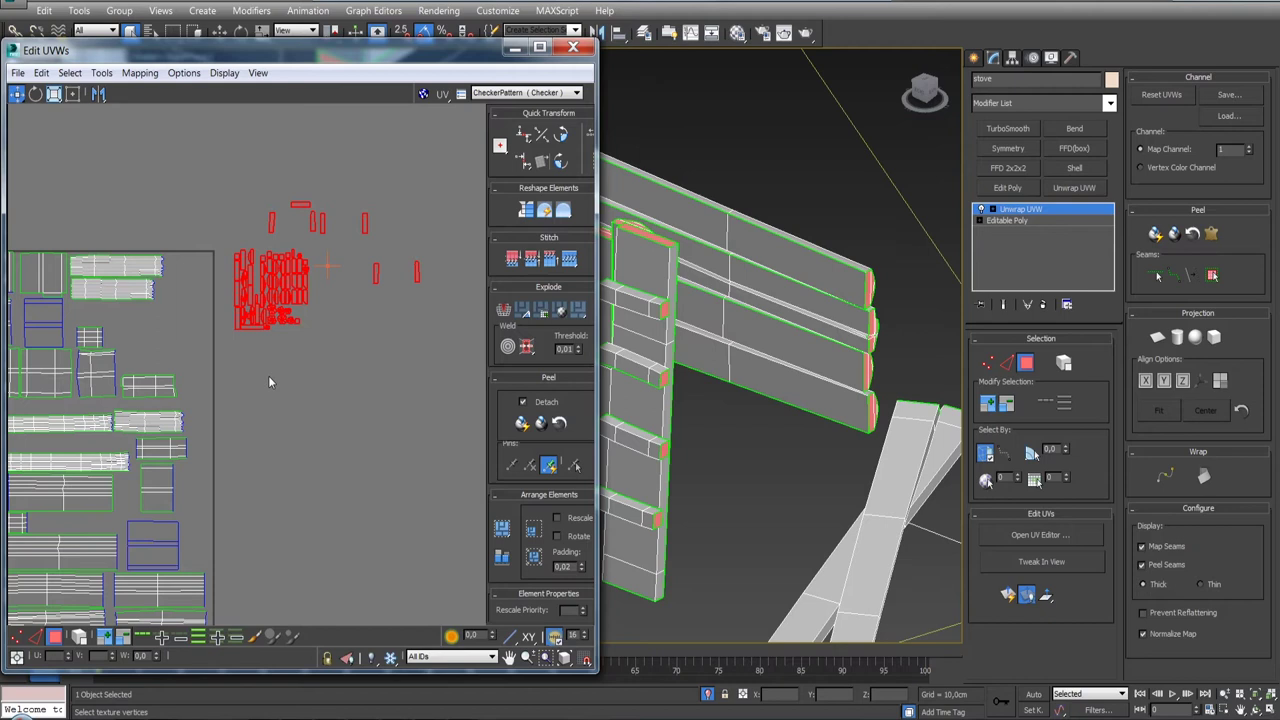
# - Pack the selected stove pieces together and place the cluster just outside the UV square's upper right
pyautogui.scroll(-3, 290, 372)
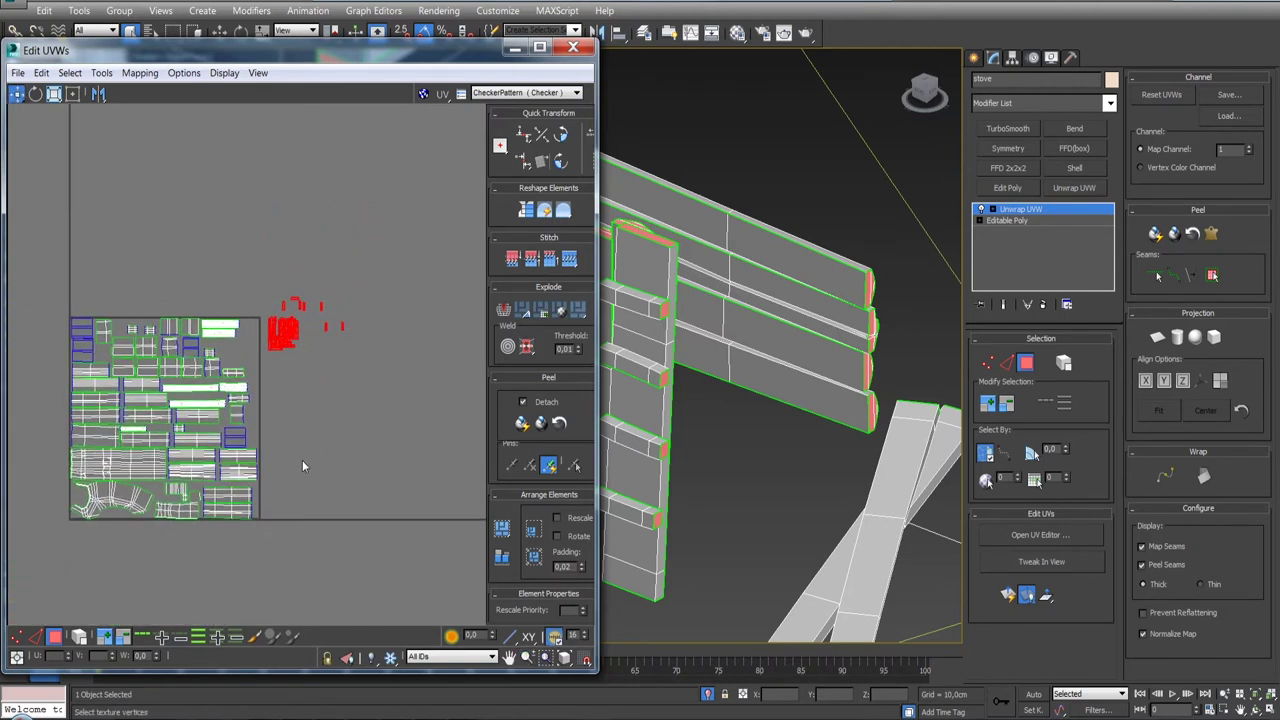
pyautogui.click(533, 528)
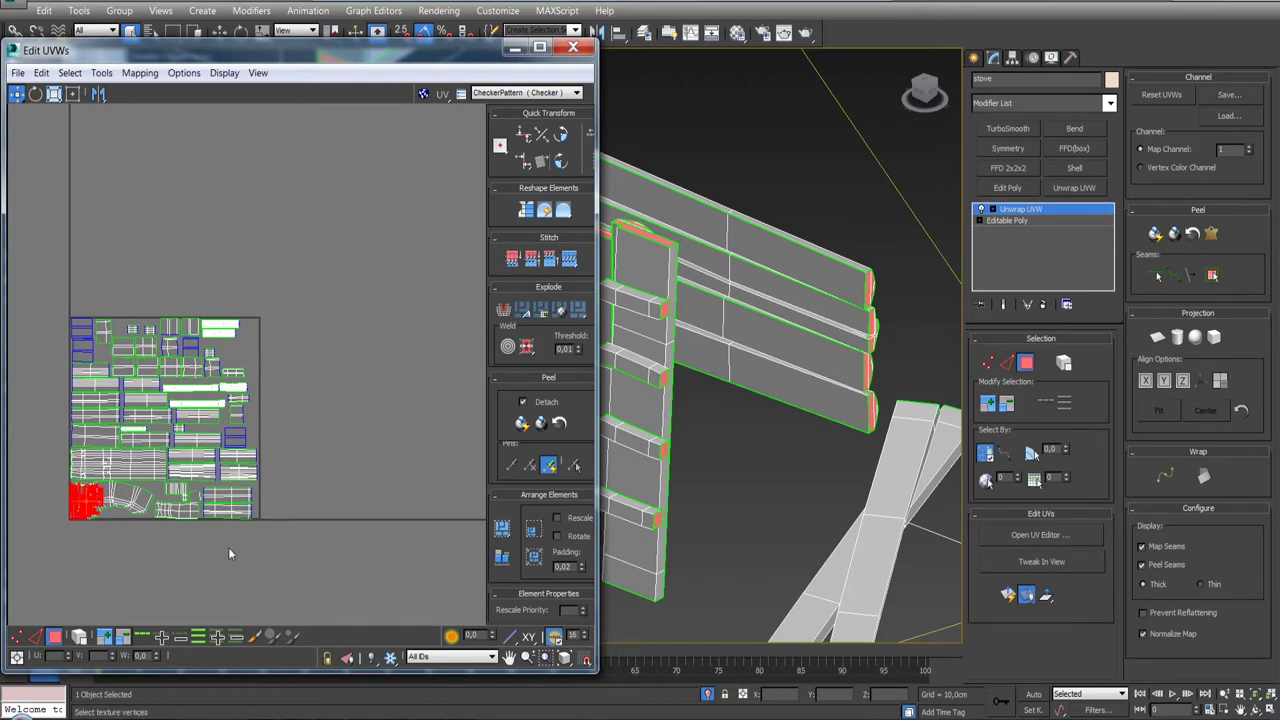
pyautogui.moveTo(77, 503); pyautogui.dragTo(279, 325)
pyautogui.scroll(1, 295, 350)
pyautogui.scroll(1, 308, 375)
pyautogui.scroll(2, 307, 373)
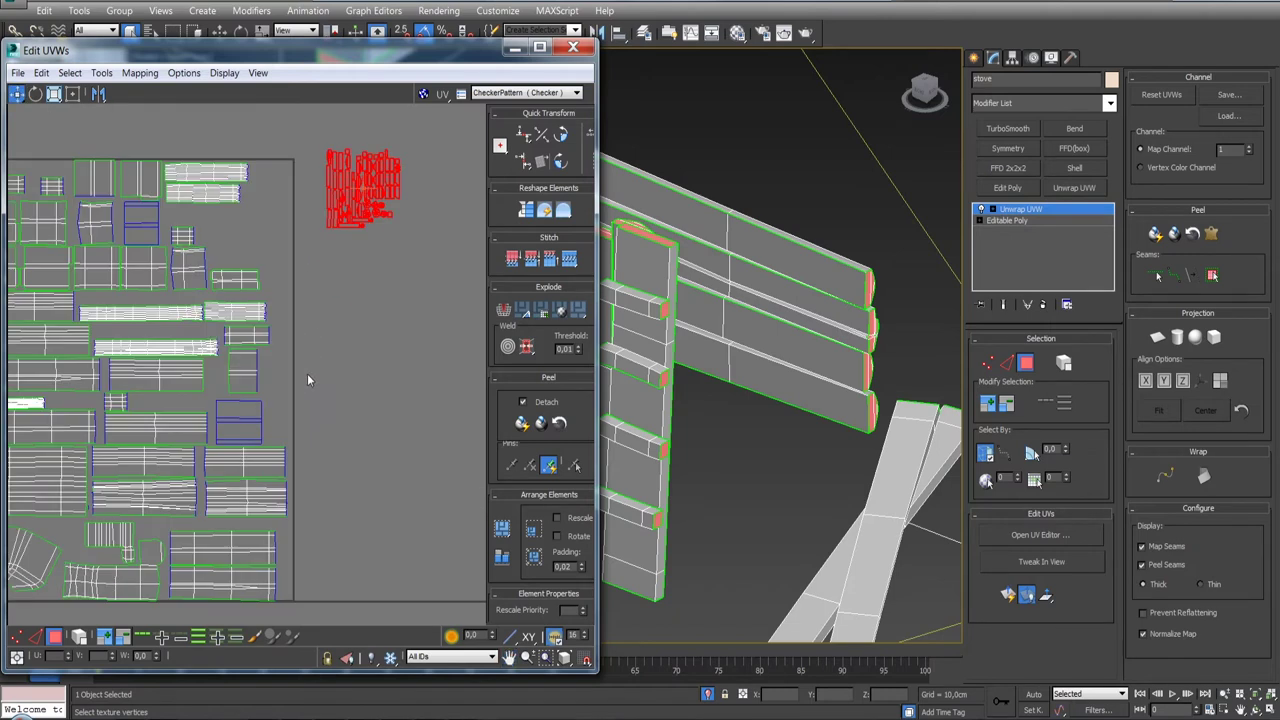
pyautogui.scroll(-3, 307, 373)
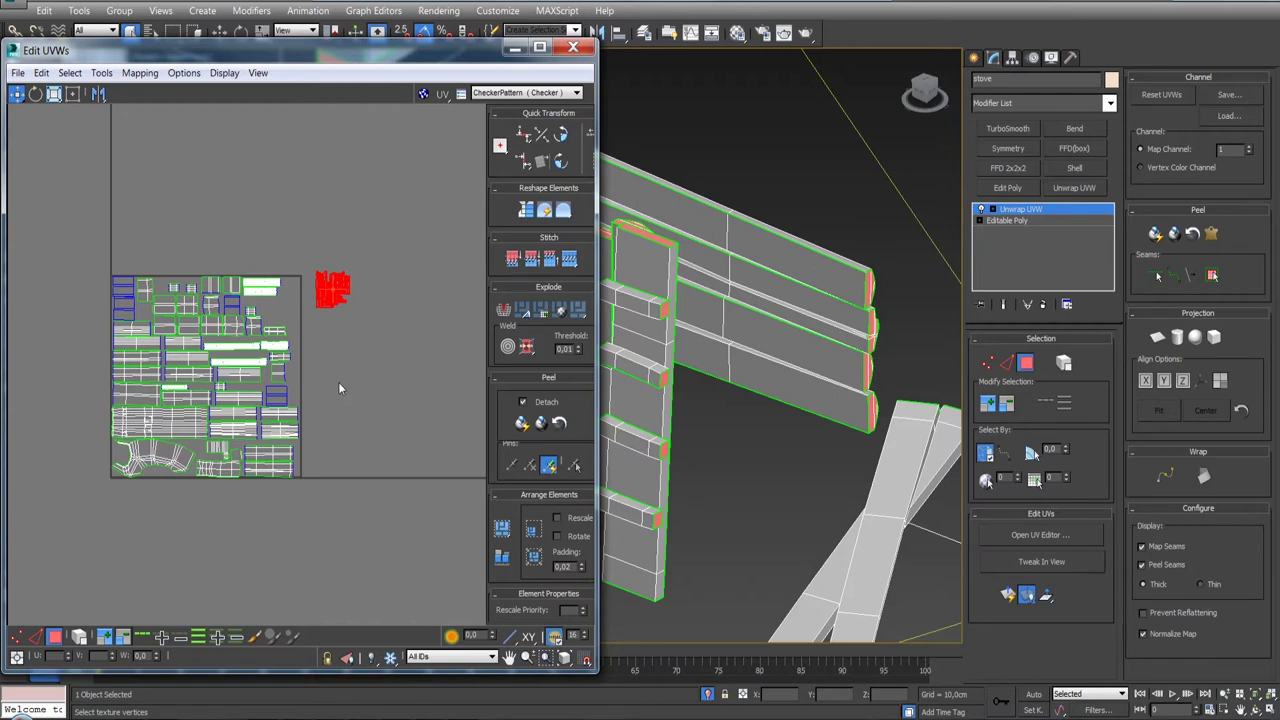
pyautogui.scroll(1, 328, 390)
pyautogui.scroll(1, 340, 380)
pyautogui.scroll(1, 352, 347)
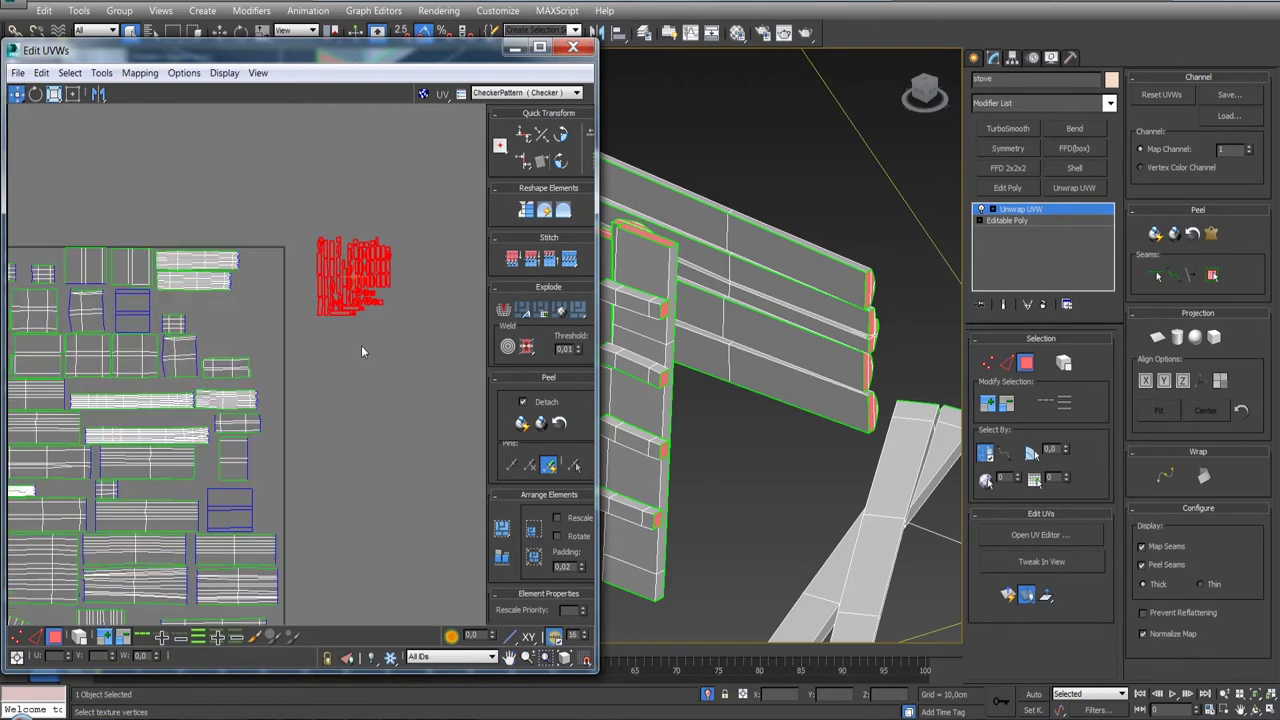
pyautogui.moveTo(337, 311); pyautogui.dragTo(314, 320)
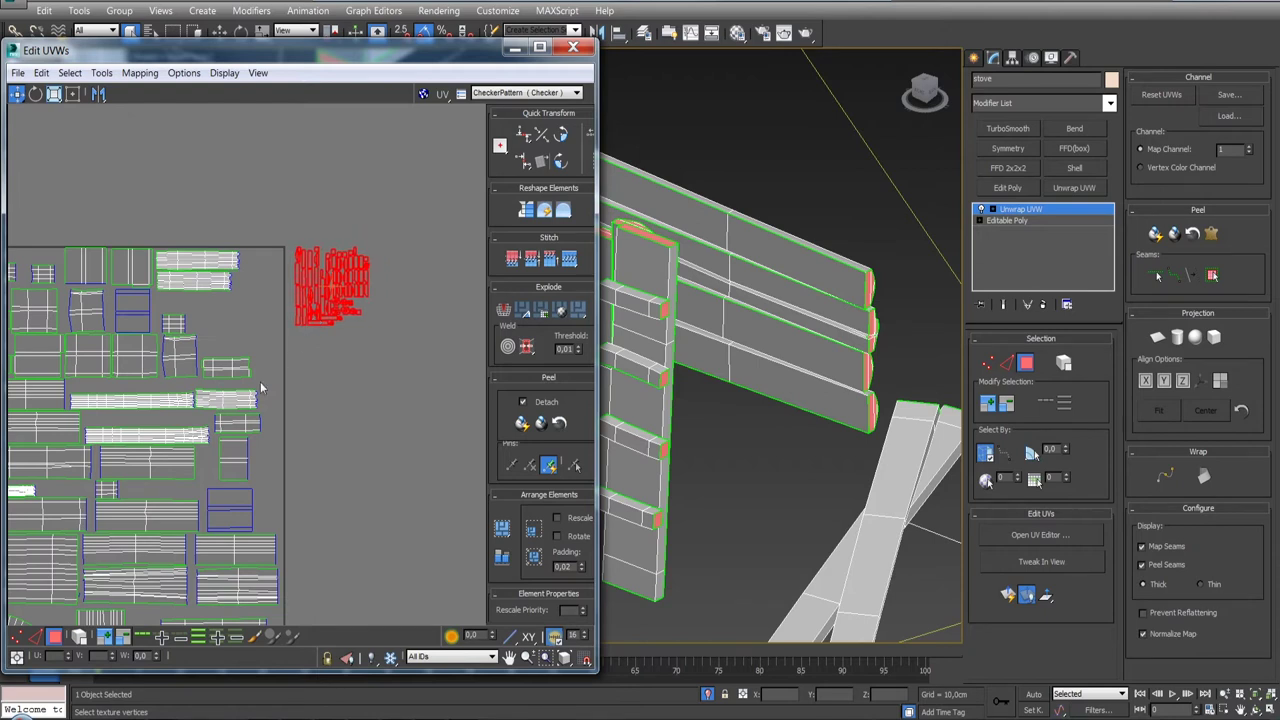
# - Select an edge on a long plank strip in the UV layout
pyautogui.scroll(-1, 265, 380)
pyautogui.scroll(1, 272, 370)
pyautogui.scroll(-1, 280, 358)
pyautogui.scroll(-1, 287, 345)
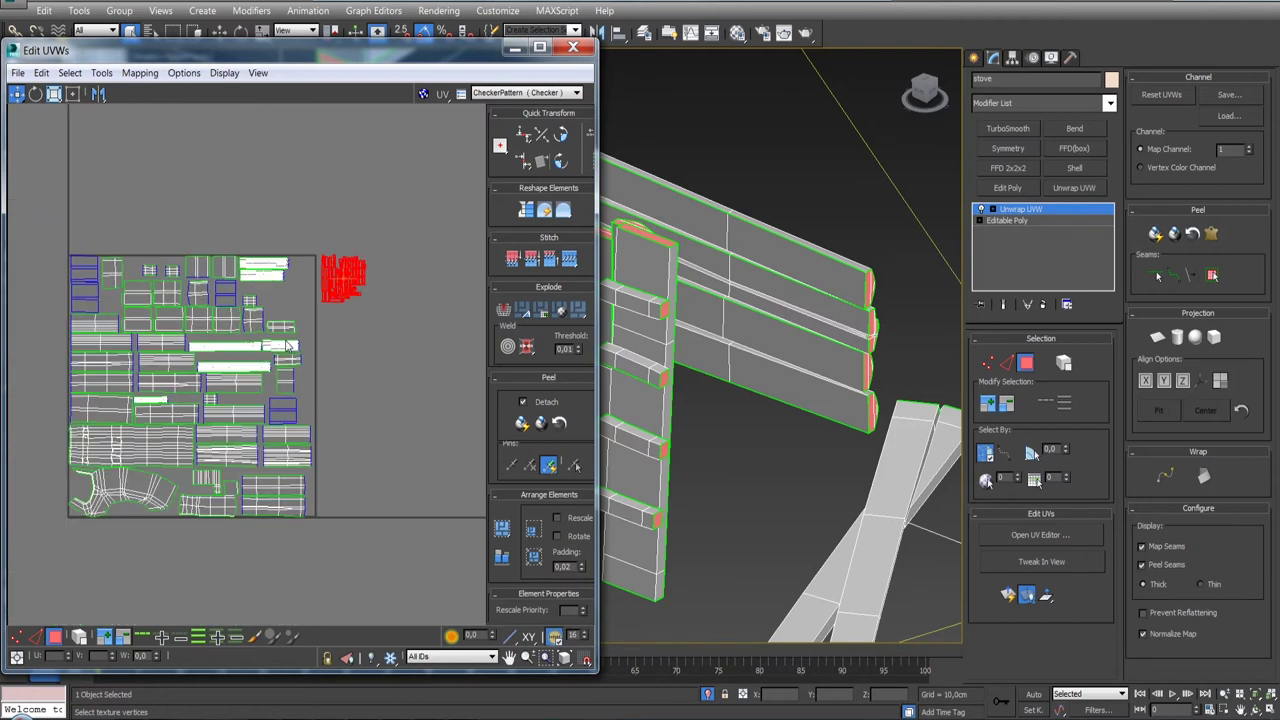
pyautogui.scroll(1, 292, 345)
pyautogui.scroll(1, 290, 348)
pyautogui.scroll(-1, 258, 310)
pyautogui.scroll(-1, 270, 380)
pyautogui.scroll(1, 268, 378)
pyautogui.scroll(2, 235, 362)
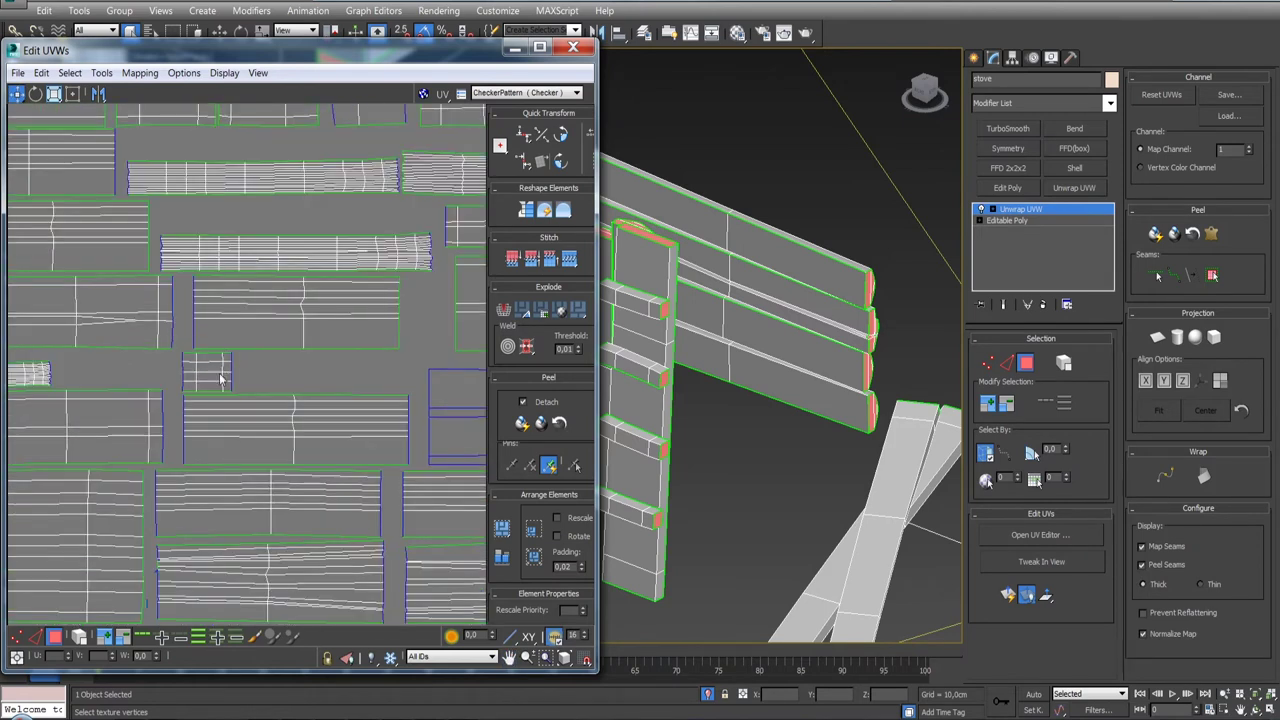
pyautogui.scroll(-2, 221, 378)
pyautogui.scroll(-1, 221, 378)
pyautogui.scroll(-1, 221, 378)
pyautogui.scroll(2, 193, 340)
pyautogui.scroll(1, 190, 340)
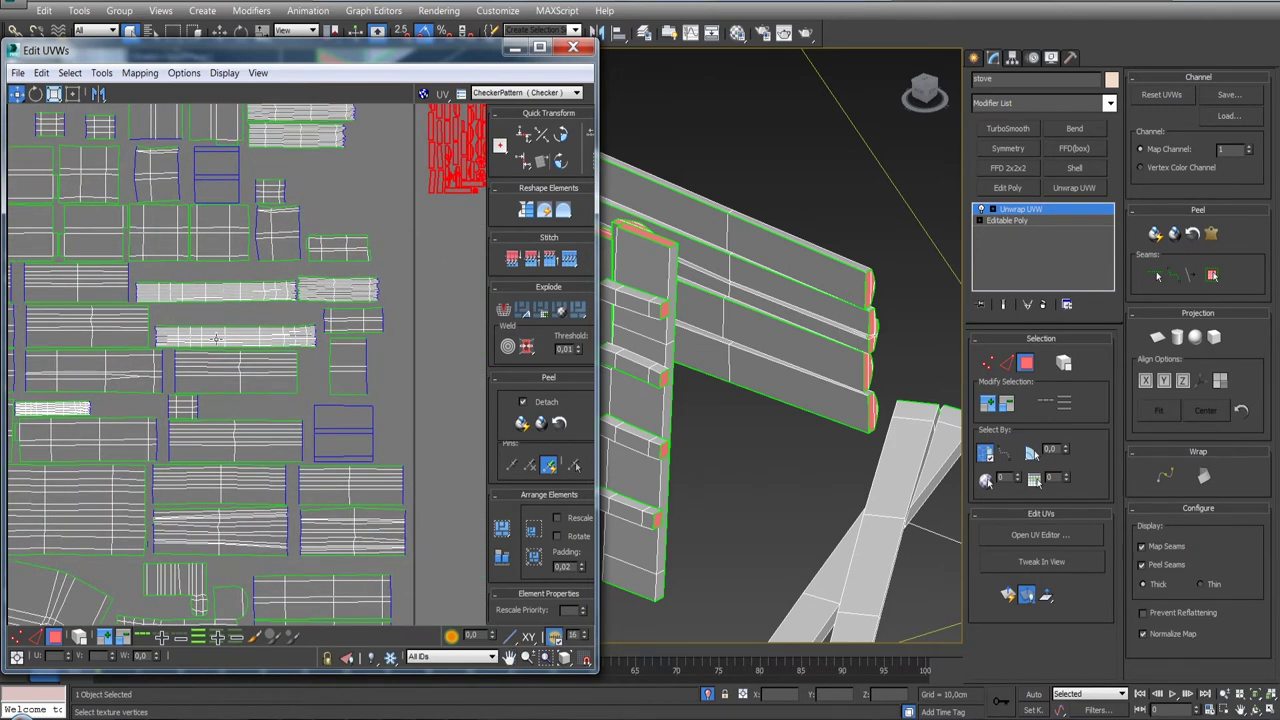
pyautogui.scroll(1, 216, 340)
pyautogui.scroll(1, 216, 340)
pyautogui.click(212, 377)
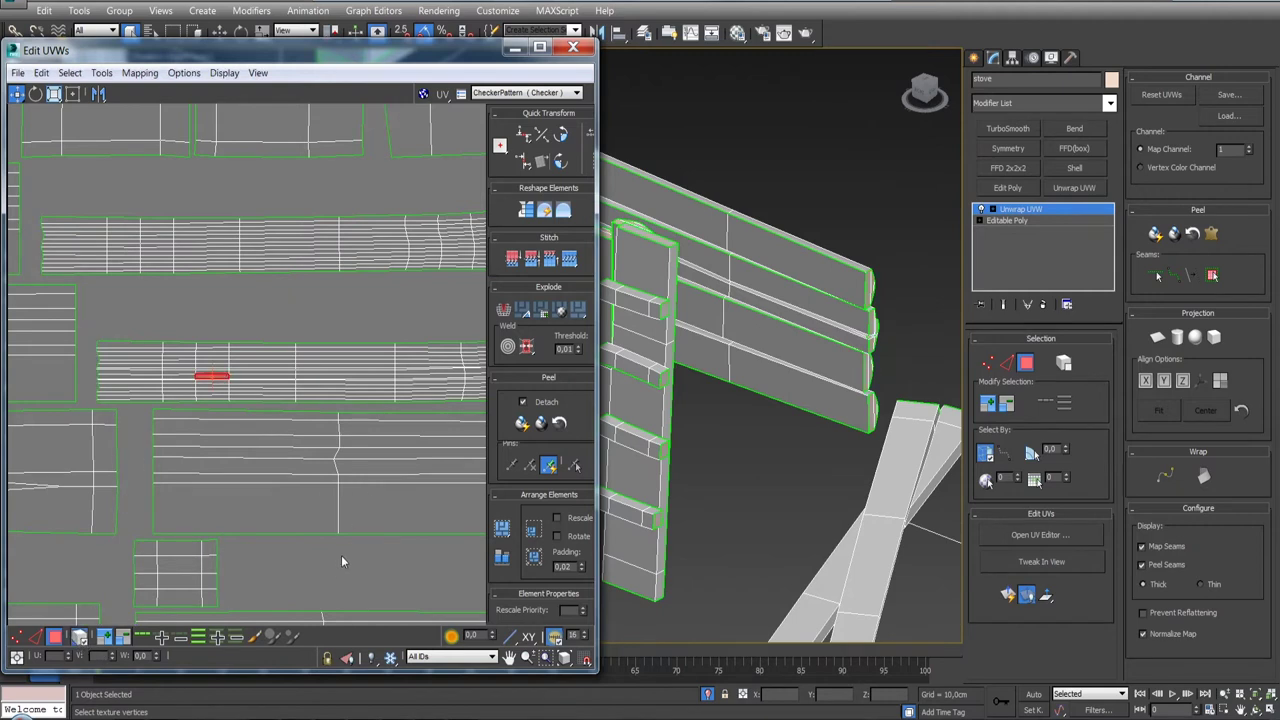
# - Move the long plank strip up into the gap, then select a different island
pyautogui.click(300, 379)
pyautogui.moveTo(300, 379); pyautogui.dragTo(284, 320)
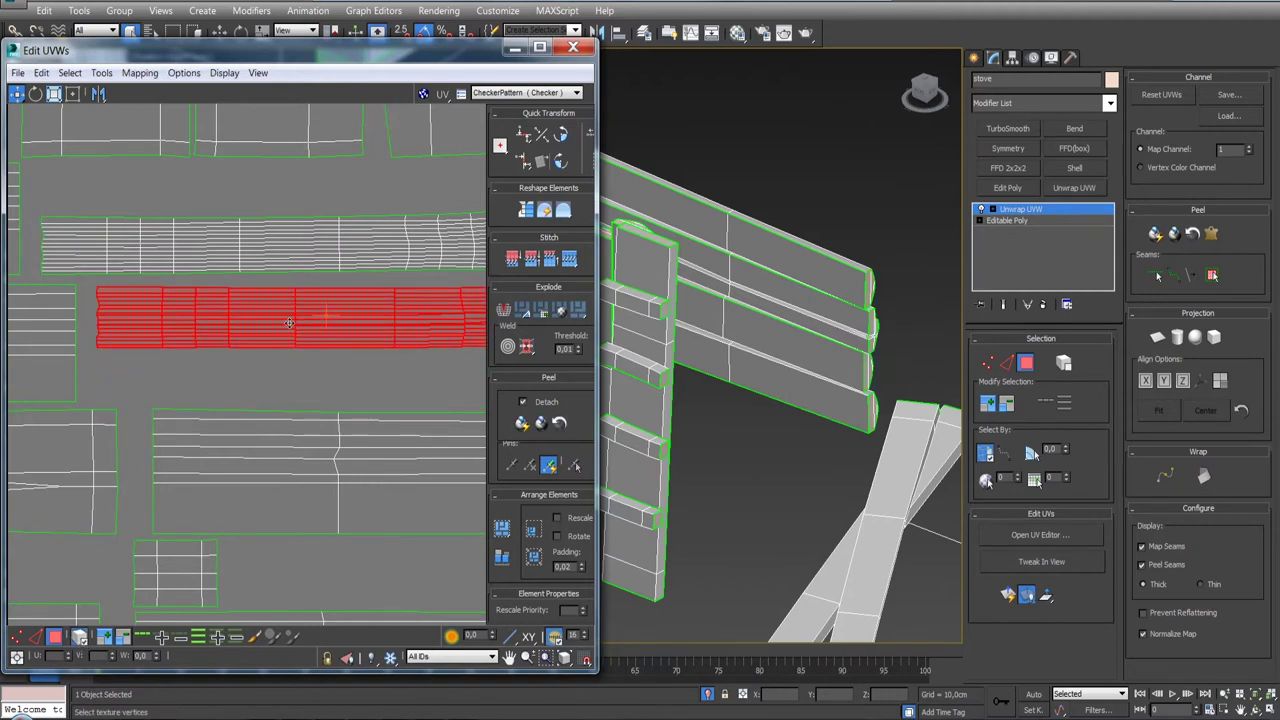
pyautogui.scroll(-3, 260, 340)
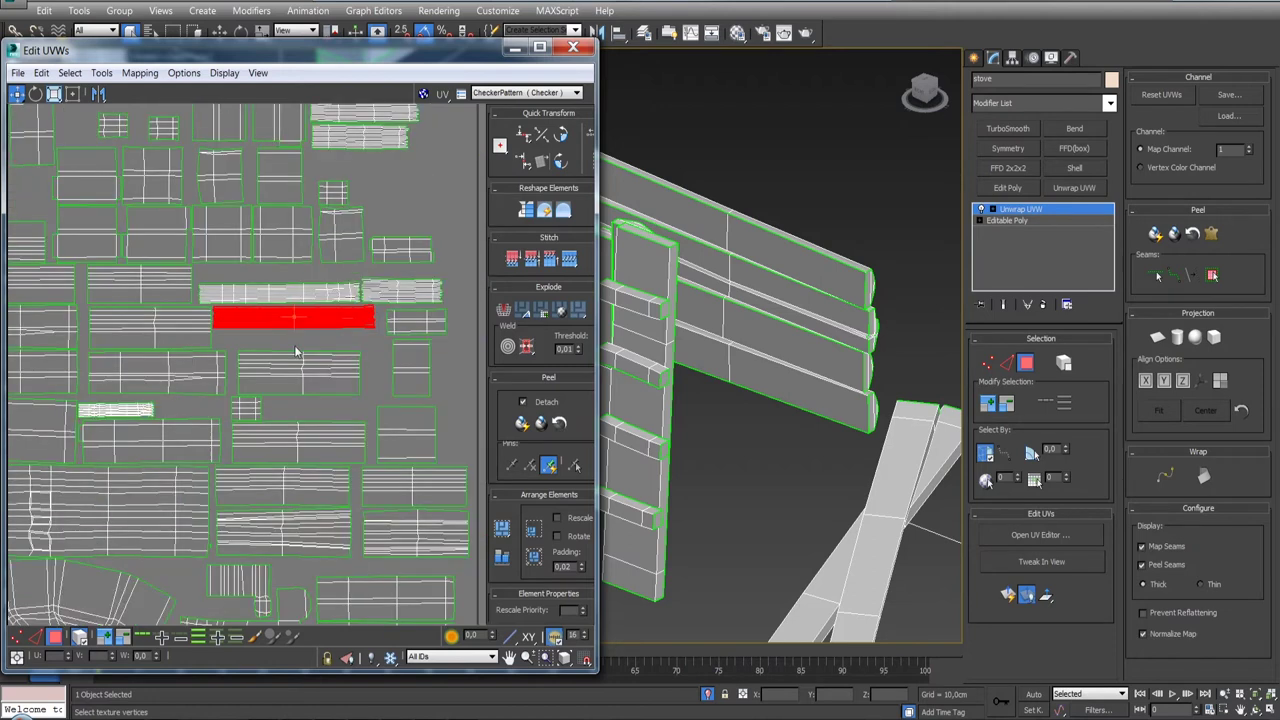
pyautogui.scroll(2, 287, 363)
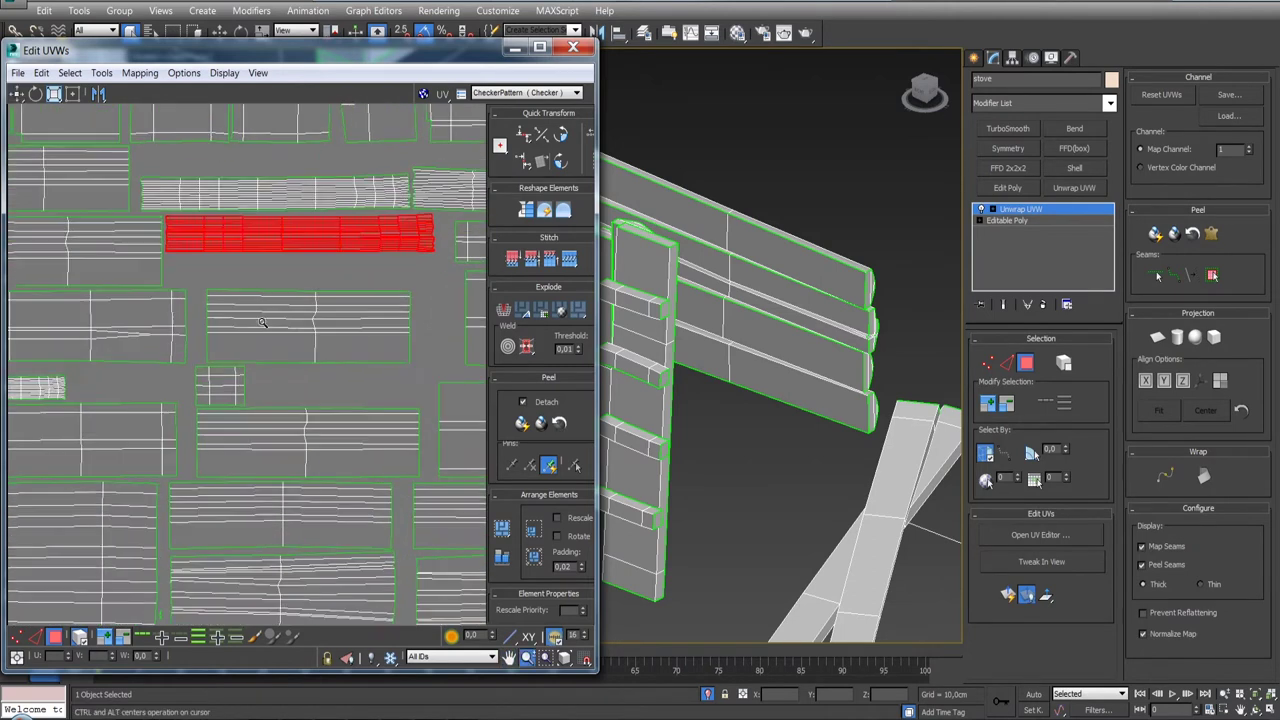
pyautogui.click(248, 324)
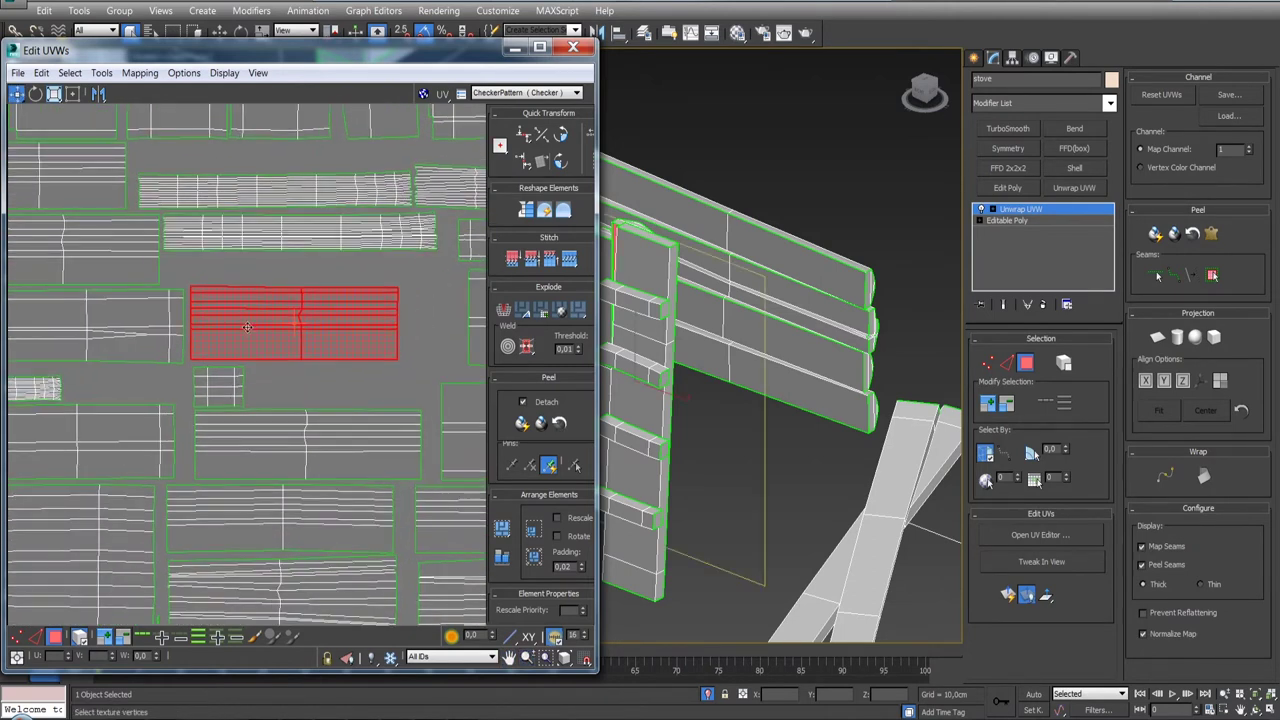
pyautogui.scroll(-4, 280, 400)
pyautogui.scroll(-1, 310, 450)
pyautogui.scroll(1, 318, 467)
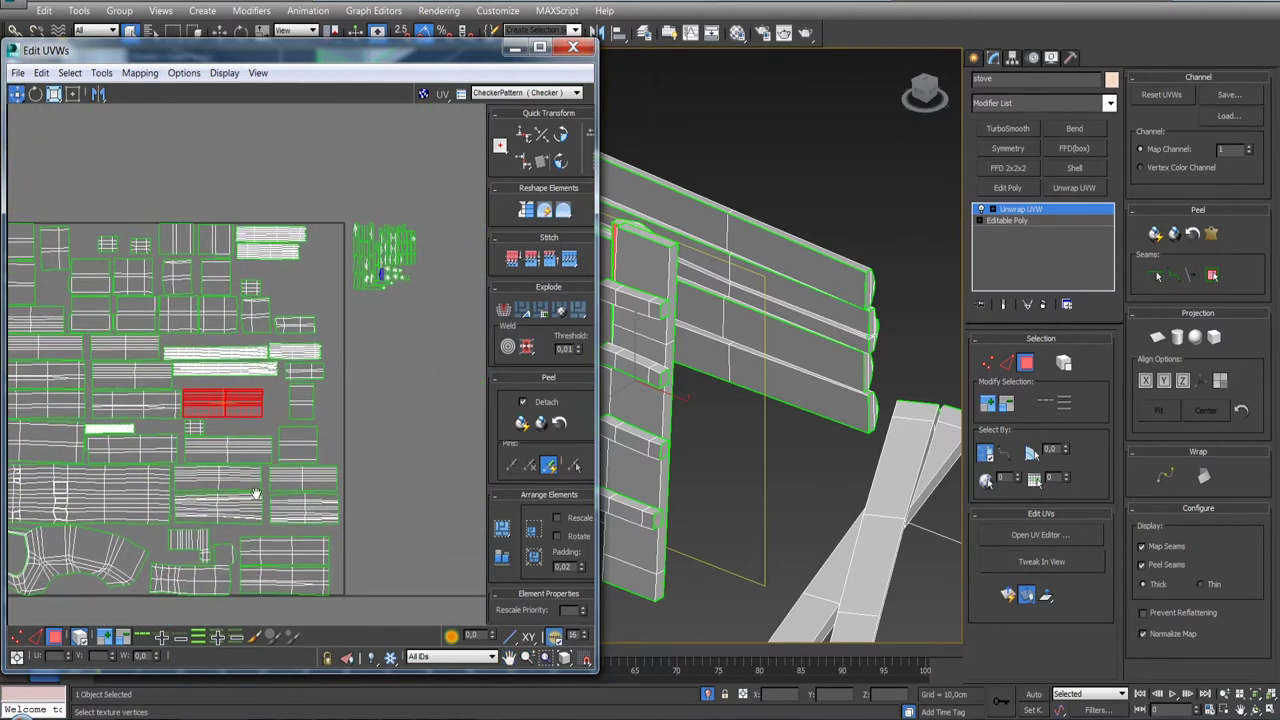
pyautogui.scroll(1, 320, 386)
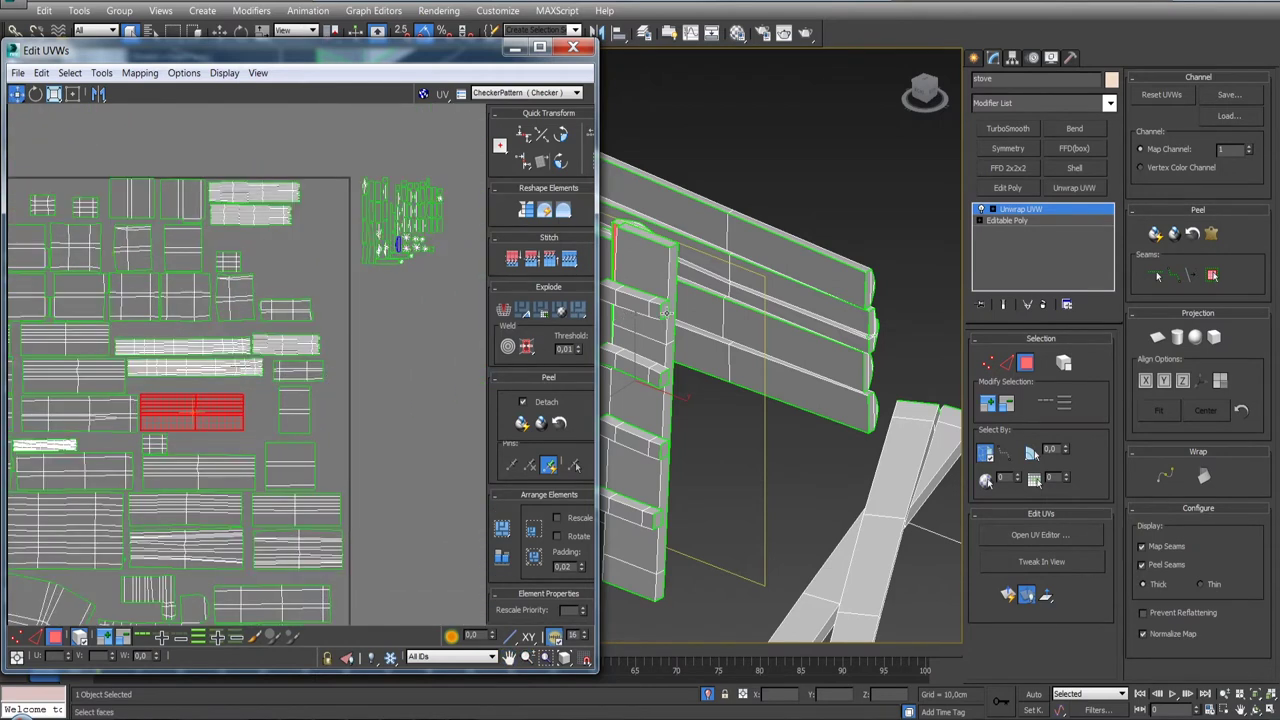
# - Turn off Map Seams display in the viewport and recentre the UV layout
pyautogui.click(1141, 546)
pyautogui.moveTo(388, 315)
pyautogui.mouseDown(button='middle')
pyautogui.moveTo(488, 320)
pyautogui.moveTo(468, 268)
pyautogui.mouseUp(button='middle')
pyautogui.scroll(-3, 255, 330)
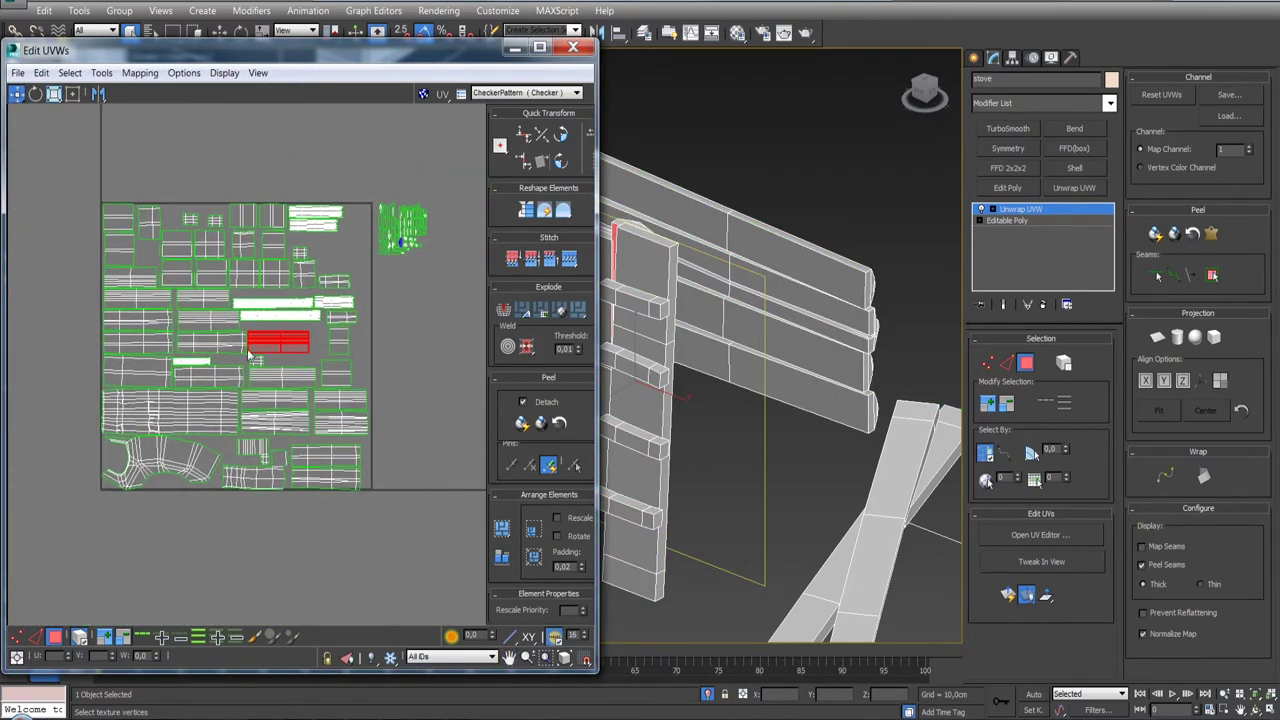
pyautogui.moveTo(250, 352); pyautogui.dragTo(172, 410, button='middle')
pyautogui.scroll(2, 278, 319)
pyautogui.scroll(-2, 278, 319)
pyautogui.moveTo(278, 319); pyautogui.dragTo(263, 325, button='middle')
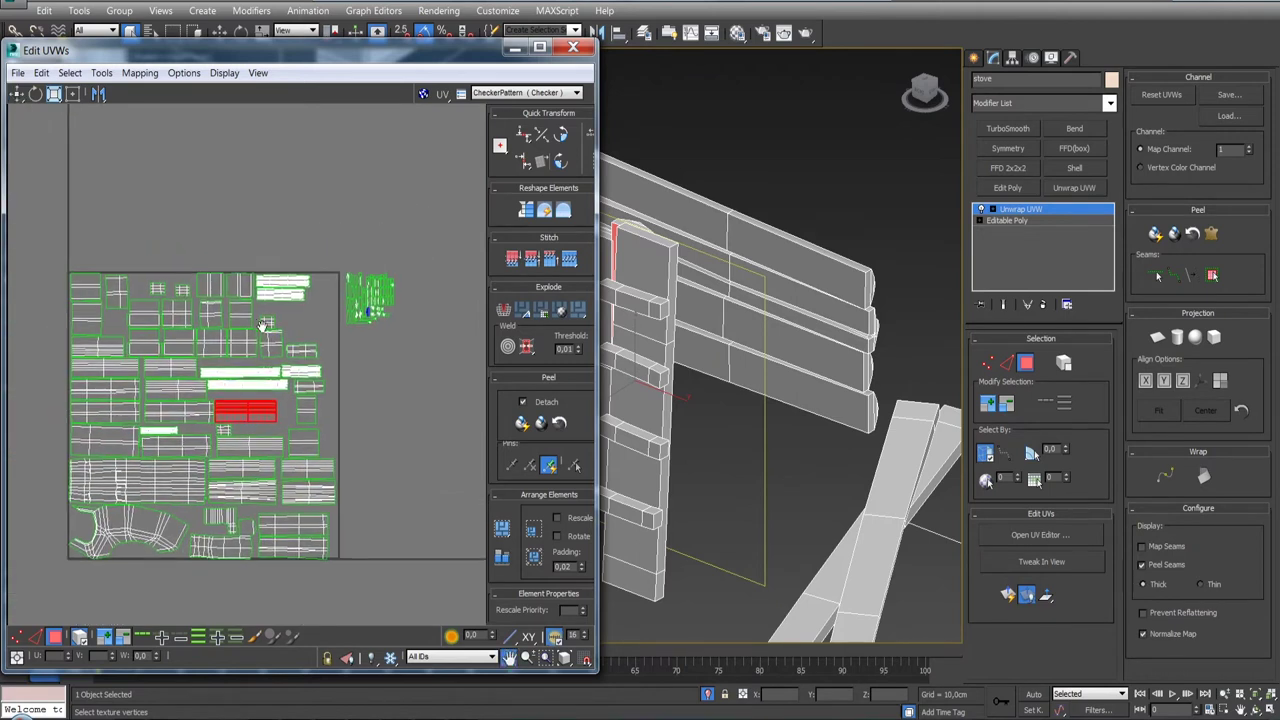
pyautogui.scroll(5, 216, 310)
# - Move a small square island, then shift the top square island right and rotate it 90°
pyautogui.click(251, 293)
pyautogui.moveTo(251, 296)
pyautogui.mouseDown()
pyautogui.moveTo(126, 390)
pyautogui.moveTo(194, 296)
pyautogui.mouseUp()
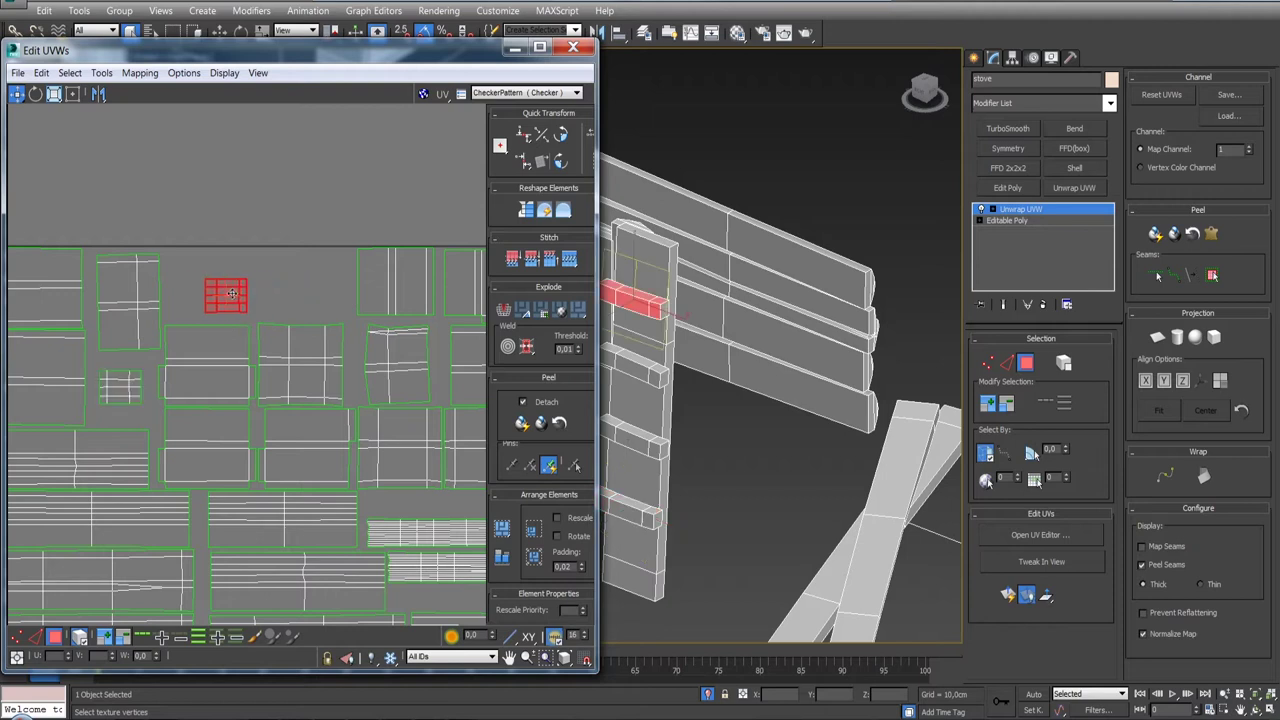
pyautogui.scroll(-5, 250, 301)
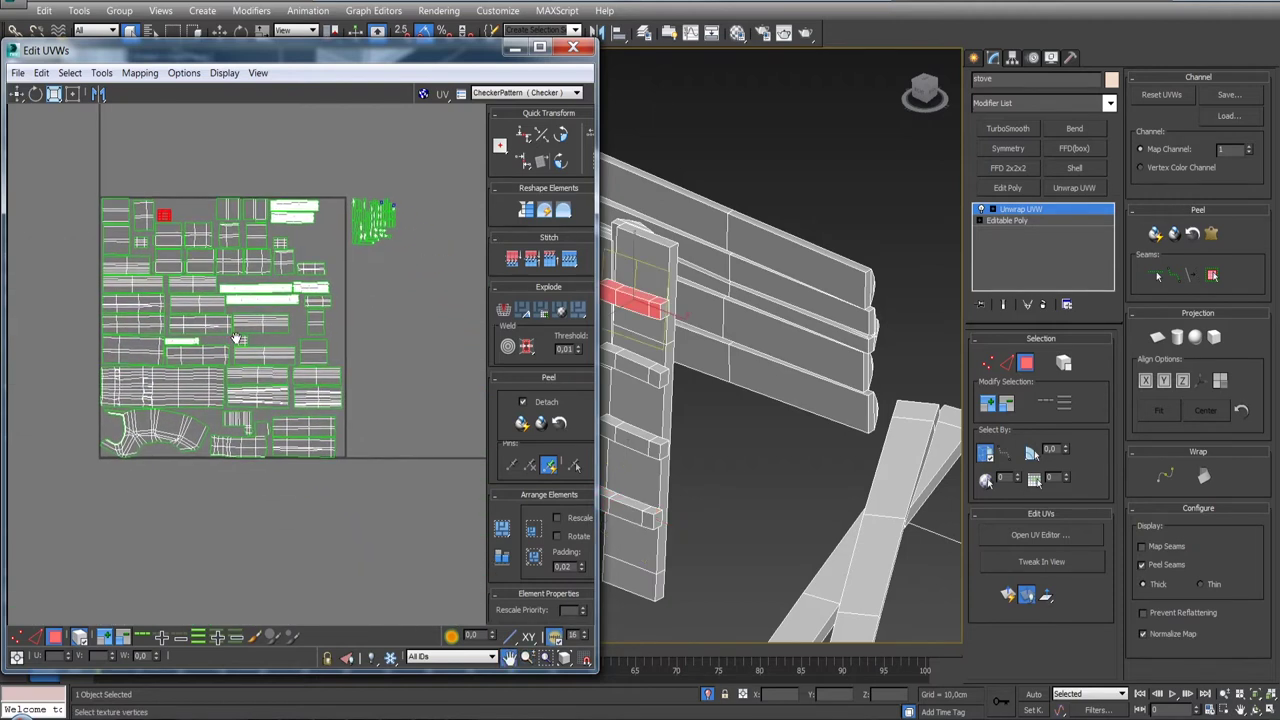
pyautogui.scroll(4, 210, 350)
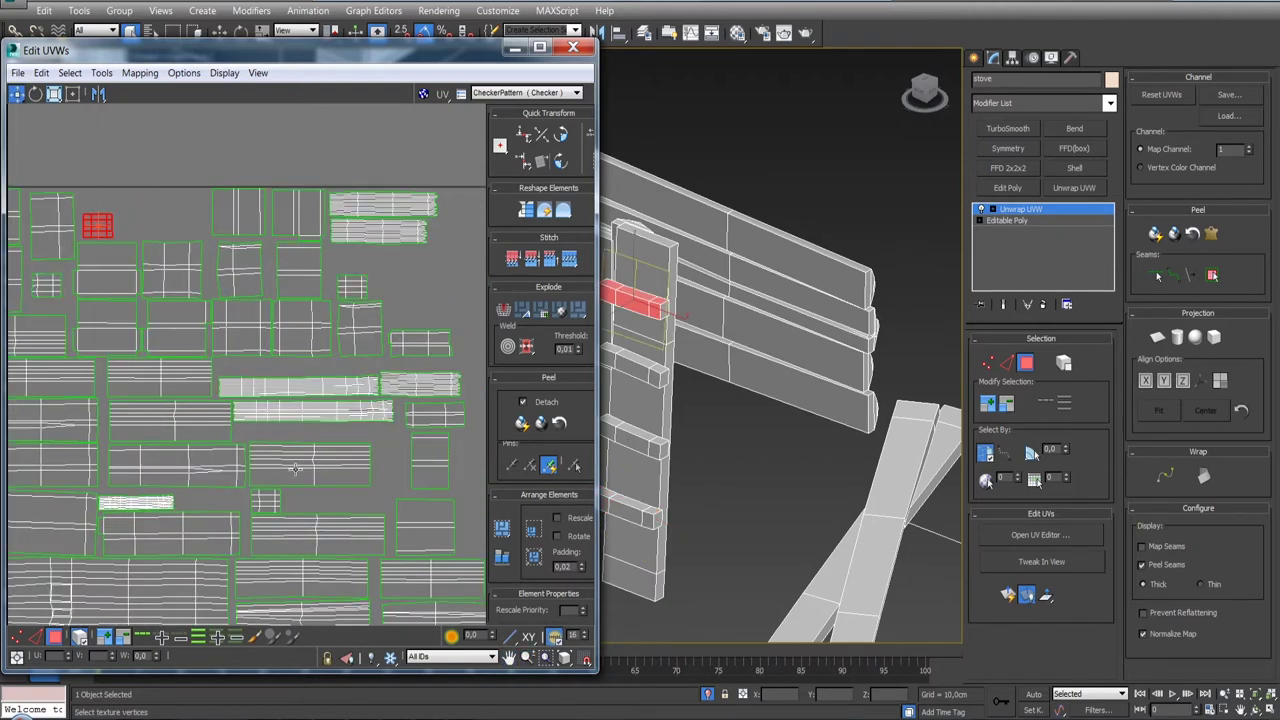
pyautogui.click(222, 218)
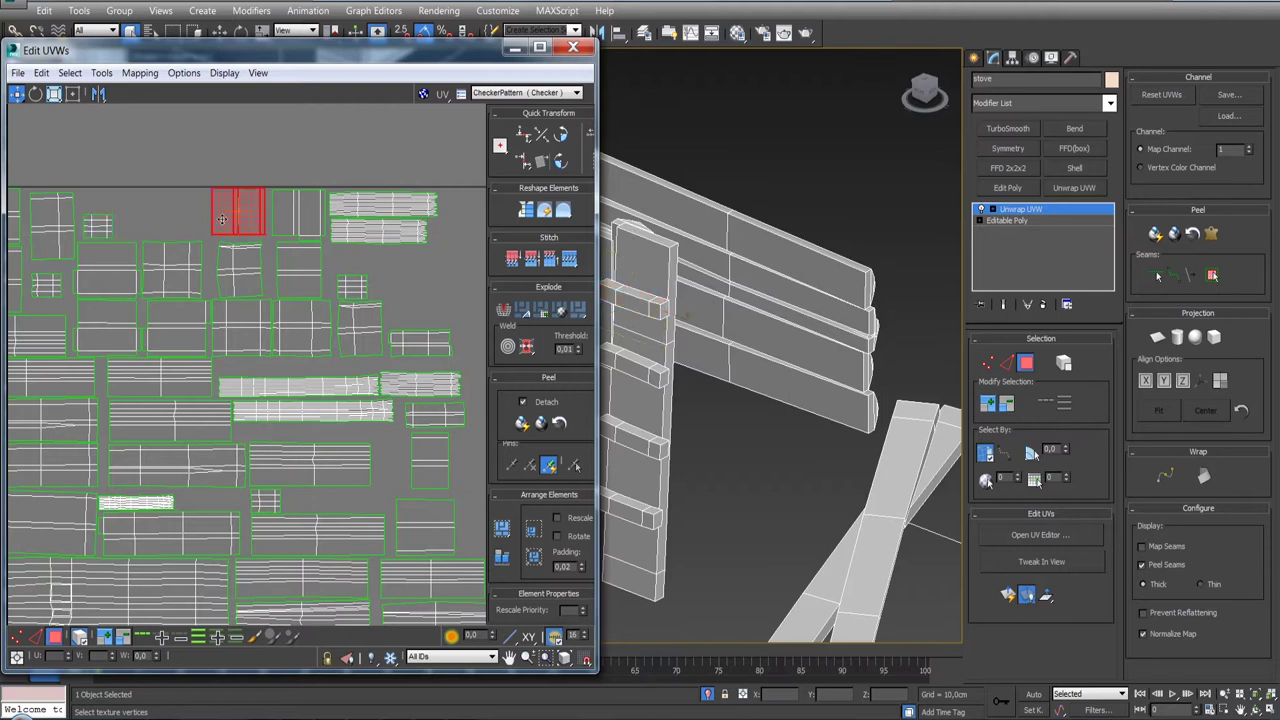
pyautogui.click(556, 134)
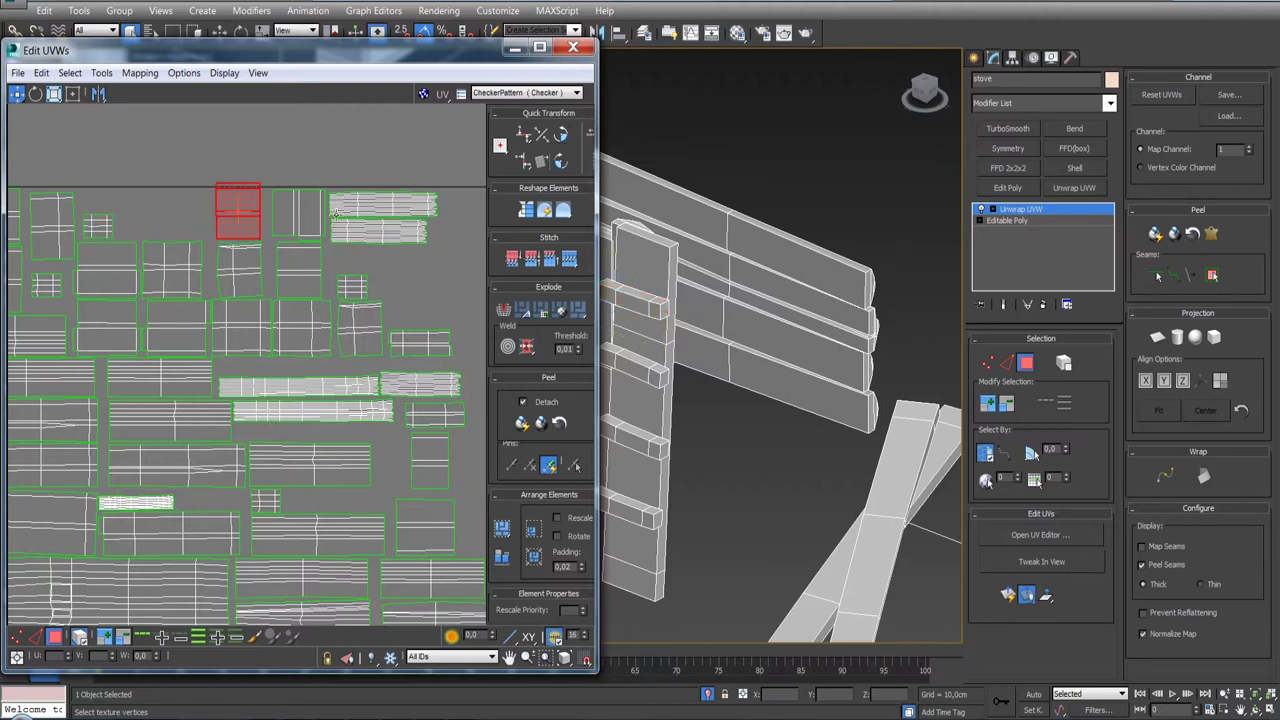
pyautogui.click(560, 135)
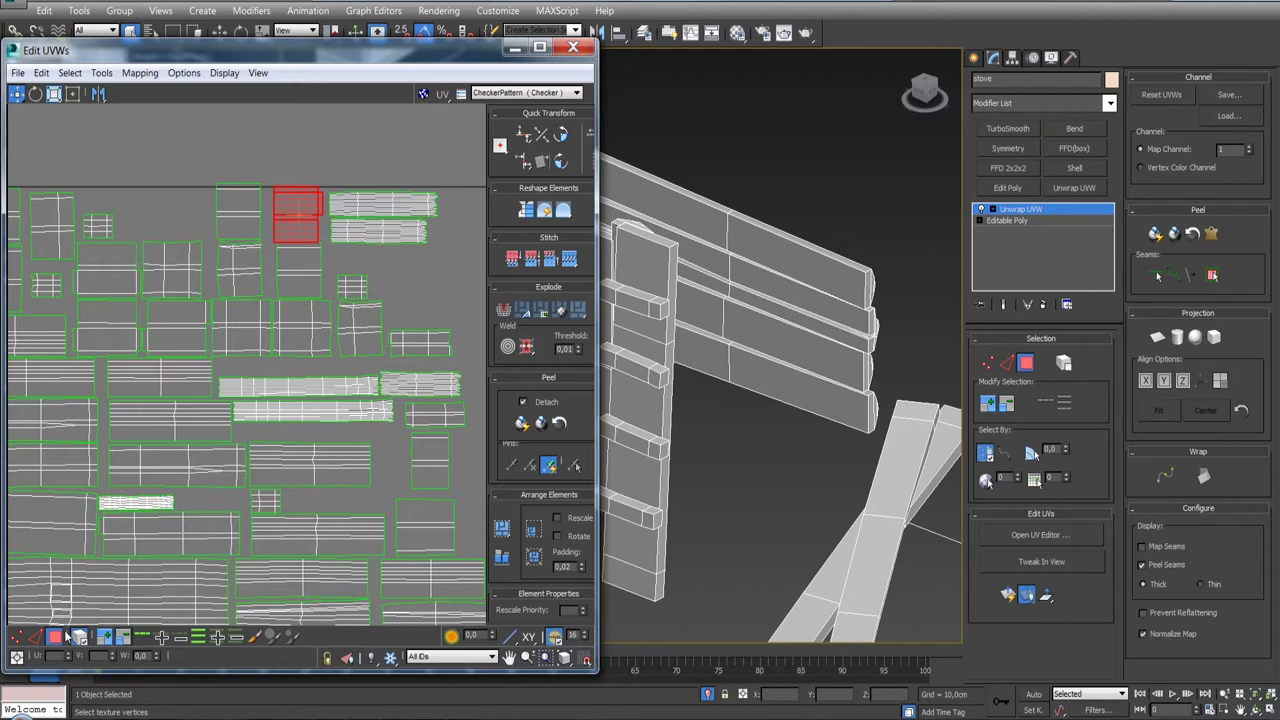
# - Move the thin edge strip out of the islands and place it beside the small cluster
pyautogui.scroll(3, 330, 232)
pyautogui.click(334, 234)
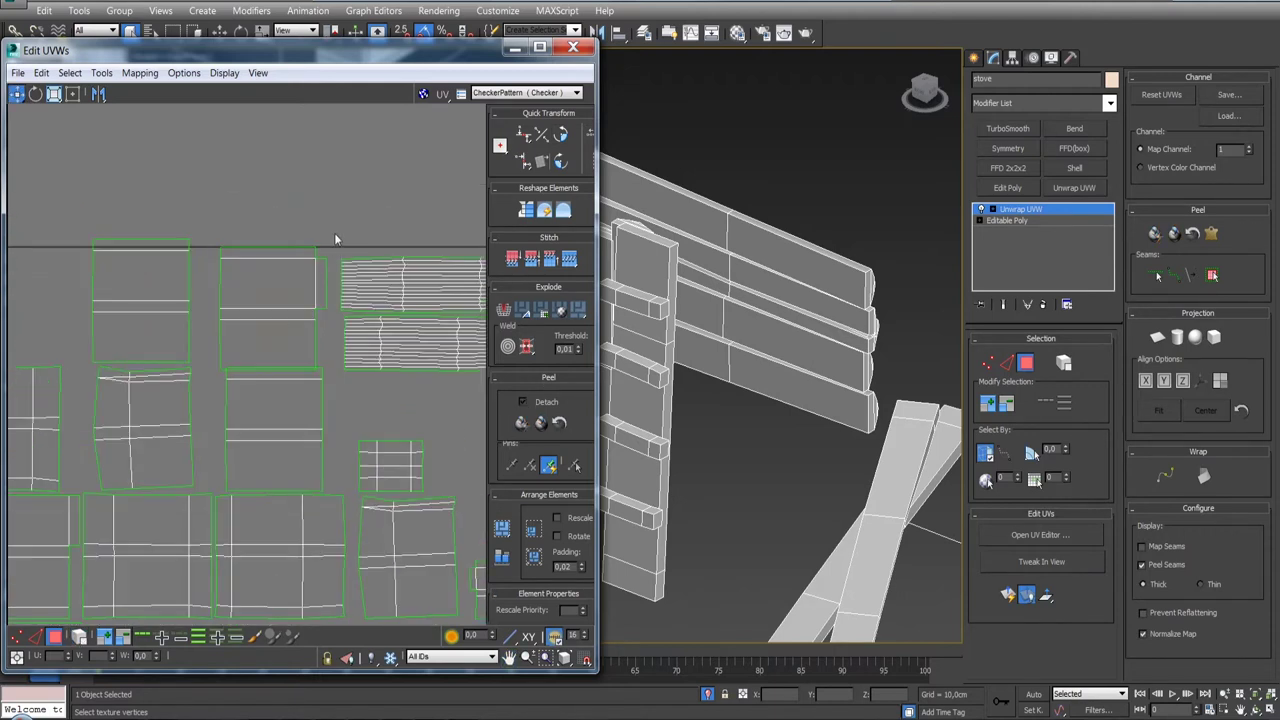
pyautogui.click(324, 287)
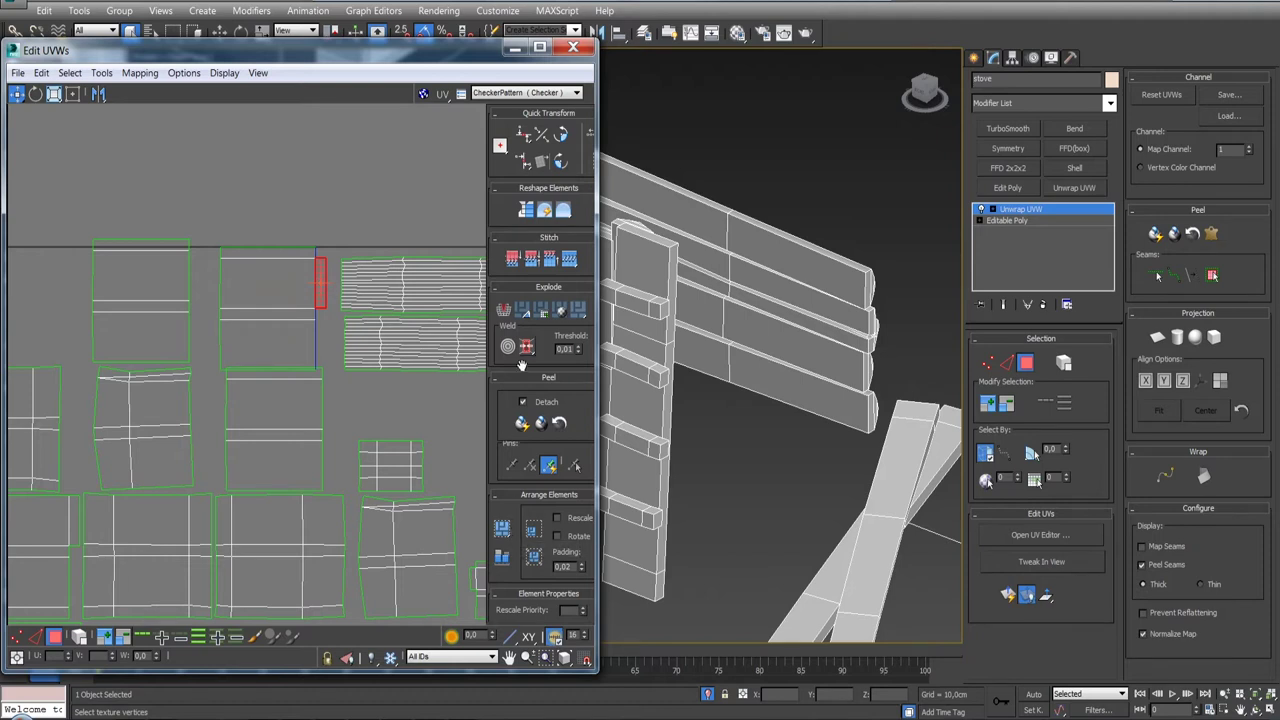
pyautogui.scroll(-4, 252, 335)
pyautogui.moveTo(244, 310); pyautogui.dragTo(388, 210)
pyautogui.scroll(-2, 230, 286)
pyautogui.moveTo(224, 284); pyautogui.dragTo(388, 362)
pyautogui.moveTo(213, 398); pyautogui.dragTo(293, 295, button='middle')
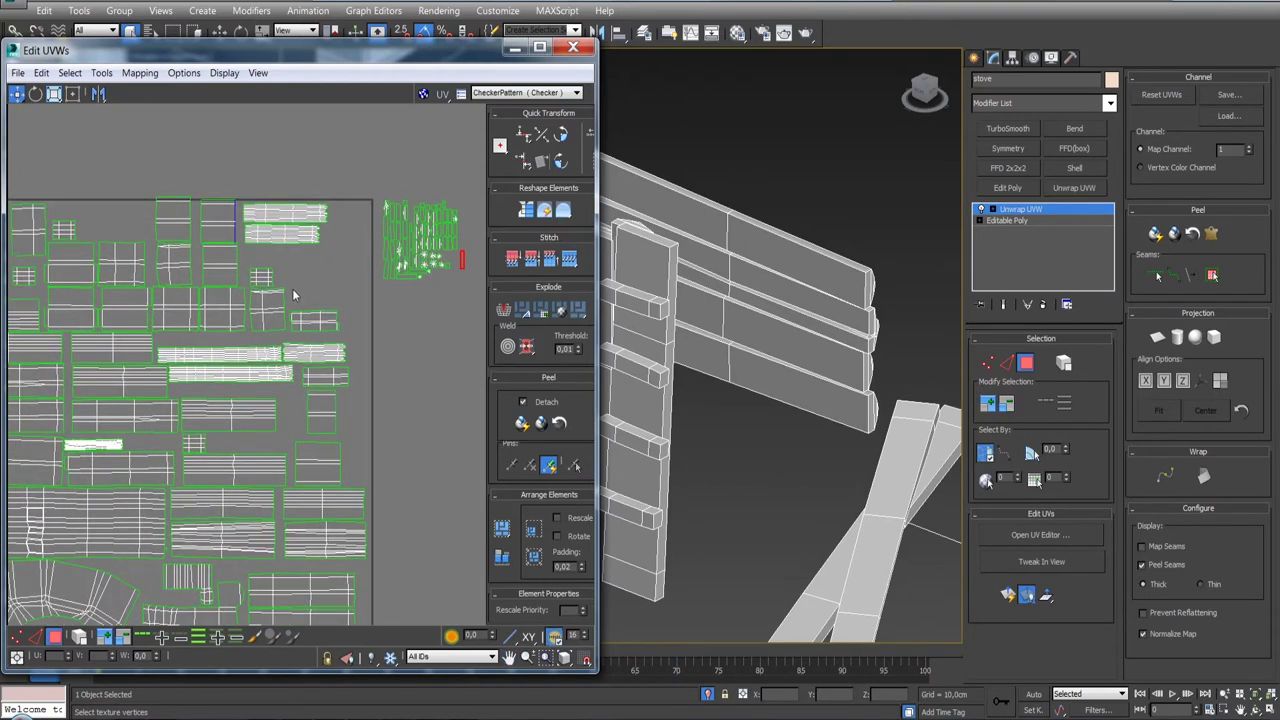
# - Enable Select By Element and move a plank island toward the lower right of the square
pyautogui.click(78, 636)
pyautogui.scroll(2, 227, 329)
pyautogui.scroll(2, 227, 329)
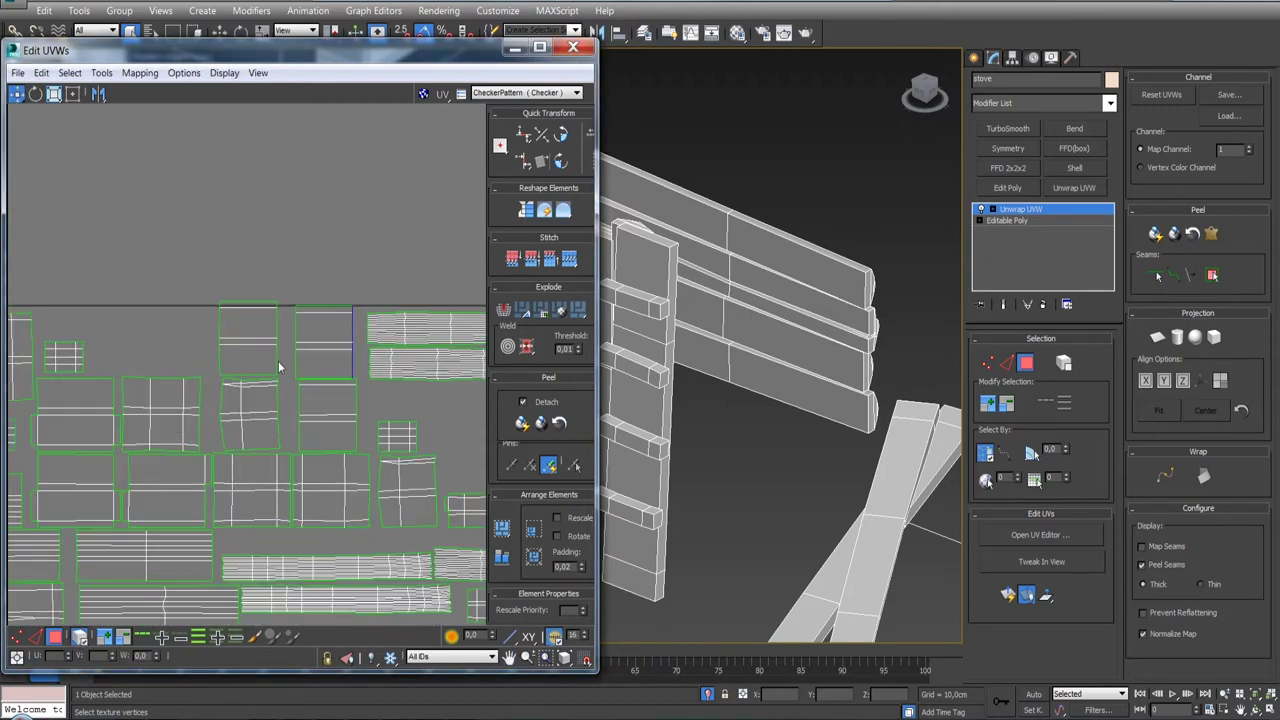
pyautogui.moveTo(279, 367); pyautogui.dragTo(182, 248, button='middle')
pyautogui.scroll(-2, 230, 260)
pyautogui.scroll(-2, 280, 280)
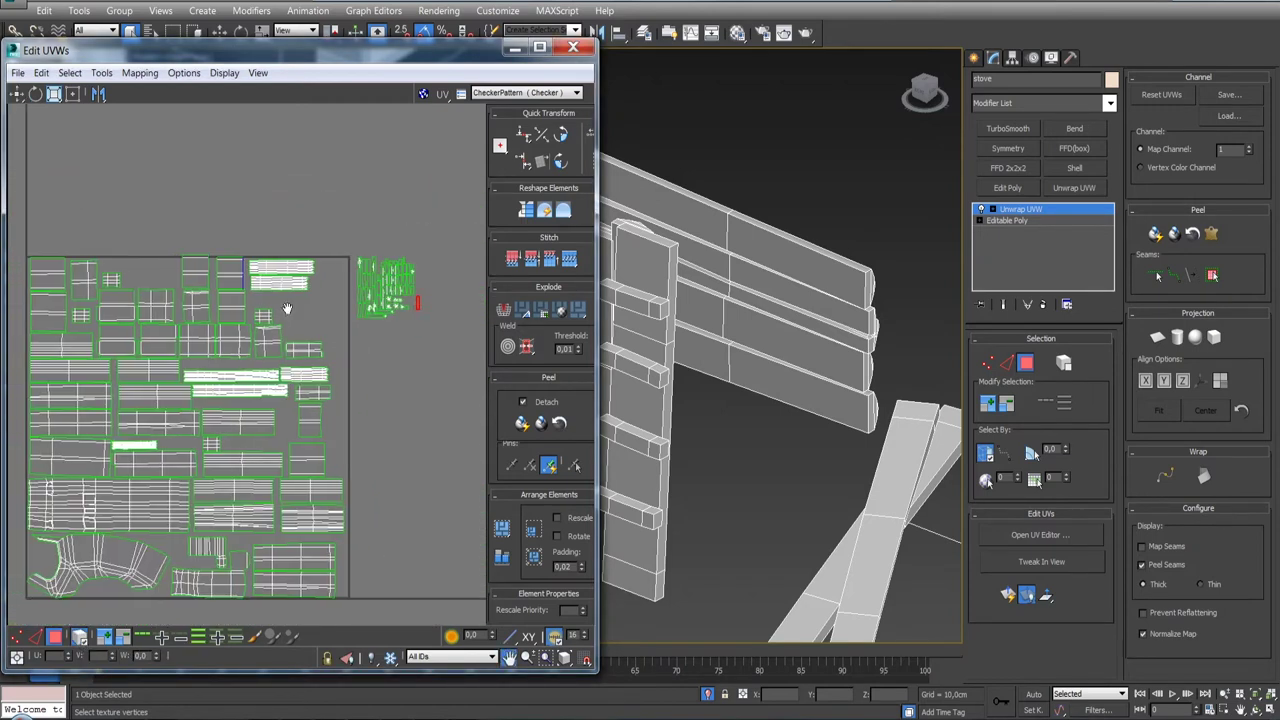
pyautogui.scroll(-1, 356, 306)
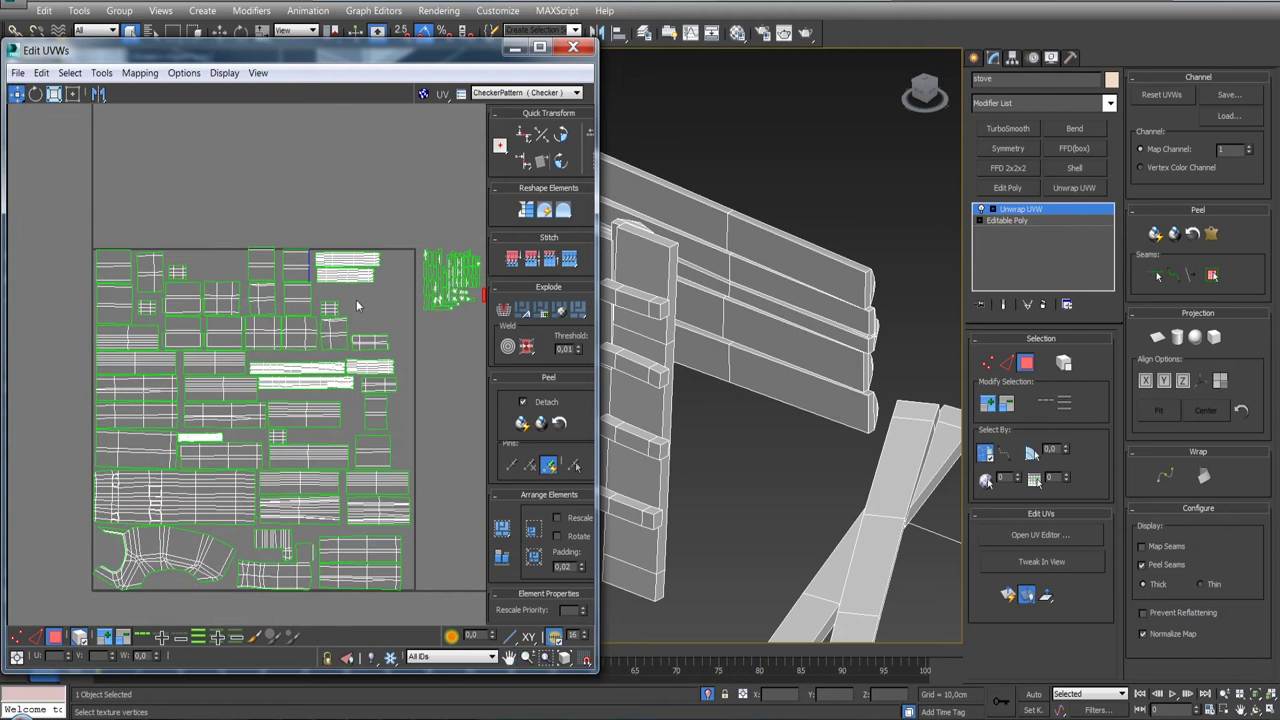
pyautogui.click(177, 271)
pyautogui.moveTo(180, 273)
pyautogui.mouseDown()
pyautogui.moveTo(329, 357)
pyautogui.moveTo(343, 429)
pyautogui.moveTo(349, 409)
pyautogui.mouseUp()
pyautogui.moveTo(349, 409); pyautogui.dragTo(290, 384, button='middle')
pyautogui.scroll(4, 290, 384)
pyautogui.moveTo(300, 371)
pyautogui.mouseDown()
pyautogui.moveTo(300, 328)
pyautogui.moveTo(300, 371)
pyautogui.mouseUp()
pyautogui.scroll(-4, 274, 320)
pyautogui.scroll(1, 274, 318)
pyautogui.moveTo(116, 181); pyautogui.dragTo(214, 282, button='middle')
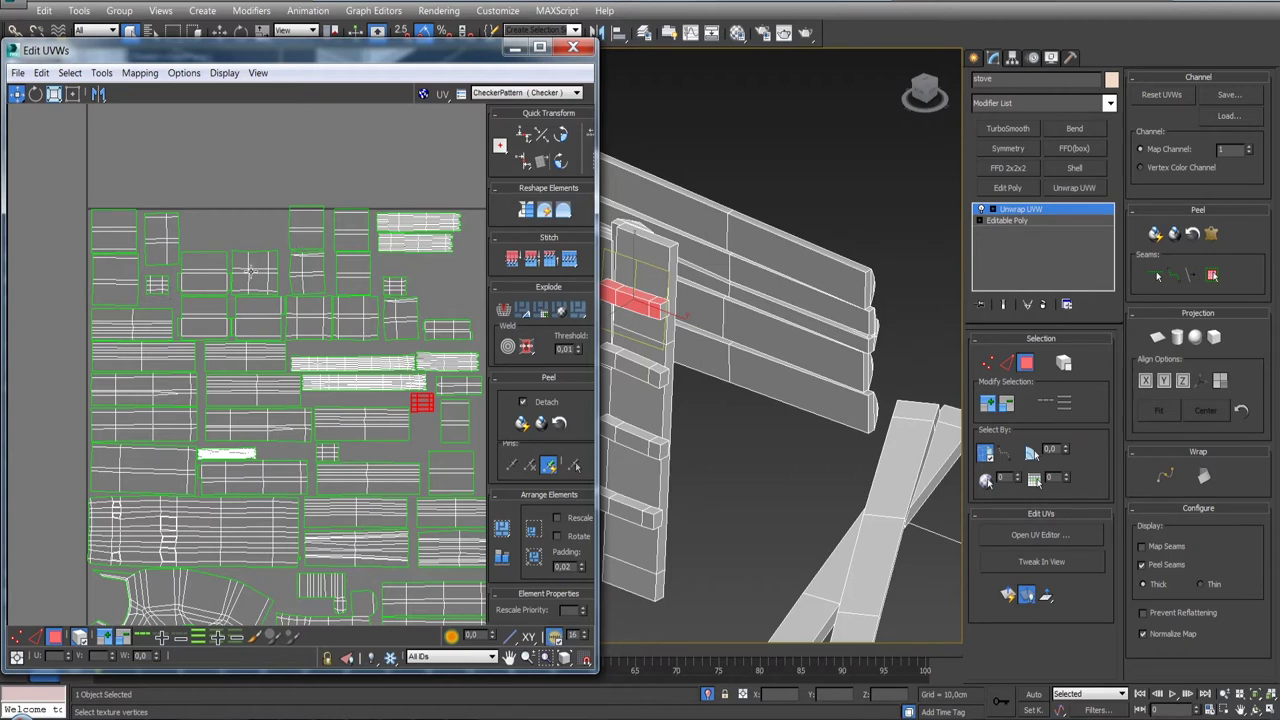
# - Move a small island beside other pieces and place the red island next to the white islands
pyautogui.click(157, 286)
pyautogui.moveTo(157, 286)
pyautogui.mouseDown()
pyautogui.moveTo(349, 443)
pyautogui.moveTo(401, 450)
pyautogui.mouseUp()
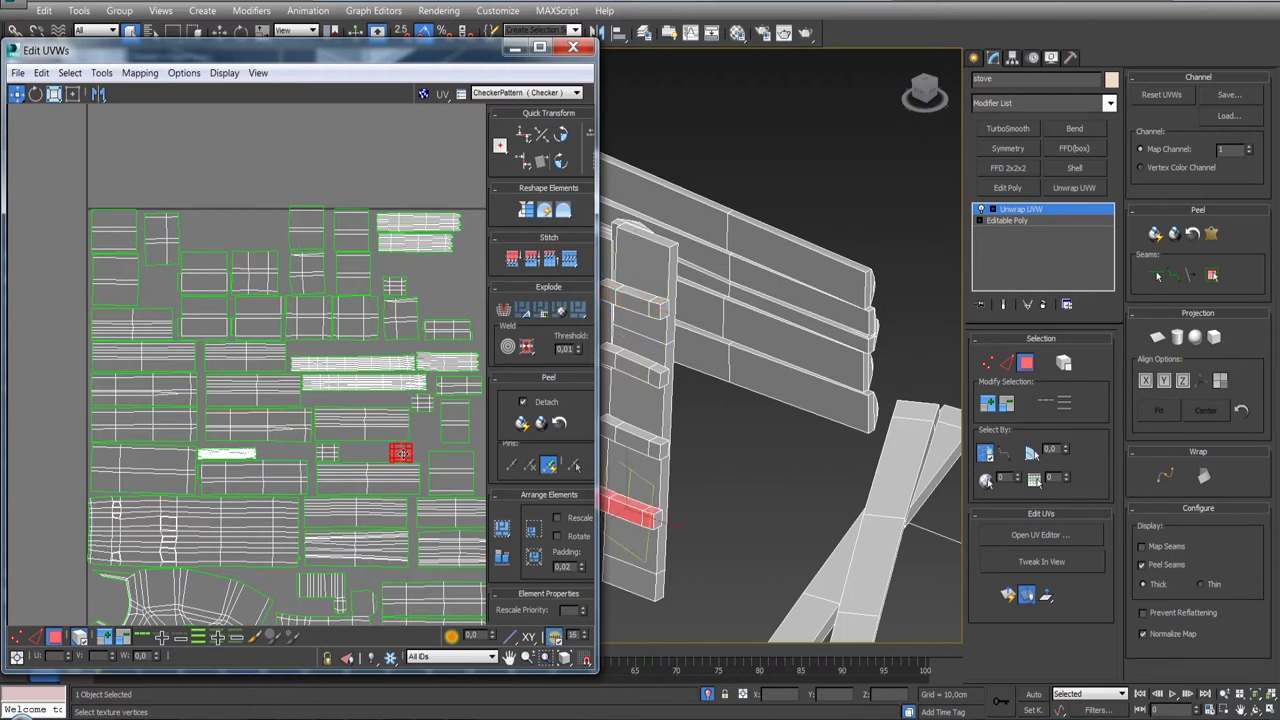
pyautogui.moveTo(463, 463); pyautogui.dragTo(312, 381, button='middle')
pyautogui.scroll(4, 345, 395)
pyautogui.moveTo(115, 340); pyautogui.dragTo(162, 282)
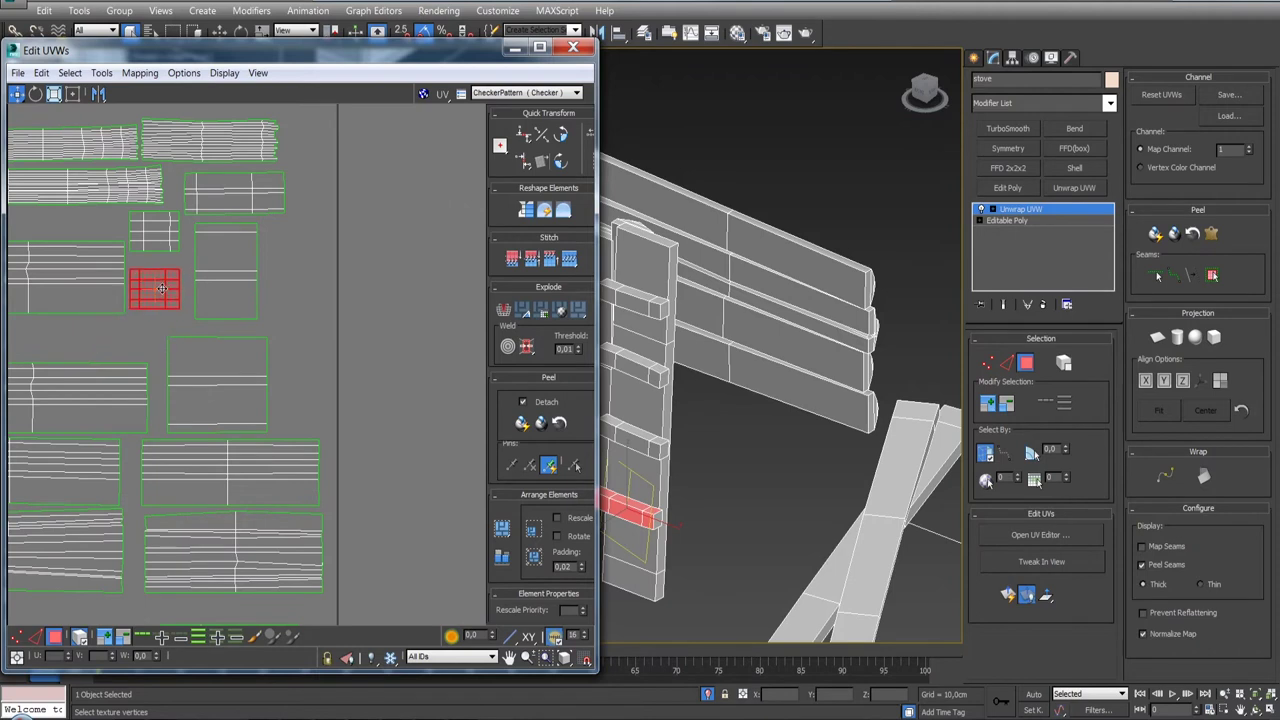
pyautogui.scroll(-4, 162, 282)
pyautogui.moveTo(250, 330); pyautogui.dragTo(380, 360, button='middle')
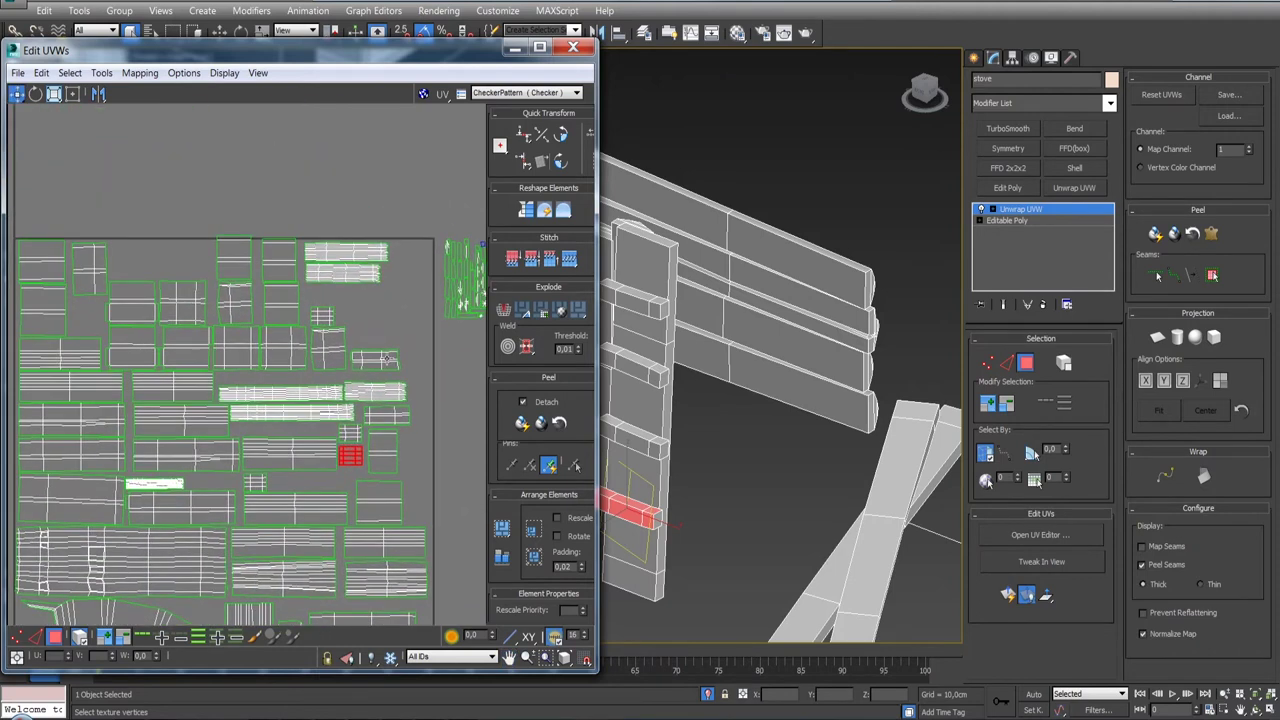
pyautogui.scroll(4, 382, 358)
pyautogui.scroll(1, 382, 357)
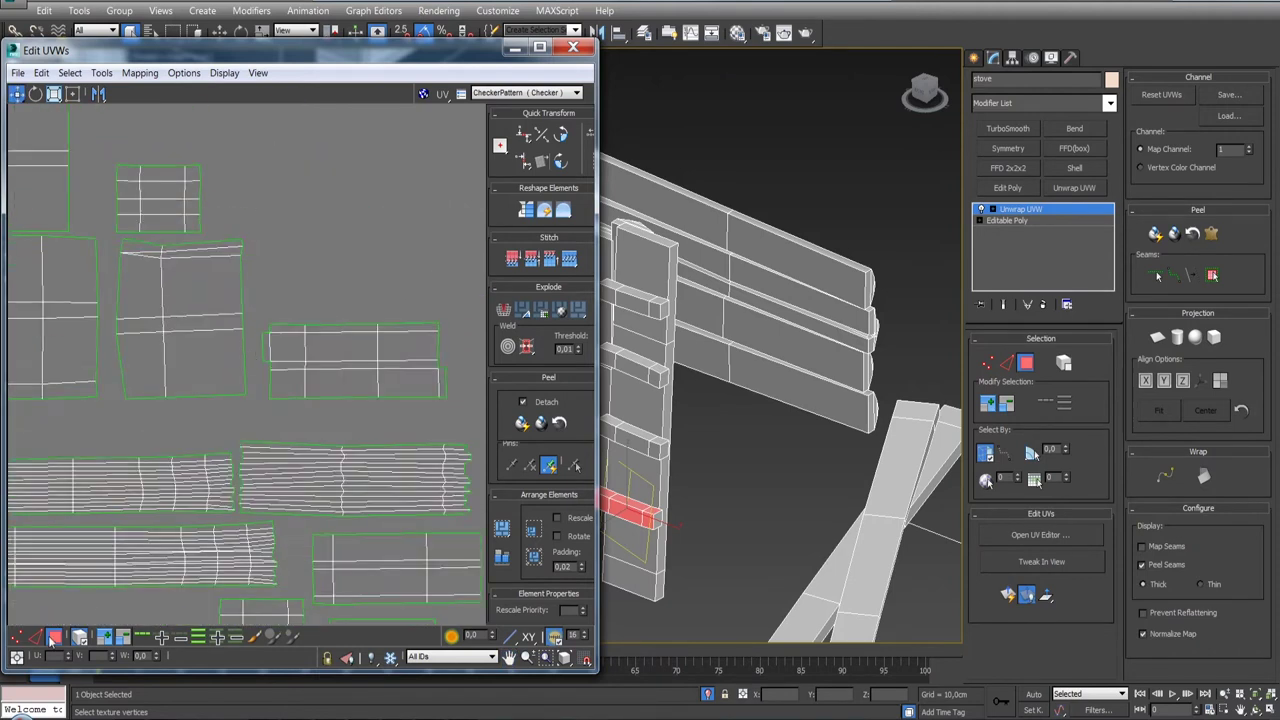
# - Select an island's left and right edges, then clear it and reselect islands by element
pyautogui.click(267, 358)
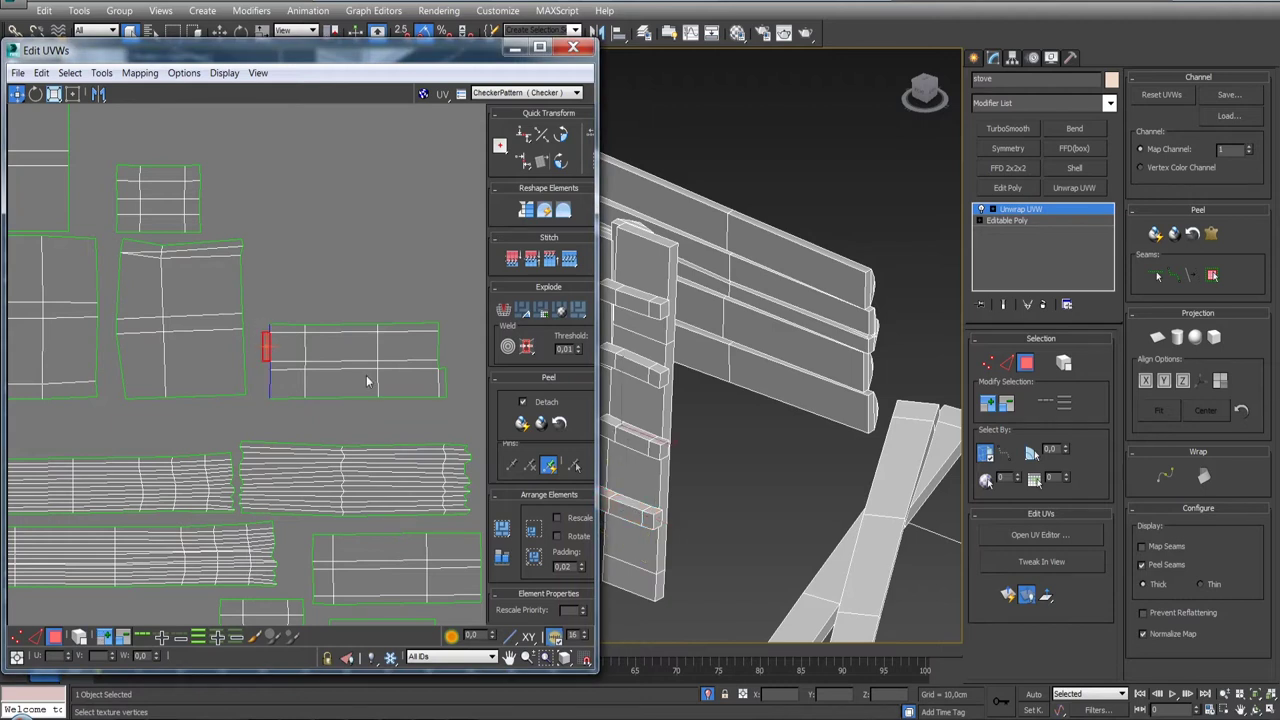
pyautogui.keyDown('ctrl'); pyautogui.click(442, 390); pyautogui.keyUp('ctrl')
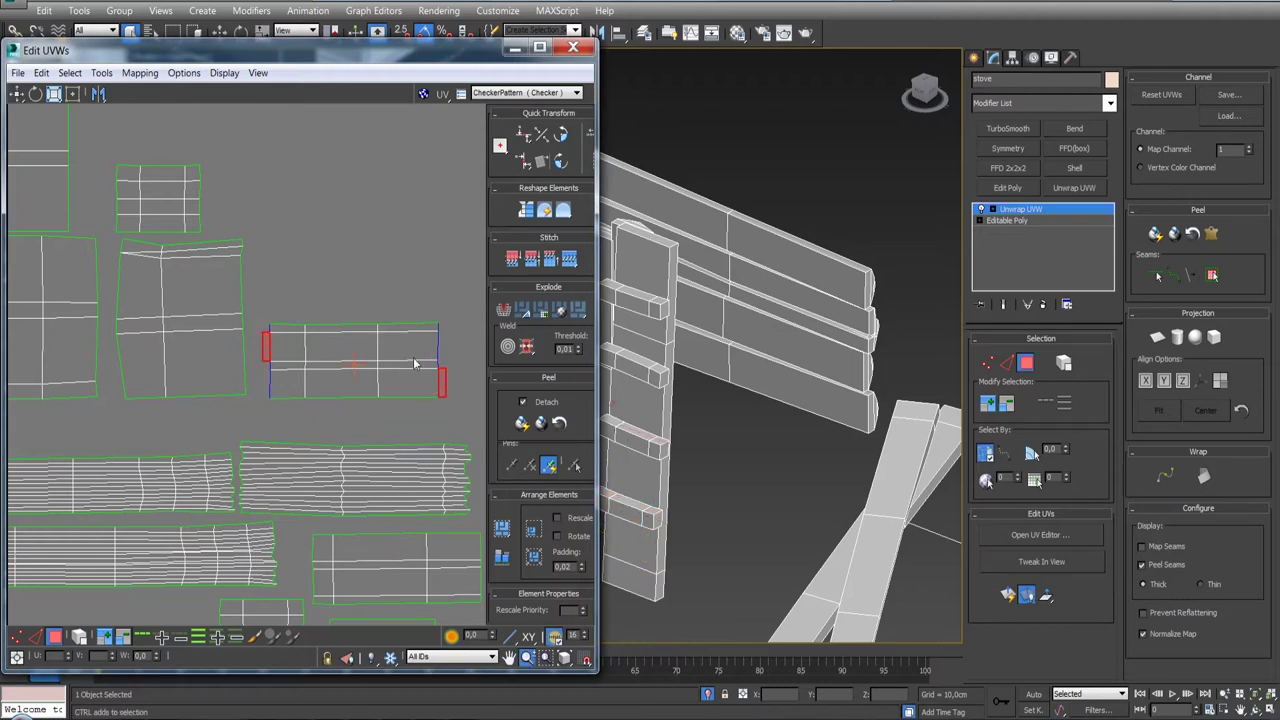
pyautogui.scroll(-2, 423, 363)
pyautogui.scroll(-1, 391, 380)
pyautogui.scroll(-1, 308, 380)
pyautogui.scroll(-1, 308, 390)
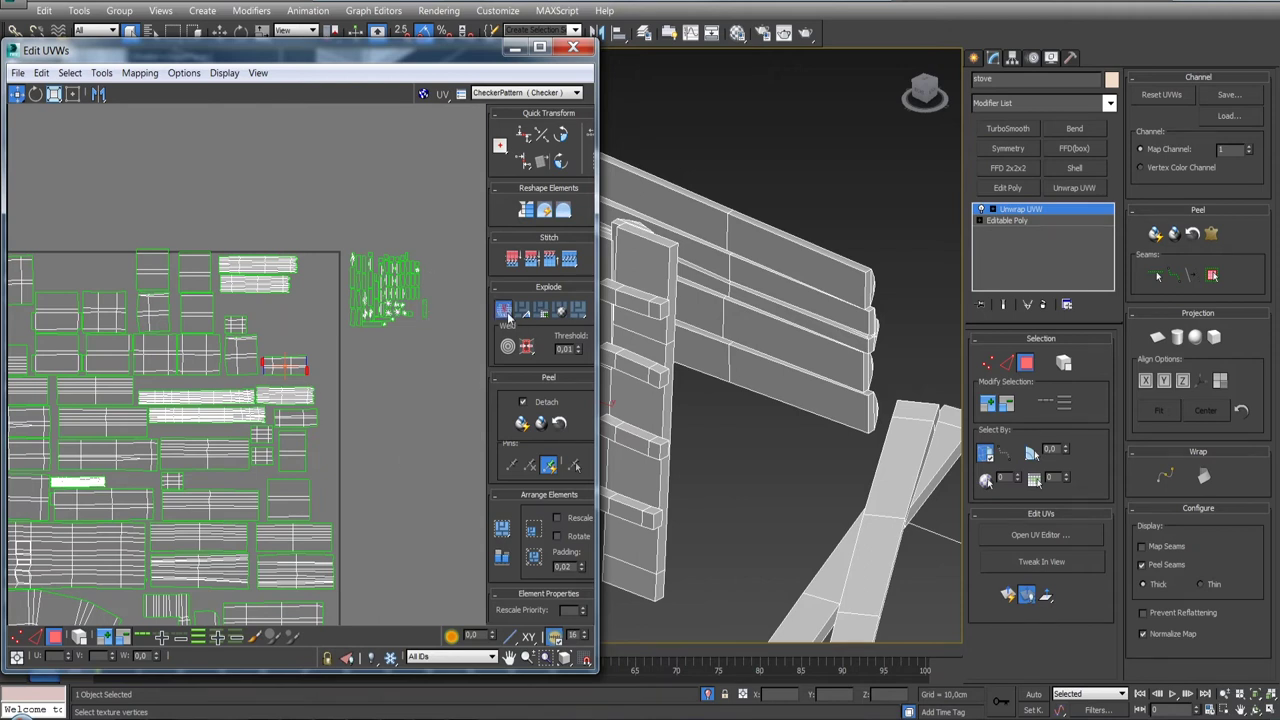
pyautogui.click(428, 249)
pyautogui.scroll(2, 292, 373)
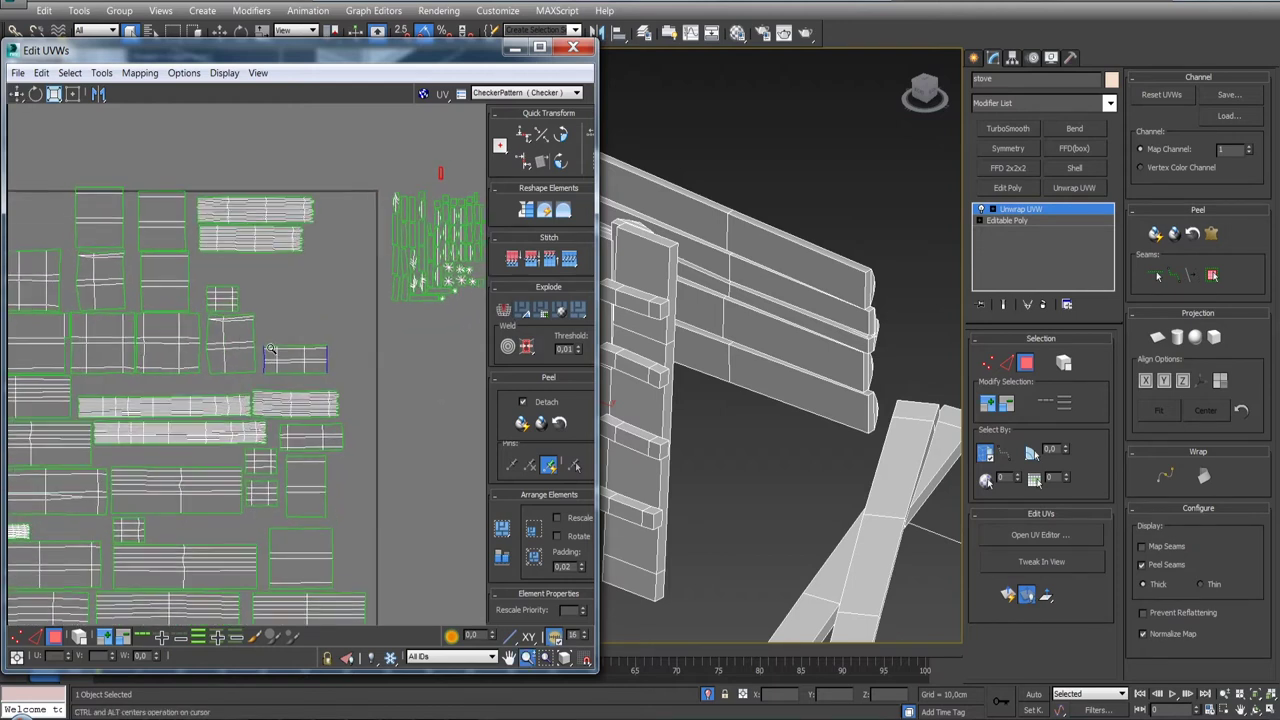
pyautogui.click(80, 637)
pyautogui.click(287, 366)
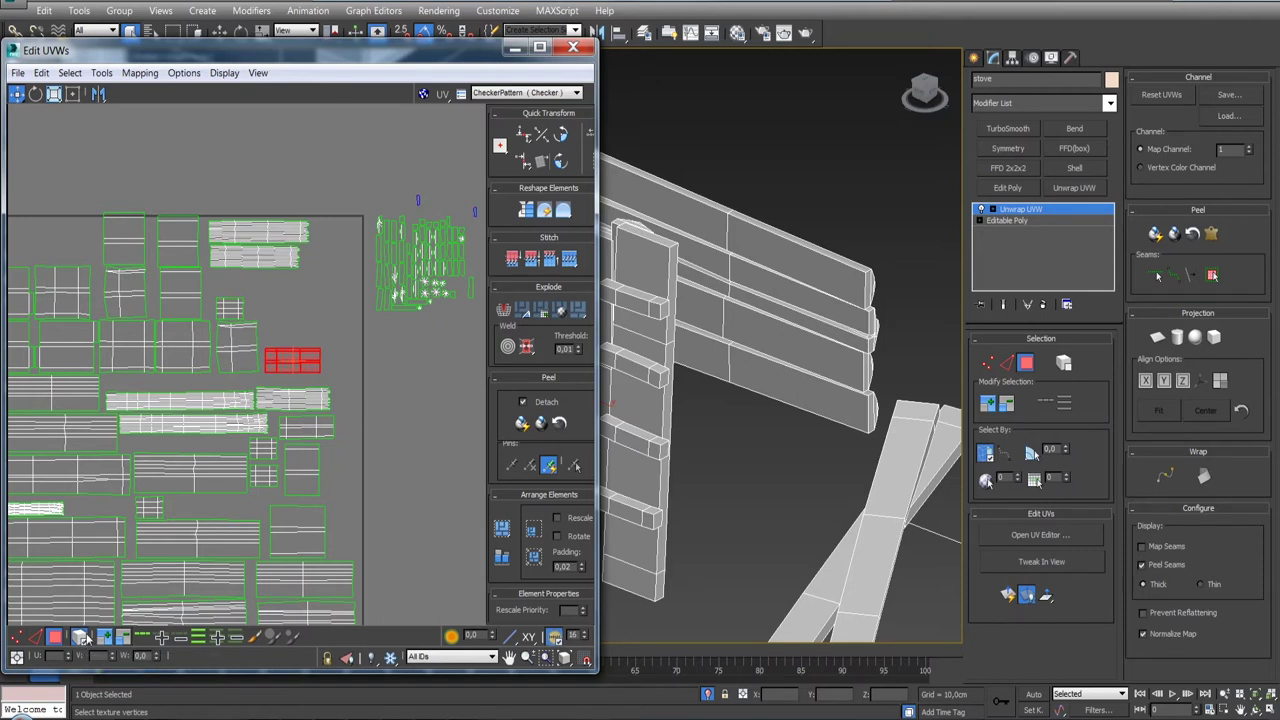
pyautogui.click(79, 637)
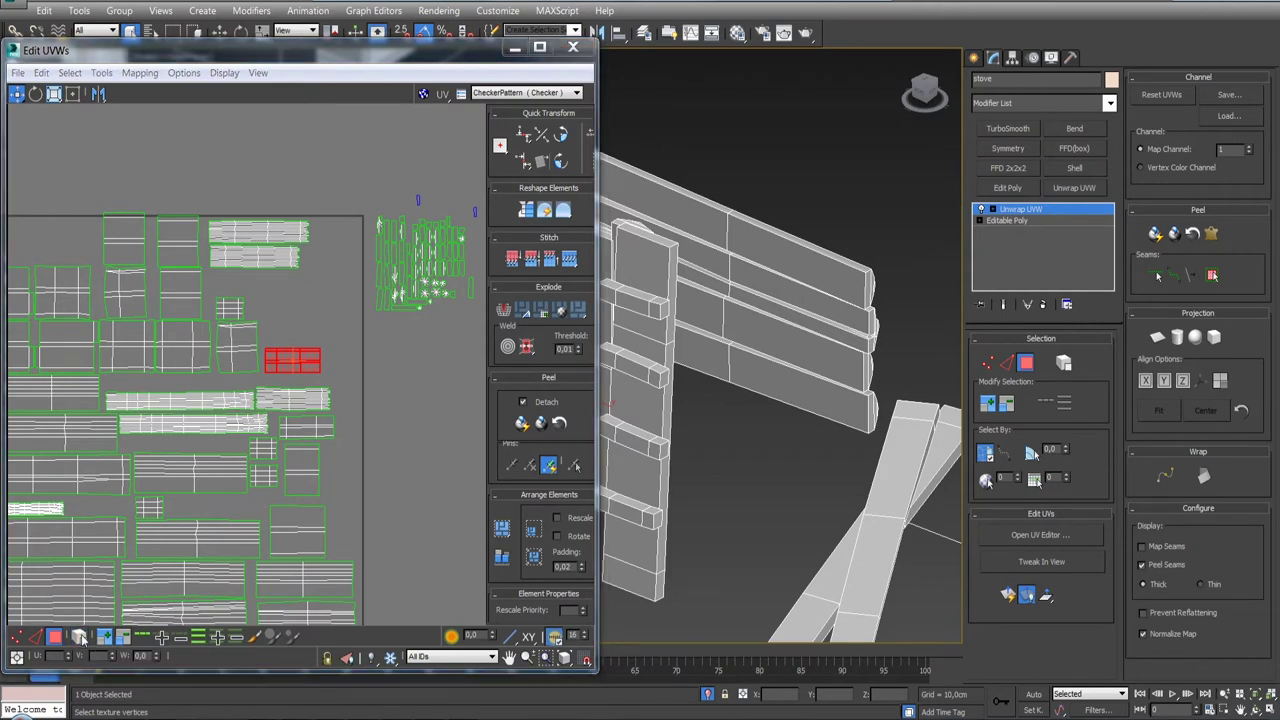
pyautogui.click(303, 300)
# - Expand a top-row selection to its whole shell and move the red shell up-left into a gap
pyautogui.click(303, 261)
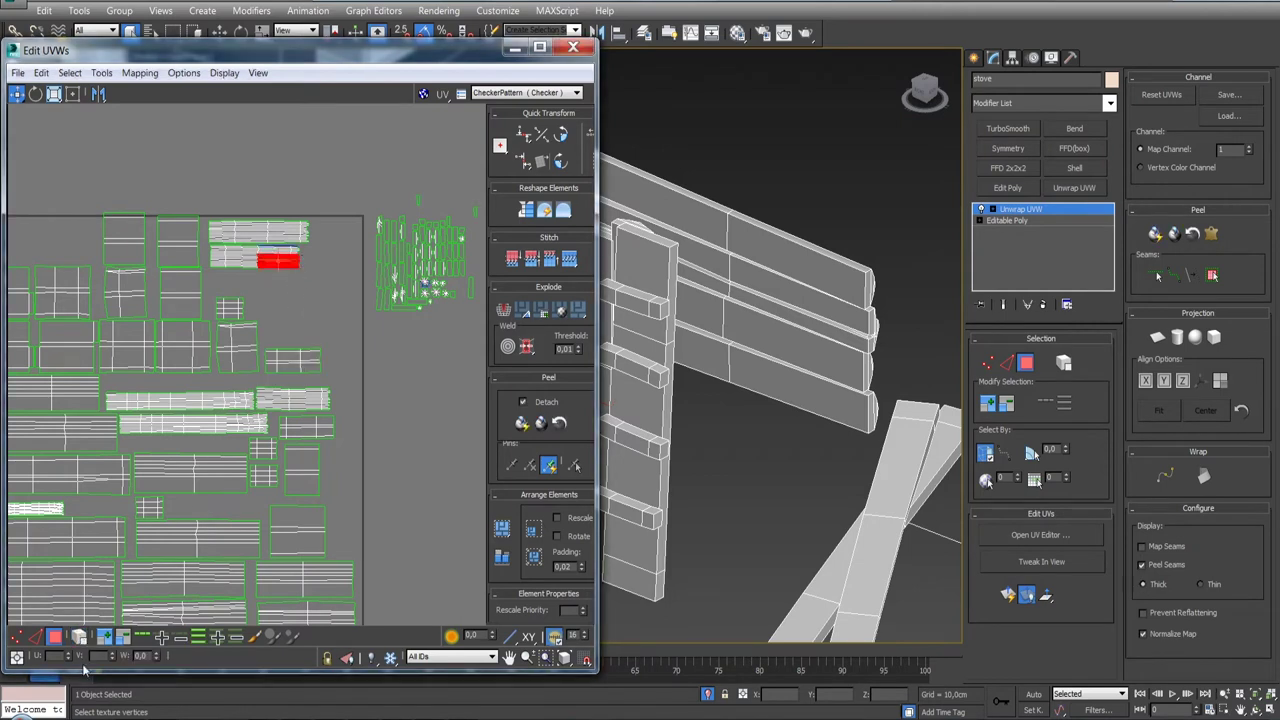
pyautogui.hotkey('ctrl', 'pageup')
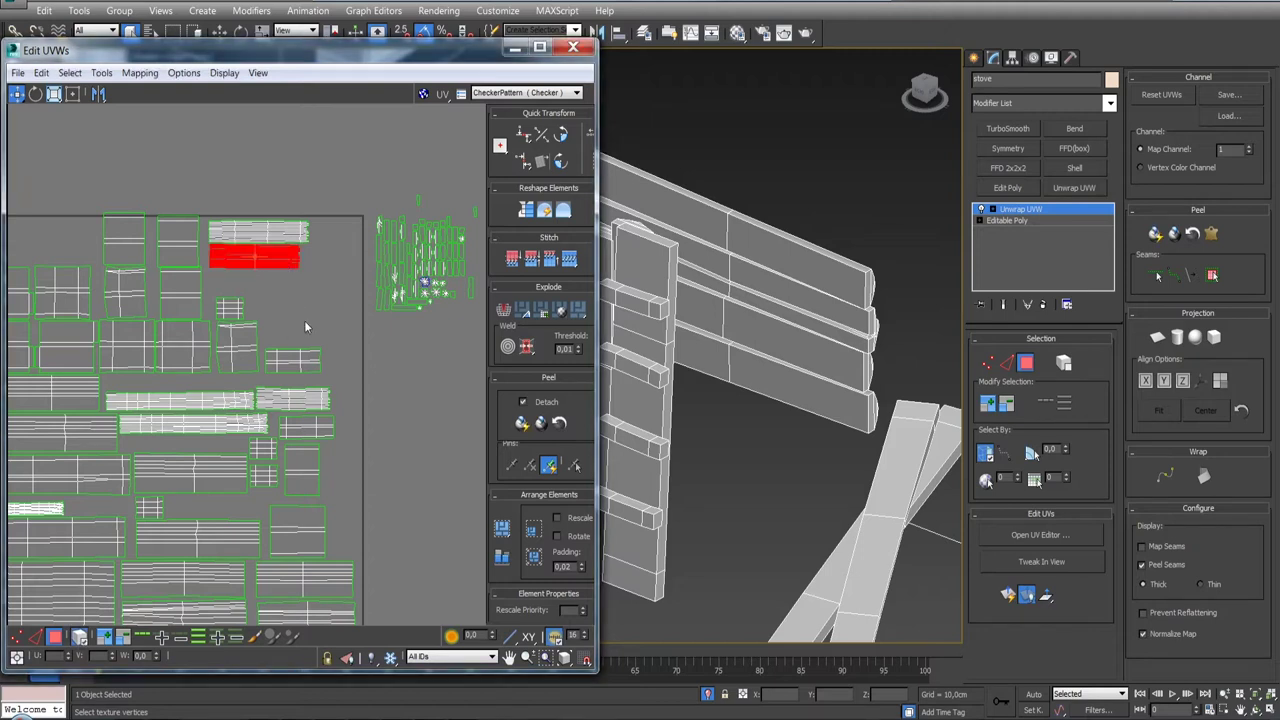
pyautogui.moveTo(304, 320); pyautogui.dragTo(375, 316, button='middle')
pyautogui.scroll(-2, 375, 316)
pyautogui.scroll(3, 375, 316)
pyautogui.moveTo(380, 305)
pyautogui.mouseDown()
pyautogui.moveTo(383, 280)
pyautogui.moveTo(149, 279)
pyautogui.mouseUp()
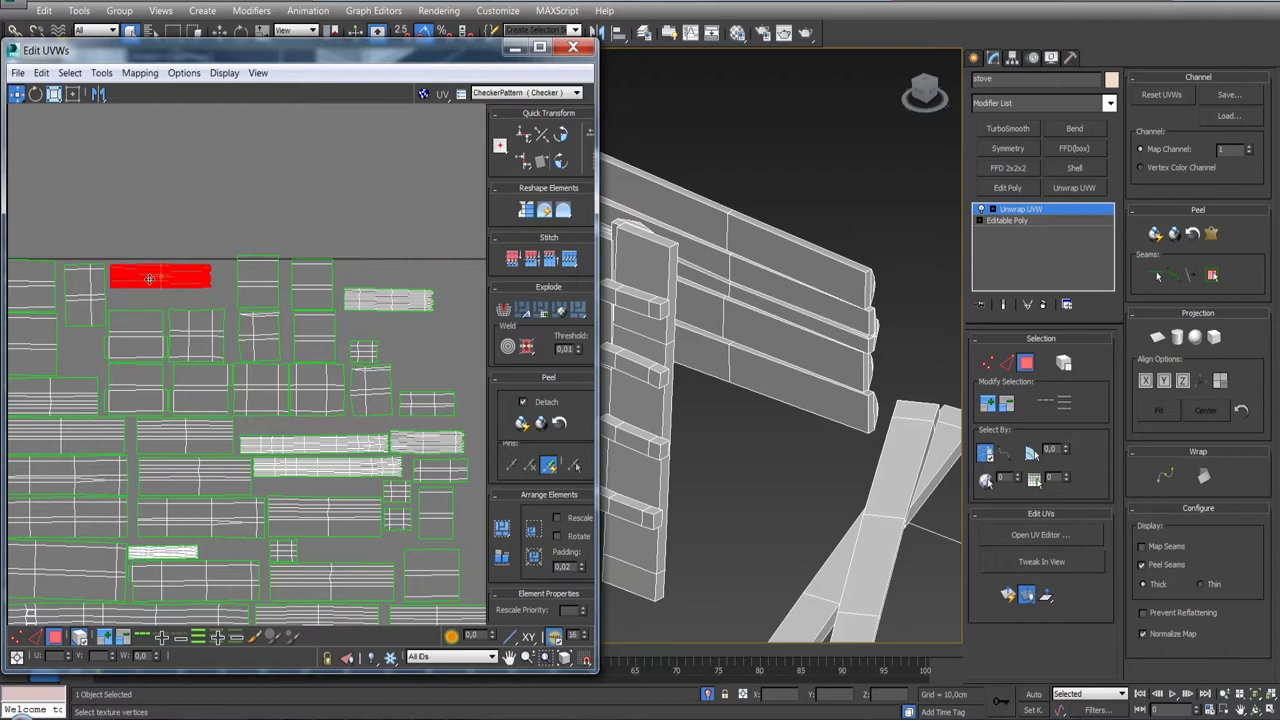
pyautogui.scroll(-3, 197, 308)
pyautogui.scroll(-1, 190, 305)
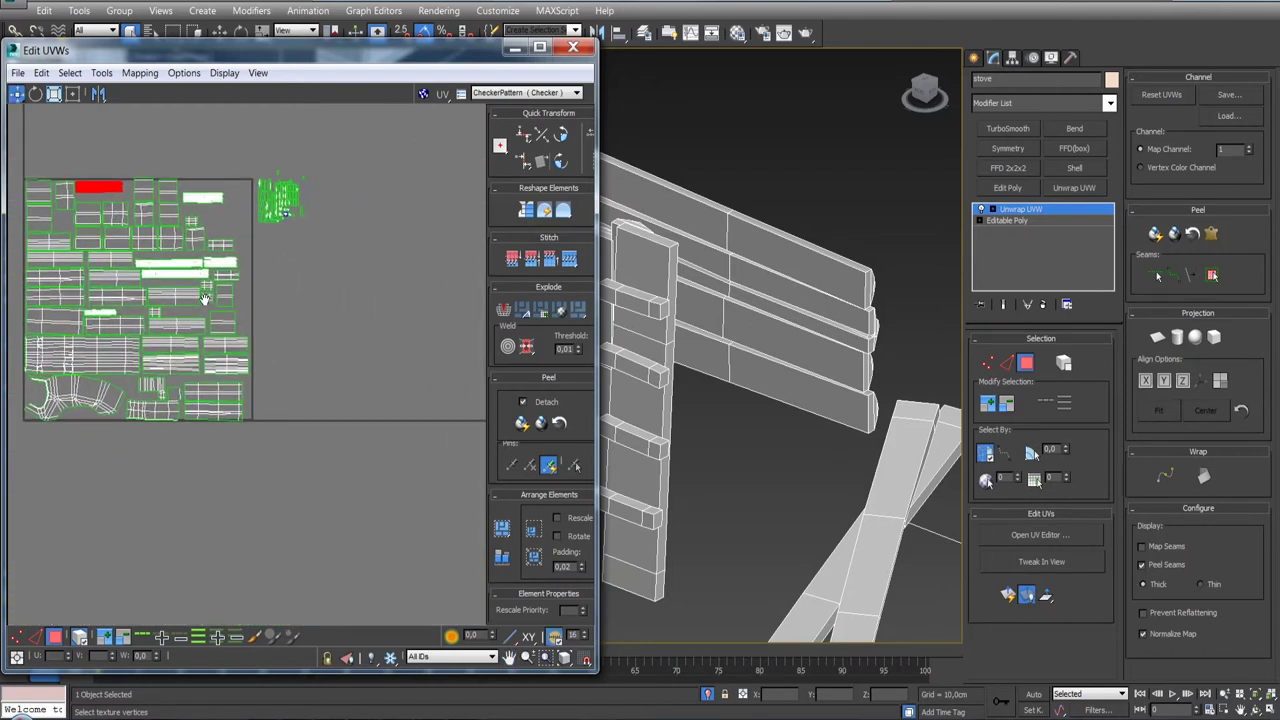
pyautogui.scroll(5, 172, 303)
# - Nudge one shell upward, drop a small shell into a lower slot, and shift the red shell left
pyautogui.moveTo(172, 303); pyautogui.dragTo(256, 347, button='middle')
pyautogui.click(256, 347)
pyautogui.moveTo(256, 347); pyautogui.dragTo(231, 317)
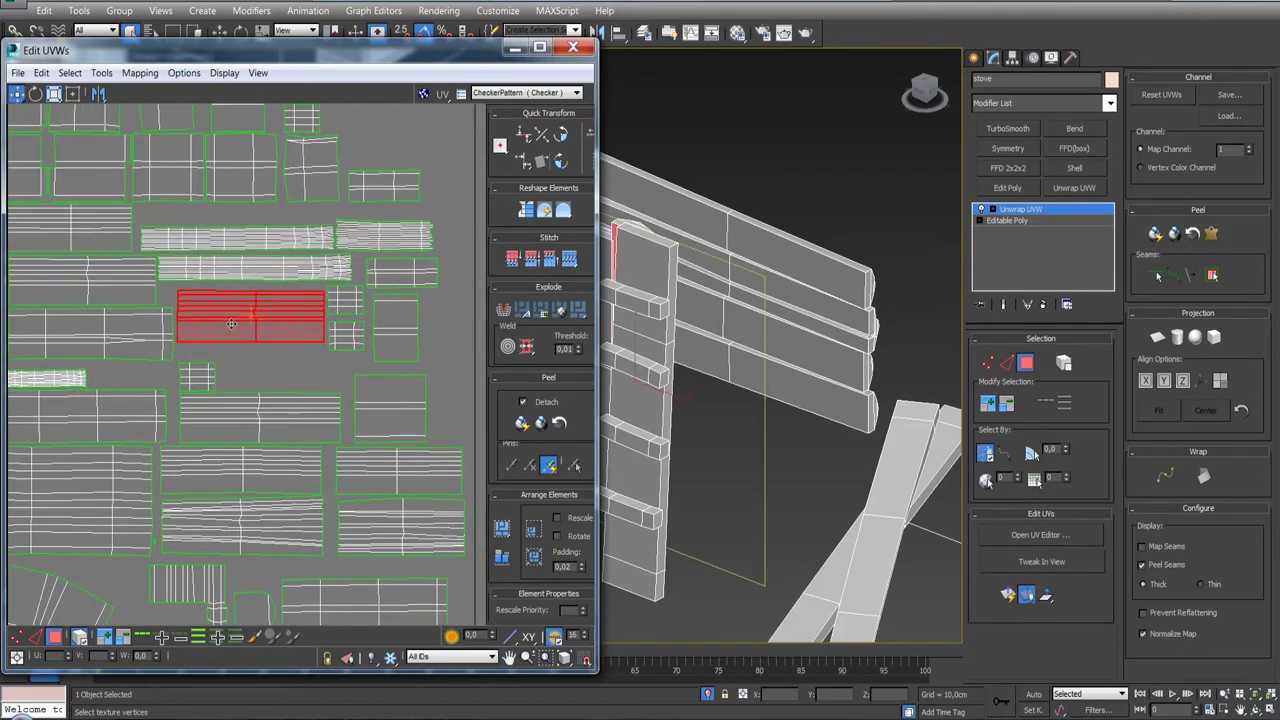
pyautogui.click(218, 387)
pyautogui.moveTo(218, 387)
pyautogui.mouseDown()
pyautogui.moveTo(284, 530)
pyautogui.moveTo(278, 570)
pyautogui.mouseUp()
pyautogui.moveTo(310, 473); pyautogui.dragTo(271, 349, button='middle')
pyautogui.rightClick(271, 349)
pyautogui.moveTo(217, 446); pyautogui.dragTo(80, 457)
# - Move shells into open gaps near the bottom and left, then marquee the tiny stove-piece cluster
pyautogui.moveTo(80, 457); pyautogui.dragTo(130, 460, button='middle')
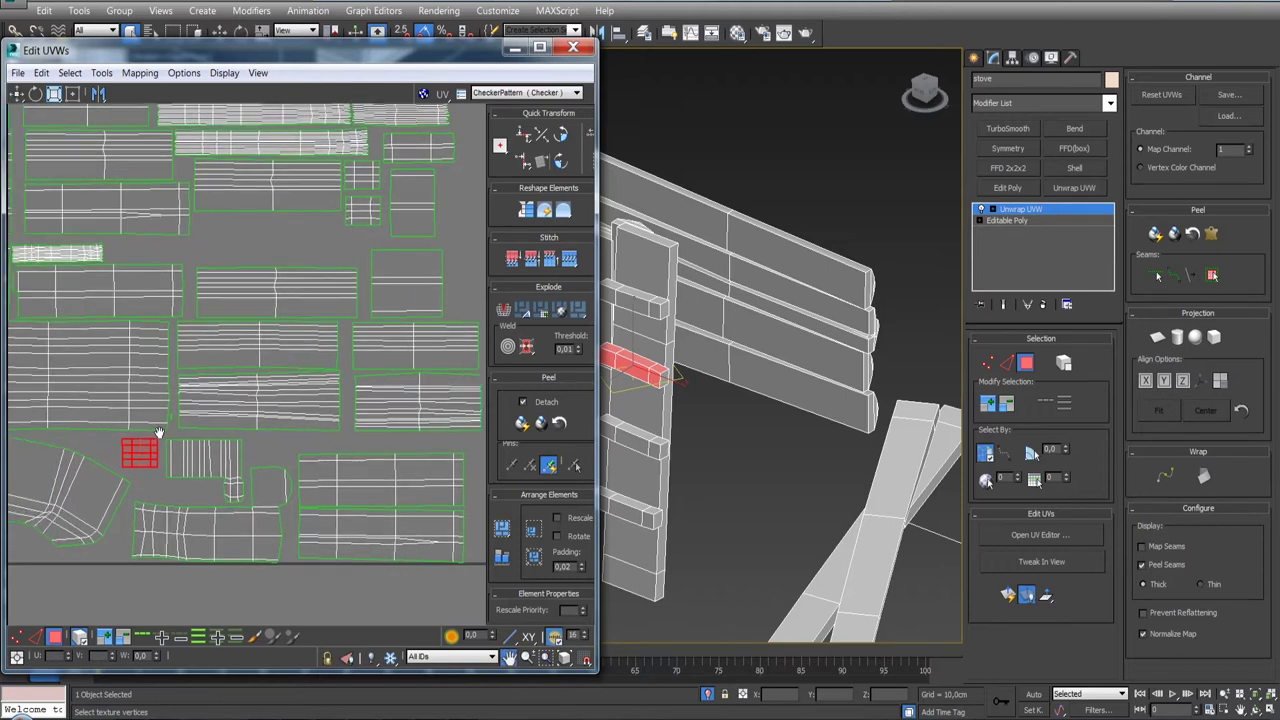
pyautogui.scroll(-3, 180, 460)
pyautogui.moveTo(249, 431); pyautogui.dragTo(249, 462, button='middle')
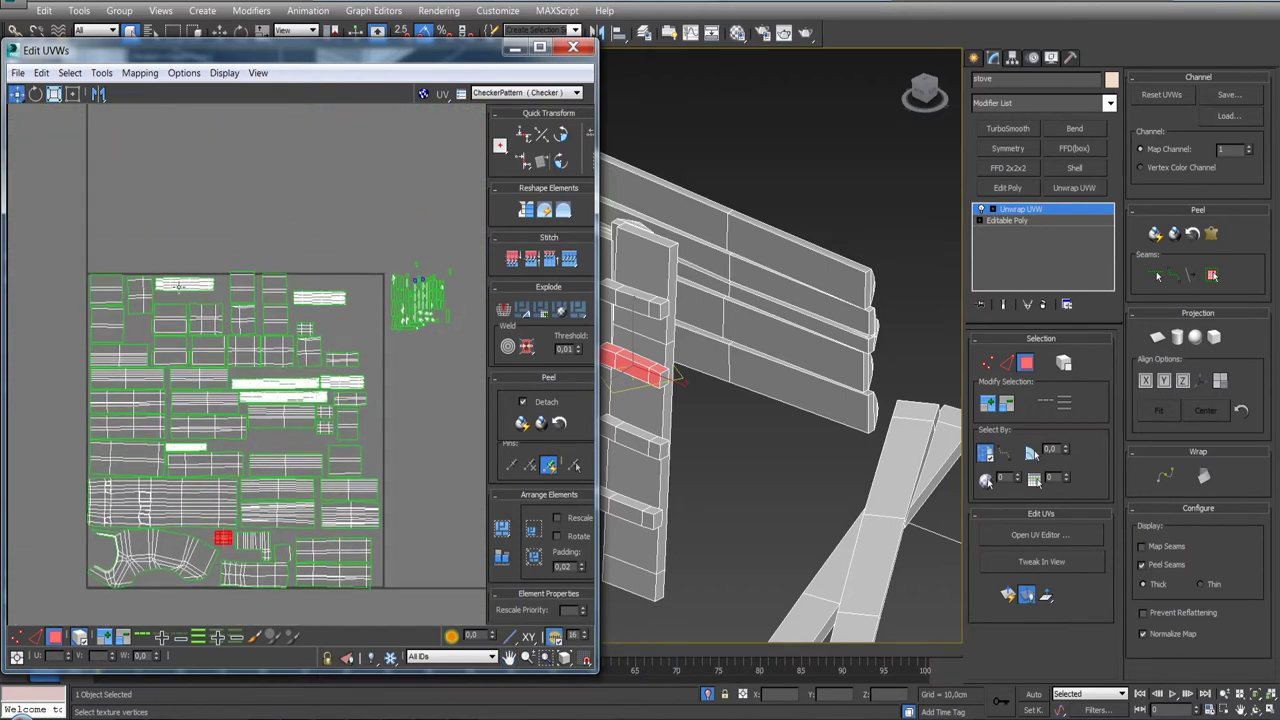
pyautogui.click(251, 363)
pyautogui.moveTo(251, 363)
pyautogui.mouseDown()
pyautogui.moveTo(286, 443)
pyautogui.moveTo(277, 437)
pyautogui.mouseUp()
pyautogui.moveTo(325, 298); pyautogui.dragTo(197, 290)
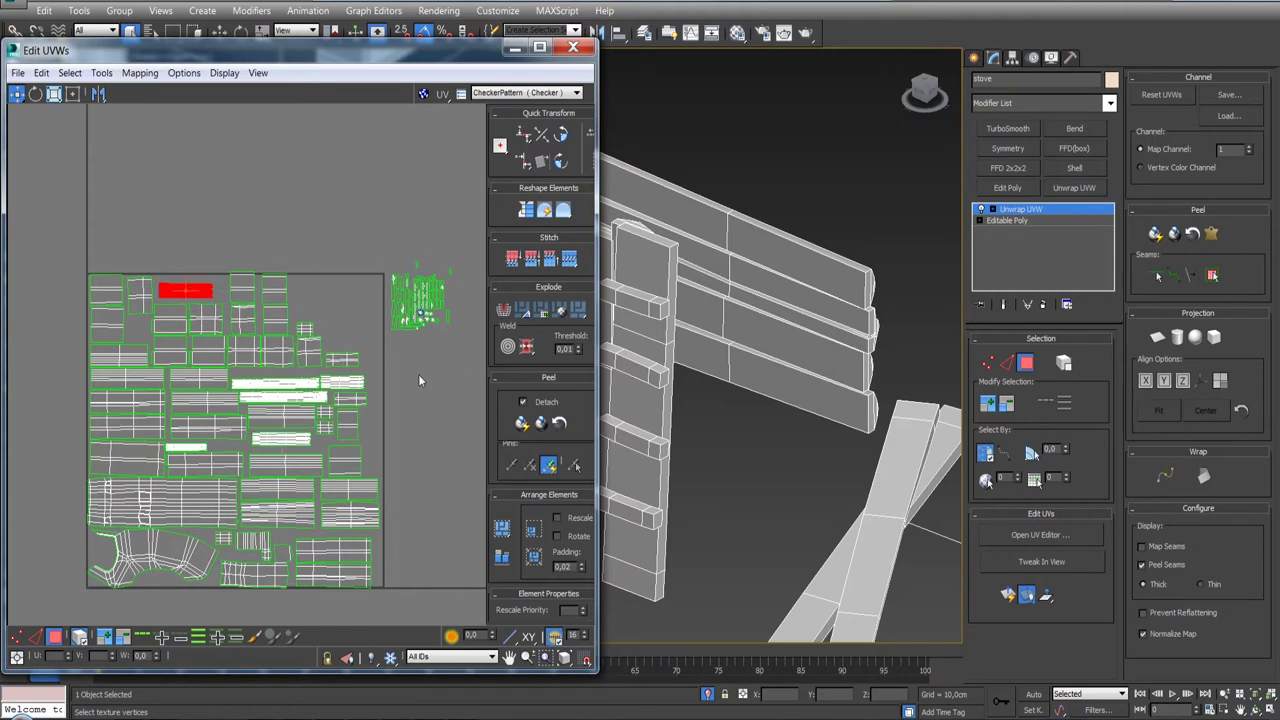
pyautogui.moveTo(376, 356); pyautogui.dragTo(408, 364)
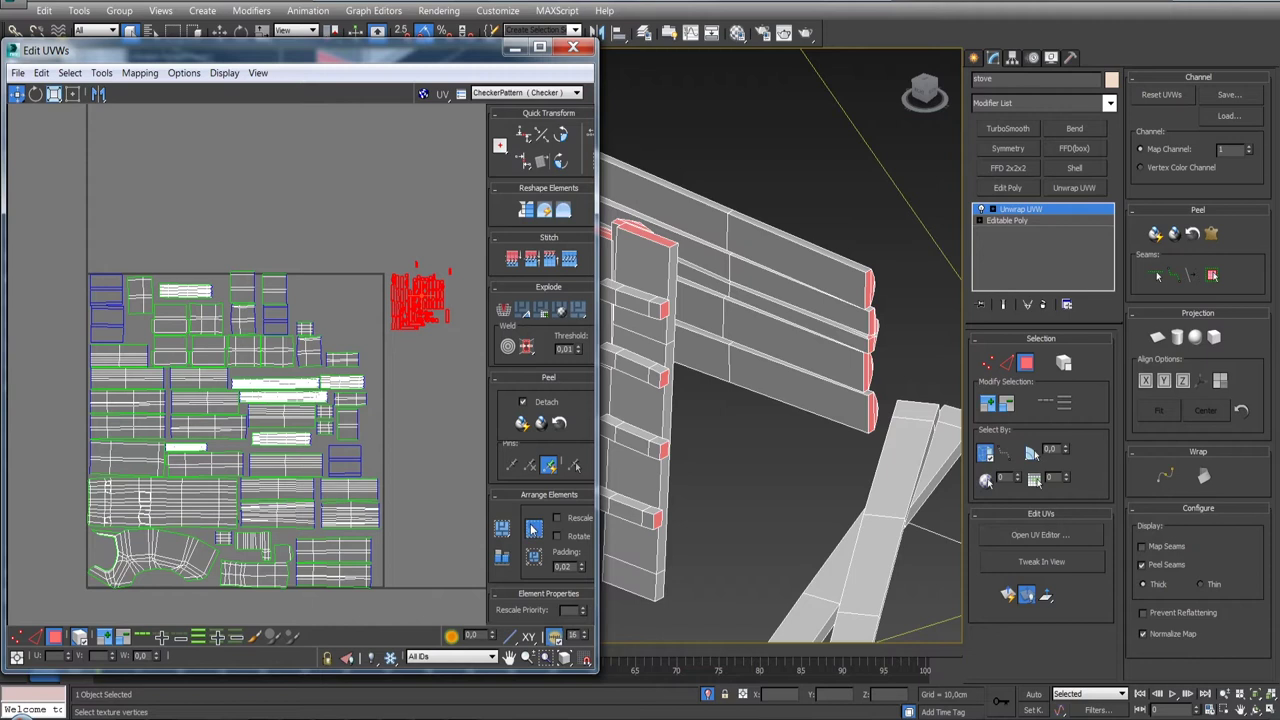
# - Move the tiny-pieces cluster into the upper right of the 0–1 UV square
pyautogui.click(502, 528)
pyautogui.moveTo(91, 566)
pyautogui.mouseDown()
pyautogui.moveTo(322, 308)
pyautogui.moveTo(330, 322)
pyautogui.mouseUp()
pyautogui.scroll(5, 330, 322)
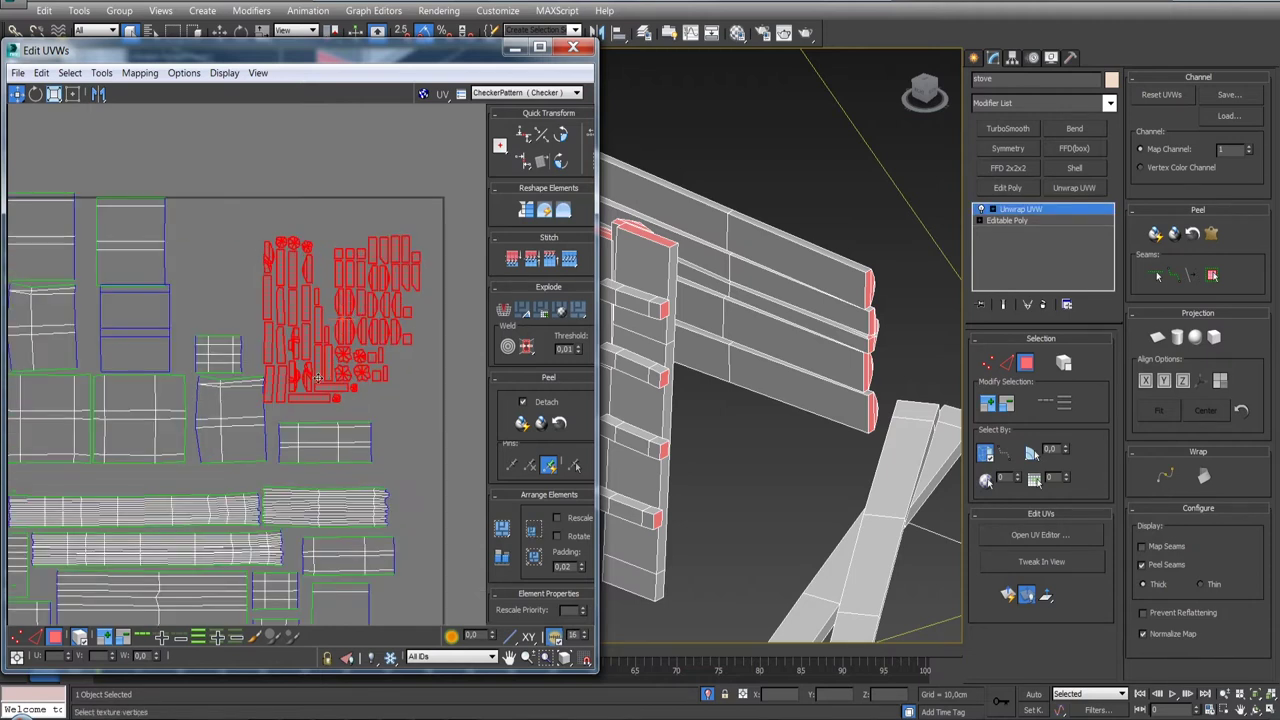
pyautogui.moveTo(291, 376); pyautogui.dragTo(306, 349)
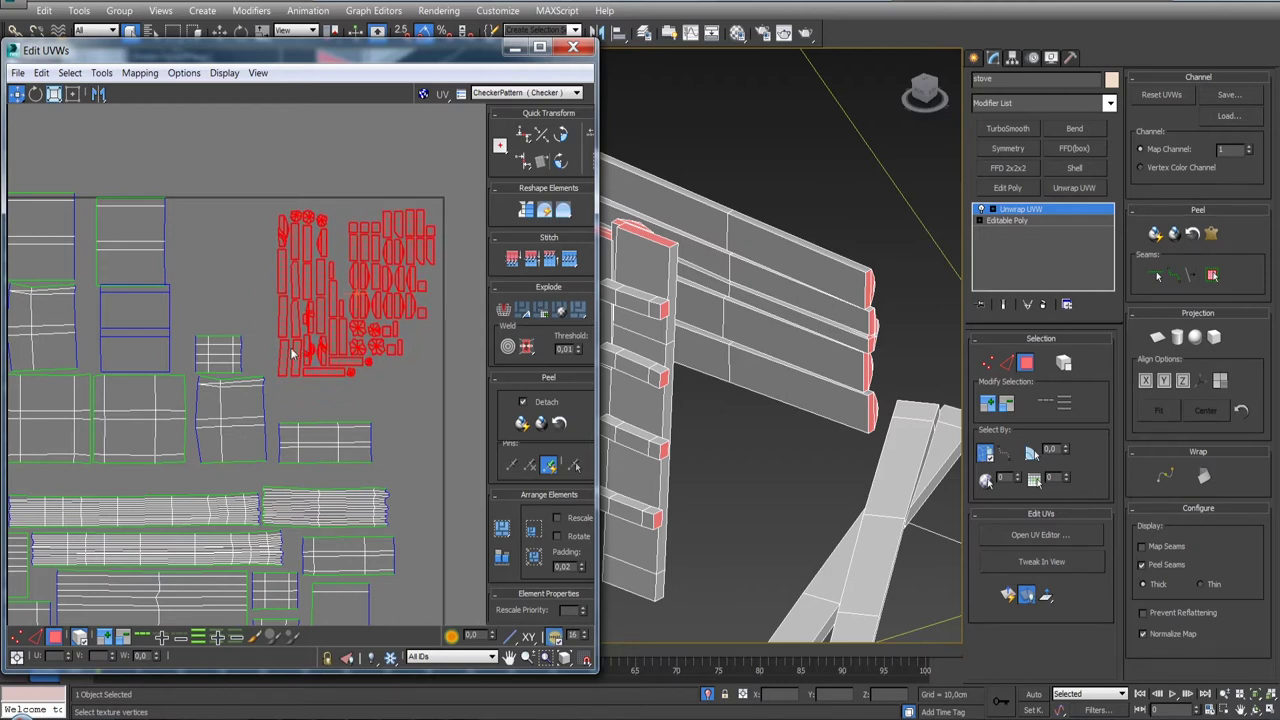
# - Shift the small grid-shaped island slightly left within the layout
pyautogui.click(218, 353)
pyautogui.moveTo(218, 353); pyautogui.dragTo(201, 353)
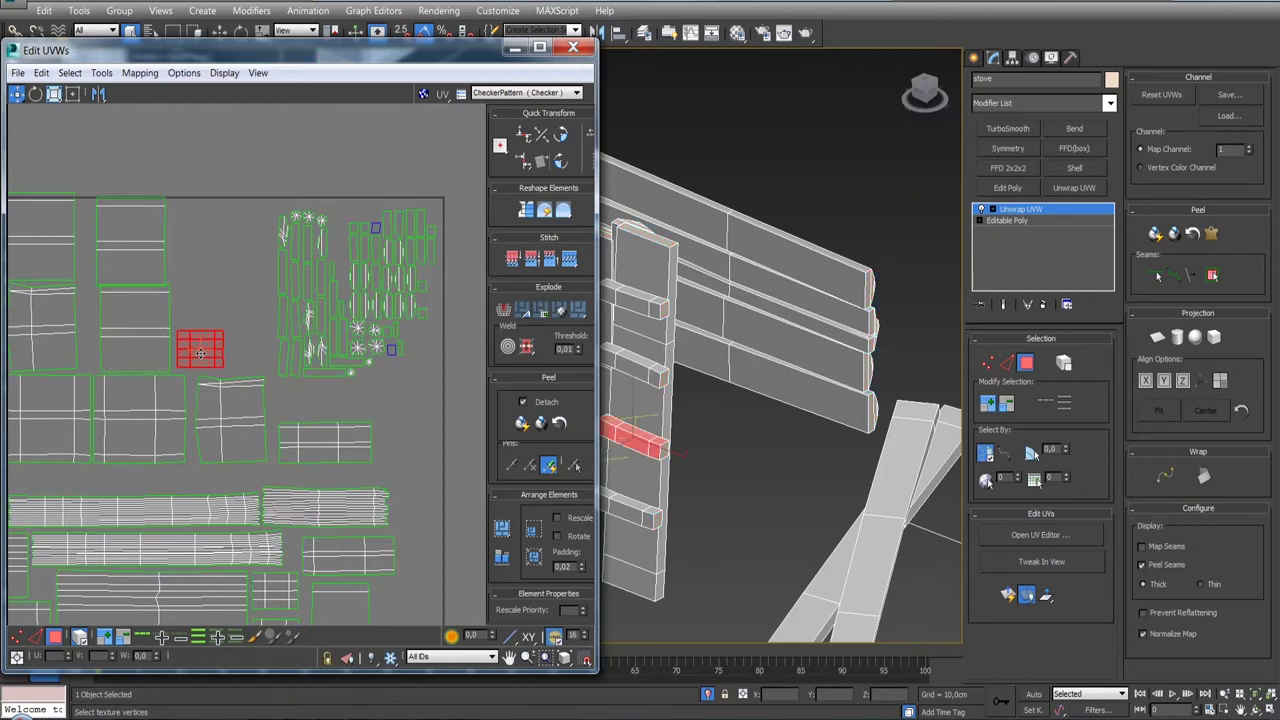
pyautogui.scroll(-4, 201, 353)
pyautogui.scroll(-1, 265, 441)
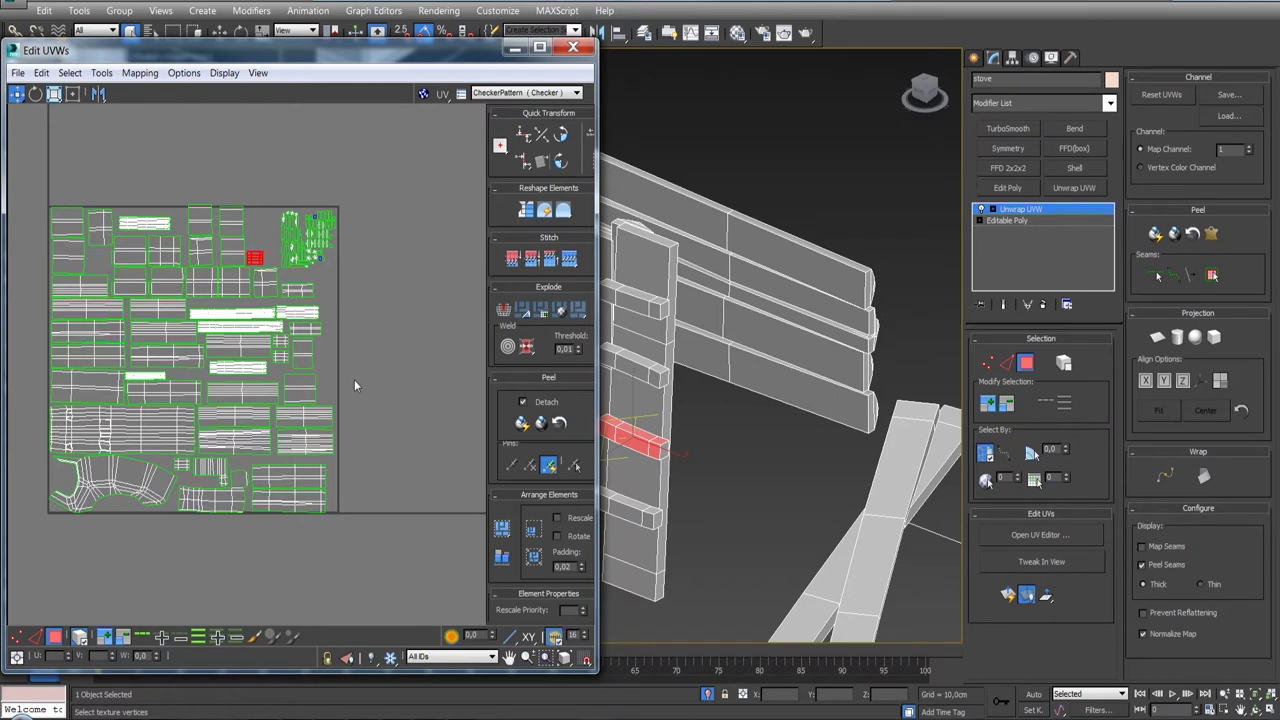
pyautogui.scroll(5, 306, 308)
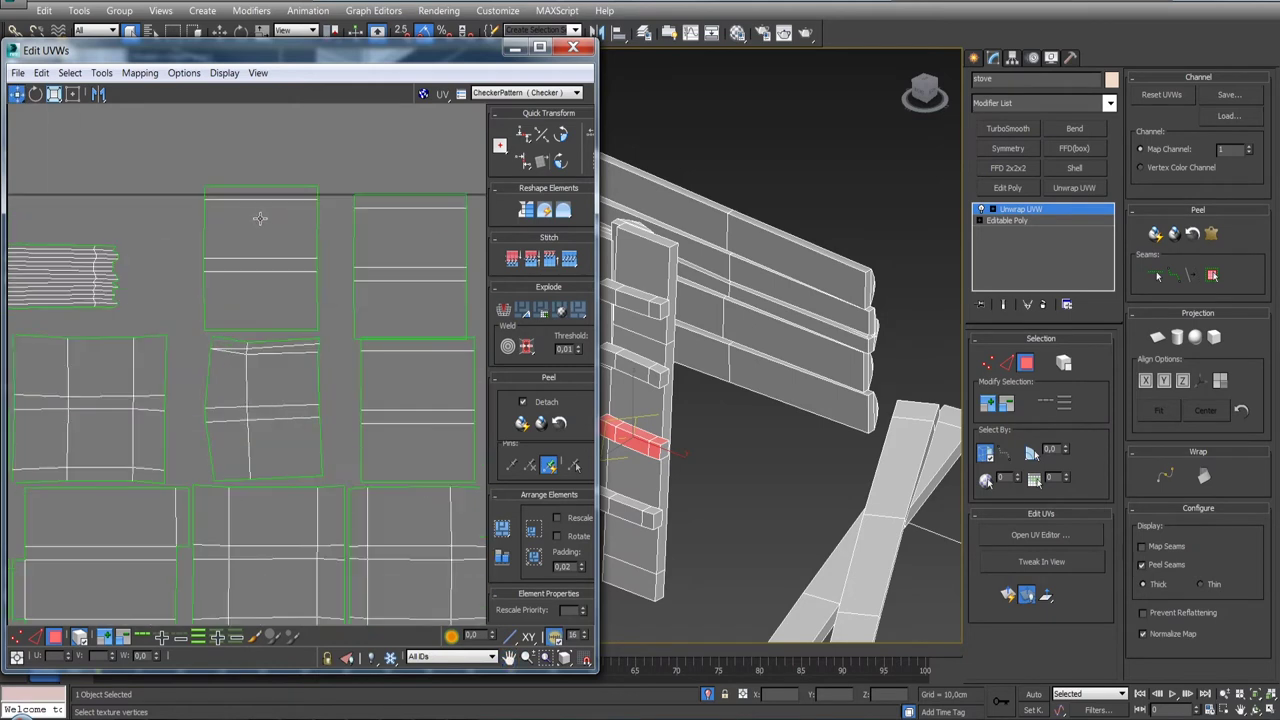
pyautogui.scroll(-3, 279, 343)
pyautogui.scroll(-3, 230, 300)
# - Reposition two clusters, moving one right and the red cluster left into an open spot
pyautogui.click(189, 257)
pyautogui.moveTo(185, 258); pyautogui.dragTo(308, 274)
pyautogui.scroll(3, 224, 300)
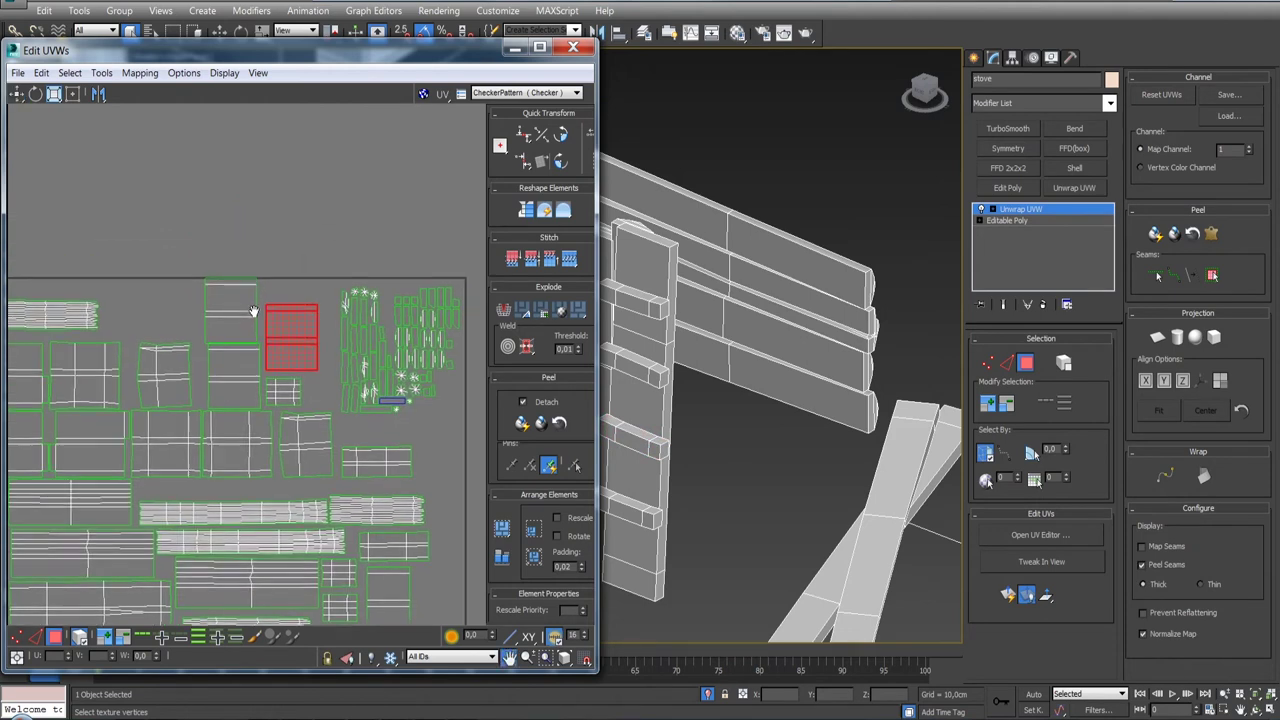
pyautogui.moveTo(330, 400); pyautogui.dragTo(86, 324)
pyautogui.moveTo(276, 355)
pyautogui.mouseDown(button='middle')
pyautogui.moveTo(148, 319)
pyautogui.moveTo(366, 354)
pyautogui.mouseUp(button='middle')
pyautogui.scroll(-3, 148, 319)
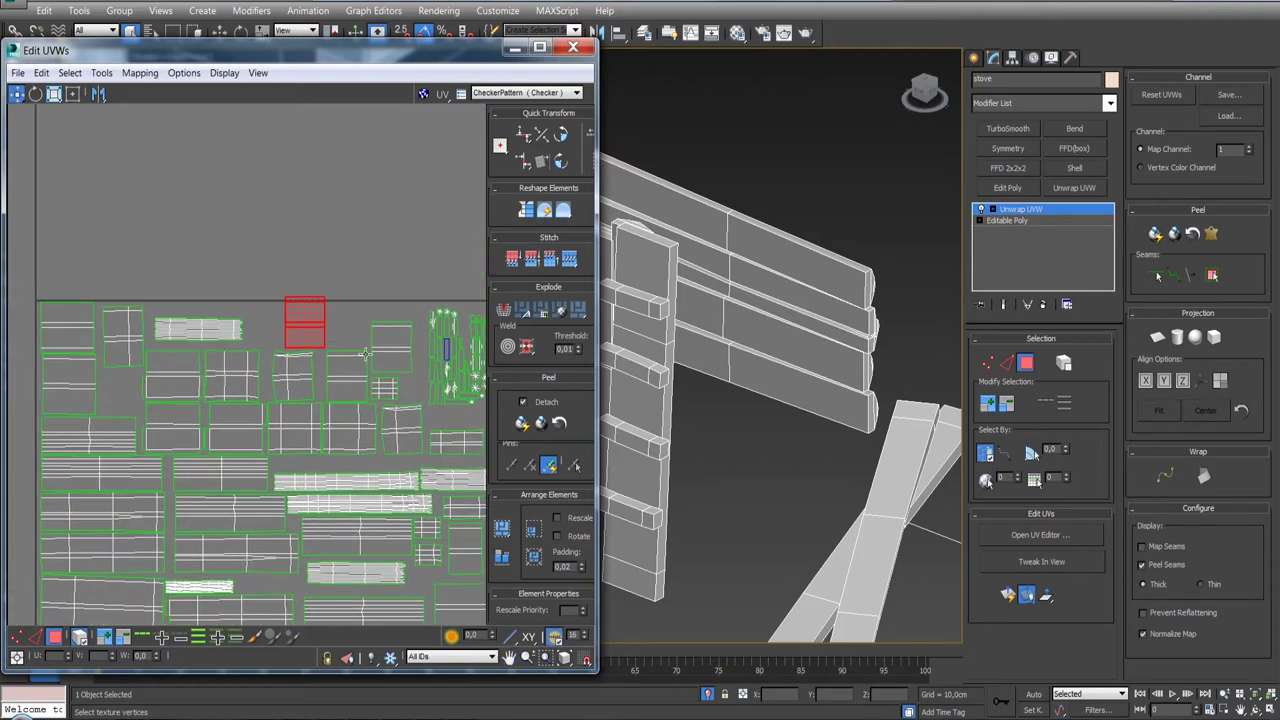
# - Place the remaining loose stove islands into free gaps beside the packed islands
pyautogui.moveTo(184, 332); pyautogui.dragTo(169, 335)
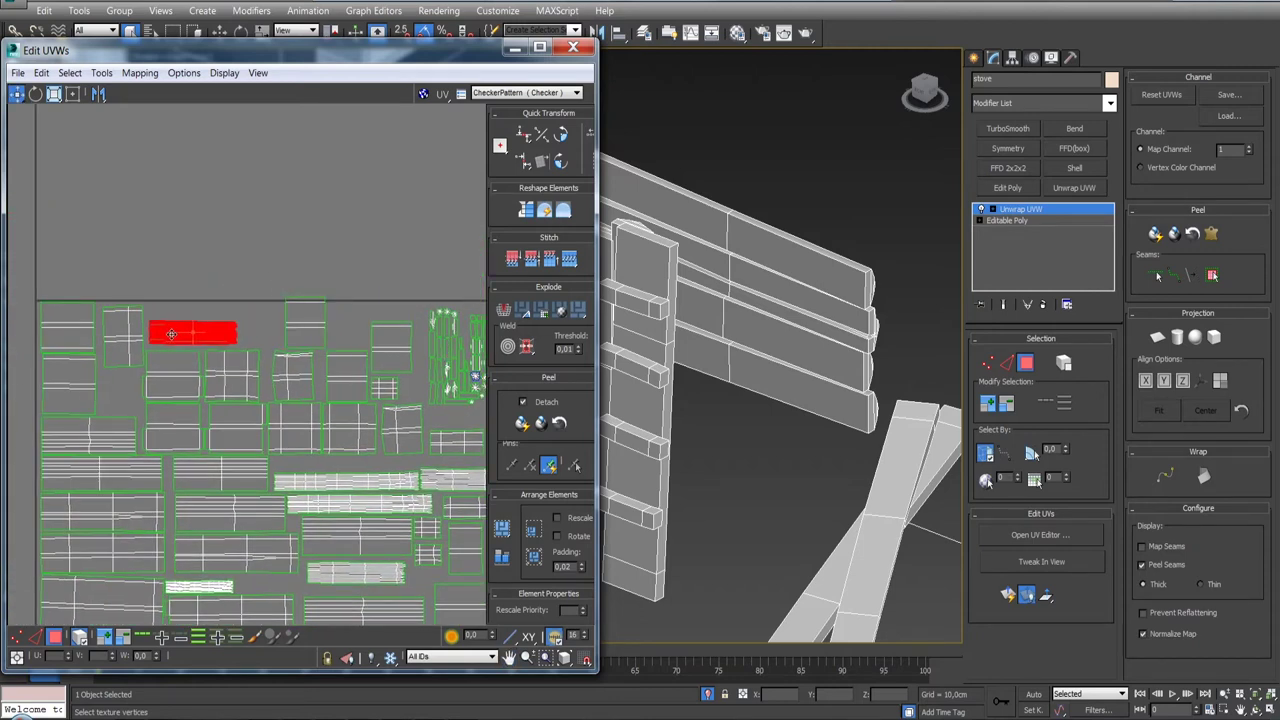
pyautogui.moveTo(266, 354)
pyautogui.mouseDown(button='middle')
pyautogui.moveTo(143, 236)
pyautogui.moveTo(107, 235)
pyautogui.mouseUp(button='middle')
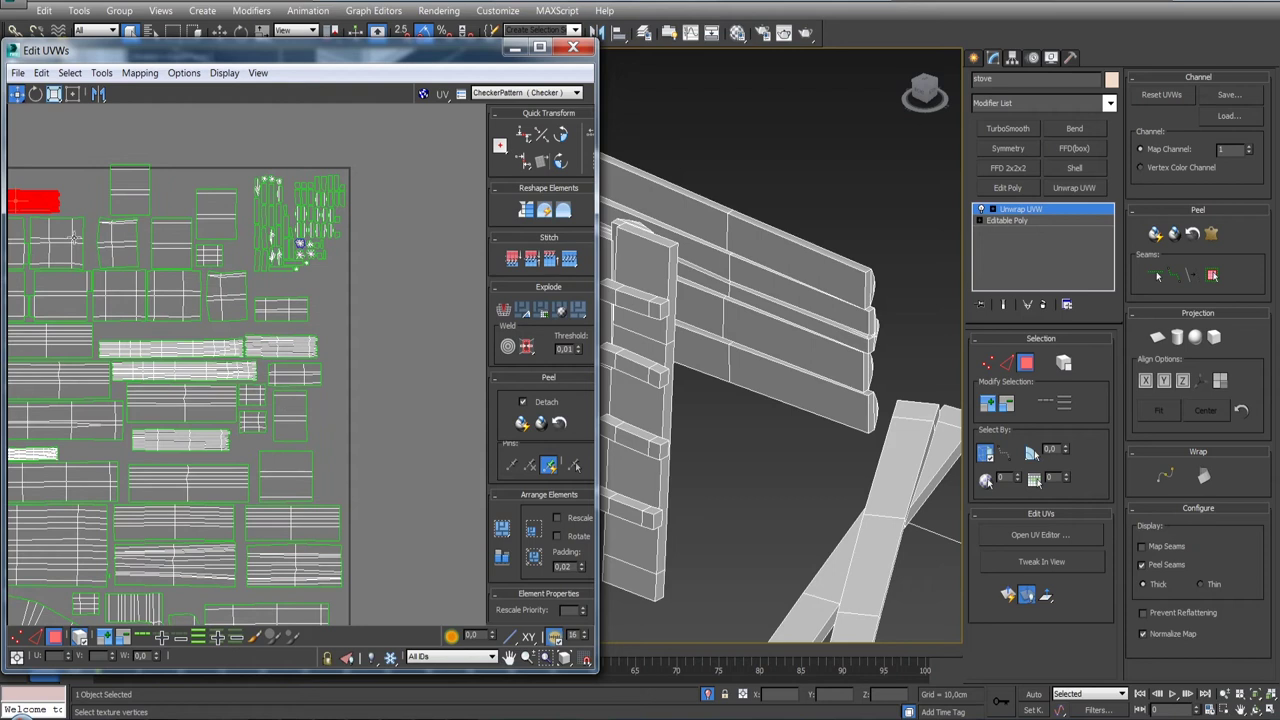
pyautogui.moveTo(126, 180); pyautogui.dragTo(326, 303)
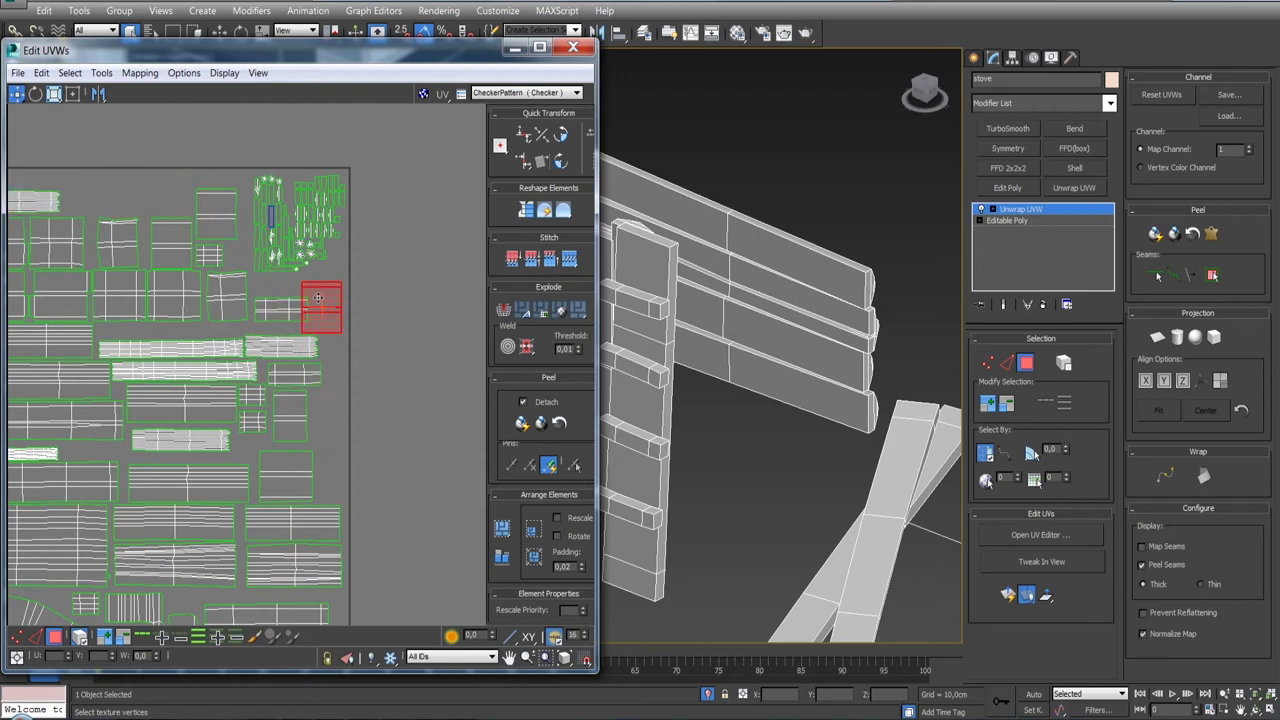
pyautogui.scroll(3, 253, 338)
pyautogui.click(283, 353)
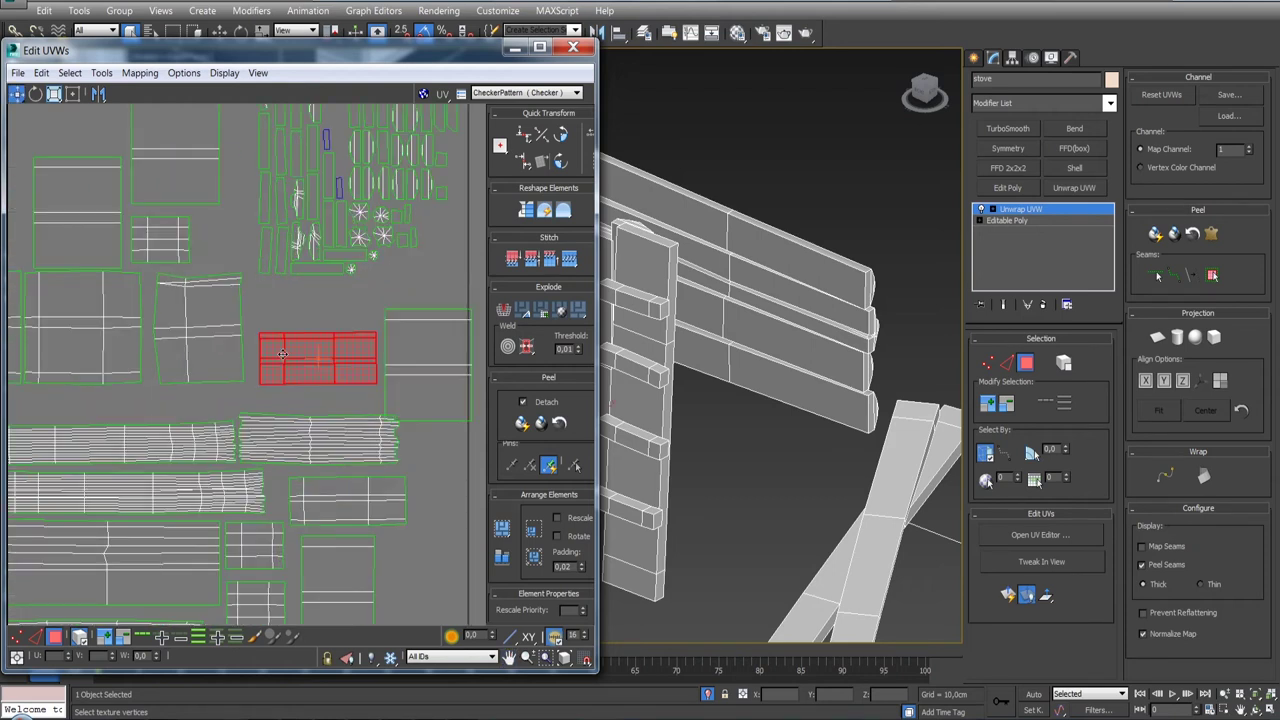
pyautogui.scroll(-3, 105, 237)
pyautogui.moveTo(318, 400)
pyautogui.mouseDown()
pyautogui.moveTo(148, 281)
pyautogui.moveTo(308, 392)
pyautogui.mouseUp()
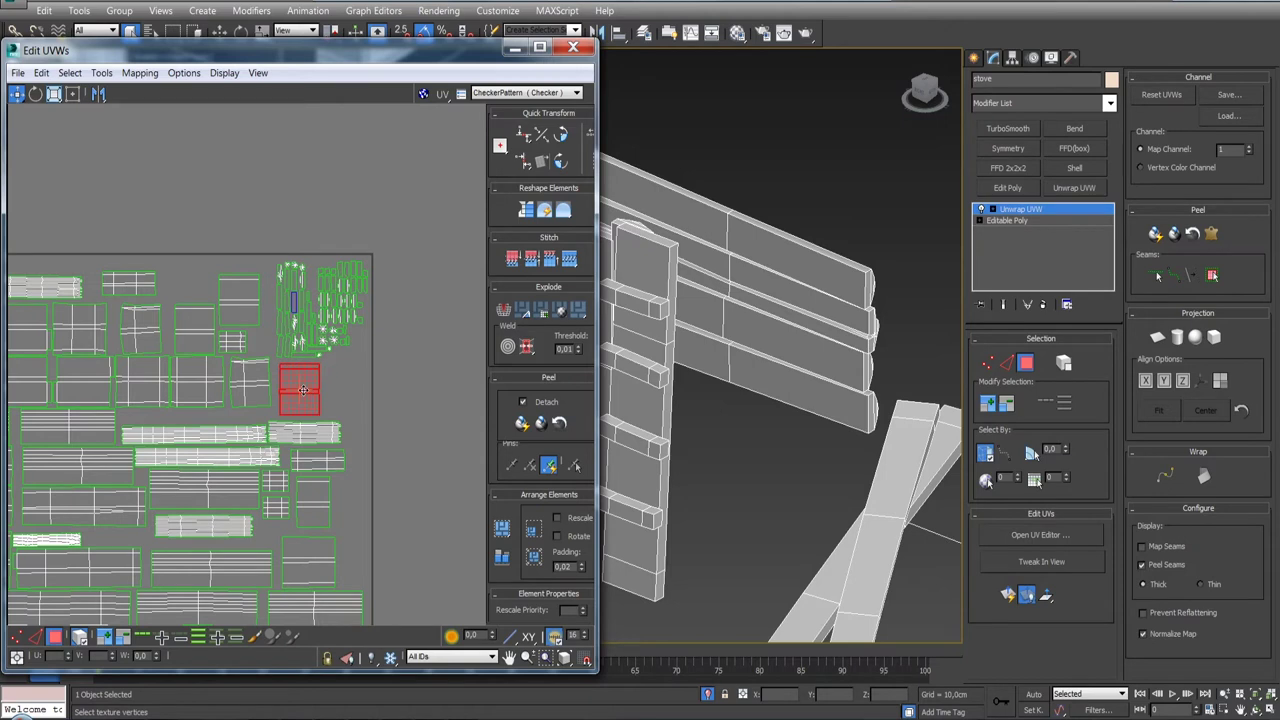
pyautogui.scroll(-2, 309, 366)
pyautogui.scroll(-2, 308, 366)
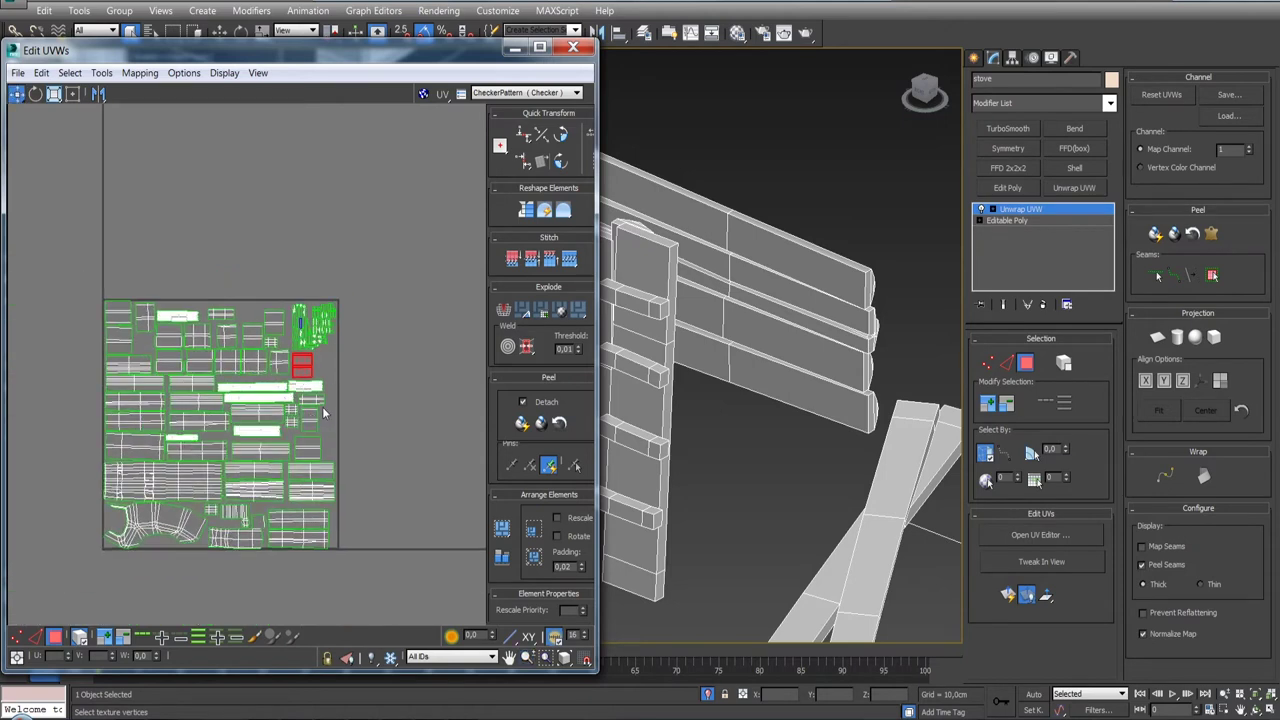
pyautogui.moveTo(322, 406); pyautogui.dragTo(335, 356, button='middle')
# - Collapse the stove's Unwrap UVW modifier into its Editable Poly, then reselect the stove
pyautogui.rightClick(1035, 210)
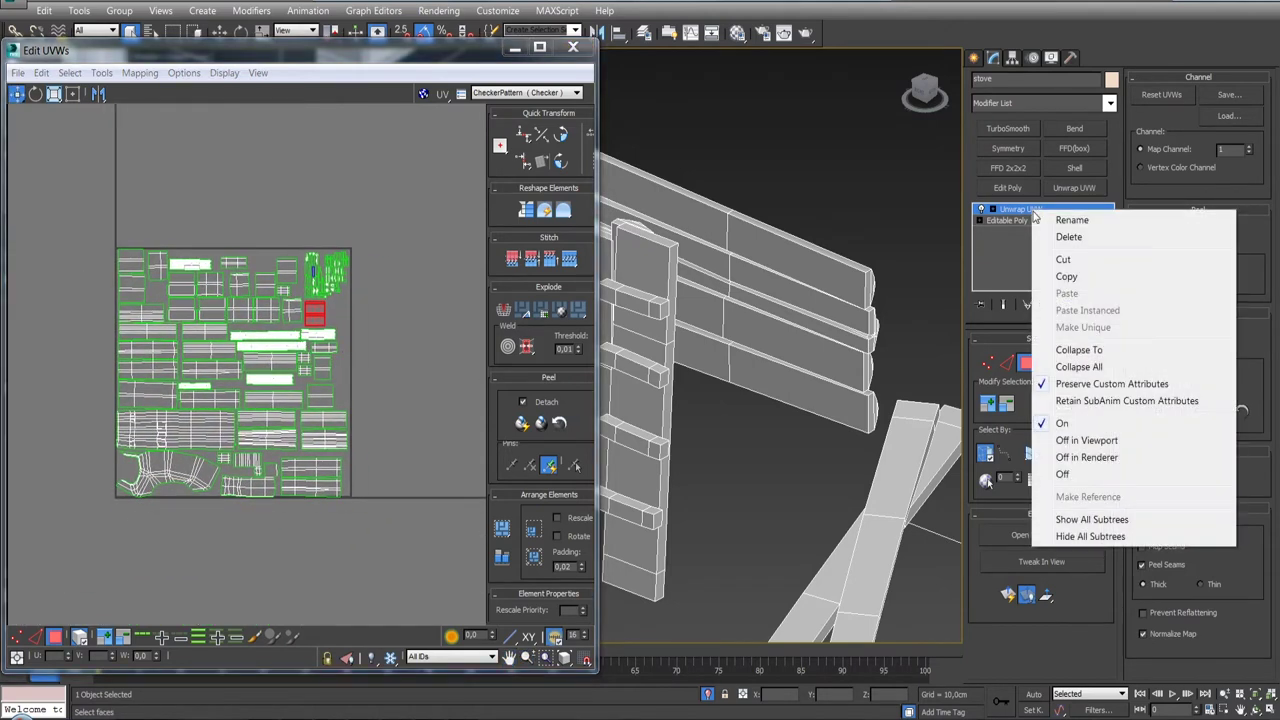
pyautogui.click(1078, 350)
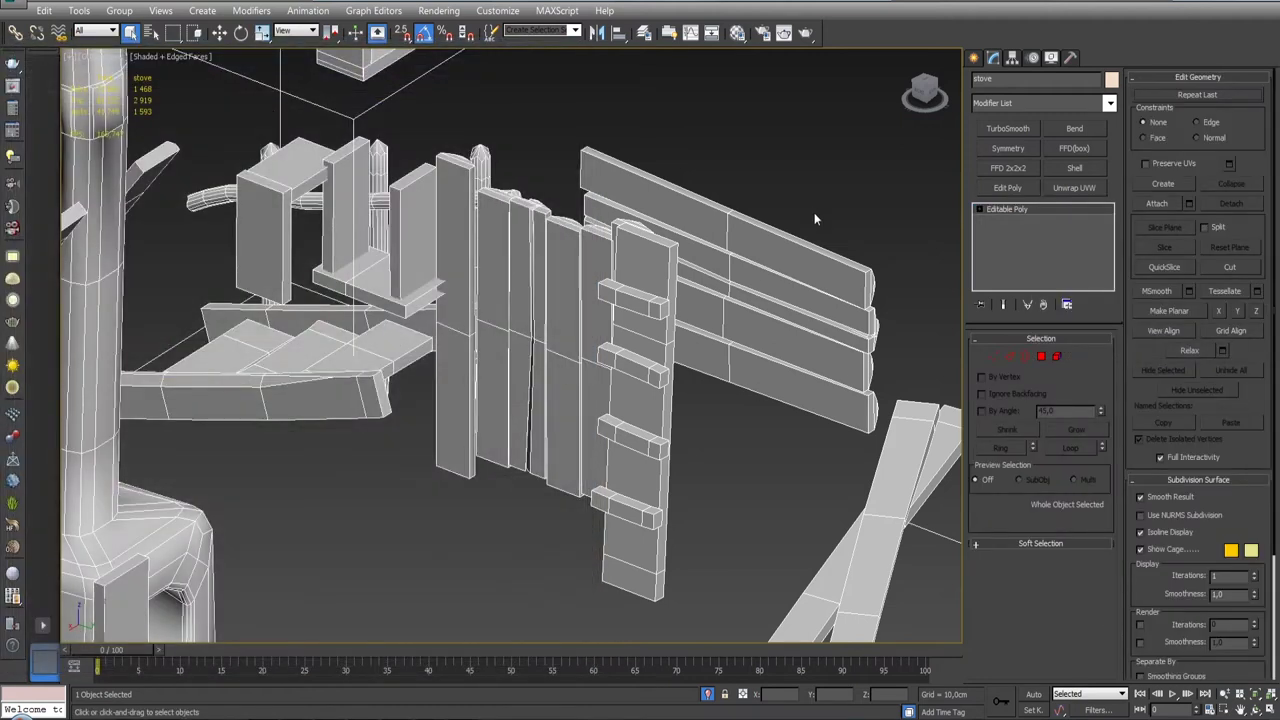
pyautogui.scroll(-6, 814, 219)
pyautogui.click(650, 450)
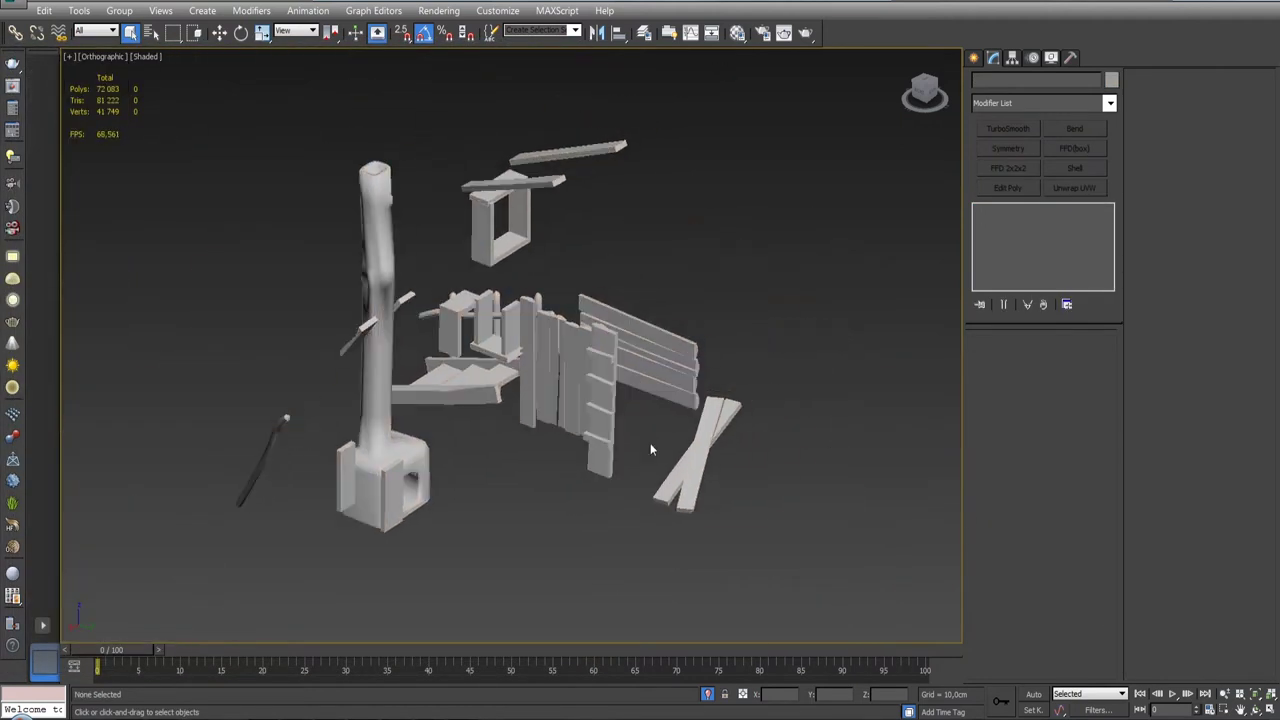
pyautogui.click(379, 372)
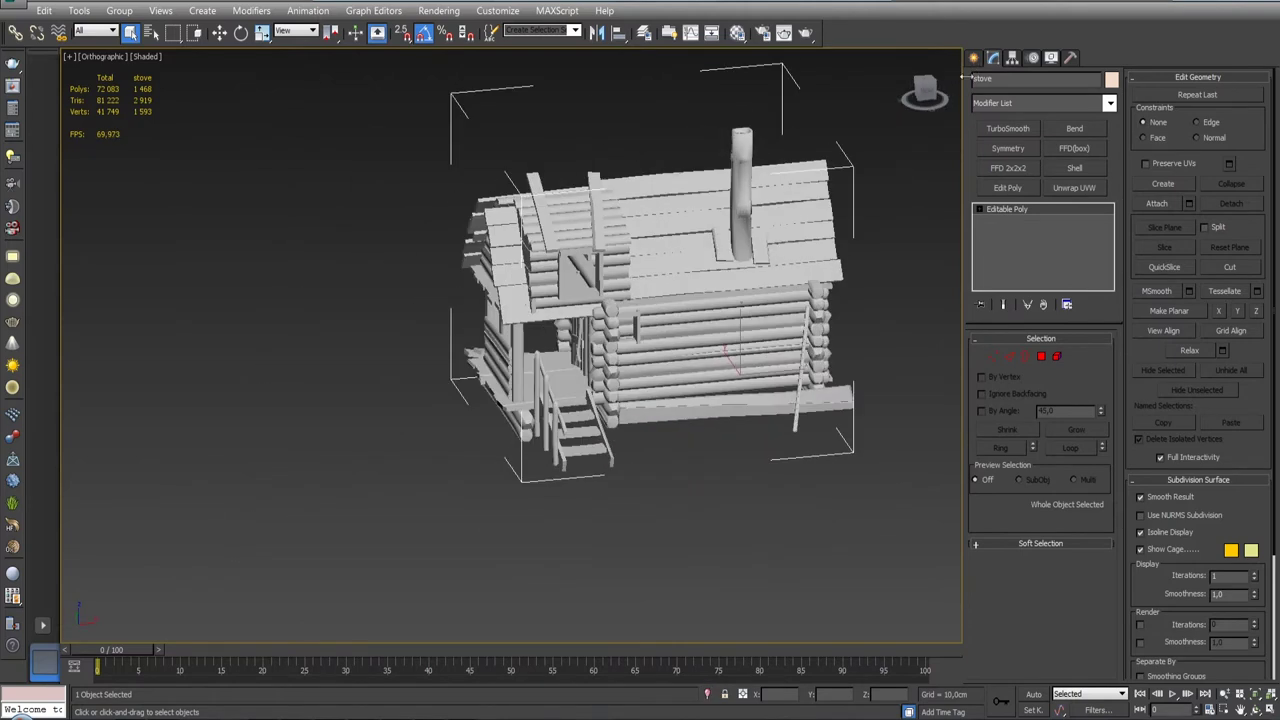
# - Assign the 01 - Default checker material to all log cabin objects
pyautogui.click(740, 34)
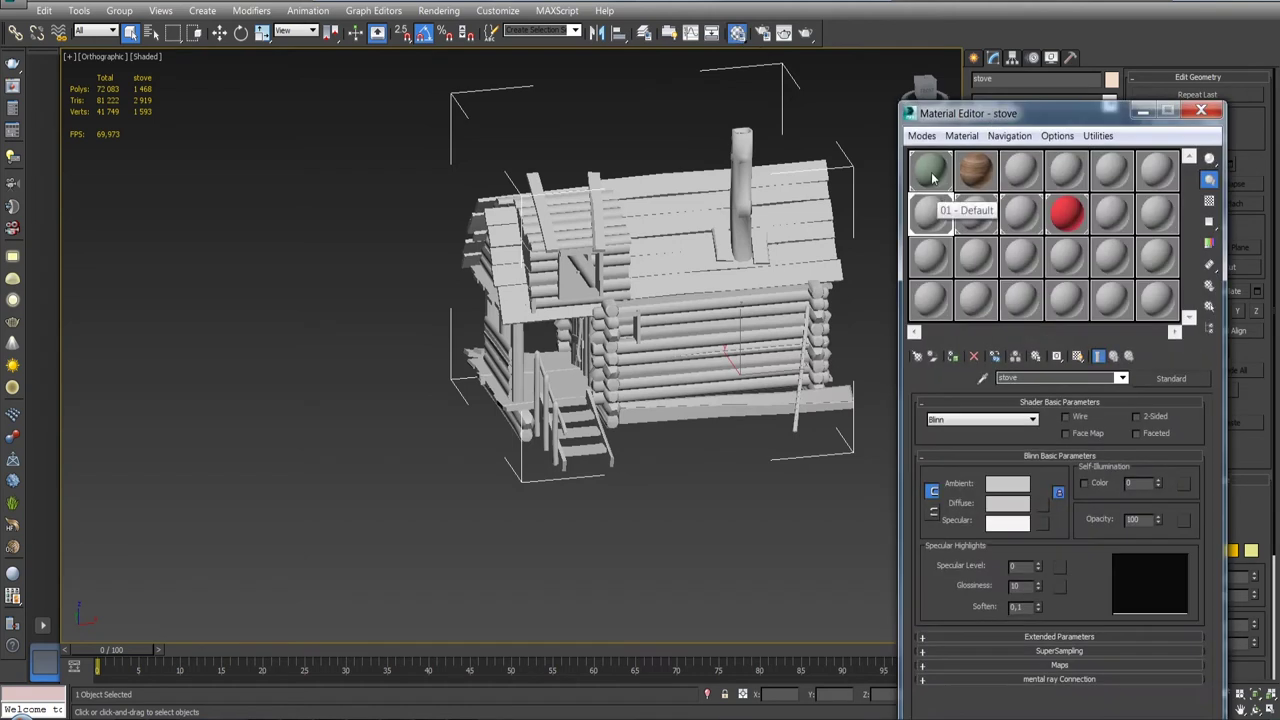
pyautogui.click(932, 178)
pyautogui.scroll(-2, 651, 337)
pyautogui.scroll(-5, 668, 324)
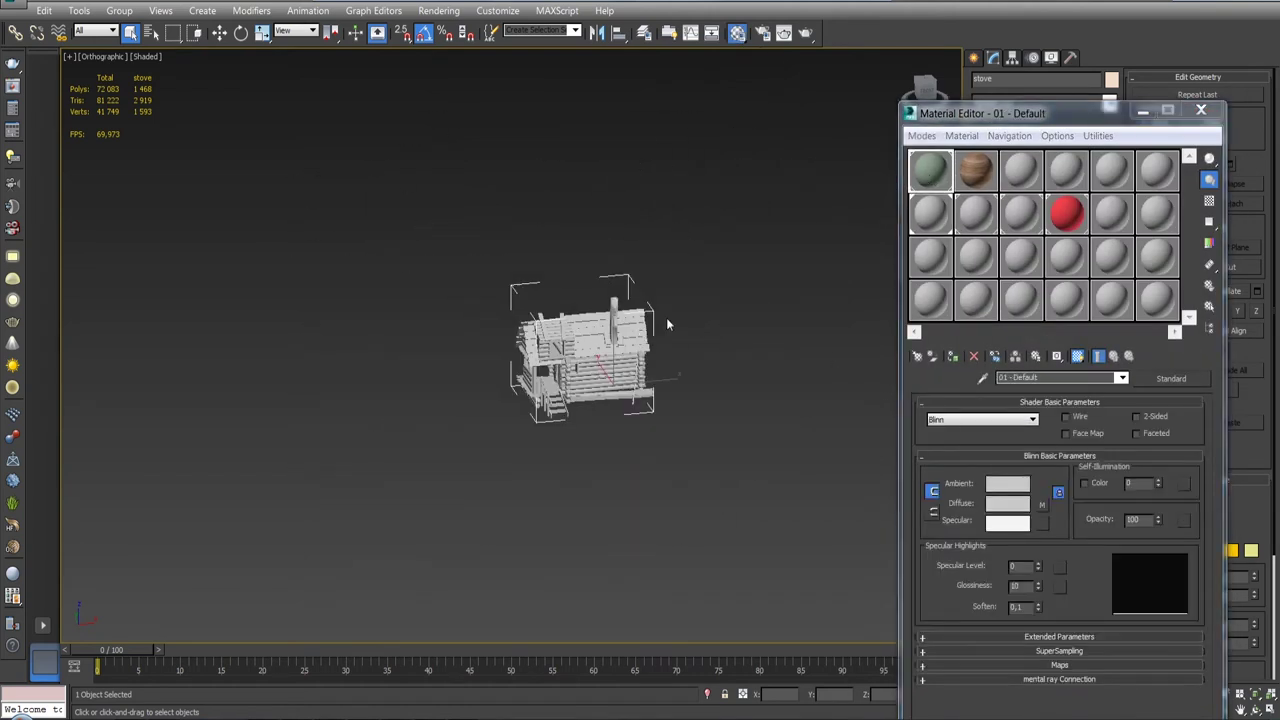
pyautogui.moveTo(450, 513); pyautogui.dragTo(440, 508)
pyautogui.click(952, 356)
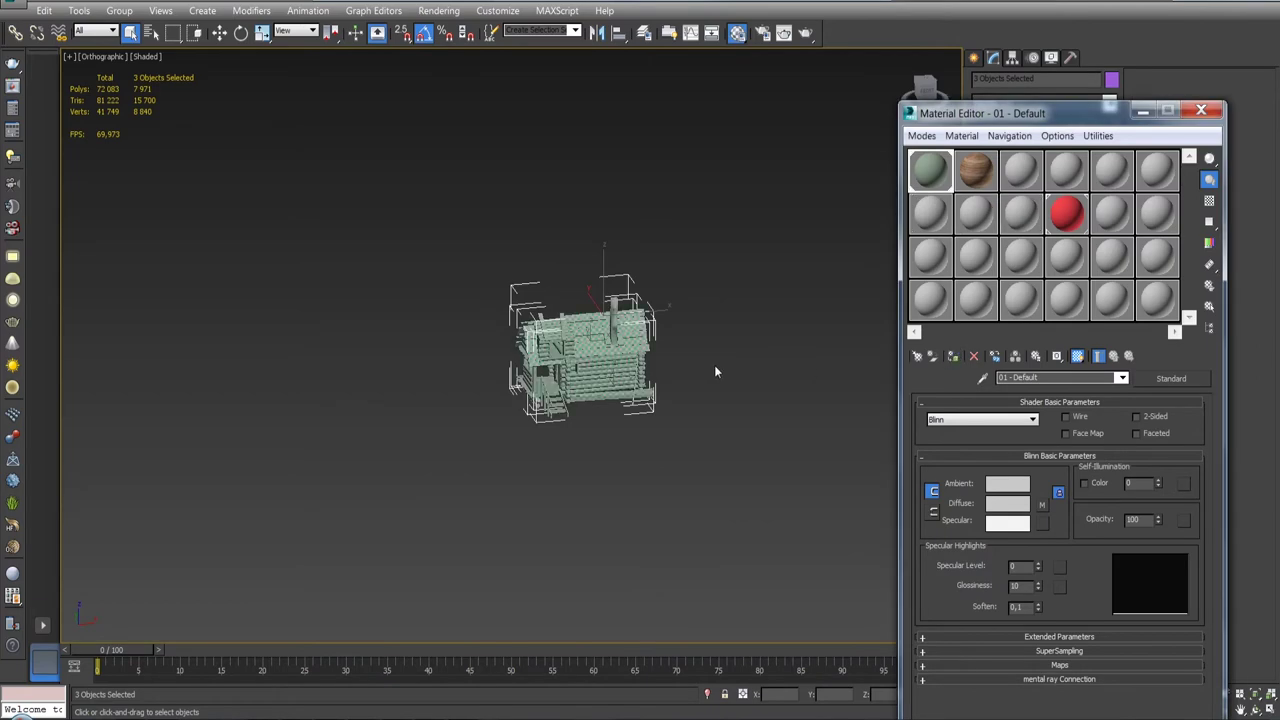
# - Frame and orbit the checkered cabin to inspect UV density at the log corners
pyautogui.press('z')
pyautogui.scroll(-2, 575, 235)
pyautogui.keyDown('alt'); pyautogui.moveTo(680, 238); pyautogui.dragTo(600, 240, button='middle'); pyautogui.keyUp('alt')
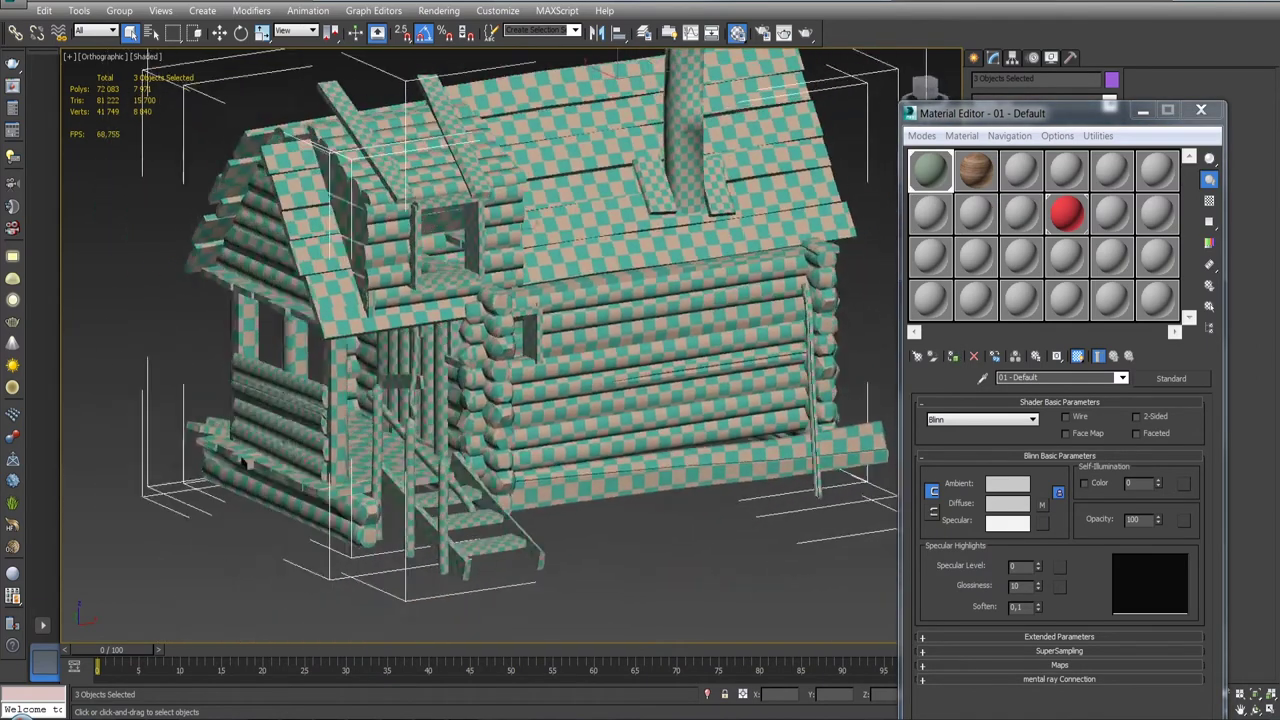
pyautogui.keyDown('alt'); pyautogui.moveTo(600, 300); pyautogui.dragTo(700, 300, button='middle'); pyautogui.keyUp('alt')
pyautogui.scroll(5, 470, 340)
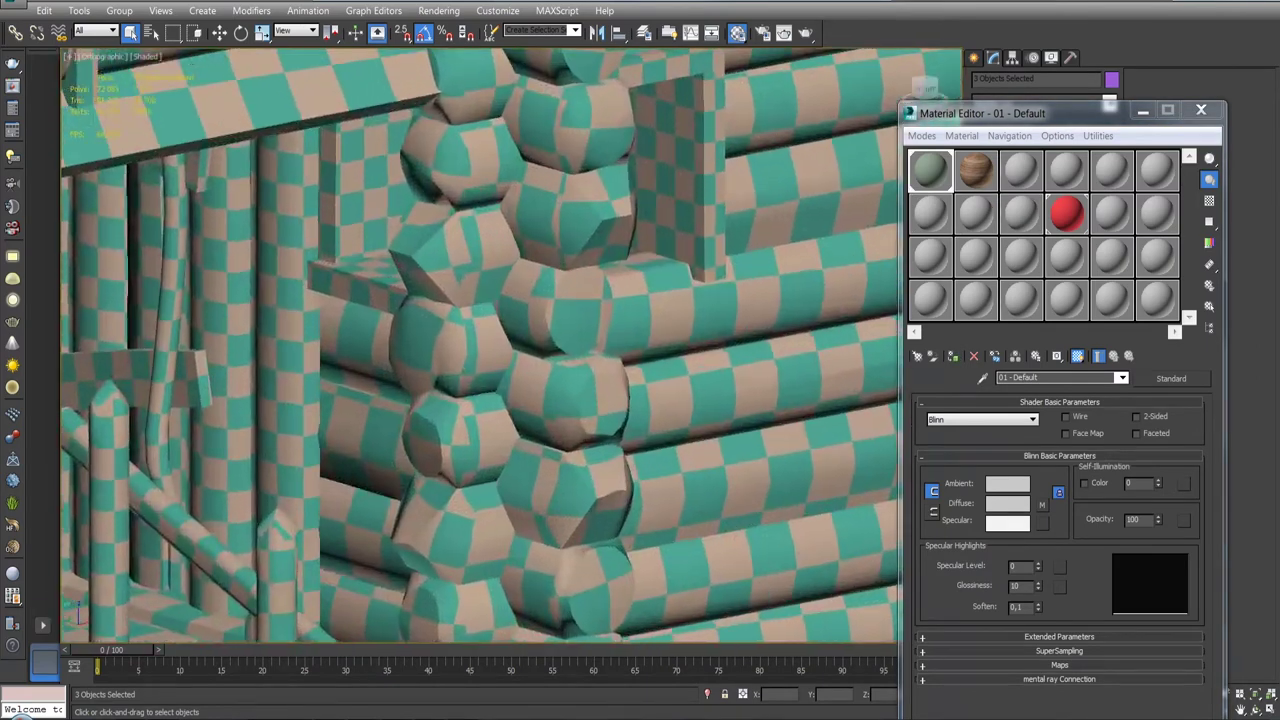
pyautogui.scroll(3, 470, 340)
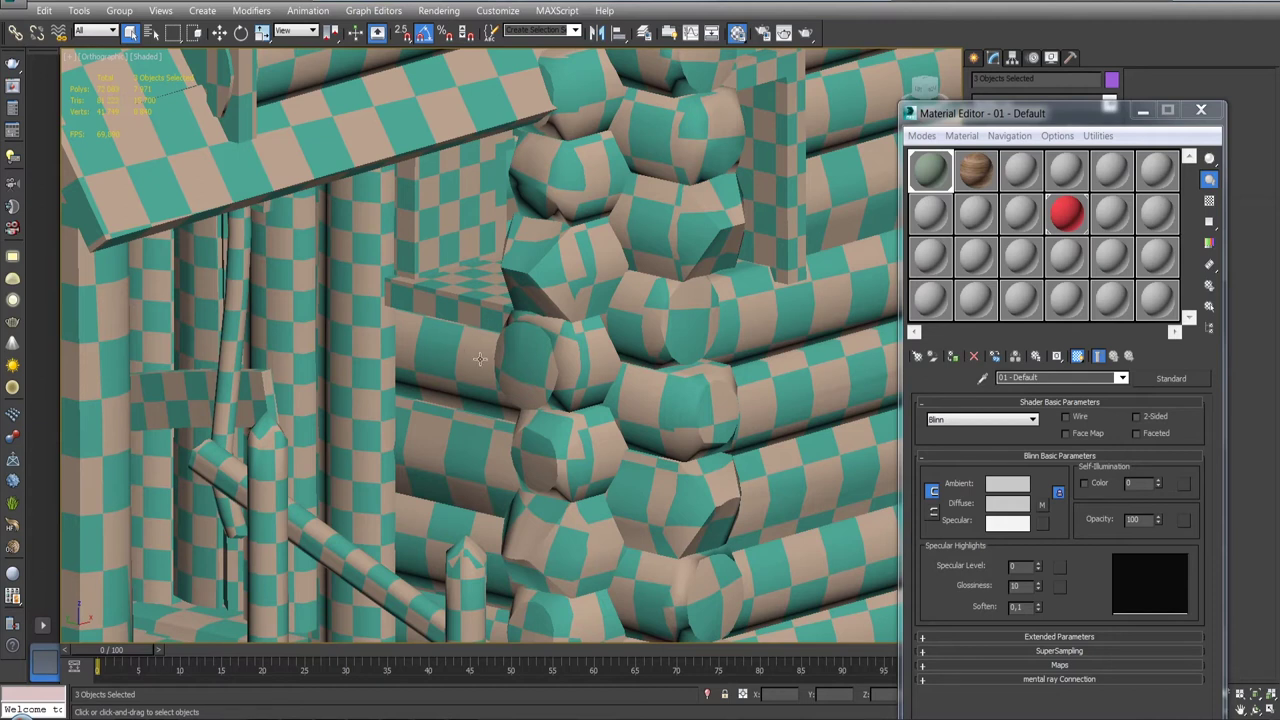
pyautogui.scroll(-5, 552, 365)
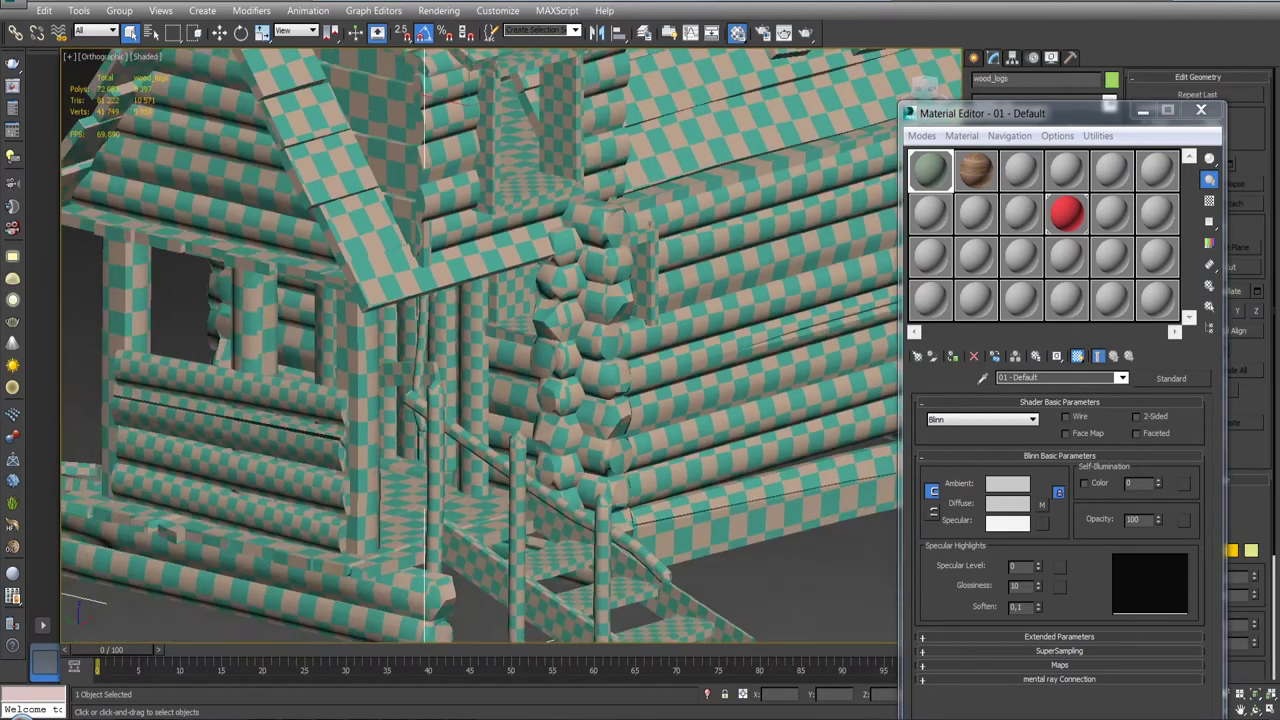
pyautogui.scroll(2, 518, 283)
pyautogui.scroll(-3, 636, 347)
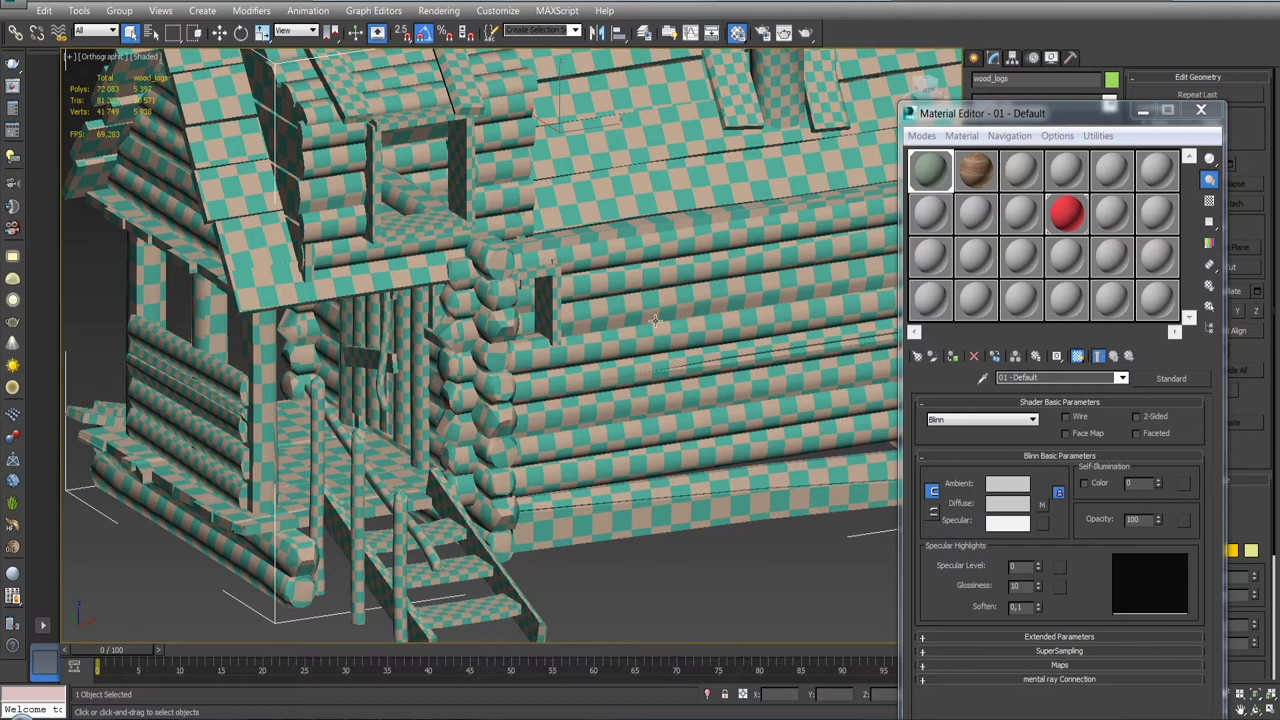
pyautogui.keyDown('alt'); pyautogui.moveTo(636, 347); pyautogui.dragTo(565, 372, button='middle'); pyautogui.keyUp('alt')
pyautogui.scroll(5, 565, 372)
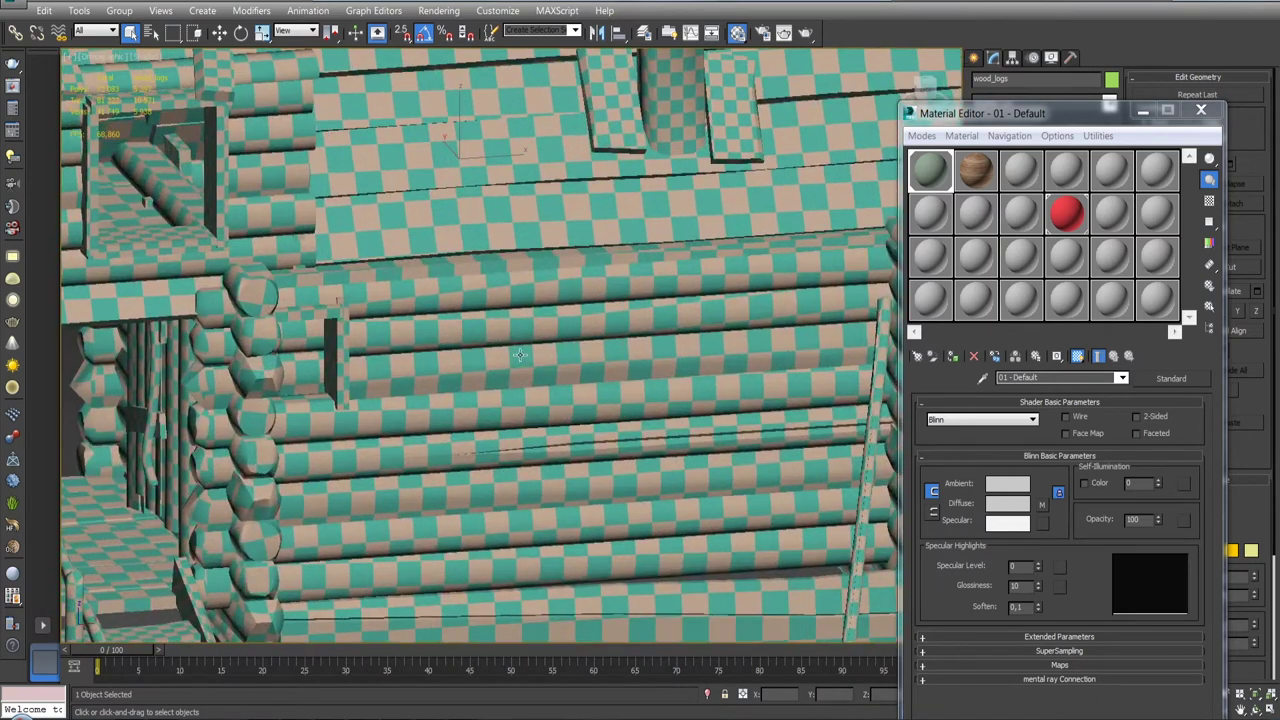
pyautogui.scroll(-1, 519, 393)
pyautogui.scroll(-2, 519, 393)
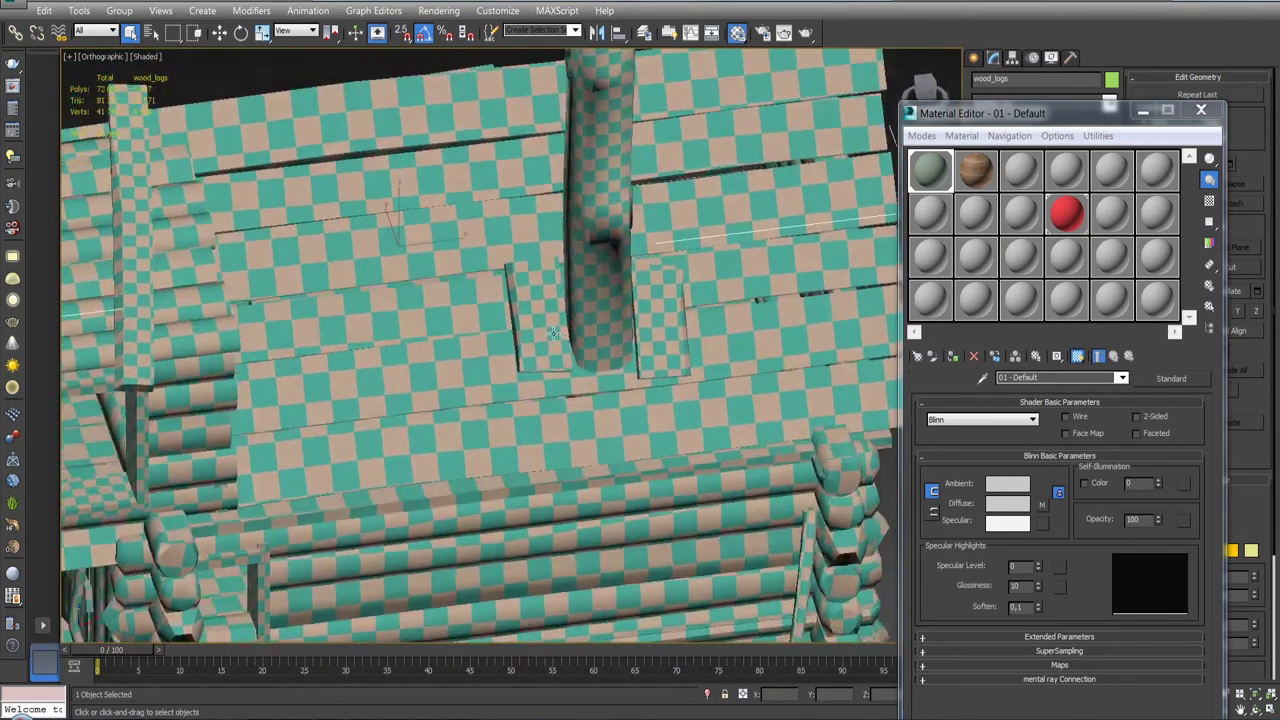
pyautogui.scroll(-2, 519, 393)
pyautogui.scroll(-2, 519, 393)
pyautogui.scroll(-2, 519, 393)
pyautogui.scroll(3, 519, 393)
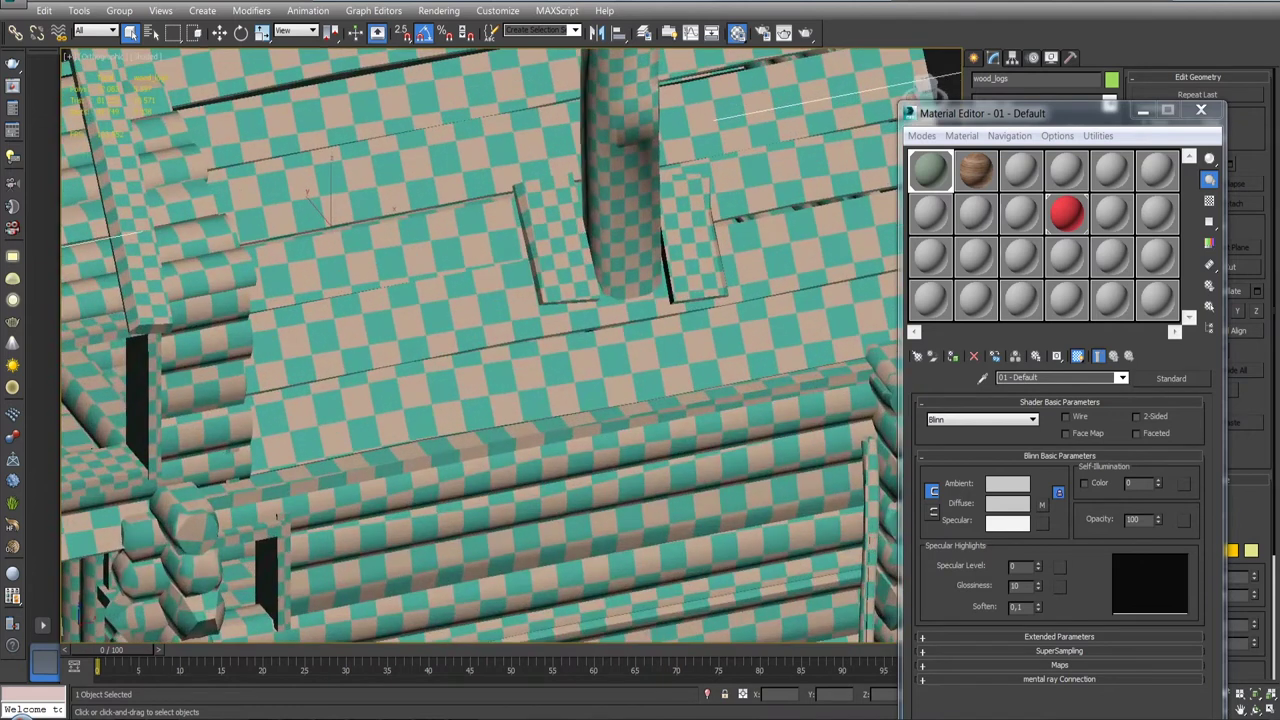
pyautogui.scroll(1, 474, 432)
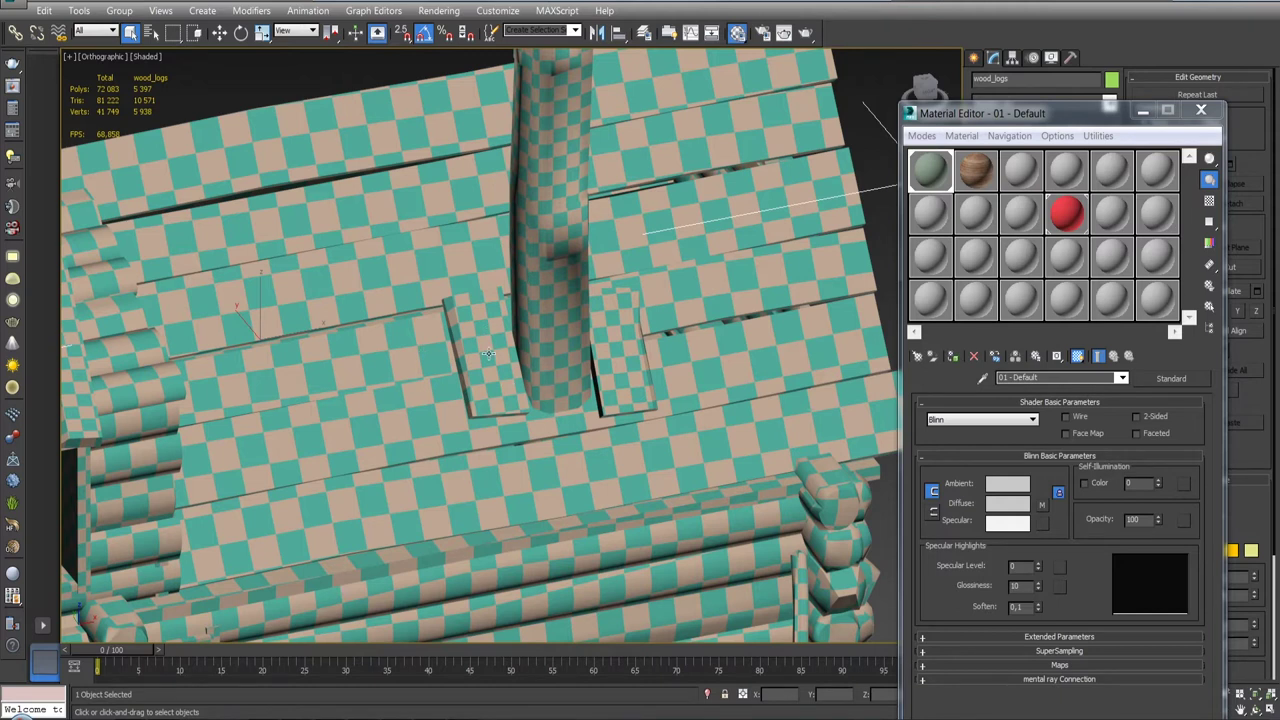
# - Close the Material Editor and select the wood_boards roof object
pyautogui.scroll(-3, 489, 352)
pyautogui.scroll(-3, 489, 352)
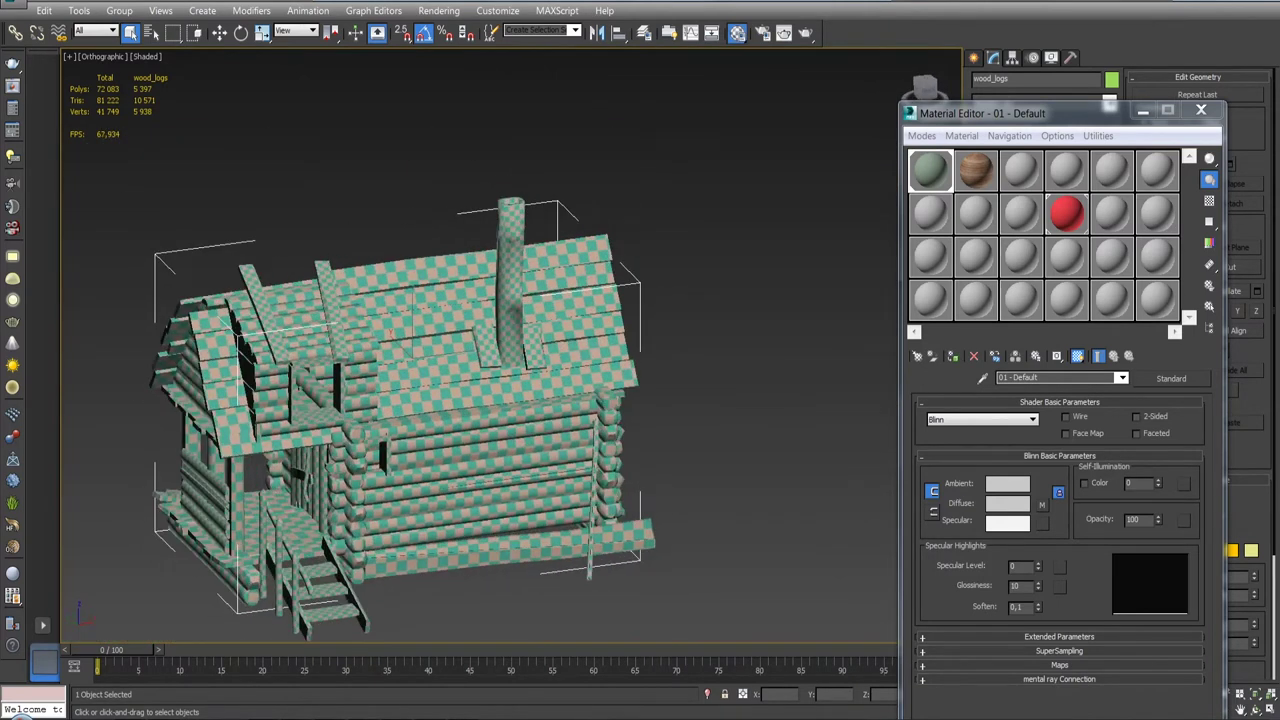
pyautogui.keyDown('alt'); pyautogui.moveTo(540, 389); pyautogui.dragTo(563, 389, button='middle'); pyautogui.keyUp('alt')
pyautogui.click(1201, 110)
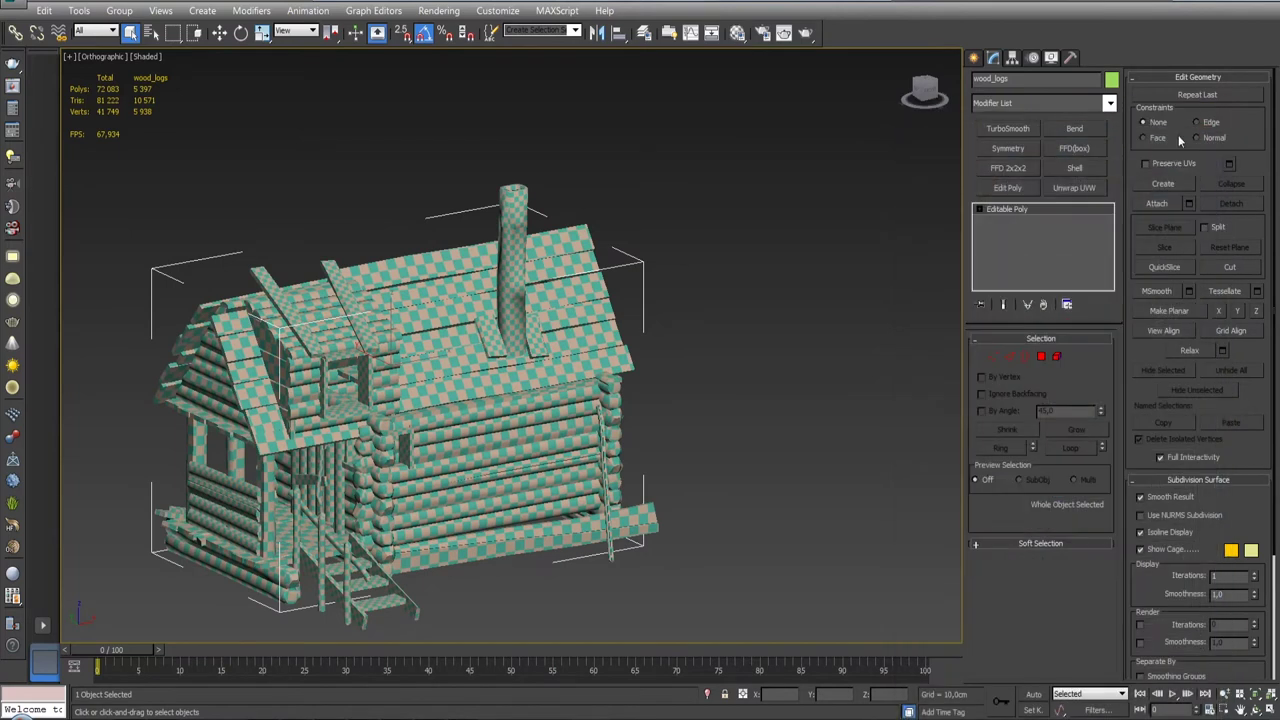
pyautogui.moveTo(767, 383)
pyautogui.keyDown('alt'); pyautogui.mouseDown(button='middle')
pyautogui.moveTo(812, 396)
pyautogui.moveTo(743, 398)
pyautogui.mouseUp(button='middle'); pyautogui.keyUp('alt')
pyautogui.click(581, 331)
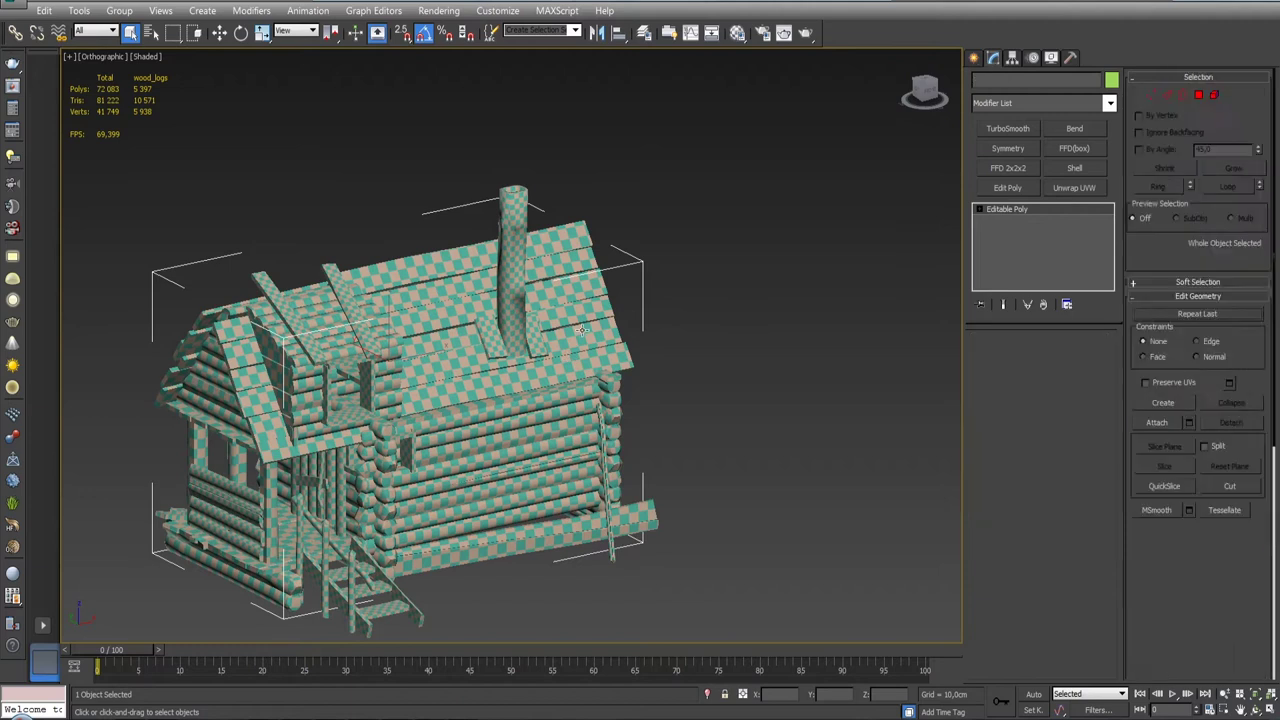
# - Add Unwrap UVW to wood_boards and open an enlarged UV editor without seams or checker background
pyautogui.click(1074, 188)
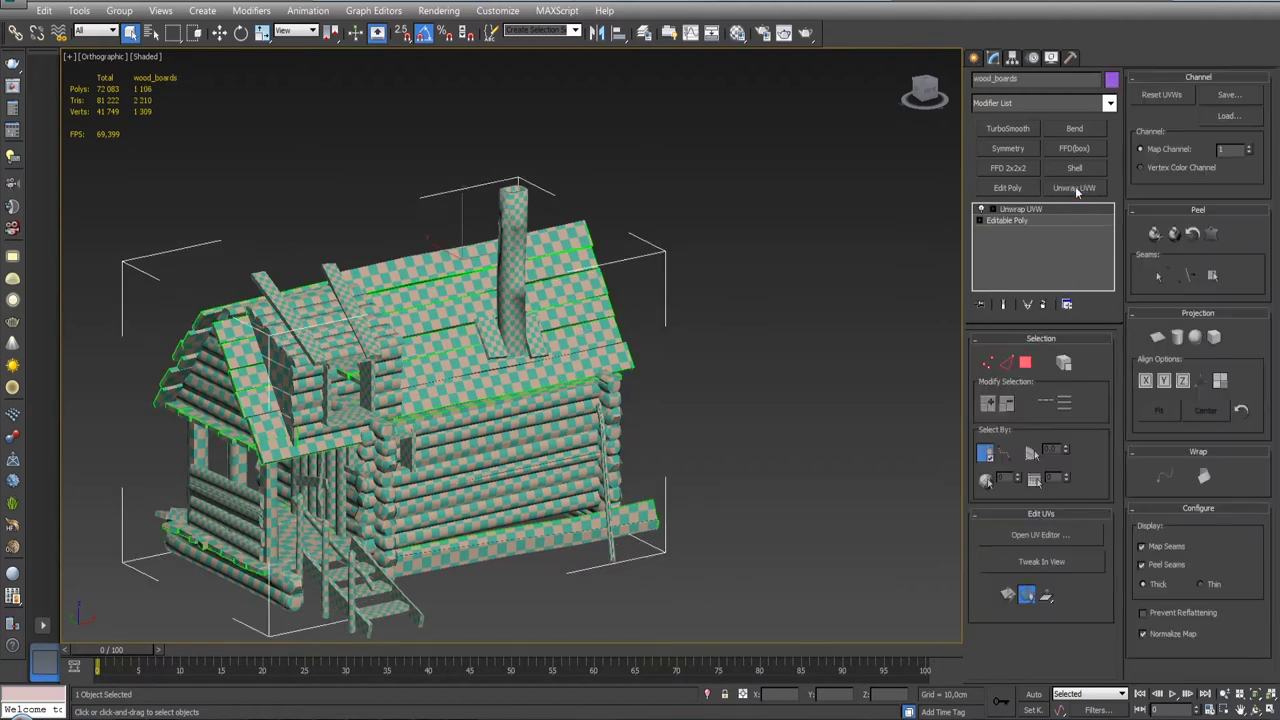
pyautogui.click(1035, 535)
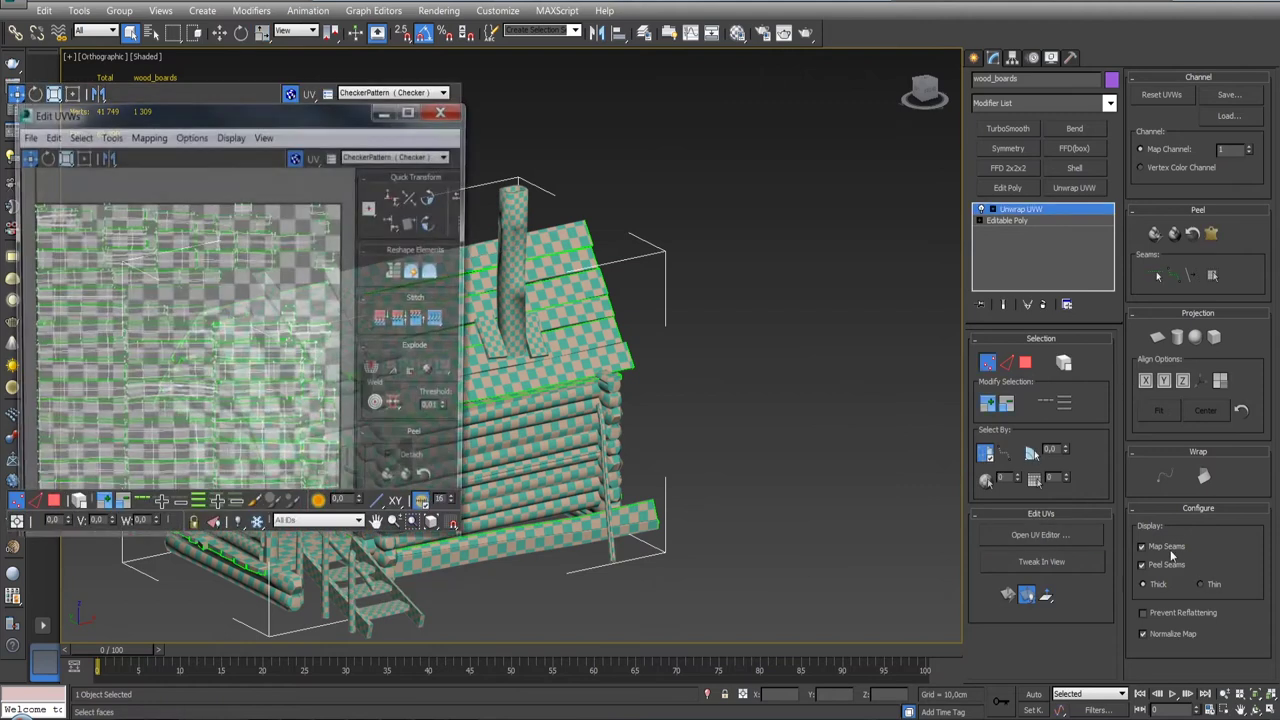
pyautogui.click(1142, 546)
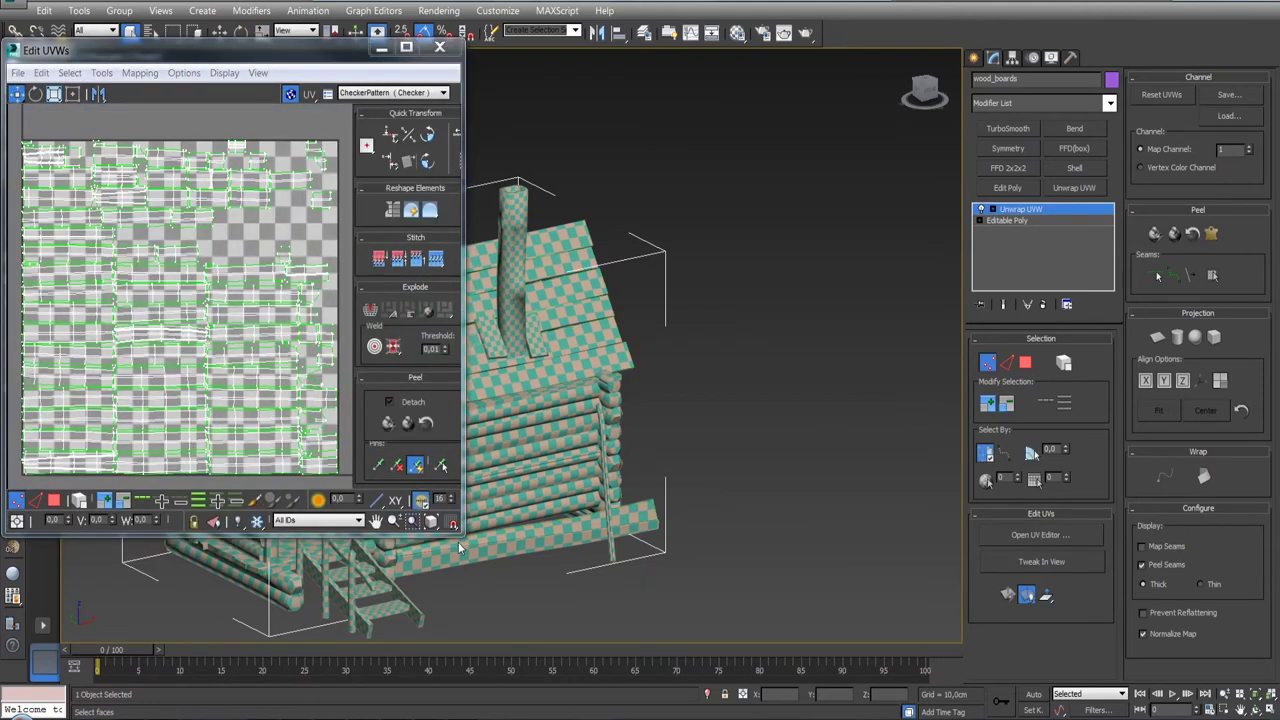
pyautogui.moveTo(460, 548); pyautogui.dragTo(550, 712)
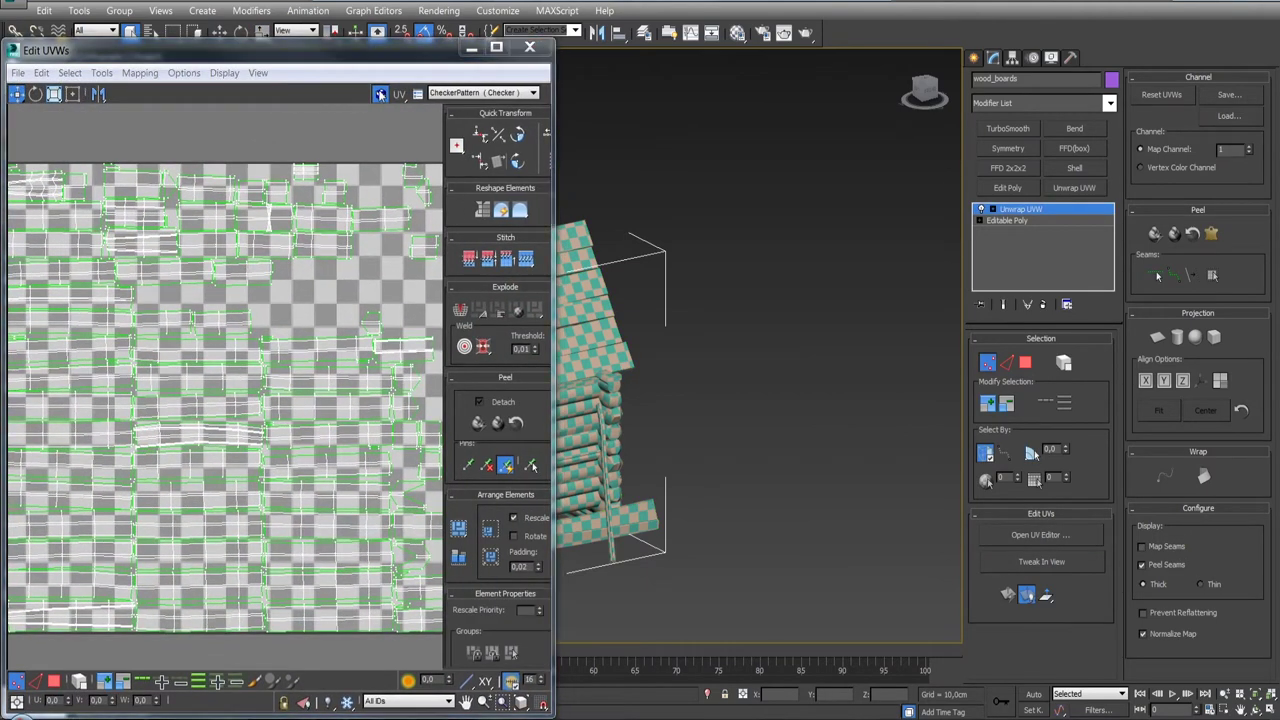
pyautogui.click(380, 94)
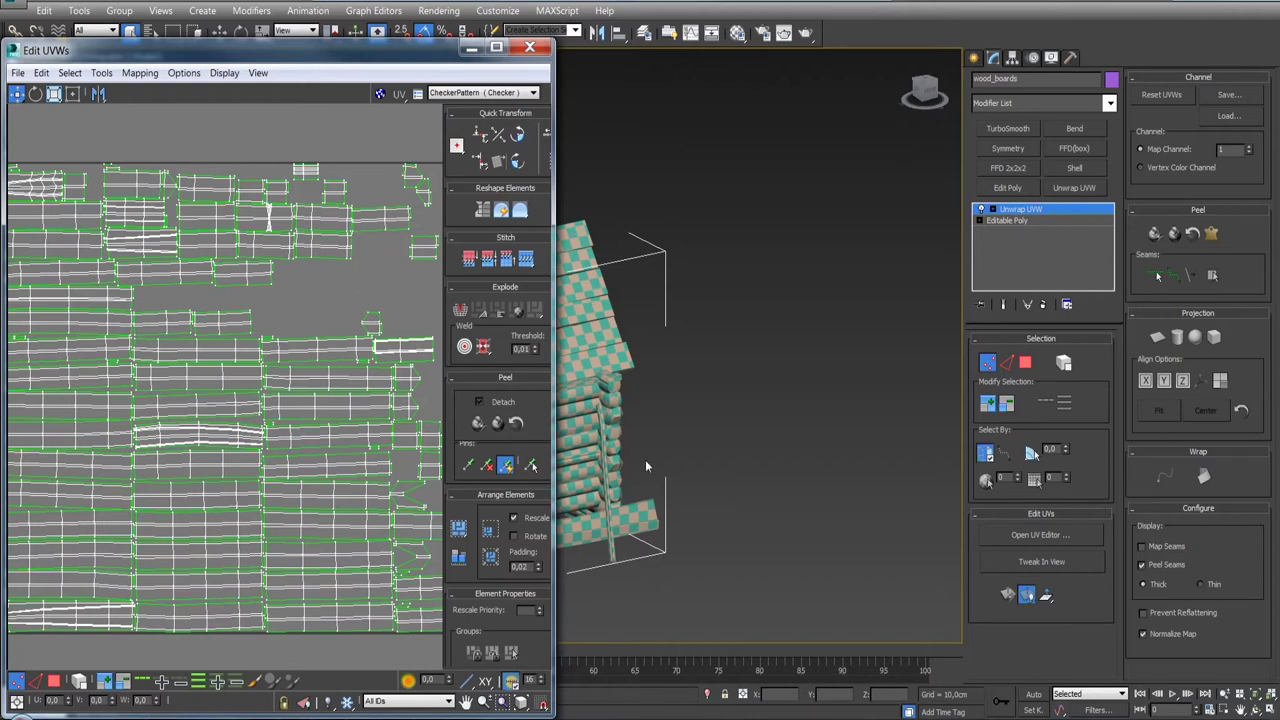
# - Widen the UV editor and isolate the wood_boards roof in the viewport
pyautogui.moveTo(645, 466); pyautogui.dragTo(895, 446, button='middle')
pyautogui.moveTo(552, 458); pyautogui.dragTo(657, 458)
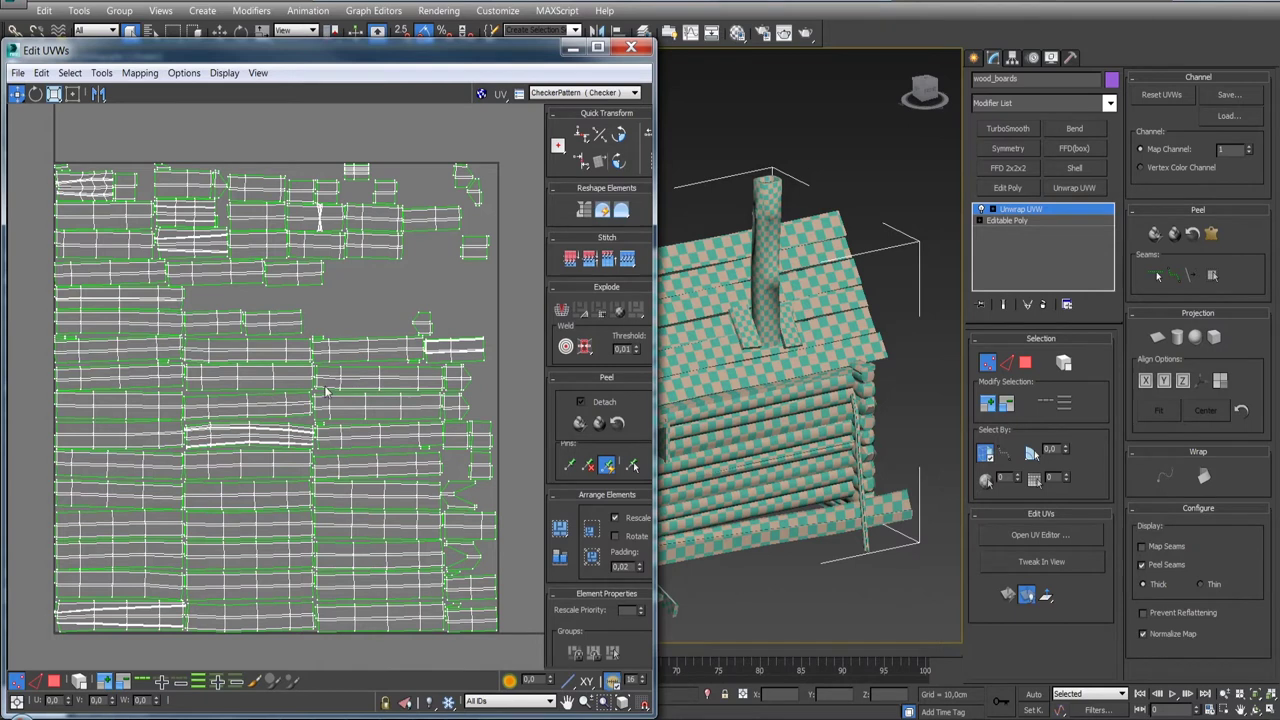
pyautogui.click(707, 693)
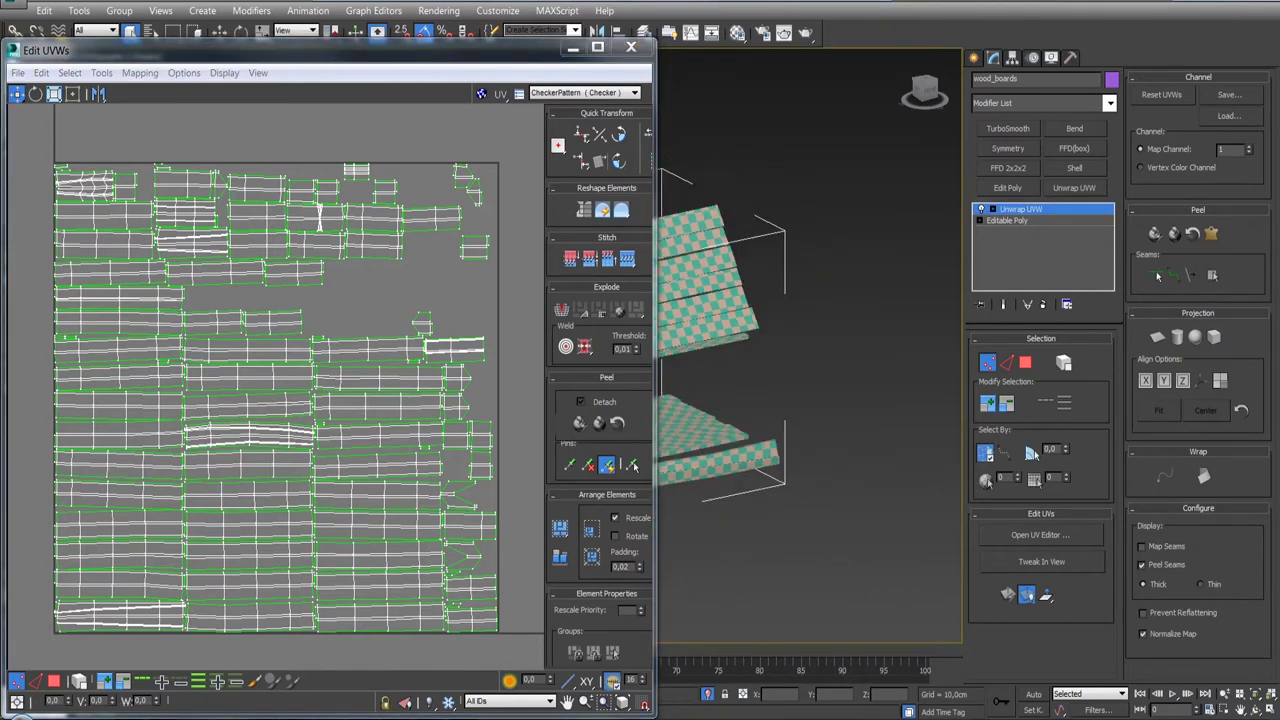
pyautogui.scroll(5, 805, 398)
pyautogui.moveTo(805, 398)
pyautogui.mouseDown(button='middle')
pyautogui.moveTo(868, 352)
pyautogui.moveTo(760, 330)
pyautogui.mouseUp(button='middle')
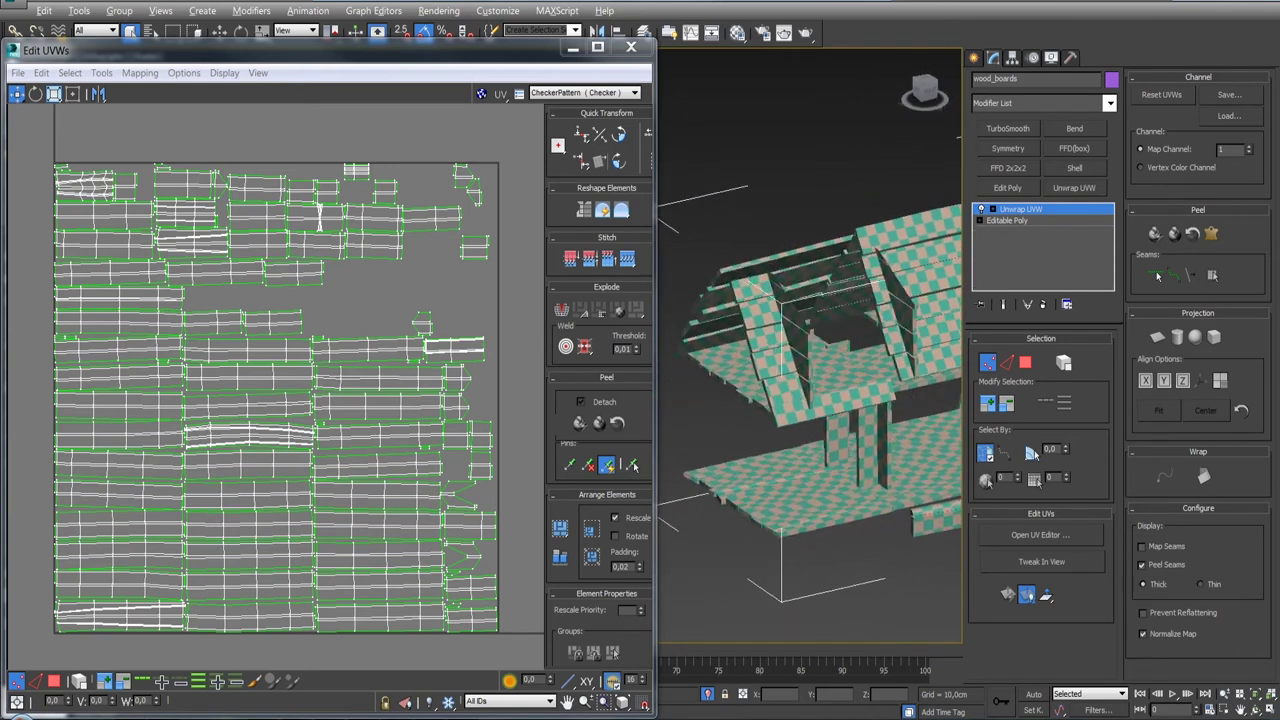
# - Select all wood_boards UV islands in polygon mode
pyautogui.moveTo(446, 272); pyautogui.dragTo(434, 313, button='middle')
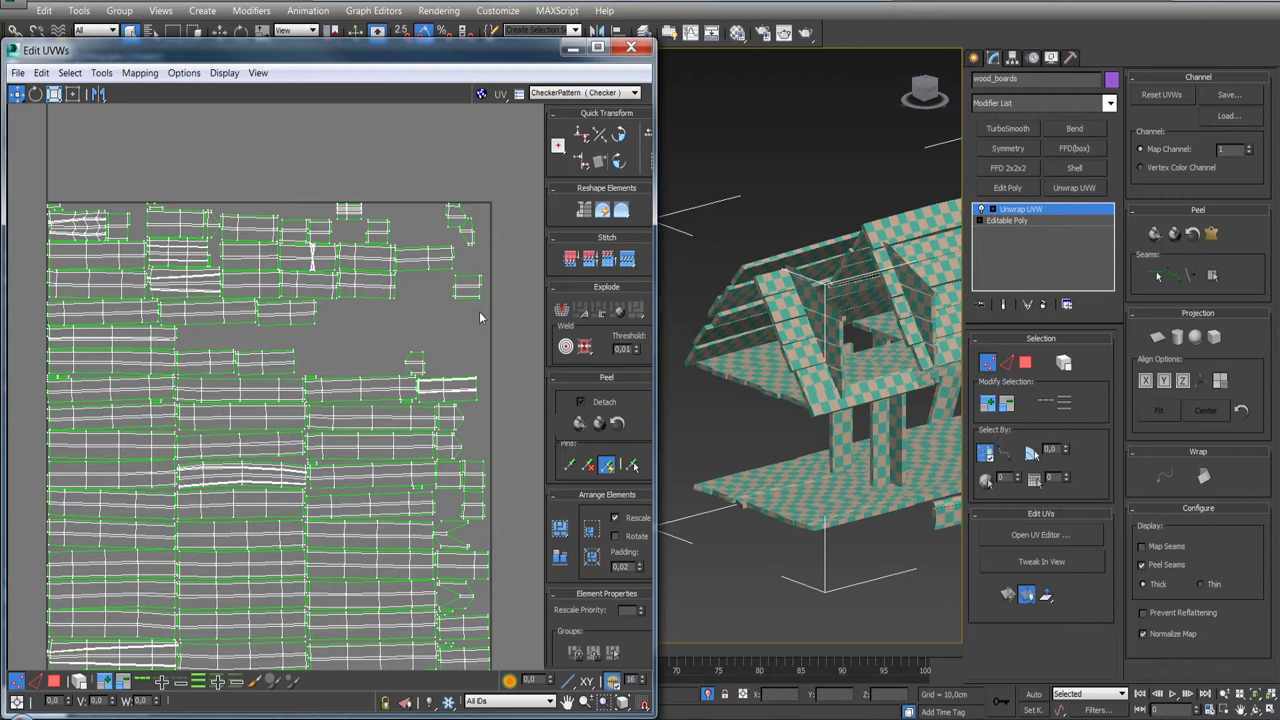
pyautogui.scroll(-3, 445, 295)
pyautogui.click(55, 681)
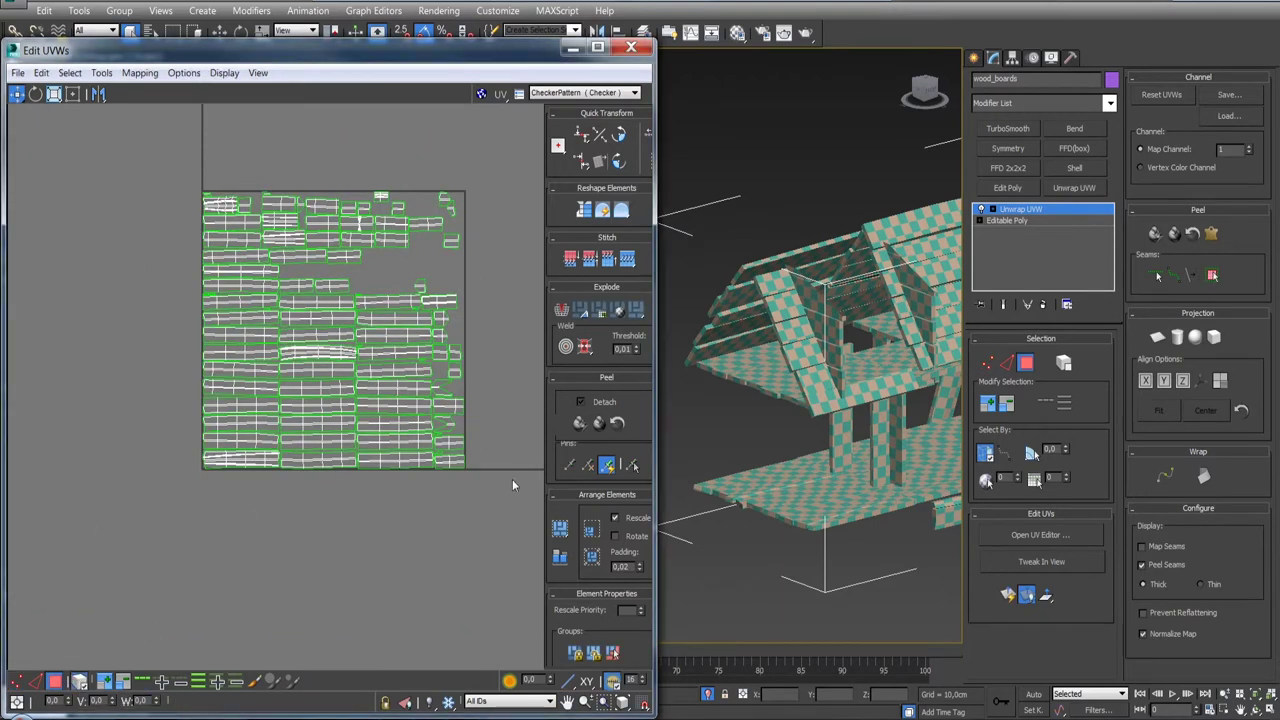
pyautogui.hotkey('ctrl', 'a')
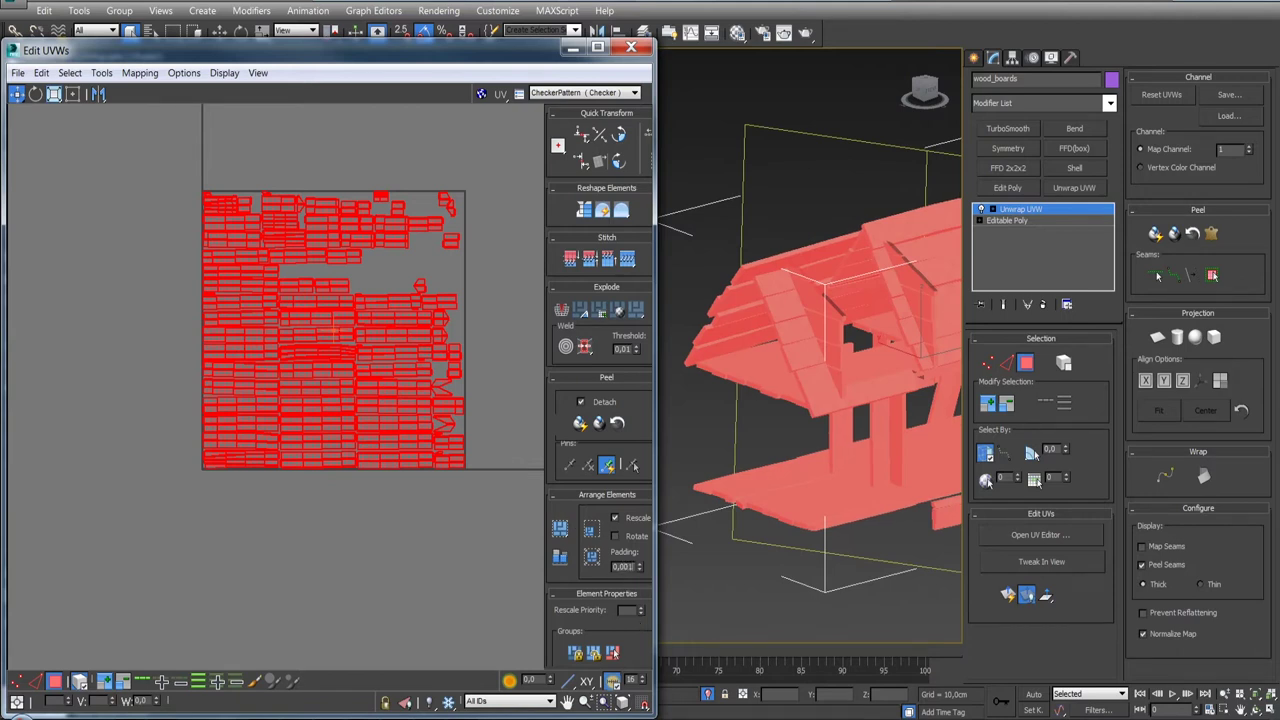
# - Pack Normalize the wood_boards islands with 0.001 padding, then deselect everything
pyautogui.click(591, 557)
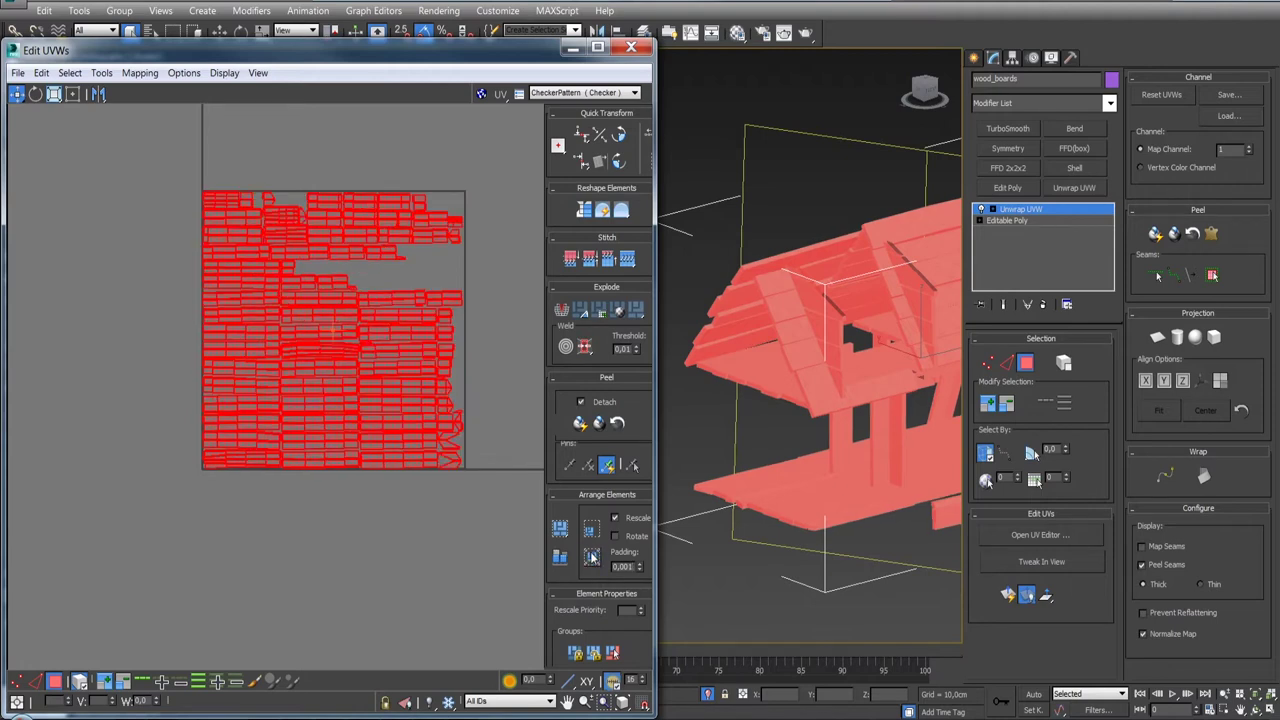
pyautogui.moveTo(461, 468); pyautogui.dragTo(455, 506, button='middle')
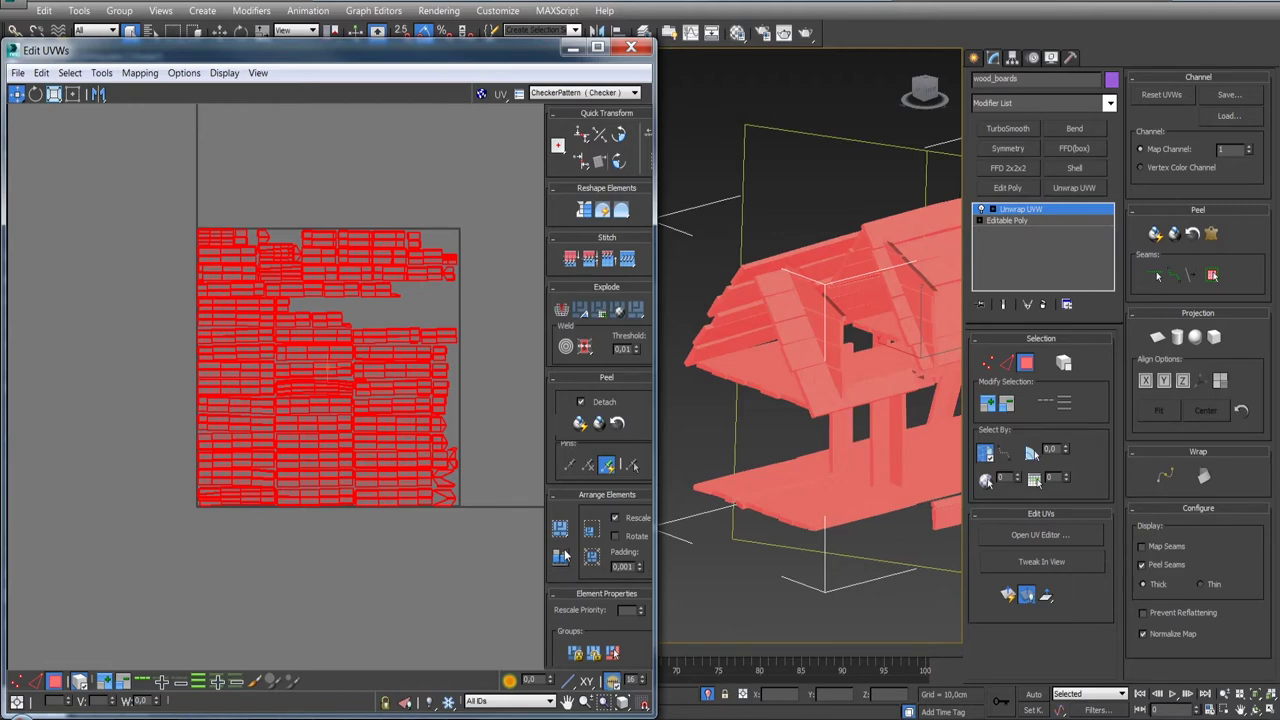
pyautogui.scroll(1, 228, 241)
pyautogui.scroll(3, 228, 241)
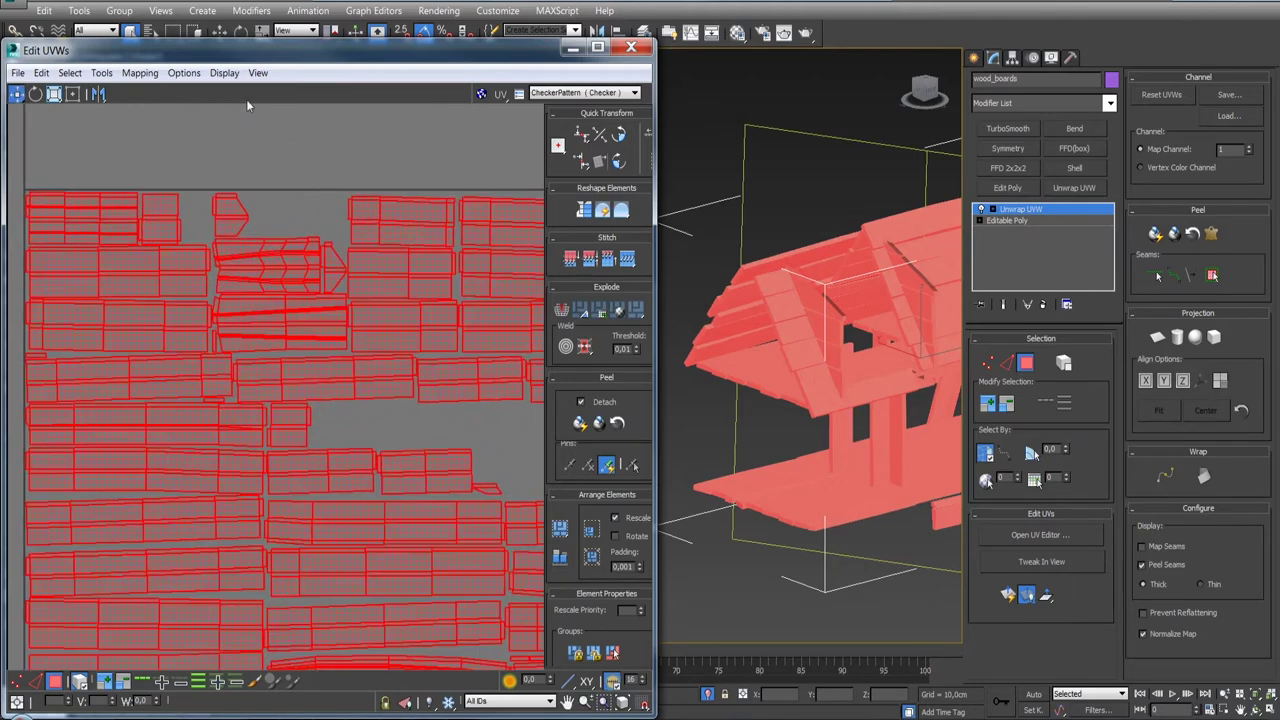
pyautogui.moveTo(310, 395); pyautogui.dragTo(237, 293, button='middle')
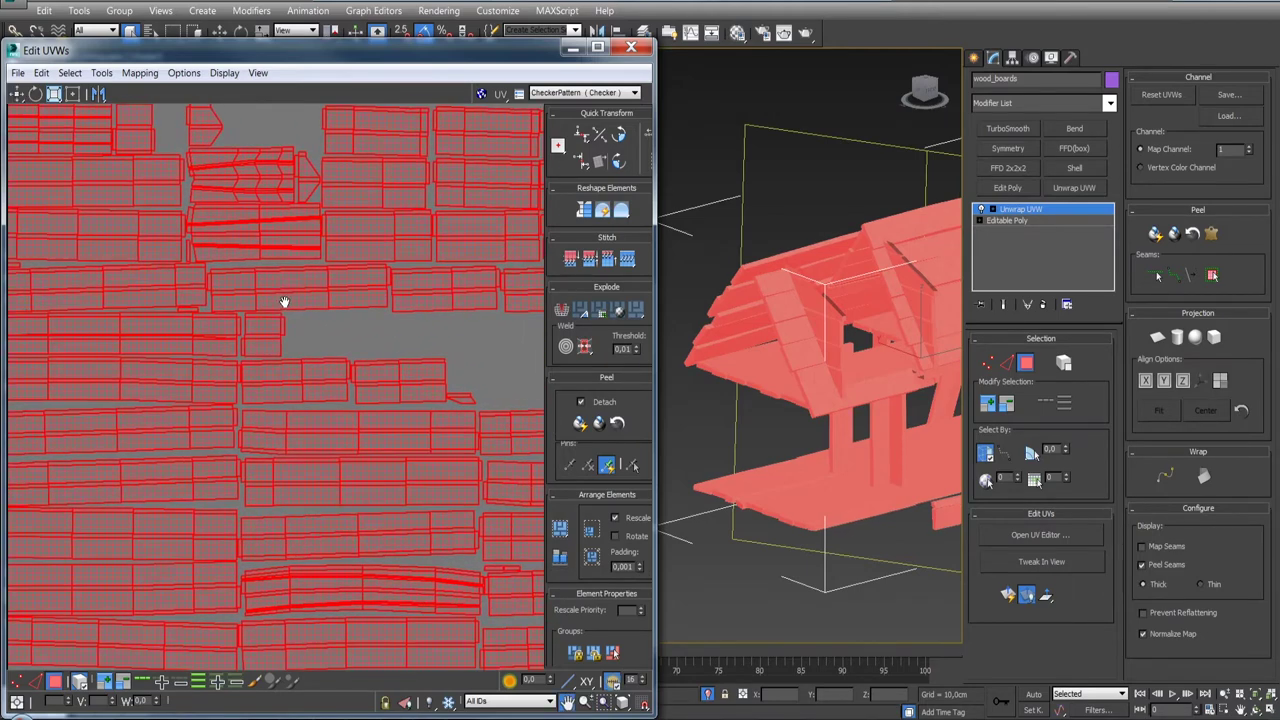
pyautogui.click(264, 316)
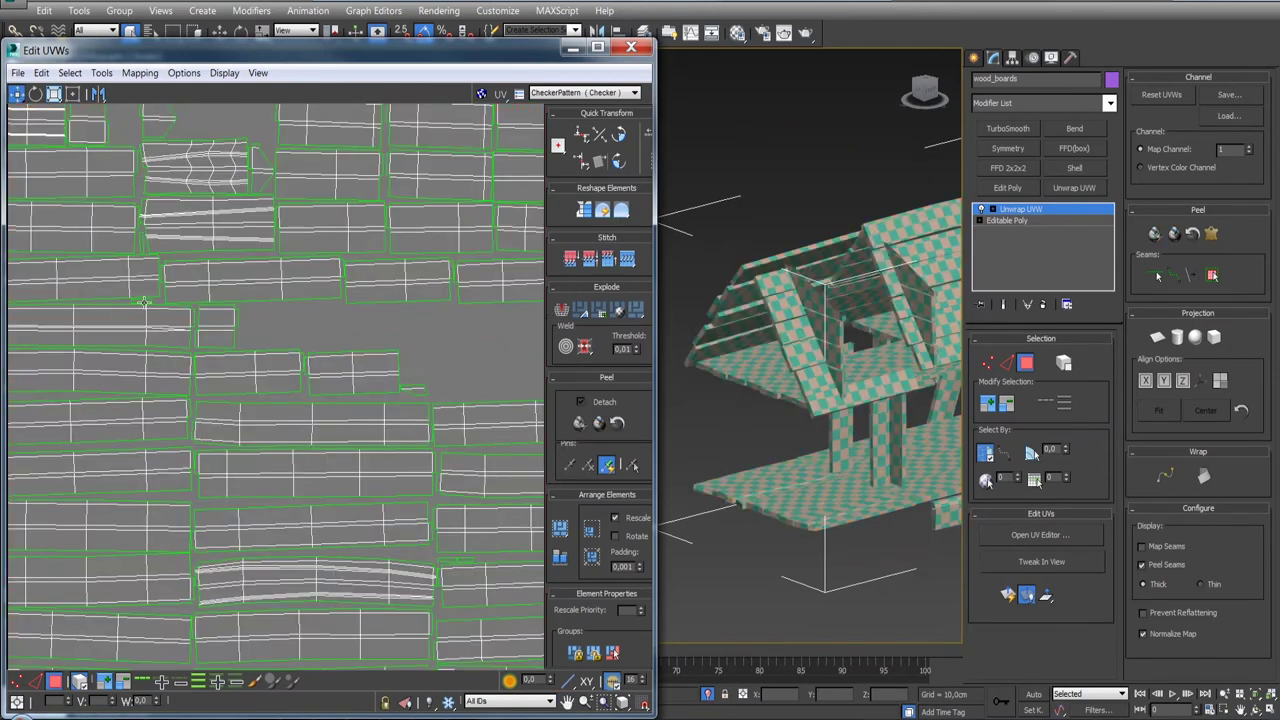
# - Select edges on the small square shell and a board shell, then re-unwrap along them
pyautogui.scroll(-1, 286, 354)
pyautogui.scroll(-3, 286, 354)
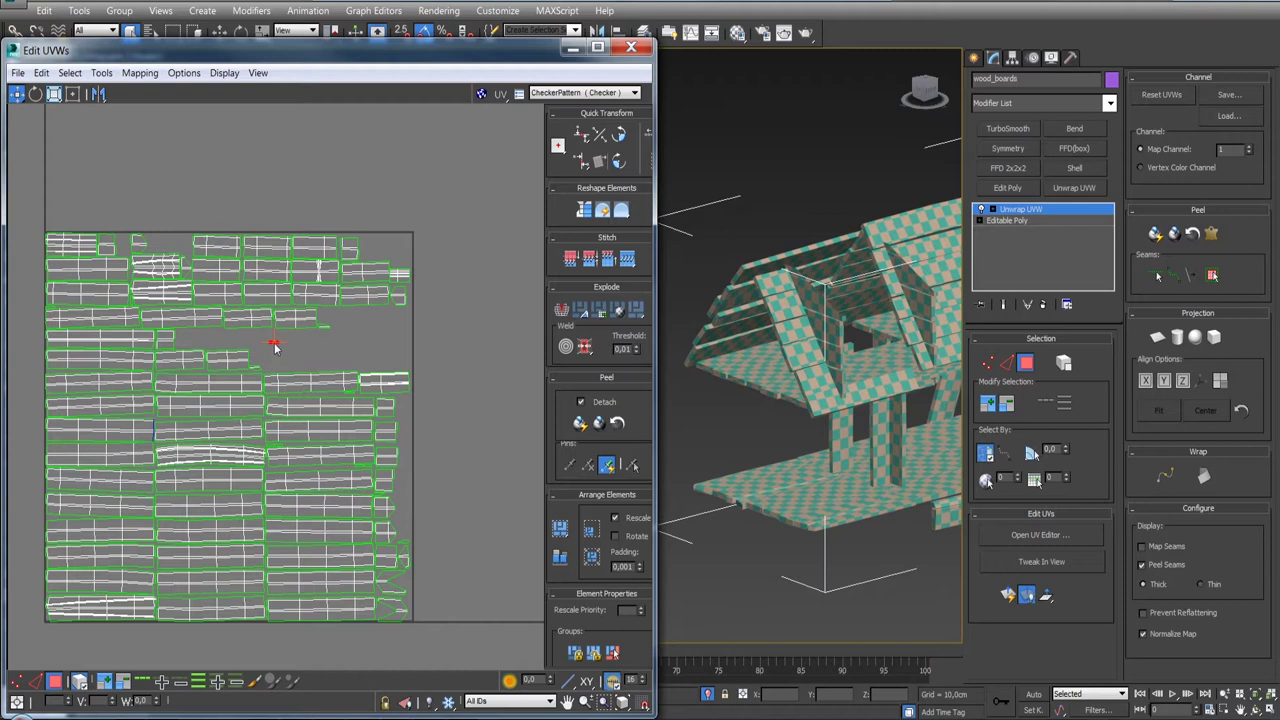
pyautogui.scroll(1, 451, 265)
pyautogui.scroll(3, 371, 332)
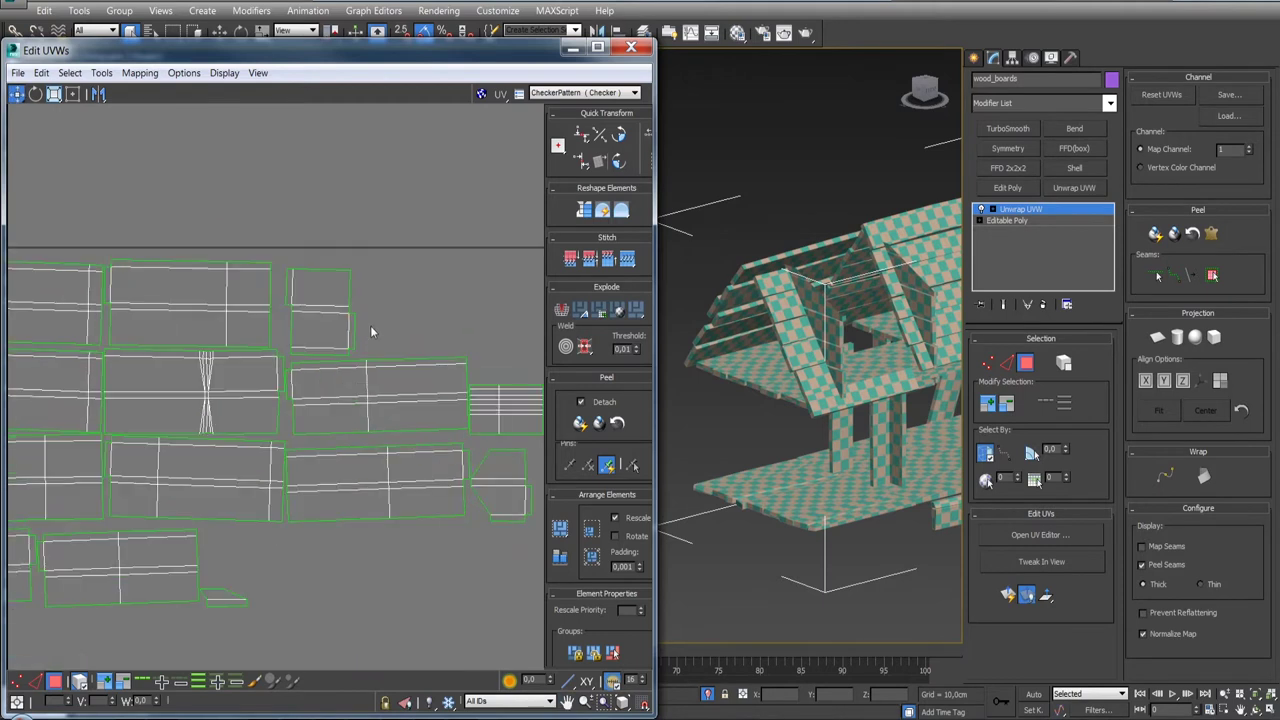
pyautogui.scroll(1, 270, 230)
pyautogui.scroll(1, 270, 230)
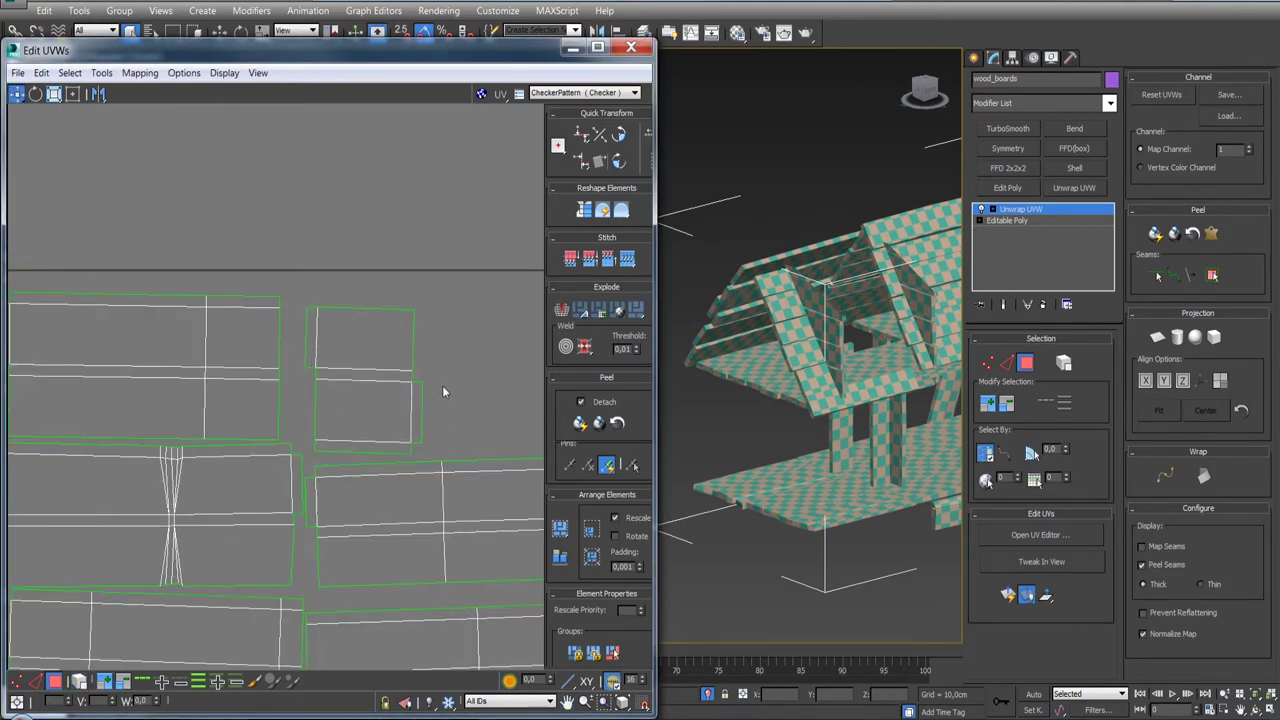
pyautogui.moveTo(419, 436); pyautogui.dragTo(417, 436)
pyautogui.keyDown('ctrl'); pyautogui.click(310, 330); pyautogui.keyUp('ctrl')
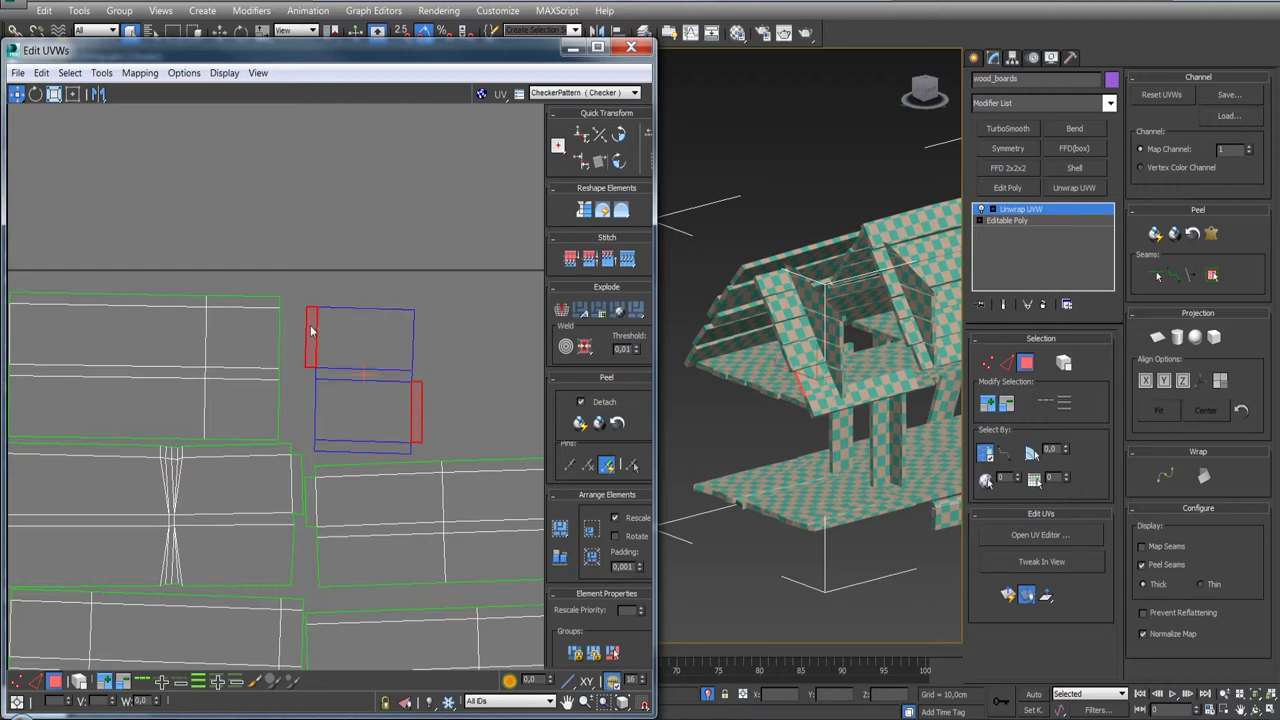
pyautogui.scroll(-3, 420, 360)
pyautogui.scroll(-1, 359, 421)
pyautogui.scroll(3, 359, 421)
pyautogui.click(232, 284)
pyautogui.keyDown('ctrl'); pyautogui.click(208, 446); pyautogui.keyUp('ctrl')
pyautogui.hotkey('ctrl', 'shift', 'p')
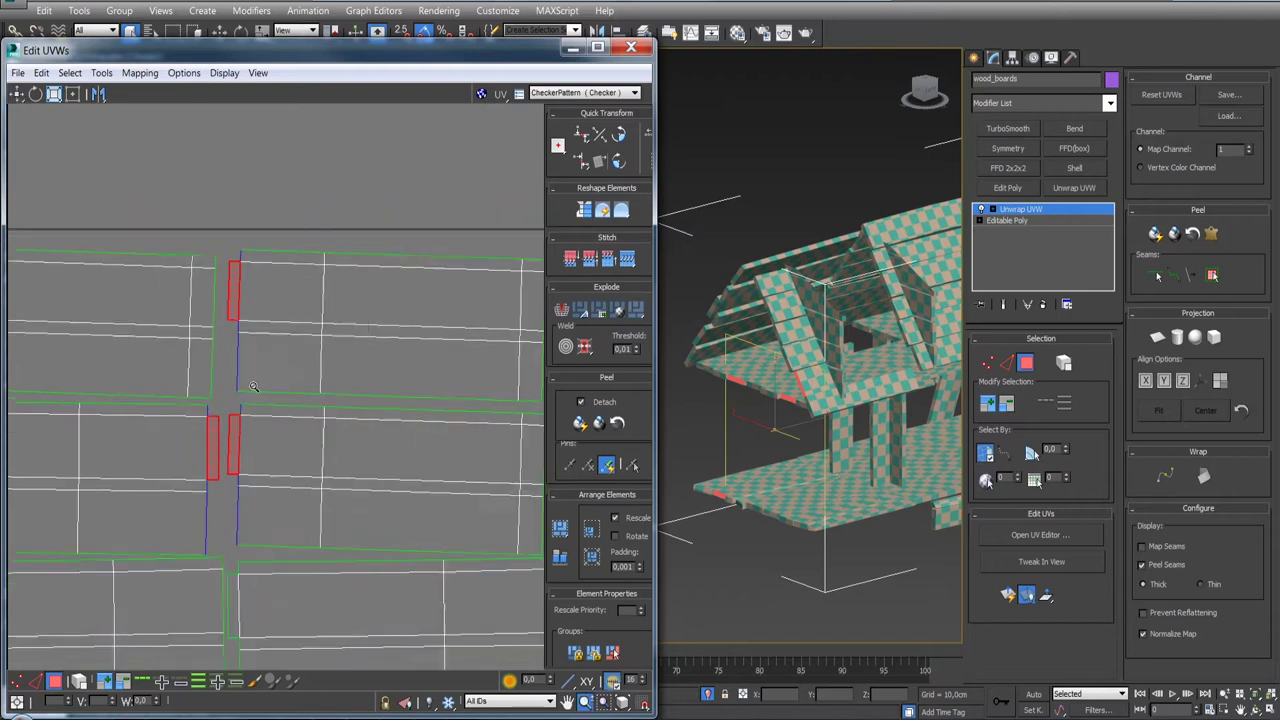
# - Select the vertical and short left-border edges of the larger board shells
pyautogui.click(319, 347)
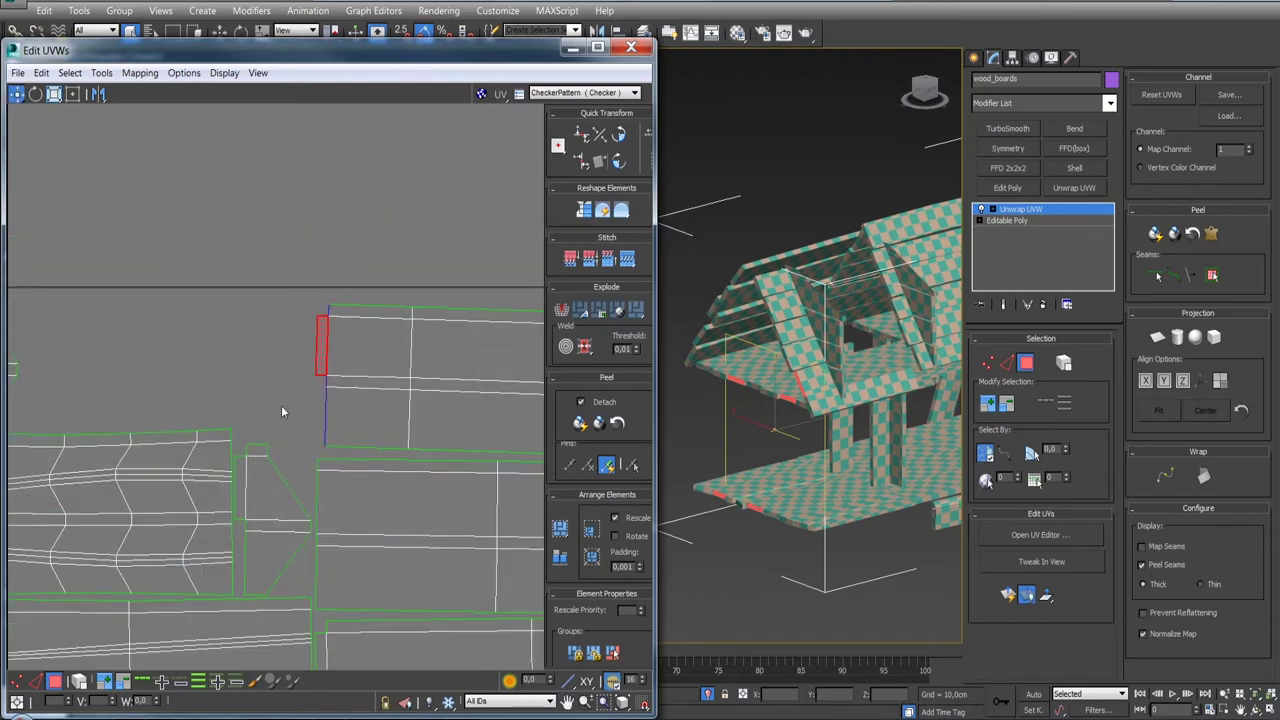
pyautogui.scroll(-2, 285, 413)
pyautogui.scroll(-1, 350, 459)
pyautogui.scroll(3, 244, 404)
pyautogui.click(243, 404)
pyautogui.keyDown('ctrl'); pyautogui.click(350, 404); pyautogui.keyUp('ctrl')
pyautogui.scroll(-2, 327, 458)
pyautogui.moveTo(327, 458); pyautogui.dragTo(302, 415)
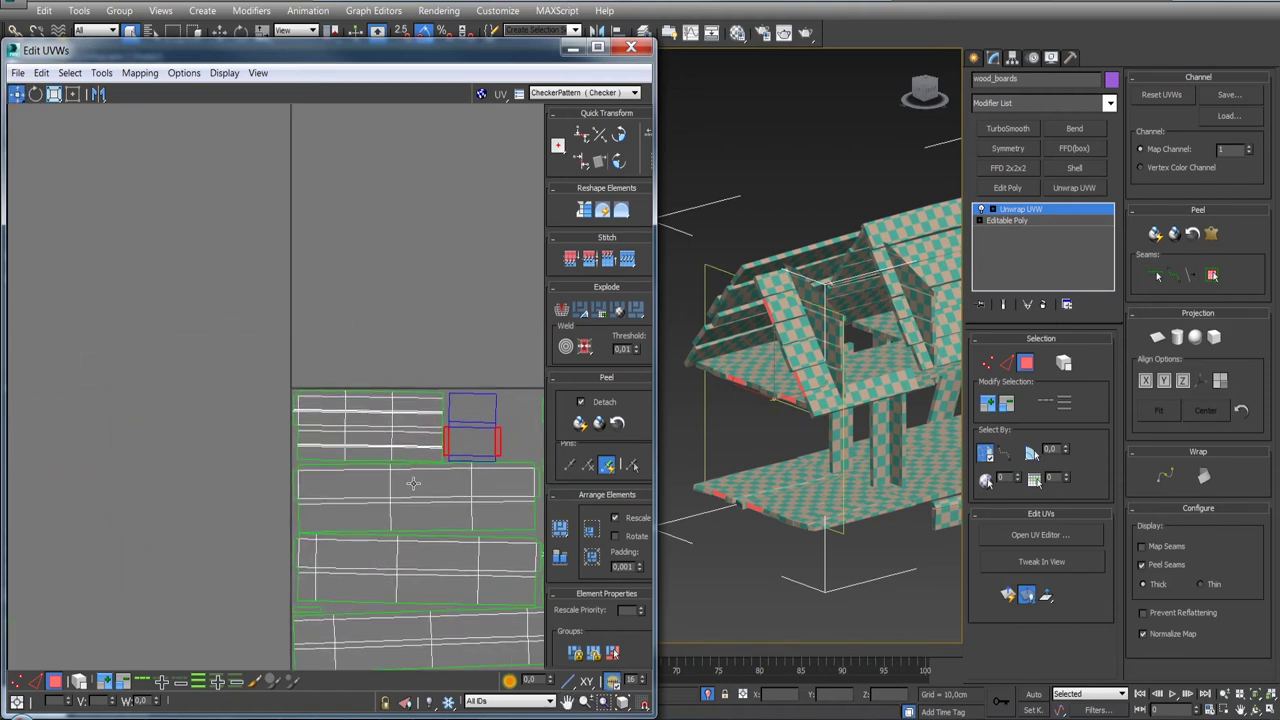
pyautogui.click(298, 416)
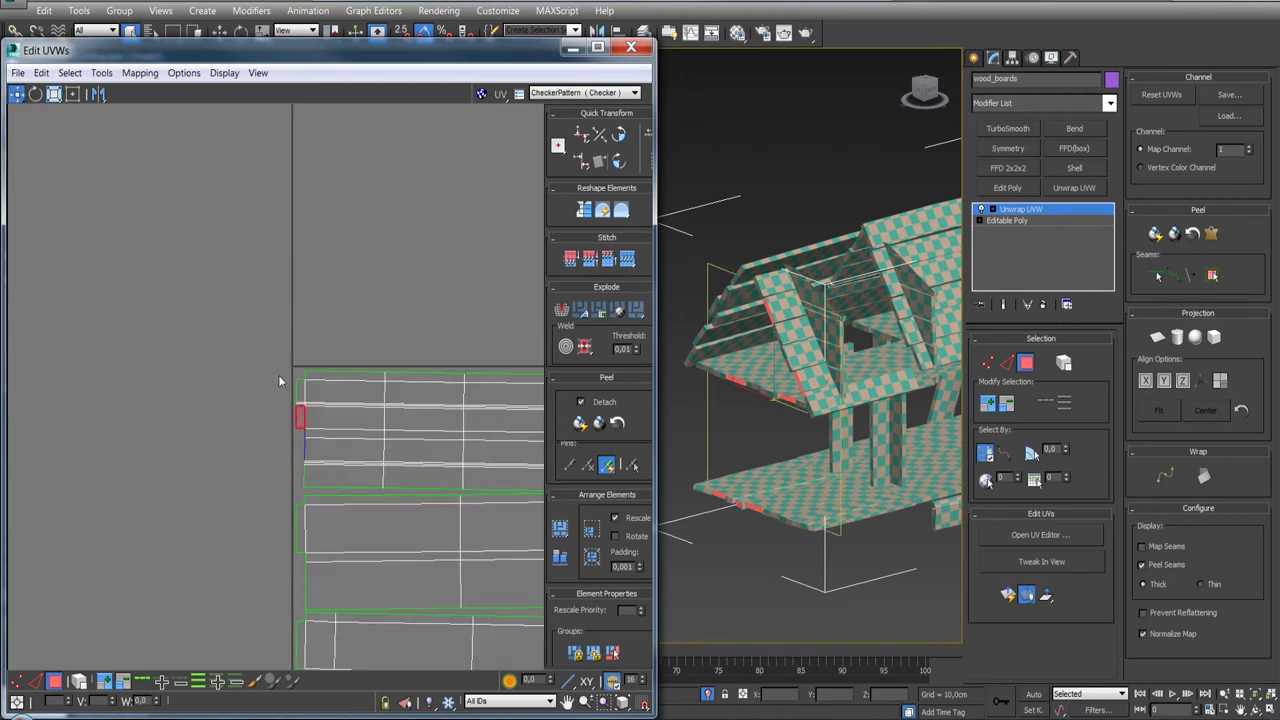
pyautogui.keyDown('ctrl'); pyautogui.click(300, 392); pyautogui.keyUp('ctrl')
pyautogui.moveTo(302, 422); pyautogui.dragTo(300, 355, button='middle')
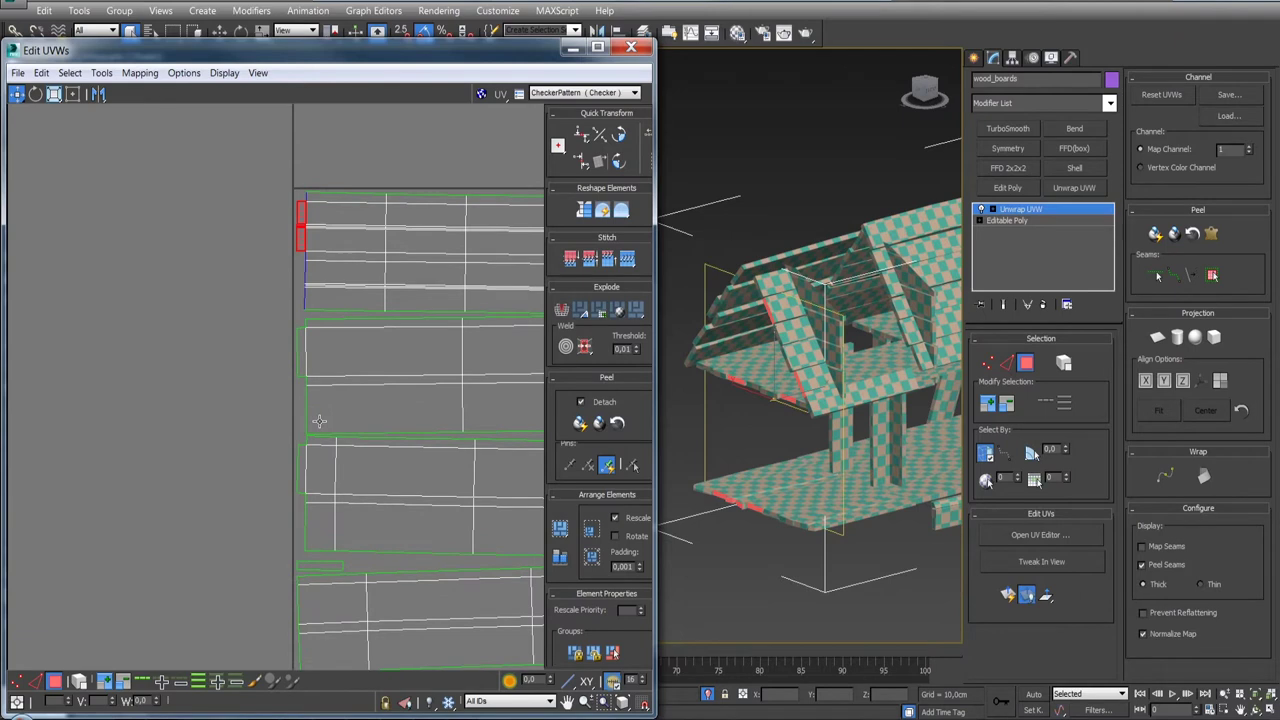
pyautogui.keyDown('ctrl'); pyautogui.click(301, 355); pyautogui.keyUp('ctrl')
pyautogui.keyDown('ctrl'); pyautogui.click(301, 468); pyautogui.keyUp('ctrl')
pyautogui.keyDown('ctrl'); pyautogui.click(306, 566); pyautogui.keyUp('ctrl')
# - Add the end edges and small end strips of the next group of plank islands
pyautogui.scroll(-3, 306, 566)
pyautogui.moveTo(420, 520); pyautogui.dragTo(272, 456, button='middle')
pyautogui.scroll(3, 272, 456)
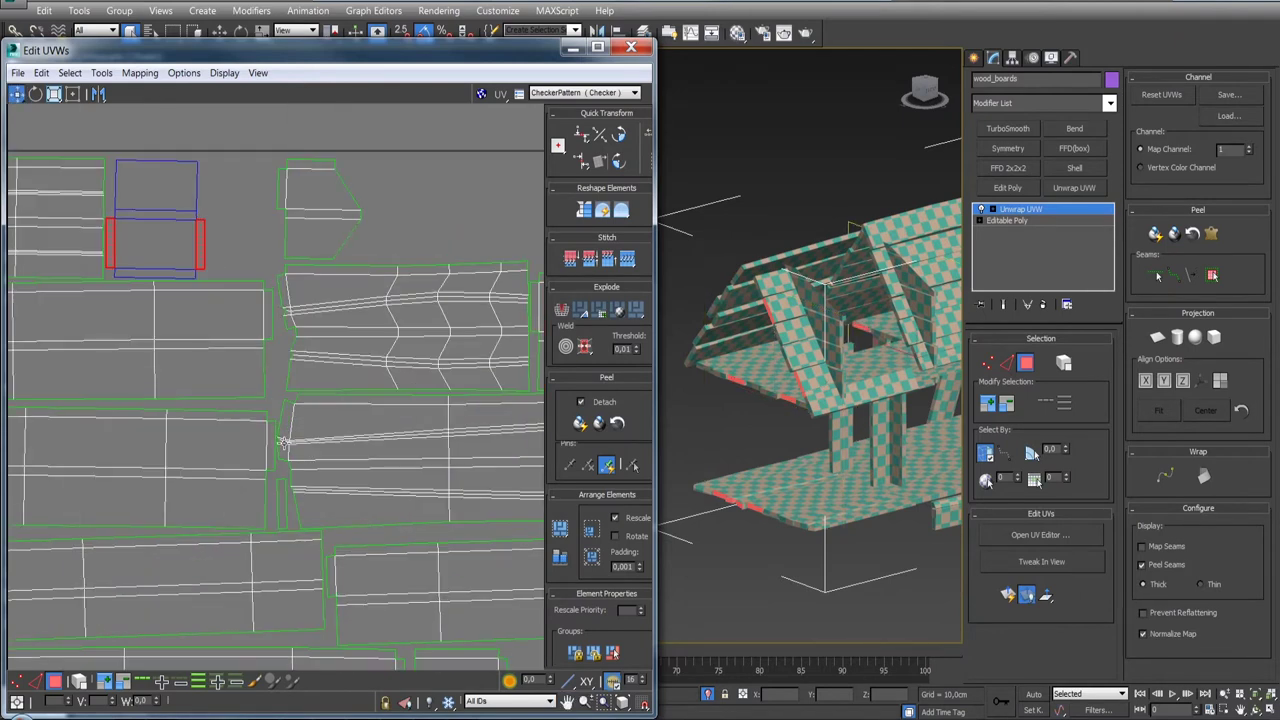
pyautogui.keyDown('ctrl'); pyautogui.click(268, 315); pyautogui.keyUp('ctrl')
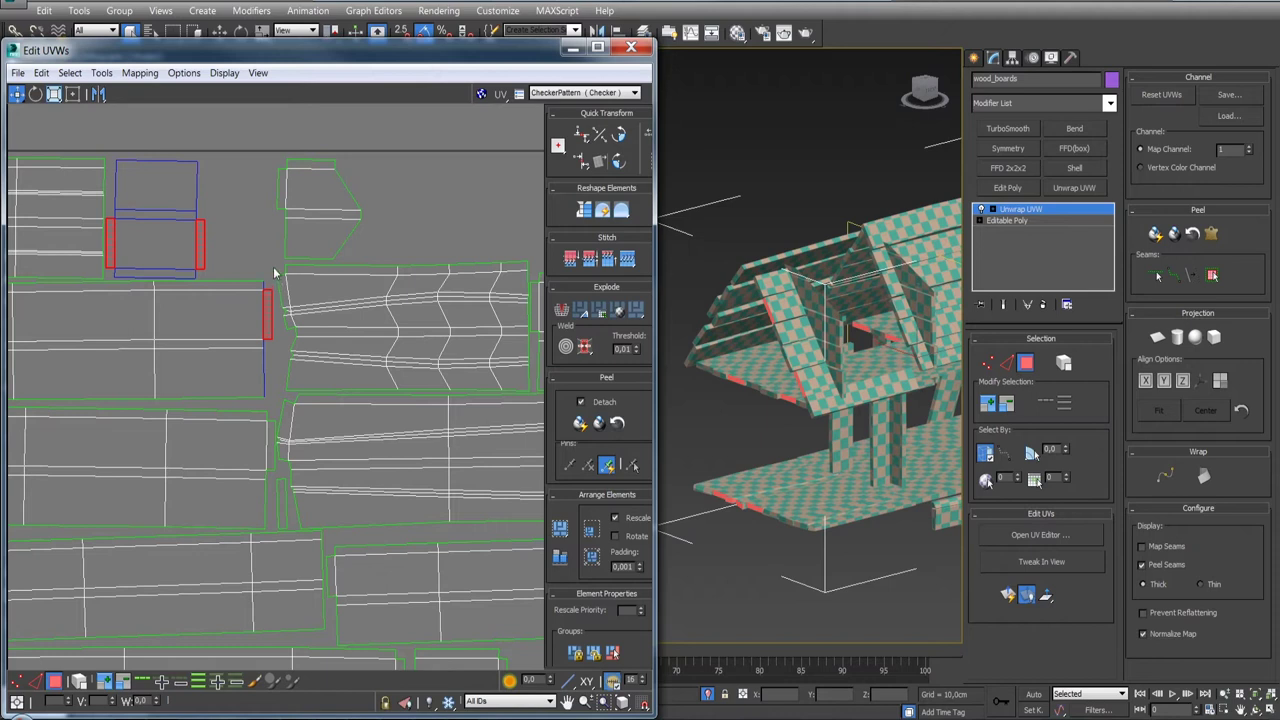
pyautogui.scroll(2, 278, 285)
pyautogui.moveTo(280, 227); pyautogui.dragTo(290, 308, button='middle')
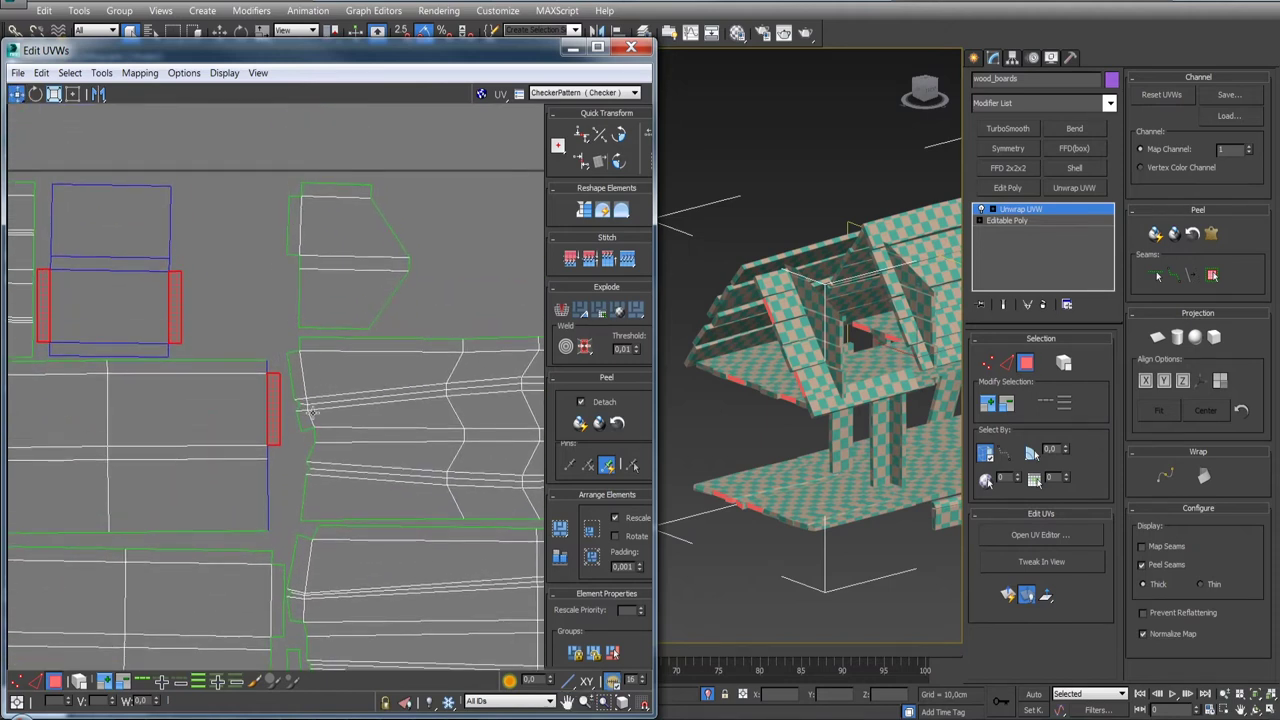
pyautogui.keyDown('ctrl'); pyautogui.click(296, 378); pyautogui.keyUp('ctrl')
pyautogui.scroll(2, 296, 378)
pyautogui.scroll(1, 280, 372)
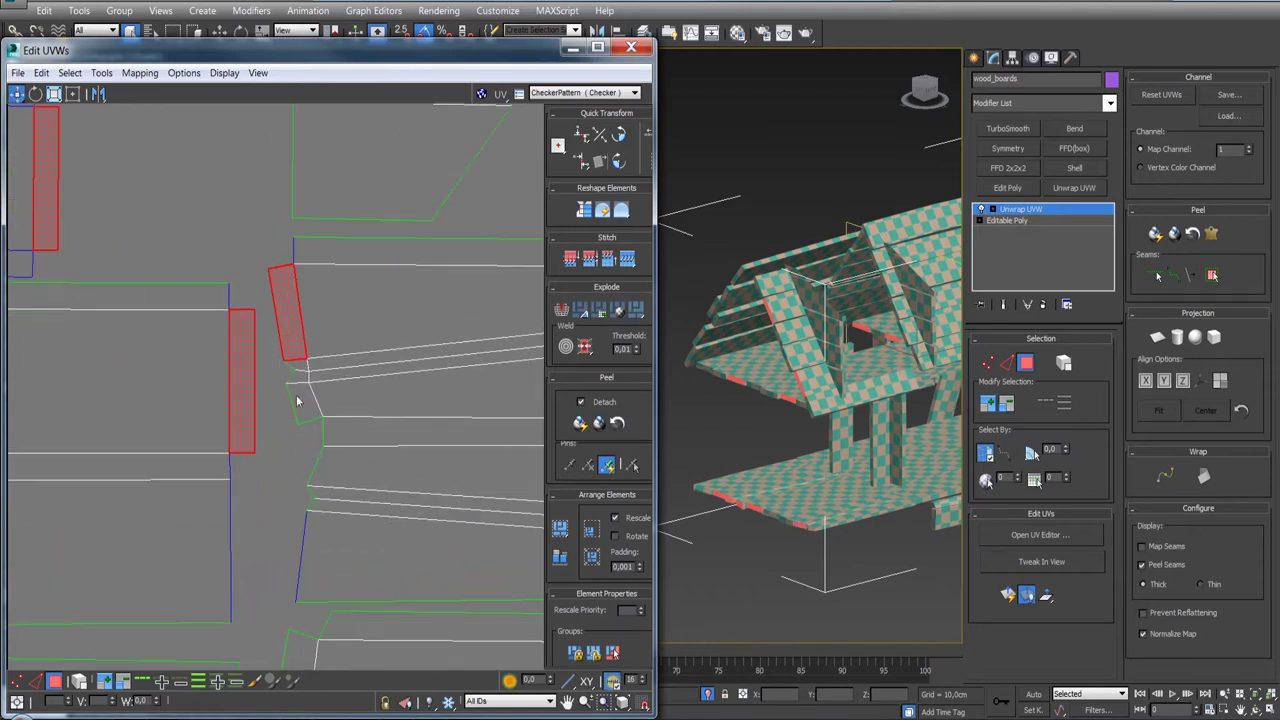
pyautogui.scroll(-2, 296, 401)
pyautogui.moveTo(320, 580); pyautogui.dragTo(333, 379, button='middle')
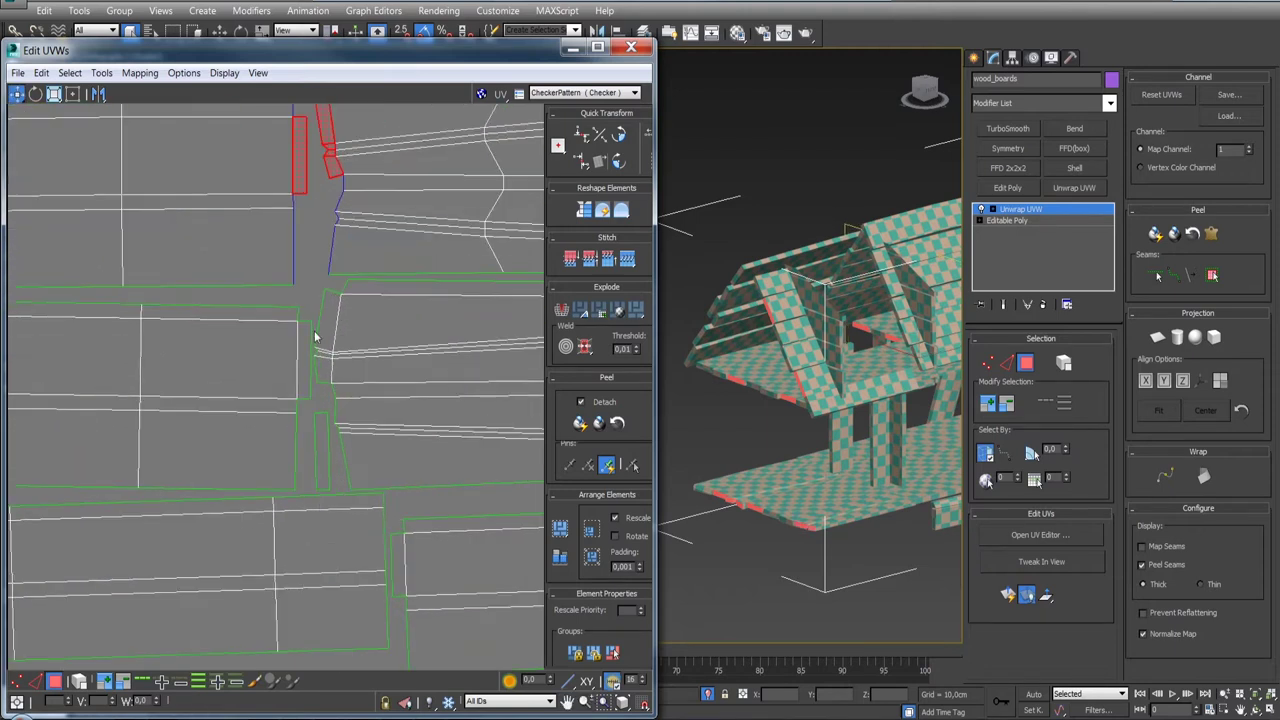
pyautogui.keyDown('ctrl'); pyautogui.click(323, 373); pyautogui.keyUp('ctrl')
pyautogui.keyDown('ctrl'); pyautogui.click(327, 452); pyautogui.keyUp('ctrl')
pyautogui.scroll(-2, 327, 452)
pyautogui.scroll(1, 340, 453)
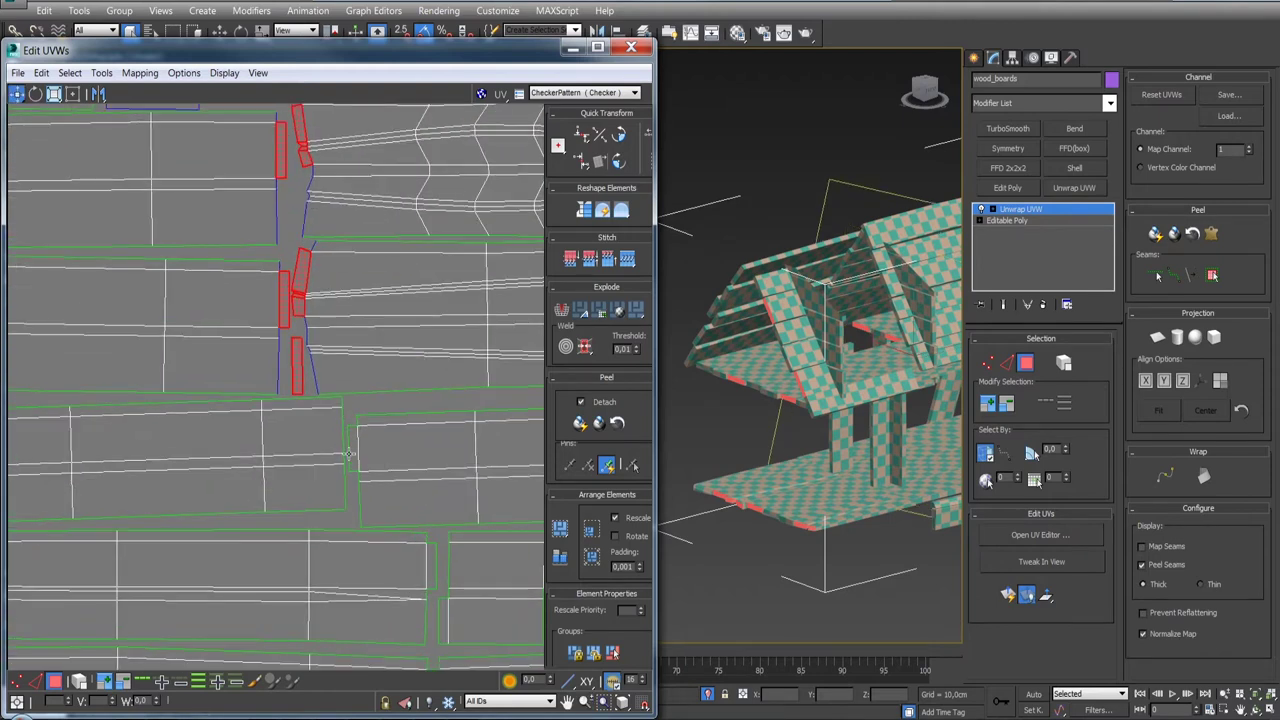
pyautogui.keyDown('ctrl'); pyautogui.click(350, 453); pyautogui.keyUp('ctrl')
pyautogui.keyDown('ctrl'); pyautogui.click(430, 570); pyautogui.keyUp('ctrl')
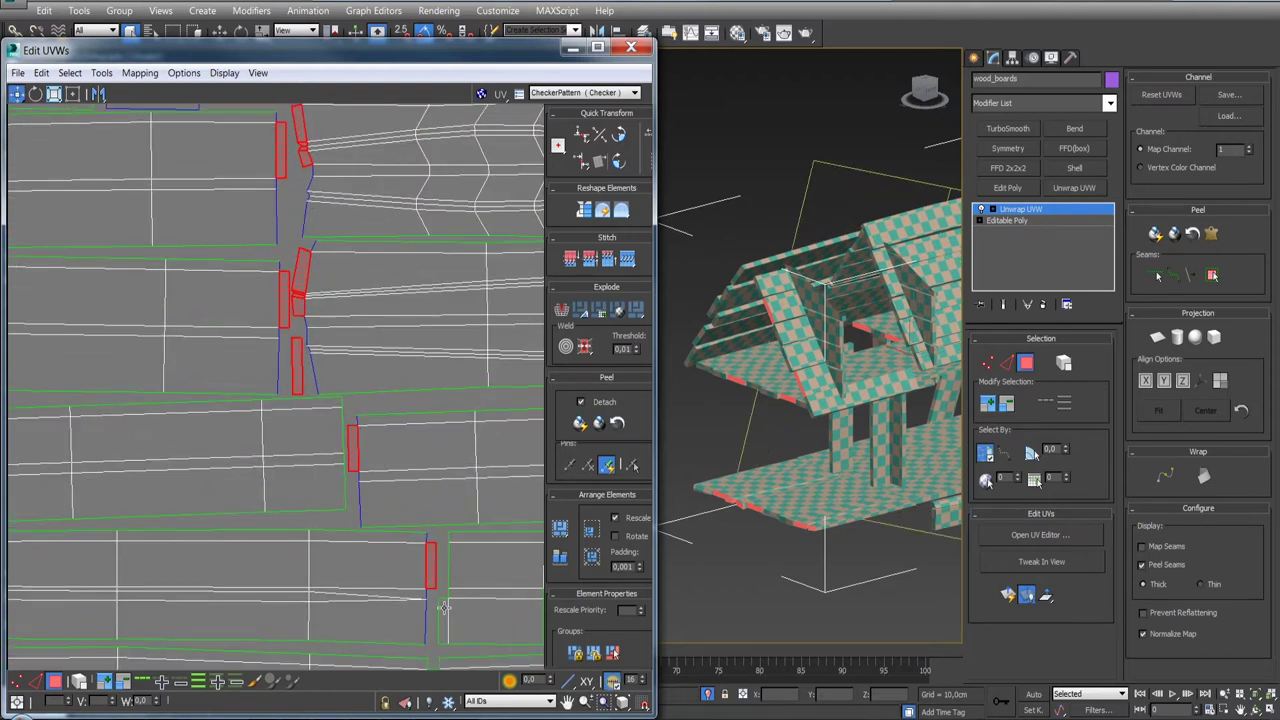
pyautogui.scroll(-2, 447, 530)
pyautogui.scroll(1, 400, 480)
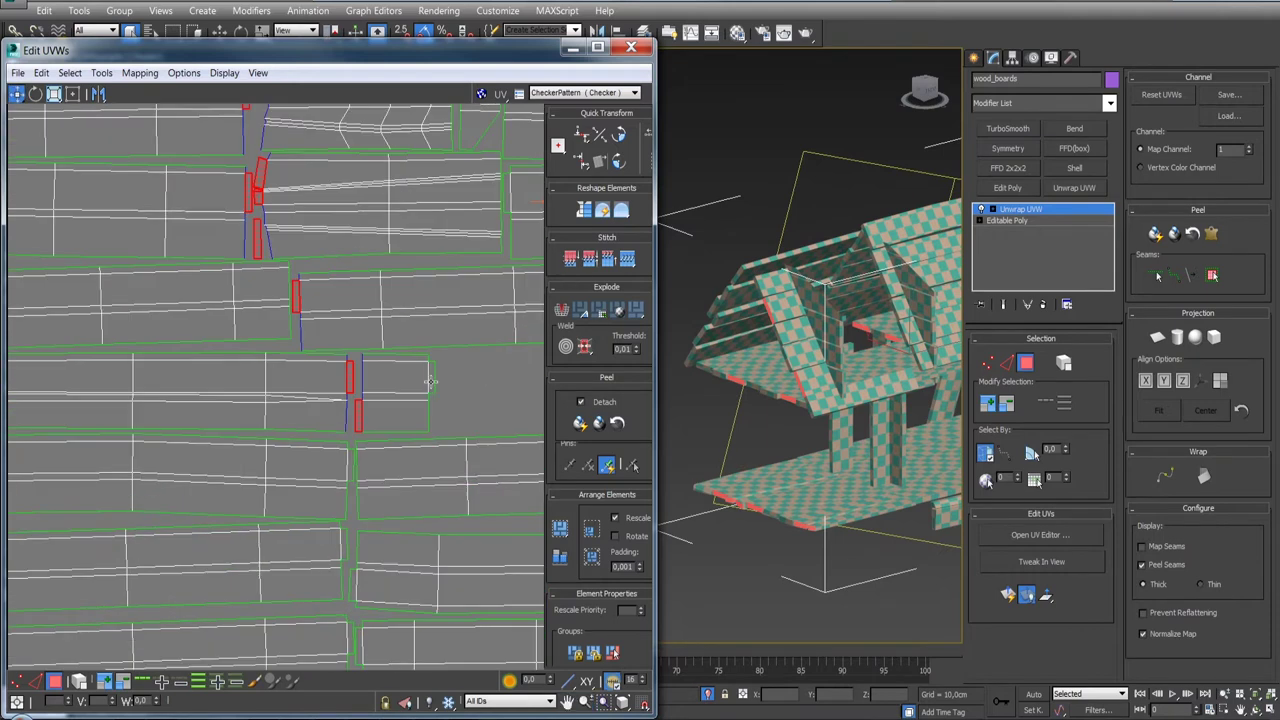
pyautogui.keyDown('ctrl'); pyautogui.click(431, 381); pyautogui.keyUp('ctrl')
pyautogui.keyDown('ctrl'); pyautogui.click(351, 466); pyautogui.keyUp('ctrl')
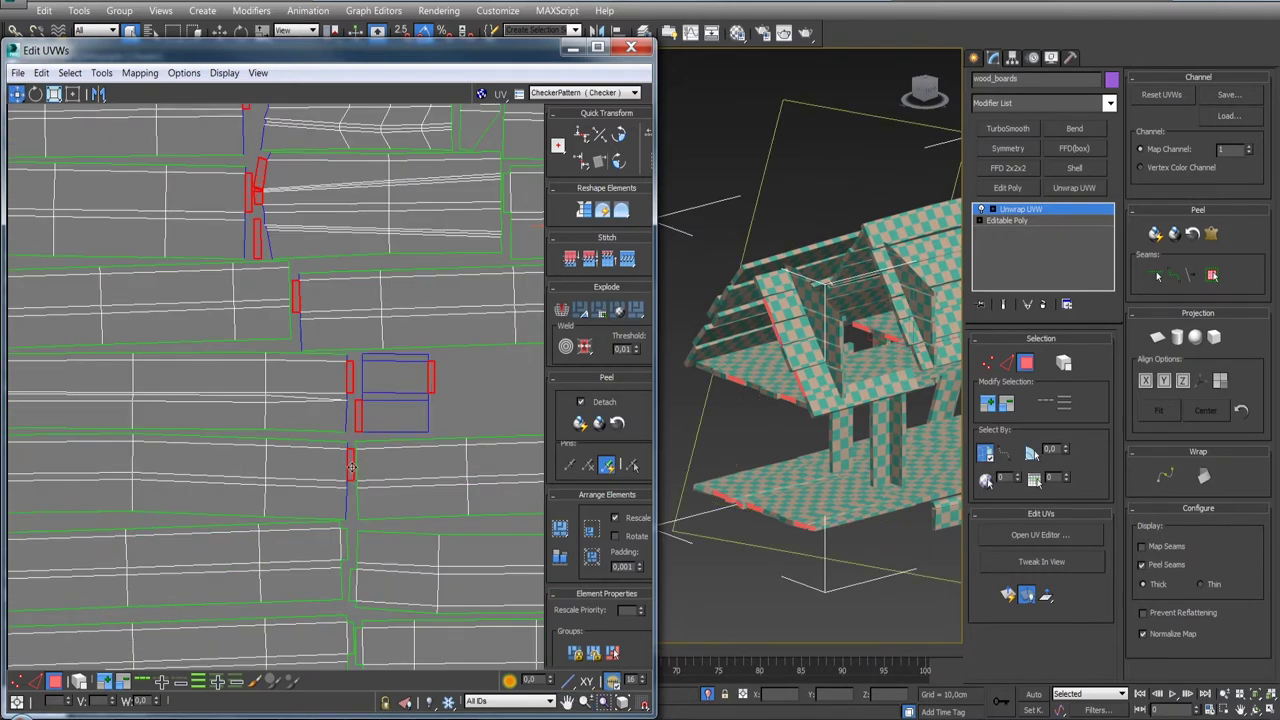
pyautogui.keyDown('ctrl'); pyautogui.click(344, 537); pyautogui.keyUp('ctrl')
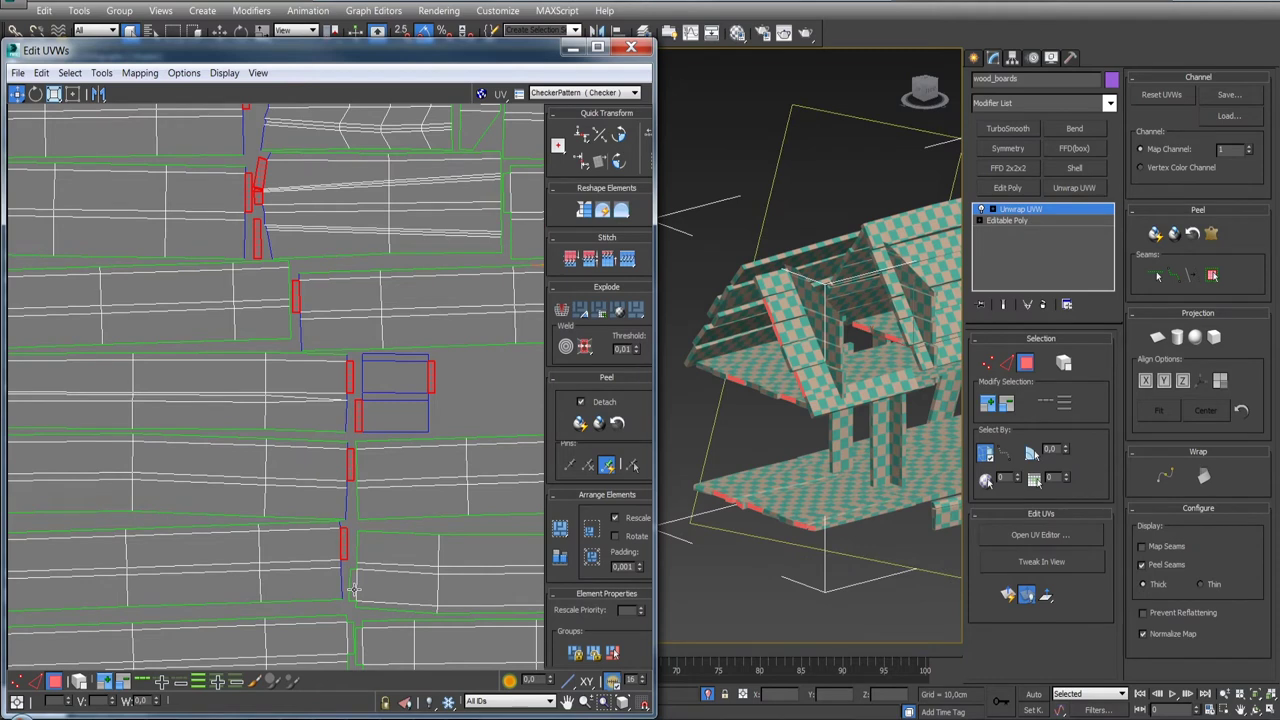
# - Add the seam and end edges of the lower planks and the left column of plank islands
pyautogui.scroll(-2, 353, 590)
pyautogui.scroll(-1, 380, 486)
pyautogui.scroll(3, 350, 438)
pyautogui.keyDown('ctrl'); pyautogui.click(338, 442); pyautogui.keyUp('ctrl')
pyautogui.keyDown('ctrl'); pyautogui.click(332, 434); pyautogui.keyUp('ctrl')
pyautogui.keyDown('ctrl'); pyautogui.click(331, 595); pyautogui.keyUp('ctrl')
pyautogui.scroll(-2, 331, 590)
pyautogui.scroll(1, 331, 540)
pyautogui.scroll(2, 331, 494)
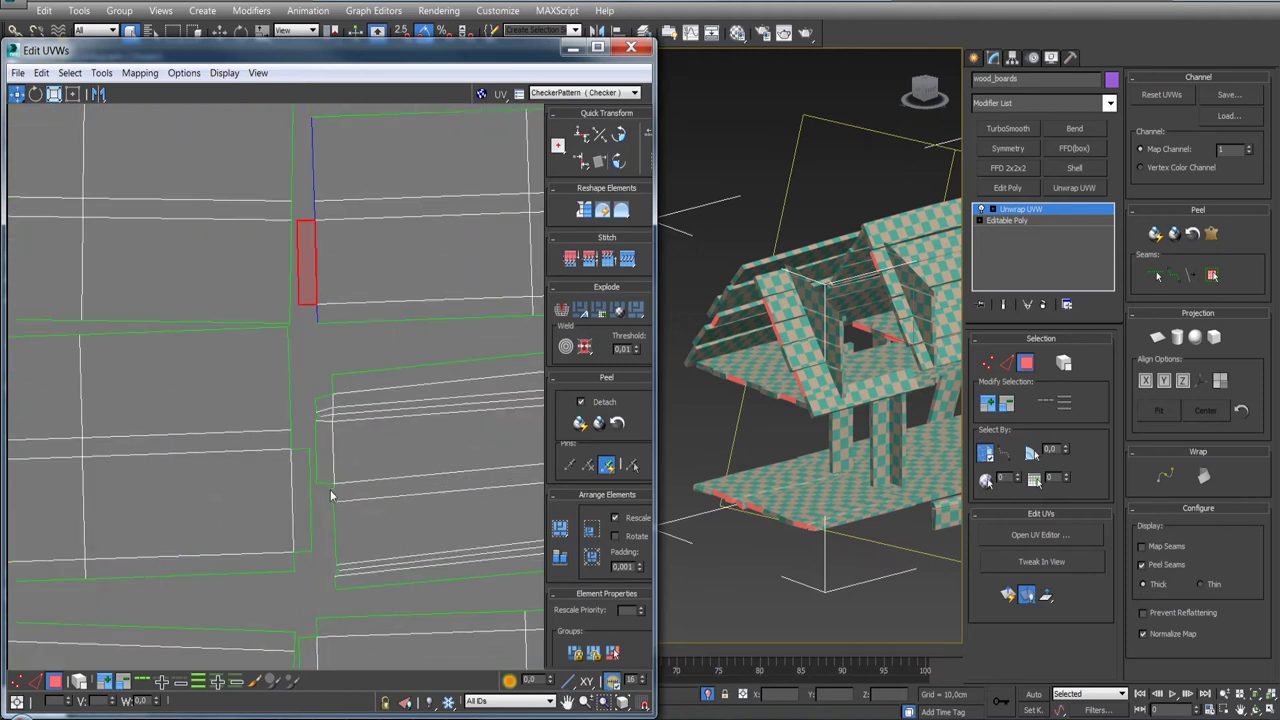
pyautogui.keyDown('ctrl'); pyautogui.click(320, 480); pyautogui.keyUp('ctrl')
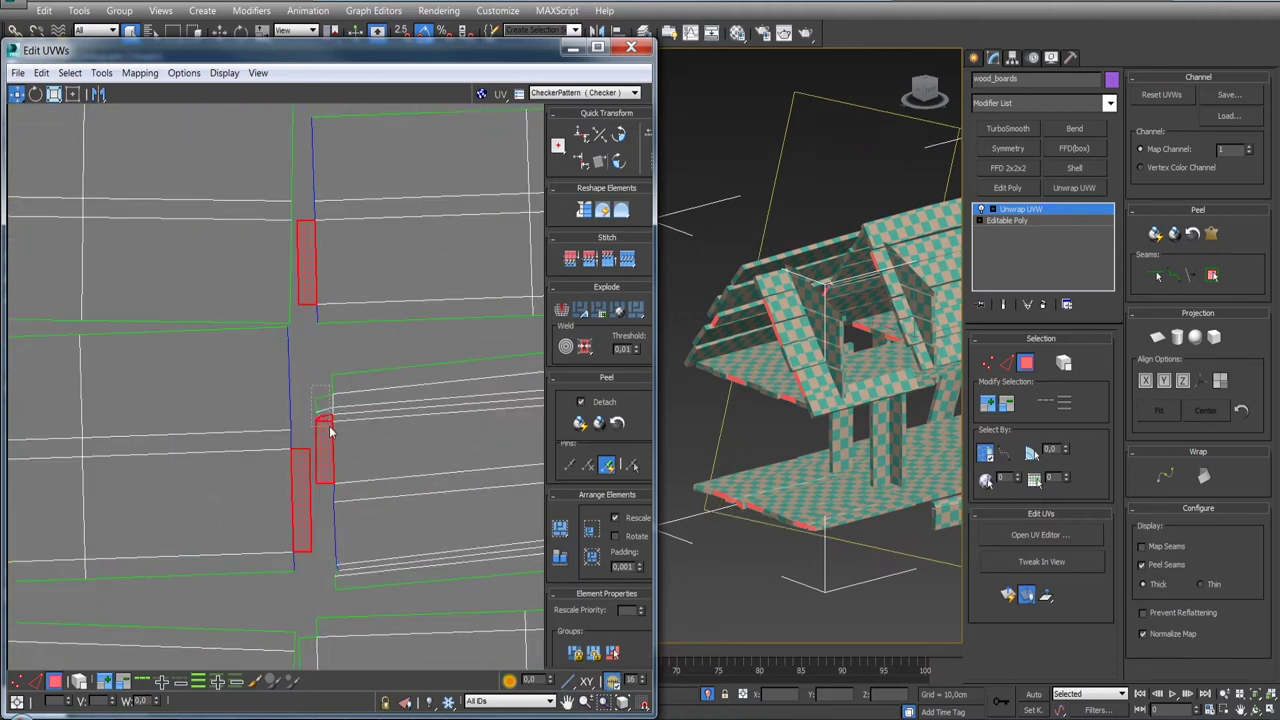
pyautogui.keyDown('ctrl'); pyautogui.click(332, 428); pyautogui.keyUp('ctrl')
pyautogui.scroll(-1, 331, 466)
pyautogui.scroll(-2, 331, 466)
pyautogui.scroll(-1, 331, 500)
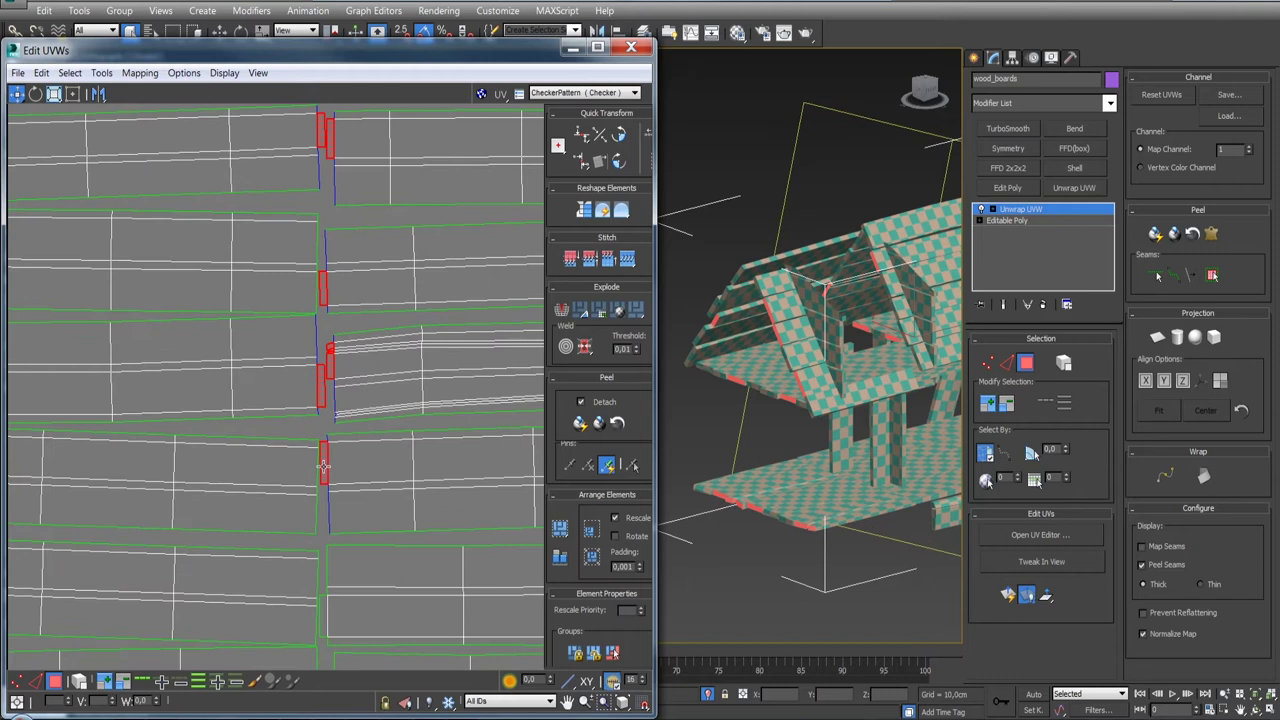
pyautogui.scroll(-1, 331, 558)
pyautogui.moveTo(331, 558); pyautogui.dragTo(367, 570, button='middle')
pyautogui.scroll(3, 328, 428)
pyautogui.scroll(1, 334, 424)
pyautogui.scroll(1, 342, 418)
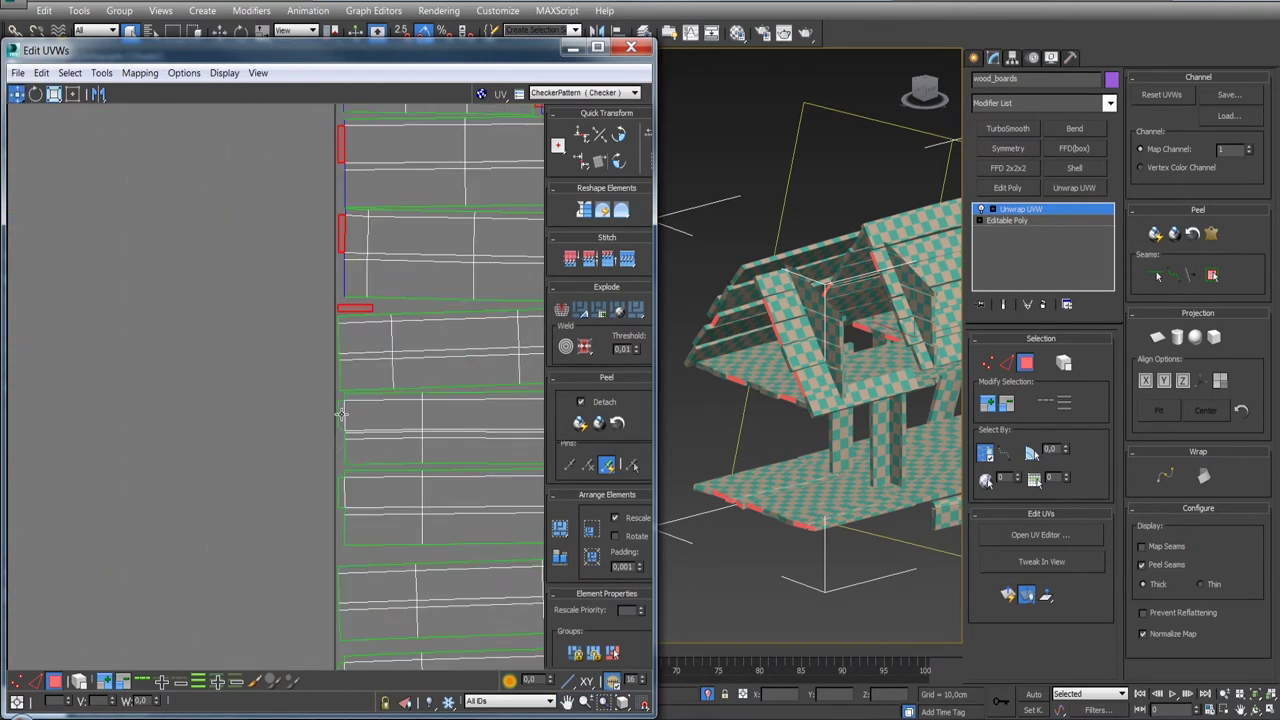
pyautogui.scroll(-1, 357, 491)
pyautogui.scroll(-1, 326, 463)
pyautogui.moveTo(337, 449); pyautogui.dragTo(349, 497, button='middle')
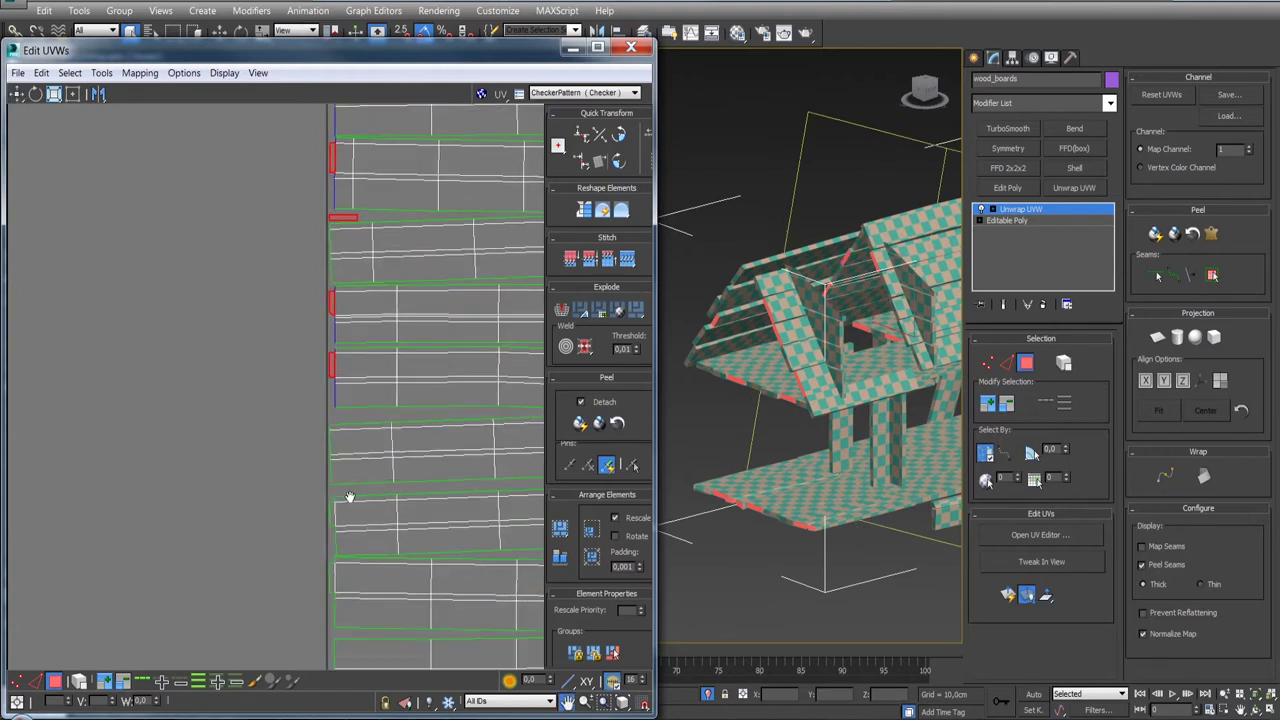
pyautogui.scroll(1, 340, 480)
pyautogui.scroll(-1, 345, 565)
pyautogui.scroll(1, 360, 560)
pyautogui.scroll(-2, 365, 470)
pyautogui.scroll(1, 375, 471)
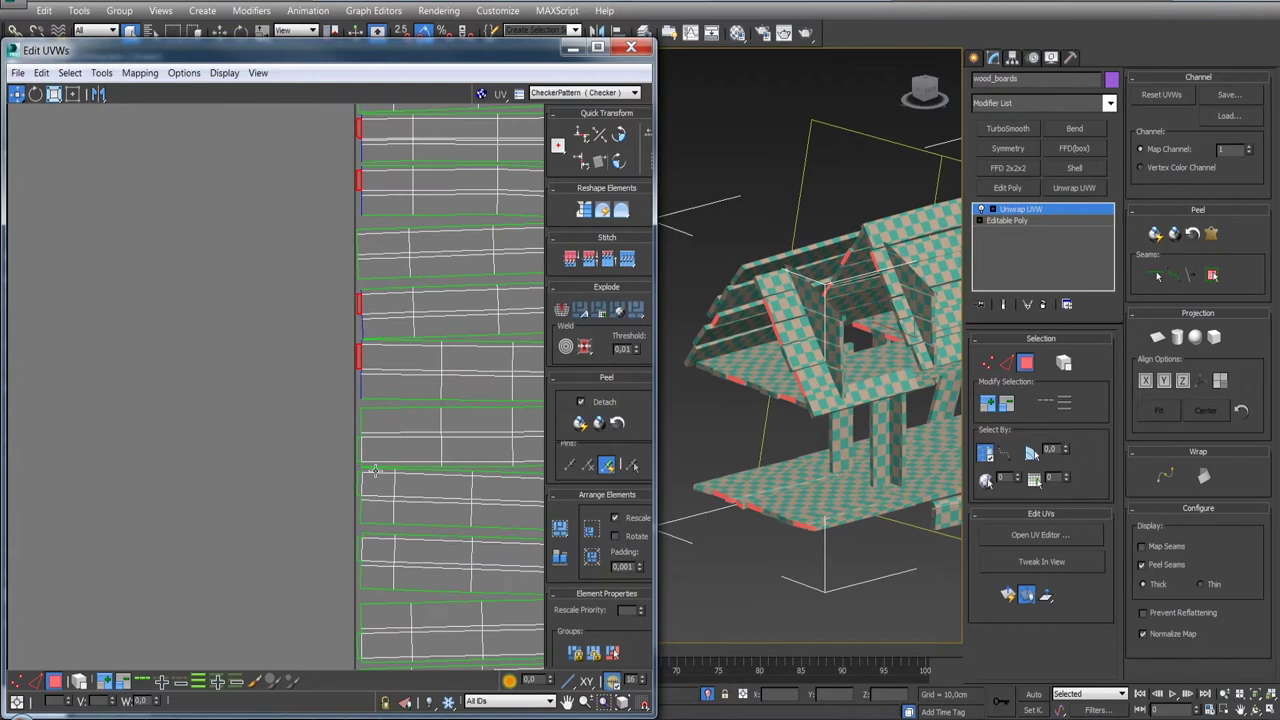
pyautogui.scroll(2, 357, 470)
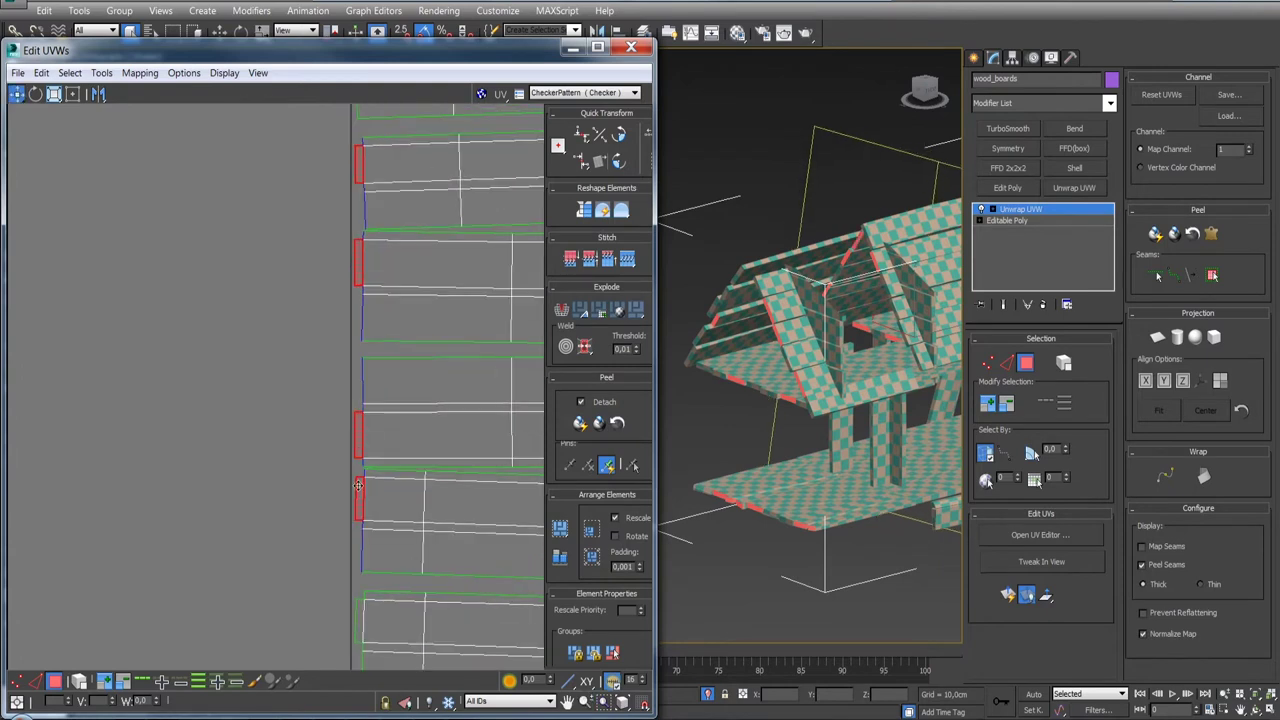
pyautogui.scroll(1, 358, 486)
pyautogui.scroll(-1, 380, 450)
pyautogui.scroll(-1, 390, 440)
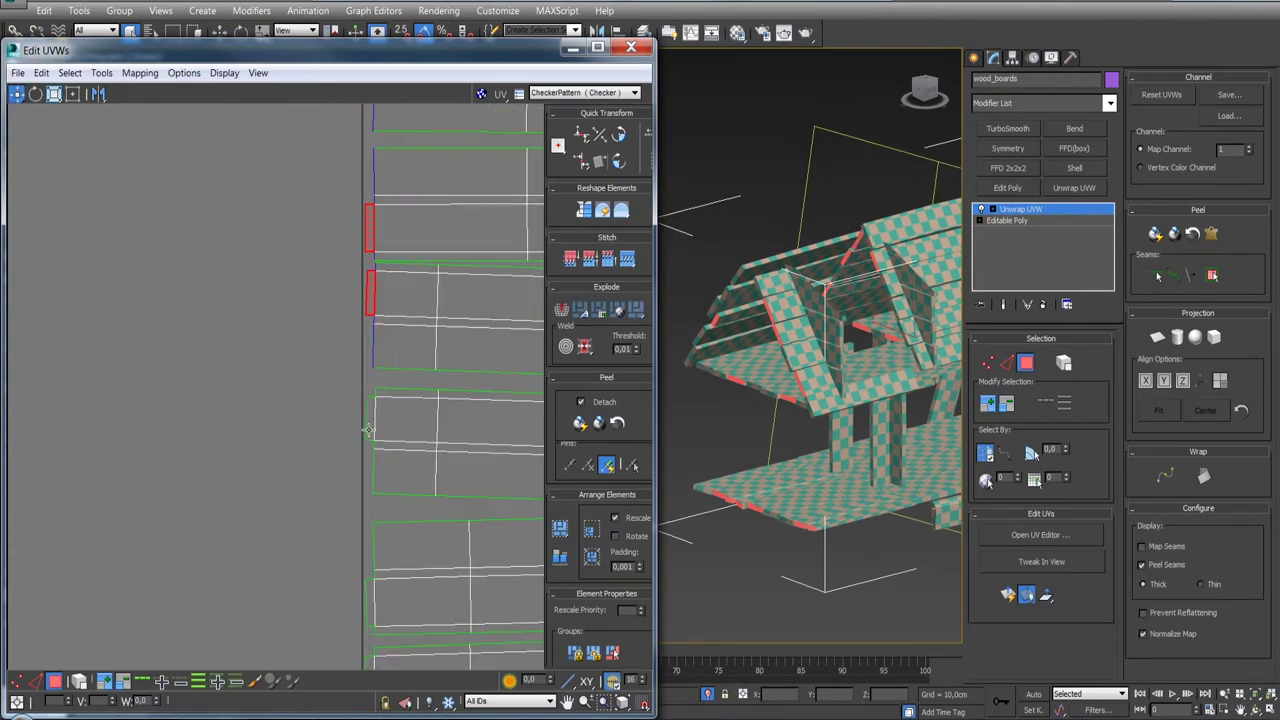
pyautogui.scroll(-2, 405, 590)
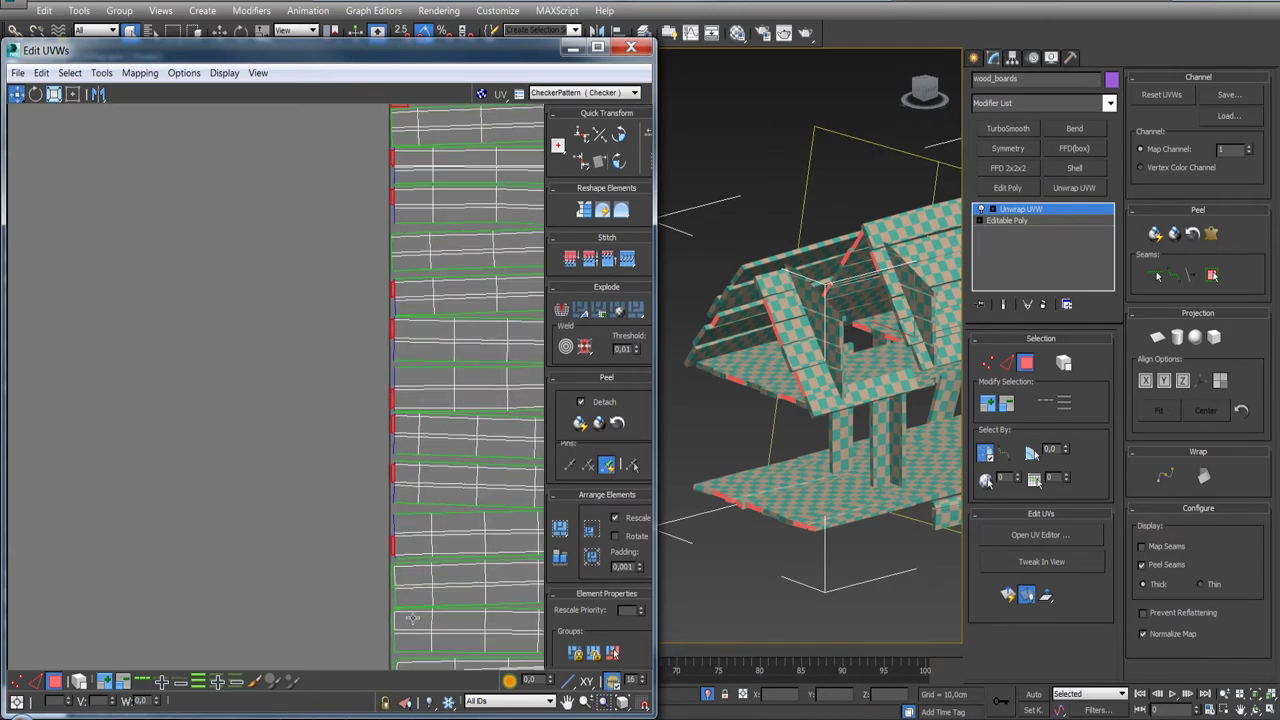
pyautogui.scroll(2, 362, 443)
pyautogui.keyDown('ctrl'); pyautogui.click(342, 410); pyautogui.keyUp('ctrl')
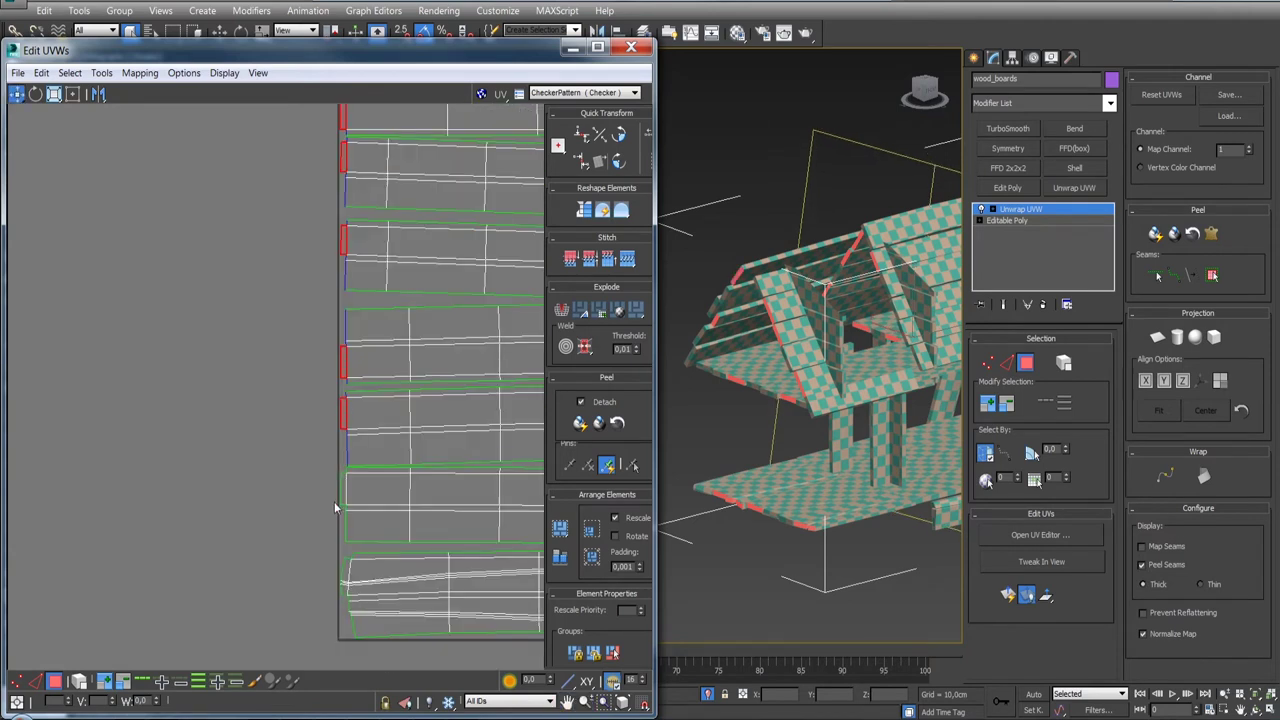
# - Add the end edges of the lower plank rows and those near the middle gap
pyautogui.scroll(2, 338, 550)
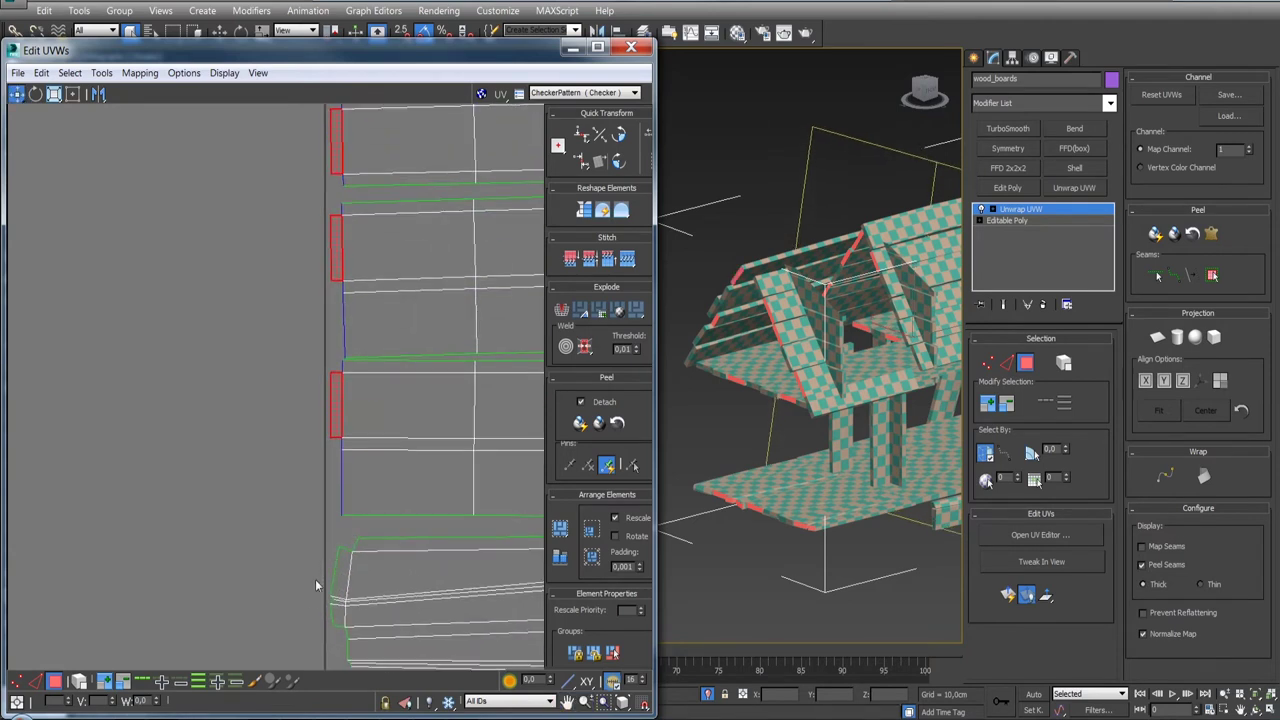
pyautogui.scroll(-2, 340, 628)
pyautogui.moveTo(340, 628); pyautogui.dragTo(293, 505, button='middle')
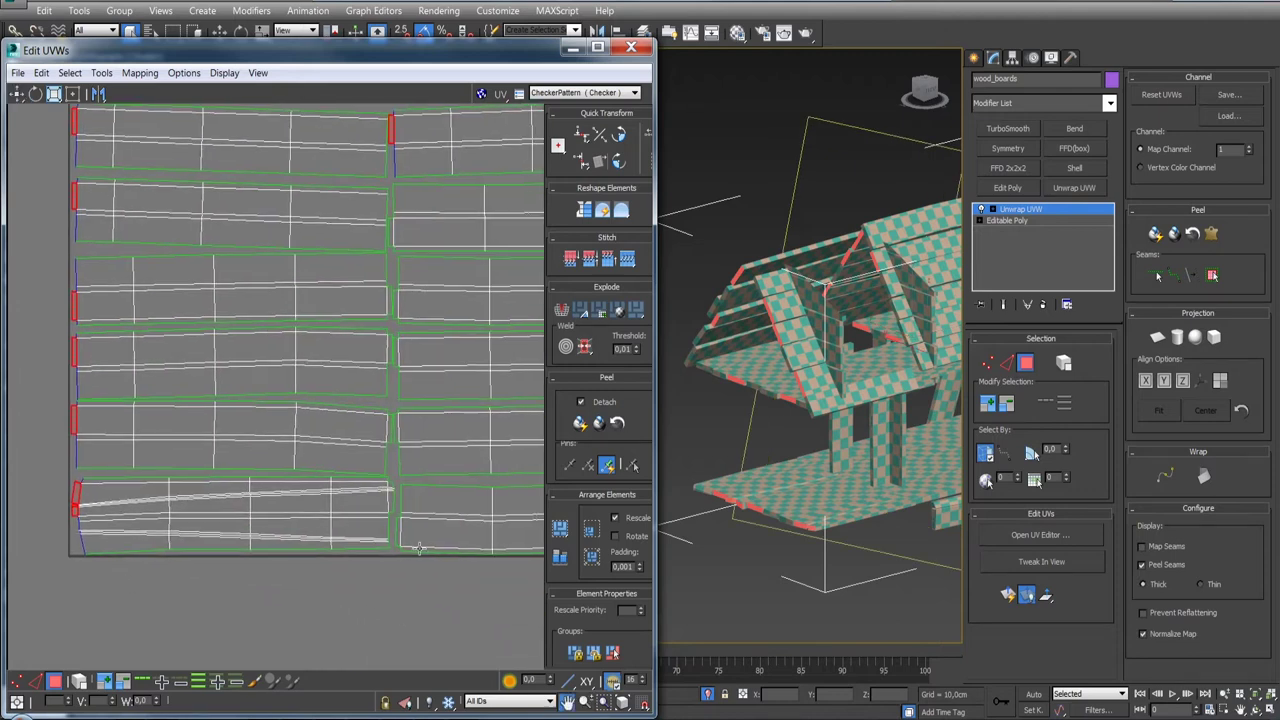
pyautogui.scroll(1, 293, 505)
pyautogui.keyDown('ctrl'); pyautogui.click(293, 577); pyautogui.keyUp('ctrl')
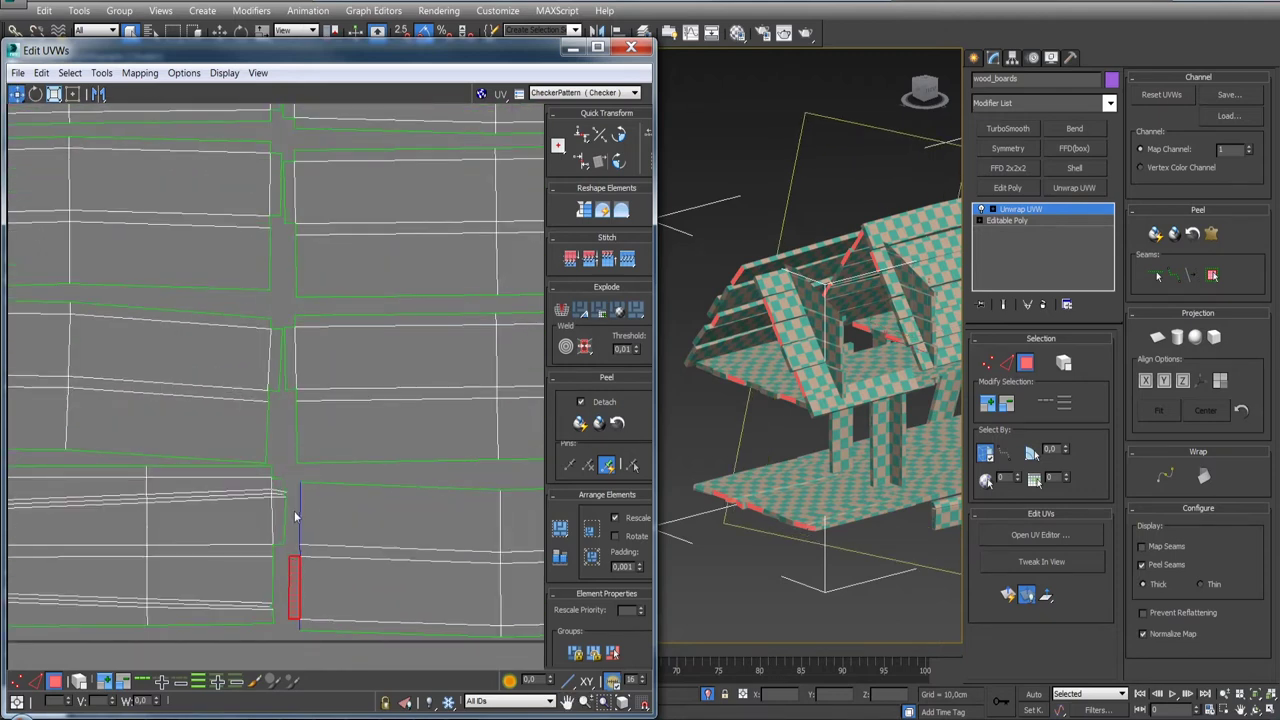
pyautogui.moveTo(278, 521); pyautogui.dragTo(276, 455, button='middle')
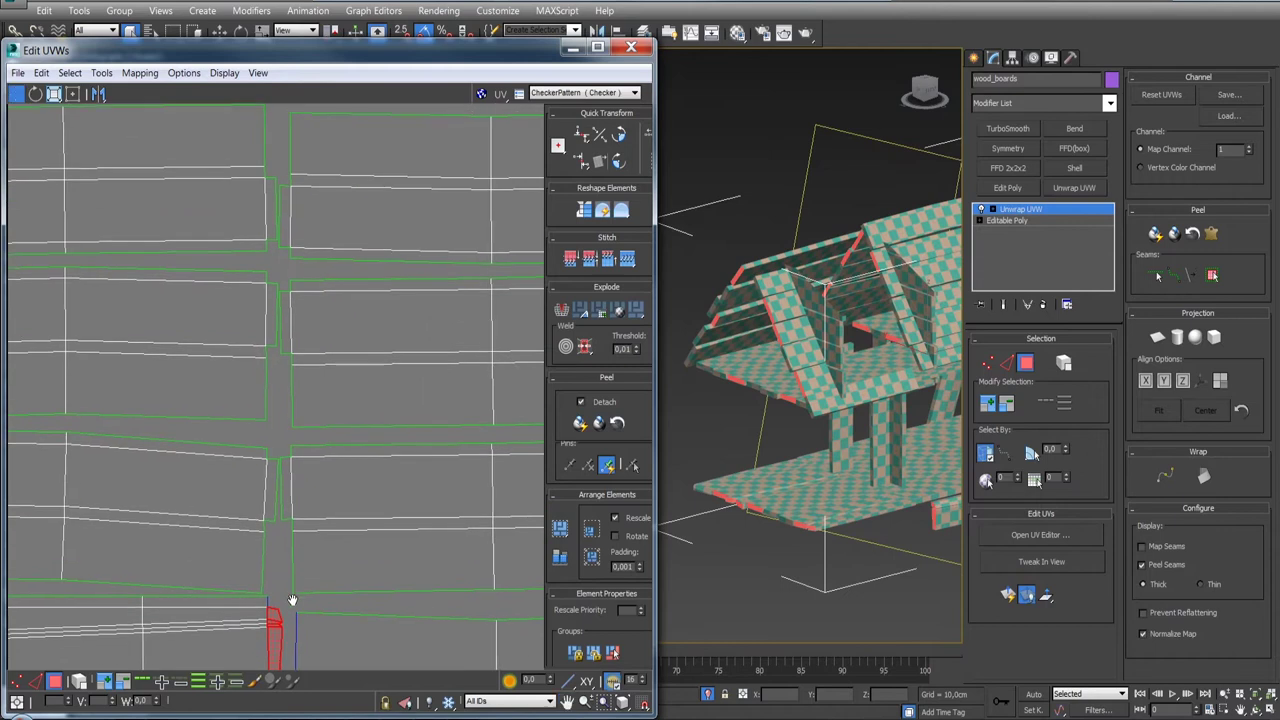
pyautogui.keyDown('ctrl'); pyautogui.click(285, 470); pyautogui.keyUp('ctrl')
pyautogui.keyDown('ctrl'); pyautogui.click(286, 365); pyautogui.keyUp('ctrl')
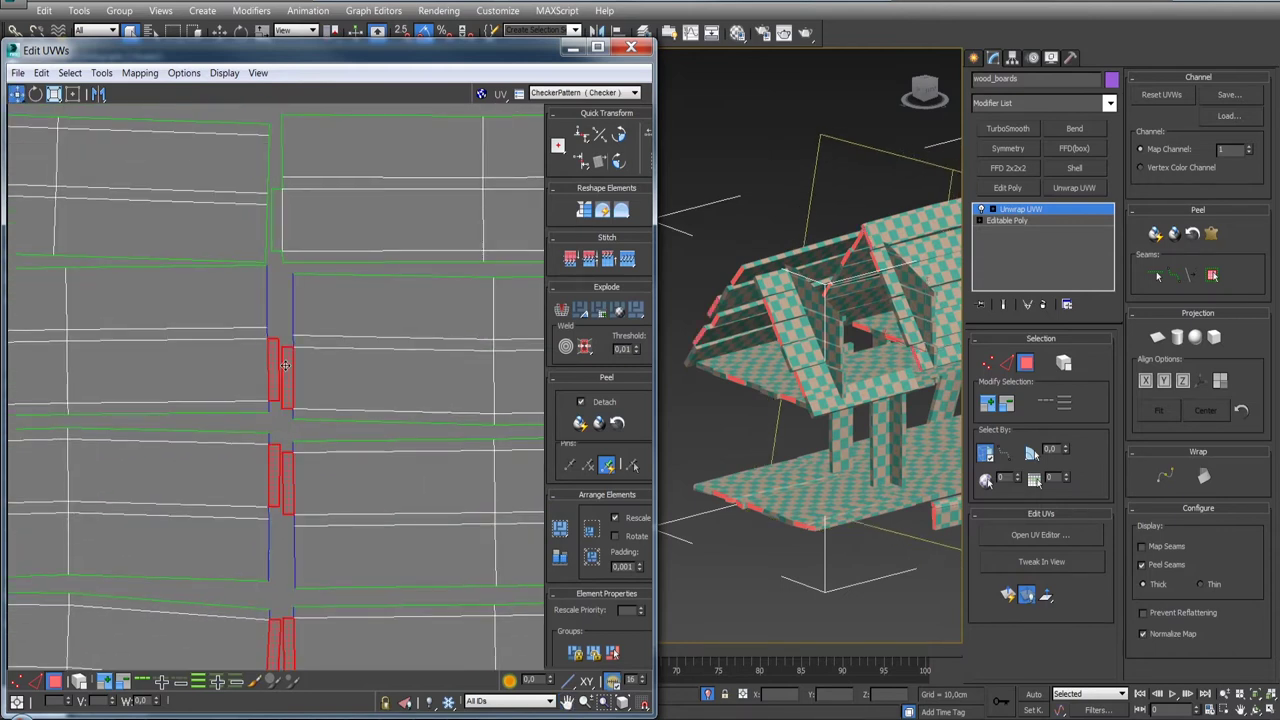
pyautogui.moveTo(288, 368); pyautogui.dragTo(294, 571, button='middle')
pyautogui.scroll(-3, 268, 415)
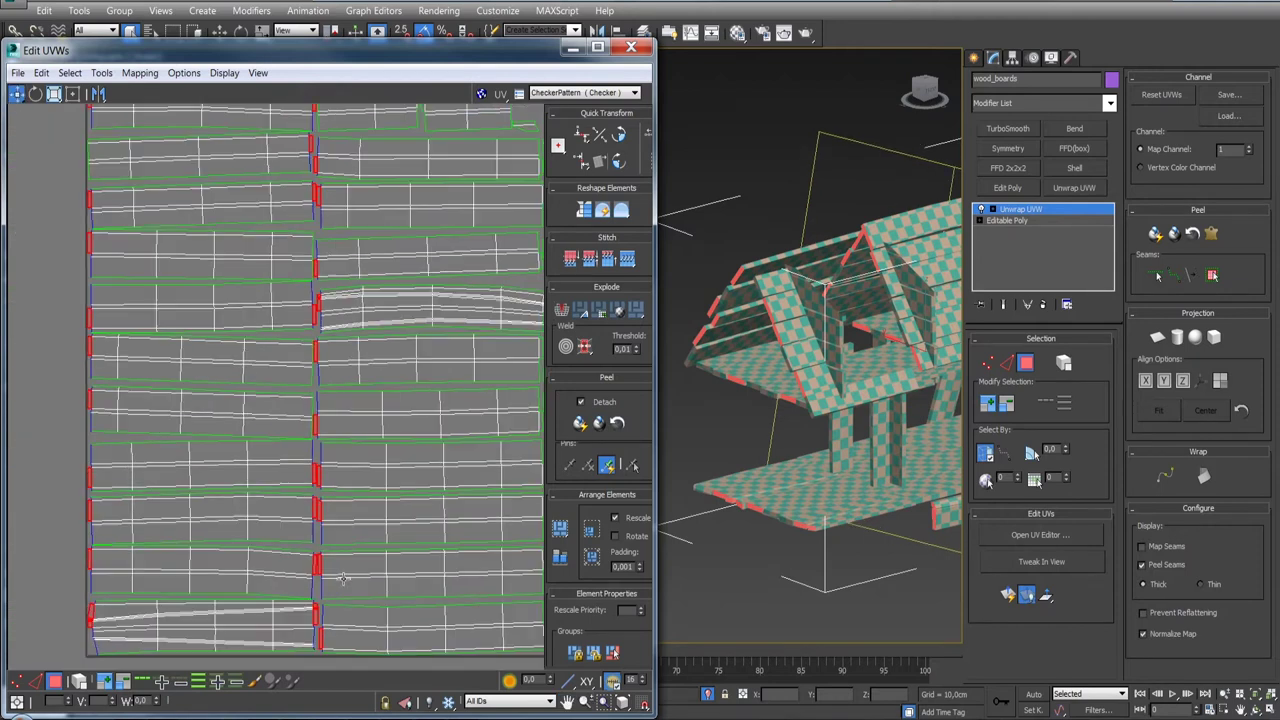
pyautogui.scroll(-3, 248, 458)
pyautogui.scroll(3, 330, 470)
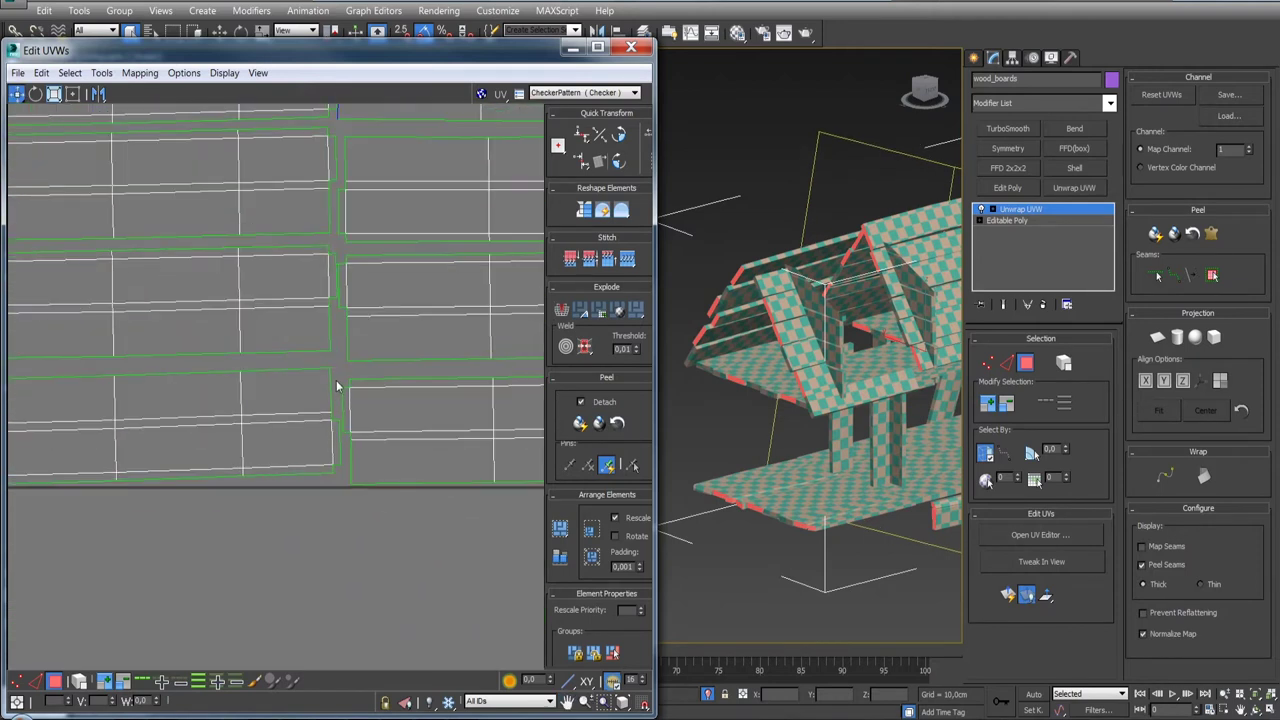
pyautogui.click(343, 430)
pyautogui.moveTo(347, 332); pyautogui.dragTo(331, 497, button='middle')
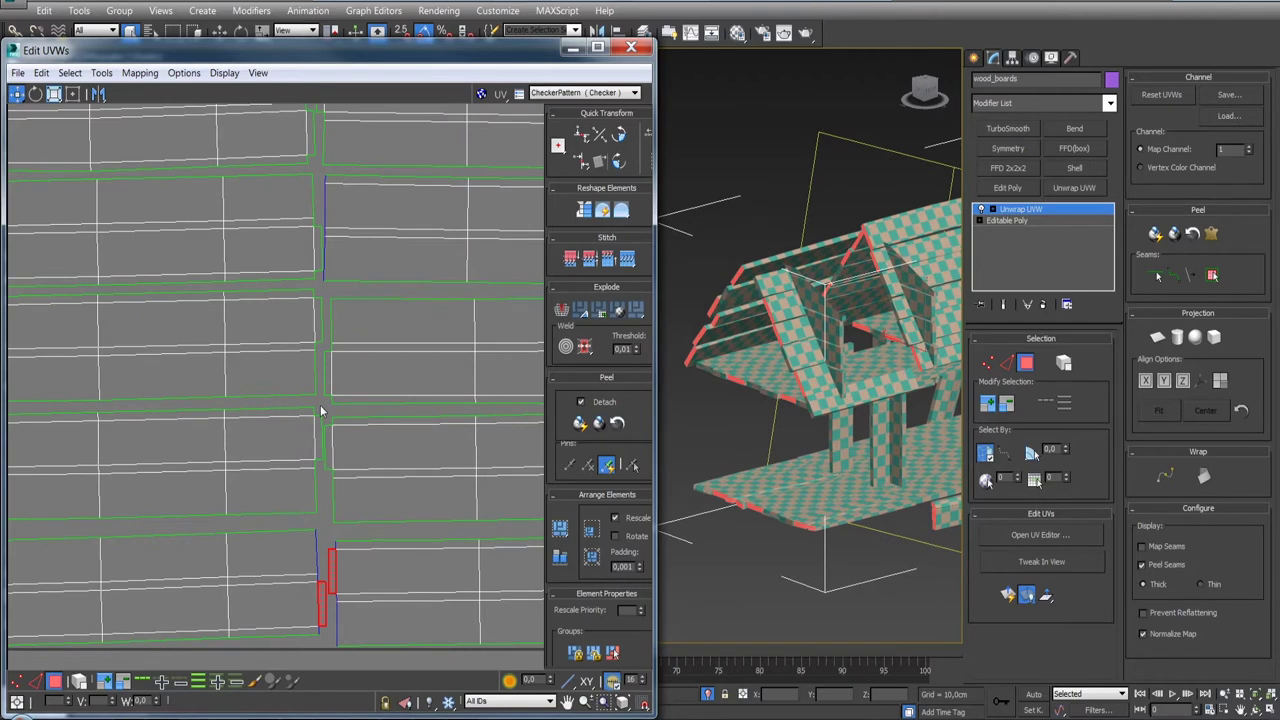
pyautogui.click(330, 447)
pyautogui.click(320, 316)
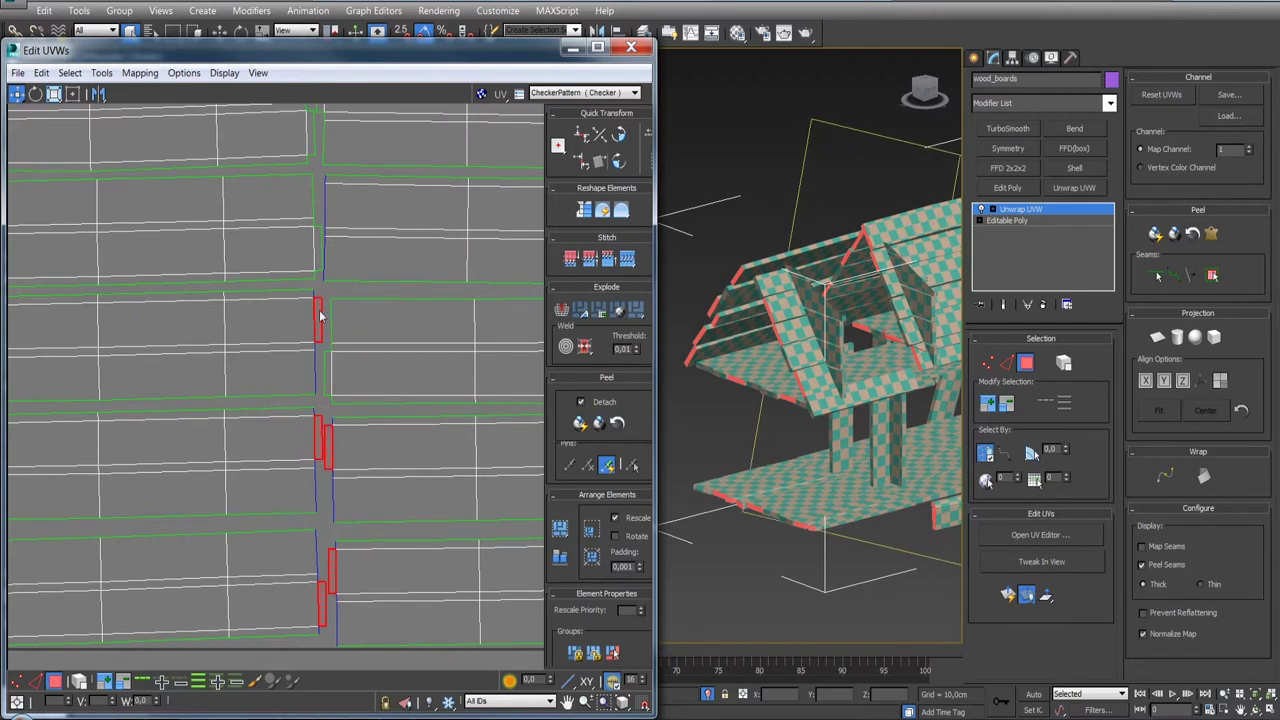
# - Add the remaining plank end edges, including the two short horizontal ends
pyautogui.moveTo(330, 345); pyautogui.dragTo(328, 521, button='middle')
pyautogui.click(308, 446)
pyautogui.click(310, 327)
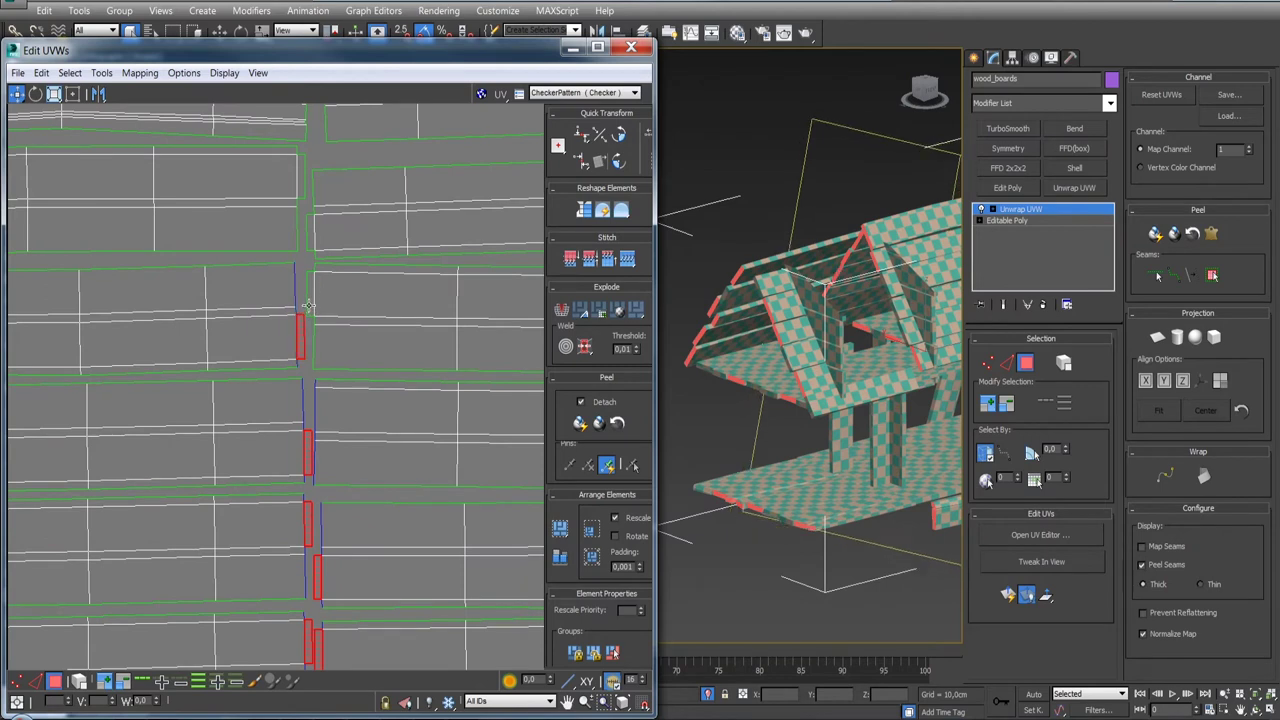
pyautogui.moveTo(310, 330); pyautogui.dragTo(303, 443, button='middle')
pyautogui.click(303, 443)
pyautogui.click(294, 394)
pyautogui.click(313, 309)
pyautogui.scroll(3, 313, 309)
pyautogui.moveTo(313, 309); pyautogui.dragTo(300, 368, button='middle')
pyautogui.click(330, 328)
pyautogui.click(384, 327)
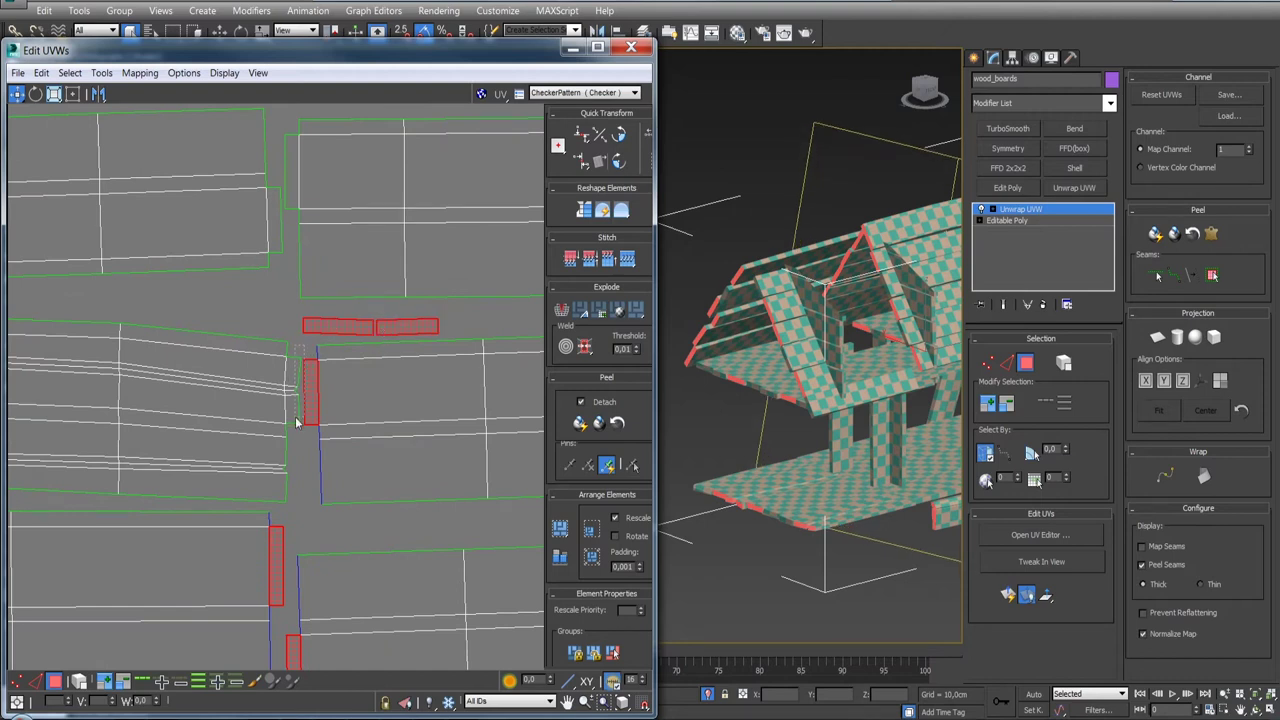
# - Select the end edges of the upper board strips and the small islands' edges
pyautogui.scroll(-5, 297, 422)
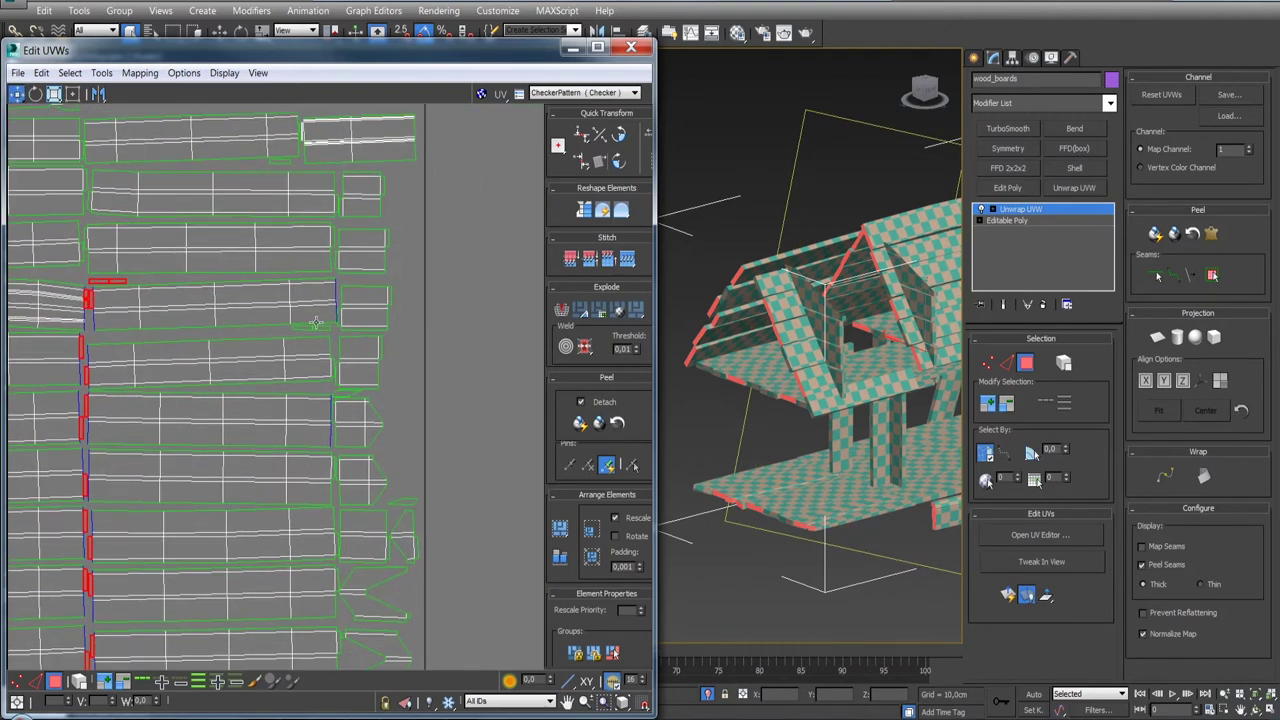
pyautogui.scroll(3, 315, 322)
pyautogui.click(310, 329)
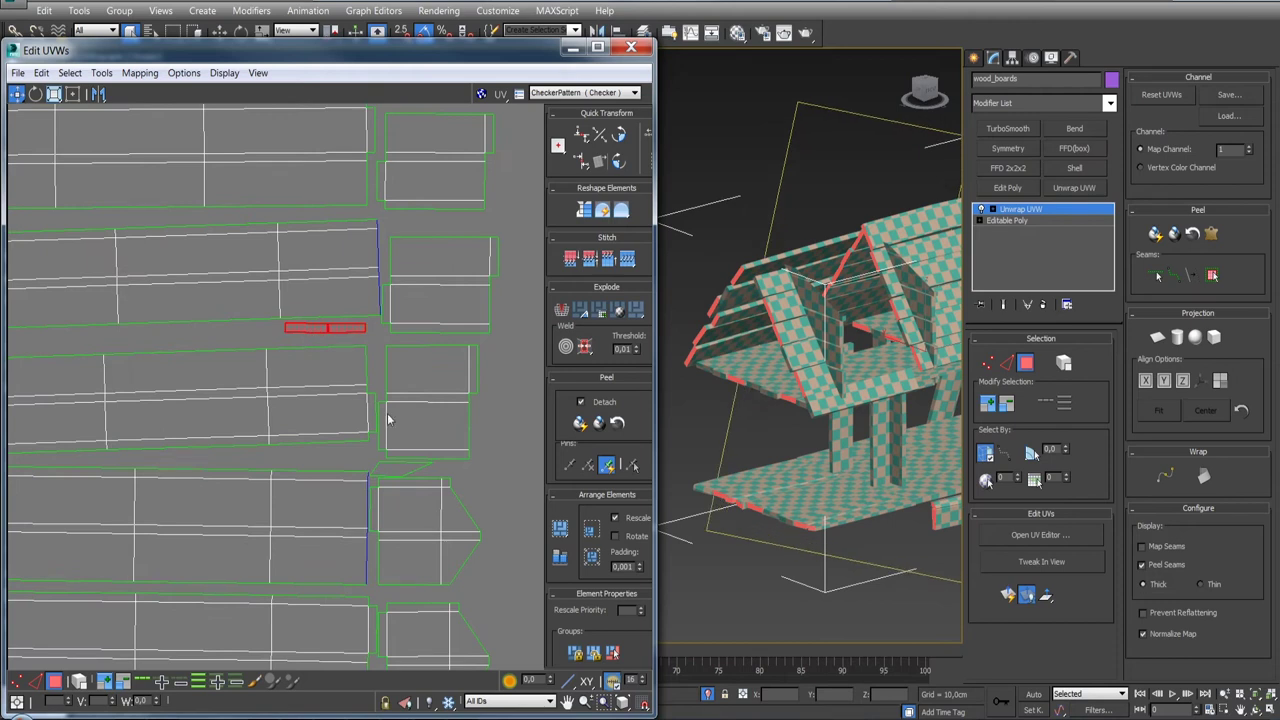
pyautogui.keyDown('ctrl'); pyautogui.click(493, 262); pyautogui.keyUp('ctrl')
pyautogui.keyDown('ctrl'); pyautogui.click(390, 302); pyautogui.keyUp('ctrl')
pyautogui.moveTo(421, 265); pyautogui.dragTo(412, 450, button='middle')
pyautogui.keyDown('ctrl'); pyautogui.click(380, 256); pyautogui.keyUp('ctrl')
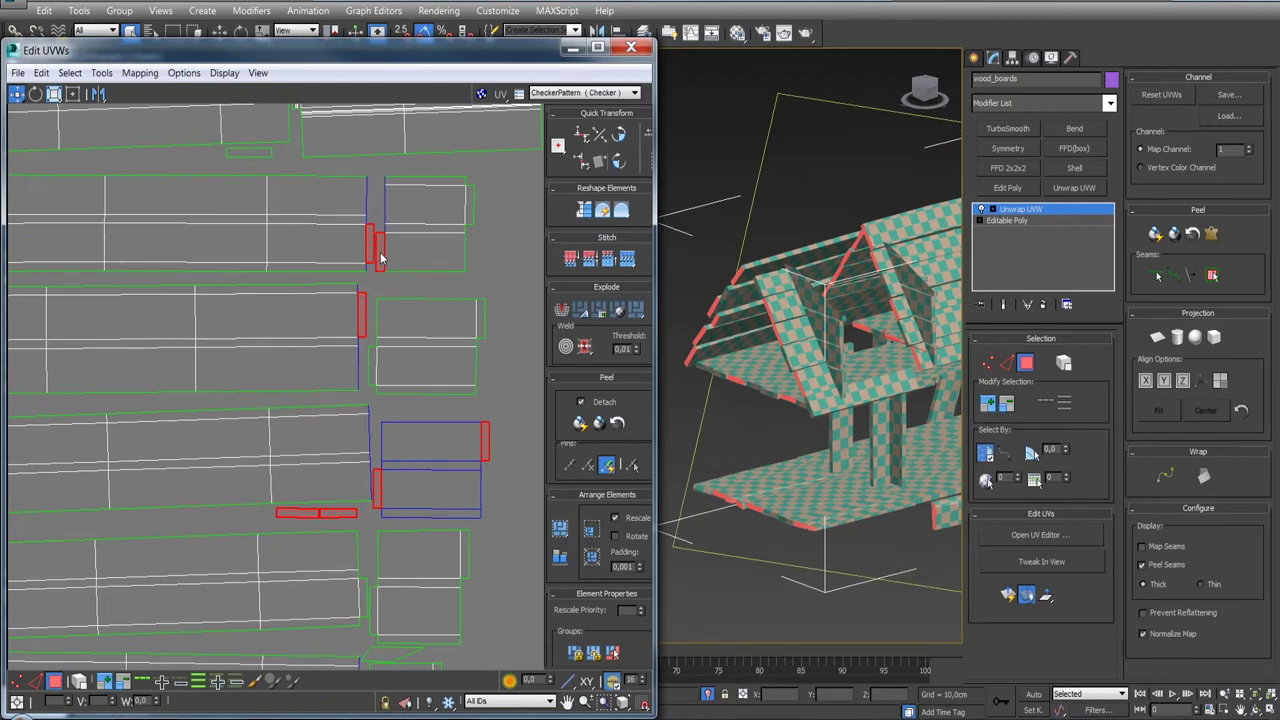
pyautogui.keyDown('ctrl'); pyautogui.click(252, 154); pyautogui.keyUp('ctrl')
pyautogui.keyDown('ctrl'); pyautogui.click(469, 210); pyautogui.keyUp('ctrl')
pyautogui.keyDown('ctrl'); pyautogui.click(481, 324); pyautogui.keyUp('ctrl')
pyautogui.scroll(-3, 371, 371)
pyautogui.scroll(3, 440, 368)
pyautogui.keyDown('ctrl'); pyautogui.click(452, 388); pyautogui.keyUp('ctrl')
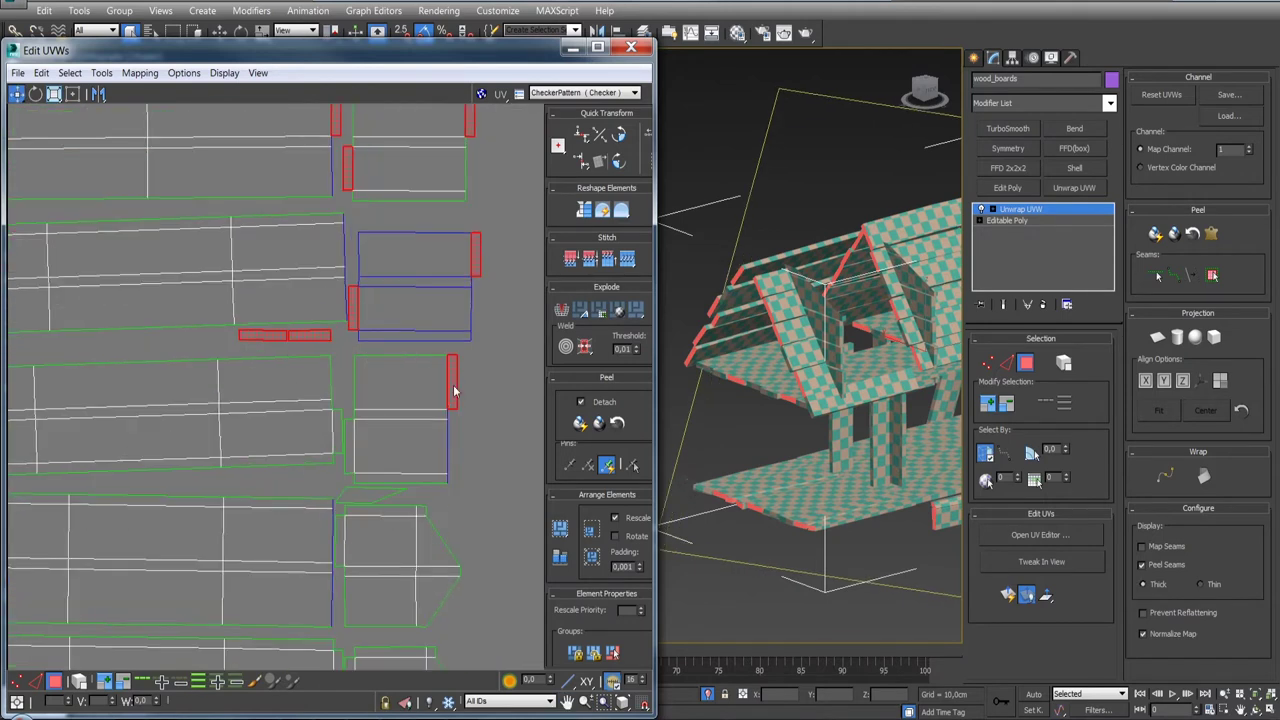
pyautogui.keyDown('ctrl'); pyautogui.click(340, 445); pyautogui.keyUp('ctrl')
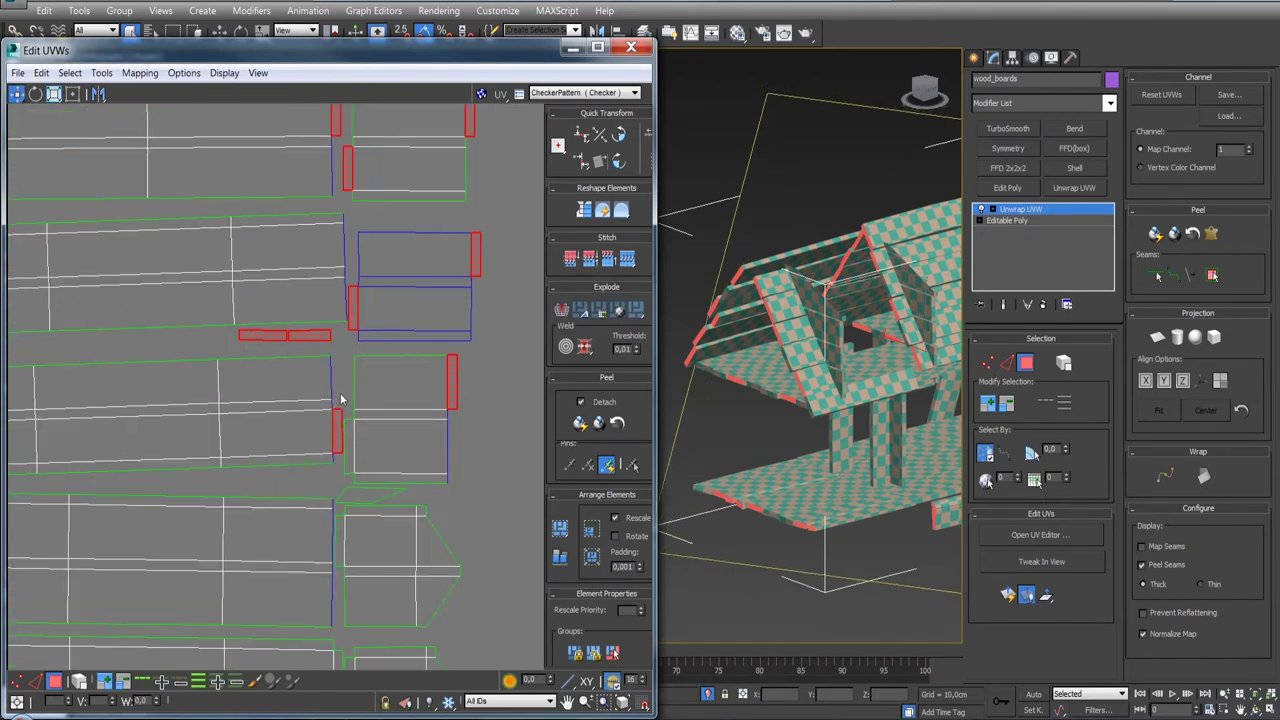
pyautogui.keyDown('ctrl'); pyautogui.click(349, 441); pyautogui.keyUp('ctrl')
# - Add the remaining board strips' end edges, including the thin strip and middle island, to the selection
pyautogui.scroll(-2, 400, 500)
pyautogui.moveTo(400, 523); pyautogui.dragTo(354, 408, button='middle')
pyautogui.scroll(2, 323, 398)
pyautogui.click(342, 441)
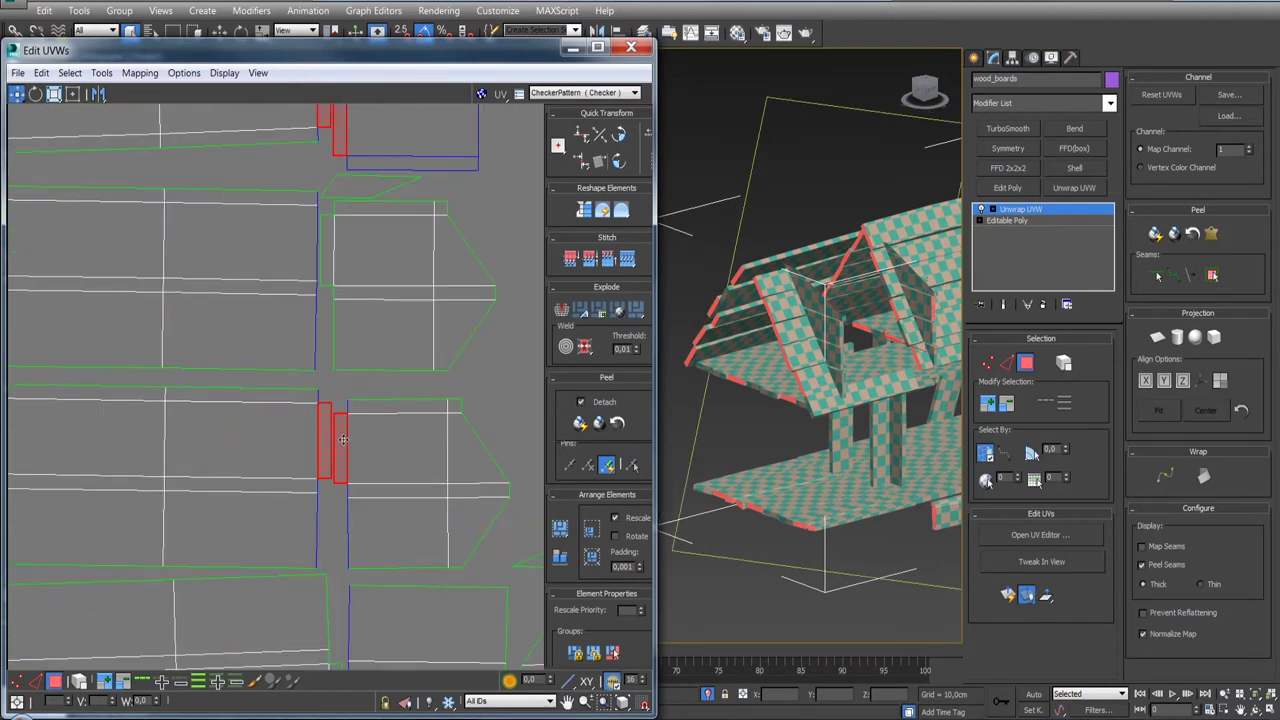
pyautogui.scroll(3, 314, 443)
pyautogui.scroll(-3, 318, 428)
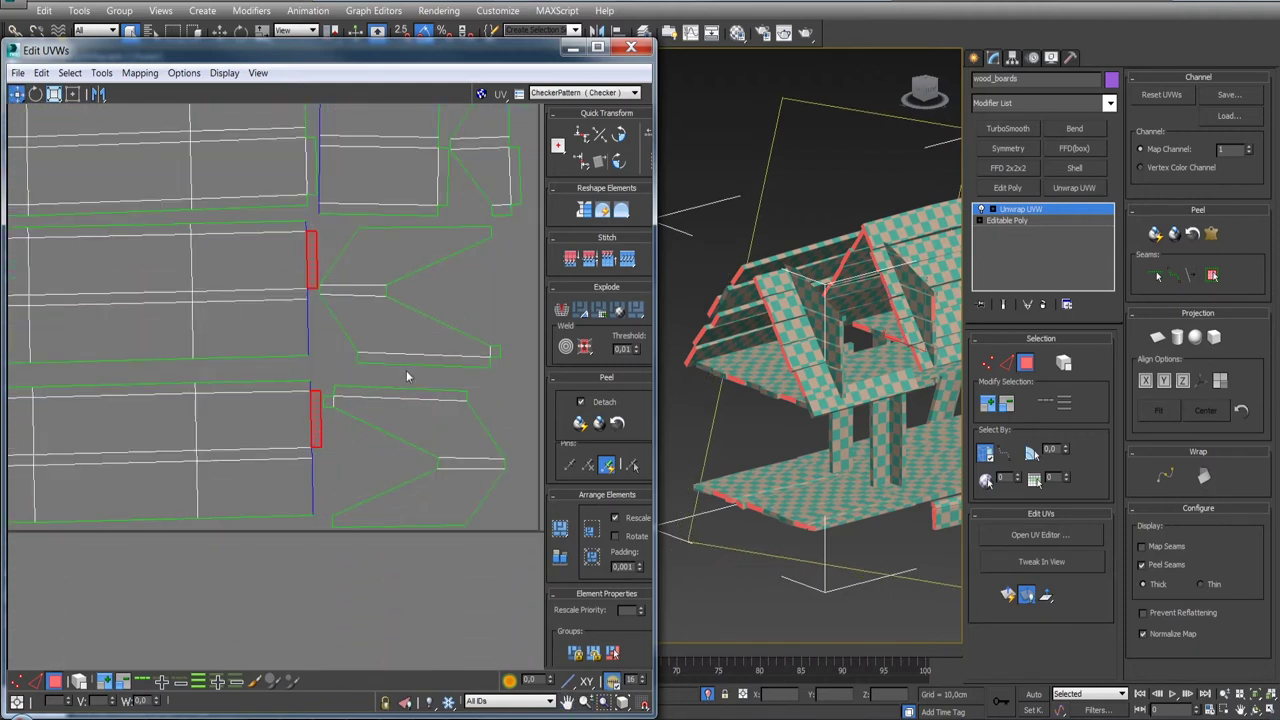
pyautogui.scroll(3, 408, 372)
pyautogui.scroll(-2, 414, 365)
pyautogui.scroll(-2, 420, 420)
pyautogui.scroll(-2, 428, 472)
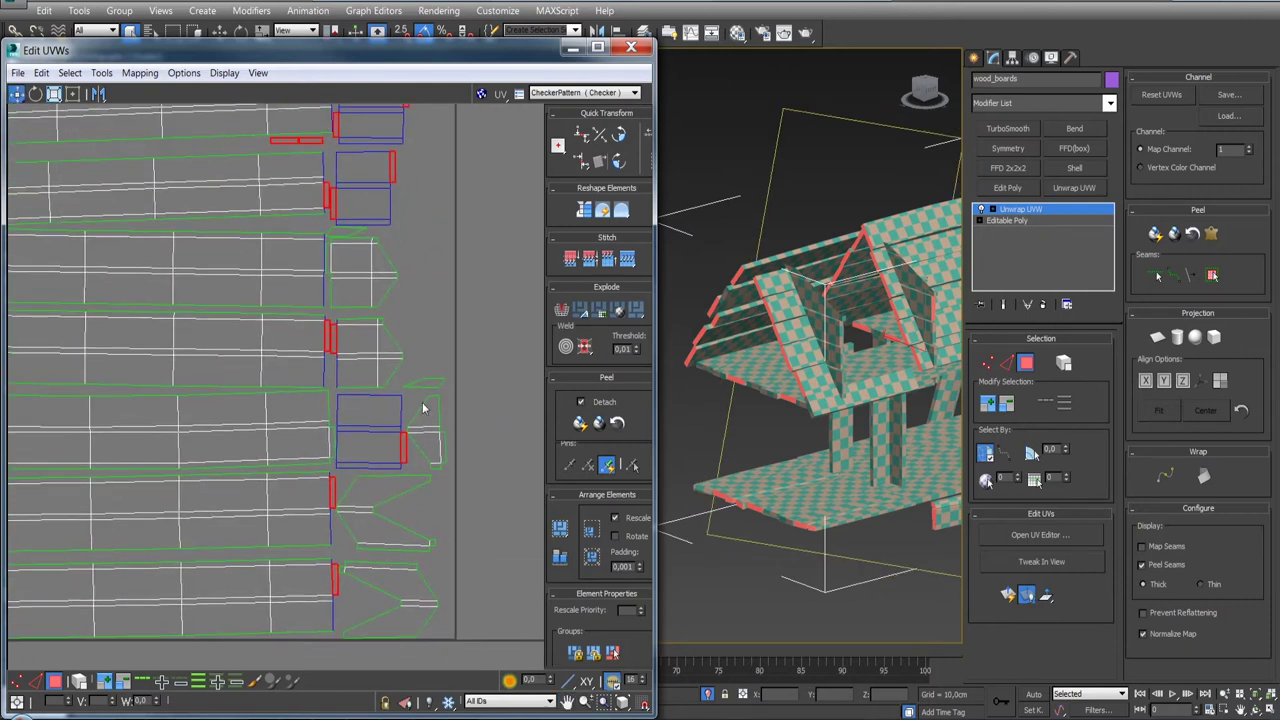
pyautogui.scroll(-2, 422, 408)
pyautogui.scroll(-1, 363, 463)
pyautogui.moveTo(363, 463); pyautogui.dragTo(391, 509, button='middle')
pyautogui.scroll(1, 318, 397)
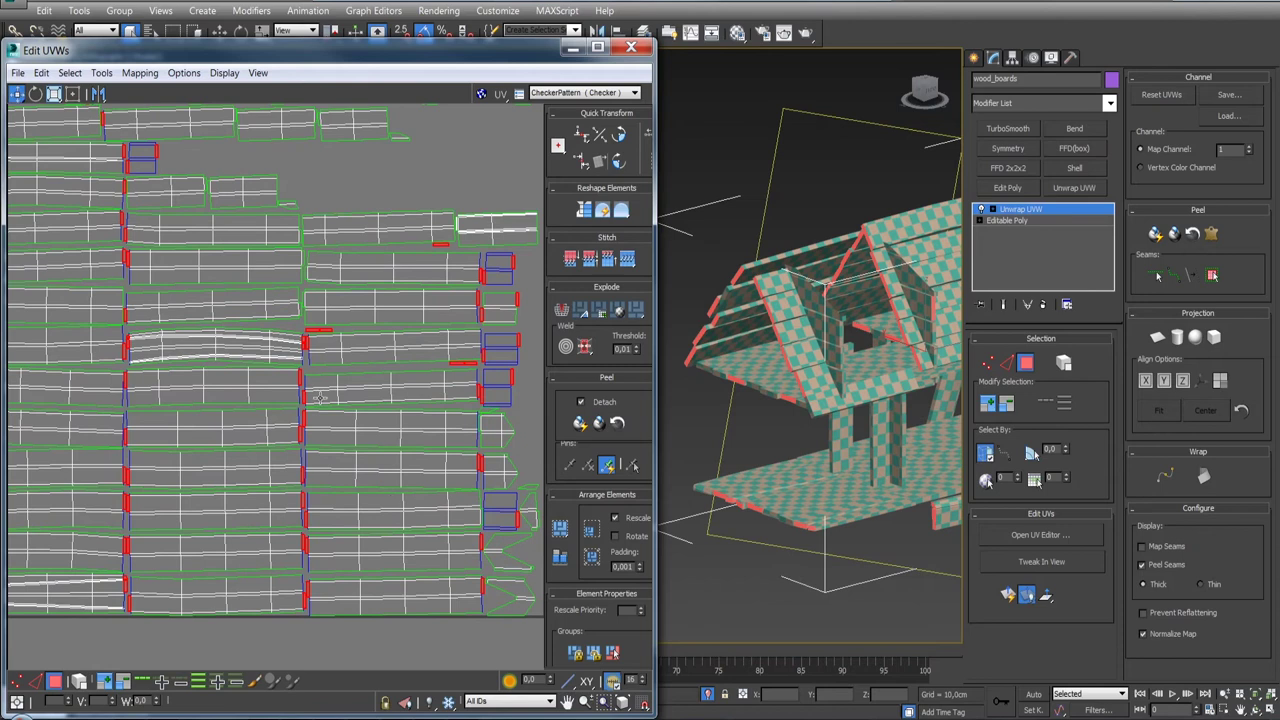
pyautogui.scroll(2, 319, 397)
pyautogui.scroll(2, 371, 404)
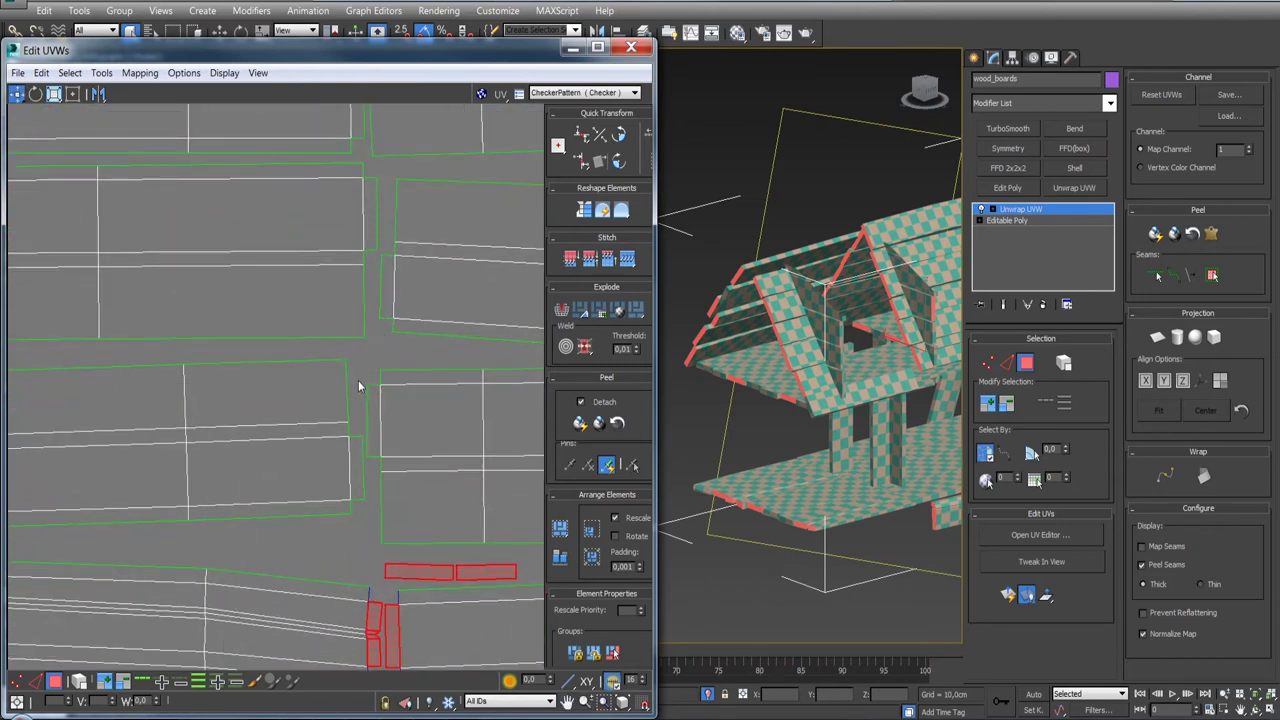
pyautogui.scroll(-1, 370, 463)
pyautogui.scroll(1, 415, 551)
pyautogui.click(379, 380)
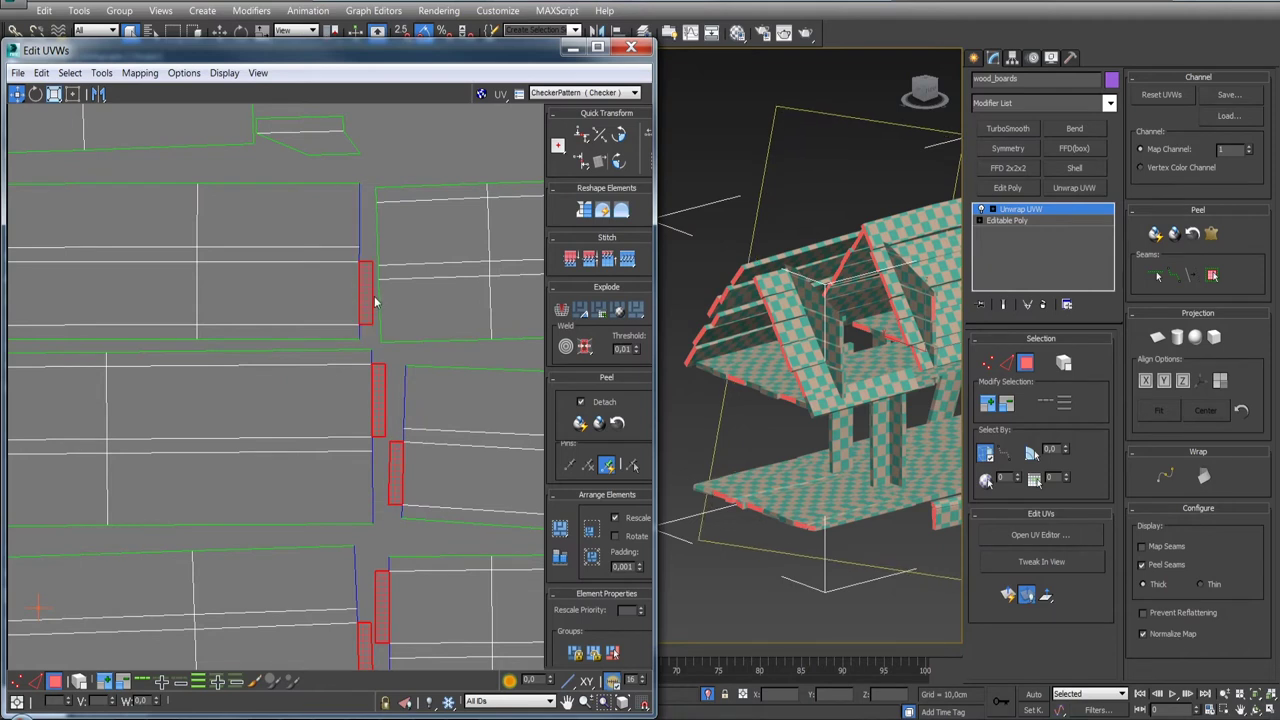
pyautogui.scroll(-2, 371, 419)
pyautogui.moveTo(375, 411); pyautogui.dragTo(487, 606, button='middle')
pyautogui.scroll(4, 340, 420)
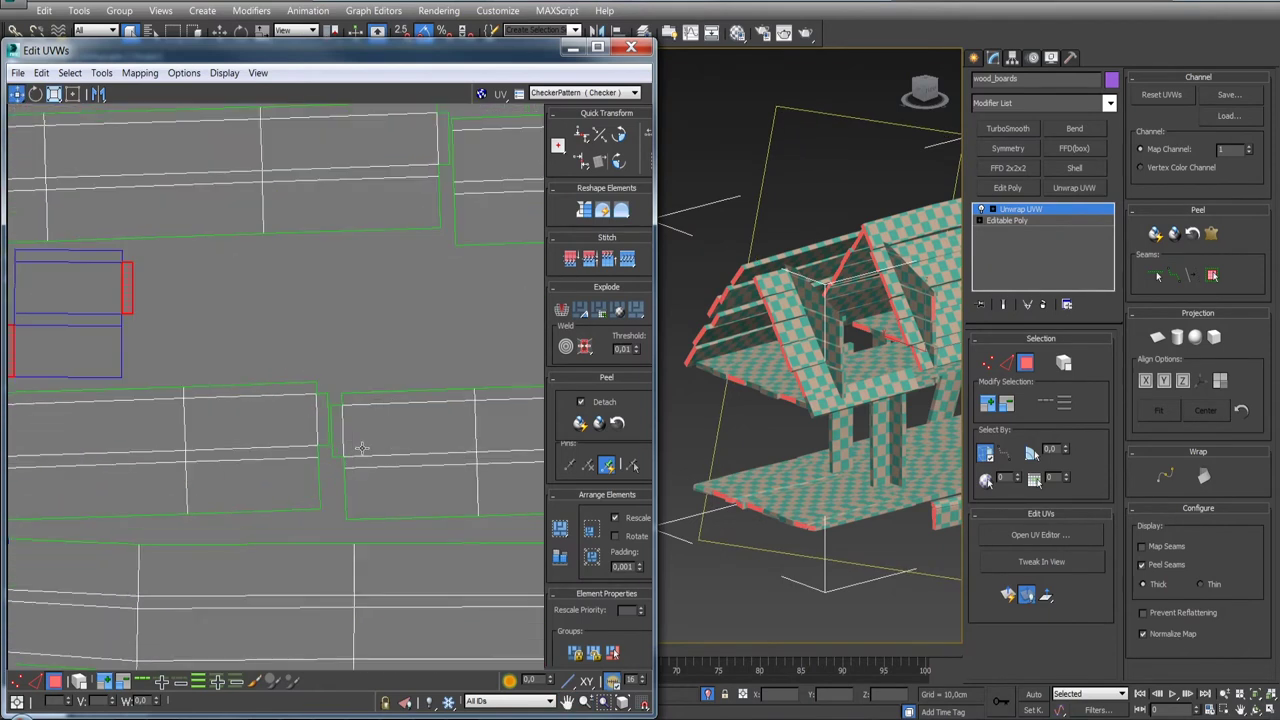
pyautogui.scroll(-1, 336, 432)
pyautogui.scroll(-2, 340, 428)
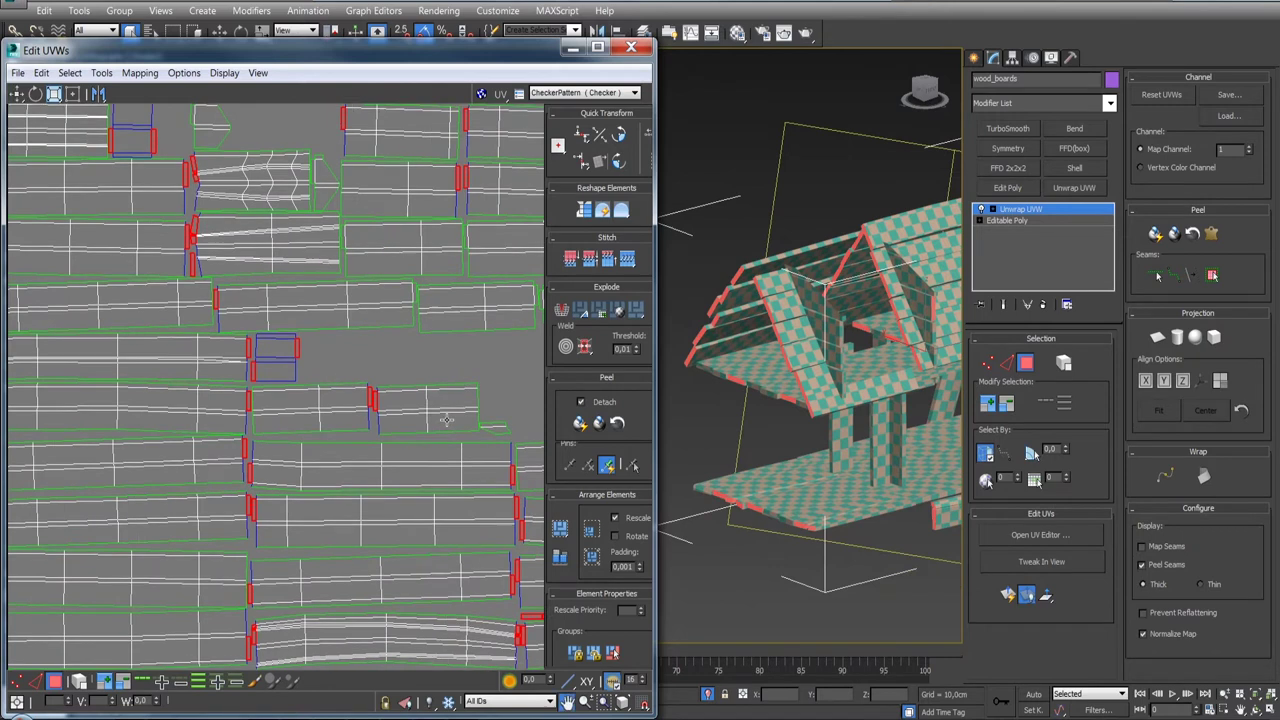
pyautogui.scroll(2, 396, 414)
pyautogui.click(415, 440)
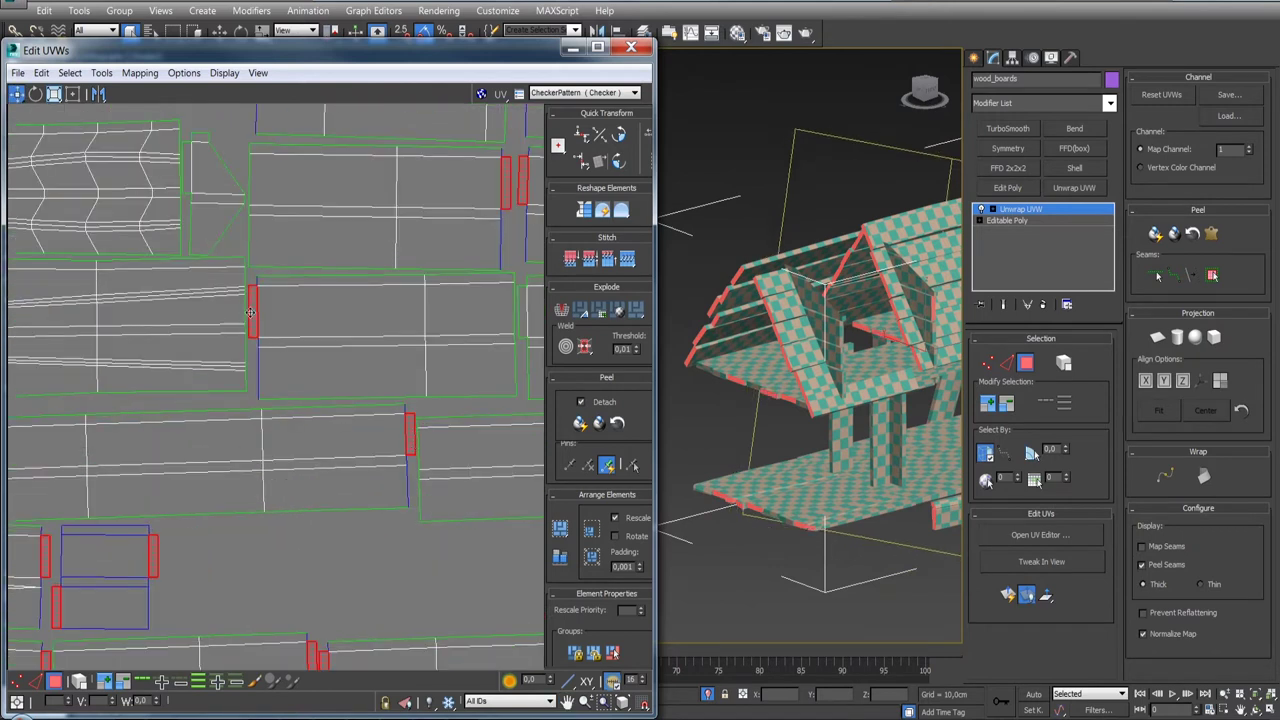
pyautogui.scroll(-2, 282, 308)
pyautogui.scroll(2, 340, 350)
pyautogui.scroll(1, 343, 352)
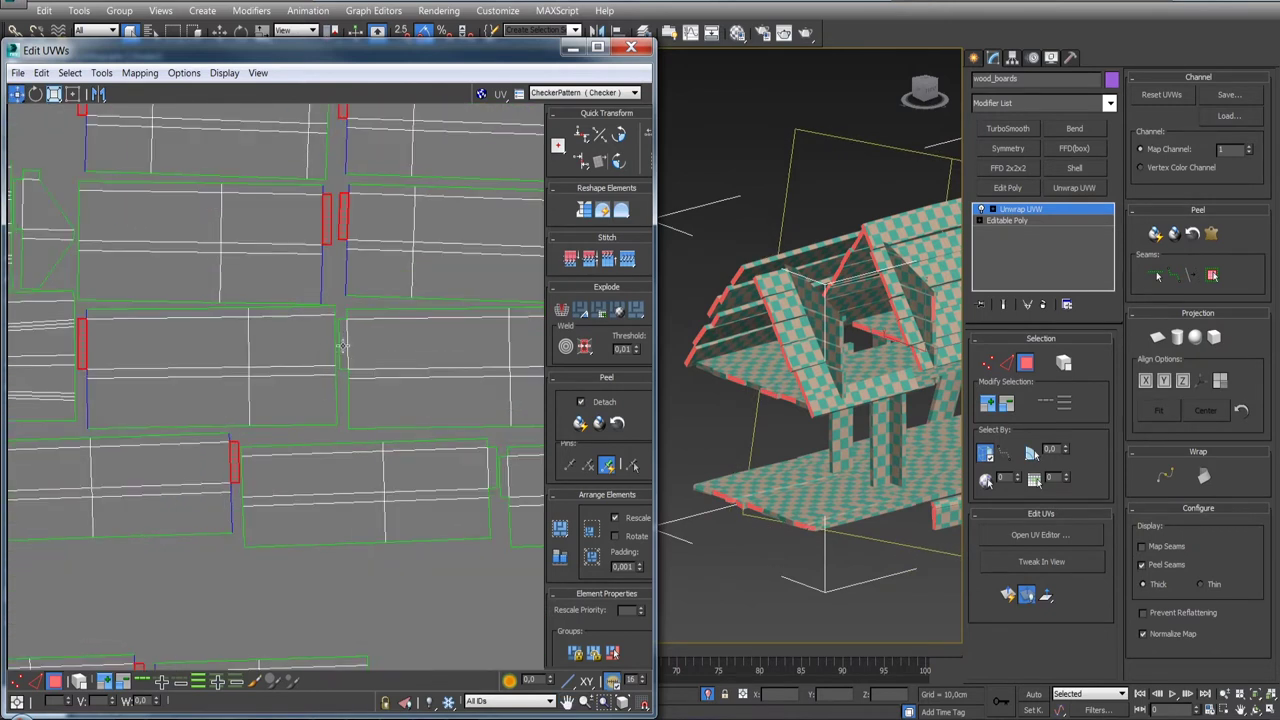
pyautogui.scroll(-2, 409, 374)
pyautogui.scroll(2, 307, 437)
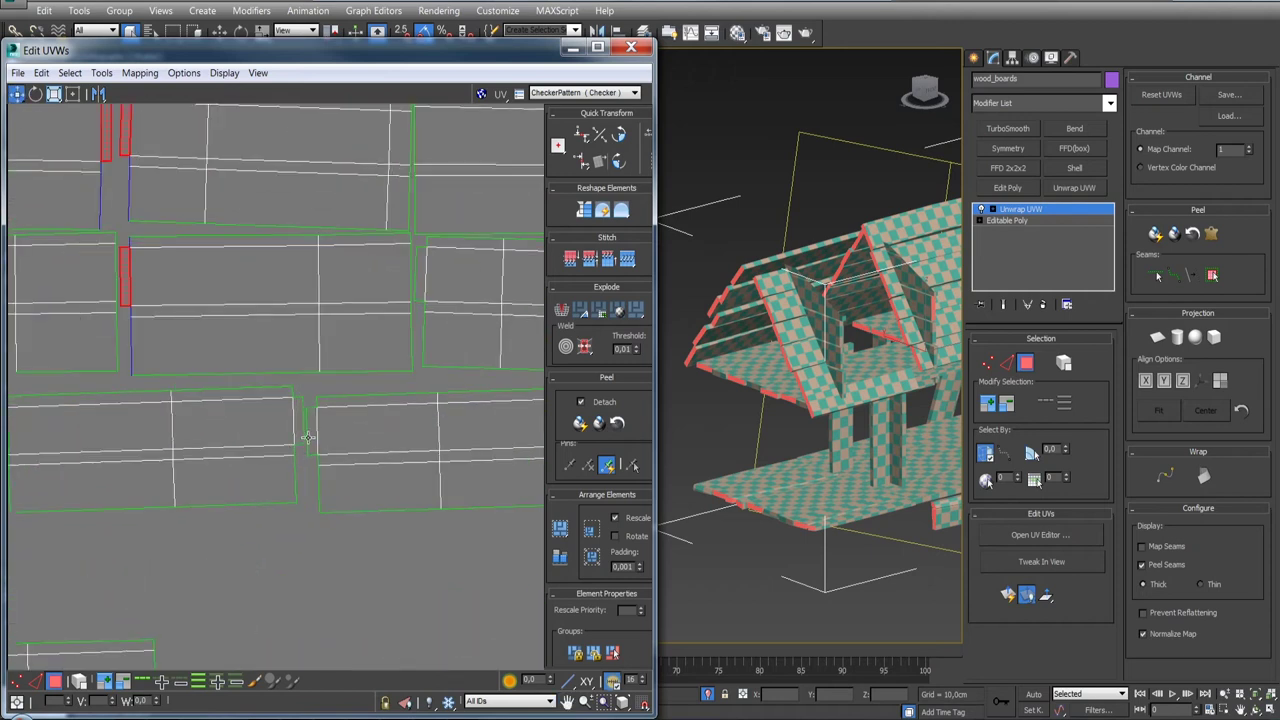
pyautogui.click(309, 422)
pyautogui.click(416, 268)
pyautogui.scroll(-2, 440, 400)
pyautogui.scroll(1, 348, 417)
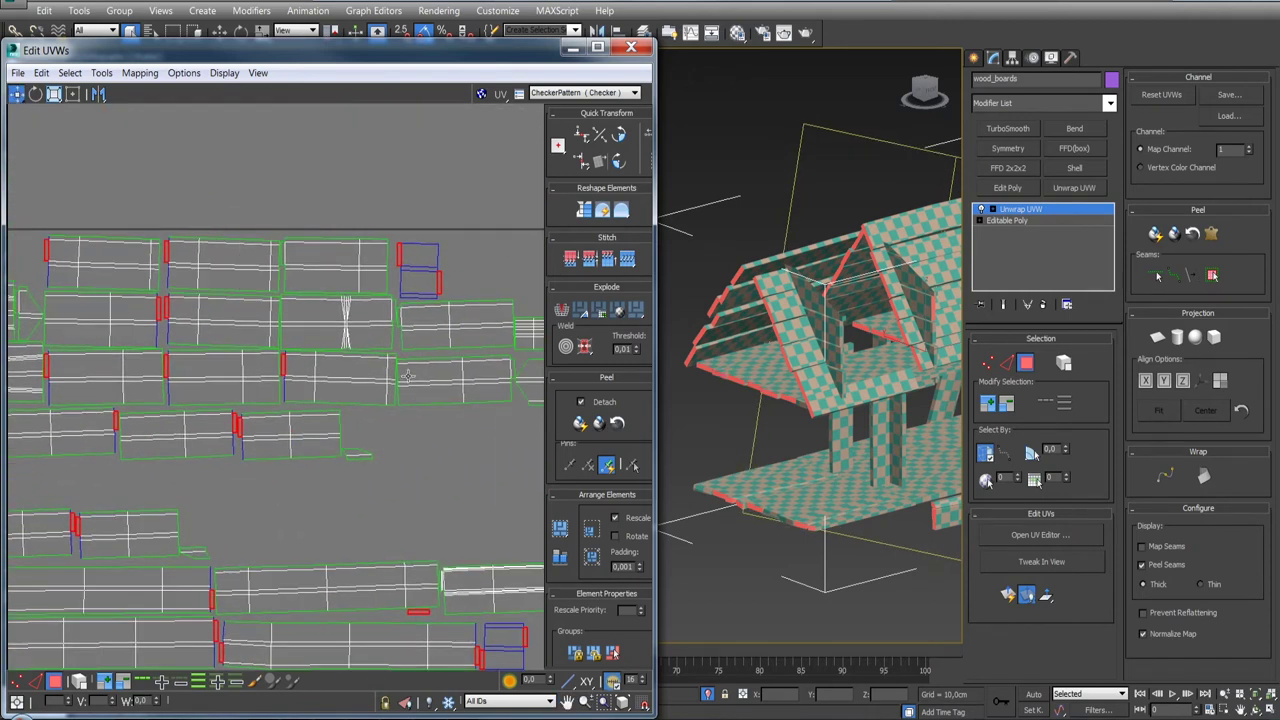
pyautogui.scroll(3, 408, 375)
pyautogui.scroll(-1, 392, 509)
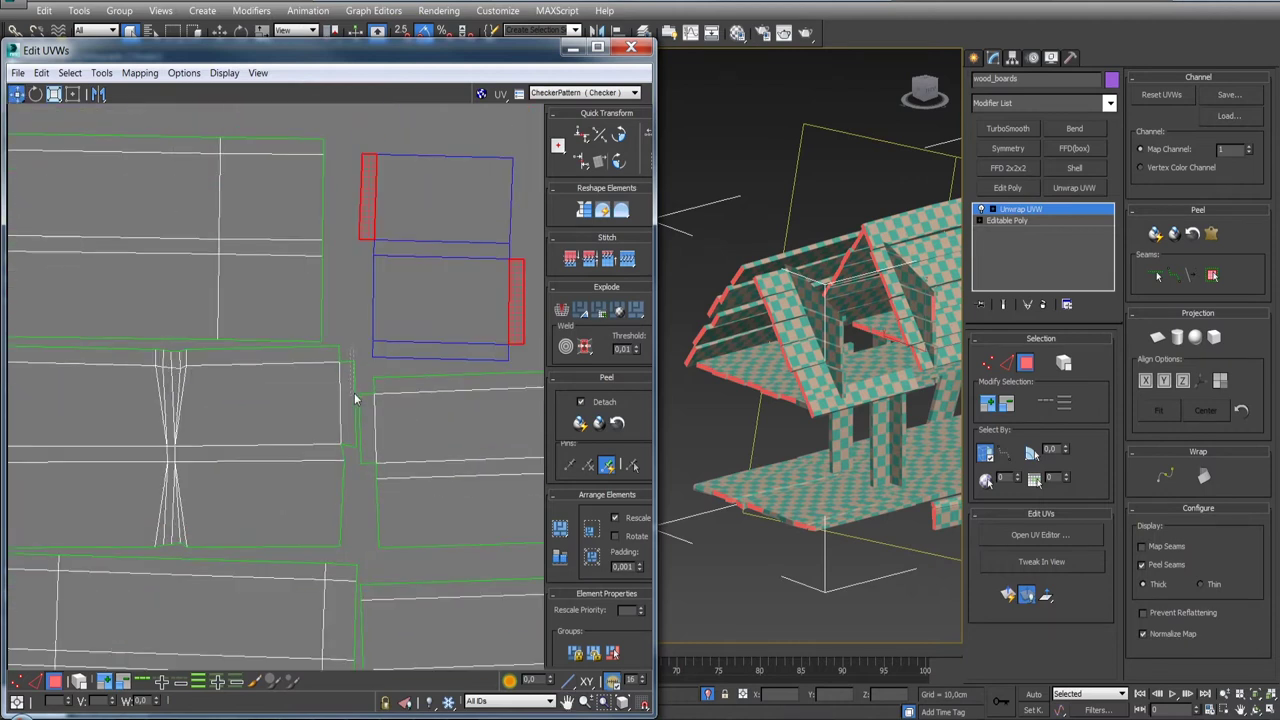
pyautogui.scroll(-2, 366, 420)
pyautogui.scroll(-1, 366, 420)
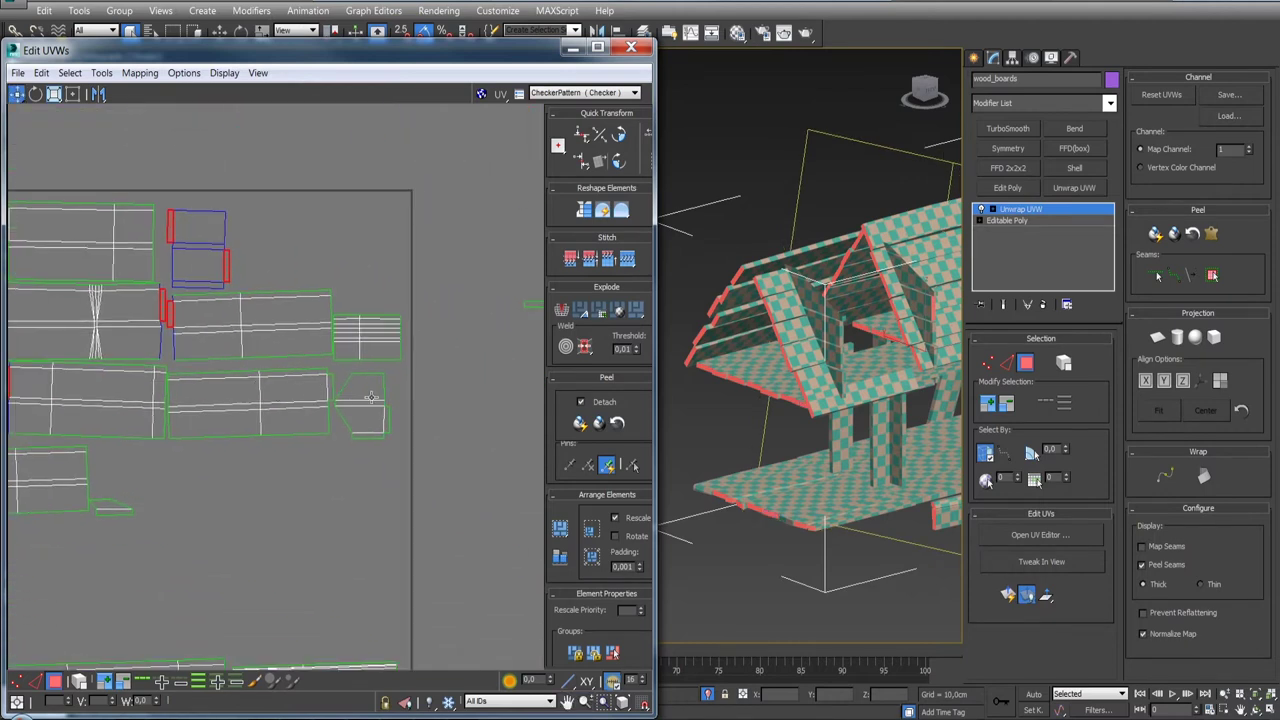
pyautogui.scroll(3, 338, 397)
pyautogui.click(322, 385)
pyautogui.scroll(-2, 300, 420)
pyautogui.scroll(-1, 338, 445)
pyautogui.scroll(2, 338, 445)
pyautogui.scroll(-2, 380, 340)
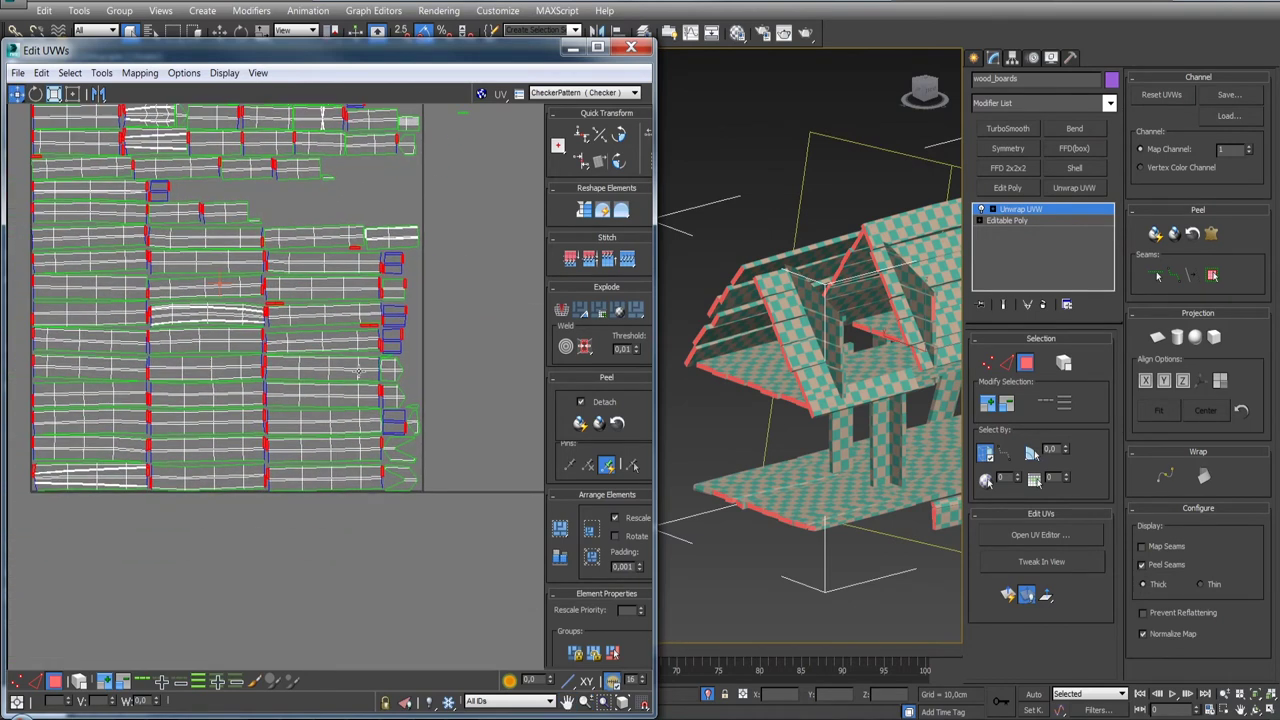
pyautogui.scroll(-1, 301, 377)
pyautogui.scroll(1, 445, 345)
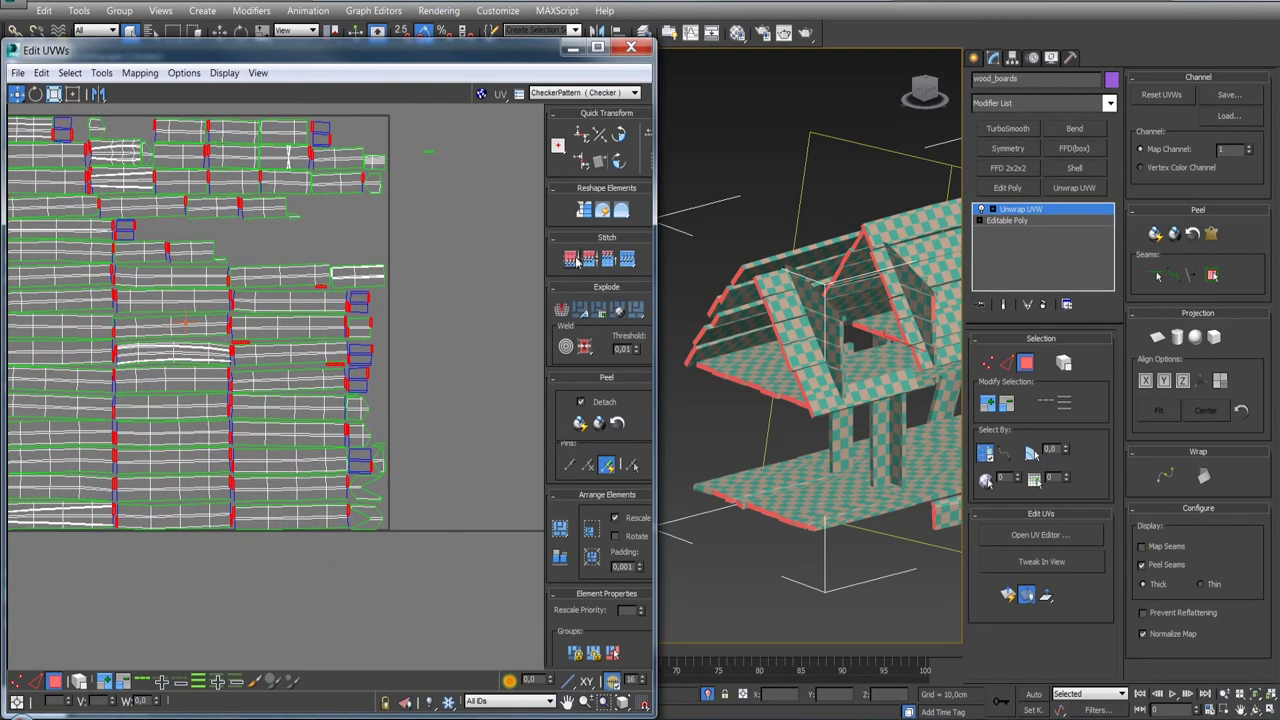
# - Pack the wood_boards islands into the UV square with Pack Normalize, splitting off the end pieces
pyautogui.click(563, 310)
pyautogui.scroll(-3, 432, 340)
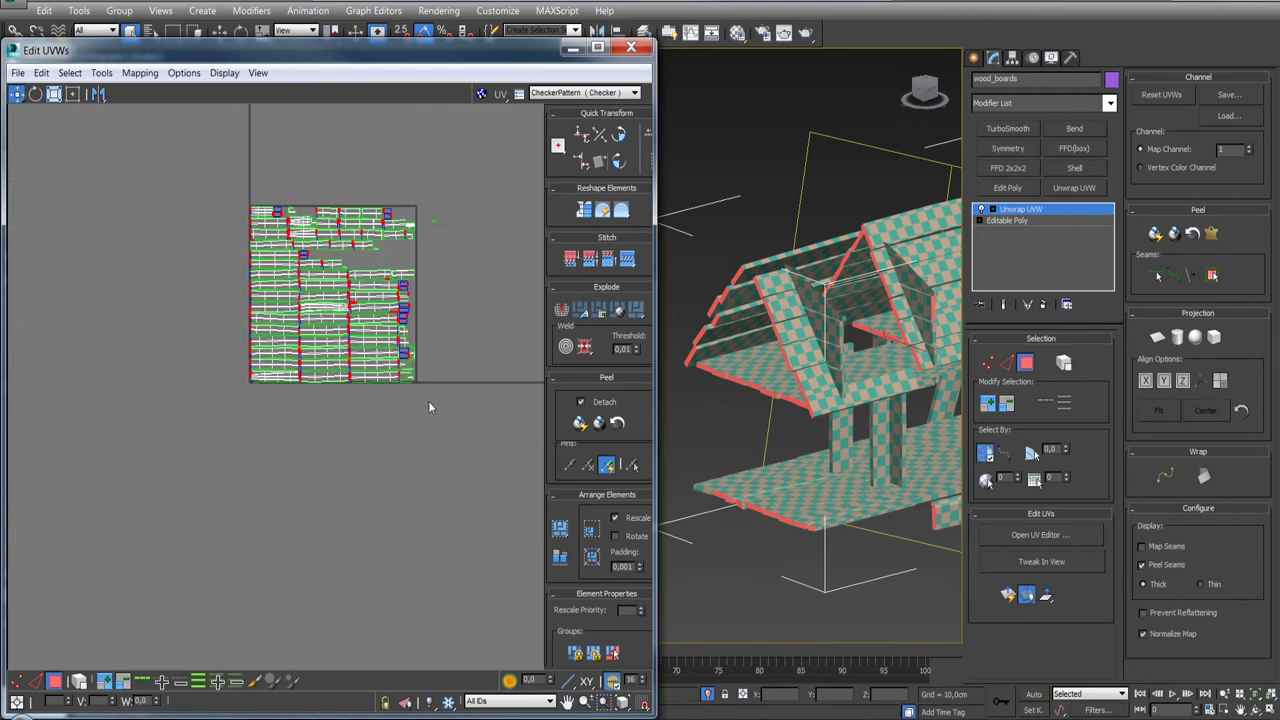
pyautogui.click(591, 530)
pyautogui.scroll(4, 320, 400)
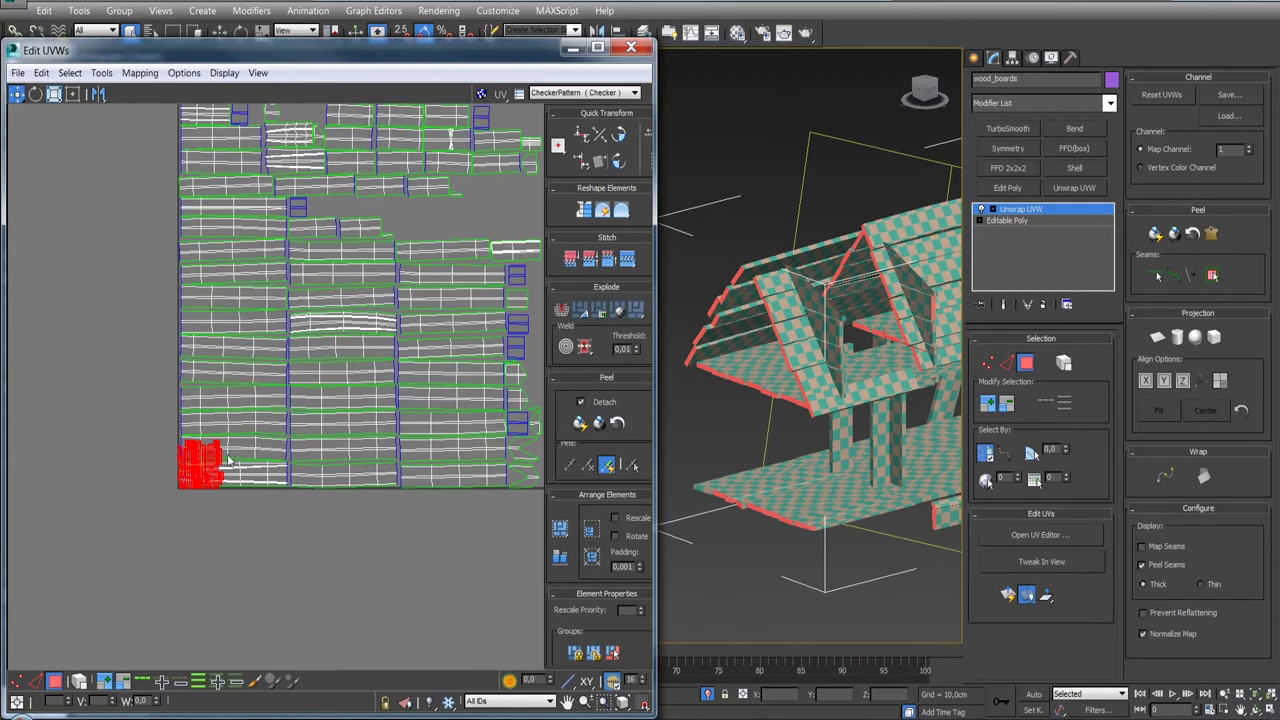
# - Move the red end-piece cluster outside the UV square to its right
pyautogui.moveTo(212, 456); pyautogui.dragTo(496, 218)
pyautogui.scroll(1, 409, 291)
pyautogui.scroll(2, 297, 370)
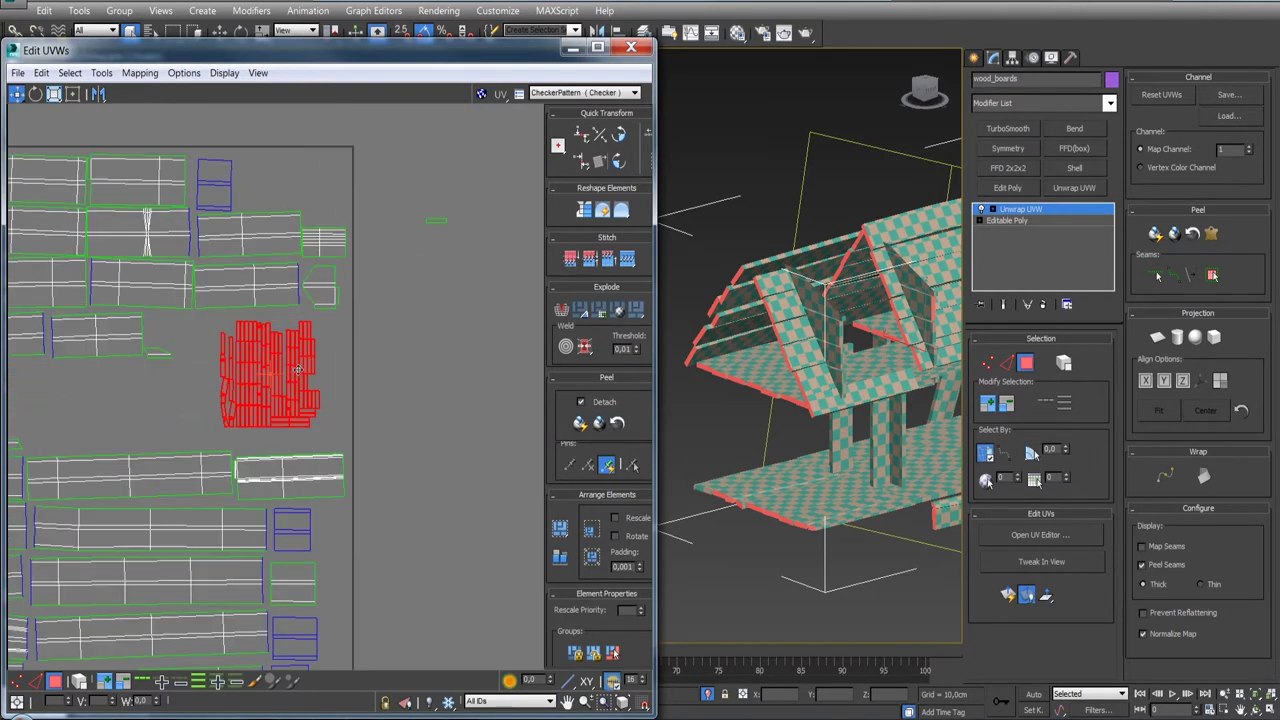
pyautogui.moveTo(302, 384)
pyautogui.mouseDown()
pyautogui.moveTo(510, 270)
pyautogui.moveTo(492, 293)
pyautogui.mouseUp()
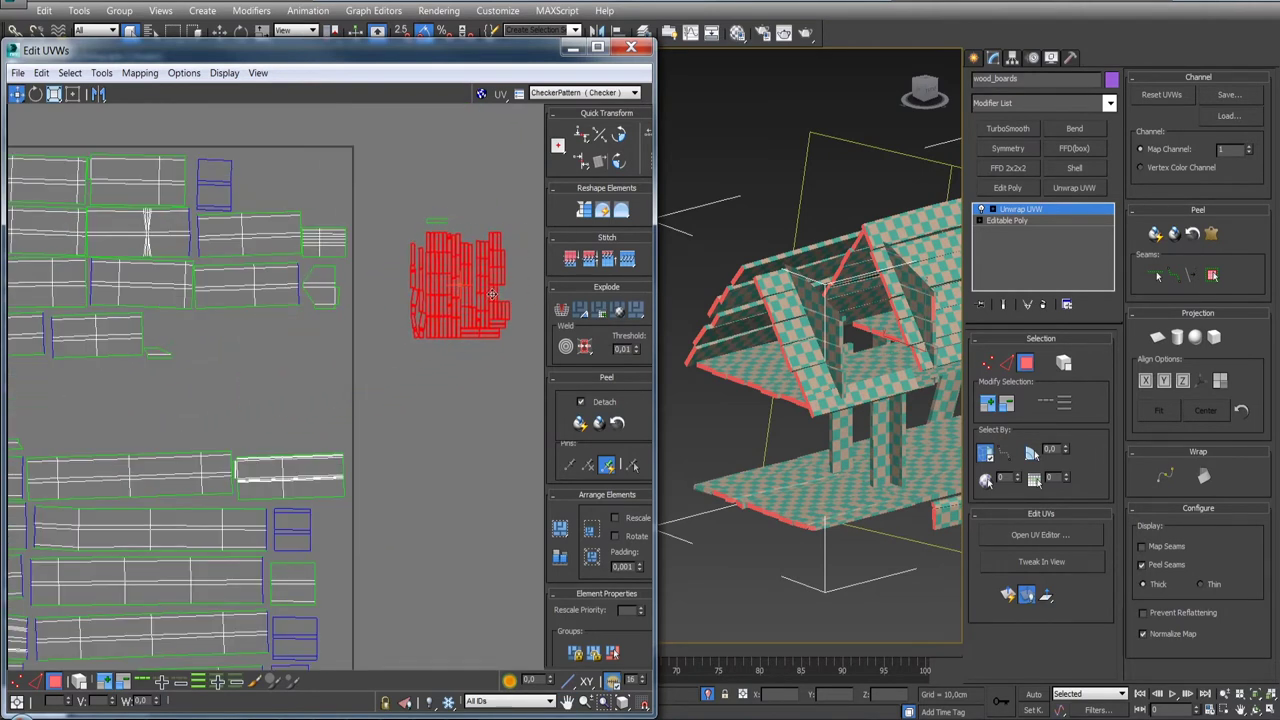
pyautogui.scroll(-3, 250, 300)
pyautogui.scroll(5, 260, 320)
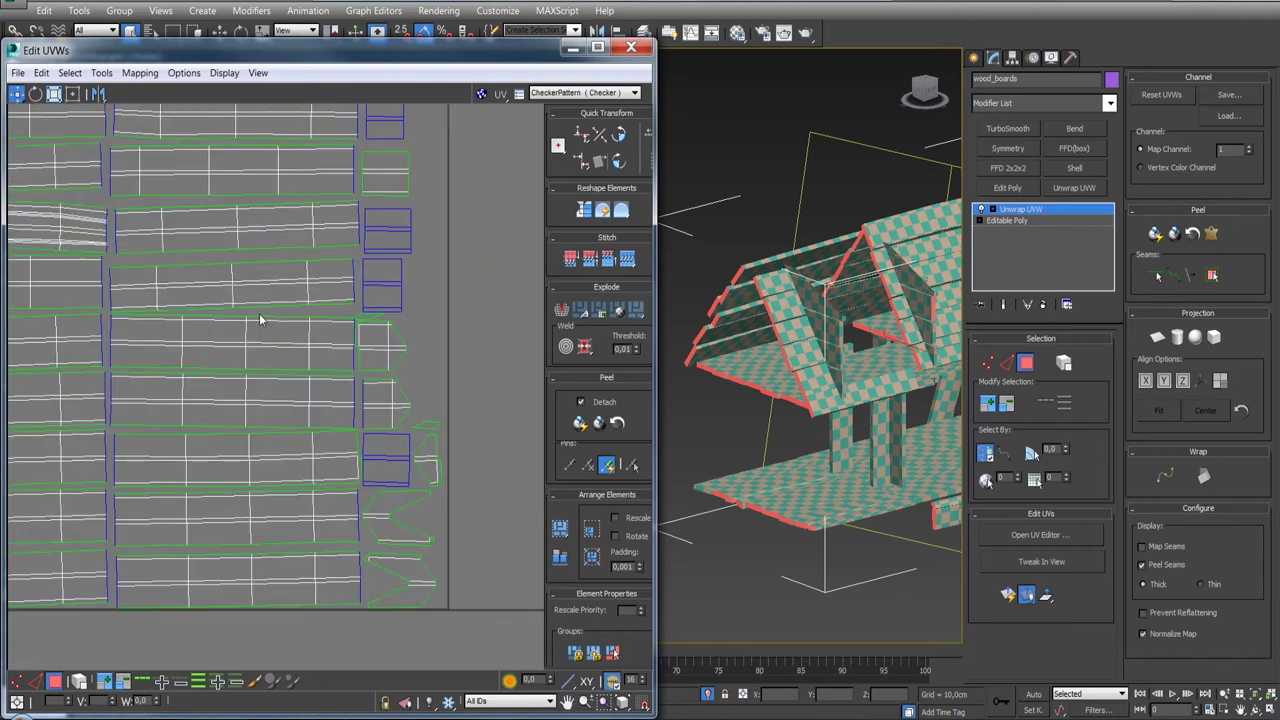
pyautogui.scroll(-1, 330, 320)
pyautogui.scroll(-1, 340, 310)
pyautogui.scroll(-1, 300, 300)
pyautogui.scroll(-1, 392, 467)
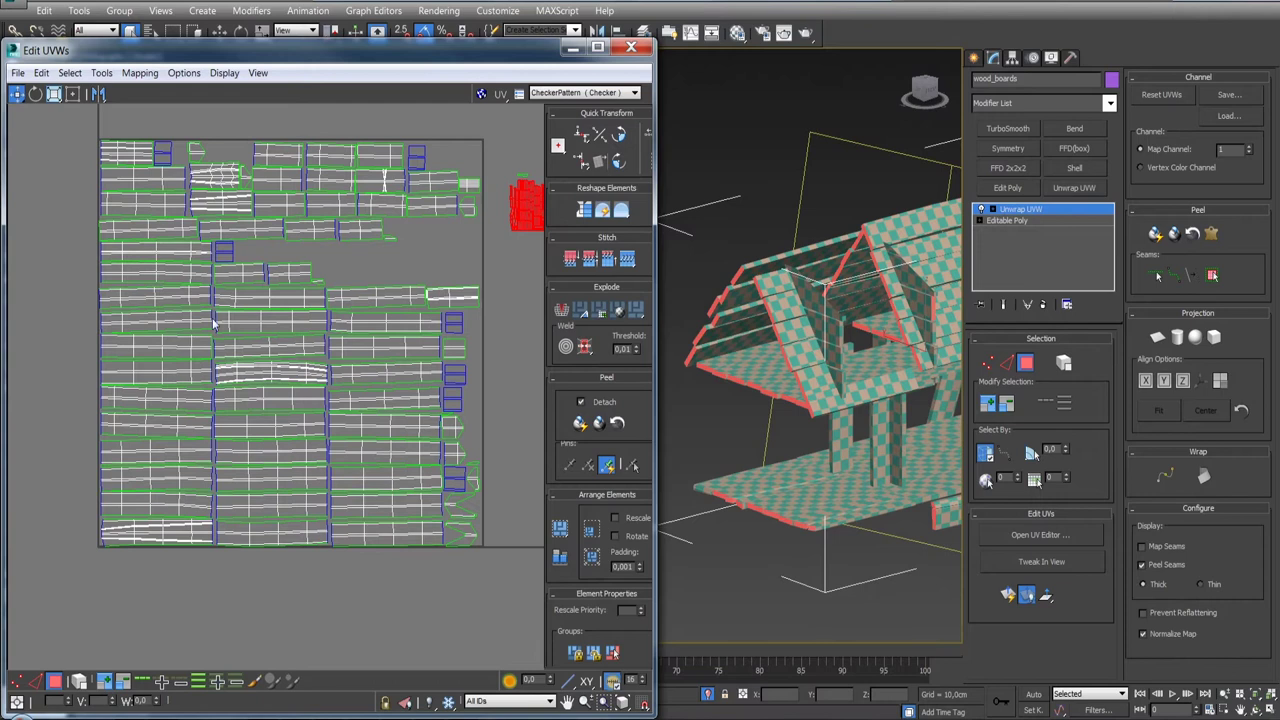
pyautogui.scroll(2, 213, 323)
pyautogui.scroll(2, 213, 323)
pyautogui.scroll(-4, 189, 360)
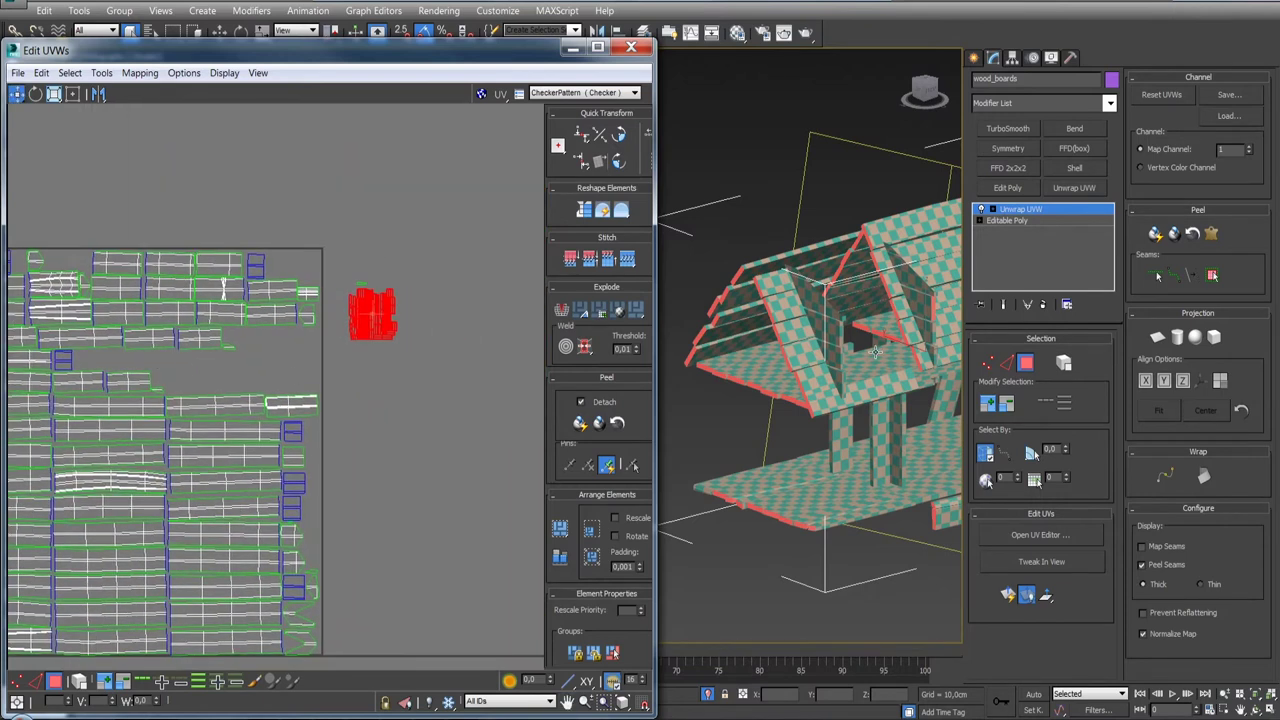
# - Collapse the unwrap into wood_boards' Editable Poly, then add a fresh Unwrap UVW and open its editor
pyautogui.rightClick(1038, 212)
pyautogui.click(1100, 309)
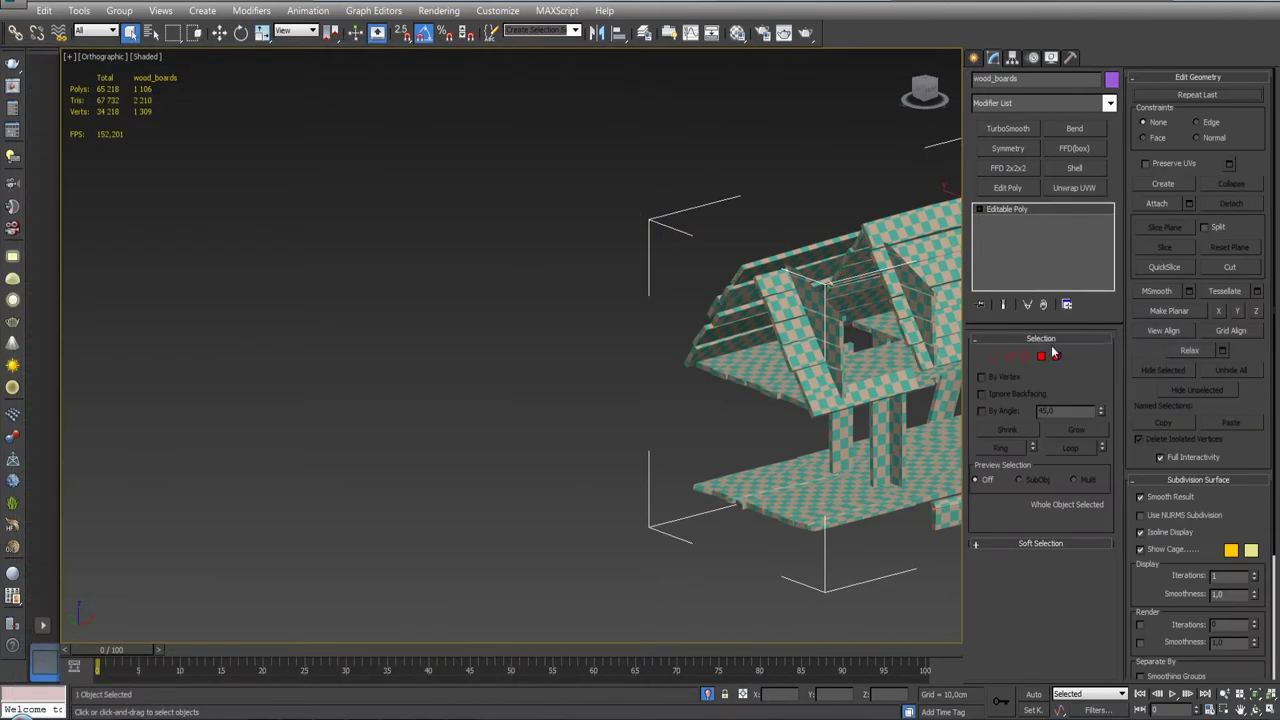
pyautogui.press('z')
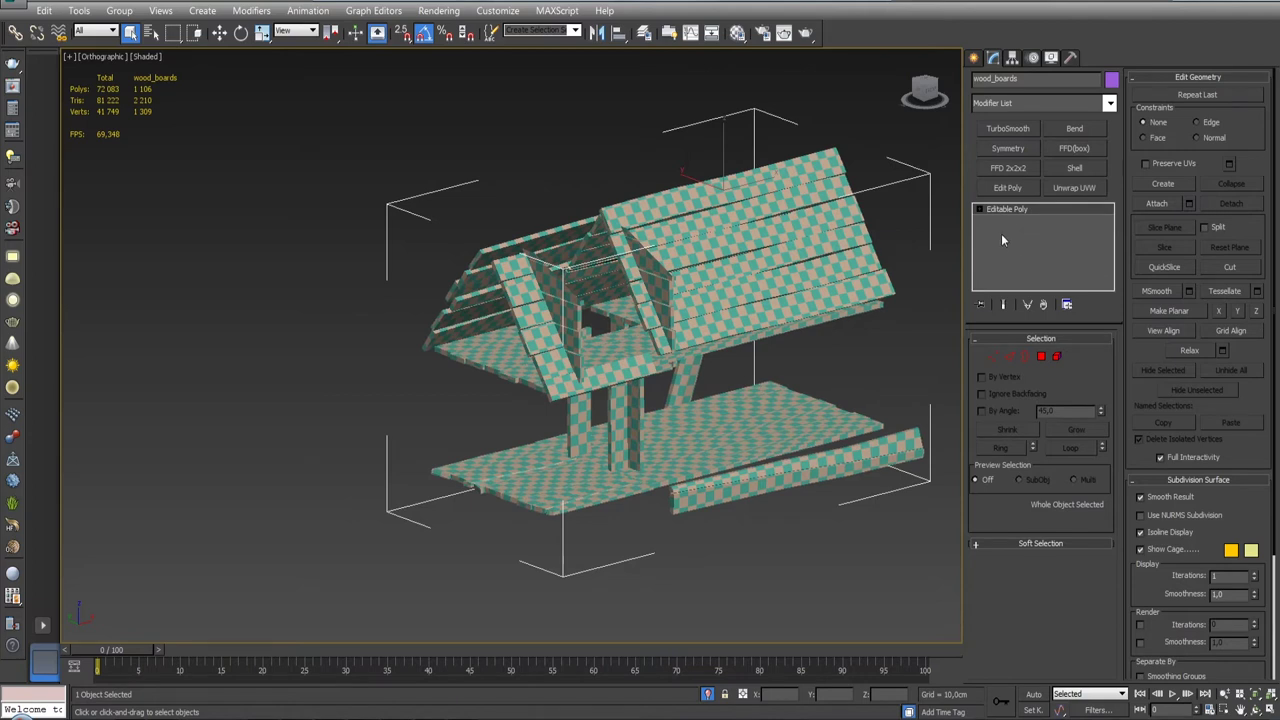
pyautogui.click(1076, 189)
pyautogui.click(1053, 540)
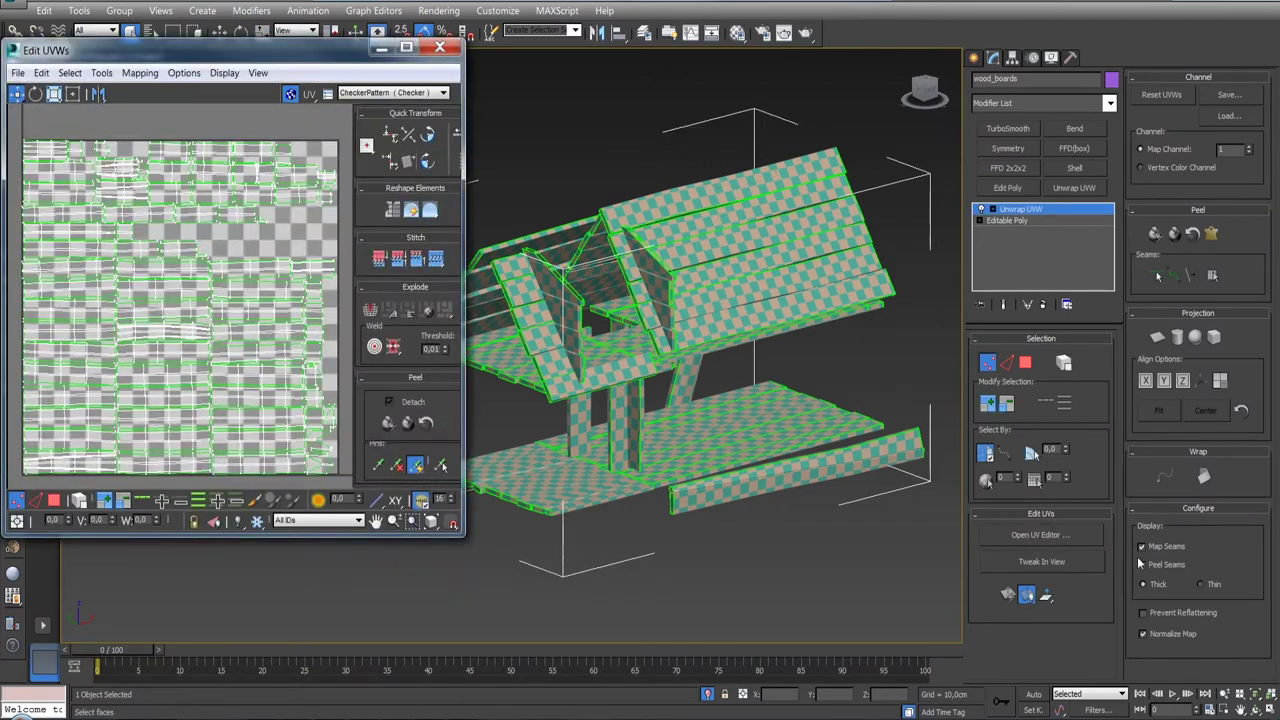
# - Enlarge the Edit UVWs window and turn off the CheckerPattern background
pyautogui.moveTo(463, 536); pyautogui.dragTo(630, 715)
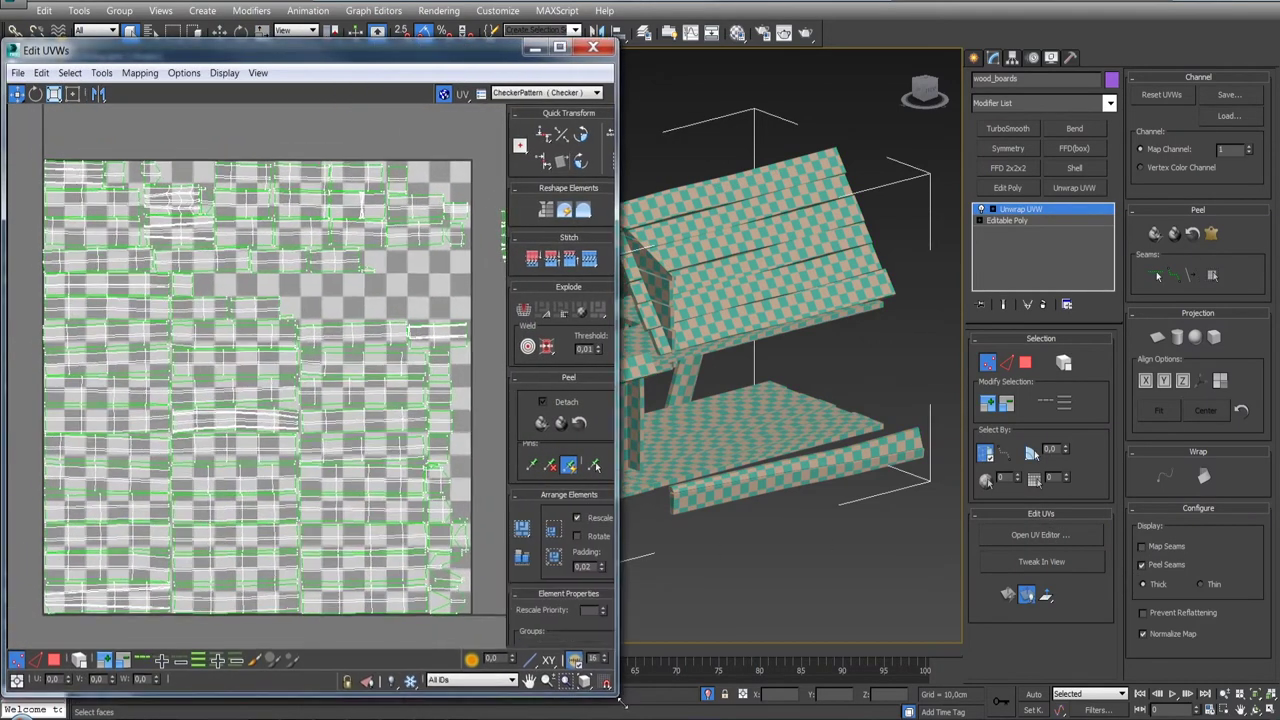
pyautogui.click(463, 37)
pyautogui.scroll(-3, 318, 300)
pyautogui.scroll(-3, 318, 300)
pyautogui.moveTo(364, 350); pyautogui.dragTo(318, 300, button='middle')
pyautogui.scroll(3, 318, 300)
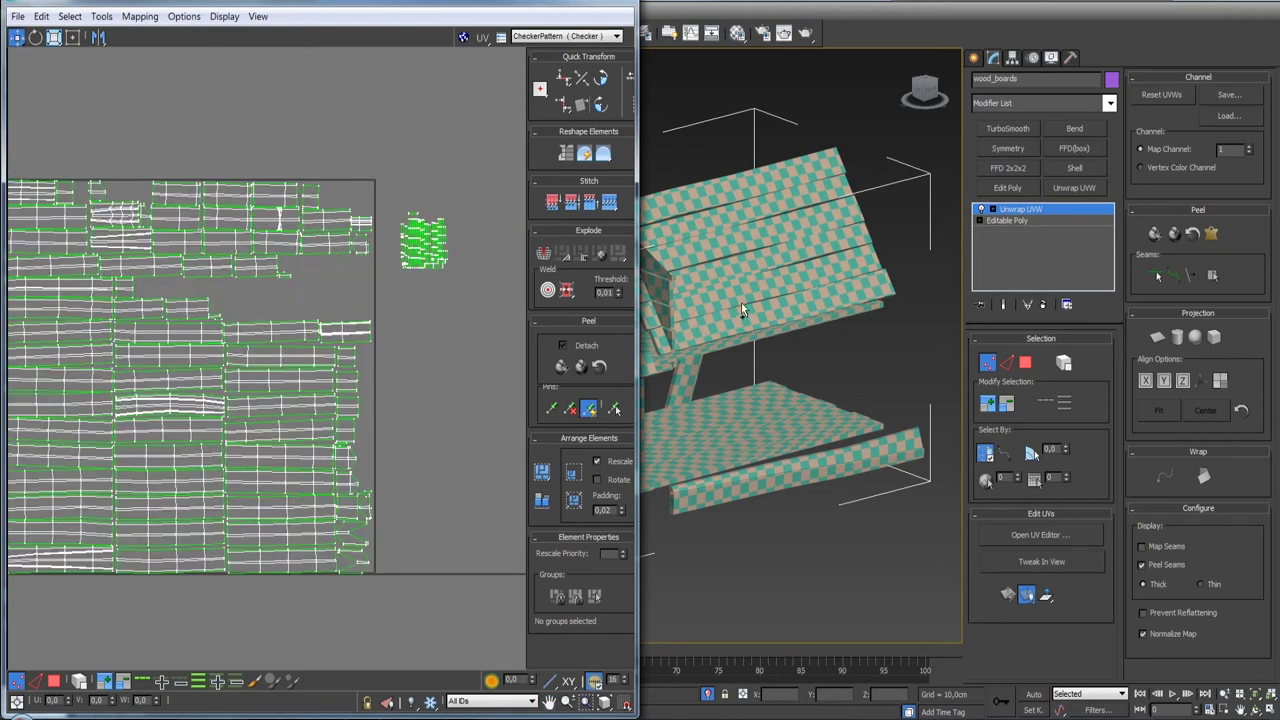
pyautogui.scroll(-5, 741, 310)
# - Widen the UV editor to fill the left half of the screen and switch to Face sub-object mode
pyautogui.moveTo(741, 310)
pyautogui.keyDown('alt'); pyautogui.mouseDown(button='middle')
pyautogui.moveTo(800, 300)
pyautogui.moveTo(800, 360)
pyautogui.moveTo(820, 330)
pyautogui.moveTo(880, 300)
pyautogui.moveTo(880, 230)
pyautogui.mouseUp(button='middle'); pyautogui.keyUp('alt')
pyautogui.scroll(5, 770, 310)
pyautogui.scroll(5, 770, 310)
pyautogui.scroll(3, 800, 340)
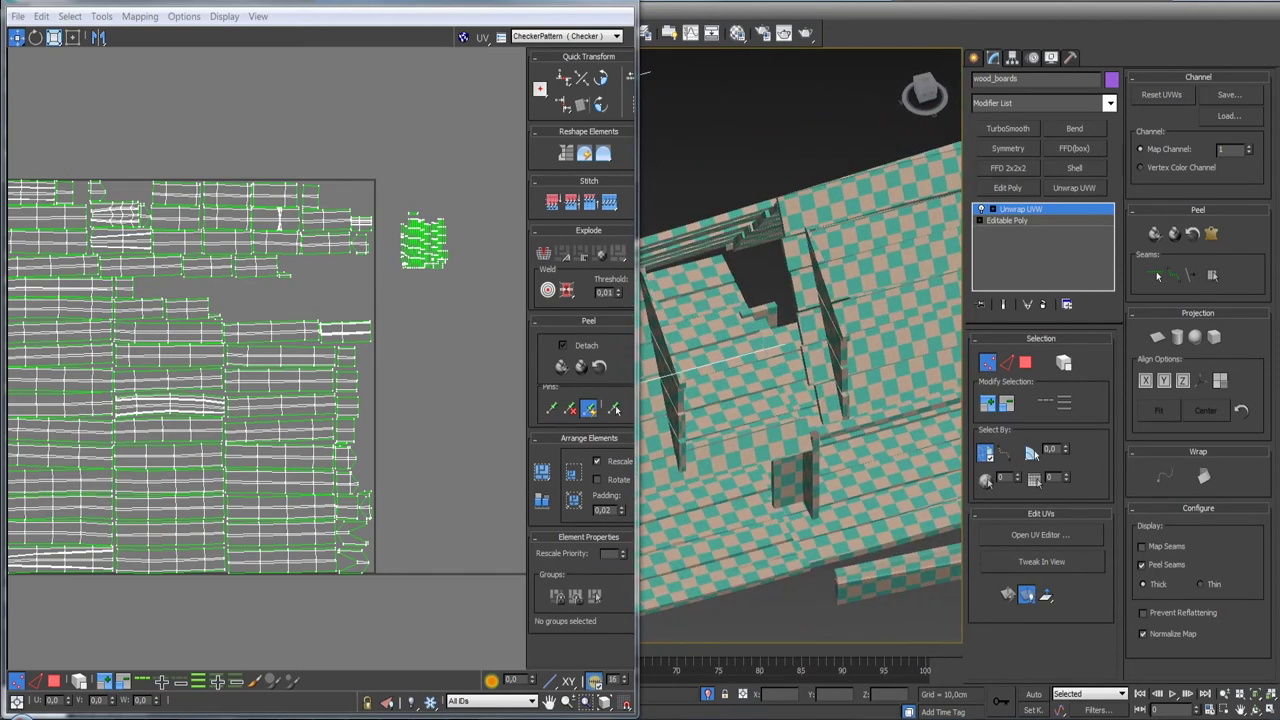
pyautogui.keyDown('alt'); pyautogui.moveTo(800, 320); pyautogui.dragTo(784, 311, button='middle'); pyautogui.keyUp('alt')
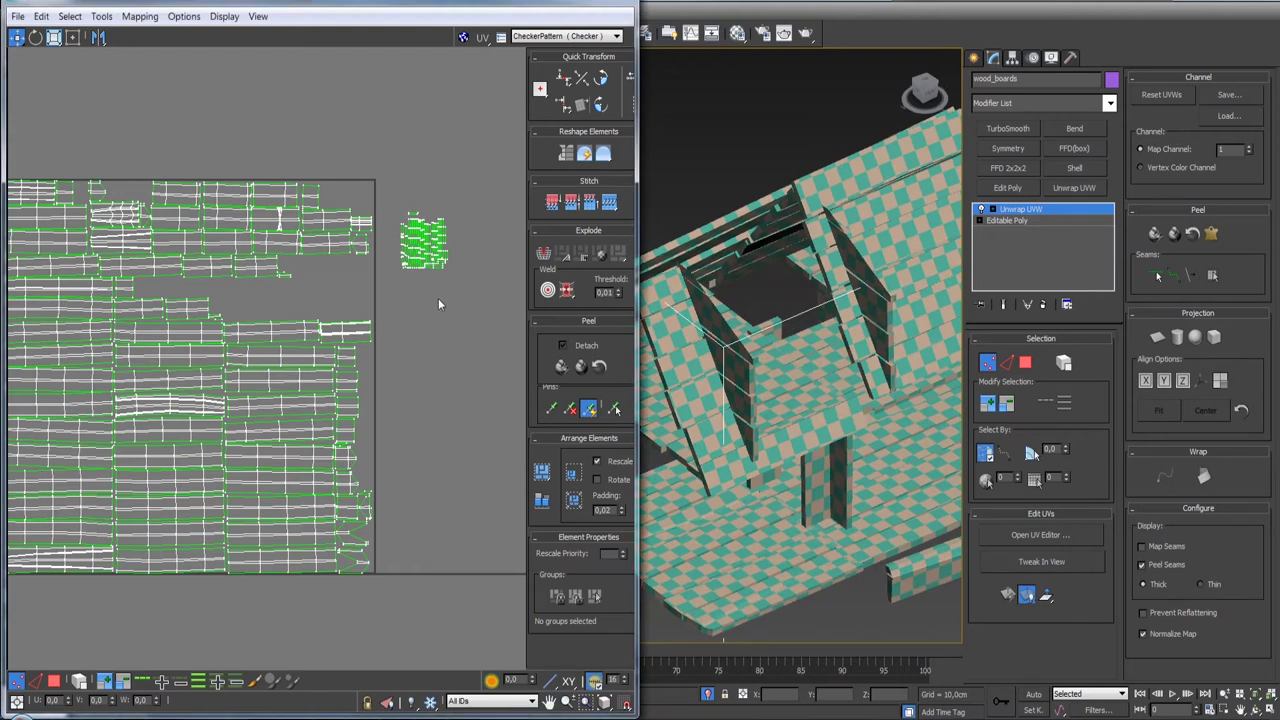
pyautogui.moveTo(415, 309); pyautogui.dragTo(484, 291, button='middle')
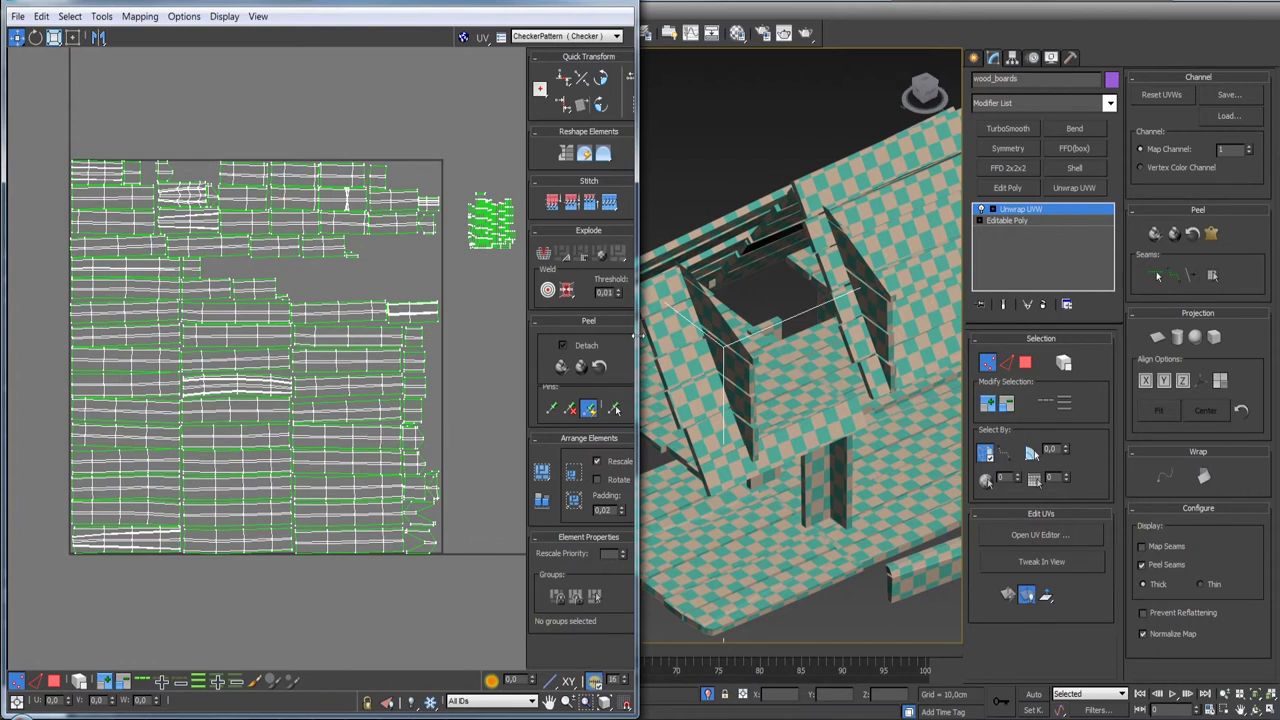
pyautogui.moveTo(633, 337); pyautogui.dragTo(767, 340)
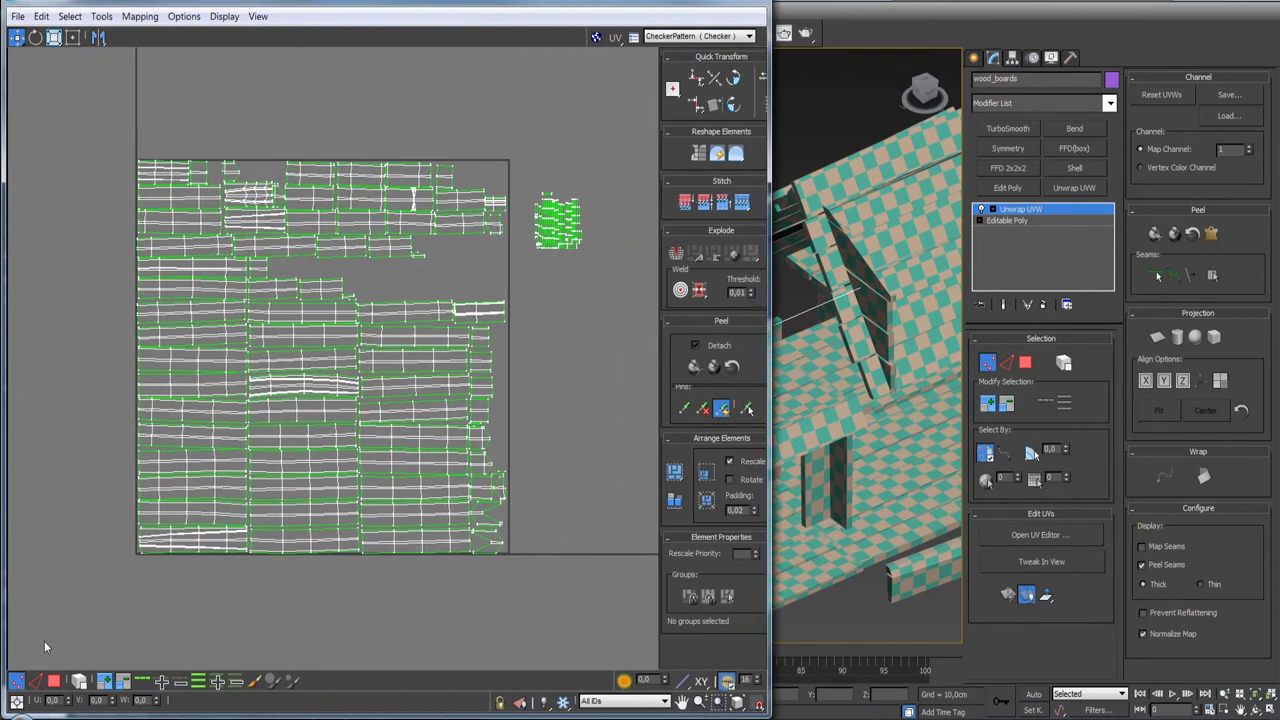
pyautogui.click(54, 681)
# - Pan and zoom the UV layout to show the red end-piece cluster beside the square
pyautogui.moveTo(458, 543); pyautogui.dragTo(467, 494, button='middle')
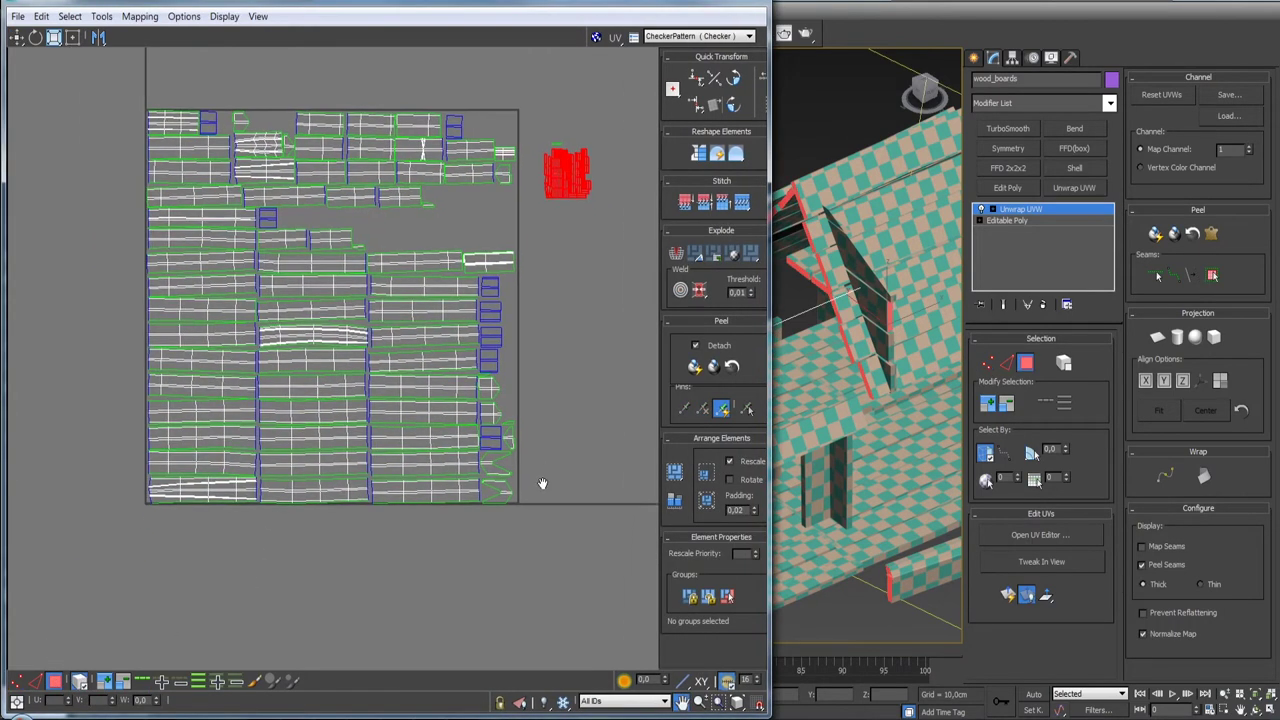
pyautogui.scroll(5, 467, 494)
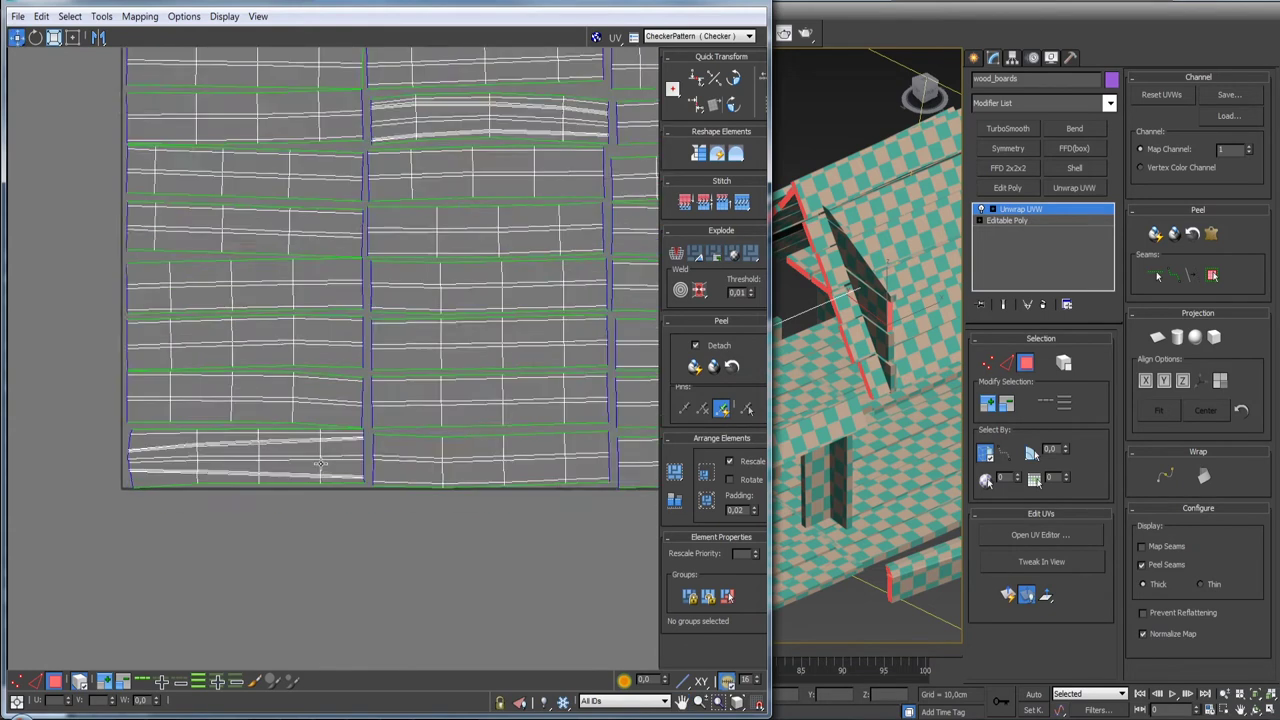
pyautogui.scroll(-5, 327, 583)
pyautogui.scroll(1, 327, 583)
pyautogui.scroll(3, 318, 433)
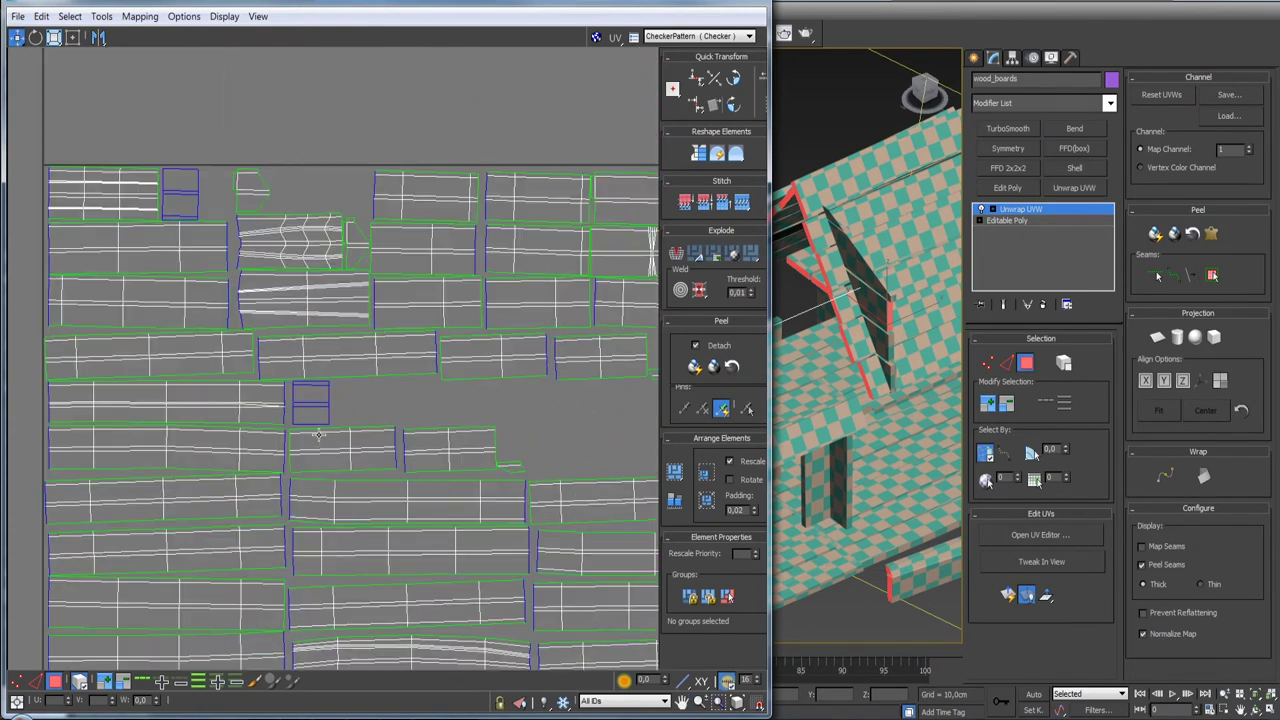
pyautogui.scroll(1, 318, 435)
pyautogui.scroll(-5, 318, 435)
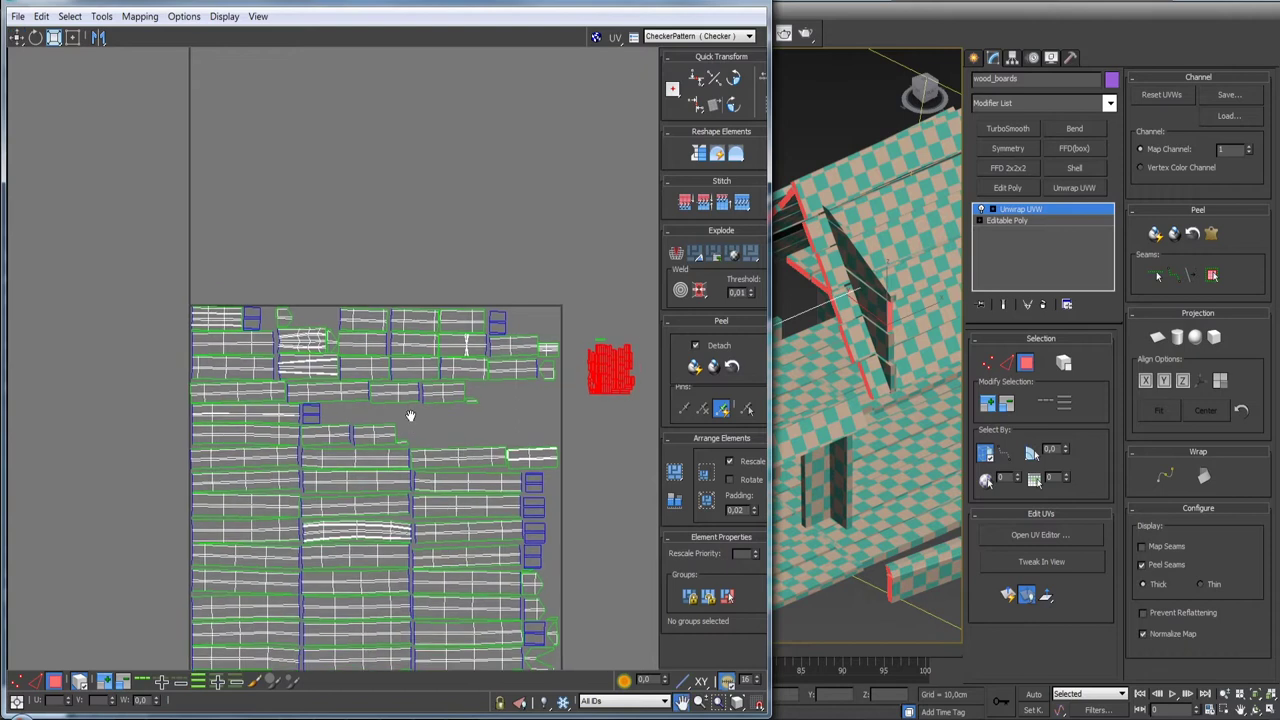
pyautogui.moveTo(408, 417); pyautogui.dragTo(312, 478, button='middle')
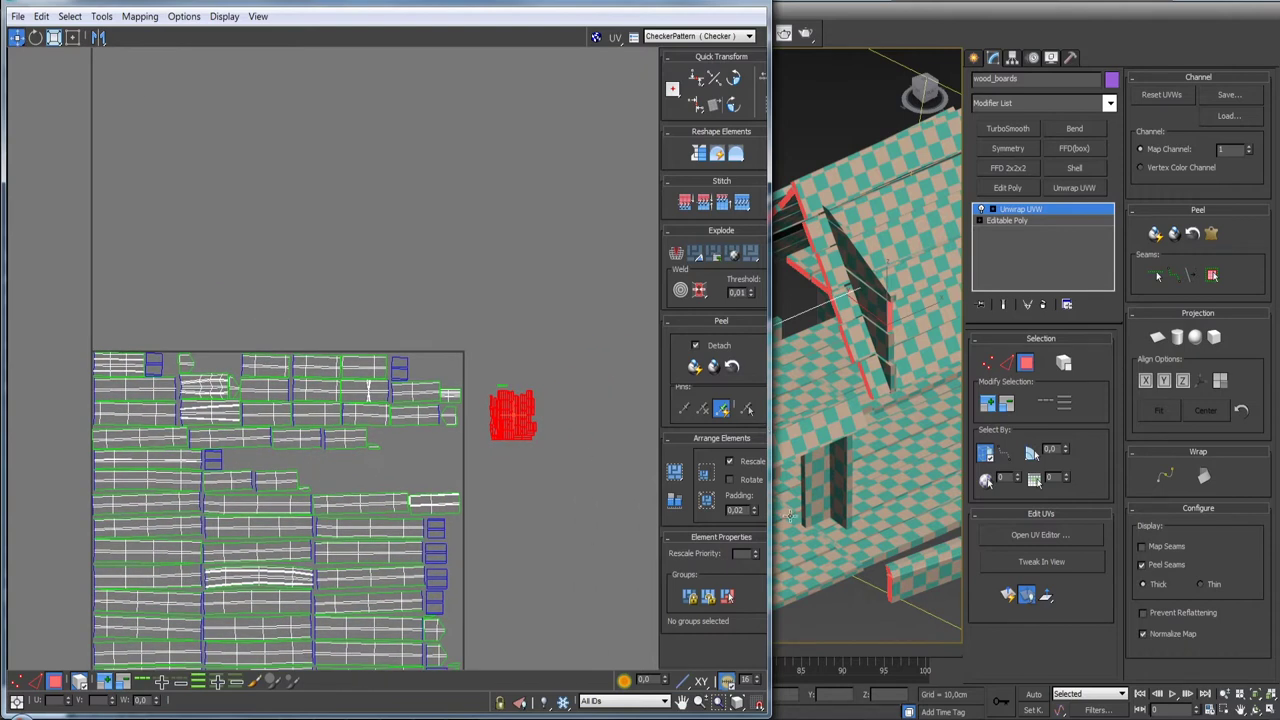
pyautogui.scroll(-5, 828, 485)
pyautogui.keyDown('alt'); pyautogui.moveTo(828, 485); pyautogui.dragTo(870, 470, button='middle'); pyautogui.keyUp('alt')
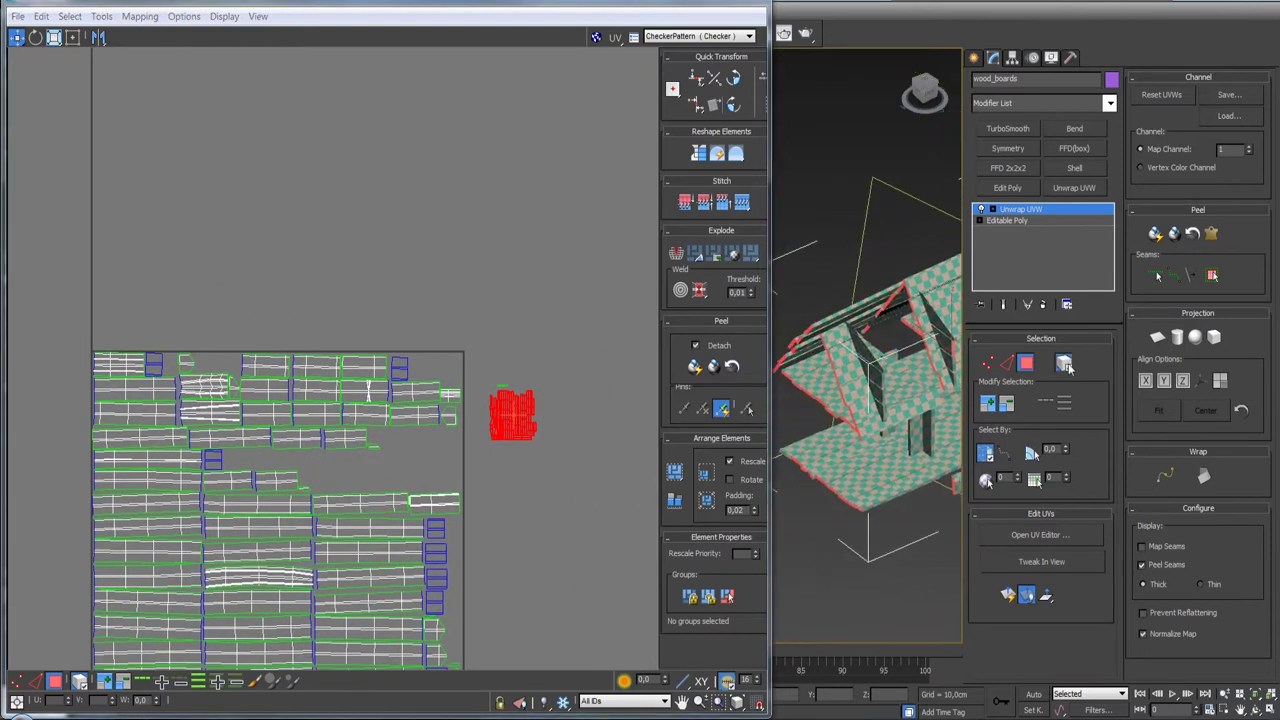
pyautogui.scroll(2, 419, 407)
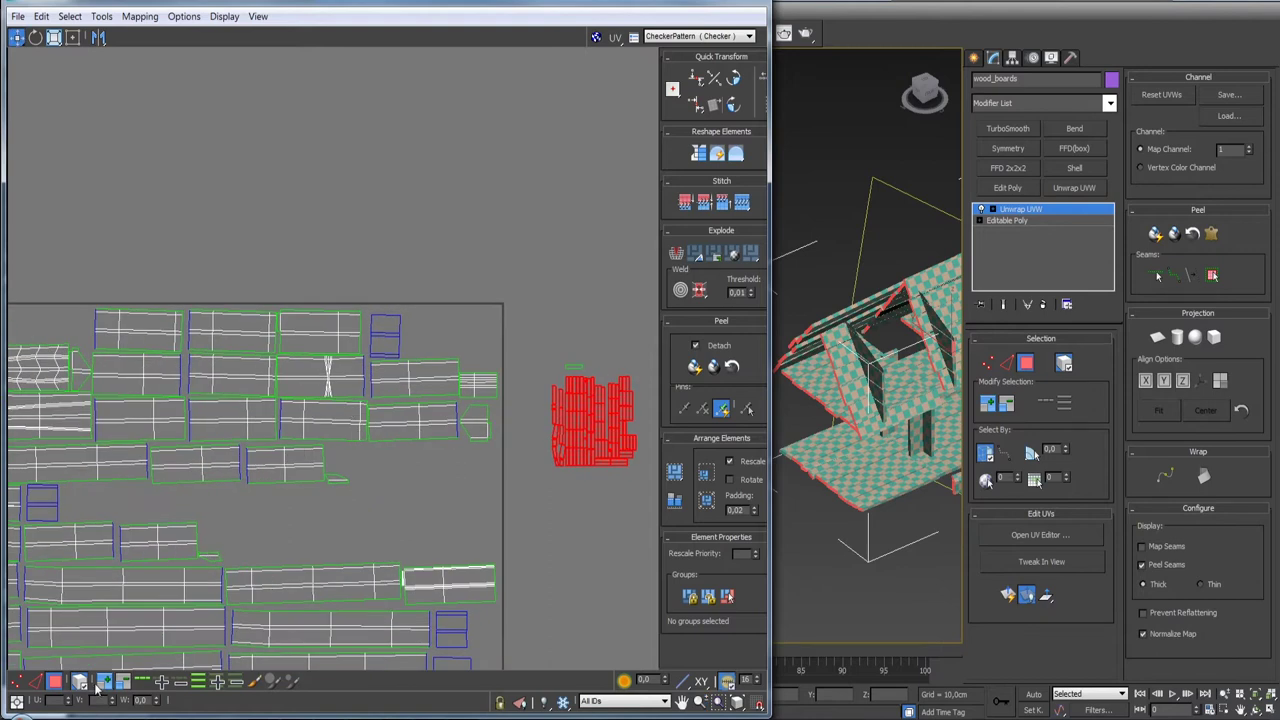
pyautogui.scroll(-2, 314, 508)
pyautogui.scroll(4, 220, 392)
# - Select the small board shell near the top and orbit to its face on the cabin wall
pyautogui.click(220, 392)
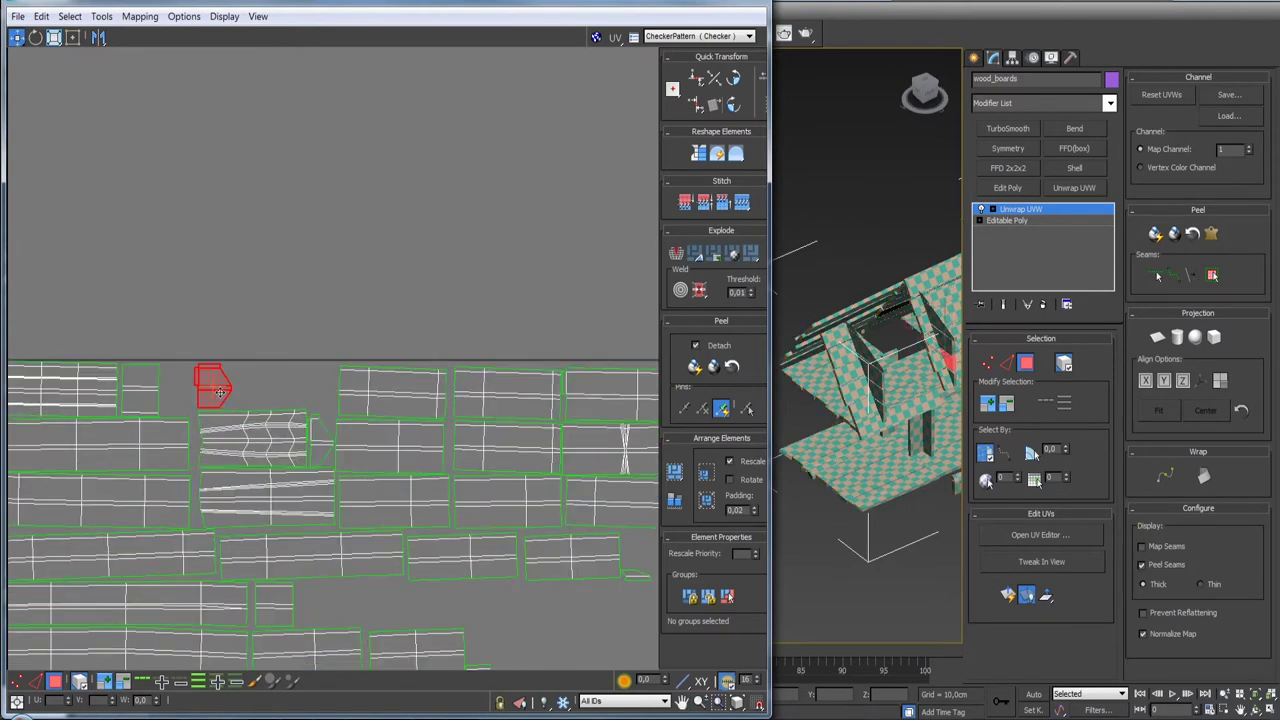
pyautogui.keyDown('alt'); pyautogui.moveTo(916, 402); pyautogui.dragTo(850, 390, button='middle'); pyautogui.keyUp('alt')
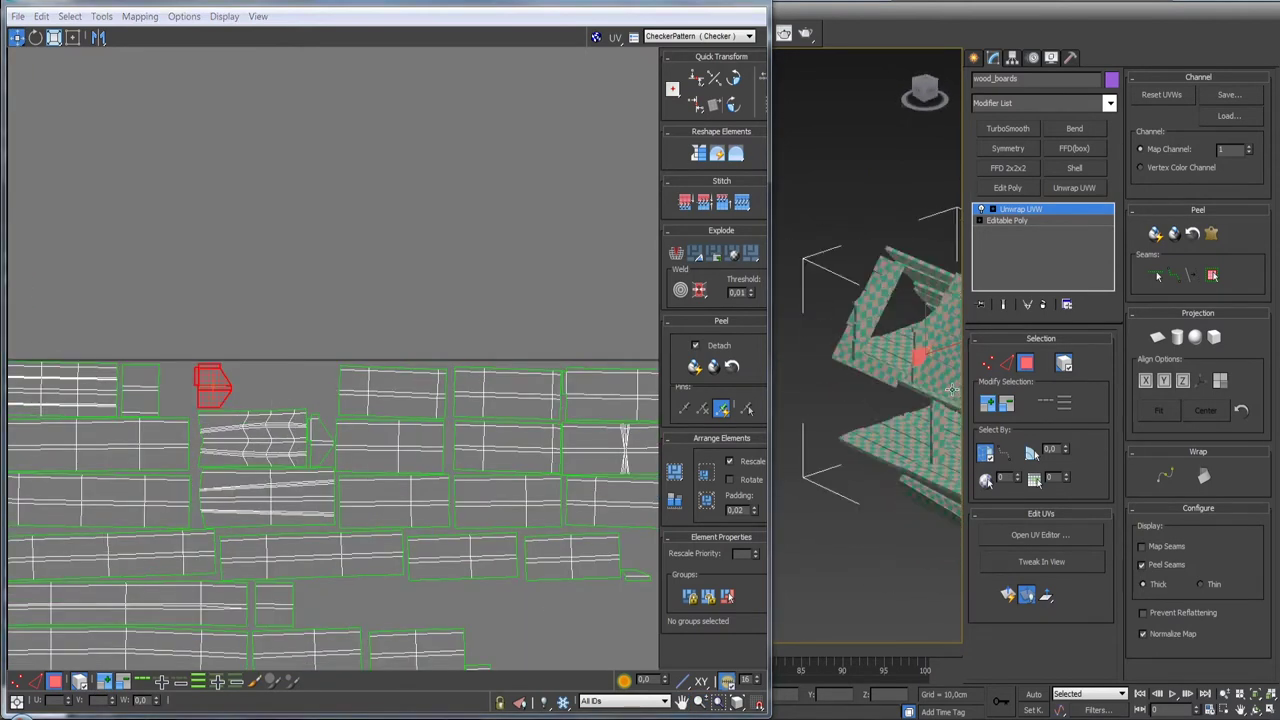
pyautogui.scroll(4, 850, 390)
pyautogui.keyDown('alt'); pyautogui.moveTo(779, 331); pyautogui.dragTo(1119, 373, button='middle'); pyautogui.keyUp('alt')
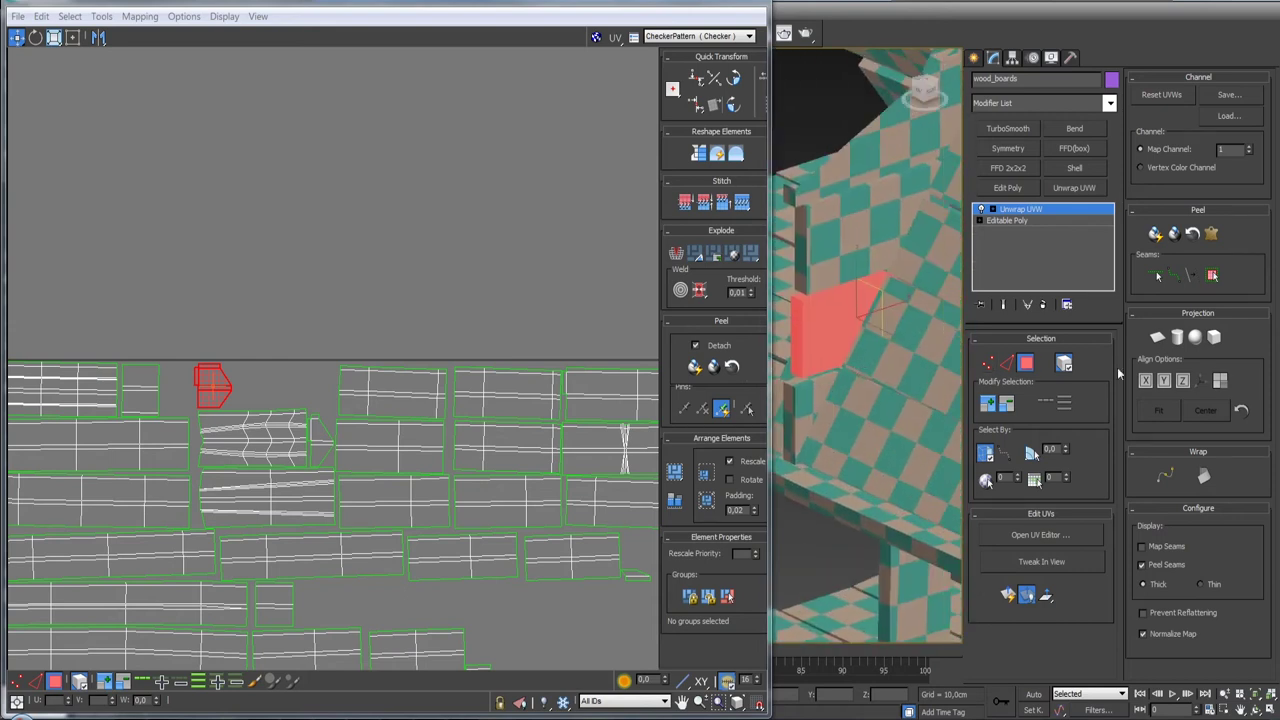
# - Narrow the UV editor and select the thin faces on the small shell's top and left edges
pyautogui.moveTo(768, 387); pyautogui.dragTo(693, 387)
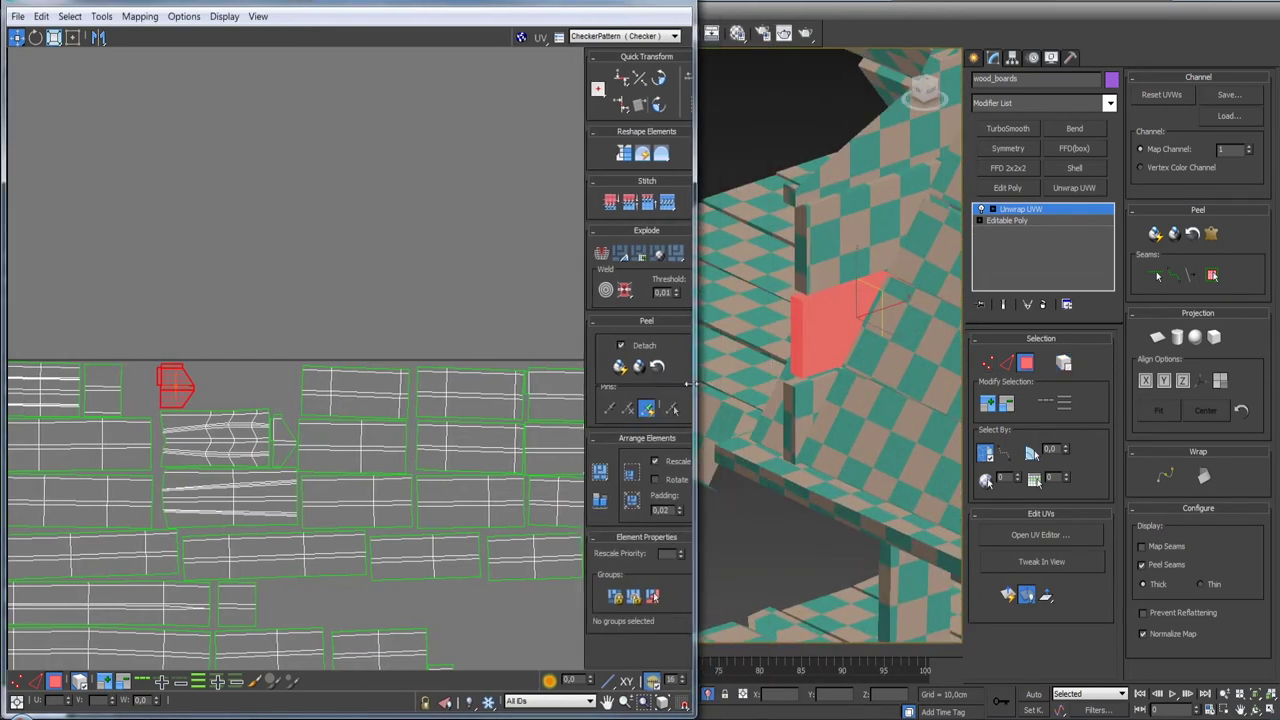
pyautogui.click(158, 378)
pyautogui.scroll(3, 165, 395)
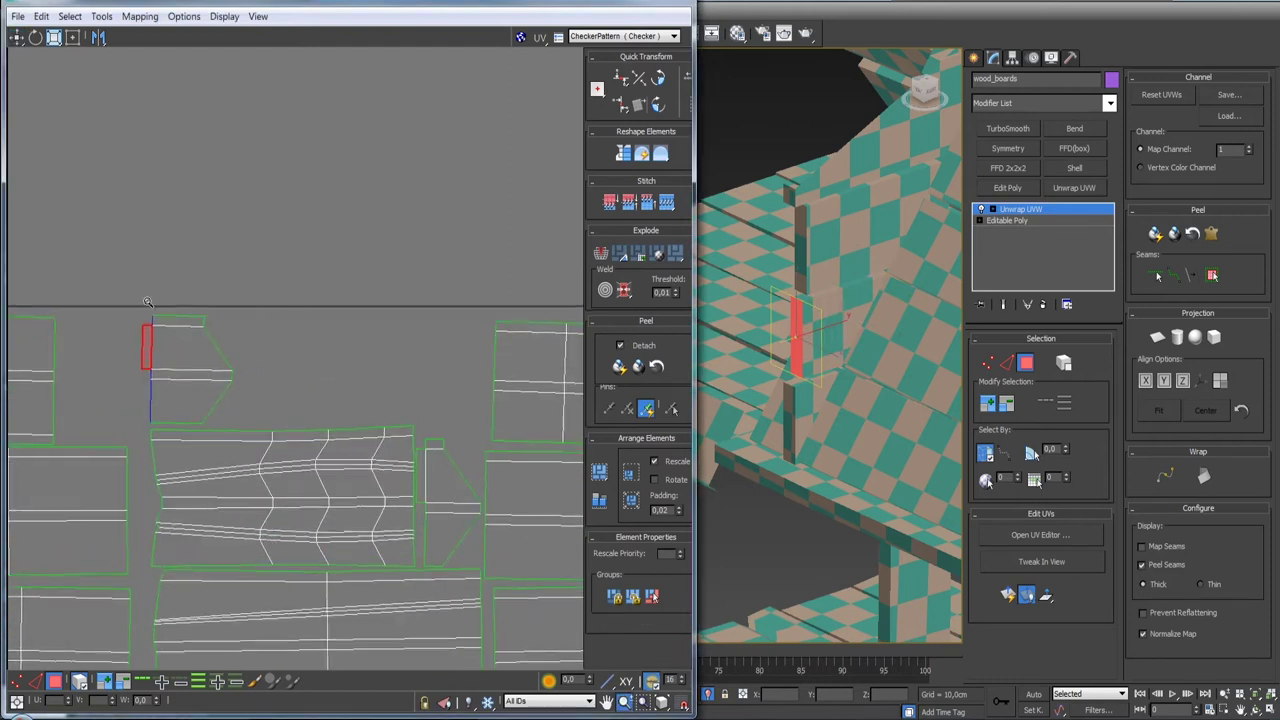
pyautogui.click(174, 324)
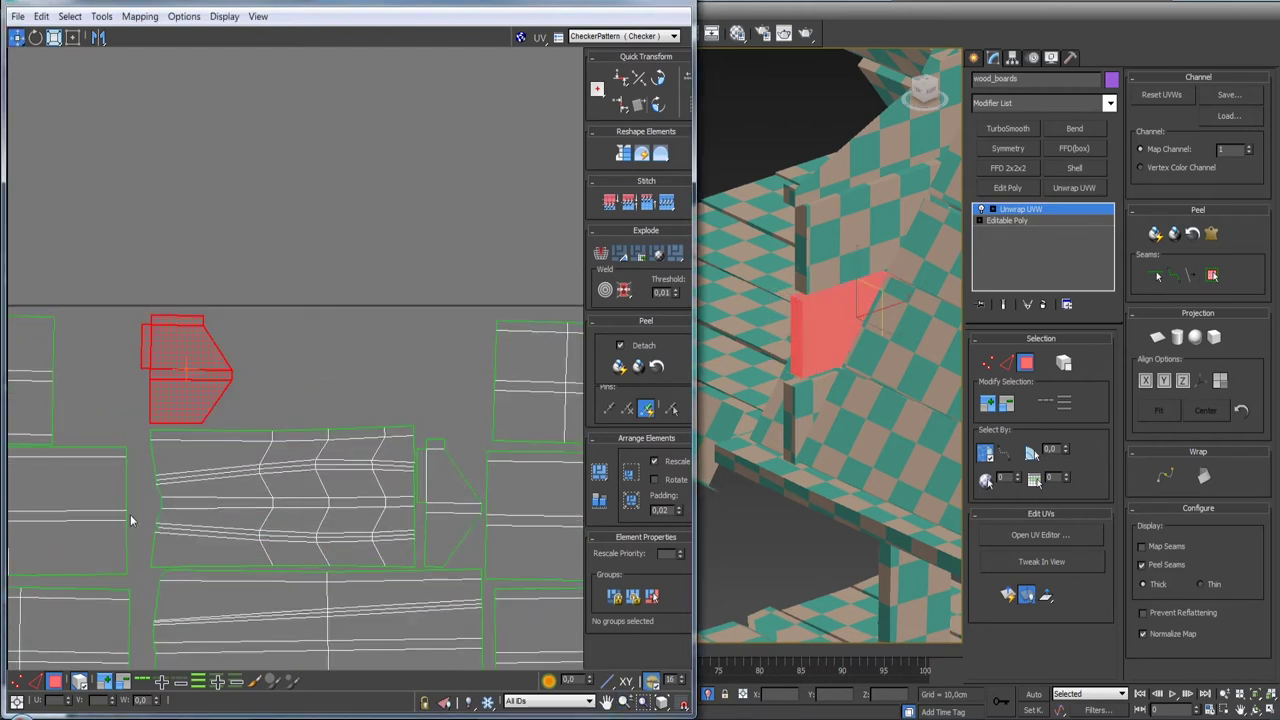
pyautogui.click(280, 351)
pyautogui.click(187, 324)
pyautogui.keyDown('ctrl'); pyautogui.click(146, 338); pyautogui.keyUp('ctrl')
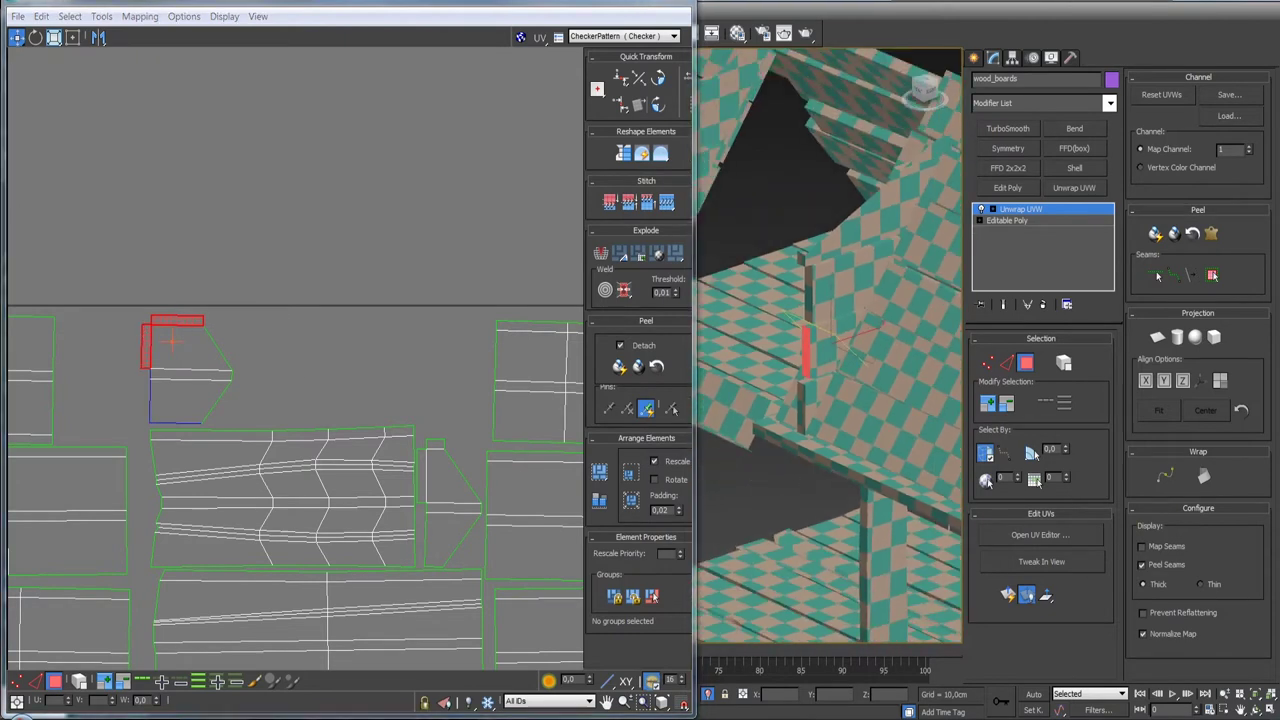
# - Locate the narrow strip in the wall gap, then reselect only the shell's thin left face
pyautogui.keyDown('alt'); pyautogui.moveTo(830, 340); pyautogui.dragTo(706, 344, button='middle'); pyautogui.keyUp('alt')
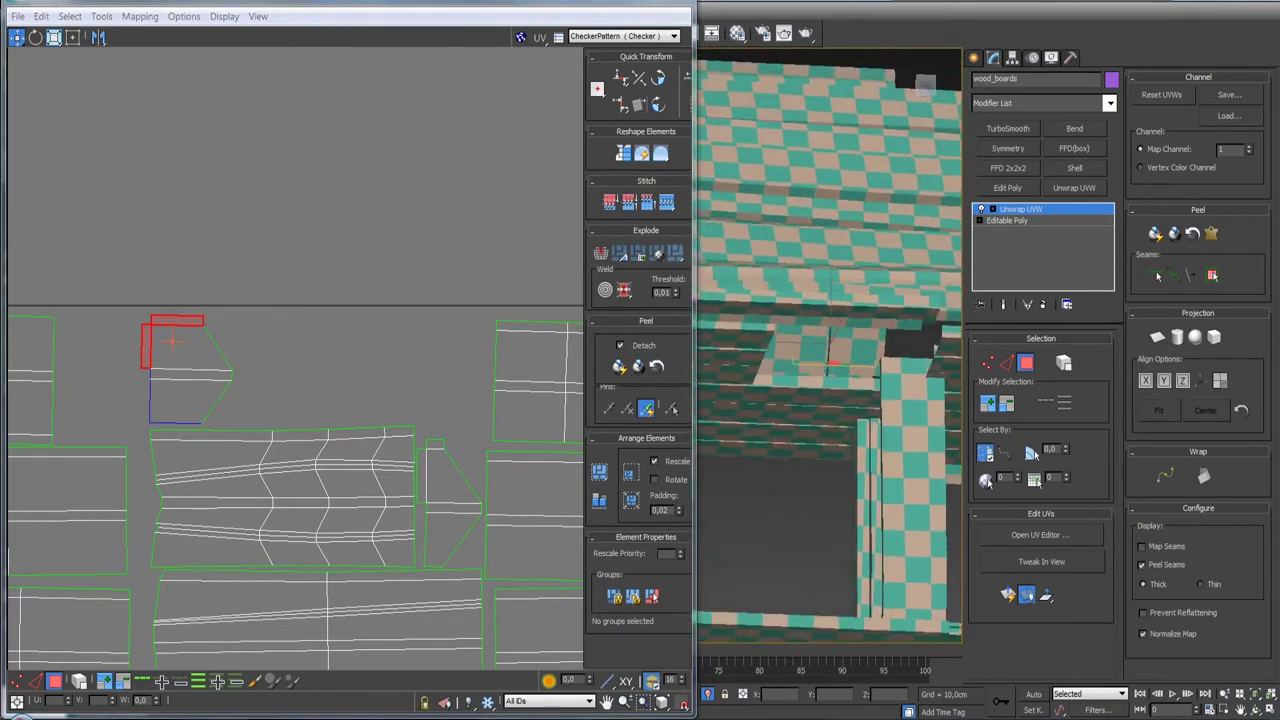
pyautogui.scroll(5, 706, 344)
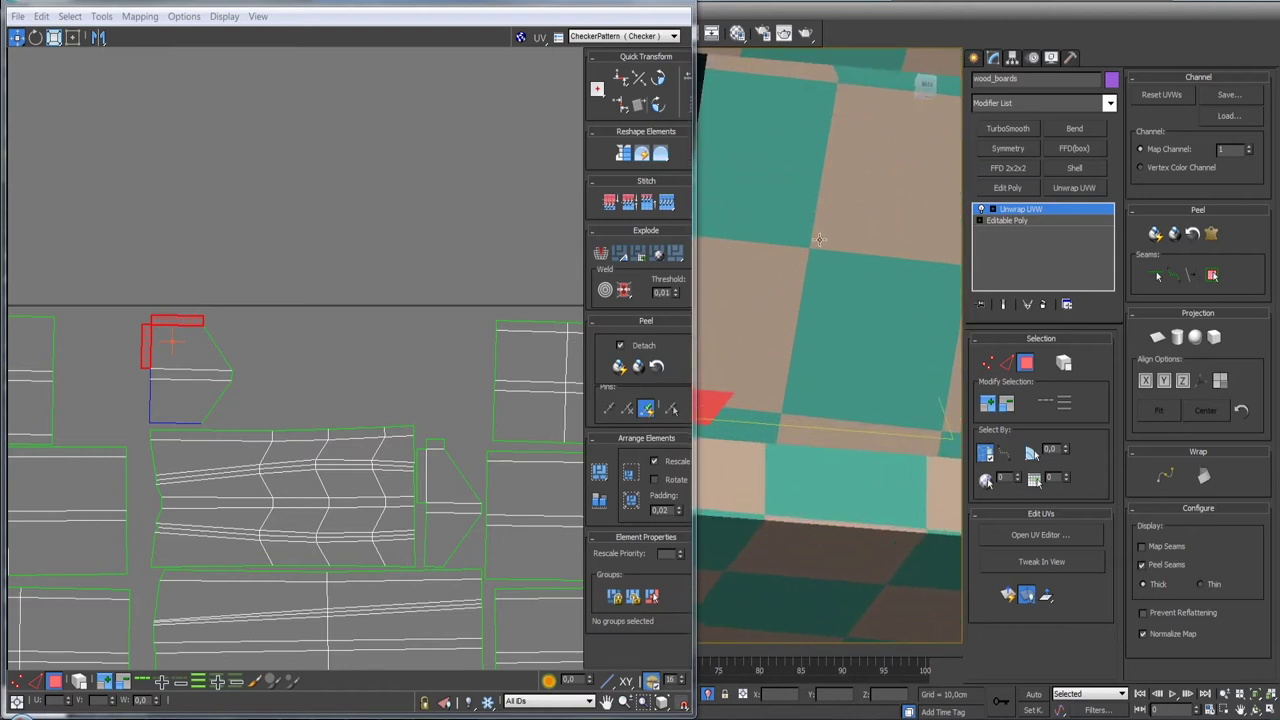
pyautogui.moveTo(706, 344); pyautogui.dragTo(884, 393, button='middle')
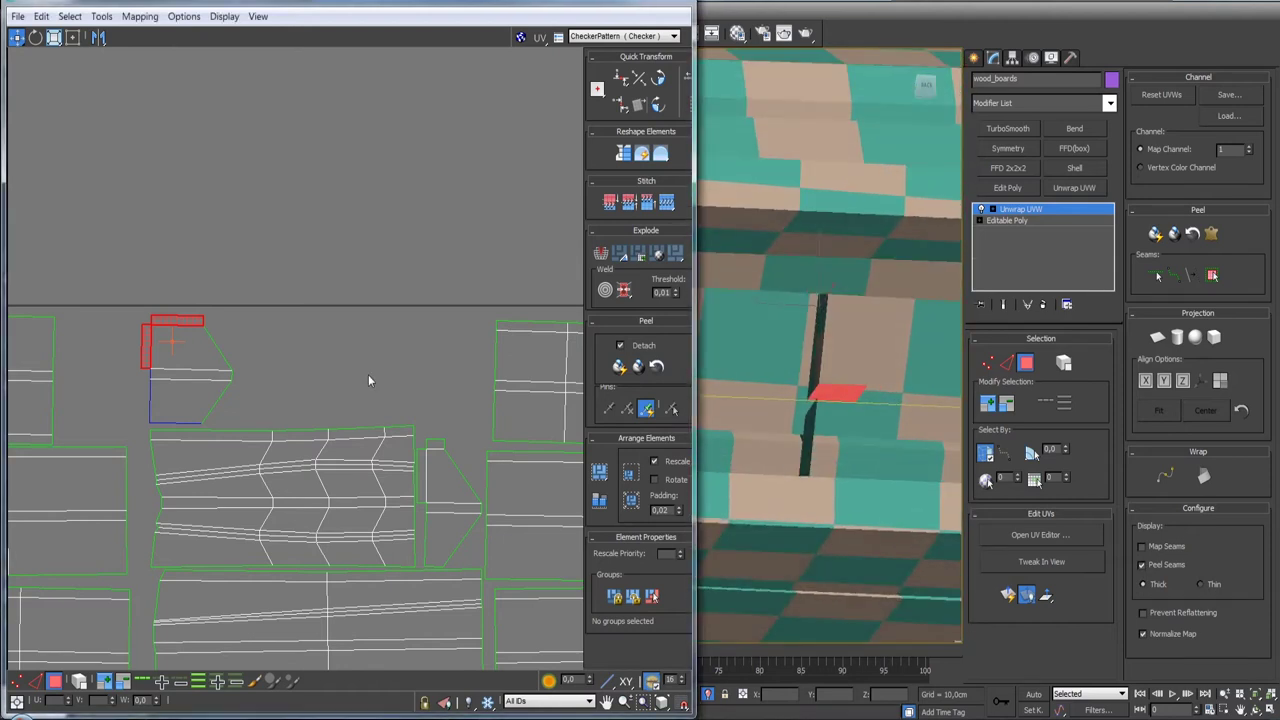
pyautogui.click(202, 320)
pyautogui.click(147, 345)
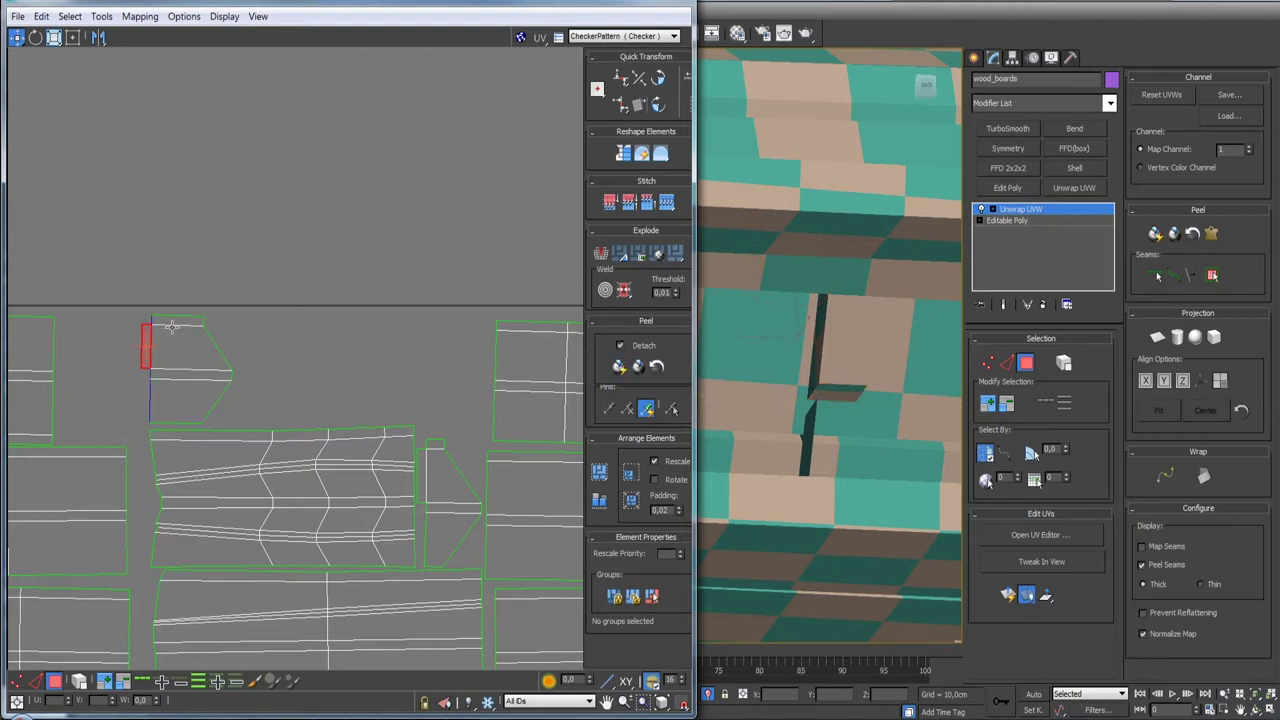
pyautogui.scroll(-5, 172, 327)
# - Select a thin end face on another board shell in the UV editor
pyautogui.moveTo(420, 470); pyautogui.dragTo(423, 392, button='middle')
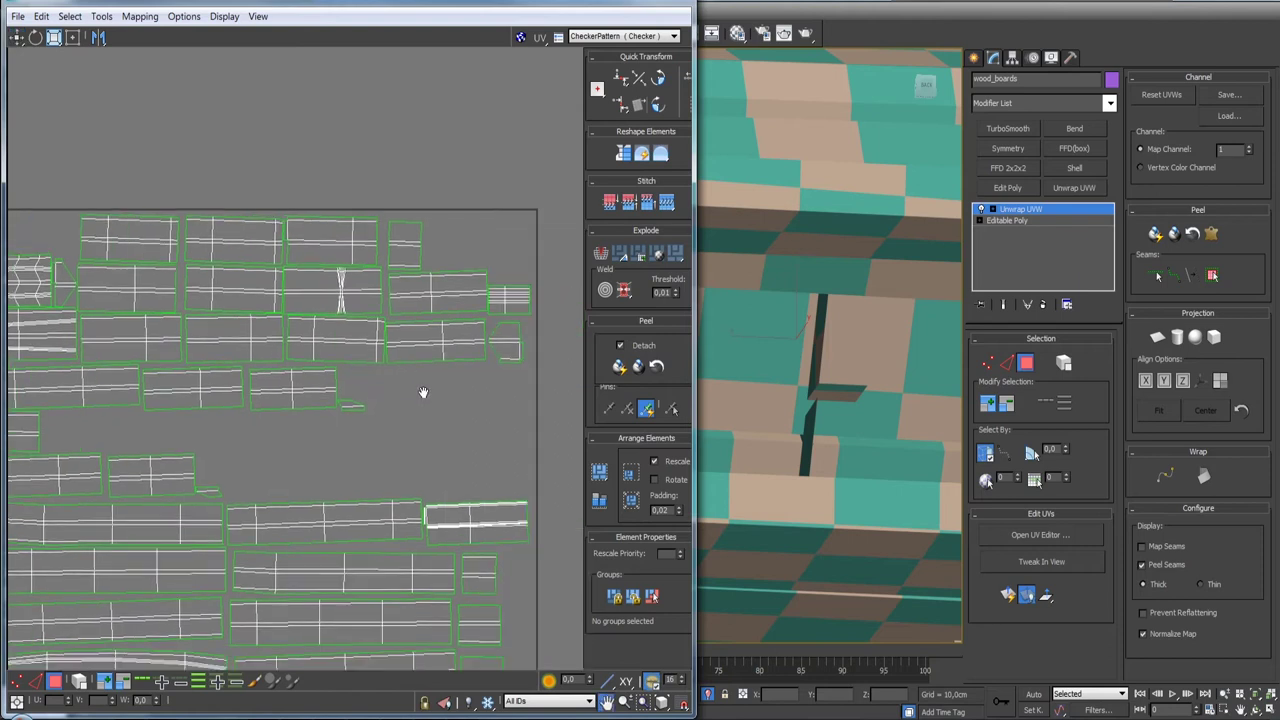
pyautogui.scroll(2, 392, 401)
pyautogui.scroll(4, 380, 428)
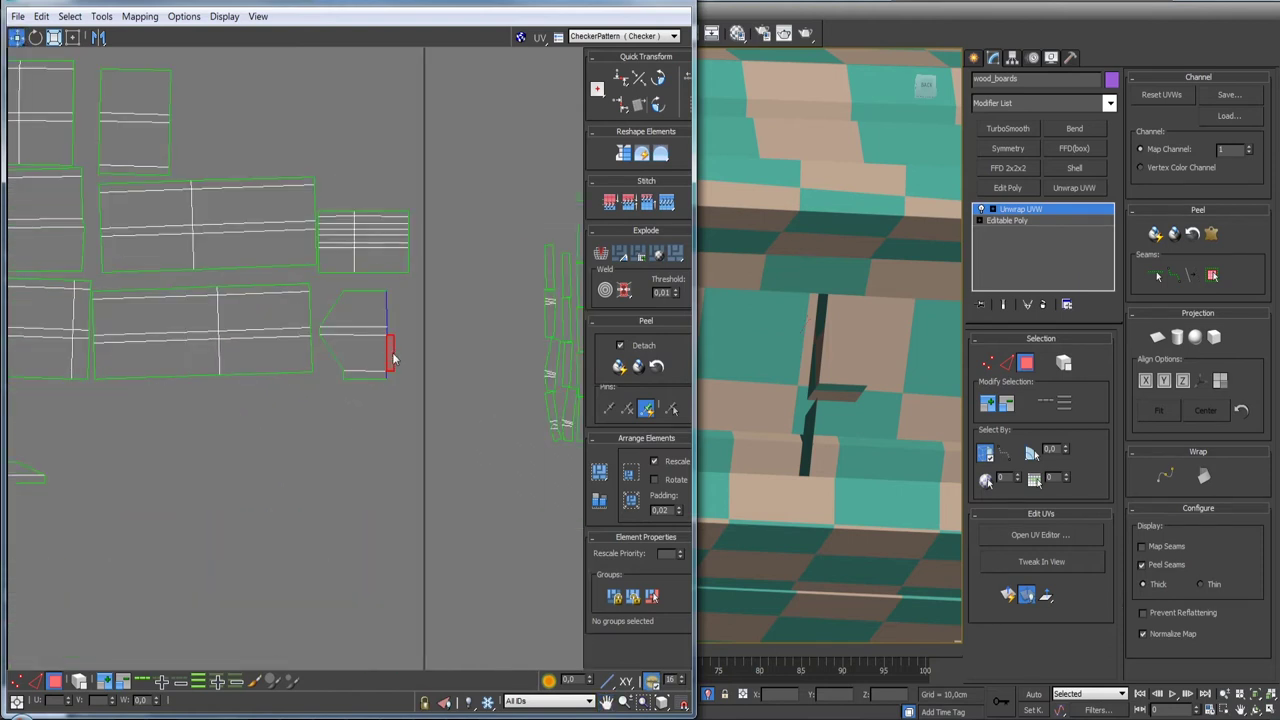
pyautogui.scroll(-5, 392, 358)
pyautogui.moveTo(396, 578); pyautogui.dragTo(426, 408, button='middle')
pyautogui.scroll(4, 427, 484)
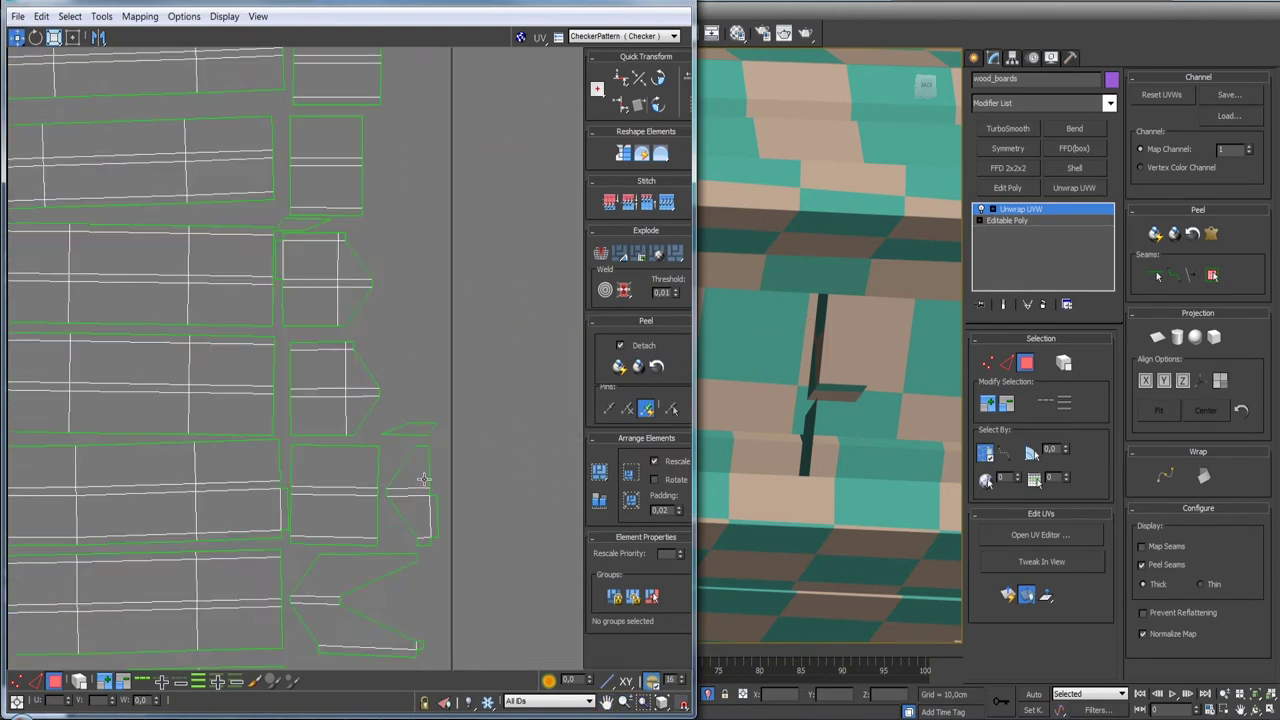
pyautogui.click(432, 512)
# - Select the thin face strip beside the neighbouring board shell
pyautogui.scroll(-3, 441, 550)
pyautogui.scroll(2, 376, 468)
pyautogui.scroll(2, 350, 444)
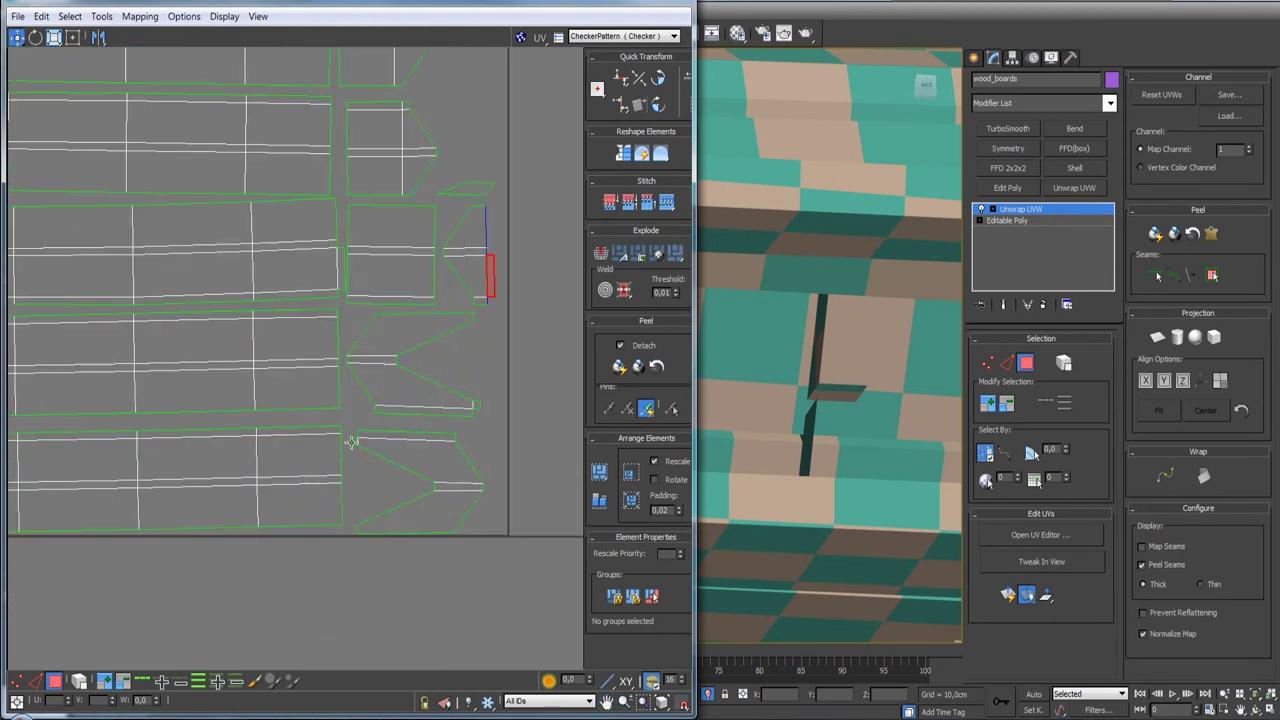
pyautogui.scroll(-2, 450, 397)
pyautogui.scroll(-1, 423, 446)
pyautogui.scroll(-2, 400, 560)
pyautogui.scroll(1, 410, 477)
pyautogui.scroll(3, 410, 477)
pyautogui.scroll(2, 417, 443)
pyautogui.click(361, 424)
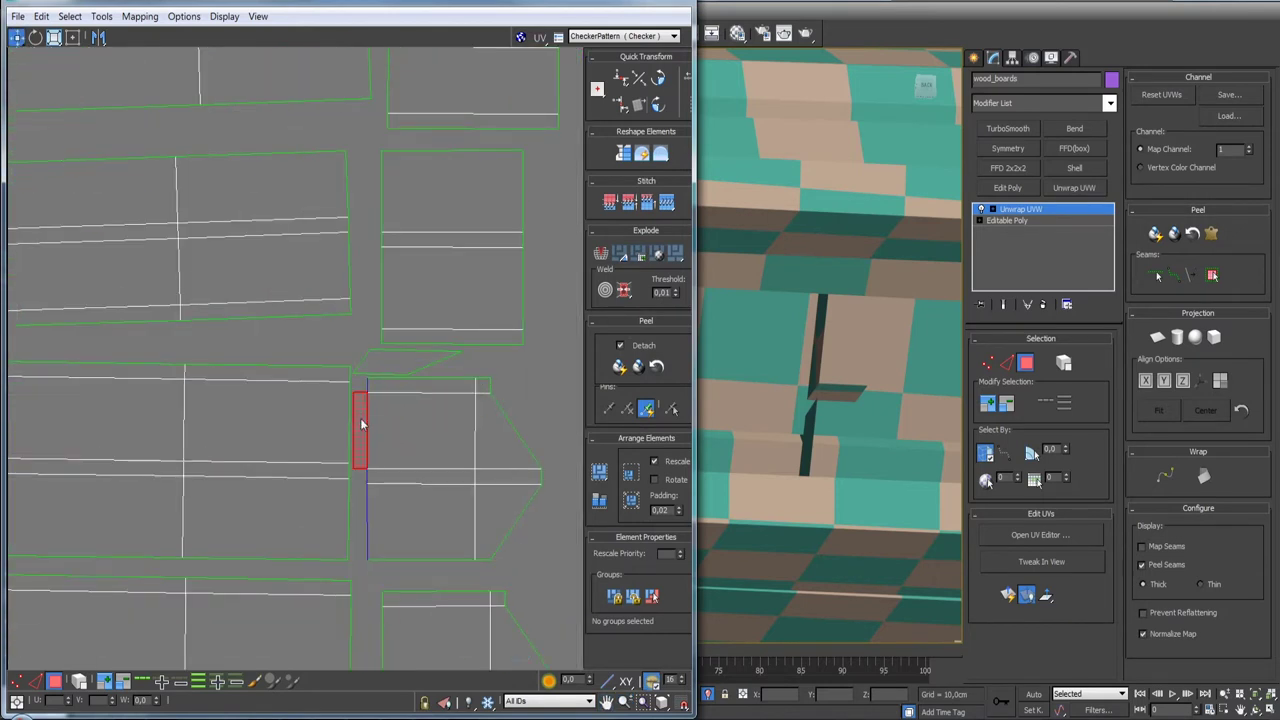
# - Zoom out and centre the whole wood_boards UV layout in the editor
pyautogui.scroll(-2, 375, 440)
pyautogui.scroll(-2, 390, 450)
pyautogui.scroll(-2, 425, 560)
pyautogui.scroll(-2, 434, 476)
pyautogui.moveTo(434, 476)
pyautogui.mouseDown(button='middle')
pyautogui.moveTo(520, 437)
pyautogui.moveTo(399, 330)
pyautogui.mouseUp(button='middle')
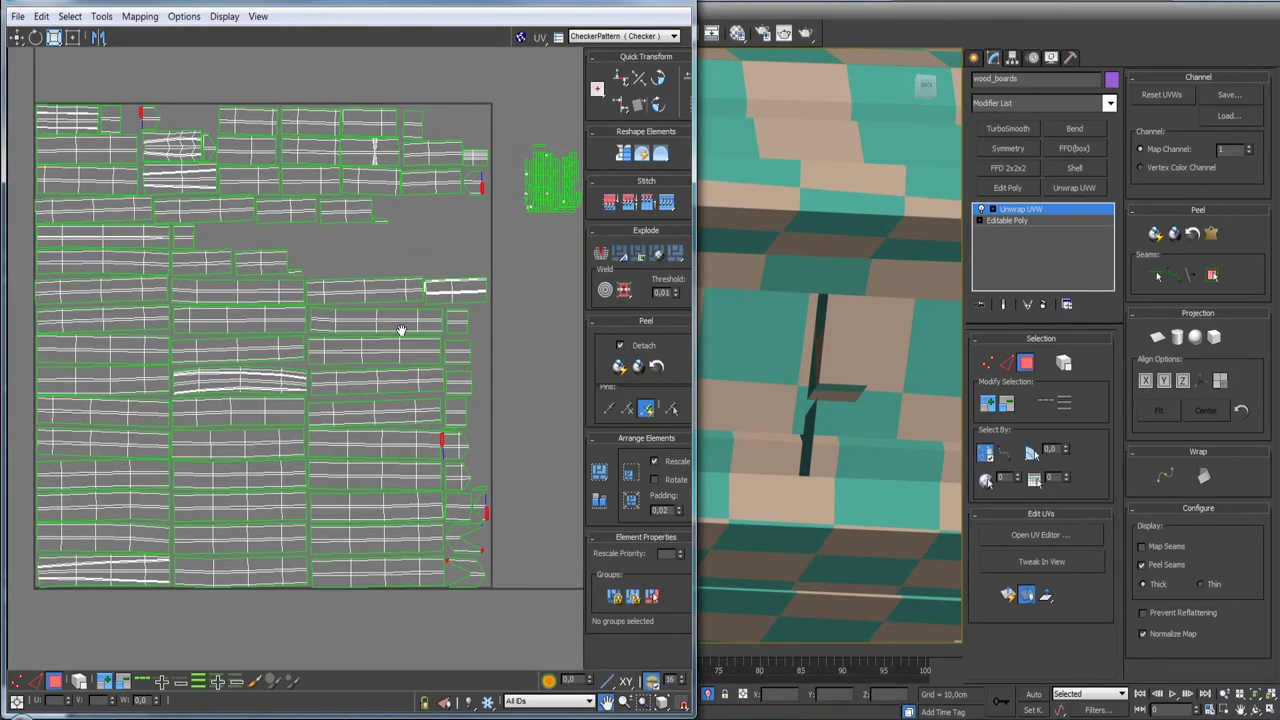
# - Pack the selected board shells into a tight cluster
pyautogui.moveTo(441, 351)
pyautogui.mouseDown(button='middle')
pyautogui.moveTo(444, 419)
pyautogui.moveTo(519, 454)
pyautogui.mouseUp(button='middle')
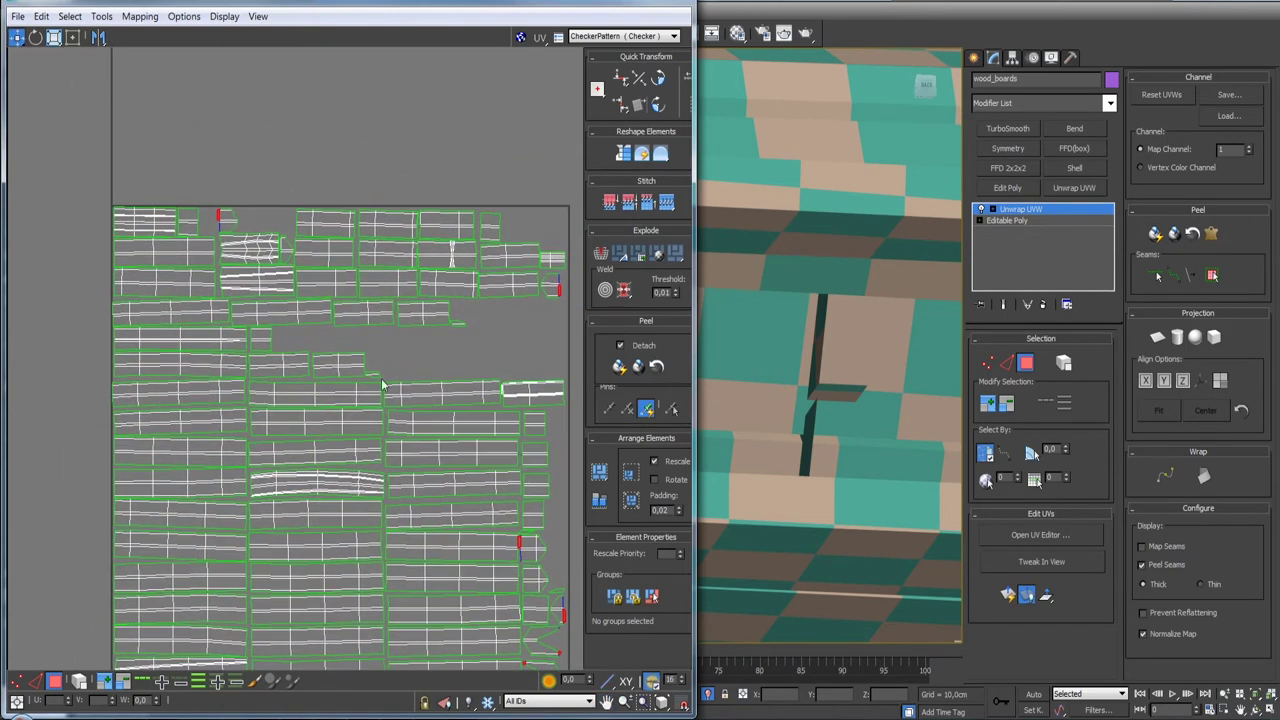
pyautogui.moveTo(371, 374); pyautogui.dragTo(281, 374, button='middle')
pyautogui.click(630, 472)
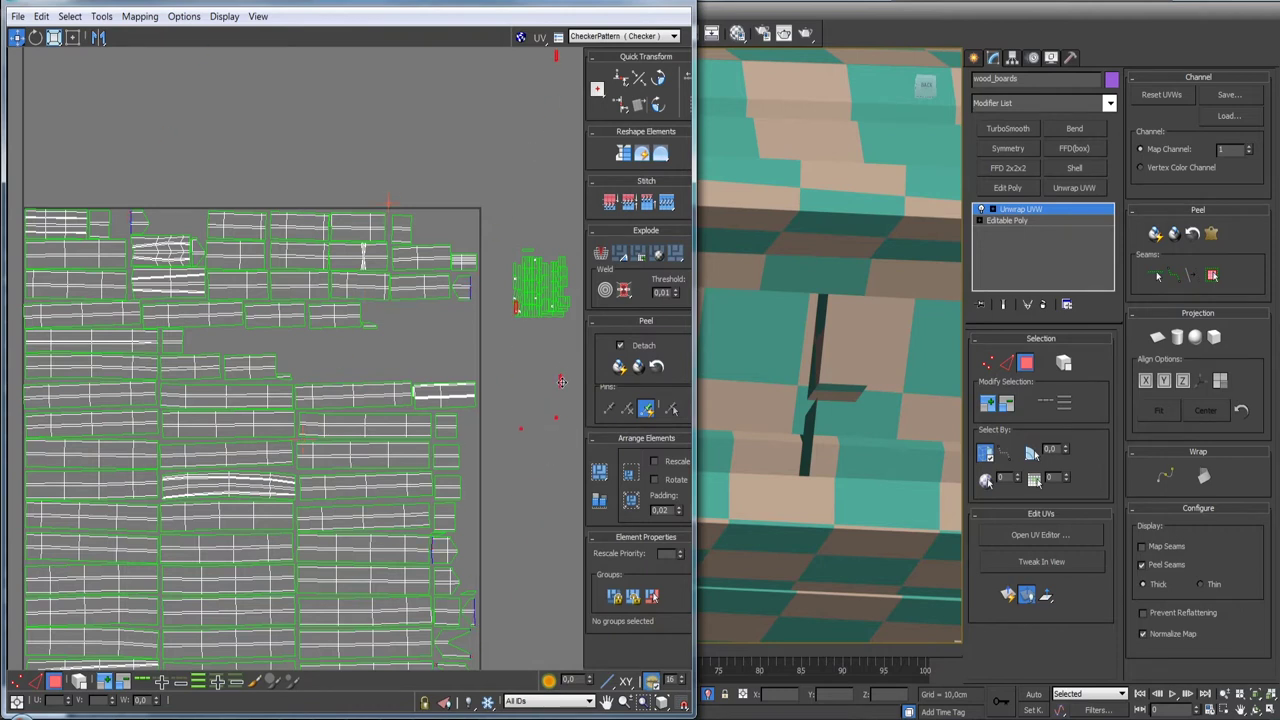
# - Pack all scattered wood_boards islands into the UV square
pyautogui.moveTo(528, 385); pyautogui.dragTo(295, 377, button='middle')
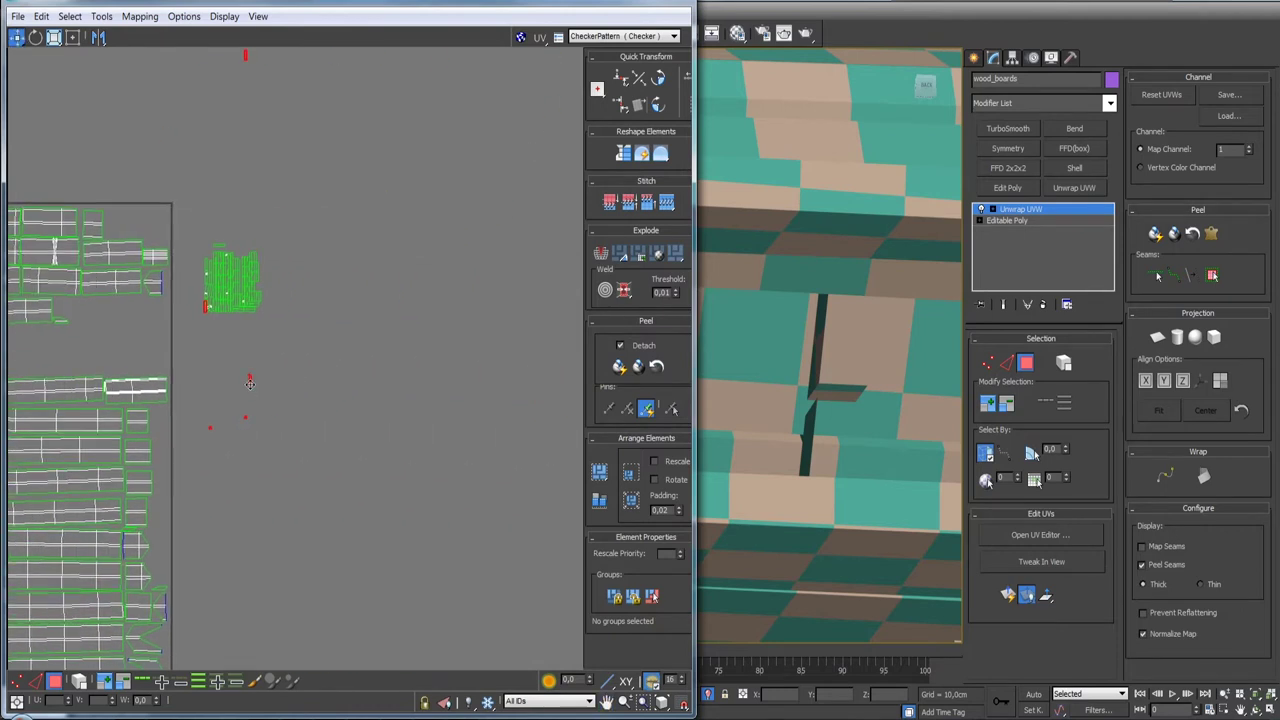
pyautogui.scroll(-4, 452, 406)
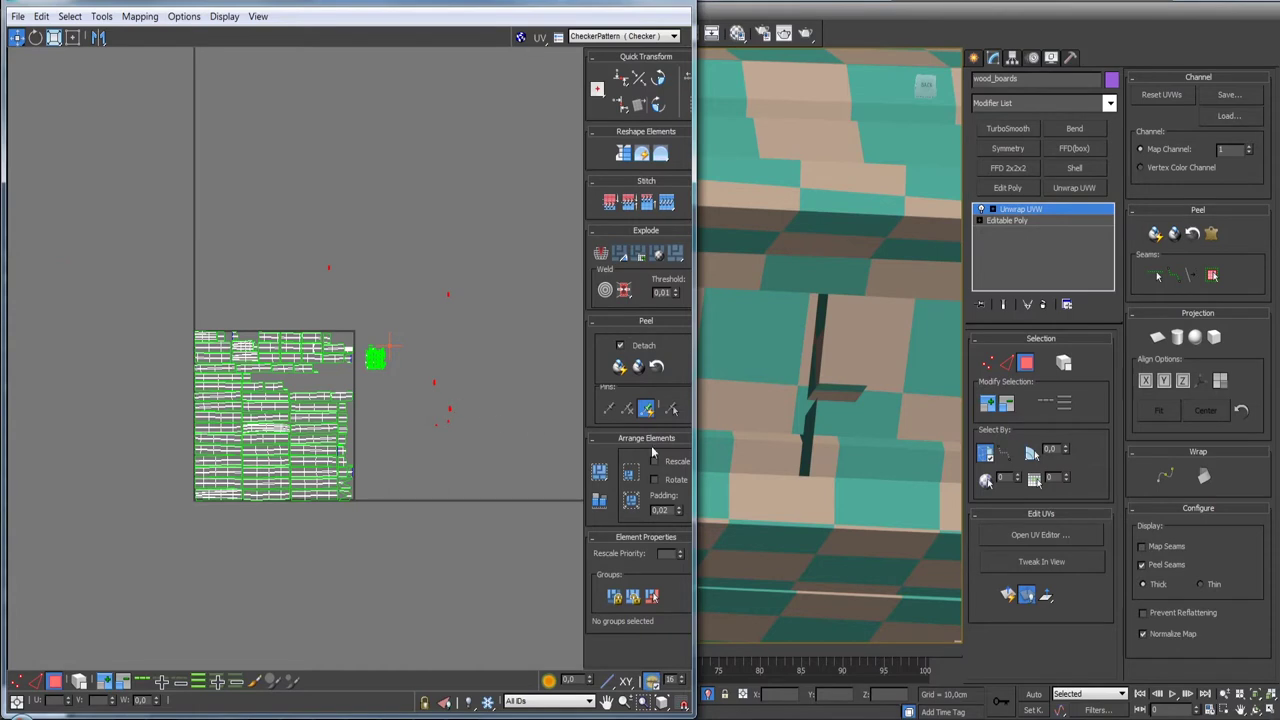
pyautogui.scroll(5, 209, 505)
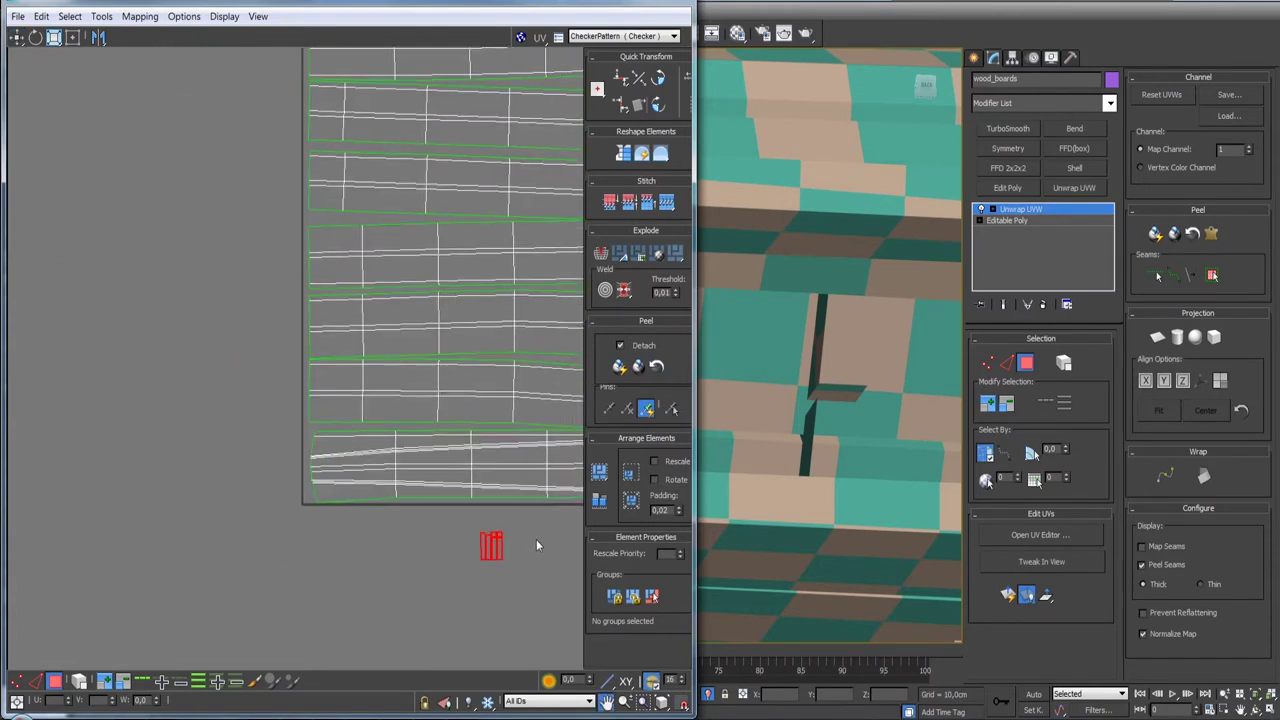
pyautogui.moveTo(536, 539); pyautogui.dragTo(172, 525, button='middle')
pyautogui.scroll(-5, 540, 540)
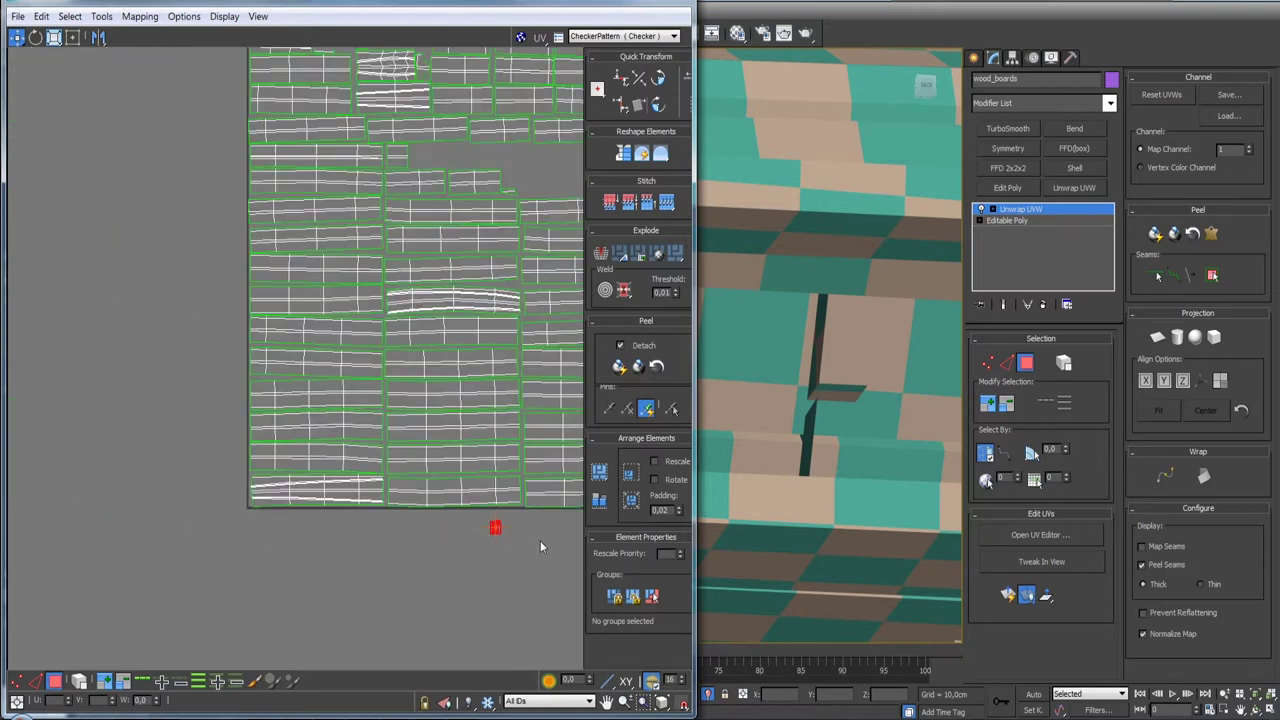
pyautogui.scroll(2, 206, 561)
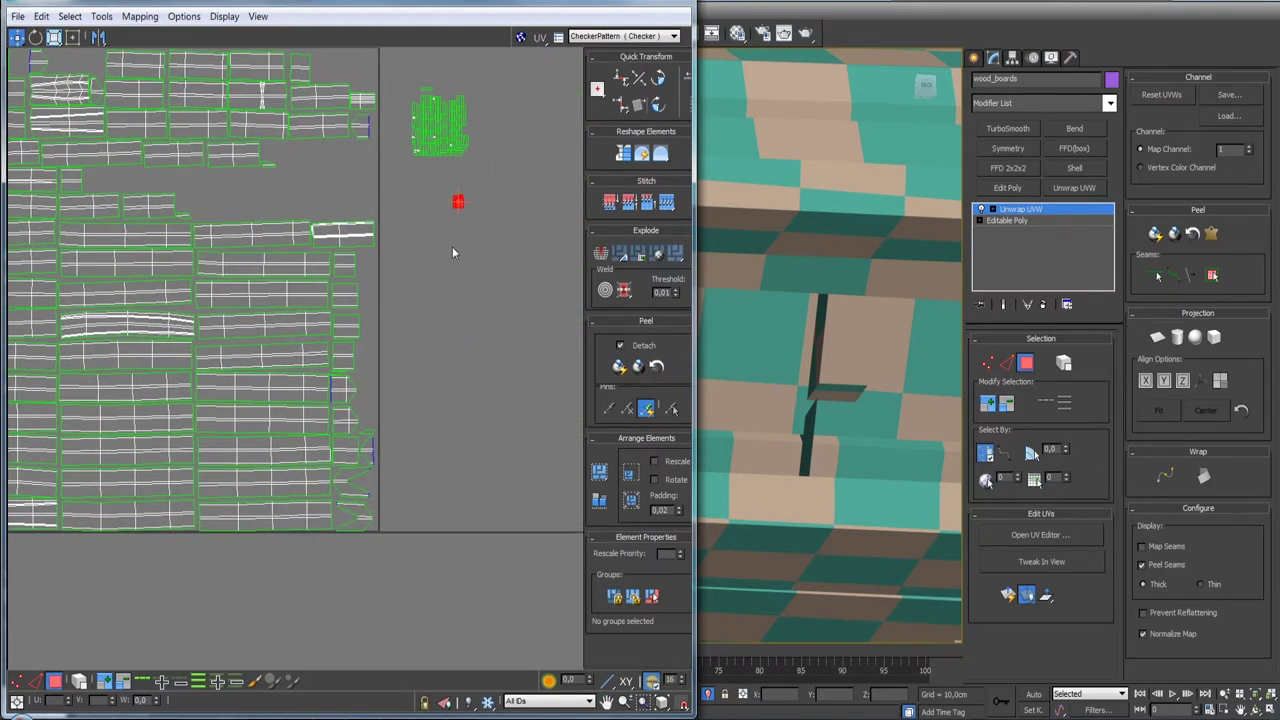
pyautogui.moveTo(458, 212); pyautogui.dragTo(432, 418, button='middle')
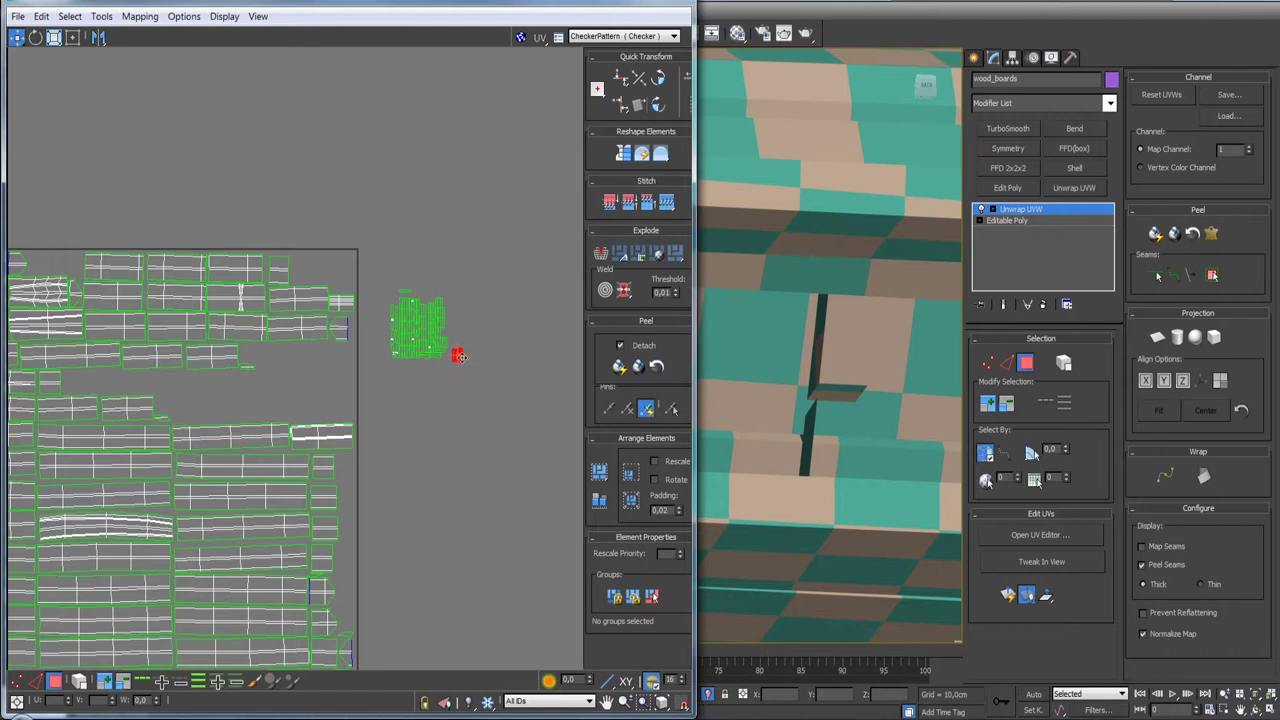
pyautogui.scroll(-2, 486, 337)
pyautogui.scroll(2, 487, 337)
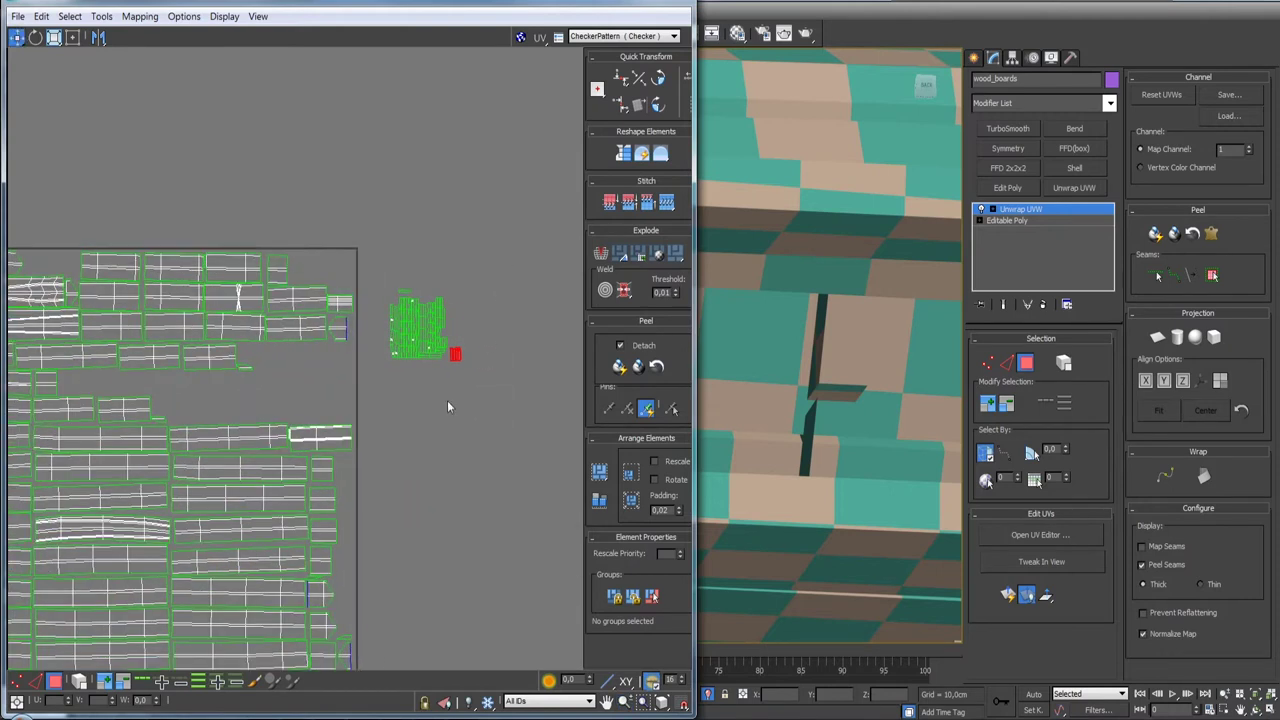
pyautogui.click(631, 472)
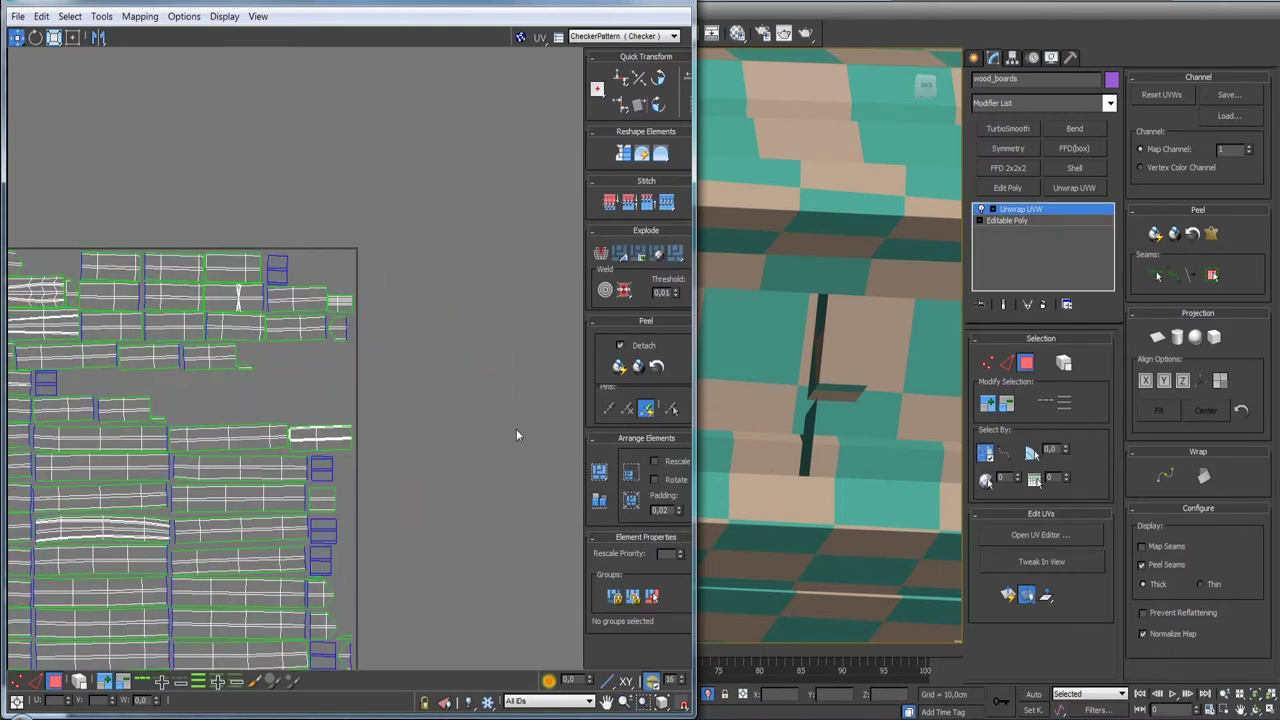
# - Move the red end-piece cluster outside the square, beside its top-right corner
pyautogui.scroll(4, 302, 440)
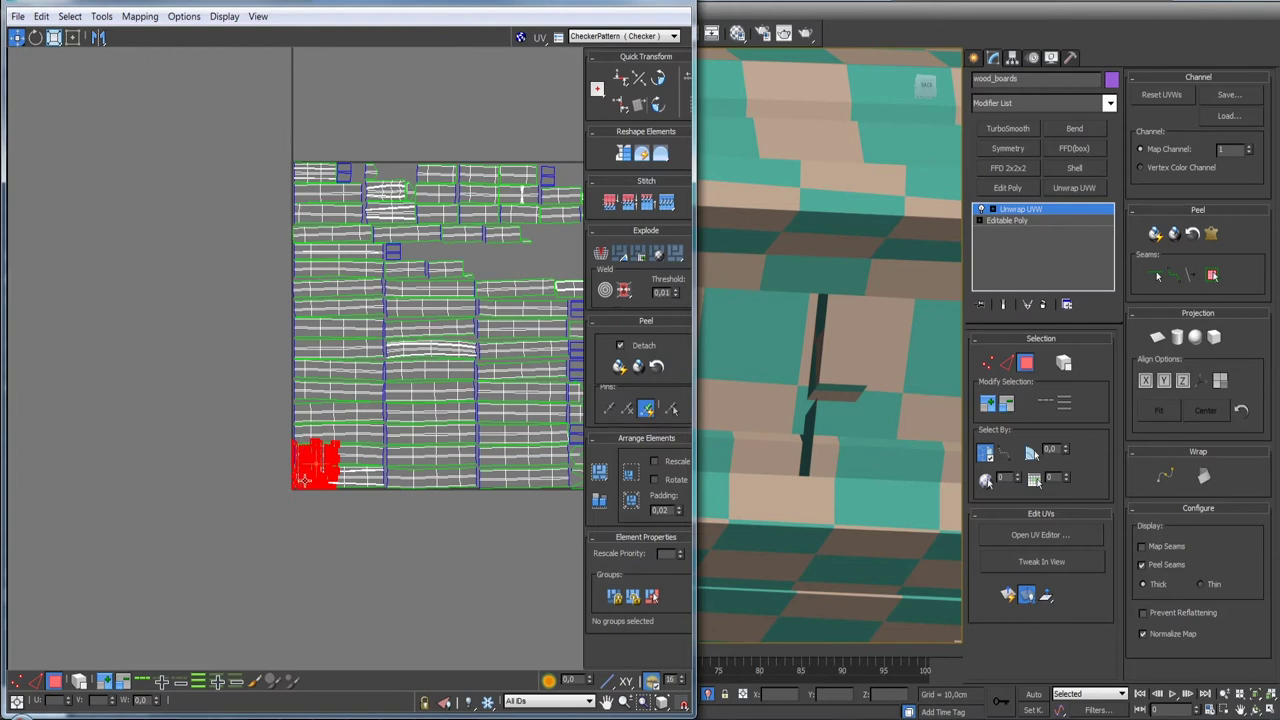
pyautogui.moveTo(305, 480); pyautogui.dragTo(414, 110)
pyautogui.moveTo(414, 110)
pyautogui.mouseDown(button='middle')
pyautogui.moveTo(402, 137)
pyautogui.moveTo(224, 285)
pyautogui.mouseUp(button='middle')
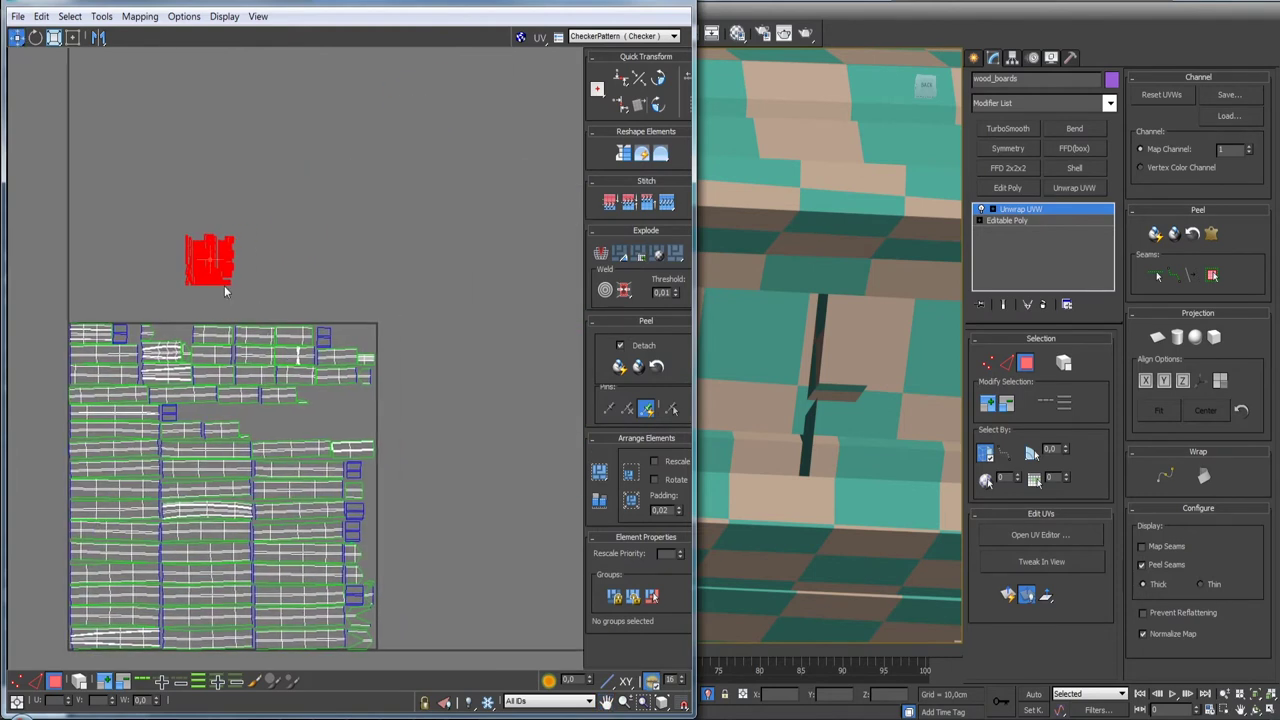
pyautogui.moveTo(222, 287); pyautogui.dragTo(419, 372)
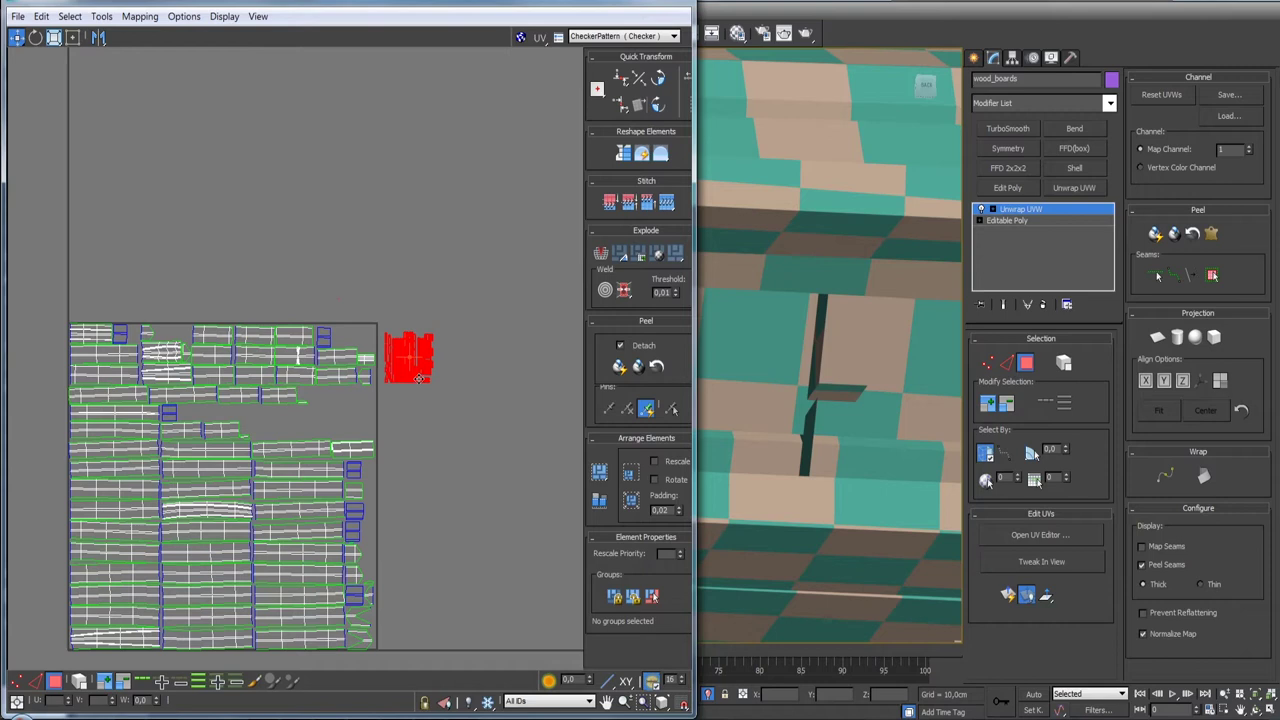
# - Stitch a stray piece onto its matching edge and move it into empty space below
pyautogui.moveTo(419, 372); pyautogui.dragTo(491, 357, button='middle')
pyautogui.scroll(5, 391, 341)
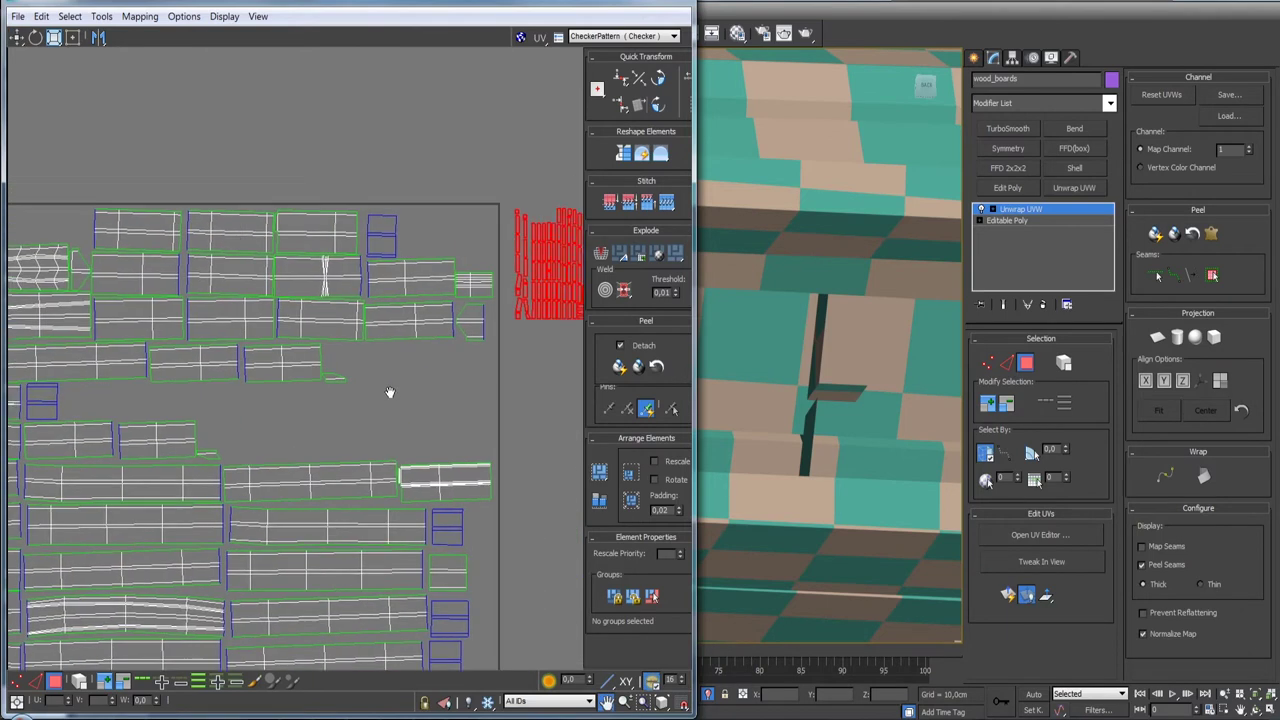
pyautogui.moveTo(391, 341); pyautogui.dragTo(369, 338, button='middle')
pyautogui.moveTo(369, 338); pyautogui.dragTo(332, 437)
pyautogui.hotkey('ctrl', 'shift', 's')
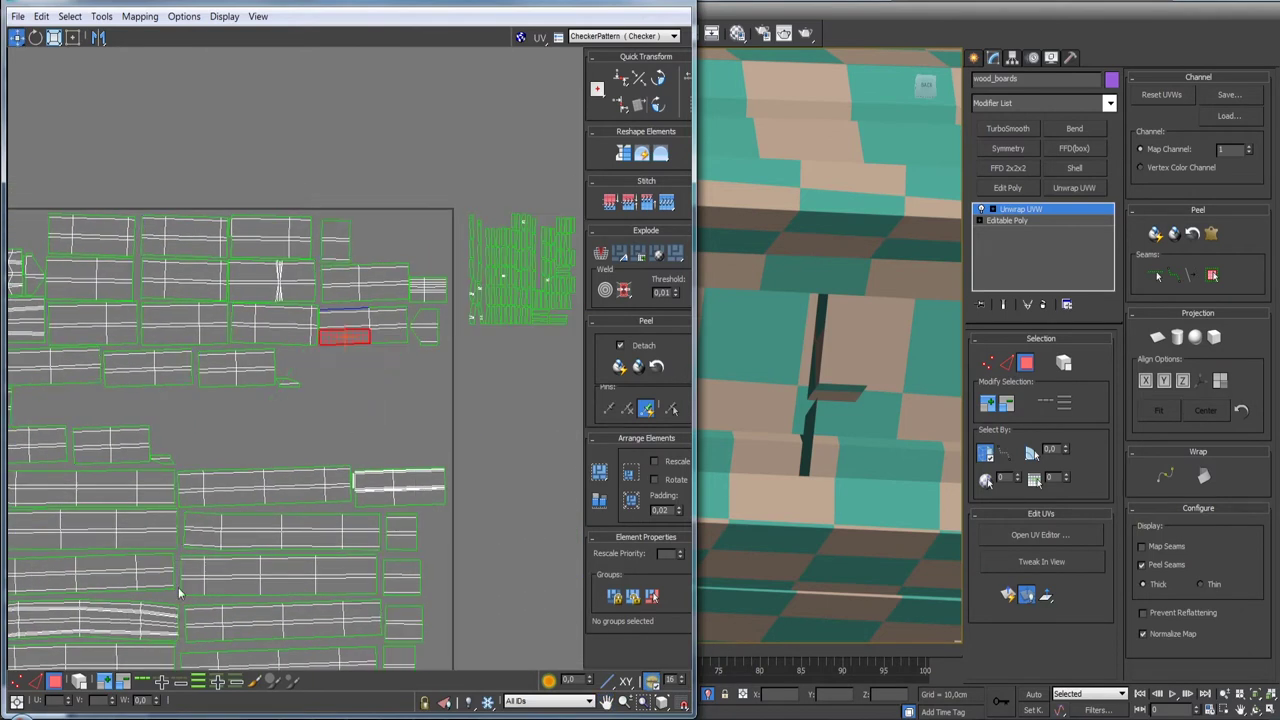
pyautogui.moveTo(362, 348)
pyautogui.mouseDown()
pyautogui.moveTo(318, 440)
pyautogui.moveTo(228, 454)
pyautogui.moveTo(295, 446)
pyautogui.mouseUp()
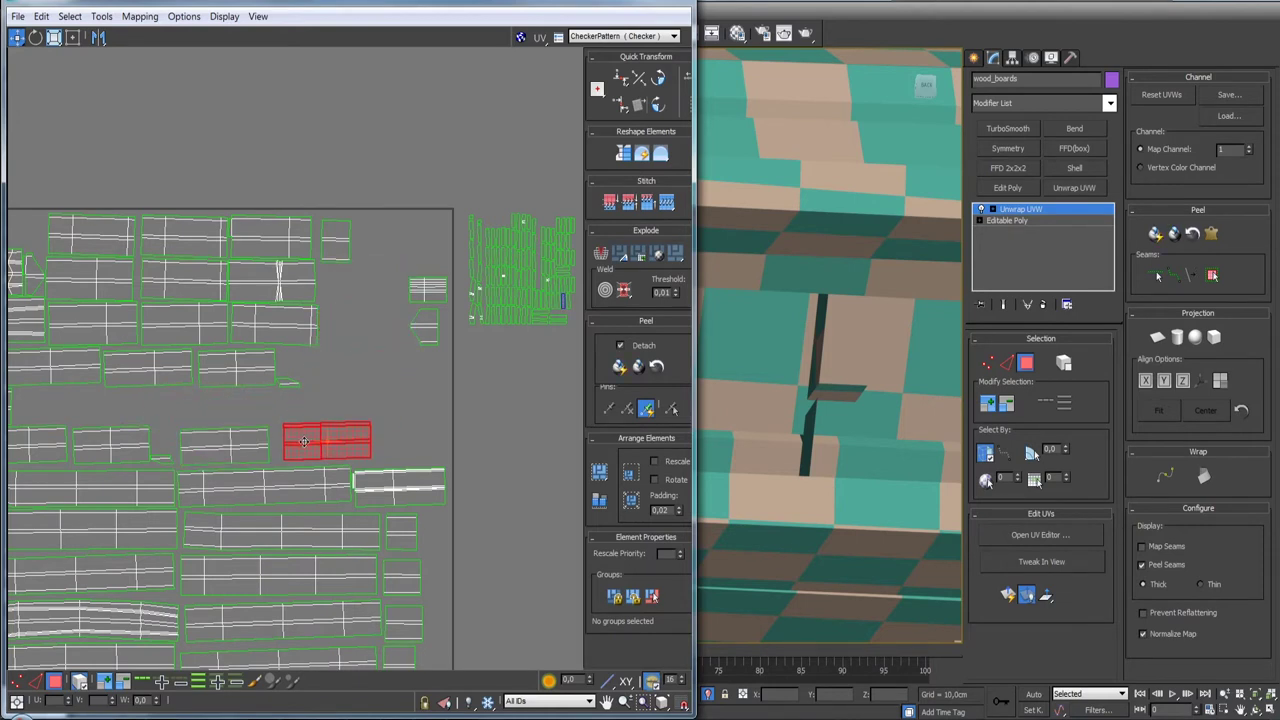
# - Drag small elements, including the pentagon piece, into open gaps among the islands
pyautogui.moveTo(418, 293); pyautogui.dragTo(36, 412)
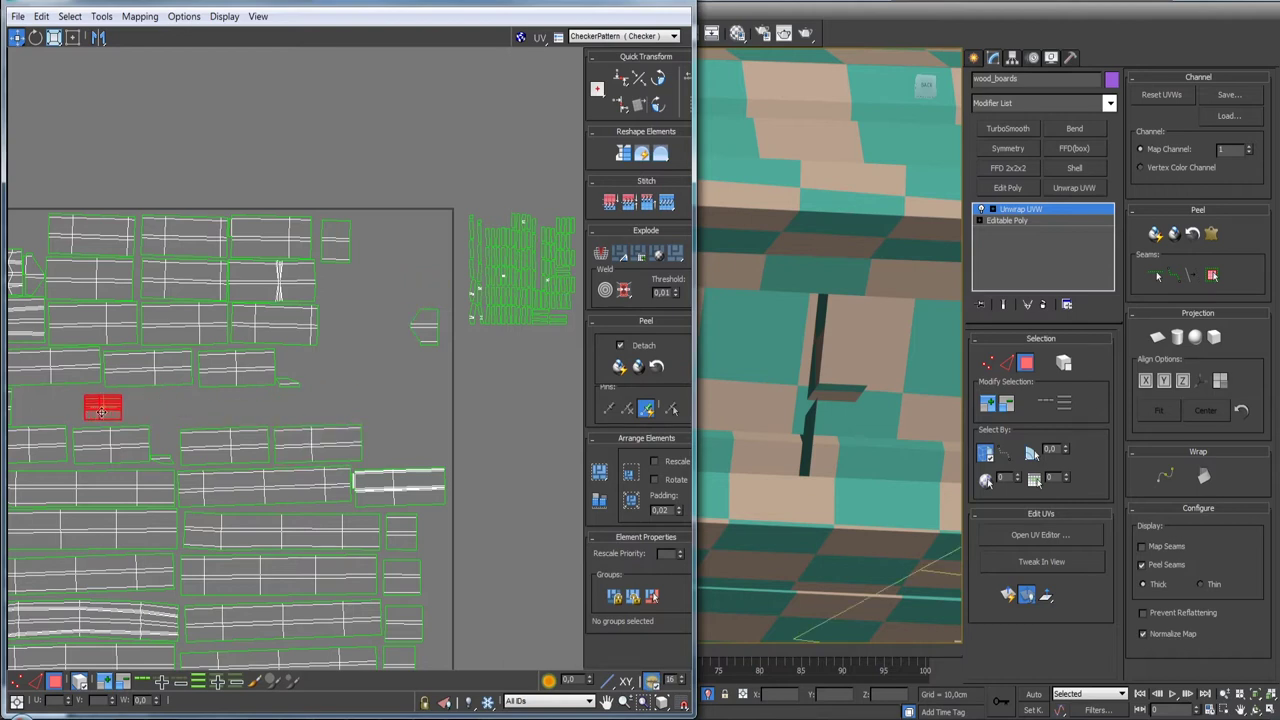
pyautogui.moveTo(425, 326); pyautogui.dragTo(168, 421)
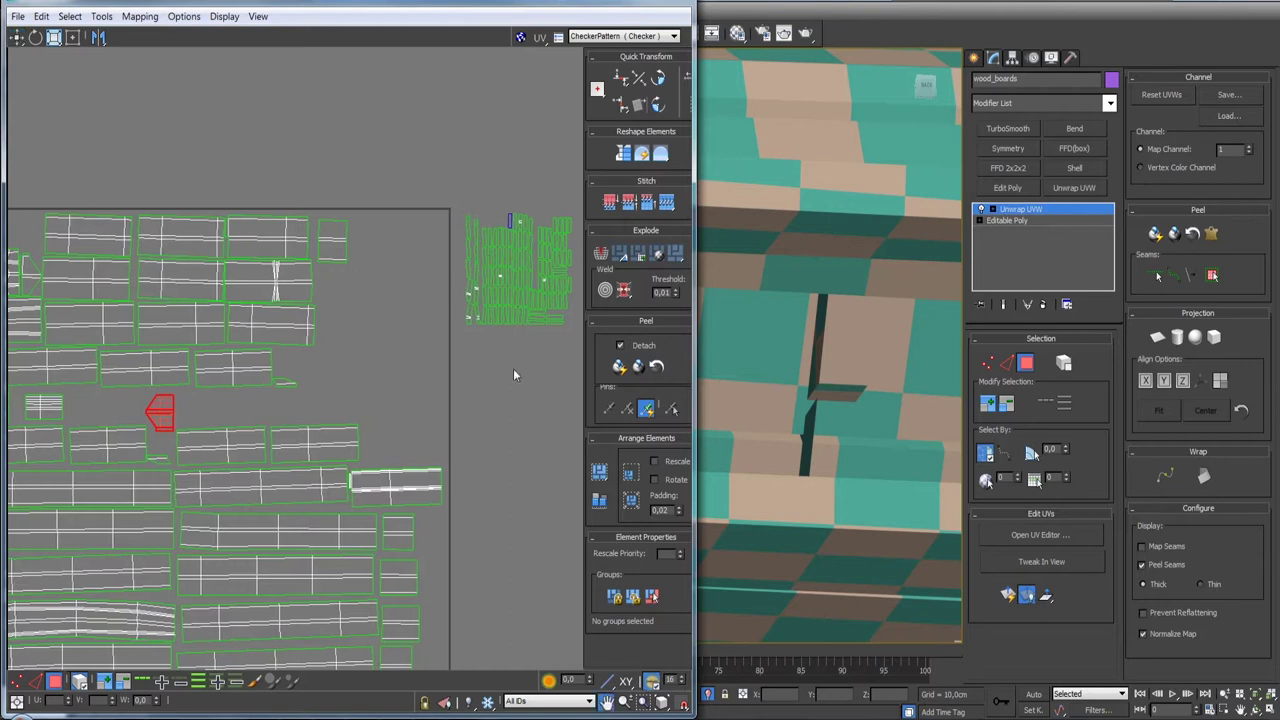
pyautogui.moveTo(513, 368); pyautogui.dragTo(326, 375, button='middle')
pyautogui.moveTo(262, 306)
pyautogui.mouseDown()
pyautogui.moveTo(261, 346)
pyautogui.moveTo(162, 474)
pyautogui.moveTo(45, 474)
pyautogui.moveTo(315, 472)
pyautogui.moveTo(305, 498)
pyautogui.mouseUp()
# - Move the small end-piece cluster into the UV square's top-right corner
pyautogui.scroll(-3, 305, 498)
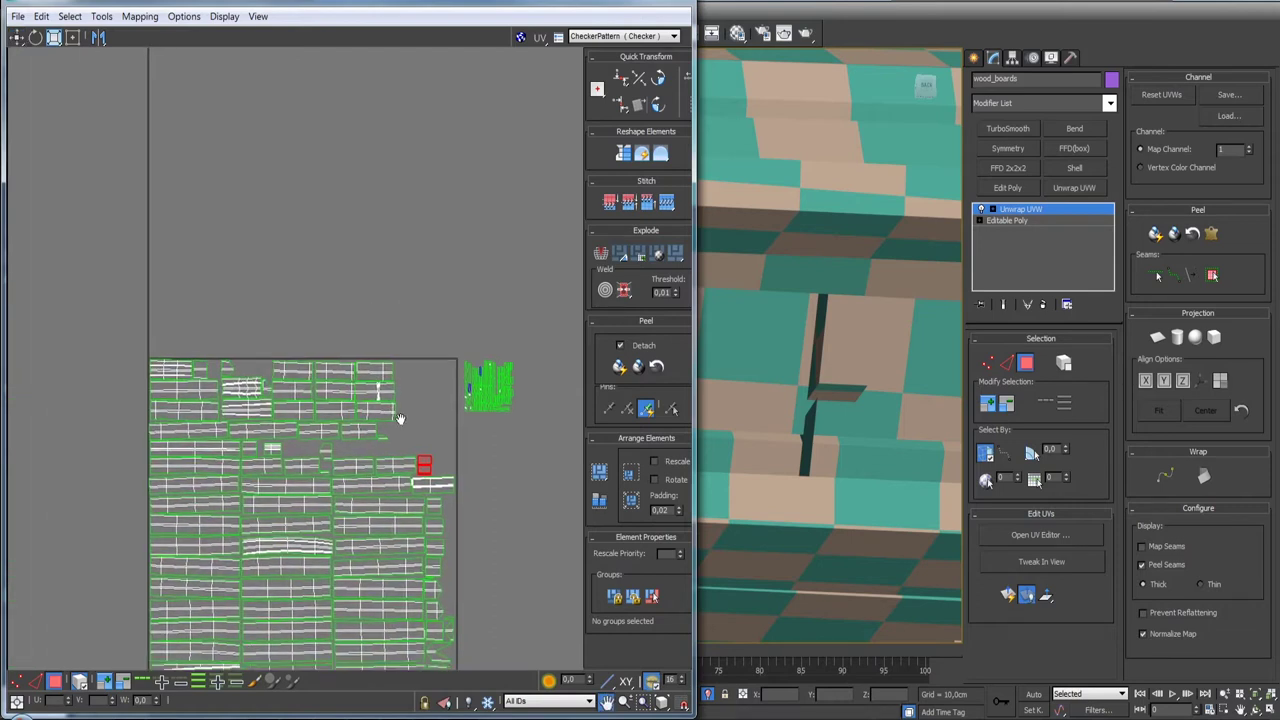
pyautogui.moveTo(526, 403); pyautogui.dragTo(374, 340, button='middle')
pyautogui.click(341, 356)
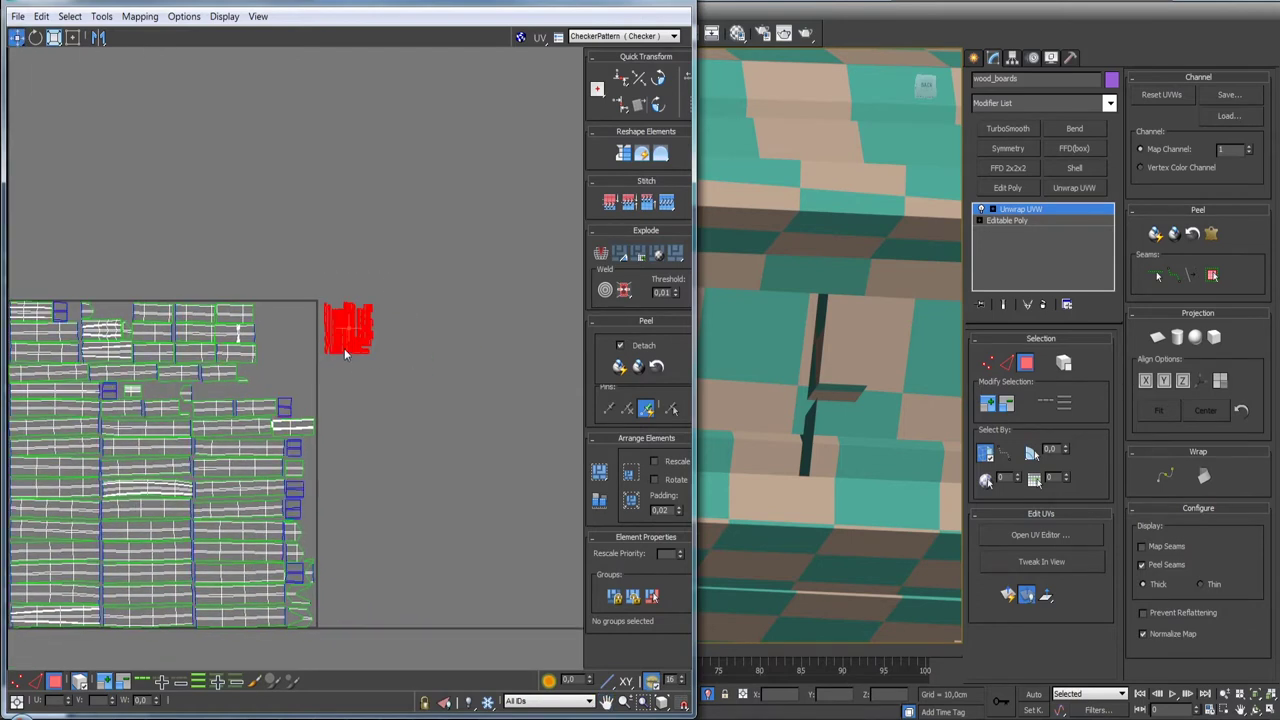
pyautogui.moveTo(344, 348); pyautogui.dragTo(300, 354)
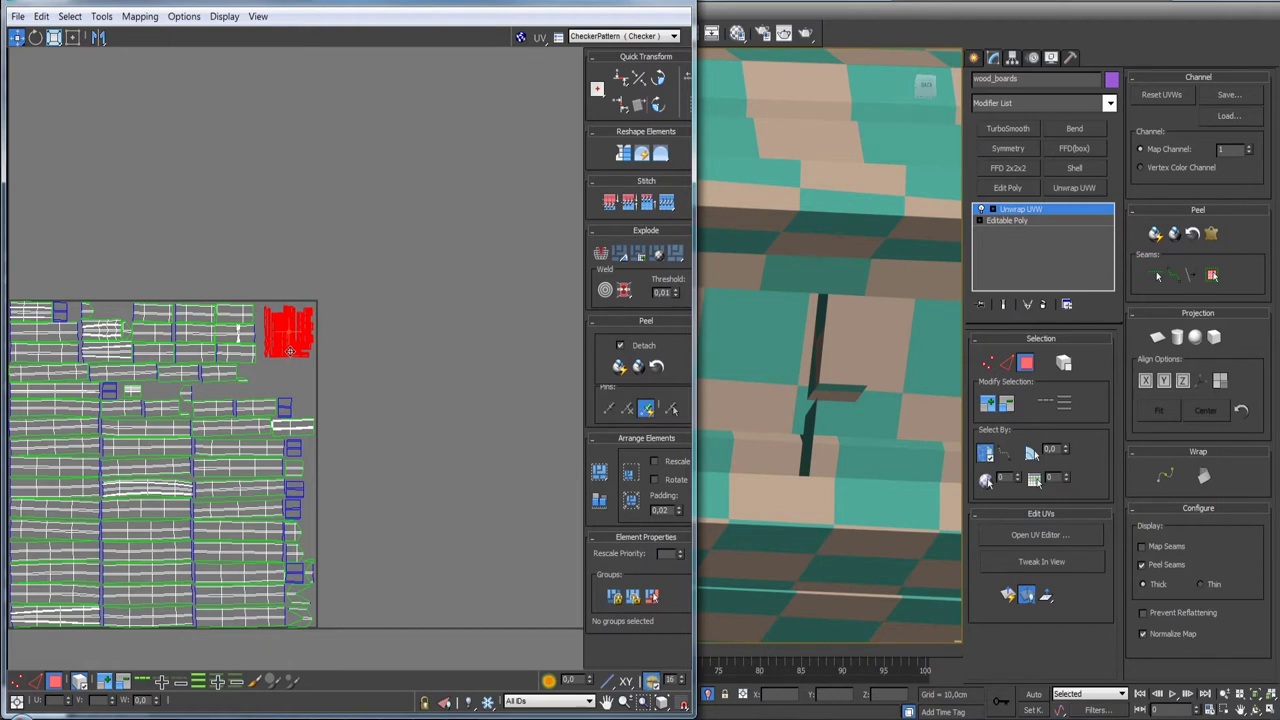
# - Move the small cluster back outside the square's right edge
pyautogui.moveTo(302, 434); pyautogui.dragTo(379, 314, button='middle')
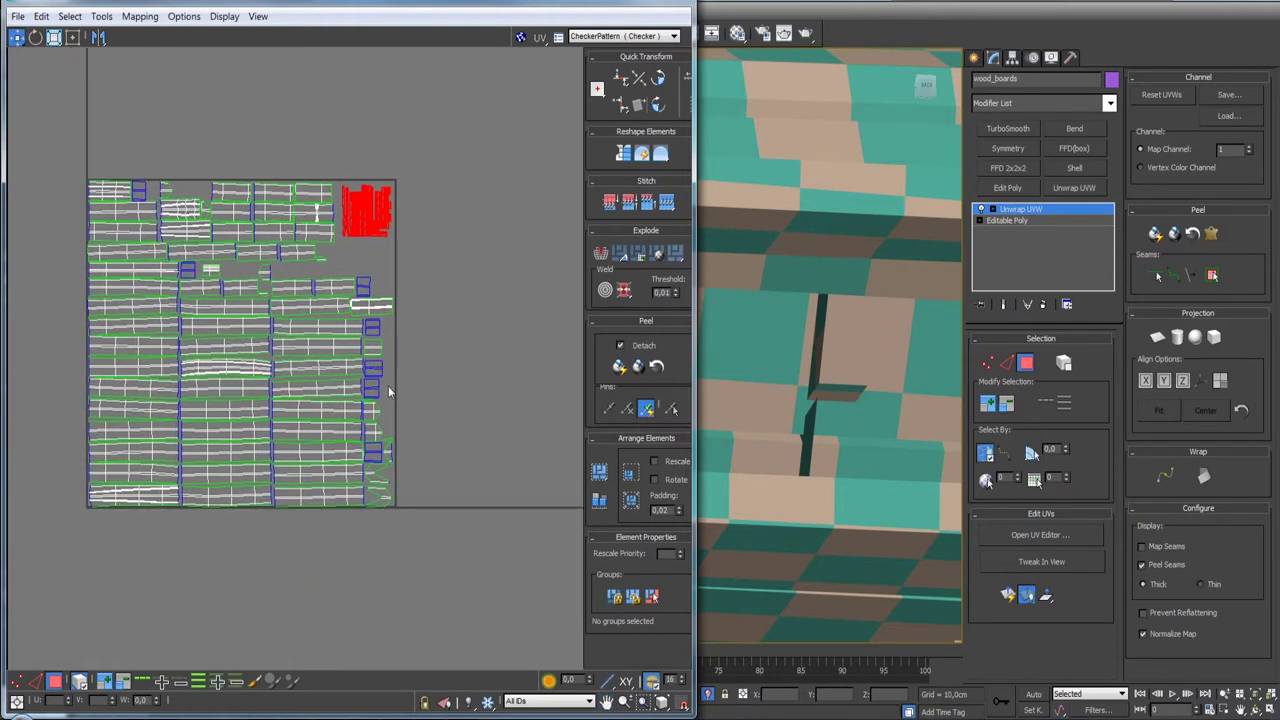
pyautogui.moveTo(444, 422); pyautogui.dragTo(392, 414, button='middle')
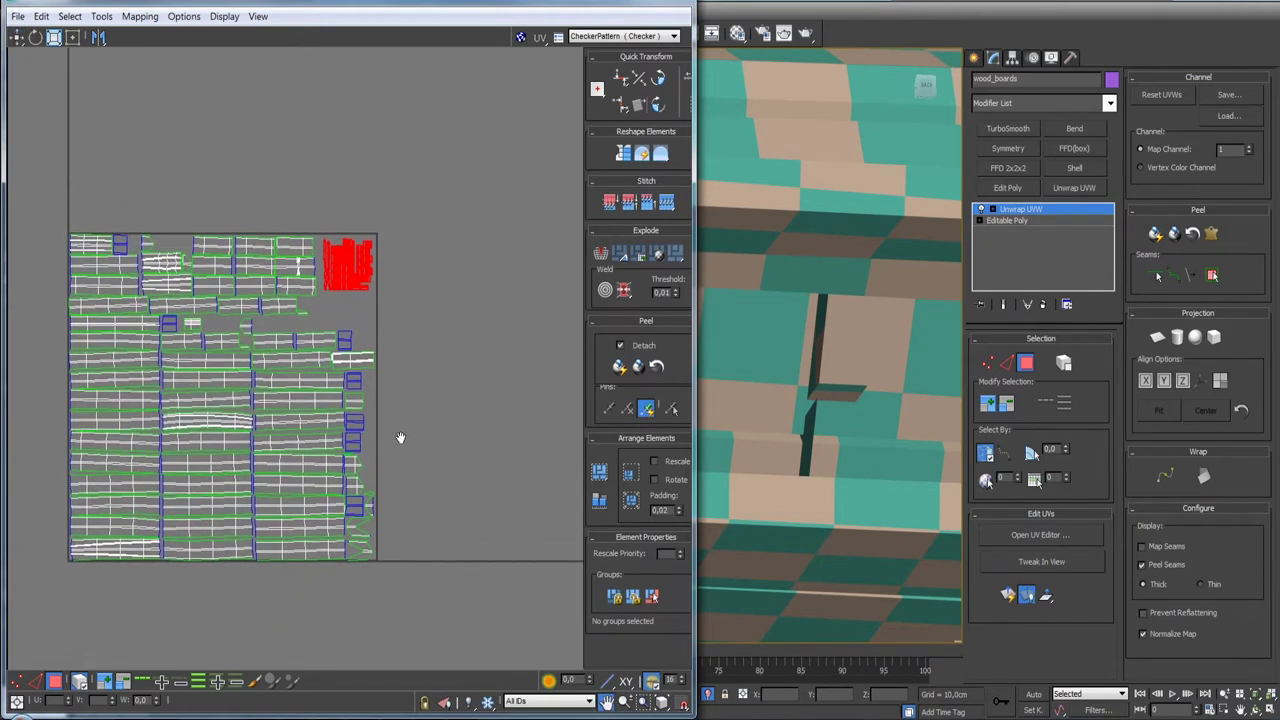
pyautogui.scroll(5, 399, 344)
pyautogui.scroll(3, 399, 344)
pyautogui.scroll(-5, 399, 344)
pyautogui.scroll(-4, 399, 341)
pyautogui.moveTo(435, 367); pyautogui.dragTo(440, 334, button='middle')
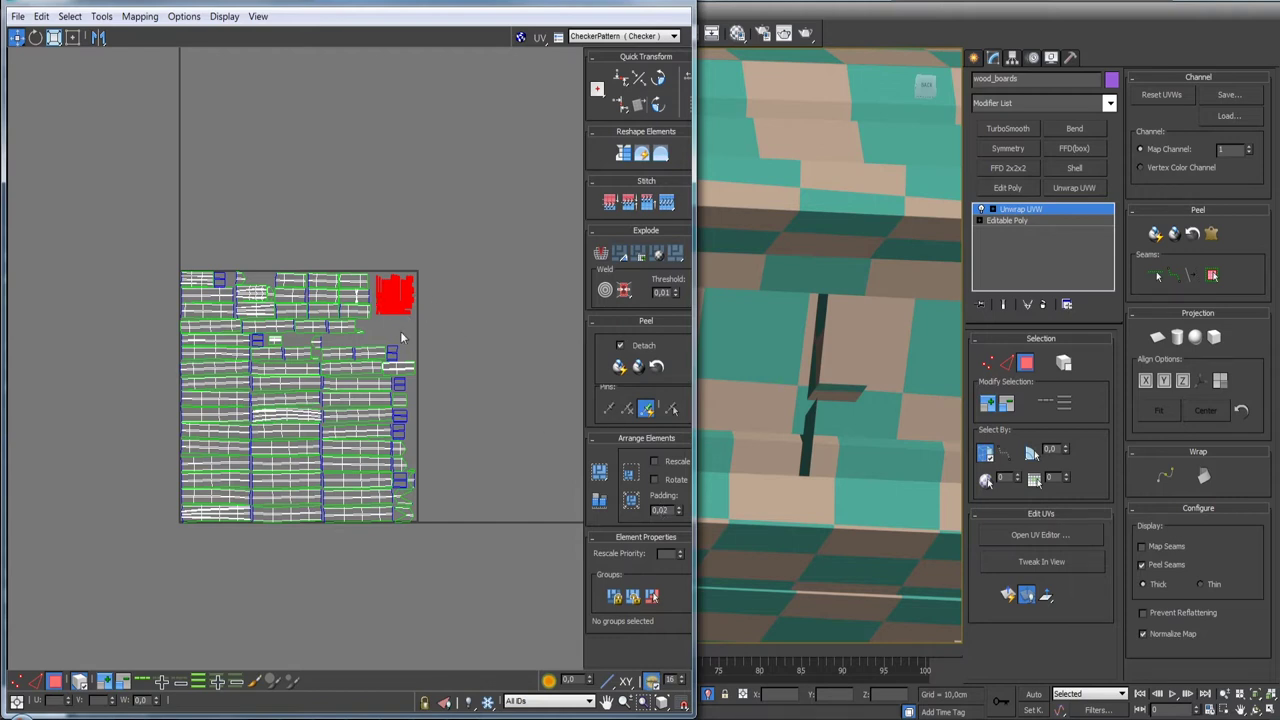
pyautogui.moveTo(396, 309); pyautogui.dragTo(466, 299)
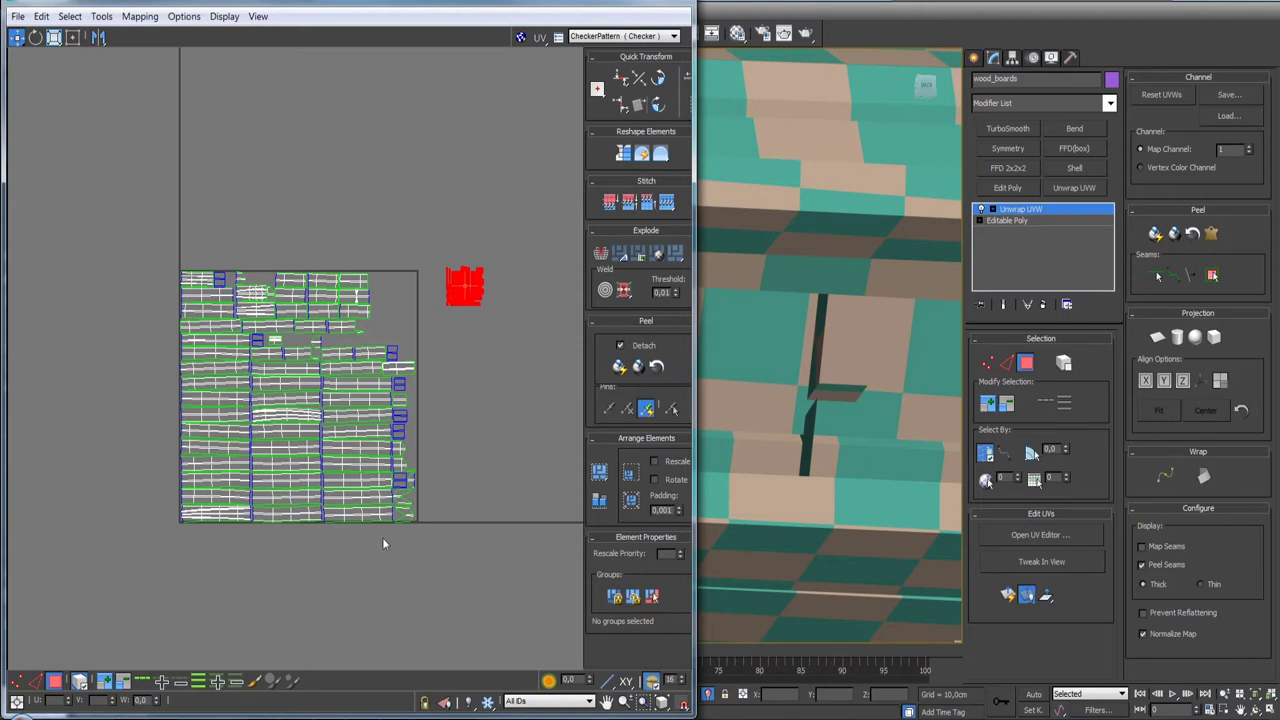
# - Repack the inverted island selection, then select every island and repack them together
pyautogui.hotkey('ctrl', 'i')
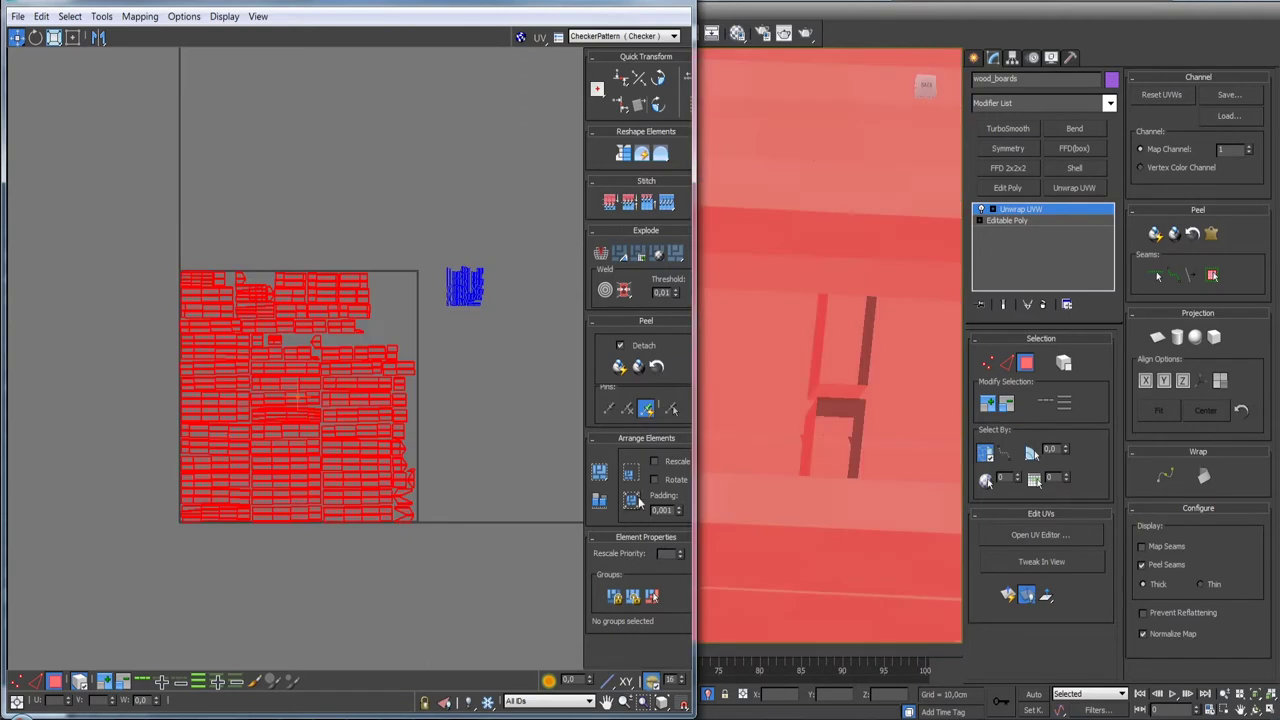
pyautogui.click(632, 500)
pyautogui.moveTo(447, 418); pyautogui.dragTo(445, 508, button='middle')
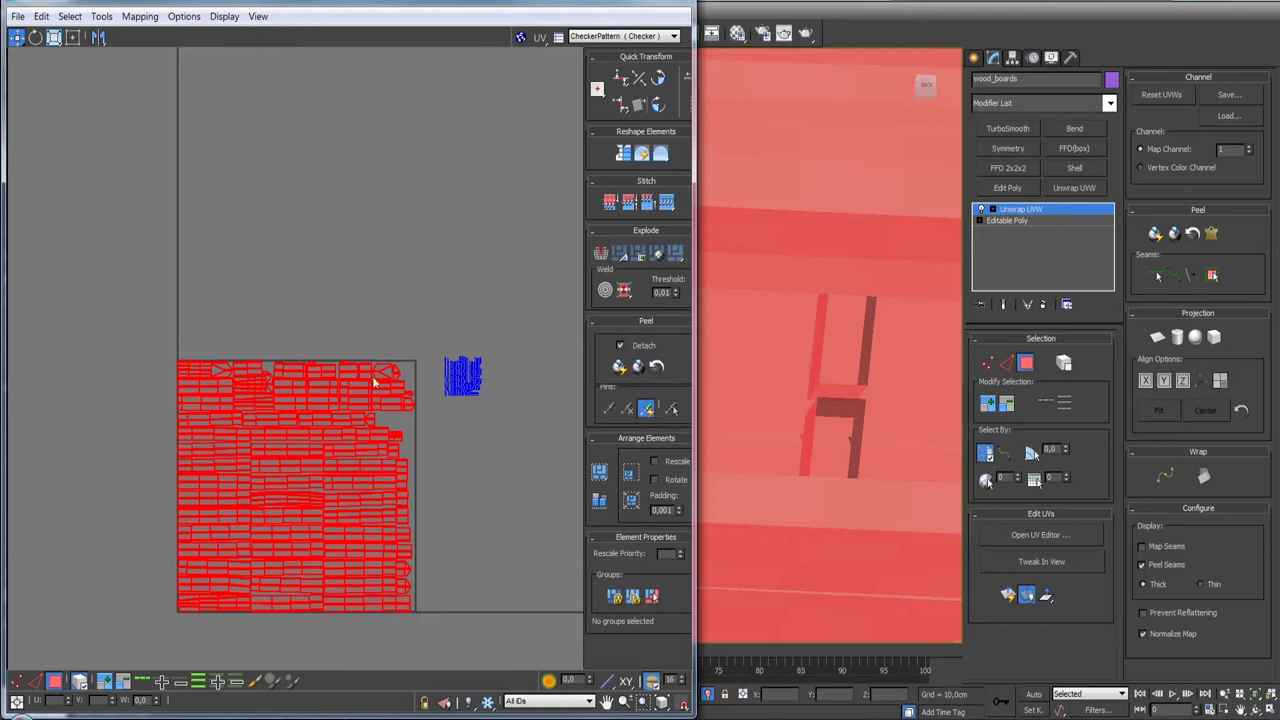
pyautogui.moveTo(110, 301); pyautogui.dragTo(547, 571)
pyautogui.moveTo(550, 636); pyautogui.dragTo(532, 632)
pyautogui.click(604, 497)
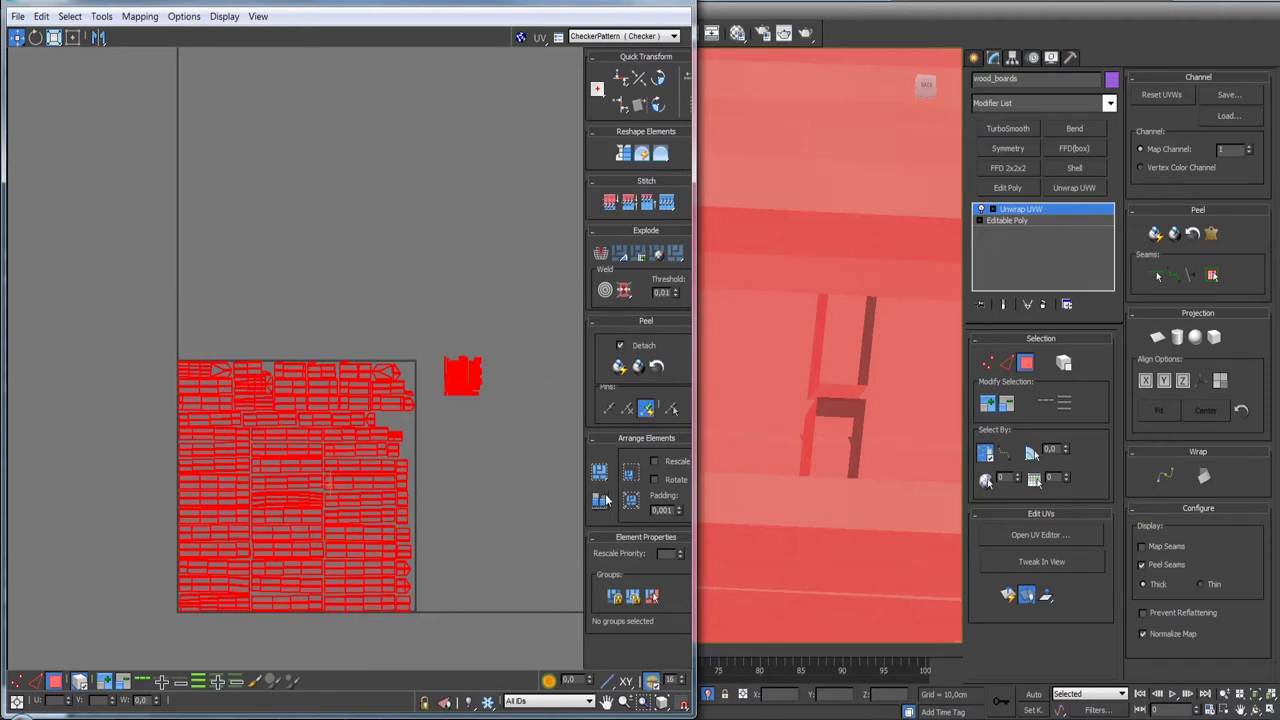
# - Move a single small strip island down and to the right within the layout
pyautogui.scroll(3, 401, 480)
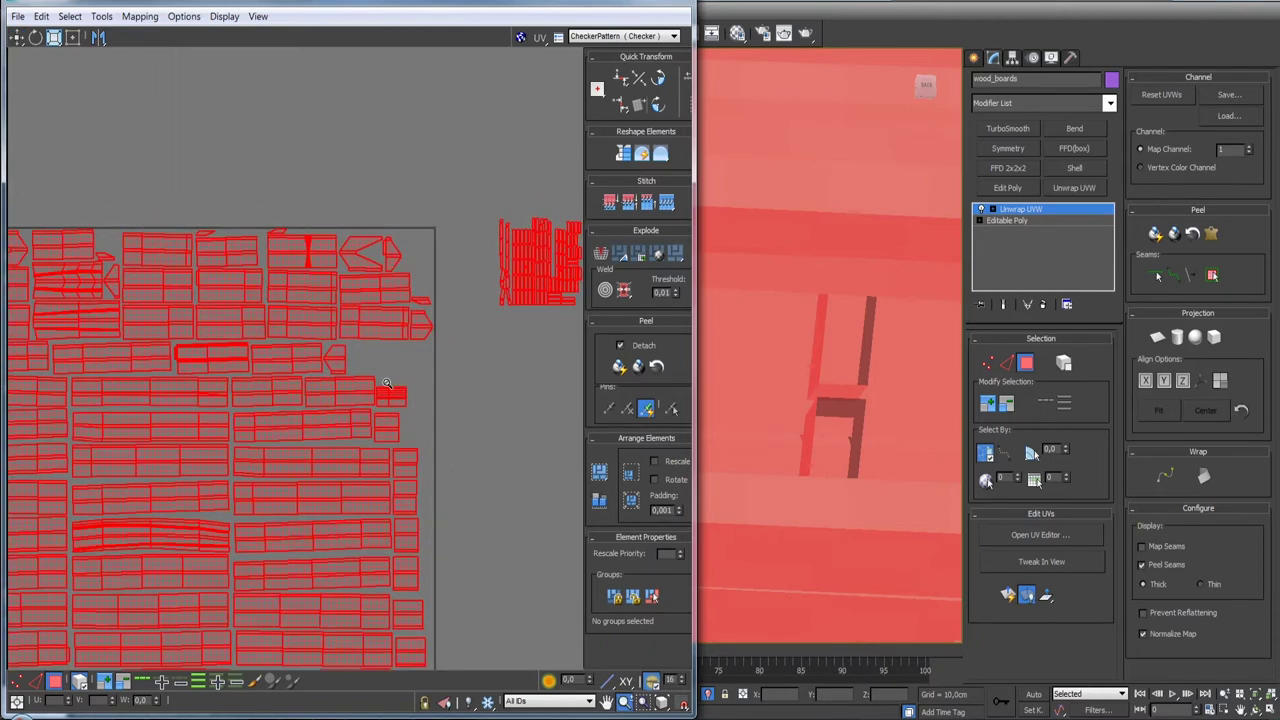
pyautogui.scroll(-3, 401, 480)
pyautogui.moveTo(401, 480); pyautogui.dragTo(348, 453, button='middle')
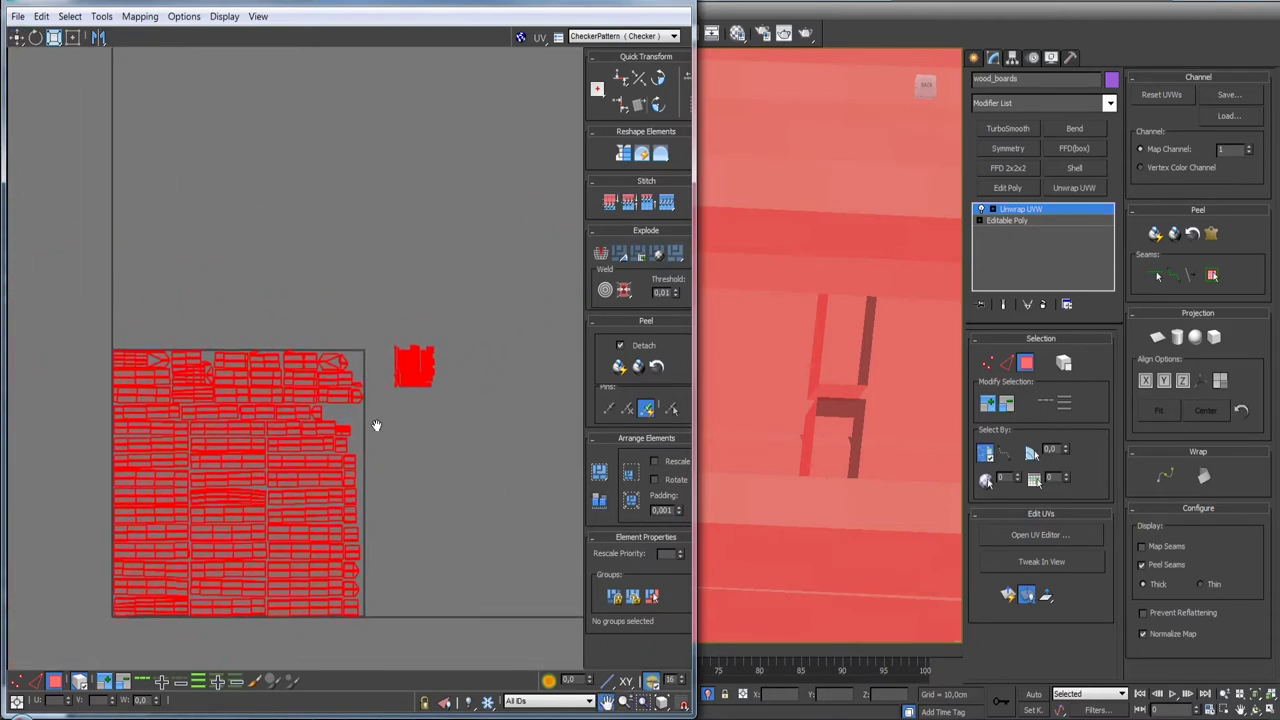
pyautogui.scroll(4, 347, 453)
pyautogui.scroll(-1, 350, 446)
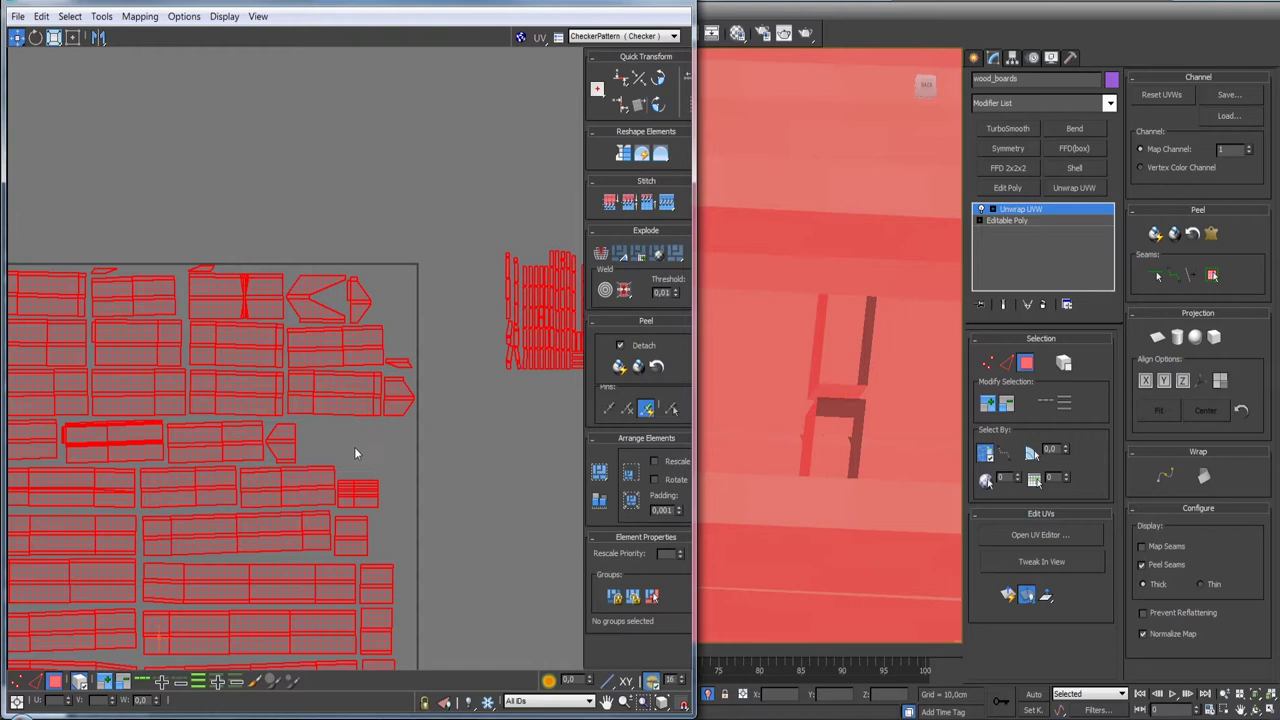
pyautogui.scroll(-4, 375, 408)
pyautogui.moveTo(376, 409)
pyautogui.mouseDown(button='middle')
pyautogui.moveTo(413, 438)
pyautogui.moveTo(383, 490)
pyautogui.mouseUp(button='middle')
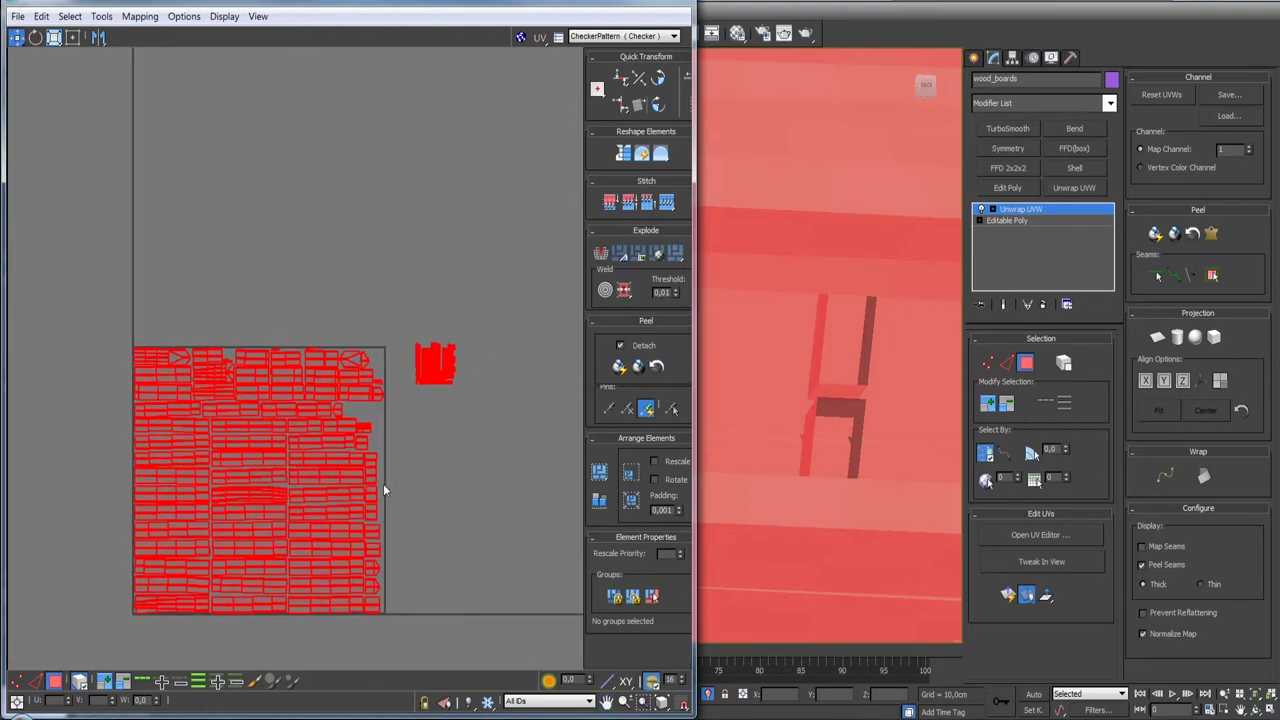
pyautogui.scroll(3, 380, 440)
pyautogui.scroll(1, 400, 420)
pyautogui.moveTo(416, 402); pyautogui.dragTo(440, 428, button='middle')
pyautogui.scroll(-2, 455, 437)
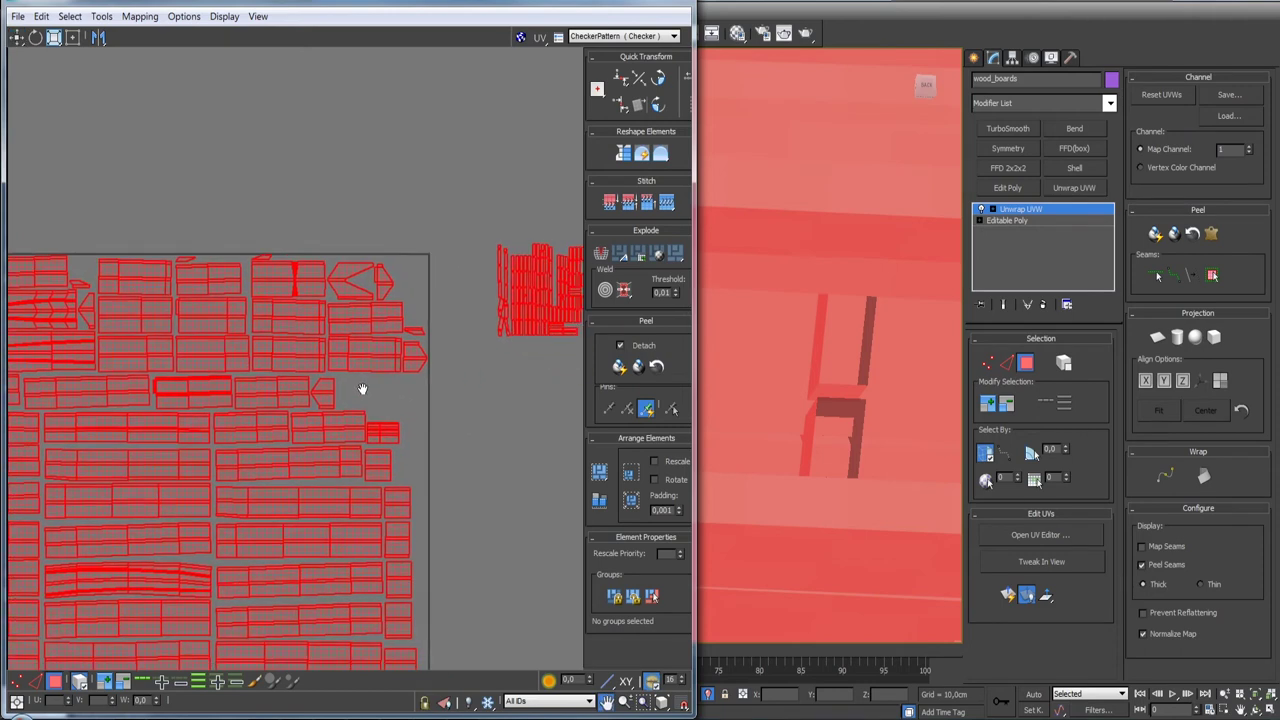
pyautogui.scroll(-1, 372, 400)
pyautogui.scroll(2, 372, 400)
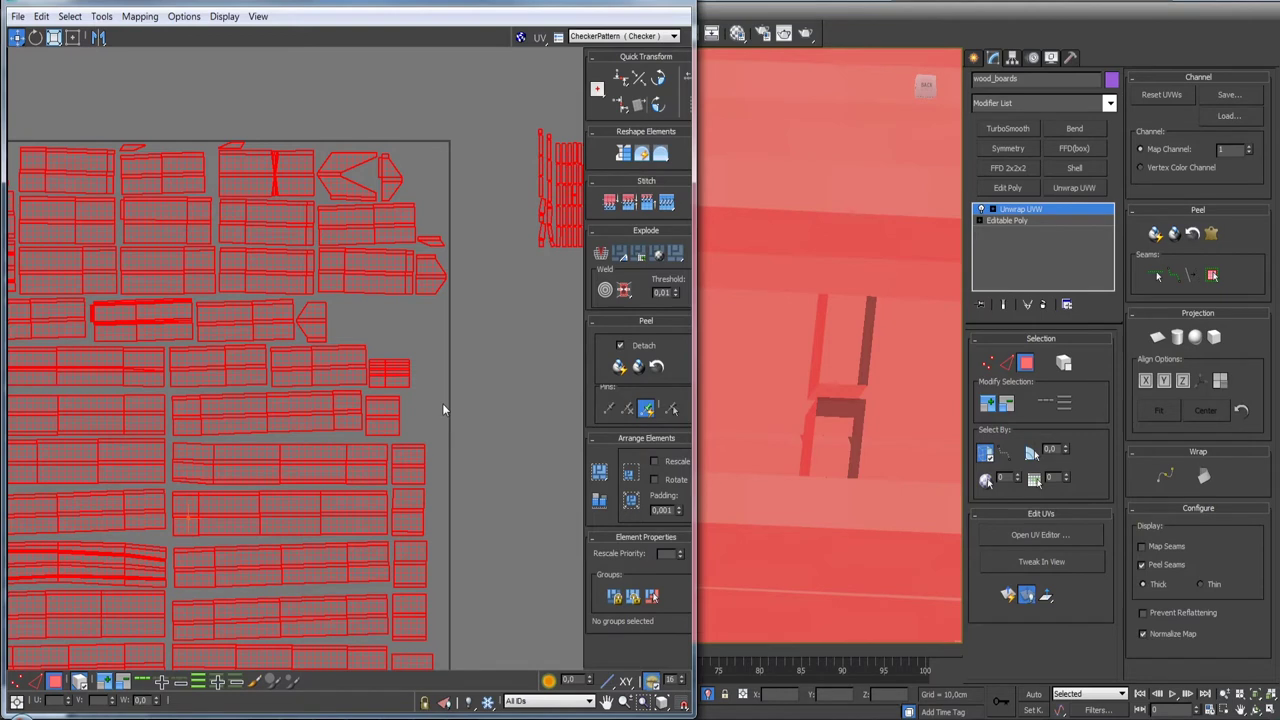
pyautogui.click(394, 380)
pyautogui.moveTo(394, 380); pyautogui.dragTo(428, 432)
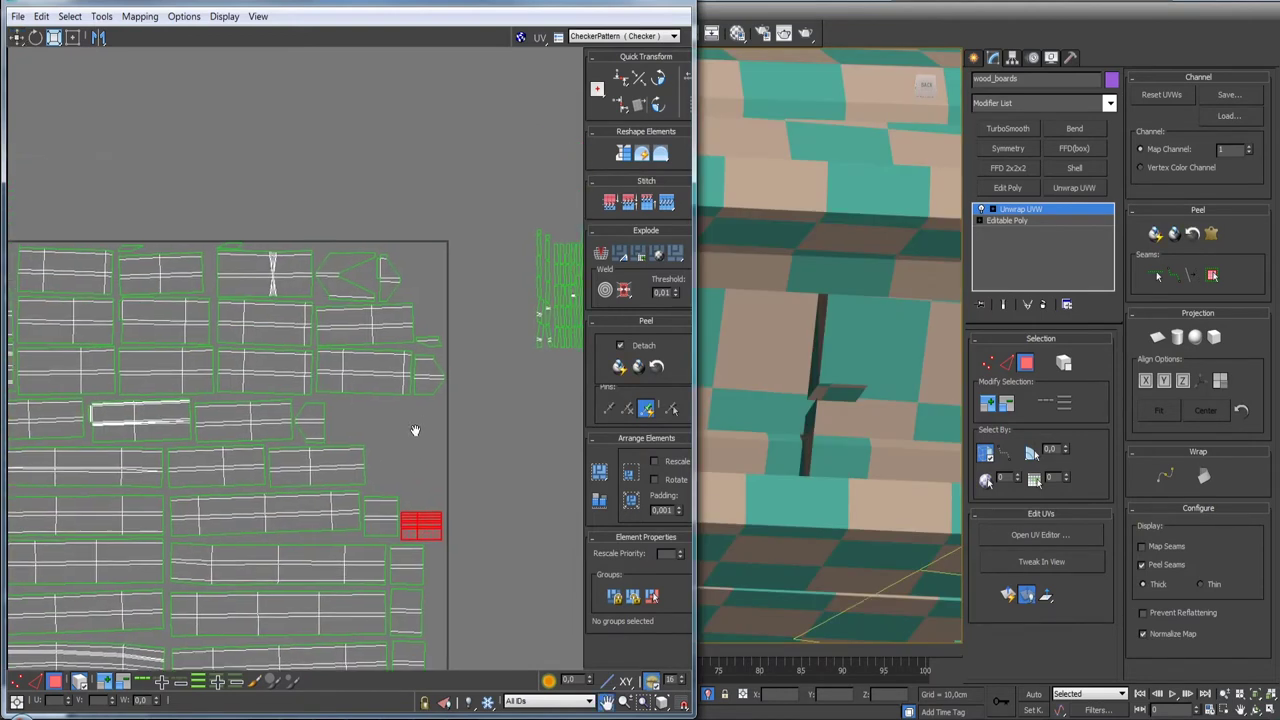
# - Shift small islands into gaps along the top-left of the UV layout
pyautogui.moveTo(428, 432); pyautogui.dragTo(413, 397, button='middle')
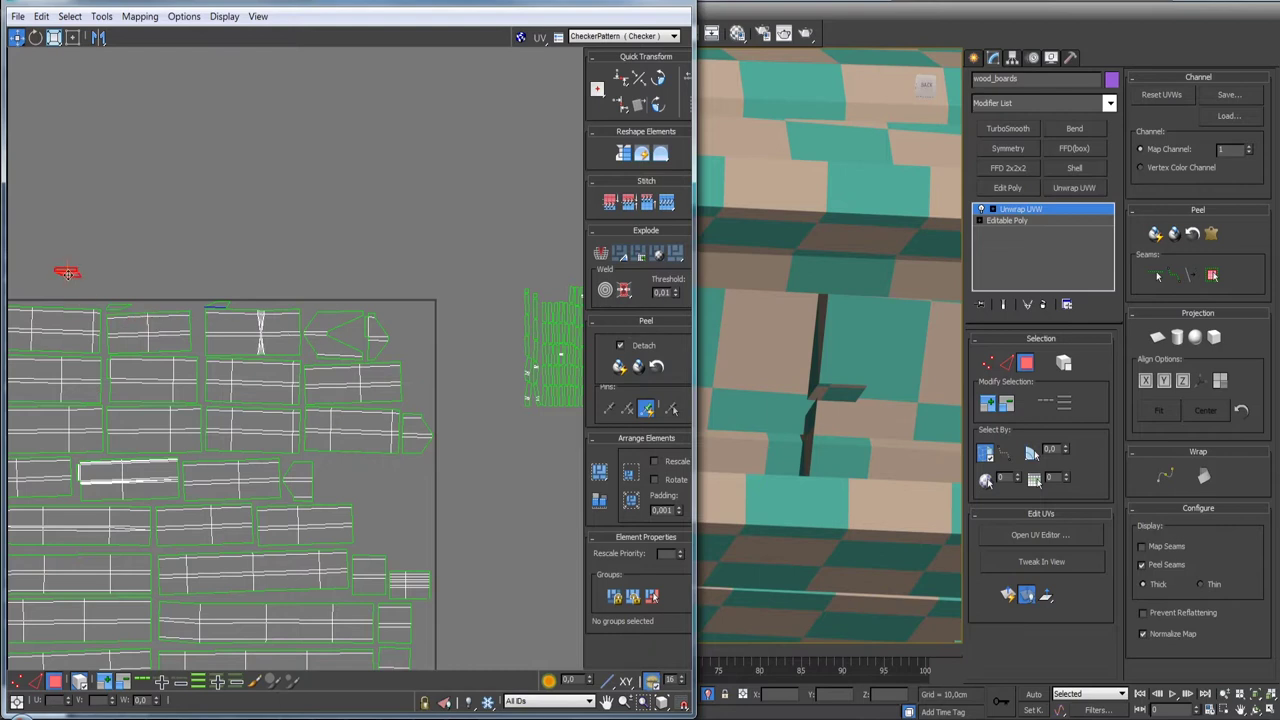
pyautogui.moveTo(352, 290); pyautogui.dragTo(270, 328)
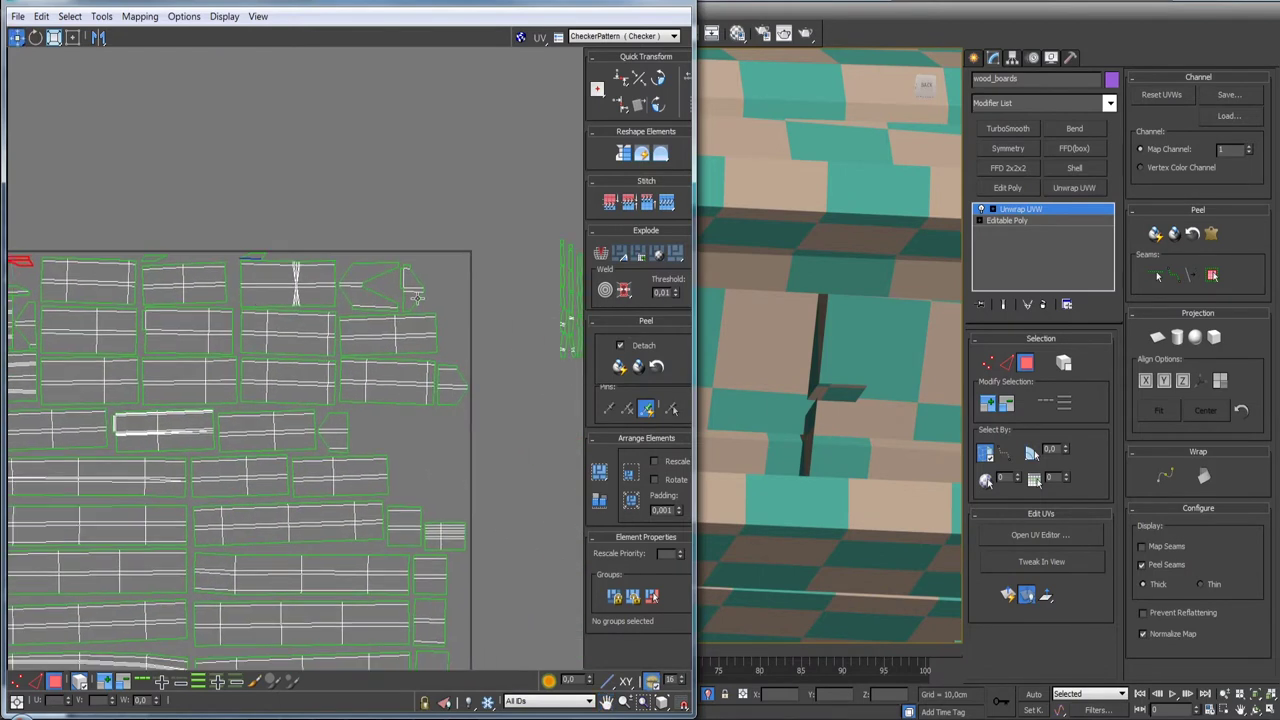
pyautogui.moveTo(412, 290)
pyautogui.mouseDown()
pyautogui.moveTo(60, 281)
pyautogui.moveTo(300, 300)
pyautogui.moveTo(288, 302)
pyautogui.mouseUp()
pyautogui.scroll(3, 317, 314)
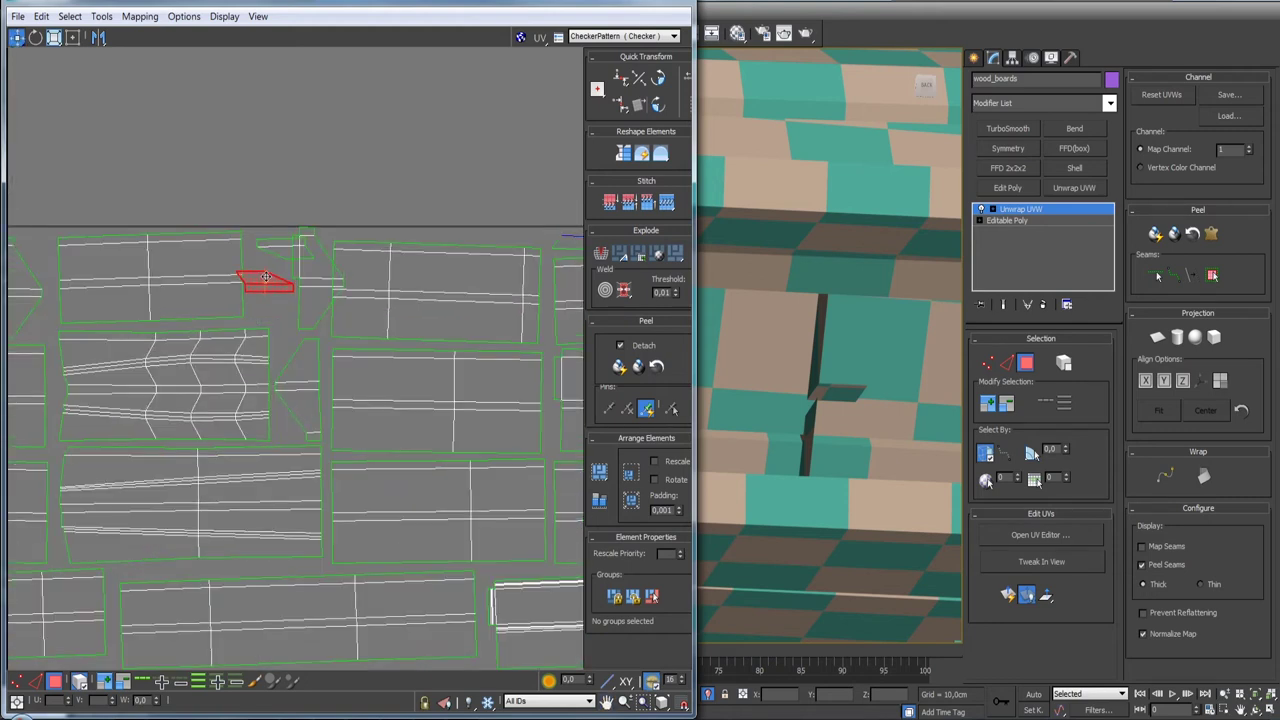
pyautogui.scroll(-2, 266, 313)
pyautogui.scroll(3, 73, 263)
pyautogui.click(73, 263)
pyautogui.moveTo(73, 263); pyautogui.dragTo(323, 296, button='middle')
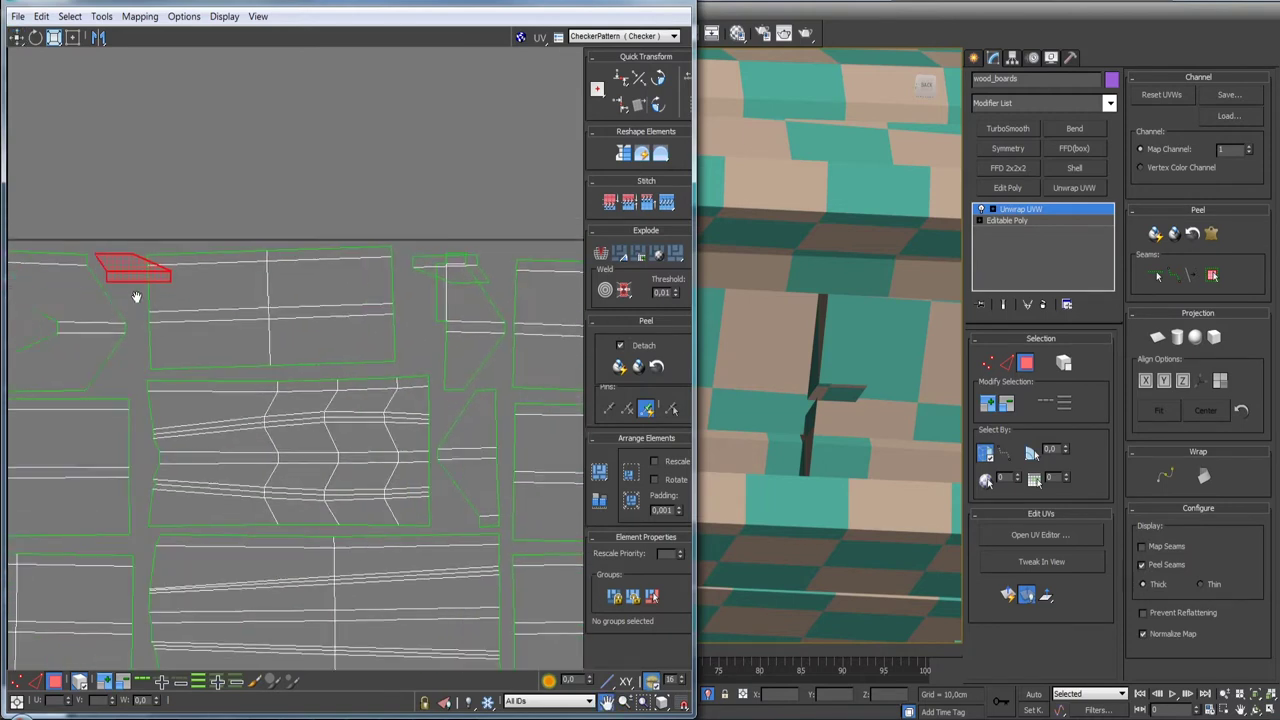
pyautogui.moveTo(323, 296)
pyautogui.mouseDown()
pyautogui.moveTo(275, 285)
pyautogui.moveTo(310, 168)
pyautogui.mouseUp()
pyautogui.moveTo(310, 168); pyautogui.dragTo(137, 325, button='middle')
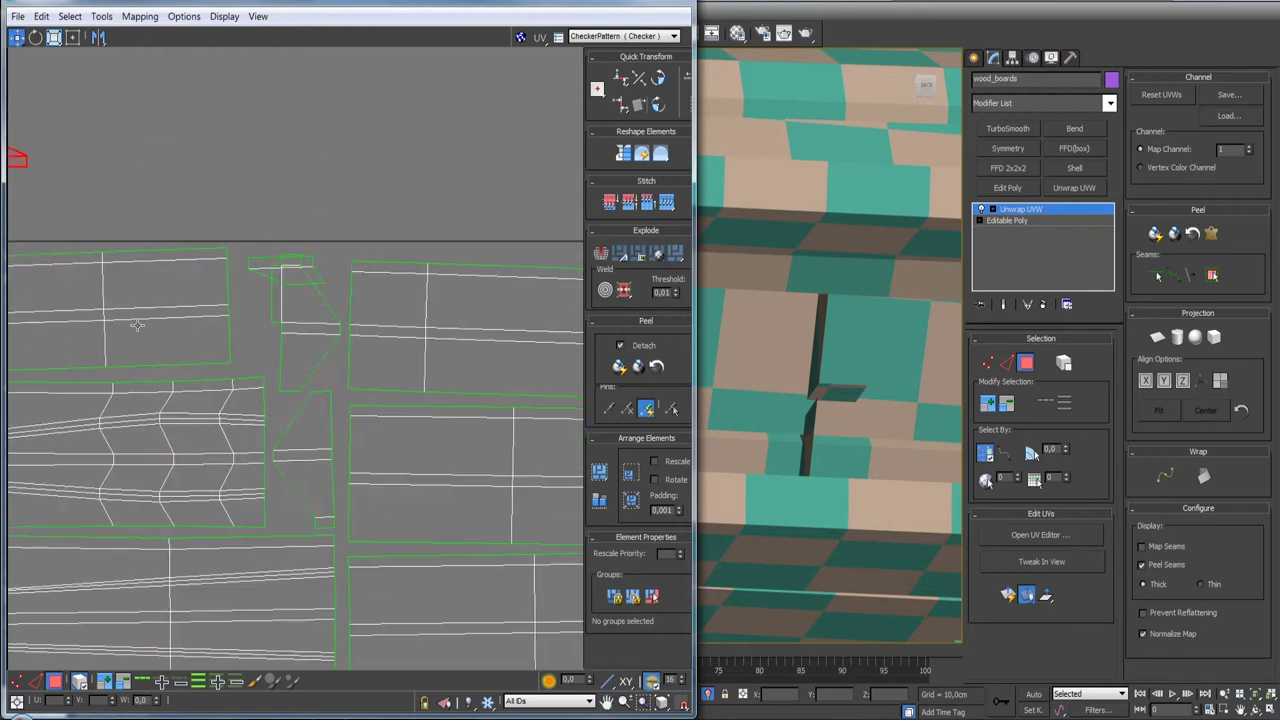
# - Nudge the tall island beside the top gap slightly downward
pyautogui.click(296, 304)
pyautogui.moveTo(296, 304); pyautogui.dragTo(292, 312)
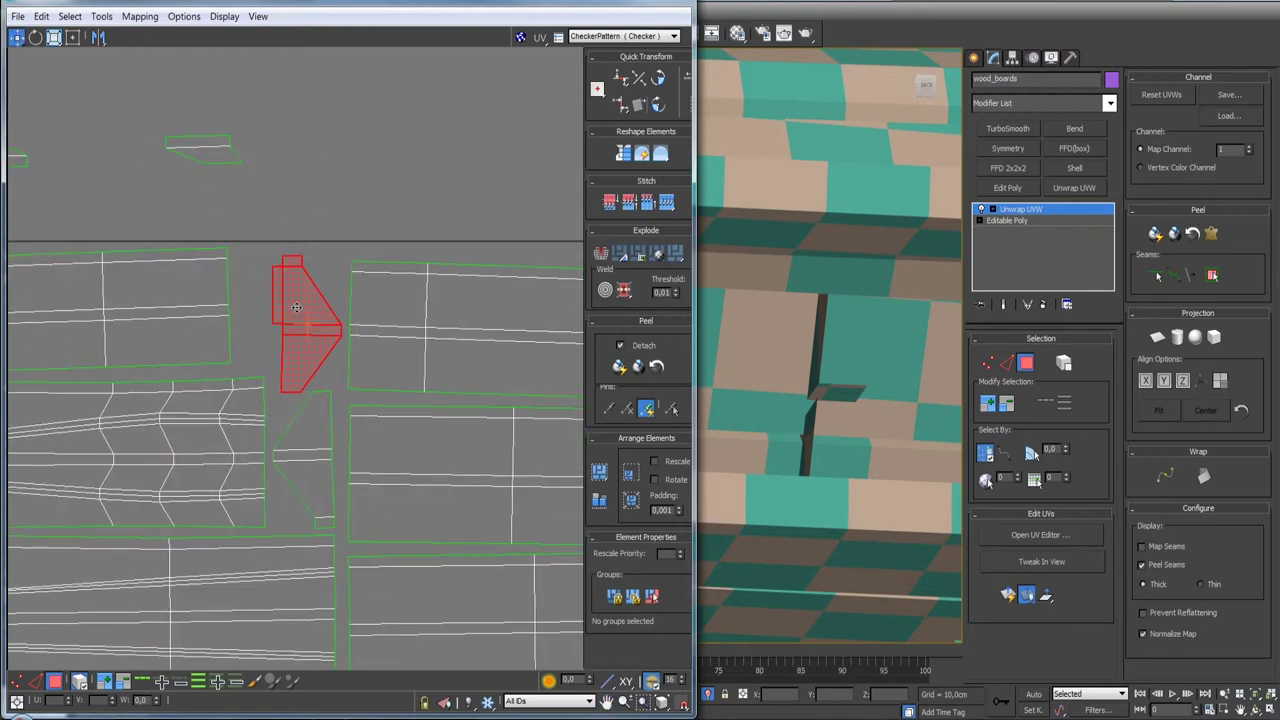
pyautogui.scroll(-3, 292, 312)
pyautogui.scroll(-3, 293, 316)
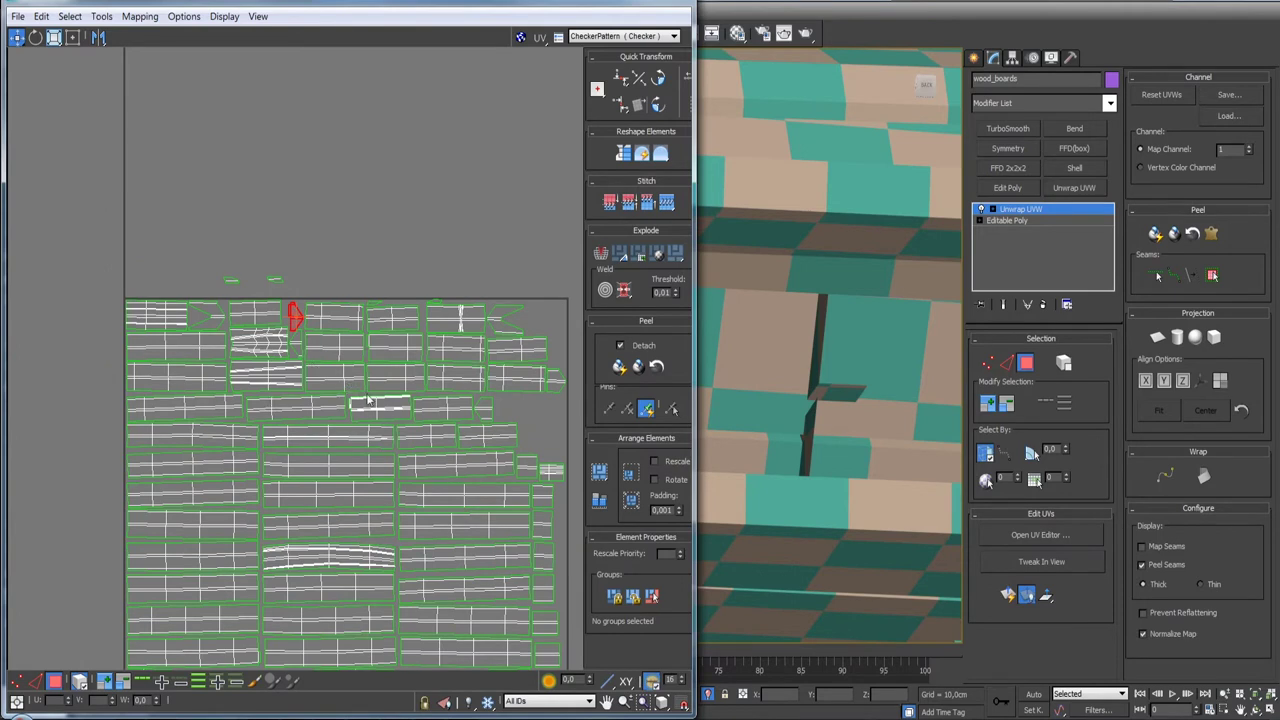
# - Shift the rectangular island slightly left
pyautogui.moveTo(387, 390)
pyautogui.mouseDown(button='middle')
pyautogui.moveTo(382, 214)
pyautogui.moveTo(382, 390)
pyautogui.mouseUp(button='middle')
pyautogui.scroll(3, 234, 291)
pyautogui.scroll(3, 237, 297)
pyautogui.scroll(-2, 237, 297)
pyautogui.scroll(2, 277, 360)
pyautogui.scroll(1, 277, 360)
pyautogui.click(312, 396)
pyautogui.moveTo(312, 396); pyautogui.dragTo(300, 396)
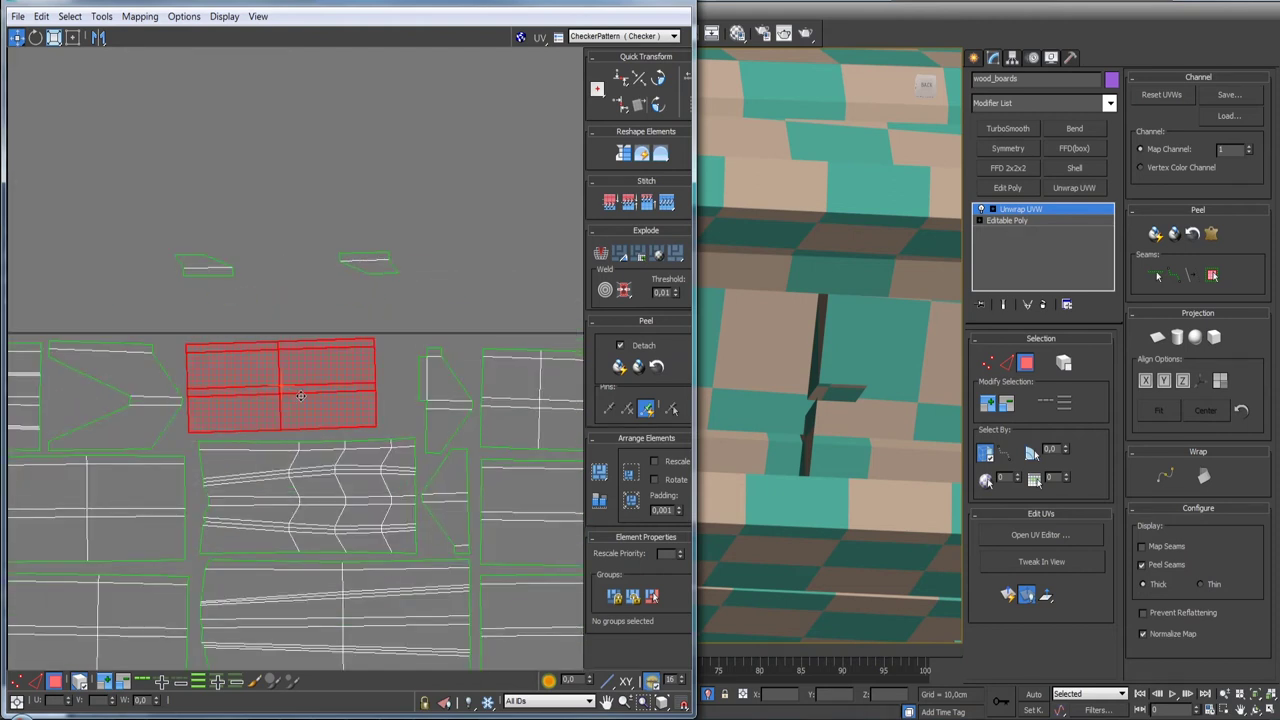
# - Drop a small island beside the rectangle and the thin island into the top gap
pyautogui.click(378, 268)
pyautogui.moveTo(378, 268); pyautogui.dragTo(410, 348)
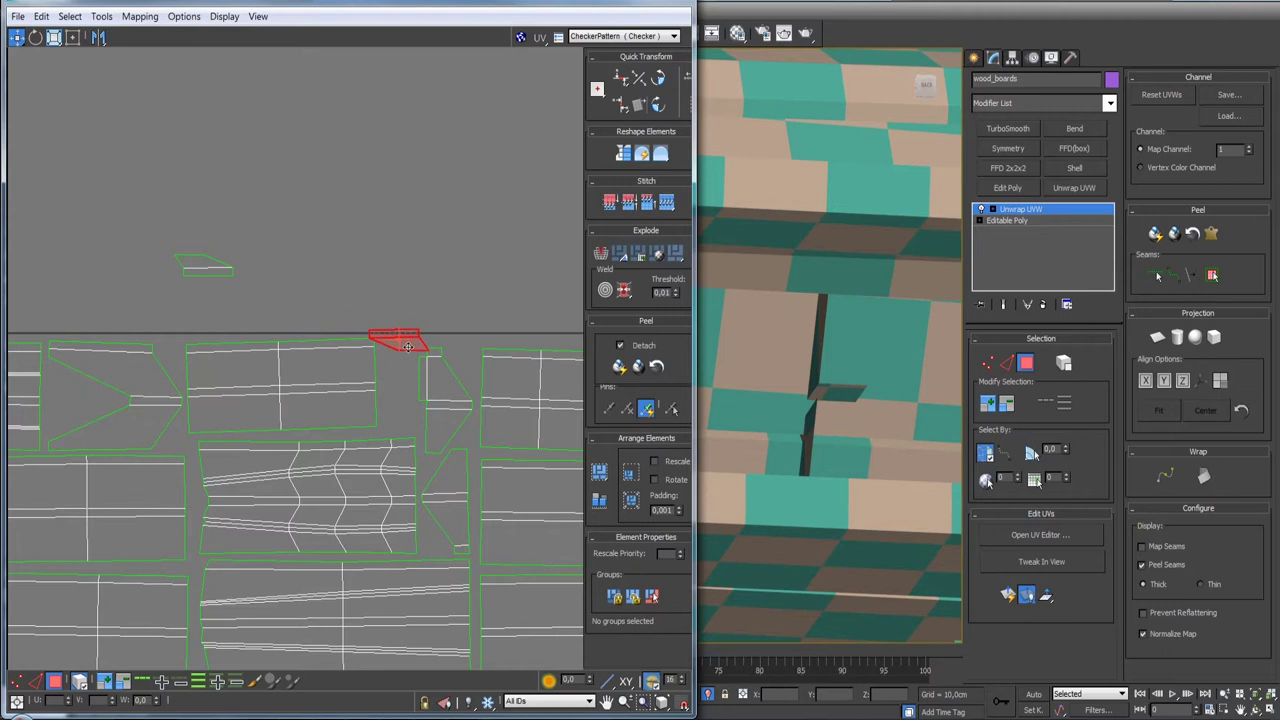
pyautogui.moveTo(448, 413); pyautogui.dragTo(438, 423)
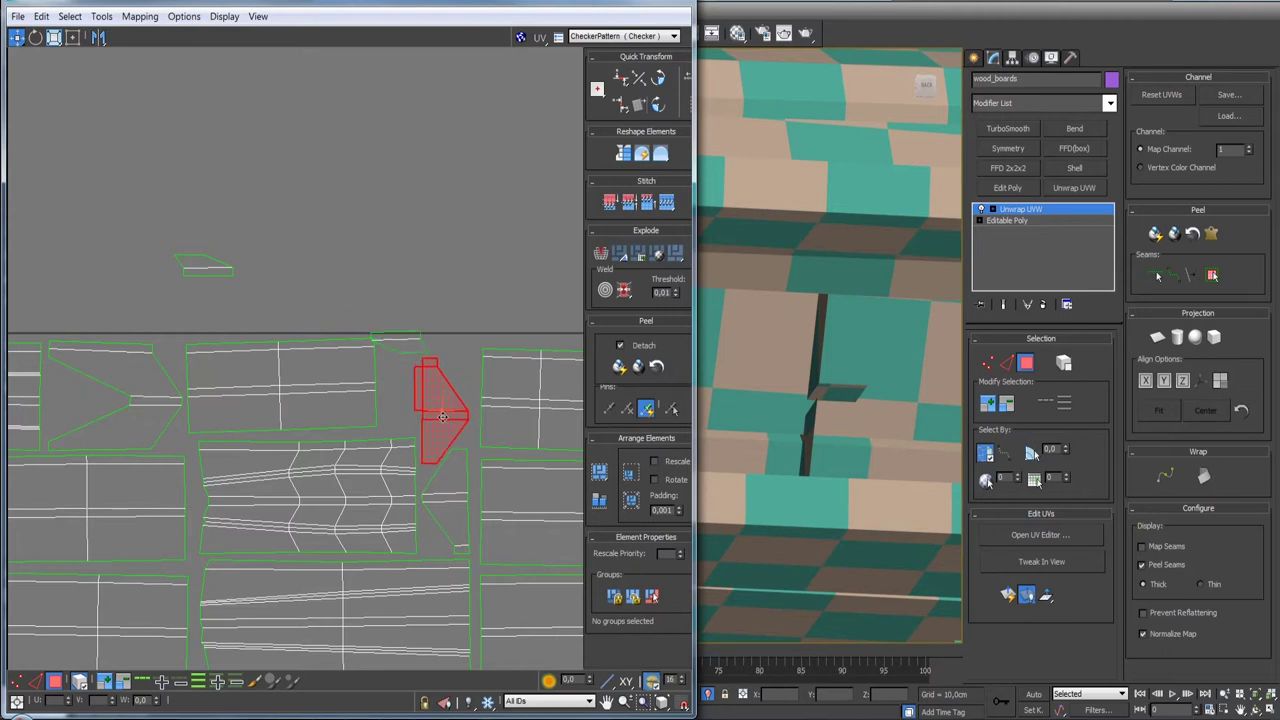
pyautogui.moveTo(418, 349); pyautogui.dragTo(468, 358)
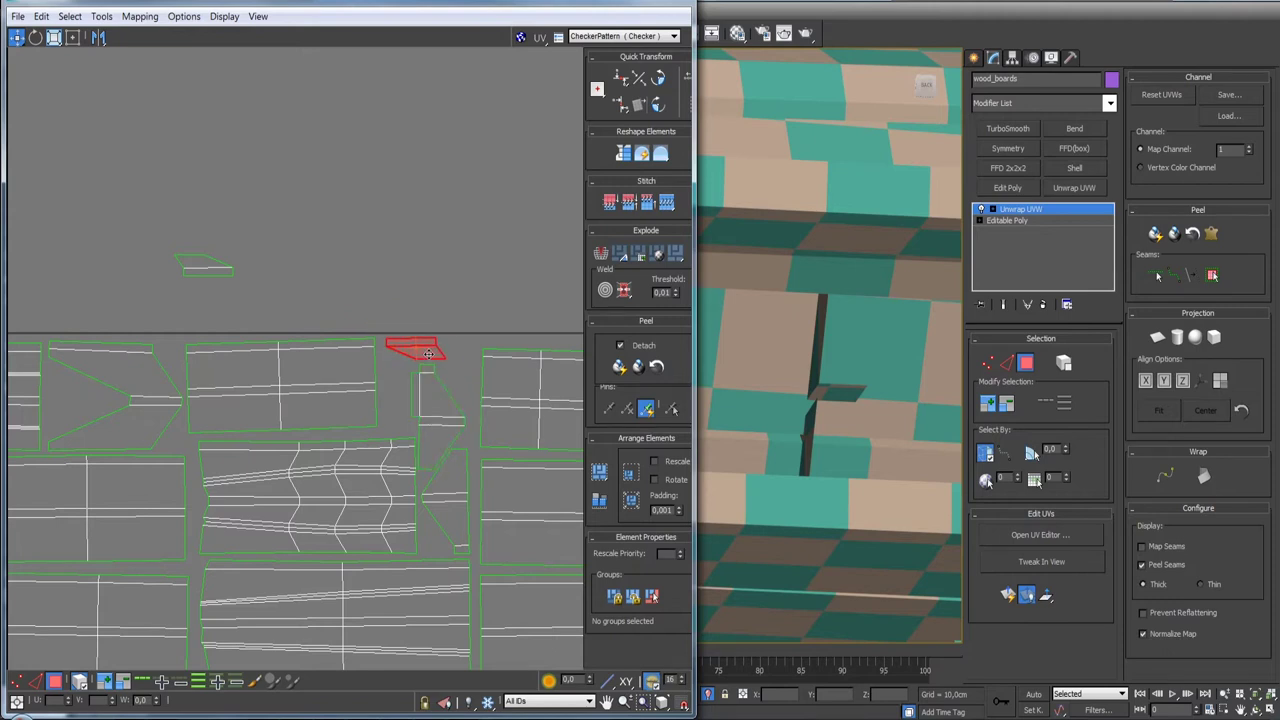
pyautogui.moveTo(219, 264); pyautogui.dragTo(414, 350)
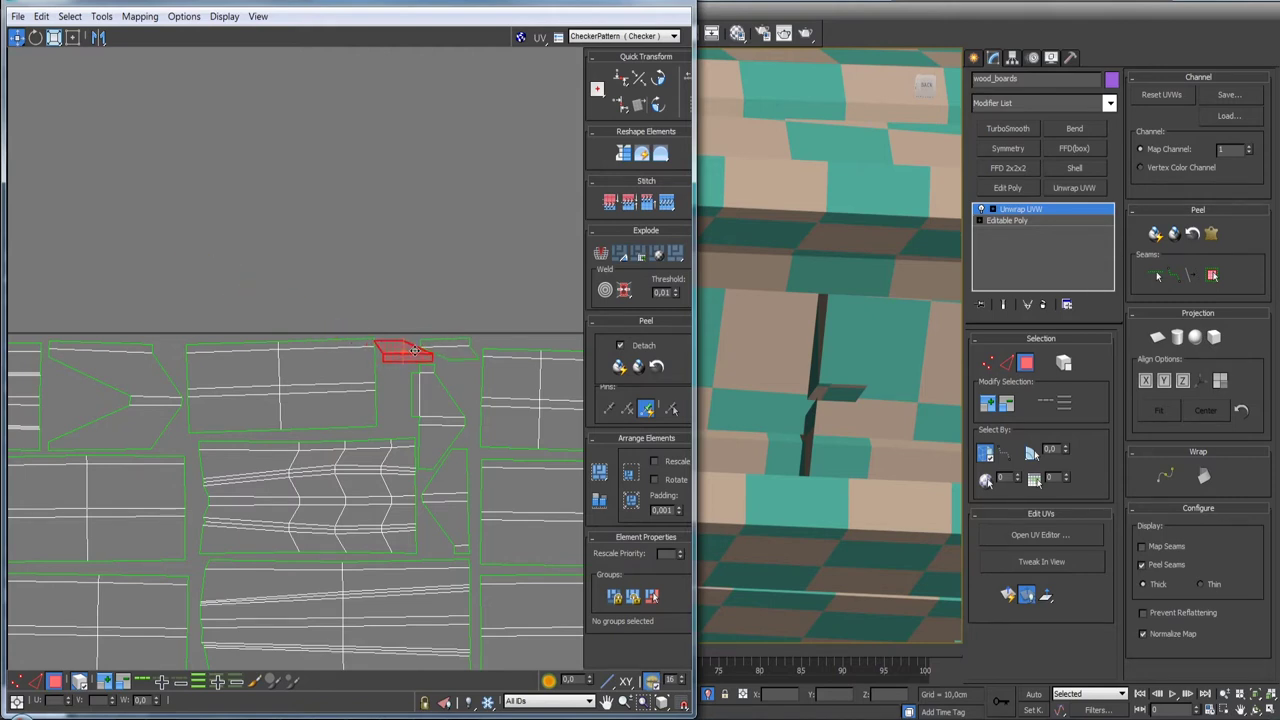
pyautogui.scroll(5, 425, 365)
pyautogui.moveTo(523, 340); pyautogui.dragTo(384, 345, button='middle')
pyautogui.moveTo(384, 345); pyautogui.dragTo(401, 339)
pyautogui.click(253, 339)
# - Move the arrow-shaped island left beside the small island at the row's end
pyautogui.scroll(-3, 371, 371)
pyautogui.scroll(-2, 371, 371)
pyautogui.scroll(-2, 398, 400)
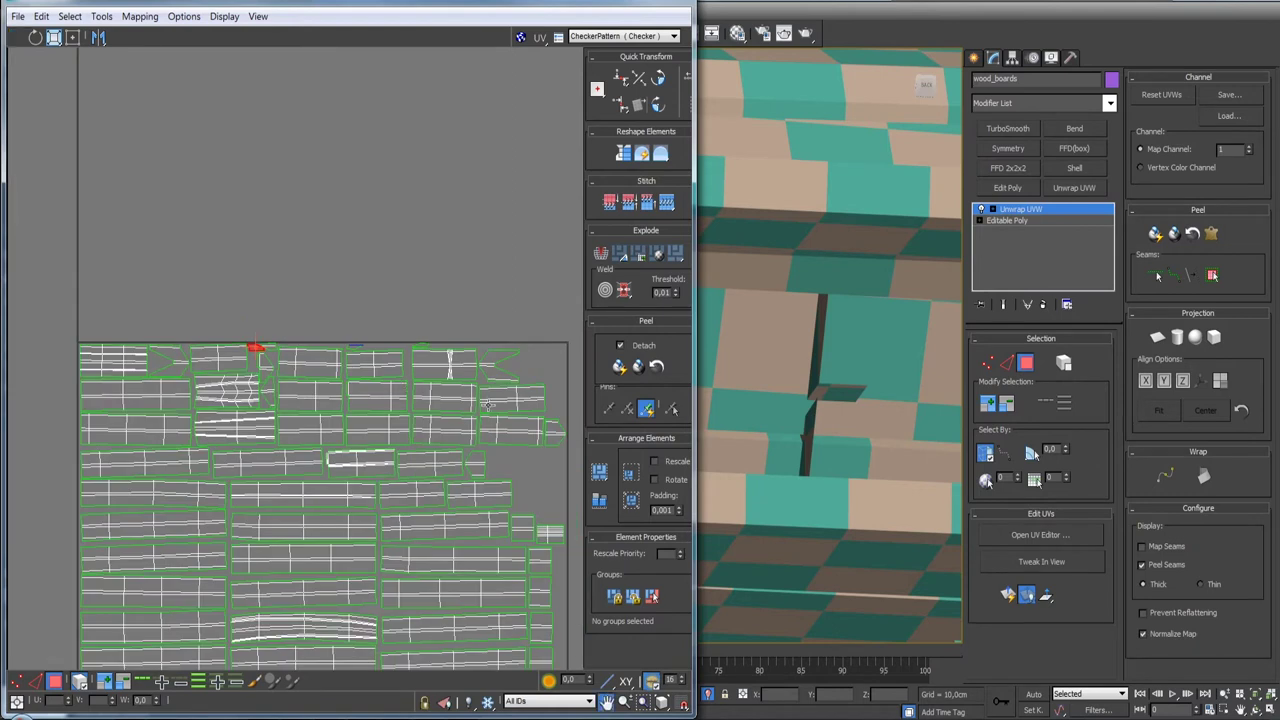
pyautogui.moveTo(389, 382); pyautogui.dragTo(177, 286, button='middle')
pyautogui.scroll(3, 330, 326)
pyautogui.click(373, 360)
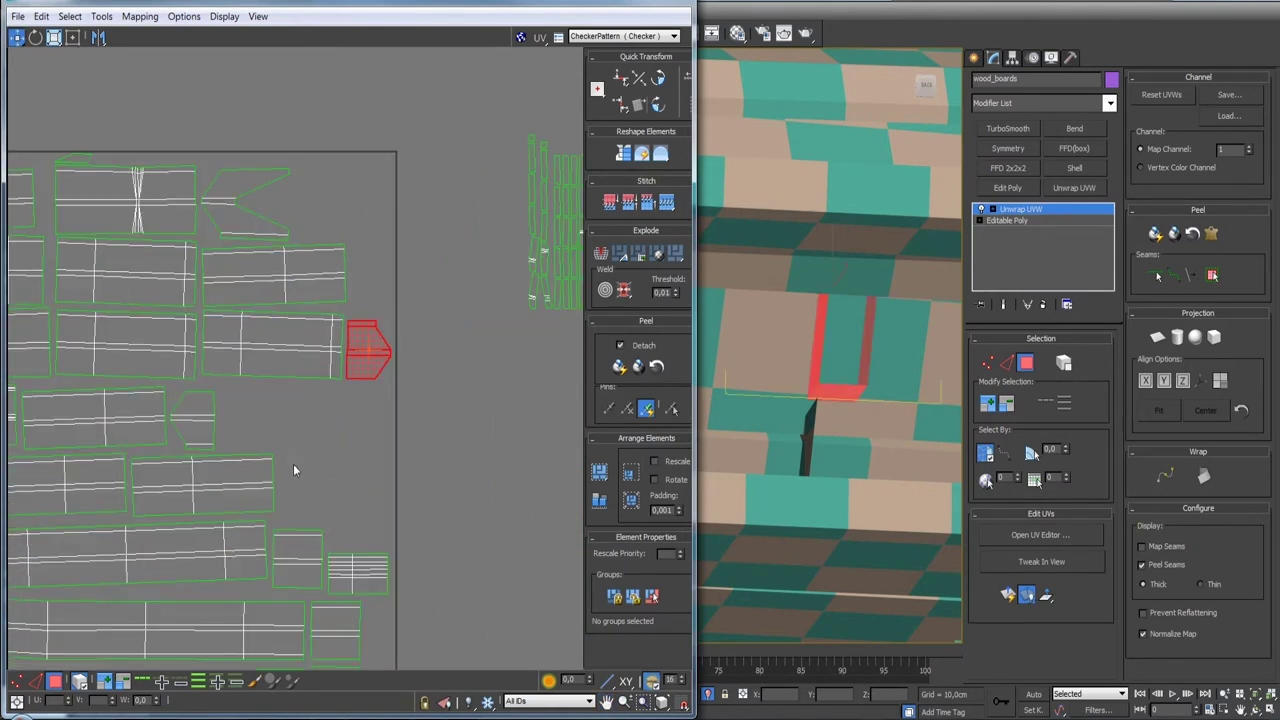
pyautogui.moveTo(360, 372); pyautogui.dragTo(233, 441)
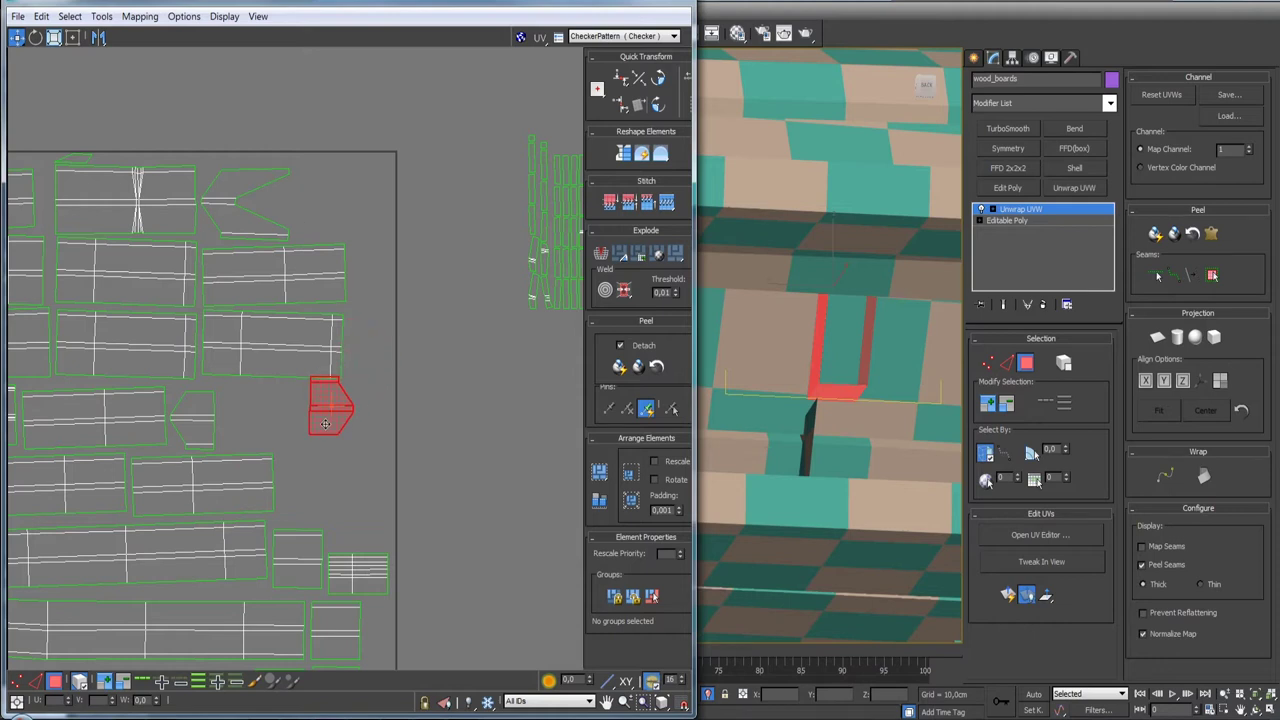
# - Marquee-select the outside block's lower islands and drag them toward the square's right edge
pyautogui.scroll(-3, 233, 441)
pyautogui.moveTo(350, 529)
pyautogui.mouseDown(button='middle')
pyautogui.moveTo(373, 343)
pyautogui.moveTo(368, 387)
pyautogui.mouseUp(button='middle')
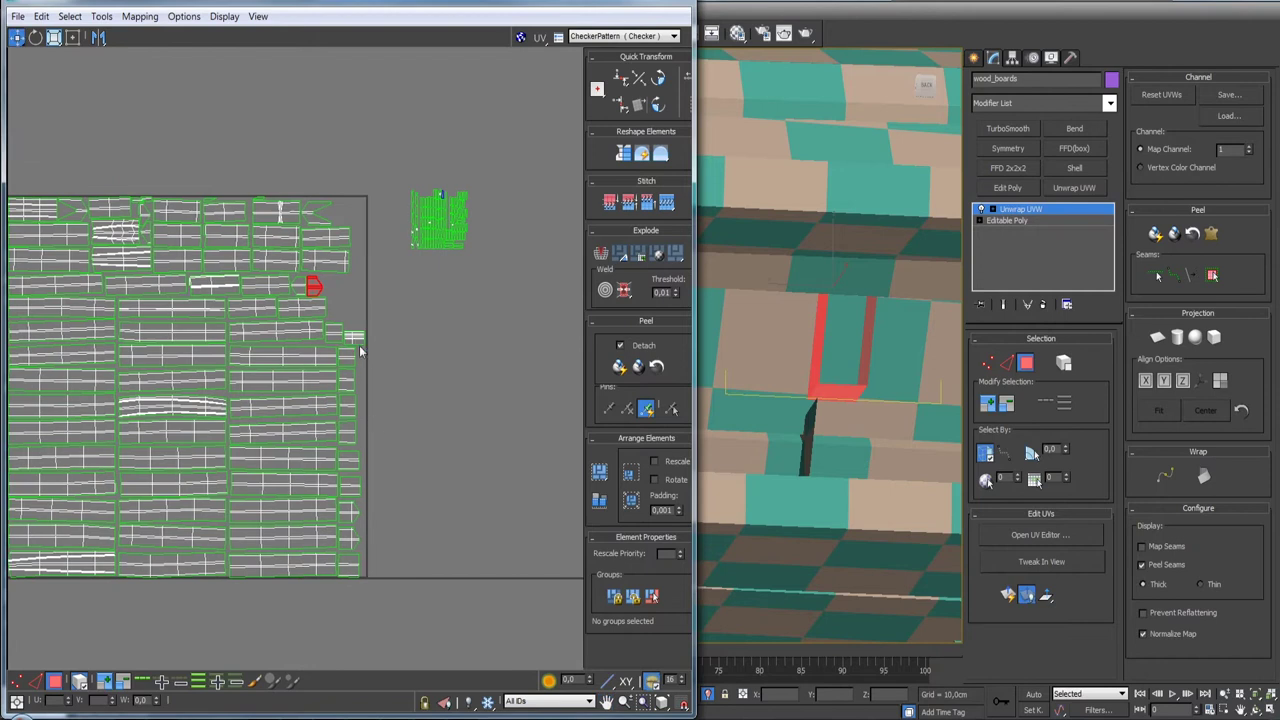
pyautogui.scroll(2, 365, 410)
pyautogui.scroll(-4, 365, 405)
pyautogui.scroll(3, 363, 400)
pyautogui.scroll(2, 363, 400)
pyautogui.scroll(2, 340, 370)
pyautogui.scroll(-1, 343, 366)
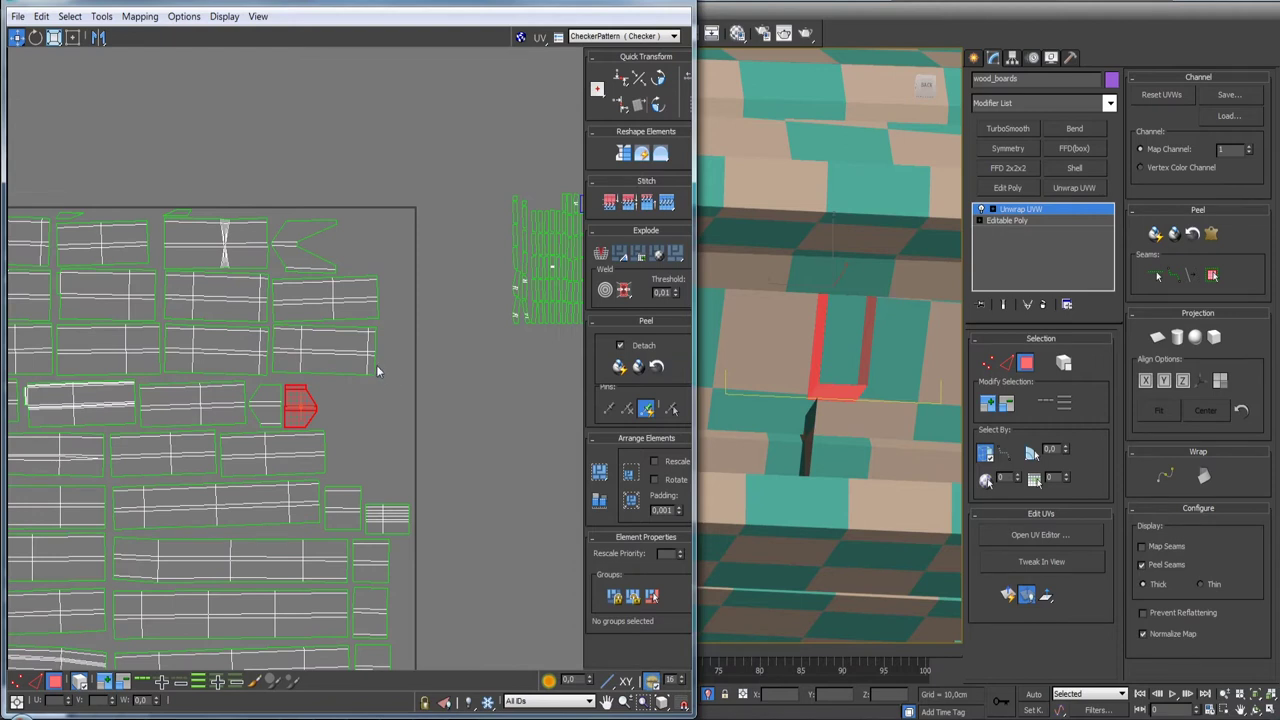
pyautogui.moveTo(422, 330); pyautogui.dragTo(337, 294, button='middle')
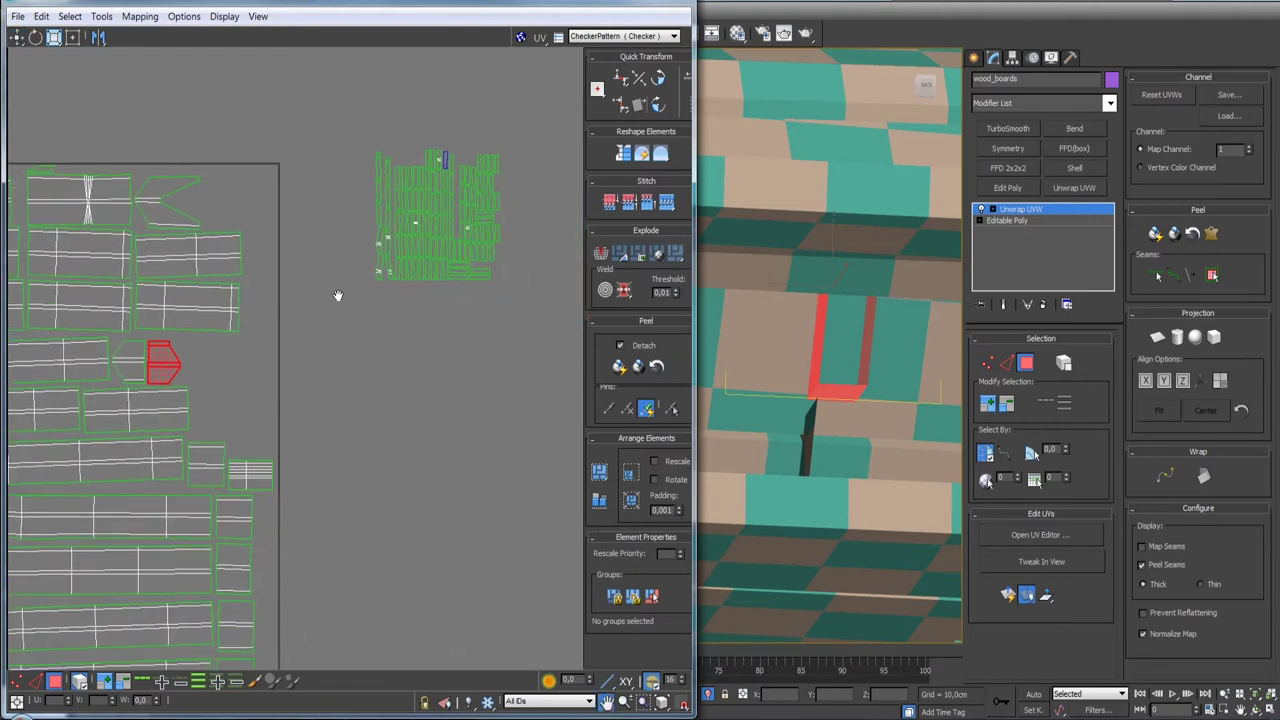
pyautogui.scroll(-4, 357, 306)
pyautogui.moveTo(346, 383)
pyautogui.mouseDown(button='middle')
pyautogui.moveTo(504, 402)
pyautogui.moveTo(425, 380)
pyautogui.mouseUp(button='middle')
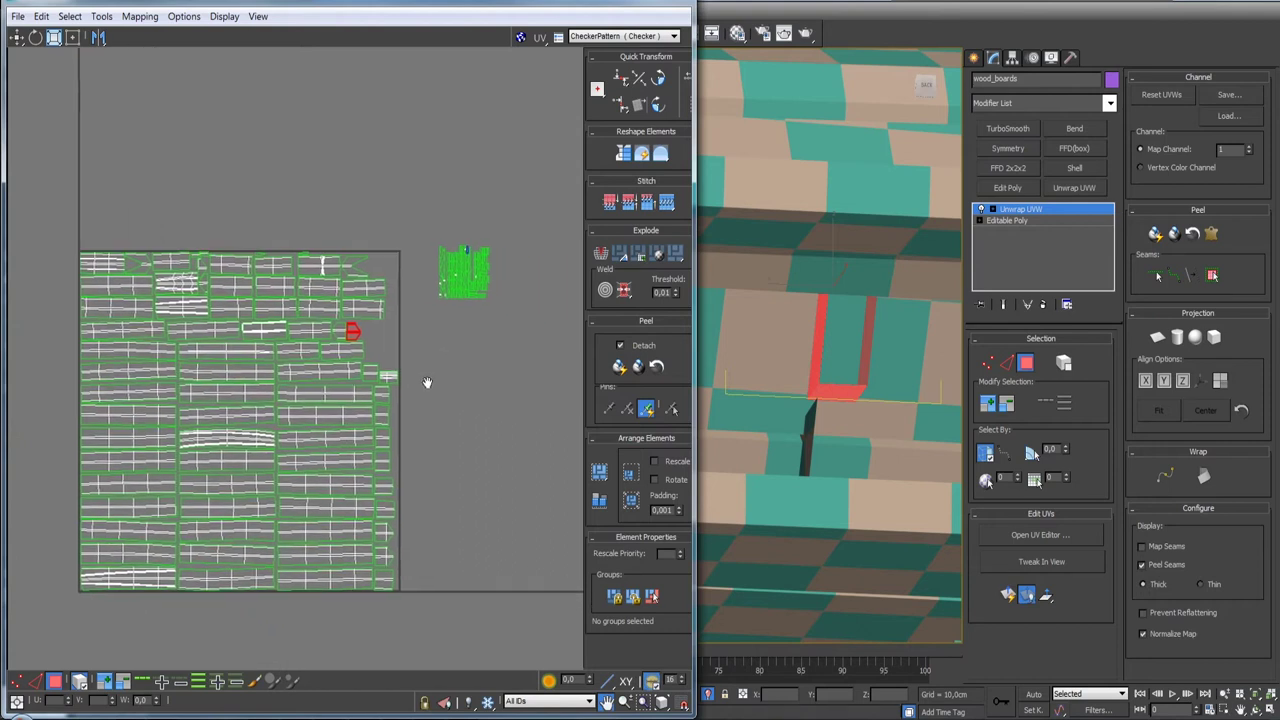
pyautogui.scroll(1, 422, 378)
pyautogui.scroll(1, 404, 326)
pyautogui.moveTo(404, 326); pyautogui.dragTo(344, 393, button='middle')
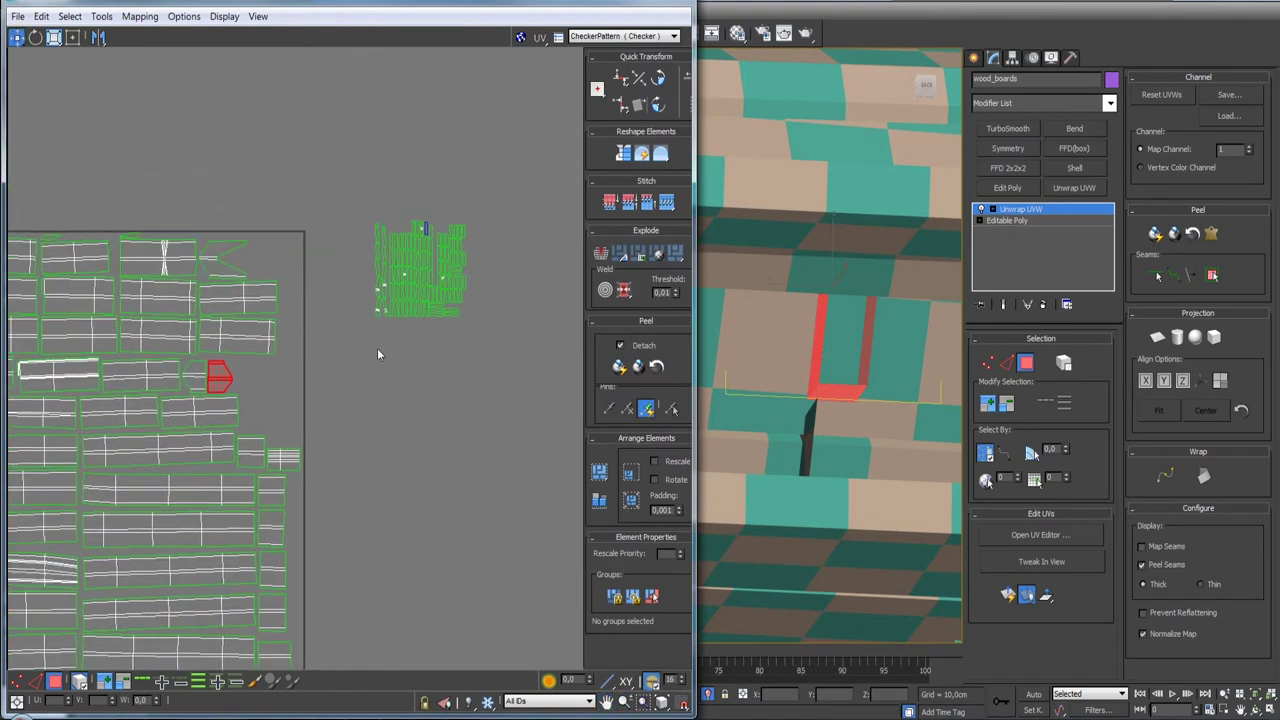
pyautogui.moveTo(426, 360); pyautogui.dragTo(363, 385, button='middle')
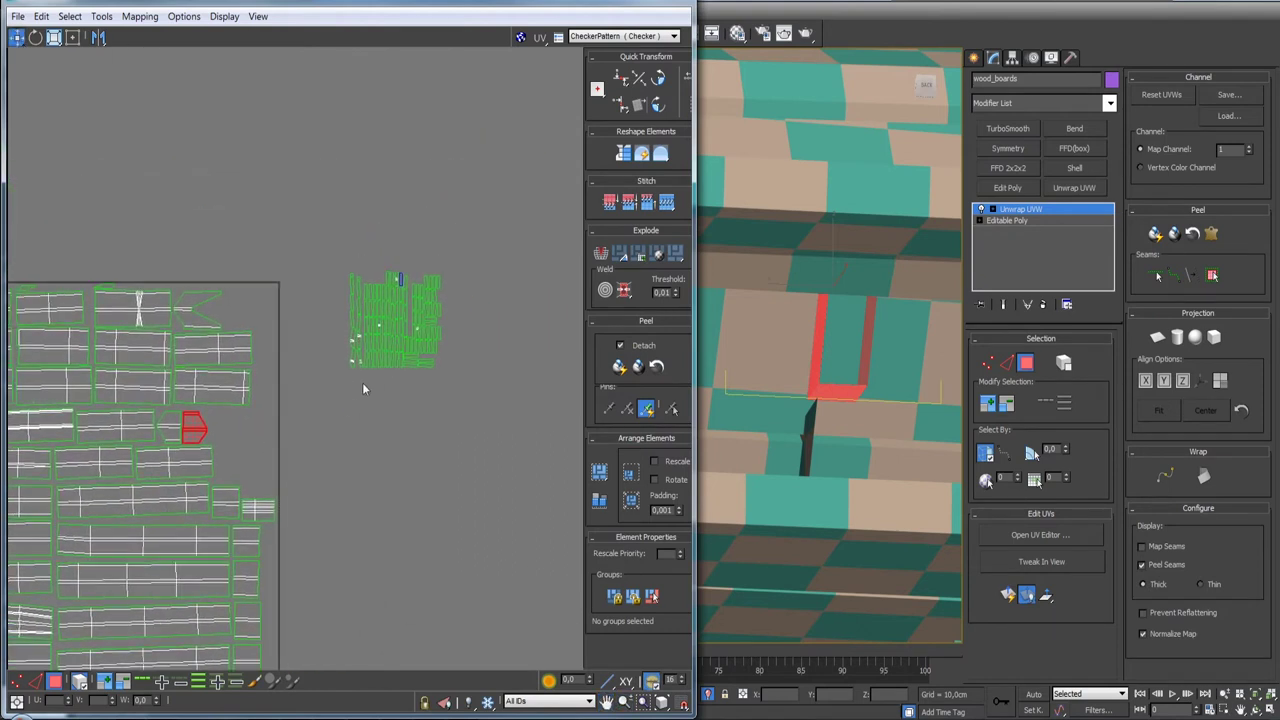
pyautogui.moveTo(330, 372)
pyautogui.mouseDown()
pyautogui.moveTo(462, 342)
pyautogui.moveTo(266, 441)
pyautogui.mouseUp()
# - Move the selected islands down-left to sit beneath the remaining outside block
pyautogui.scroll(1, 266, 441)
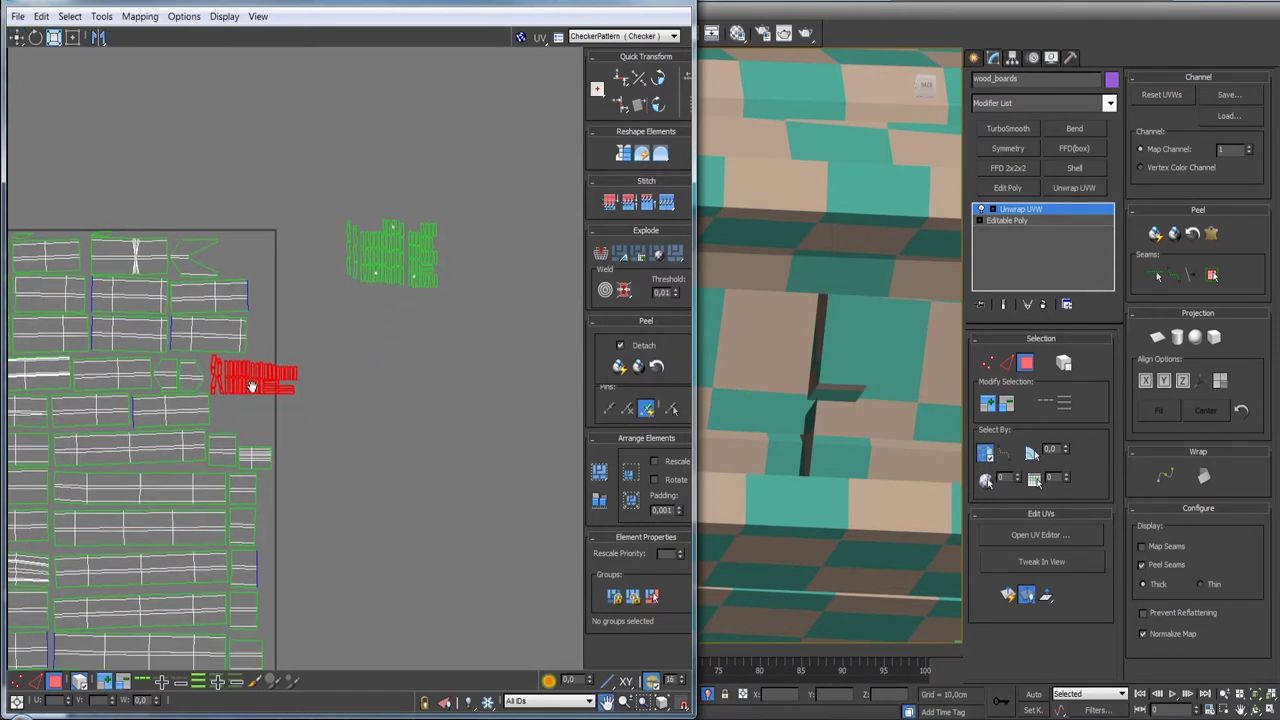
pyautogui.scroll(4, 260, 437)
pyautogui.moveTo(255, 432)
pyautogui.mouseDown()
pyautogui.moveTo(239, 523)
pyautogui.moveTo(403, 393)
pyautogui.mouseUp()
pyautogui.scroll(-3, 294, 397)
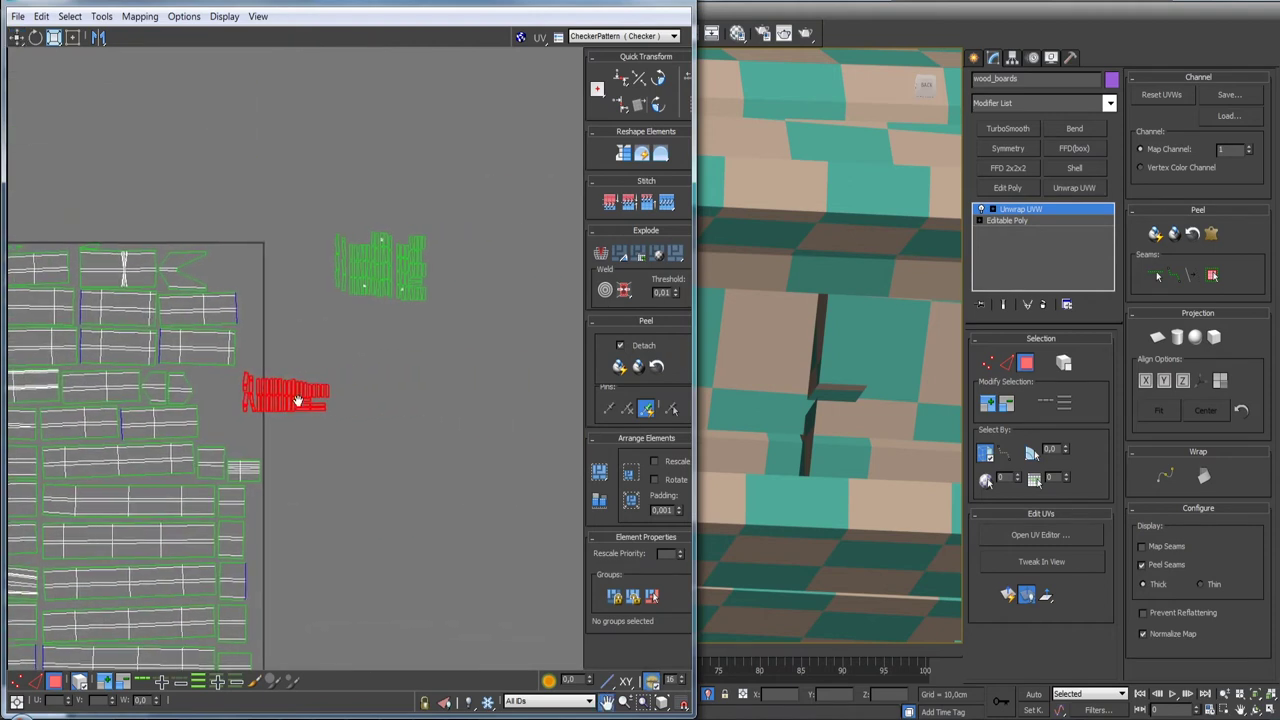
pyautogui.moveTo(278, 388)
pyautogui.mouseDown()
pyautogui.moveTo(389, 363)
pyautogui.moveTo(372, 329)
pyautogui.mouseUp()
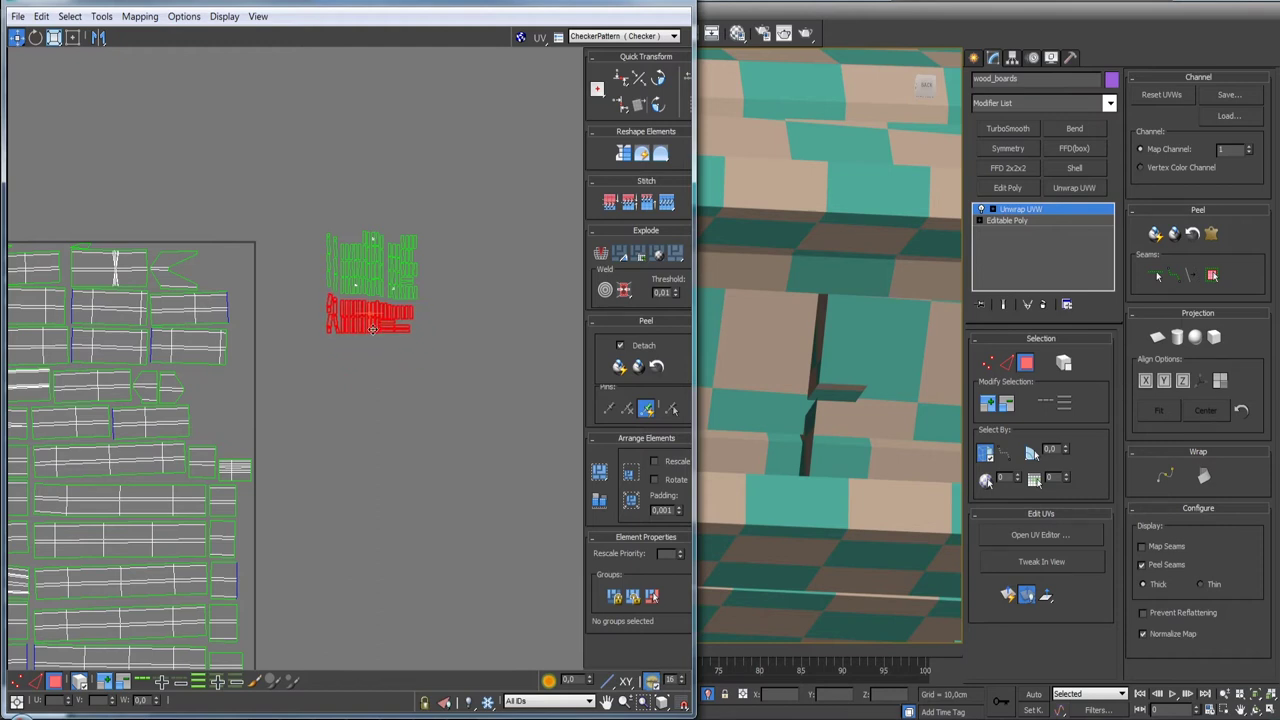
# - Pack the small board islands with Rotate enabled and place the packed block beside the layout
pyautogui.moveTo(314, 364); pyautogui.dragTo(314, 364)
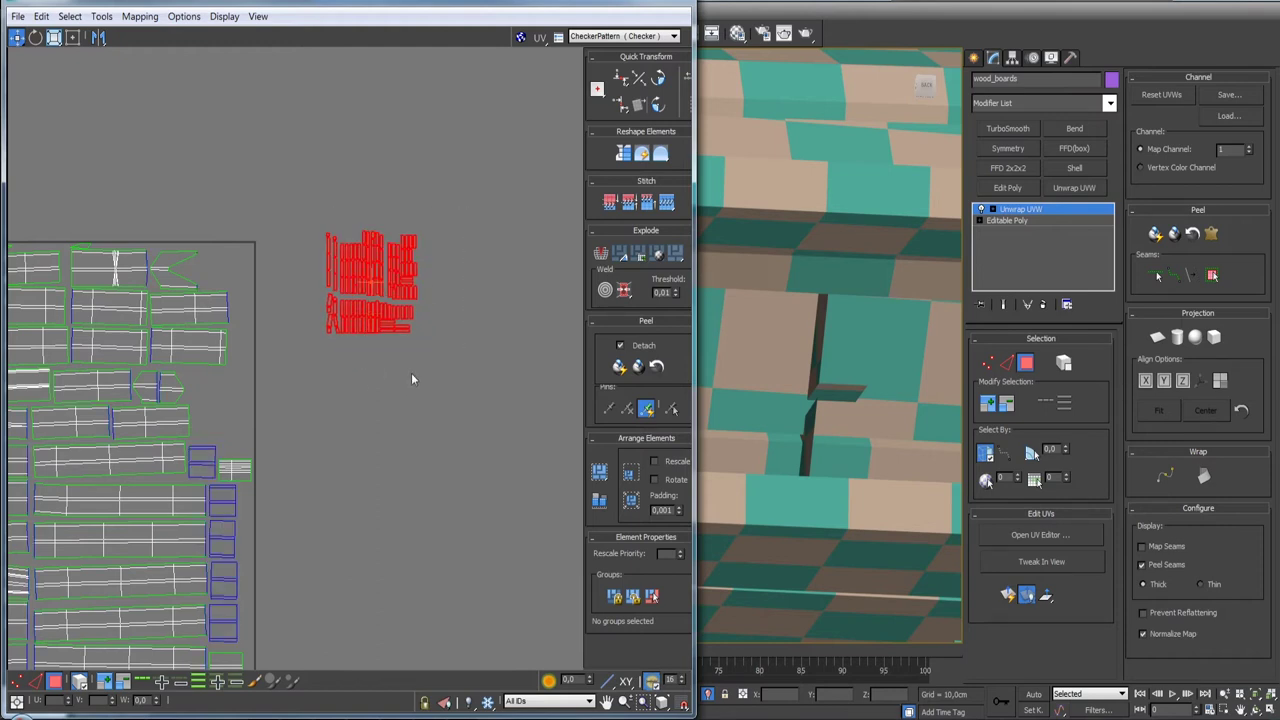
pyautogui.click(655, 480)
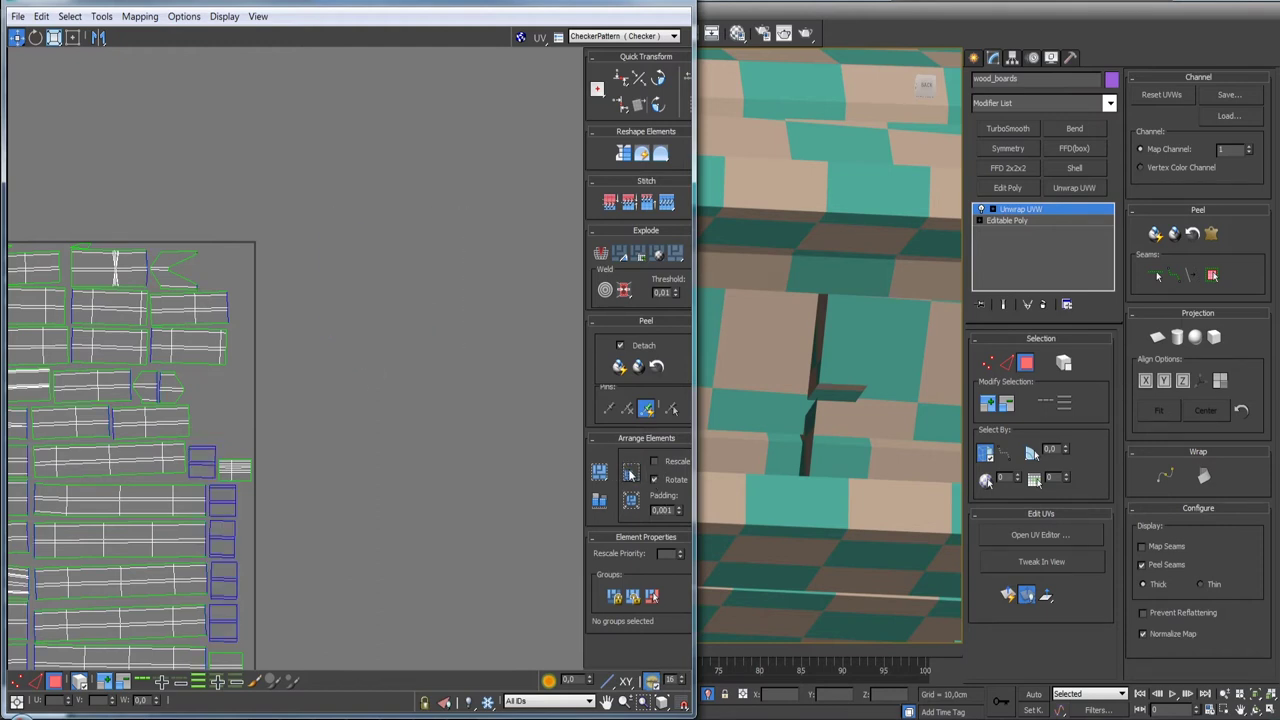
pyautogui.click(630, 471)
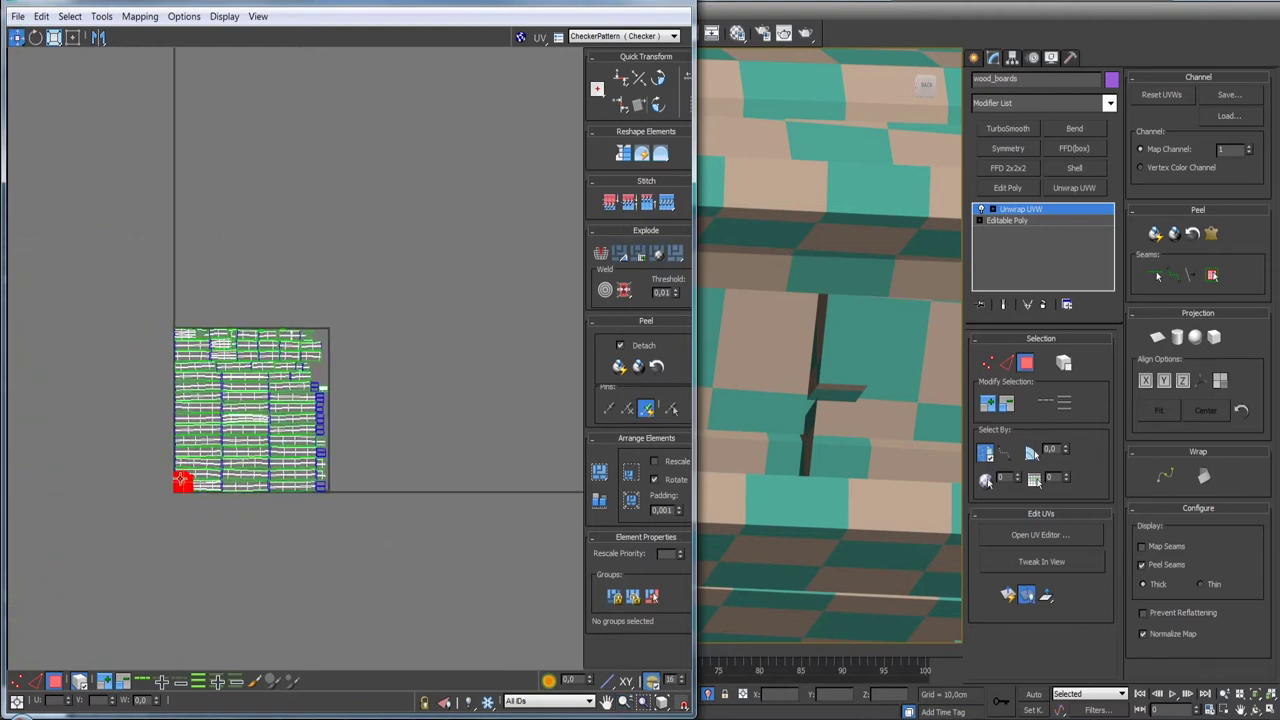
pyautogui.moveTo(179, 478)
pyautogui.mouseDown()
pyautogui.moveTo(366, 337)
pyautogui.moveTo(254, 433)
pyautogui.mouseUp()
pyautogui.scroll(-4, 370, 323)
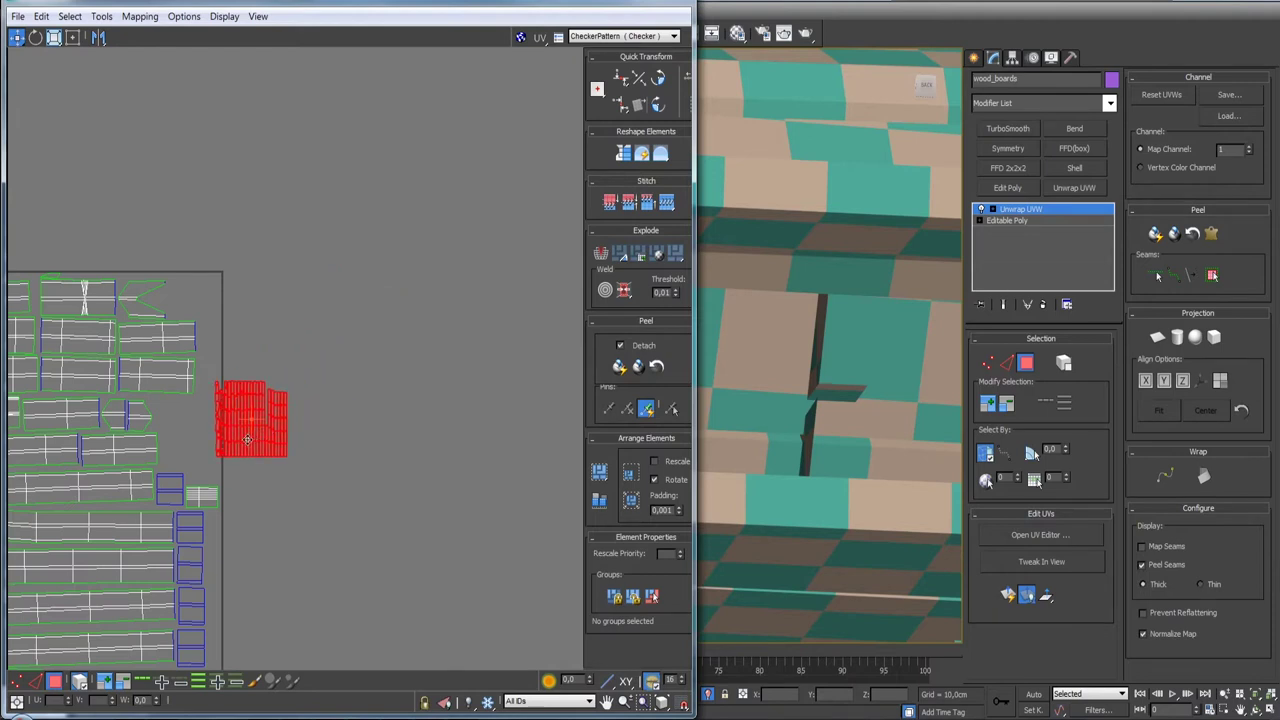
pyautogui.scroll(4, 254, 433)
pyautogui.moveTo(388, 348); pyautogui.dragTo(262, 370)
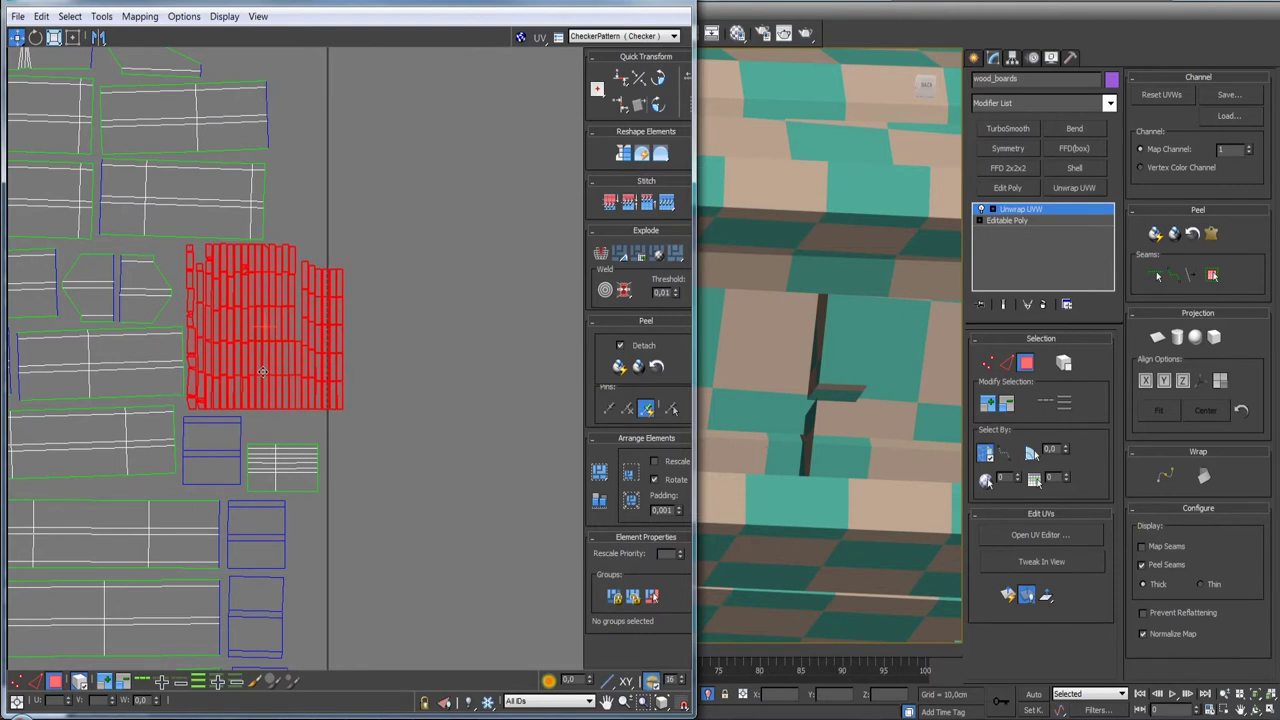
# - Move the narrow strip at the packed block's edge up beside the upper islands
pyautogui.scroll(-2, 284, 347)
pyautogui.moveTo(296, 351); pyautogui.dragTo(306, 382, button='middle')
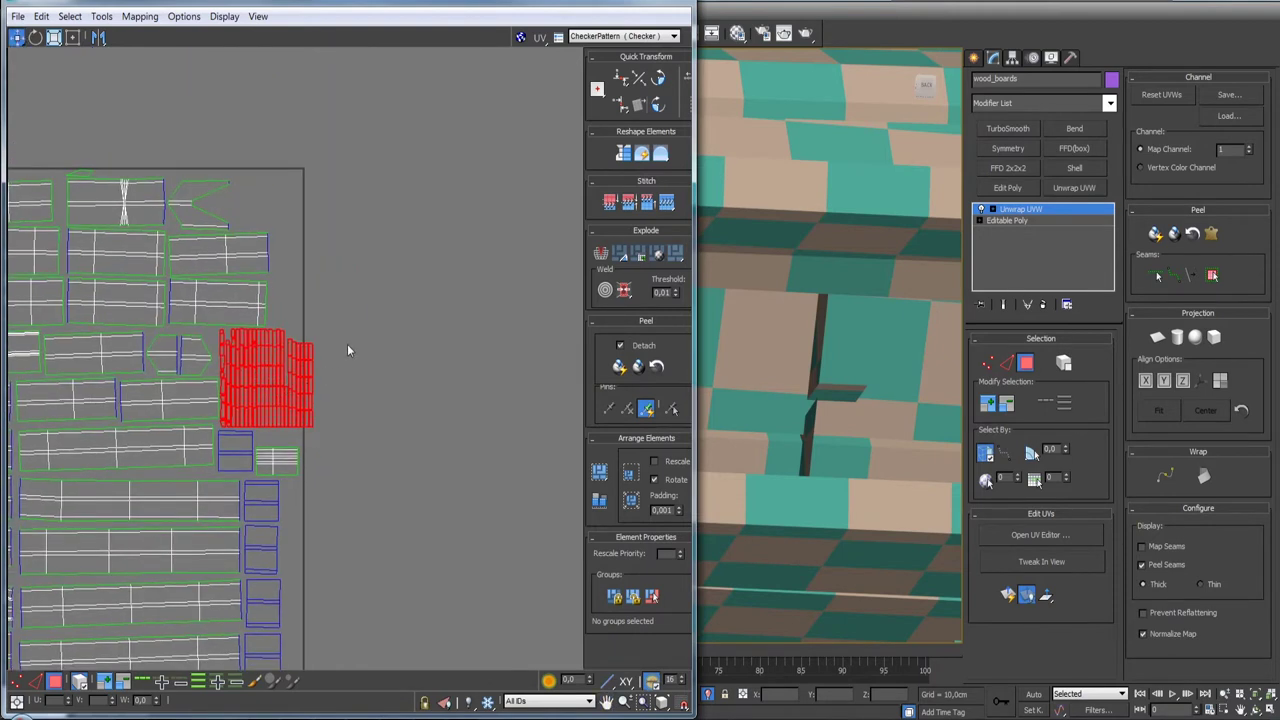
pyautogui.moveTo(347, 344); pyautogui.dragTo(362, 352, button='middle')
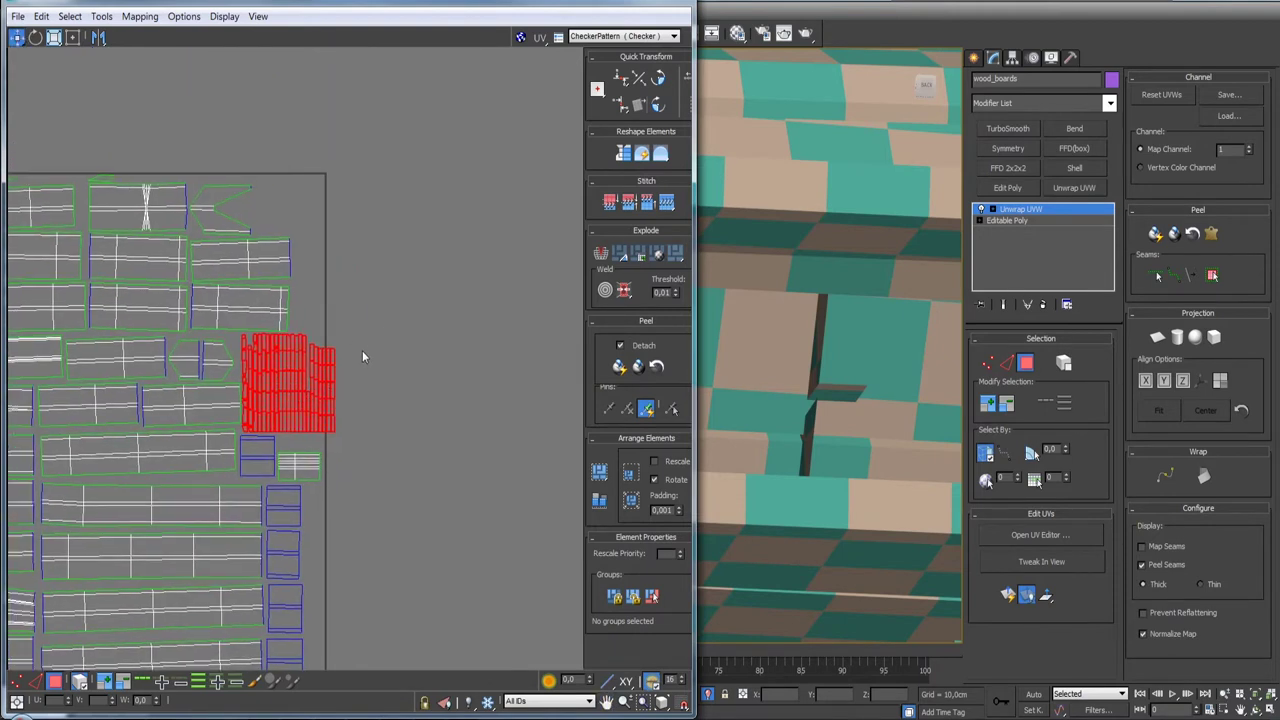
pyautogui.click(338, 432)
pyautogui.moveTo(331, 425); pyautogui.dragTo(310, 322)
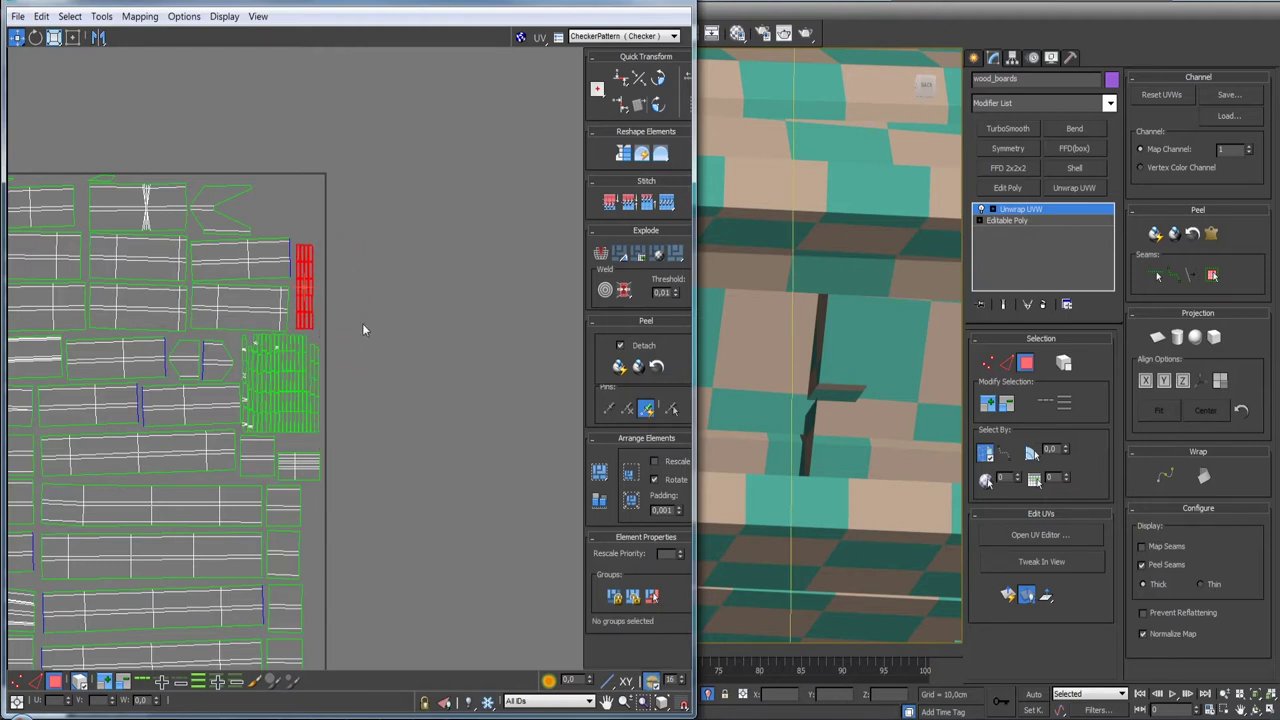
# - Move the chevron island and two large islands up slightly to close the gap
pyautogui.moveTo(360, 327); pyautogui.dragTo(374, 413, button='middle')
pyautogui.scroll(3, 374, 413)
pyautogui.click(237, 311)
pyautogui.keyDown('ctrl'); pyautogui.click(224, 364); pyautogui.keyUp('ctrl')
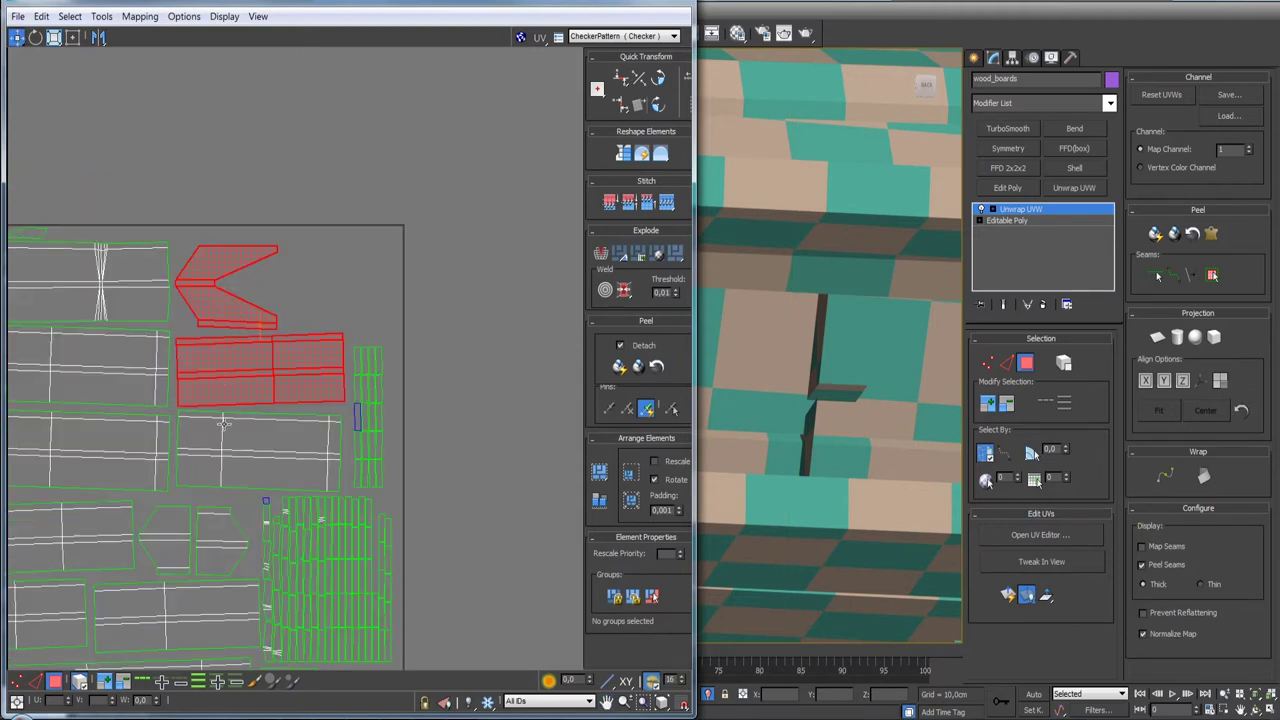
pyautogui.keyDown('ctrl'); pyautogui.click(224, 428); pyautogui.keyUp('ctrl')
pyautogui.moveTo(229, 434); pyautogui.dragTo(230, 421)
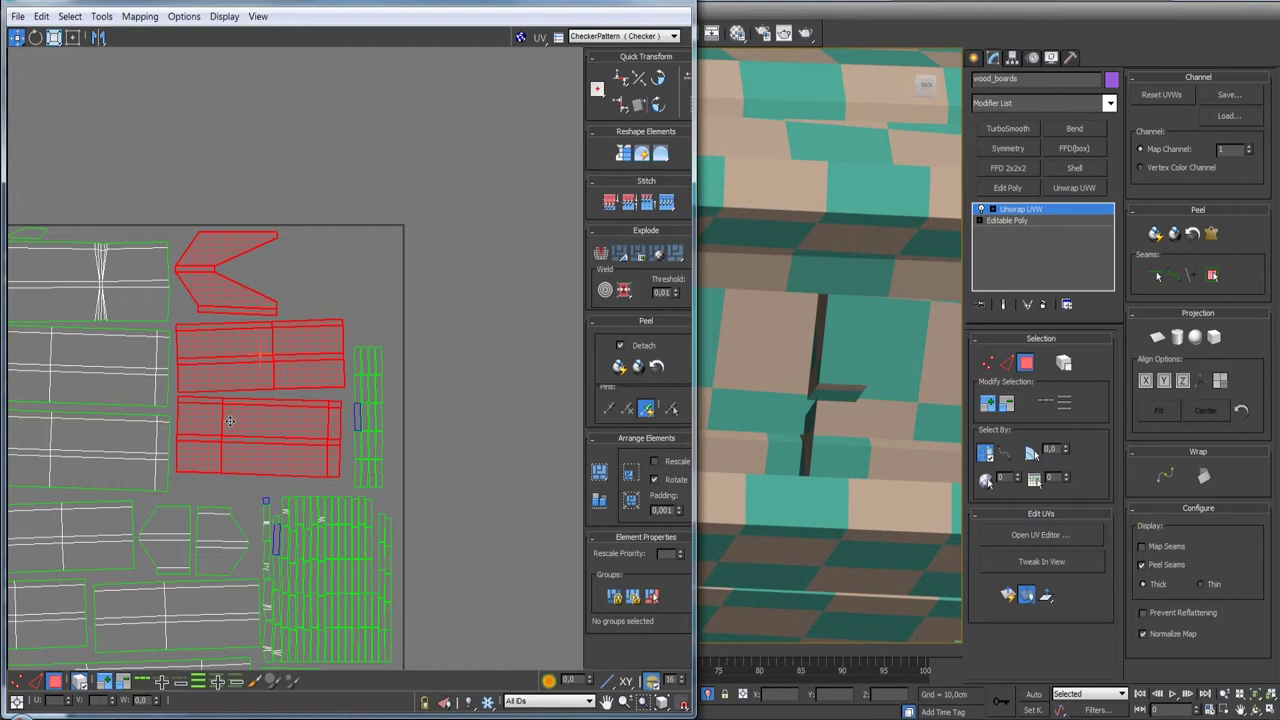
# - Shift another pair of wood_boards islands slightly left
pyautogui.scroll(-3, 430, 384)
pyautogui.moveTo(435, 463); pyautogui.dragTo(404, 399, button='middle')
pyautogui.scroll(1, 338, 422)
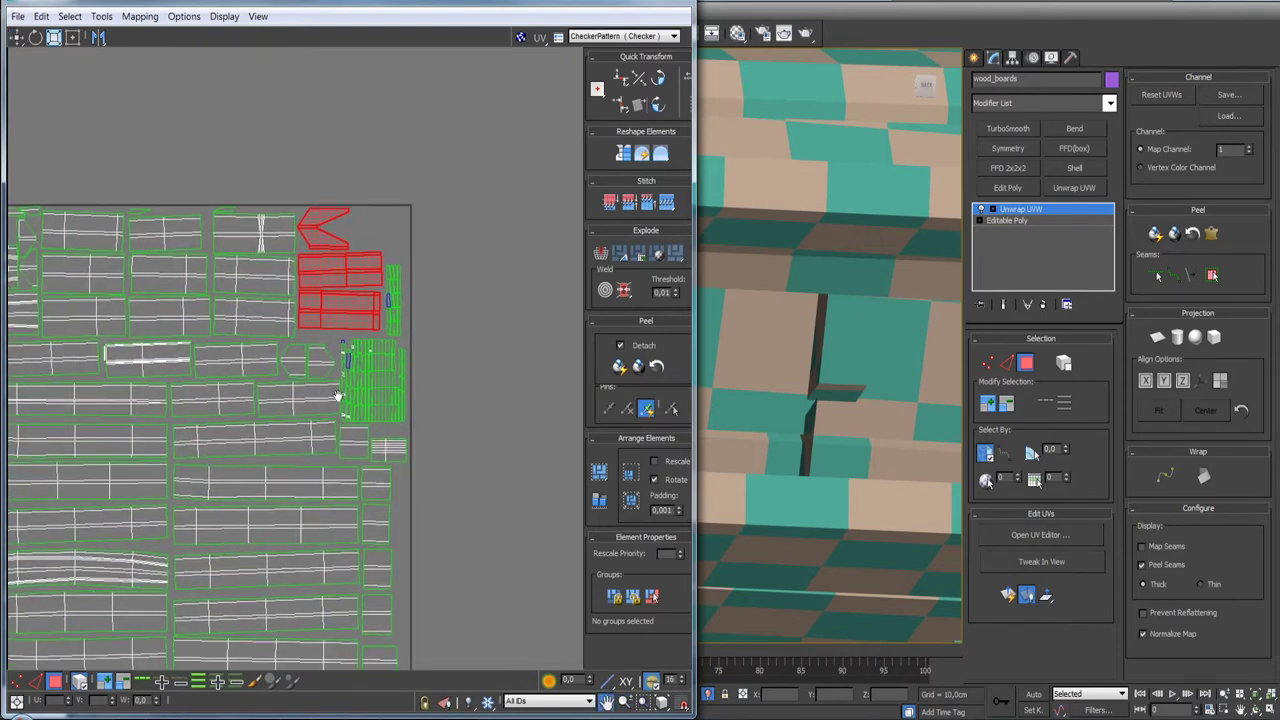
pyautogui.scroll(1, 320, 415)
pyautogui.scroll(1, 290, 403)
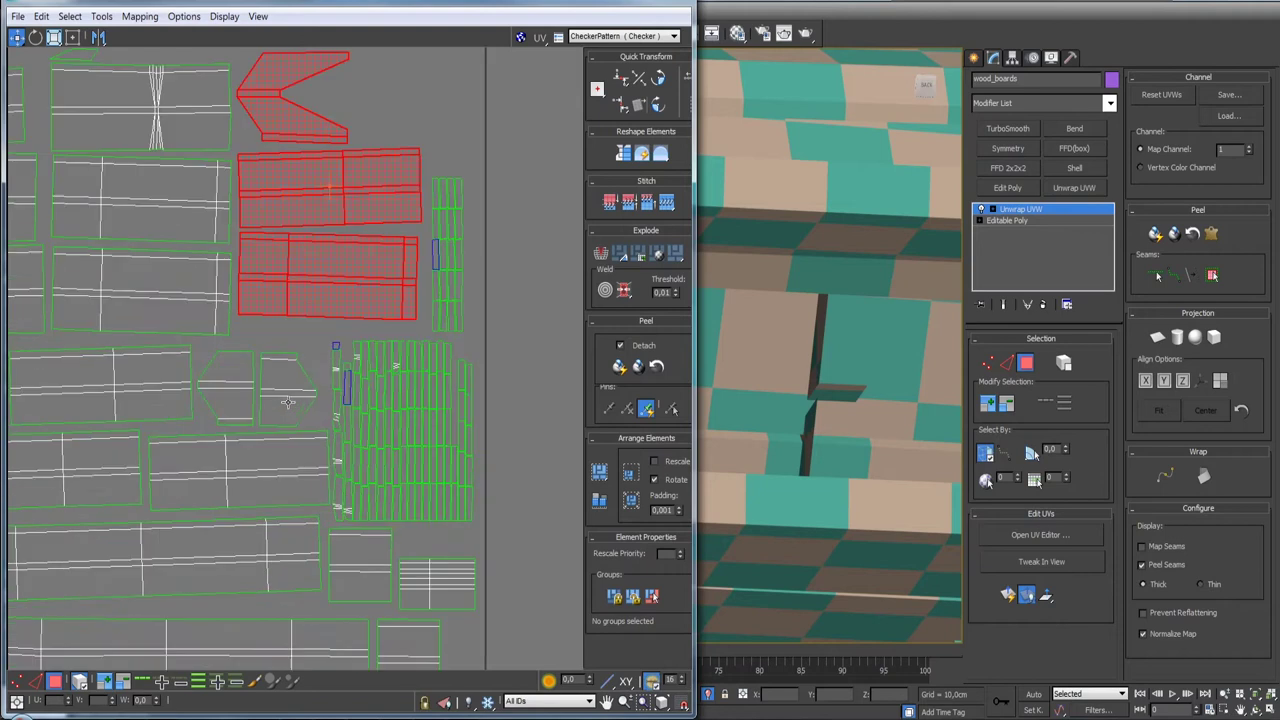
pyautogui.click(296, 474)
pyautogui.keyDown('ctrl'); pyautogui.click(119, 462); pyautogui.keyUp('ctrl')
pyautogui.scroll(-1, 119, 462)
pyautogui.scroll(1, 297, 465)
pyautogui.scroll(1, 297, 465)
pyautogui.moveTo(297, 465); pyautogui.dragTo(291, 464)
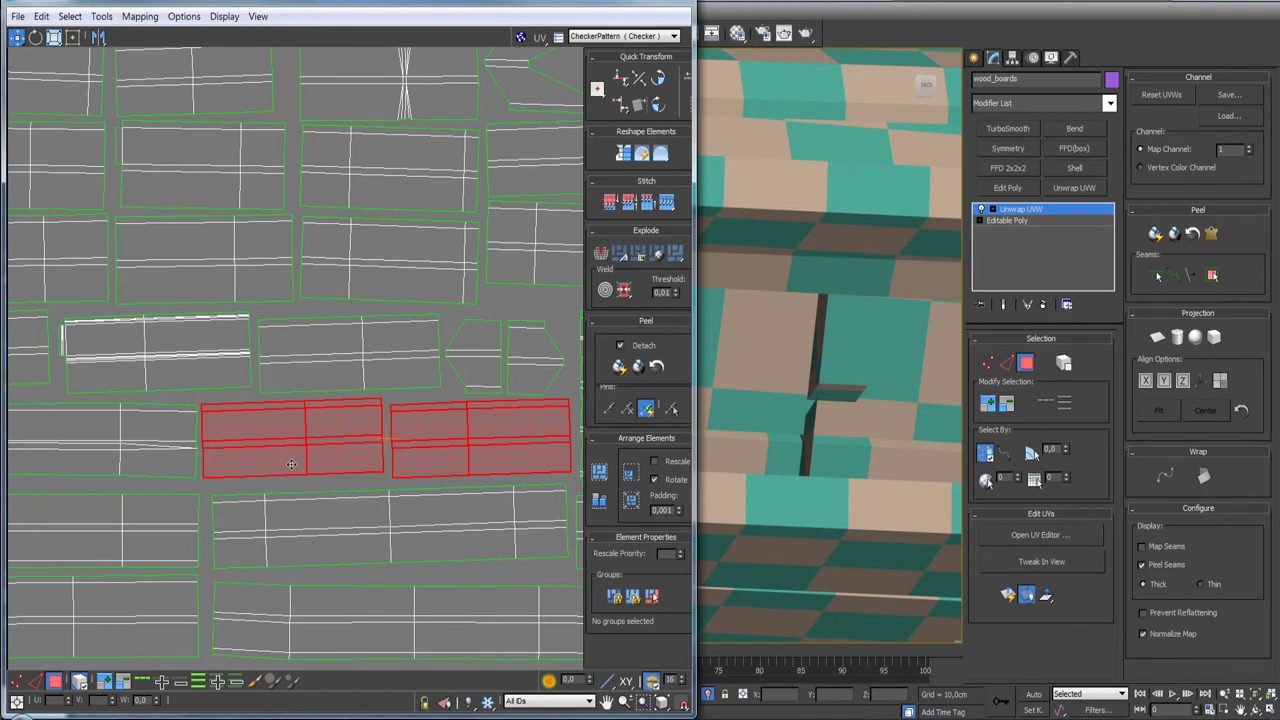
# - Nudge the rectangular wall island and its neighbour left to tighten spacing
pyautogui.click(363, 486)
pyautogui.click(414, 456)
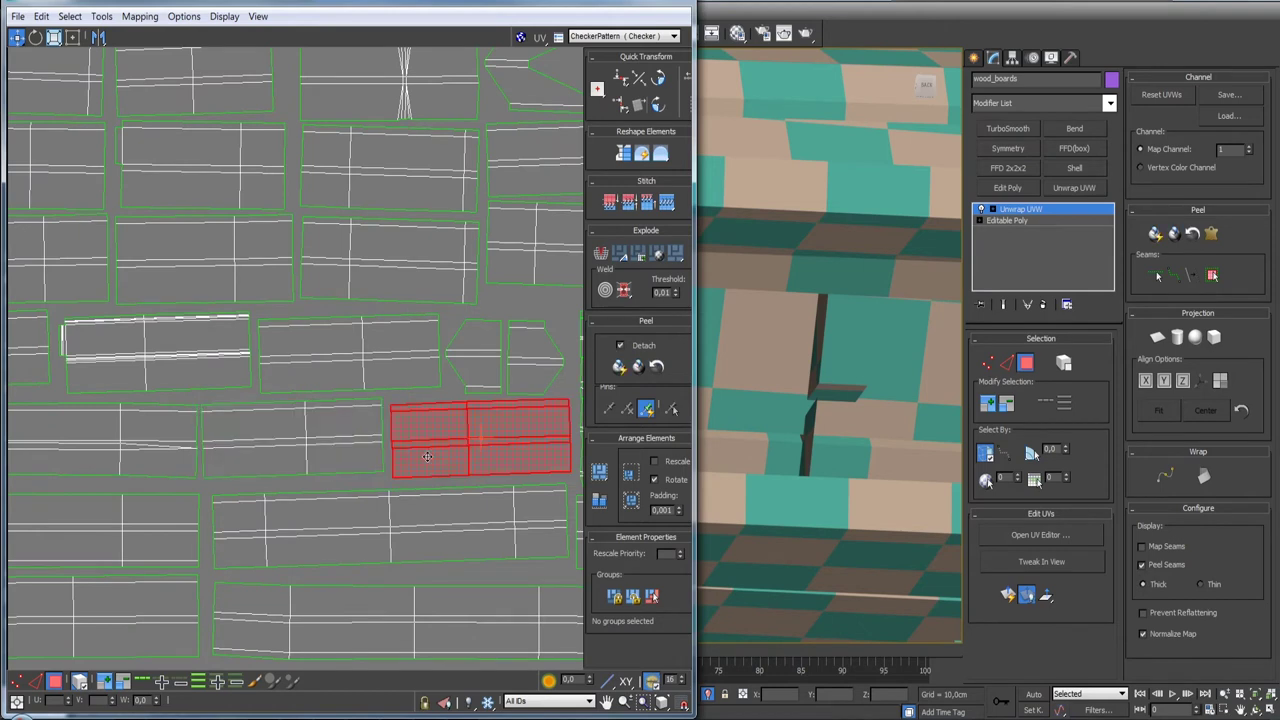
pyautogui.moveTo(549, 386); pyautogui.dragTo(339, 425, button='middle')
pyautogui.scroll(2, 339, 425)
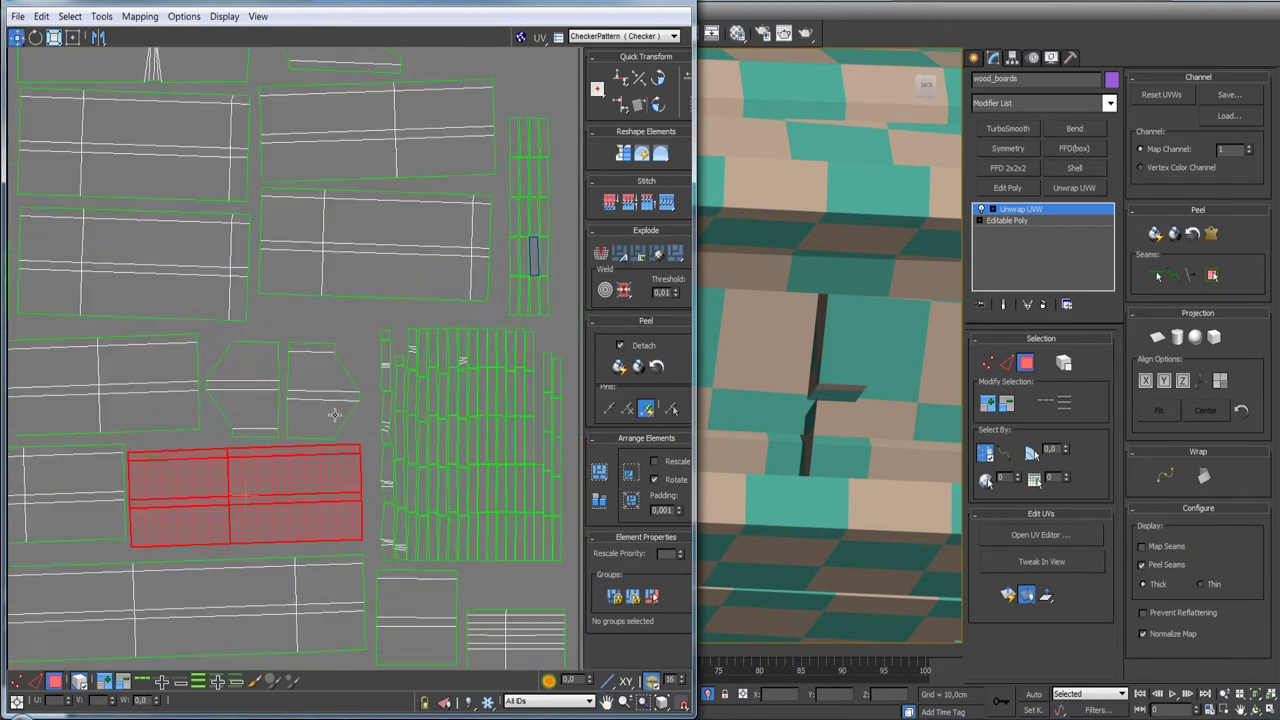
pyautogui.click(300, 414)
pyautogui.keyDown('ctrl'); pyautogui.click(258, 404); pyautogui.keyUp('ctrl')
pyautogui.moveTo(313, 417); pyautogui.dragTo(306, 412)
pyautogui.click(309, 411)
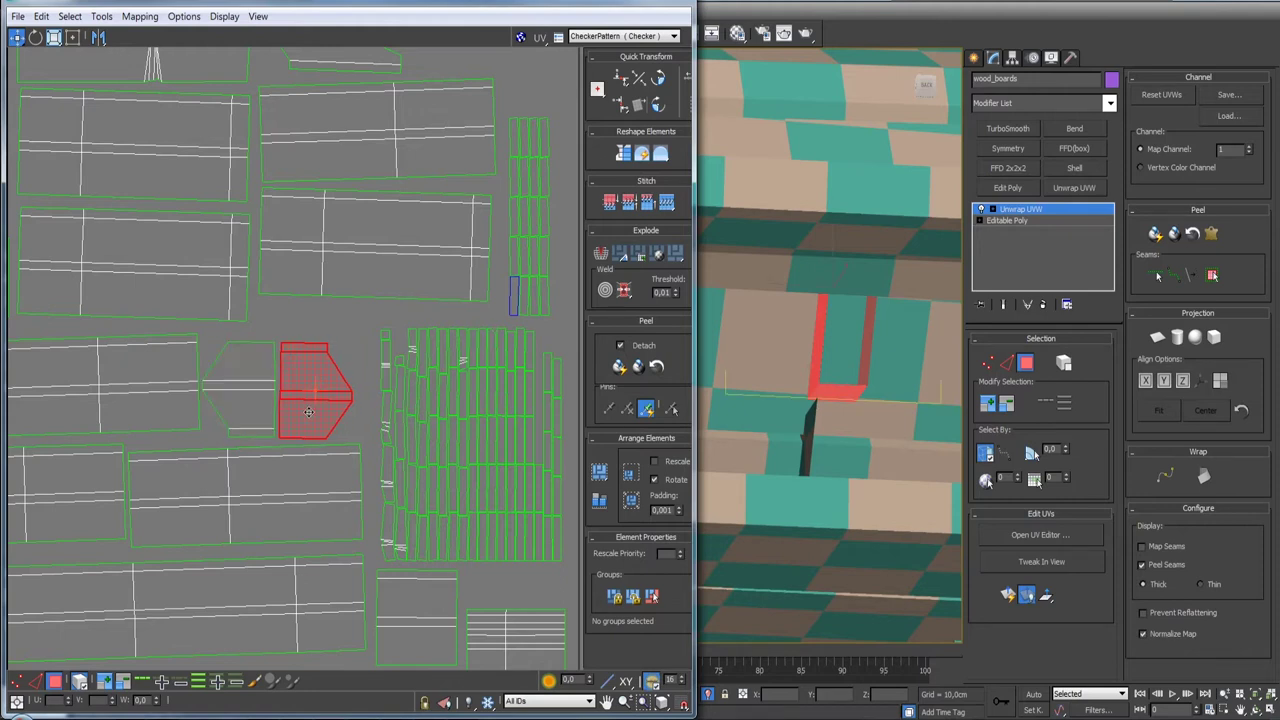
# - Move one more island down a little and review the tightened layout
pyautogui.moveTo(333, 420); pyautogui.dragTo(196, 307, button='middle')
pyautogui.moveTo(286, 524); pyautogui.dragTo(286, 404, button='middle')
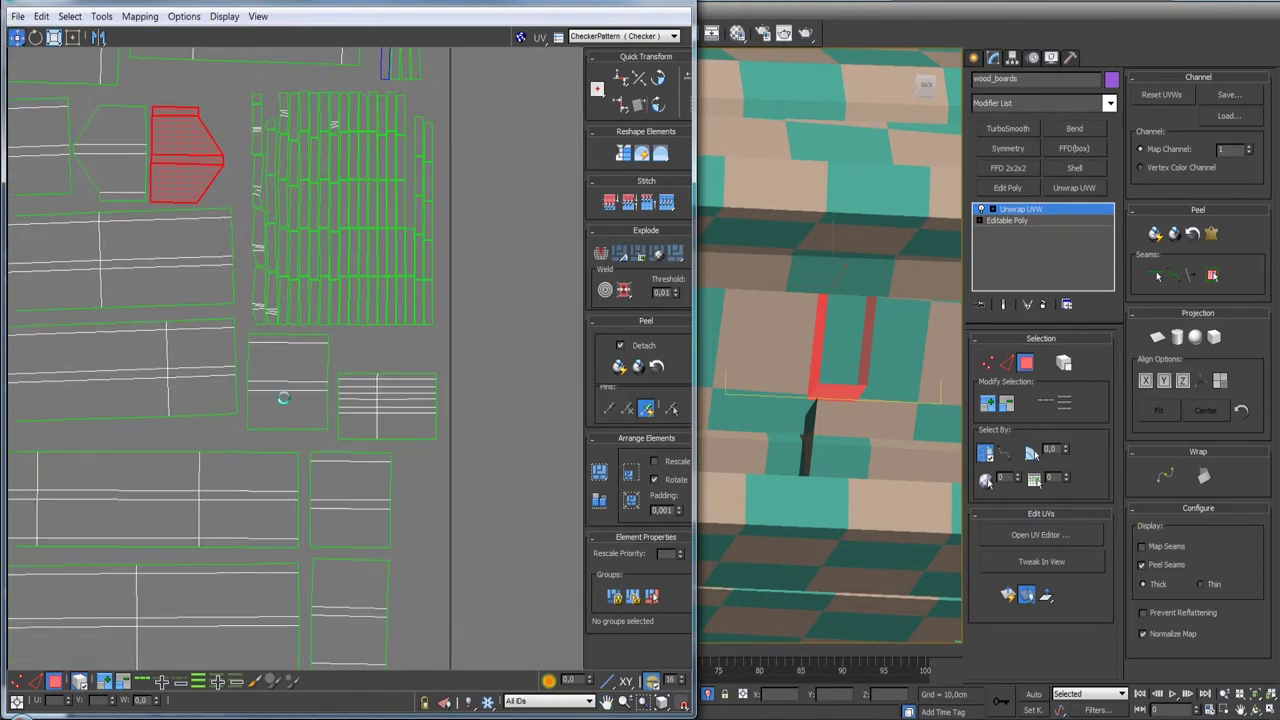
pyautogui.click(286, 404)
pyautogui.moveTo(286, 404); pyautogui.dragTo(284, 419)
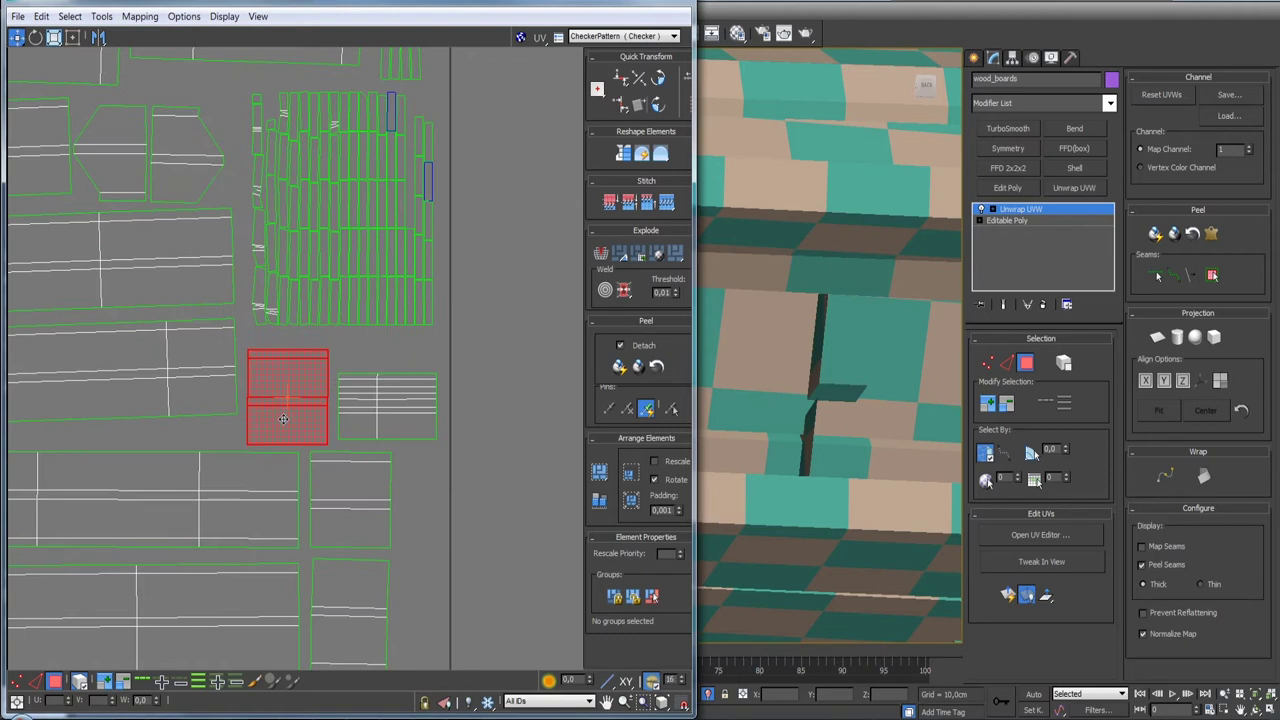
pyautogui.click(384, 414)
pyautogui.moveTo(392, 413); pyautogui.dragTo(392, 480, button='middle')
pyautogui.scroll(-2, 392, 328)
pyautogui.scroll(2, 392, 328)
pyautogui.moveTo(397, 331)
pyautogui.mouseDown(button='middle')
pyautogui.moveTo(389, 354)
pyautogui.moveTo(389, 217)
pyautogui.moveTo(386, 423)
pyautogui.mouseUp(button='middle')
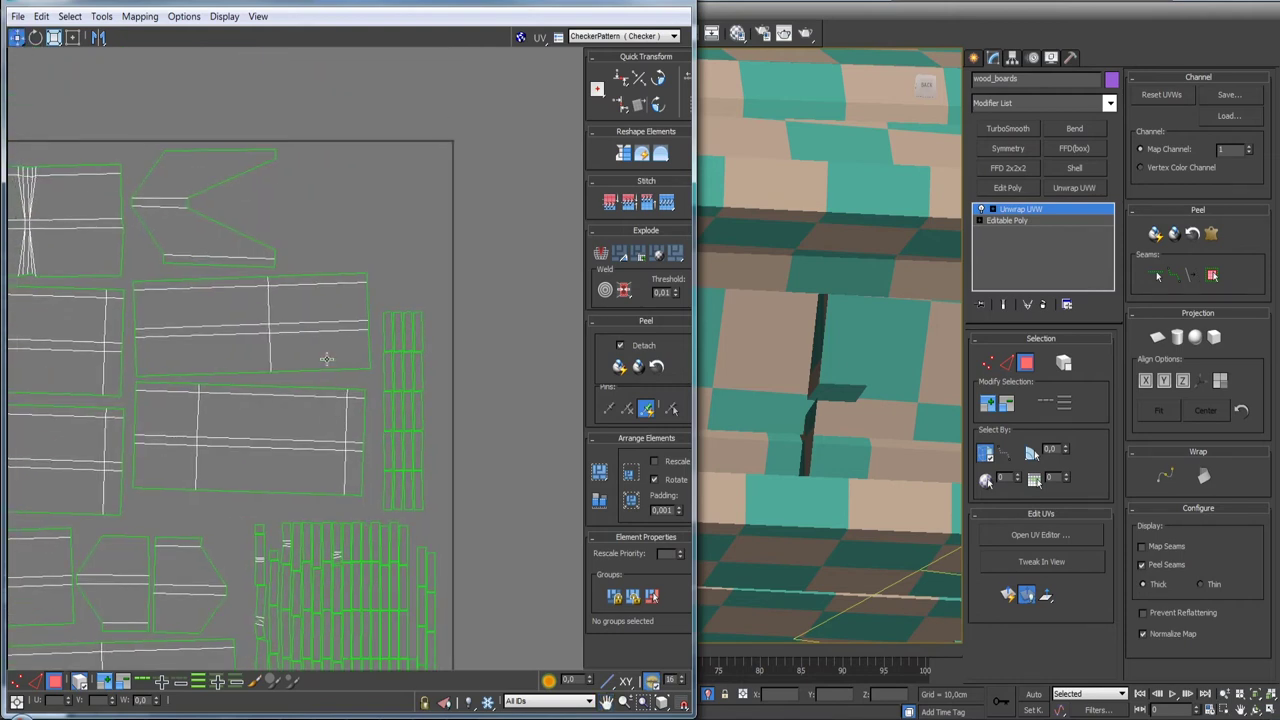
# - Deselect the UVs and collapse wood_boards' Unwrap UVW into its Editable Poly, then frame the object
pyautogui.scroll(-3, 400, 390)
pyautogui.scroll(-2, 420, 345)
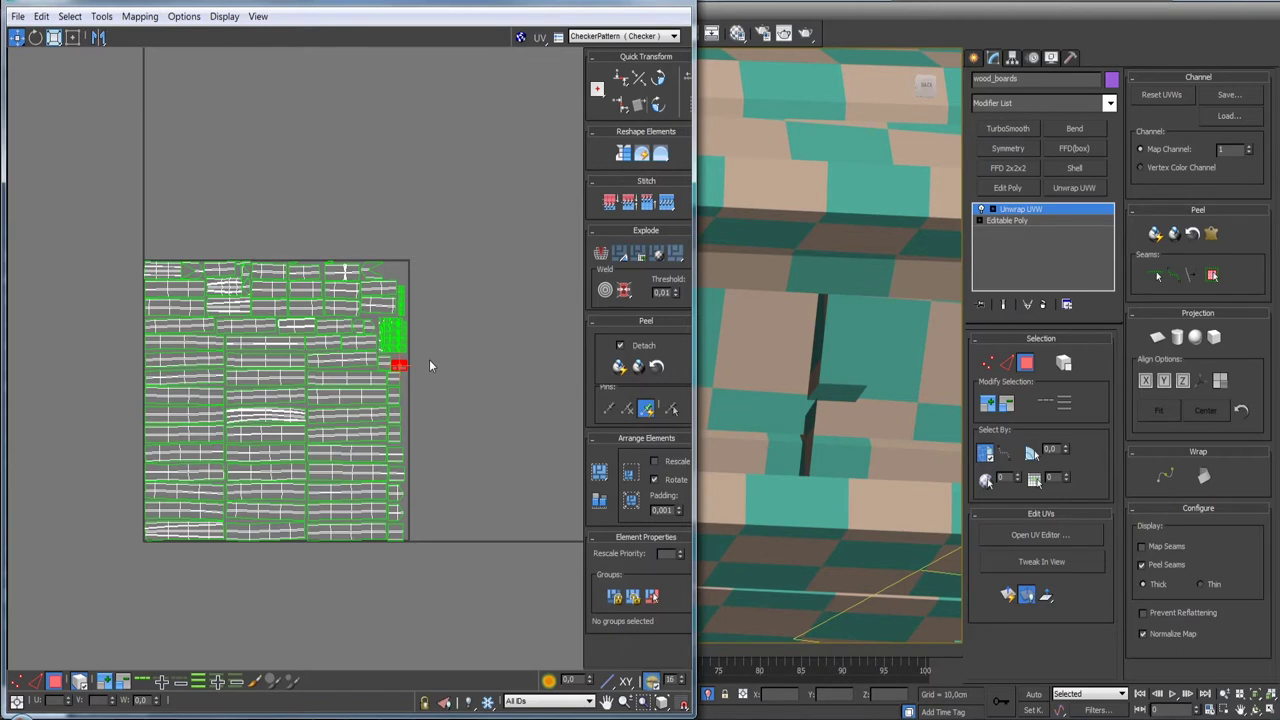
pyautogui.click(448, 368)
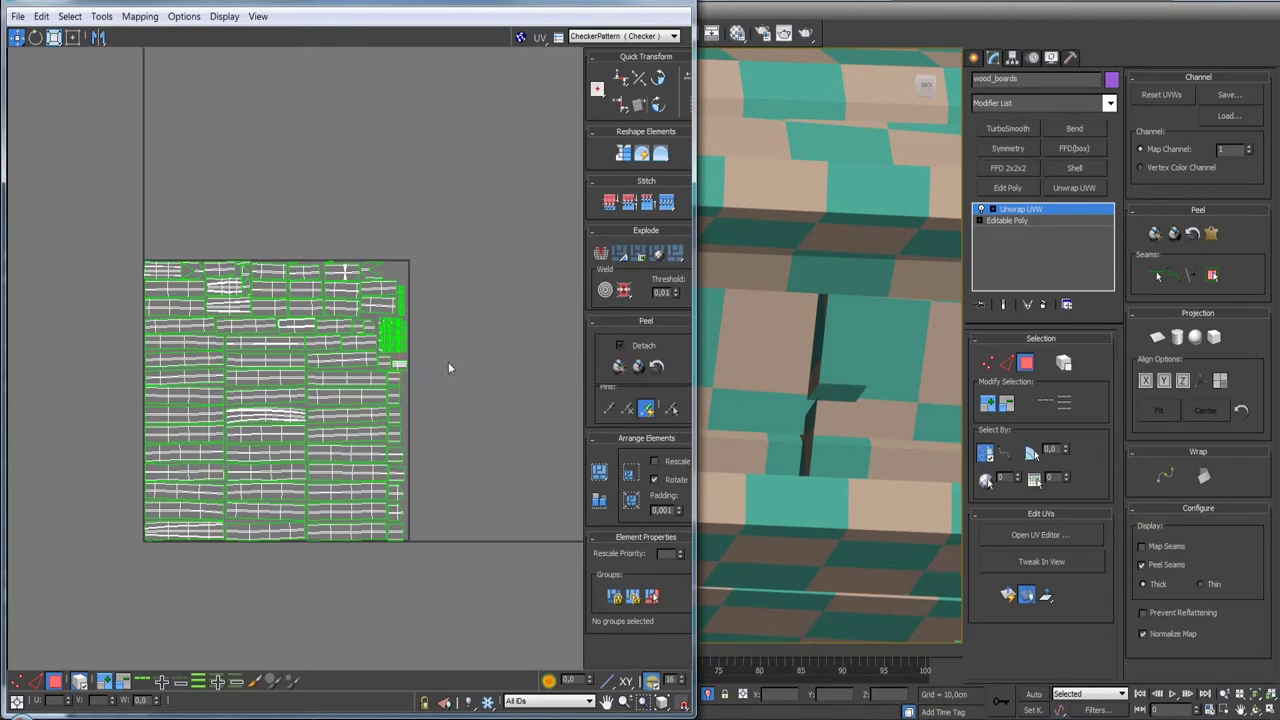
pyautogui.rightClick(1066, 217)
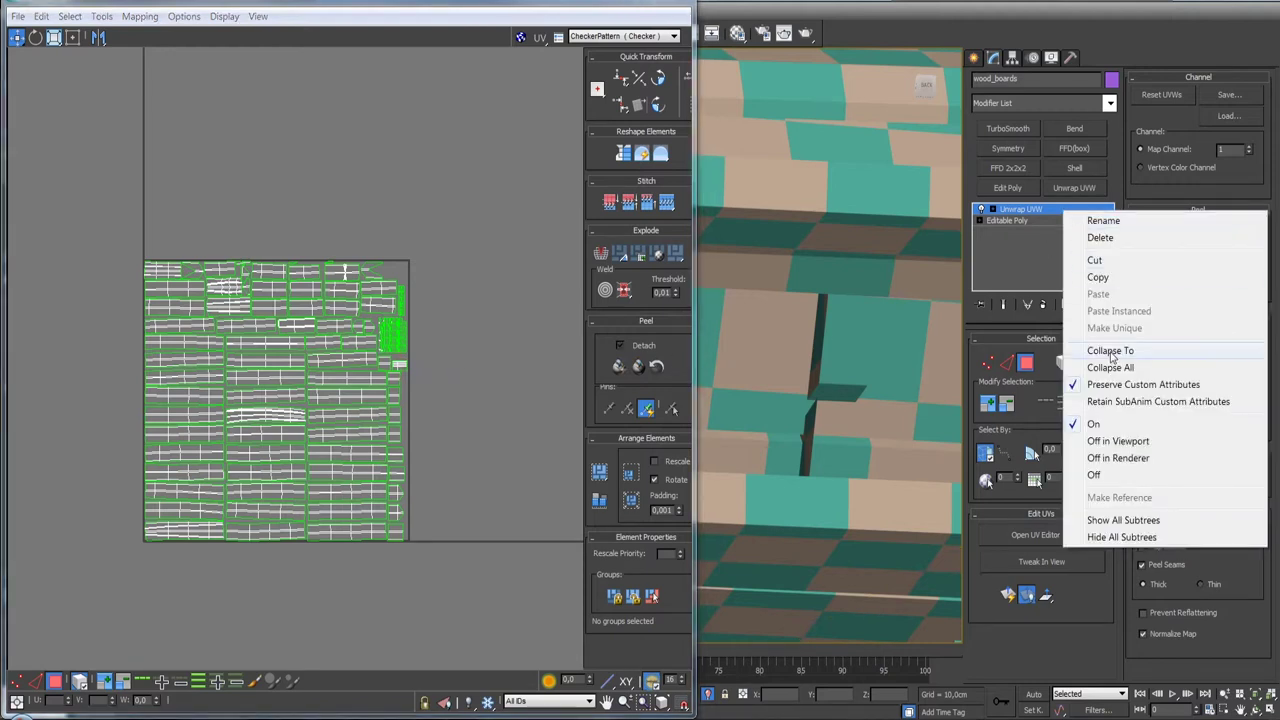
pyautogui.click(1094, 328)
pyautogui.press('z')
pyautogui.moveTo(760, 380)
pyautogui.keyDown('alt'); pyautogui.mouseDown(button='middle')
pyautogui.moveTo(830, 400)
pyautogui.moveTo(989, 520)
pyautogui.mouseUp(button='middle'); pyautogui.keyUp('alt')
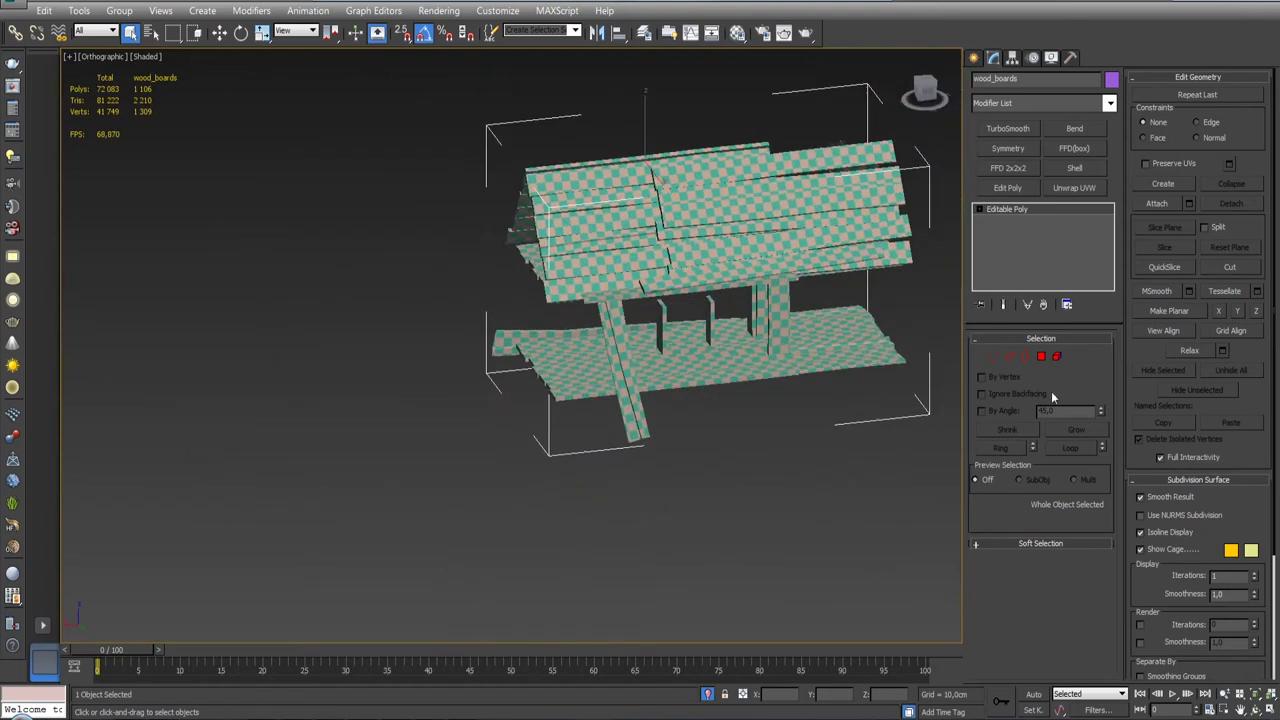
# - Assign the wood material to wood_boards from the Material Editor
pyautogui.click(737, 32)
pyautogui.click(977, 167)
pyautogui.click(952, 356)
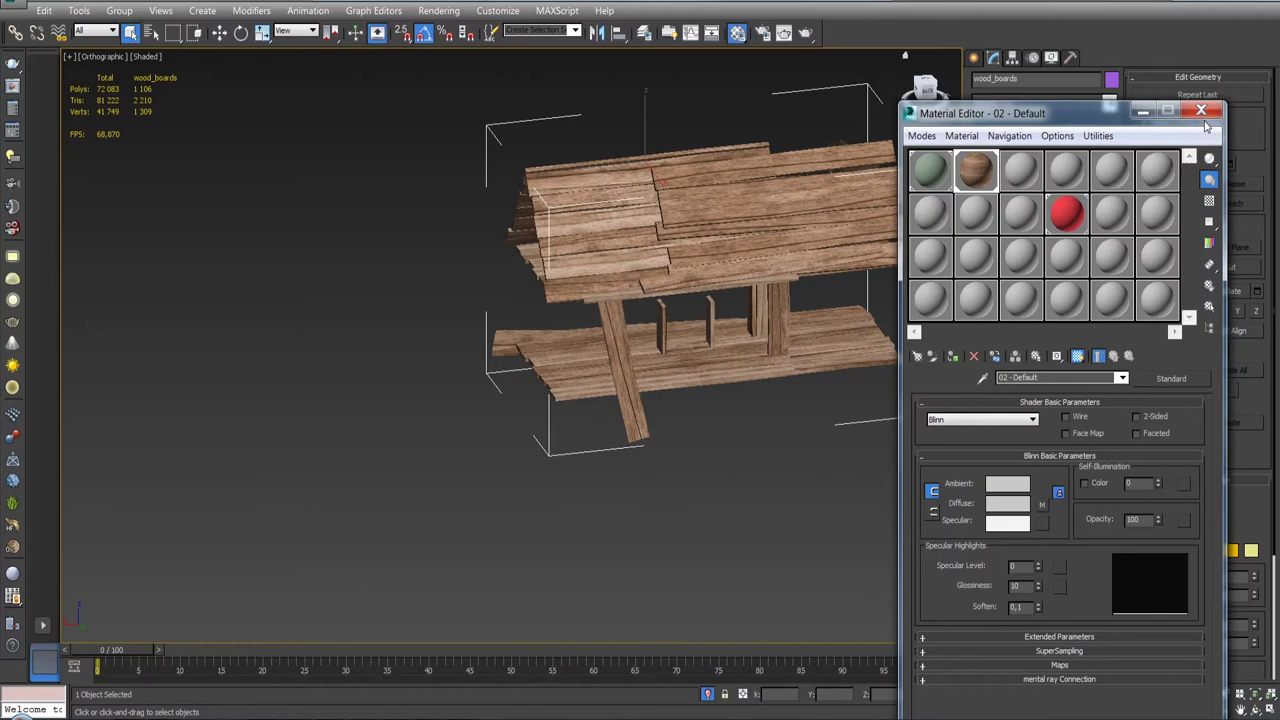
pyautogui.click(1201, 111)
# - Orbit around wood_boards to inspect the wood texture on the roof and floor
pyautogui.scroll(5, 786, 220)
pyautogui.moveTo(697, 212)
pyautogui.keyDown('alt'); pyautogui.mouseDown(button='middle')
pyautogui.moveTo(654, 179)
pyautogui.moveTo(1001, 200)
pyautogui.mouseUp(button='middle'); pyautogui.keyUp('alt')
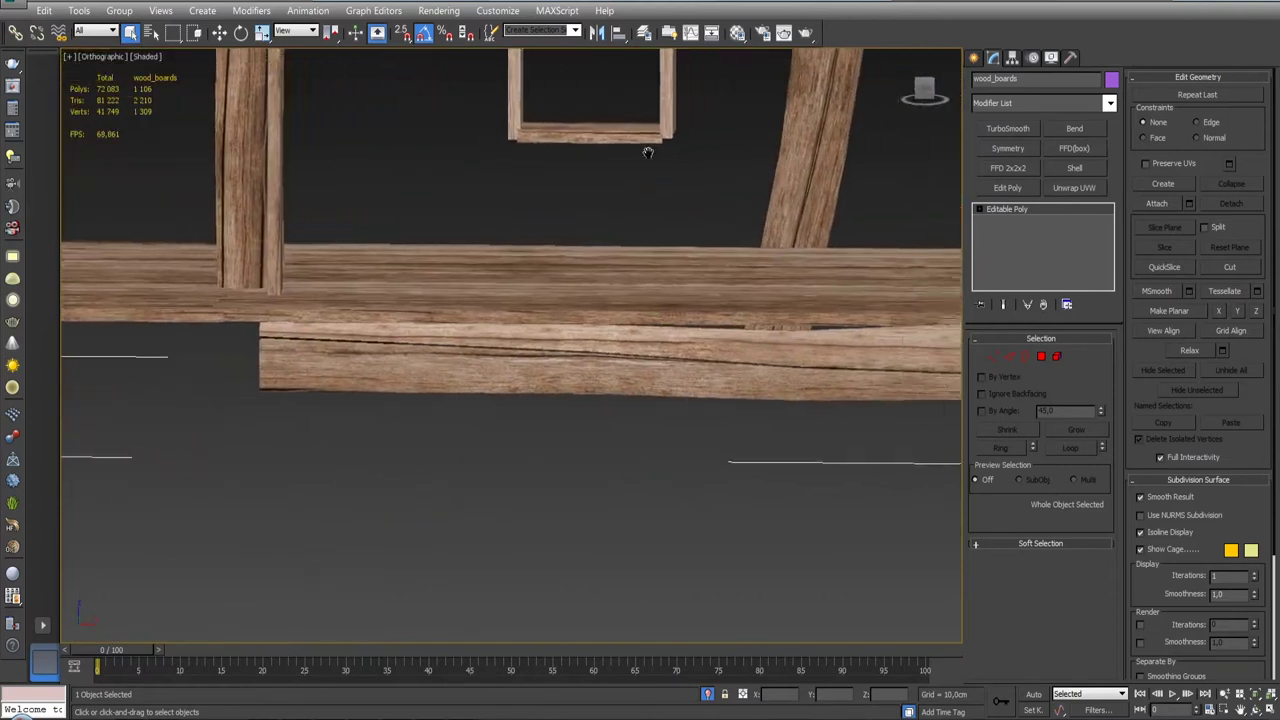
pyautogui.moveTo(648, 149)
pyautogui.keyDown('alt'); pyautogui.mouseDown(button='middle')
pyautogui.moveTo(540, 310)
pyautogui.moveTo(423, 294)
pyautogui.moveTo(434, 306)
pyautogui.moveTo(406, 269)
pyautogui.moveTo(446, 260)
pyautogui.moveTo(603, 434)
pyautogui.moveTo(587, 341)
pyautogui.moveTo(735, 378)
pyautogui.moveTo(735, 310)
pyautogui.moveTo(745, 335)
pyautogui.moveTo(700, 355)
pyautogui.mouseUp(button='middle'); pyautogui.keyUp('alt')
pyautogui.moveTo(517, 410)
pyautogui.keyDown('alt'); pyautogui.mouseDown(button='middle')
pyautogui.moveTo(470, 425)
pyautogui.moveTo(514, 346)
pyautogui.moveTo(495, 395)
pyautogui.moveTo(470, 360)
pyautogui.moveTo(495, 390)
pyautogui.moveTo(500, 380)
pyautogui.mouseUp(button='middle'); pyautogui.keyUp('alt')
pyautogui.scroll(3, 500, 412)
pyautogui.scroll(3, 491, 413)
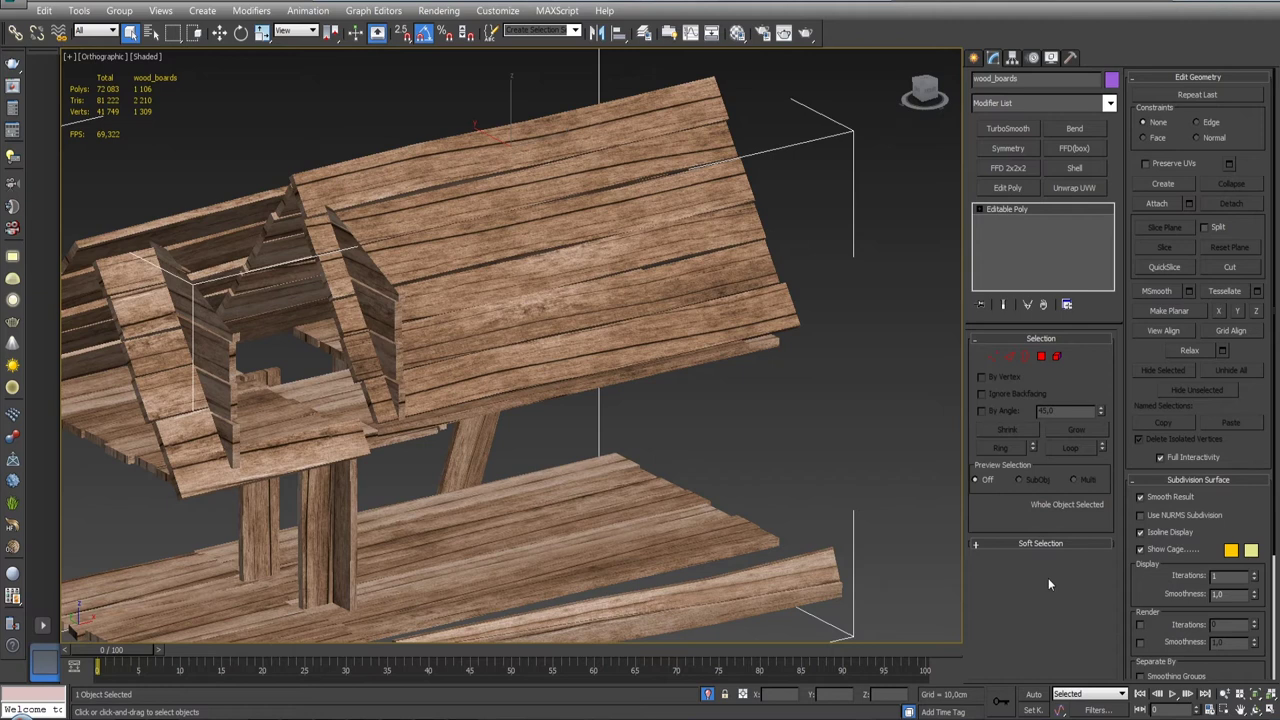
pyautogui.scroll(-5, 796, 348)
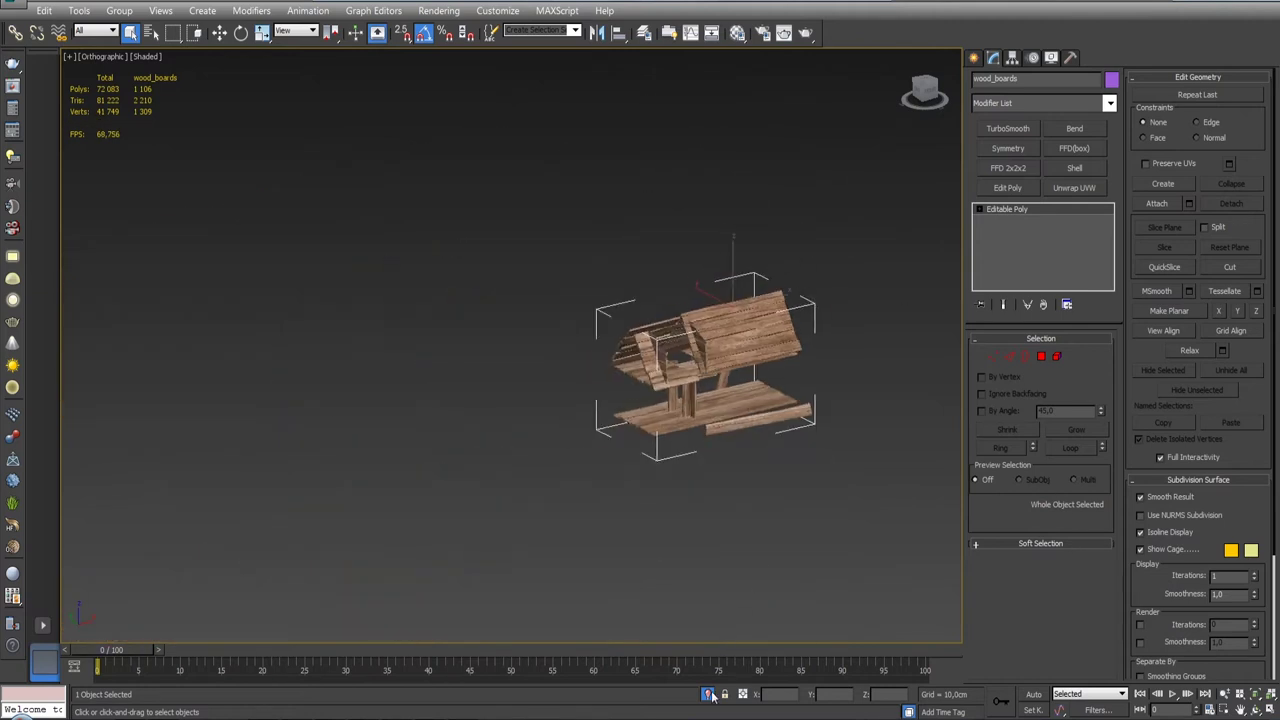
# - Isolate the stove chimney object and assign it the wood material
pyautogui.click(708, 694)
pyautogui.scroll(5, 740, 435)
pyautogui.click(770, 272)
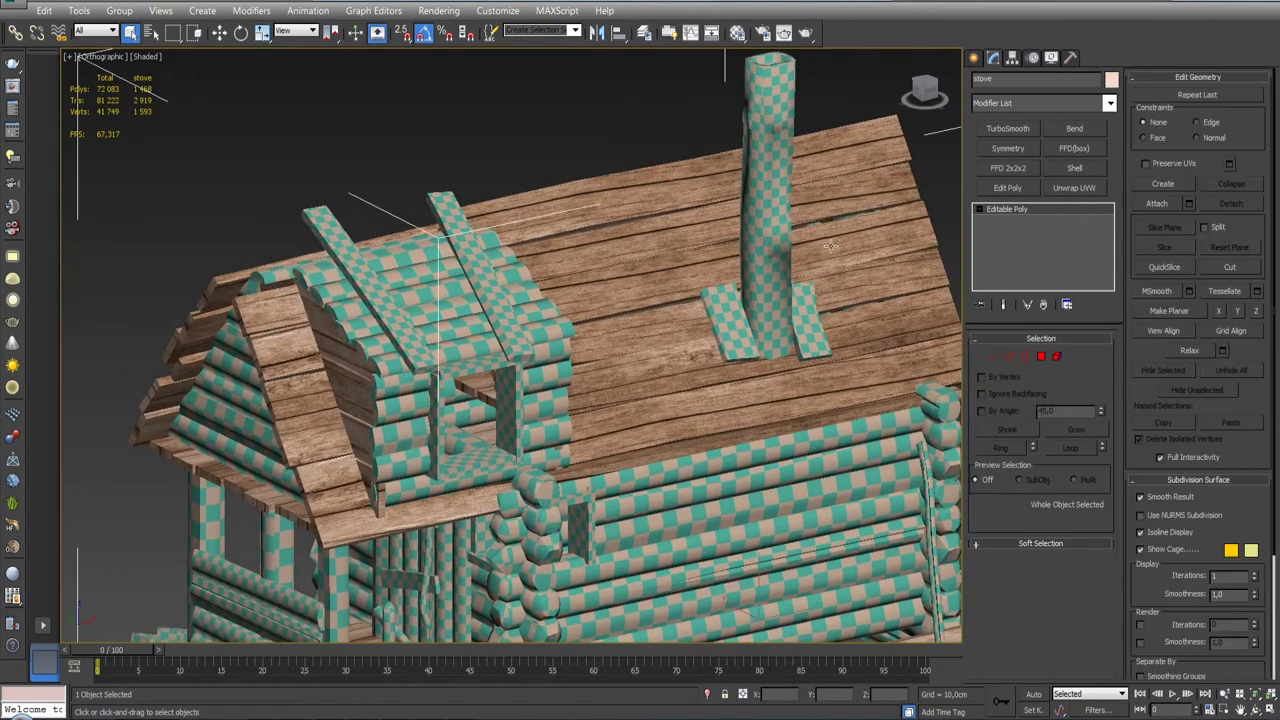
pyautogui.click(705, 694)
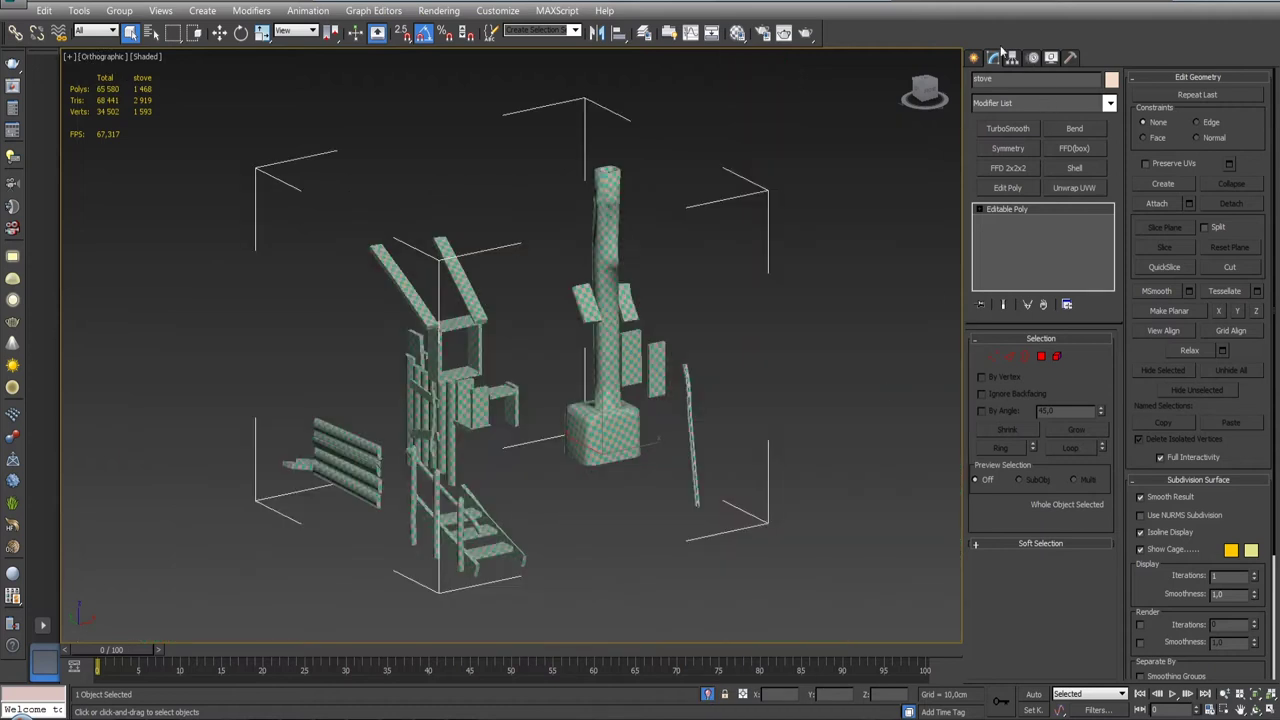
pyautogui.click(736, 32)
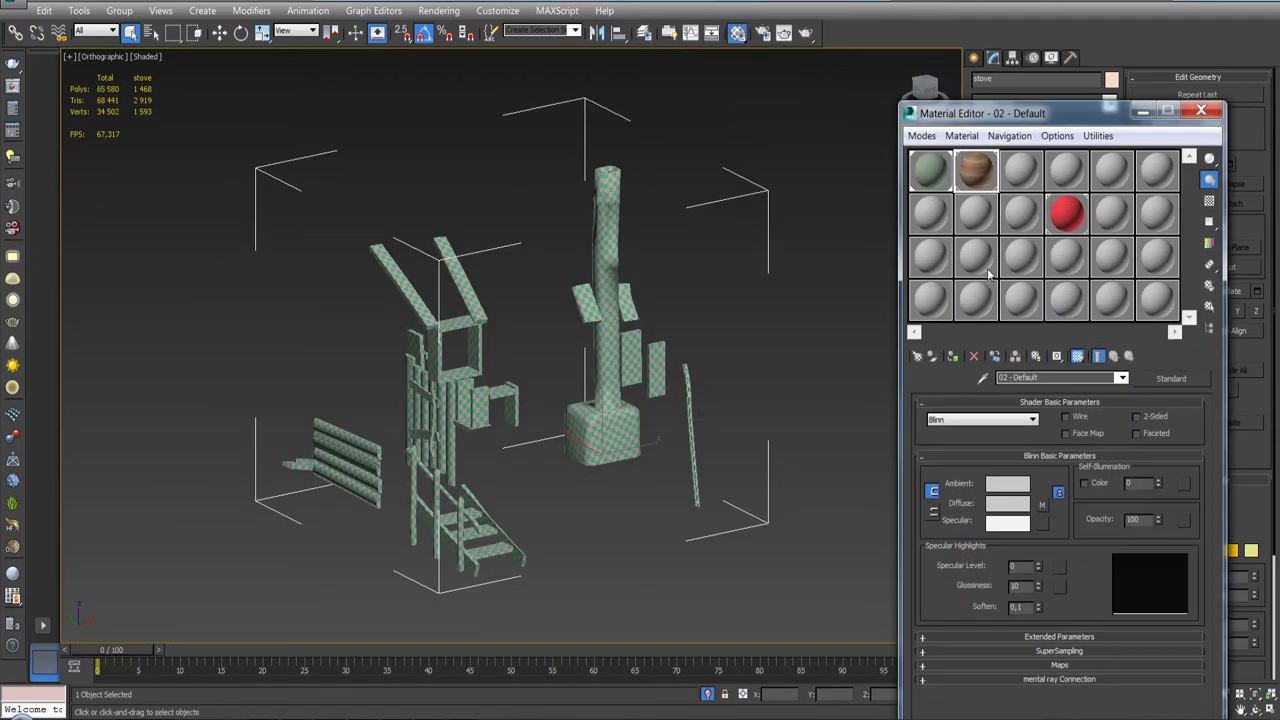
pyautogui.click(953, 357)
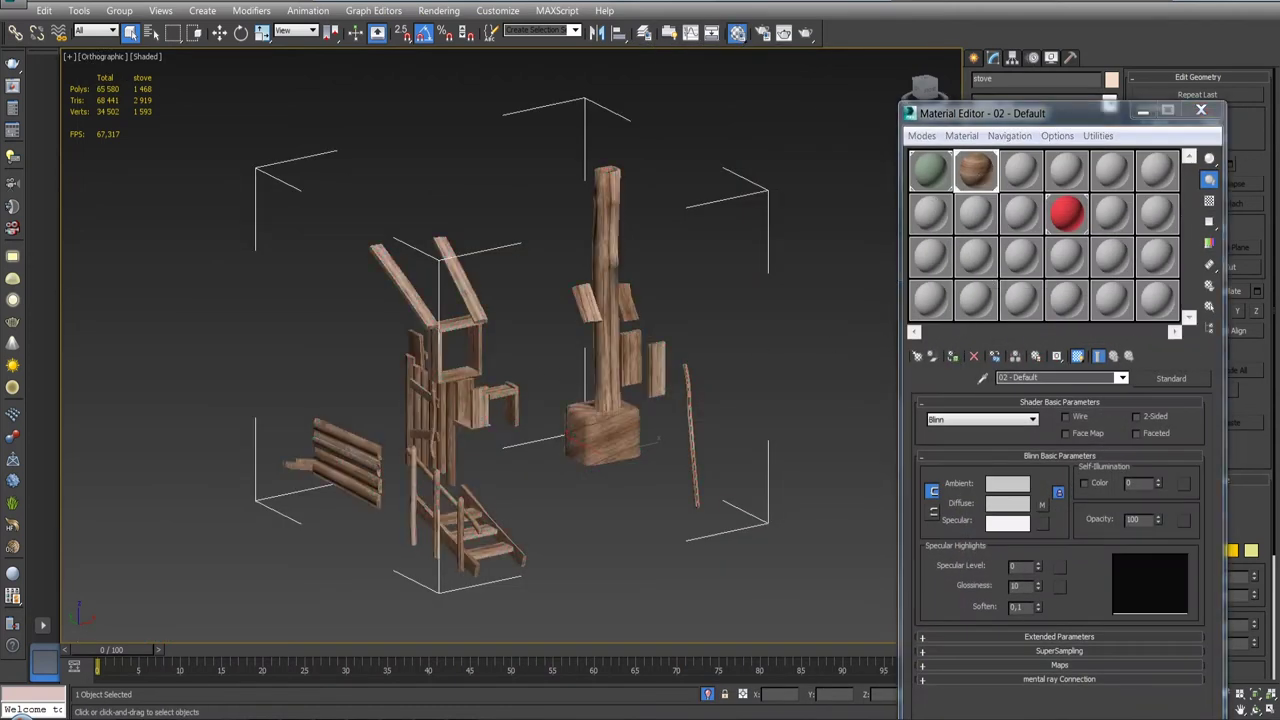
# - Inspect the textured stove, roof beams, window frame and chimney, then close the Material Editor
pyautogui.scroll(4, 522, 357)
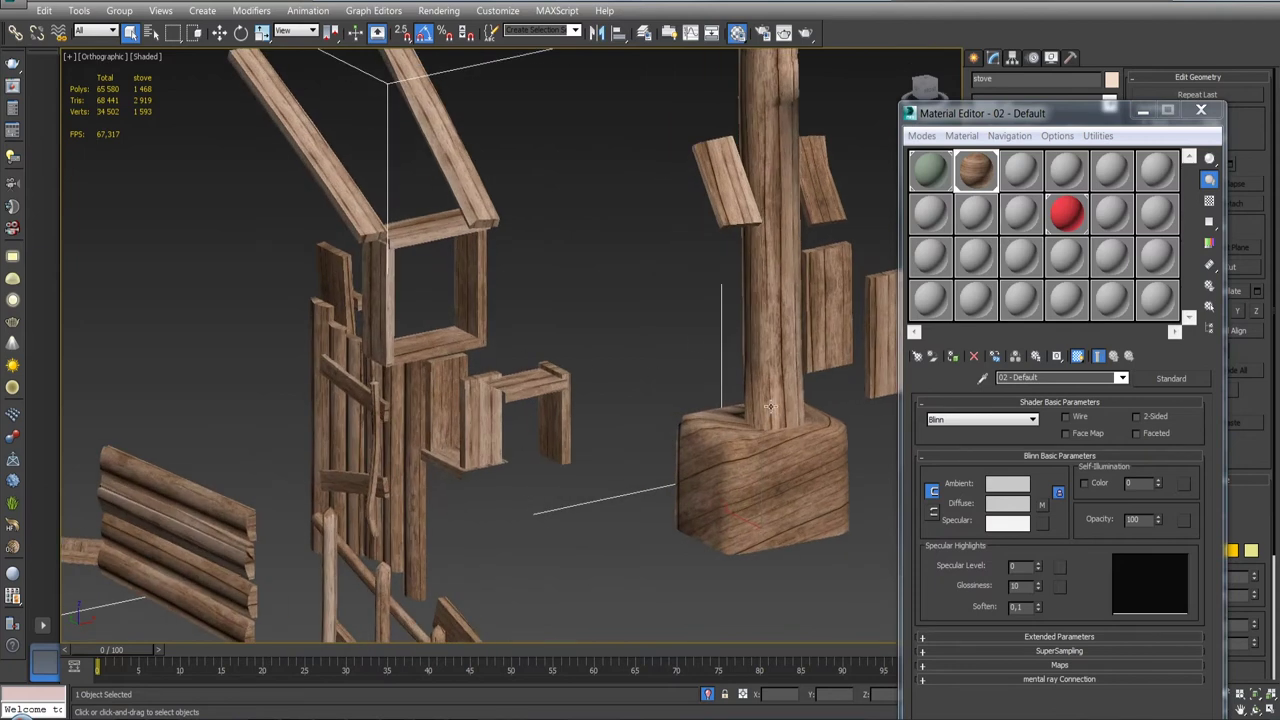
pyautogui.scroll(-2, 768, 405)
pyautogui.moveTo(768, 405)
pyautogui.keyDown('alt'); pyautogui.mouseDown(button='middle')
pyautogui.moveTo(745, 447)
pyautogui.moveTo(674, 277)
pyautogui.mouseUp(button='middle'); pyautogui.keyUp('alt')
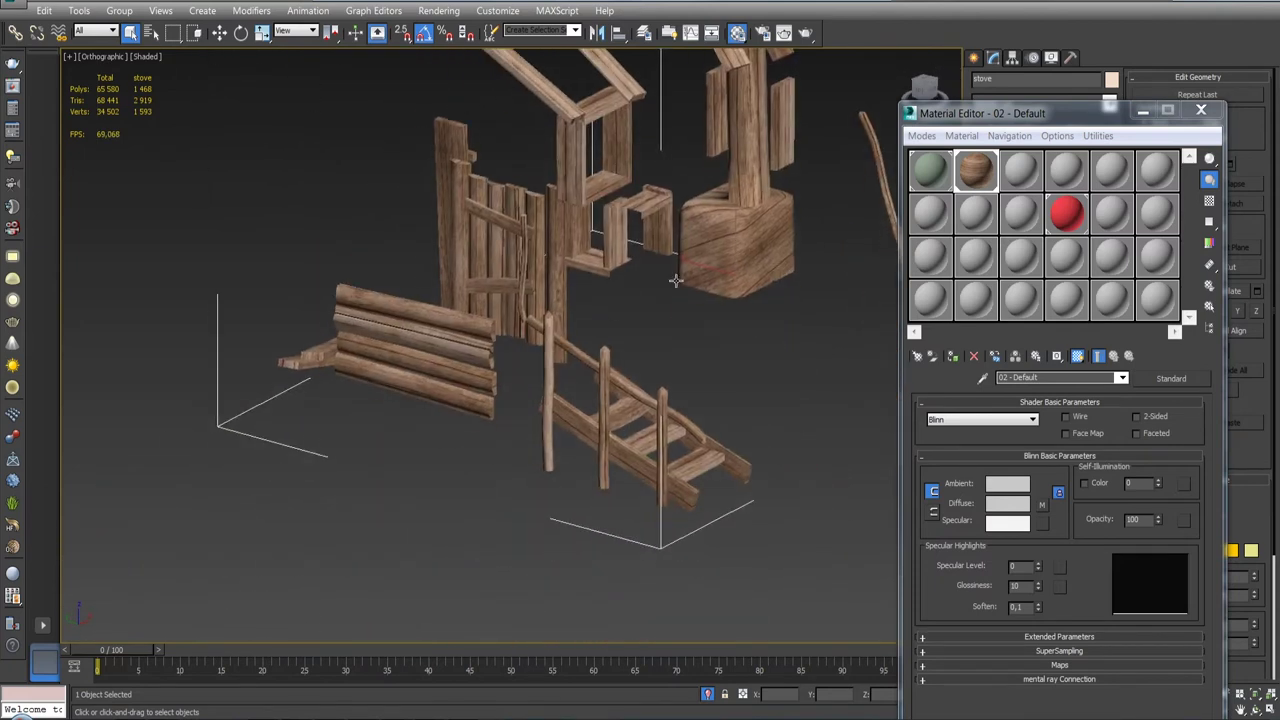
pyautogui.scroll(5, 505, 231)
pyautogui.scroll(-4, 503, 245)
pyautogui.moveTo(503, 245)
pyautogui.keyDown('alt'); pyautogui.mouseDown(button='middle')
pyautogui.moveTo(560, 300)
pyautogui.moveTo(450, 350)
pyautogui.moveTo(500, 330)
pyautogui.mouseUp(button='middle'); pyautogui.keyUp('alt')
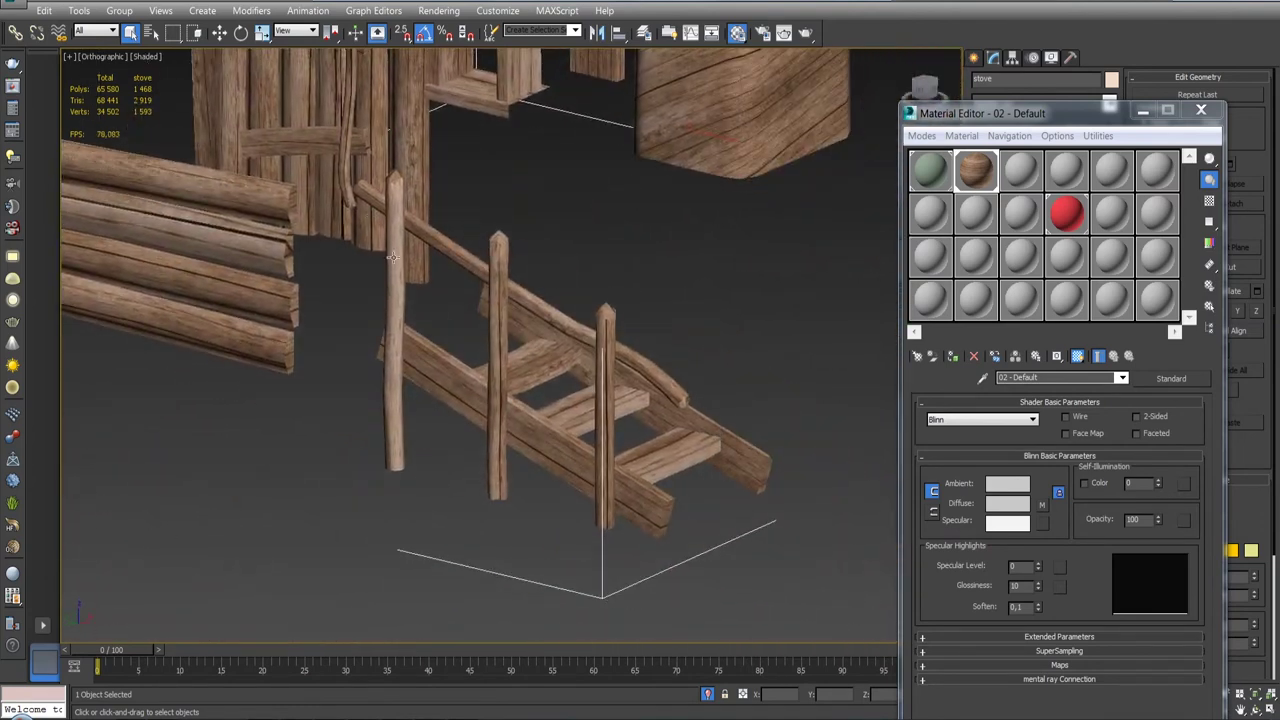
pyautogui.scroll(4, 480, 350)
pyautogui.scroll(2, 480, 350)
pyautogui.scroll(-3, 480, 350)
pyautogui.scroll(-5, 480, 350)
pyautogui.keyDown('alt'); pyautogui.moveTo(480, 350); pyautogui.dragTo(528, 429, button='middle'); pyautogui.keyUp('alt')
pyautogui.scroll(6, 467, 247)
pyautogui.scroll(-2, 467, 247)
pyautogui.moveTo(467, 247)
pyautogui.keyDown('alt'); pyautogui.mouseDown(button='middle')
pyautogui.moveTo(545, 265)
pyautogui.moveTo(529, 259)
pyautogui.moveTo(529, 238)
pyautogui.moveTo(576, 213)
pyautogui.moveTo(676, 278)
pyautogui.mouseUp(button='middle'); pyautogui.keyUp('alt')
pyautogui.scroll(-5, 528, 286)
pyautogui.scroll(6, 571, 294)
pyautogui.scroll(1, 571, 294)
pyautogui.scroll(-5, 660, 345)
pyautogui.moveTo(660, 345)
pyautogui.mouseDown(button='middle')
pyautogui.moveTo(470, 340)
pyautogui.moveTo(540, 300)
pyautogui.moveTo(526, 317)
pyautogui.mouseUp(button='middle')
pyautogui.scroll(3, 470, 340)
pyautogui.scroll(2, 540, 300)
pyautogui.scroll(4, 578, 283)
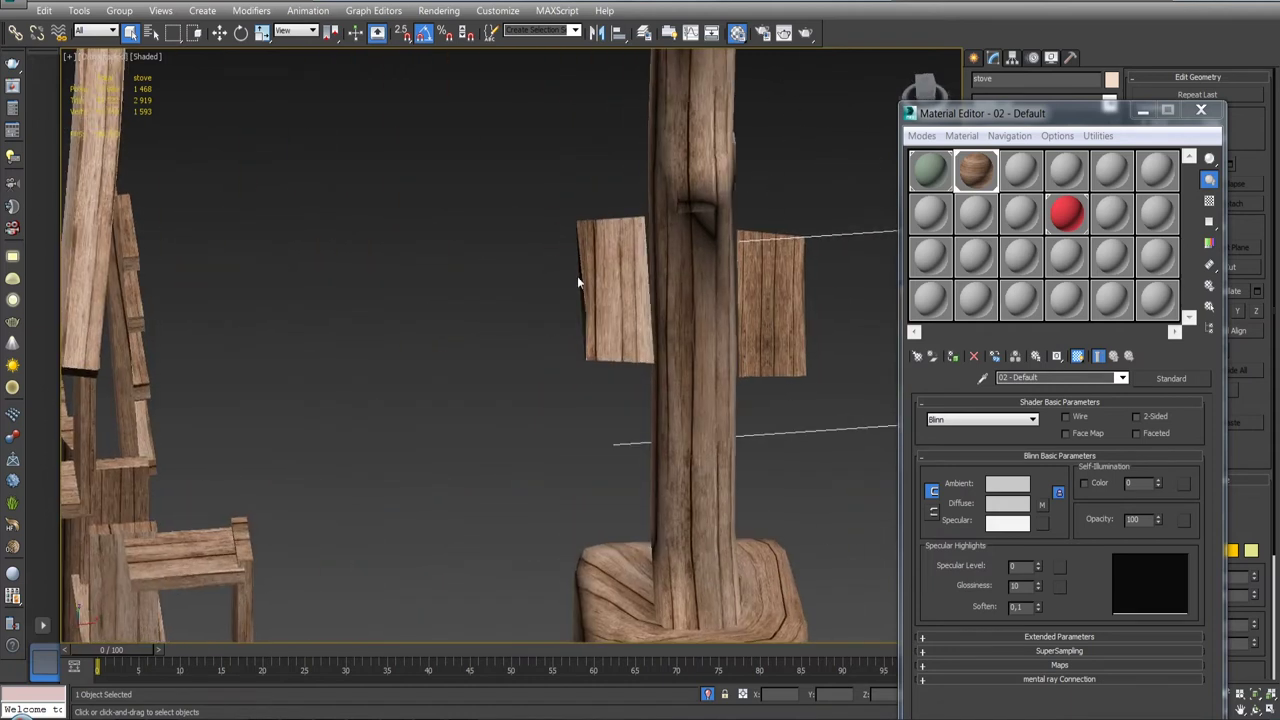
pyautogui.click(1201, 110)
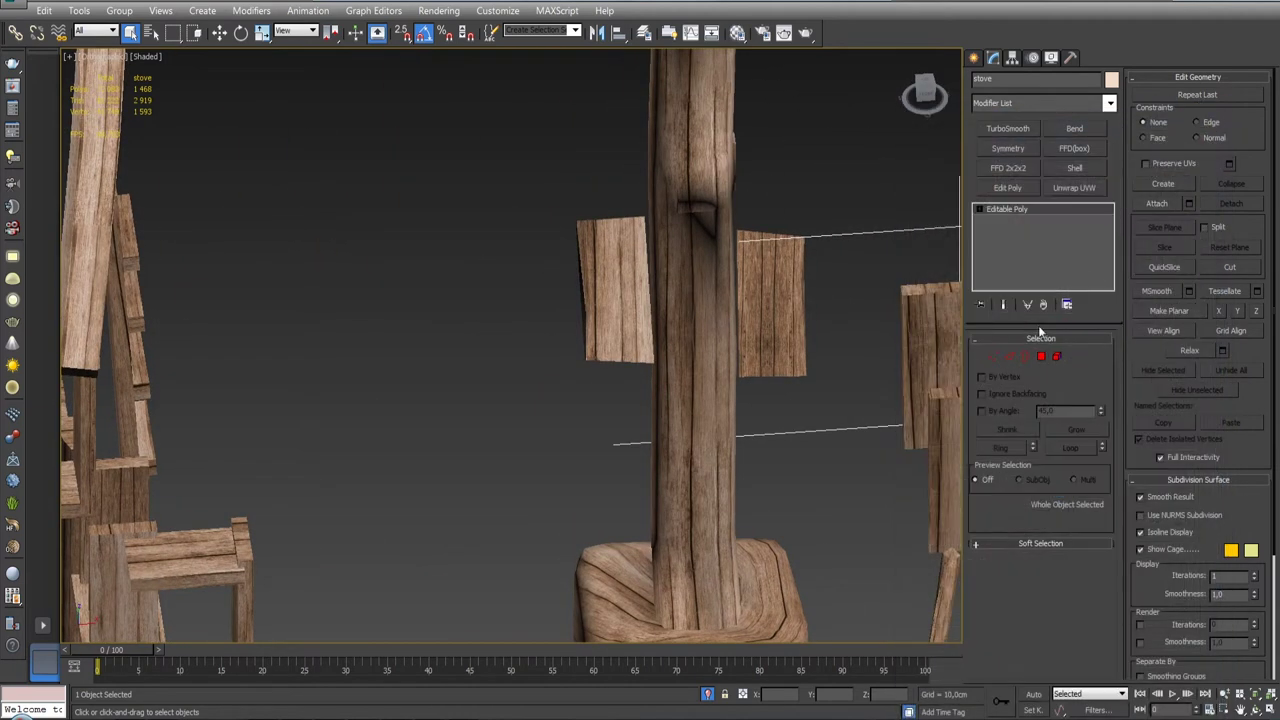
# - Add Unwrap UVW to the stove with Map Seams off and edit the plank face's UVs
pyautogui.click(1063, 189)
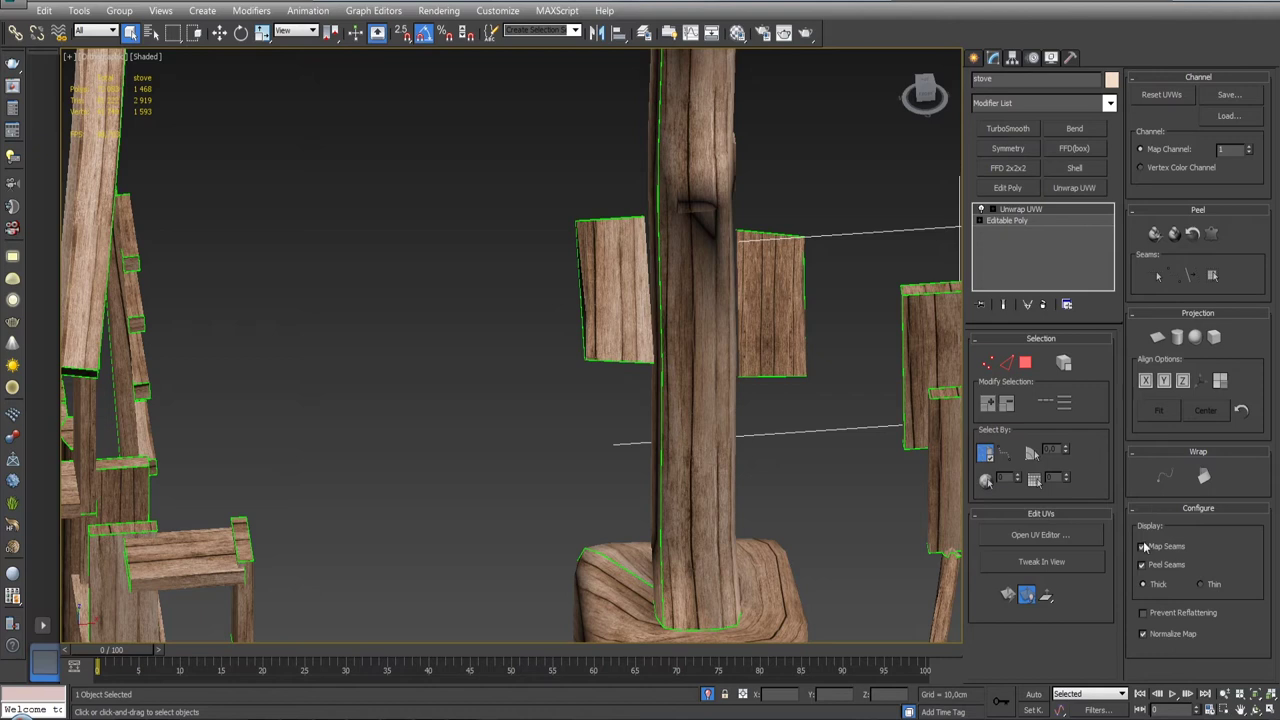
pyautogui.click(1143, 547)
pyautogui.click(1040, 535)
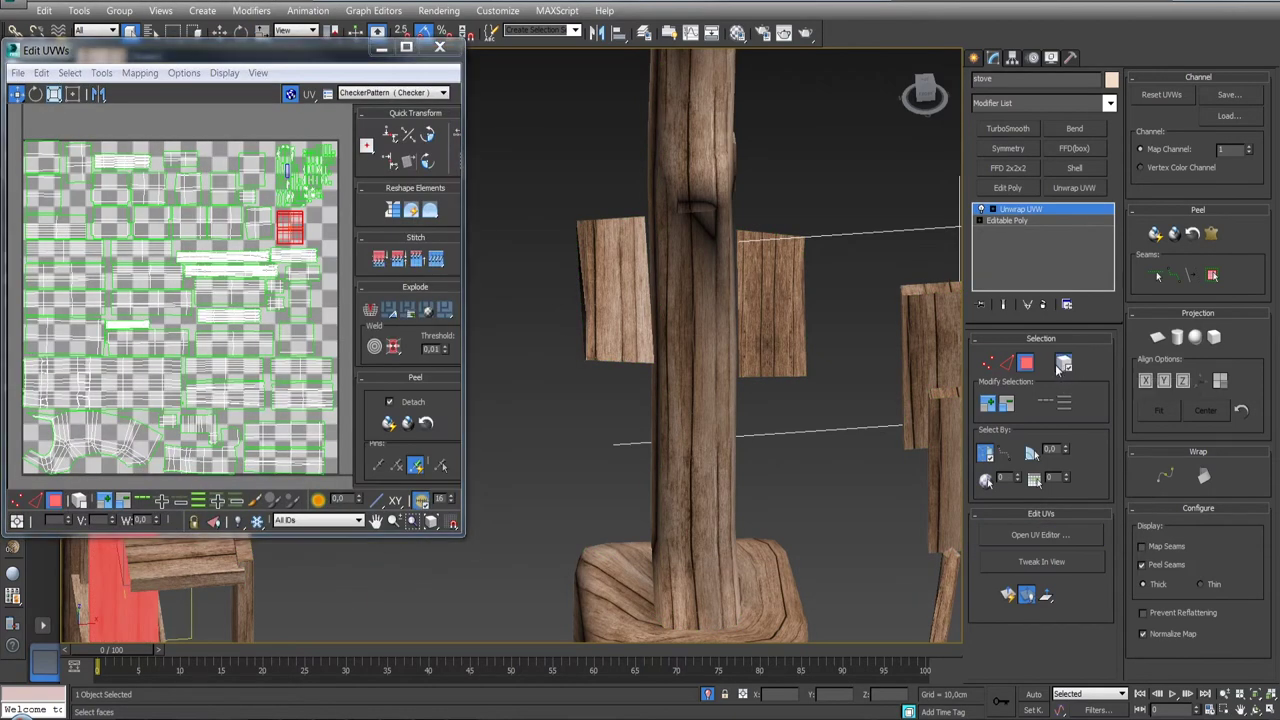
pyautogui.click(618, 307)
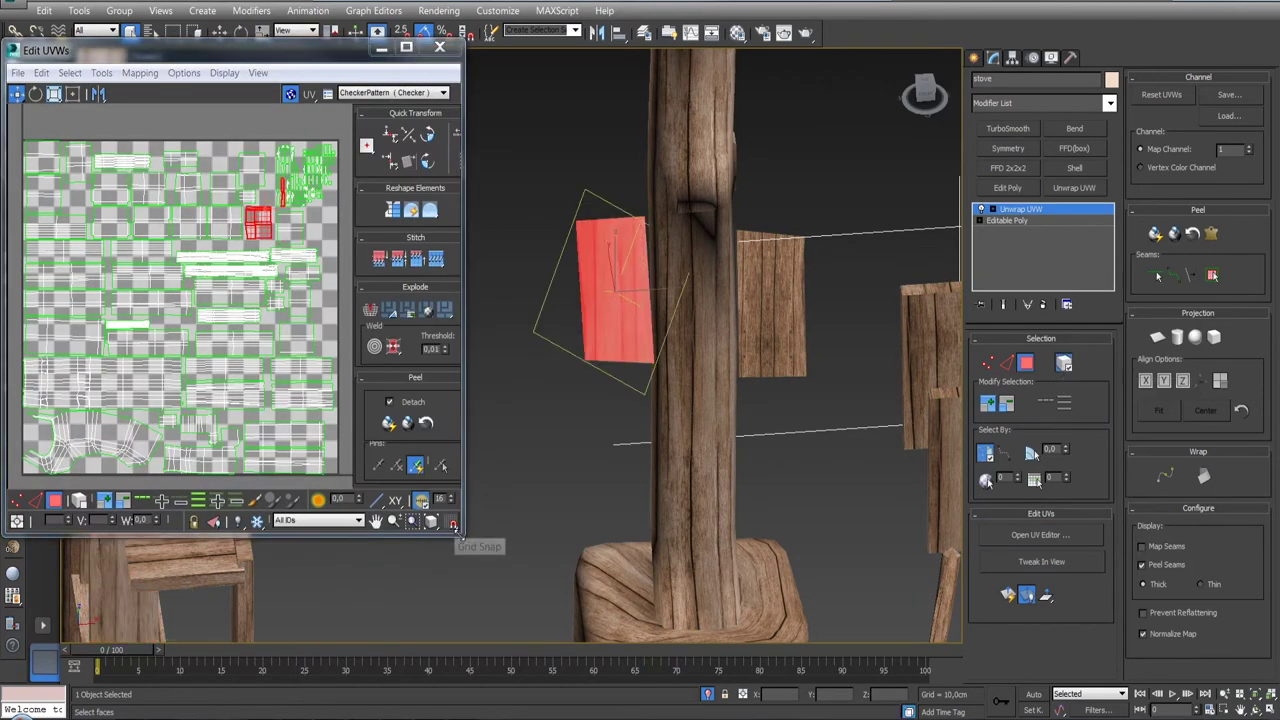
pyautogui.moveTo(461, 532); pyautogui.dragTo(528, 645)
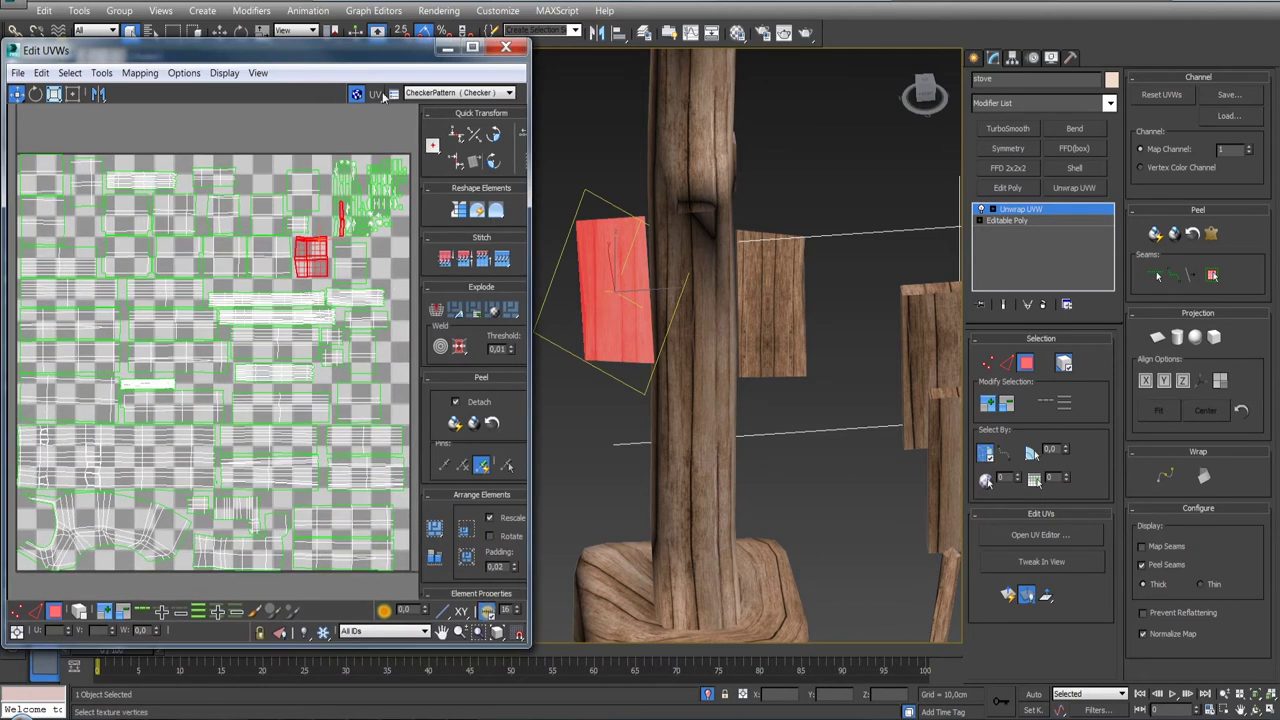
pyautogui.click(357, 93)
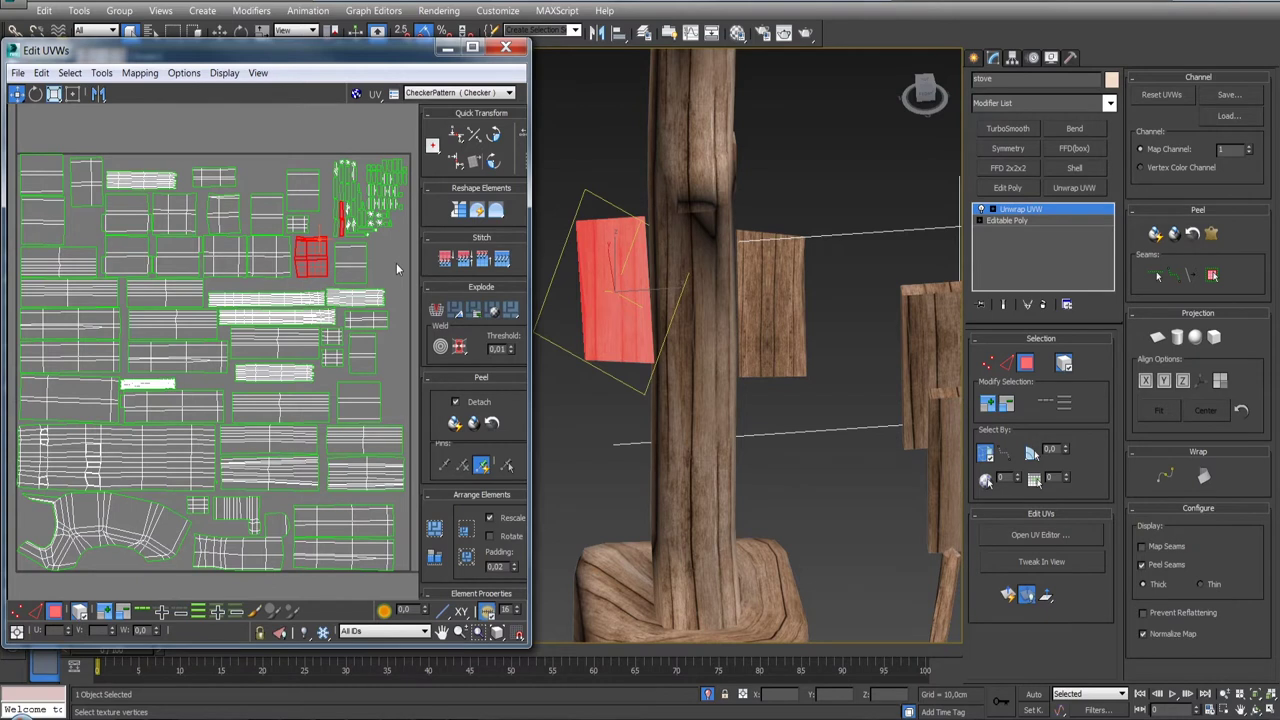
# - Rotate the plank's UV shell about -92° so its boards run horizontally, then deselect
pyautogui.click(397, 268)
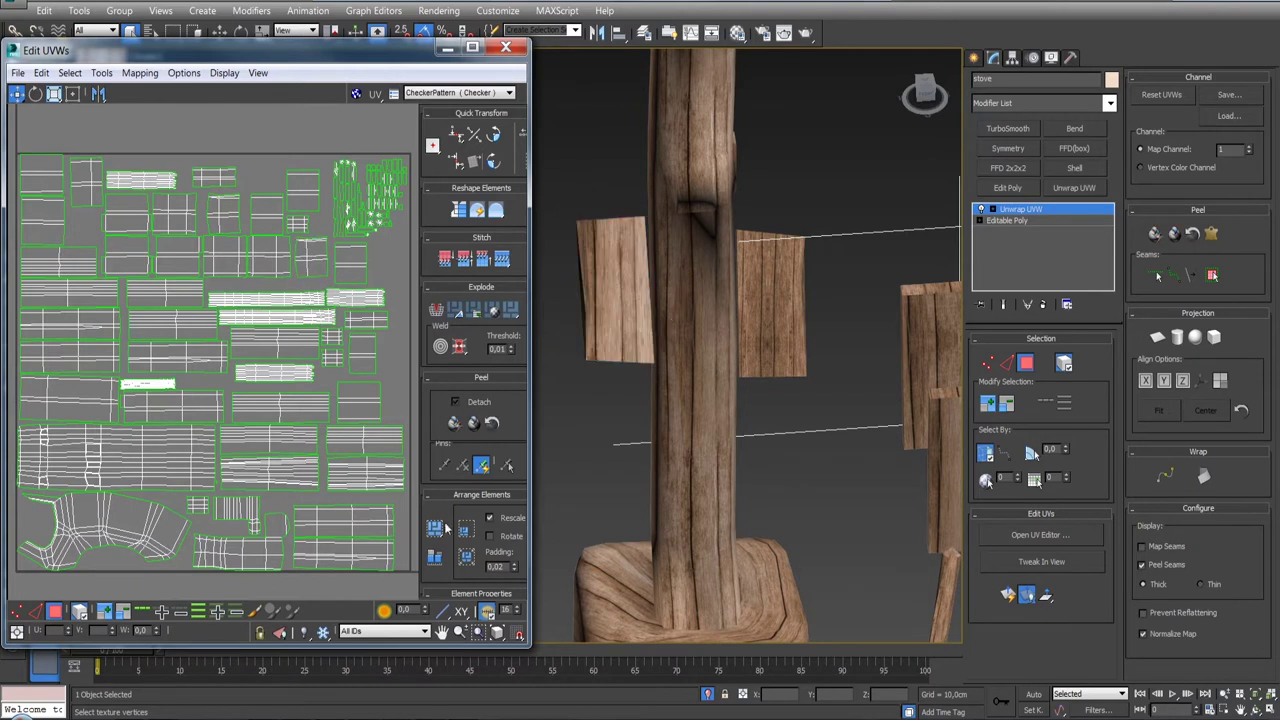
pyautogui.click(313, 261)
pyautogui.press('e')
pyautogui.moveTo(319, 240); pyautogui.dragTo(390, 305)
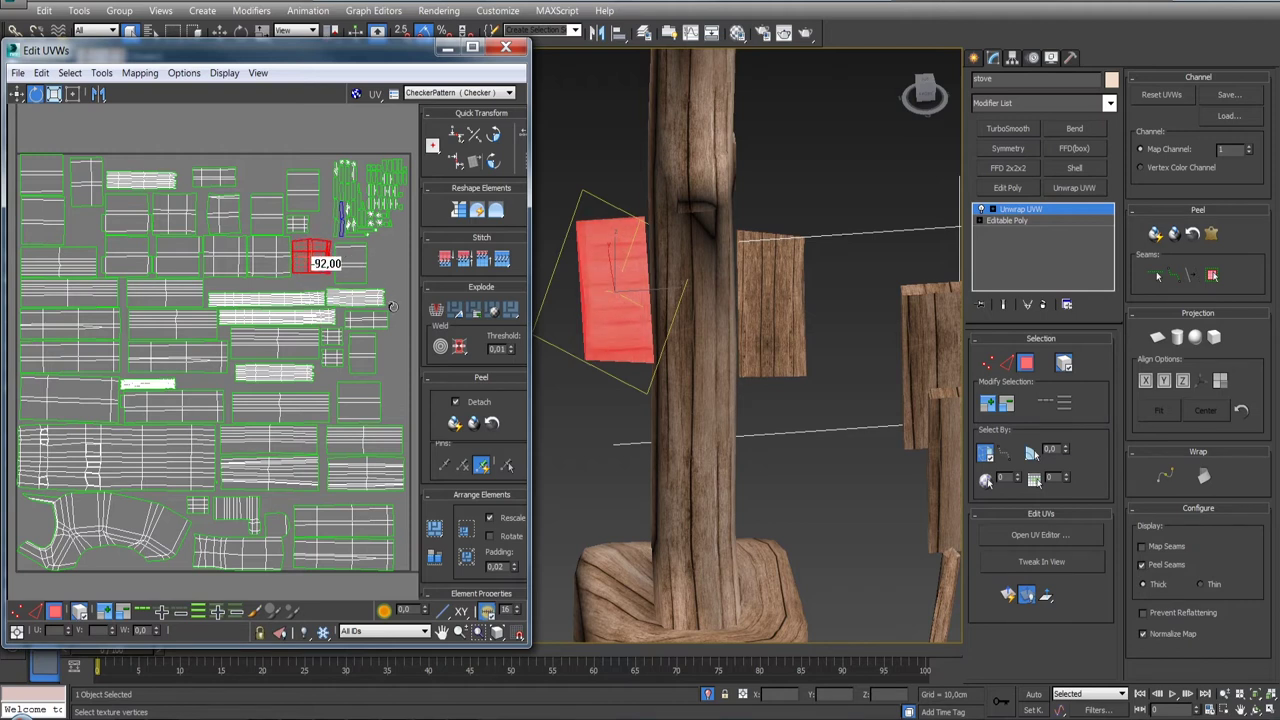
pyautogui.moveTo(392, 306); pyautogui.dragTo(399, 303)
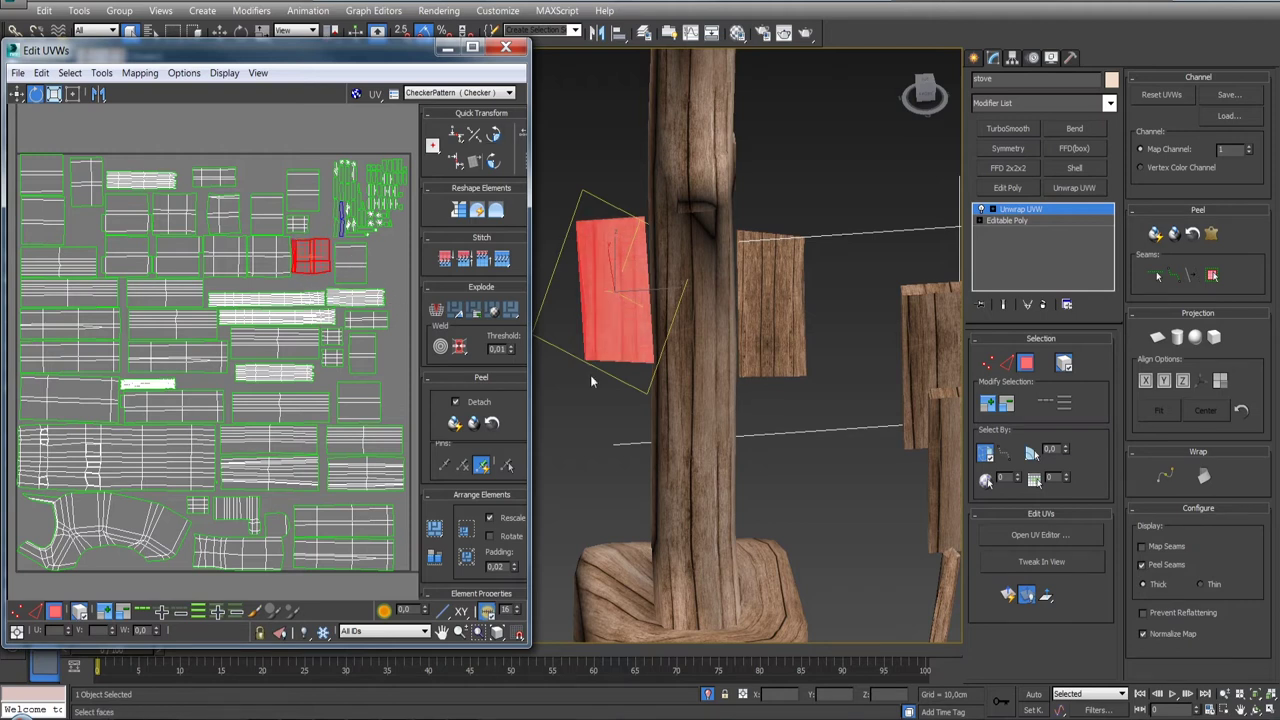
pyautogui.moveTo(592, 394); pyautogui.dragTo(605, 422, button='middle')
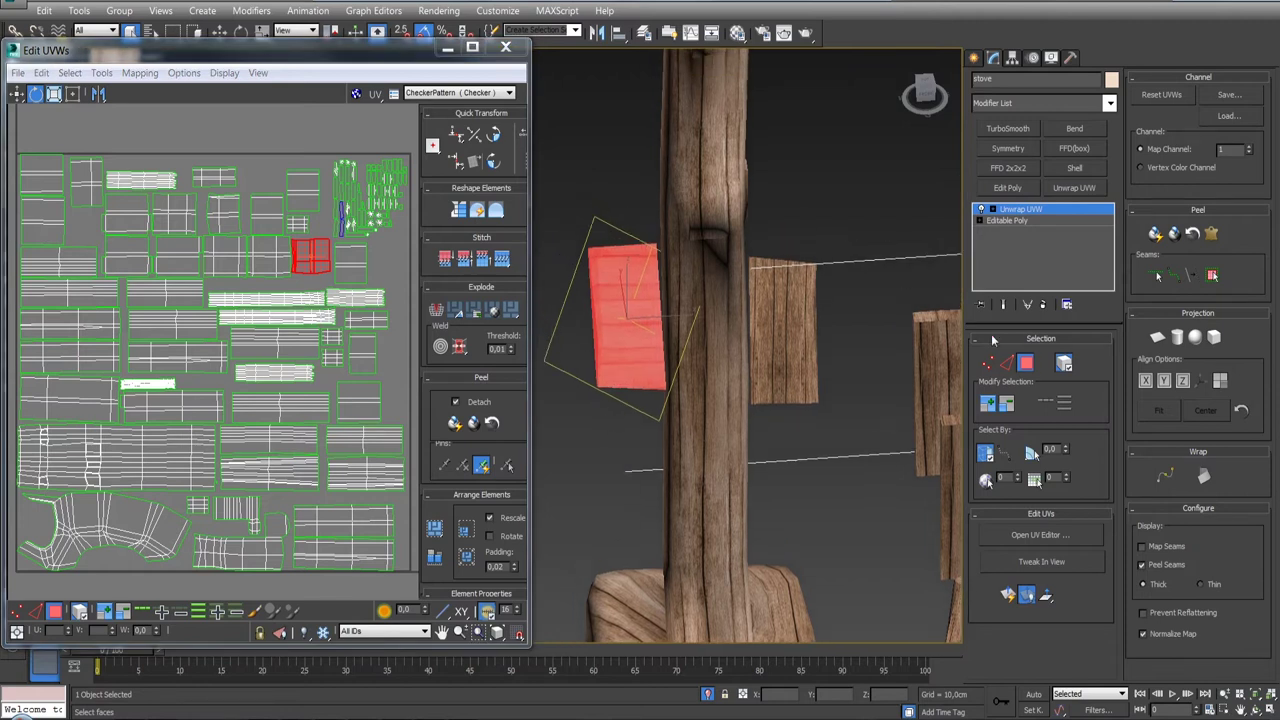
pyautogui.click(871, 183)
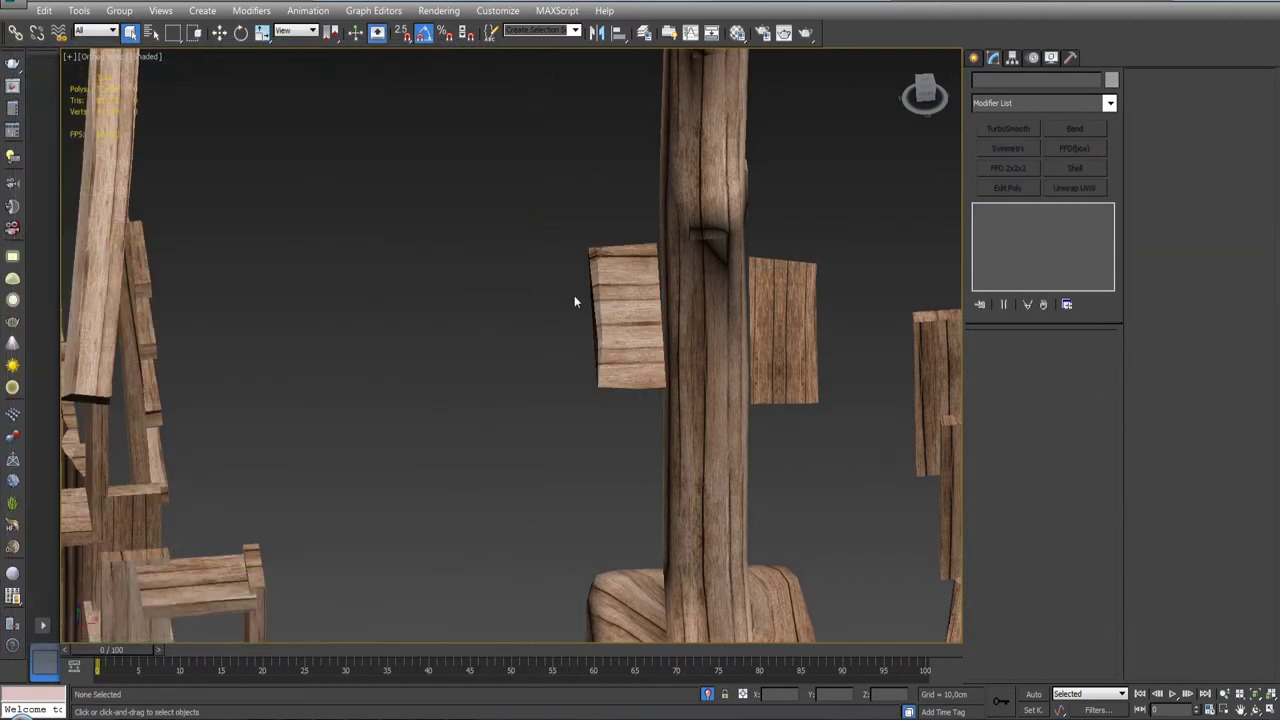
# - Reselect the stove's plank face and rotate its UV shell 90° so the boards run vertically
pyautogui.scroll(-3, 589, 333)
pyautogui.moveTo(589, 333)
pyautogui.keyDown('alt'); pyautogui.mouseDown(button='middle')
pyautogui.moveTo(600, 340)
pyautogui.moveTo(625, 300)
pyautogui.mouseUp(button='middle'); pyautogui.keyUp('alt')
pyautogui.scroll(3, 625, 310)
pyautogui.scroll(-3, 625, 305)
pyautogui.scroll(4, 589, 312)
pyautogui.scroll(-2, 589, 316)
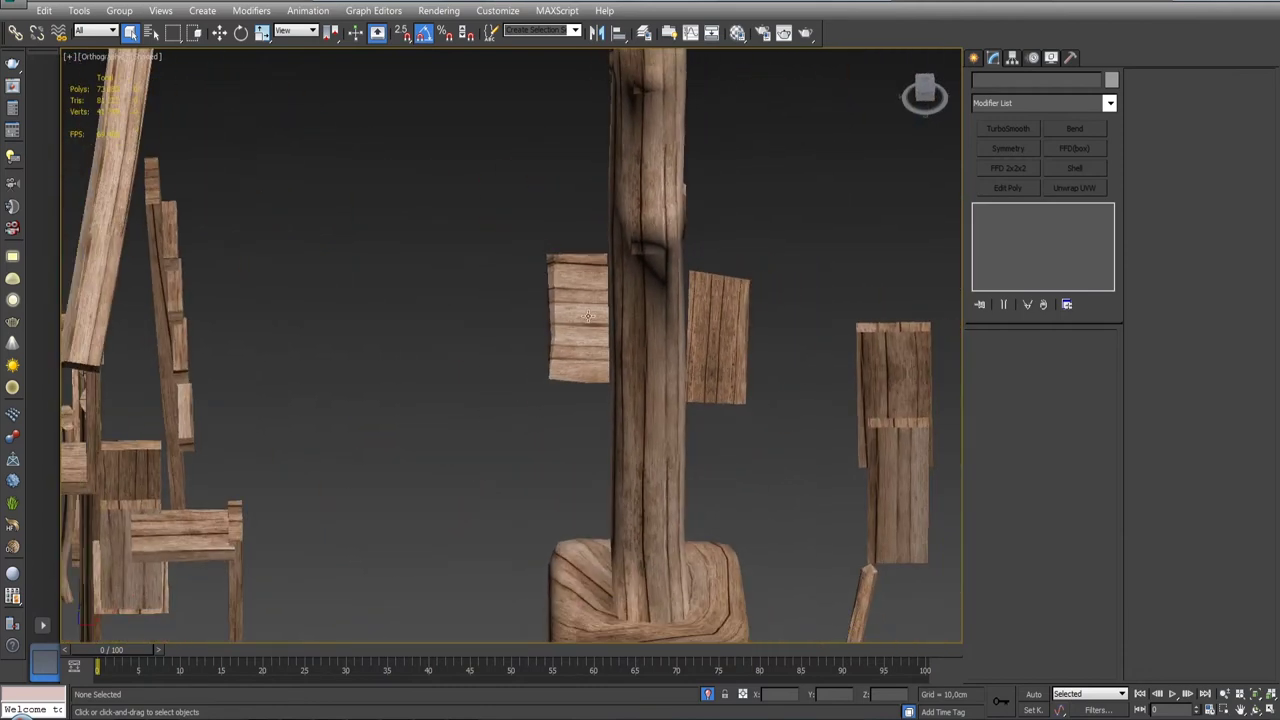
pyautogui.click(782, 238)
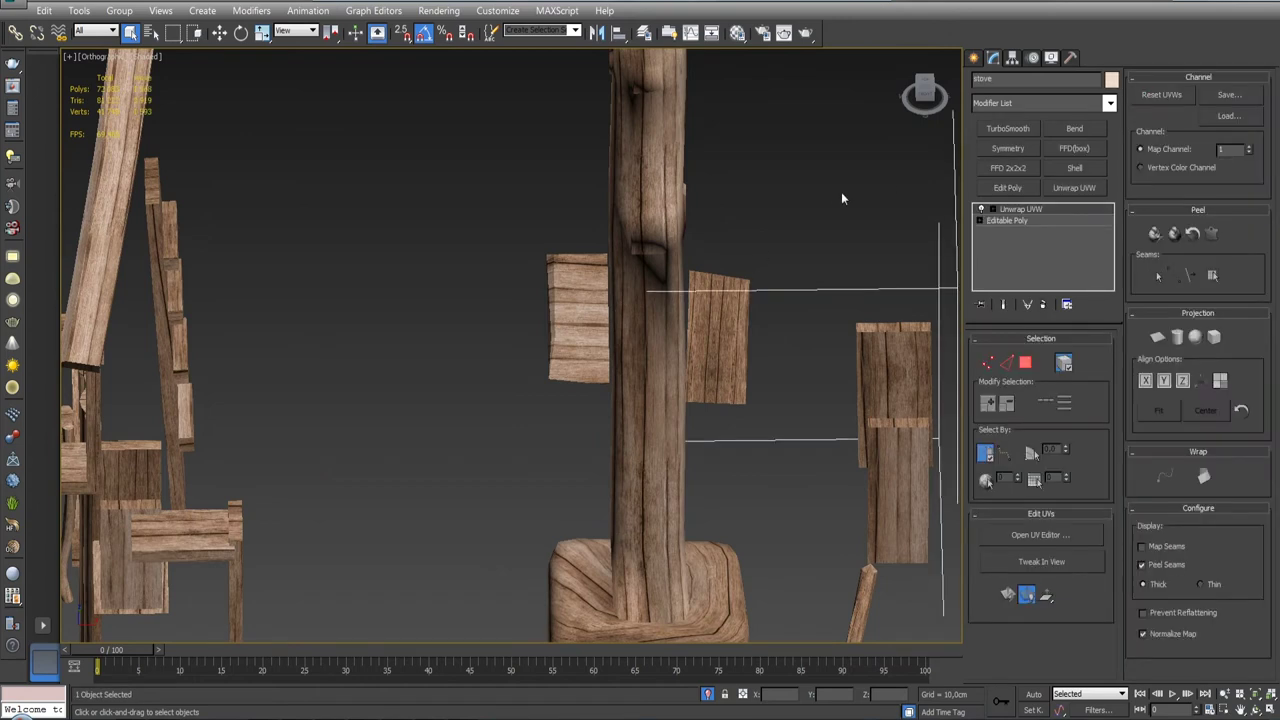
pyautogui.click(1027, 364)
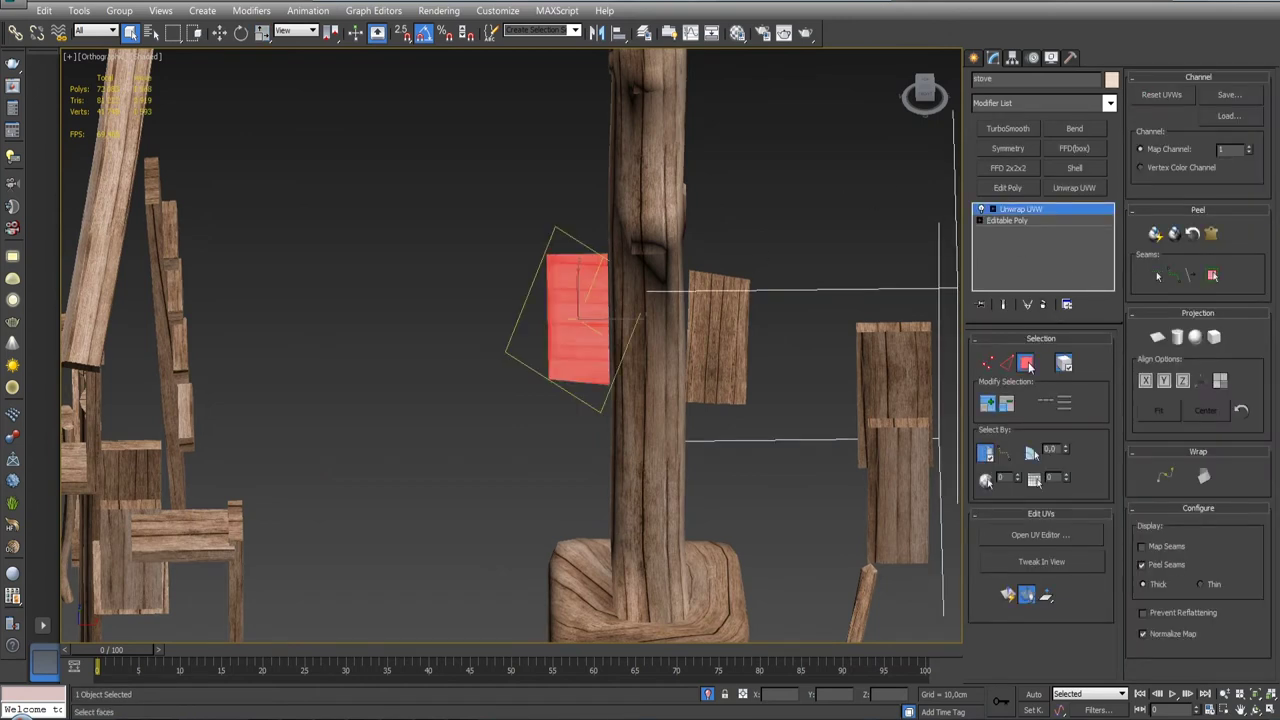
pyautogui.click(1062, 535)
pyautogui.click(491, 163)
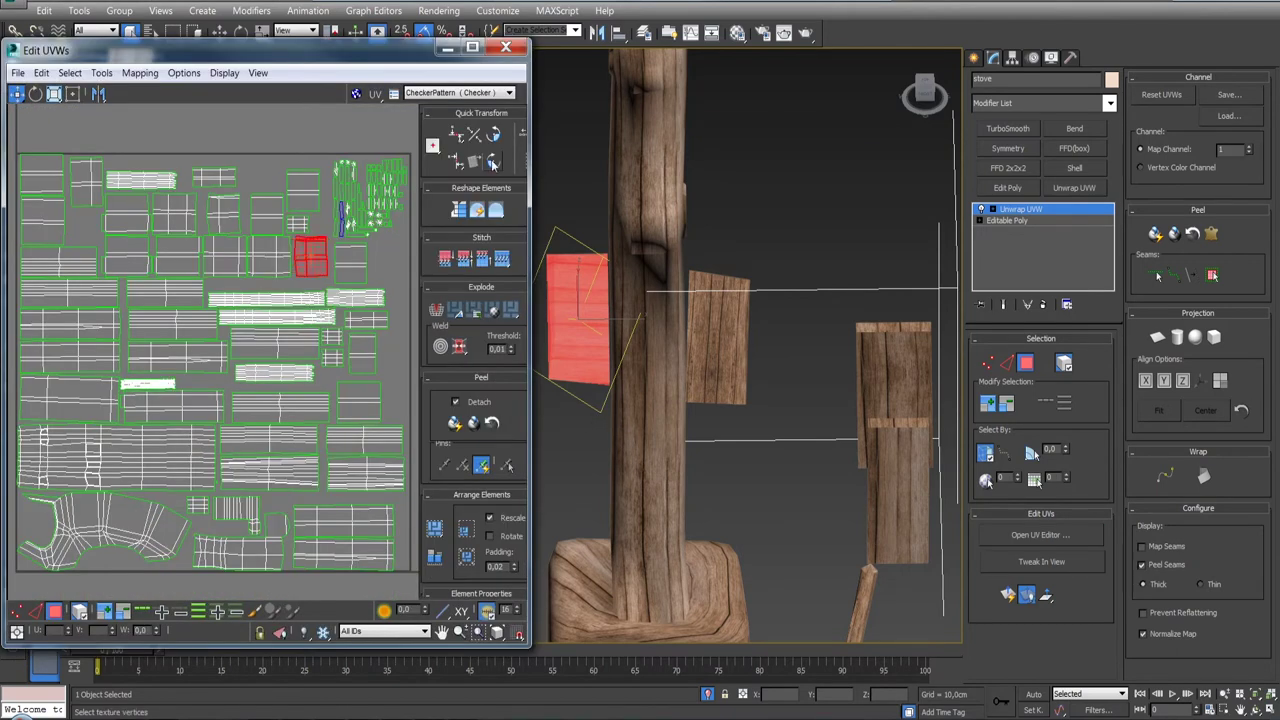
# - Collapse the stove's Unwrap UVW into Editable Poly and exit isolation to show the cabin
pyautogui.click(734, 241)
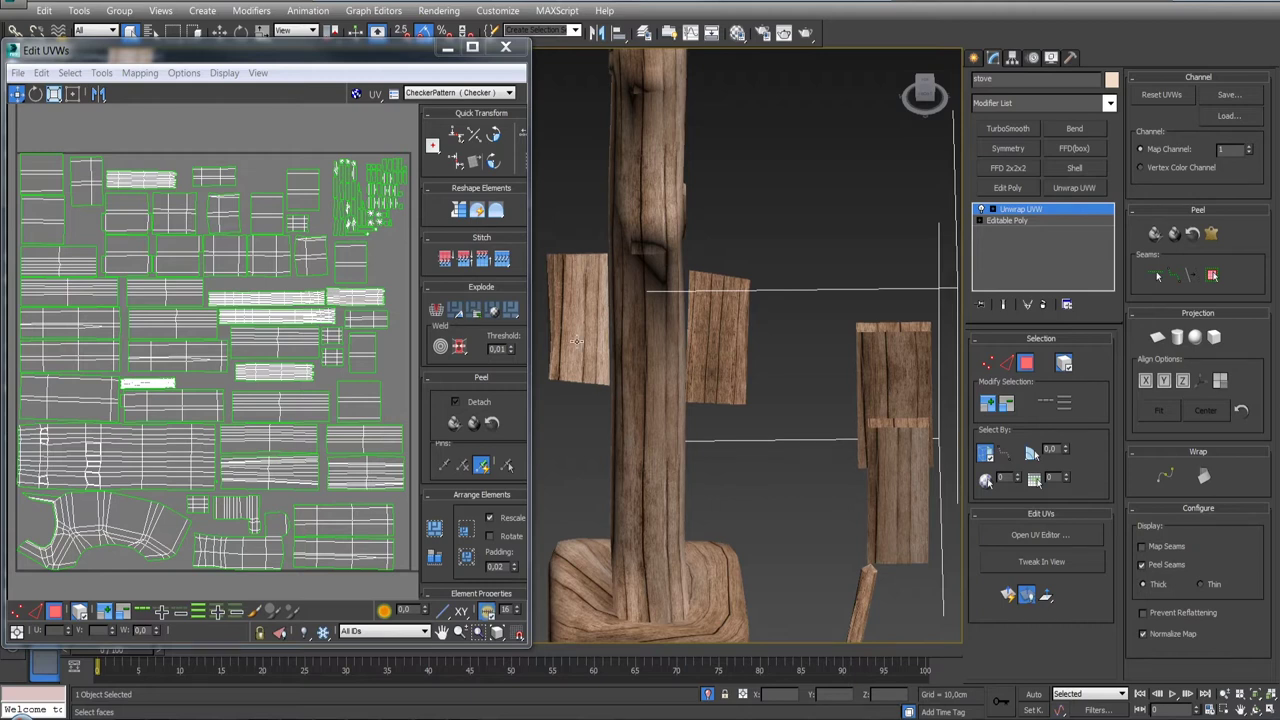
pyautogui.click(316, 251)
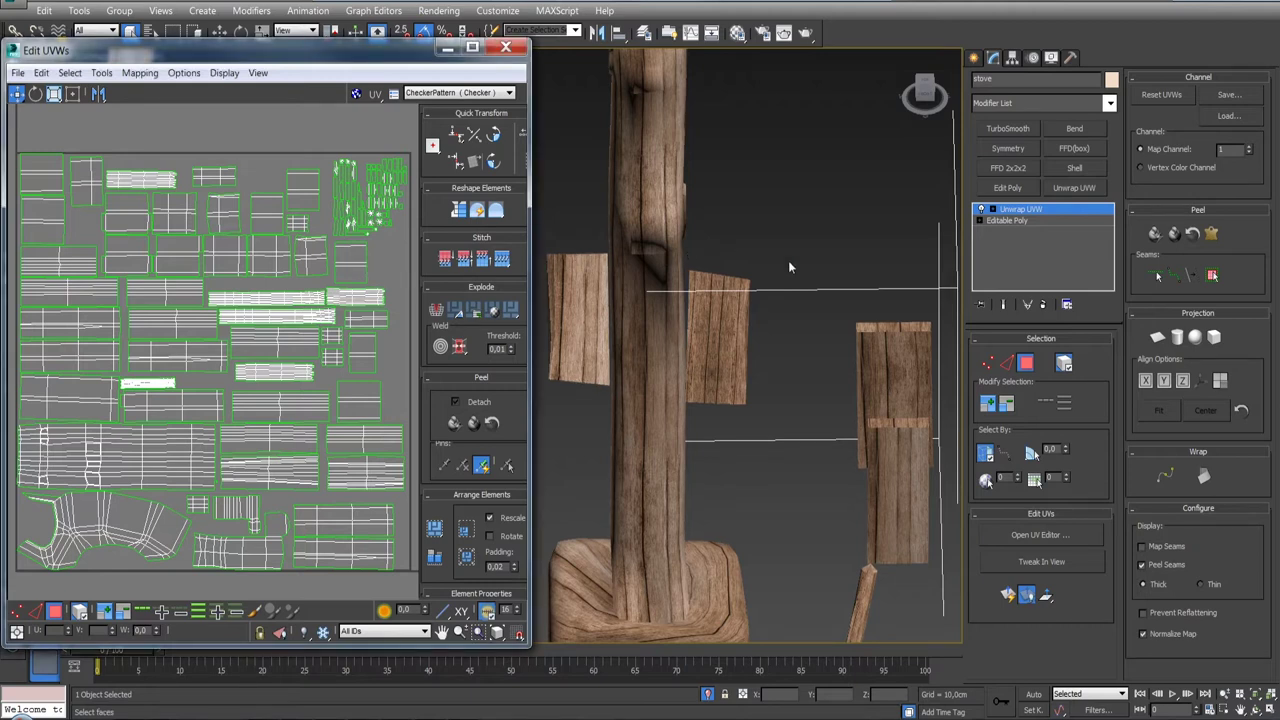
pyautogui.scroll(-5, 244, 210)
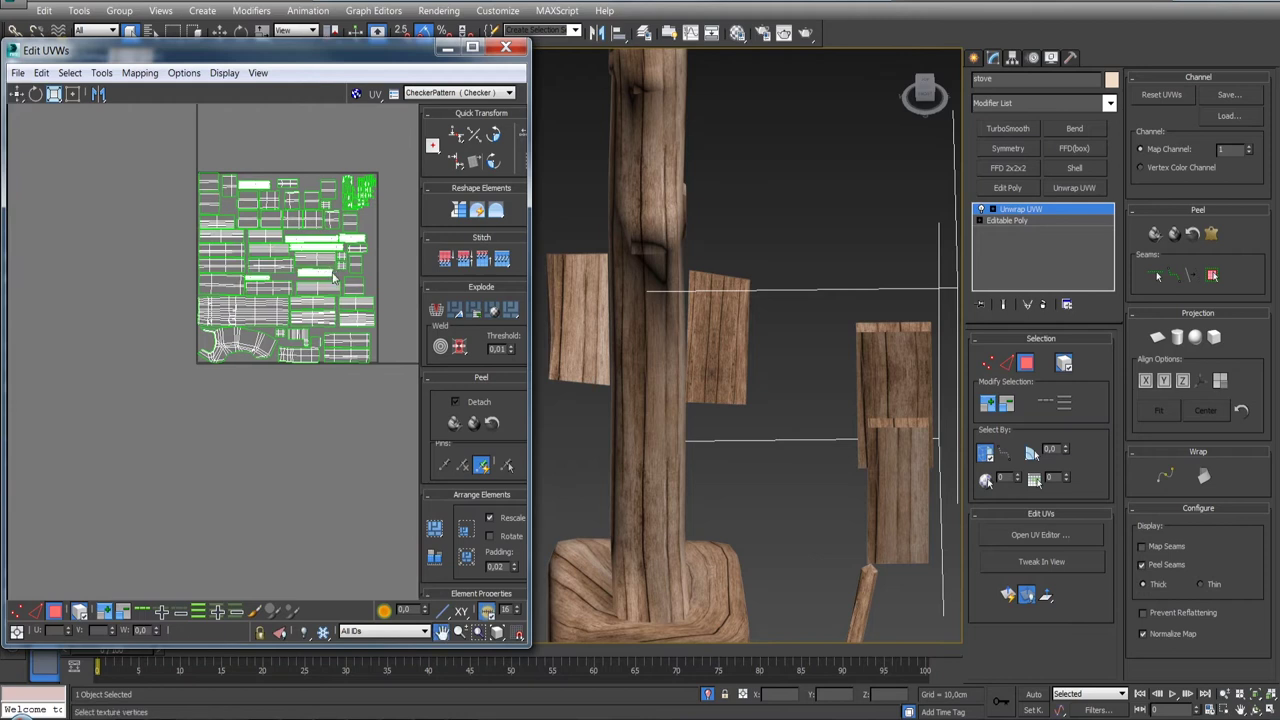
pyautogui.rightClick(1019, 220)
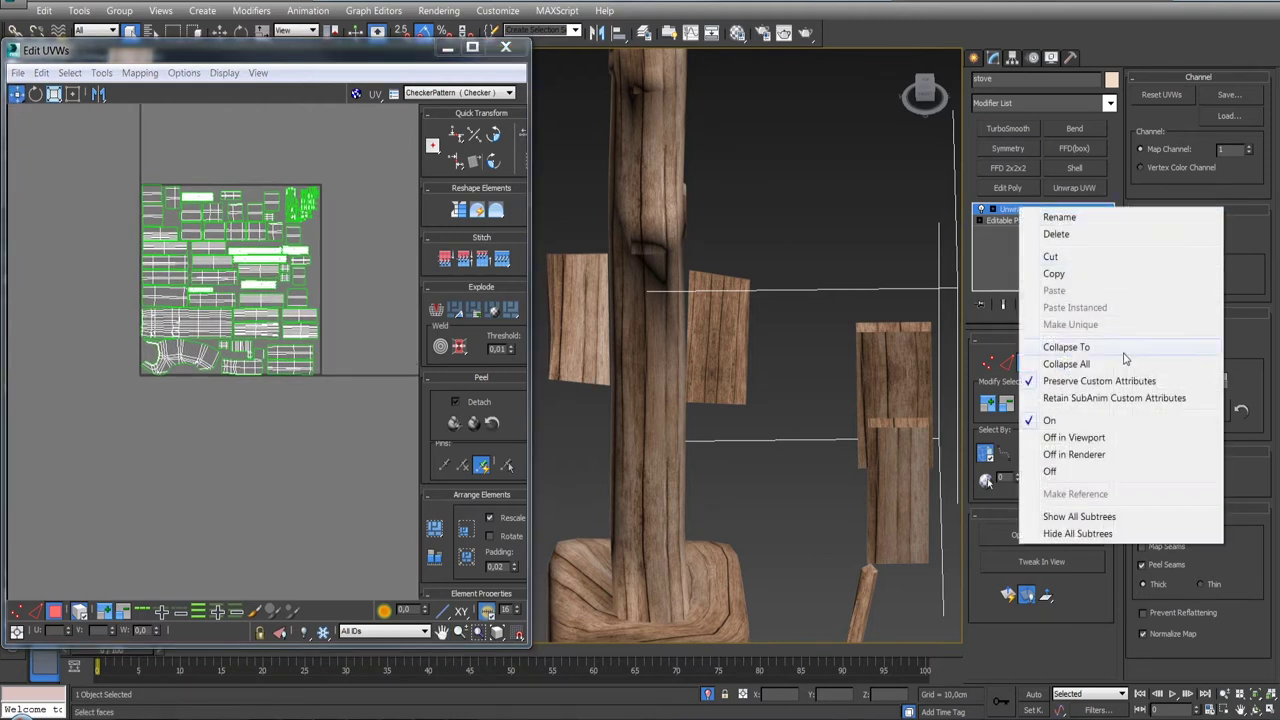
pyautogui.click(1116, 350)
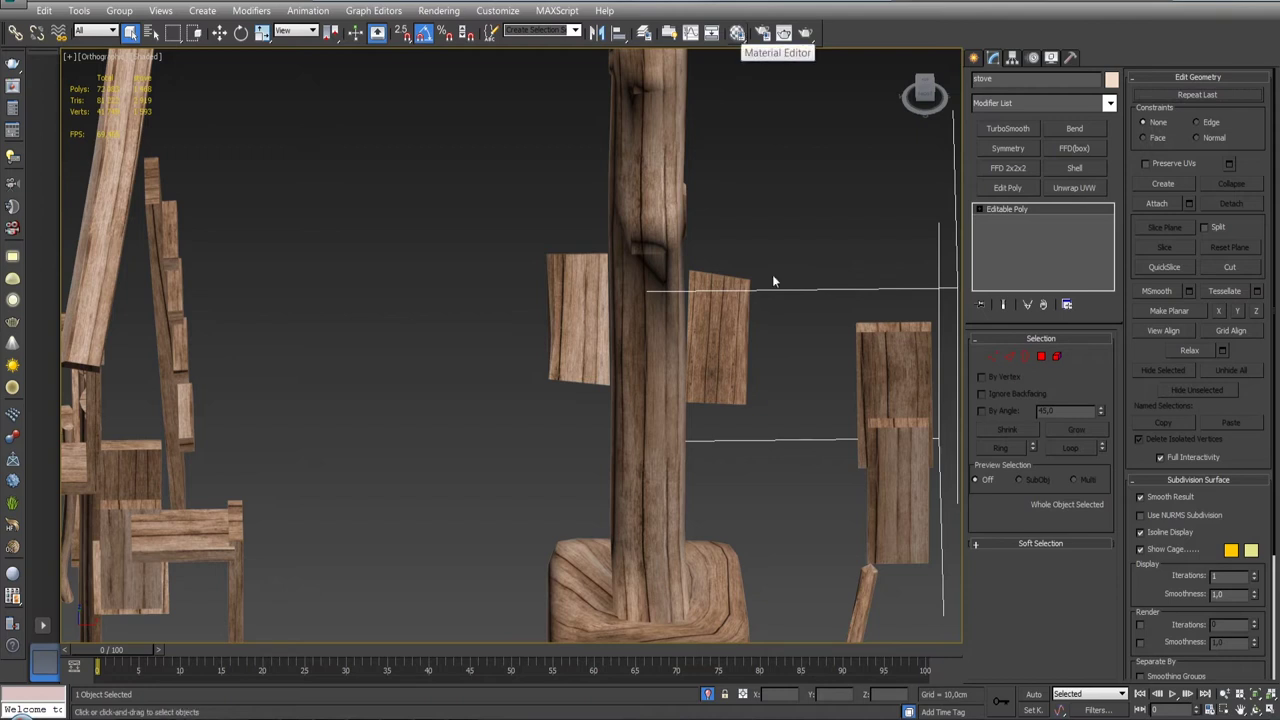
pyautogui.click(710, 694)
# - Select and isolate wood_logs, add an Unwrap UVW modifier, and bring up its UV editor
pyautogui.click(704, 370)
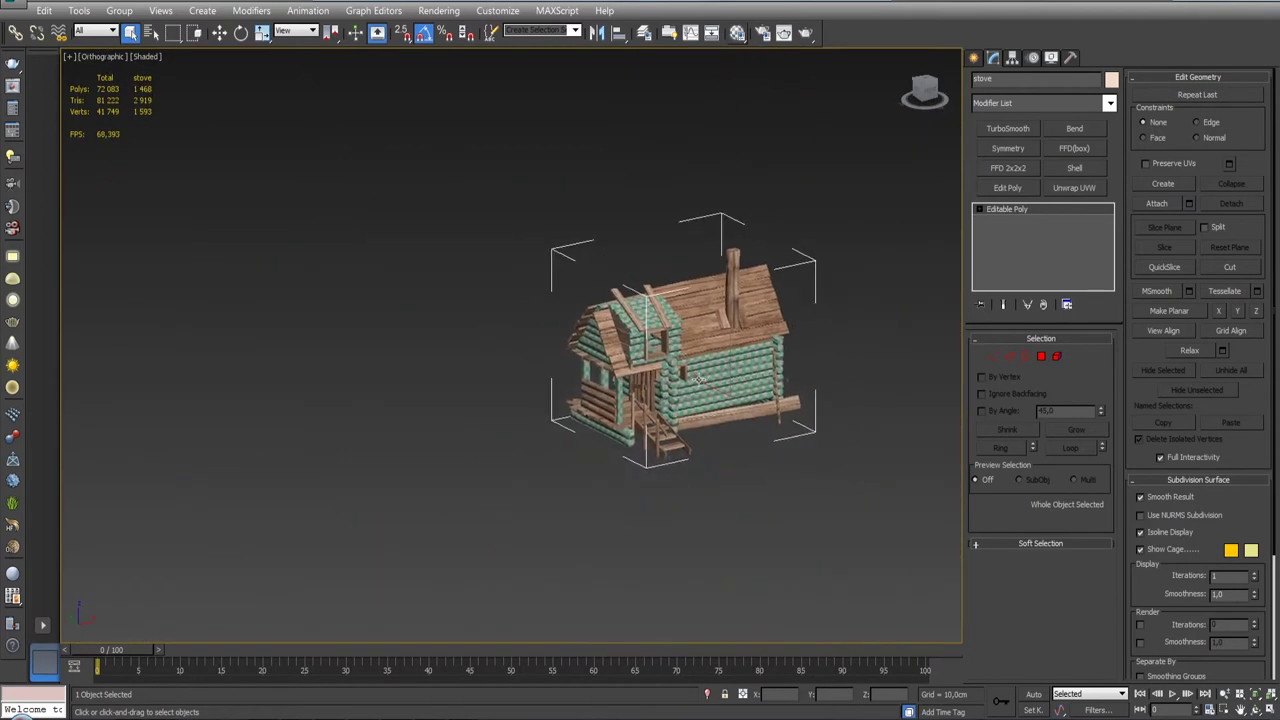
pyautogui.press('z')
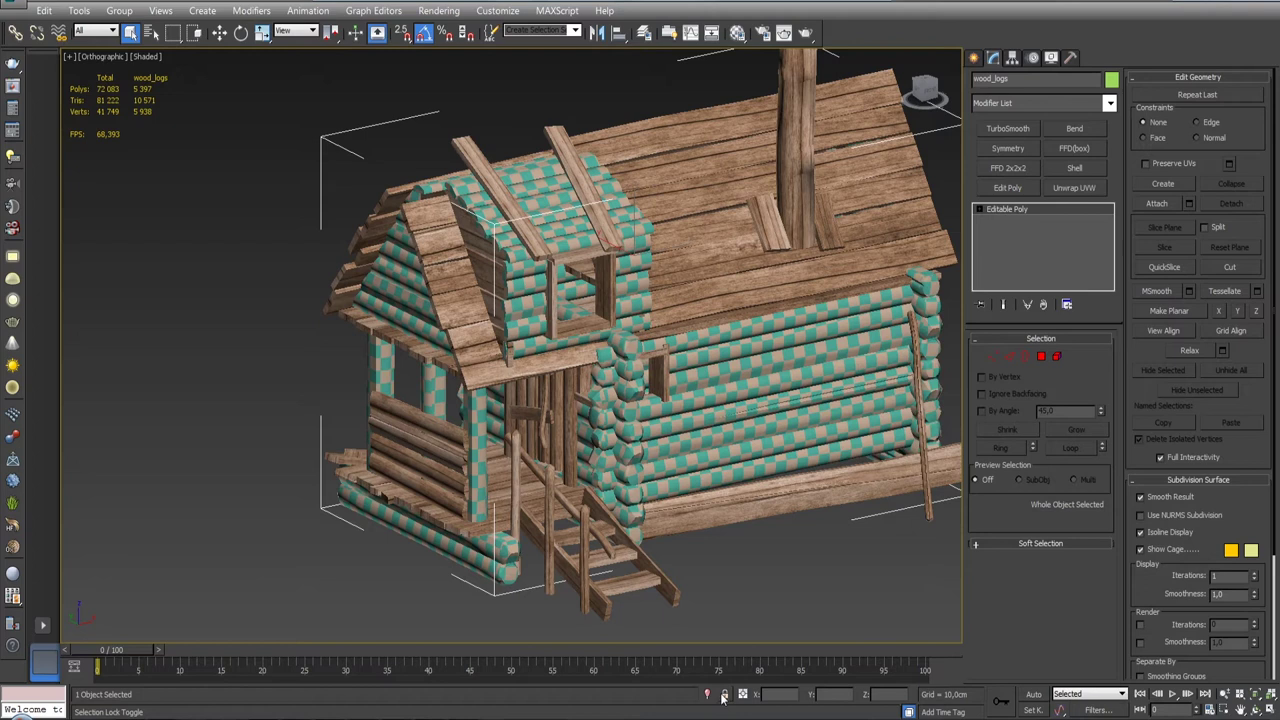
pyautogui.click(707, 694)
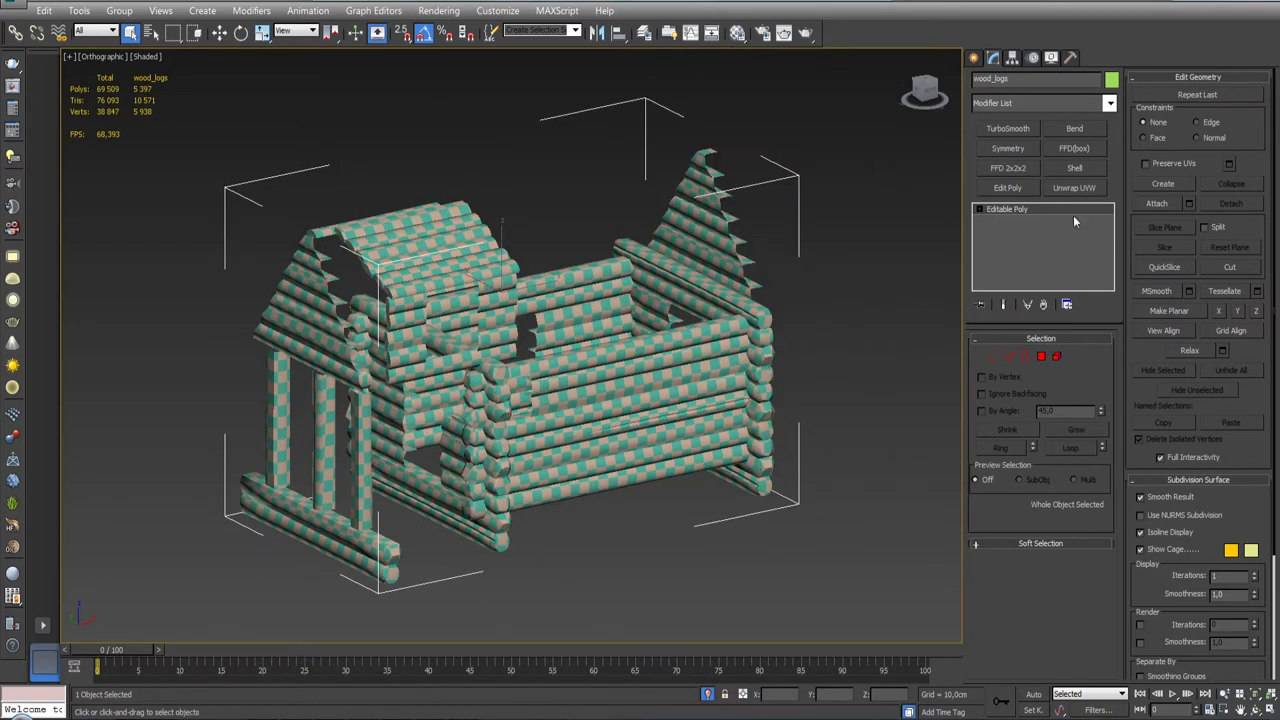
pyautogui.click(1068, 190)
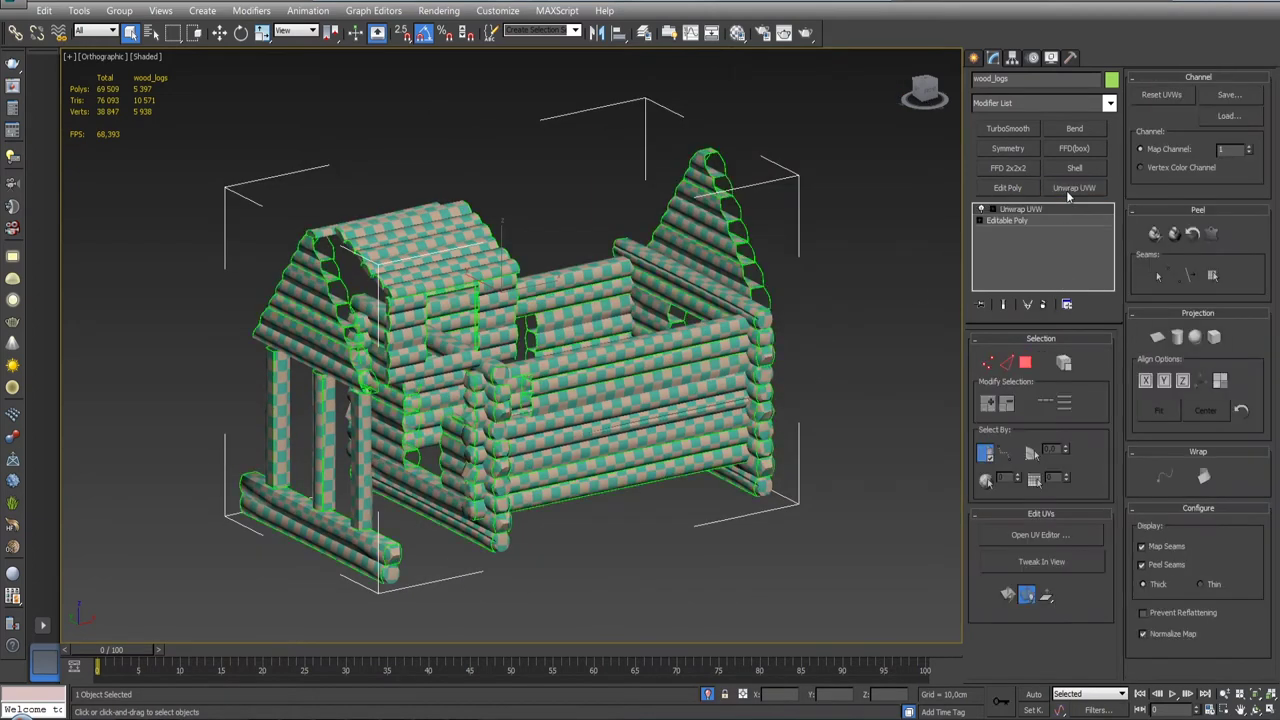
pyautogui.click(1142, 547)
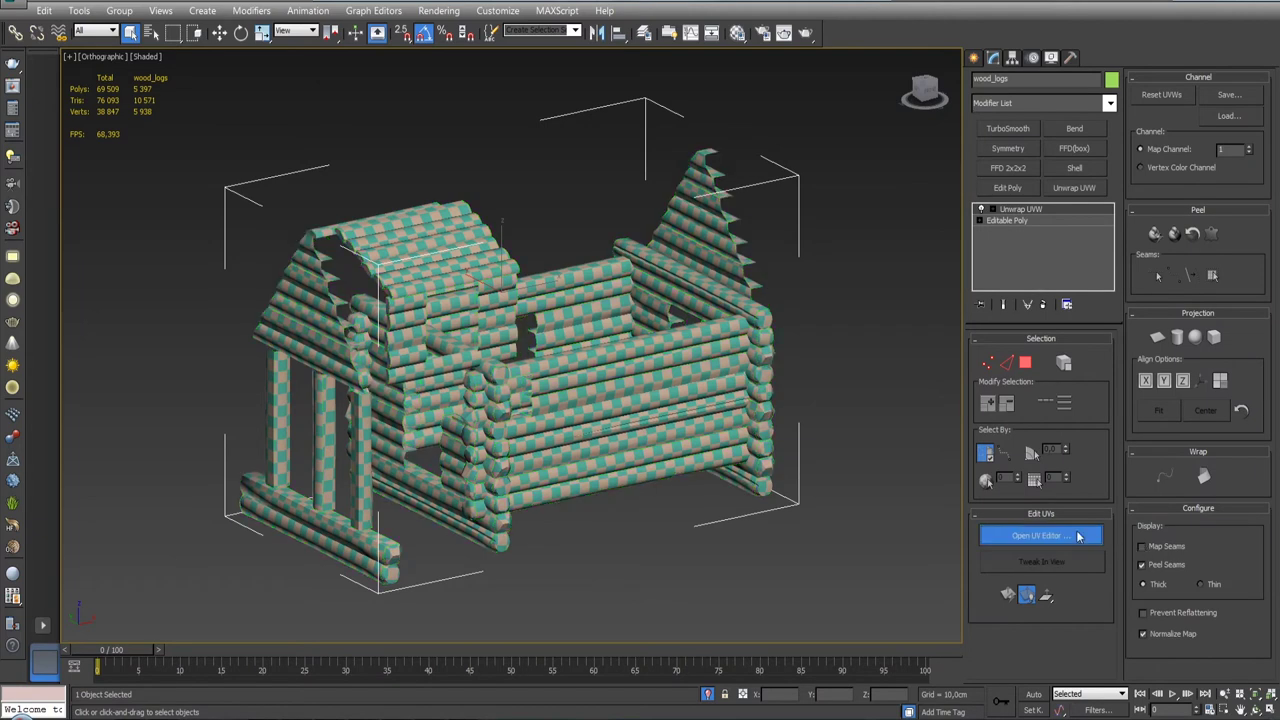
pyautogui.click(1040, 534)
# - Enlarge the Edit UVWs window, hide the checker backdrop, and switch to Face sub-object level
pyautogui.moveTo(462, 541); pyautogui.dragTo(558, 648)
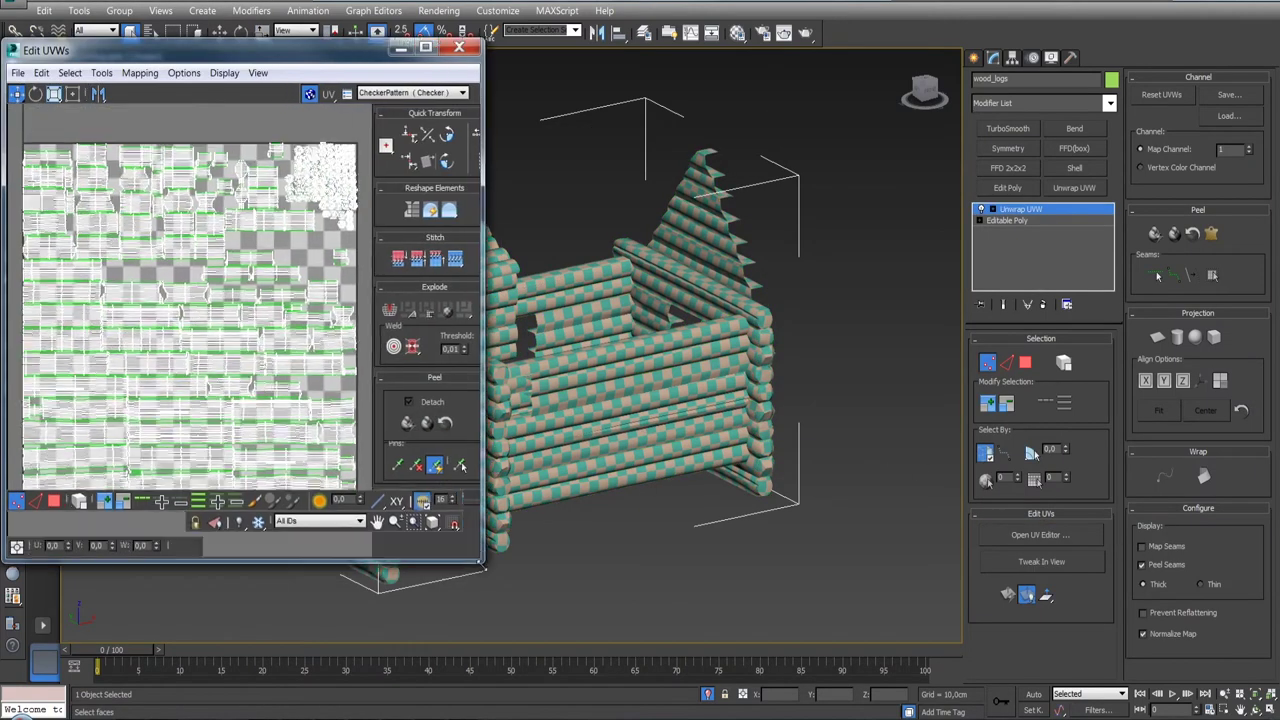
pyautogui.click(386, 93)
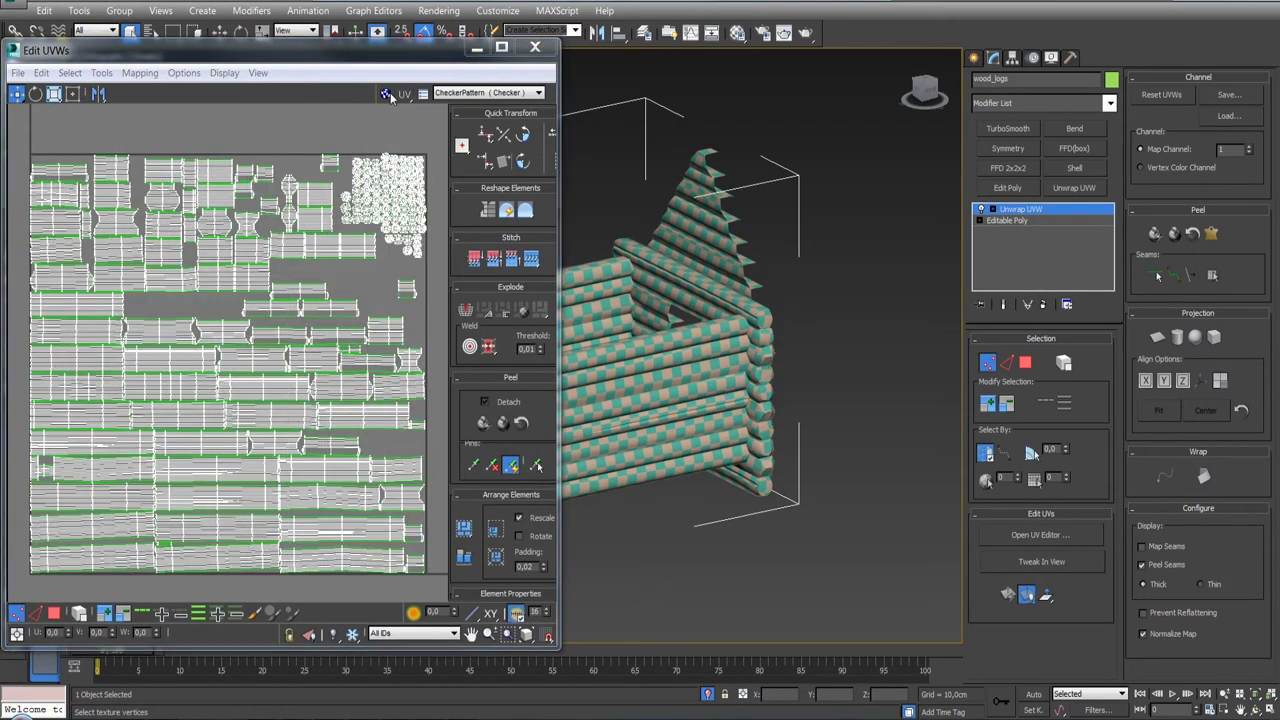
pyautogui.keyDown('alt'); pyautogui.moveTo(600, 297); pyautogui.dragTo(606, 366, button='middle'); pyautogui.keyUp('alt')
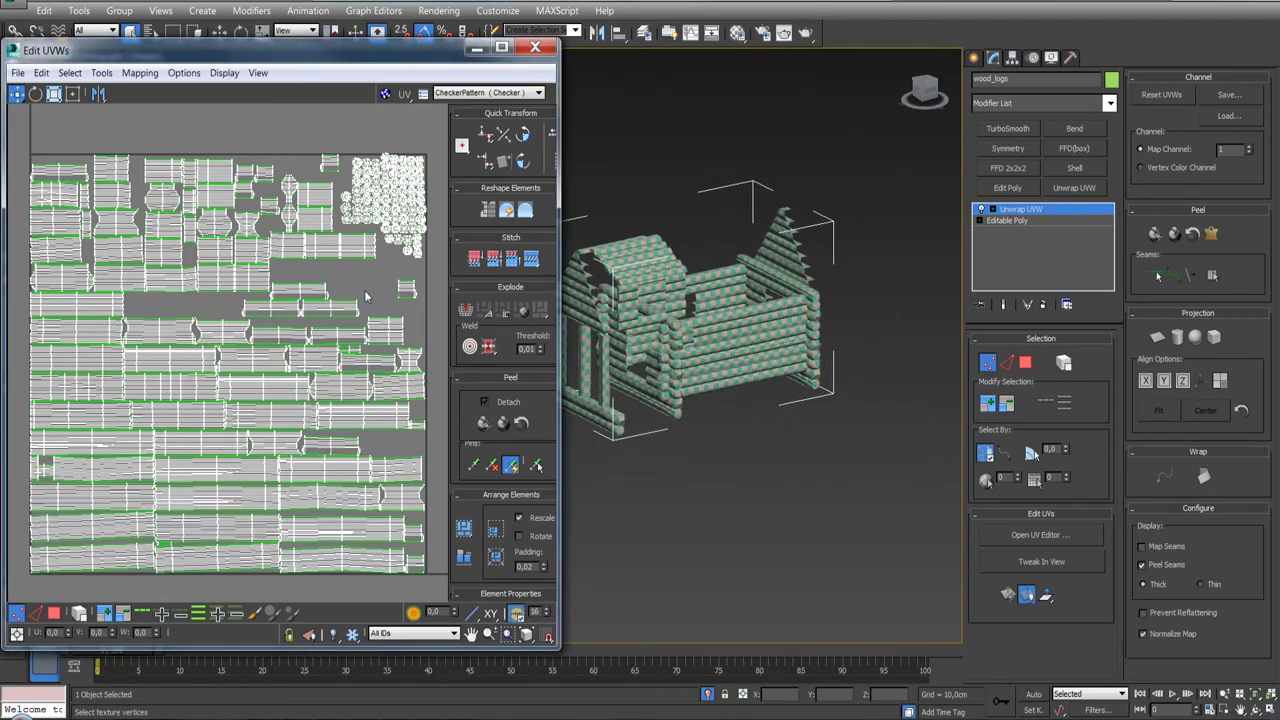
pyautogui.press('F3')
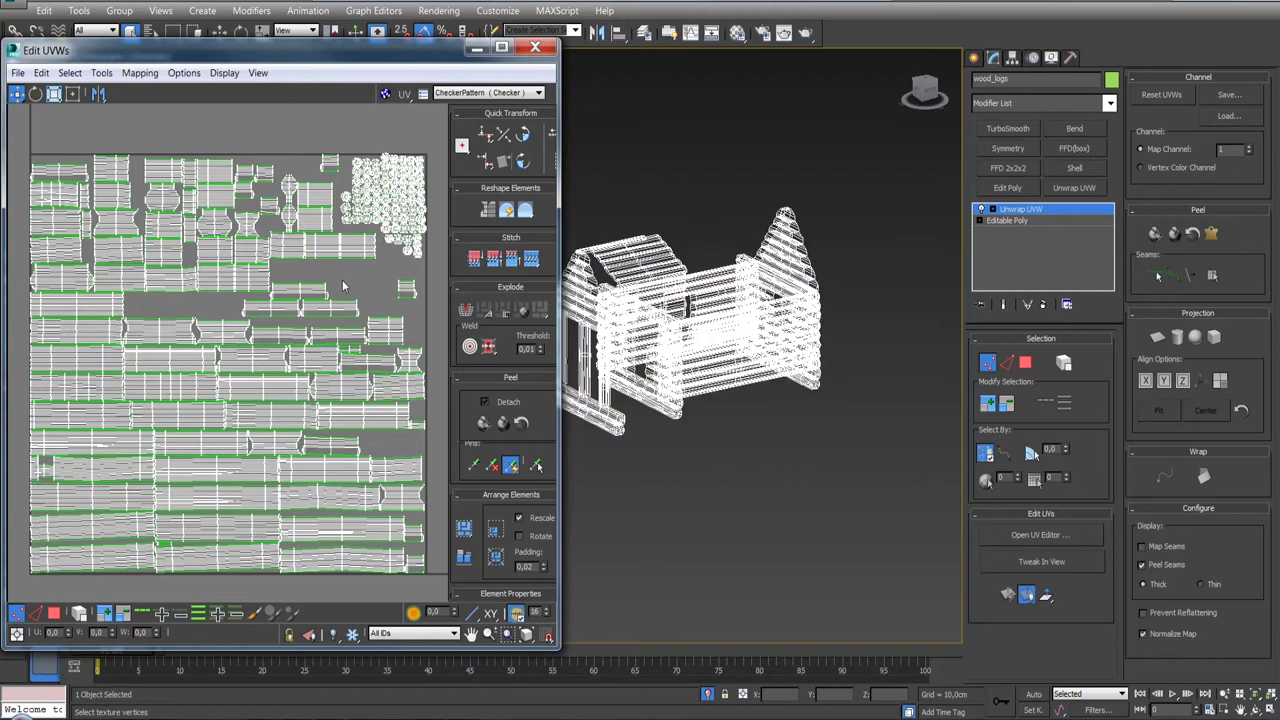
pyautogui.press('3')
pyautogui.press('F3')
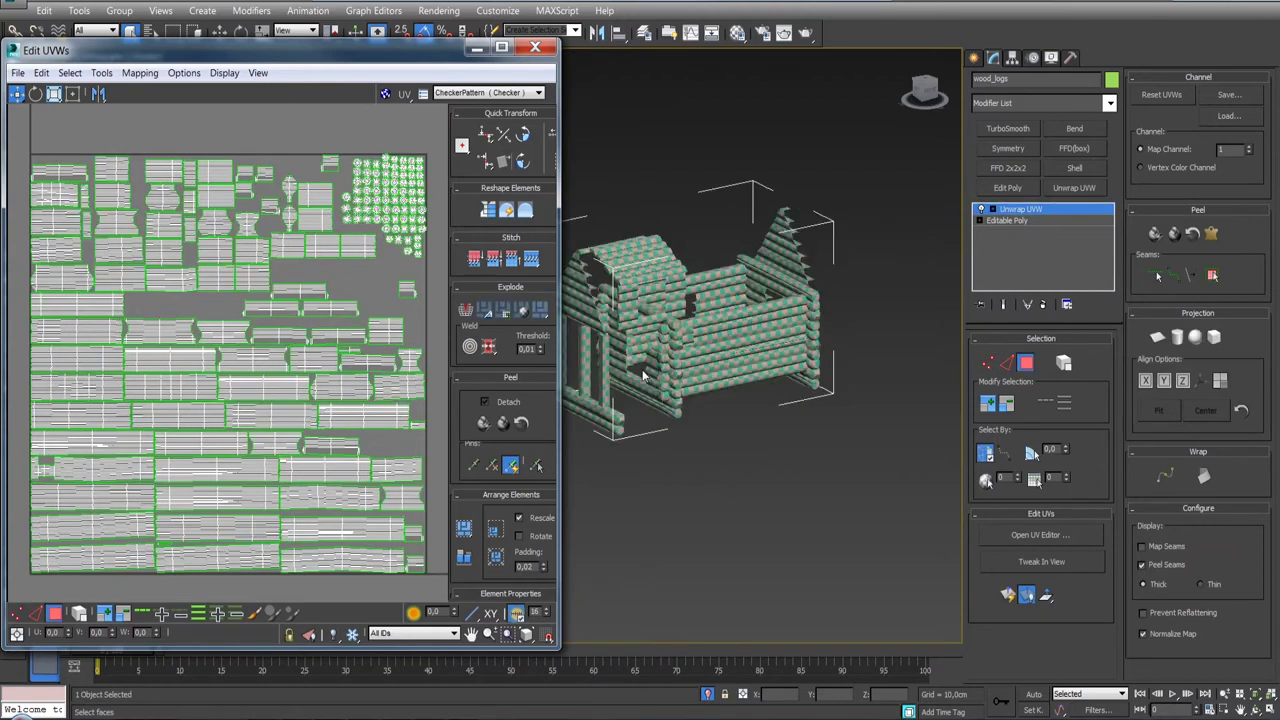
pyautogui.moveTo(368, 284); pyautogui.dragTo(365, 318, button='middle')
pyautogui.moveTo(339, 274); pyautogui.dragTo(356, 258, button='middle')
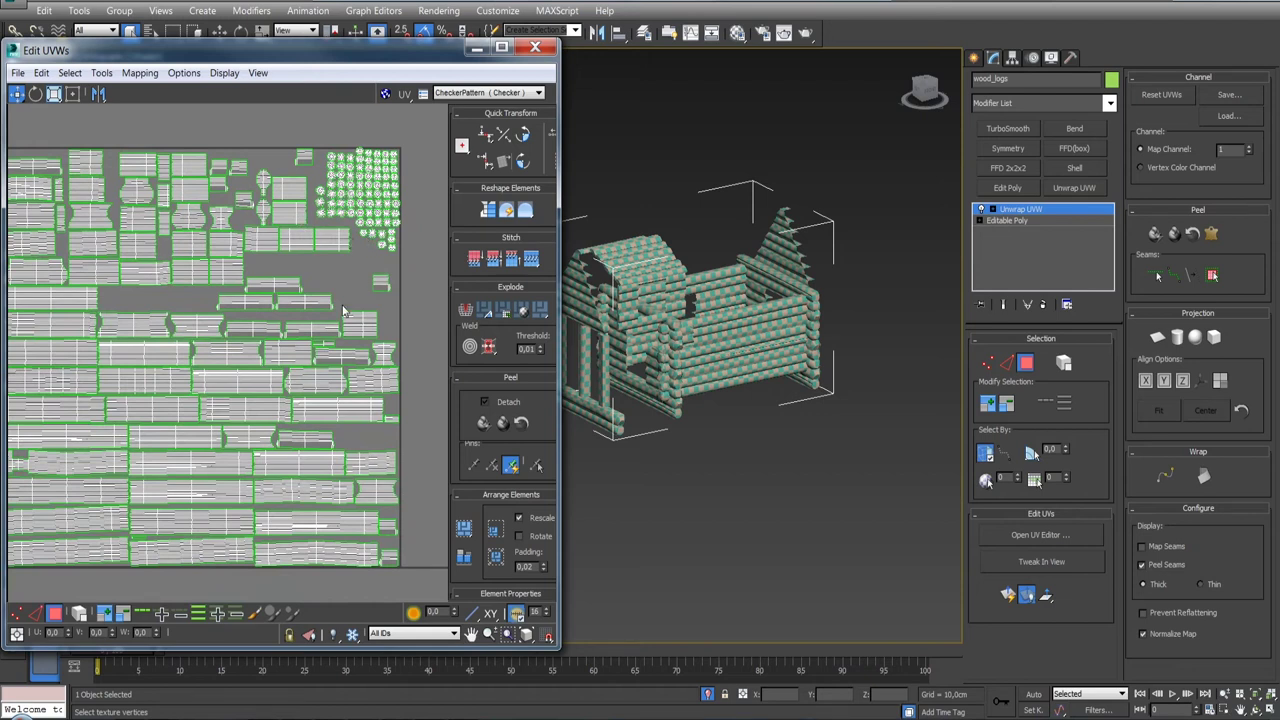
pyautogui.click(79, 613)
pyautogui.moveTo(559, 43); pyautogui.dragTo(686, 2)
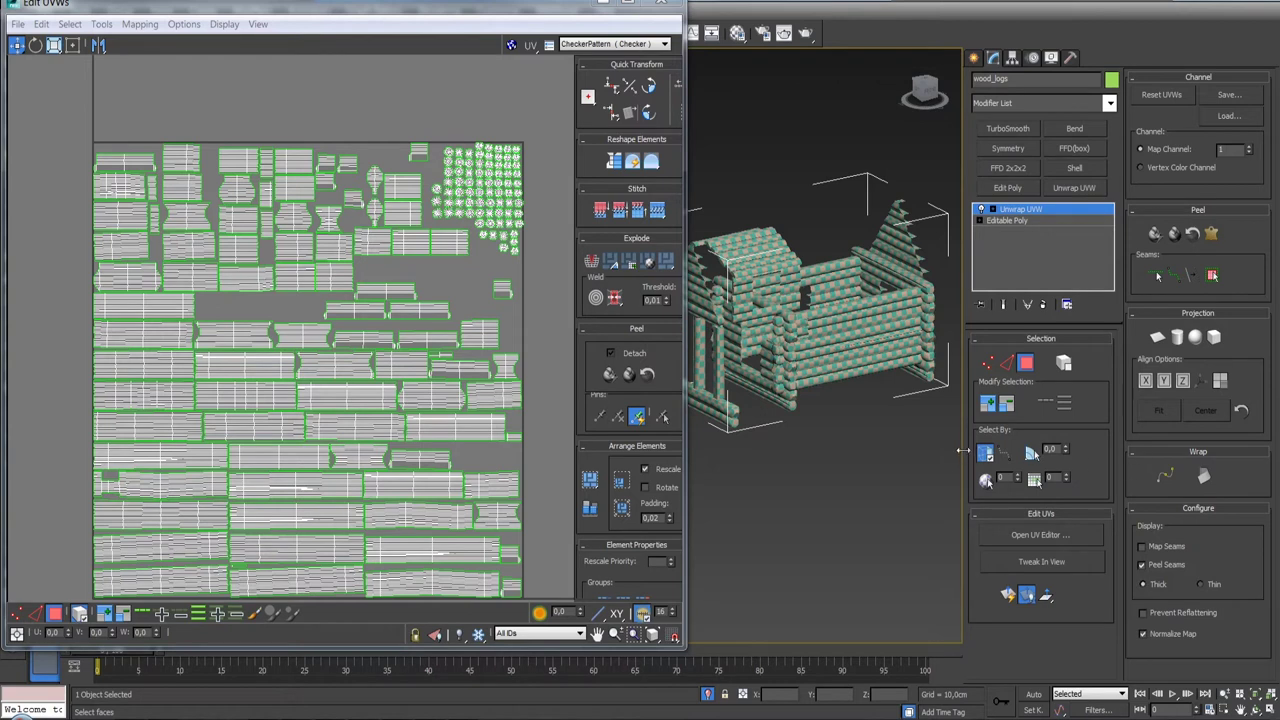
# - Select the end edges of several wood_logs UV islands
pyautogui.moveTo(1117, 455); pyautogui.dragTo(1122, 455)
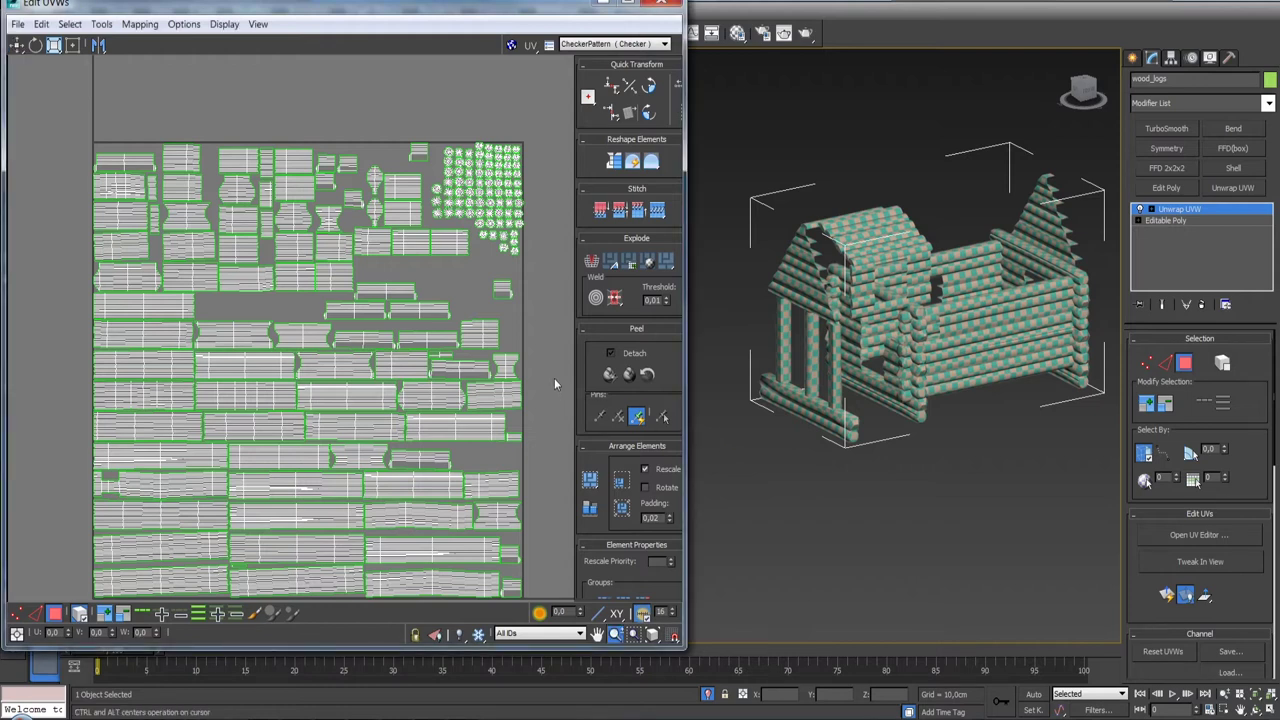
pyautogui.scroll(-2, 560, 390)
pyautogui.scroll(4, 540, 380)
pyautogui.scroll(2, 466, 343)
pyautogui.scroll(-2, 466, 343)
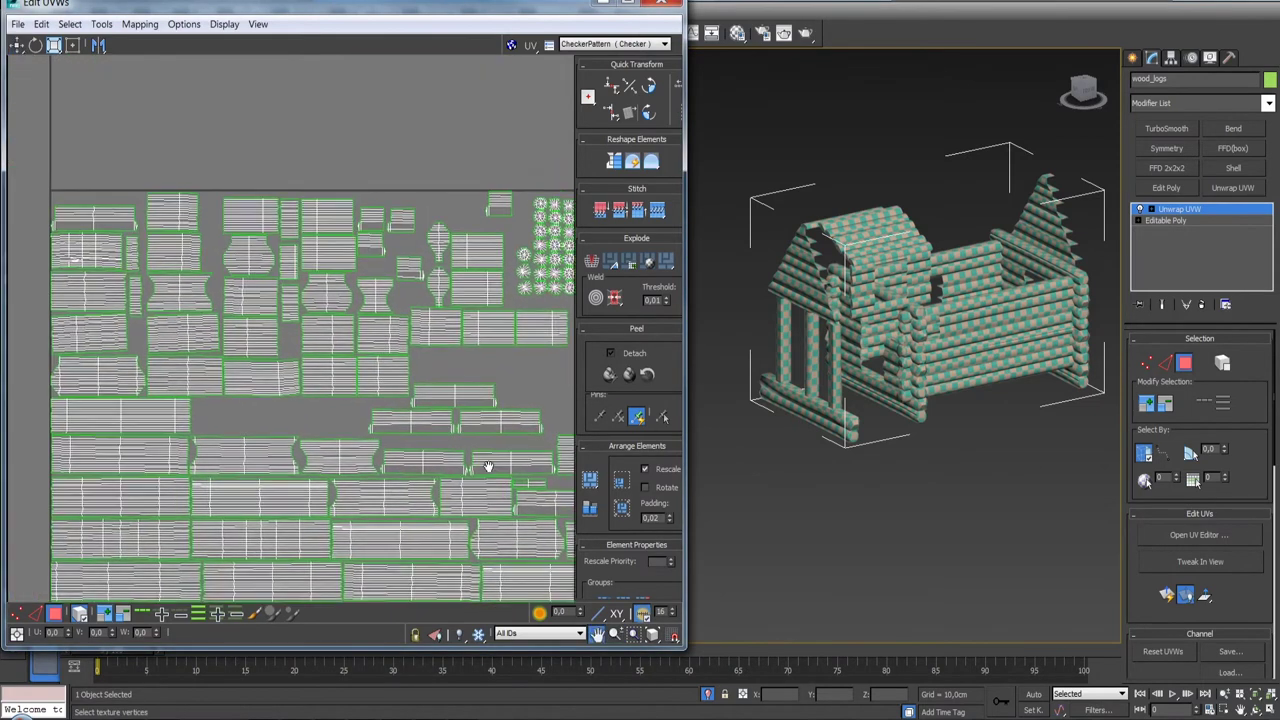
pyautogui.scroll(5, 159, 289)
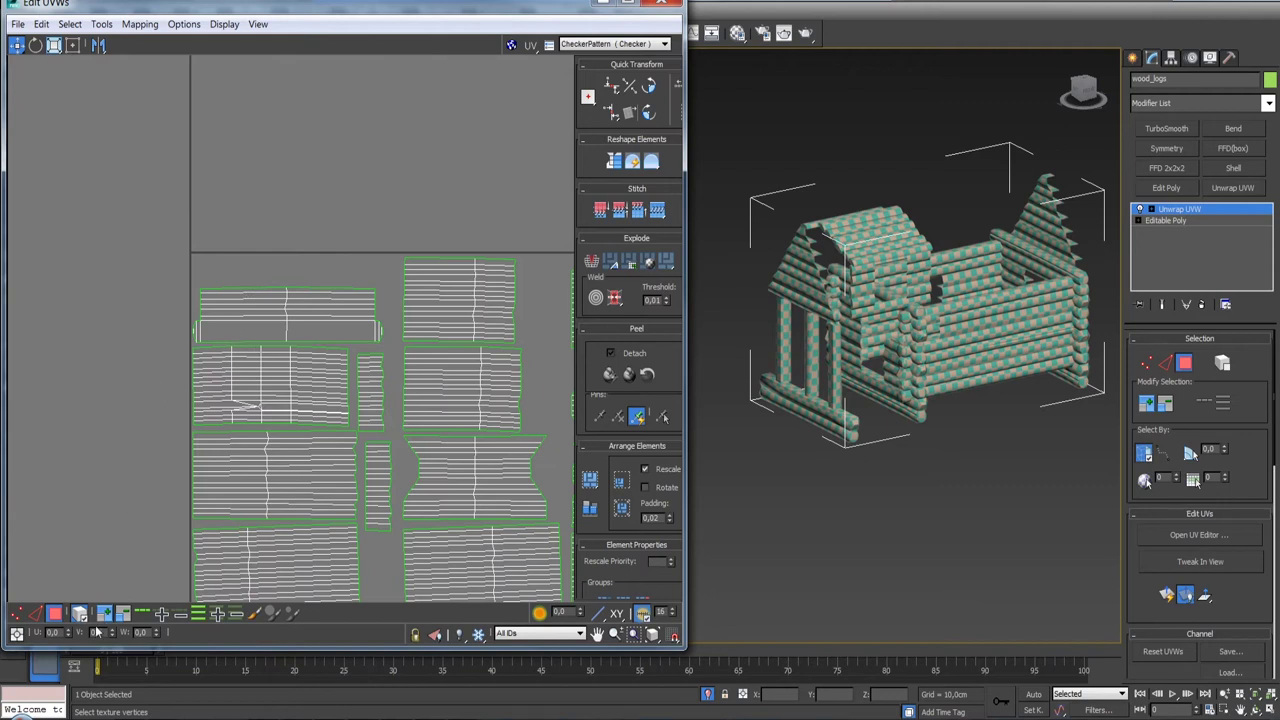
pyautogui.scroll(2, 128, 551)
pyautogui.scroll(2, 110, 248)
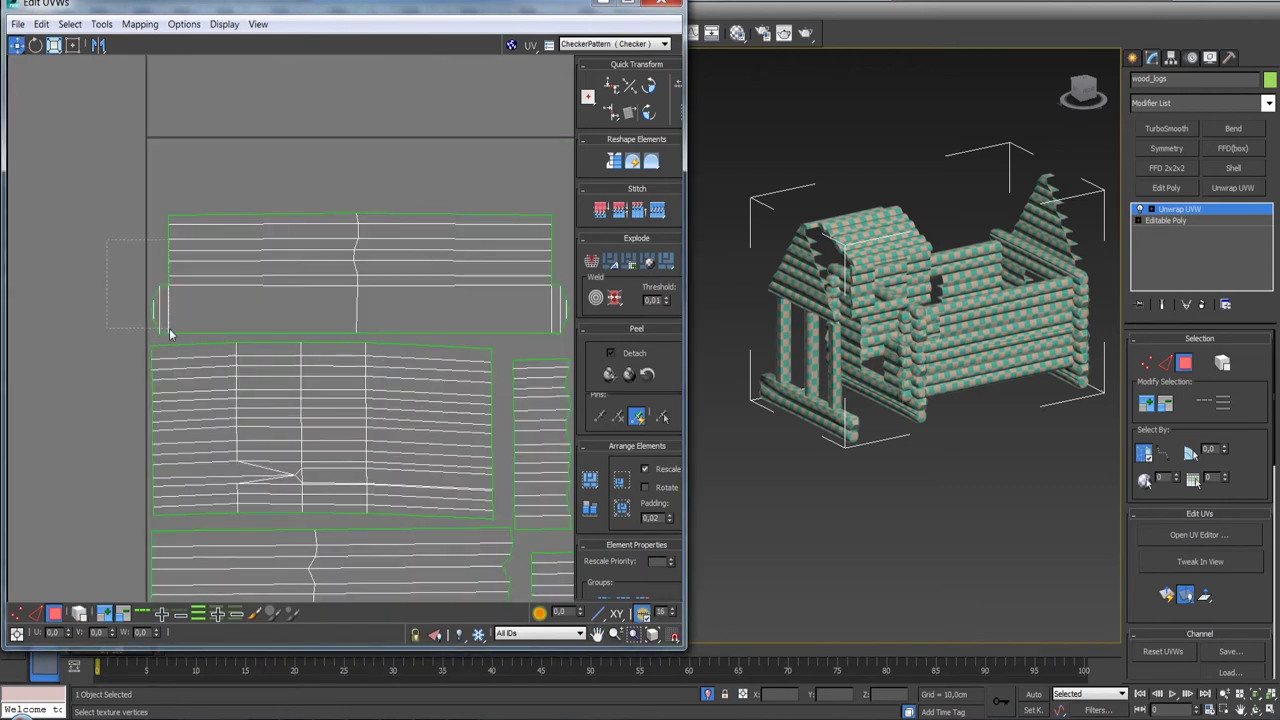
pyautogui.moveTo(170, 335); pyautogui.dragTo(168, 334)
pyautogui.moveTo(166, 308)
pyautogui.mouseDown(button='middle')
pyautogui.moveTo(310, 275)
pyautogui.moveTo(101, 337)
pyautogui.mouseUp(button='middle')
pyautogui.click(312, 304)
pyautogui.scroll(-4, 349, 300)
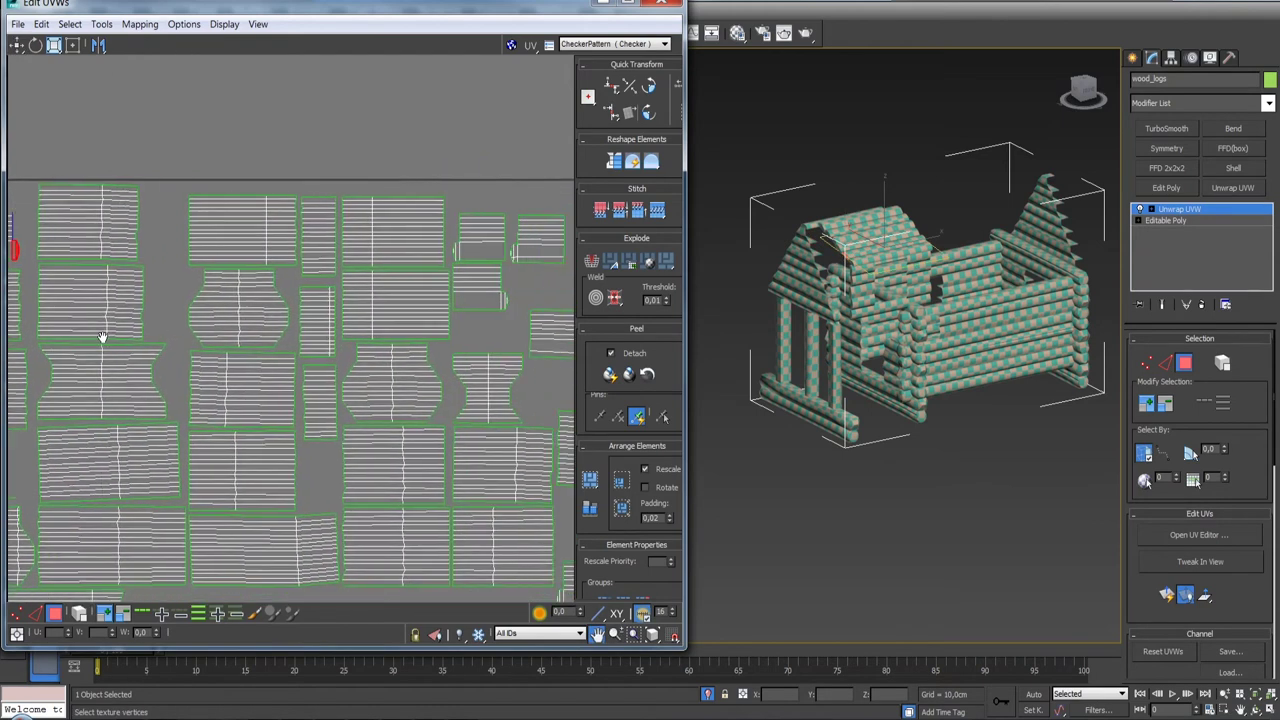
pyautogui.scroll(1, 250, 310)
pyautogui.scroll(1, 293, 295)
pyautogui.click(291, 290)
pyautogui.keyDown('ctrl'); pyautogui.click(389, 295); pyautogui.keyUp('ctrl')
pyautogui.keyDown('ctrl'); pyautogui.click(369, 399); pyautogui.keyUp('ctrl')
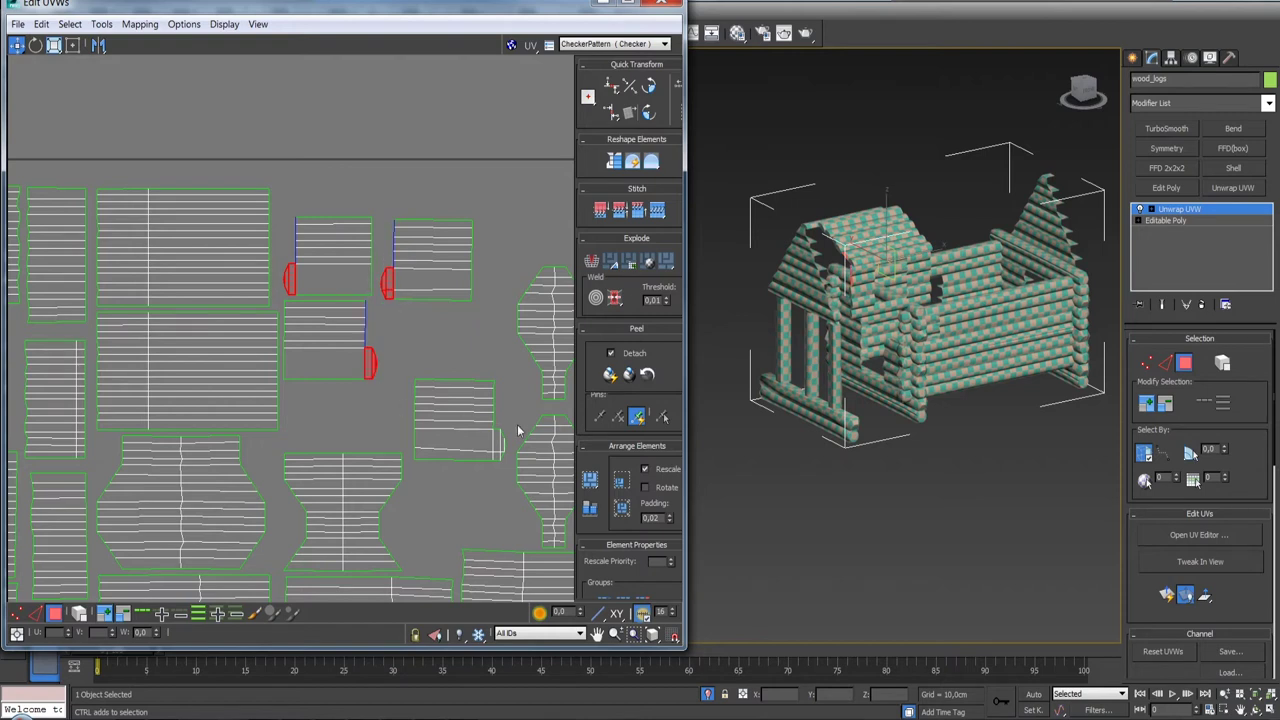
pyautogui.keyDown('ctrl'); pyautogui.click(498, 472); pyautogui.keyUp('ctrl')
pyautogui.click(590, 478)
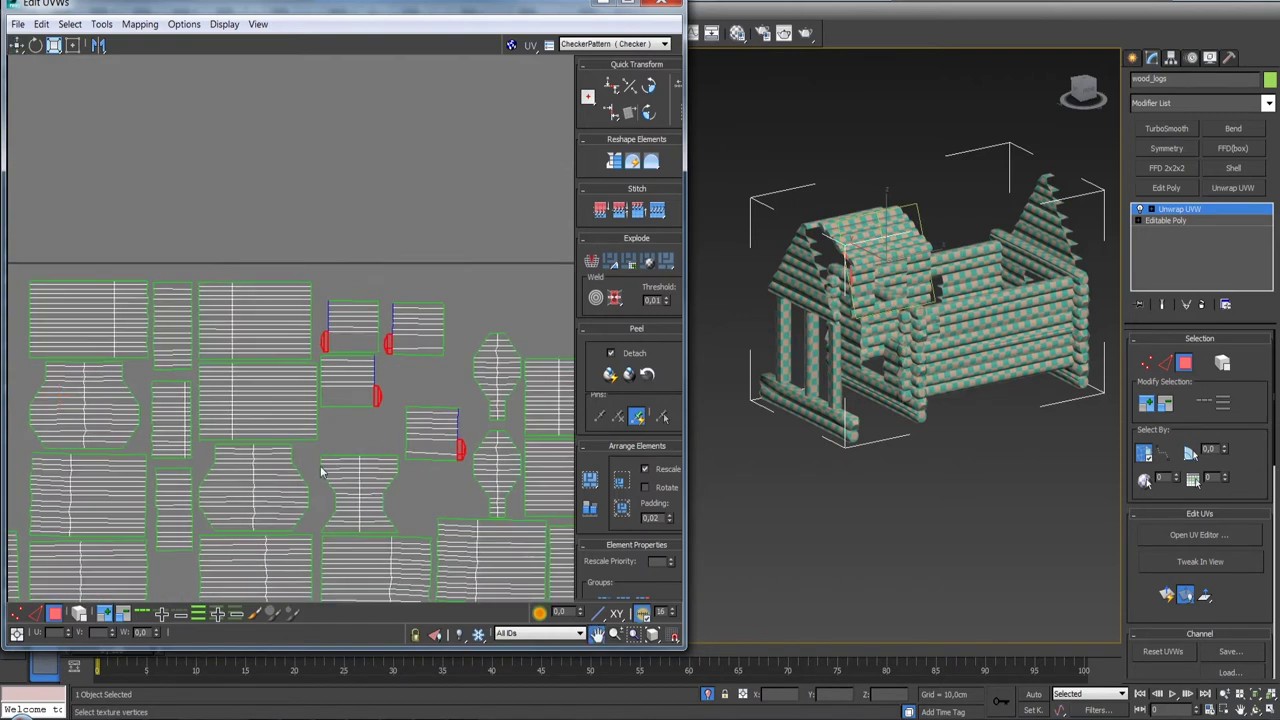
pyautogui.moveTo(563, 370)
pyautogui.mouseDown(button='middle')
pyautogui.moveTo(363, 363)
pyautogui.moveTo(414, 380)
pyautogui.moveTo(335, 282)
pyautogui.moveTo(416, 385)
pyautogui.moveTo(191, 433)
pyautogui.mouseUp(button='middle')
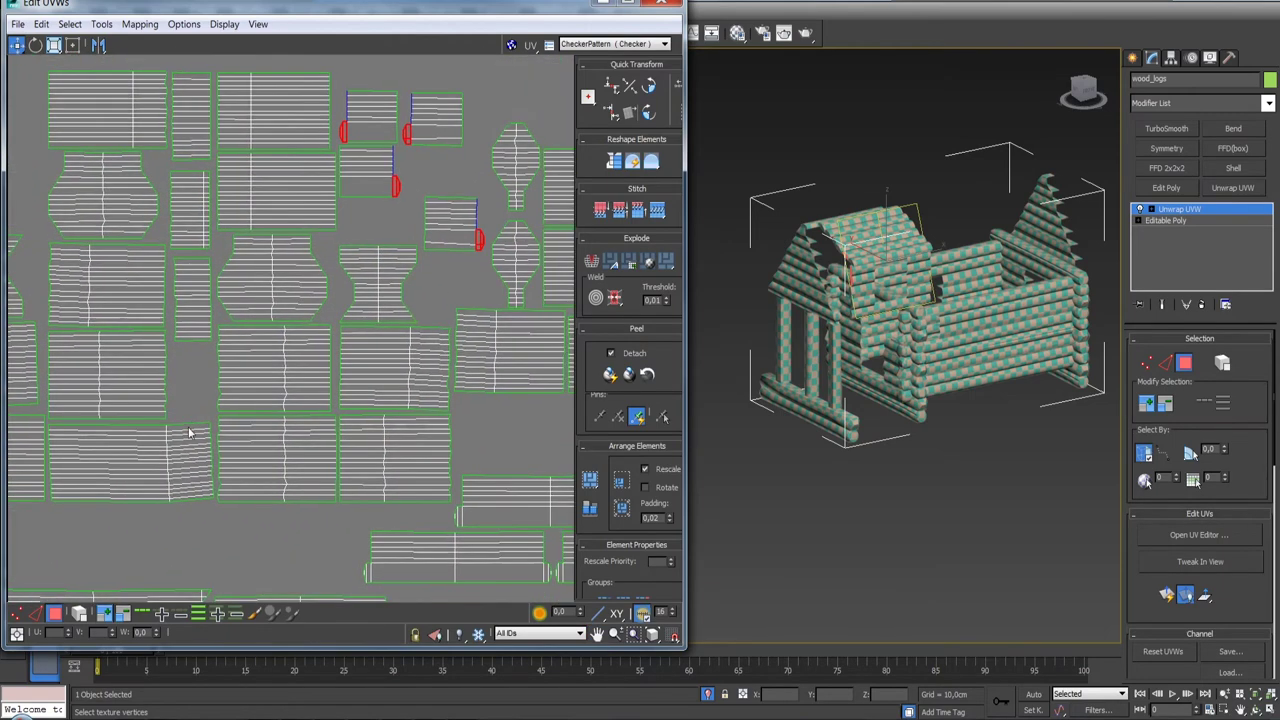
pyautogui.moveTo(426, 408)
pyautogui.mouseDown(button='middle')
pyautogui.moveTo(380, 406)
pyautogui.moveTo(320, 354)
pyautogui.moveTo(298, 308)
pyautogui.mouseUp(button='middle')
pyautogui.scroll(-2, 378, 410)
pyautogui.scroll(3, 470, 350)
# - Add more log-end seam edges to the selection across the UV layout
pyautogui.click(486, 352)
pyautogui.hotkey('ctrl', 'z')
pyautogui.click(350, 358)
pyautogui.scroll(3, 330, 345)
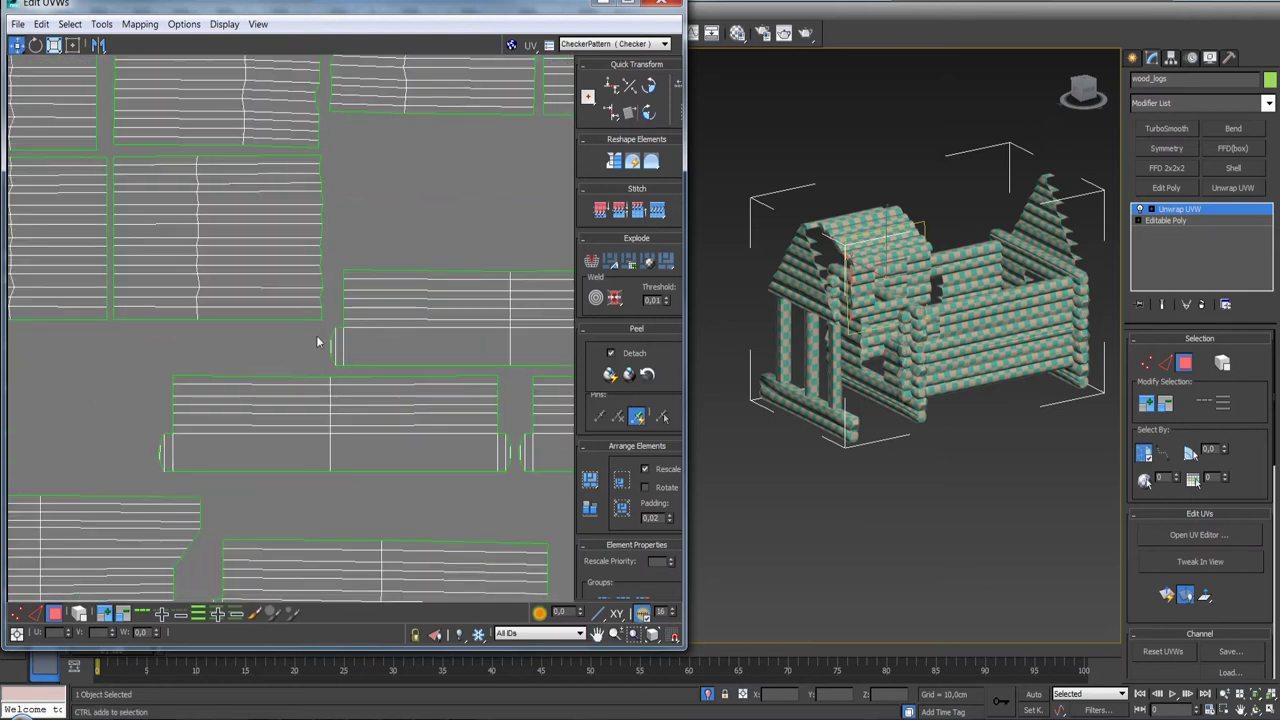
pyautogui.moveTo(340, 368); pyautogui.dragTo(338, 360)
pyautogui.scroll(-2, 338, 355)
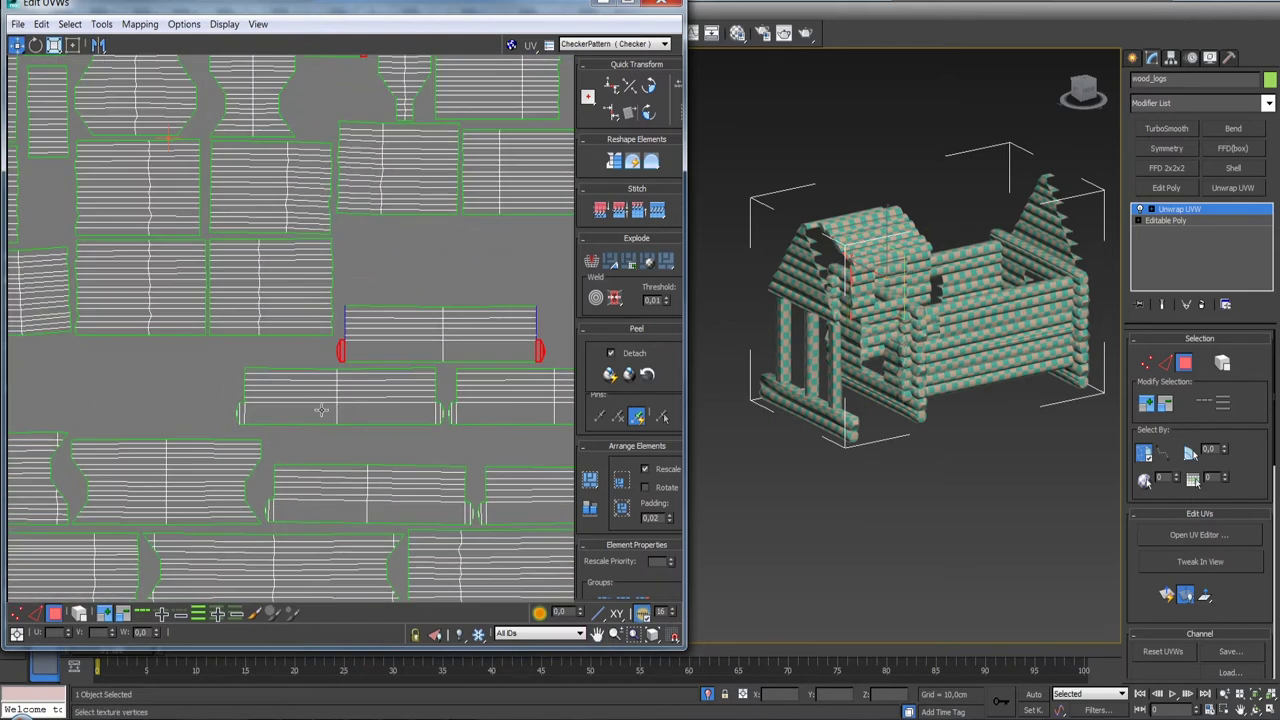
pyautogui.scroll(2, 335, 352)
pyautogui.click(362, 362)
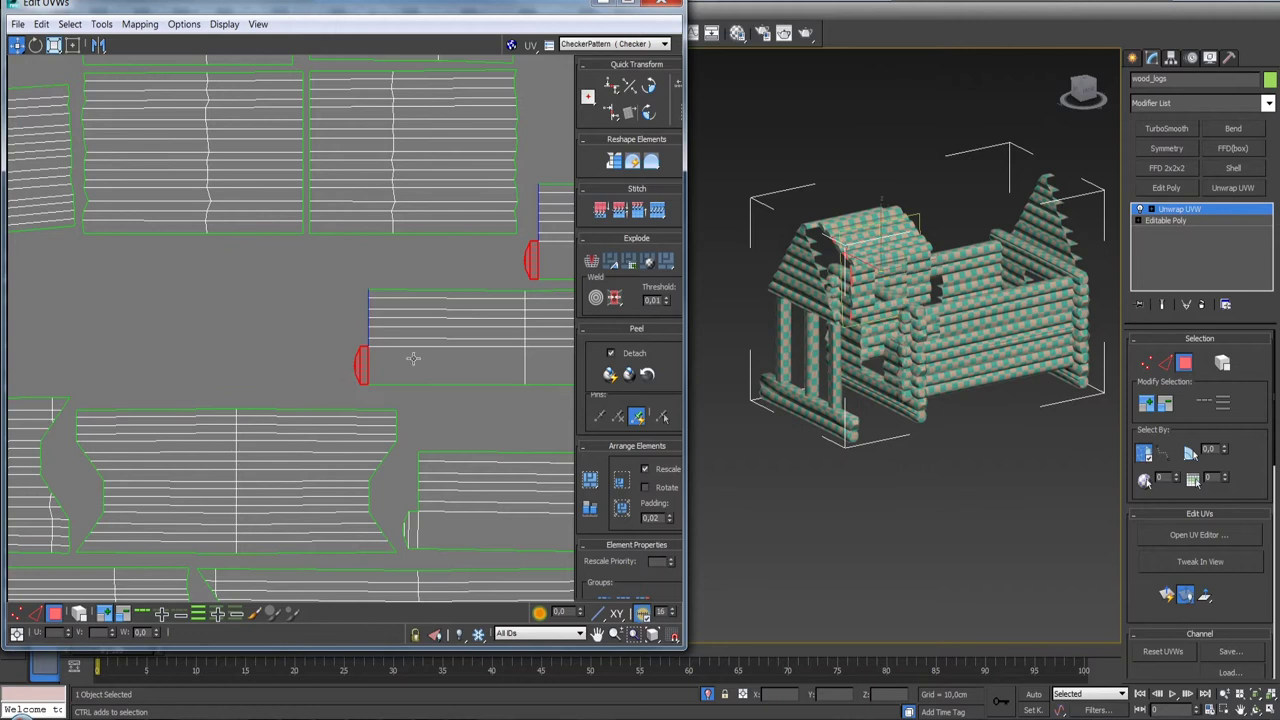
pyautogui.scroll(-3, 414, 360)
pyautogui.scroll(3, 309, 347)
pyautogui.click(290, 343)
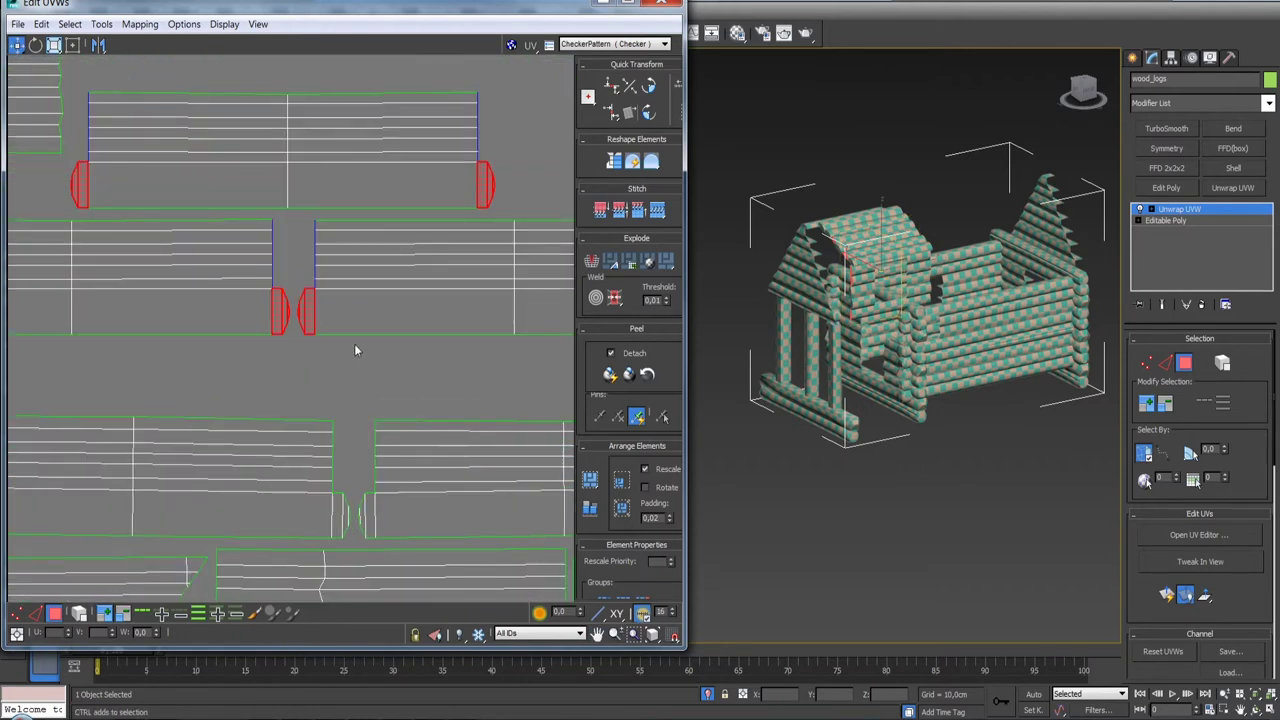
pyautogui.scroll(-3, 354, 348)
pyautogui.scroll(3, 339, 322)
pyautogui.click(338, 320)
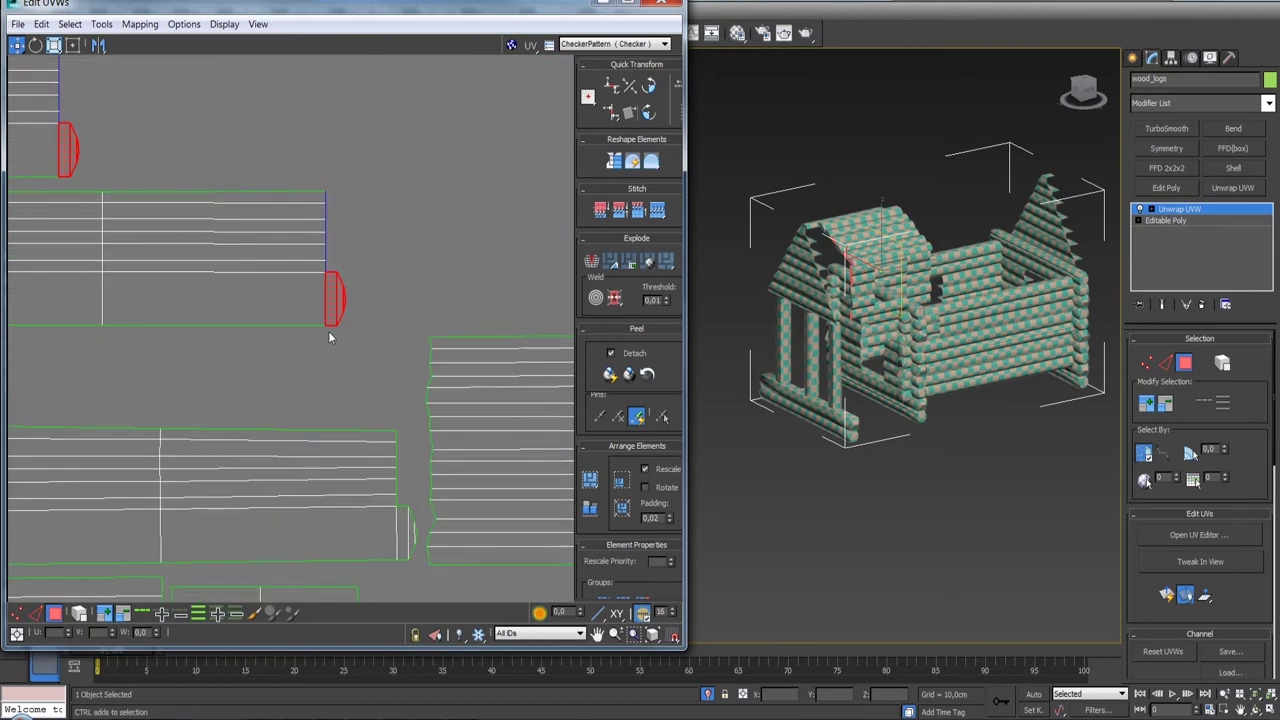
pyautogui.scroll(-3, 328, 331)
pyautogui.scroll(3, 388, 408)
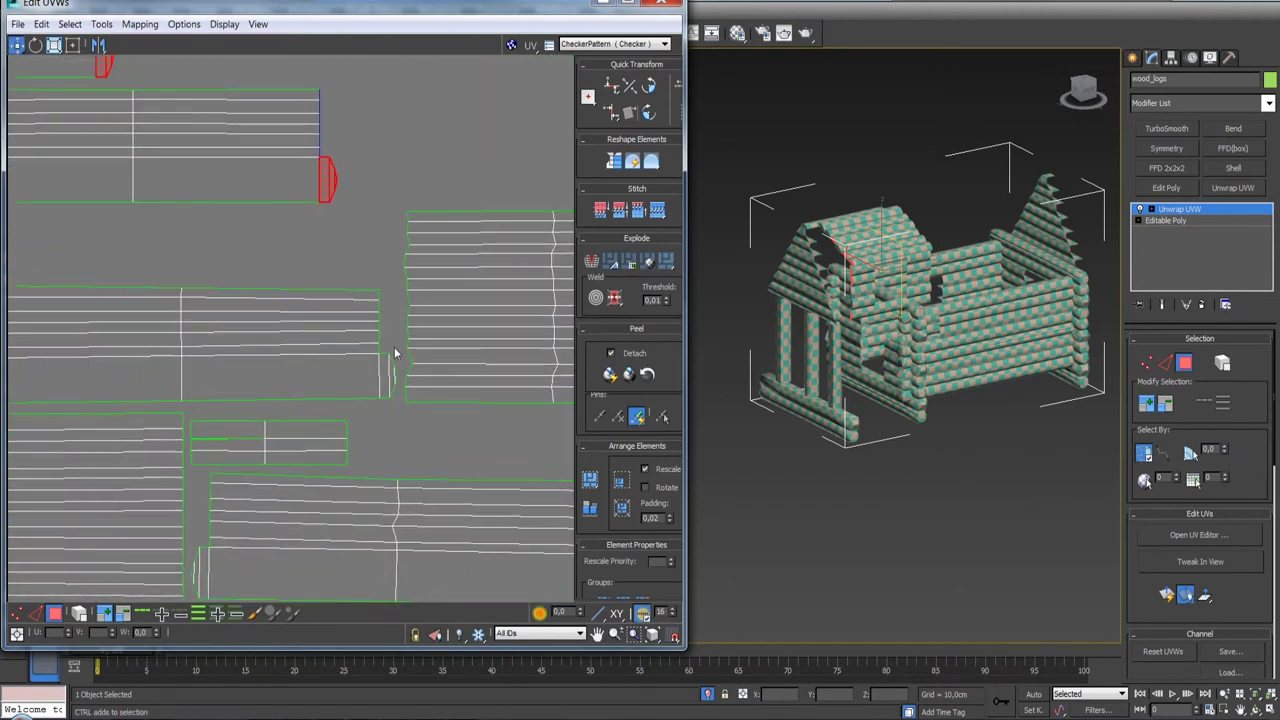
pyautogui.scroll(-3, 388, 400)
pyautogui.scroll(3, 310, 330)
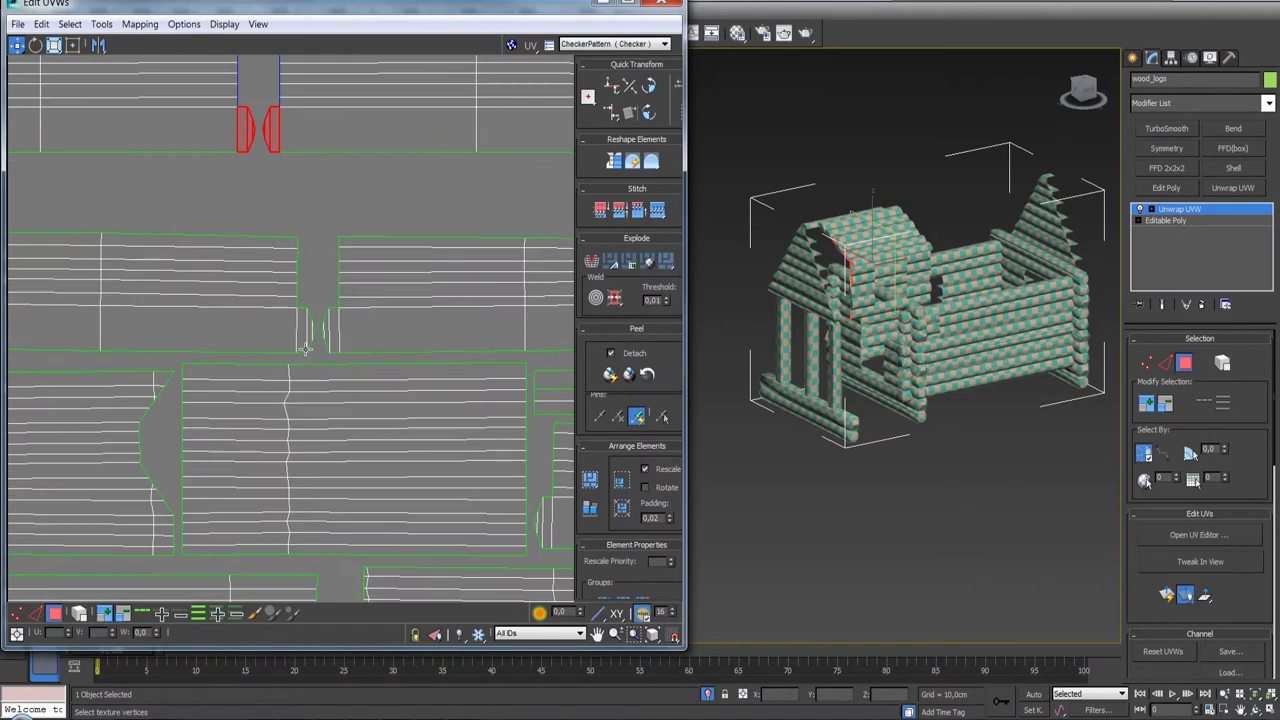
pyautogui.click(330, 322)
pyautogui.scroll(-3, 330, 330)
pyautogui.scroll(3, 405, 364)
pyautogui.scroll(1, 405, 364)
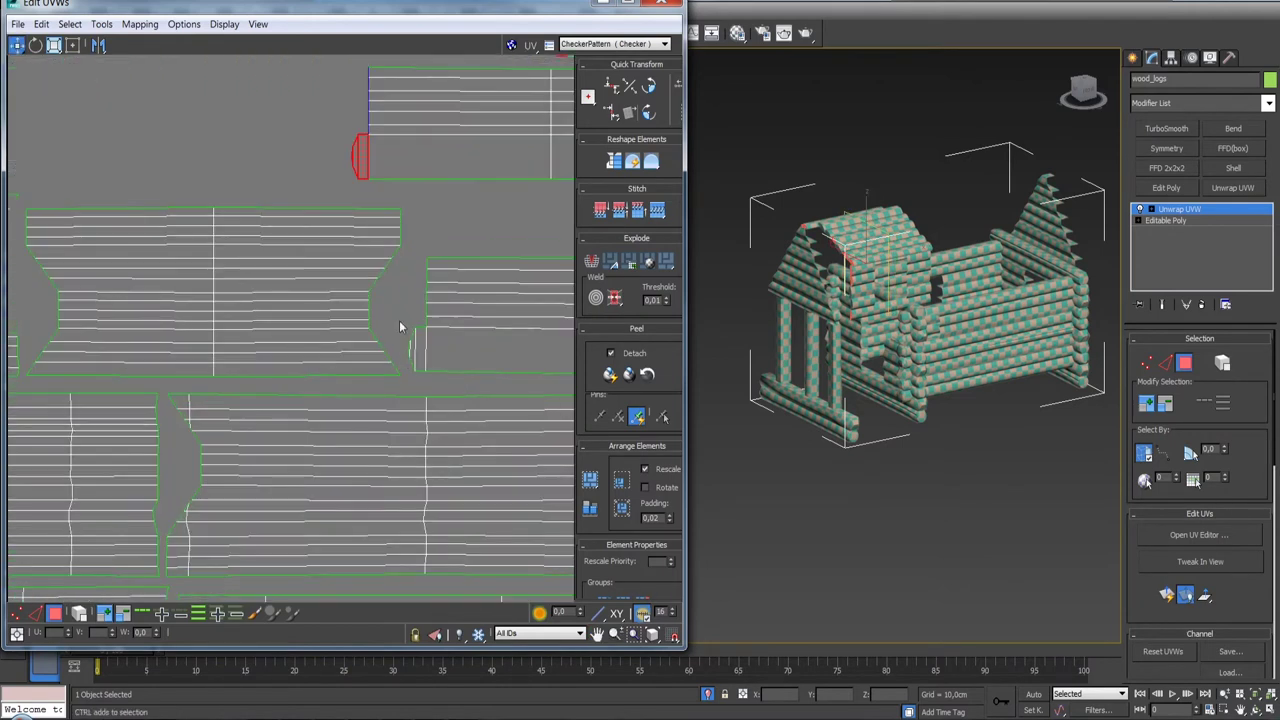
pyautogui.keyDown('ctrl'); pyautogui.click(414, 350); pyautogui.keyUp('ctrl')
pyautogui.scroll(2, 453, 334)
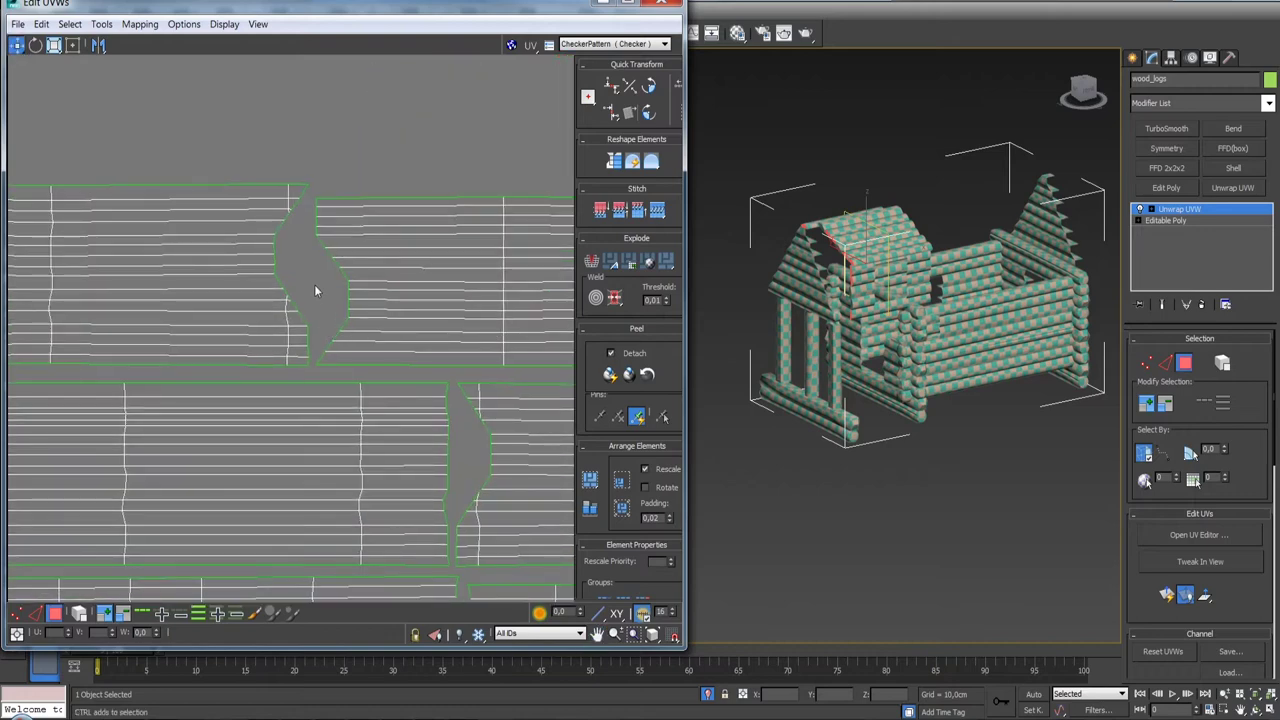
pyautogui.scroll(-3, 314, 286)
pyautogui.scroll(2, 410, 376)
pyautogui.scroll(-2, 411, 375)
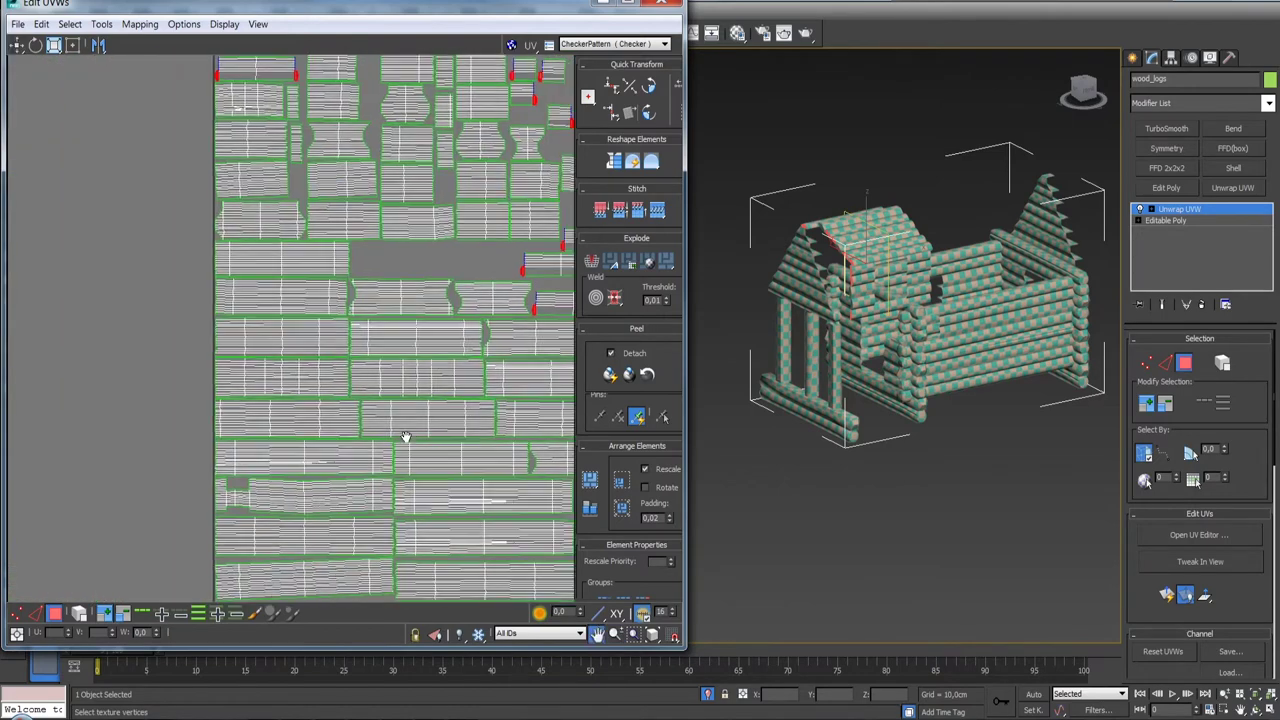
pyautogui.scroll(-1, 405, 387)
pyautogui.scroll(2, 290, 301)
pyautogui.scroll(1, 291, 302)
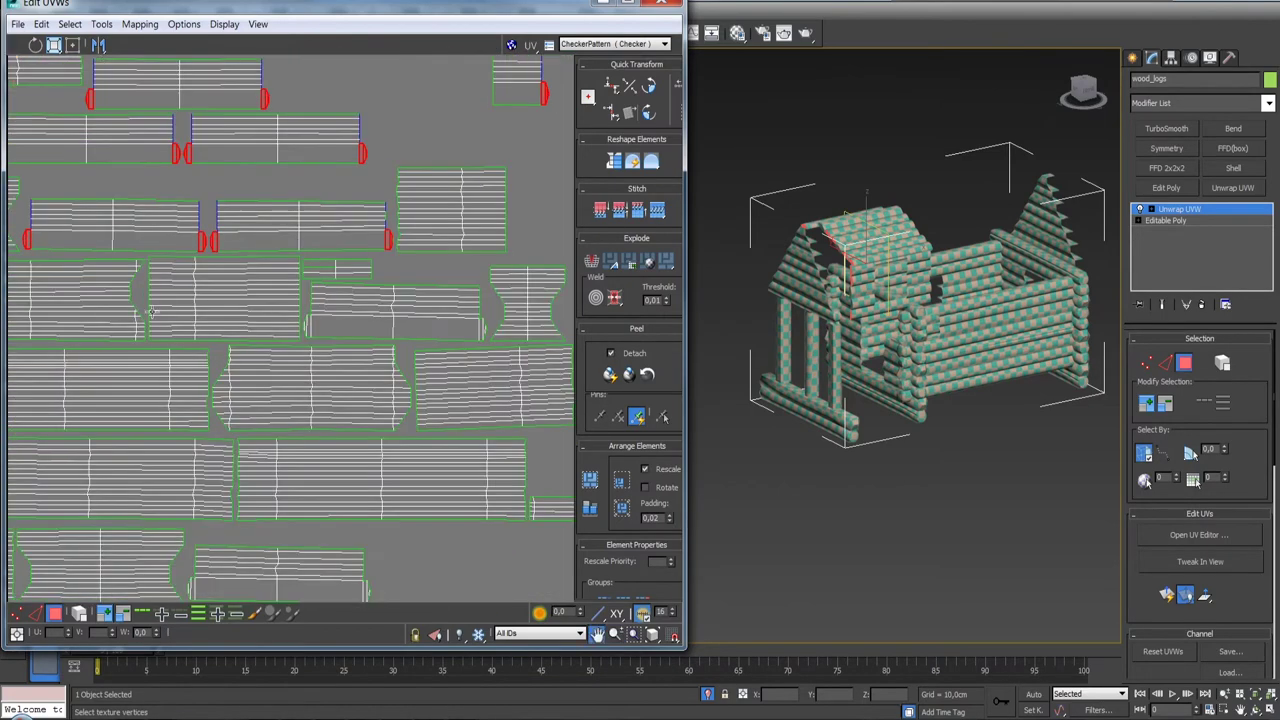
pyautogui.scroll(1, 275, 312)
pyautogui.scroll(2, 258, 324)
pyautogui.scroll(1, 239, 340)
# - Select the small end-cap shells scattered among the log strips
pyautogui.click(236, 362)
pyautogui.scroll(3, 230, 335)
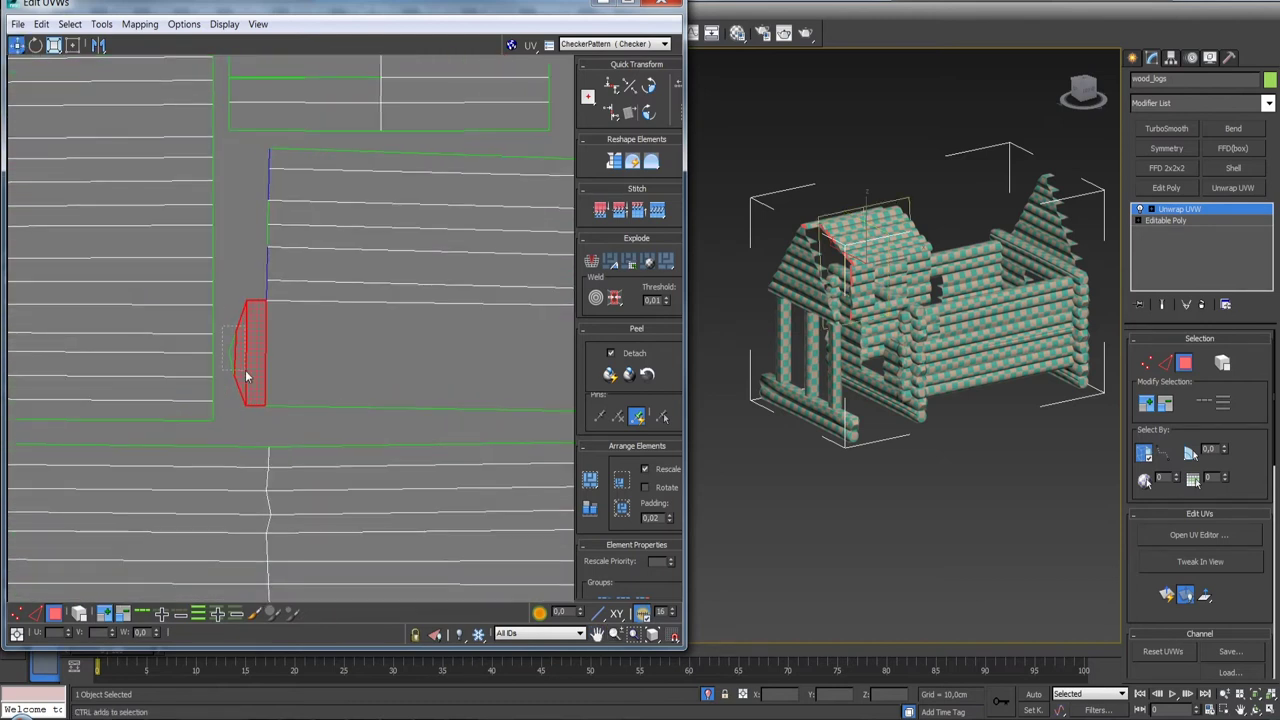
pyautogui.scroll(-3, 247, 376)
pyautogui.scroll(2, 280, 360)
pyautogui.scroll(1, 300, 325)
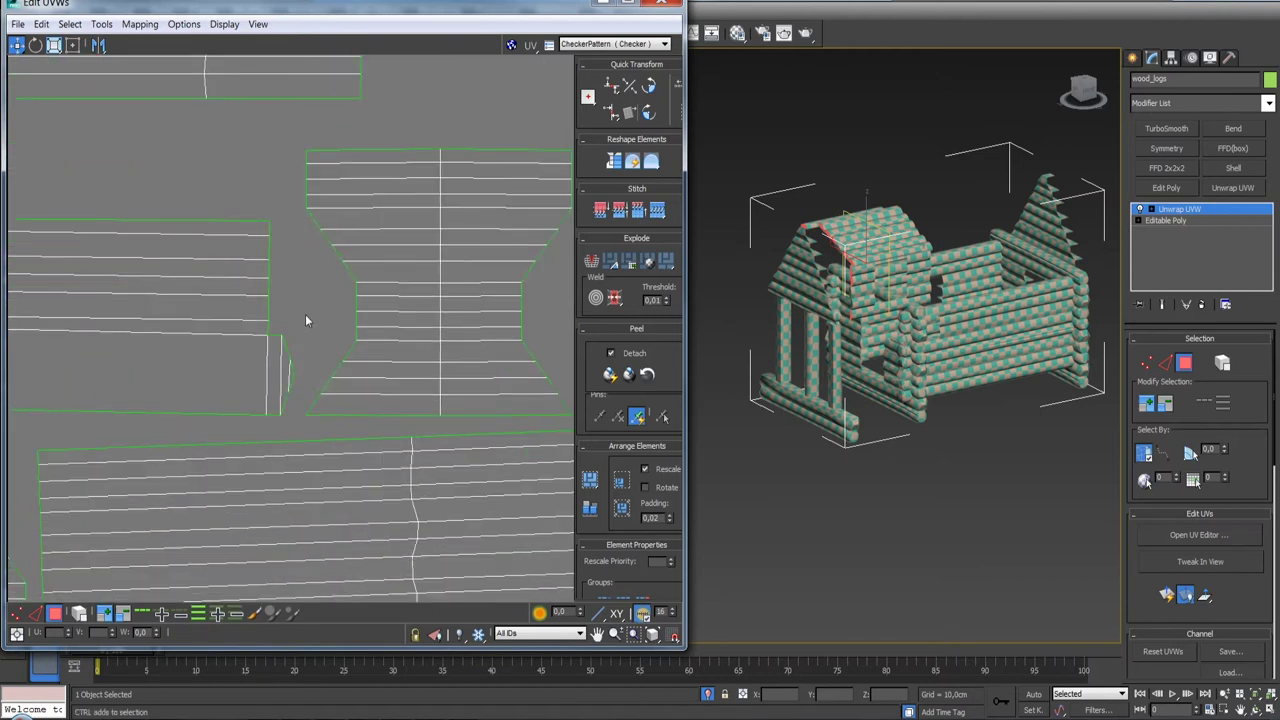
pyautogui.click(280, 400)
pyautogui.scroll(-2, 280, 400)
pyautogui.moveTo(335, 499); pyautogui.dragTo(347, 485, button='middle')
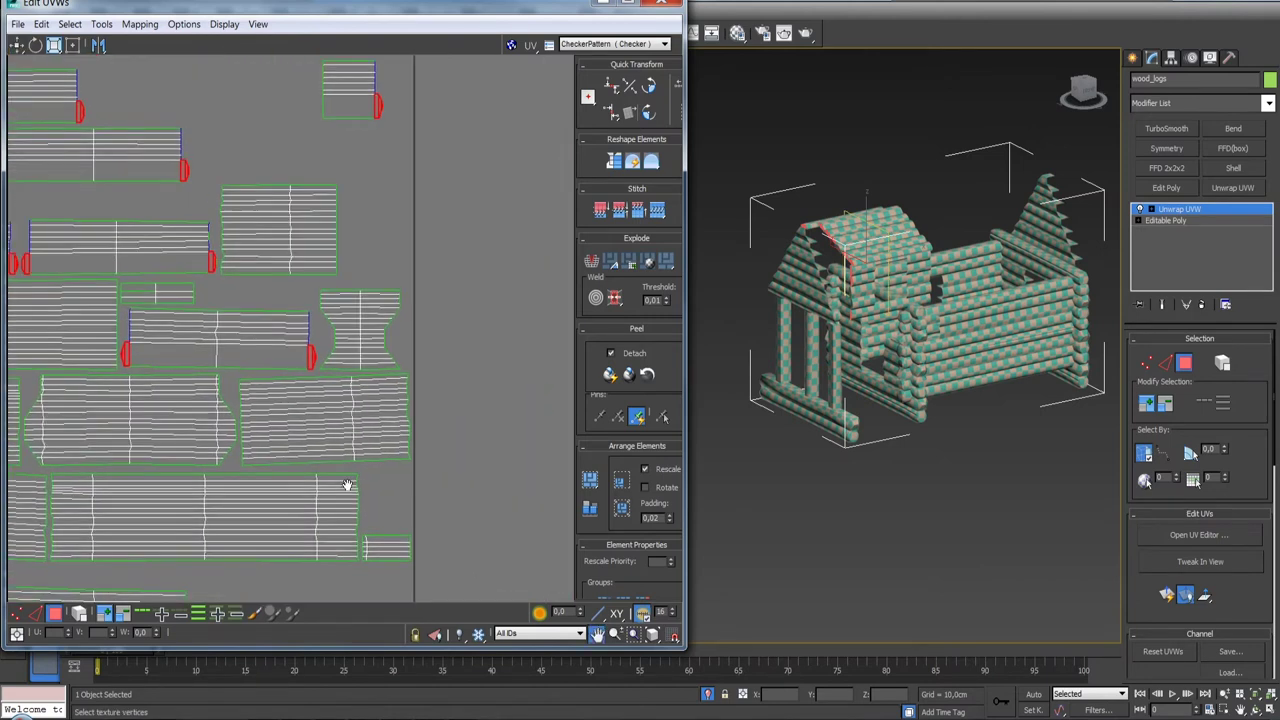
pyautogui.scroll(2, 347, 485)
pyautogui.scroll(2, 400, 410)
pyautogui.scroll(2, 424, 373)
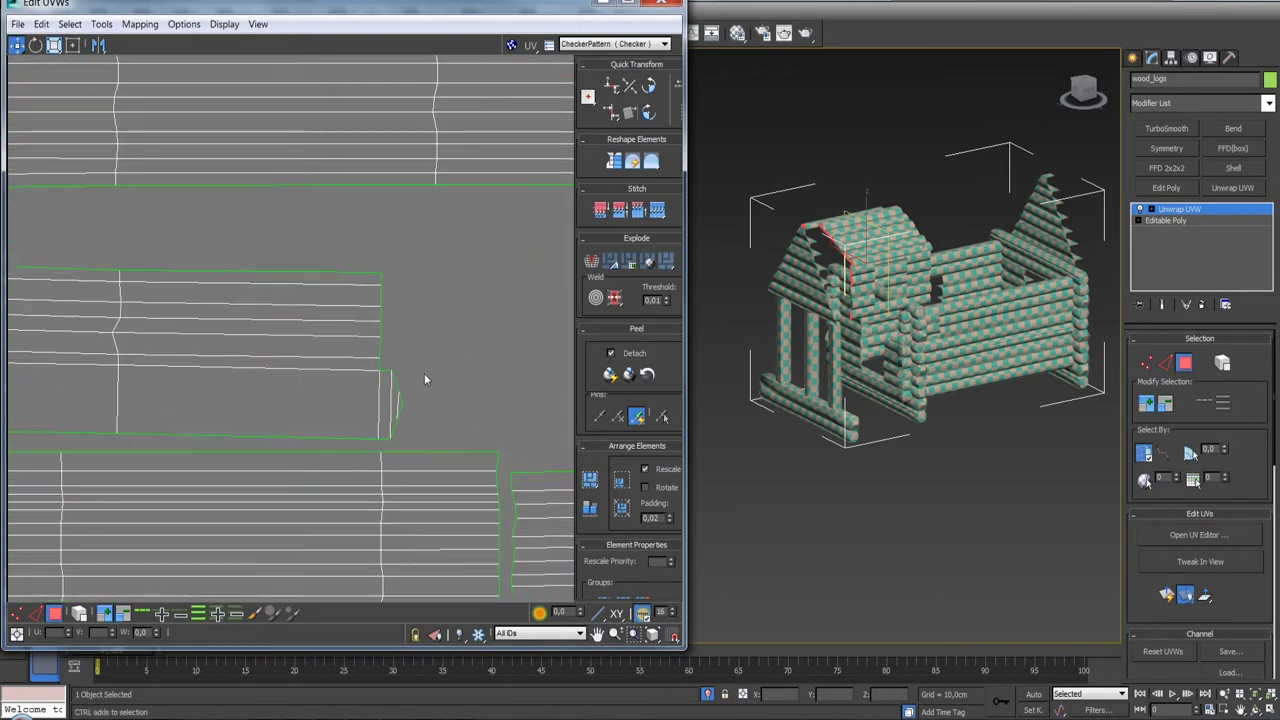
pyautogui.click(388, 410)
pyautogui.scroll(-2, 391, 409)
pyautogui.scroll(2, 300, 371)
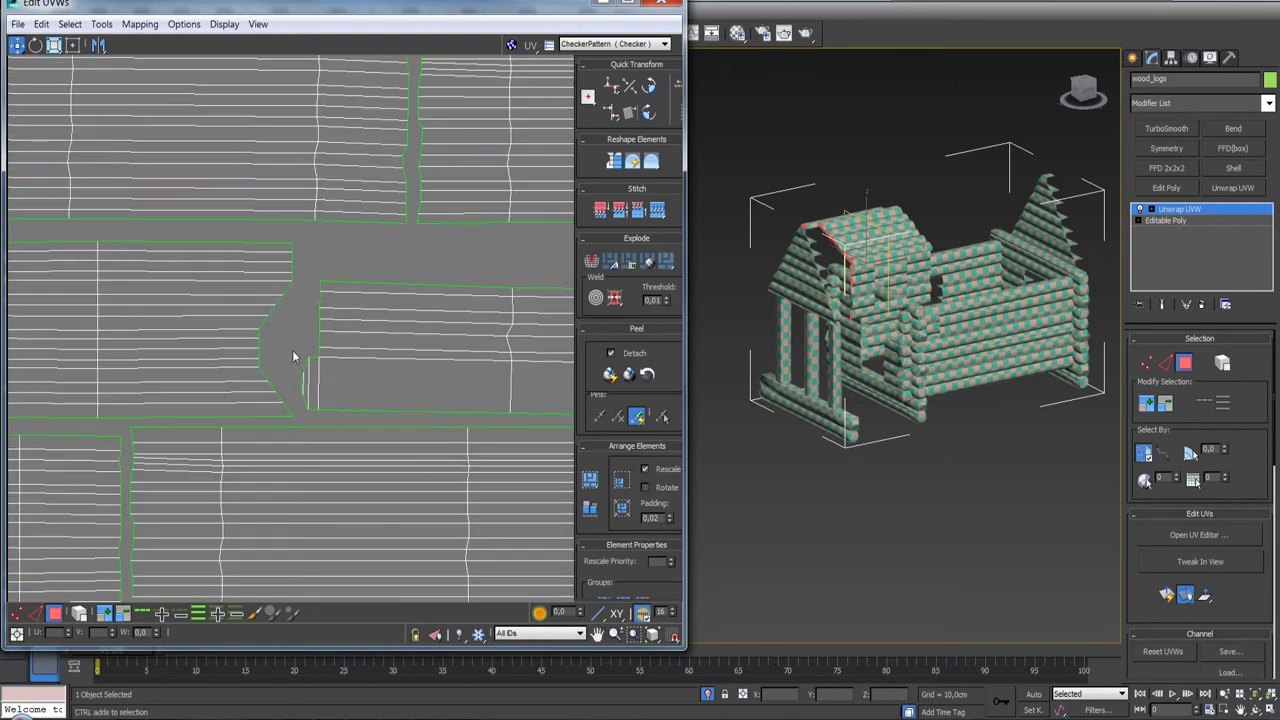
pyautogui.click(312, 403)
pyautogui.scroll(-2, 340, 390)
pyautogui.scroll(-1, 355, 386)
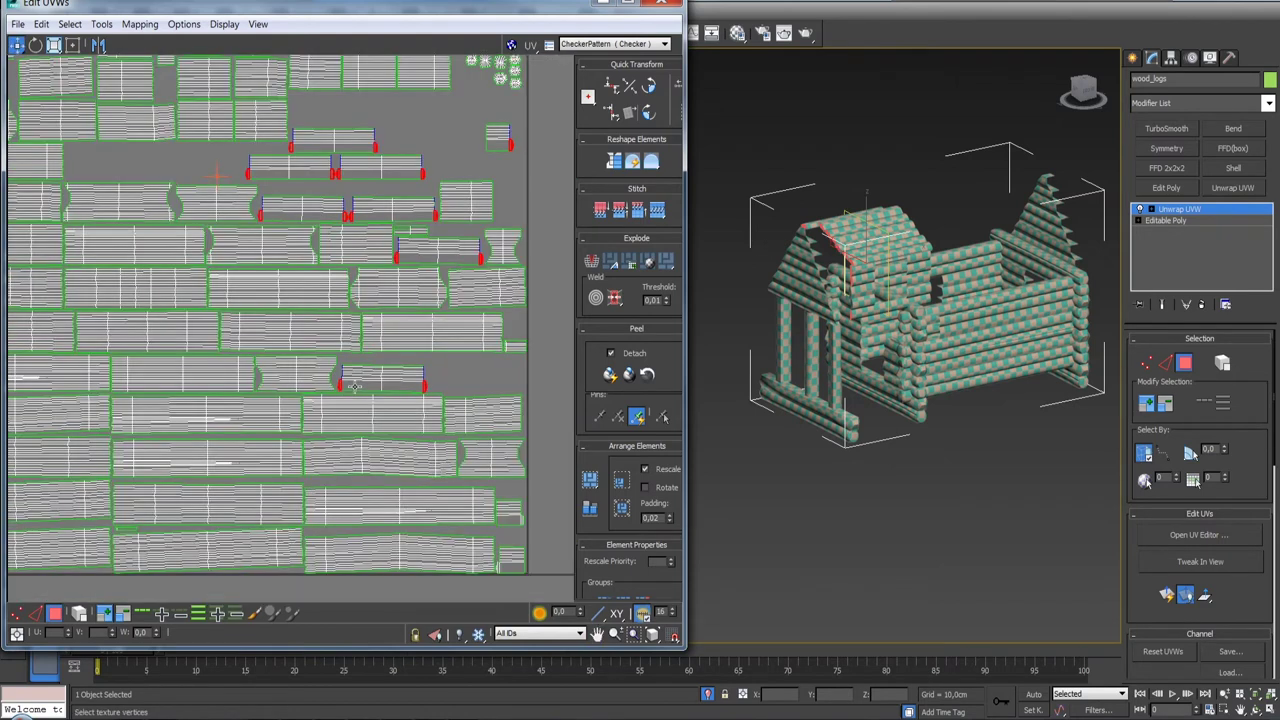
pyautogui.scroll(1, 404, 319)
pyautogui.moveTo(404, 319); pyautogui.dragTo(395, 335, button='middle')
pyautogui.scroll(1, 390, 340)
pyautogui.scroll(2, 381, 343)
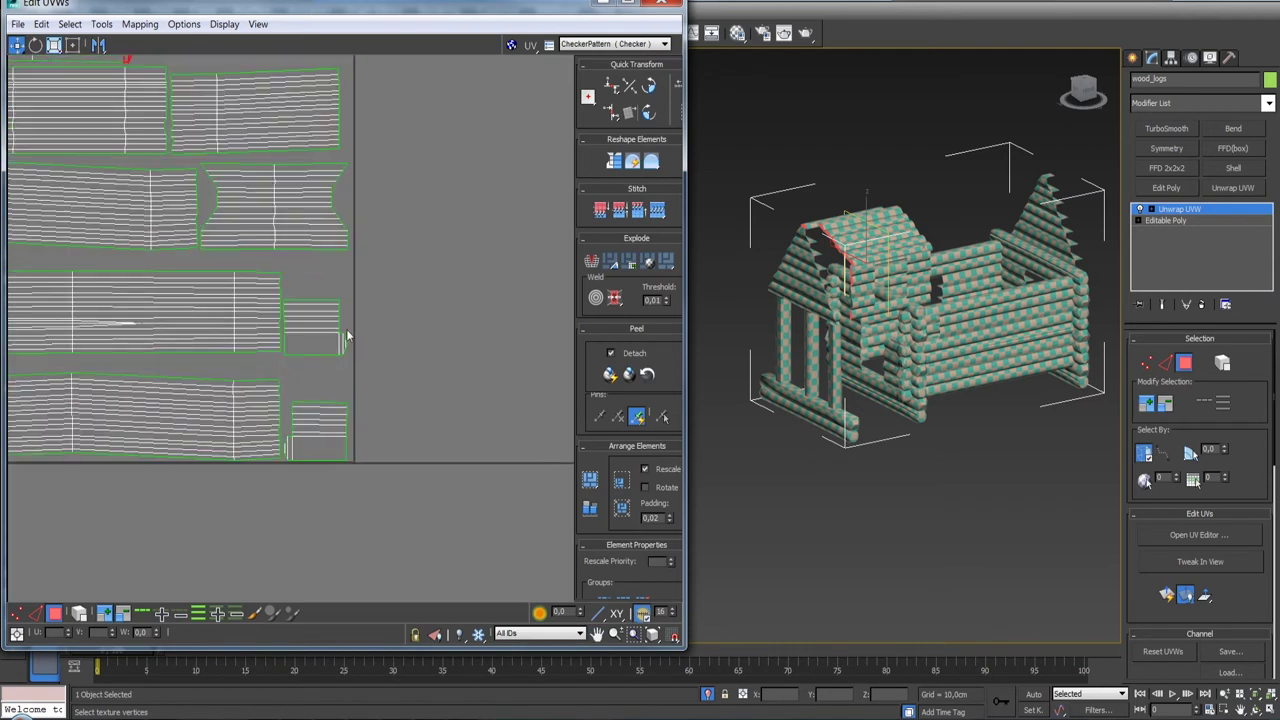
pyautogui.scroll(1, 380, 349)
pyautogui.moveTo(397, 313); pyautogui.dragTo(339, 390)
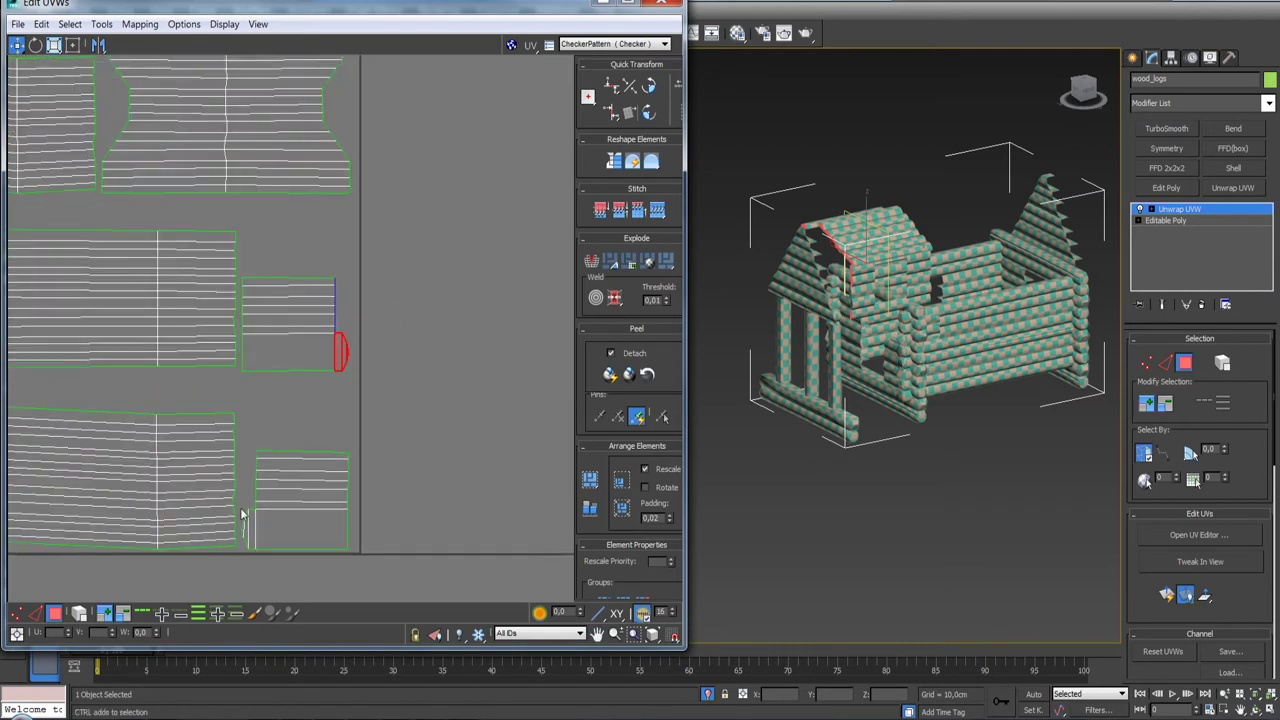
pyautogui.moveTo(241, 486); pyautogui.dragTo(255, 555)
pyautogui.scroll(-1, 330, 520)
pyautogui.scroll(-1, 420, 490)
pyautogui.scroll(-2, 493, 457)
pyautogui.scroll(2, 390, 445)
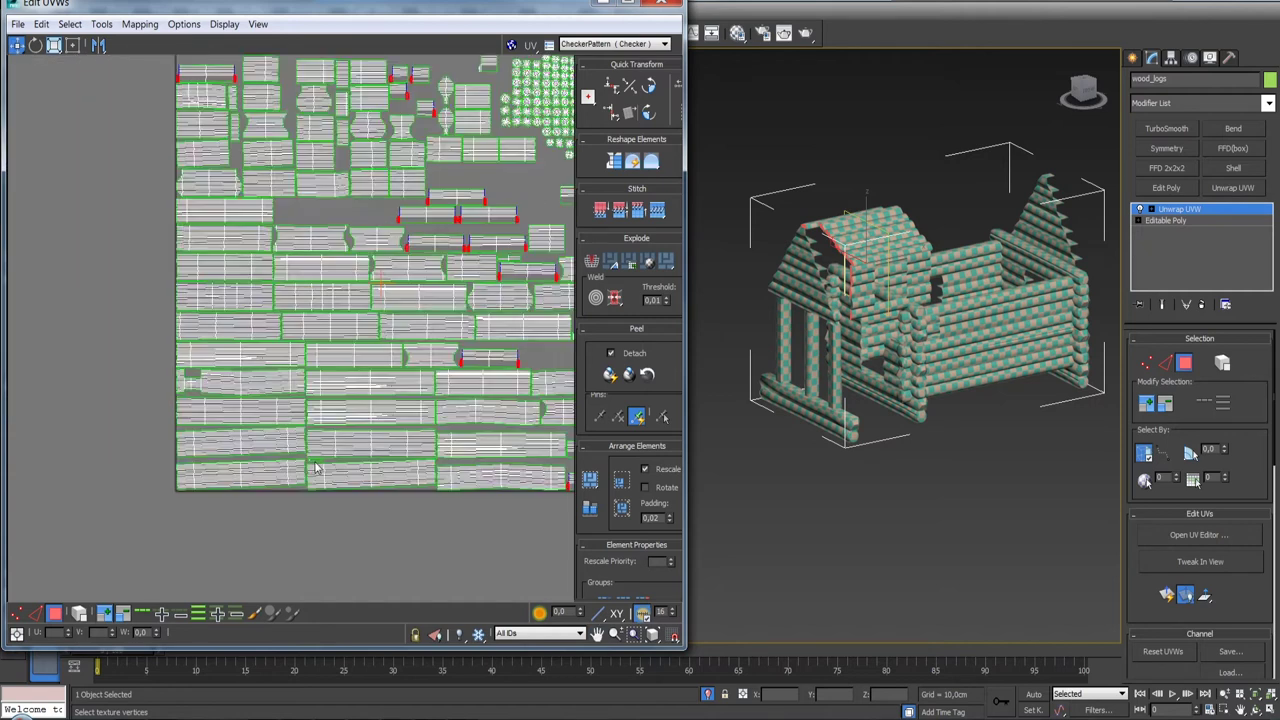
pyautogui.scroll(3, 330, 462)
pyautogui.keyDown('ctrl'); pyautogui.click(318, 467); pyautogui.keyUp('ctrl')
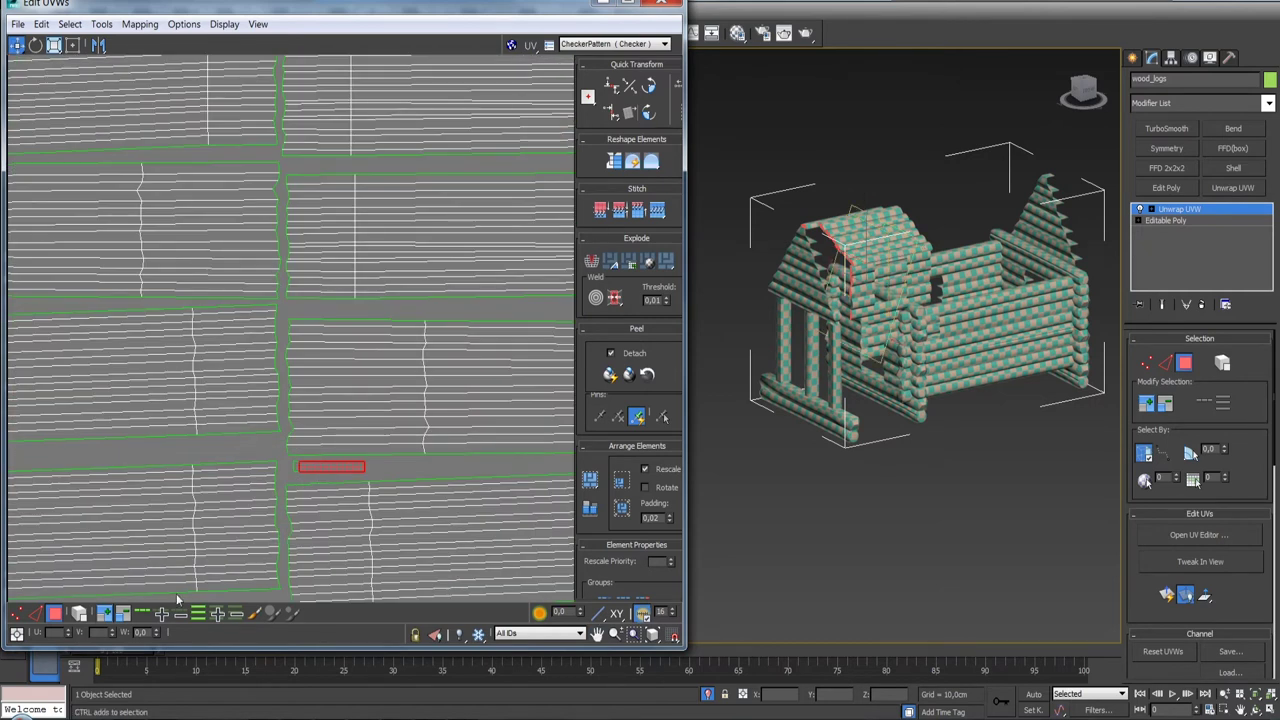
pyautogui.scroll(-3, 315, 529)
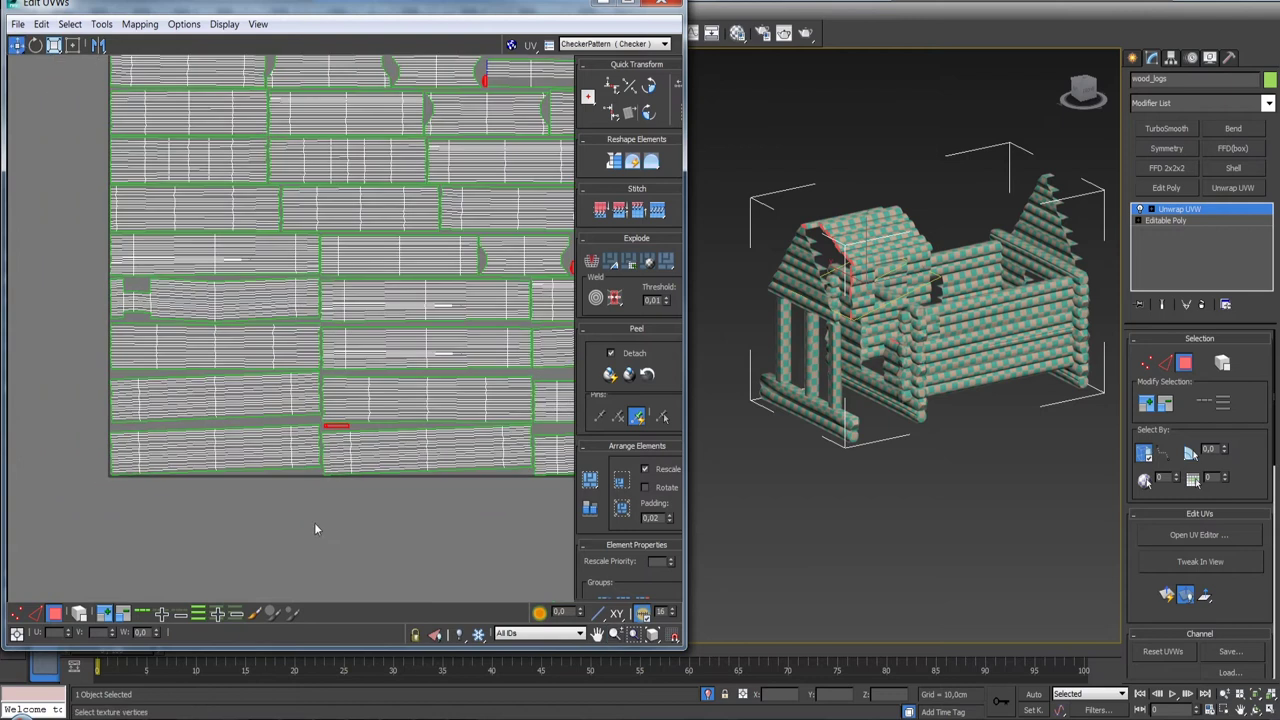
pyautogui.scroll(-2, 381, 378)
pyautogui.scroll(-2, 326, 424)
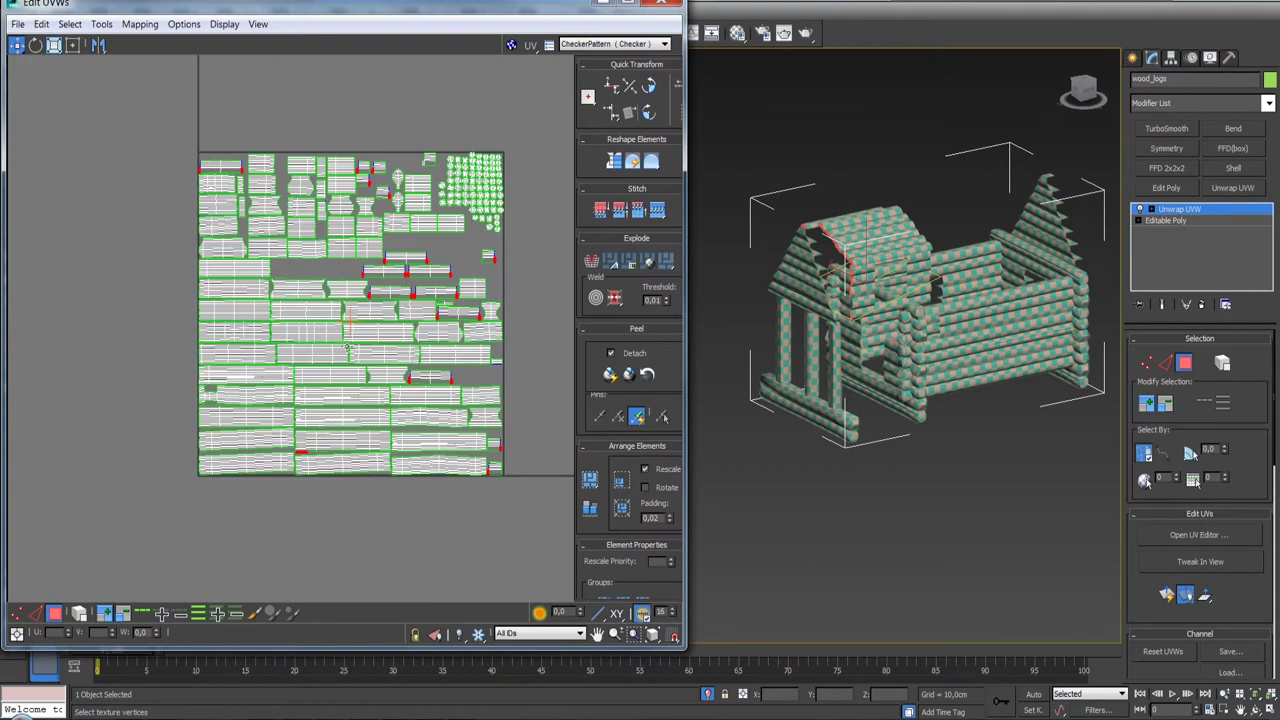
pyautogui.moveTo(460, 345); pyautogui.dragTo(370, 432, button='middle')
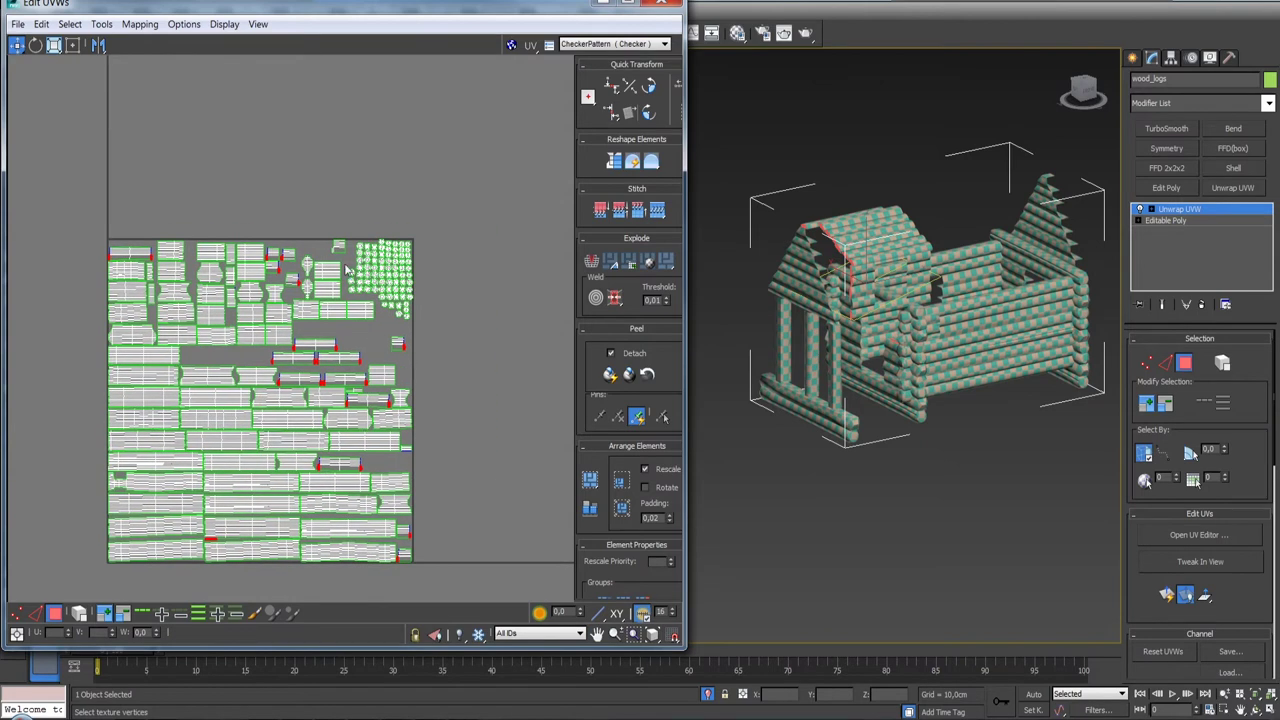
pyautogui.scroll(2, 345, 265)
pyautogui.scroll(5, 300, 315)
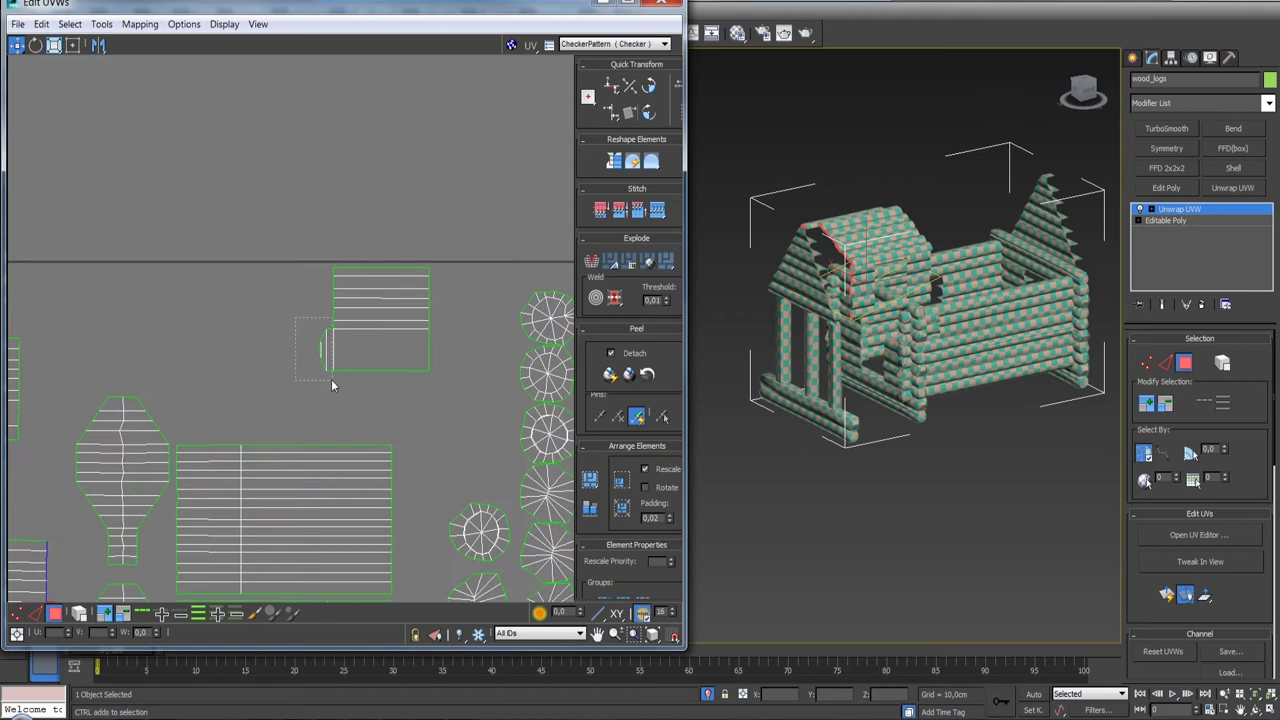
pyautogui.moveTo(332, 380); pyautogui.dragTo(331, 381)
pyautogui.scroll(-5, 413, 487)
pyautogui.scroll(1, 500, 380)
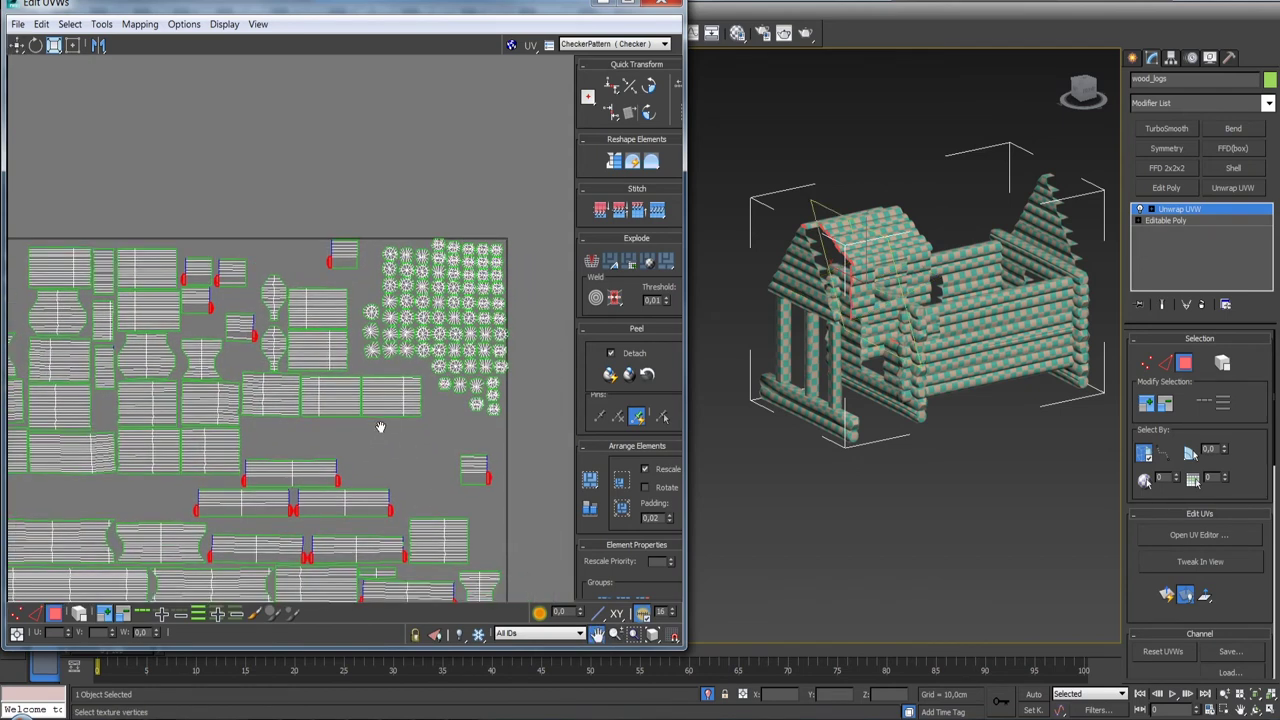
pyautogui.scroll(1, 558, 258)
# - Flatten the shells, then repack them with Pack Normalize and Rescale unchecked
pyautogui.click(591, 262)
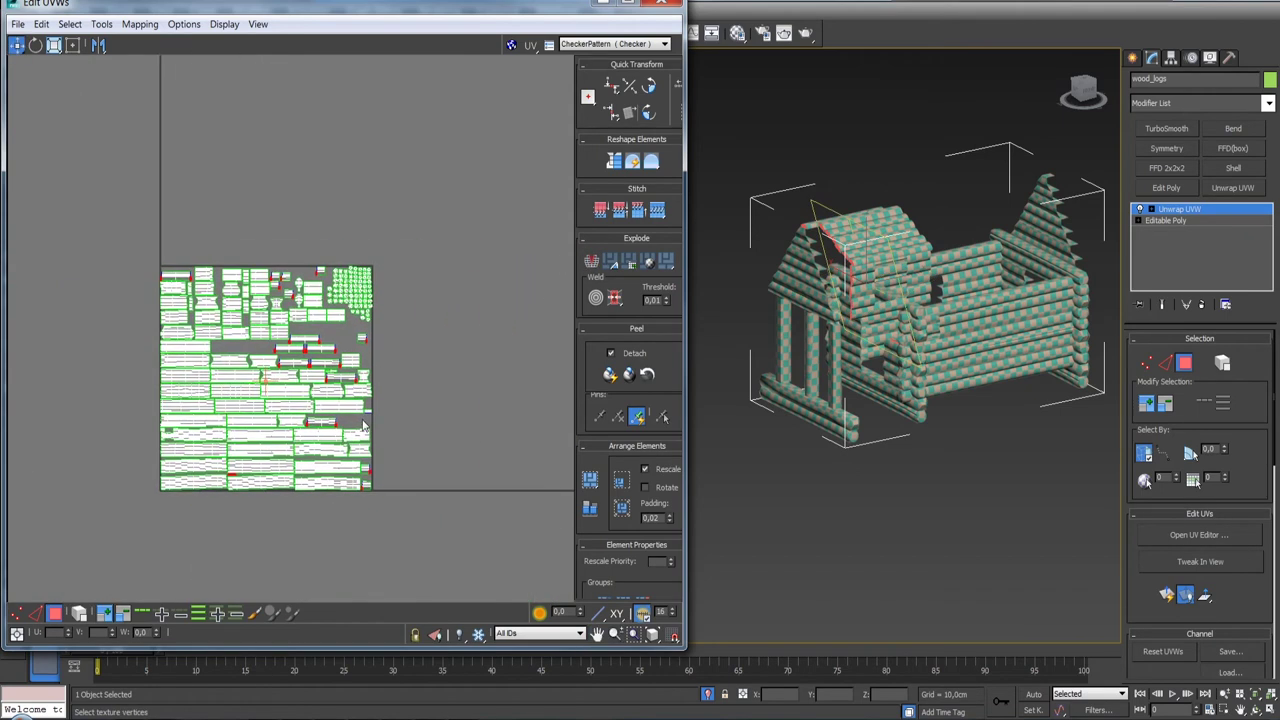
pyautogui.click(645, 470)
pyautogui.click(621, 481)
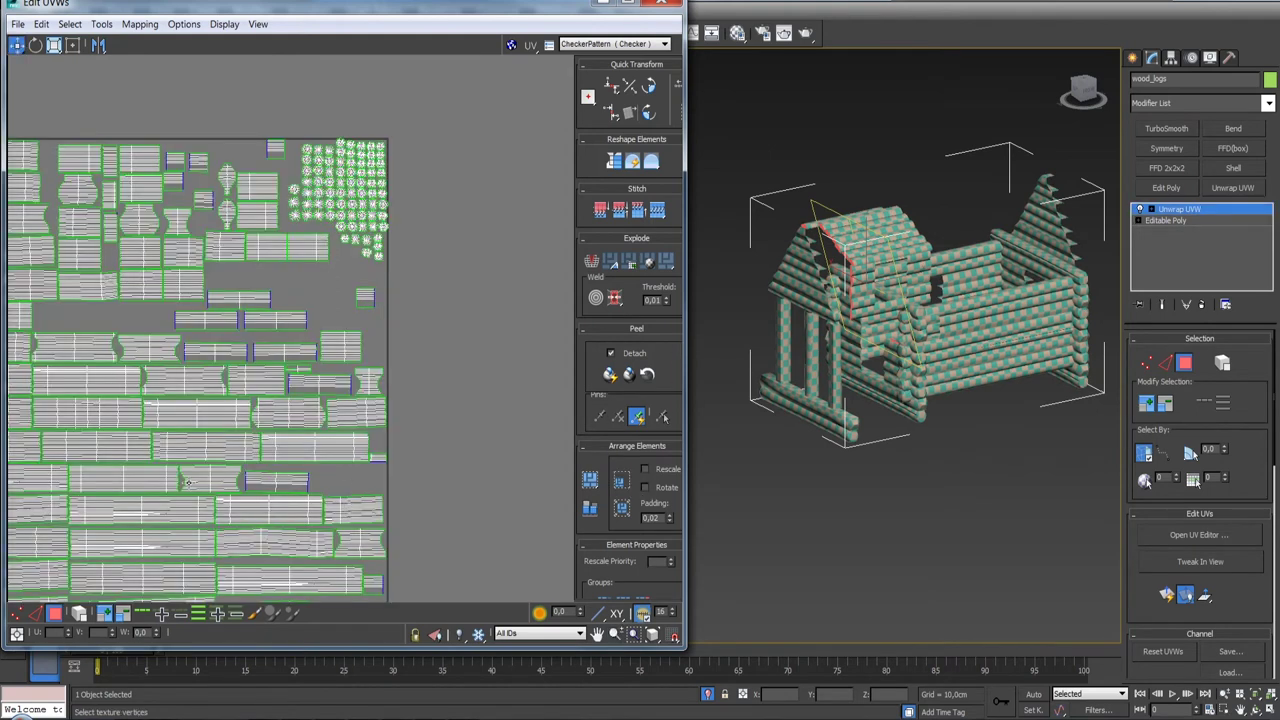
pyautogui.scroll(-5, 188, 483)
pyautogui.moveTo(188, 483); pyautogui.dragTo(245, 370, button='middle')
pyautogui.scroll(3, 245, 370)
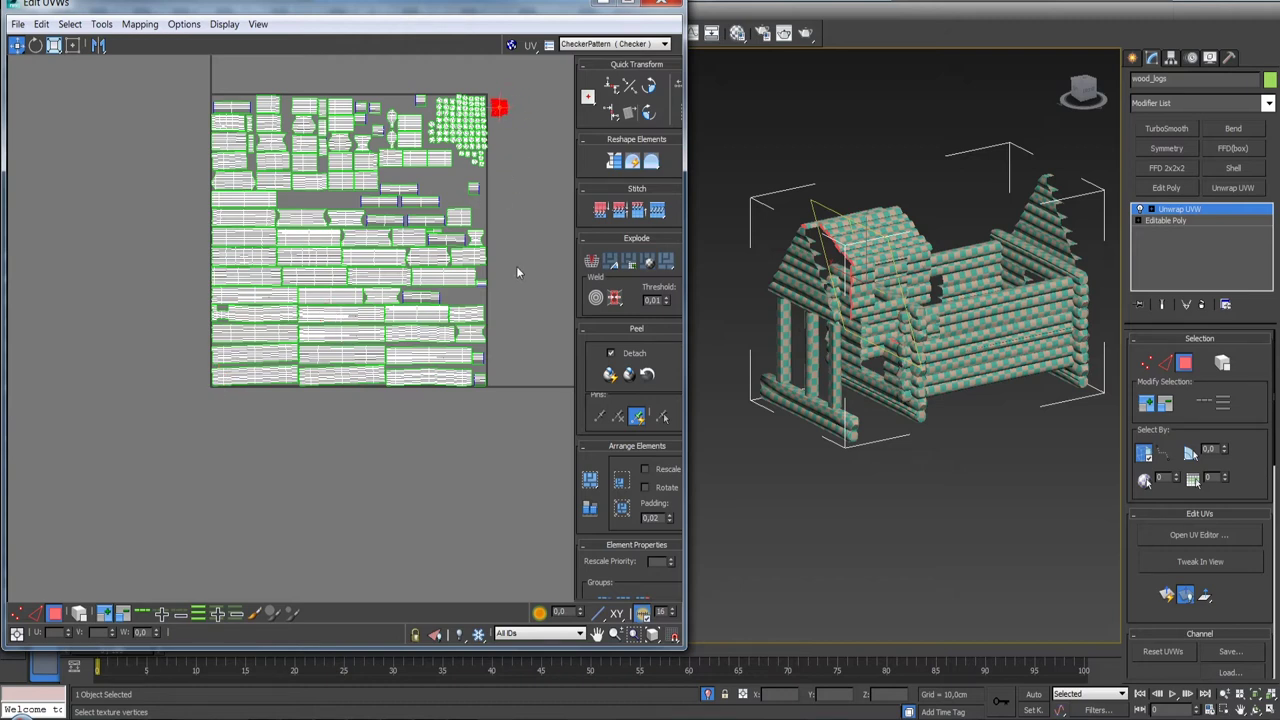
pyautogui.moveTo(516, 266); pyautogui.dragTo(428, 392, button='middle')
pyautogui.scroll(2, 314, 323)
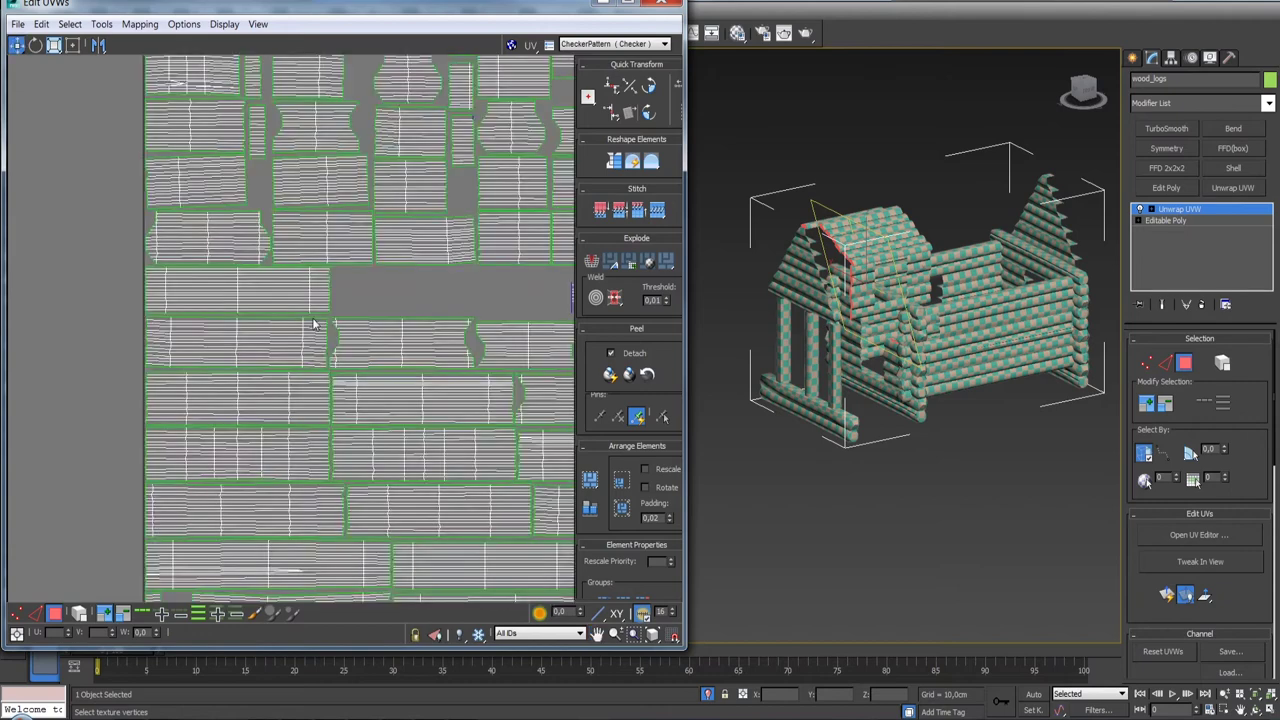
pyautogui.scroll(1, 314, 323)
pyautogui.scroll(1, 357, 303)
pyautogui.scroll(2, 337, 375)
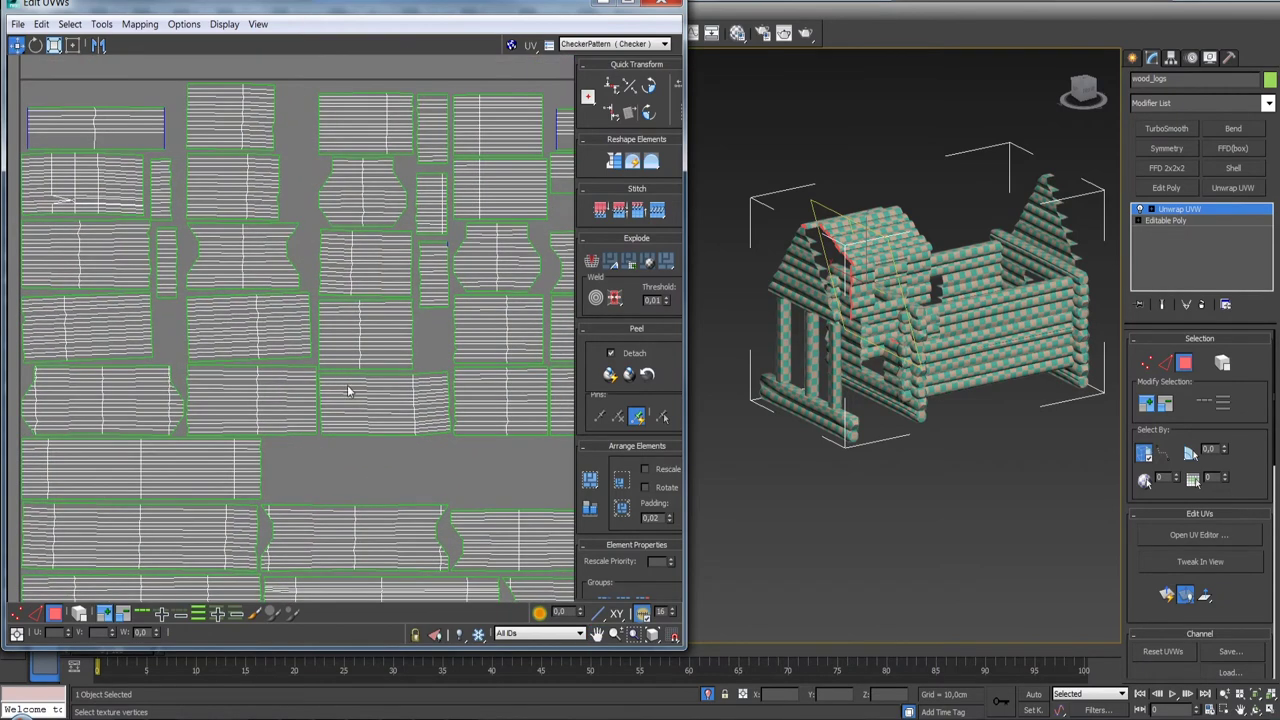
pyautogui.scroll(-1, 345, 388)
pyautogui.scroll(-1, 335, 378)
pyautogui.scroll(-1, 320, 362)
pyautogui.scroll(-1, 306, 347)
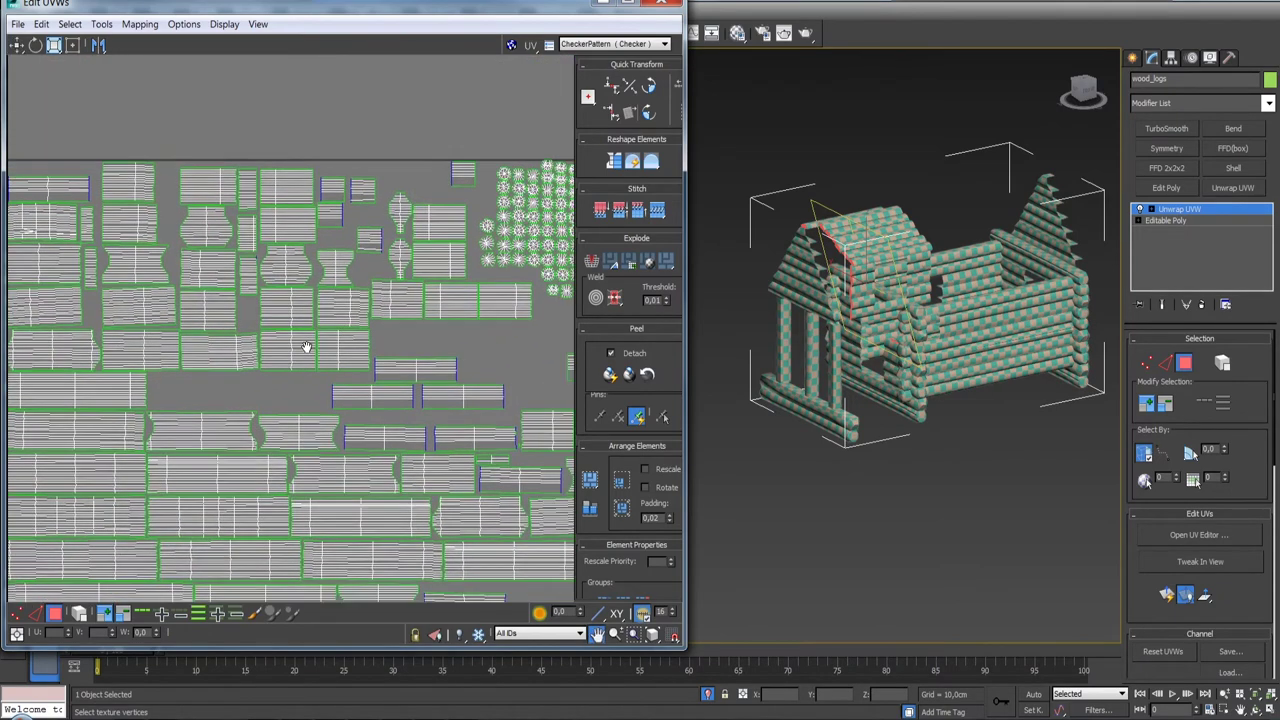
pyautogui.moveTo(306, 347); pyautogui.dragTo(288, 327, button='middle')
pyautogui.moveTo(405, 350)
pyautogui.mouseDown(button='middle')
pyautogui.moveTo(386, 323)
pyautogui.moveTo(371, 334)
pyautogui.moveTo(358, 317)
pyautogui.mouseUp(button='middle')
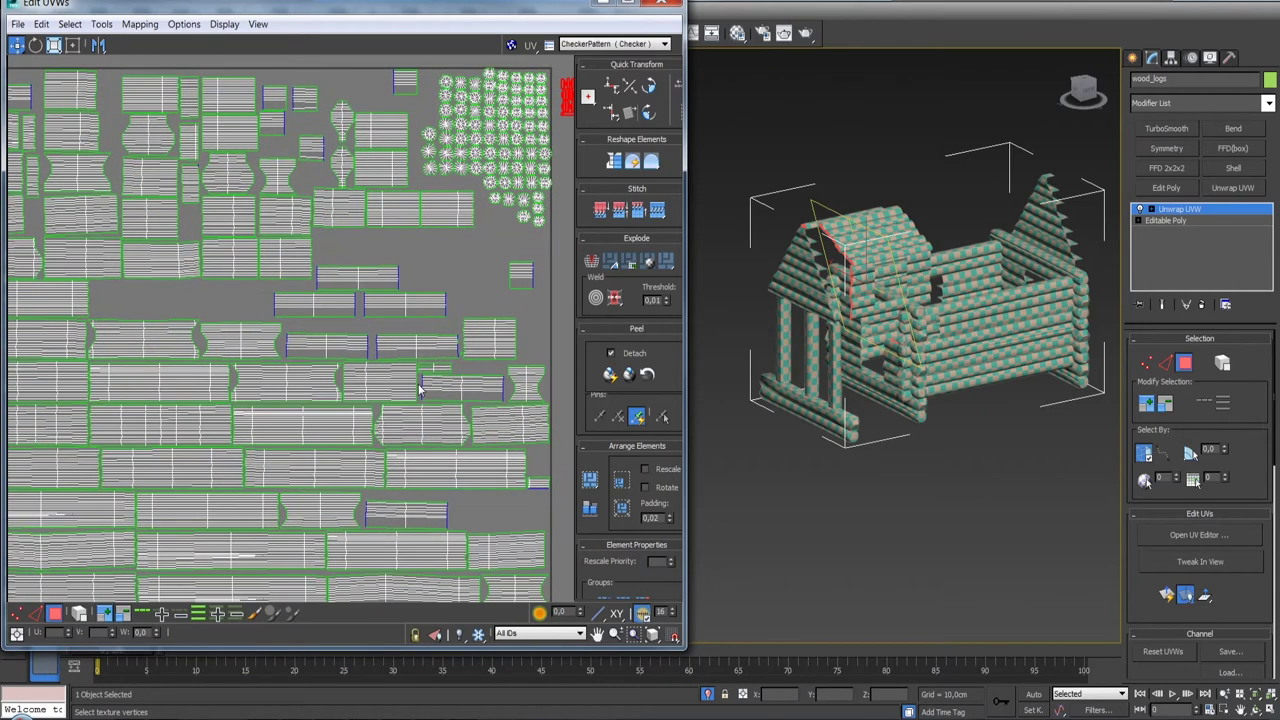
pyautogui.moveTo(451, 392)
pyautogui.mouseDown(button='middle')
pyautogui.moveTo(443, 336)
pyautogui.moveTo(435, 360)
pyautogui.mouseUp(button='middle')
pyautogui.scroll(1, 433, 356)
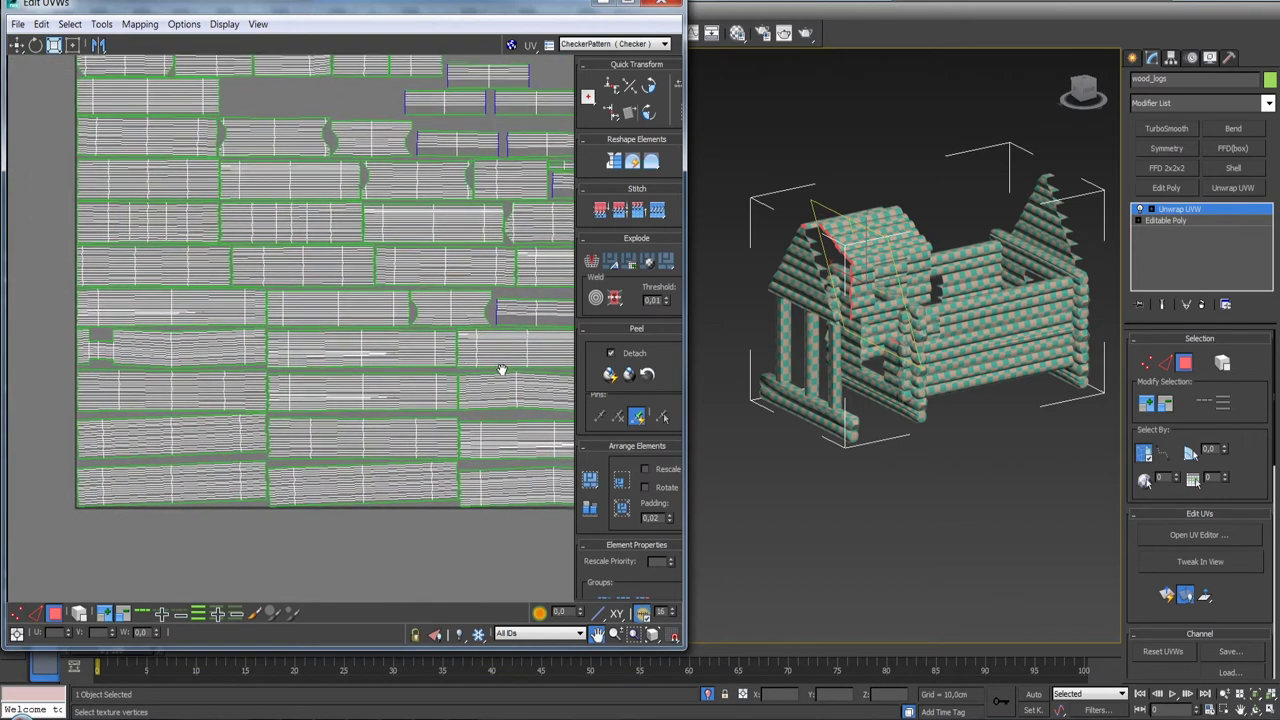
pyautogui.scroll(2, 431, 353)
pyautogui.scroll(-2, 431, 356)
pyautogui.scroll(-3, 431, 356)
pyautogui.scroll(3, 465, 342)
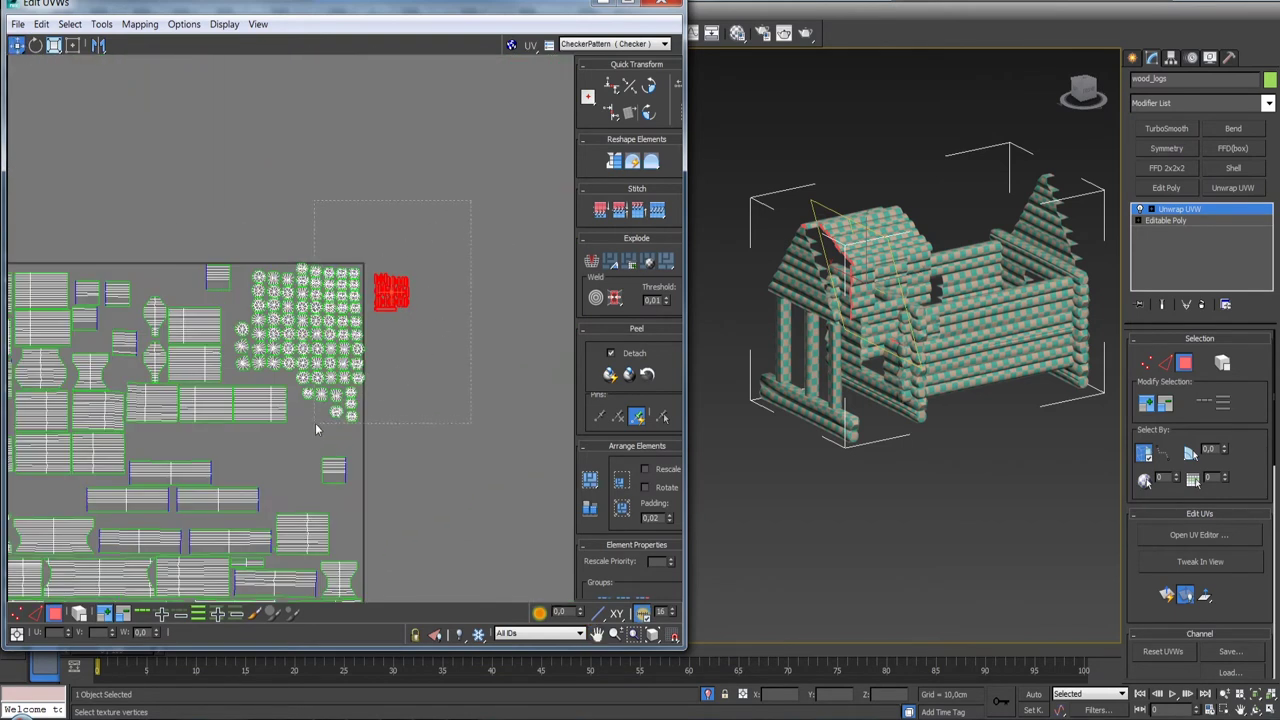
# - Pack the round log-end shells together, place the block right of the UV square, then select the shells inside
pyautogui.moveTo(316, 428); pyautogui.dragTo(300, 430)
pyautogui.moveTo(296, 360); pyautogui.dragTo(242, 378)
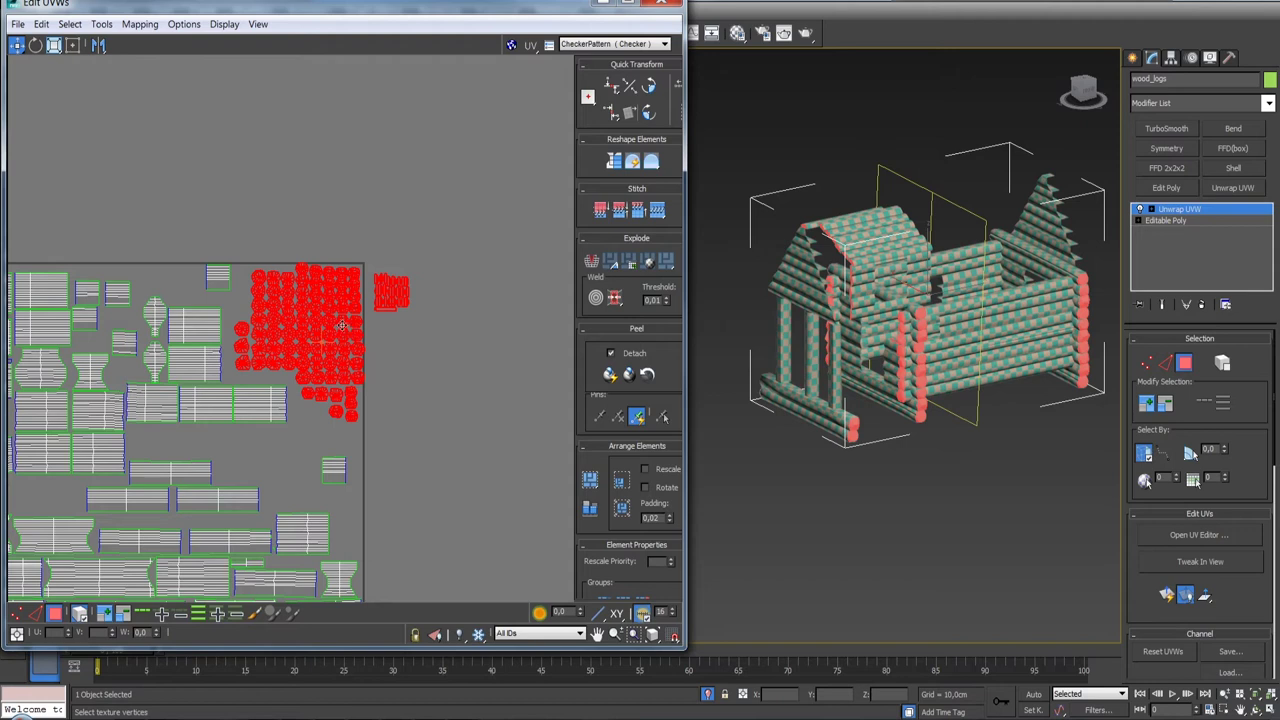
pyautogui.click(621, 480)
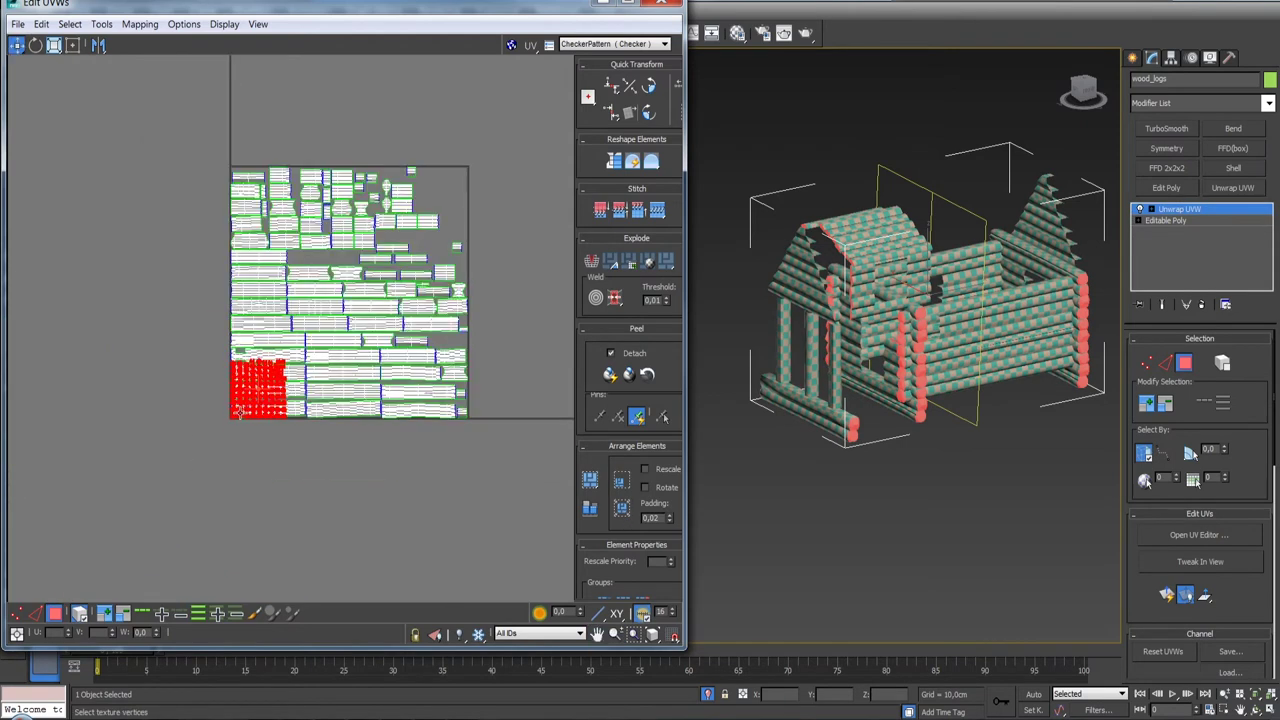
pyautogui.moveTo(240, 411); pyautogui.dragTo(490, 233)
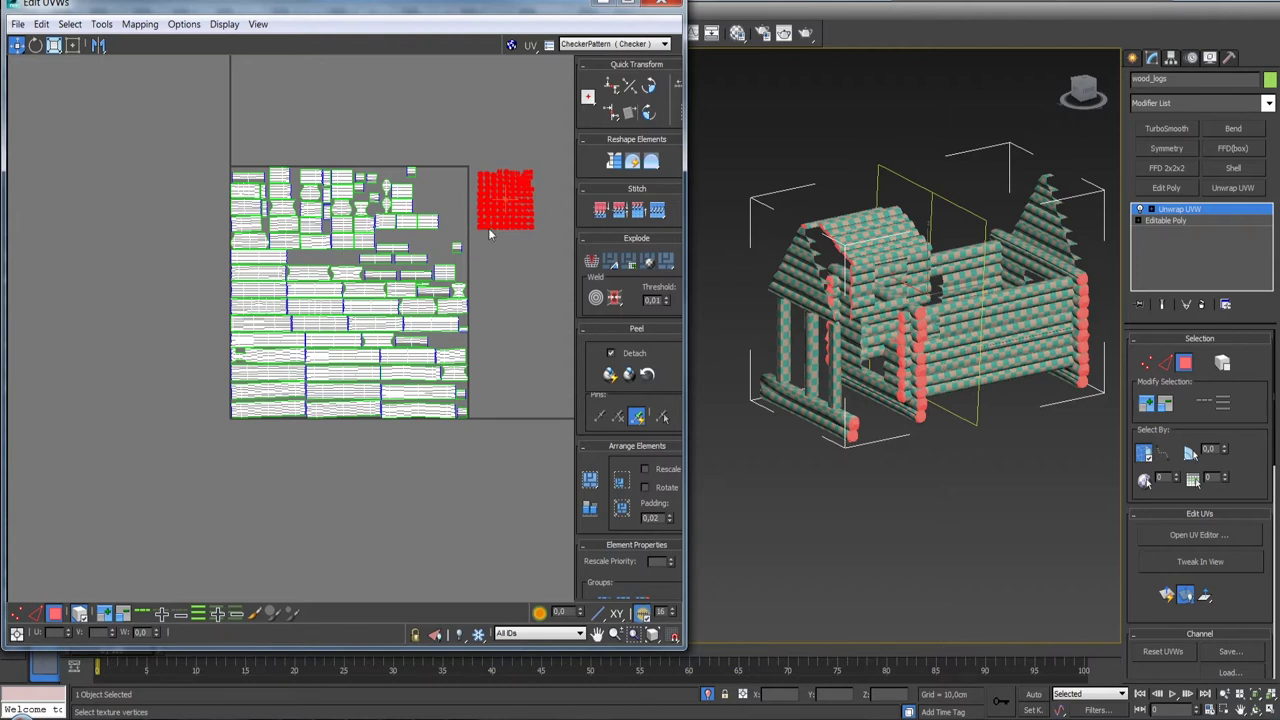
pyautogui.moveTo(504, 293); pyautogui.dragTo(415, 293, button='middle')
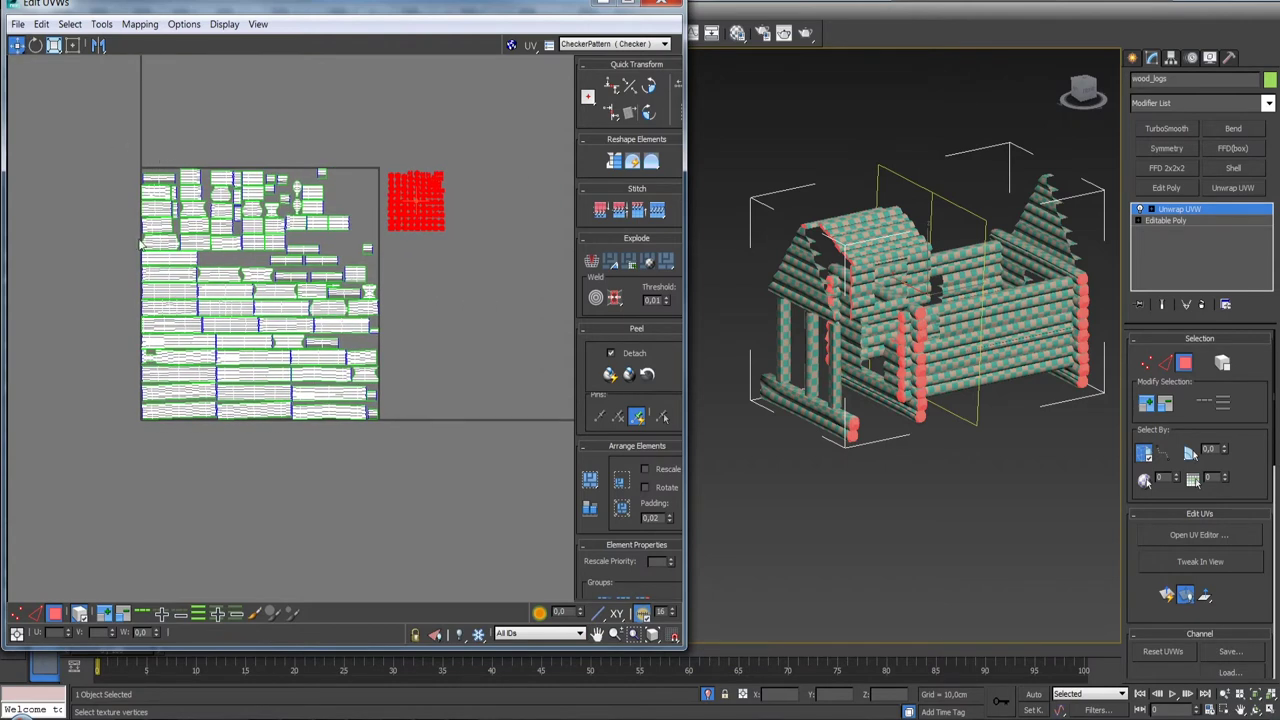
pyautogui.moveTo(476, 454); pyautogui.dragTo(476, 454)
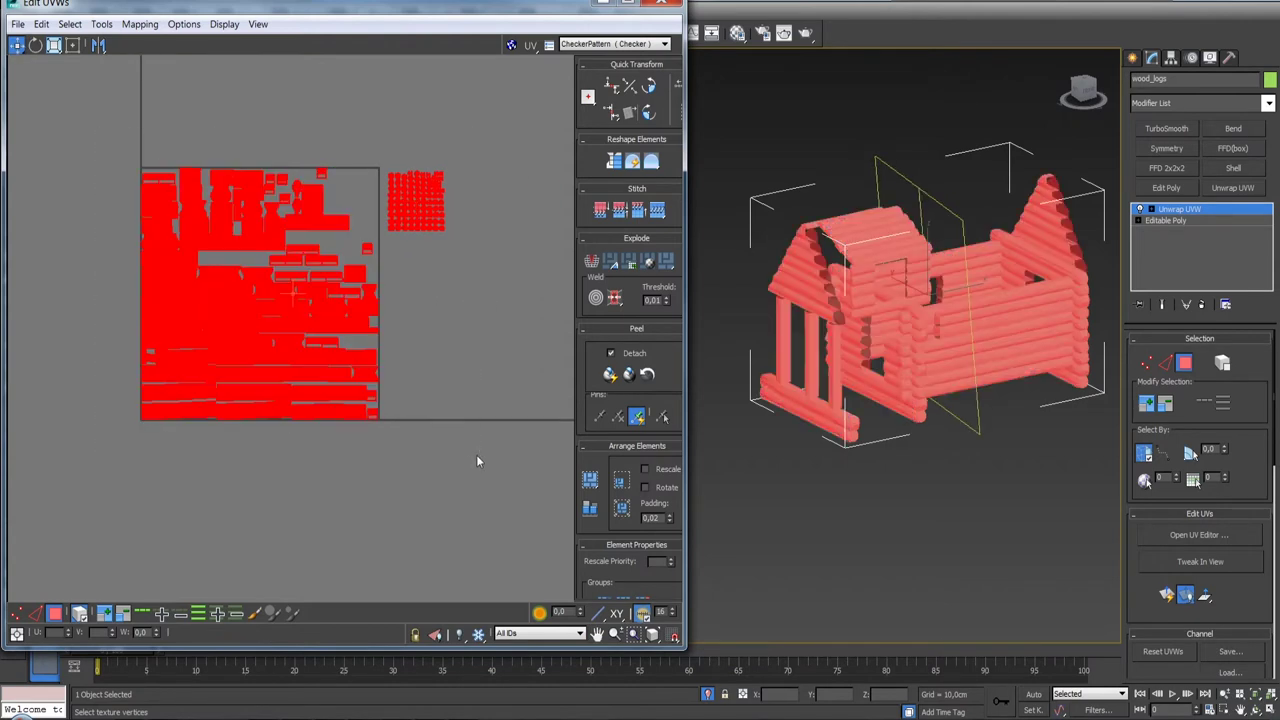
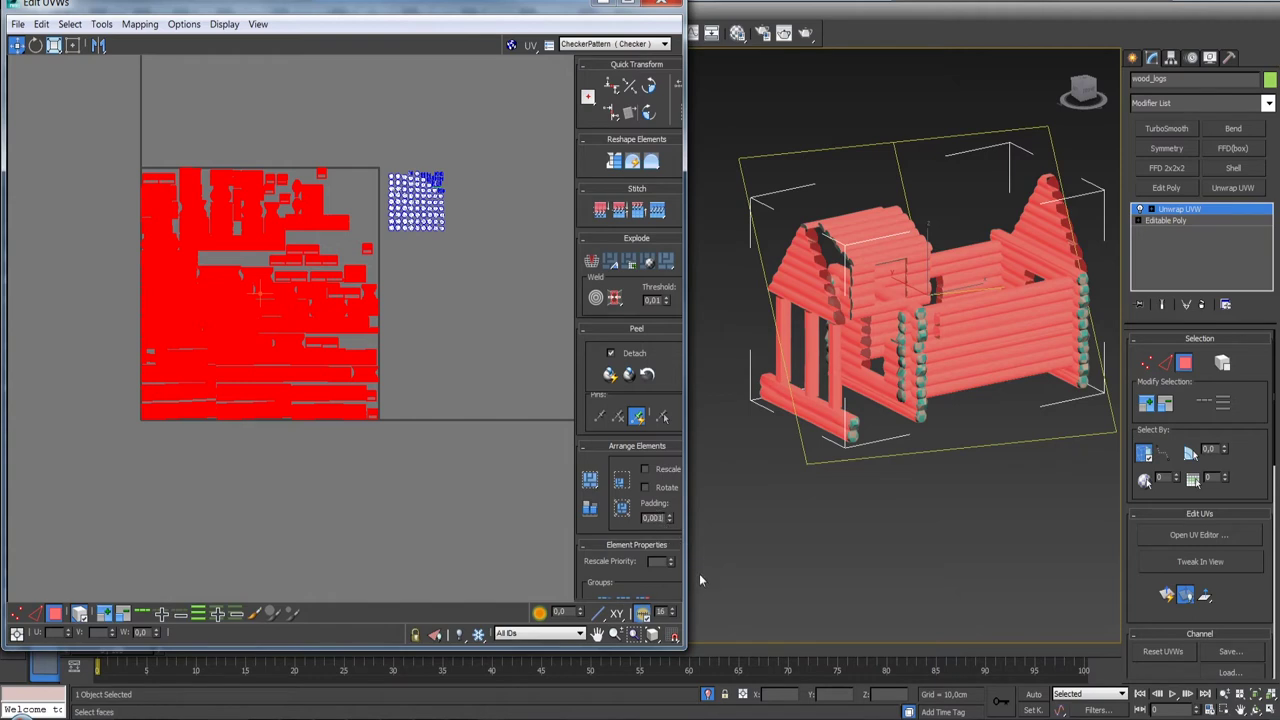
# - Pack Normalize all wood_logs UV shells into the texture square, then repack them more neatly
pyautogui.click(621, 508)
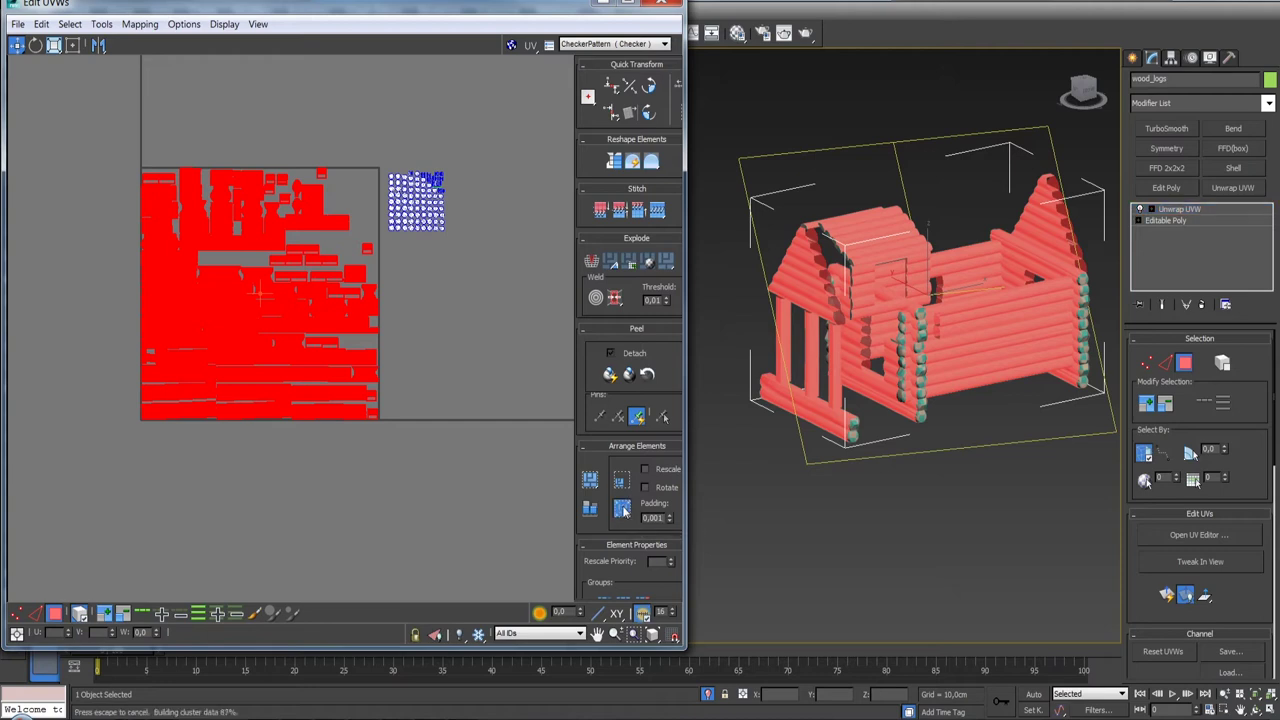
pyautogui.moveTo(449, 371); pyautogui.dragTo(429, 471, button='middle')
pyautogui.scroll(5, 337, 383)
pyautogui.scroll(-5, 338, 381)
pyautogui.moveTo(338, 382)
pyautogui.mouseDown(button='middle')
pyautogui.moveTo(394, 360)
pyautogui.moveTo(450, 195)
pyautogui.mouseUp(button='middle')
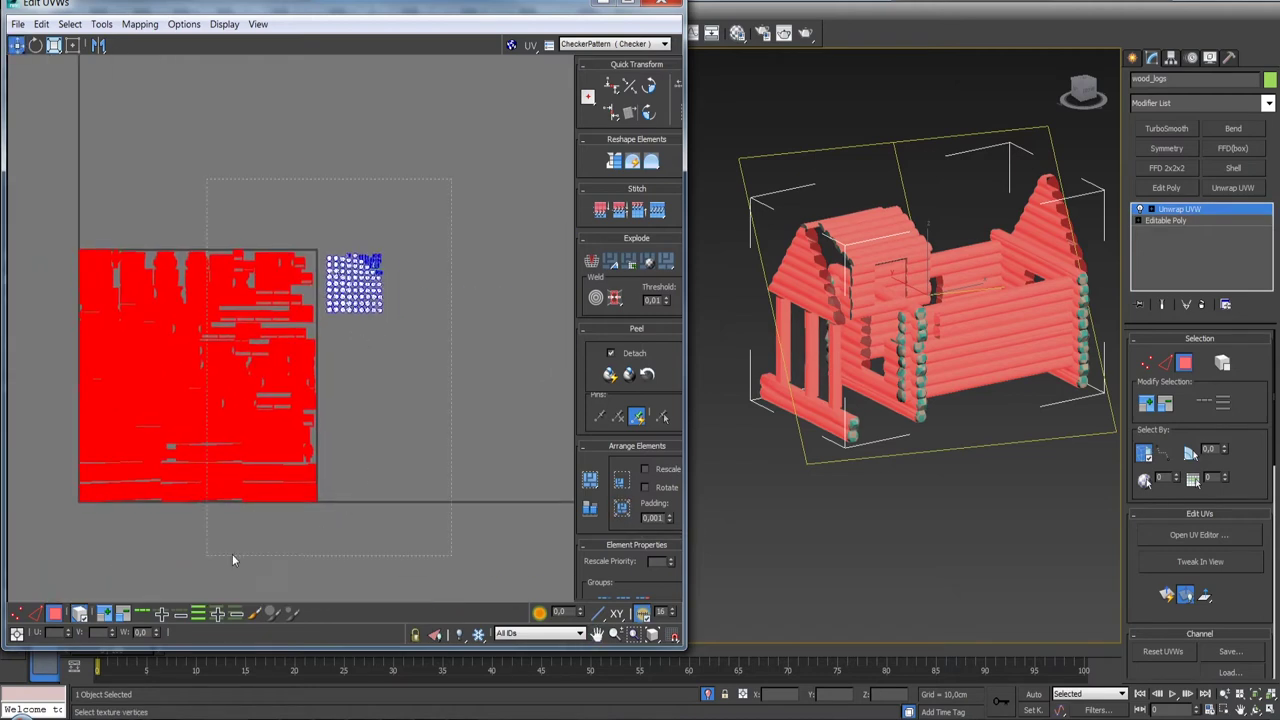
pyautogui.click(41, 550)
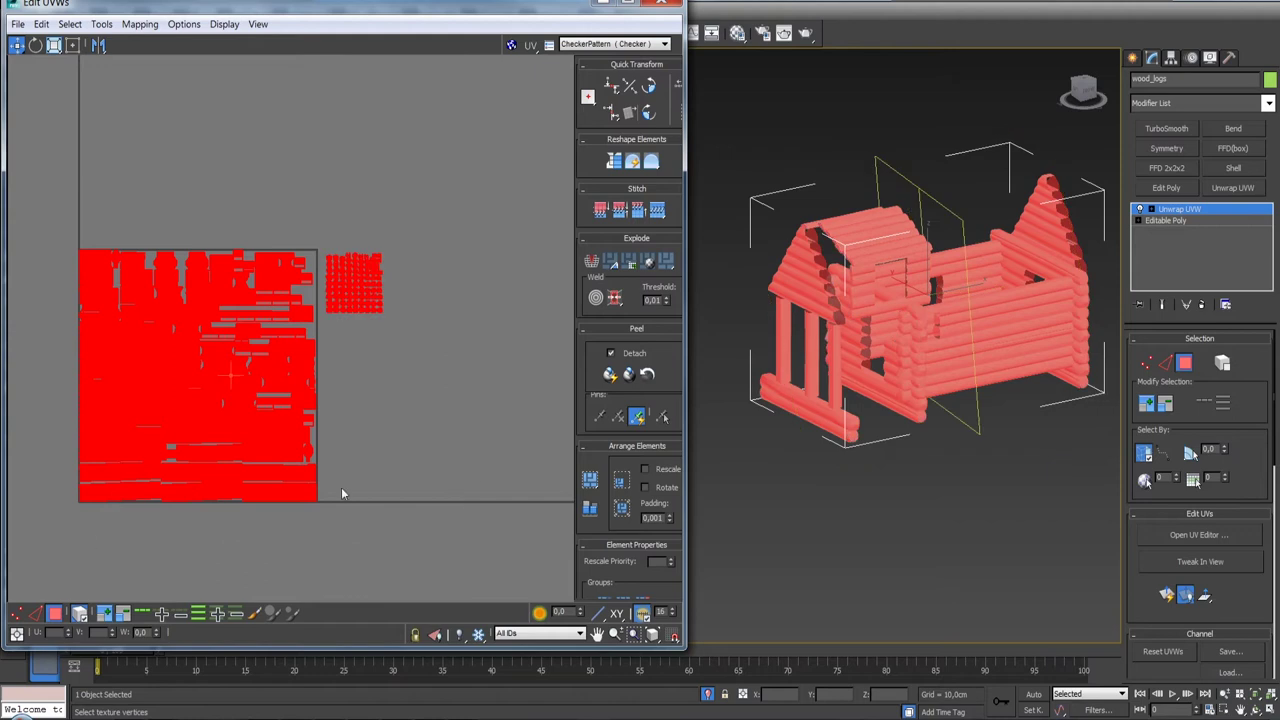
pyautogui.click(591, 507)
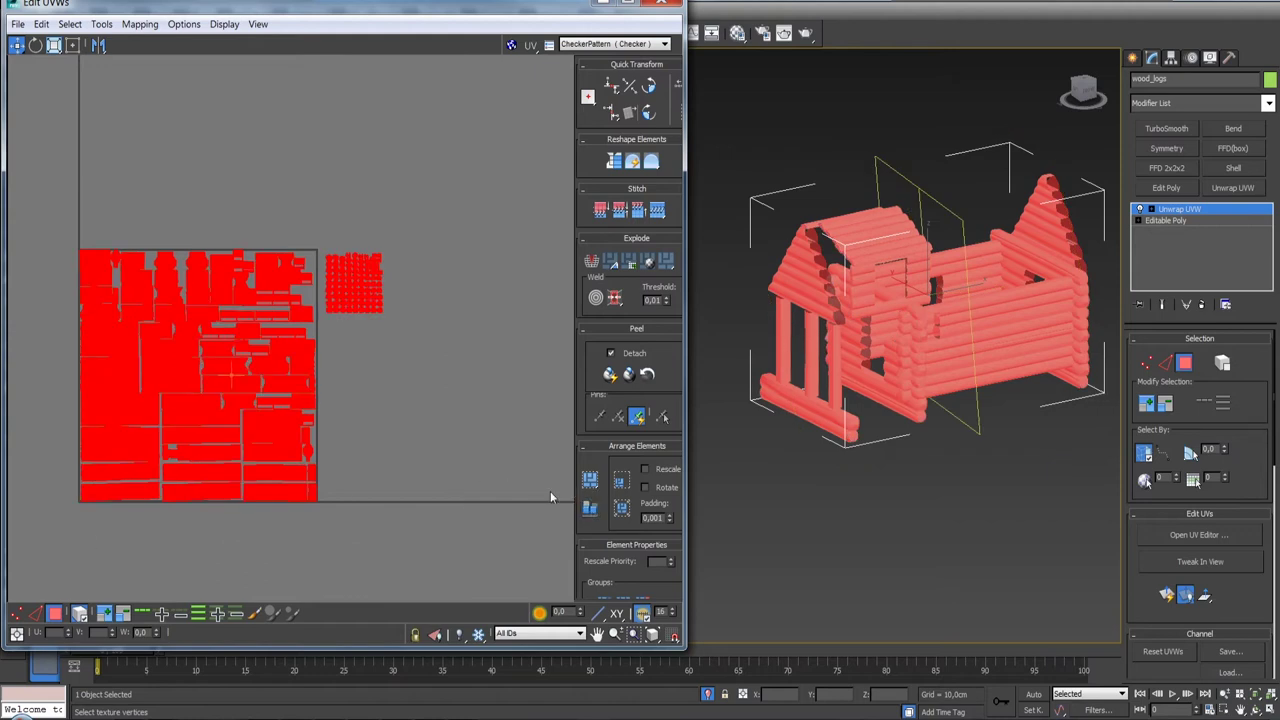
pyautogui.moveTo(422, 397); pyautogui.dragTo(493, 411, button='middle')
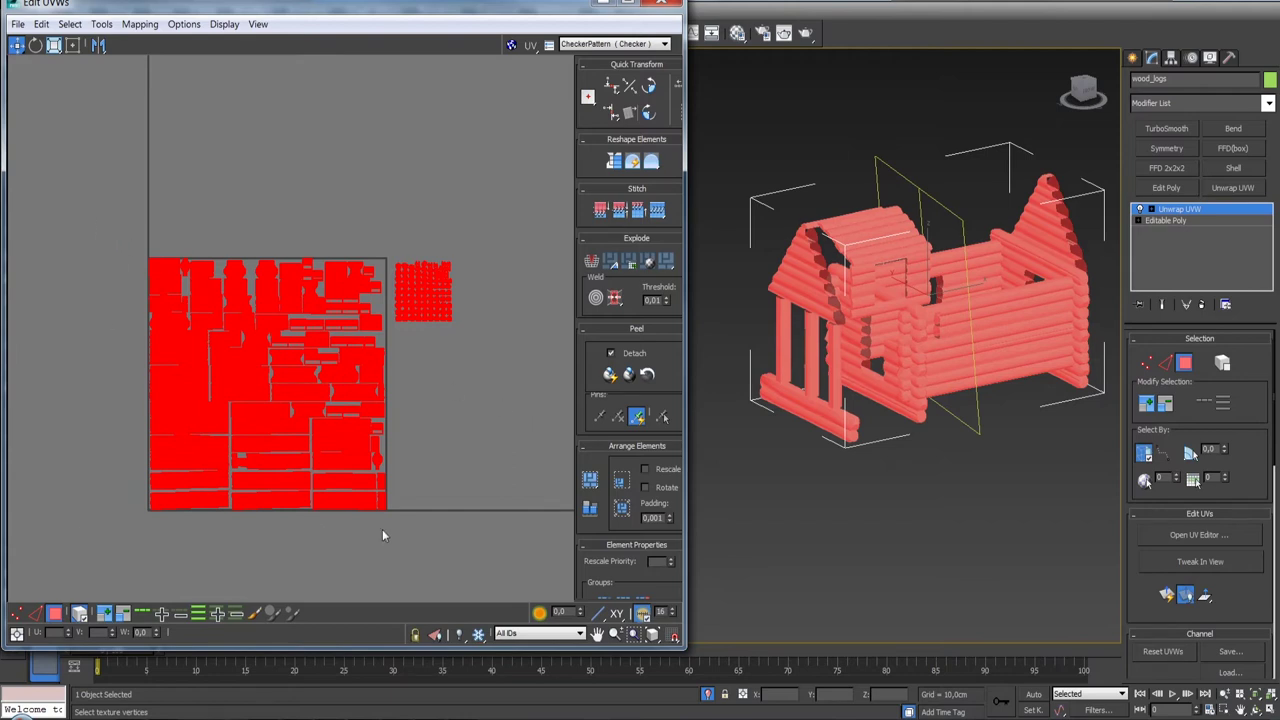
# - Repack the shells again and marquee-select the whole cluster of round log-end shells
pyautogui.moveTo(460, 245); pyautogui.dragTo(390, 530)
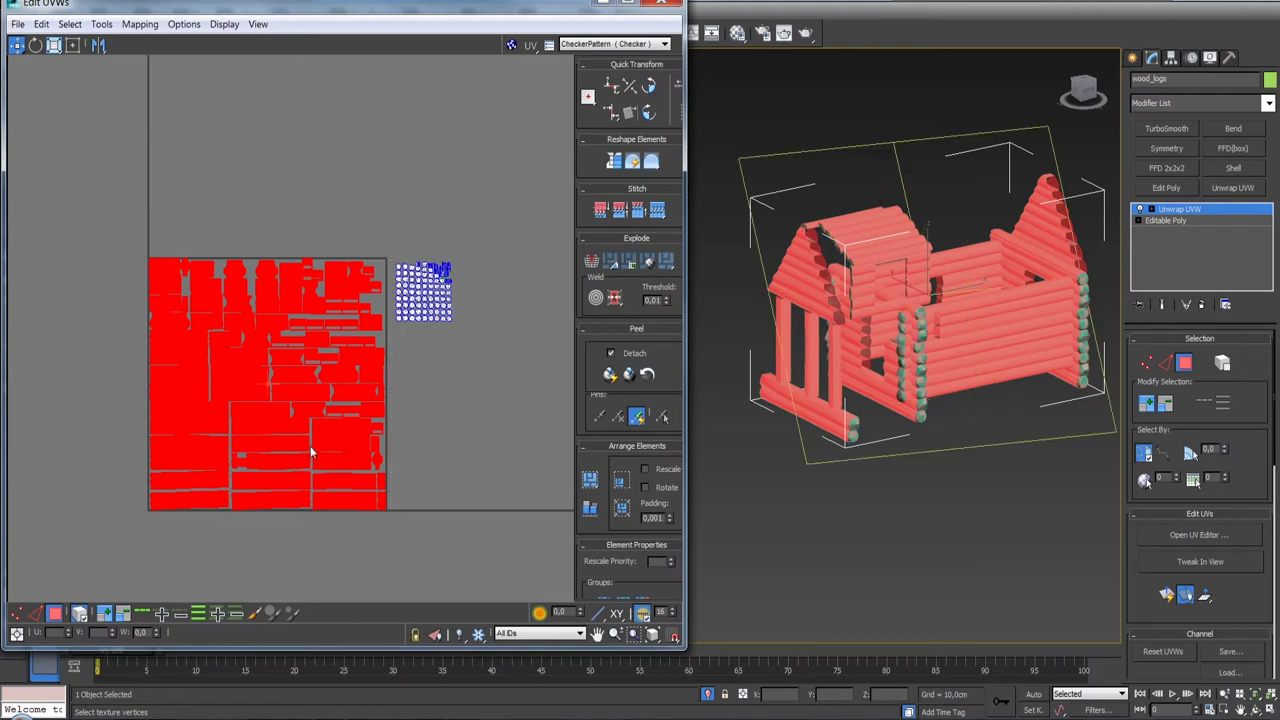
pyautogui.click(621, 507)
pyautogui.scroll(4, 450, 418)
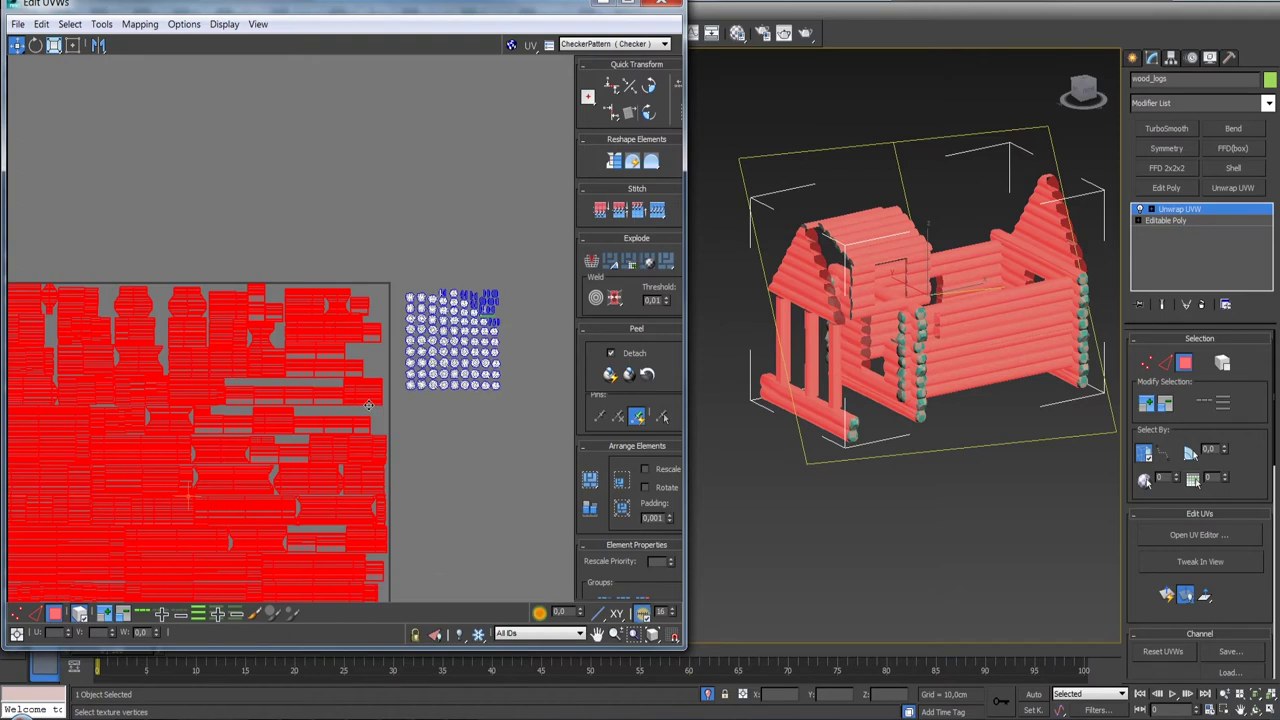
pyautogui.moveTo(450, 418); pyautogui.dragTo(360, 409, button='middle')
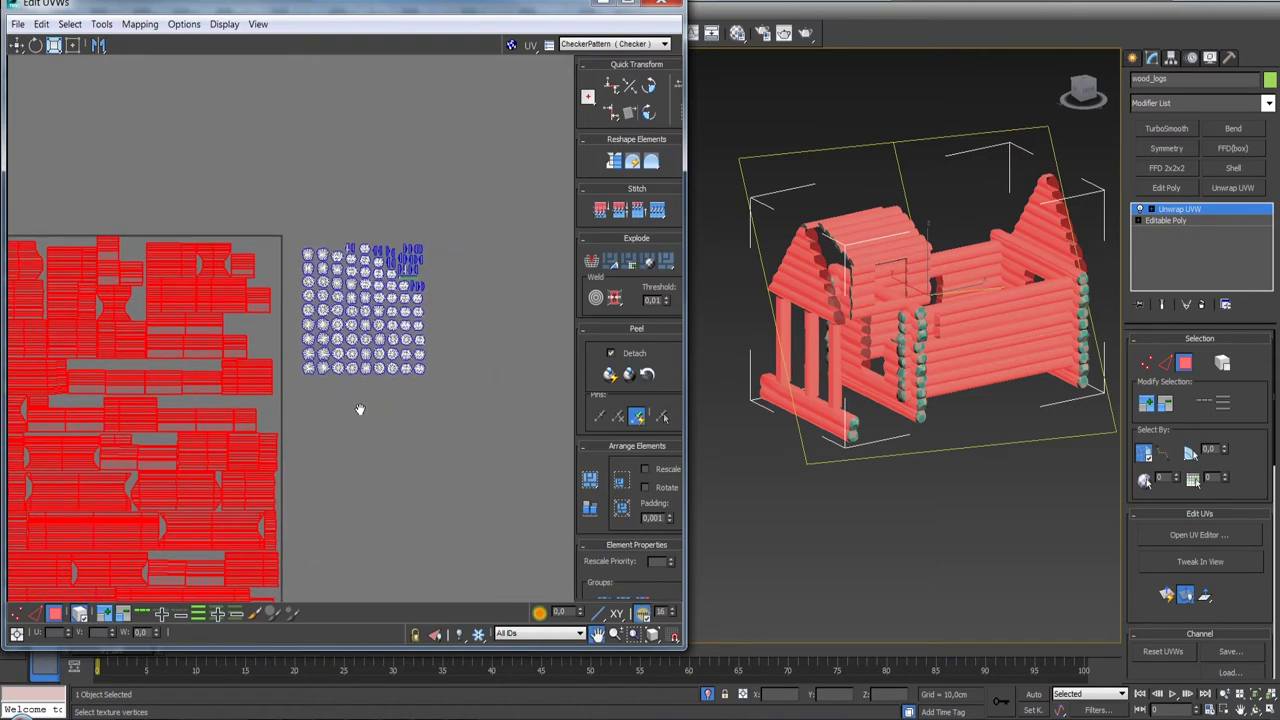
pyautogui.moveTo(328, 391); pyautogui.dragTo(293, 386)
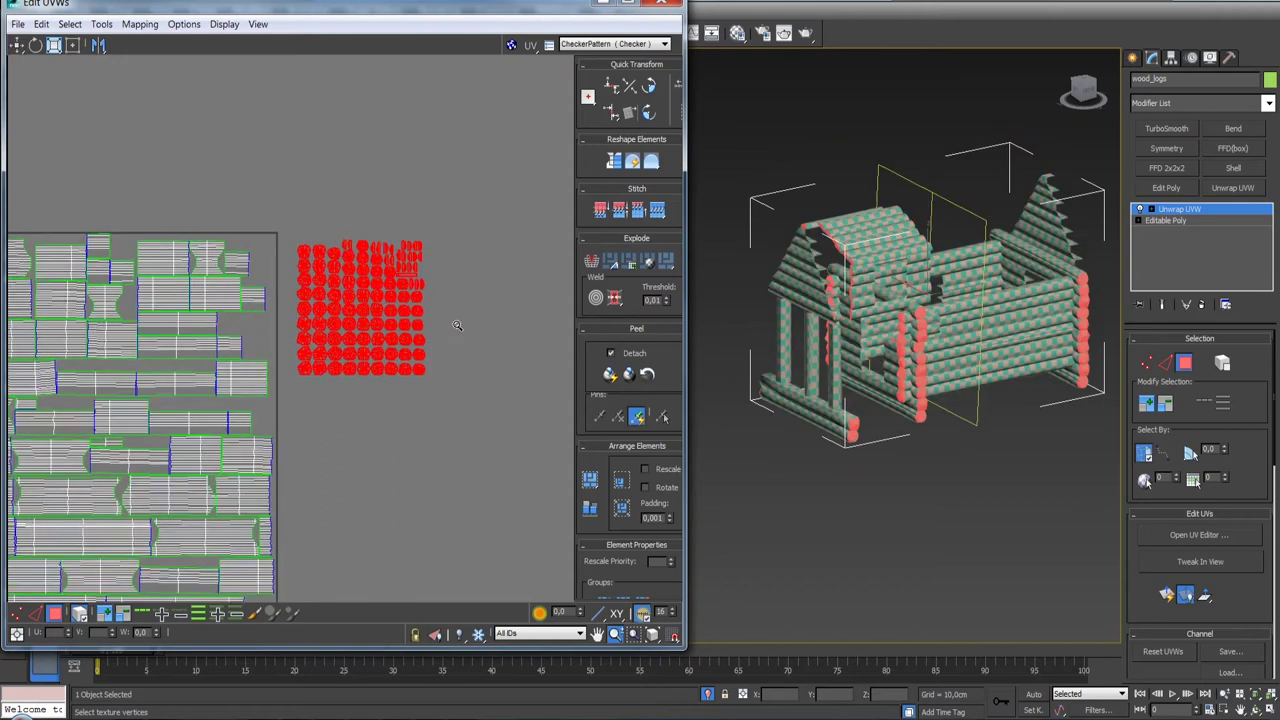
# - Select the thin horizontal log strip shell and rotate it 90° upright
pyautogui.scroll(4, 450, 242)
pyautogui.click(406, 321)
pyautogui.scroll(3, 400, 315)
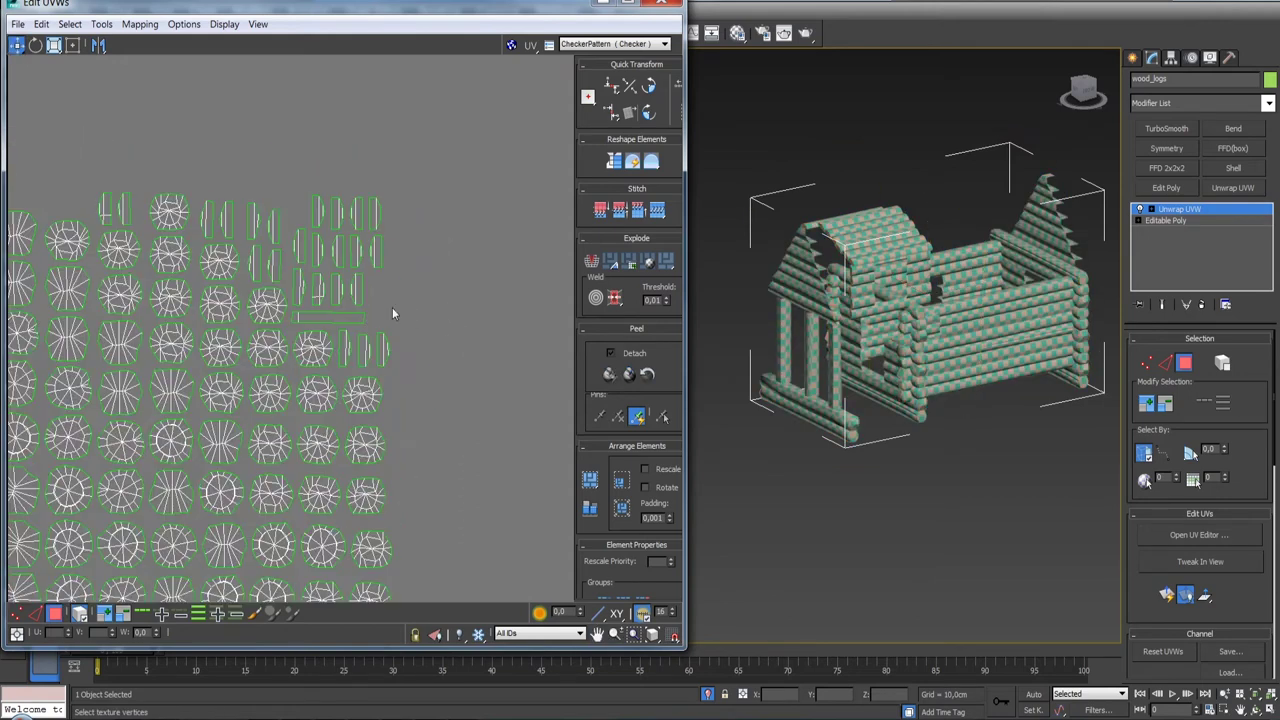
pyautogui.click(342, 317)
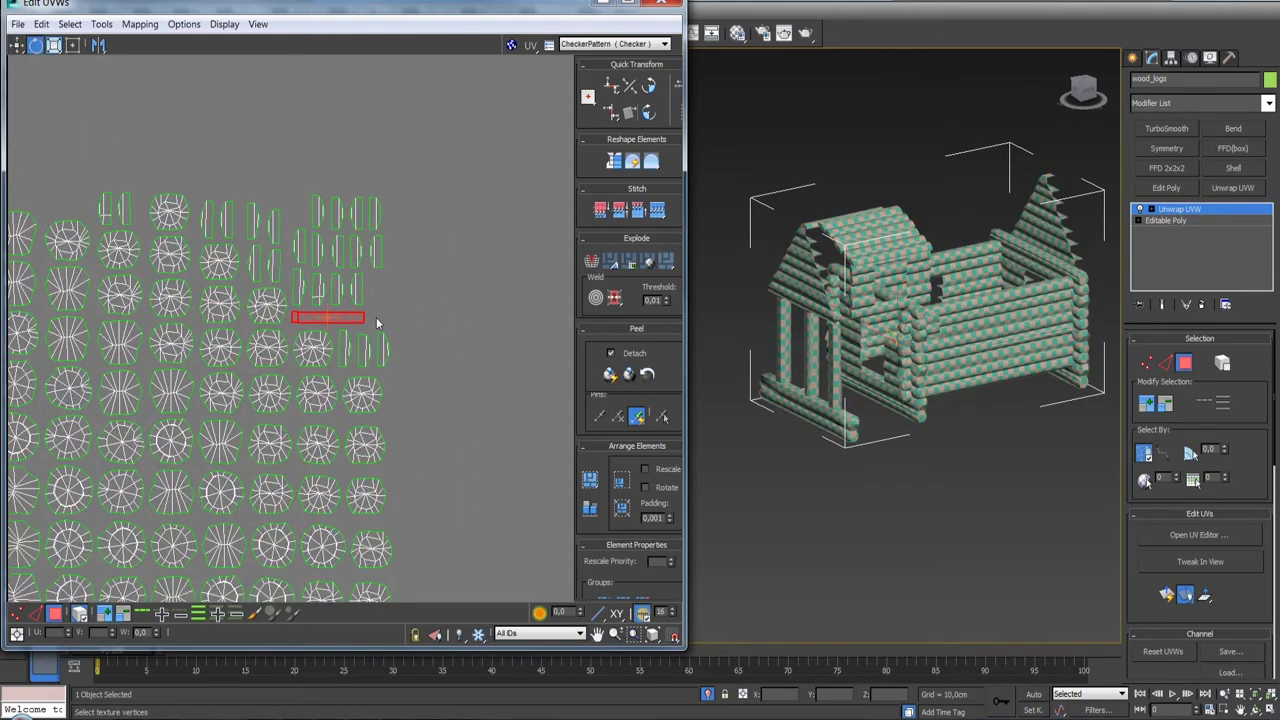
pyautogui.moveTo(355, 316); pyautogui.dragTo(330, 248)
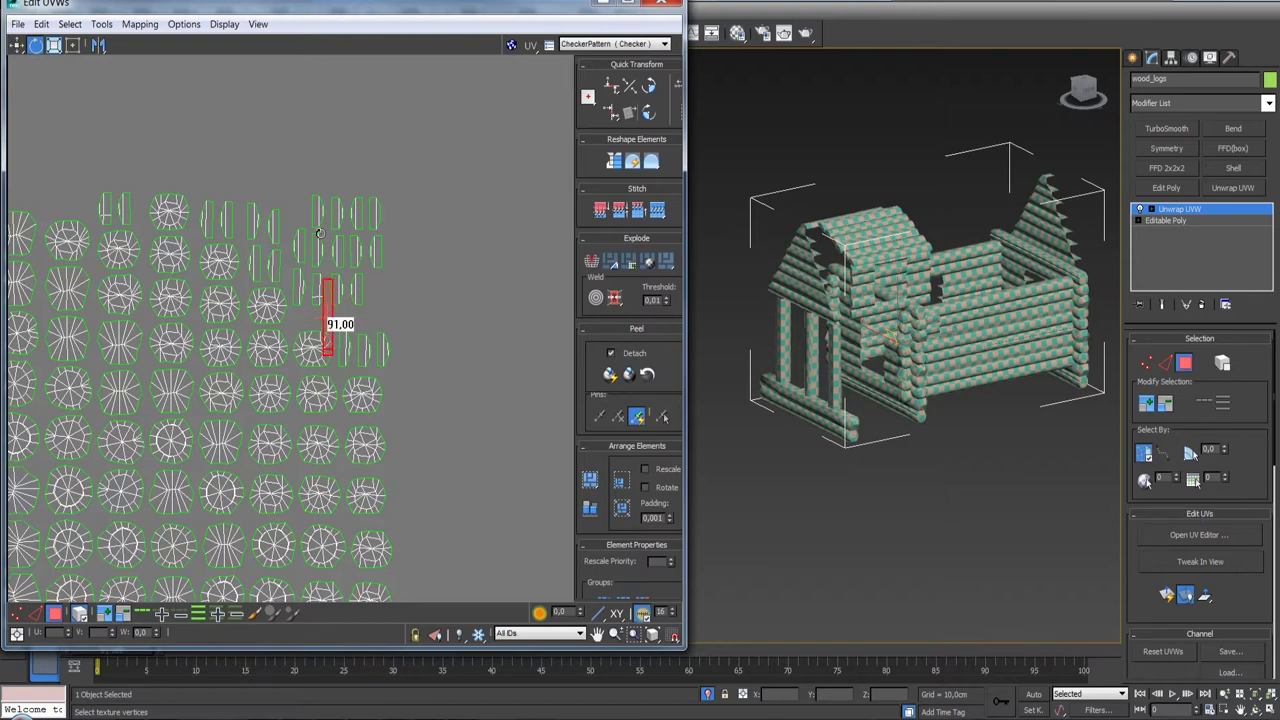
pyautogui.click(648, 86)
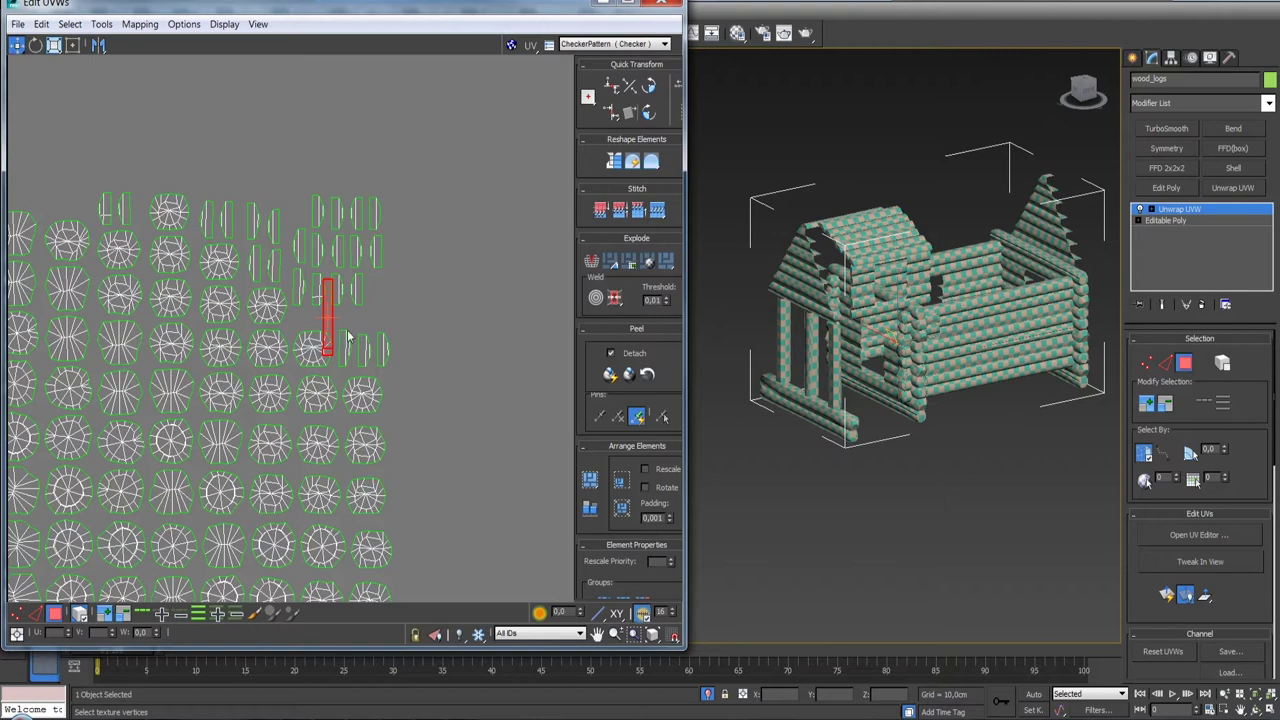
# - Move the upright strip to the right of the round end-cap shell grid
pyautogui.moveTo(328, 325)
pyautogui.mouseDown()
pyautogui.moveTo(386, 292)
pyautogui.moveTo(406, 389)
pyautogui.mouseUp()
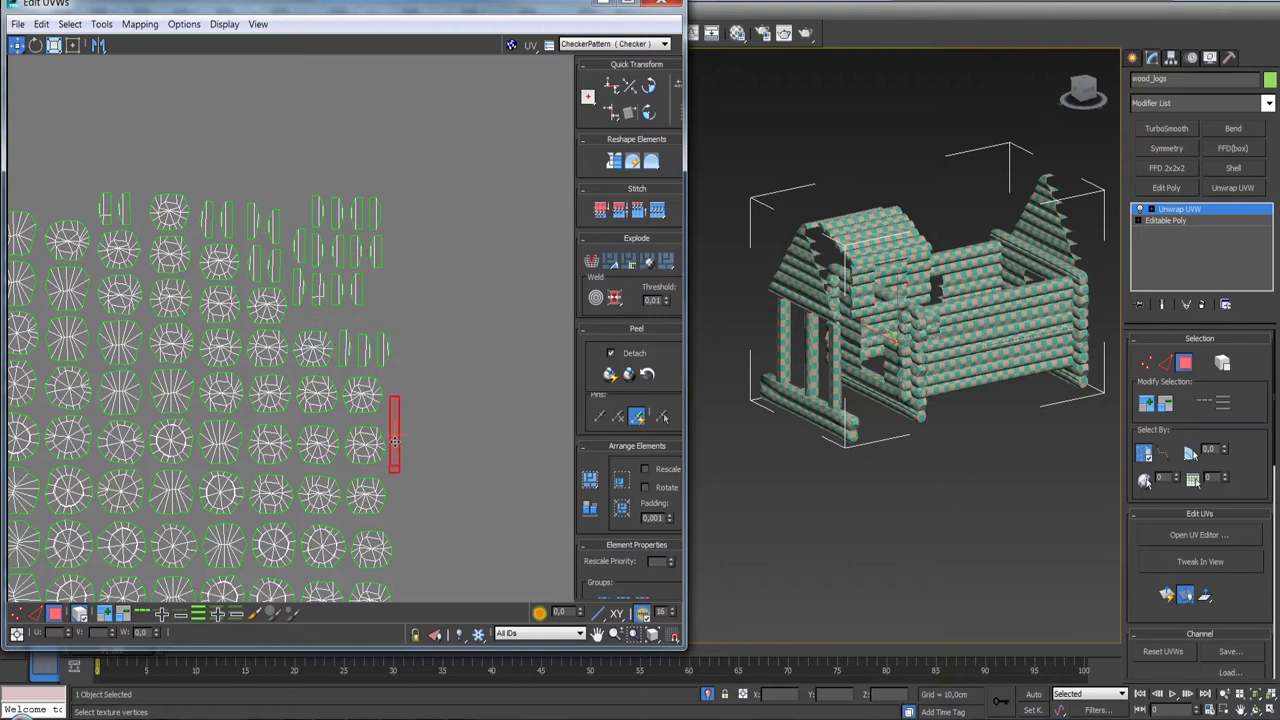
pyautogui.scroll(-5, 429, 182)
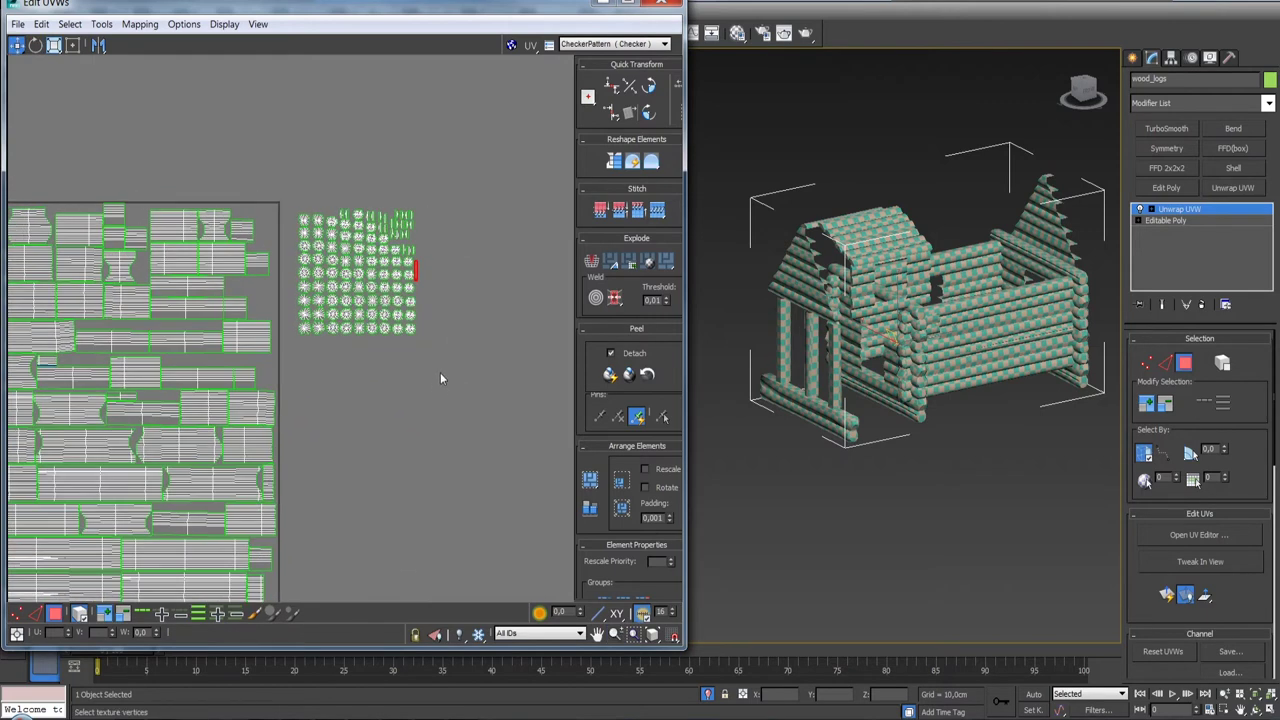
pyautogui.scroll(-2, 486, 347)
pyautogui.moveTo(486, 347); pyautogui.dragTo(441, 415, button='middle')
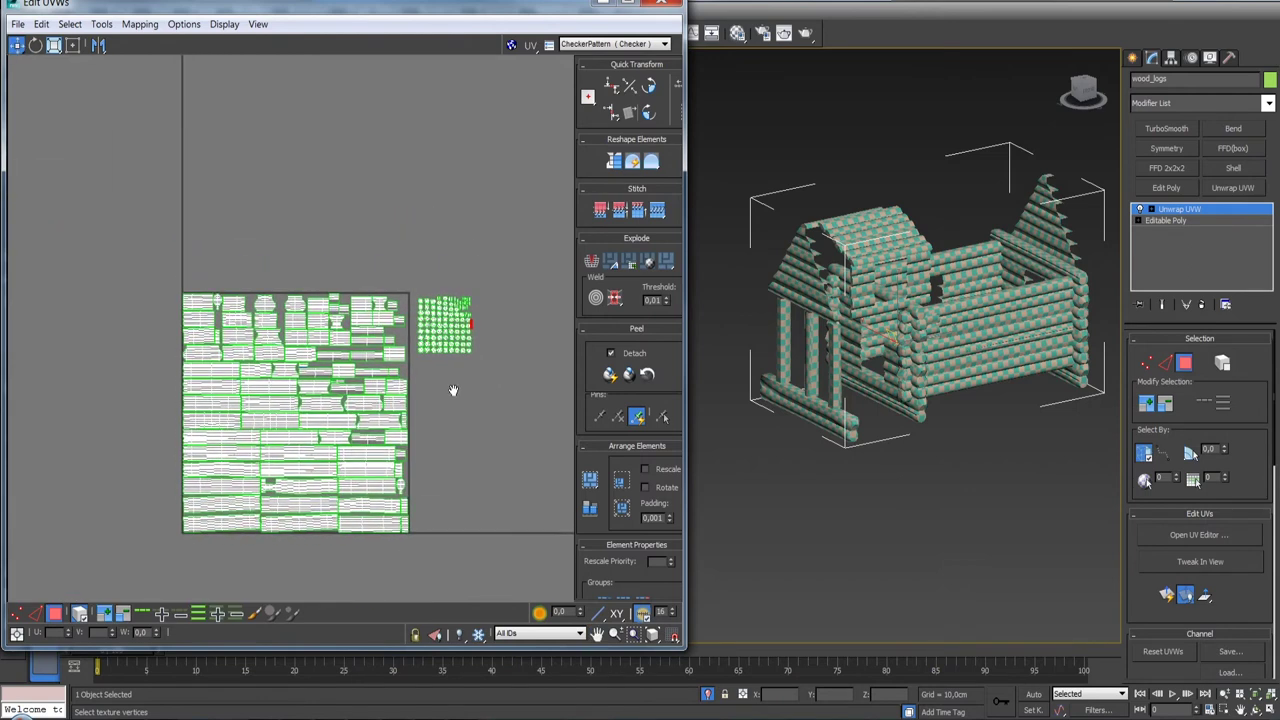
pyautogui.scroll(3, 379, 378)
pyautogui.scroll(-3, 427, 362)
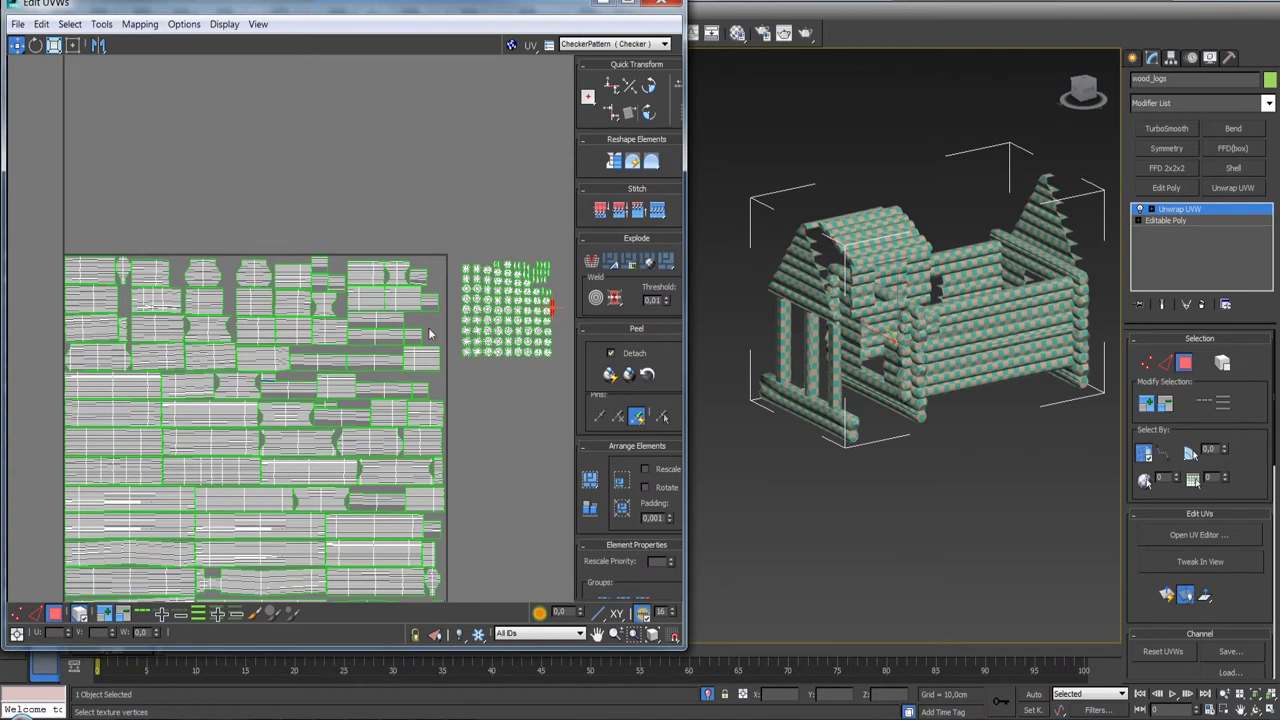
pyautogui.moveTo(406, 352); pyautogui.dragTo(463, 366, button='middle')
# - Move both vase-shaped gable islands left, turning the right-hand one 180°
pyautogui.scroll(-2, 347, 388)
pyautogui.scroll(3, 347, 388)
pyautogui.scroll(2, 333, 374)
pyautogui.click(335, 347)
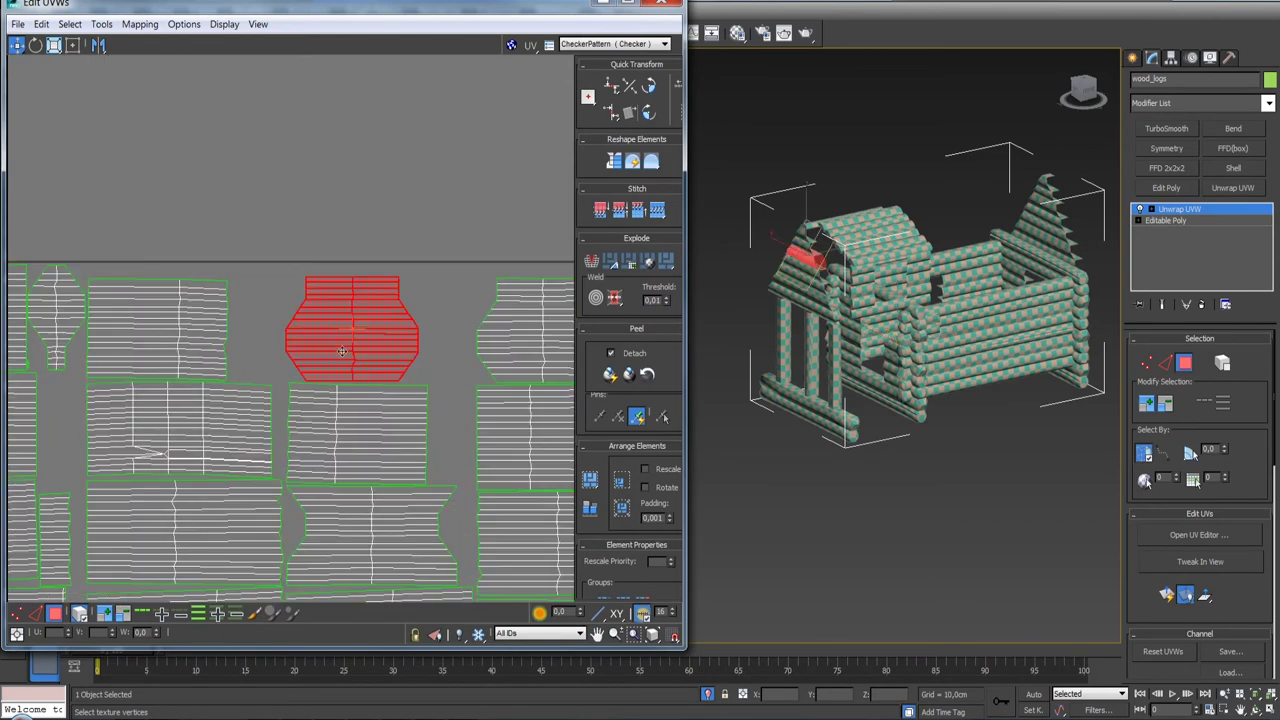
pyautogui.moveTo(335, 347); pyautogui.dragTo(291, 352)
pyautogui.moveTo(291, 352); pyautogui.dragTo(116, 336, button='middle')
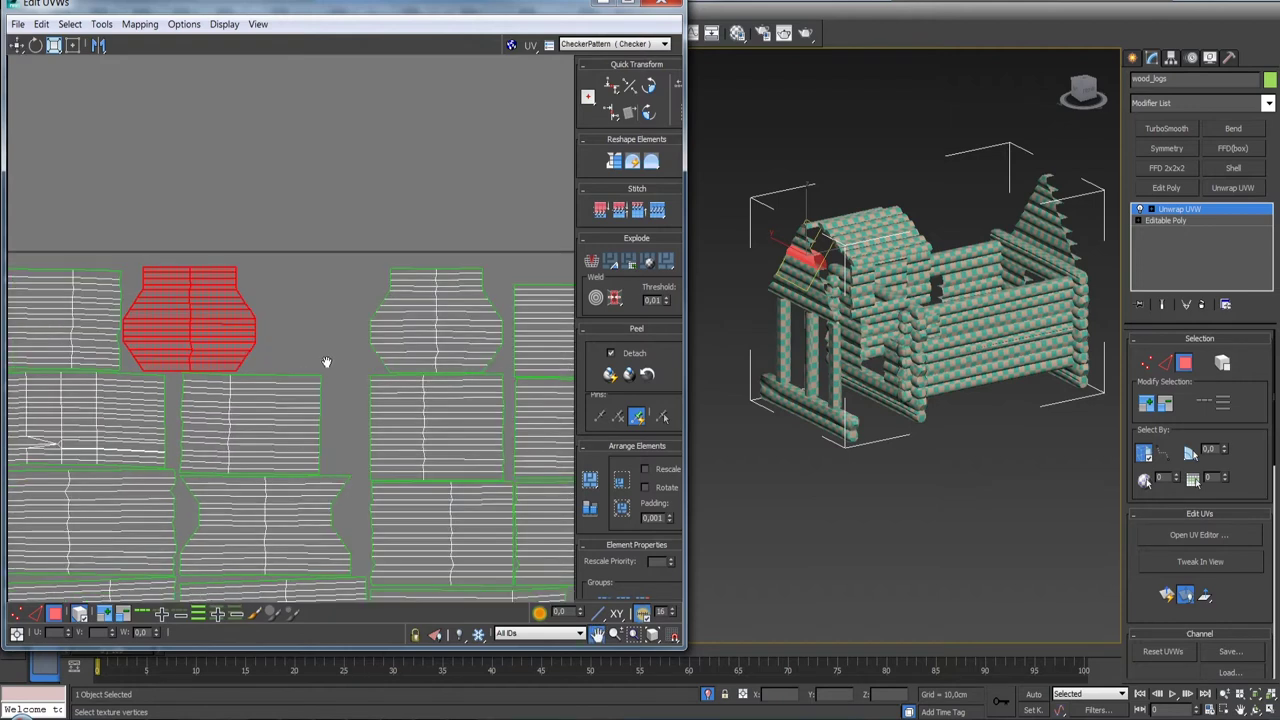
pyautogui.click(345, 331)
pyautogui.moveTo(345, 331)
pyautogui.mouseDown()
pyautogui.moveTo(247, 331)
pyautogui.moveTo(270, 297)
pyautogui.mouseUp()
pyautogui.click(648, 86)
pyautogui.click(648, 86)
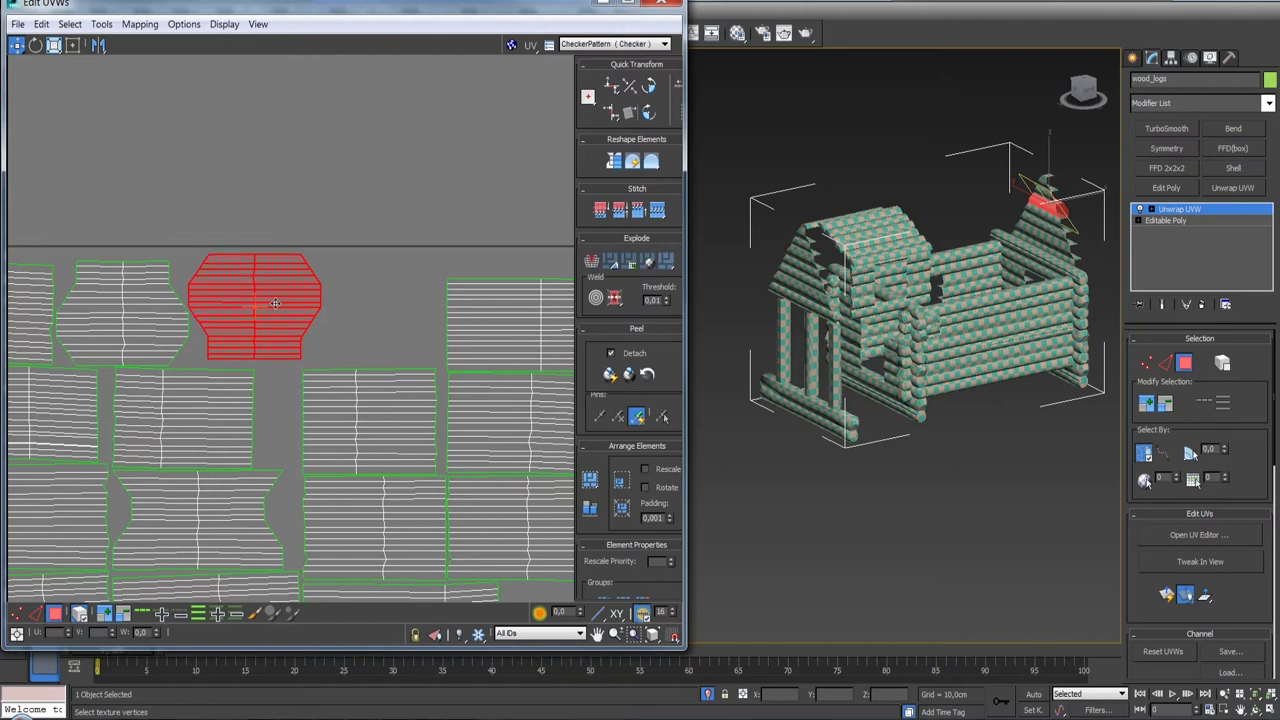
pyautogui.moveTo(527, 367); pyautogui.dragTo(281, 353, button='middle')
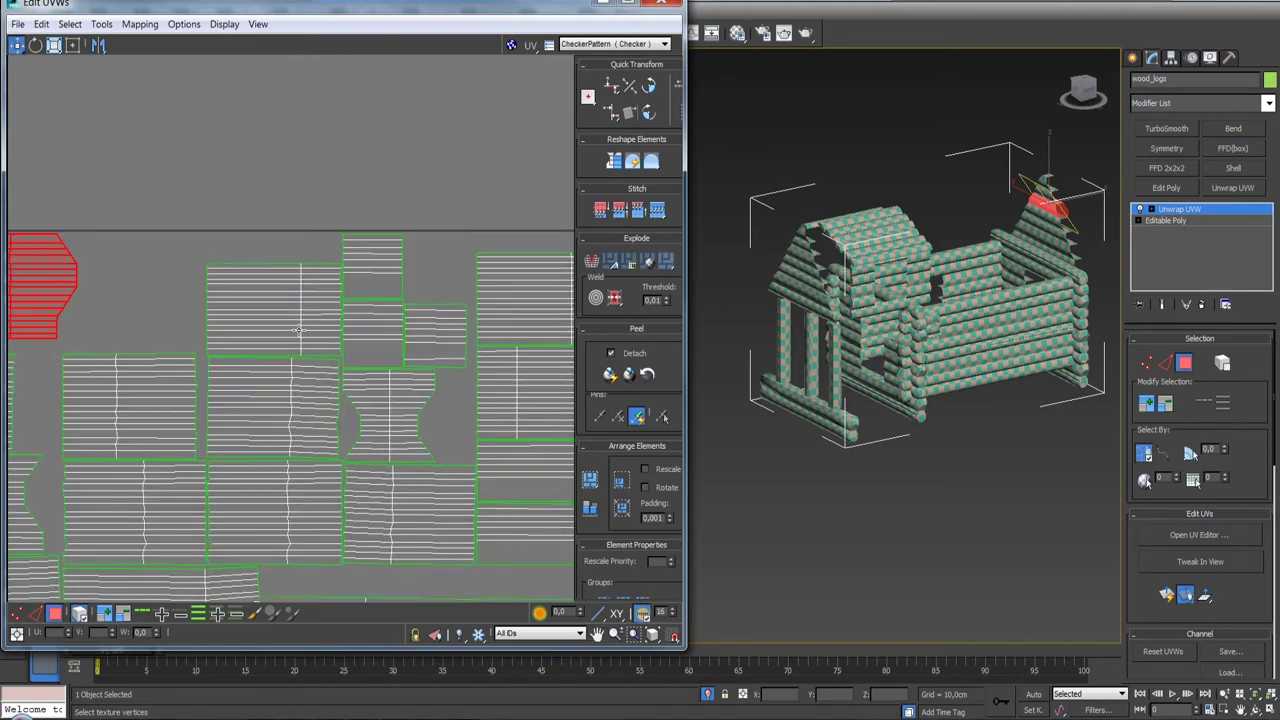
# - Move the rectangular log island to the left
pyautogui.click(277, 315)
pyautogui.moveTo(277, 315); pyautogui.dragTo(173, 317)
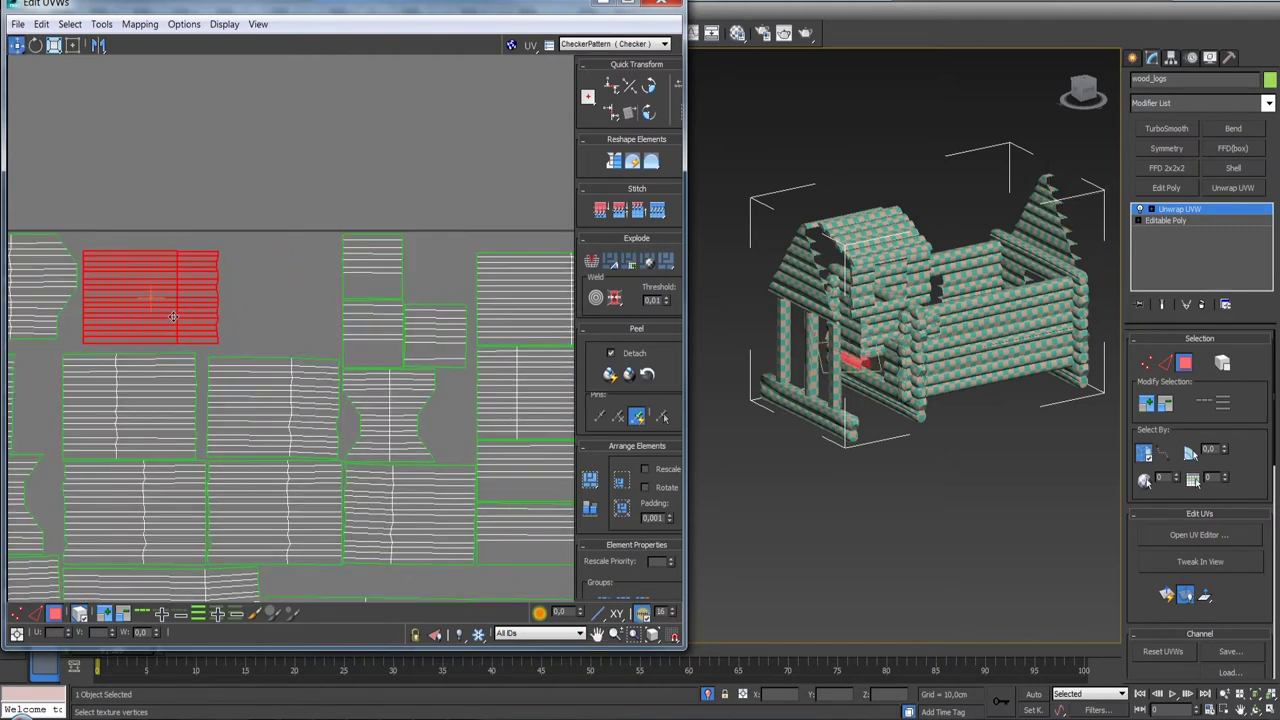
pyautogui.scroll(-3, 517, 353)
pyautogui.moveTo(517, 353); pyautogui.dragTo(311, 370, button='middle')
pyautogui.moveTo(239, 390); pyautogui.dragTo(230, 360, button='middle')
pyautogui.scroll(3, 240, 362)
# - Nudge two more log islands left into the free gap
pyautogui.click(266, 370)
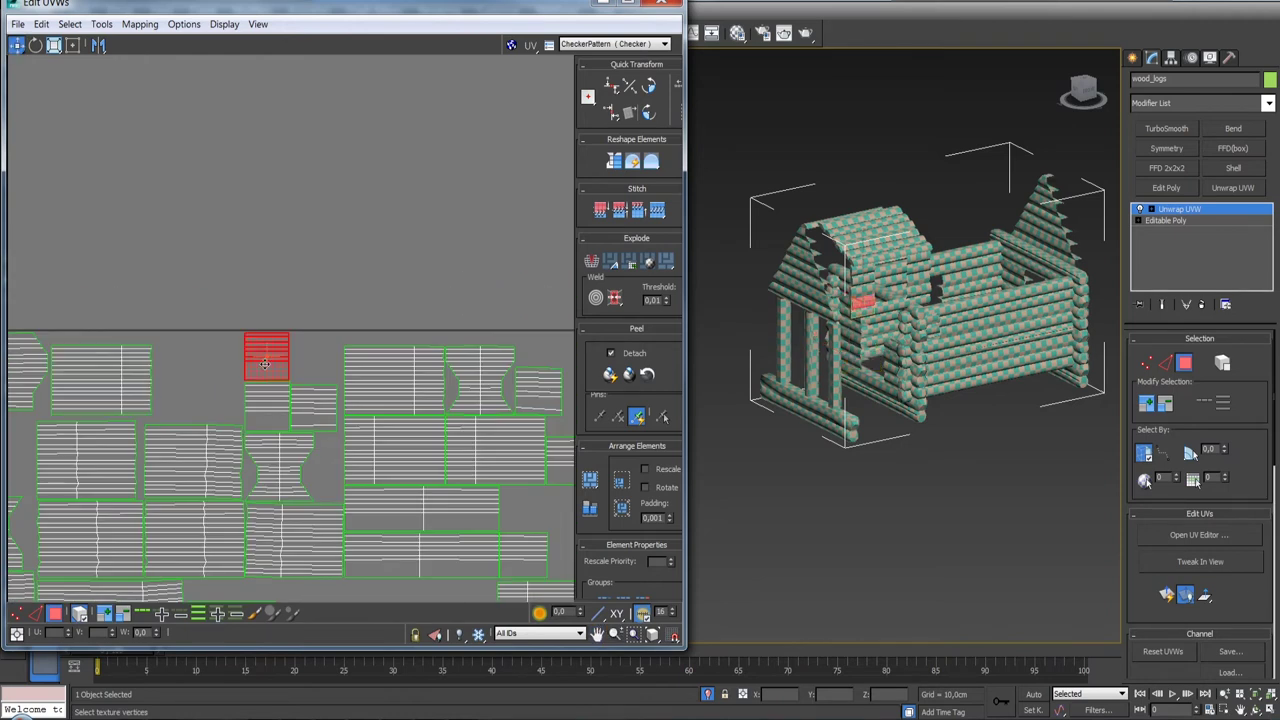
pyautogui.scroll(-2, 271, 405)
pyautogui.moveTo(277, 400)
pyautogui.mouseDown(button='middle')
pyautogui.moveTo(289, 377)
pyautogui.moveTo(438, 400)
pyautogui.mouseUp(button='middle')
pyautogui.scroll(2, 304, 404)
pyautogui.click(234, 320)
pyautogui.moveTo(262, 311); pyautogui.dragTo(216, 300)
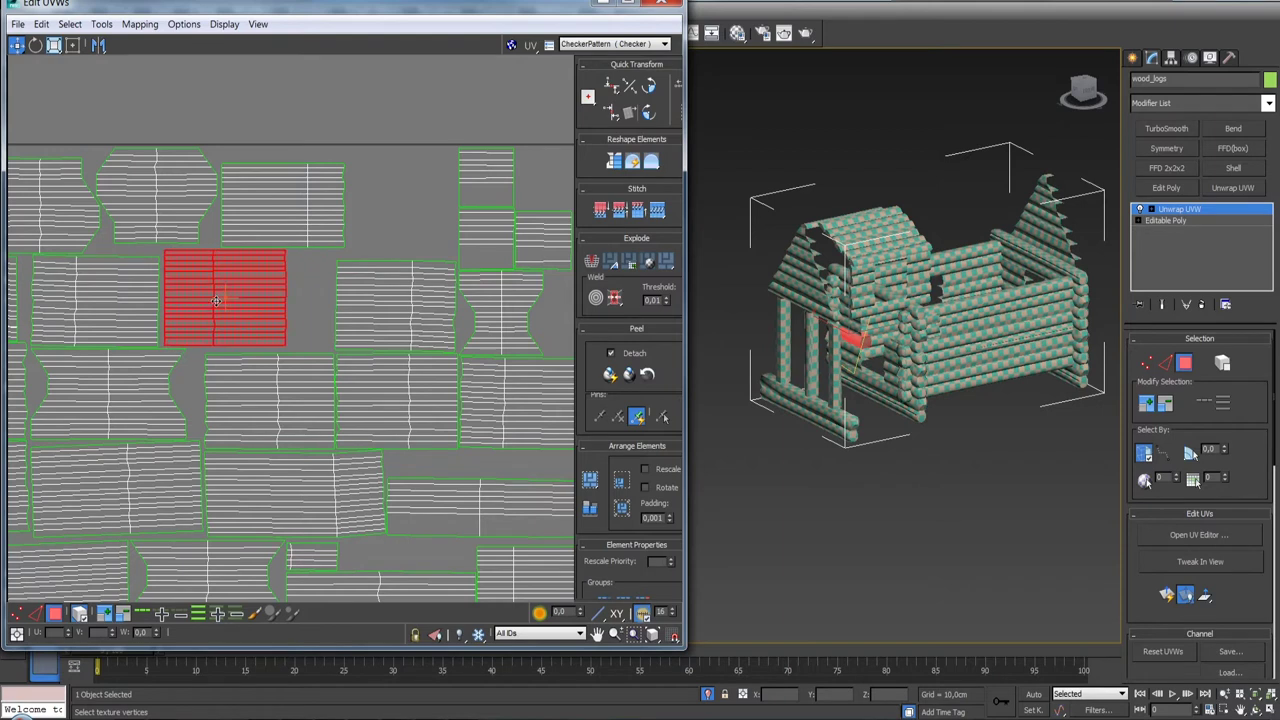
pyautogui.moveTo(350, 318); pyautogui.dragTo(328, 311)
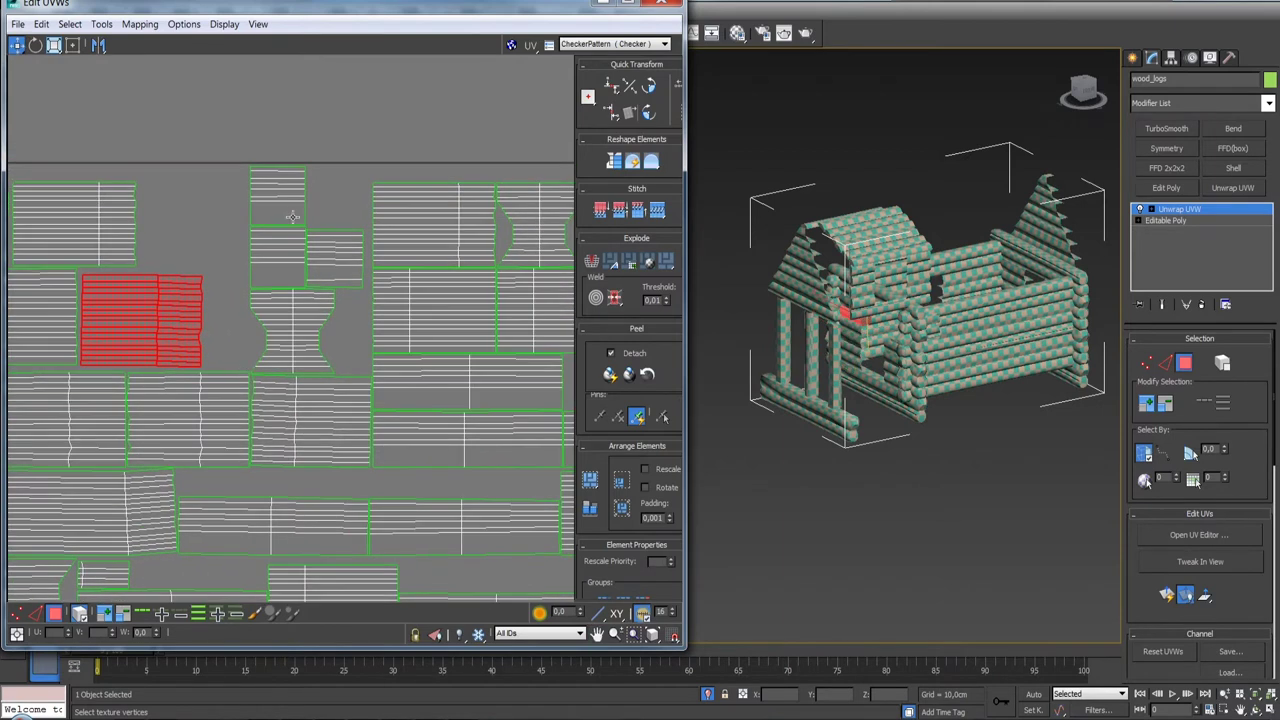
# - Shift two small islands left and up into the upper gap
pyautogui.click(228, 212)
pyautogui.moveTo(228, 212); pyautogui.dragTo(170, 204)
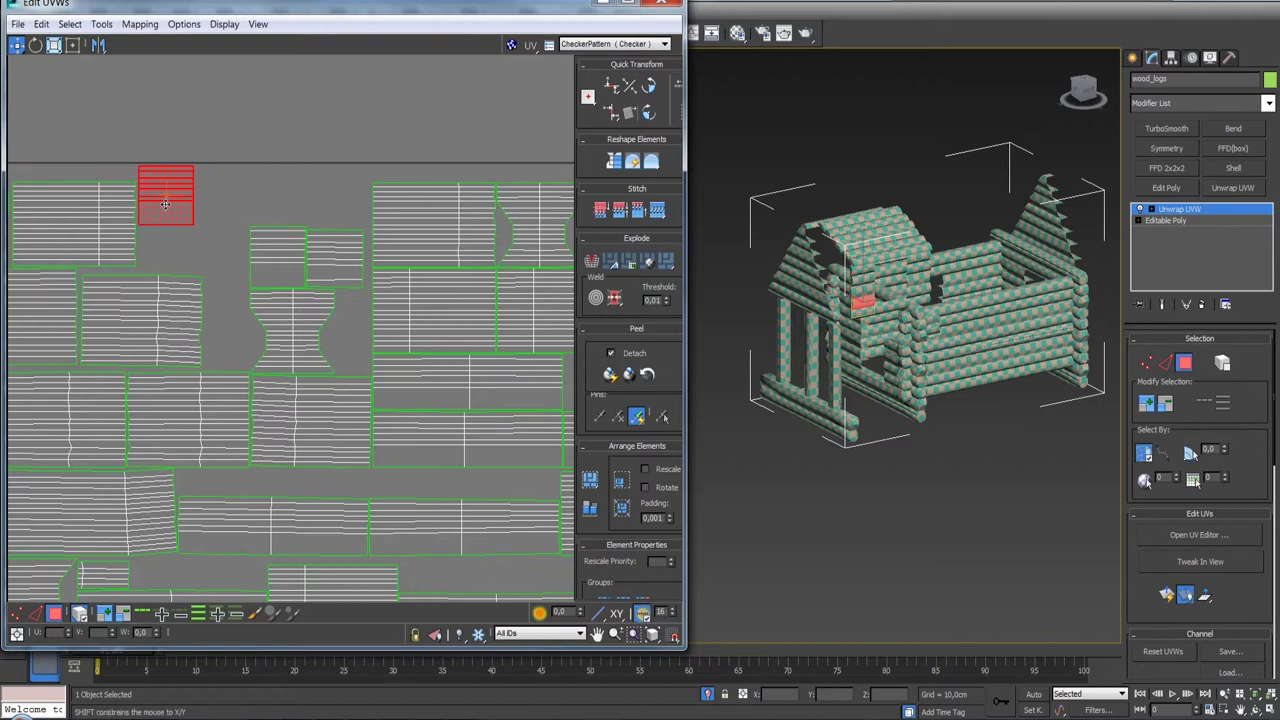
pyautogui.click(341, 260)
pyautogui.moveTo(345, 271); pyautogui.dragTo(202, 258)
pyautogui.moveTo(202, 258); pyautogui.dragTo(237, 240, button='middle')
pyautogui.moveTo(237, 240); pyautogui.dragTo(268, 180)
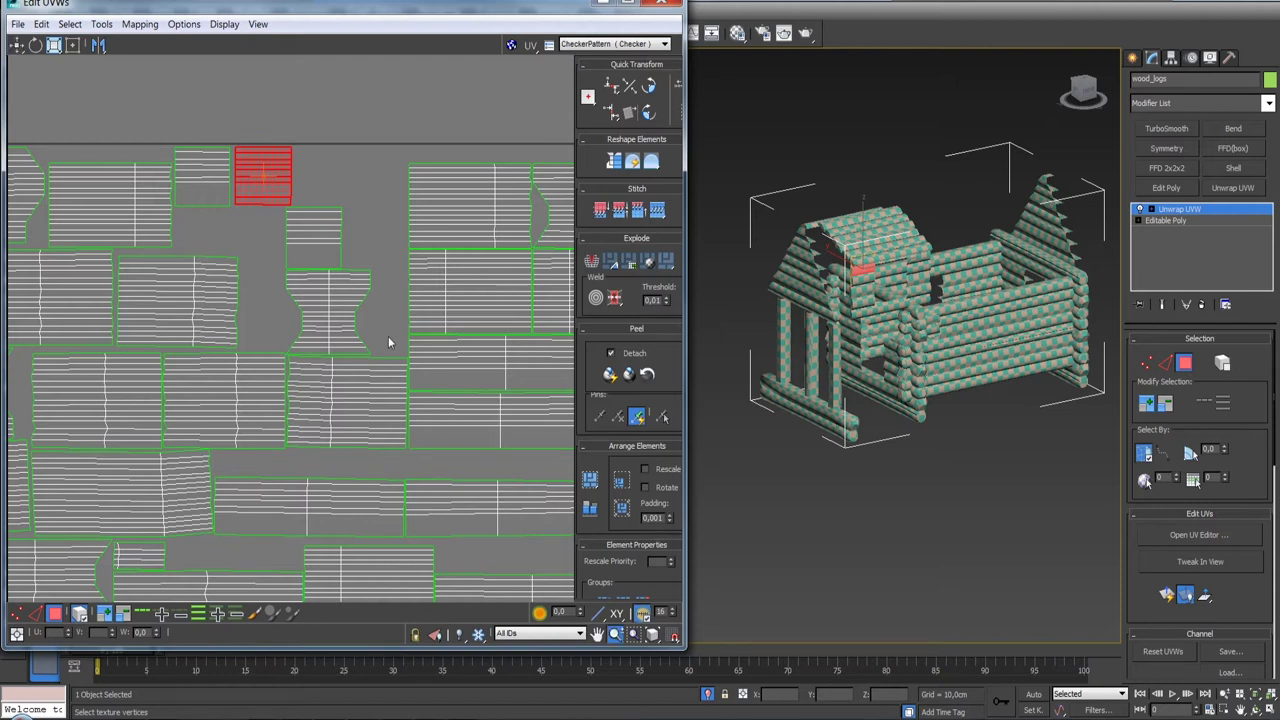
pyautogui.scroll(-2, 325, 252)
pyautogui.scroll(3, 325, 252)
pyautogui.moveTo(283, 77); pyautogui.dragTo(283, 377, button='middle')
pyautogui.moveTo(283, 377); pyautogui.dragTo(285, 347)
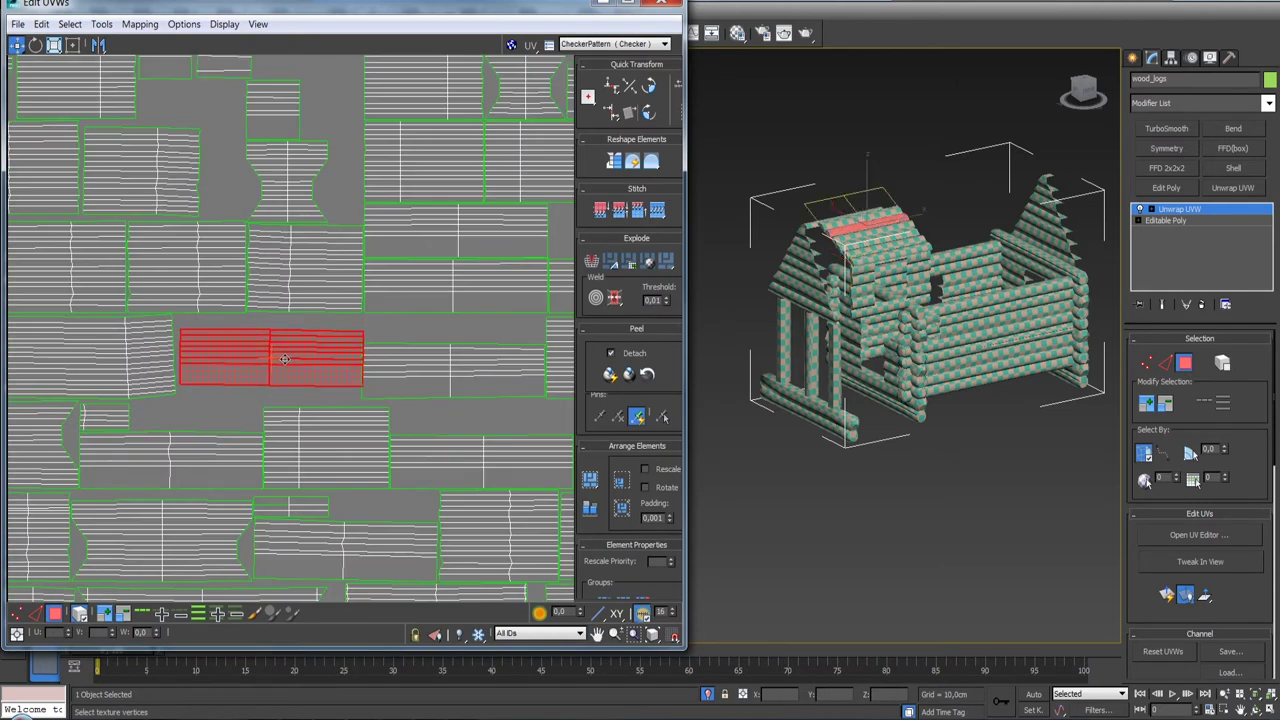
# - Nudge the selected log island and the wide red island into place
pyautogui.scroll(-2, 396, 383)
pyautogui.moveTo(396, 383)
pyautogui.mouseDown(button='middle')
pyautogui.moveTo(295, 382)
pyautogui.moveTo(468, 376)
pyautogui.mouseUp(button='middle')
pyautogui.scroll(3, 295, 382)
pyautogui.moveTo(262, 386); pyautogui.dragTo(262, 366)
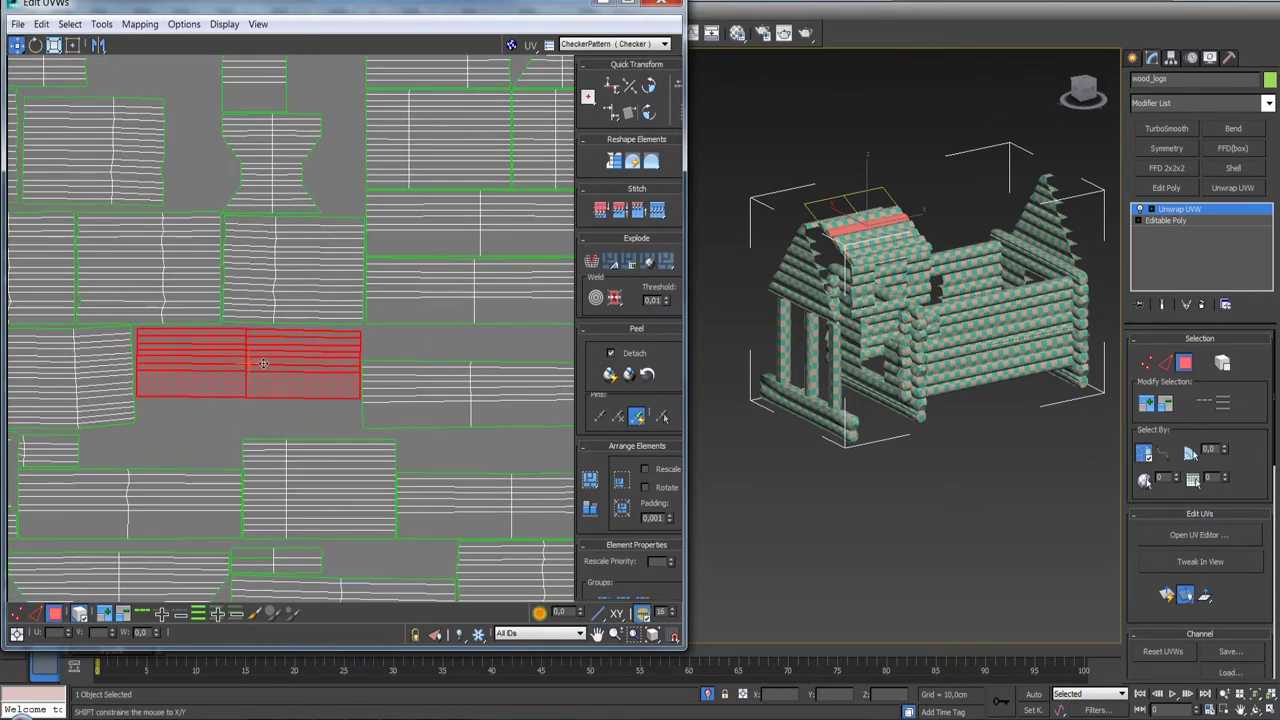
pyautogui.scroll(-2, 436, 362)
pyautogui.moveTo(436, 362)
pyautogui.mouseDown(button='middle')
pyautogui.moveTo(317, 438)
pyautogui.moveTo(436, 182)
pyautogui.moveTo(394, 177)
pyautogui.mouseUp(button='middle')
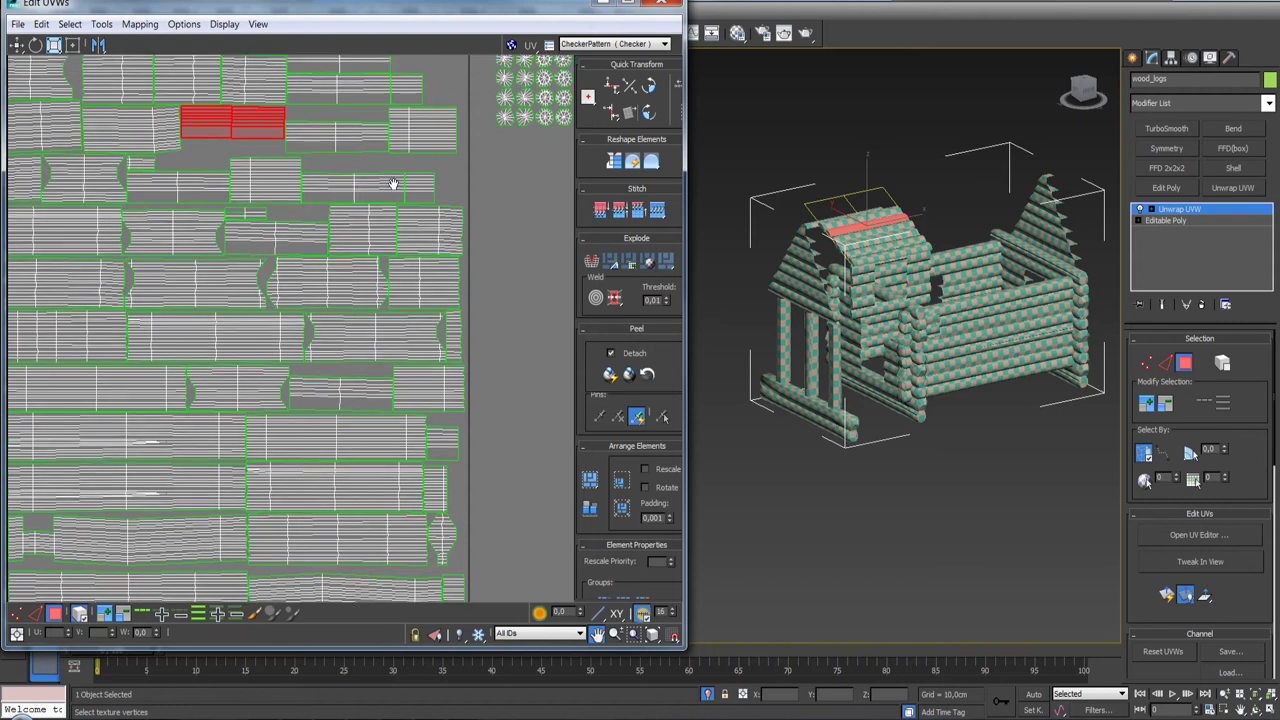
# - Lower the wide red island and move the narrow vertical island into a top gap
pyautogui.moveTo(394, 177); pyautogui.dragTo(380, 310, button='middle')
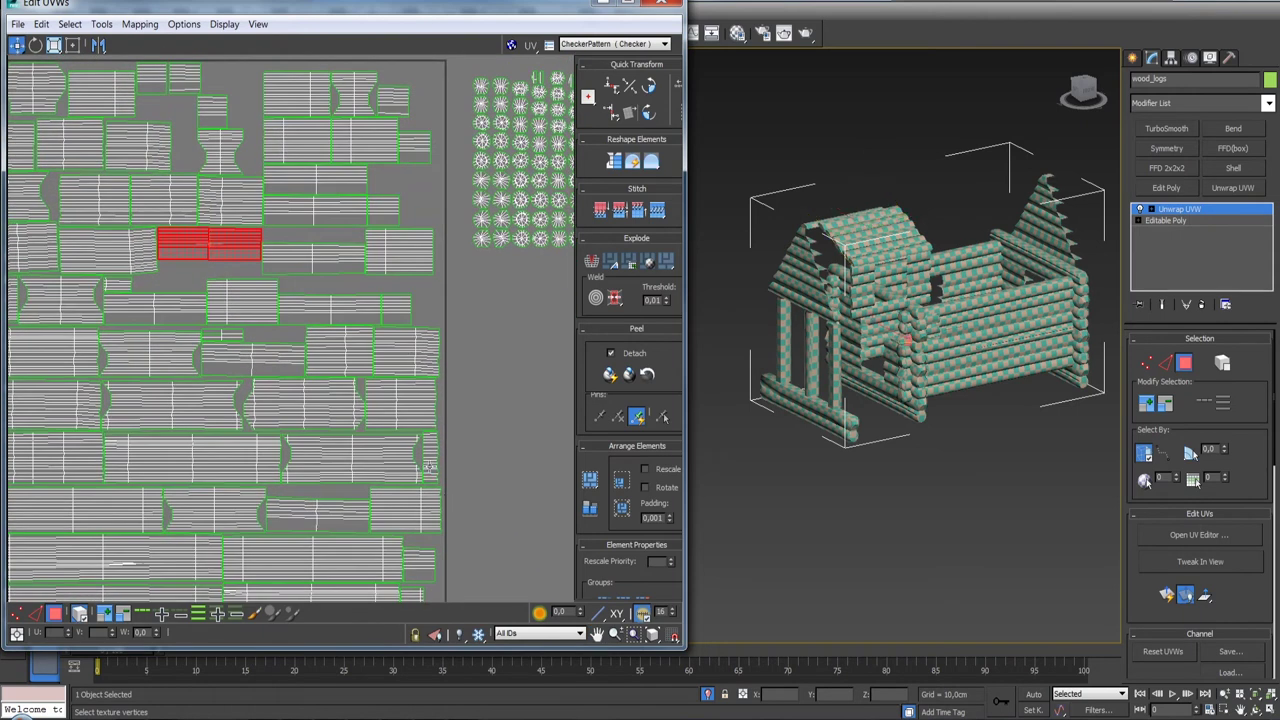
pyautogui.click(430, 457)
pyautogui.moveTo(430, 457); pyautogui.dragTo(188, 145)
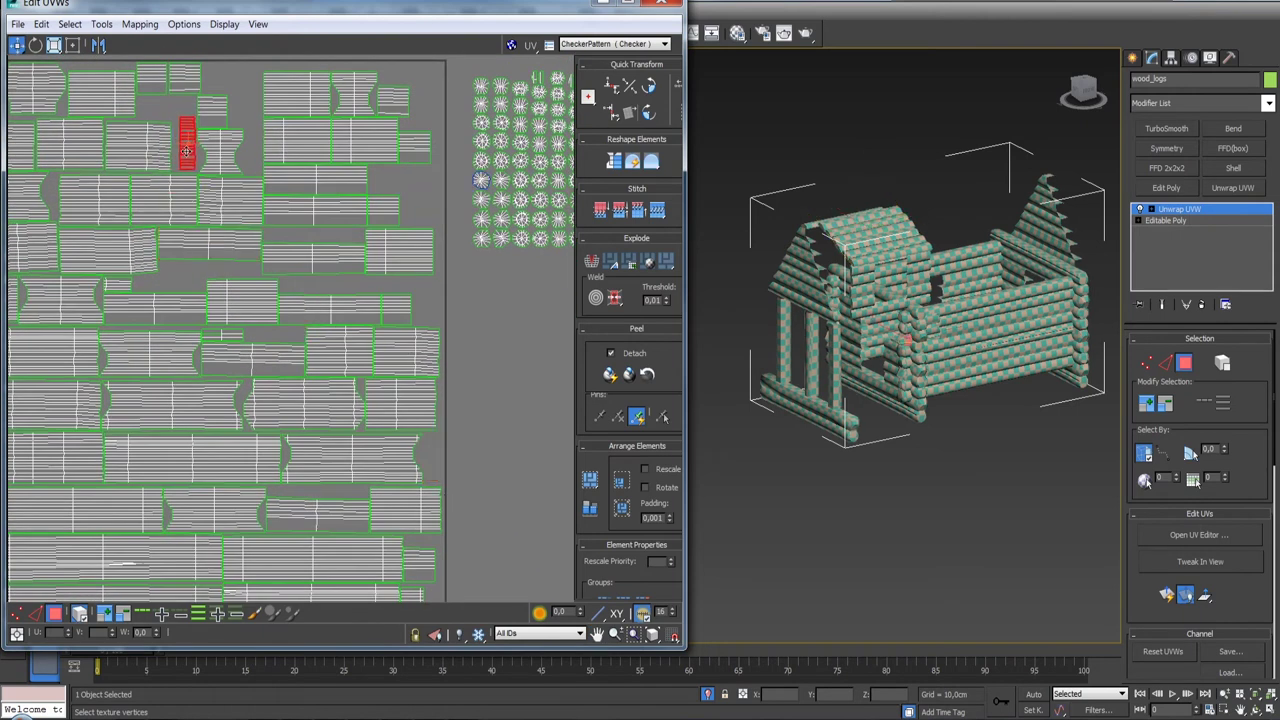
pyautogui.moveTo(405, 105)
pyautogui.mouseDown(button='middle')
pyautogui.moveTo(431, 268)
pyautogui.moveTo(389, 331)
pyautogui.mouseUp(button='middle')
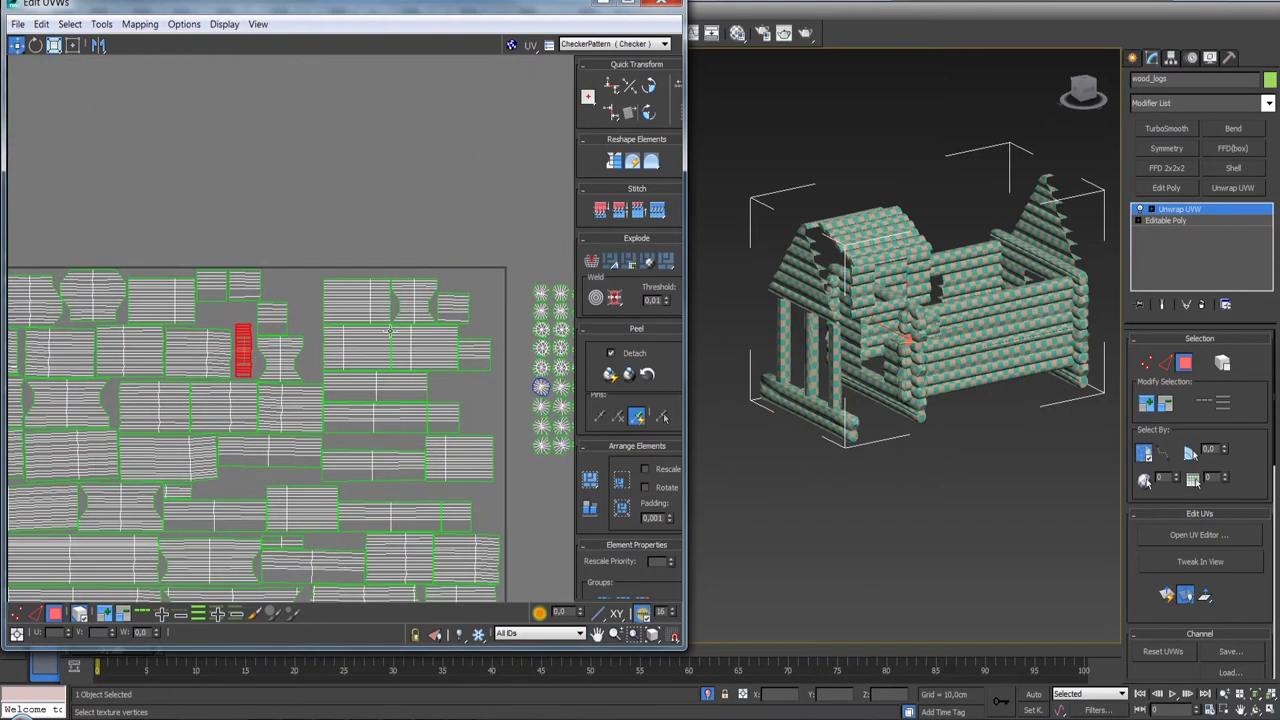
# - Move the small island at the square's edge up beside the border
pyautogui.scroll(2, 314, 300)
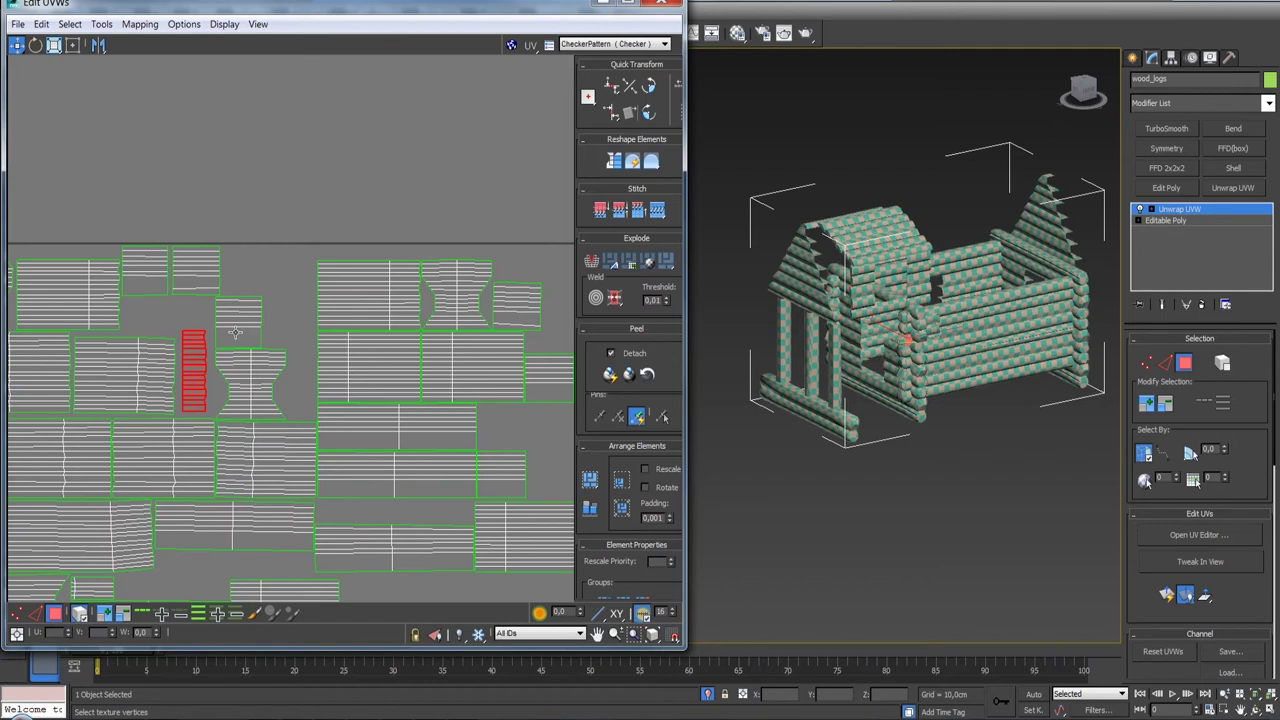
pyautogui.moveTo(242, 366)
pyautogui.mouseDown(button='middle')
pyautogui.moveTo(334, 340)
pyautogui.moveTo(380, 354)
pyautogui.mouseUp(button='middle')
pyautogui.scroll(-2, 340, 380)
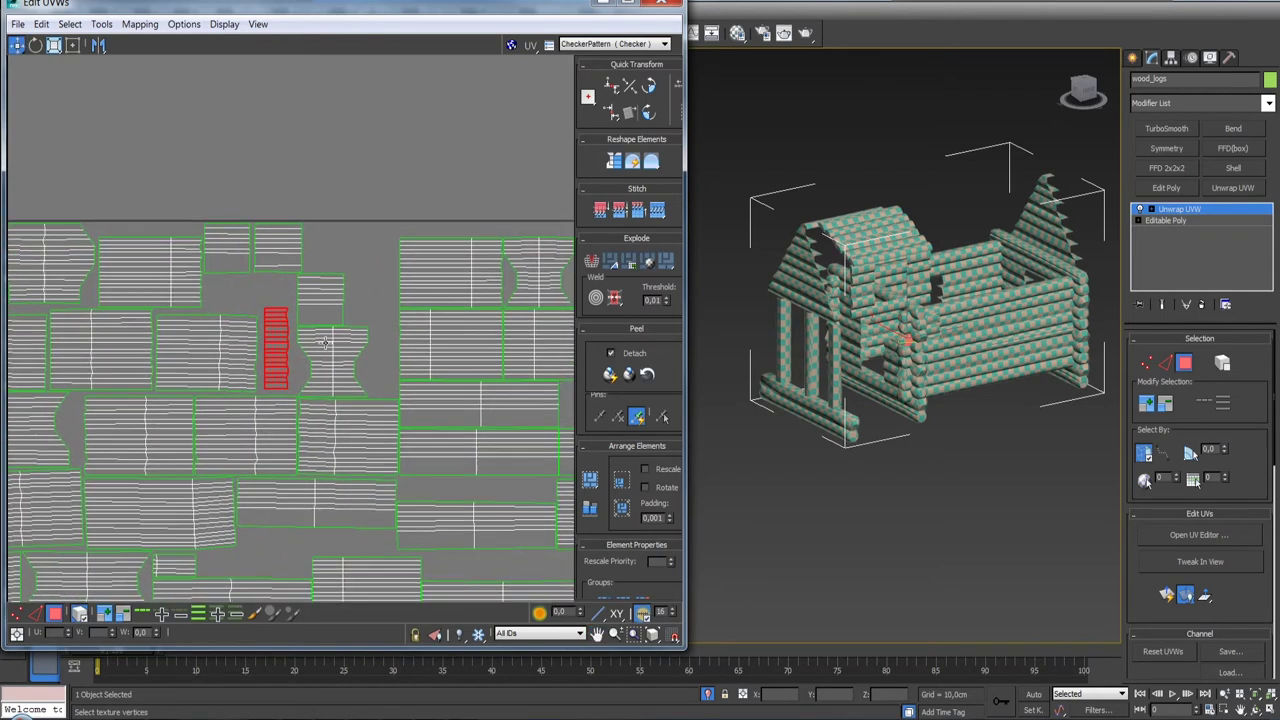
pyautogui.moveTo(324, 412); pyautogui.dragTo(229, 246, button='middle')
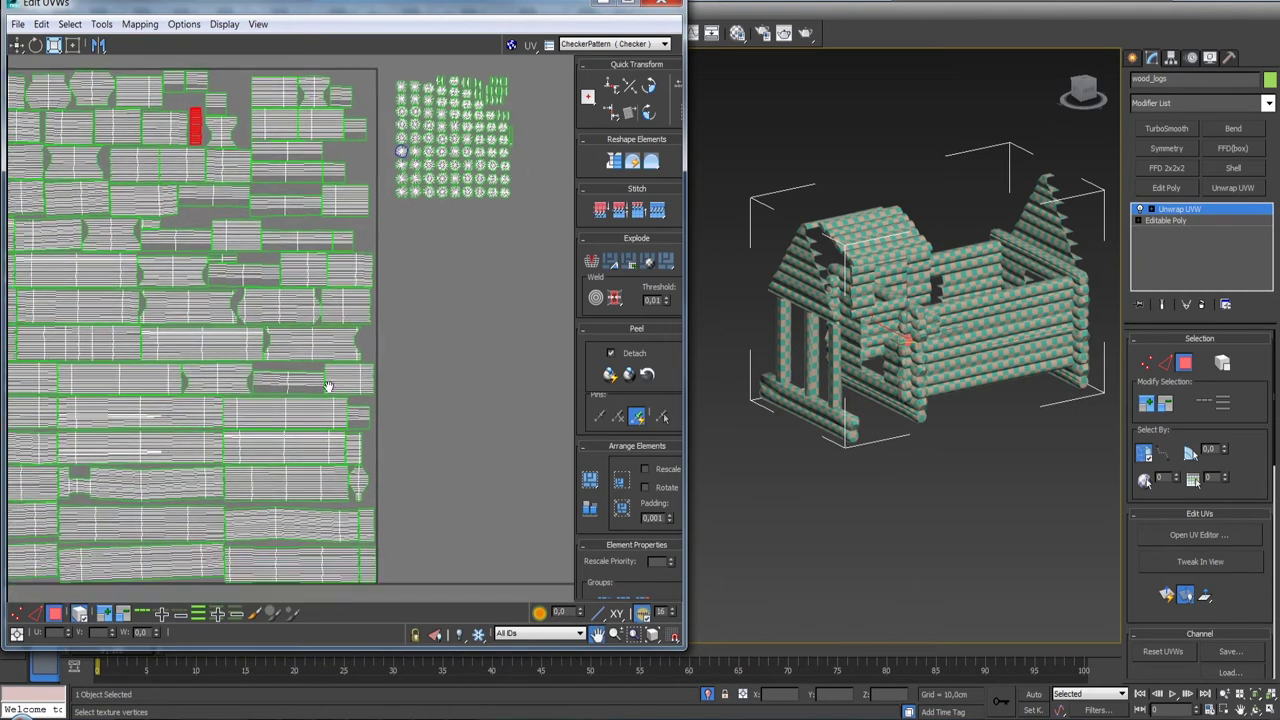
pyautogui.scroll(2, 385, 385)
pyautogui.scroll(2, 385, 386)
pyautogui.scroll(-3, 387, 387)
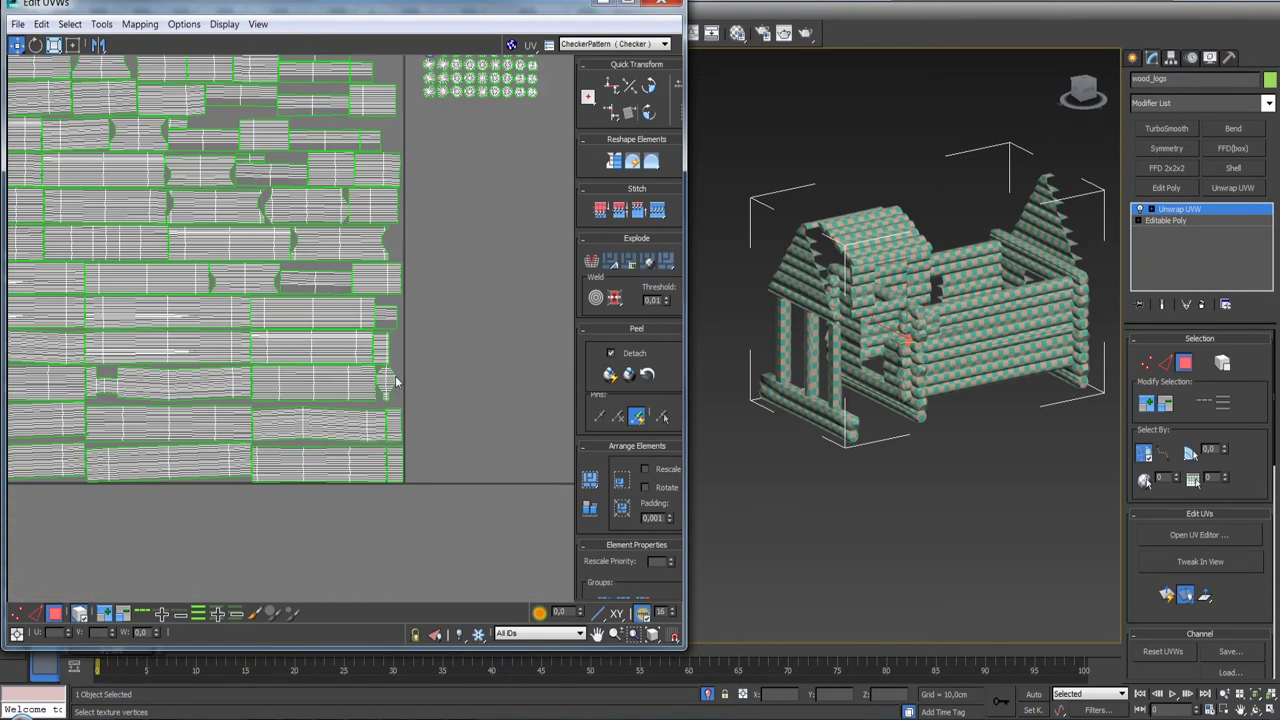
pyautogui.scroll(-2, 428, 428)
pyautogui.scroll(-1, 363, 475)
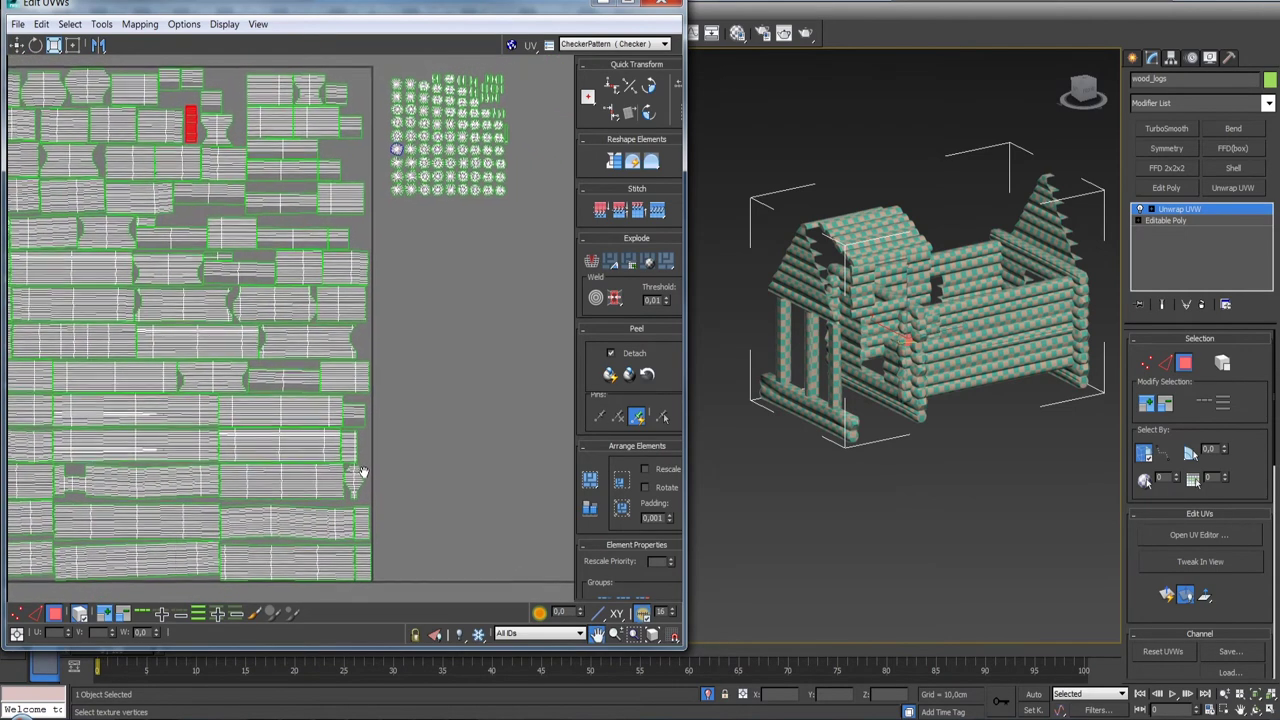
pyautogui.scroll(-1, 363, 475)
pyautogui.click(340, 468)
pyautogui.moveTo(340, 468)
pyautogui.mouseDown()
pyautogui.moveTo(368, 330)
pyautogui.moveTo(348, 334)
pyautogui.mouseUp()
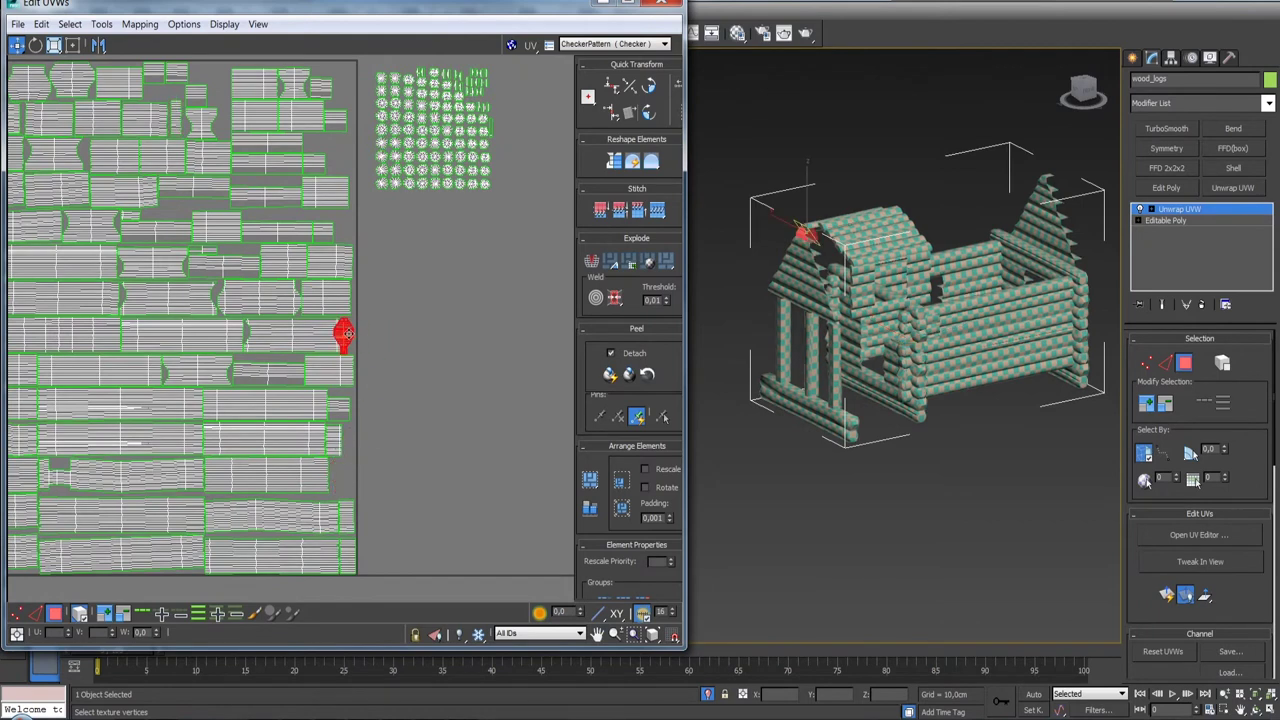
# - Move another log island up into the top row
pyautogui.scroll(3, 347, 334)
pyautogui.scroll(2, 347, 334)
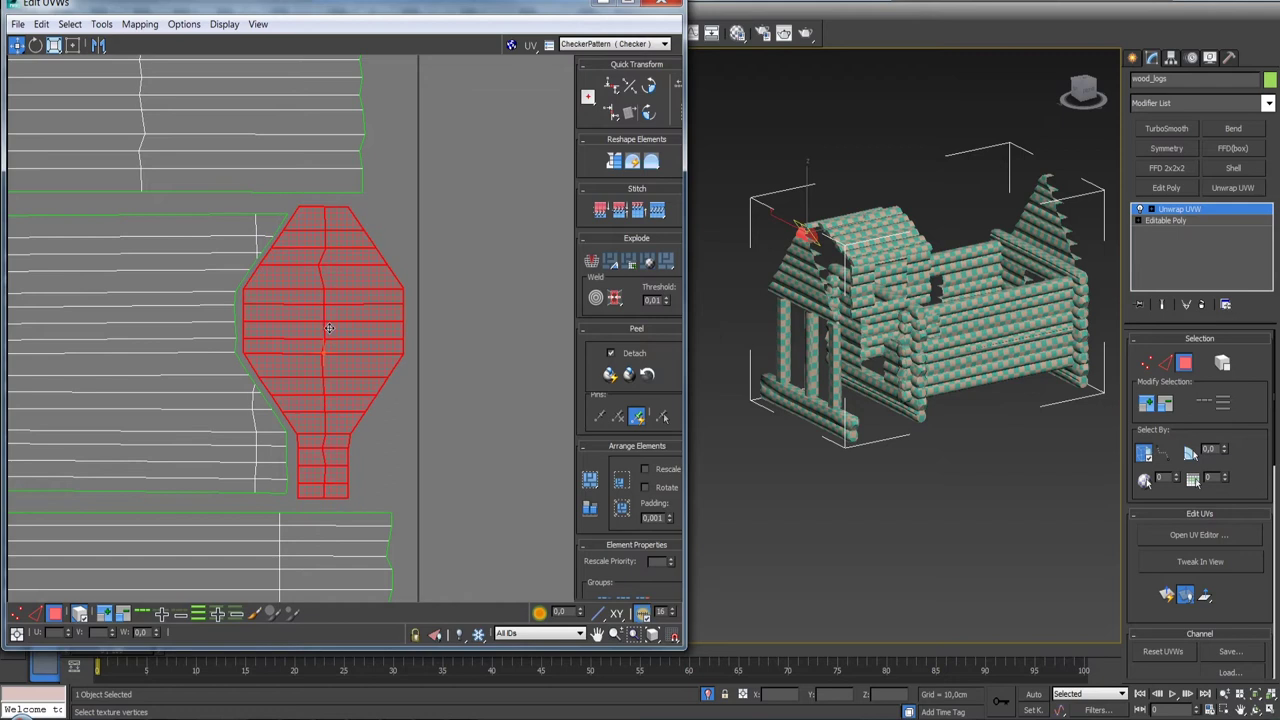
pyautogui.scroll(-5, 332, 329)
pyautogui.scroll(-2, 330, 328)
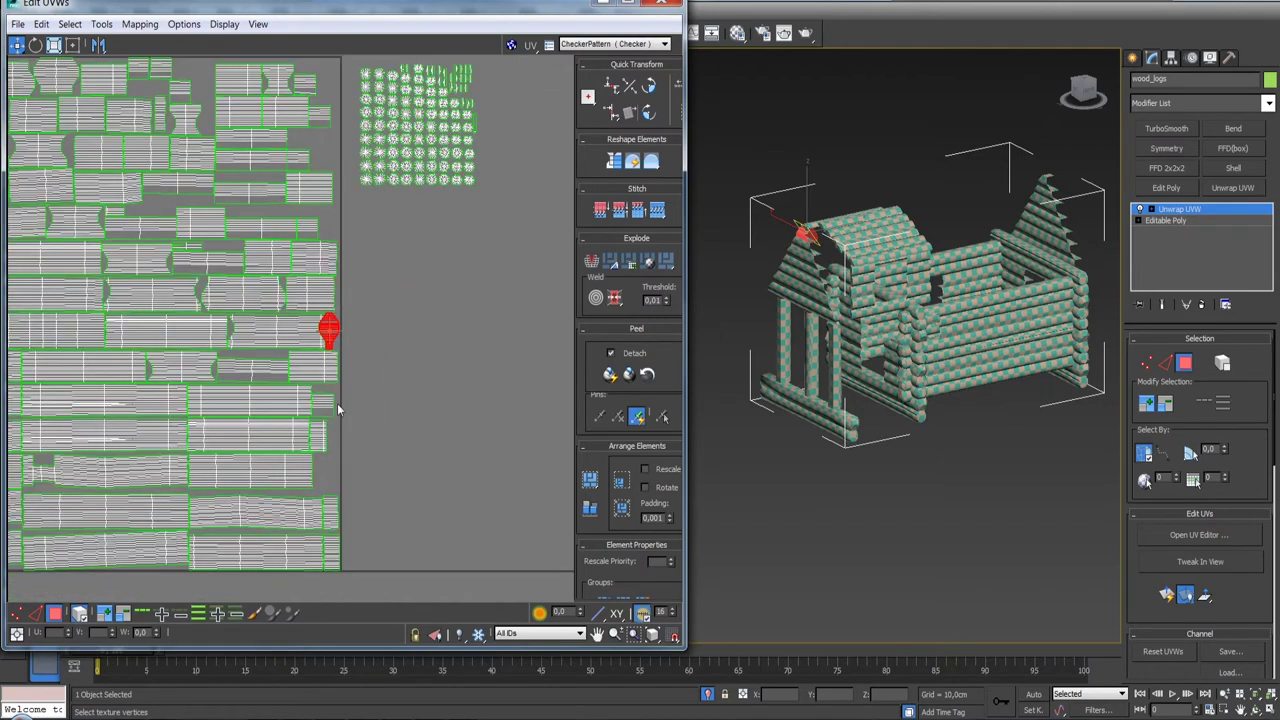
pyautogui.moveTo(337, 403); pyautogui.dragTo(388, 536, button='middle')
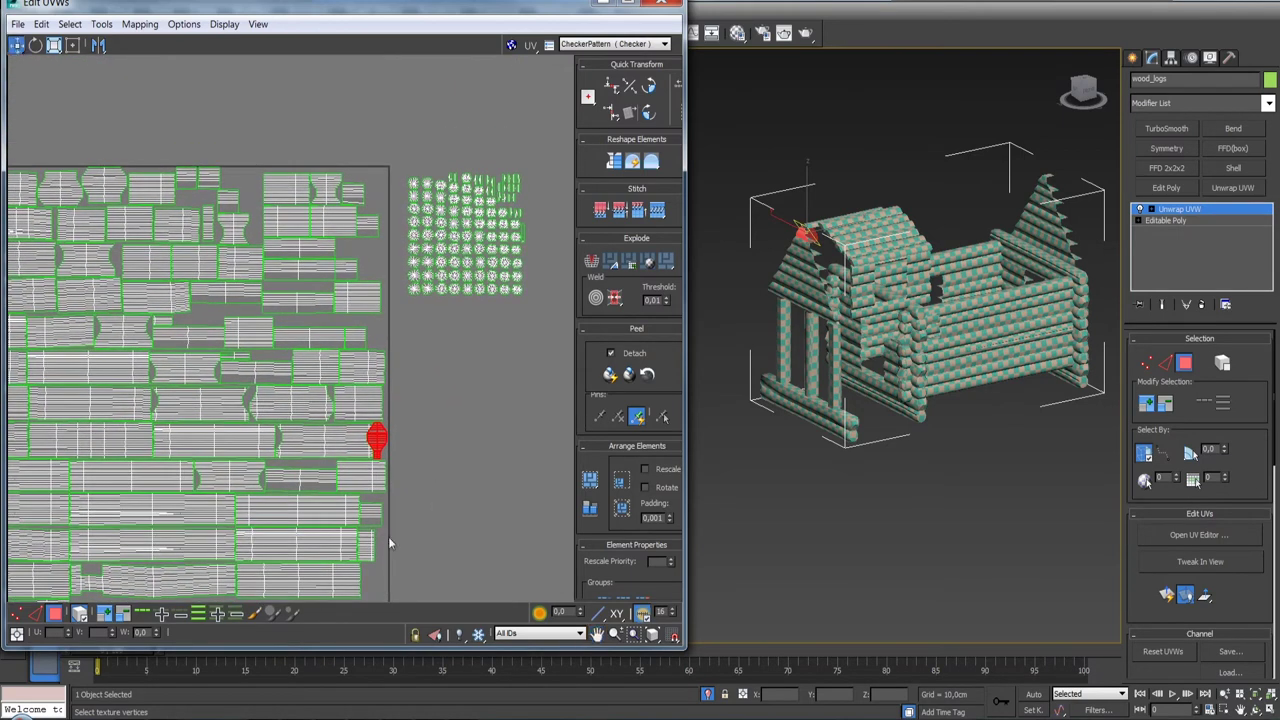
pyautogui.scroll(1, 382, 271)
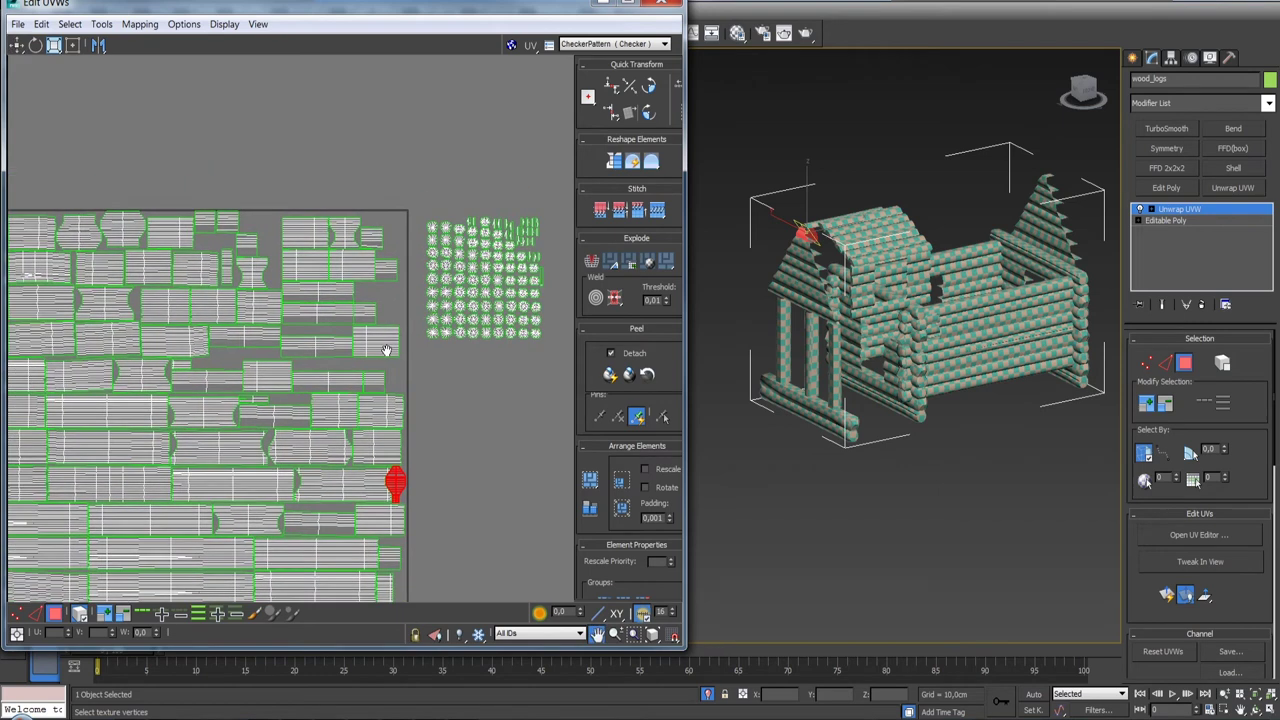
pyautogui.scroll(1, 390, 290)
pyautogui.scroll(2, 400, 320)
pyautogui.click(404, 337)
pyautogui.moveTo(404, 337); pyautogui.dragTo(108, 232)
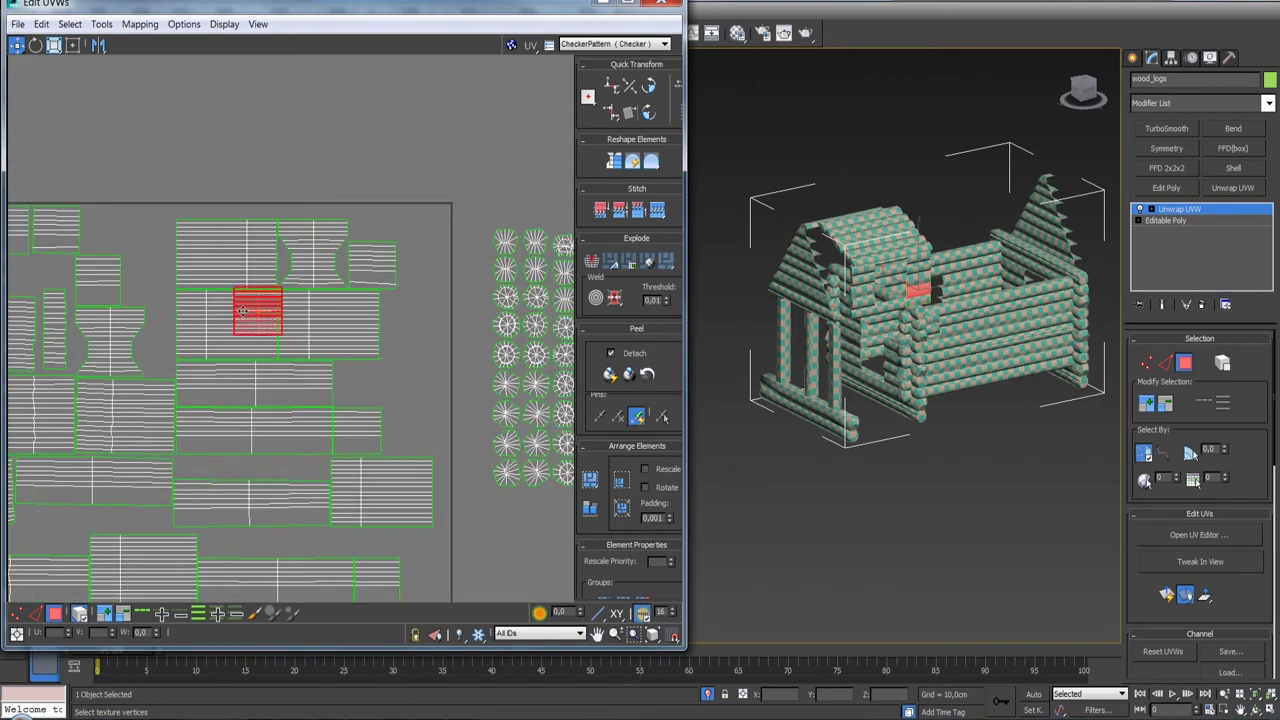
# - Shift the narrow island slightly down
pyautogui.moveTo(108, 232); pyautogui.dragTo(285, 298, button='middle')
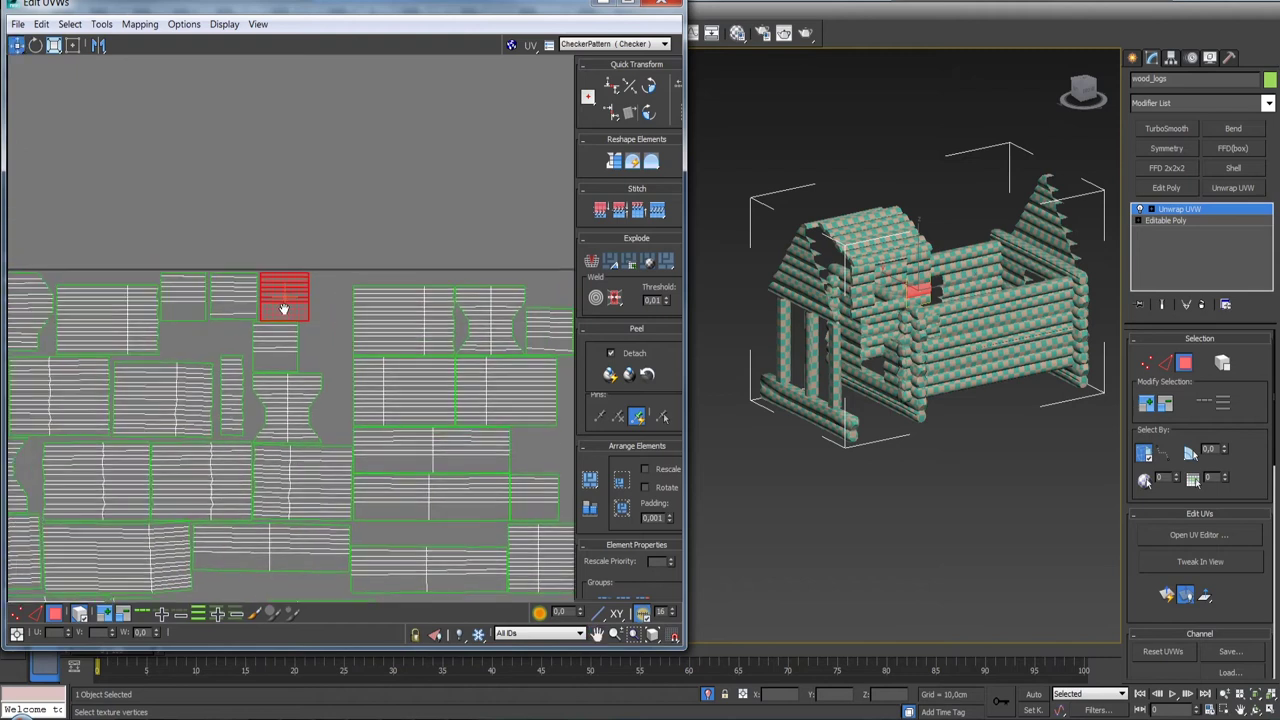
pyautogui.scroll(2, 283, 302)
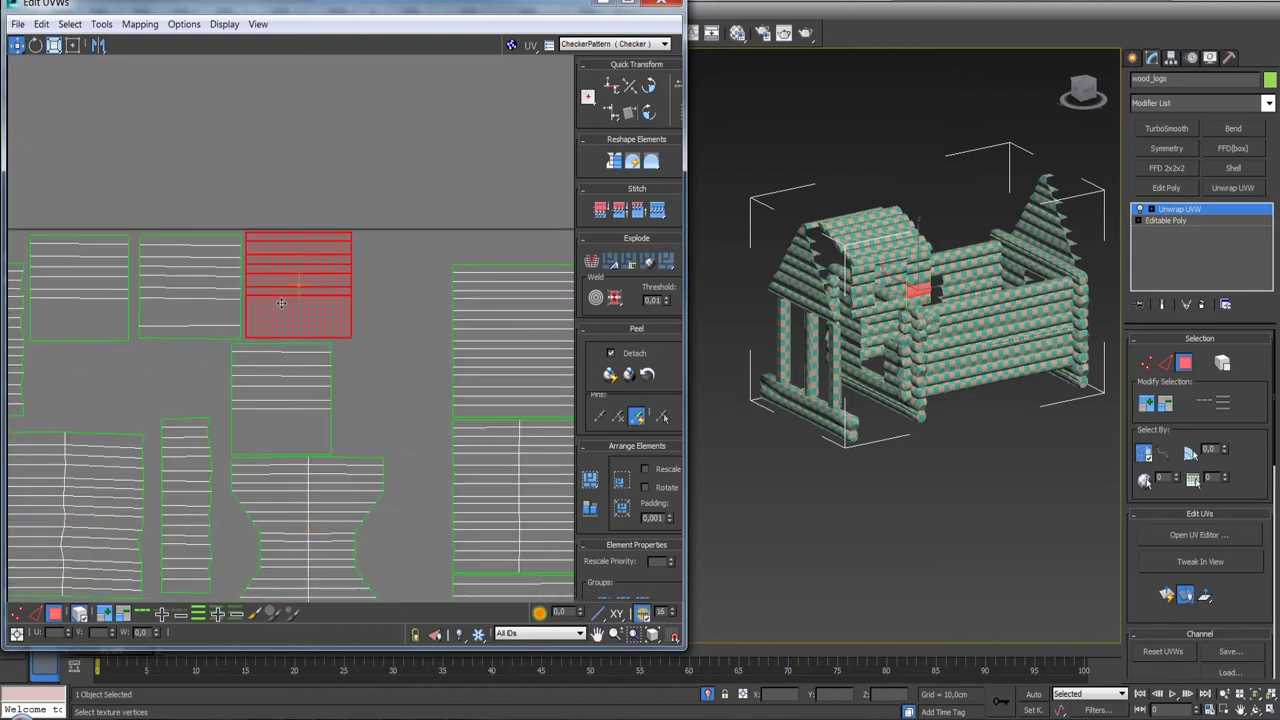
pyautogui.moveTo(281, 380); pyautogui.dragTo(328, 322, button='middle')
pyautogui.moveTo(229, 395); pyautogui.dragTo(228, 426)
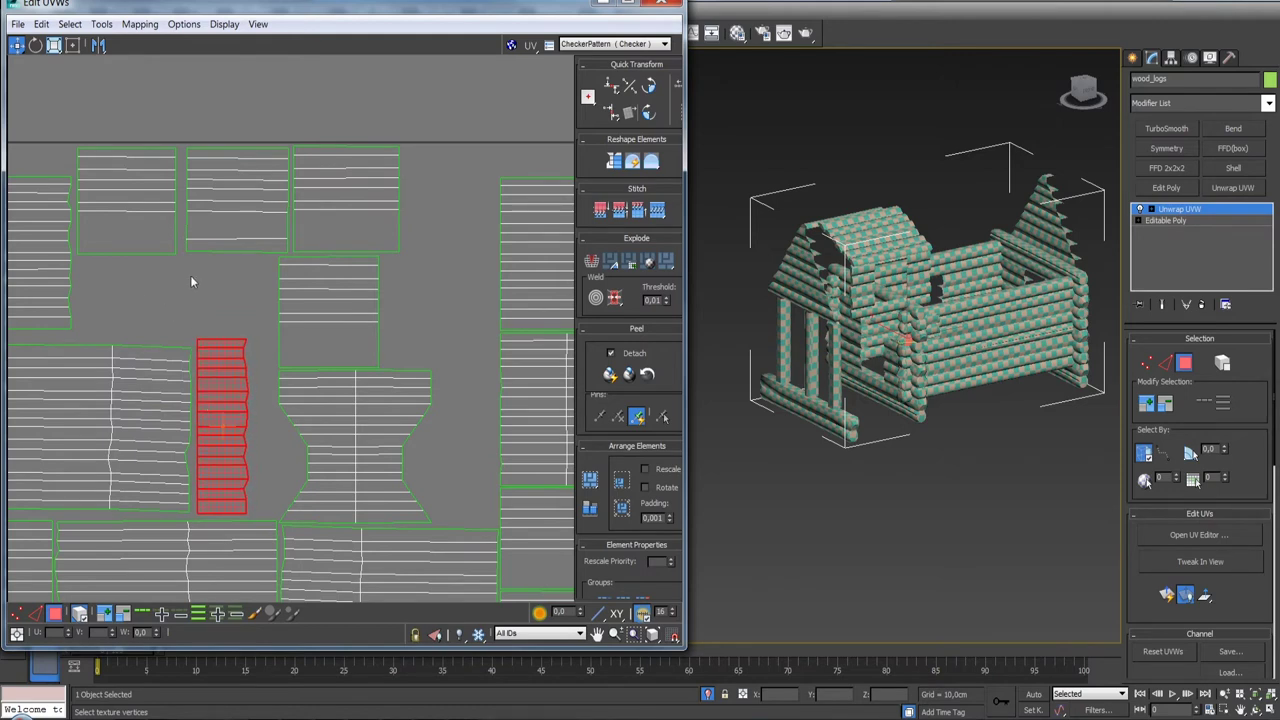
# - Shift the group of islands along the top left and slightly up
pyautogui.scroll(-3, 328, 329)
pyautogui.scroll(-2, 300, 310)
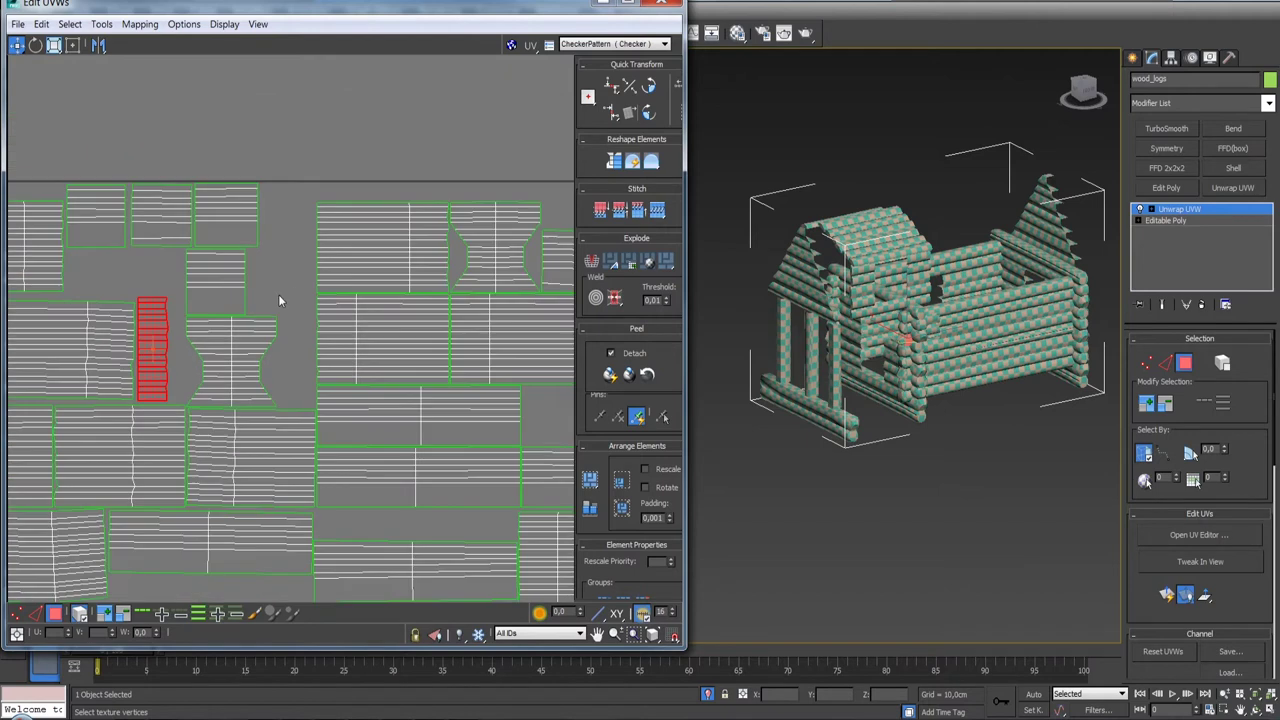
pyautogui.moveTo(349, 311); pyautogui.dragTo(233, 277, button='middle')
pyautogui.scroll(-2, 233, 277)
pyautogui.click(335, 250)
pyautogui.moveTo(330, 255); pyautogui.dragTo(299, 256)
pyautogui.moveTo(181, 255); pyautogui.dragTo(176, 247)
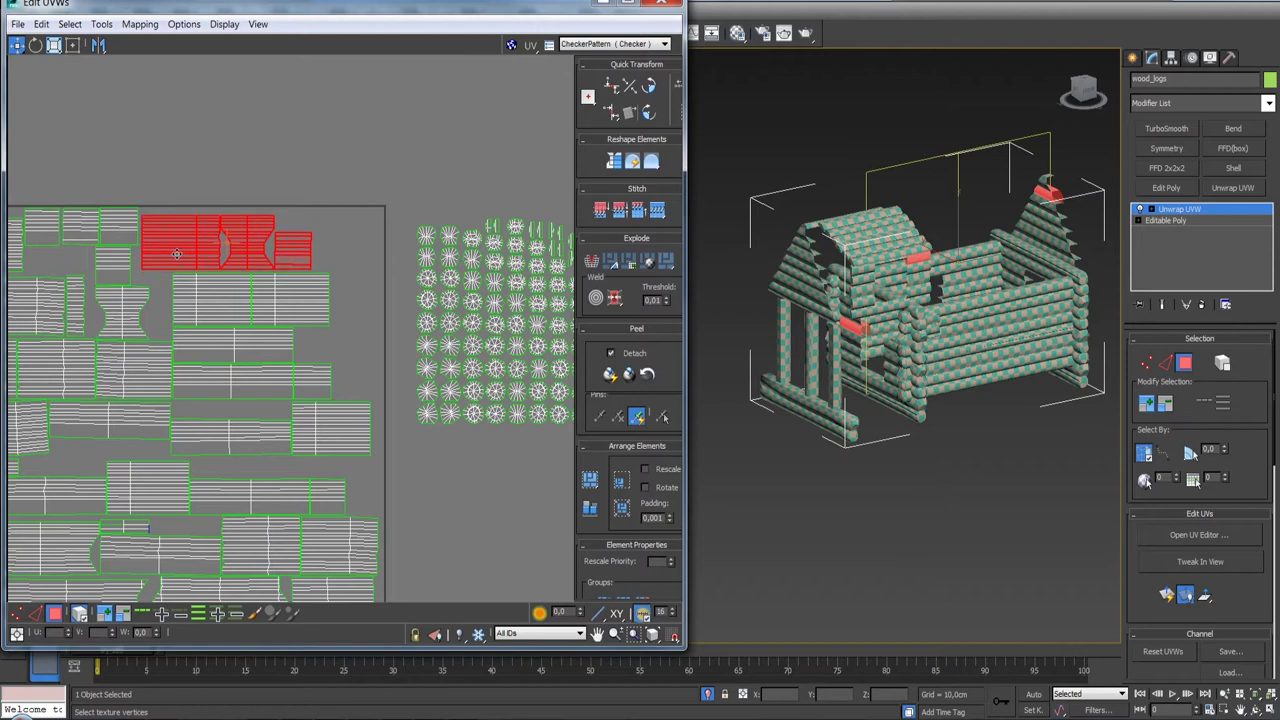
# - Drop two small islands into gaps below, then shift a neighbouring pair left together
pyautogui.moveTo(298, 318)
pyautogui.mouseDown(button='middle')
pyautogui.moveTo(360, 306)
pyautogui.moveTo(463, 335)
pyautogui.moveTo(403, 297)
pyautogui.moveTo(380, 313)
pyautogui.mouseUp(button='middle')
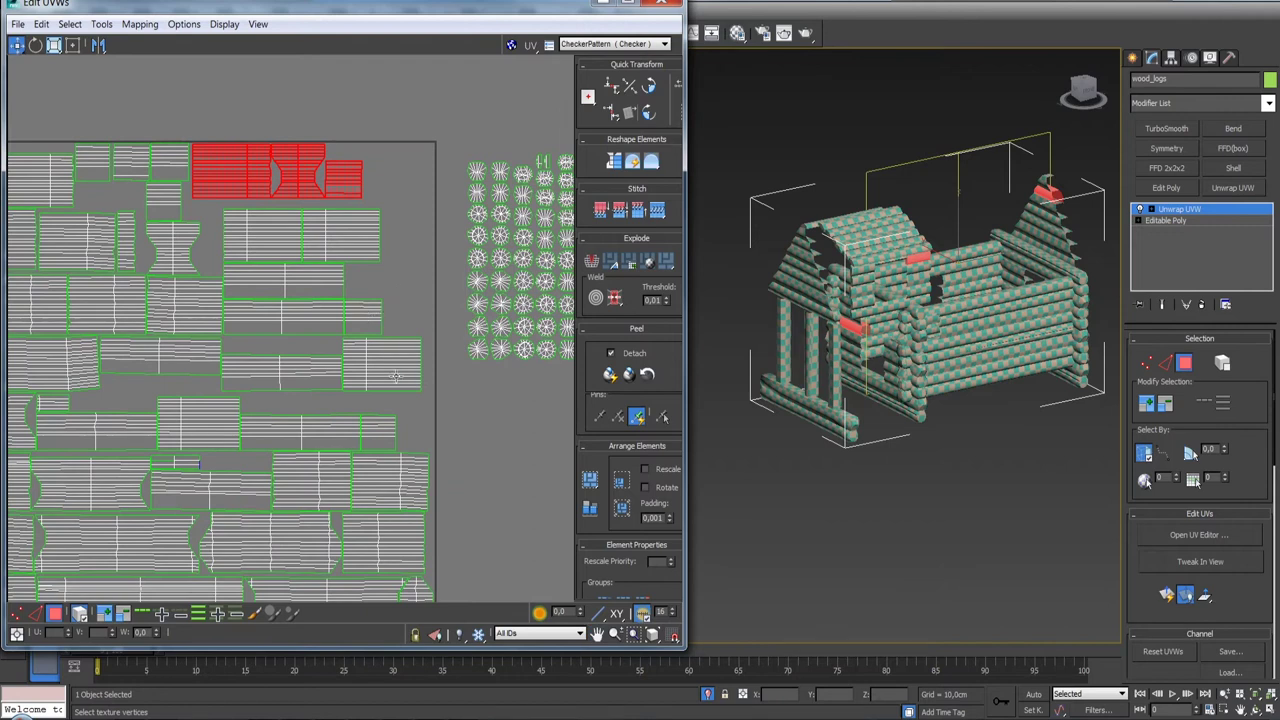
pyautogui.moveTo(395, 376); pyautogui.dragTo(397, 398)
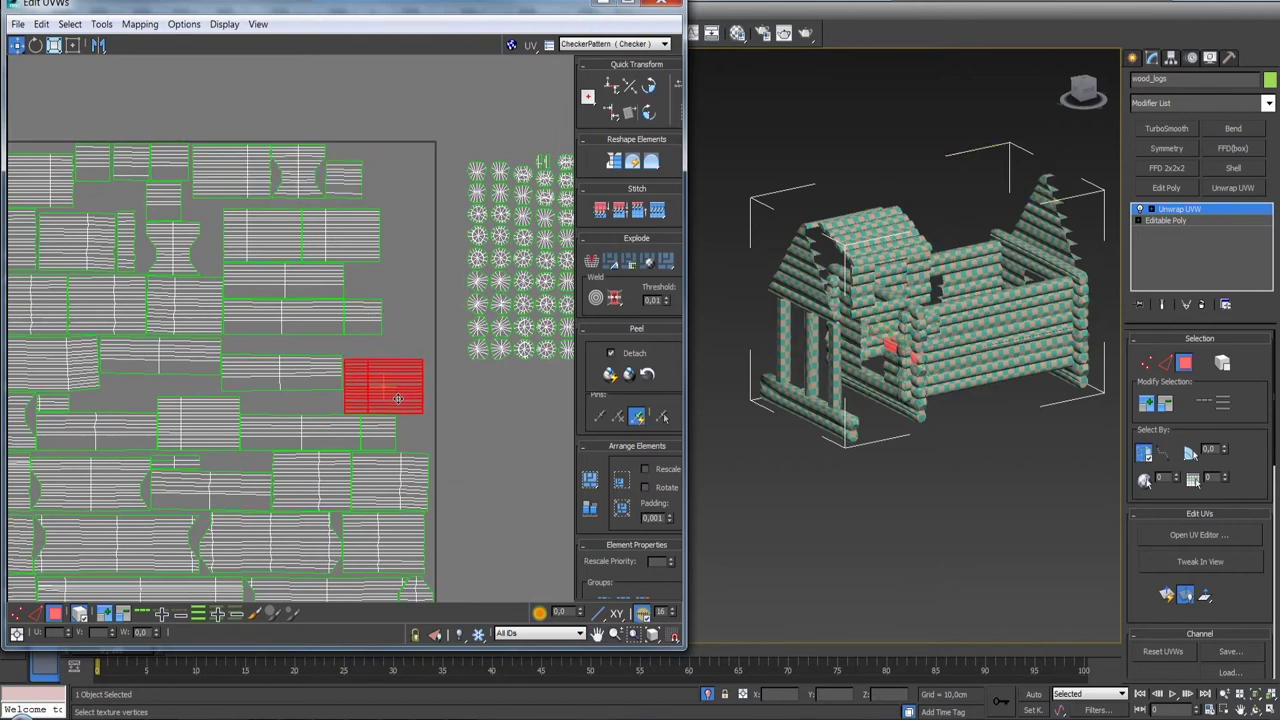
pyautogui.moveTo(362, 321); pyautogui.dragTo(368, 346)
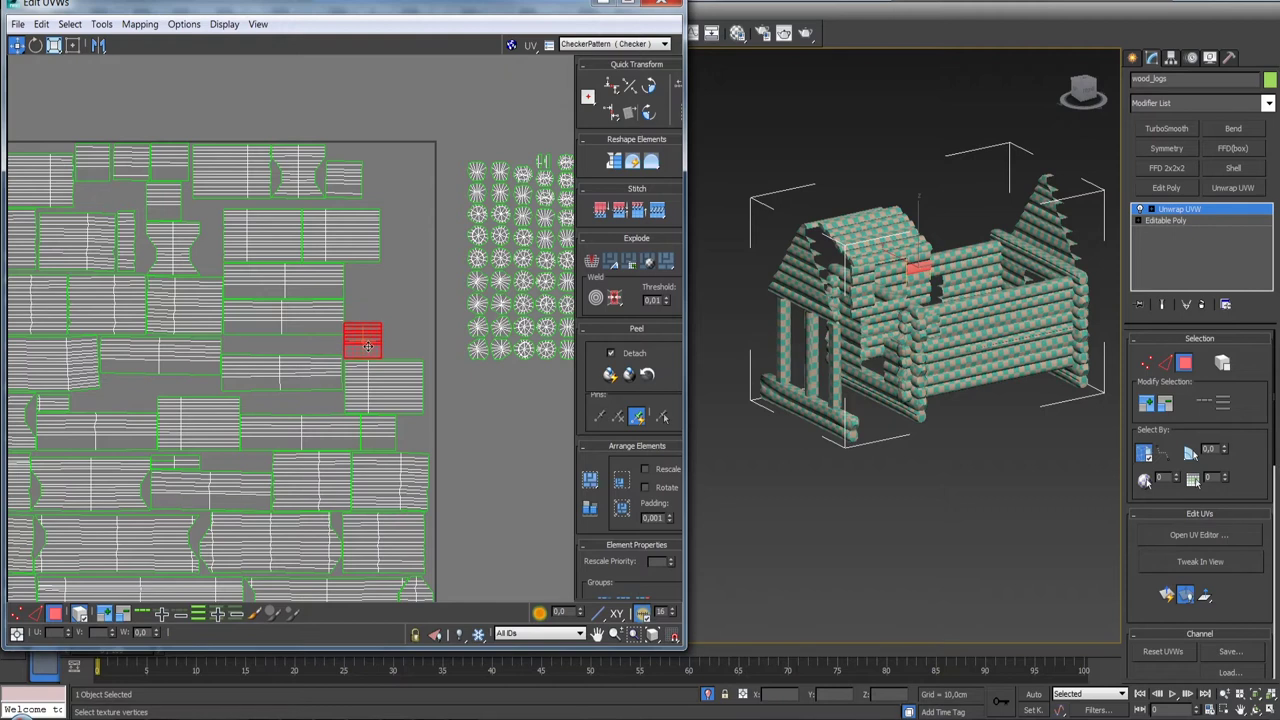
pyautogui.scroll(2, 389, 296)
pyautogui.click(341, 308)
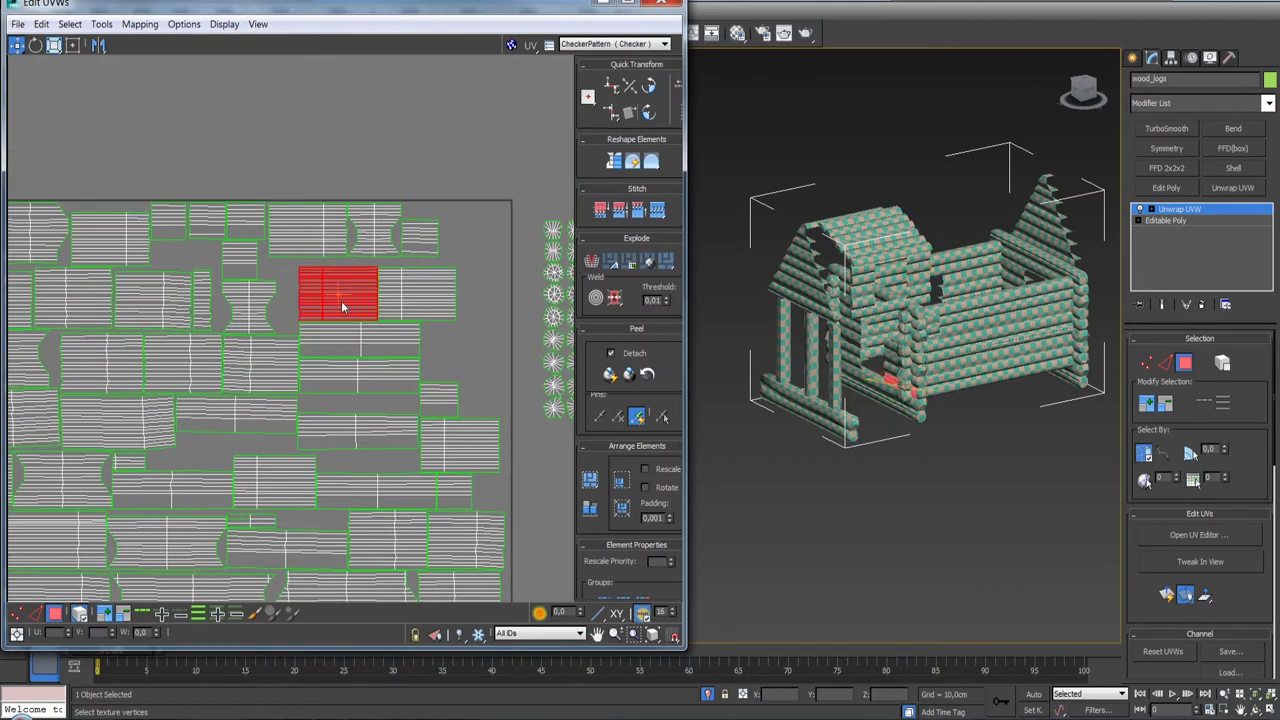
pyautogui.scroll(2, 392, 313)
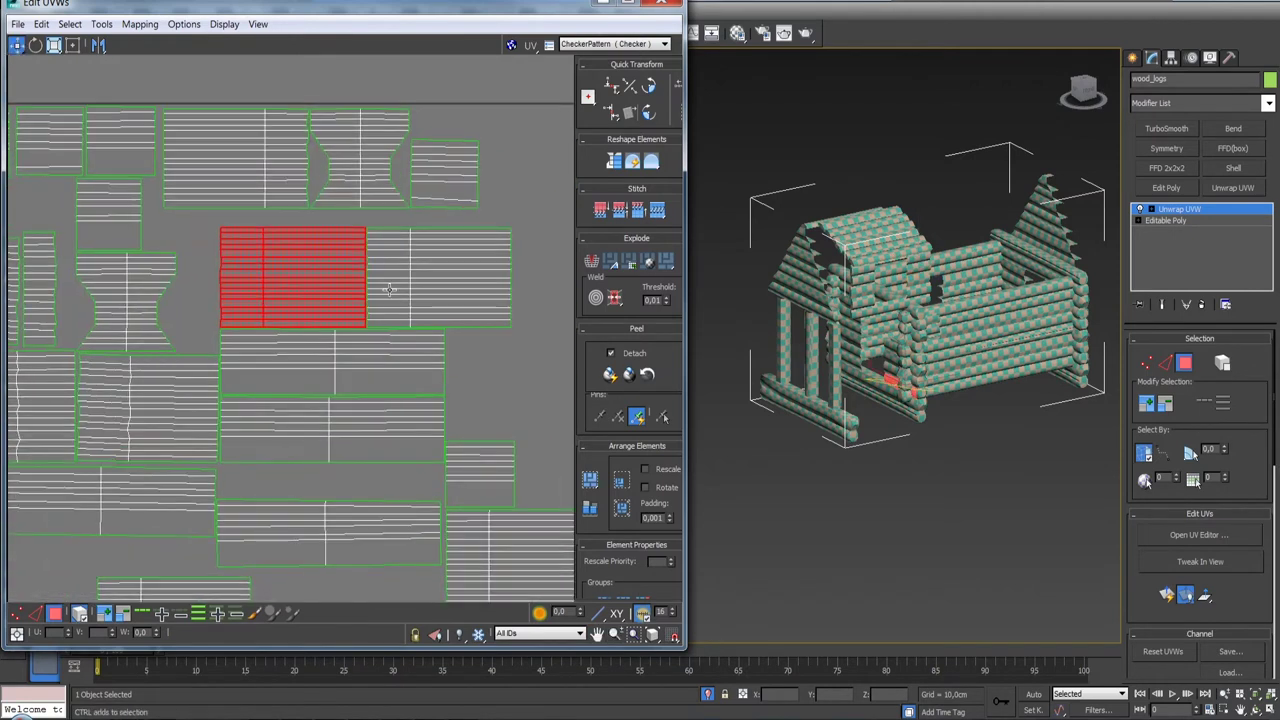
pyautogui.keyDown('ctrl'); pyautogui.click(399, 292); pyautogui.keyUp('ctrl')
pyautogui.moveTo(399, 292); pyautogui.dragTo(359, 292)
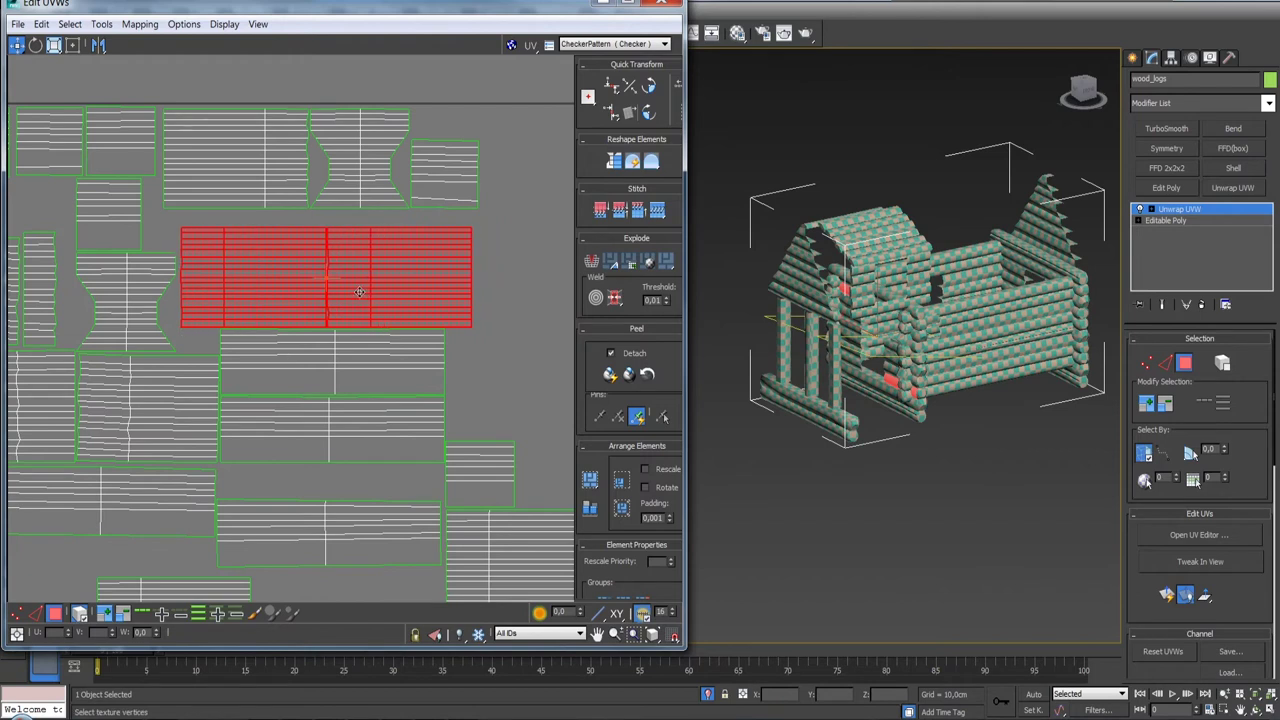
pyautogui.scroll(-4, 359, 292)
pyautogui.moveTo(359, 292); pyautogui.dragTo(277, 240, button='middle')
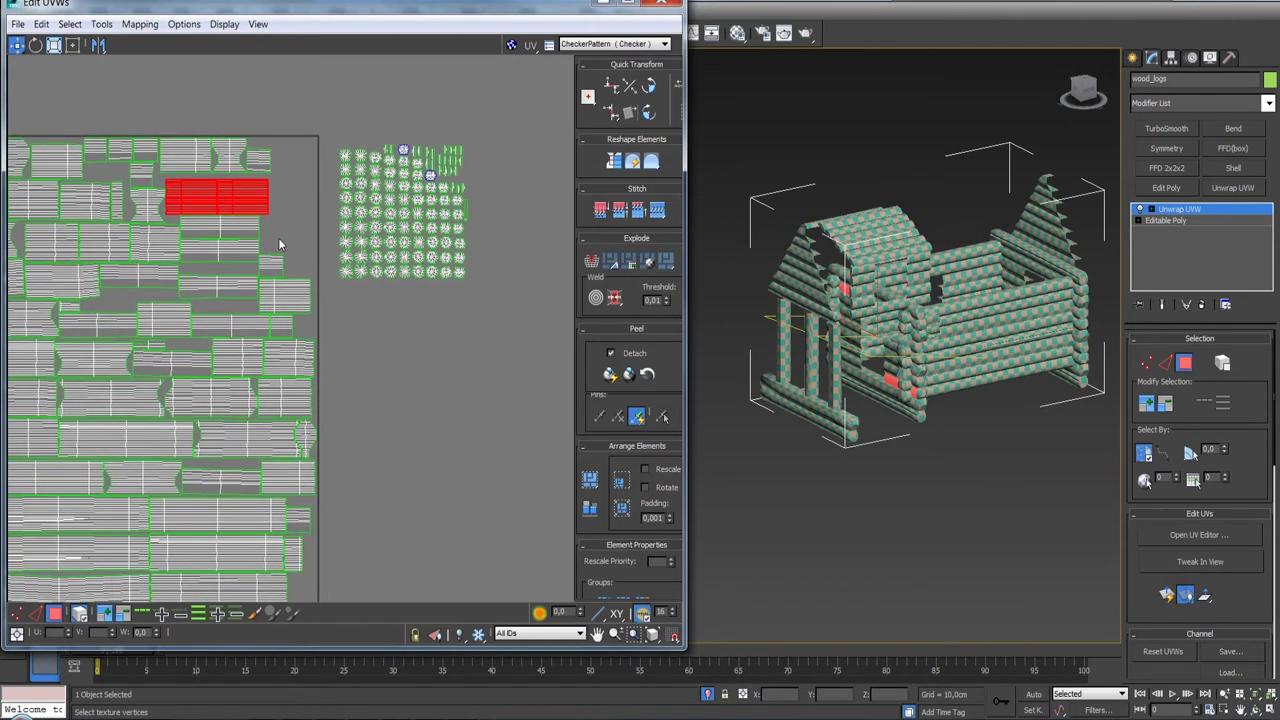
# - Move a small island to the left
pyautogui.moveTo(370, 321); pyautogui.dragTo(437, 206, button='middle')
pyautogui.scroll(-2, 426, 330)
pyautogui.scroll(-2, 426, 330)
pyautogui.moveTo(283, 336); pyautogui.dragTo(270, 460, button='middle')
pyautogui.scroll(4, 330, 290)
pyautogui.moveTo(438, 336)
pyautogui.mouseDown(button='middle')
pyautogui.moveTo(328, 382)
pyautogui.moveTo(283, 382)
pyautogui.moveTo(335, 344)
pyautogui.mouseUp(button='middle')
pyautogui.moveTo(397, 292); pyautogui.dragTo(125, 357)
pyautogui.scroll(4, 118, 360)
pyautogui.scroll(1, 118, 360)
# - Slide the red island up and left into position
pyautogui.moveTo(255, 333); pyautogui.dragTo(233, 325)
pyautogui.scroll(-5, 233, 325)
pyautogui.moveTo(385, 340)
pyautogui.mouseDown(button='middle')
pyautogui.moveTo(303, 335)
pyautogui.moveTo(306, 230)
pyautogui.mouseUp(button='middle')
pyautogui.scroll(2, 298, 323)
pyautogui.scroll(3, 298, 322)
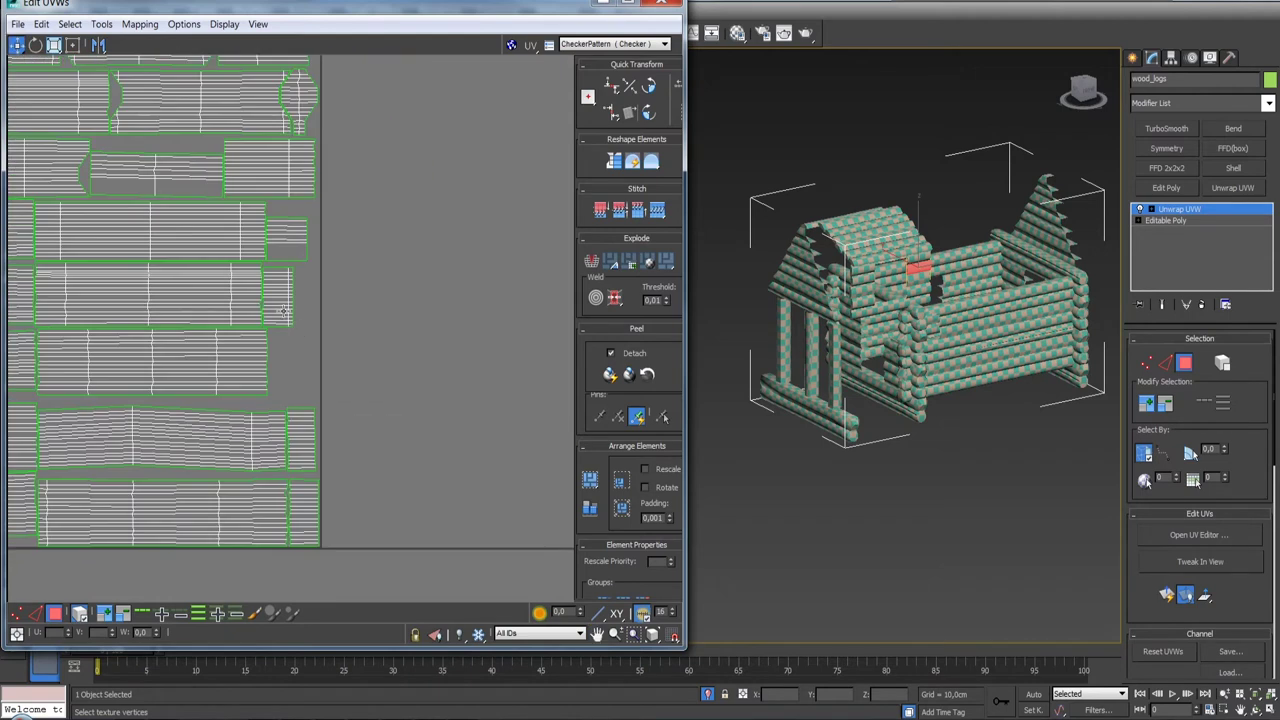
# - Move the two small islands down and nudge the upper one into place
pyautogui.click(287, 290)
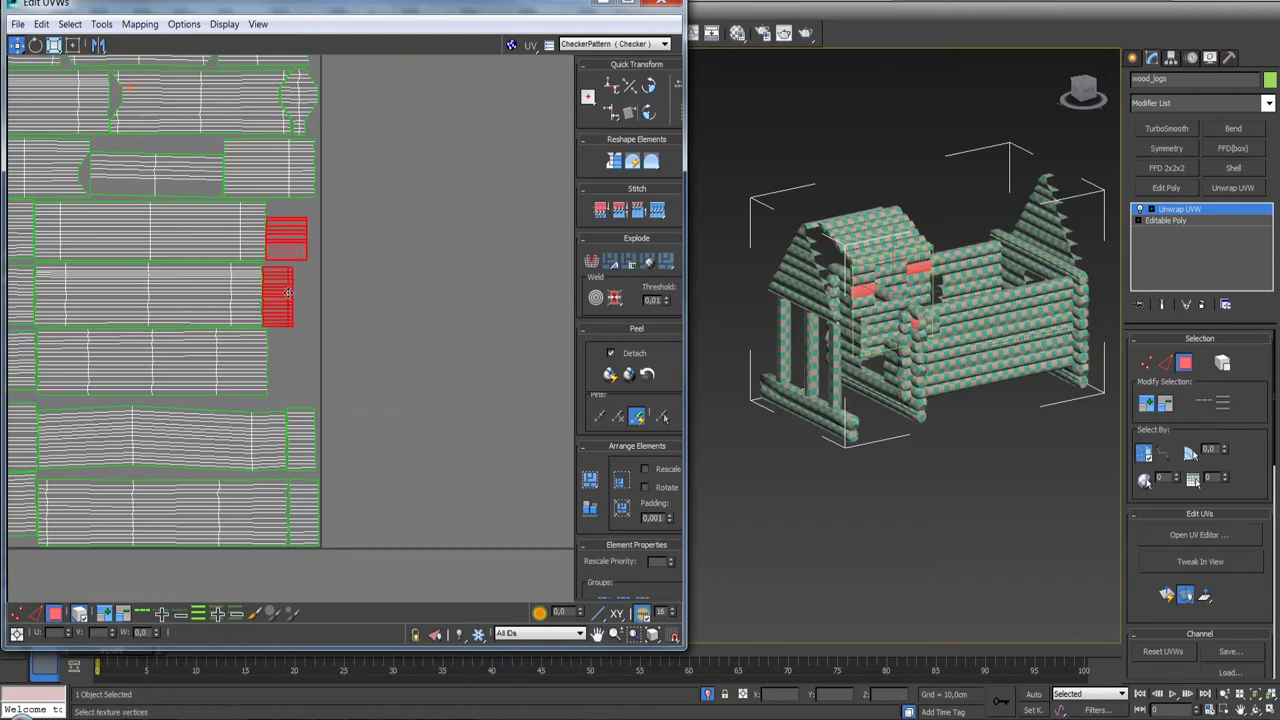
pyautogui.click(338, 256)
pyautogui.moveTo(283, 307); pyautogui.dragTo(292, 384)
pyautogui.click(295, 269)
pyautogui.moveTo(288, 309); pyautogui.dragTo(288, 313)
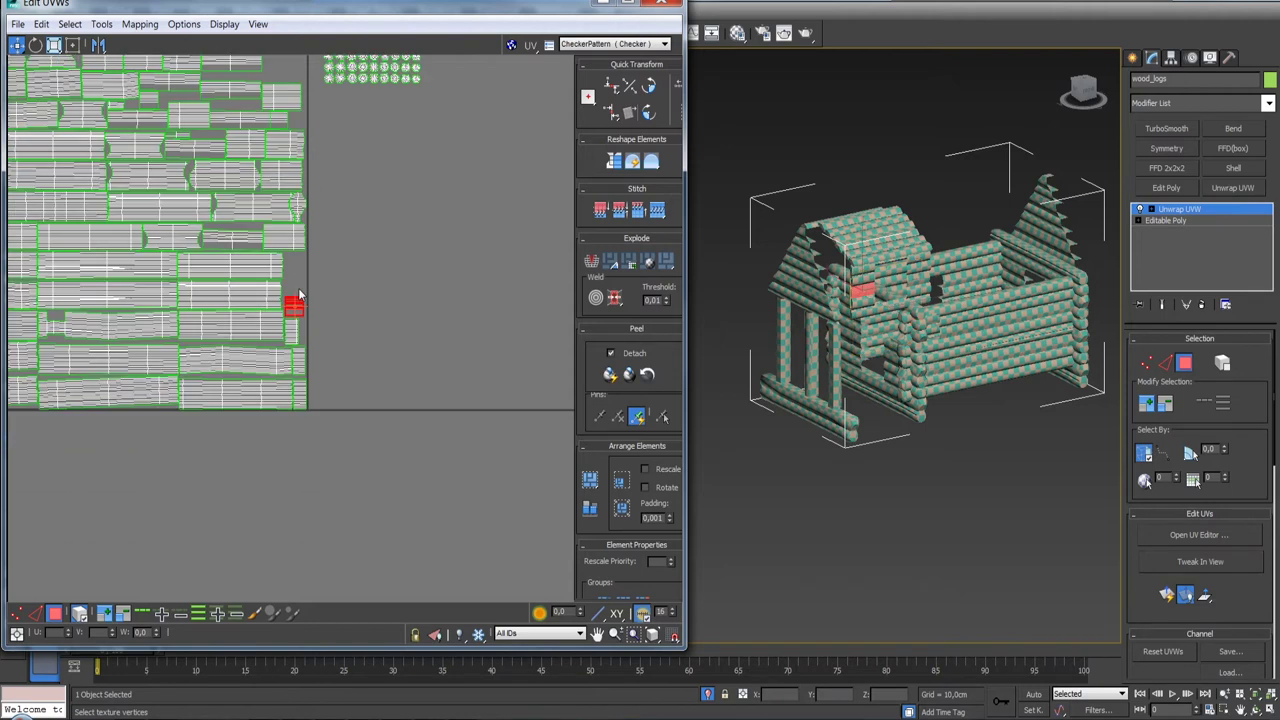
# - Marquee-select the column of round end-cap islands
pyautogui.scroll(2, 302, 368)
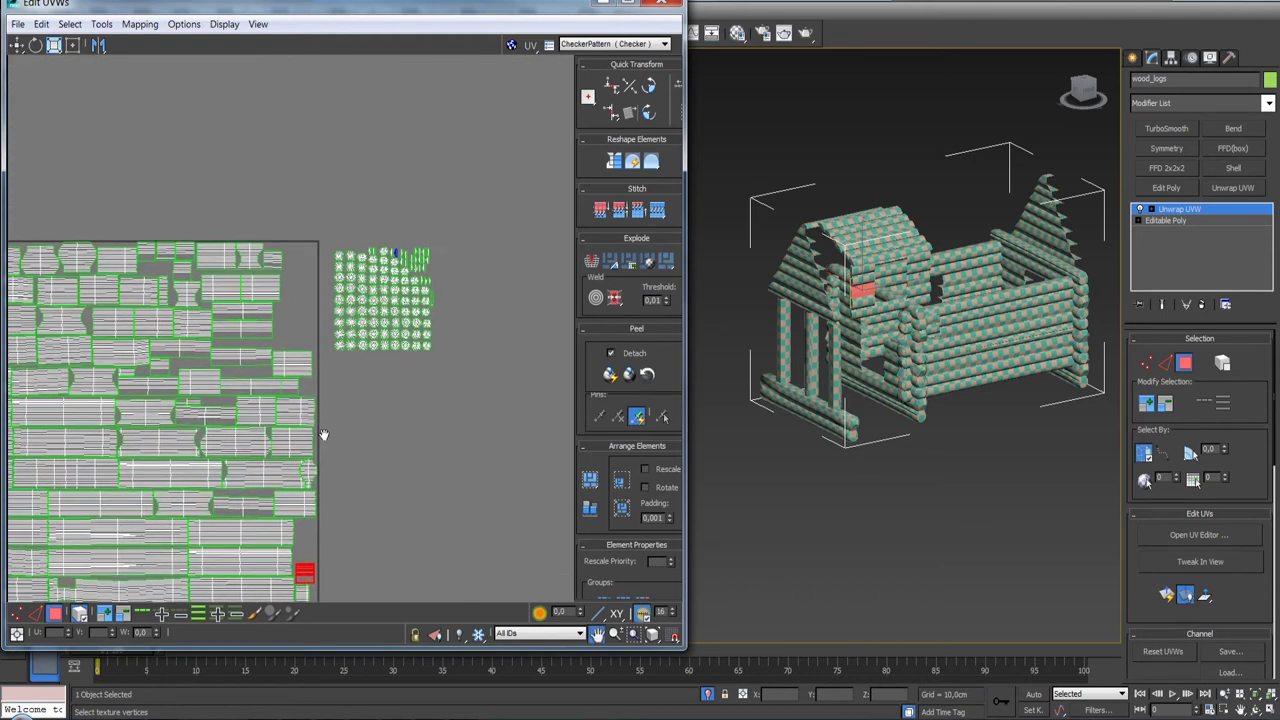
pyautogui.scroll(1, 342, 330)
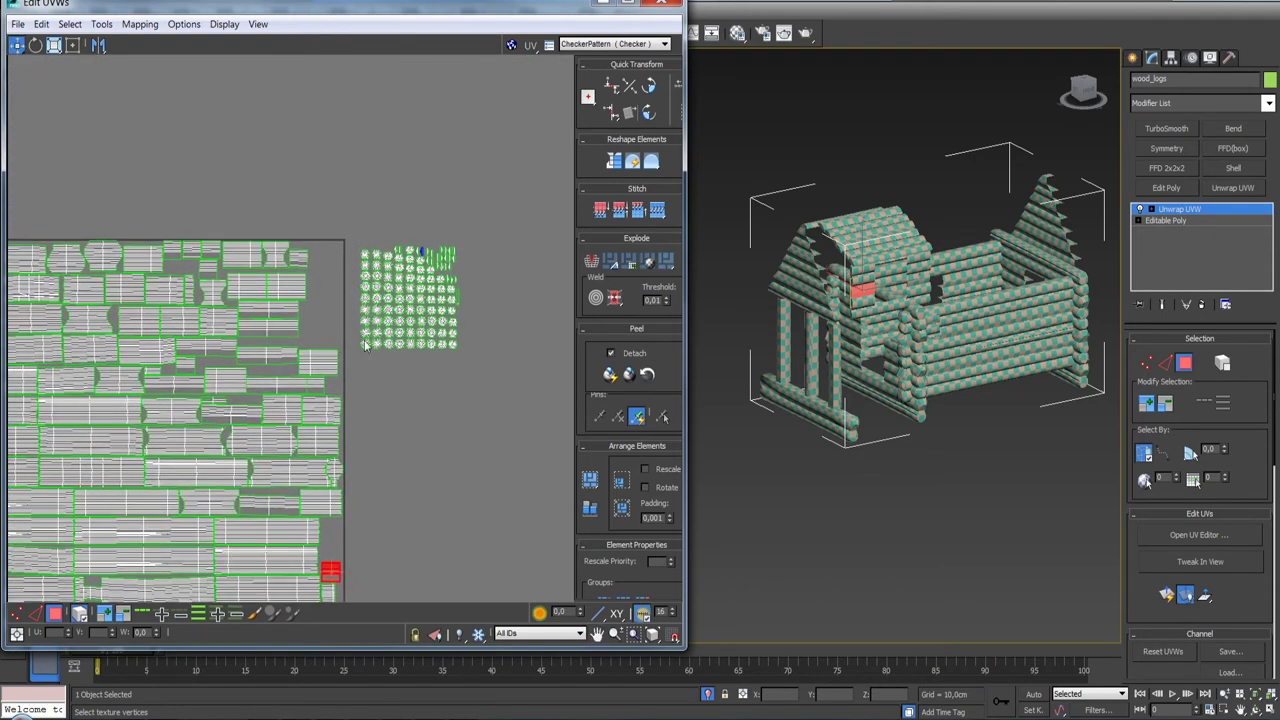
pyautogui.moveTo(376, 368); pyautogui.dragTo(258, 321)
pyautogui.scroll(2, 371, 351)
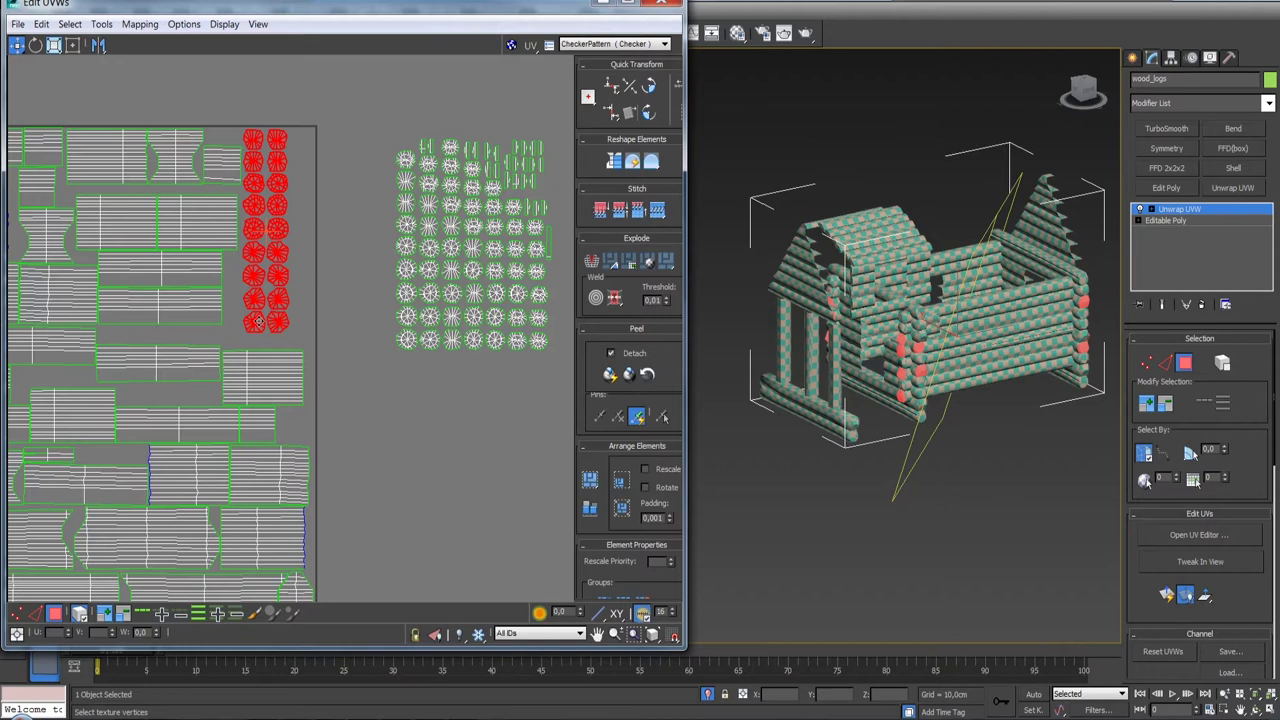
# - Undo the last cap move, then drag three columns of round cap islands left into the square
pyautogui.hotkey('ctrl', 'z')
pyautogui.hotkey('ctrl', 'z')
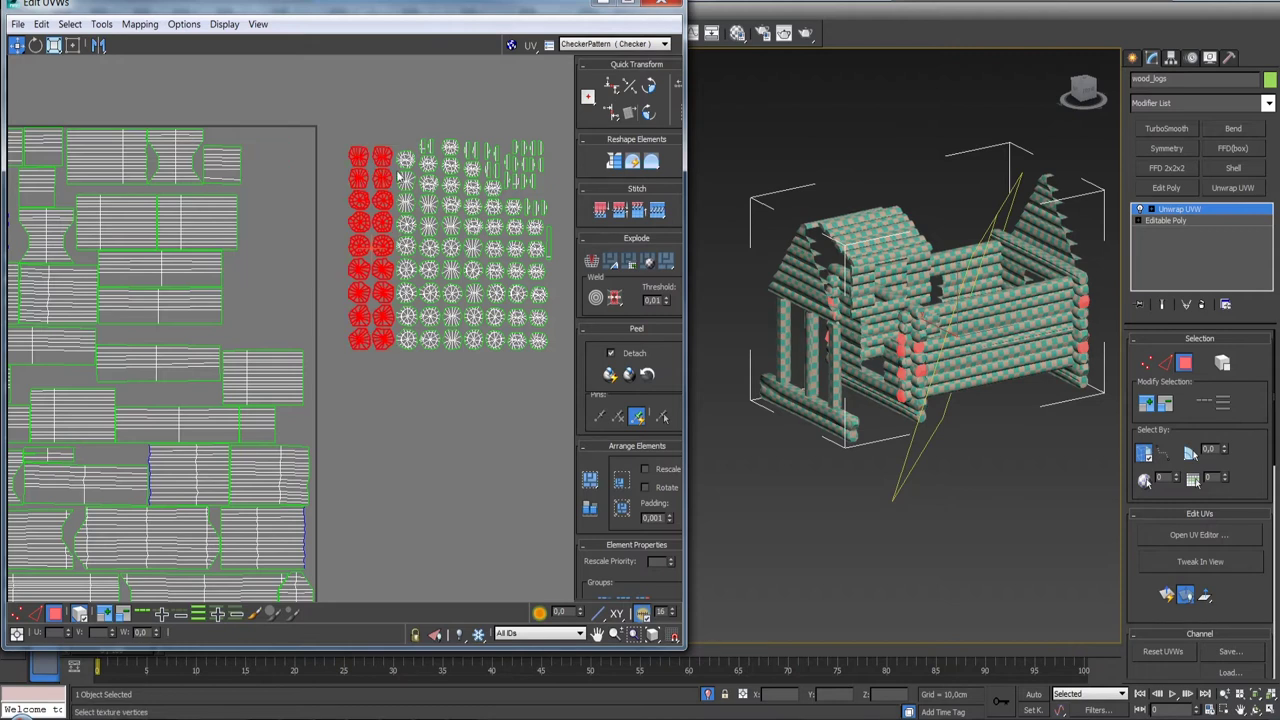
pyautogui.keyDown('ctrl'); pyautogui.moveTo(405, 364); pyautogui.dragTo(395, 138); pyautogui.keyUp('ctrl')
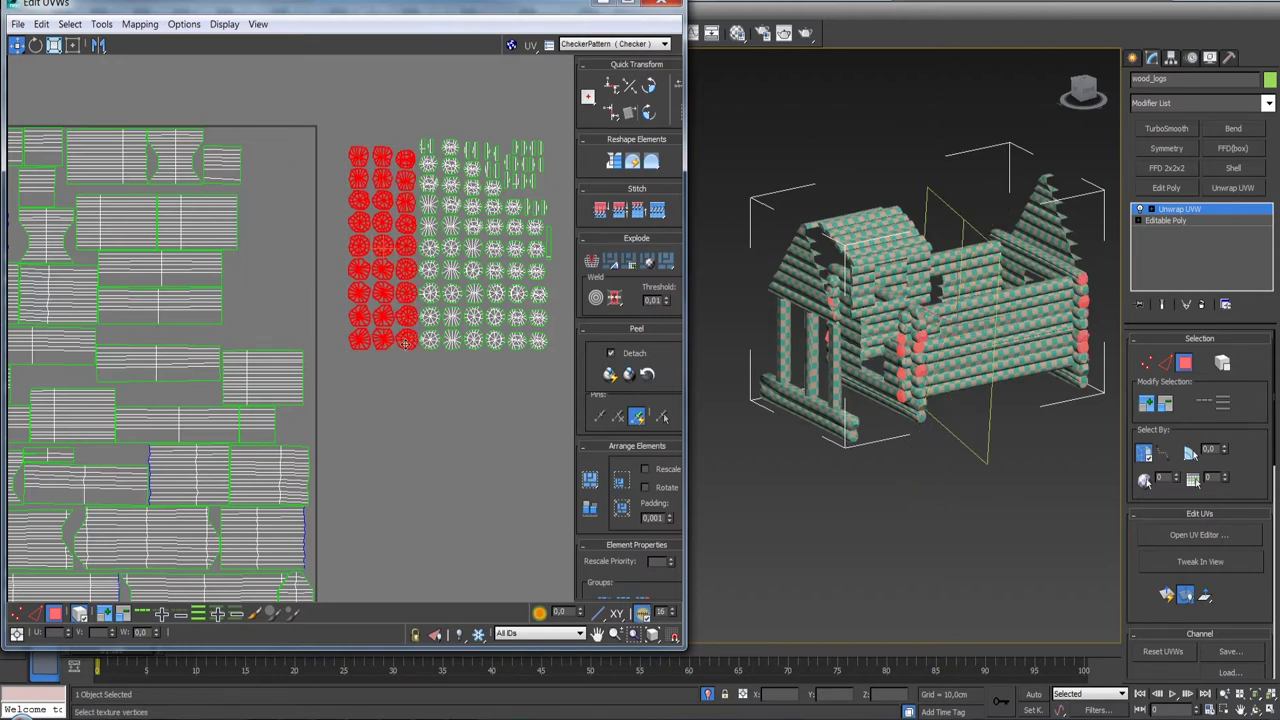
pyautogui.moveTo(405, 340); pyautogui.dragTo(302, 322)
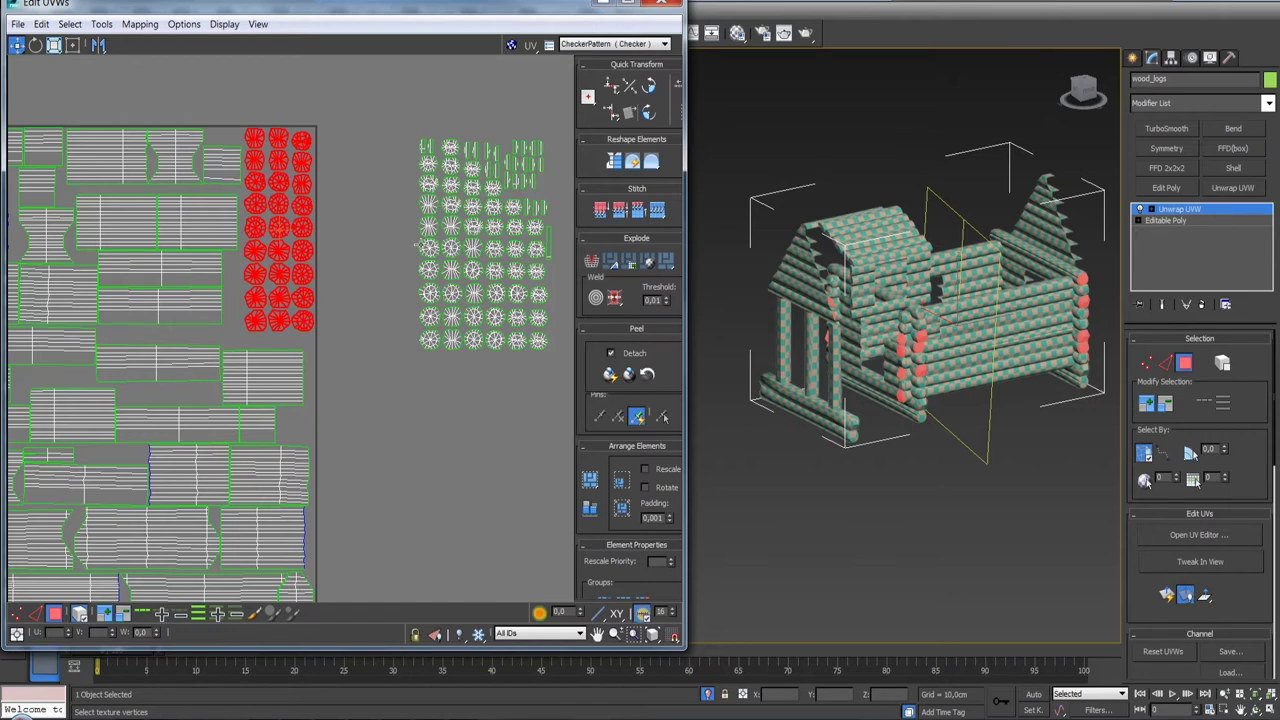
pyautogui.scroll(-2, 418, 245)
pyautogui.scroll(1, 405, 240)
pyautogui.scroll(1, 380, 221)
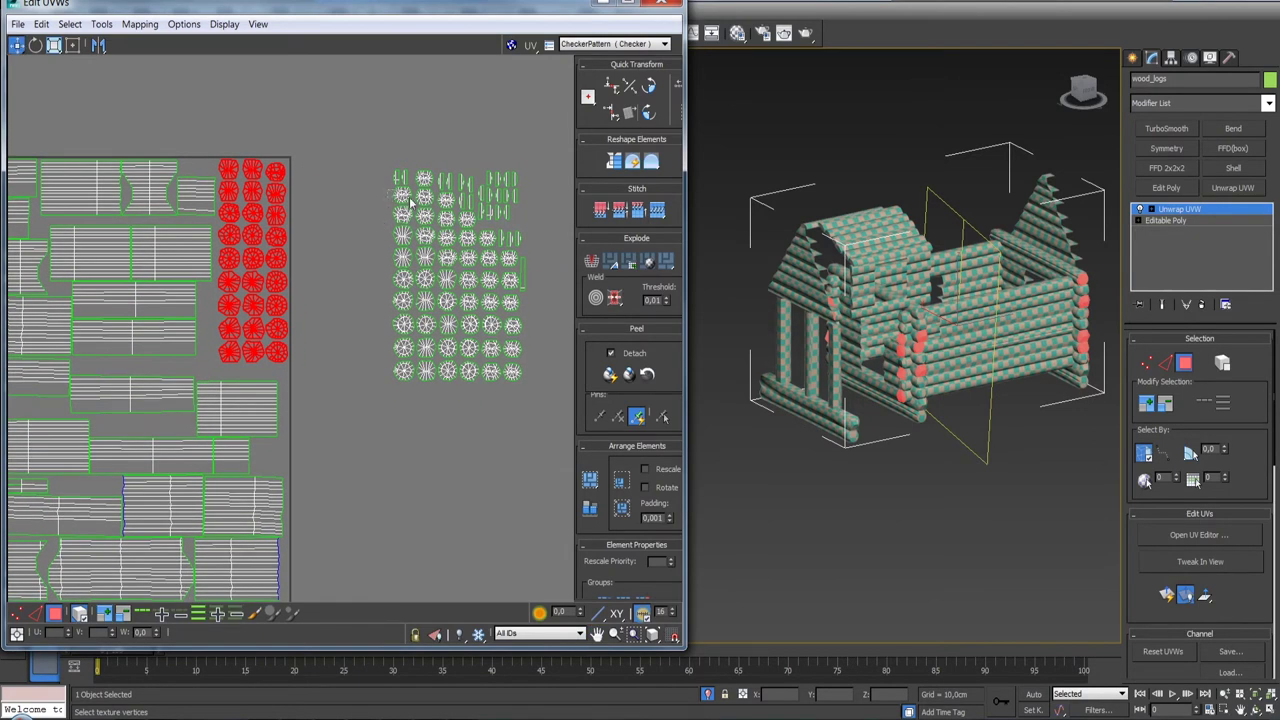
# - Select two small islands in the outside cluster and nudge them slightly right
pyautogui.moveTo(427, 204); pyautogui.dragTo(188, 165)
pyautogui.scroll(2, 220, 220)
pyautogui.scroll(4, 253, 244)
pyautogui.moveTo(186, 224); pyautogui.dragTo(189, 225)
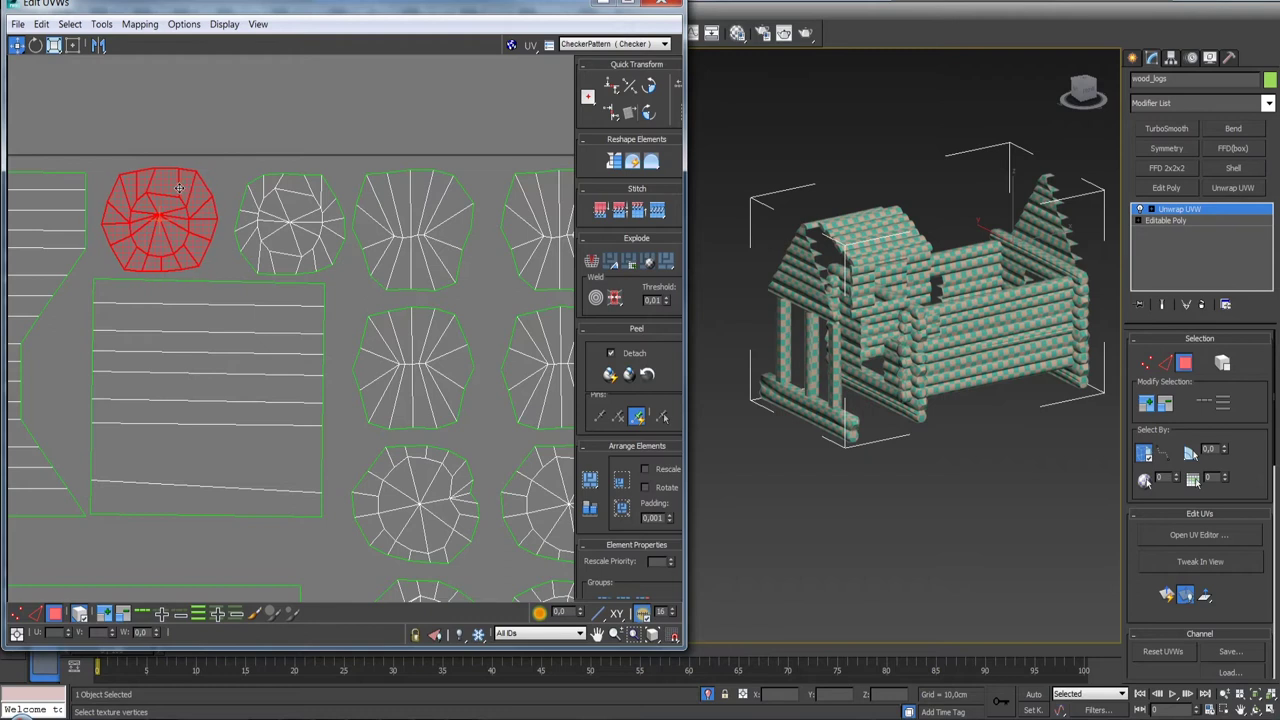
# - Move four round caps from the outside cluster into the UV square
pyautogui.scroll(-2, 180, 190)
pyautogui.scroll(-2, 200, 185)
pyautogui.scroll(-2, 238, 177)
pyautogui.scroll(-2, 238, 177)
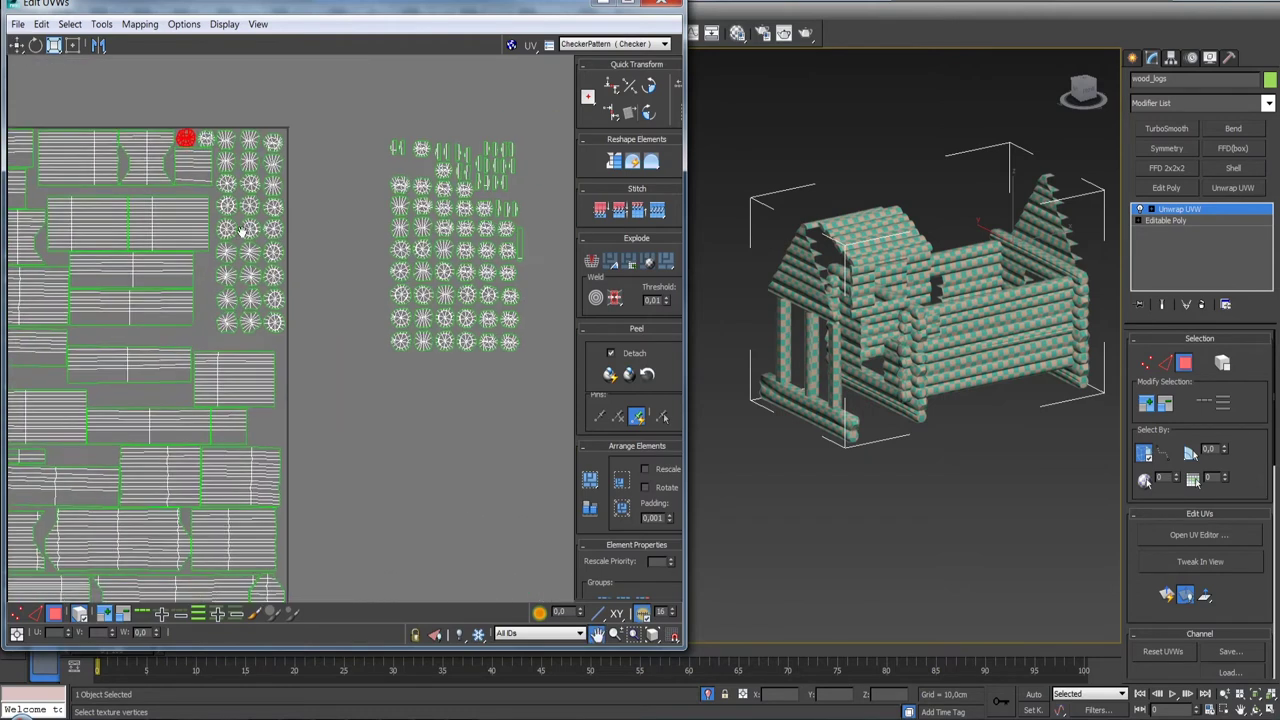
pyautogui.scroll(-1, 181, 247)
pyautogui.moveTo(362, 158)
pyautogui.mouseDown()
pyautogui.moveTo(388, 224)
pyautogui.moveTo(180, 294)
pyautogui.mouseUp()
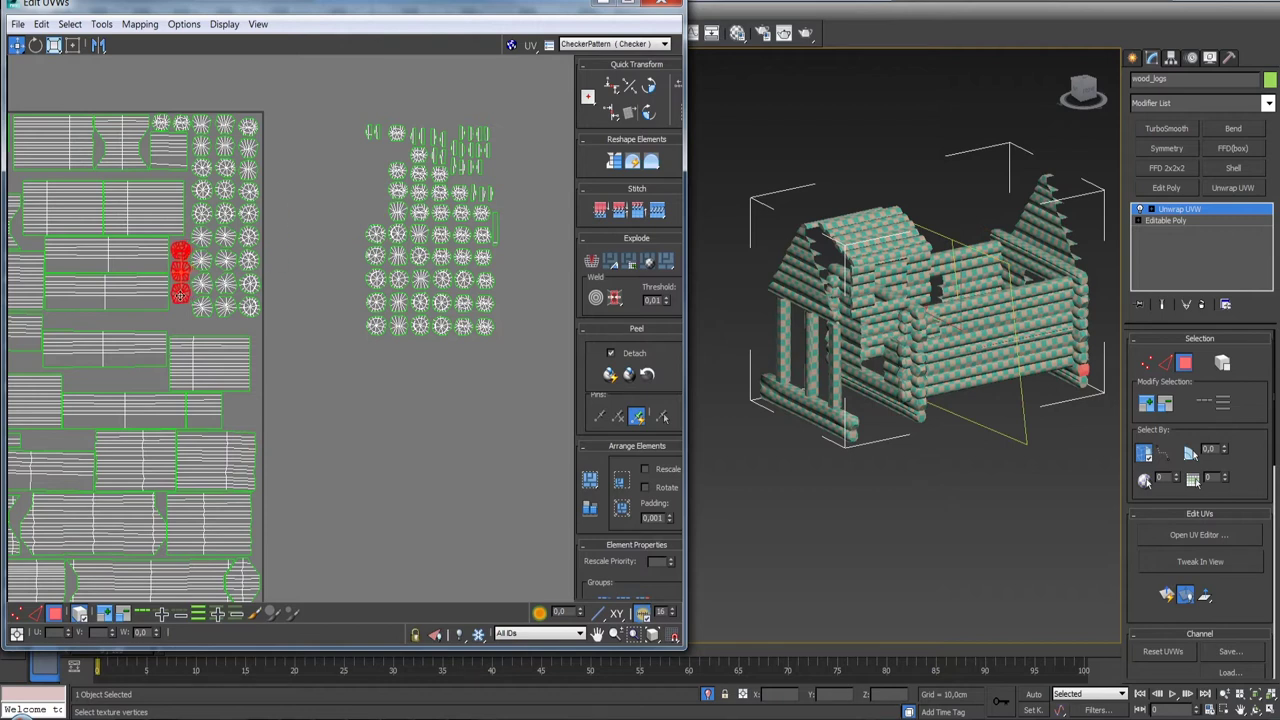
pyautogui.scroll(2, 180, 294)
pyautogui.scroll(2, 180, 294)
pyautogui.hotkey('ctrl', 'z')
pyautogui.scroll(-3, 324, 392)
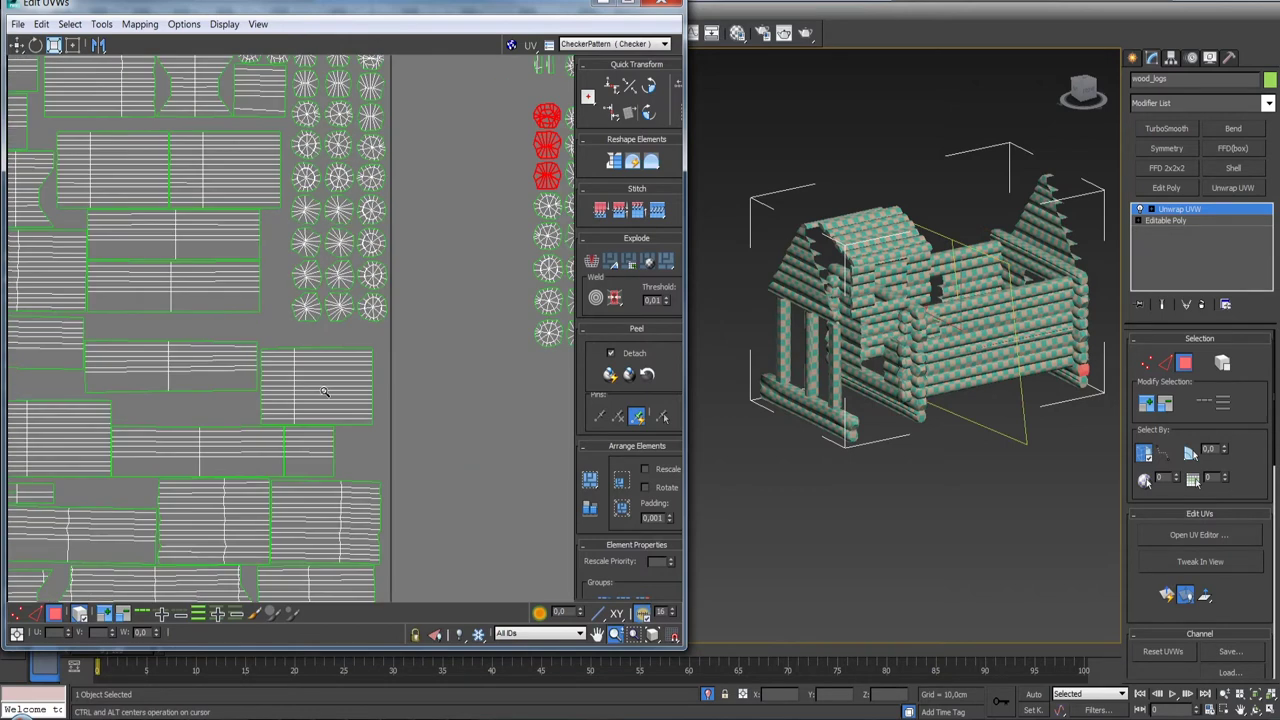
pyautogui.scroll(-1, 324, 392)
pyautogui.moveTo(495, 228); pyautogui.dragTo(290, 288)
pyautogui.scroll(2, 291, 287)
pyautogui.scroll(2, 290, 287)
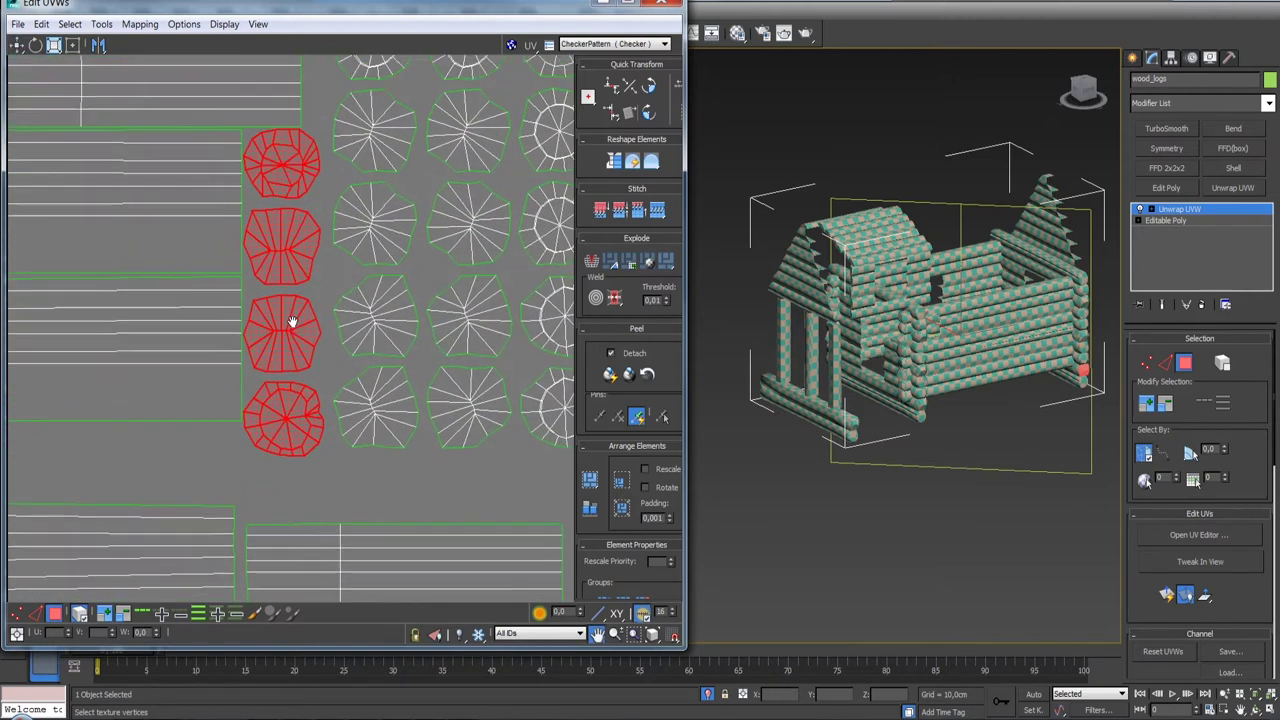
# - Slide the bottom row of four caps into the empty gap between log strips
pyautogui.moveTo(290, 228); pyautogui.dragTo(306, 222)
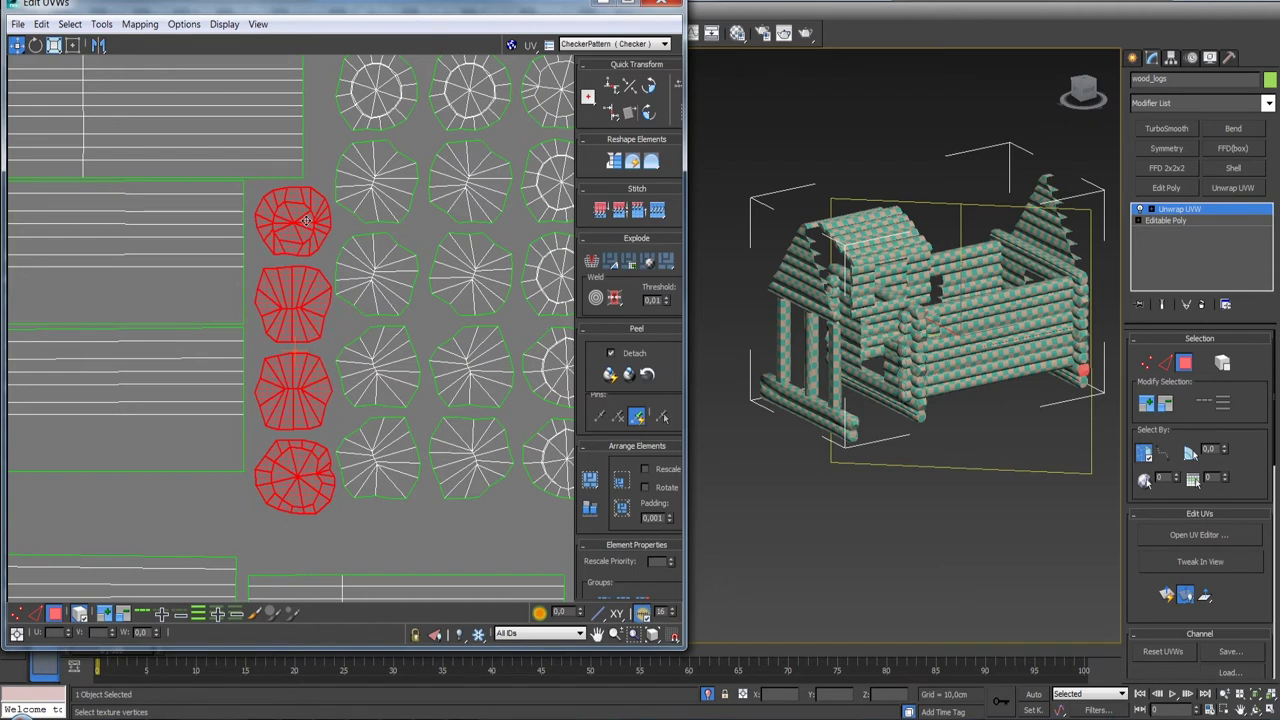
pyautogui.scroll(-5, 300, 222)
pyautogui.scroll(1, 280, 265)
pyautogui.scroll(2, 270, 284)
pyautogui.scroll(-2, 270, 284)
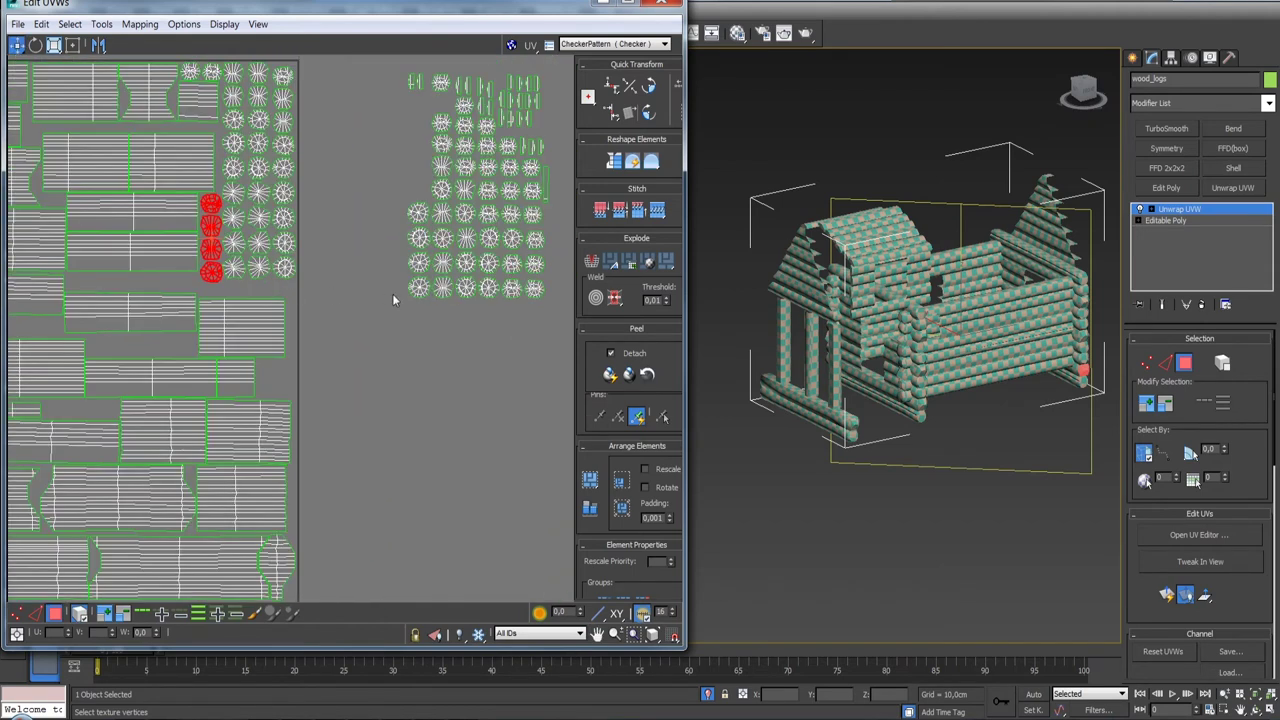
pyautogui.scroll(1, 392, 293)
pyautogui.moveTo(449, 318)
pyautogui.mouseDown()
pyautogui.moveTo(204, 312)
pyautogui.moveTo(157, 282)
pyautogui.mouseUp()
pyautogui.scroll(3, 265, 300)
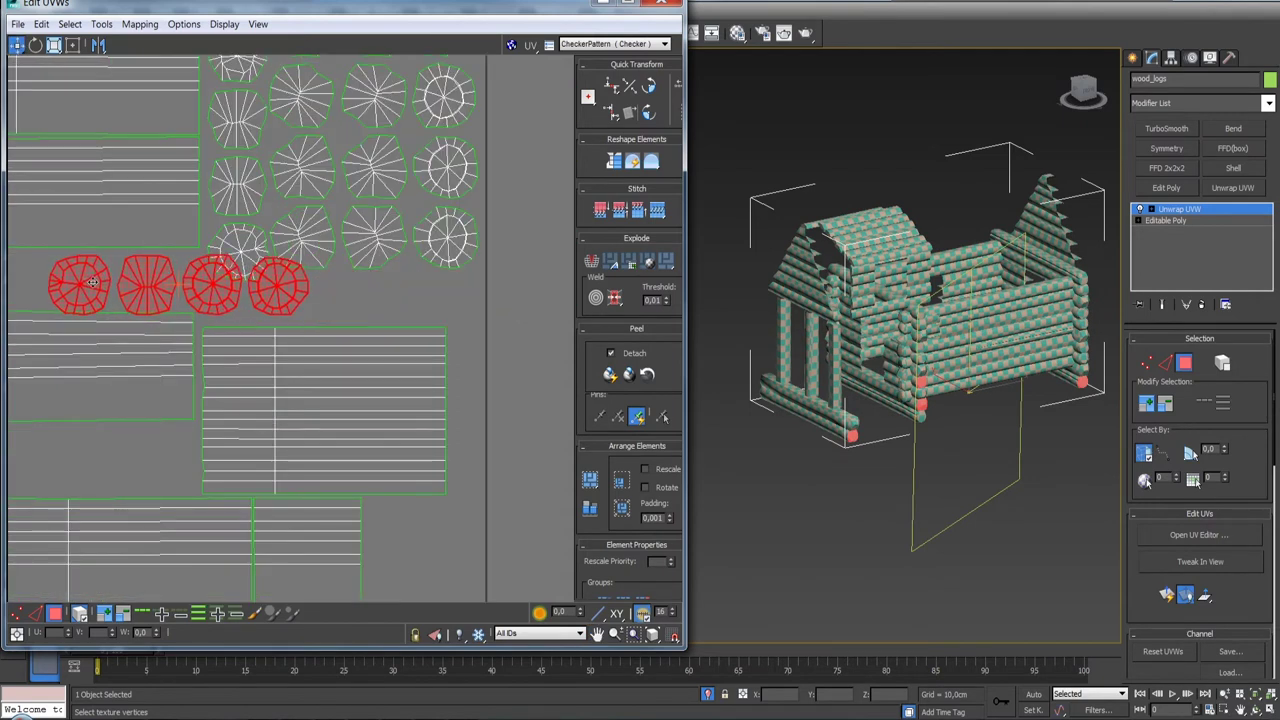
pyautogui.moveTo(115, 281); pyautogui.dragTo(393, 305, button='middle')
pyautogui.moveTo(395, 306)
pyautogui.mouseDown()
pyautogui.moveTo(248, 305)
pyautogui.moveTo(298, 307)
pyautogui.mouseUp()
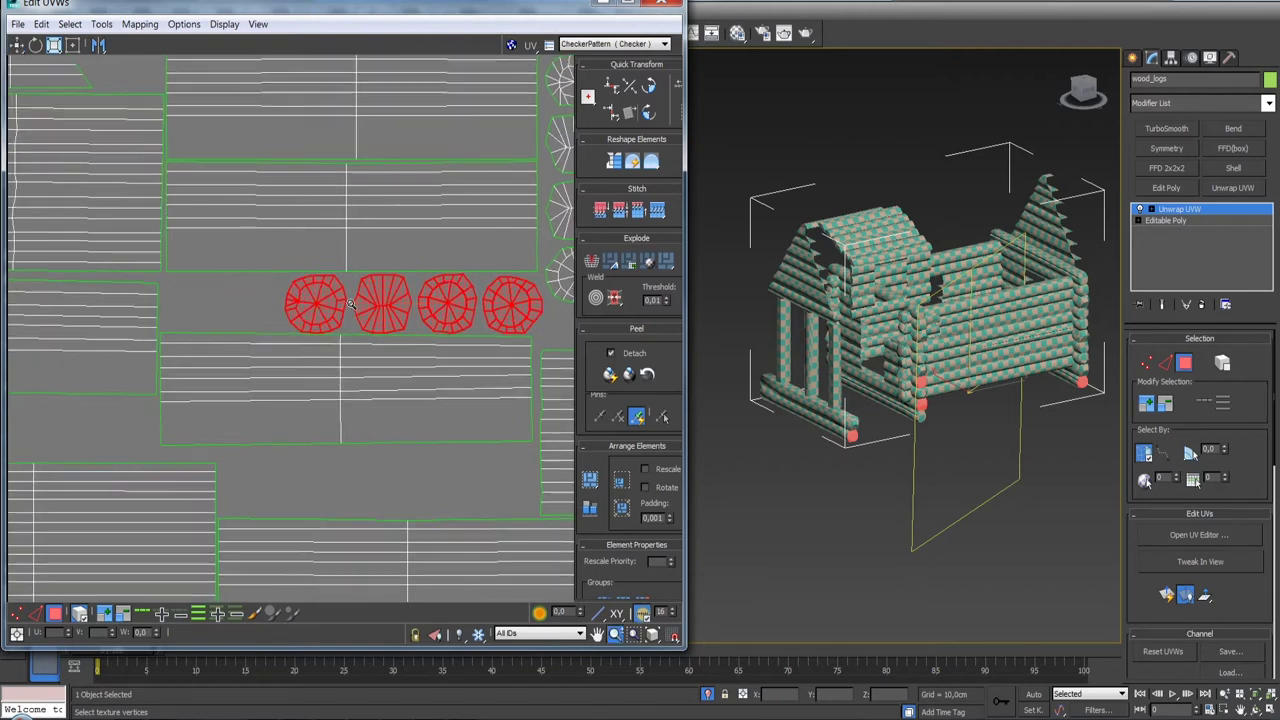
# - Bring the whole UV layout into view and select the log strip below the caps
pyautogui.scroll(-5, 348, 295)
pyautogui.moveTo(375, 368)
pyautogui.mouseDown(button='middle')
pyautogui.moveTo(304, 389)
pyautogui.moveTo(313, 327)
pyautogui.moveTo(221, 341)
pyautogui.mouseUp(button='middle')
pyautogui.click(279, 371)
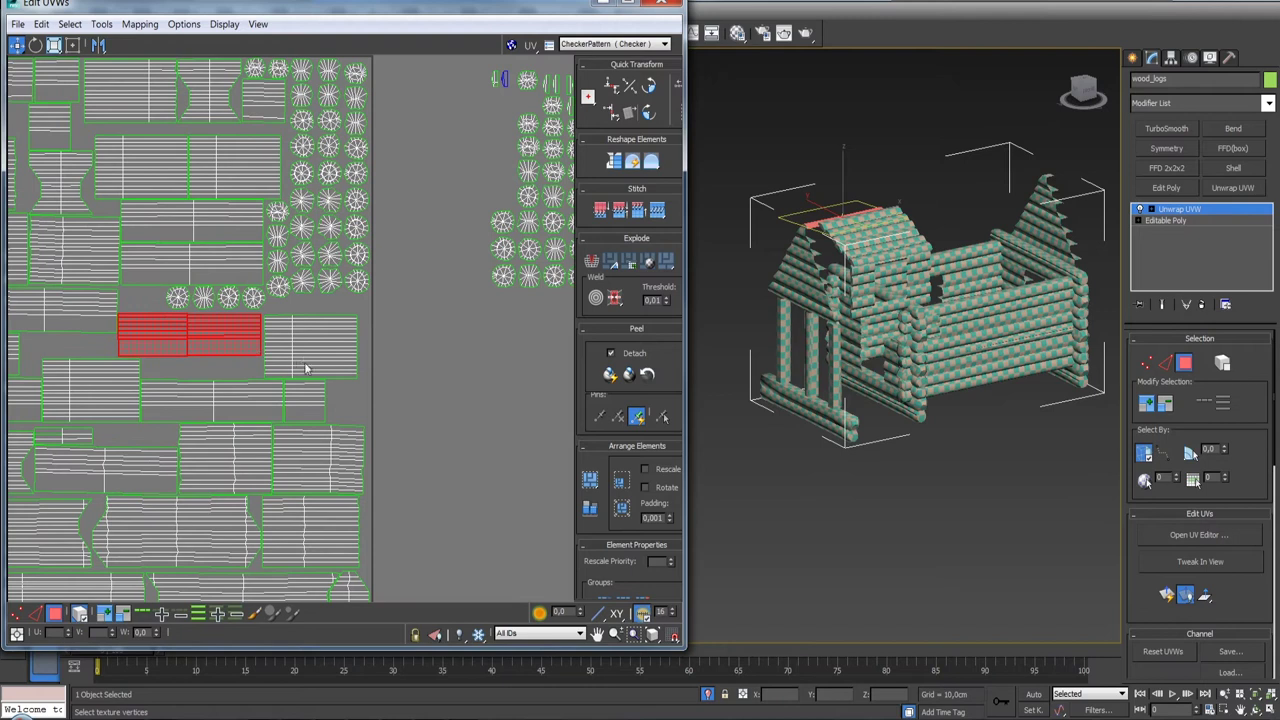
# - Select four round caps and move them left by about one cap width
pyautogui.scroll(-2, 298, 352)
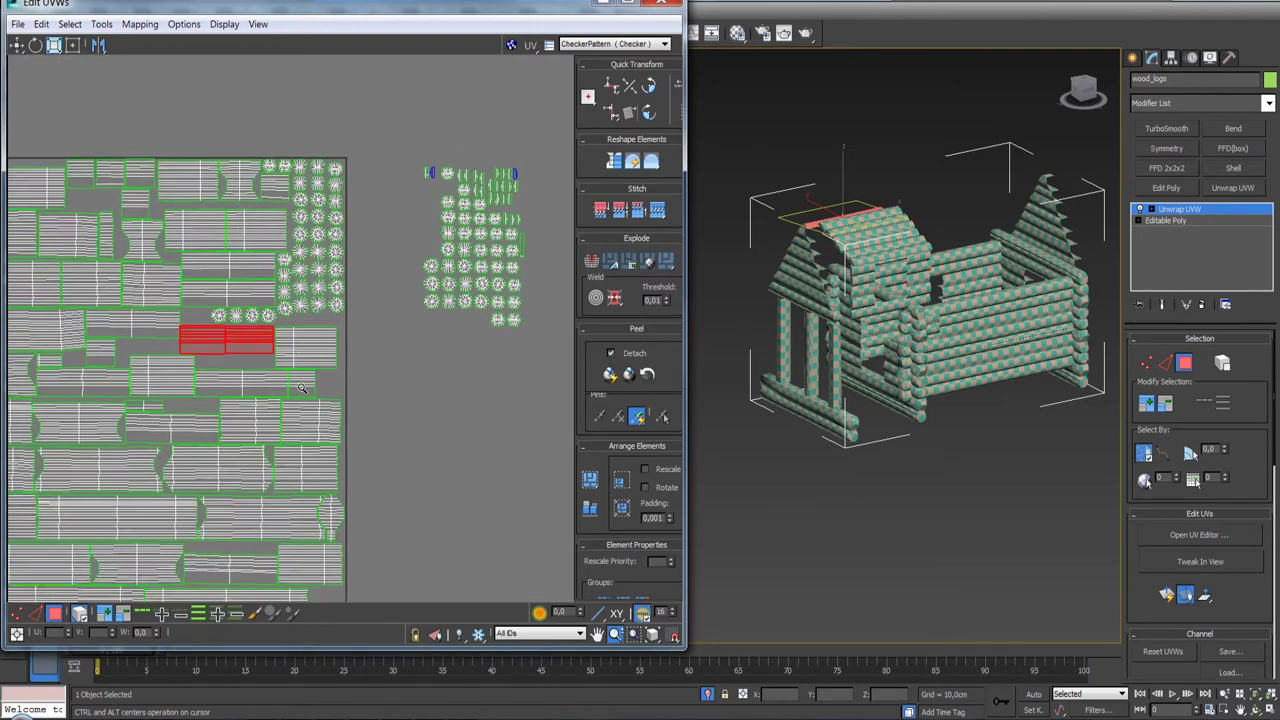
pyautogui.moveTo(297, 350); pyautogui.dragTo(285, 390, button='middle')
pyautogui.scroll(2, 260, 362)
pyautogui.scroll(2, 290, 356)
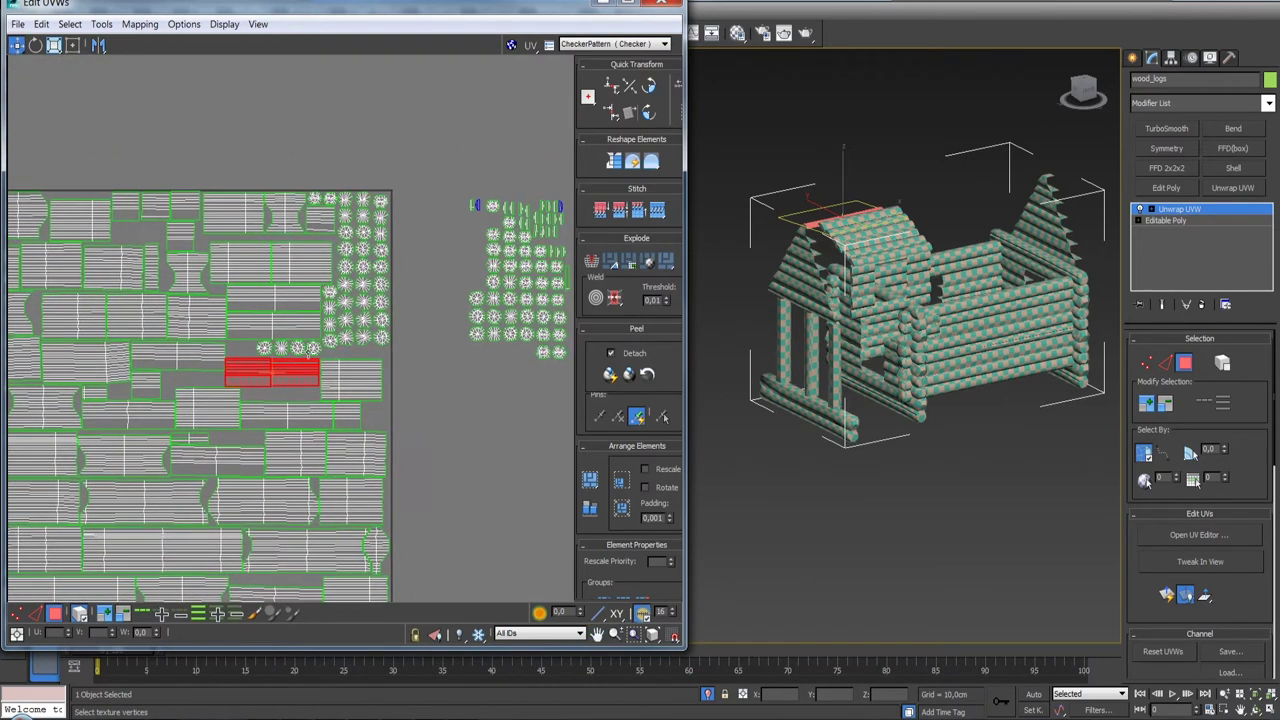
pyautogui.scroll(2, 325, 350)
pyautogui.click(280, 340)
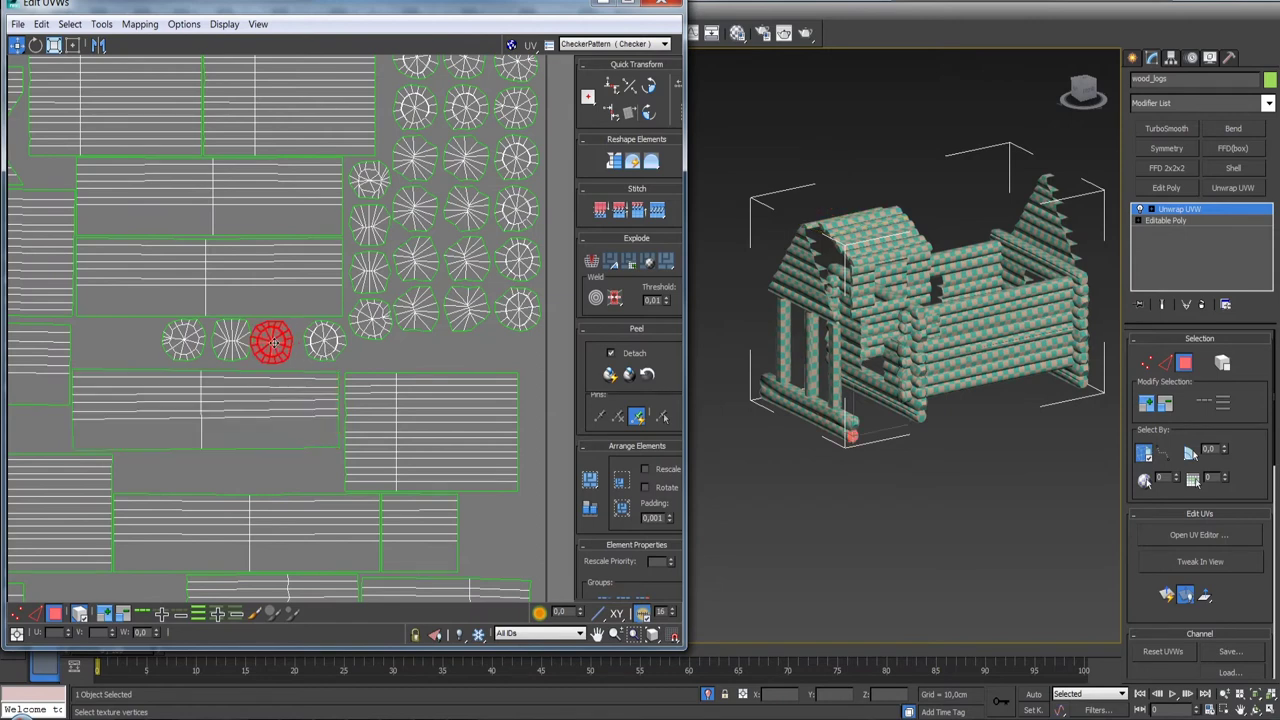
pyautogui.moveTo(350, 364); pyautogui.dragTo(158, 320)
pyautogui.moveTo(325, 345); pyautogui.dragTo(240, 345)
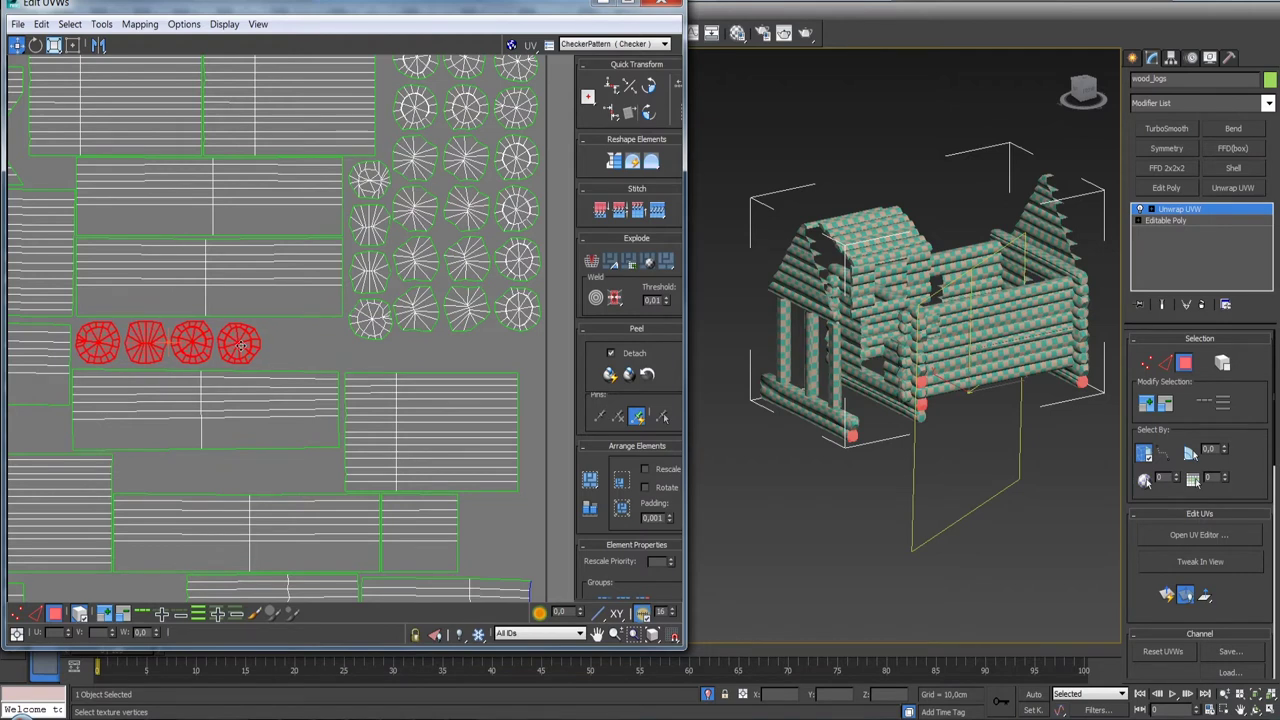
pyautogui.moveTo(241, 345); pyautogui.dragTo(297, 334, button='middle')
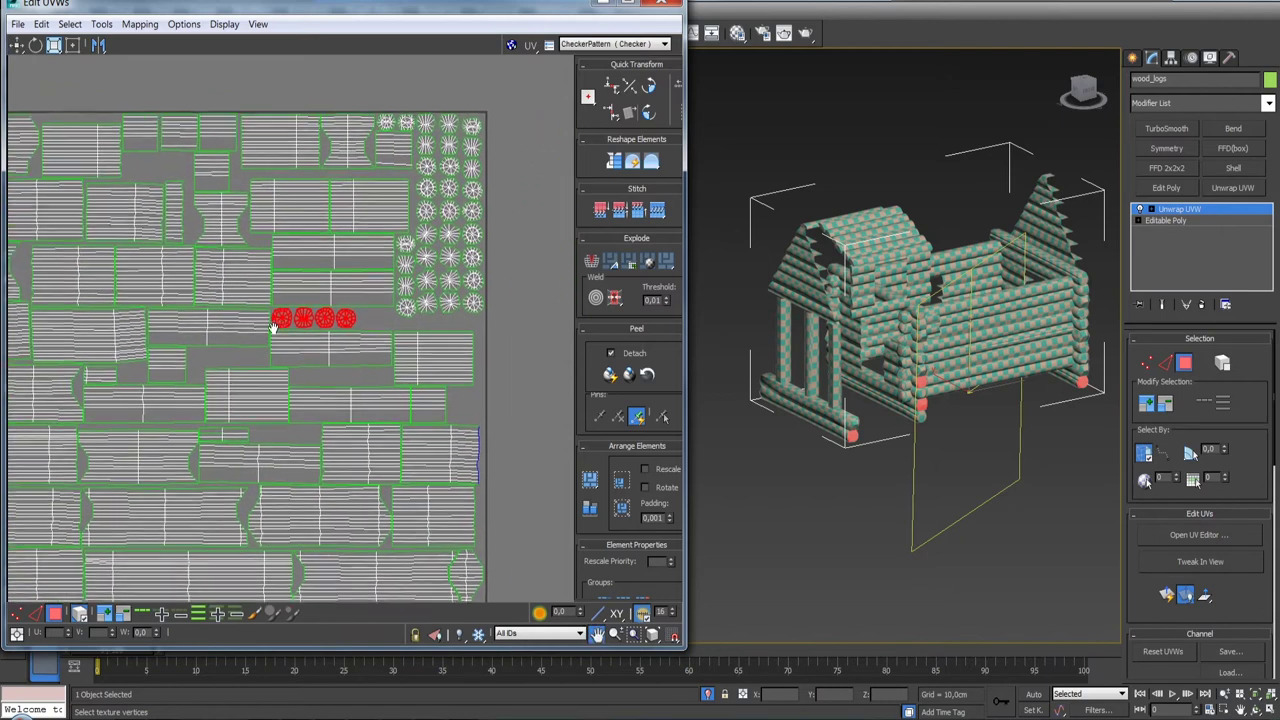
# - Move two small circles into the packed block, leaving only the right-hand circle selected
pyautogui.scroll(5, 302, 338)
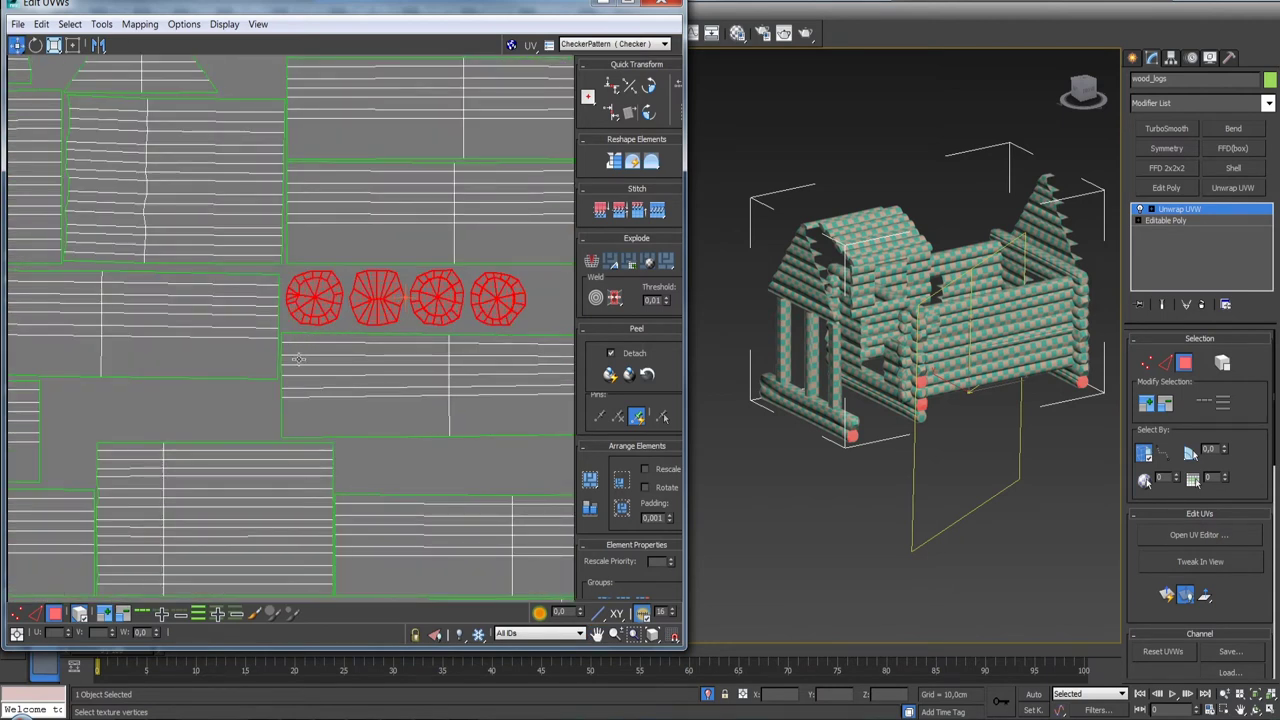
pyautogui.scroll(-2, 322, 338)
pyautogui.scroll(-2, 300, 350)
pyautogui.scroll(-2, 274, 363)
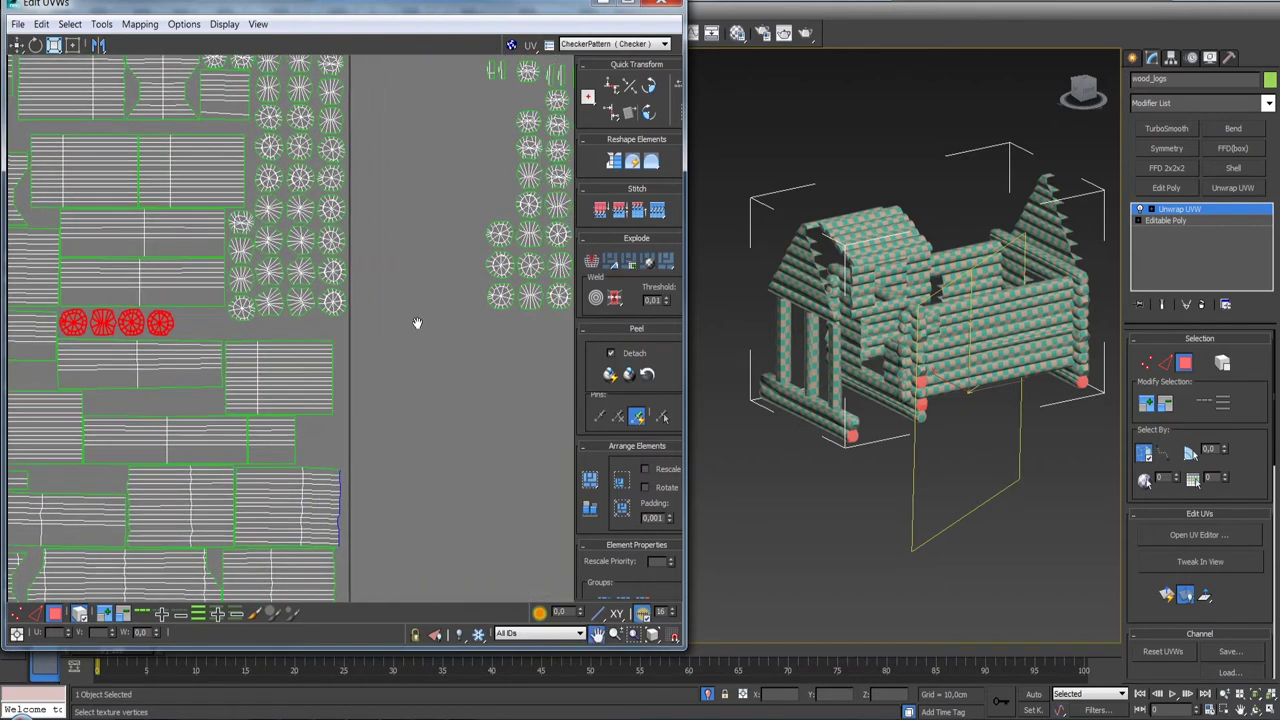
pyautogui.scroll(-2, 333, 327)
pyautogui.scroll(-2, 330, 345)
pyautogui.moveTo(322, 381); pyautogui.dragTo(405, 360, button='middle')
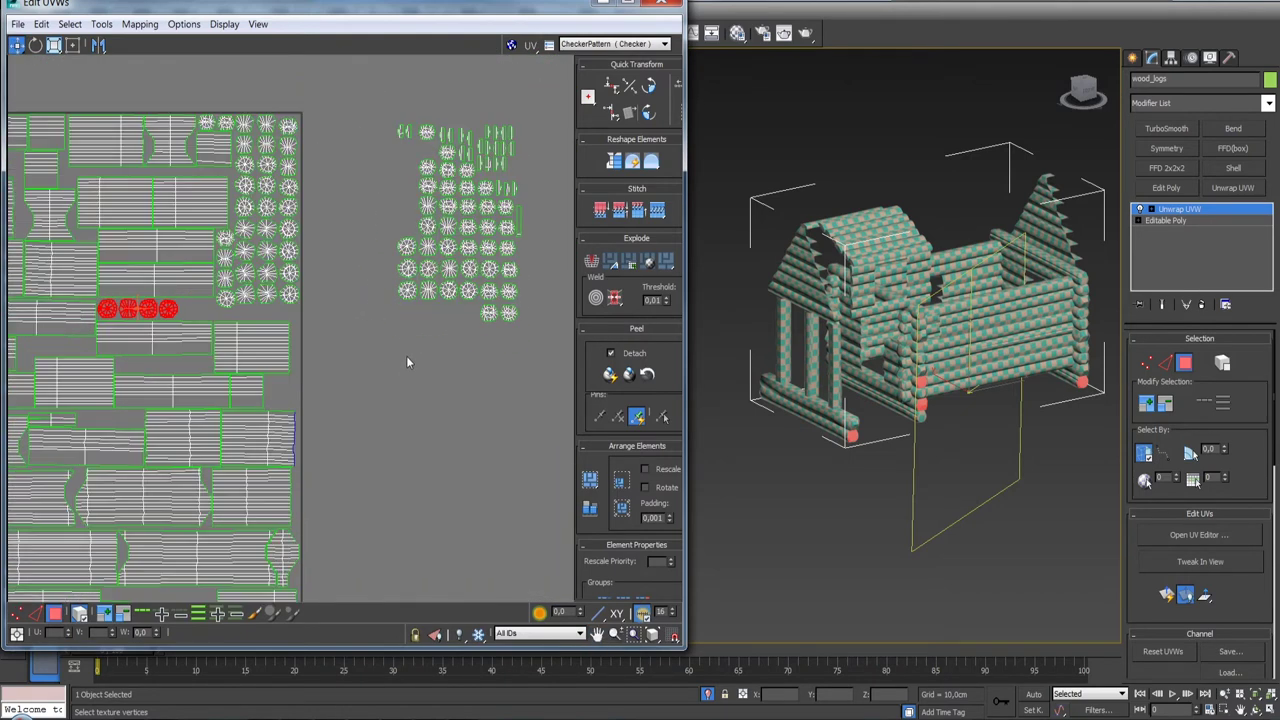
pyautogui.moveTo(514, 335)
pyautogui.mouseDown()
pyautogui.moveTo(478, 302)
pyautogui.moveTo(505, 313)
pyautogui.moveTo(208, 312)
pyautogui.mouseUp()
pyautogui.scroll(2, 250, 310)
pyautogui.scroll(4, 300, 305)
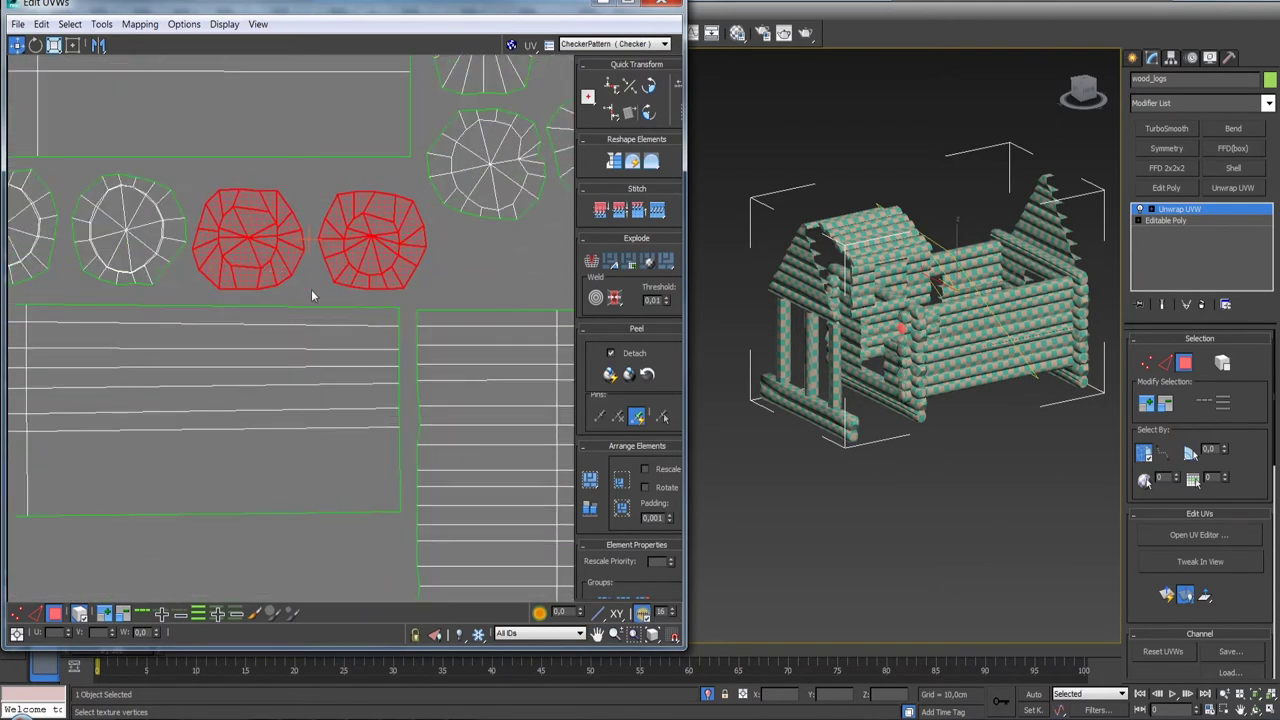
pyautogui.click(312, 295)
pyautogui.click(370, 266)
# - Pull another circle out of the outside cluster and place it beside the packed islands
pyautogui.scroll(-5, 376, 283)
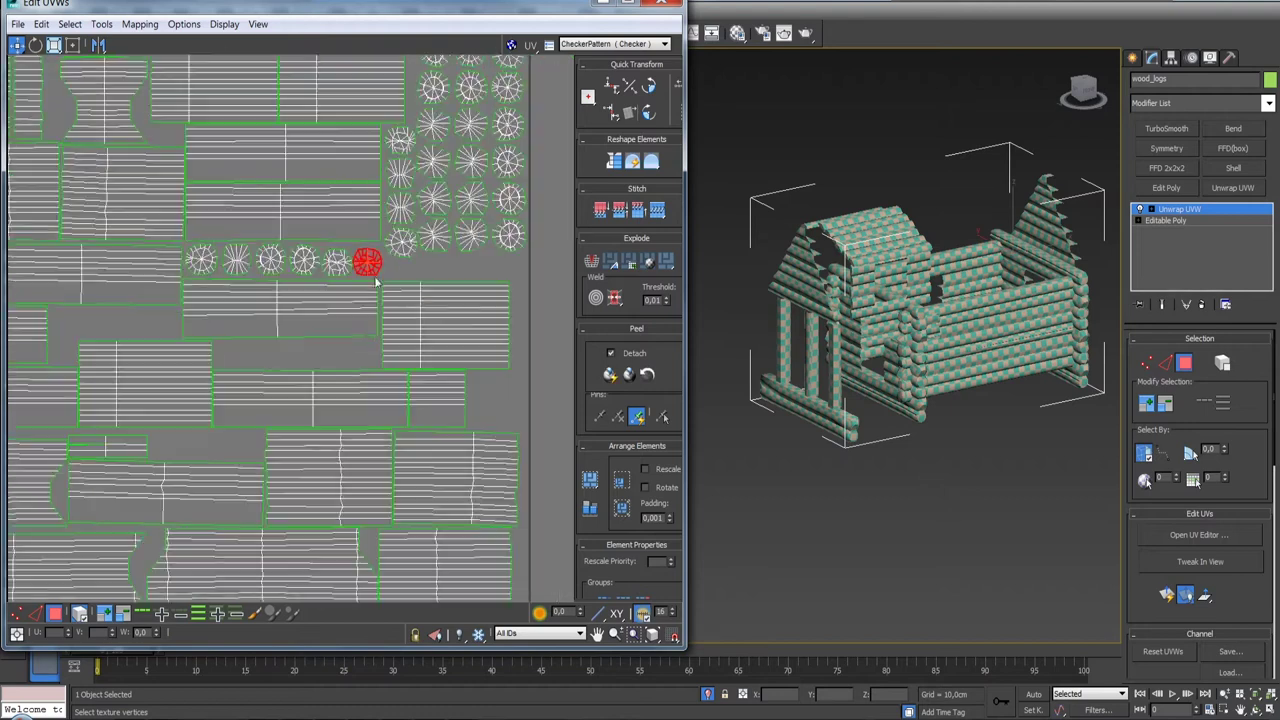
pyautogui.moveTo(376, 283); pyautogui.dragTo(150, 280, button='middle')
pyautogui.moveTo(464, 273)
pyautogui.mouseDown(button='middle')
pyautogui.moveTo(295, 262)
pyautogui.moveTo(446, 274)
pyautogui.mouseUp(button='middle')
pyautogui.scroll(-3, 295, 262)
pyautogui.moveTo(443, 258)
pyautogui.mouseDown()
pyautogui.moveTo(332, 286)
pyautogui.moveTo(270, 278)
pyautogui.moveTo(457, 271)
pyautogui.mouseUp()
pyautogui.scroll(5, 284, 282)
pyautogui.scroll(-4, 457, 271)
pyautogui.moveTo(262, 277); pyautogui.dragTo(303, 279)
pyautogui.moveTo(347, 245); pyautogui.dragTo(362, 413, button='middle')
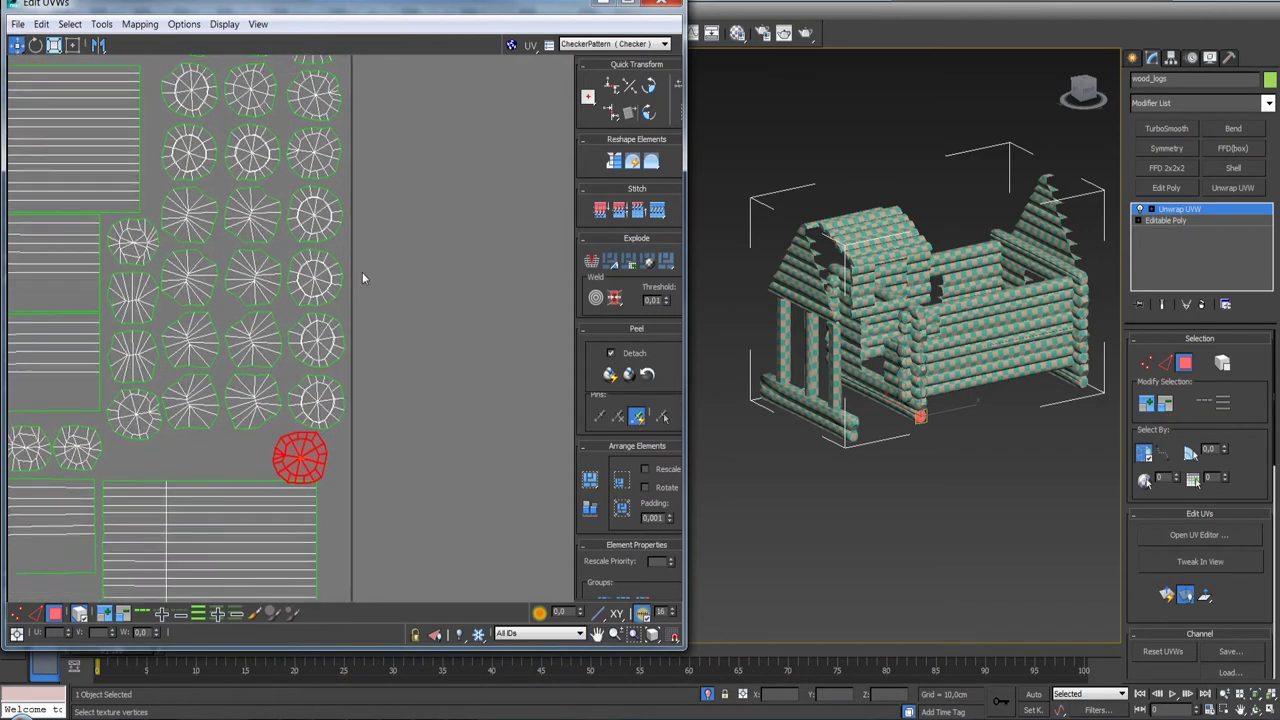
pyautogui.scroll(3, 364, 279)
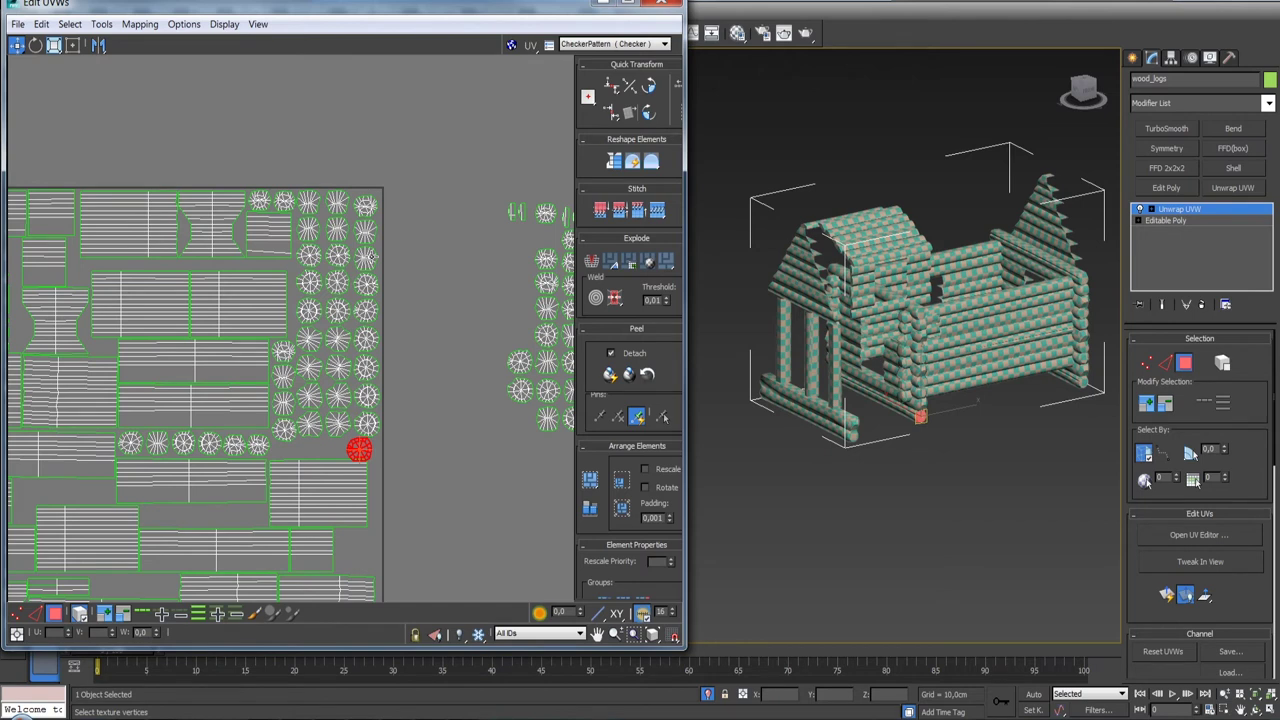
pyautogui.scroll(-1, 380, 270)
pyautogui.scroll(-1, 400, 300)
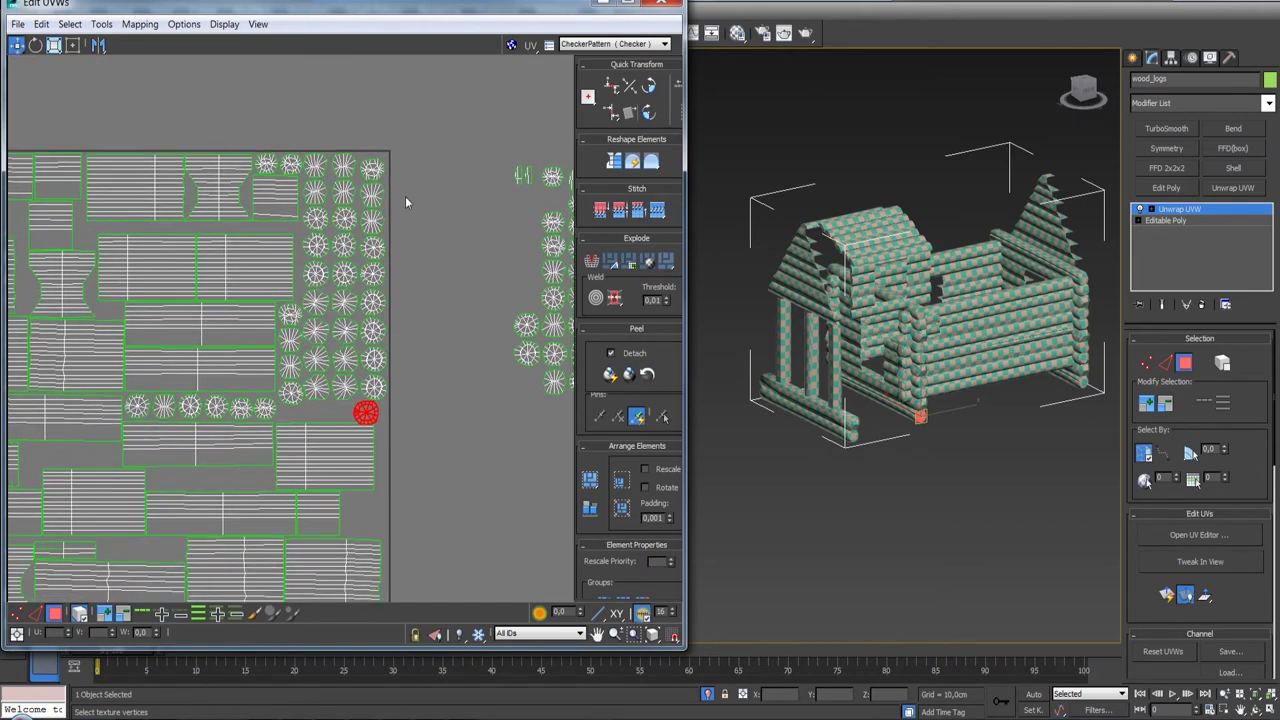
# - Select the right column of circle islands, then remove the top few from the selection
pyautogui.moveTo(368, 413); pyautogui.dragTo(372, 405)
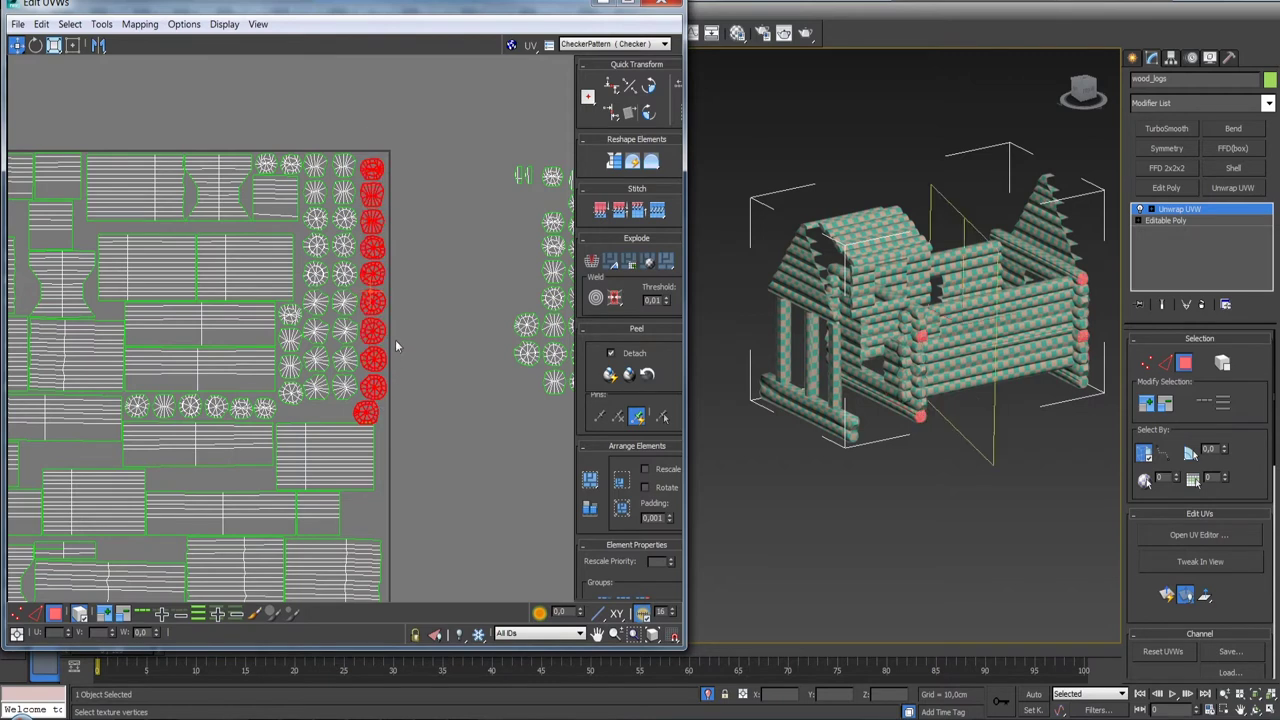
pyautogui.scroll(1, 395, 339)
pyautogui.scroll(2, 394, 347)
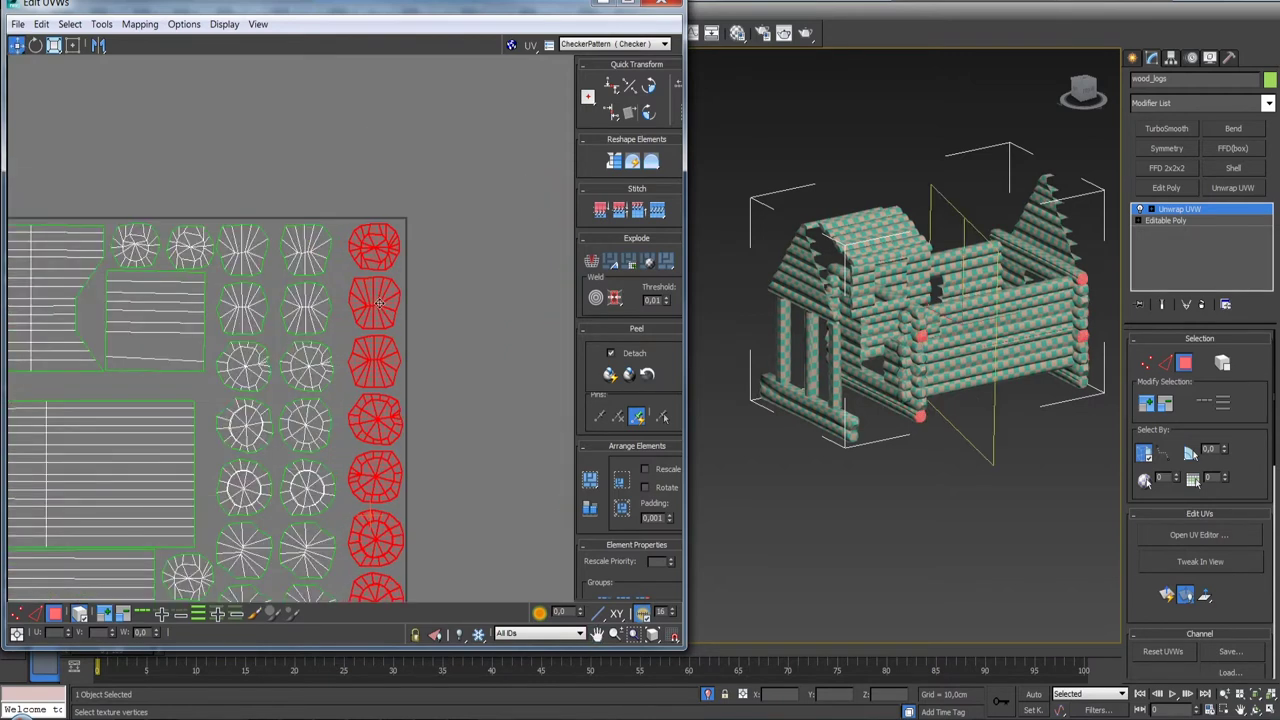
pyautogui.keyDown('alt'); pyautogui.moveTo(409, 259); pyautogui.dragTo(390, 262); pyautogui.keyUp('alt')
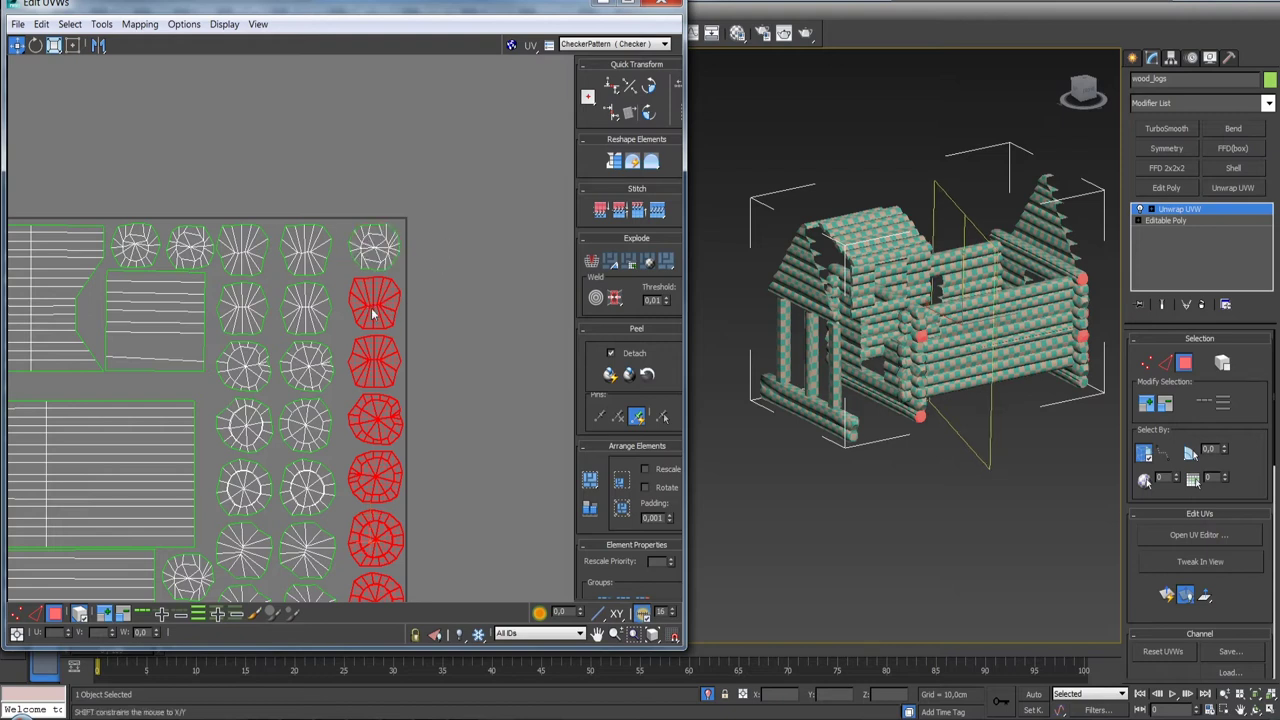
pyautogui.scroll(5, 375, 295)
pyautogui.scroll(-3, 378, 290)
pyautogui.scroll(-2, 384, 278)
pyautogui.scroll(-2, 390, 275)
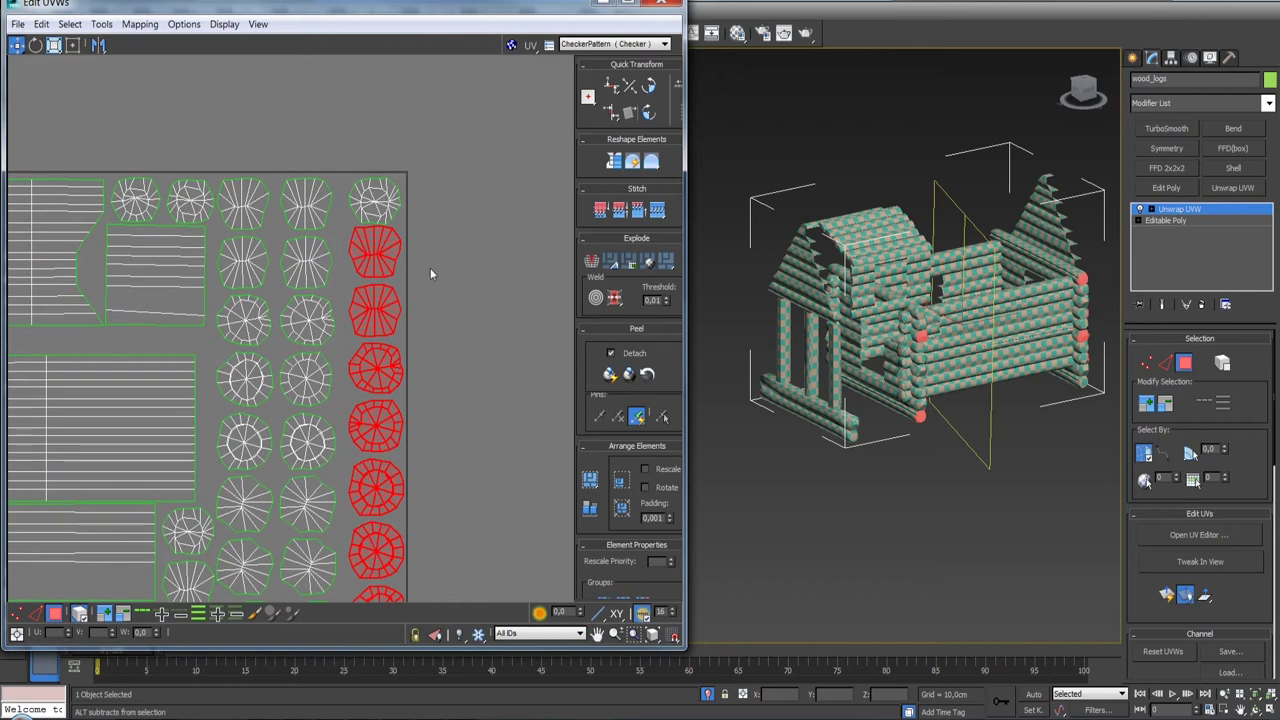
pyautogui.keyDown('alt'); pyautogui.click(375, 255); pyautogui.keyUp('alt')
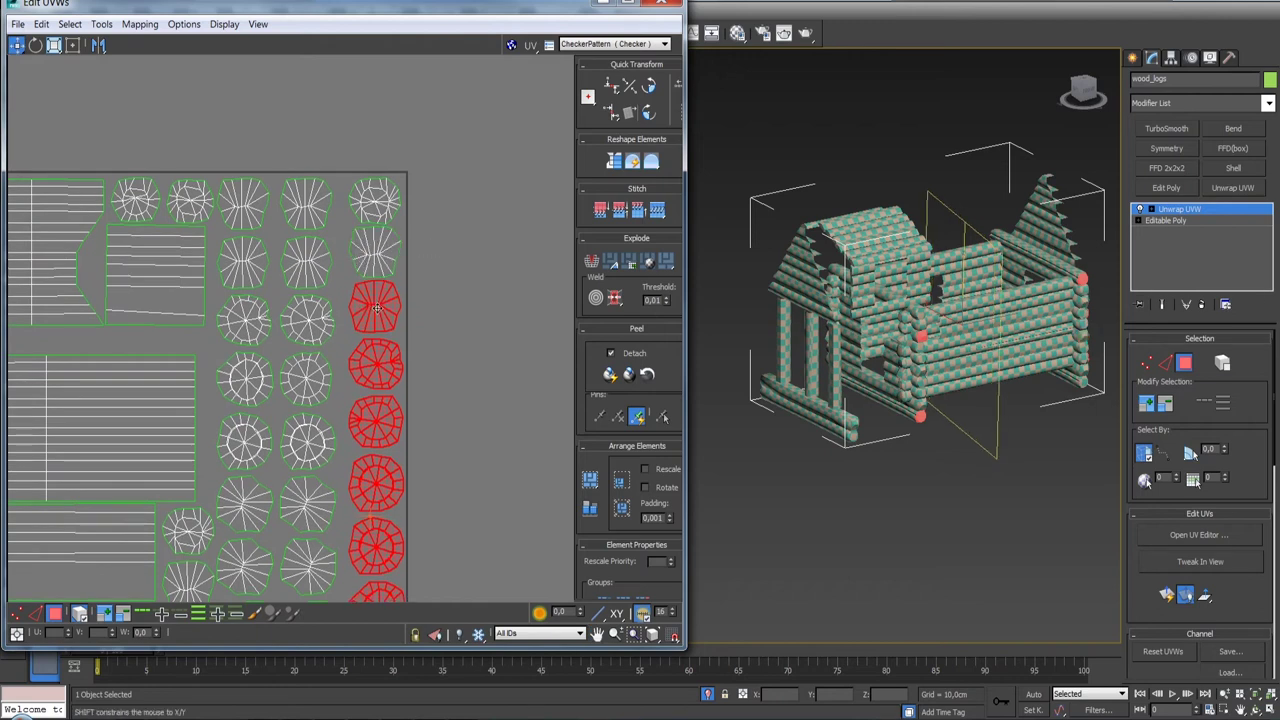
pyautogui.keyDown('alt'); pyautogui.click(370, 316); pyautogui.keyUp('alt')
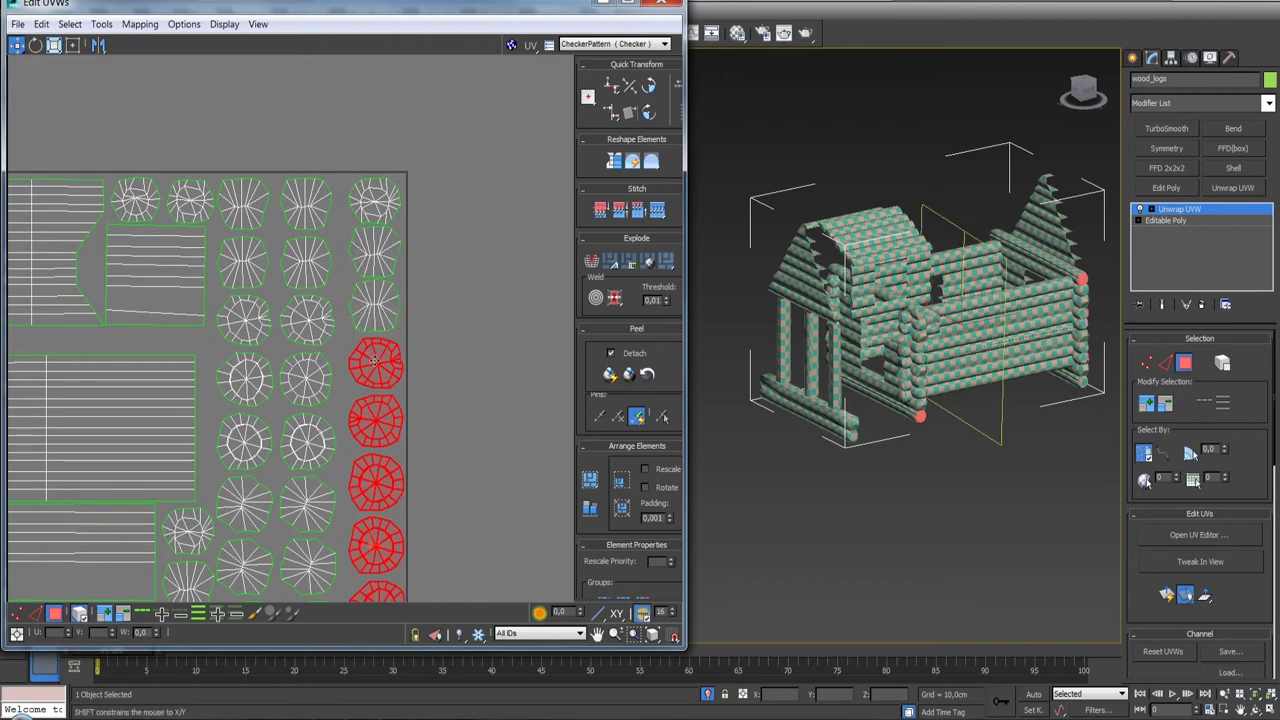
pyautogui.keyDown('alt'); pyautogui.click(385, 360); pyautogui.keyUp('alt')
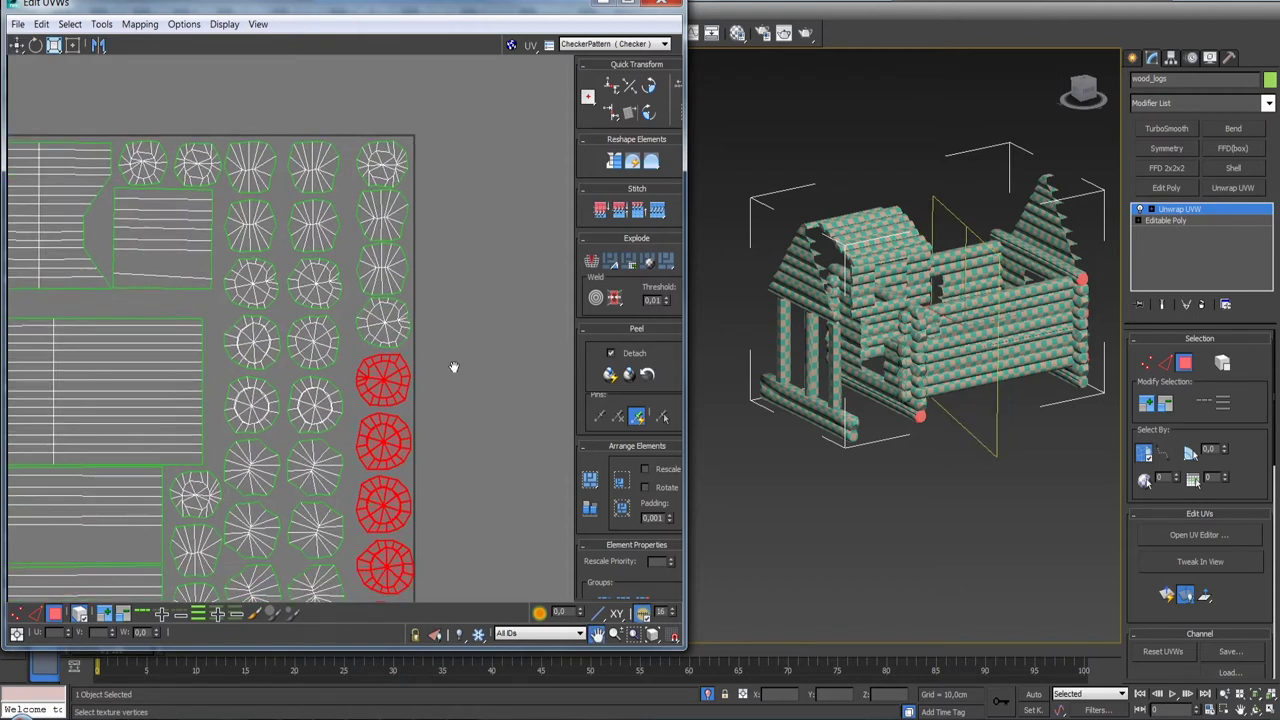
# - Nudge the lower circles upward, dropping the top island from the selection after each nudge
pyautogui.moveTo(375, 423); pyautogui.dragTo(385, 353, button='middle')
pyautogui.moveTo(385, 353); pyautogui.dragTo(386, 350)
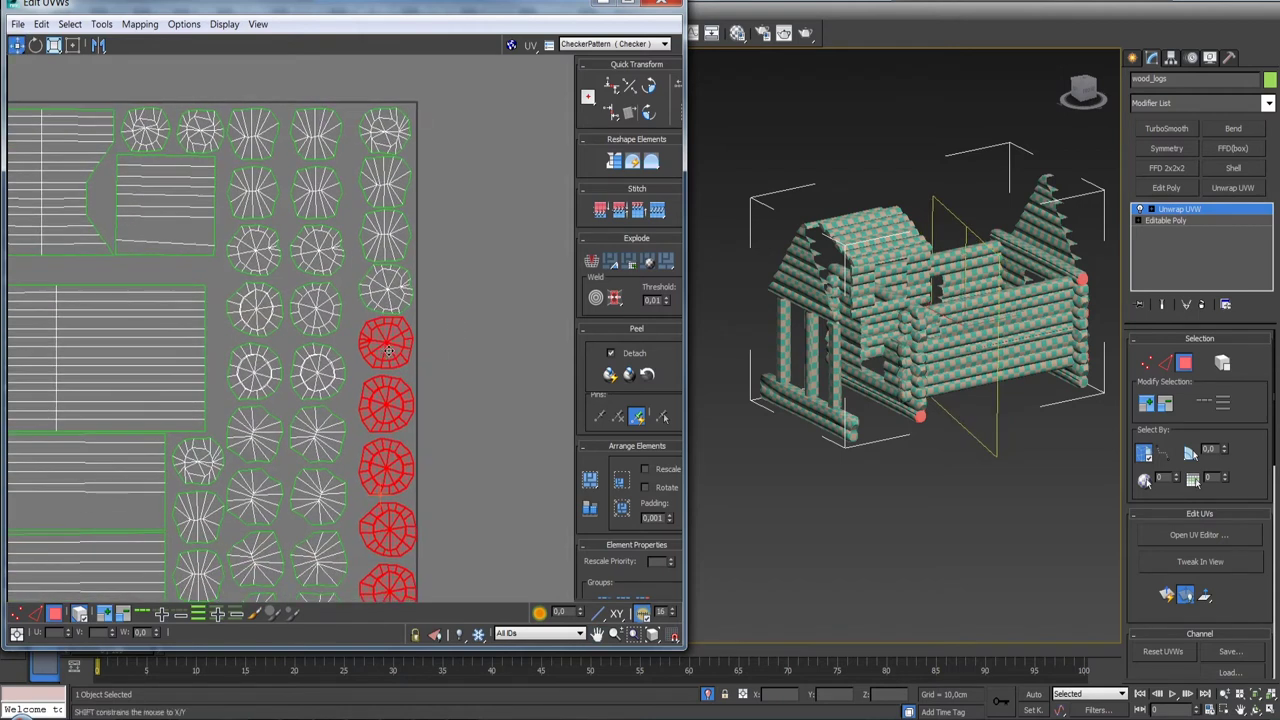
pyautogui.keyDown('alt'); pyautogui.click(389, 347); pyautogui.keyUp('alt')
pyautogui.moveTo(392, 402); pyautogui.dragTo(392, 395)
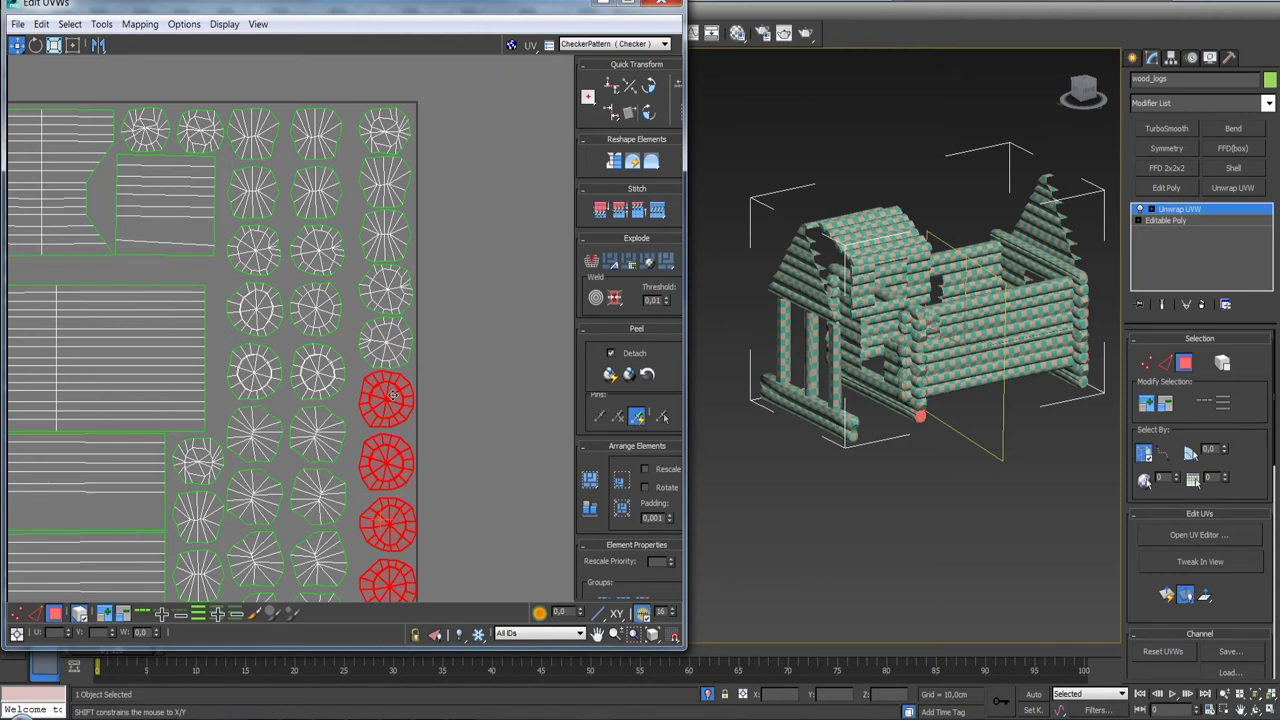
pyautogui.moveTo(458, 384); pyautogui.dragTo(446, 298, button='middle')
pyautogui.moveTo(399, 310); pyautogui.dragTo(398, 305)
pyautogui.keyDown('alt'); pyautogui.click(398, 303); pyautogui.keyUp('alt')
pyautogui.moveTo(397, 362); pyautogui.dragTo(397, 358)
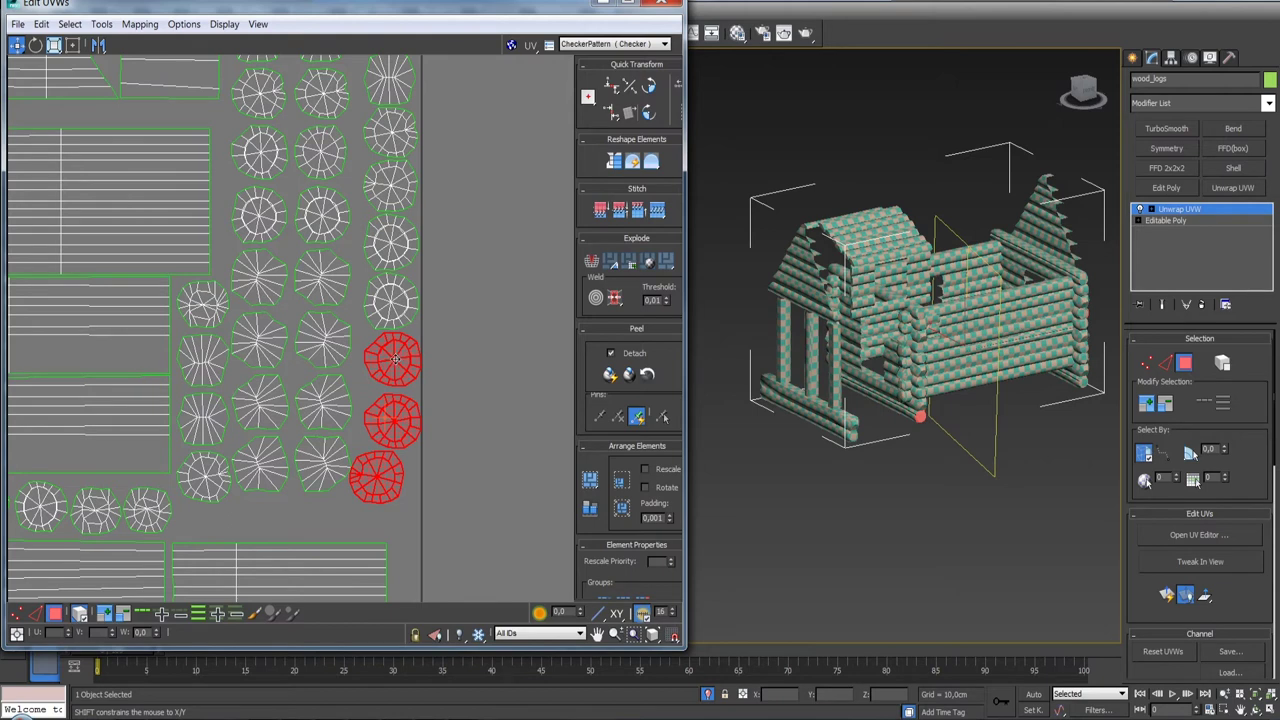
pyautogui.keyDown('alt'); pyautogui.click(410, 378); pyautogui.keyUp('alt')
pyautogui.moveTo(404, 424); pyautogui.dragTo(402, 413)
# - Clear the selection, shift the lowest circle island slightly right, and recentre the layout
pyautogui.click(464, 416)
pyautogui.click(372, 471)
pyautogui.moveTo(372, 471); pyautogui.dragTo(384, 475)
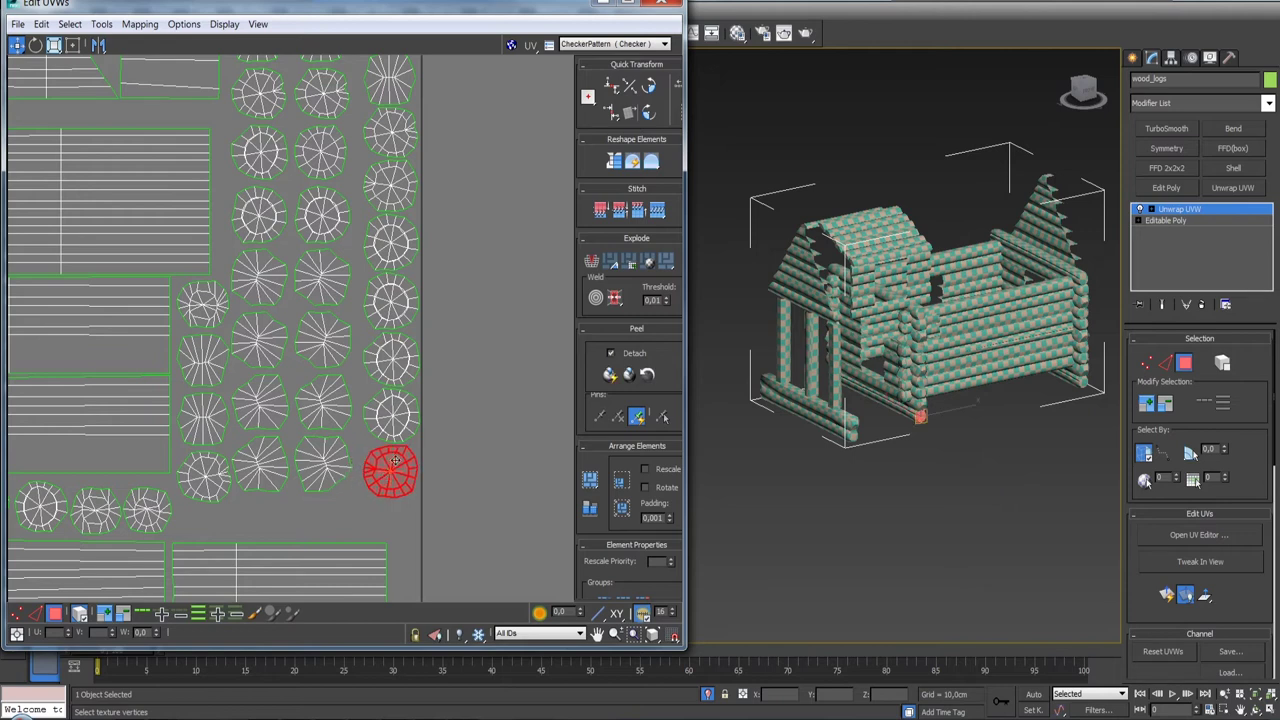
pyautogui.scroll(-2, 393, 318)
pyautogui.scroll(-2, 416, 360)
pyautogui.moveTo(416, 357); pyautogui.dragTo(432, 395, button='middle')
pyautogui.scroll(3, 406, 306)
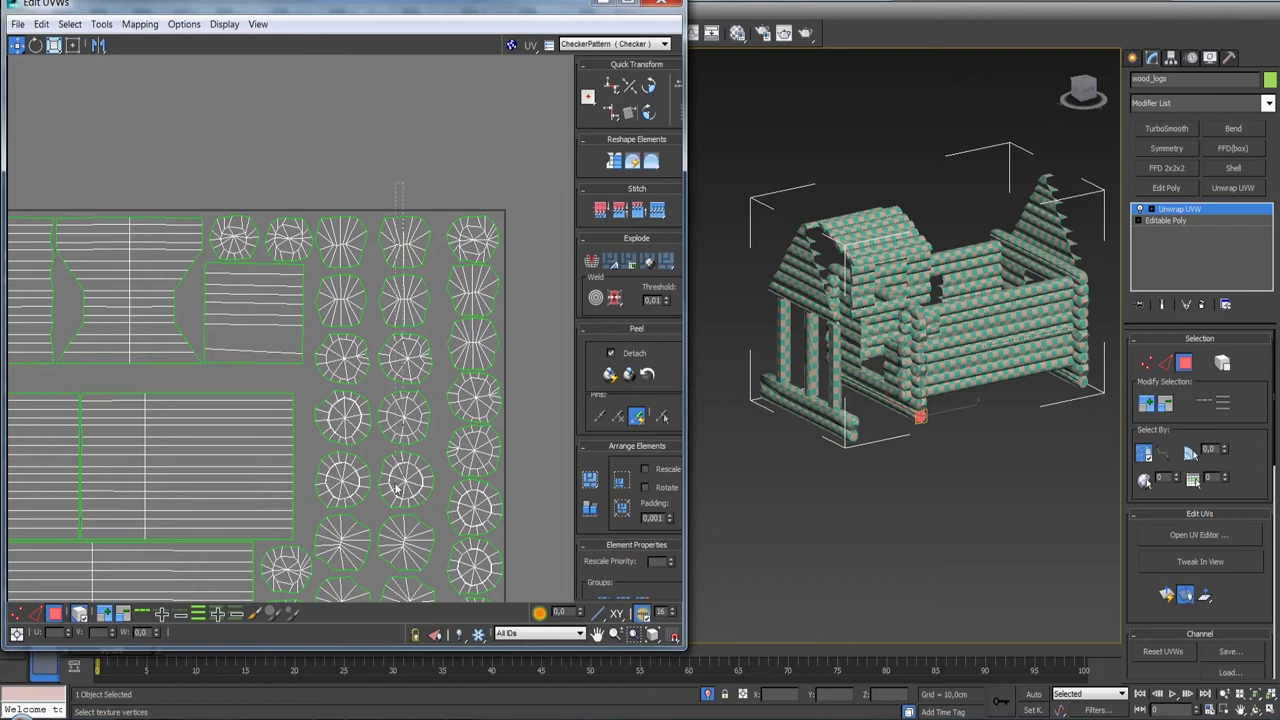
# - Select a column of circle islands and shift it slightly right and down one island
pyautogui.moveTo(396, 488); pyautogui.dragTo(404, 300)
pyautogui.moveTo(406, 471)
pyautogui.mouseDown(button='middle')
pyautogui.moveTo(406, 271)
pyautogui.moveTo(437, 449)
pyautogui.mouseUp(button='middle')
pyautogui.keyDown('ctrl'); pyautogui.click(405, 342); pyautogui.keyUp('ctrl')
pyautogui.keyDown('ctrl'); pyautogui.click(405, 404); pyautogui.keyUp('ctrl')
pyautogui.keyDown('ctrl'); pyautogui.click(405, 465); pyautogui.keyUp('ctrl')
pyautogui.keyDown('ctrl'); pyautogui.click(405, 530); pyautogui.keyUp('ctrl')
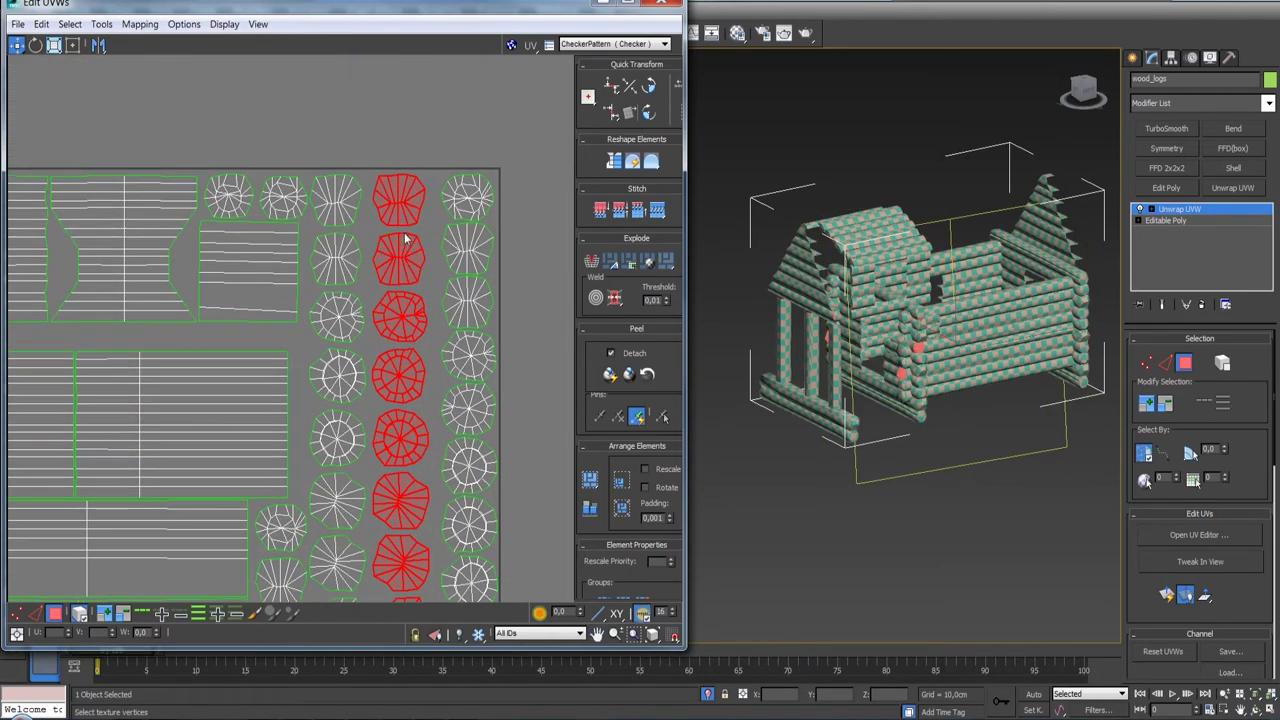
pyautogui.moveTo(400, 205); pyautogui.dragTo(410, 210)
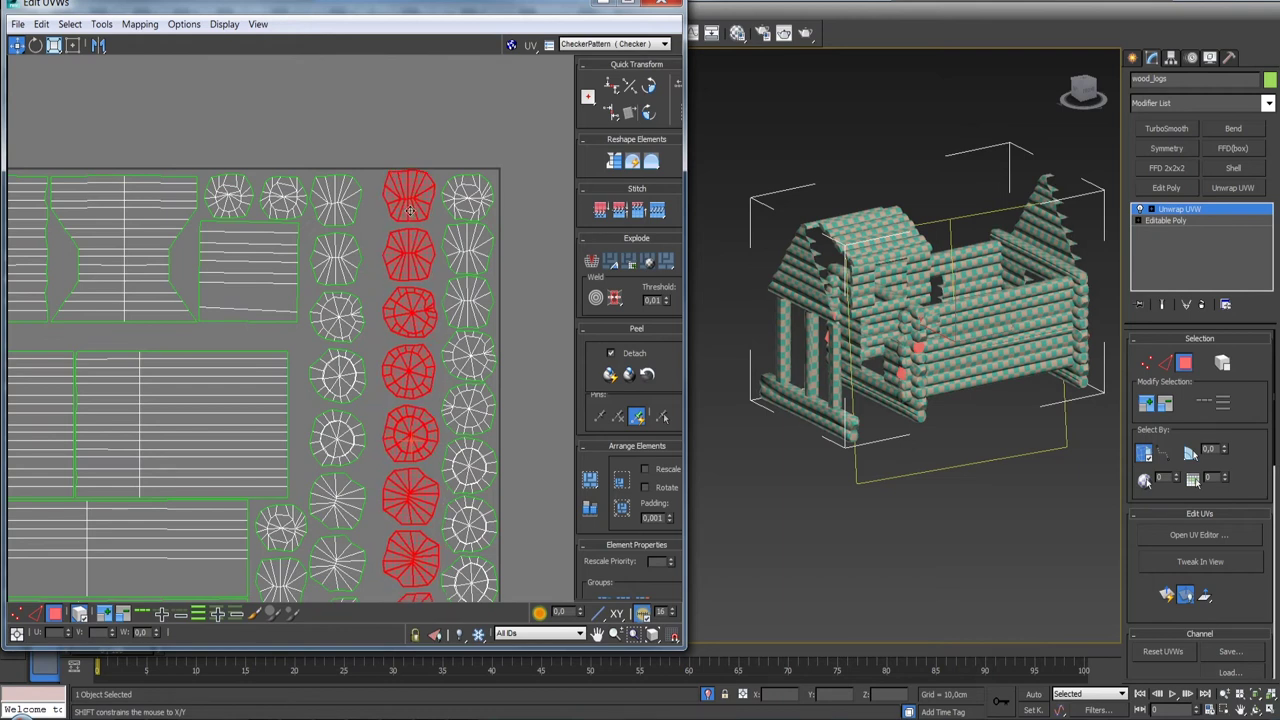
pyautogui.moveTo(410, 210); pyautogui.dragTo(424, 272)
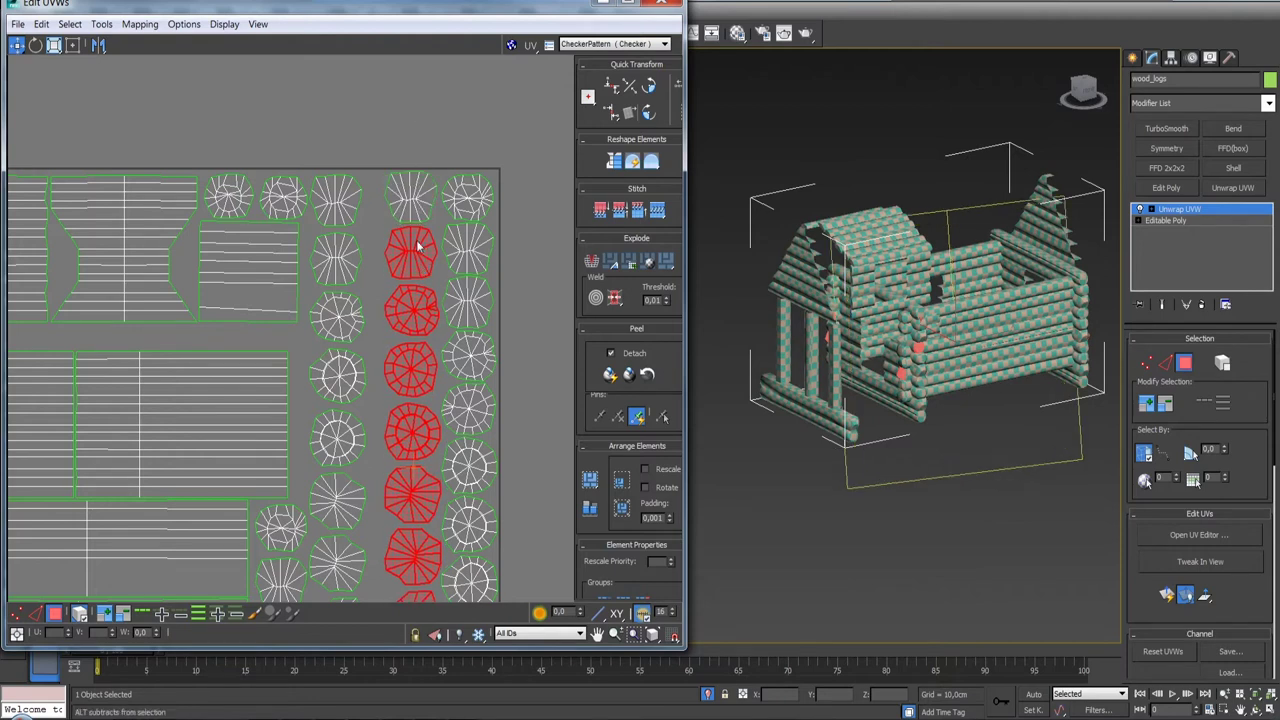
pyautogui.moveTo(424, 272); pyautogui.dragTo(411, 372)
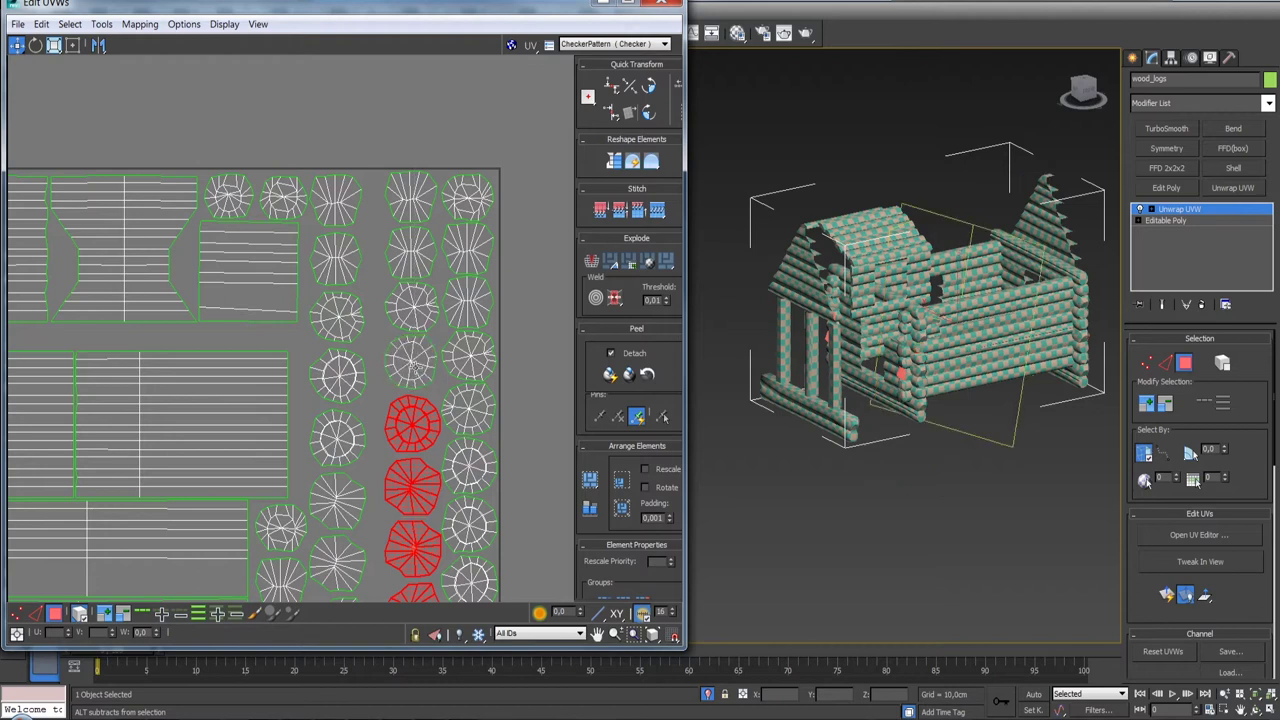
# - Nudge the lower islands in that column upward one by one to close the gaps
pyautogui.moveTo(417, 361); pyautogui.dragTo(400, 270, button='middle')
pyautogui.moveTo(398, 265); pyautogui.dragTo(398, 260)
pyautogui.keyDown('alt'); pyautogui.click(398, 260); pyautogui.keyUp('alt')
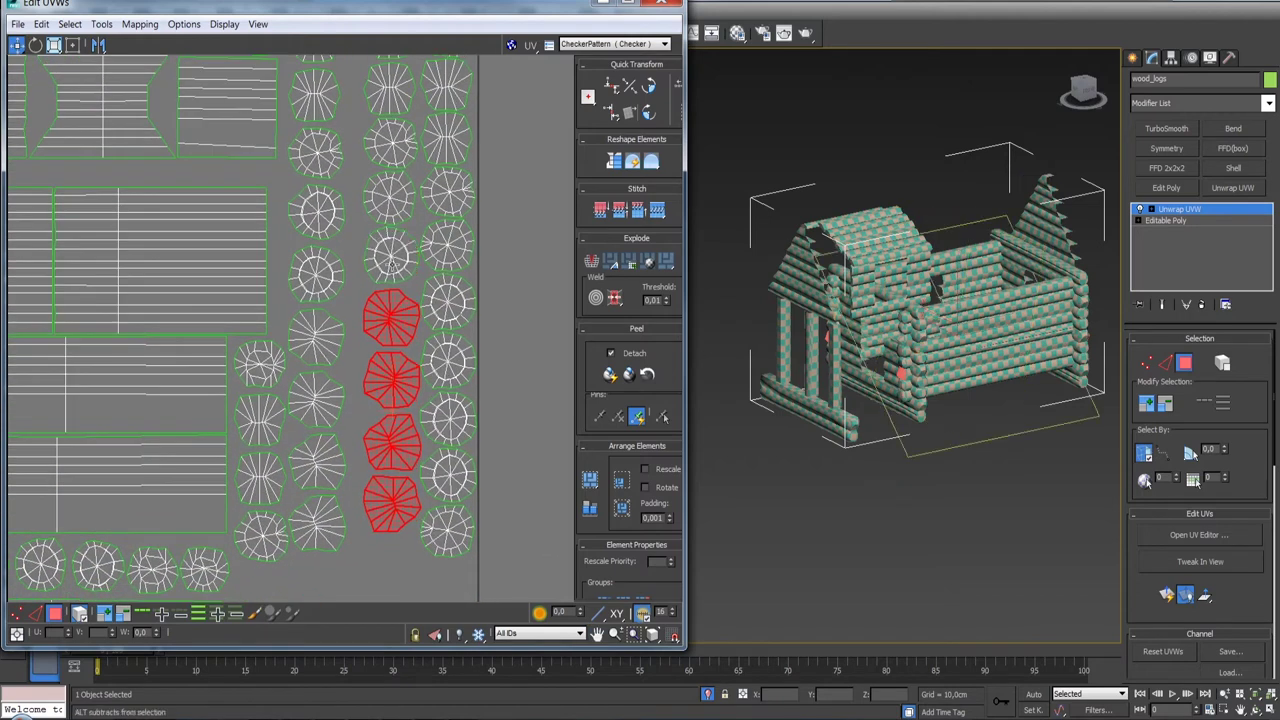
pyautogui.keyDown('alt'); pyautogui.click(396, 320); pyautogui.keyUp('alt')
pyautogui.moveTo(381, 377); pyautogui.dragTo(381, 372)
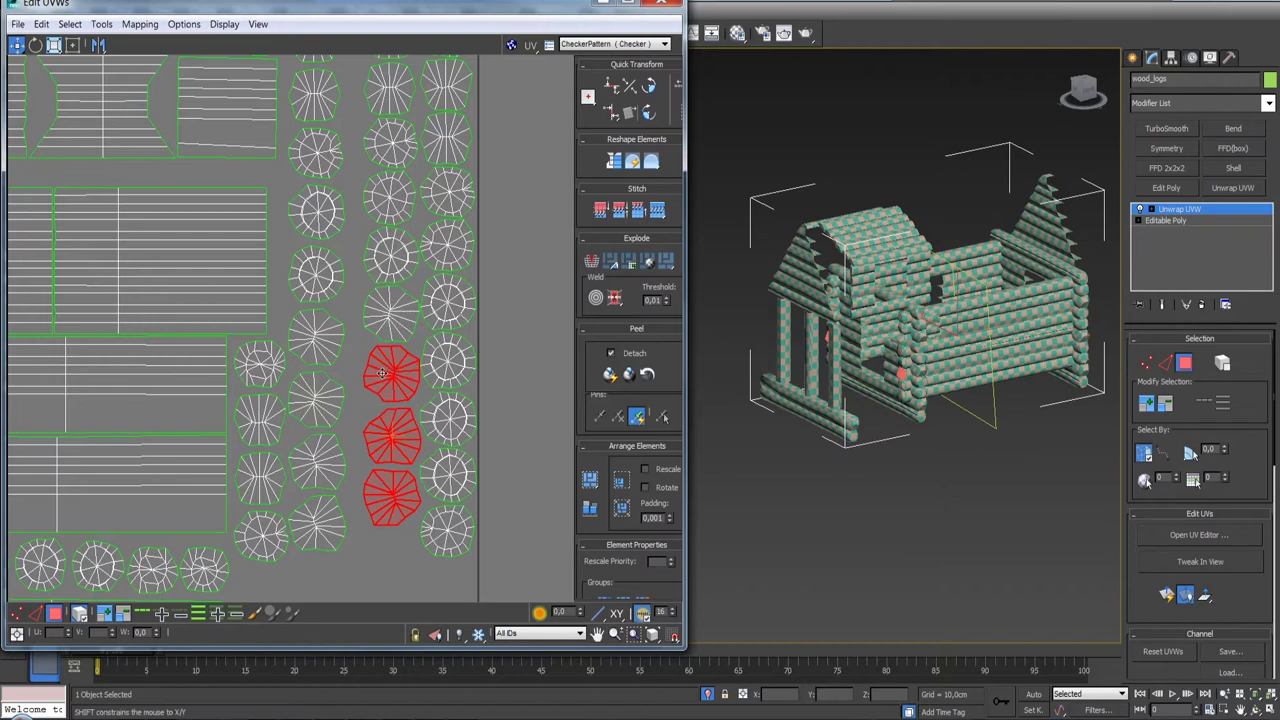
pyautogui.keyDown('alt'); pyautogui.click(381, 373); pyautogui.keyUp('alt')
pyautogui.moveTo(382, 442); pyautogui.dragTo(383, 439)
pyautogui.keyDown('alt'); pyautogui.click(386, 436); pyautogui.keyUp('alt')
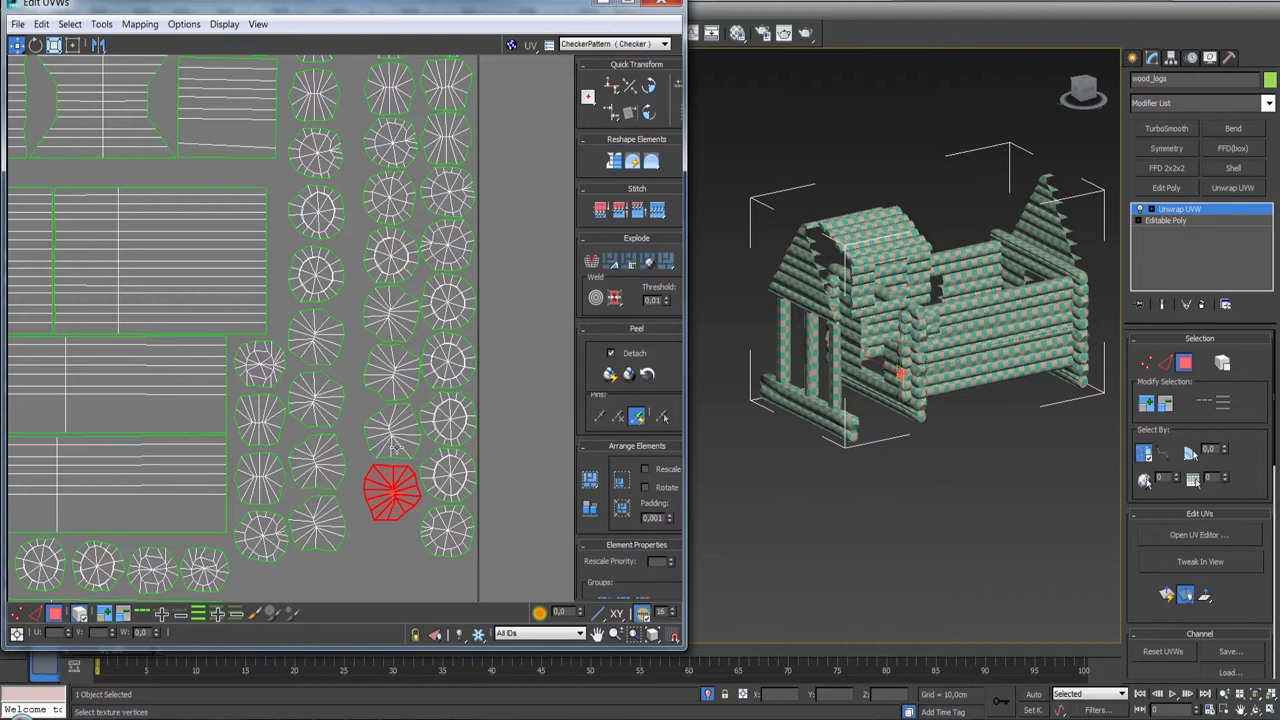
pyautogui.moveTo(386, 498); pyautogui.dragTo(386, 494)
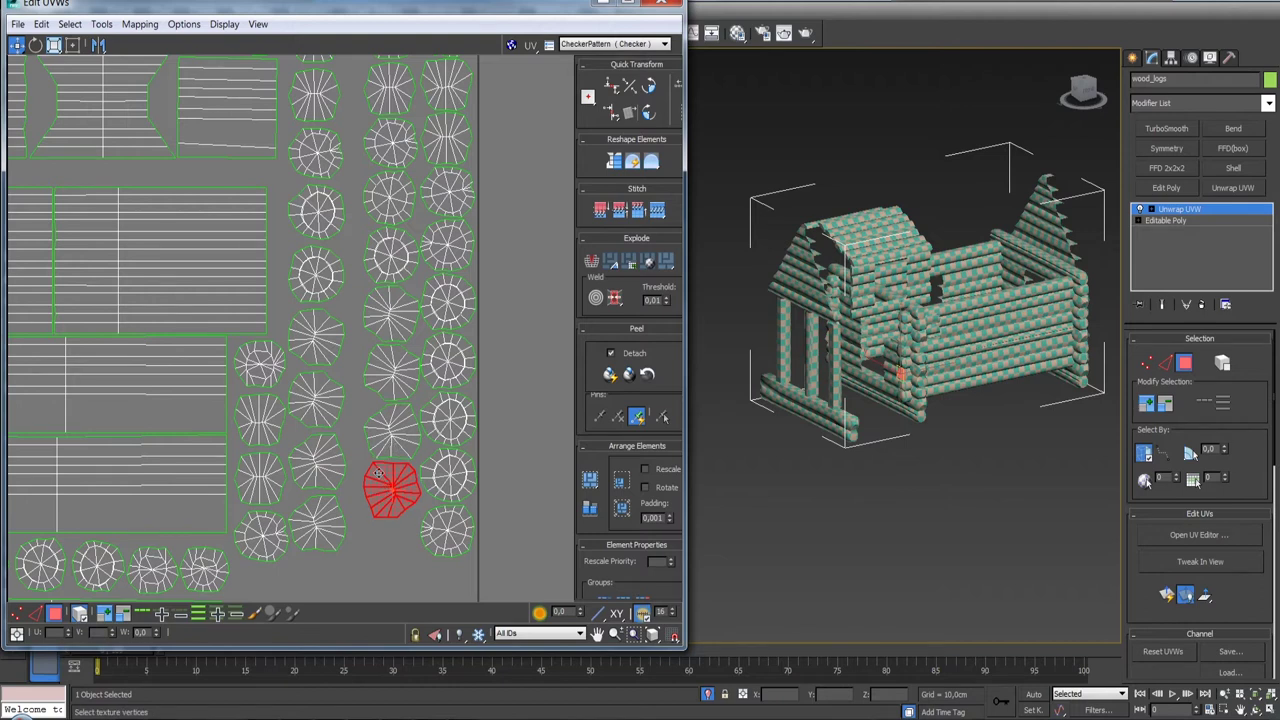
pyautogui.scroll(-2, 386, 453)
# - Select the next column of six circles and move it slightly right and down
pyautogui.moveTo(384, 200); pyautogui.dragTo(362, 432)
pyautogui.moveTo(362, 432); pyautogui.dragTo(376, 374, button='middle')
pyautogui.scroll(1, 378, 372)
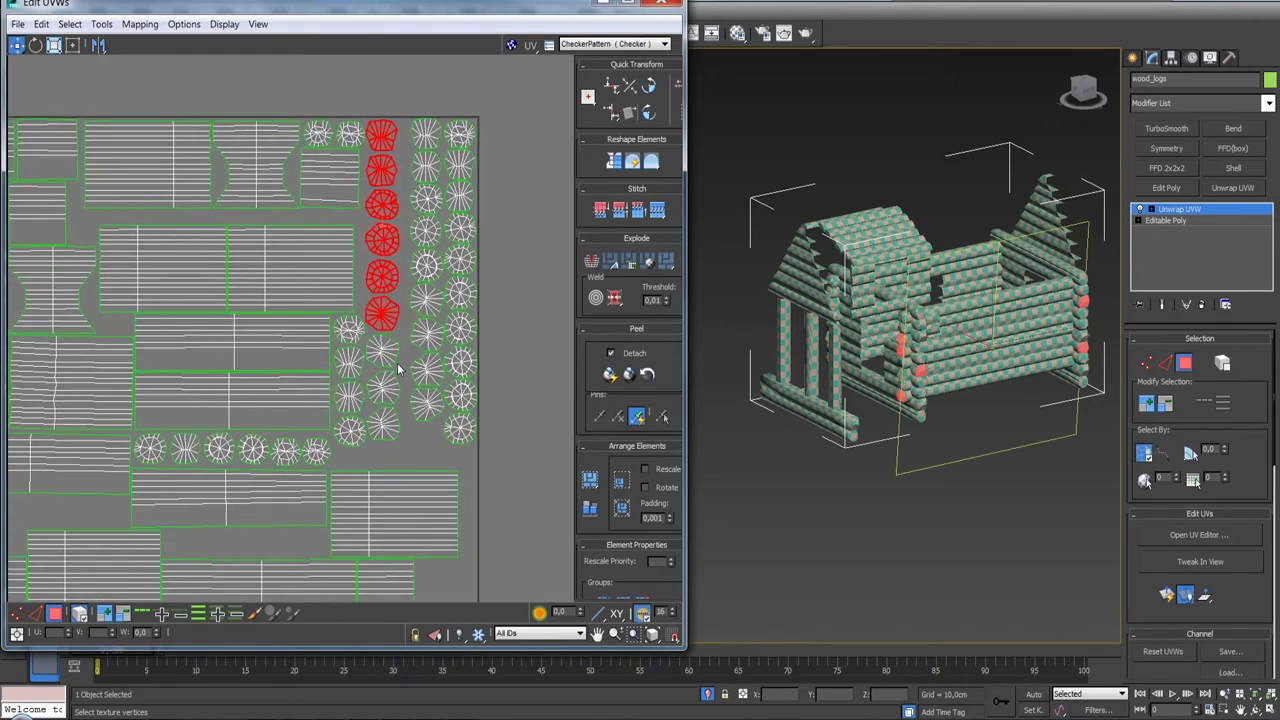
pyautogui.scroll(1, 400, 368)
pyautogui.keyDown('ctrl'); pyautogui.moveTo(383, 440); pyautogui.dragTo(386, 482); pyautogui.keyUp('ctrl')
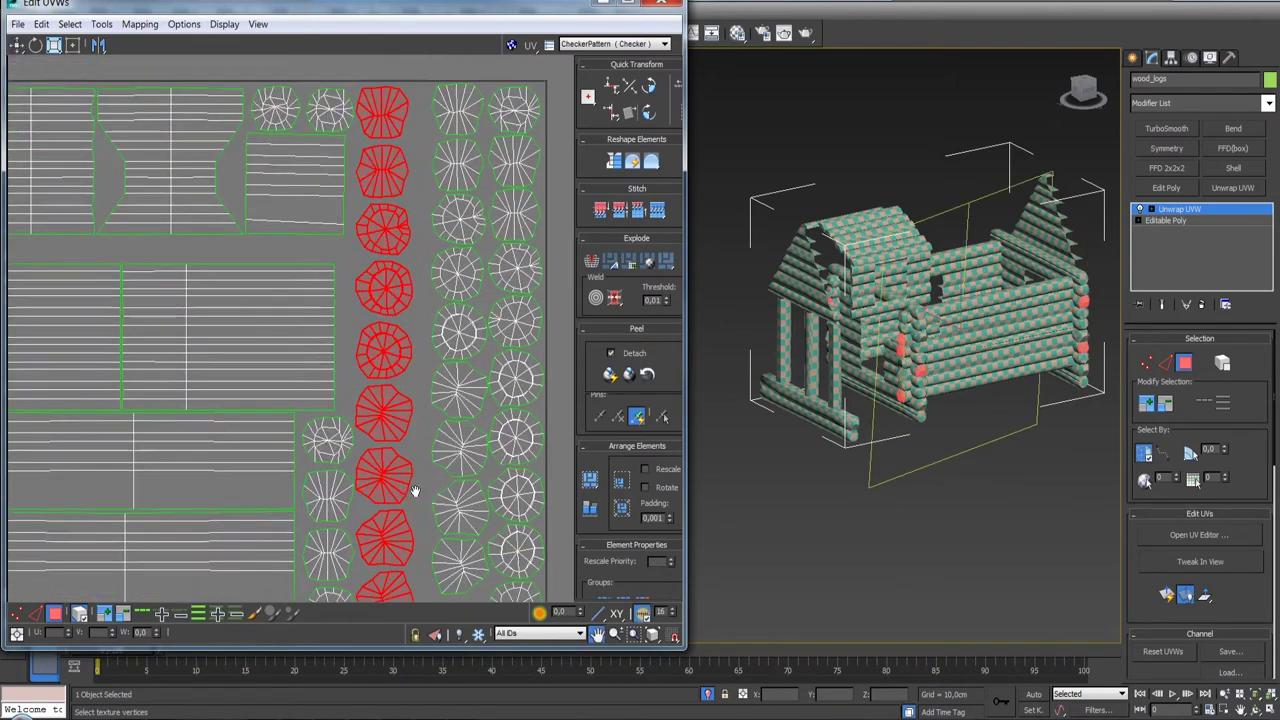
pyautogui.scroll(-2, 400, 360)
pyautogui.scroll(2, 413, 333)
pyautogui.moveTo(405, 291); pyautogui.dragTo(423, 283)
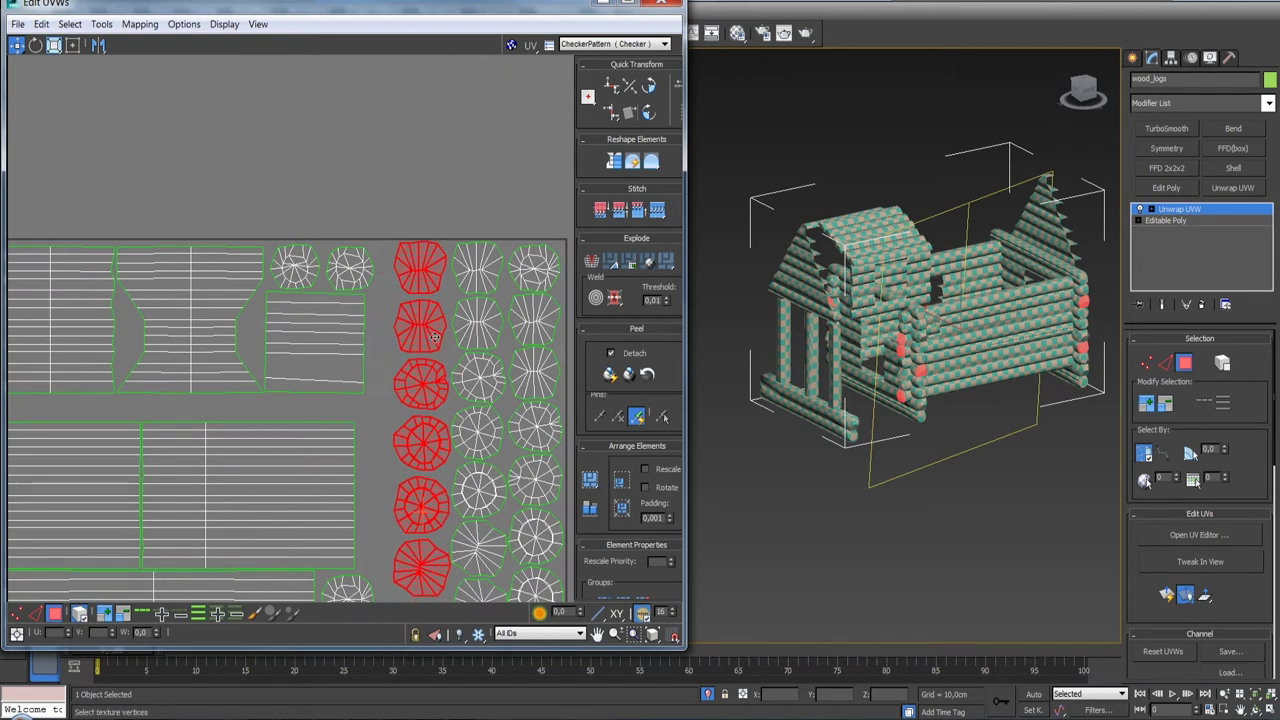
pyautogui.moveTo(423, 272); pyautogui.dragTo(418, 422)
pyautogui.moveTo(418, 422); pyautogui.dragTo(414, 306, button='middle')
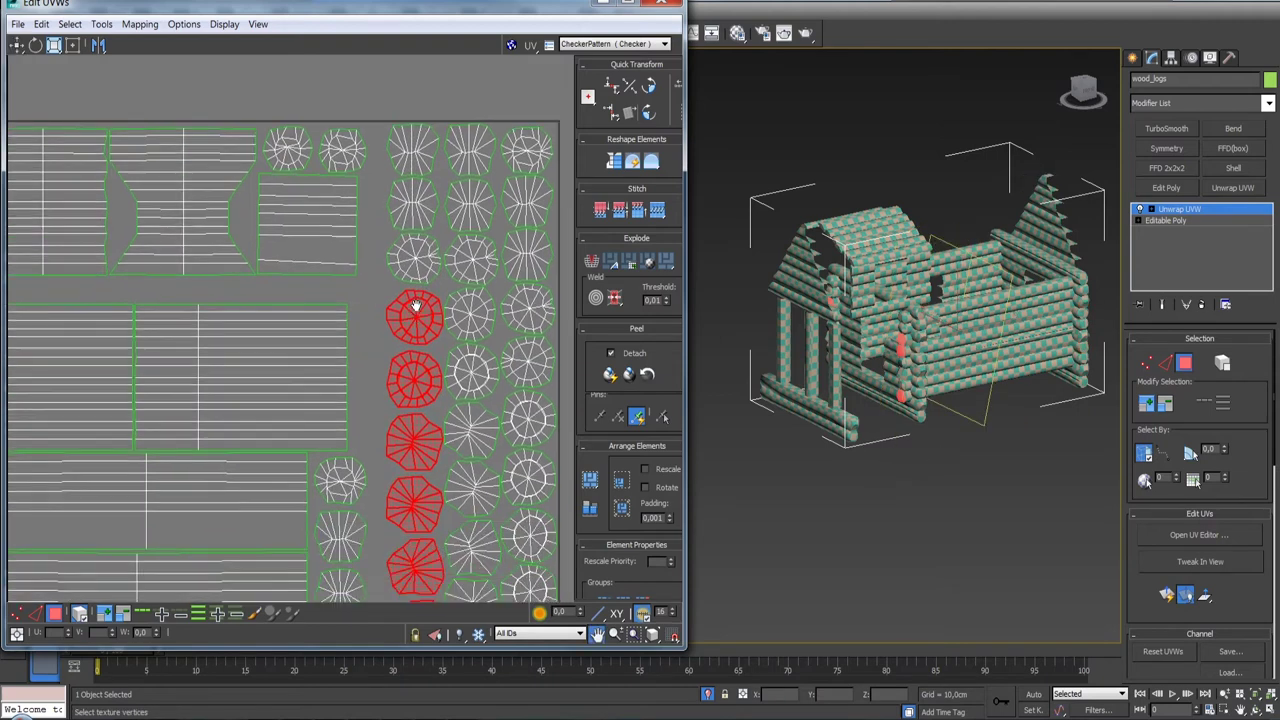
pyautogui.moveTo(413, 319); pyautogui.dragTo(414, 367)
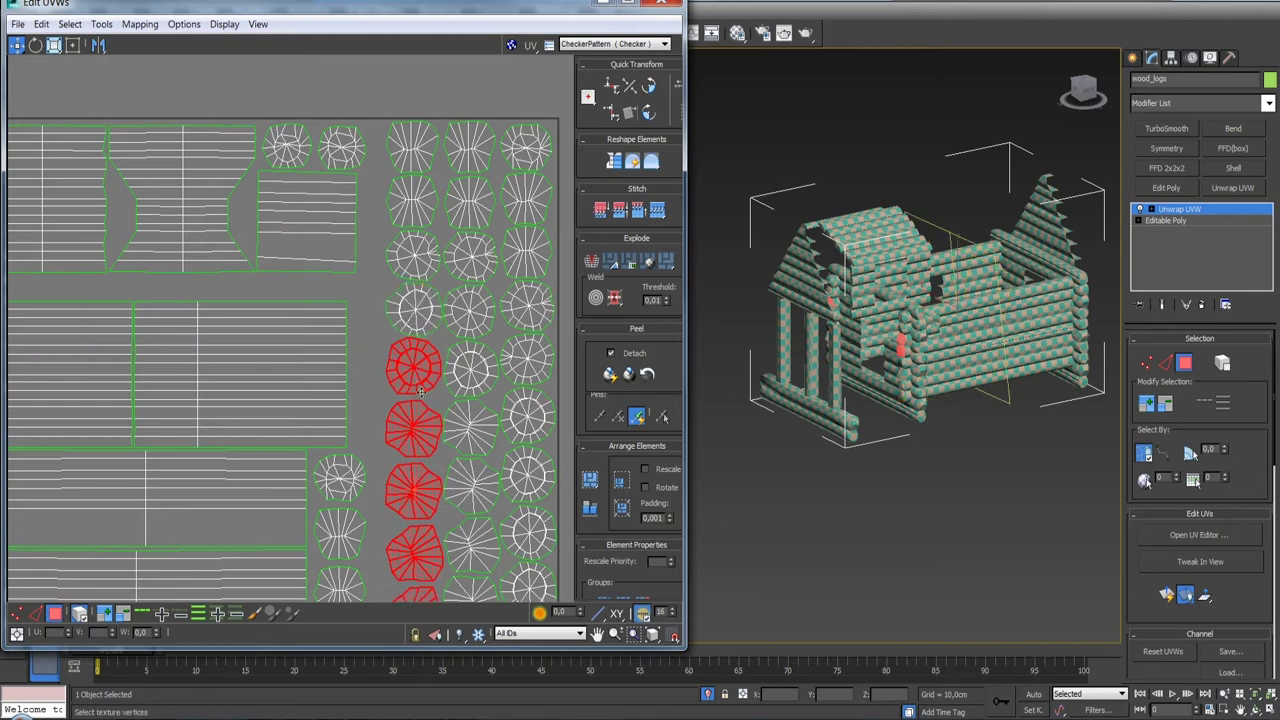
# - Deselect all but the lowest log-end island and nudge it up and right
pyautogui.moveTo(414, 367); pyautogui.dragTo(424, 284, button='middle')
pyautogui.keyDown('alt'); pyautogui.click(424, 284); pyautogui.keyUp('alt')
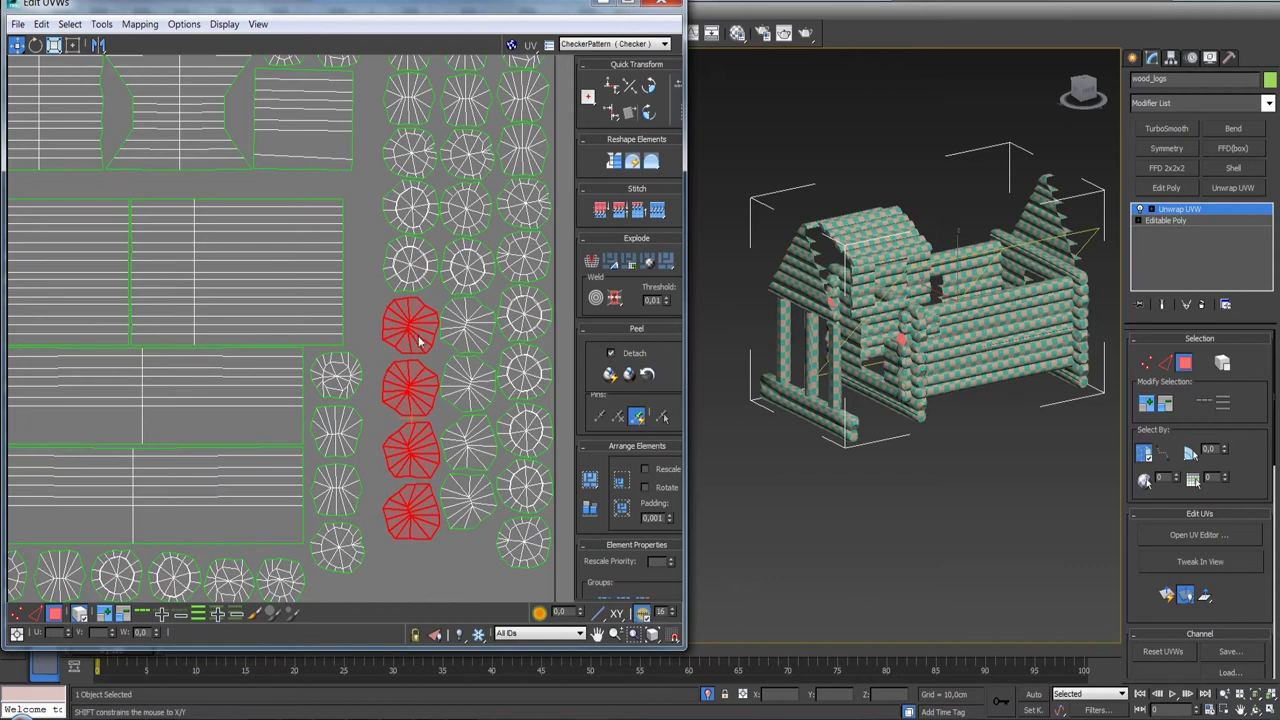
pyautogui.keyDown('alt'); pyautogui.click(418, 343); pyautogui.keyUp('alt')
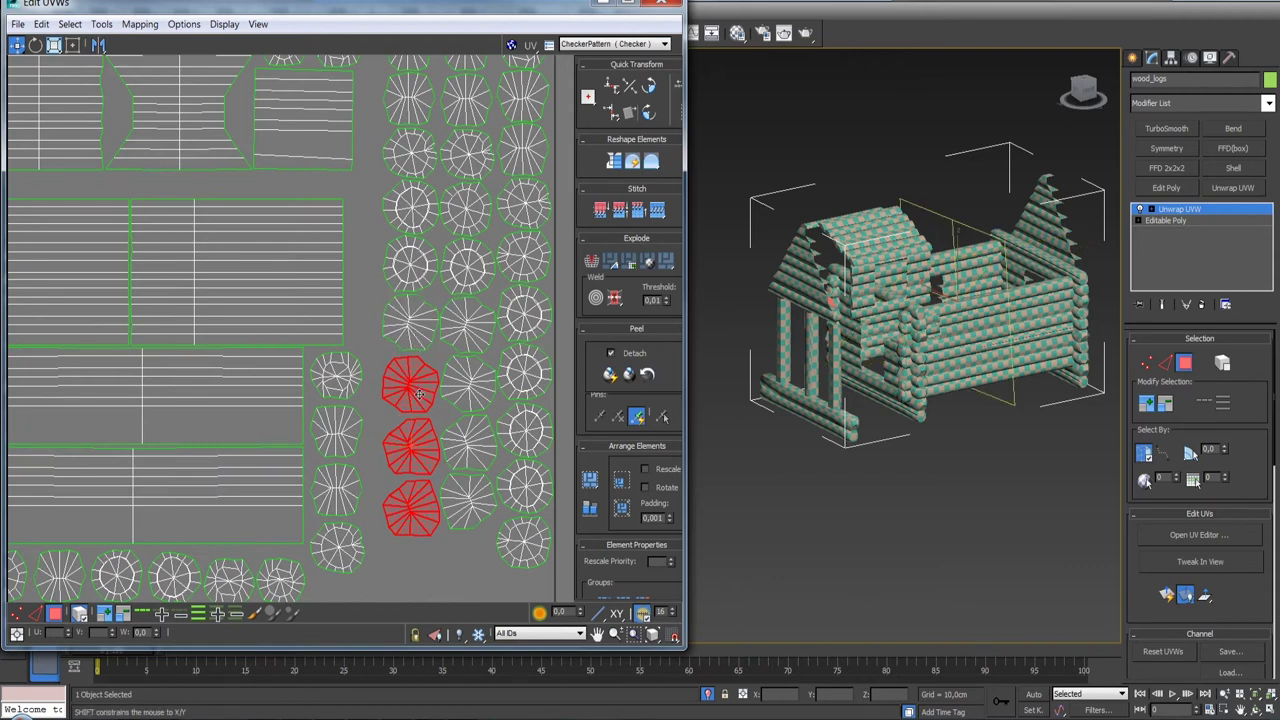
pyautogui.keyDown('alt'); pyautogui.click(420, 390); pyautogui.keyUp('alt')
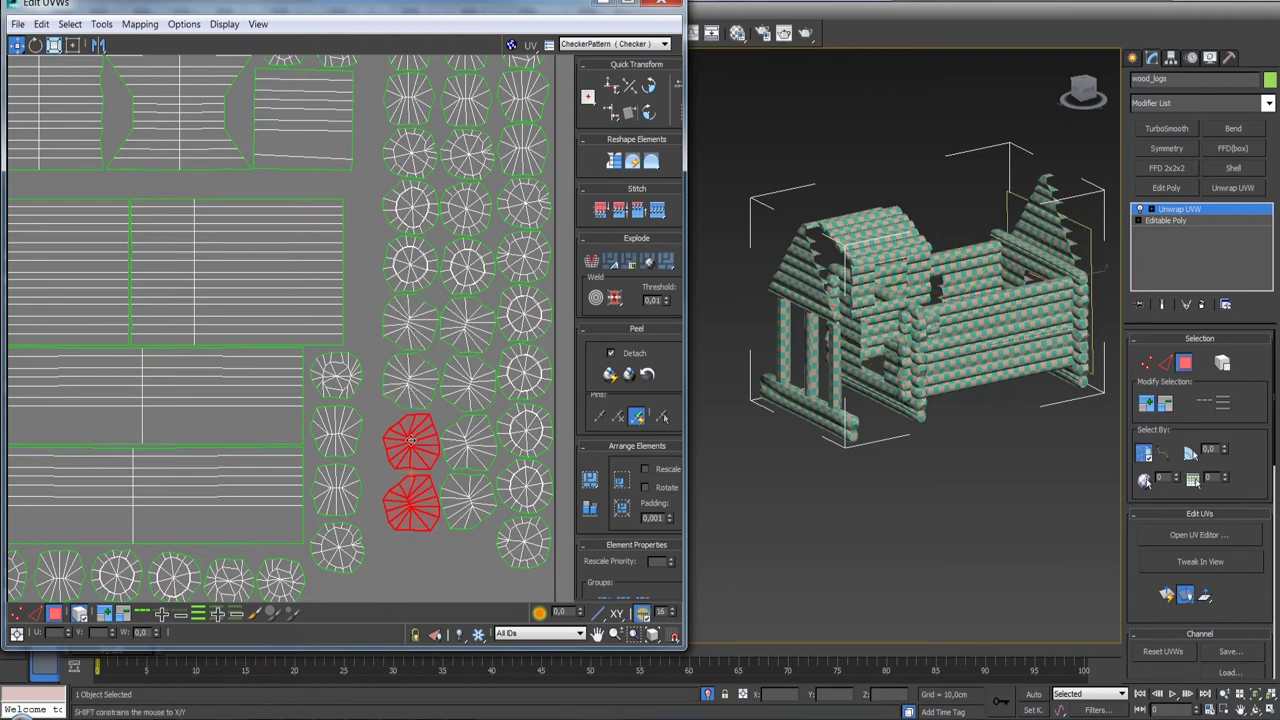
pyautogui.keyDown('alt'); pyautogui.click(412, 441); pyautogui.keyUp('alt')
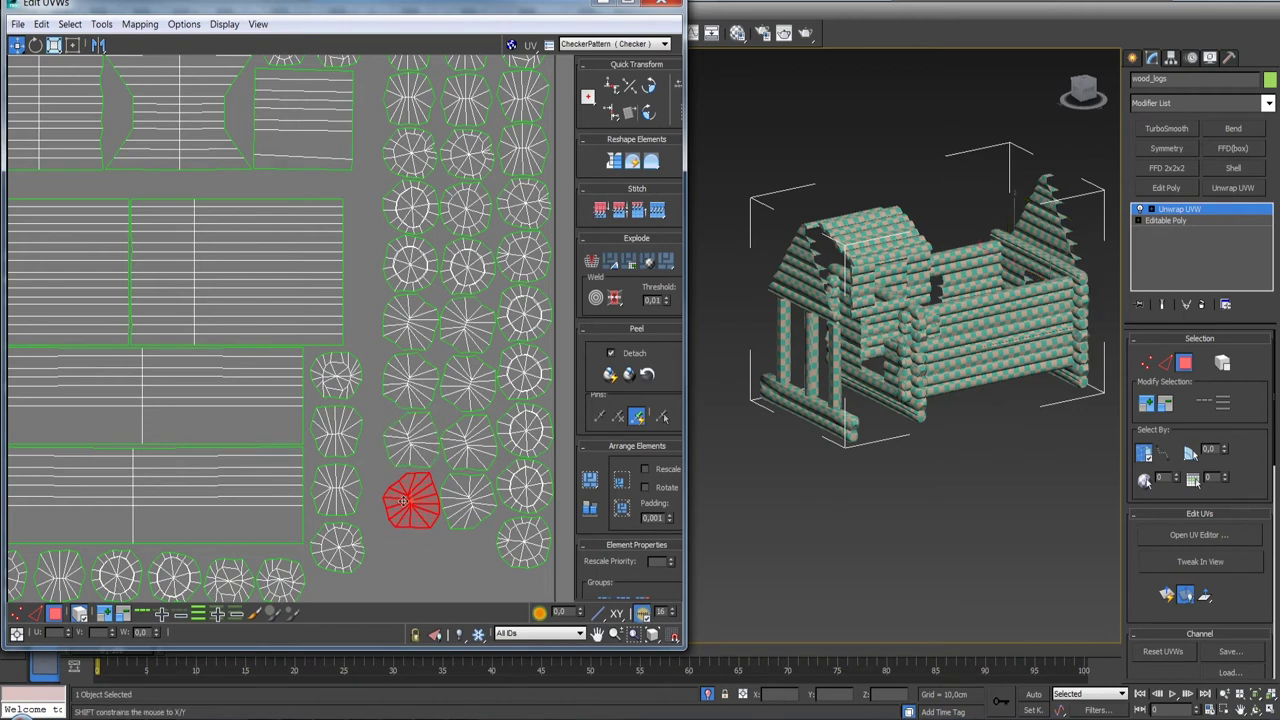
pyautogui.moveTo(401, 500); pyautogui.dragTo(402, 499)
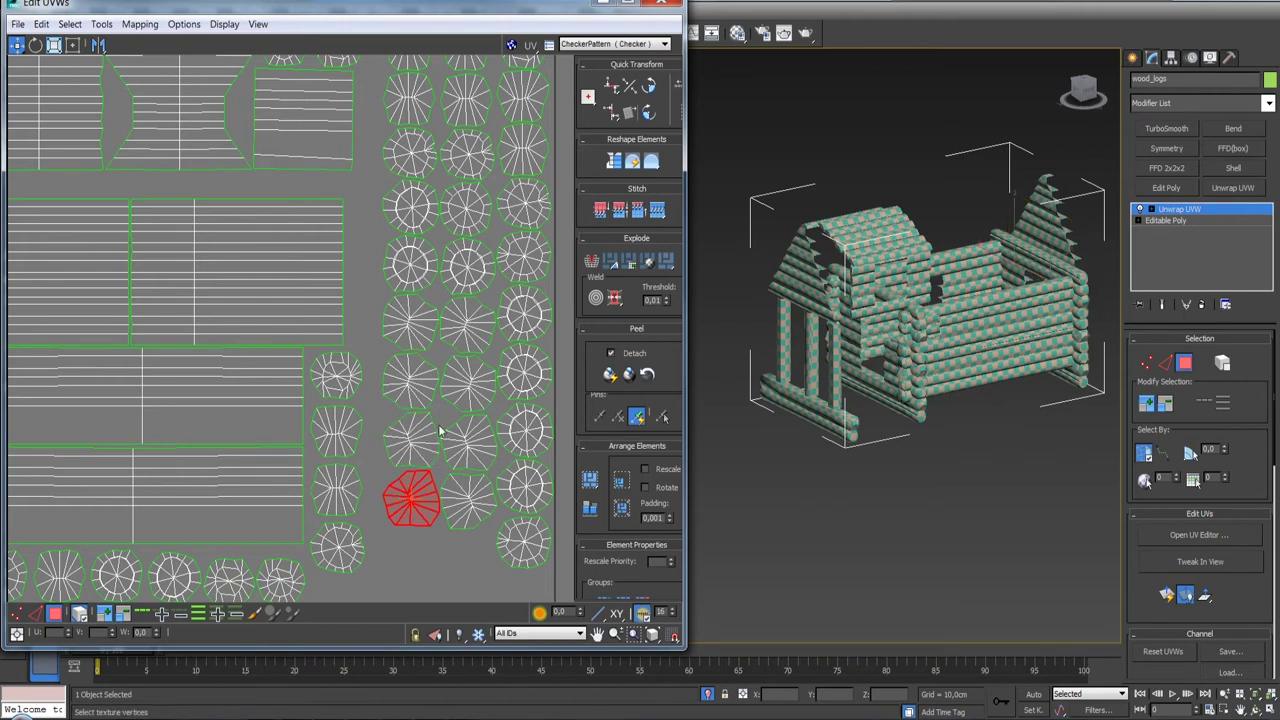
pyautogui.scroll(-3, 440, 430)
pyautogui.moveTo(452, 487); pyautogui.dragTo(430, 447, button='middle')
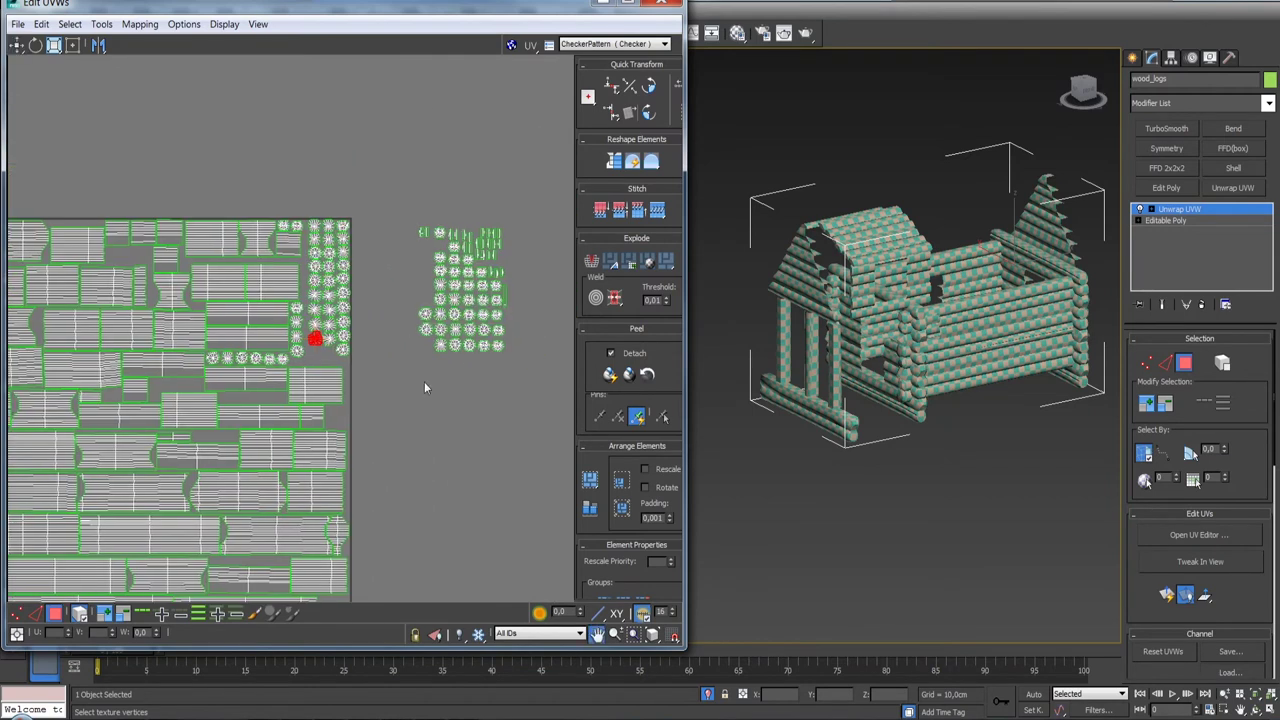
# - Zoom around the packed UV layout and select a rectangular log island
pyautogui.scroll(5, 424, 381)
pyautogui.moveTo(382, 360); pyautogui.dragTo(315, 353, button='middle')
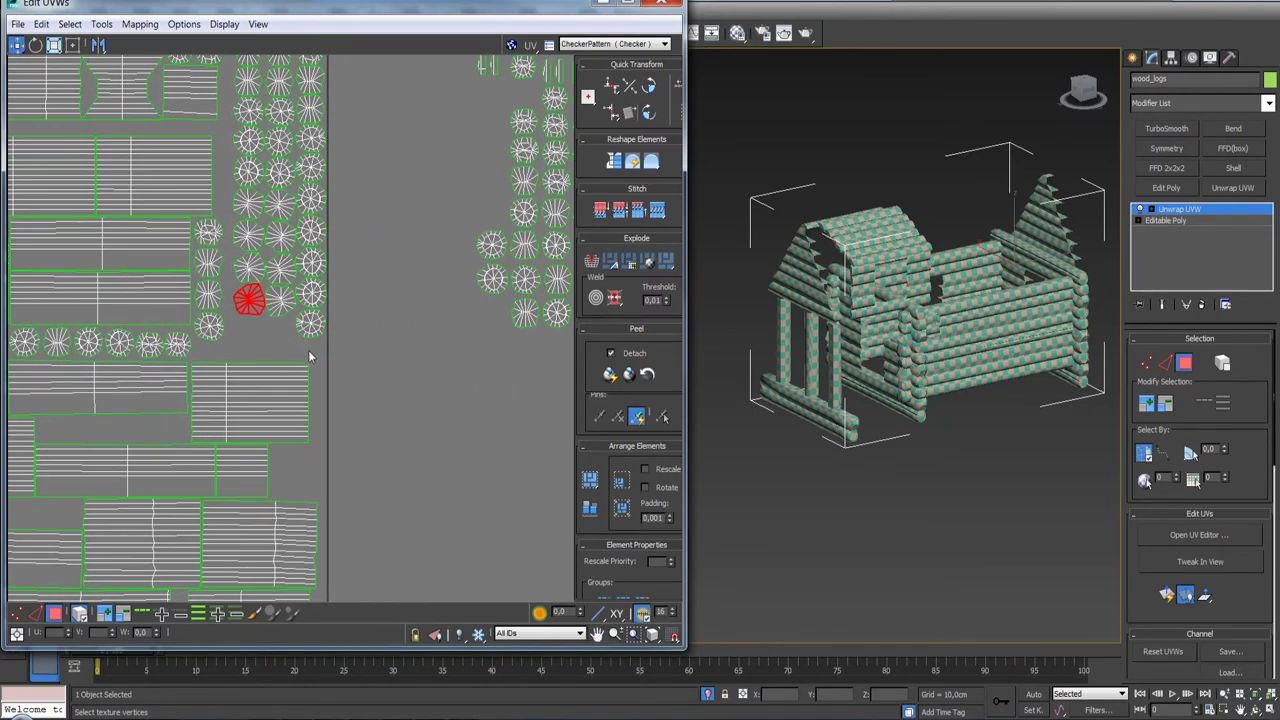
pyautogui.moveTo(254, 313); pyautogui.dragTo(292, 410, button='middle')
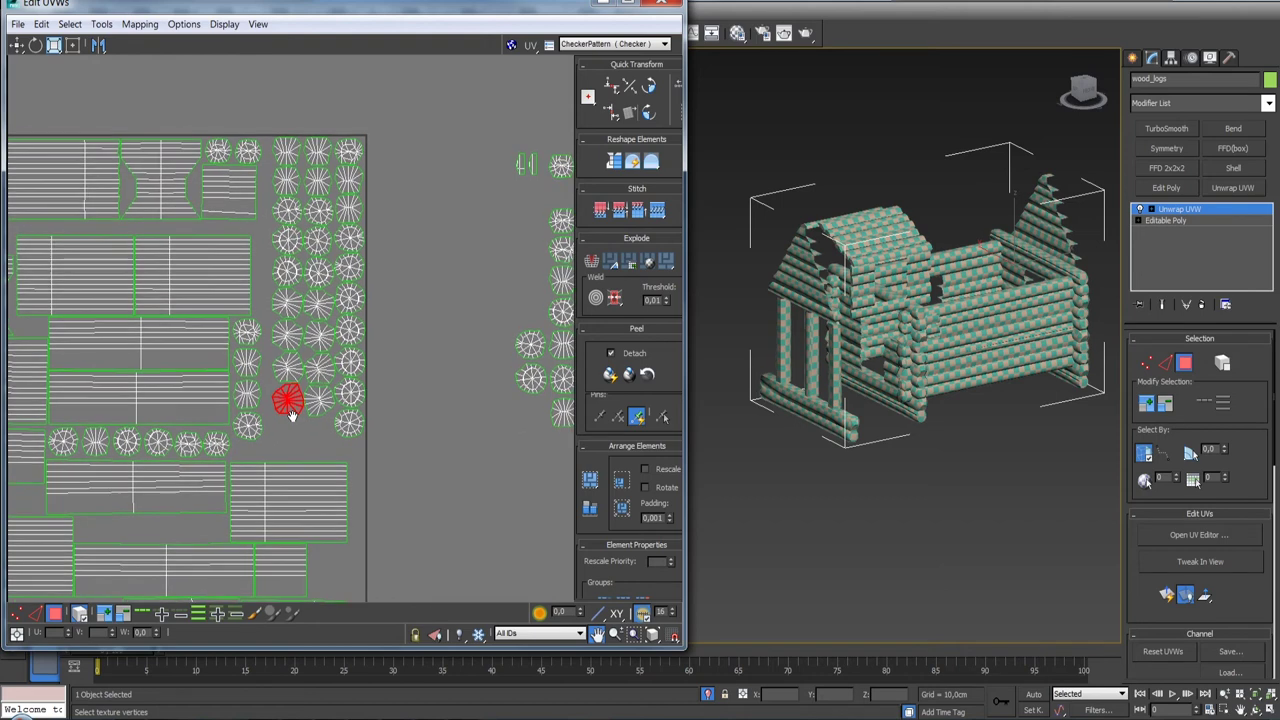
pyautogui.click(228, 205)
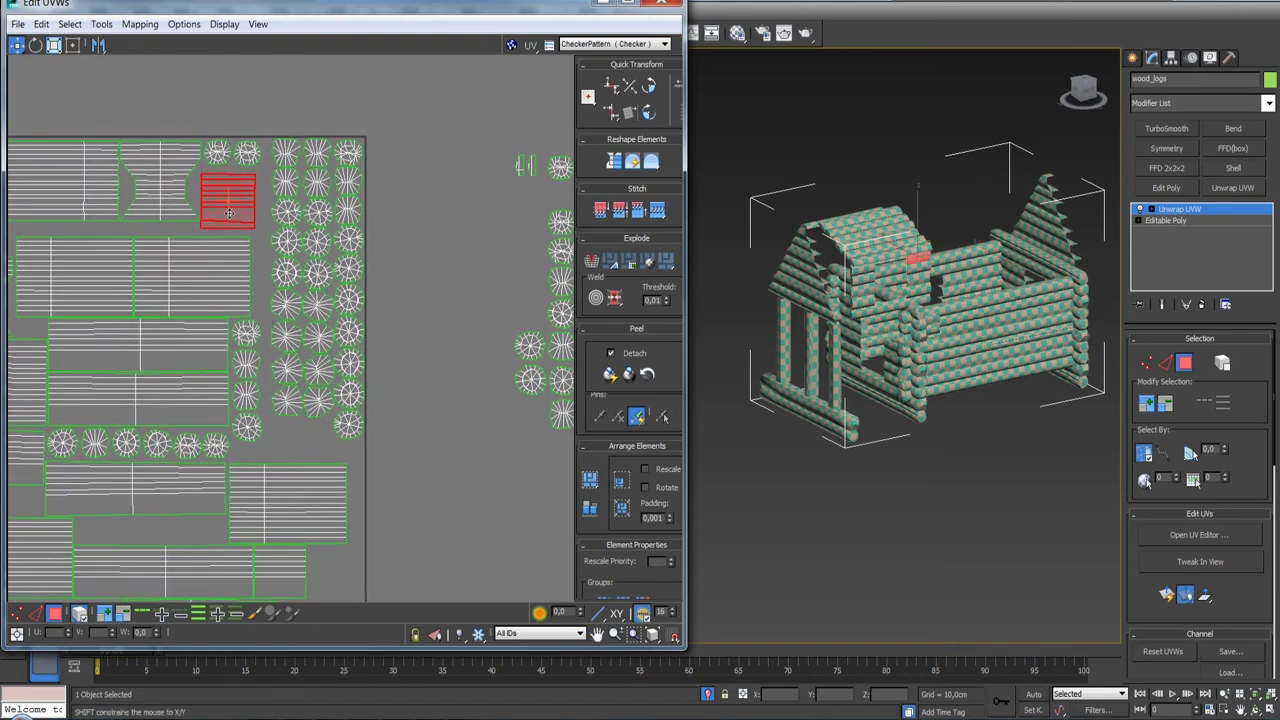
pyautogui.scroll(2, 230, 215)
pyautogui.scroll(2, 255, 250)
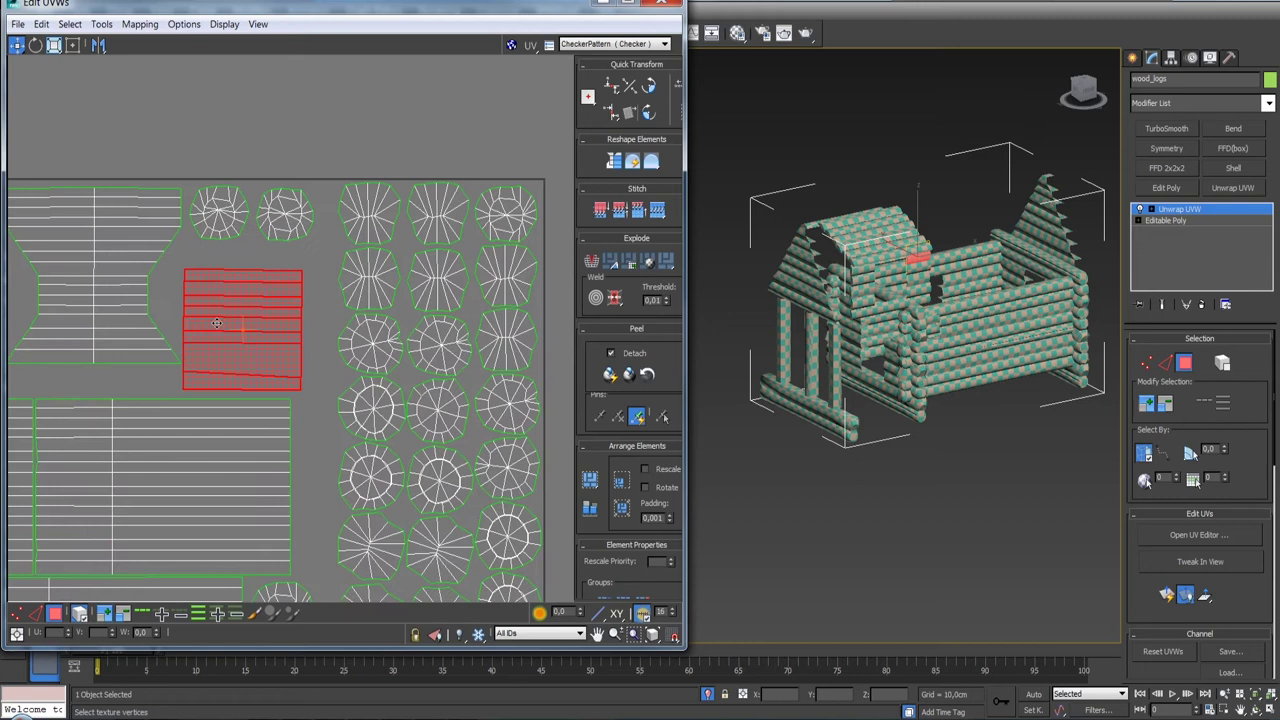
pyautogui.scroll(-2, 220, 323)
pyautogui.moveTo(220, 323)
pyautogui.mouseDown(button='middle')
pyautogui.moveTo(306, 318)
pyautogui.moveTo(220, 290)
pyautogui.mouseUp(button='middle')
pyautogui.scroll(-2, 220, 290)
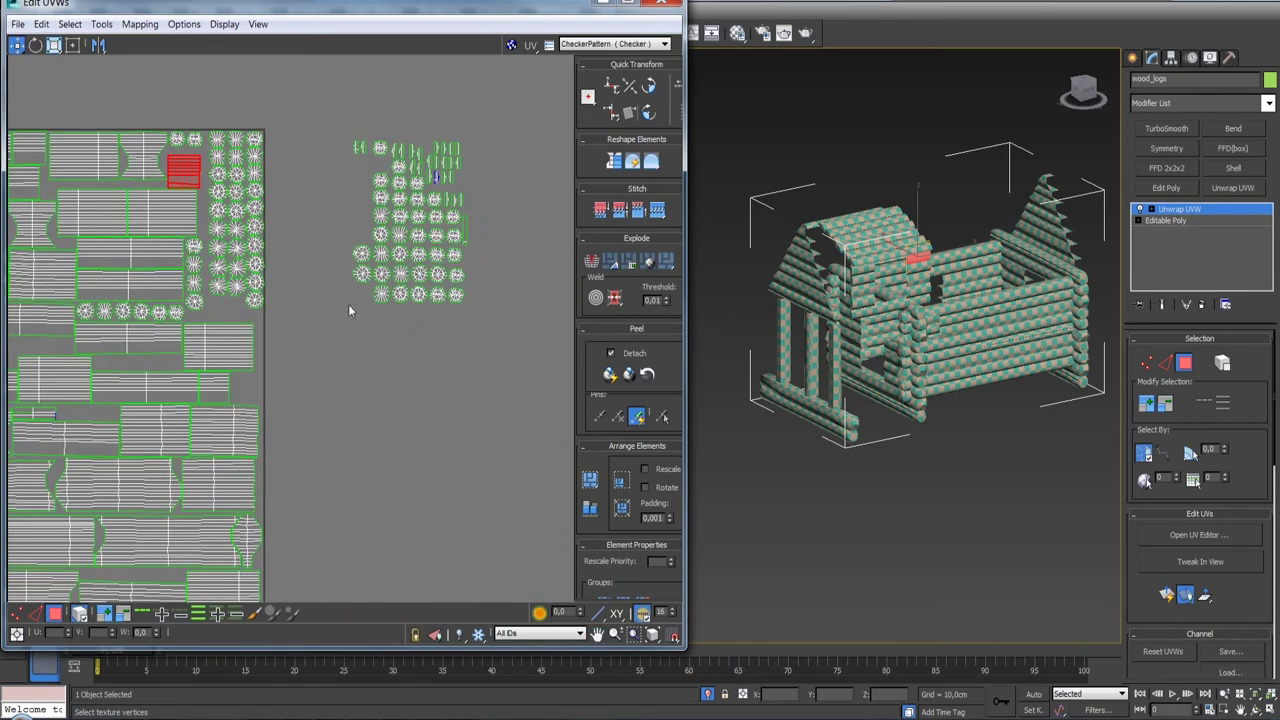
pyautogui.moveTo(348, 310); pyautogui.dragTo(386, 306, button='middle')
pyautogui.scroll(2, 400, 237)
# - Move the two small round islands left and lower, placing them side by side
pyautogui.moveTo(432, 270)
pyautogui.mouseDown()
pyautogui.moveTo(514, 316)
pyautogui.moveTo(214, 330)
pyautogui.mouseUp()
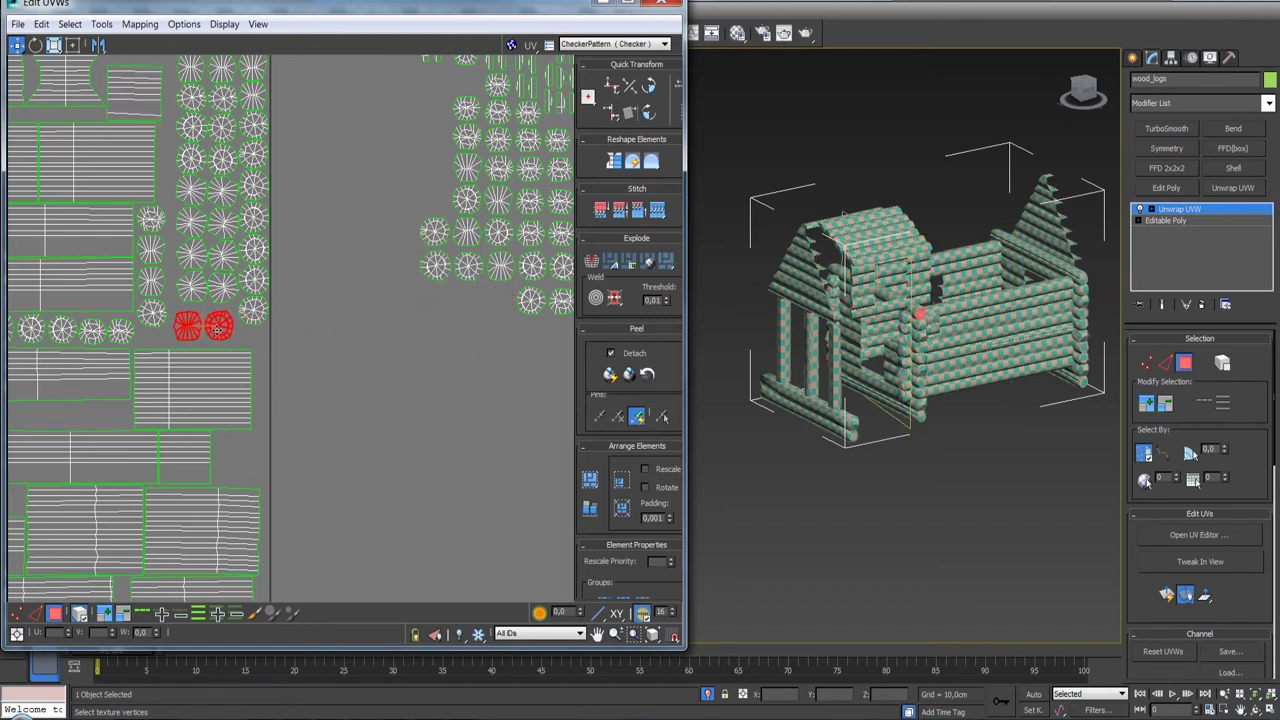
pyautogui.scroll(-5, 220, 322)
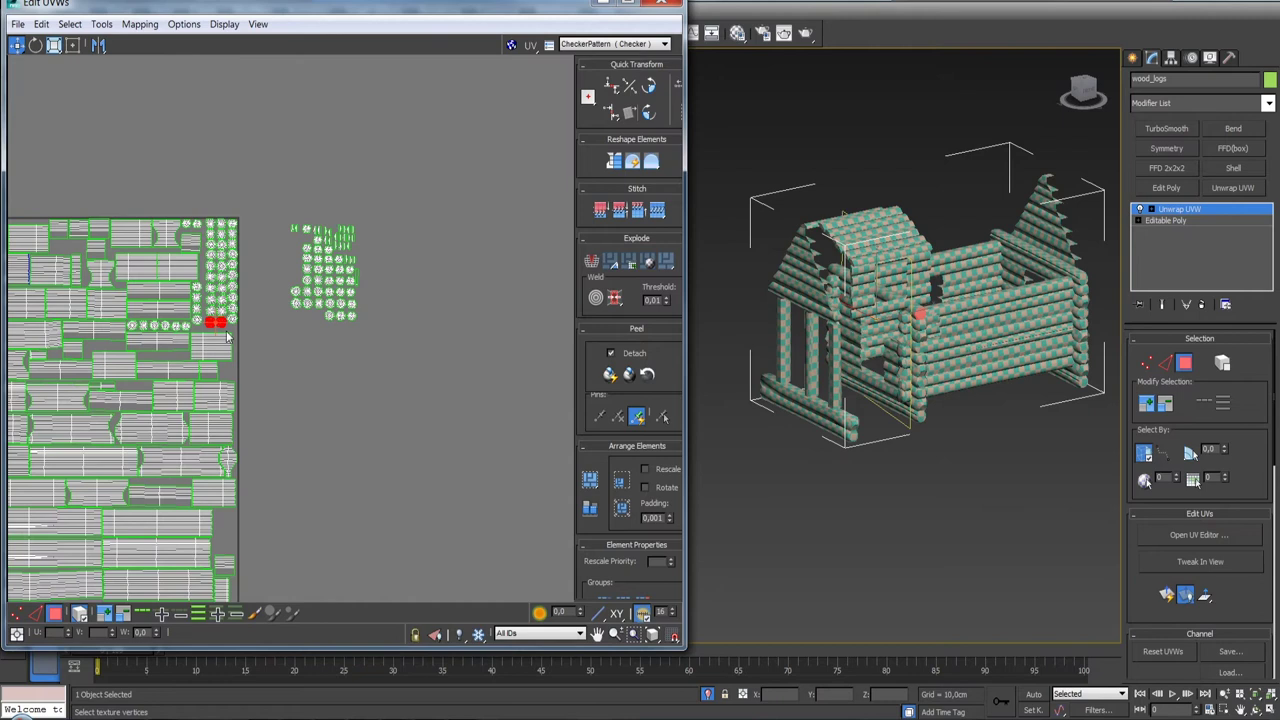
pyautogui.scroll(5, 254, 293)
pyautogui.moveTo(255, 289); pyautogui.dragTo(262, 337, button='middle')
pyautogui.moveTo(135, 230)
pyautogui.mouseDown()
pyautogui.moveTo(353, 192)
pyautogui.moveTo(323, 243)
pyautogui.moveTo(163, 393)
pyautogui.moveTo(140, 388)
pyautogui.mouseUp()
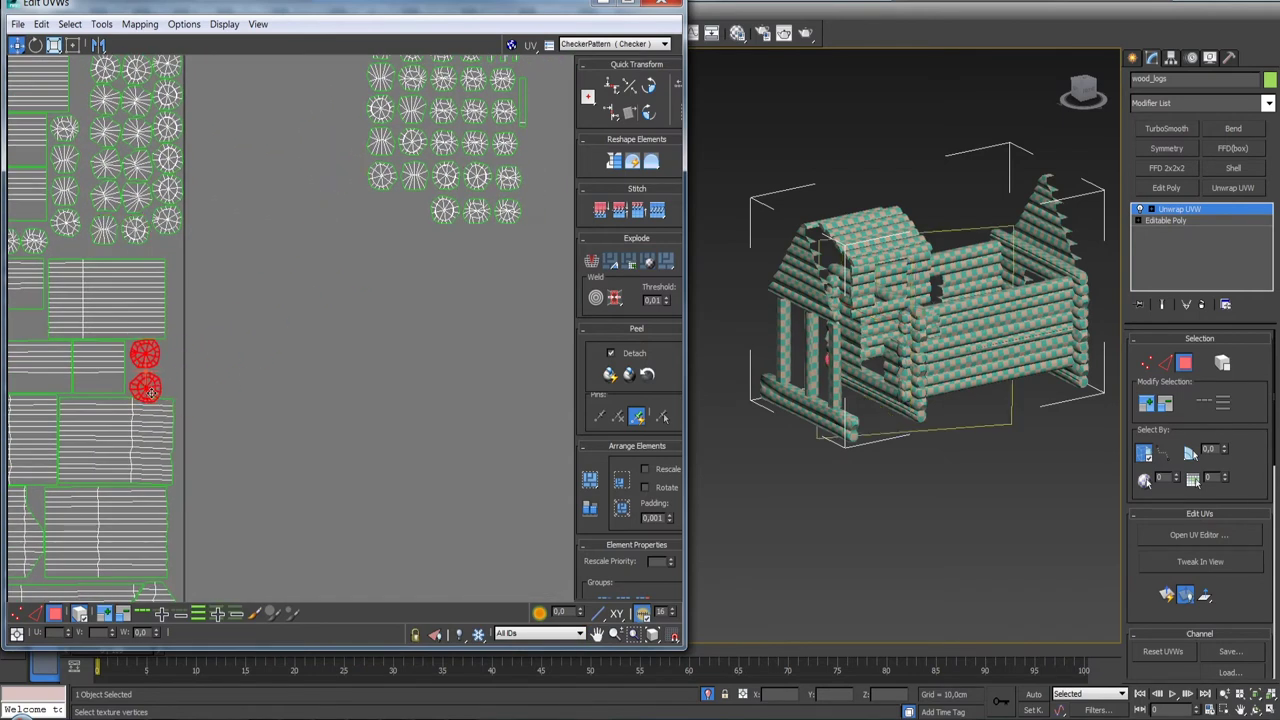
pyautogui.scroll(1, 238, 349)
pyautogui.scroll(2, 238, 349)
pyautogui.click(285, 314)
pyautogui.moveTo(225, 250); pyautogui.dragTo(216, 250)
pyautogui.click(228, 345)
pyautogui.moveTo(228, 345)
pyautogui.mouseDown()
pyautogui.moveTo(319, 272)
pyautogui.moveTo(306, 298)
pyautogui.mouseUp()
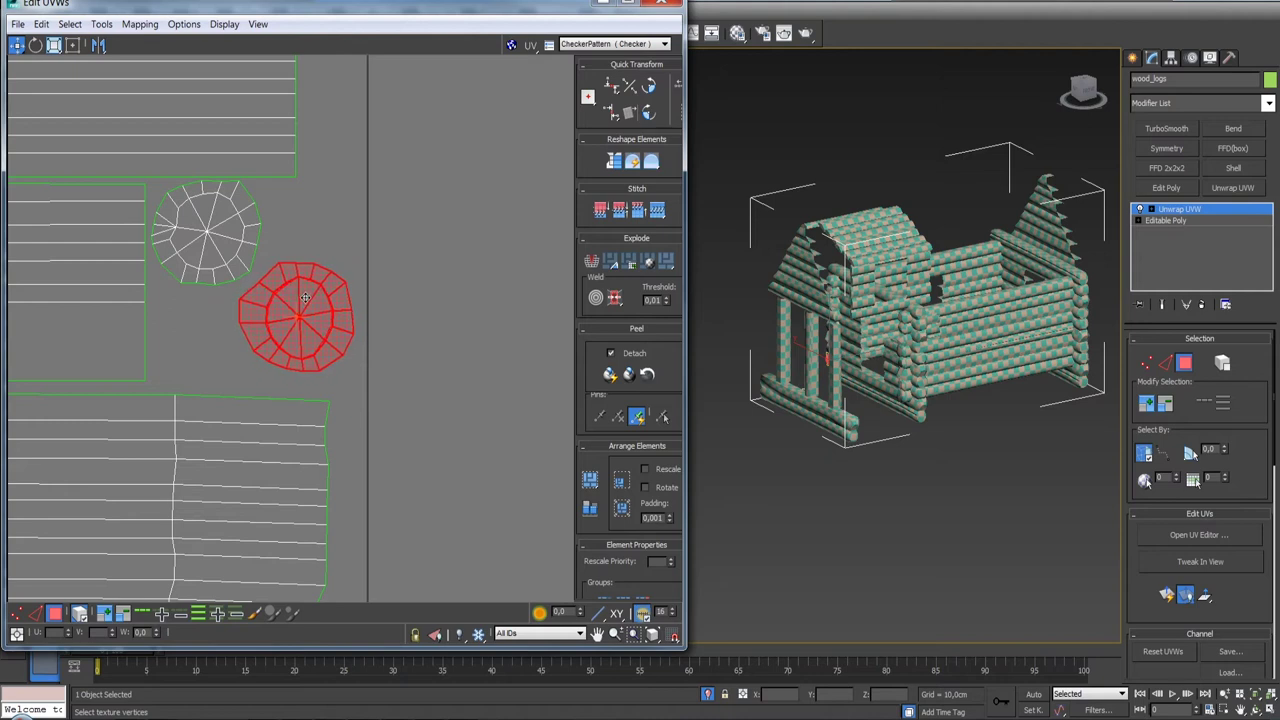
pyautogui.keyDown('ctrl'); pyautogui.click(209, 249); pyautogui.keyUp('ctrl')
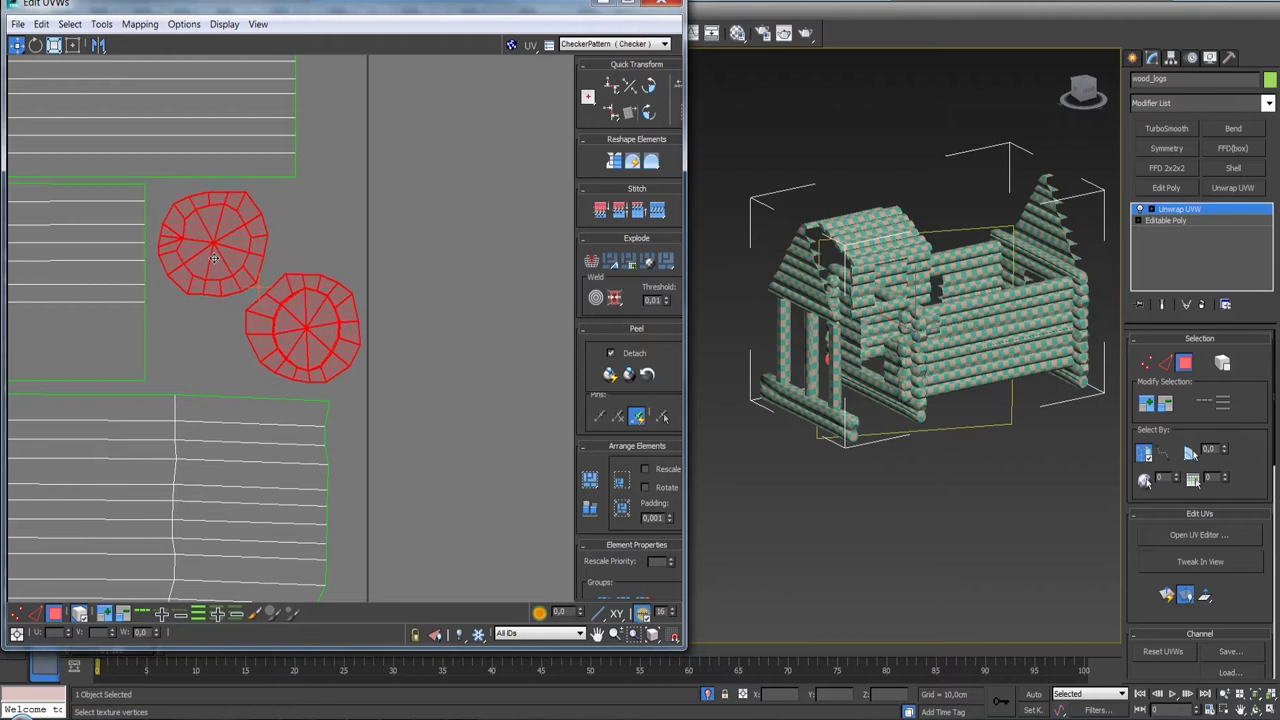
# - Pull six islands from the outside cluster into the square and tidy their rows
pyautogui.scroll(-5, 220, 268)
pyautogui.scroll(-2, 360, 300)
pyautogui.scroll(-3, 358, 285)
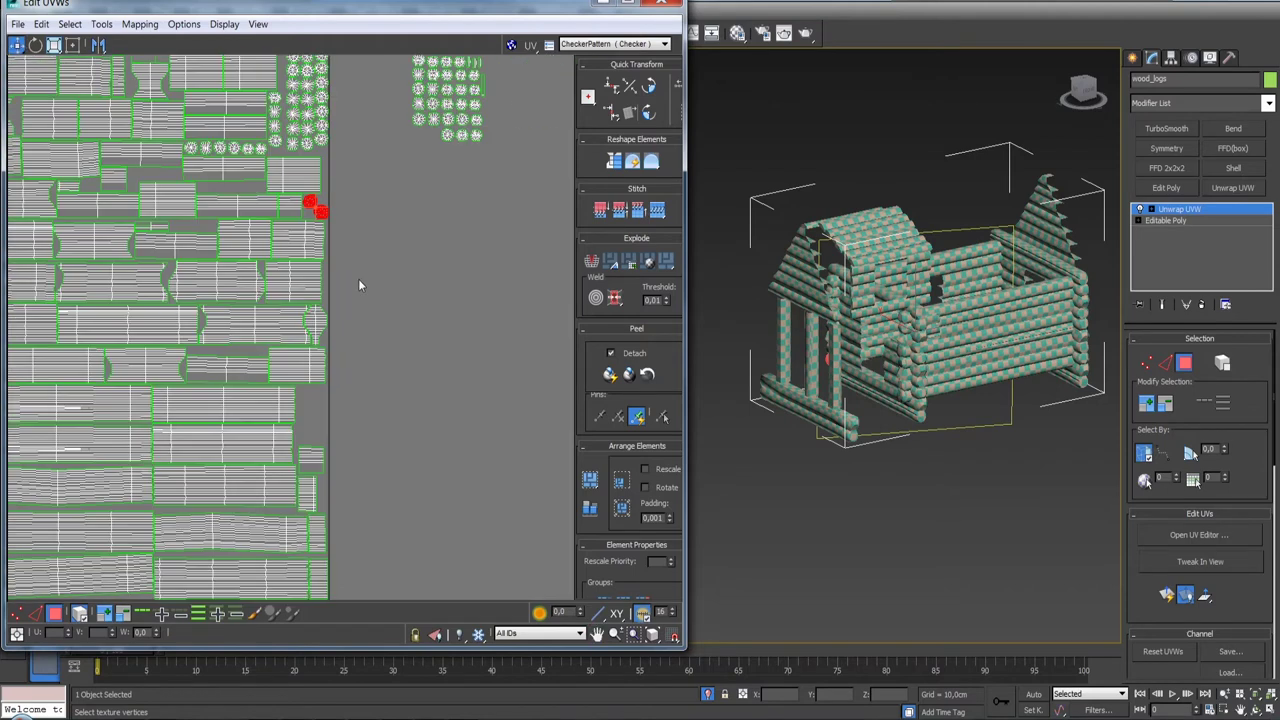
pyautogui.scroll(2, 370, 324)
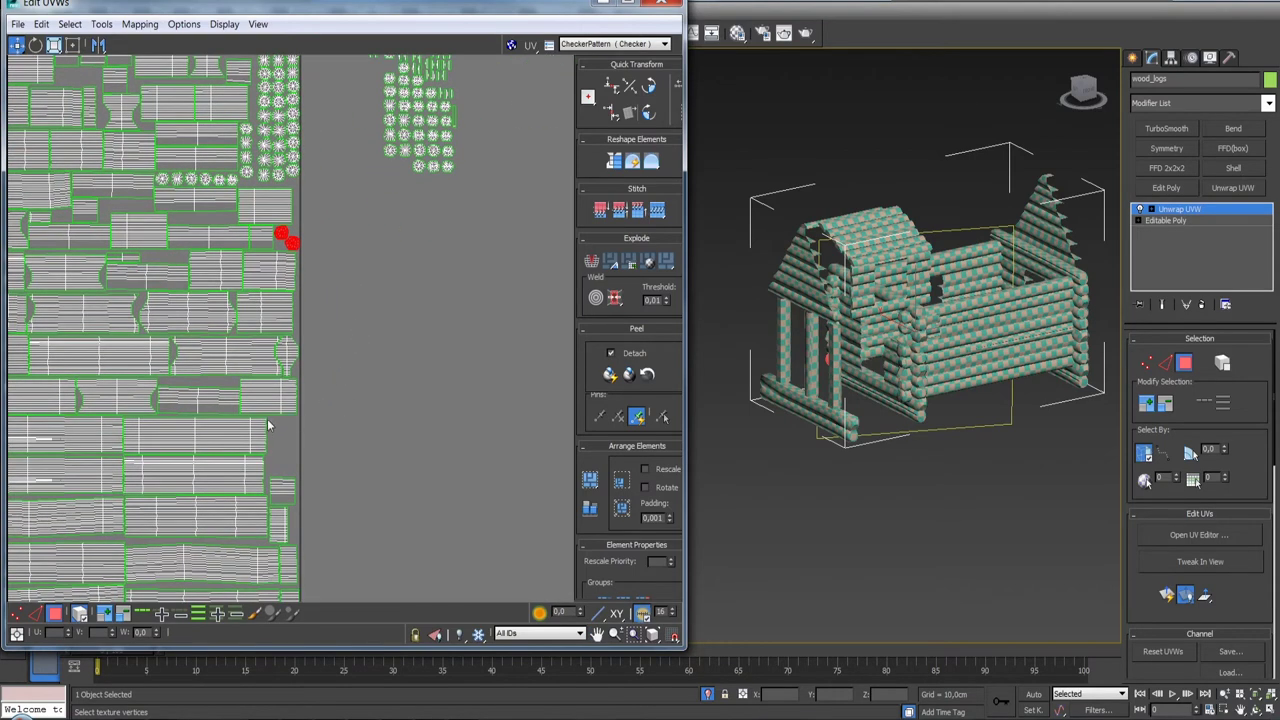
pyautogui.scroll(-1, 352, 425)
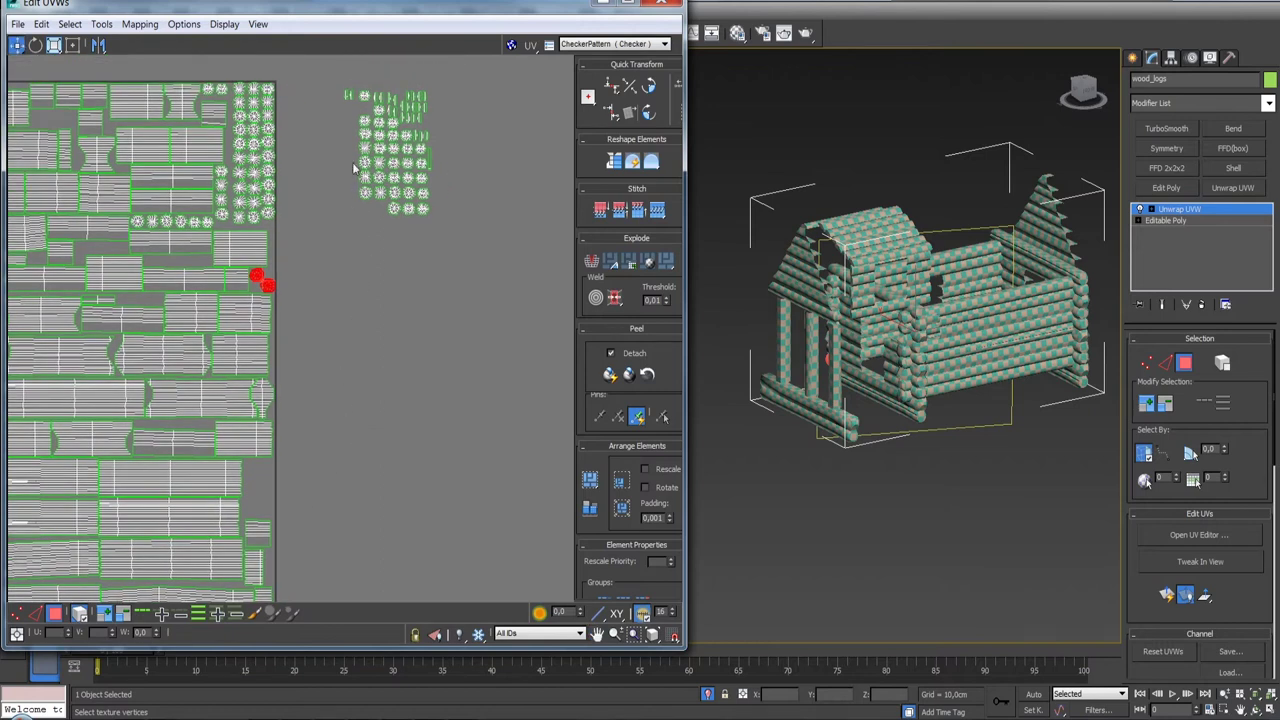
pyautogui.moveTo(375, 213); pyautogui.dragTo(263, 507)
pyautogui.moveTo(263, 500); pyautogui.dragTo(291, 370, button='middle')
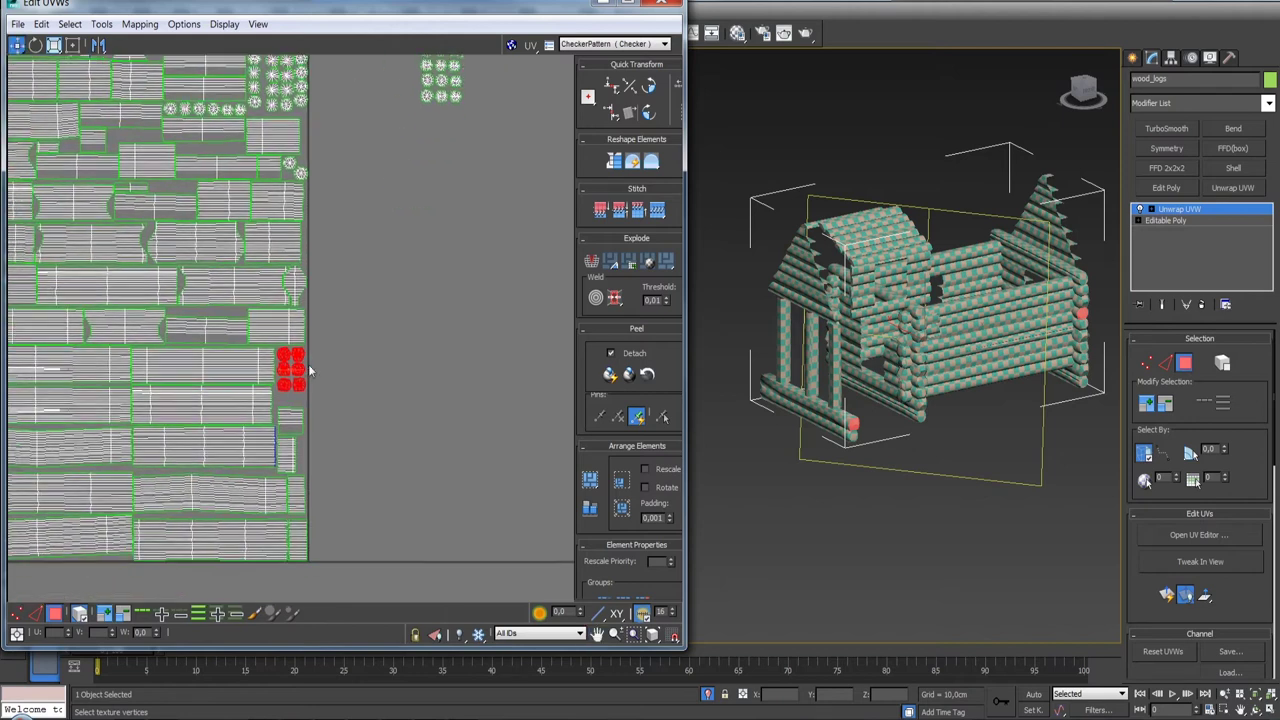
pyautogui.scroll(5, 299, 364)
pyautogui.moveTo(299, 309); pyautogui.dragTo(311, 299)
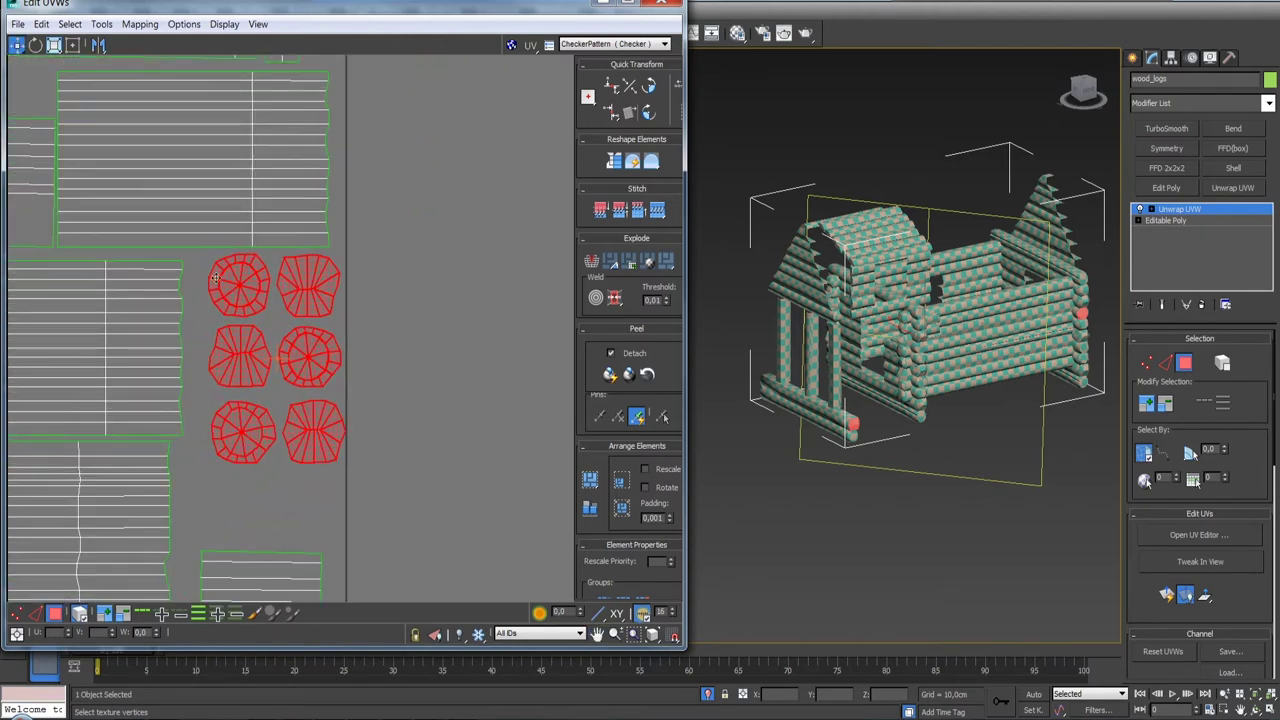
pyautogui.keyDown('alt'); pyautogui.moveTo(308, 487); pyautogui.dragTo(292, 245); pyautogui.keyUp('alt')
pyautogui.moveTo(230, 300); pyautogui.dragTo(234, 298)
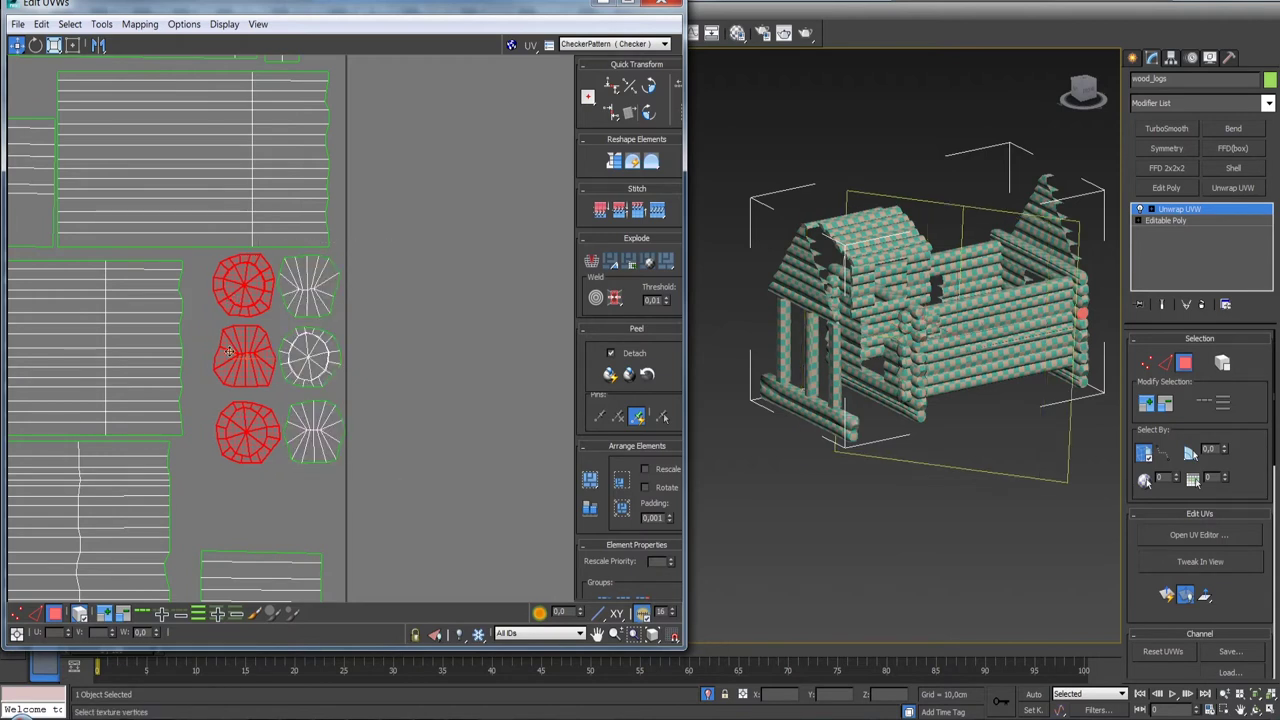
pyautogui.moveTo(202, 338)
pyautogui.mouseDown()
pyautogui.moveTo(281, 385)
pyautogui.moveTo(313, 368)
pyautogui.mouseUp()
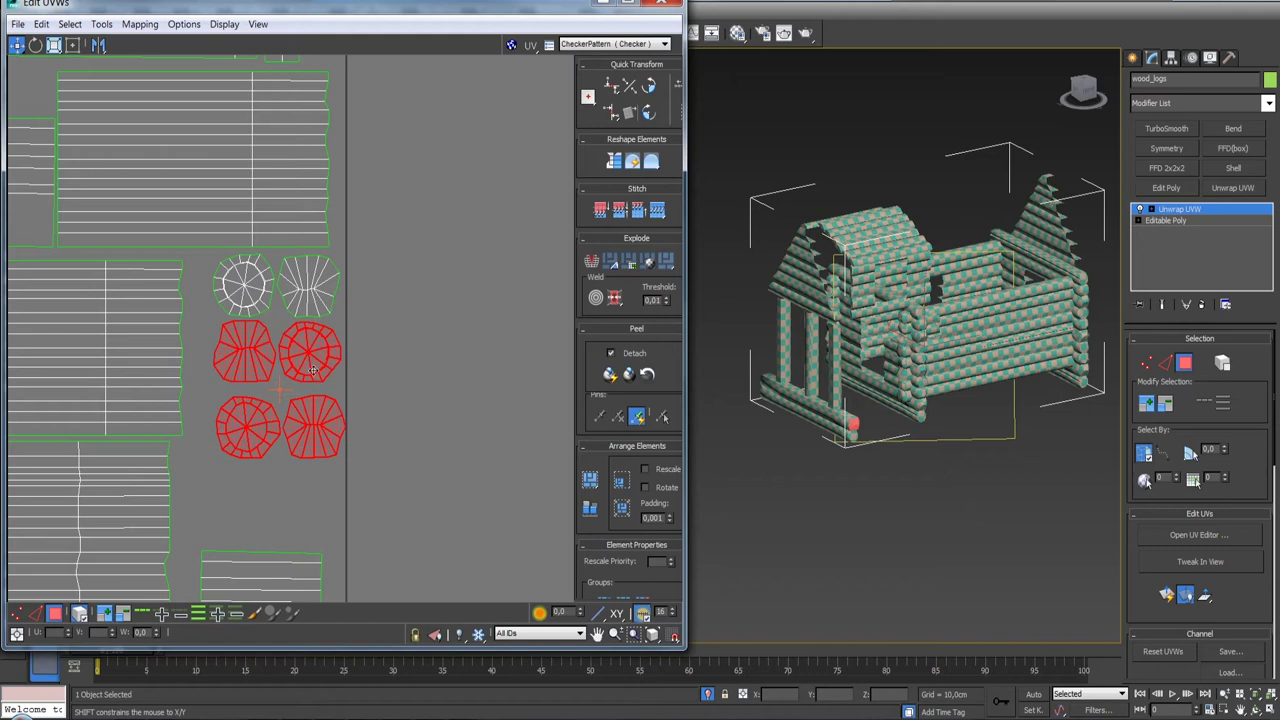
pyautogui.keyDown('alt'); pyautogui.moveTo(388, 343); pyautogui.dragTo(205, 365); pyautogui.keyUp('alt')
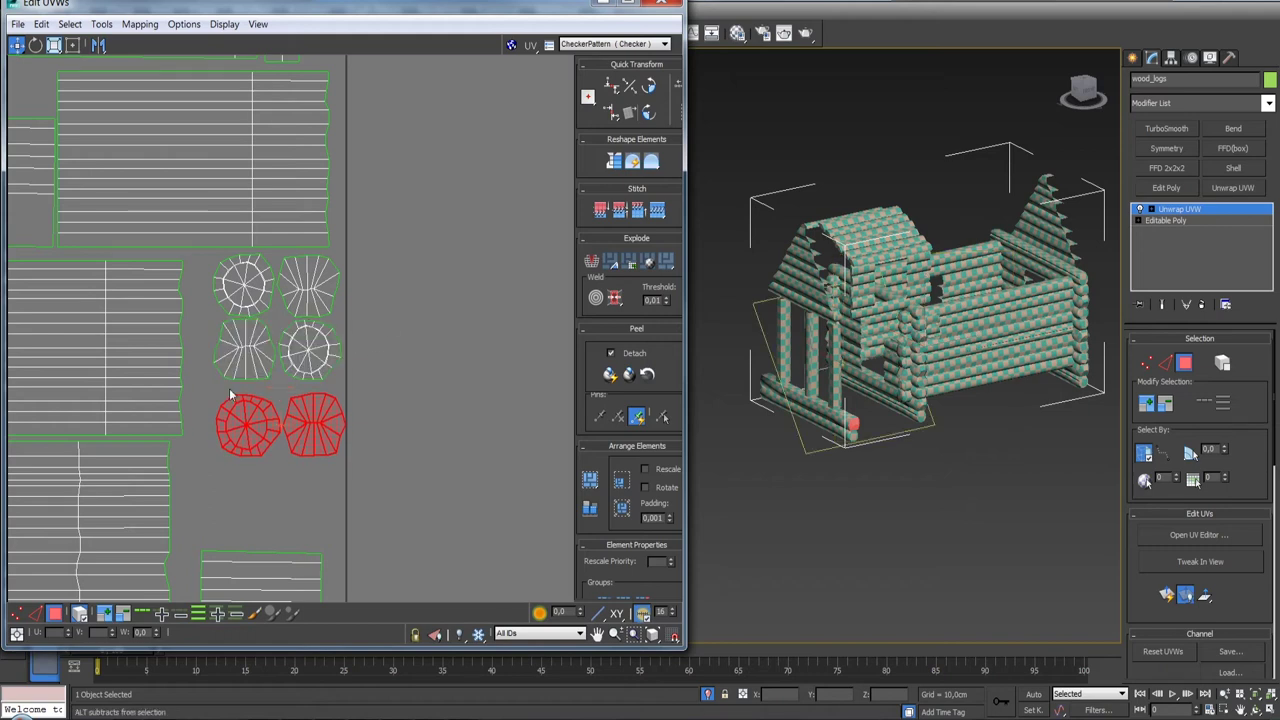
pyautogui.moveTo(243, 425); pyautogui.dragTo(243, 415)
# - Fit two more round end-cap islands inside the square near its lower-right border
pyautogui.scroll(-3, 409, 358)
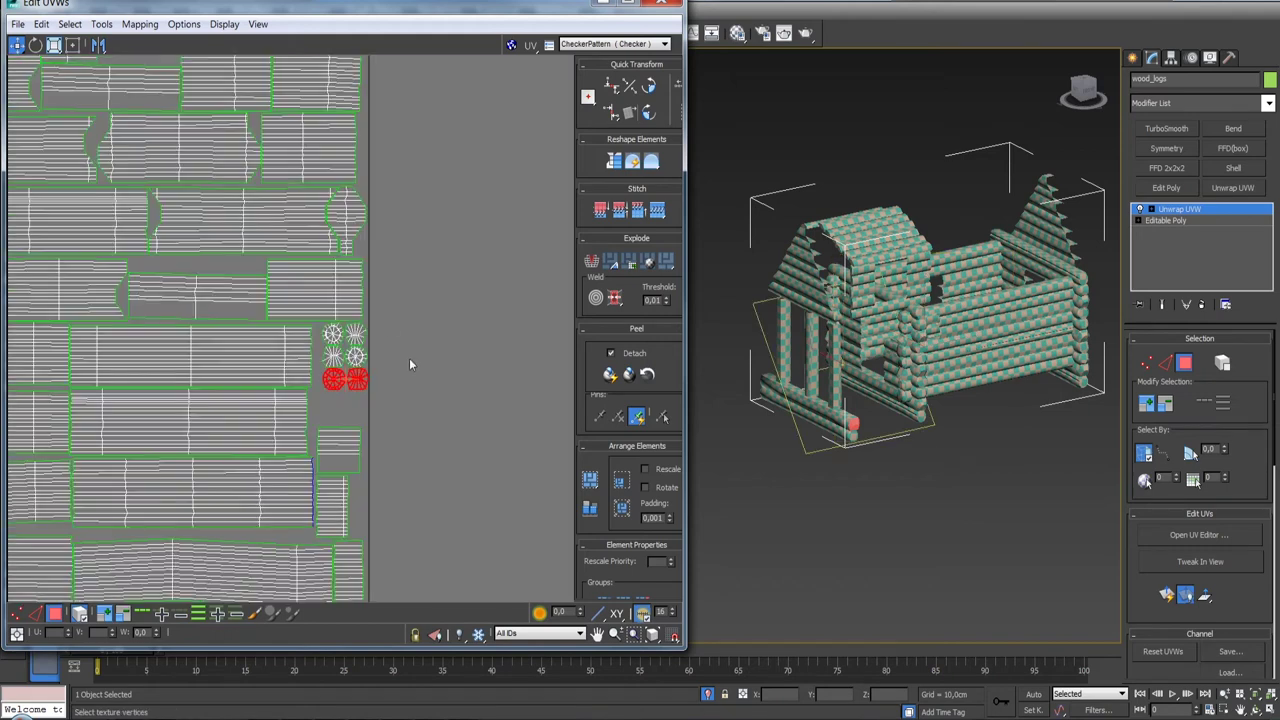
pyautogui.scroll(-2, 372, 280)
pyautogui.scroll(2, 354, 328)
pyautogui.scroll(-1, 359, 278)
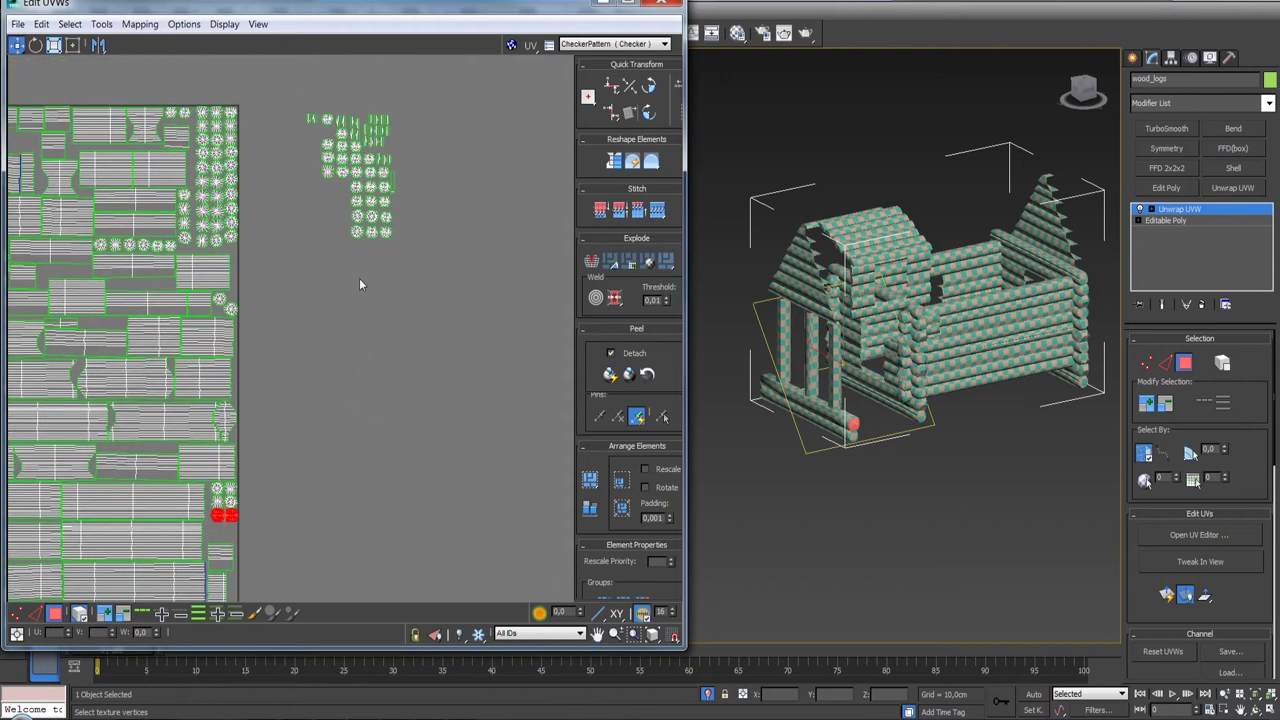
pyautogui.click(331, 173)
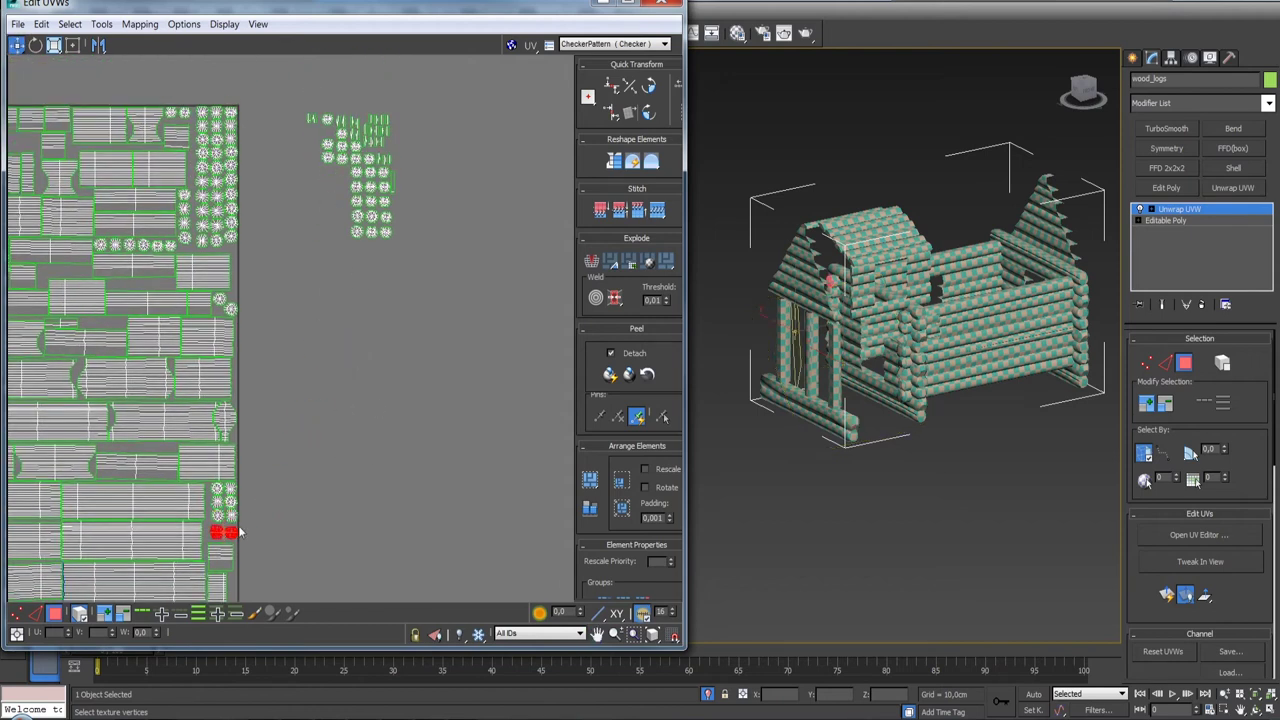
pyautogui.scroll(4, 240, 532)
pyautogui.moveTo(370, 336); pyautogui.dragTo(372, 328)
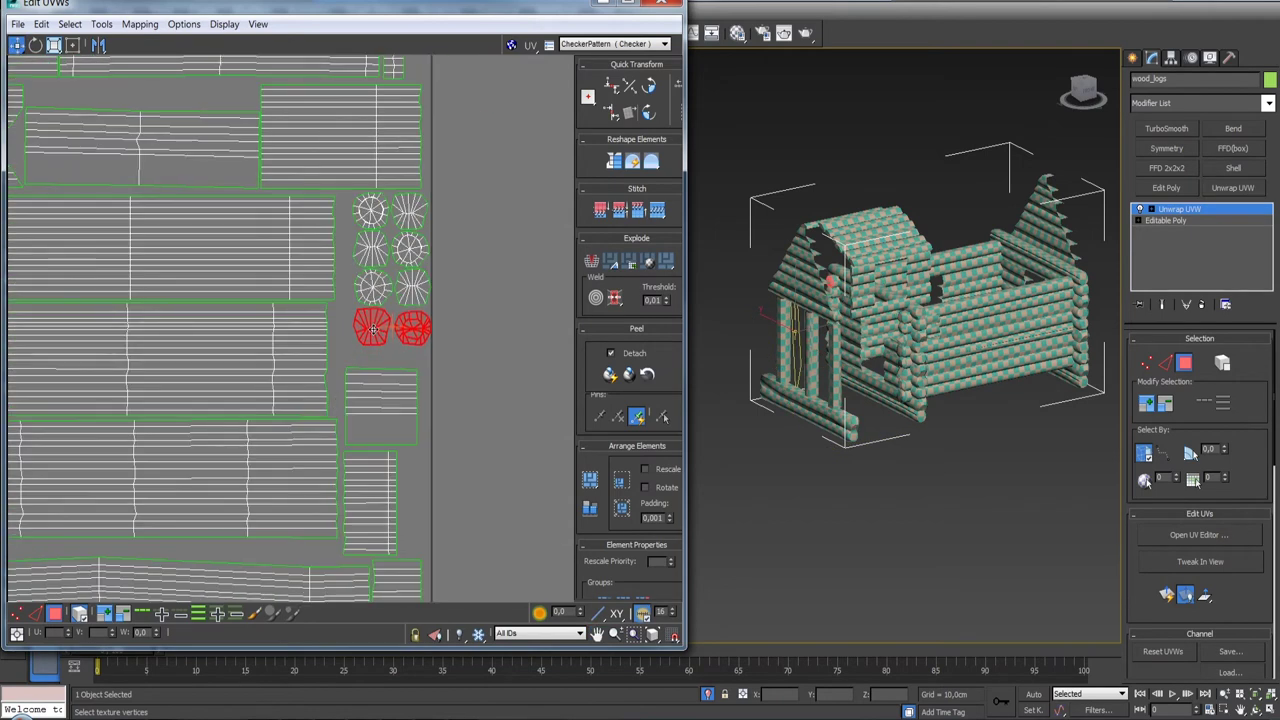
pyautogui.scroll(5, 372, 327)
pyautogui.moveTo(394, 334); pyautogui.dragTo(314, 433, button='middle')
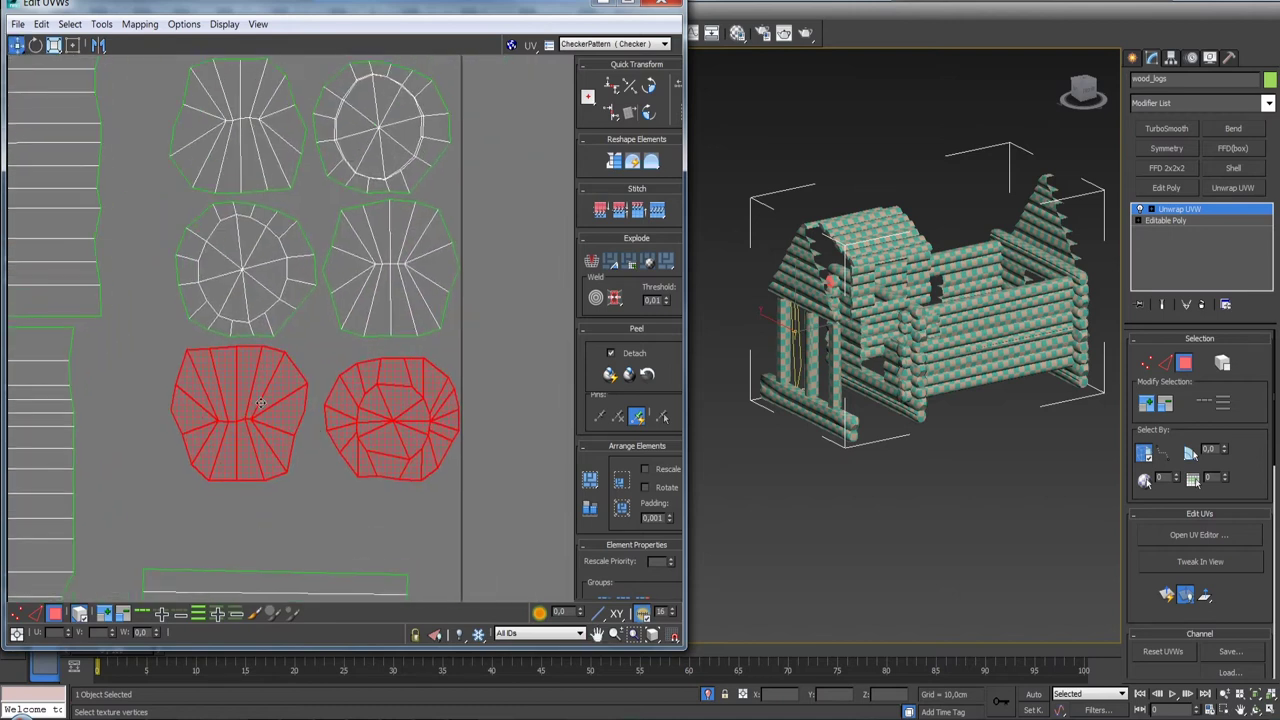
pyautogui.moveTo(275, 418); pyautogui.dragTo(274, 412)
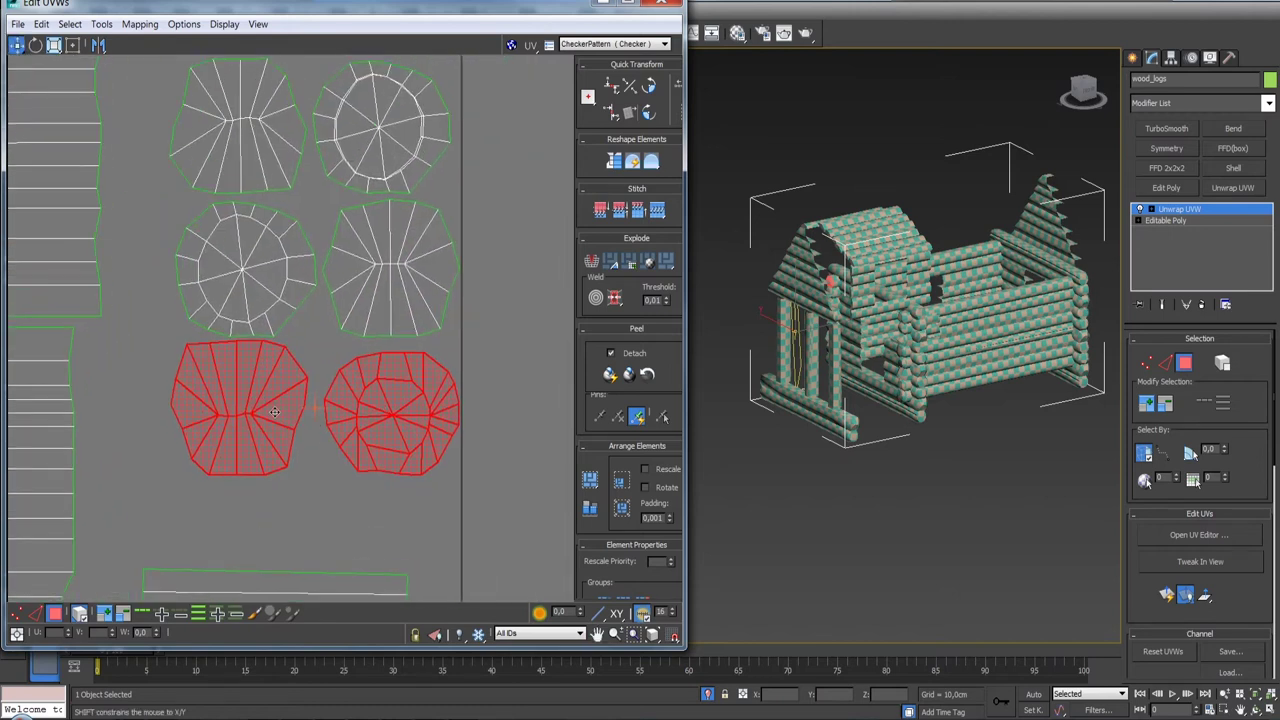
pyautogui.click(507, 460)
pyautogui.click(418, 442)
pyautogui.moveTo(409, 442); pyautogui.dragTo(409, 432)
pyautogui.scroll(-3, 410, 432)
pyautogui.scroll(-2, 405, 425)
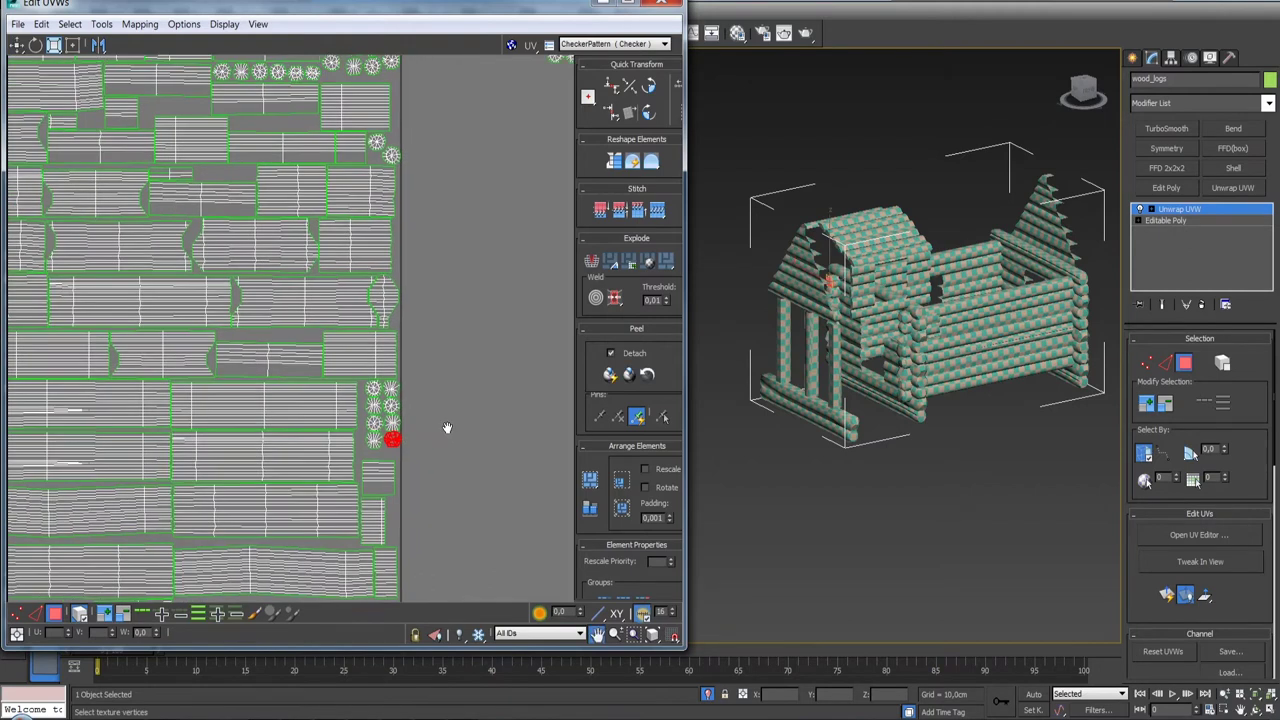
pyautogui.scroll(-2, 396, 408)
pyautogui.scroll(-2, 365, 315)
# - Move the outside log-end islands into a gap in the packed block and align the lower one
pyautogui.moveTo(365, 322); pyautogui.dragTo(390, 323, button='middle')
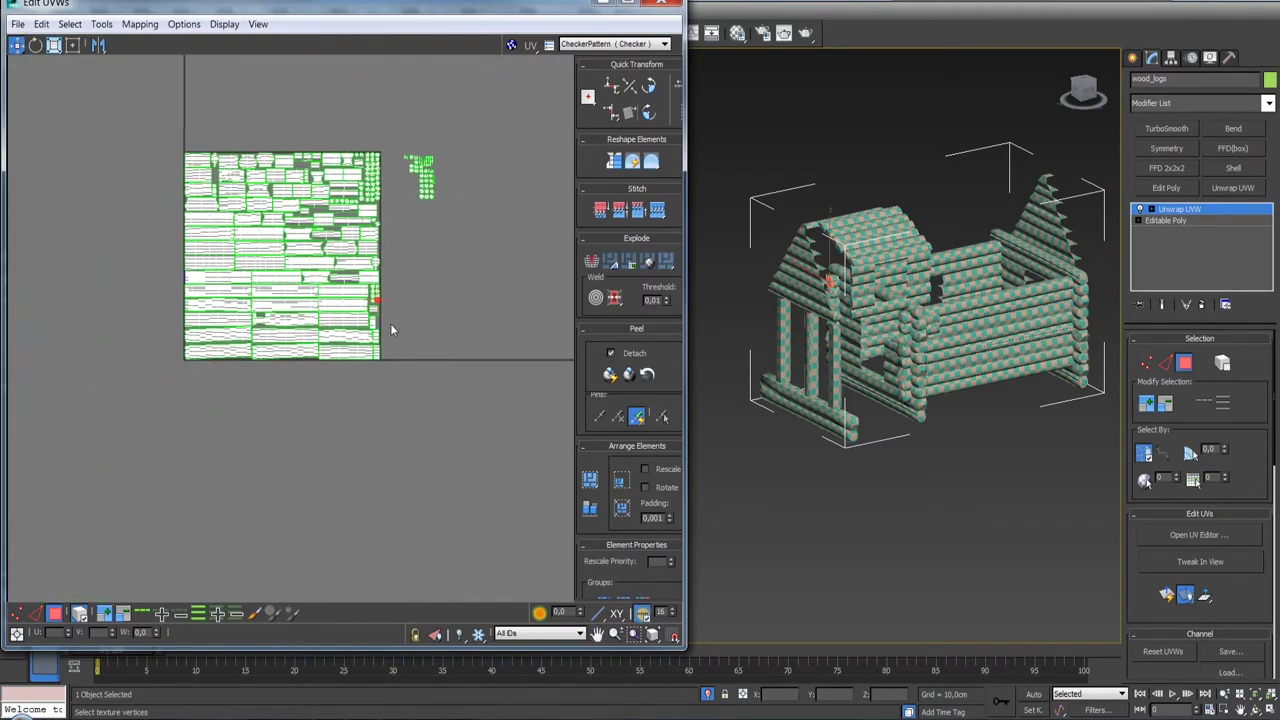
pyautogui.scroll(5, 338, 349)
pyautogui.scroll(-2, 251, 336)
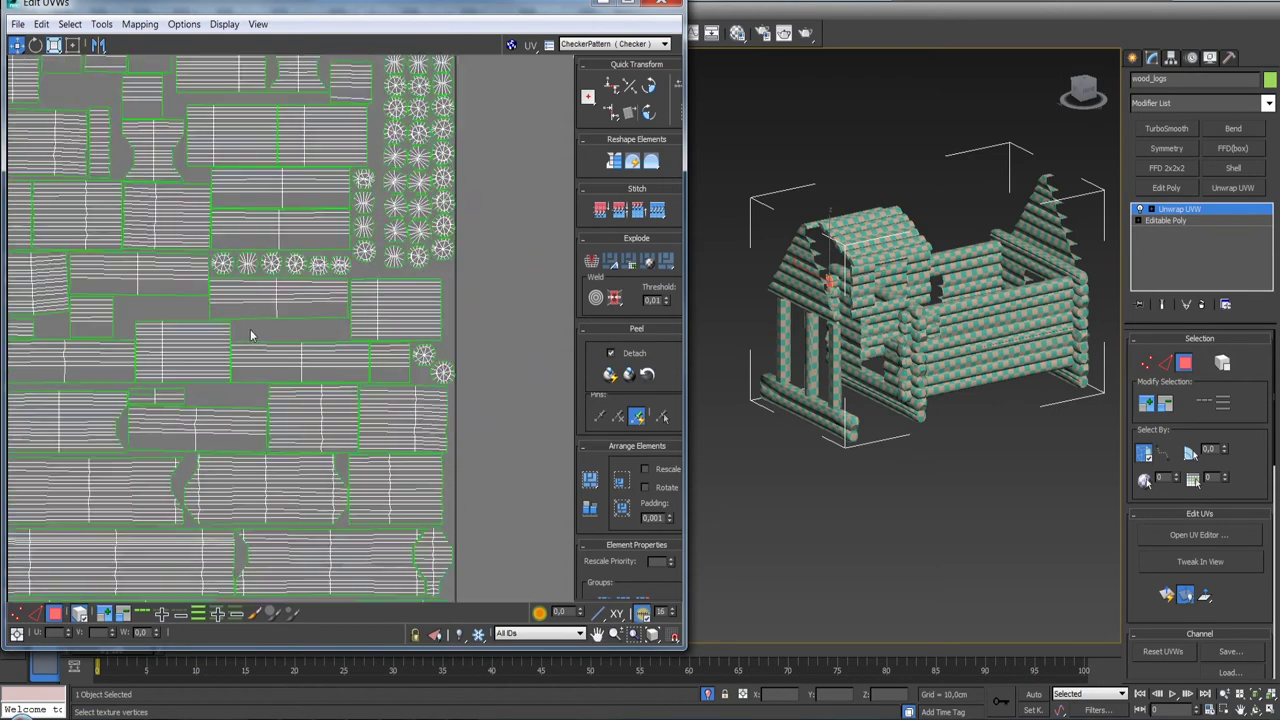
pyautogui.scroll(-2, 256, 336)
pyautogui.scroll(2, 400, 305)
pyautogui.scroll(2, 408, 303)
pyautogui.moveTo(408, 297)
pyautogui.mouseDown(button='middle')
pyautogui.moveTo(352, 331)
pyautogui.moveTo(335, 274)
pyautogui.moveTo(434, 317)
pyautogui.mouseUp(button='middle')
pyautogui.click(334, 240)
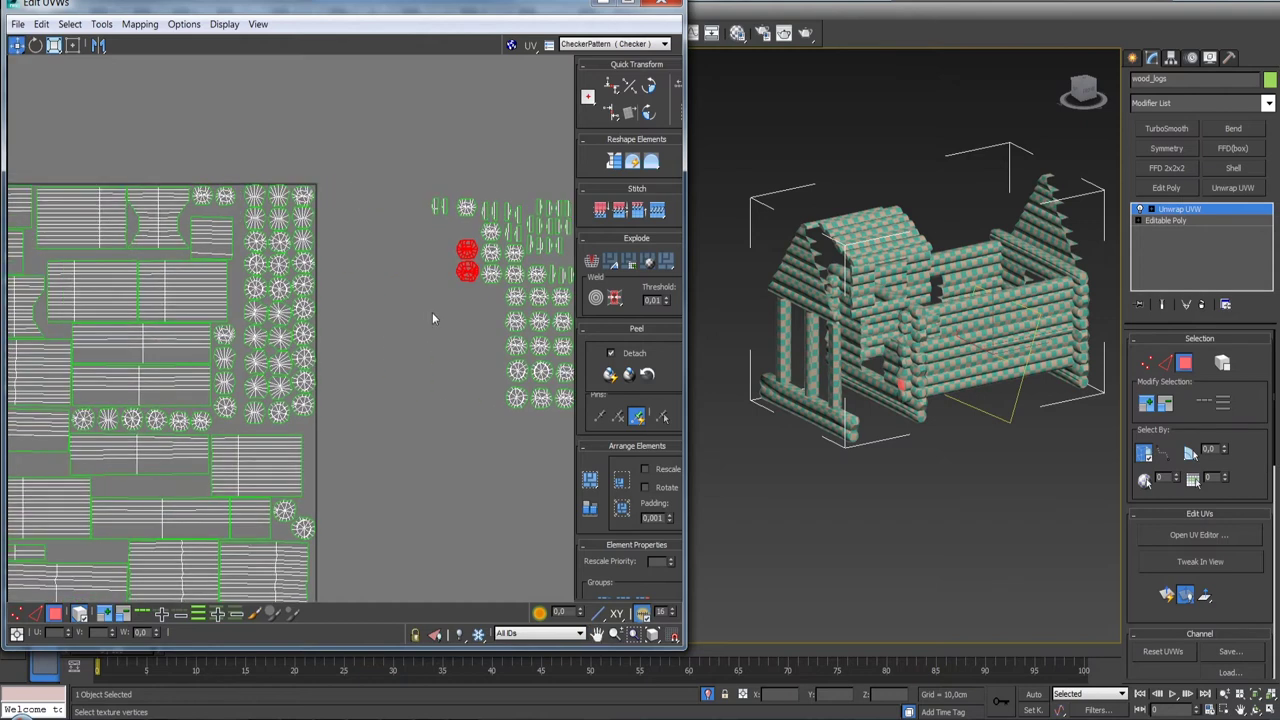
pyautogui.scroll(-3, 440, 305)
pyautogui.moveTo(205, 285); pyautogui.dragTo(335, 304, button='middle')
pyautogui.scroll(1, 335, 304)
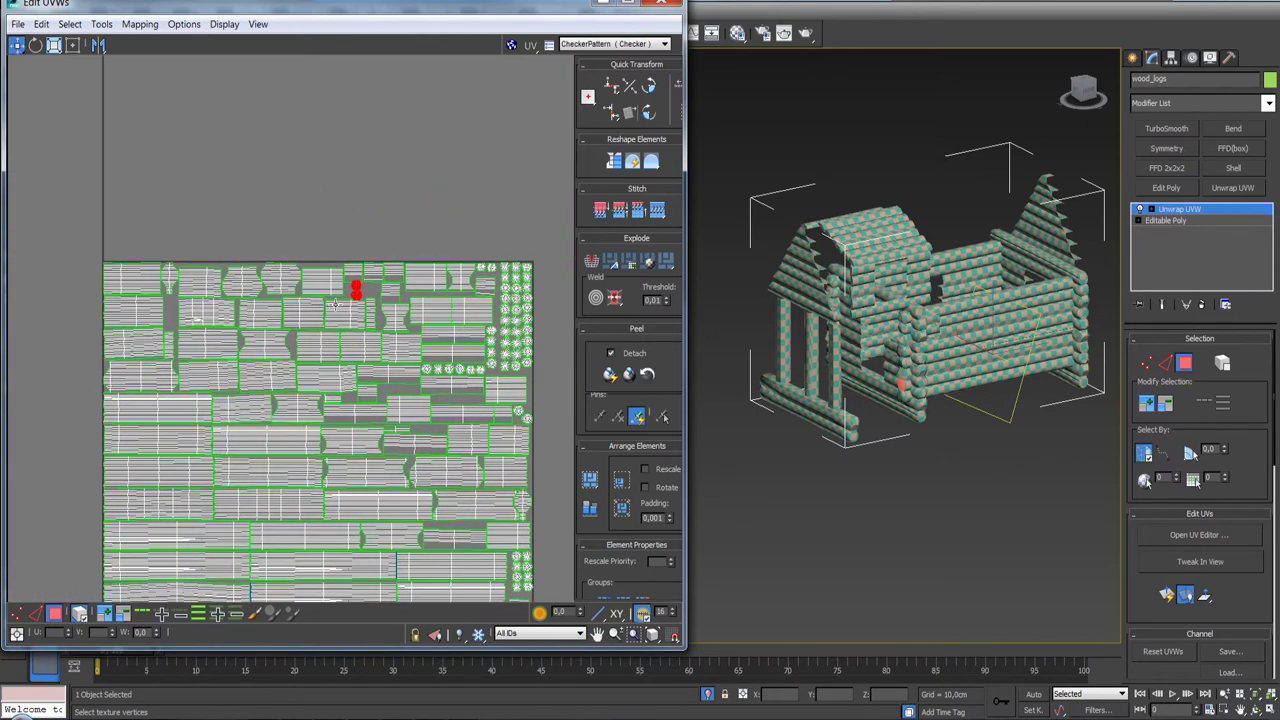
pyautogui.scroll(4, 165, 316)
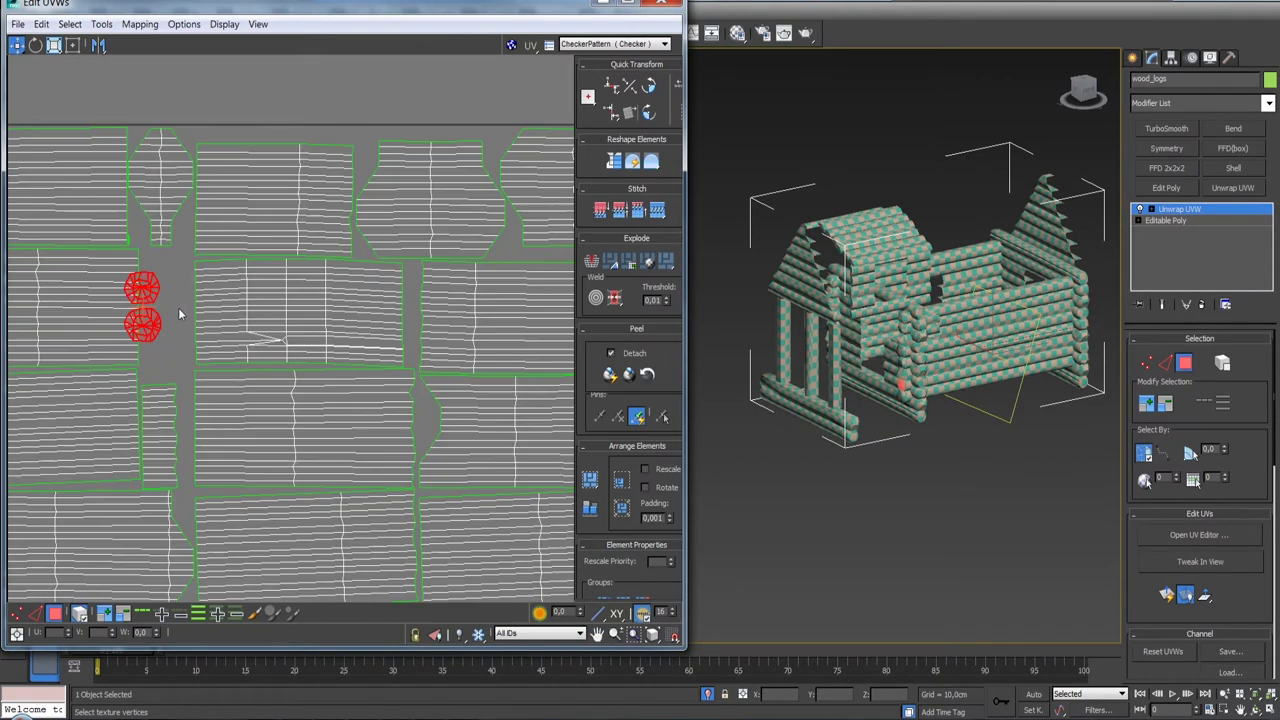
pyautogui.scroll(4, 178, 307)
pyautogui.moveTo(93, 350); pyautogui.dragTo(138, 296)
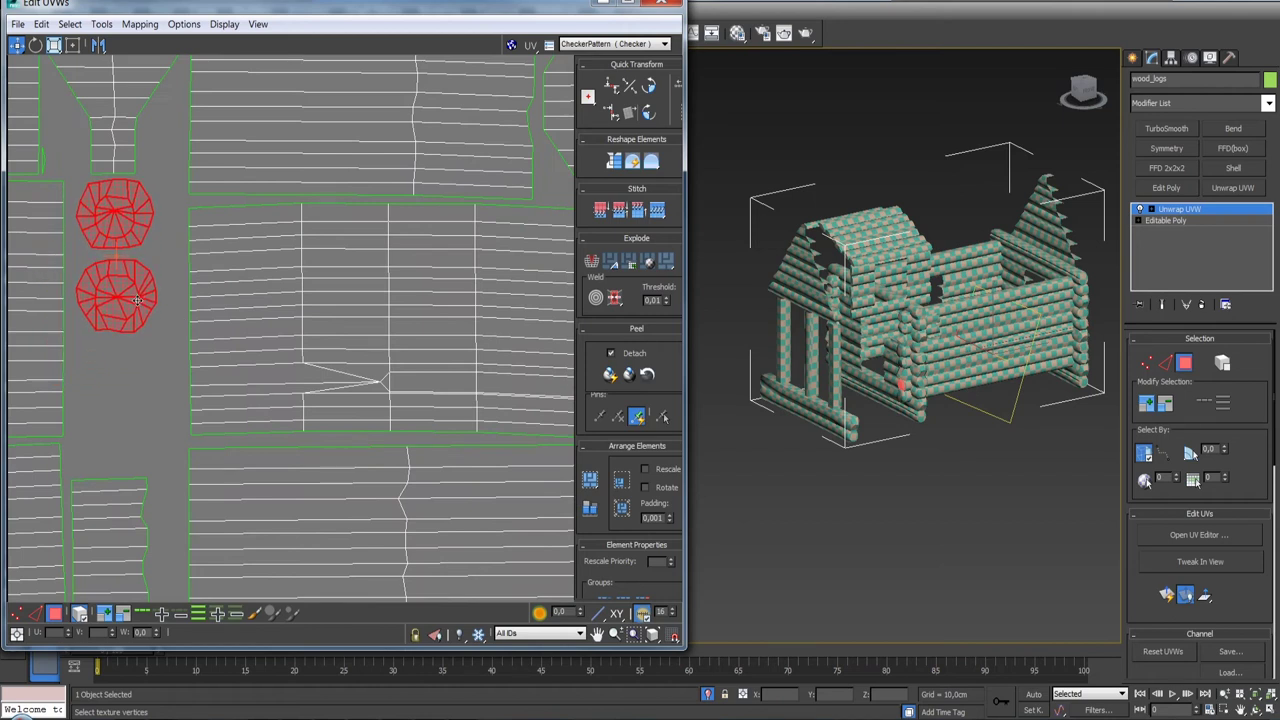
pyautogui.moveTo(109, 293); pyautogui.dragTo(160, 350, button='middle')
pyautogui.click(183, 368)
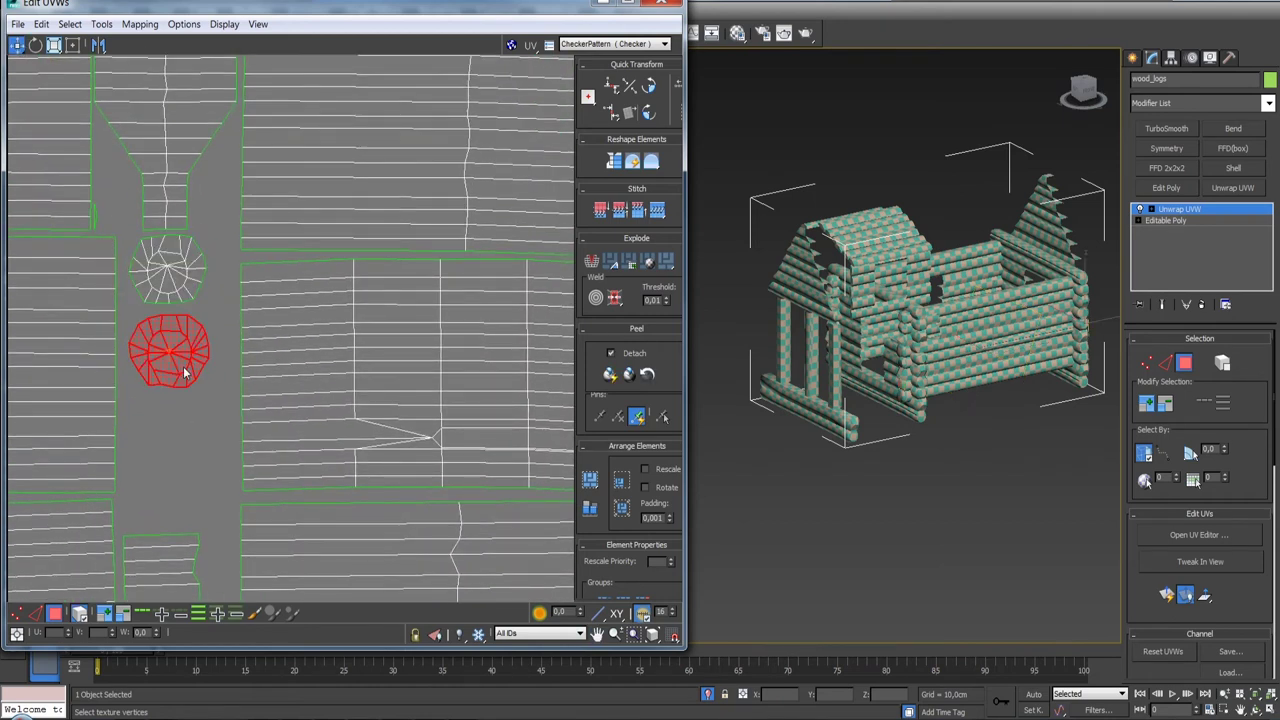
pyautogui.moveTo(182, 371); pyautogui.dragTo(180, 359)
# - Place another log-end island in the narrow column between log strips near the upper-left
pyautogui.scroll(-2, 180, 356)
pyautogui.scroll(-2, 200, 350)
pyautogui.scroll(-2, 297, 326)
pyautogui.scroll(3, 324, 312)
pyautogui.click(353, 313)
pyautogui.moveTo(353, 313); pyautogui.dragTo(88, 187)
pyautogui.scroll(-2, 90, 190)
pyautogui.scroll(-2, 368, 268)
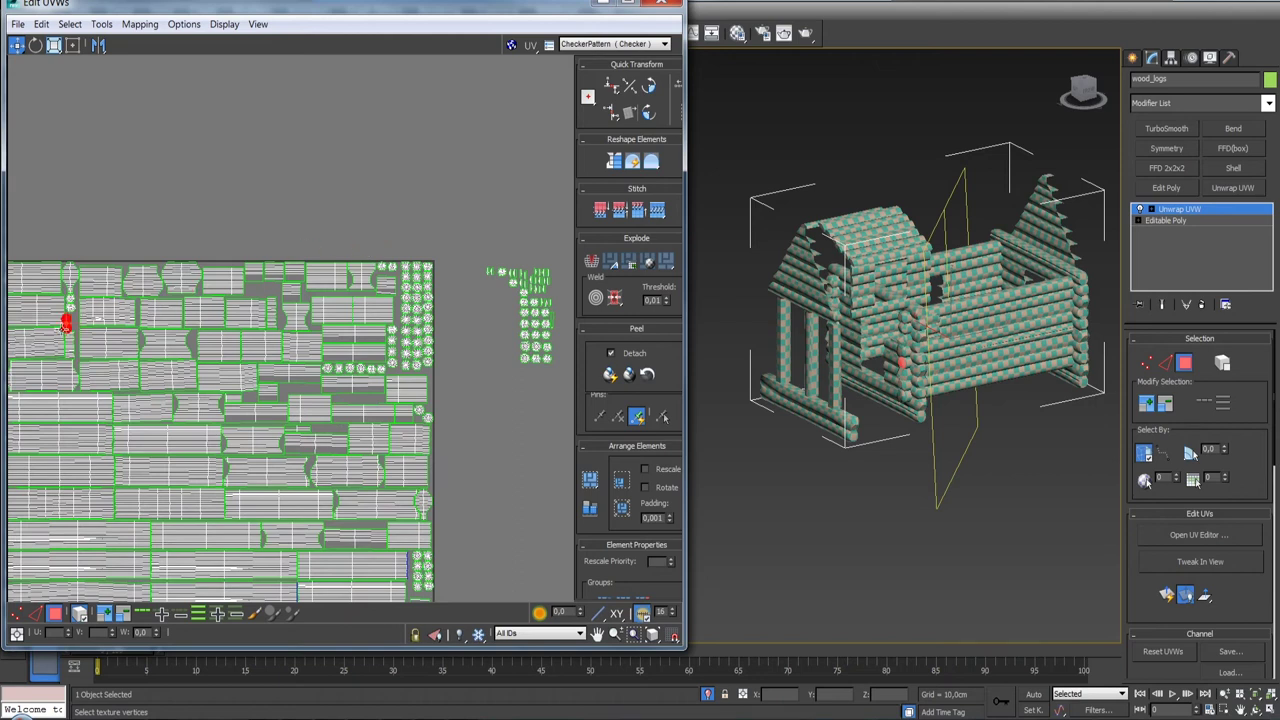
pyautogui.scroll(5, 64, 324)
pyautogui.moveTo(57, 335); pyautogui.dragTo(190, 332, button='middle')
pyautogui.moveTo(193, 332)
pyautogui.mouseDown()
pyautogui.moveTo(219, 330)
pyautogui.moveTo(219, 341)
pyautogui.mouseUp()
pyautogui.click(260, 343)
pyautogui.click(218, 346)
pyautogui.scroll(-3, 230, 338)
pyautogui.scroll(-3, 250, 328)
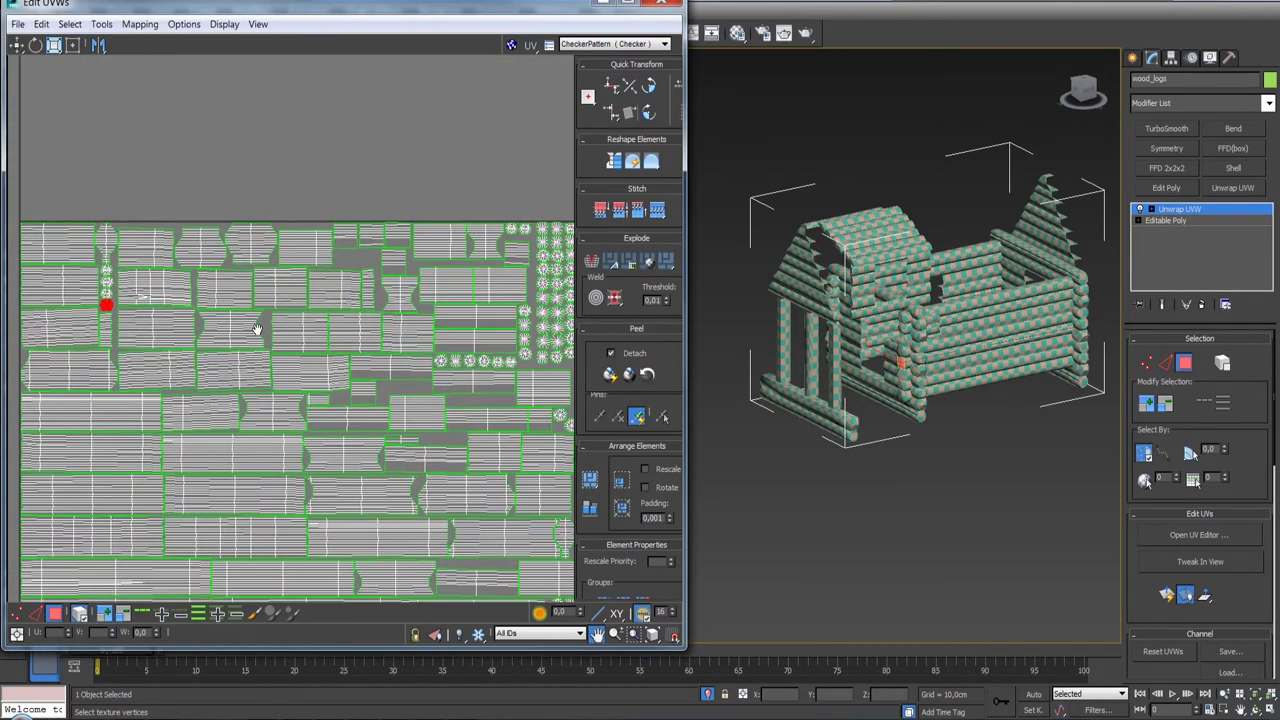
pyautogui.scroll(-3, 257, 312)
pyautogui.scroll(3, 236, 322)
pyautogui.scroll(2, 317, 266)
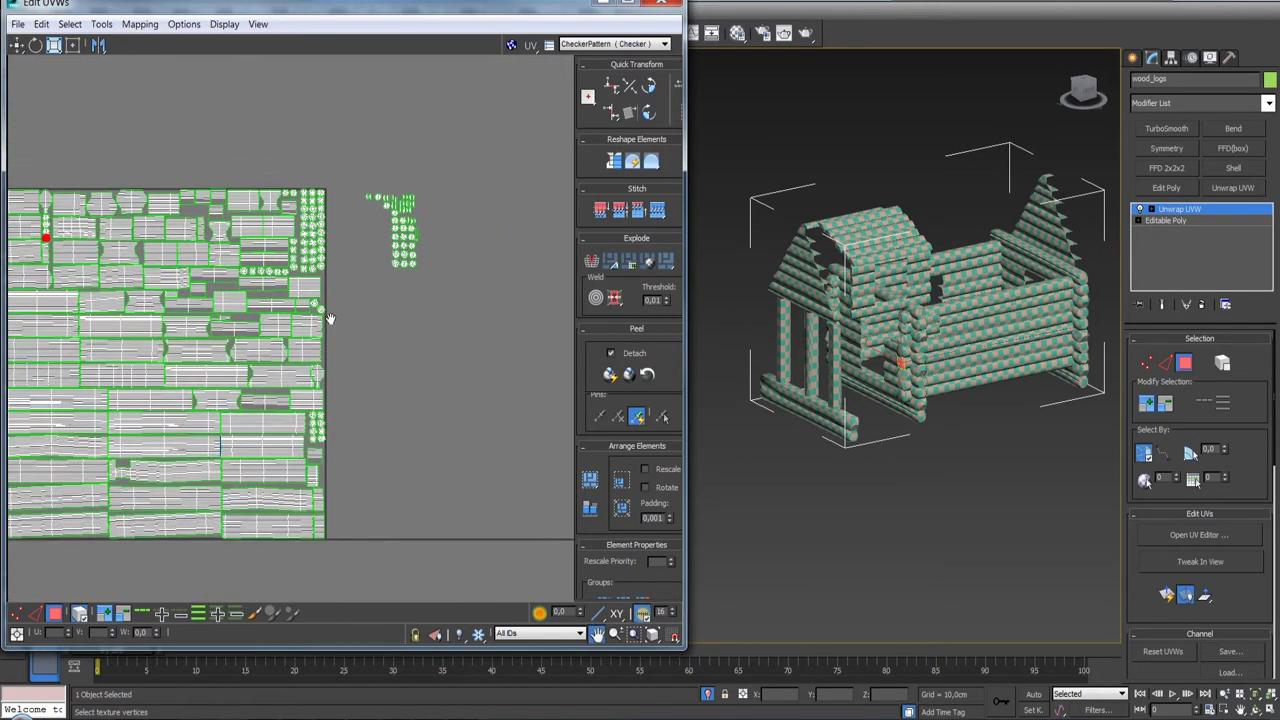
pyautogui.scroll(3, 279, 316)
pyautogui.scroll(-3, 279, 316)
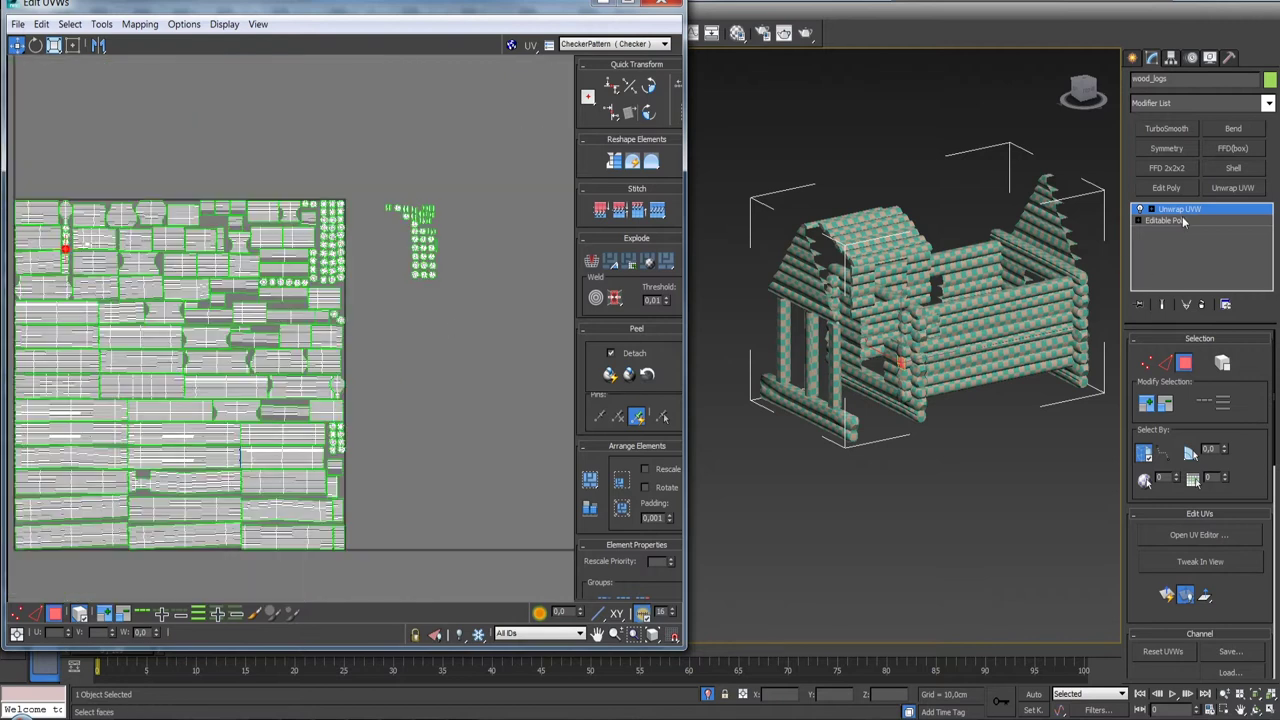
pyautogui.rightClick(1183, 222)
# - Collapse wood_logs to Editable Poly, apply a fresh Unwrap UVW, and open its UV editor
pyautogui.click(1160, 347)
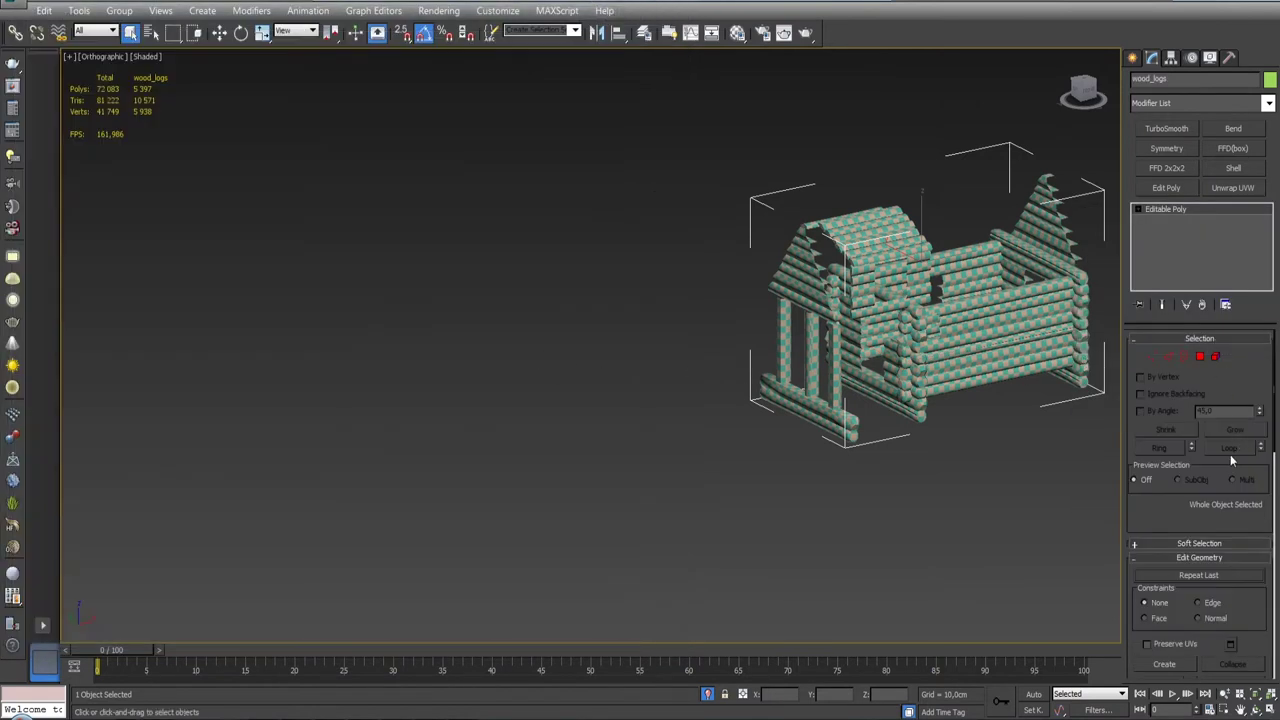
pyautogui.moveTo(1124, 524); pyautogui.dragTo(1064, 525)
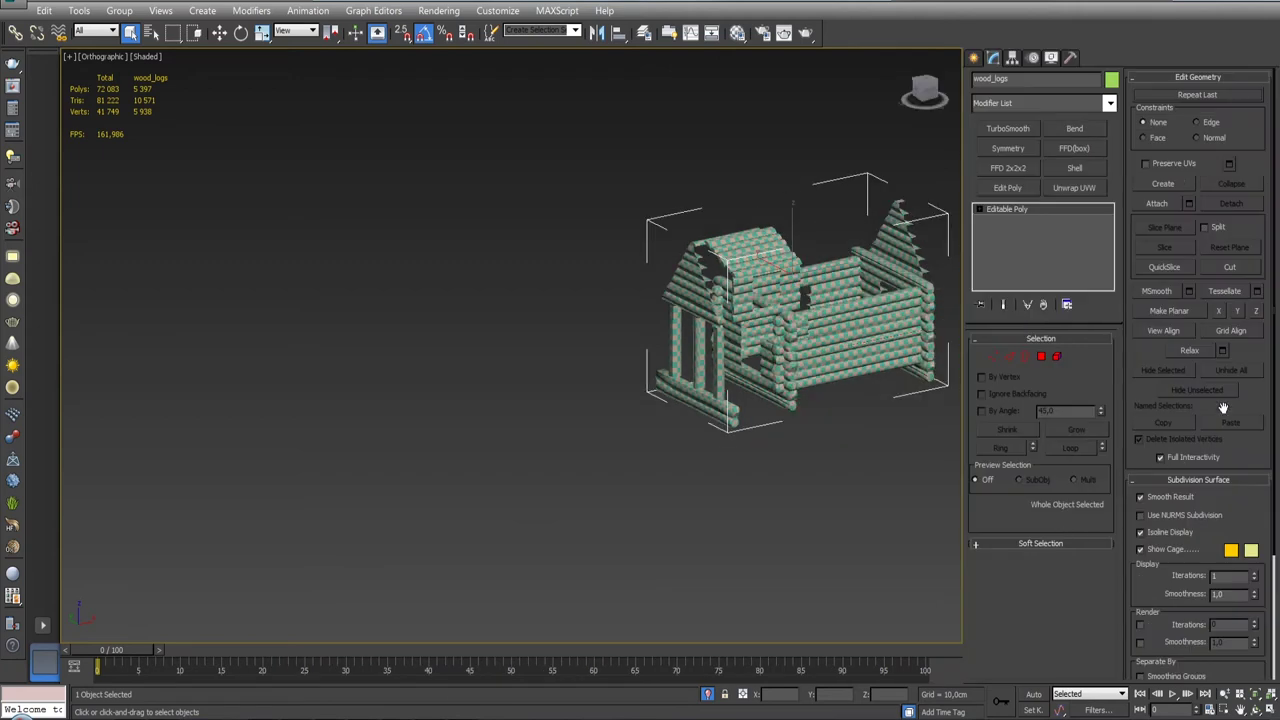
pyautogui.click(1068, 190)
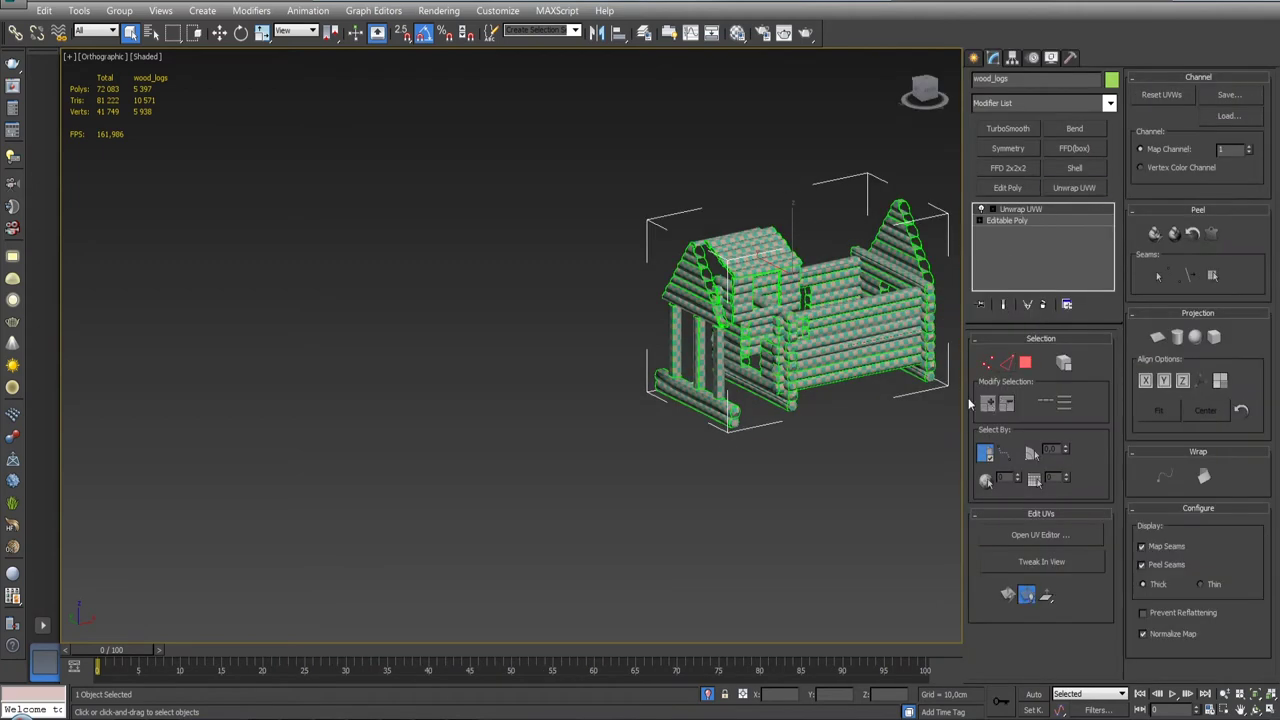
pyautogui.moveTo(1098, 395); pyautogui.dragTo(1124, 398)
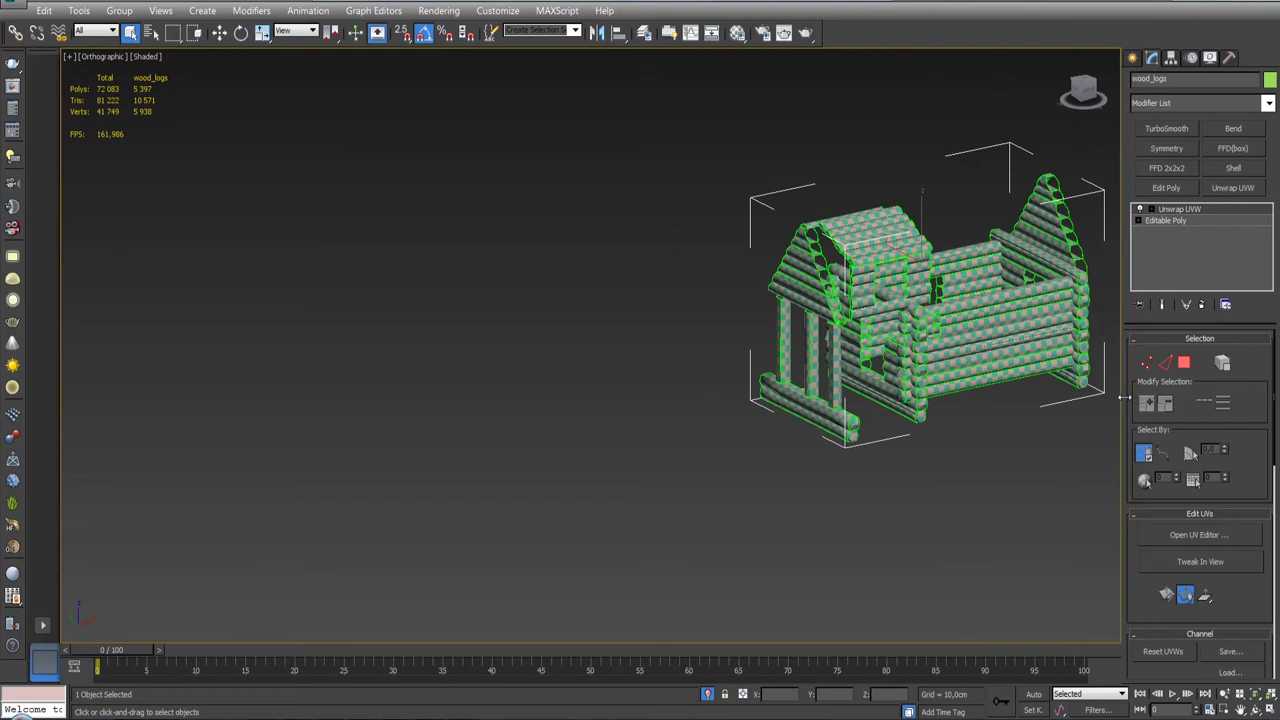
pyautogui.click(1209, 535)
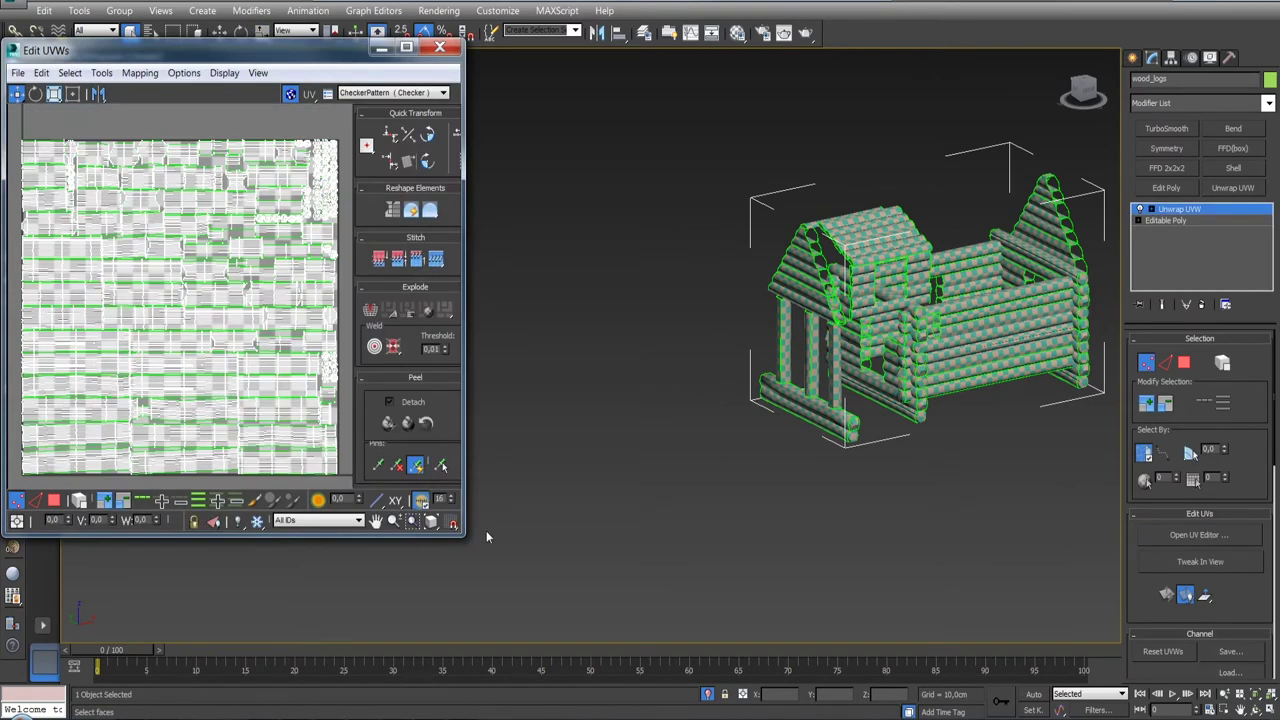
# - Enlarge the Edit UVWs window, hide the map seams, and turn off the checker background
pyautogui.moveTo(465, 540); pyautogui.dragTo(748, 687)
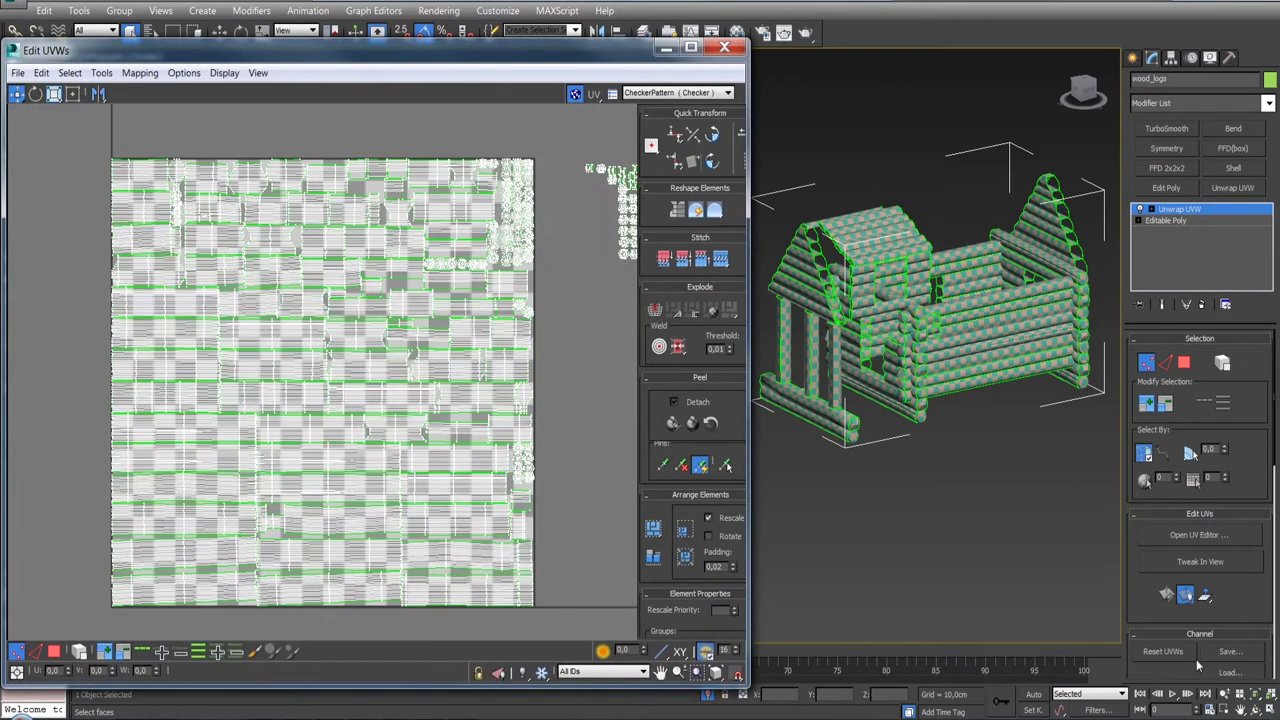
pyautogui.scroll(-3, 1238, 608)
pyautogui.scroll(-3, 1238, 608)
pyautogui.scroll(-3, 1238, 608)
pyautogui.scroll(-3, 1238, 608)
pyautogui.click(1144, 562)
pyautogui.moveTo(844, 519); pyautogui.dragTo(876, 547, button='middle')
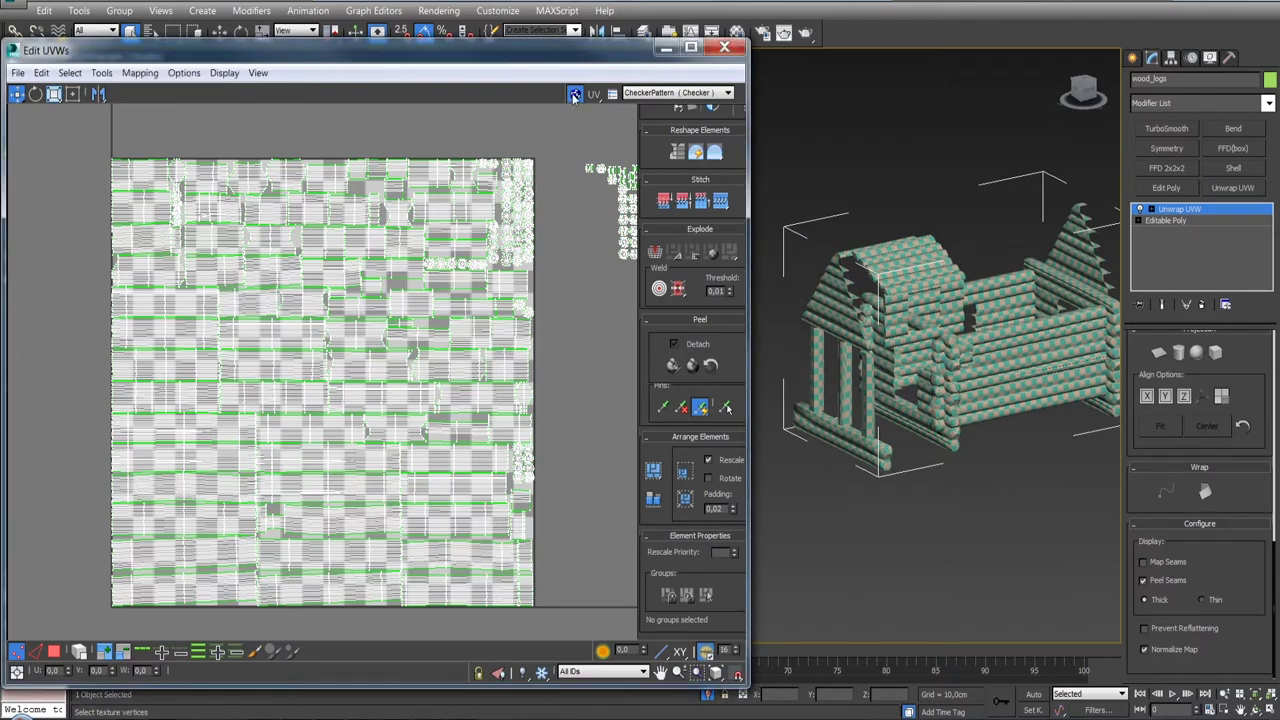
pyautogui.click(574, 94)
pyautogui.moveTo(598, 396)
pyautogui.mouseDown(button='middle')
pyautogui.moveTo(507, 400)
pyautogui.moveTo(534, 434)
pyautogui.moveTo(528, 514)
pyautogui.mouseUp(button='middle')
pyautogui.scroll(3, 338, 356)
pyautogui.scroll(-3, 338, 356)
# - Move the bottom row of three round islands into the layout and shift the middle one left
pyautogui.moveTo(460, 404); pyautogui.dragTo(386, 392)
pyautogui.moveTo(386, 392); pyautogui.dragTo(408, 400, button='middle')
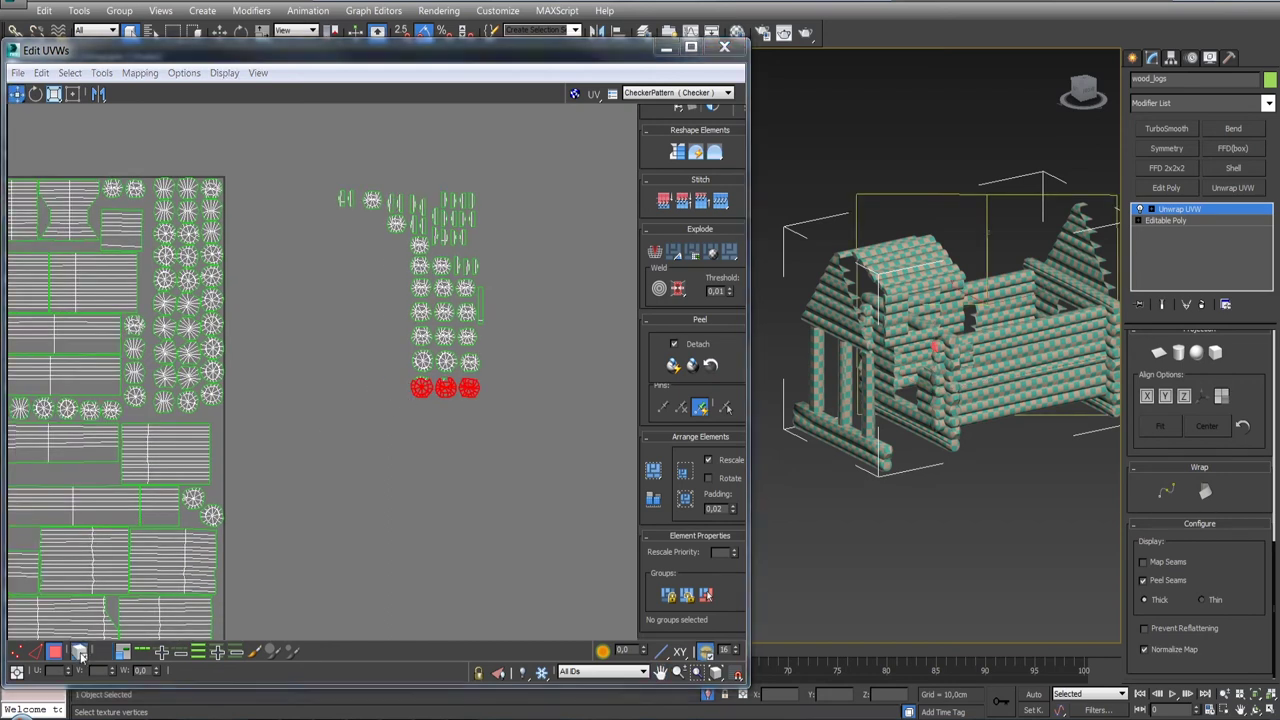
pyautogui.click(396, 433)
pyautogui.moveTo(494, 388)
pyautogui.mouseDown()
pyautogui.moveTo(316, 366)
pyautogui.moveTo(295, 312)
pyautogui.mouseUp()
pyautogui.scroll(-2, 523, 409)
pyautogui.scroll(4, 272, 331)
pyautogui.scroll(2, 285, 335)
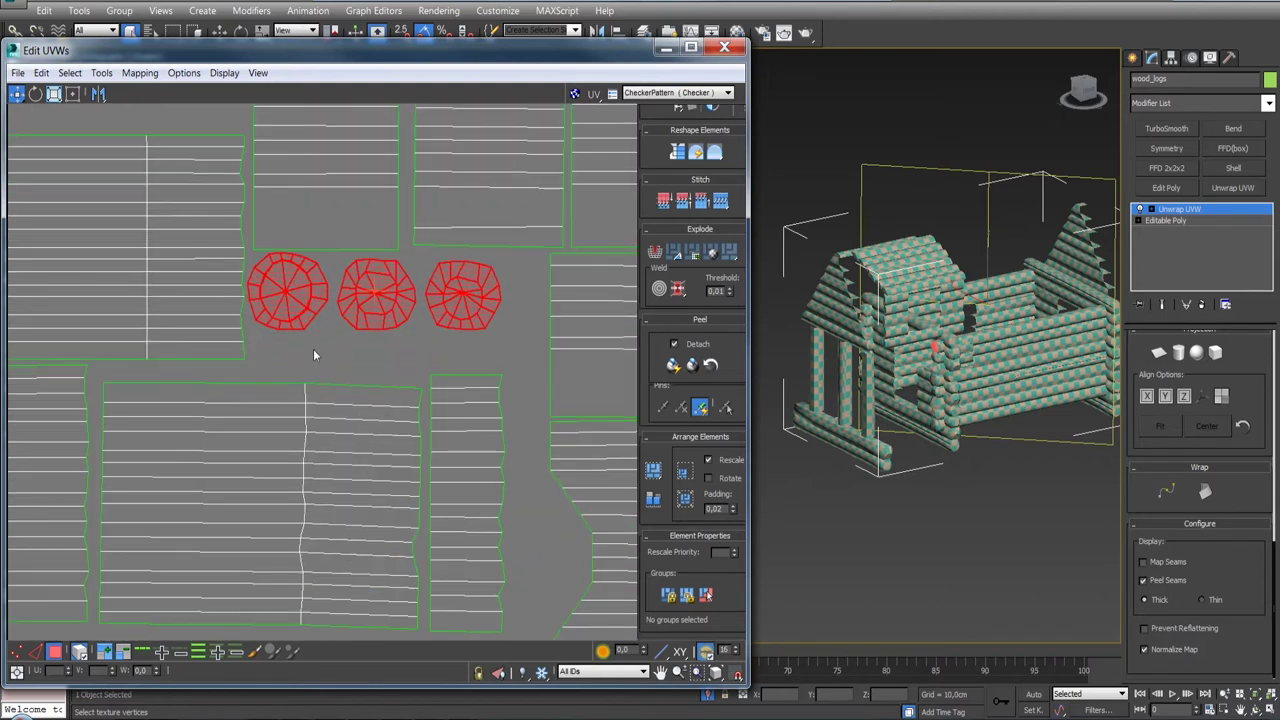
pyautogui.click(313, 350)
pyautogui.moveTo(376, 315); pyautogui.dragTo(453, 311)
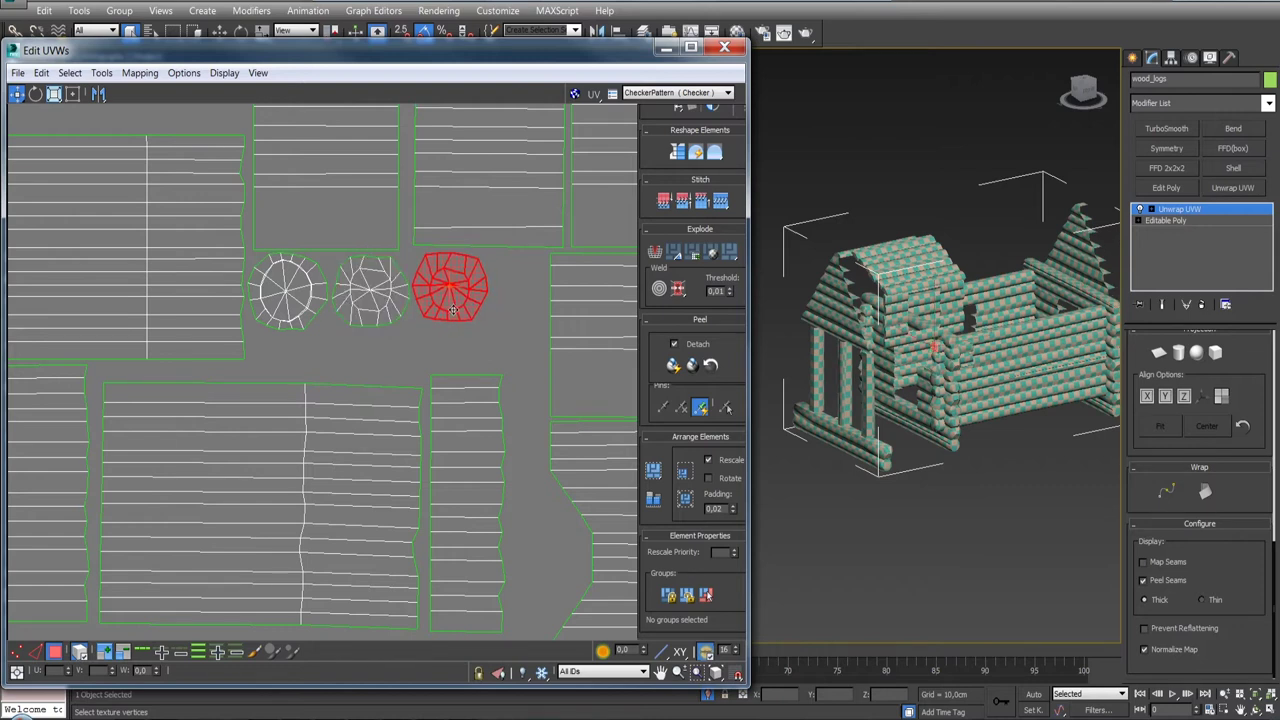
pyautogui.scroll(-3, 490, 400)
pyautogui.scroll(-2, 244, 374)
pyautogui.scroll(-2, 463, 401)
pyautogui.scroll(2, 348, 362)
pyautogui.scroll(1, 349, 363)
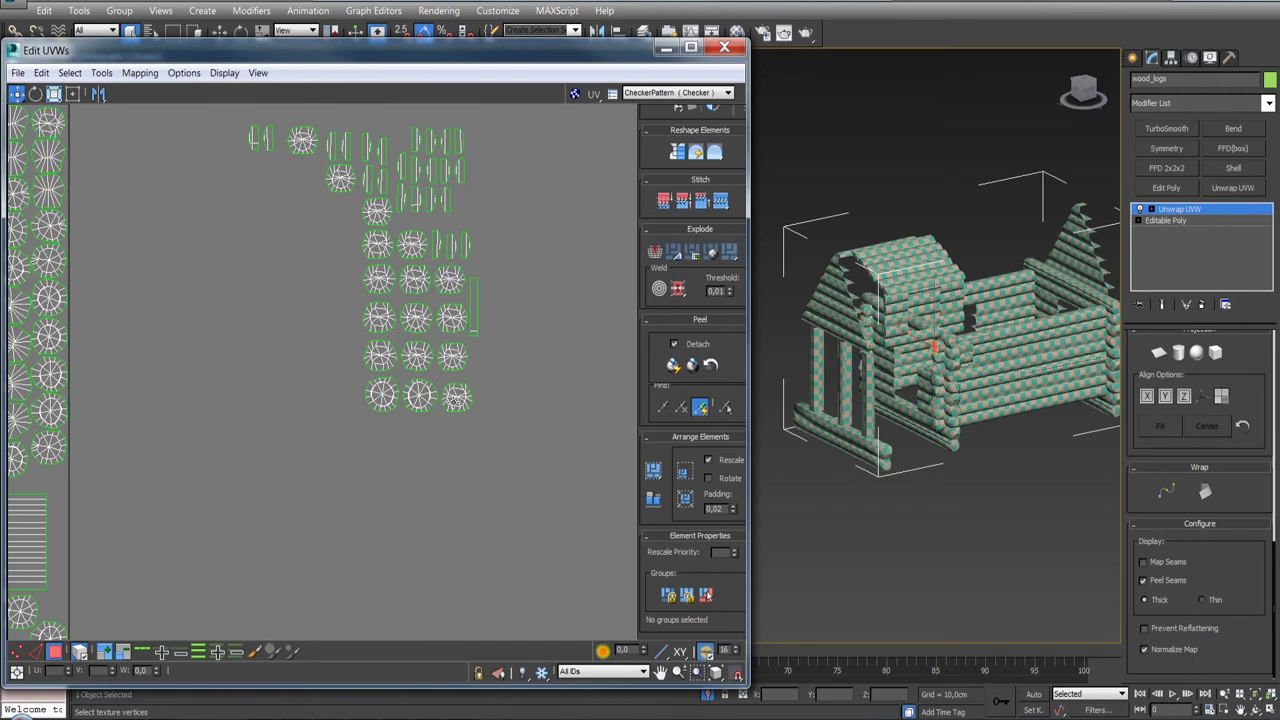
# - Move two round islands into a gap, then shift the upper one left
pyautogui.keyDown('ctrl'); pyautogui.click(452, 365); pyautogui.keyUp('ctrl')
pyautogui.scroll(-3, 443, 393)
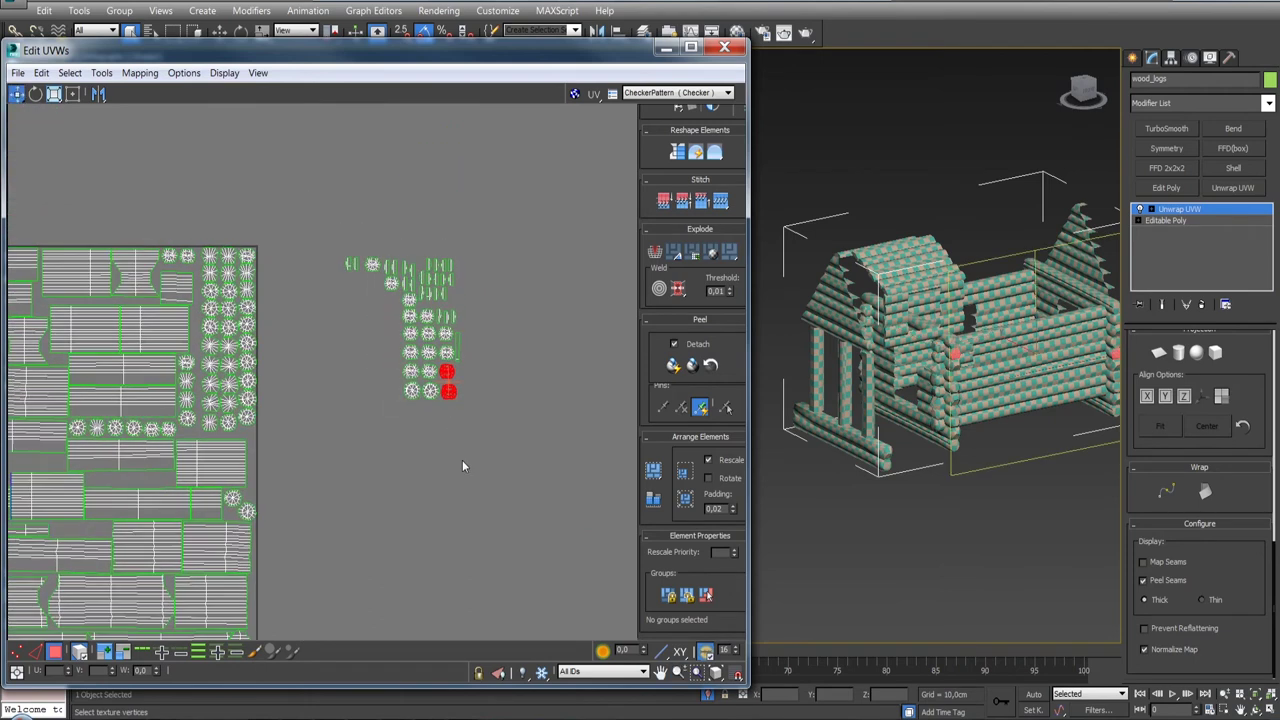
pyautogui.moveTo(462, 460); pyautogui.dragTo(603, 440, button='middle')
pyautogui.scroll(1, 172, 341)
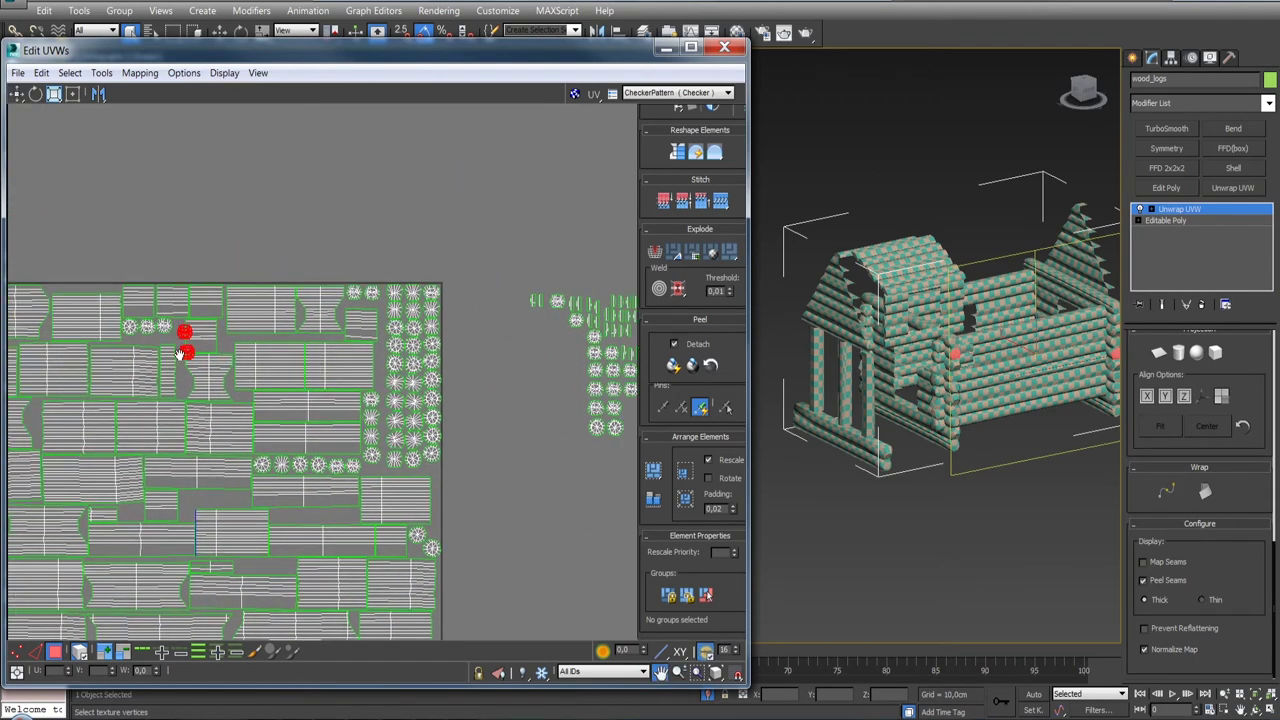
pyautogui.scroll(3, 172, 341)
pyautogui.moveTo(300, 358)
pyautogui.mouseDown()
pyautogui.moveTo(199, 385)
pyautogui.moveTo(249, 325)
pyautogui.moveTo(261, 365)
pyautogui.moveTo(189, 379)
pyautogui.moveTo(273, 398)
pyautogui.mouseUp()
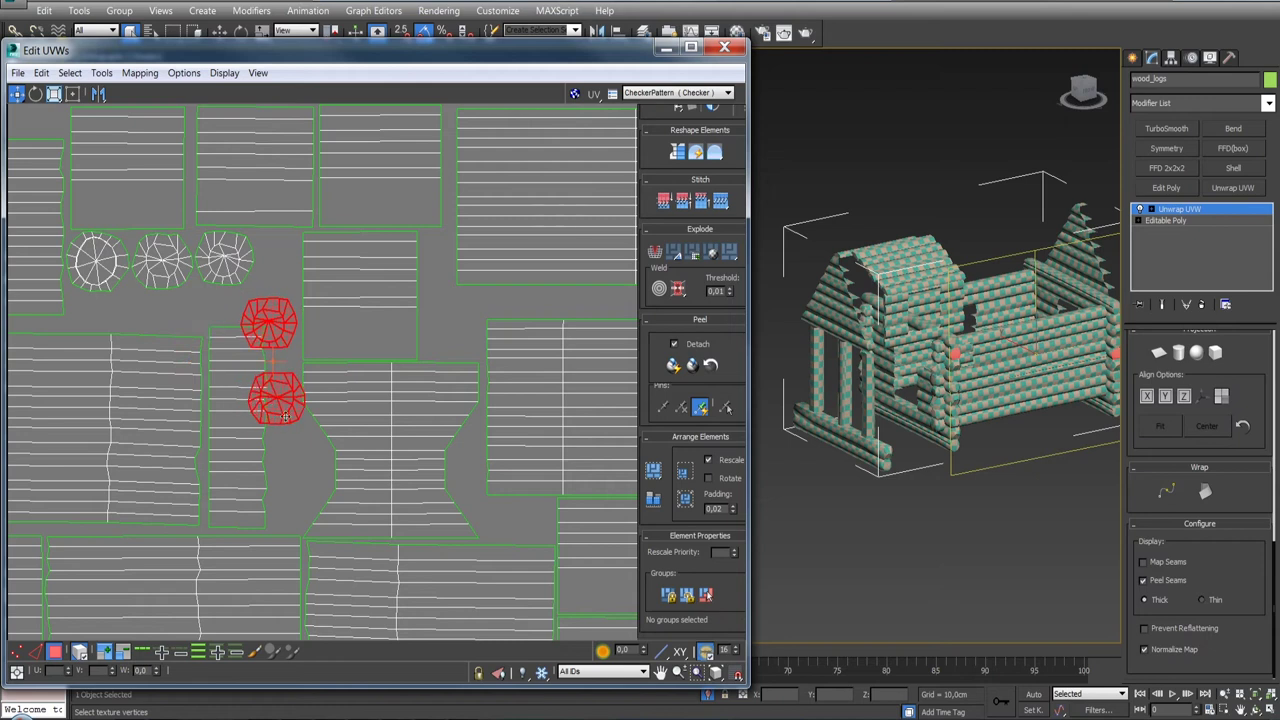
pyautogui.click(285, 355)
pyautogui.click(270, 330)
pyautogui.moveTo(270, 330); pyautogui.dragTo(174, 320)
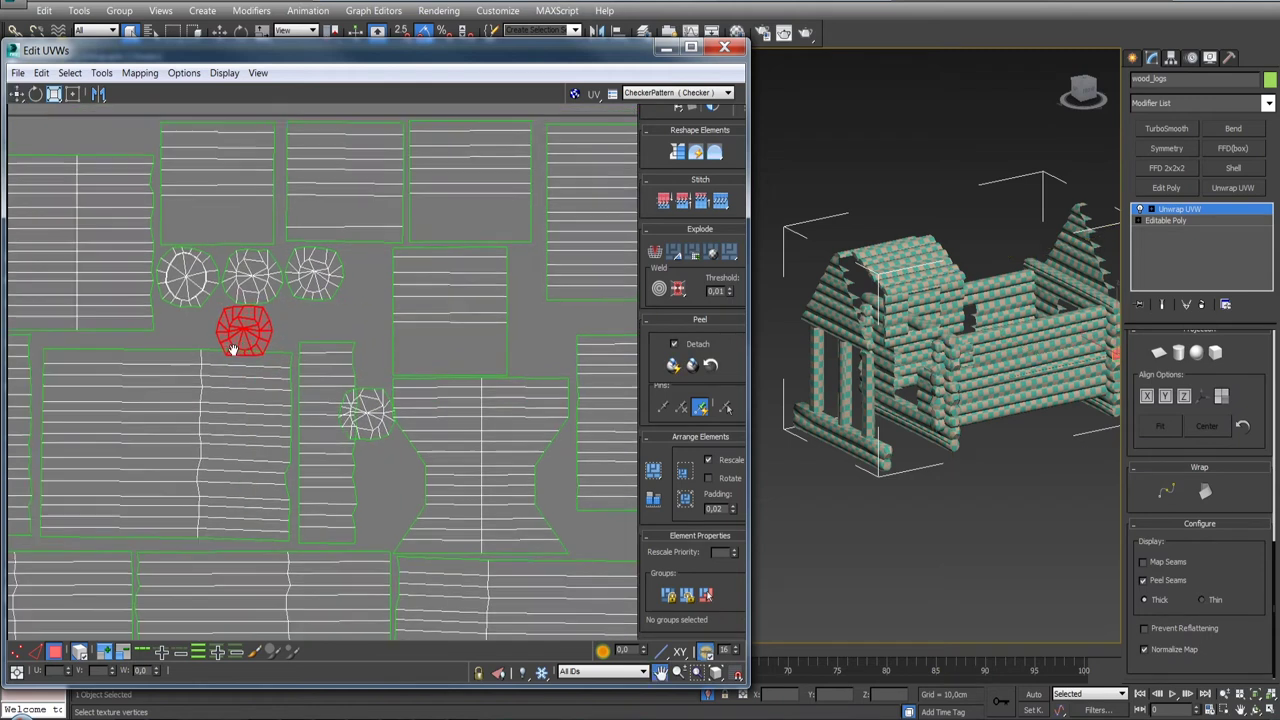
# - Rotate the upper round island to about -38 degrees and move the red island down into a gap
pyautogui.scroll(3, 174, 320)
pyautogui.moveTo(286, 306)
pyautogui.mouseDown()
pyautogui.moveTo(246, 303)
pyautogui.moveTo(239, 317)
pyautogui.mouseUp()
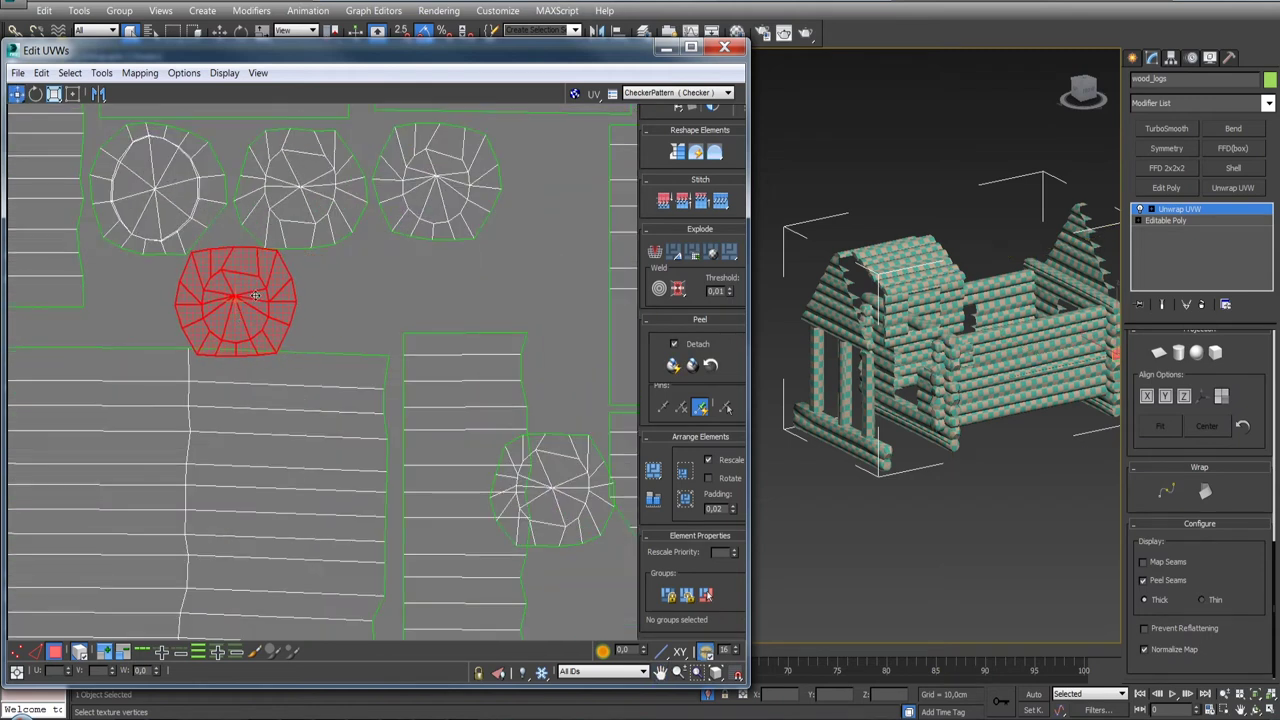
pyautogui.moveTo(280, 271)
pyautogui.mouseDown()
pyautogui.moveTo(326, 310)
pyautogui.moveTo(278, 289)
pyautogui.moveTo(600, 262)
pyautogui.moveTo(585, 295)
pyautogui.moveTo(569, 297)
pyautogui.mouseUp()
pyautogui.press('e')
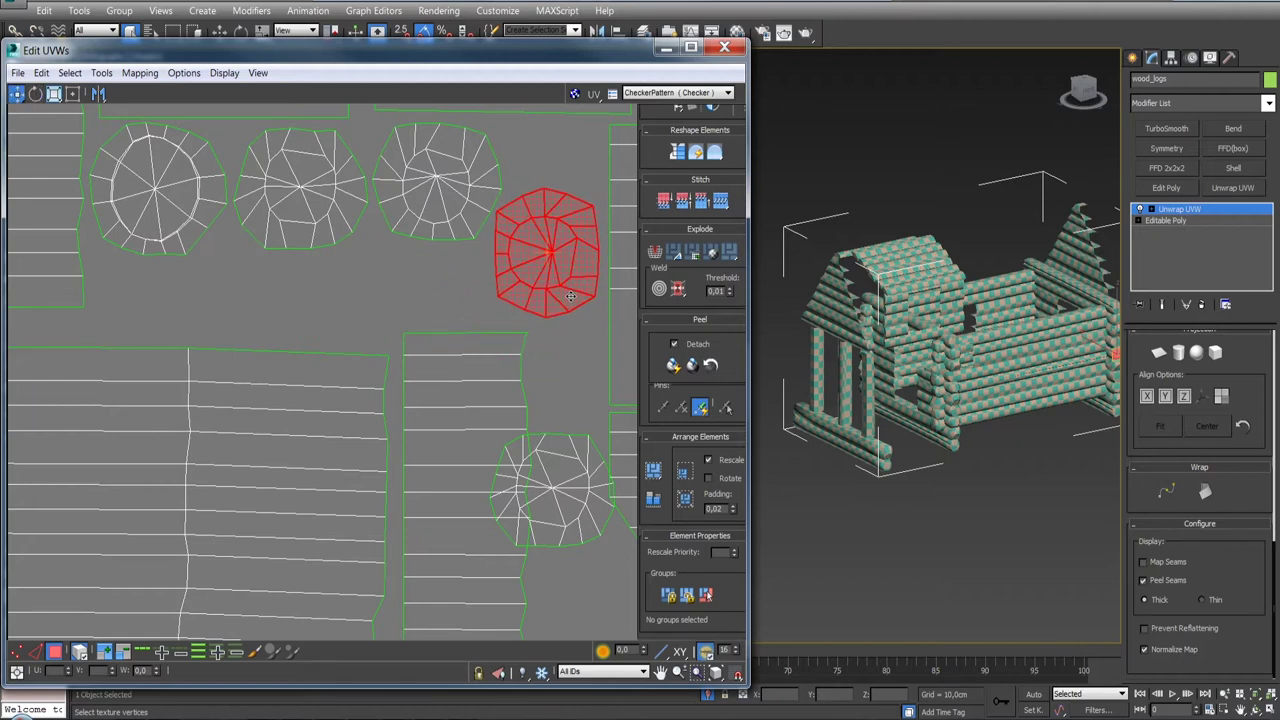
pyautogui.scroll(-3, 540, 280)
pyautogui.scroll(4, 502, 237)
pyautogui.moveTo(470, 125)
pyautogui.mouseDown()
pyautogui.moveTo(493, 284)
pyautogui.moveTo(528, 390)
pyautogui.moveTo(521, 431)
pyautogui.mouseUp()
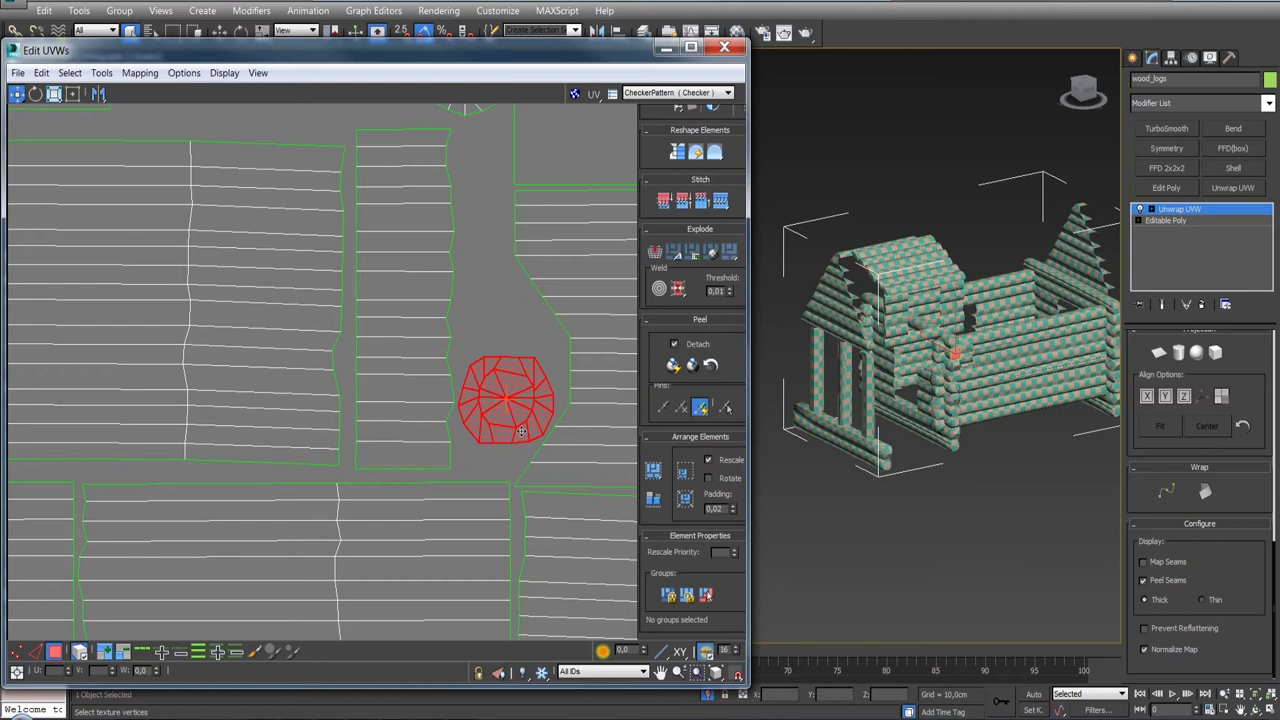
# - Bring the pair of leftover round shells into a gap between plank shells
pyautogui.scroll(-5, 521, 431)
pyautogui.scroll(-2, 514, 400)
pyautogui.moveTo(506, 390); pyautogui.dragTo(349, 325, button='middle')
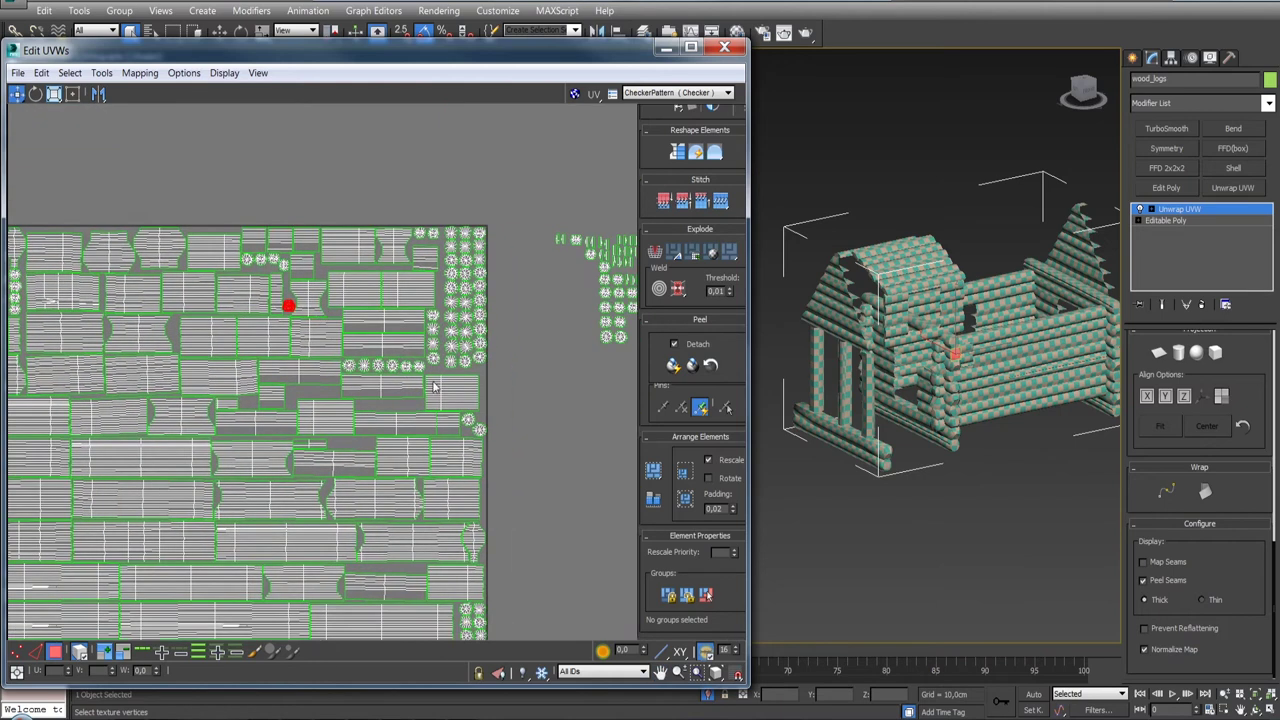
pyautogui.moveTo(434, 386); pyautogui.dragTo(268, 312, button='middle')
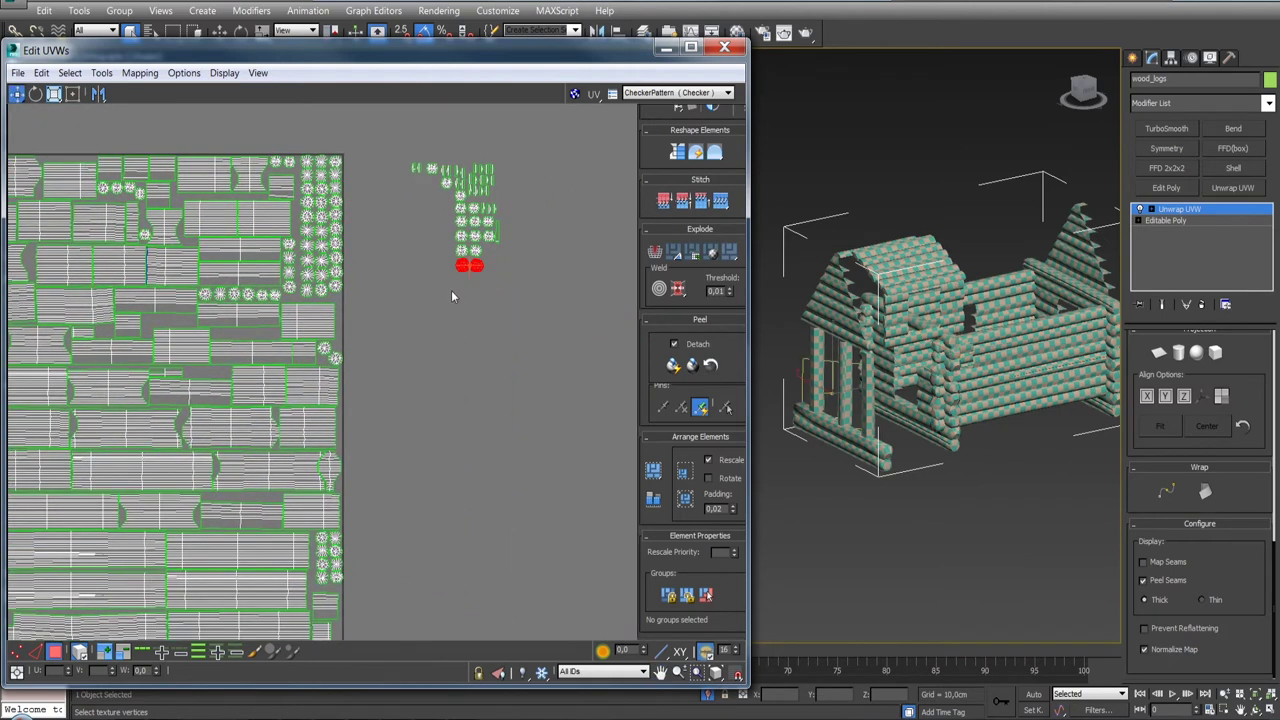
pyautogui.scroll(2, 227, 336)
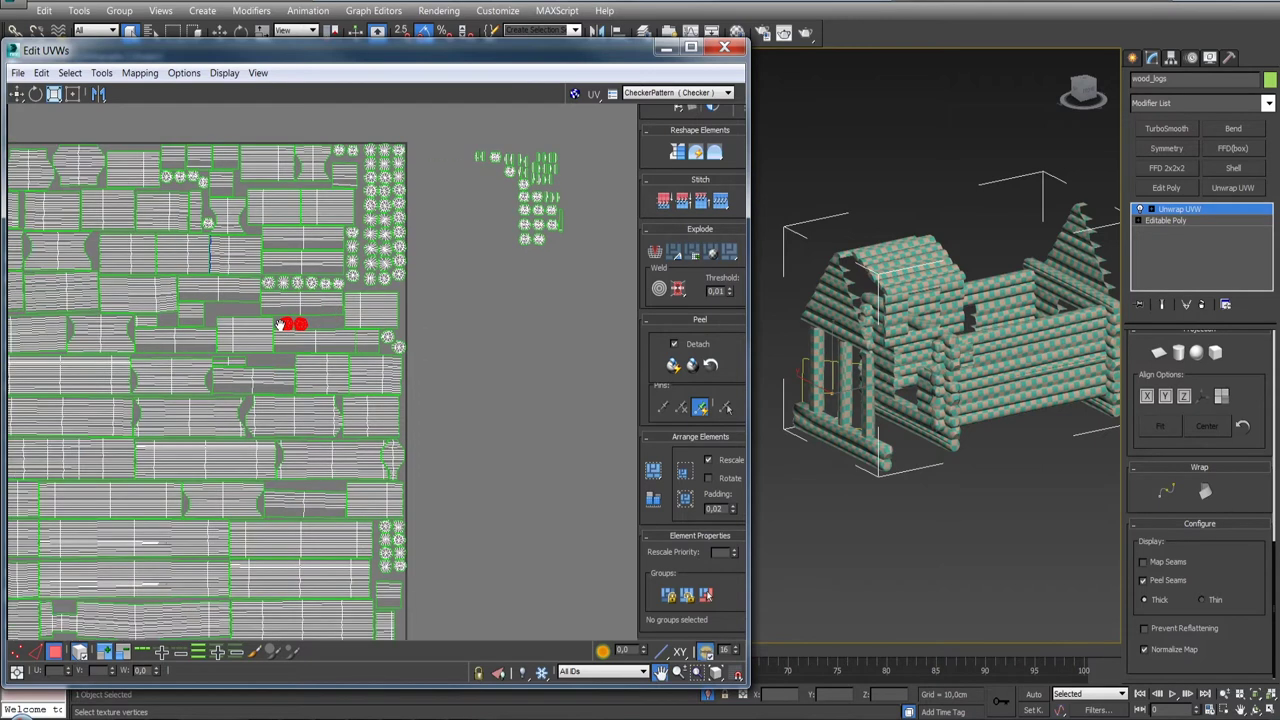
pyautogui.scroll(8, 347, 315)
pyautogui.moveTo(318, 336)
pyautogui.mouseDown()
pyautogui.moveTo(309, 320)
pyautogui.moveTo(376, 322)
pyautogui.mouseUp()
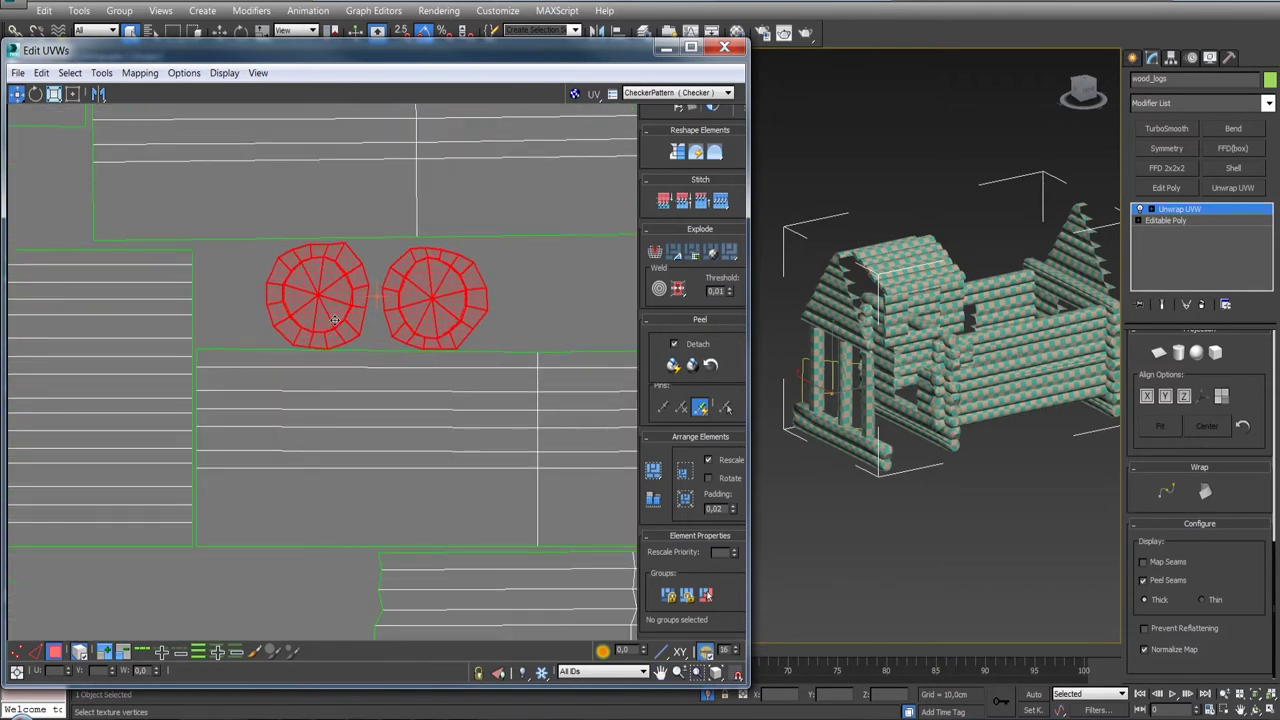
pyautogui.scroll(-4, 340, 334)
pyautogui.moveTo(340, 334); pyautogui.dragTo(275, 339, button='middle')
pyautogui.moveTo(298, 329); pyautogui.dragTo(404, 327)
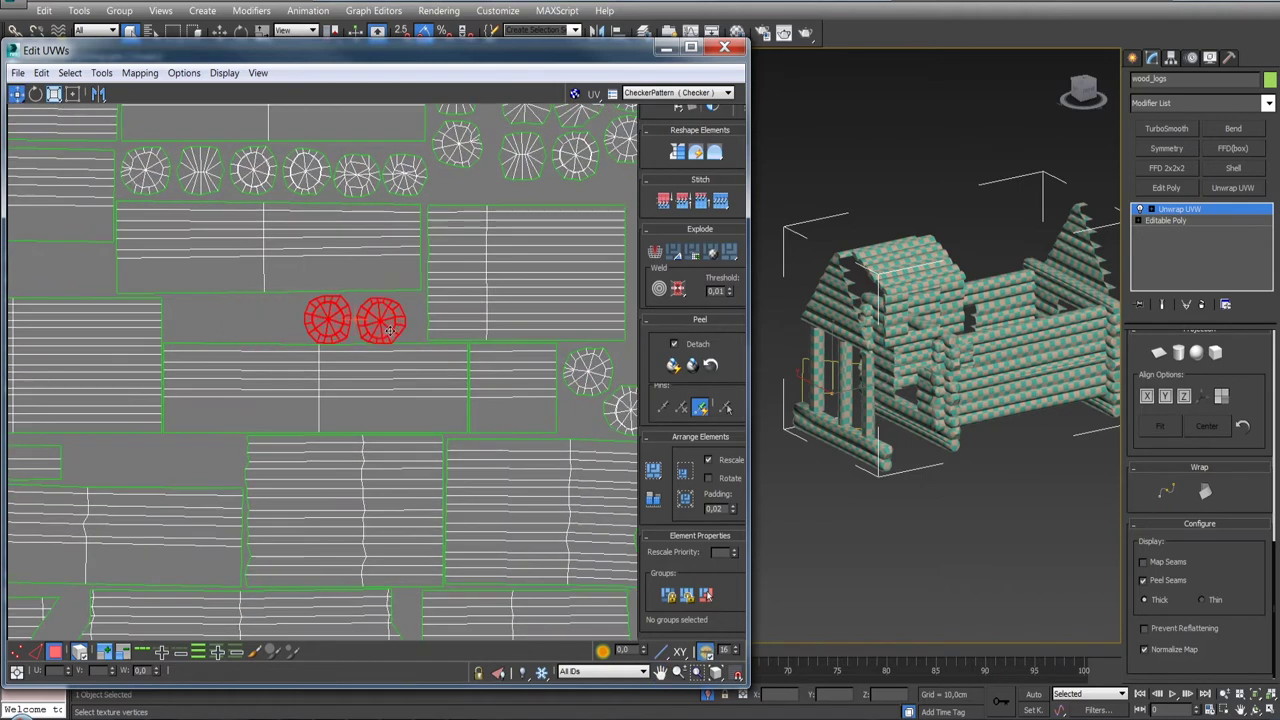
# - Nudge the round shell pair right, then align the left shell
pyautogui.moveTo(422, 334)
pyautogui.mouseDown(button='middle')
pyautogui.moveTo(280, 317)
pyautogui.moveTo(415, 346)
pyautogui.mouseUp(button='middle')
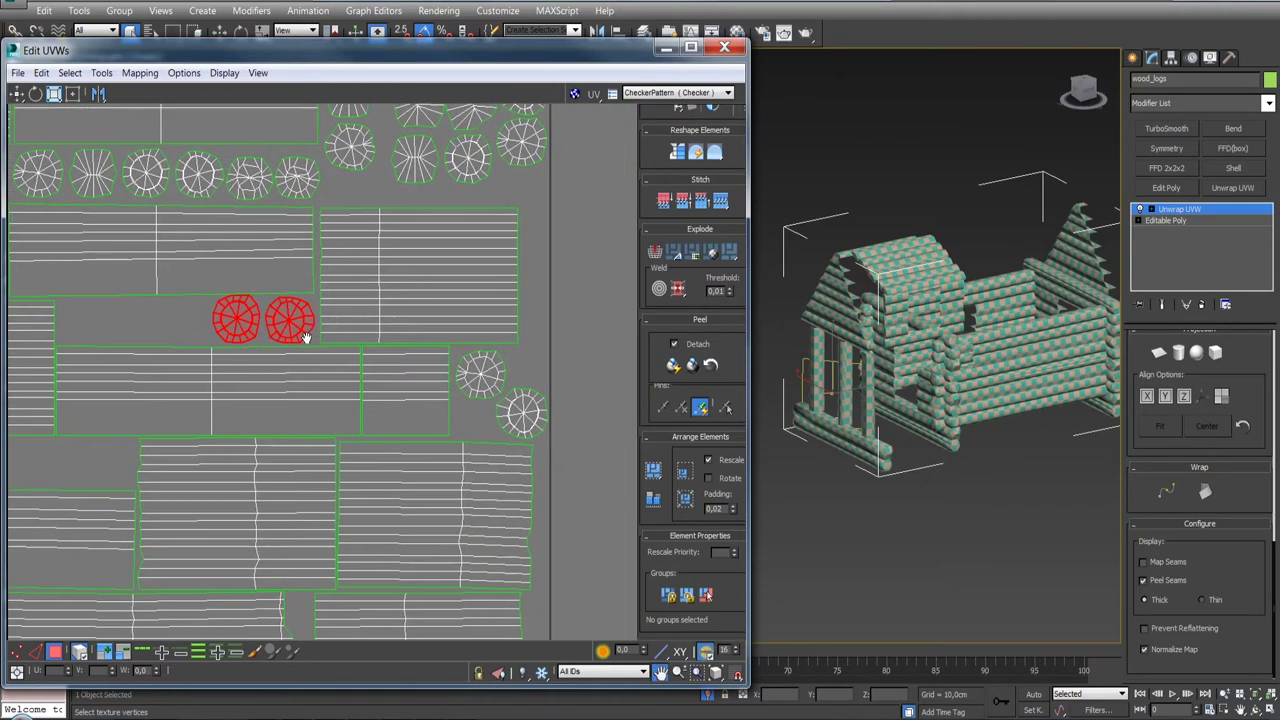
pyautogui.moveTo(428, 353); pyautogui.dragTo(443, 356)
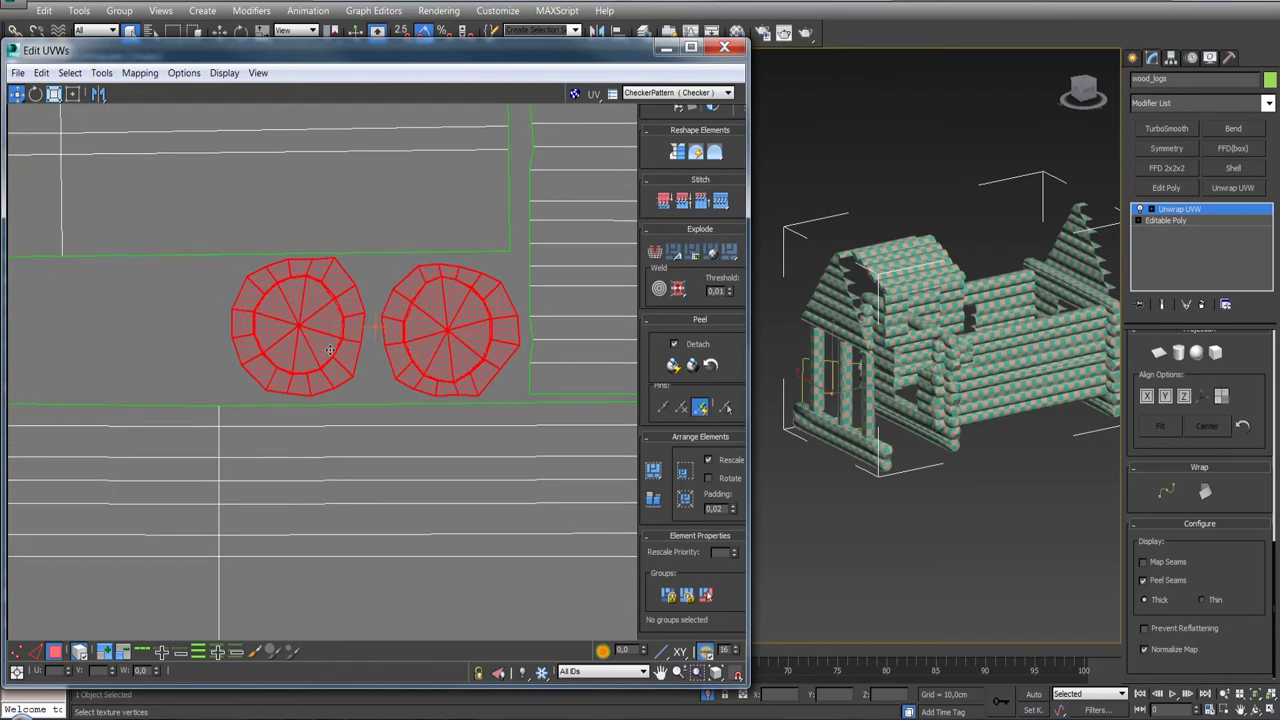
pyautogui.click(375, 381)
pyautogui.moveTo(344, 352); pyautogui.dragTo(355, 358)
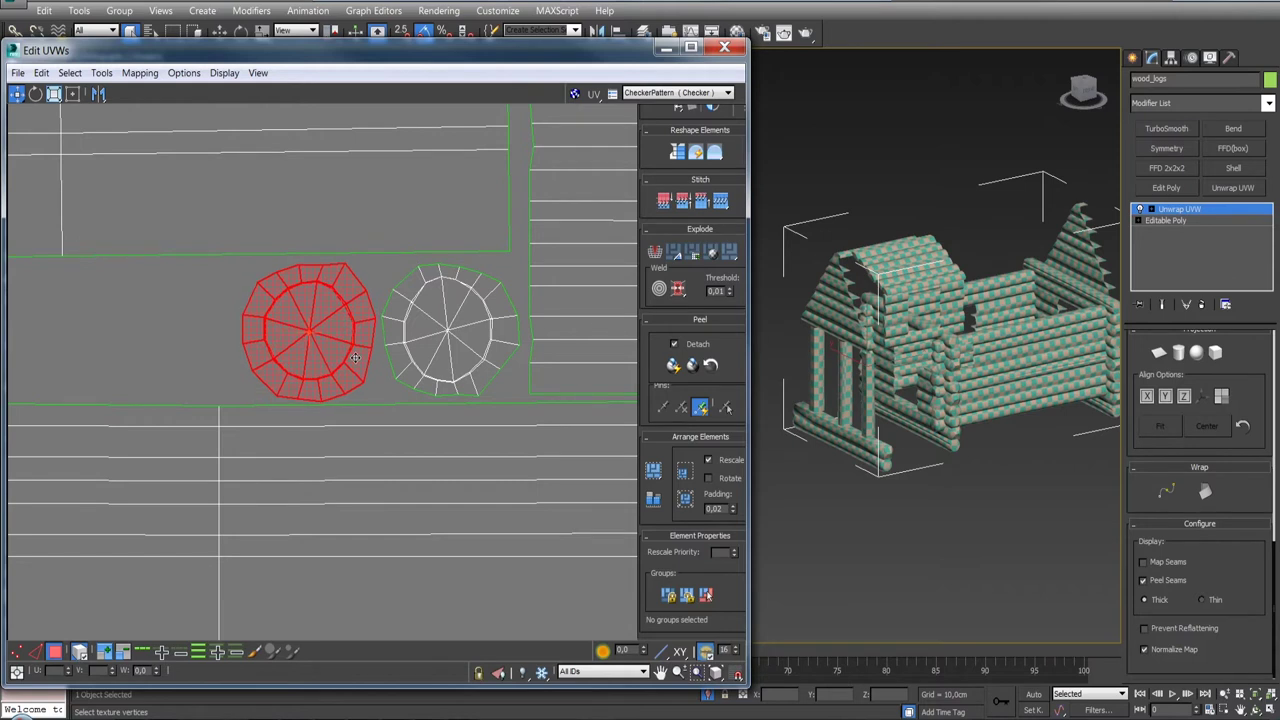
pyautogui.scroll(-5, 355, 358)
pyautogui.moveTo(357, 358)
pyautogui.mouseDown(button='middle')
pyautogui.moveTo(387, 351)
pyautogui.moveTo(440, 287)
pyautogui.moveTo(417, 363)
pyautogui.mouseUp(button='middle')
pyautogui.scroll(-3, 387, 351)
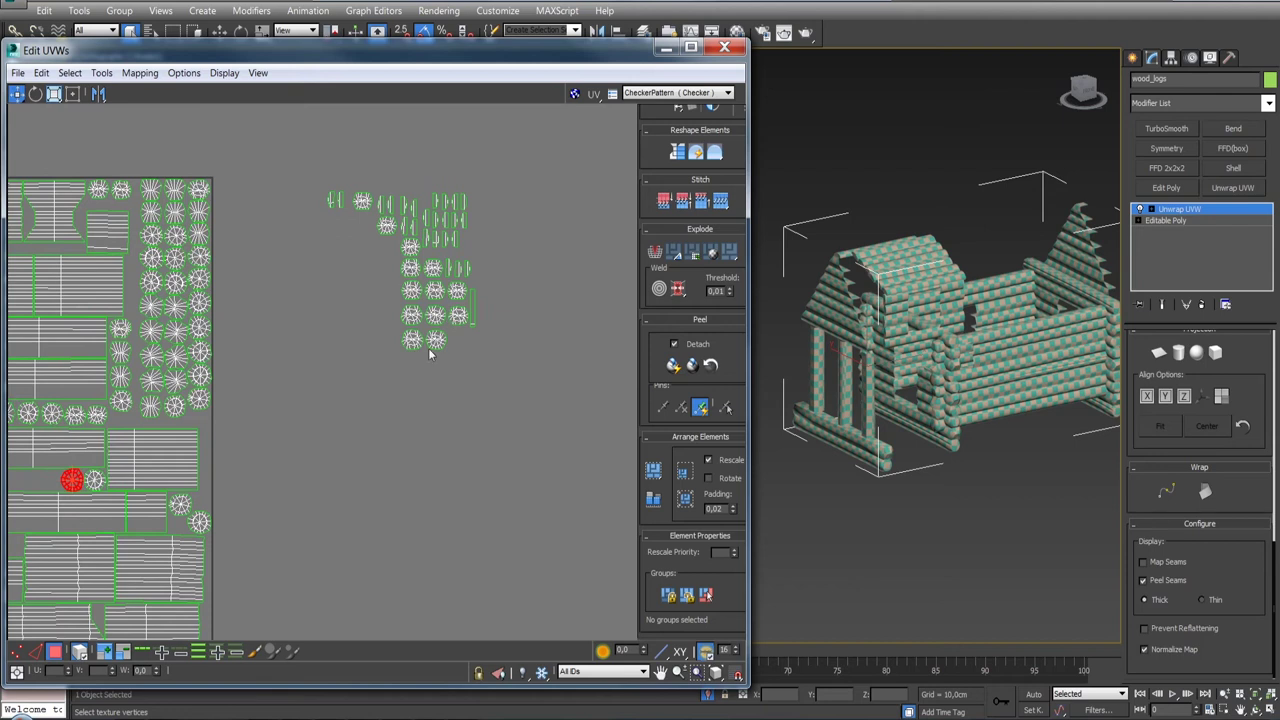
# - Move two more round shells from the leftover cluster into the layout and nudge them into place
pyautogui.click(412, 340)
pyautogui.keyDown('ctrl'); pyautogui.click(435, 340); pyautogui.keyUp('ctrl')
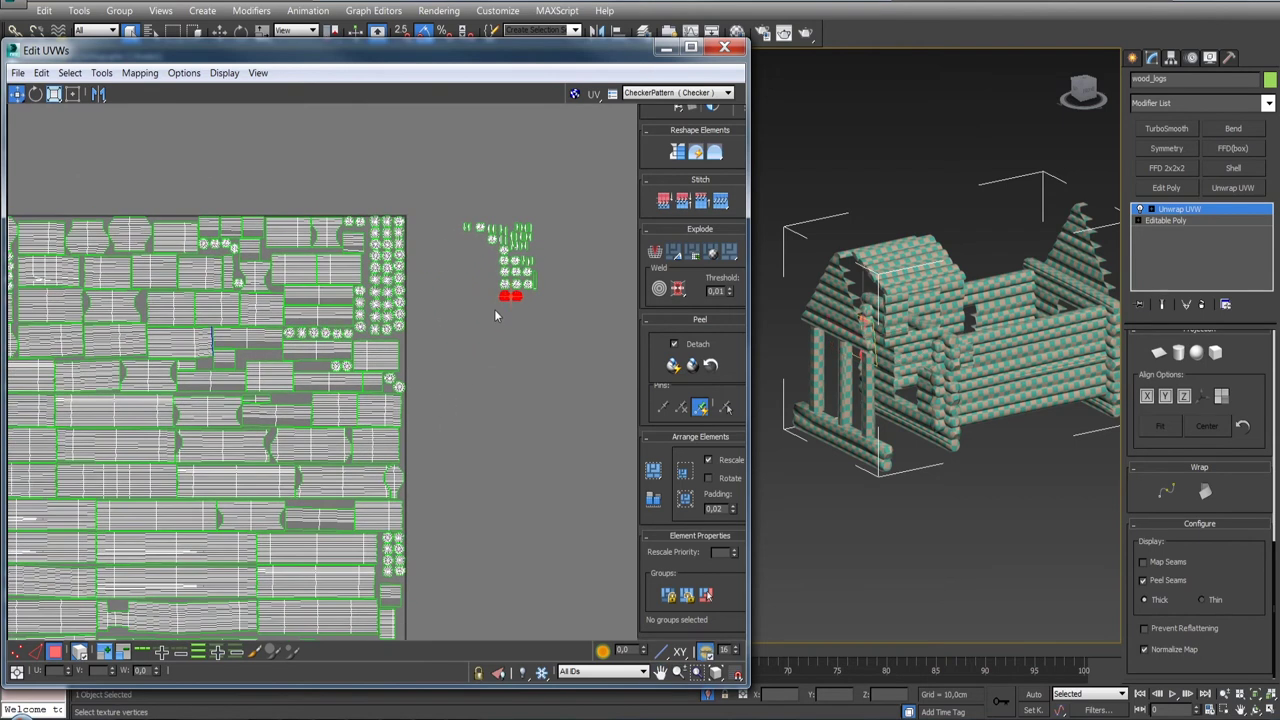
pyautogui.moveTo(503, 297); pyautogui.dragTo(336, 363)
pyautogui.scroll(5, 316, 369)
pyautogui.scroll(4, 350, 340)
pyautogui.moveTo(358, 325); pyautogui.dragTo(378, 322)
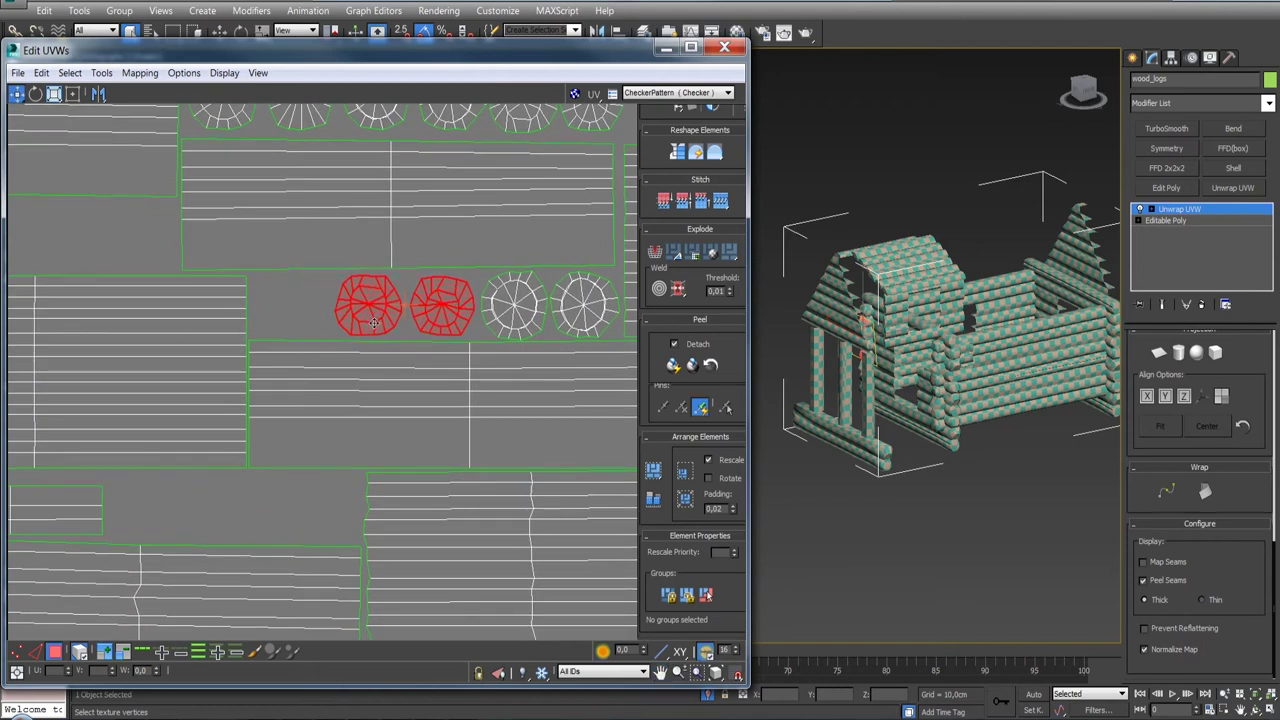
pyautogui.click(309, 310)
pyautogui.click(366, 312)
pyautogui.moveTo(363, 314); pyautogui.dragTo(368, 314)
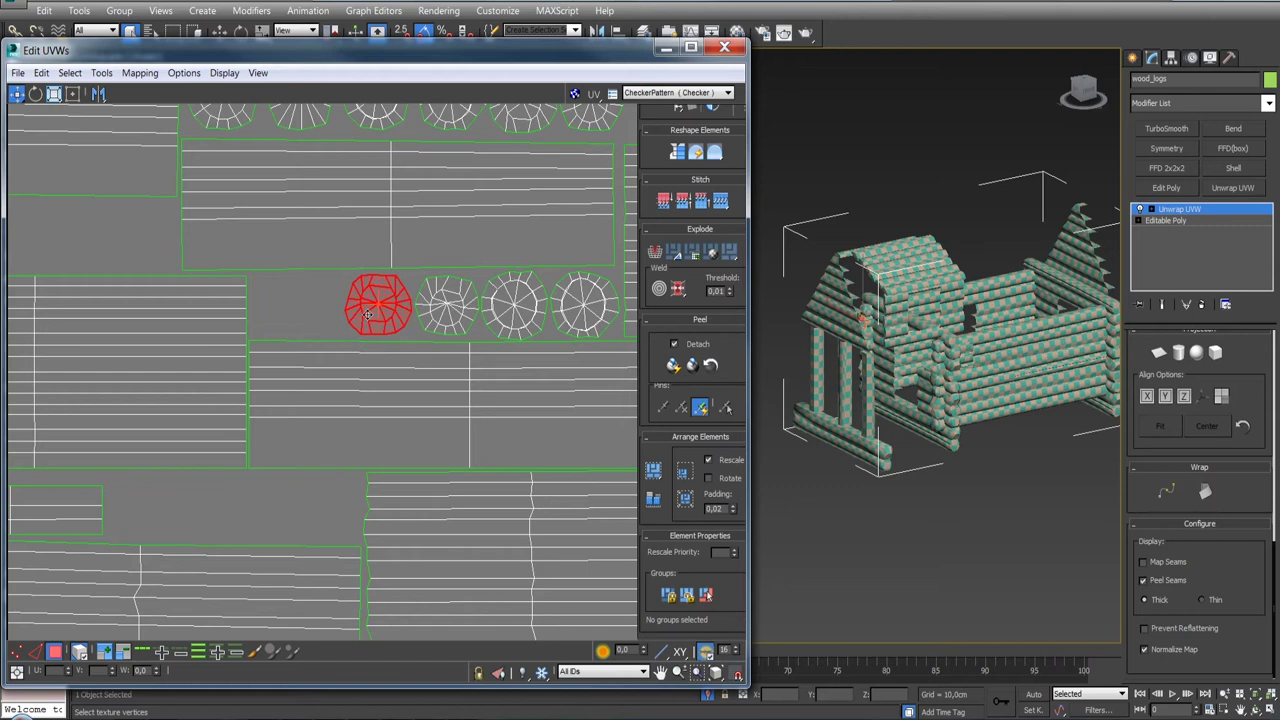
pyautogui.scroll(-5, 367, 314)
pyautogui.moveTo(157, 322)
pyautogui.mouseDown()
pyautogui.moveTo(430, 243)
pyautogui.moveTo(176, 324)
pyautogui.mouseUp()
# - Dismiss the e-mail notification popup and drag another selection of leftover shells into the layout
pyautogui.scroll(2, 140, 322)
pyautogui.scroll(3, 140, 322)
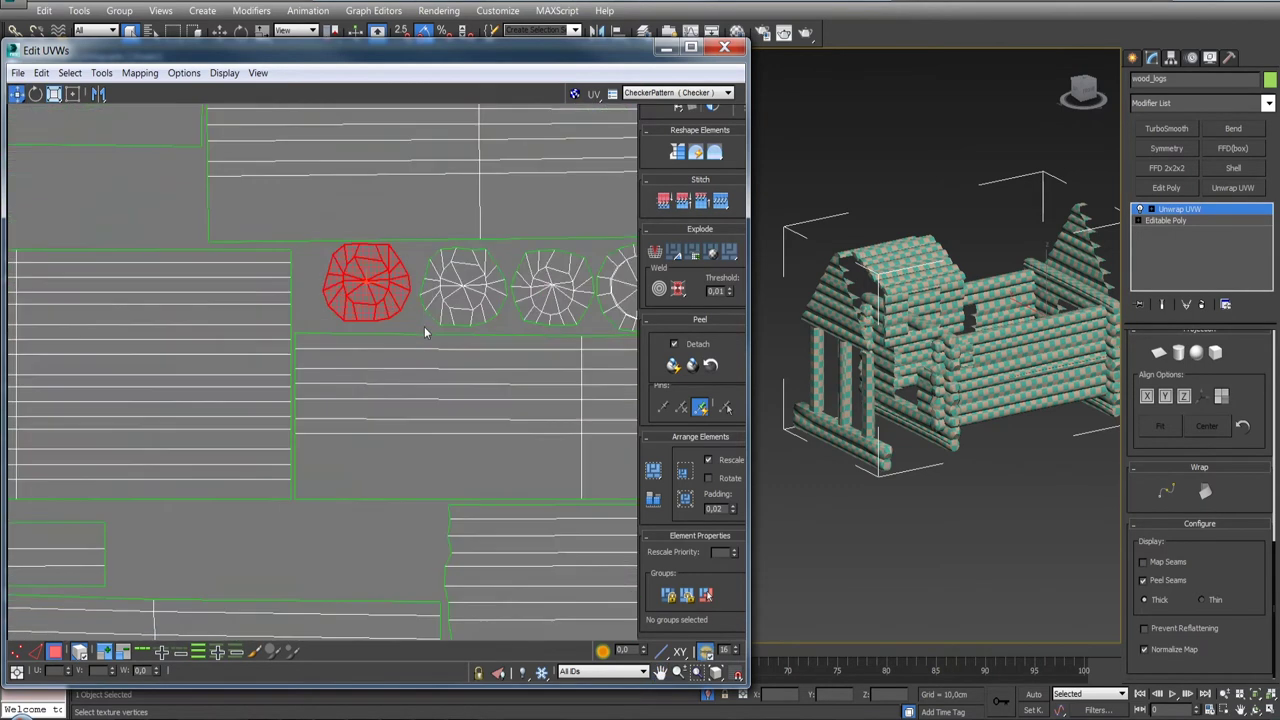
pyautogui.scroll(-3, 390, 312)
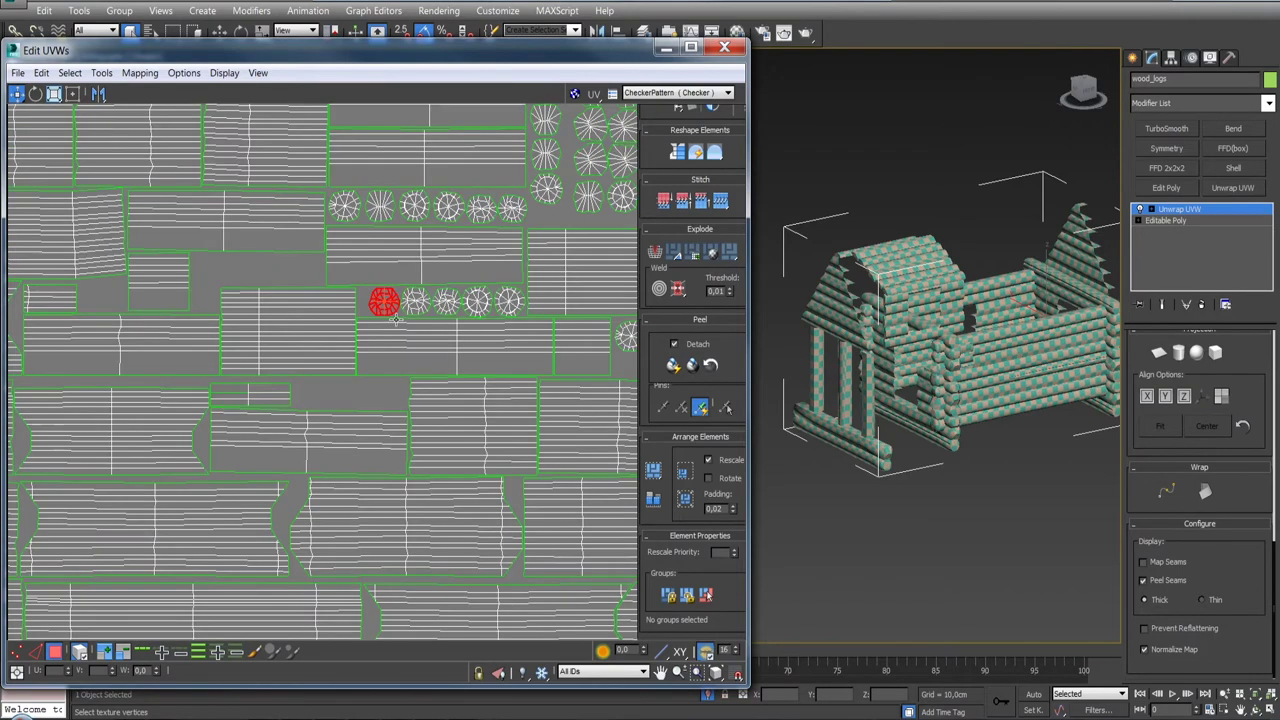
pyautogui.scroll(-2, 413, 390)
pyautogui.scroll(-2, 360, 340)
pyautogui.scroll(-1, 153, 388)
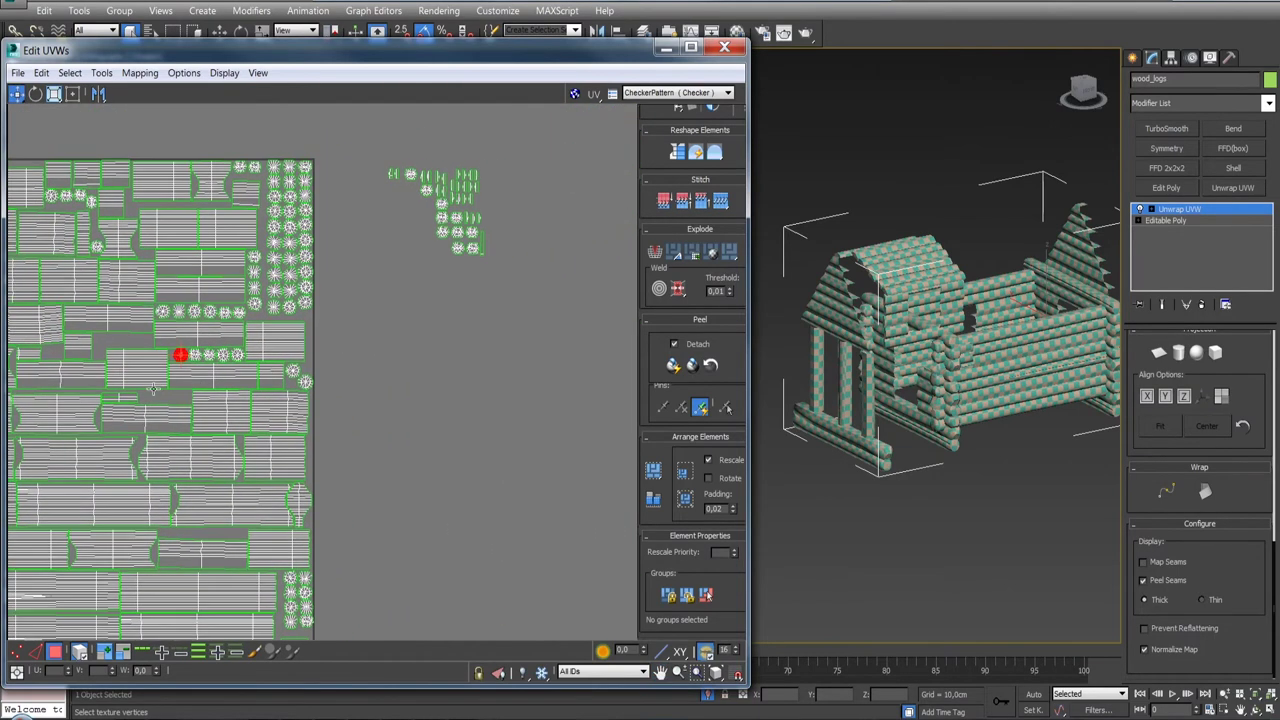
pyautogui.click(470, 238)
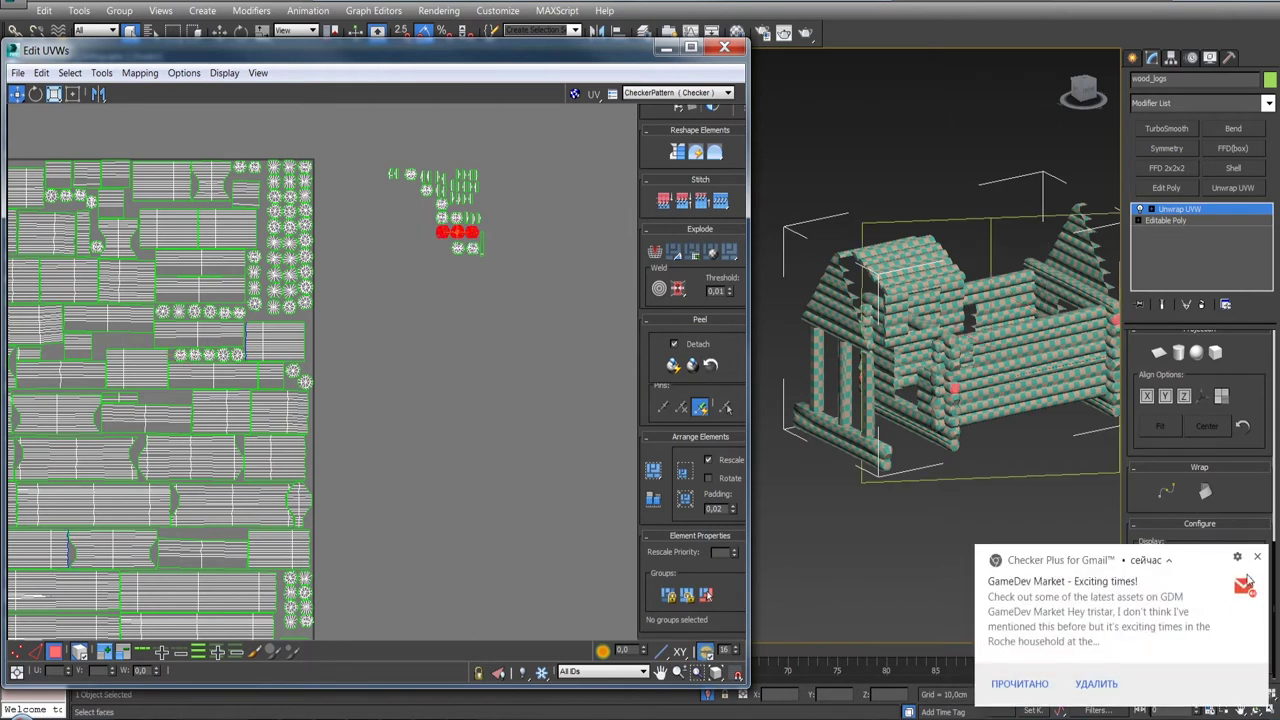
pyautogui.click(1258, 560)
pyautogui.moveTo(440, 240)
pyautogui.mouseDown()
pyautogui.moveTo(211, 522)
pyautogui.moveTo(182, 539)
pyautogui.moveTo(150, 399)
pyautogui.mouseUp()
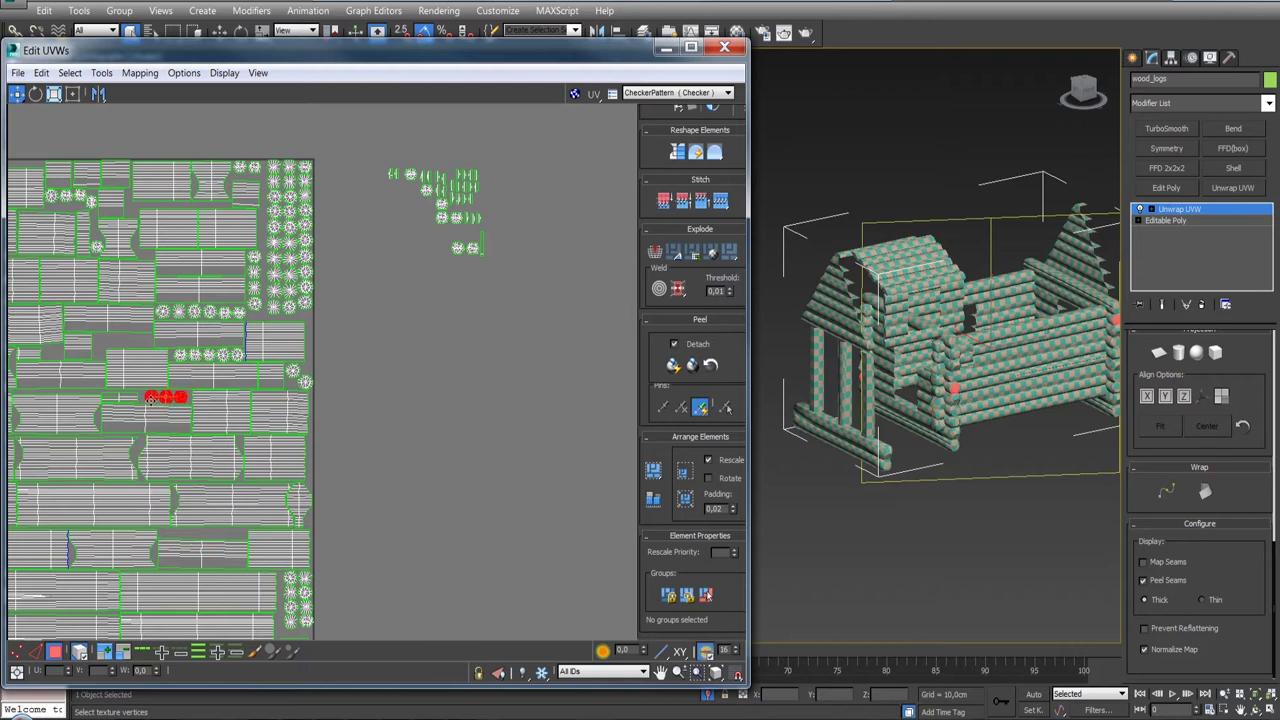
# - Shift the three placed round shells right, then nudge the left two into line
pyautogui.scroll(2, 150, 399)
pyautogui.scroll(2, 325, 368)
pyautogui.scroll(3, 325, 368)
pyautogui.scroll(2, 344, 341)
pyautogui.moveTo(344, 341); pyautogui.dragTo(352, 341)
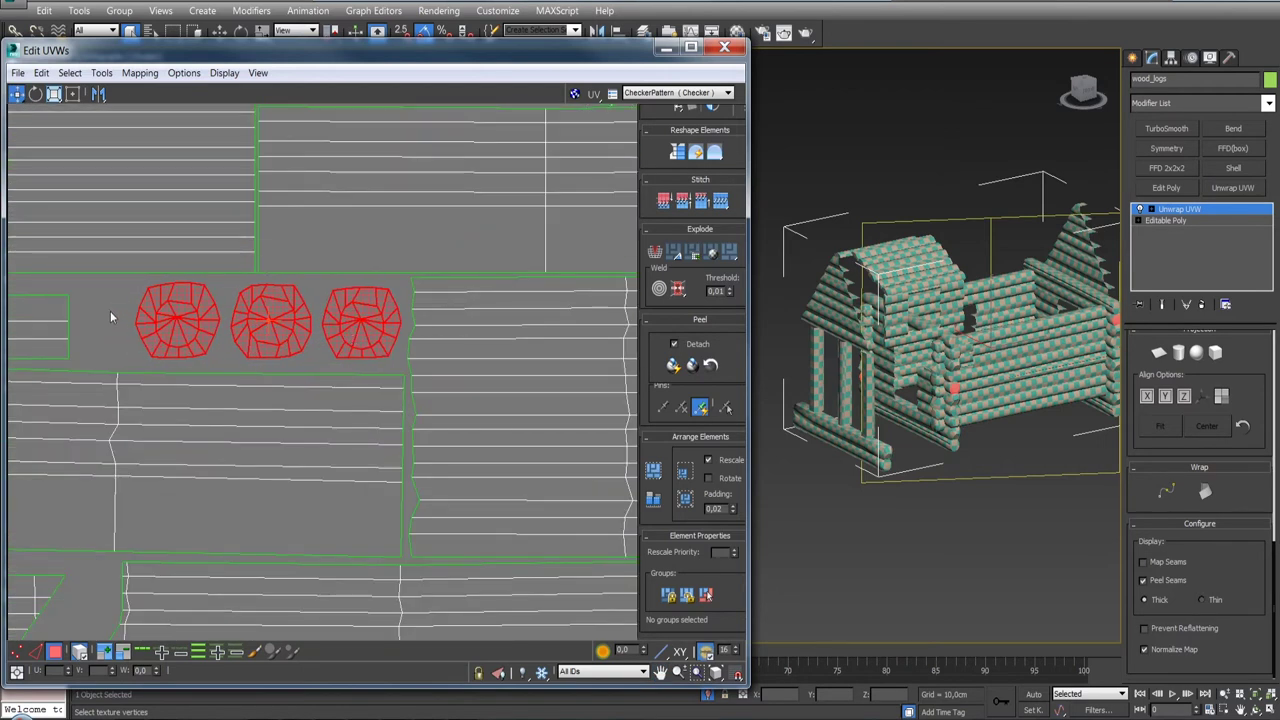
pyautogui.keyDown('alt'); pyautogui.click(360, 322); pyautogui.keyUp('alt')
pyautogui.moveTo(254, 337); pyautogui.dragTo(262, 337)
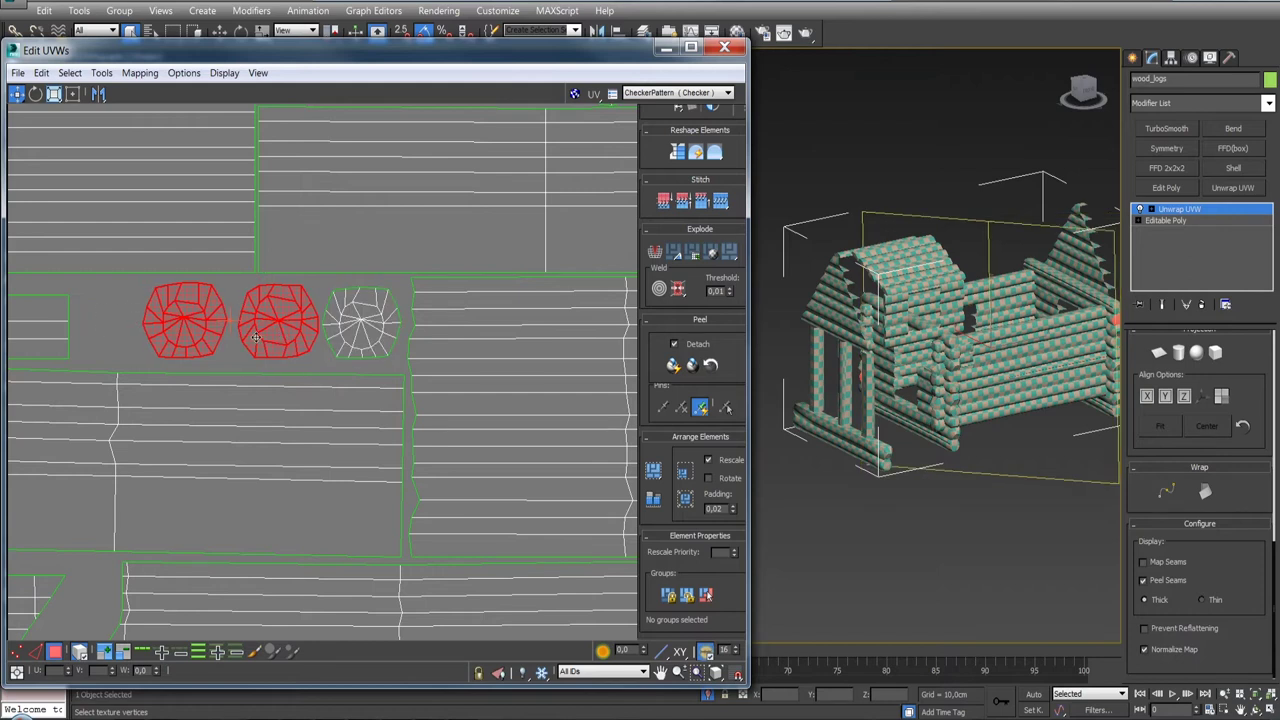
pyautogui.click(172, 334)
# - Line the last round shell up beside the other caps and make the Edit UVWs window taller
pyautogui.scroll(-5, 212, 326)
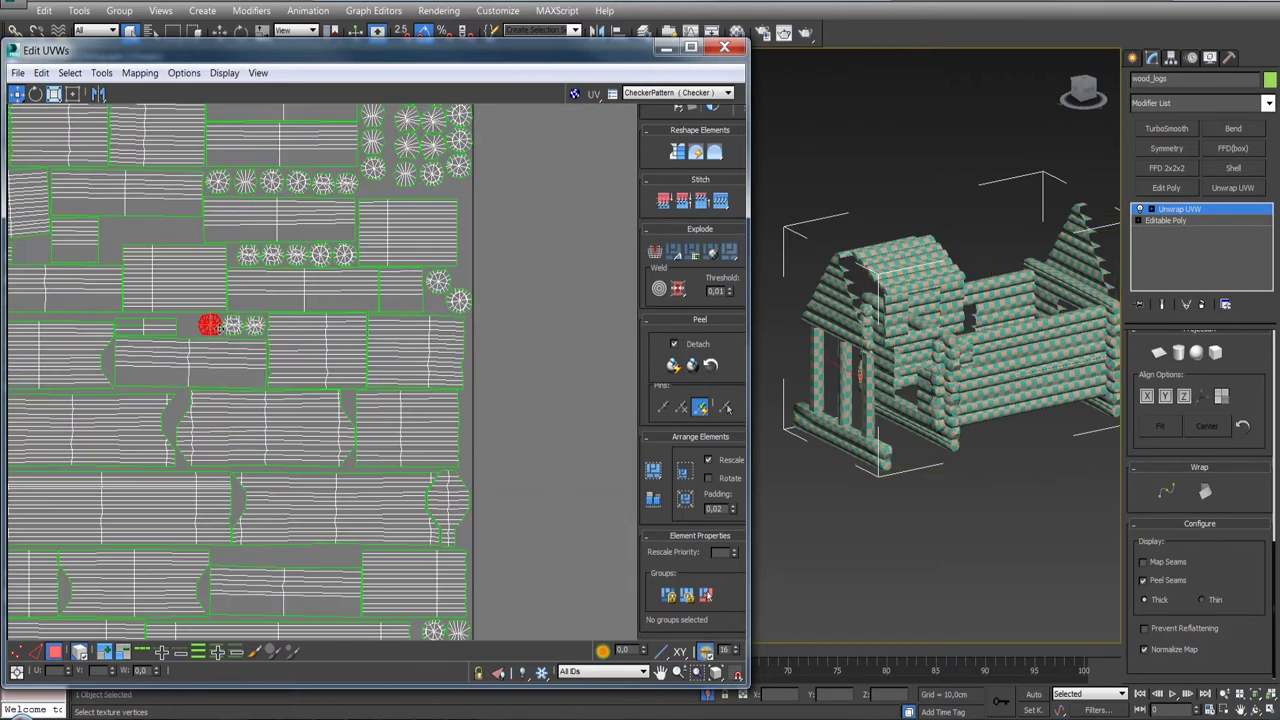
pyautogui.scroll(3, 193, 331)
pyautogui.scroll(-4, 193, 331)
pyautogui.scroll(-2, 300, 380)
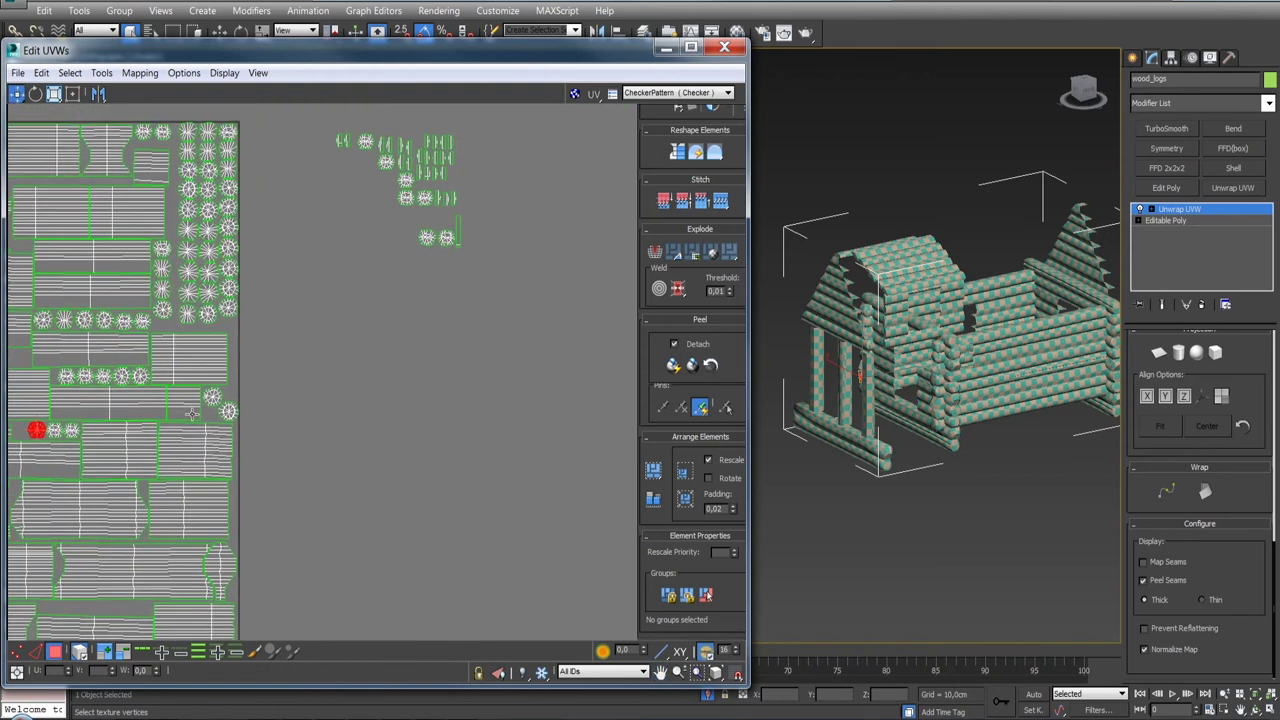
pyautogui.moveTo(300, 380); pyautogui.dragTo(380, 400, button='middle')
pyautogui.scroll(3, 381, 400)
pyautogui.scroll(-1, 384, 358)
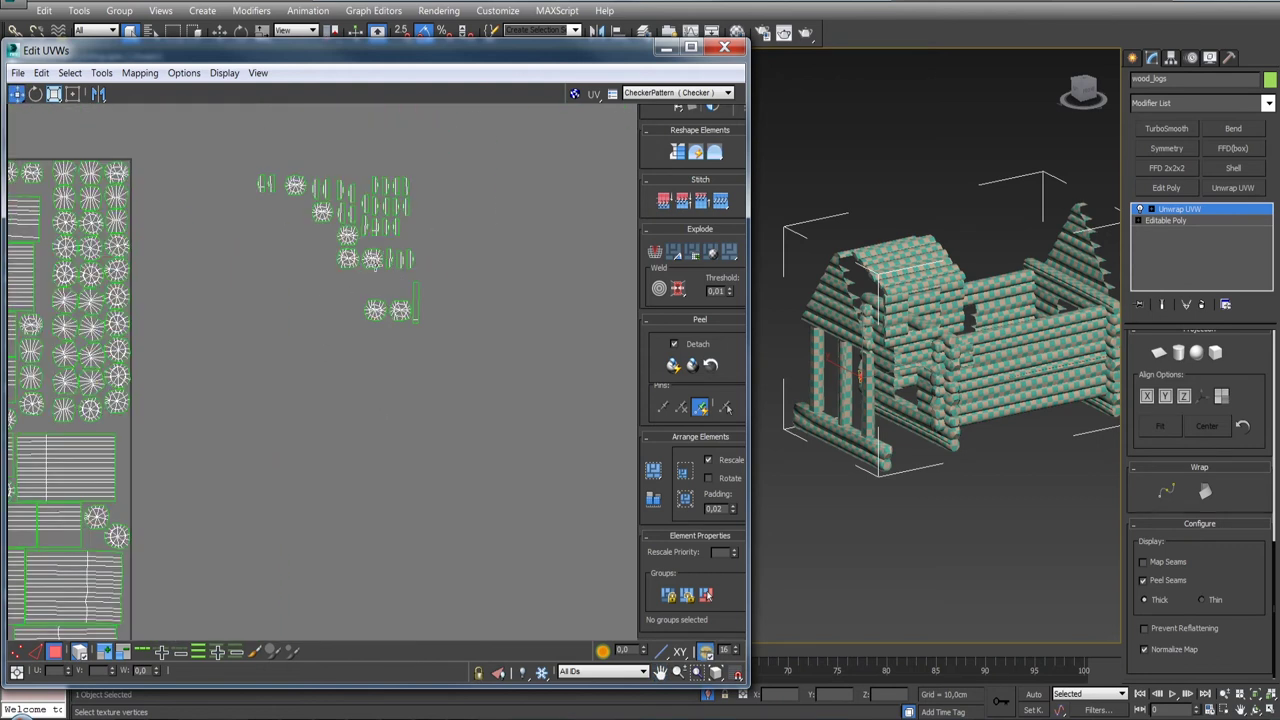
pyautogui.scroll(-3, 292, 366)
pyautogui.moveTo(292, 366); pyautogui.dragTo(415, 296, button='middle')
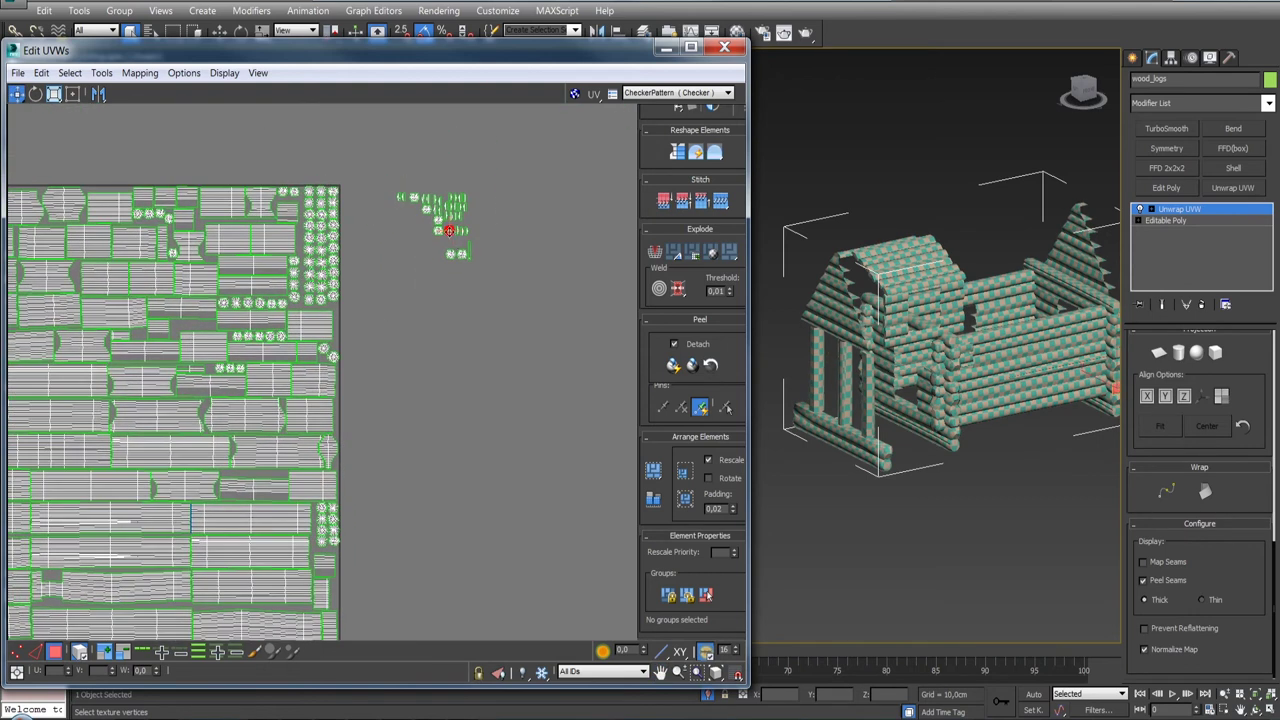
pyautogui.scroll(4, 238, 383)
pyautogui.scroll(6, 238, 383)
pyautogui.moveTo(213, 368); pyautogui.dragTo(267, 316)
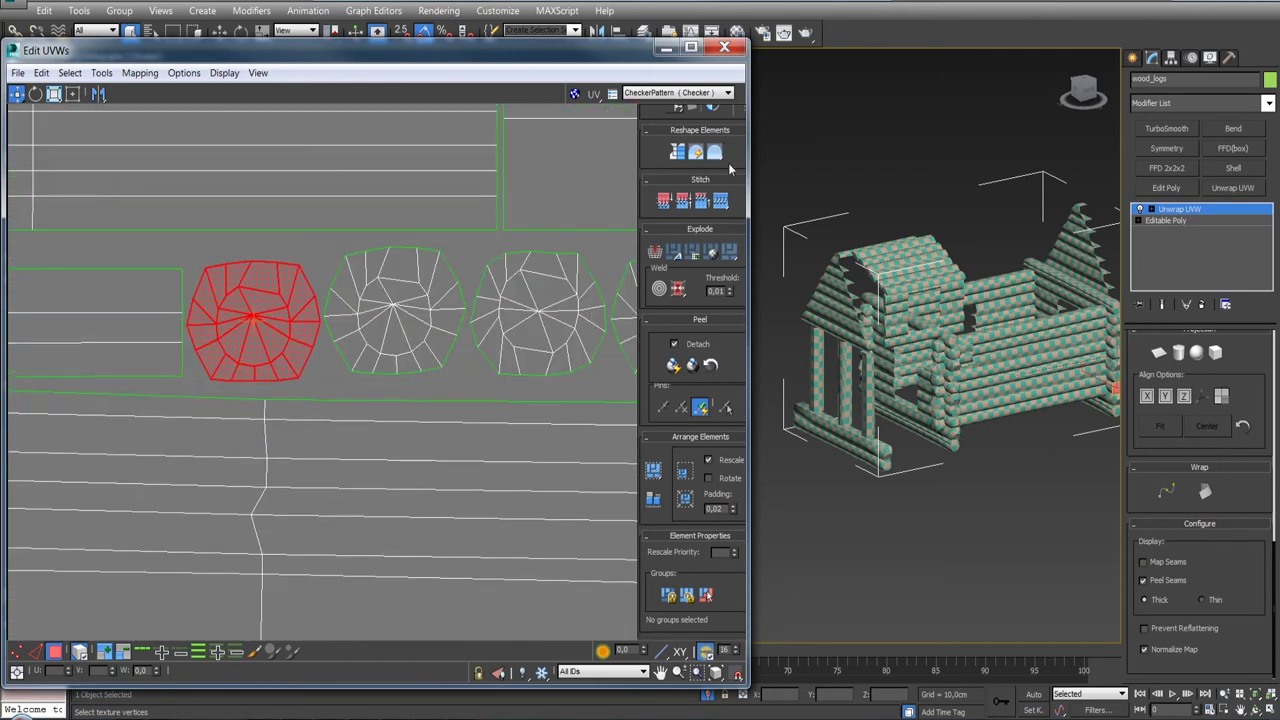
pyautogui.moveTo(645, 45); pyautogui.dragTo(645, 3)
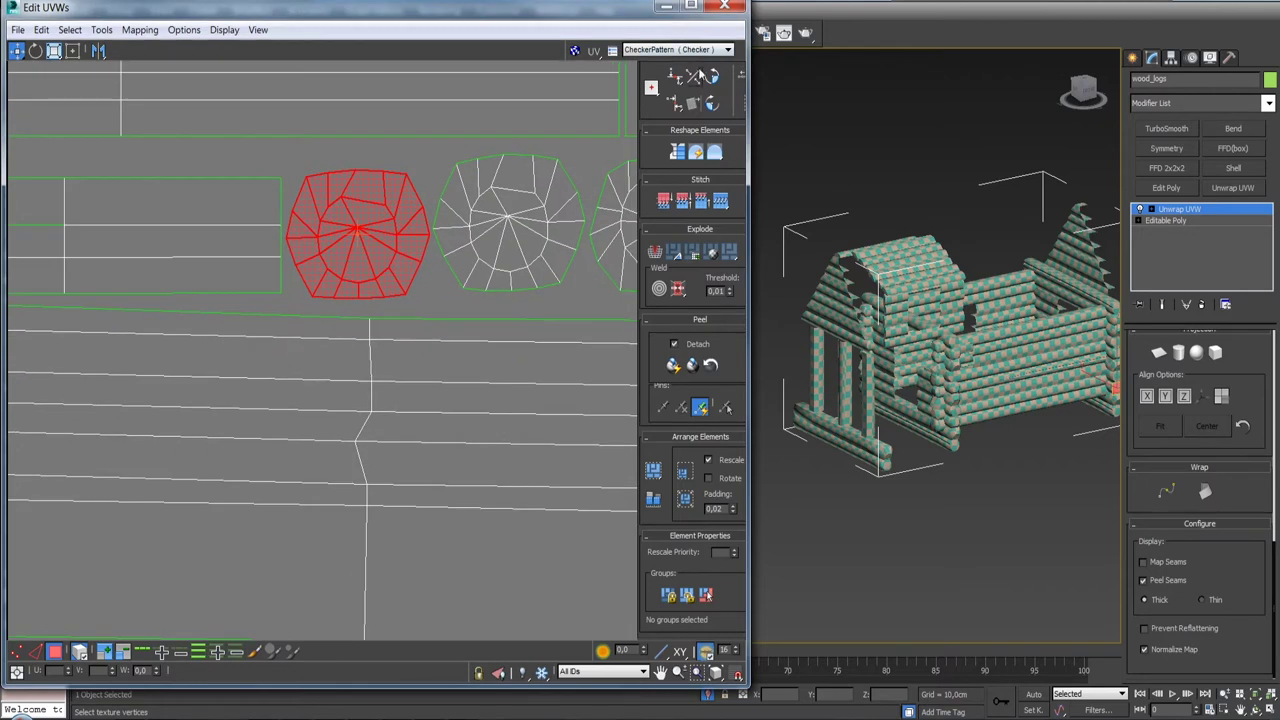
# - Pull the round shell out of the cluster into empty UV space
pyautogui.scroll(-2, 388, 263)
pyautogui.scroll(-8, 388, 263)
pyautogui.scroll(-2, 404, 283)
pyautogui.scroll(-1, 330, 310)
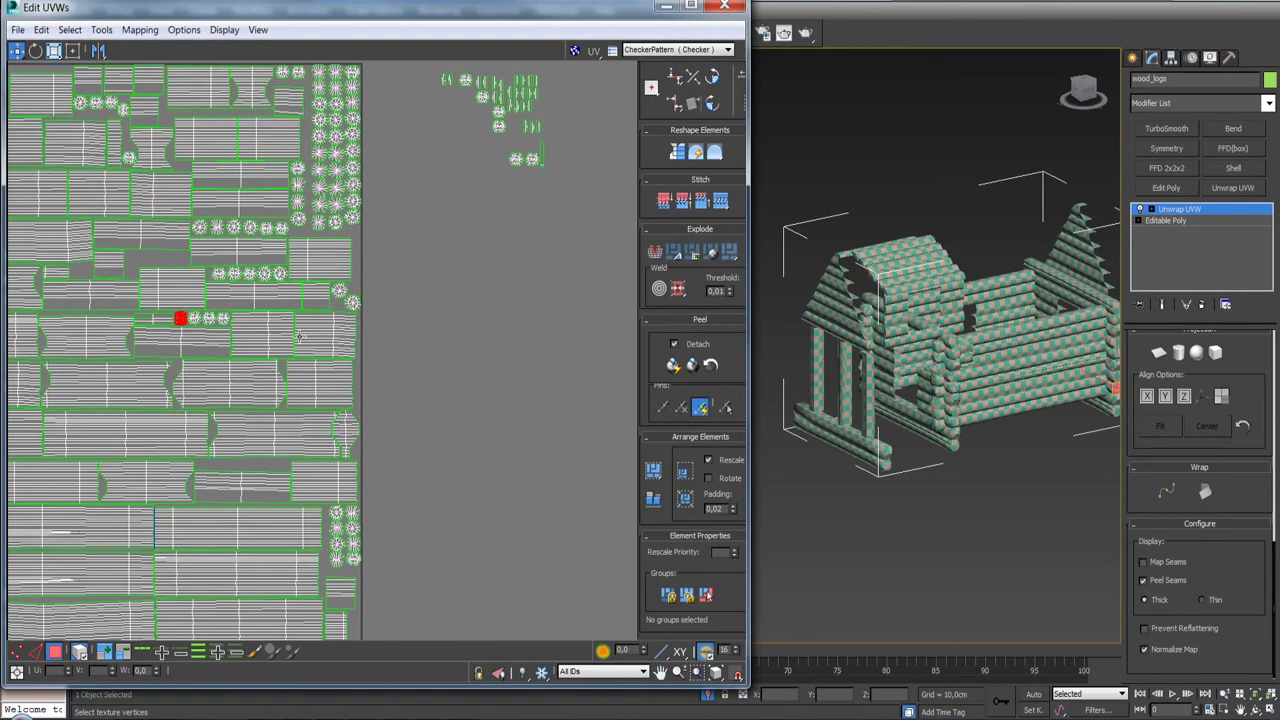
pyautogui.scroll(-1, 250, 350)
pyautogui.scroll(-1, 141, 402)
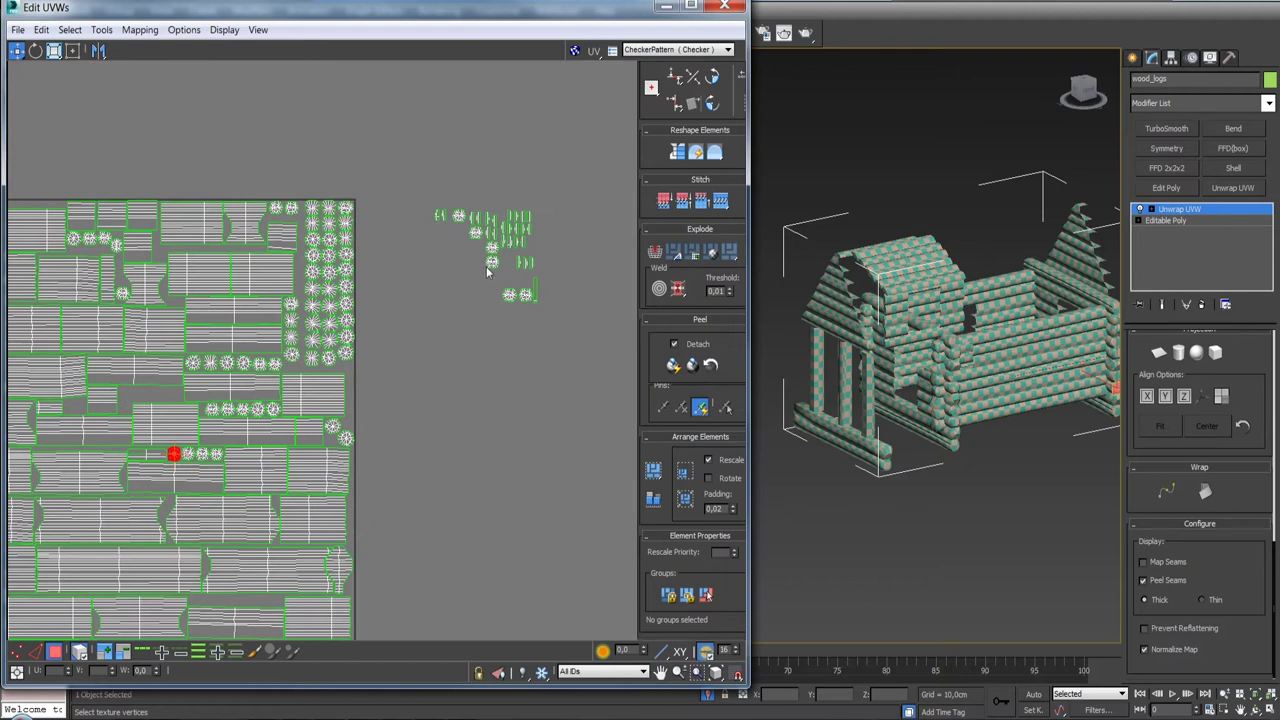
pyautogui.moveTo(173, 454)
pyautogui.mouseDown()
pyautogui.moveTo(492, 283)
pyautogui.moveTo(287, 414)
pyautogui.moveTo(167, 400)
pyautogui.mouseUp()
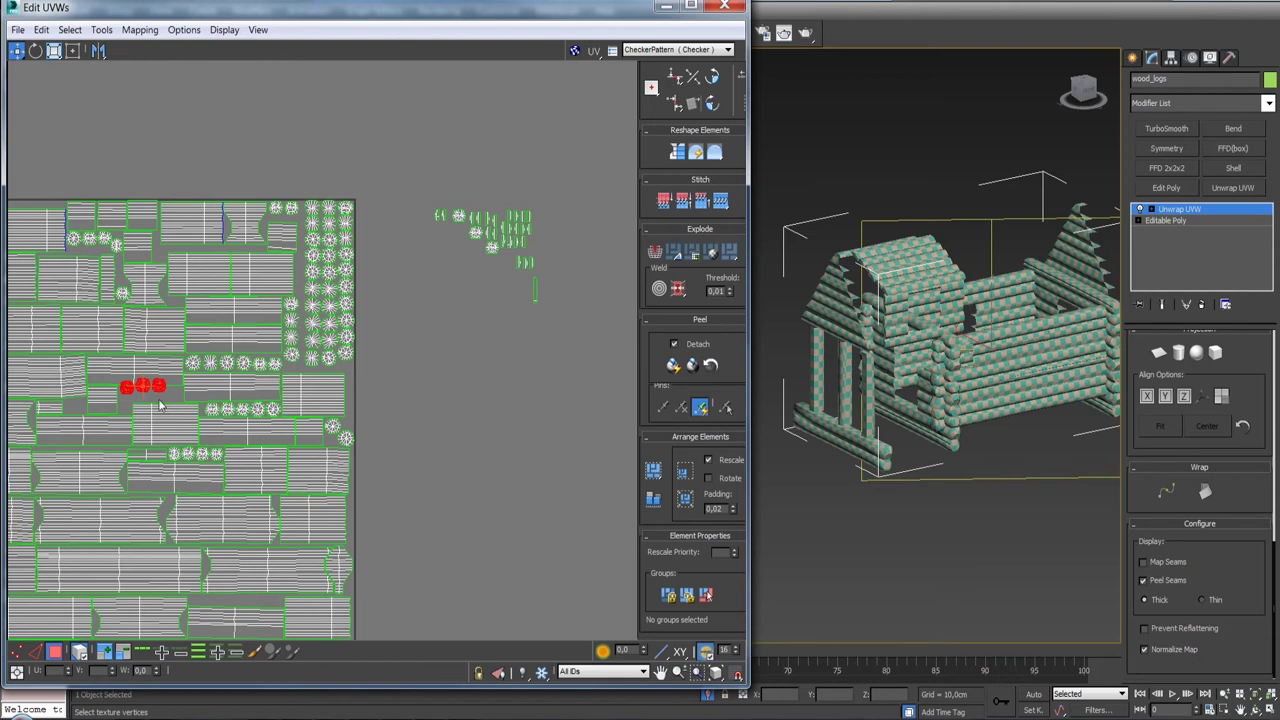
# - Move the three red end-cap shells into the gap and nudge them into place
pyautogui.scroll(5, 167, 400)
pyautogui.moveTo(297, 388); pyautogui.dragTo(407, 397, button='middle')
pyautogui.moveTo(372, 372); pyautogui.dragTo(435, 403)
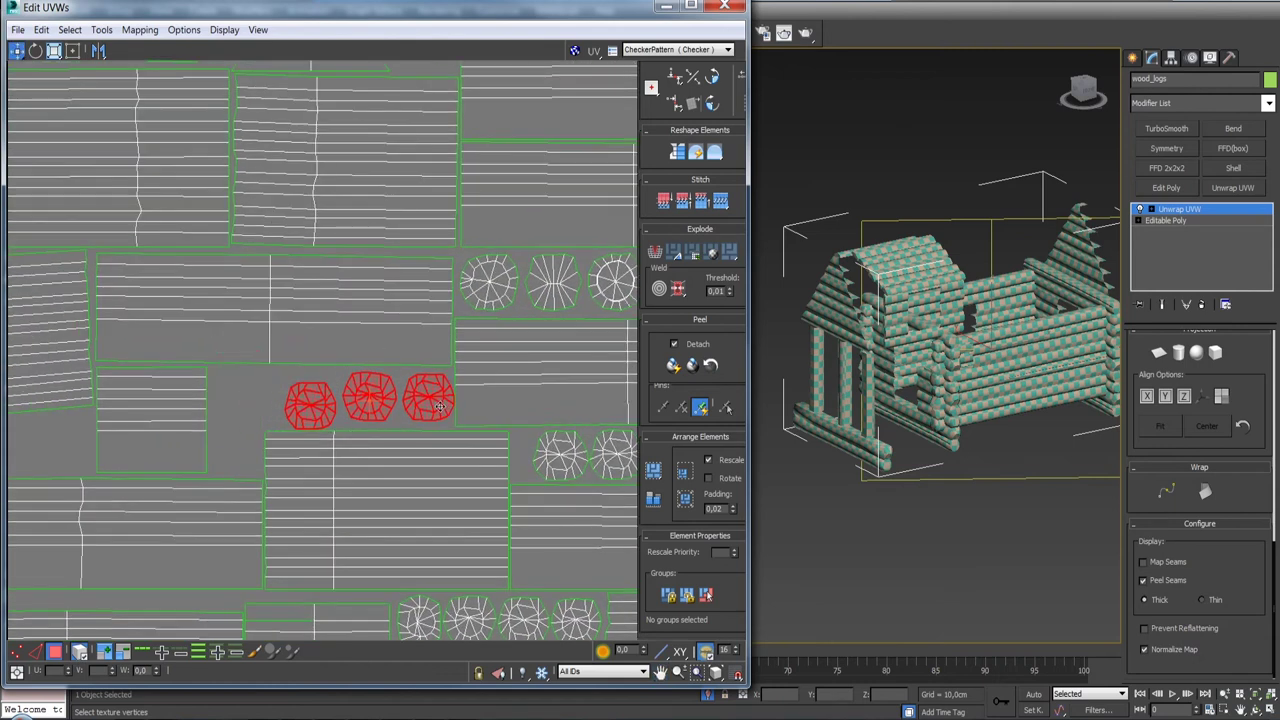
pyautogui.keyDown('alt'); pyautogui.click(425, 397); pyautogui.keyUp('alt')
pyautogui.moveTo(347, 400); pyautogui.dragTo(354, 397)
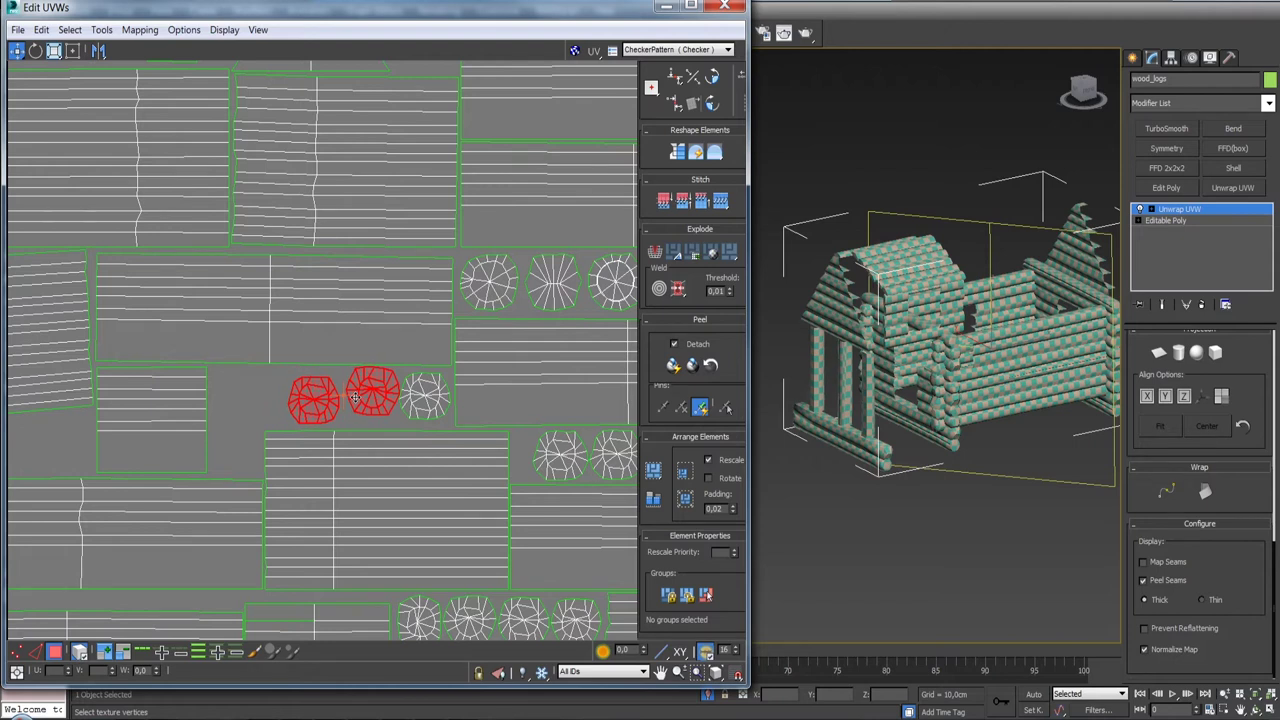
pyautogui.keyDown('alt'); pyautogui.click(354, 398); pyautogui.keyUp('alt')
pyautogui.moveTo(311, 403); pyautogui.dragTo(316, 402)
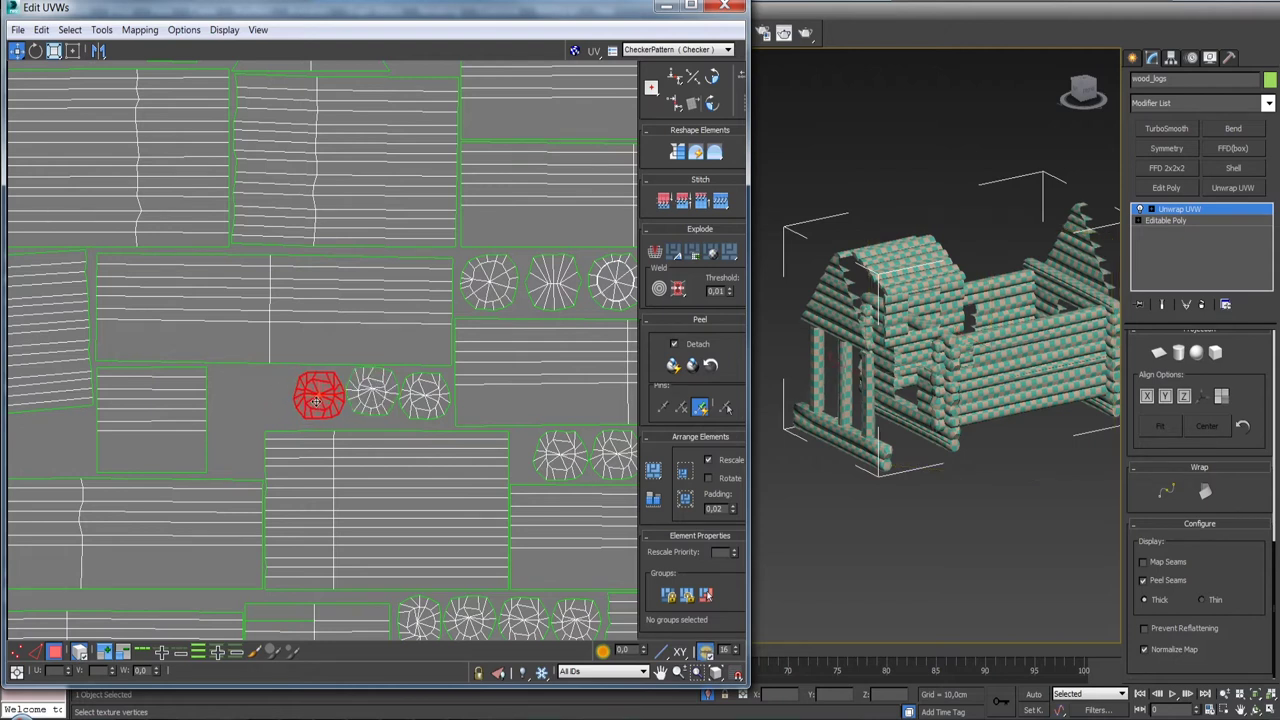
# - Pick up a stray shell and move two red shells up beside the round caps
pyautogui.scroll(-2, 316, 402)
pyautogui.scroll(-3, 354, 400)
pyautogui.scroll(-3, 386, 297)
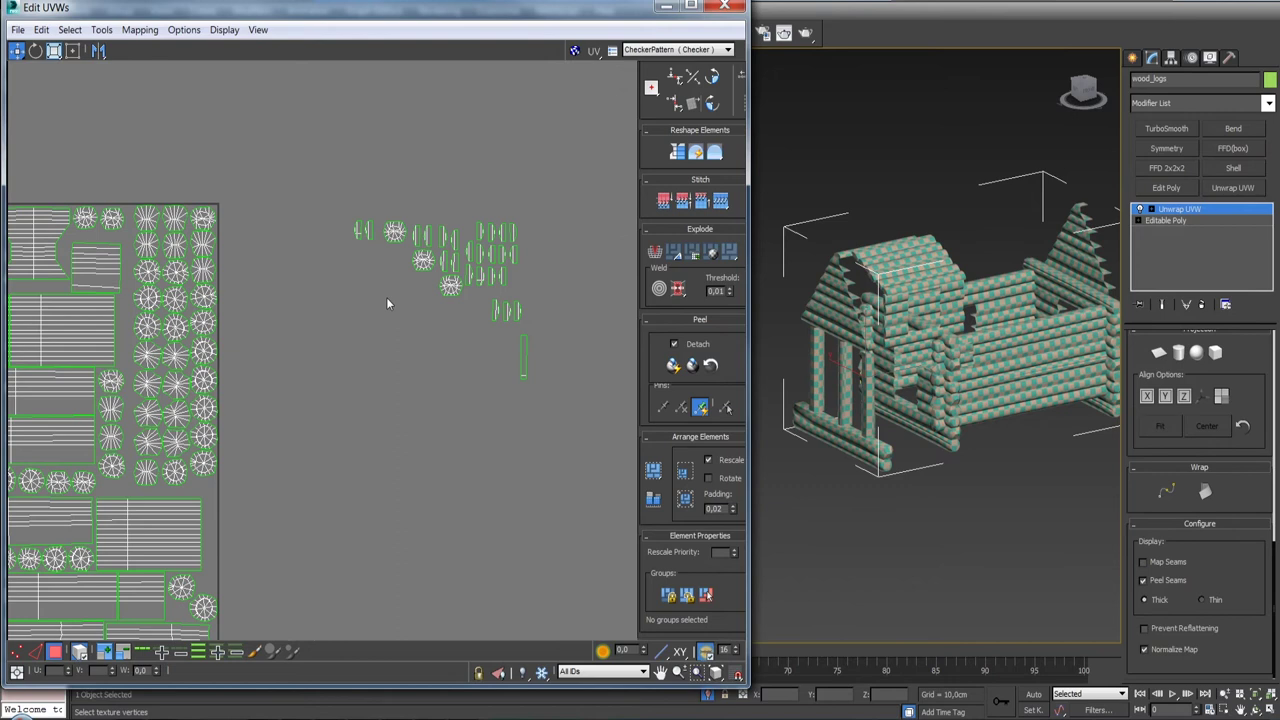
pyautogui.moveTo(394, 232); pyautogui.dragTo(397, 257)
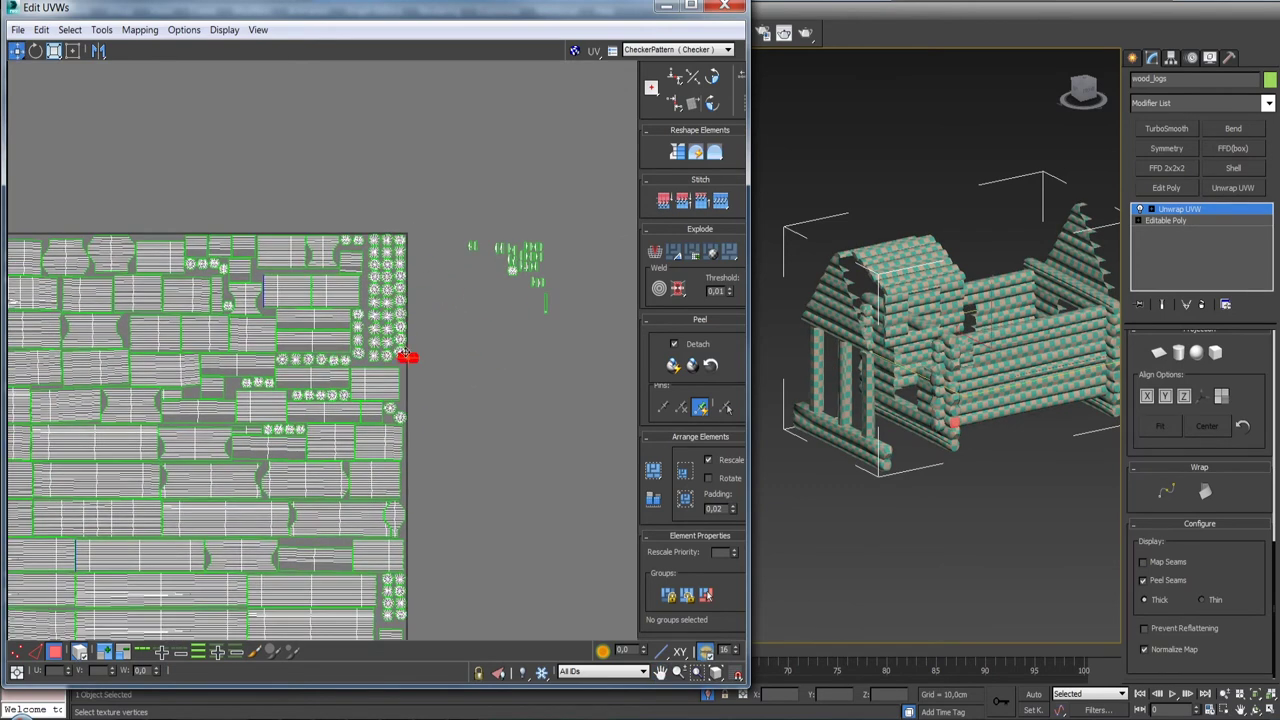
pyautogui.scroll(1, 230, 400)
pyautogui.scroll(3, 236, 386)
pyautogui.scroll(1, 243, 362)
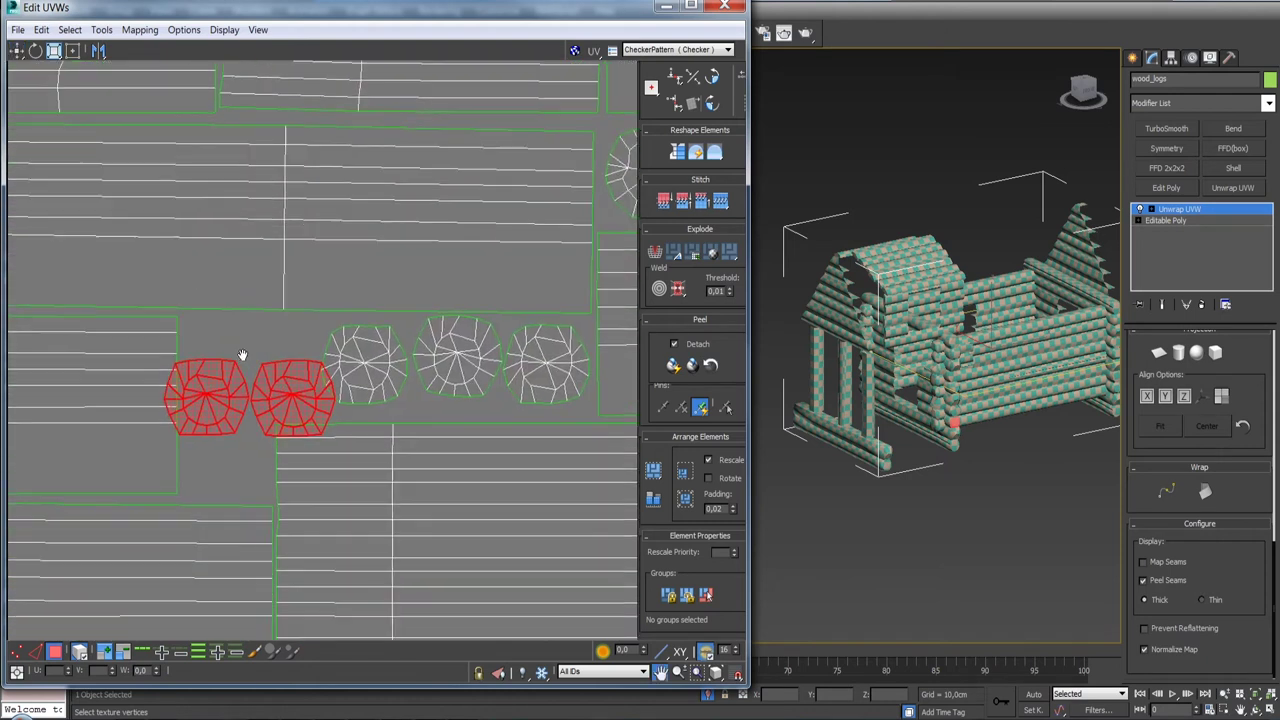
pyautogui.scroll(1, 300, 352)
pyautogui.moveTo(306, 350)
pyautogui.mouseDown()
pyautogui.moveTo(289, 307)
pyautogui.moveTo(258, 410)
pyautogui.mouseUp()
pyautogui.click(239, 377)
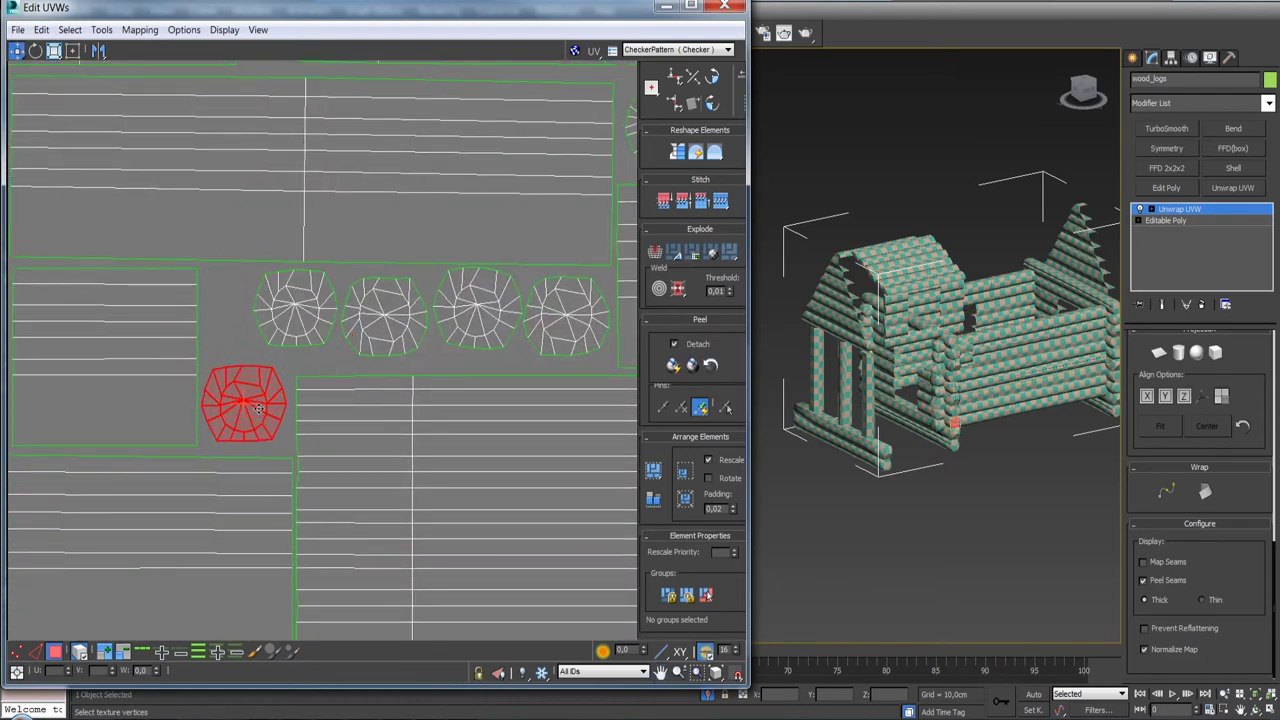
# - Tuck a small round shell into the gap near the top of the layout
pyautogui.scroll(-3, 277, 410)
pyautogui.scroll(-1, 296, 414)
pyautogui.scroll(-2, 297, 414)
pyautogui.scroll(-3, 376, 348)
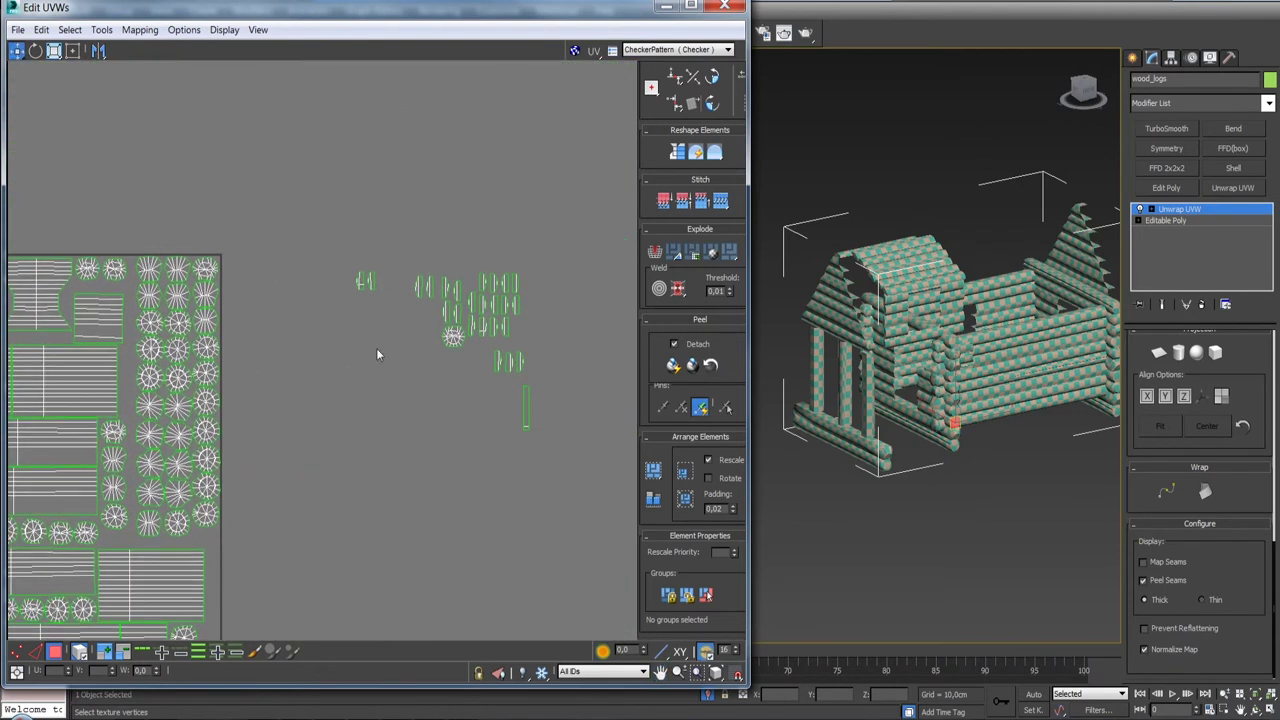
pyautogui.moveTo(320, 337)
pyautogui.mouseDown(button='middle')
pyautogui.moveTo(457, 350)
pyautogui.moveTo(516, 420)
pyautogui.mouseUp(button='middle')
pyautogui.scroll(2, 330, 285)
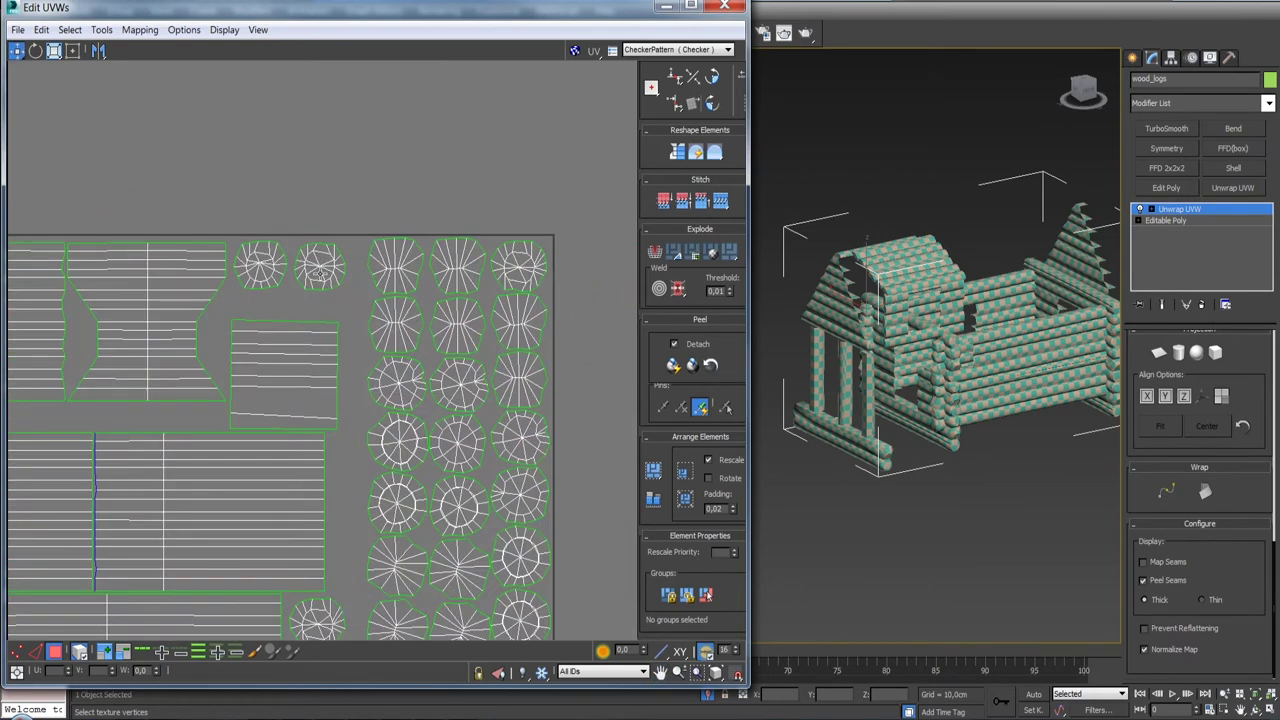
pyautogui.moveTo(320, 274); pyautogui.dragTo(307, 307)
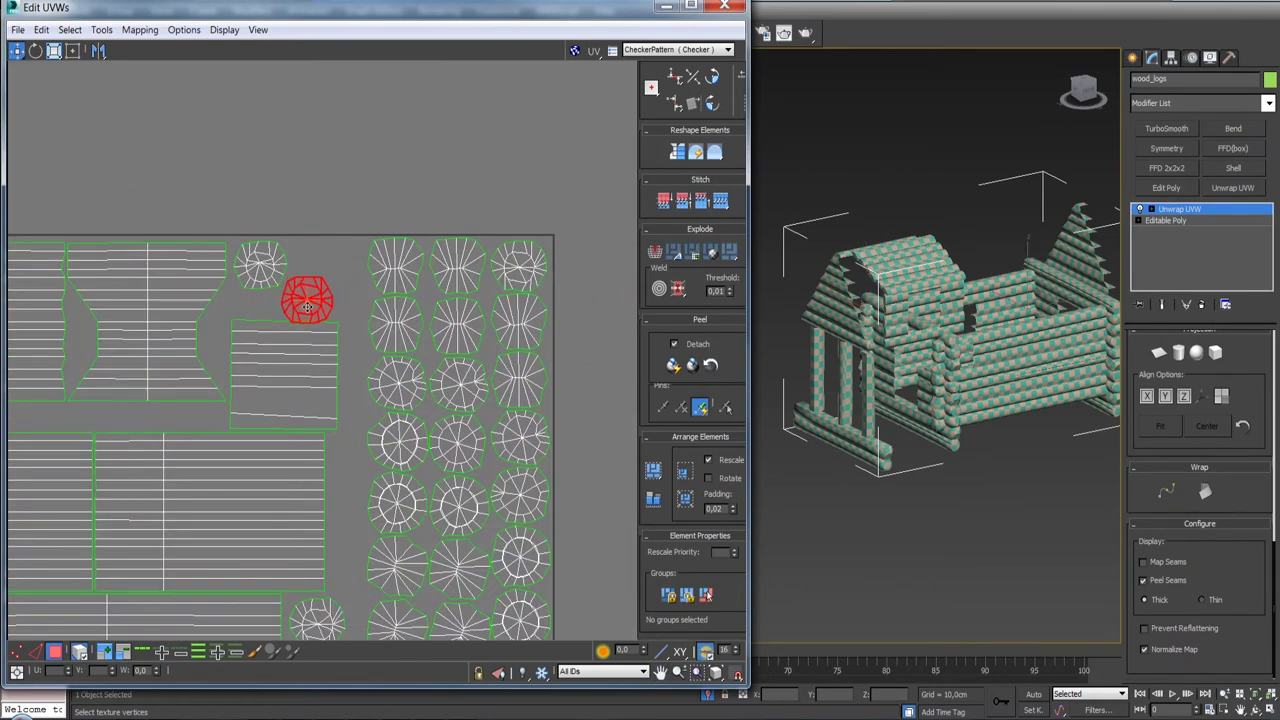
# - Select the round end-cap shells in turn, ending on the top-centre round shell
pyautogui.scroll(-2, 372, 252)
pyautogui.scroll(-2, 372, 252)
pyautogui.scroll(-2, 372, 252)
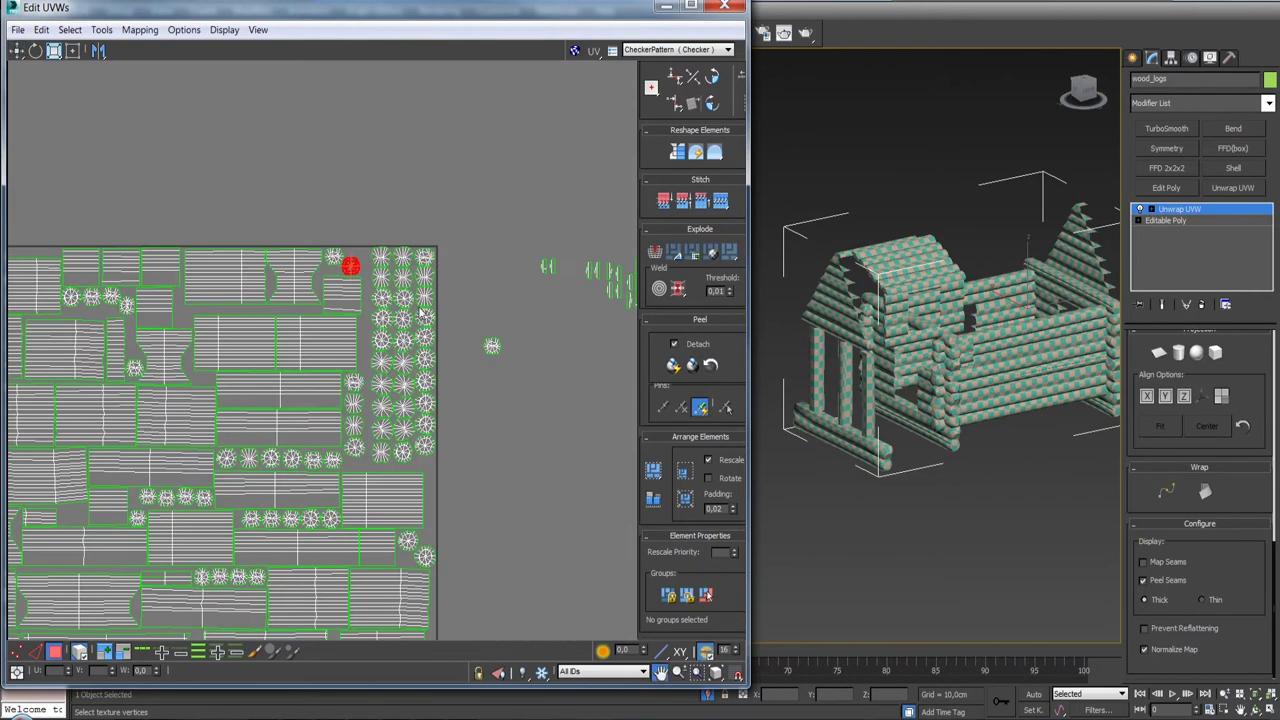
pyautogui.moveTo(422, 314); pyautogui.dragTo(340, 310, button='middle')
pyautogui.click(411, 342)
pyautogui.scroll(3, 285, 258)
pyautogui.scroll(1, 290, 275)
pyautogui.moveTo(309, 293); pyautogui.dragTo(381, 273, button='middle')
pyautogui.click(323, 314)
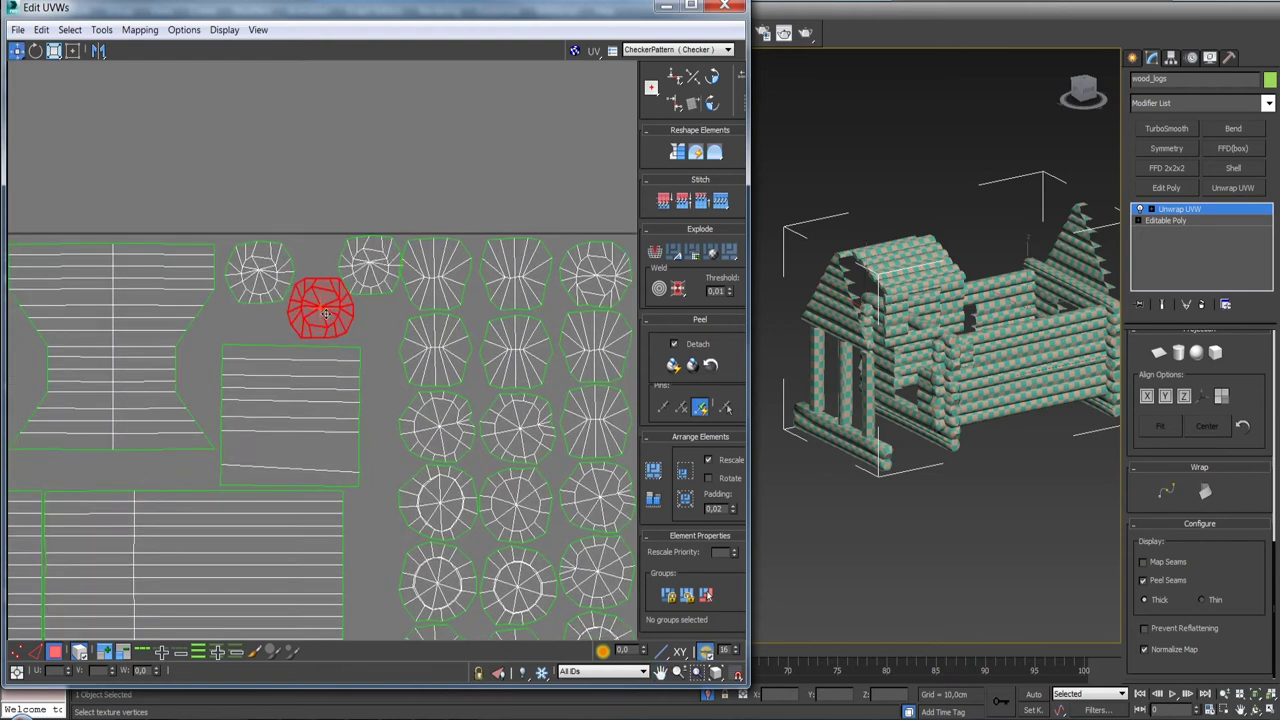
pyautogui.click(383, 278)
pyautogui.scroll(2, 360, 288)
pyautogui.scroll(1, 360, 280)
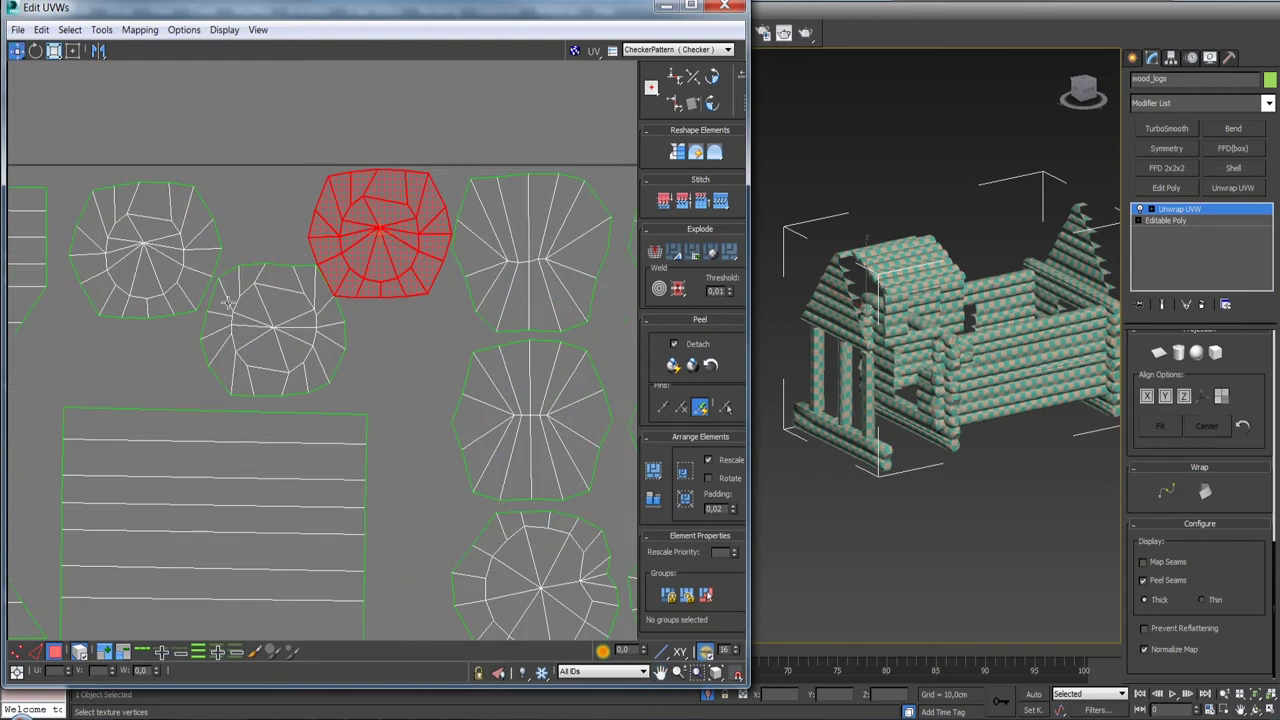
pyautogui.click(248, 318)
pyautogui.keyDown('ctrl'); pyautogui.click(192, 291); pyautogui.keyUp('ctrl')
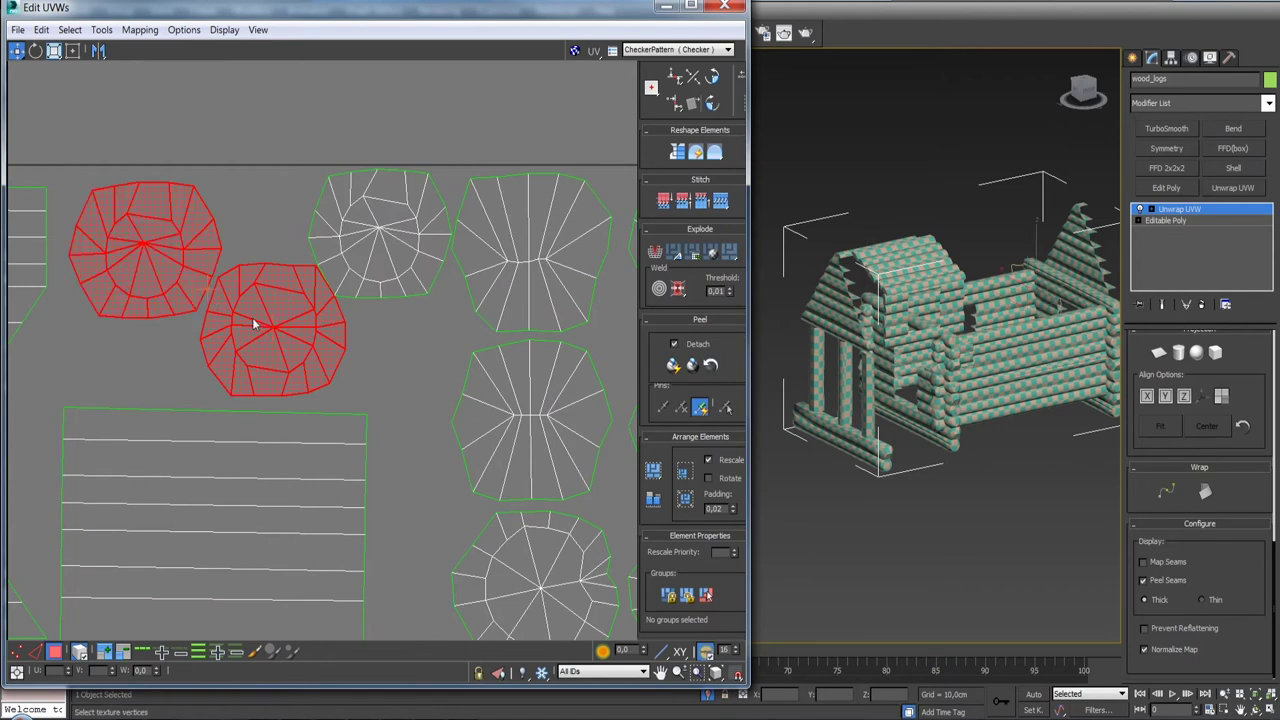
pyautogui.click(372, 270)
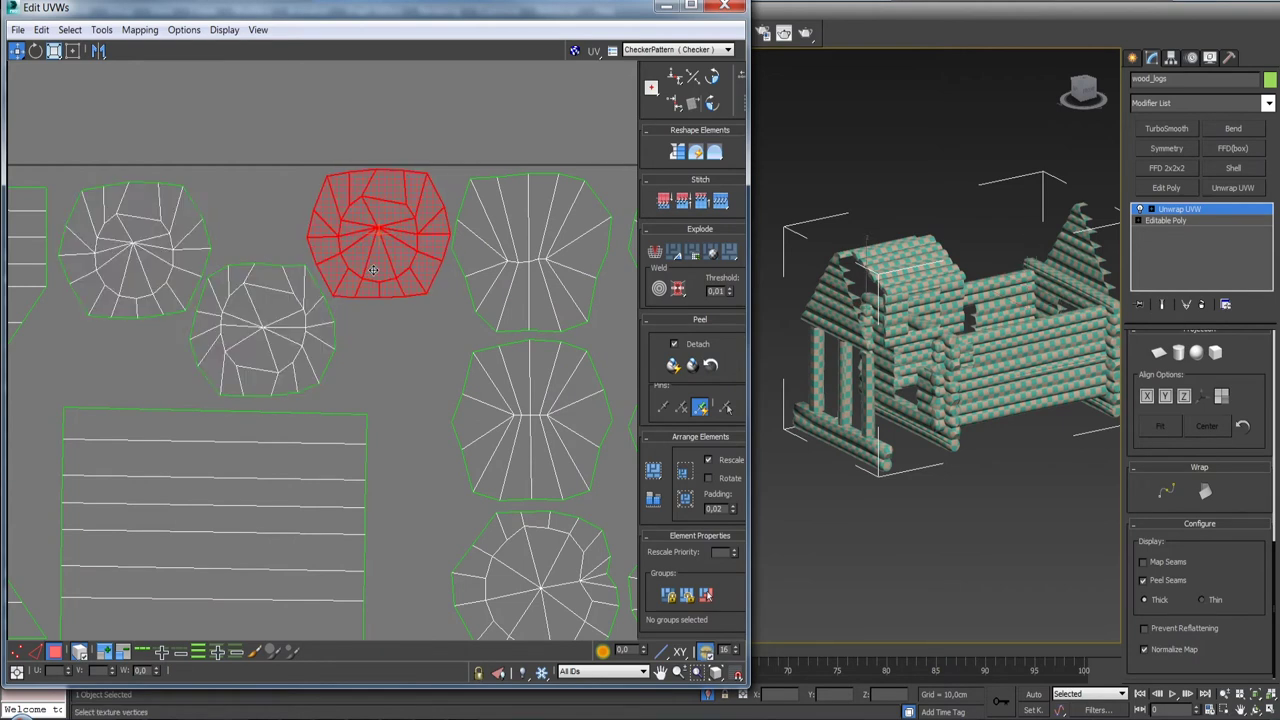
# - Move the red strip shell into the layout, sliding it into the gap between round caps
pyautogui.scroll(-2, 372, 270)
pyautogui.scroll(-2, 400, 290)
pyautogui.scroll(-1, 420, 295)
pyautogui.moveTo(416, 288); pyautogui.dragTo(404, 287, button='middle')
pyautogui.scroll(1, 441, 339)
pyautogui.scroll(1, 438, 322)
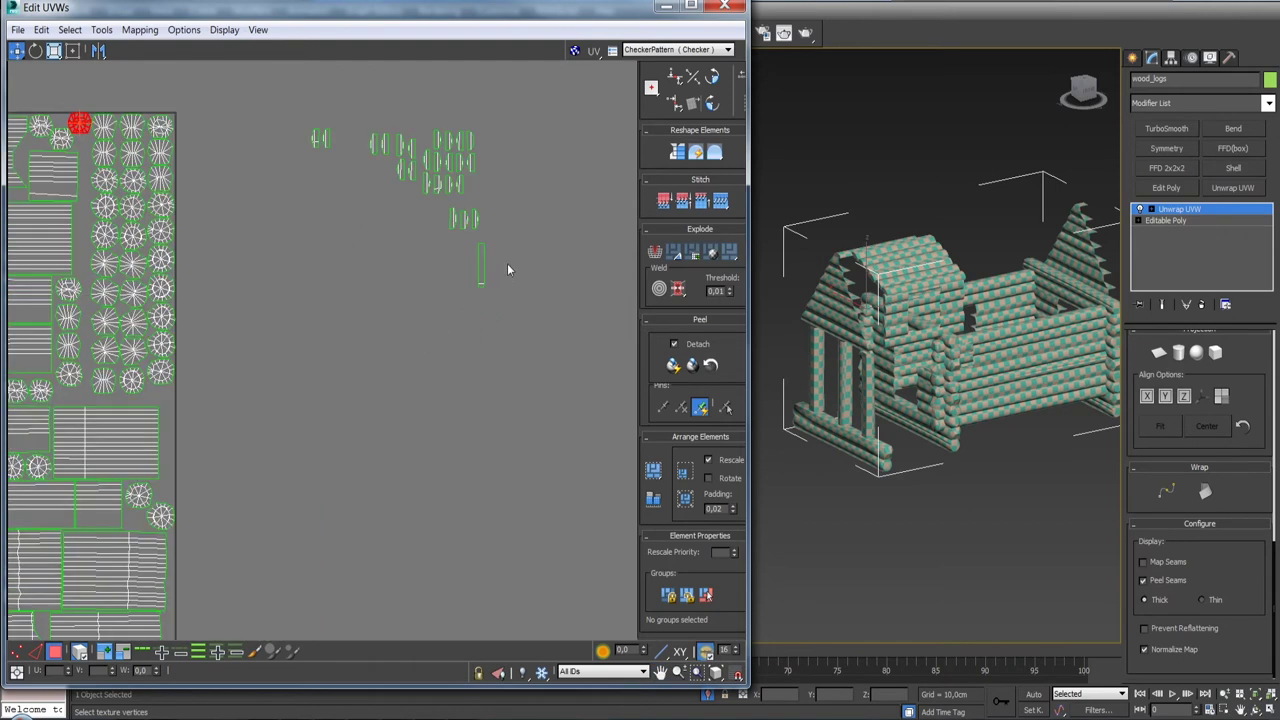
pyautogui.moveTo(483, 282); pyautogui.dragTo(114, 285)
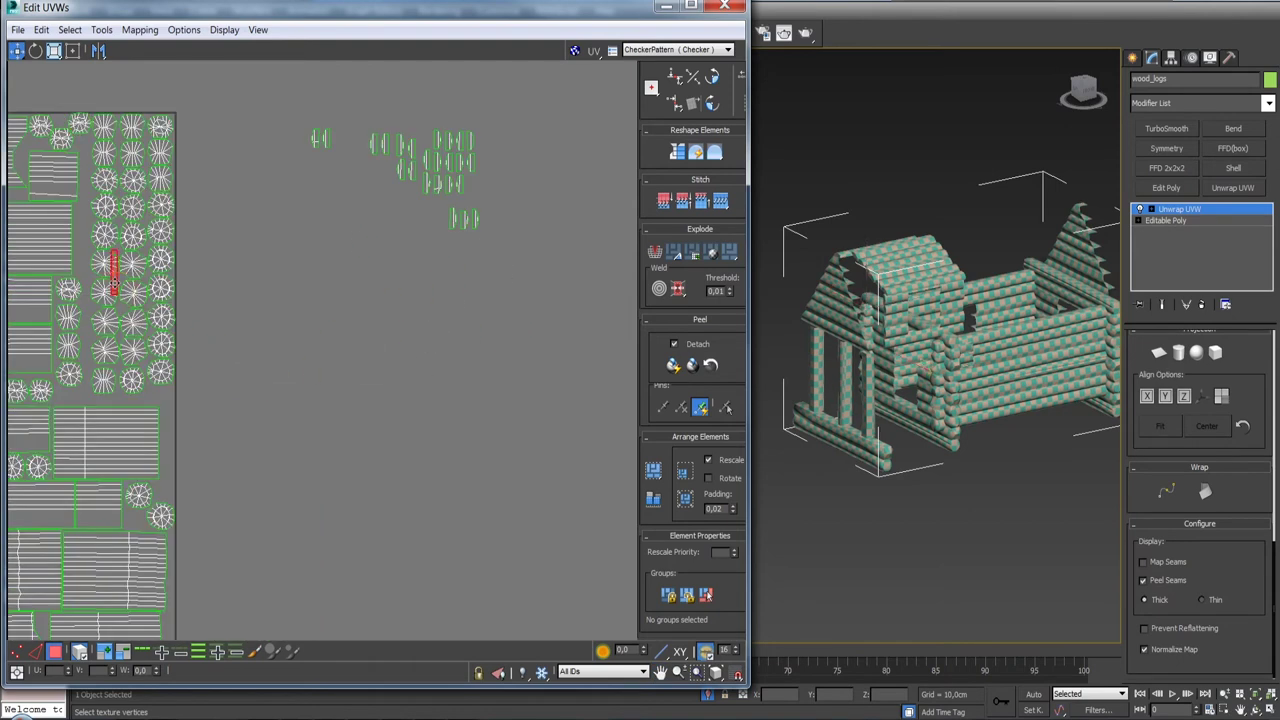
pyautogui.scroll(1, 150, 268)
pyautogui.scroll(4, 213, 278)
pyautogui.moveTo(183, 248); pyautogui.dragTo(202, 557)
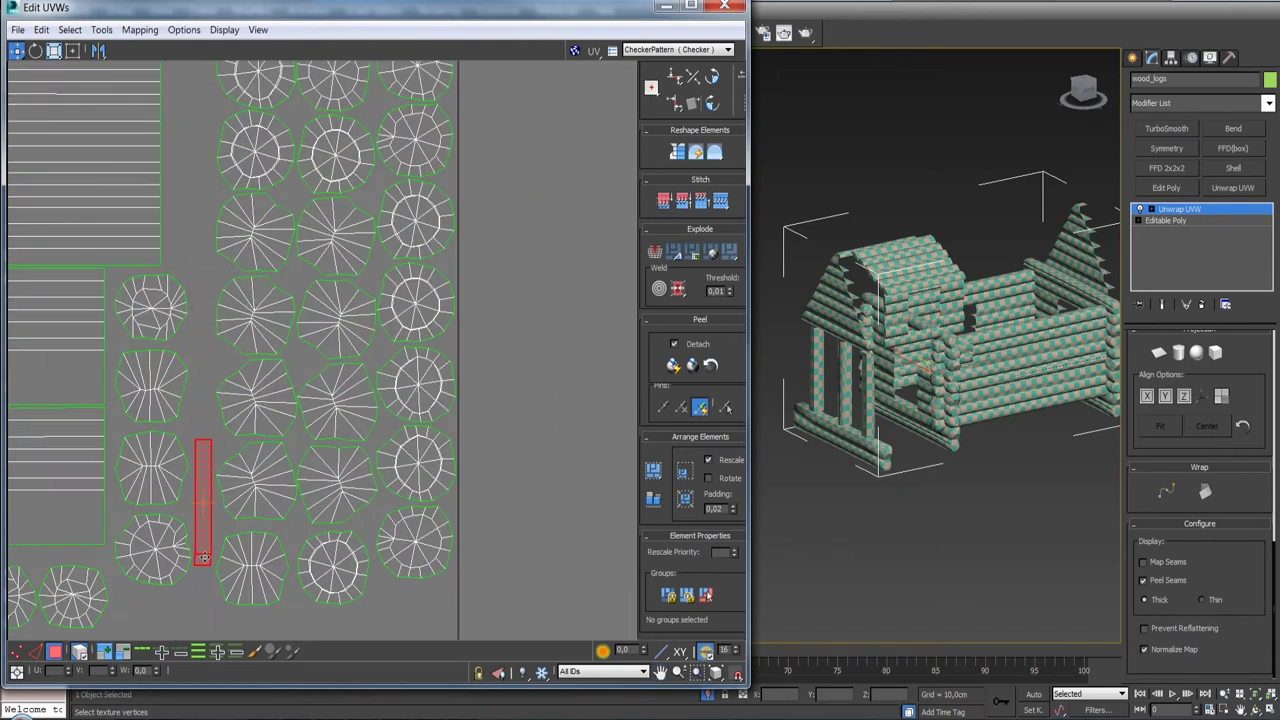
# - Move a stray small shell onto the top-left of the layout
pyautogui.scroll(-4, 202, 557)
pyautogui.scroll(-1, 328, 420)
pyautogui.scroll(3, 312, 343)
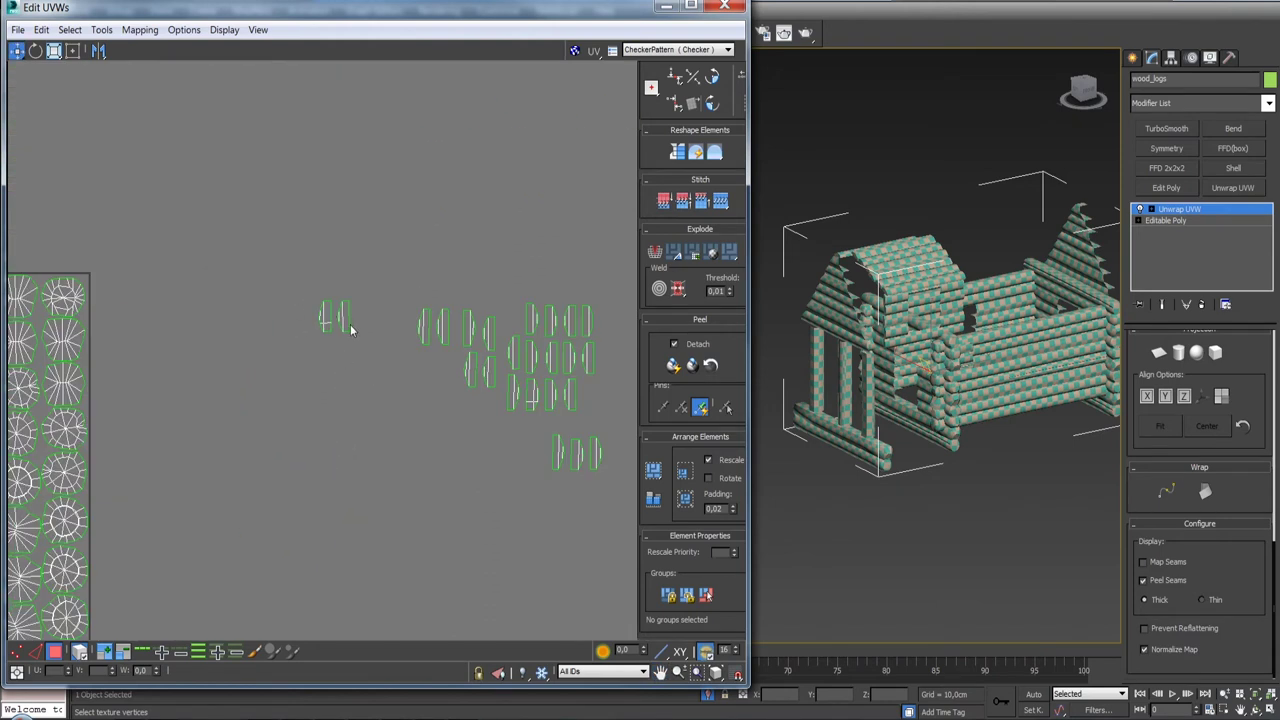
pyautogui.click(345, 320)
pyautogui.moveTo(350, 326); pyautogui.dragTo(484, 301, button='middle')
pyautogui.moveTo(484, 301)
pyautogui.mouseDown()
pyautogui.moveTo(98, 368)
pyautogui.moveTo(90, 318)
pyautogui.moveTo(72, 310)
pyautogui.mouseUp()
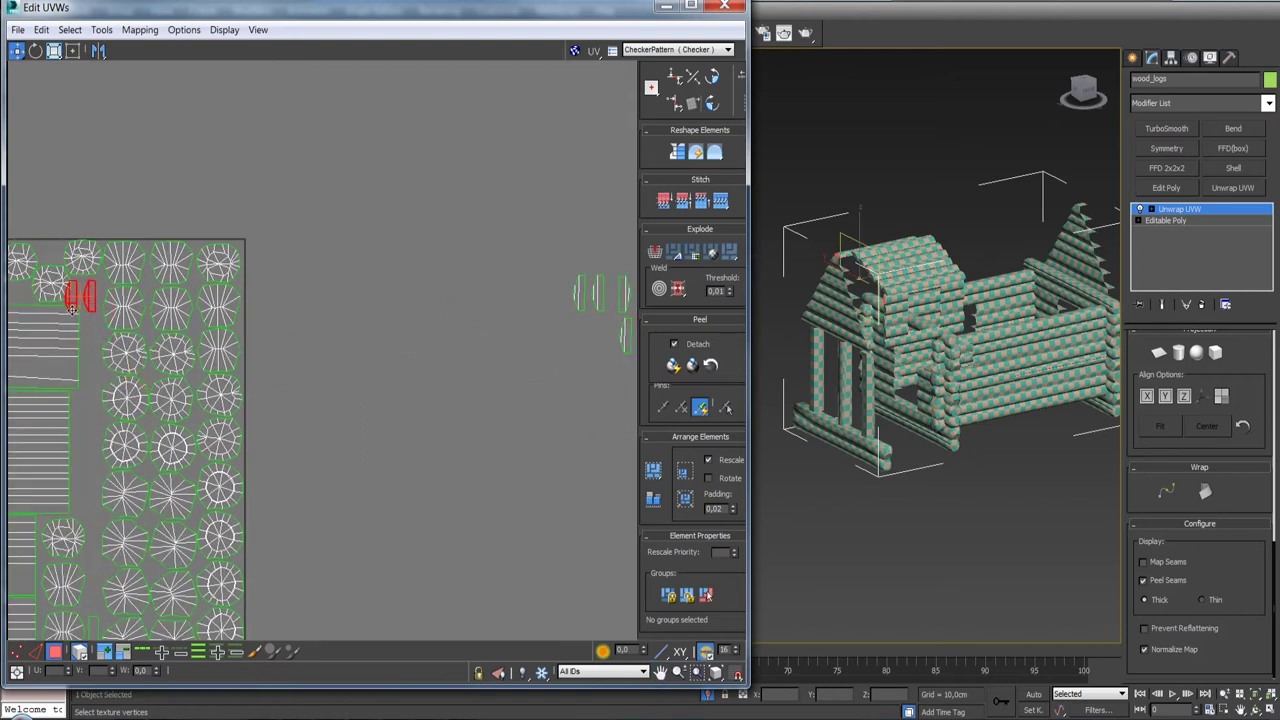
# - Place the left red shell beside the round caps and nudge it with the upper shell
pyautogui.scroll(2, 72, 310)
pyautogui.scroll(3, 80, 300)
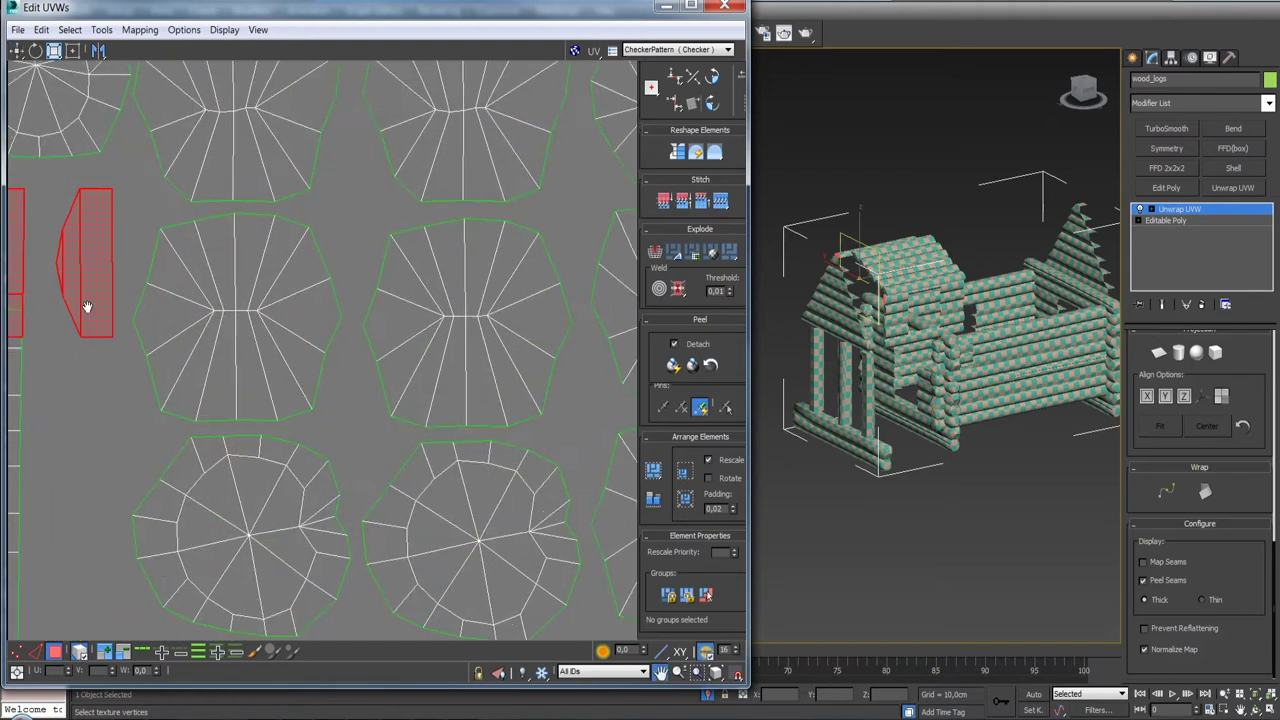
pyautogui.scroll(-1, 150, 320)
pyautogui.click(193, 371)
pyautogui.moveTo(162, 307); pyautogui.dragTo(216, 399)
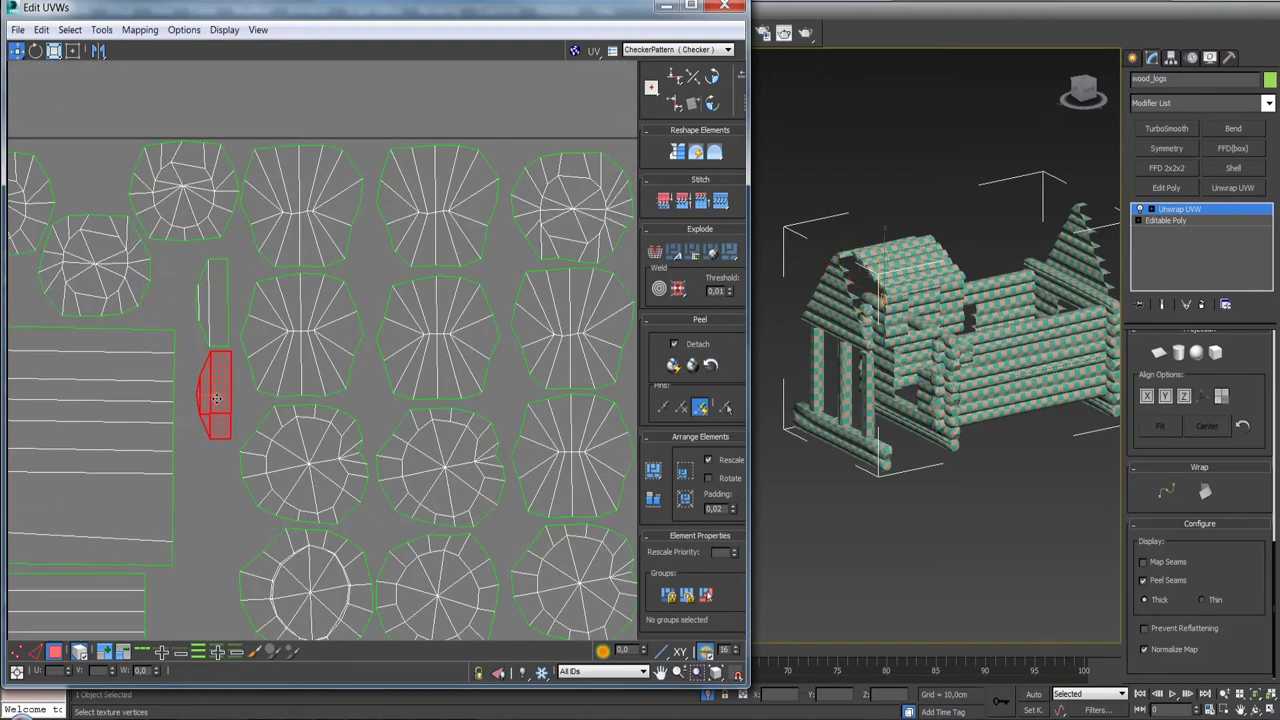
pyautogui.keyDown('ctrl'); pyautogui.click(215, 300); pyautogui.keyUp('ctrl')
pyautogui.moveTo(213, 300); pyautogui.dragTo(220, 300)
# - Move a group of stray shells into the layout and fit the red shell against the strip
pyautogui.scroll(-3, 335, 370)
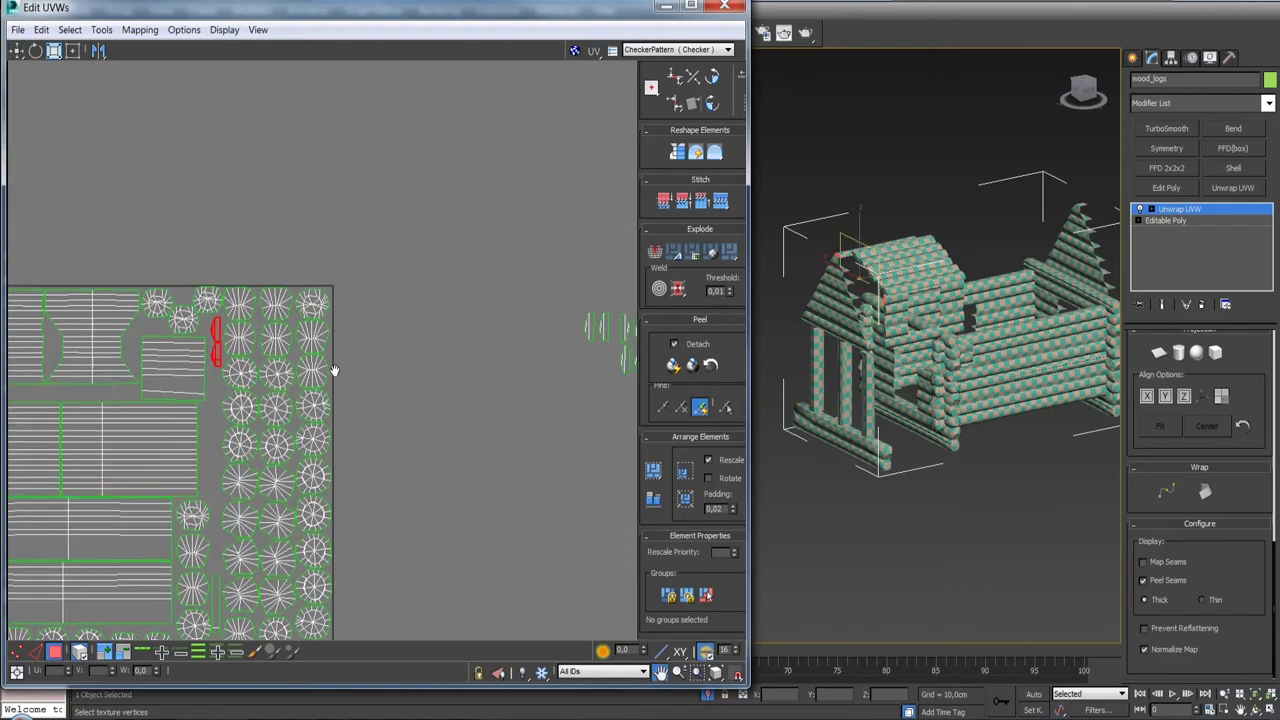
pyautogui.moveTo(335, 370); pyautogui.dragTo(164, 317, button='middle')
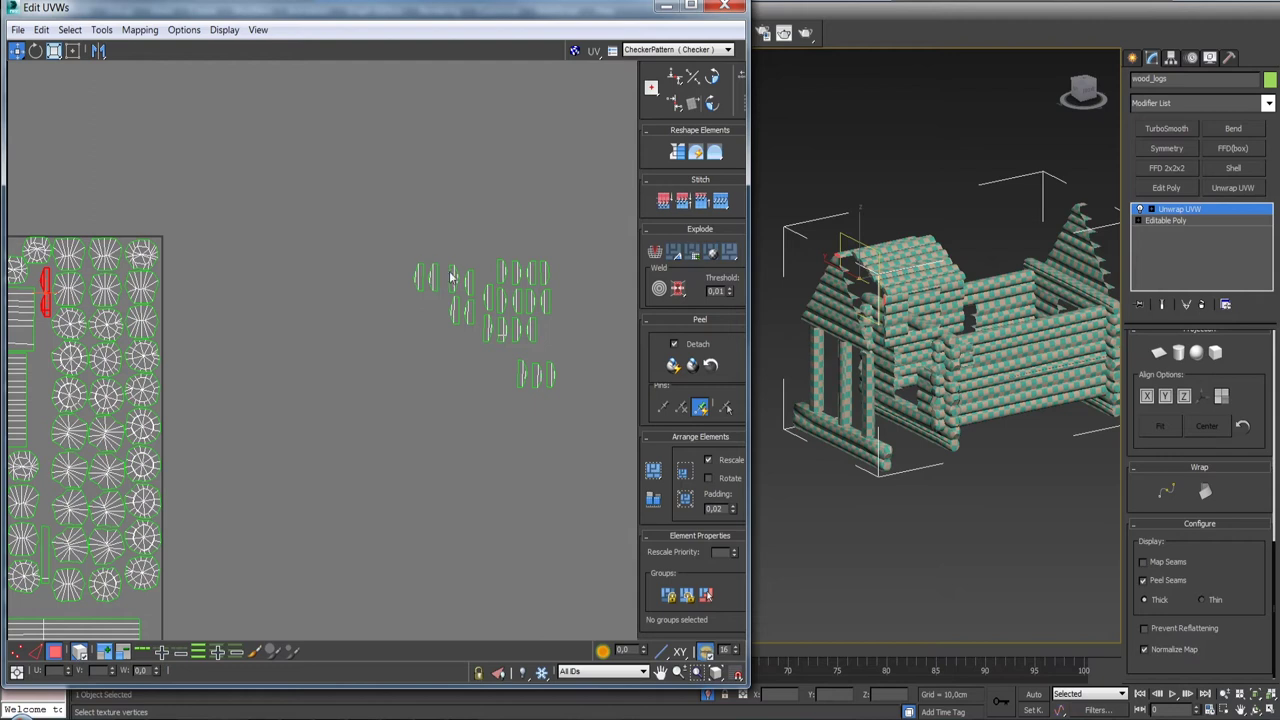
pyautogui.moveTo(461, 338); pyautogui.dragTo(47, 380)
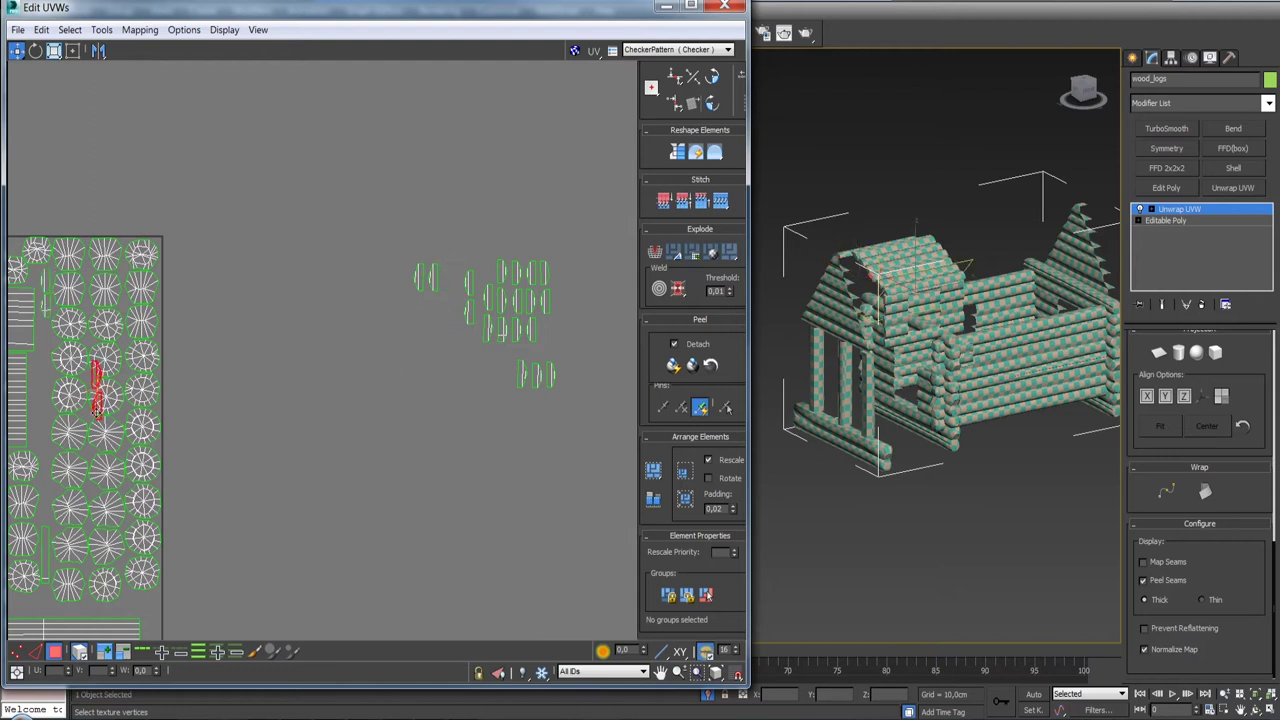
pyautogui.scroll(8, 42, 373)
pyautogui.moveTo(42, 373); pyautogui.dragTo(361, 404, button='middle')
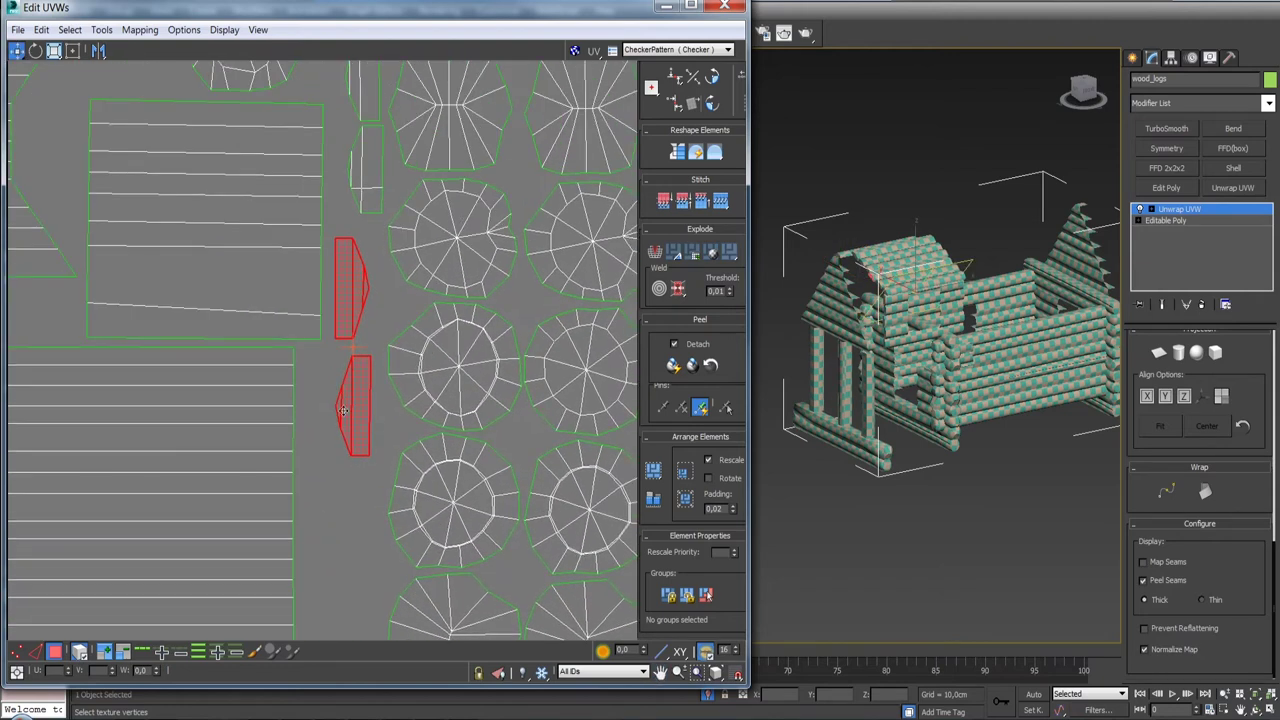
pyautogui.click(321, 438)
pyautogui.moveTo(363, 418); pyautogui.dragTo(349, 407)
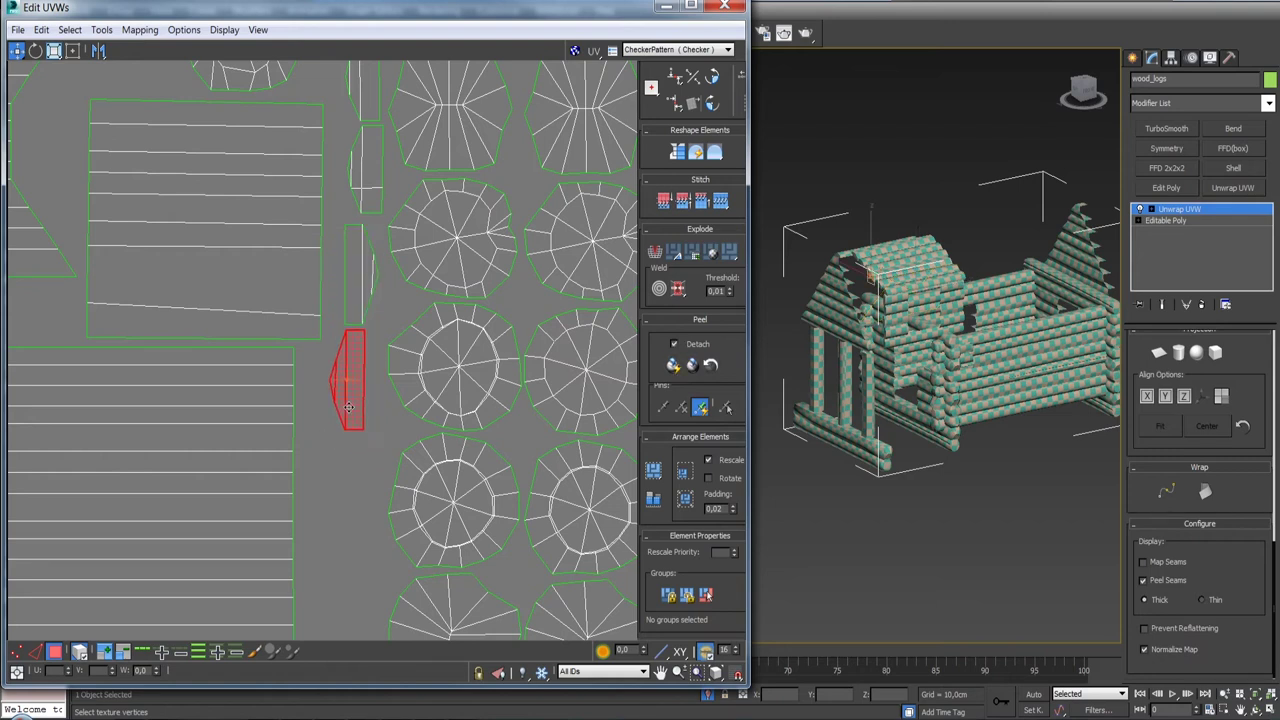
pyautogui.moveTo(341, 330); pyautogui.dragTo(362, 365)
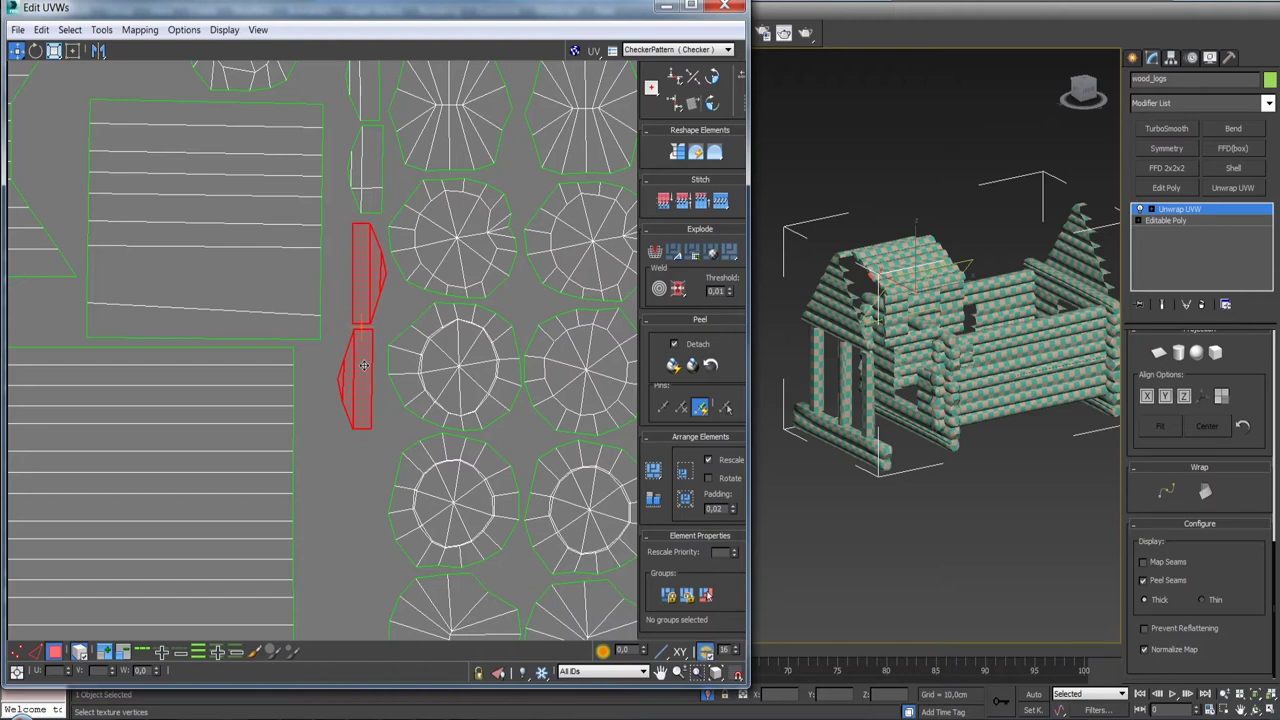
# - Select another stray shell, move the red shell beside the strip, and keep the left one
pyautogui.scroll(-3, 362, 365)
pyautogui.scroll(-5, 361, 364)
pyautogui.click(464, 287)
pyautogui.scroll(3, 232, 370)
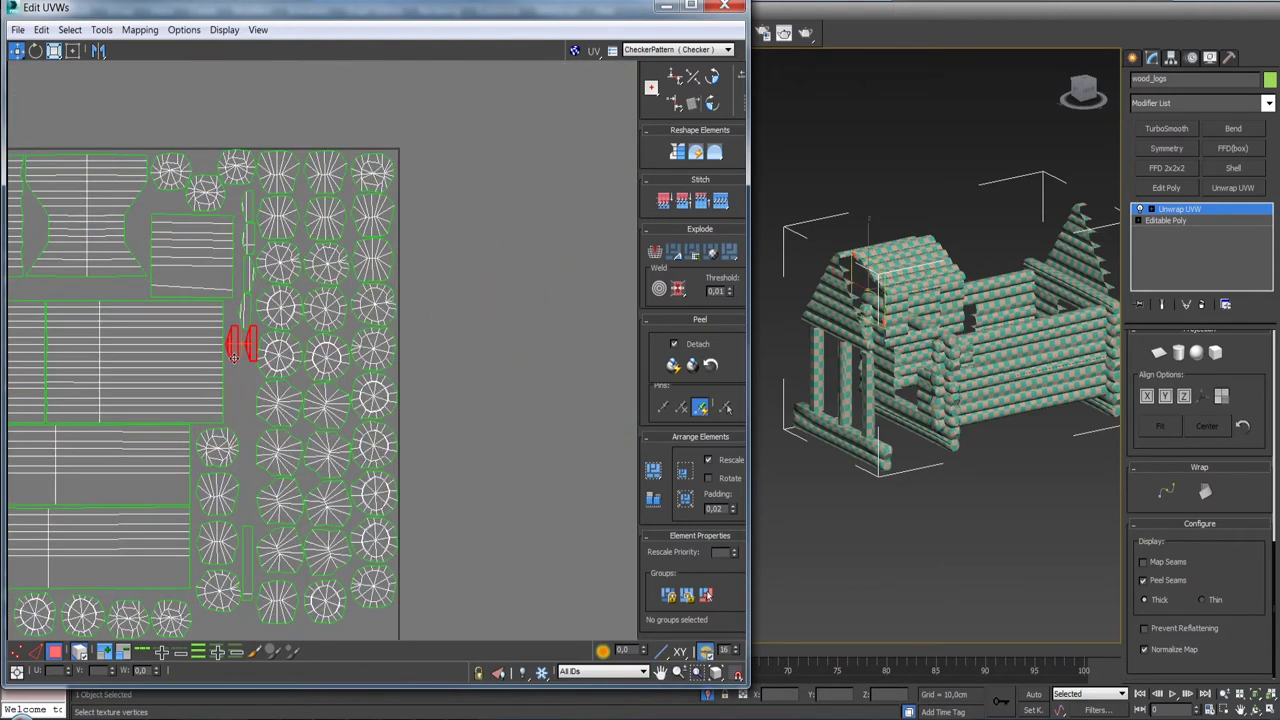
pyautogui.scroll(2, 232, 370)
pyautogui.moveTo(232, 370)
pyautogui.mouseDown()
pyautogui.moveTo(215, 369)
pyautogui.moveTo(247, 421)
pyautogui.mouseUp()
pyautogui.click(220, 294)
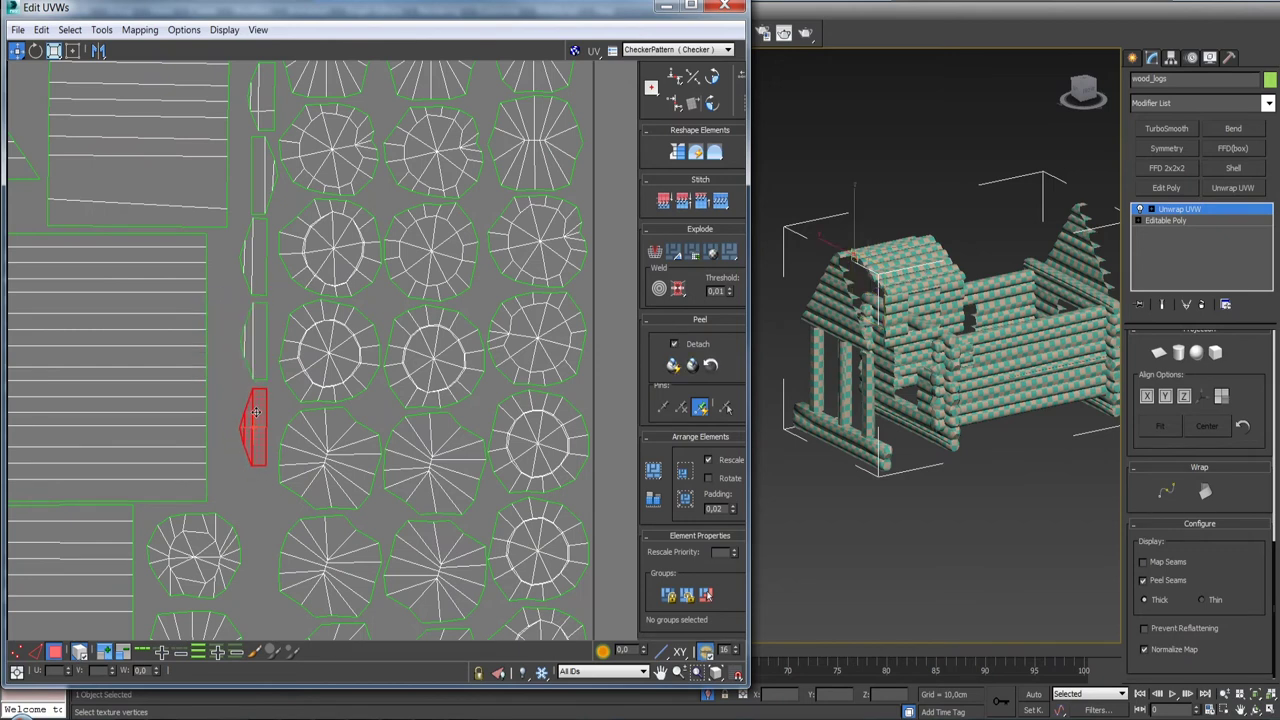
pyautogui.scroll(-3, 250, 420)
pyautogui.scroll(-3, 300, 335)
# - Move two stray small shells into the layout and nudge the upper one down
pyautogui.scroll(3, 300, 340)
pyautogui.click(355, 368)
pyautogui.moveTo(358, 360); pyautogui.dragTo(193, 345)
pyautogui.scroll(-3, 440, 340)
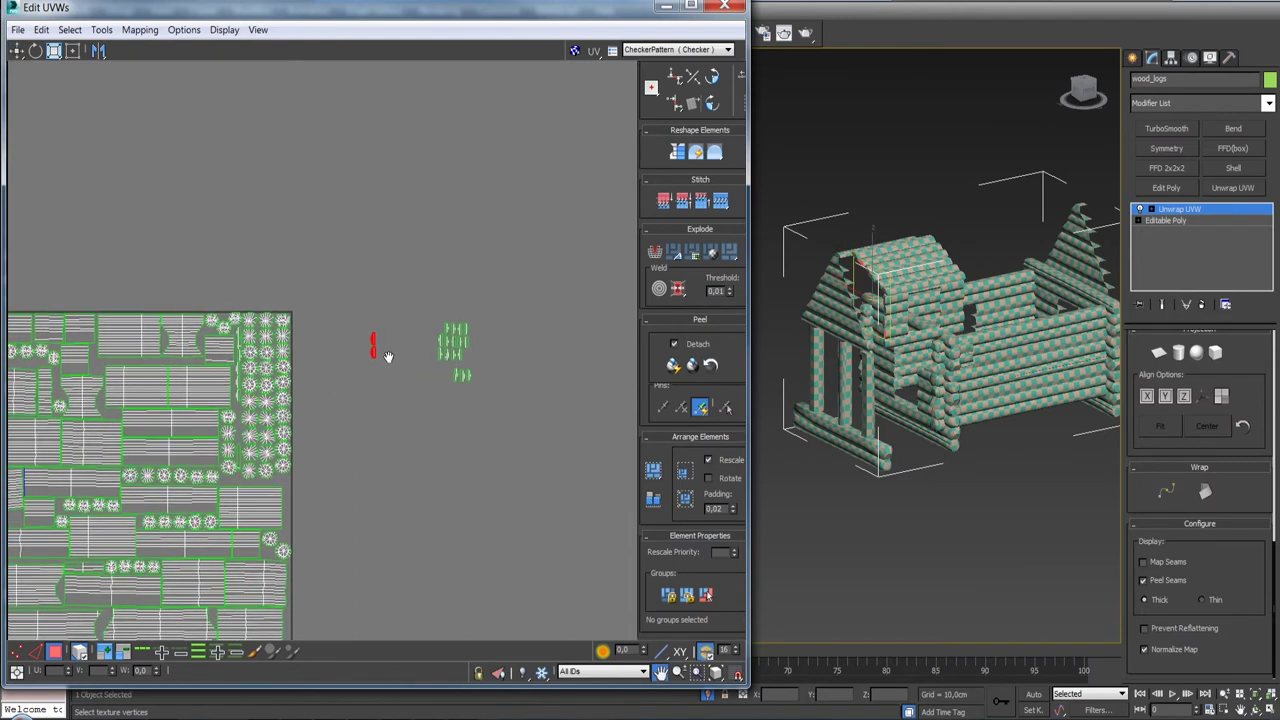
pyautogui.moveTo(352, 378); pyautogui.dragTo(438, 342, button='middle')
pyautogui.scroll(2, 438, 342)
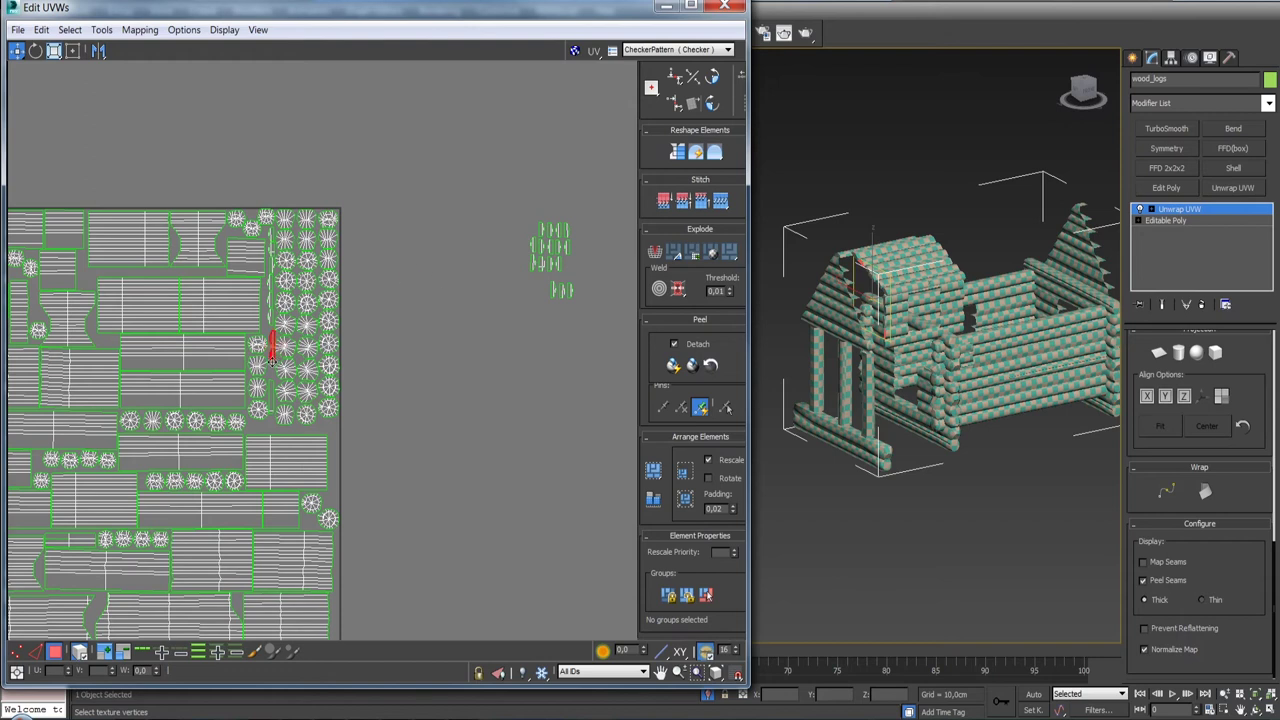
pyautogui.scroll(5, 272, 362)
pyautogui.moveTo(293, 336); pyautogui.dragTo(291, 441)
pyautogui.click(289, 300)
pyautogui.moveTo(289, 300); pyautogui.dragTo(289, 312)
# - Place that shell beside the column of round caps
pyautogui.scroll(-5, 289, 313)
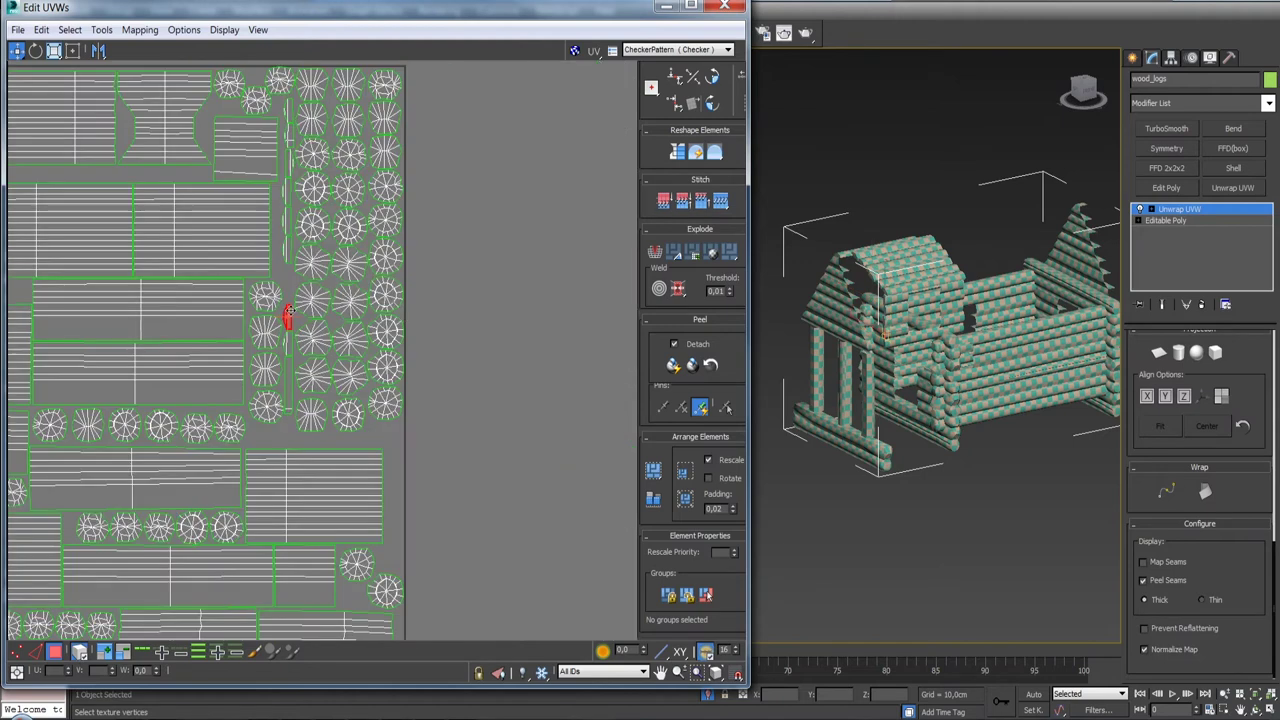
pyautogui.scroll(-4, 224, 388)
pyautogui.moveTo(65, 395); pyautogui.dragTo(185, 380)
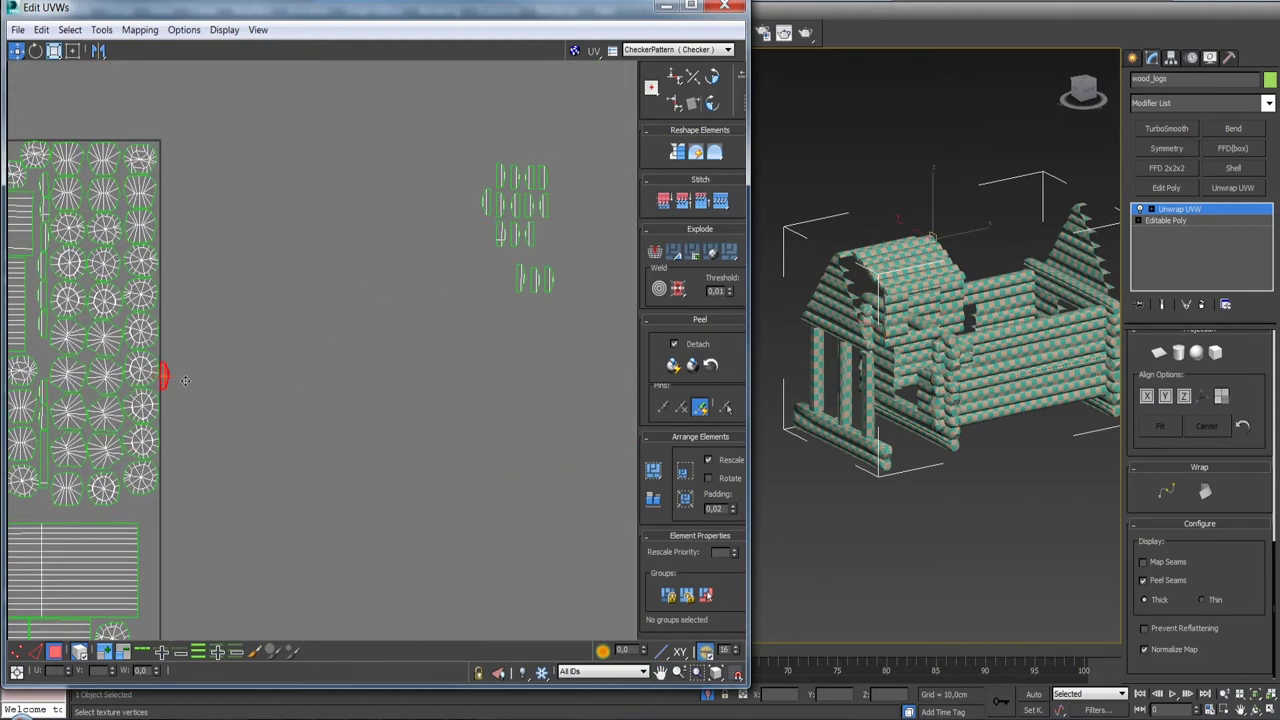
pyautogui.scroll(5, 52, 368)
pyautogui.moveTo(52, 368); pyautogui.dragTo(383, 347, button='middle')
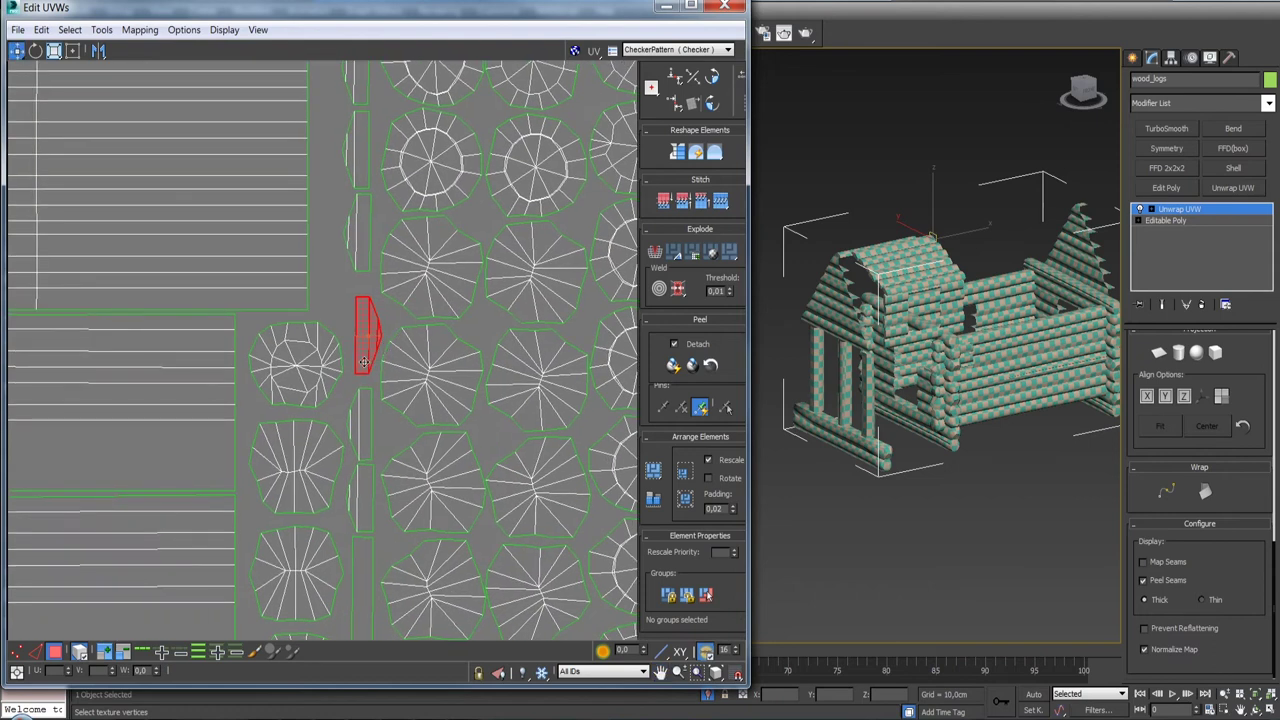
pyautogui.scroll(-2, 365, 362)
pyautogui.scroll(-3, 365, 364)
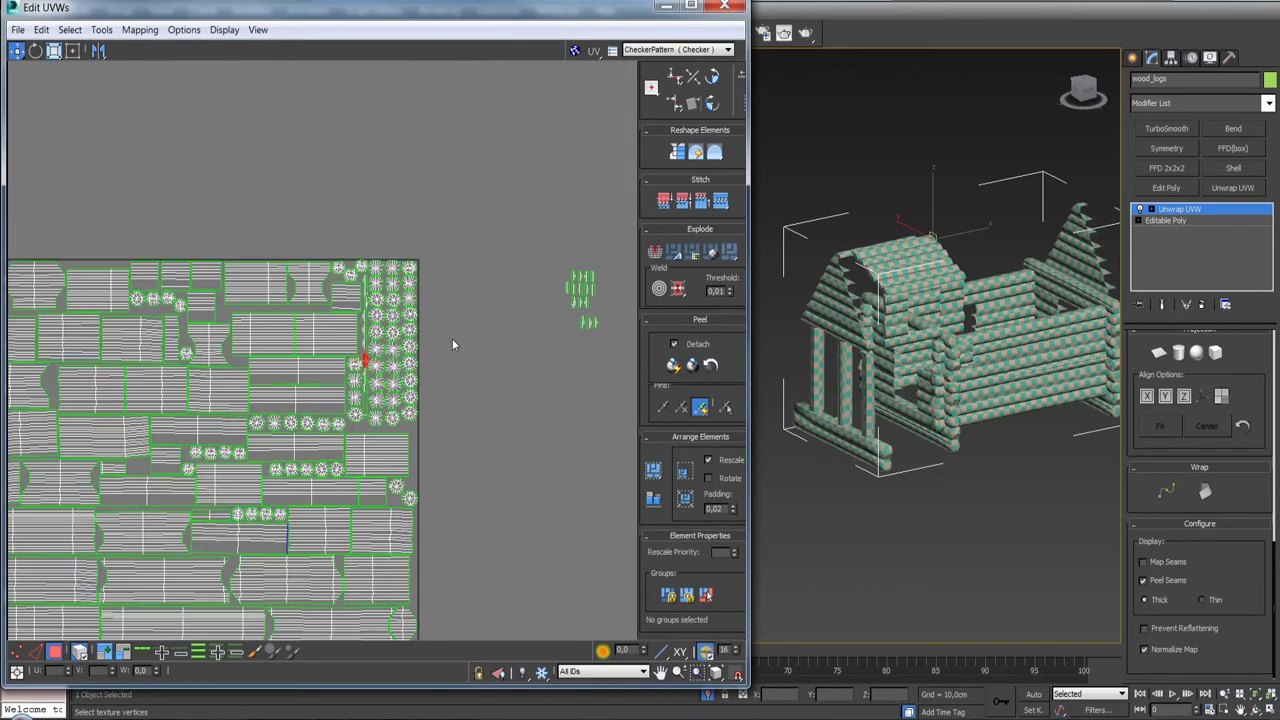
# - Bring the last small shell from outside the square into the layout beside the lower shell
pyautogui.moveTo(552, 342); pyautogui.dragTo(480, 350, button='middle')
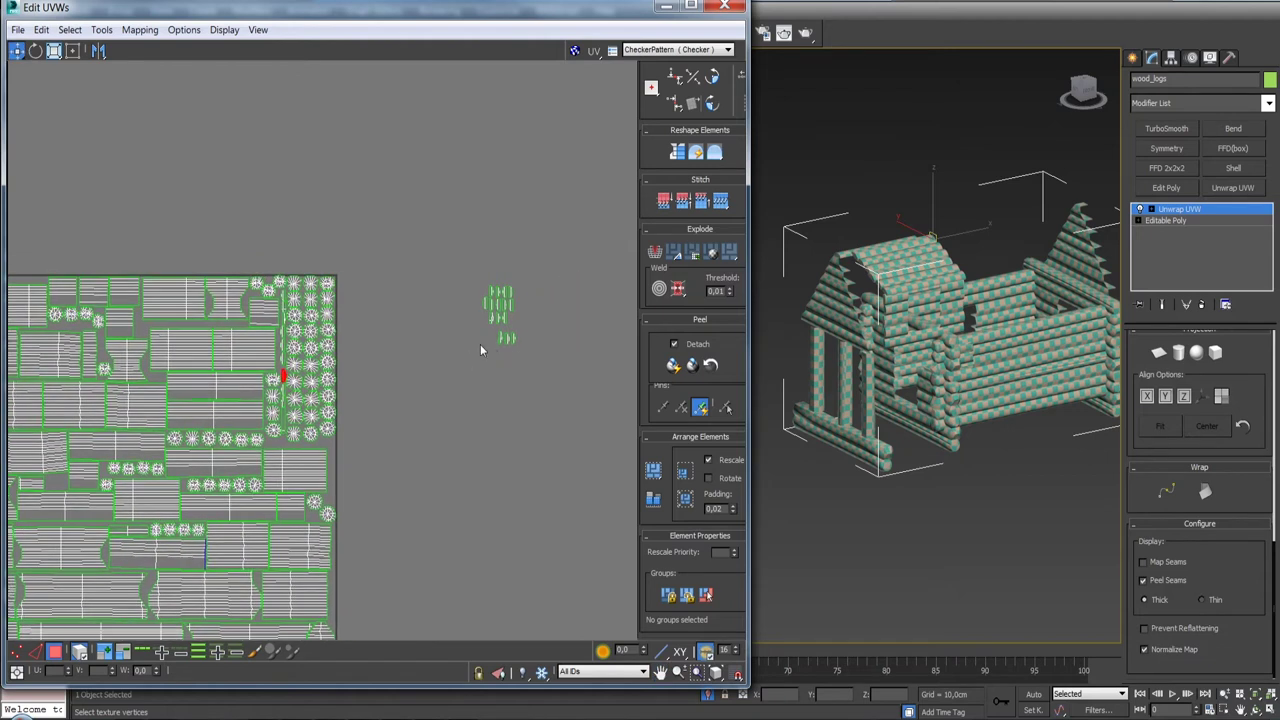
pyautogui.moveTo(480, 337); pyautogui.dragTo(546, 342)
pyautogui.moveTo(546, 342)
pyautogui.mouseDown(button='middle')
pyautogui.moveTo(613, 370)
pyautogui.moveTo(543, 152)
pyautogui.mouseUp(button='middle')
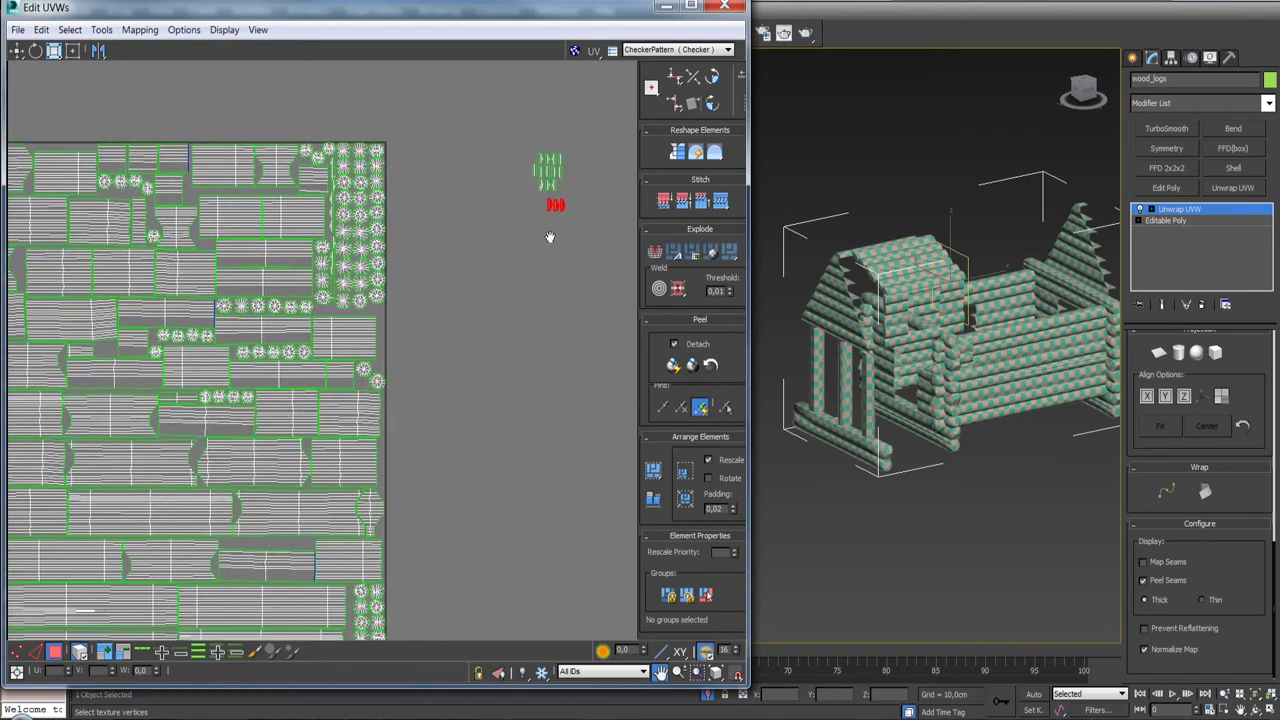
pyautogui.moveTo(510, 251); pyautogui.dragTo(524, 274, button='middle')
pyautogui.scroll(2, 502, 288)
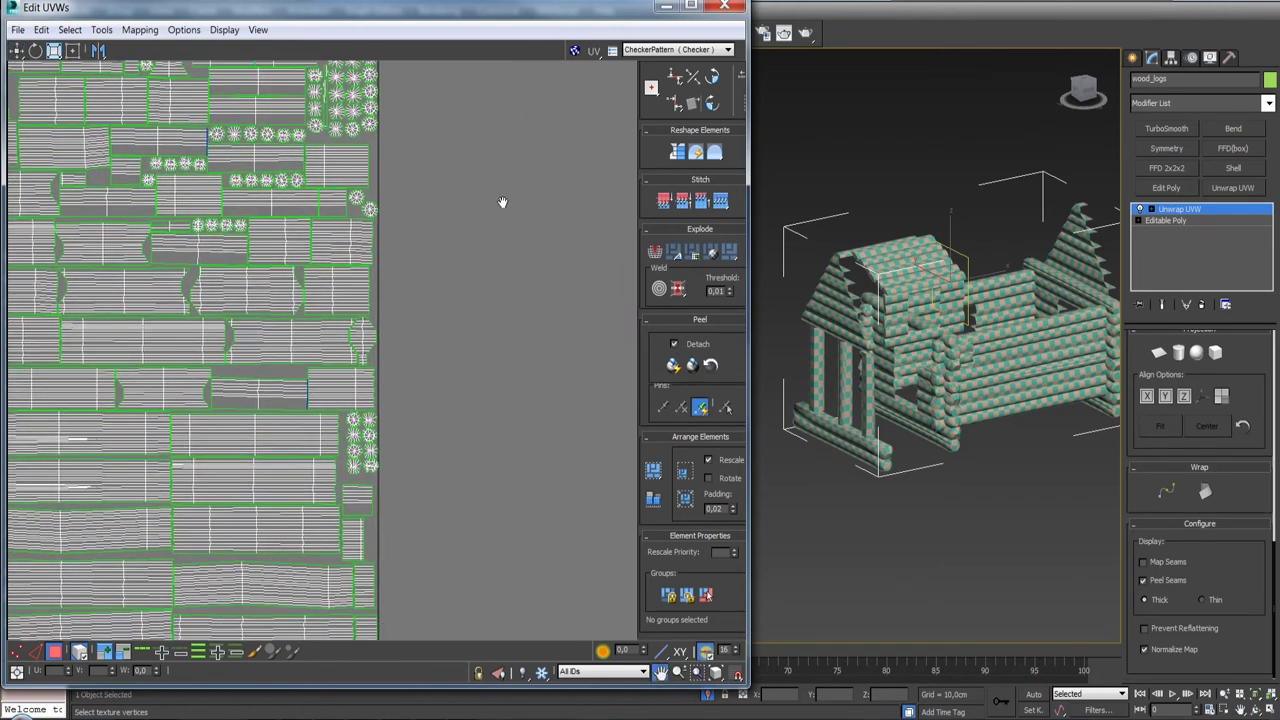
pyautogui.scroll(2, 500, 200)
pyautogui.scroll(2, 449, 257)
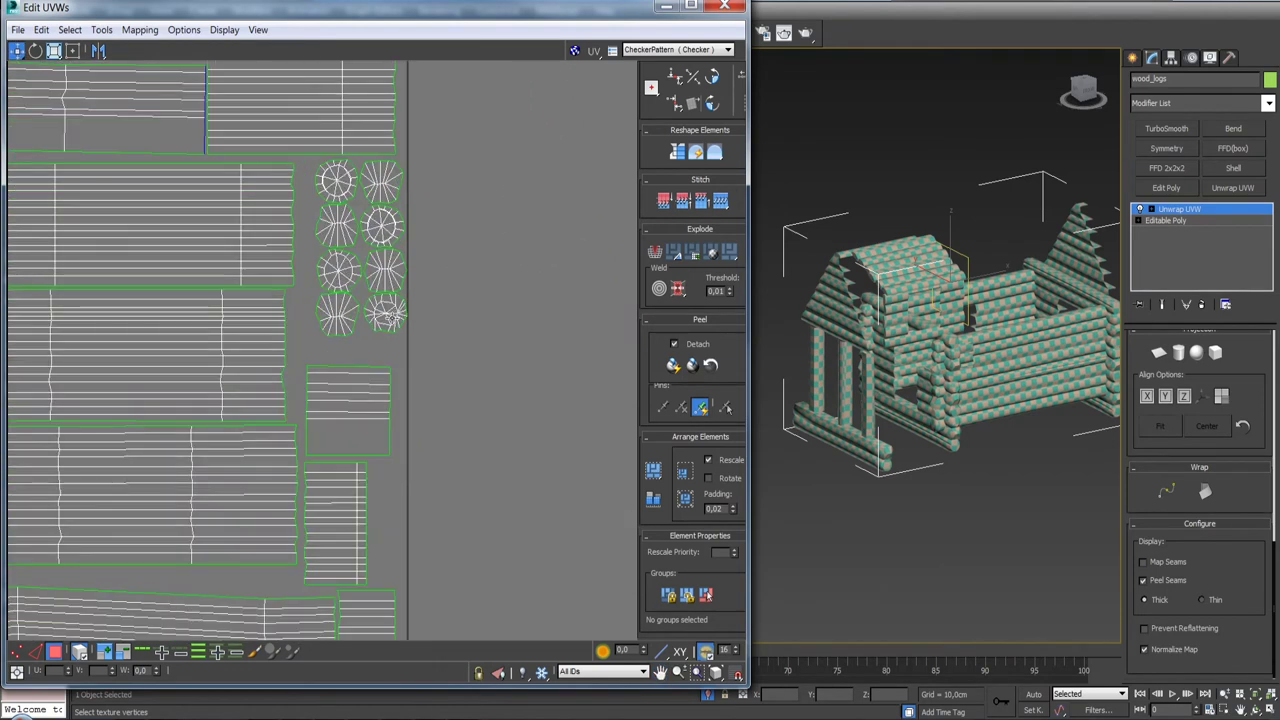
pyautogui.scroll(-2, 498, 260)
pyautogui.scroll(-2, 533, 256)
pyautogui.scroll(-2, 498, 255)
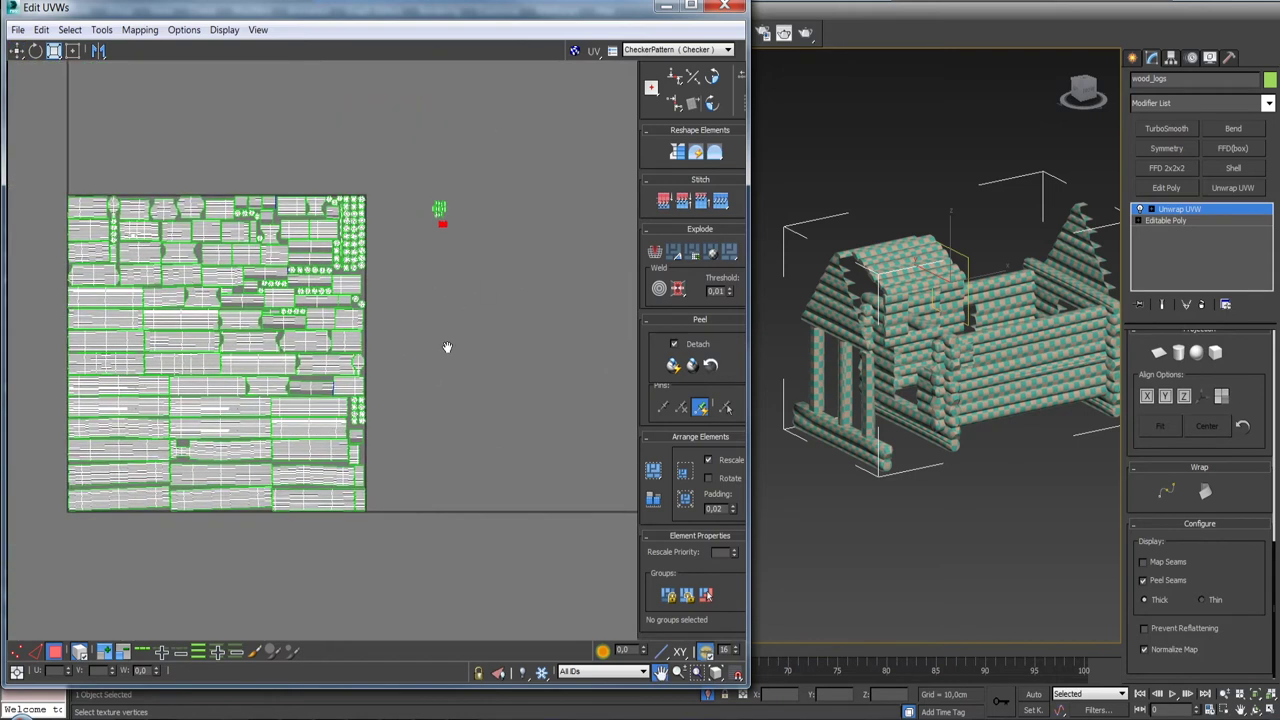
pyautogui.scroll(2, 448, 236)
pyautogui.moveTo(414, 208); pyautogui.dragTo(305, 471)
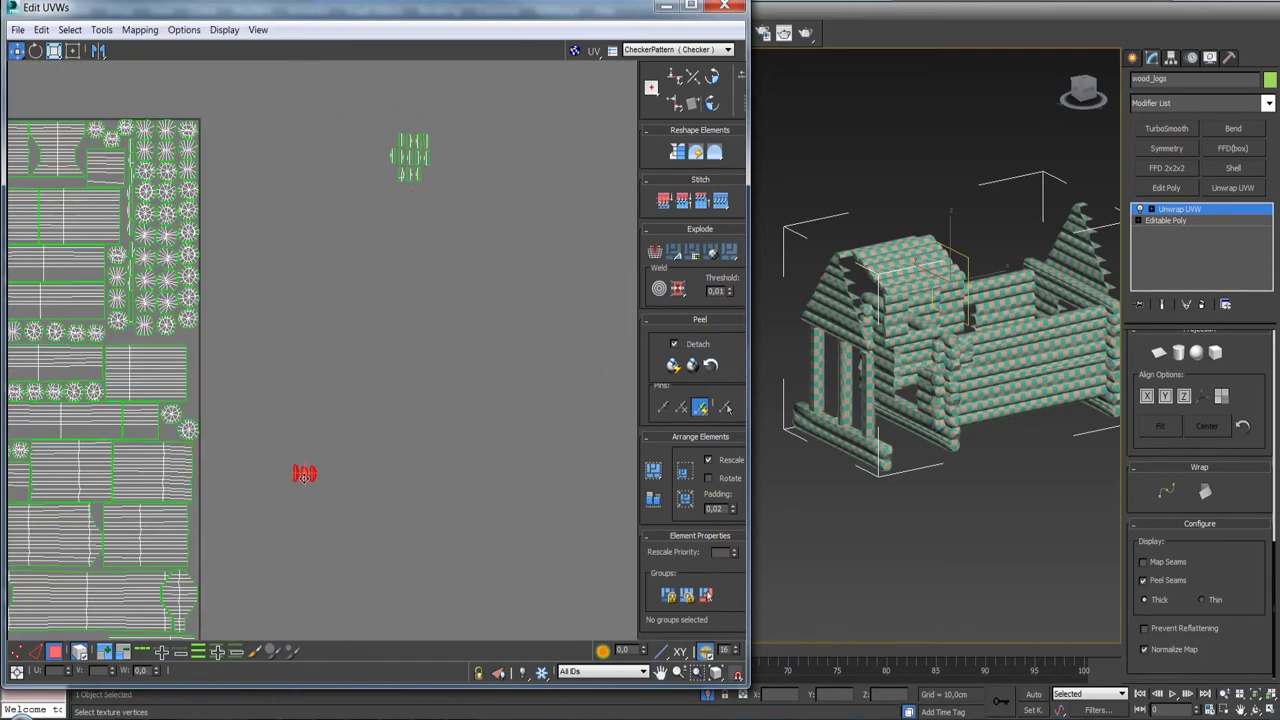
pyautogui.moveTo(489, 170); pyautogui.dragTo(455, 343)
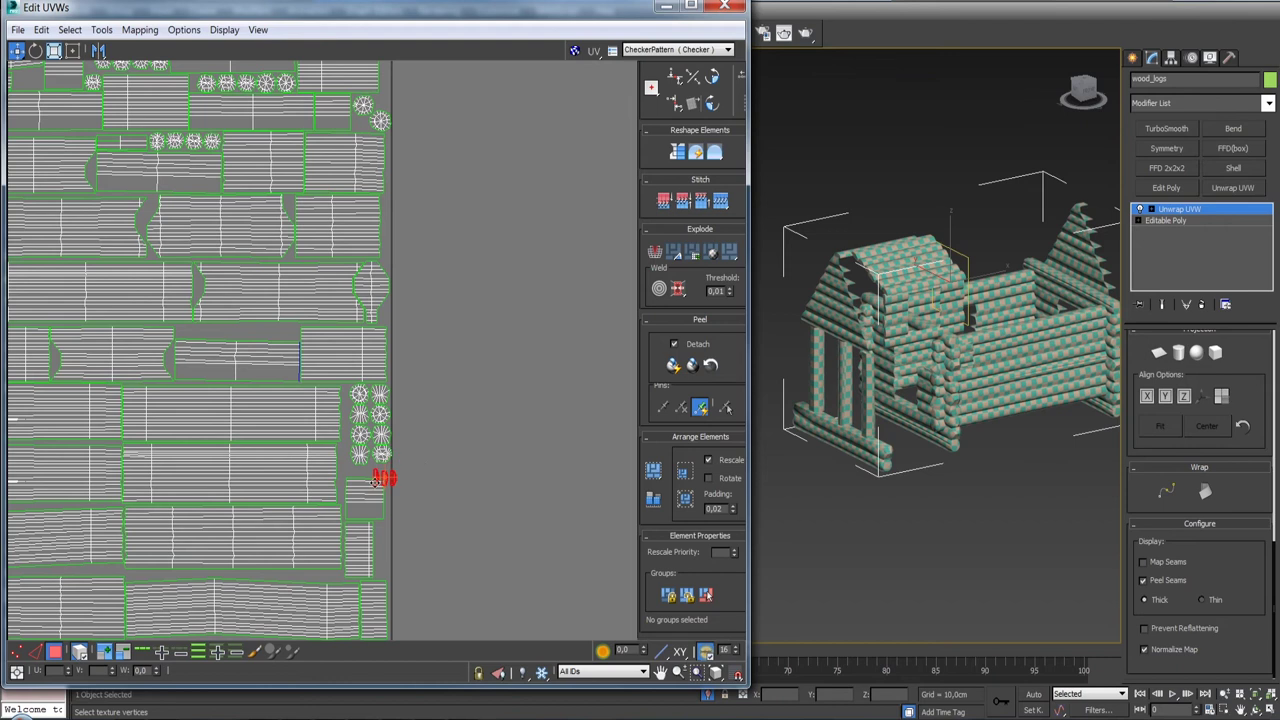
pyautogui.moveTo(376, 483); pyautogui.dragTo(464, 287, button='middle')
pyautogui.scroll(2, 468, 287)
pyautogui.moveTo(442, 283); pyautogui.dragTo(449, 428)
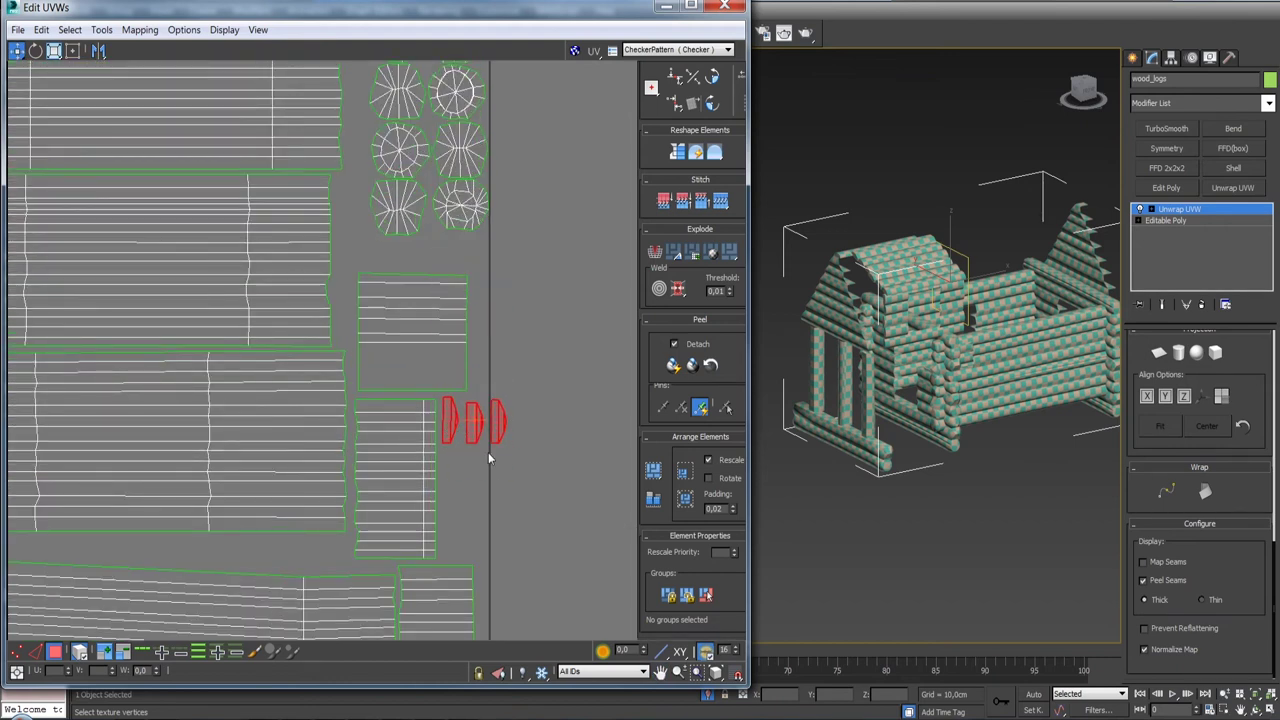
# - Move the two half-cylinder pieces up beside the round caps
pyautogui.click(486, 450)
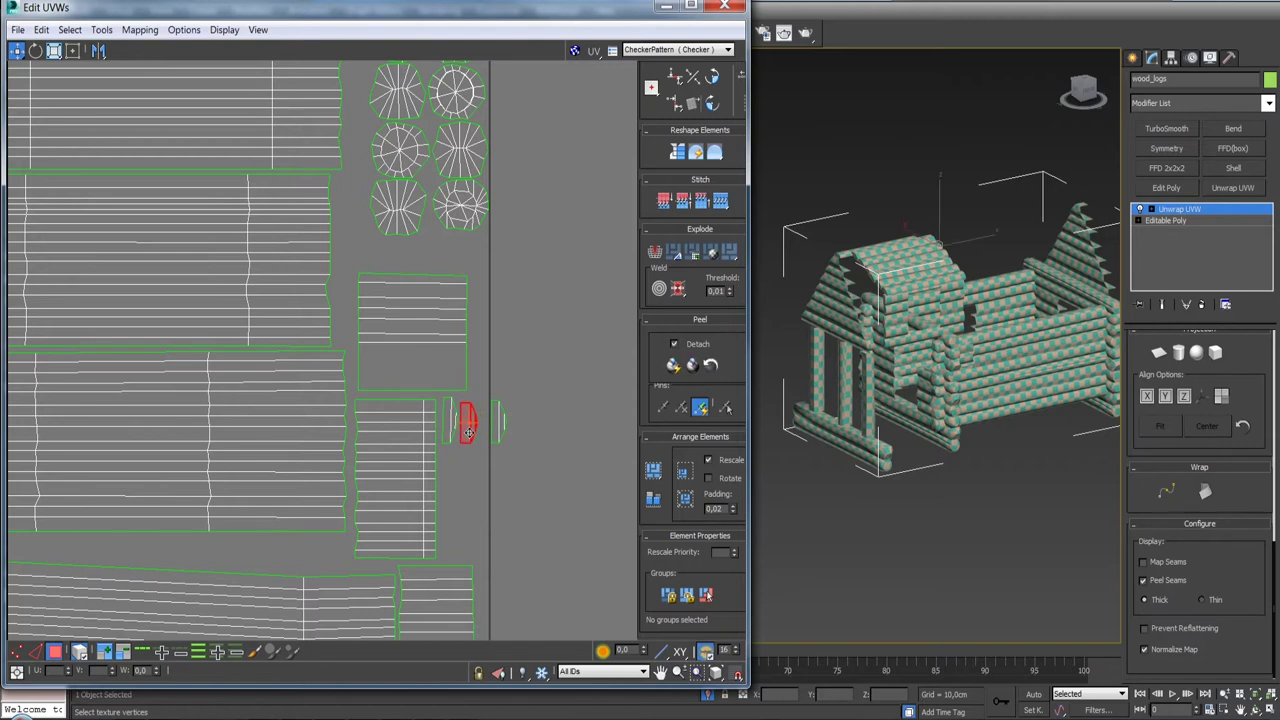
pyautogui.keyDown('ctrl'); pyautogui.click(449, 420); pyautogui.keyUp('ctrl')
pyautogui.moveTo(450, 425); pyautogui.dragTo(438, 268)
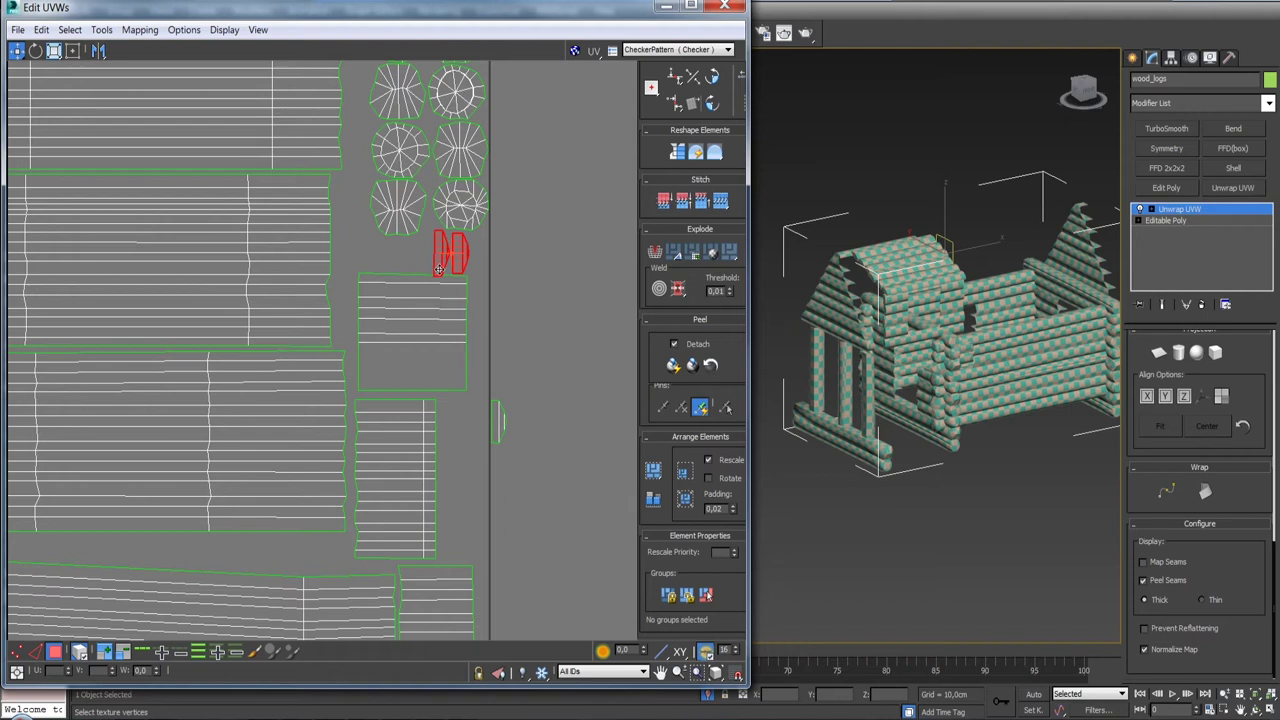
pyautogui.moveTo(438, 268); pyautogui.dragTo(430, 320, button='middle')
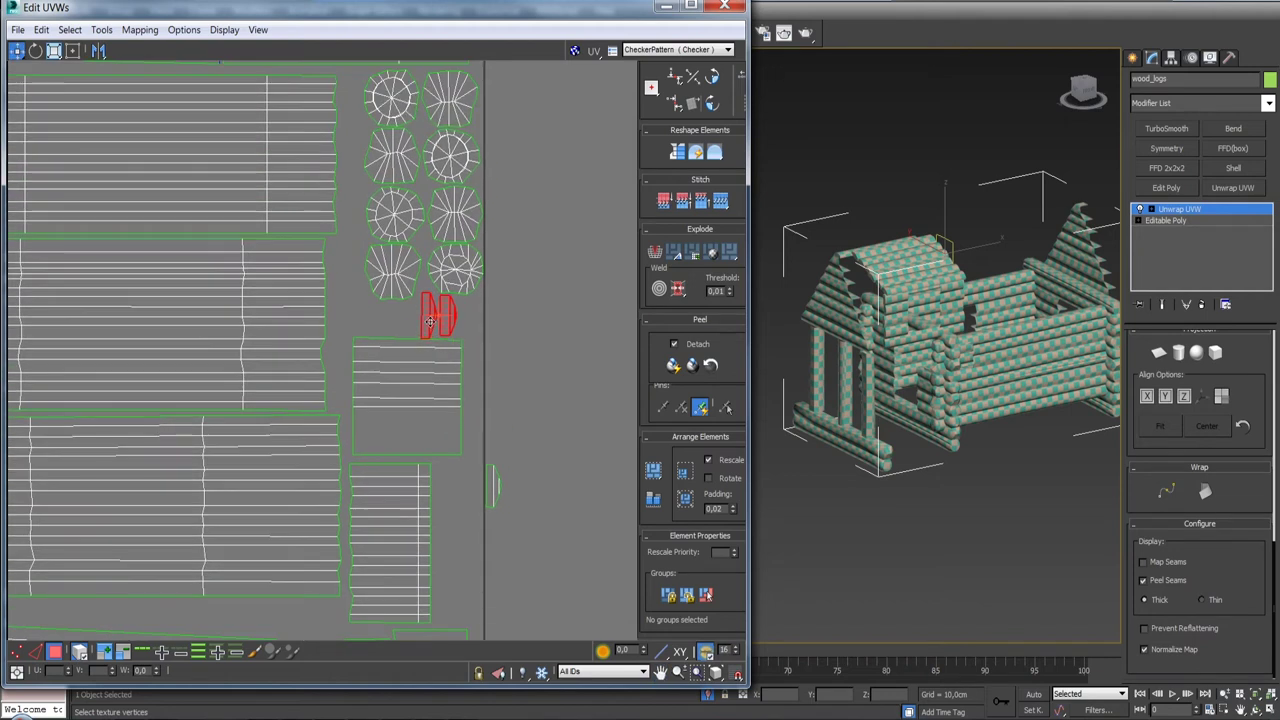
# - Shift the rectangular shell down and fit the small half-cylinder piece beside the round caps
pyautogui.moveTo(397, 390); pyautogui.dragTo(397, 396)
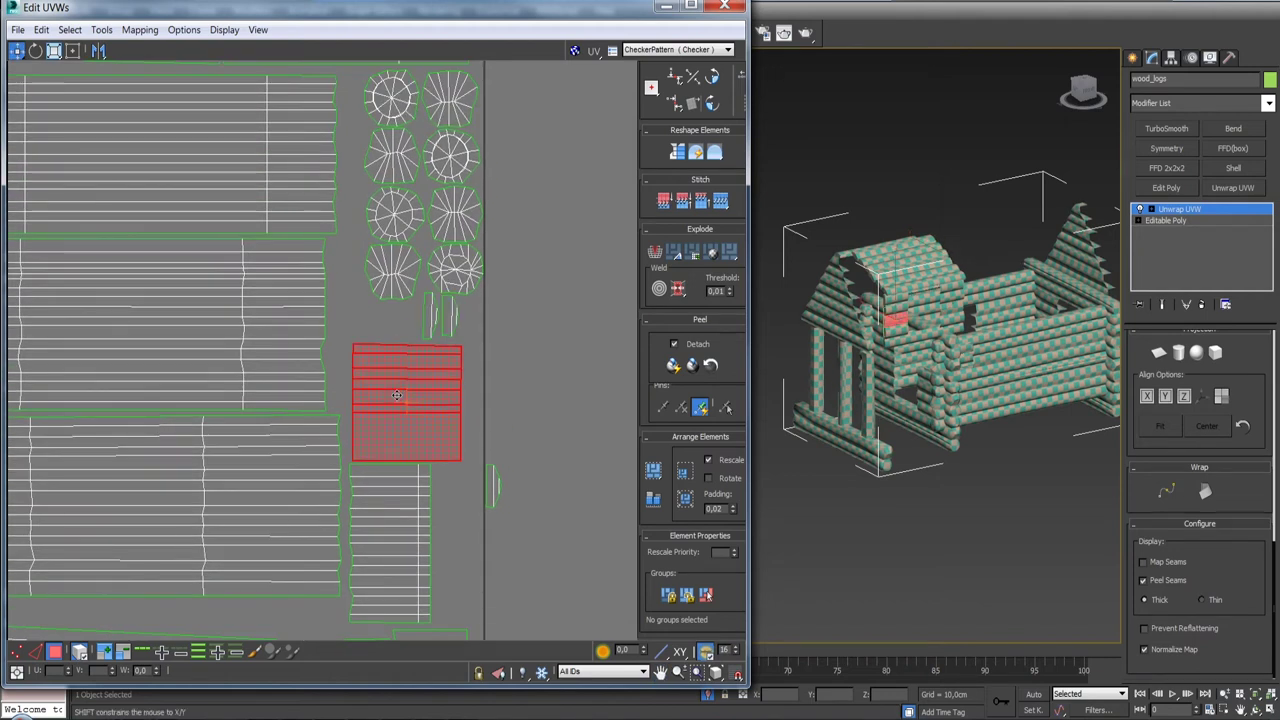
pyautogui.scroll(2, 397, 396)
pyautogui.scroll(3, 423, 366)
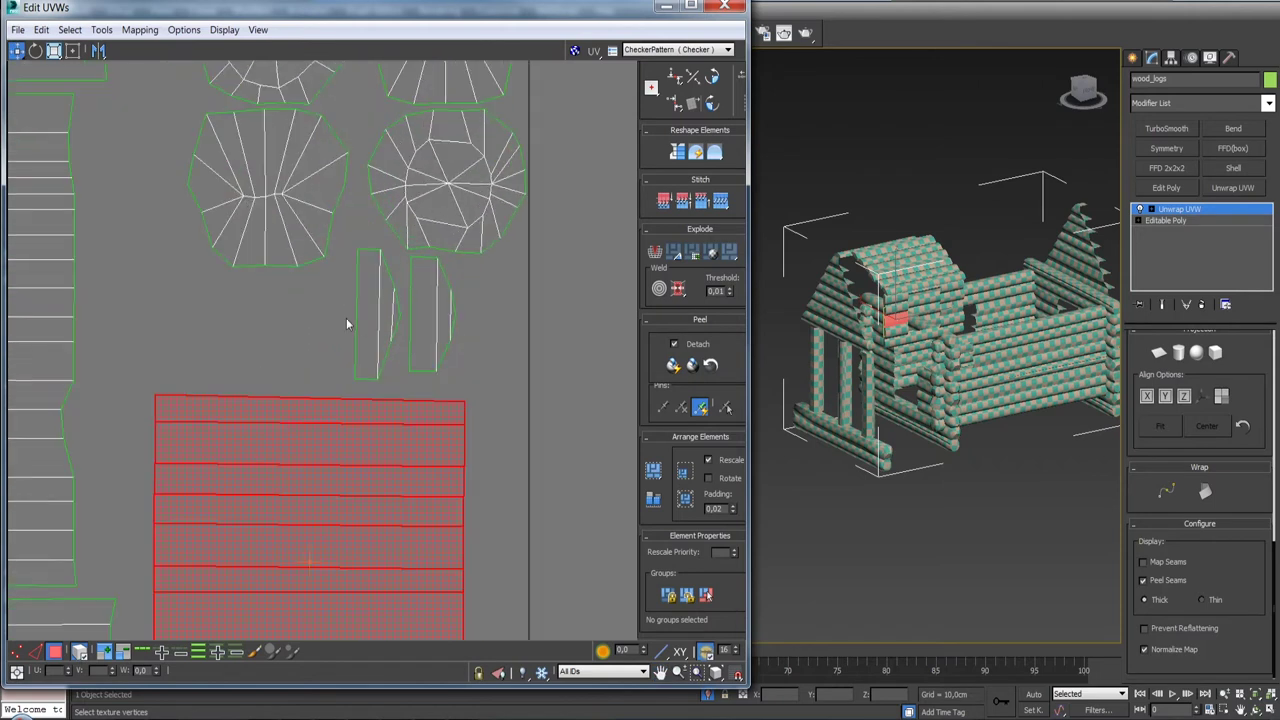
pyautogui.moveTo(468, 325); pyautogui.dragTo(474, 322)
pyautogui.scroll(-2, 472, 301)
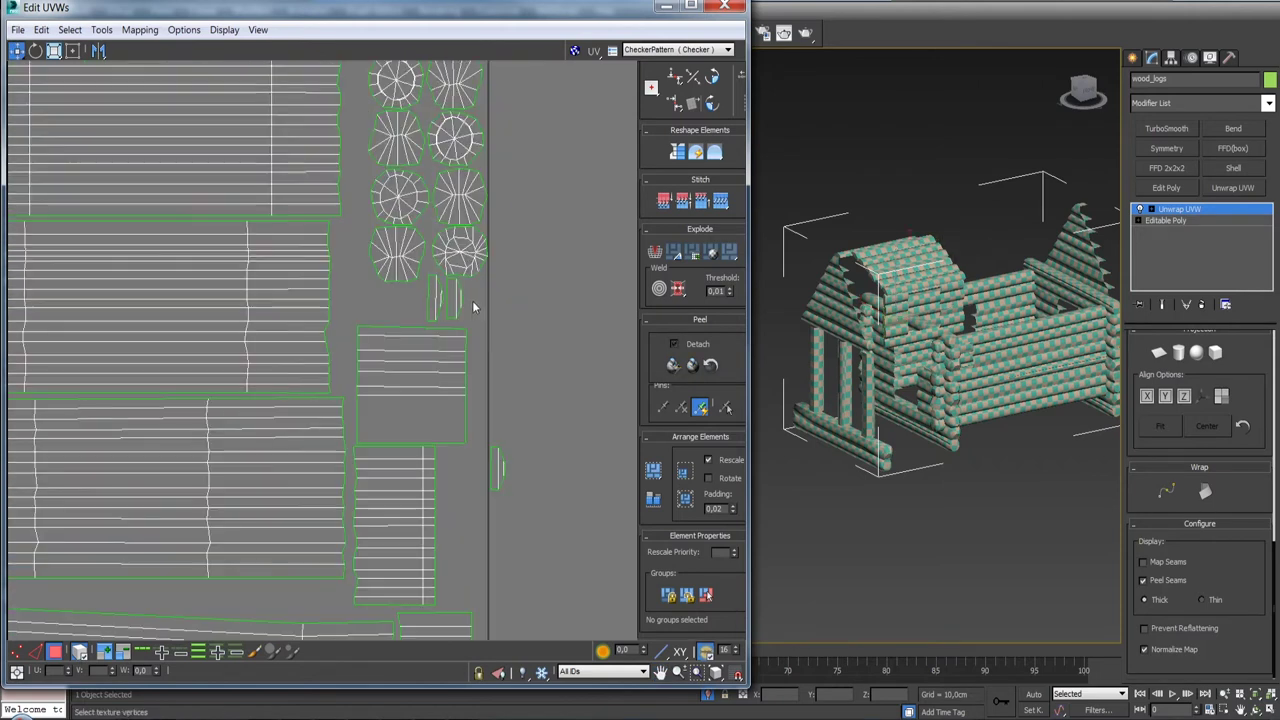
pyautogui.scroll(-2, 474, 315)
pyautogui.moveTo(463, 412); pyautogui.dragTo(330, 241)
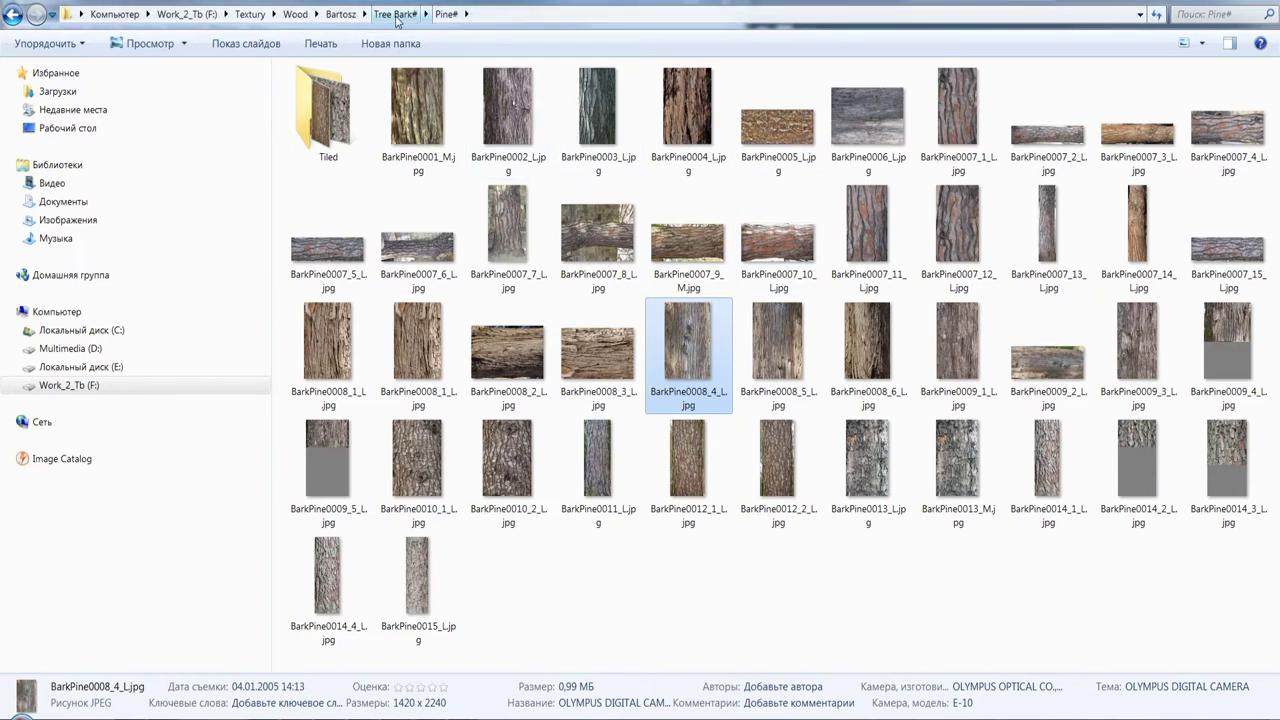
# - Go up from Tree Bark# to Bartosz in Explorer and open the Ends# folder
pyautogui.click(397, 16)
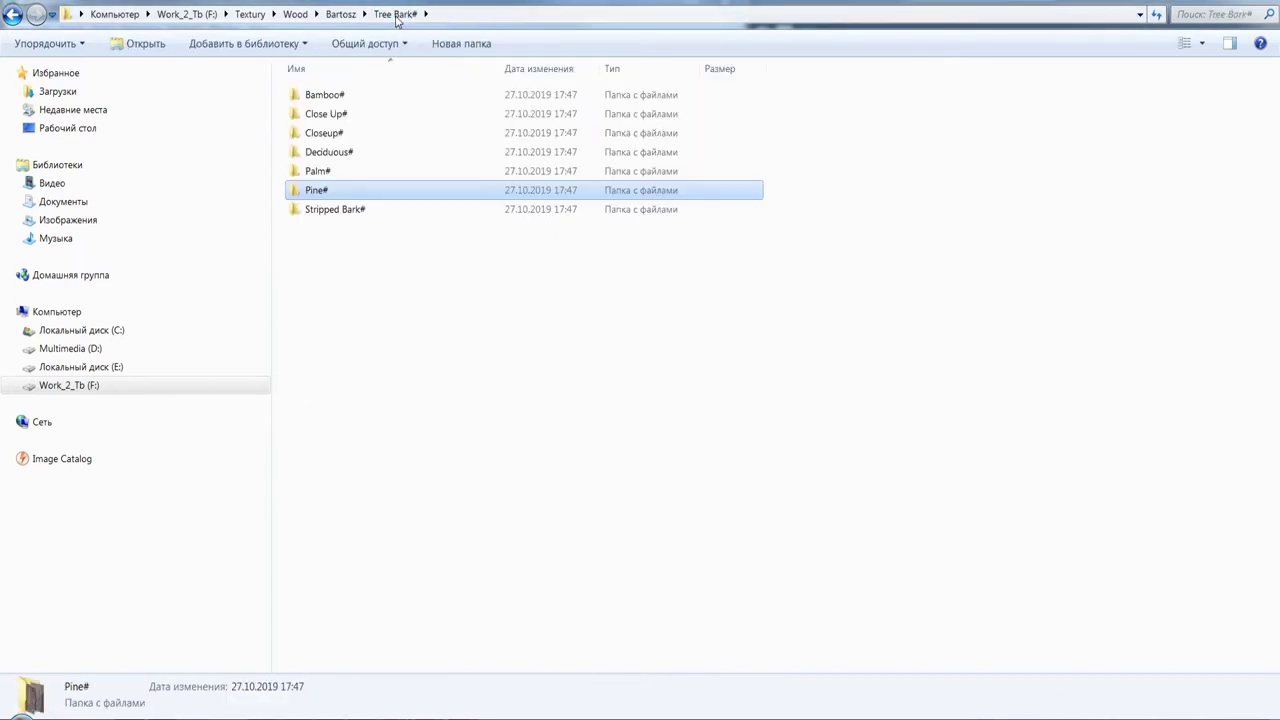
pyautogui.click(340, 14)
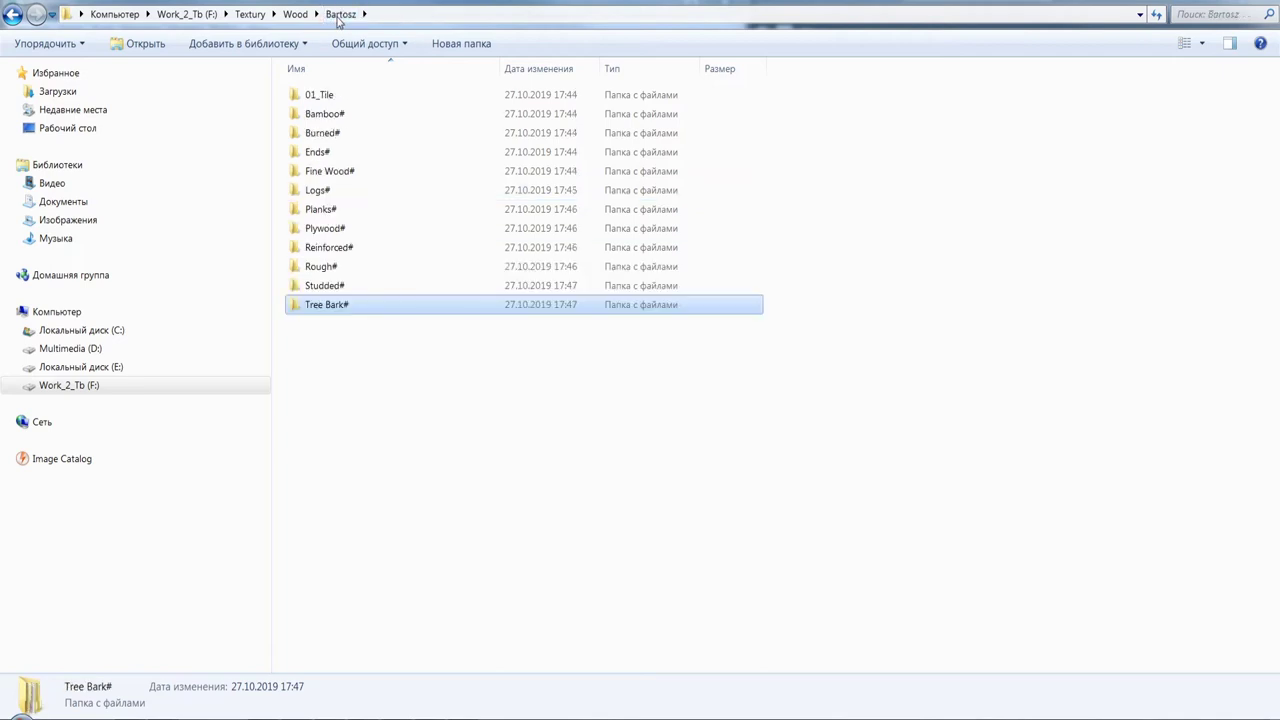
pyautogui.doubleClick(349, 151)
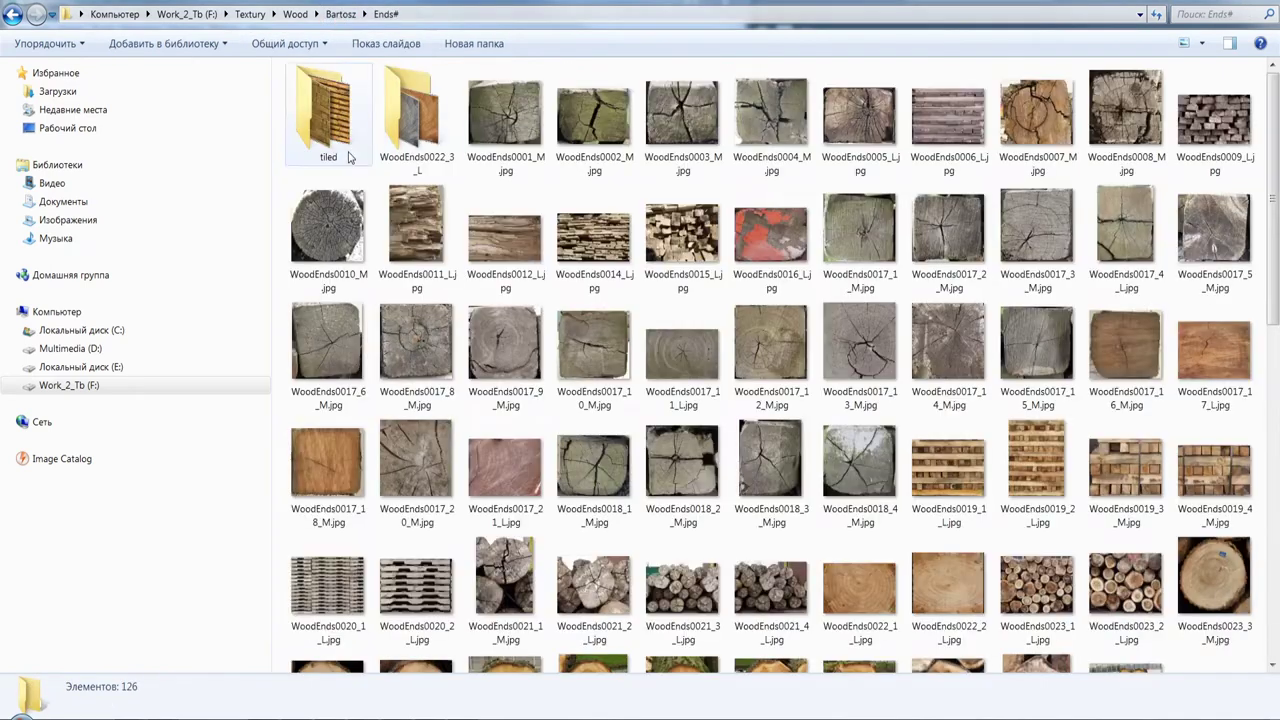
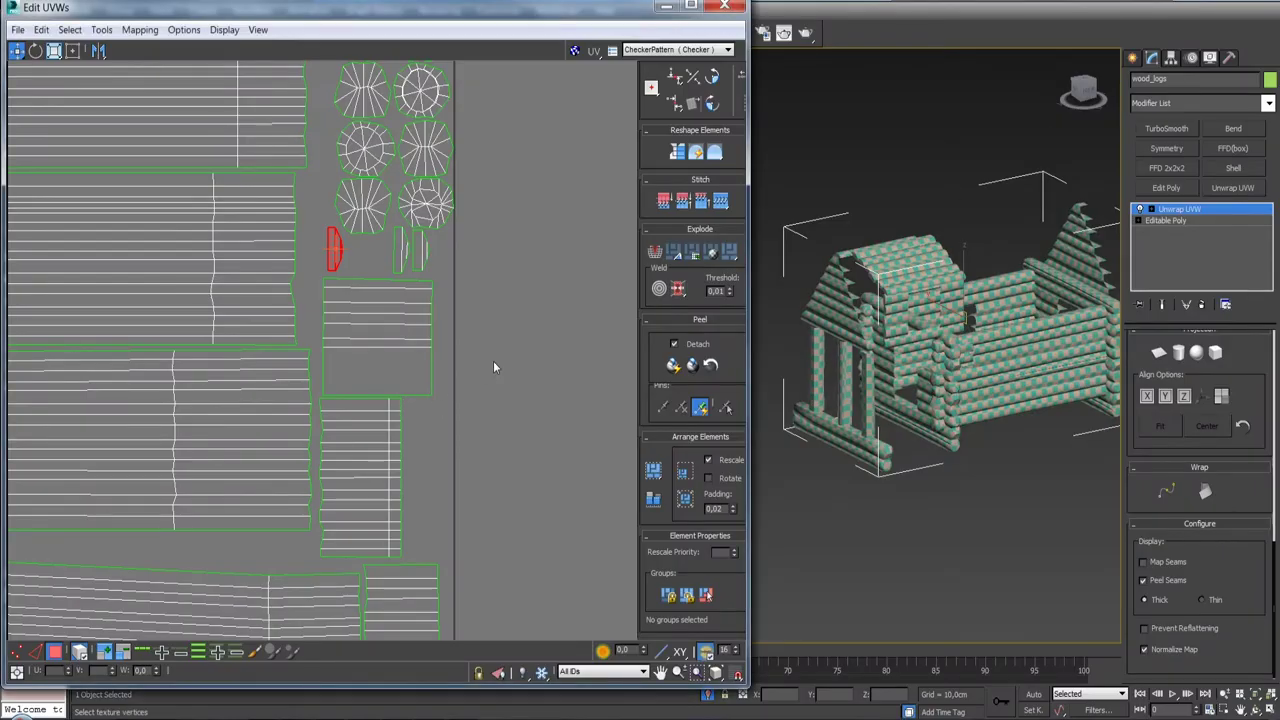
# - Move the stray small UV islands toward the layout, beside the round log-end islands
pyautogui.moveTo(493, 367); pyautogui.dragTo(466, 419, button='middle')
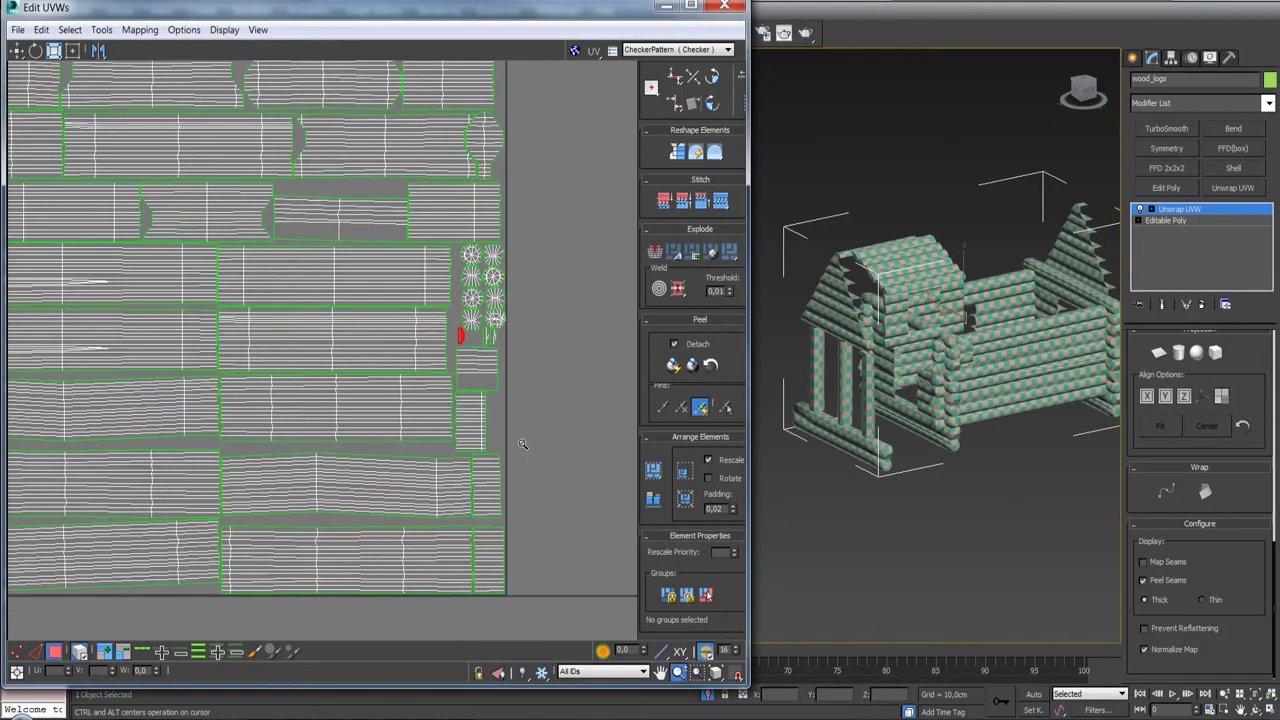
pyautogui.scroll(-3, 368, 509)
pyautogui.scroll(2, 460, 281)
pyautogui.moveTo(373, 333); pyautogui.dragTo(373, 333)
pyautogui.moveTo(373, 333); pyautogui.dragTo(466, 291, button='middle')
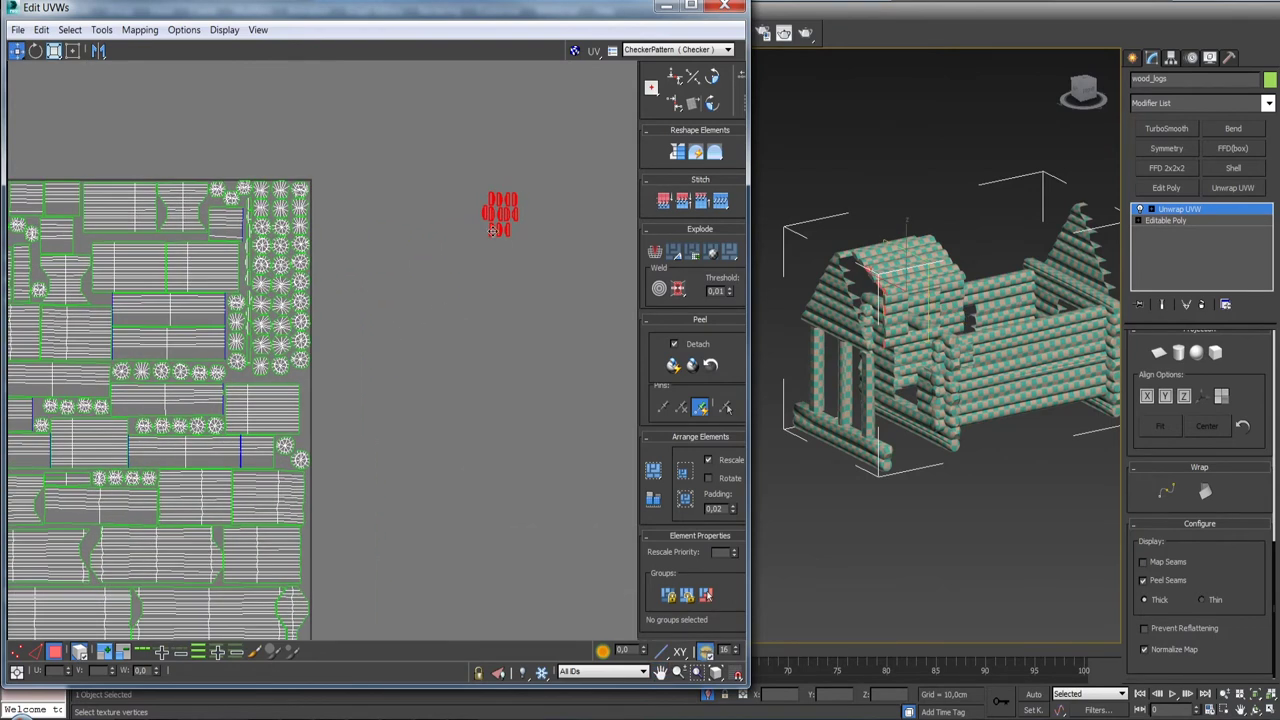
pyautogui.moveTo(491, 230); pyautogui.dragTo(440, 283)
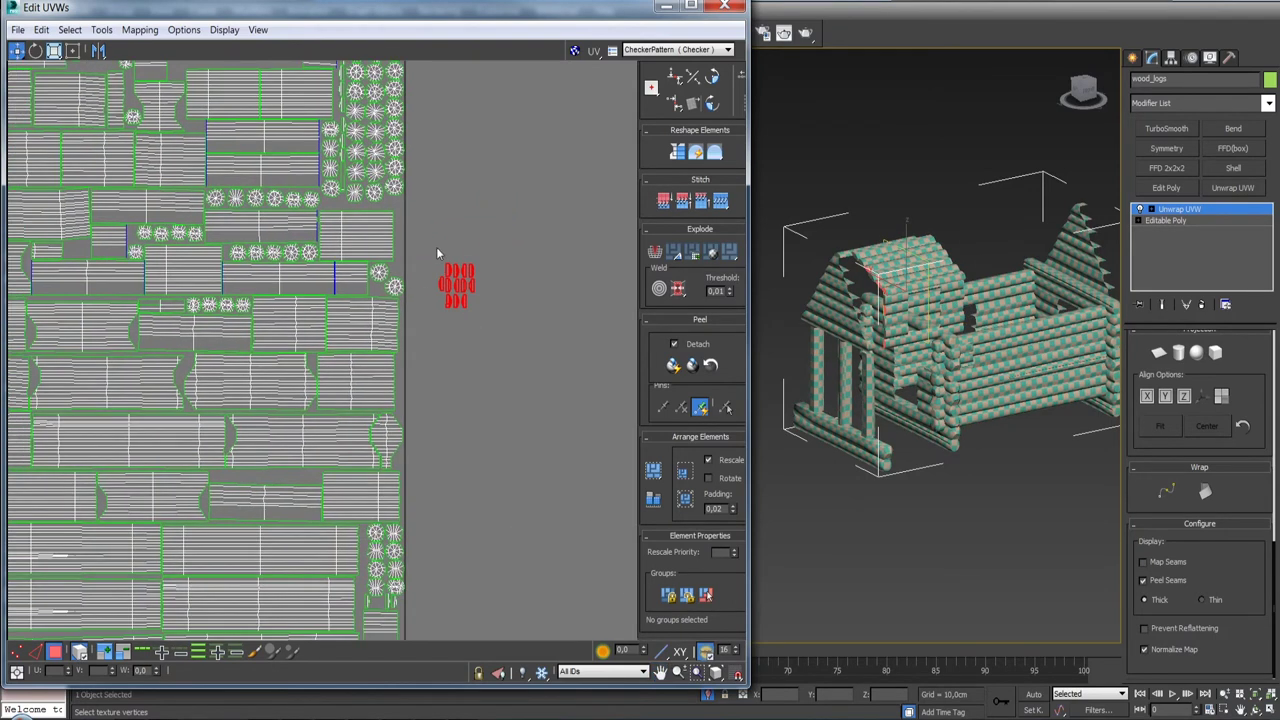
pyautogui.moveTo(436, 247); pyautogui.dragTo(408, 352, button='middle')
pyautogui.scroll(3, 408, 357)
pyautogui.click(464, 399)
pyautogui.moveTo(464, 399)
pyautogui.mouseDown()
pyautogui.moveTo(365, 272)
pyautogui.moveTo(330, 248)
pyautogui.mouseUp()
# - Nudge the right-hand island left so it sits next to the small pieces
pyautogui.scroll(2, 328, 254)
pyautogui.scroll(1, 326, 300)
pyautogui.click(387, 329)
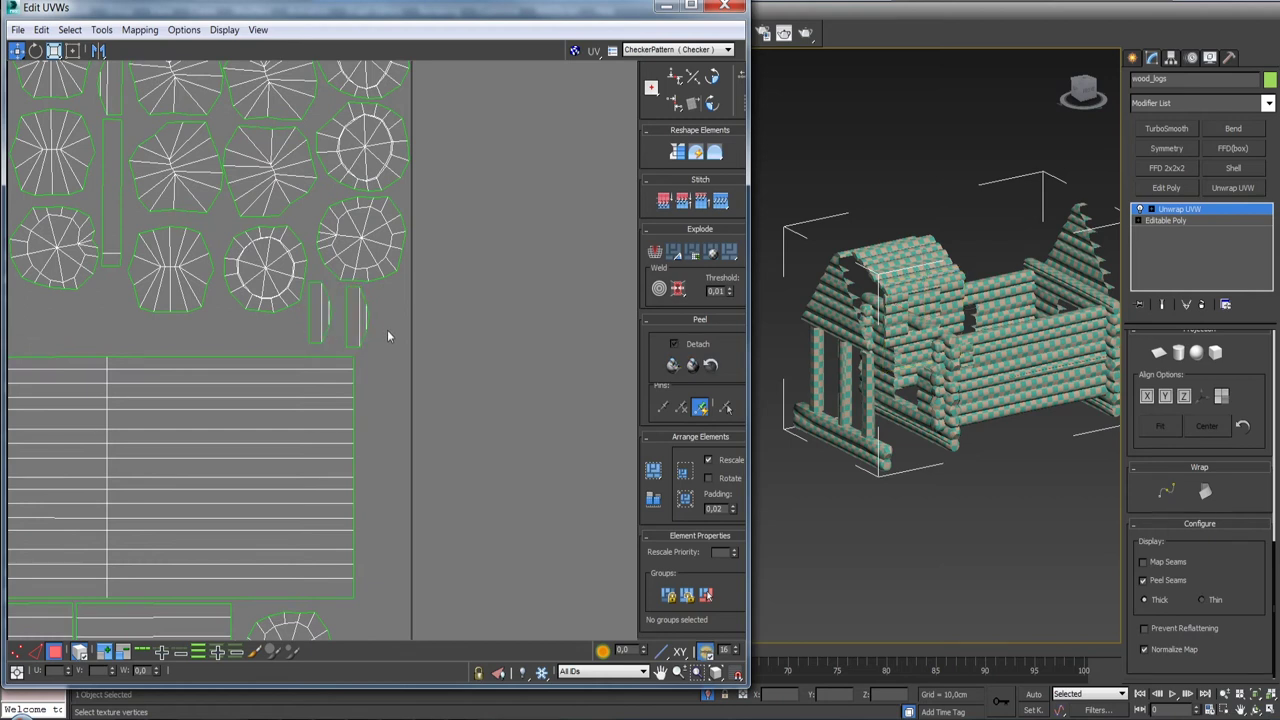
pyautogui.moveTo(356, 318); pyautogui.dragTo(348, 318)
pyautogui.scroll(-2, 348, 318)
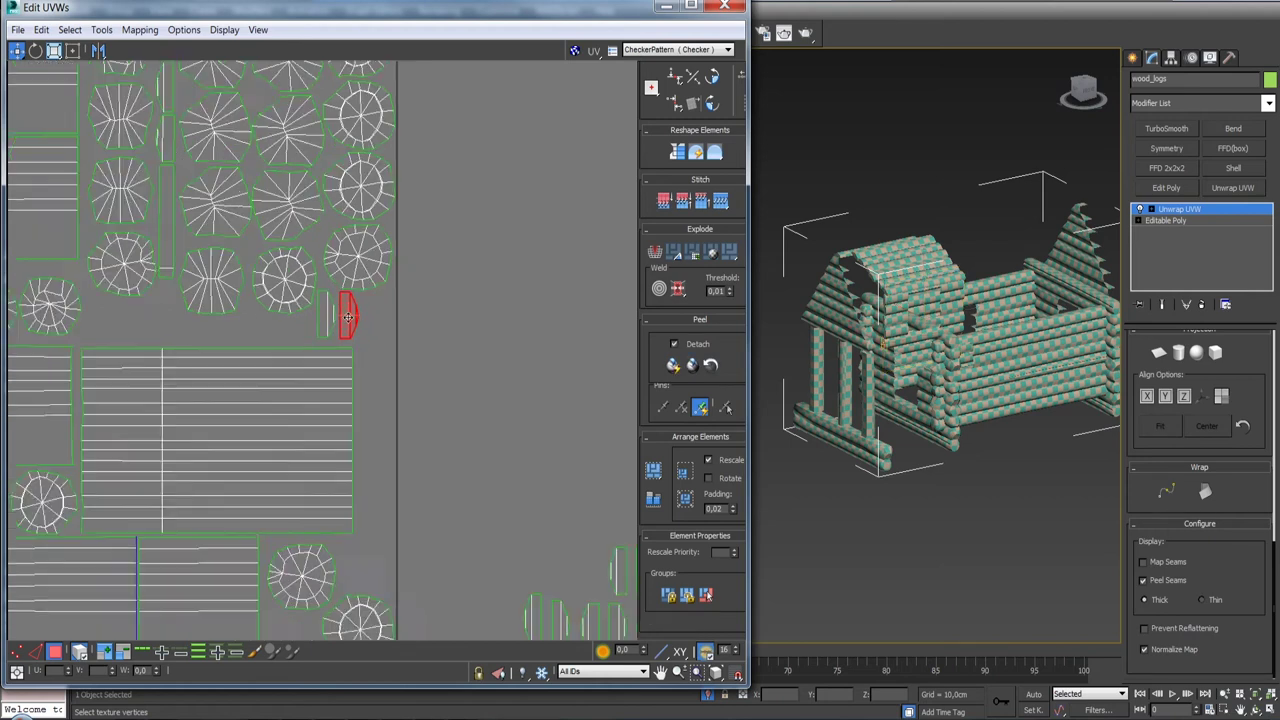
pyautogui.scroll(-2, 372, 317)
pyautogui.scroll(4, 461, 391)
pyautogui.moveTo(214, 150)
pyautogui.mouseDown()
pyautogui.moveTo(464, 378)
pyautogui.moveTo(234, 149)
pyautogui.mouseUp()
pyautogui.moveTo(236, 148); pyautogui.dragTo(333, 220, button='middle')
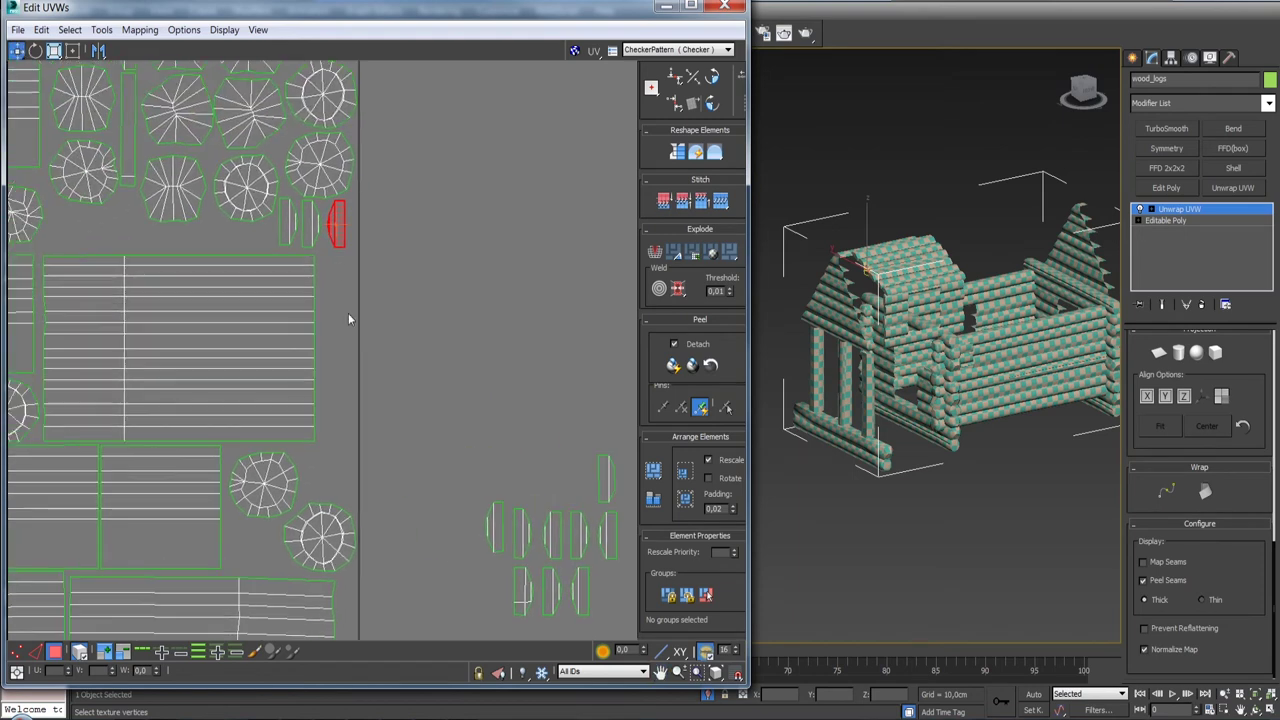
# - Move several small pieces up beside the round islands and rotate one horizontal
pyautogui.moveTo(494, 527)
pyautogui.mouseDown()
pyautogui.moveTo(271, 314)
pyautogui.moveTo(54, 226)
pyautogui.mouseUp()
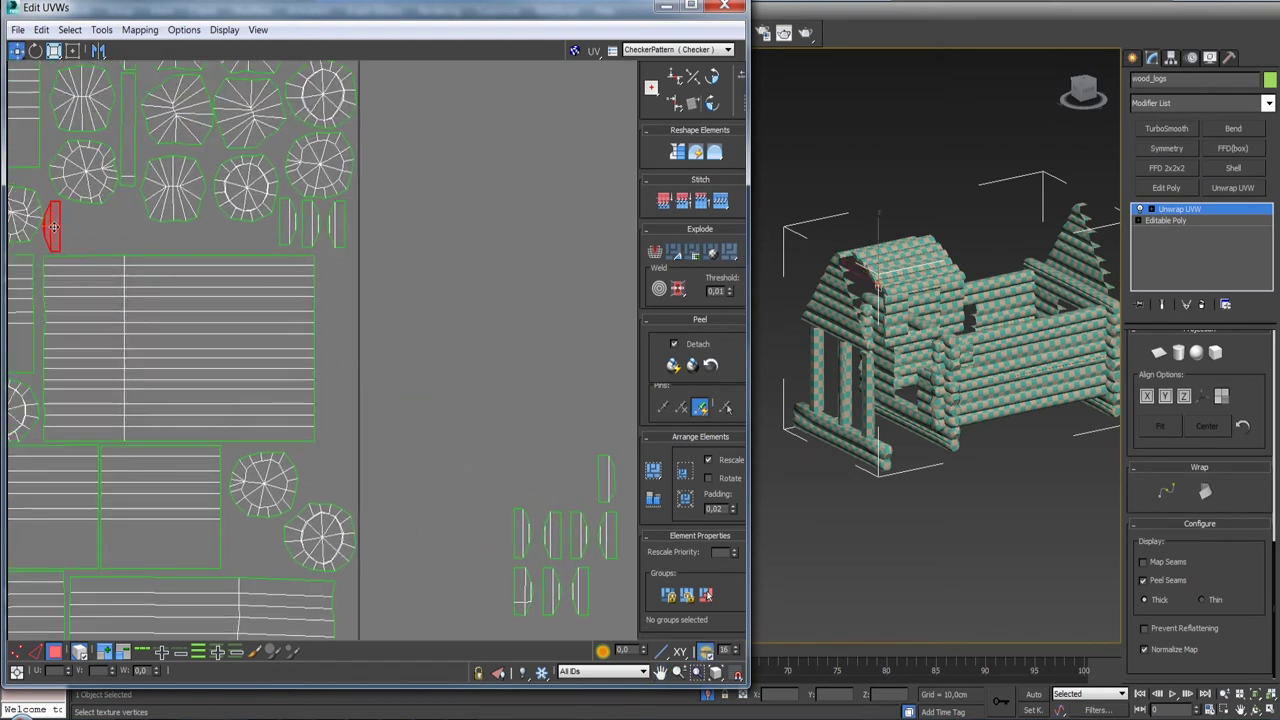
pyautogui.moveTo(524, 524)
pyautogui.mouseDown()
pyautogui.moveTo(200, 283)
pyautogui.moveTo(123, 222)
pyautogui.moveTo(128, 212)
pyautogui.mouseUp()
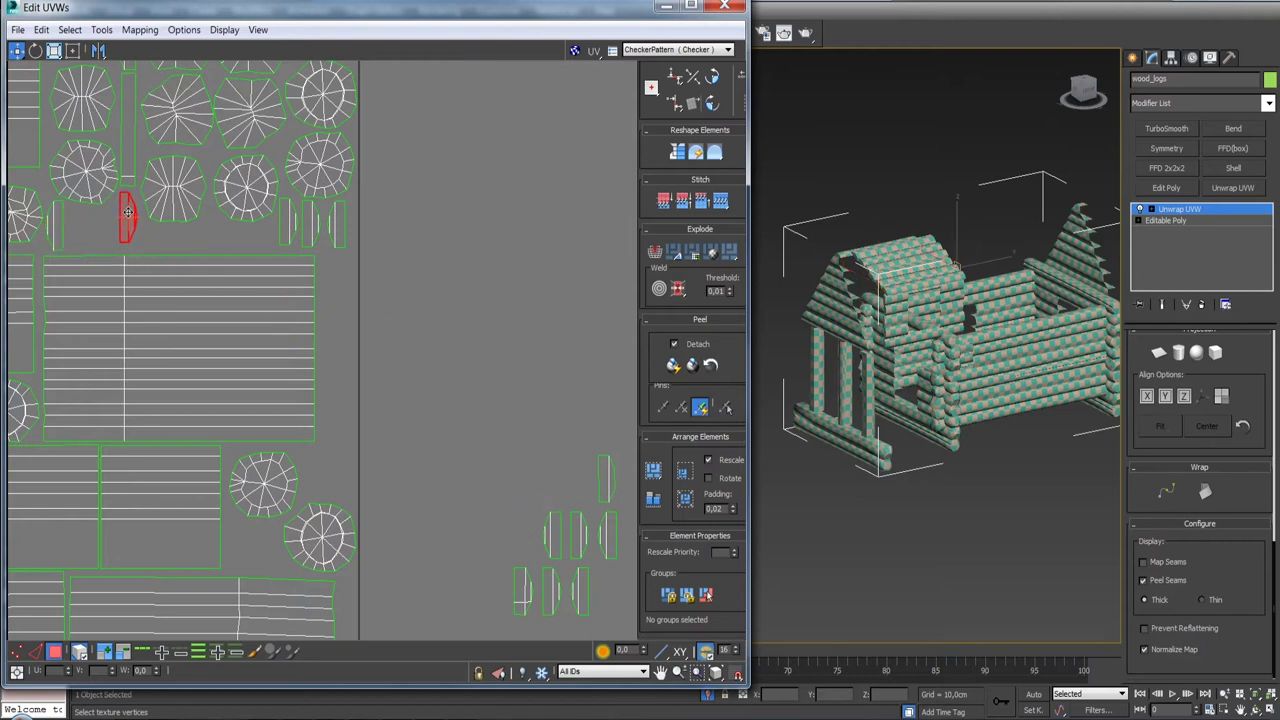
pyautogui.moveTo(600, 483)
pyautogui.mouseDown()
pyautogui.moveTo(260, 276)
pyautogui.moveTo(180, 203)
pyautogui.mouseUp()
pyautogui.click(185, 217)
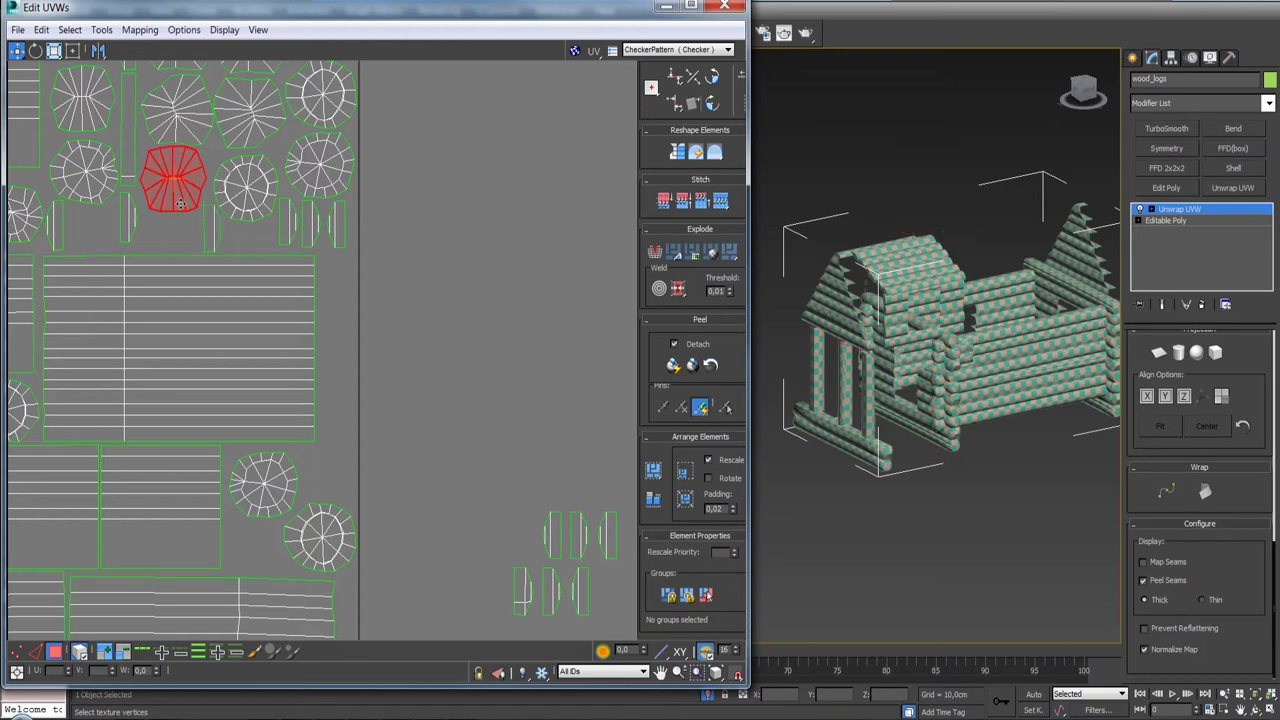
pyautogui.moveTo(547, 522)
pyautogui.mouseDown()
pyautogui.moveTo(366, 366)
pyautogui.moveTo(166, 251)
pyautogui.moveTo(162, 235)
pyautogui.mouseUp()
pyautogui.click(712, 78)
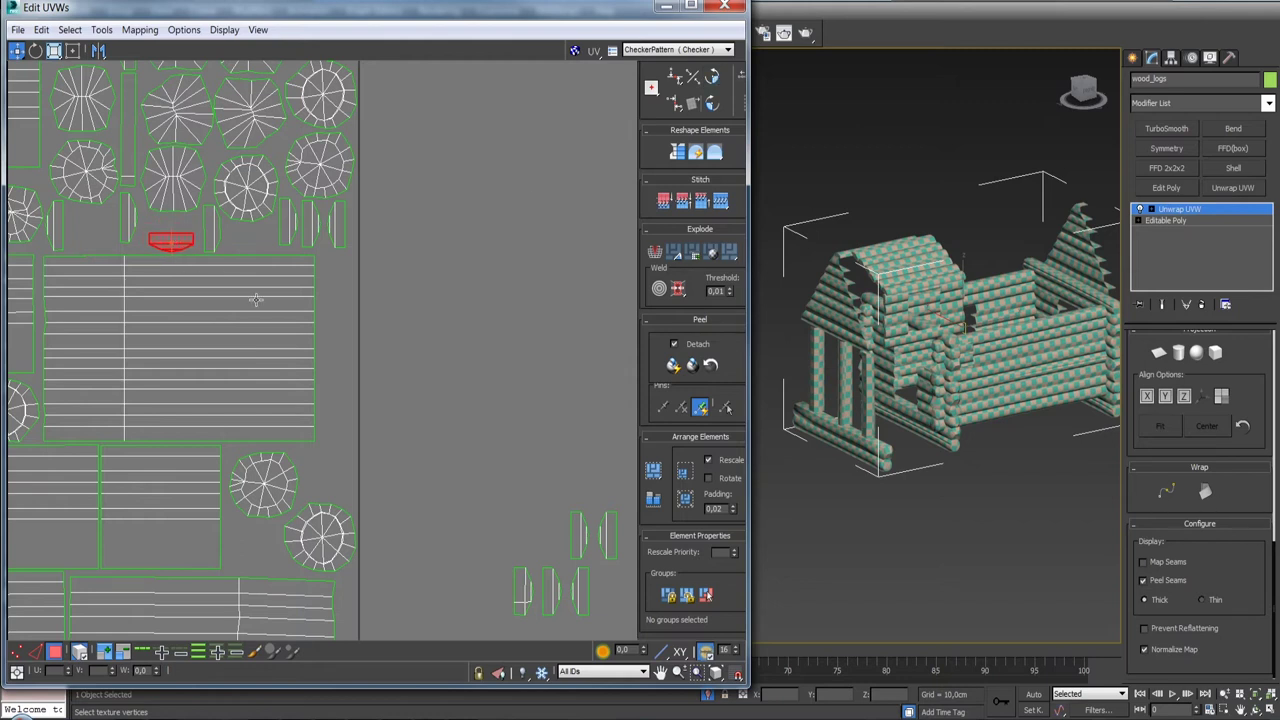
# - Place another small piece in a free gap, rotate it 90° horizontally, and nudge it down
pyautogui.moveTo(588, 538)
pyautogui.mouseDown()
pyautogui.moveTo(296, 288)
pyautogui.moveTo(182, 215)
pyautogui.mouseUp()
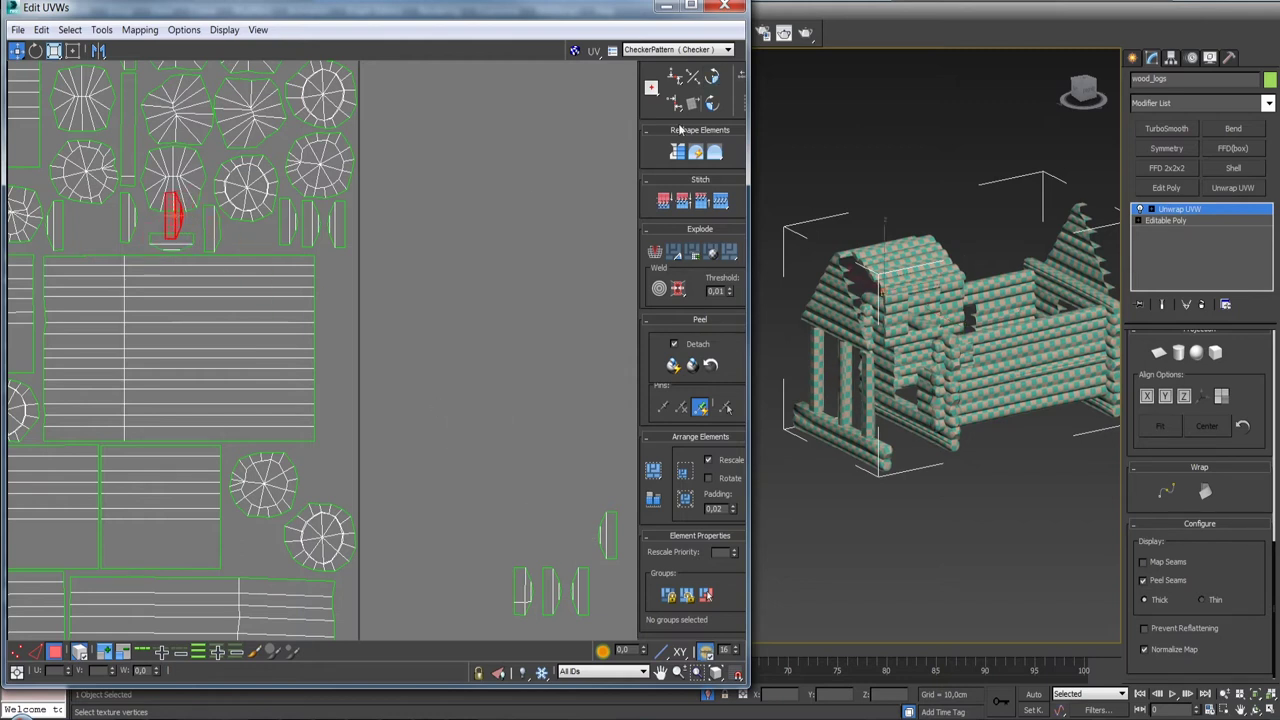
pyautogui.click(712, 106)
pyautogui.click(713, 80)
pyautogui.click(713, 80)
pyautogui.moveTo(189, 219); pyautogui.dragTo(189, 225)
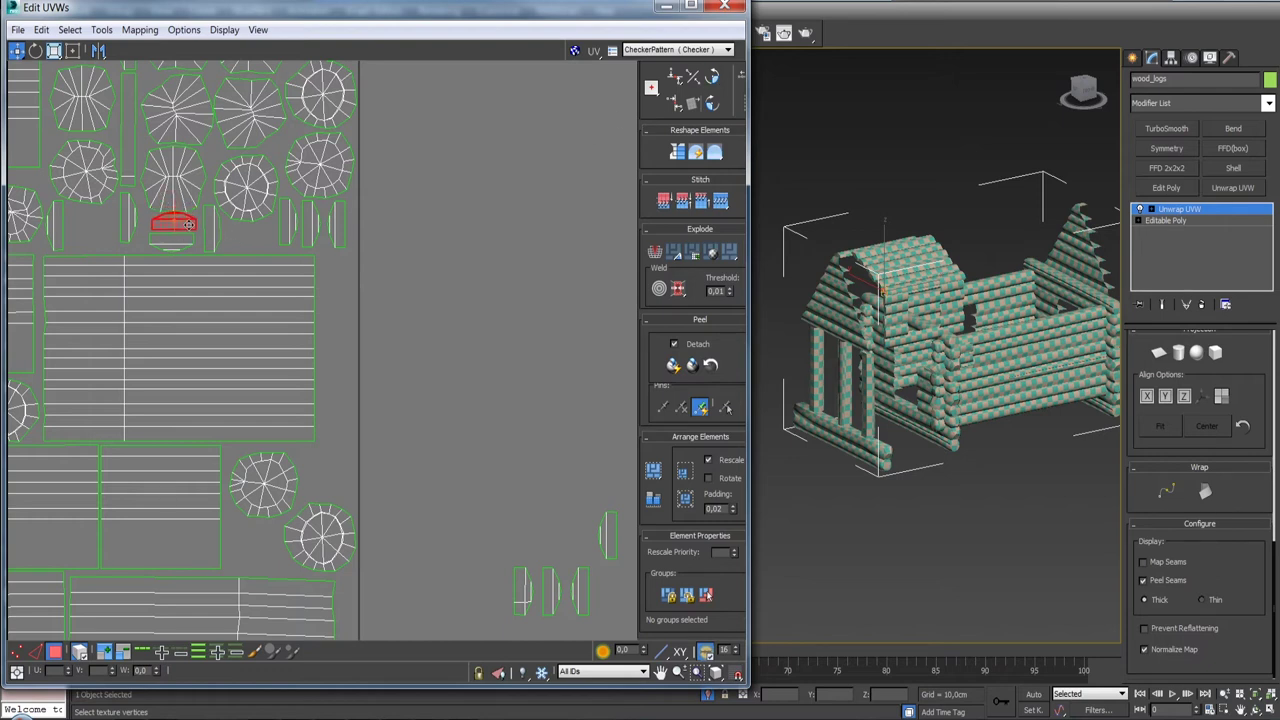
pyautogui.scroll(5, 187, 226)
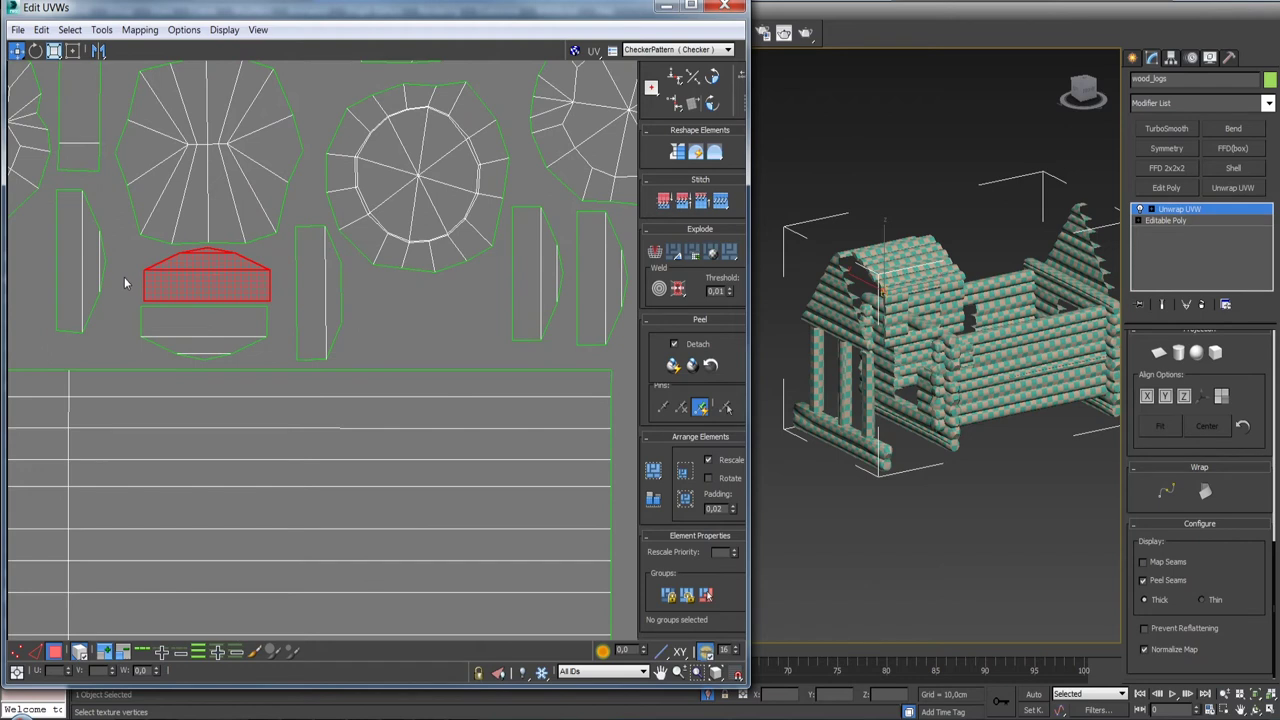
pyautogui.scroll(-2, 189, 291)
pyautogui.scroll(-3, 264, 284)
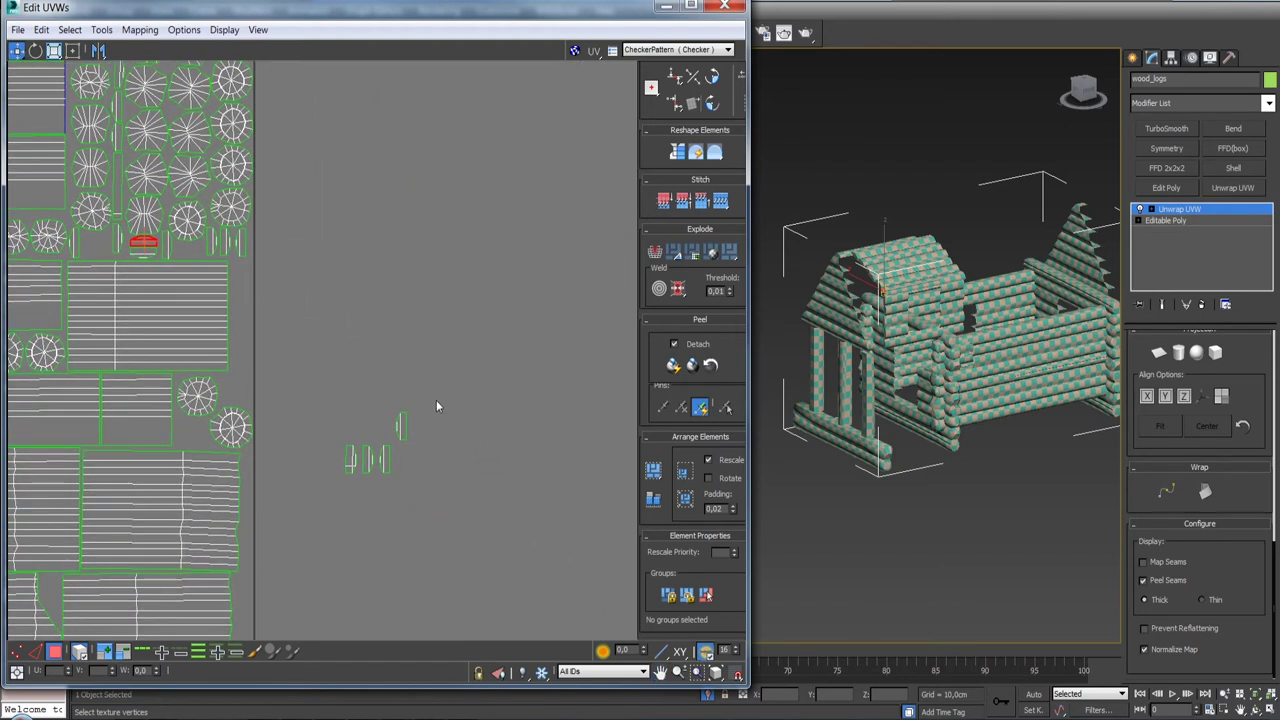
# - Move two pieces into the open area rotated horizontal, and stand one upright beside the plank island
pyautogui.moveTo(435, 401)
pyautogui.mouseDown()
pyautogui.moveTo(389, 470)
pyautogui.moveTo(352, 300)
pyautogui.mouseUp()
pyautogui.click(711, 104)
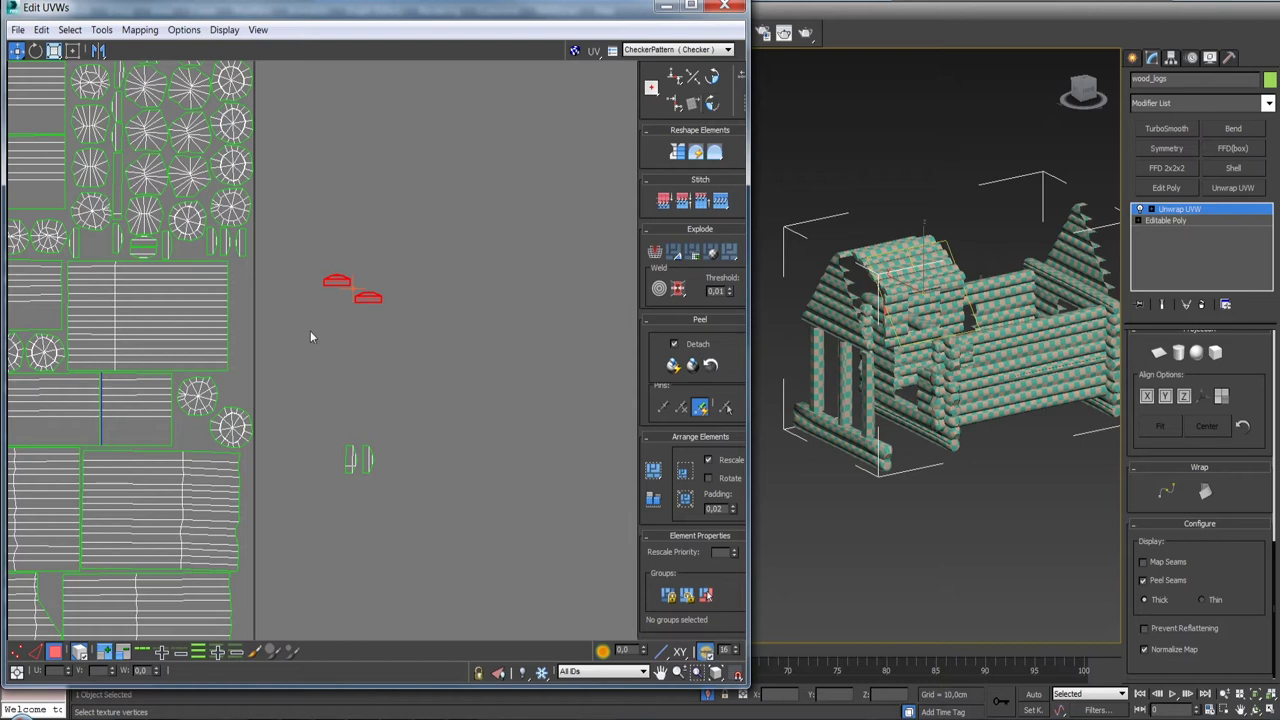
pyautogui.moveTo(311, 336); pyautogui.dragTo(369, 366, button='middle')
pyautogui.moveTo(411, 344); pyautogui.dragTo(346, 332)
pyautogui.scroll(3, 234, 300)
pyautogui.scroll(2, 232, 299)
pyautogui.moveTo(232, 298); pyautogui.dragTo(226, 296)
pyautogui.scroll(-3, 226, 296)
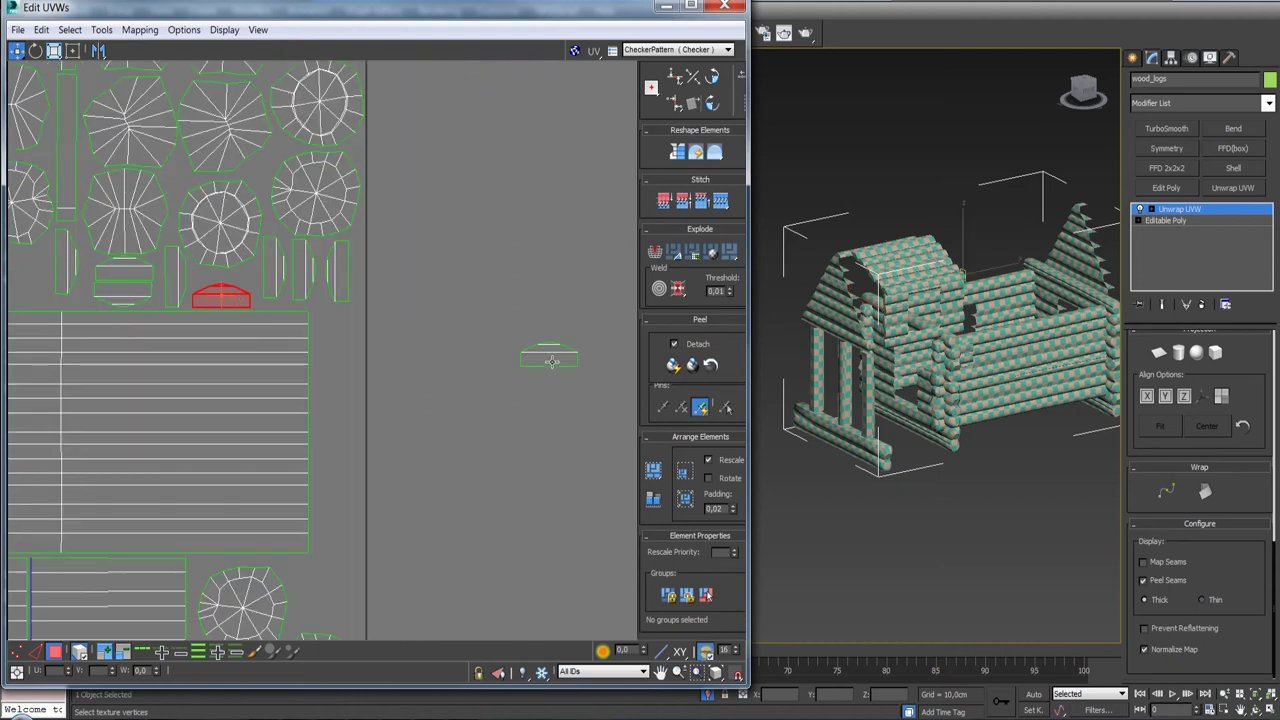
pyautogui.moveTo(551, 361); pyautogui.dragTo(340, 335)
pyautogui.click(714, 105)
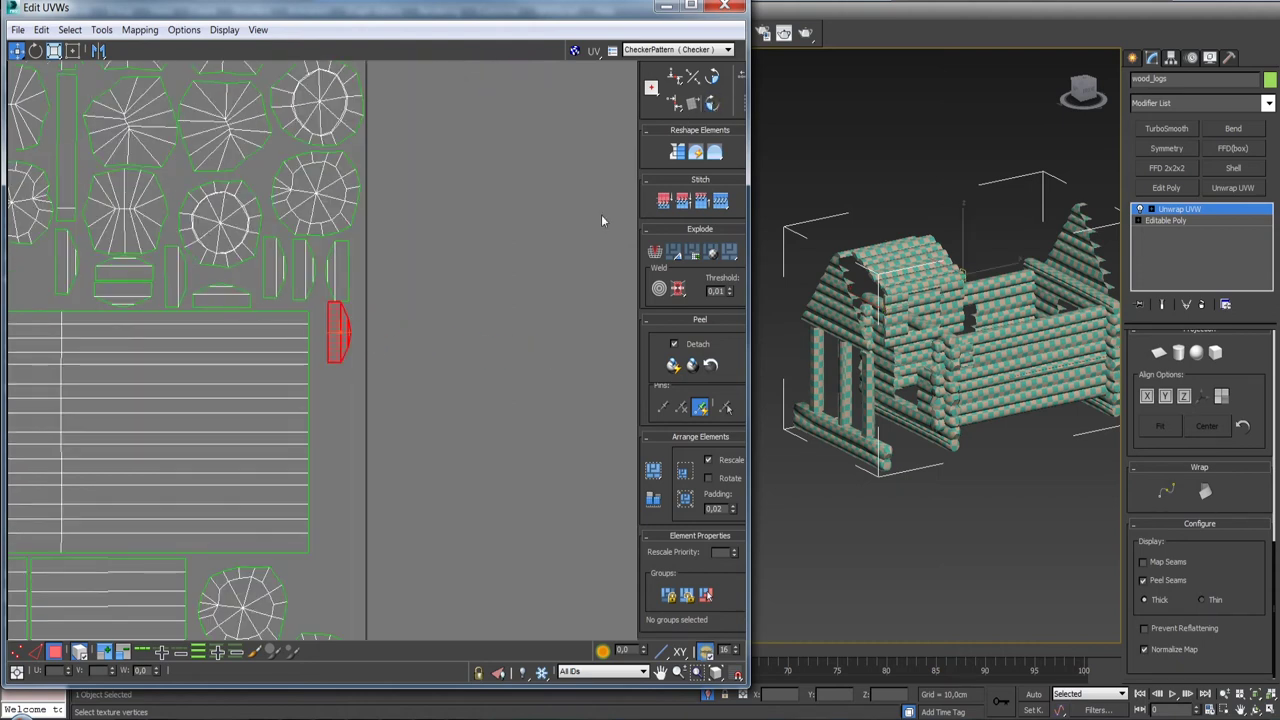
# - Fit a piece into a gap, lift the round island slightly, and pair pieces with their matching halves
pyautogui.scroll(-4, 450, 350)
pyautogui.scroll(2, 363, 338)
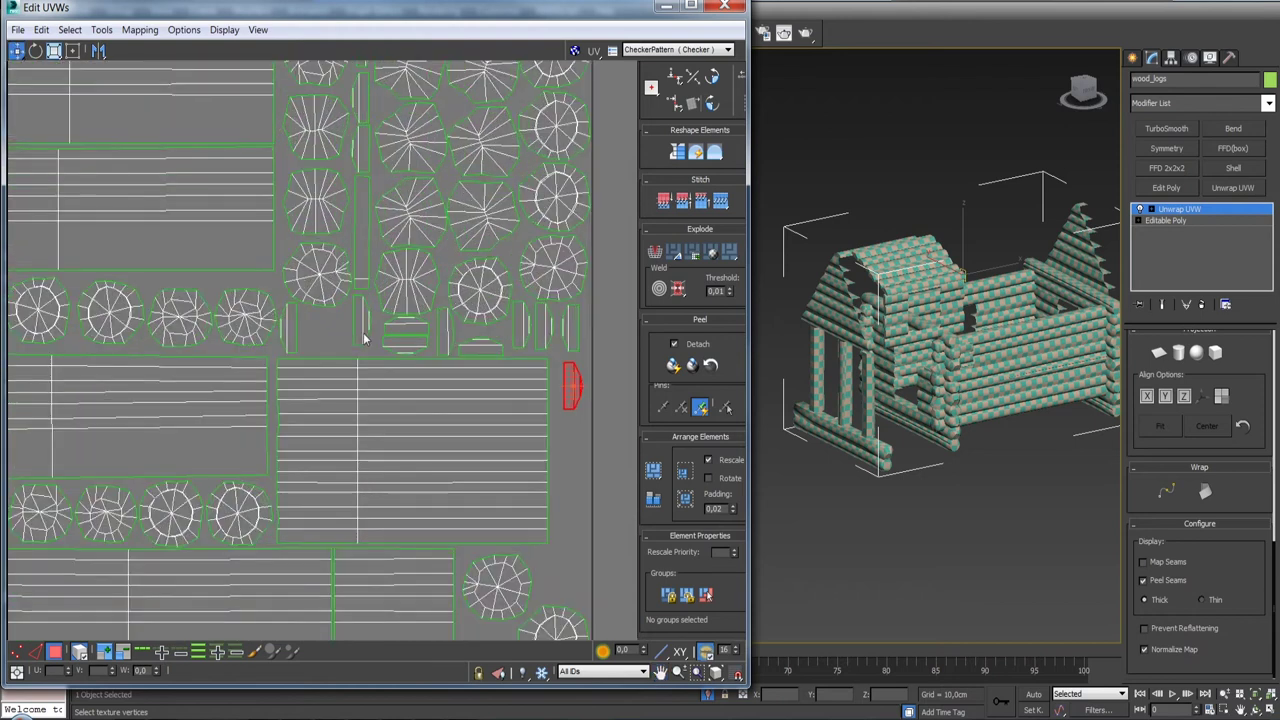
pyautogui.moveTo(570, 383); pyautogui.dragTo(308, 330)
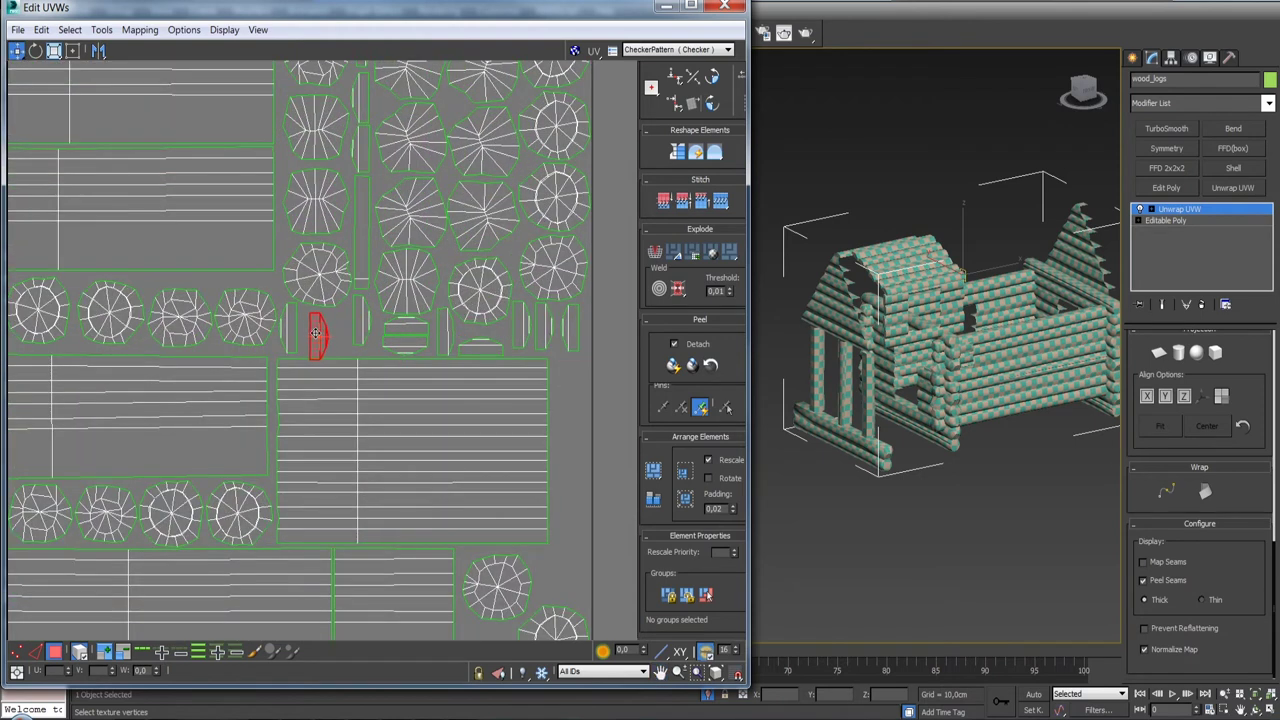
pyautogui.click(317, 278)
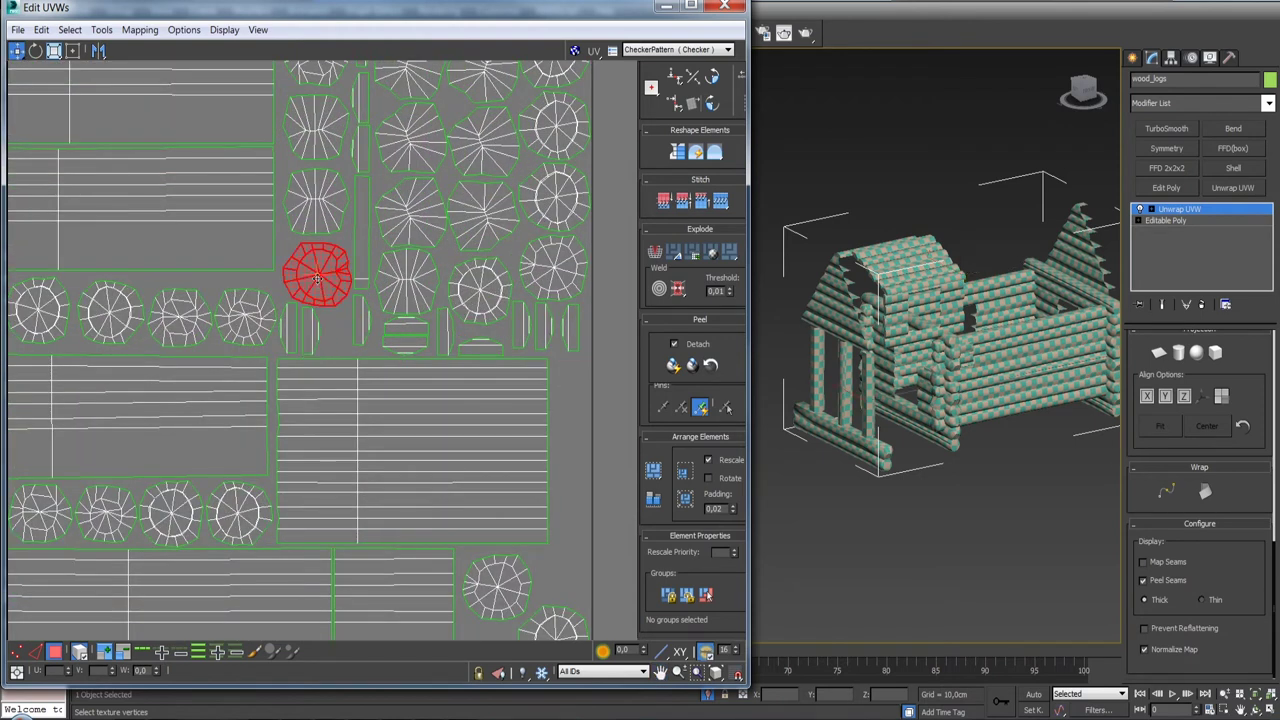
pyautogui.moveTo(319, 287); pyautogui.dragTo(318, 279)
pyautogui.scroll(3, 319, 285)
pyautogui.click(315, 298)
pyautogui.scroll(-3, 315, 298)
pyautogui.moveTo(149, 291)
pyautogui.mouseDown()
pyautogui.moveTo(285, 455)
pyautogui.moveTo(128, 351)
pyautogui.mouseUp()
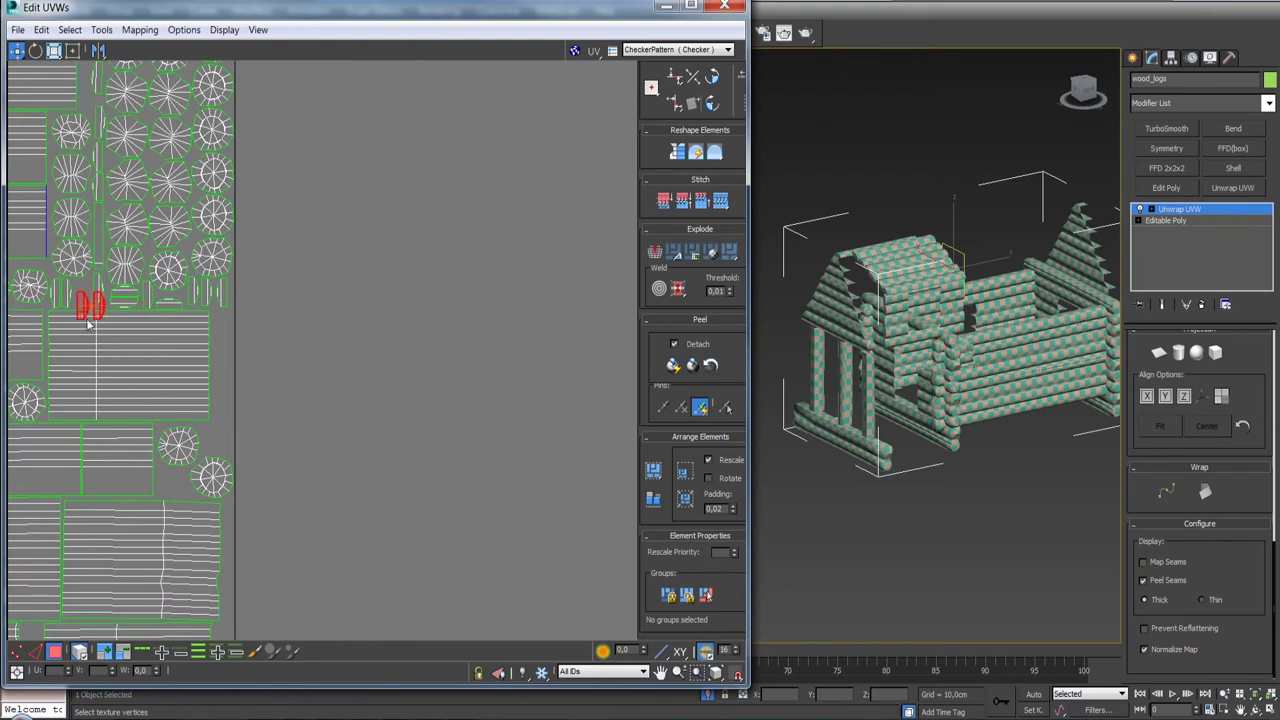
pyautogui.scroll(3, 340, 320)
pyautogui.scroll(2, 350, 310)
pyautogui.moveTo(337, 320)
pyautogui.mouseDown()
pyautogui.moveTo(337, 277)
pyautogui.moveTo(325, 273)
pyautogui.mouseUp()
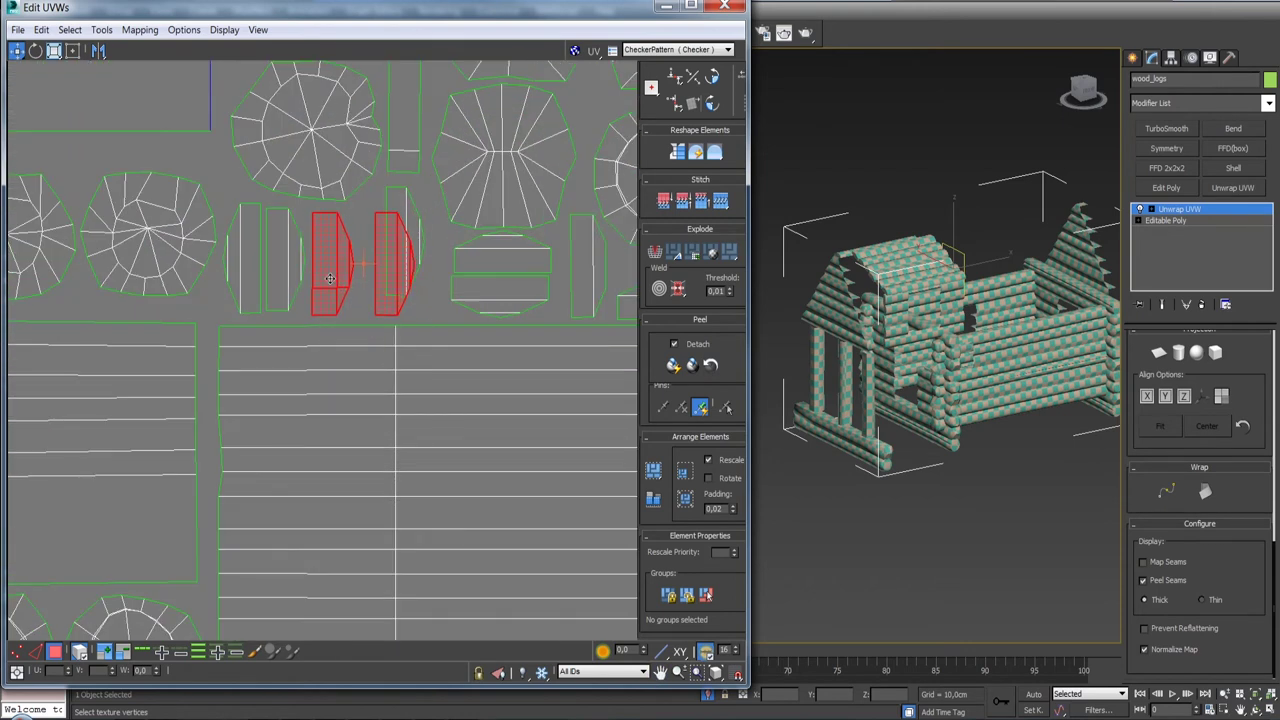
# - Shift one piece left to close the last gap and zoom out over the layout
pyautogui.click(360, 299)
pyautogui.moveTo(376, 288)
pyautogui.mouseDown()
pyautogui.moveTo(363, 282)
pyautogui.moveTo(430, 263)
pyautogui.moveTo(372, 263)
pyautogui.mouseUp()
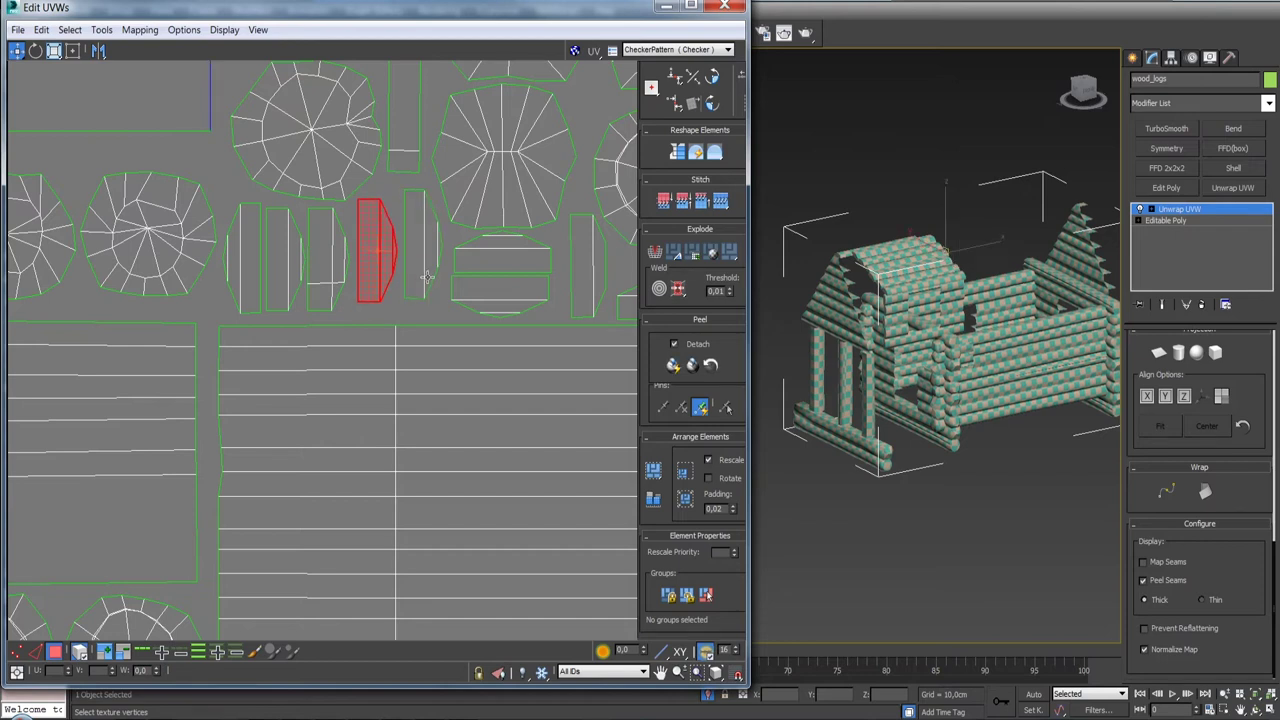
pyautogui.scroll(-5, 427, 277)
pyautogui.scroll(-3, 500, 295)
pyautogui.scroll(-4, 513, 293)
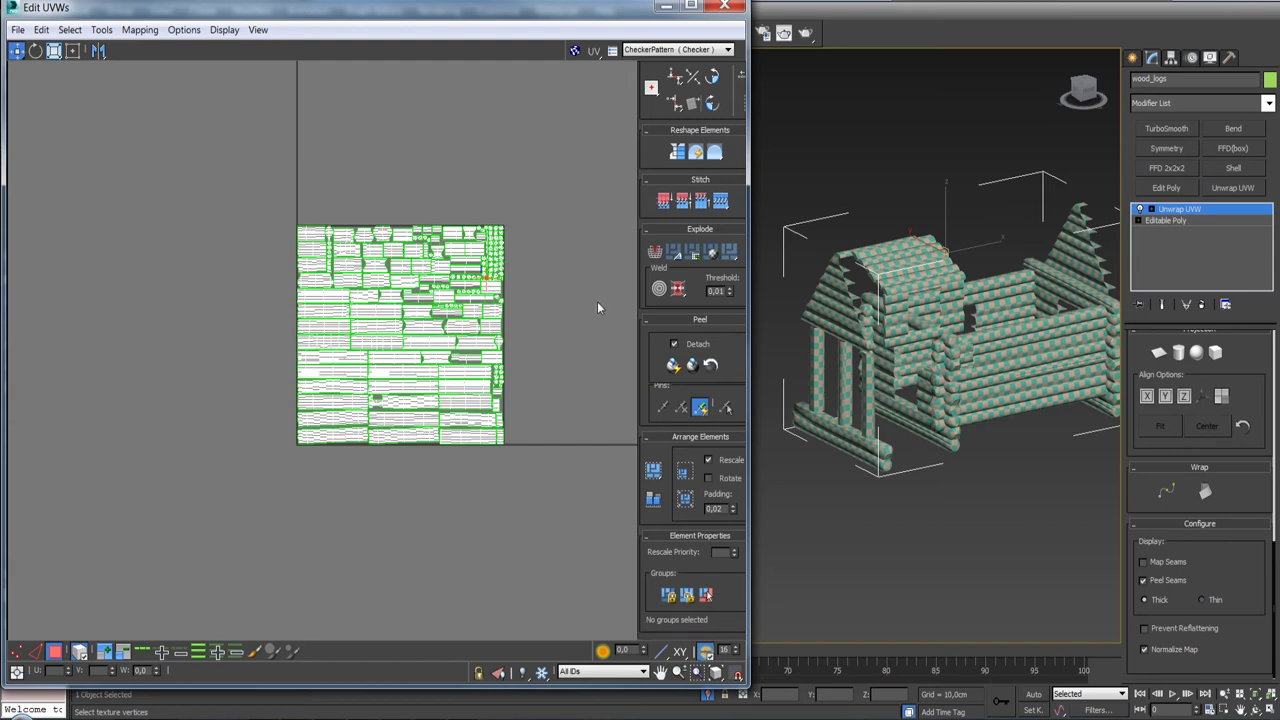
pyautogui.rightClick(1187, 209)
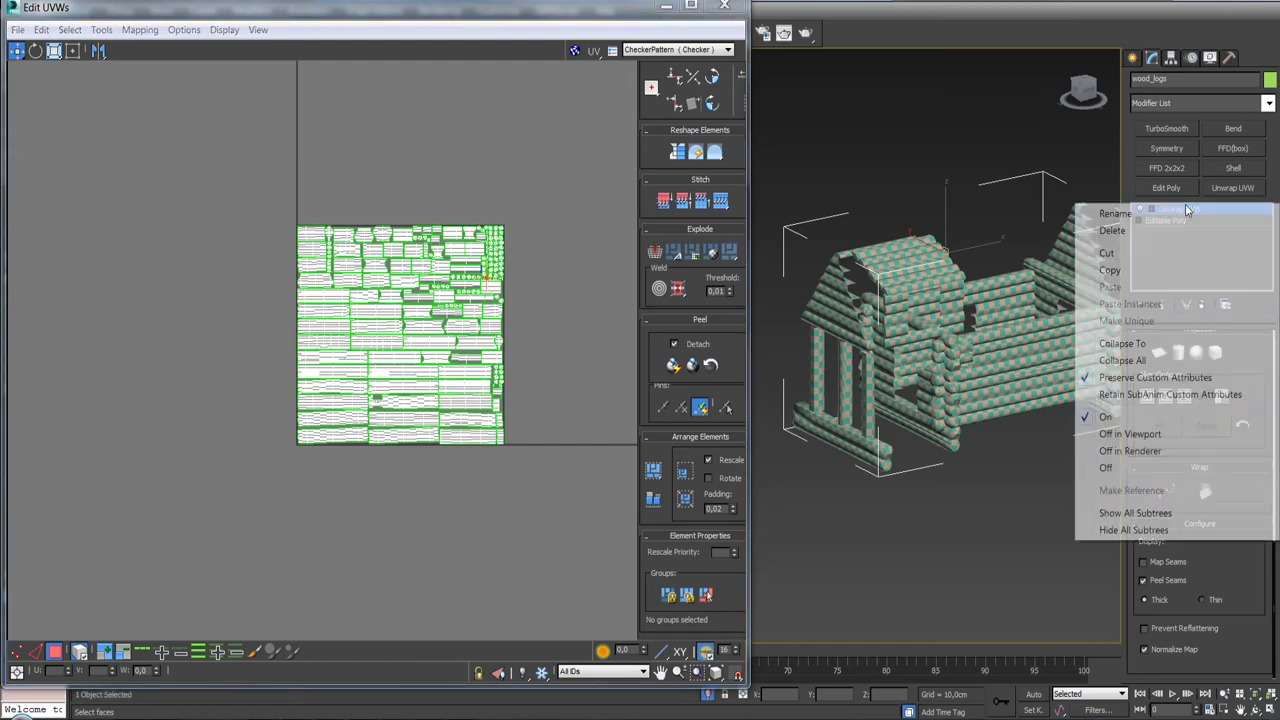
pyautogui.click(1172, 343)
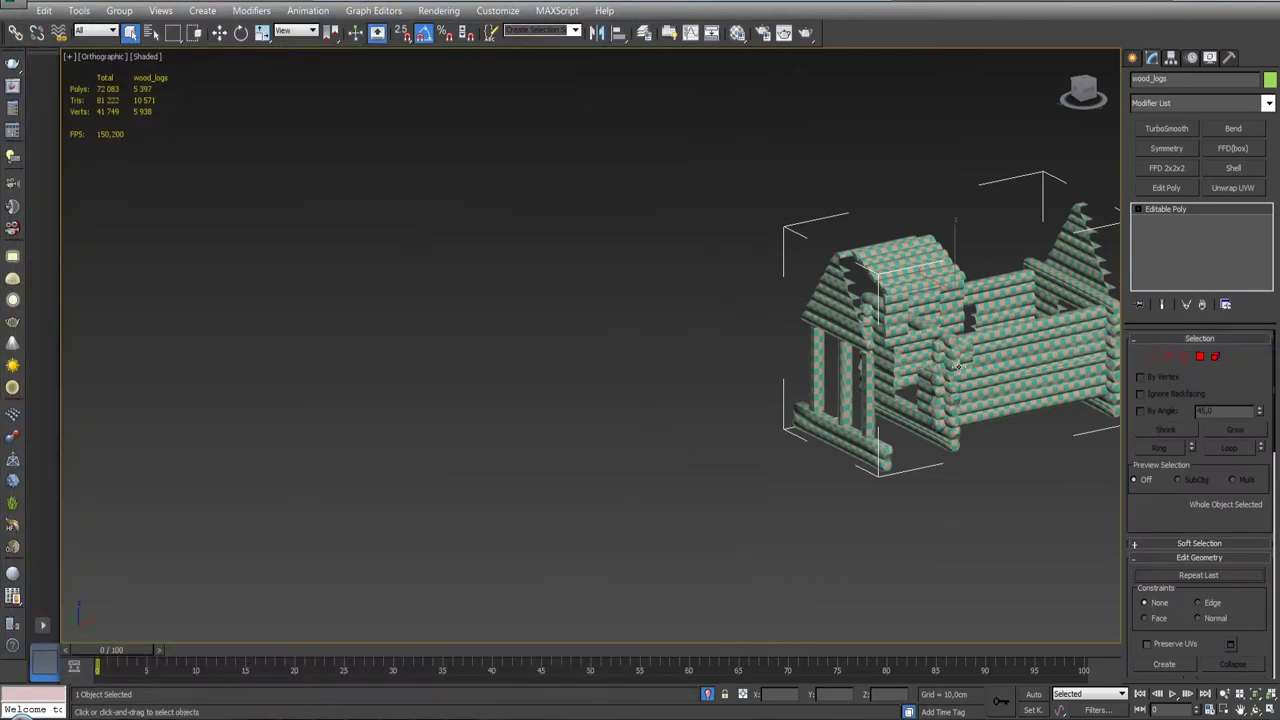
pyautogui.press('z')
pyautogui.click(737, 32)
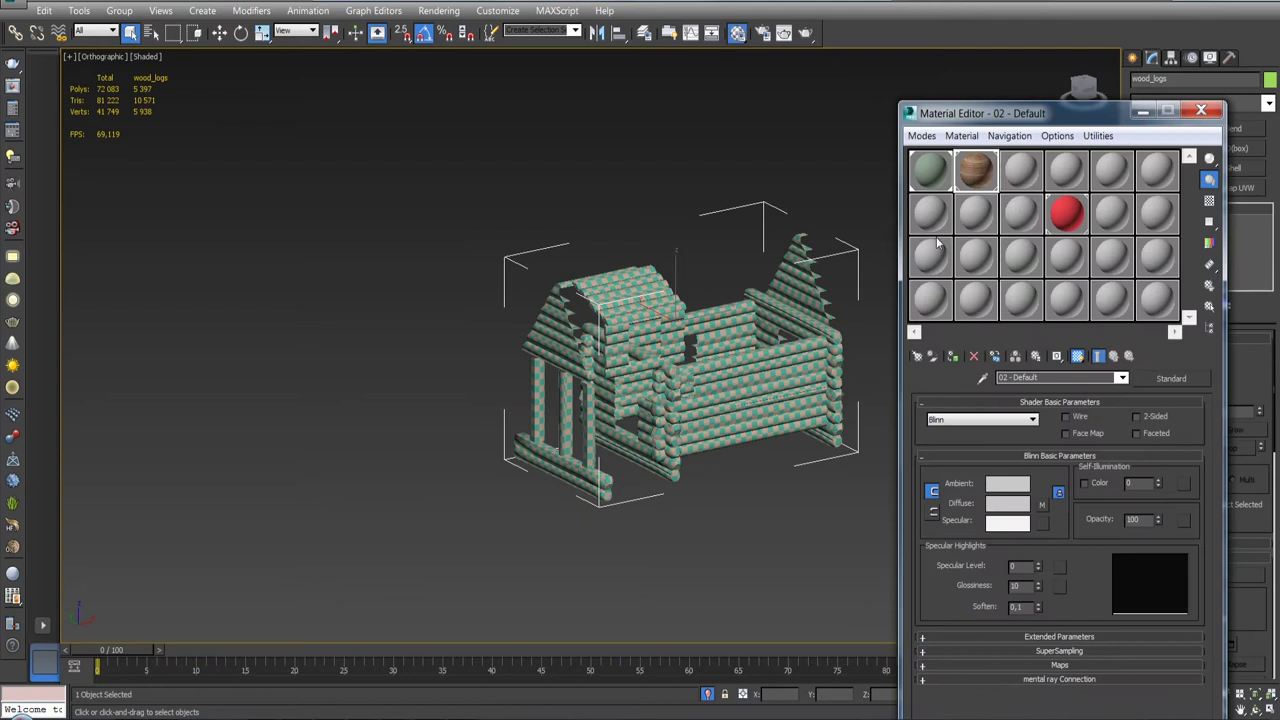
pyautogui.click(951, 357)
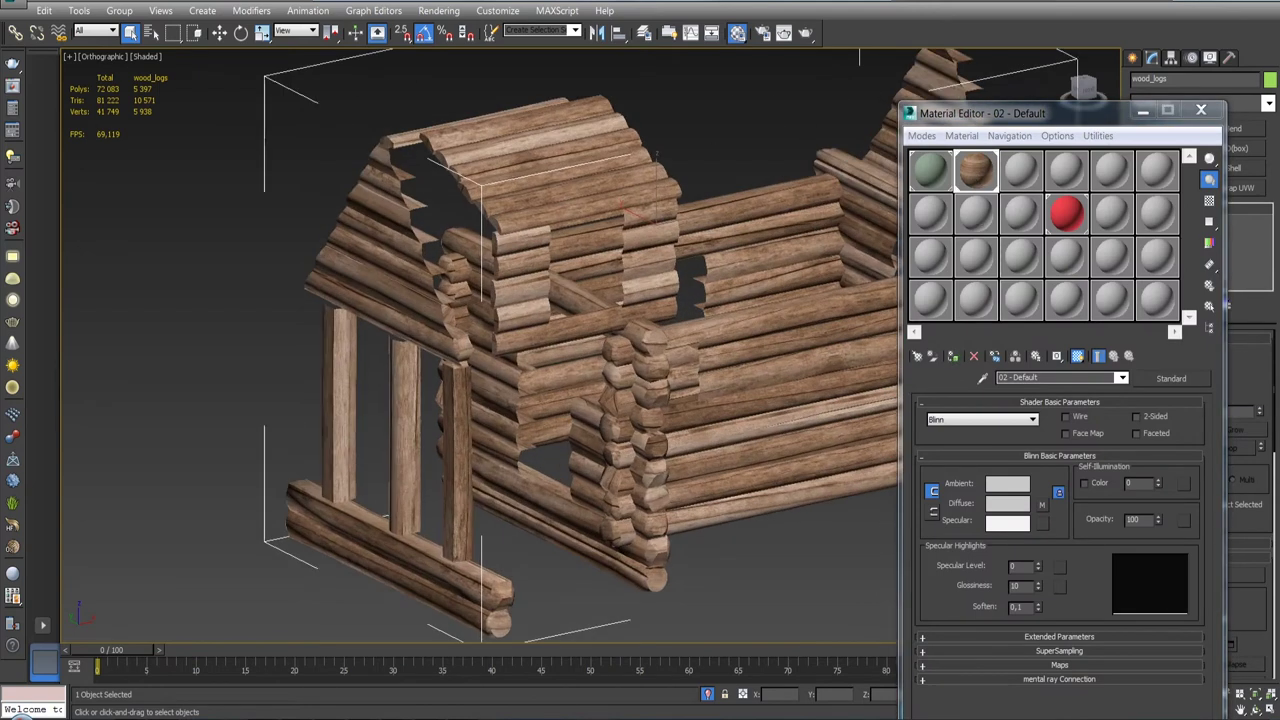
pyautogui.scroll(5, 664, 330)
pyautogui.scroll(3, 608, 338)
pyautogui.moveTo(608, 338); pyautogui.dragTo(430, 340, button='middle')
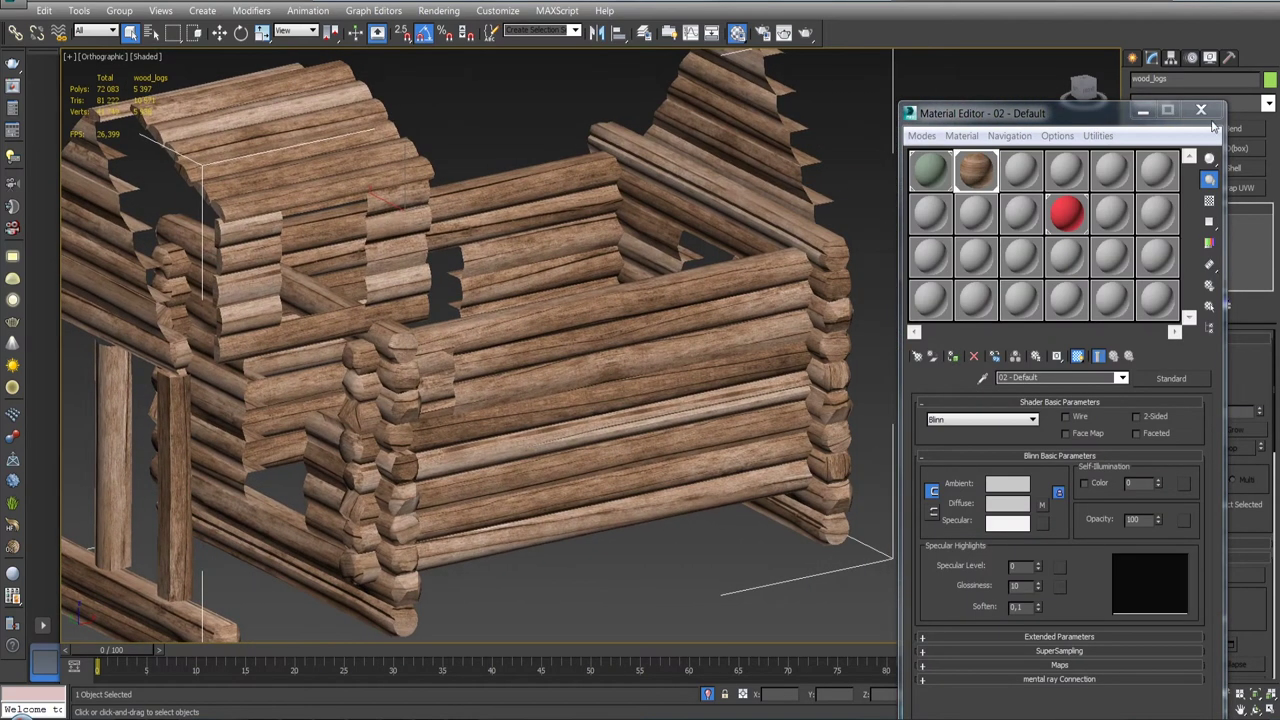
pyautogui.press('z')
pyautogui.moveTo(480, 350)
pyautogui.keyDown('alt'); pyautogui.mouseDown(button='middle')
pyautogui.moveTo(440, 350)
pyautogui.moveTo(530, 340)
pyautogui.mouseUp(button='middle'); pyautogui.keyUp('alt')
pyautogui.scroll(5, 480, 350)
pyautogui.moveTo(560, 300)
pyautogui.keyDown('alt'); pyautogui.mouseDown(button='middle')
pyautogui.moveTo(600, 280)
pyautogui.moveTo(581, 268)
pyautogui.moveTo(603, 246)
pyautogui.moveTo(697, 274)
pyautogui.moveTo(491, 266)
pyautogui.moveTo(703, 330)
pyautogui.moveTo(665, 355)
pyautogui.moveTo(867, 375)
pyautogui.mouseUp(button='middle'); pyautogui.keyUp('alt')
pyautogui.scroll(-5, 580, 290)
pyautogui.scroll(3, 488, 263)
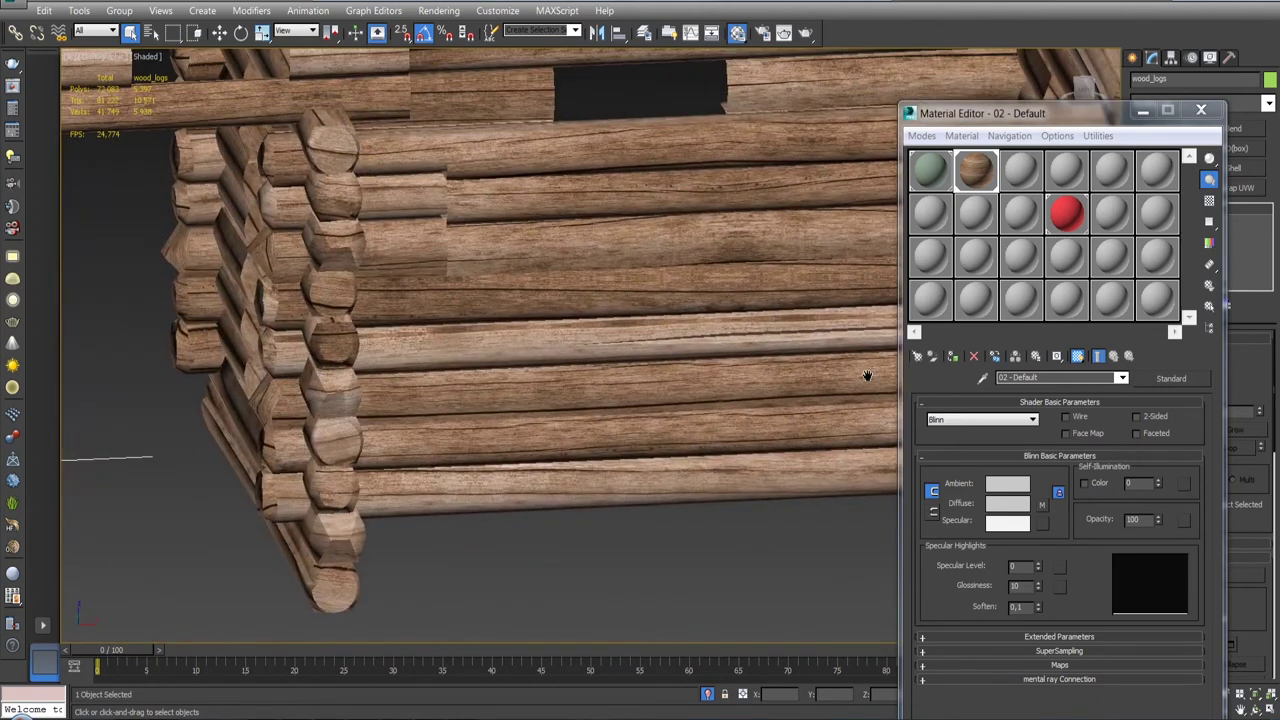
pyautogui.scroll(-3, 493, 283)
pyautogui.moveTo(493, 283)
pyautogui.keyDown('alt'); pyautogui.mouseDown(button='middle')
pyautogui.moveTo(528, 366)
pyautogui.moveTo(480, 357)
pyautogui.moveTo(388, 238)
pyautogui.moveTo(427, 250)
pyautogui.moveTo(360, 105)
pyautogui.moveTo(368, 205)
pyautogui.moveTo(436, 245)
pyautogui.moveTo(414, 247)
pyautogui.moveTo(462, 226)
pyautogui.moveTo(592, 344)
pyautogui.moveTo(588, 296)
pyautogui.mouseUp(button='middle'); pyautogui.keyUp('alt')
pyautogui.scroll(3, 414, 247)
pyautogui.scroll(3, 414, 247)
pyautogui.scroll(-3, 414, 247)
pyautogui.scroll(-2, 588, 296)
pyautogui.scroll(2, 586, 286)
pyautogui.scroll(5, 586, 286)
pyautogui.scroll(-5, 497, 323)
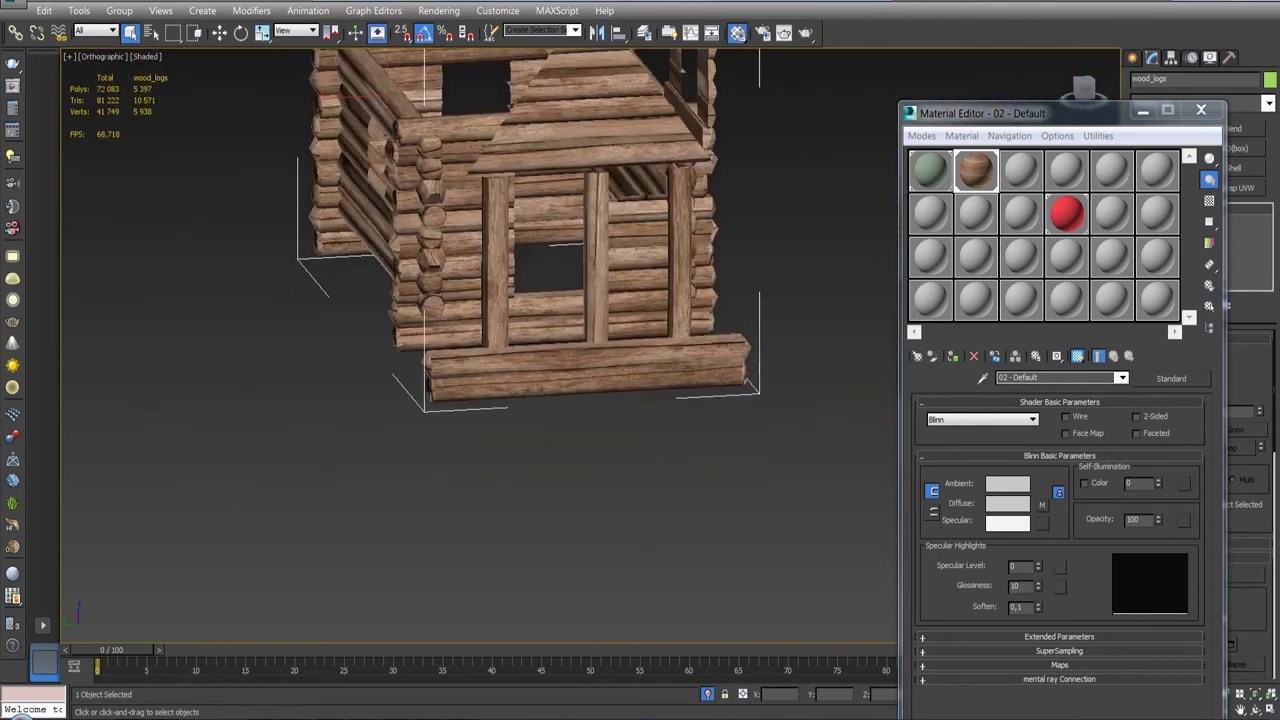
pyautogui.keyDown('alt'); pyautogui.moveTo(480, 310); pyautogui.dragTo(497, 323, button='middle'); pyautogui.keyUp('alt')
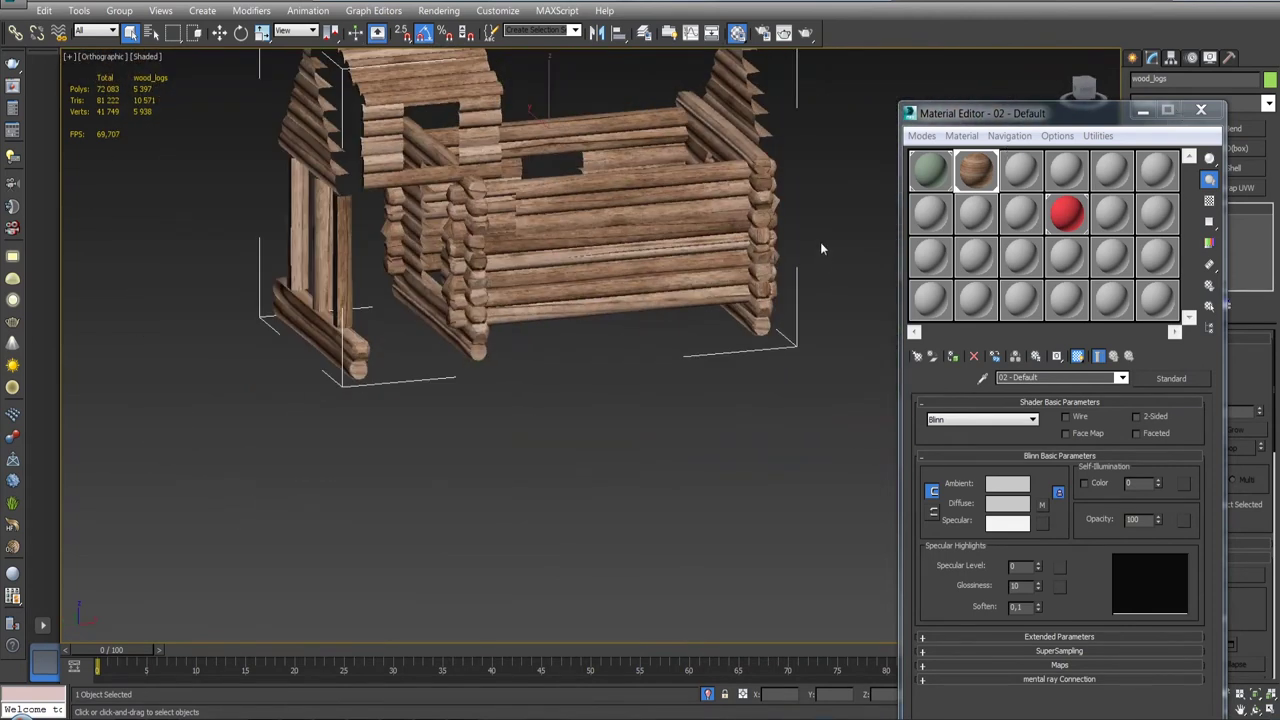
pyautogui.scroll(3, 740, 322)
pyautogui.scroll(-5, 740, 322)
pyautogui.keyDown('alt'); pyautogui.moveTo(740, 322); pyautogui.dragTo(727, 335, button='middle'); pyautogui.keyUp('alt')
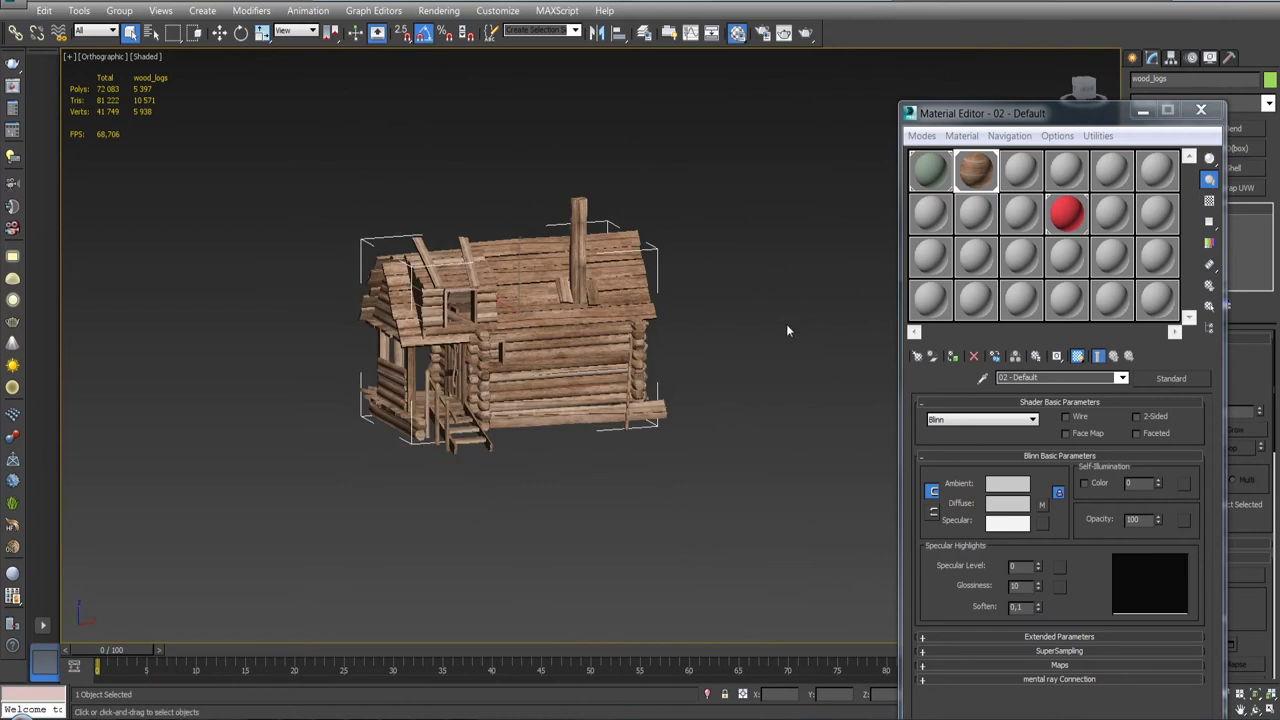
# - Assign the stove, wood_boards and wood_logs materials to their matching objects
pyautogui.click(588, 248)
pyautogui.click(930, 216)
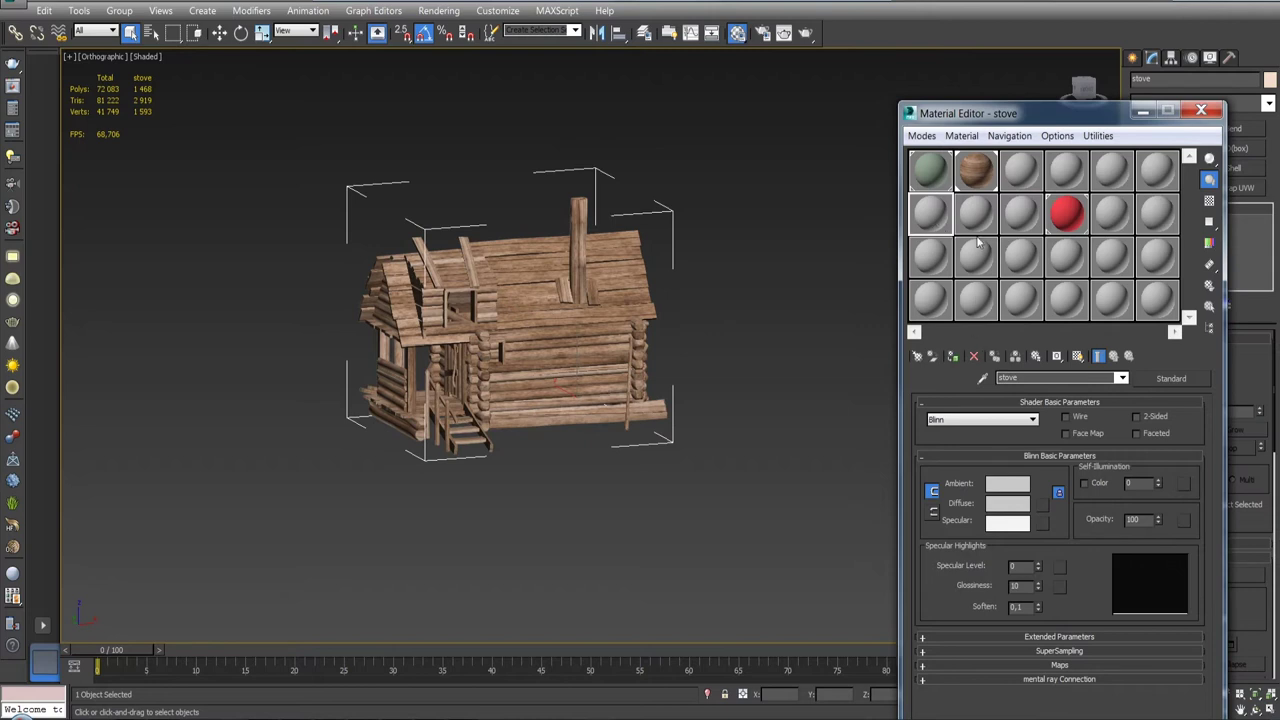
pyautogui.moveTo(1030, 119); pyautogui.dragTo(984, 125)
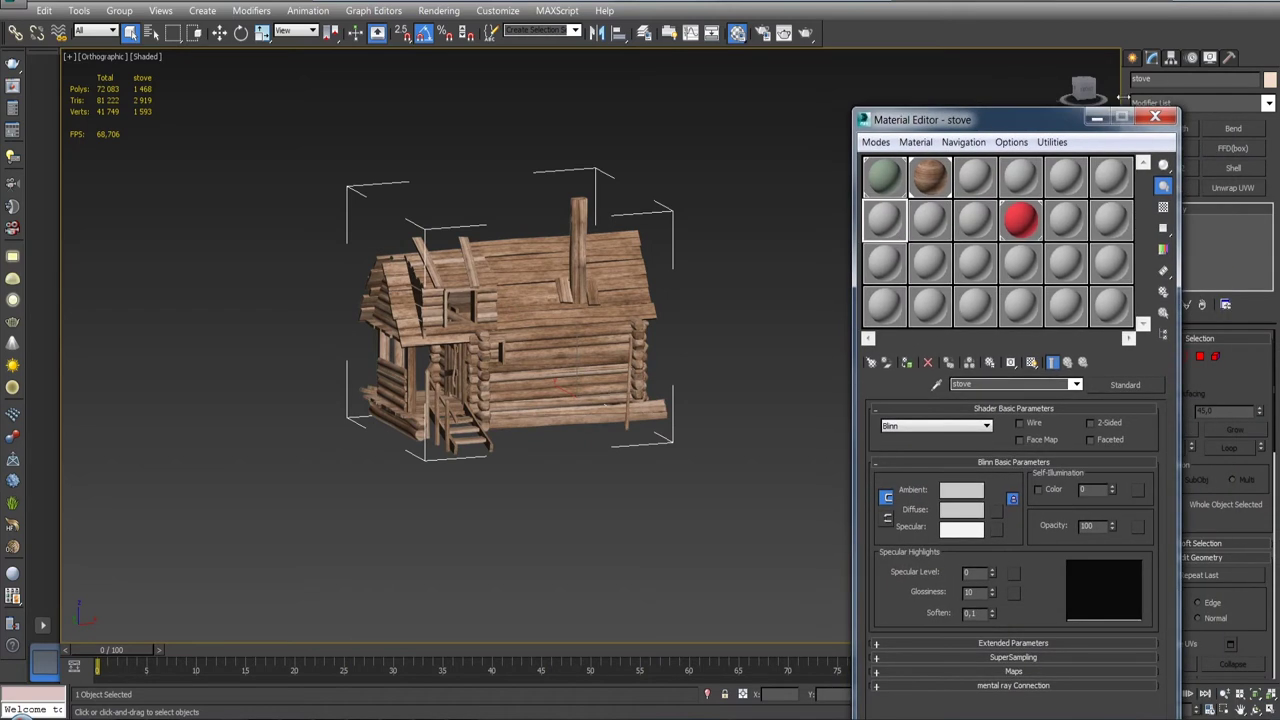
pyautogui.click(908, 363)
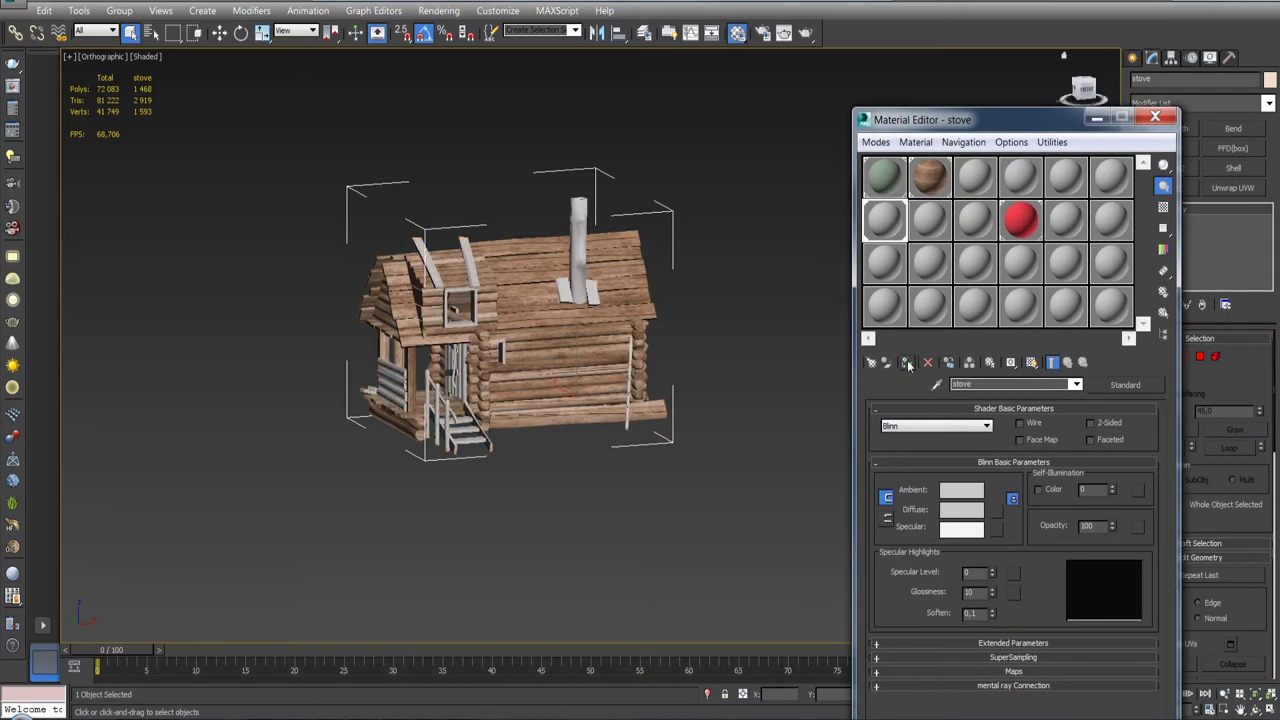
pyautogui.click(524, 300)
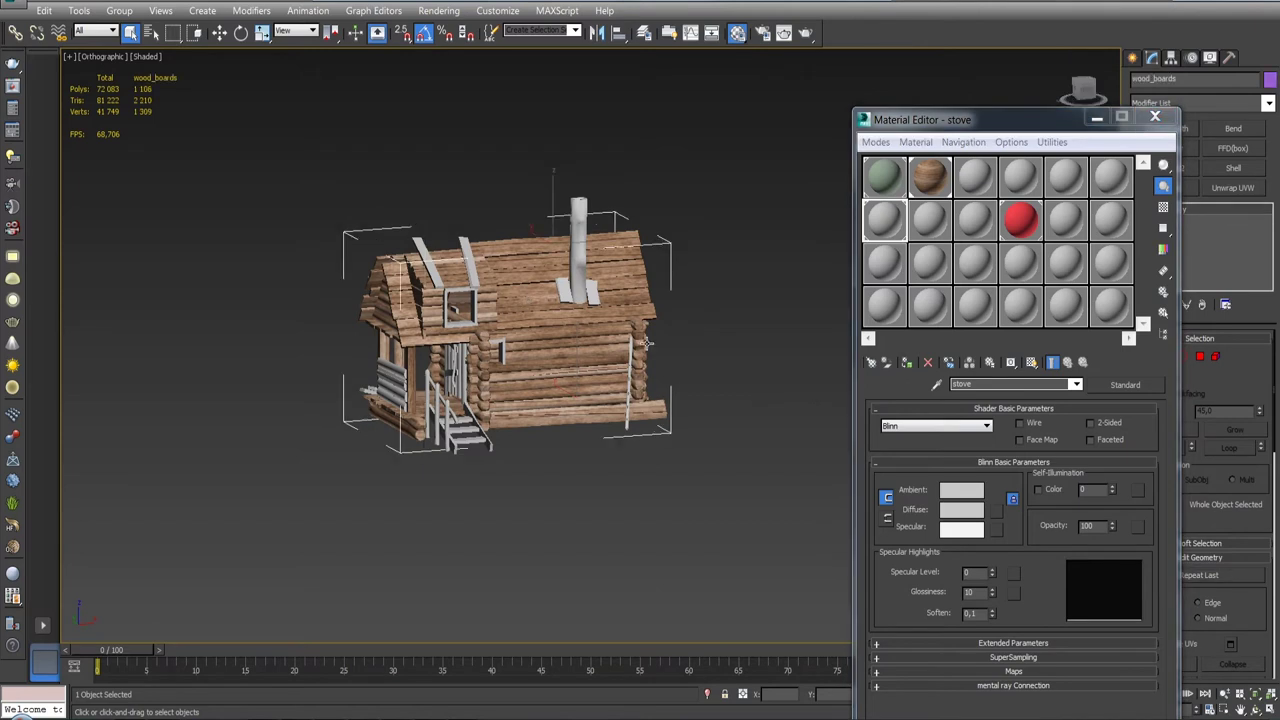
pyautogui.click(930, 222)
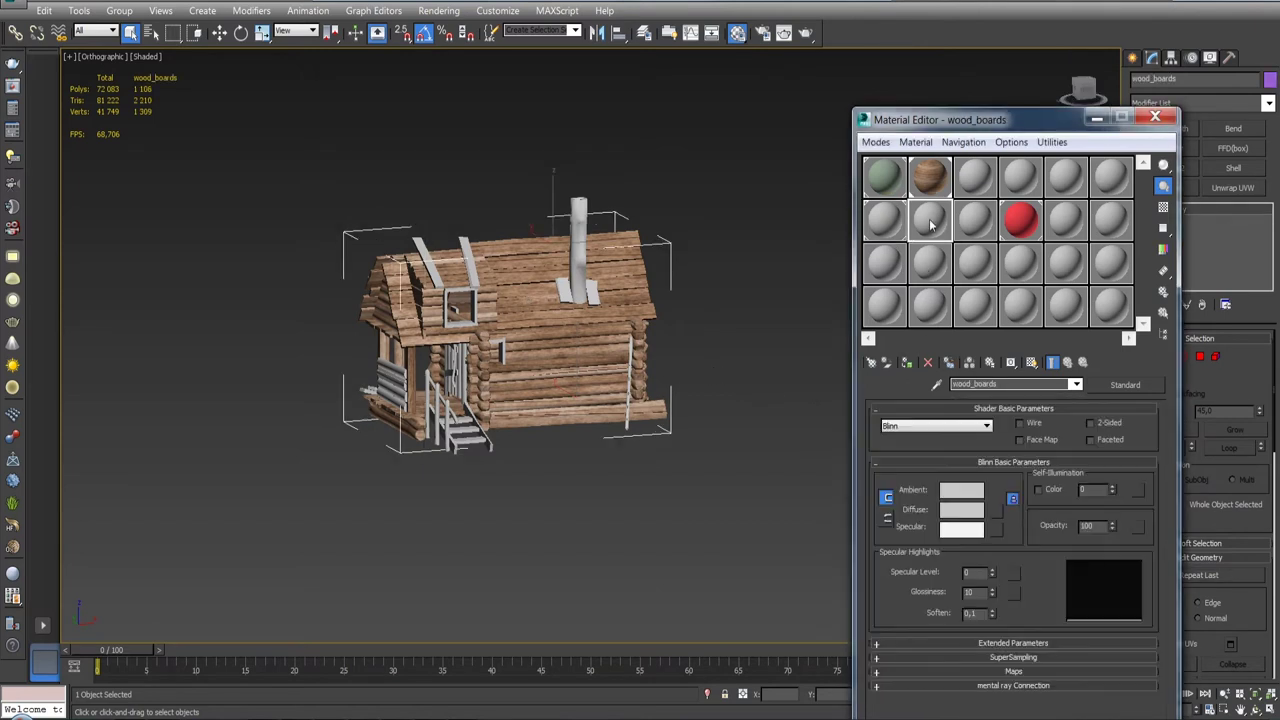
pyautogui.click(906, 363)
pyautogui.click(604, 345)
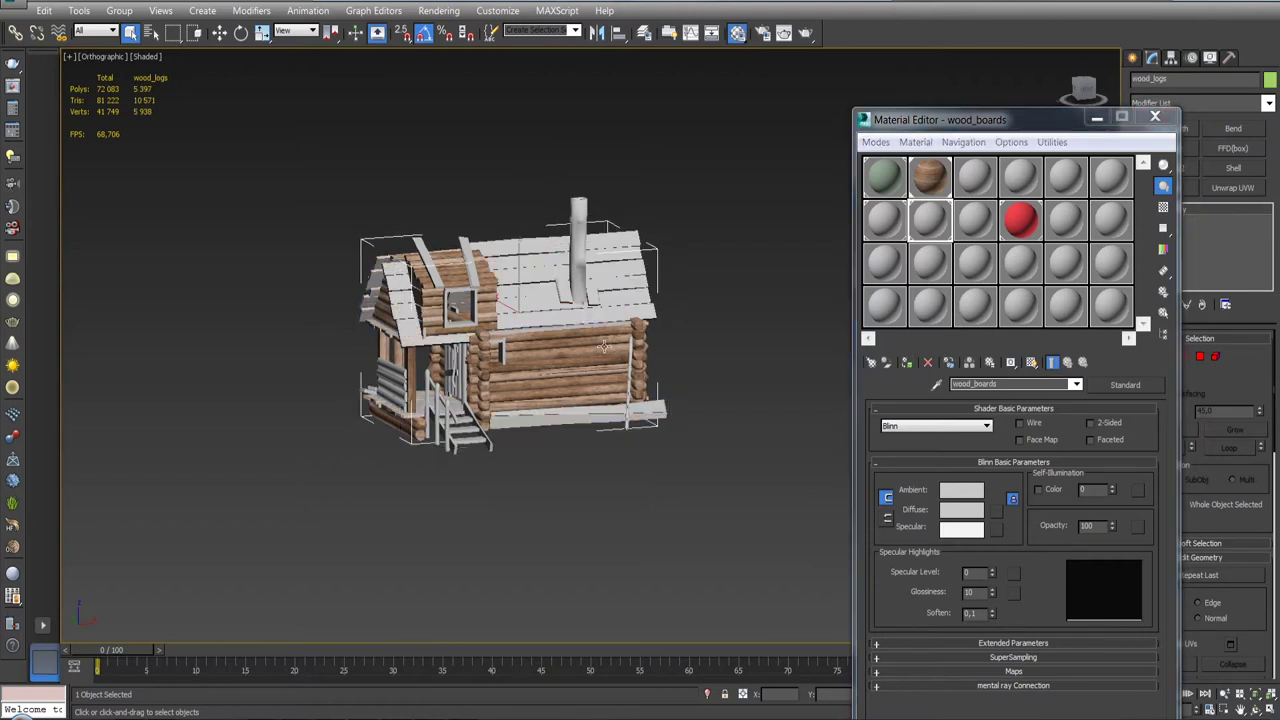
pyautogui.click(978, 232)
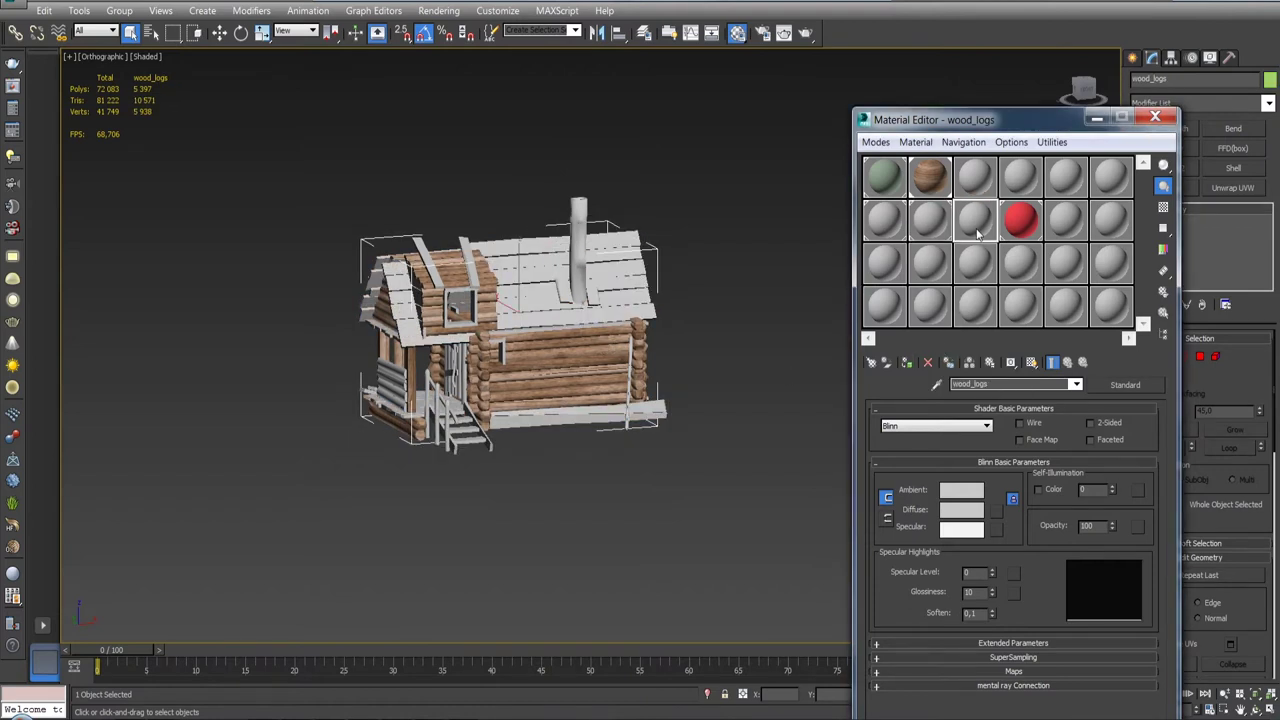
pyautogui.click(907, 364)
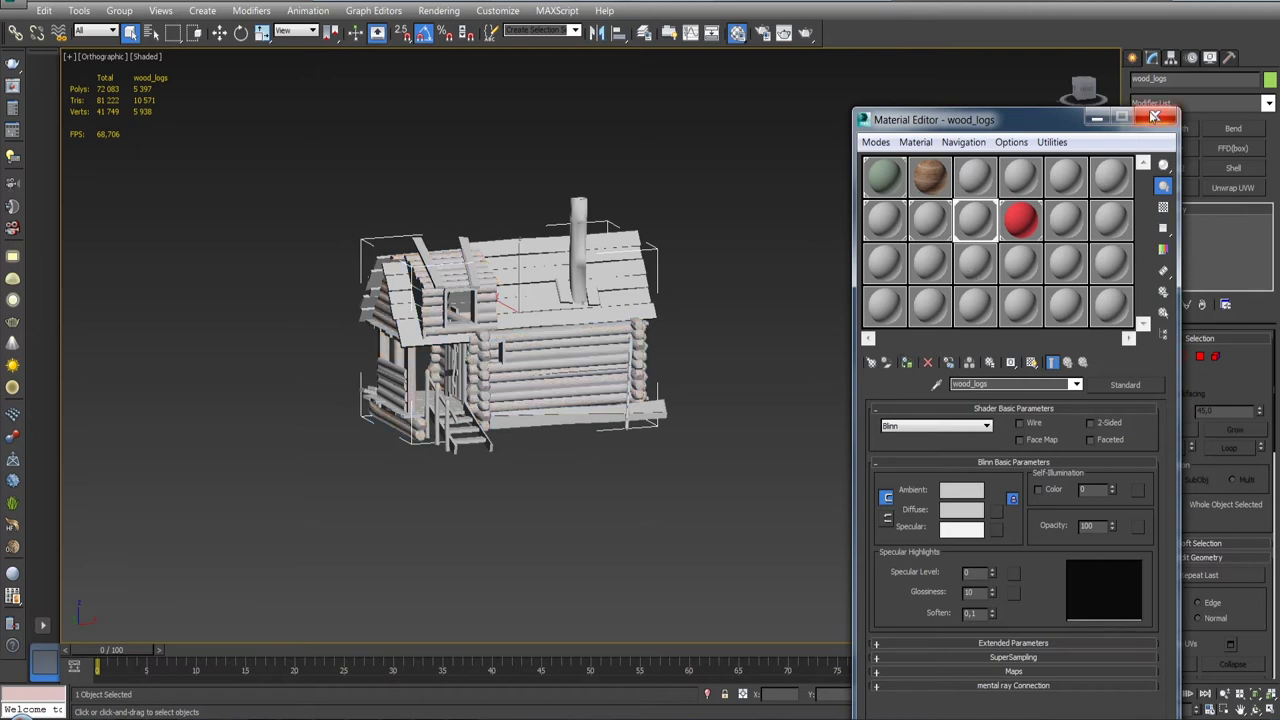
# - Apply the green checker test material to all three cabin objects
pyautogui.click(1153, 119)
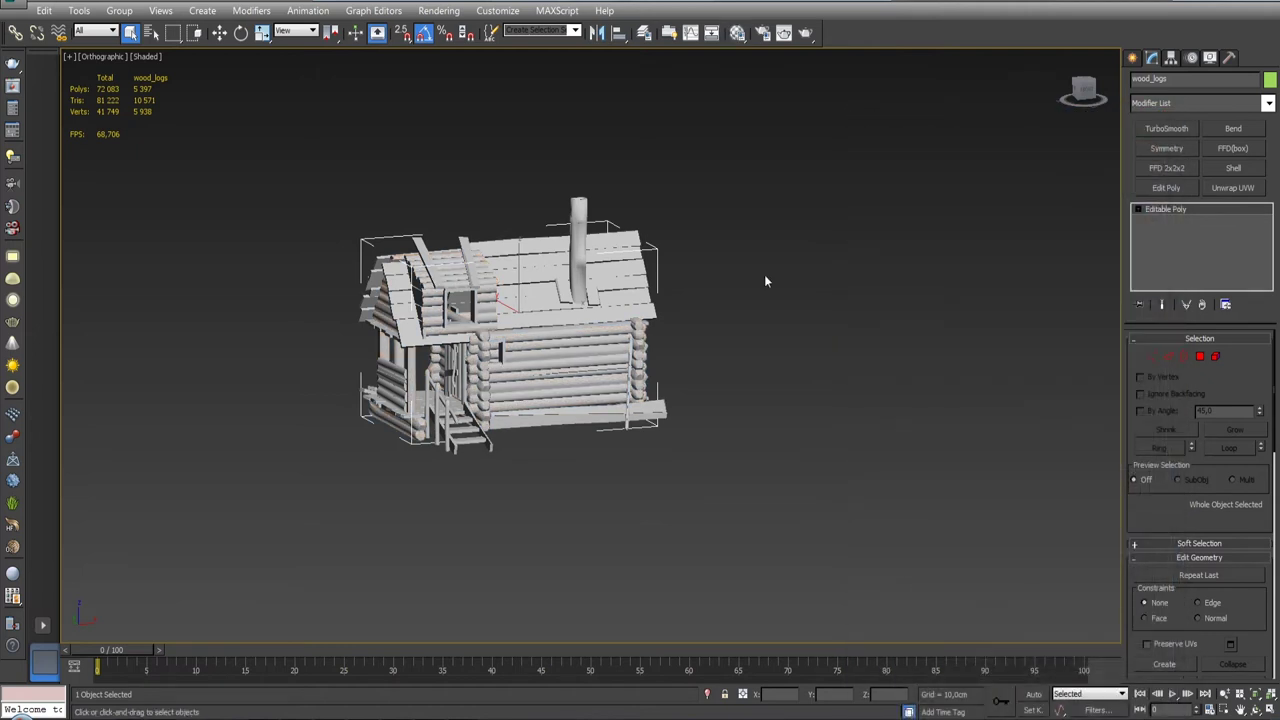
pyautogui.moveTo(345, 168); pyautogui.dragTo(740, 485)
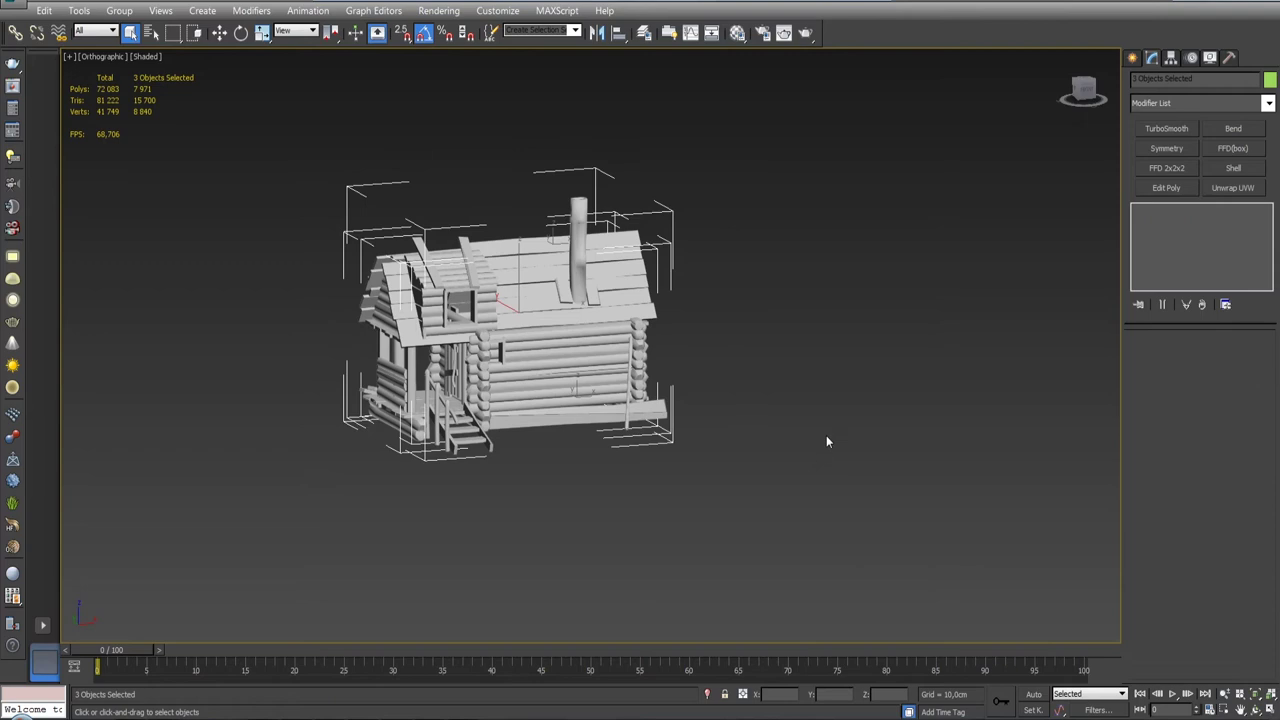
pyautogui.click(737, 32)
pyautogui.click(883, 177)
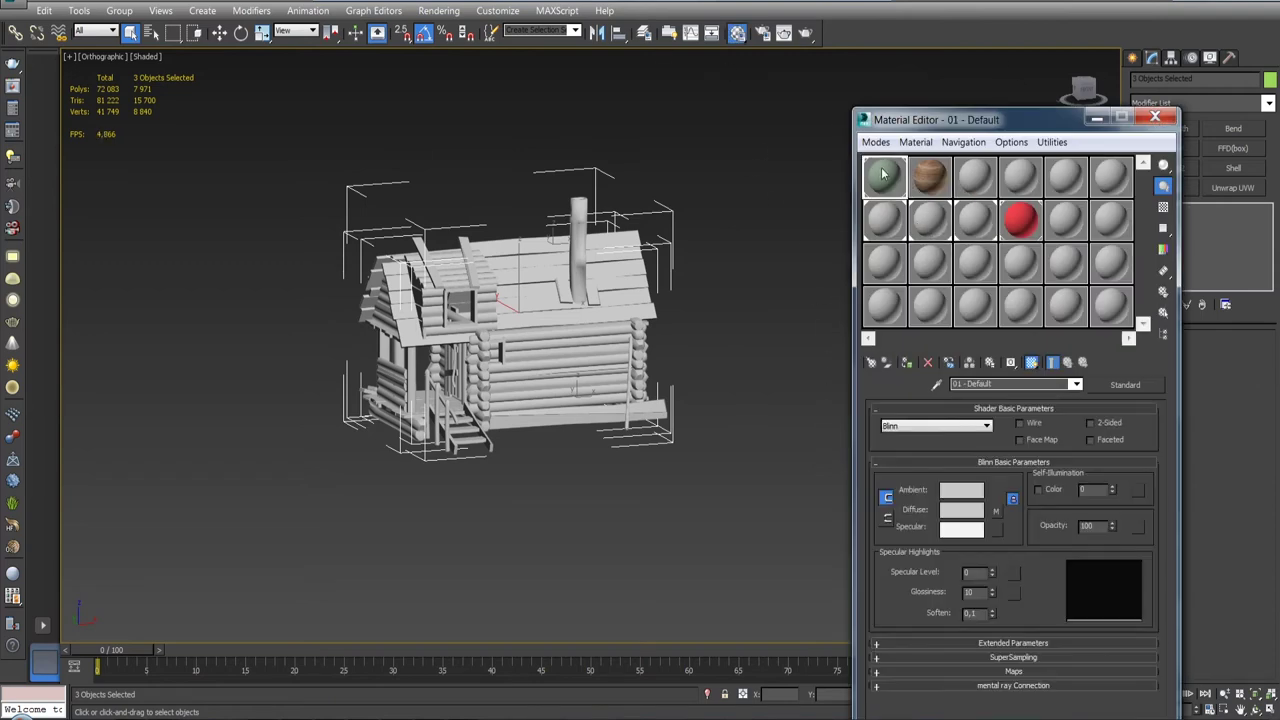
pyautogui.click(907, 362)
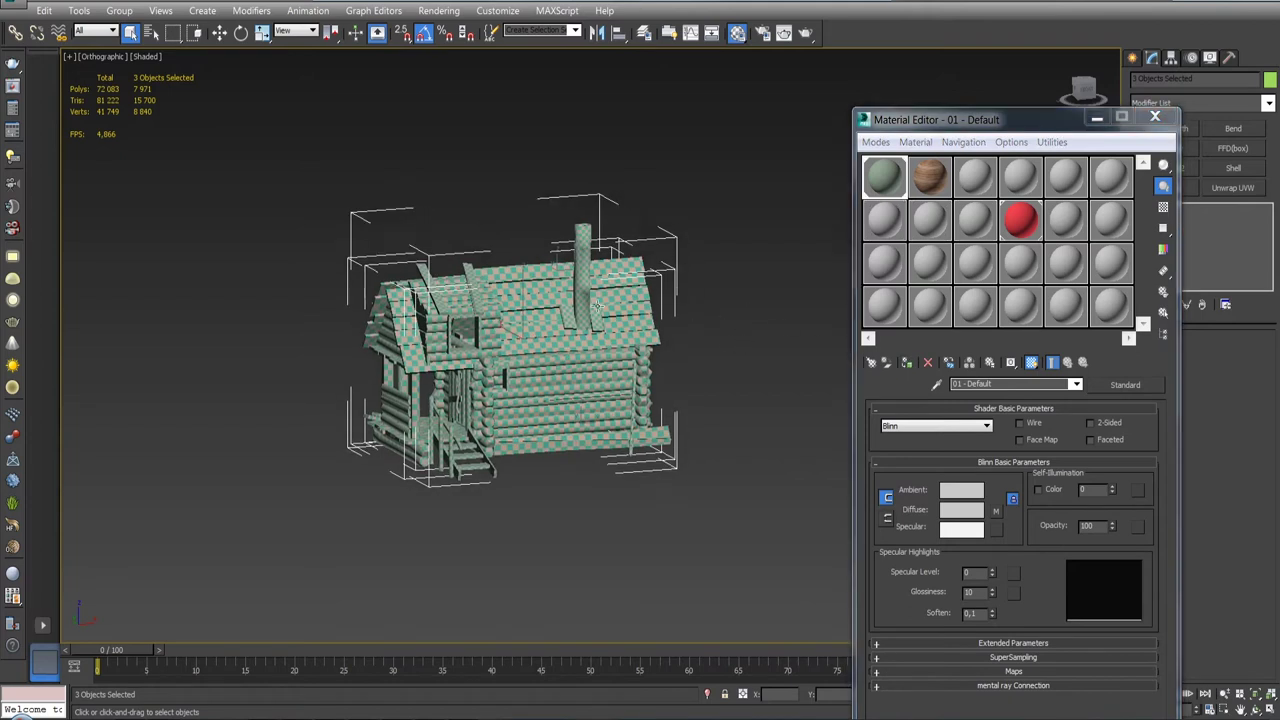
# - Frame and orbit around the cabin to inspect the checker pattern from several angles
pyautogui.scroll(5, 519, 303)
pyautogui.scroll(2, 519, 303)
pyautogui.scroll(2, 519, 300)
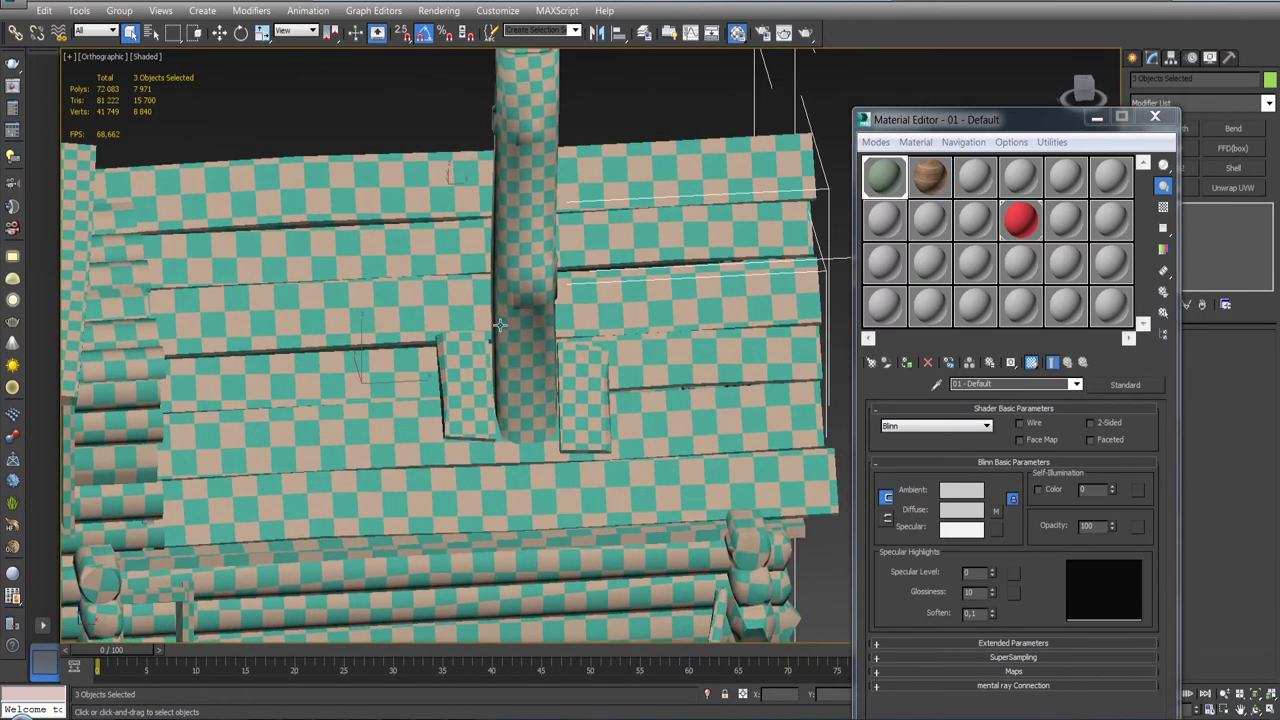
pyautogui.scroll(2, 520, 290)
pyautogui.scroll(2, 522, 268)
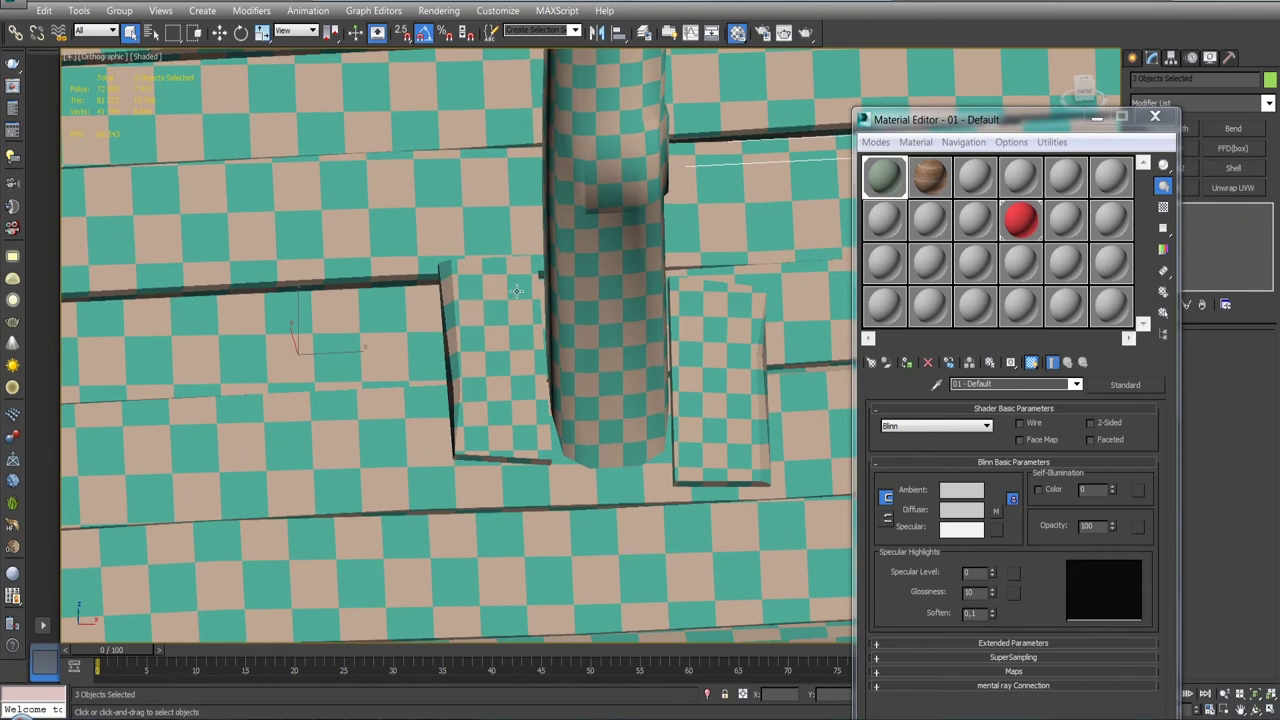
pyautogui.press('z')
pyautogui.moveTo(518, 291)
pyautogui.keyDown('alt'); pyautogui.mouseDown(button='middle')
pyautogui.moveTo(680, 300)
pyautogui.moveTo(600, 300)
pyautogui.mouseUp(button='middle'); pyautogui.keyUp('alt')
pyautogui.press('z')
pyautogui.keyDown('alt'); pyautogui.moveTo(600, 410); pyautogui.dragTo(556, 410, button='middle'); pyautogui.keyUp('alt')
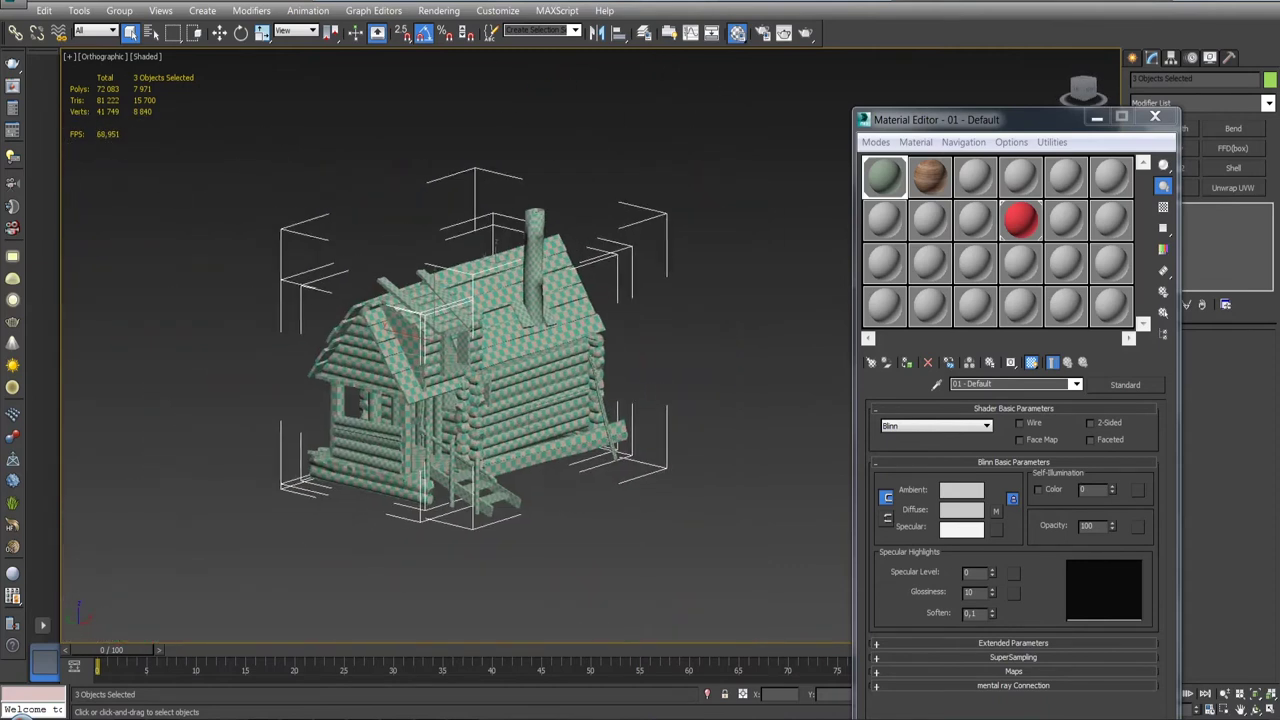
pyautogui.scroll(5, 550, 330)
pyautogui.scroll(4, 546, 310)
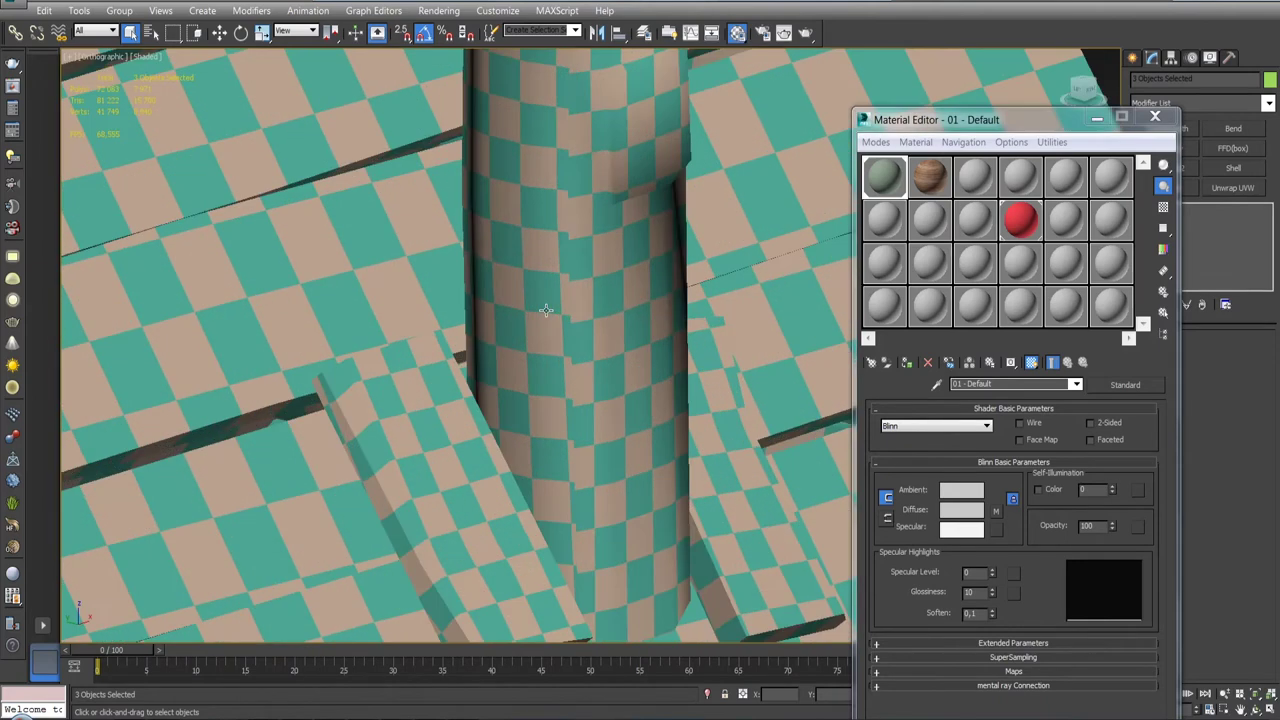
pyautogui.scroll(-3, 546, 310)
pyautogui.scroll(-3, 546, 305)
pyautogui.scroll(2, 613, 148)
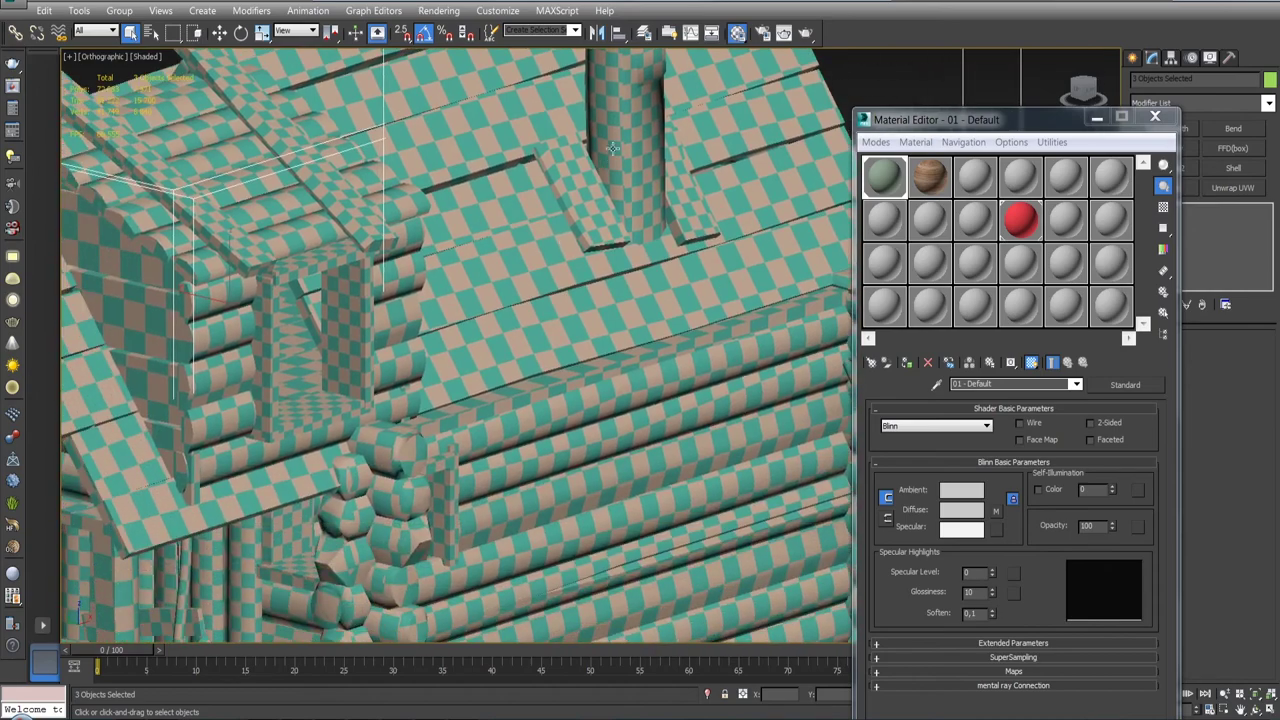
pyautogui.scroll(-3, 521, 273)
pyautogui.press('z')
pyautogui.keyDown('alt'); pyautogui.moveTo(521, 273); pyautogui.dragTo(230, 300, button='middle'); pyautogui.keyUp('alt')
pyautogui.scroll(2, 460, 275)
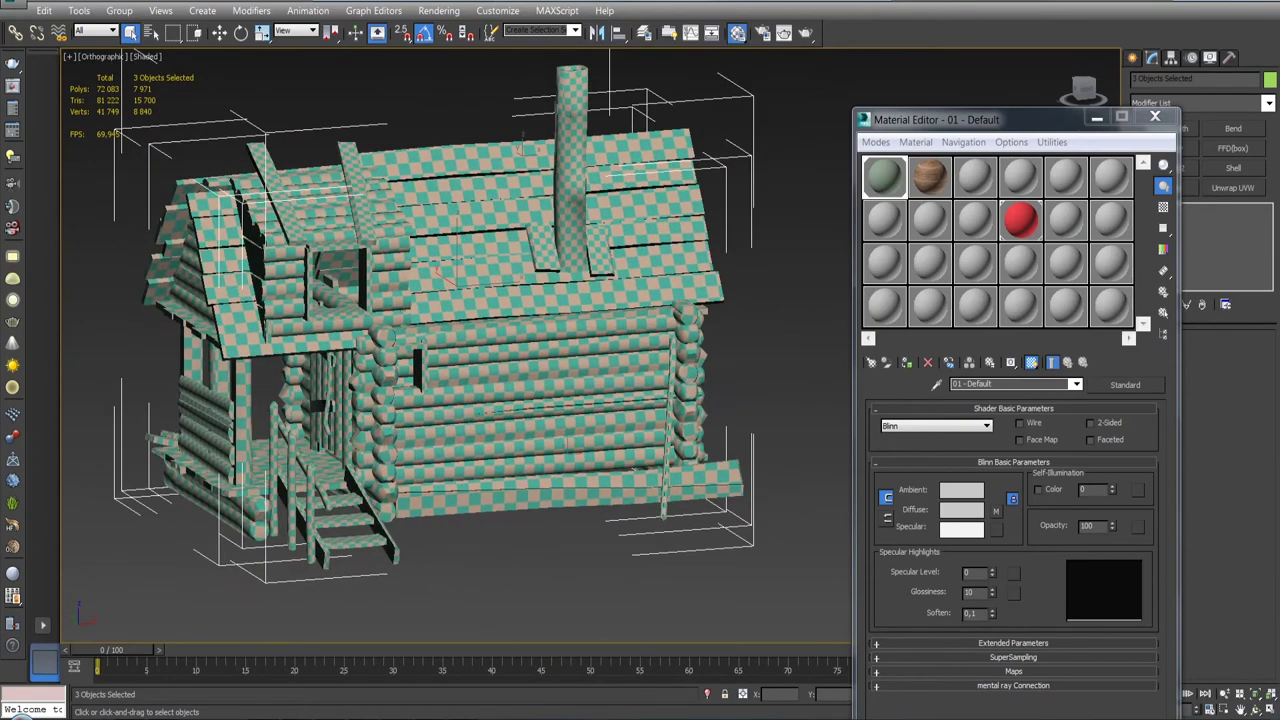
# - Inspect the stove and chimney with edged faces shown, then deselect and hide the edges
pyautogui.click(567, 190)
pyautogui.press('F4')
pyautogui.moveTo(567, 190)
pyautogui.keyDown('alt'); pyautogui.mouseDown(button='middle')
pyautogui.moveTo(598, 297)
pyautogui.moveTo(461, 303)
pyautogui.moveTo(561, 310)
pyautogui.moveTo(545, 309)
pyautogui.mouseUp(button='middle'); pyautogui.keyUp('alt')
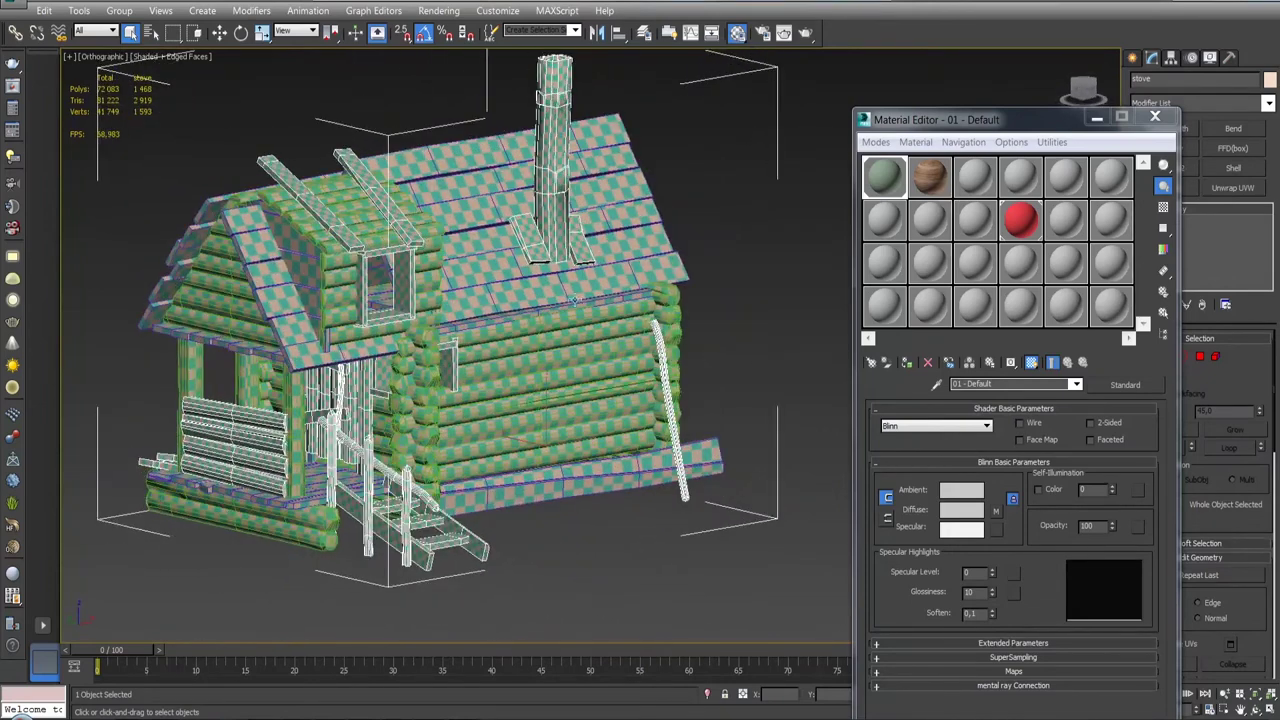
pyautogui.click(784, 229)
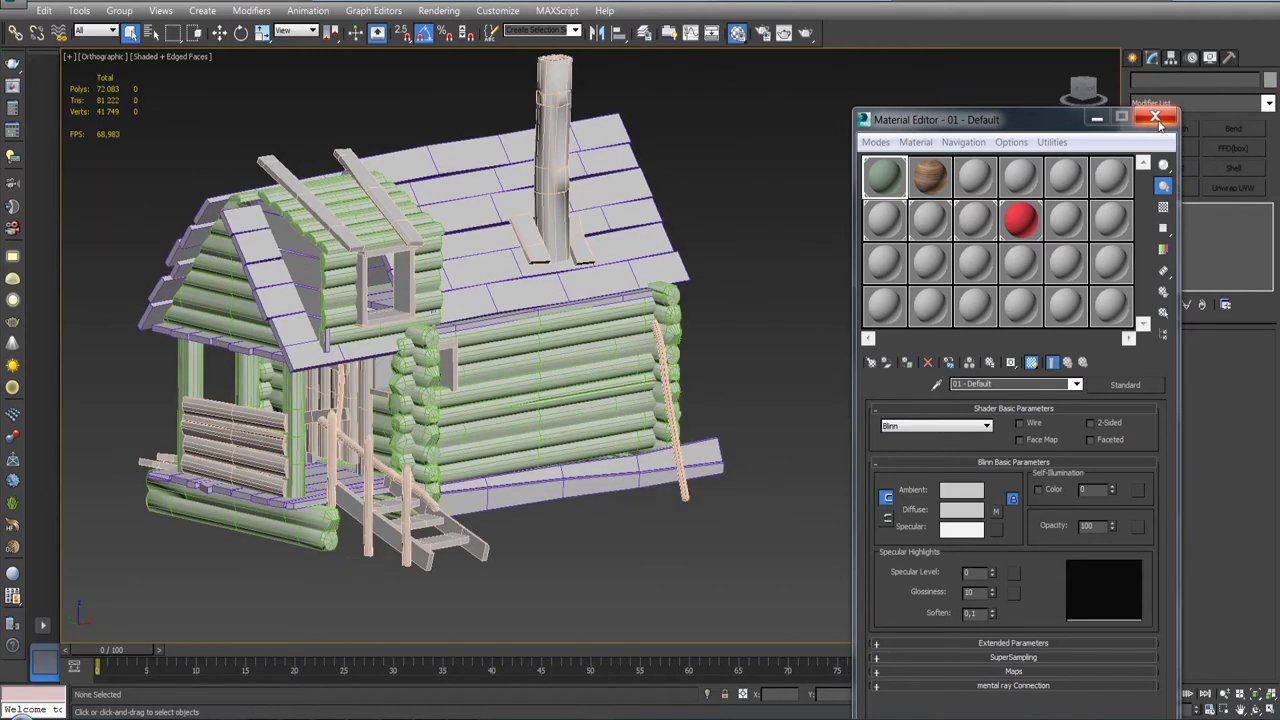
pyautogui.press('F4')
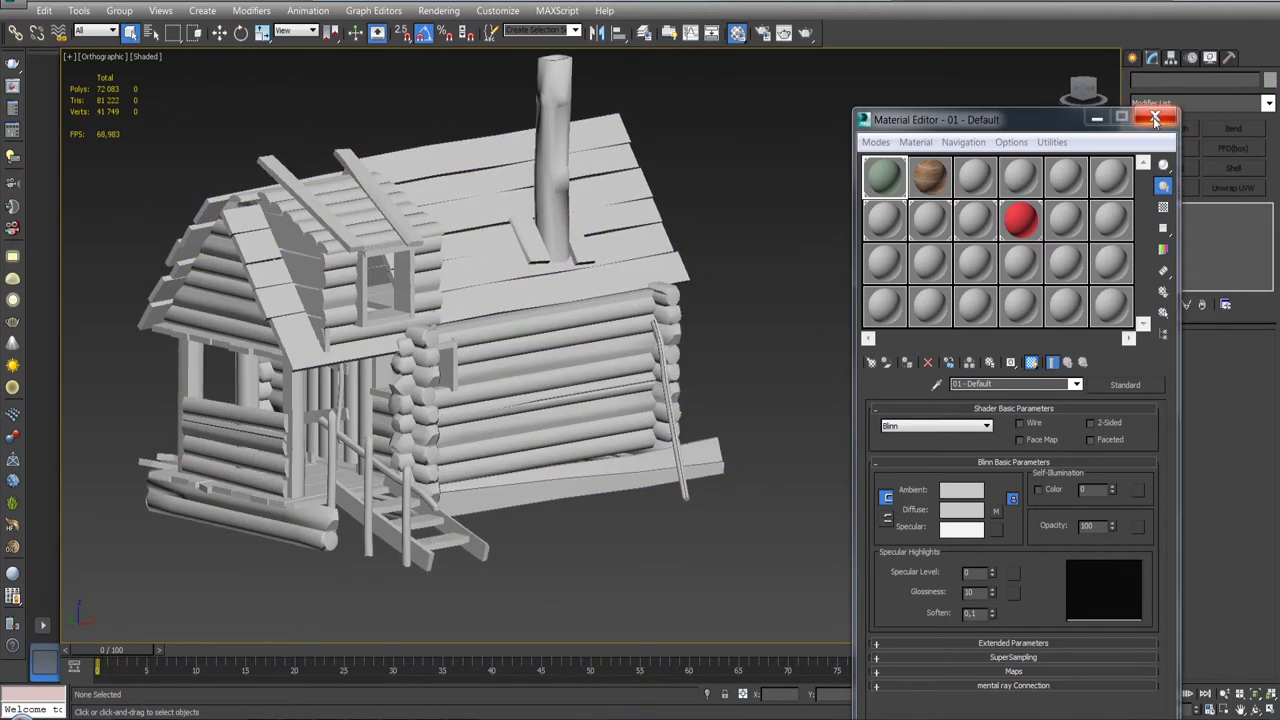
# - Close the Material Editor and select the wood_logs object in the viewport
pyautogui.click(1155, 119)
pyautogui.scroll(-5, 762, 259)
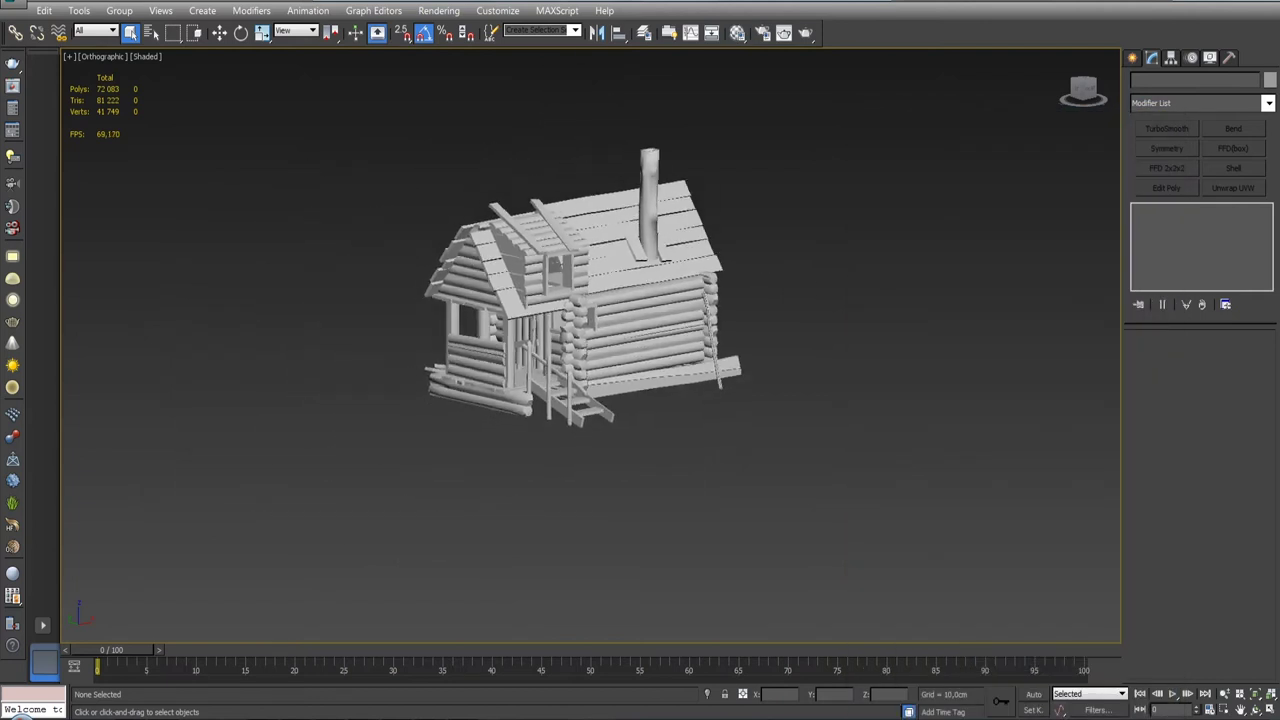
pyautogui.click(690, 302)
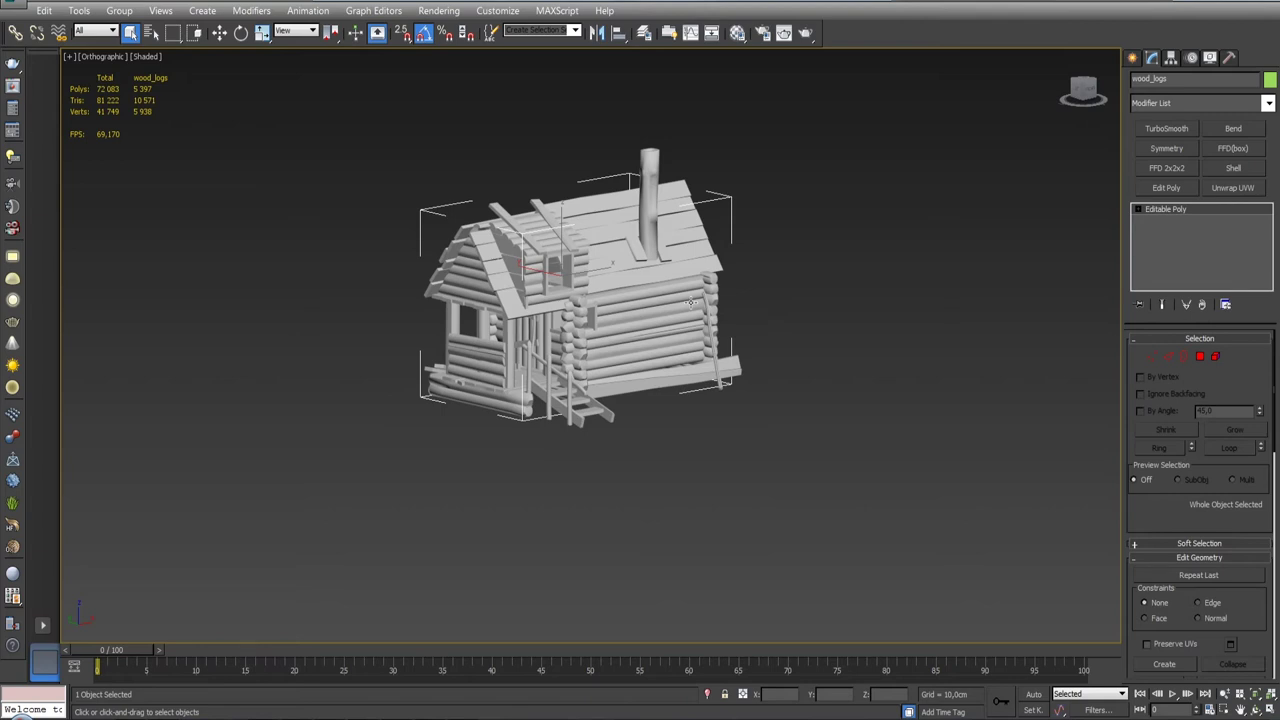
# - Reset XForm on the stove and collapse it into its Editable Poly
pyautogui.click(652, 208)
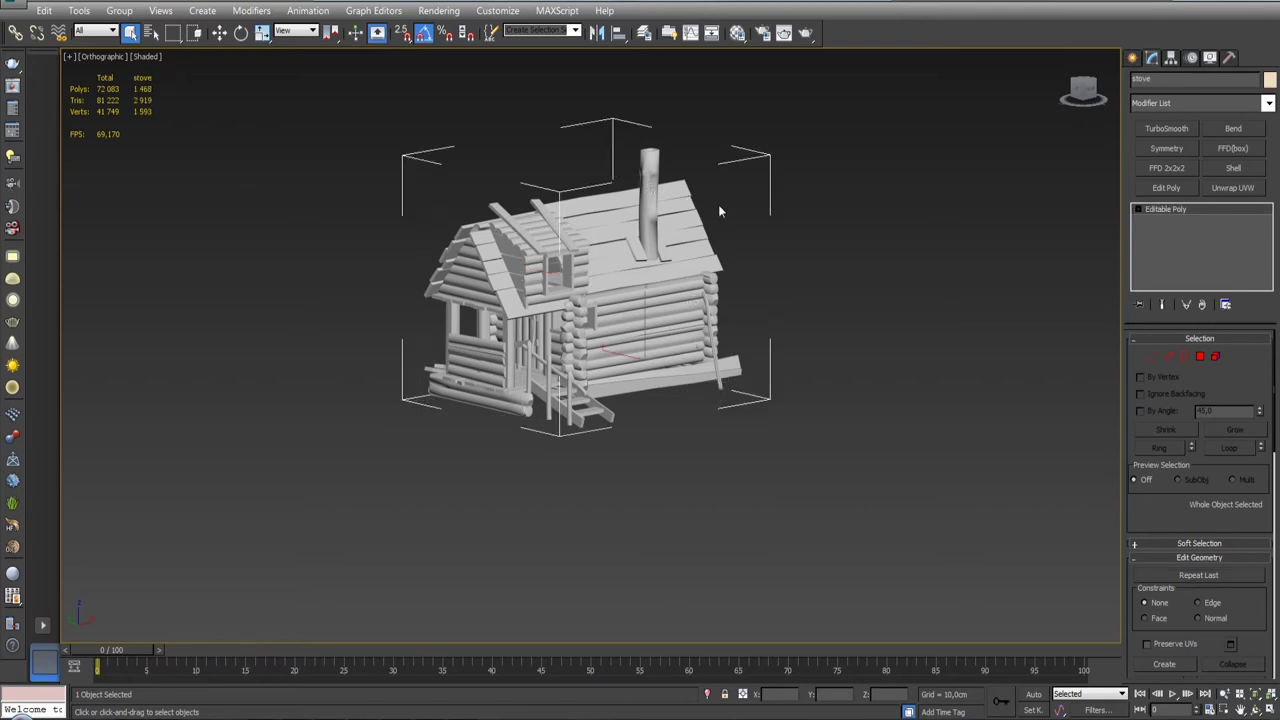
pyautogui.click(1229, 59)
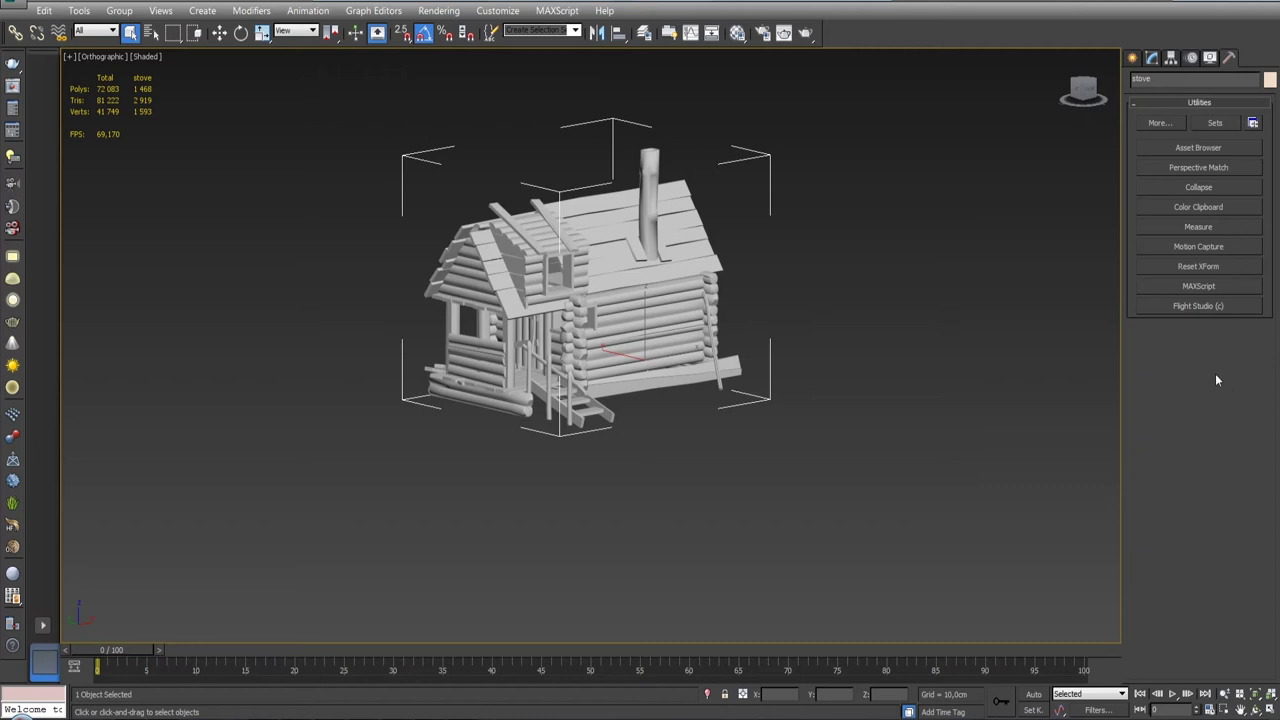
pyautogui.click(1224, 266)
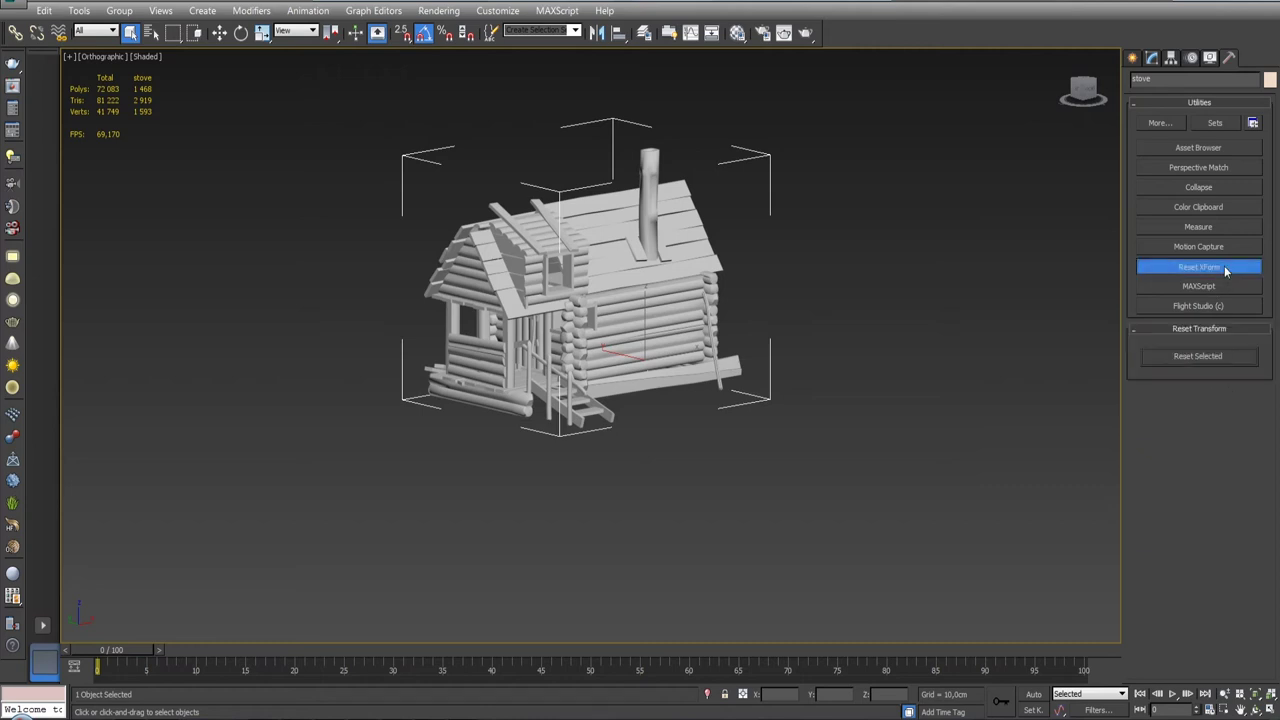
pyautogui.click(1219, 356)
pyautogui.click(1152, 58)
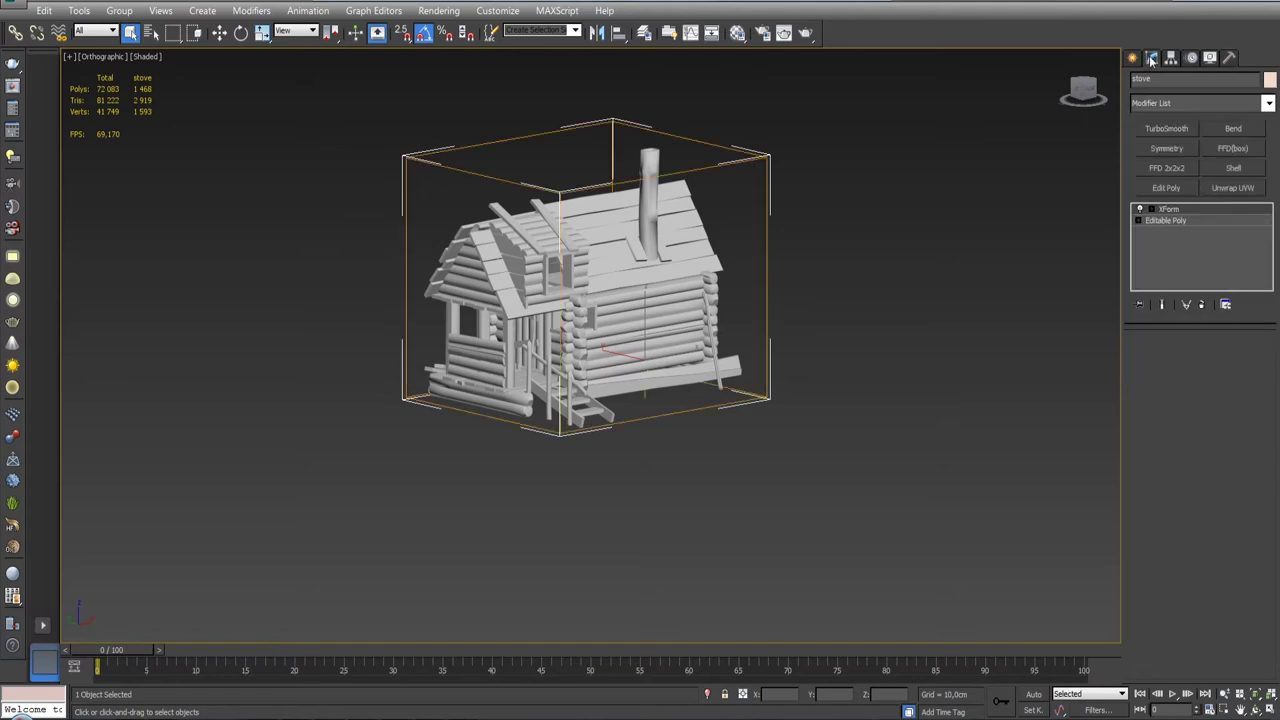
pyautogui.rightClick(1190, 208)
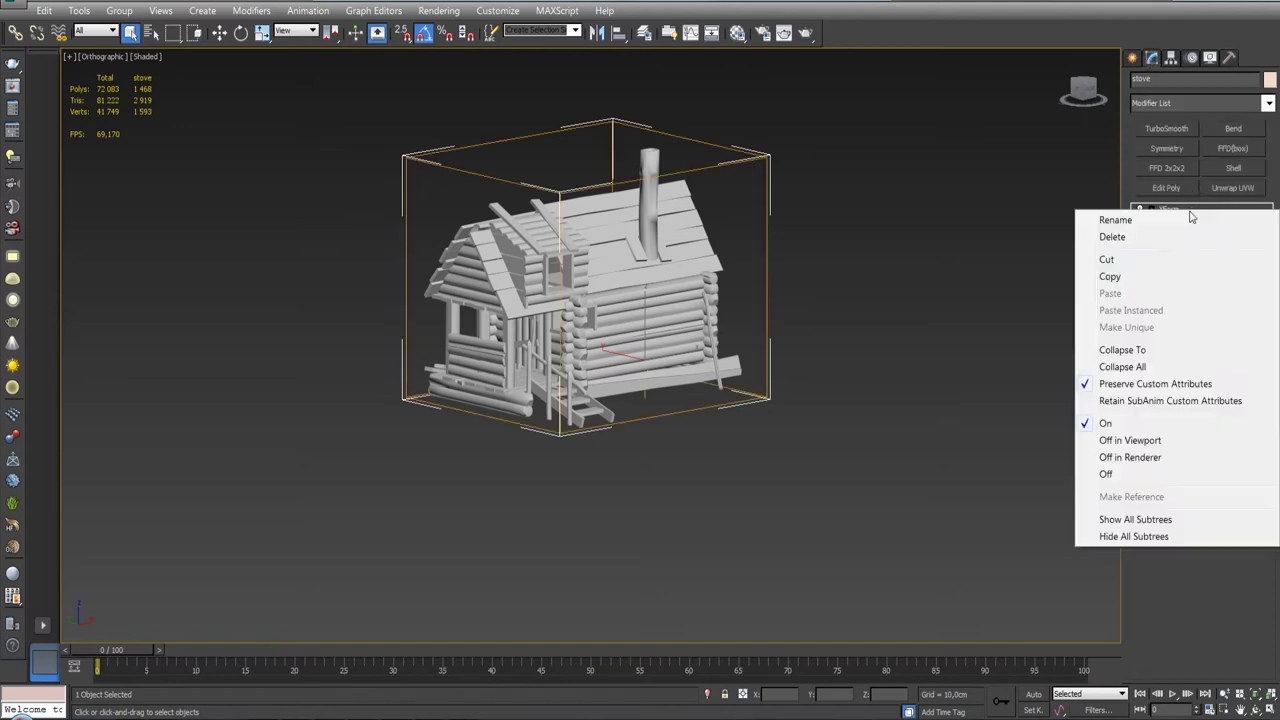
pyautogui.click(1181, 352)
# - Reset XForm on wood_boards and collapse the modifier into the mesh
pyautogui.click(628, 210)
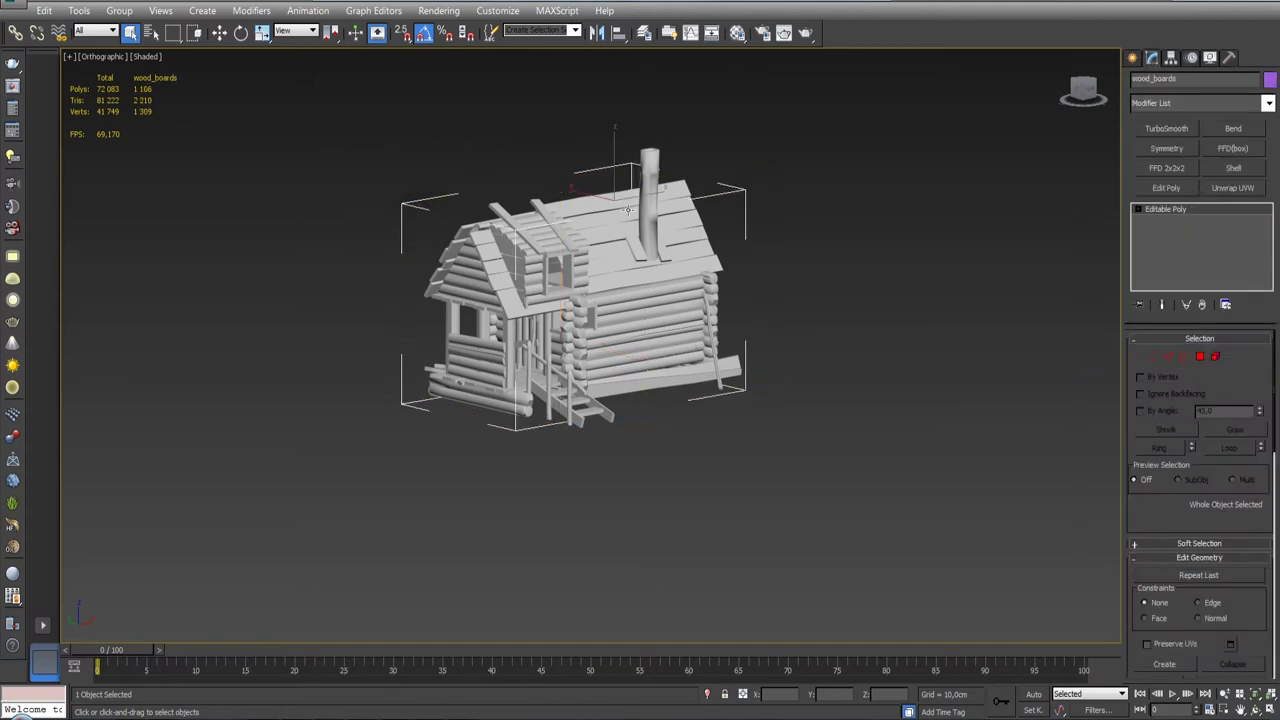
pyautogui.click(1229, 58)
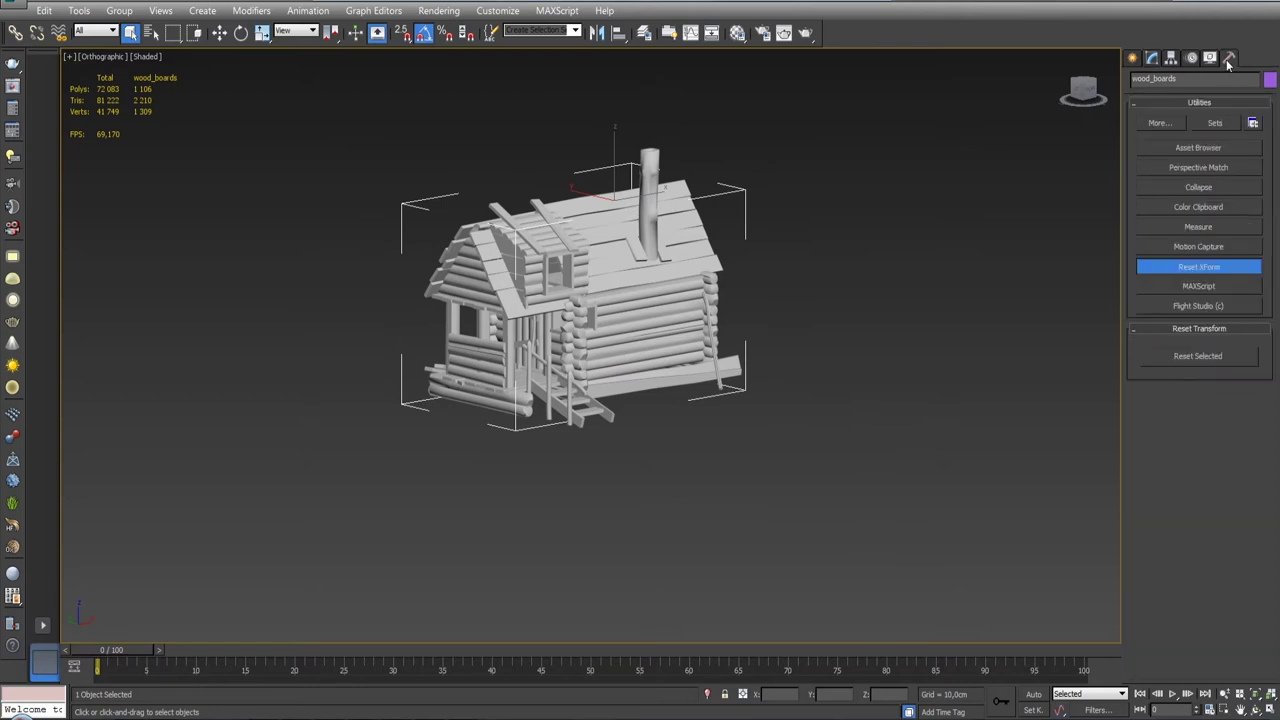
pyautogui.click(1204, 358)
pyautogui.click(1152, 58)
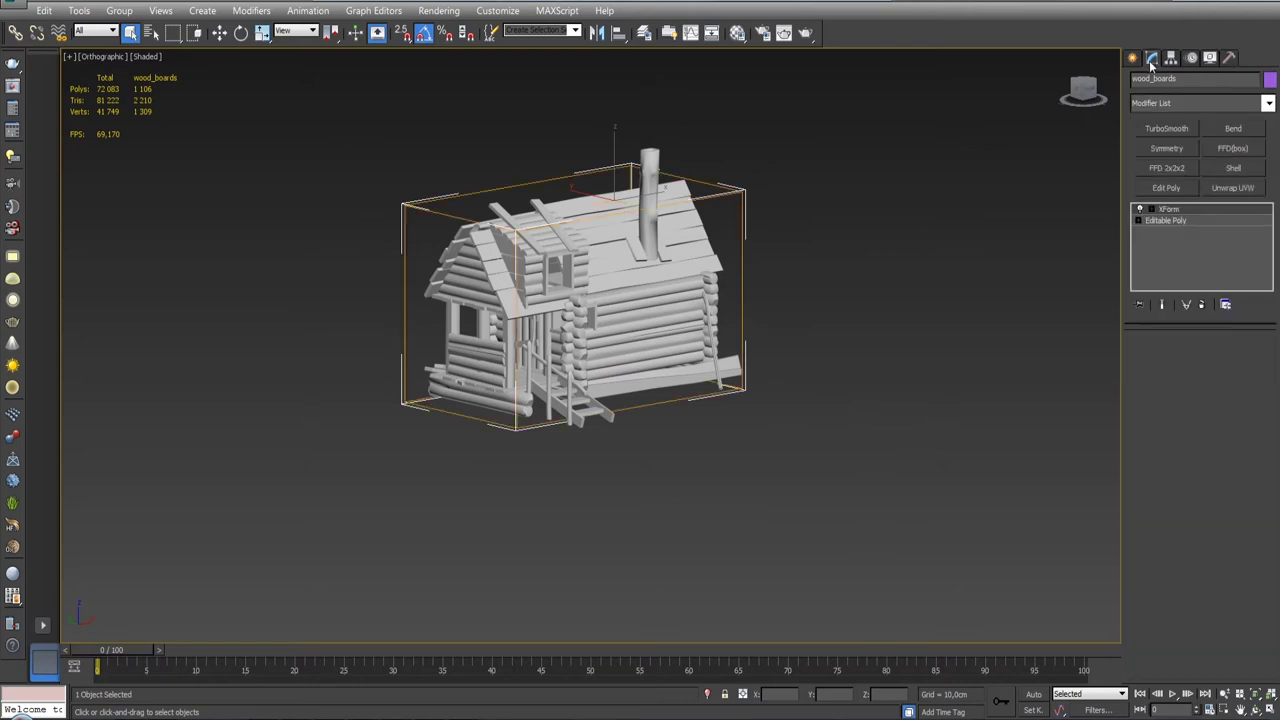
pyautogui.rightClick(1200, 212)
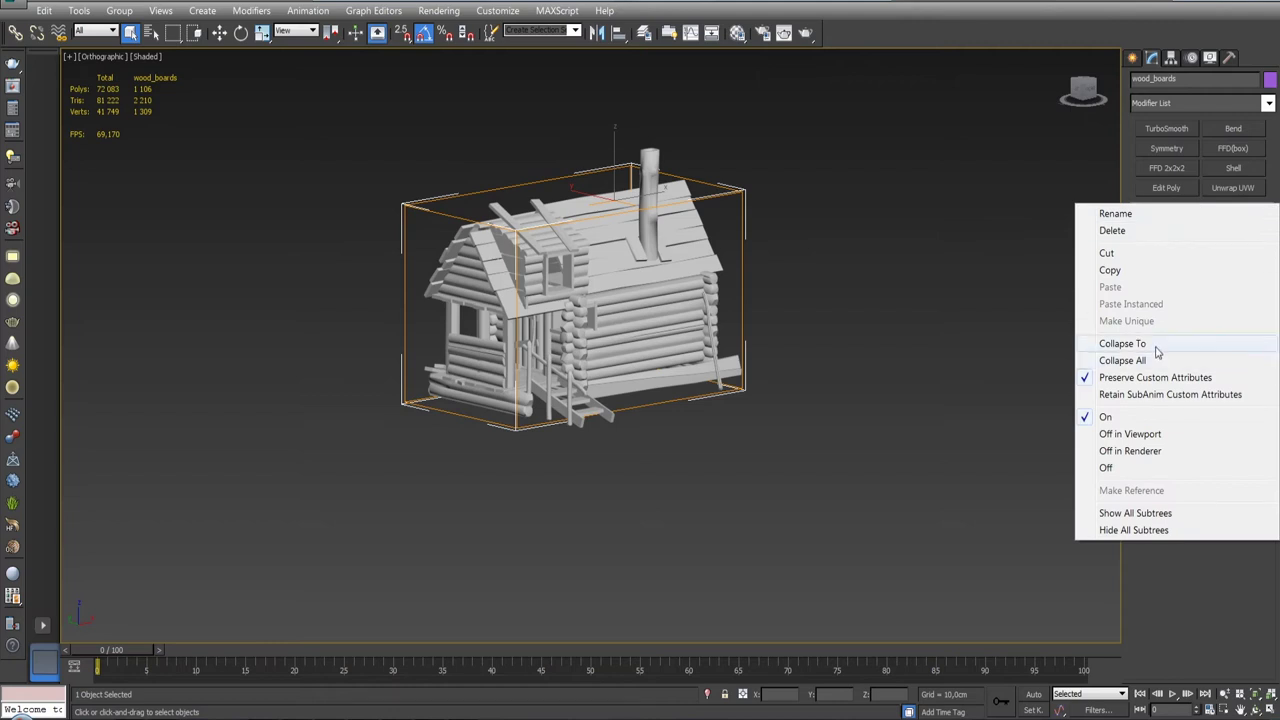
pyautogui.click(1160, 343)
# - Reset and collapse the stove's XForm once more, then turn edged faces back off
pyautogui.click(590, 425)
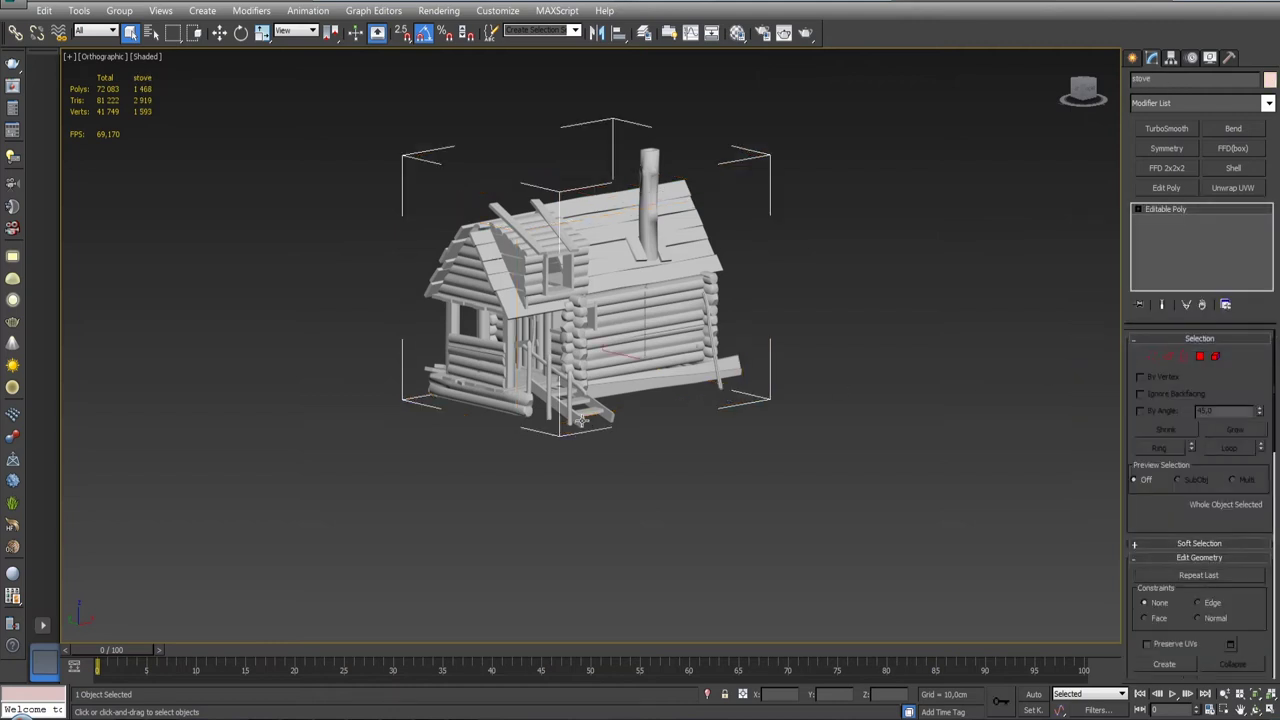
pyautogui.press('F4')
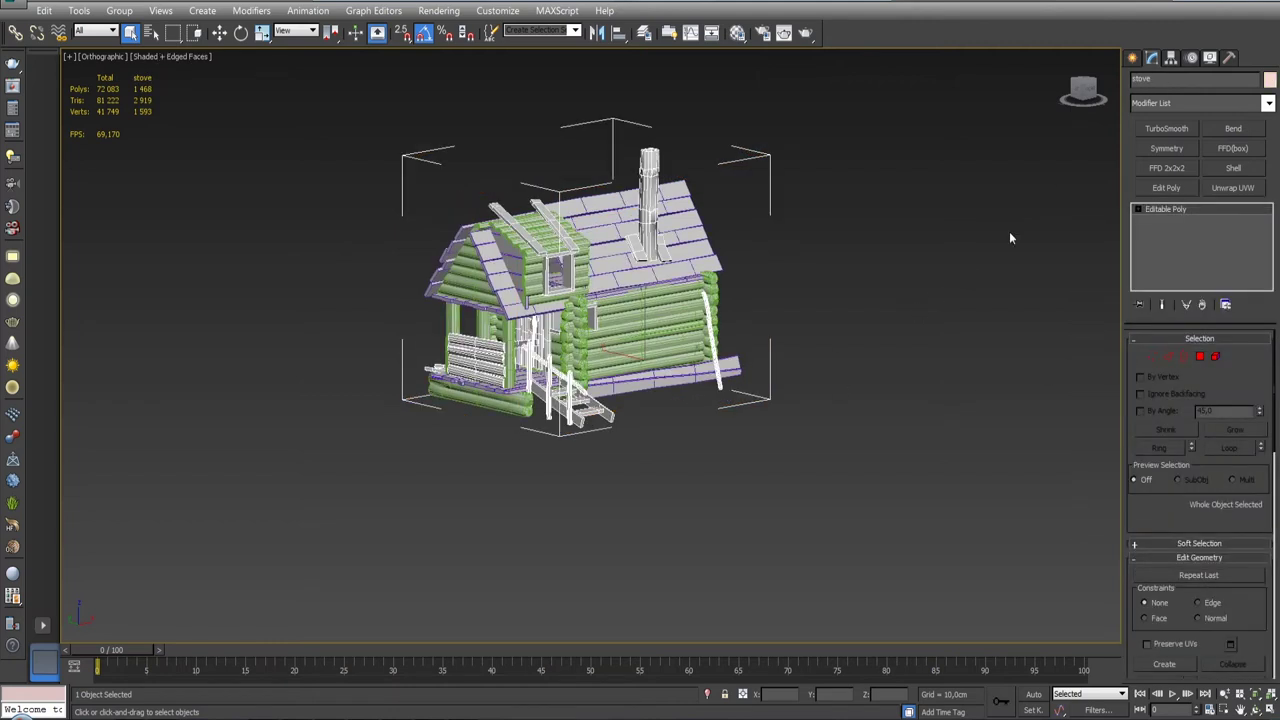
pyautogui.click(1229, 58)
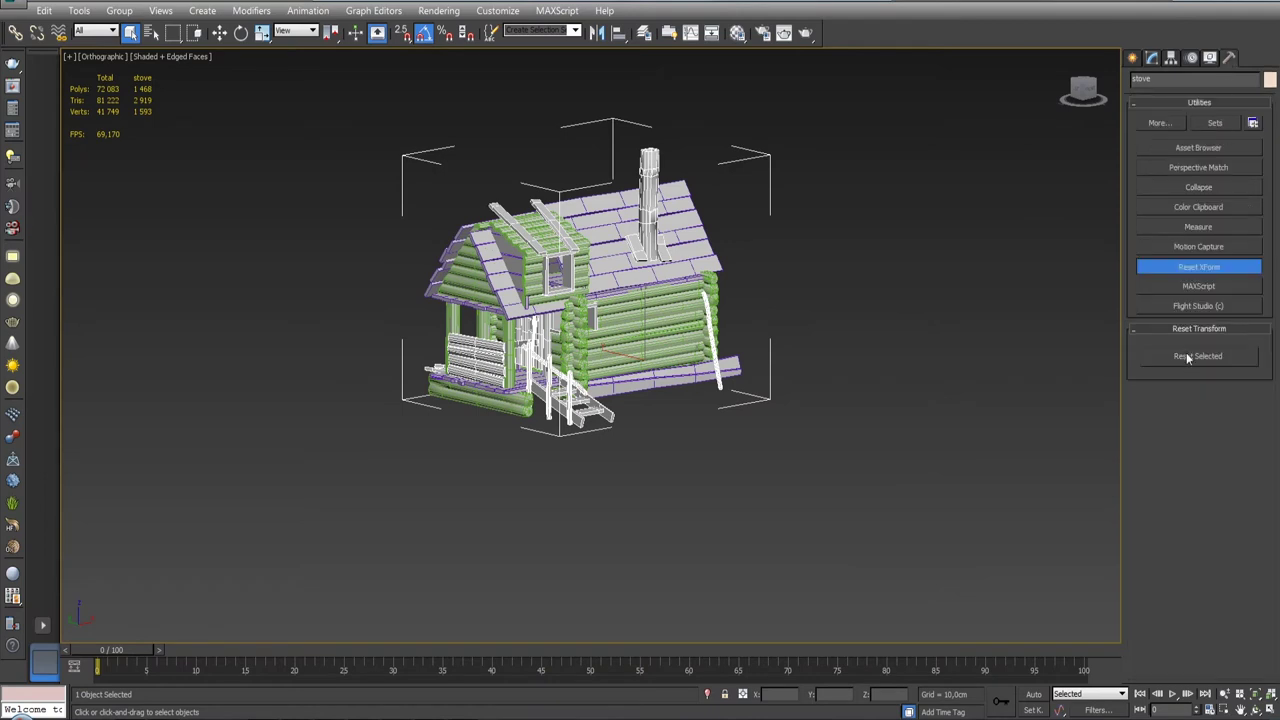
pyautogui.click(1187, 357)
pyautogui.click(1153, 58)
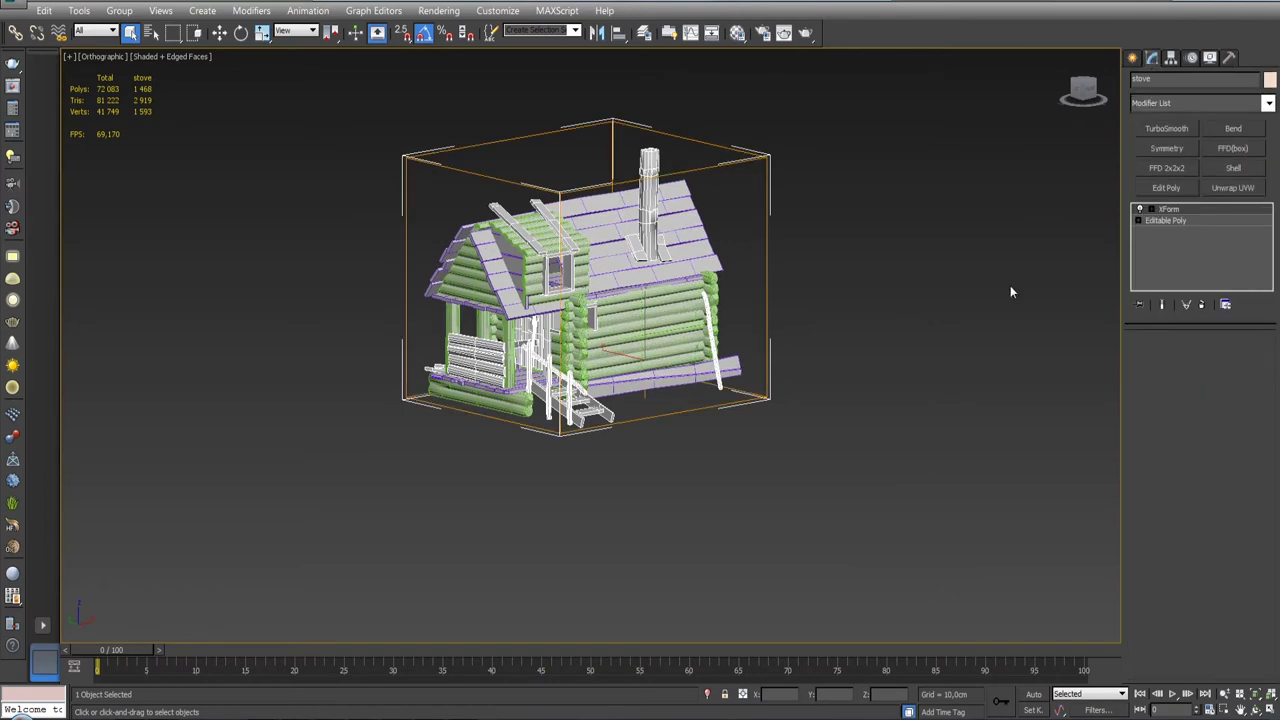
pyautogui.rightClick(1182, 211)
pyautogui.click(1188, 343)
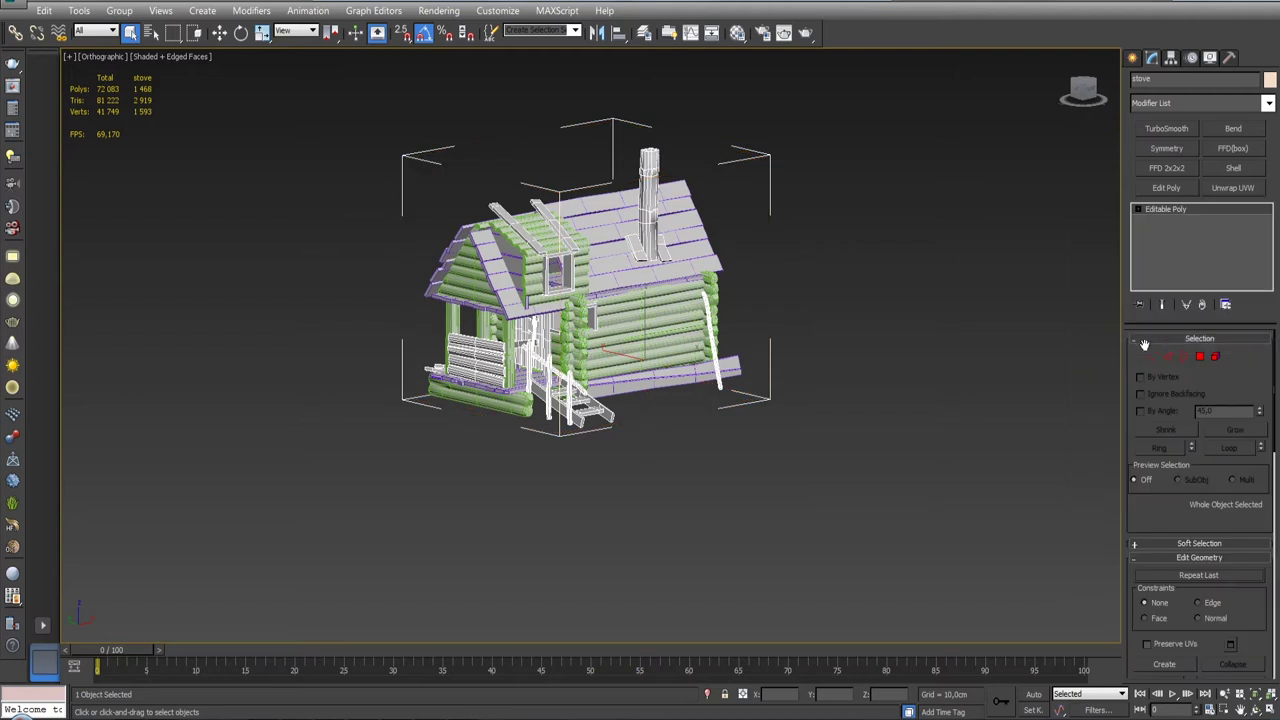
pyautogui.click(960, 250)
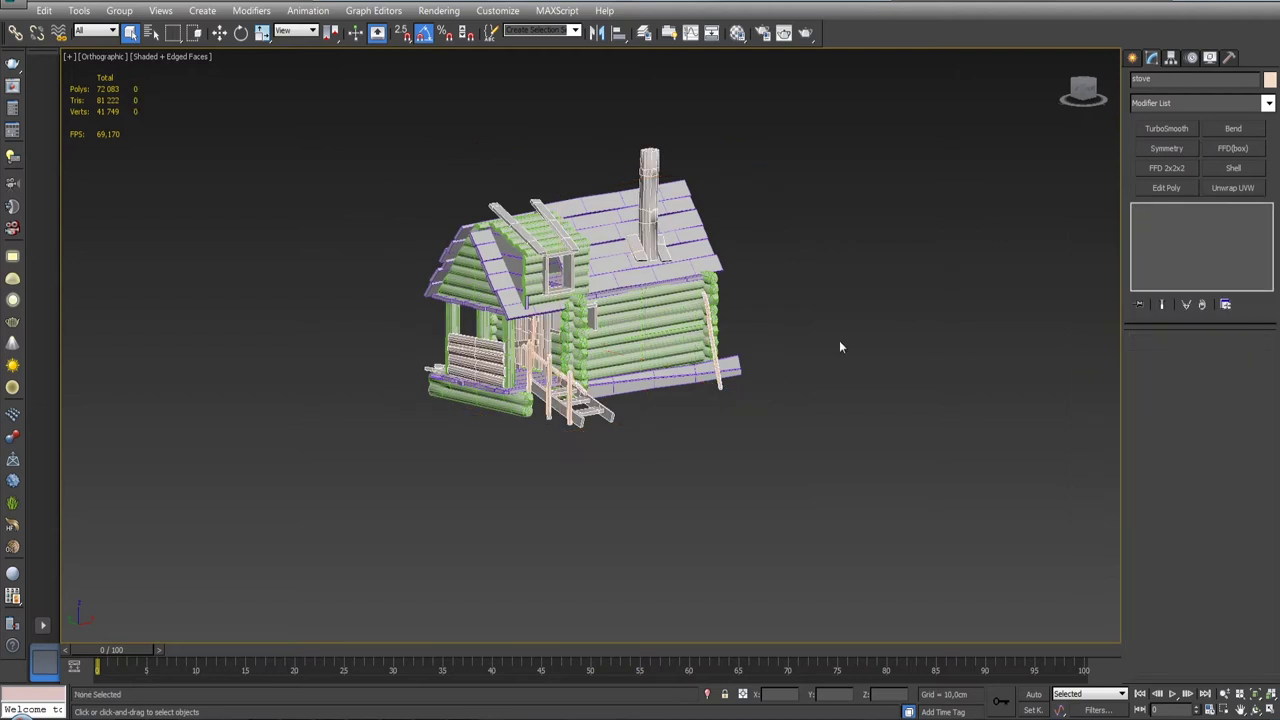
pyautogui.press('F4')
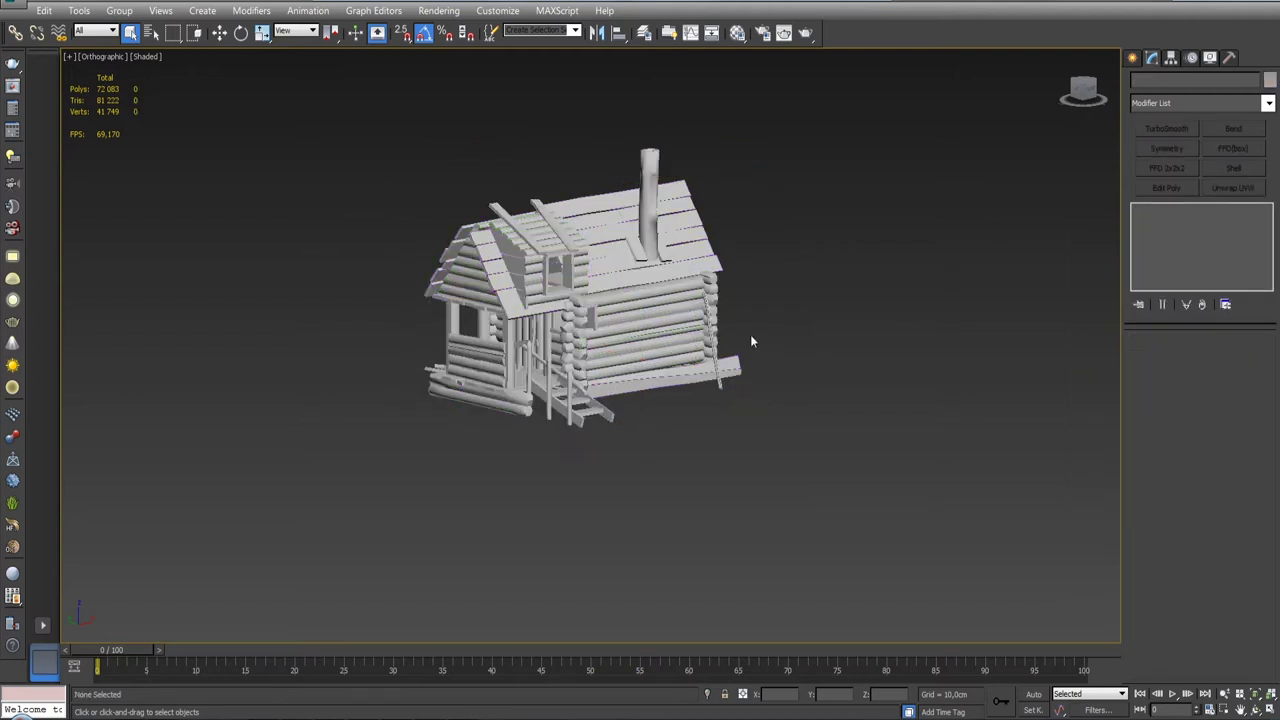
pyautogui.click(620, 266)
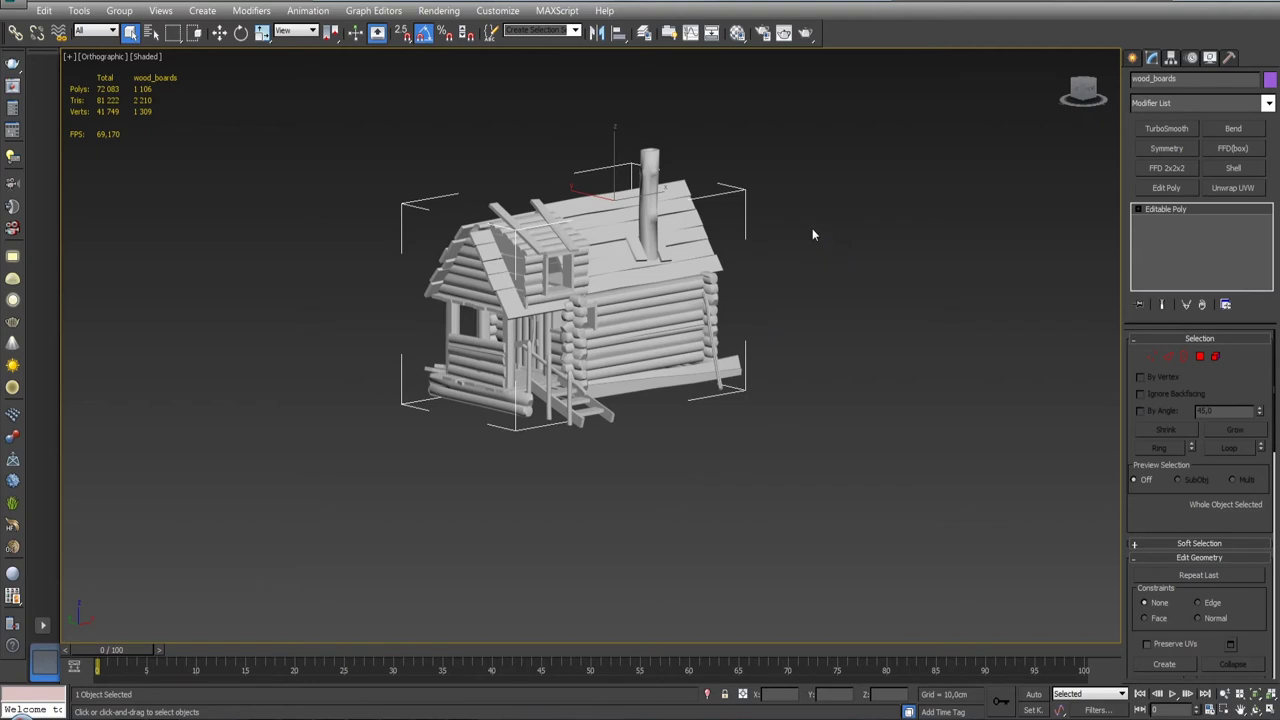
pyautogui.click(749, 250)
pyautogui.click(650, 200)
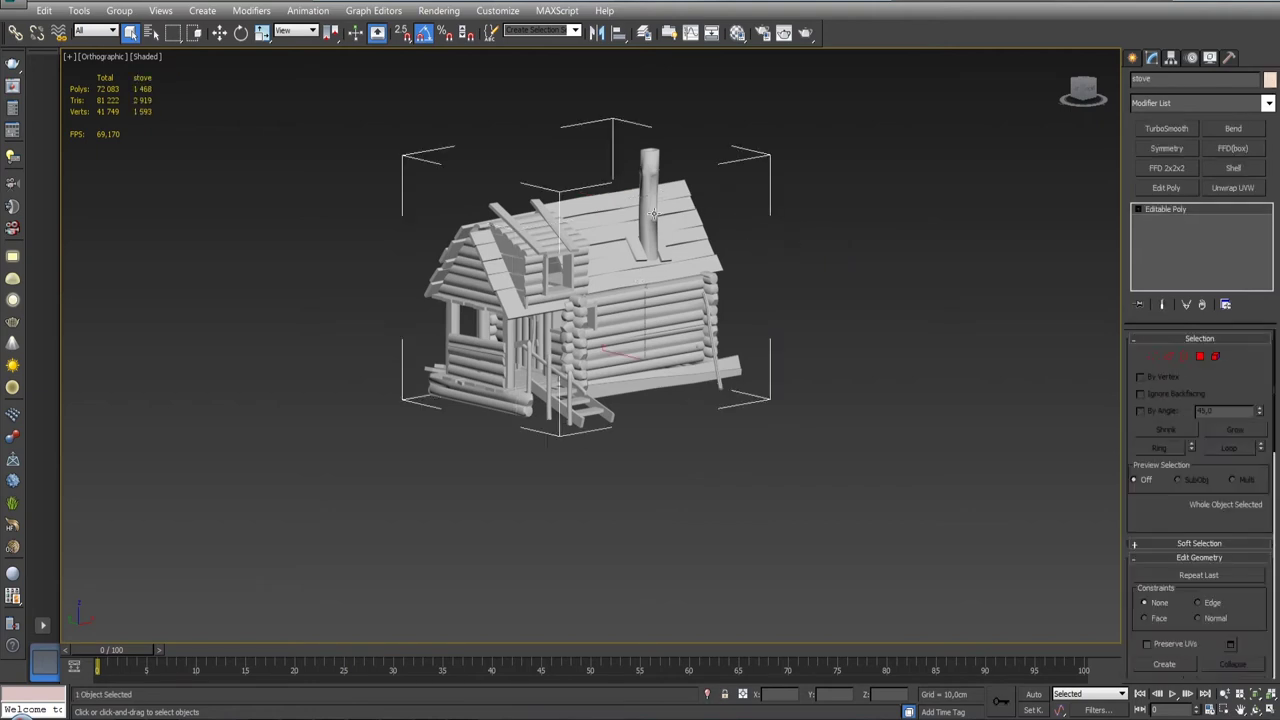
pyautogui.scroll(-3, 603, 270)
pyautogui.scroll(3, 612, 255)
pyautogui.click(823, 256)
pyautogui.click(749, 251)
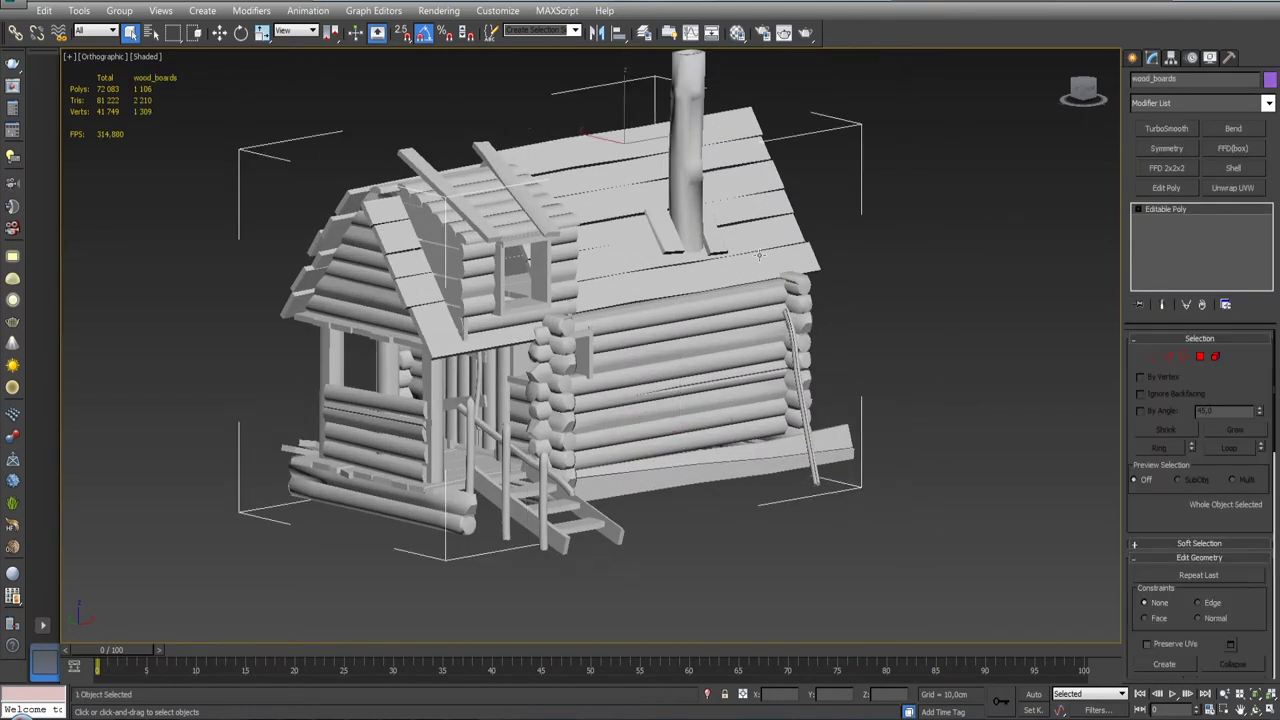
pyautogui.press('F4')
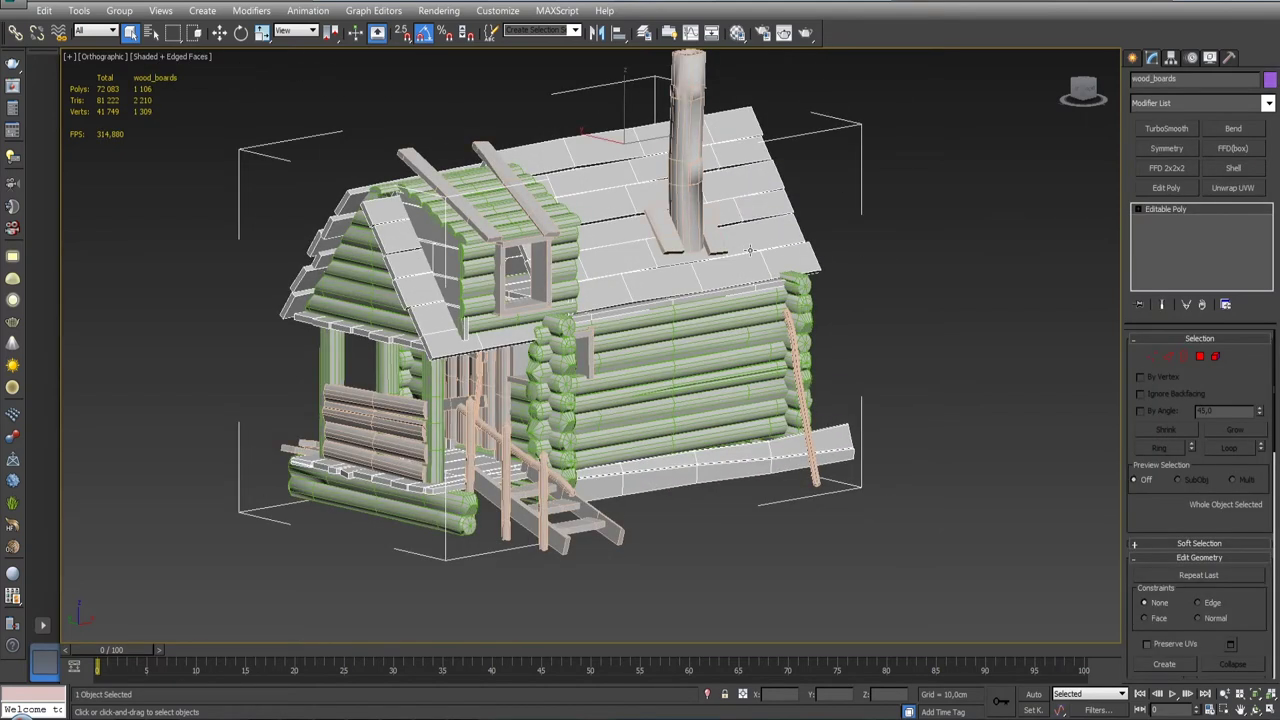
pyautogui.press('F4')
pyautogui.moveTo(749, 251)
pyautogui.keyDown('alt'); pyautogui.mouseDown(button='middle')
pyautogui.moveTo(757, 240)
pyautogui.moveTo(634, 234)
pyautogui.mouseUp(button='middle'); pyautogui.keyUp('alt')
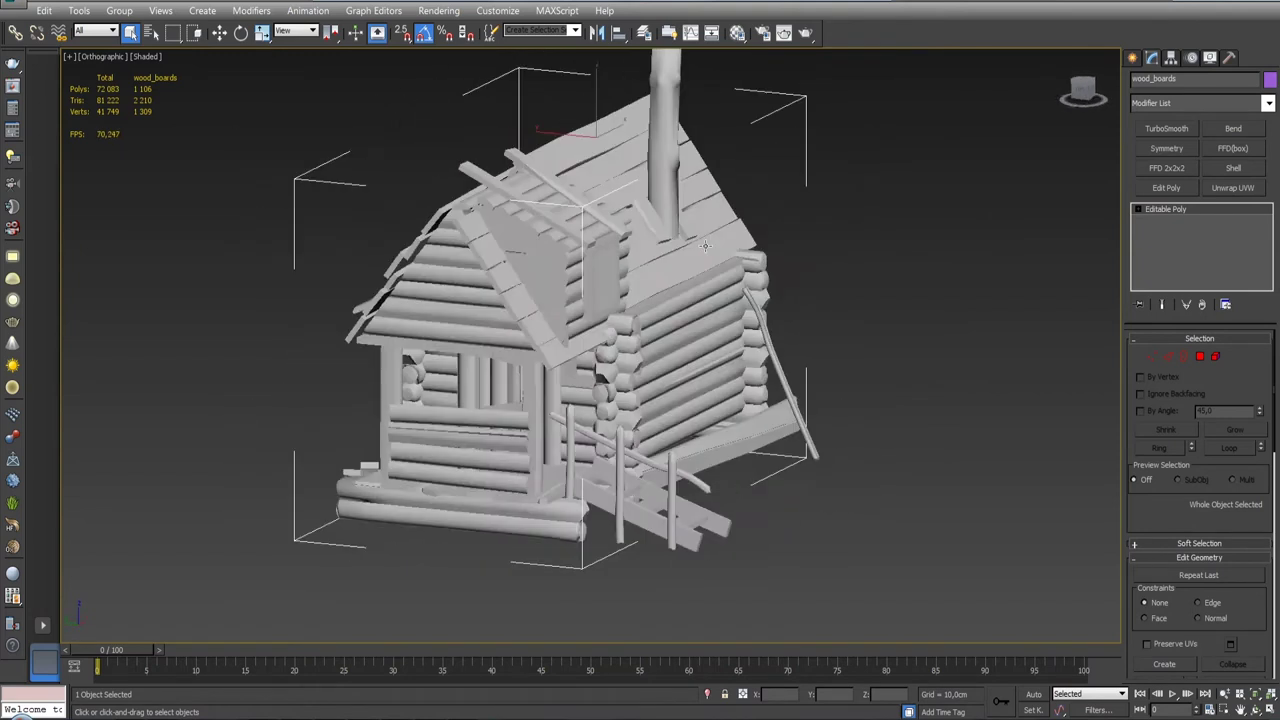
pyautogui.scroll(2, 600, 270)
pyautogui.scroll(2, 560, 300)
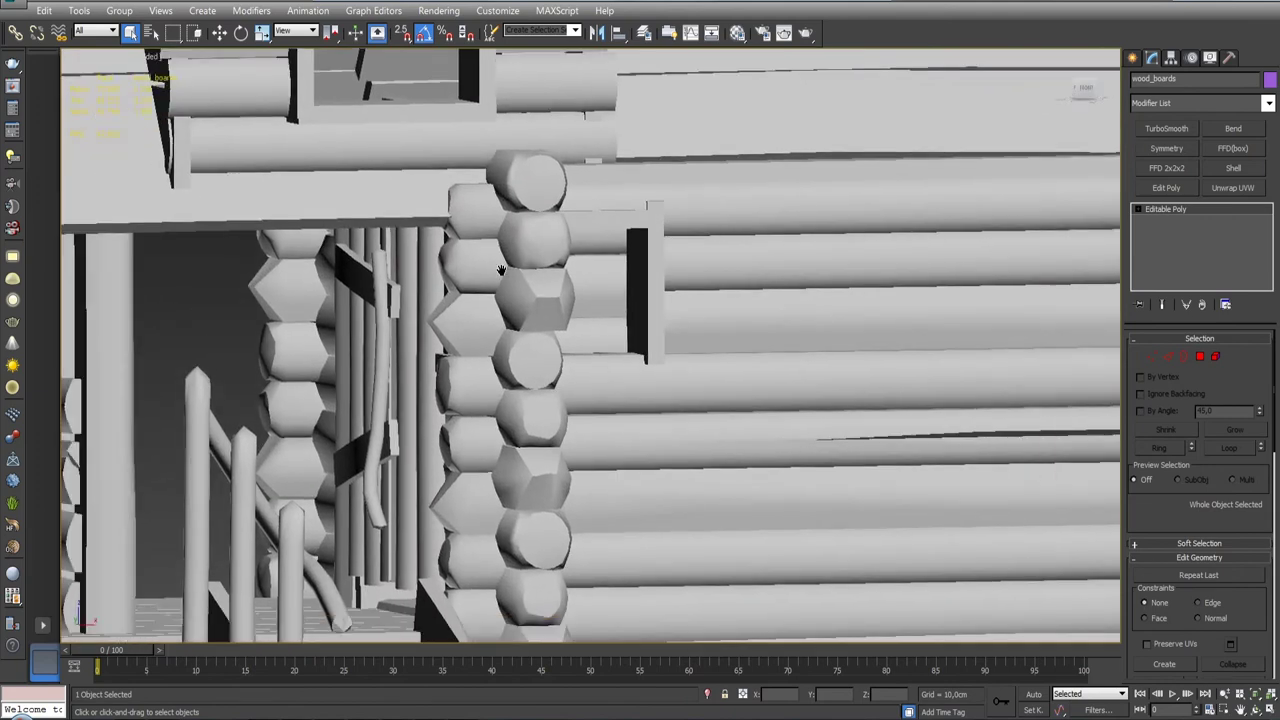
pyautogui.scroll(2, 530, 330)
pyautogui.scroll(-6, 530, 330)
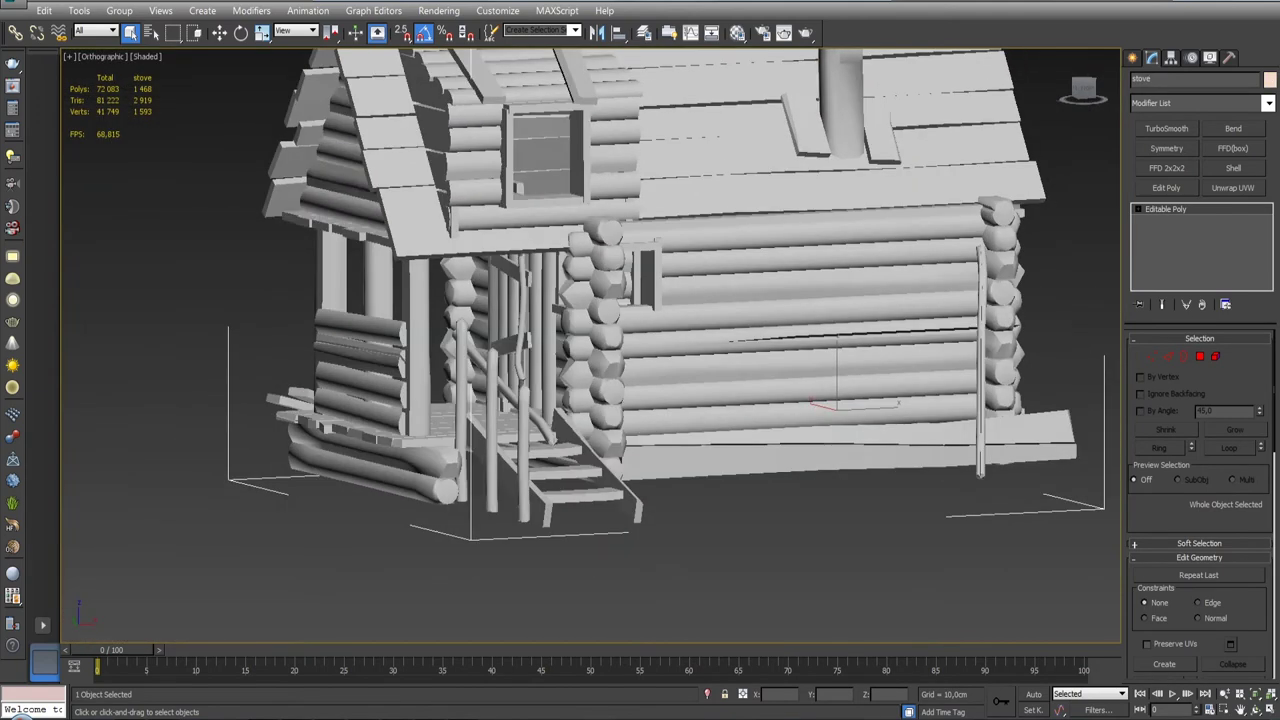
pyautogui.moveTo(530, 330)
pyautogui.keyDown('alt'); pyautogui.mouseDown(button='middle')
pyautogui.moveTo(636, 316)
pyautogui.moveTo(164, 160)
pyautogui.mouseUp(button='middle'); pyautogui.keyUp('alt')
pyautogui.click(146, 56)
# - Switch the viewport to Color Pencil style and frame the whole cabin
pyautogui.click(146, 56)
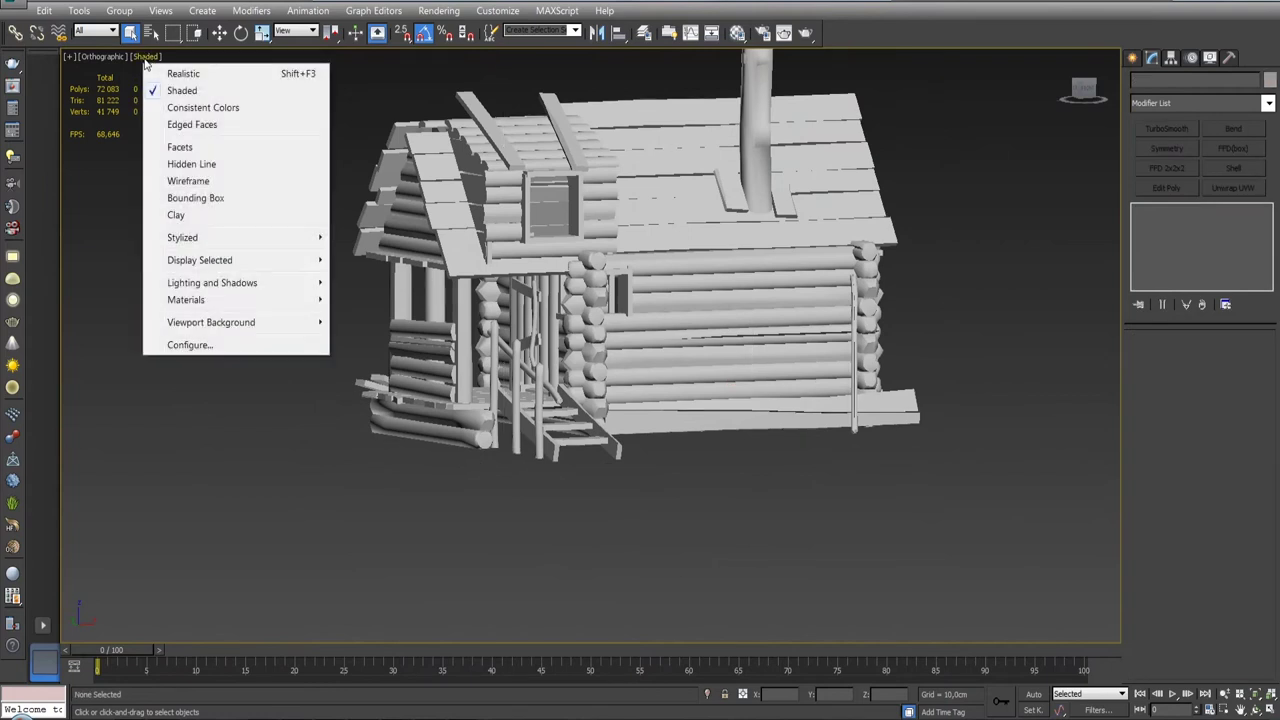
pyautogui.moveTo(183, 237)
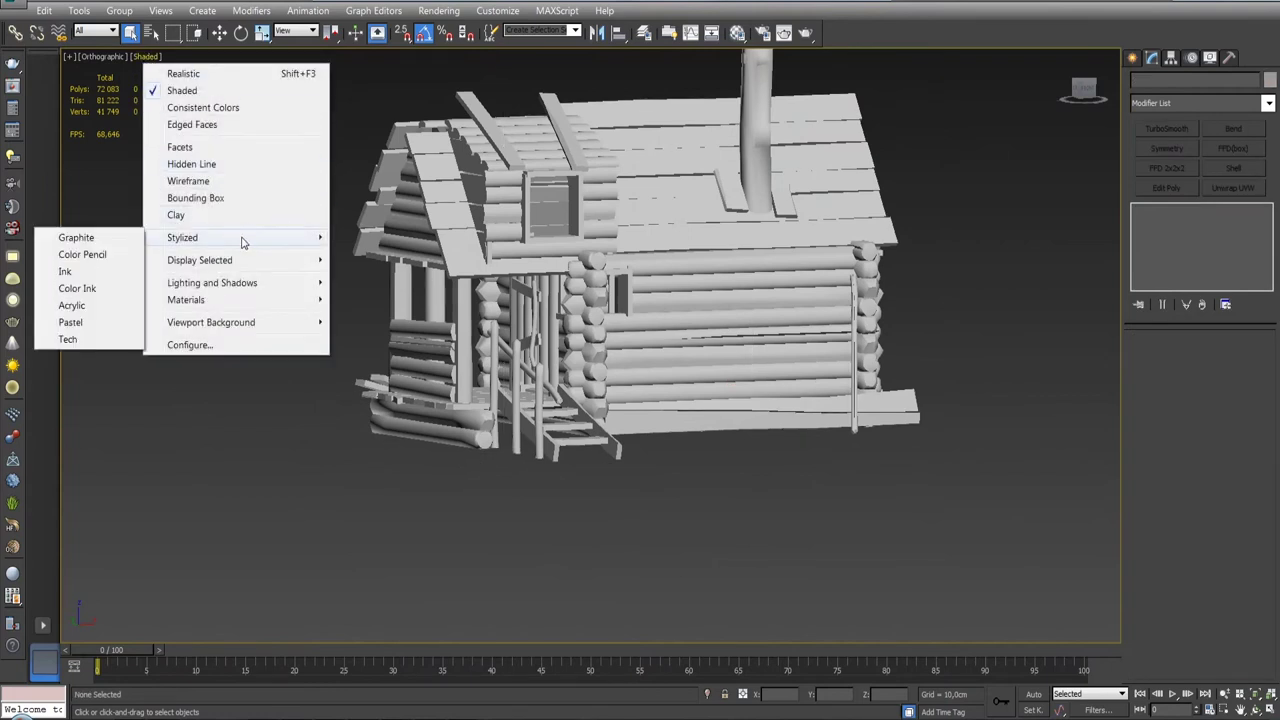
pyautogui.click(124, 260)
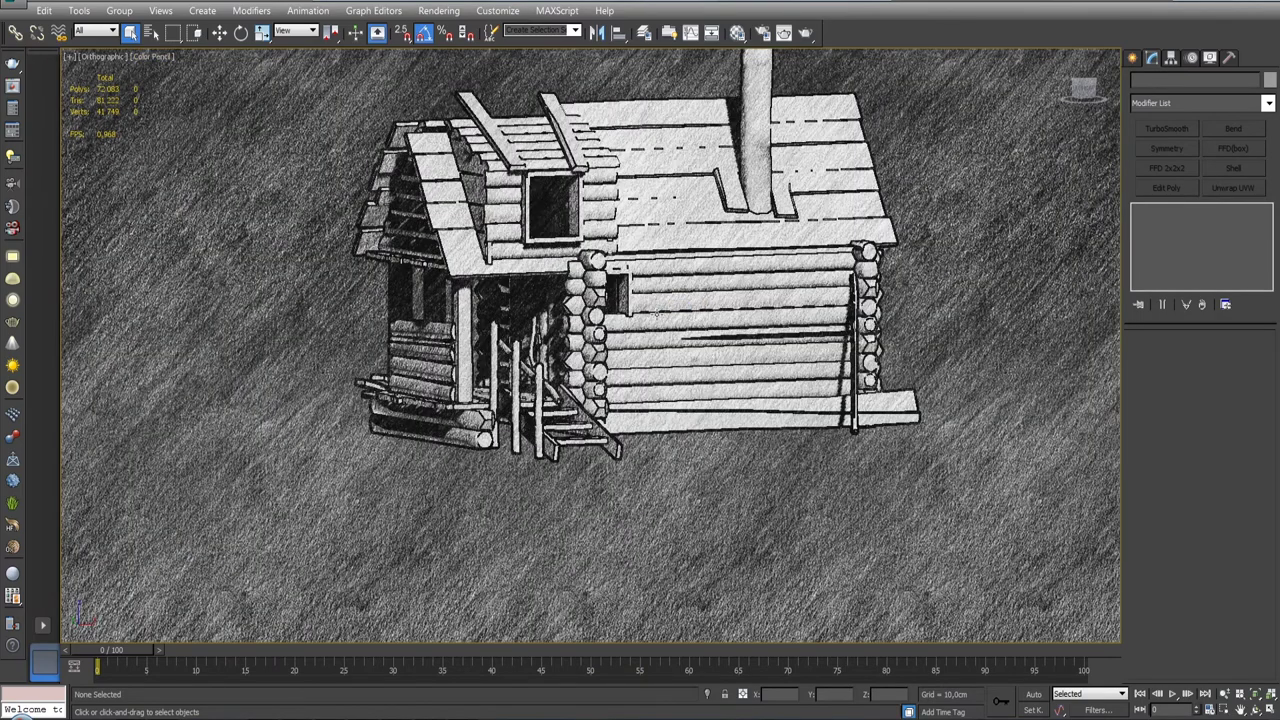
pyautogui.moveTo(708, 335); pyautogui.dragTo(1050, 404, button='middle')
pyautogui.scroll(2, 823, 346)
pyautogui.press('z')
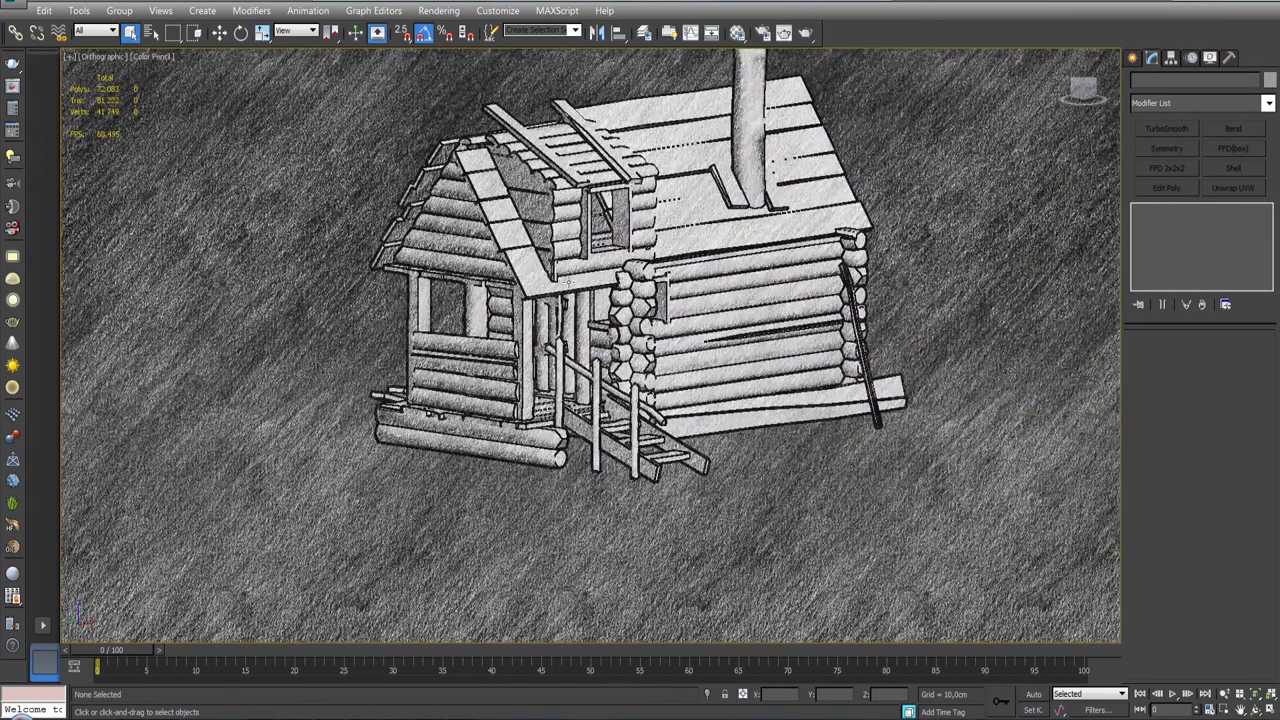
# - Select wood_logs and orbit around the cabin to inspect the sketch look
pyautogui.click(616, 284)
pyautogui.keyDown('alt'); pyautogui.moveTo(630, 324); pyautogui.dragTo(800, 318, button='middle'); pyautogui.keyUp('alt')
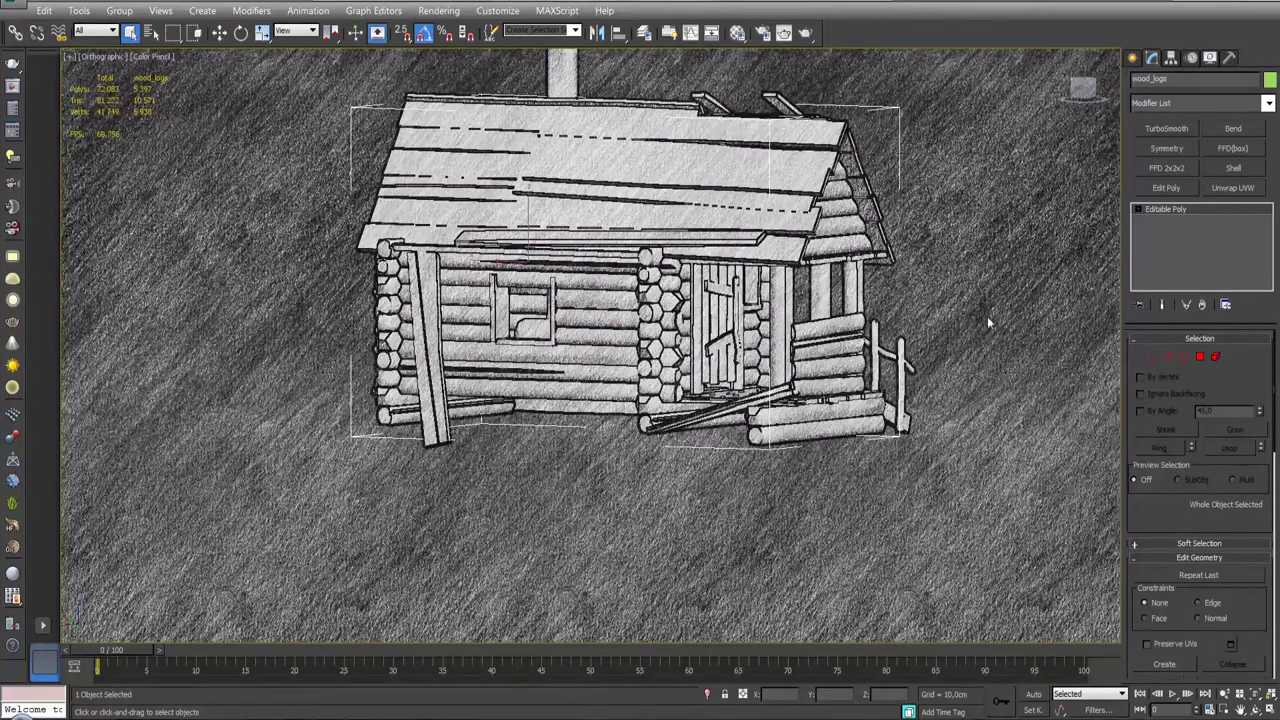
pyautogui.keyDown('alt'); pyautogui.moveTo(986, 315); pyautogui.dragTo(900, 340, button='middle'); pyautogui.keyUp('alt')
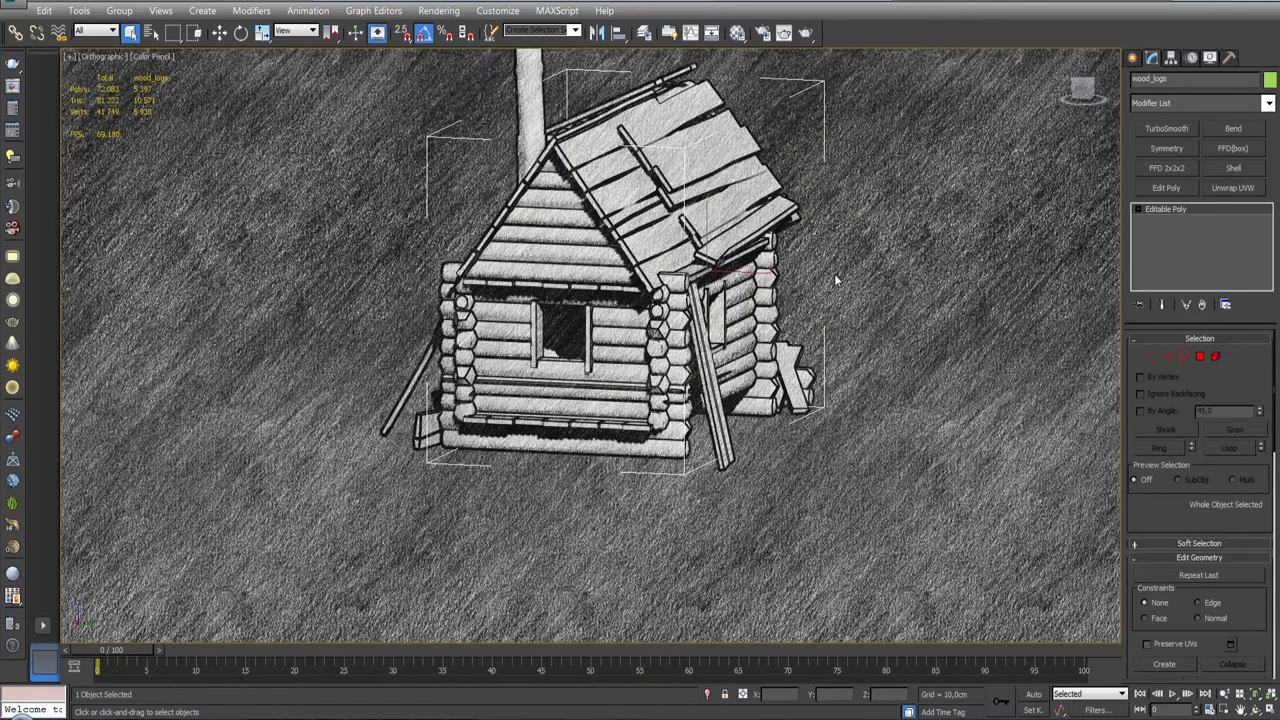
pyautogui.keyDown('alt'); pyautogui.moveTo(833, 274); pyautogui.dragTo(937, 287, button='middle'); pyautogui.keyUp('alt')
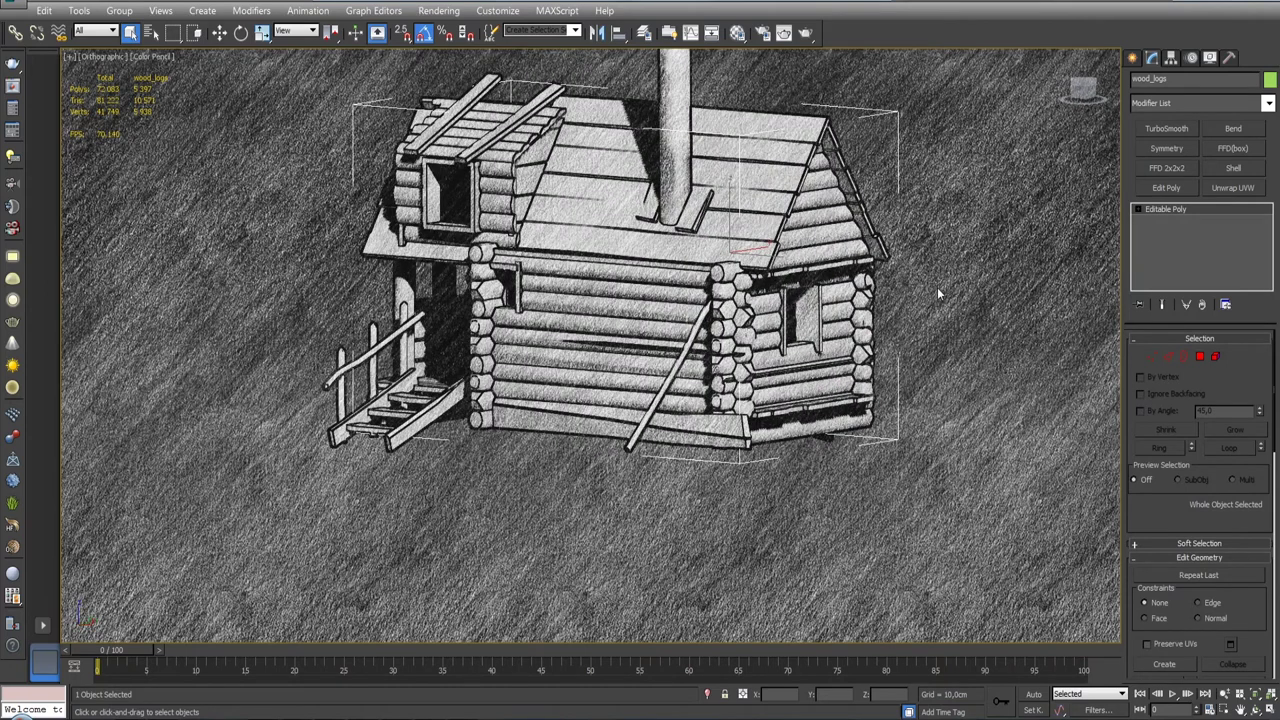
pyautogui.keyDown('alt'); pyautogui.moveTo(825, 287); pyautogui.dragTo(813, 307, button='middle'); pyautogui.keyUp('alt')
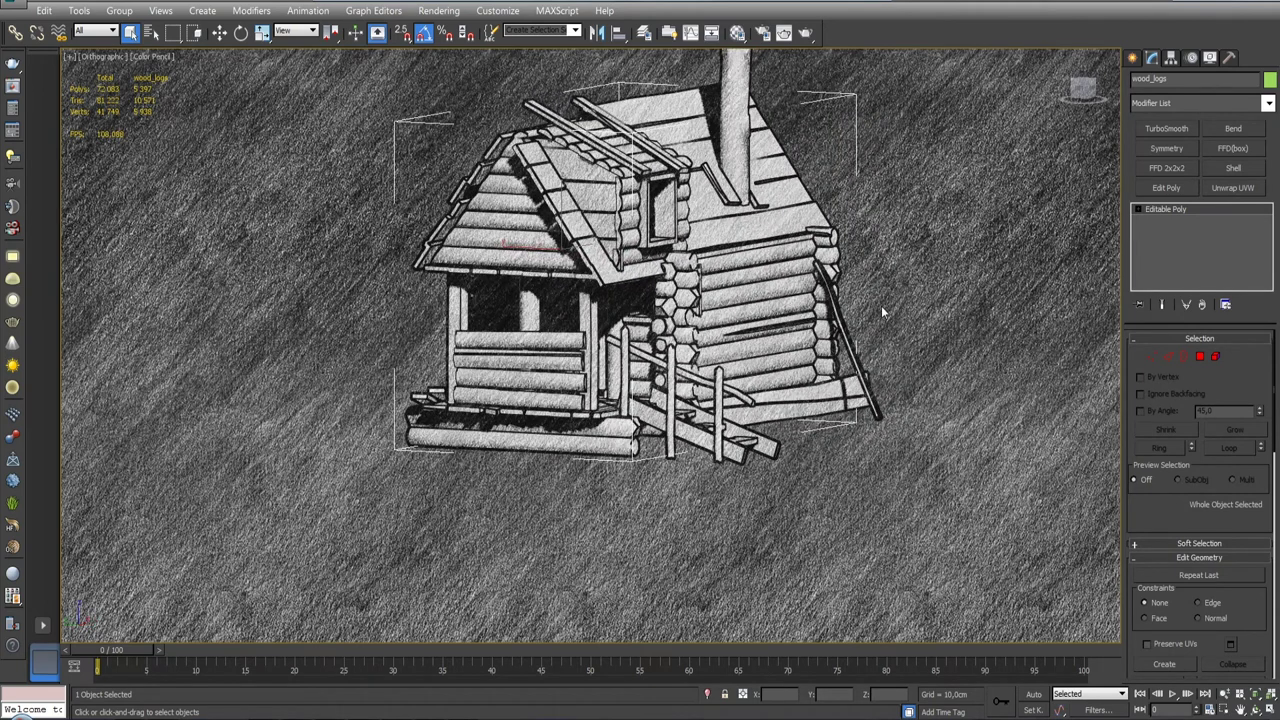
pyautogui.keyDown('alt'); pyautogui.moveTo(700, 290); pyautogui.dragTo(765, 289, button='middle'); pyautogui.keyUp('alt')
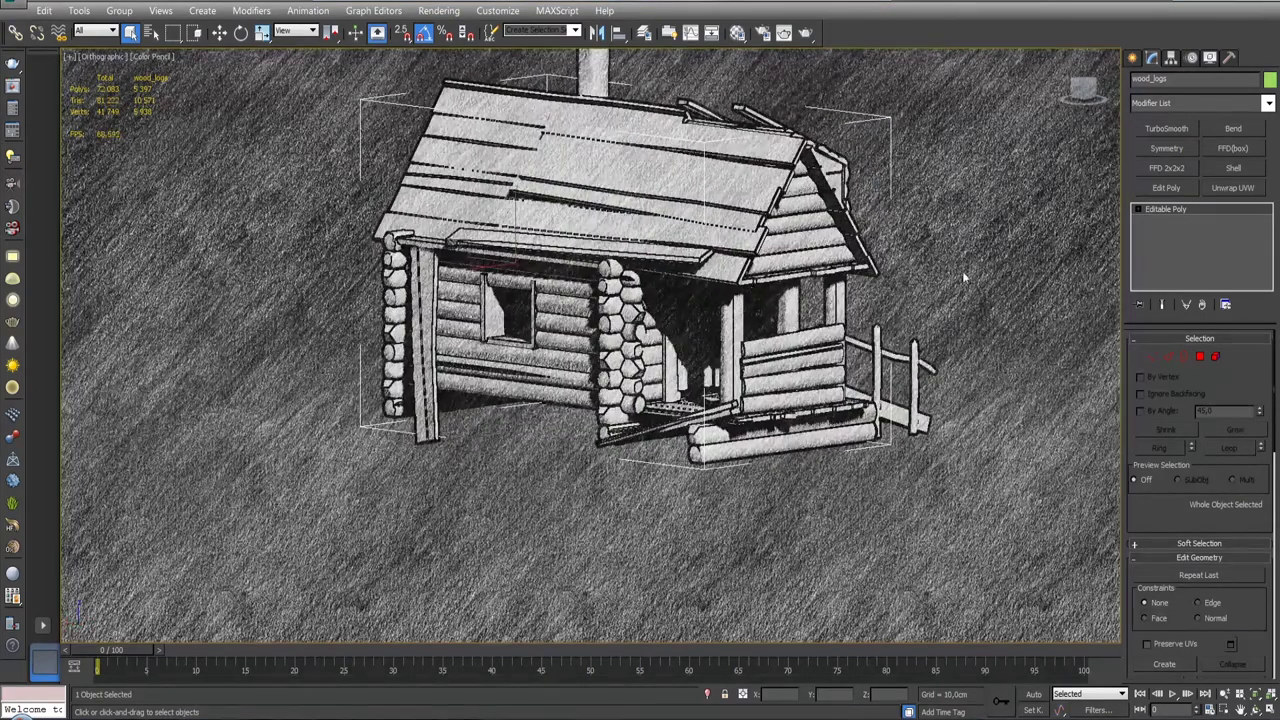
pyautogui.moveTo(963, 267); pyautogui.dragTo(932, 336, button='middle')
pyautogui.moveTo(967, 341)
pyautogui.keyDown('alt'); pyautogui.mouseDown(button='middle')
pyautogui.moveTo(1063, 345)
pyautogui.moveTo(924, 339)
pyautogui.moveTo(969, 327)
pyautogui.moveTo(822, 345)
pyautogui.moveTo(966, 339)
pyautogui.moveTo(884, 338)
pyautogui.mouseUp(button='middle'); pyautogui.keyUp('alt')
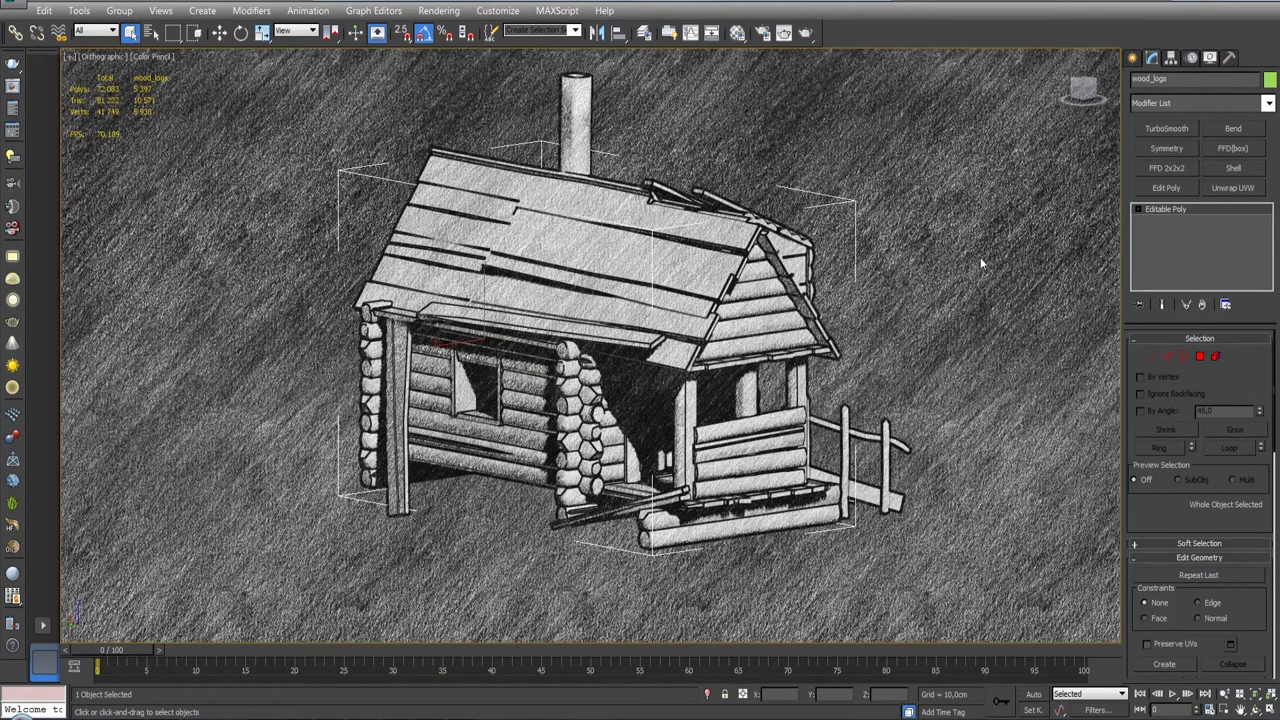
pyautogui.moveTo(944, 319)
pyautogui.mouseDown(button='middle')
pyautogui.moveTo(914, 258)
pyautogui.moveTo(1012, 248)
pyautogui.moveTo(663, 264)
pyautogui.moveTo(891, 258)
pyautogui.moveTo(893, 287)
pyautogui.moveTo(268, 161)
pyautogui.mouseUp(button='middle')
# - Deselect all, return the viewport to plain Shaded display and switch to Front view
pyautogui.hotkey('ctrl', 'd')
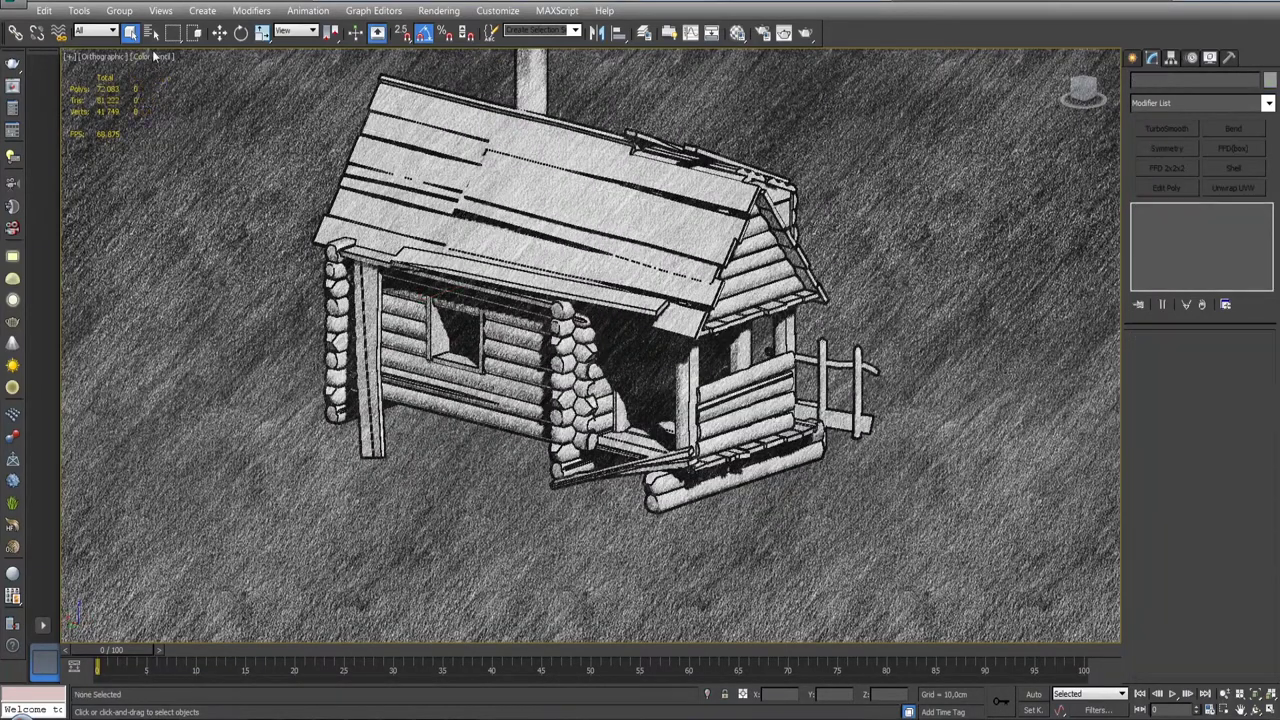
pyautogui.click(161, 57)
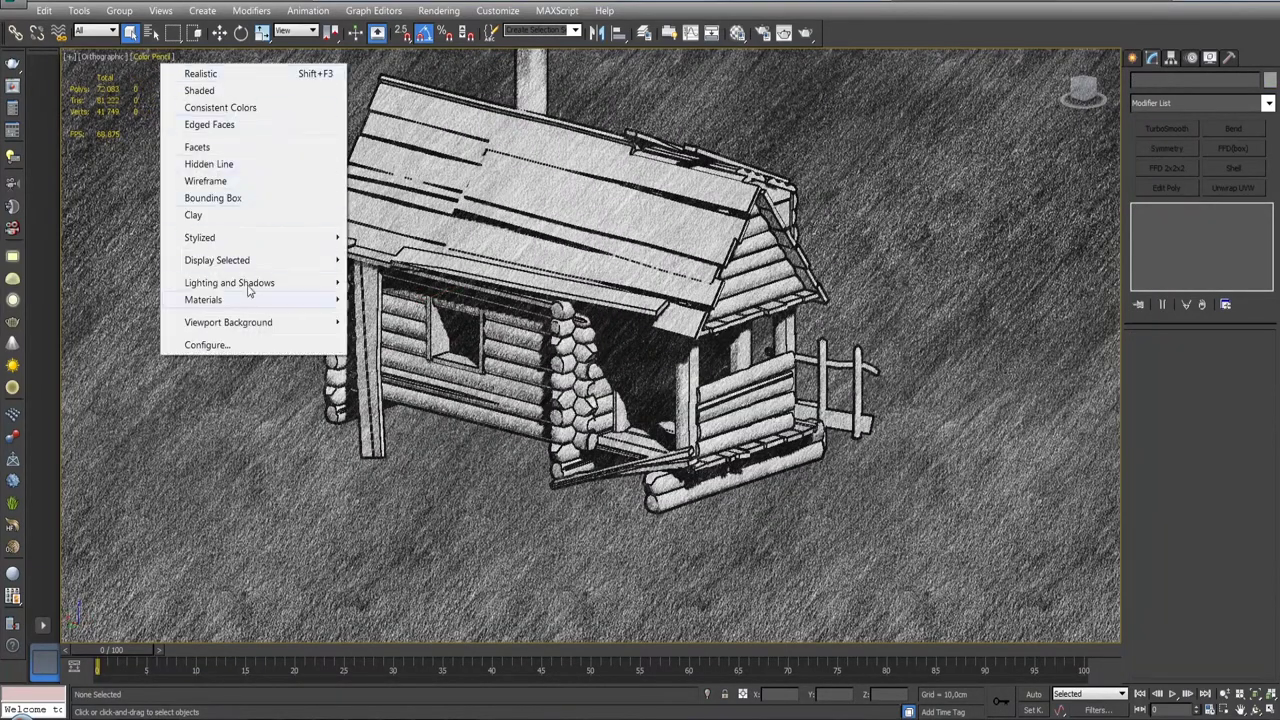
pyautogui.click(222, 90)
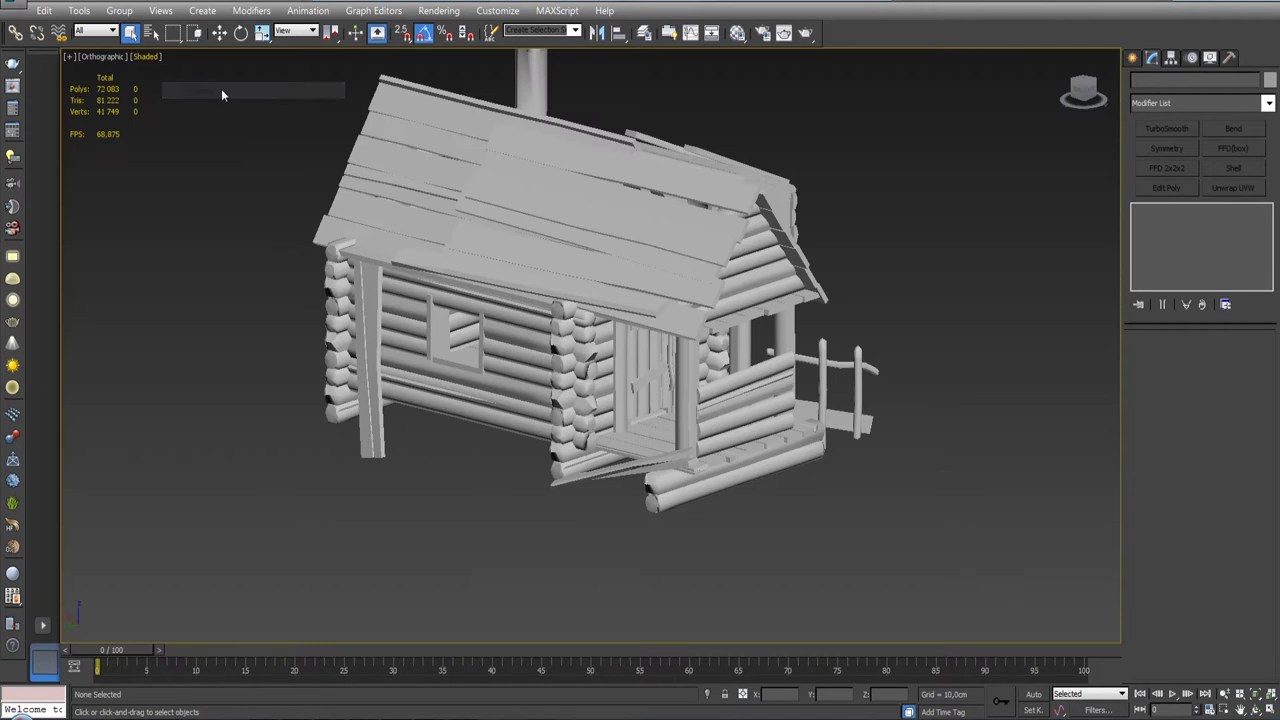
pyautogui.keyDown('alt'); pyautogui.moveTo(600, 350); pyautogui.dragTo(734, 295, button='middle'); pyautogui.keyUp('alt')
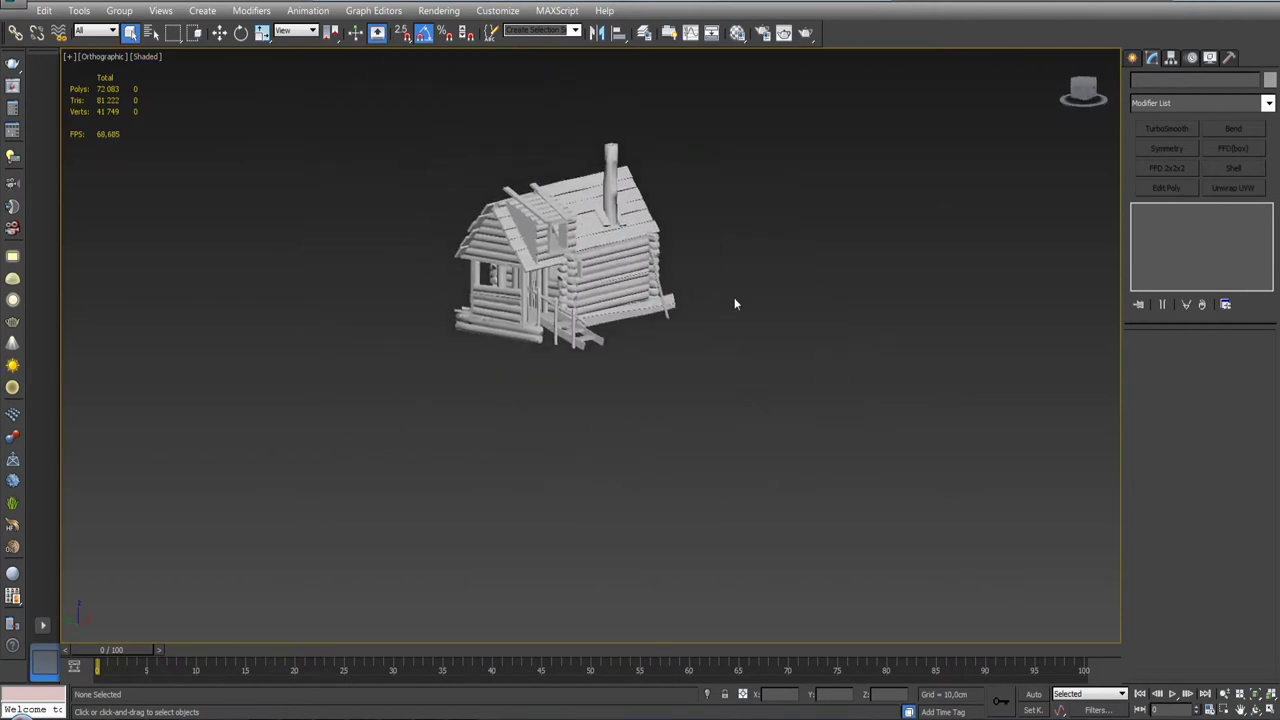
pyautogui.press('f')
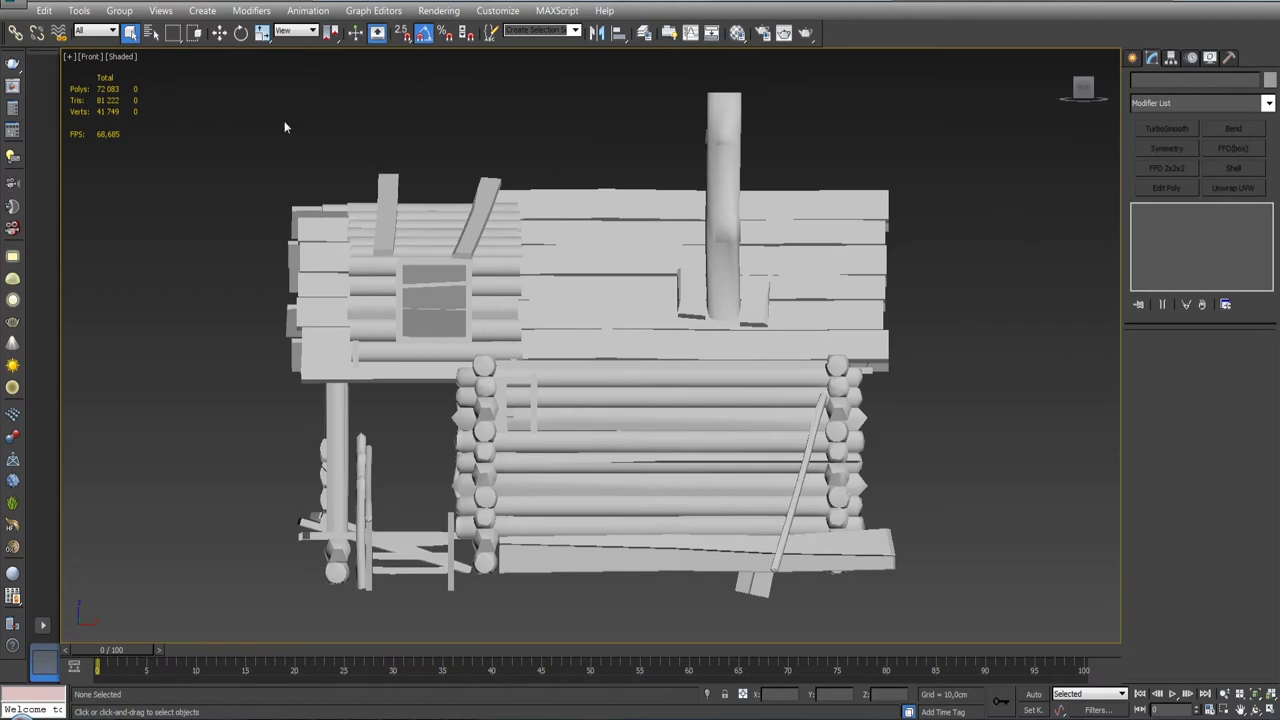
# - Select the three cabin objects and start Export Selected in the OBJ\Low folder
pyautogui.moveTo(1013, 467); pyautogui.dragTo(1003, 610)
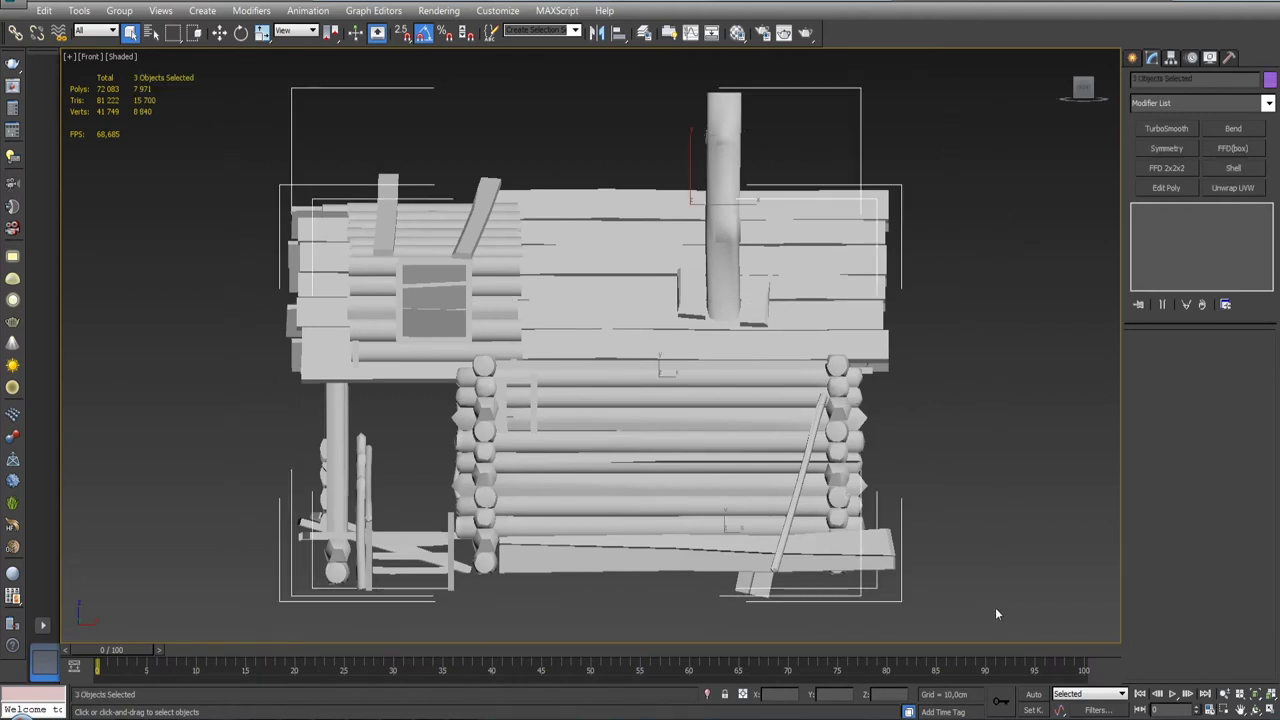
pyautogui.click(14, 8)
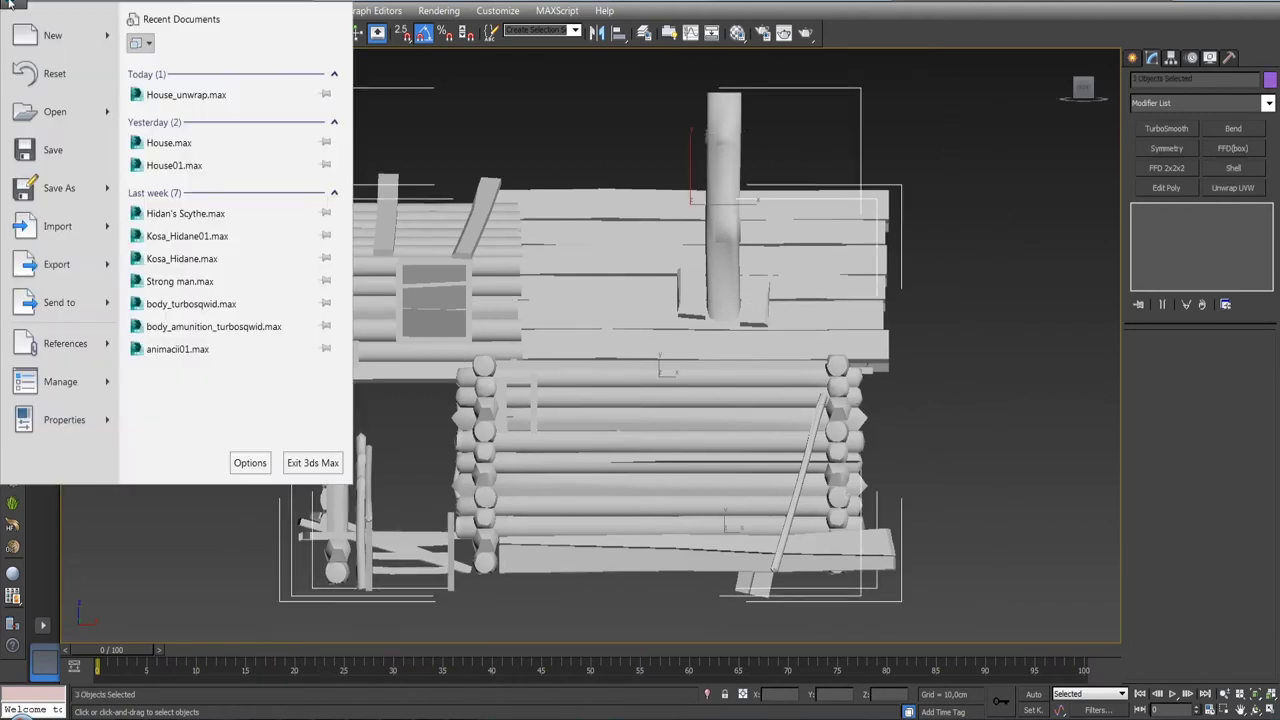
pyautogui.moveTo(57, 264)
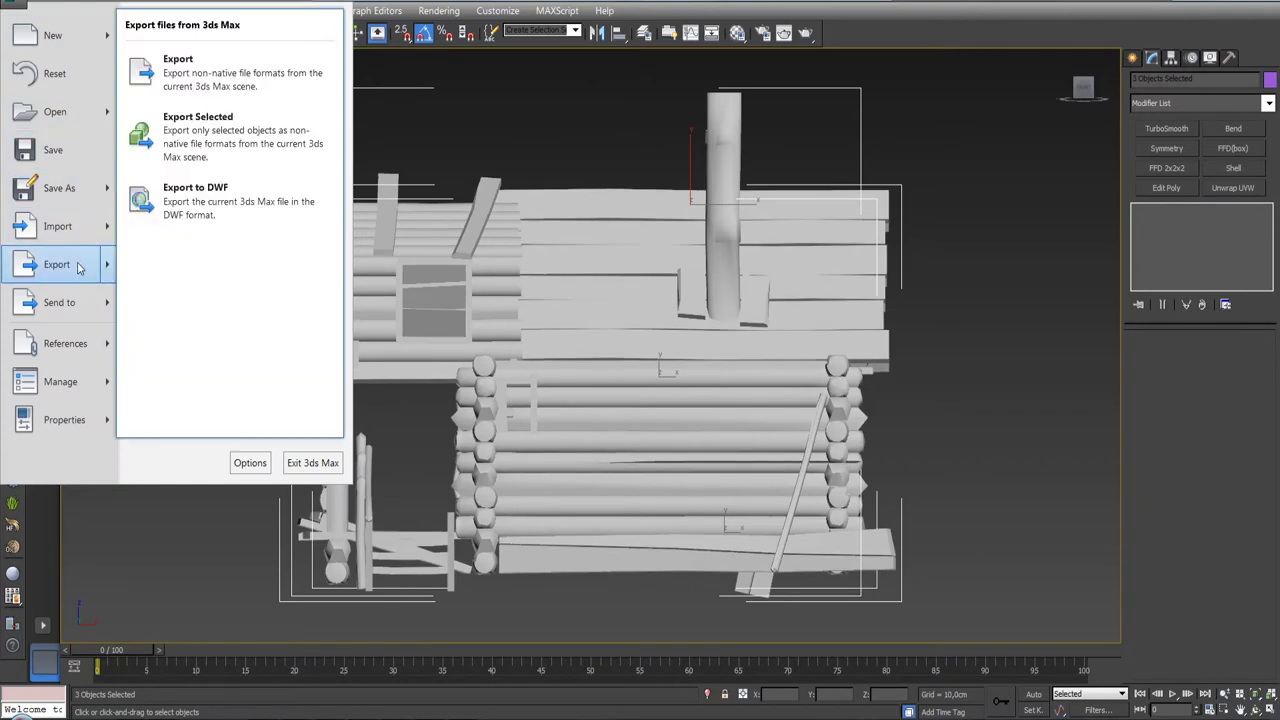
pyautogui.click(230, 145)
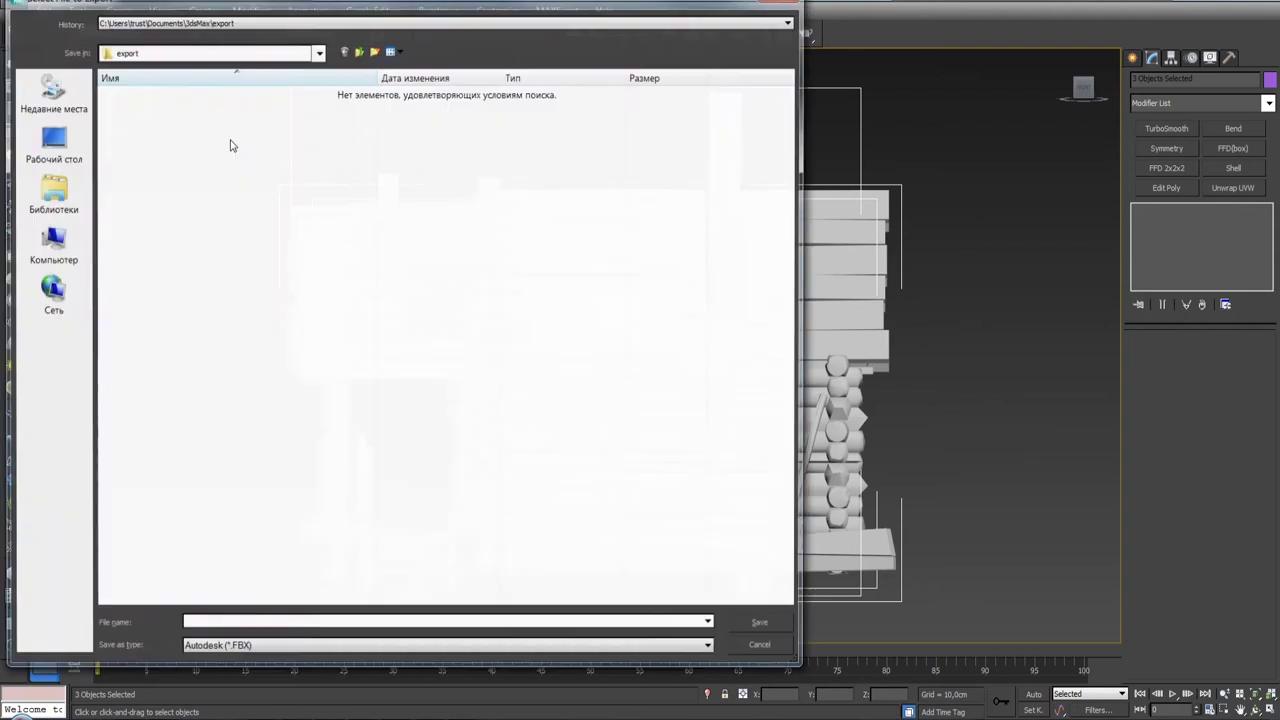
pyautogui.click(50, 92)
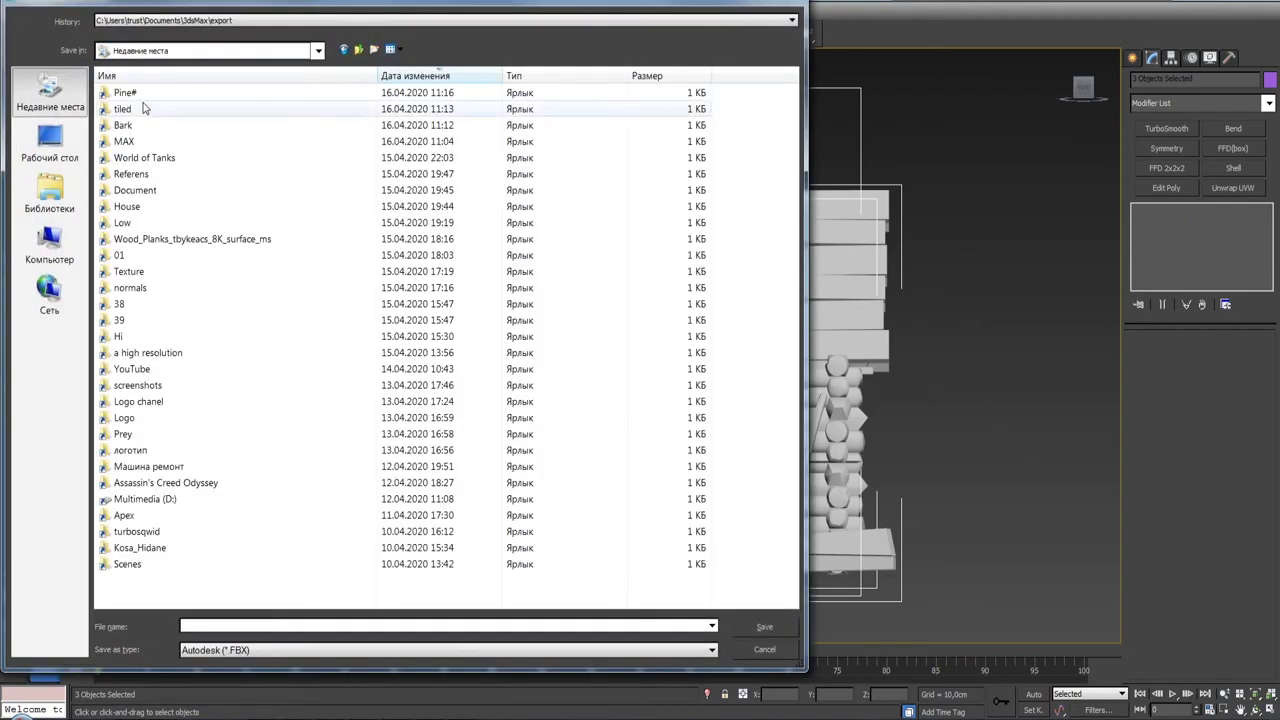
pyautogui.doubleClick(157, 142)
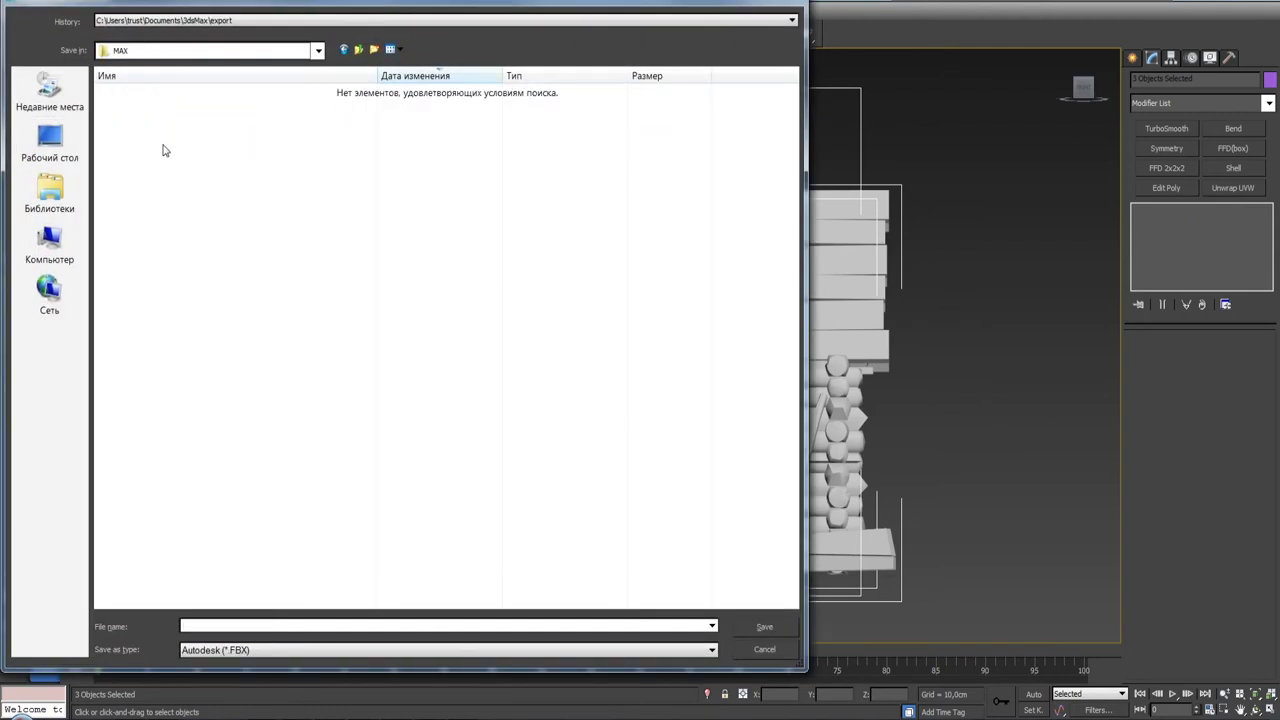
pyautogui.click(358, 52)
pyautogui.click(172, 127)
pyautogui.doubleClick(172, 127)
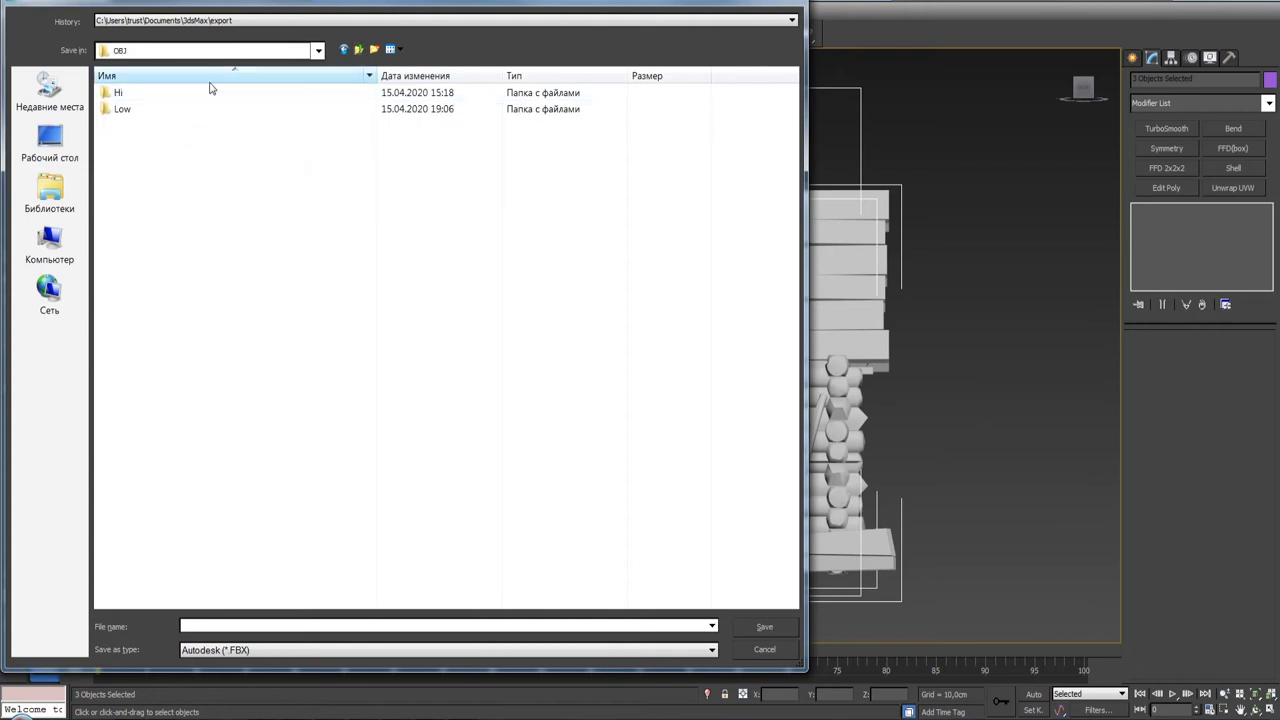
pyautogui.click(318, 51)
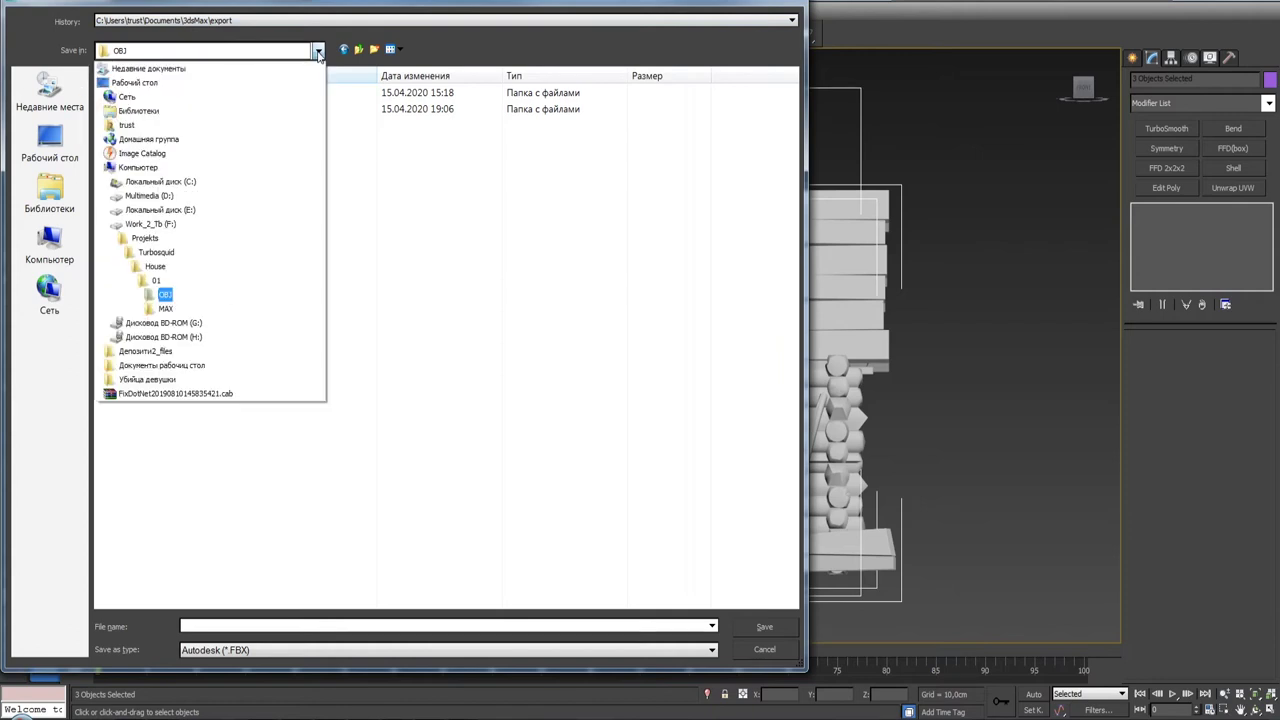
pyautogui.click(318, 51)
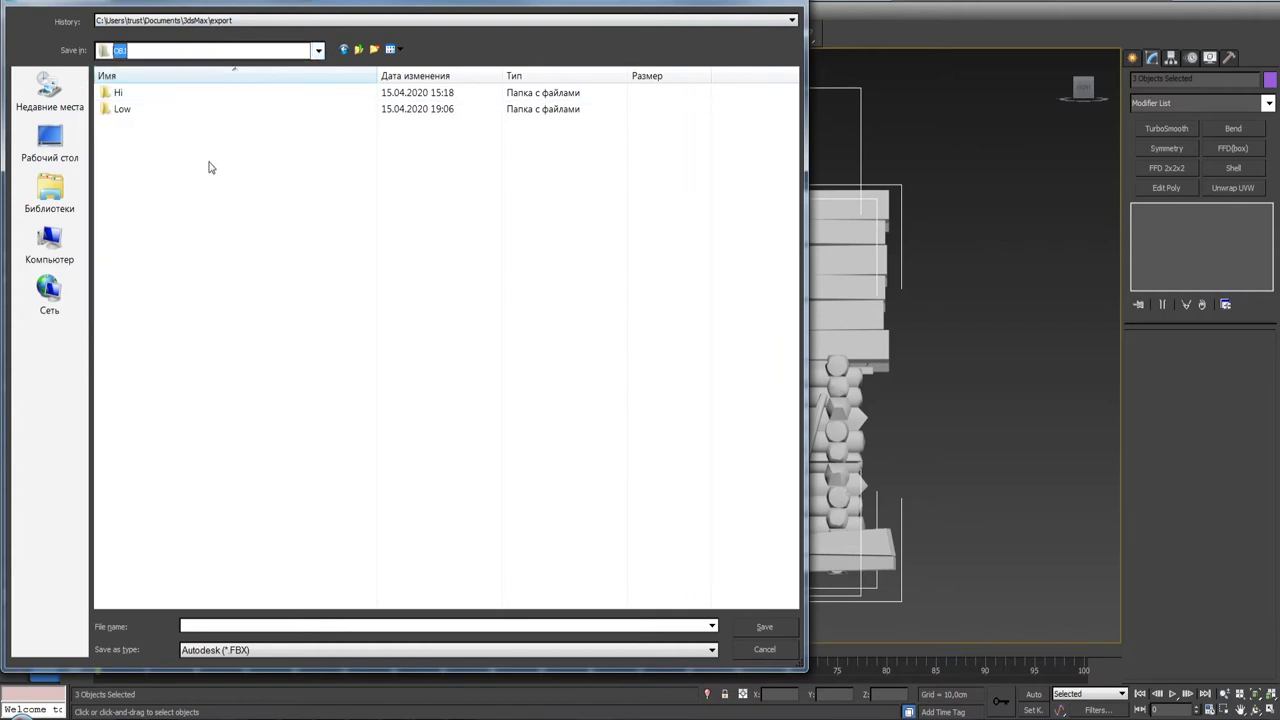
pyautogui.doubleClick(150, 116)
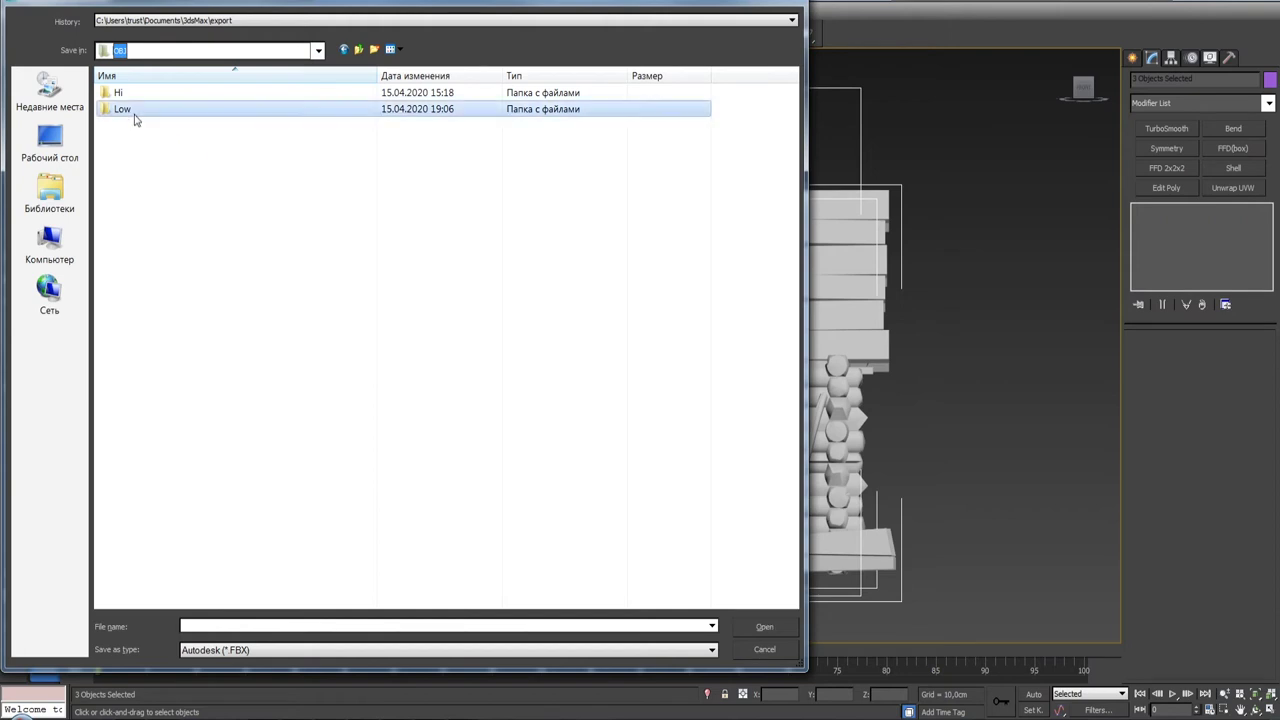
# - Export as gw::OBJ-Exporter over house.obj, confirming overwrite and accepting the OBJ options
pyautogui.click(270, 650)
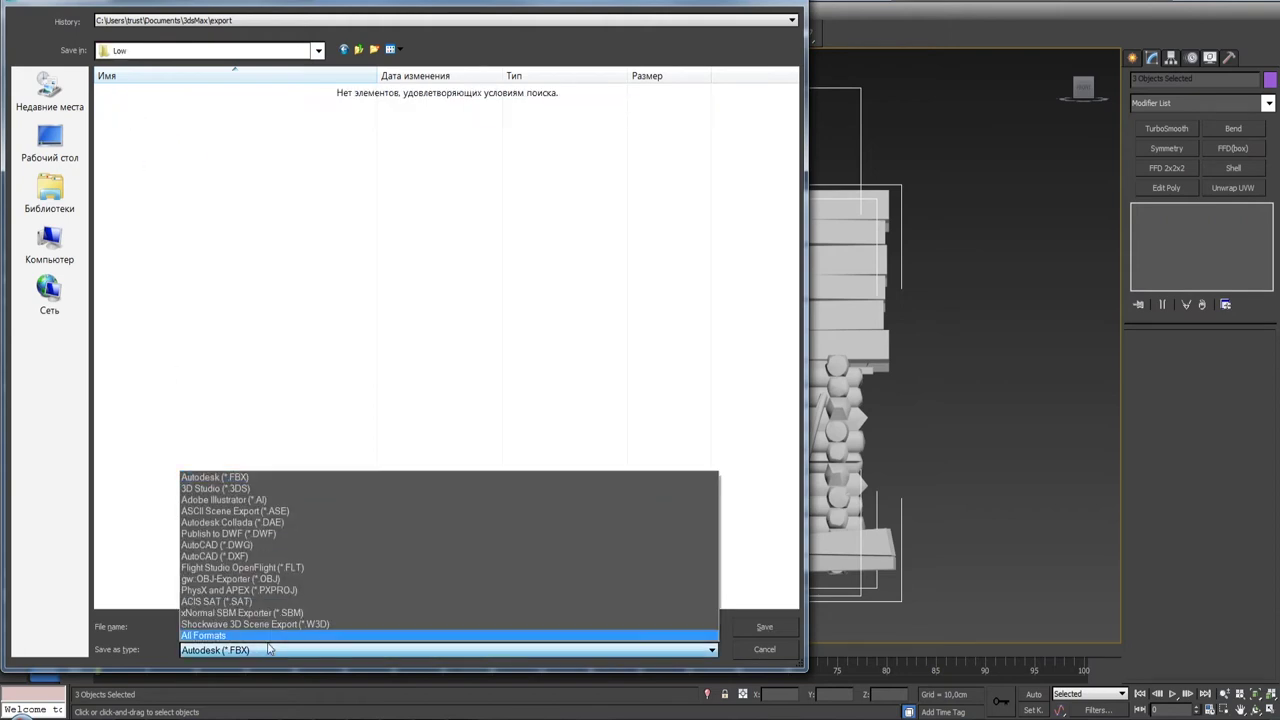
pyautogui.click(303, 577)
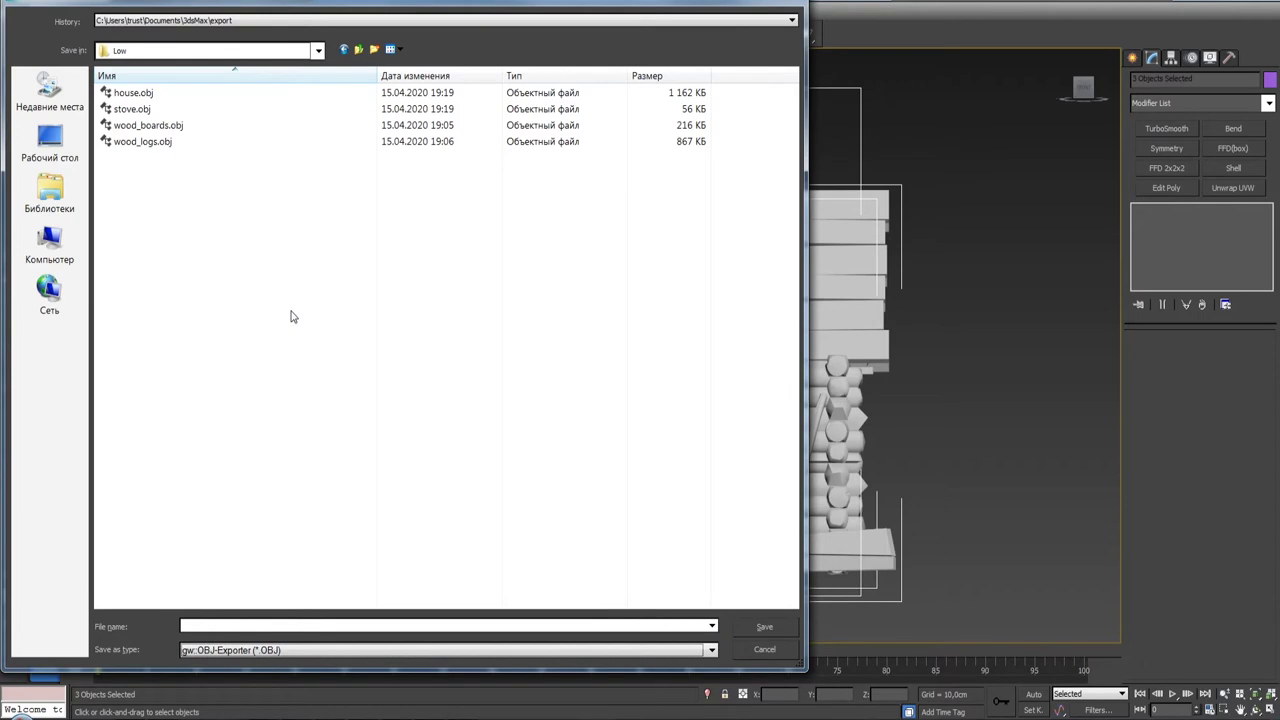
pyautogui.click(133, 93)
pyautogui.click(744, 628)
pyautogui.click(719, 428)
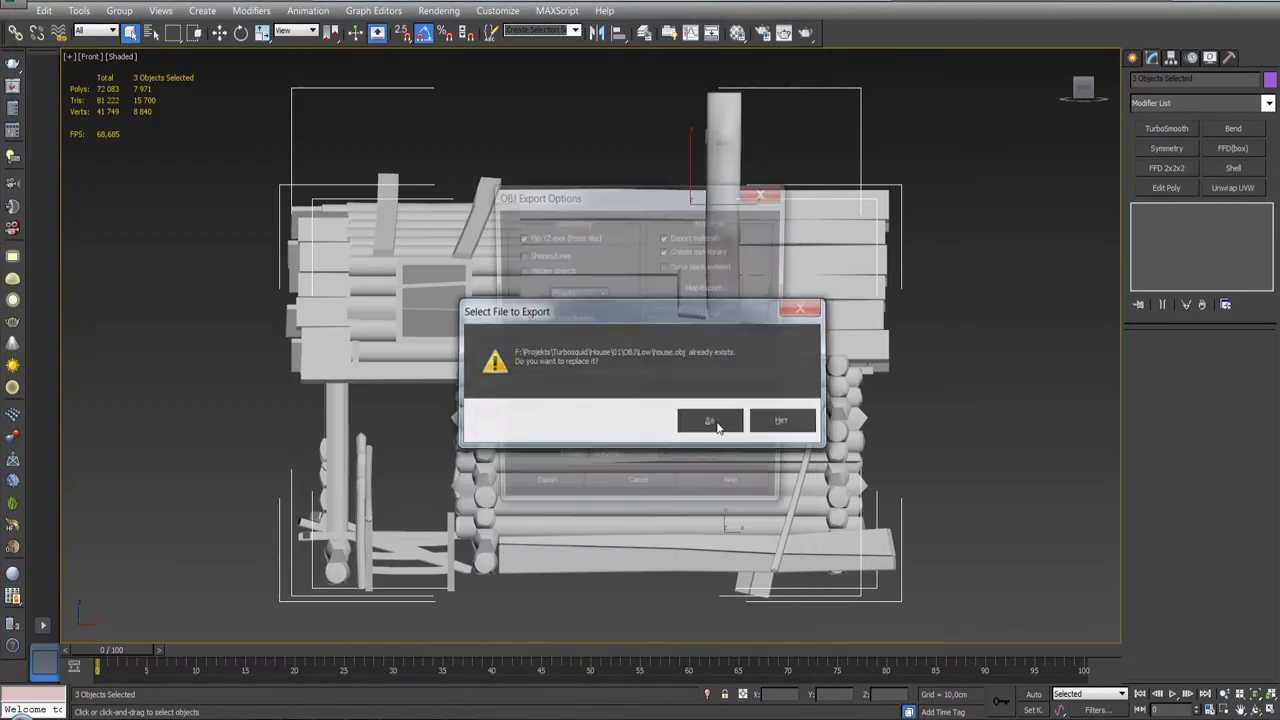
pyautogui.click(528, 500)
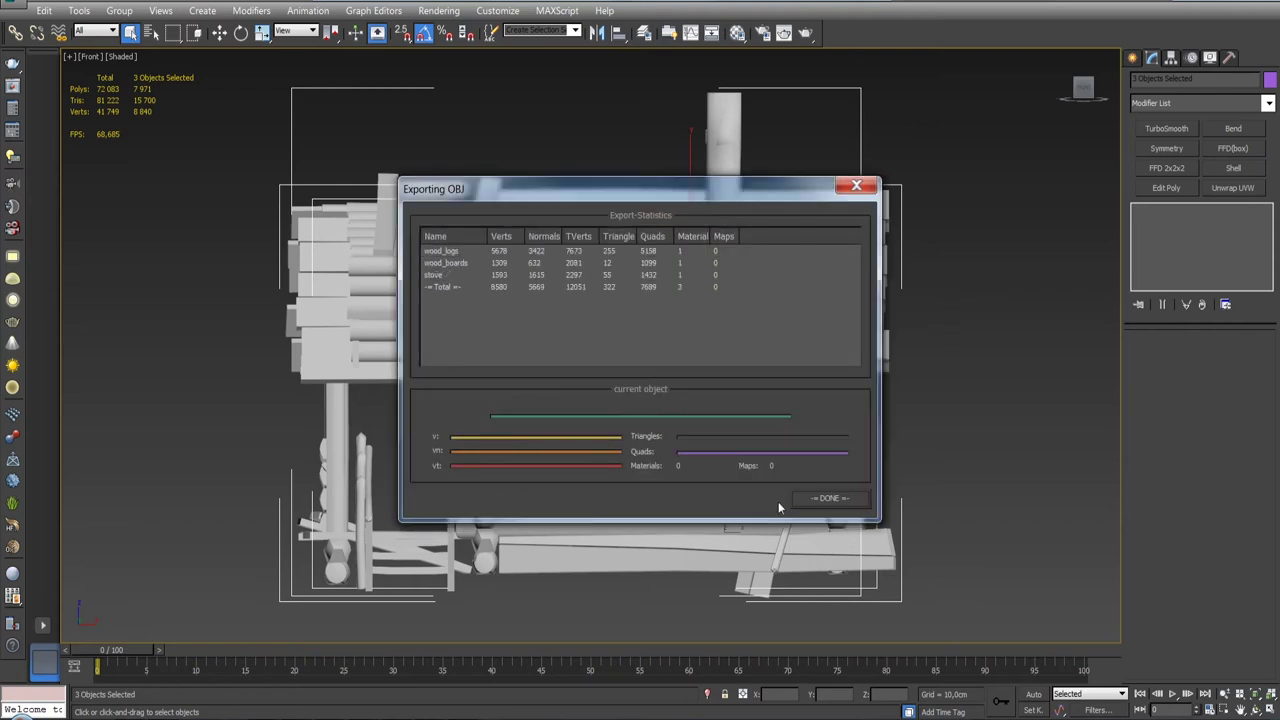
pyautogui.click(840, 498)
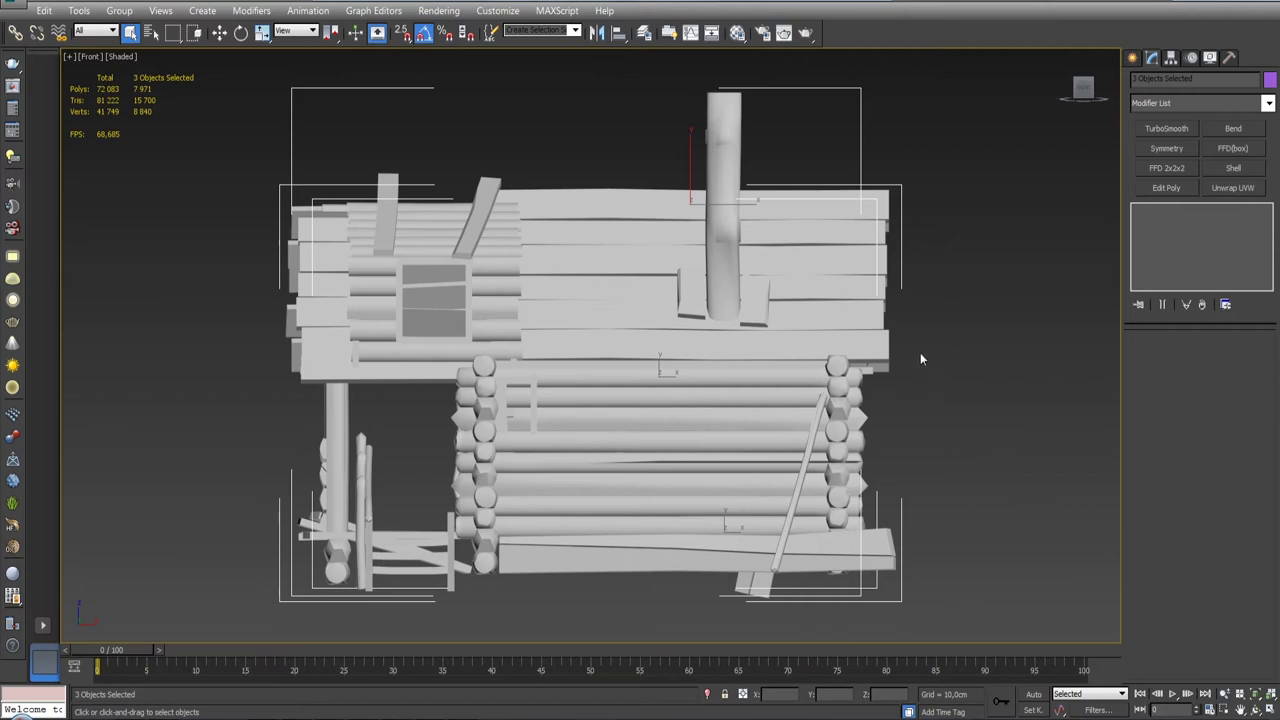
pyautogui.click(939, 295)
pyautogui.click(720, 217)
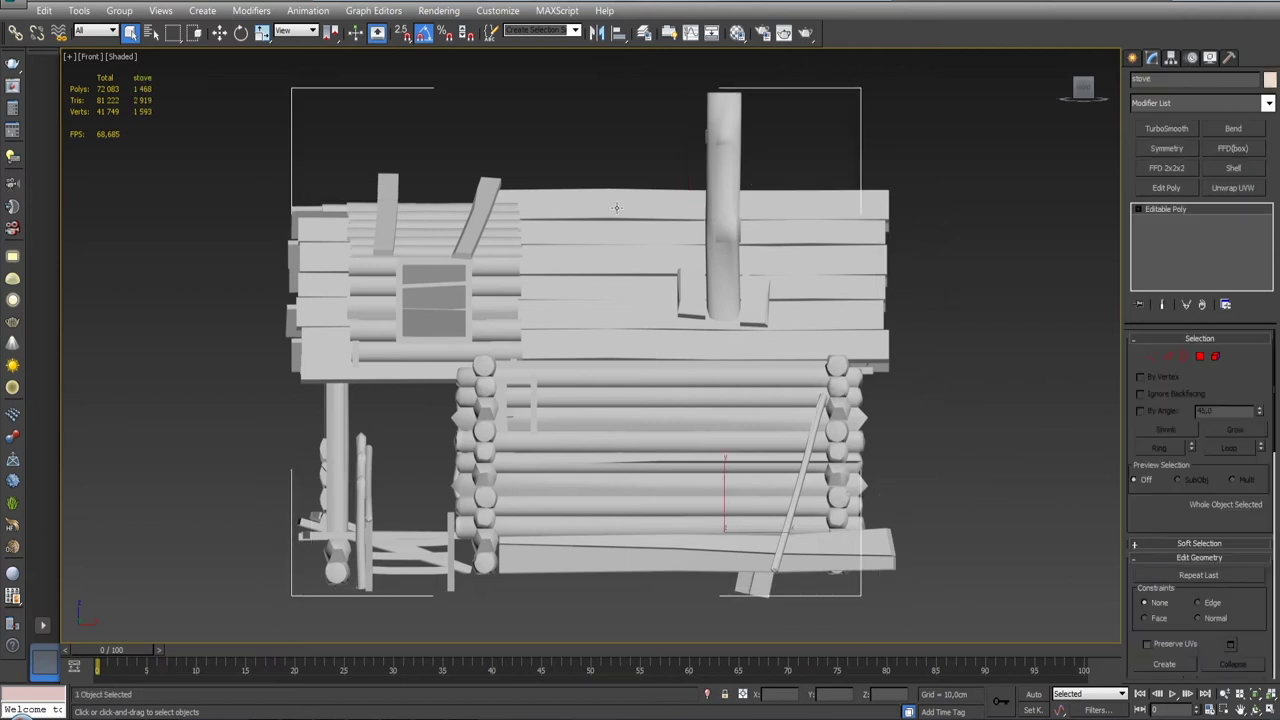
pyautogui.keyDown('alt'); pyautogui.moveTo(712, 217); pyautogui.dragTo(800, 260, button='middle'); pyautogui.keyUp('alt')
pyautogui.keyDown('alt'); pyautogui.moveTo(631, 256); pyautogui.dragTo(725, 237, button='middle'); pyautogui.keyUp('alt')
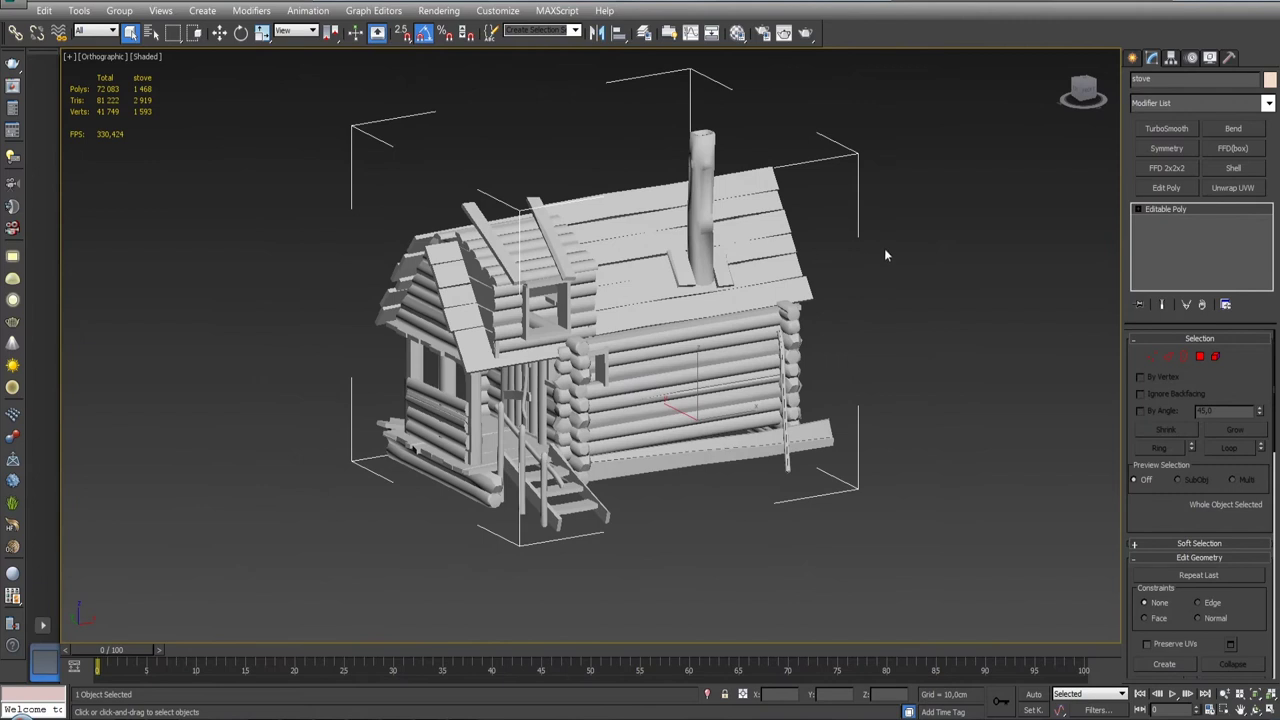
pyautogui.moveTo(885, 255); pyautogui.dragTo(894, 302, button='middle')
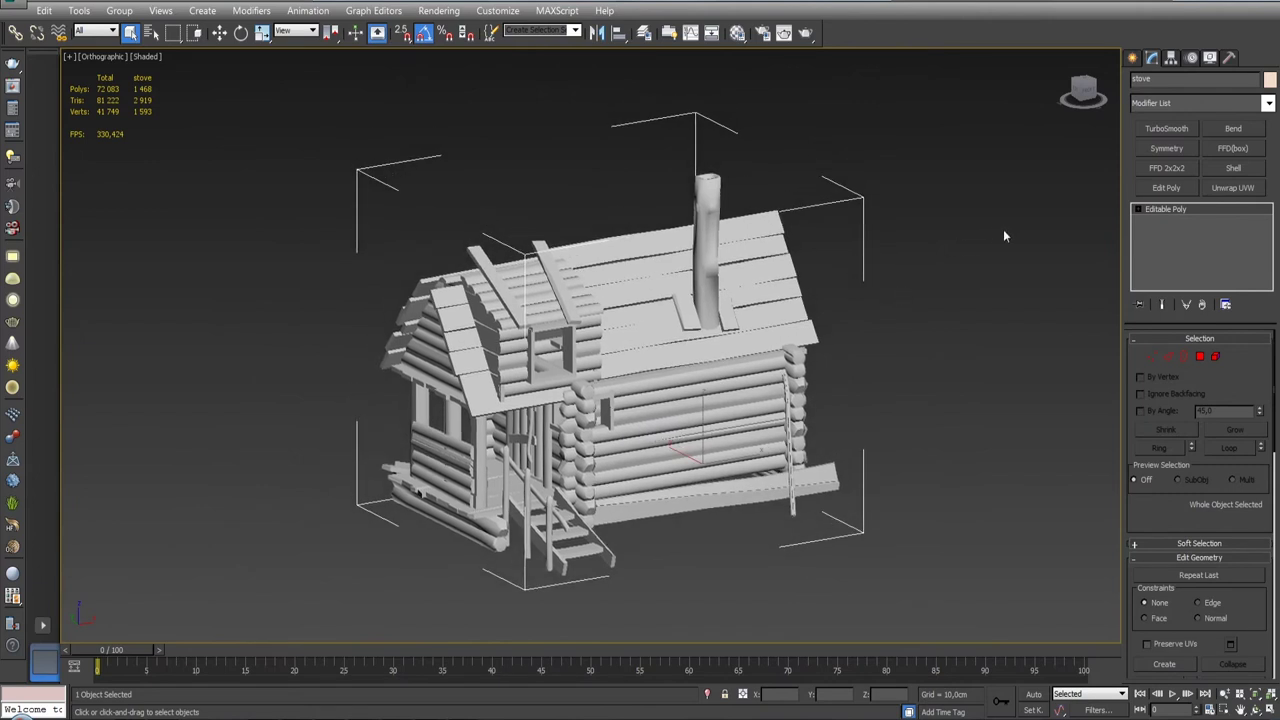
pyautogui.click(1235, 188)
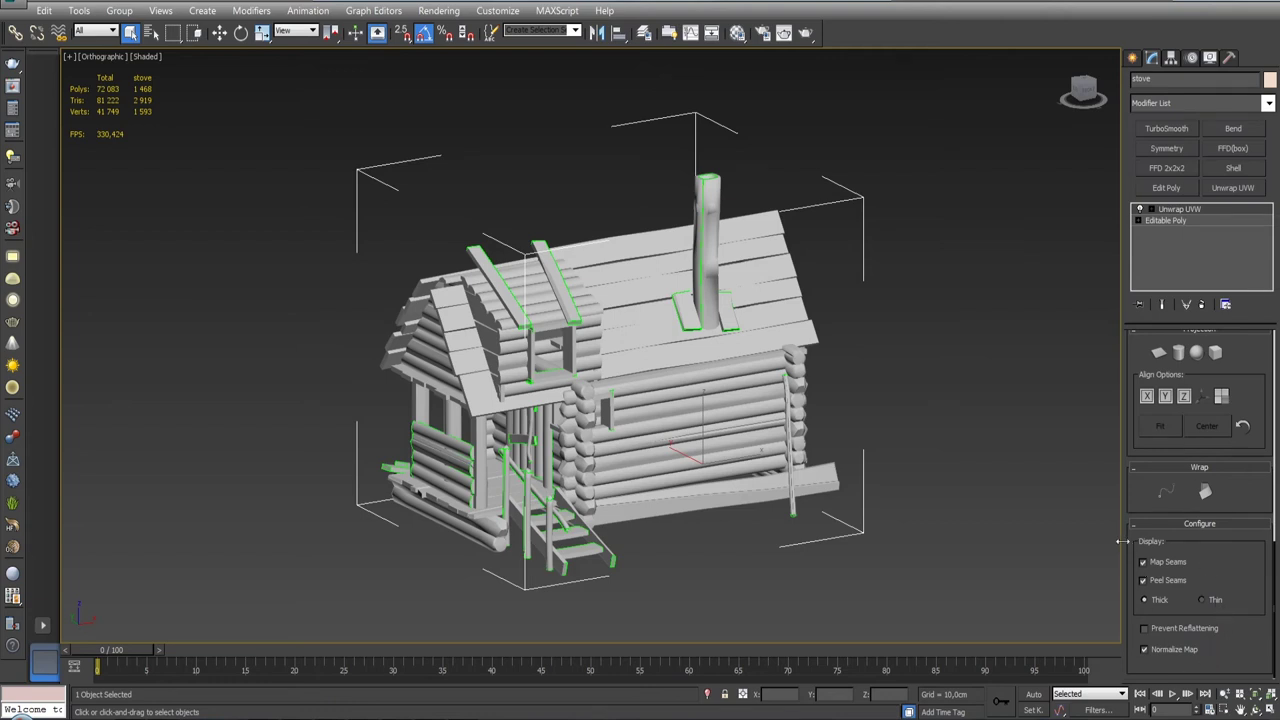
pyautogui.moveTo(1122, 541); pyautogui.dragTo(966, 540)
pyautogui.click(1067, 538)
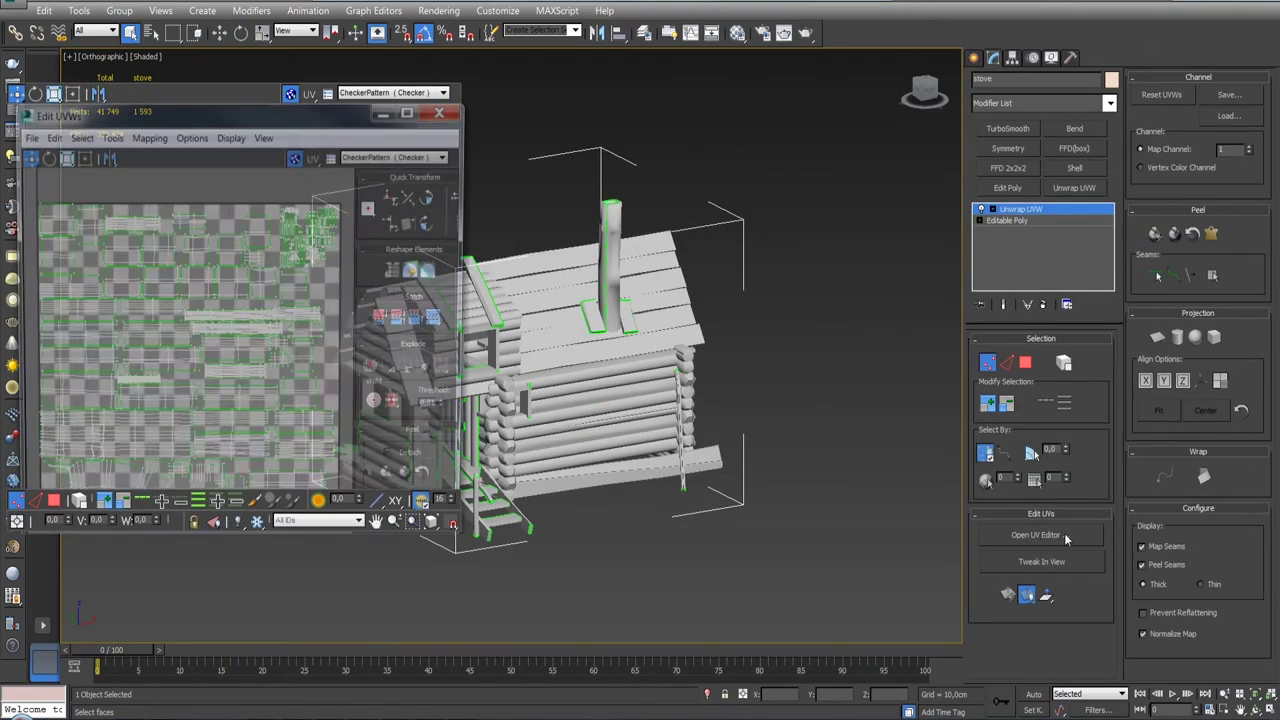
pyautogui.moveTo(457, 537); pyautogui.dragTo(592, 700)
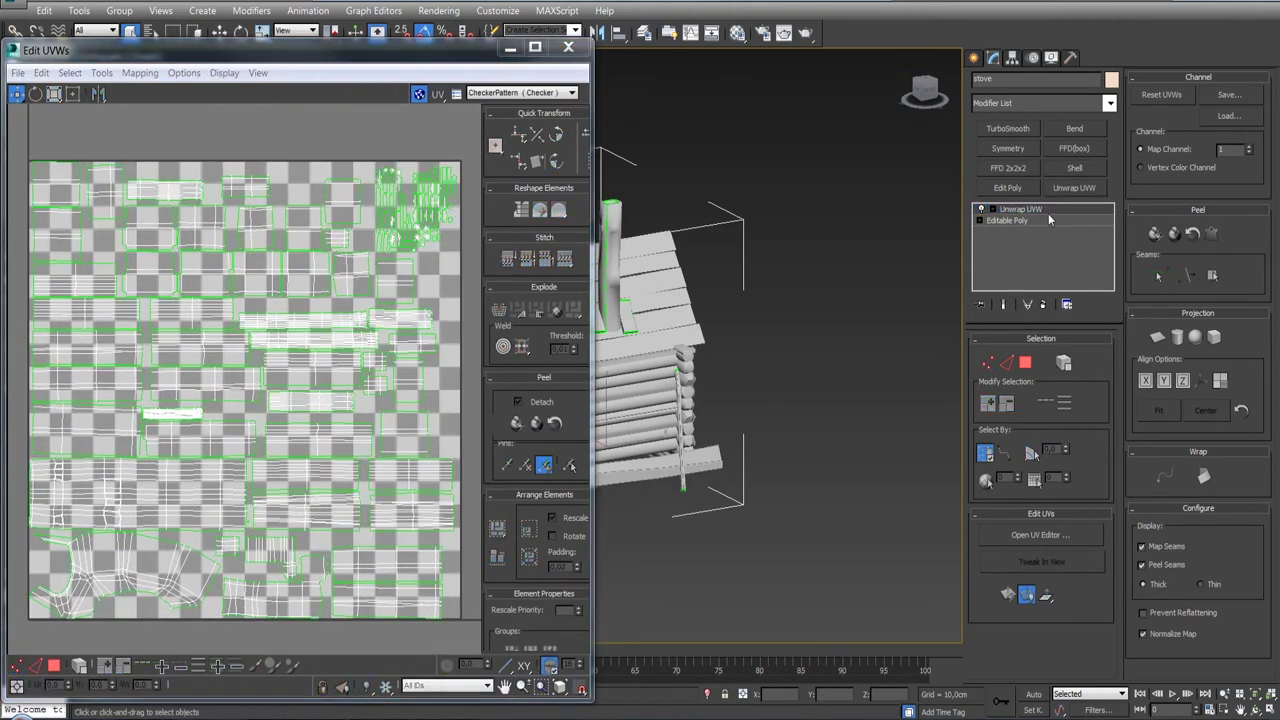
pyautogui.click(419, 93)
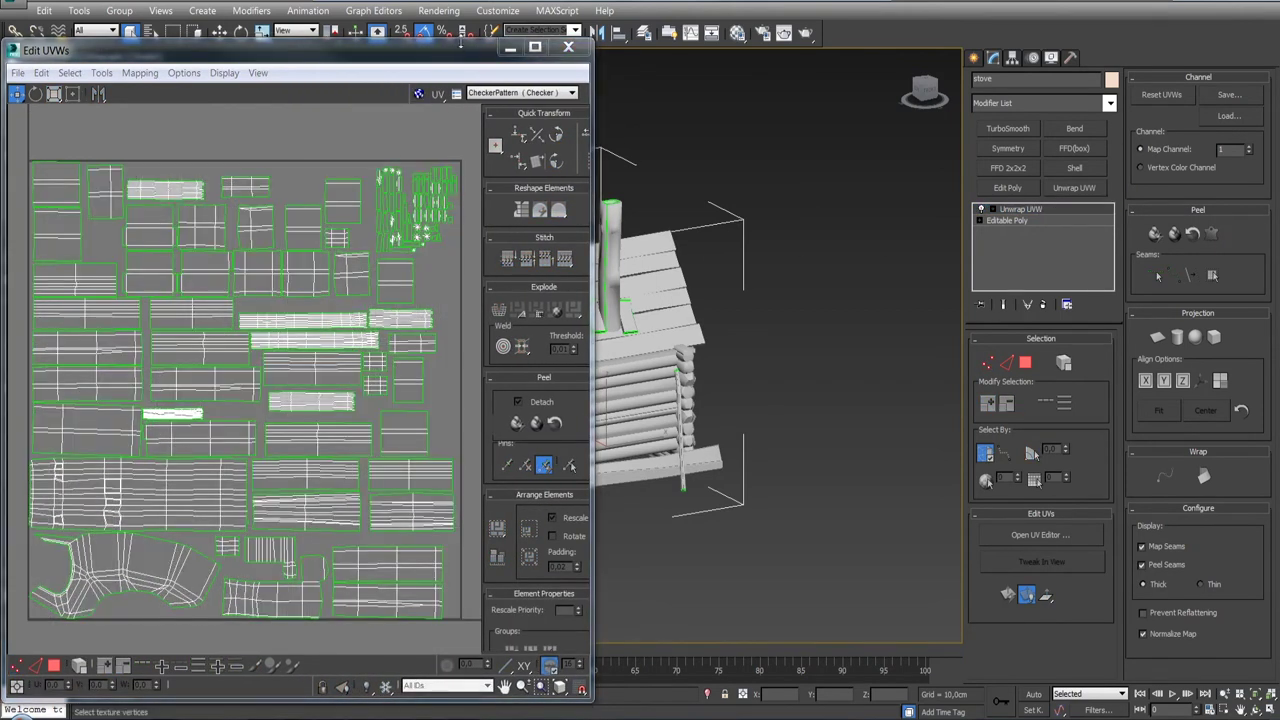
pyautogui.doubleClick(462, 44)
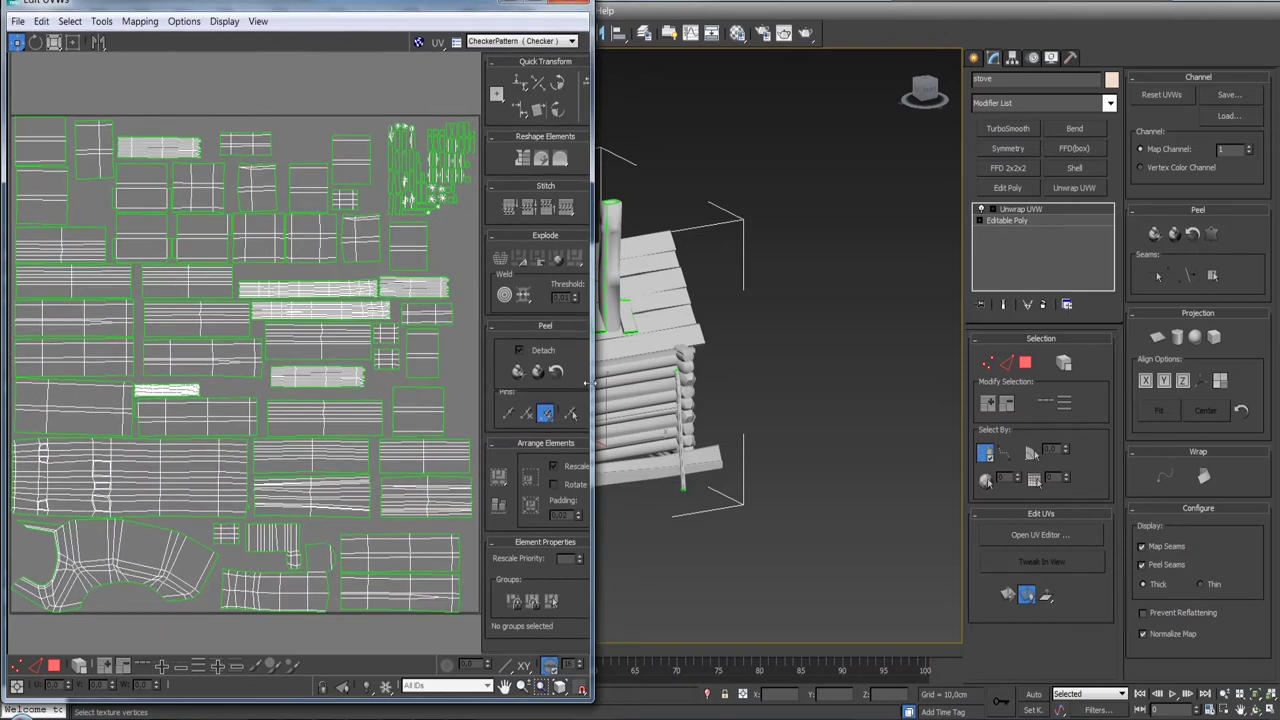
pyautogui.moveTo(591, 383); pyautogui.dragTo(652, 383)
pyautogui.click(1141, 547)
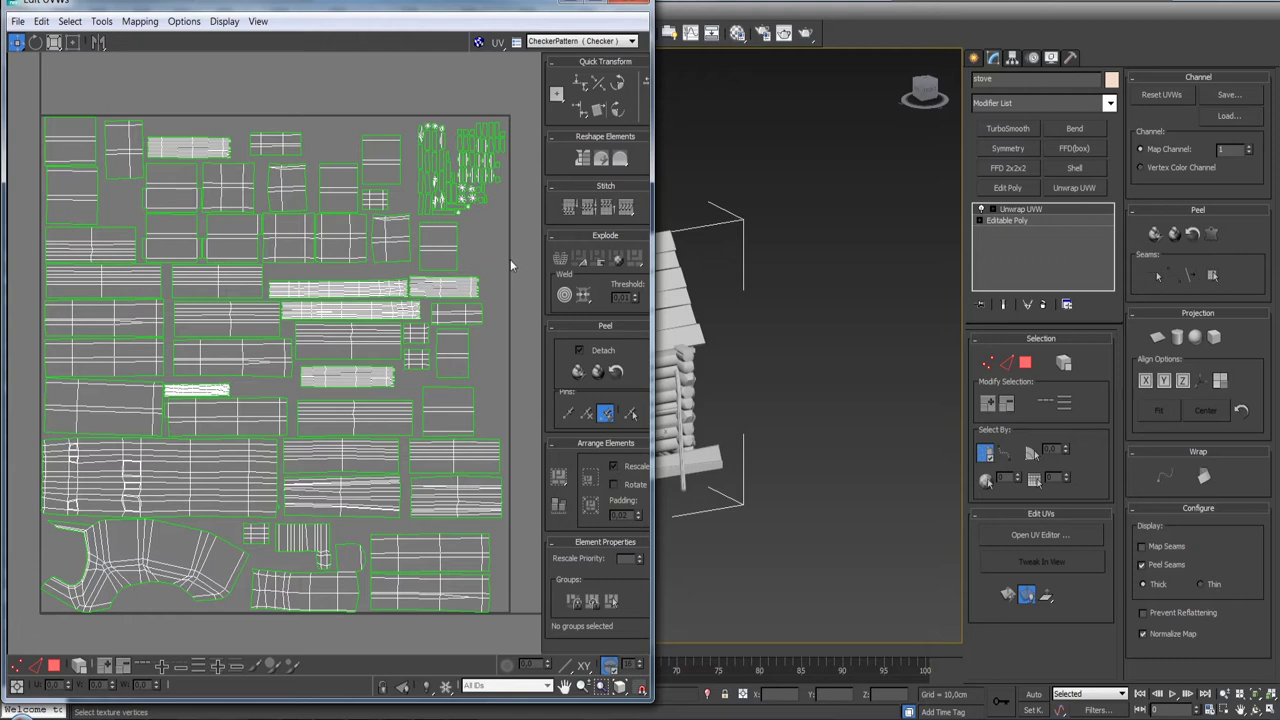
pyautogui.scroll(-3, 770, 310)
pyautogui.scroll(-2, 770, 310)
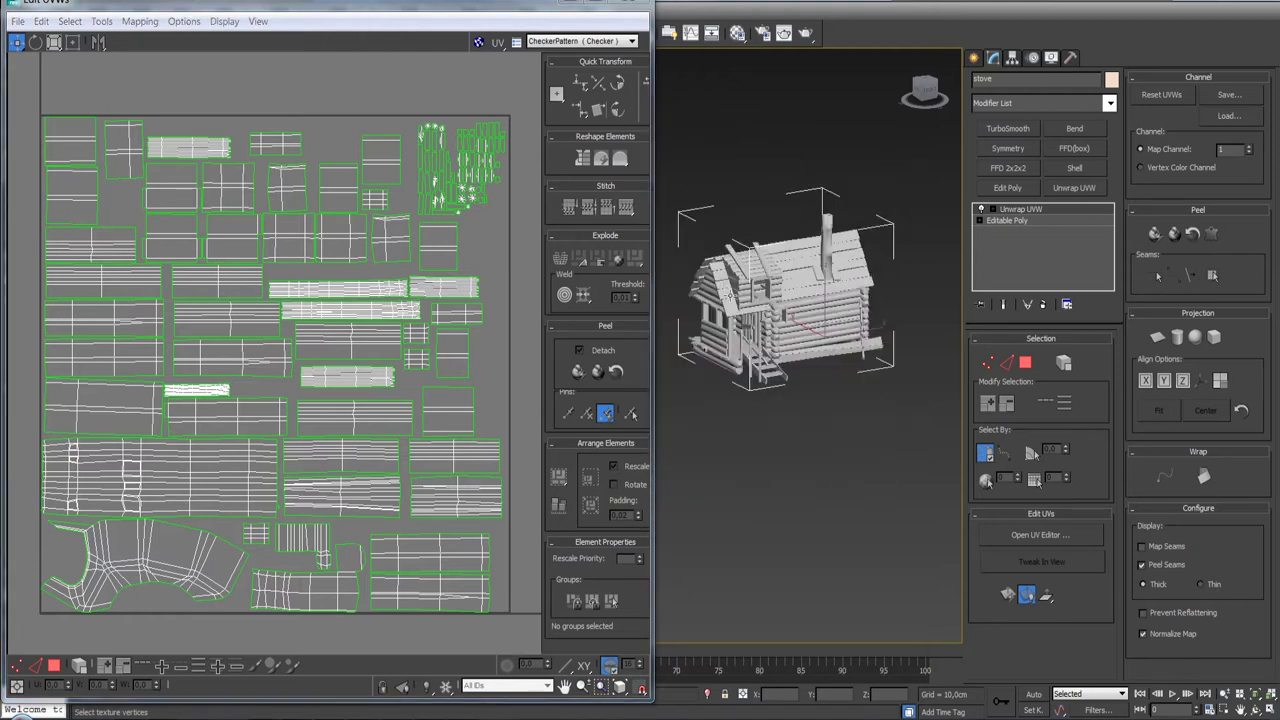
pyautogui.moveTo(730, 295); pyautogui.dragTo(768, 333, button='middle')
pyautogui.scroll(4, 798, 332)
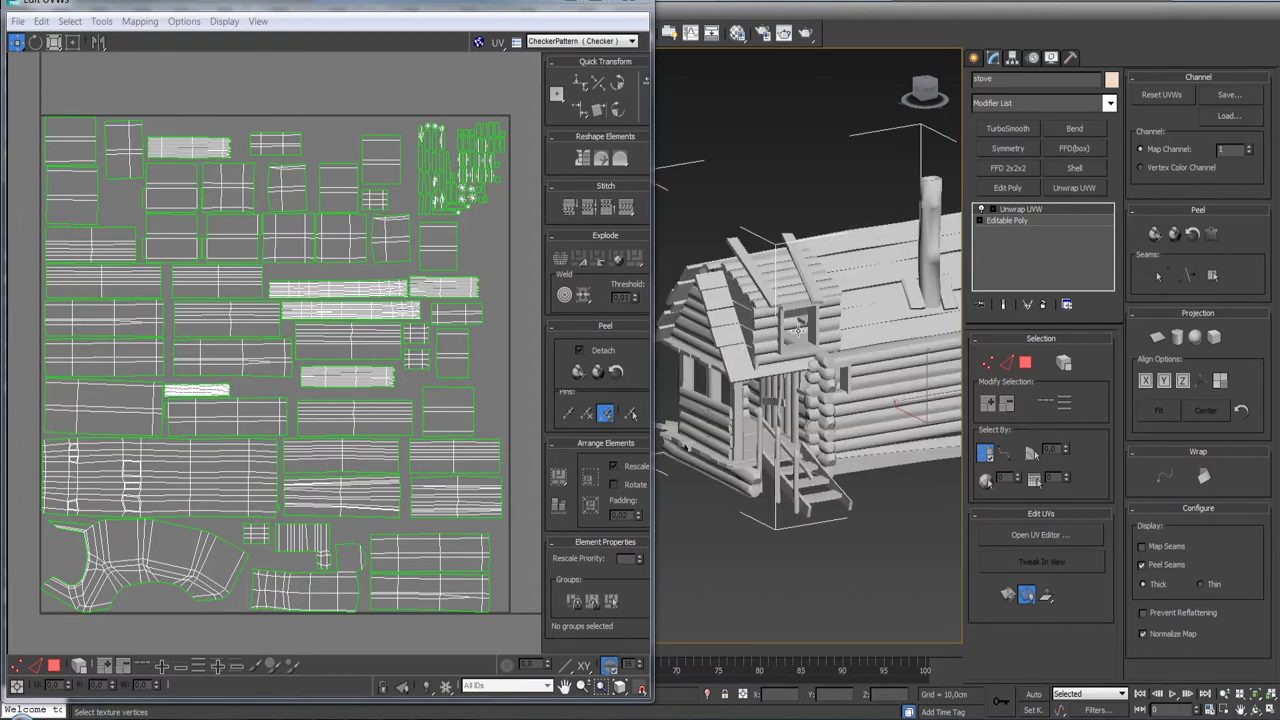
pyautogui.keyDown('alt'); pyautogui.moveTo(798, 328); pyautogui.dragTo(1058, 338, button='middle'); pyautogui.keyUp('alt')
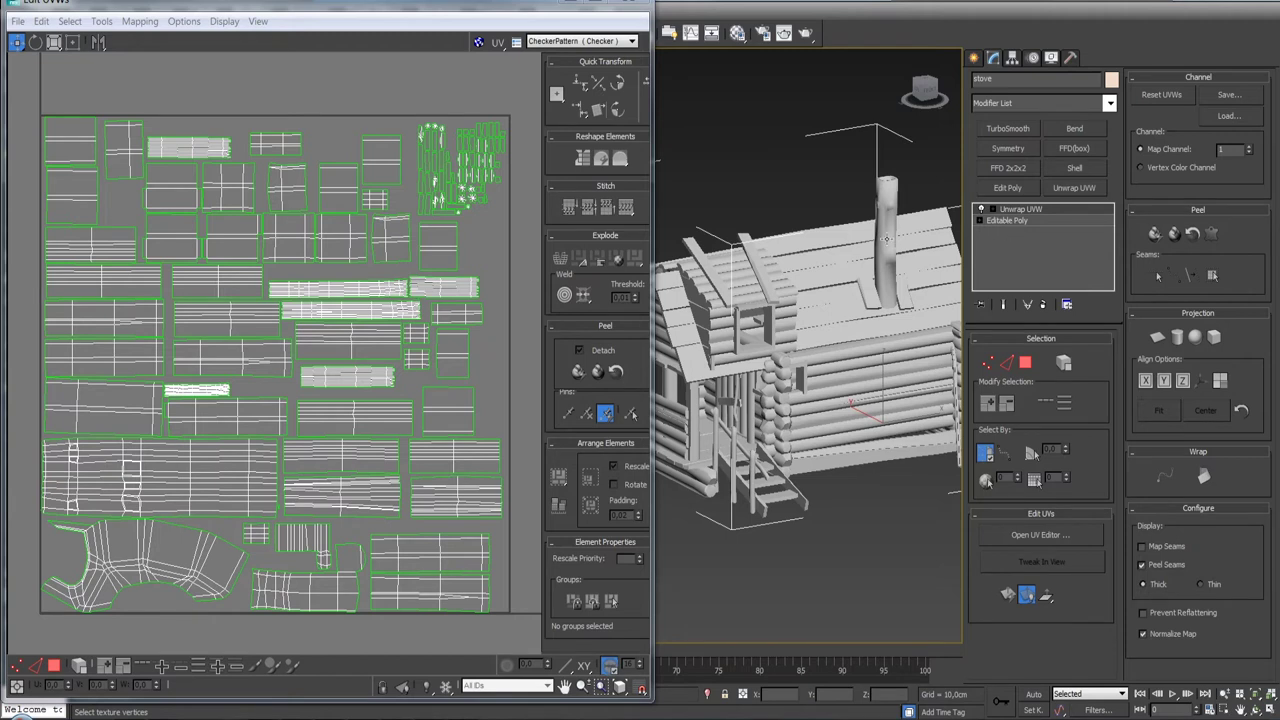
pyautogui.click(477, 150)
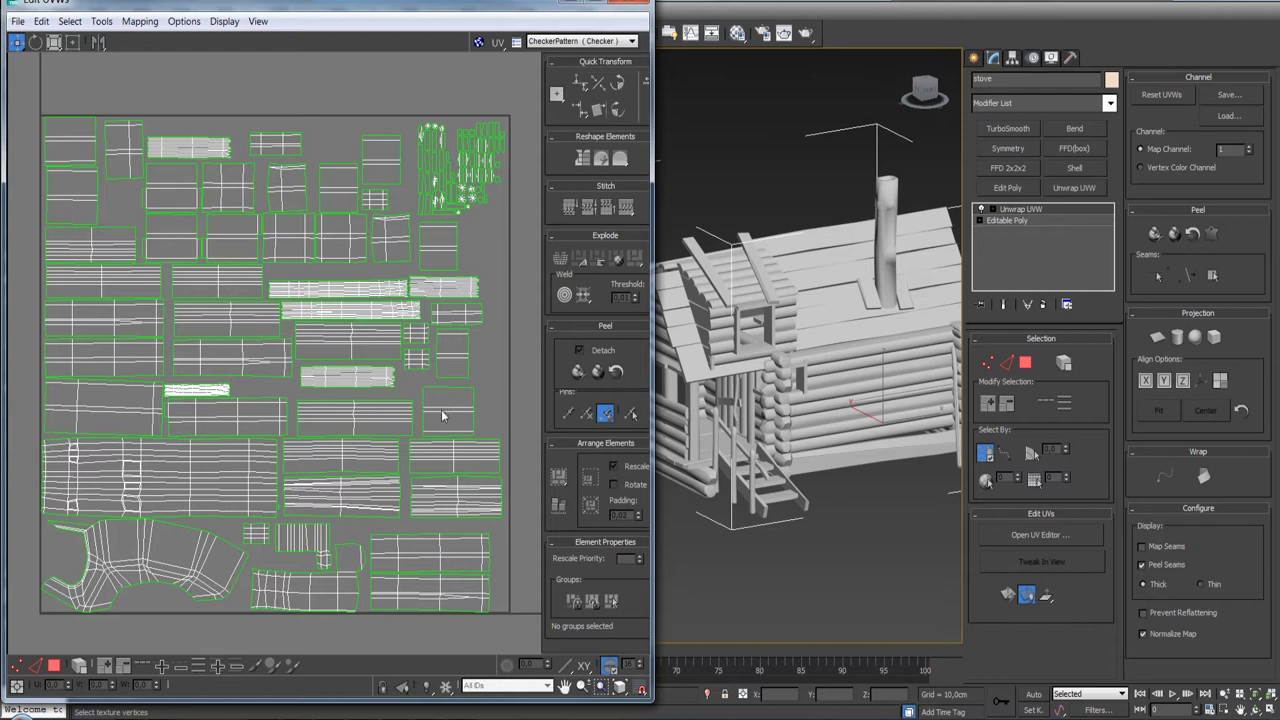
pyautogui.moveTo(505, 149)
pyautogui.mouseDown(button='middle')
pyautogui.moveTo(477, 192)
pyautogui.moveTo(481, 155)
pyautogui.mouseUp(button='middle')
pyautogui.scroll(2, 484, 130)
pyautogui.scroll(-1, 486, 115)
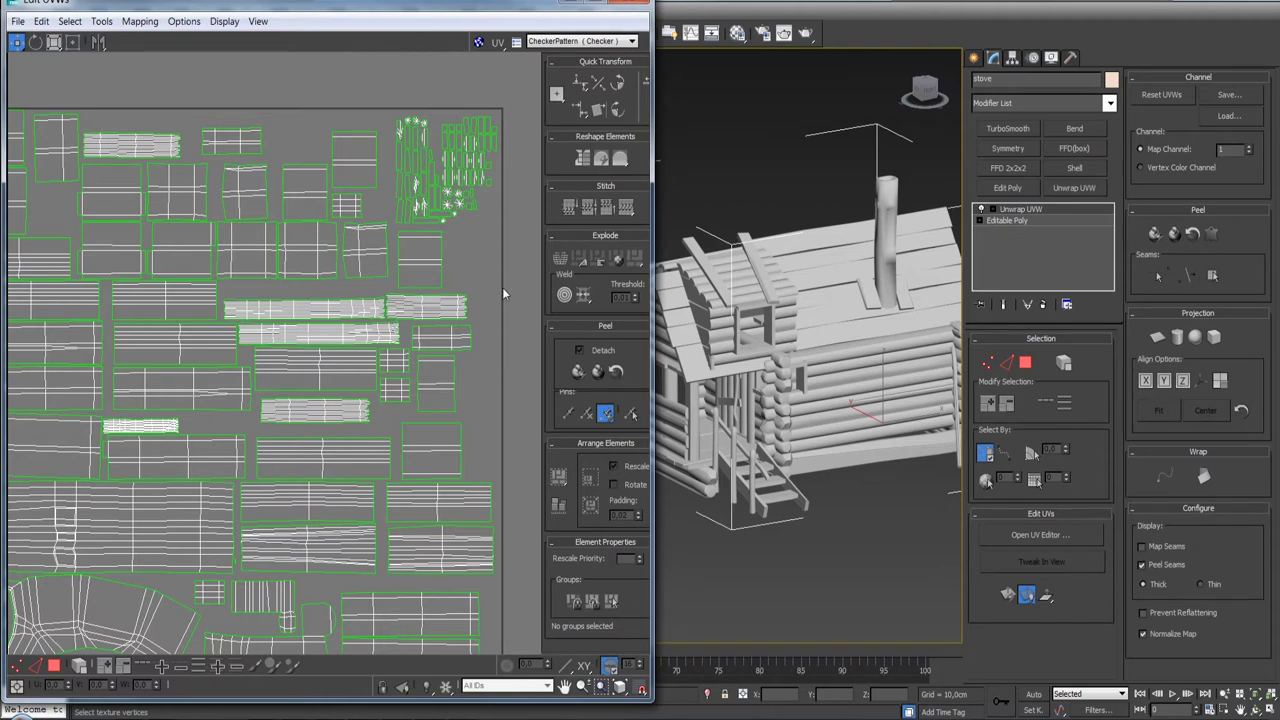
pyautogui.moveTo(480, 252)
pyautogui.mouseDown(button='middle')
pyautogui.moveTo(462, 282)
pyautogui.moveTo(420, 289)
pyautogui.mouseUp(button='middle')
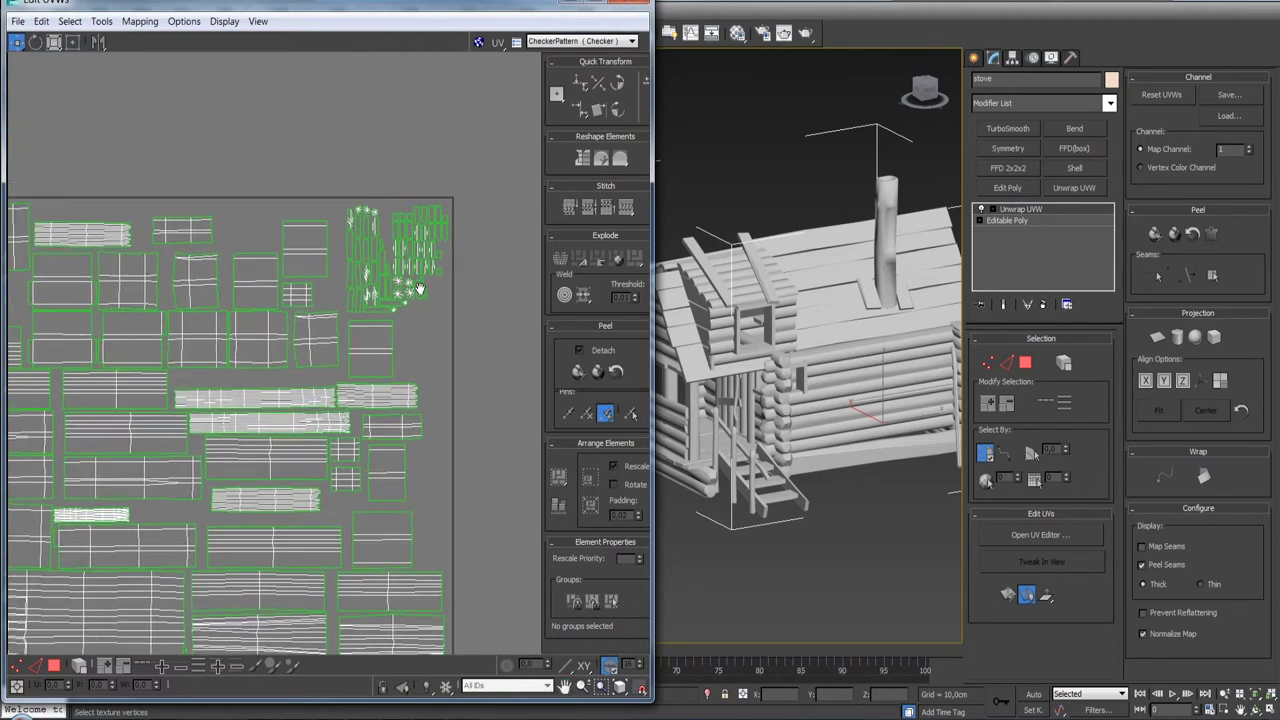
pyautogui.scroll(2, 420, 289)
pyautogui.scroll(1, 400, 293)
pyautogui.scroll(2, 364, 297)
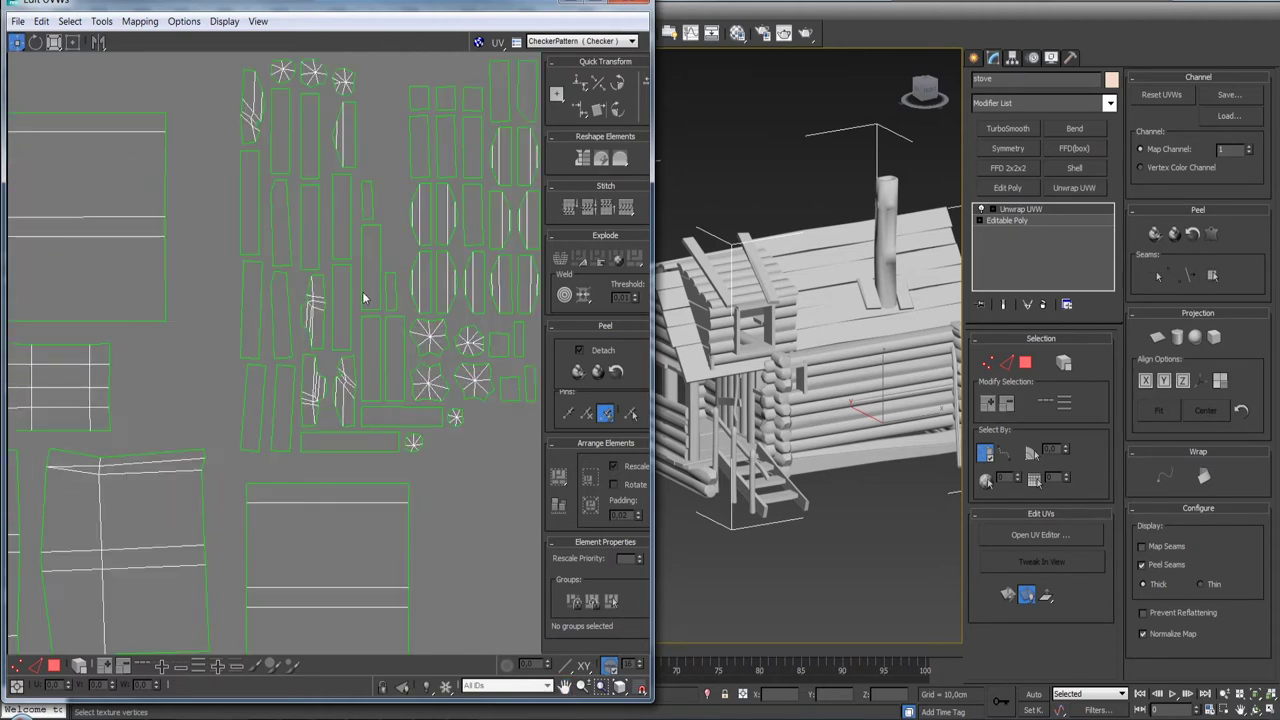
pyautogui.scroll(-2, 364, 297)
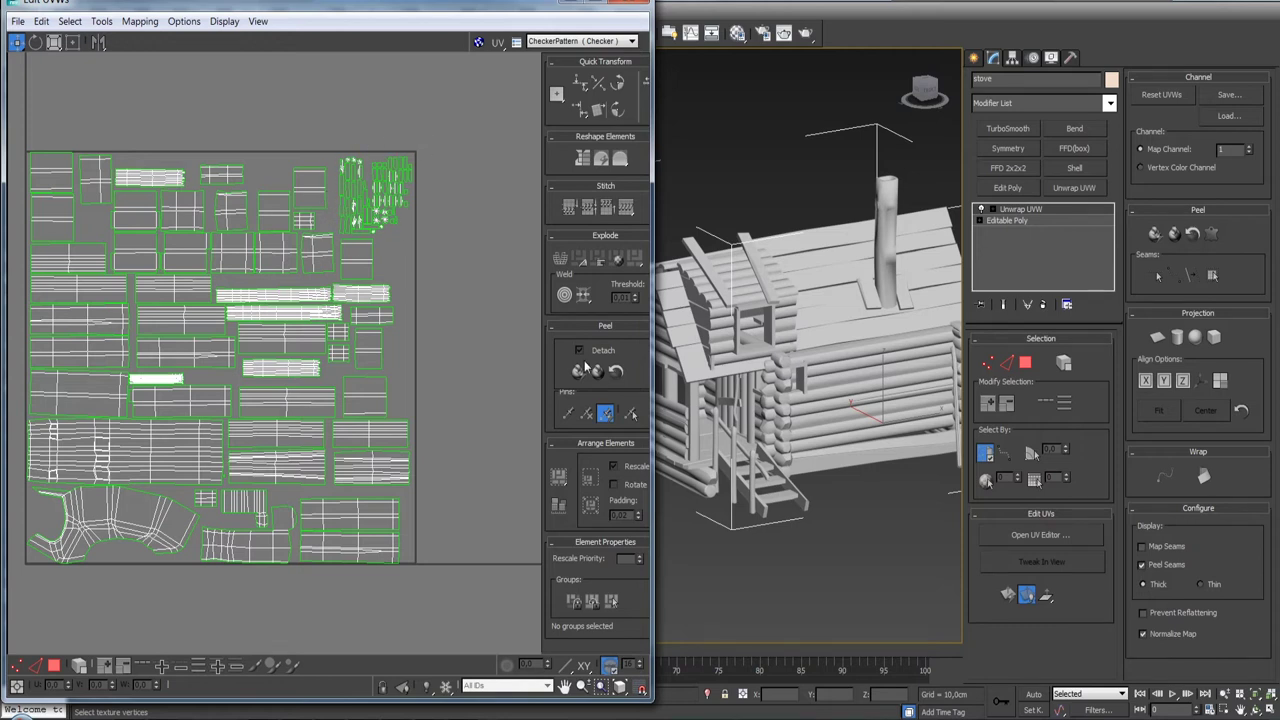
# - Show edged faces, isolate the stove, chimney and stairs, and select the stove's faces
pyautogui.press('F4')
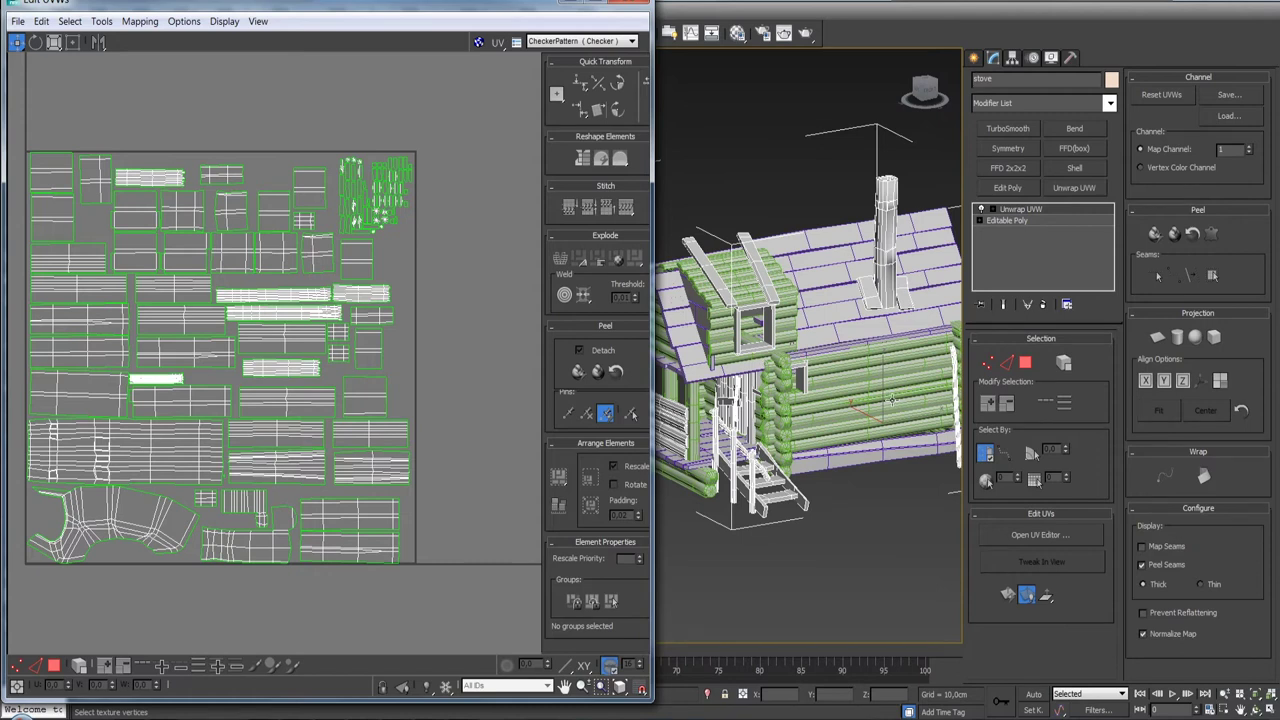
pyautogui.click(707, 693)
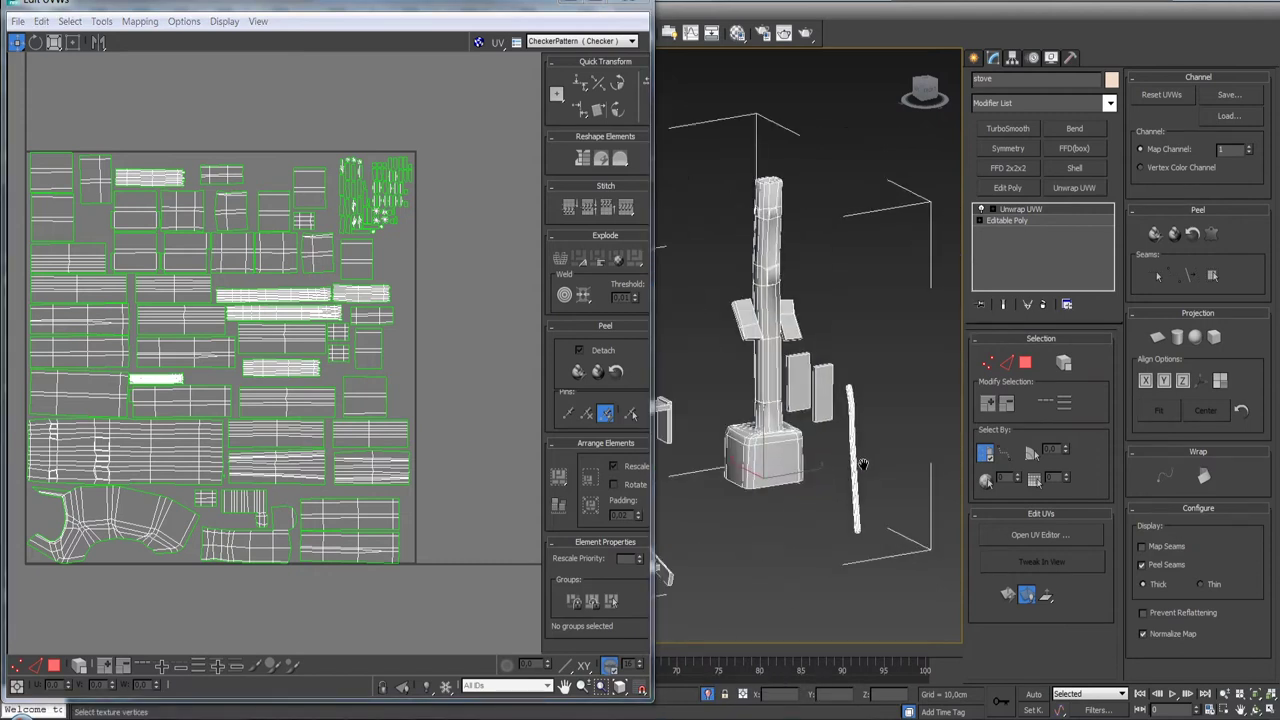
pyautogui.keyDown('alt'); pyautogui.moveTo(871, 411); pyautogui.dragTo(845, 428, button='middle'); pyautogui.keyUp('alt')
pyautogui.scroll(3, 859, 423)
pyautogui.scroll(3, 859, 423)
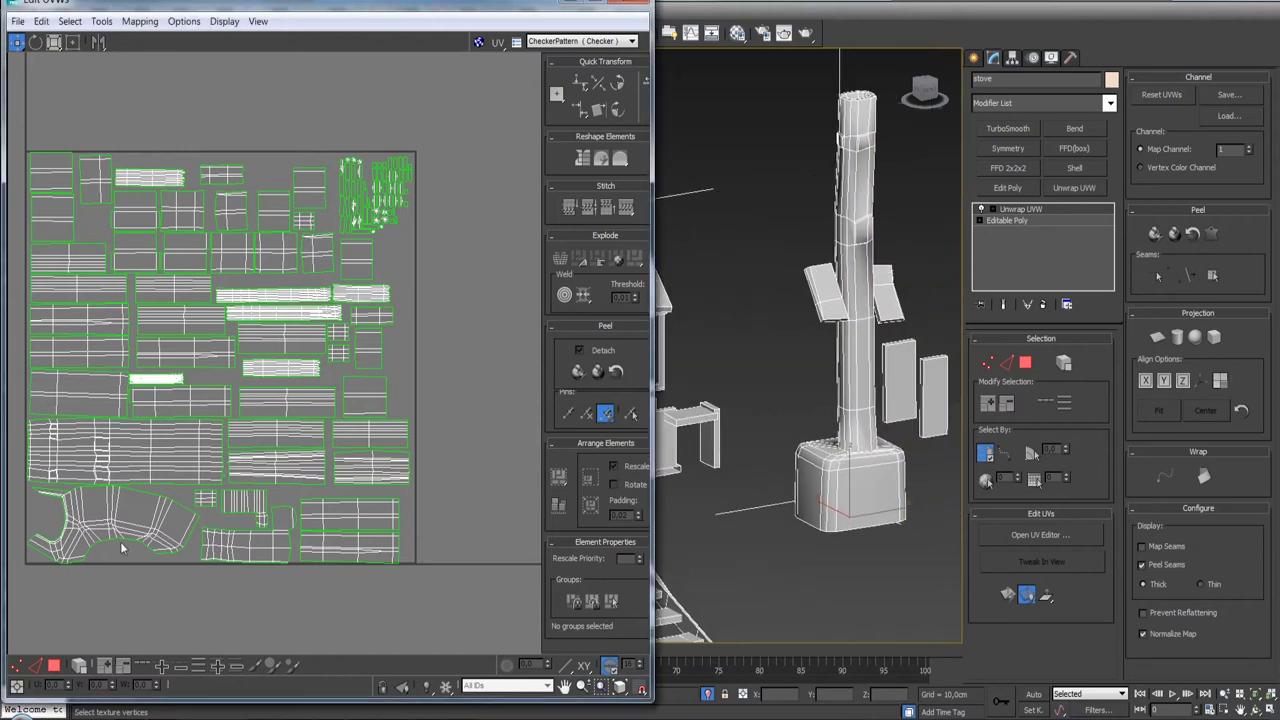
pyautogui.click(1025, 362)
pyautogui.click(863, 486)
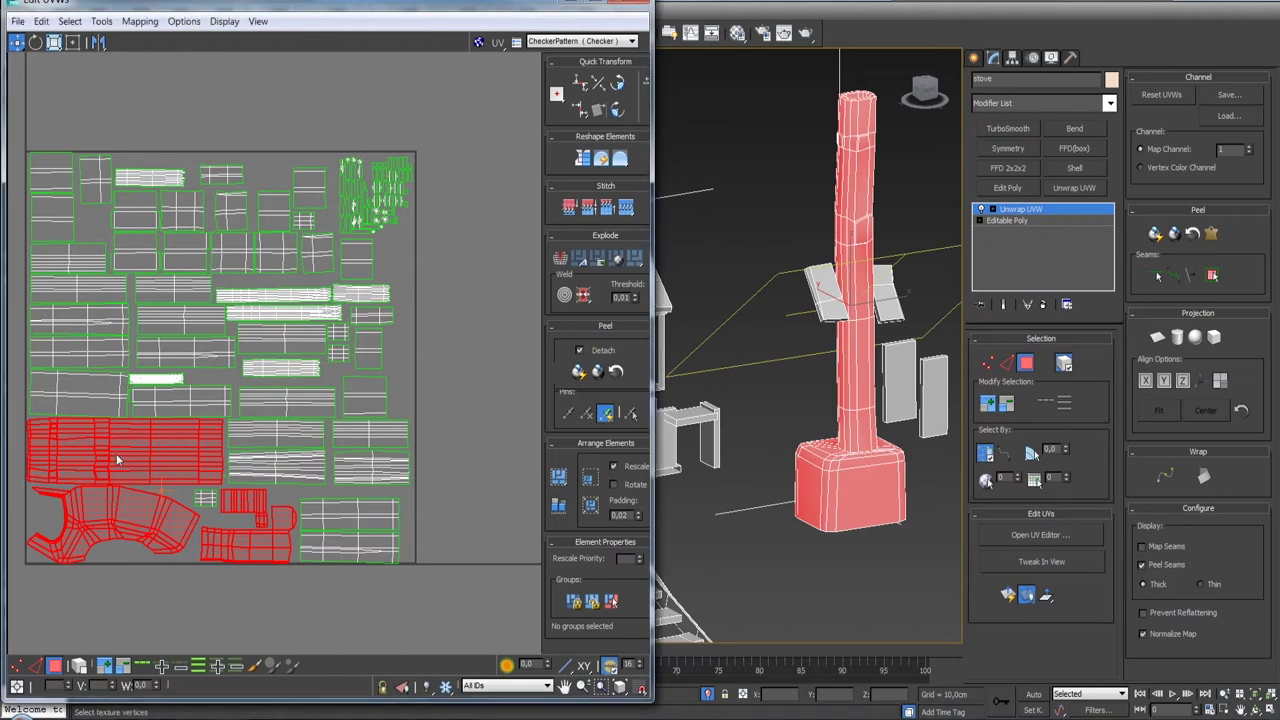
# - Expand the small squashed UV shell to full size and move it into an empty gap
pyautogui.scroll(2, 57, 403)
pyautogui.scroll(3, 57, 403)
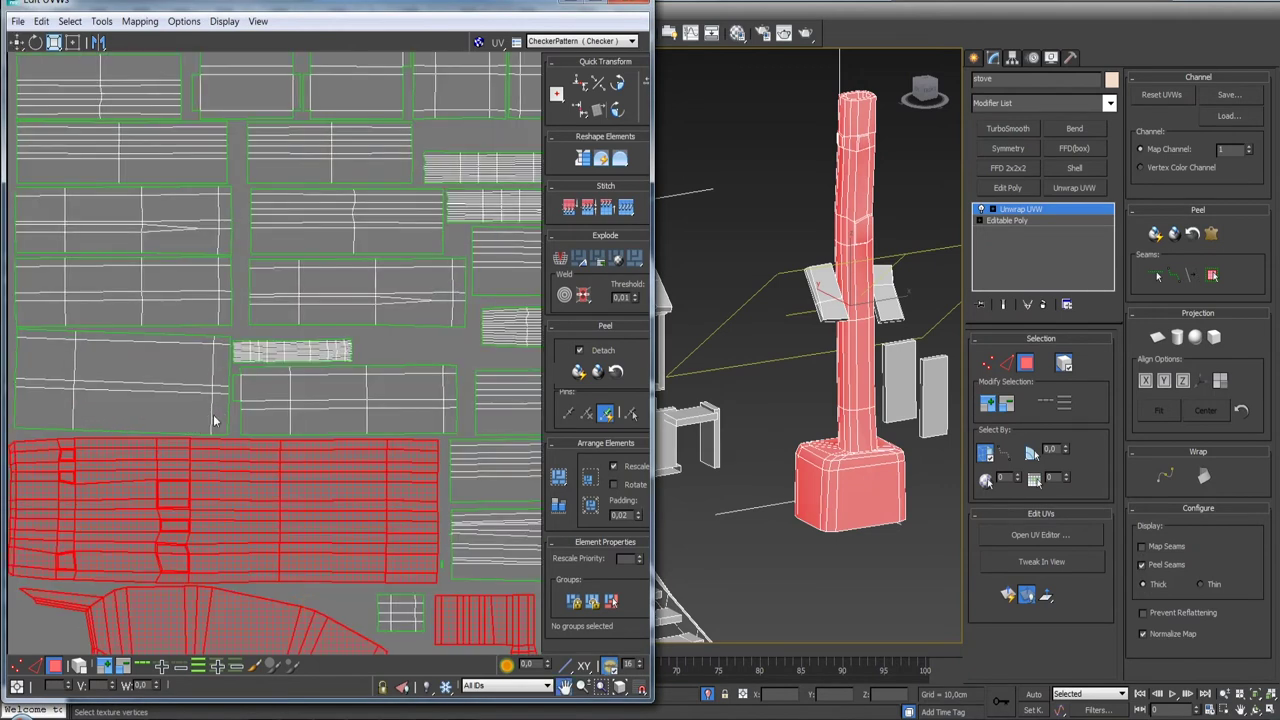
pyautogui.moveTo(216, 415); pyautogui.dragTo(261, 452, button='middle')
pyautogui.scroll(2, 163, 363)
pyautogui.scroll(1, 163, 368)
pyautogui.scroll(1, 252, 392)
pyautogui.scroll(-1, 252, 392)
pyautogui.scroll(-1, 252, 392)
pyautogui.scroll(-2, 192, 400)
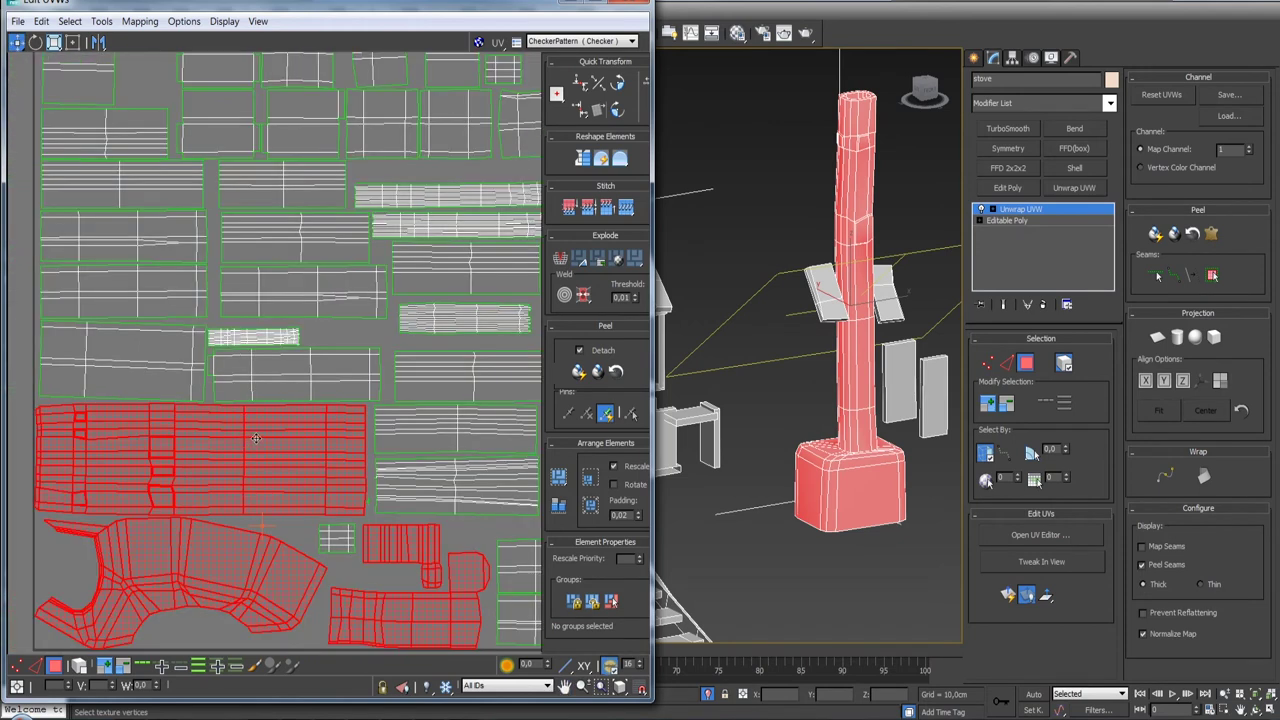
pyautogui.moveTo(256, 438); pyautogui.dragTo(269, 339, button='middle')
pyautogui.scroll(-1, 269, 339)
pyautogui.scroll(-1, 280, 380)
pyautogui.scroll(-1, 290, 420)
pyautogui.scroll(-1, 295, 437)
pyautogui.scroll(1, 295, 437)
pyautogui.scroll(1, 295, 437)
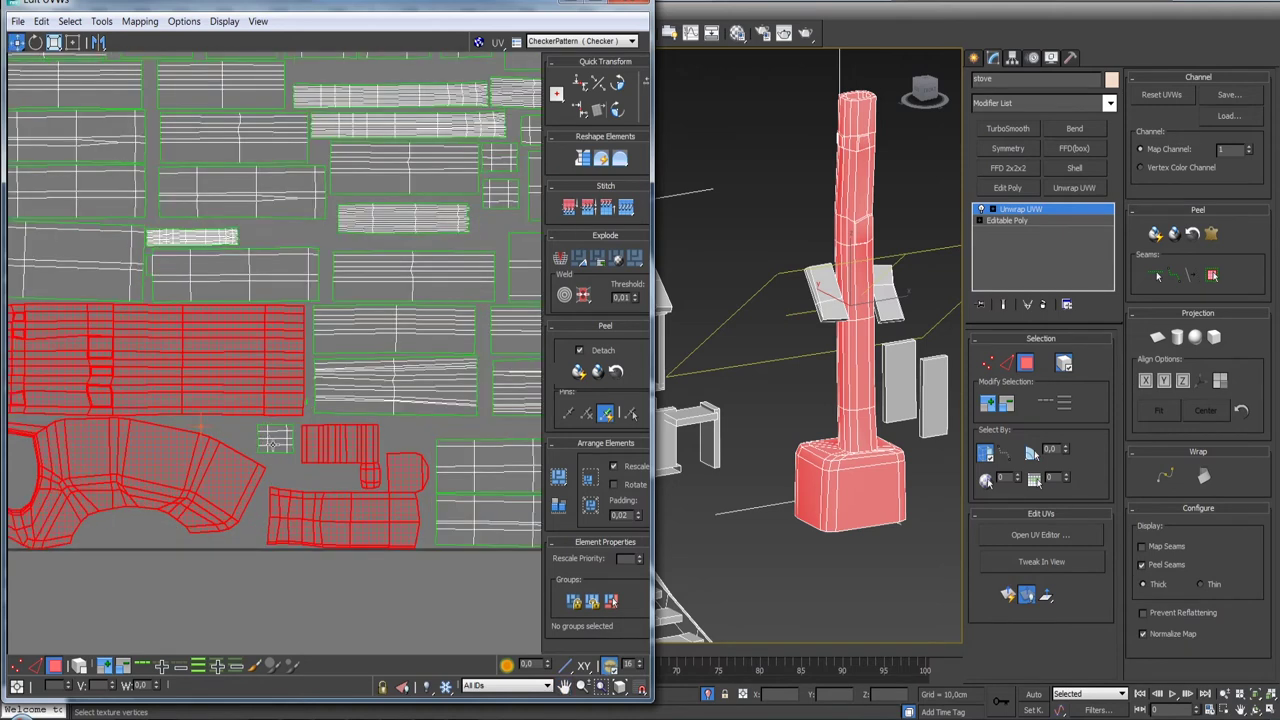
pyautogui.click(274, 440)
pyautogui.click(84, 665)
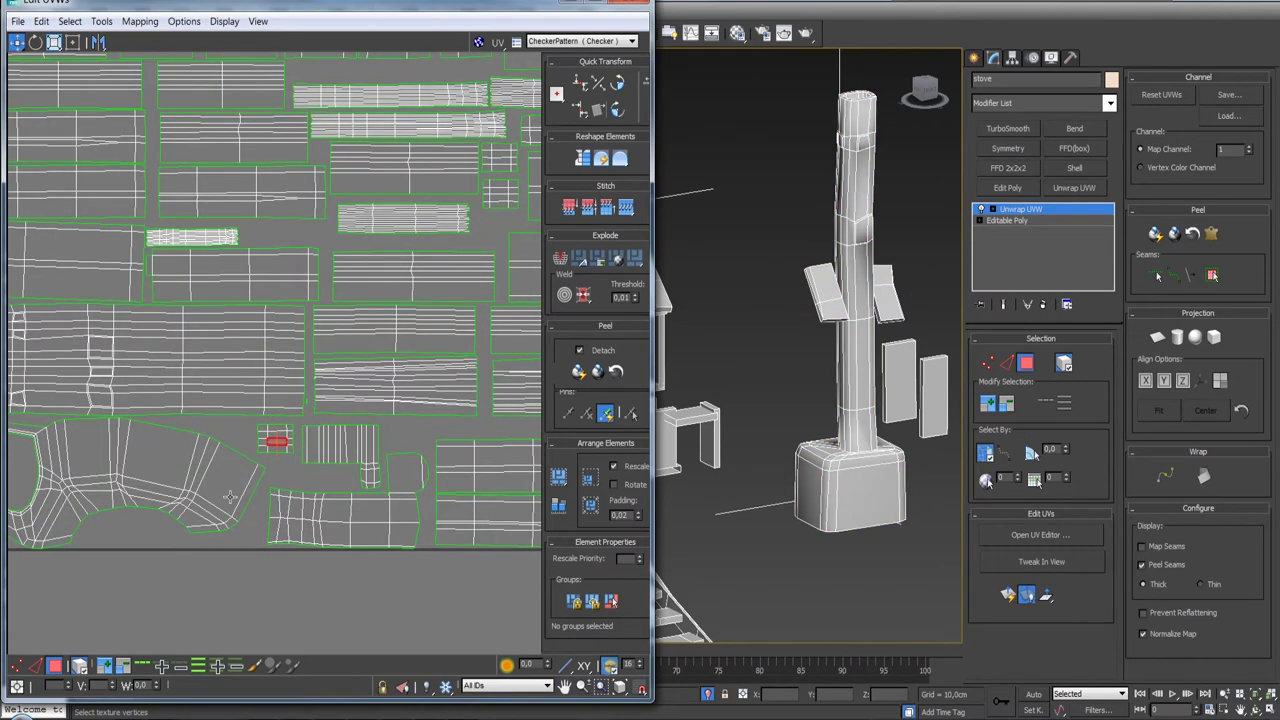
pyautogui.scroll(-1, 272, 450)
pyautogui.scroll(-1, 260, 460)
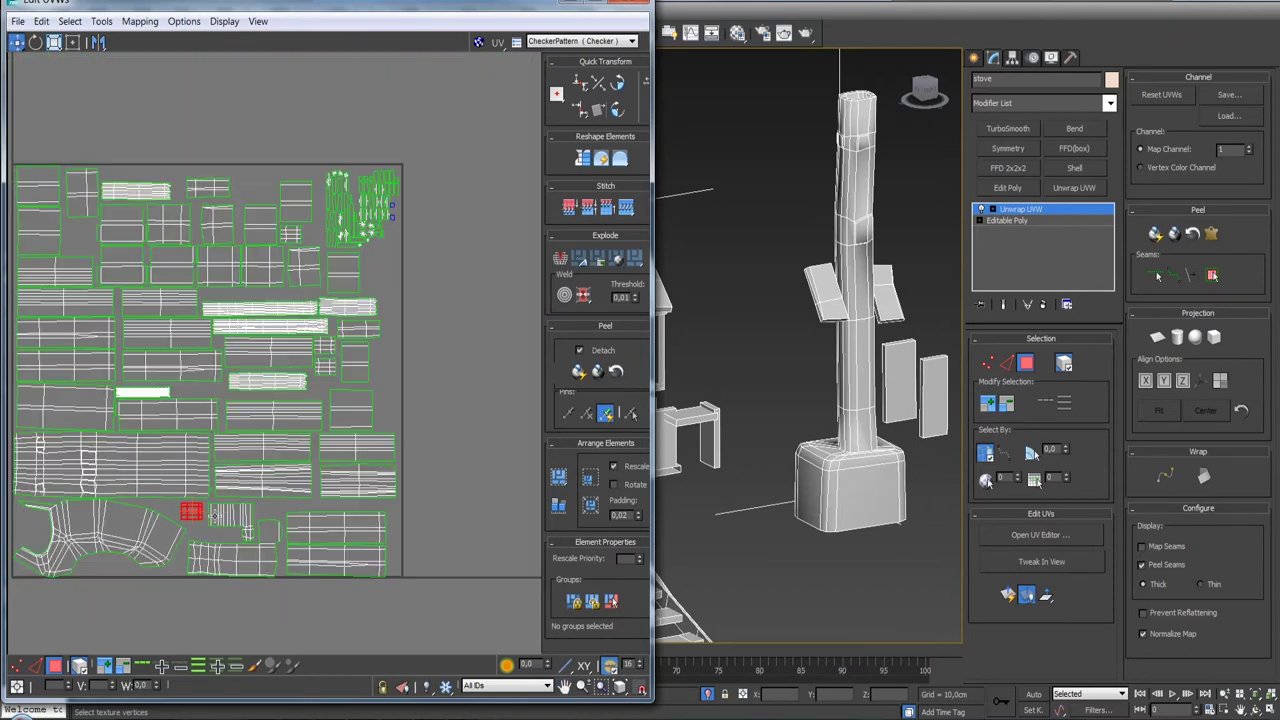
pyautogui.moveTo(198, 514)
pyautogui.mouseDown()
pyautogui.moveTo(268, 449)
pyautogui.moveTo(380, 285)
pyautogui.mouseUp()
pyautogui.moveTo(246, 461)
pyautogui.mouseDown(button='middle')
pyautogui.moveTo(332, 448)
pyautogui.moveTo(211, 412)
pyautogui.mouseUp(button='middle')
# - Select the small strip UV shell and nudge it slightly up and right
pyautogui.scroll(2, 211, 412)
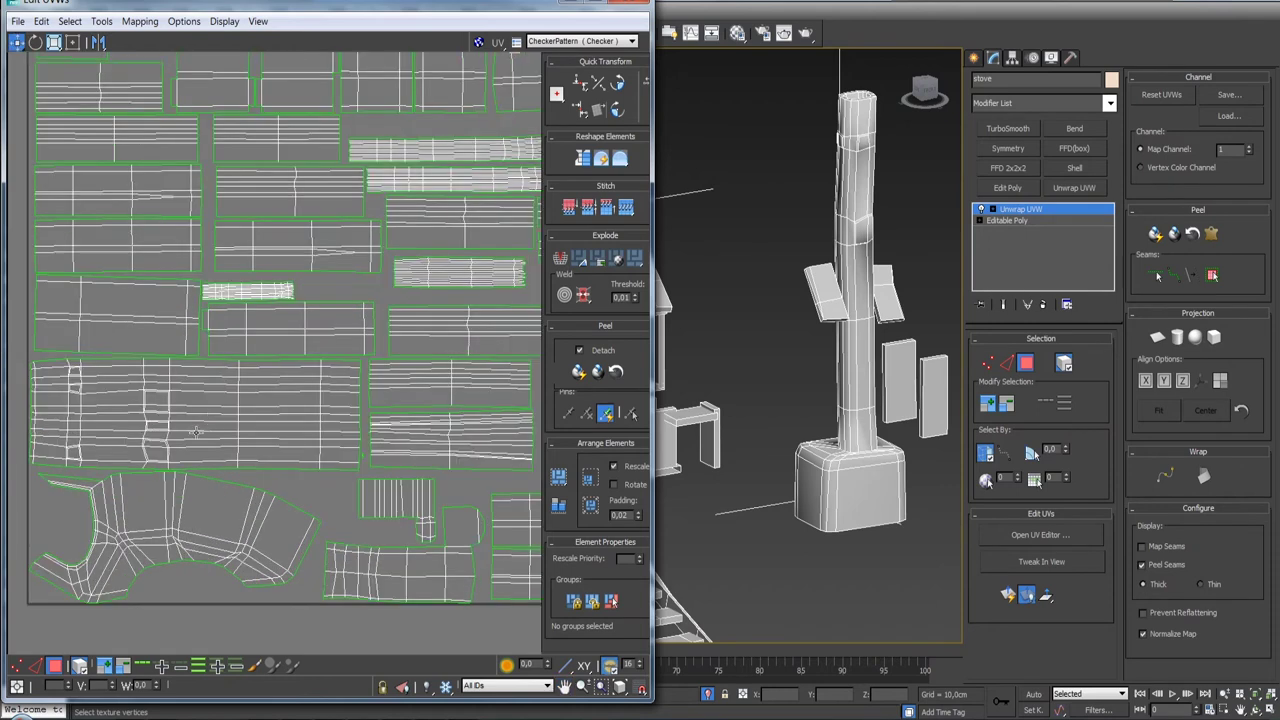
pyautogui.moveTo(256, 339); pyautogui.dragTo(285, 409, button='middle')
pyautogui.click(262, 363)
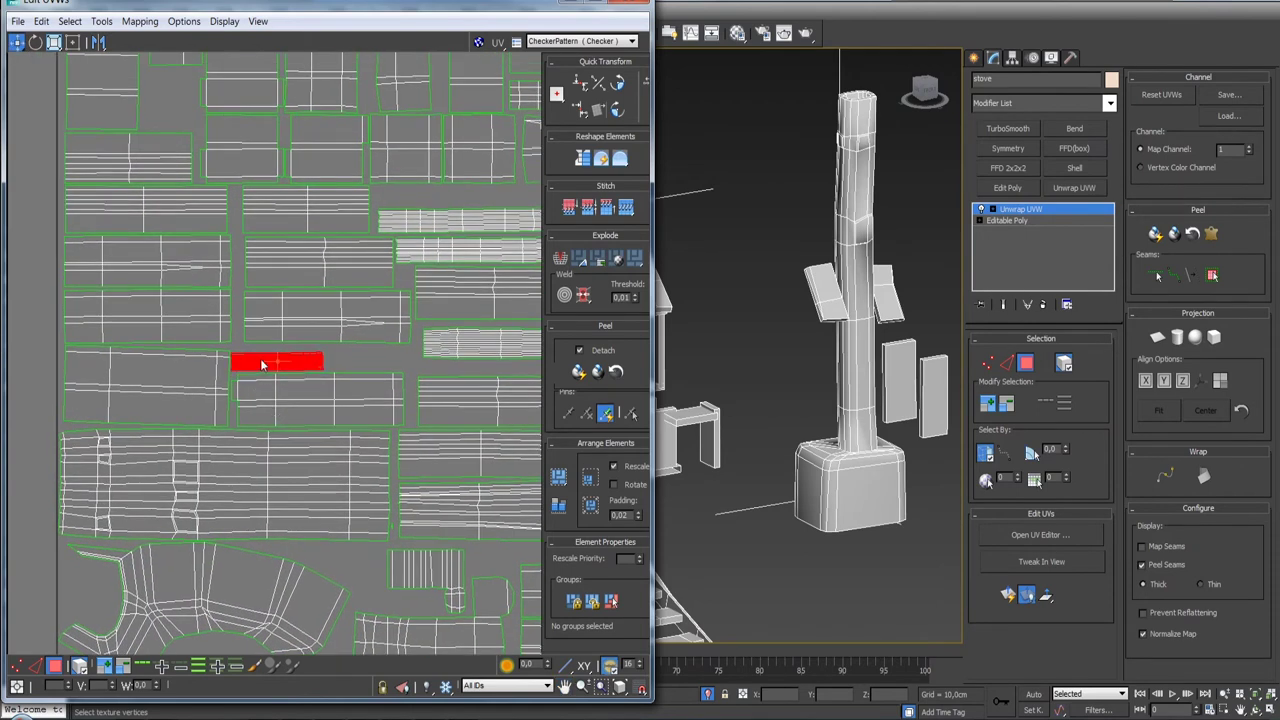
pyautogui.moveTo(266, 364); pyautogui.dragTo(273, 358)
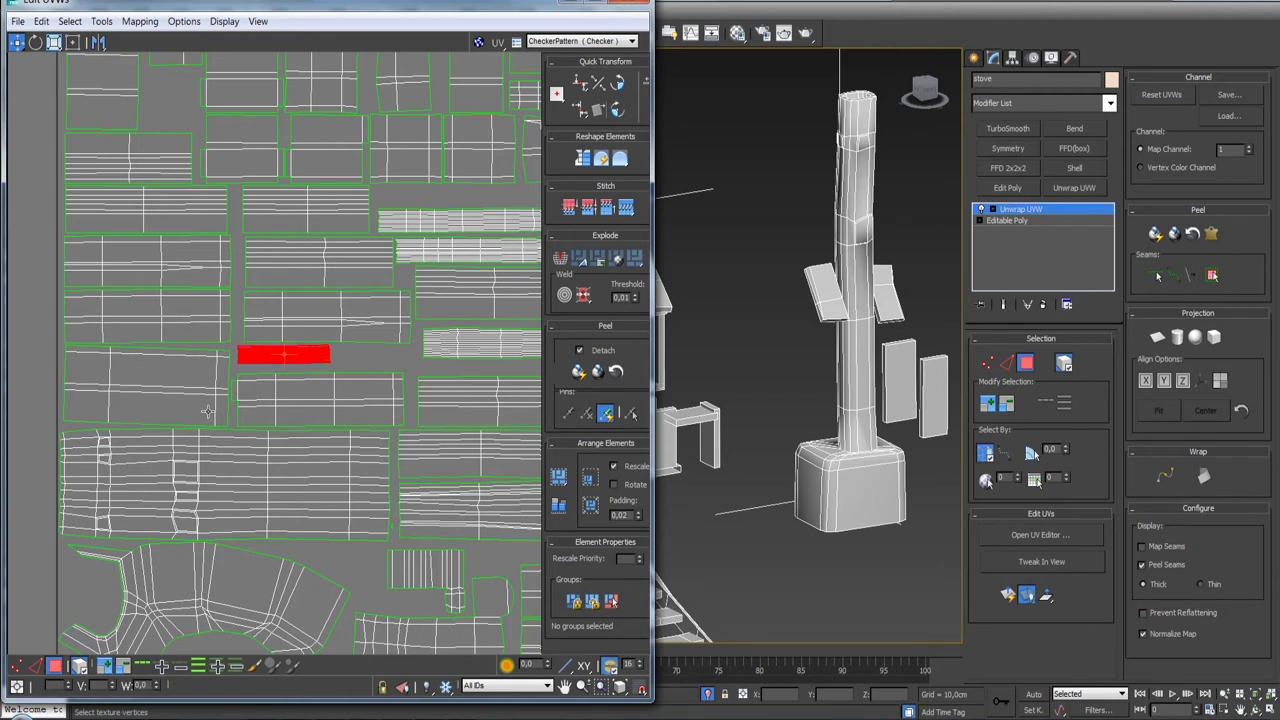
pyautogui.scroll(-2, 207, 411)
pyautogui.scroll(-1, 228, 418)
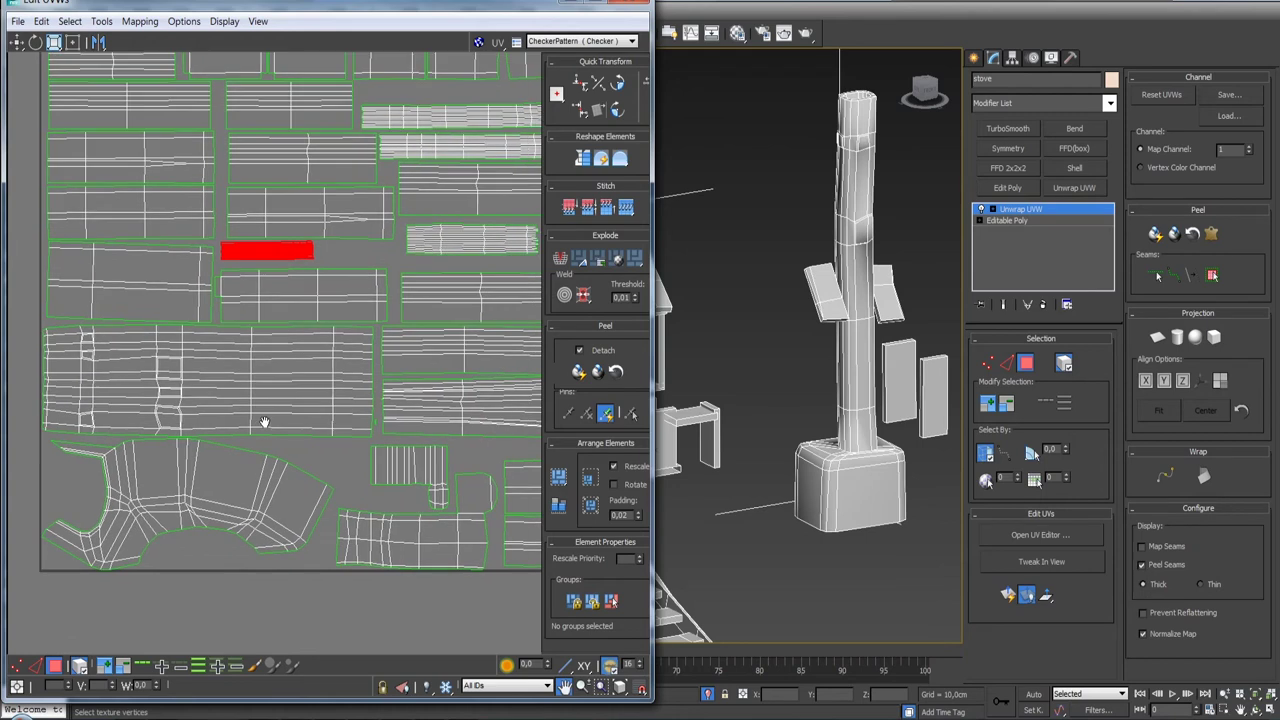
pyautogui.moveTo(270, 441); pyautogui.dragTo(233, 374, button='middle')
pyautogui.scroll(-2, 232, 376)
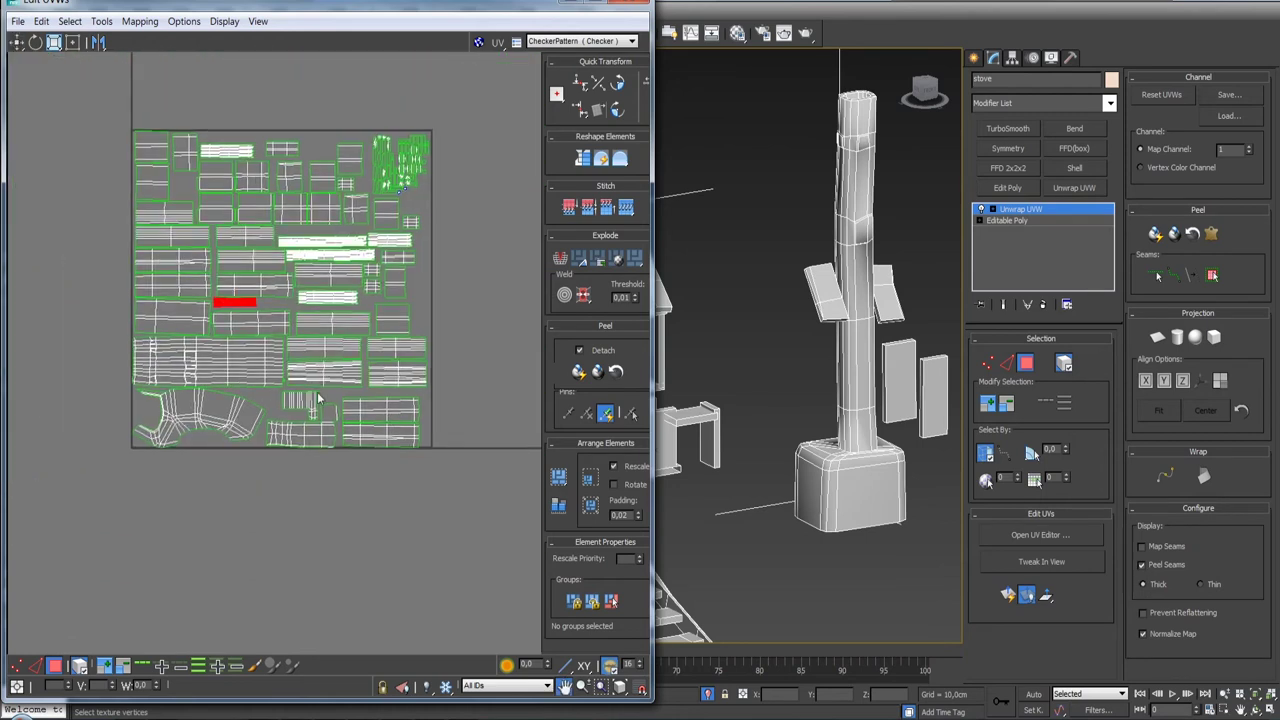
pyautogui.scroll(-2, 250, 410)
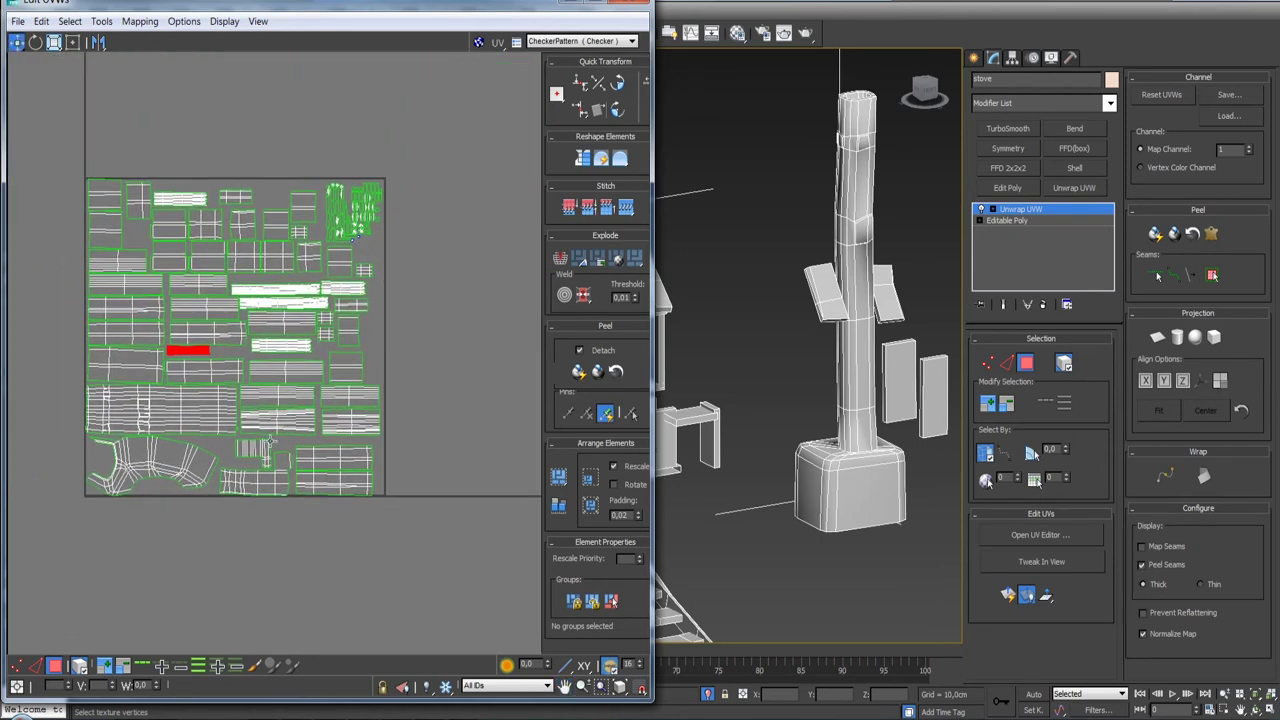
# - Collapse the stove's stack to the Unwrap UVW, making it an Editable Poly
pyautogui.rightClick(1055, 212)
pyautogui.click(1125, 345)
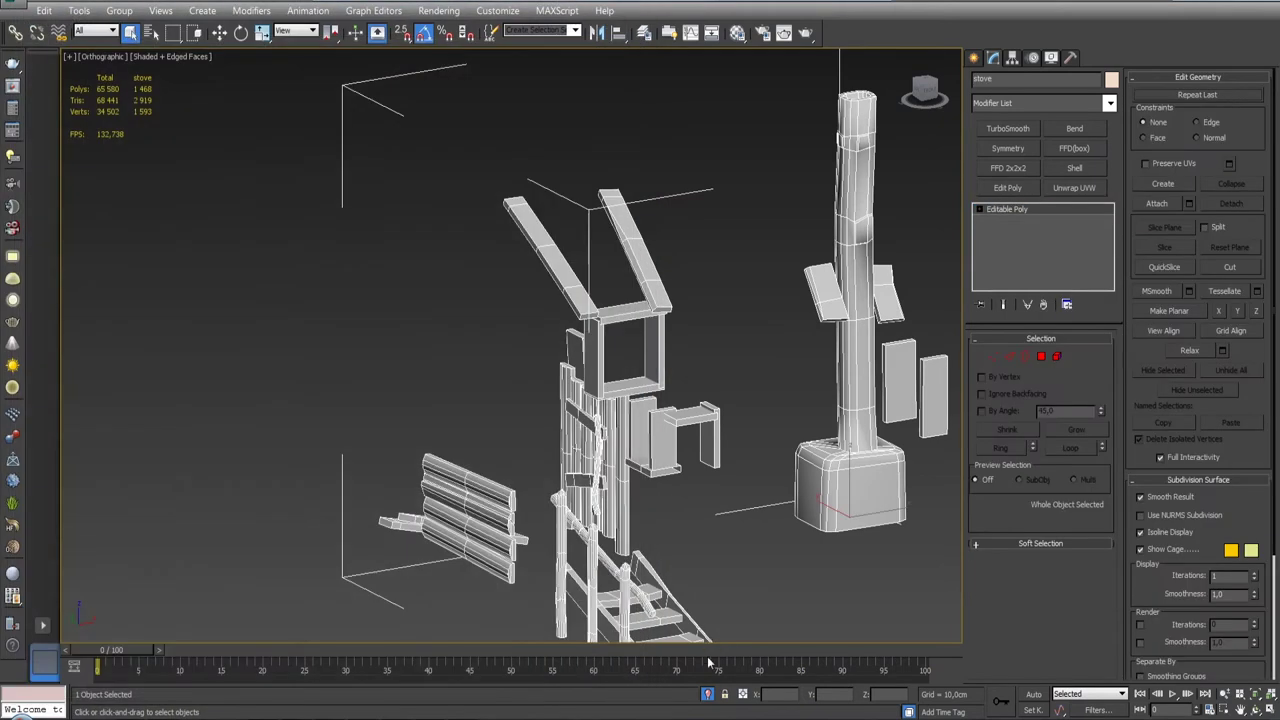
pyautogui.click(708, 694)
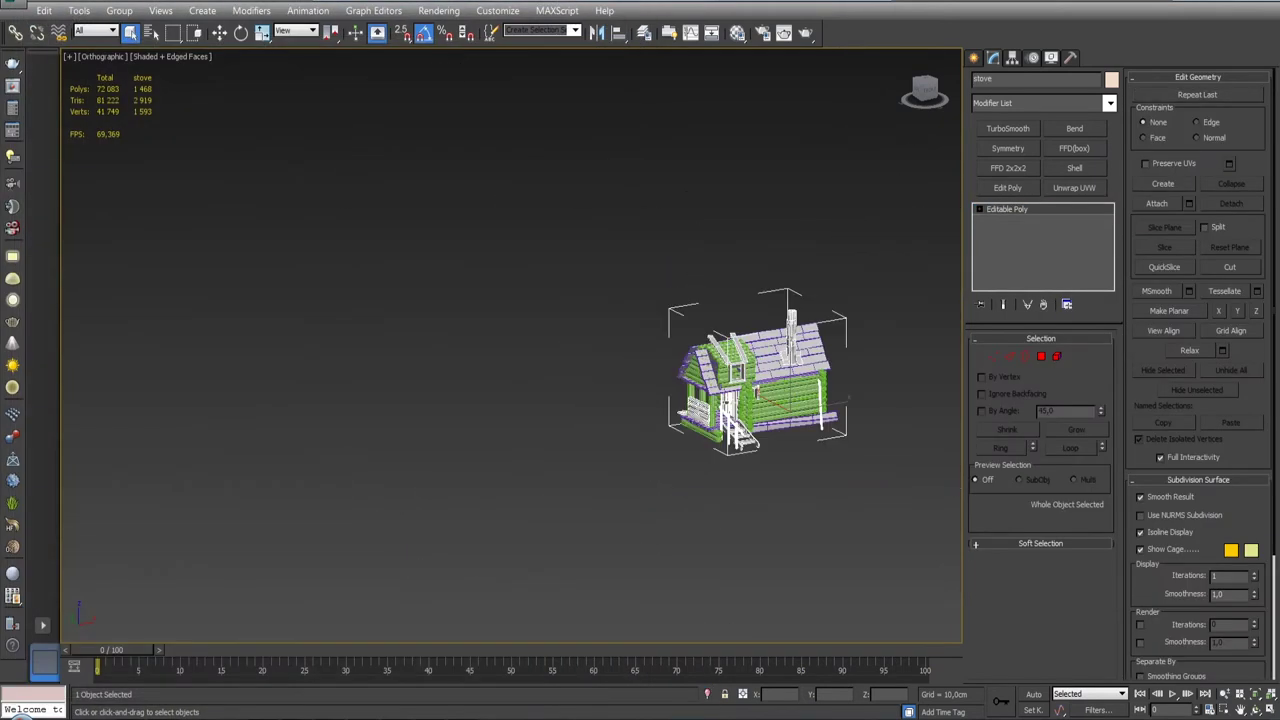
# - End isolation to bring back the whole house and dismiss the email notification
pyautogui.click(708, 694)
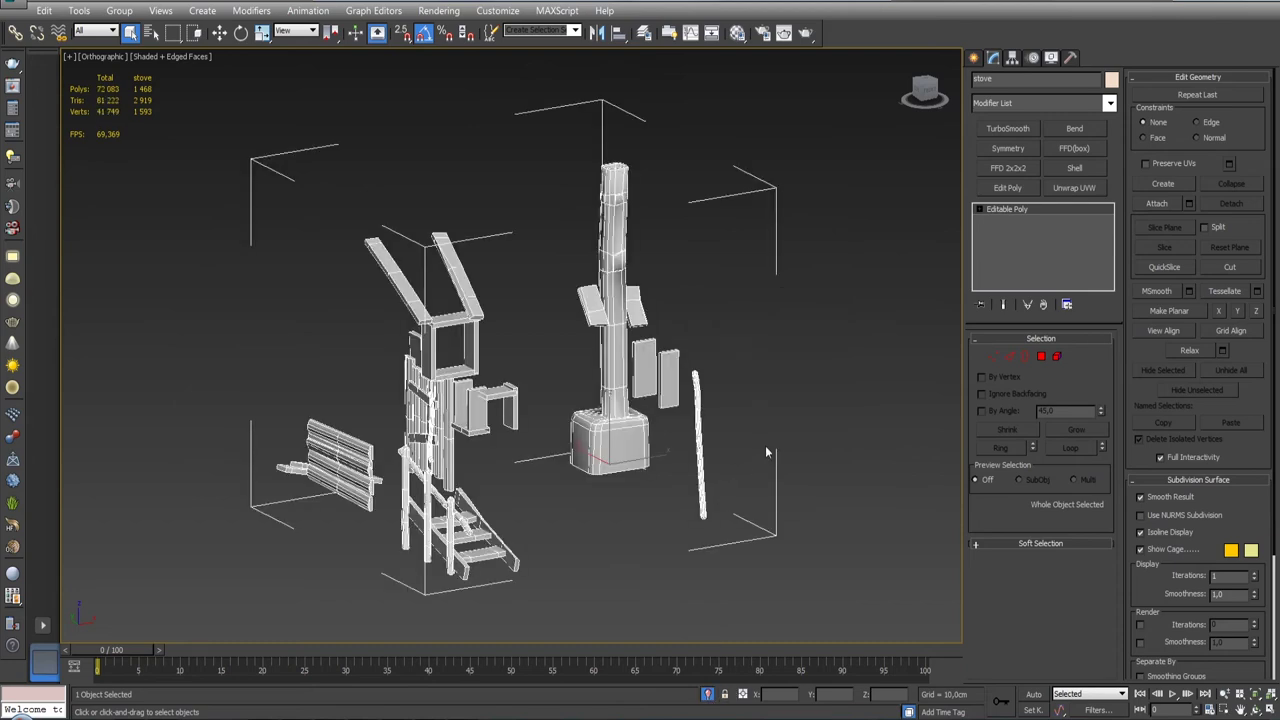
pyautogui.click(710, 694)
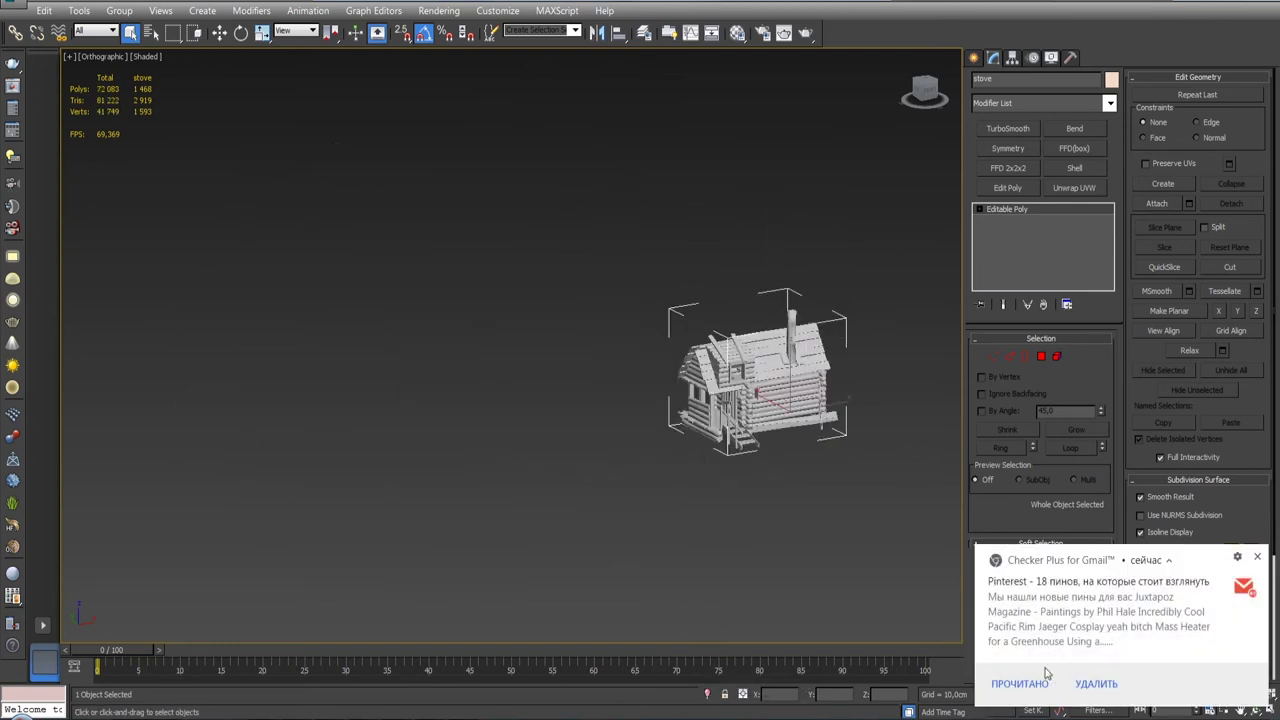
pyautogui.click(1258, 558)
pyautogui.scroll(-3, 770, 442)
# - Box-select wood_logs, wood_boards and stove in Front view and centre the house
pyautogui.click(750, 484)
pyautogui.moveTo(668, 305); pyautogui.dragTo(840, 474)
pyautogui.press('f')
pyautogui.press('z')
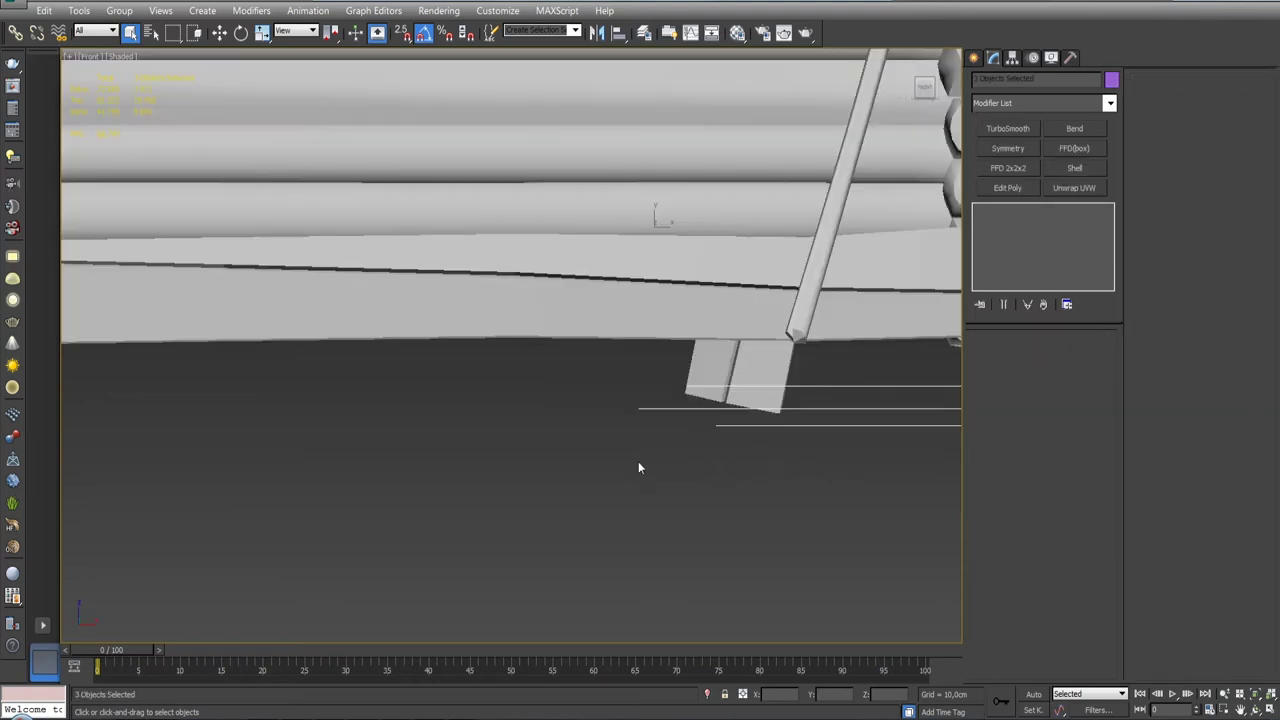
pyautogui.click(835, 400)
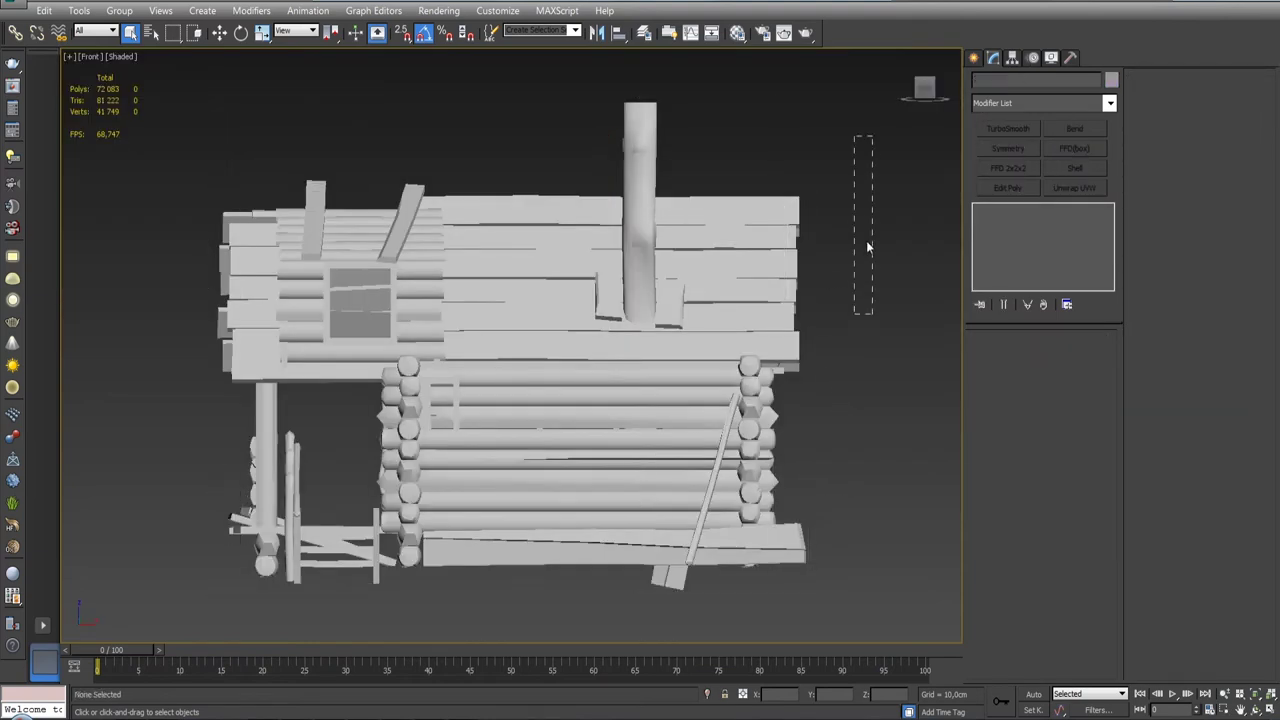
pyautogui.moveTo(867, 247); pyautogui.dragTo(180, 608)
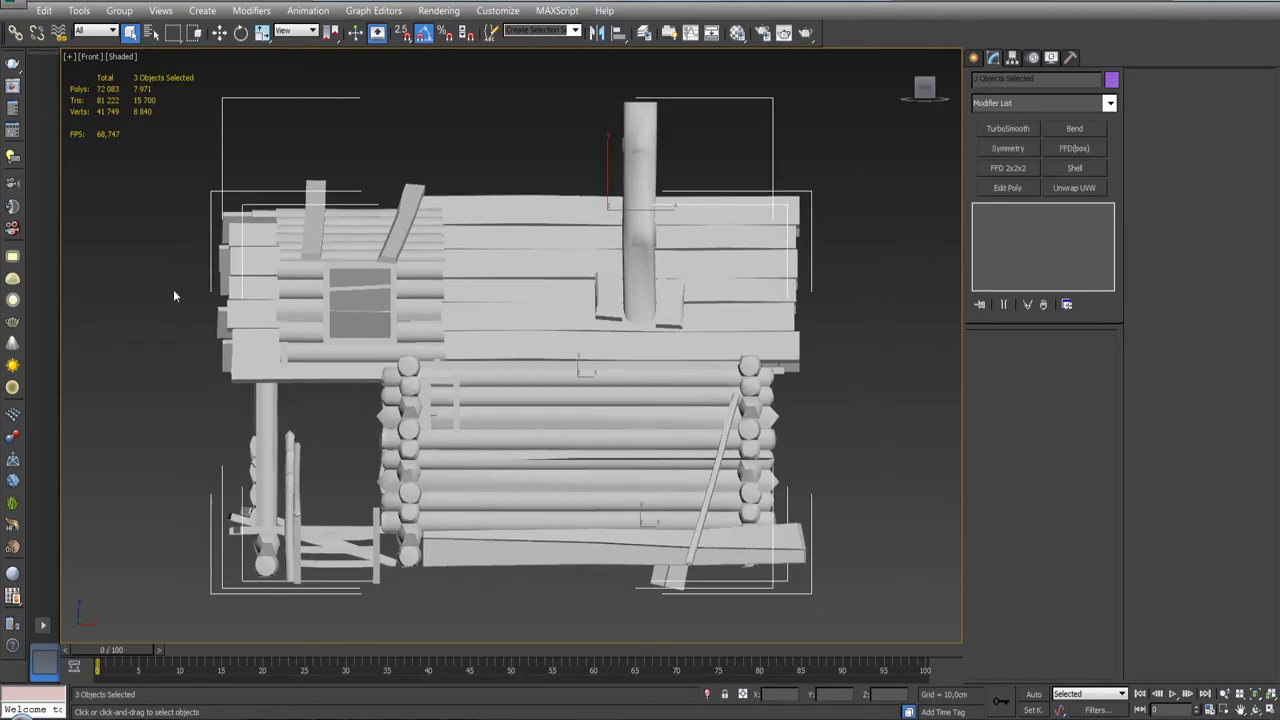
pyautogui.scroll(-4, 170, 263)
pyautogui.scroll(-1, 170, 263)
pyautogui.moveTo(155, 148); pyautogui.dragTo(553, 428)
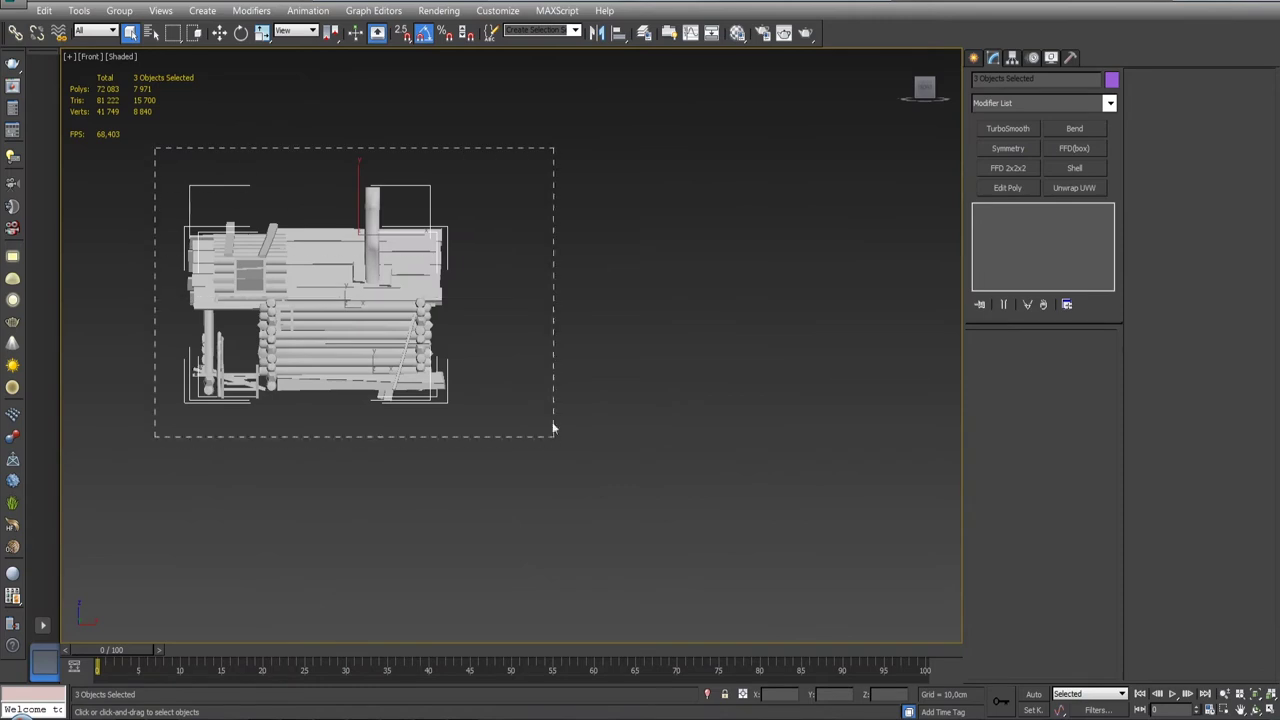
pyautogui.moveTo(300, 290); pyautogui.dragTo(640, 375, button='middle')
pyautogui.moveTo(318, 250); pyautogui.dragTo(253, 250, button='middle')
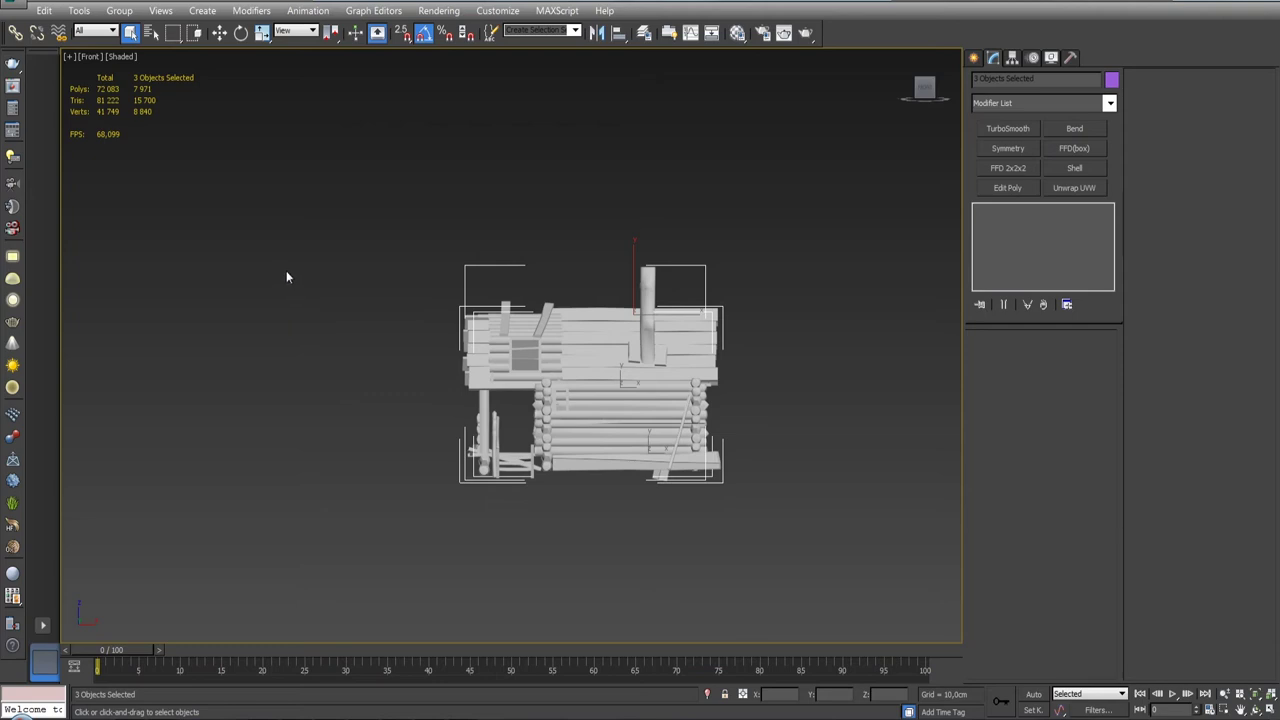
# - Re-export the three selected parts over house.obj, confirming overwrite and the OBJ export options
pyautogui.click(5, 14)
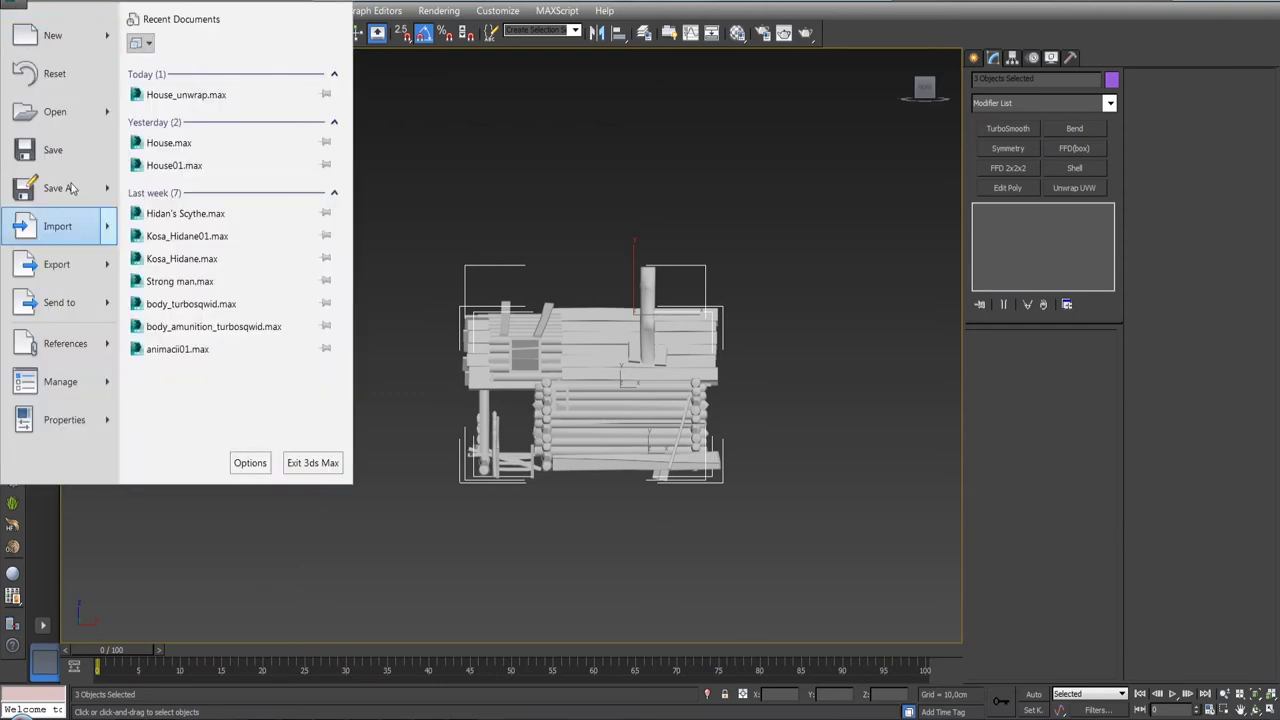
pyautogui.moveTo(58, 264)
pyautogui.click(236, 124)
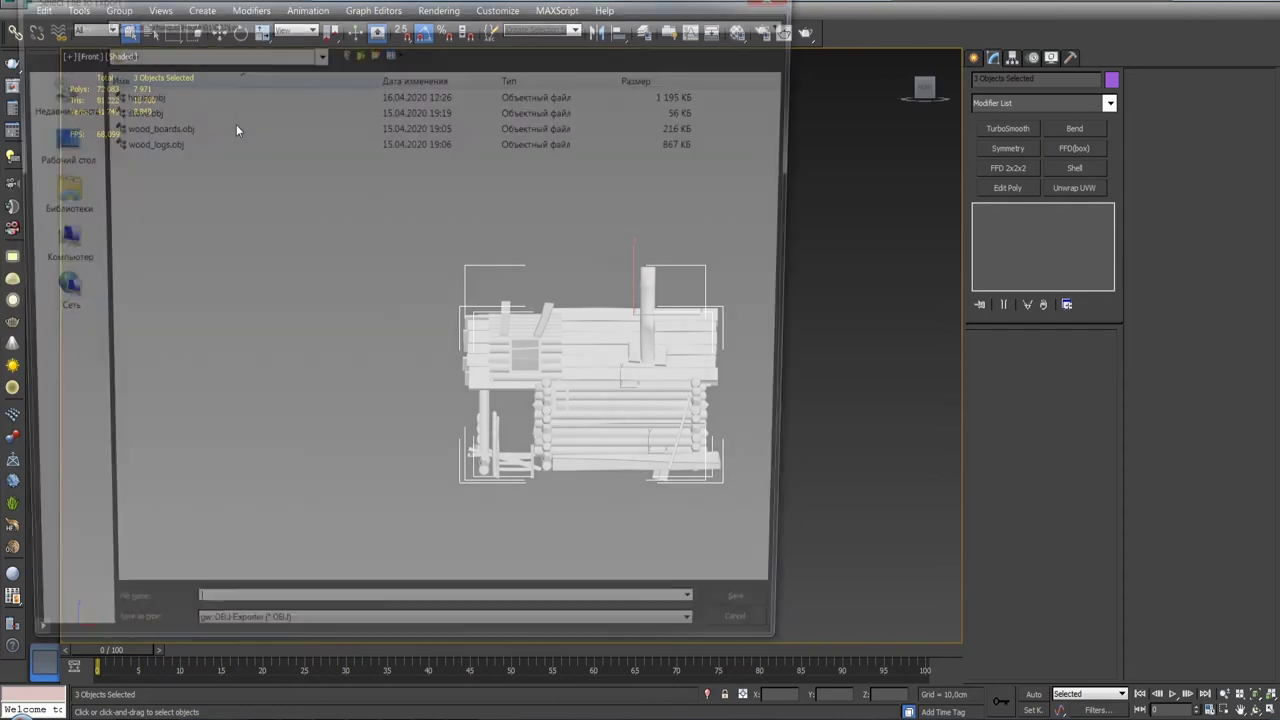
pyautogui.doubleClick(132, 92)
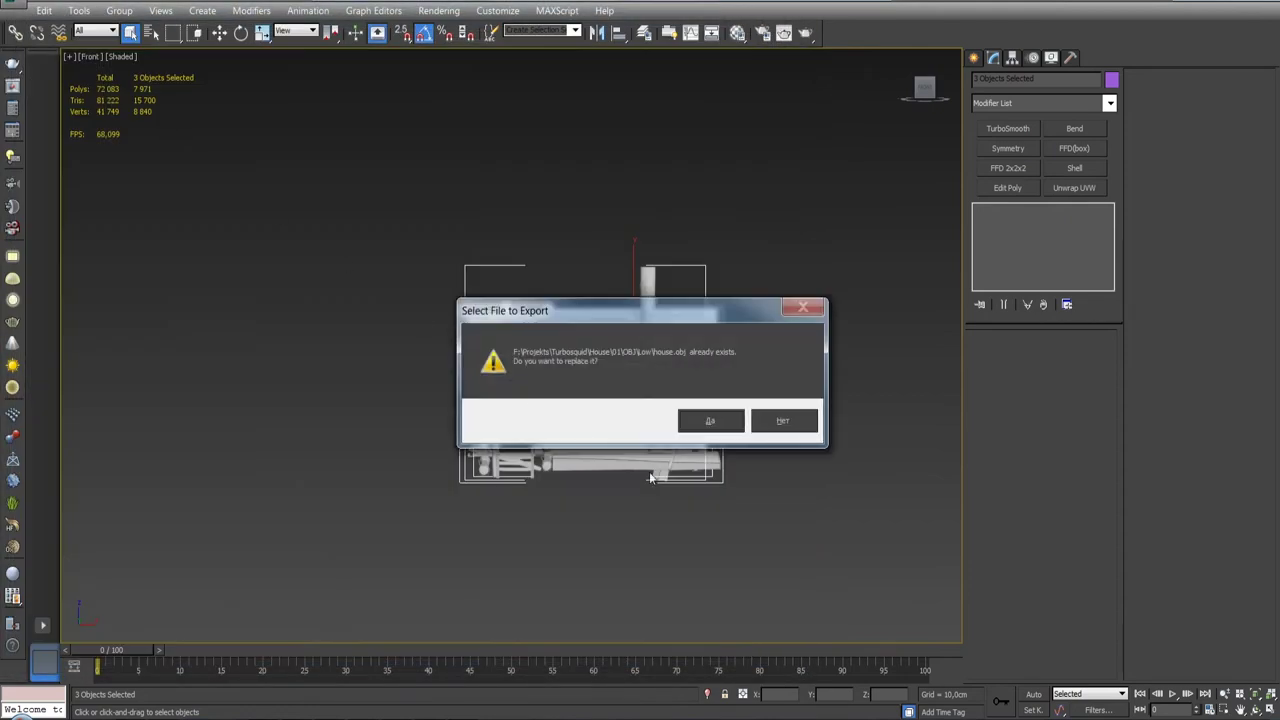
pyautogui.click(704, 424)
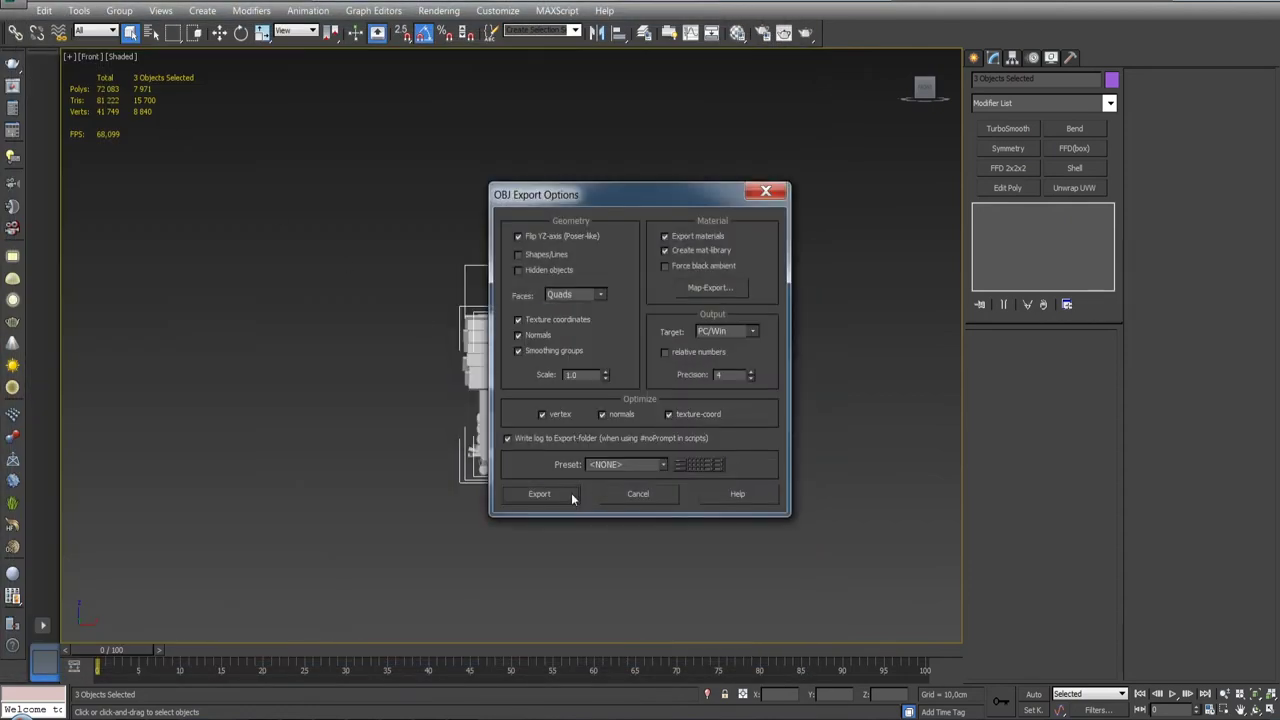
pyautogui.click(539, 494)
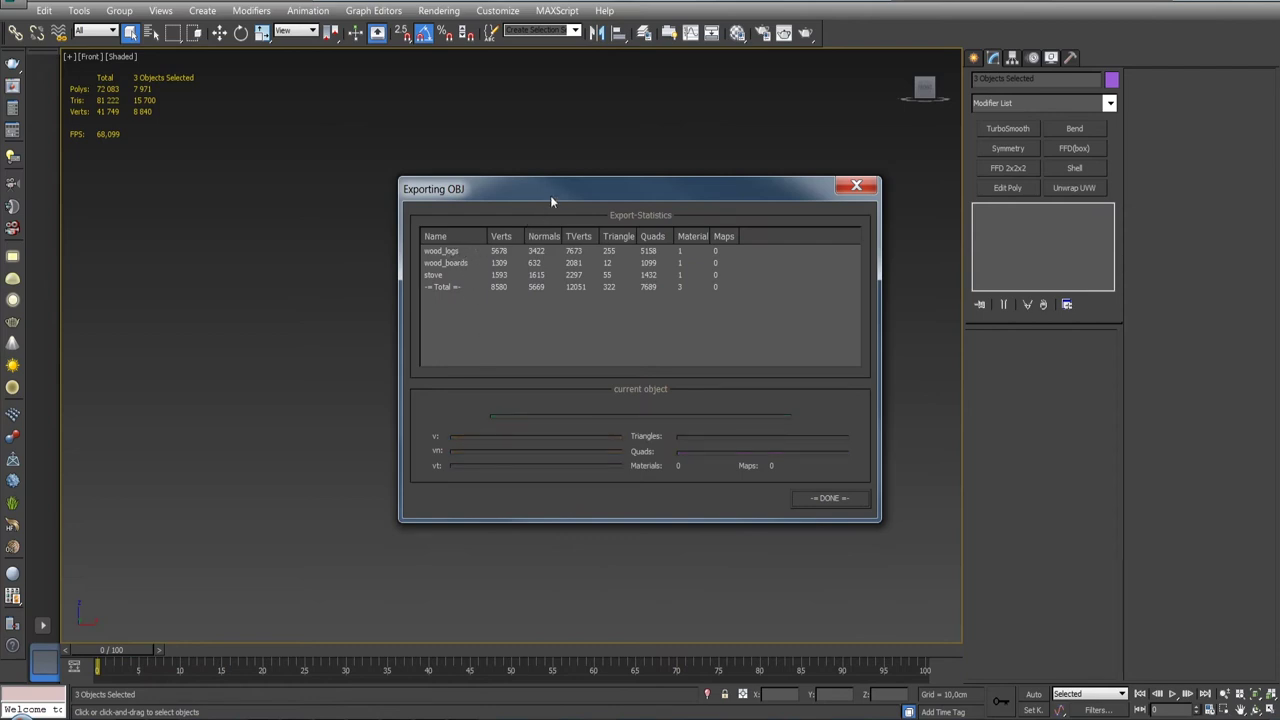
pyautogui.moveTo(550, 192); pyautogui.dragTo(533, 176)
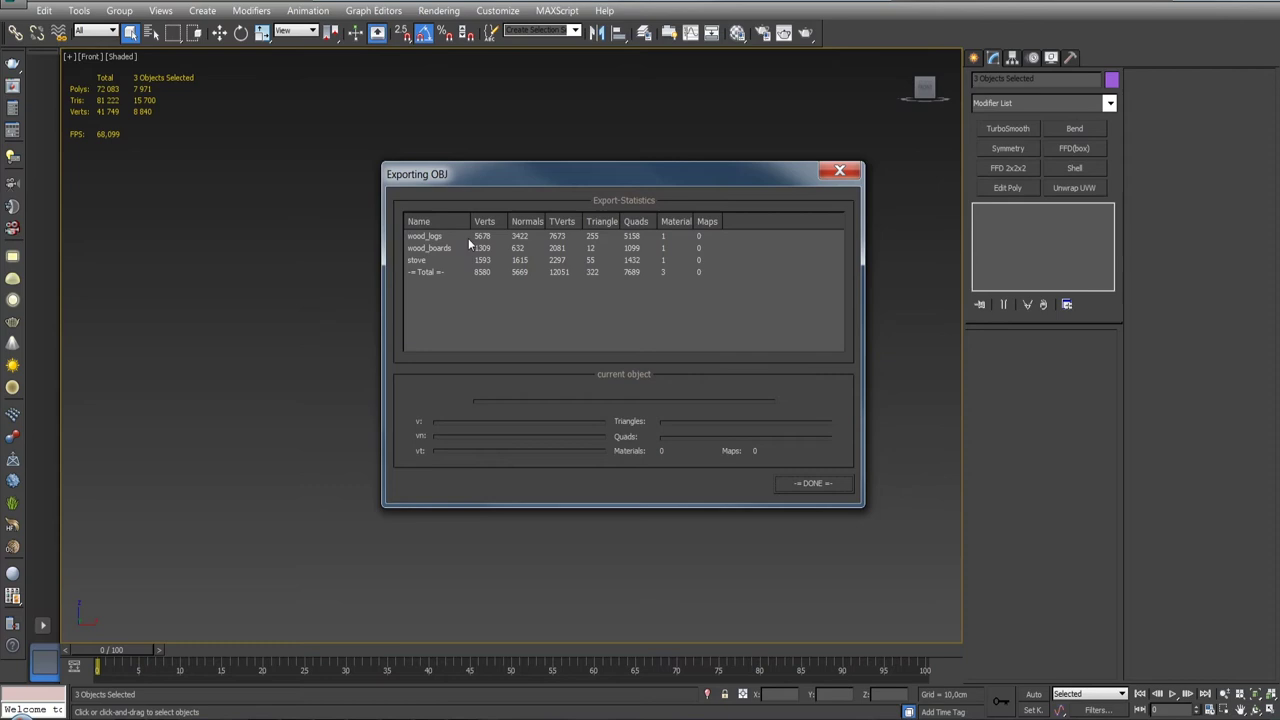
pyautogui.click(812, 484)
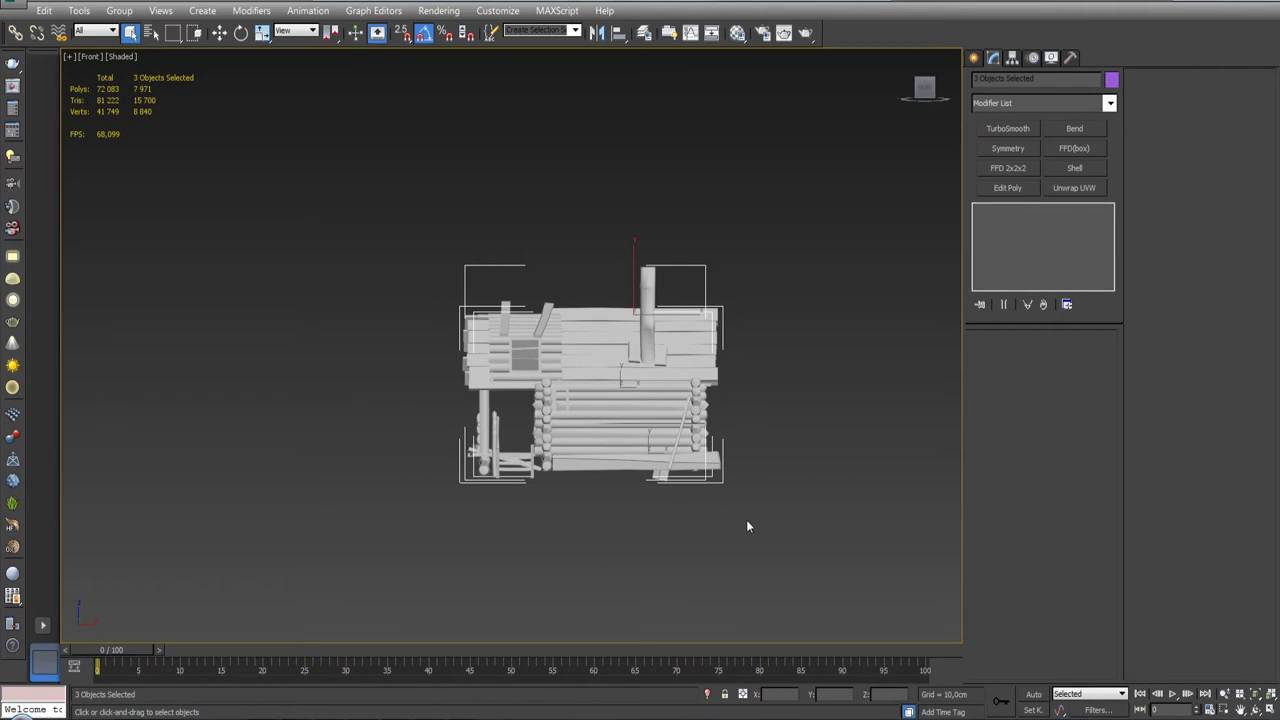
# - Add Unwrap UVW to the stove and open an enlarged UV editor with seams and checker hidden
pyautogui.click(647, 313)
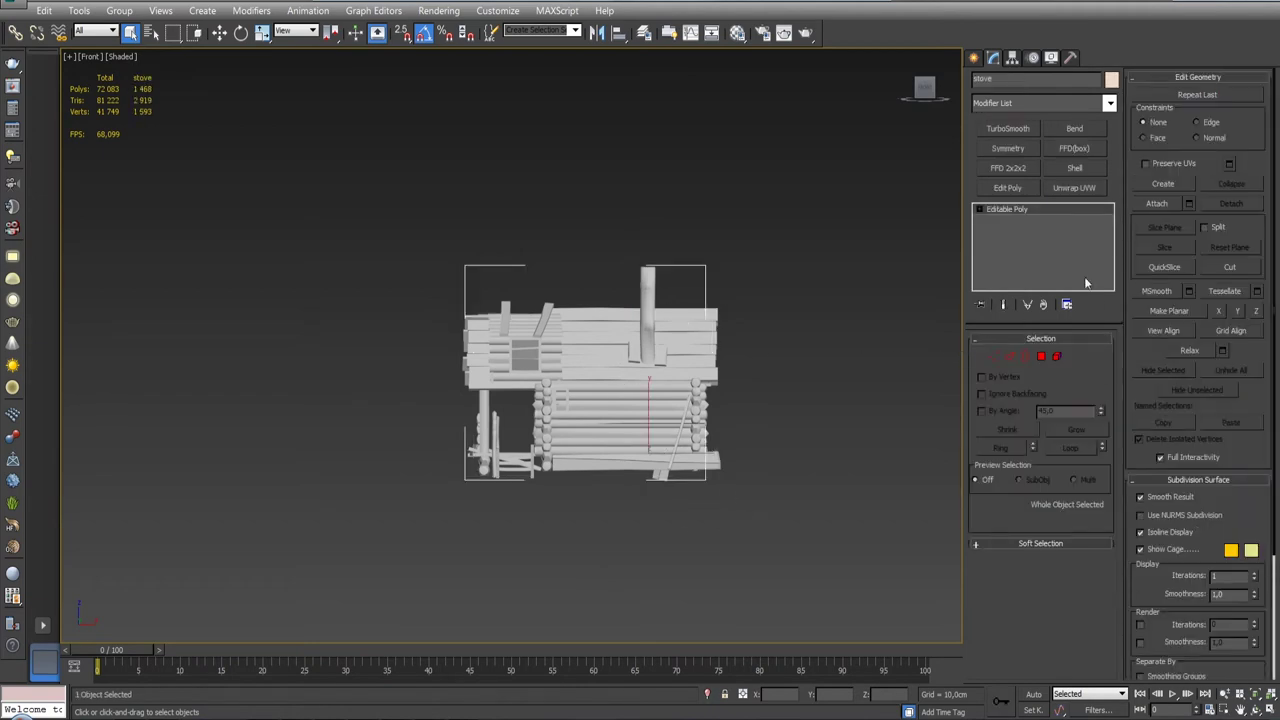
pyautogui.click(1070, 196)
pyautogui.click(712, 694)
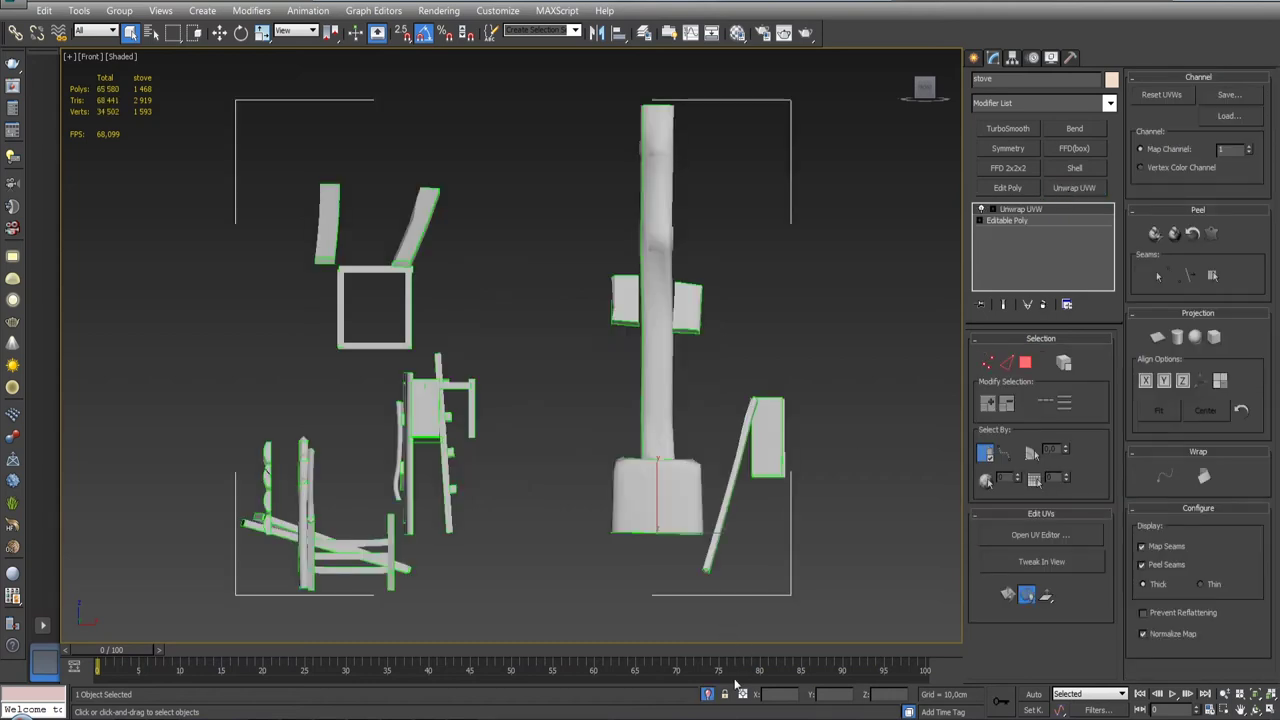
pyautogui.click(1060, 535)
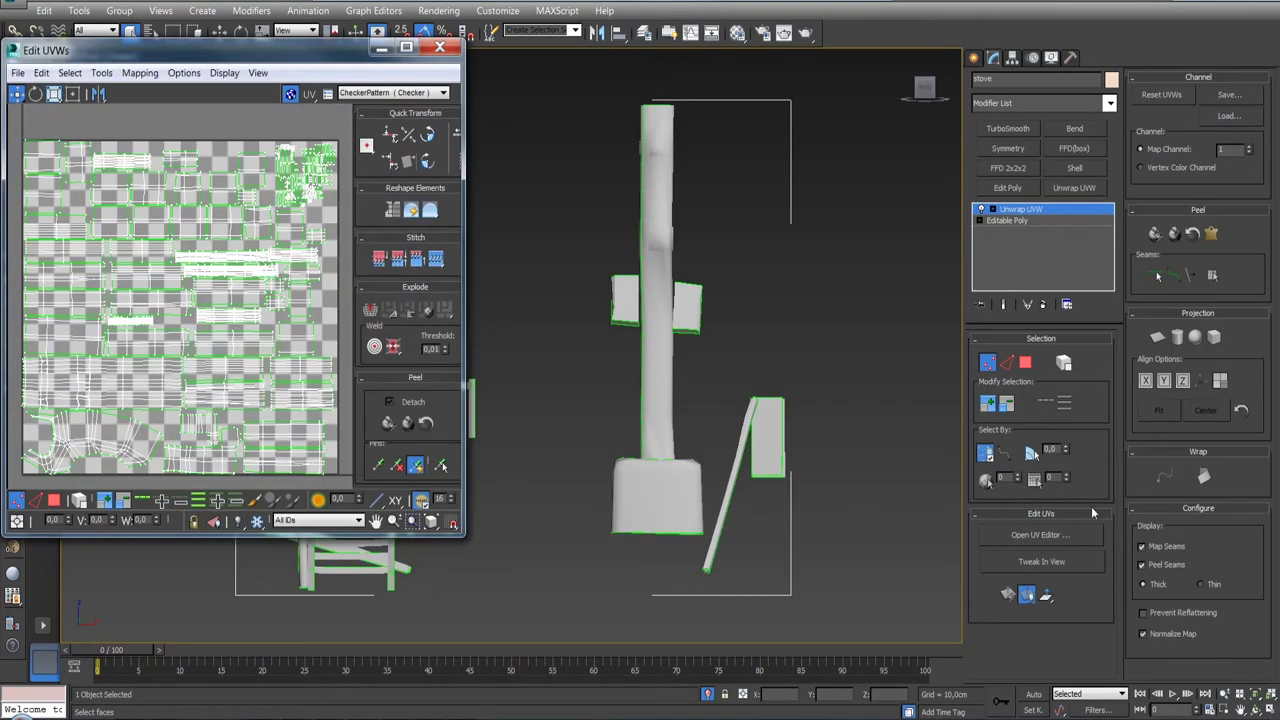
pyautogui.click(1144, 546)
pyautogui.moveTo(464, 534)
pyautogui.mouseDown()
pyautogui.moveTo(597, 649)
pyautogui.moveTo(648, 719)
pyautogui.mouseUp()
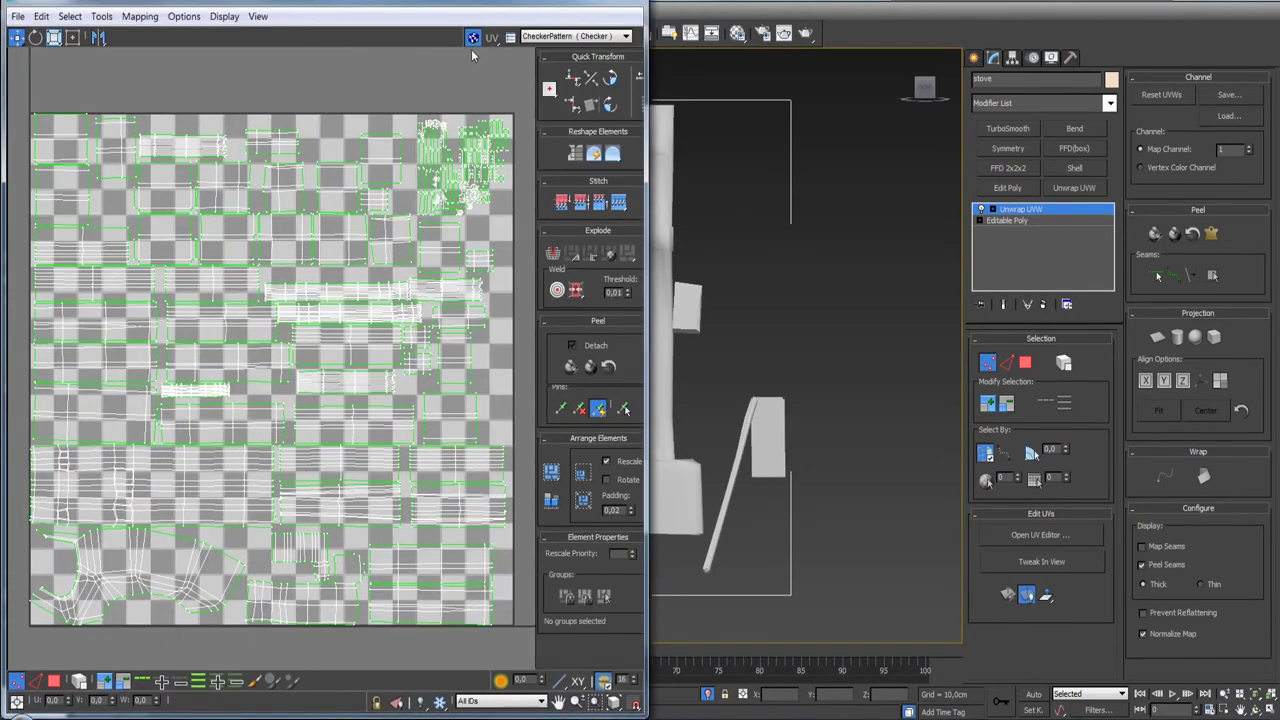
pyautogui.click(473, 37)
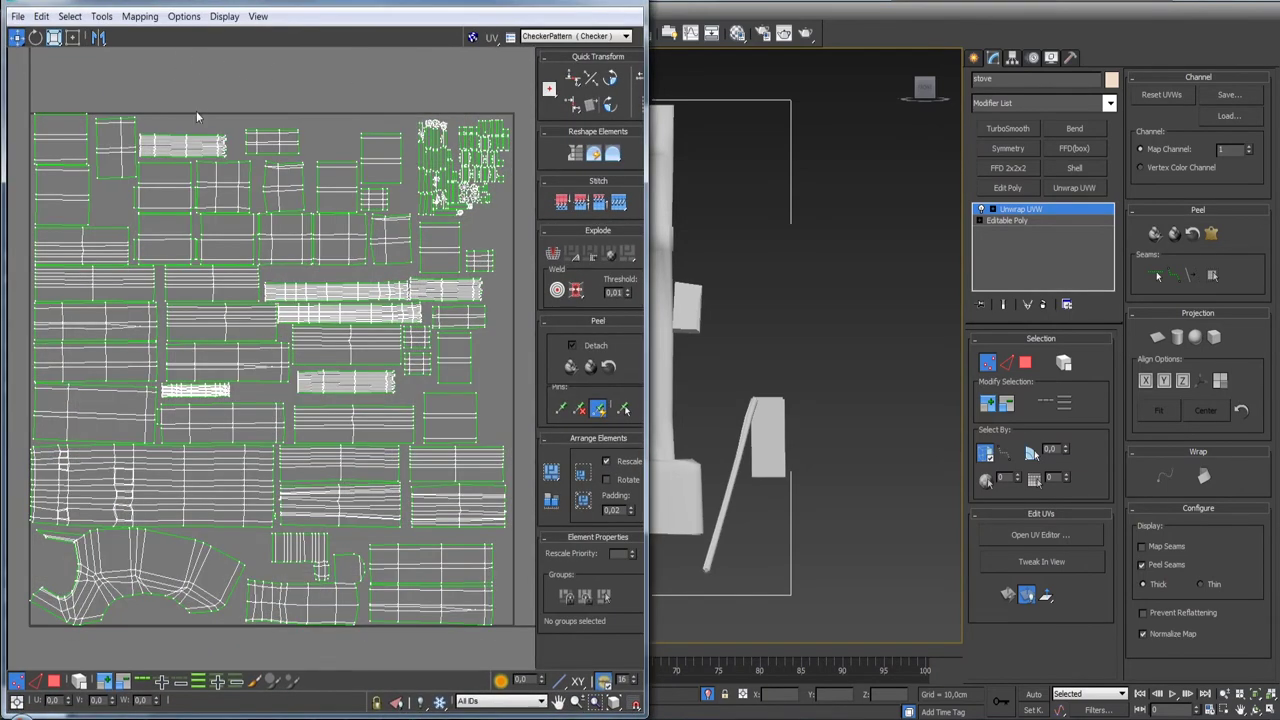
# - Open the Render UVW Template settings and move the dialog aside
pyautogui.click(102, 16)
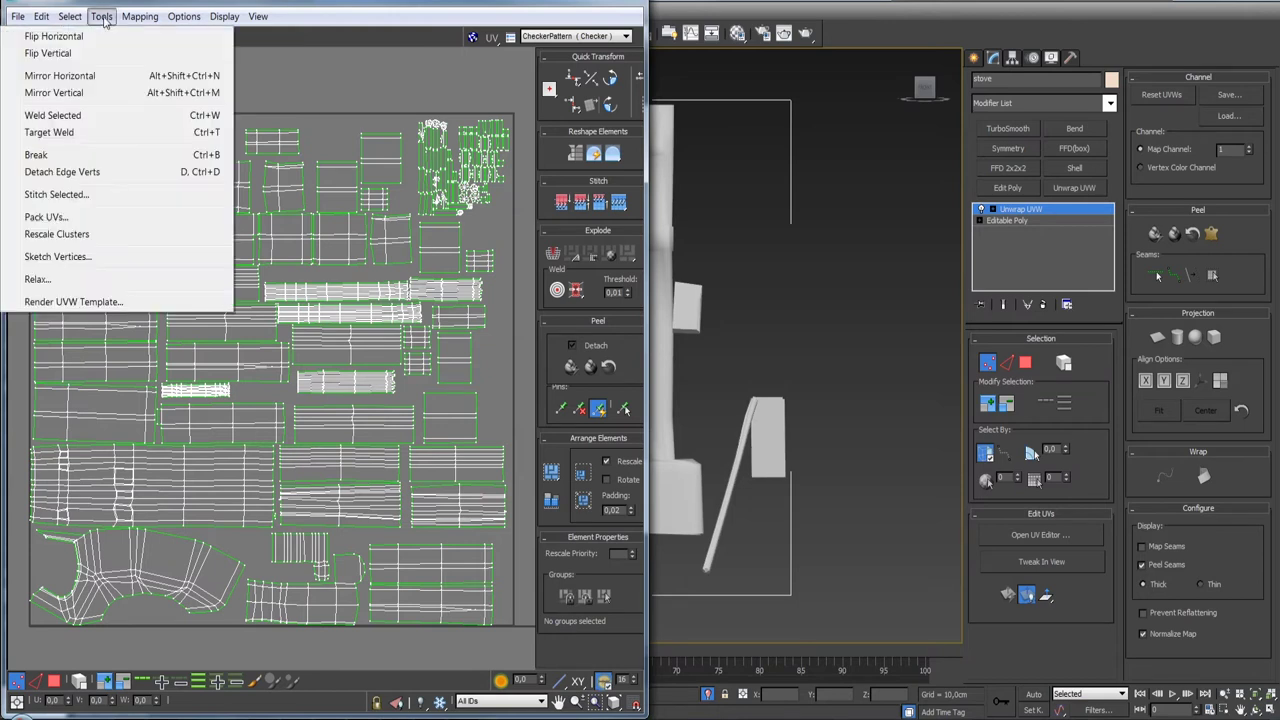
pyautogui.click(80, 302)
pyautogui.moveTo(80, 38)
pyautogui.mouseDown()
pyautogui.moveTo(910, 54)
pyautogui.moveTo(893, 83)
pyautogui.mouseUp()
# - Set the UV template to 4096×4096 with no visible or seam edges and Solid fill
pyautogui.write('4096')
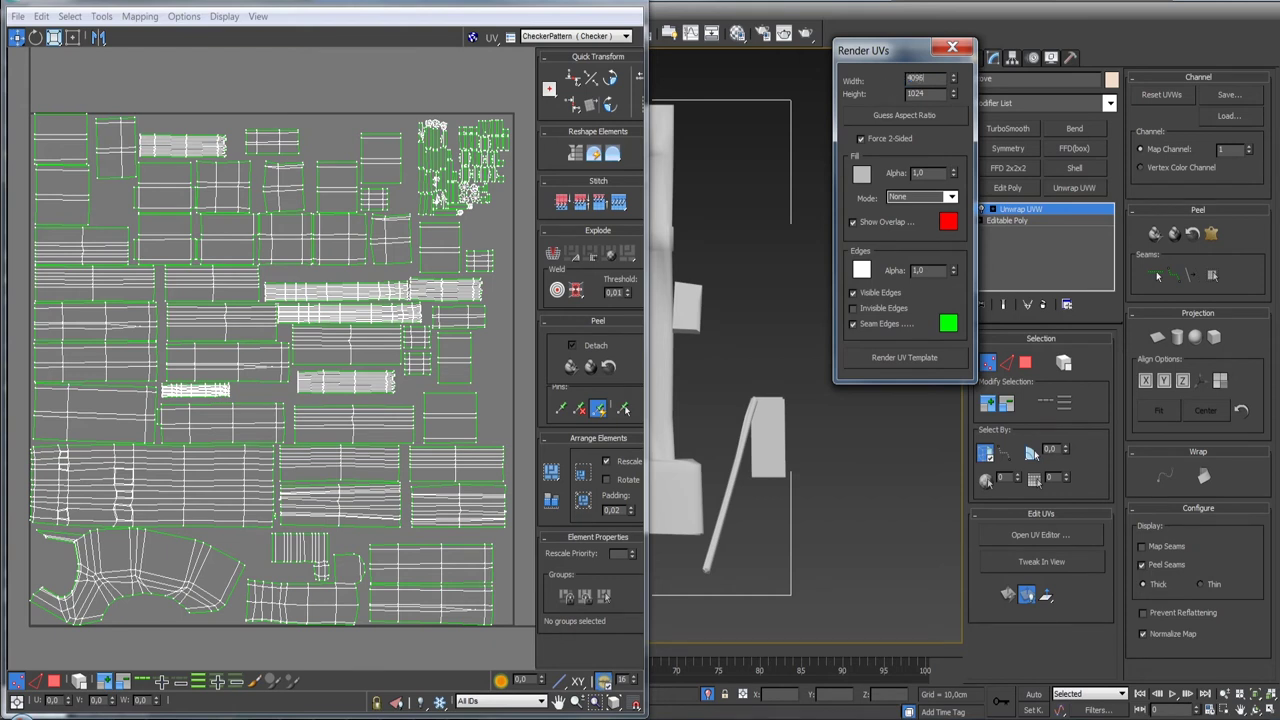
pyautogui.moveTo(937, 96); pyautogui.dragTo(906, 94)
pyautogui.write('4096')
pyautogui.click(853, 292)
pyautogui.click(852, 327)
pyautogui.click(950, 197)
pyautogui.click(938, 230)
pyautogui.click(950, 197)
pyautogui.click(915, 240)
# - Render the UV template and centre the rendered image window
pyautogui.click(884, 360)
pyautogui.moveTo(1222, 20); pyautogui.dragTo(477, 25)
pyautogui.scroll(-4, 638, 221)
pyautogui.scroll(2, 579, 270)
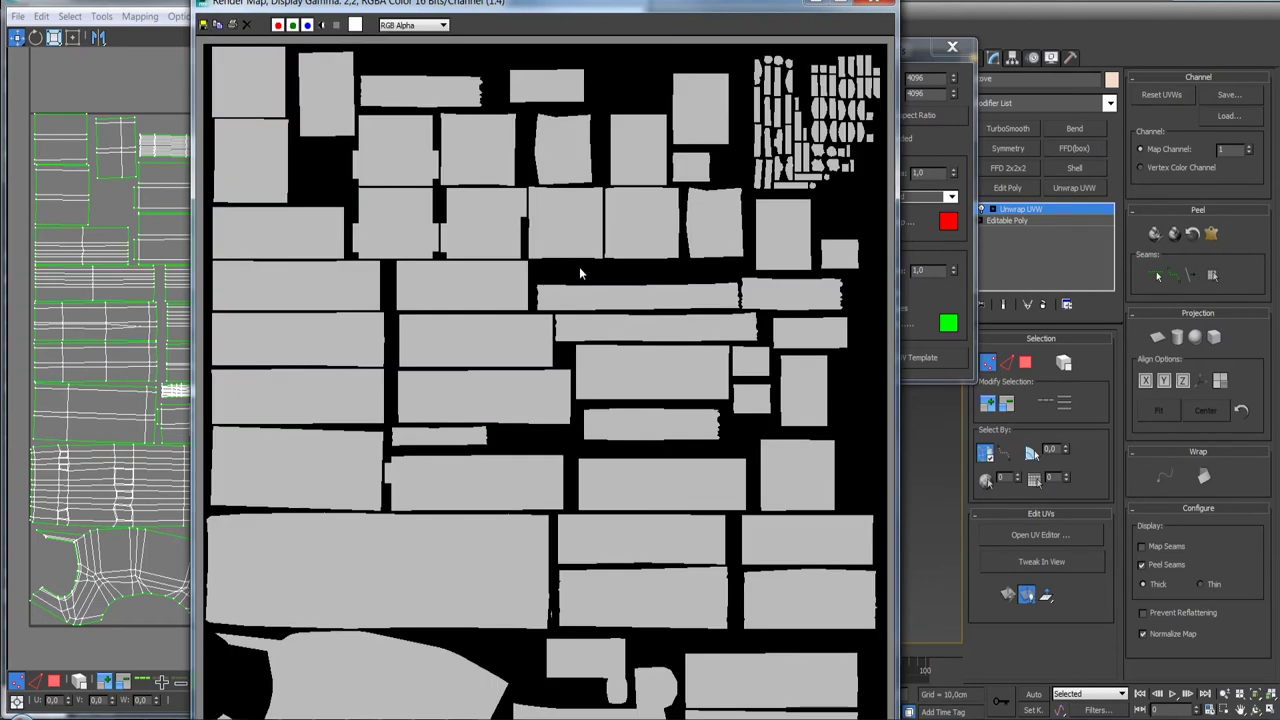
# - Browse the Save Image dialog to 01\Texture\Pbr, then cancel without saving
pyautogui.click(205, 23)
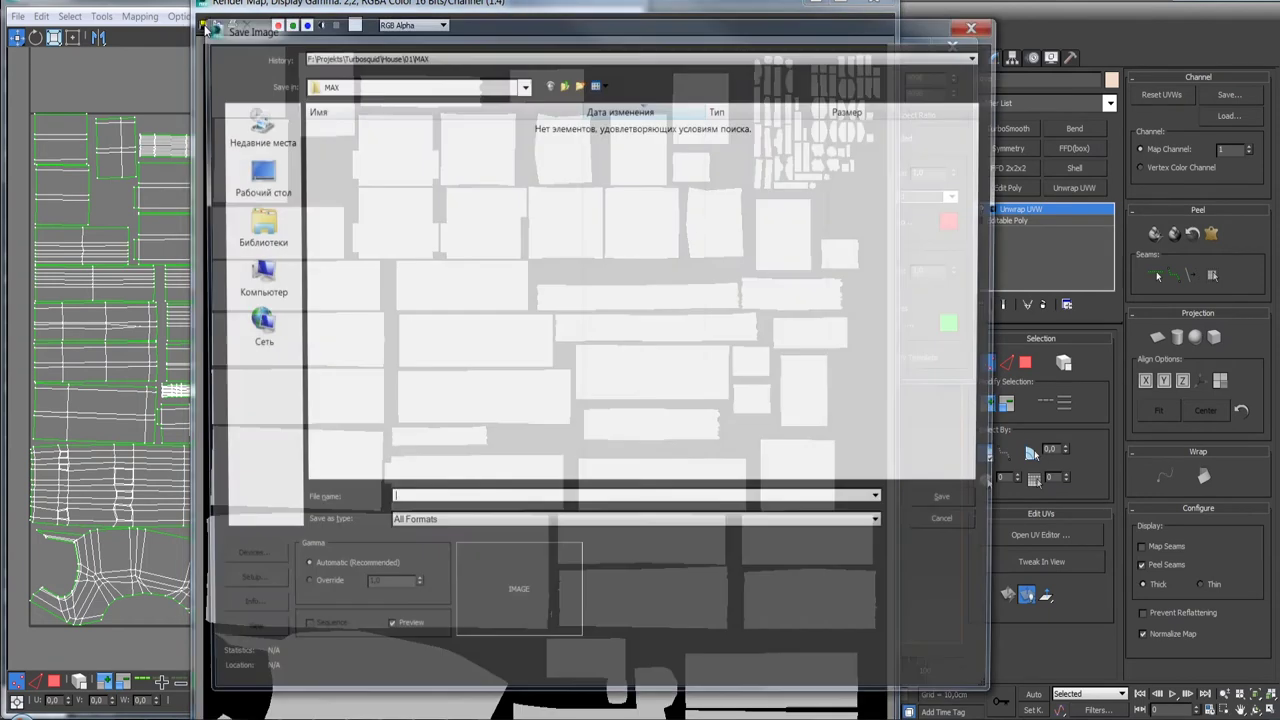
pyautogui.click(564, 83)
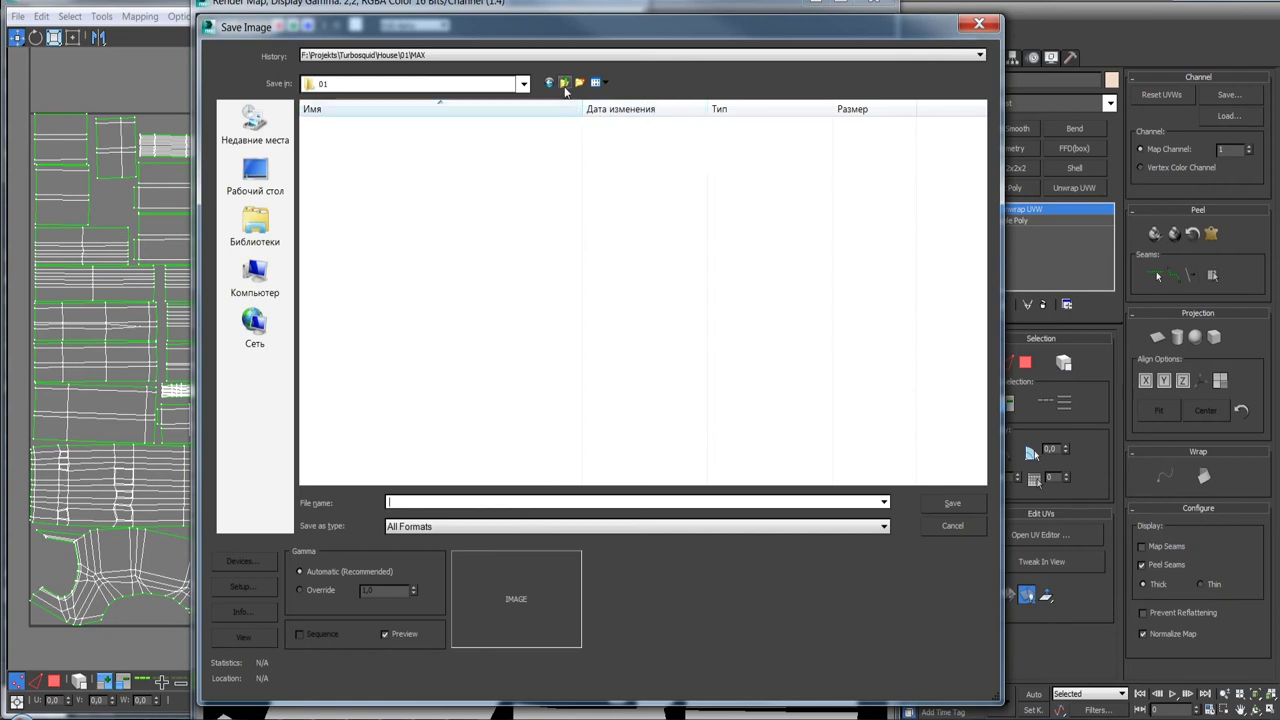
pyautogui.doubleClick(358, 208)
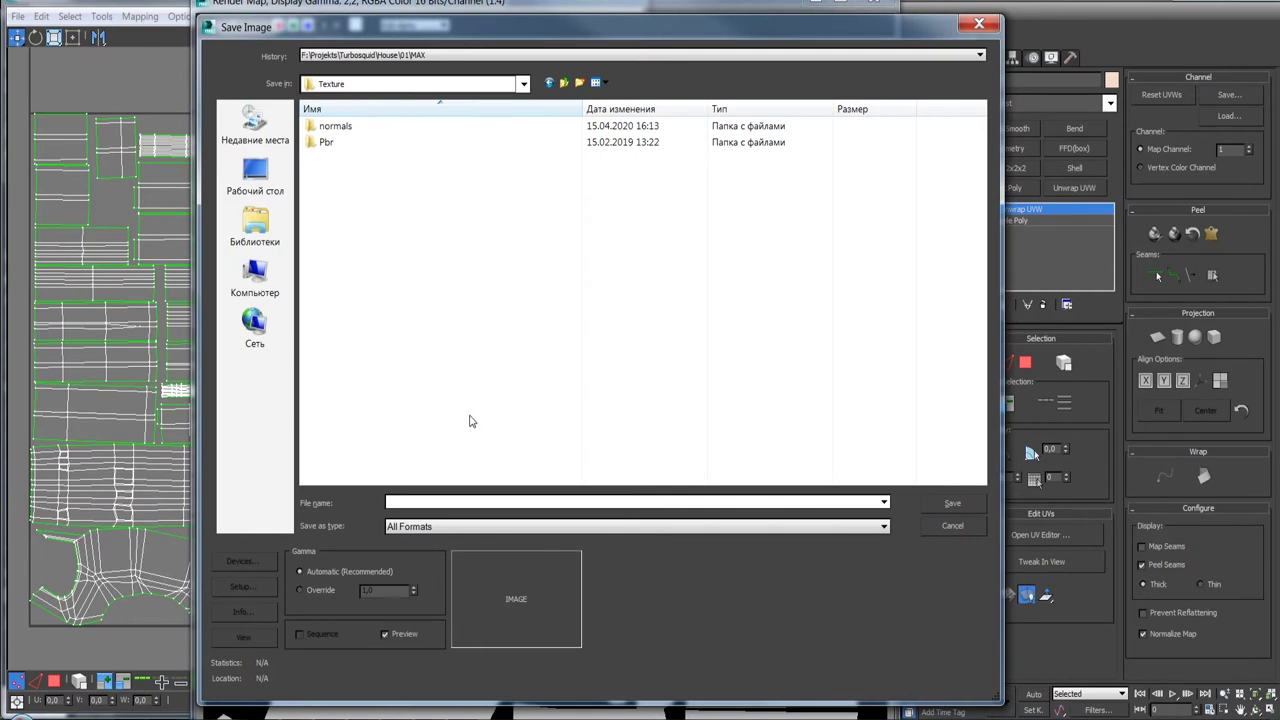
pyautogui.doubleClick(338, 144)
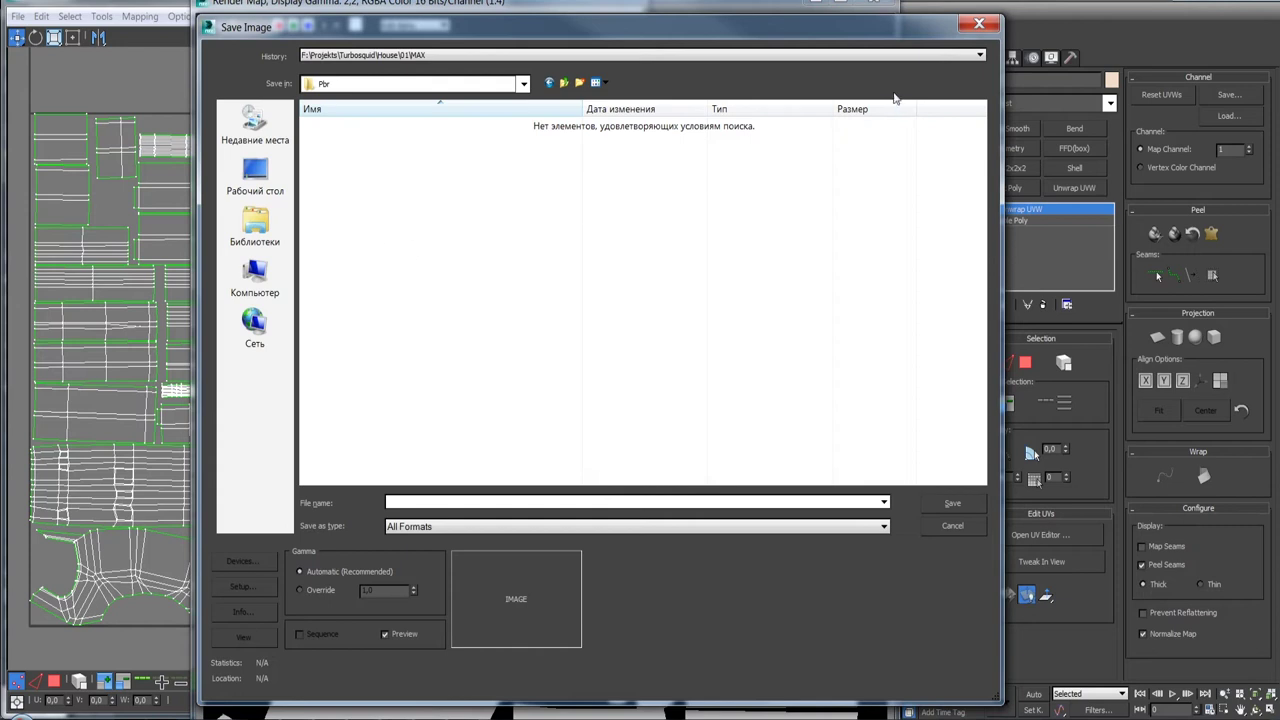
pyautogui.click(979, 25)
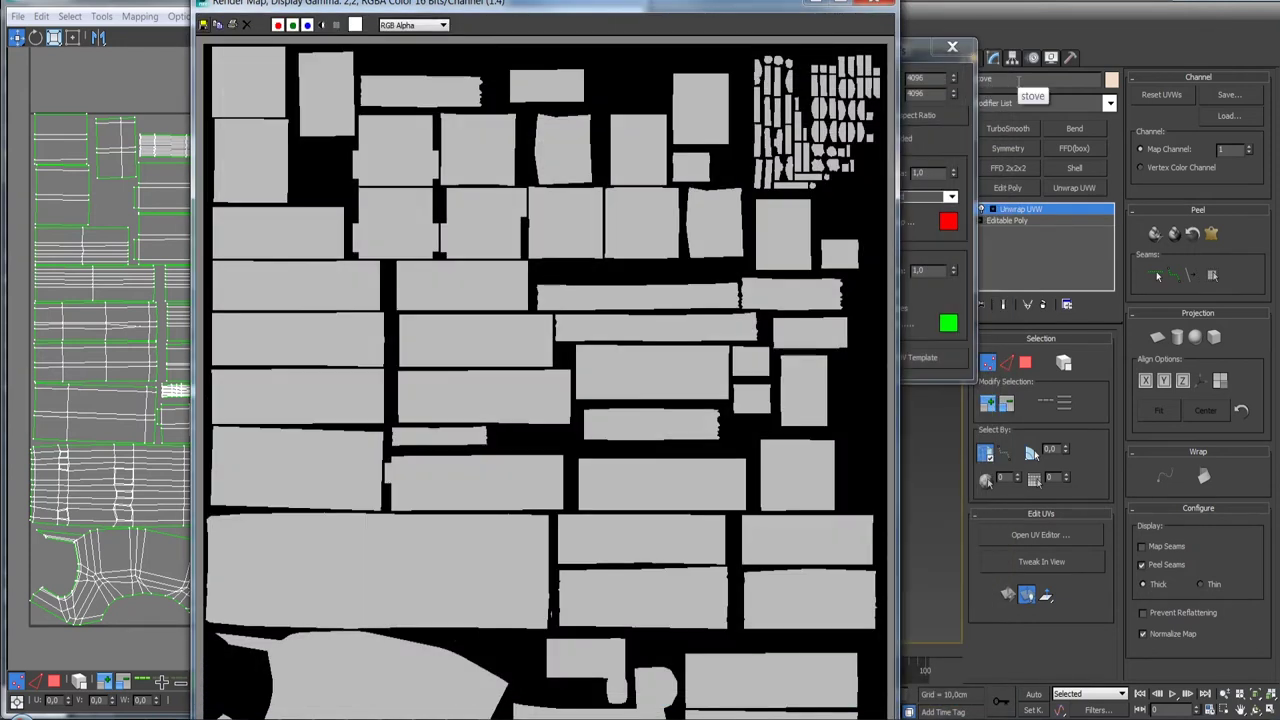
# - Bring the rendered stove template forward and start saving it into the Texture > Pbr folder
pyautogui.moveTo(930, 60); pyautogui.dragTo(857, 63)
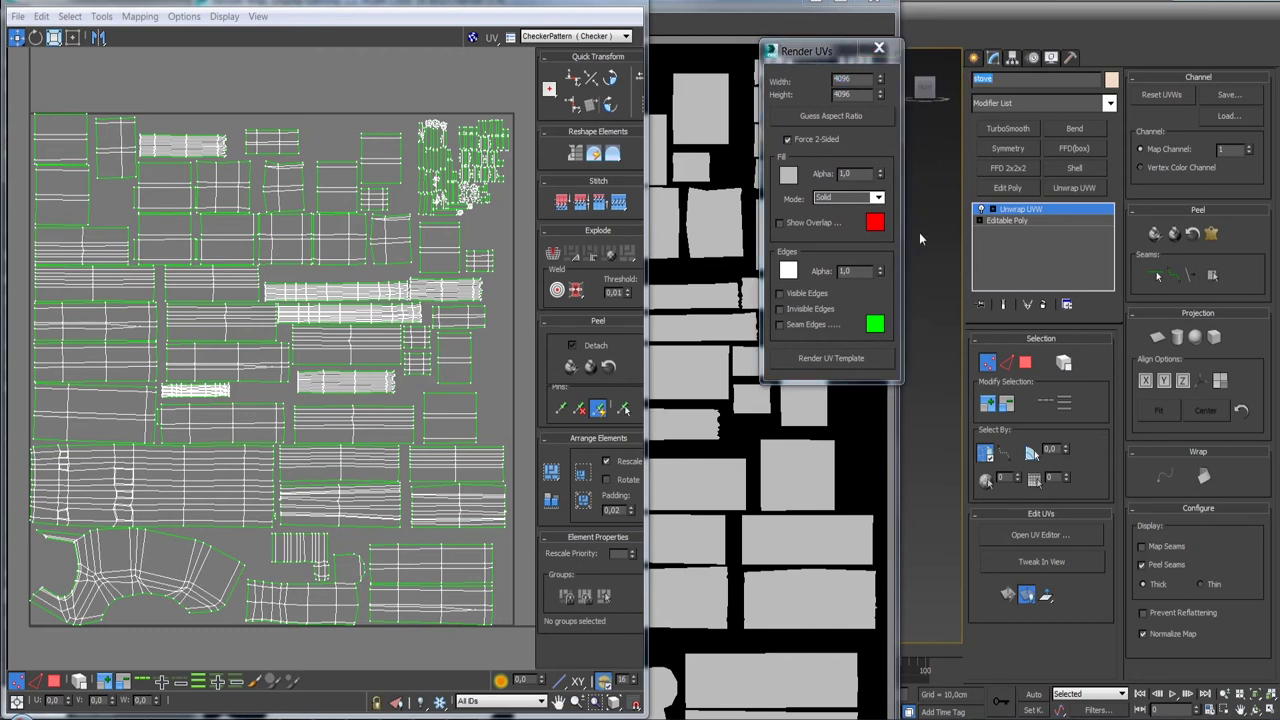
pyautogui.click(916, 237)
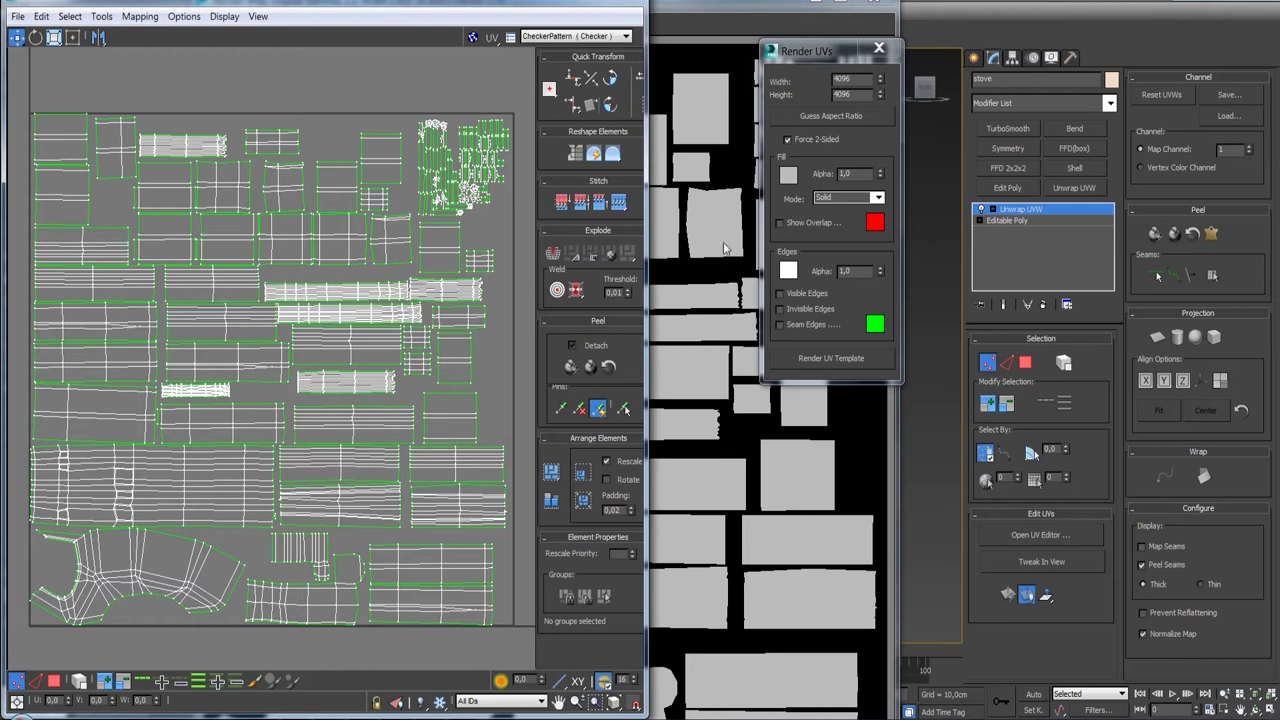
pyautogui.click(720, 15)
pyautogui.click(187, 39)
pyautogui.click(704, 12)
pyautogui.click(204, 24)
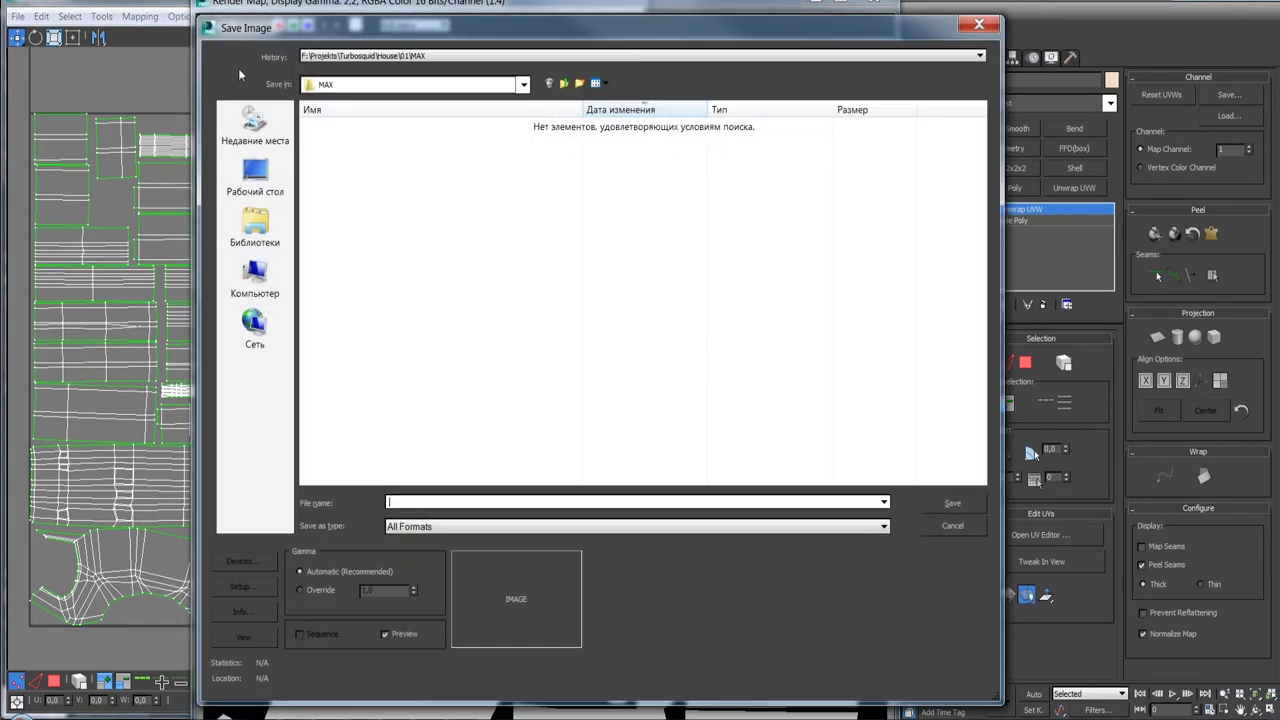
pyautogui.click(563, 83)
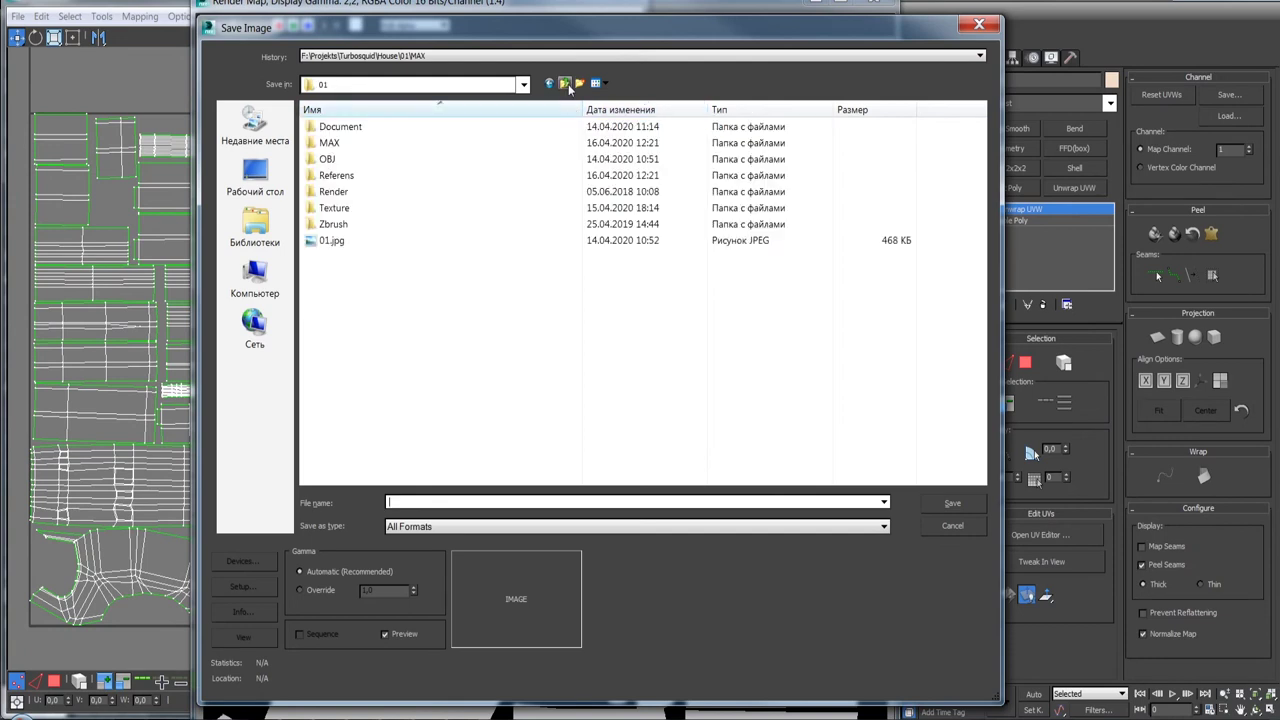
pyautogui.doubleClick(355, 217)
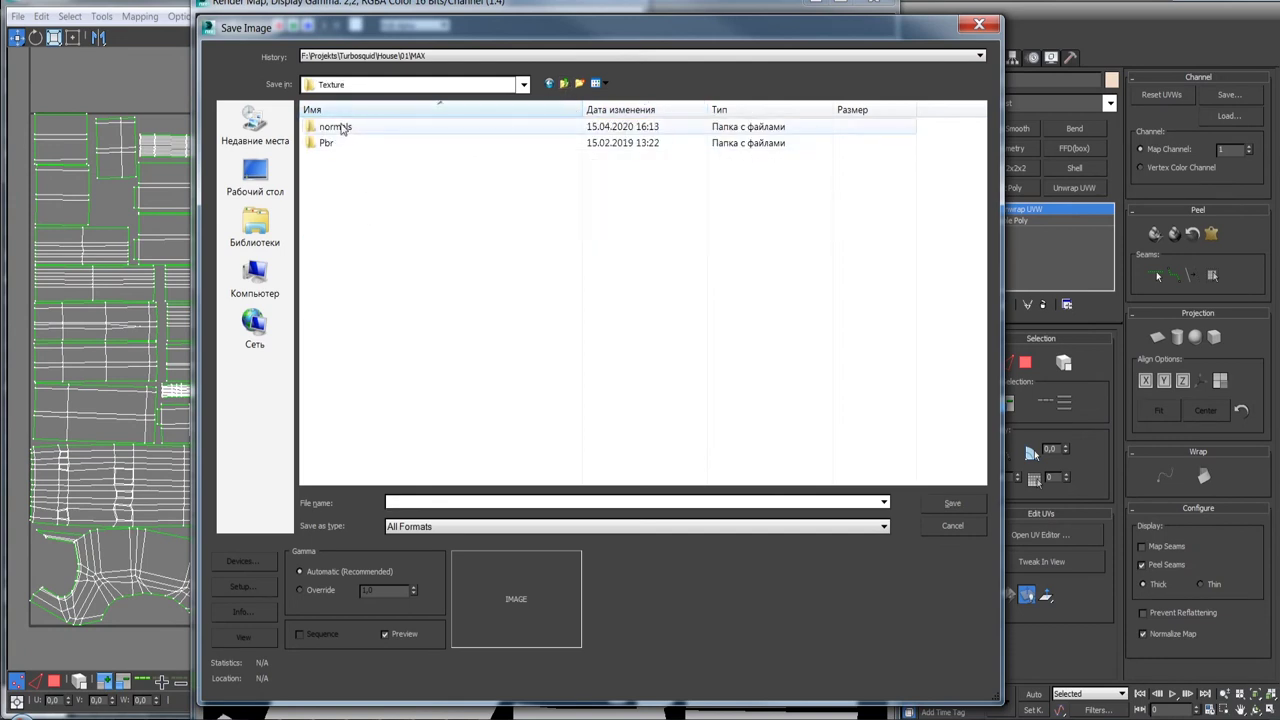
pyautogui.doubleClick(335, 145)
# - Create a new folder named 'stove' inside Pbr and open it
pyautogui.rightClick(352, 241)
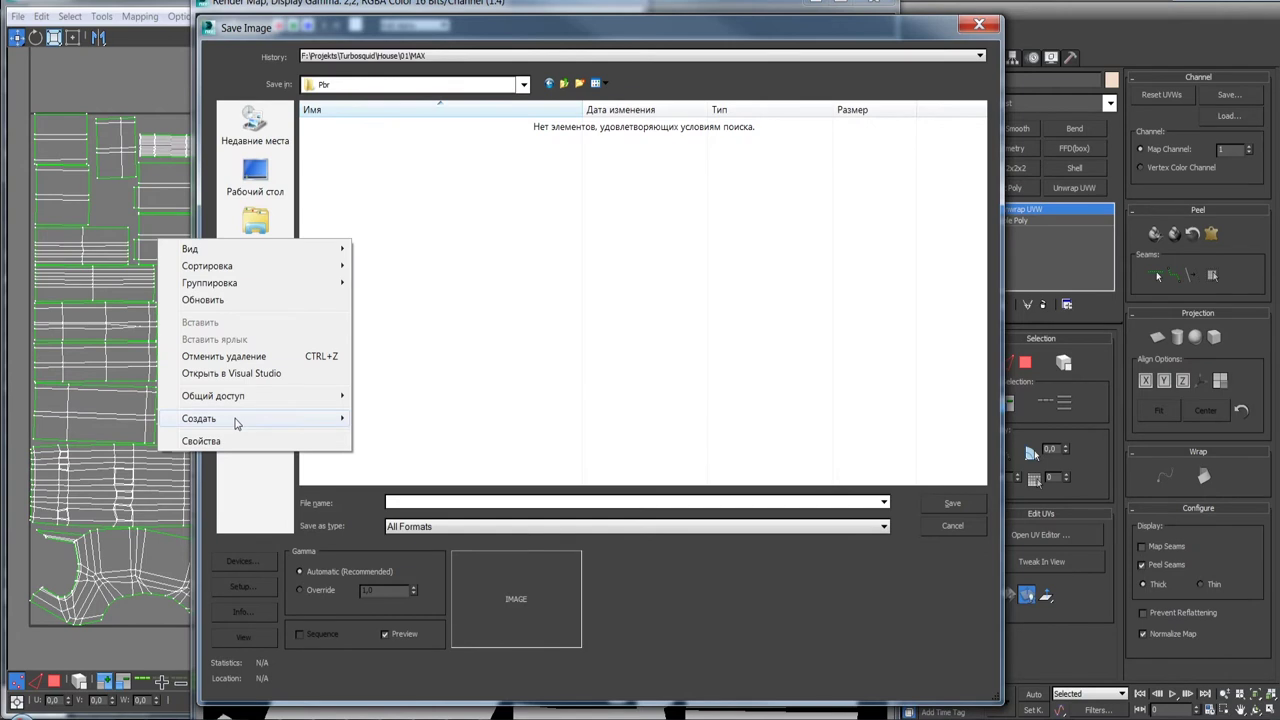
pyautogui.moveTo(210, 418)
pyautogui.click(381, 421)
pyautogui.write('stove')
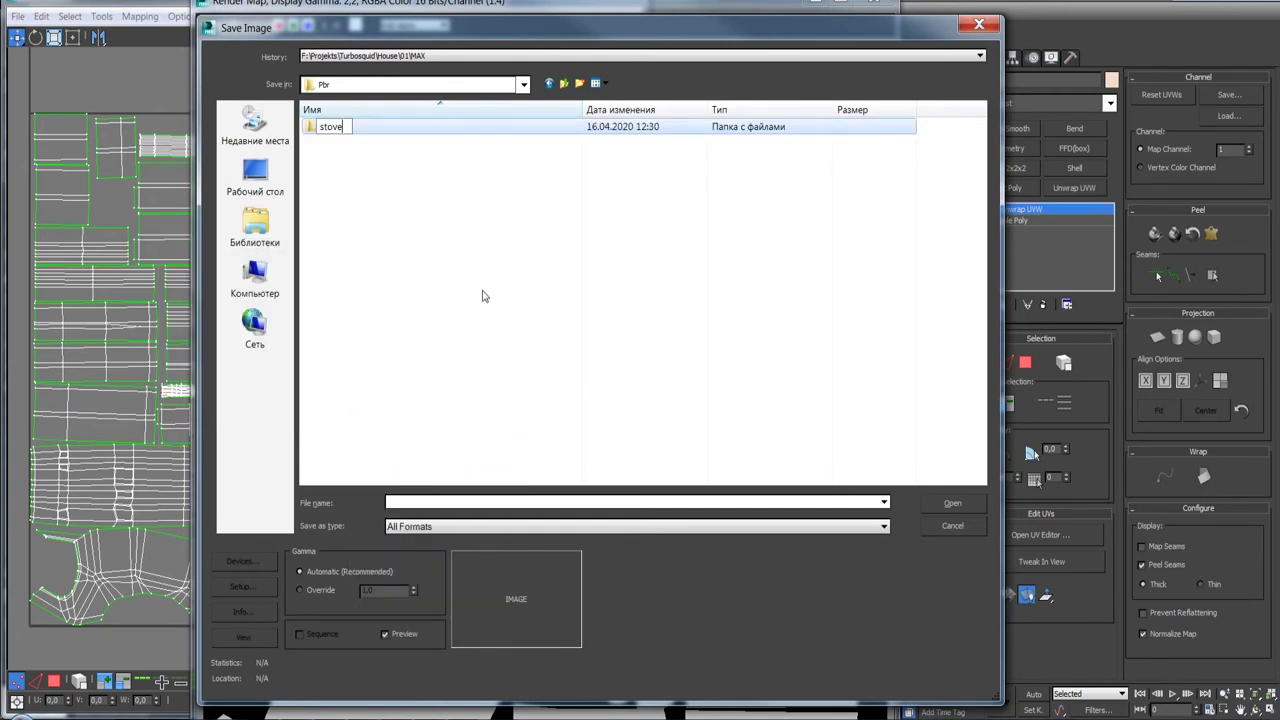
pyautogui.press('Return')
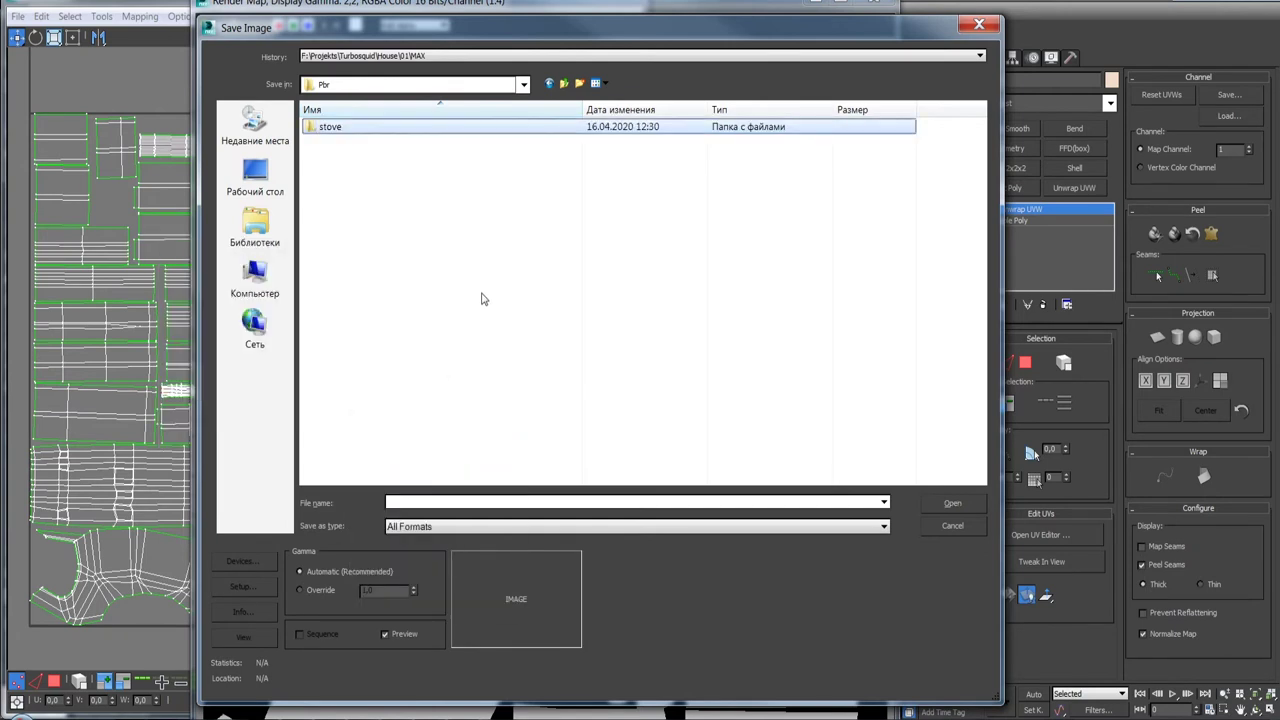
pyautogui.click(945, 503)
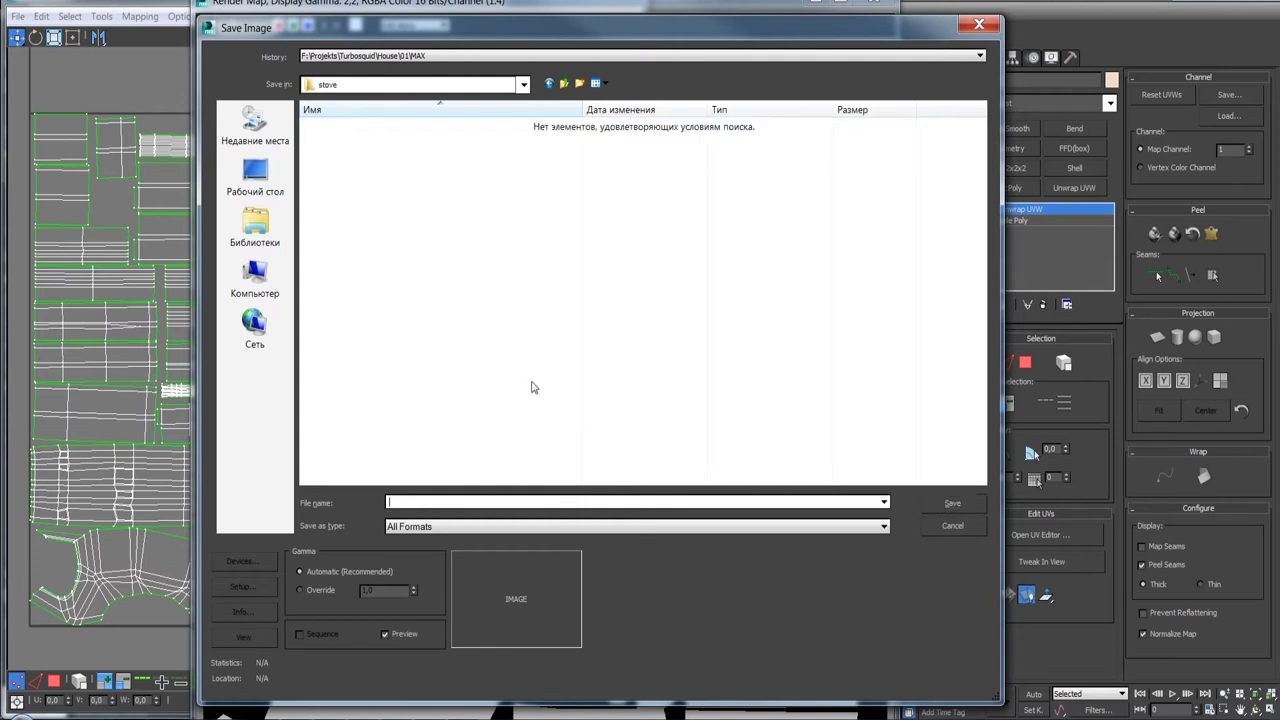
# - Save the stove template as the JPEG 'mash', accepting the JPEG quality settings
pyautogui.write('stove')
pyautogui.moveTo(406, 502); pyautogui.dragTo(386, 502)
pyautogui.write('mash')
pyautogui.click(535, 526)
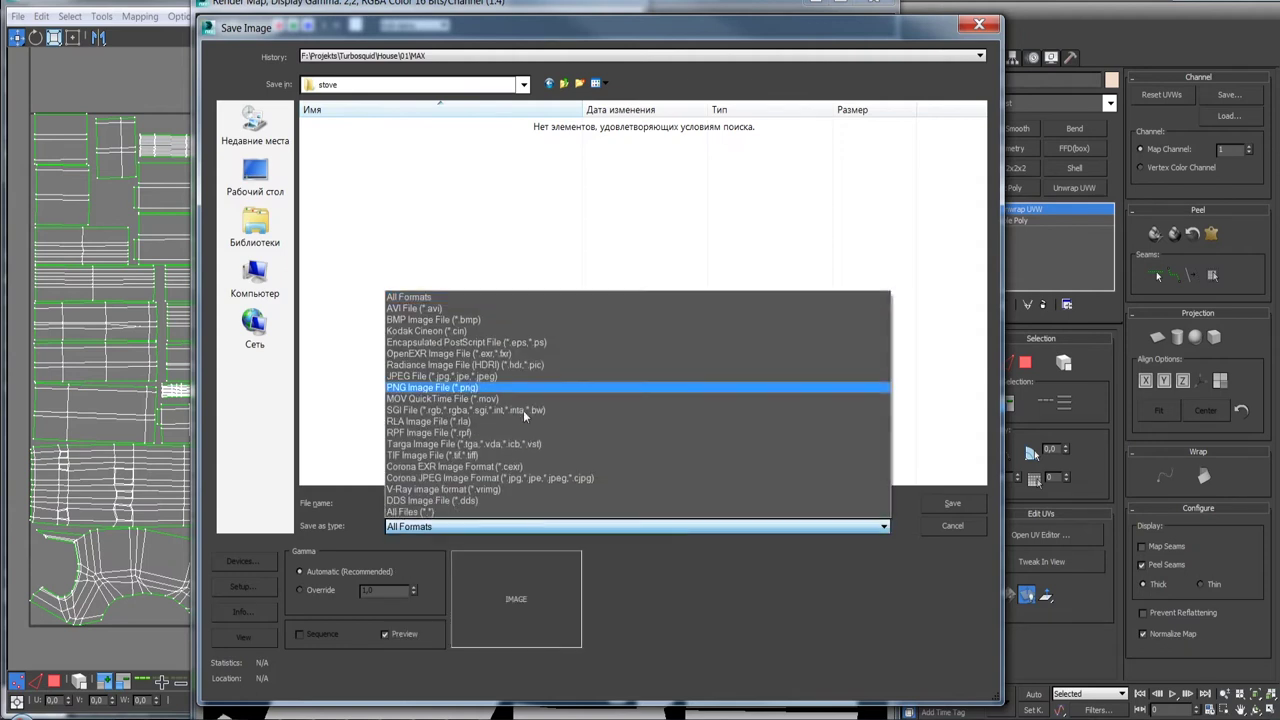
pyautogui.click(465, 377)
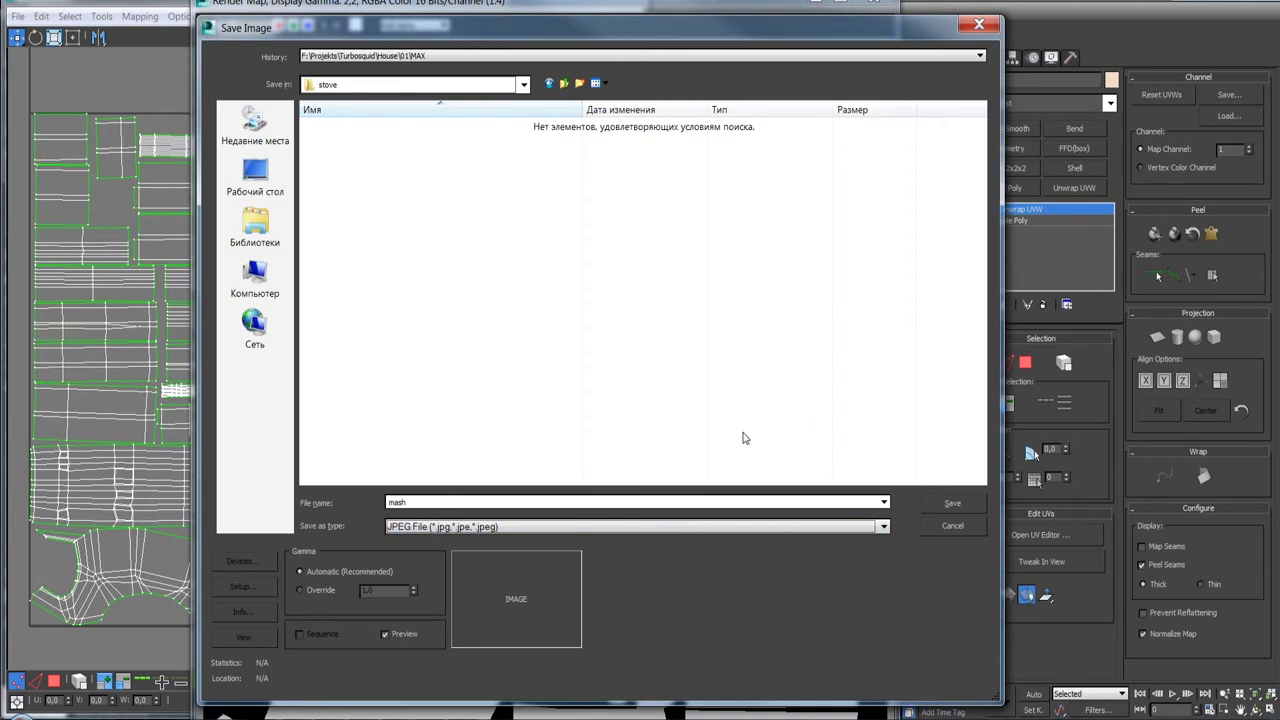
pyautogui.click(958, 504)
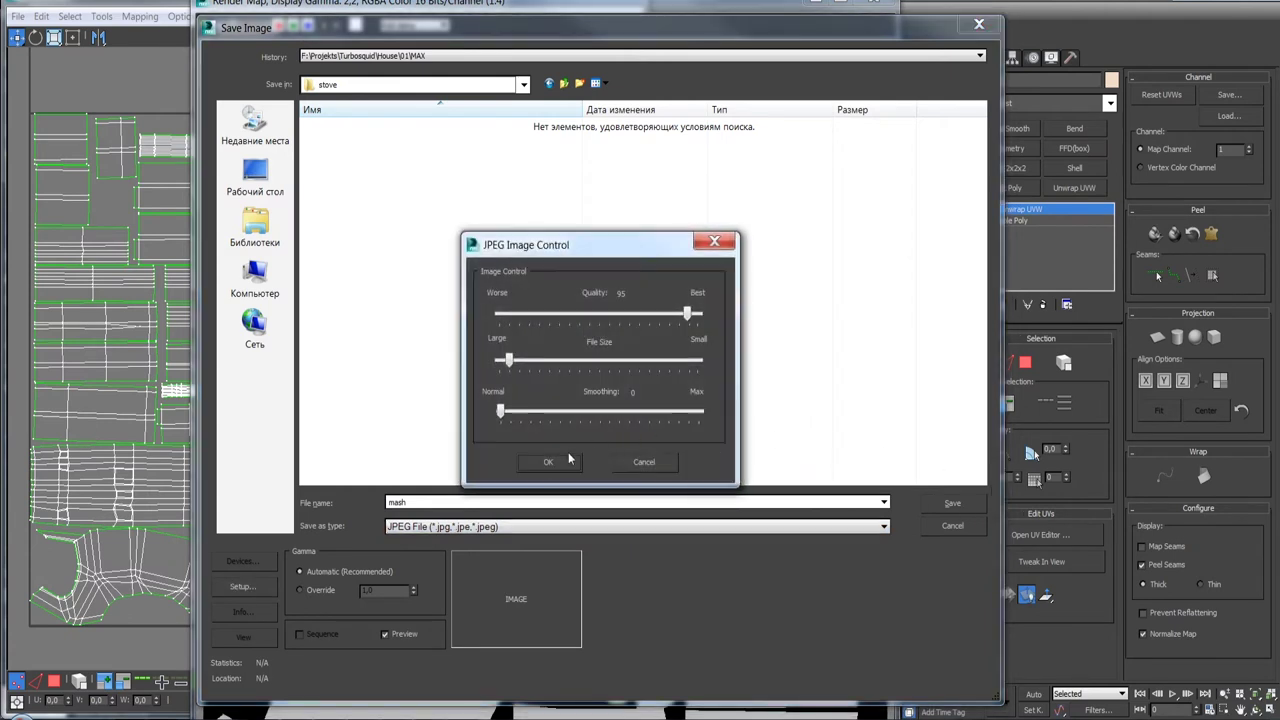
pyautogui.click(558, 462)
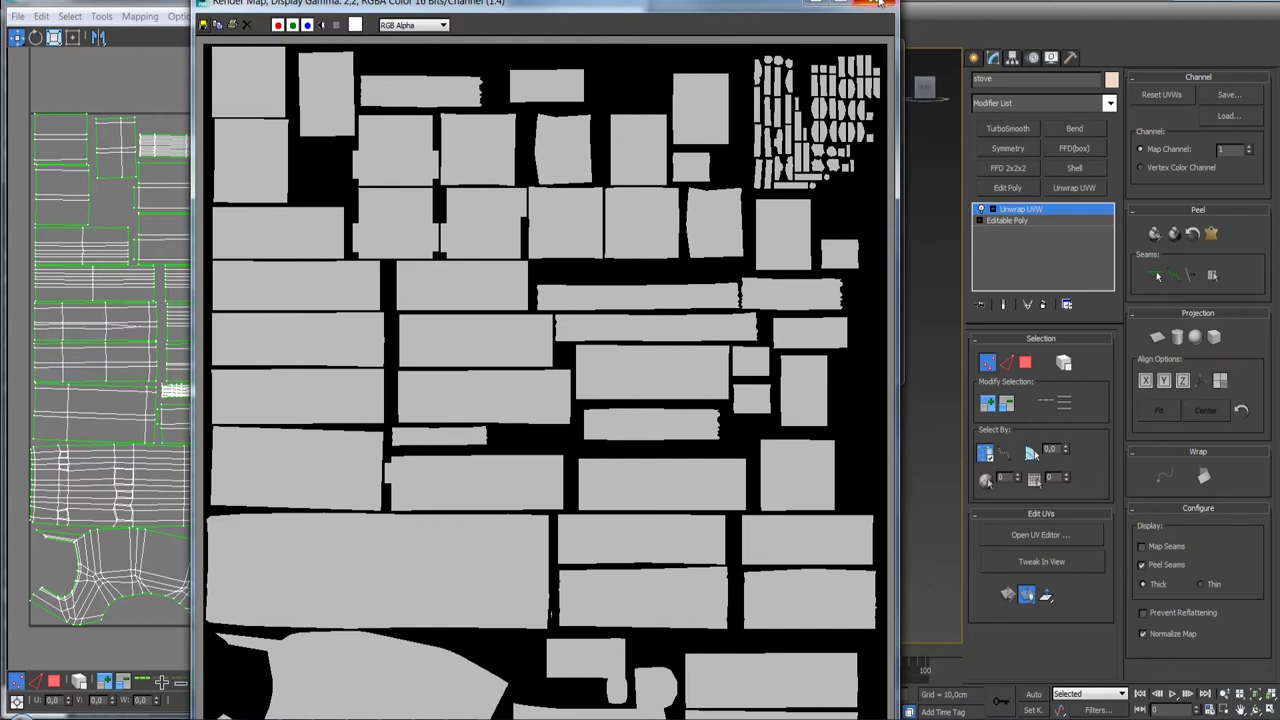
# - Close the template and UV editor, delete the stove's Unwrap UVW, and show the whole cabin with edged faces
pyautogui.click(879, 3)
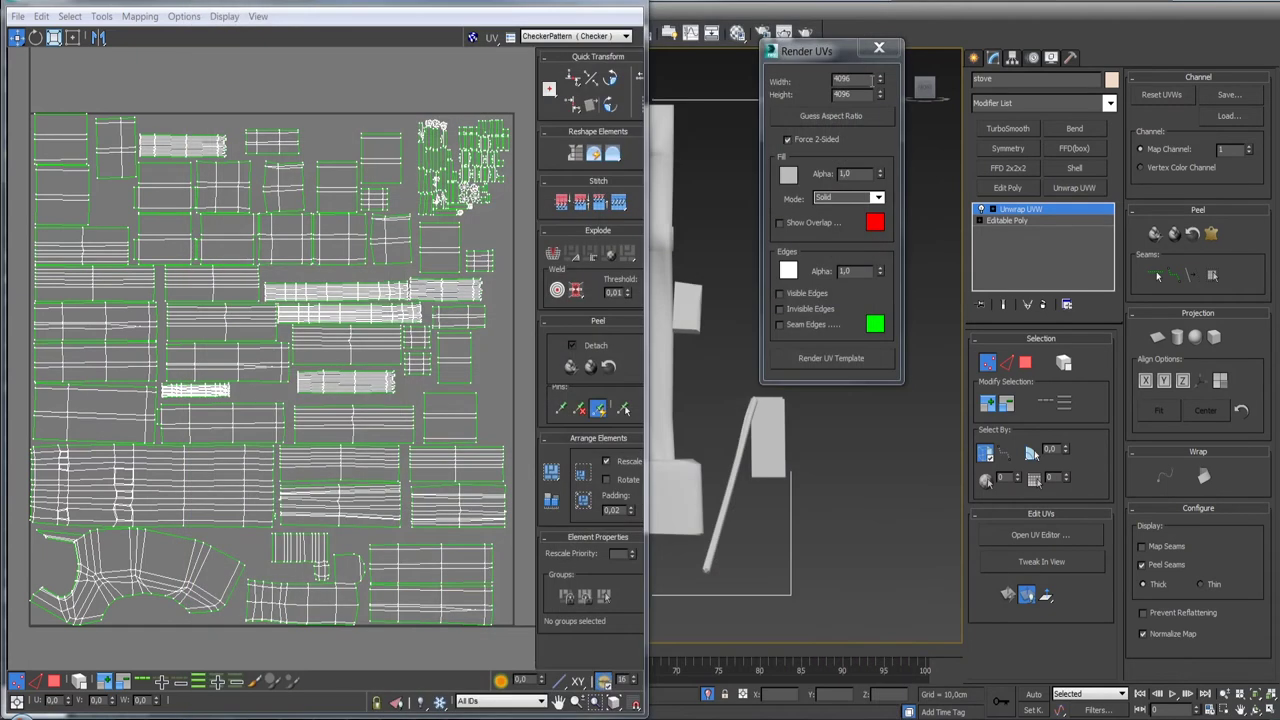
pyautogui.click(879, 47)
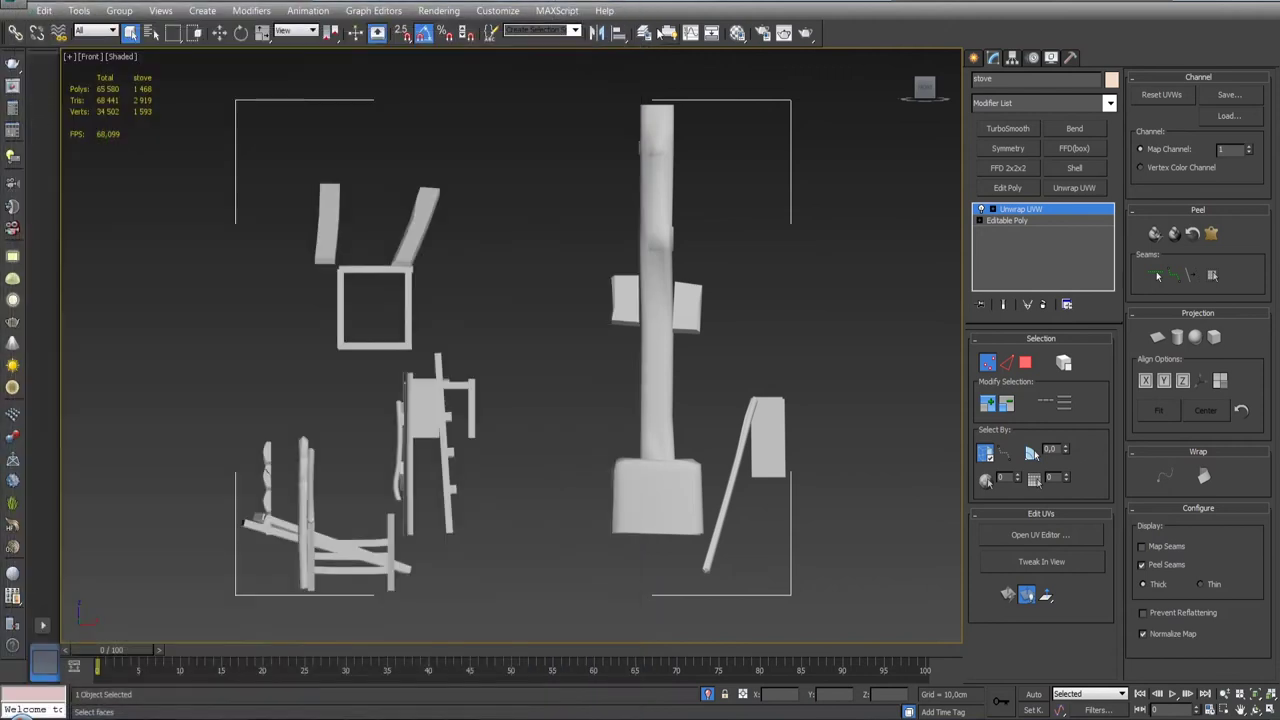
pyautogui.click(1043, 304)
pyautogui.click(706, 694)
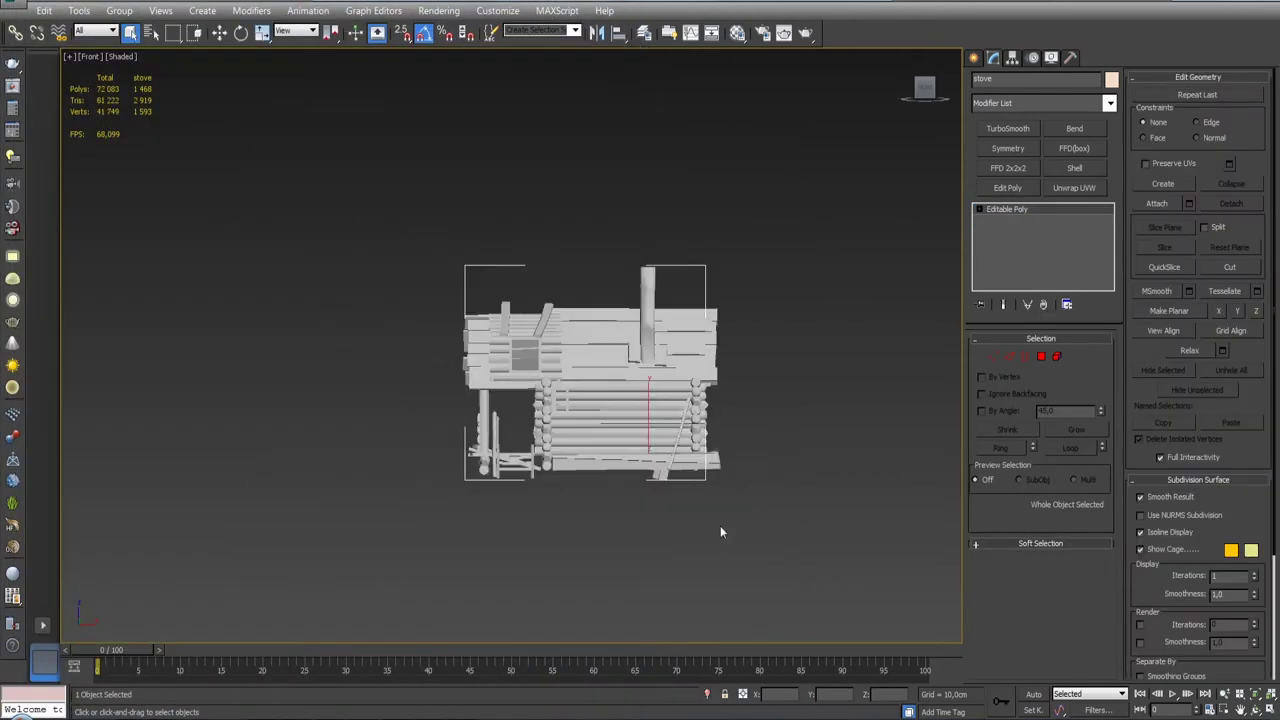
pyautogui.press('F4')
# - Select the wood_boards roof boards and copy the name 'wood_boards'
pyautogui.keyDown('alt'); pyautogui.moveTo(733, 455); pyautogui.dragTo(570, 367, button='middle'); pyautogui.keyUp('alt')
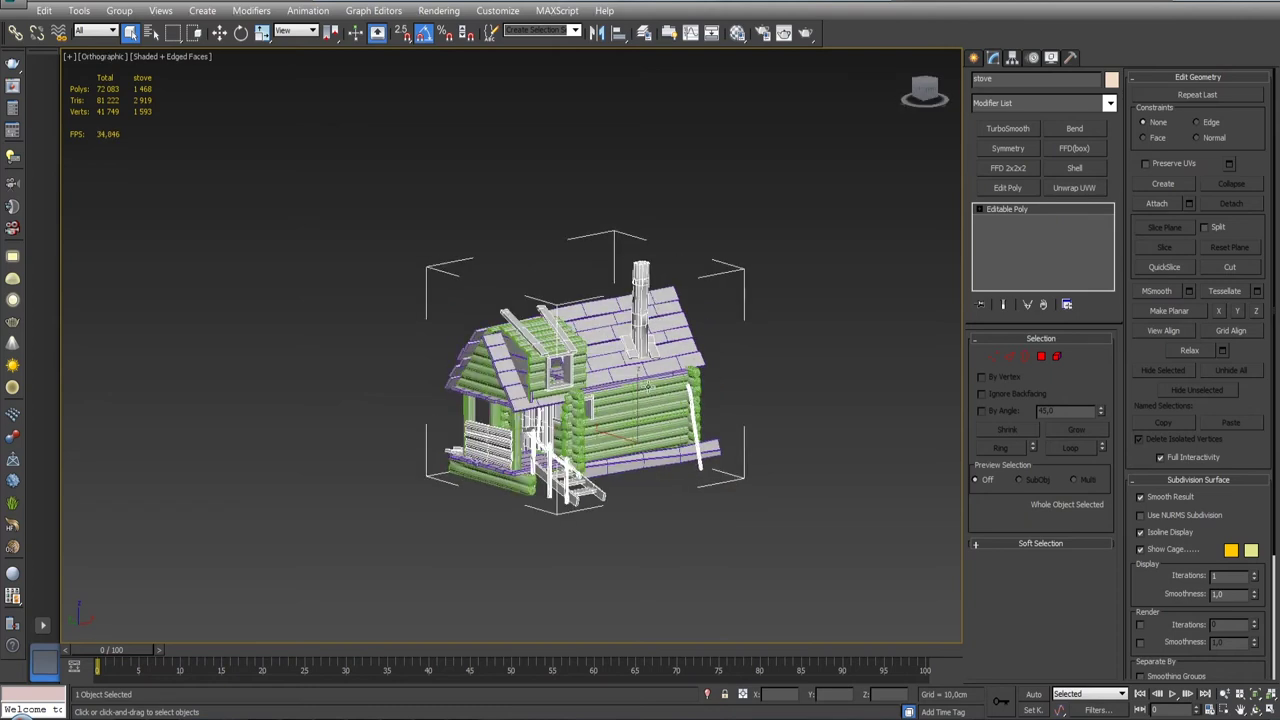
pyautogui.scroll(3, 570, 367)
pyautogui.click(568, 372)
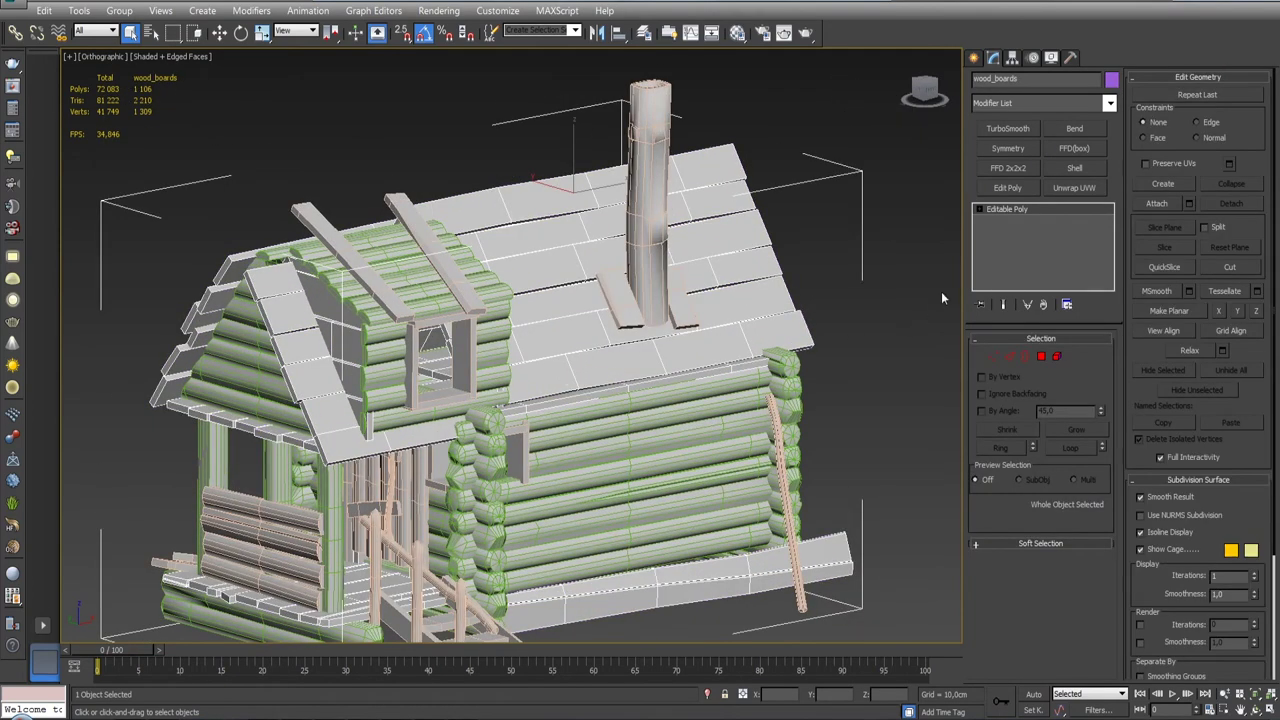
pyautogui.doubleClick(1022, 80)
pyautogui.rightClick(990, 79)
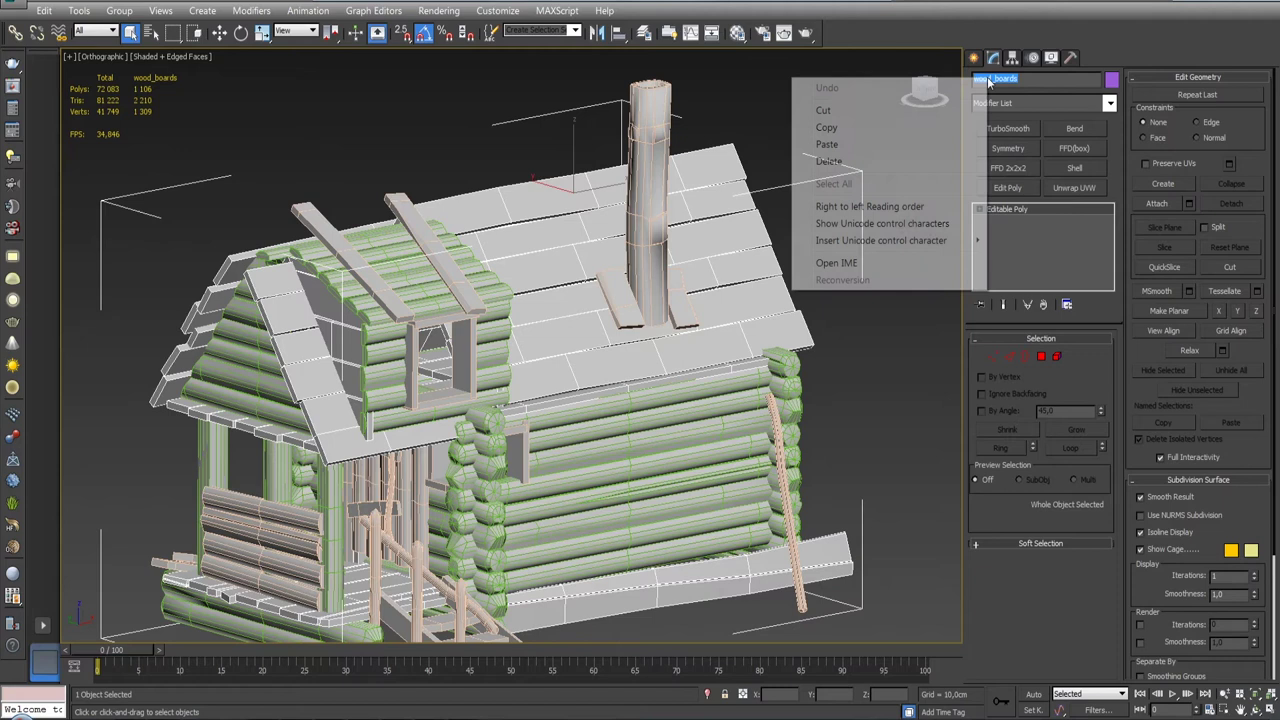
pyautogui.click(838, 129)
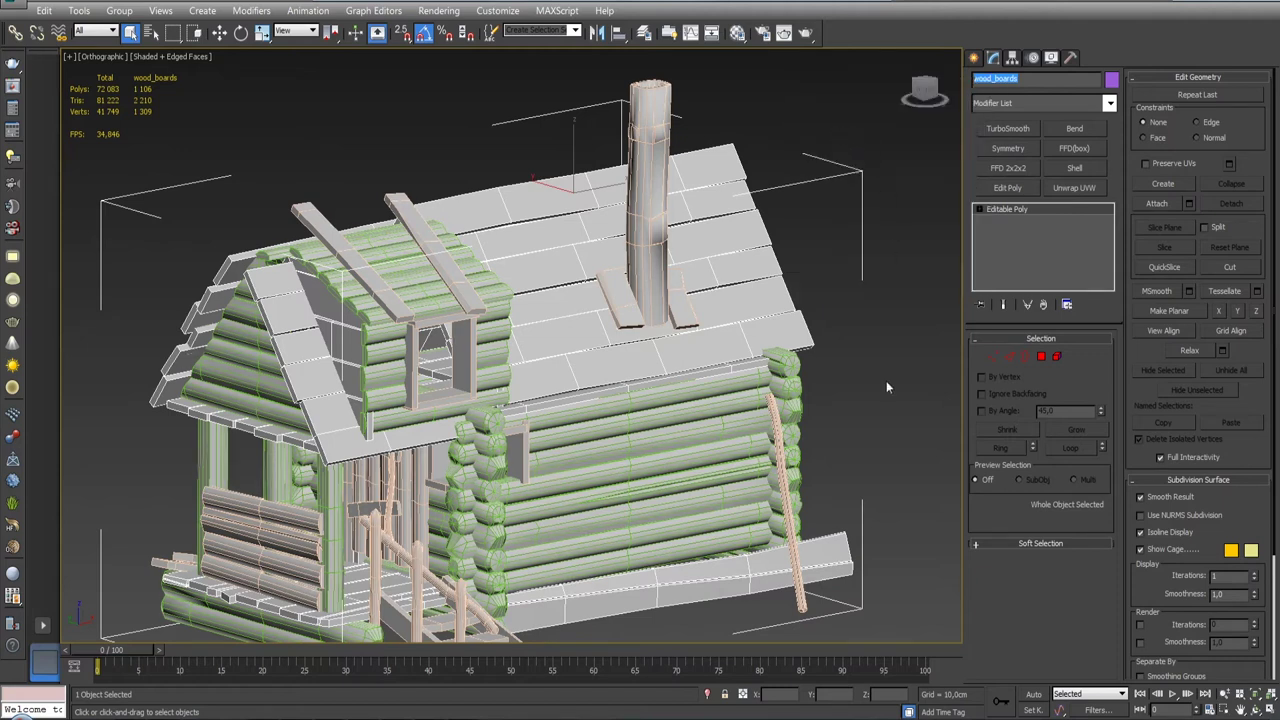
# - Add Unwrap UVW to wood_boards and enlarge its UV editor with the checker hidden
pyautogui.click(1074, 188)
pyautogui.click(1050, 535)
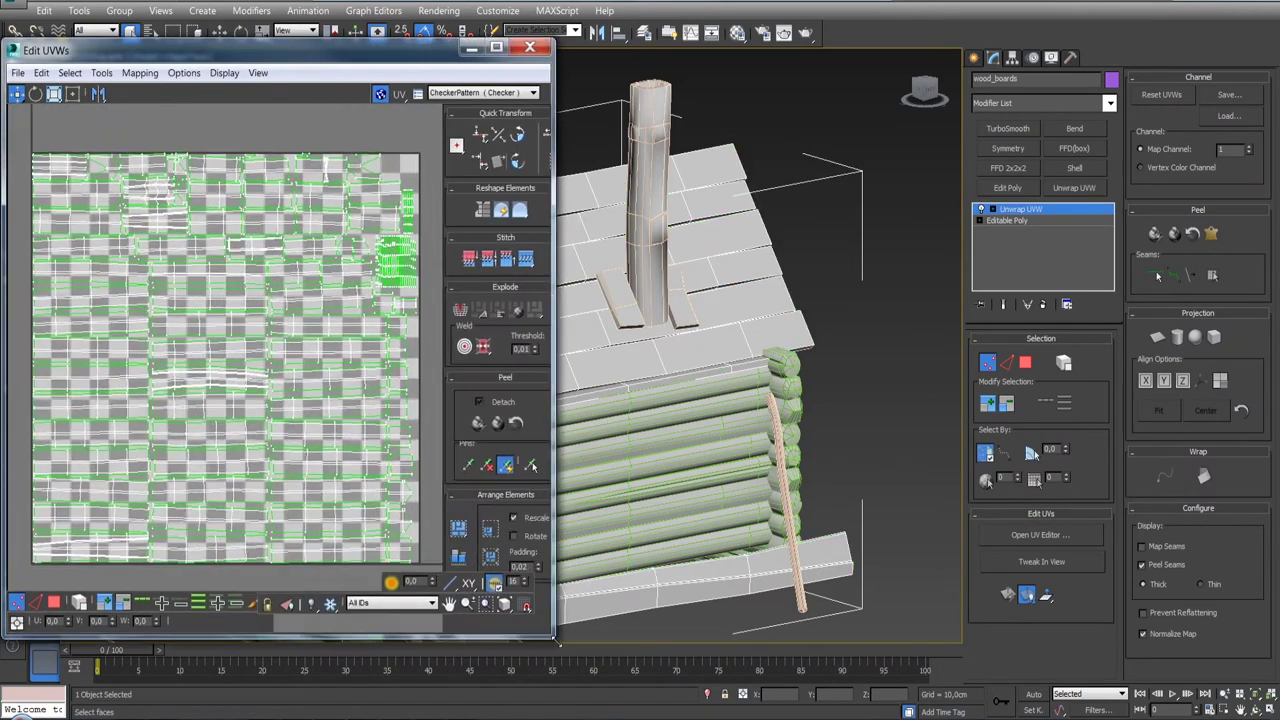
pyautogui.moveTo(462, 536); pyautogui.dragTo(590, 685)
pyautogui.click(416, 96)
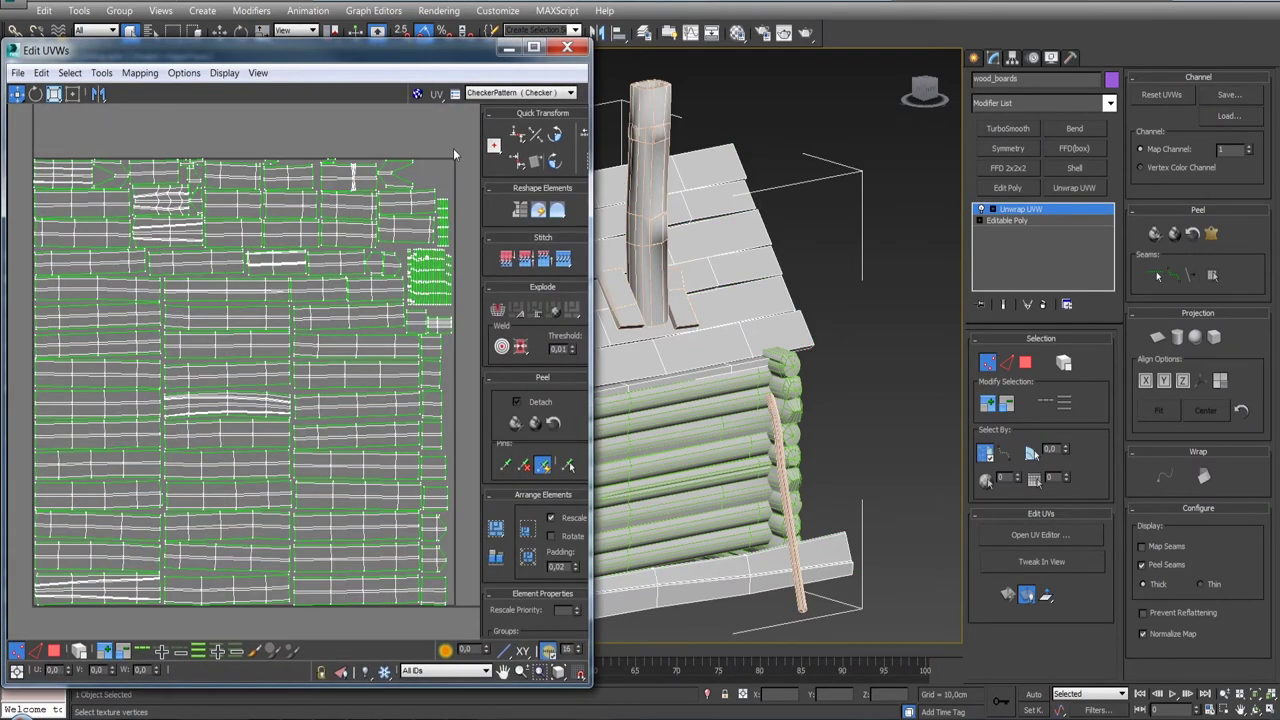
# - Render a 4096×4096 Solid-fill UV template with overlap, visible edges and seams turned off
pyautogui.click(101, 72)
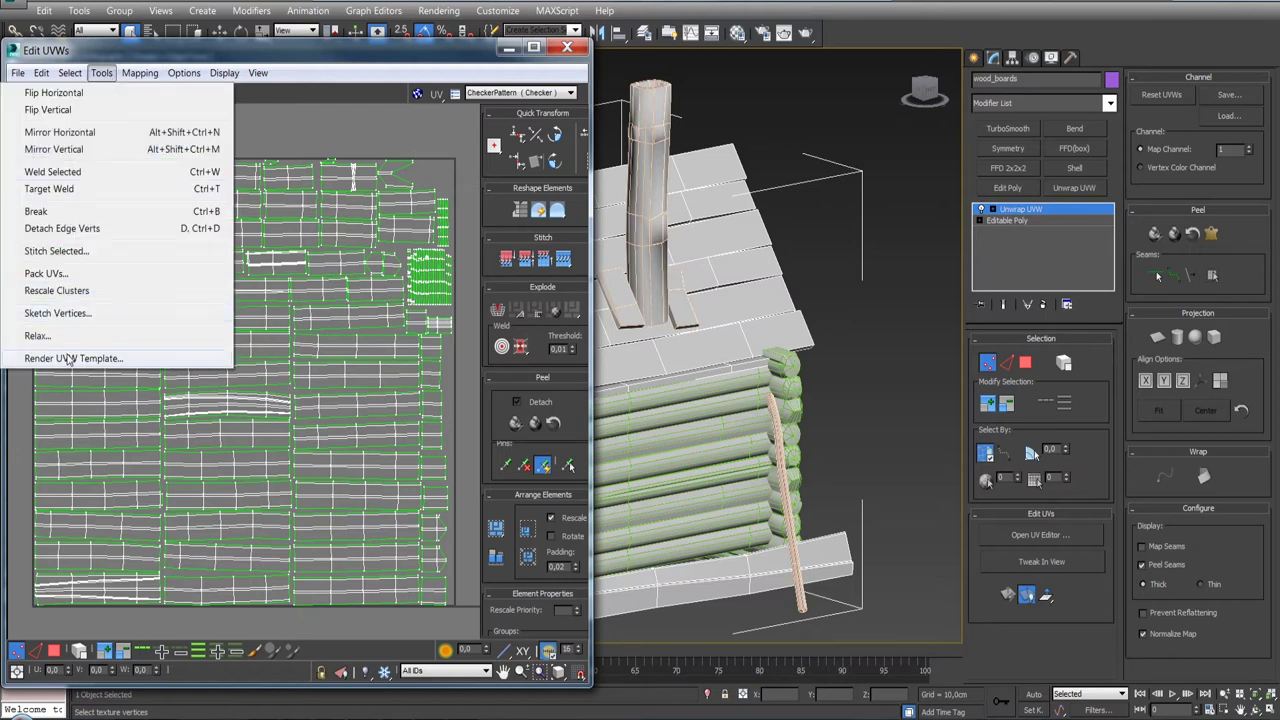
pyautogui.click(100, 360)
pyautogui.doubleClick(100, 120)
pyautogui.write('4096')
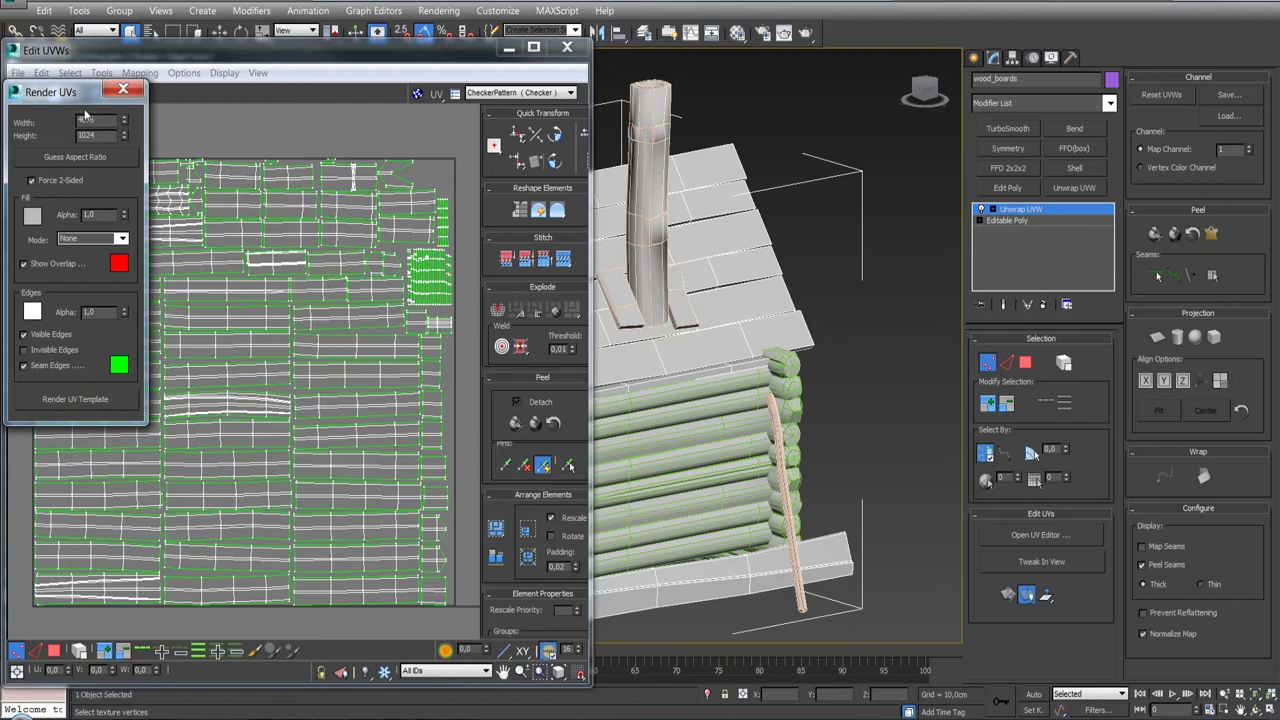
pyautogui.press('Tab')
pyautogui.write('4')
pyautogui.click(23, 265)
pyautogui.click(24, 335)
pyautogui.click(24, 366)
pyautogui.click(122, 240)
pyautogui.click(106, 262)
pyautogui.click(97, 397)
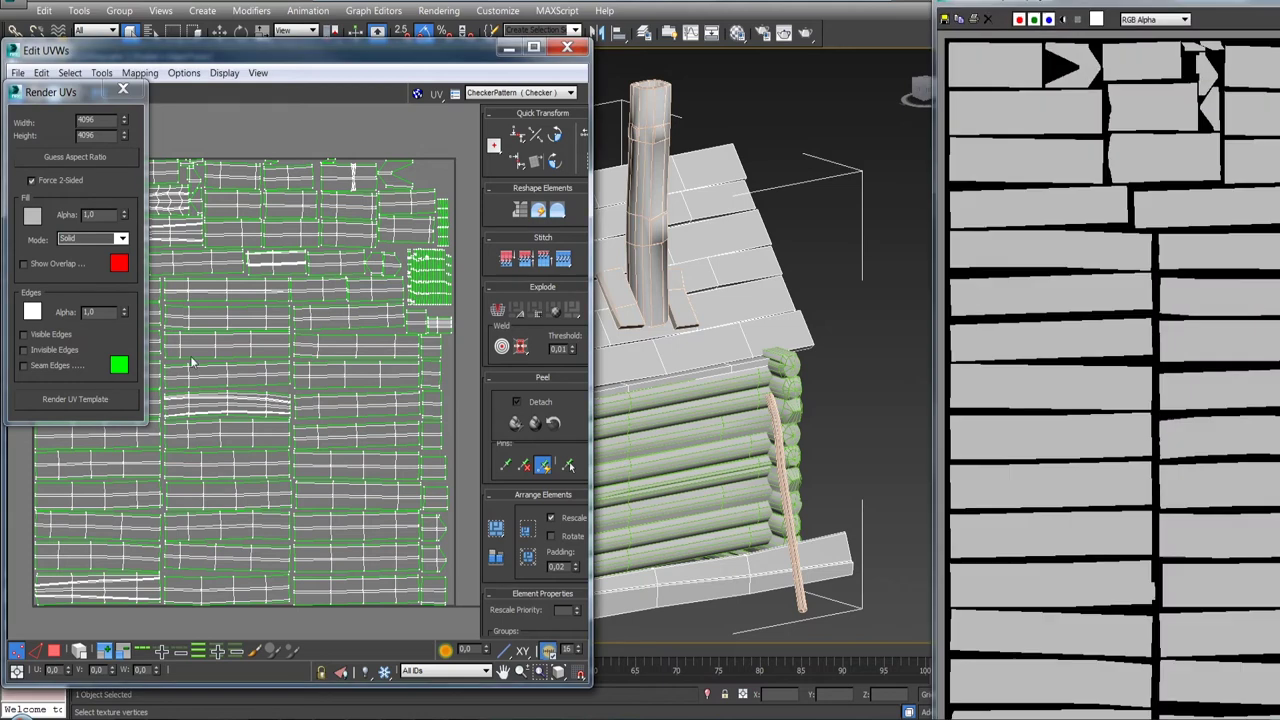
pyautogui.moveTo(637, 55); pyautogui.dragTo(519, 27)
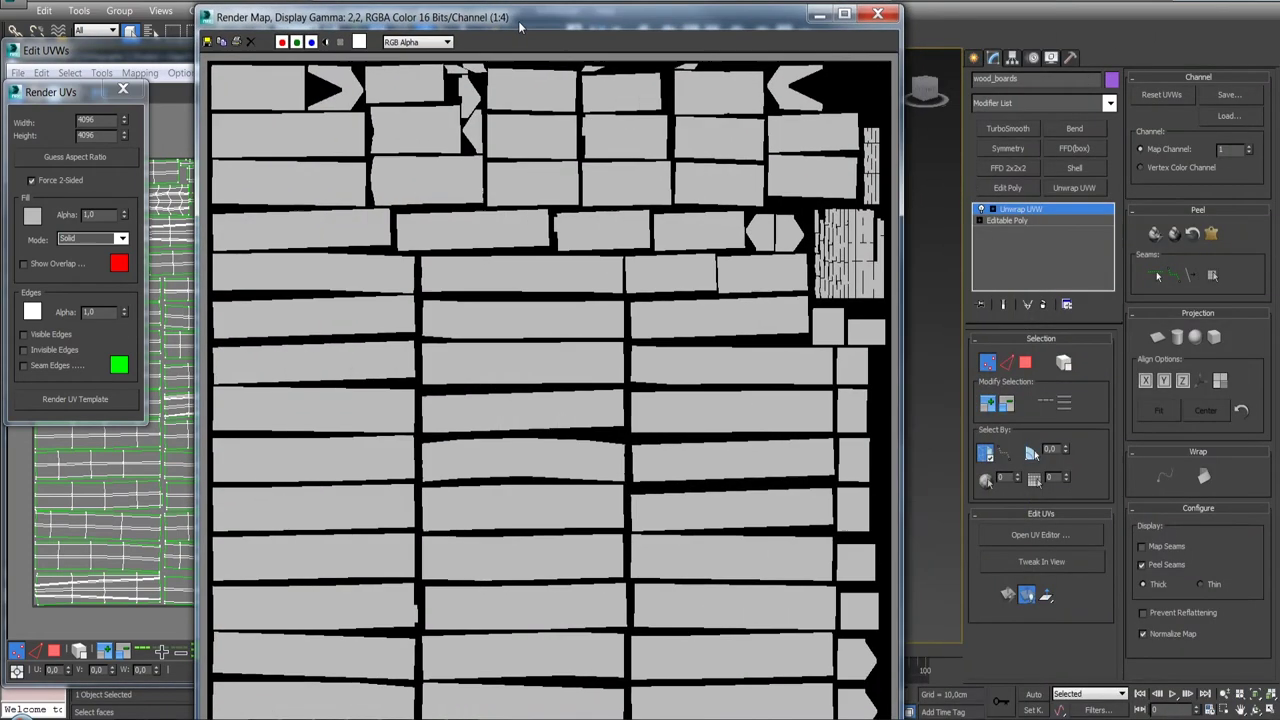
# - Create a new 'wood_boards' folder under Pbr in the save dialog and open it
pyautogui.click(207, 41)
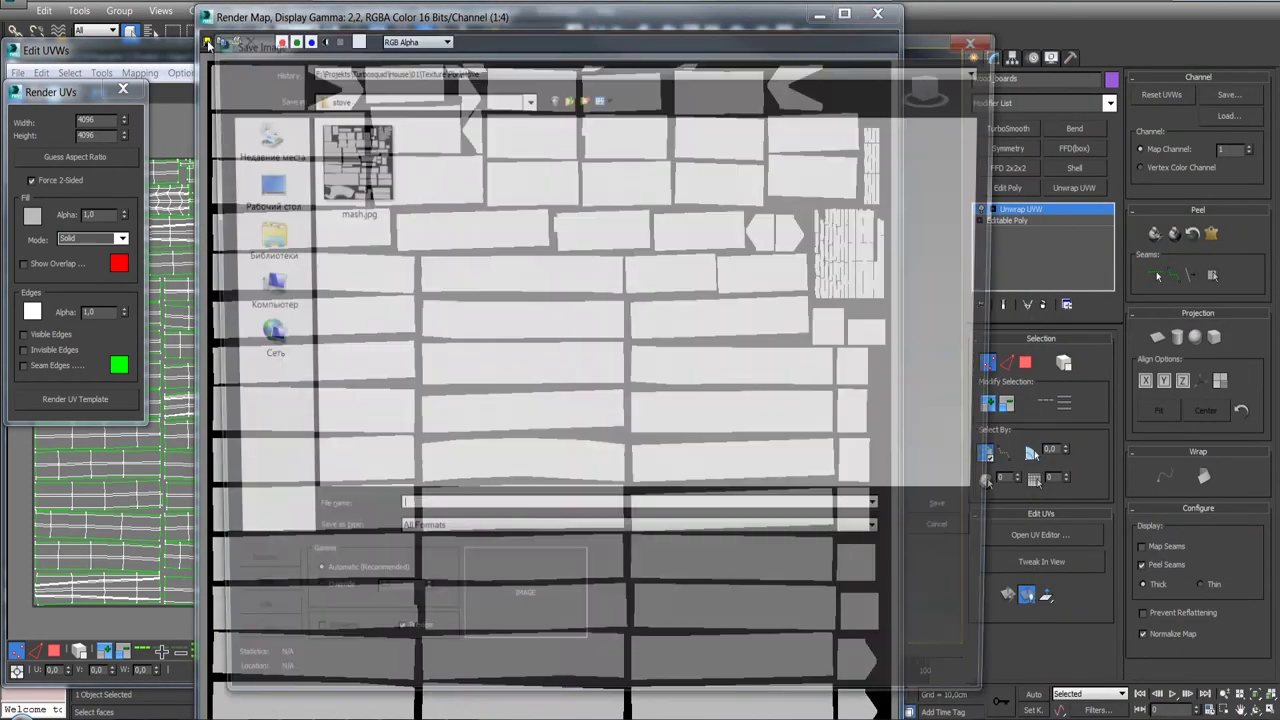
pyautogui.click(569, 97)
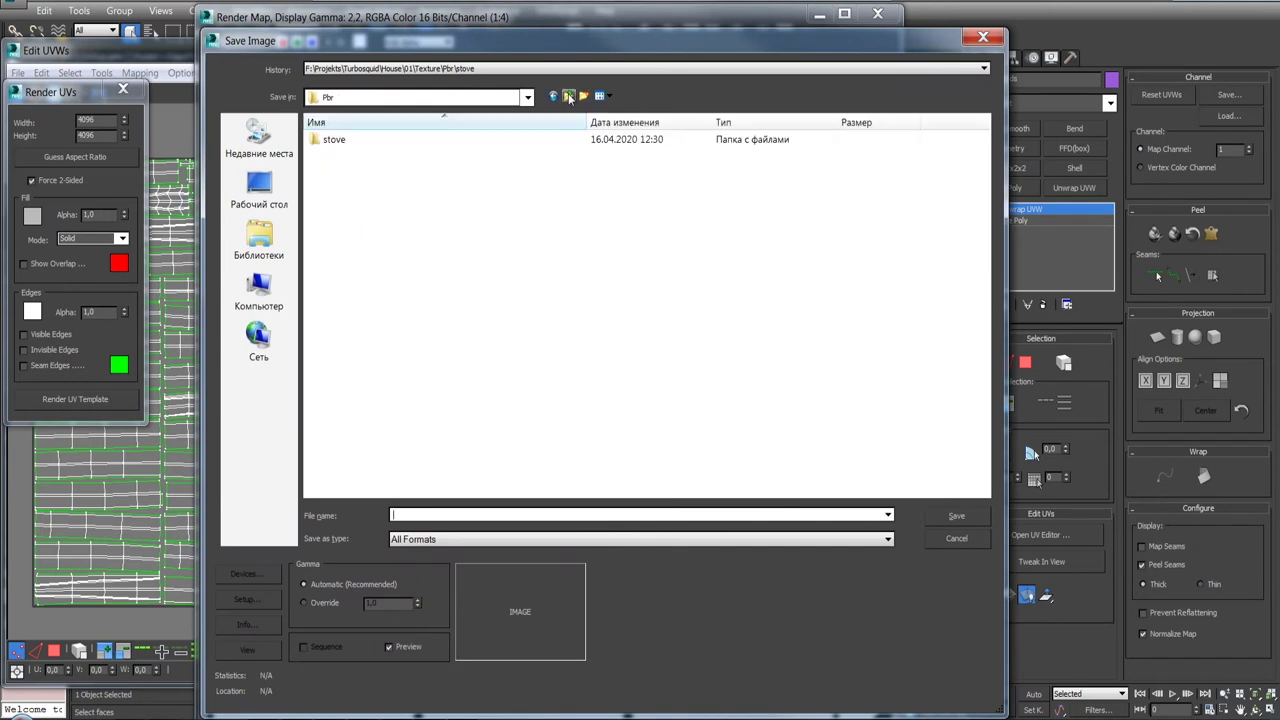
pyautogui.rightClick(411, 215)
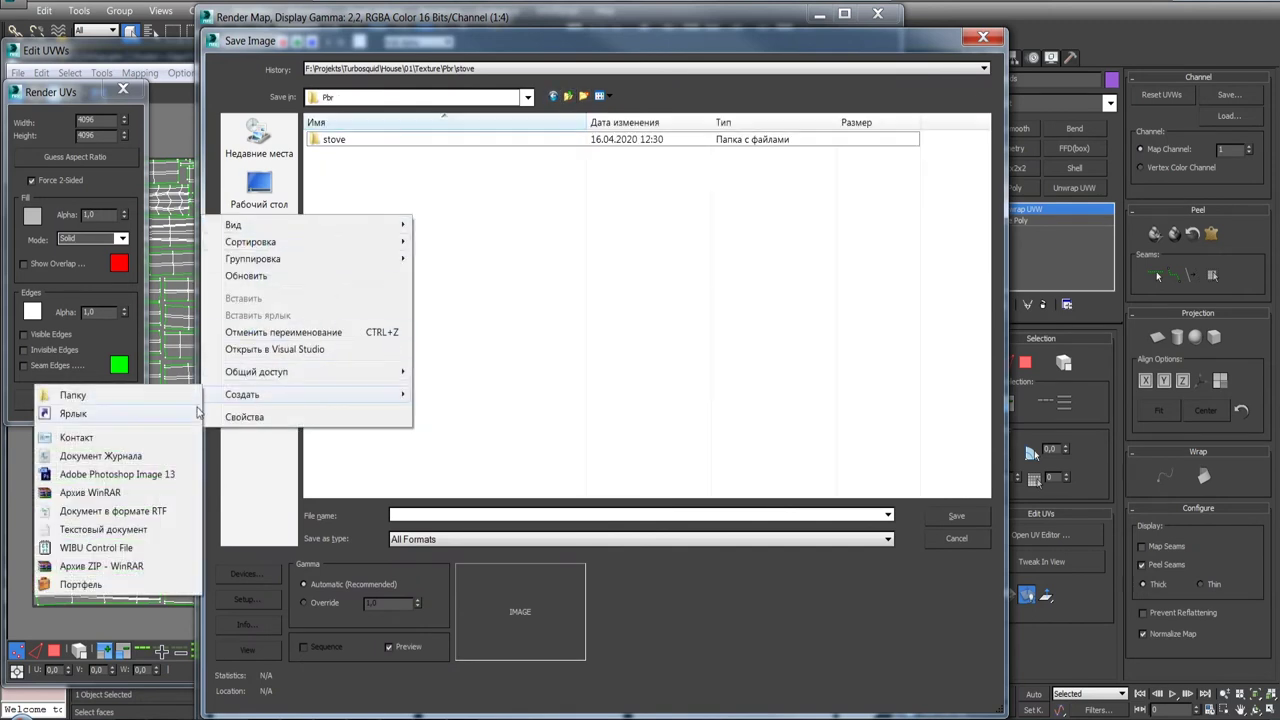
pyautogui.click(72, 395)
pyautogui.press('Return')
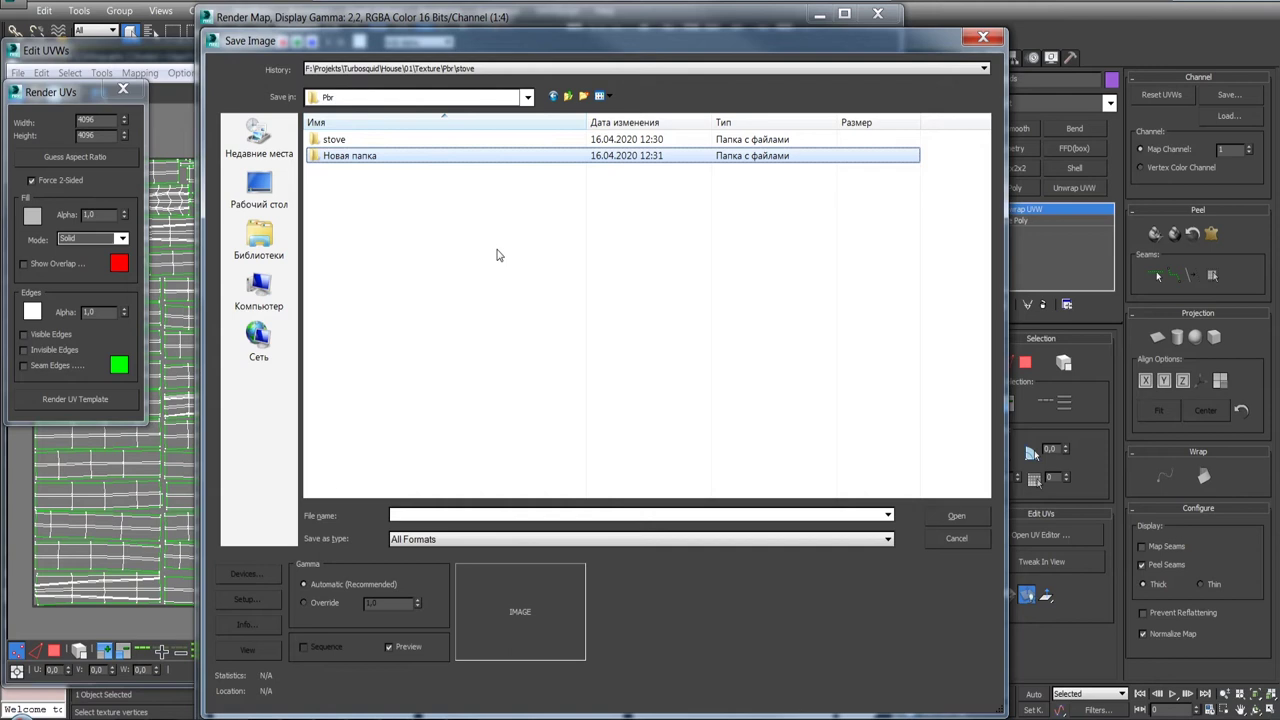
pyautogui.click(351, 158)
pyautogui.write('wood_boards')
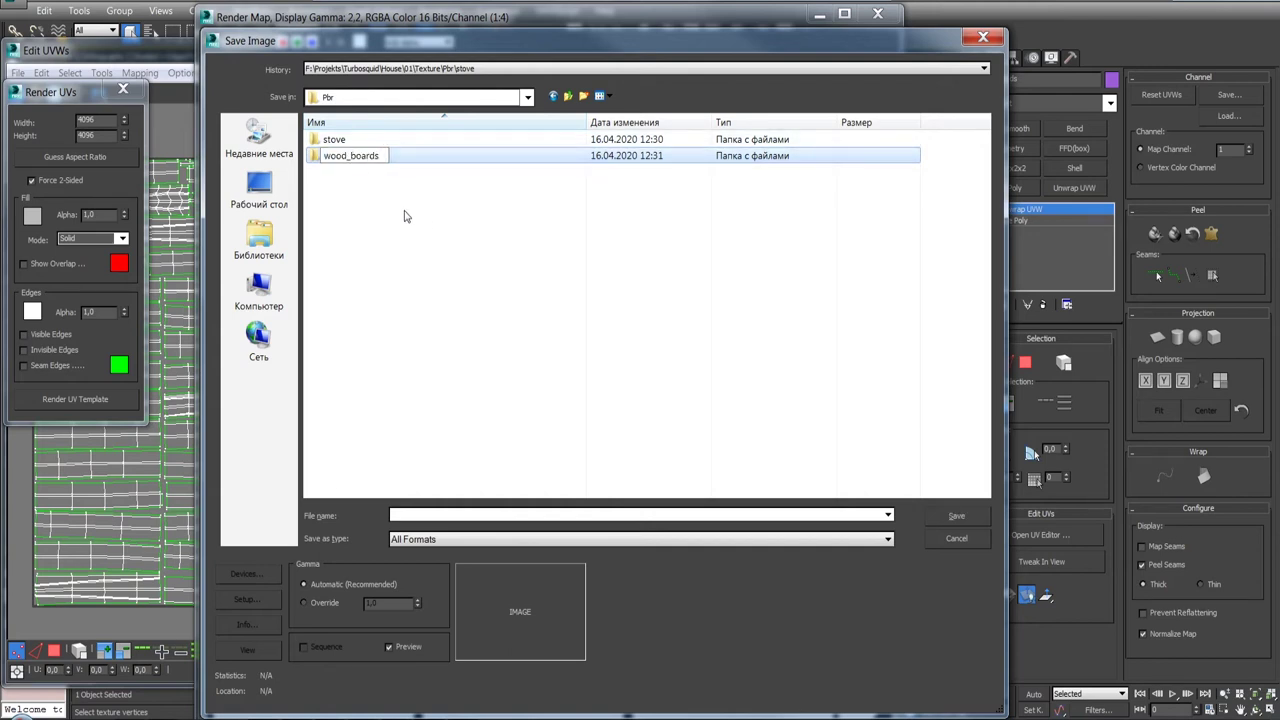
pyautogui.press('Return')
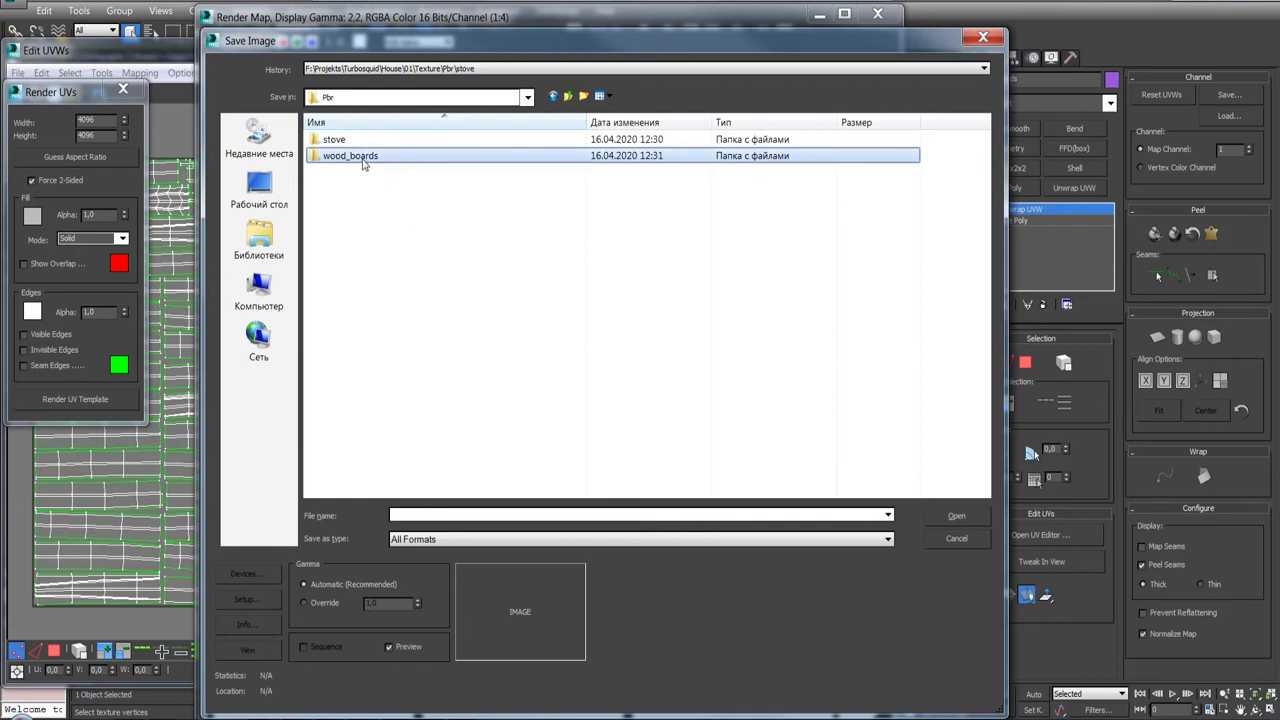
pyautogui.doubleClick(363, 158)
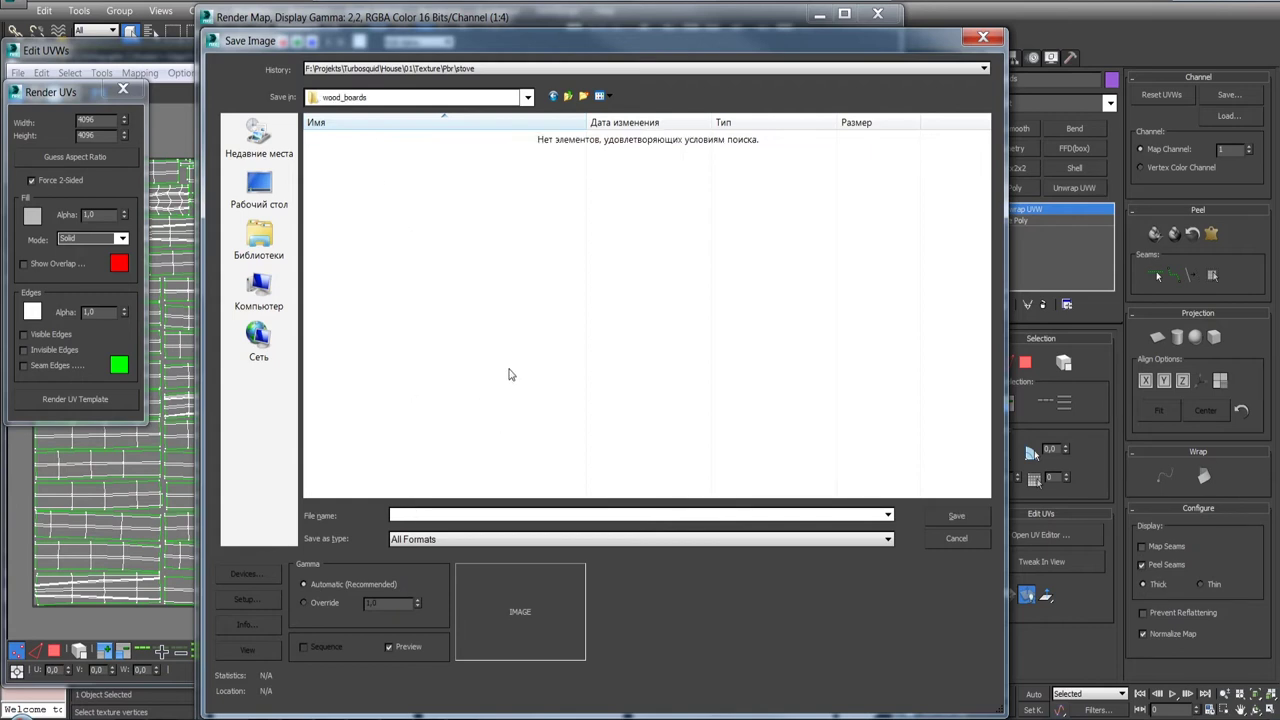
pyautogui.click(641, 515)
# - Save the wood_boards template as the JPEG 'mash', accepting the quality settings
pyautogui.write('mash')
pyautogui.click(479, 546)
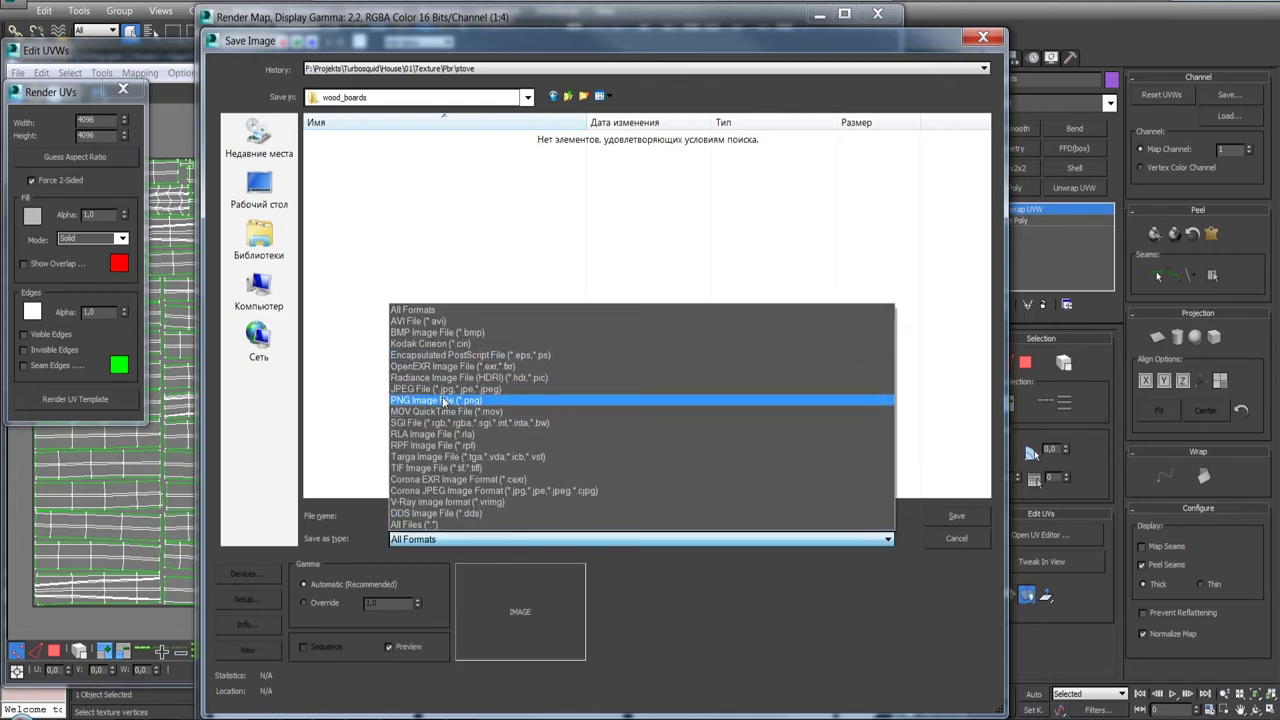
pyautogui.click(440, 396)
pyautogui.click(955, 517)
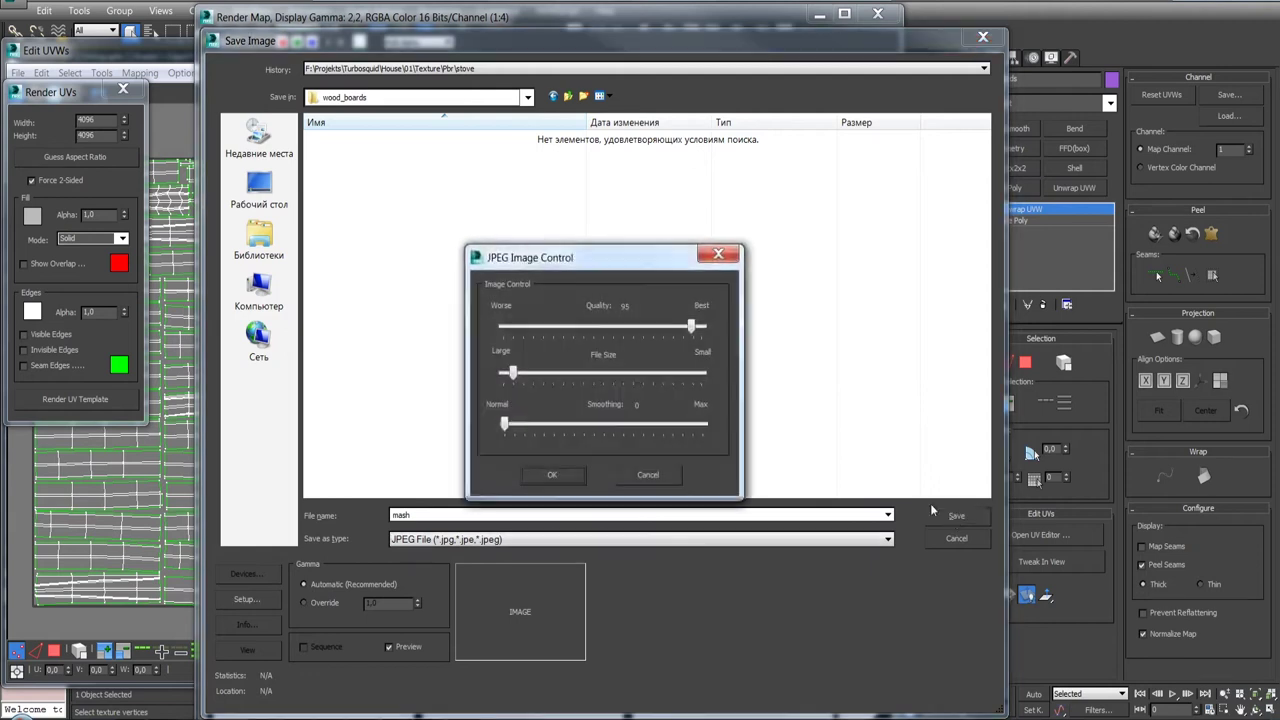
pyautogui.click(553, 474)
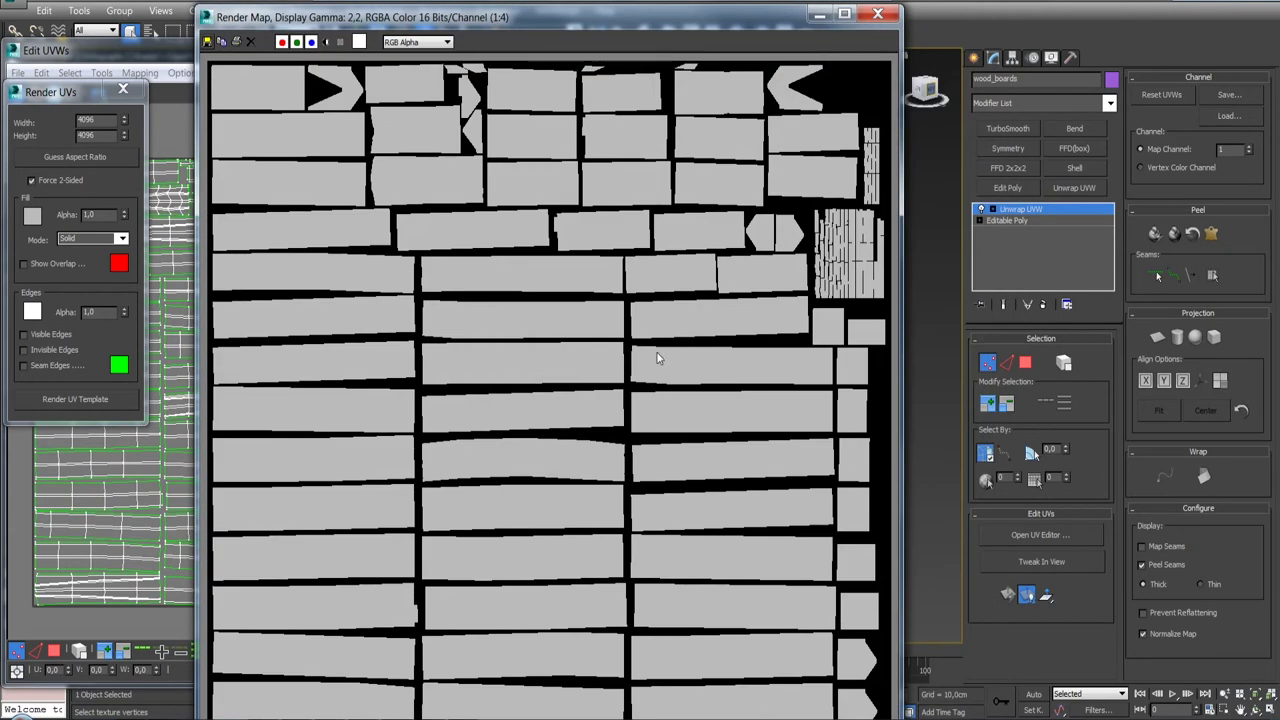
# - Remove Unwrap UVW from wood_boards, then add Unwrap UVW to wood_logs and open its UV editor
pyautogui.click(1043, 304)
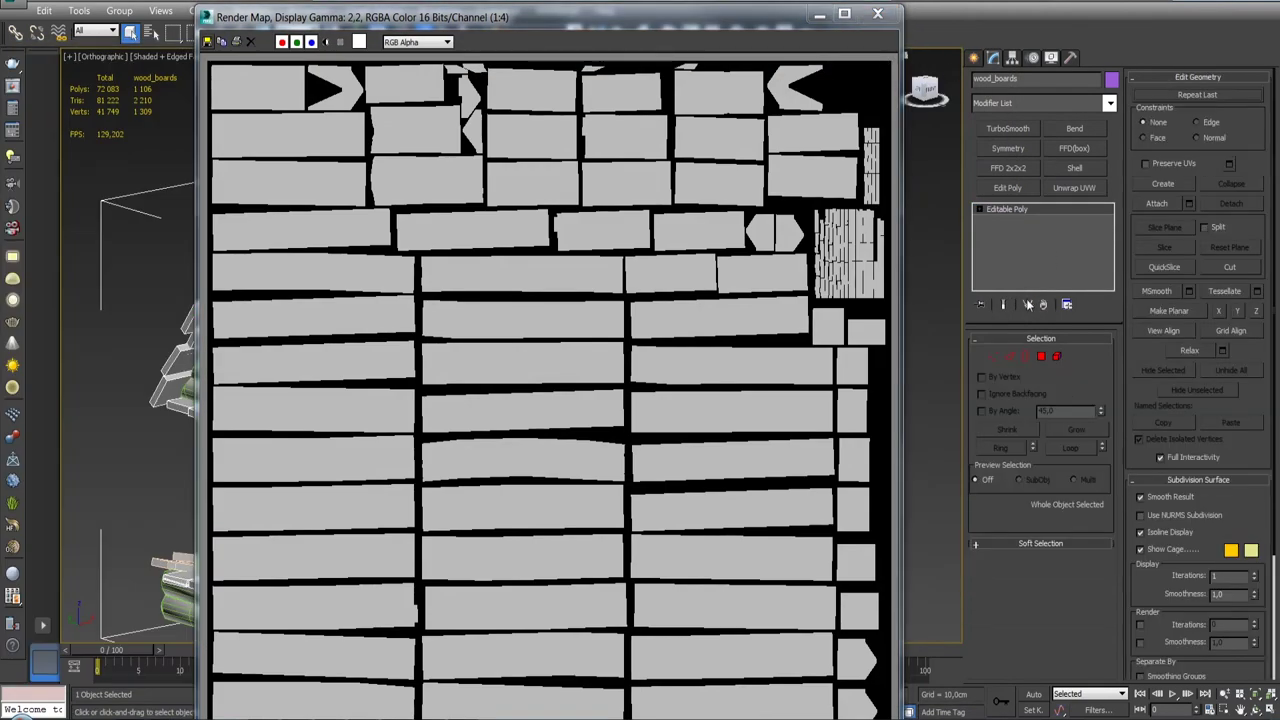
pyautogui.click(877, 13)
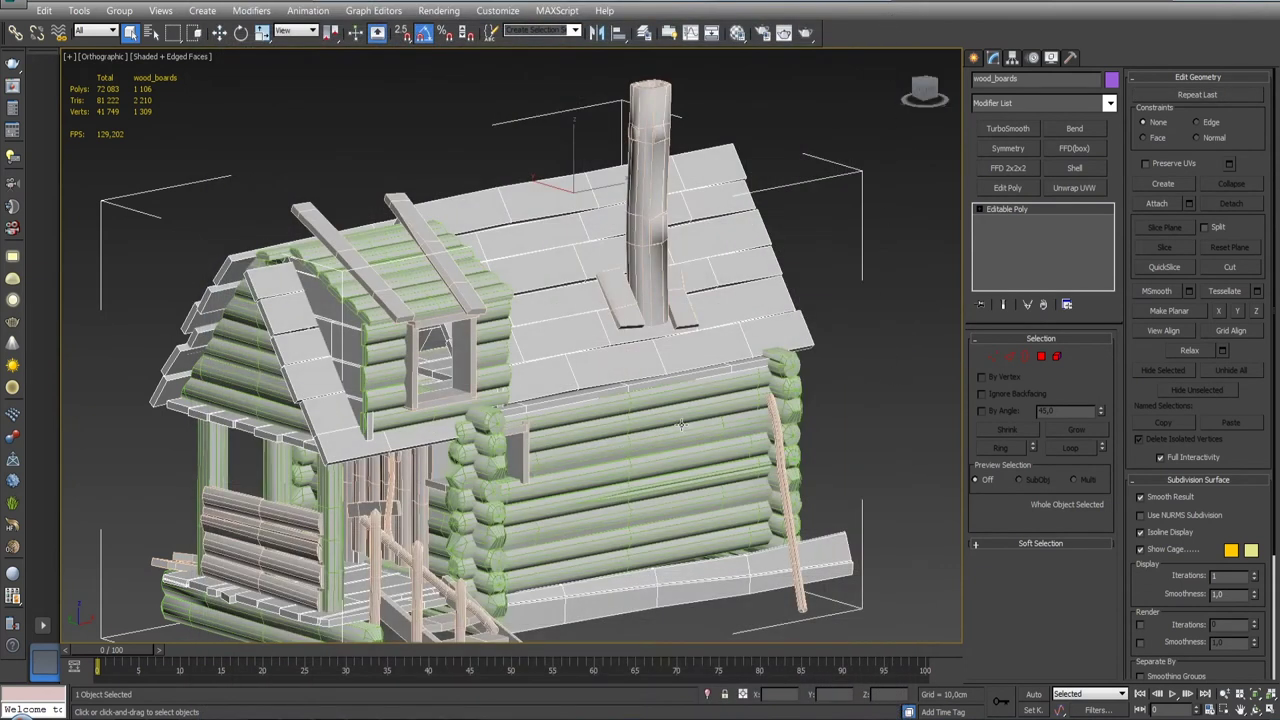
pyautogui.click(667, 414)
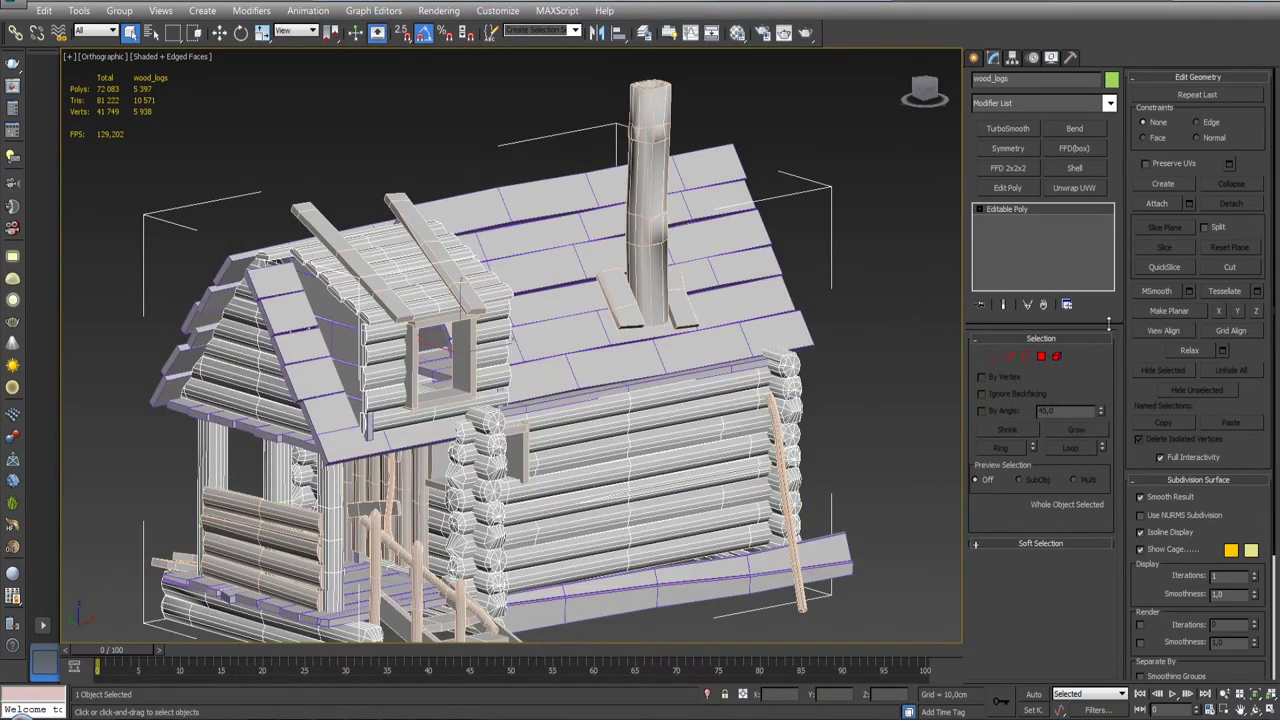
pyautogui.click(1062, 189)
pyautogui.click(1040, 533)
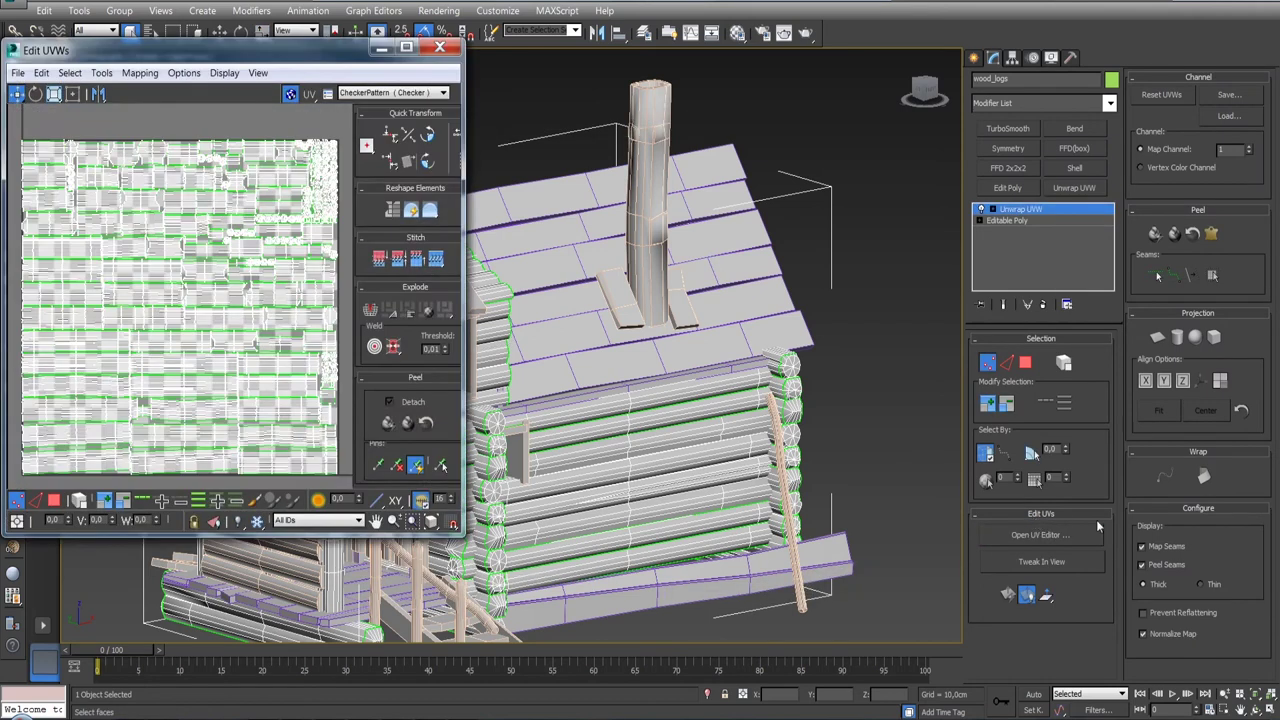
# - Hide map seams and the checker, then render the wood_logs UV template with Solid fill
pyautogui.click(1145, 547)
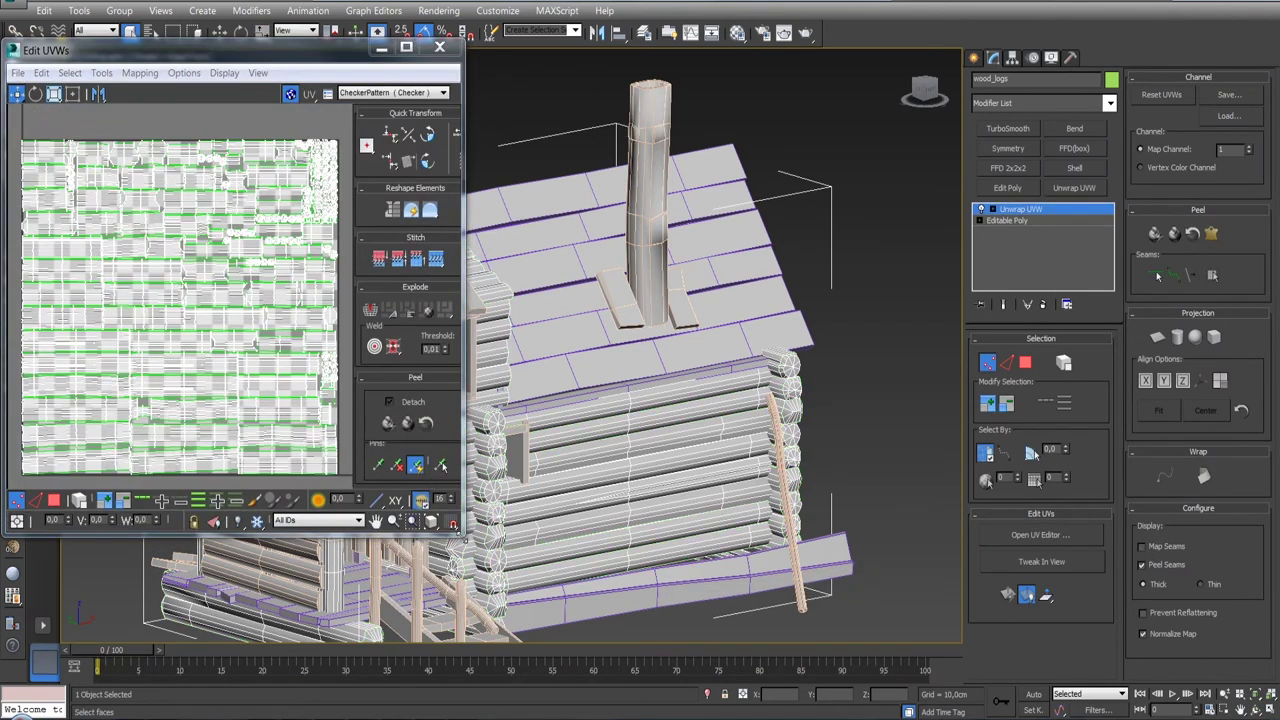
pyautogui.moveTo(462, 537); pyautogui.dragTo(605, 688)
pyautogui.click(436, 94)
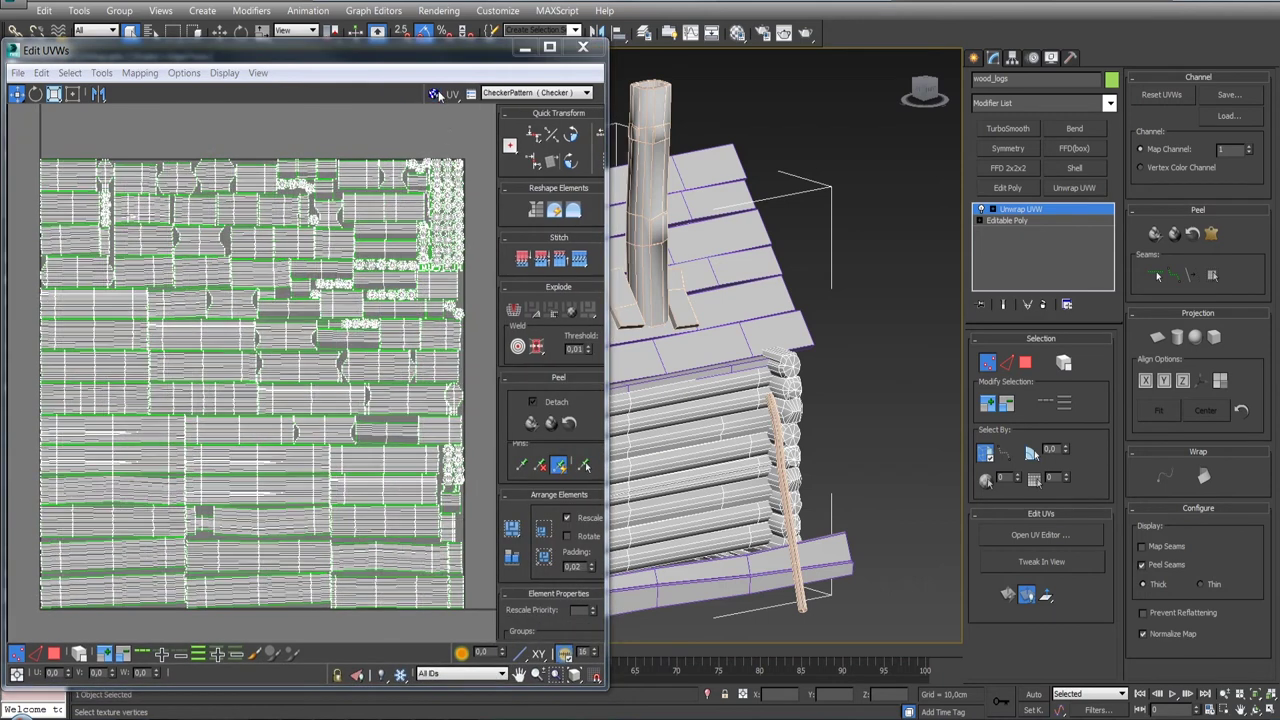
pyautogui.click(102, 74)
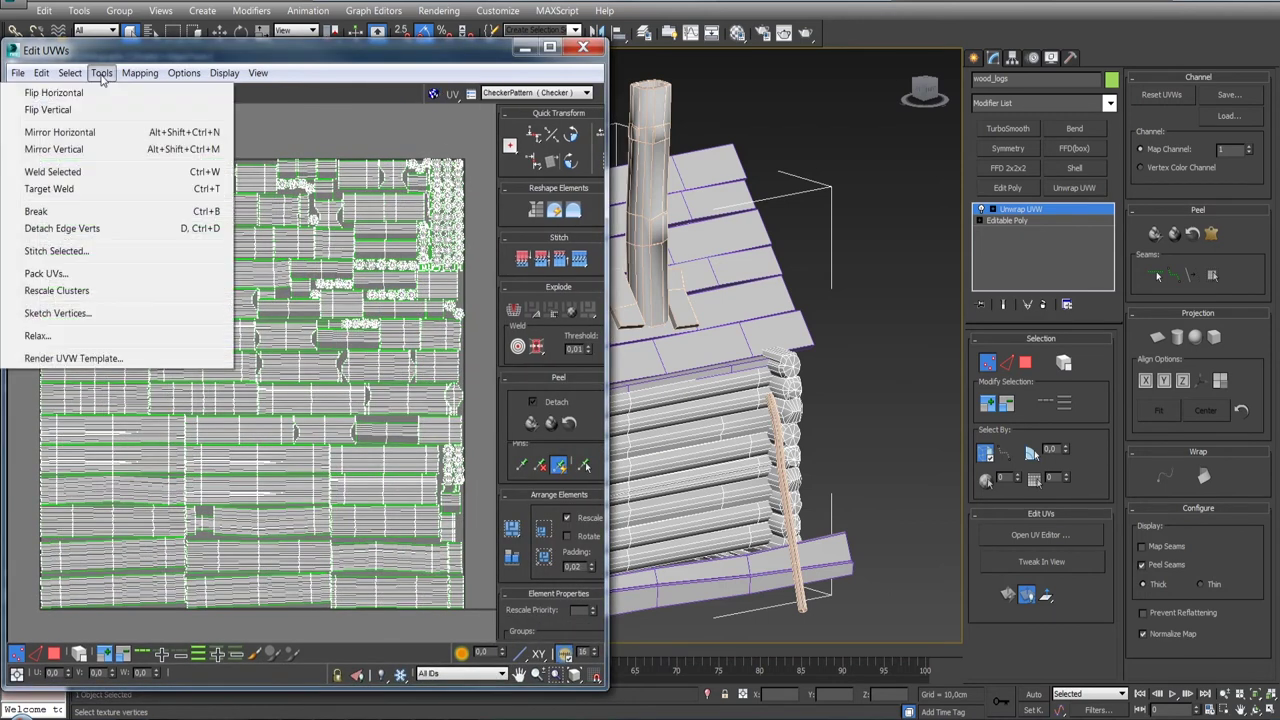
pyautogui.click(88, 358)
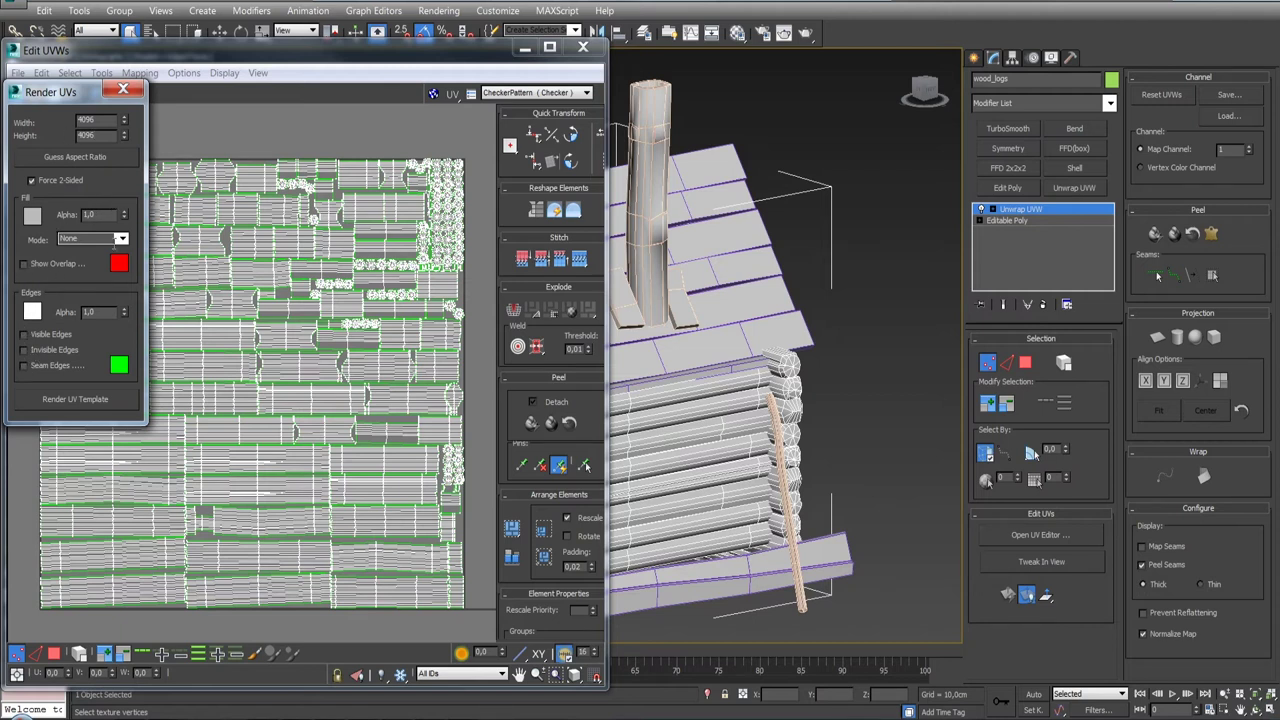
pyautogui.click(115, 240)
pyautogui.click(90, 262)
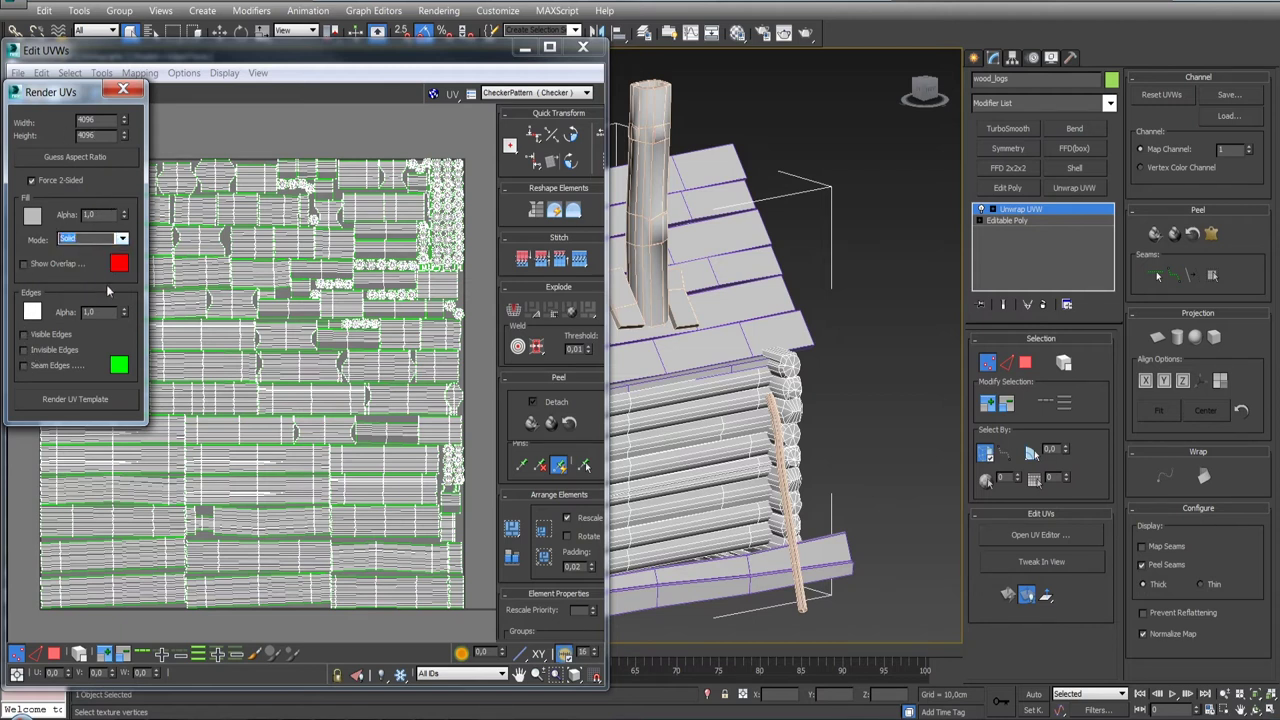
pyautogui.click(86, 400)
pyautogui.moveTo(1263, 7)
pyautogui.mouseDown()
pyautogui.moveTo(666, 62)
pyautogui.moveTo(545, 56)
pyautogui.mouseUp()
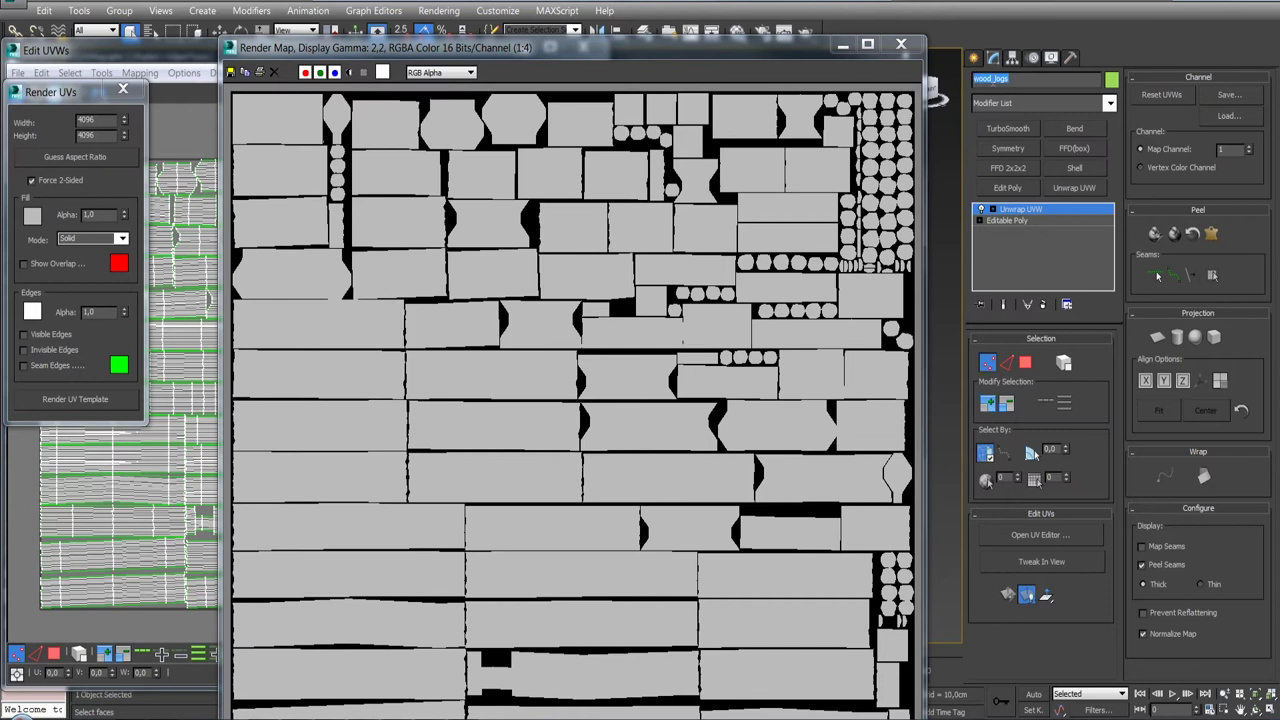
# - Copy the wood_logs name and create a 'wood_logs' folder under Pbr in the save dialog
pyautogui.rightClick(998, 80)
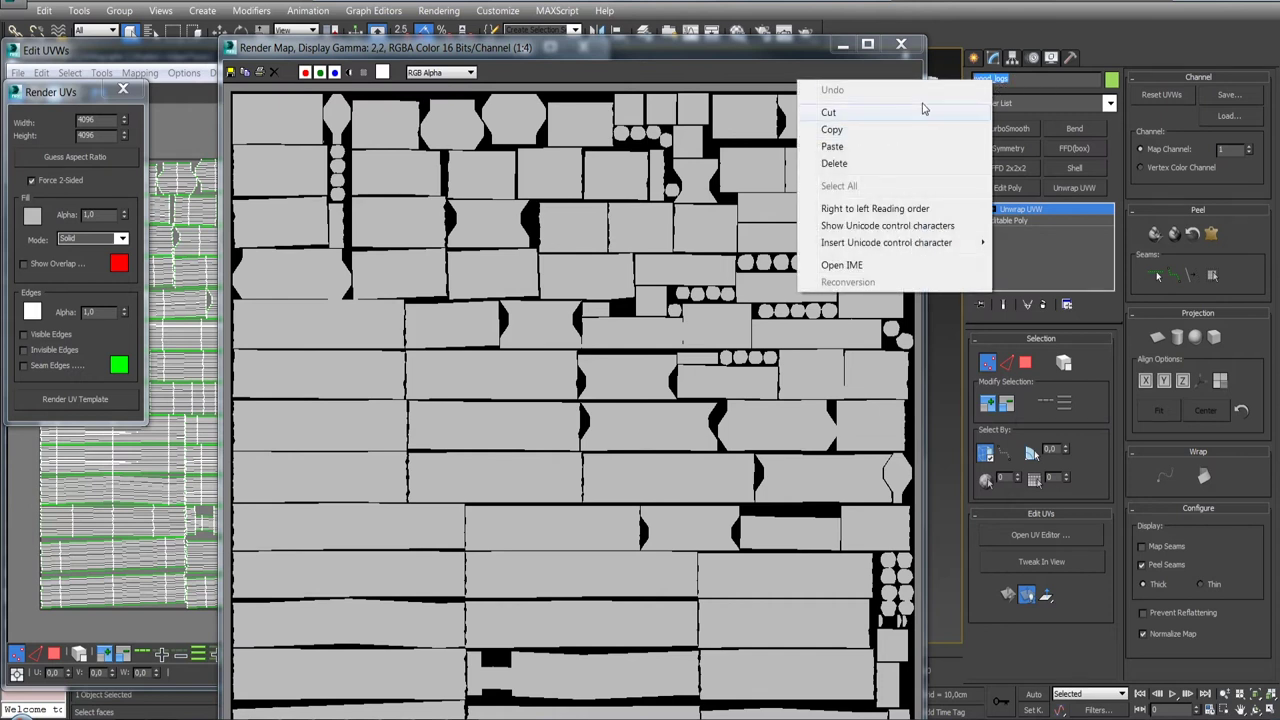
pyautogui.click(858, 130)
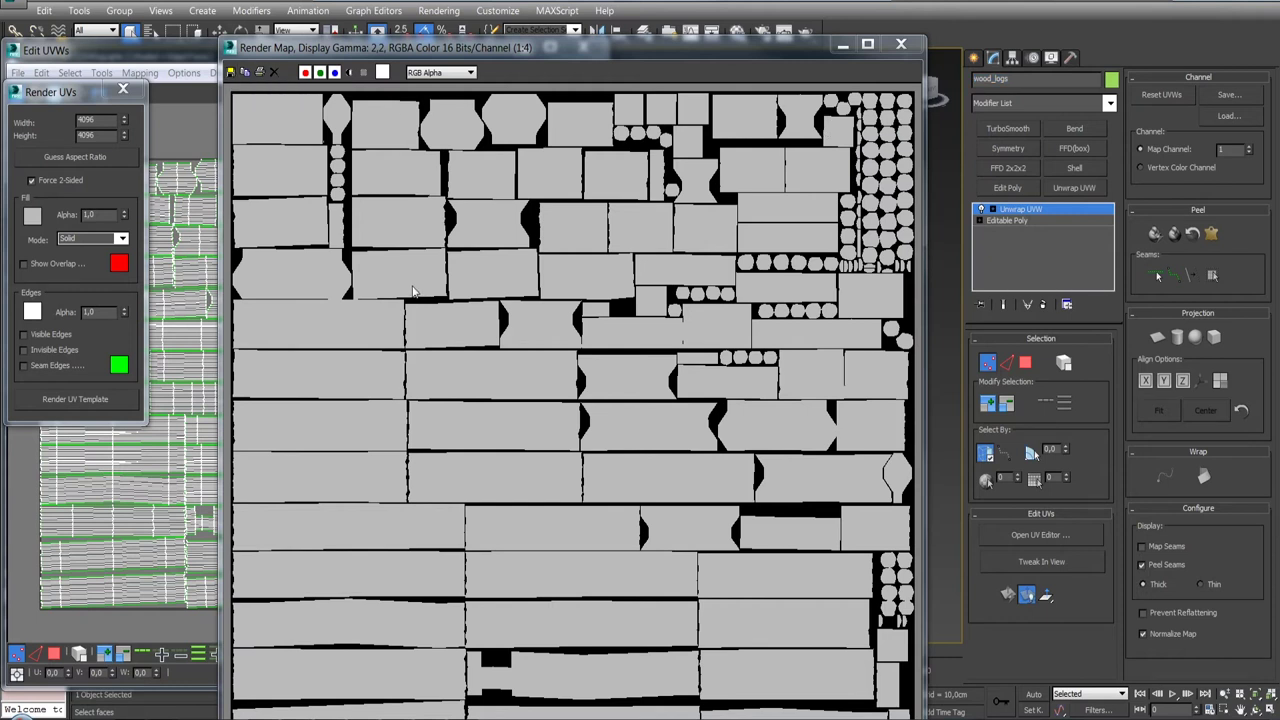
pyautogui.click(231, 72)
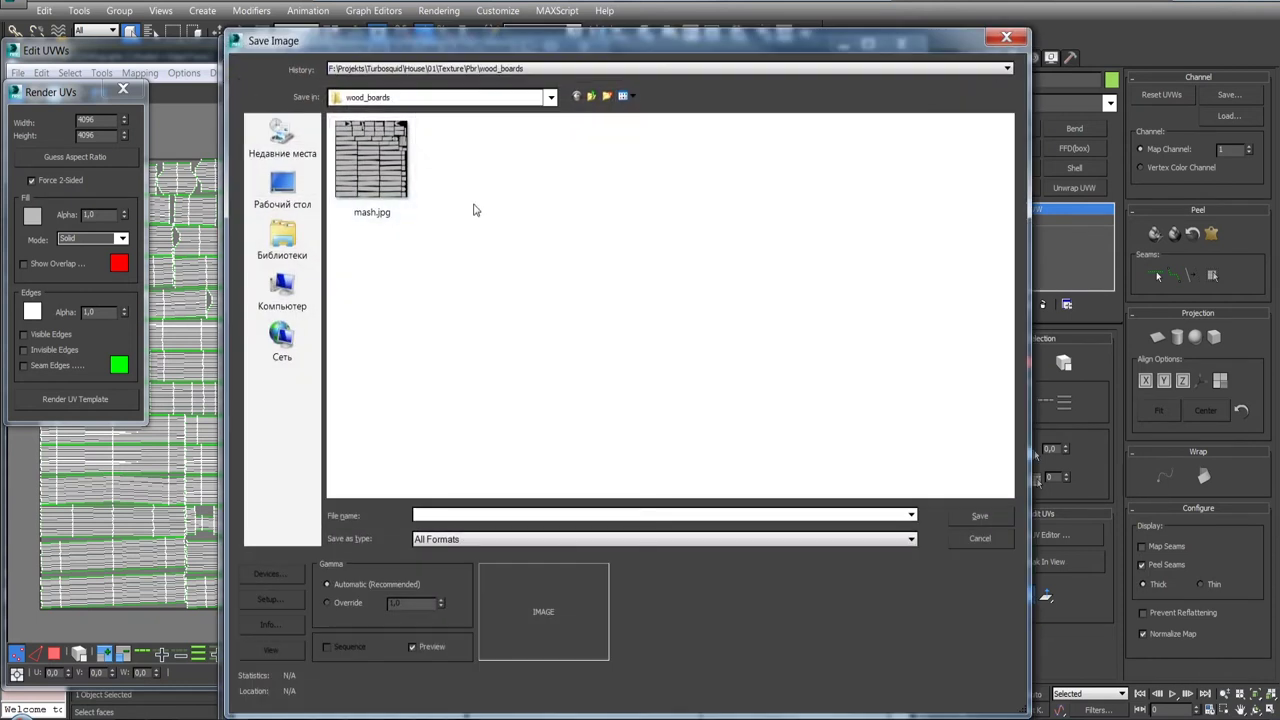
pyautogui.click(590, 96)
pyautogui.rightClick(409, 240)
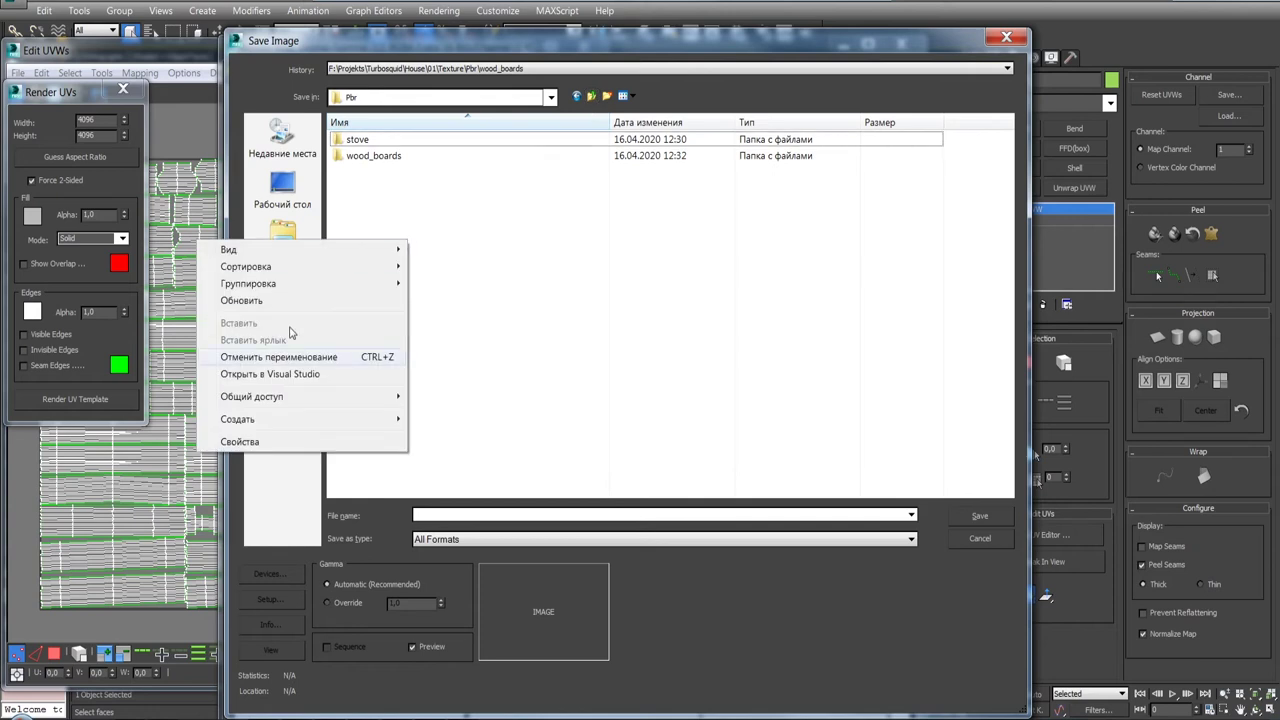
pyautogui.moveTo(240, 419)
pyautogui.click(120, 430)
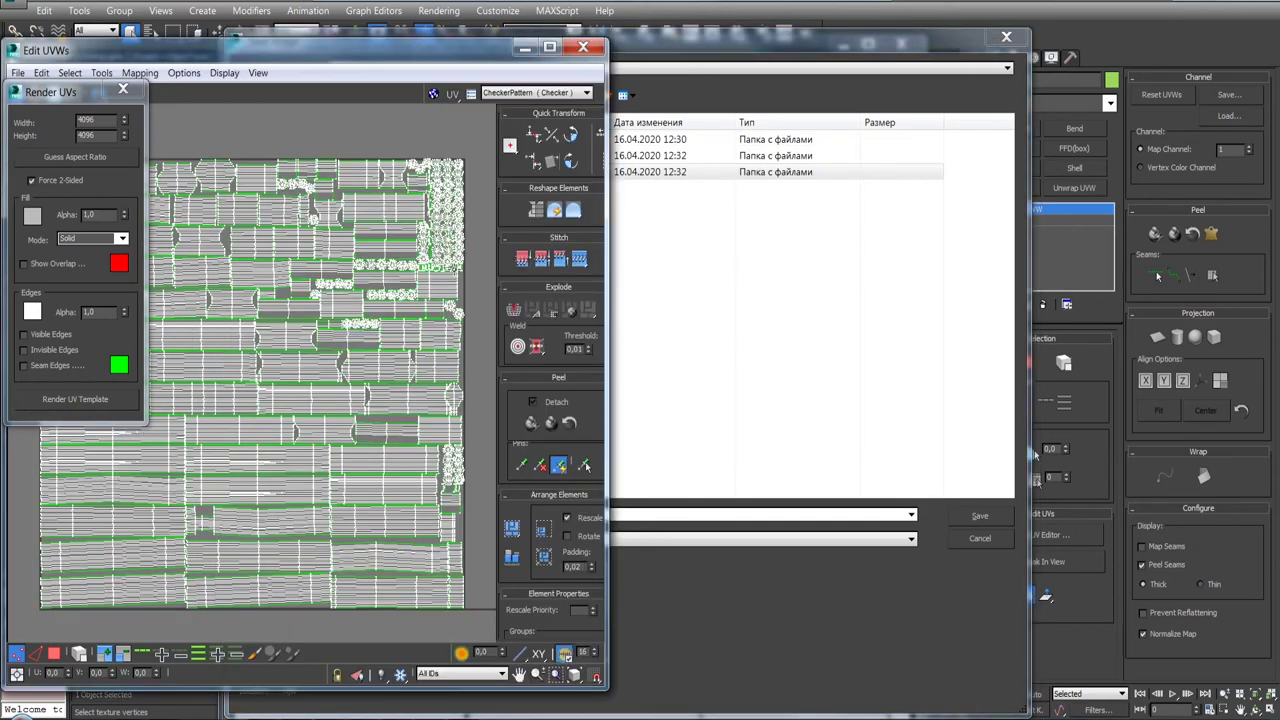
pyautogui.click(785, 40)
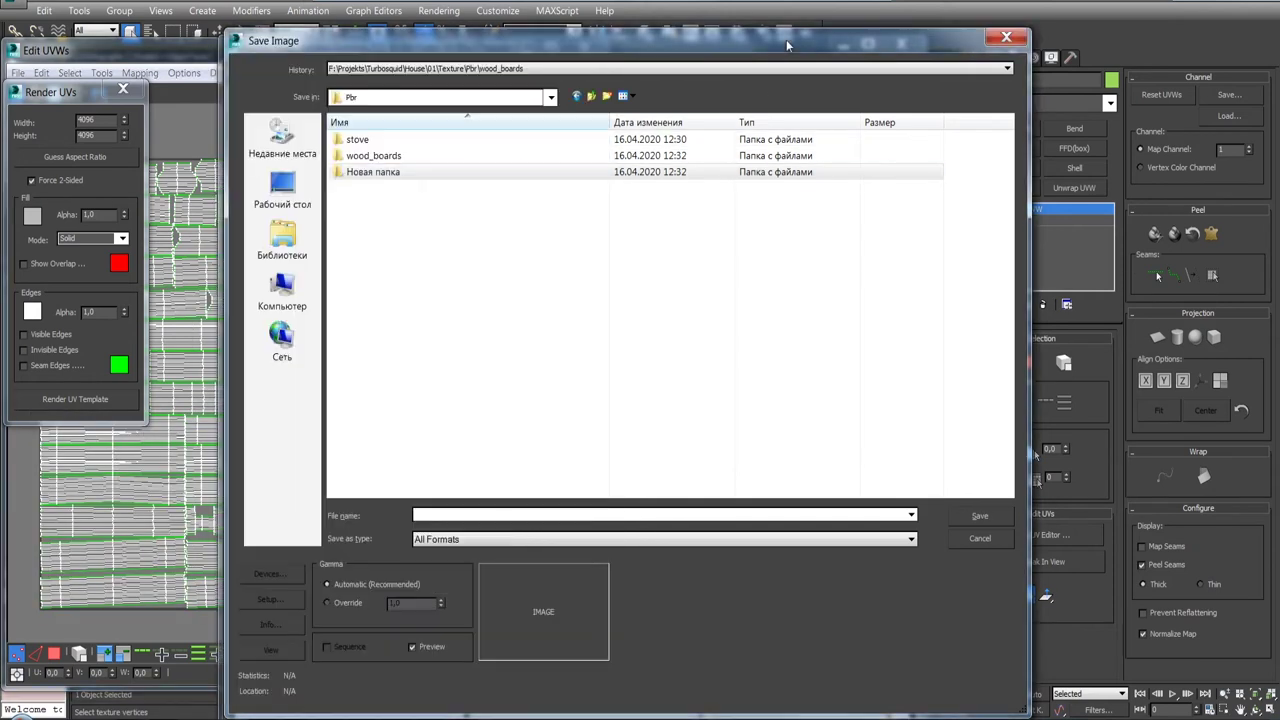
pyautogui.click(387, 174)
pyautogui.write('wood_logs')
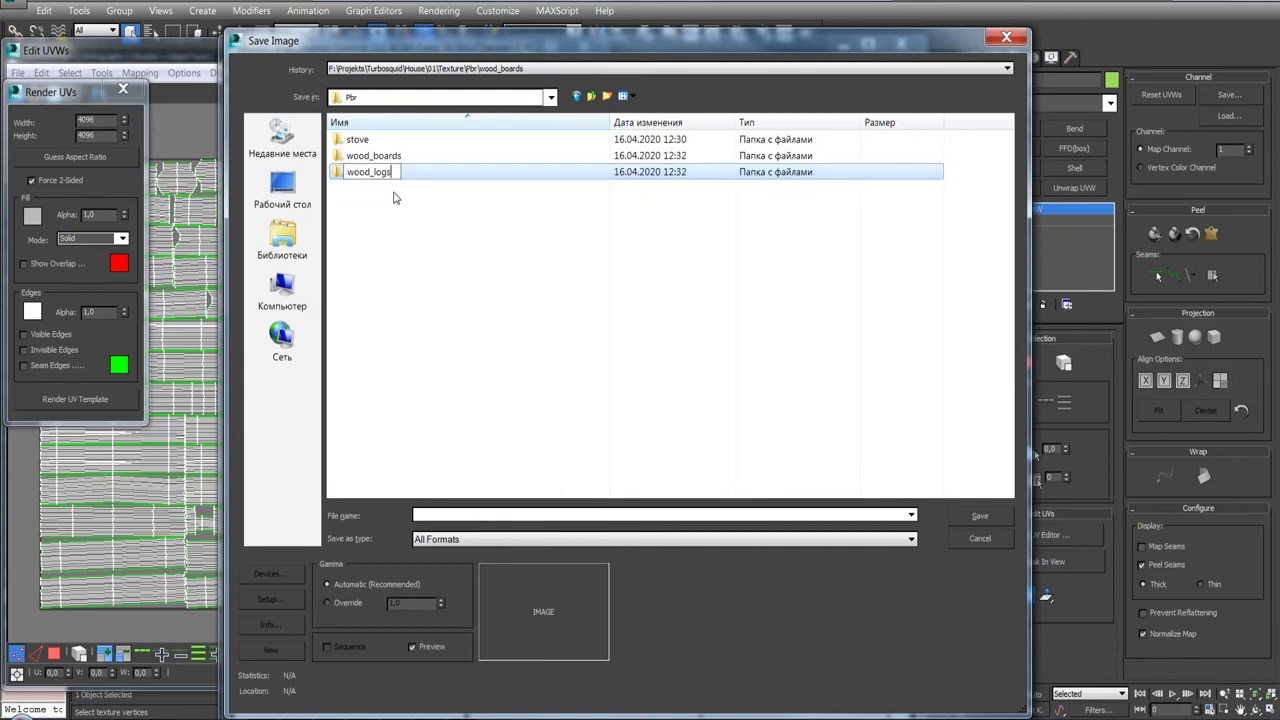
pyautogui.press('Return')
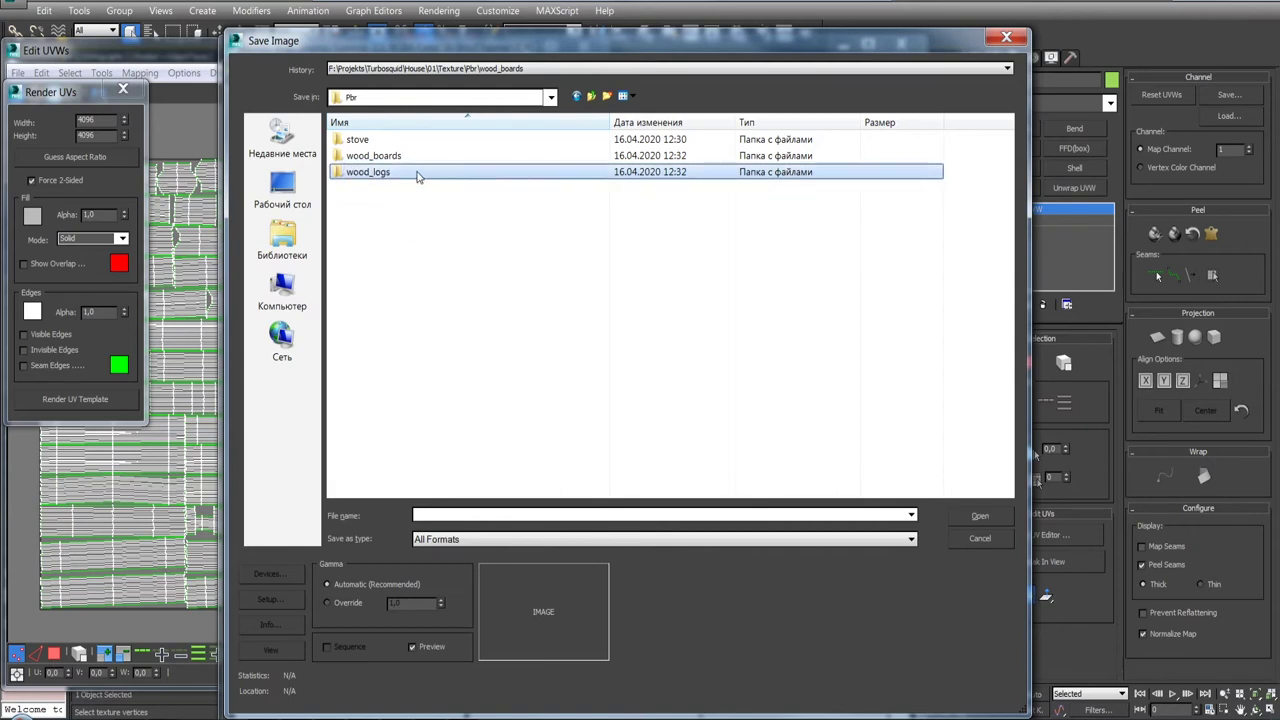
pyautogui.doubleClick(420, 174)
# - Save the template as JPEG with the default quality, then delete Unwrap UVW from wood_logs
pyautogui.click(449, 537)
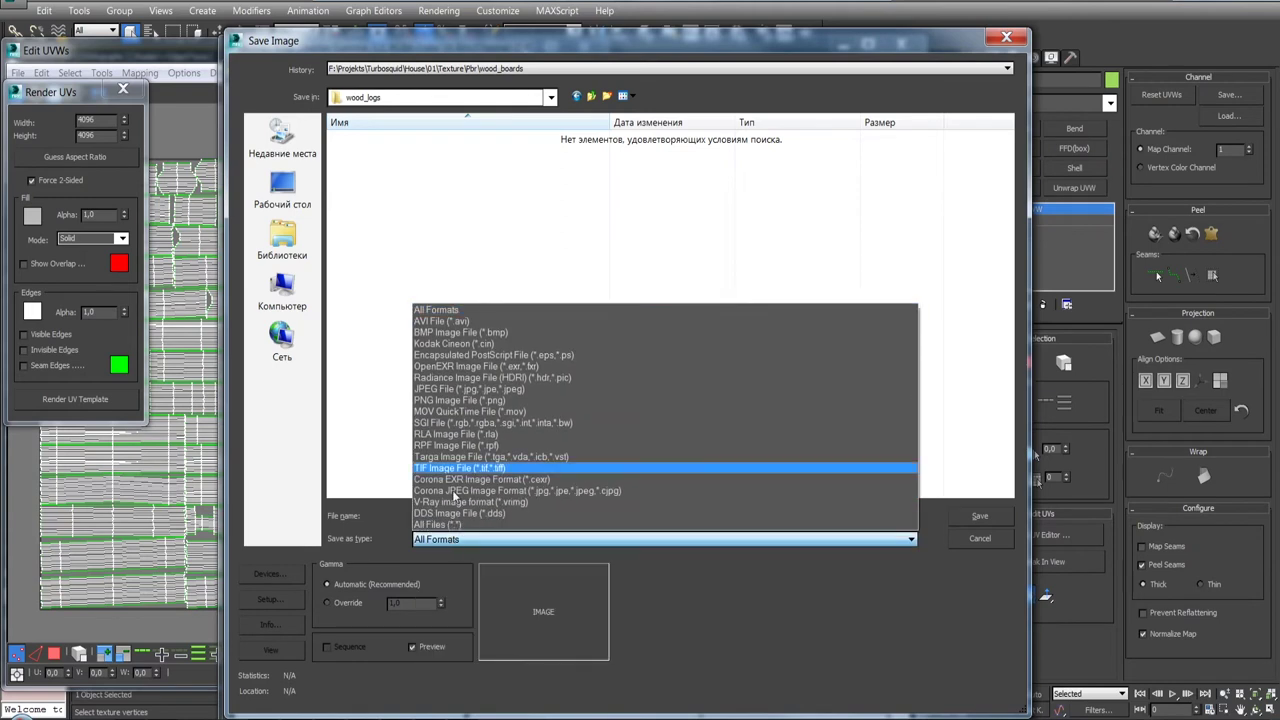
pyautogui.click(443, 385)
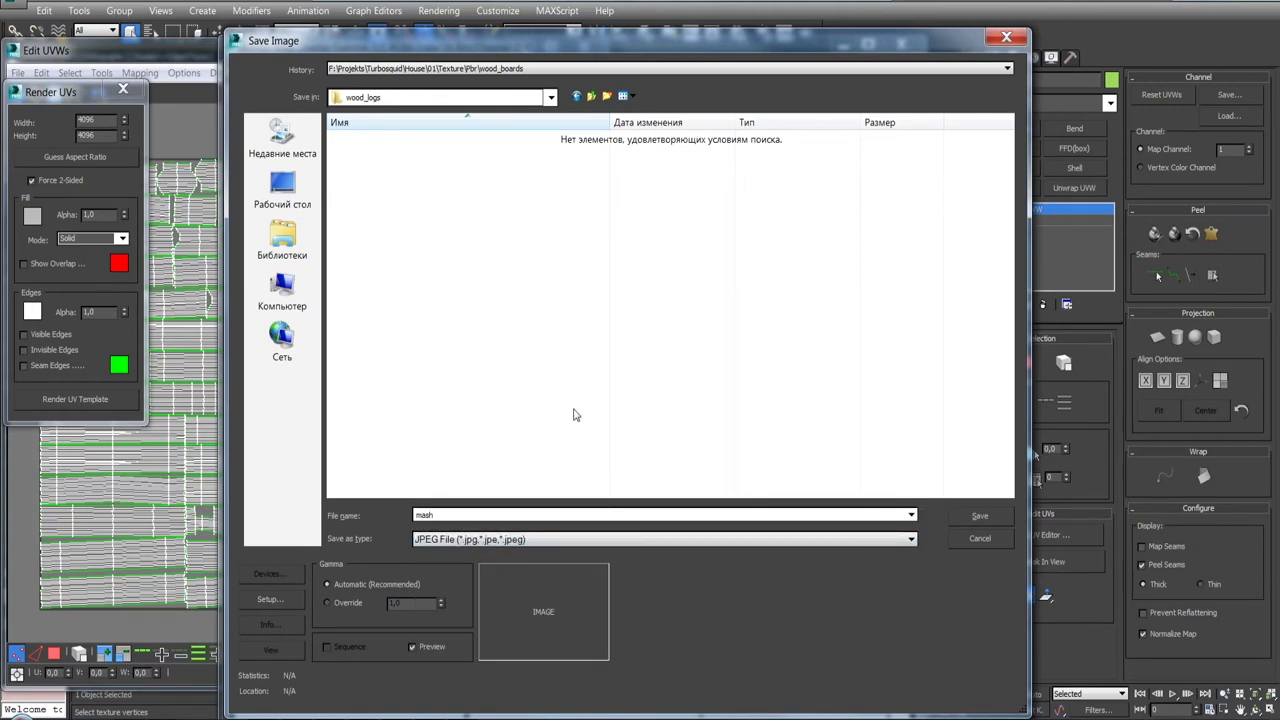
pyautogui.click(979, 515)
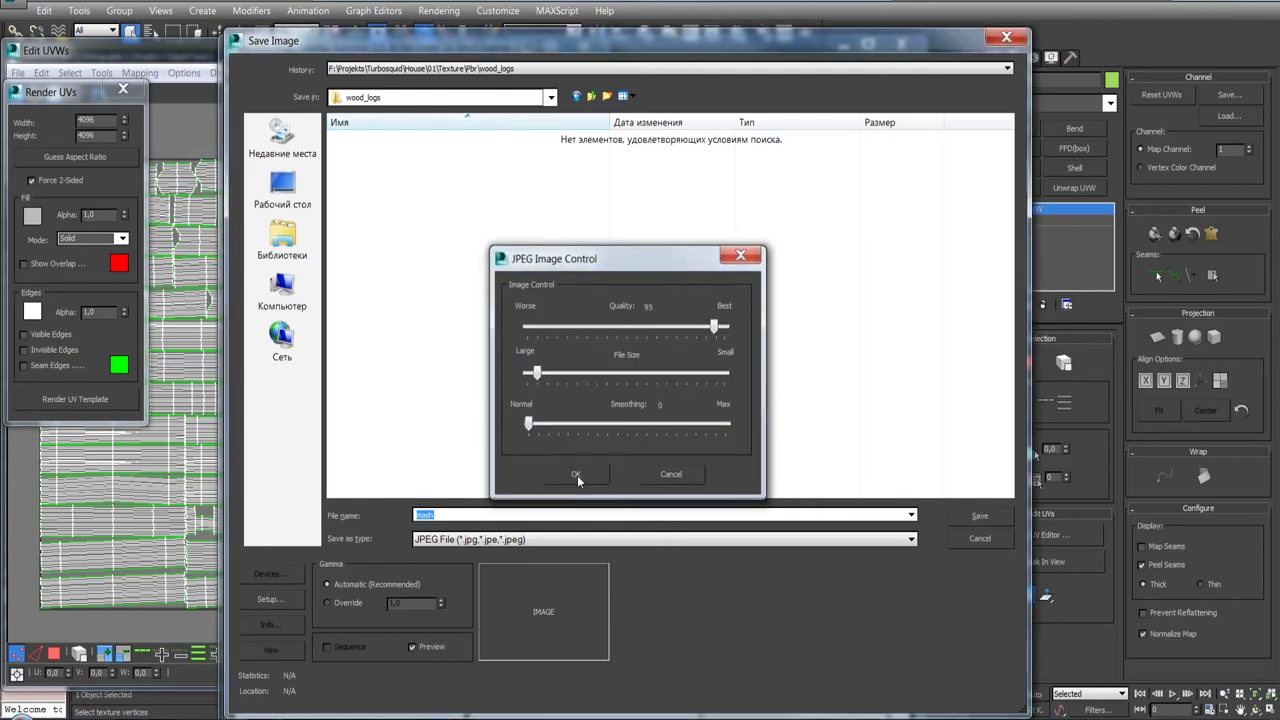
pyautogui.click(577, 475)
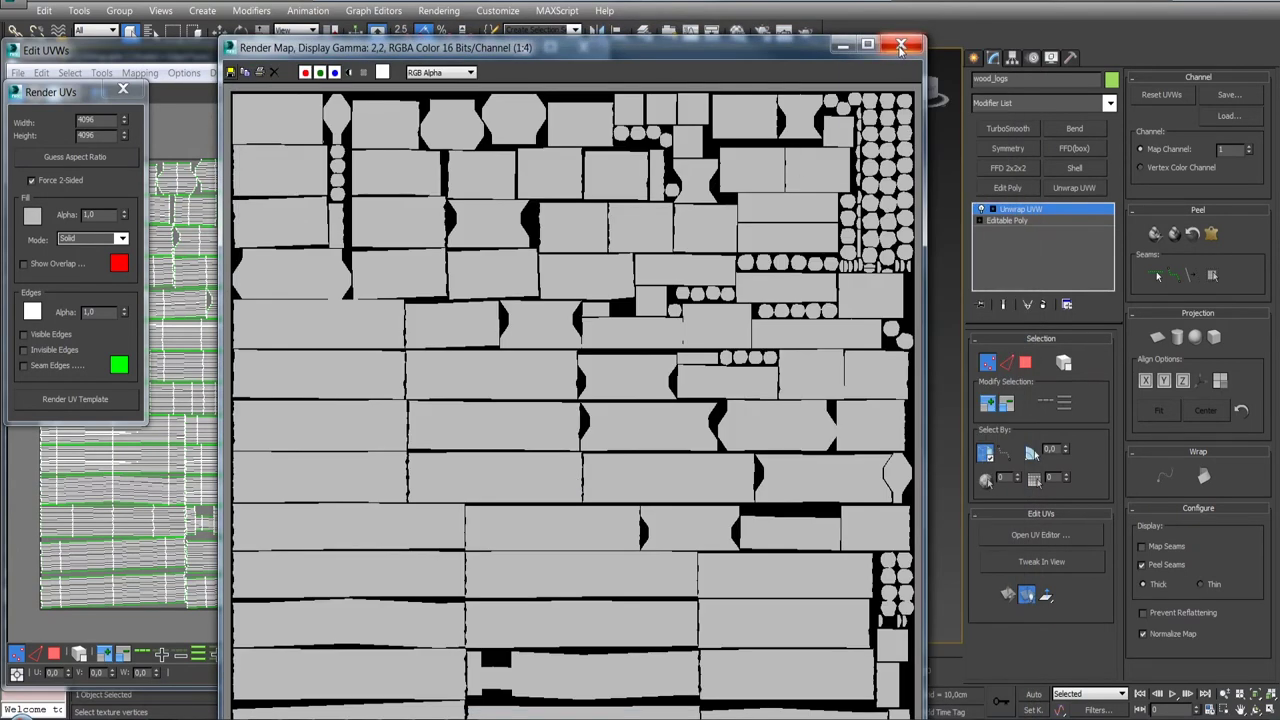
pyautogui.click(1043, 304)
# - Close the map window, frame the house in a plain-shaded front view, deselect, and minimize 3ds Max
pyautogui.click(898, 49)
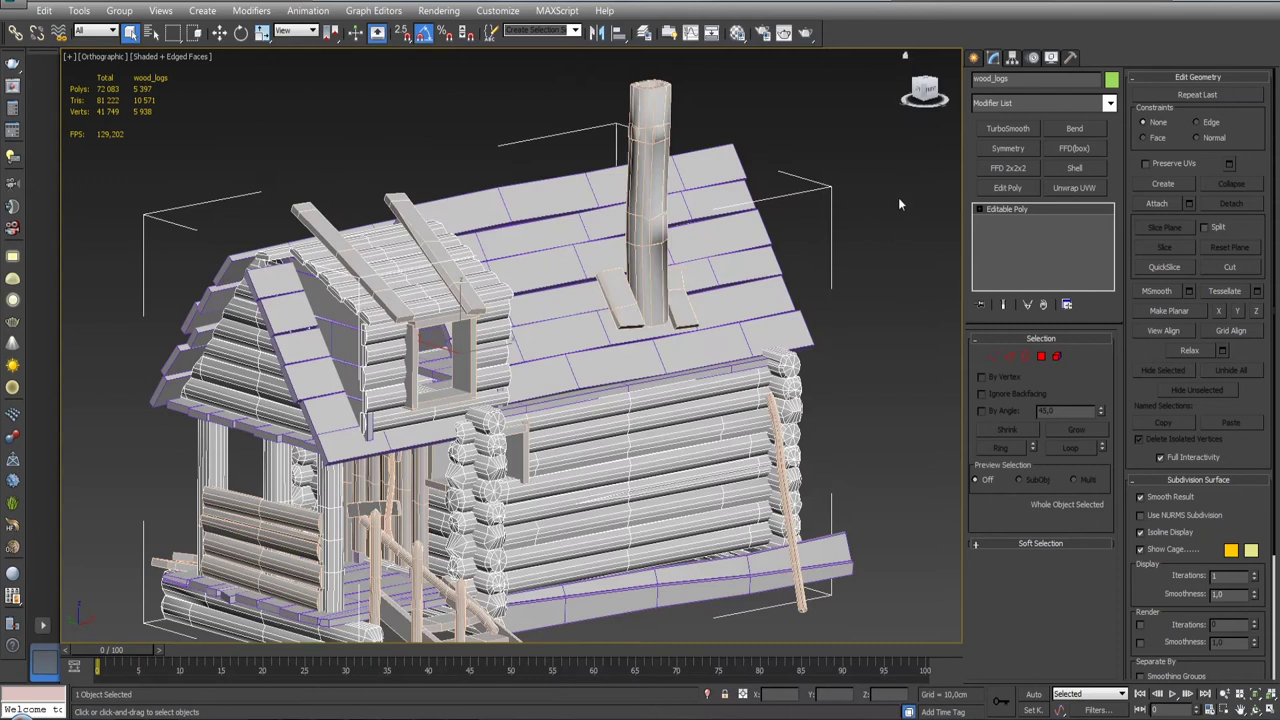
pyautogui.scroll(-3, 876, 200)
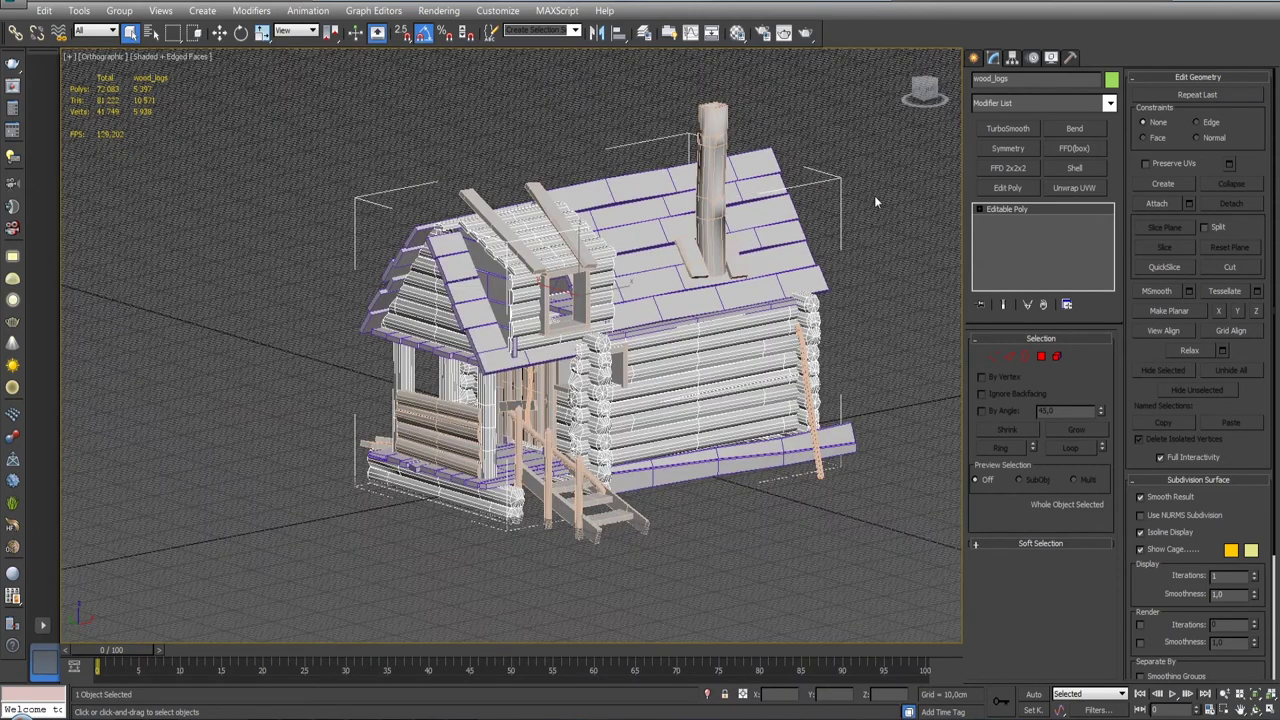
pyautogui.press('f')
pyautogui.scroll(5, 874, 200)
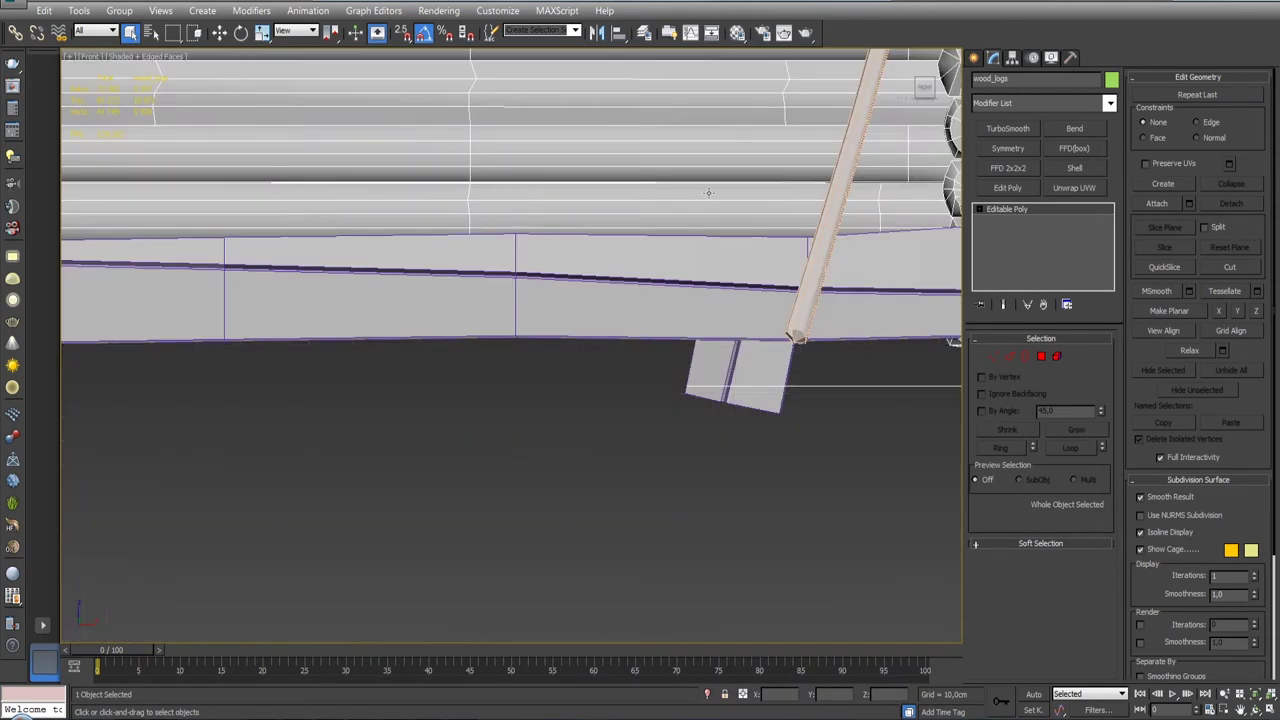
pyautogui.press('F4')
pyautogui.press('z')
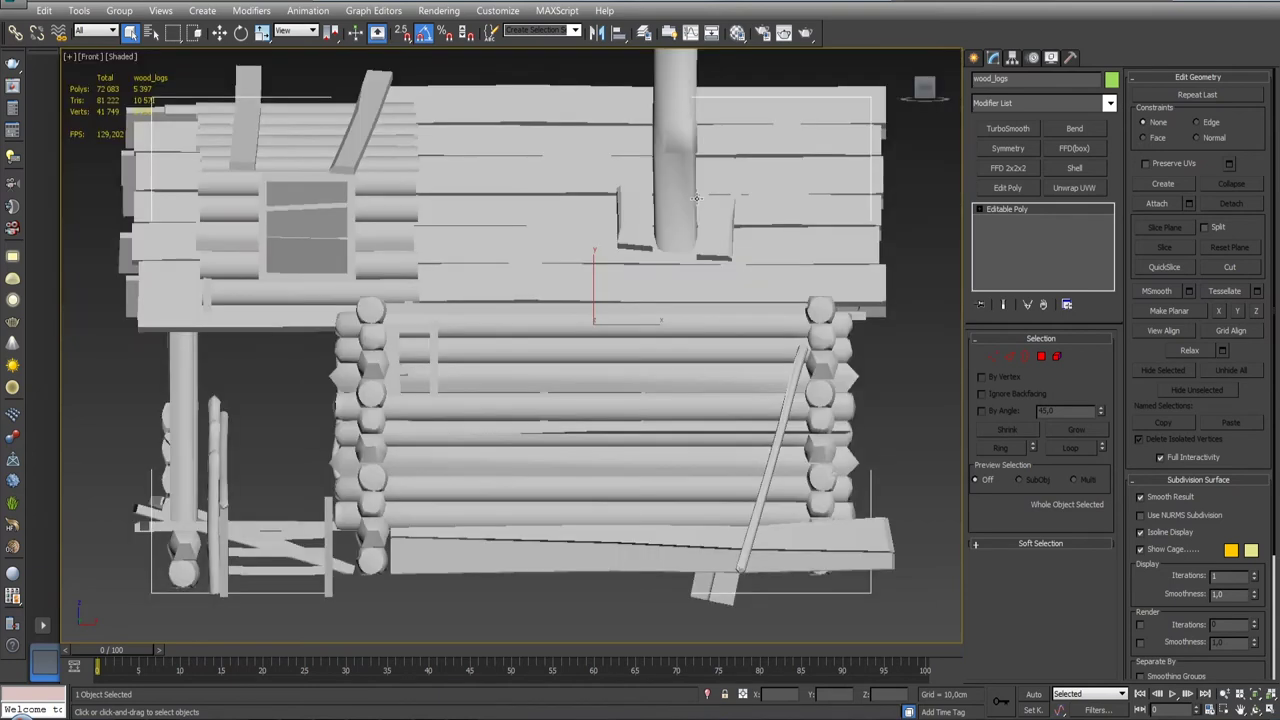
pyautogui.click(877, 340)
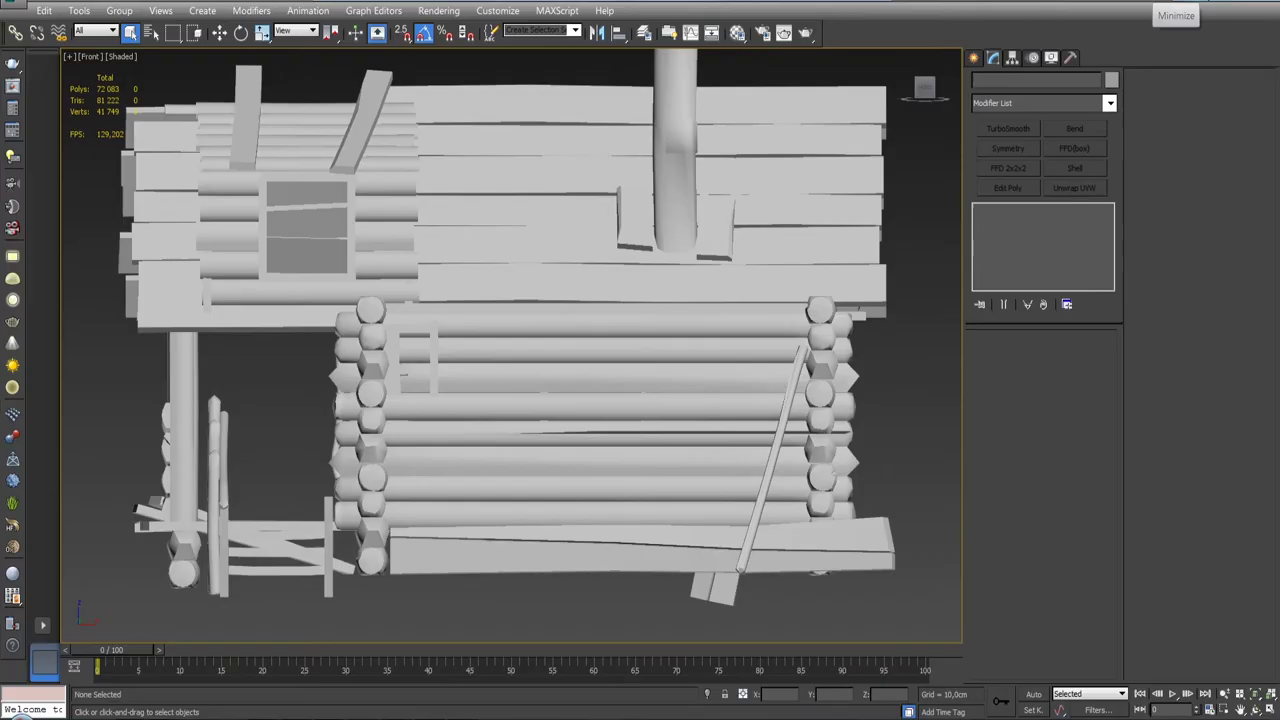
pyautogui.click(1160, 3)
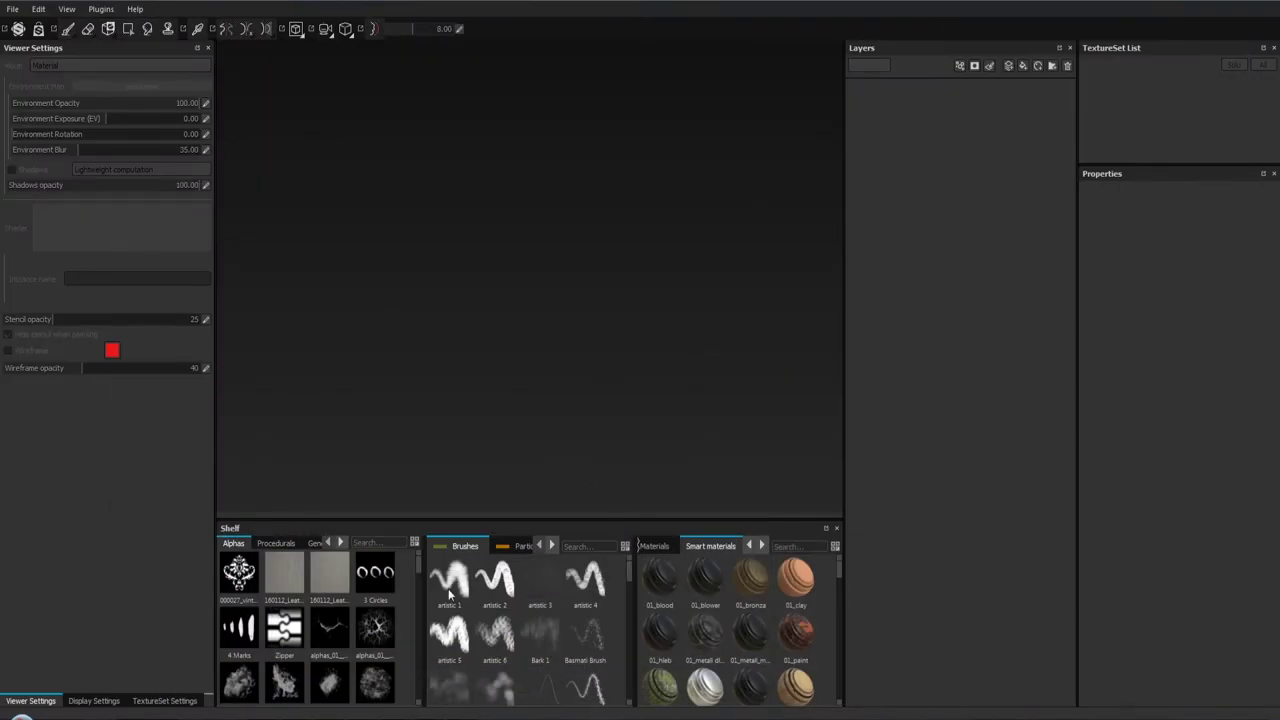
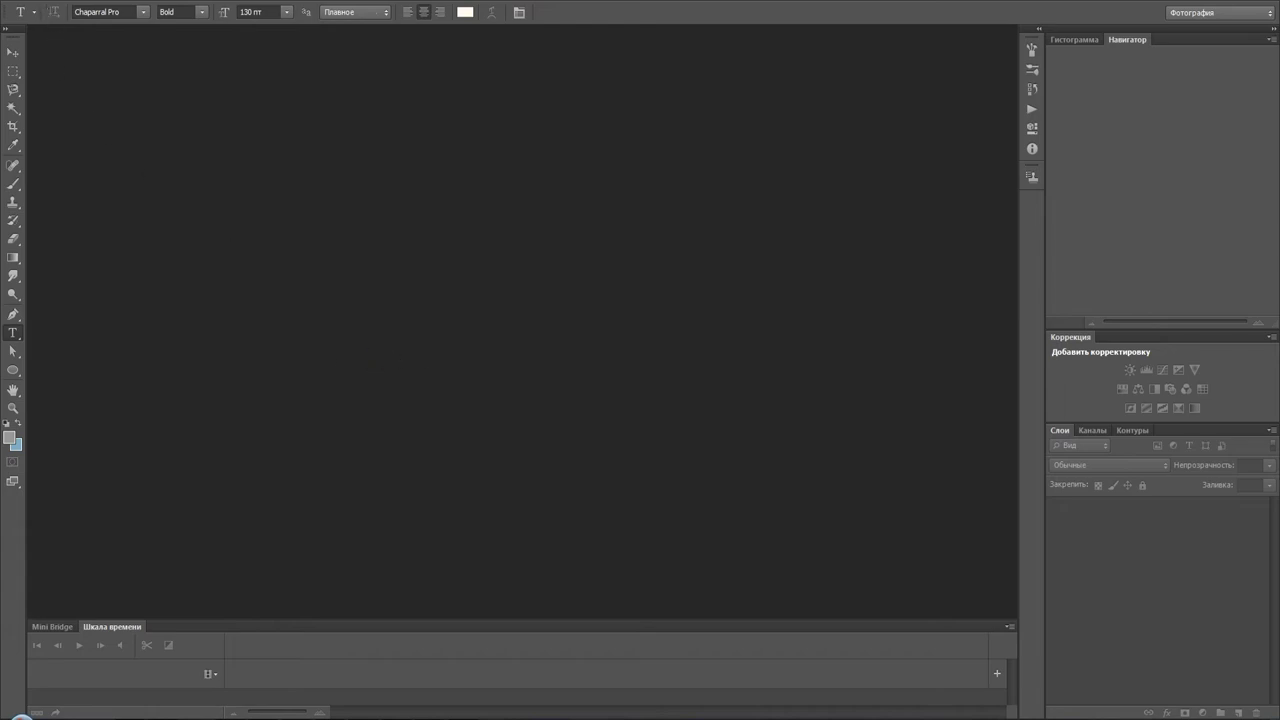
# - Reopen the recent wood_logs folder through Computer's Recent Places
pyautogui.hotkey('alt', 'Tab')
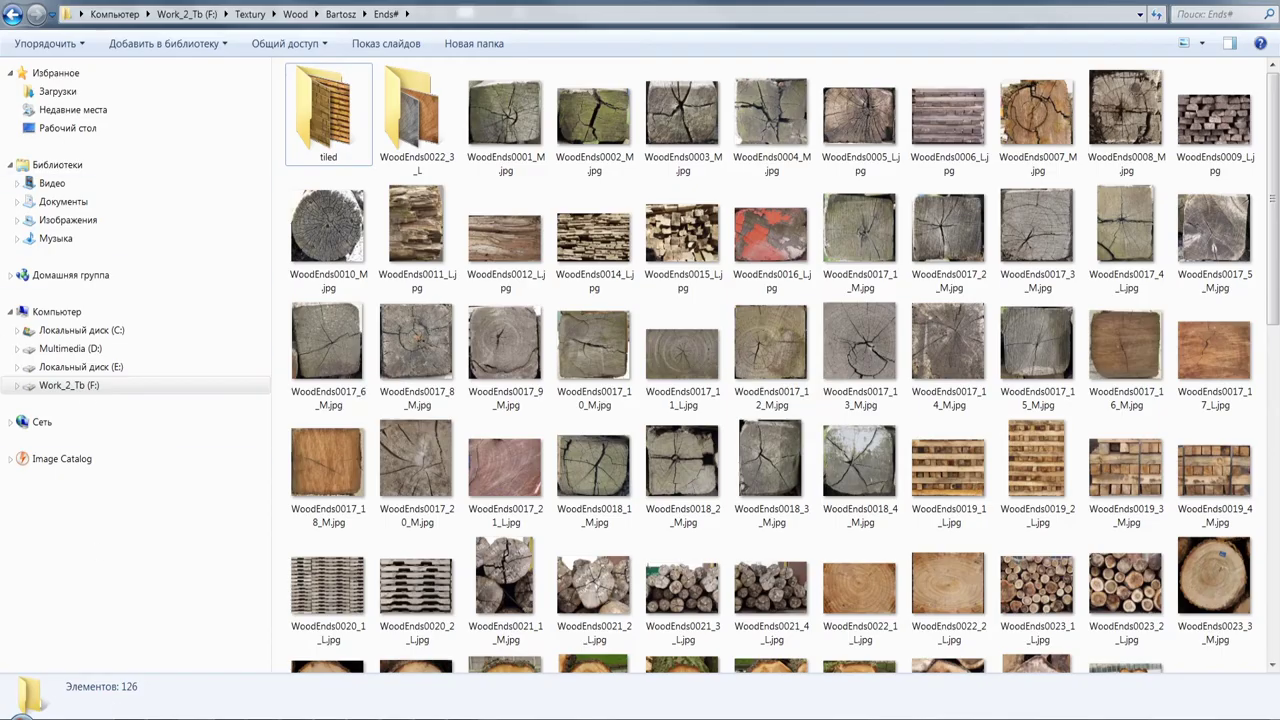
pyautogui.hotkey('alt', 'Tab')
pyautogui.press('super')
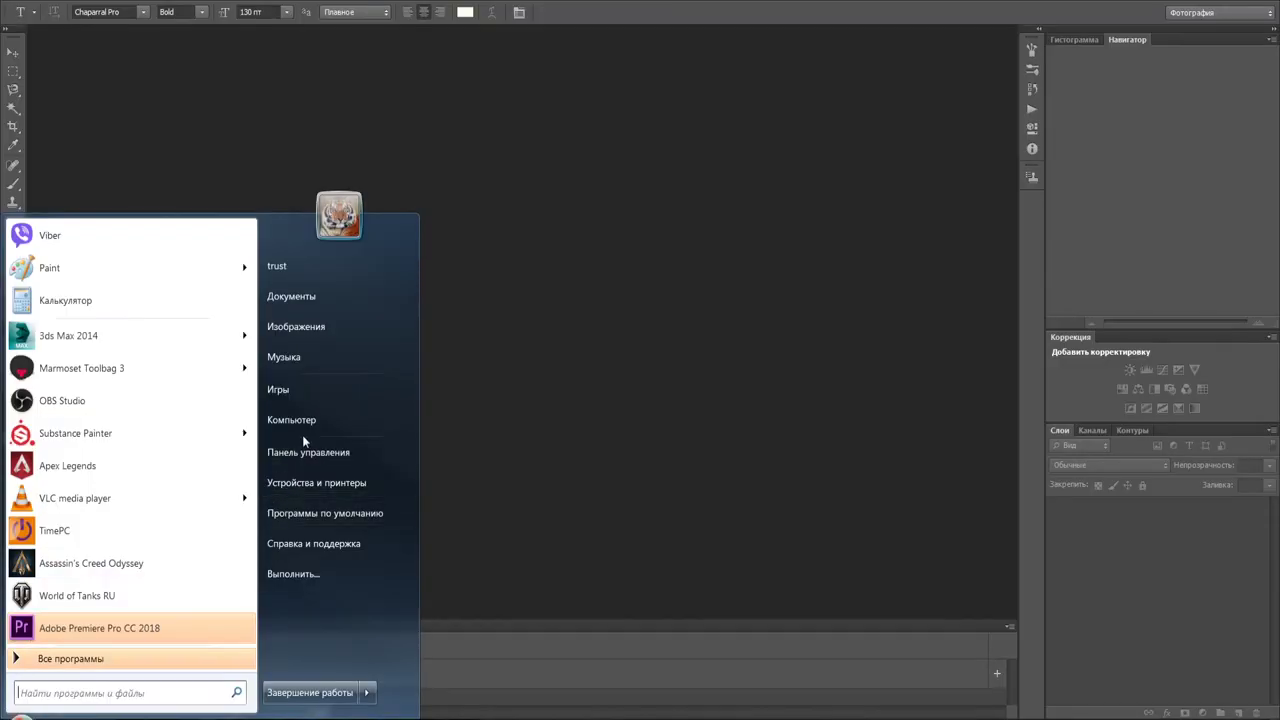
pyautogui.click(304, 418)
pyautogui.click(90, 150)
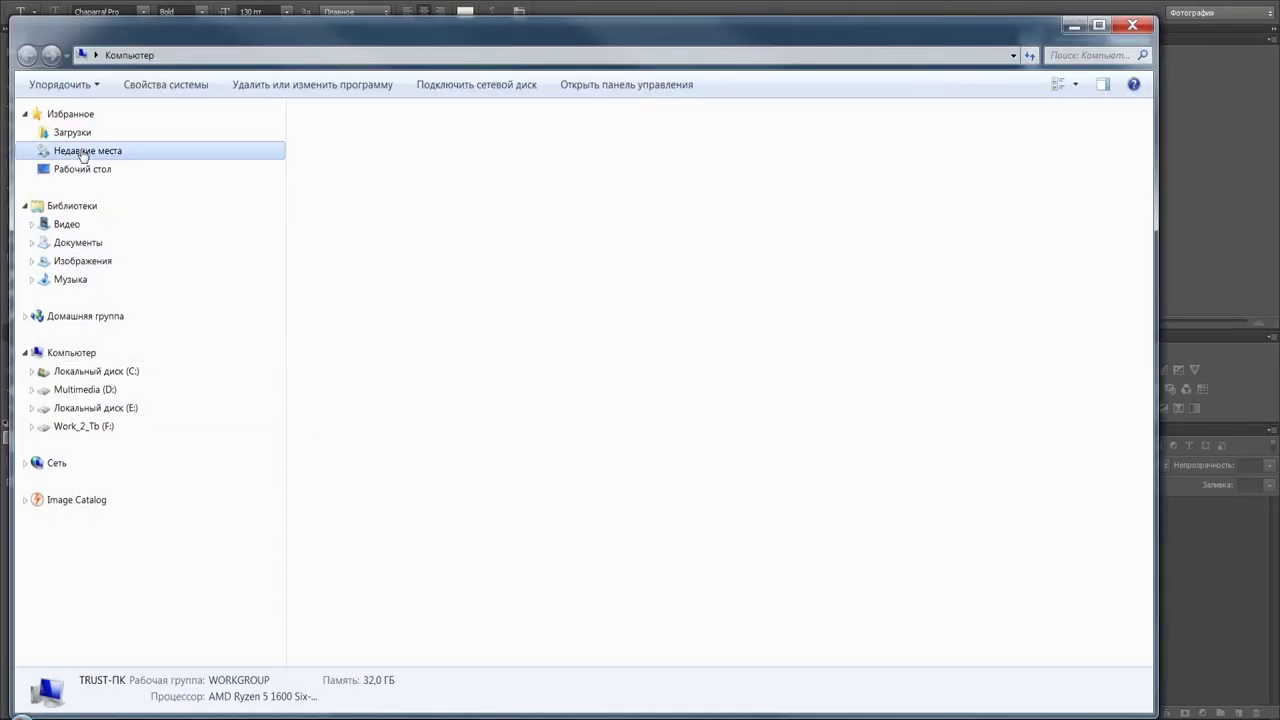
pyautogui.doubleClick(391, 136)
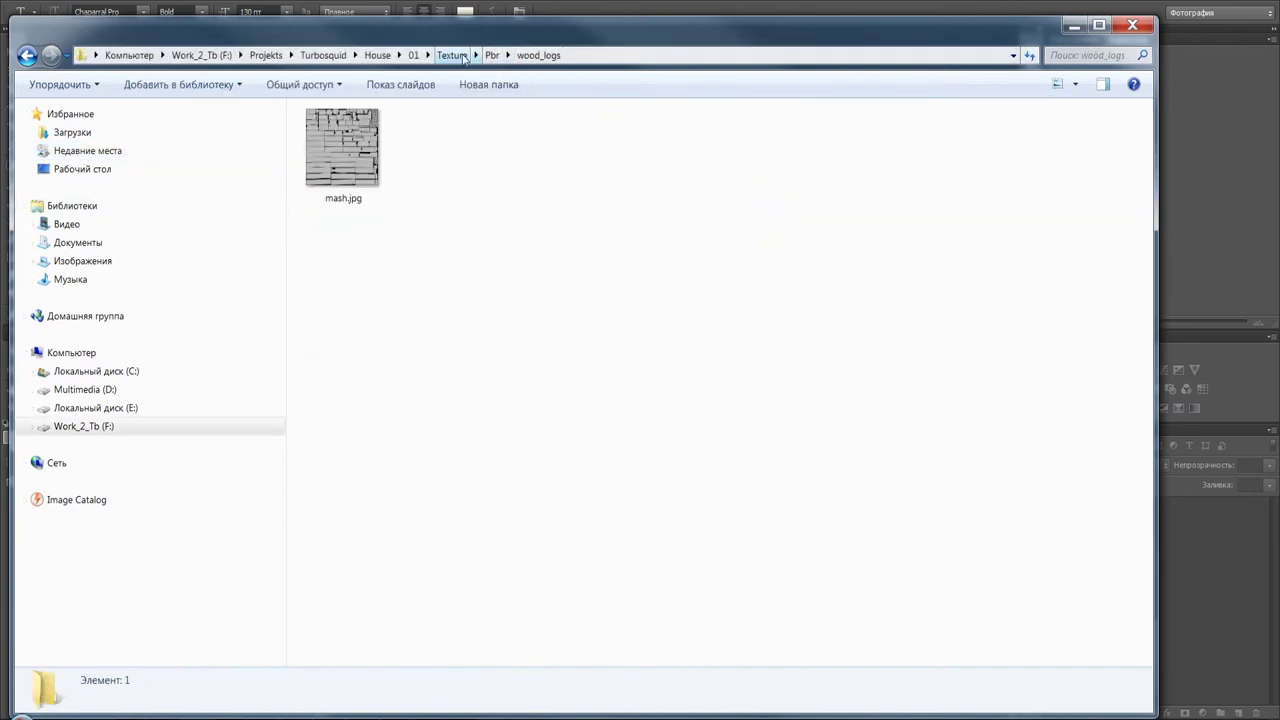
# - Go to Texture\Pbr\stove and drag mash.jpg into Photoshop
pyautogui.click(464, 57)
pyautogui.doubleClick(343, 155)
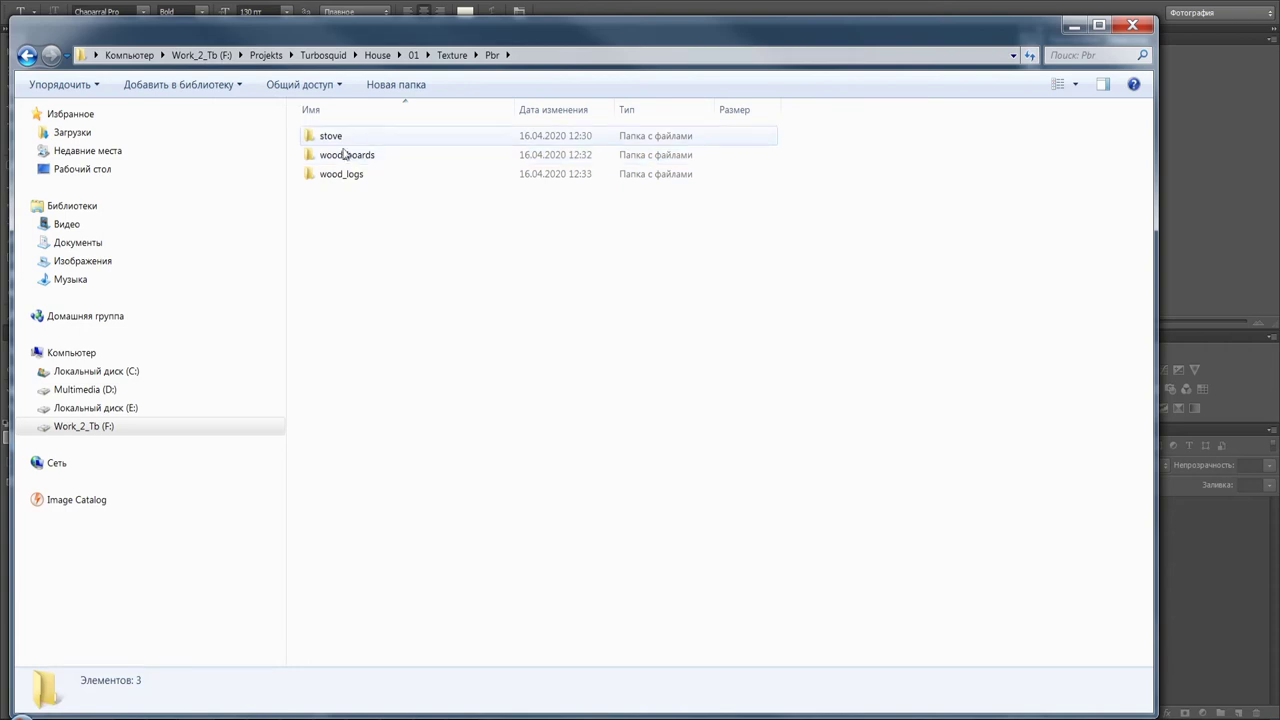
pyautogui.doubleClick(360, 138)
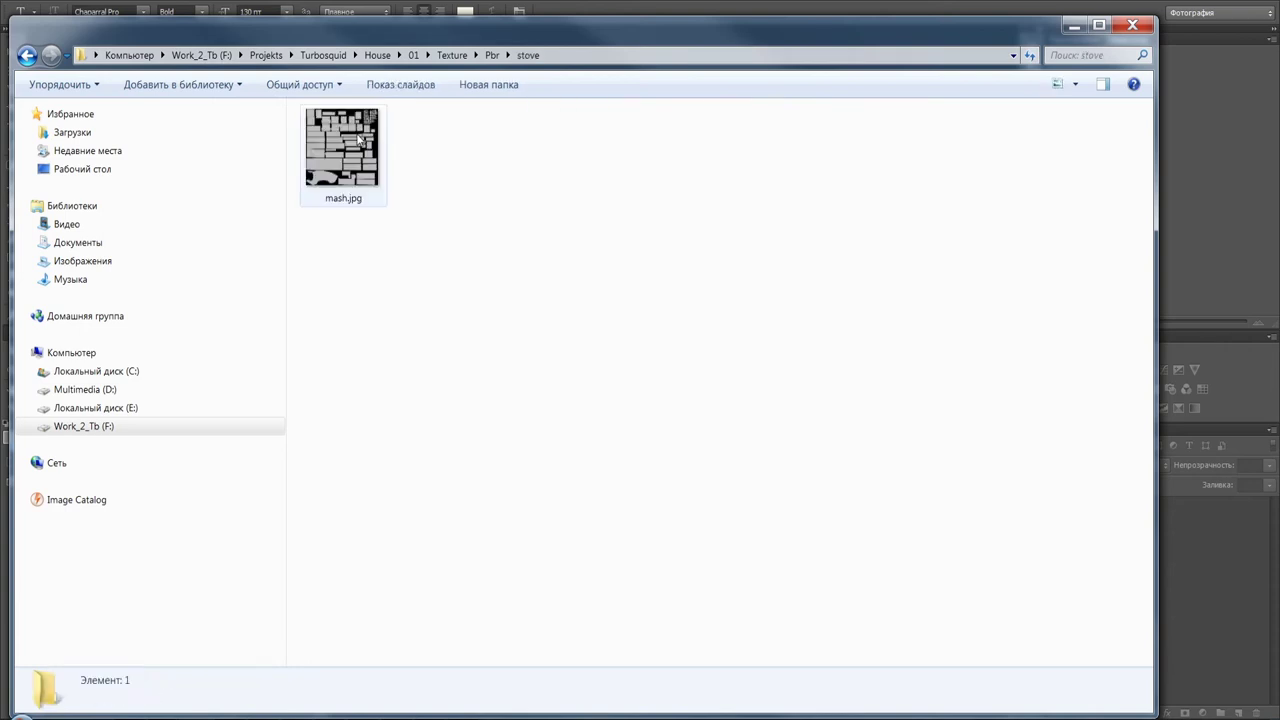
pyautogui.moveTo(514, 34); pyautogui.dragTo(519, 204)
pyautogui.moveTo(350, 335); pyautogui.dragTo(408, 163)
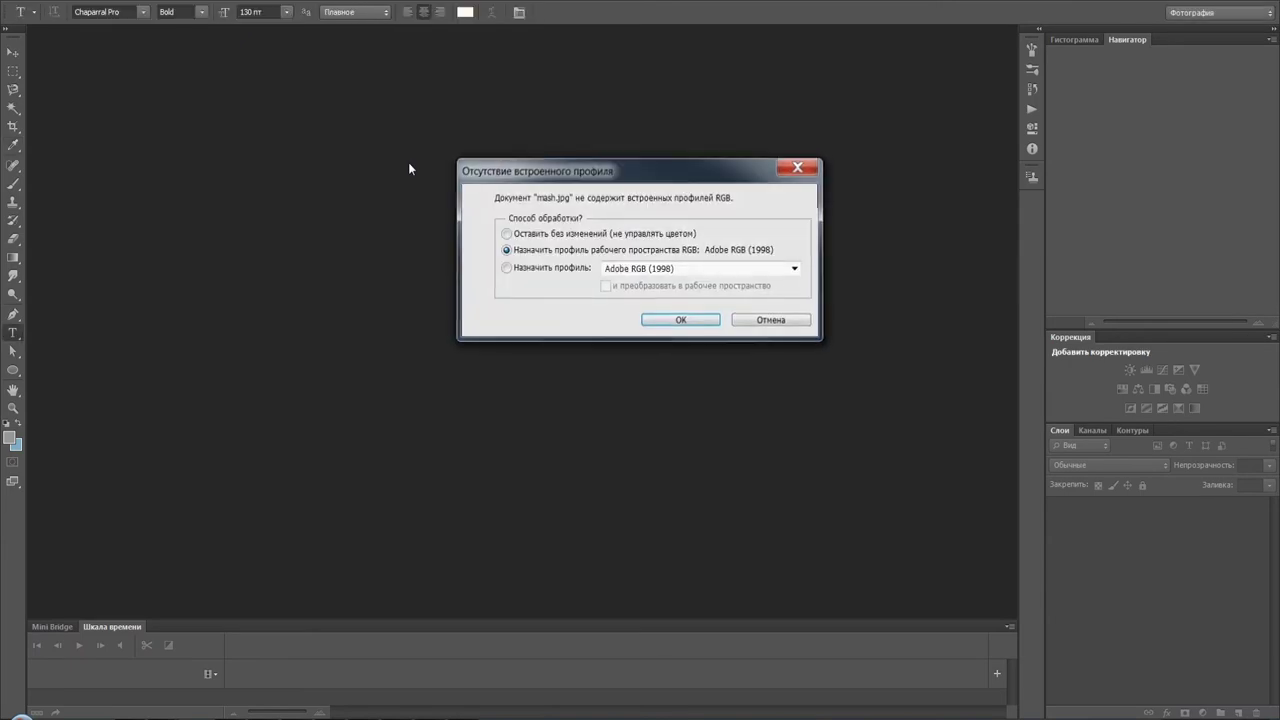
# - Accept the colour profile prompt and convert the Background layer into Слой 0
pyautogui.press('Return')
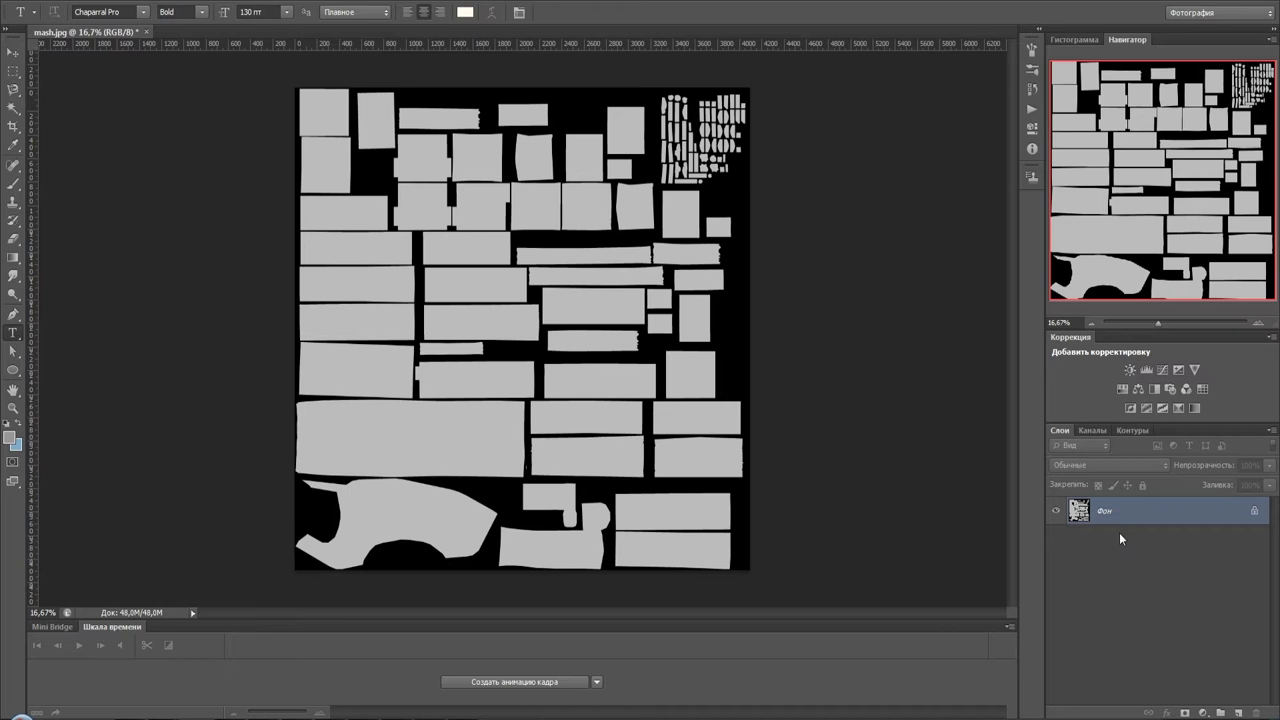
pyautogui.doubleClick(1160, 516)
pyautogui.click(806, 222)
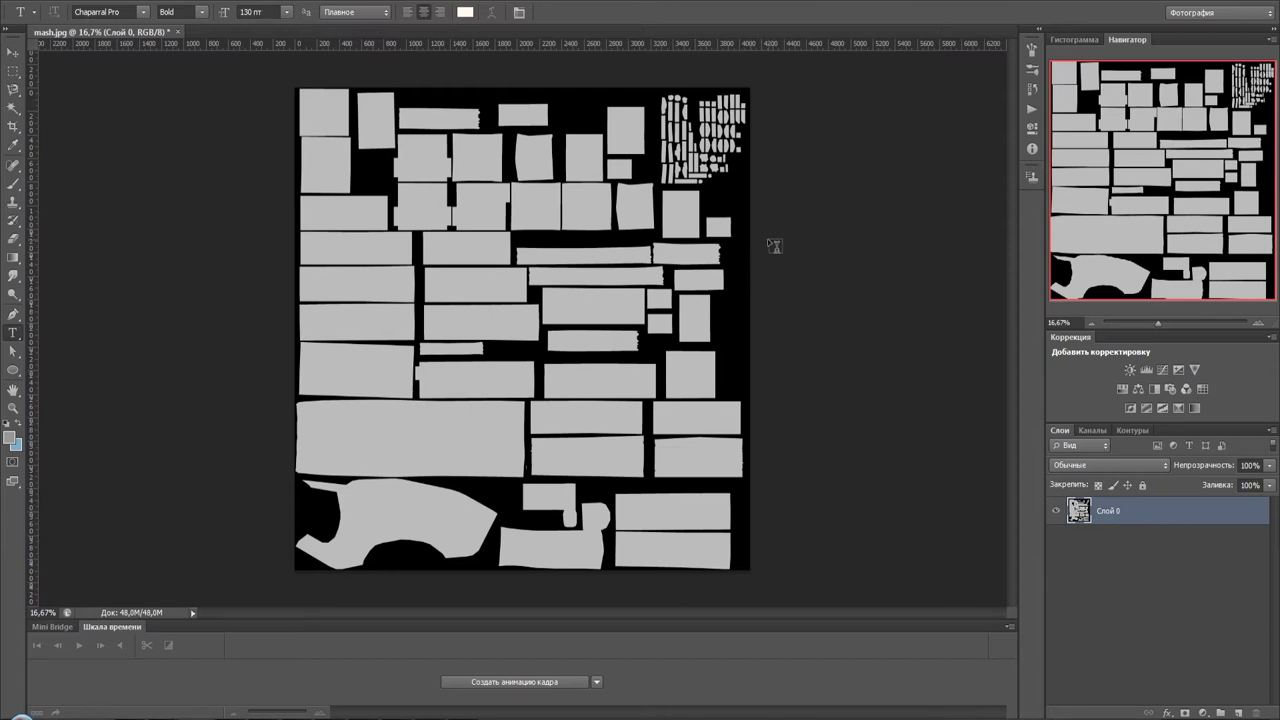
# - Duplicate Слой 0 as a hidden backup, then Magic Wand-select the black background
pyautogui.keyDown('alt'); pyautogui.moveTo(1151, 512); pyautogui.dragTo(1138, 550); pyautogui.keyUp('alt')
pyautogui.click(1055, 540)
pyautogui.click(1135, 514)
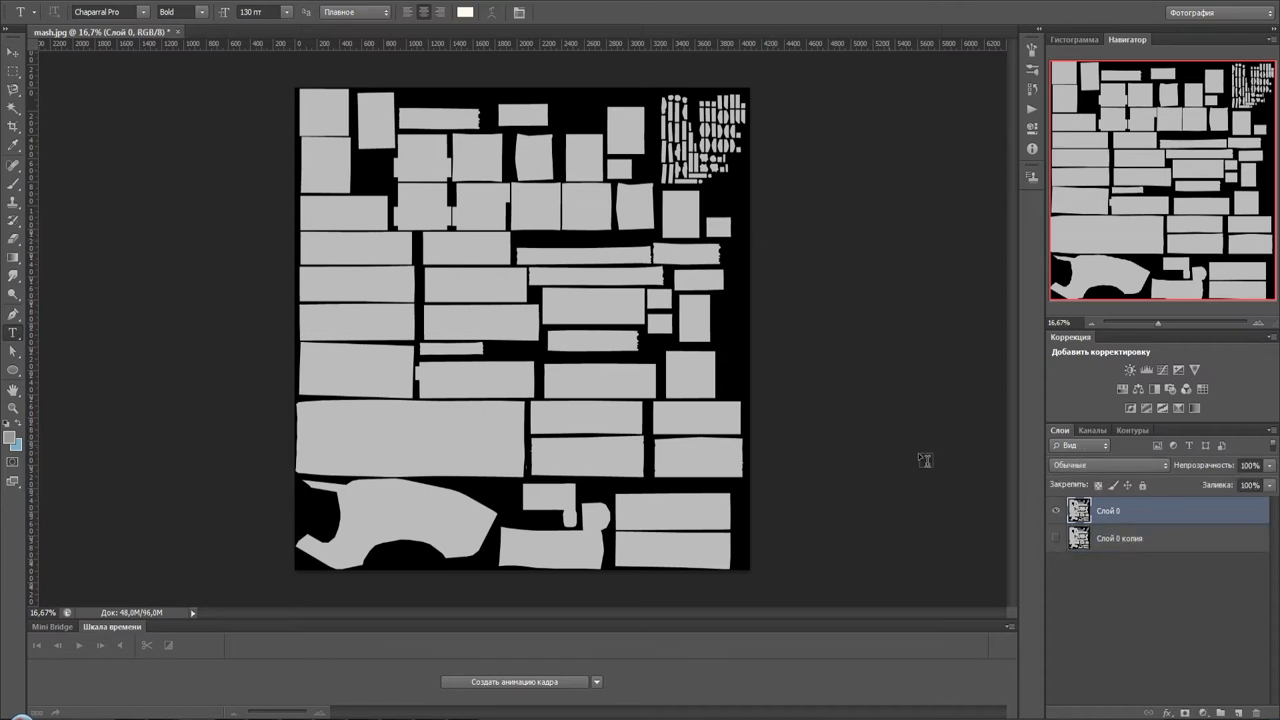
pyautogui.press('w')
pyautogui.click(731, 321)
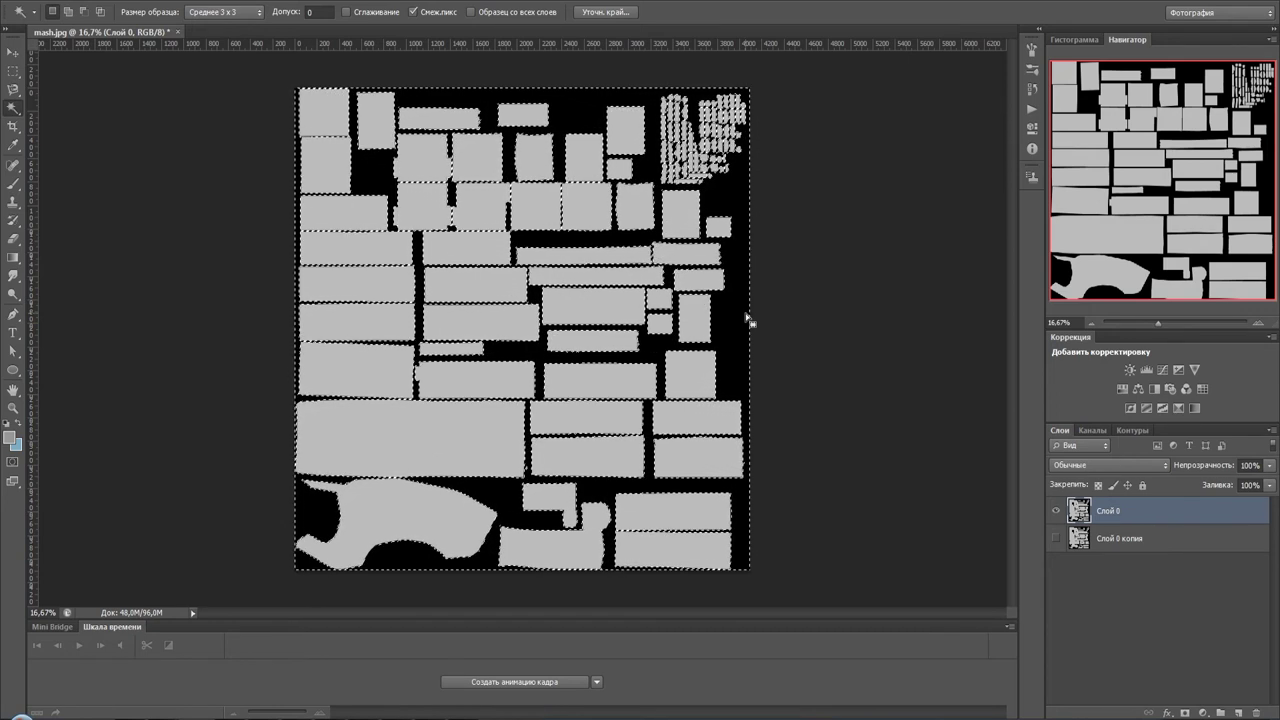
# - Invert the selection to the grey islands and expand it slightly past their edges
pyautogui.hotkey('ctrl', 'shift', 'i')
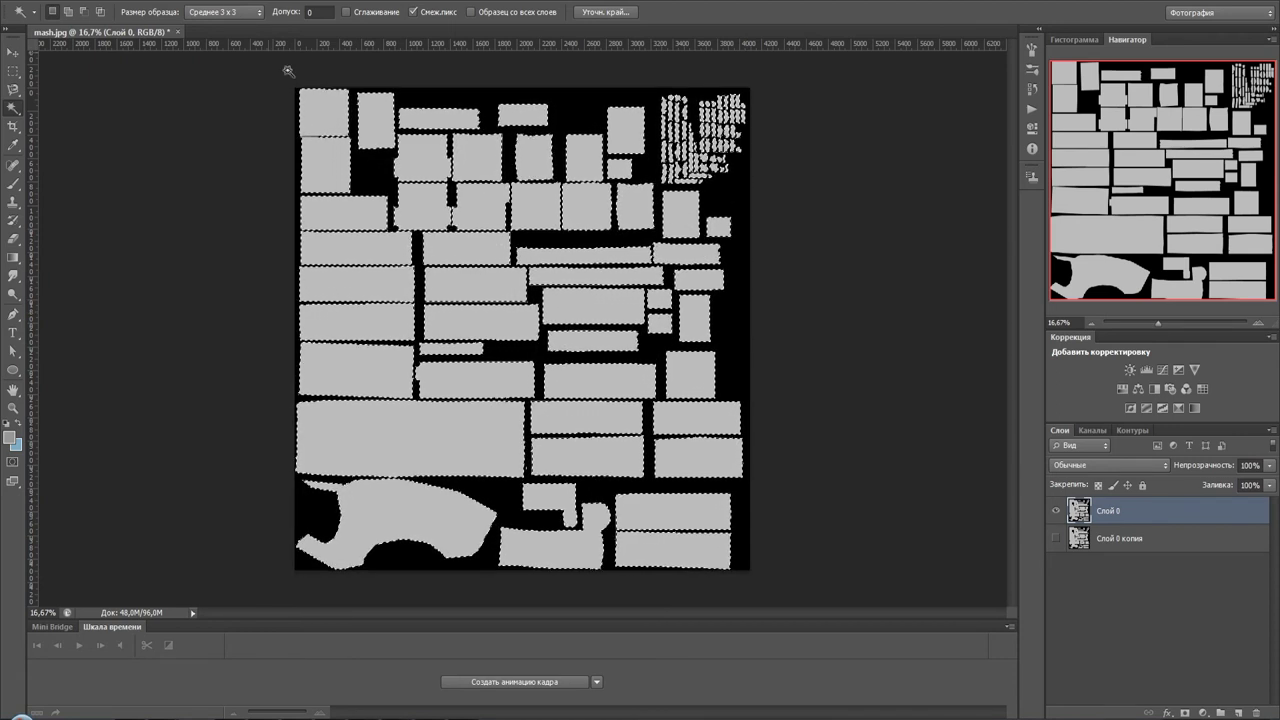
pyautogui.click(300, 2)
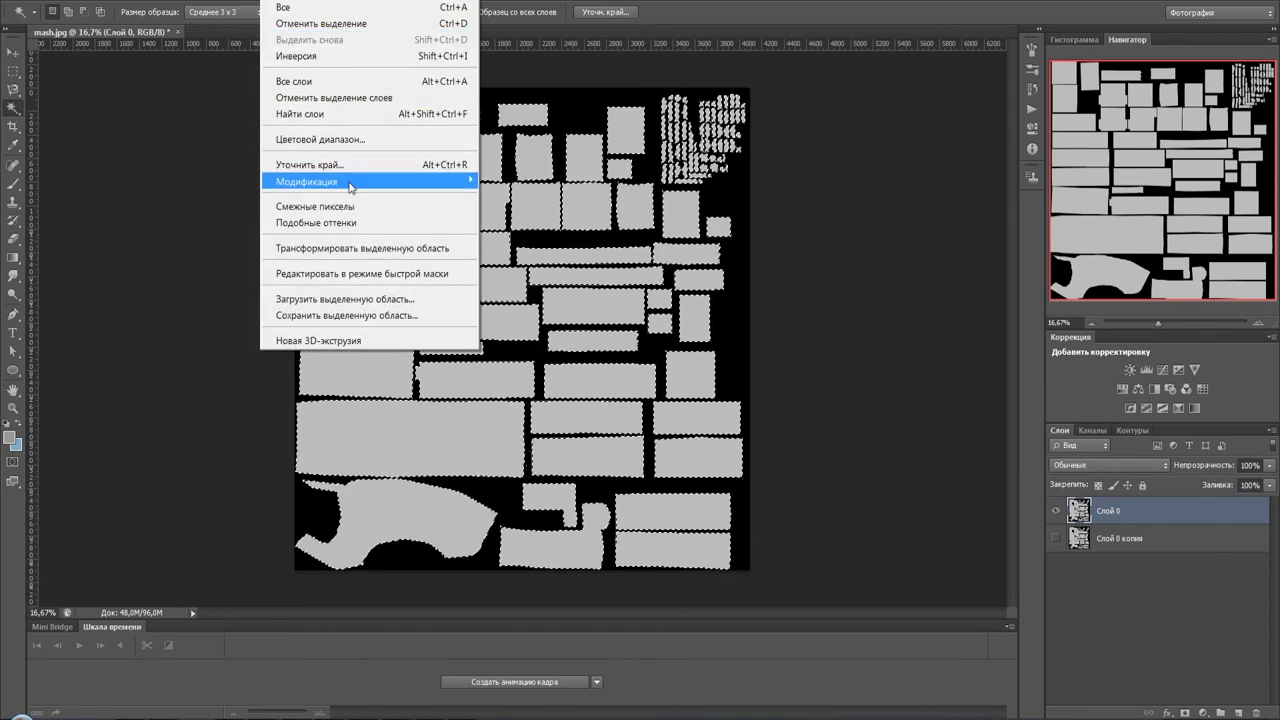
pyautogui.moveTo(307, 181)
pyautogui.click(191, 213)
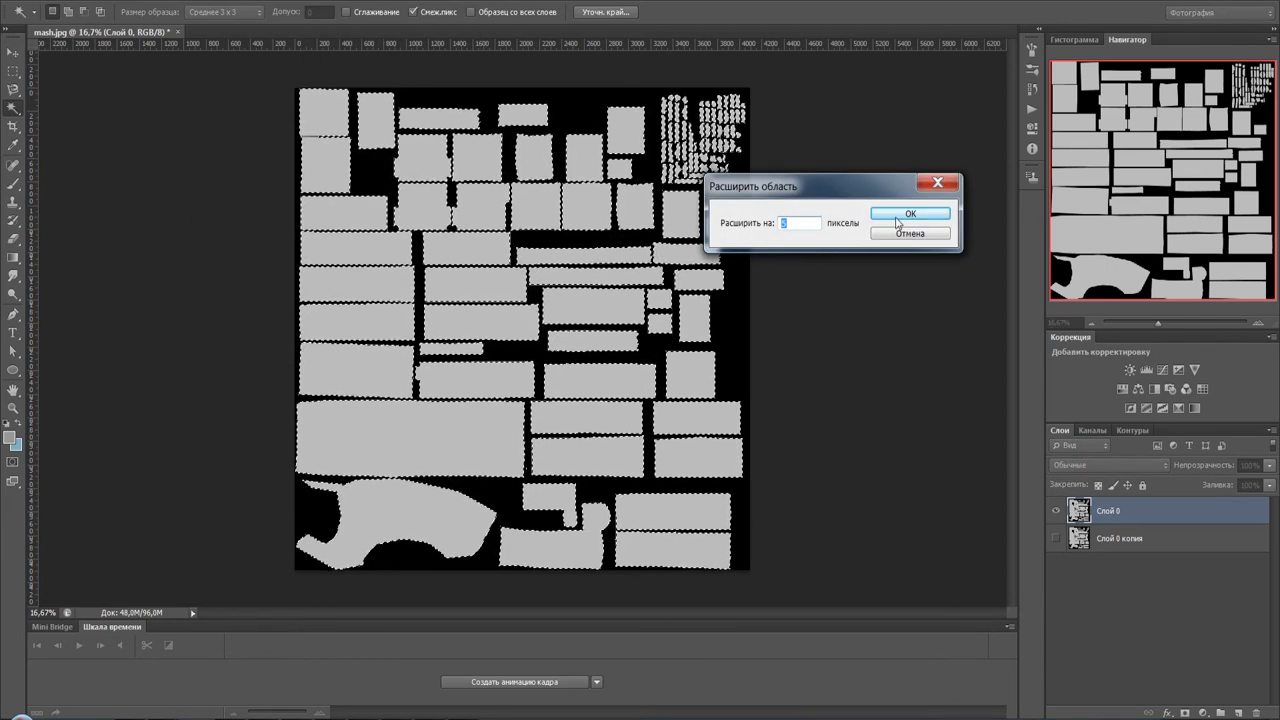
pyautogui.click(905, 213)
# - Inspect the expanded selection, test deleting the selected islands, and undo it
pyautogui.keyDown('alt'); pyautogui.scroll(2, 651, 247); pyautogui.keyUp('alt')
pyautogui.keyDown('alt'); pyautogui.scroll(1, 651, 247); pyautogui.keyUp('alt')
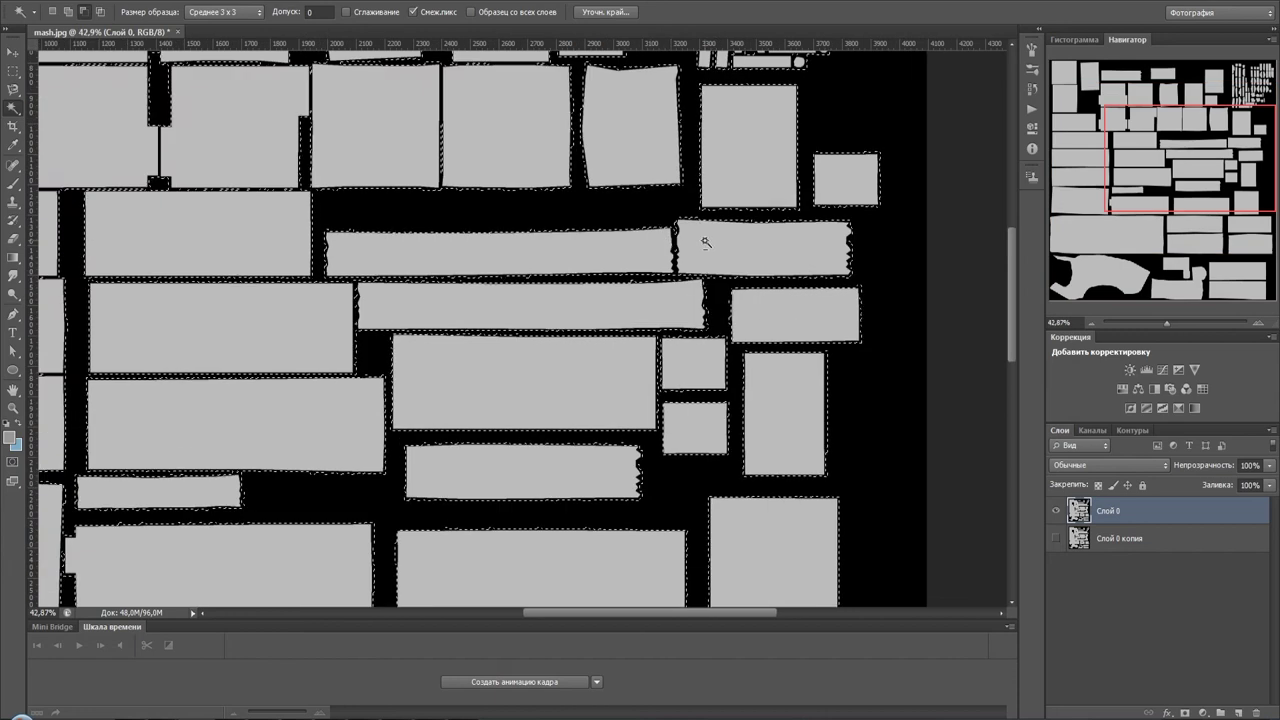
pyautogui.keyDown('alt'); pyautogui.scroll(1, 703, 240); pyautogui.keyUp('alt')
pyautogui.keyDown('alt'); pyautogui.scroll(-1, 705, 243); pyautogui.keyUp('alt')
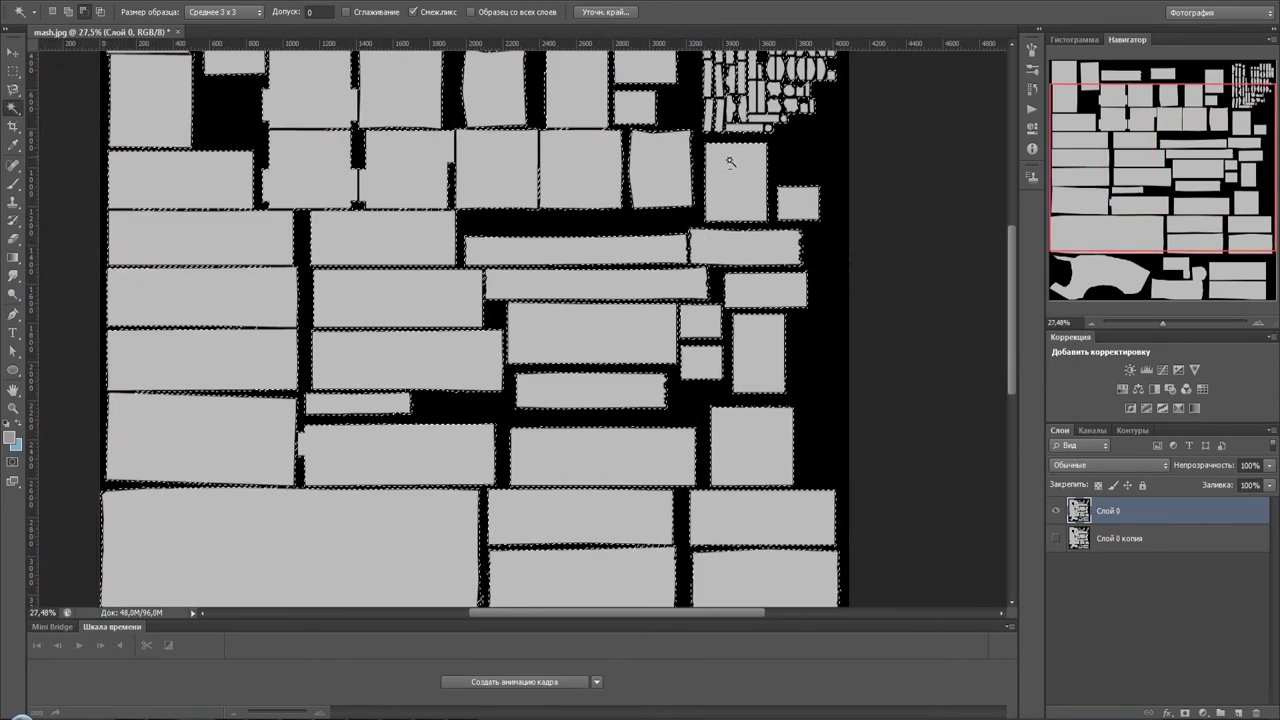
pyautogui.moveTo(826, 129)
pyautogui.mouseDown()
pyautogui.moveTo(821, 383)
pyautogui.moveTo(790, 400)
pyautogui.mouseUp()
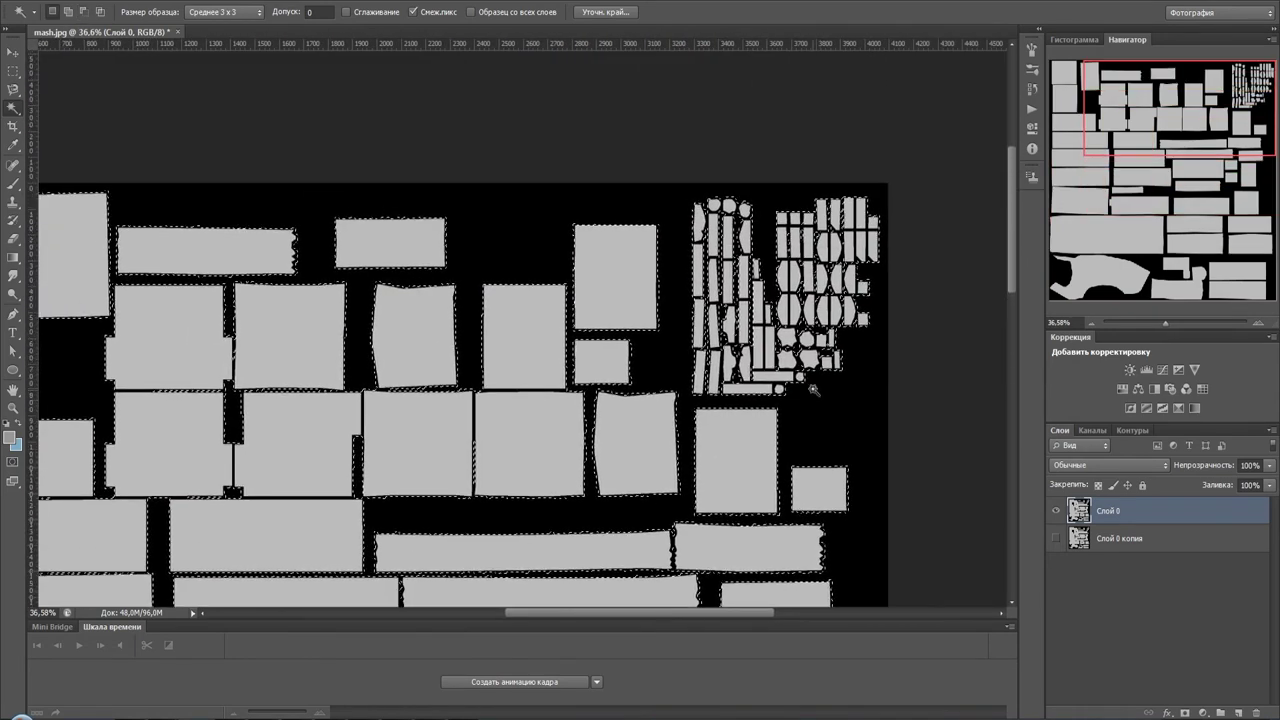
pyautogui.moveTo(722, 308); pyautogui.dragTo(720, 388)
pyautogui.scroll(-1, 720, 388)
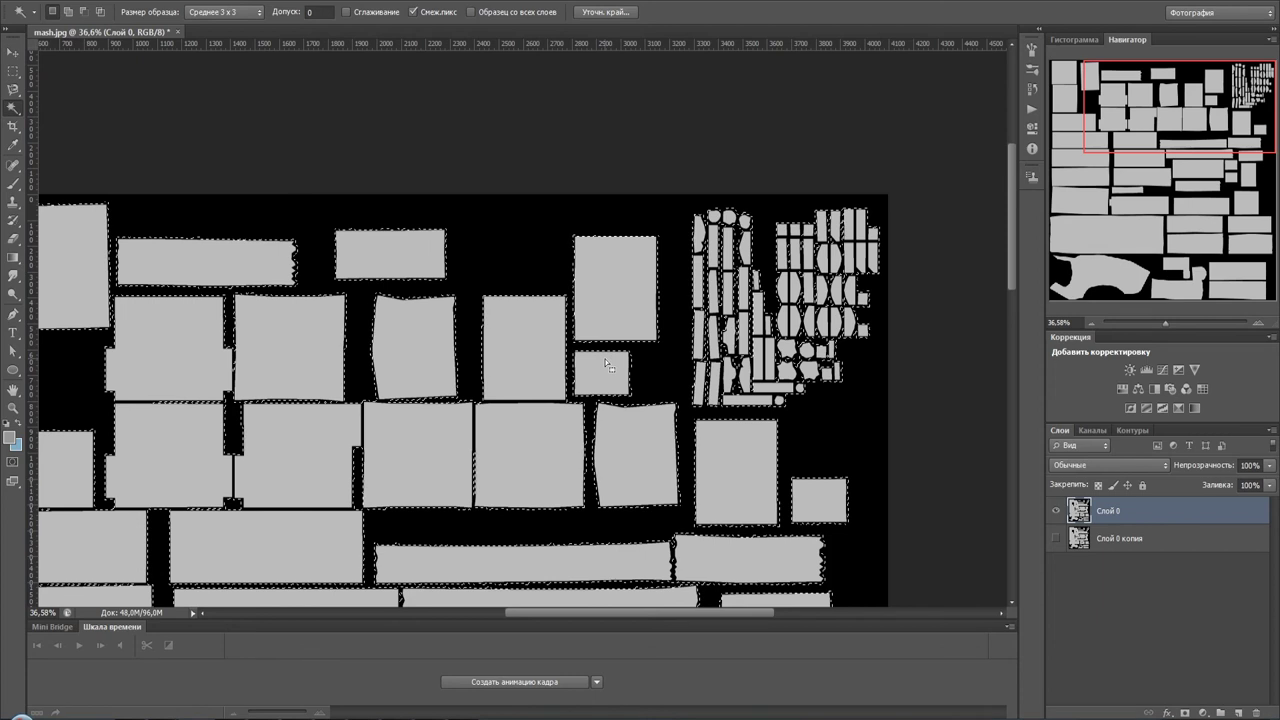
pyautogui.keyDown('alt'); pyautogui.scroll(-2, 612, 348); pyautogui.keyUp('alt')
pyautogui.keyDown('alt'); pyautogui.scroll(-2, 612, 348); pyautogui.keyUp('alt')
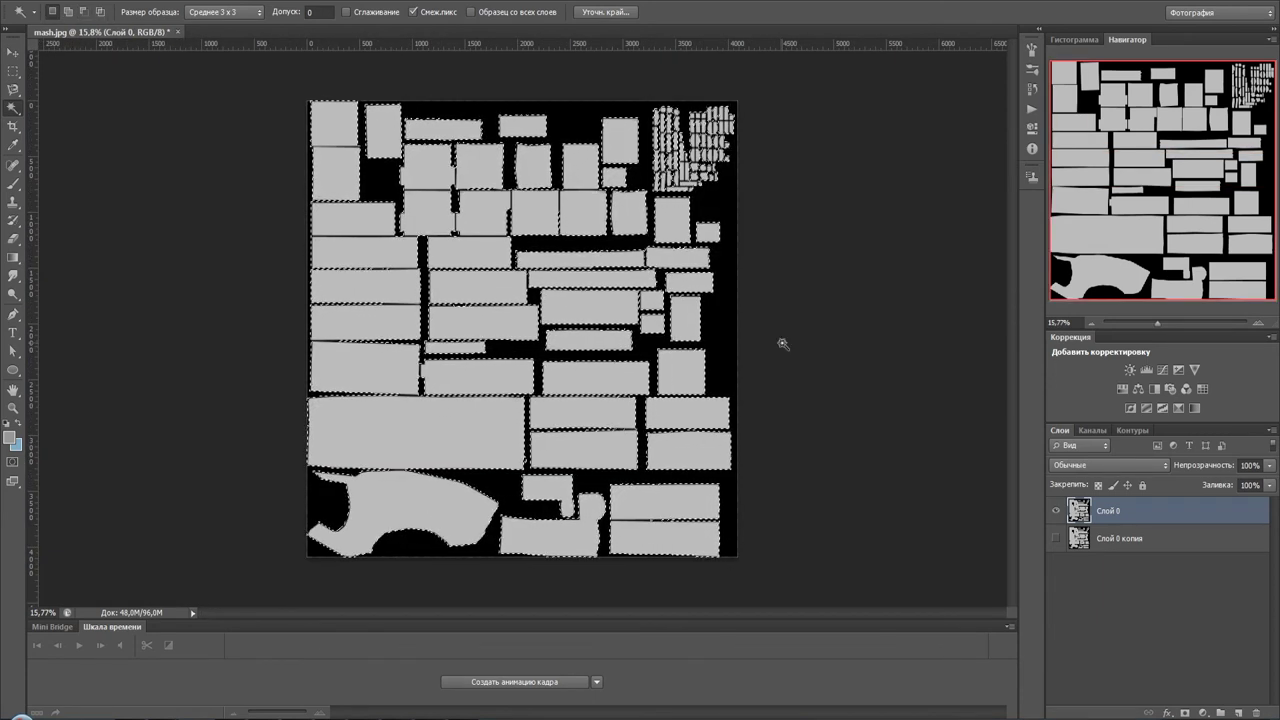
pyautogui.keyDown('alt'); pyautogui.scroll(1, 389, 403); pyautogui.keyUp('alt')
pyautogui.keyDown('alt'); pyautogui.scroll(3, 389, 403); pyautogui.keyUp('alt')
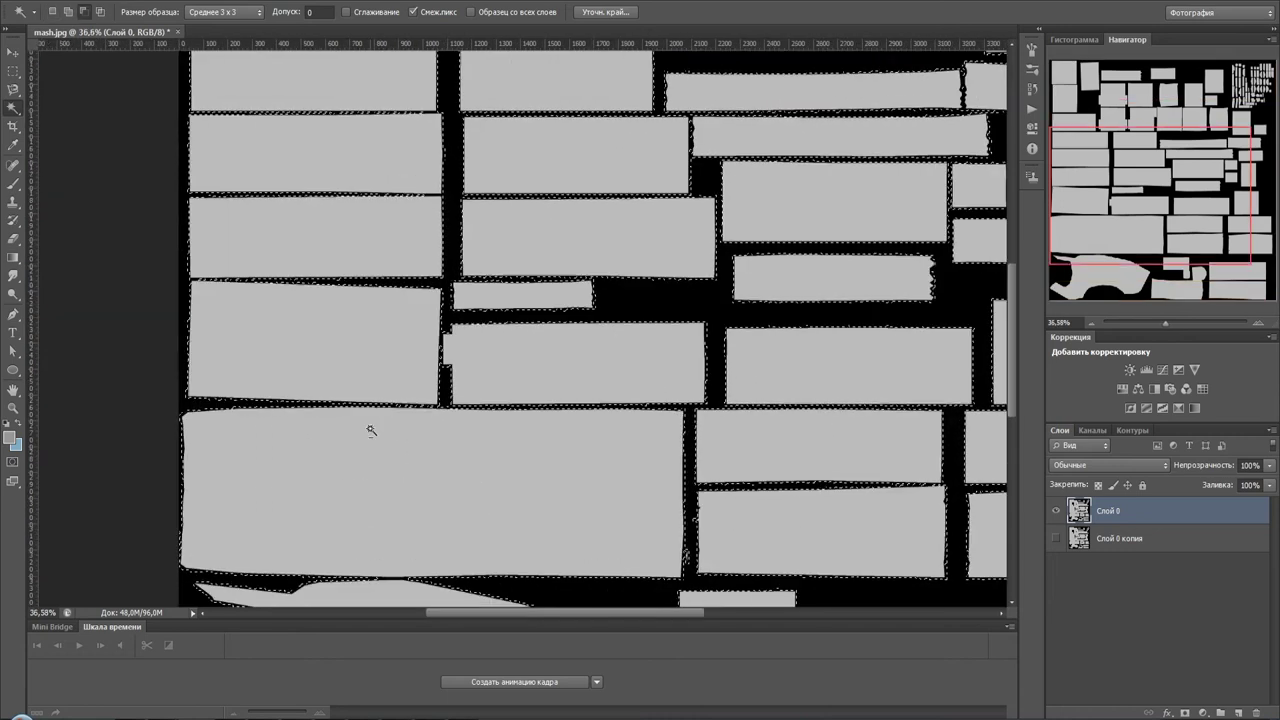
pyautogui.keyDown('alt'); pyautogui.scroll(3, 369, 429); pyautogui.keyUp('alt')
pyautogui.keyDown('alt'); pyautogui.scroll(2, 394, 409); pyautogui.keyUp('alt')
pyautogui.keyDown('alt'); pyautogui.scroll(1, 457, 400); pyautogui.keyUp('alt')
pyautogui.keyDown('alt'); pyautogui.scroll(2, 433, 410); pyautogui.keyUp('alt')
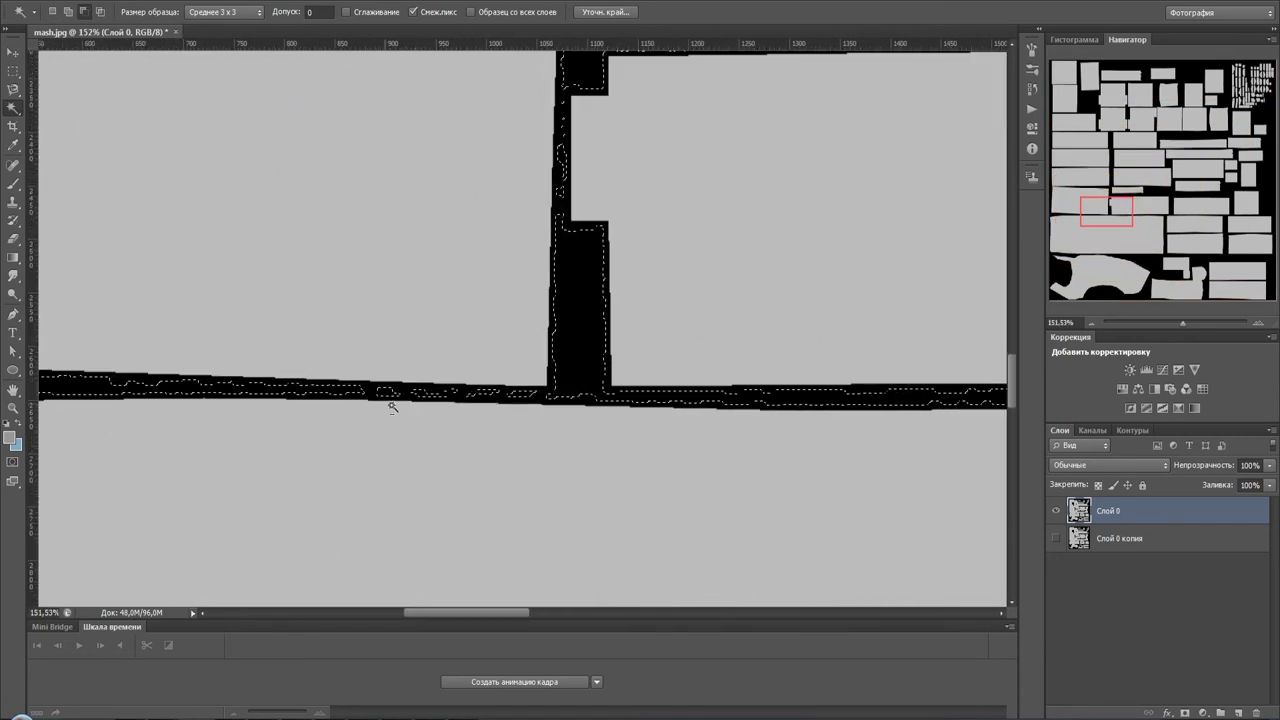
pyautogui.keyDown('alt'); pyautogui.scroll(-4, 563, 415); pyautogui.keyUp('alt')
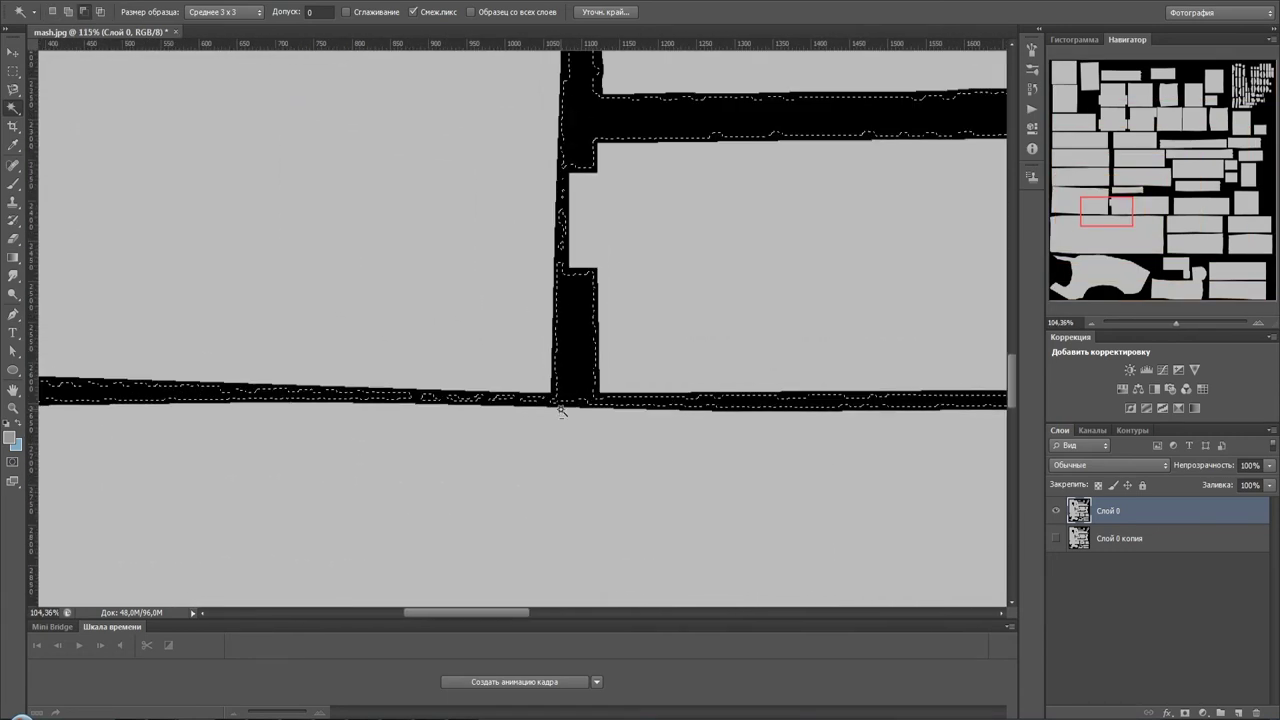
pyautogui.keyDown('alt'); pyautogui.scroll(-5, 563, 415); pyautogui.keyUp('alt')
pyautogui.keyDown('alt'); pyautogui.scroll(-4, 563, 415); pyautogui.keyUp('alt')
pyautogui.keyDown('alt'); pyautogui.scroll(-4, 562, 412); pyautogui.keyUp('alt')
pyautogui.keyDown('alt'); pyautogui.scroll(-1, 562, 412); pyautogui.keyUp('alt')
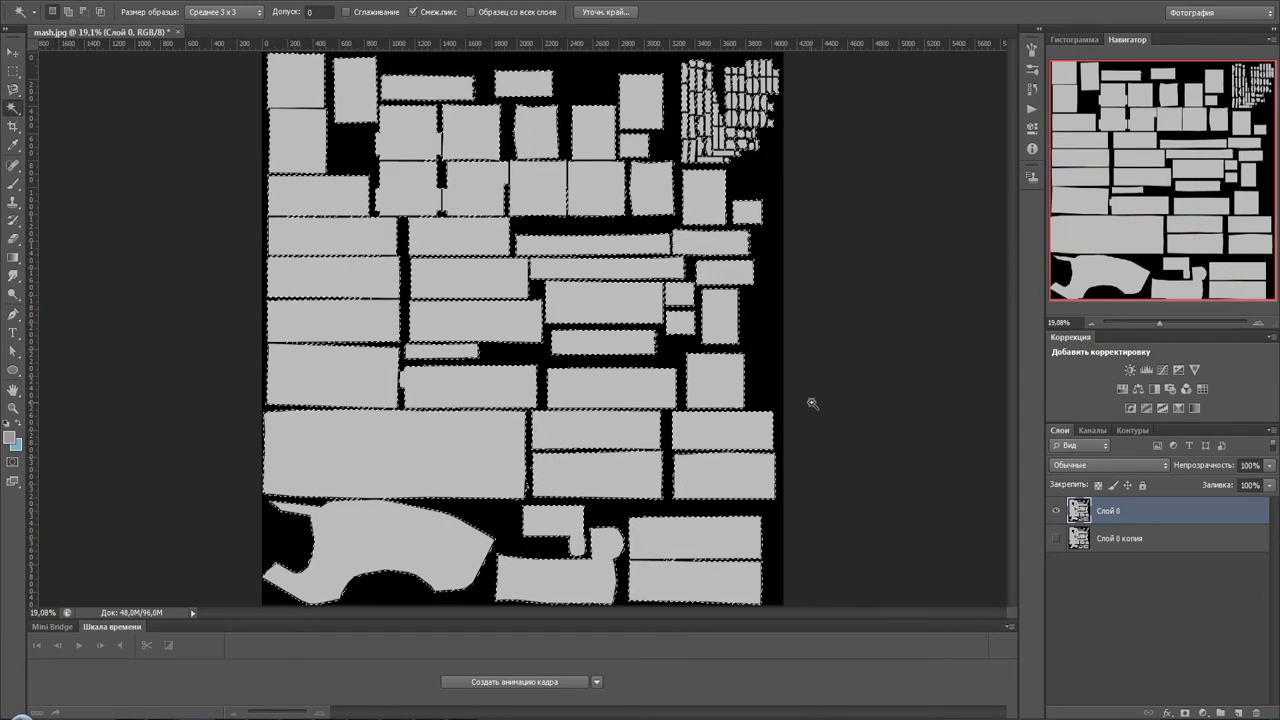
pyautogui.press('Delete')
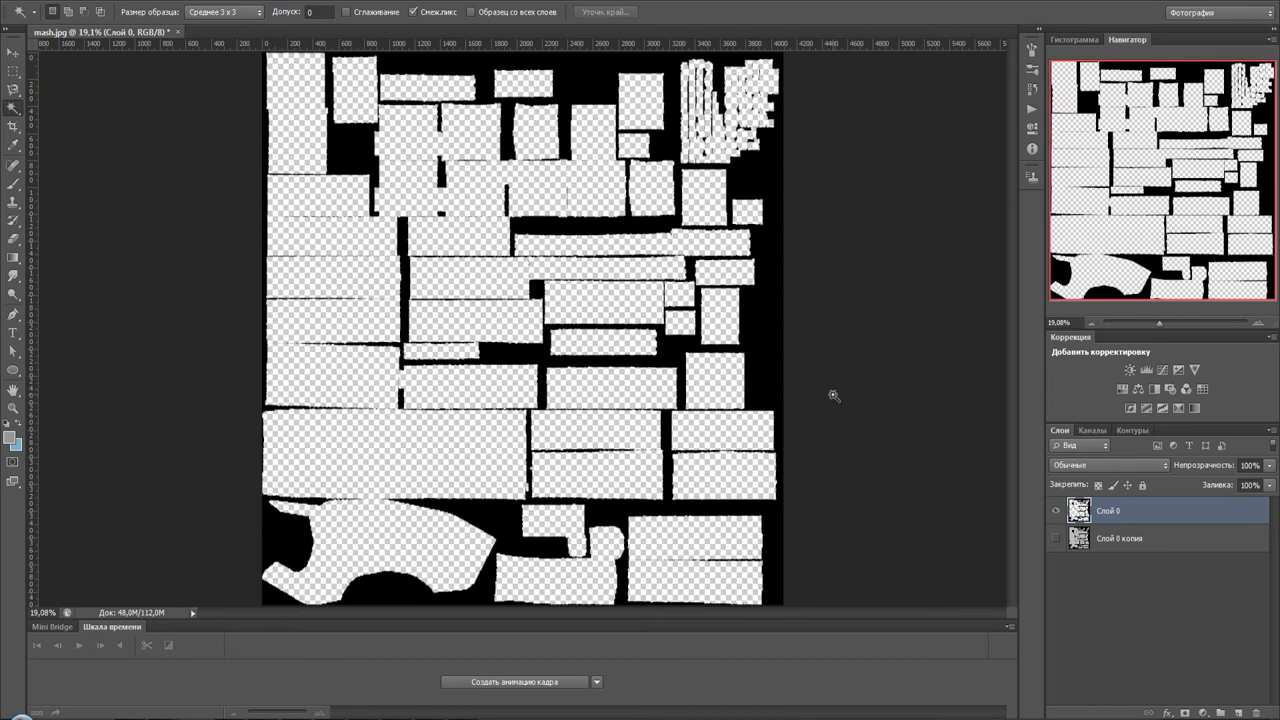
pyautogui.hotkey('ctrl', 'z')
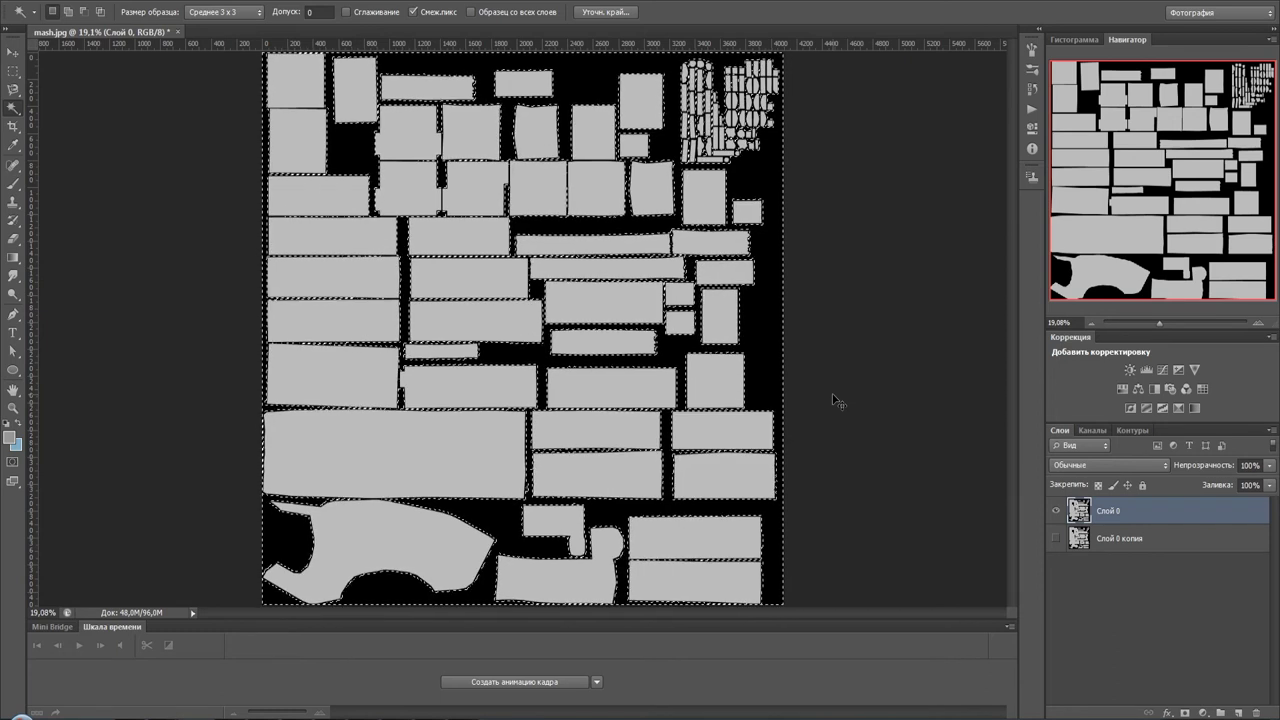
# - Test clearing the black background, then undo so the image stays unchanged
pyautogui.hotkey('ctrl', 'z')
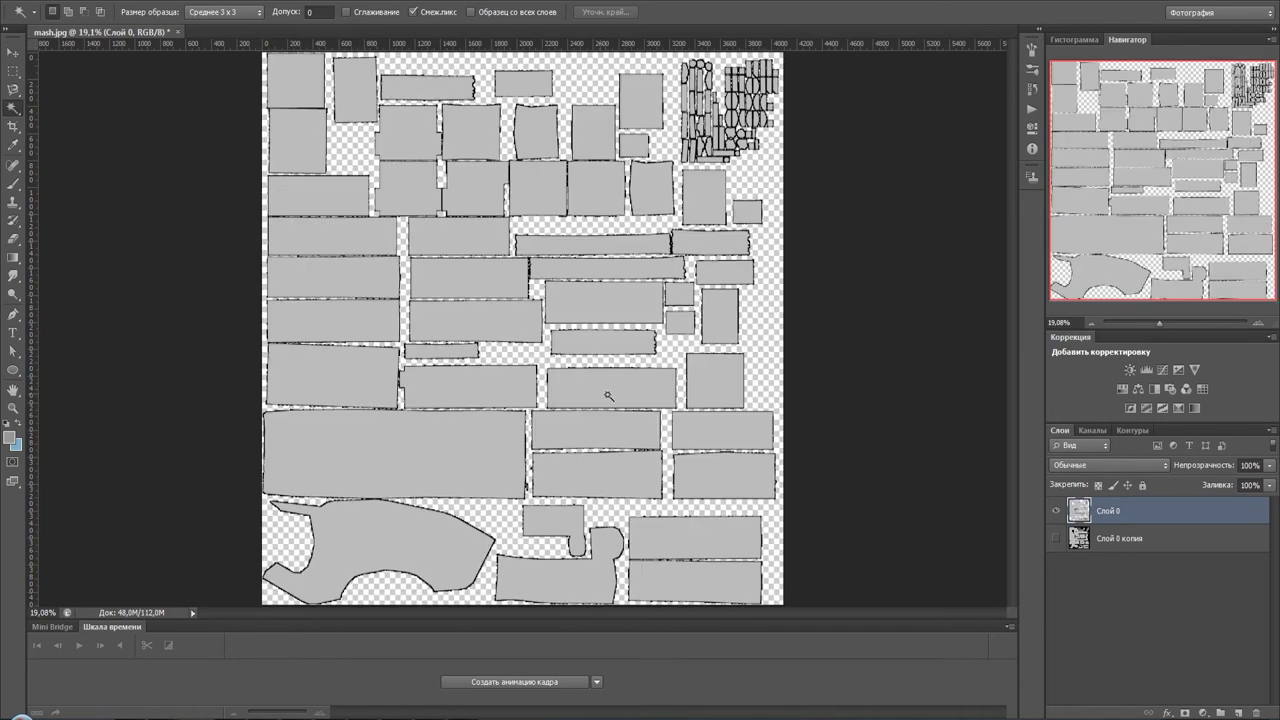
pyautogui.keyDown('alt'); pyautogui.scroll(3, 608, 396); pyautogui.keyUp('alt')
pyautogui.keyDown('alt'); pyautogui.scroll(3, 580, 385); pyautogui.keyUp('alt')
pyautogui.keyDown('alt'); pyautogui.scroll(2, 551, 371); pyautogui.keyUp('alt')
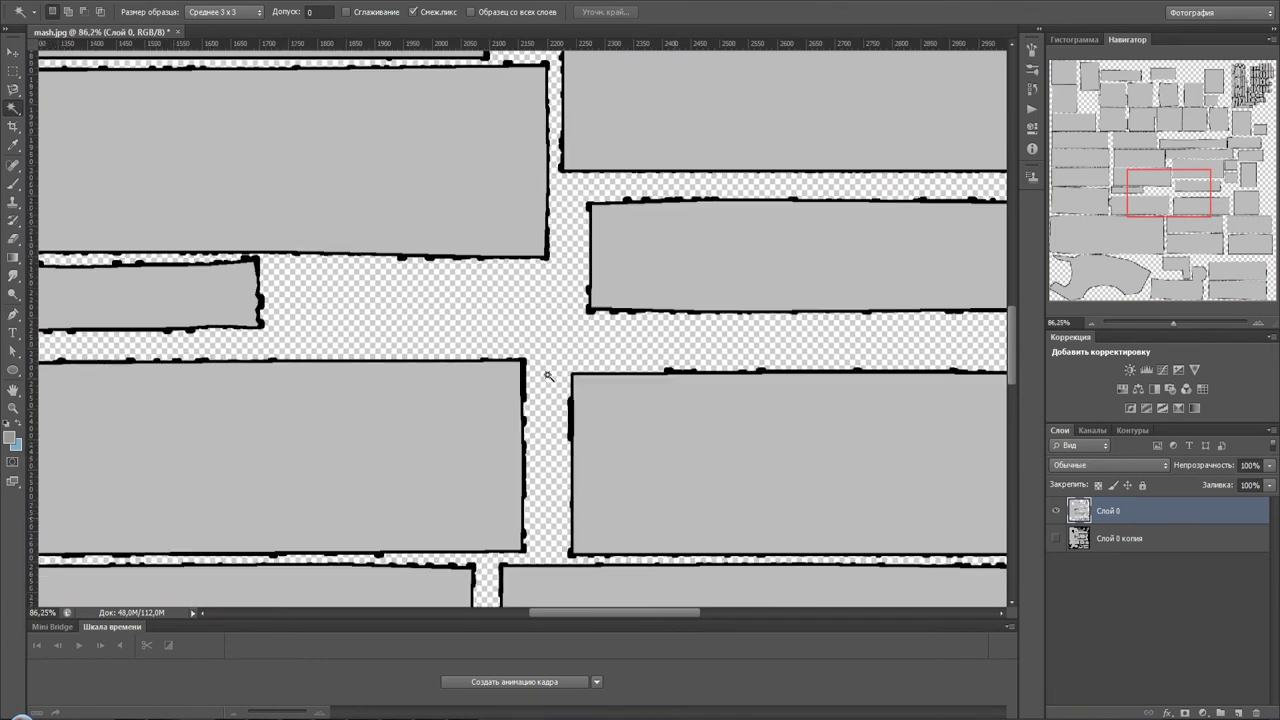
pyautogui.keyDown('alt'); pyautogui.scroll(-8, 548, 376); pyautogui.keyUp('alt')
pyautogui.hotkey('ctrl', 'z')
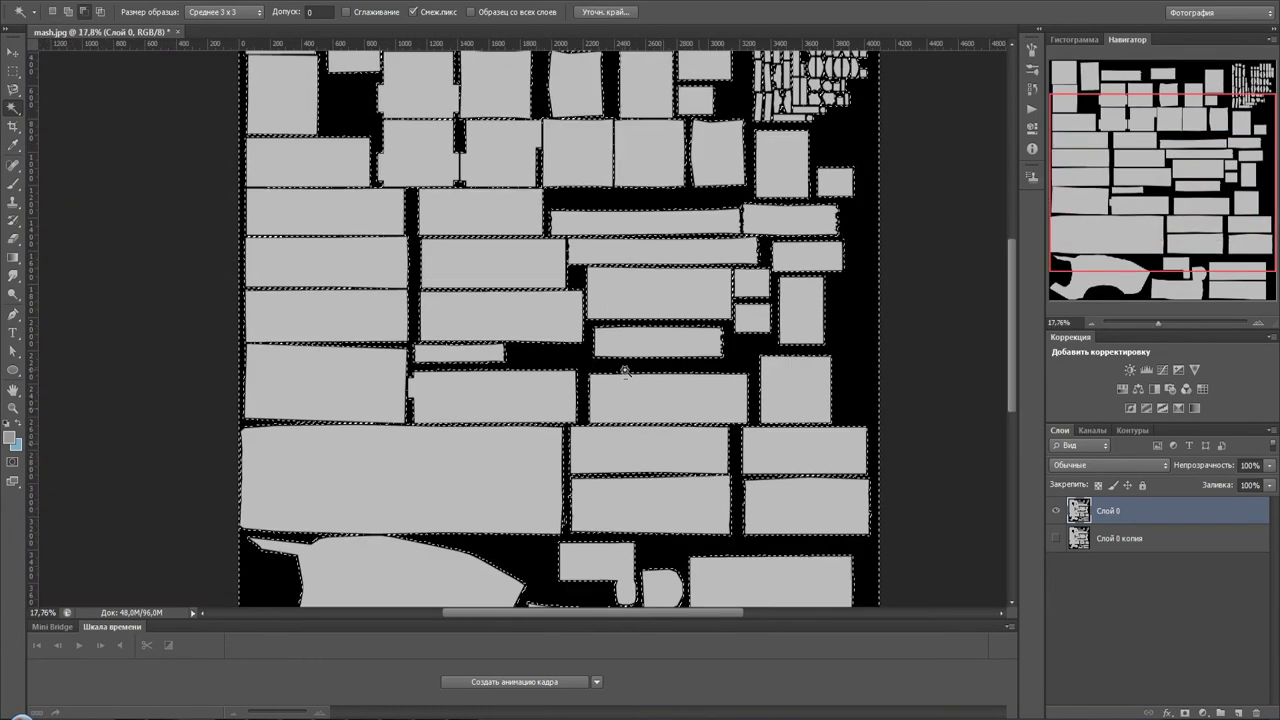
pyautogui.keyDown('alt'); pyautogui.scroll(-1, 625, 371); pyautogui.keyUp('alt')
# - Switch to the Brush and invert the selection so only the grey islands are selected
pyautogui.press('b')
pyautogui.hotkey('alt', 'i')
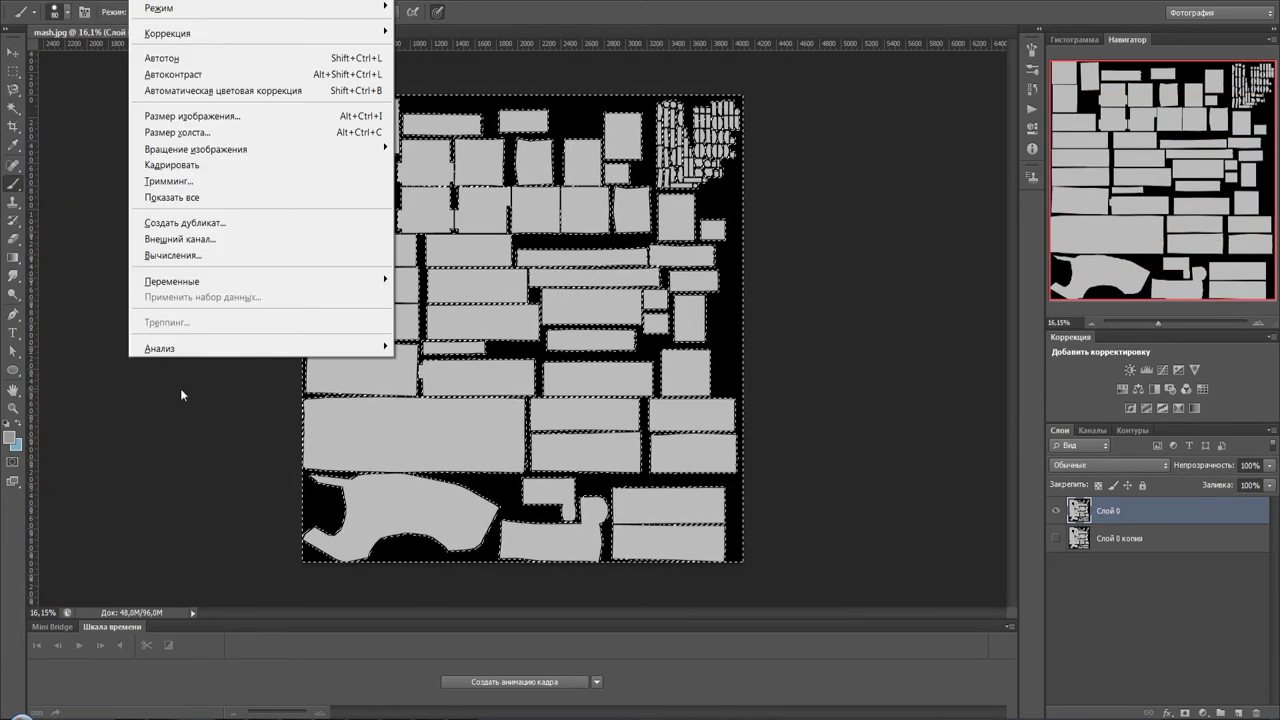
pyautogui.press('Escape')
pyautogui.press('w')
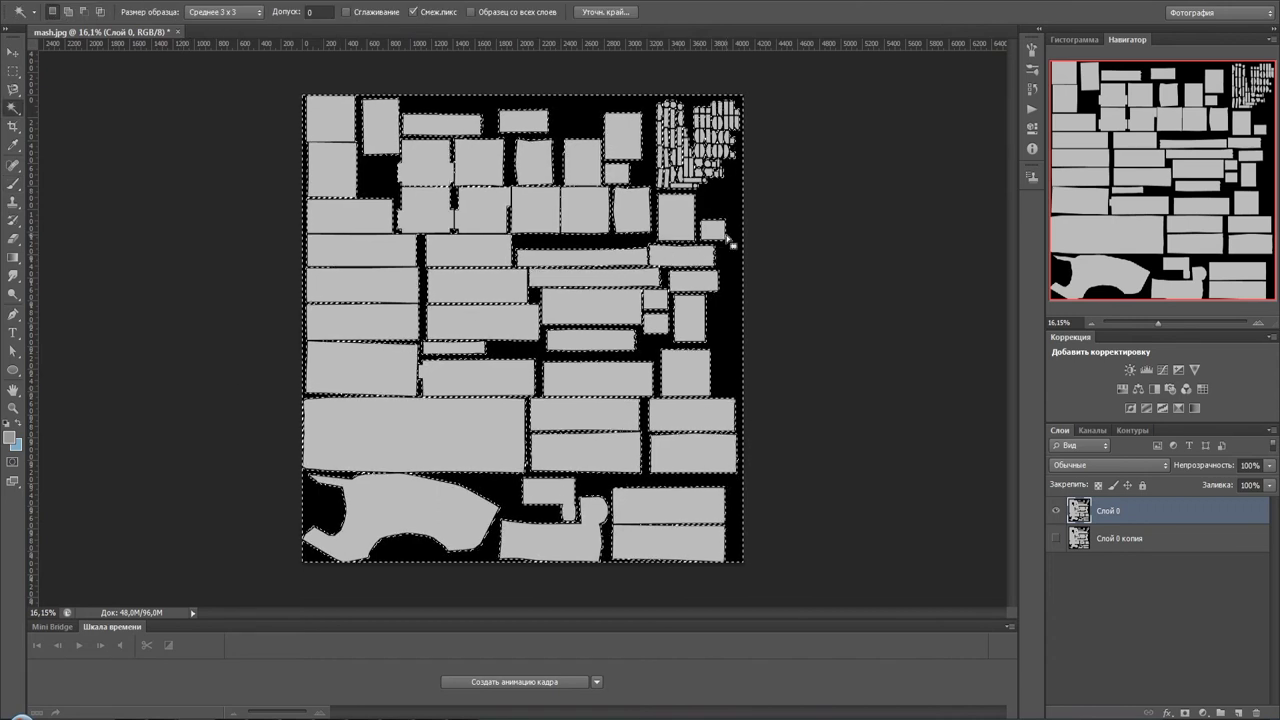
pyautogui.press('b')
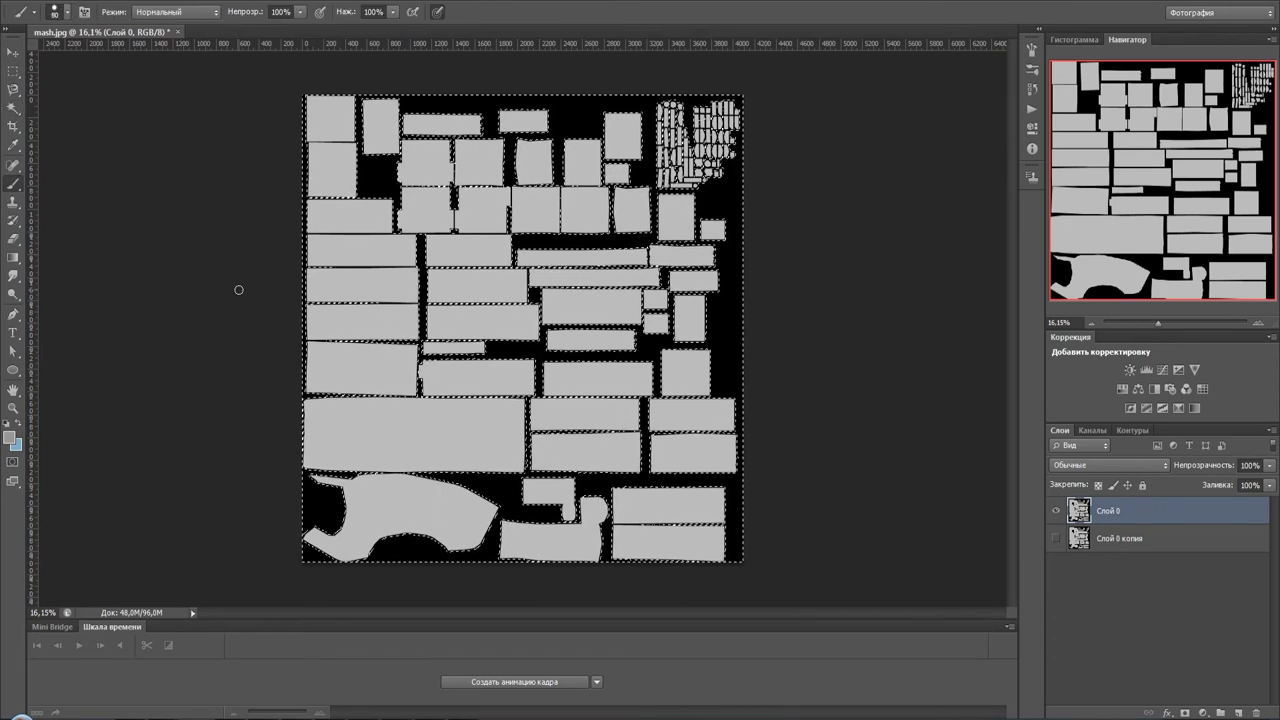
pyautogui.hotkey('ctrl', 'shift', 'i')
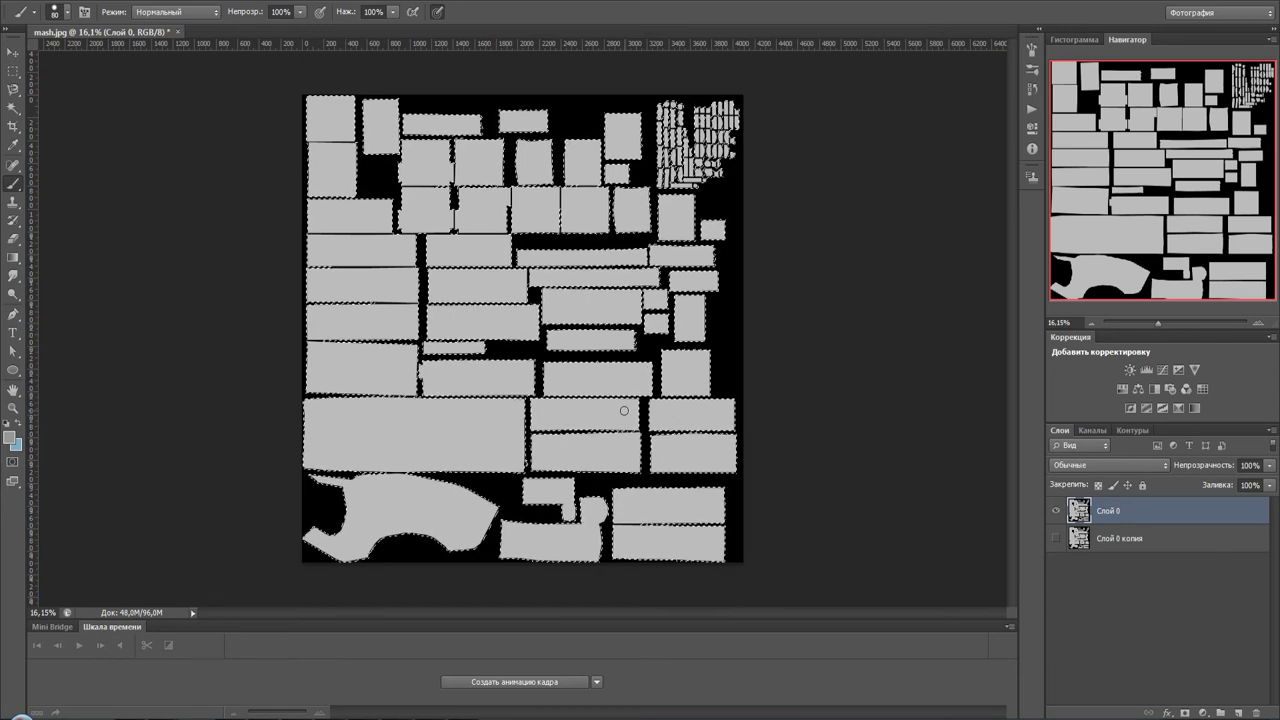
pyautogui.keyDown('alt'); pyautogui.scroll(2, 613, 410); pyautogui.keyUp('alt')
pyautogui.keyDown('alt'); pyautogui.scroll(2, 620, 410); pyautogui.keyUp('alt')
pyautogui.keyDown('alt'); pyautogui.scroll(1, 603, 420); pyautogui.keyUp('alt')
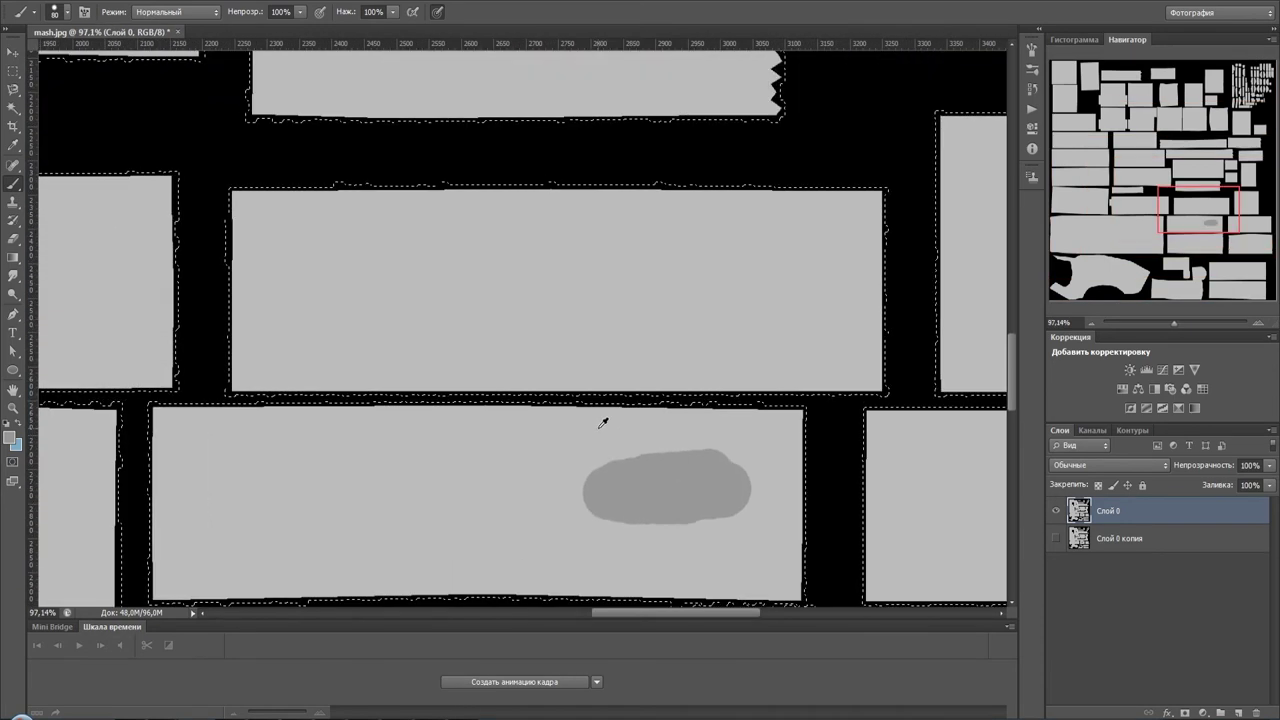
pyautogui.keyDown('alt'); pyautogui.scroll(-2, 603, 432); pyautogui.keyUp('alt')
pyautogui.keyDown('alt'); pyautogui.scroll(-2, 600, 425); pyautogui.keyUp('alt')
pyautogui.keyDown('alt'); pyautogui.scroll(-1, 606, 424); pyautogui.keyUp('alt')
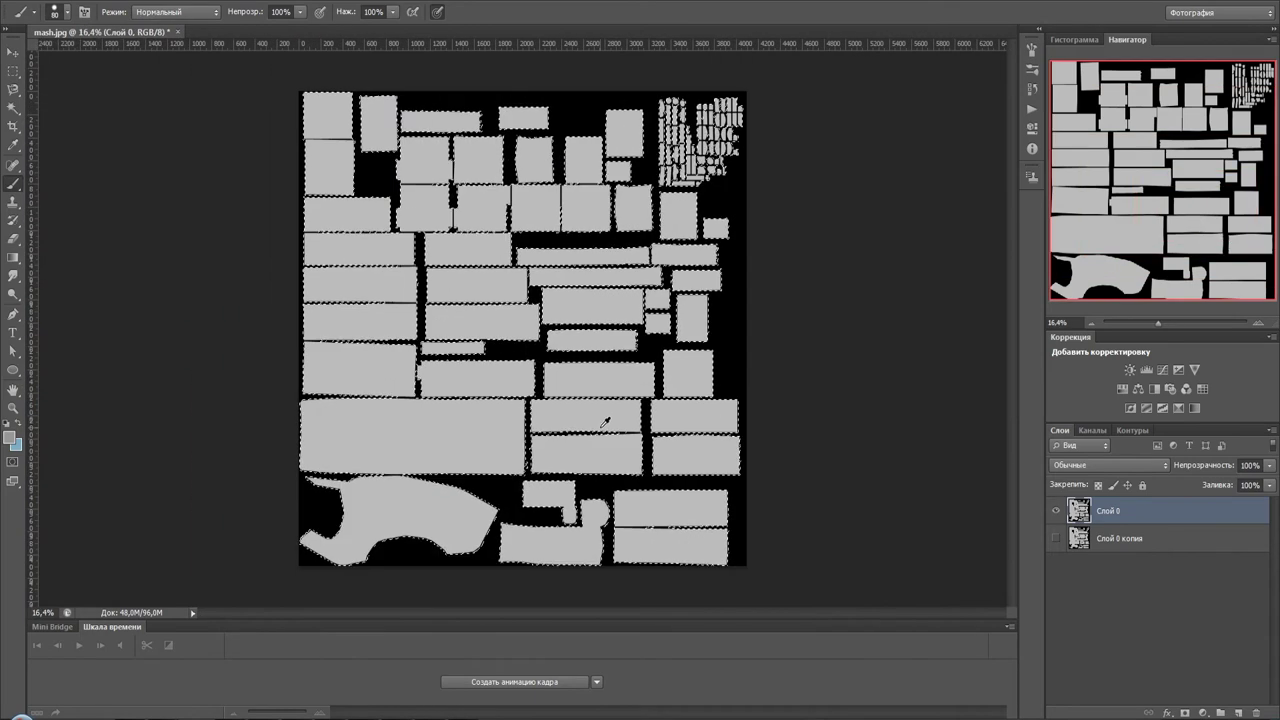
# - Set the foreground painting colour to a saturated orange
pyautogui.click(14, 434)
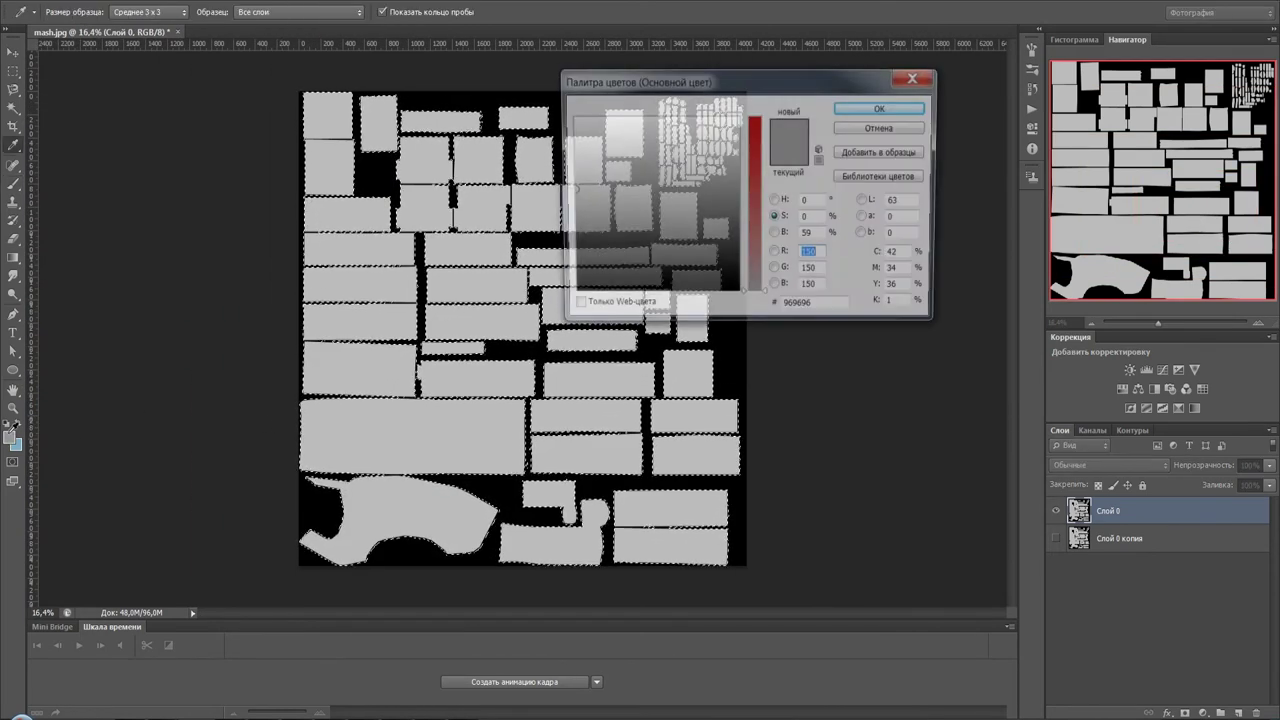
pyautogui.moveTo(752, 183); pyautogui.dragTo(759, 141)
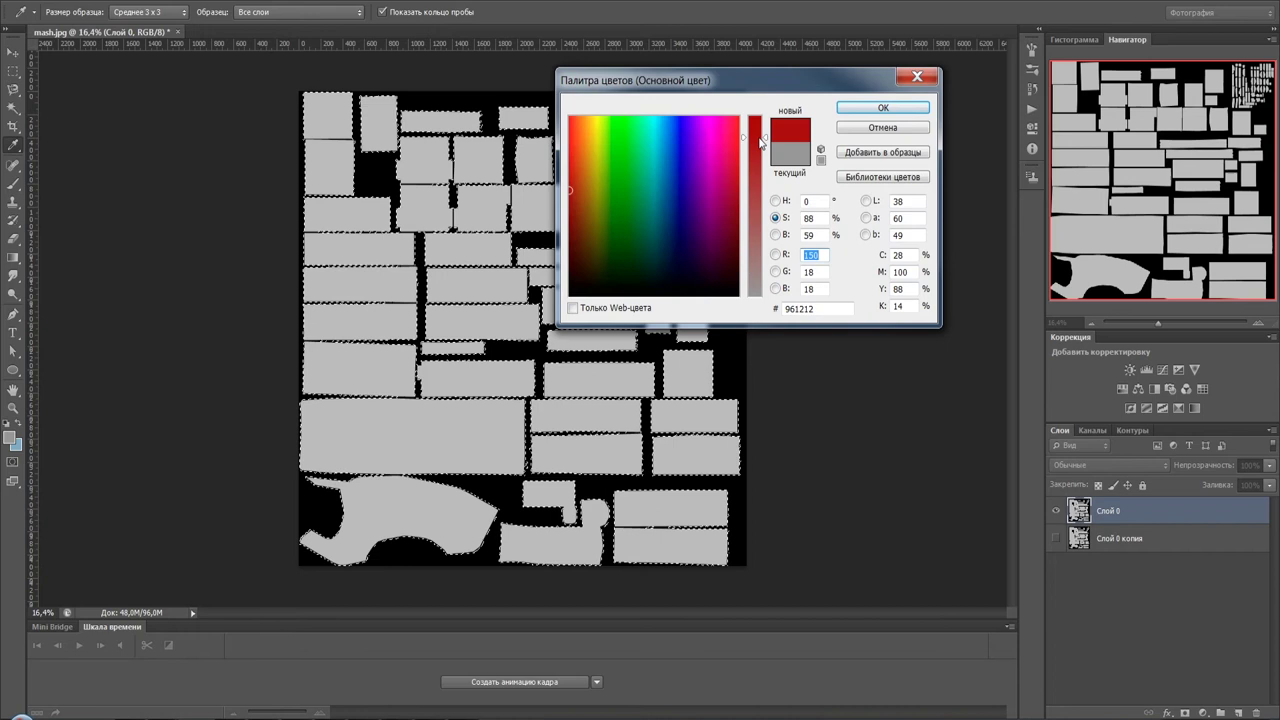
pyautogui.click(593, 179)
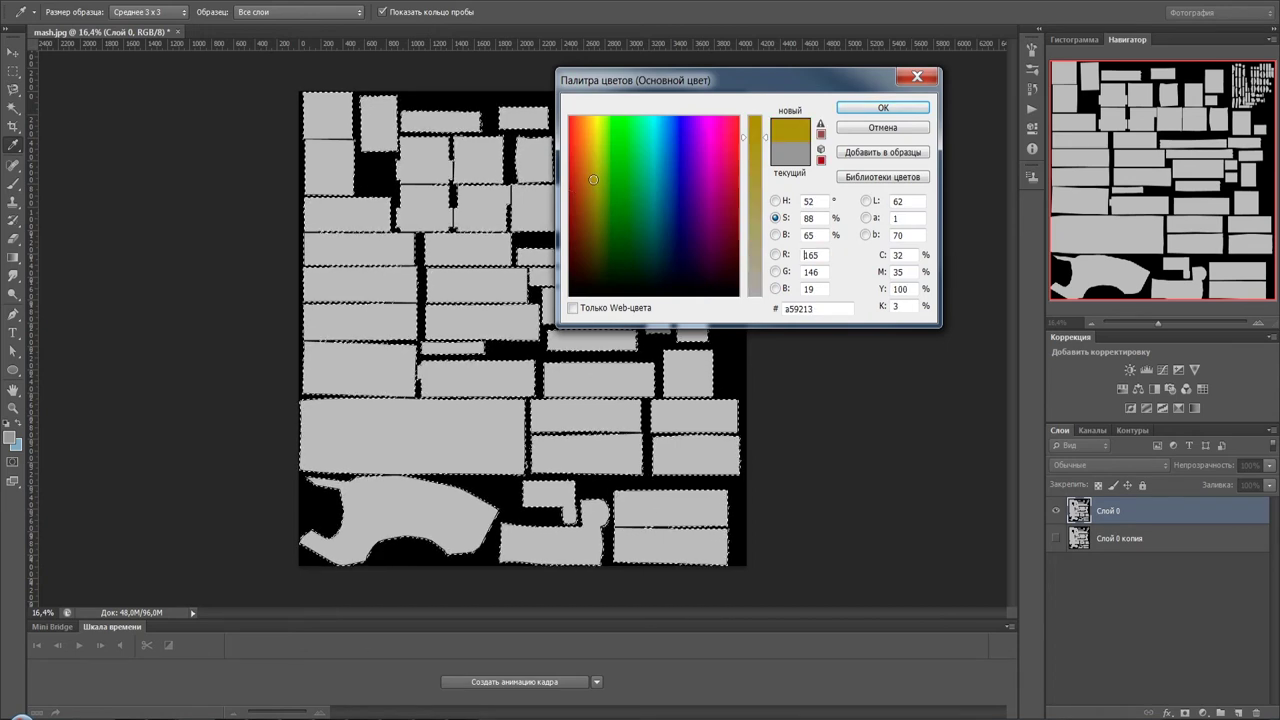
pyautogui.moveTo(594, 175); pyautogui.dragTo(586, 172)
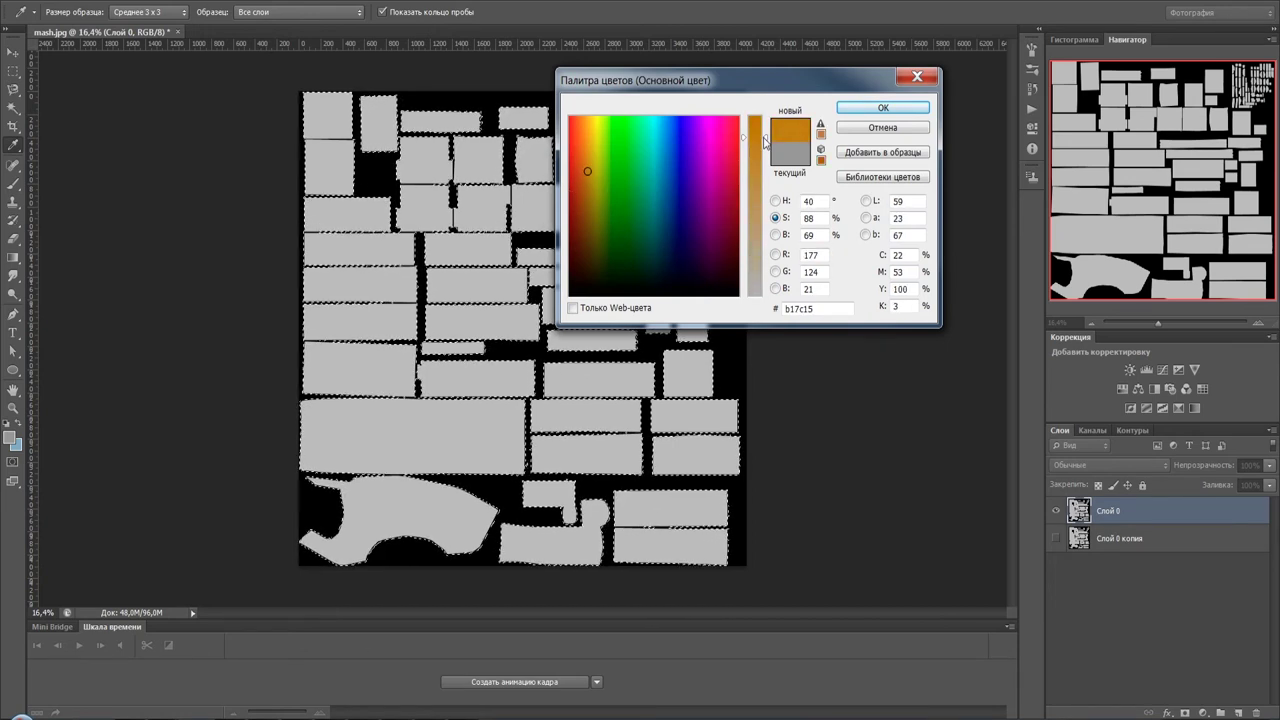
pyautogui.click(883, 107)
pyautogui.press('b')
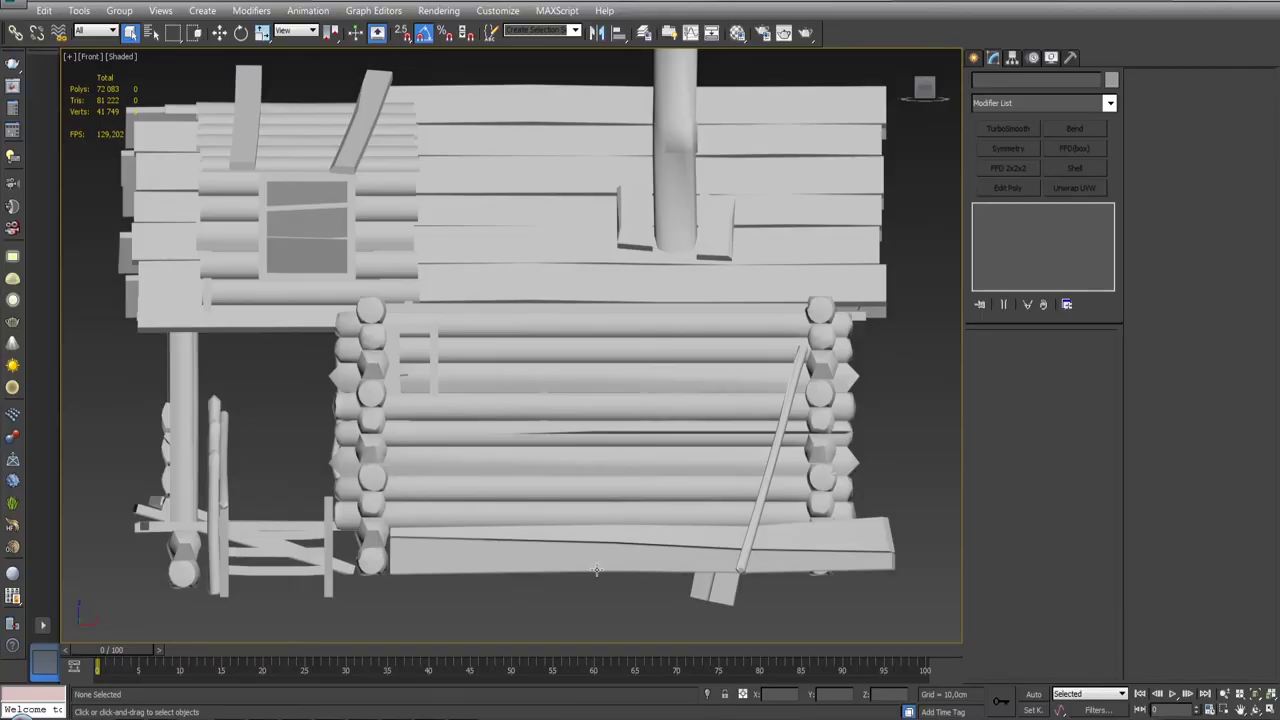
# - Isolate the stove, add an Unwrap UVW modifier, and open its UV editor
pyautogui.click(666, 150)
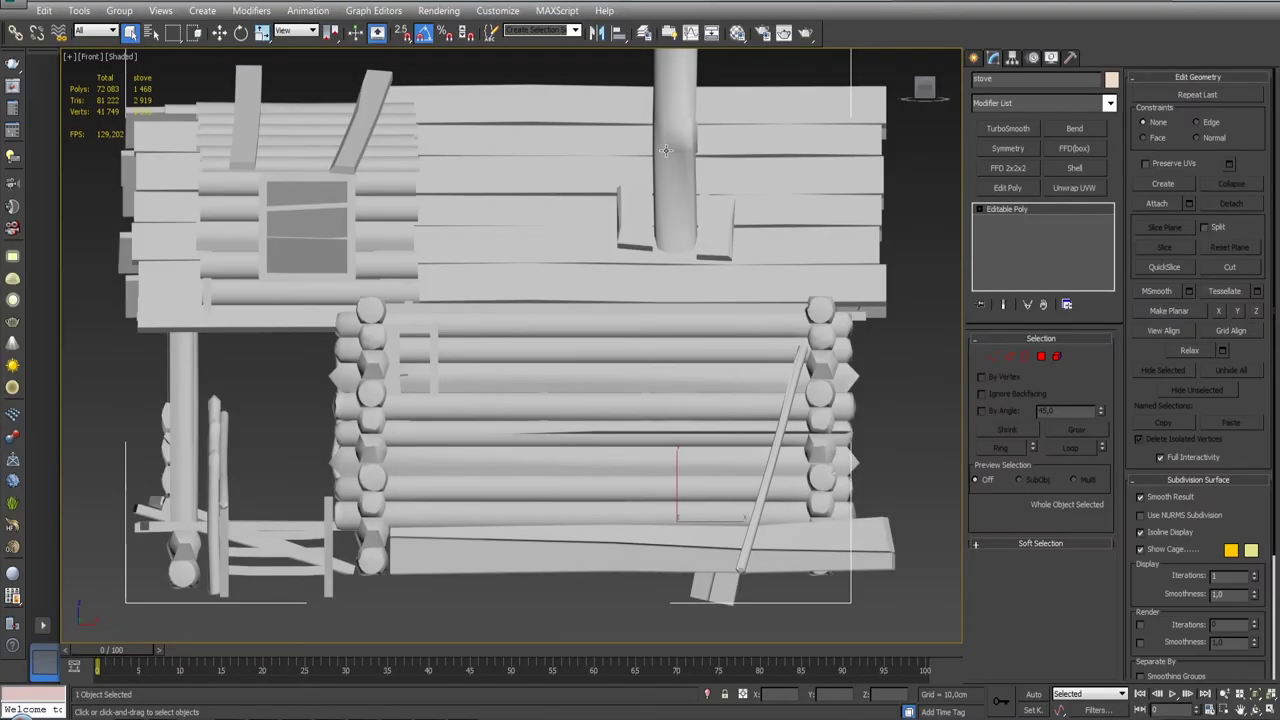
pyautogui.click(708, 695)
pyautogui.keyDown('alt'); pyautogui.moveTo(738, 467); pyautogui.dragTo(759, 466, button='middle'); pyautogui.keyUp('alt')
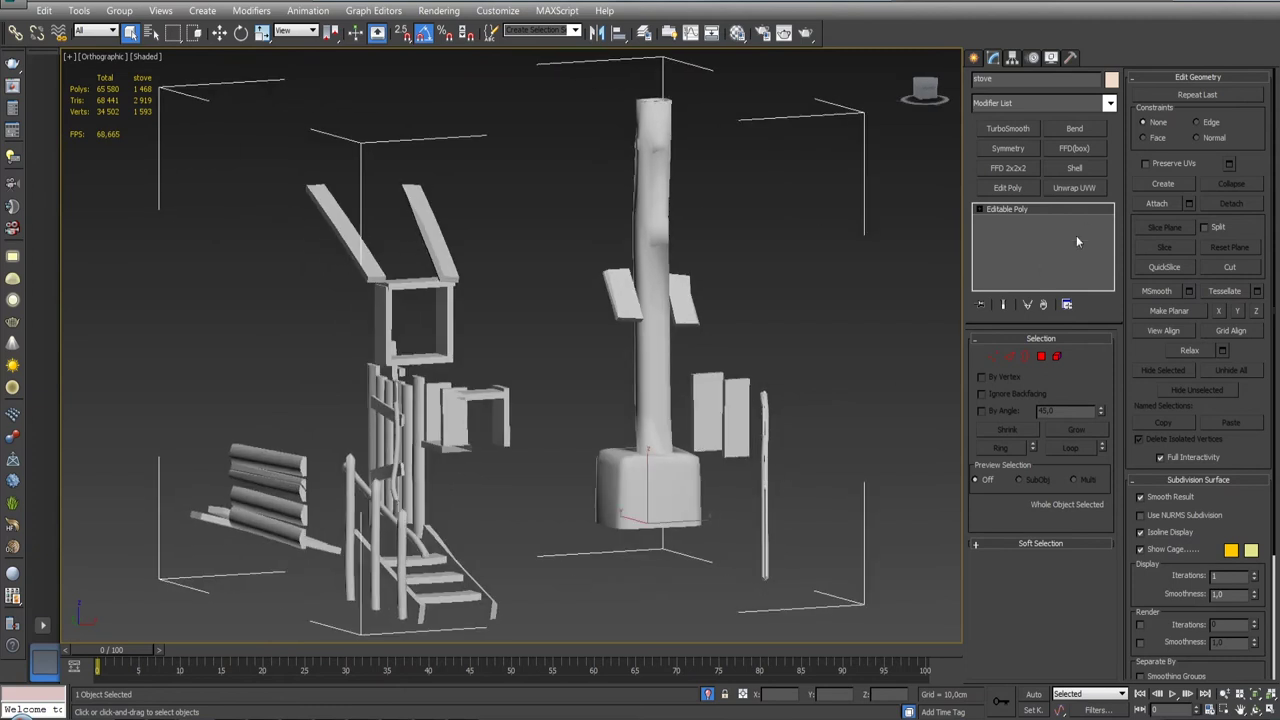
pyautogui.click(1080, 189)
pyautogui.click(1062, 535)
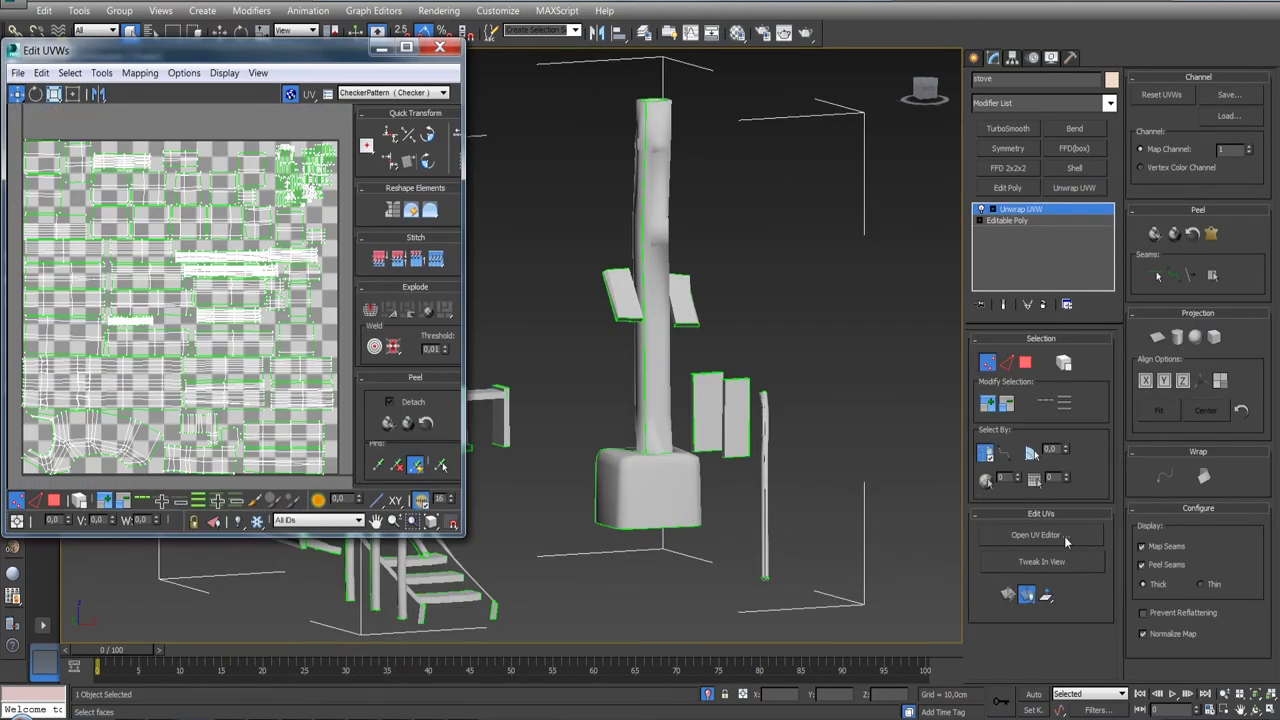
# - Enlarge the UV editor, hide the checker, and select the pillar's faces in Polygon mode
pyautogui.moveTo(463, 535); pyautogui.dragTo(551, 671)
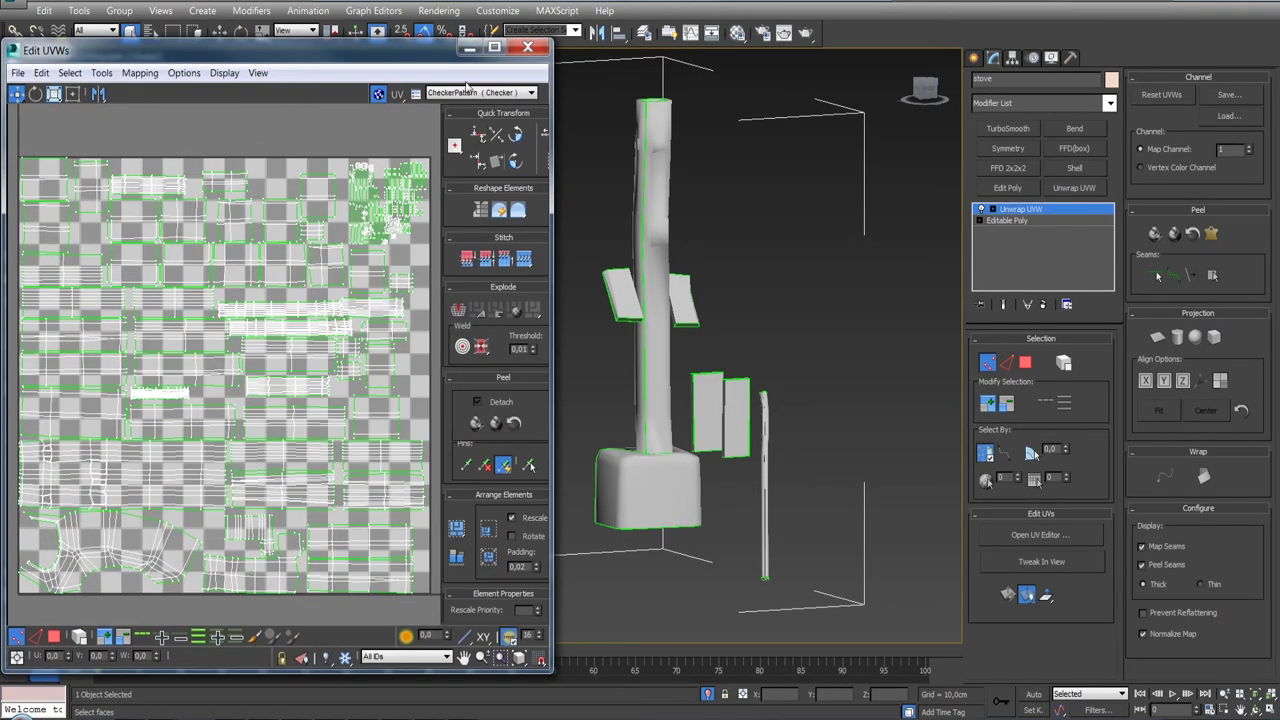
pyautogui.click(378, 93)
pyautogui.click(708, 695)
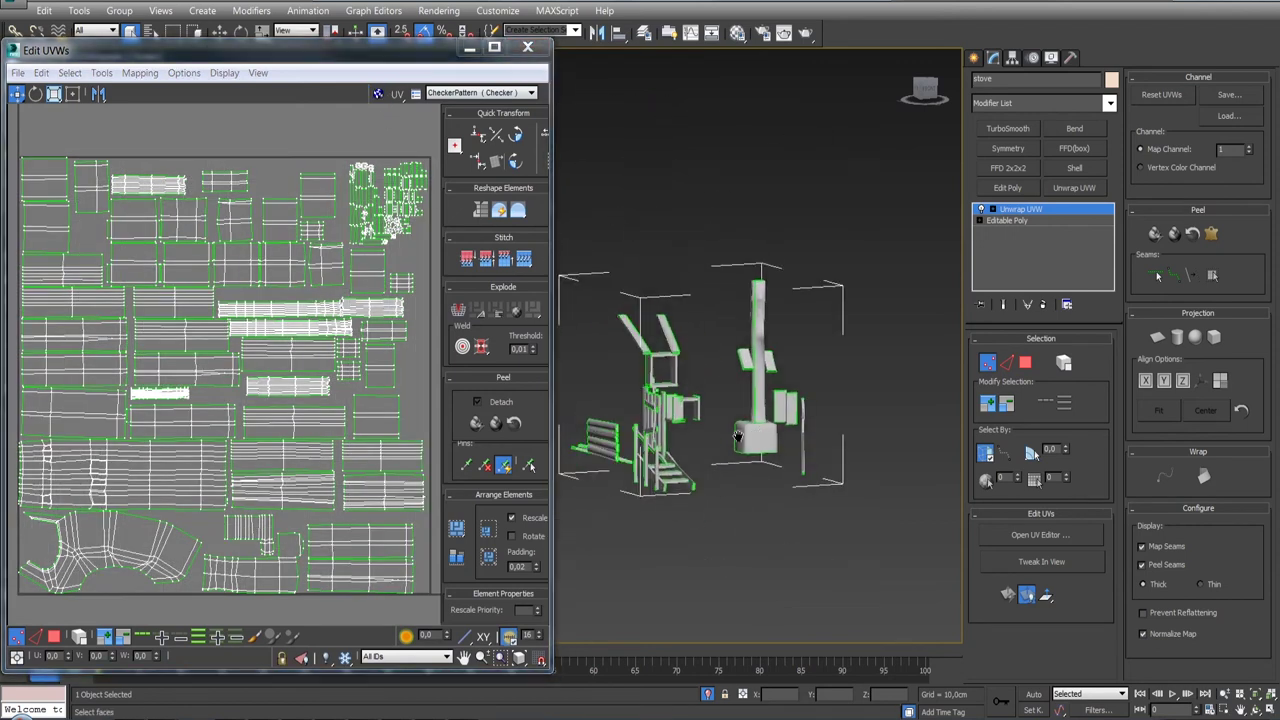
pyautogui.click(1026, 364)
pyautogui.click(150, 480)
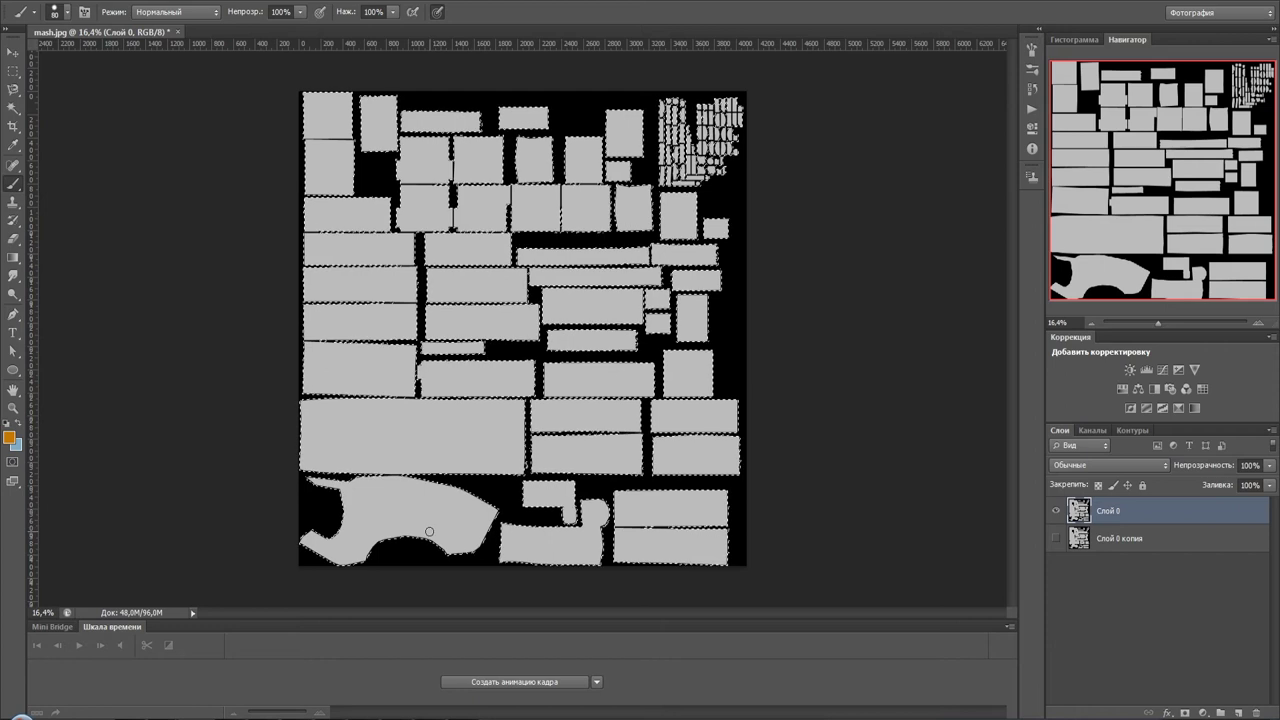
# - With a size 200 brush, paint the big curved island, its neighbour and its tip orange
pyautogui.press(']')
pyautogui.press(']')
pyautogui.press(']')
pyautogui.moveTo(368, 539); pyautogui.dragTo(385, 533)
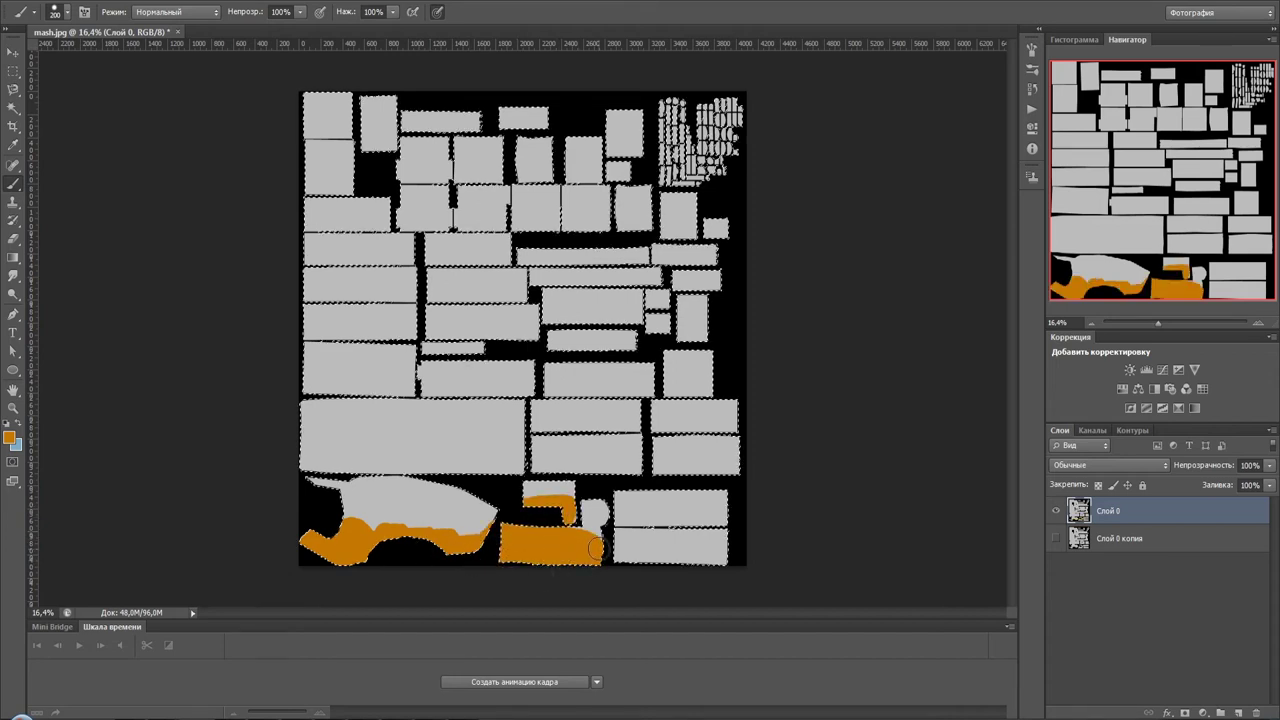
pyautogui.keyDown('alt'); pyautogui.scroll(5, 557, 506); pyautogui.keyUp('alt')
pyautogui.moveTo(612, 561); pyautogui.dragTo(563, 379)
pyautogui.moveTo(560, 365)
pyautogui.mouseDown()
pyautogui.moveTo(586, 457)
pyautogui.moveTo(514, 386)
pyautogui.moveTo(534, 325)
pyautogui.moveTo(586, 343)
pyautogui.moveTo(573, 403)
pyautogui.moveTo(480, 329)
pyautogui.moveTo(514, 271)
pyautogui.moveTo(366, 294)
pyautogui.moveTo(391, 286)
pyautogui.moveTo(357, 271)
pyautogui.moveTo(443, 283)
pyautogui.mouseUp()
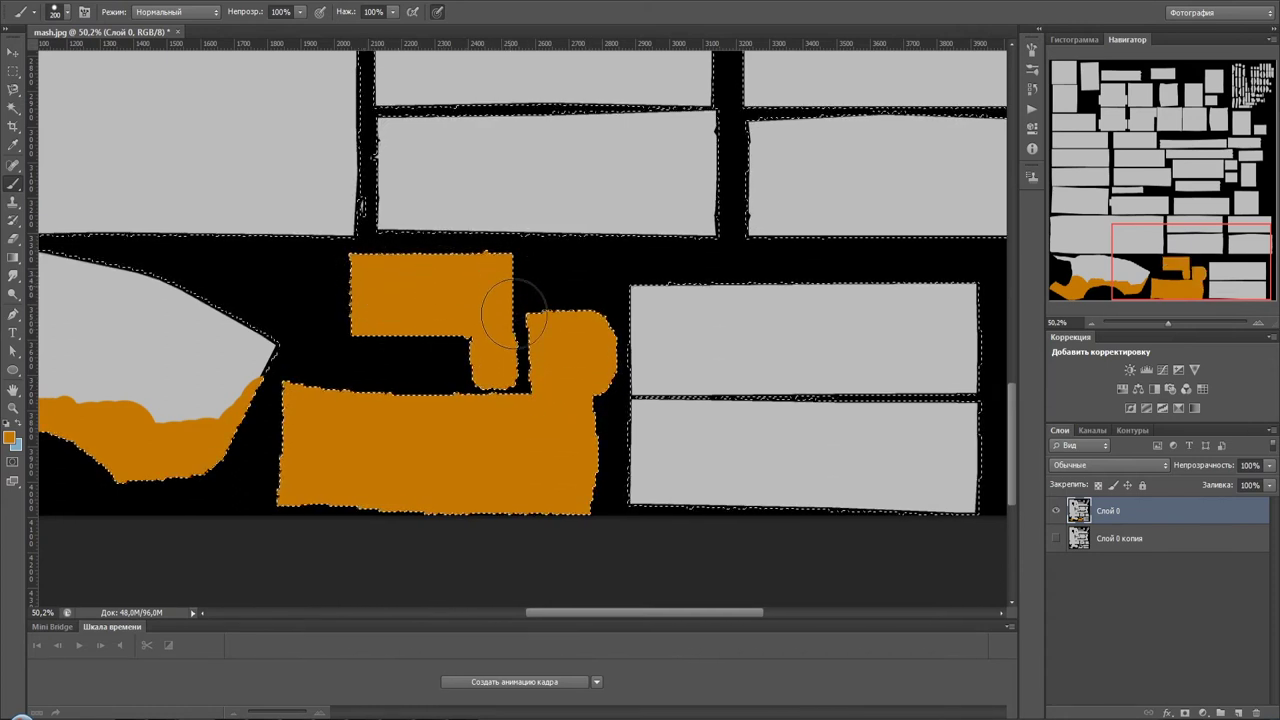
pyautogui.moveTo(294, 434); pyautogui.dragTo(587, 472)
pyautogui.moveTo(540, 372)
pyautogui.mouseDown()
pyautogui.moveTo(565, 385)
pyautogui.moveTo(500, 423)
pyautogui.moveTo(486, 337)
pyautogui.moveTo(371, 300)
pyautogui.moveTo(321, 360)
pyautogui.moveTo(463, 414)
pyautogui.moveTo(106, 422)
pyautogui.mouseUp()
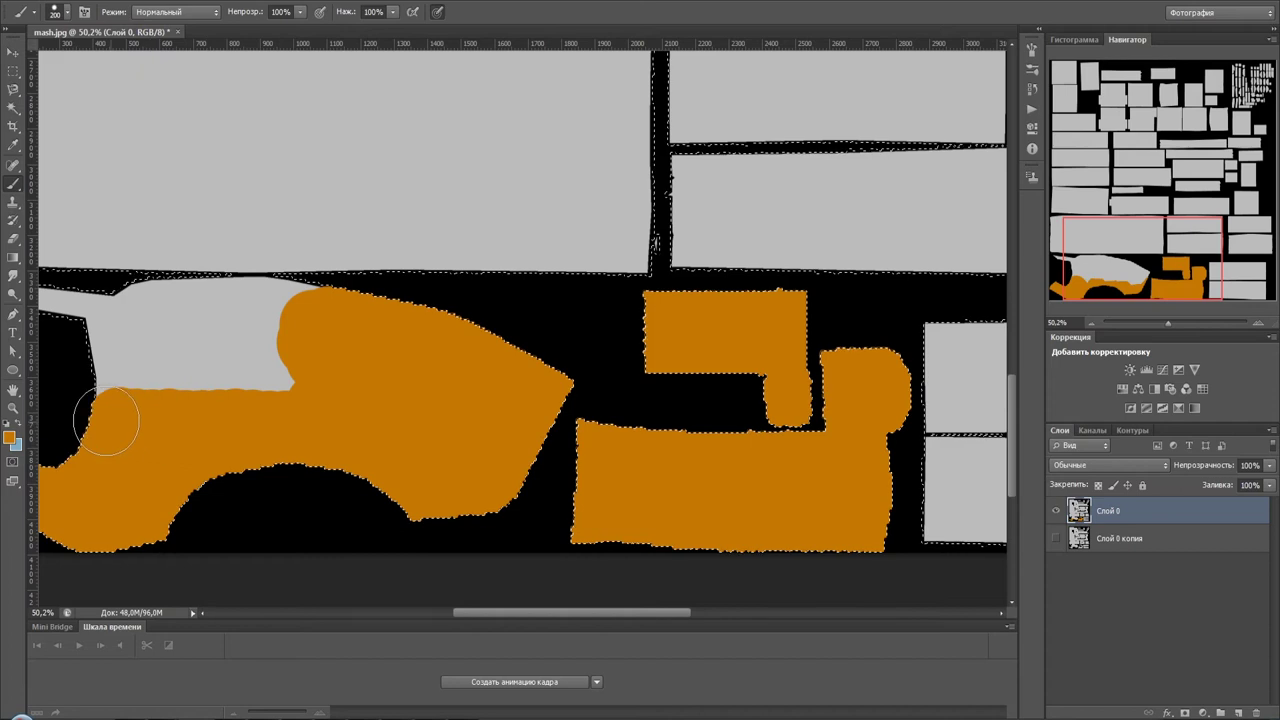
# - Fill the curved island's remaining grey areas and top-edge gap orange, then shrink the brush to 125
pyautogui.moveTo(171, 377); pyautogui.dragTo(394, 423)
pyautogui.moveTo(609, 431)
pyautogui.mouseDown()
pyautogui.moveTo(309, 414)
pyautogui.moveTo(371, 371)
pyautogui.moveTo(300, 386)
pyautogui.moveTo(265, 375)
pyautogui.mouseUp()
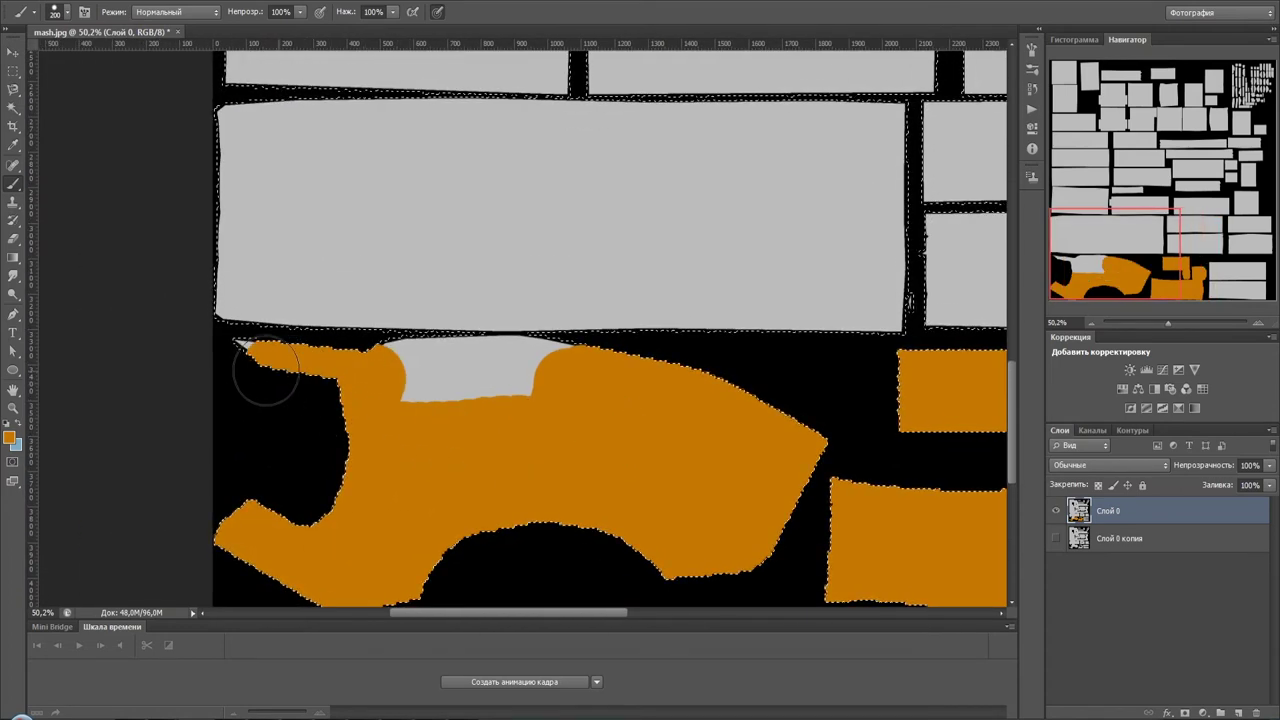
pyautogui.keyDown('alt'); pyautogui.scroll(2, 417, 406); pyautogui.keyUp('alt')
pyautogui.keyDown('alt'); pyautogui.scroll(1, 415, 407); pyautogui.keyUp('alt')
pyautogui.moveTo(414, 407)
pyautogui.mouseDown()
pyautogui.moveTo(371, 334)
pyautogui.moveTo(591, 357)
pyautogui.moveTo(566, 358)
pyautogui.moveTo(591, 343)
pyautogui.moveTo(749, 354)
pyautogui.moveTo(654, 338)
pyautogui.mouseUp()
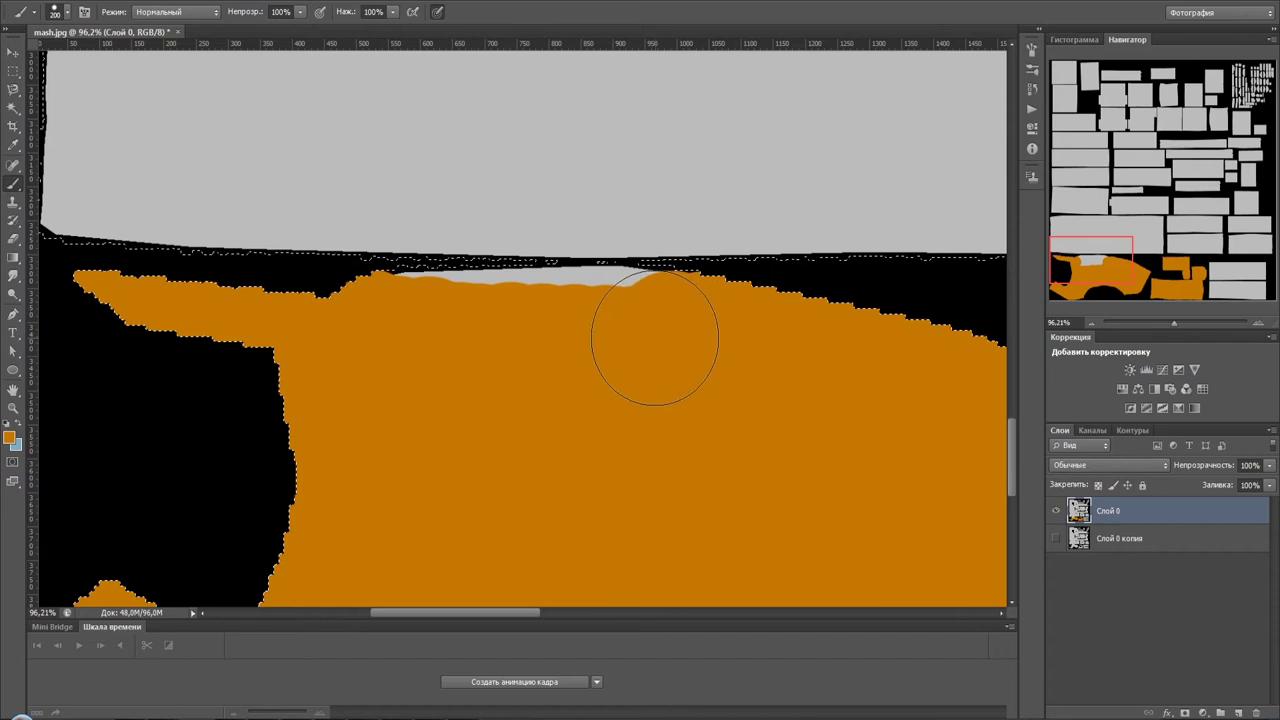
pyautogui.keyDown('alt'); pyautogui.scroll(2, 642, 346); pyautogui.keyUp('alt')
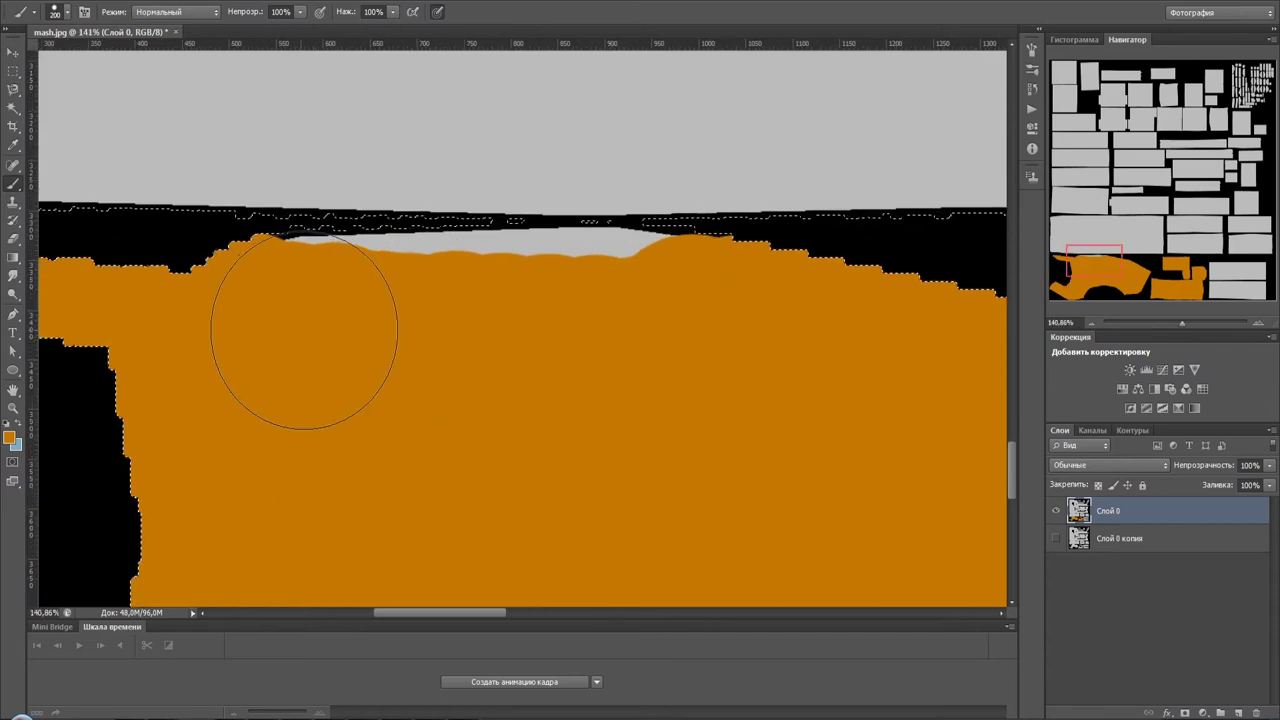
pyautogui.moveTo(336, 334)
pyautogui.mouseDown()
pyautogui.moveTo(363, 320)
pyautogui.moveTo(449, 339)
pyautogui.moveTo(443, 329)
pyautogui.moveTo(511, 323)
pyautogui.moveTo(638, 330)
pyautogui.mouseUp()
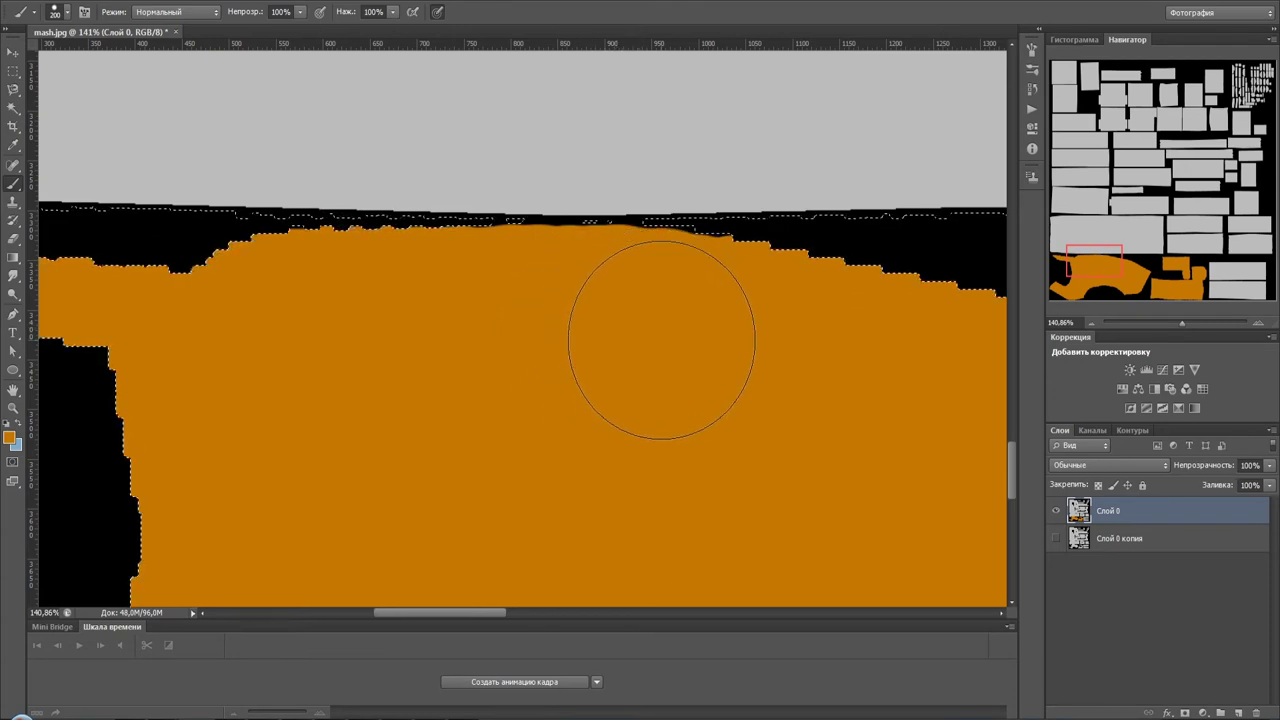
pyautogui.press('[')
pyautogui.press('[')
pyautogui.press('[')
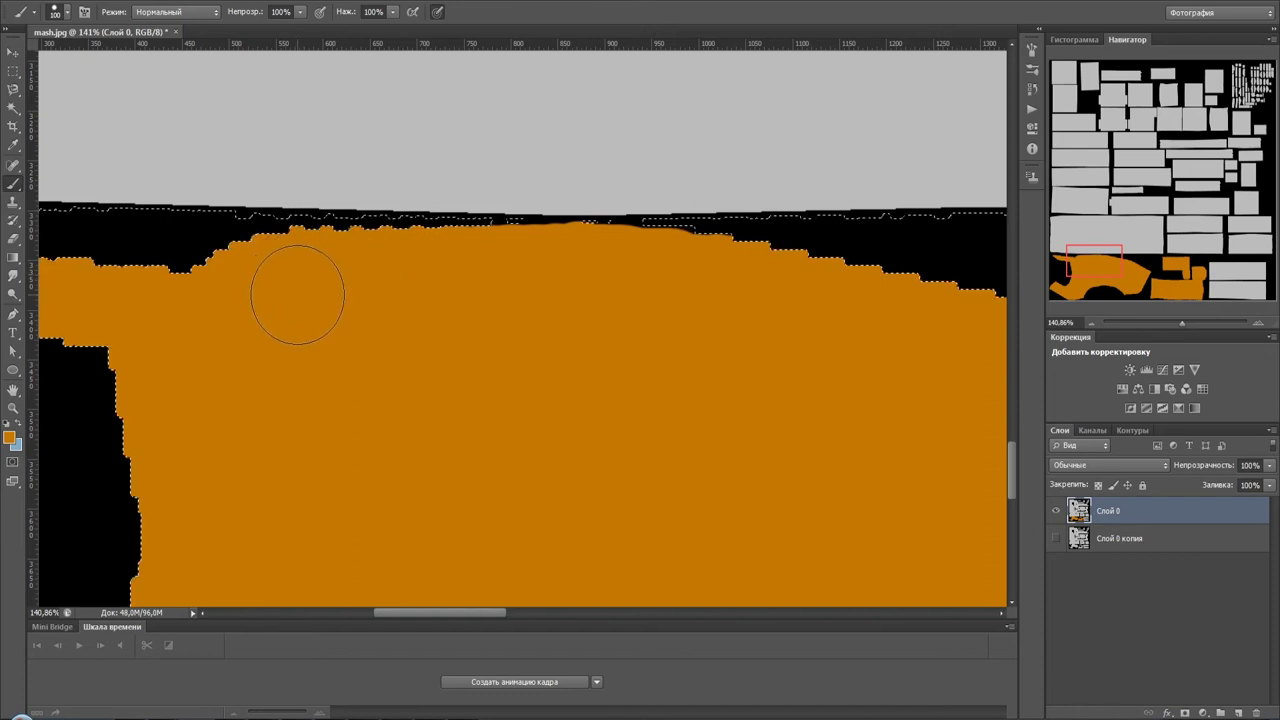
pyautogui.keyDown('alt'); pyautogui.scroll(-4, 258, 380); pyautogui.keyUp('alt')
pyautogui.keyDown('alt'); pyautogui.scroll(-4, 271, 377); pyautogui.keyUp('alt')
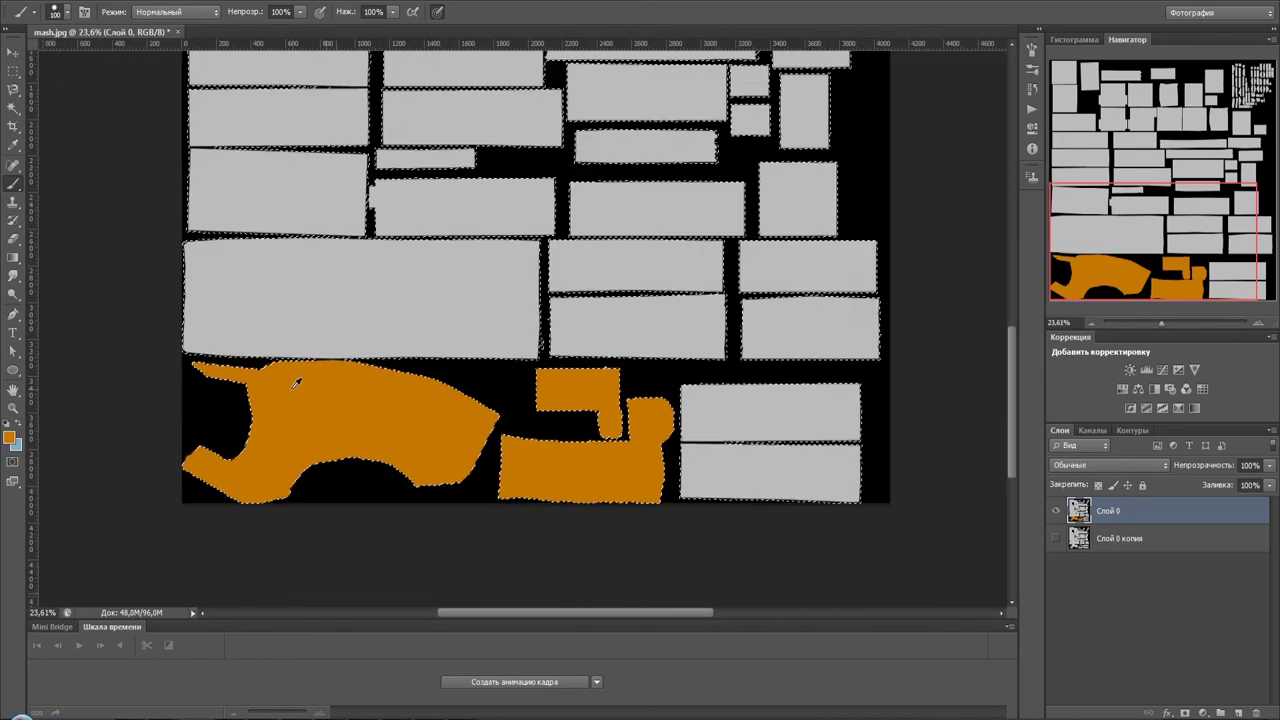
pyautogui.keyDown('alt'); pyautogui.scroll(-2, 294, 371); pyautogui.keyUp('alt')
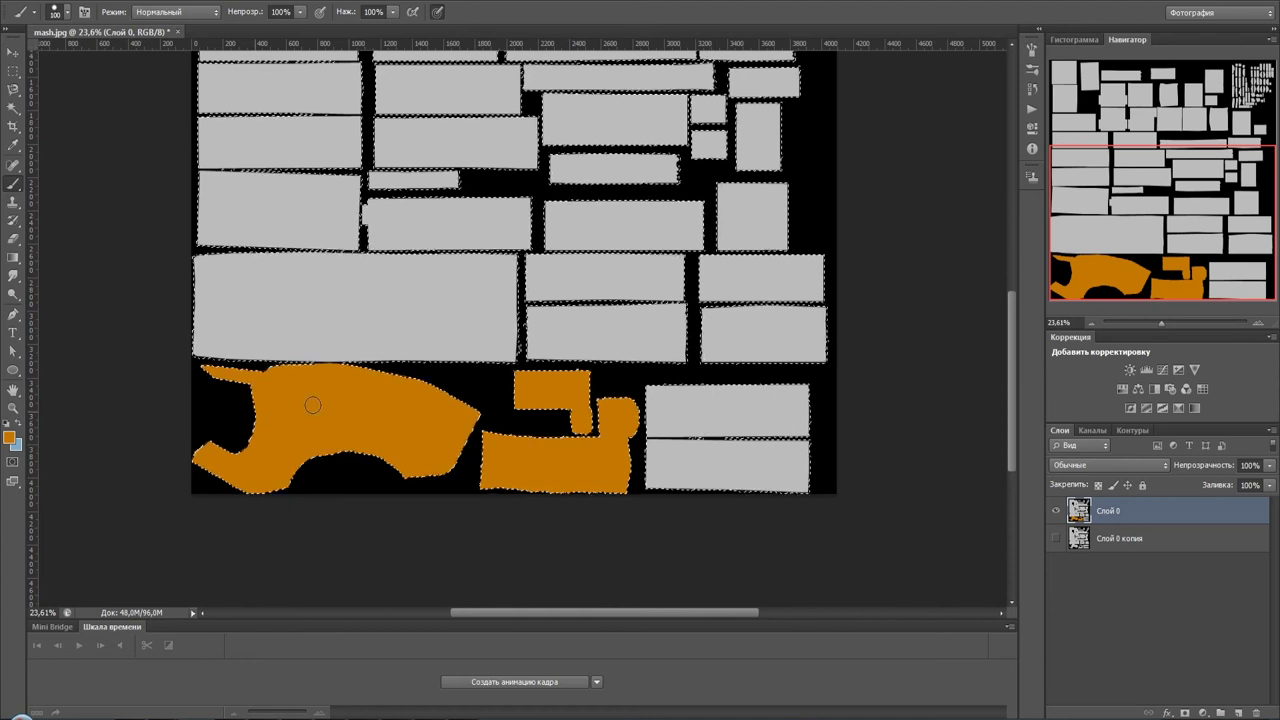
# - Set the foreground colour to green and enlarge the brush
pyautogui.click(10, 440)
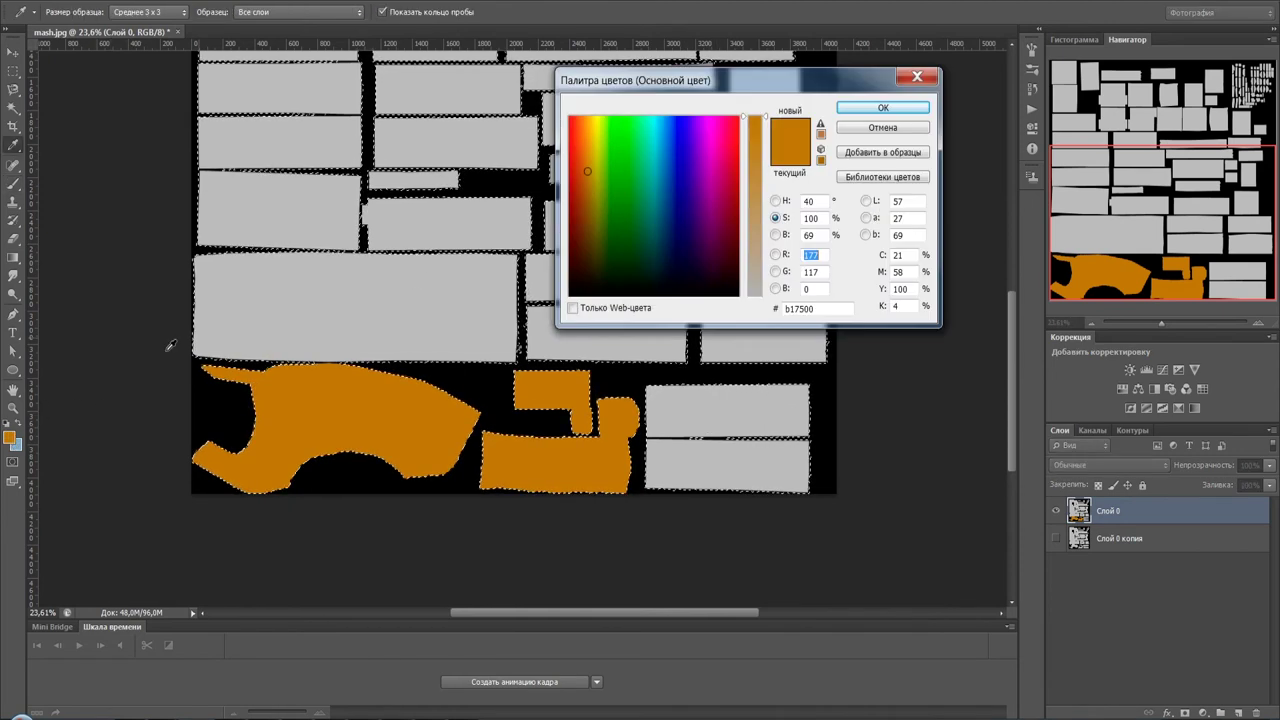
pyautogui.moveTo(590, 172); pyautogui.dragTo(628, 124)
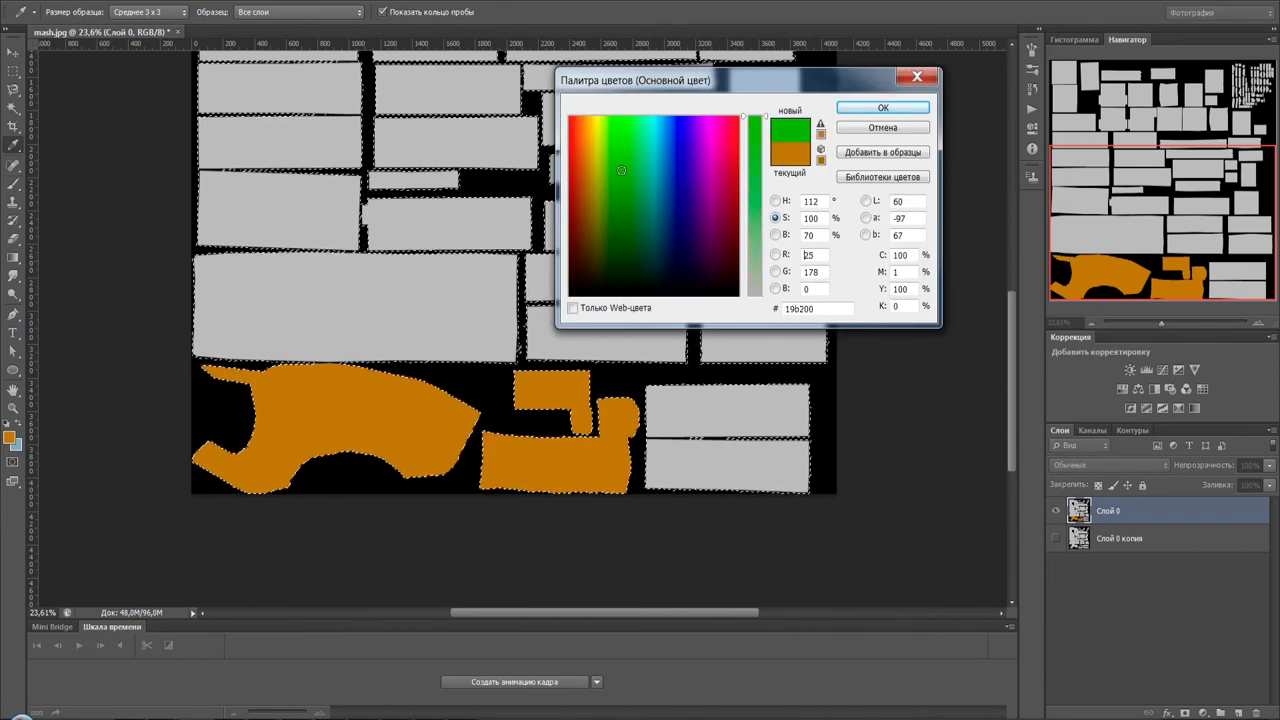
pyautogui.click(882, 107)
pyautogui.press('b')
pyautogui.press(']')
pyautogui.press(']')
pyautogui.press(']')
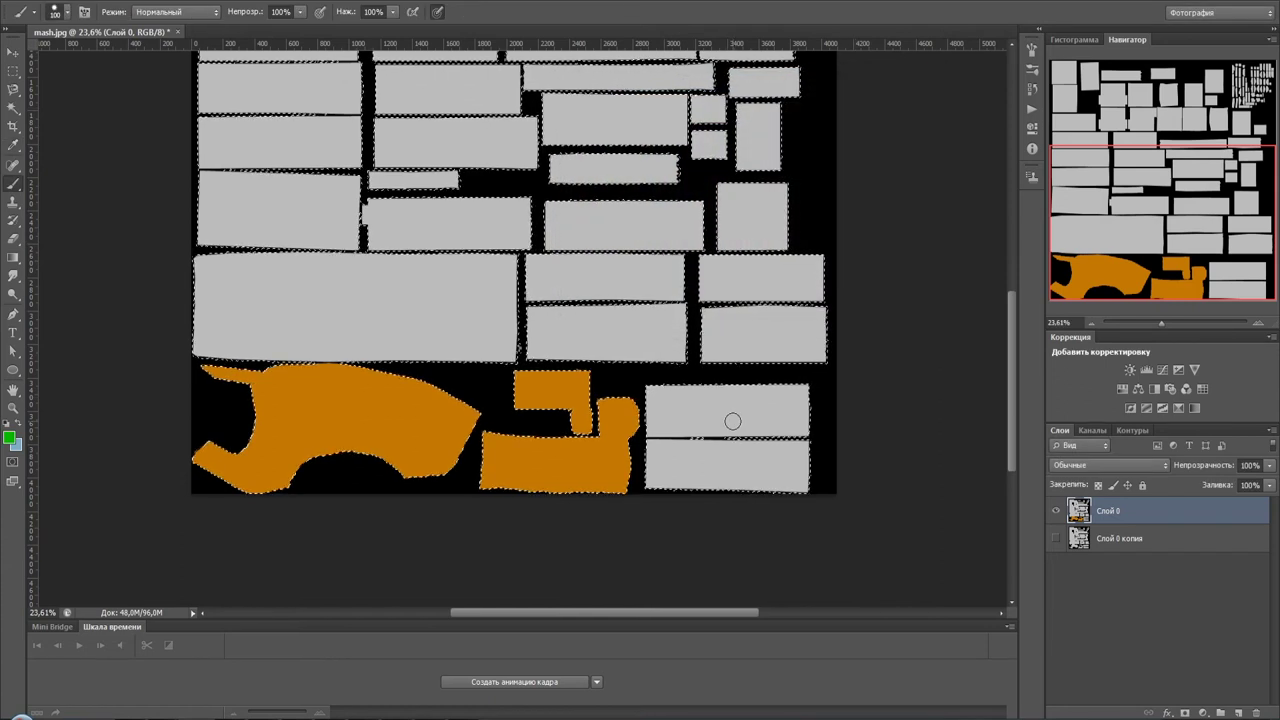
pyautogui.press(']')
pyautogui.press(']')
# - Paint the lower-right grey rectangles and lower-left grey patch green, undoing a stray dab
pyautogui.moveTo(818, 392); pyautogui.dragTo(799, 503)
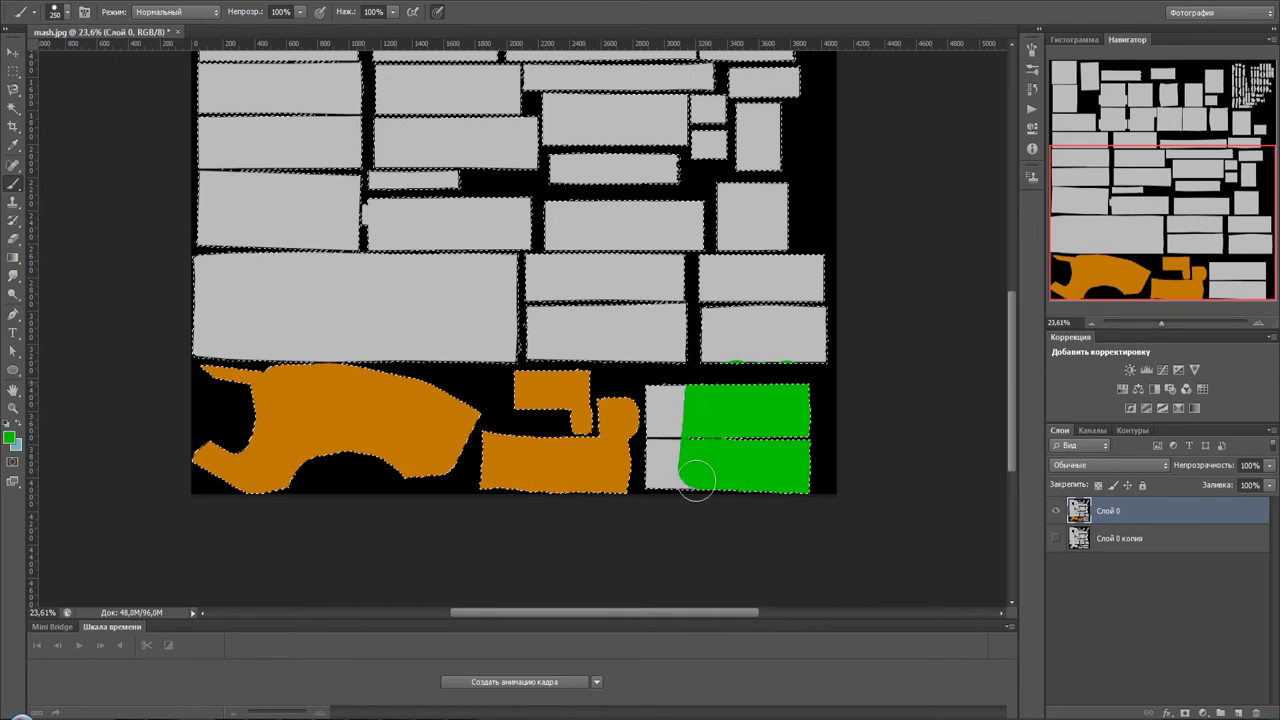
pyautogui.moveTo(663, 417); pyautogui.dragTo(657, 491)
pyautogui.keyDown('alt'); pyautogui.scroll(1, 665, 490); pyautogui.keyUp('alt')
pyautogui.keyDown('alt'); pyautogui.scroll(4, 665, 490); pyautogui.keyUp('alt')
pyautogui.click(620, 438)
pyautogui.hotkey('ctrl', 'z')
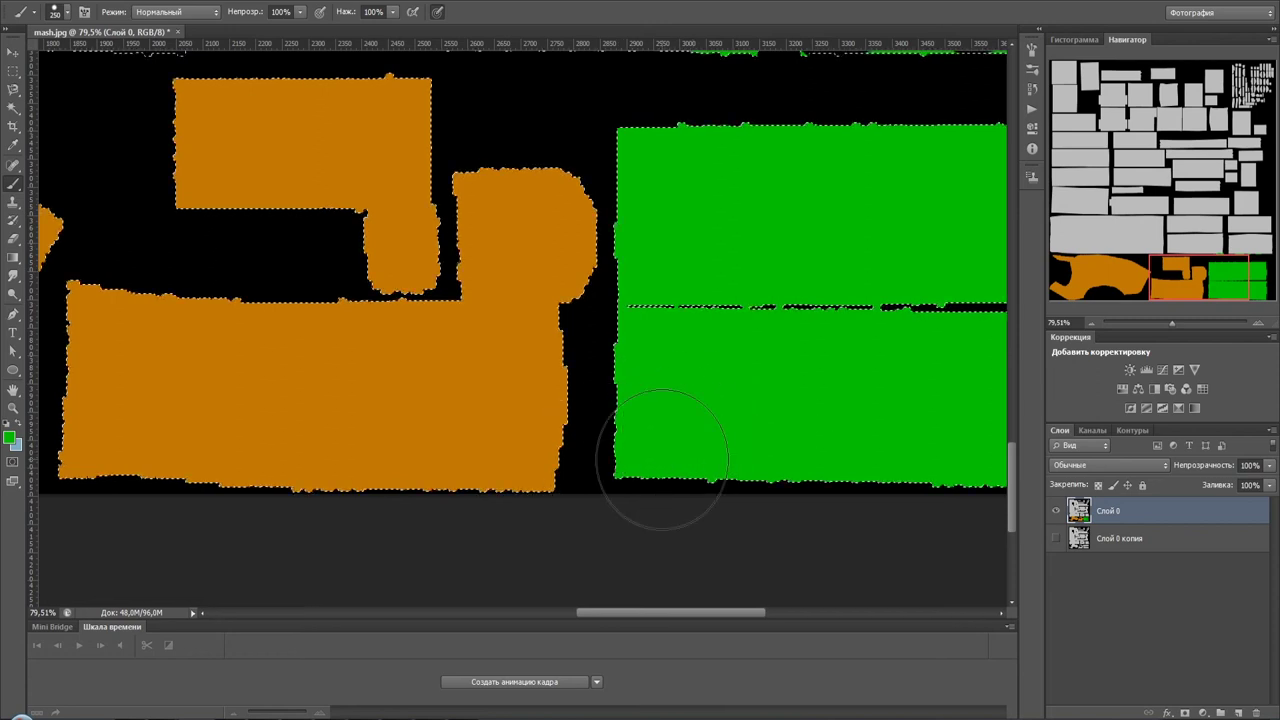
pyautogui.keyDown('alt'); pyautogui.scroll(-2, 888, 362); pyautogui.keyUp('alt')
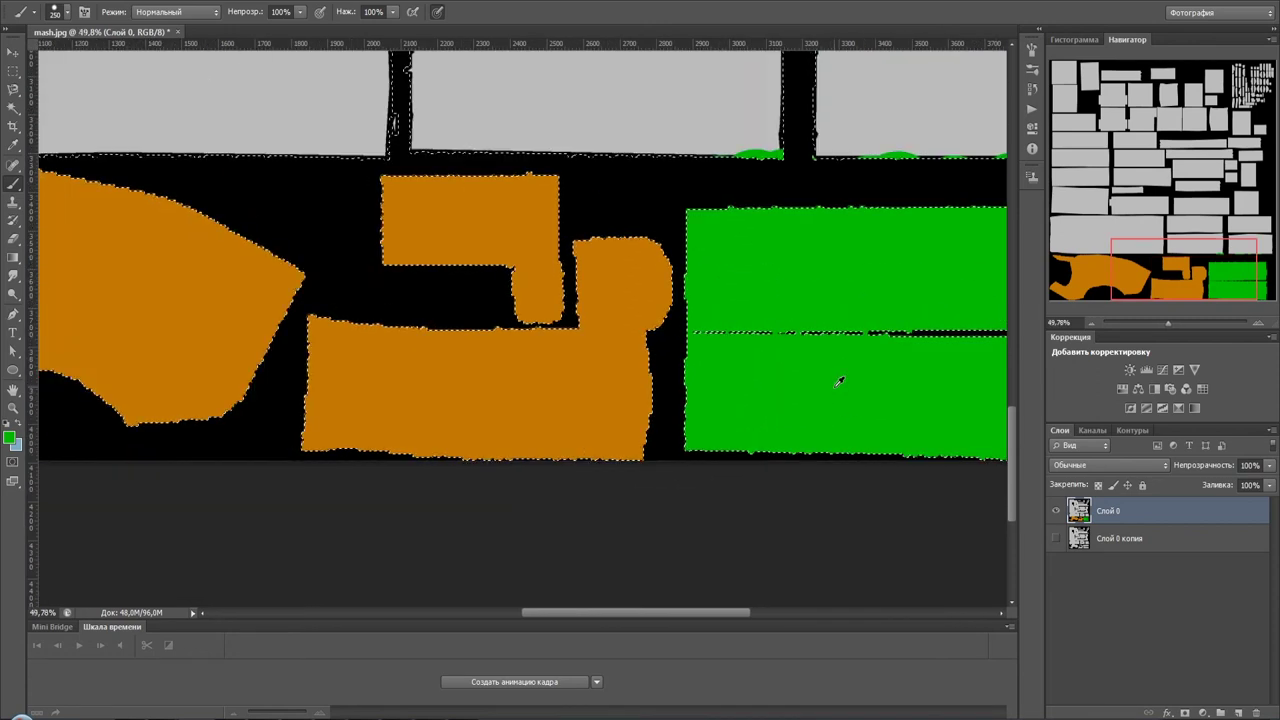
pyautogui.keyDown('alt'); pyautogui.scroll(-1, 837, 380); pyautogui.keyUp('alt')
# - Paint the grey block and the bottom of the middle grey block green
pyautogui.moveTo(820, 264)
pyautogui.mouseDown()
pyautogui.moveTo(835, 215)
pyautogui.moveTo(875, 190)
pyautogui.mouseUp()
pyautogui.moveTo(882, 303); pyautogui.dragTo(779, 443)
pyautogui.moveTo(777, 391)
pyautogui.mouseDown()
pyautogui.moveTo(849, 380)
pyautogui.moveTo(850, 320)
pyautogui.moveTo(714, 271)
pyautogui.moveTo(786, 229)
pyautogui.moveTo(686, 286)
pyautogui.moveTo(700, 347)
pyautogui.moveTo(443, 349)
pyautogui.moveTo(606, 303)
pyautogui.moveTo(529, 286)
pyautogui.moveTo(560, 230)
pyautogui.moveTo(430, 240)
pyautogui.moveTo(643, 165)
pyautogui.moveTo(600, 157)
pyautogui.moveTo(760, 165)
pyautogui.moveTo(814, 143)
pyautogui.moveTo(716, 151)
pyautogui.mouseUp()
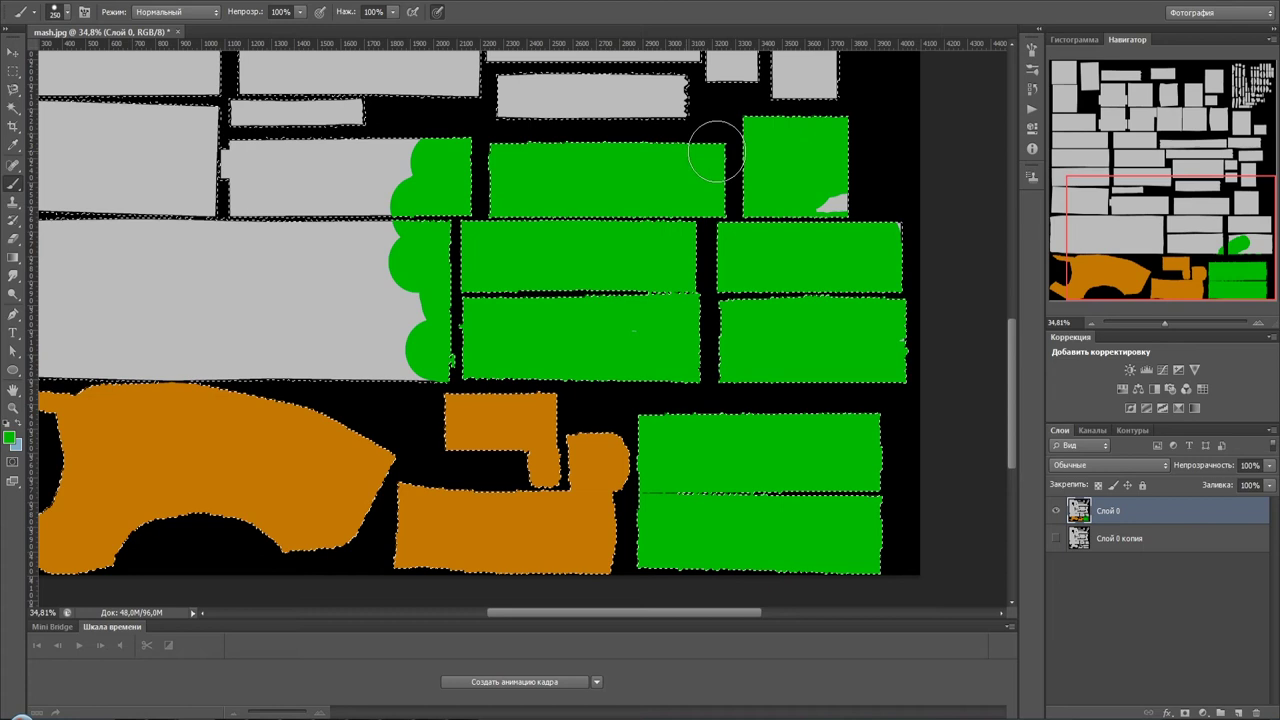
pyautogui.moveTo(405, 350)
pyautogui.mouseDown()
pyautogui.moveTo(451, 343)
pyautogui.moveTo(294, 314)
pyautogui.moveTo(423, 280)
pyautogui.moveTo(649, 281)
pyautogui.mouseUp()
pyautogui.keyDown('alt'); pyautogui.scroll(2, 560, 340); pyautogui.keyUp('alt')
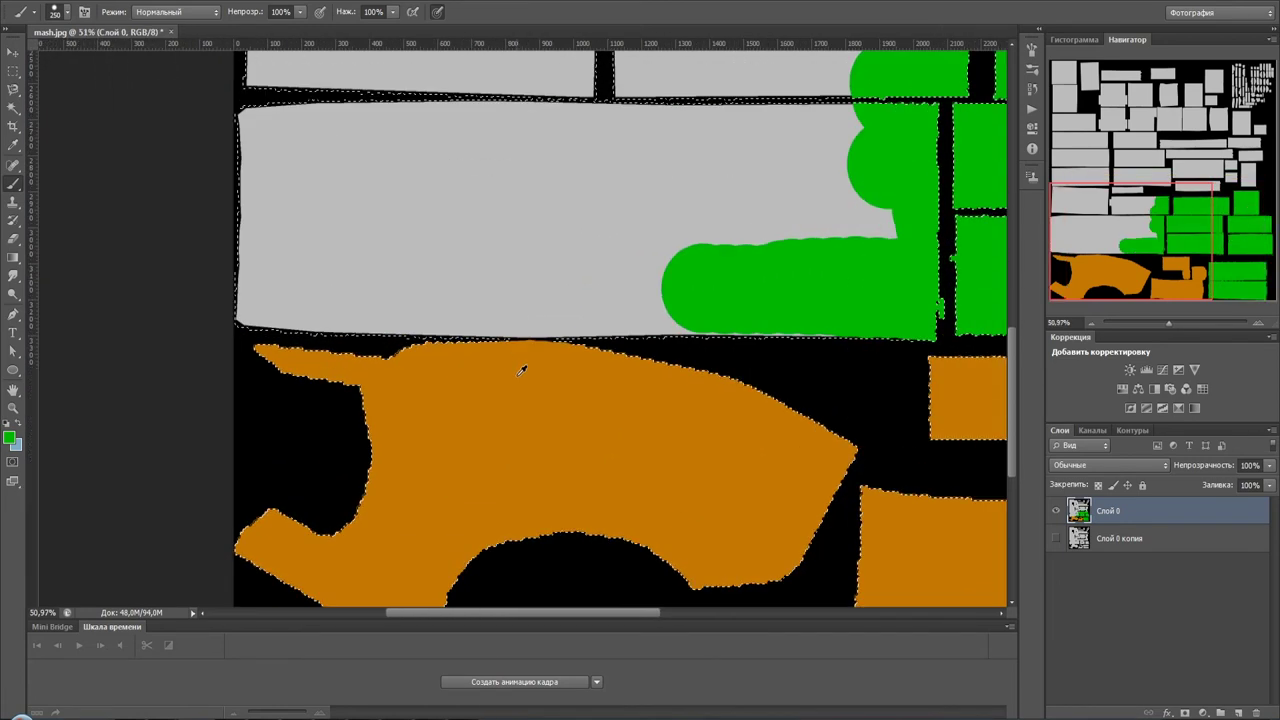
pyautogui.keyDown('alt'); pyautogui.scroll(3, 540, 337); pyautogui.keyUp('alt')
pyautogui.moveTo(815, 265)
pyautogui.mouseDown()
pyautogui.moveTo(808, 251)
pyautogui.moveTo(510, 250)
pyautogui.mouseUp()
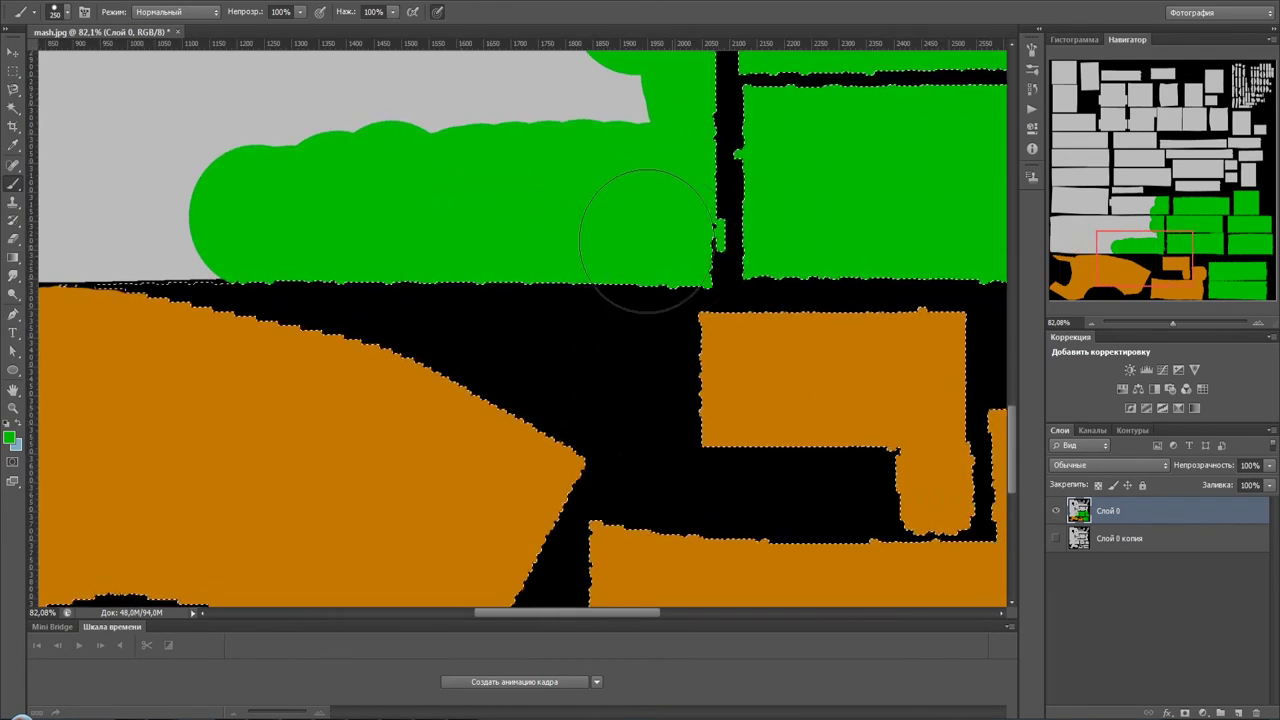
# - Re-sample the green and finish the grey band and the sliver beneath it
pyautogui.keyDown('alt'); pyautogui.click(776, 232); pyautogui.keyUp('alt')
pyautogui.moveTo(410, 230); pyautogui.dragTo(889, 274)
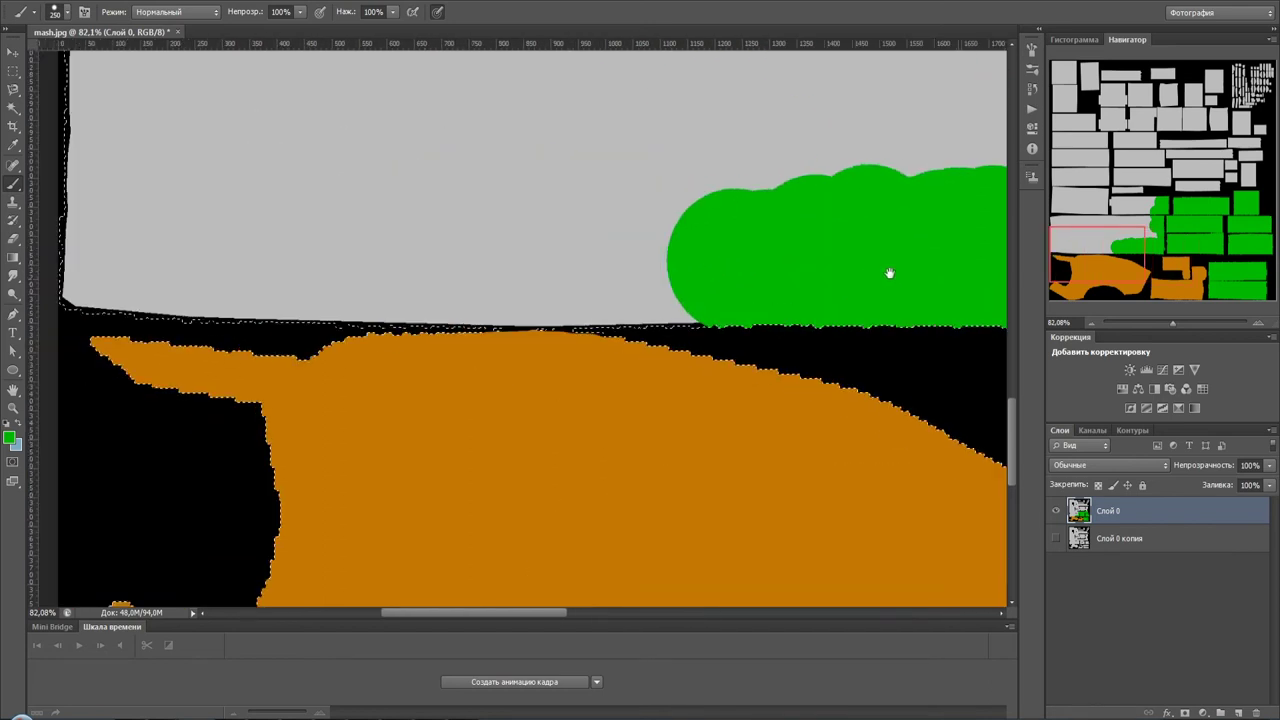
pyautogui.moveTo(771, 251)
pyautogui.mouseDown()
pyautogui.moveTo(608, 250)
pyautogui.moveTo(171, 200)
pyautogui.moveTo(537, 234)
pyautogui.moveTo(549, 222)
pyautogui.moveTo(466, 271)
pyautogui.moveTo(650, 290)
pyautogui.moveTo(800, 280)
pyautogui.mouseUp()
pyautogui.keyDown('alt'); pyautogui.scroll(2, 586, 214); pyautogui.keyUp('alt')
pyautogui.keyDown('alt'); pyautogui.scroll(1, 523, 271); pyautogui.keyUp('alt')
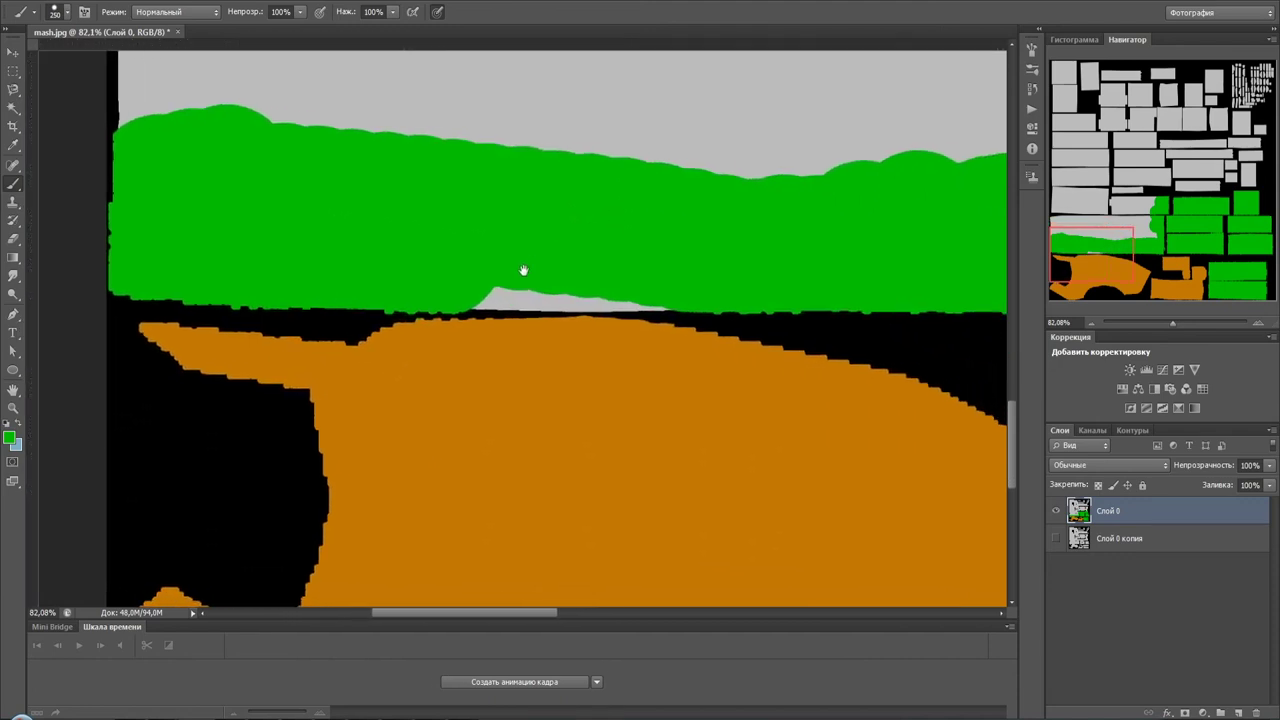
pyautogui.keyDown('alt'); pyautogui.scroll(1, 505, 279); pyautogui.keyUp('alt')
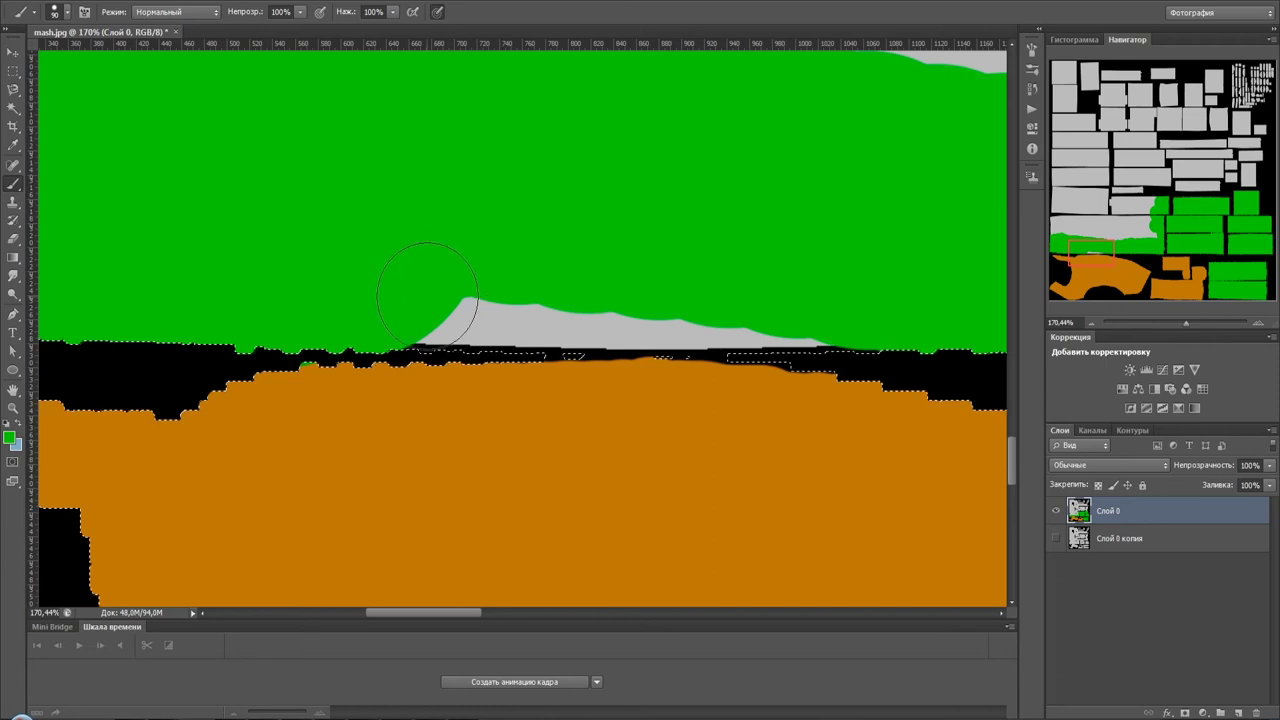
pyautogui.moveTo(381, 296)
pyautogui.mouseDown()
pyautogui.moveTo(523, 280)
pyautogui.moveTo(657, 289)
pyautogui.mouseUp()
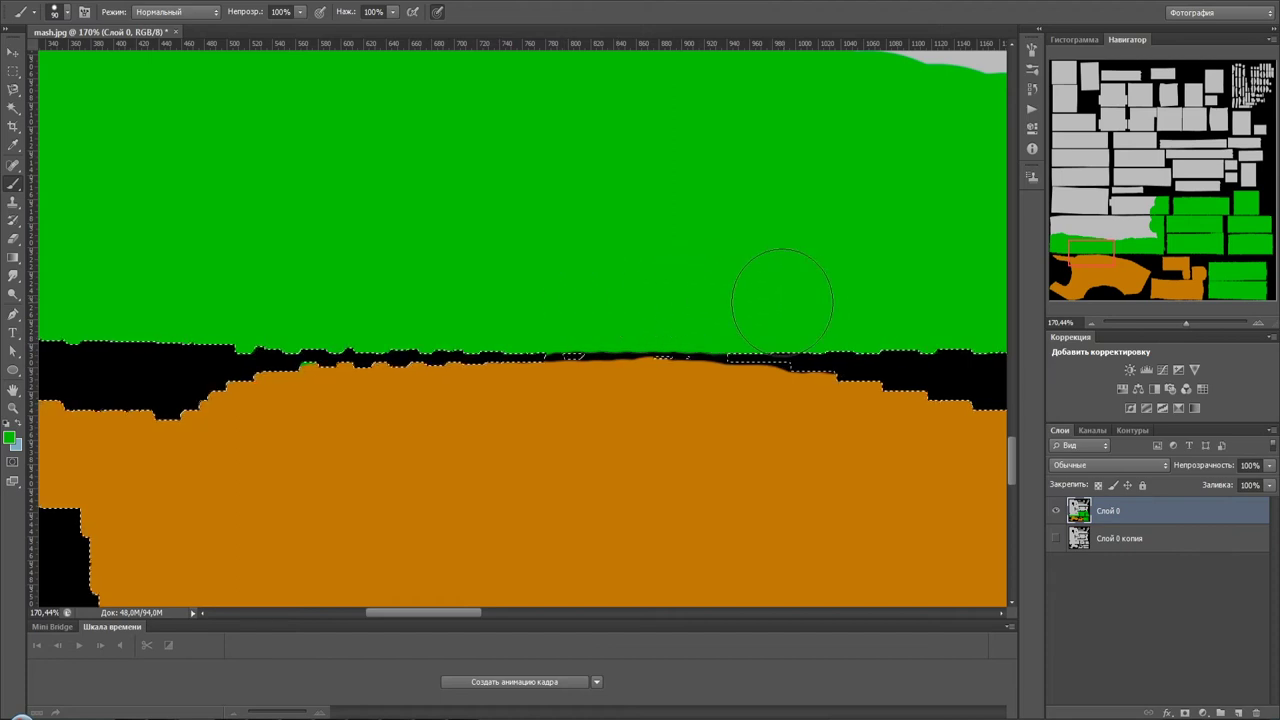
pyautogui.scroll(2, 520, 250)
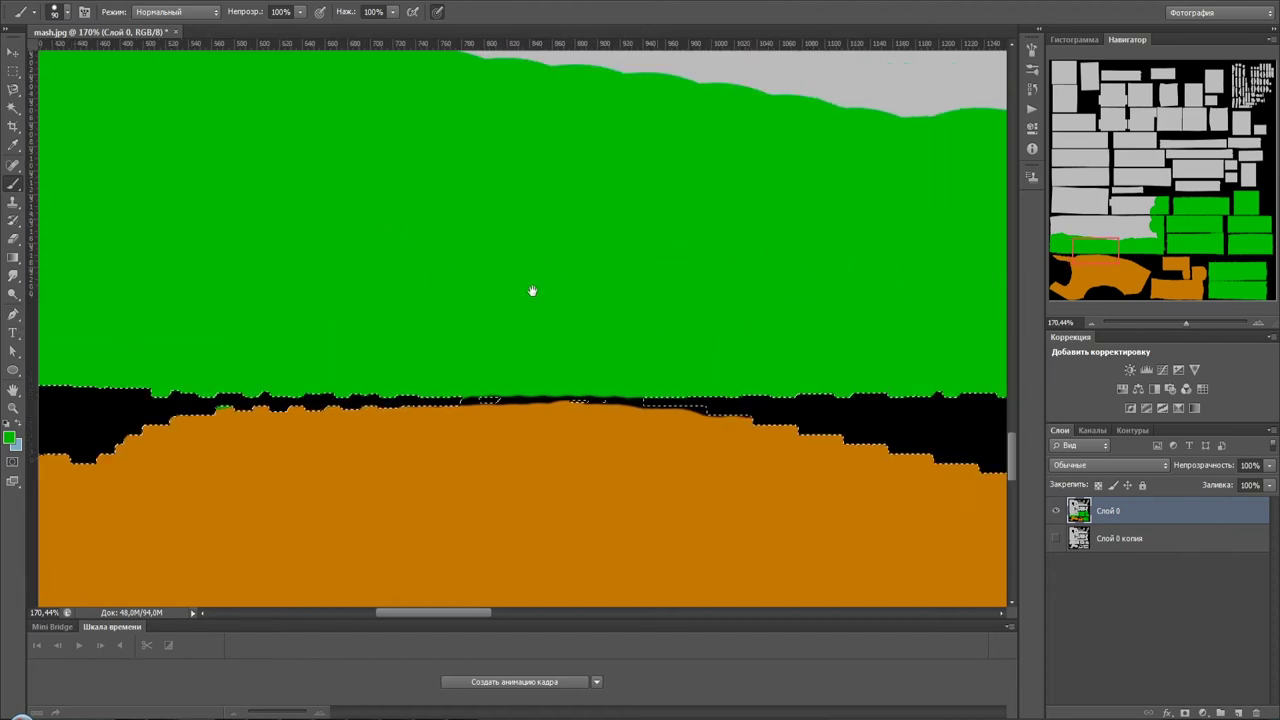
pyautogui.scroll(3, 560, 290)
pyautogui.scroll(2, 588, 294)
pyautogui.keyDown('alt'); pyautogui.scroll(-5, 592, 294); pyautogui.keyUp('alt')
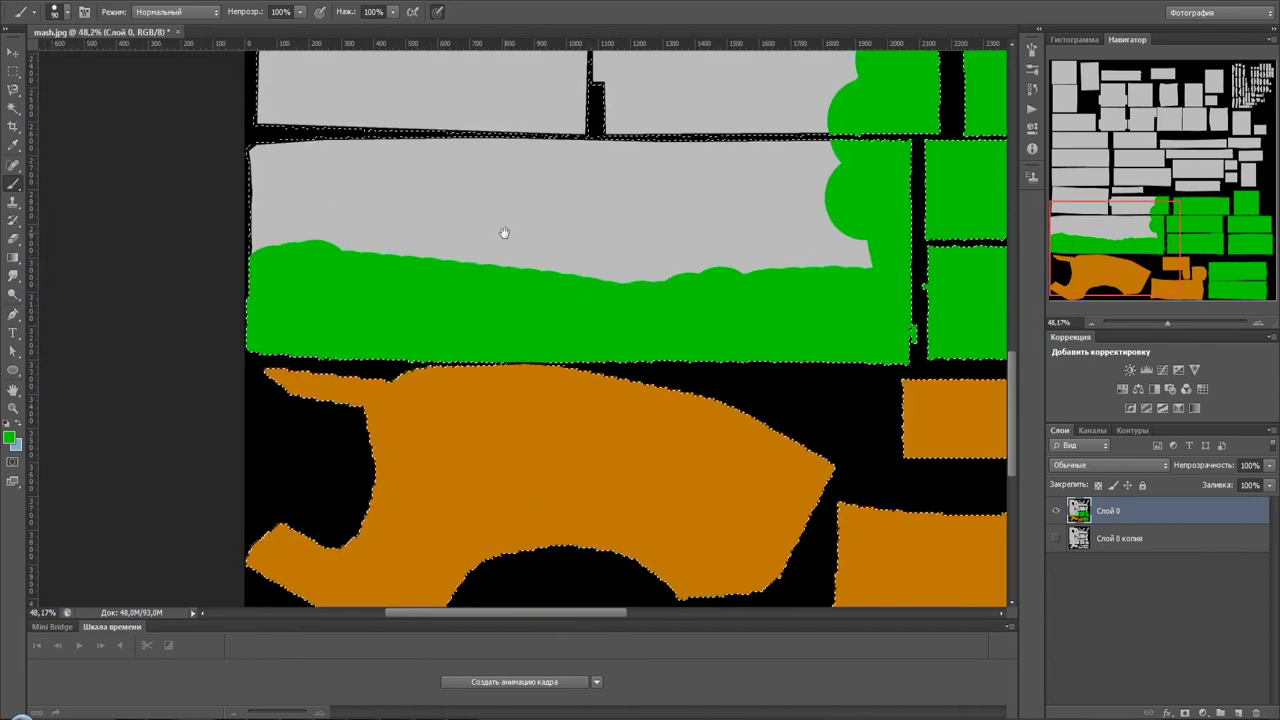
pyautogui.scroll(3, 506, 270)
pyautogui.scroll(1, 511, 308)
# - Enlarge the brush and paint the large grey islands left and right of centre green
pyautogui.press(']')
pyautogui.press(']')
pyautogui.press(']')
pyautogui.moveTo(530, 290)
pyautogui.mouseDown()
pyautogui.moveTo(420, 292)
pyautogui.moveTo(286, 271)
pyautogui.moveTo(686, 286)
pyautogui.moveTo(600, 220)
pyautogui.moveTo(500, 200)
pyautogui.moveTo(681, 168)
pyautogui.moveTo(586, 337)
pyautogui.moveTo(543, 357)
pyautogui.moveTo(429, 257)
pyautogui.moveTo(430, 110)
pyautogui.moveTo(416, 203)
pyautogui.moveTo(514, 177)
pyautogui.moveTo(586, 414)
pyautogui.moveTo(606, 143)
pyautogui.moveTo(714, 214)
pyautogui.moveTo(695, 481)
pyautogui.mouseUp()
pyautogui.keyDown('alt'); pyautogui.scroll(-3, 703, 292); pyautogui.keyUp('alt')
pyautogui.moveTo(762, 240)
pyautogui.mouseDown()
pyautogui.moveTo(780, 157)
pyautogui.moveTo(786, 400)
pyautogui.moveTo(934, 463)
pyautogui.moveTo(897, 403)
pyautogui.moveTo(911, 392)
pyautogui.mouseUp()
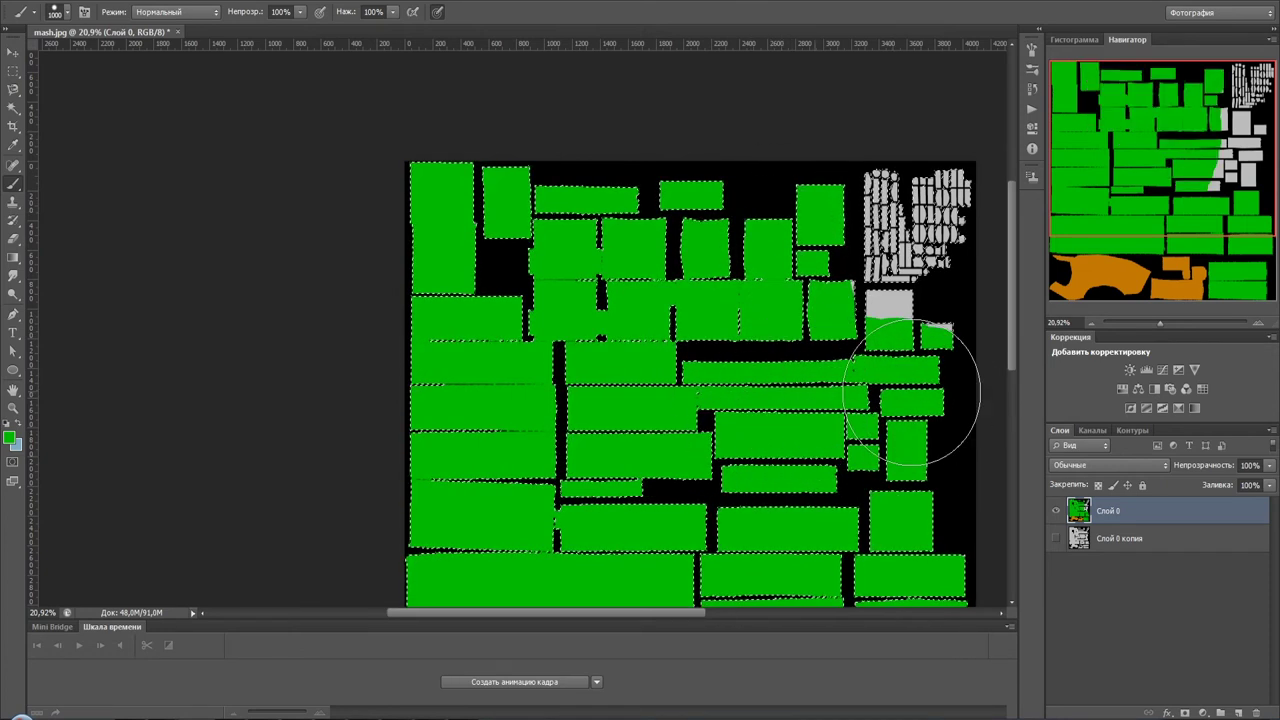
pyautogui.moveTo(803, 437); pyautogui.dragTo(691, 257)
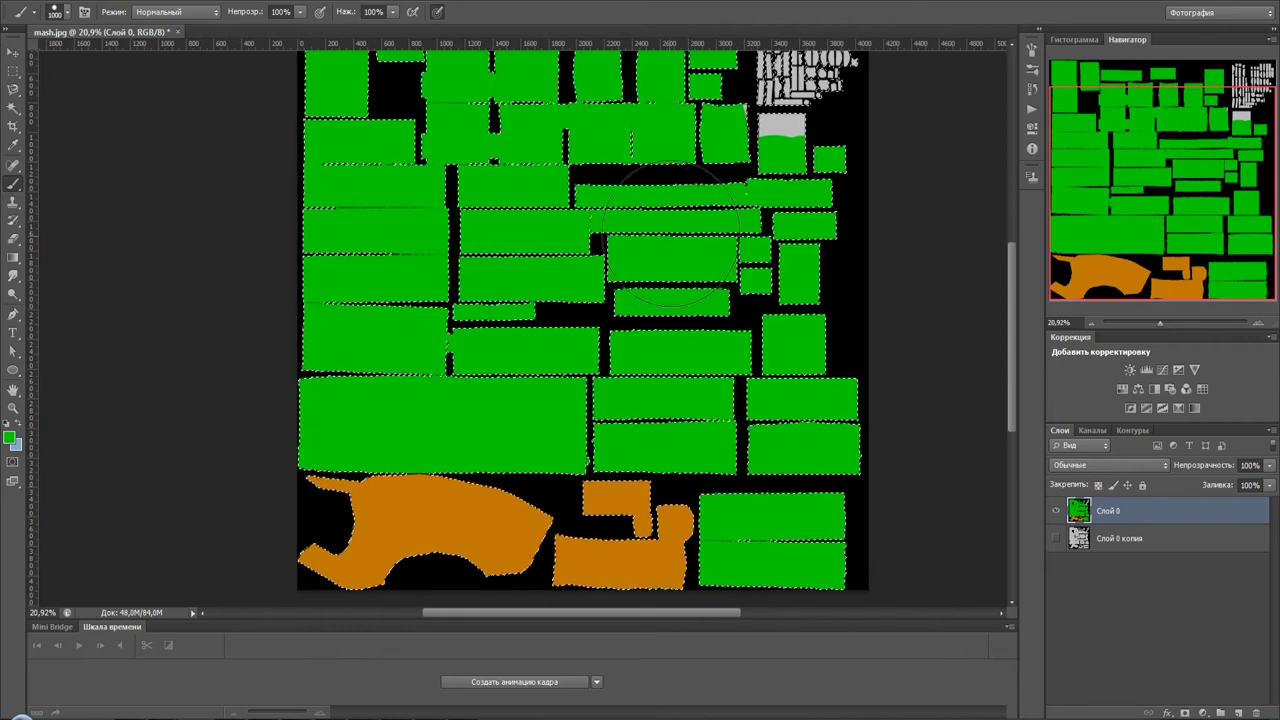
pyautogui.moveTo(766, 220); pyautogui.dragTo(674, 383)
pyautogui.keyDown('alt'); pyautogui.scroll(2, 674, 383); pyautogui.keyUp('alt')
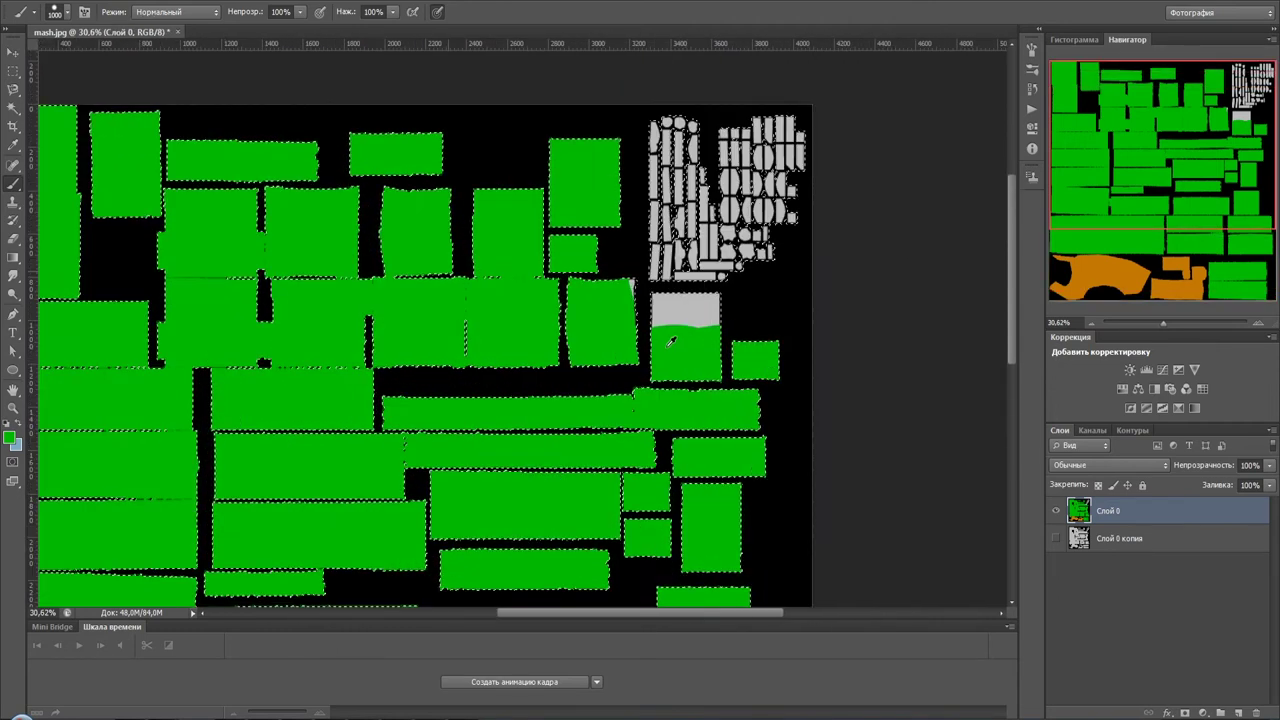
pyautogui.keyDown('alt'); pyautogui.scroll(3, 671, 341); pyautogui.keyUp('alt')
# - With a smaller brush, touch up the rectangle's grey top and small grey spots in green
pyautogui.press('[')
pyautogui.press('[')
pyautogui.press('[')
pyautogui.moveTo(749, 400); pyautogui.dragTo(743, 357)
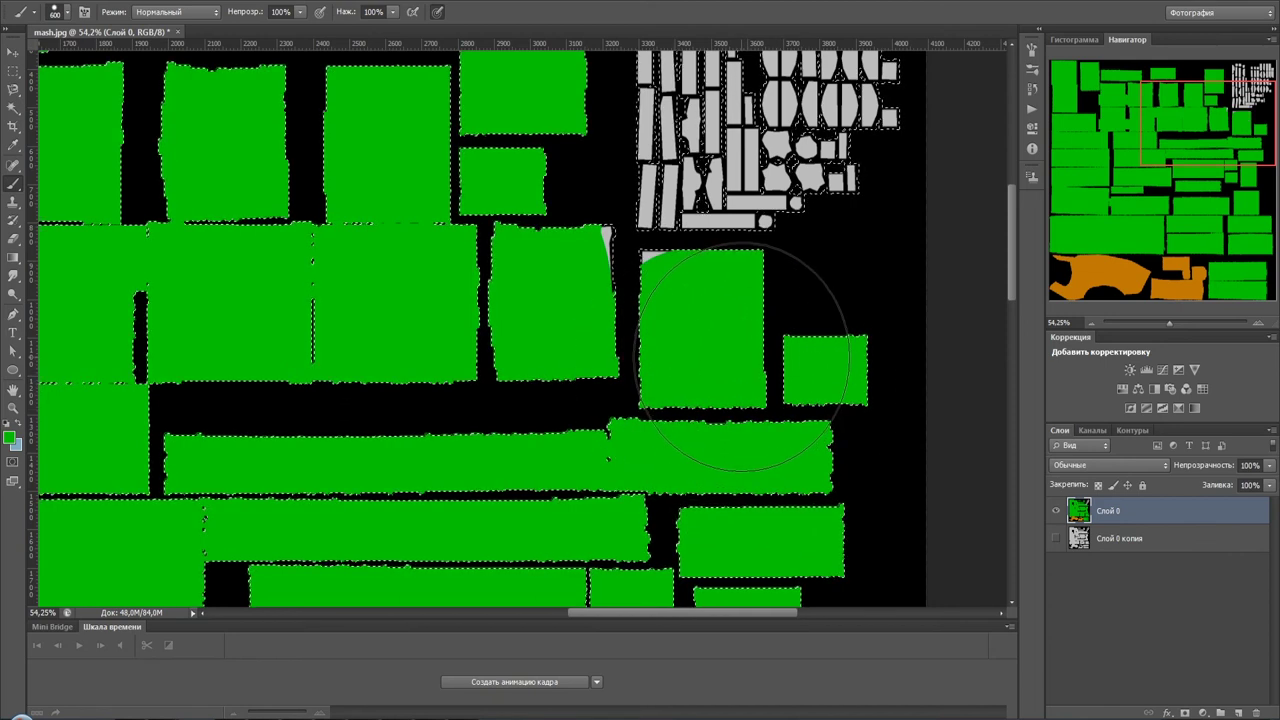
pyautogui.click(590, 335)
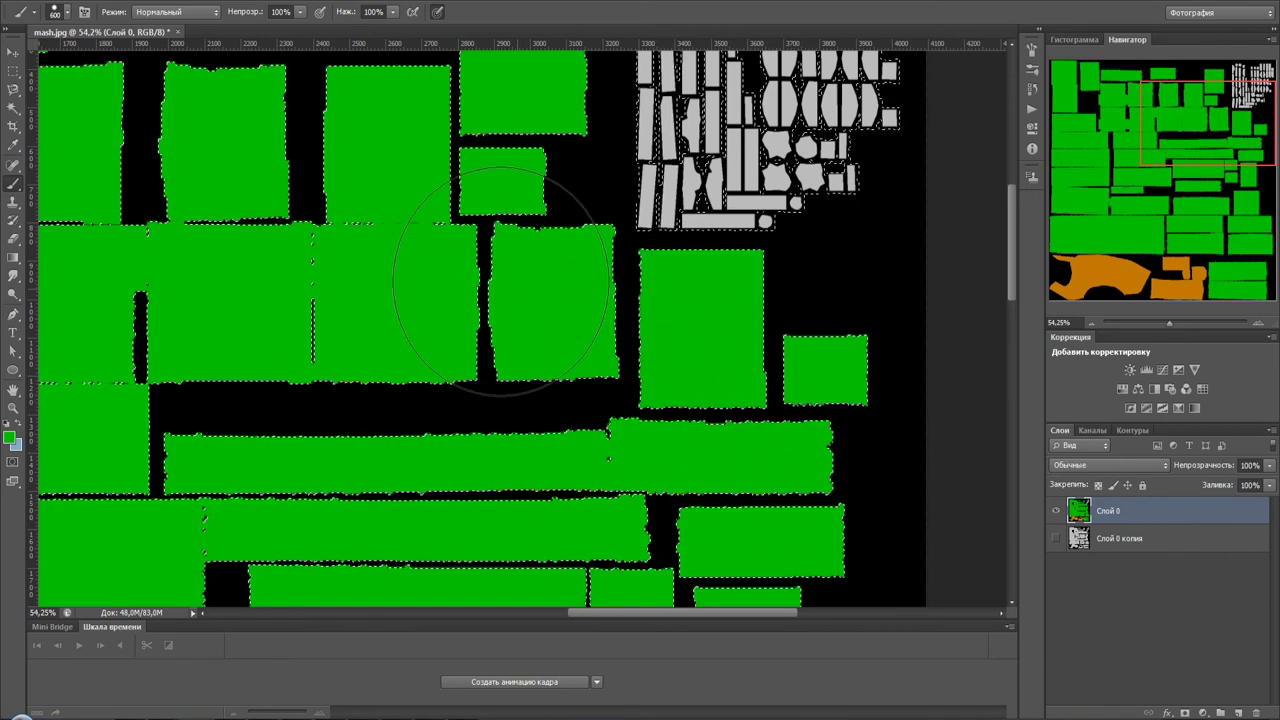
pyautogui.press('[')
pyautogui.press('[')
pyautogui.press('[')
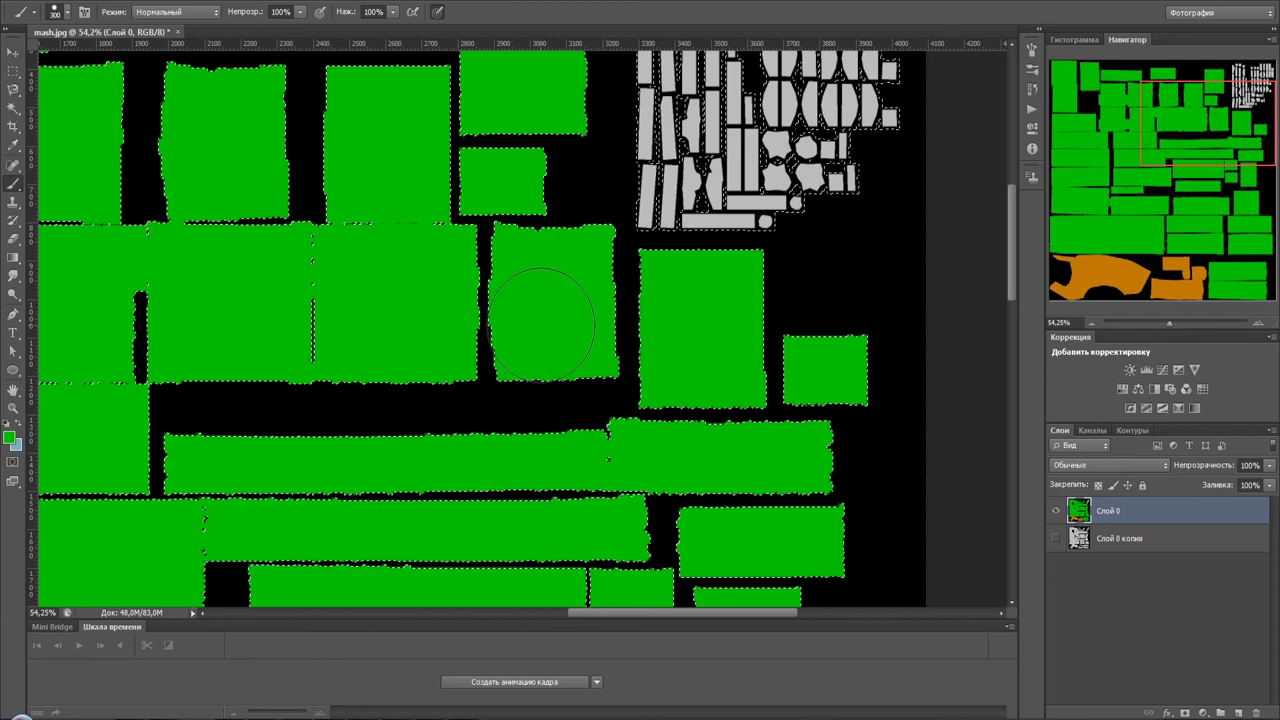
pyautogui.keyDown('alt'); pyautogui.scroll(-1, 542, 325); pyautogui.keyUp('alt')
pyautogui.keyDown('alt'); pyautogui.scroll(-1, 540, 318); pyautogui.keyUp('alt')
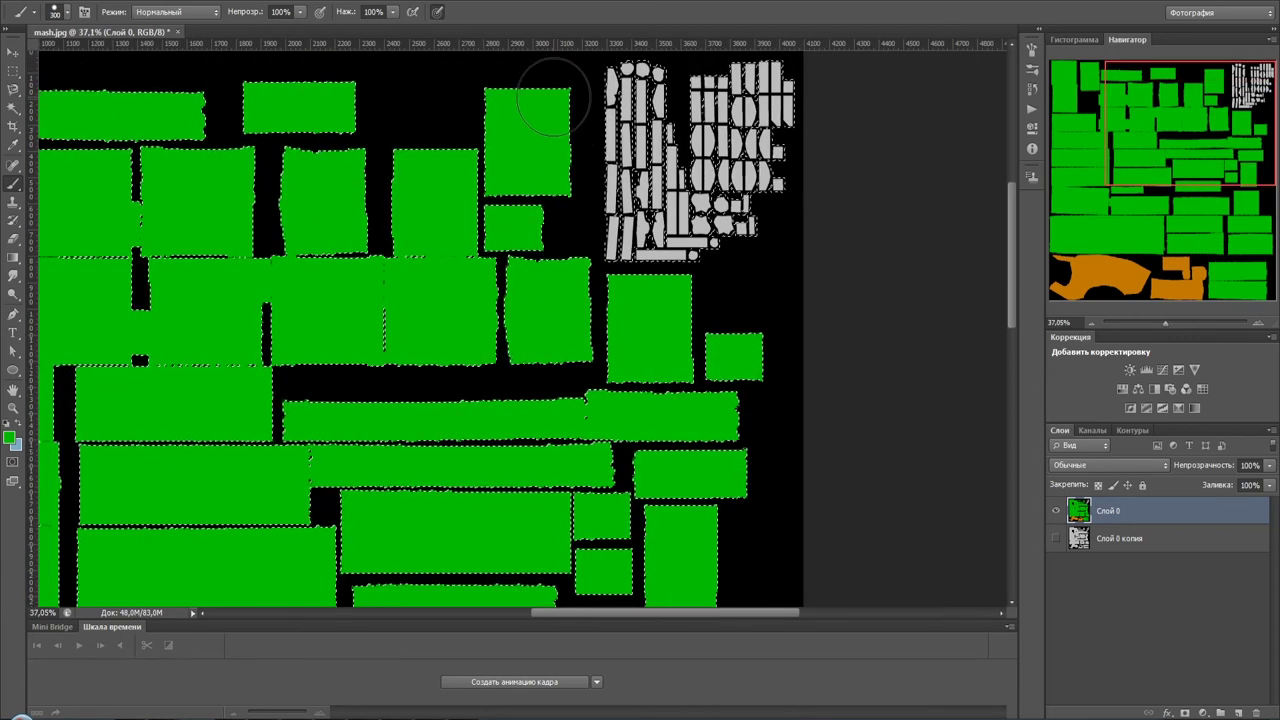
pyautogui.moveTo(149, 123); pyautogui.dragTo(414, 220)
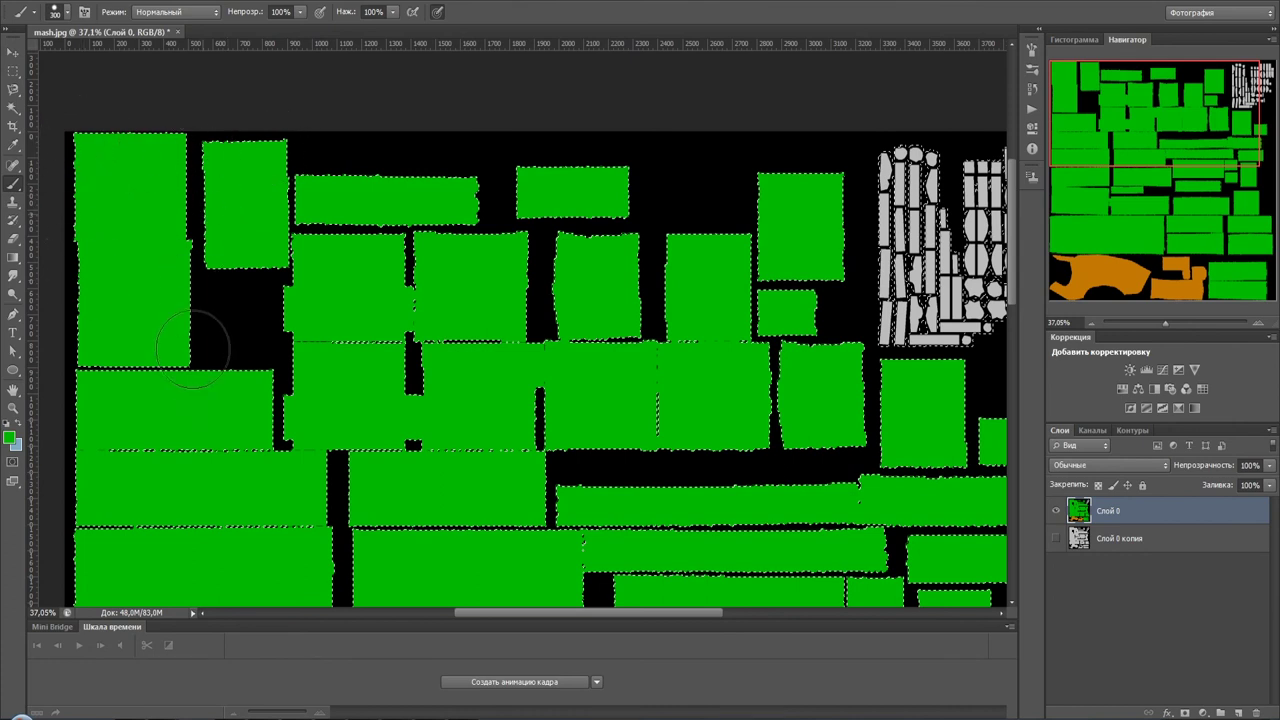
pyautogui.moveTo(349, 363); pyautogui.dragTo(271, 220)
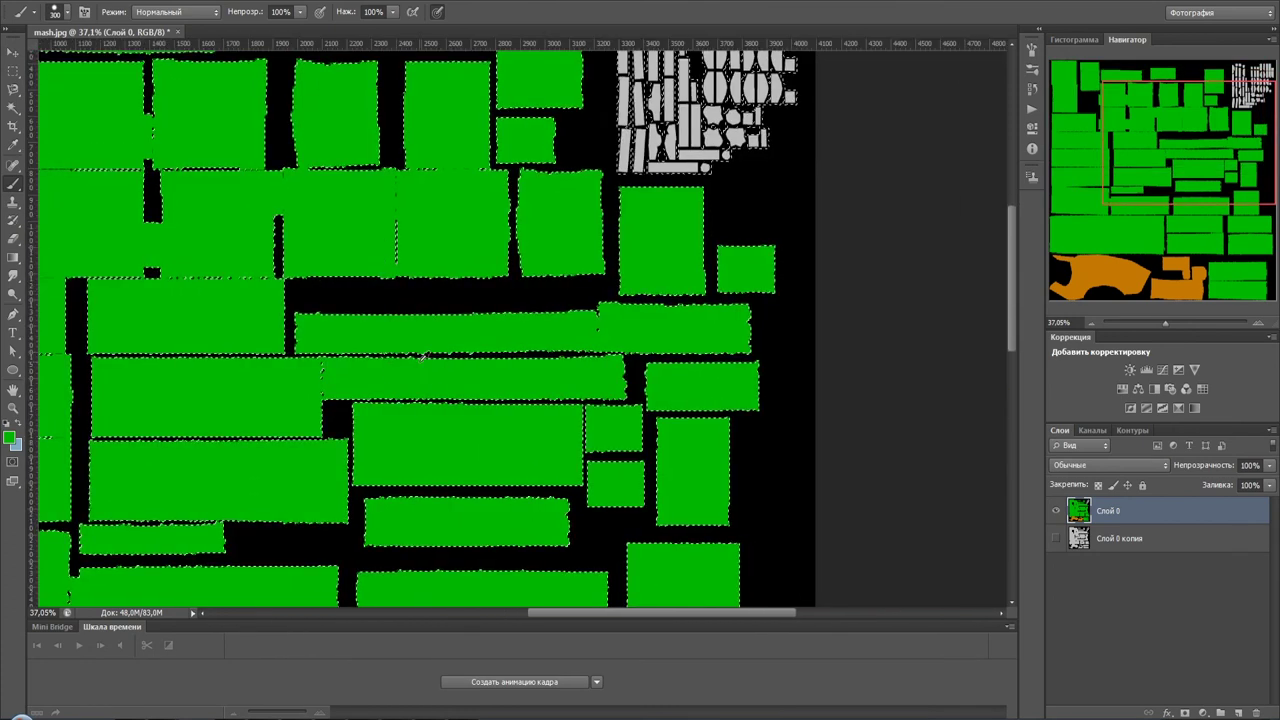
pyautogui.keyDown('alt'); pyautogui.scroll(-3, 420, 356); pyautogui.keyUp('alt')
pyautogui.keyDown('alt'); pyautogui.scroll(2, 614, 304); pyautogui.keyUp('alt')
pyautogui.moveTo(629, 214)
pyautogui.mouseDown()
pyautogui.moveTo(510, 411)
pyautogui.moveTo(455, 536)
pyautogui.mouseUp()
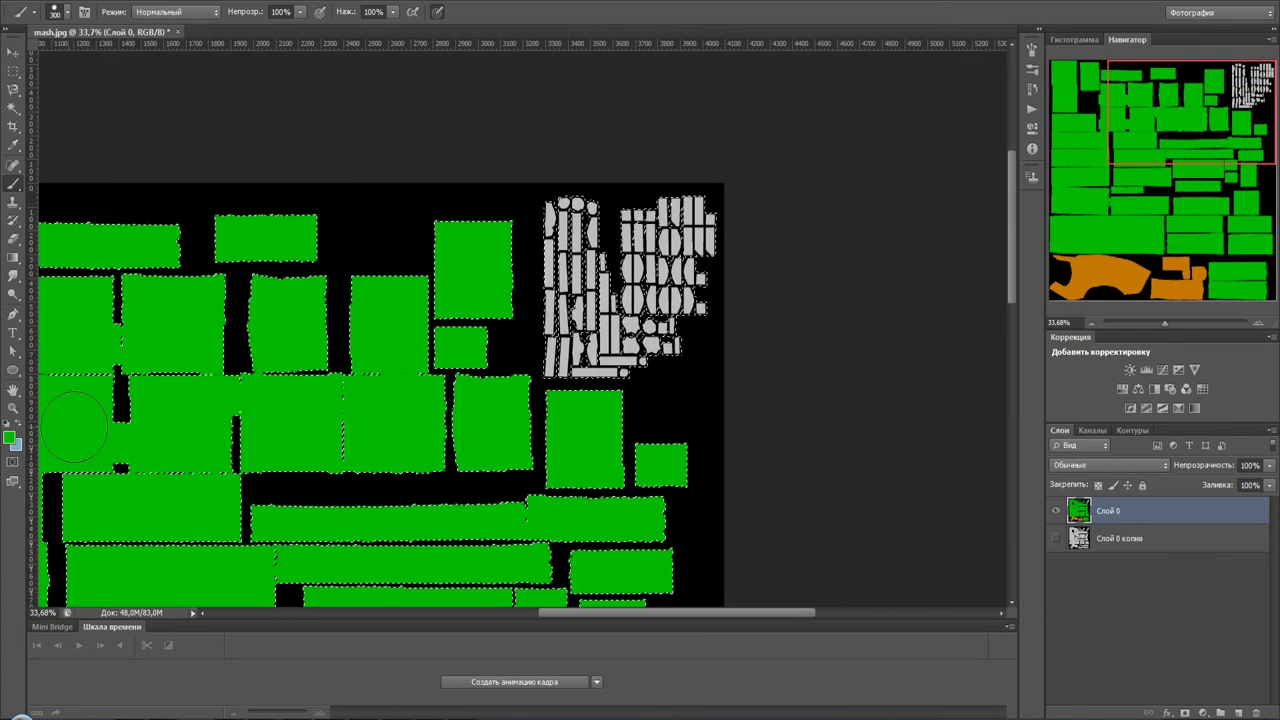
# - Make blue the painting colour and return to the brush
pyautogui.click(15, 443)
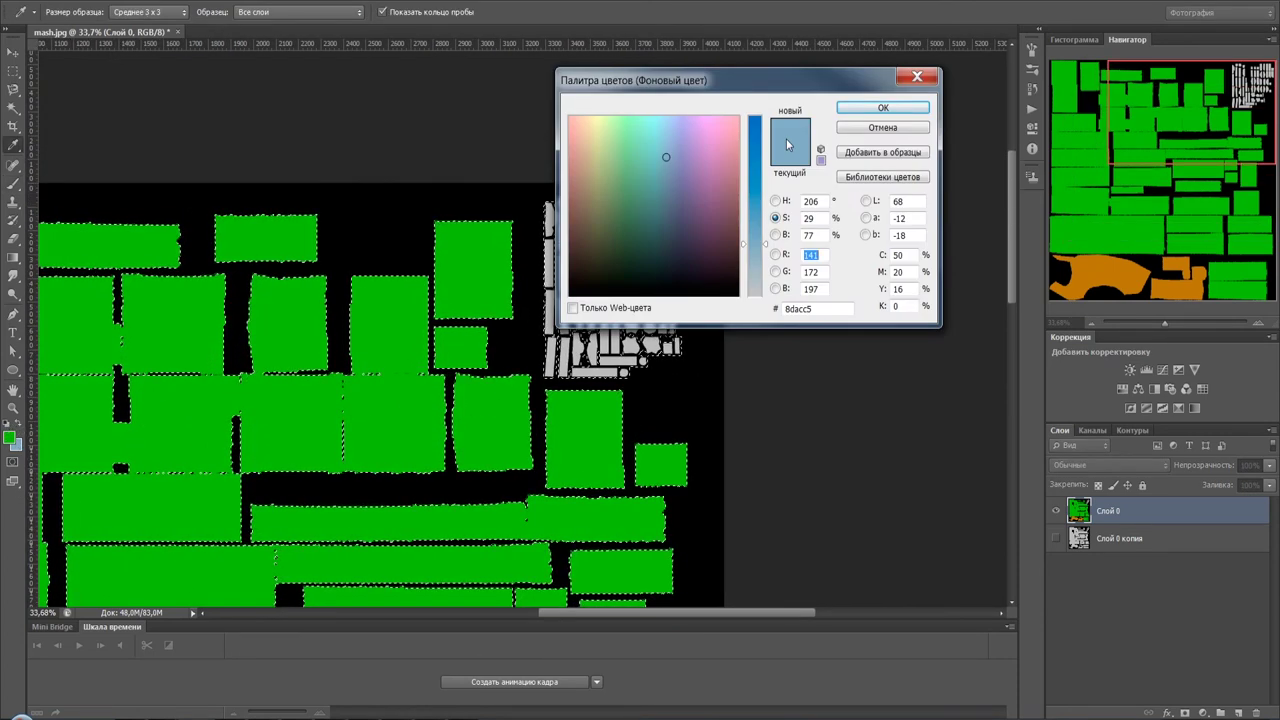
pyautogui.click(883, 107)
pyautogui.click(10, 439)
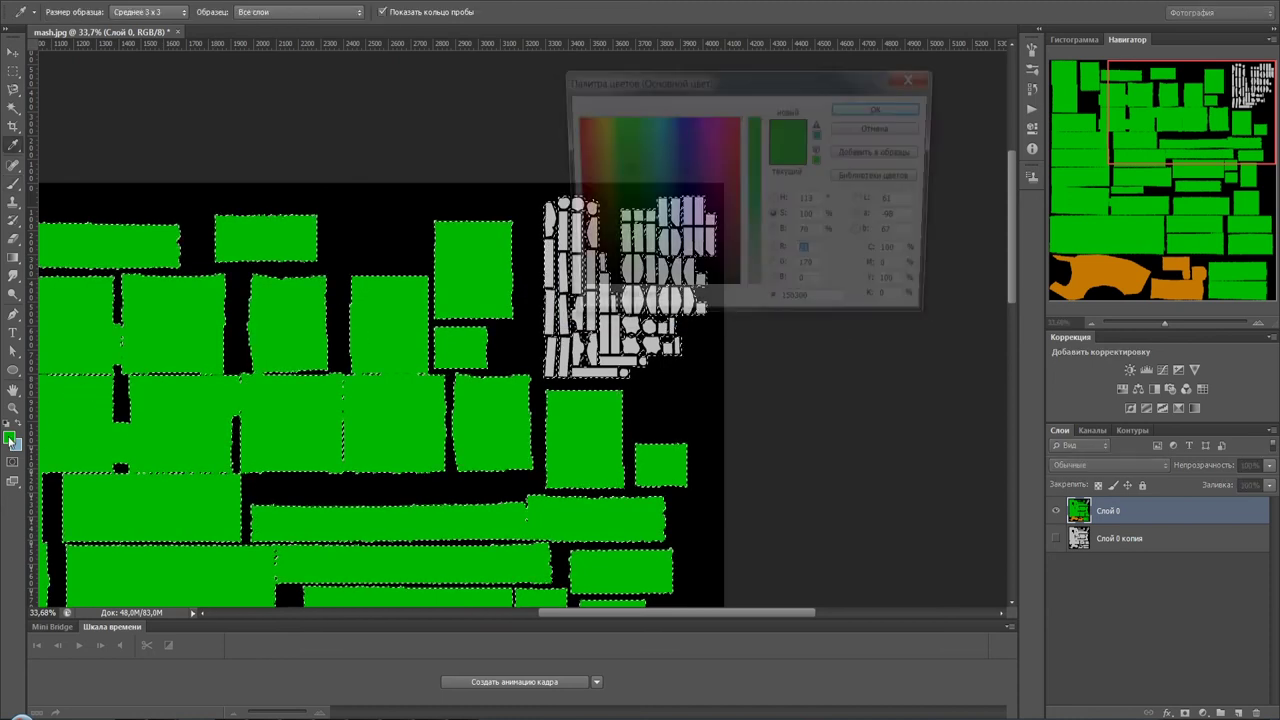
pyautogui.click(806, 254)
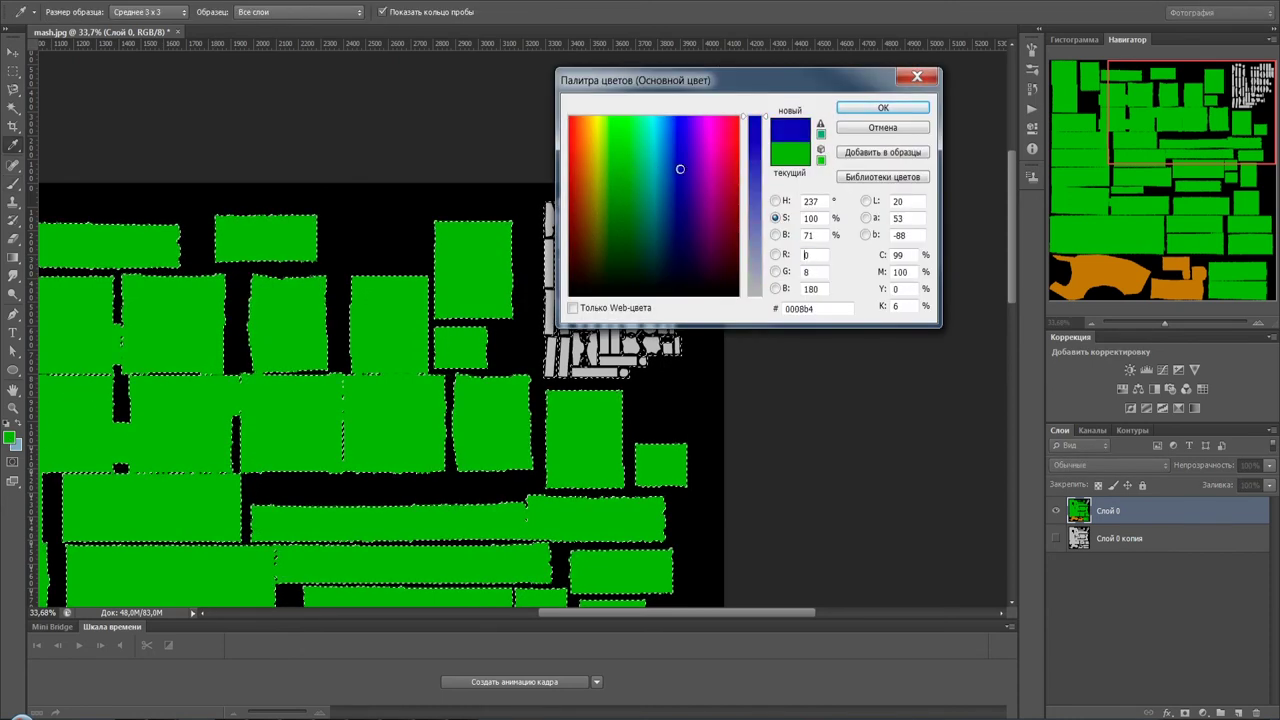
pyautogui.click(883, 107)
pyautogui.press('b')
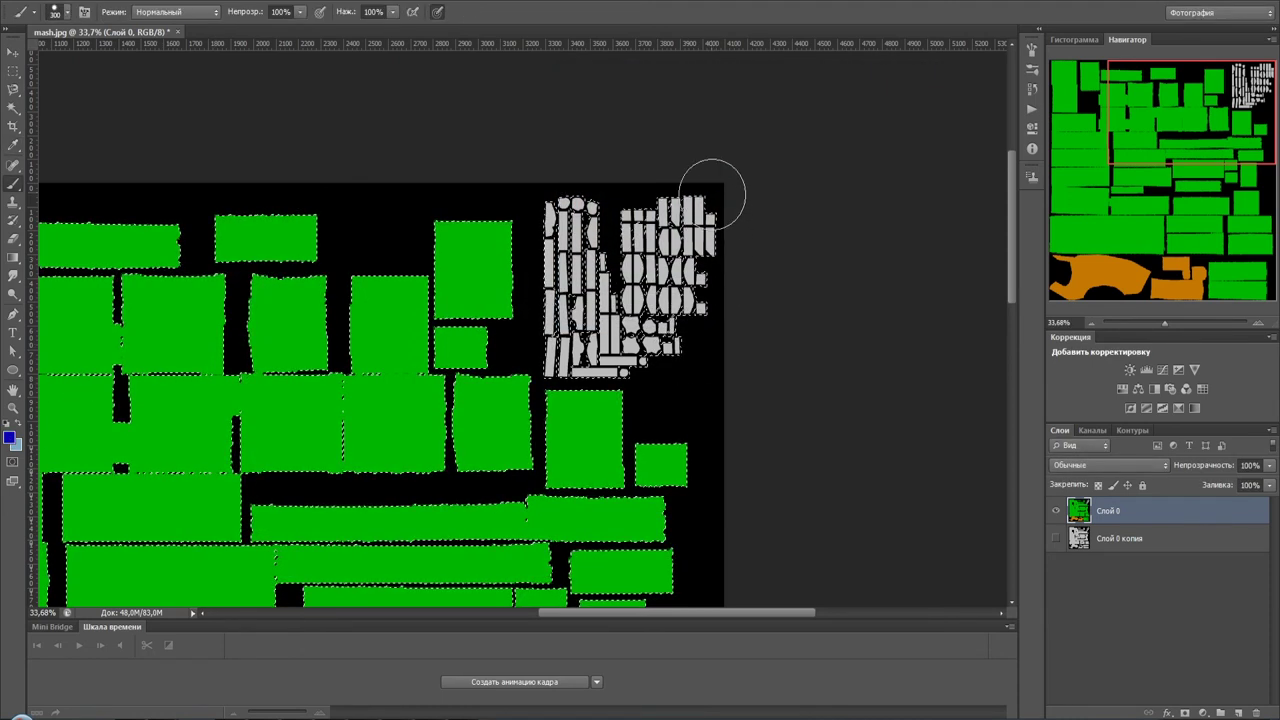
# - Paint the small narrow top-right grey islands blue
pyautogui.moveTo(712, 192); pyautogui.dragTo(682, 294)
pyautogui.keyDown('alt'); pyautogui.scroll(3, 593, 375); pyautogui.keyUp('alt')
pyautogui.keyDown('alt'); pyautogui.scroll(6, 593, 375); pyautogui.keyUp('alt')
pyautogui.moveTo(790, 290)
pyautogui.mouseDown()
pyautogui.moveTo(540, 322)
pyautogui.moveTo(534, 166)
pyautogui.mouseUp()
pyautogui.moveTo(574, 237); pyautogui.dragTo(589, 444)
pyautogui.moveTo(529, 386)
pyautogui.mouseDown()
pyautogui.moveTo(523, 240)
pyautogui.moveTo(595, 265)
pyautogui.moveTo(663, 257)
pyautogui.moveTo(614, 400)
pyautogui.moveTo(751, 214)
pyautogui.moveTo(751, 248)
pyautogui.mouseUp()
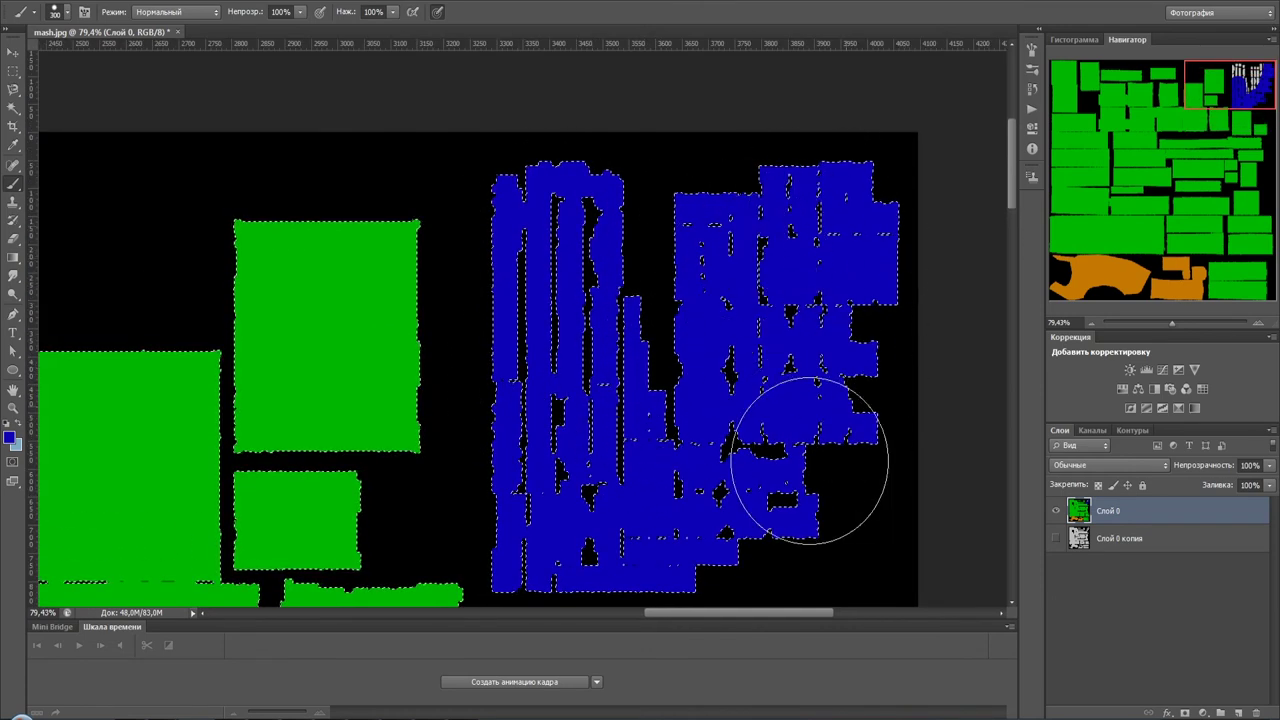
pyautogui.keyDown('alt'); pyautogui.scroll(-2, 808, 400); pyautogui.keyUp('alt')
pyautogui.keyDown('alt'); pyautogui.scroll(-3, 808, 380); pyautogui.keyUp('alt')
# - Deselect, paint the upper-right area solid blue, and fill the top row's black gaps green
pyautogui.hotkey('ctrl', 'd')
pyautogui.moveTo(820, 349)
pyautogui.mouseDown()
pyautogui.moveTo(800, 323)
pyautogui.moveTo(811, 315)
pyautogui.moveTo(677, 306)
pyautogui.moveTo(654, 318)
pyautogui.moveTo(800, 357)
pyautogui.moveTo(786, 434)
pyautogui.moveTo(683, 430)
pyautogui.moveTo(651, 349)
pyautogui.moveTo(656, 452)
pyautogui.moveTo(808, 449)
pyautogui.moveTo(755, 390)
pyautogui.mouseUp()
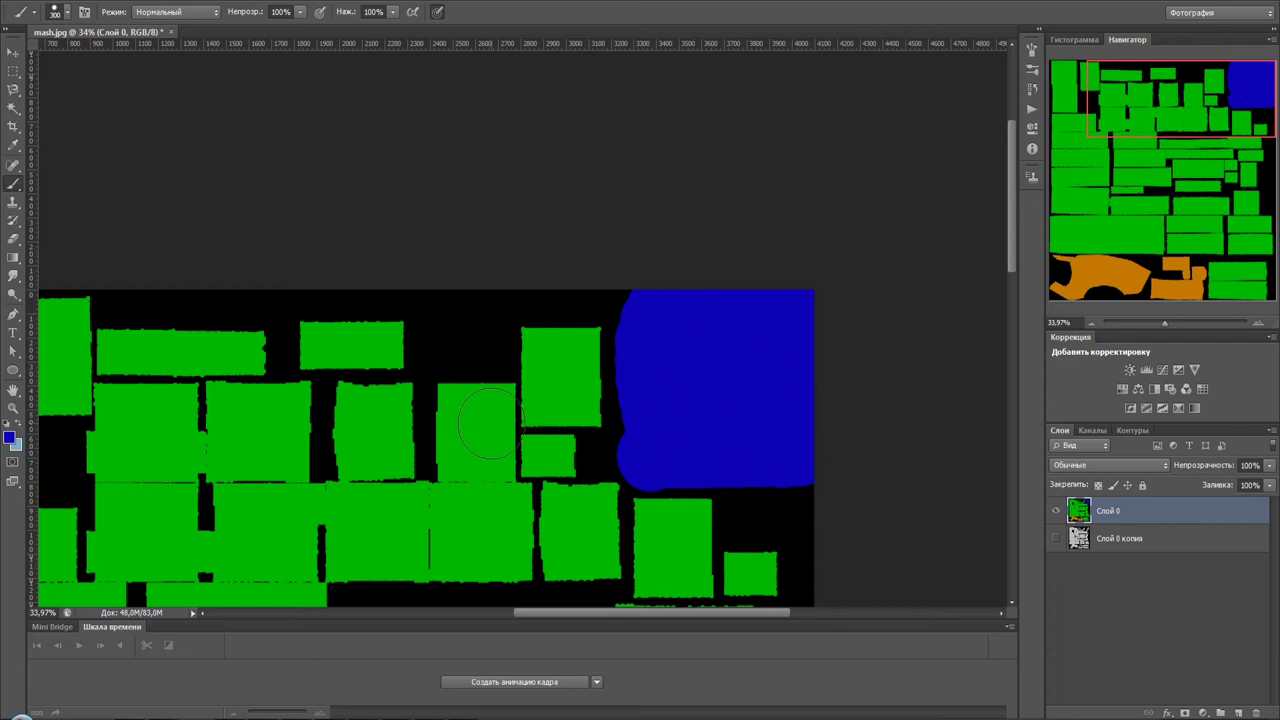
pyautogui.moveTo(525, 343)
pyautogui.mouseDown()
pyautogui.moveTo(340, 345)
pyautogui.moveTo(420, 390)
pyautogui.moveTo(251, 357)
pyautogui.mouseUp()
pyautogui.moveTo(471, 371)
pyautogui.mouseDown()
pyautogui.moveTo(574, 206)
pyautogui.moveTo(512, 273)
pyautogui.mouseUp()
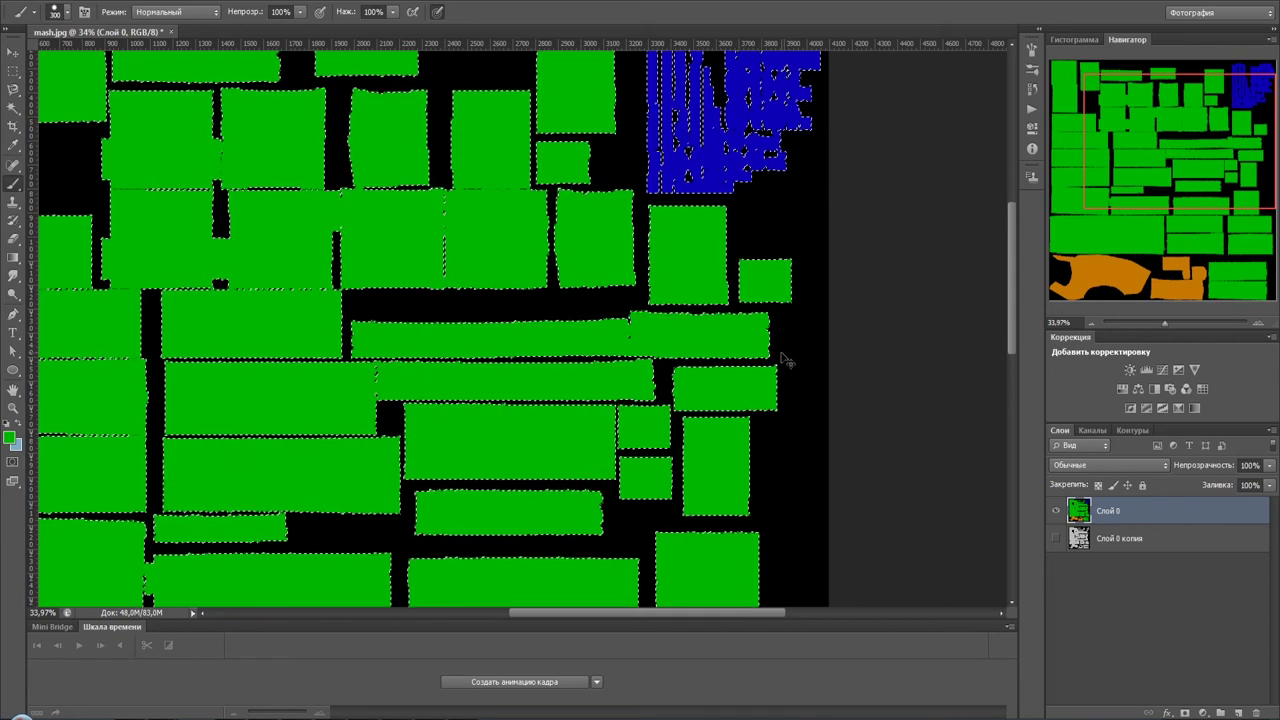
# - Copy the coloured islands onto a new layer, Слой 1, and hide Слой 0
pyautogui.hotkey('ctrl', 'j')
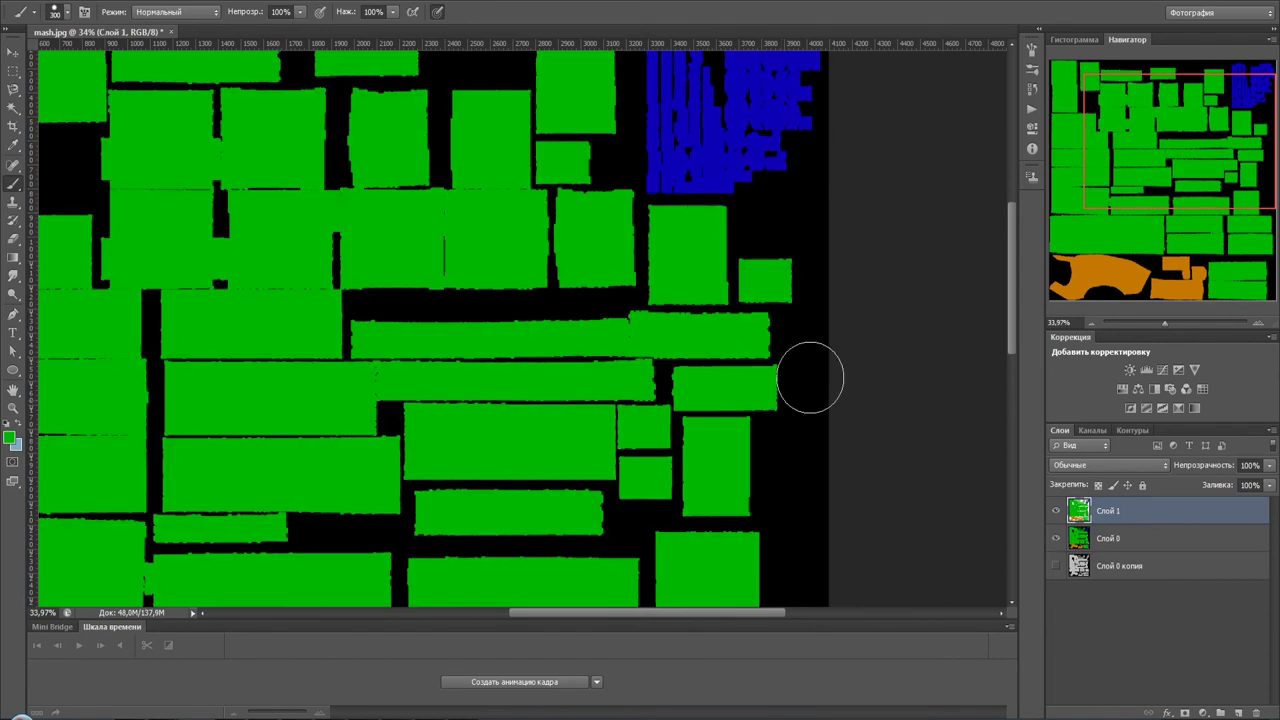
pyautogui.click(1056, 540)
pyautogui.moveTo(660, 333)
pyautogui.mouseDown()
pyautogui.moveTo(388, 474)
pyautogui.moveTo(486, 277)
pyautogui.mouseUp()
pyautogui.keyDown('alt'); pyautogui.scroll(5, 480, 318); pyautogui.keyUp('alt')
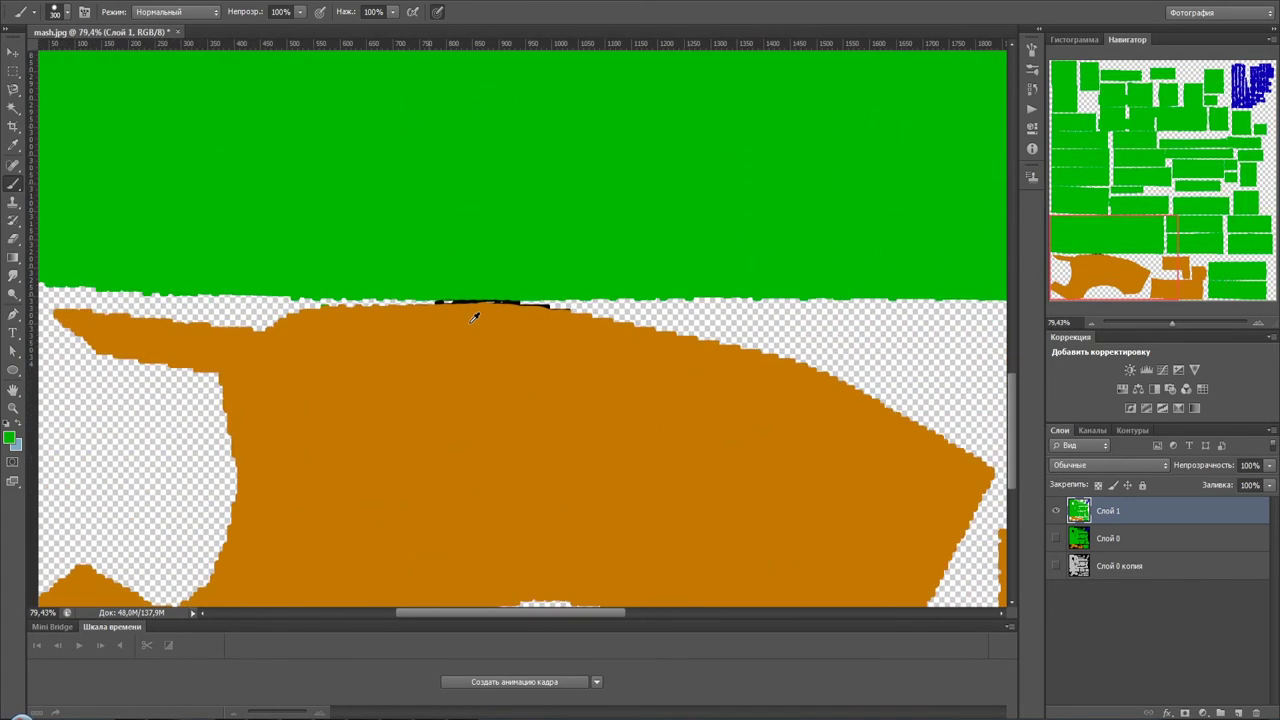
pyautogui.keyDown('alt'); pyautogui.scroll(2, 472, 312); pyautogui.keyUp('alt')
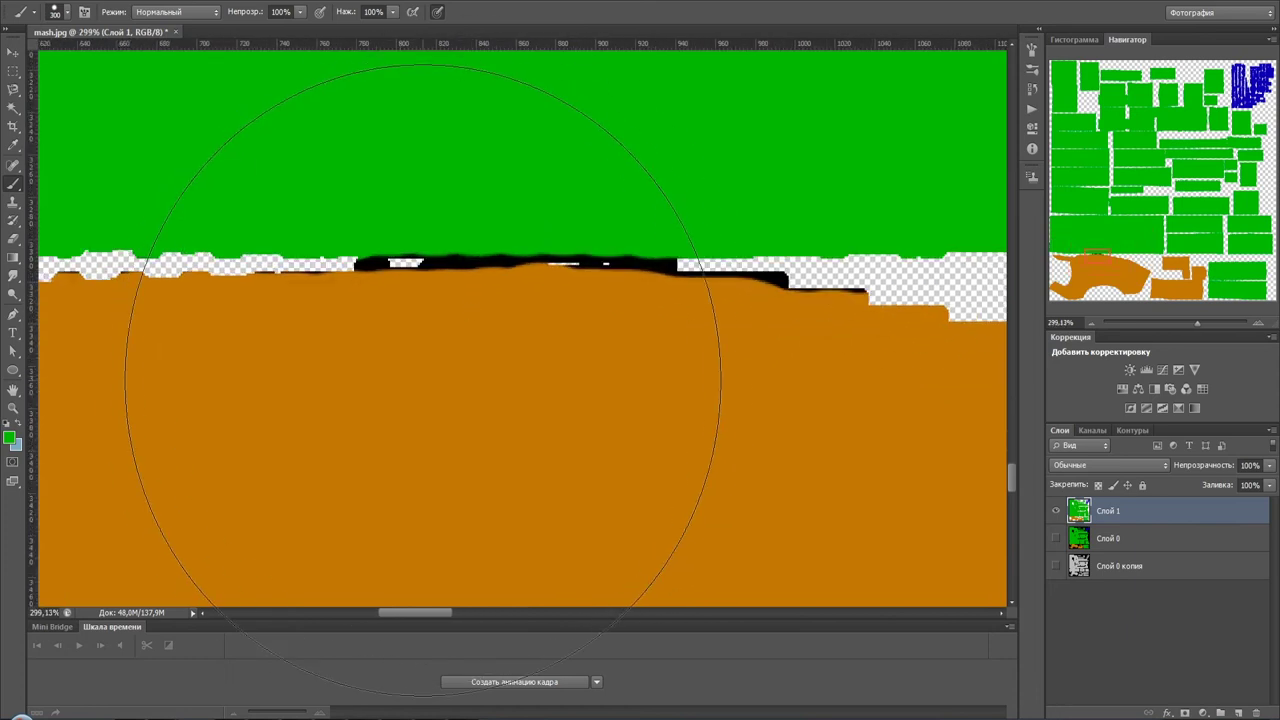
# - With a 100 px brush and sampled orange, paint over the black seam along the orange island's top edge
pyautogui.press('[')
pyautogui.press('[')
pyautogui.press('[')
pyautogui.keyDown('alt'); pyautogui.click(410, 405); pyautogui.keyUp('alt')
pyautogui.moveTo(350, 371)
pyautogui.mouseDown()
pyautogui.moveTo(256, 372)
pyautogui.moveTo(457, 372)
pyautogui.moveTo(627, 415)
pyautogui.mouseUp()
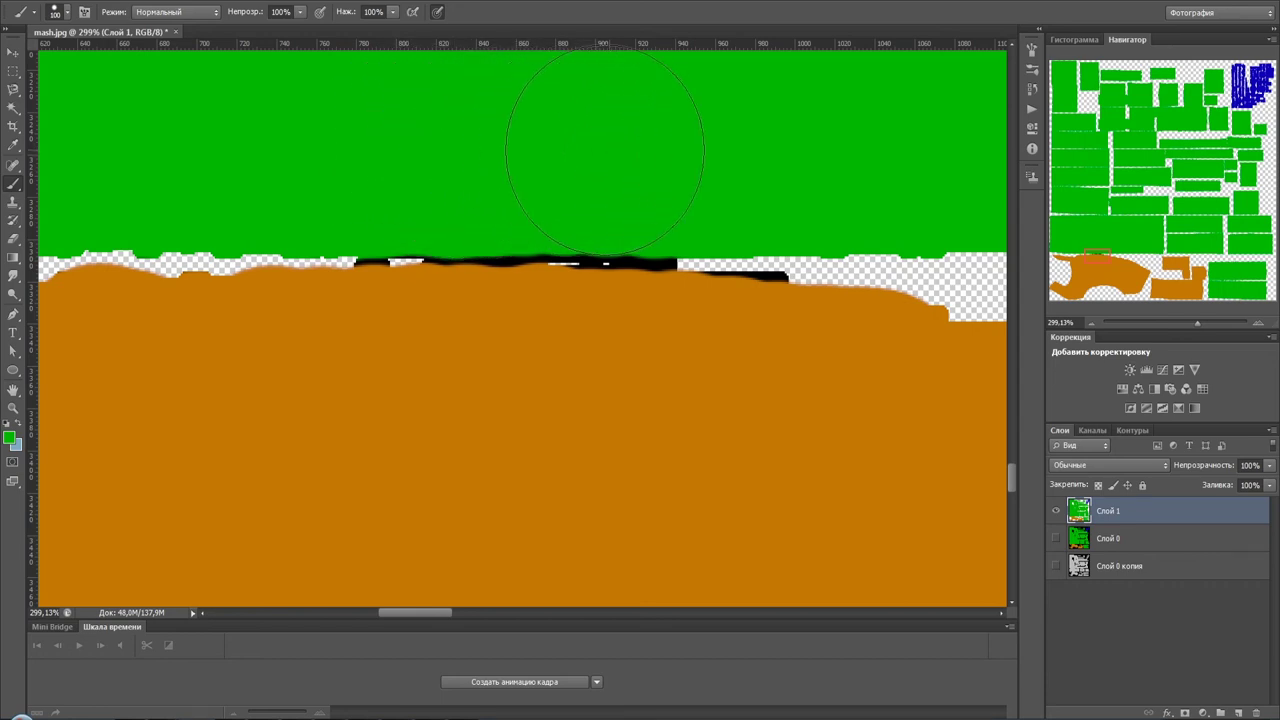
pyautogui.press('w')
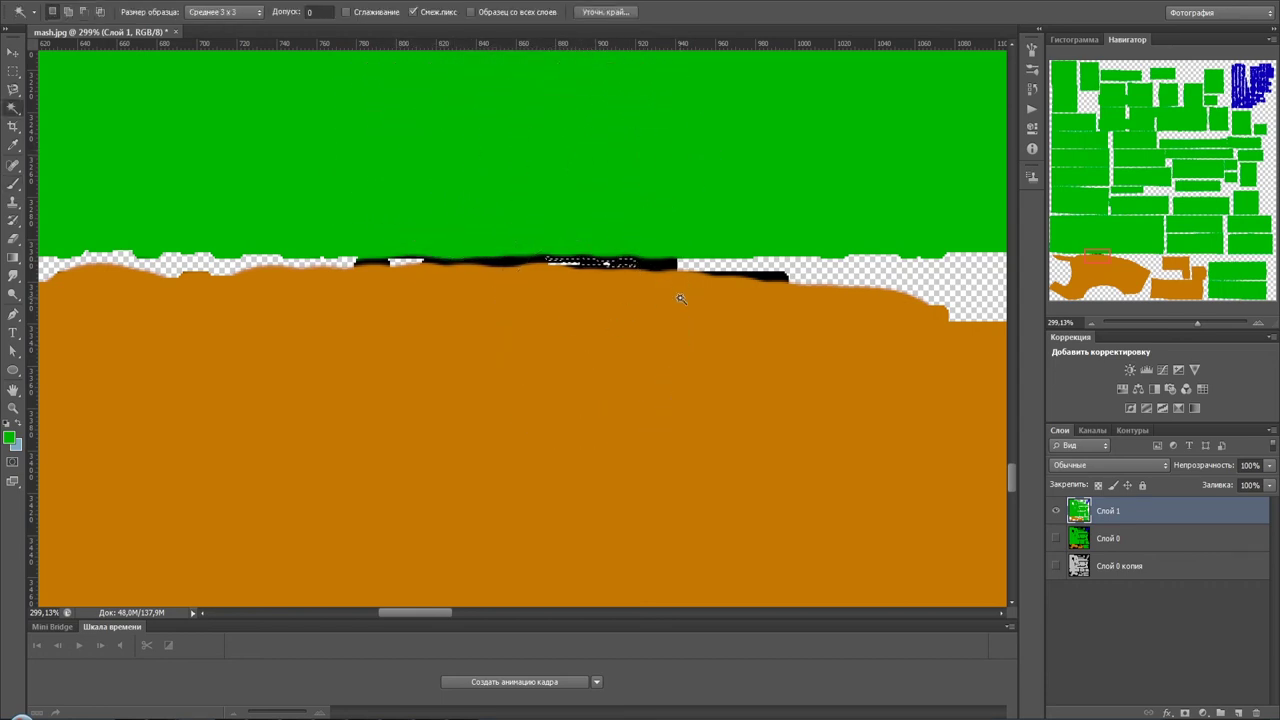
pyautogui.hotkey('ctrl', 'd')
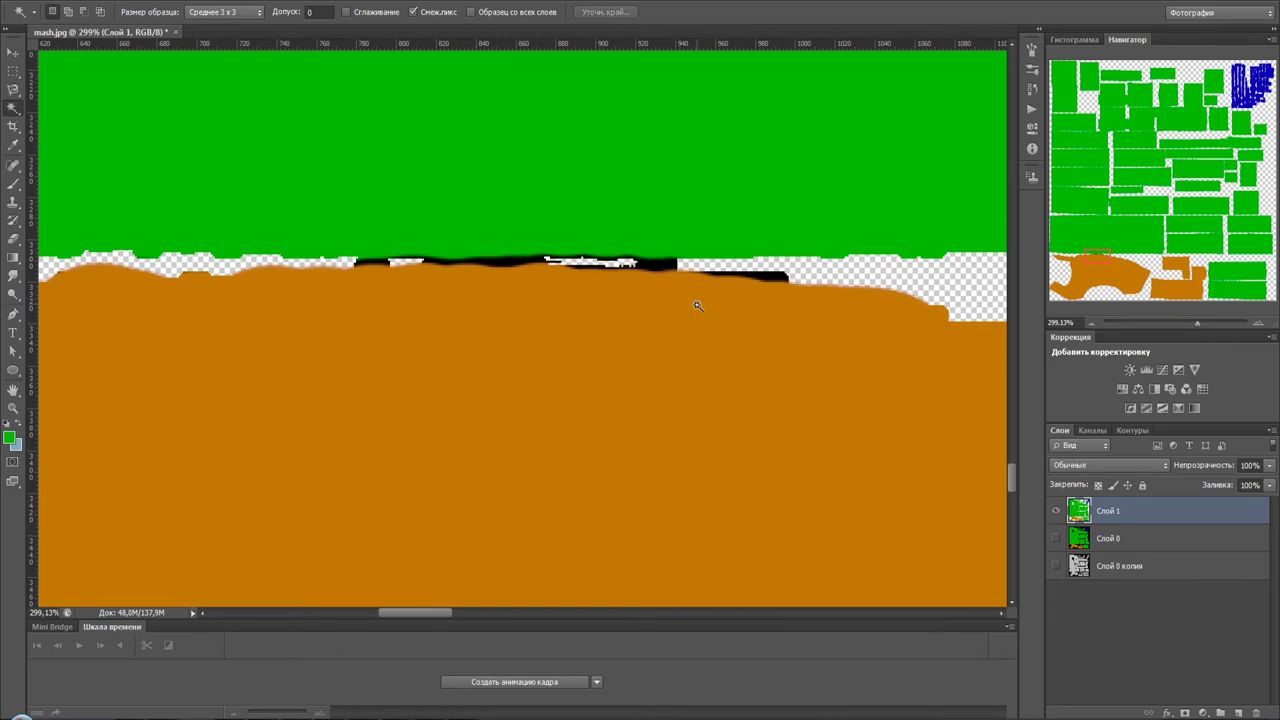
pyautogui.press('e')
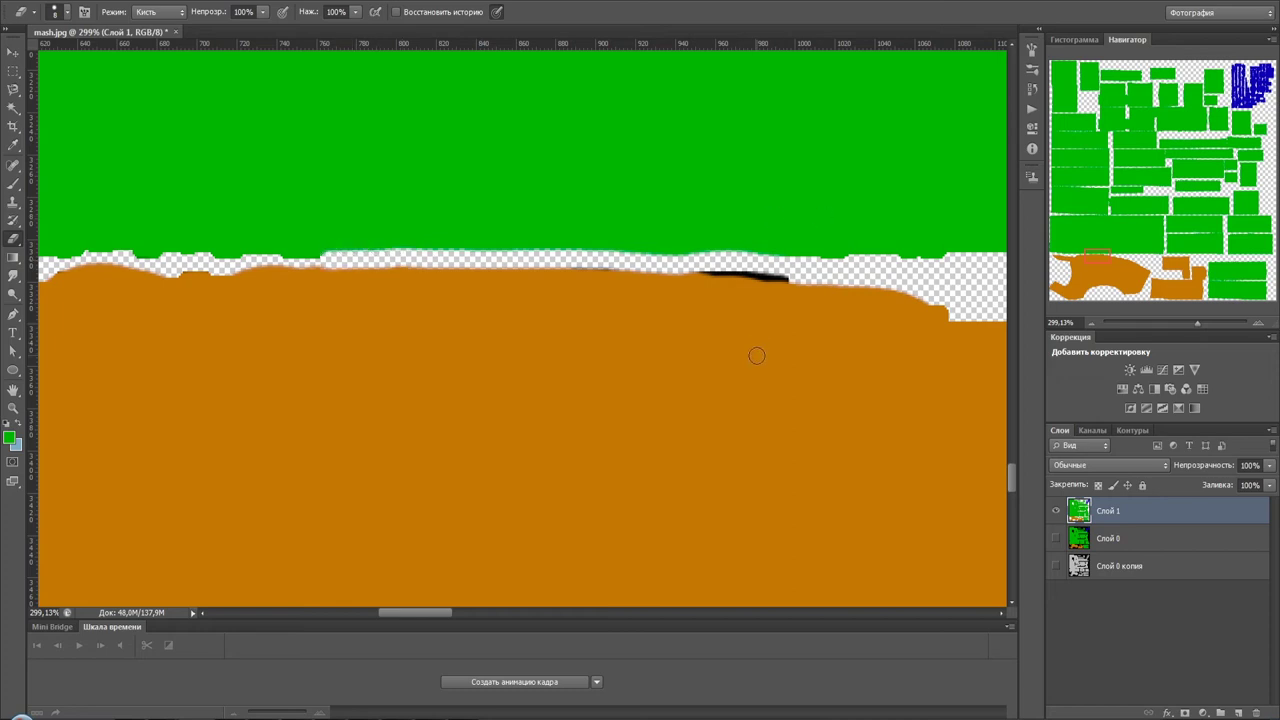
pyautogui.press('b')
pyautogui.keyDown('alt'); pyautogui.click(760, 390); pyautogui.keyUp('alt')
pyautogui.moveTo(767, 369)
pyautogui.mouseDown()
pyautogui.moveTo(706, 377)
pyautogui.moveTo(736, 378)
pyautogui.mouseUp()
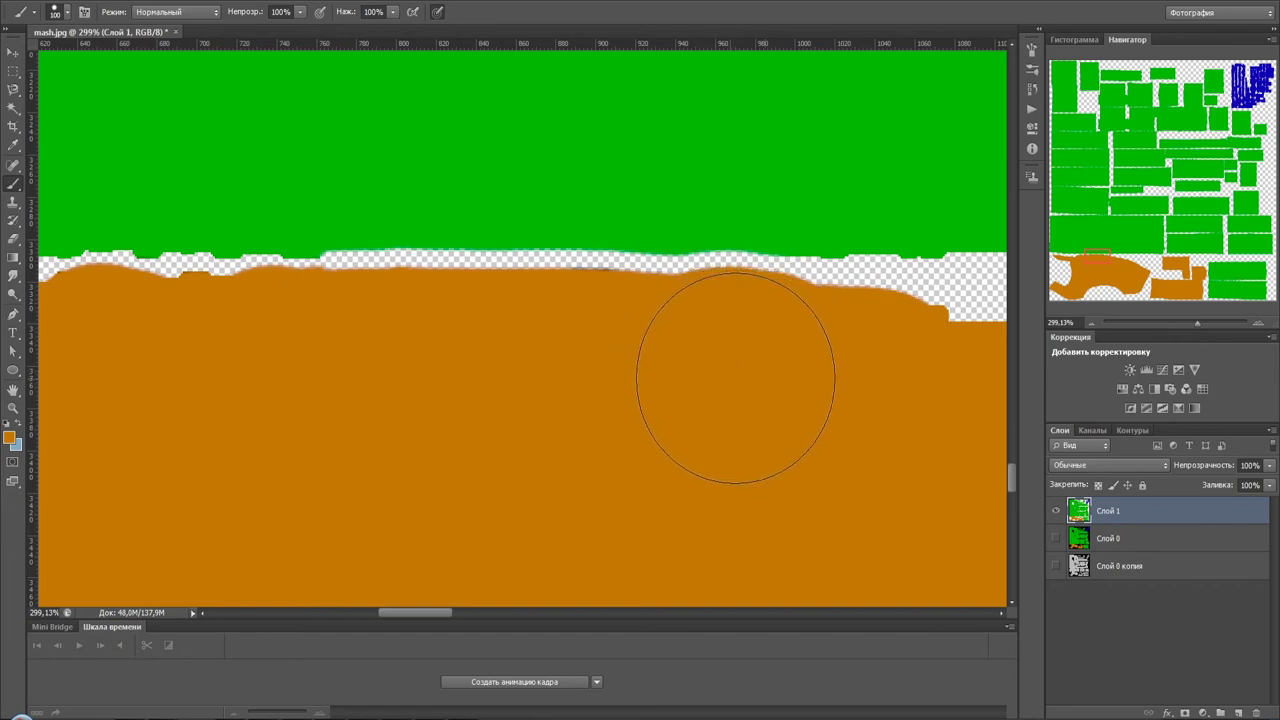
# - Apply Filter > Flaming Pear > Solidify A to Слой 1, then undo it
pyautogui.keyDown('alt'); pyautogui.scroll(-3, 600, 358); pyautogui.keyUp('alt')
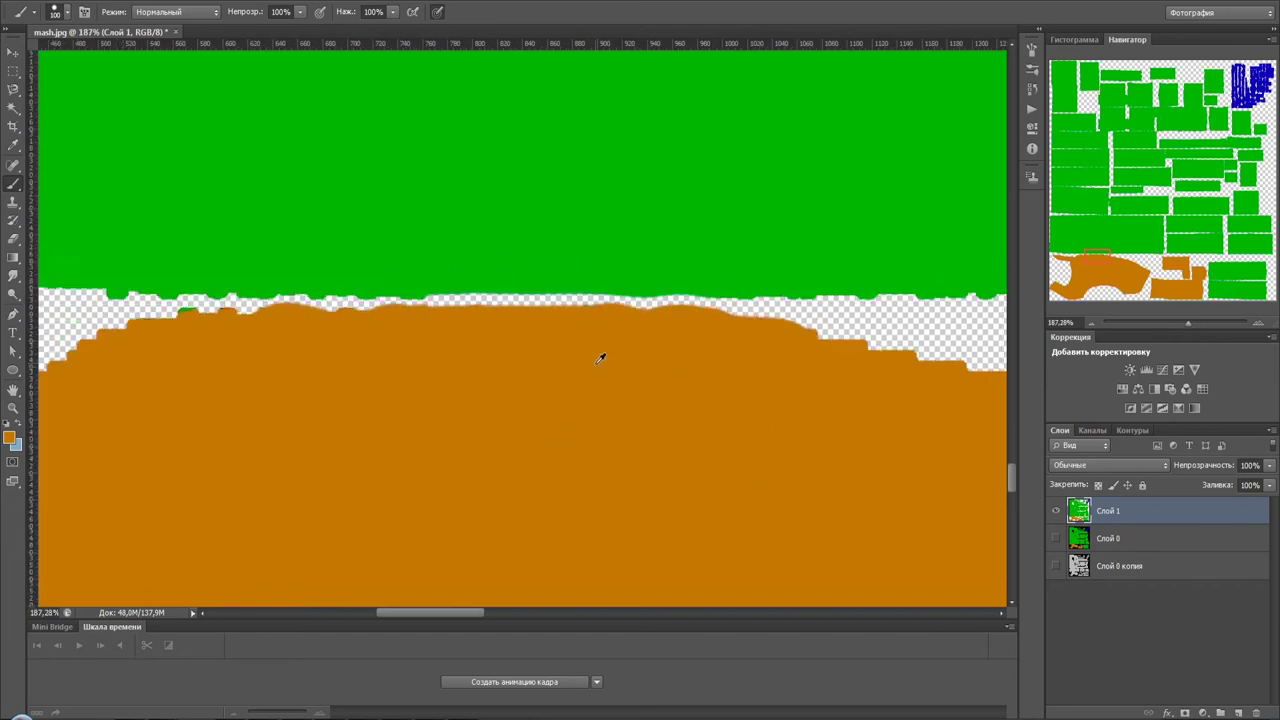
pyautogui.keyDown('alt'); pyautogui.scroll(-3, 600, 358); pyautogui.keyUp('alt')
pyautogui.keyDown('alt'); pyautogui.scroll(-3, 600, 358); pyautogui.keyUp('alt')
pyautogui.keyDown('alt'); pyautogui.scroll(-3, 635, 363); pyautogui.keyUp('alt')
pyautogui.moveTo(760, 511)
pyautogui.mouseDown()
pyautogui.moveTo(549, 520)
pyautogui.moveTo(506, 535)
pyautogui.mouseUp()
pyautogui.keyDown('alt'); pyautogui.scroll(-2, 660, 287); pyautogui.keyUp('alt')
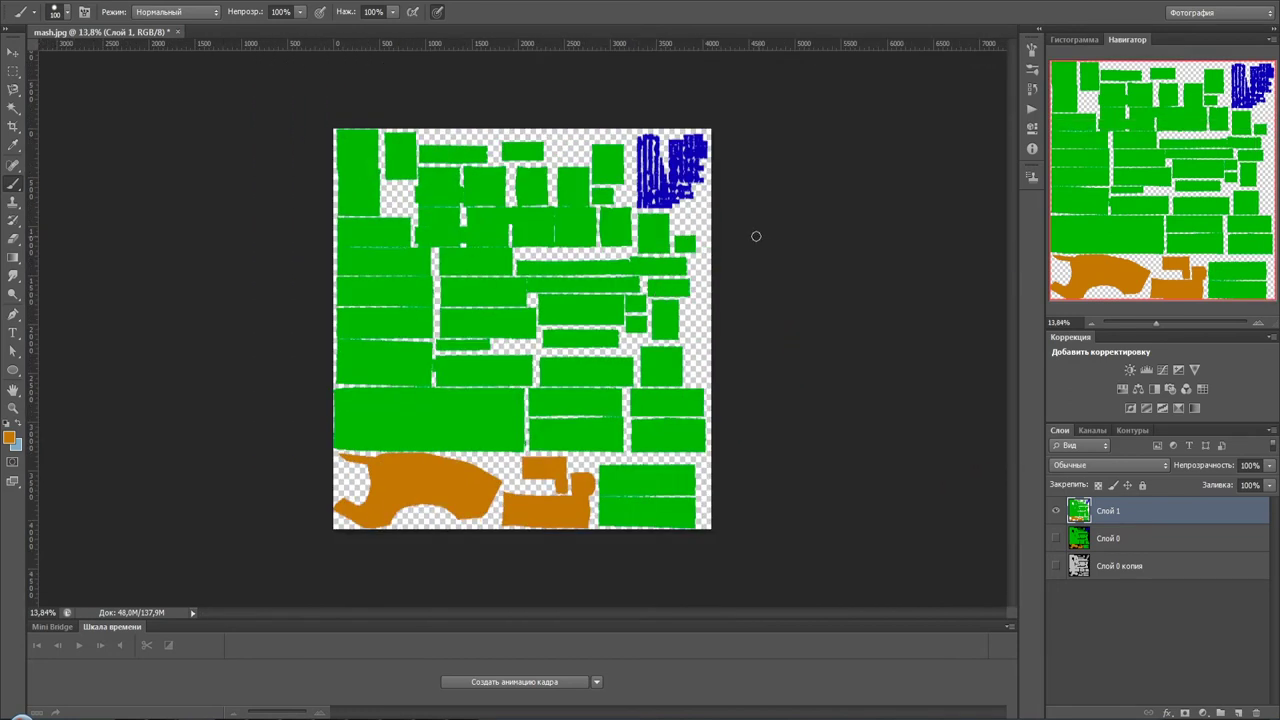
pyautogui.keyDown('alt'); pyautogui.scroll(2, 513, 268); pyautogui.keyUp('alt')
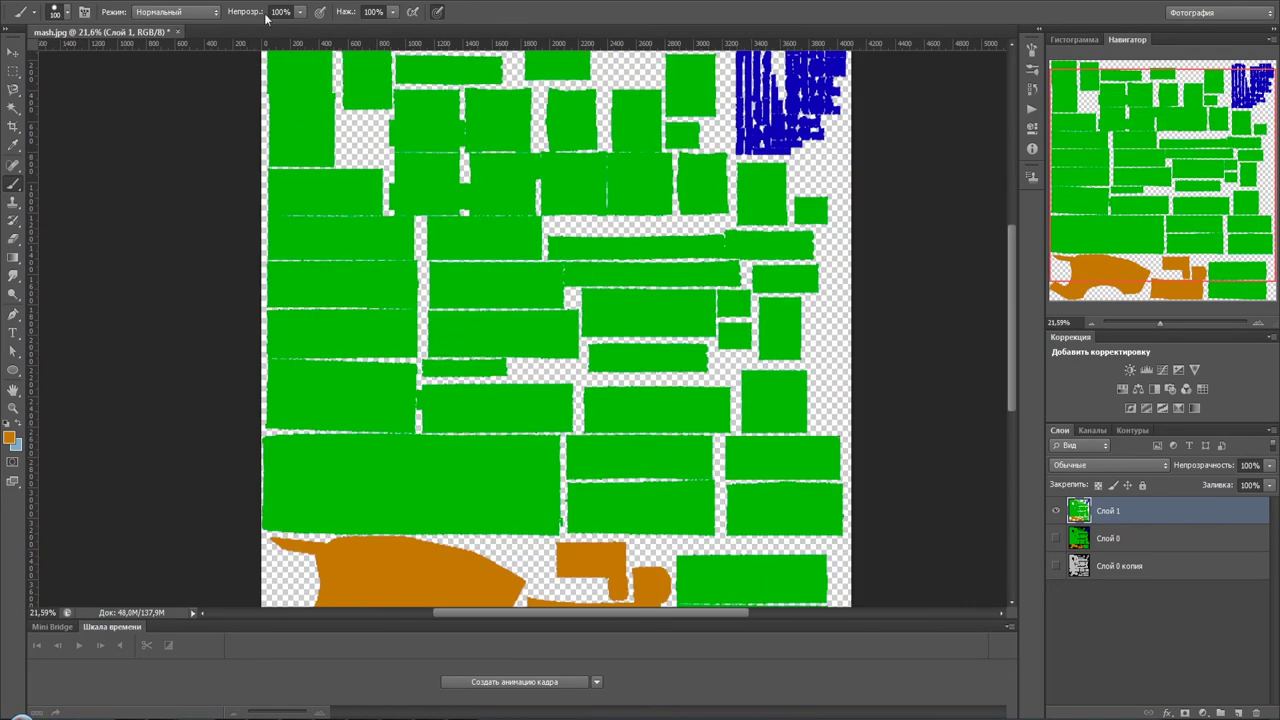
pyautogui.click(322, 2)
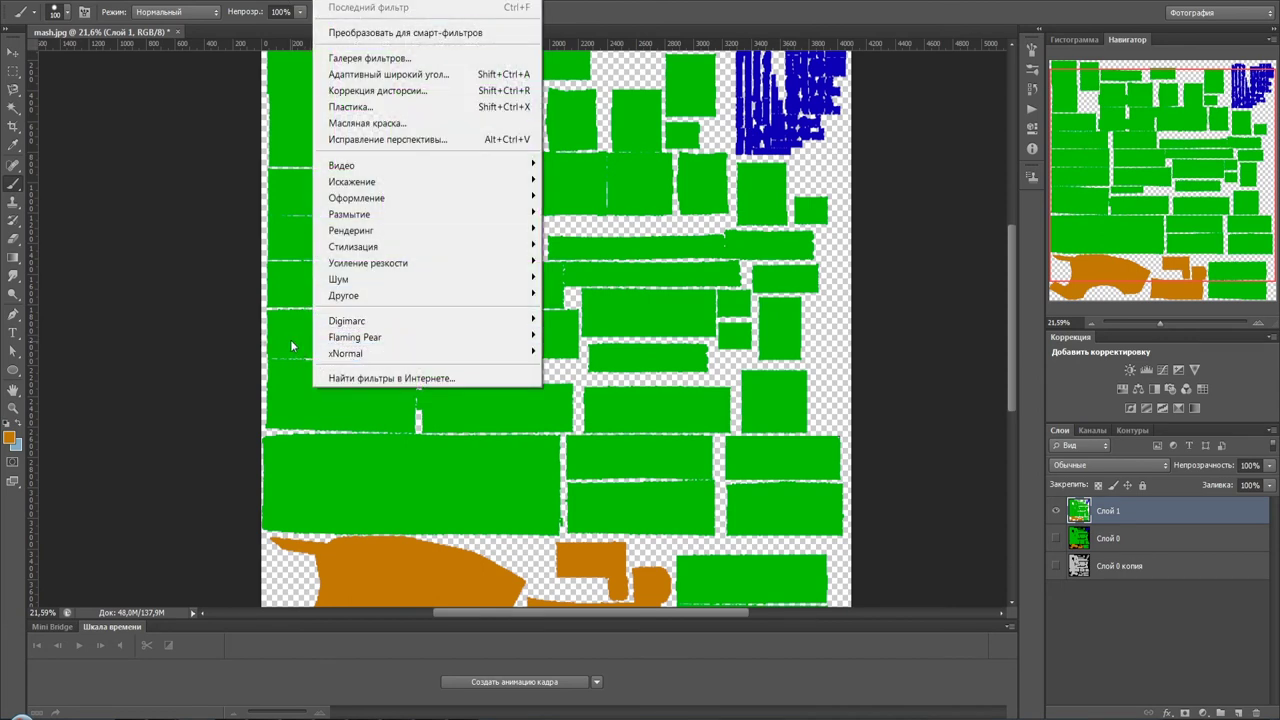
pyautogui.moveTo(355, 337)
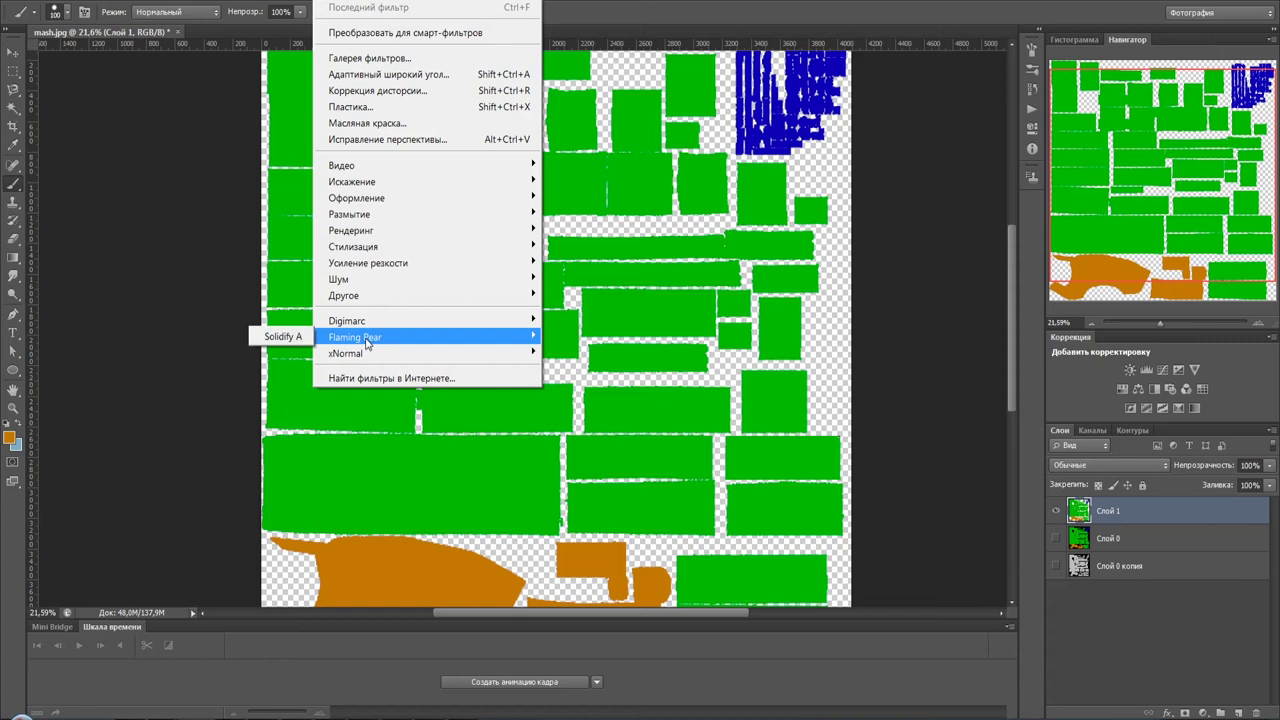
pyautogui.click(290, 336)
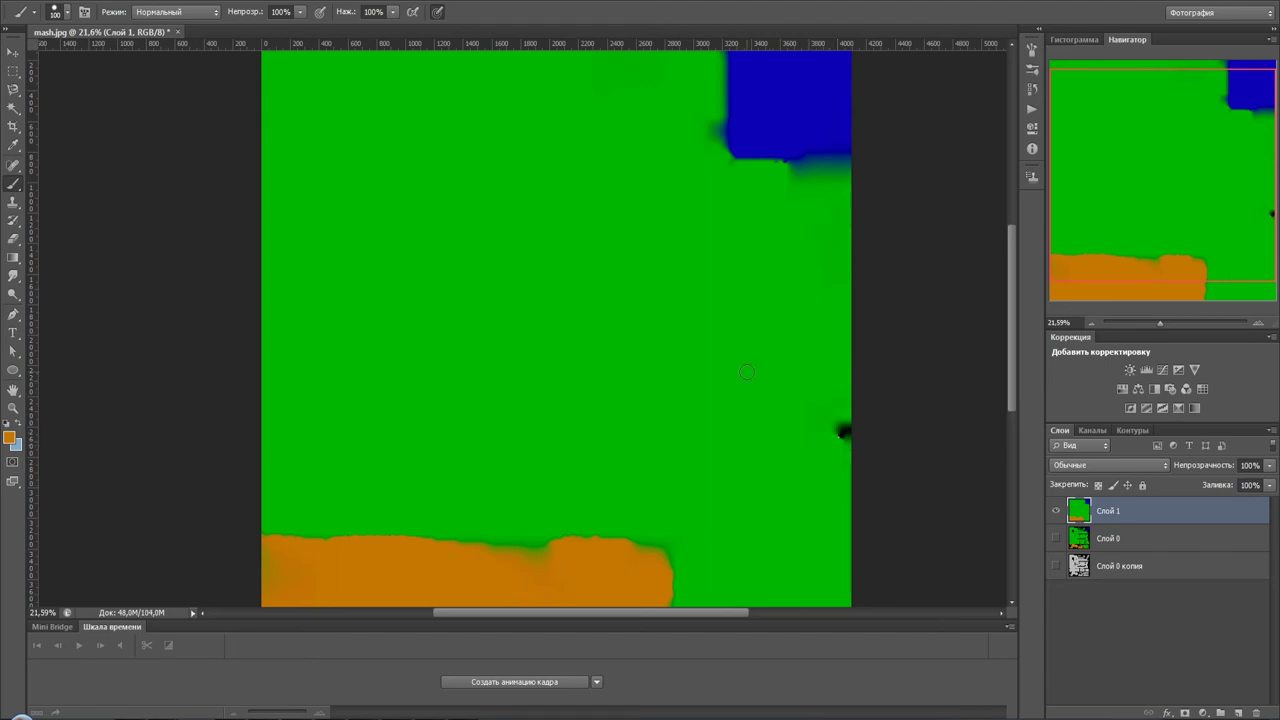
pyautogui.hotkey('ctrl', 'z')
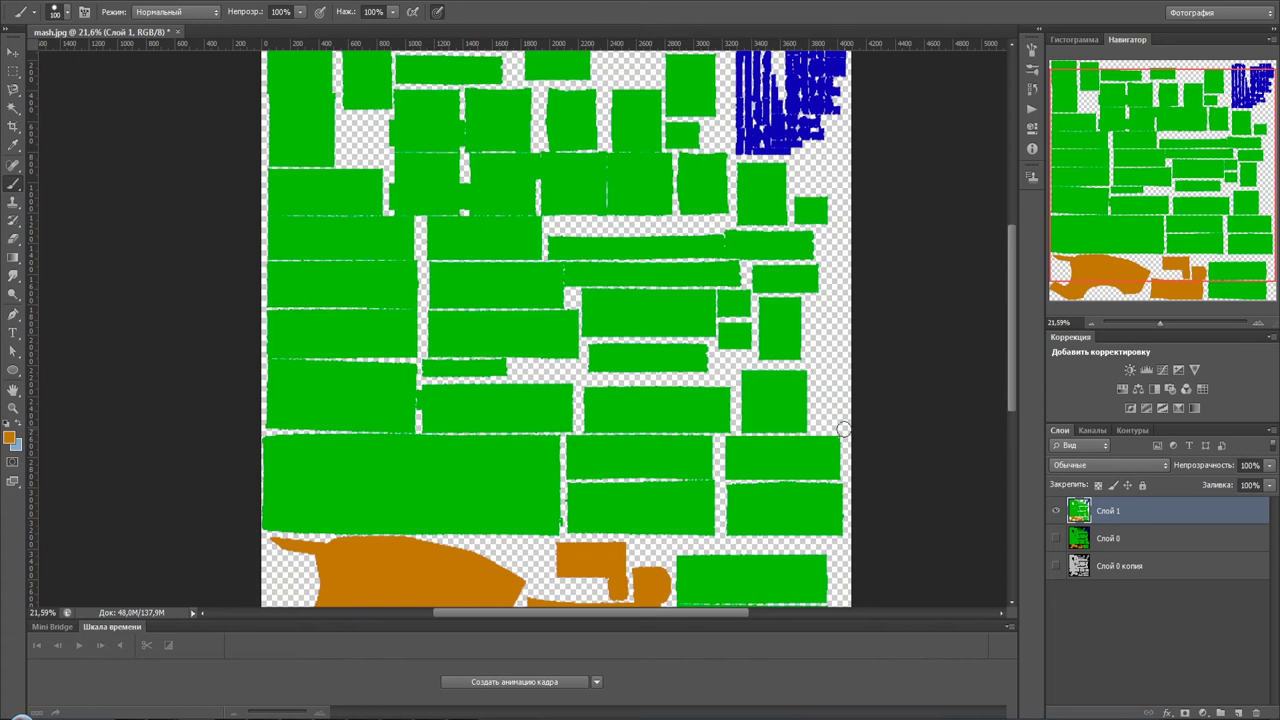
# - Paint the notch at the rectangle's corner green
pyautogui.keyDown('alt'); pyautogui.scroll(1, 843, 428); pyautogui.keyUp('alt')
pyautogui.keyDown('alt'); pyautogui.scroll(2, 840, 430); pyautogui.keyUp('alt')
pyautogui.keyDown('alt'); pyautogui.scroll(2, 825, 432); pyautogui.keyUp('alt')
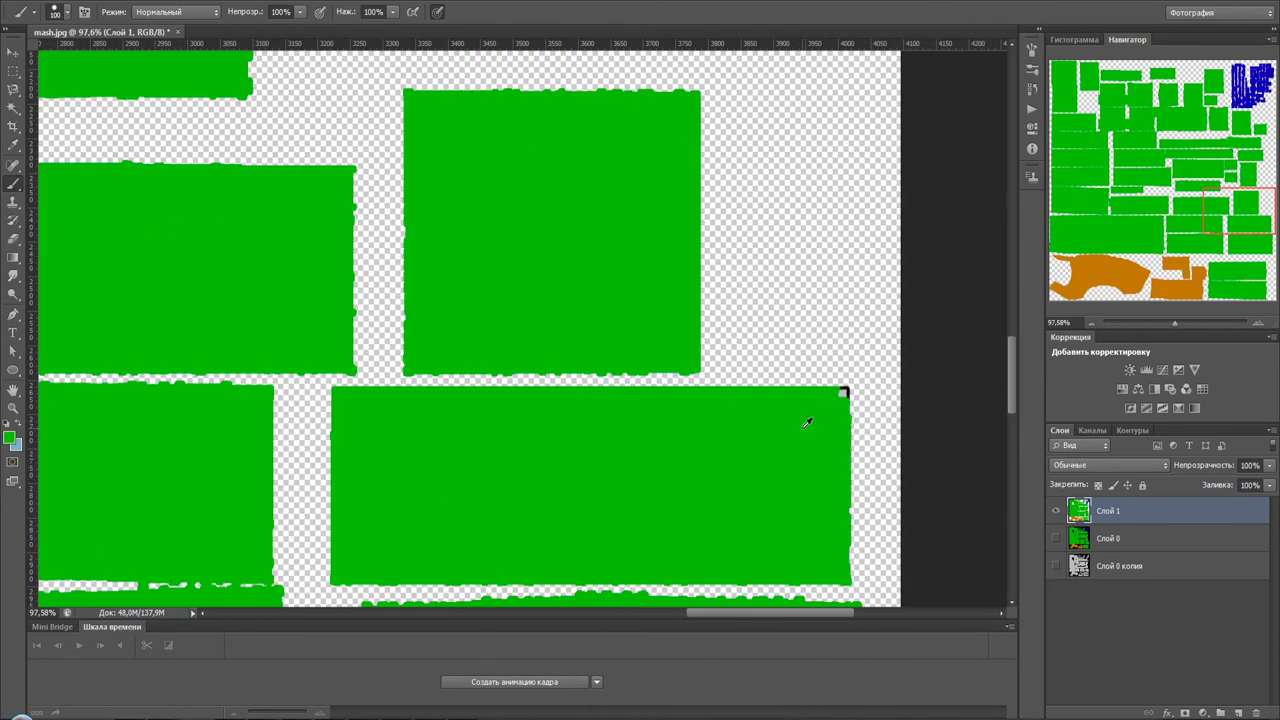
pyautogui.moveTo(838, 393); pyautogui.dragTo(848, 537)
pyautogui.keyDown('alt'); pyautogui.scroll(-2, 807, 417); pyautogui.keyUp('alt')
pyautogui.keyDown('alt'); pyautogui.scroll(-1, 805, 420); pyautogui.keyUp('alt')
pyautogui.keyDown('alt'); pyautogui.scroll(-1, 802, 425); pyautogui.keyUp('alt')
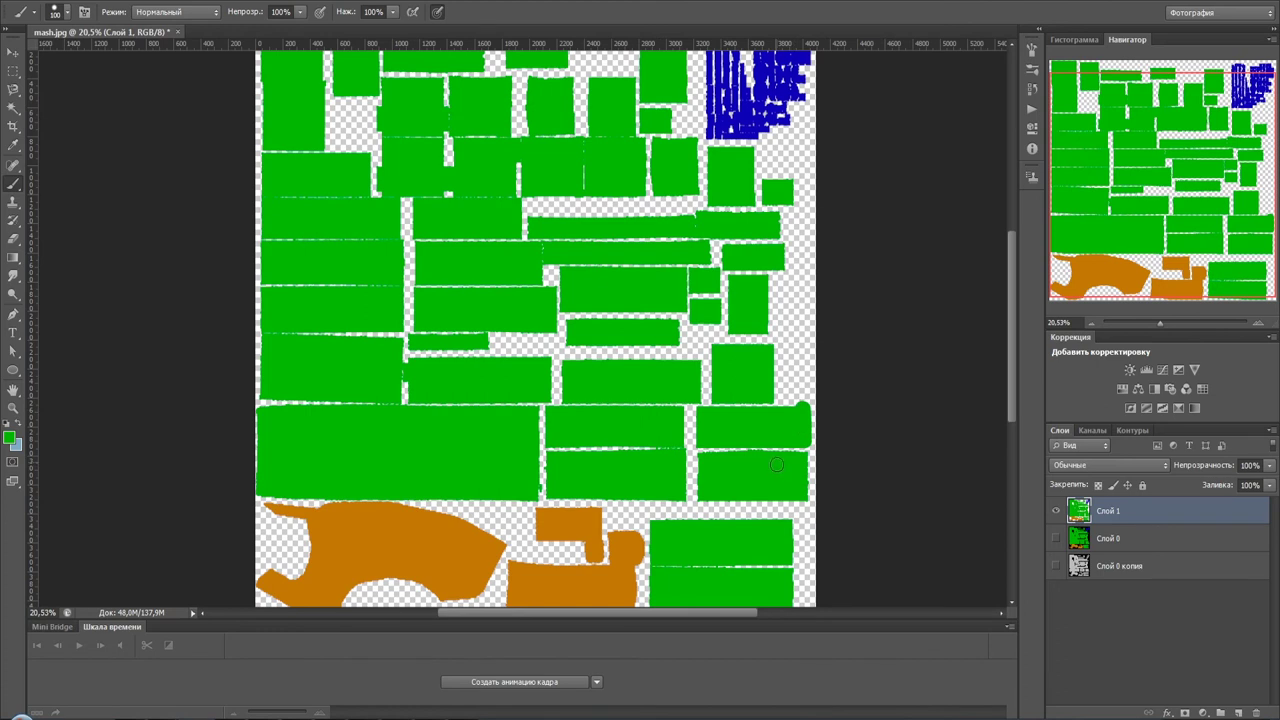
# - Reapply the Solidify A filter and inspect the flooded green, blue and orange areas
pyautogui.click(350, 5)
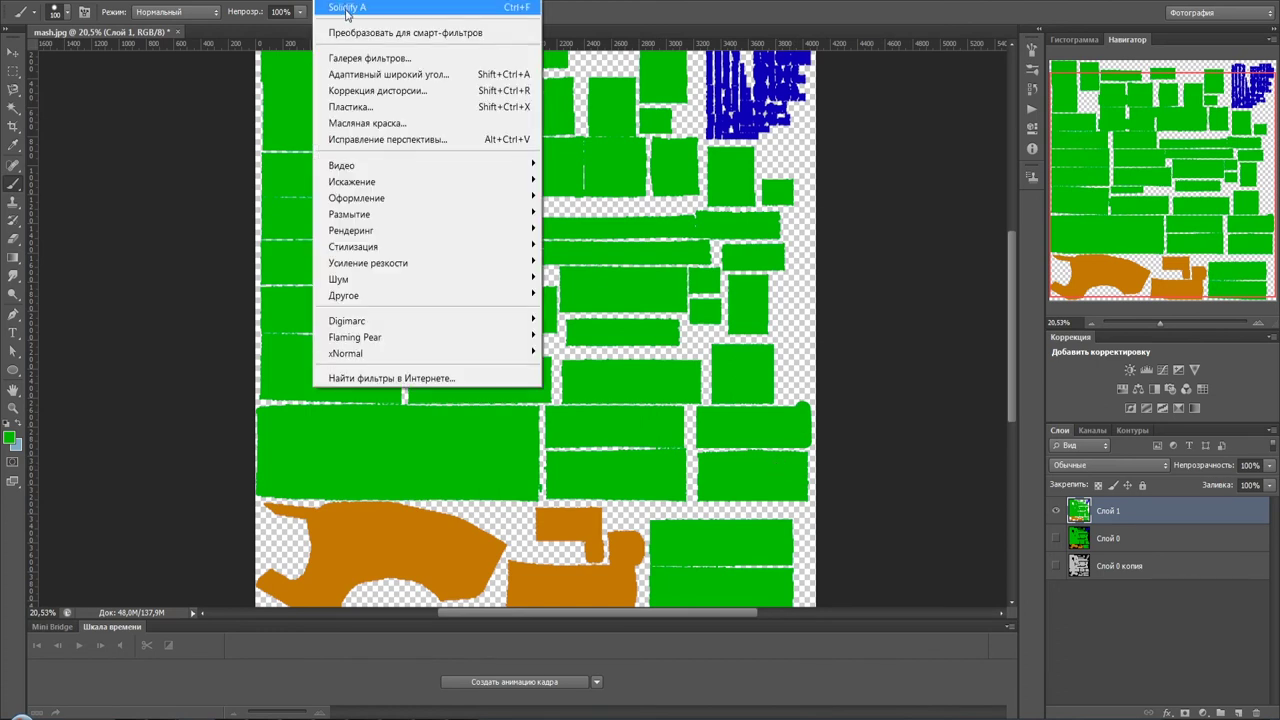
pyautogui.click(344, 8)
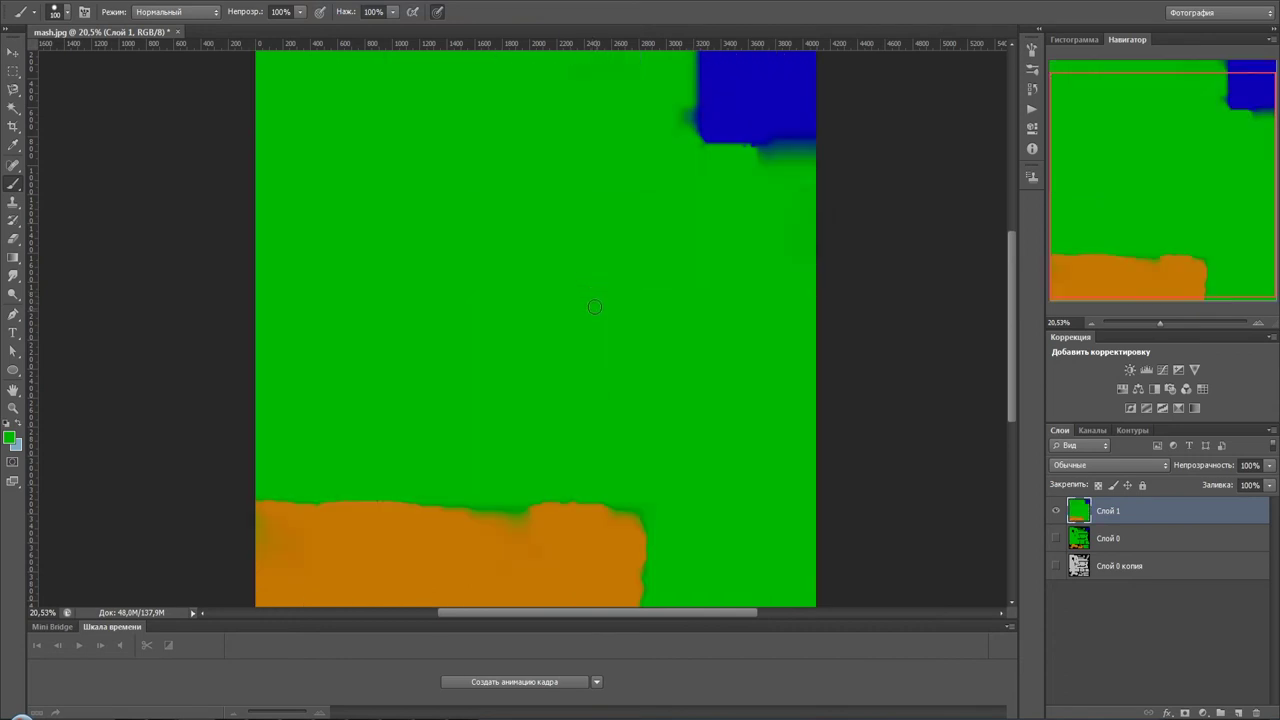
pyautogui.keyDown('alt'); pyautogui.scroll(-2, 608, 322); pyautogui.keyUp('alt')
pyautogui.keyDown('alt'); pyautogui.scroll(2, 494, 516); pyautogui.keyUp('alt')
pyautogui.keyDown('alt'); pyautogui.scroll(4, 520, 534); pyautogui.keyUp('alt')
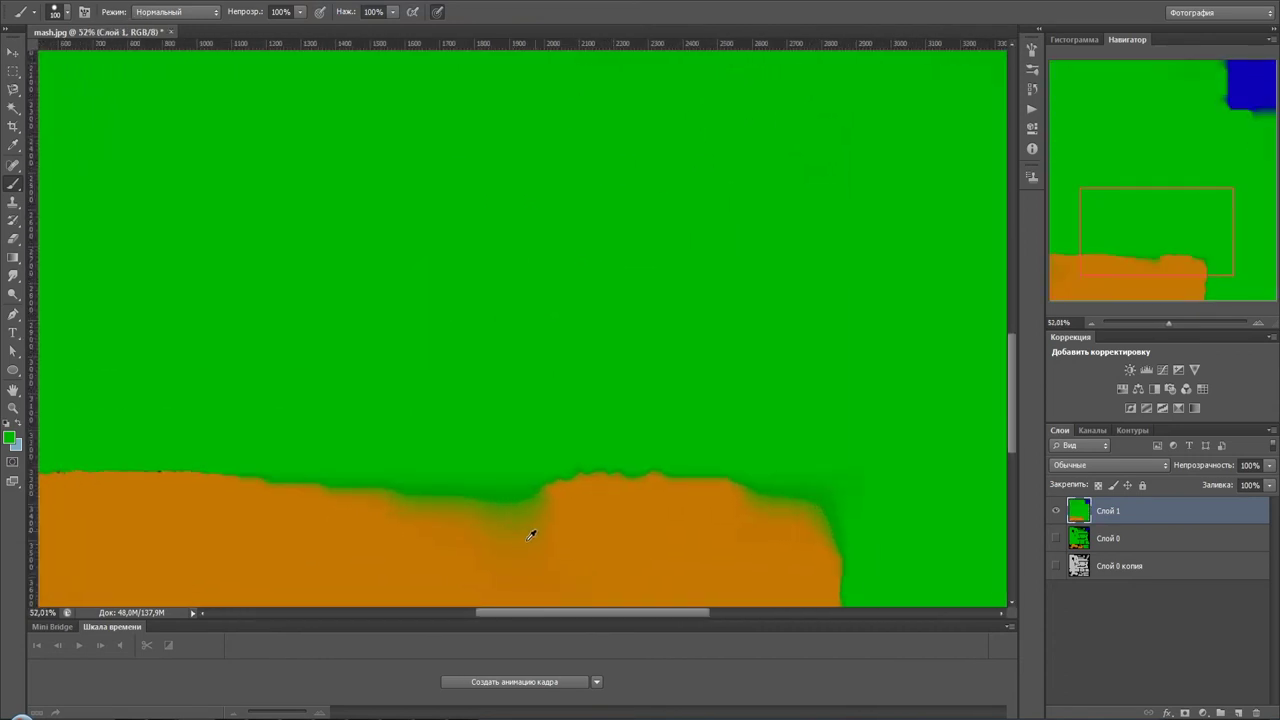
pyautogui.keyDown('alt'); pyautogui.scroll(-2, 580, 450); pyautogui.keyUp('alt')
pyautogui.keyDown('alt'); pyautogui.scroll(-2, 597, 418); pyautogui.keyUp('alt')
pyautogui.keyDown('alt'); pyautogui.scroll(-1, 585, 420); pyautogui.keyUp('alt')
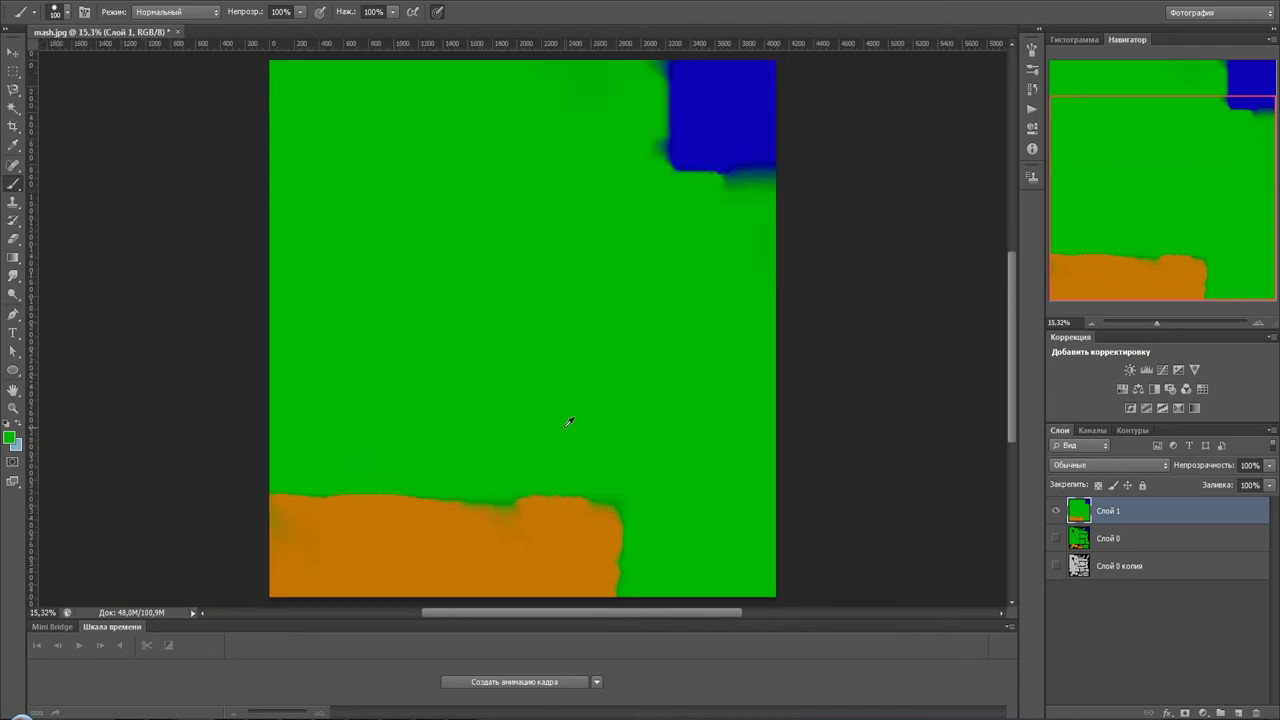
pyautogui.keyDown('alt'); pyautogui.scroll(-1, 569, 421); pyautogui.keyUp('alt')
pyautogui.keyDown('alt'); pyautogui.scroll(1, 570, 421); pyautogui.keyUp('alt')
# - Undo the Solidify A filter and look over the sheet
pyautogui.hotkey('ctrl', 'z')
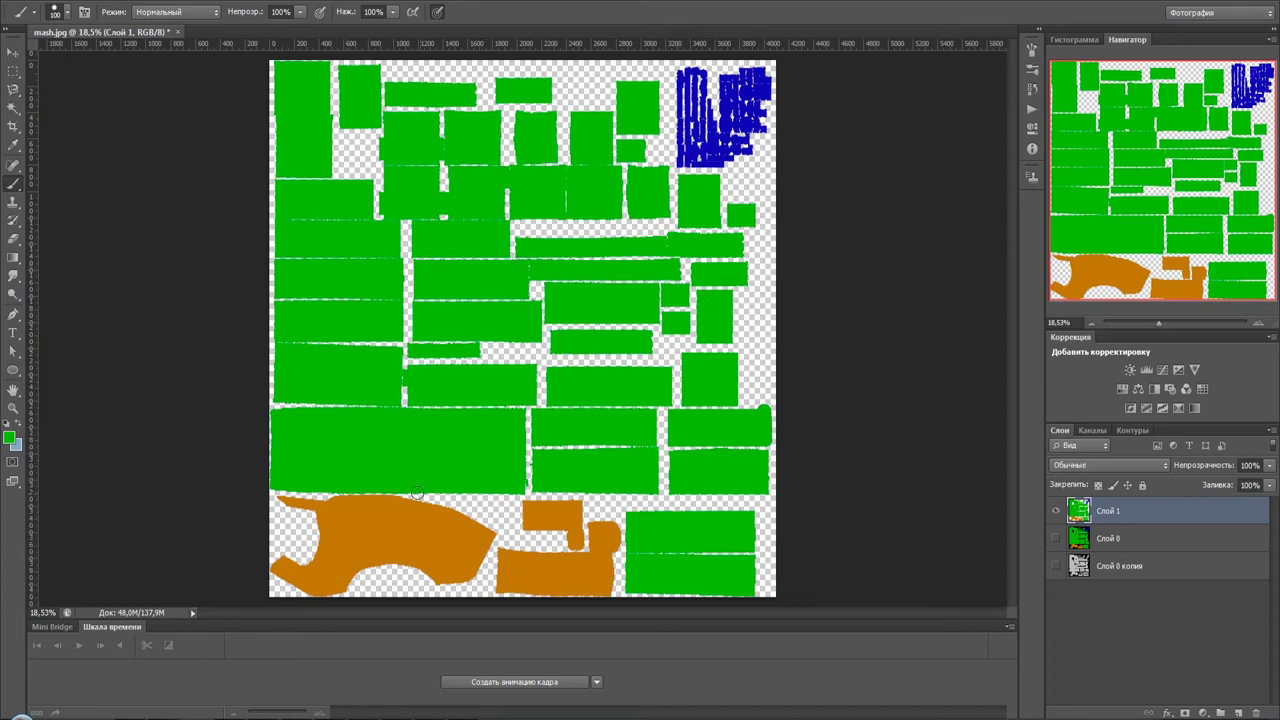
pyautogui.keyDown('alt'); pyautogui.scroll(4, 555, 540); pyautogui.keyUp('alt')
pyautogui.keyDown('alt'); pyautogui.scroll(2, 543, 523); pyautogui.keyUp('alt')
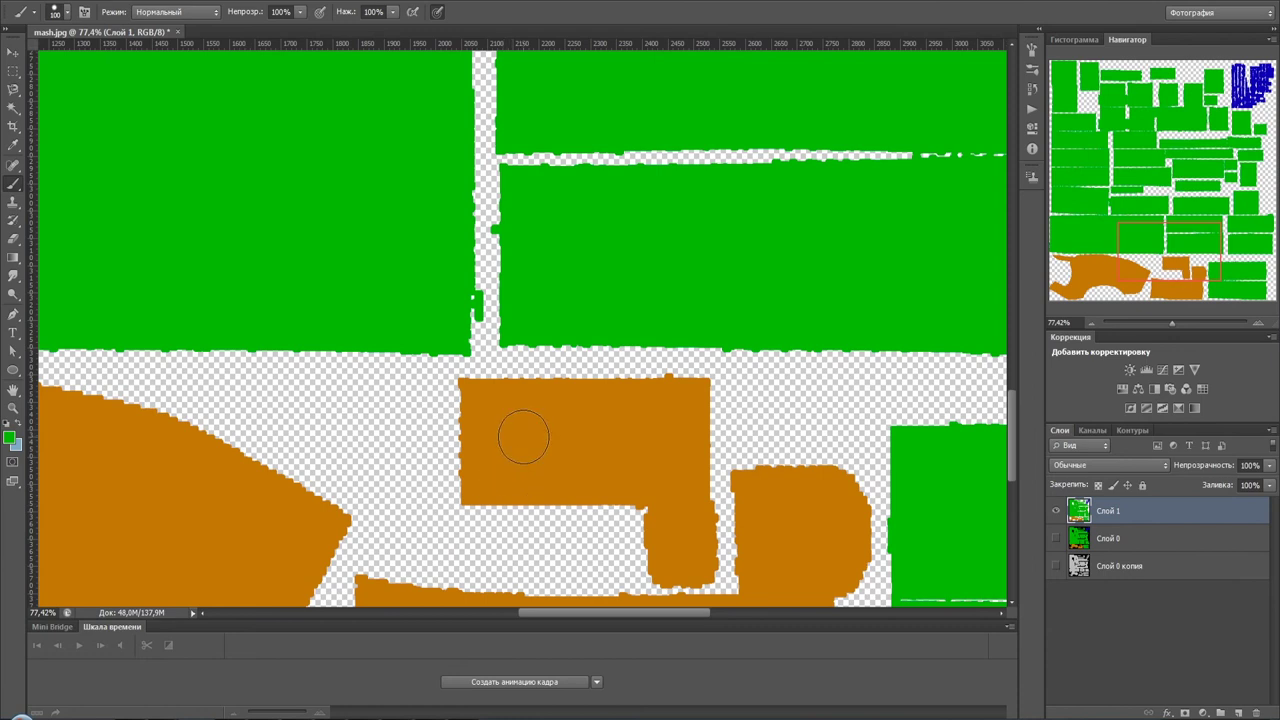
pyautogui.keyDown('alt'); pyautogui.scroll(-2, 523, 437); pyautogui.keyUp('alt')
pyautogui.keyDown('alt'); pyautogui.scroll(-2, 526, 432); pyautogui.keyUp('alt')
pyautogui.keyDown('alt'); pyautogui.scroll(-1, 528, 432); pyautogui.keyUp('alt')
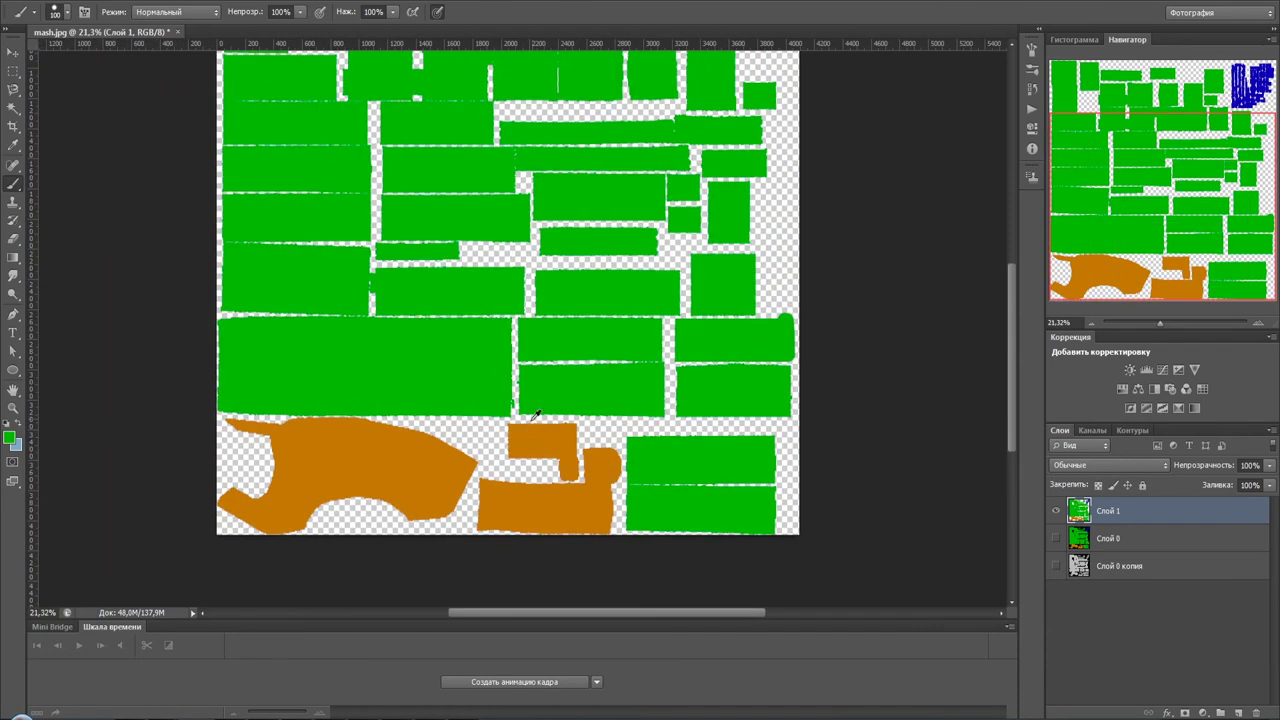
pyautogui.keyDown('alt'); pyautogui.scroll(-2, 537, 412); pyautogui.keyUp('alt')
pyautogui.keyDown('alt'); pyautogui.scroll(1, 537, 411); pyautogui.keyUp('alt')
pyautogui.keyDown('alt'); pyautogui.scroll(1, 538, 410); pyautogui.keyUp('alt')
# - Paint green over the gaps around the lower islands, bottom block and empty top-left area
pyautogui.click(488, 440)
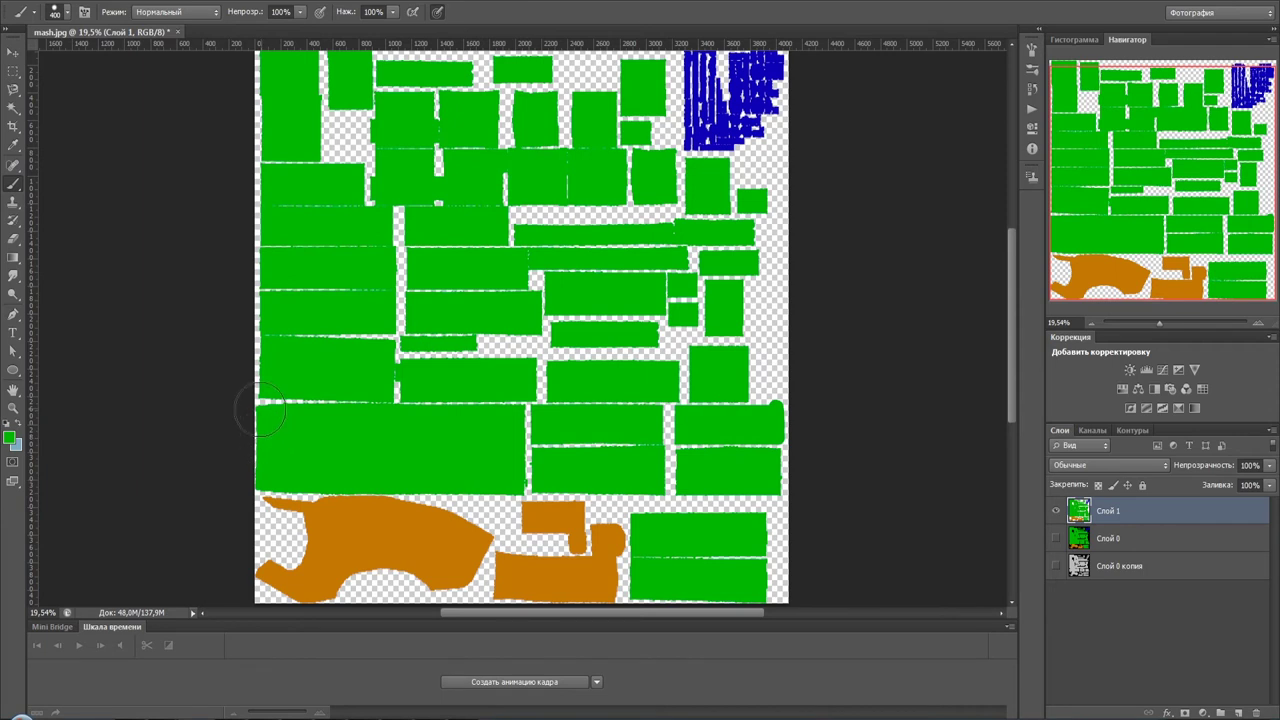
pyautogui.moveTo(567, 401)
pyautogui.mouseDown()
pyautogui.moveTo(760, 400)
pyautogui.moveTo(634, 421)
pyautogui.mouseUp()
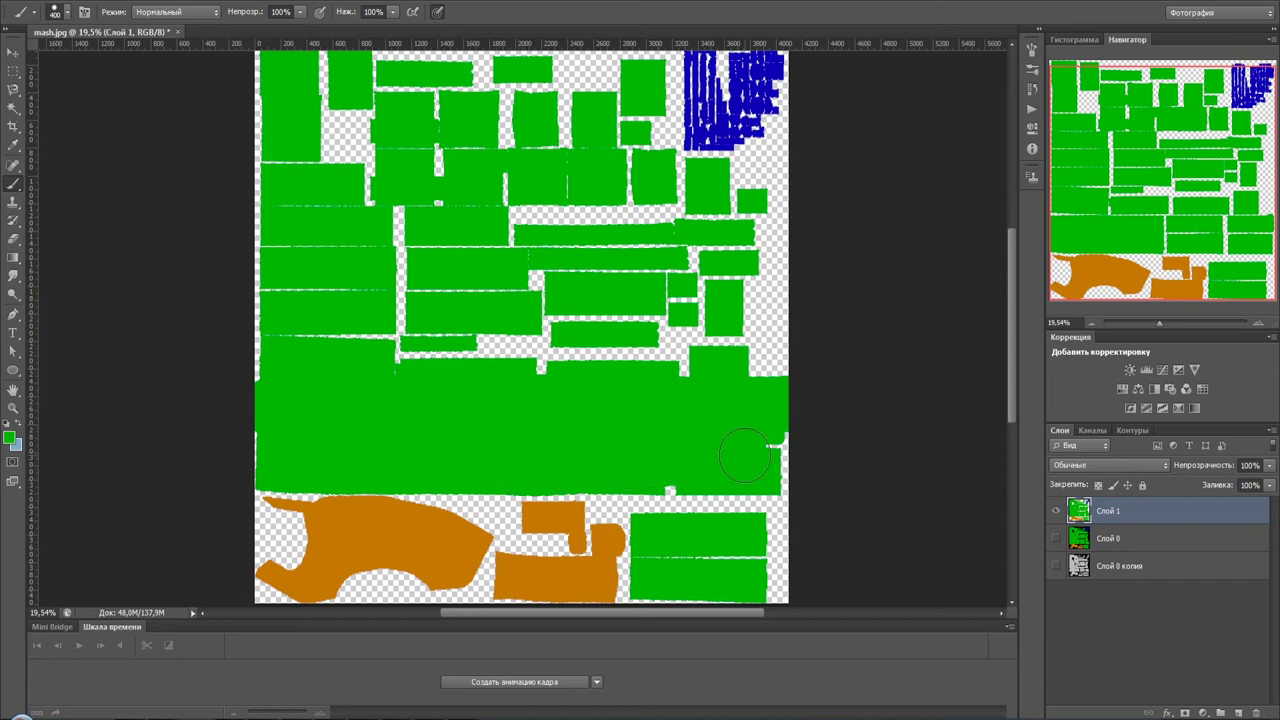
pyautogui.moveTo(770, 445)
pyautogui.mouseDown()
pyautogui.moveTo(671, 544)
pyautogui.moveTo(679, 440)
pyautogui.mouseUp()
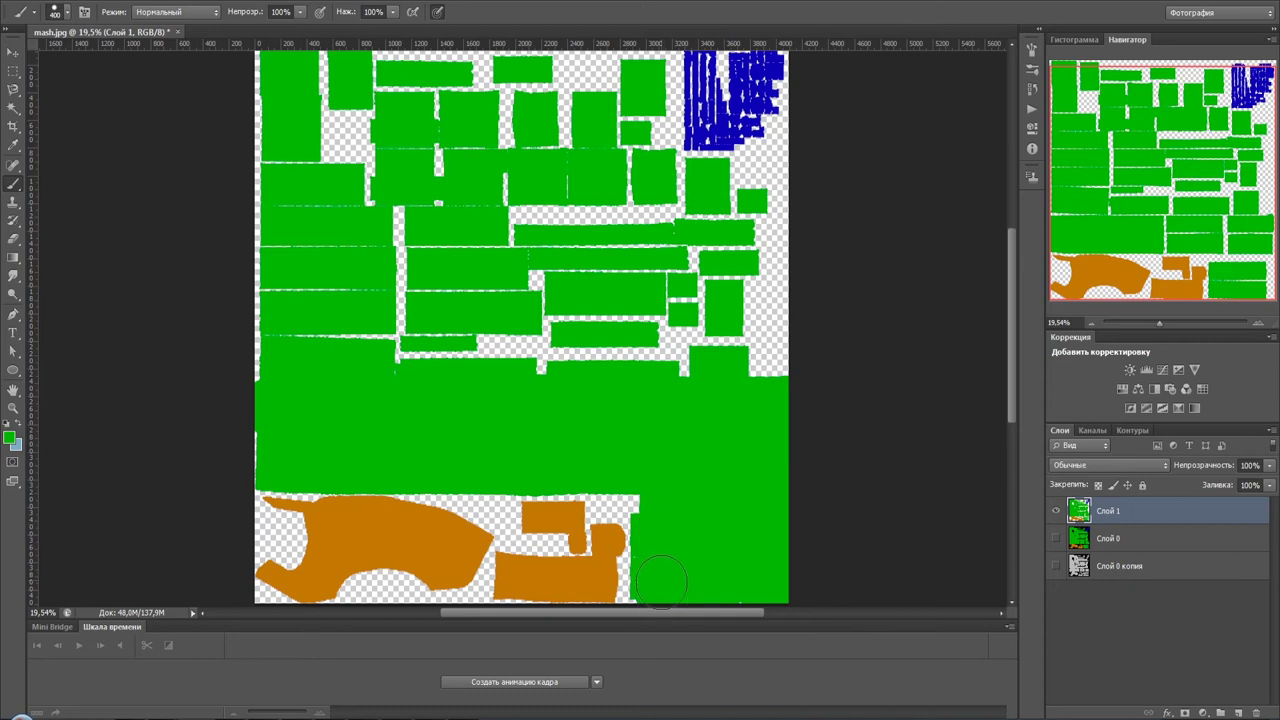
pyautogui.scroll(2, 679, 440)
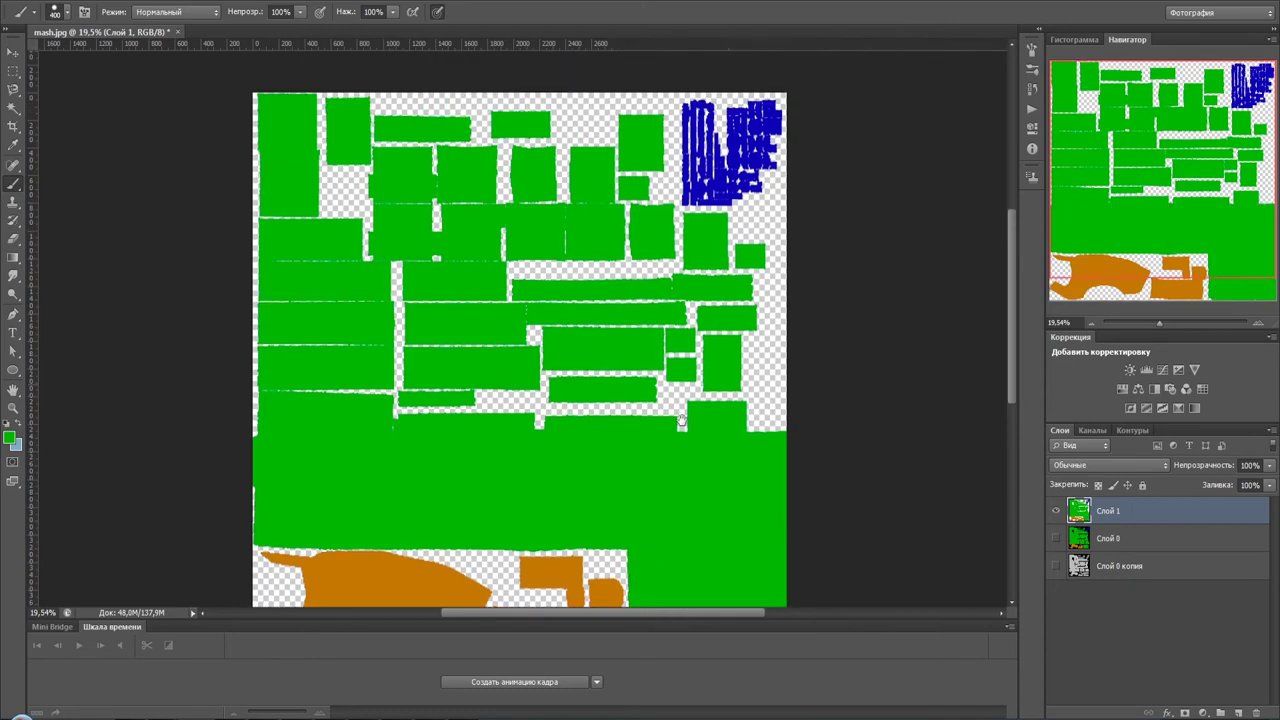
pyautogui.scroll(3, 679, 440)
pyautogui.moveTo(253, 490)
pyautogui.mouseDown()
pyautogui.moveTo(817, 457)
pyautogui.moveTo(263, 434)
pyautogui.moveTo(808, 423)
pyautogui.moveTo(383, 400)
pyautogui.moveTo(586, 380)
pyautogui.moveTo(549, 366)
pyautogui.mouseUp()
pyautogui.moveTo(265, 390)
pyautogui.mouseDown()
pyautogui.moveTo(243, 163)
pyautogui.moveTo(317, 323)
pyautogui.moveTo(314, 191)
pyautogui.moveTo(325, 343)
pyautogui.moveTo(380, 180)
pyautogui.moveTo(414, 374)
pyautogui.moveTo(457, 186)
pyautogui.moveTo(491, 375)
pyautogui.moveTo(569, 191)
pyautogui.moveTo(580, 391)
pyautogui.moveTo(636, 190)
pyautogui.moveTo(637, 328)
pyautogui.mouseUp()
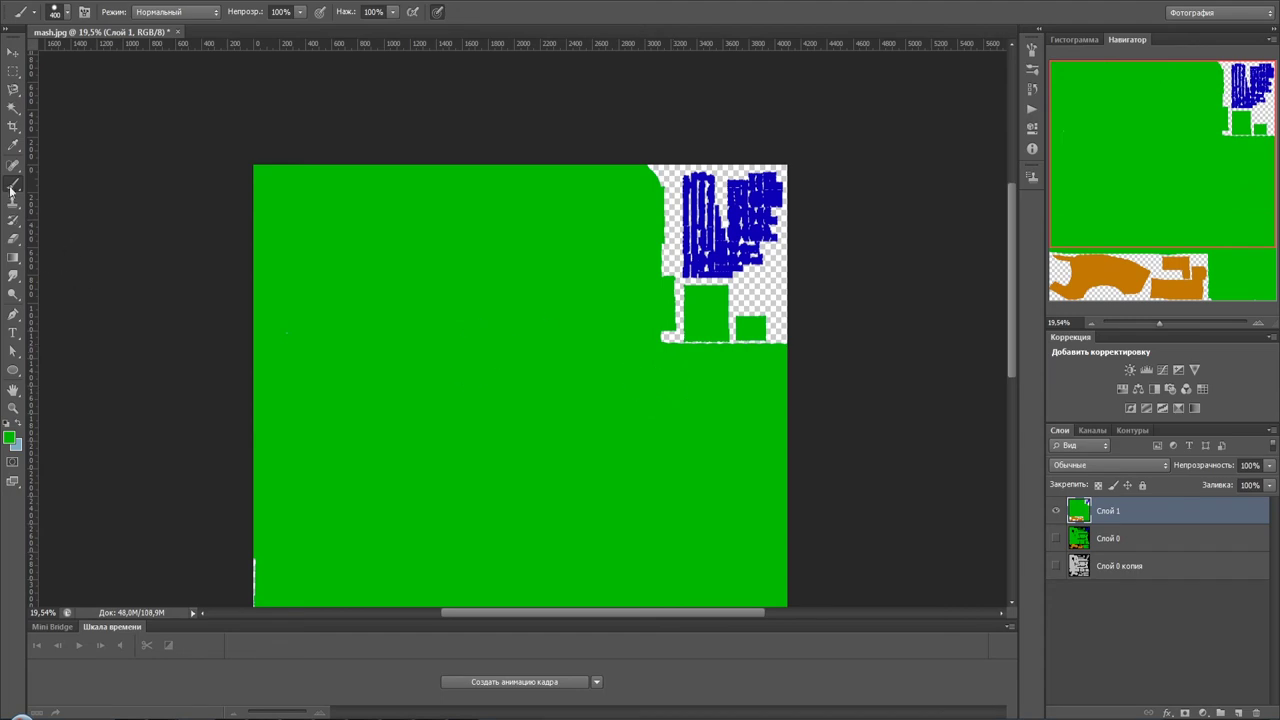
# - Marquee-select the top-right region and paint it solid blue
pyautogui.click(13, 71)
pyautogui.keyDown('alt'); pyautogui.scroll(1, 707, 248); pyautogui.keyUp('alt')
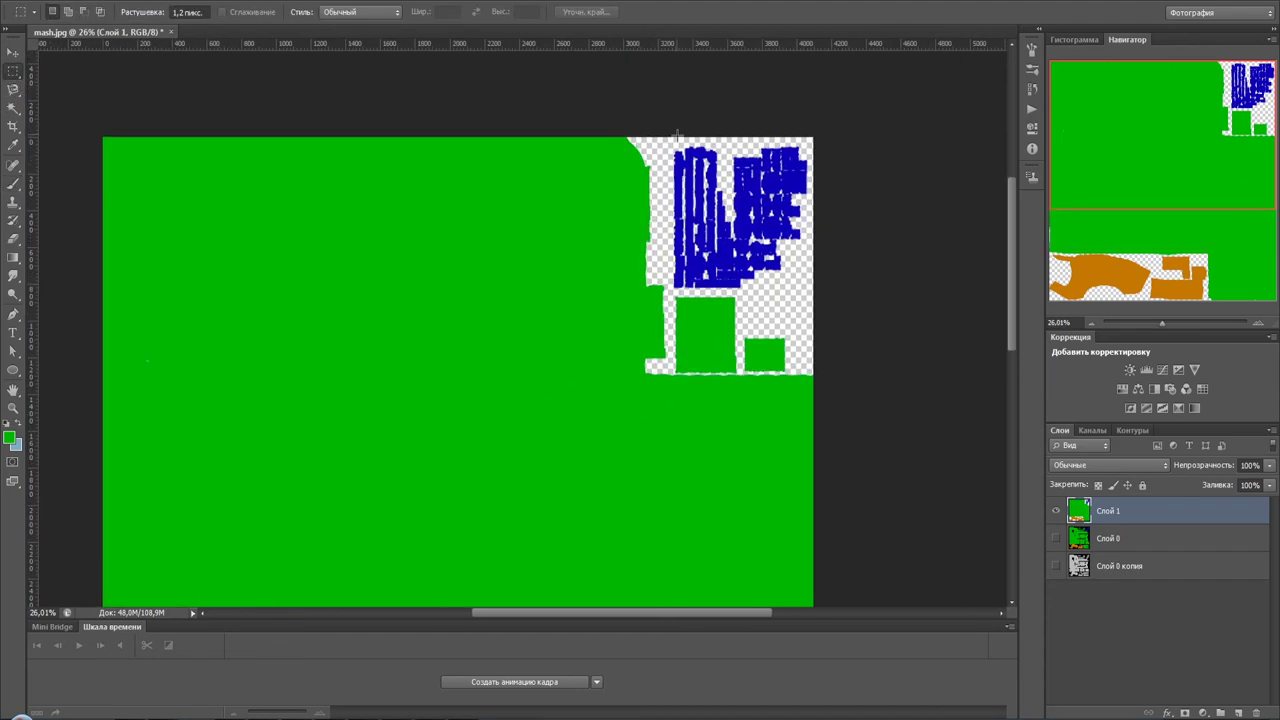
pyautogui.moveTo(672, 138); pyautogui.dragTo(806, 295)
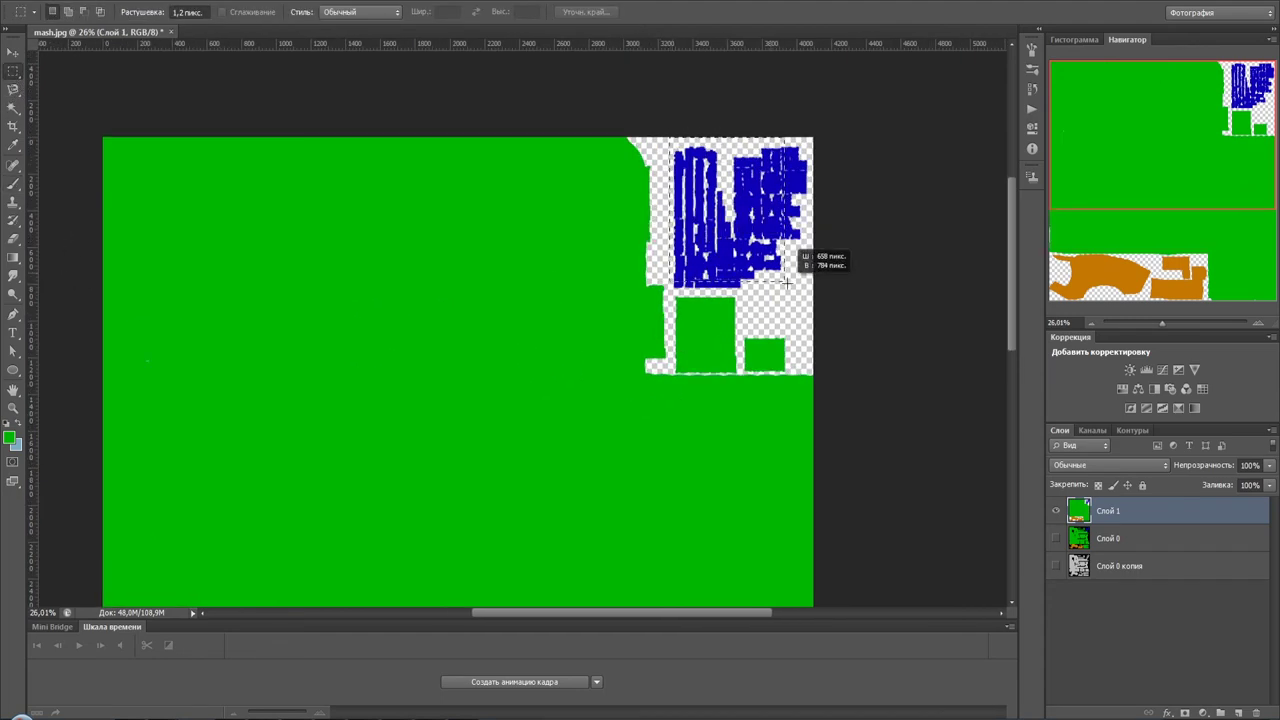
pyautogui.moveTo(806, 295); pyautogui.dragTo(817, 299)
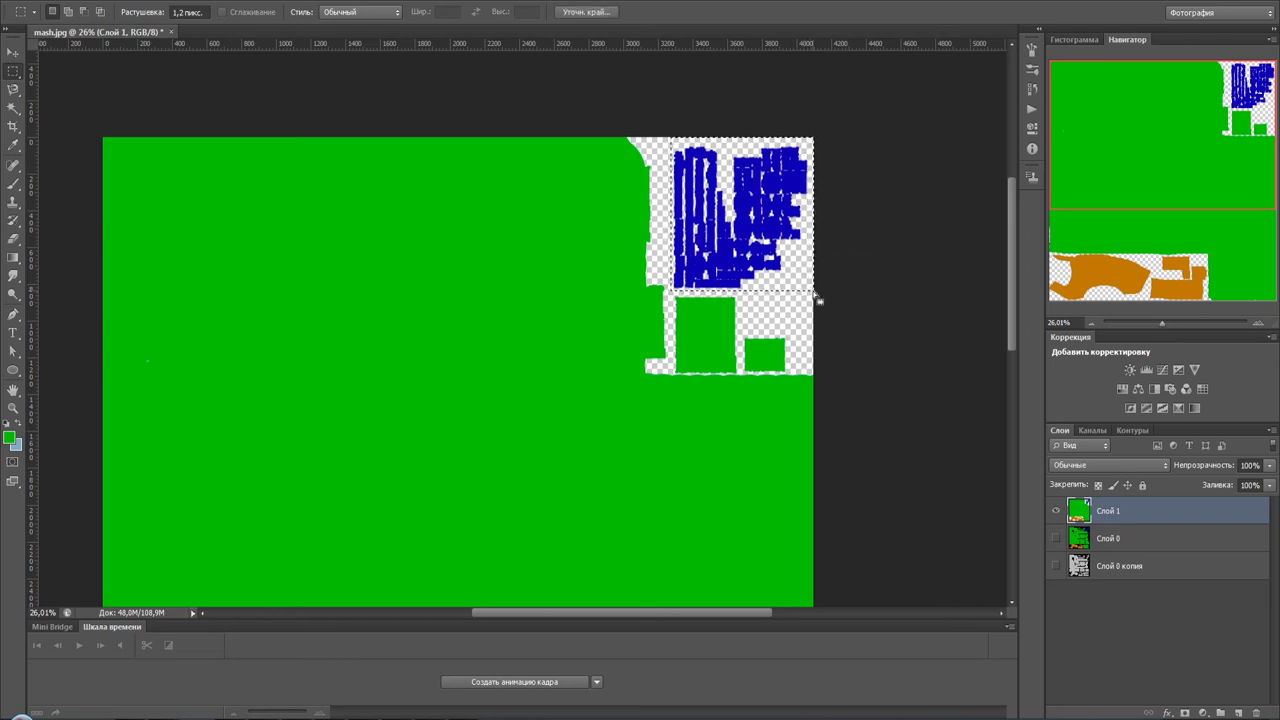
pyautogui.press('alt')
pyautogui.press('b')
pyautogui.hotkey('alt', 'i')
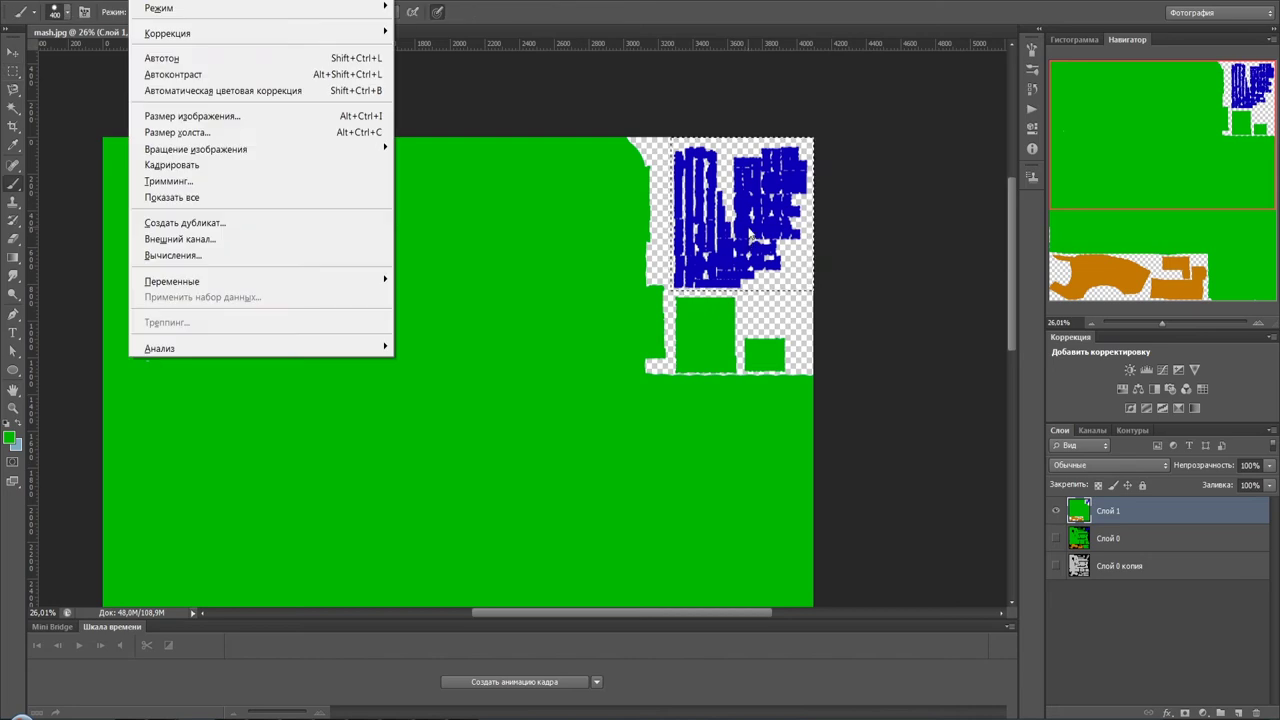
pyautogui.click(14, 190)
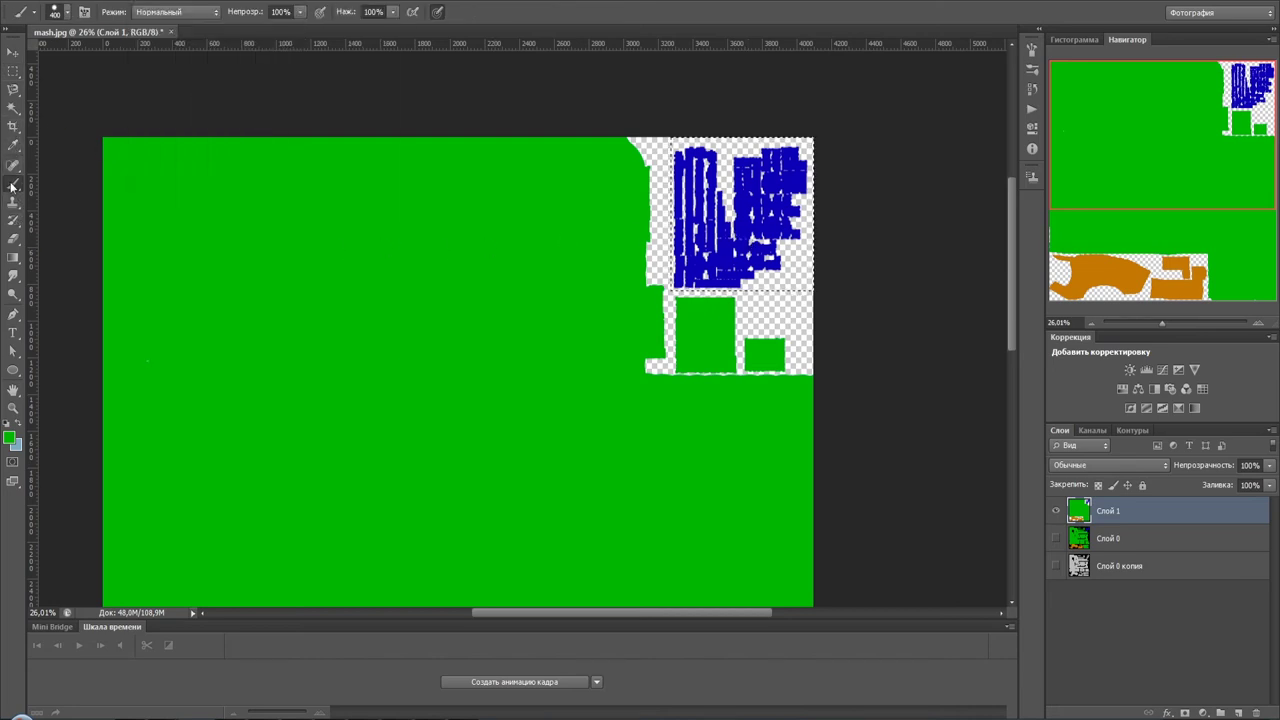
pyautogui.moveTo(748, 215)
pyautogui.mouseDown()
pyautogui.moveTo(714, 223)
pyautogui.moveTo(789, 163)
pyautogui.moveTo(694, 143)
pyautogui.moveTo(694, 263)
pyautogui.moveTo(757, 271)
pyautogui.moveTo(774, 209)
pyautogui.mouseUp()
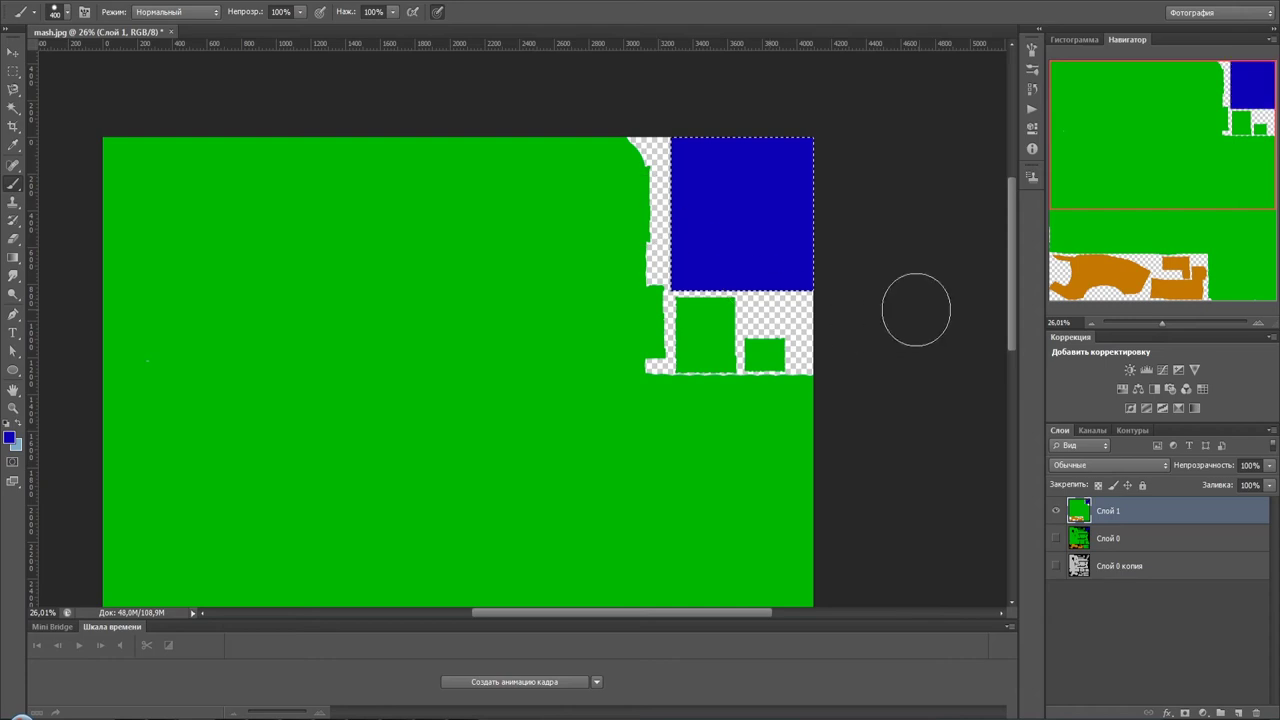
# - Change the selection, pick green, and paint the gaps around the blue square green
pyautogui.hotkey('ctrl', 'a')
pyautogui.keyDown('alt'); pyautogui.click(705, 434); pyautogui.keyUp('alt')
pyautogui.moveTo(706, 431)
pyautogui.mouseDown()
pyautogui.moveTo(775, 380)
pyautogui.moveTo(749, 386)
pyautogui.moveTo(822, 280)
pyautogui.mouseUp()
pyautogui.moveTo(700, 362)
pyautogui.mouseDown()
pyautogui.moveTo(709, 343)
pyautogui.moveTo(623, 277)
pyautogui.moveTo(652, 150)
pyautogui.mouseUp()
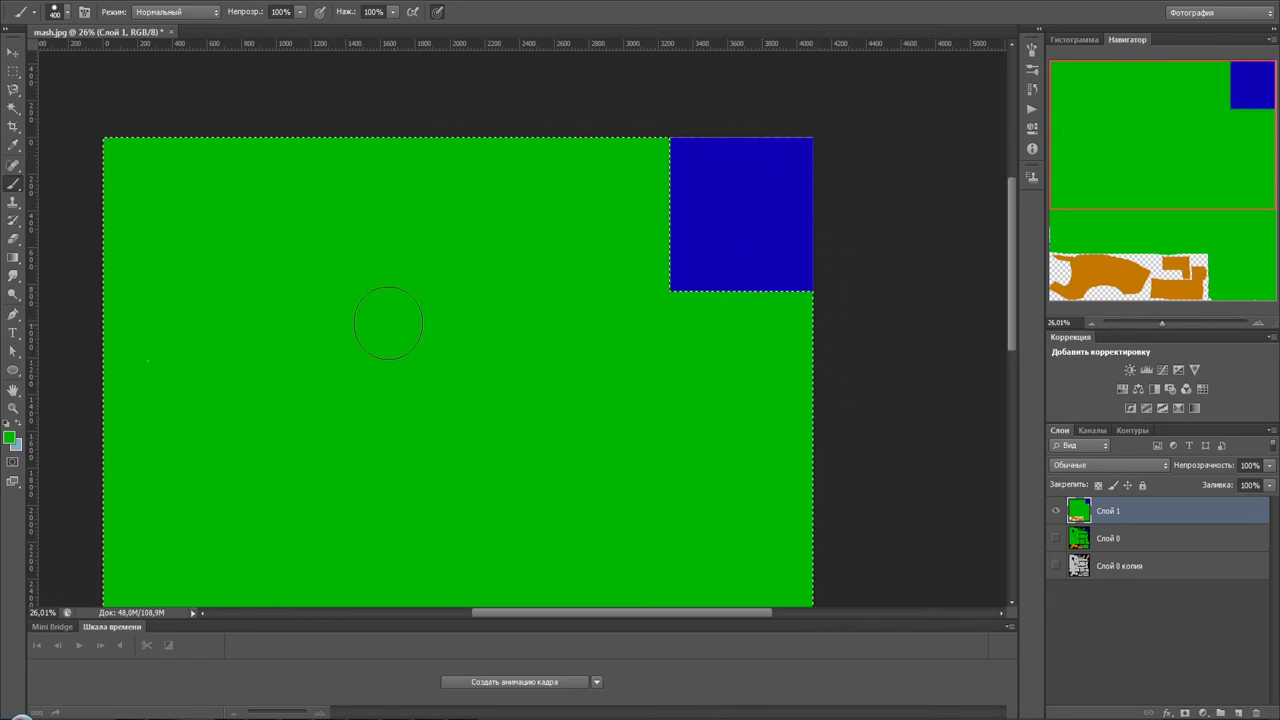
# - Deselect, paint the leftover left-edge strip and bottom sliver green, then sample blue
pyautogui.press('m')
pyautogui.moveTo(471, 180); pyautogui.dragTo(523, 368)
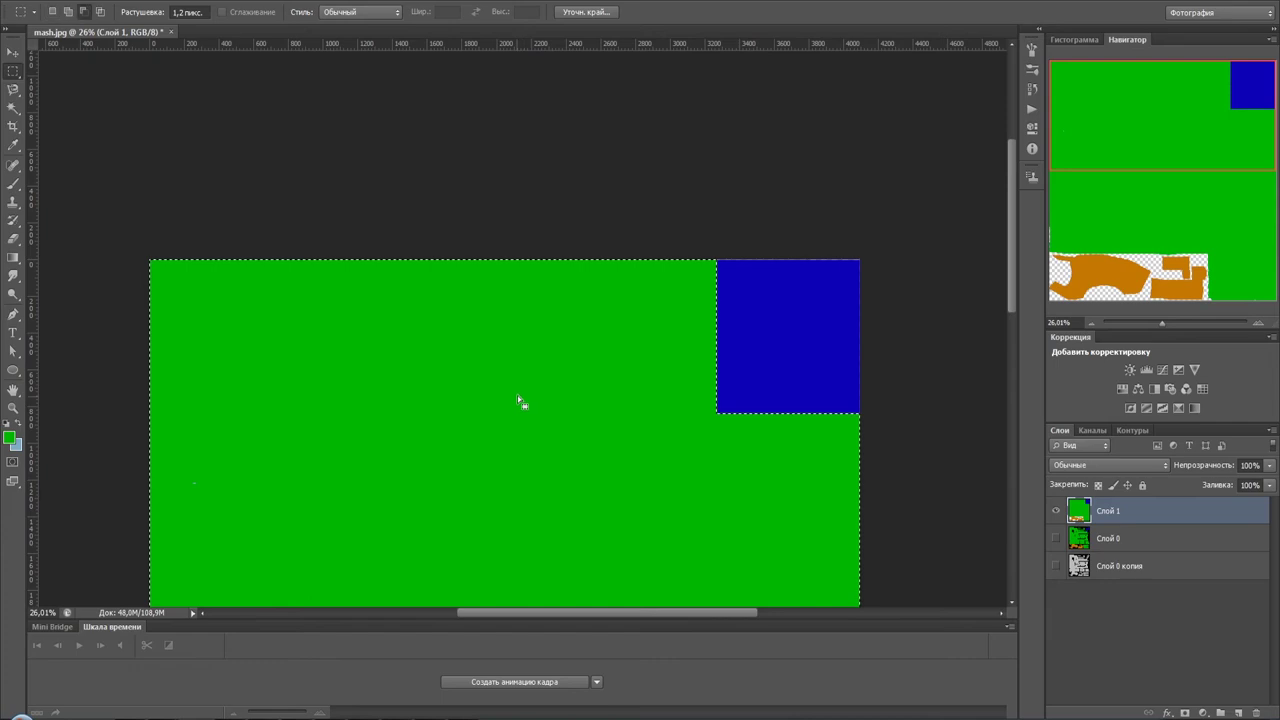
pyautogui.keyDown('alt'); pyautogui.scroll(-3, 517, 395); pyautogui.keyUp('alt')
pyautogui.keyDown('alt'); pyautogui.scroll(-1, 549, 459); pyautogui.keyUp('alt')
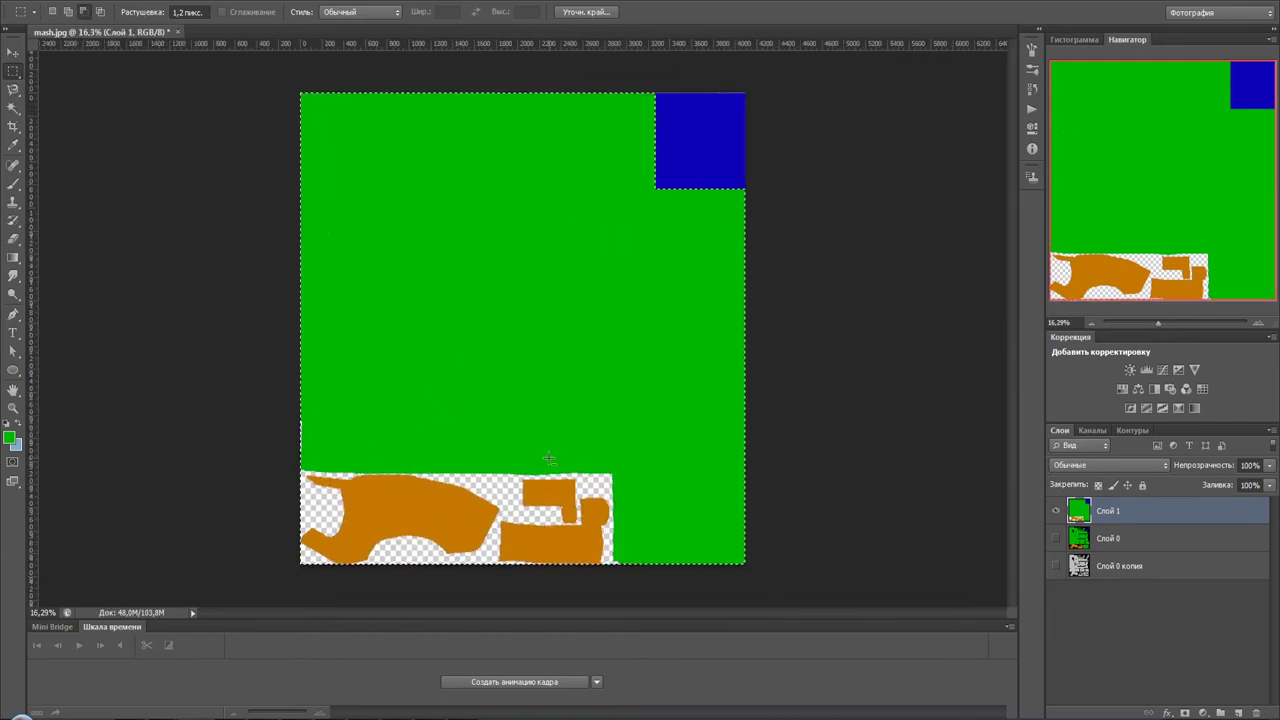
pyautogui.click(382, 373)
pyautogui.press('b')
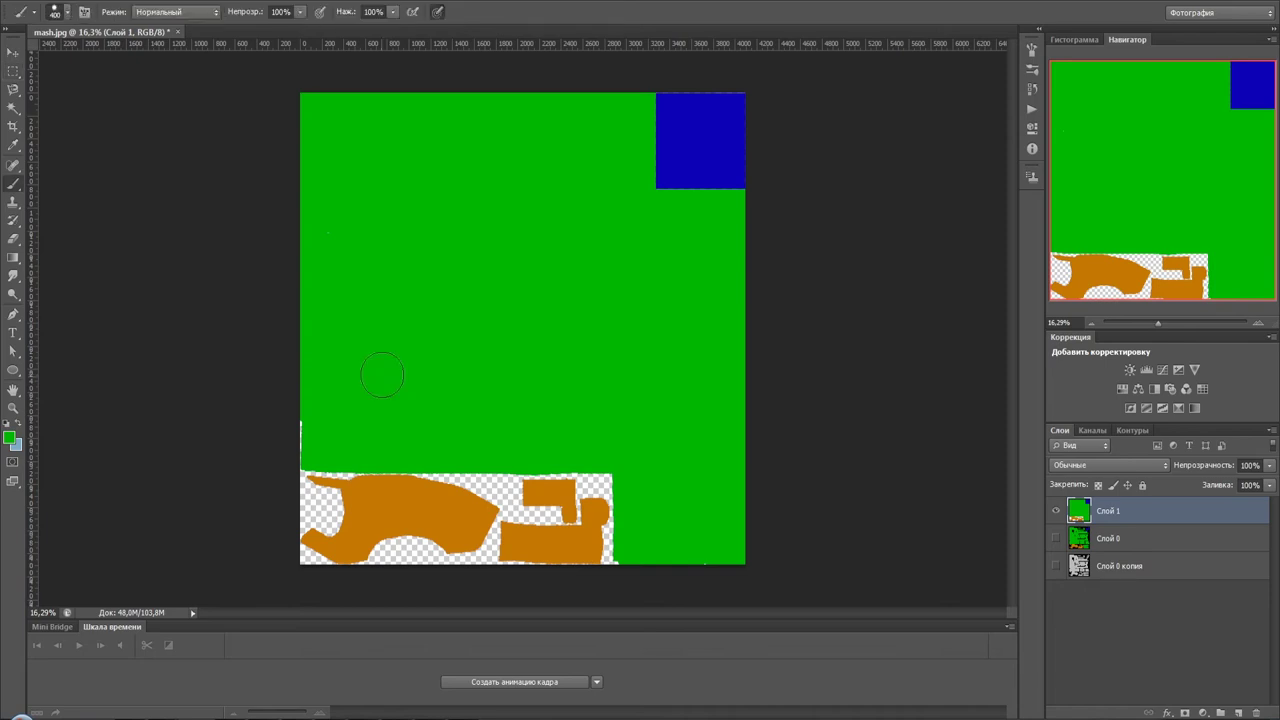
pyautogui.moveTo(290, 405); pyautogui.dragTo(292, 468)
pyautogui.moveTo(634, 577); pyautogui.dragTo(632, 571)
pyautogui.keyDown('alt'); pyautogui.click(729, 115); pyautogui.keyUp('alt')
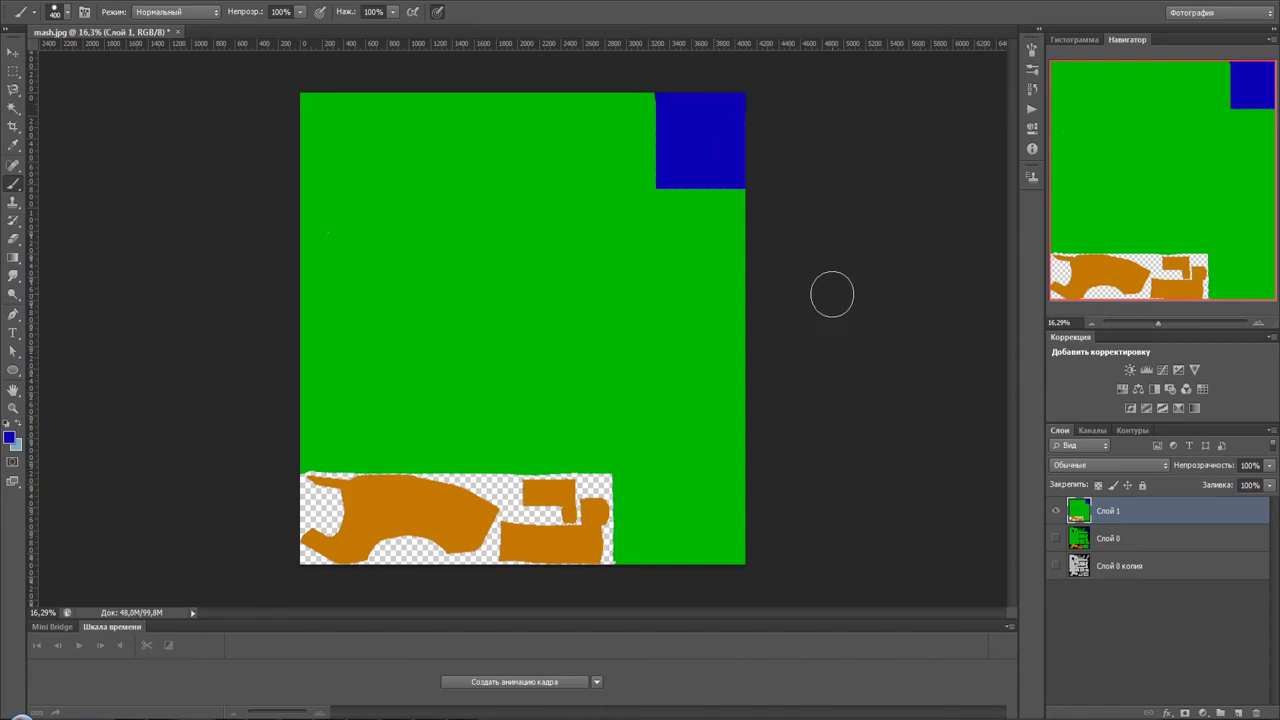
# - Save As JPEG named id_stove in the stove folder, accepting the default JPEG options
pyautogui.hotkey('ctrl', 'shift', 's')
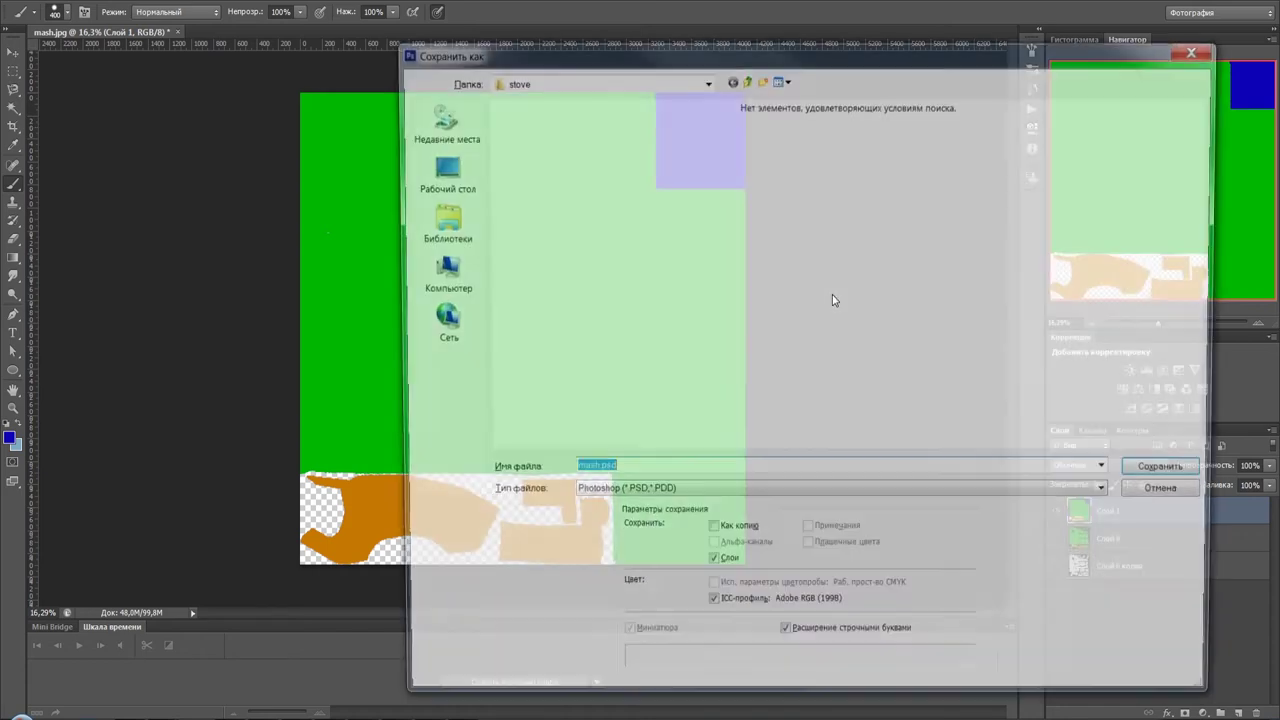
pyautogui.click(747, 79)
pyautogui.doubleClick(568, 123)
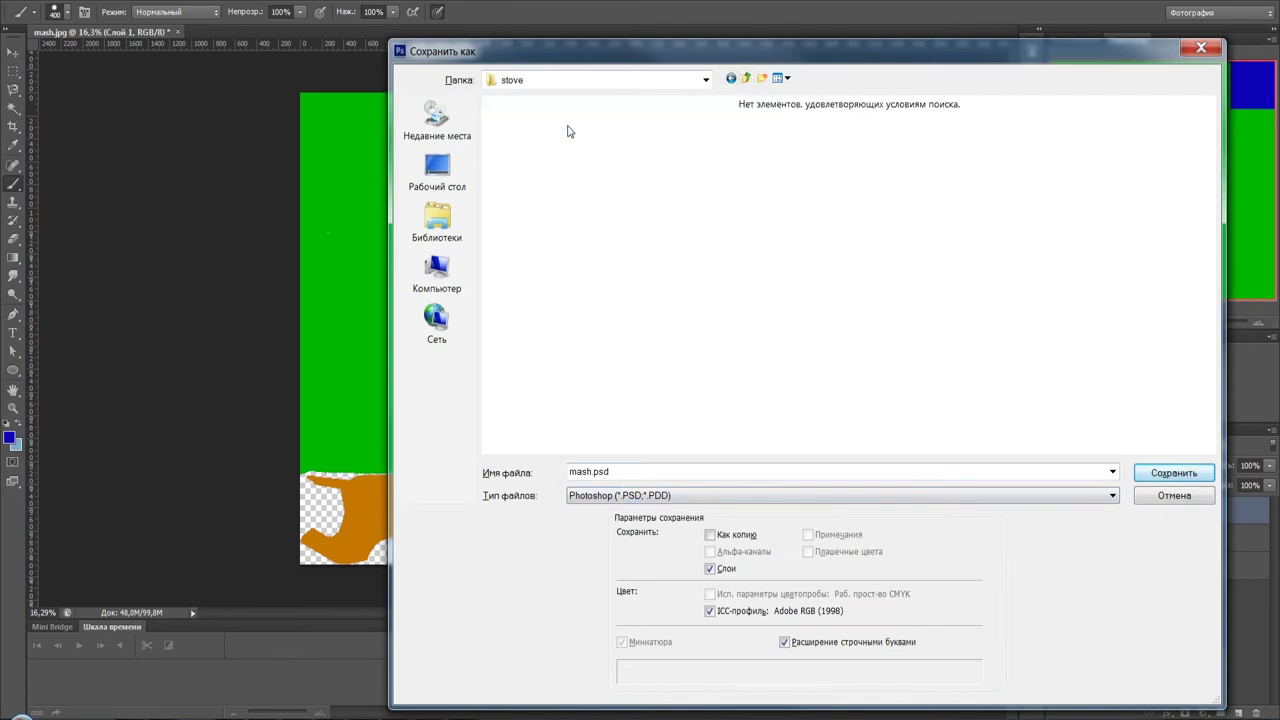
pyautogui.click(624, 497)
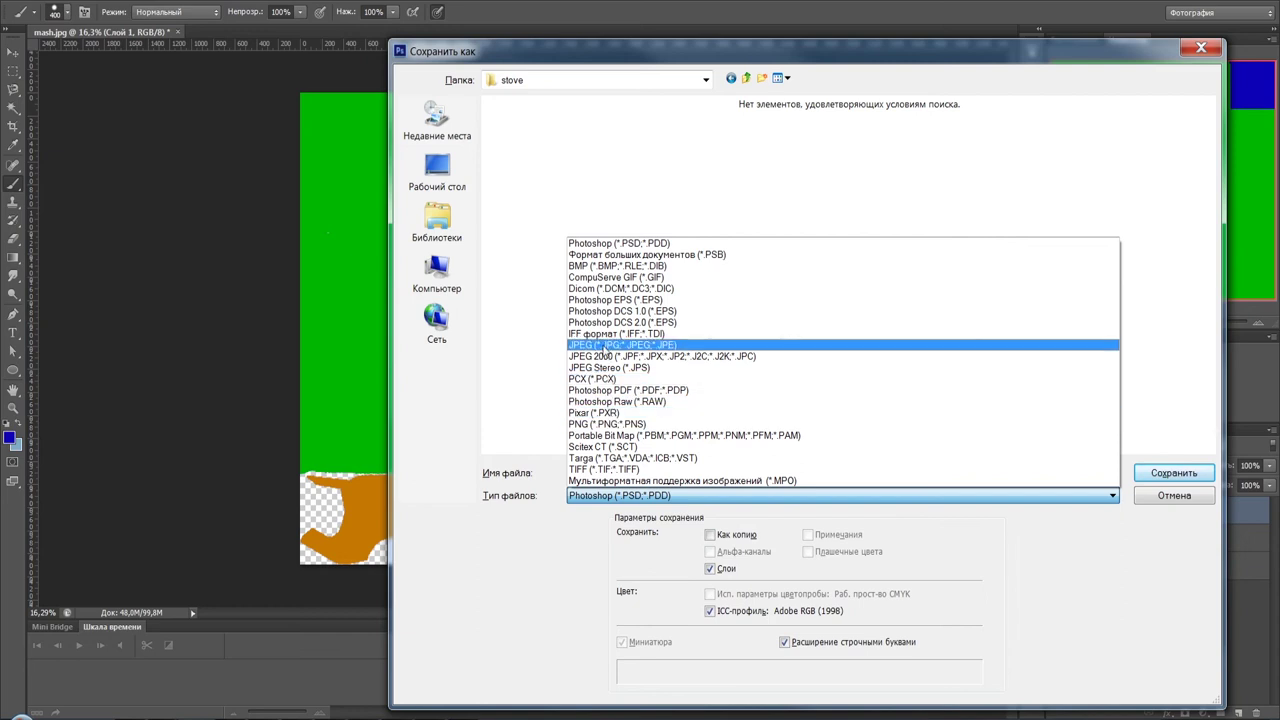
pyautogui.click(604, 351)
pyautogui.doubleClick(600, 471)
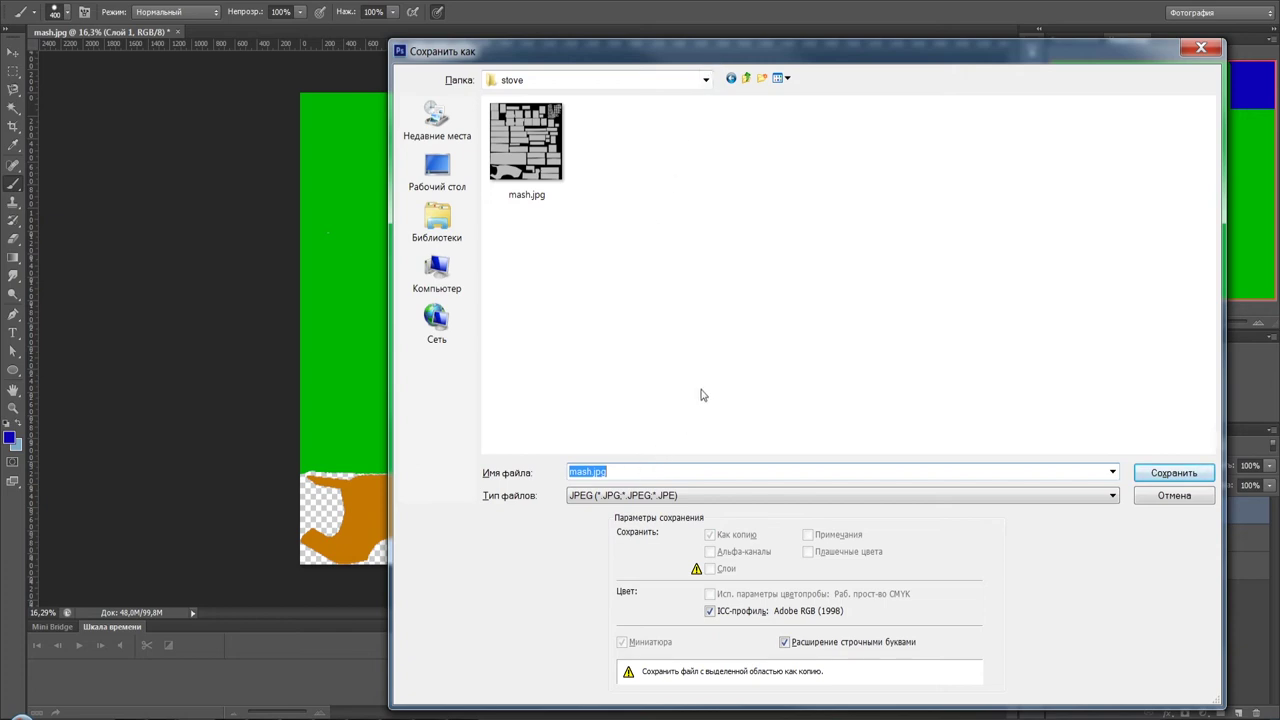
pyautogui.press('BackSpace')
pyautogui.click(1170, 476)
pyautogui.click(735, 185)
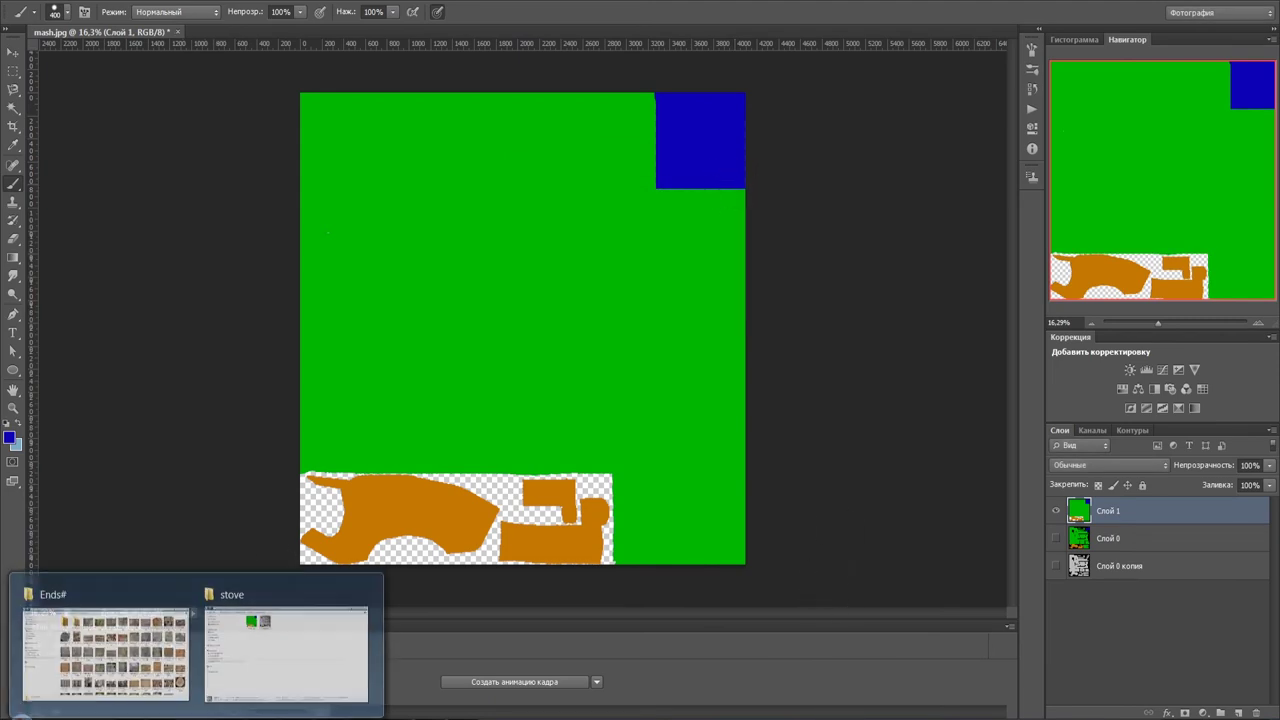
# - In Explorer, go from the stove folder up to Pbr and open the wood_boards folder
pyautogui.click(303, 651)
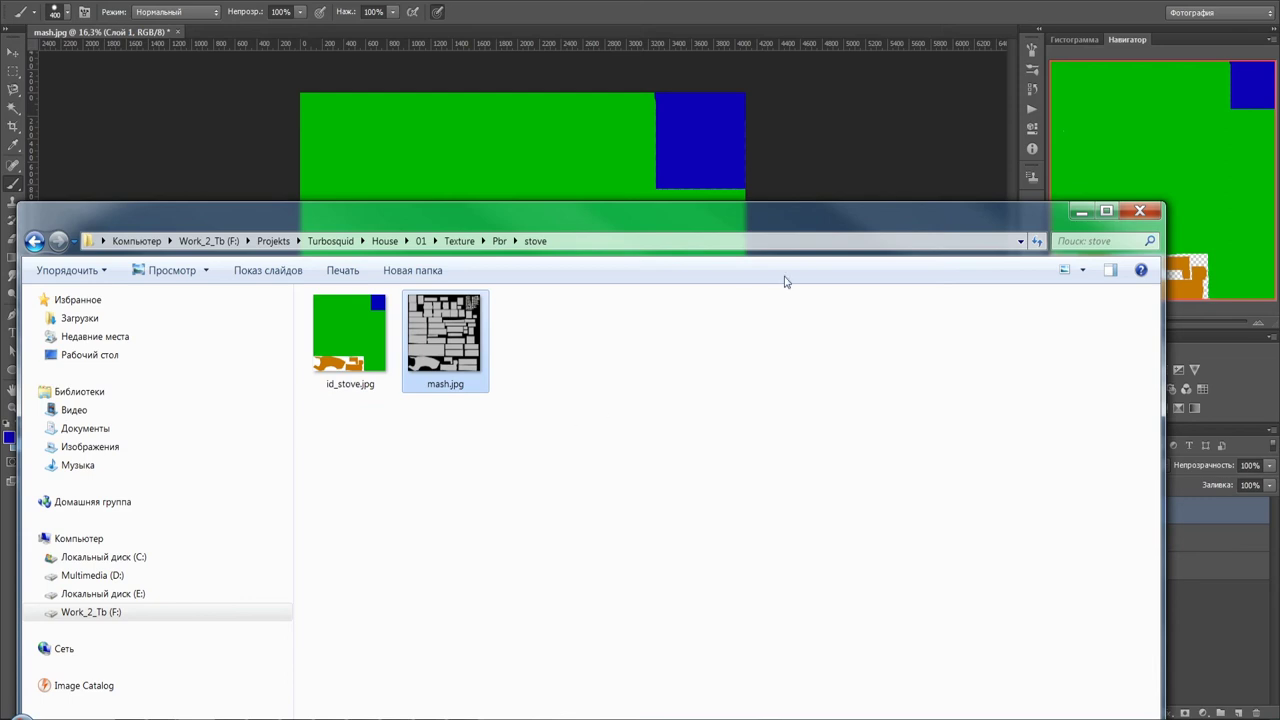
pyautogui.click(1081, 213)
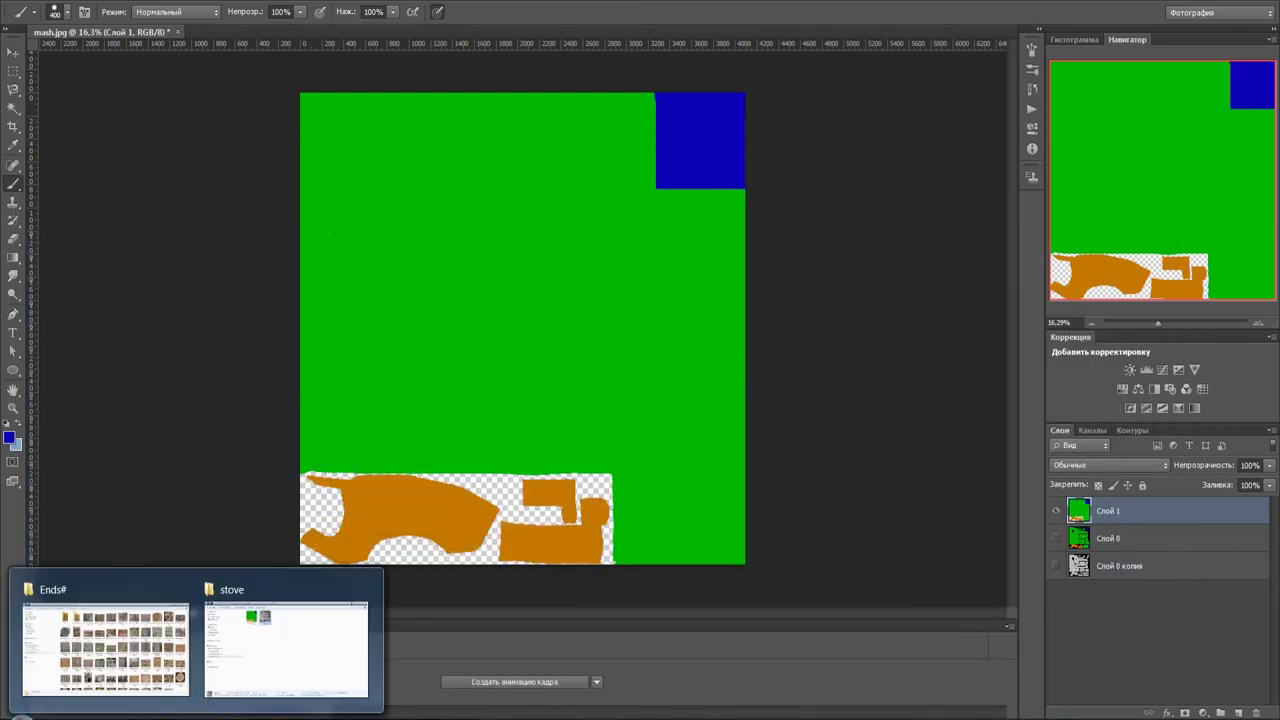
pyautogui.moveTo(286, 650)
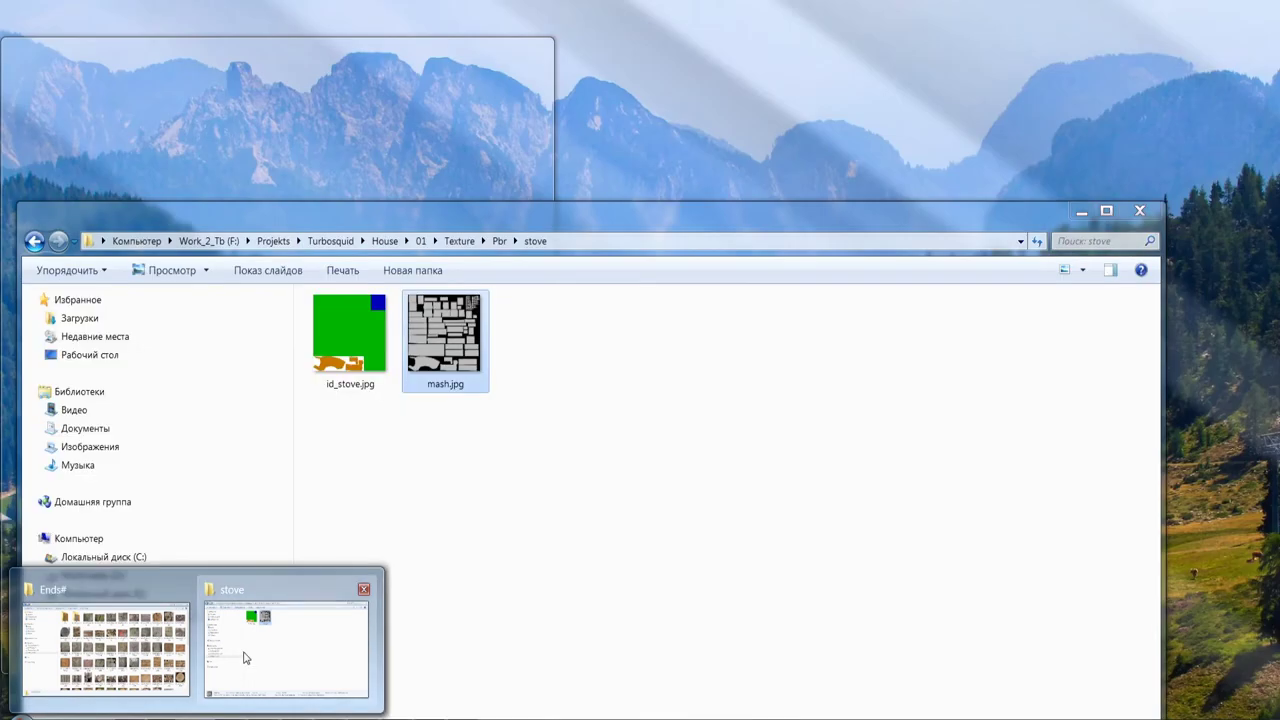
pyautogui.click(245, 657)
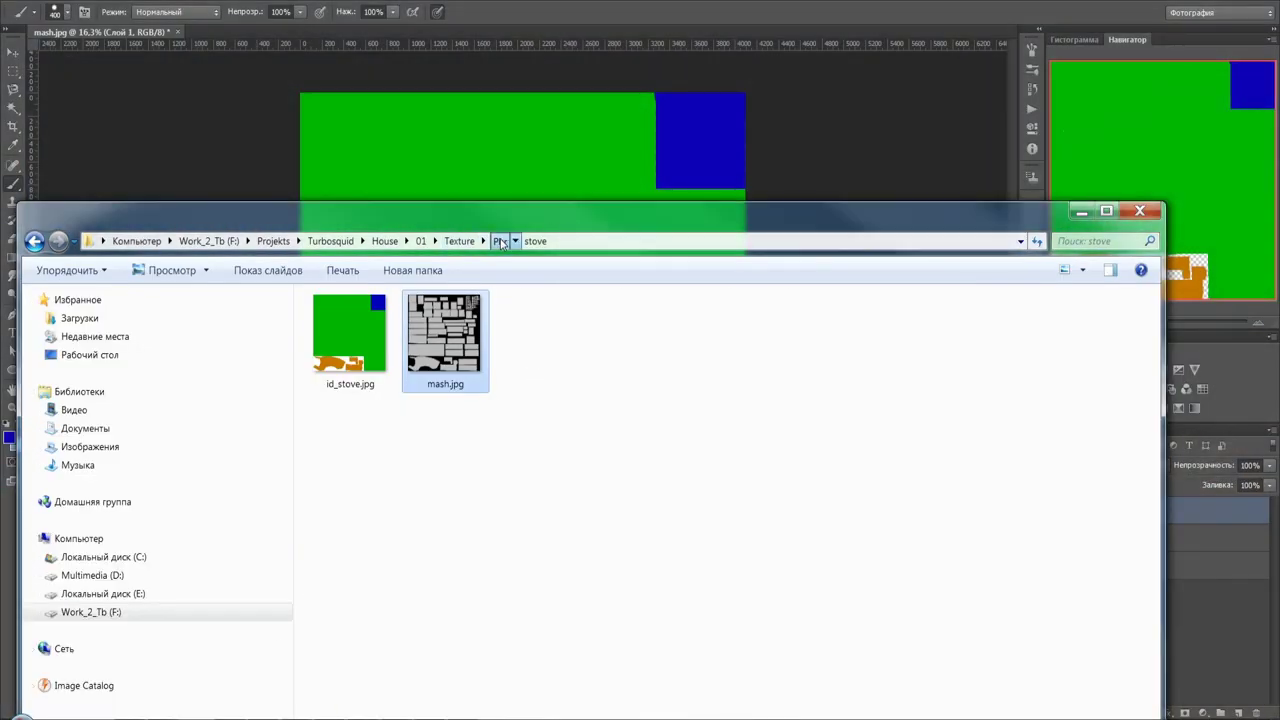
pyautogui.click(499, 241)
pyautogui.click(389, 343)
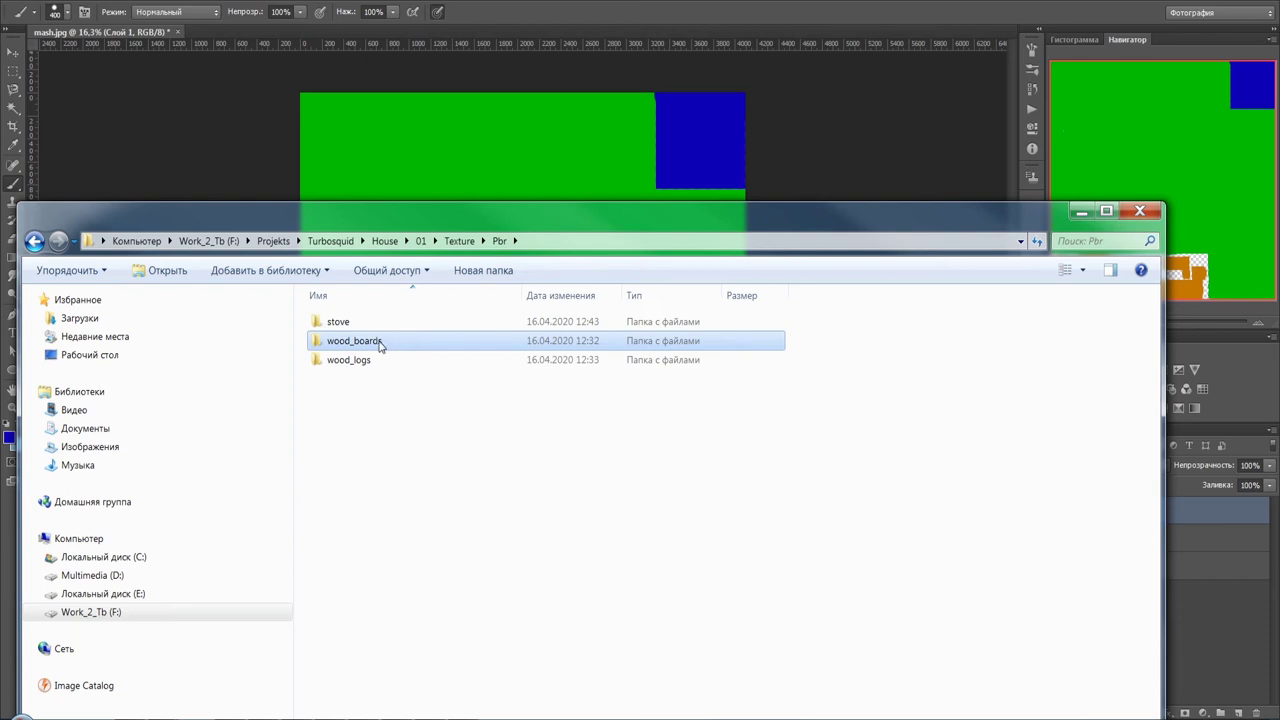
pyautogui.click(377, 343)
pyautogui.click(391, 451)
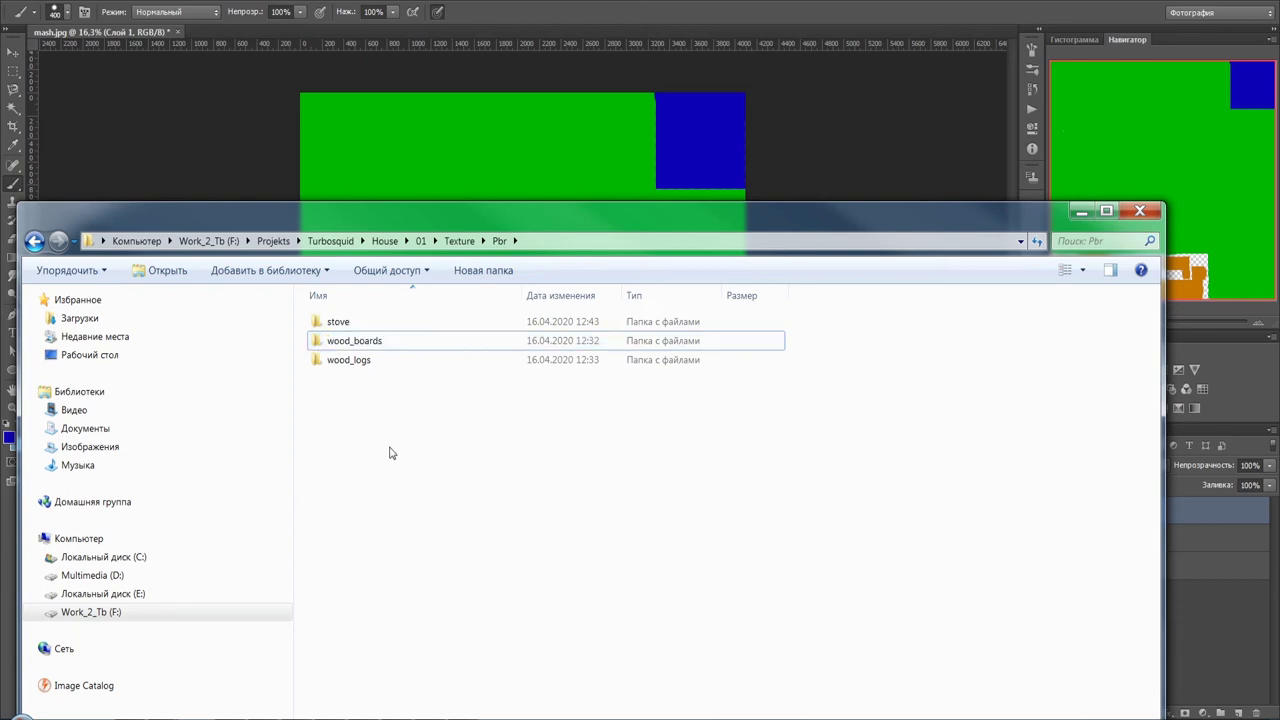
pyautogui.doubleClick(371, 343)
# - Drag wood_boards' mash.jpg into Photoshop, accept the missing-profile prompt, and switch to 3ds Max
pyautogui.click(362, 348)
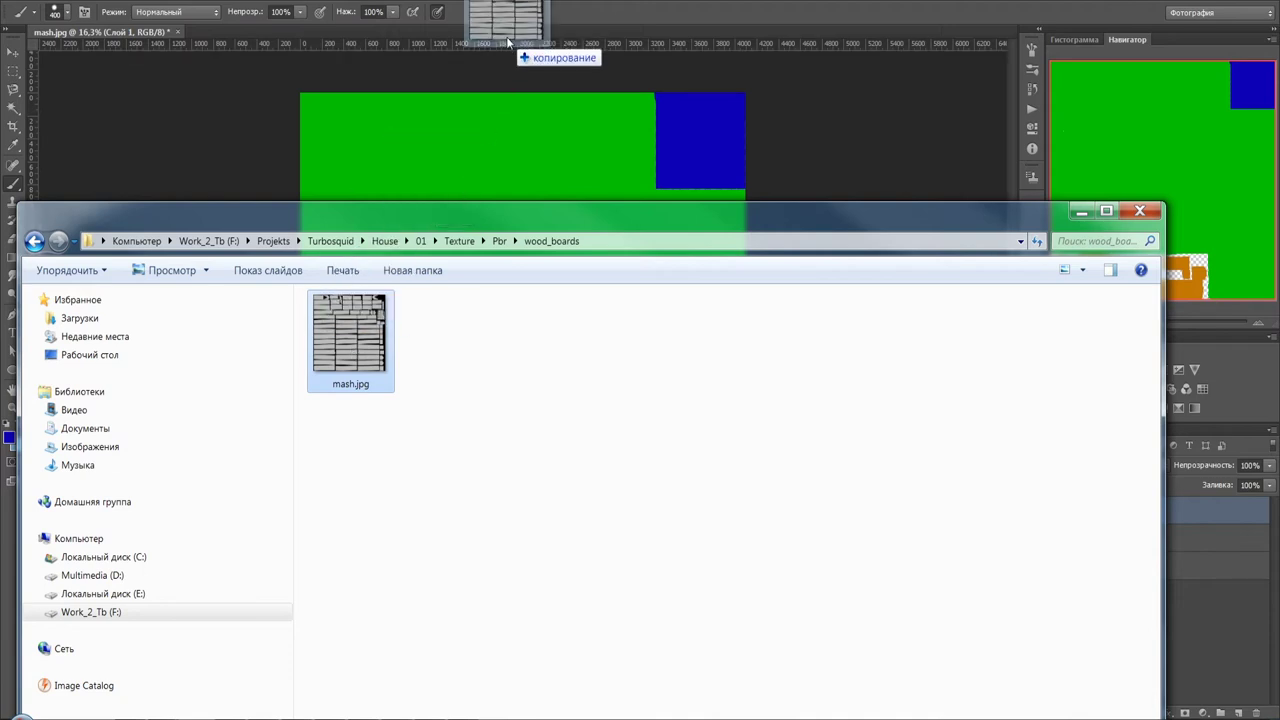
pyautogui.moveTo(506, 42); pyautogui.dragTo(507, 42)
pyautogui.click(666, 320)
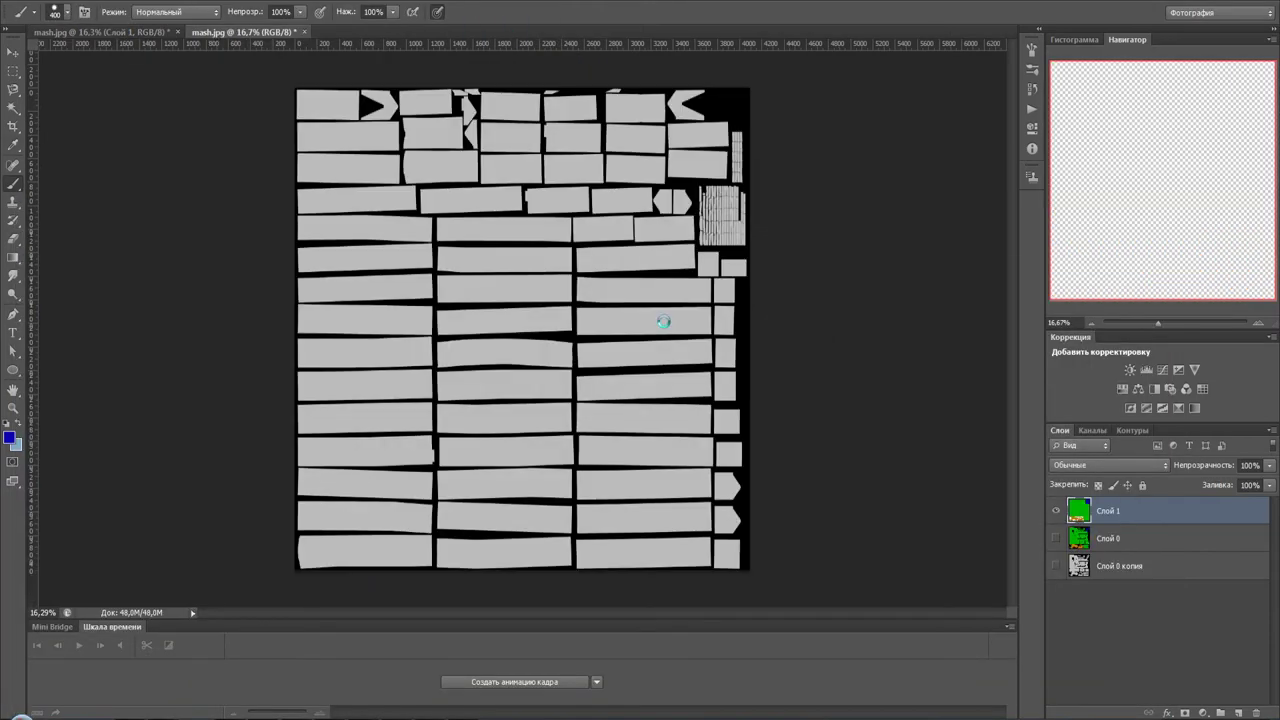
pyautogui.press('b')
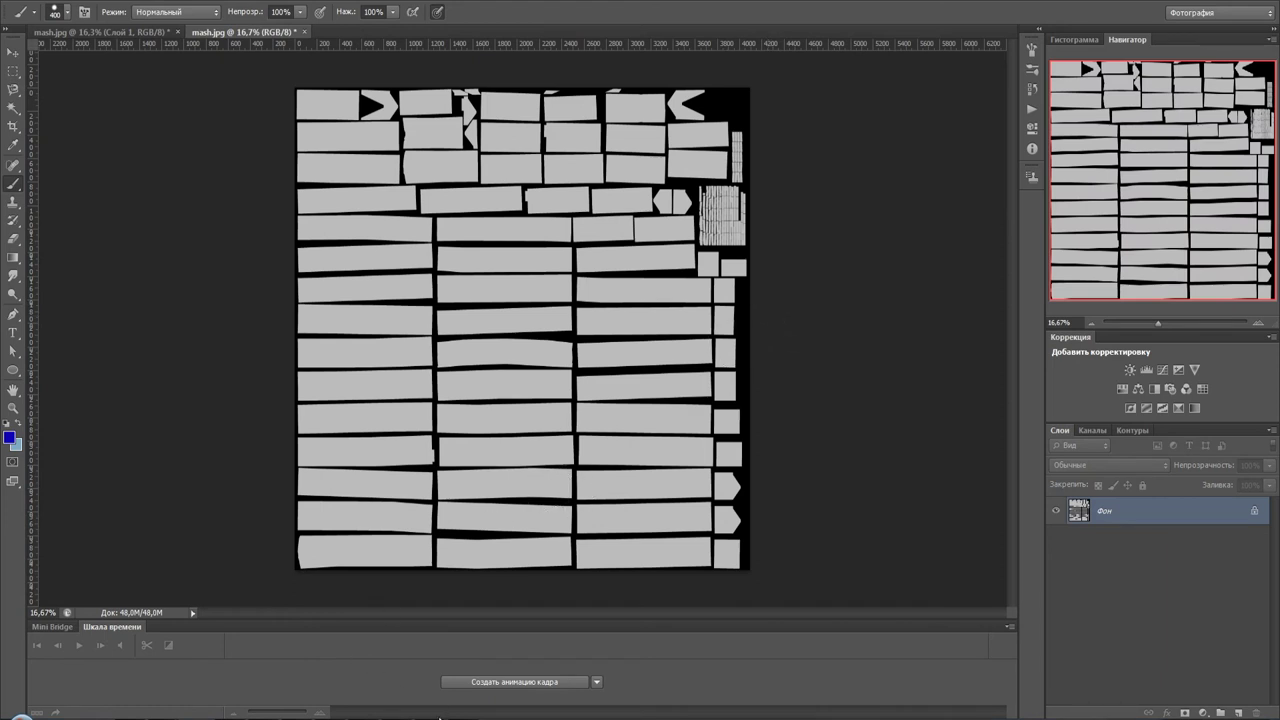
pyautogui.click(440, 712)
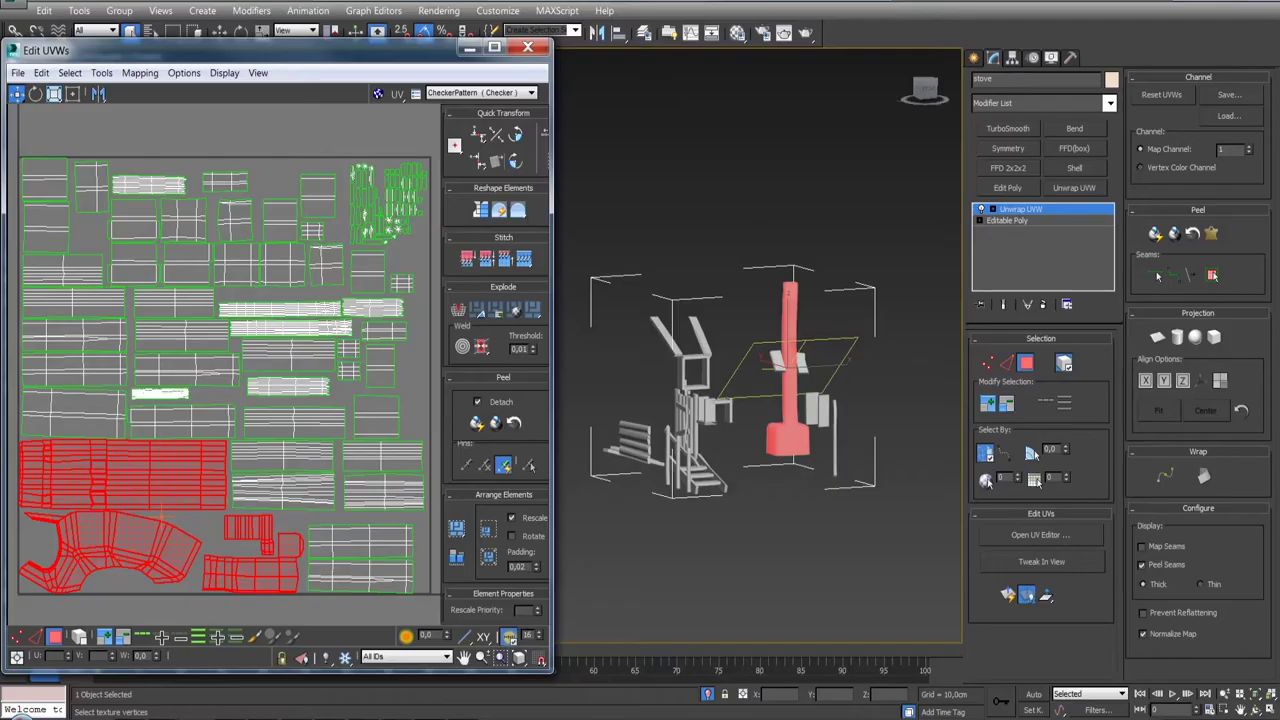
# - Remove the stove's UV unwrap modifier, show the whole cabin again and select wood_boards
pyautogui.click(1043, 304)
pyautogui.click(708, 695)
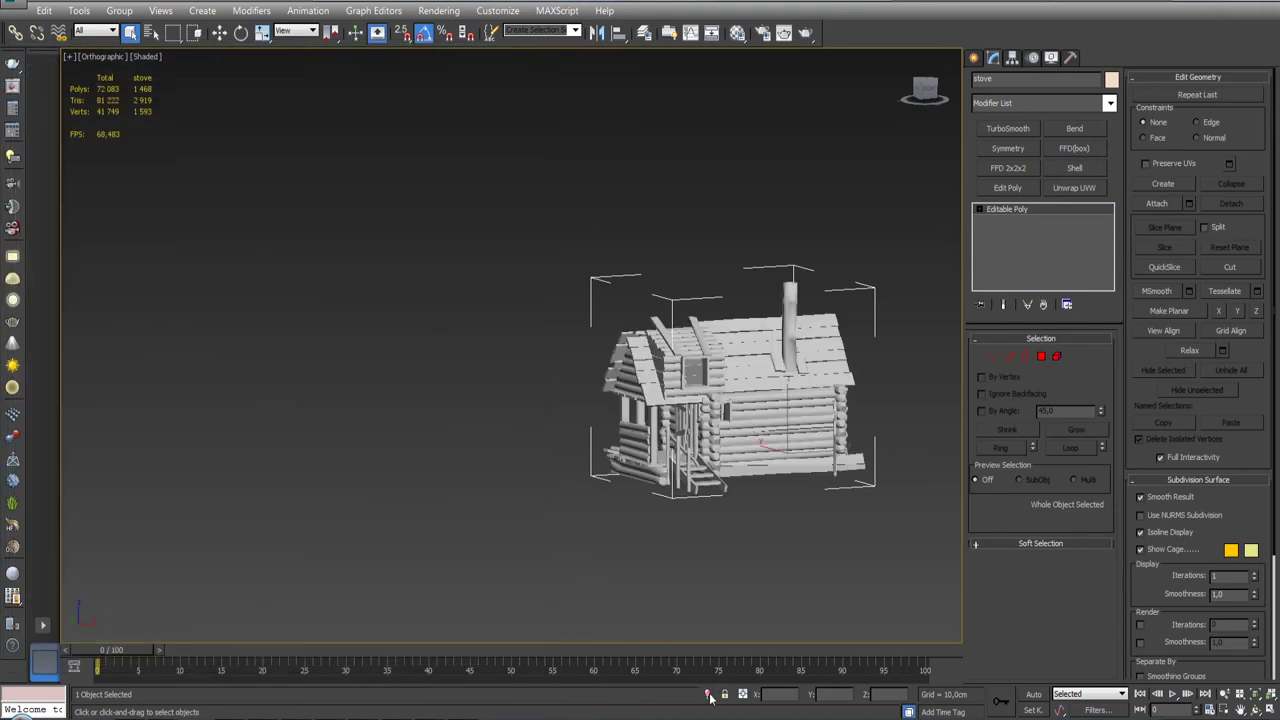
pyautogui.click(742, 342)
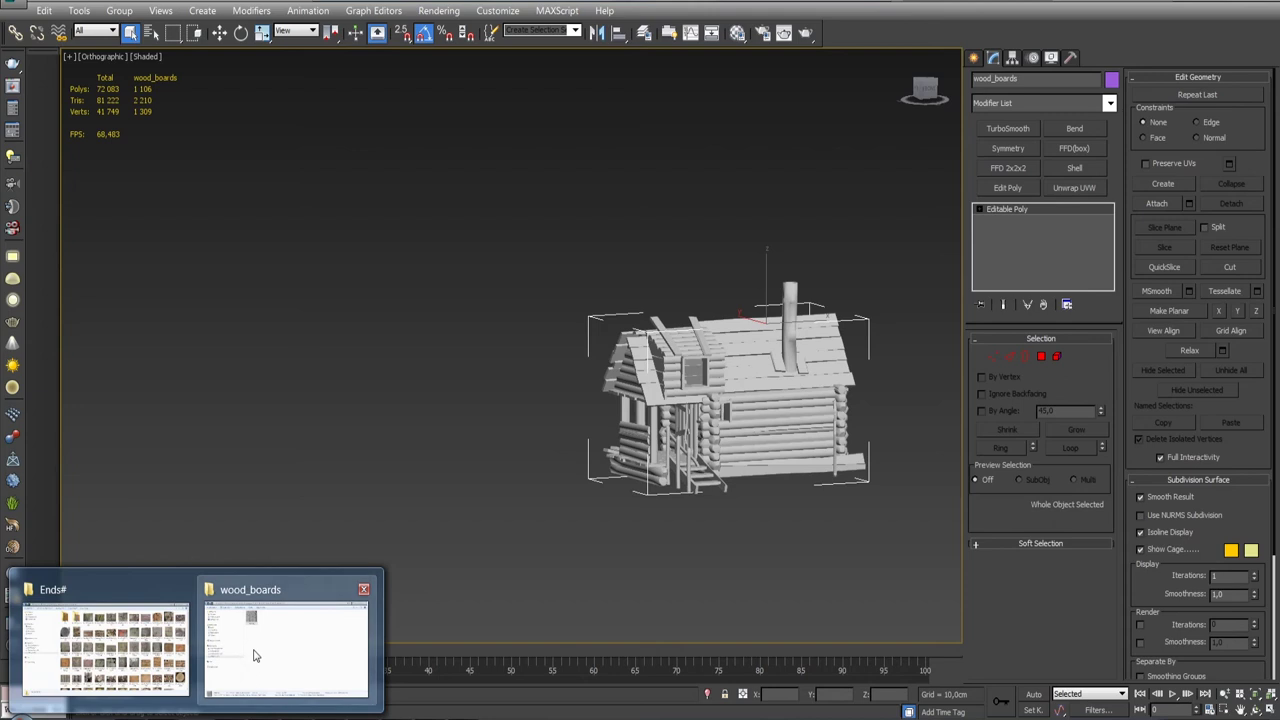
# - Isolate wood_boards with edged faces shown and orbit around the cabin
pyautogui.moveTo(44, 664)
pyautogui.click(255, 655)
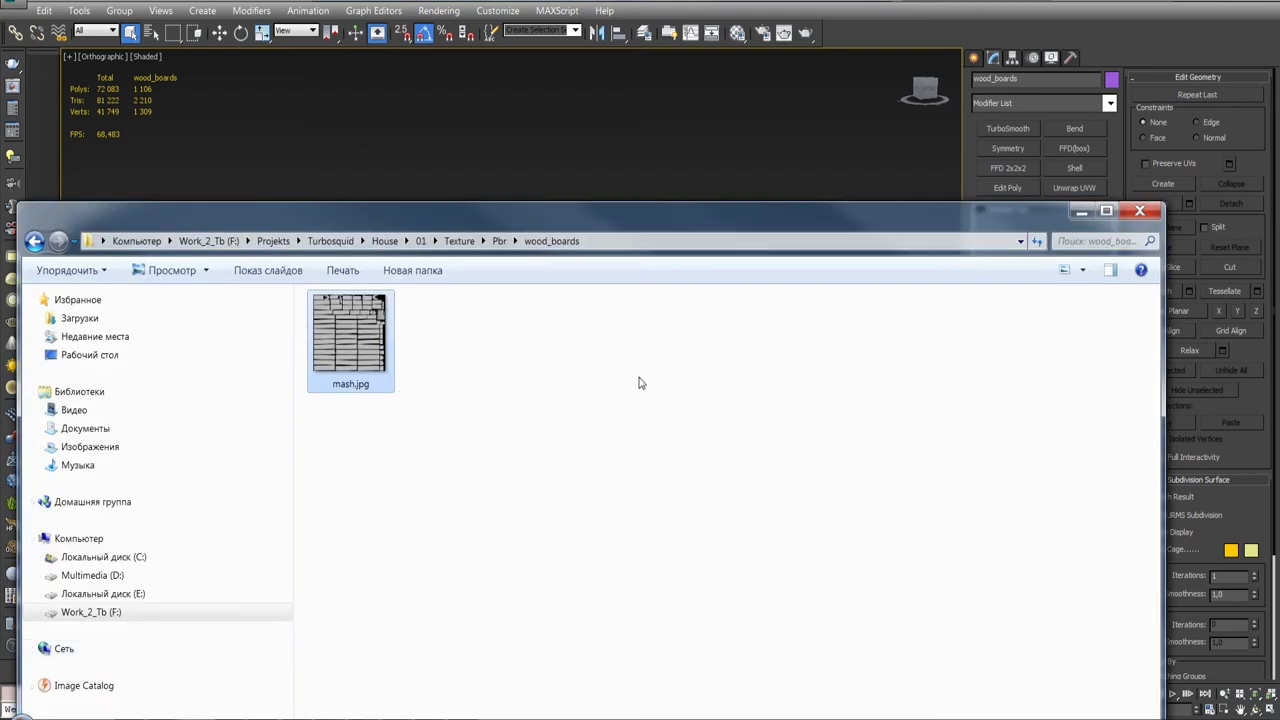
pyautogui.click(1081, 211)
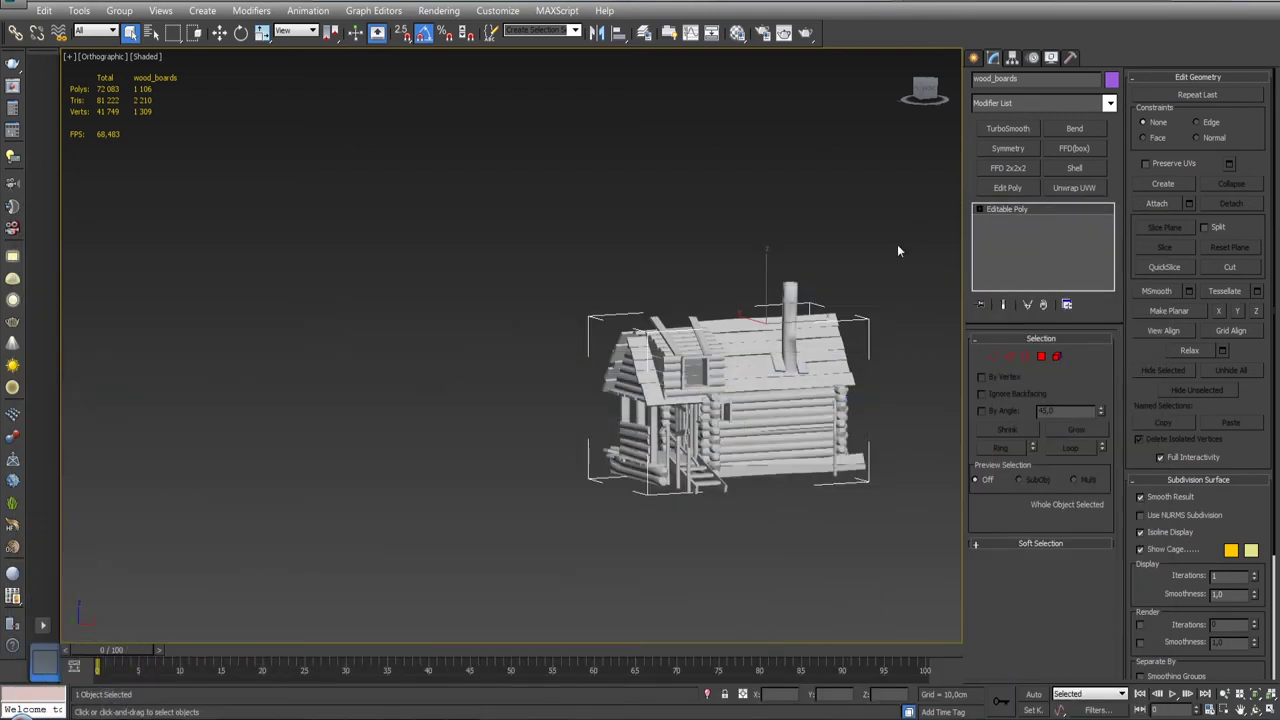
pyautogui.press('F4')
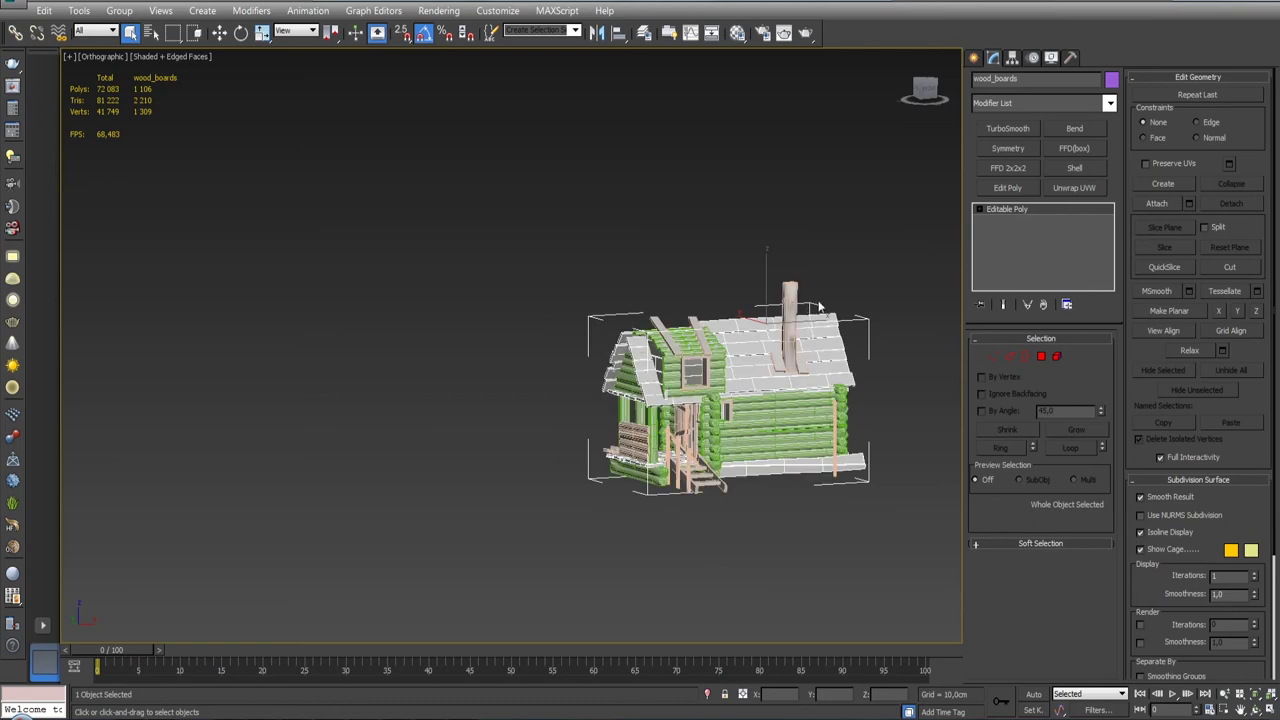
pyautogui.click(707, 695)
pyautogui.moveTo(689, 364)
pyautogui.keyDown('alt'); pyautogui.mouseDown(button='middle')
pyautogui.moveTo(721, 376)
pyautogui.moveTo(557, 358)
pyautogui.moveTo(752, 374)
pyautogui.moveTo(683, 382)
pyautogui.moveTo(710, 367)
pyautogui.mouseUp(button='middle'); pyautogui.keyUp('alt')
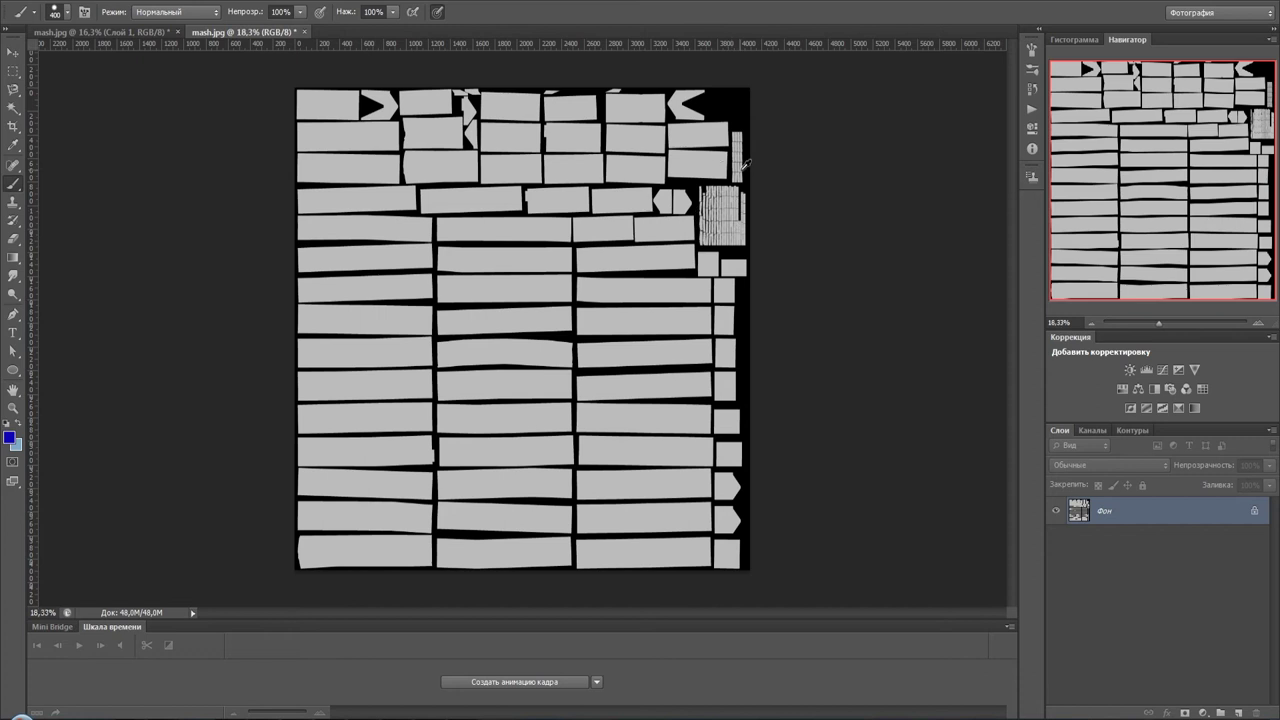
# - Add an Unwrap UVW modifier to wood_boards and open the UV editor
pyautogui.keyDown('alt'); pyautogui.scroll(3, 737, 194); pyautogui.keyUp('alt')
pyautogui.keyDown('alt'); pyautogui.scroll(2, 745, 152); pyautogui.keyUp('alt')
pyautogui.keyDown('alt'); pyautogui.scroll(-2, 745, 152); pyautogui.keyUp('alt')
pyautogui.keyDown('alt'); pyautogui.scroll(-2, 745, 152); pyautogui.keyUp('alt')
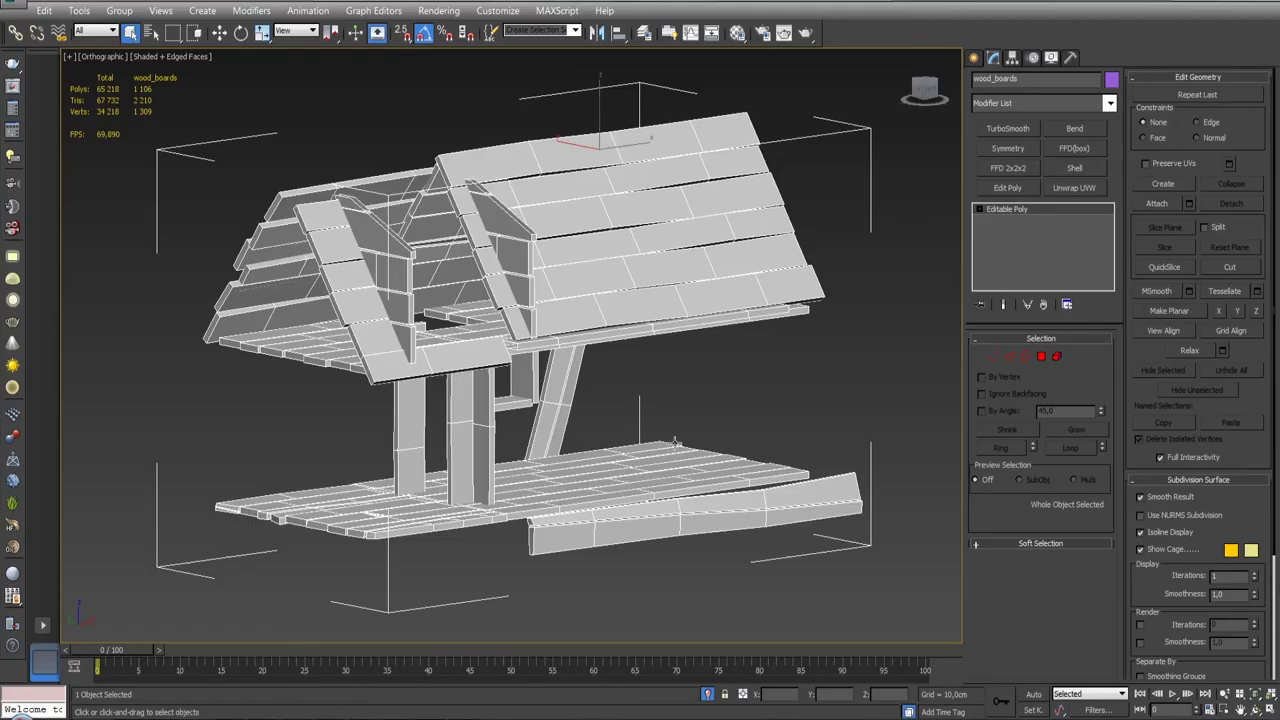
pyautogui.click(1071, 193)
pyautogui.click(1051, 536)
# - Hide map seams, enlarge the UV editor, drop the checker background and use face selection
pyautogui.click(1145, 546)
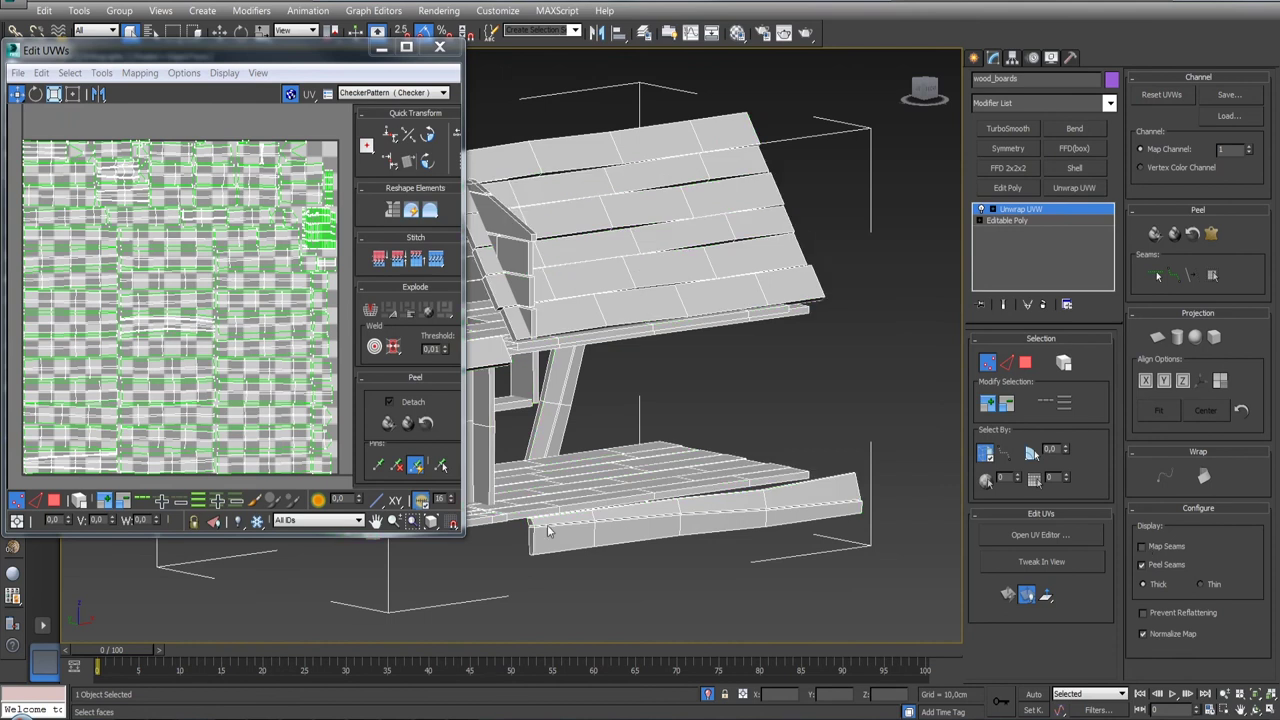
pyautogui.moveTo(462, 535); pyautogui.dragTo(610, 655)
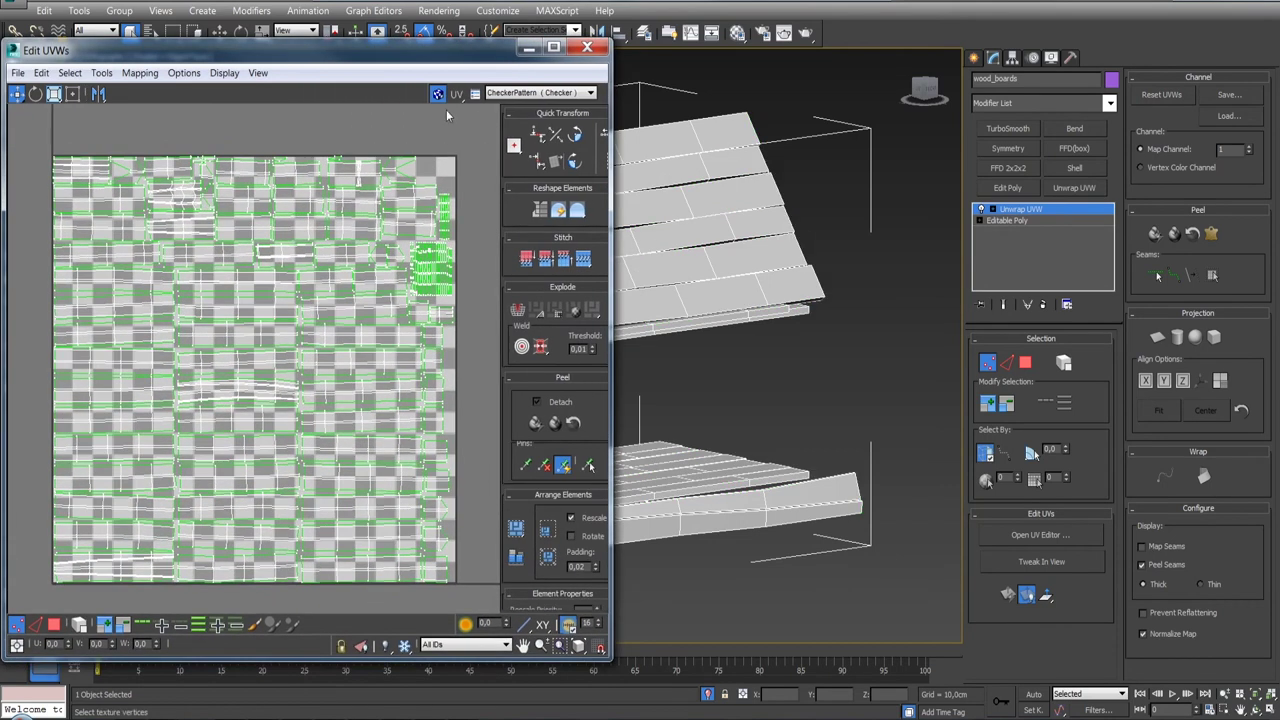
pyautogui.click(437, 94)
pyautogui.click(54, 624)
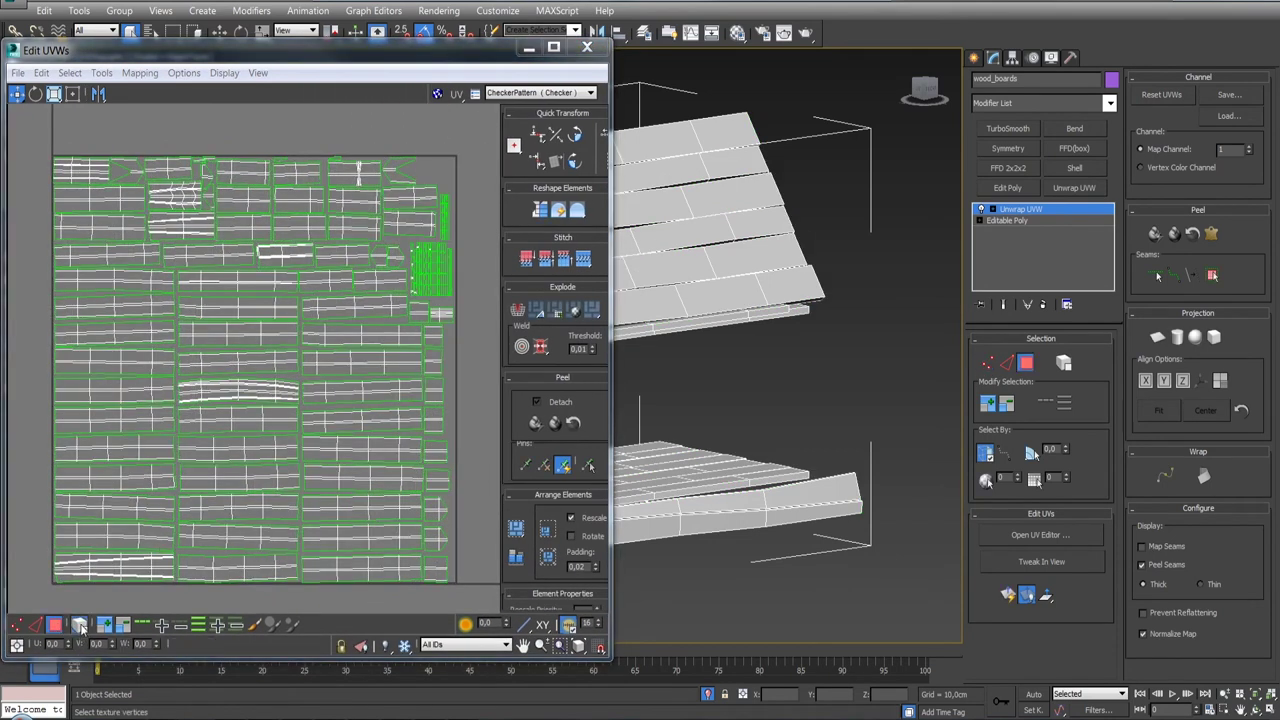
pyautogui.scroll(1, 452, 231)
pyautogui.scroll(3, 452, 231)
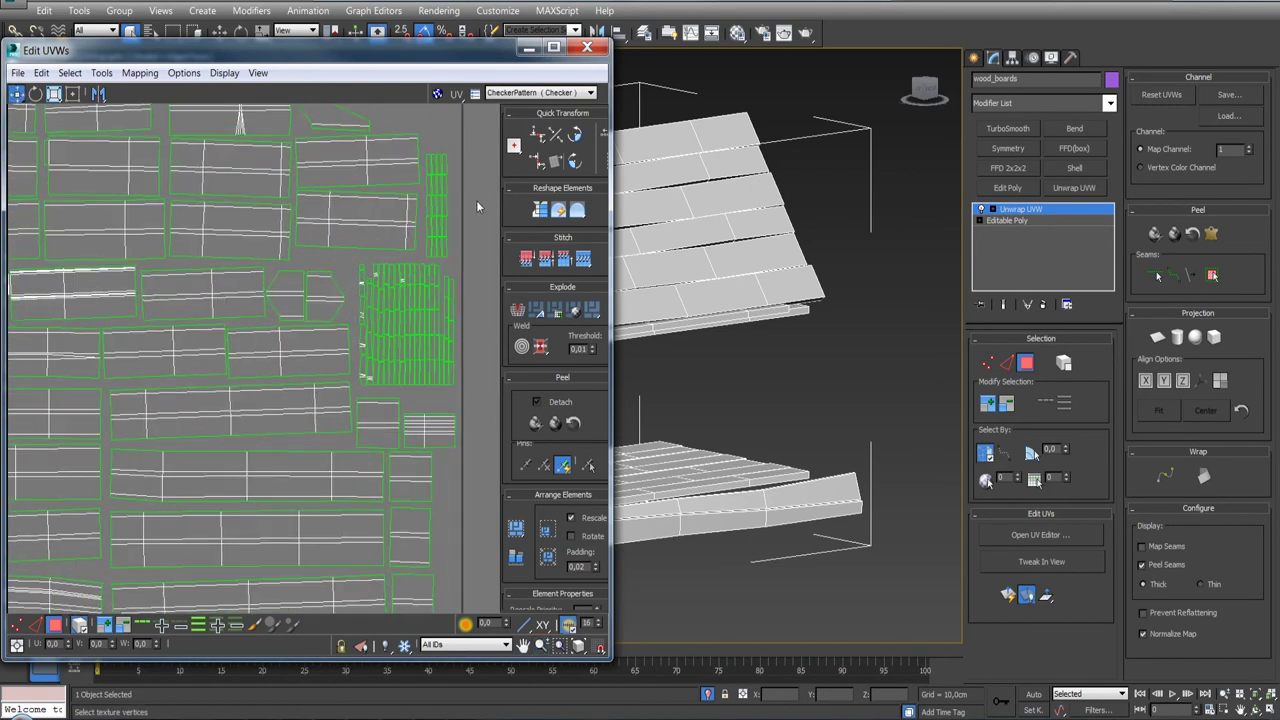
# - Select the thin island and dense island group, then pack all UVs into the square tile
pyautogui.moveTo(424, 261); pyautogui.dragTo(462, 355)
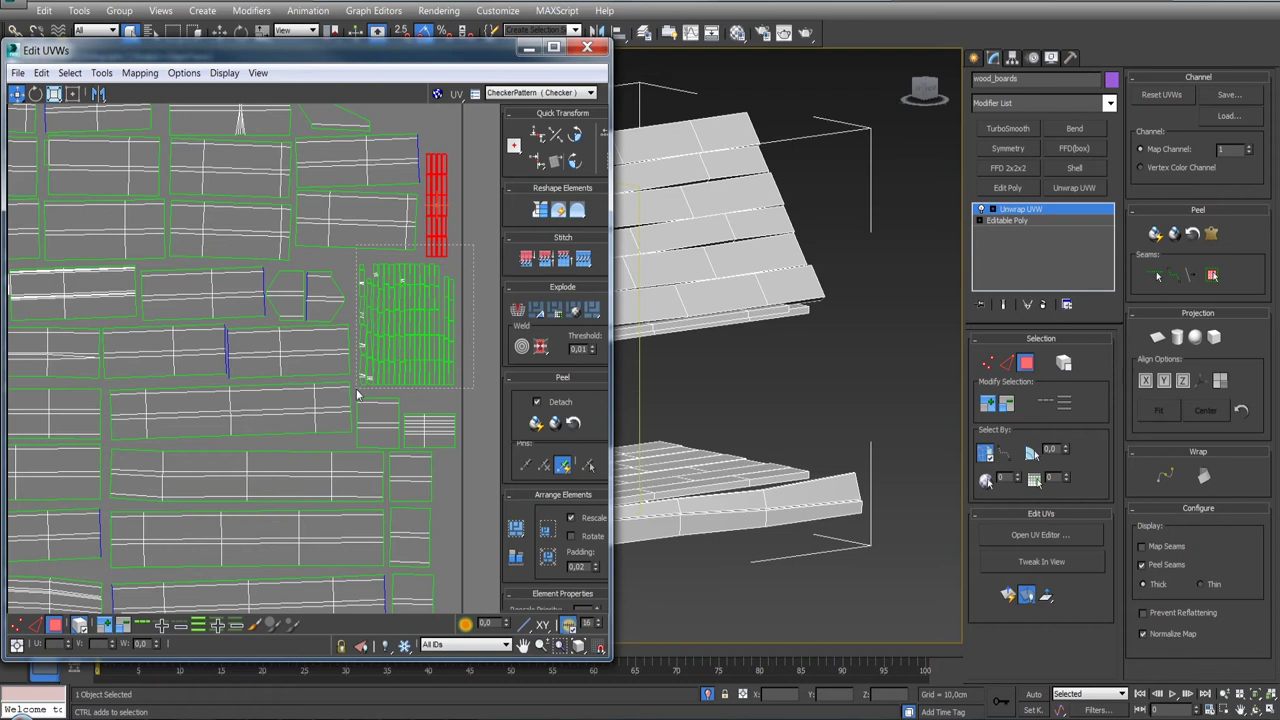
pyautogui.moveTo(361, 396); pyautogui.dragTo(355, 266)
pyautogui.keyDown('alt'); pyautogui.click(368, 222); pyautogui.keyUp('alt')
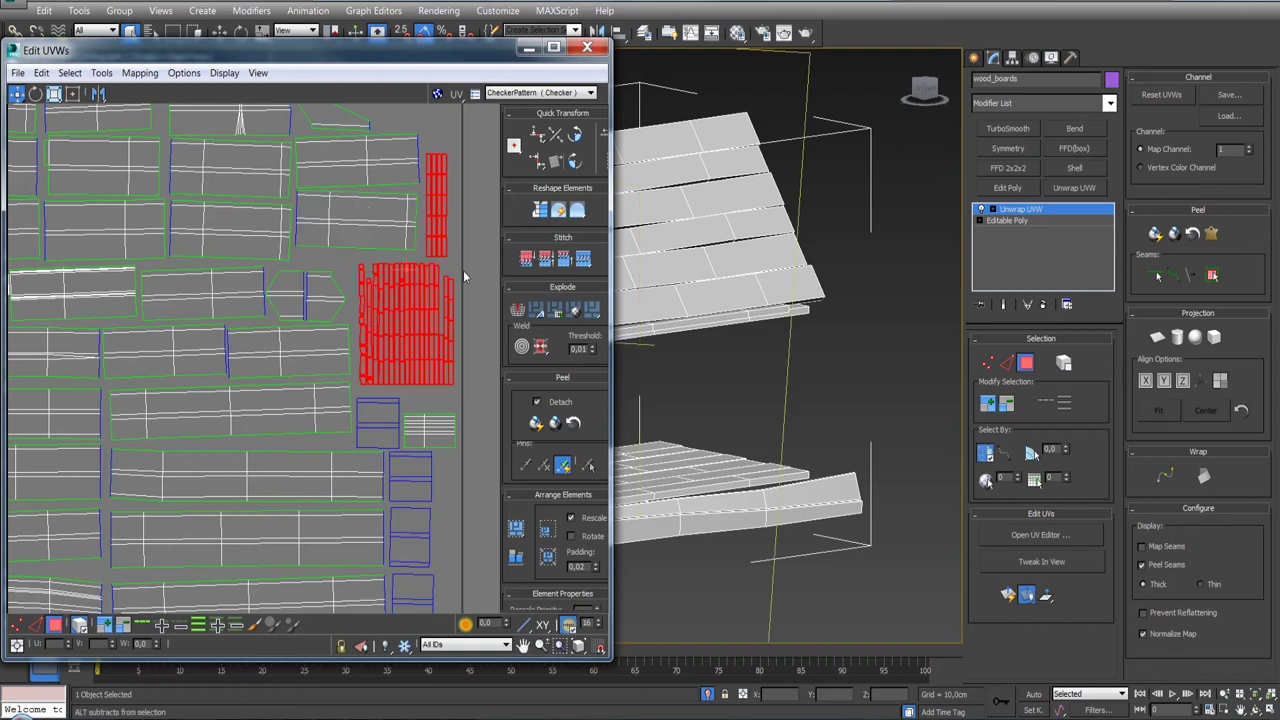
pyautogui.click(515, 528)
pyautogui.scroll(-5, 772, 362)
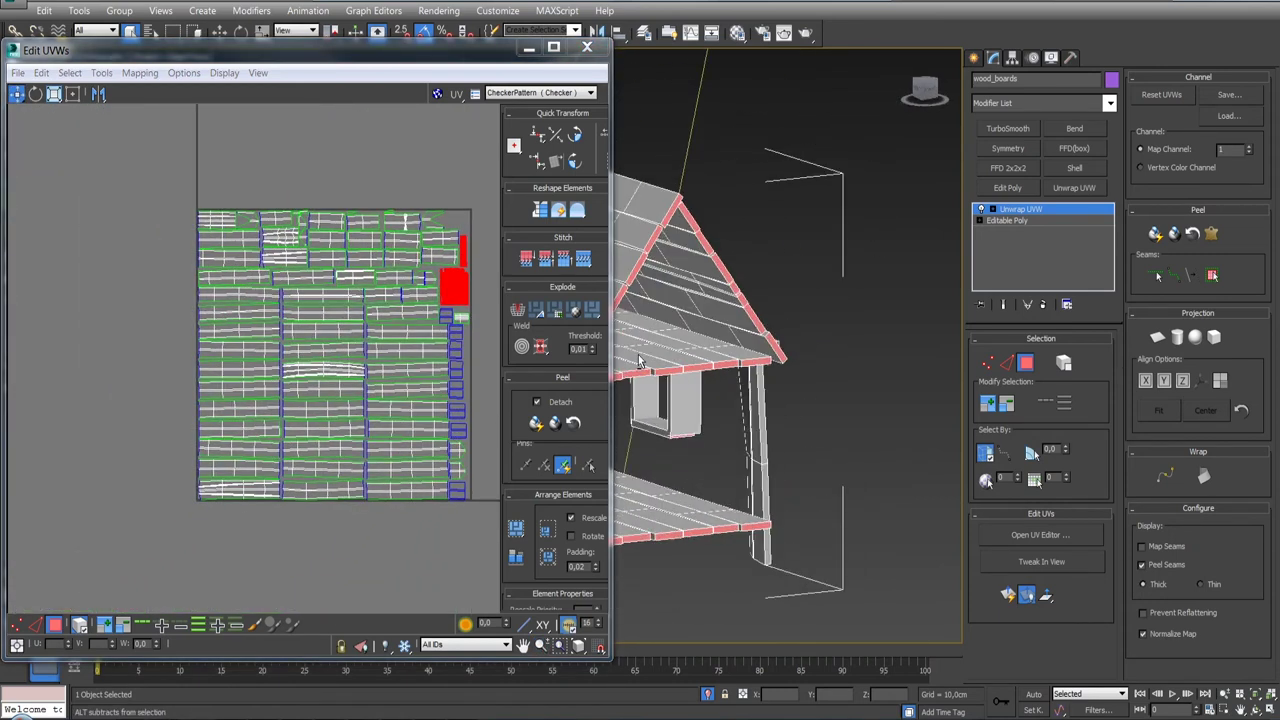
pyautogui.moveTo(772, 362)
pyautogui.keyDown('alt'); pyautogui.mouseDown(button='middle')
pyautogui.moveTo(830, 320)
pyautogui.moveTo(653, 470)
pyautogui.mouseUp(button='middle'); pyautogui.keyUp('alt')
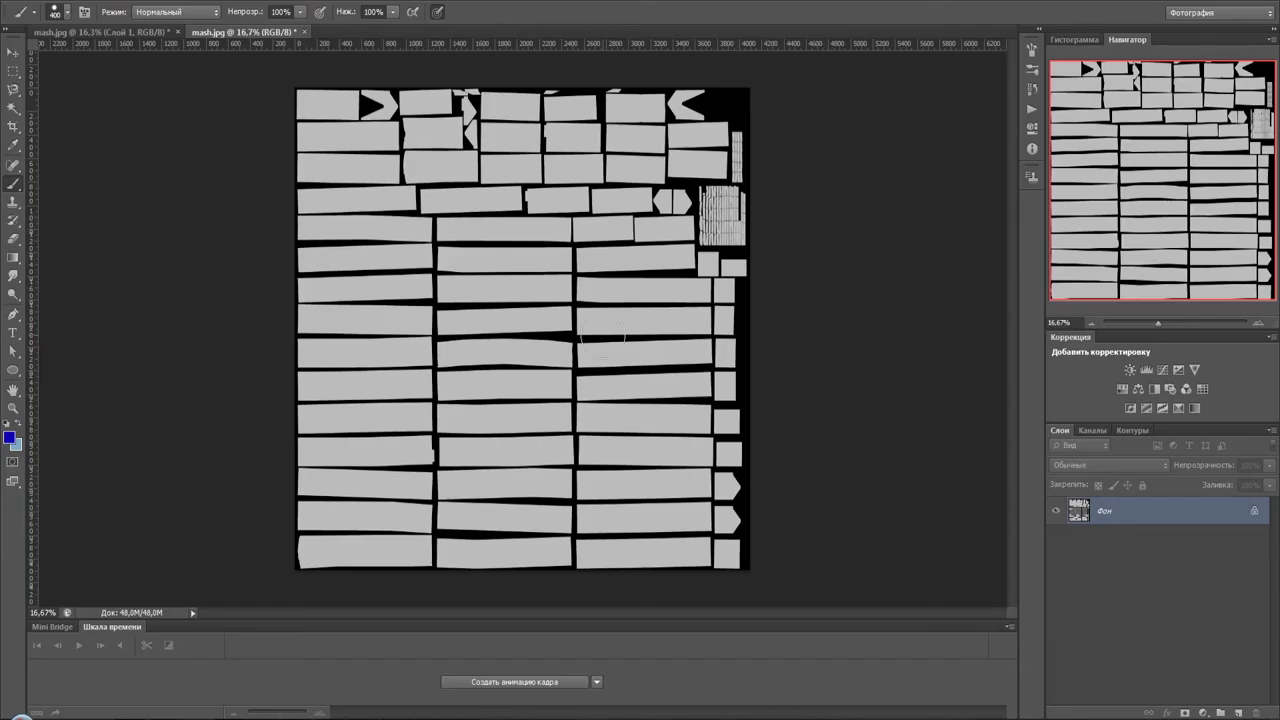
# - Zoom toward the upper-right islands of mash.jpg and choose the Polygonal Lasso tool
pyautogui.keyDown('alt'); pyautogui.scroll(4, 756, 176); pyautogui.keyUp('alt')
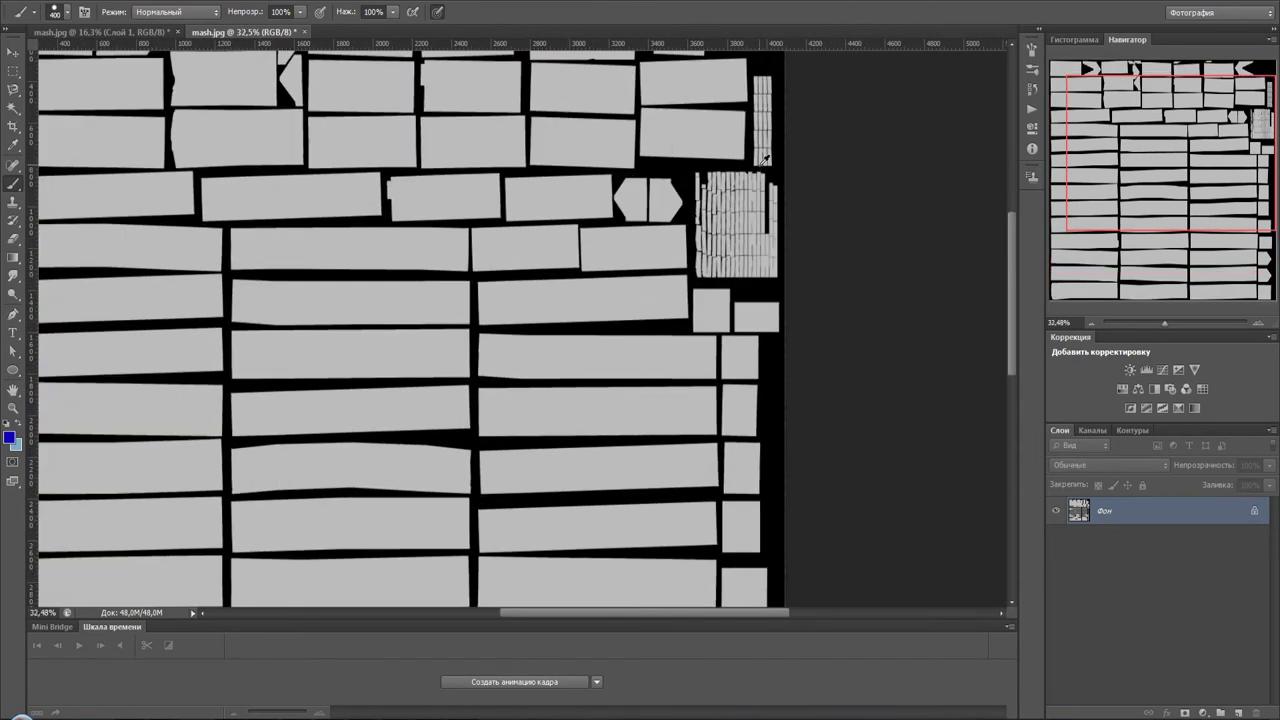
pyautogui.moveTo(705, 162); pyautogui.dragTo(591, 263)
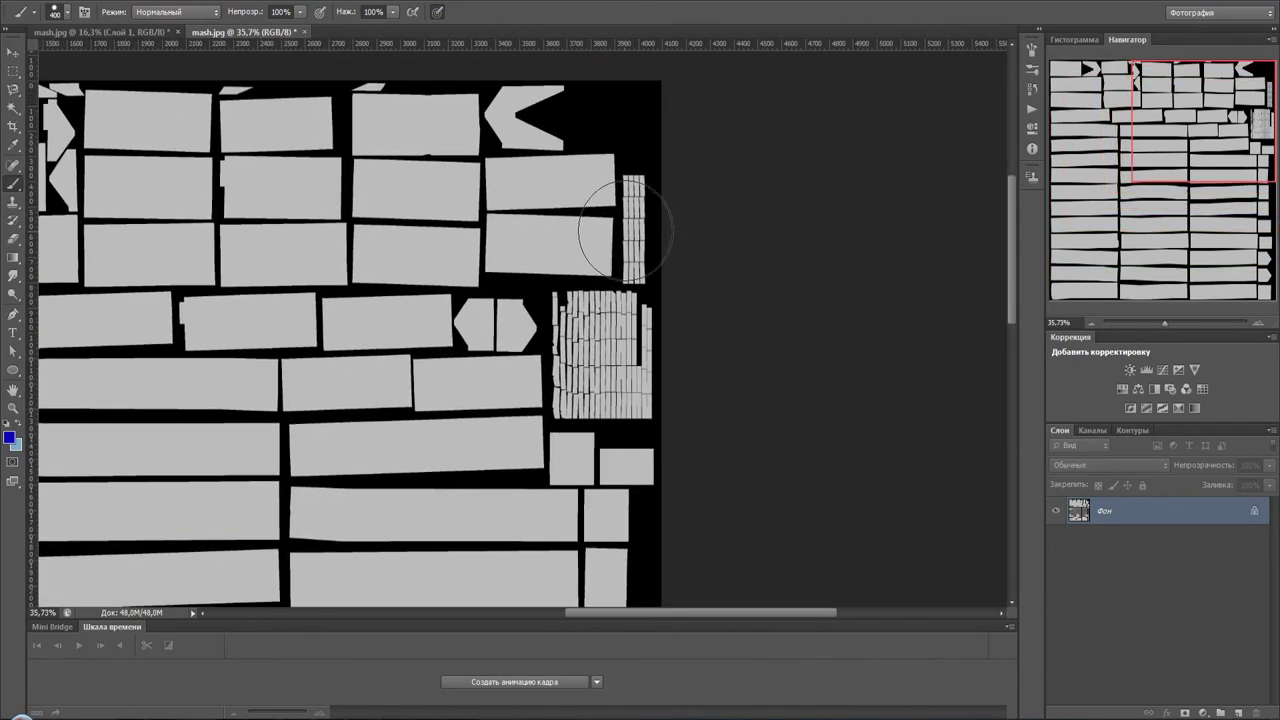
pyautogui.click(14, 92)
pyautogui.click(59, 103)
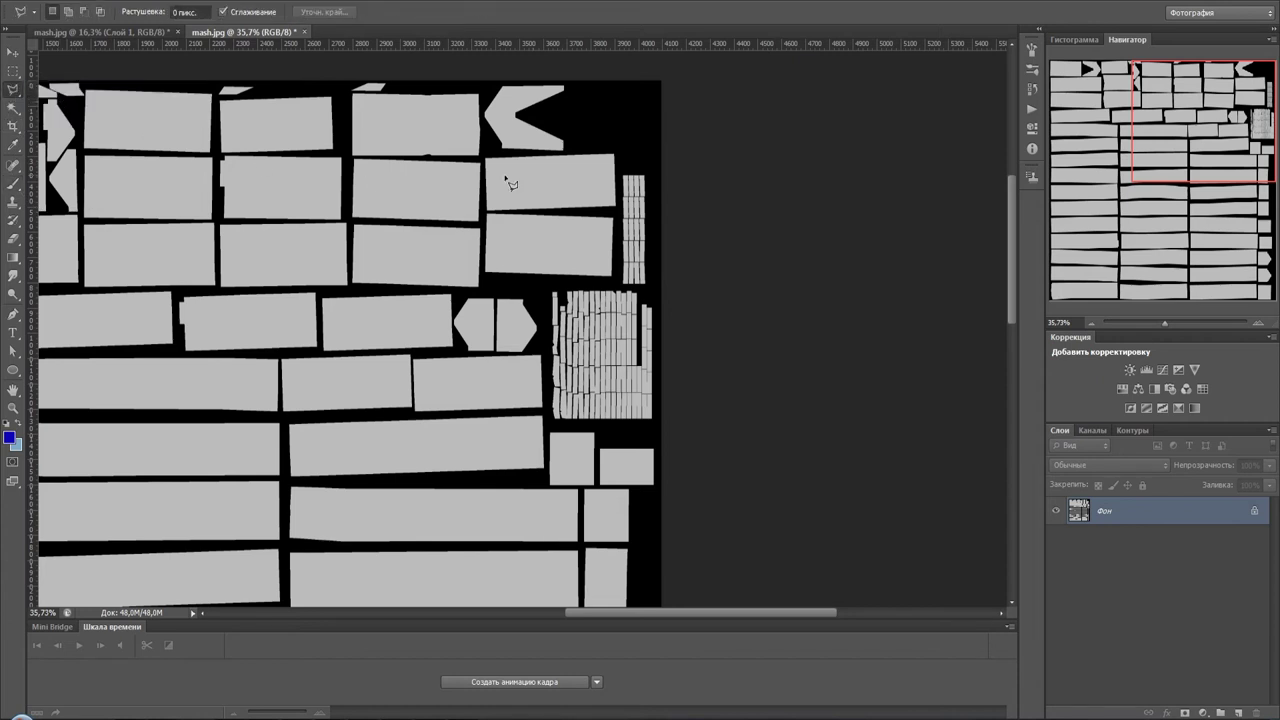
# - Lasso the small upper-right island cluster and convert the background into layer Слой 0
pyautogui.click(661, 169)
pyautogui.click(619, 169)
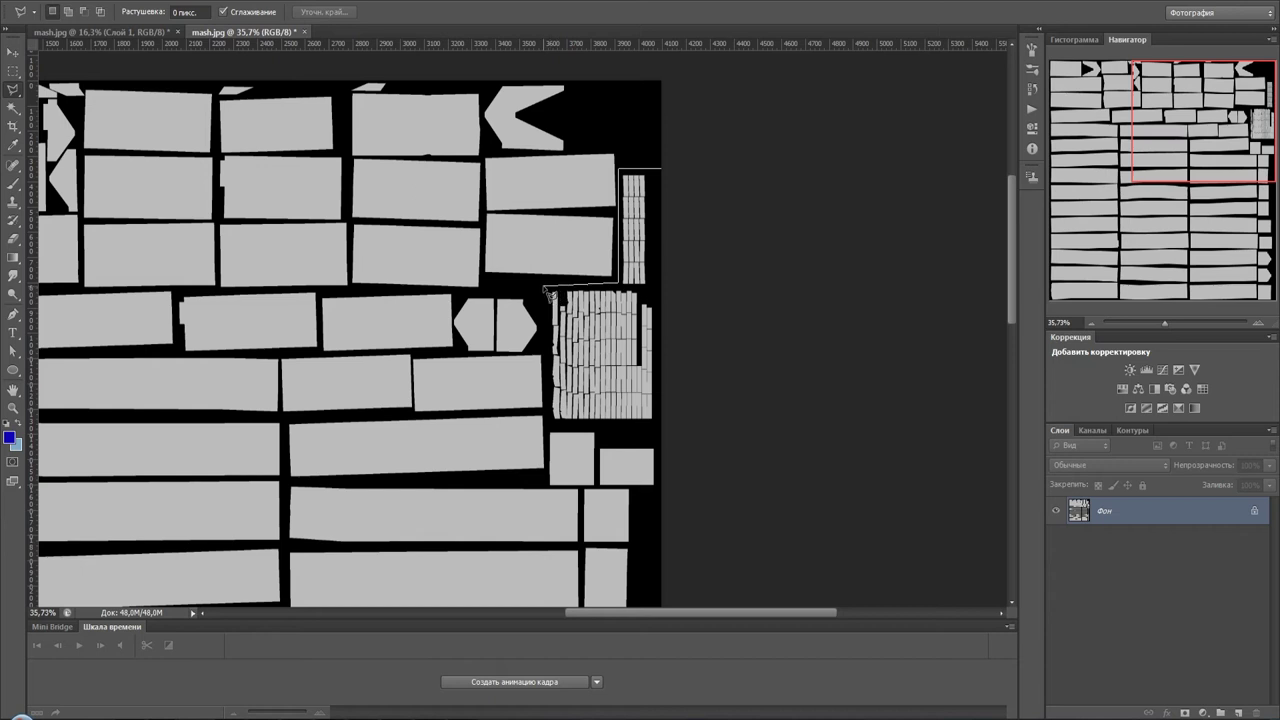
pyautogui.click(549, 424)
pyautogui.click(671, 422)
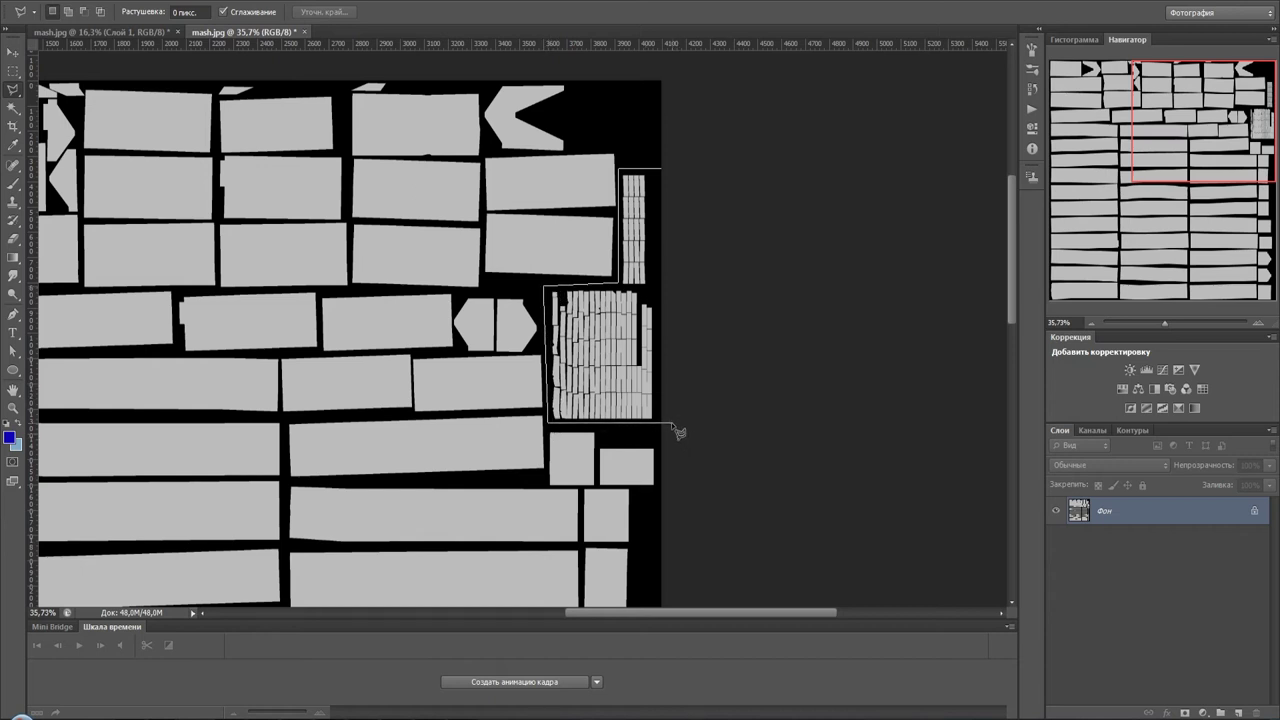
pyautogui.click(665, 176)
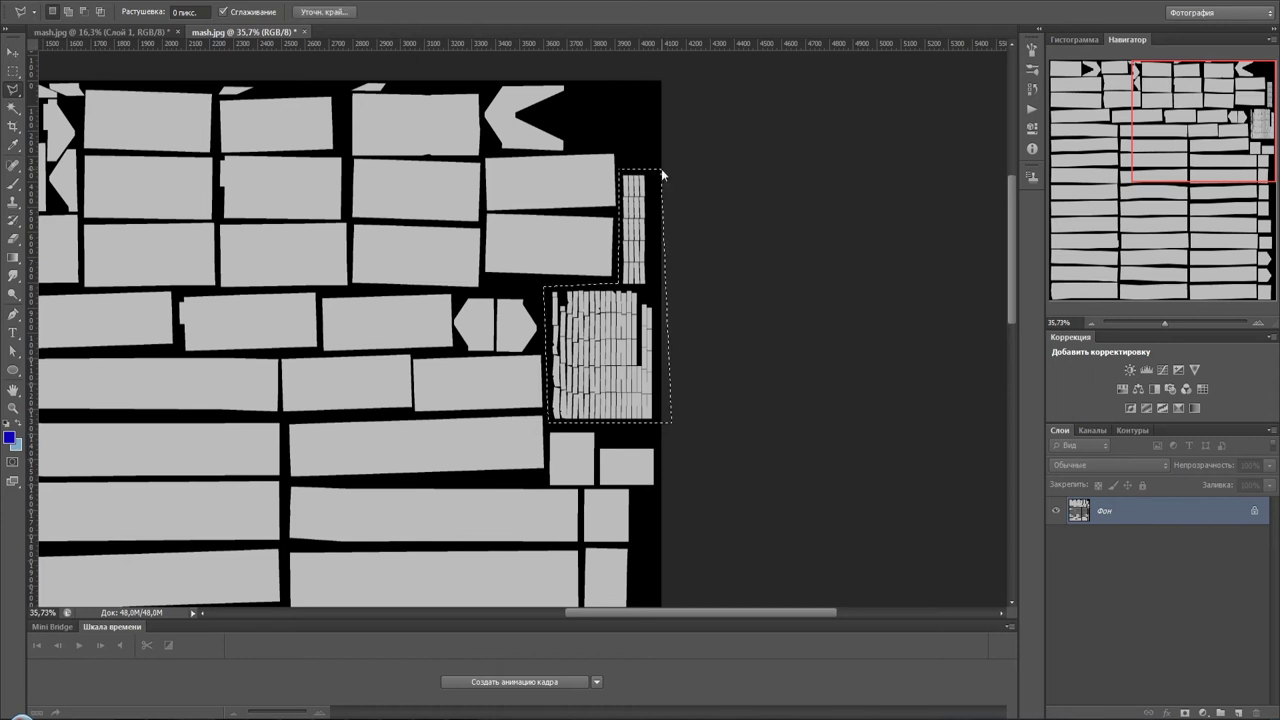
pyautogui.doubleClick(1135, 510)
pyautogui.click(800, 220)
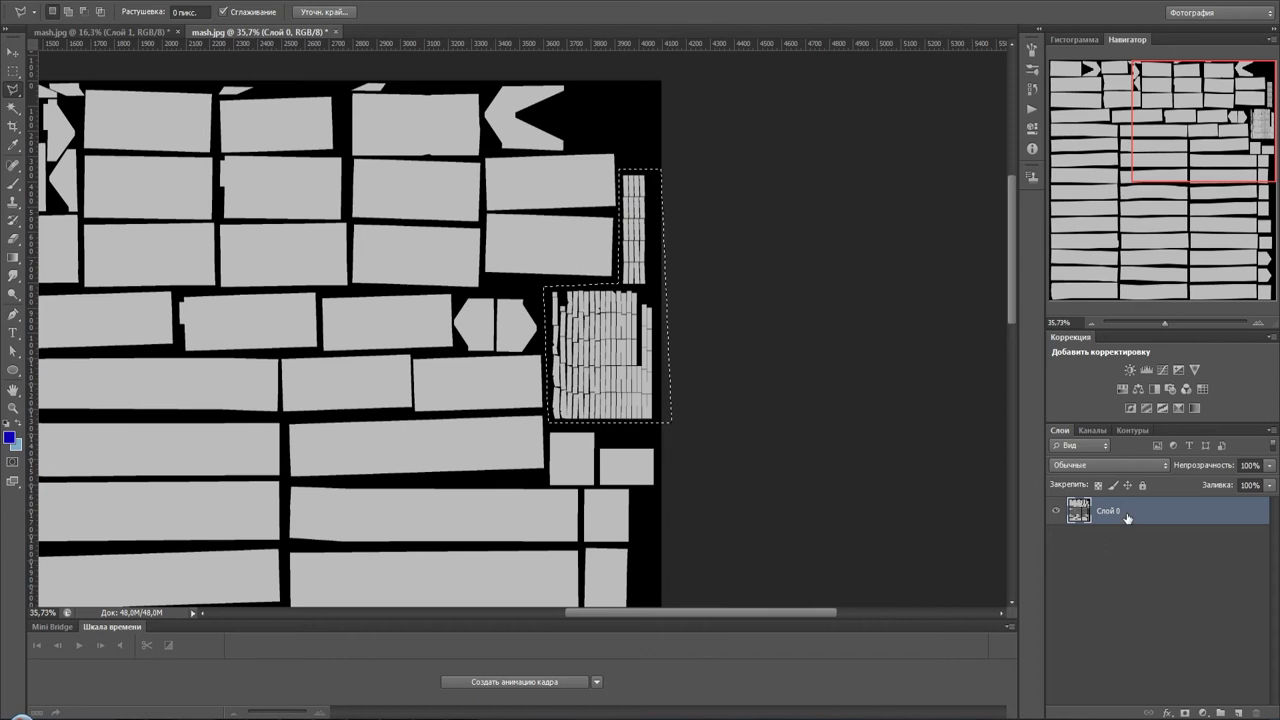
# - Duplicate Слой 0 as a hidden backup Слой 0 копия, keeping Слой 0 active
pyautogui.keyDown('alt'); pyautogui.moveTo(1127, 517); pyautogui.dragTo(1127, 565); pyautogui.keyUp('alt')
pyautogui.click(1056, 538)
pyautogui.click(1150, 511)
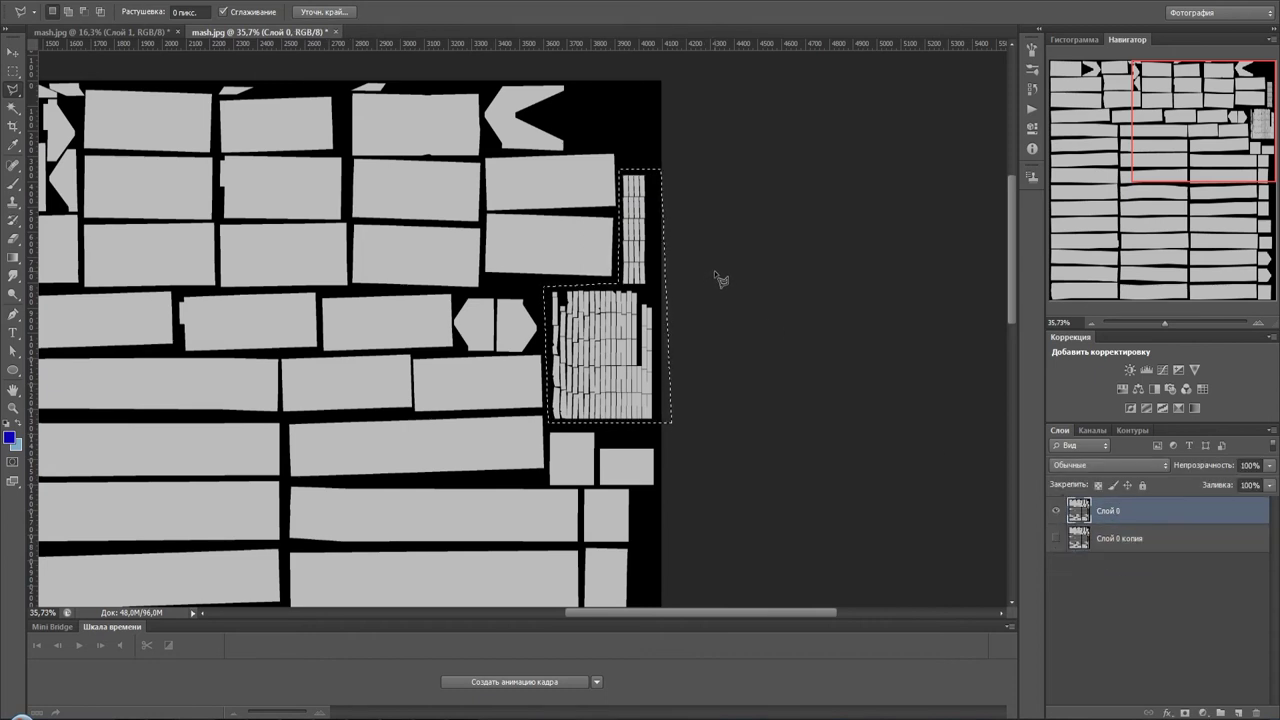
# - Keep blue as foreground colour and brush-paint the selected small islands solid blue
pyautogui.click(11, 440)
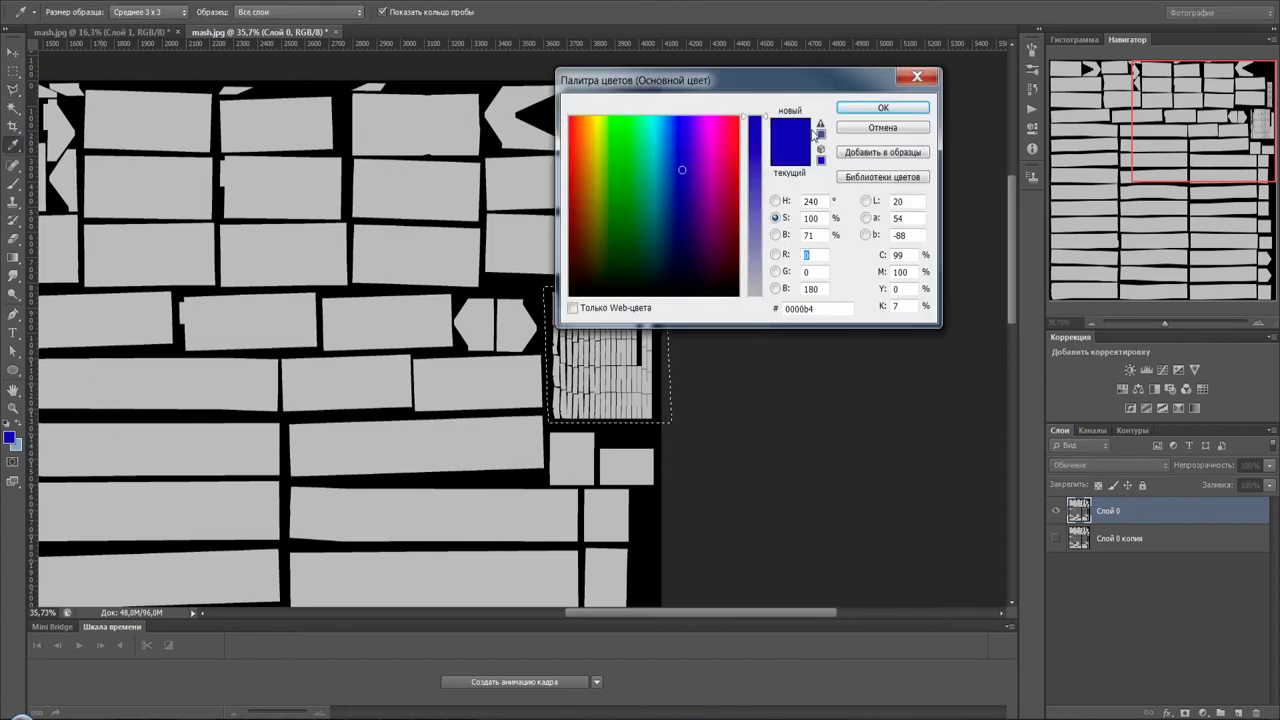
pyautogui.click(883, 107)
pyautogui.press('b')
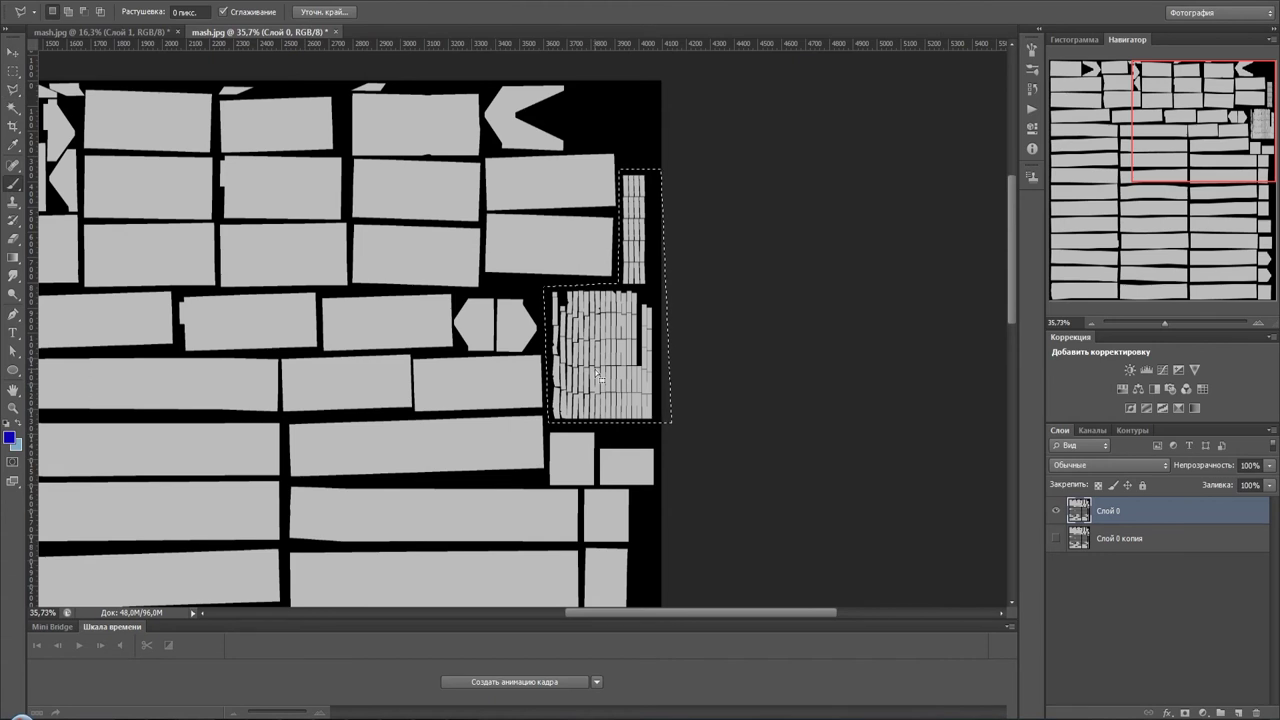
pyautogui.moveTo(614, 330)
pyautogui.mouseDown()
pyautogui.moveTo(629, 357)
pyautogui.moveTo(563, 310)
pyautogui.moveTo(591, 366)
pyautogui.moveTo(660, 320)
pyautogui.moveTo(663, 289)
pyautogui.mouseUp()
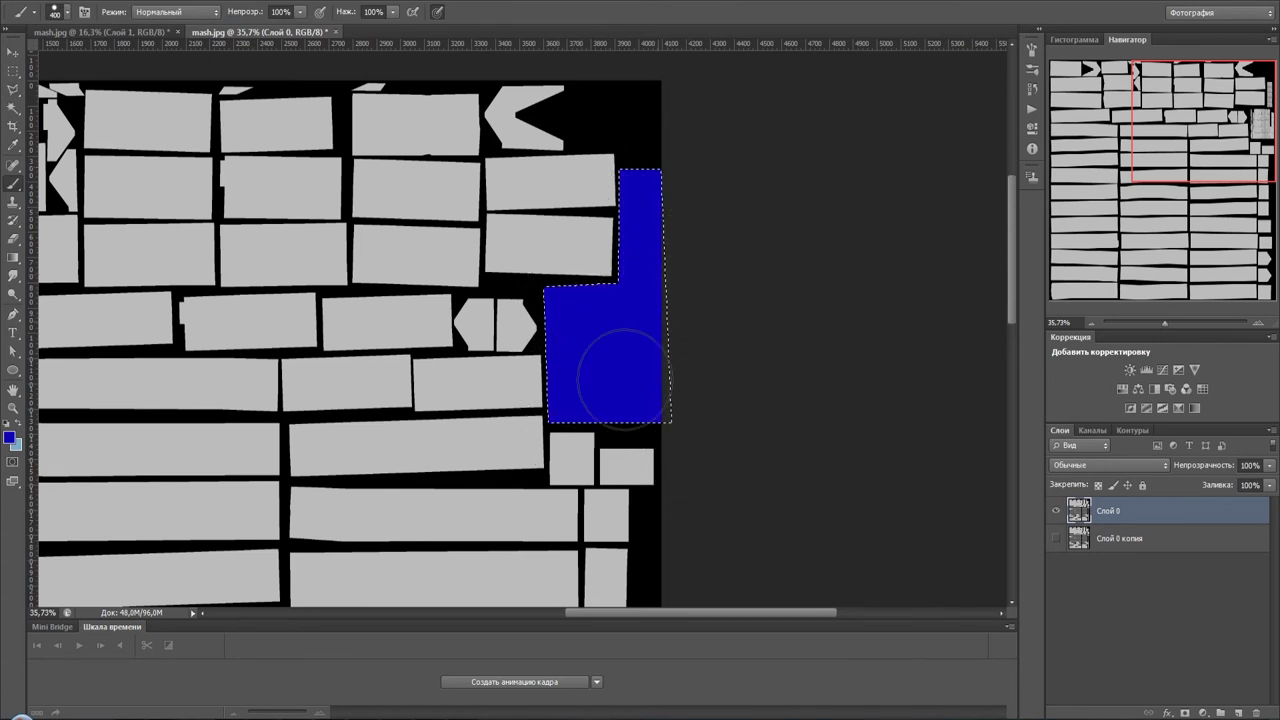
pyautogui.keyDown('alt'); pyautogui.scroll(-4, 719, 316); pyautogui.keyUp('alt')
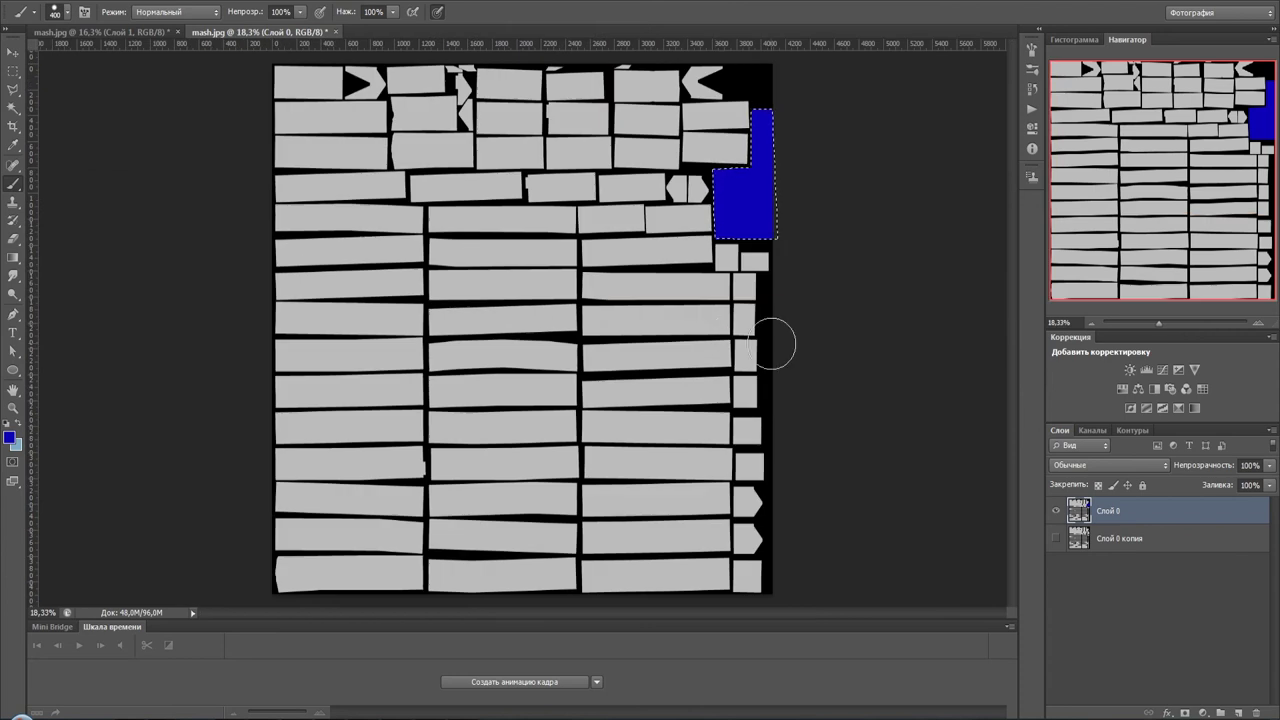
# - Invert the selection and change the foreground colour from blue to magenta
pyautogui.hotkey('ctrl', 'shift', 'i')
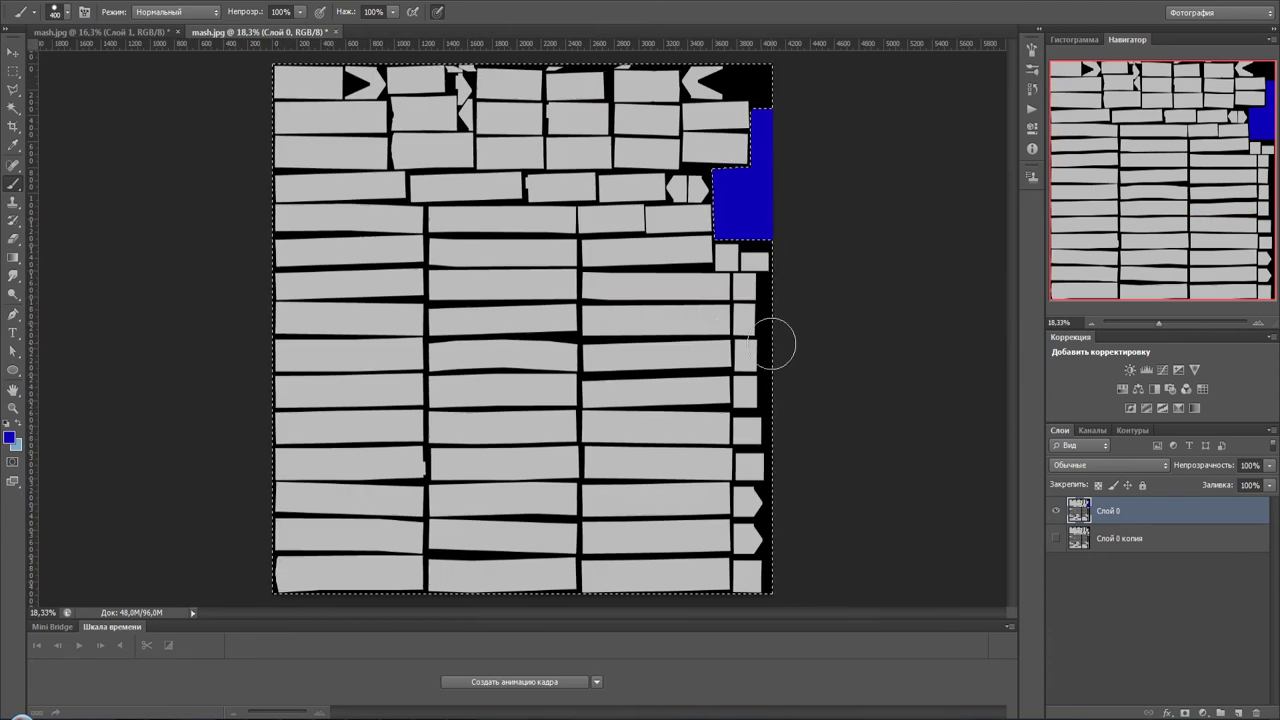
pyautogui.click(10, 437)
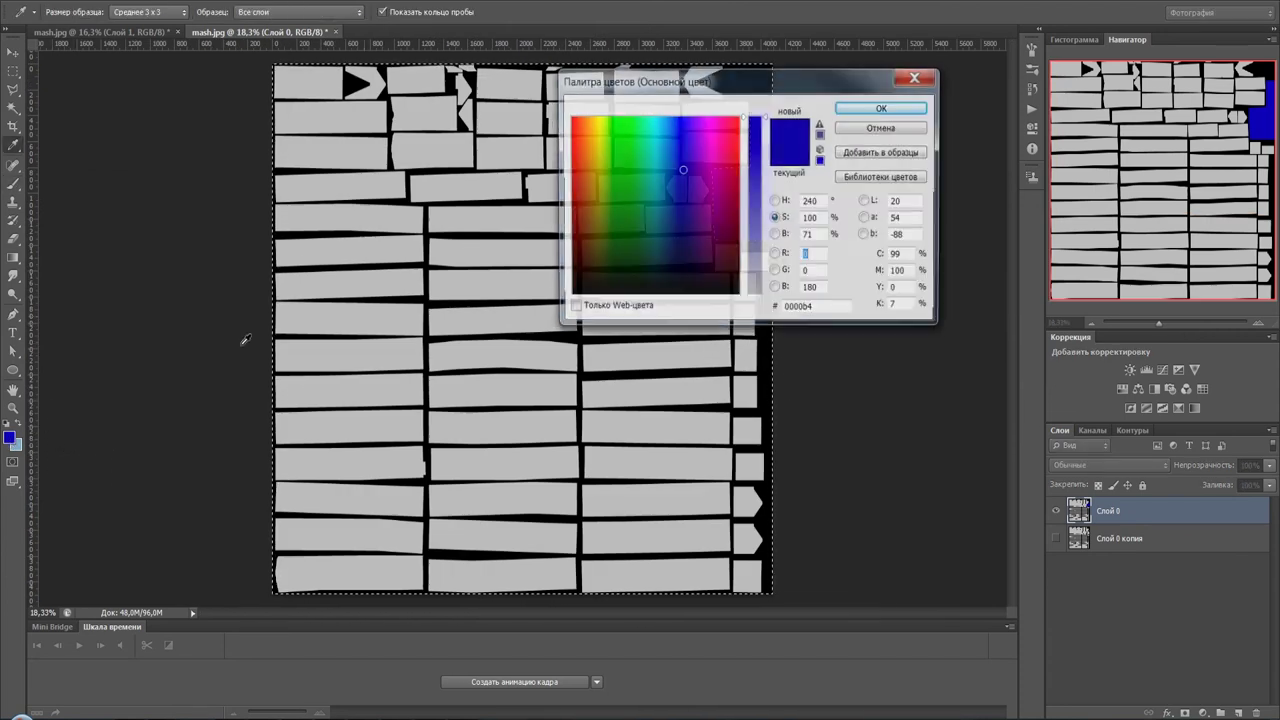
pyautogui.moveTo(684, 169); pyautogui.dragTo(712, 167)
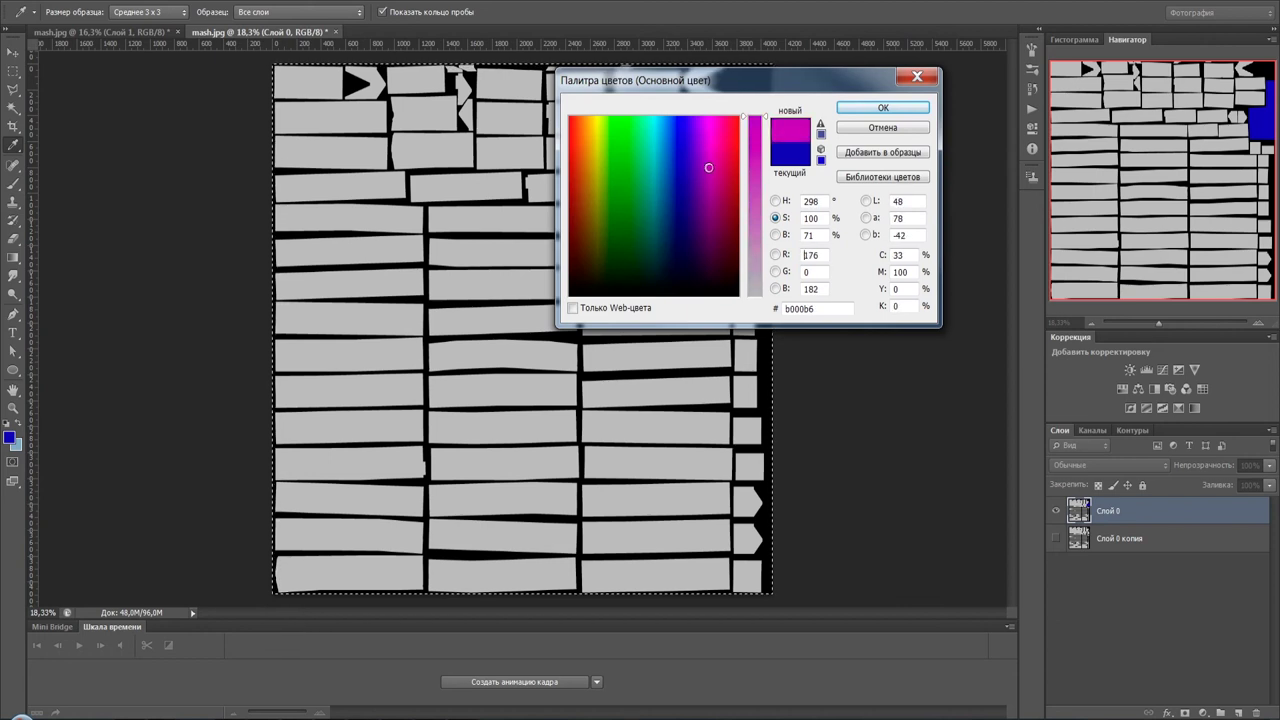
pyautogui.click(883, 107)
# - Paint everything outside the blue islands magenta with a 1100-size brush
pyautogui.press('b')
pyautogui.moveTo(771, 263)
pyautogui.mouseDown()
pyautogui.moveTo(695, 283)
pyautogui.moveTo(617, 230)
pyautogui.mouseUp()
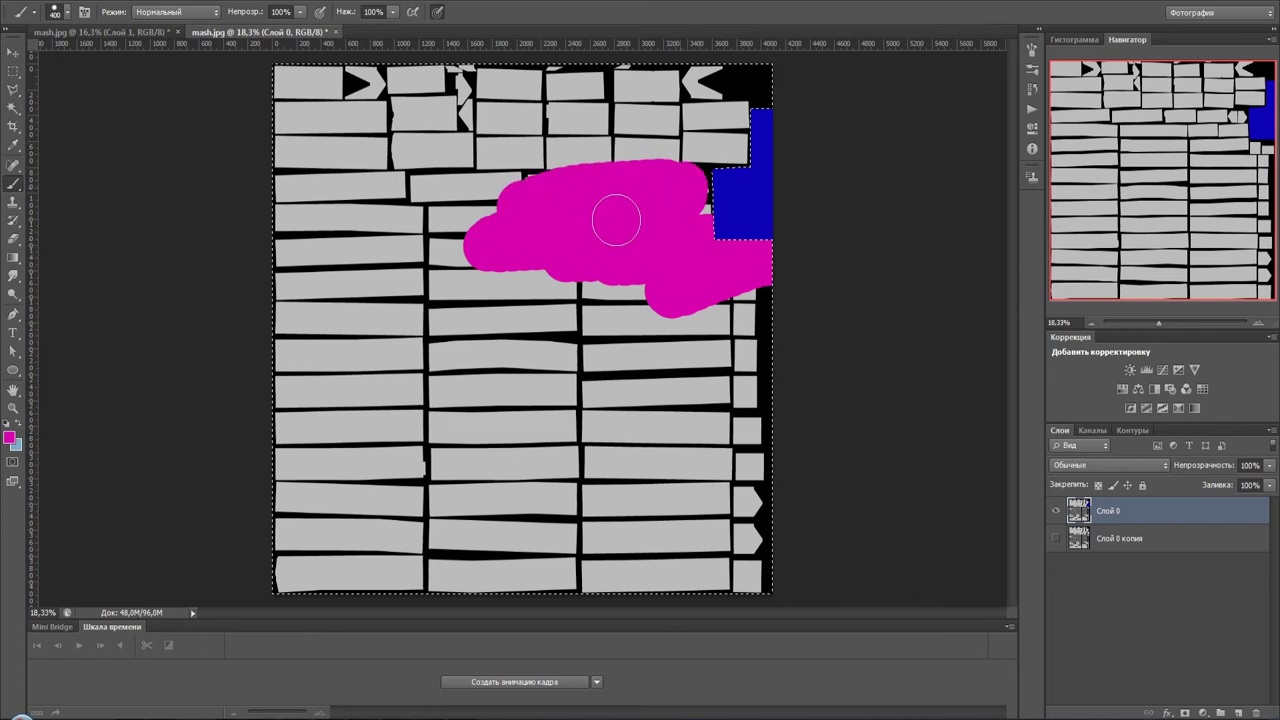
pyautogui.press(']')
pyautogui.press(']')
pyautogui.press(']')
pyautogui.moveTo(617, 230)
pyautogui.mouseDown()
pyautogui.moveTo(740, 340)
pyautogui.moveTo(720, 500)
pyautogui.mouseUp()
pyautogui.keyDown('alt'); pyautogui.scroll(-2, 522, 327); pyautogui.keyUp('alt')
pyautogui.moveTo(660, 440)
pyautogui.mouseDown()
pyautogui.moveTo(642, 505)
pyautogui.moveTo(351, 503)
pyautogui.moveTo(274, 429)
pyautogui.moveTo(323, 391)
pyautogui.moveTo(507, 327)
pyautogui.moveTo(580, 170)
pyautogui.moveTo(357, 166)
pyautogui.moveTo(777, 180)
pyautogui.mouseUp()
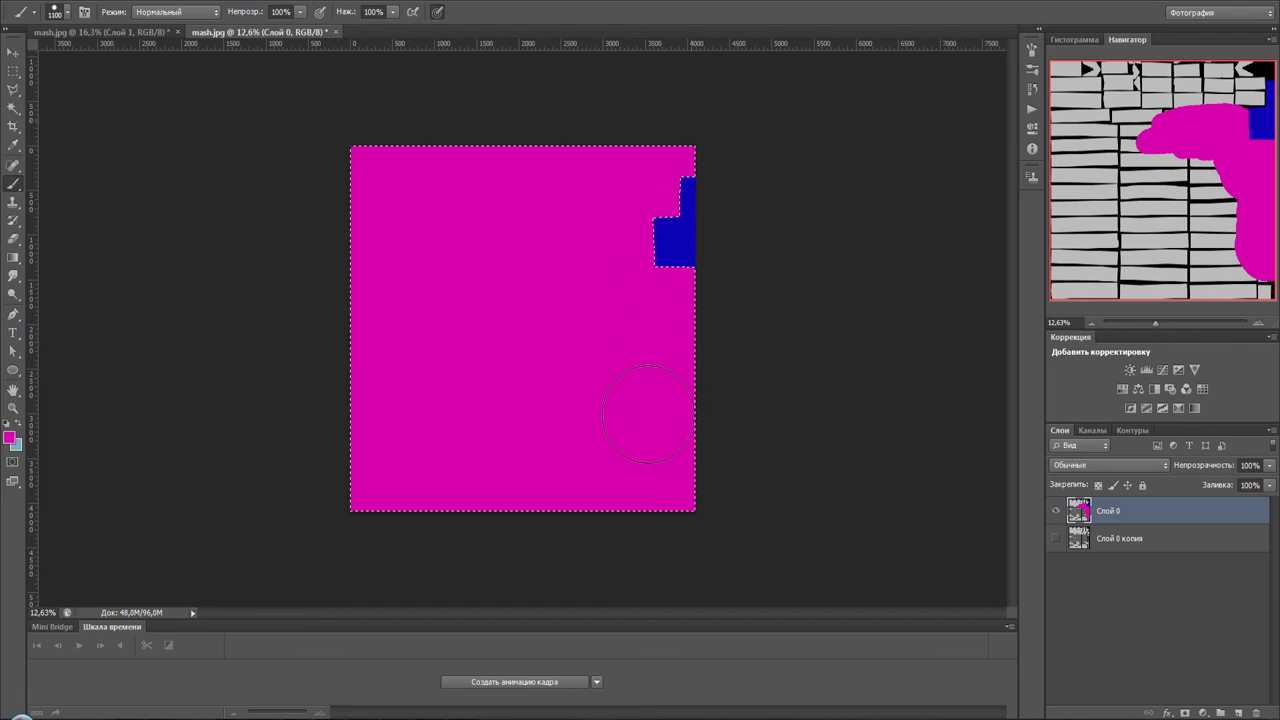
pyautogui.moveTo(467, 193); pyautogui.dragTo(829, 365)
pyautogui.hotkey('ctrl', '+')
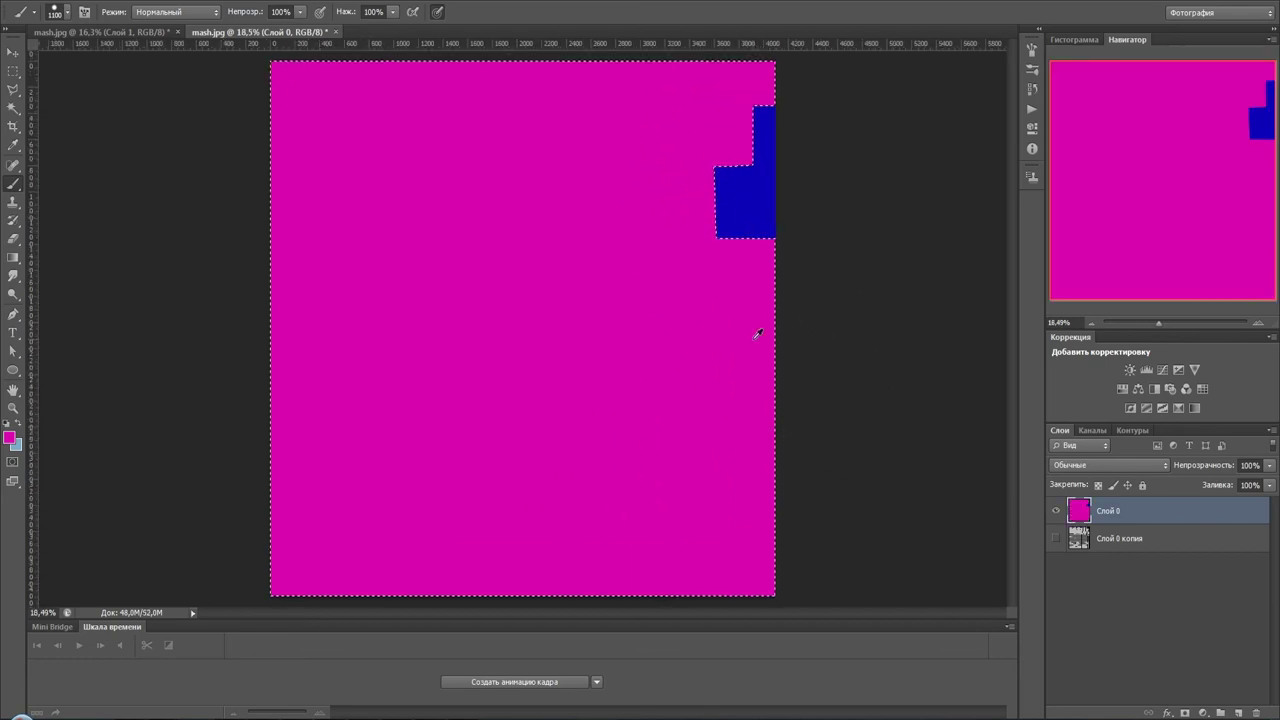
pyautogui.keyDown('alt'); pyautogui.scroll(-2, 757, 335); pyautogui.keyUp('alt')
pyautogui.keyDown('alt'); pyautogui.scroll(3, 757, 335); pyautogui.keyUp('alt')
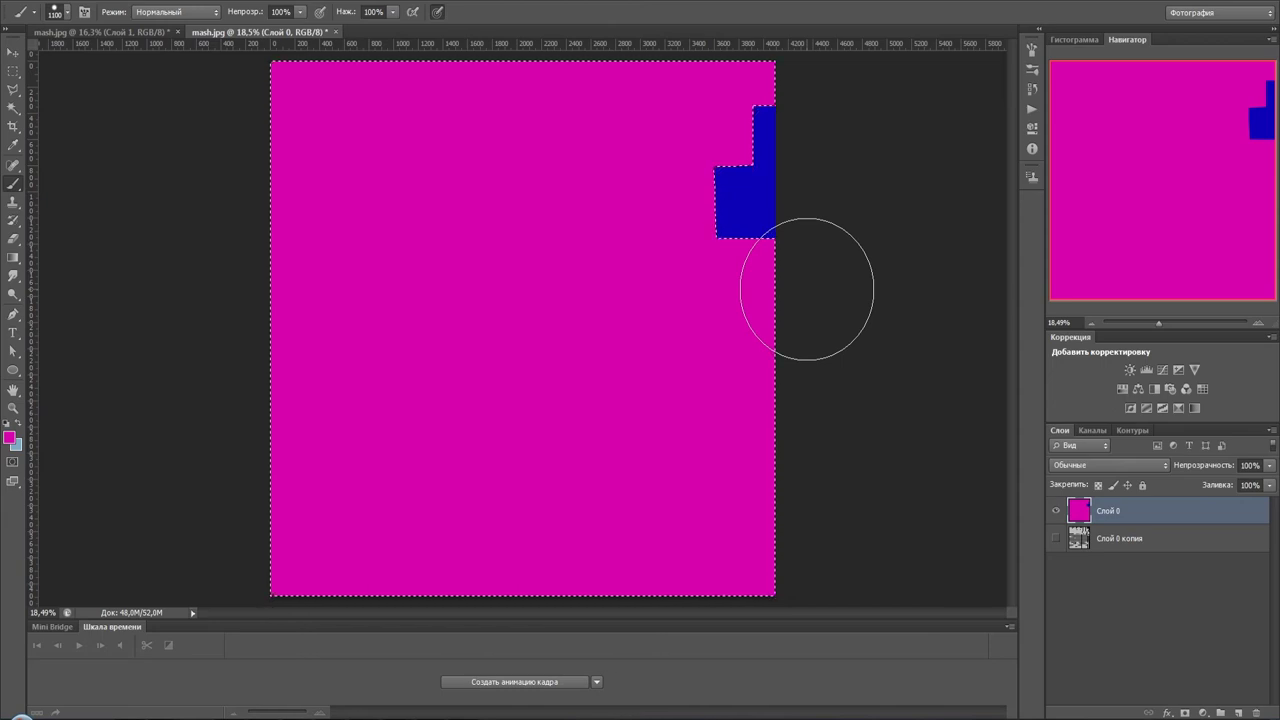
# - Clear the selection and bring up Save As for the ID map
pyautogui.hotkey('ctrl', 'd')
pyautogui.keyDown('alt'); pyautogui.scroll(2, 743, 200); pyautogui.keyUp('alt')
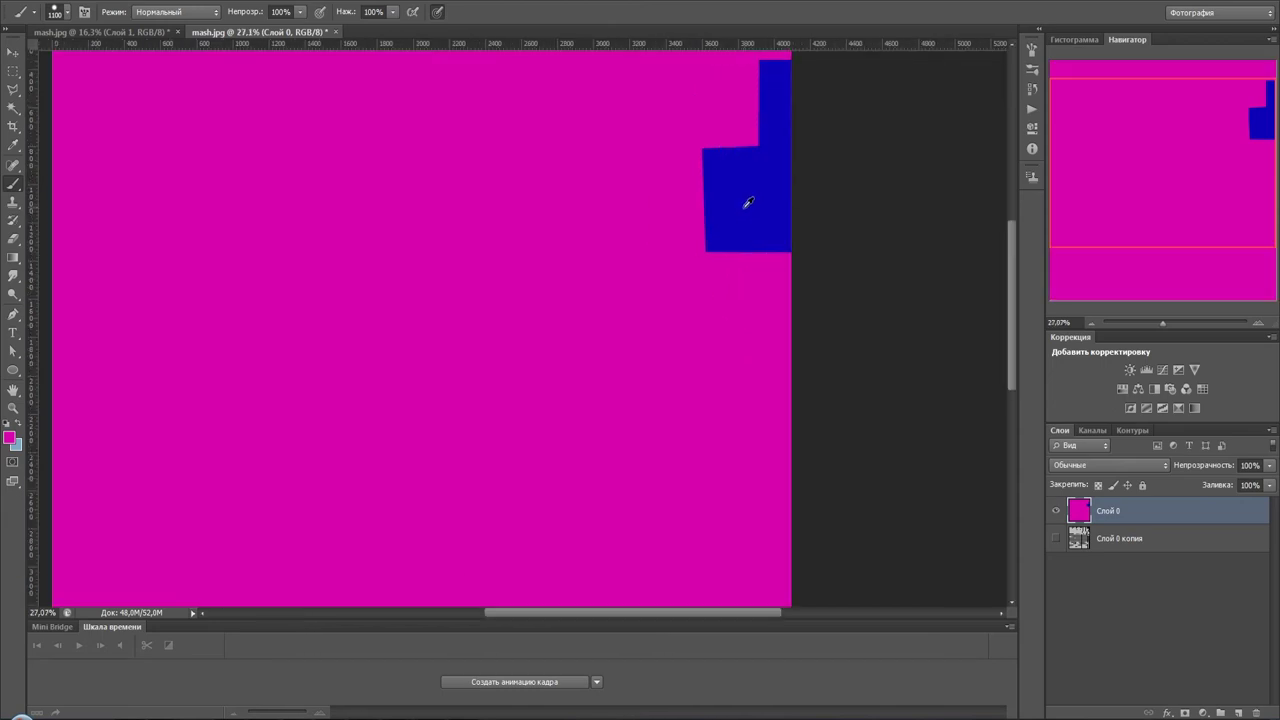
pyautogui.keyDown('alt'); pyautogui.scroll(1, 743, 206); pyautogui.keyUp('alt')
pyautogui.keyDown('alt'); pyautogui.scroll(-3, 737, 251); pyautogui.keyUp('alt')
pyautogui.keyDown('alt'); pyautogui.scroll(-1, 751, 293); pyautogui.keyUp('alt')
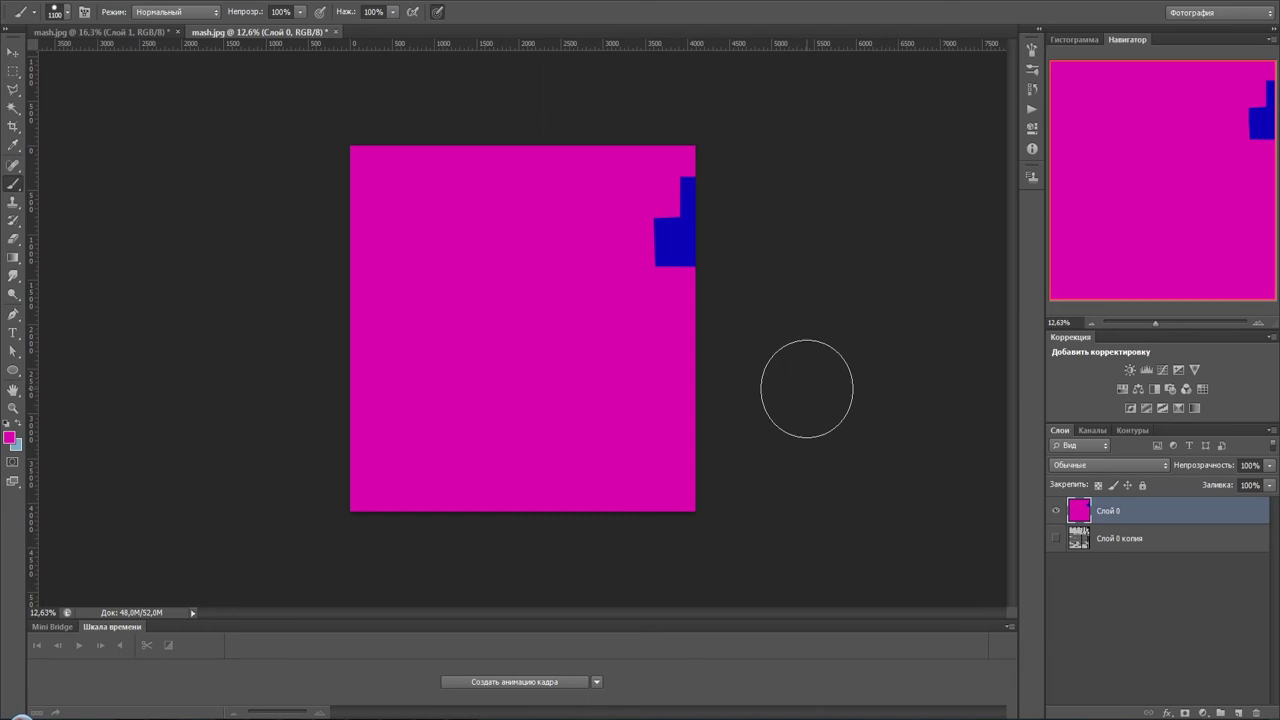
pyautogui.hotkey('ctrl', 'shift', 's')
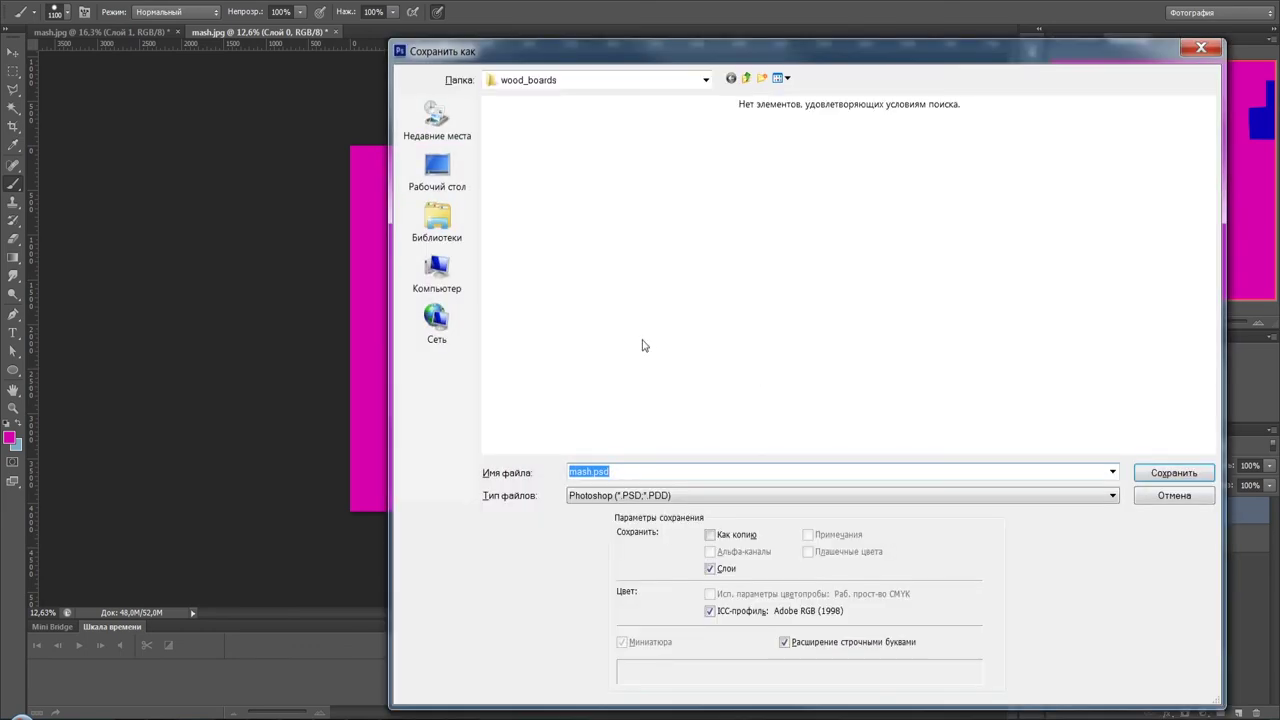
# - Save the ID map as a JPEG named id_wood_boards in the wood_boards folder
pyautogui.click(614, 498)
pyautogui.click(604, 348)
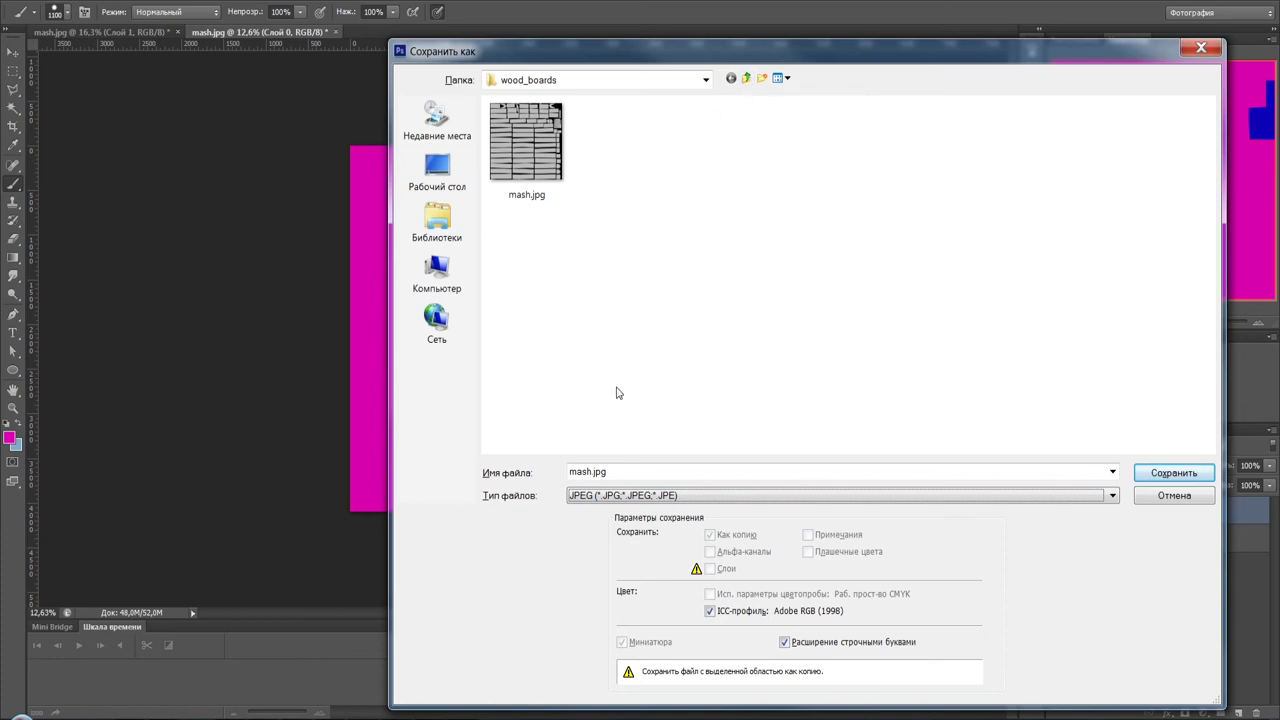
pyautogui.doubleClick(610, 472)
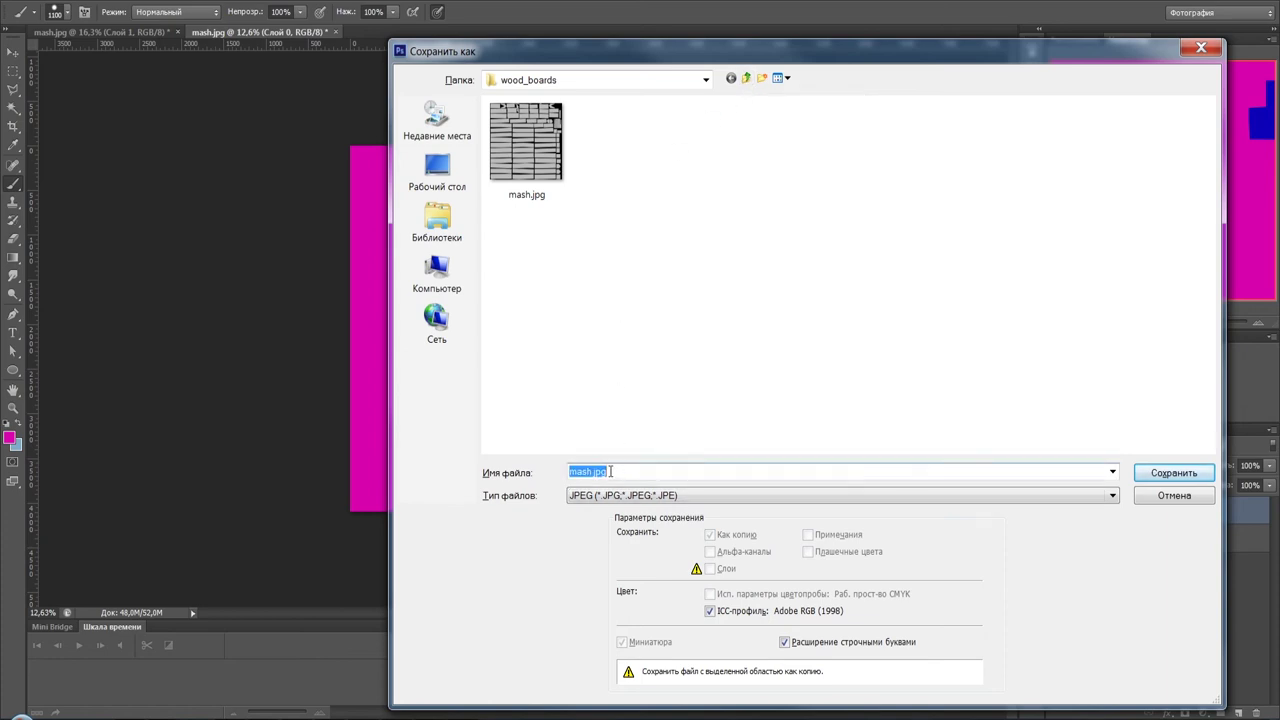
pyautogui.press('BackSpace')
pyautogui.click(1173, 472)
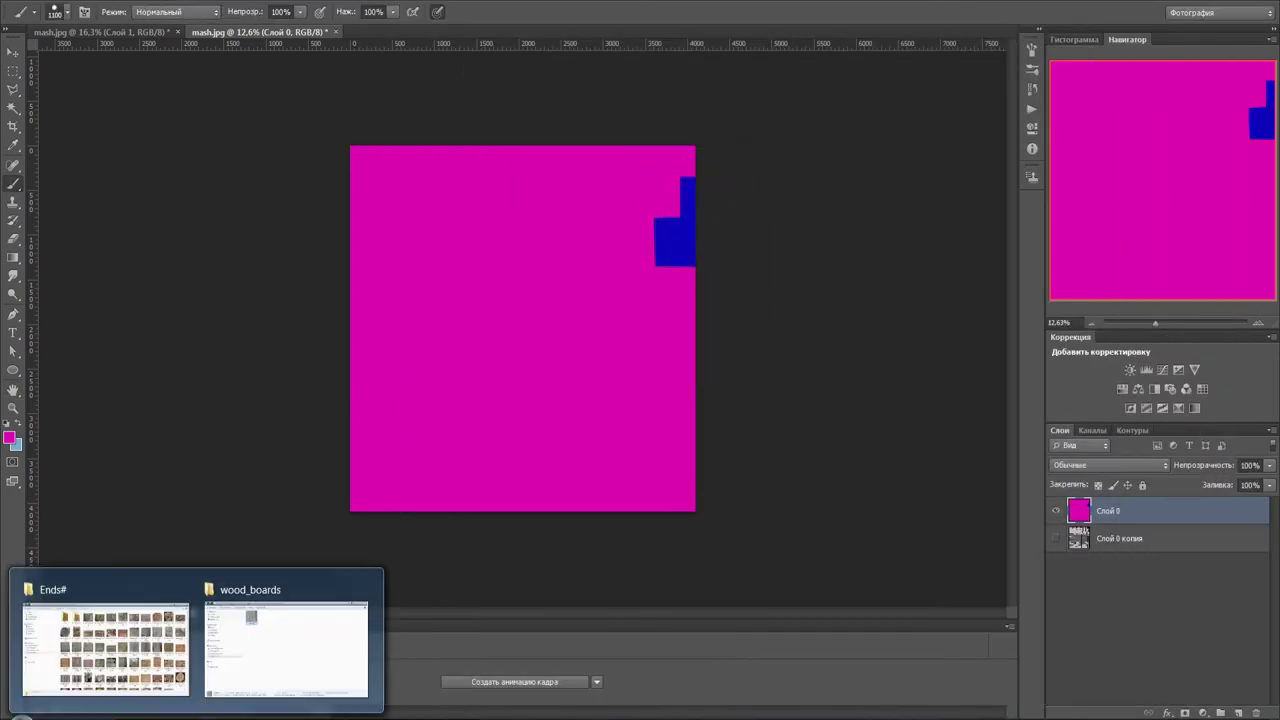
# - Browse in Explorer from the wood_boards folder up to Pbr and into wood_logs
pyautogui.click(256, 641)
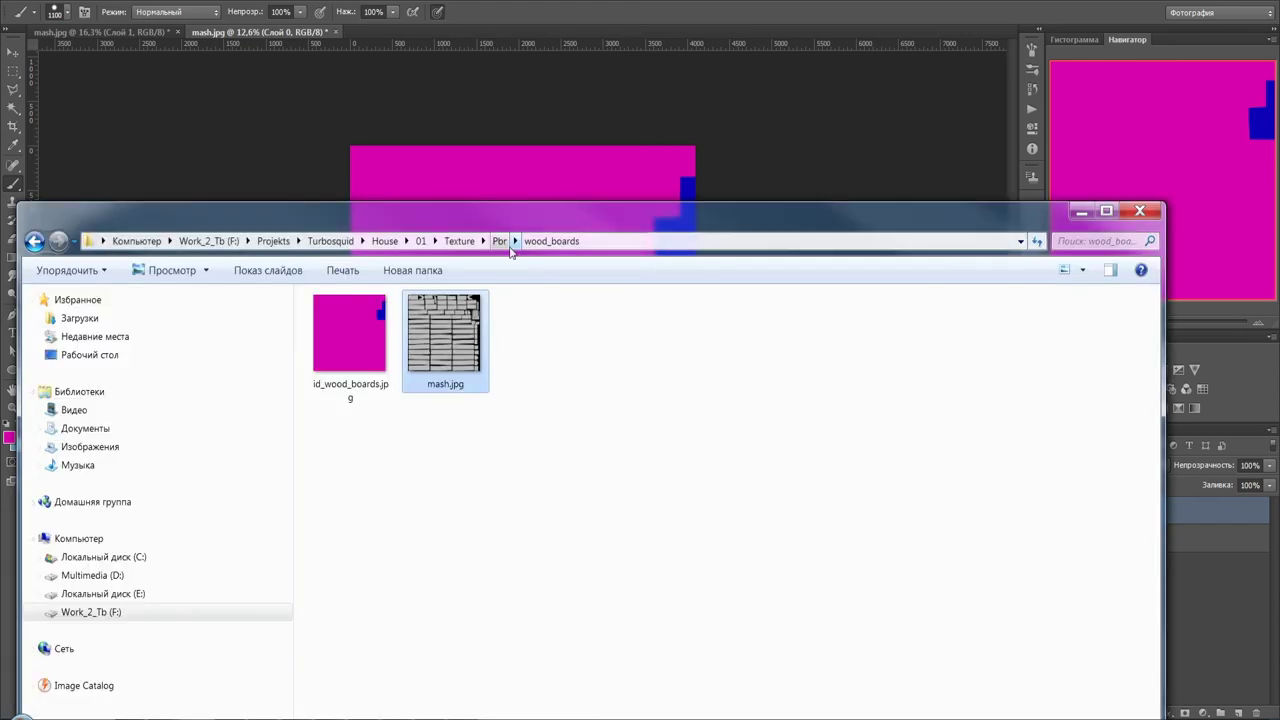
pyautogui.click(500, 242)
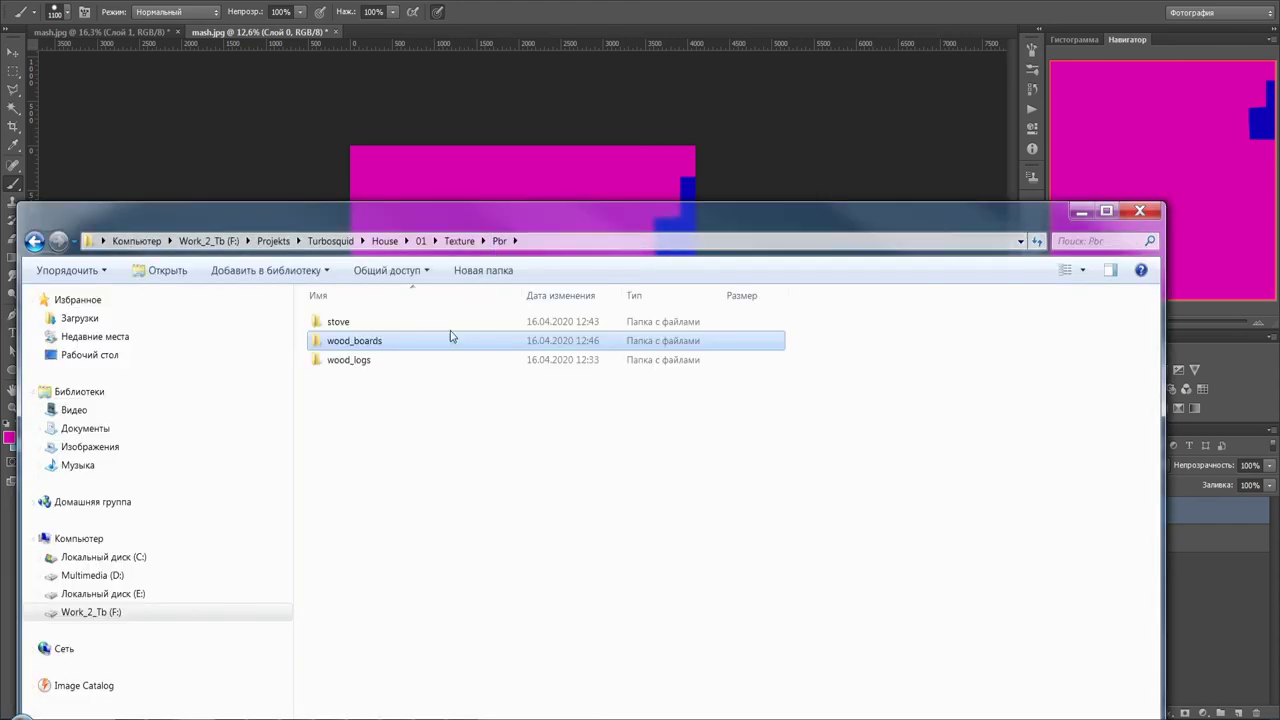
pyautogui.doubleClick(355, 361)
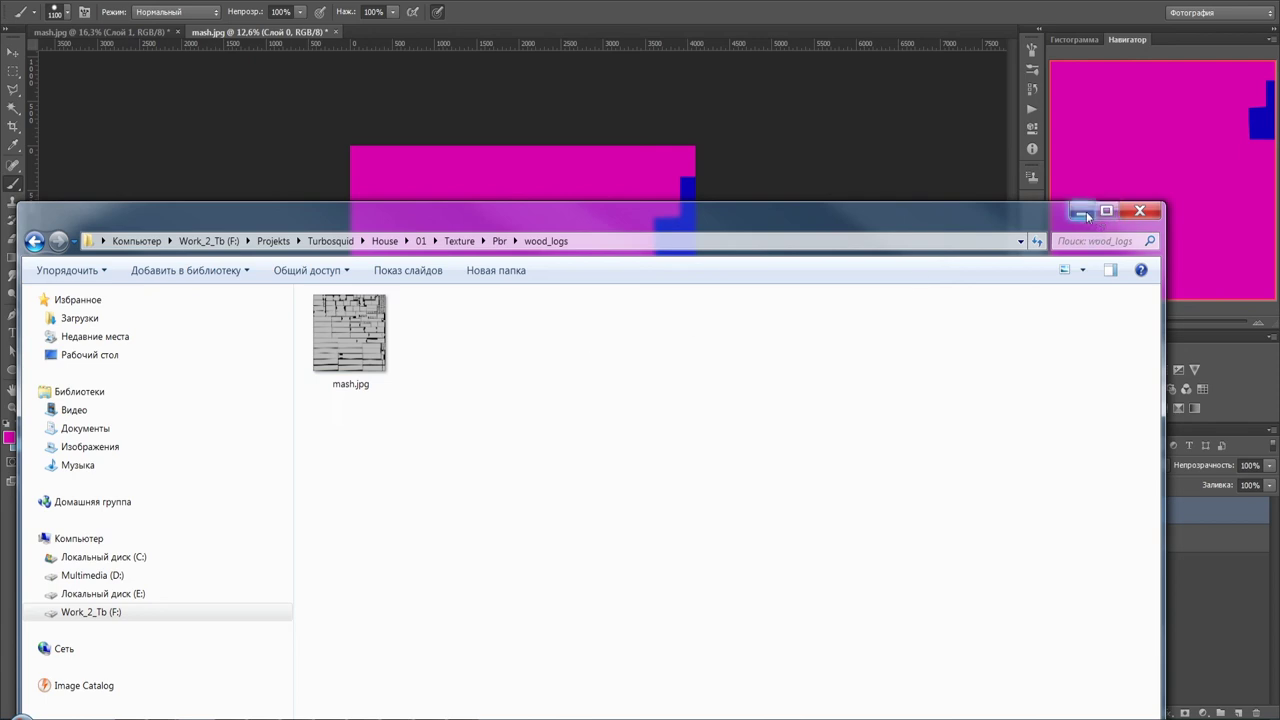
pyautogui.click(500, 241)
pyautogui.click(352, 366)
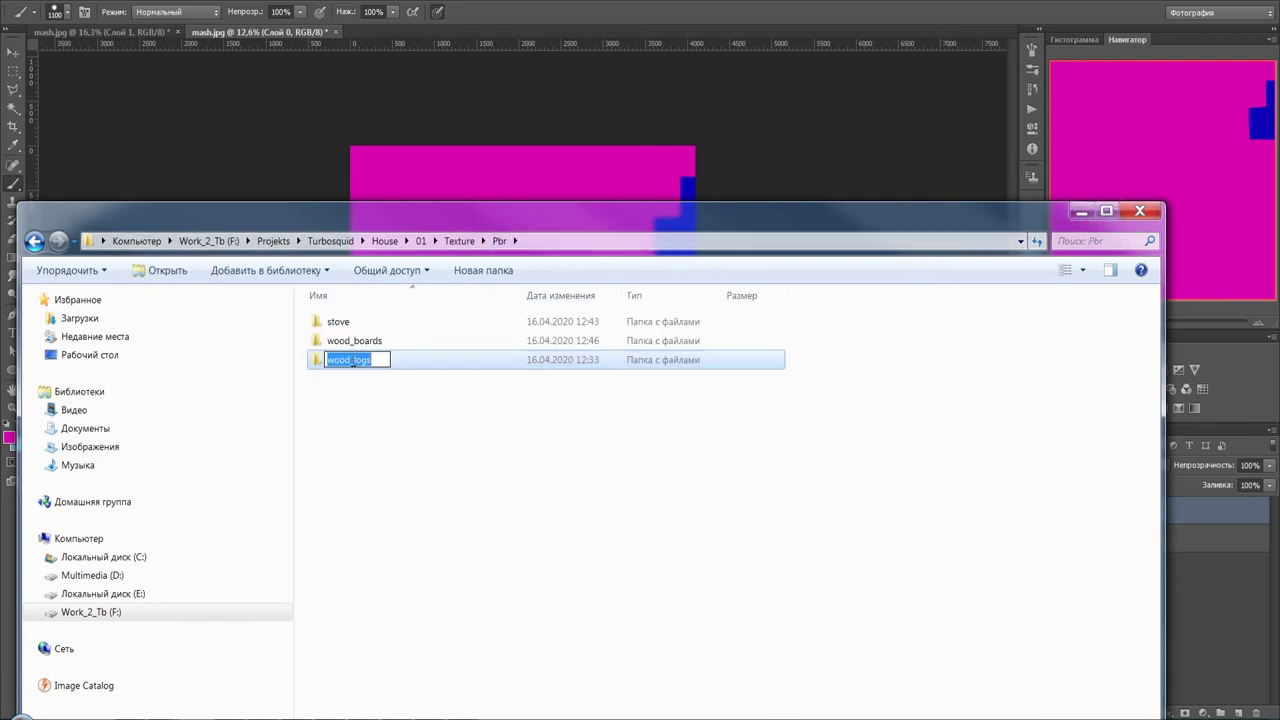
pyautogui.click(383, 398)
pyautogui.doubleClick(350, 360)
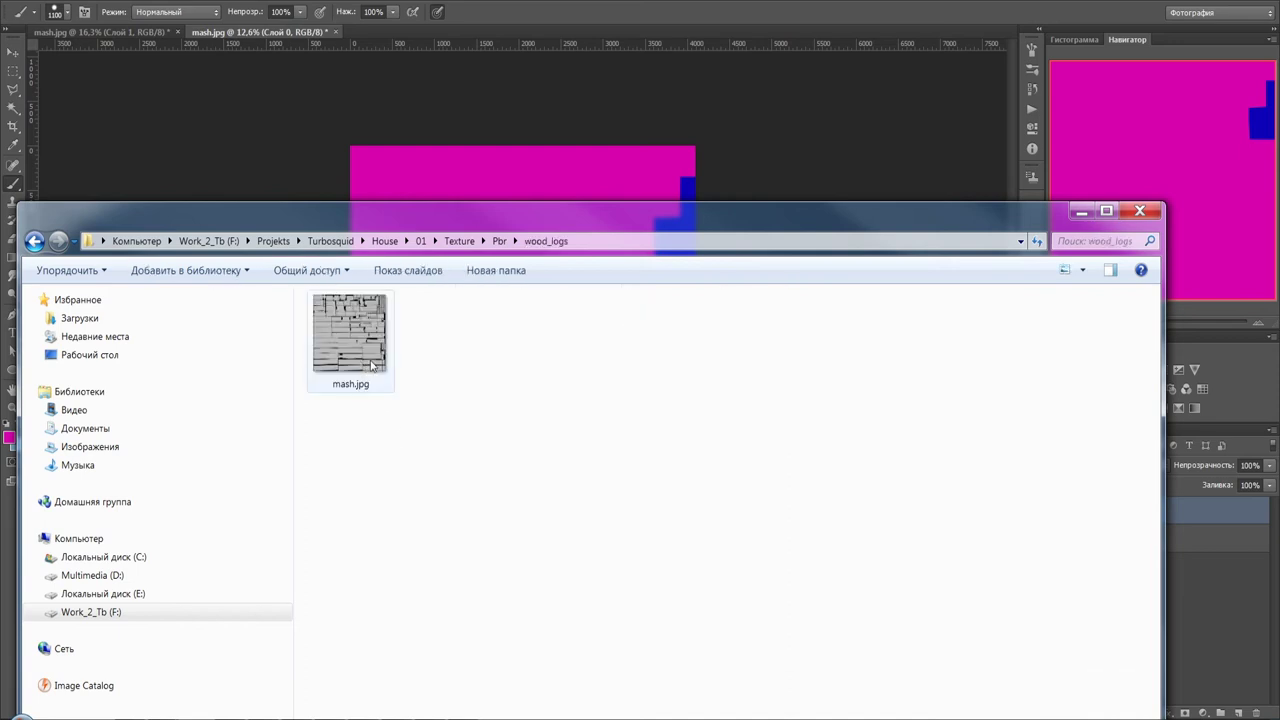
pyautogui.click(1082, 213)
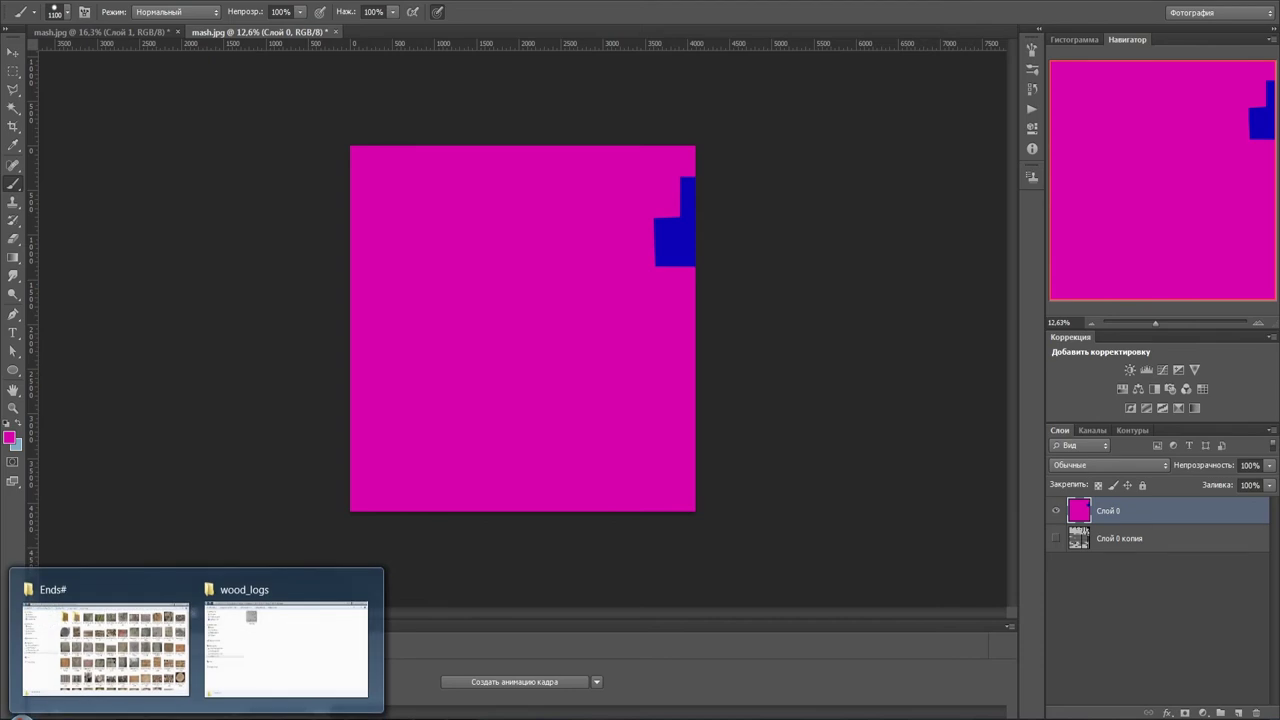
# - Drag wood_logs mash.jpg into Photoshop and accept the default colour profile
pyautogui.click(265, 677)
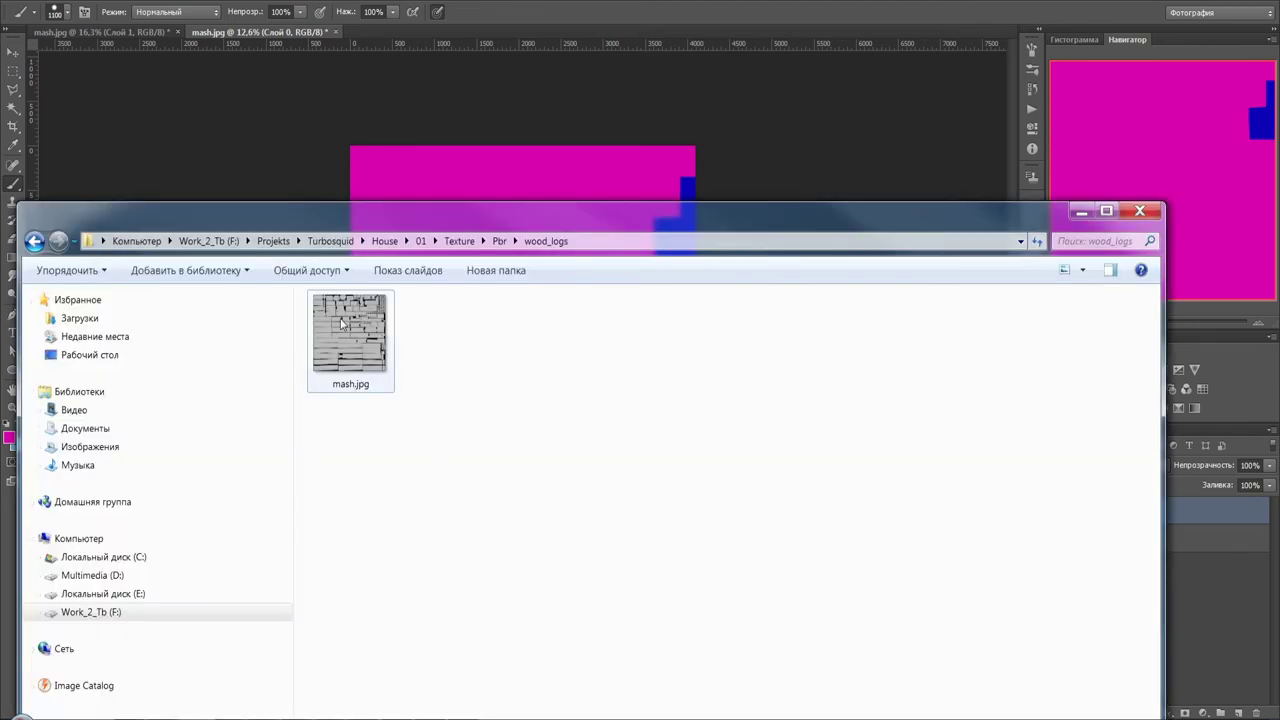
pyautogui.moveTo(506, 67); pyautogui.dragTo(488, 34)
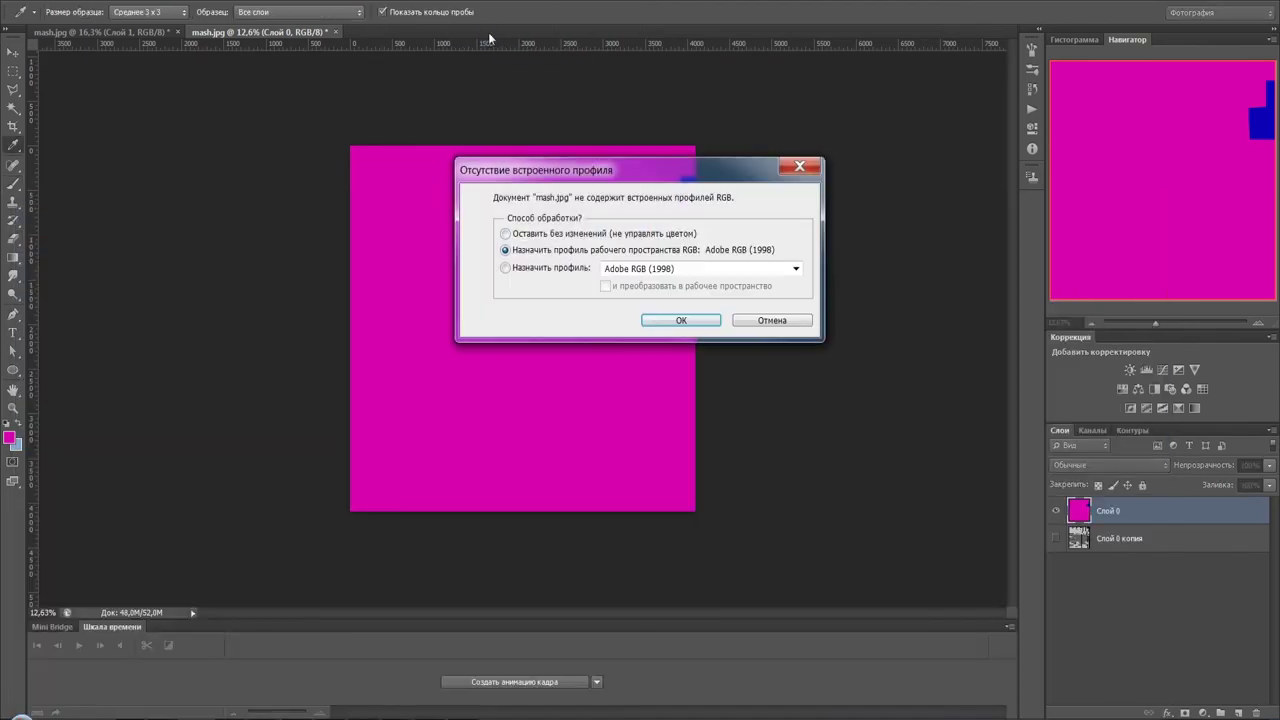
pyautogui.click(680, 319)
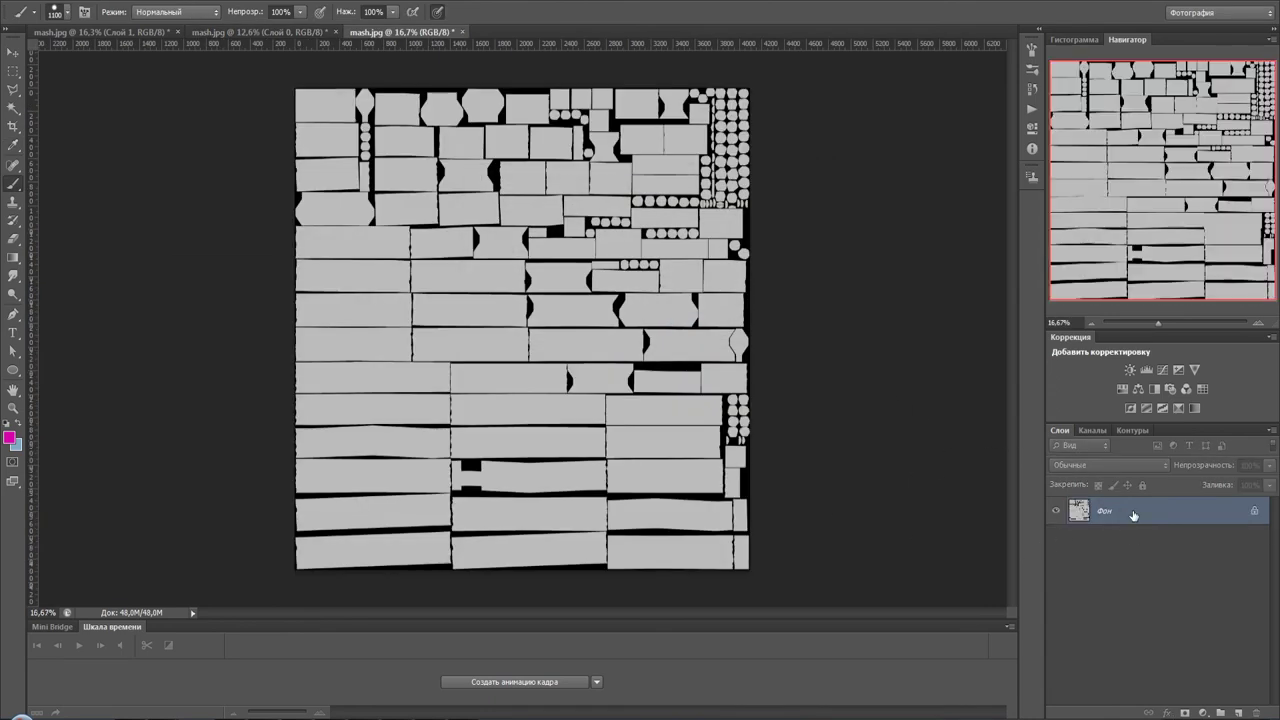
# - Unlock the wood_logs background as Слой 0 with a hidden backup Слой 0 копия beneath
pyautogui.doubleClick(1134, 515)
pyautogui.click(795, 222)
pyautogui.keyDown('alt'); pyautogui.moveTo(1122, 516); pyautogui.dragTo(1119, 593); pyautogui.keyUp('alt')
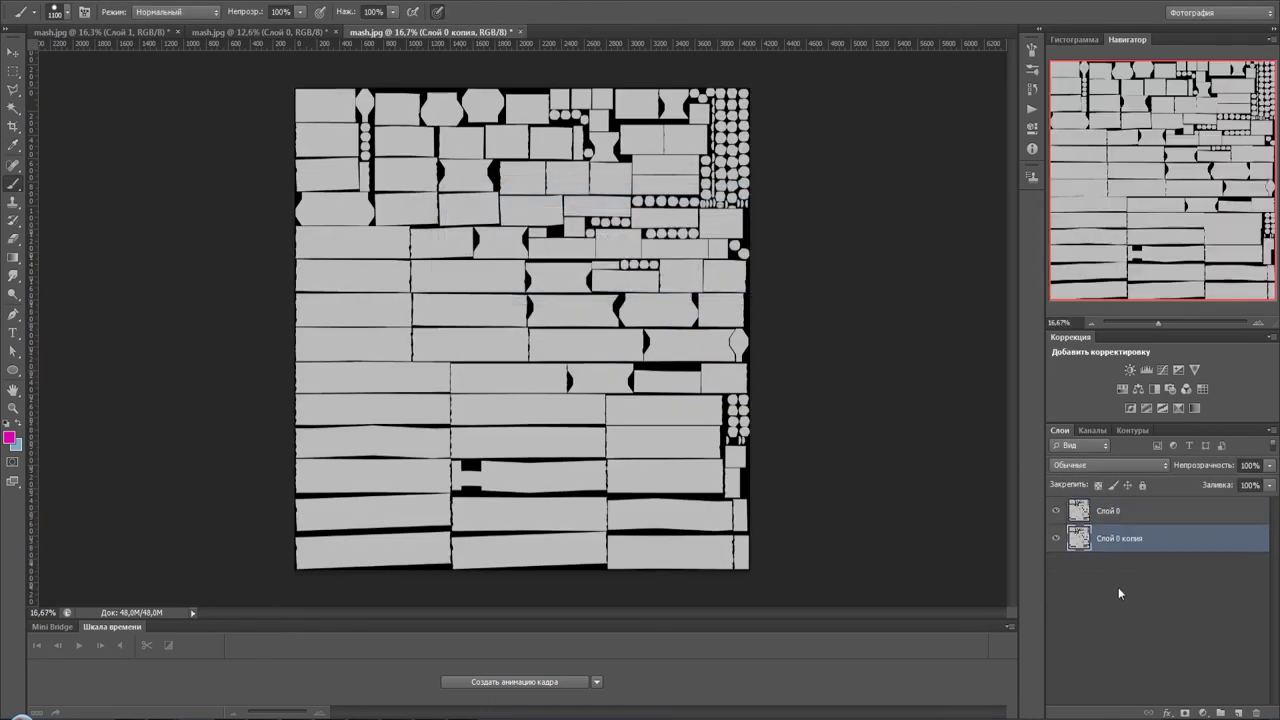
pyautogui.click(1056, 539)
pyautogui.click(1127, 510)
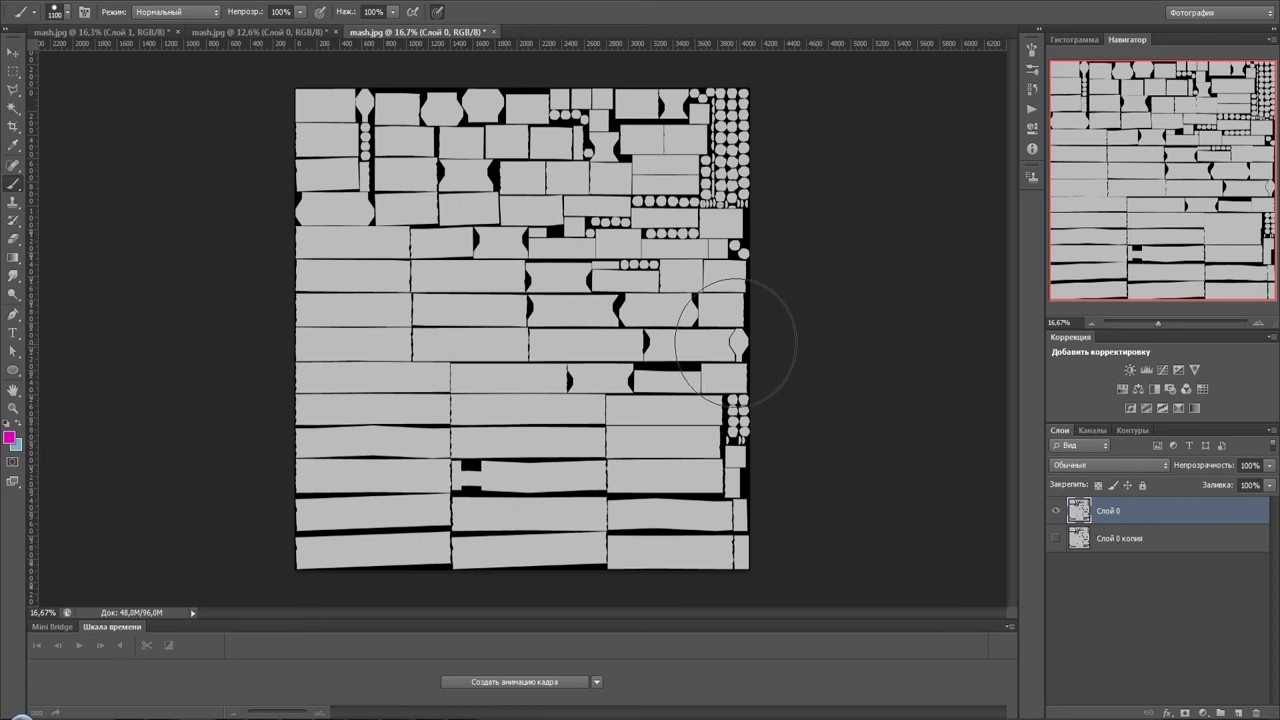
pyautogui.click(14, 92)
# - Zoom in and polygon-lasso around the column of four octagon log-end islands
pyautogui.keyDown('alt'); pyautogui.scroll(8, 330, 112); pyautogui.keyUp('alt')
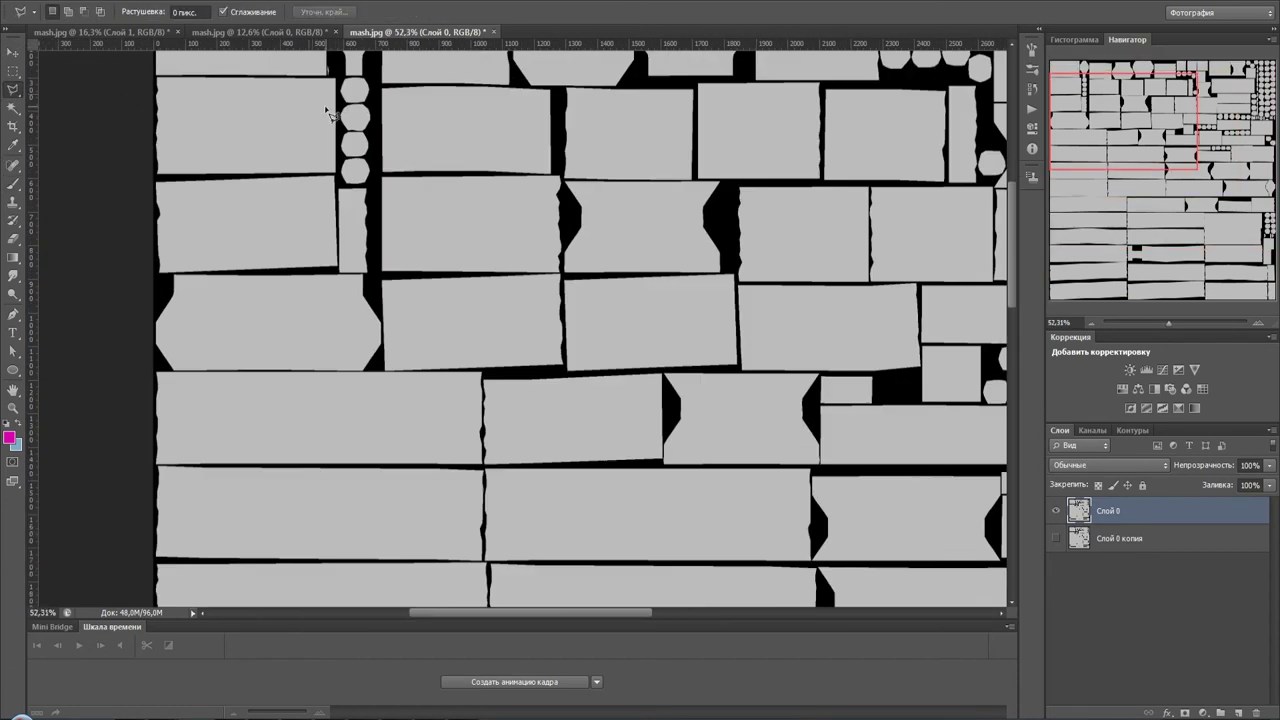
pyautogui.keyDown('alt'); pyautogui.scroll(3, 330, 112); pyautogui.keyUp('alt')
pyautogui.moveTo(330, 112); pyautogui.dragTo(374, 244)
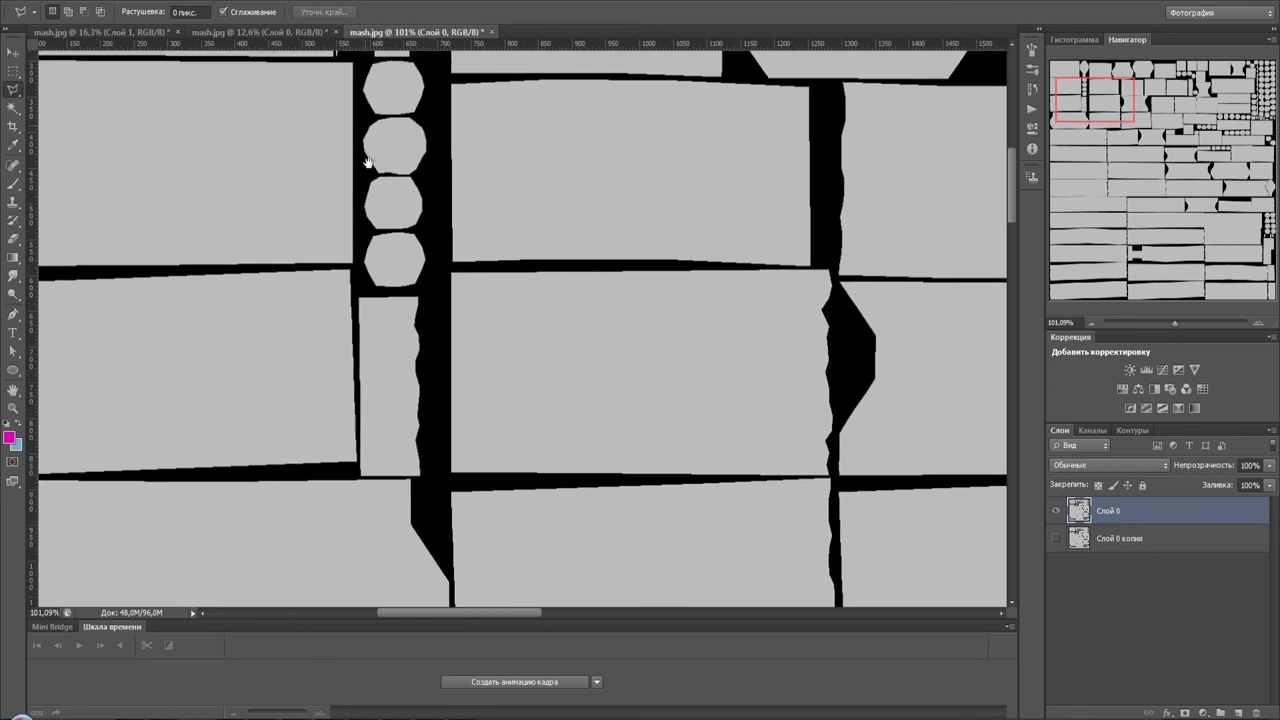
pyautogui.keyDown('alt'); pyautogui.scroll(3, 420, 203); pyautogui.keyUp('alt')
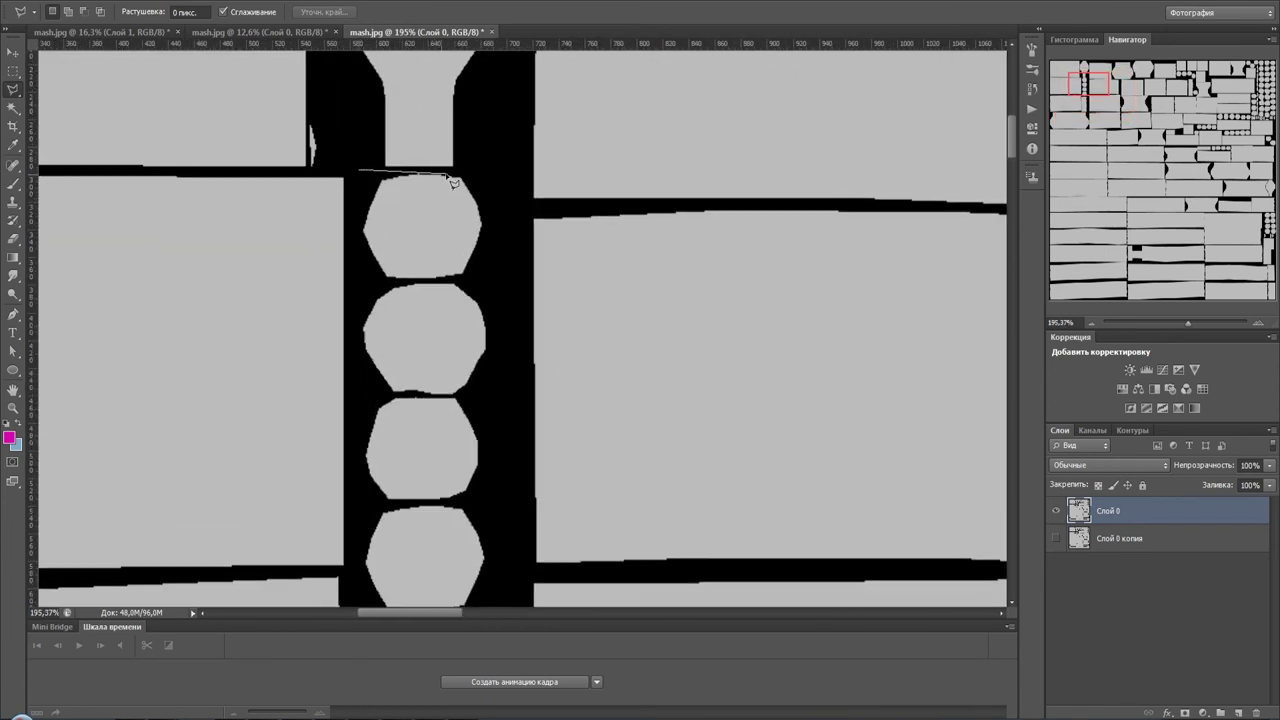
pyautogui.click(488, 172)
pyautogui.click(499, 383)
pyautogui.moveTo(499, 432); pyautogui.dragTo(499, 210)
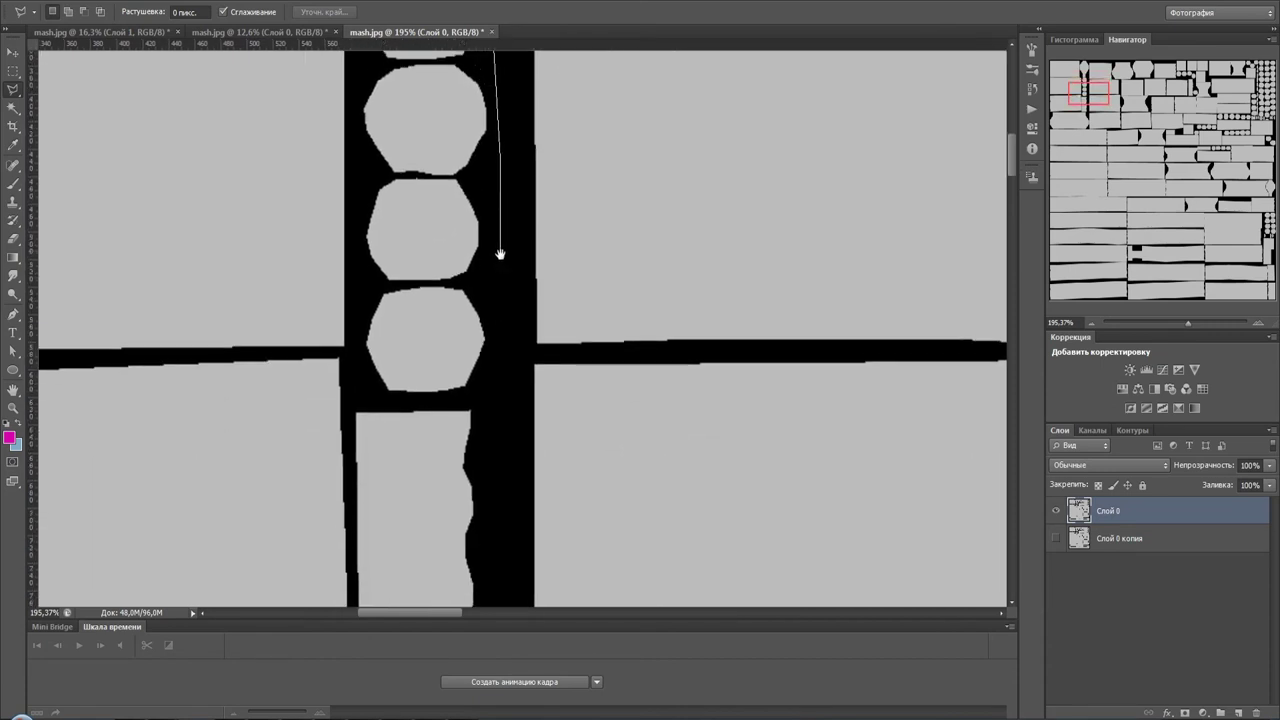
pyautogui.click(496, 389)
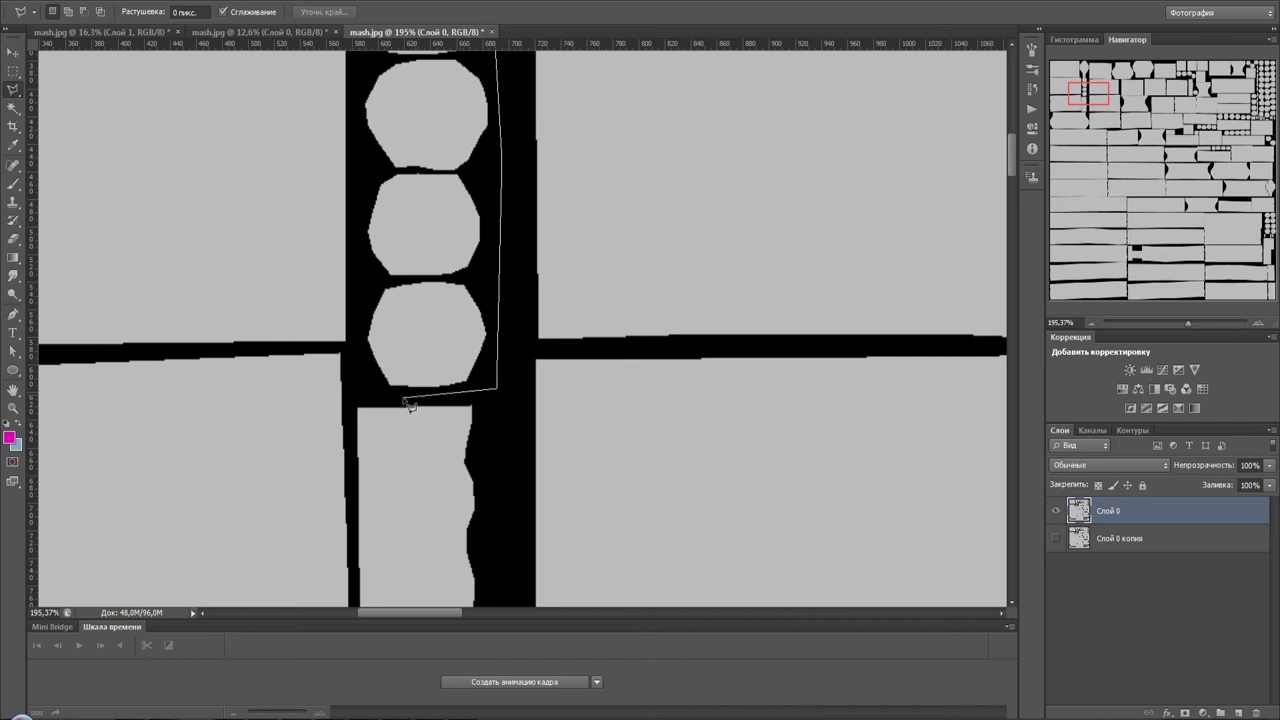
pyautogui.click(370, 396)
pyautogui.click(355, 302)
pyautogui.moveTo(389, 102); pyautogui.dragTo(397, 292)
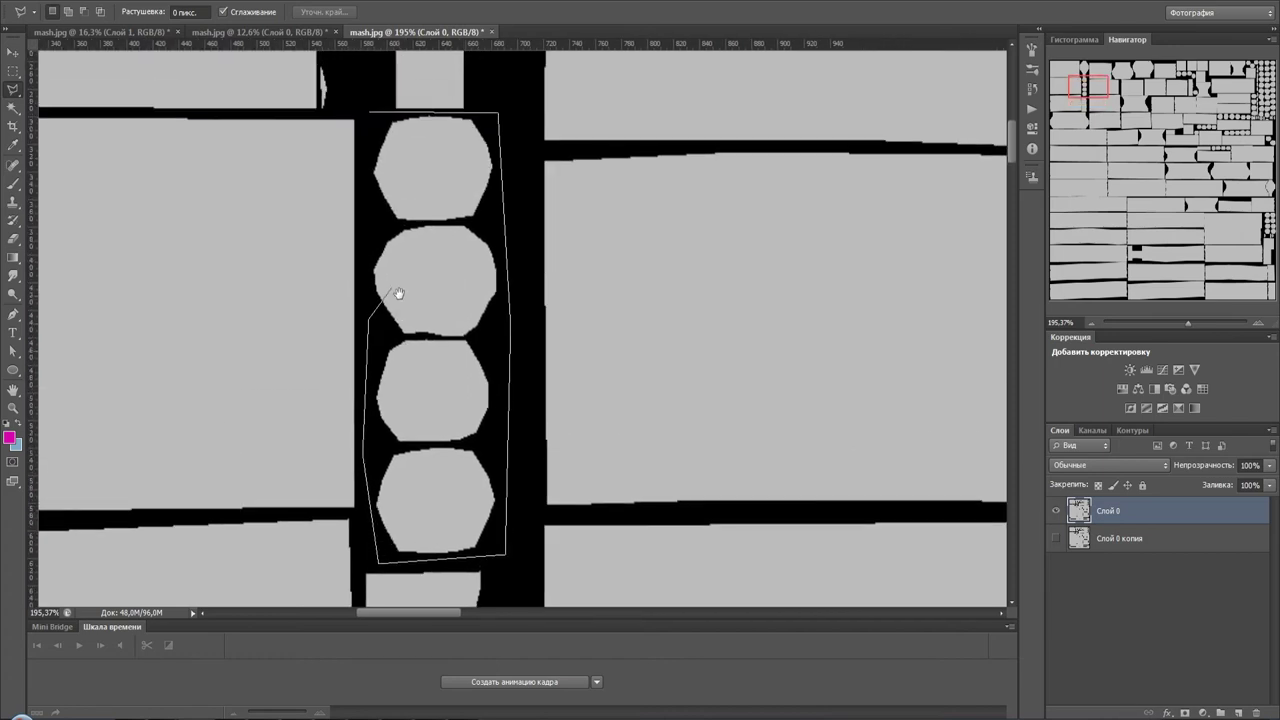
pyautogui.click(378, 146)
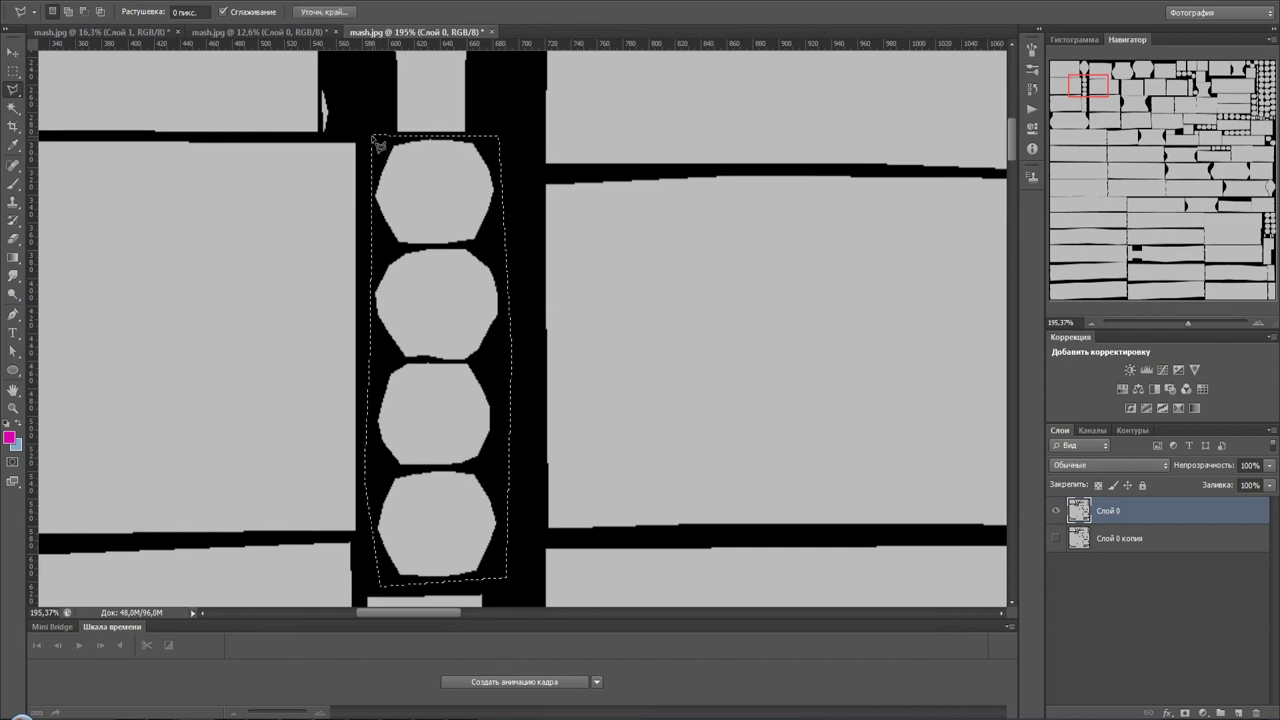
# - Shift-lasso a loop around the row of four octagon islands to add it to the selection
pyautogui.scroll(-2, 518, 392)
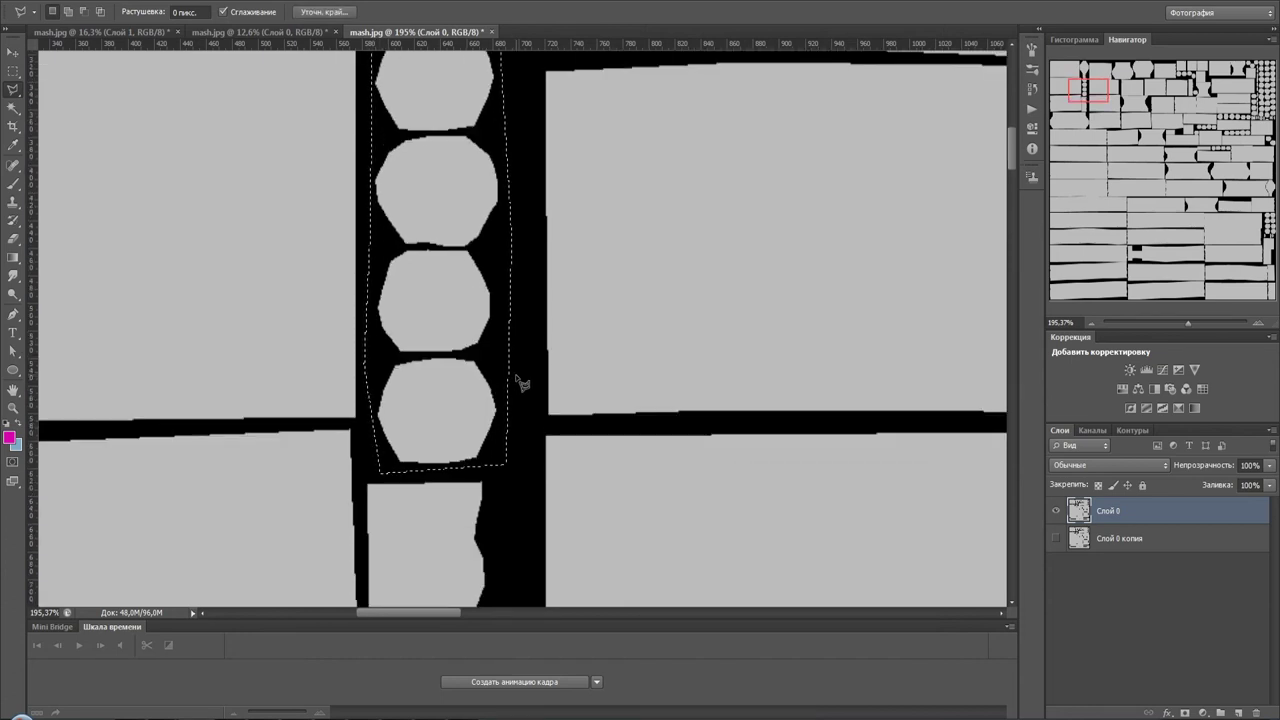
pyautogui.keyDown('alt'); pyautogui.scroll(-3, 522, 385); pyautogui.keyUp('alt')
pyautogui.keyDown('alt'); pyautogui.scroll(-2, 523, 371); pyautogui.keyUp('alt')
pyautogui.keyDown('alt'); pyautogui.scroll(-2, 540, 367); pyautogui.keyUp('alt')
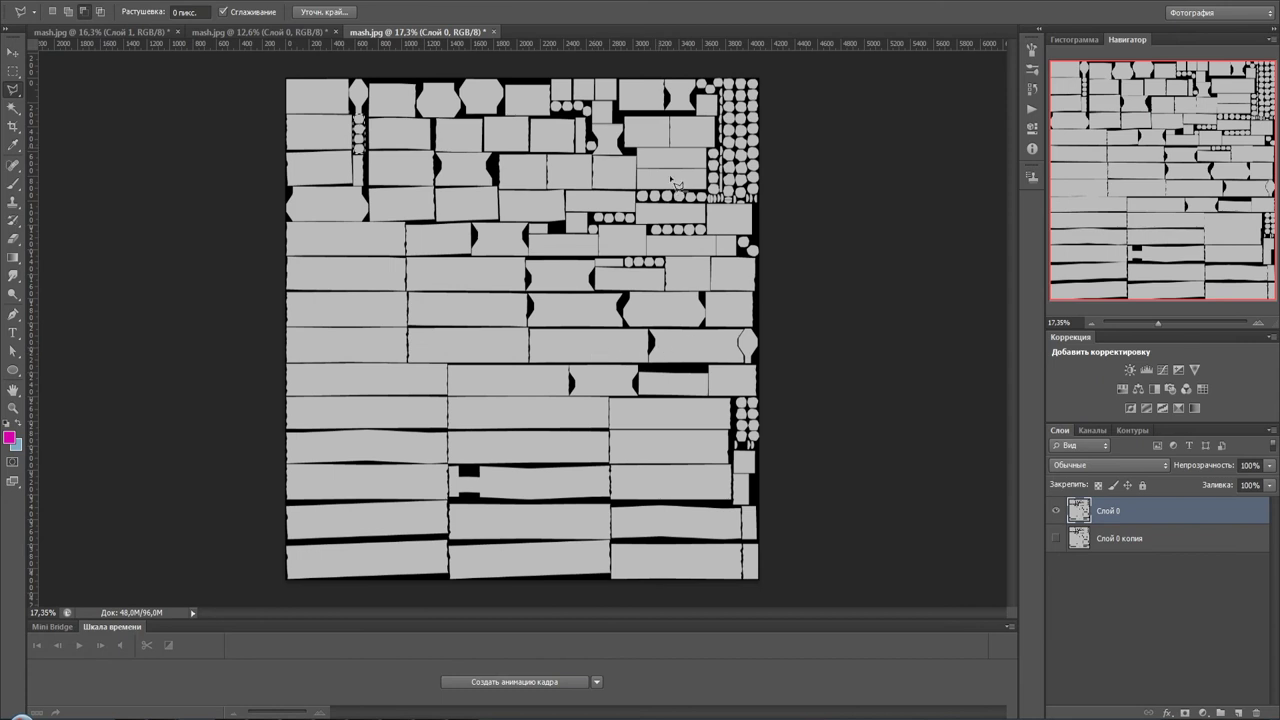
pyautogui.keyDown('alt'); pyautogui.scroll(2, 586, 129); pyautogui.keyUp('alt')
pyautogui.keyDown('alt'); pyautogui.scroll(2, 586, 110); pyautogui.keyUp('alt')
pyautogui.keyDown('alt'); pyautogui.scroll(1, 591, 110); pyautogui.keyUp('alt')
pyautogui.scroll(1, 591, 140)
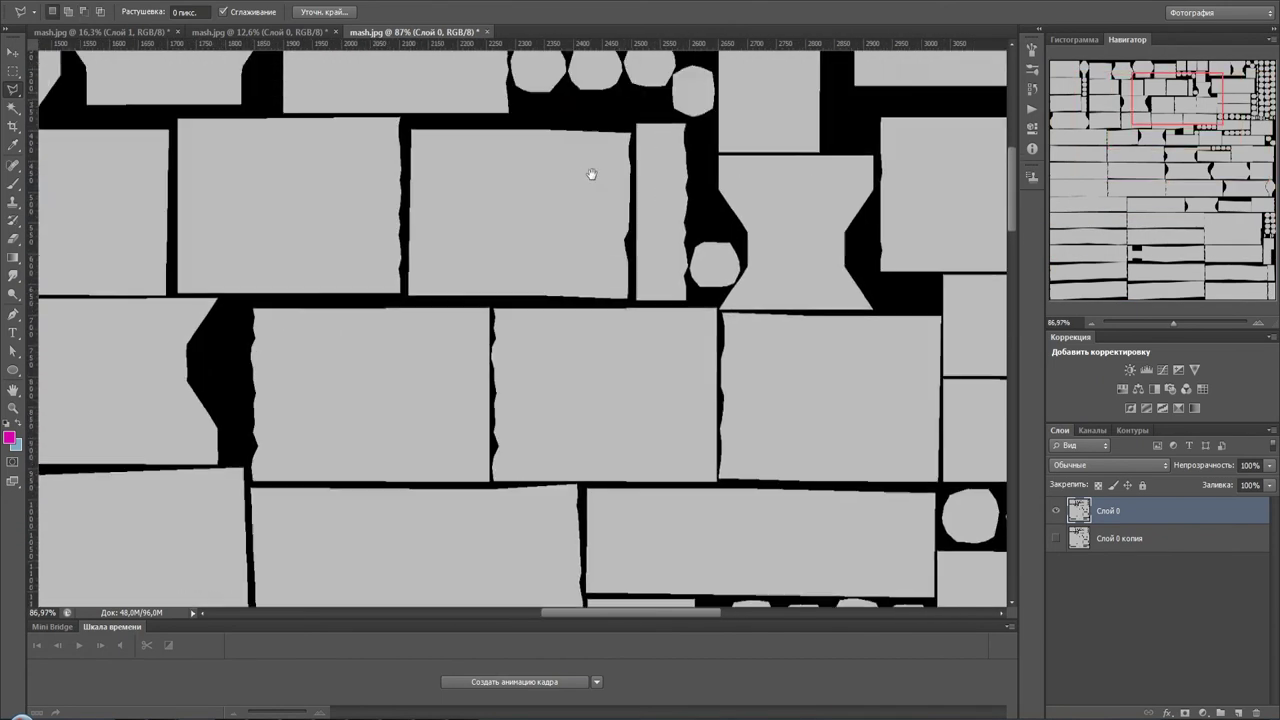
pyautogui.scroll(3, 591, 250)
pyautogui.keyDown('alt'); pyautogui.scroll(1, 540, 240); pyautogui.keyUp('alt')
pyautogui.keyDown('alt'); pyautogui.scroll(1, 497, 193); pyautogui.keyUp('alt')
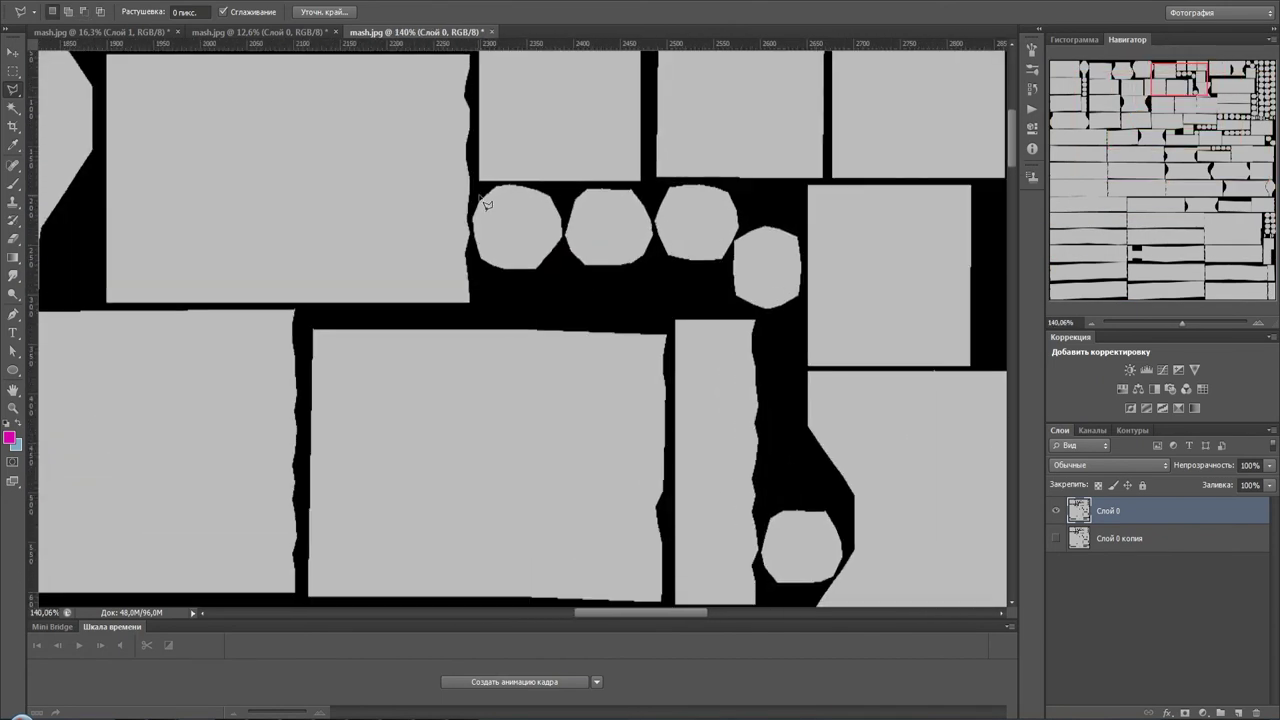
pyautogui.press('shift')
pyautogui.moveTo(478, 262)
pyautogui.mouseDown()
pyautogui.moveTo(505, 300)
pyautogui.moveTo(675, 300)
pyautogui.moveTo(790, 323)
pyautogui.moveTo(804, 203)
pyautogui.mouseUp()
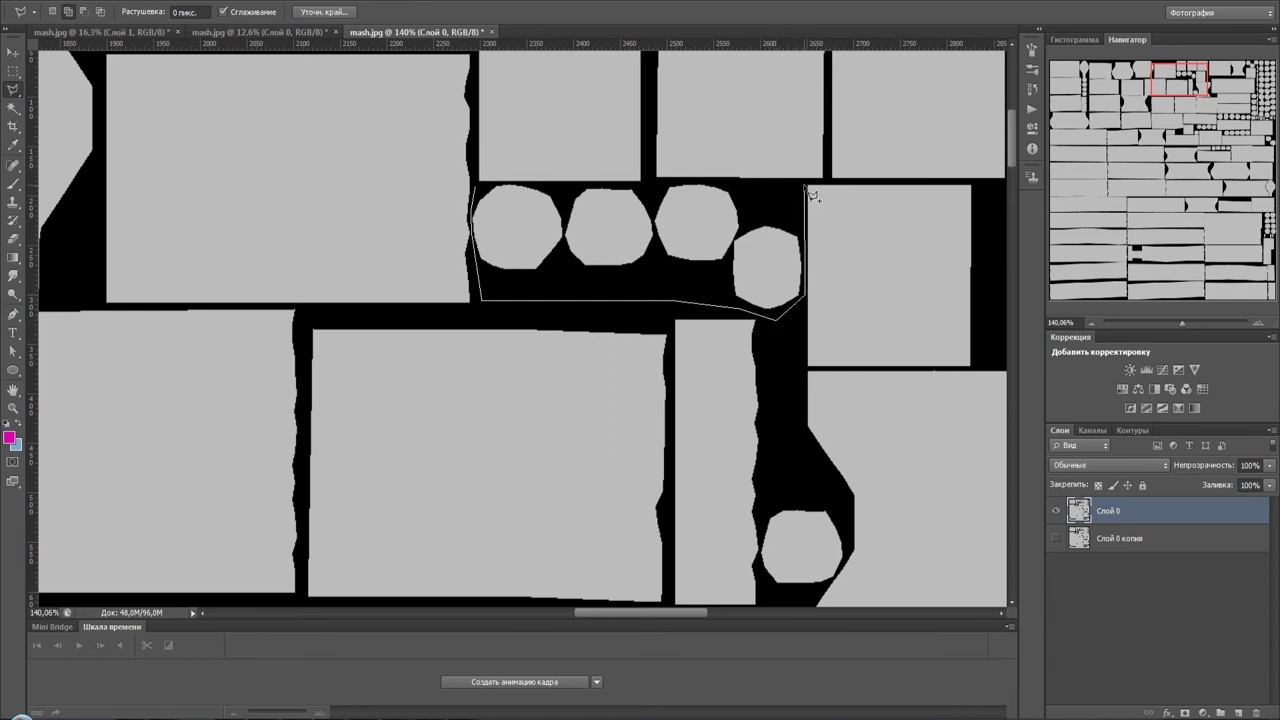
pyautogui.moveTo(811, 192); pyautogui.dragTo(492, 192)
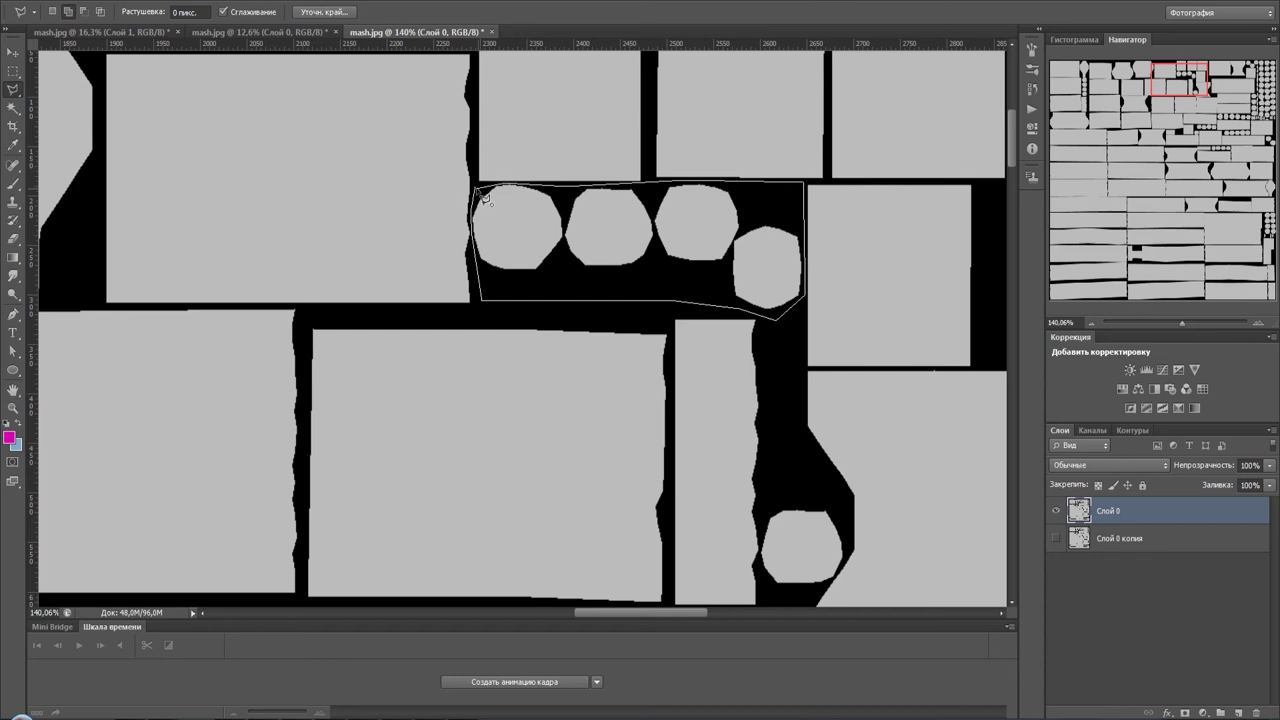
pyautogui.click(481, 190)
# - Outline the lone small round log-end island with the Polygonal Lasso to add it to the selection
pyautogui.keyDown('alt'); pyautogui.scroll(-5, 603, 290); pyautogui.keyUp('alt')
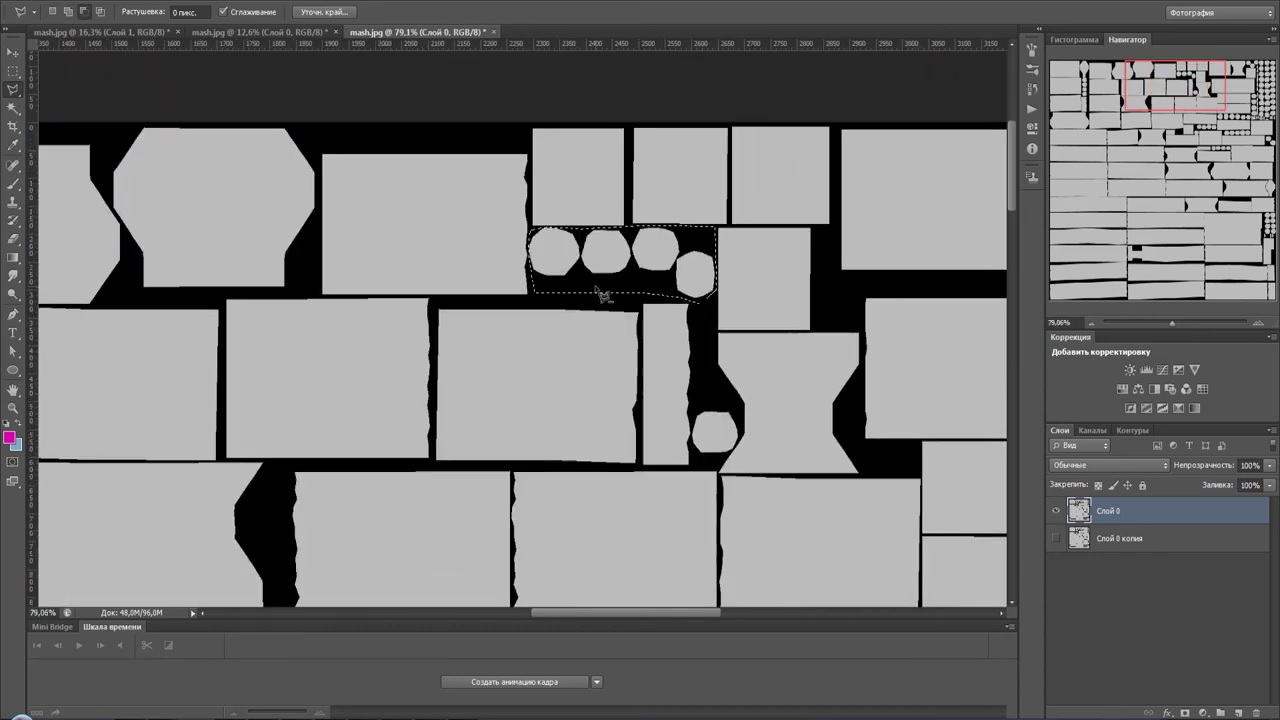
pyautogui.keyDown('alt'); pyautogui.scroll(1, 643, 343); pyautogui.keyUp('alt')
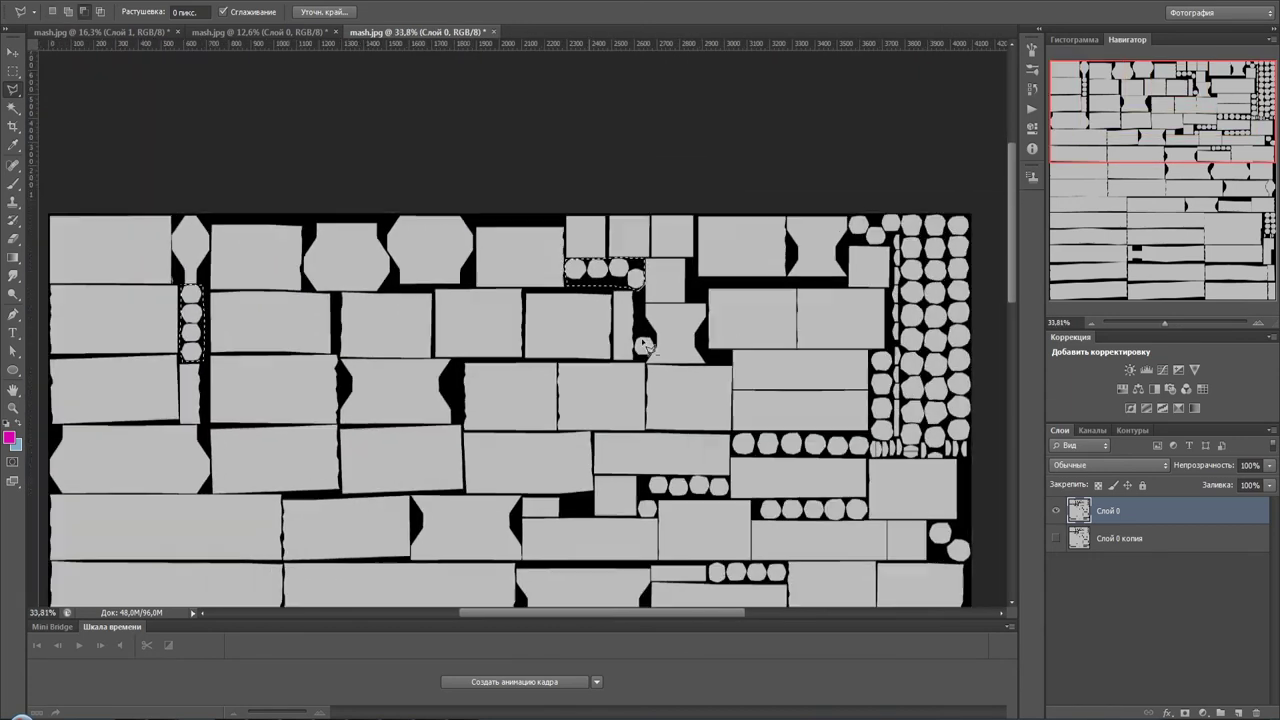
pyautogui.keyDown('alt'); pyautogui.scroll(3, 643, 348); pyautogui.keyUp('alt')
pyautogui.keyDown('alt'); pyautogui.scroll(2, 650, 380); pyautogui.keyUp('alt')
pyautogui.keyDown('alt'); pyautogui.scroll(1, 646, 286); pyautogui.keyUp('alt')
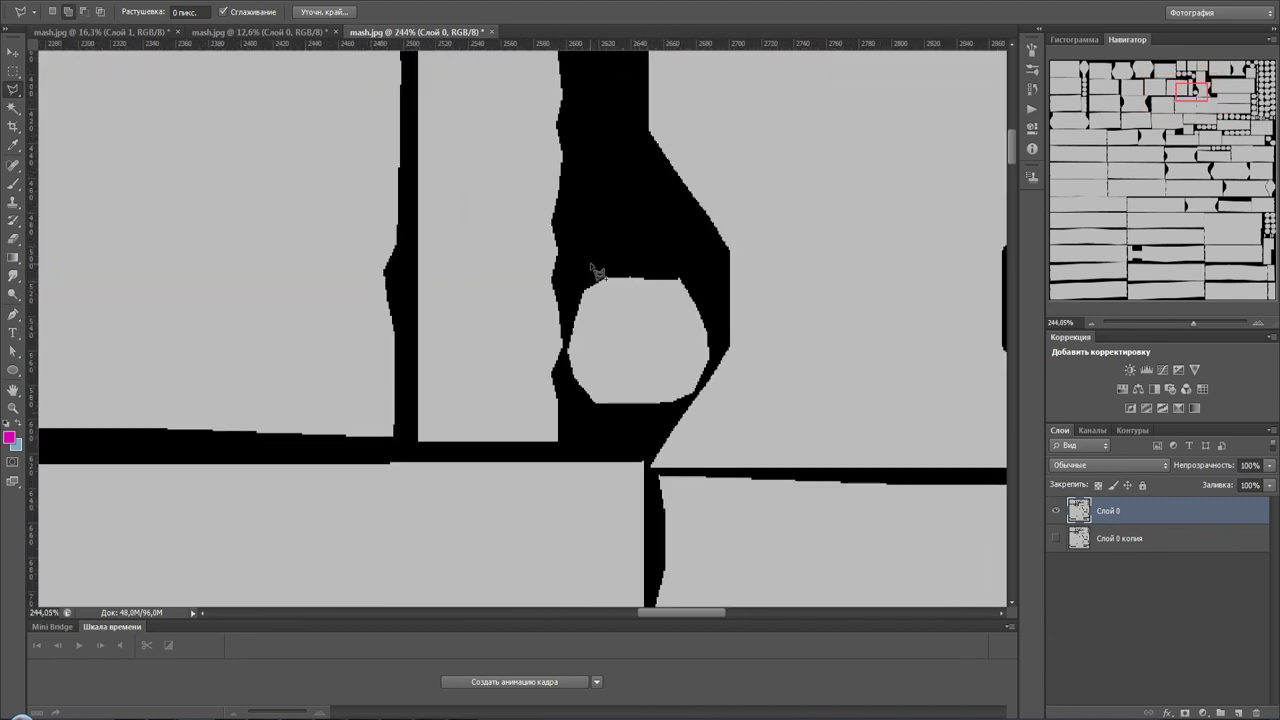
pyautogui.click(595, 261)
pyautogui.click(690, 259)
pyautogui.click(693, 397)
pyautogui.click(623, 424)
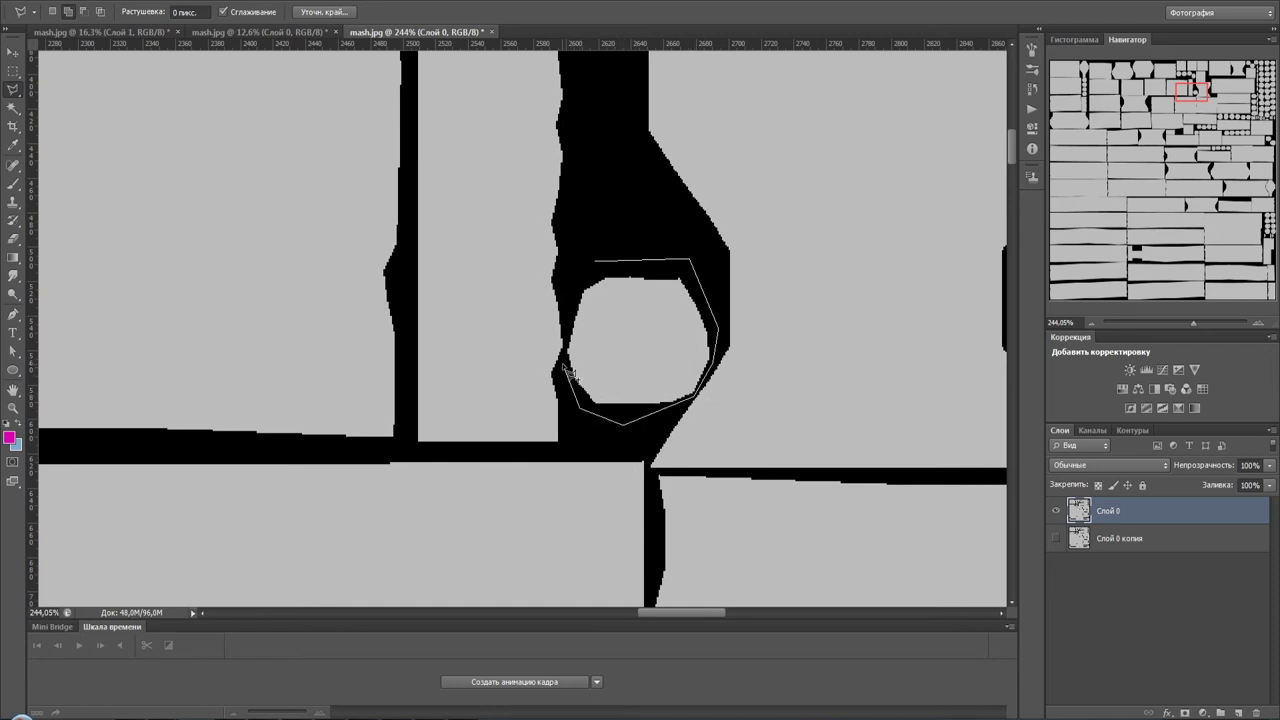
pyautogui.click(602, 272)
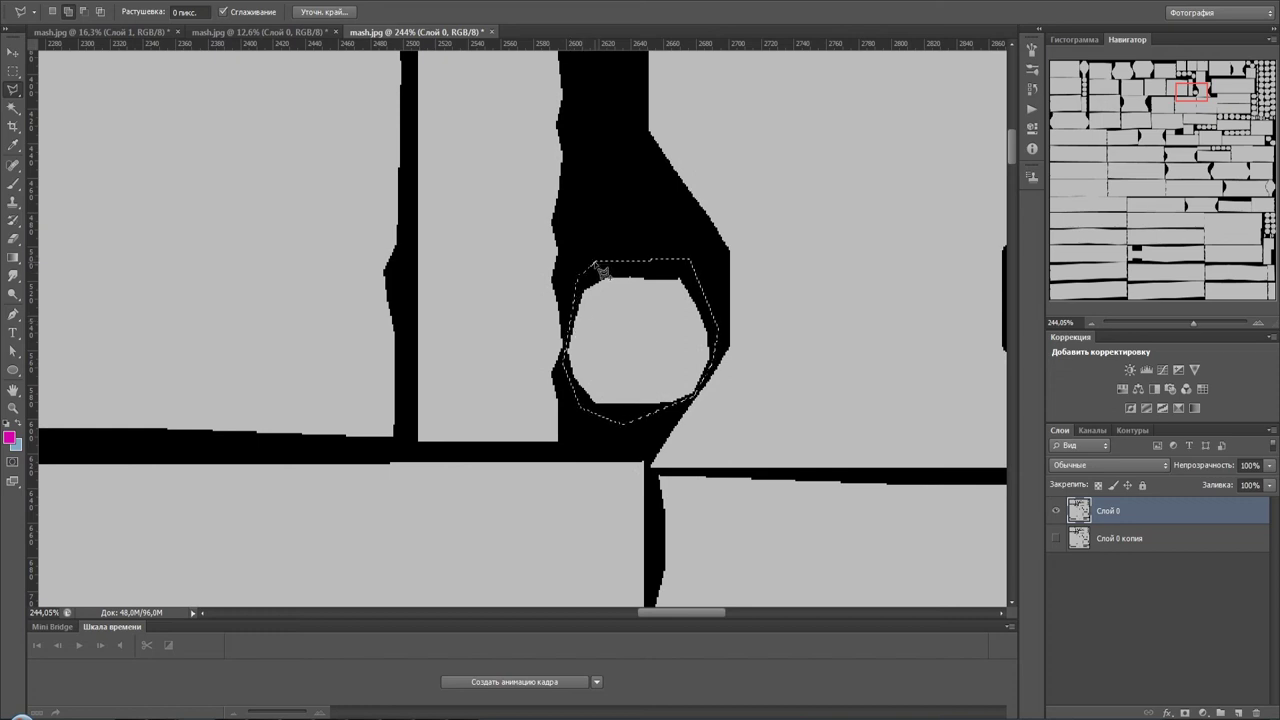
# - Begin an added lasso outline around the upper-right round islands, down beside the square island
pyautogui.keyDown('alt'); pyautogui.scroll(-5, 623, 366); pyautogui.keyUp('alt')
pyautogui.keyDown('alt'); pyautogui.scroll(-3, 617, 357); pyautogui.keyUp('alt')
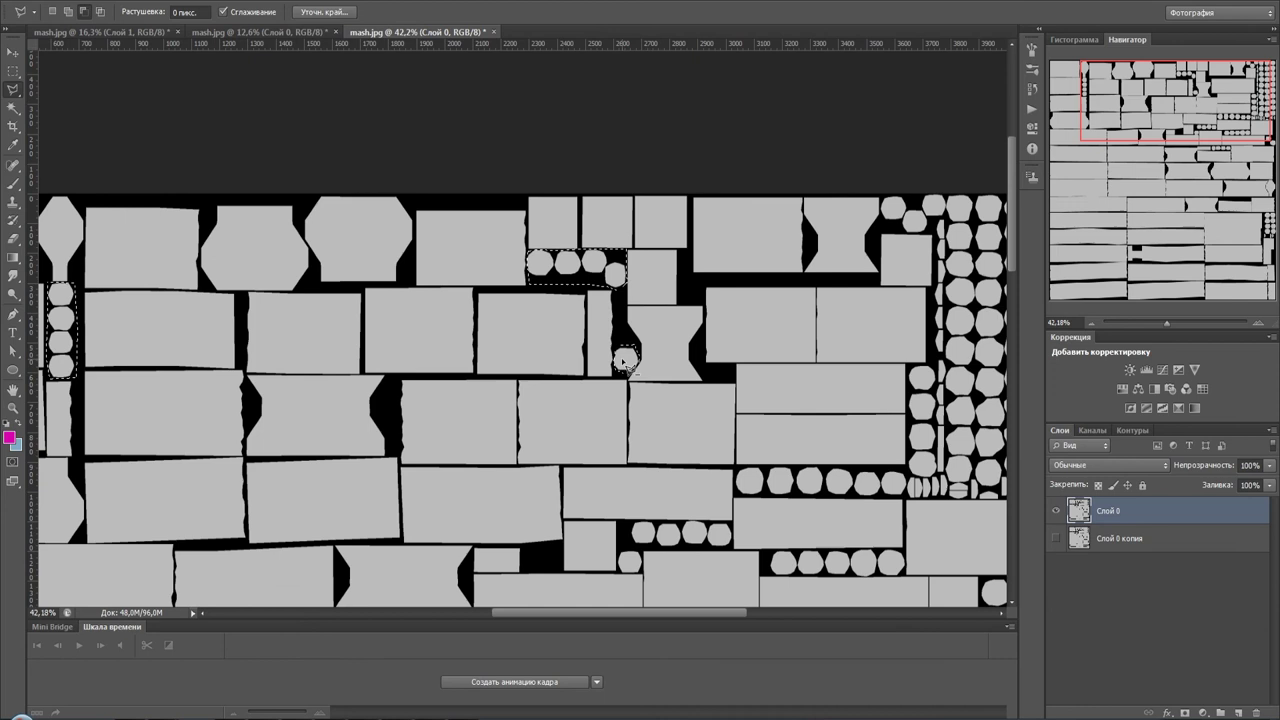
pyautogui.keyDown('alt'); pyautogui.scroll(-2, 751, 306); pyautogui.keyUp('alt')
pyautogui.keyDown('alt'); pyautogui.scroll(3, 775, 290); pyautogui.keyUp('alt')
pyautogui.keyDown('alt'); pyautogui.scroll(3, 800, 277); pyautogui.keyUp('alt')
pyautogui.keyDown('alt'); pyautogui.scroll(4, 798, 275); pyautogui.keyUp('alt')
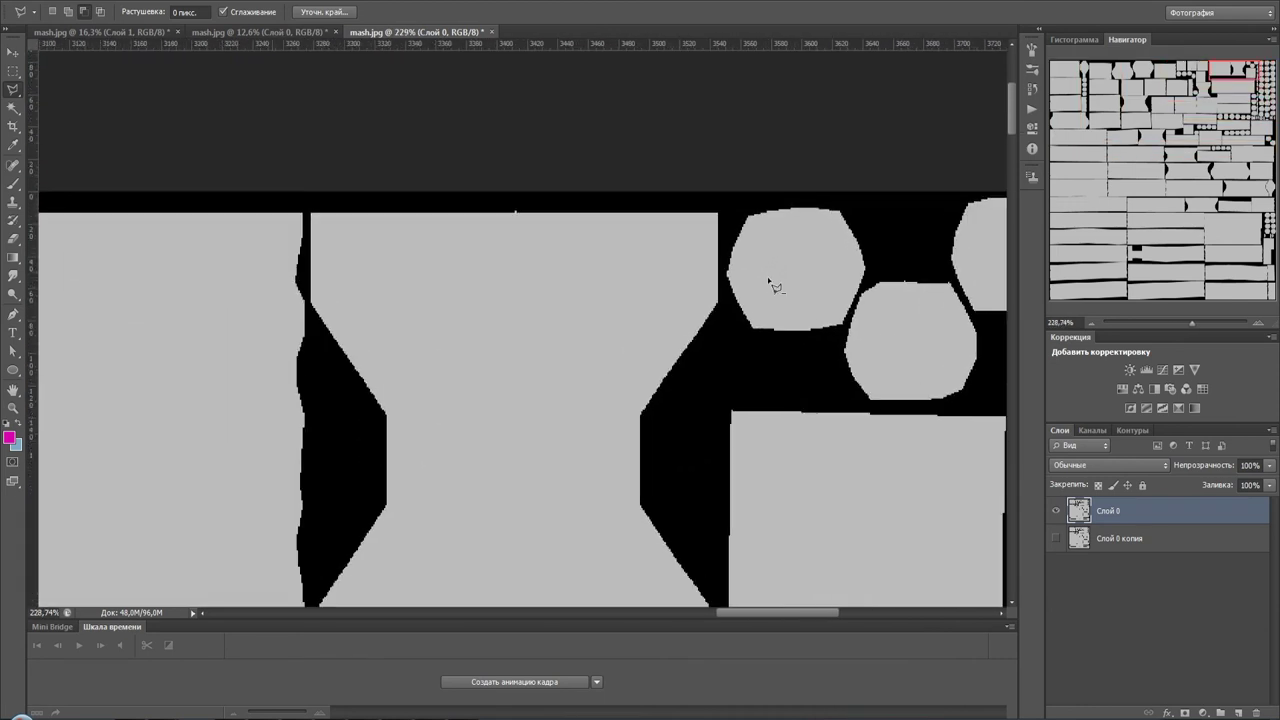
pyautogui.keyDown('alt'); pyautogui.scroll(-2, 480, 223); pyautogui.keyUp('alt')
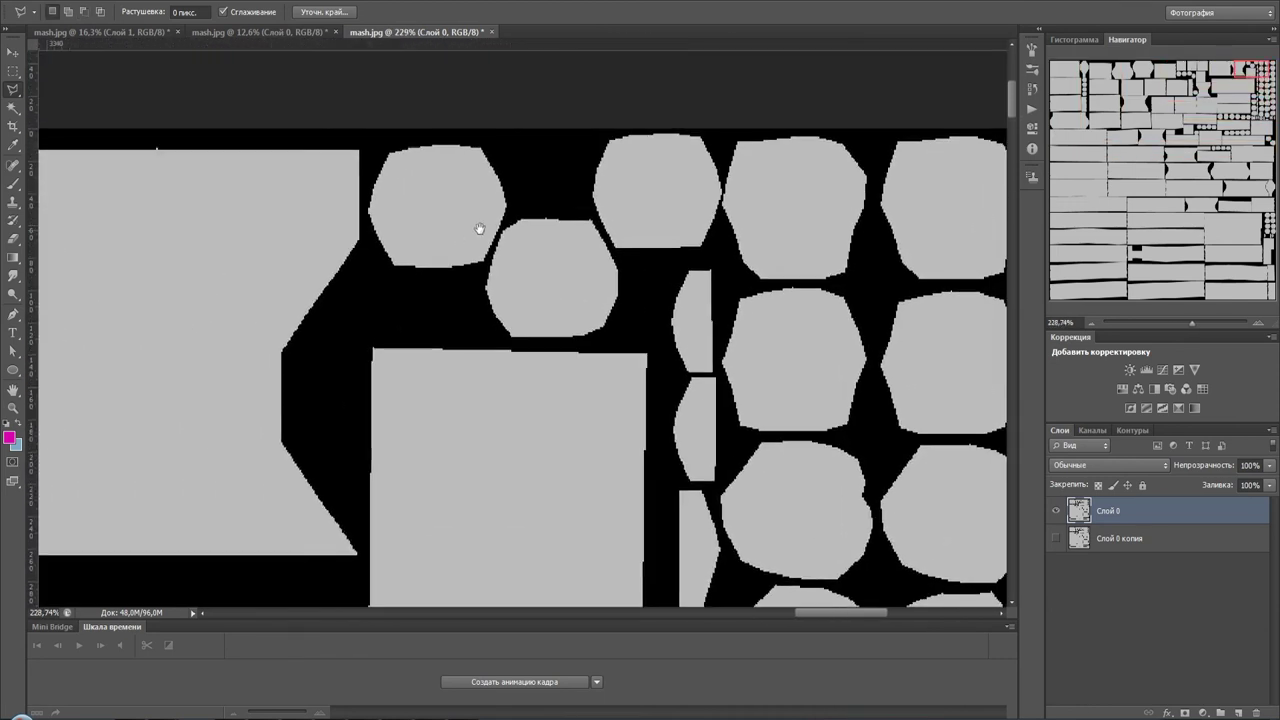
pyautogui.keyDown('alt'); pyautogui.scroll(-1, 523, 266); pyautogui.keyUp('alt')
pyautogui.keyDown('alt'); pyautogui.scroll(-1, 533, 270); pyautogui.keyUp('alt')
pyautogui.keyDown('alt'); pyautogui.scroll(2, 468, 218); pyautogui.keyUp('alt')
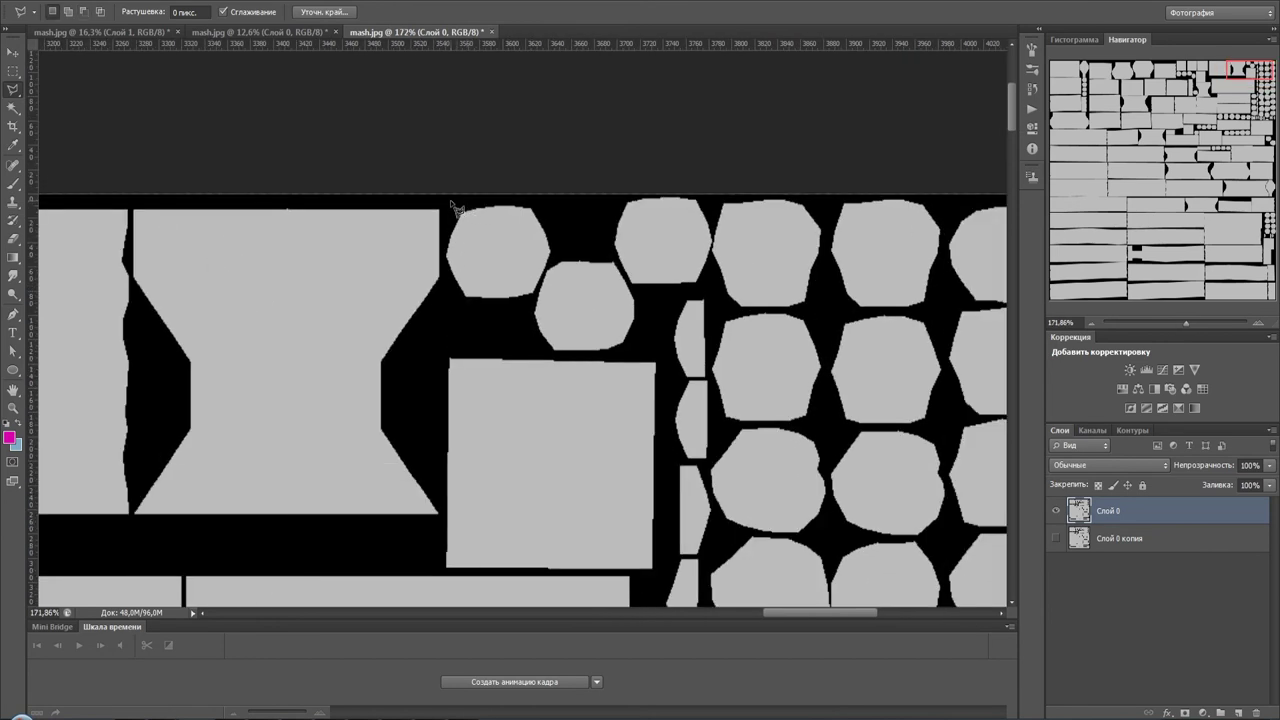
pyautogui.keyDown('alt'); pyautogui.scroll(-1, 455, 225); pyautogui.keyUp('alt')
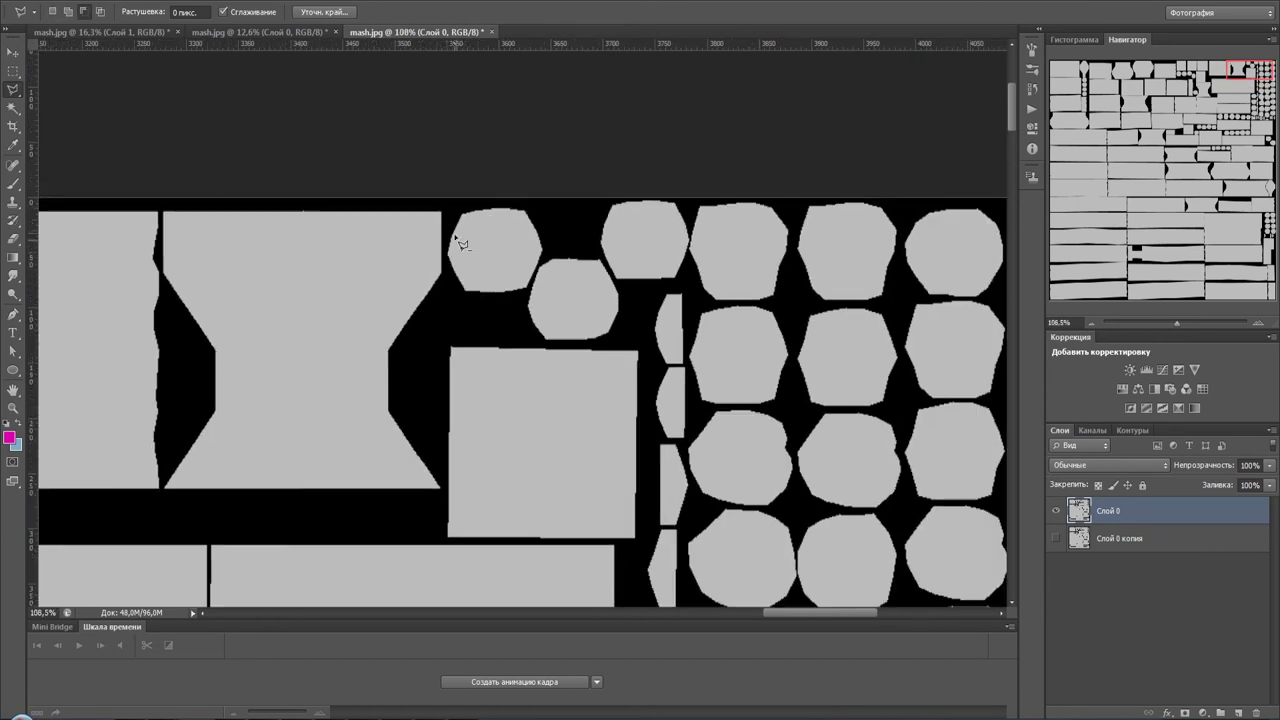
pyautogui.keyDown('alt'); pyautogui.scroll(-6, 380, 280); pyautogui.keyUp('alt')
pyautogui.keyDown('alt'); pyautogui.scroll(-5, 295, 325); pyautogui.keyUp('alt')
pyautogui.keyDown('alt'); pyautogui.scroll(-1, 245, 345); pyautogui.keyUp('alt')
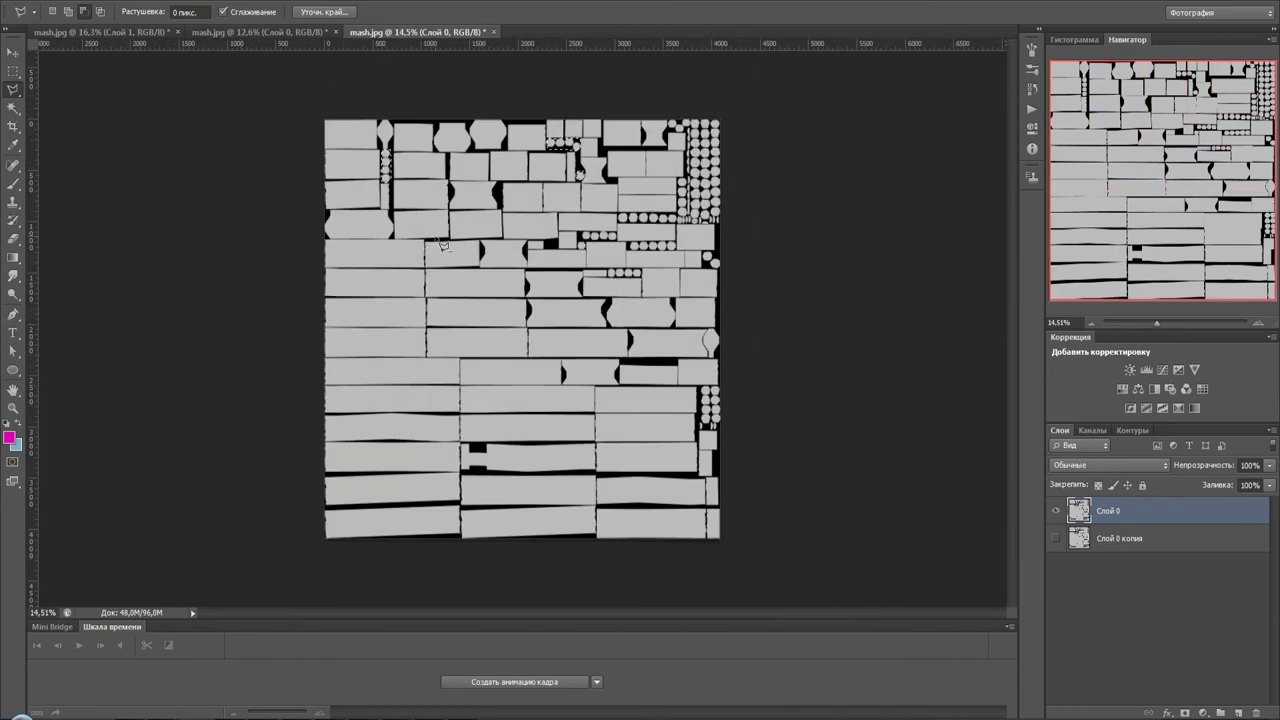
pyautogui.keyDown('alt'); pyautogui.scroll(2, 580, 165); pyautogui.keyUp('alt')
pyautogui.keyDown('alt'); pyautogui.scroll(1, 671, 131); pyautogui.keyUp('alt')
pyautogui.keyDown('alt'); pyautogui.scroll(-2, 657, 277); pyautogui.keyUp('alt')
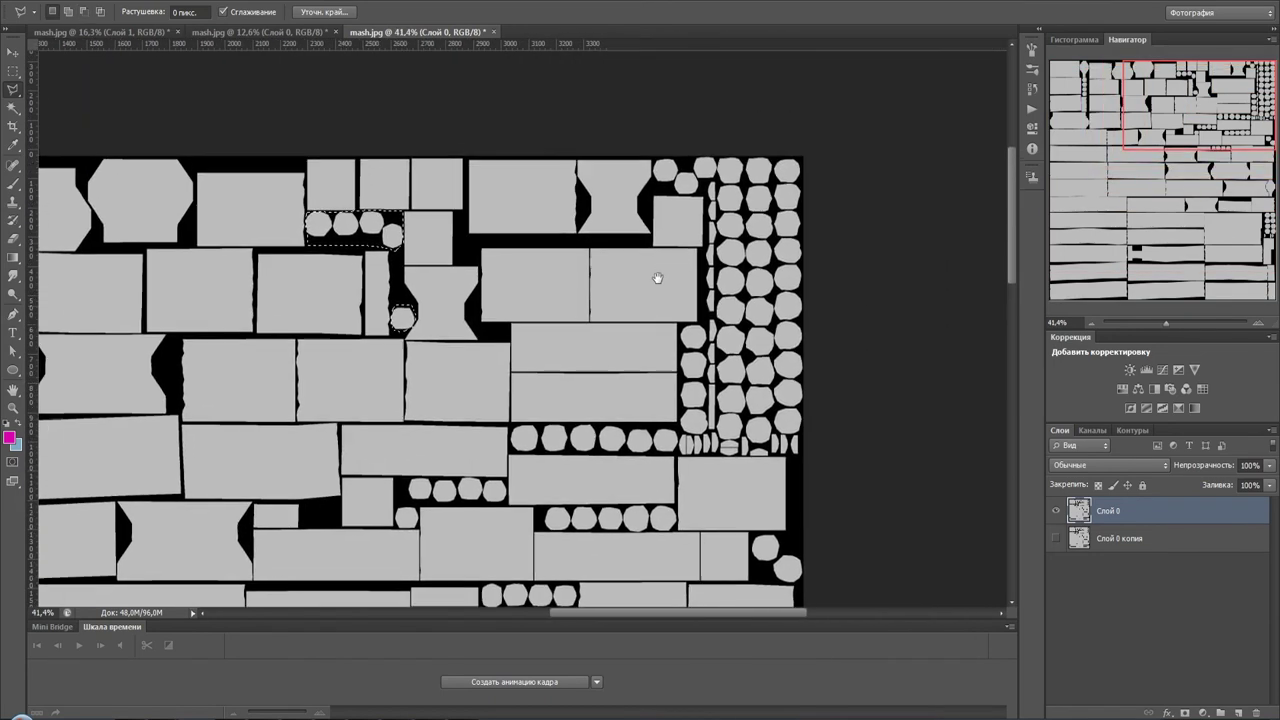
pyautogui.keyDown('alt'); pyautogui.scroll(4, 686, 209); pyautogui.keyUp('alt')
pyautogui.keyDown('alt'); pyautogui.scroll(2, 679, 185); pyautogui.keyUp('alt')
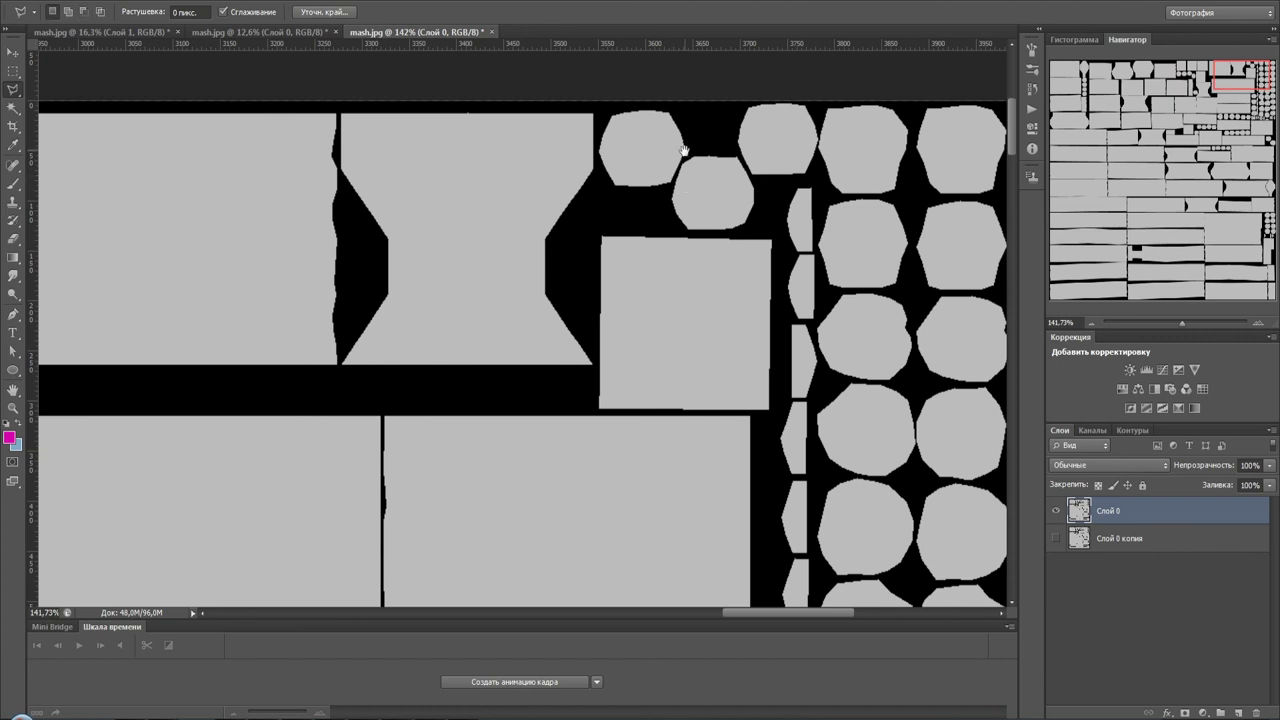
pyautogui.moveTo(685, 155); pyautogui.dragTo(645, 200)
pyautogui.keyDown('alt'); pyautogui.scroll(1, 638, 186); pyautogui.keyUp('alt')
pyautogui.keyDown('alt'); pyautogui.scroll(1, 635, 180); pyautogui.keyUp('alt')
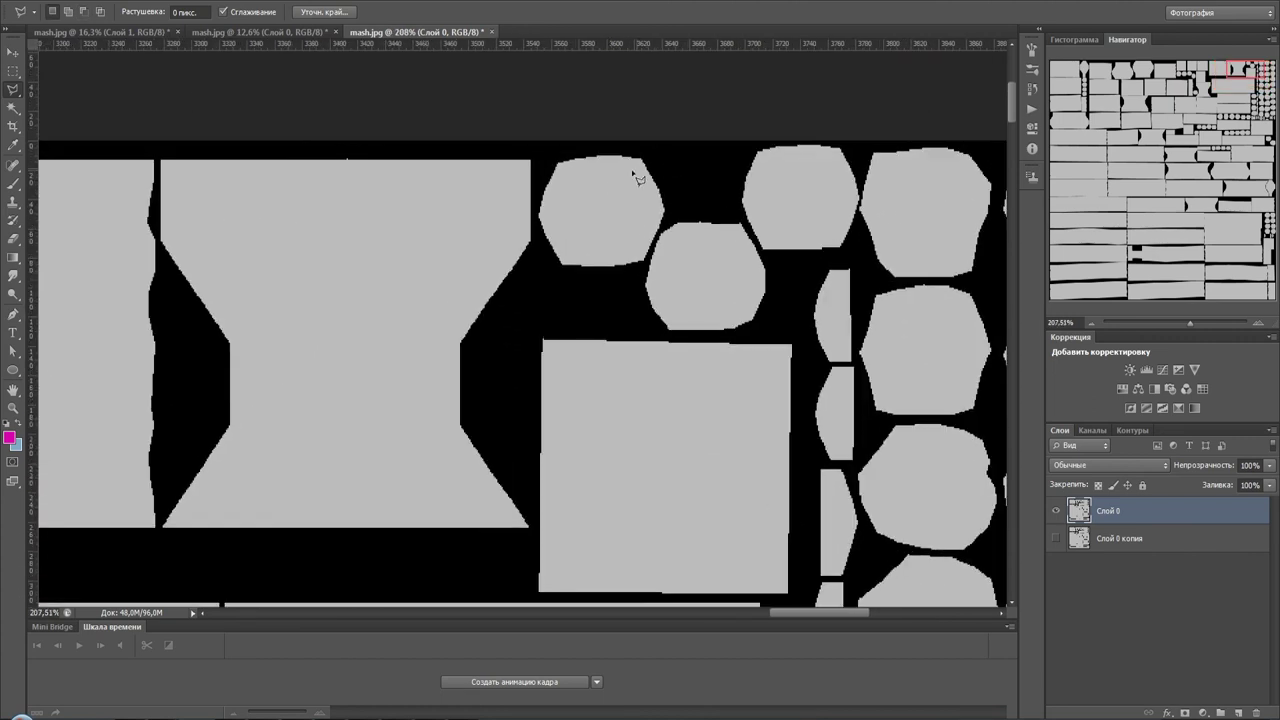
pyautogui.press('shift')
pyautogui.keyDown('shift'); pyautogui.click(547, 151); pyautogui.keyUp('shift')
pyautogui.click(537, 215)
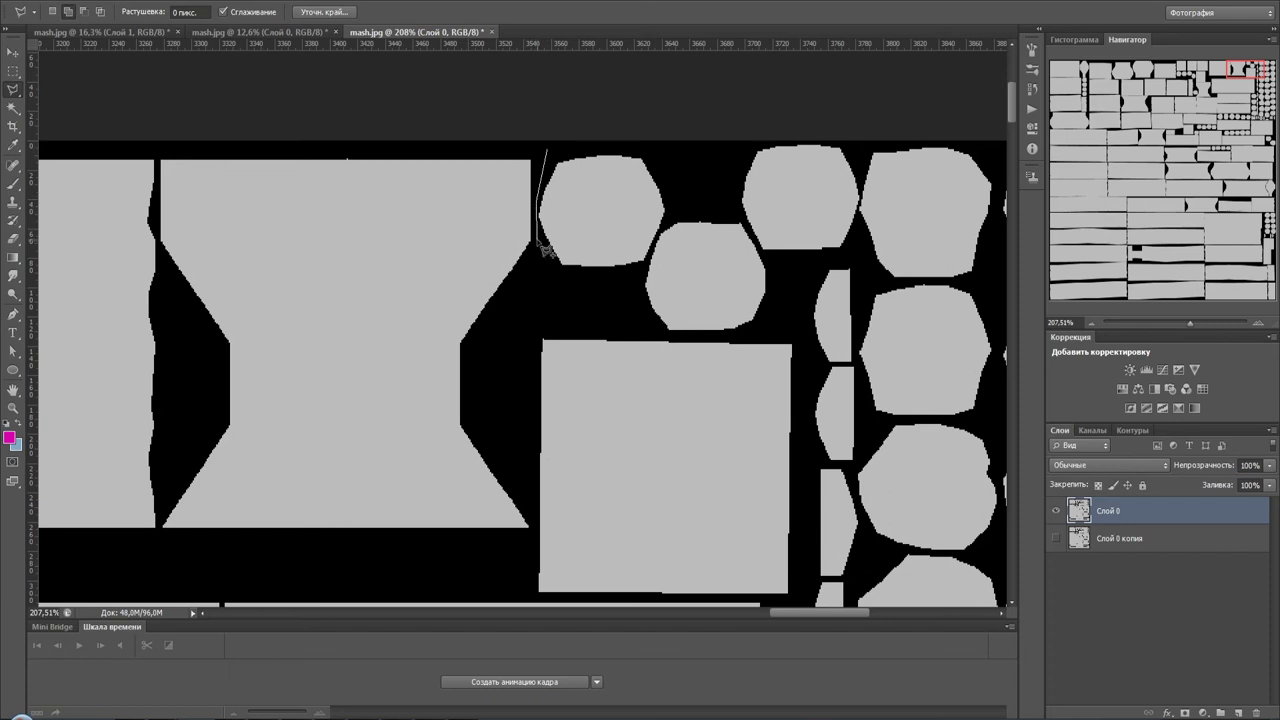
pyautogui.click(539, 242)
pyautogui.click(550, 273)
pyautogui.click(620, 283)
pyautogui.click(667, 337)
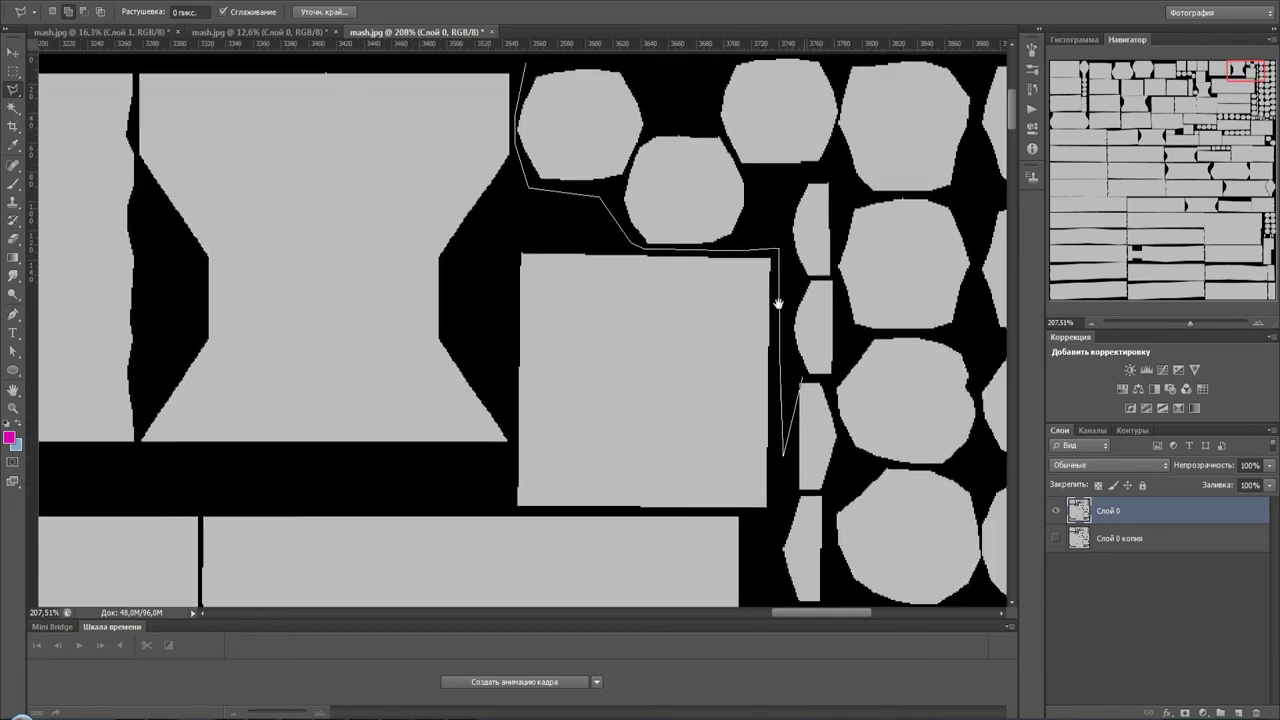
# - Extend the outline down the island column's left edge and along the bottom under the sliver islands
pyautogui.moveTo(811, 553); pyautogui.dragTo(713, 225)
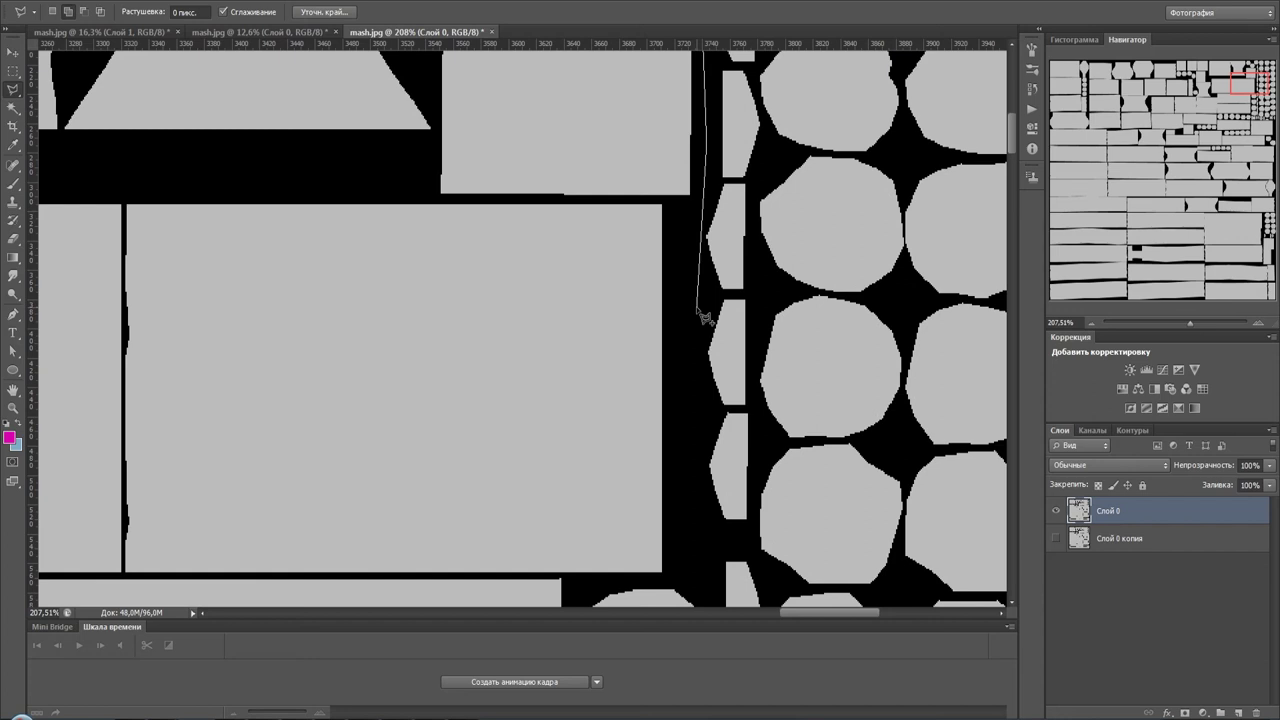
pyautogui.click(690, 483)
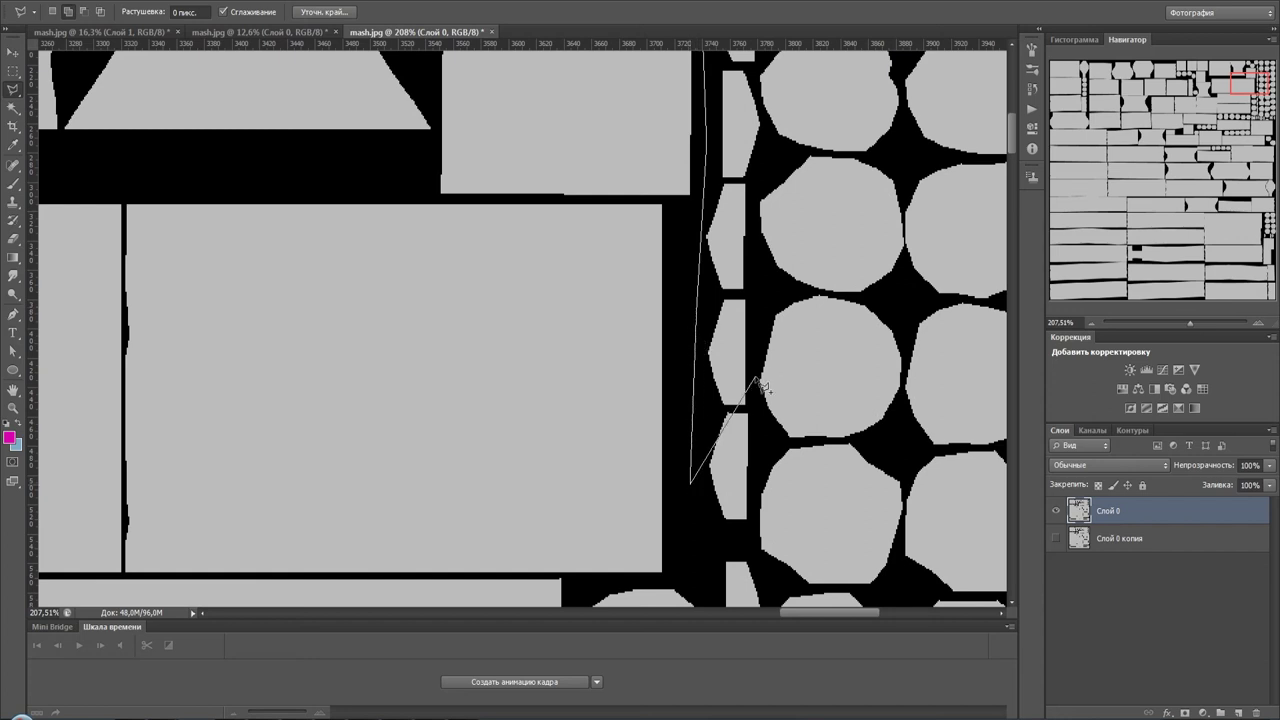
pyautogui.scroll(-5, 755, 330)
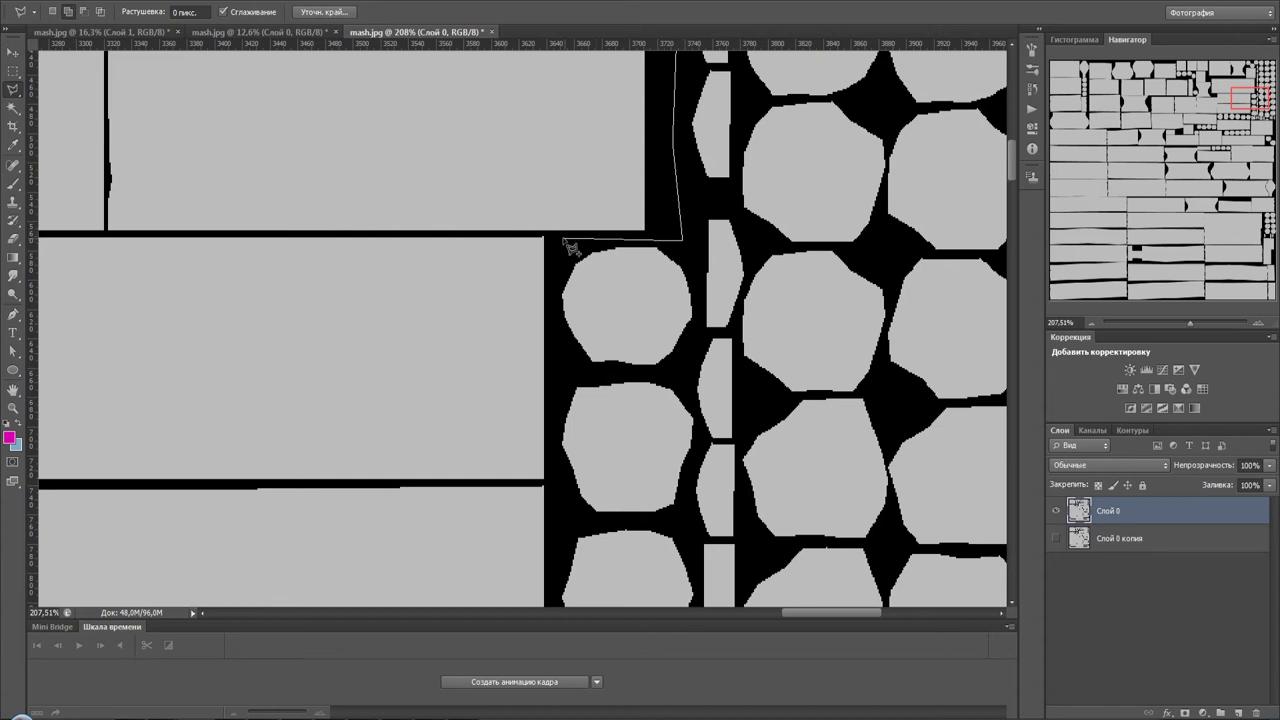
pyautogui.click(552, 240)
pyautogui.click(551, 377)
pyautogui.moveTo(623, 366); pyautogui.dragTo(633, 100)
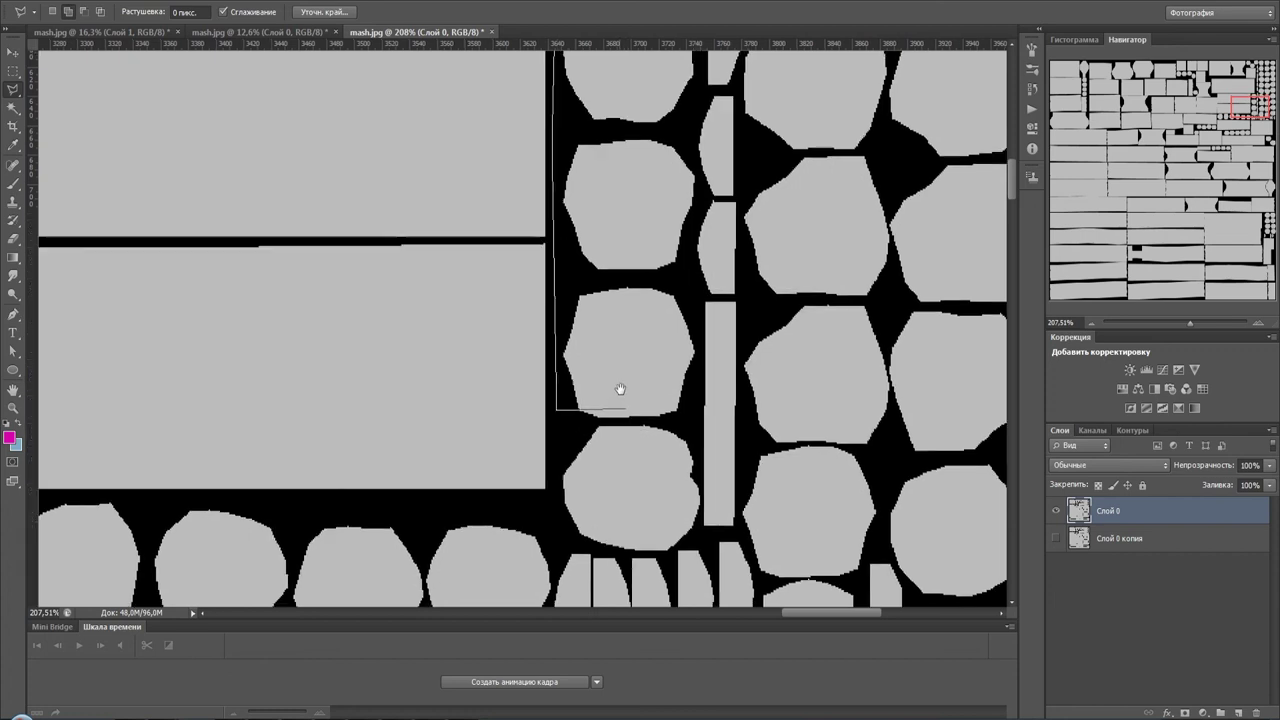
pyautogui.moveTo(617, 389); pyautogui.dragTo(675, 83)
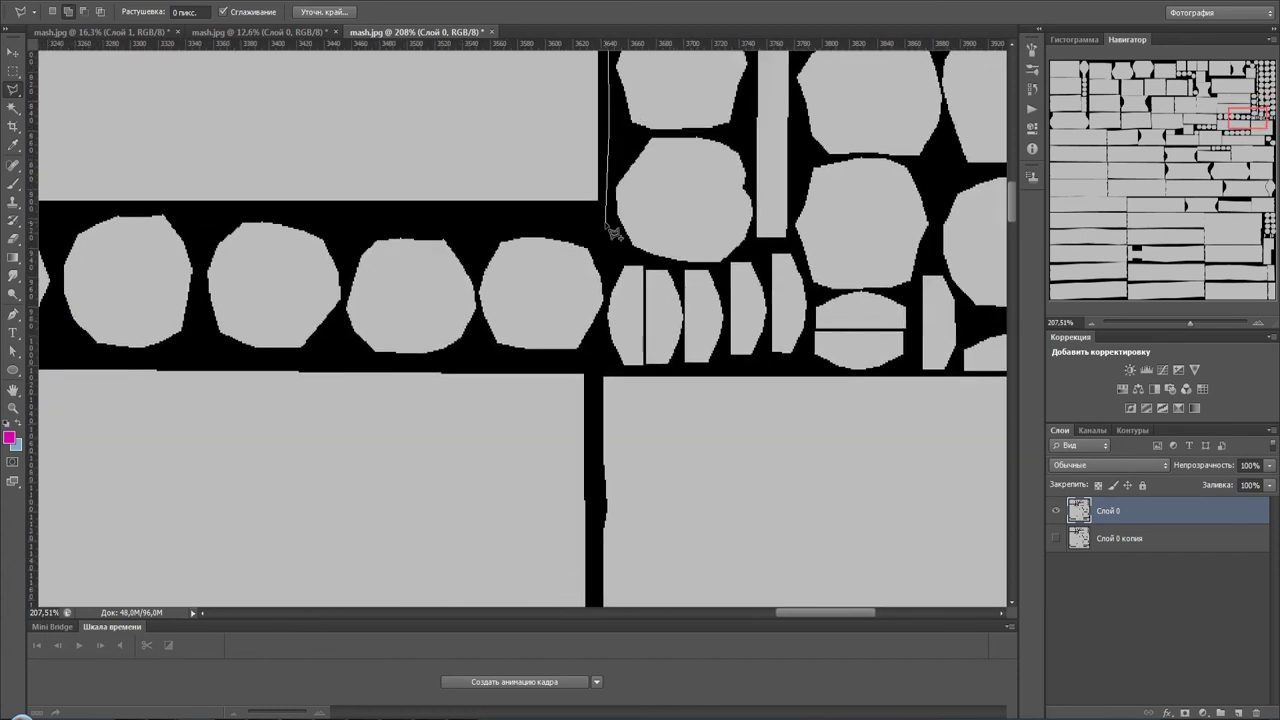
pyautogui.click(606, 227)
pyautogui.click(599, 348)
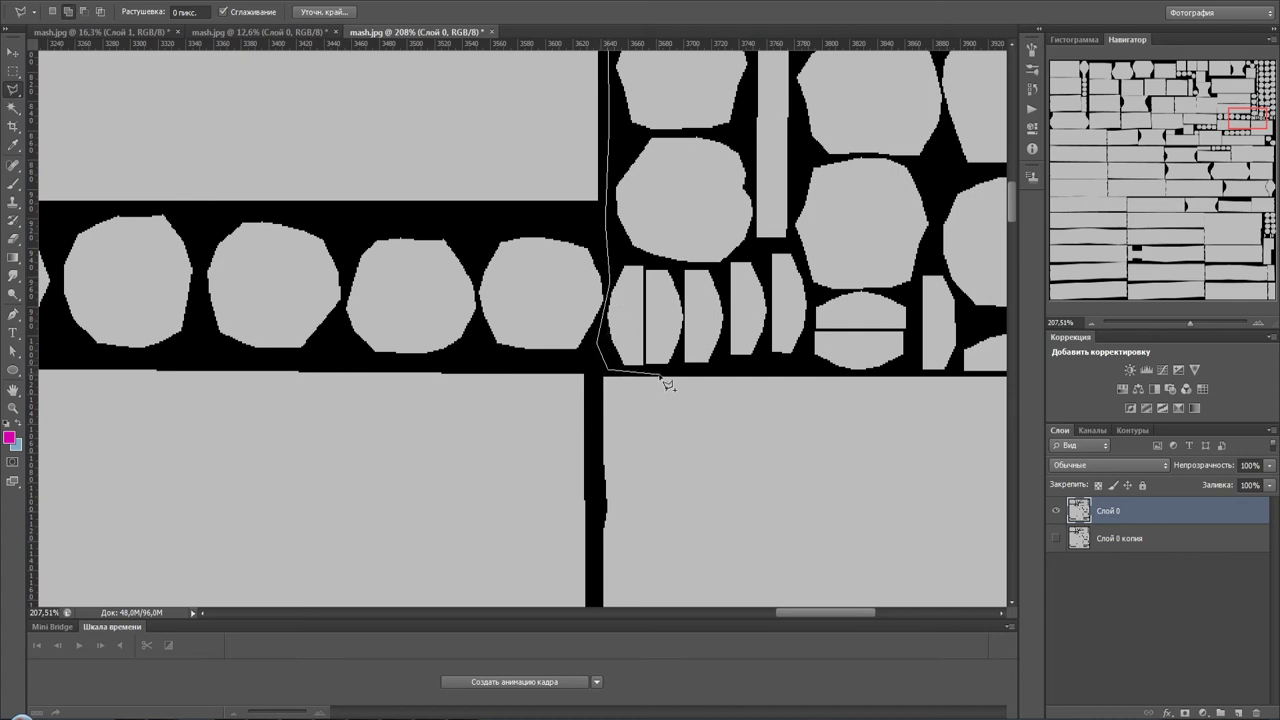
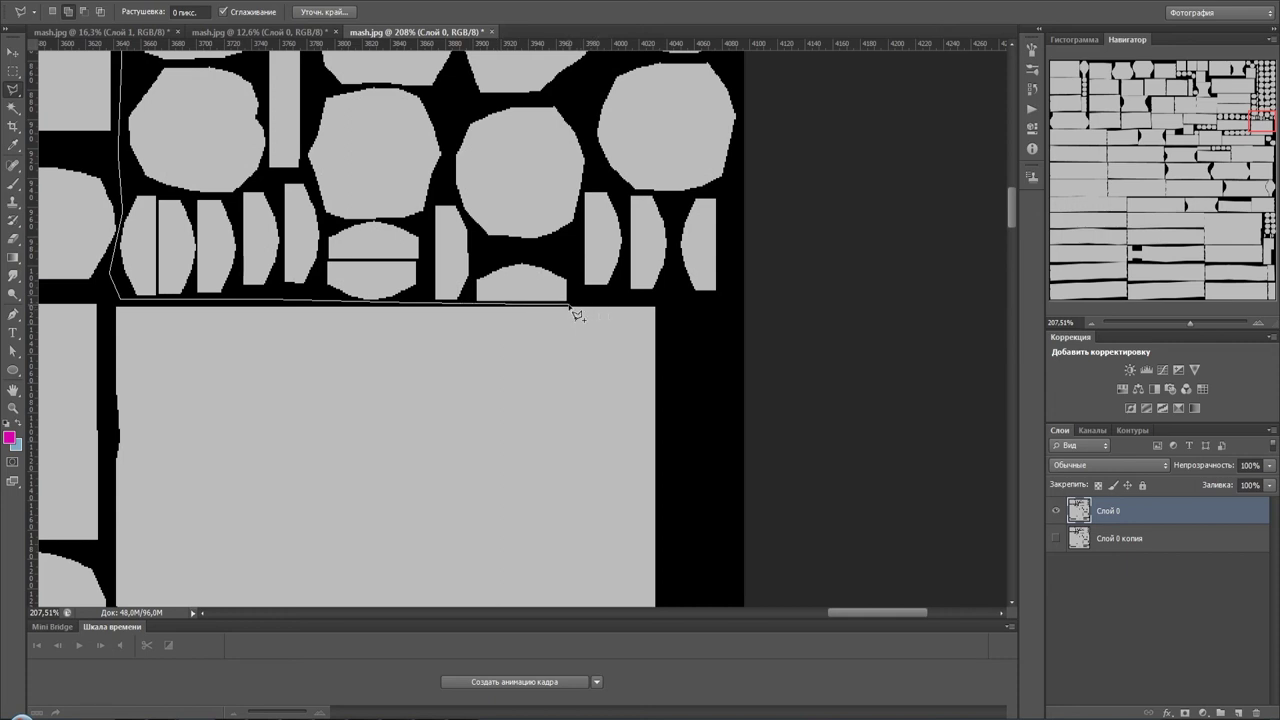
# - Lasso the cluster of small circles in mash.jpg's top-right corner and close the selection
pyautogui.click(741, 302)
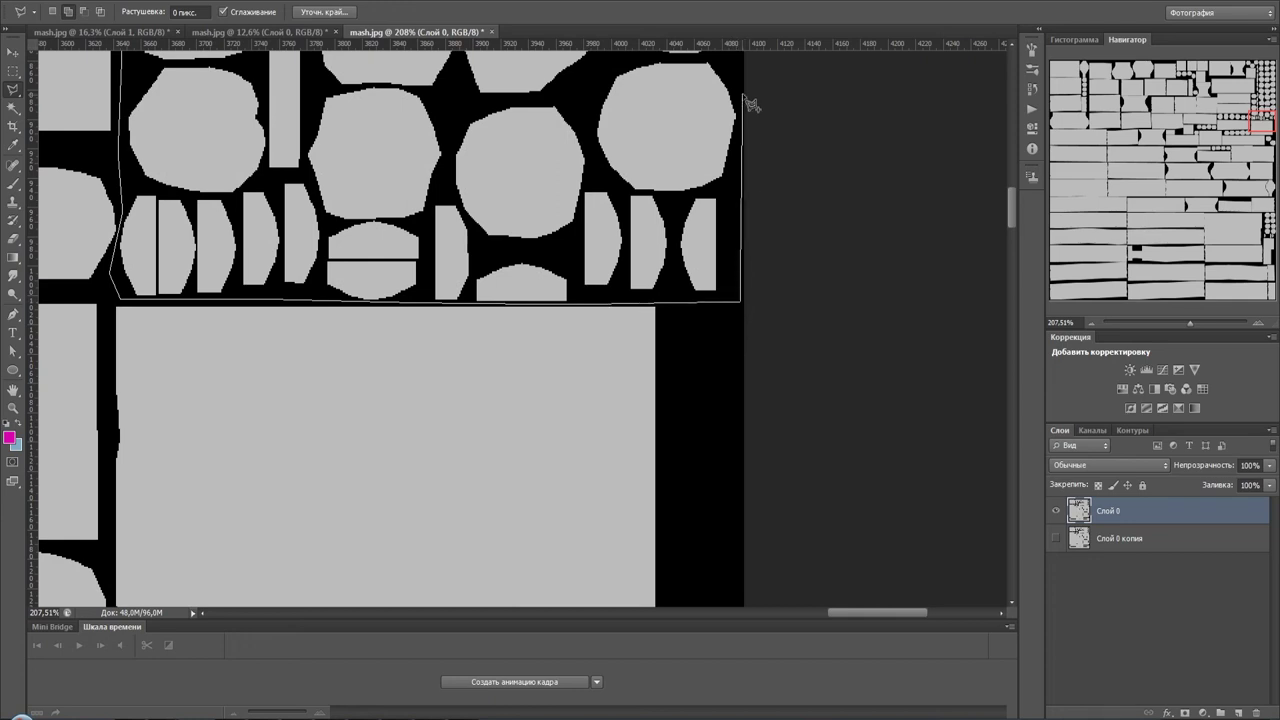
pyautogui.moveTo(760, 85); pyautogui.dragTo(737, 523)
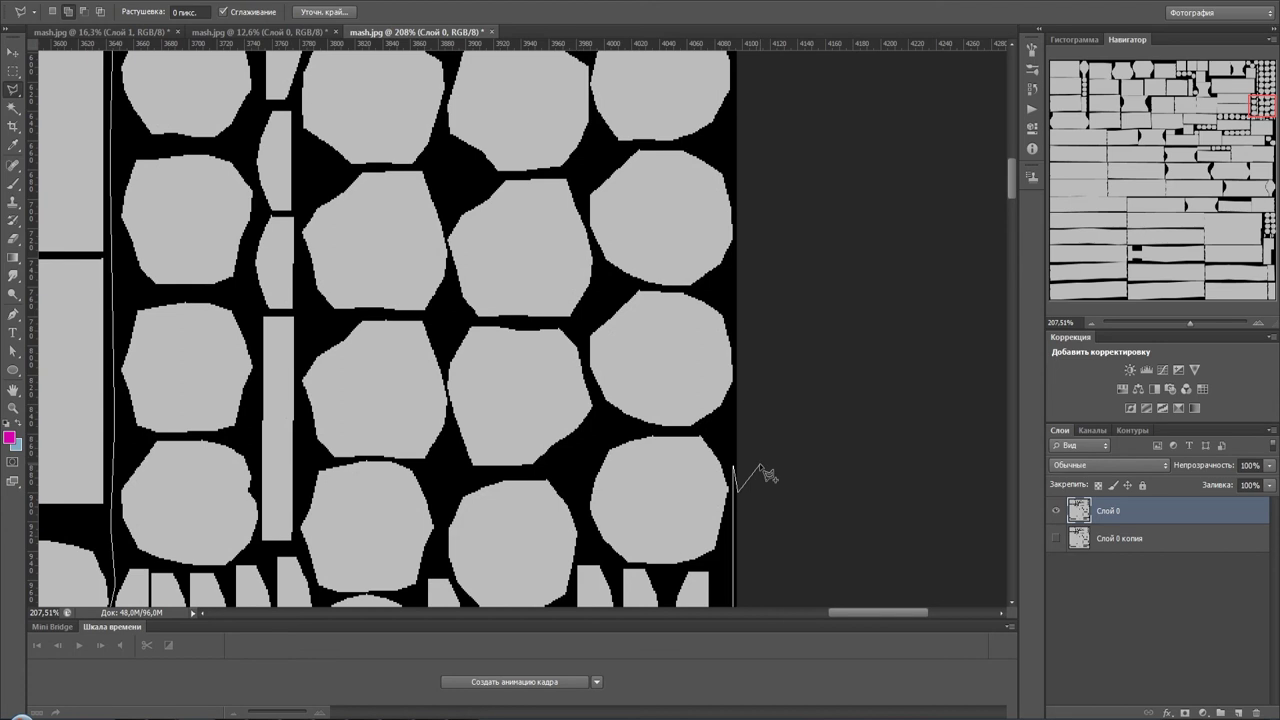
pyautogui.moveTo(751, 157); pyautogui.dragTo(751, 429)
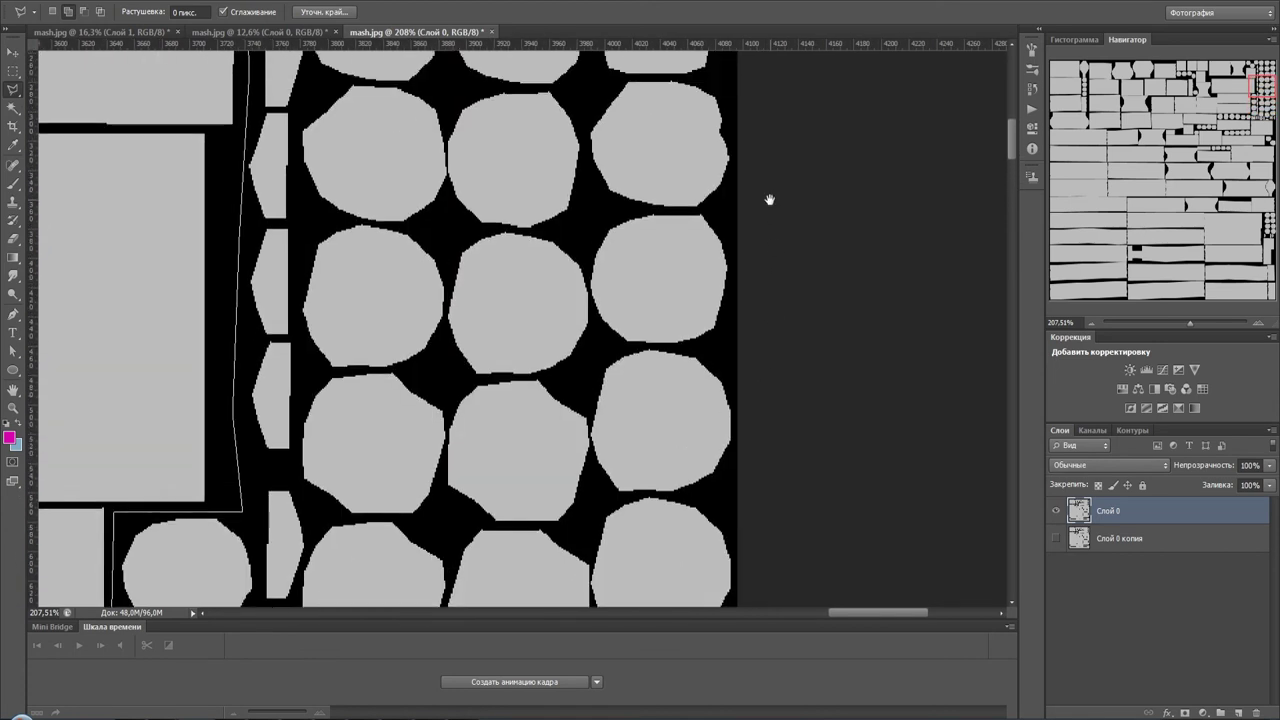
pyautogui.scroll(3, 769, 200)
pyautogui.scroll(3, 770, 210)
pyautogui.scroll(3, 771, 215)
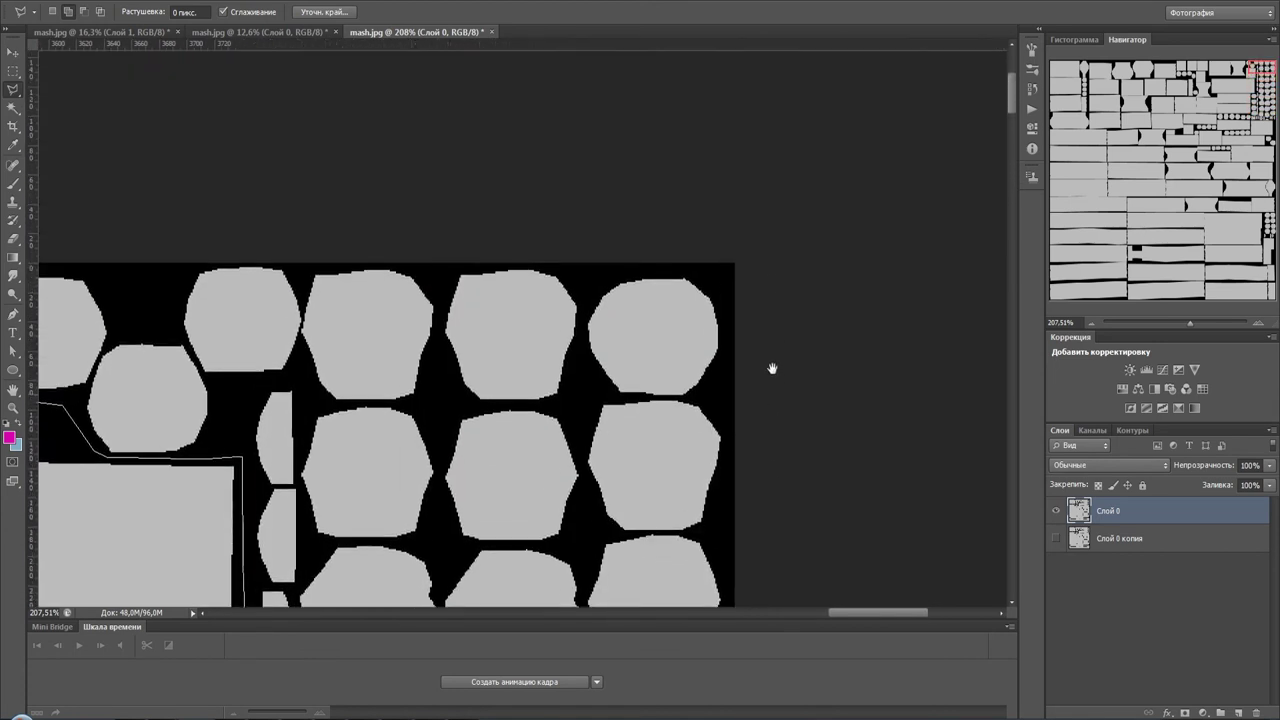
pyautogui.click(760, 226)
pyautogui.moveTo(326, 184); pyautogui.dragTo(848, 142)
pyautogui.click(525, 162)
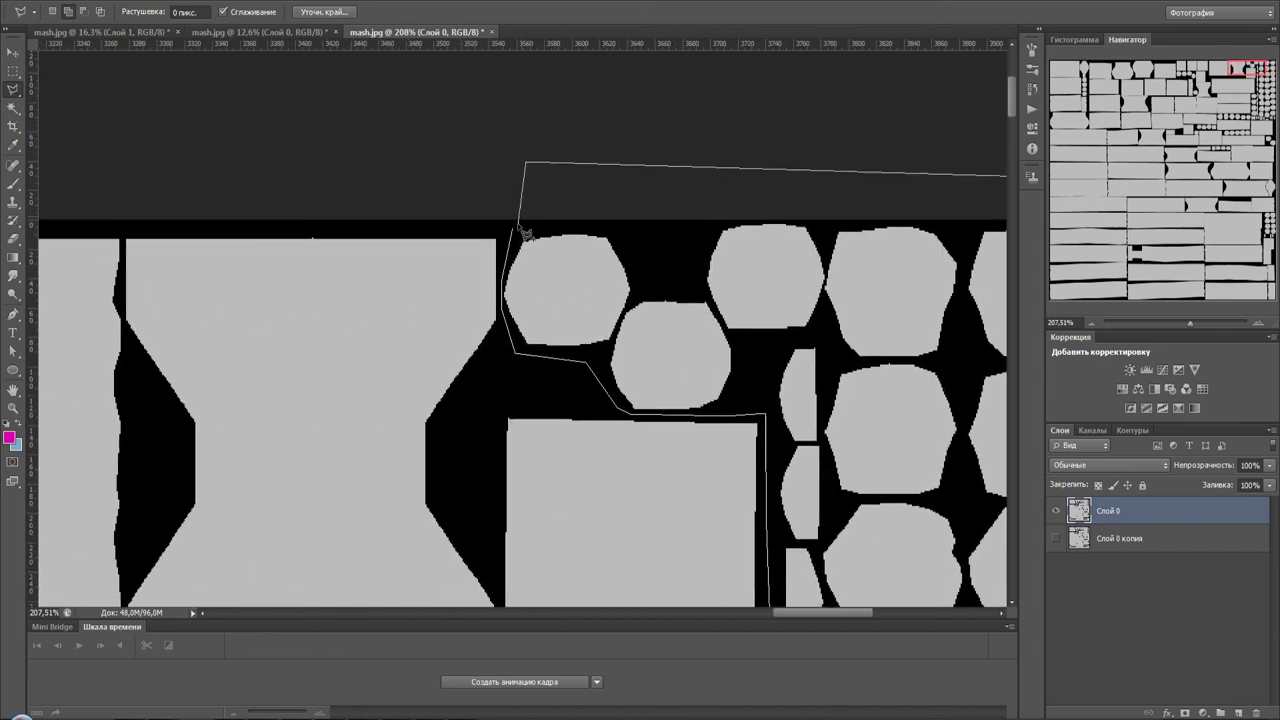
pyautogui.doubleClick(519, 240)
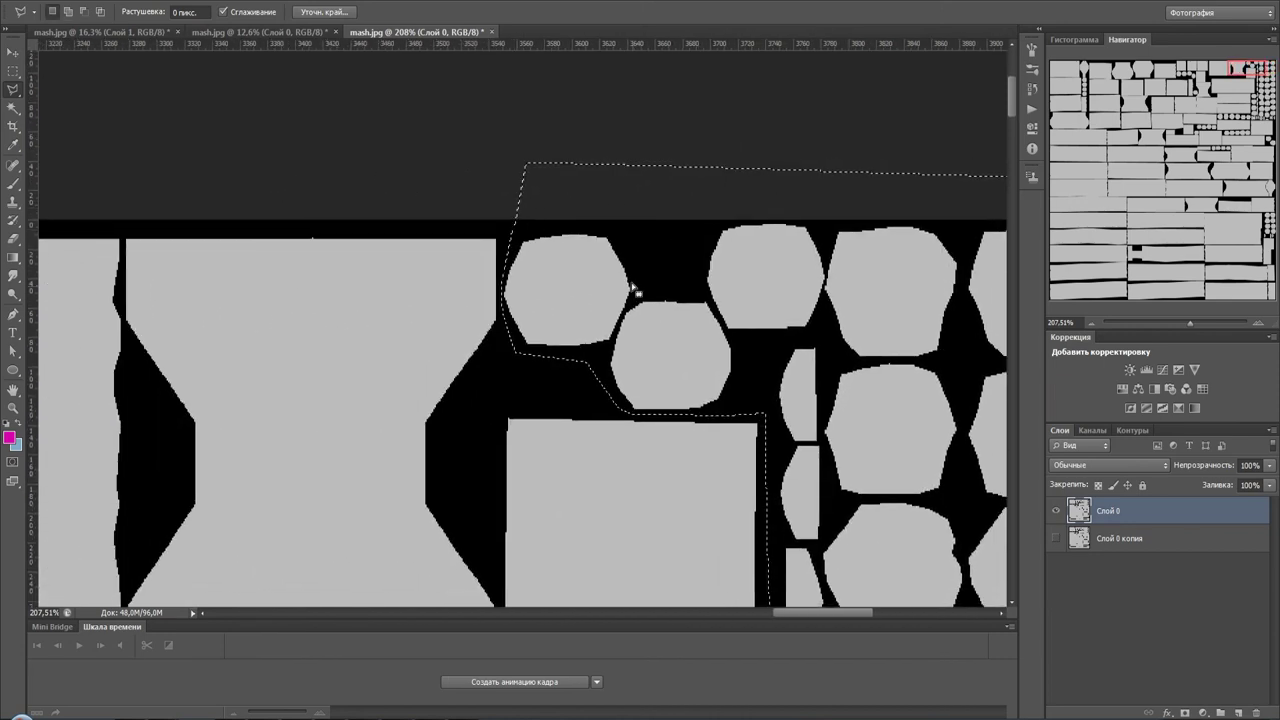
pyautogui.keyDown('alt'); pyautogui.scroll(-4, 634, 290); pyautogui.keyUp('alt')
pyautogui.keyDown('alt'); pyautogui.scroll(-4, 660, 300); pyautogui.keyUp('alt')
pyautogui.keyDown('alt'); pyautogui.scroll(-3, 686, 310); pyautogui.keyUp('alt')
# - Add the row of six circles to the selection with a lasso outline
pyautogui.keyDown('alt'); pyautogui.scroll(-1, 700, 423); pyautogui.keyUp('alt')
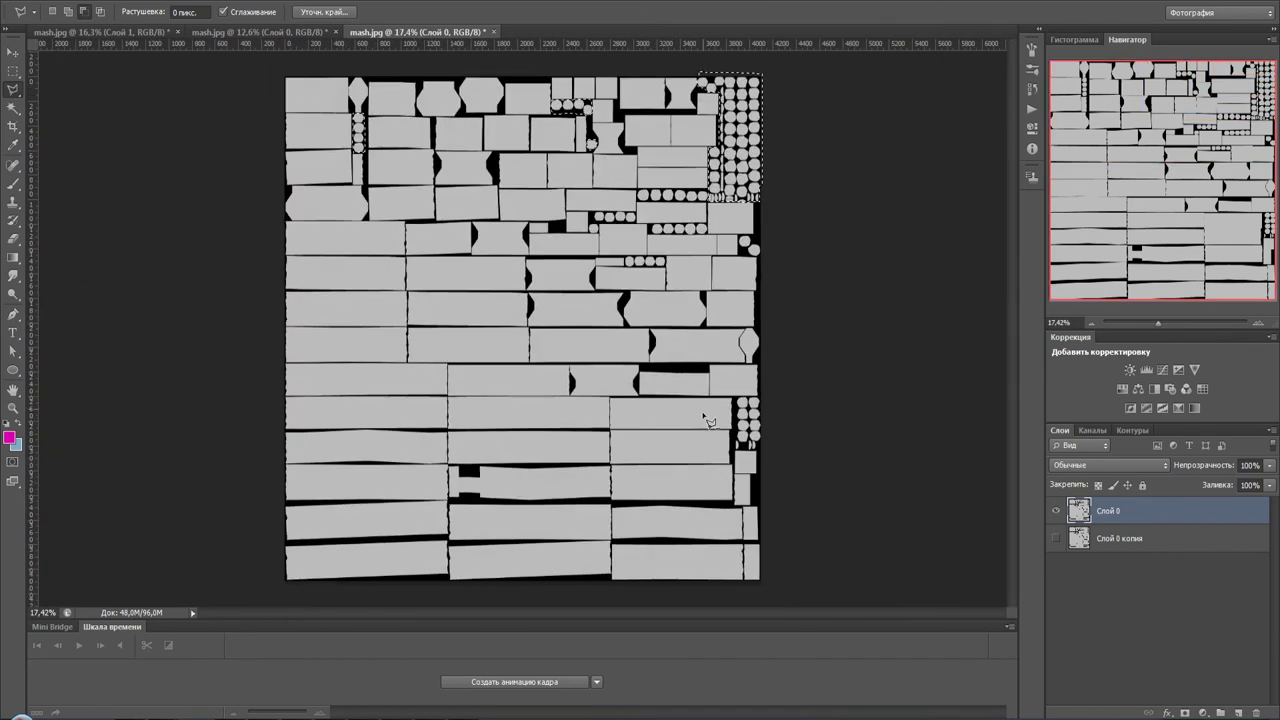
pyautogui.keyDown('alt'); pyautogui.scroll(2, 700, 423); pyautogui.keyUp('alt')
pyautogui.keyDown('alt'); pyautogui.scroll(2, 760, 178); pyautogui.keyUp('alt')
pyautogui.keyDown('alt'); pyautogui.scroll(3, 760, 180); pyautogui.keyUp('alt')
pyautogui.keyDown('alt'); pyautogui.scroll(3, 763, 188); pyautogui.keyUp('alt')
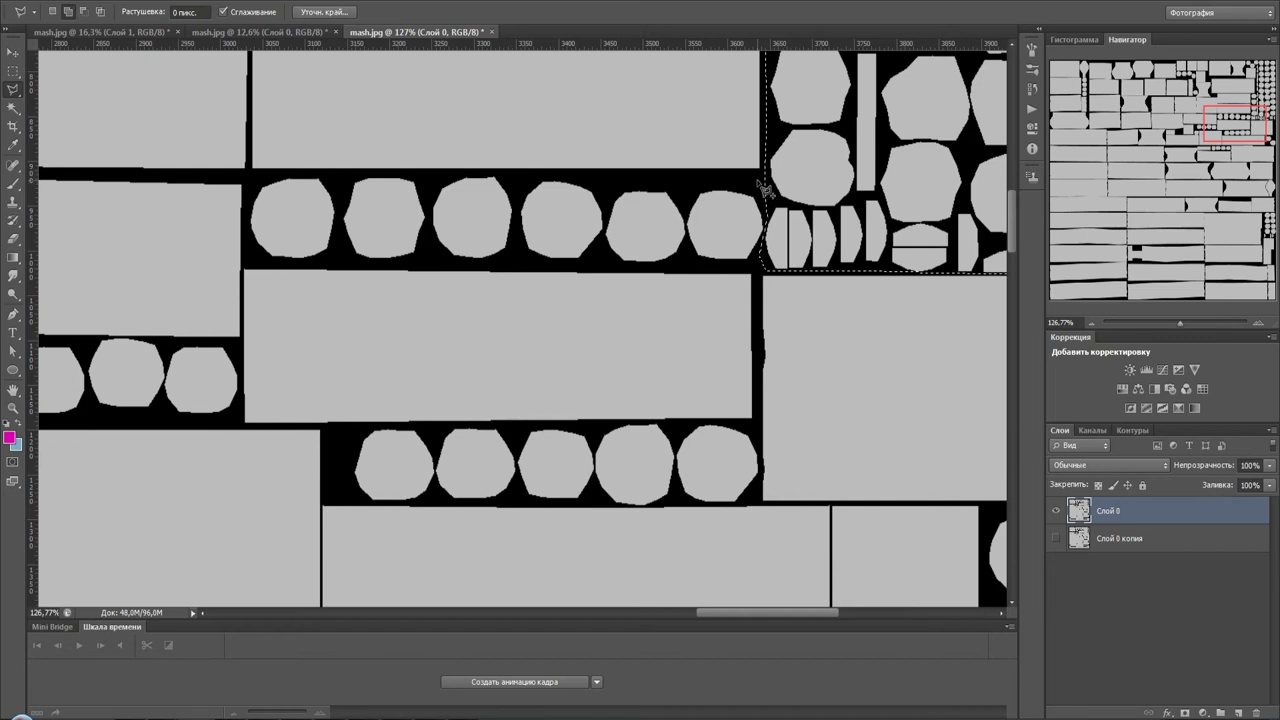
pyautogui.click(758, 180)
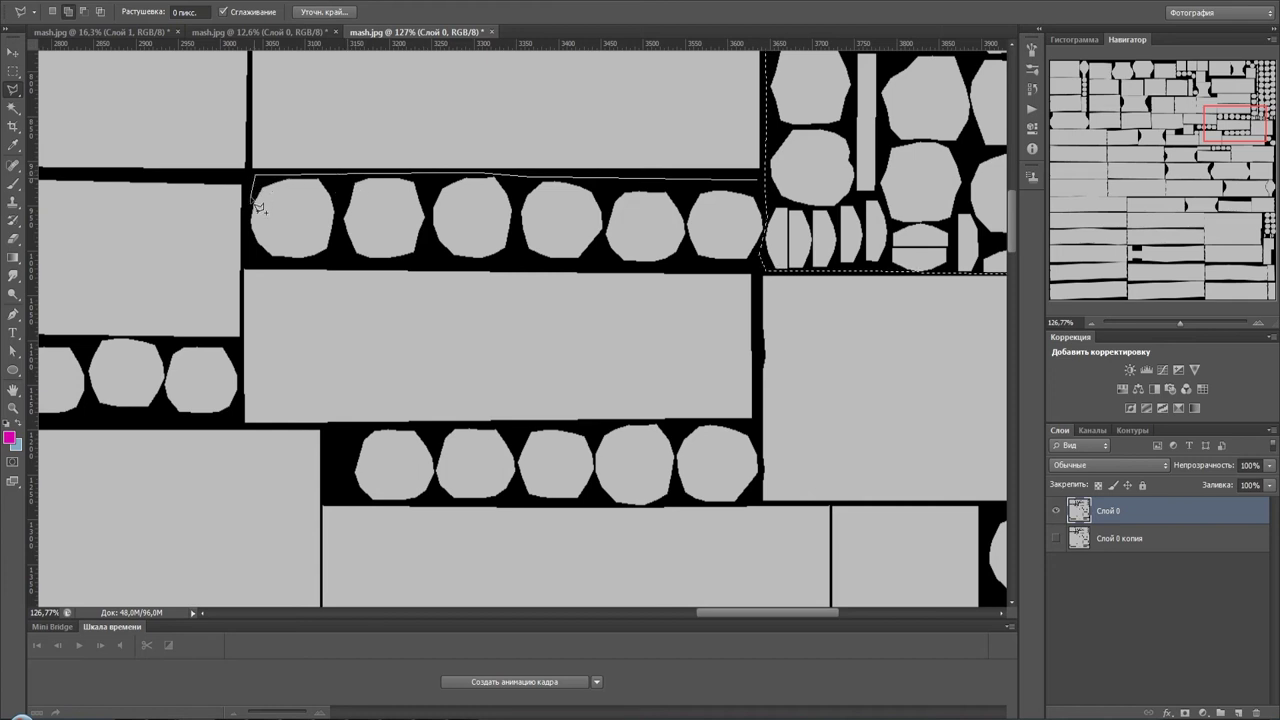
pyautogui.click(255, 264)
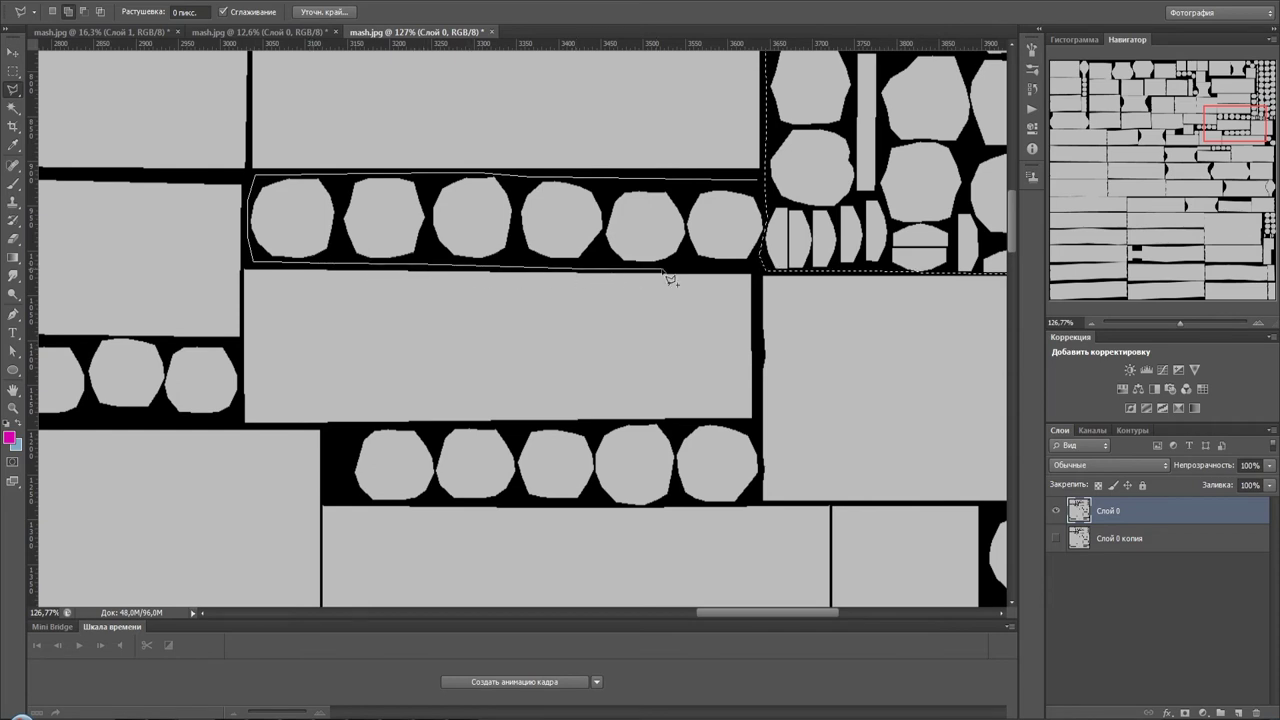
pyautogui.click(766, 268)
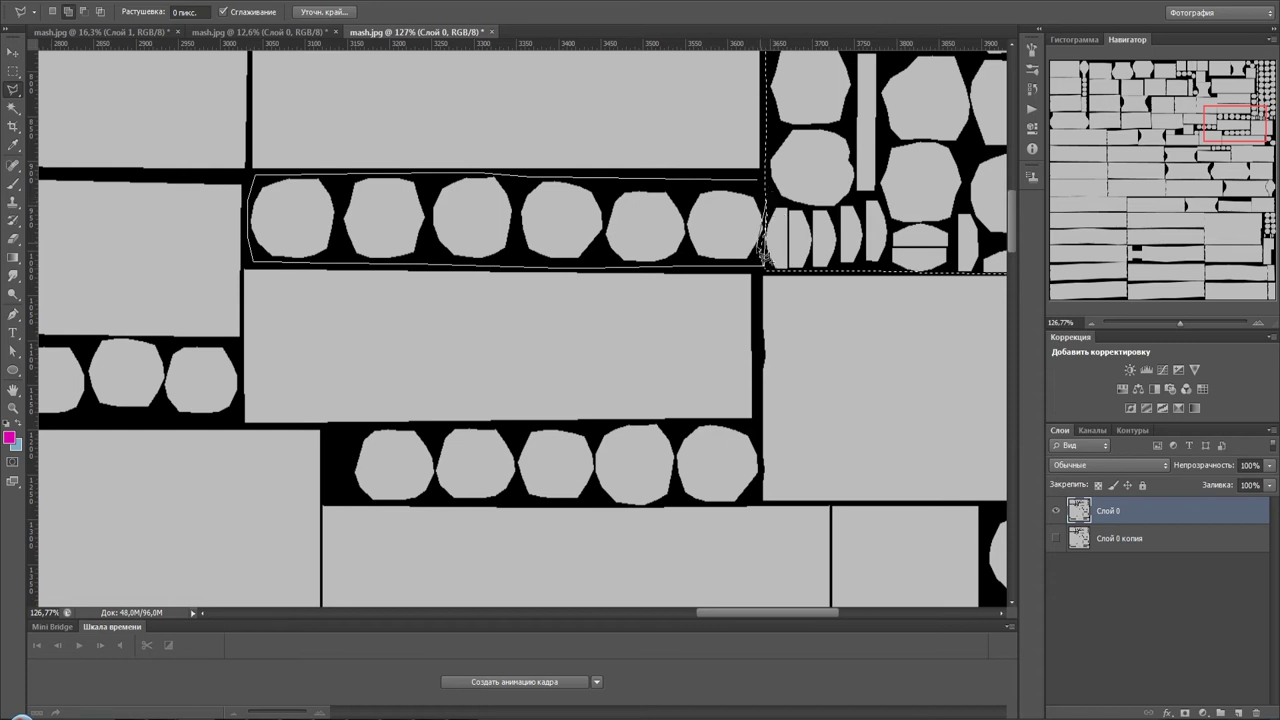
pyautogui.click(762, 187)
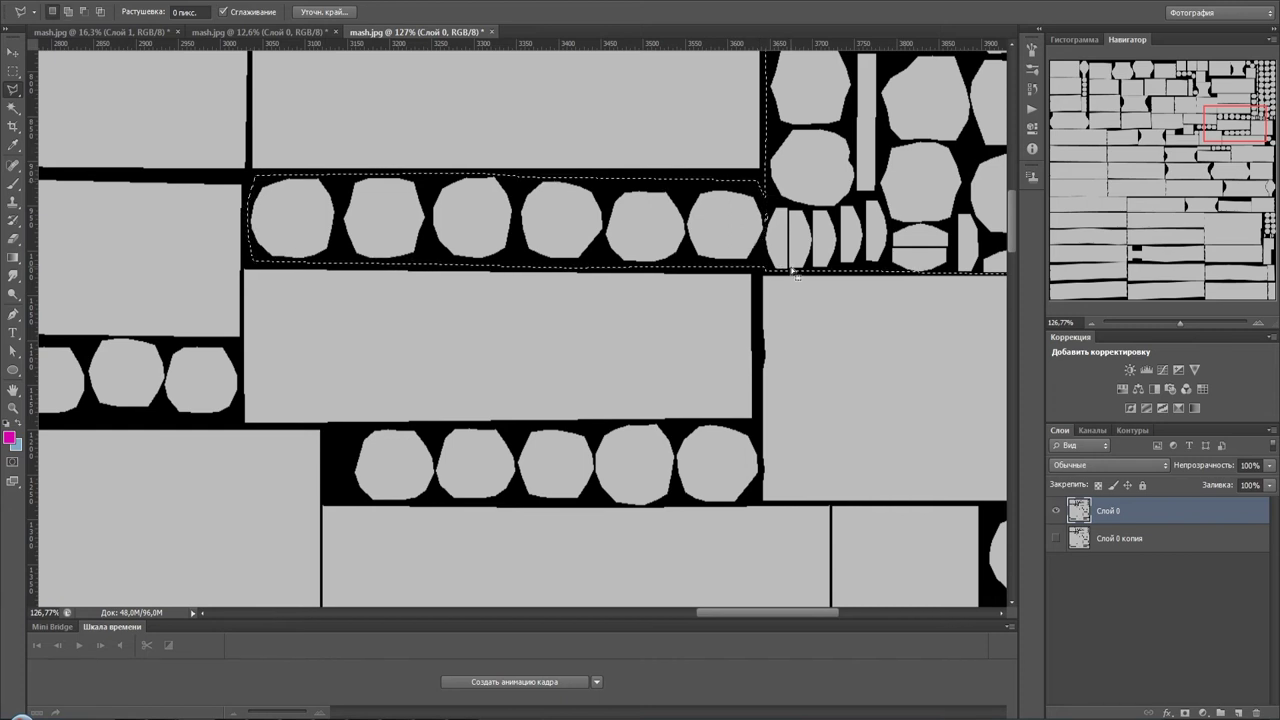
# - Add the group of five circles, including the lone circle beneath, to the selection
pyautogui.moveTo(790, 272)
pyautogui.keyDown('ctrl'); pyautogui.mouseDown()
pyautogui.moveTo(490, 335)
pyautogui.moveTo(371, 306)
pyautogui.mouseUp(); pyautogui.keyUp('ctrl')
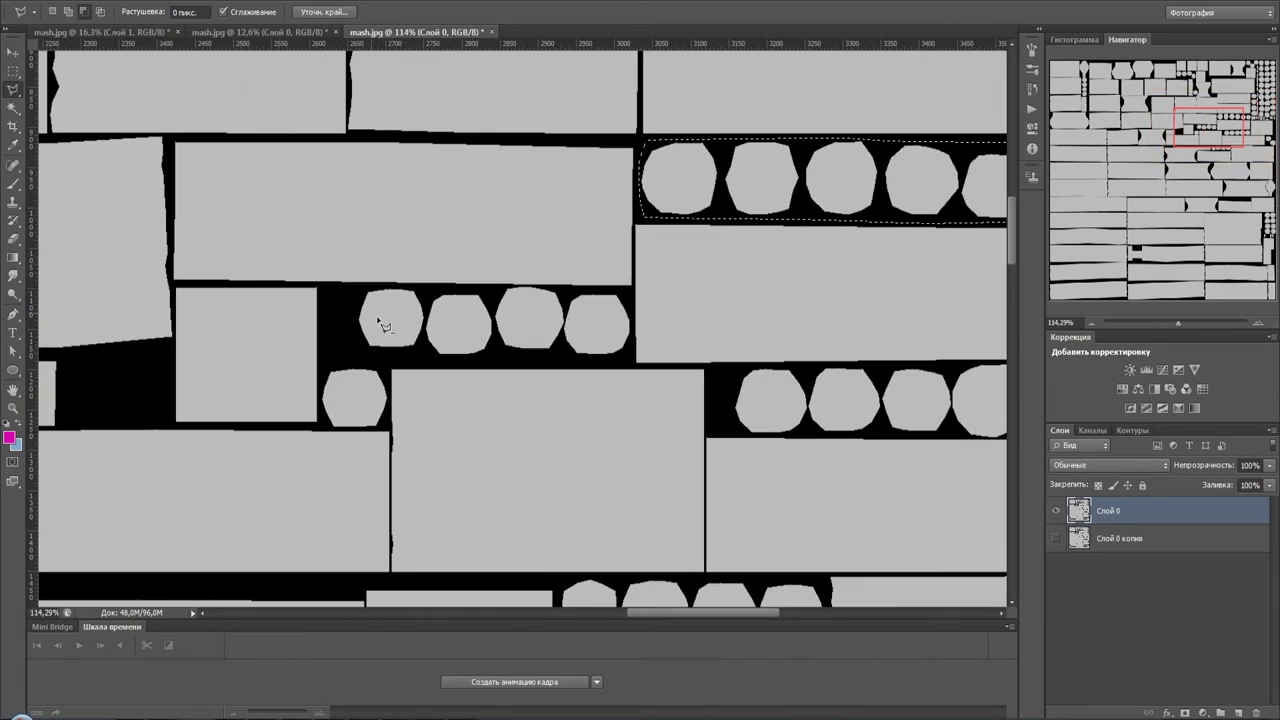
pyautogui.keyDown('shift'); pyautogui.click(316, 285); pyautogui.keyUp('shift')
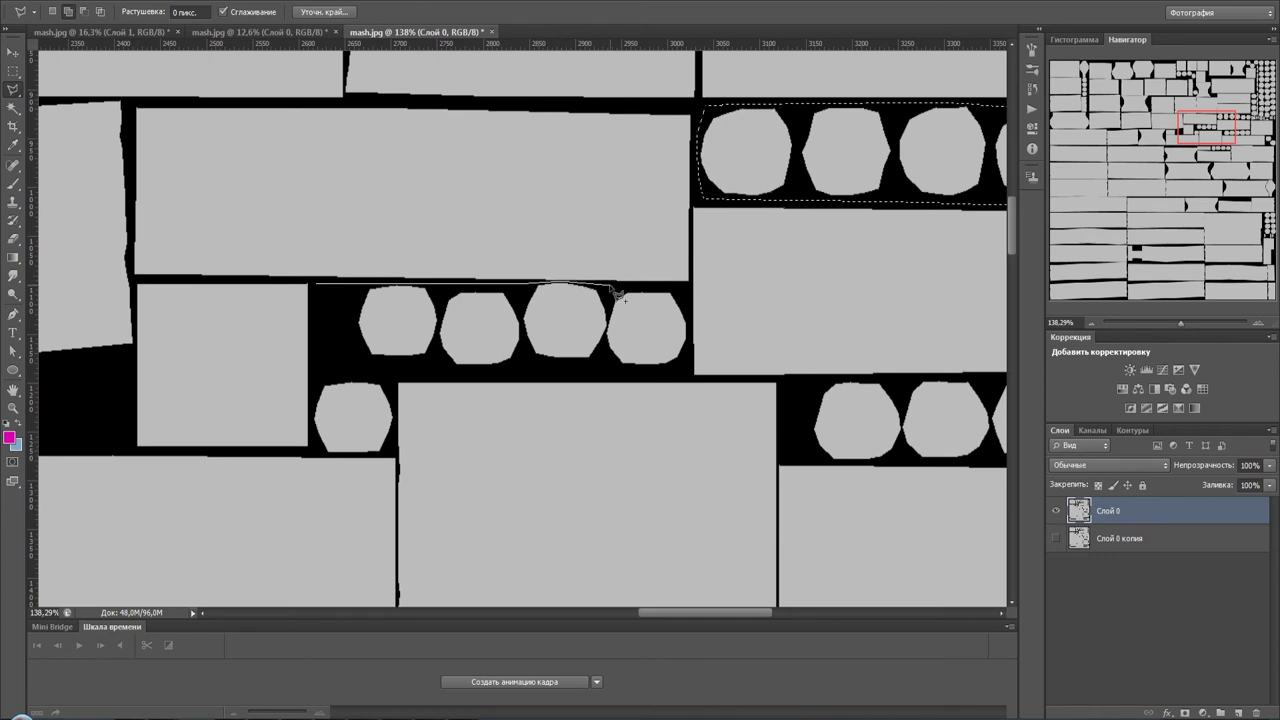
pyautogui.click(690, 373)
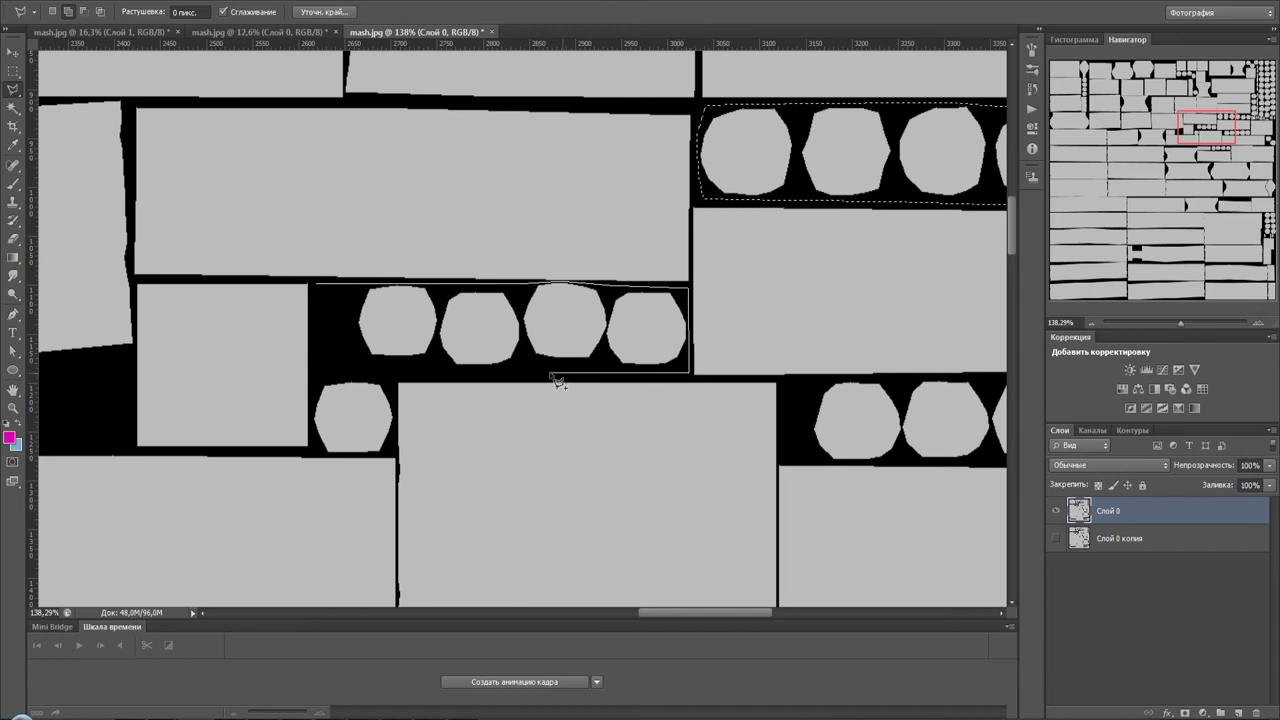
pyautogui.click(391, 373)
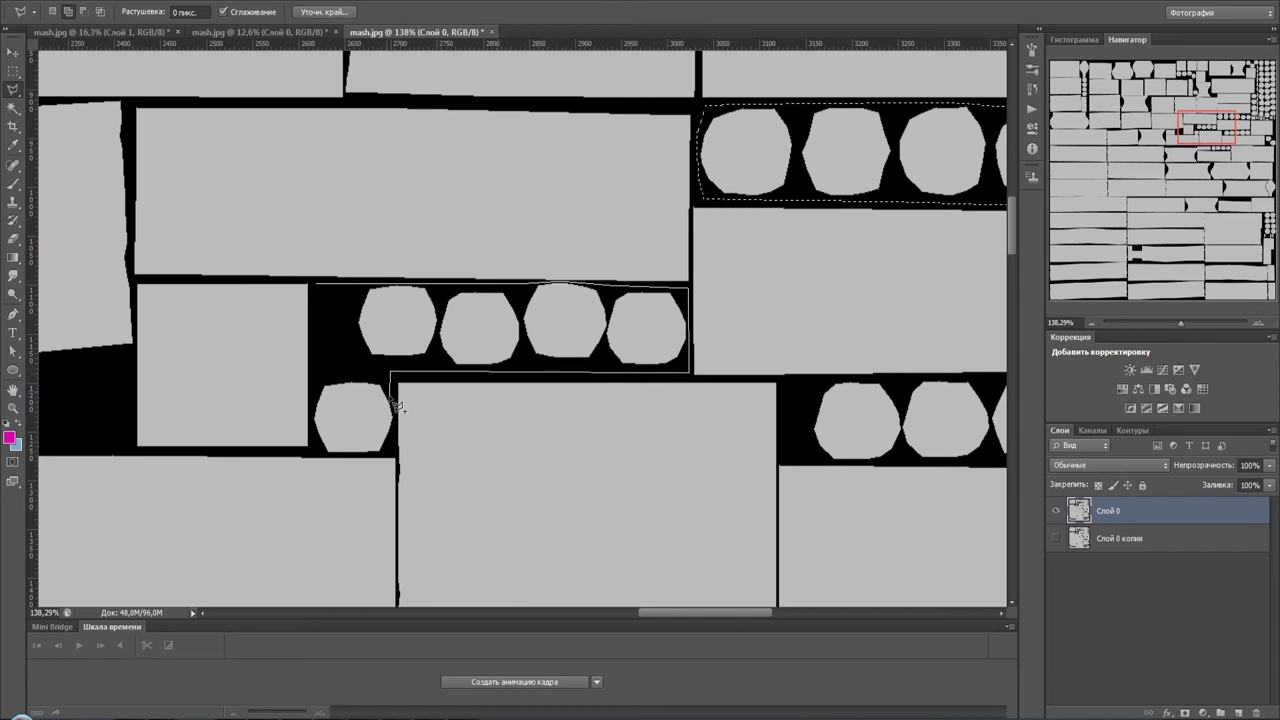
pyautogui.click(394, 454)
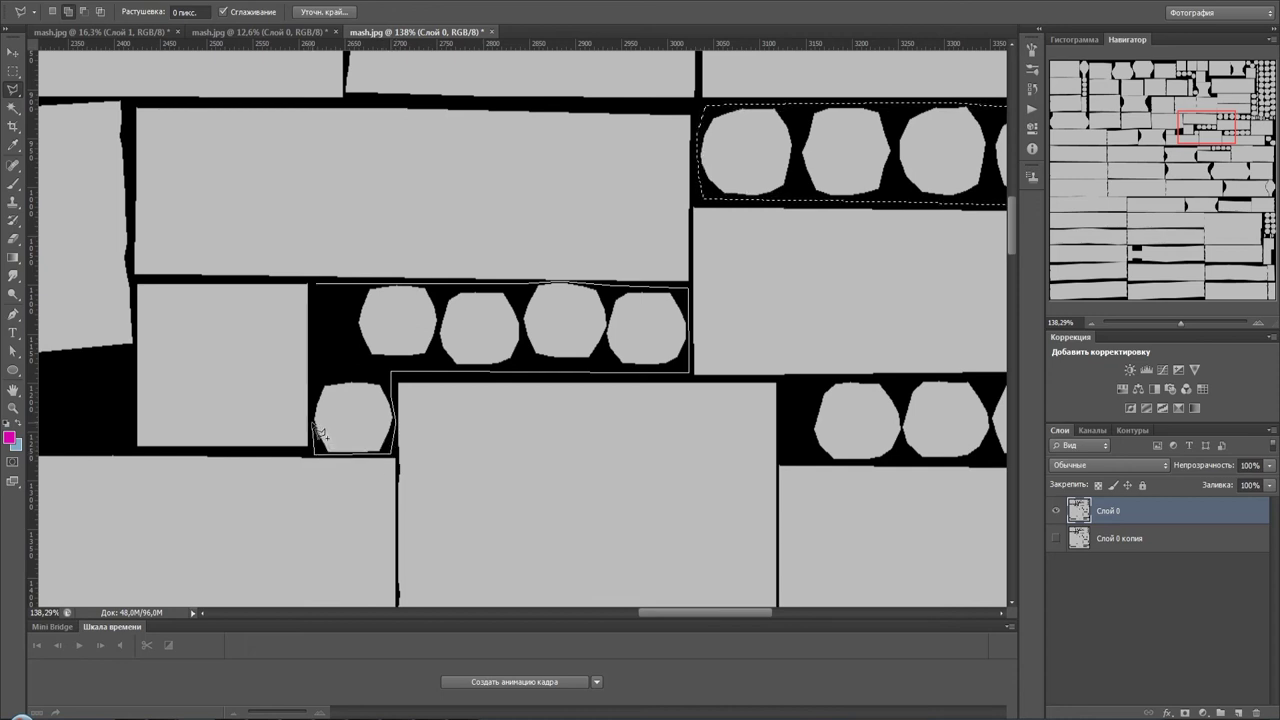
pyautogui.click(325, 293)
pyautogui.keyDown('alt'); pyautogui.scroll(-2, 537, 366); pyautogui.keyUp('alt')
# - Add the middle row of five circles to the selection
pyautogui.keyDown('alt'); pyautogui.scroll(2, 800, 385); pyautogui.keyUp('alt')
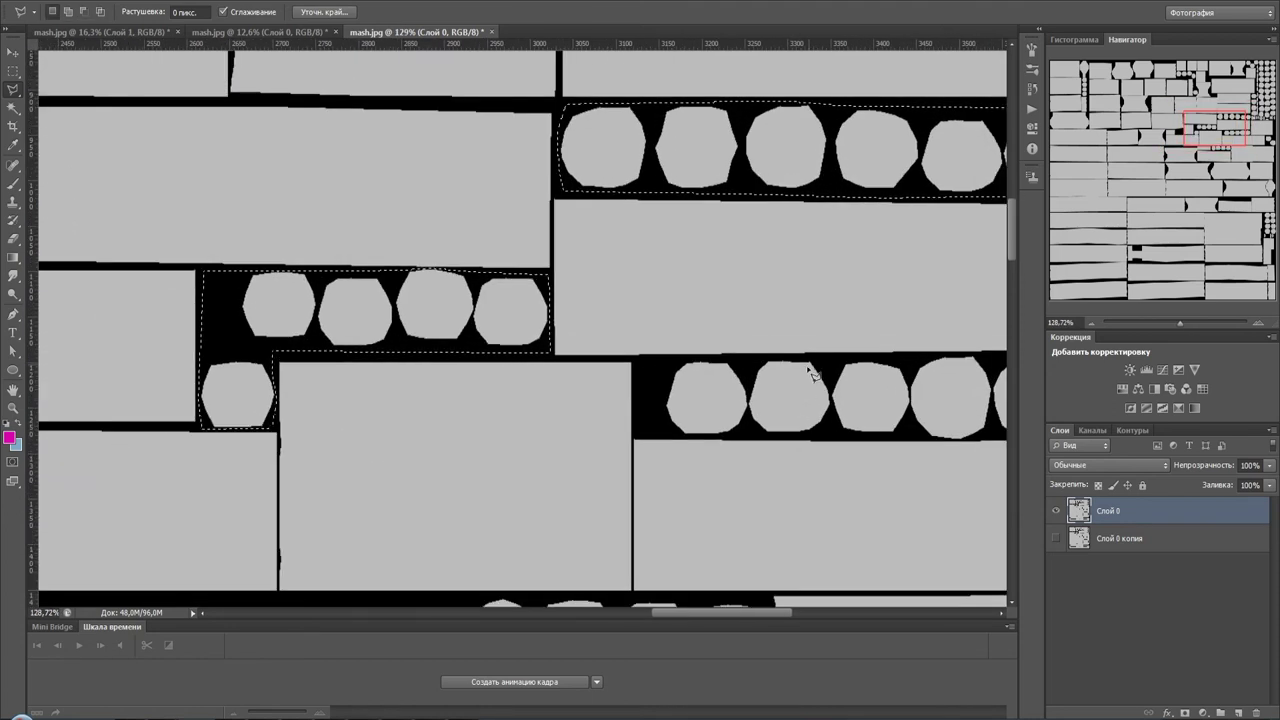
pyautogui.moveTo(826, 350); pyautogui.dragTo(566, 304)
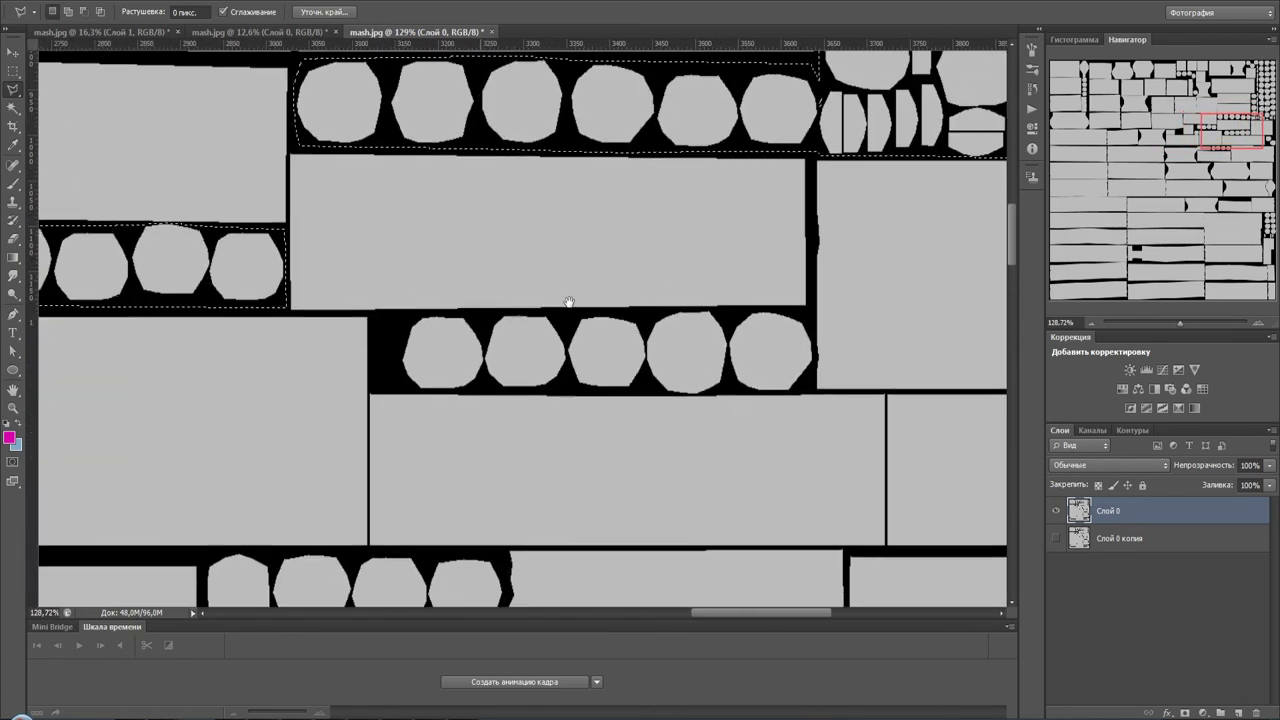
pyautogui.click(381, 317)
pyautogui.click(383, 393)
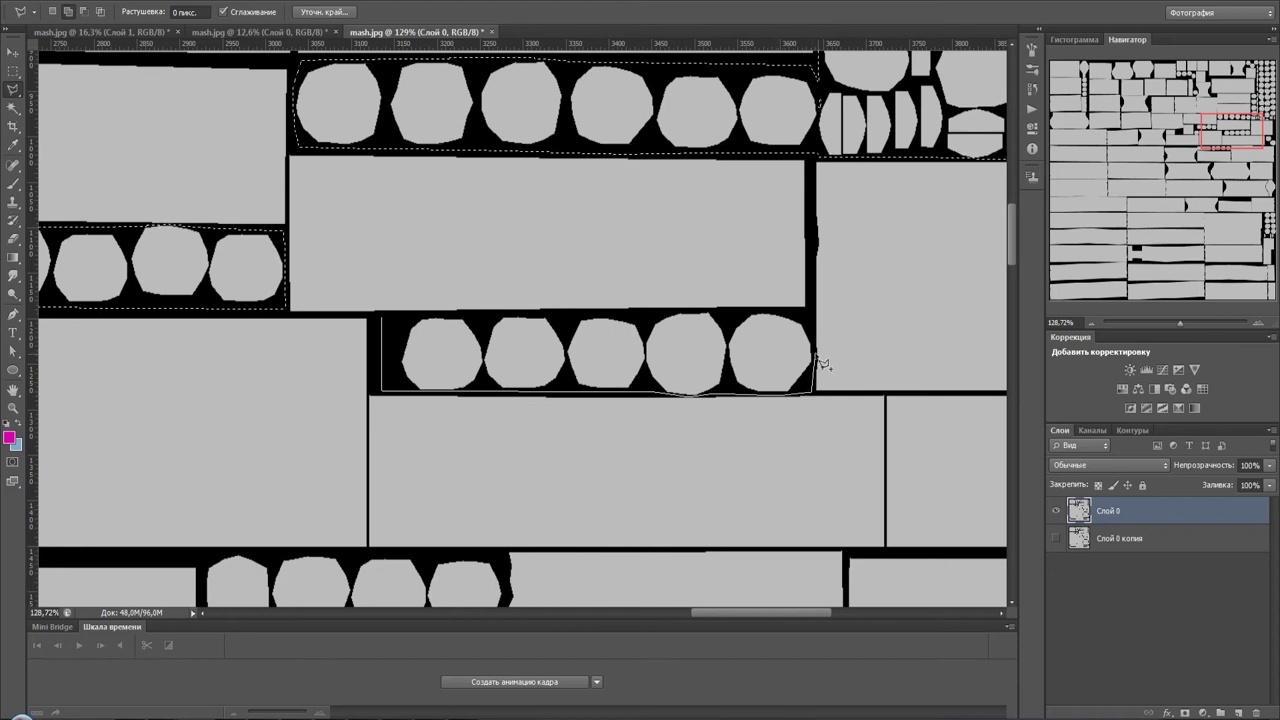
pyautogui.click(809, 313)
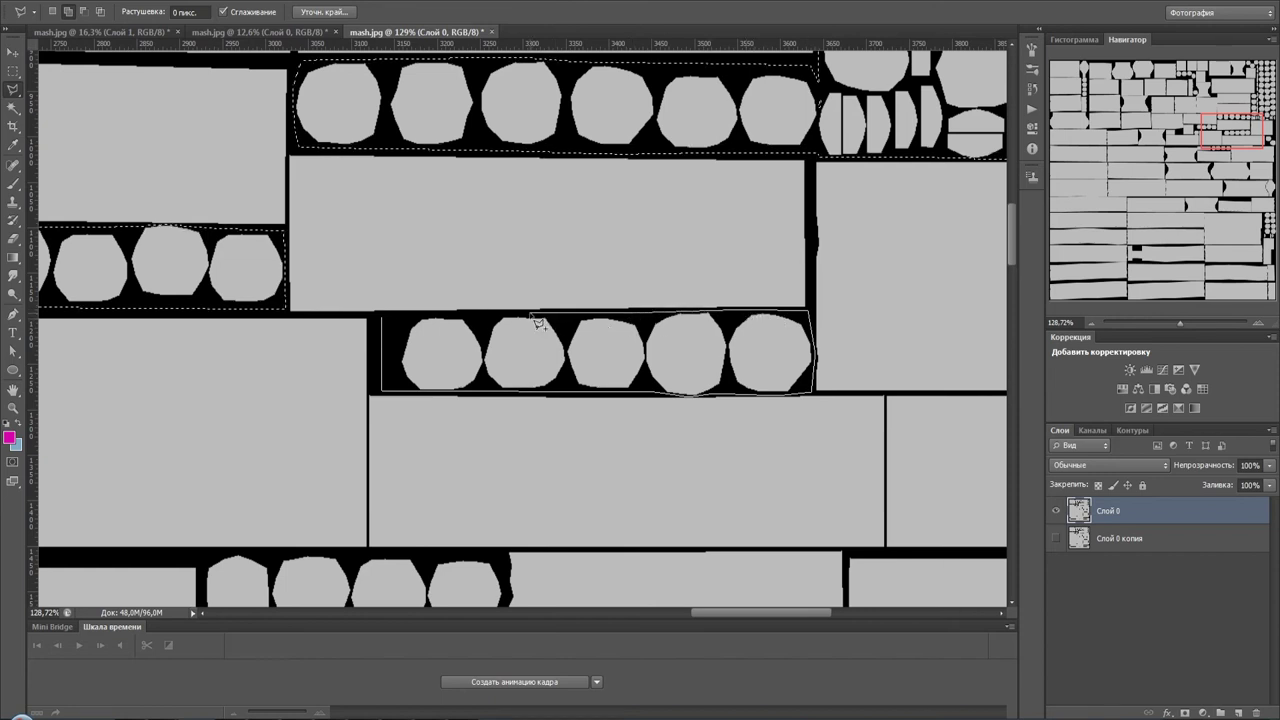
pyautogui.click(389, 330)
# - Add the strip of four octagons to the selection
pyautogui.moveTo(351, 357); pyautogui.dragTo(497, 146)
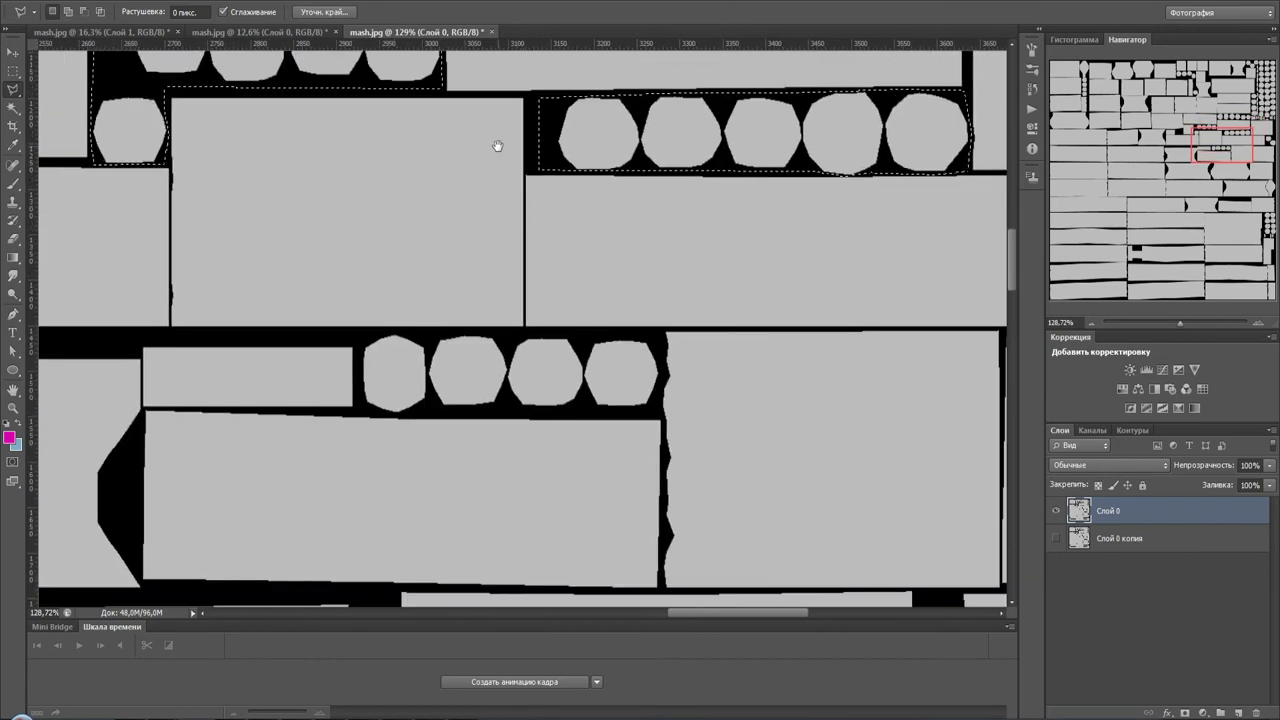
pyautogui.click(660, 334)
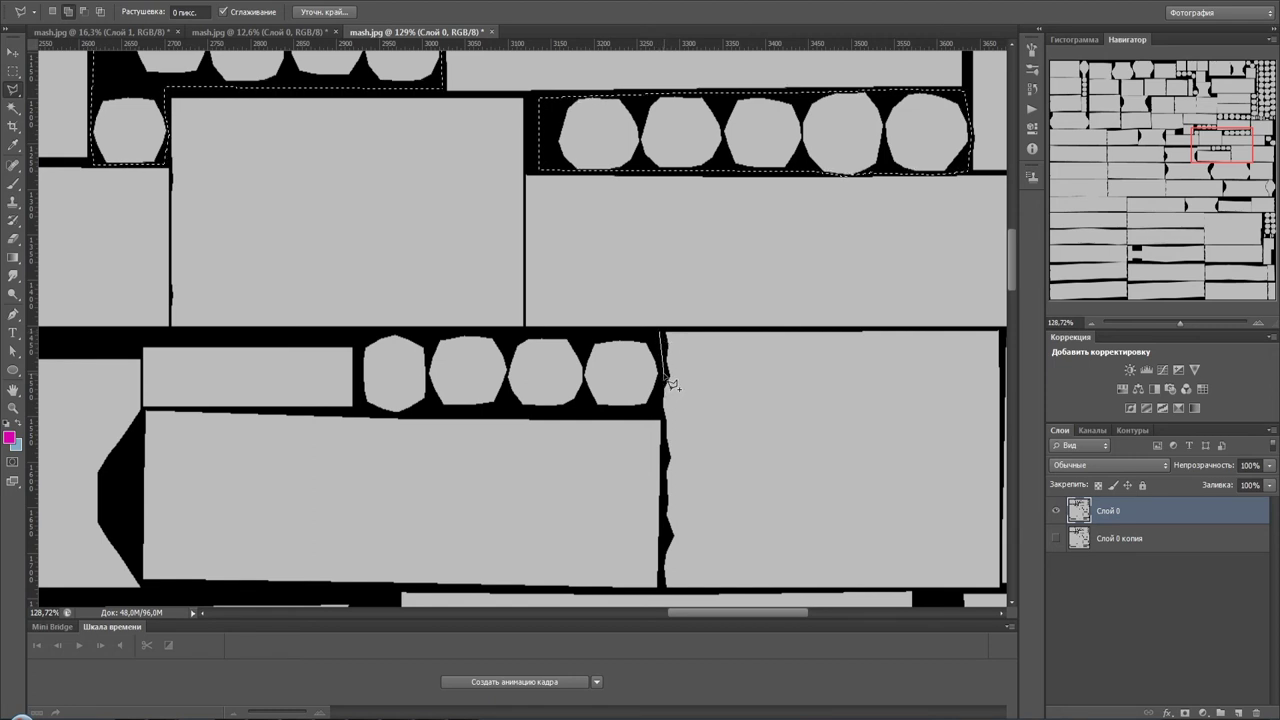
pyautogui.click(656, 414)
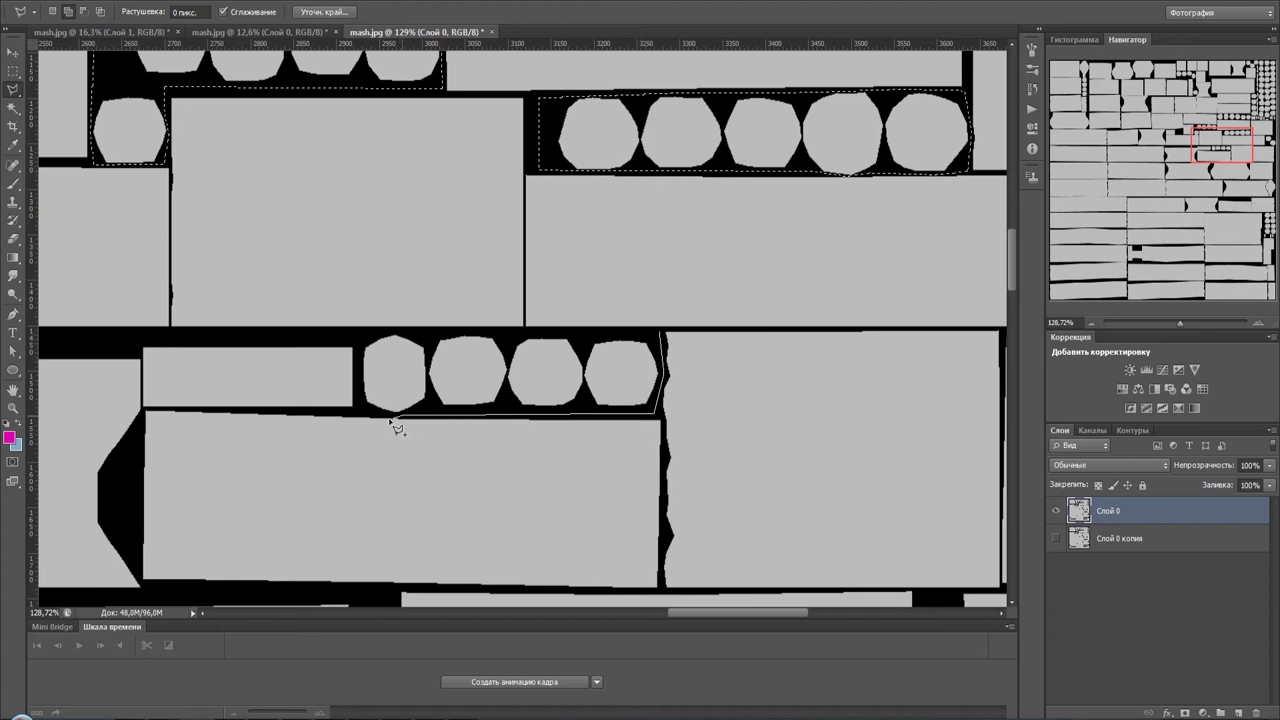
pyautogui.click(357, 413)
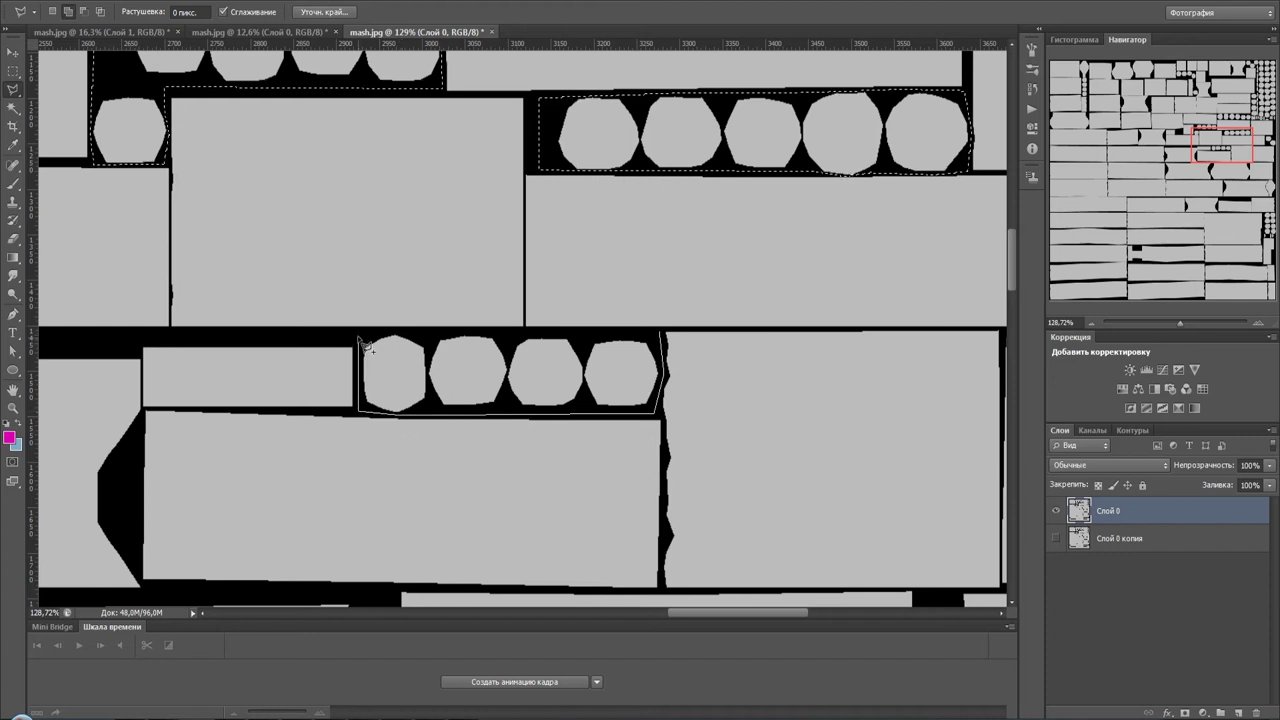
pyautogui.click(360, 331)
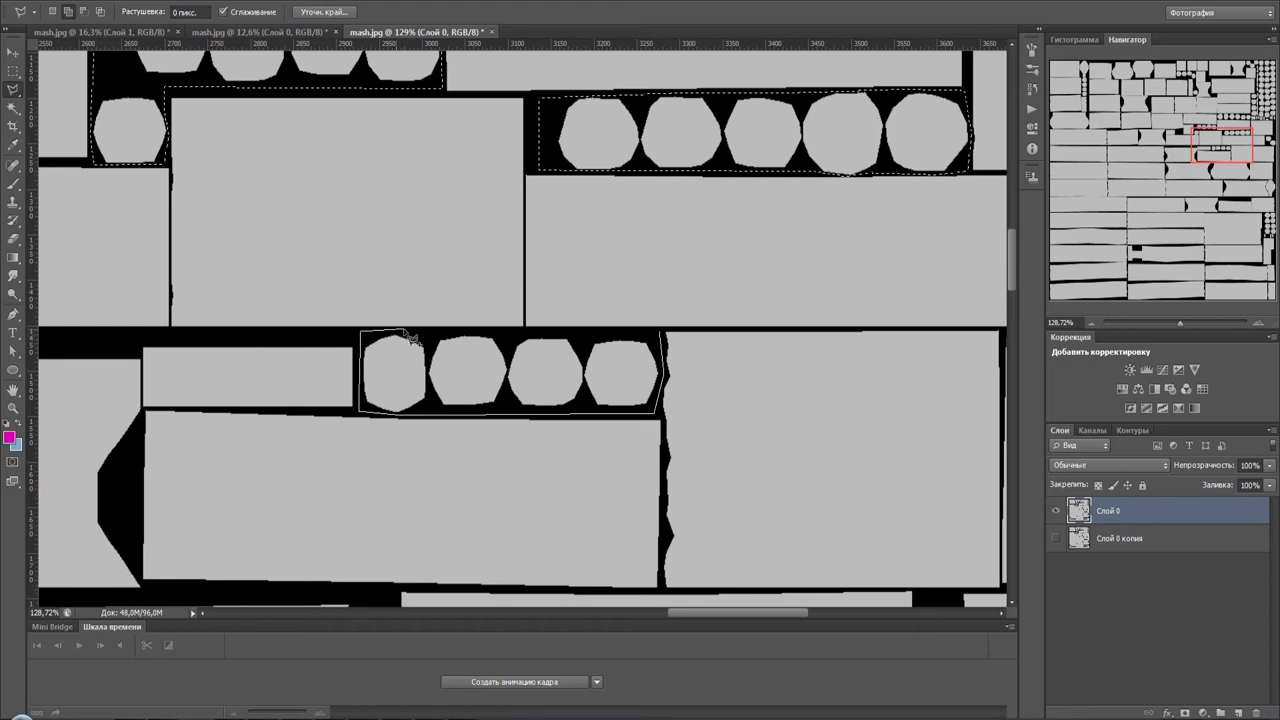
pyautogui.doubleClick(668, 342)
# - Outline the circle pair at the right edge, then undo to restore the combined selection
pyautogui.keyDown('alt'); pyautogui.scroll(-1, 855, 345); pyautogui.keyUp('alt')
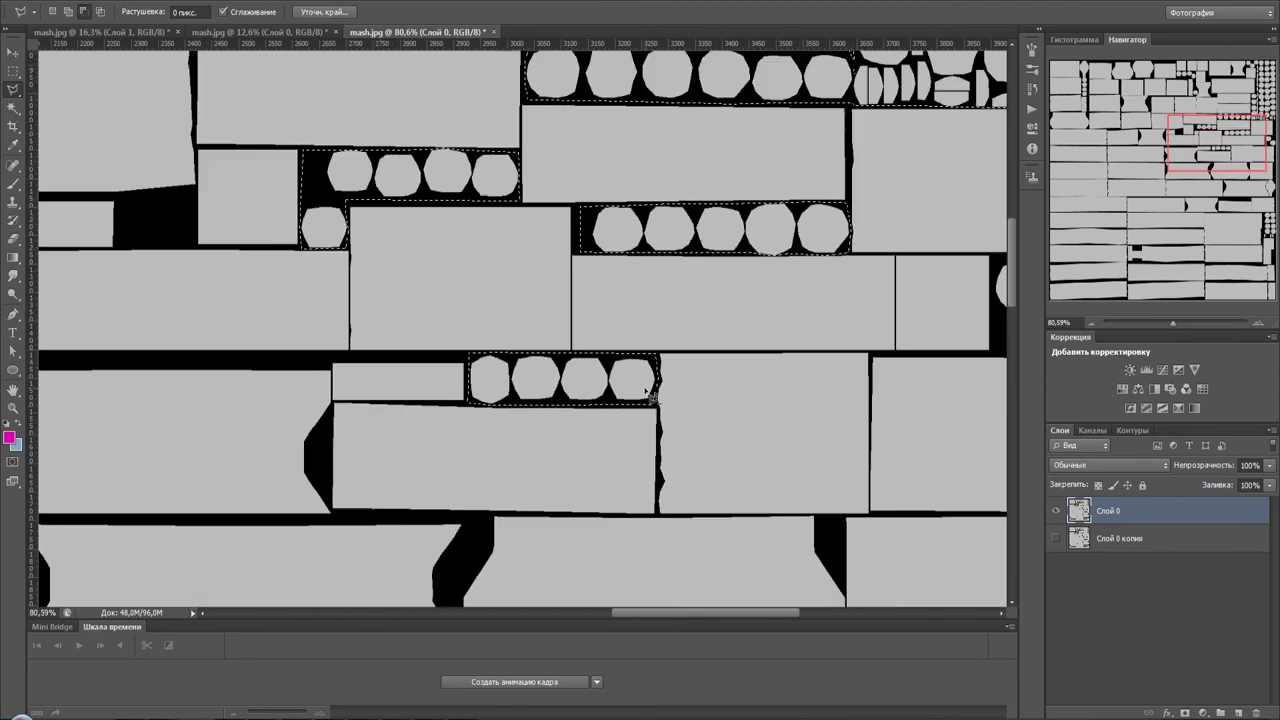
pyautogui.keyDown('alt'); pyautogui.scroll(-1, 855, 345); pyautogui.keyUp('alt')
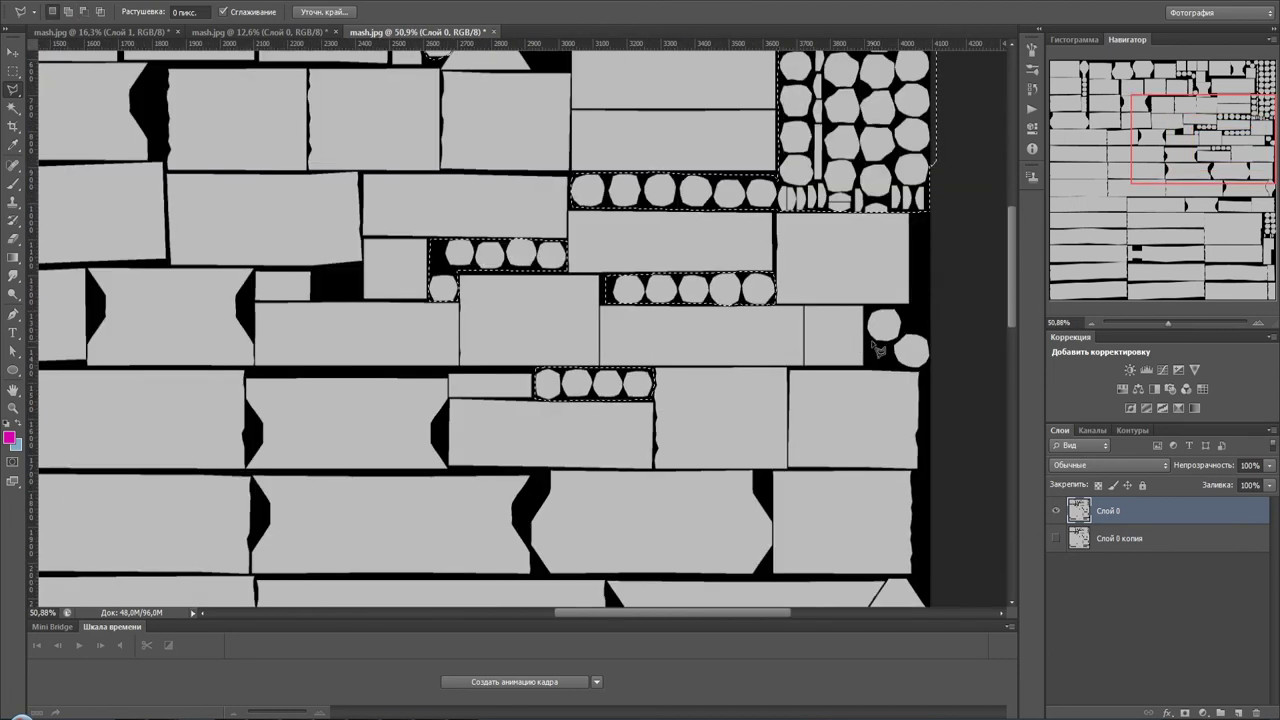
pyautogui.moveTo(879, 350); pyautogui.dragTo(621, 354)
pyautogui.keyDown('alt'); pyautogui.scroll(2, 630, 352); pyautogui.keyUp('alt')
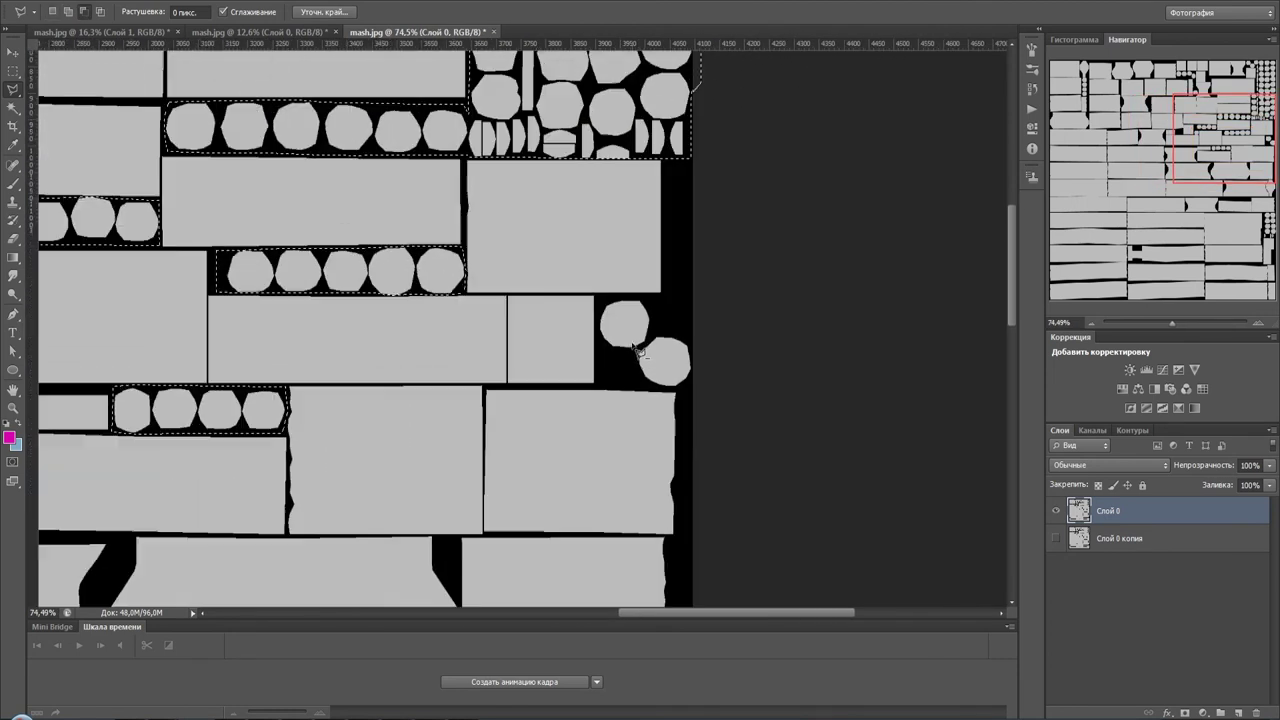
pyautogui.keyDown('alt'); pyautogui.scroll(3, 634, 330); pyautogui.keyUp('alt')
pyautogui.keyDown('alt'); pyautogui.scroll(2, 600, 300); pyautogui.keyUp('alt')
pyautogui.click(552, 253)
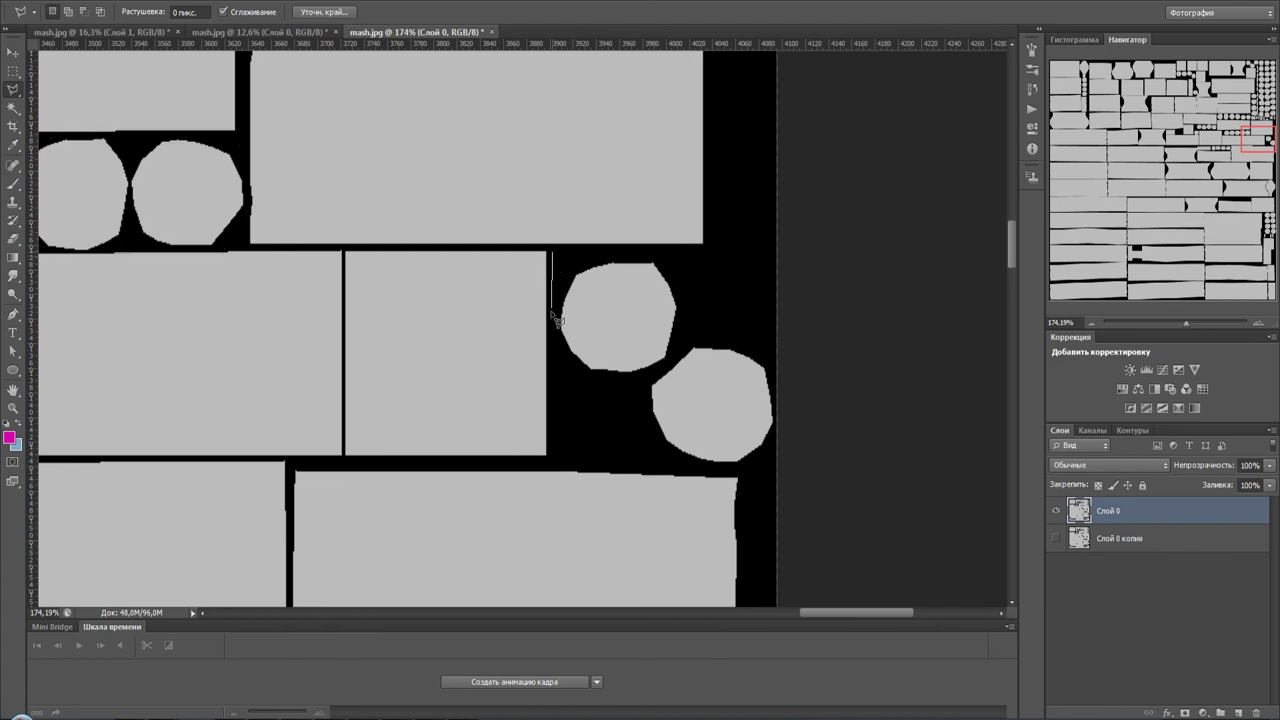
pyautogui.click(555, 450)
pyautogui.click(798, 440)
pyautogui.click(796, 246)
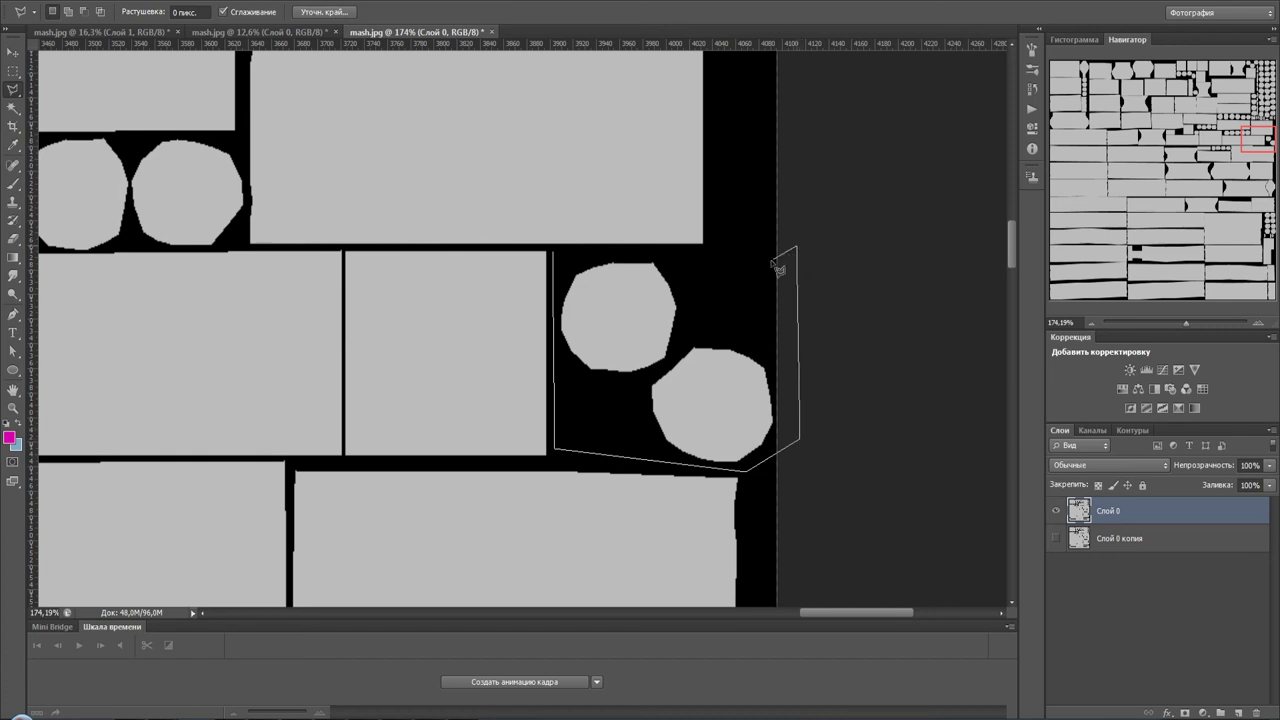
pyautogui.click(553, 253)
pyautogui.keyDown('alt'); pyautogui.scroll(-3, 627, 357); pyautogui.keyUp('alt')
pyautogui.keyDown('alt'); pyautogui.scroll(-2, 627, 357); pyautogui.keyUp('alt')
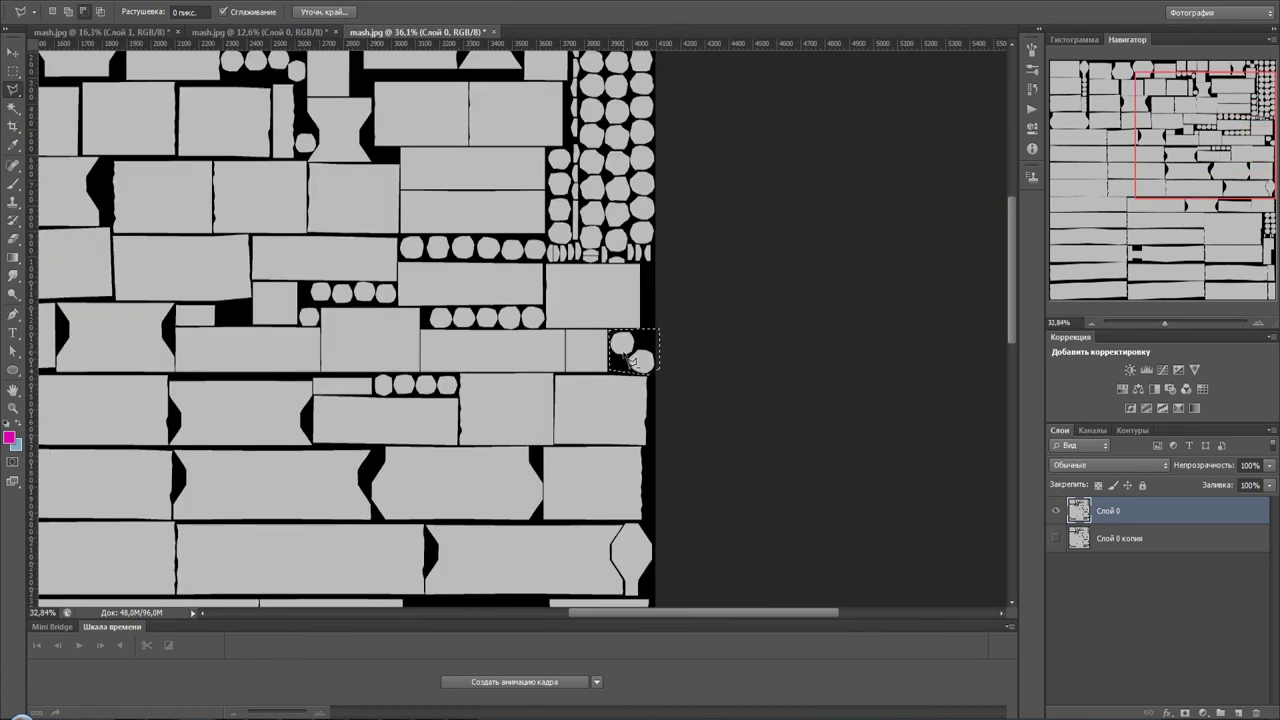
pyautogui.keyDown('alt'); pyautogui.scroll(-1, 630, 380); pyautogui.keyUp('alt')
pyautogui.keyDown('alt'); pyautogui.scroll(-1, 643, 429); pyautogui.keyUp('alt')
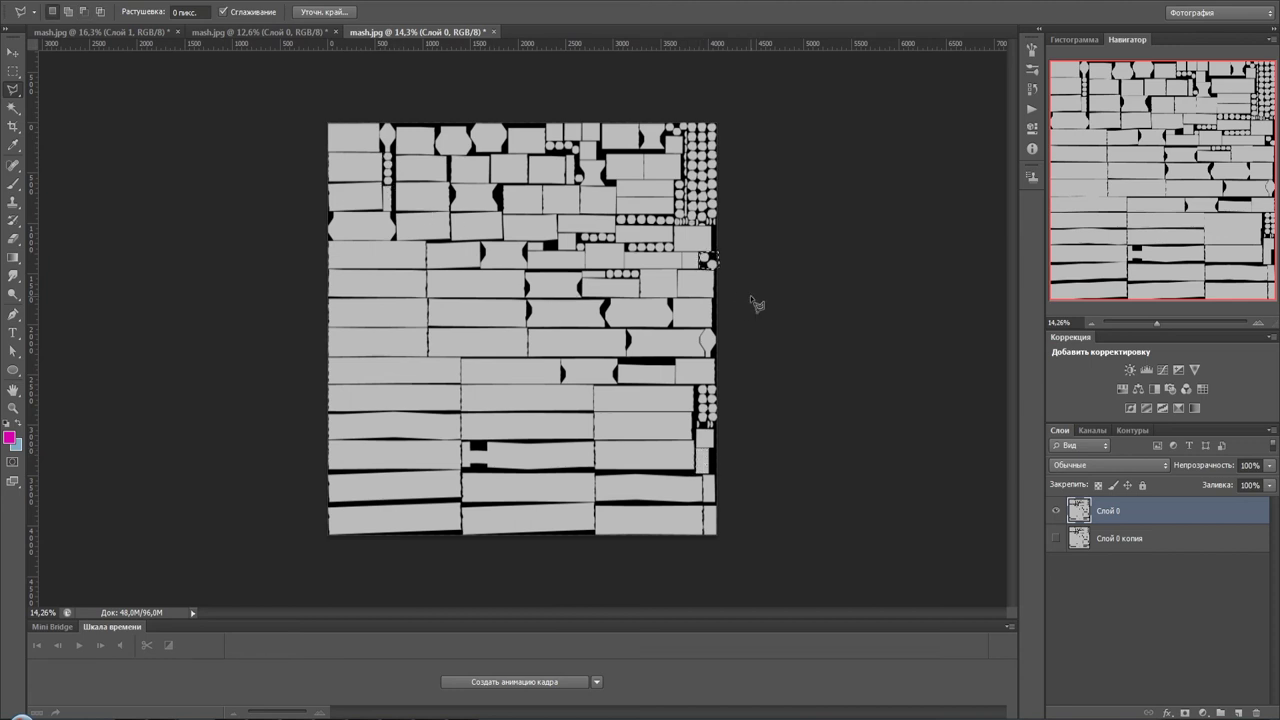
pyautogui.hotkey('ctrl', 'z')
# - Add the two round pieces at the right edge to the selection
pyautogui.keyDown('alt'); pyautogui.scroll(2, 729, 294); pyautogui.keyUp('alt')
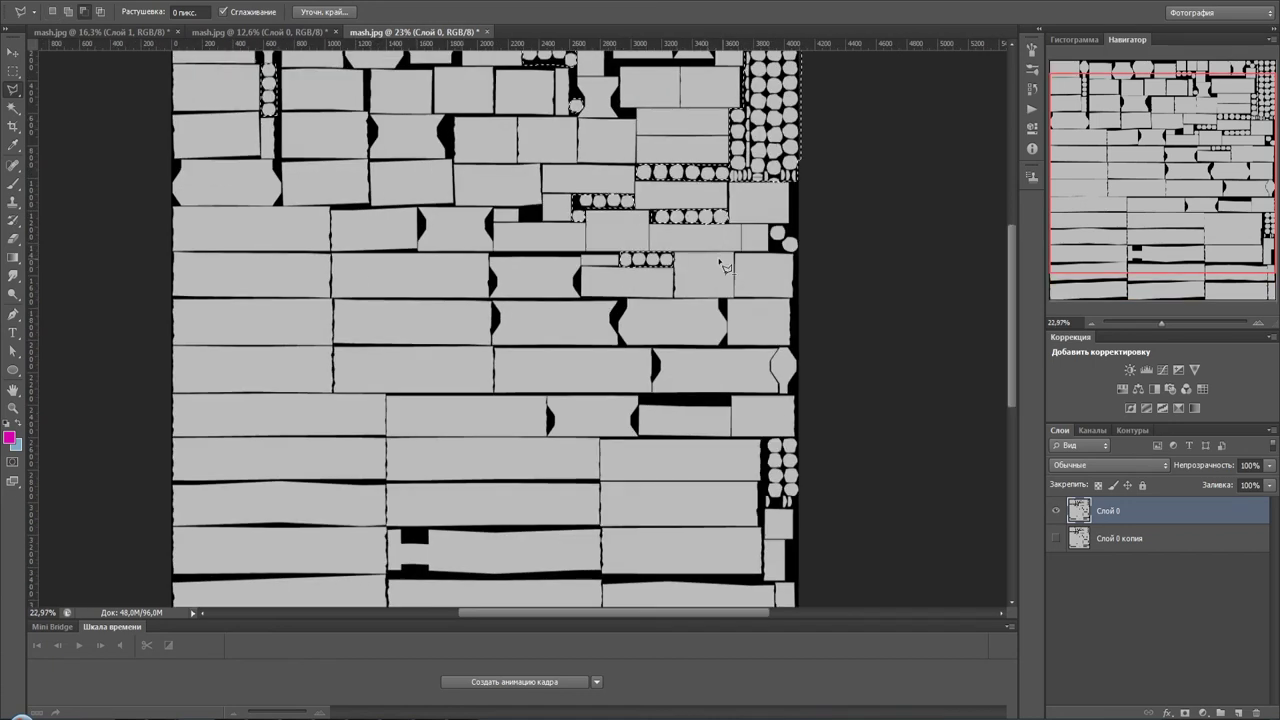
pyautogui.keyDown('alt'); pyautogui.scroll(2, 726, 268); pyautogui.keyUp('alt')
pyautogui.keyDown('alt'); pyautogui.scroll(2, 726, 268); pyautogui.keyUp('alt')
pyautogui.keyDown('alt'); pyautogui.scroll(1, 586, 222); pyautogui.keyUp('alt')
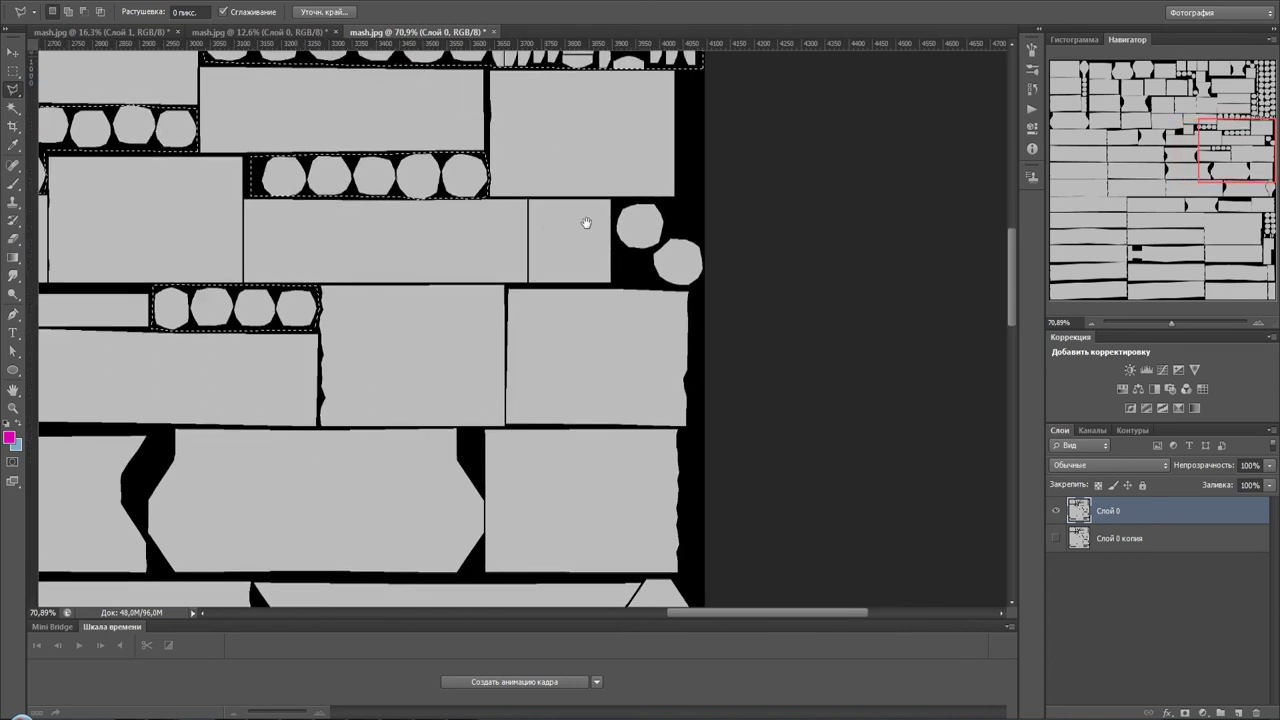
pyautogui.keyDown('alt'); pyautogui.scroll(2, 634, 223); pyautogui.keyUp('alt')
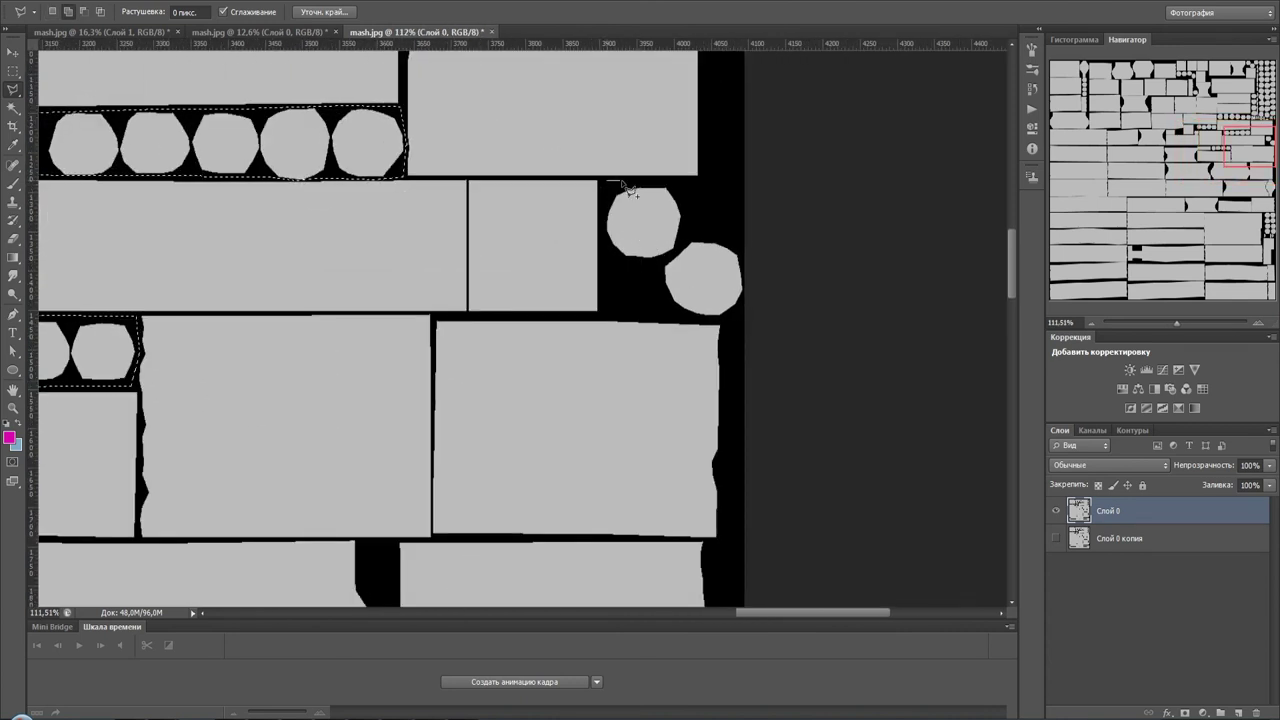
pyautogui.click(729, 181)
pyautogui.click(789, 188)
pyautogui.click(780, 331)
pyautogui.click(705, 321)
pyautogui.click(612, 287)
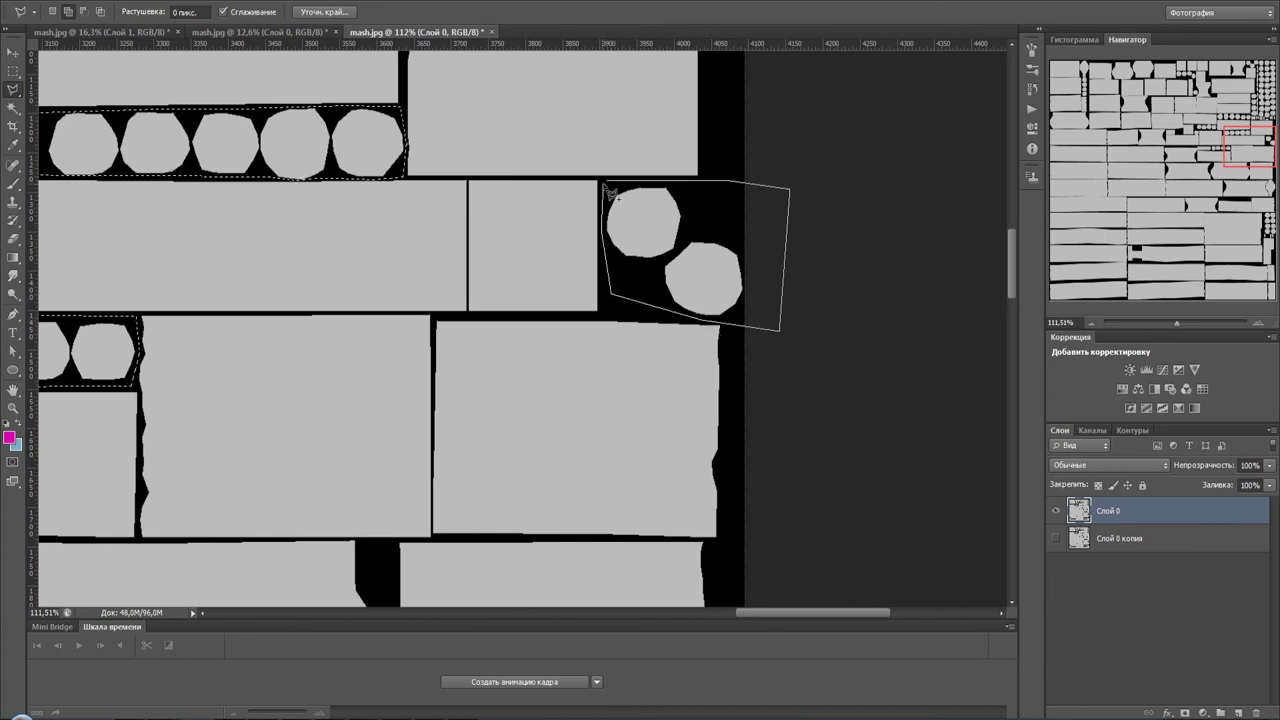
pyautogui.click(609, 188)
# - Add the lower-right column of eight octagons and small pieces to the selection
pyautogui.keyDown('alt'); pyautogui.scroll(-5, 686, 296); pyautogui.keyUp('alt')
pyautogui.keyDown('alt'); pyautogui.scroll(-2, 690, 340); pyautogui.keyUp('alt')
pyautogui.keyDown('alt'); pyautogui.scroll(2, 694, 391); pyautogui.keyUp('alt')
pyautogui.keyDown('alt'); pyautogui.scroll(3, 700, 514); pyautogui.keyUp('alt')
pyautogui.keyDown('alt'); pyautogui.scroll(2, 688, 444); pyautogui.keyUp('alt')
pyautogui.moveTo(688, 444); pyautogui.dragTo(676, 286)
pyautogui.click(581, 234)
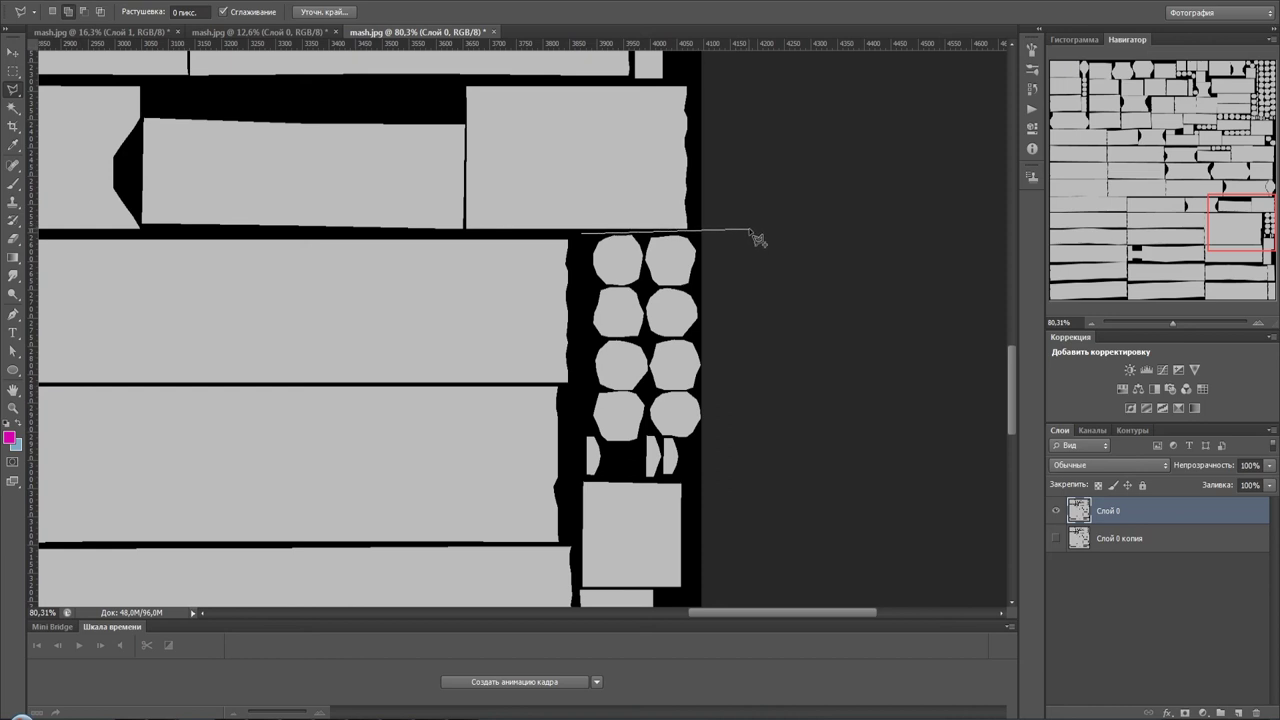
pyautogui.click(748, 231)
pyautogui.click(733, 483)
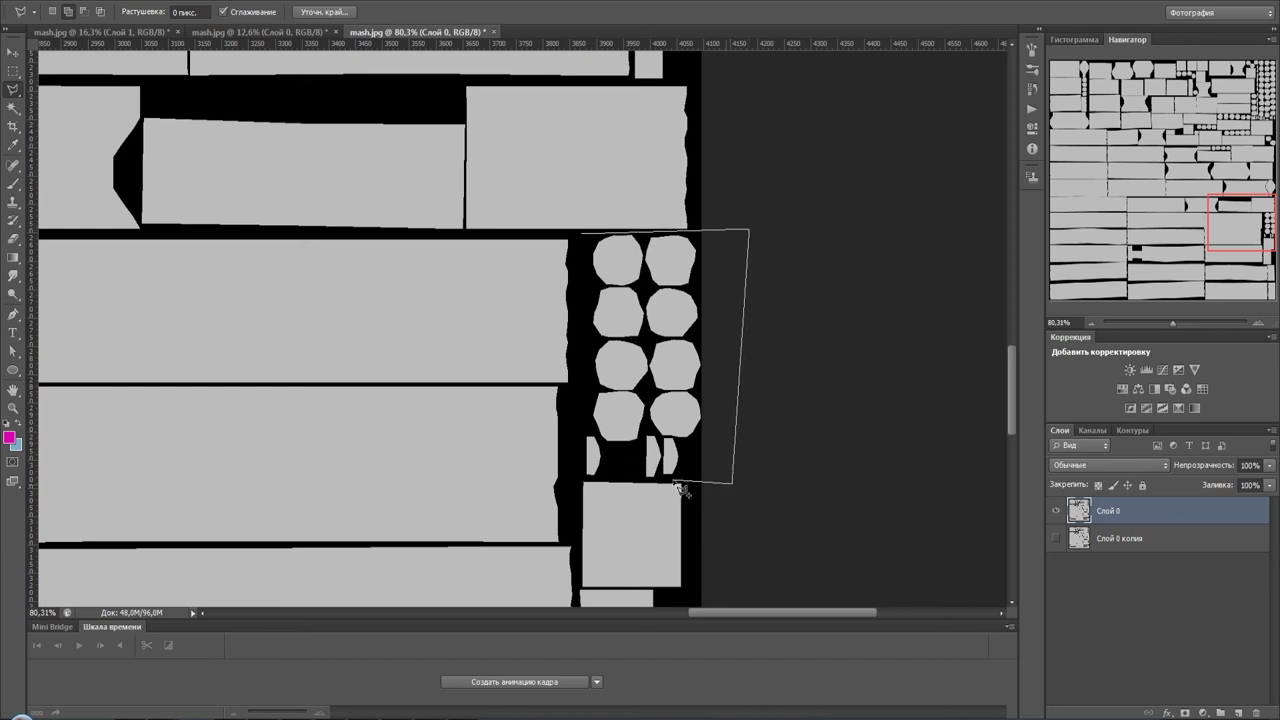
pyautogui.click(573, 481)
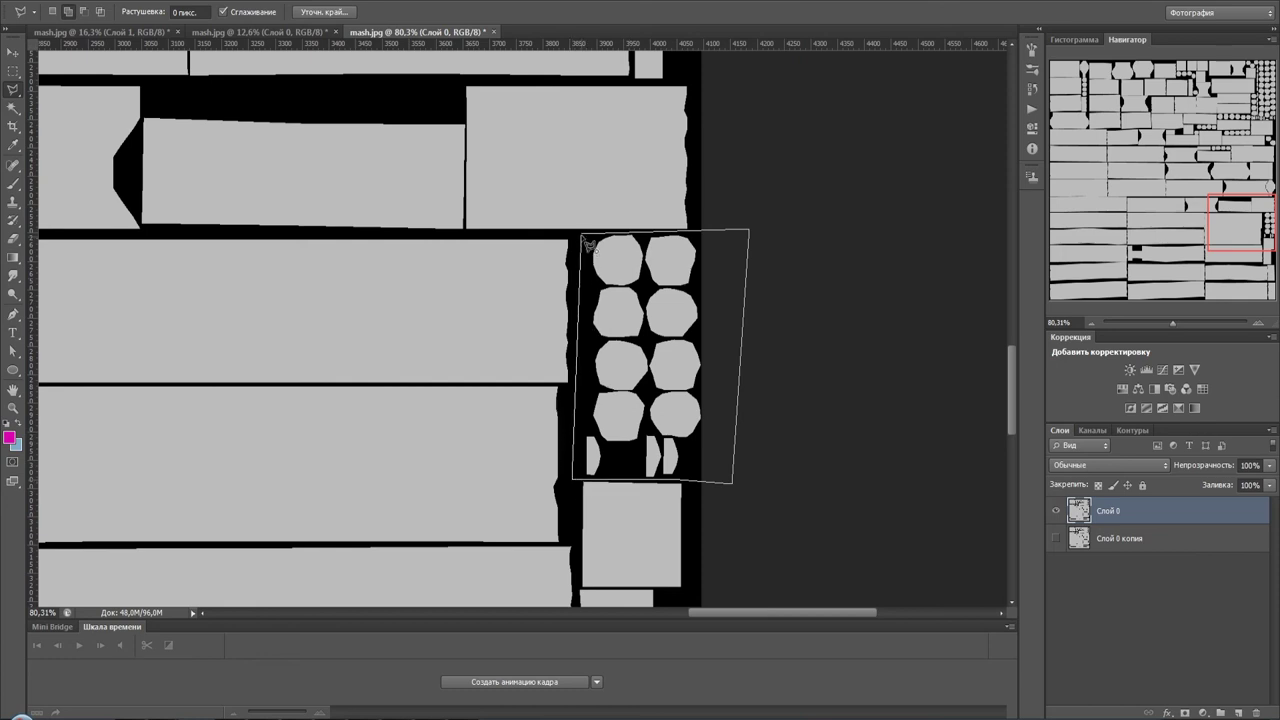
pyautogui.click(590, 243)
pyautogui.keyDown('alt'); pyautogui.scroll(-3, 660, 397); pyautogui.keyUp('alt')
# - Reselect the round pieces and brush them solid magenta
pyautogui.keyDown('alt'); pyautogui.scroll(-4, 660, 397); pyautogui.keyUp('alt')
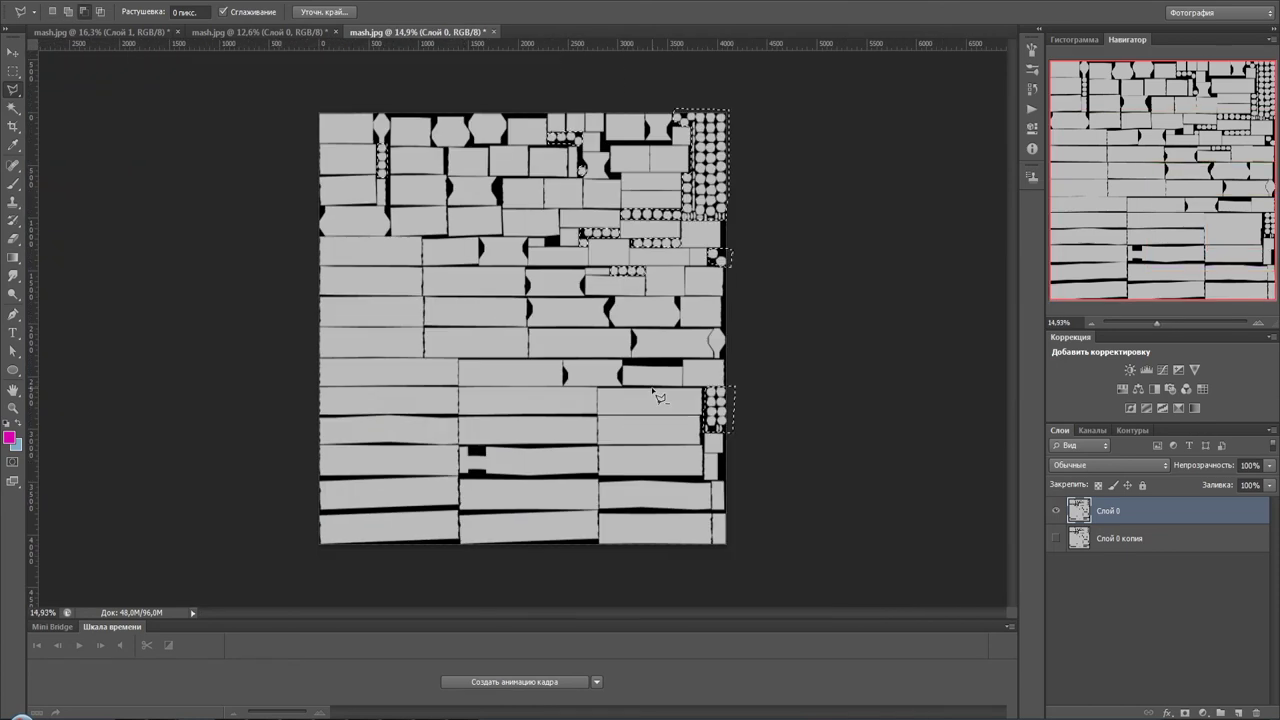
pyautogui.hotkey('ctrl', 'd')
pyautogui.hotkey('ctrl', 'shift', 'd')
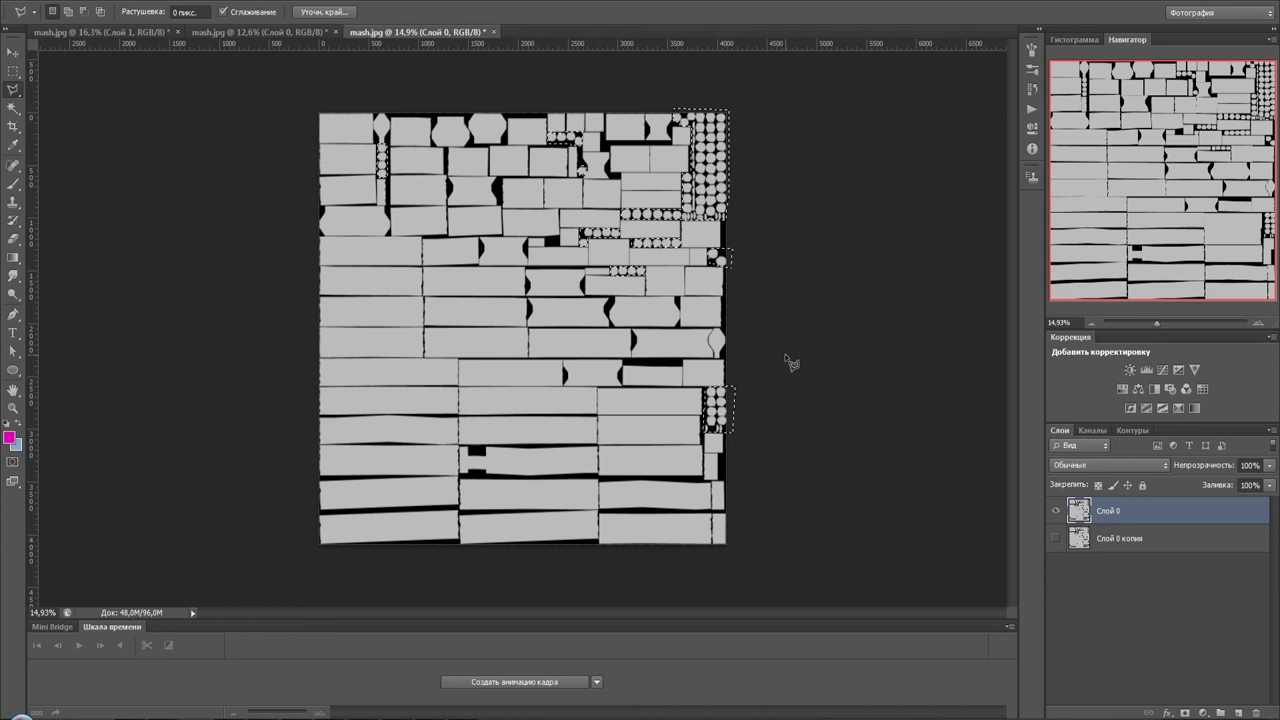
pyautogui.click(14, 184)
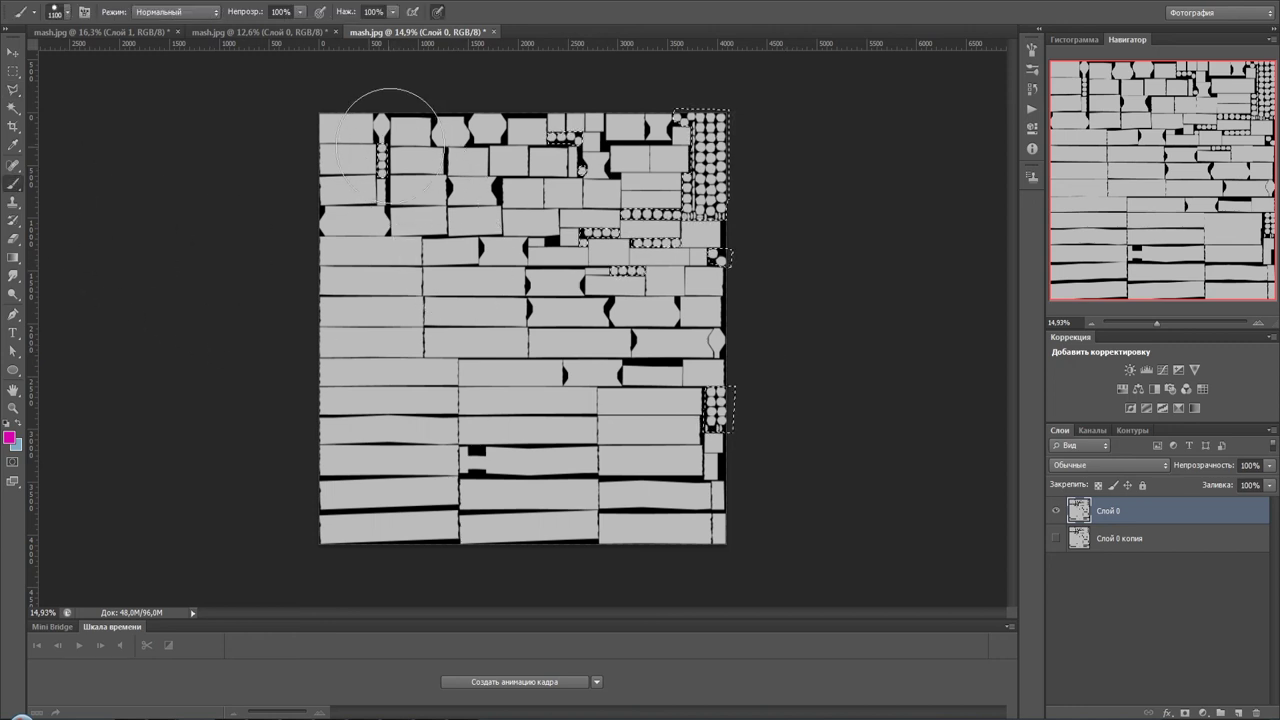
pyautogui.moveTo(382, 147); pyautogui.dragTo(382, 177)
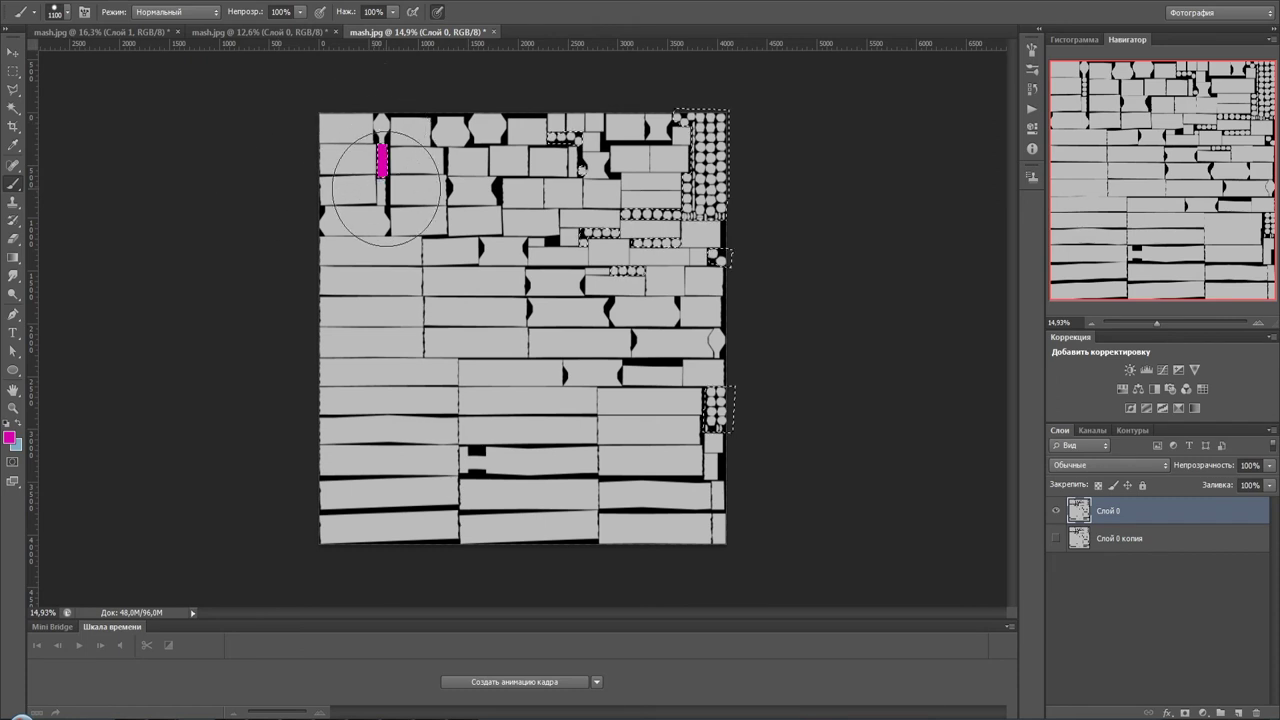
pyautogui.moveTo(550, 110)
pyautogui.mouseDown()
pyautogui.moveTo(680, 95)
pyautogui.moveTo(630, 150)
pyautogui.moveTo(760, 206)
pyautogui.moveTo(680, 420)
pyautogui.mouseUp()
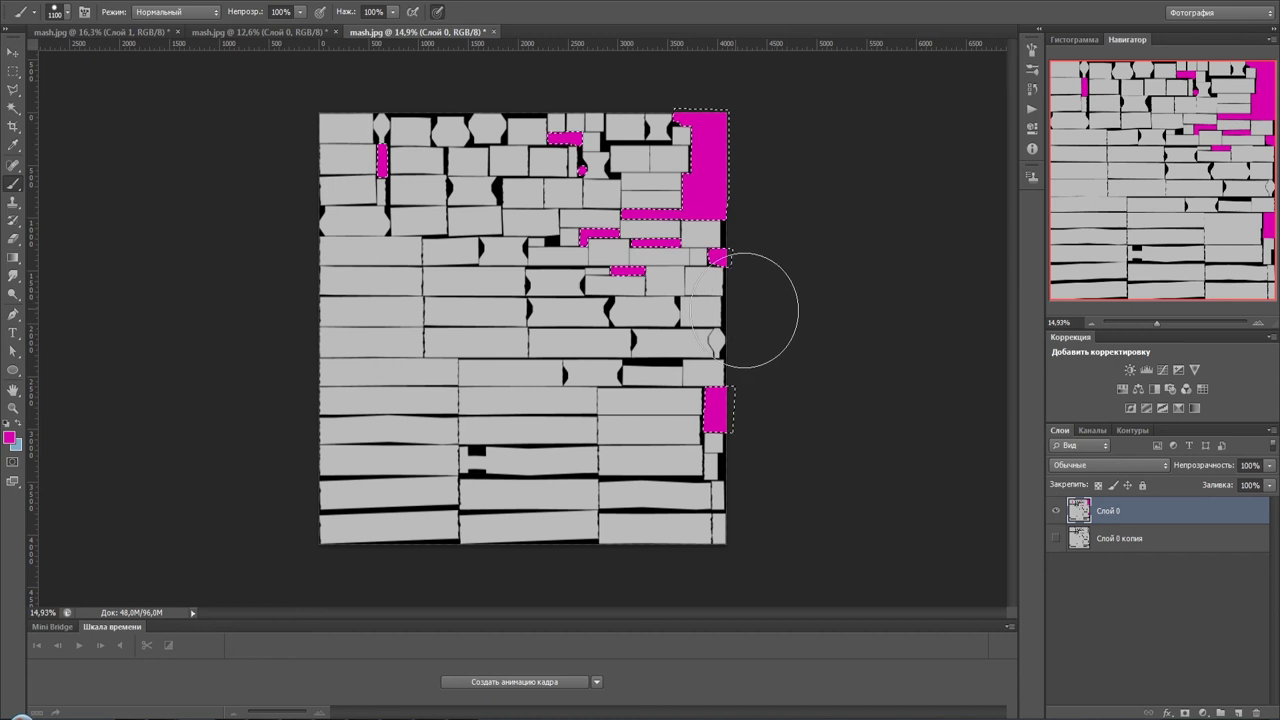
# - Invert the selection so it covers everything except the magenta pieces
pyautogui.keyDown('alt'); pyautogui.scroll(2, 605, 230); pyautogui.keyUp('alt')
pyautogui.keyDown('alt'); pyautogui.scroll(2, 605, 230); pyautogui.keyUp('alt')
pyautogui.keyDown('alt'); pyautogui.scroll(-2, 613, 218); pyautogui.keyUp('alt')
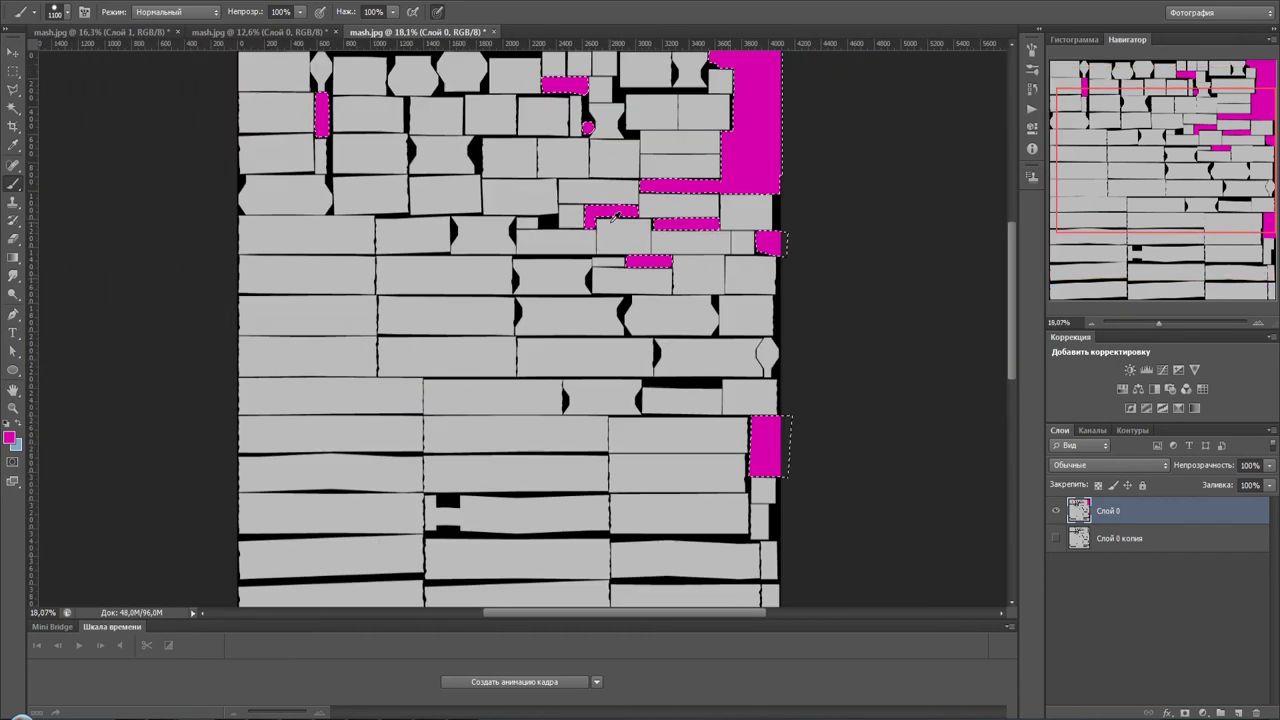
pyautogui.keyDown('alt'); pyautogui.scroll(-3, 613, 218); pyautogui.keyUp('alt')
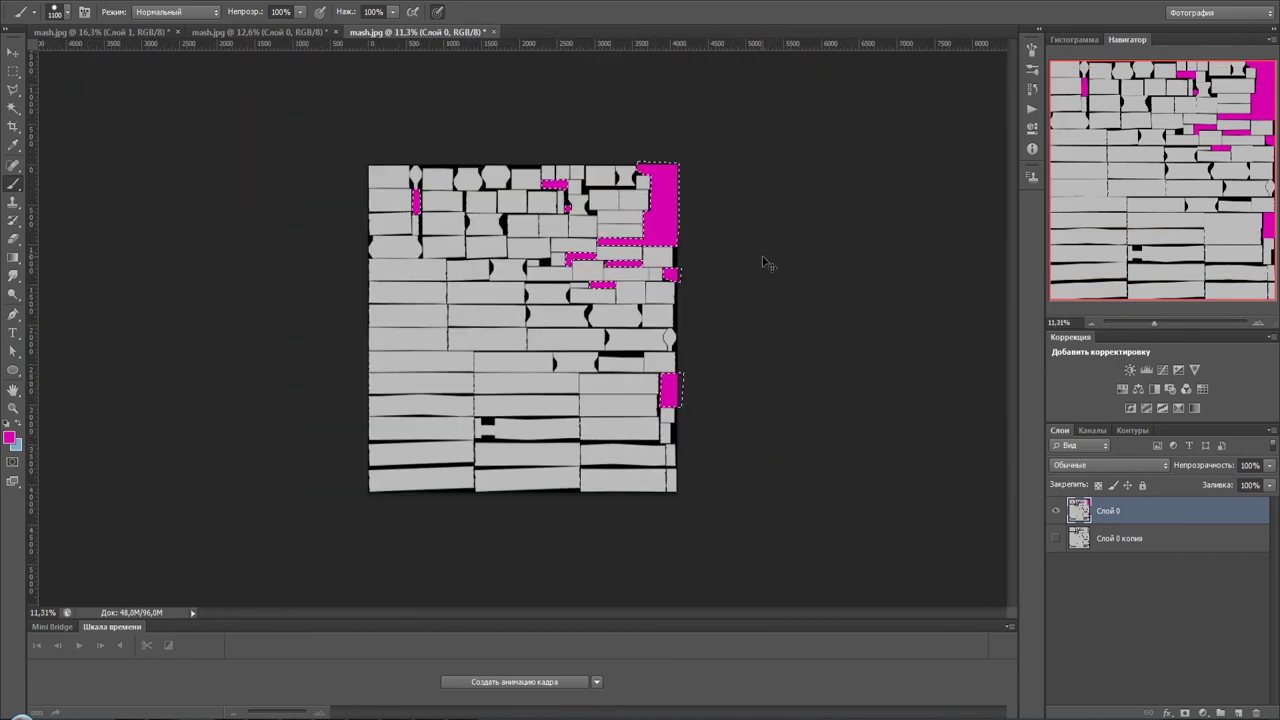
pyautogui.hotkey('ctrl', 'shift', 'i')
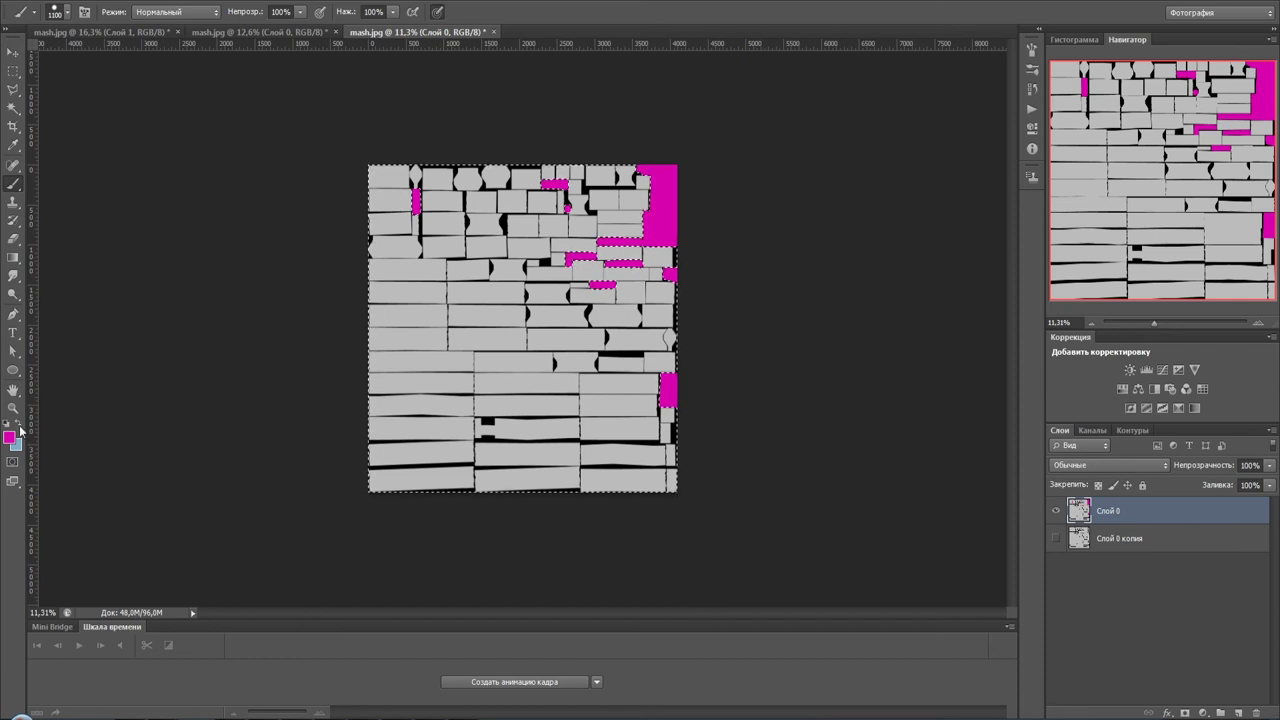
# - Set the foreground to vivid blue #006fc5, paint the inverted area, and deselect
pyautogui.click(19, 427)
pyautogui.click(9, 436)
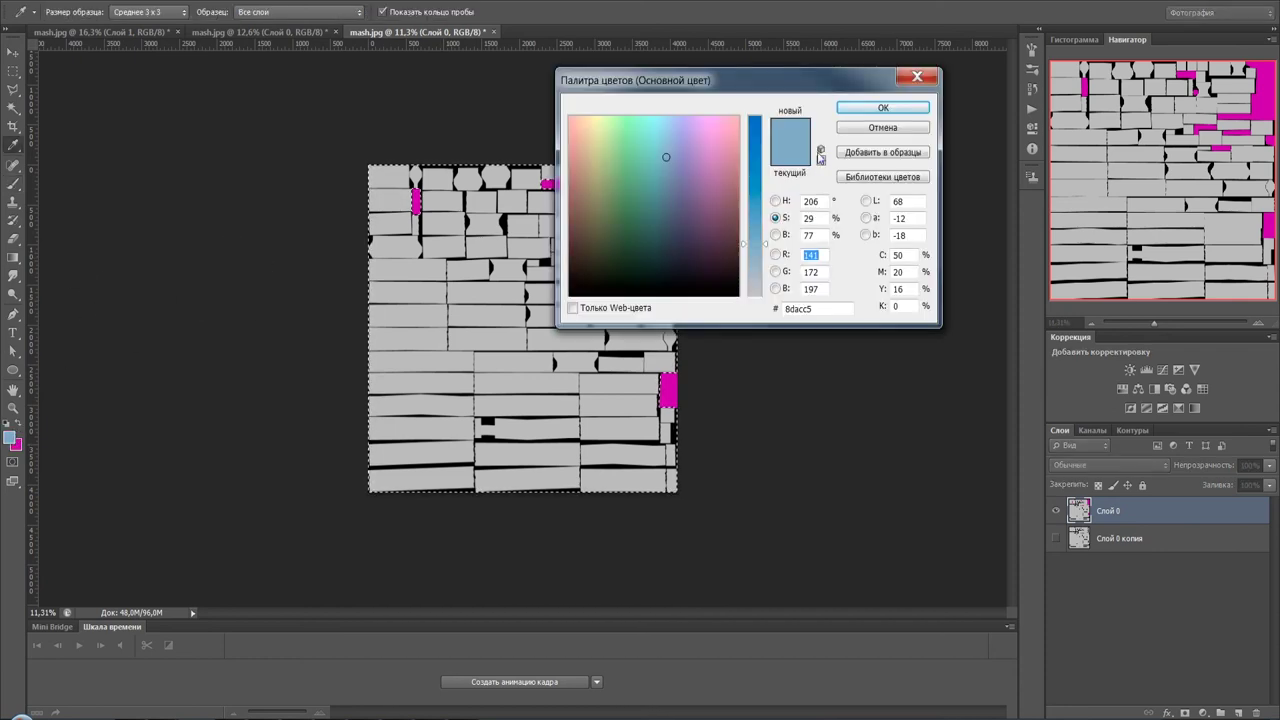
pyautogui.moveTo(755, 200); pyautogui.dragTo(878, 97)
pyautogui.click(882, 107)
pyautogui.press('b')
pyautogui.moveTo(712, 212)
pyautogui.mouseDown()
pyautogui.moveTo(577, 291)
pyautogui.moveTo(323, 512)
pyautogui.mouseUp()
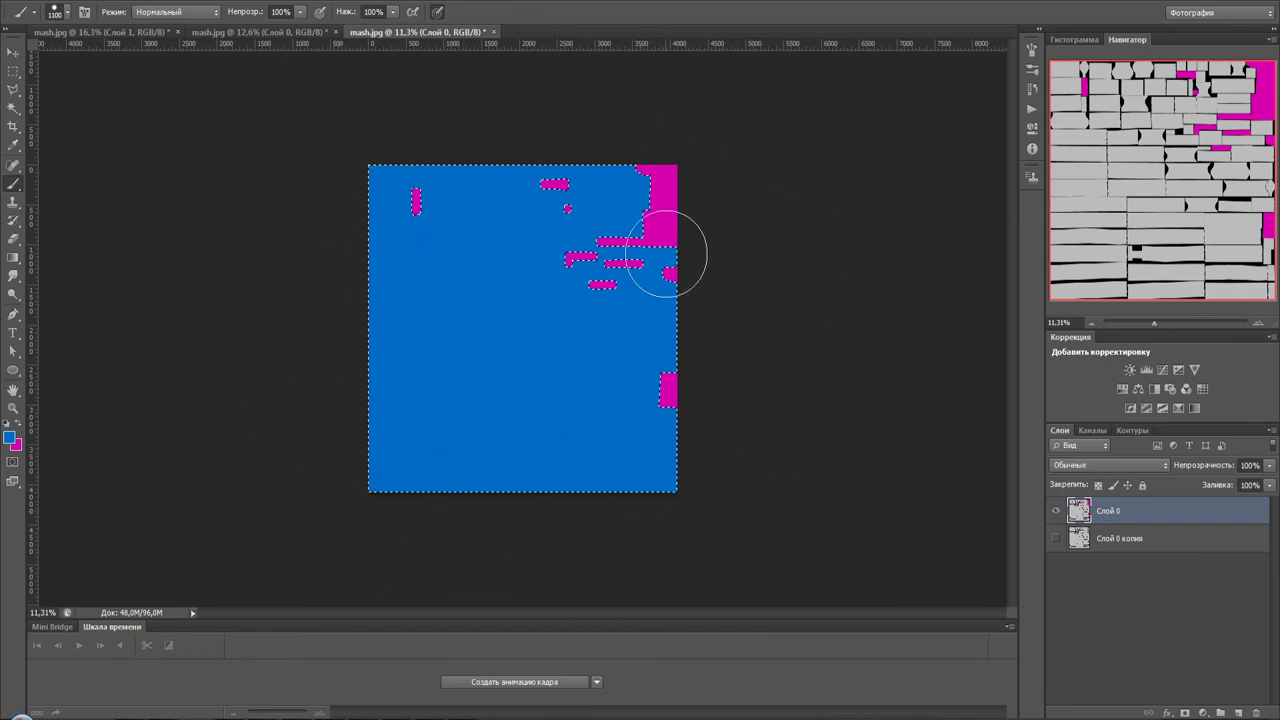
pyautogui.hotkey('ctrl', 'd')
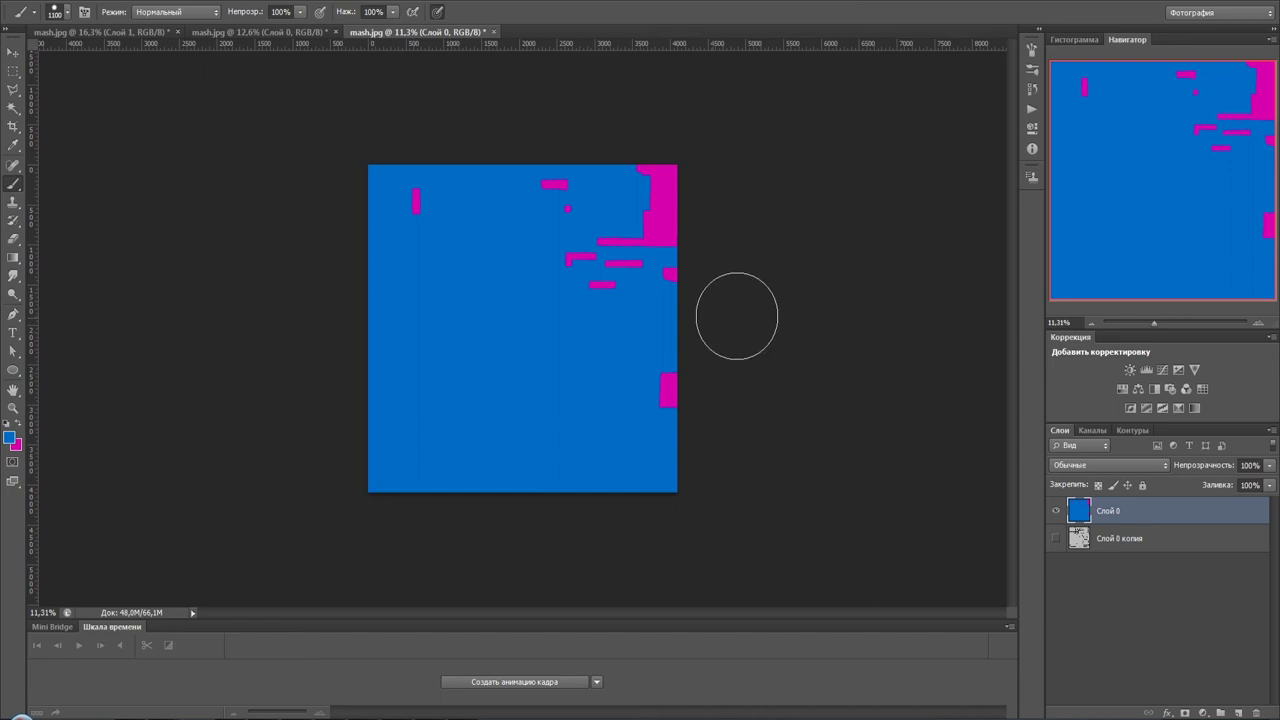
# - Reduce the brush size to 900
pyautogui.keyDown('alt'); pyautogui.scroll(2, 594, 279); pyautogui.keyUp('alt')
pyautogui.keyDown('alt'); pyautogui.scroll(2, 600, 245); pyautogui.keyUp('alt')
pyautogui.keyDown('alt'); pyautogui.scroll(2, 757, 177); pyautogui.keyUp('alt')
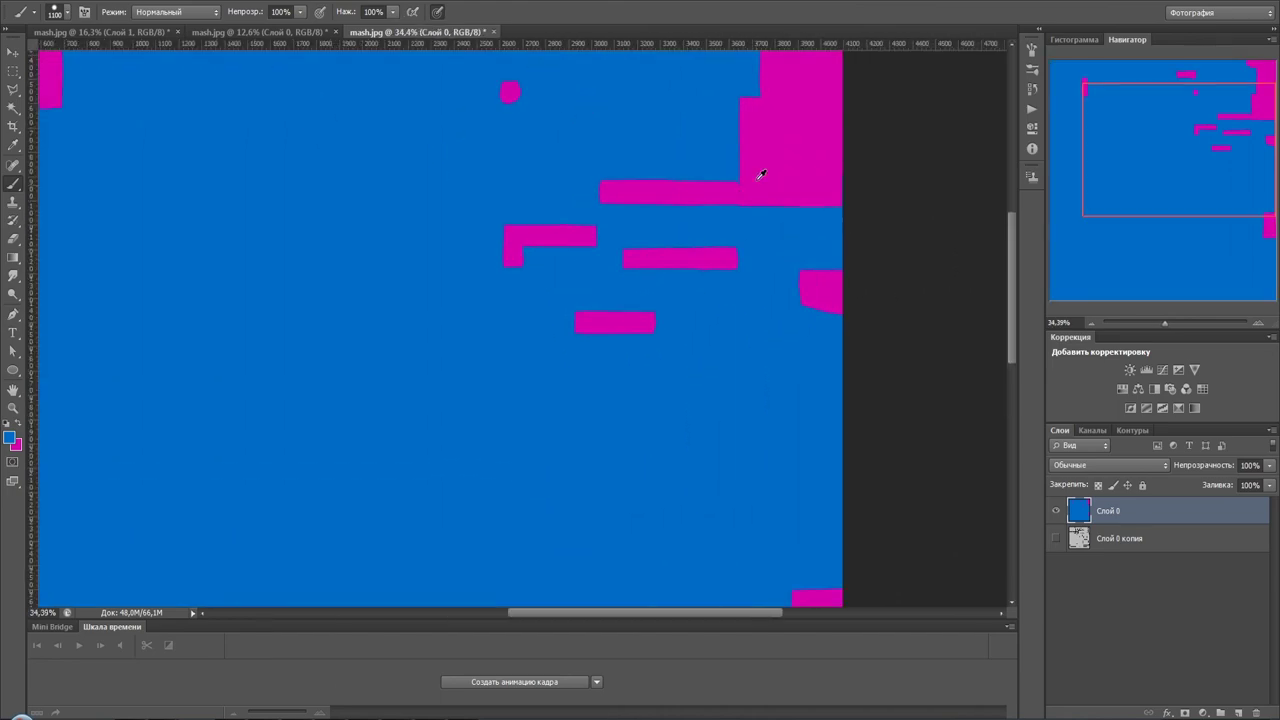
pyautogui.keyDown('alt'); pyautogui.scroll(2, 737, 197); pyautogui.keyUp('alt')
pyautogui.keyDown('alt'); pyautogui.scroll(2, 743, 189); pyautogui.keyUp('alt')
pyautogui.keyDown('alt'); pyautogui.scroll(1, 700, 187); pyautogui.keyUp('alt')
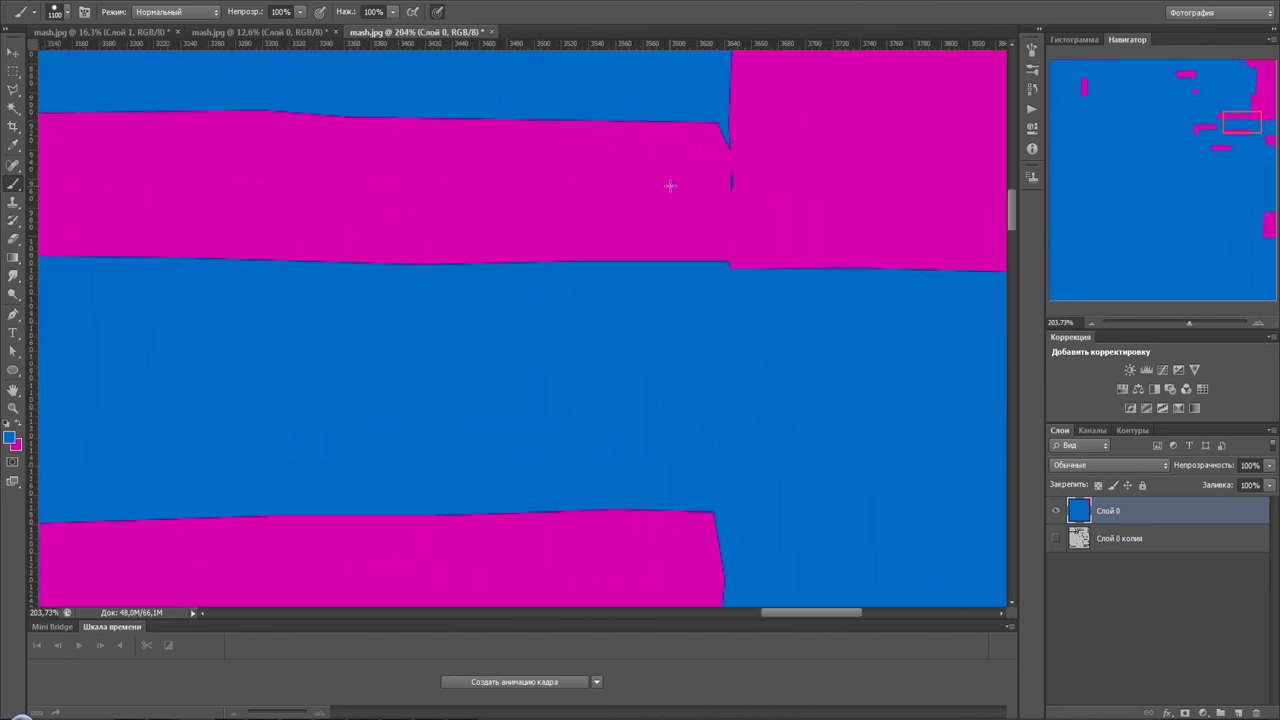
pyautogui.press('[')
# - Start saving the texture under a new name with Save As
pyautogui.keyDown('alt'); pyautogui.scroll(-2, 693, 197); pyautogui.keyUp('alt')
pyautogui.keyDown('alt'); pyautogui.scroll(-1, 660, 197); pyautogui.keyUp('alt')
pyautogui.keyDown('alt'); pyautogui.scroll(-1, 660, 200); pyautogui.keyUp('alt')
pyautogui.keyDown('alt'); pyautogui.scroll(-1, 700, 205); pyautogui.keyUp('alt')
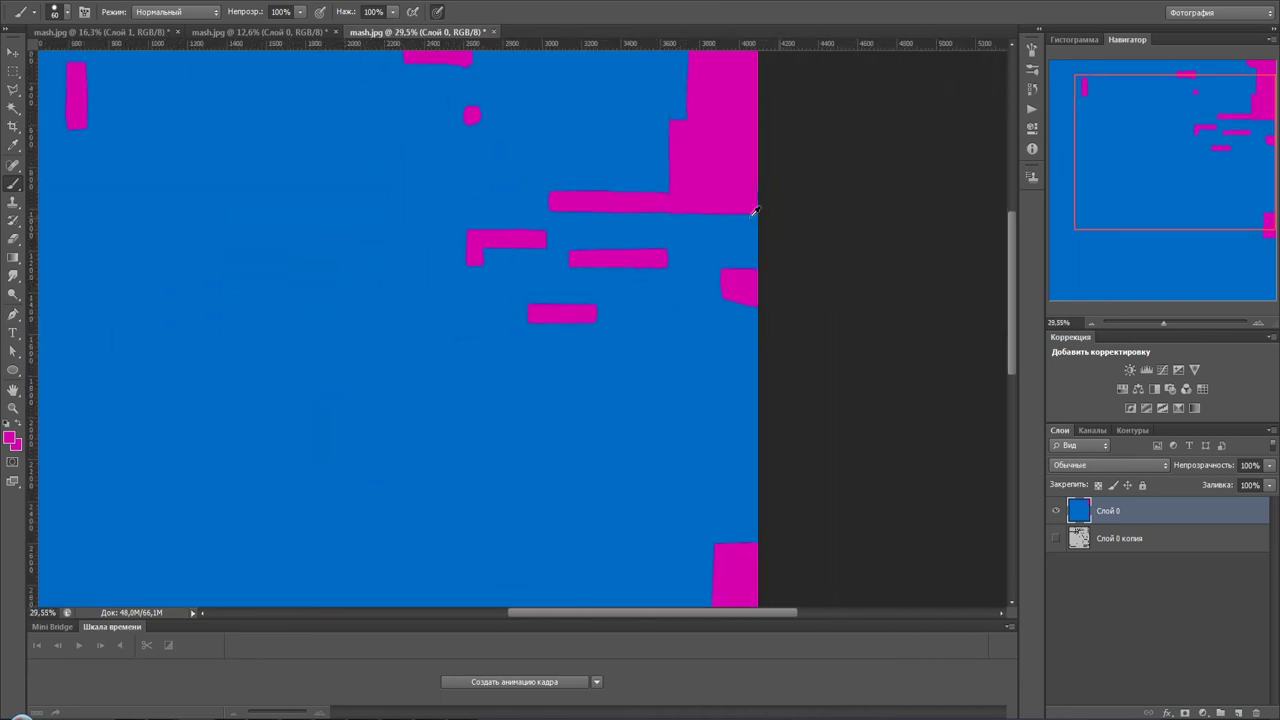
pyautogui.keyDown('alt'); pyautogui.scroll(-1, 790, 211); pyautogui.keyUp('alt')
pyautogui.hotkey('ctrl', 'shift', 's')
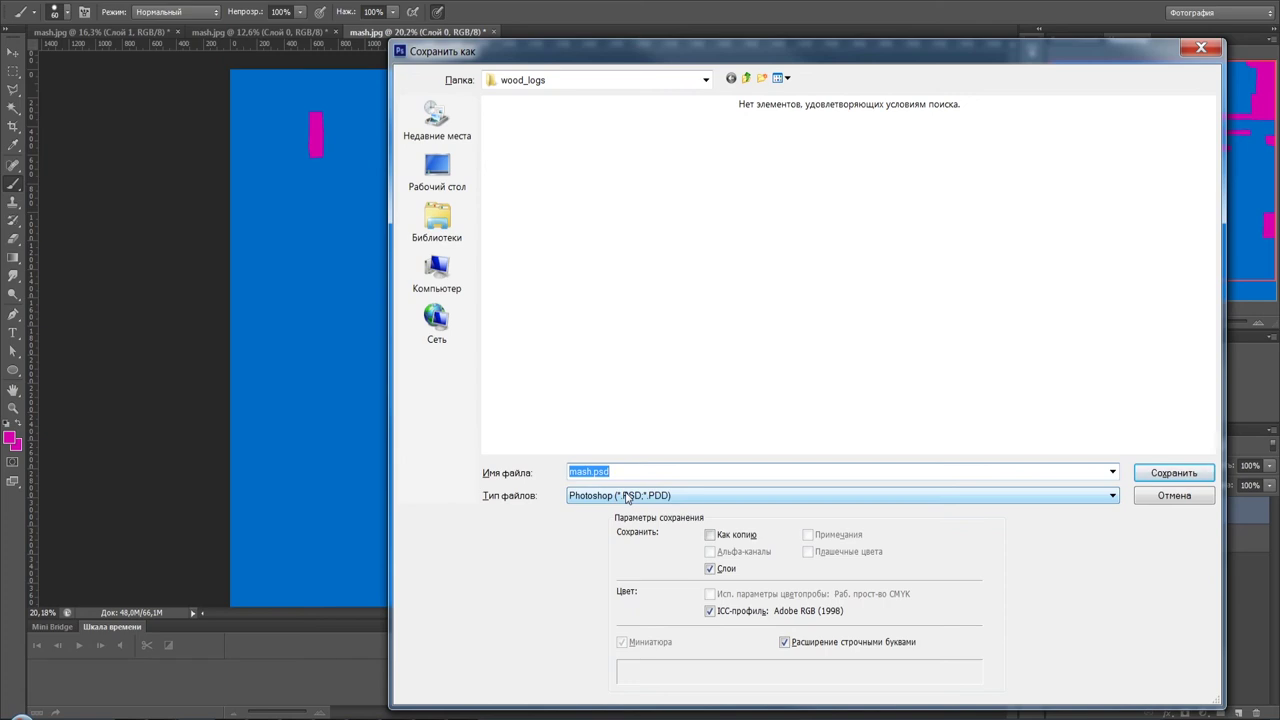
# - Save the ID map as JPEG id_wood_logs in wood_logs, accepting quality 12
pyautogui.click(624, 495)
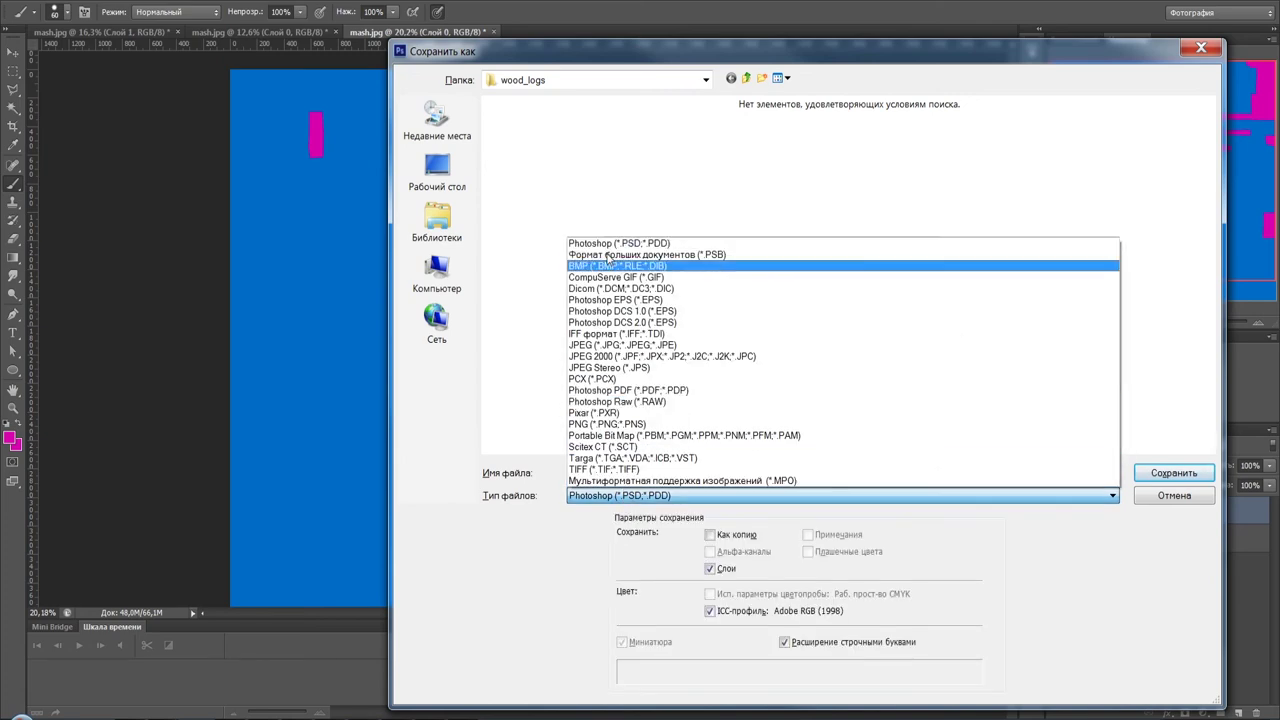
pyautogui.click(608, 346)
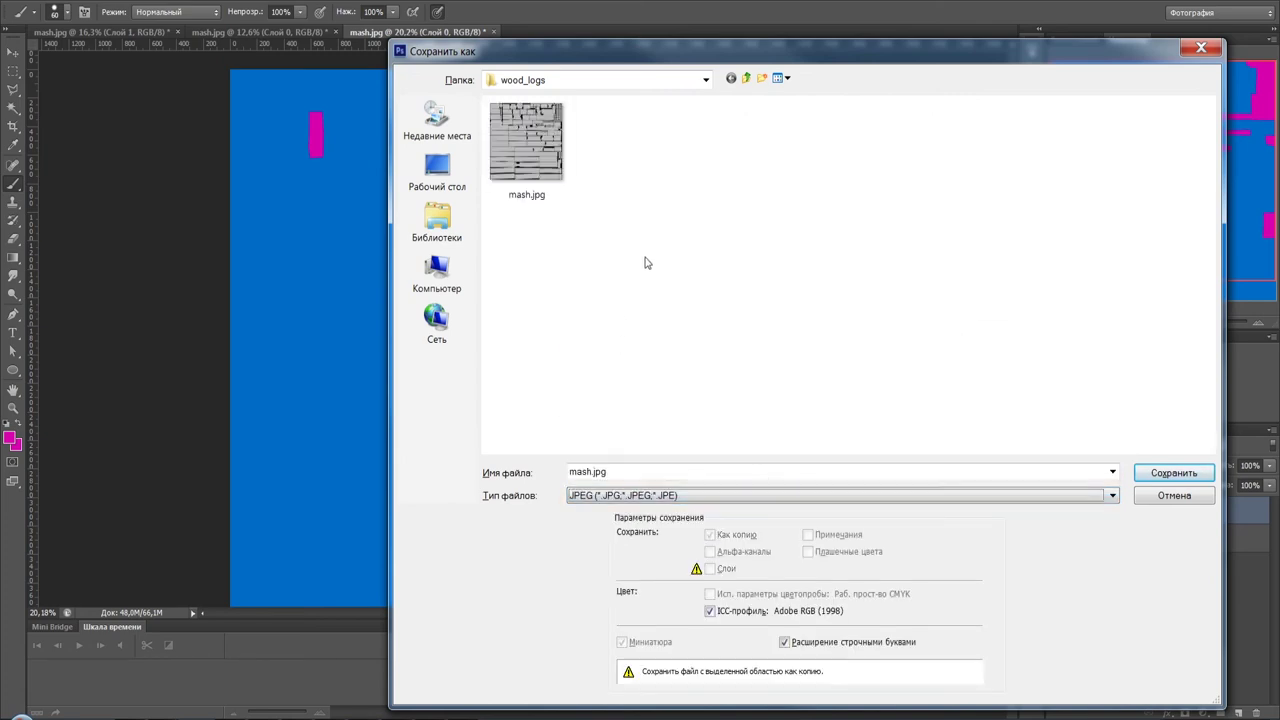
pyautogui.press('BackSpace')
pyautogui.write('id_')
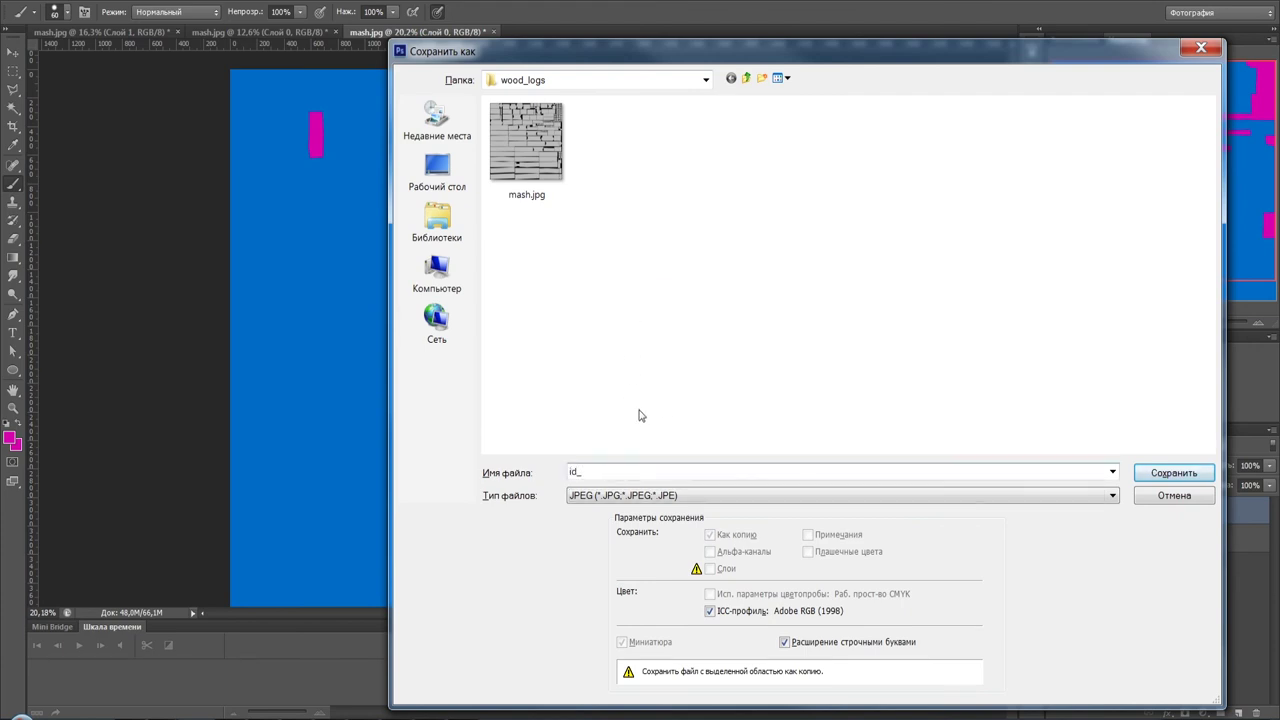
pyautogui.write('wood_logs')
pyautogui.click(1212, 470)
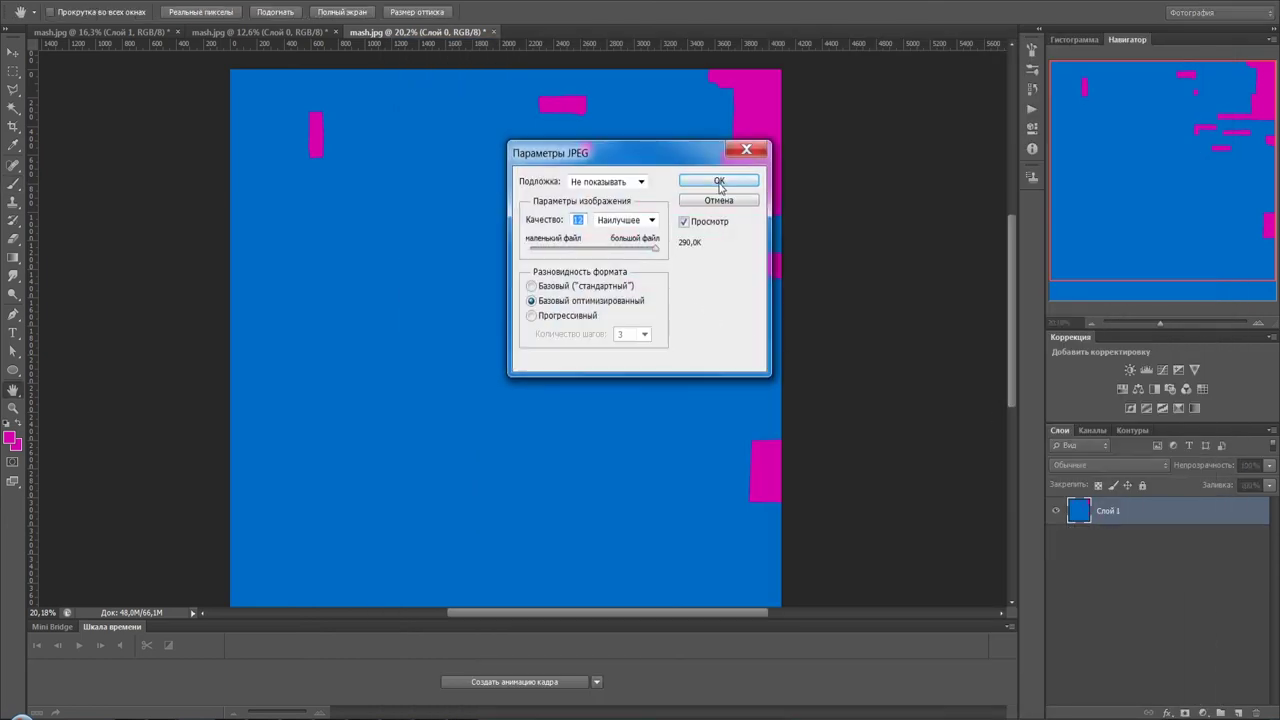
pyautogui.click(718, 180)
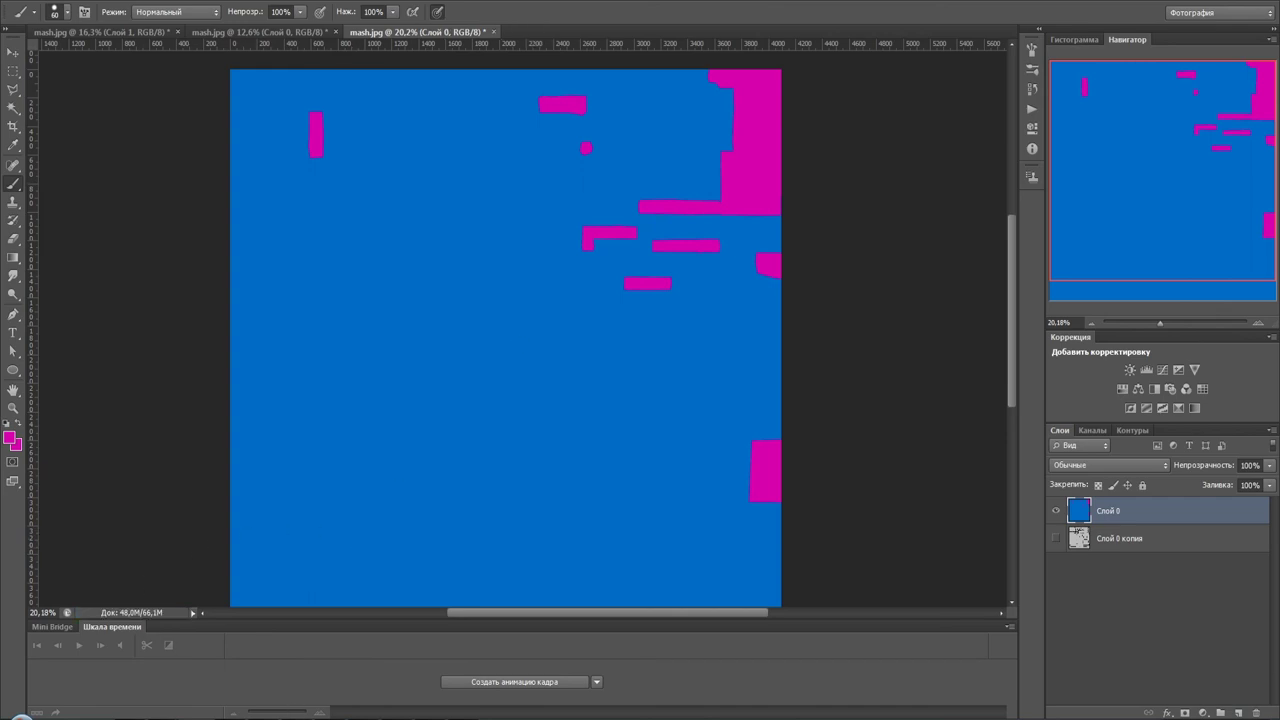
# - Browse from Pbr into the stove texture folder, then minimize Explorer back to Photoshop
pyautogui.click(292, 652)
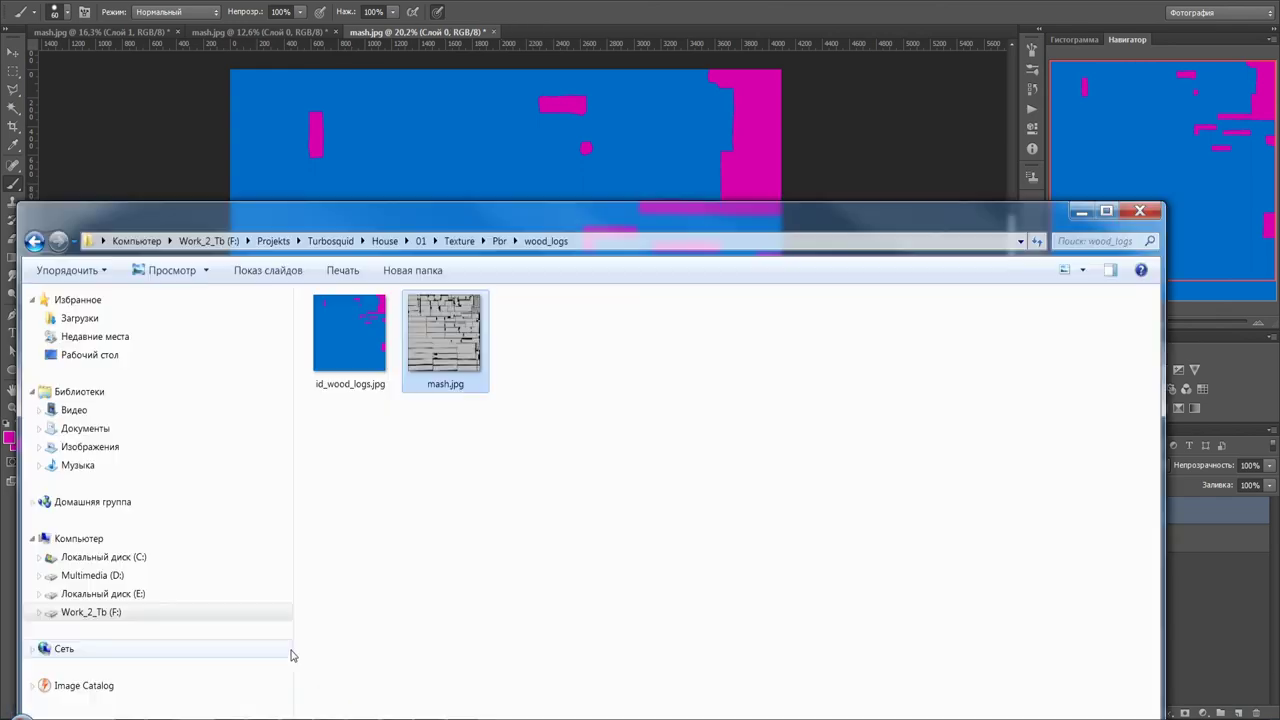
pyautogui.click(499, 241)
pyautogui.doubleClick(358, 340)
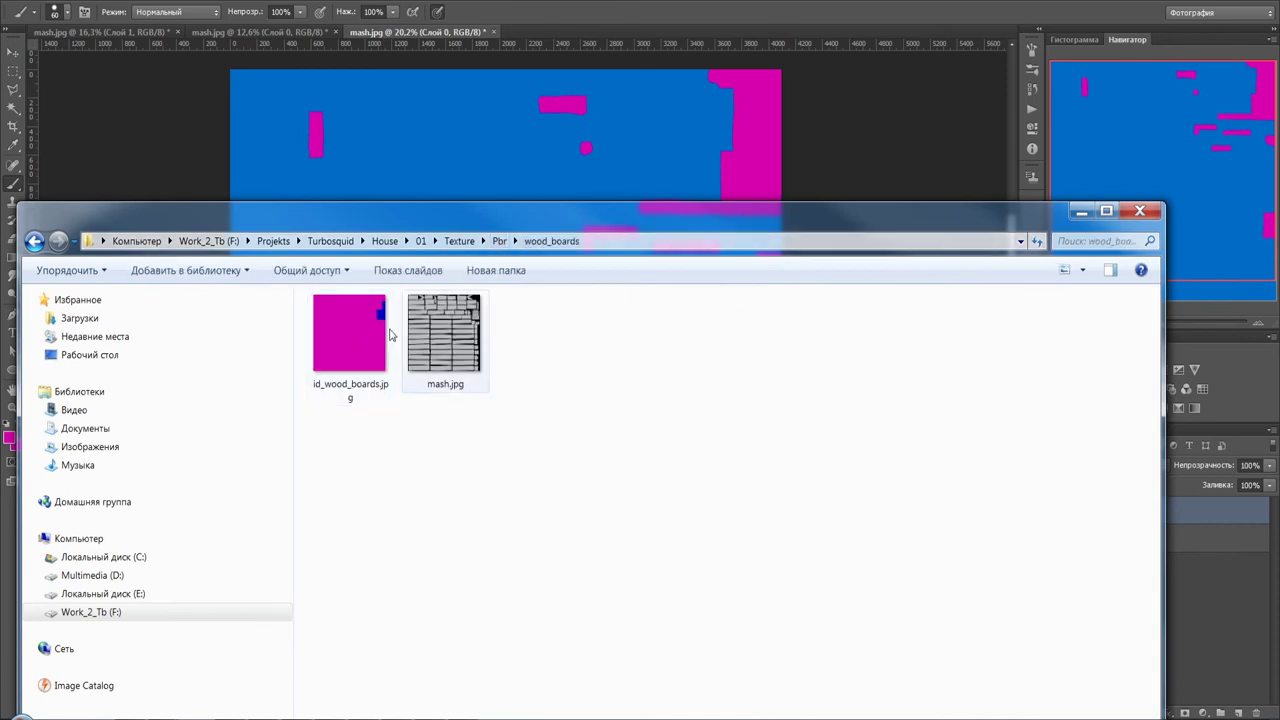
pyautogui.click(502, 244)
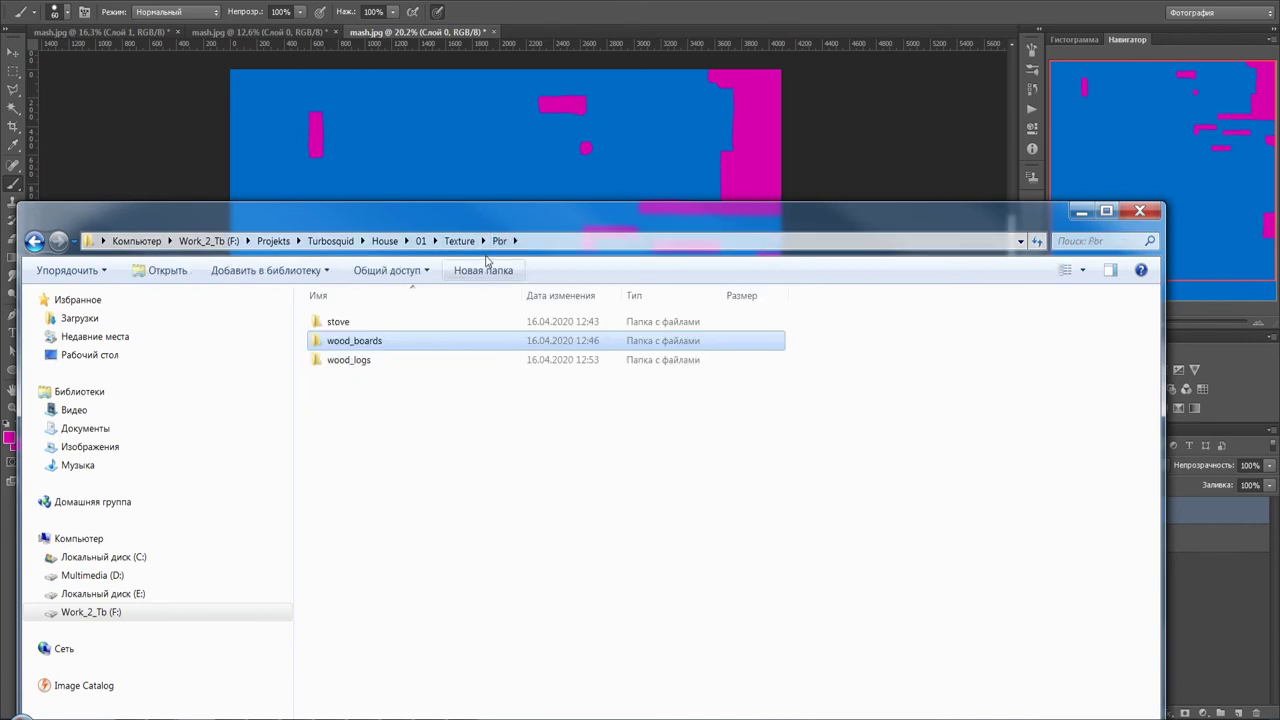
pyautogui.doubleClick(356, 322)
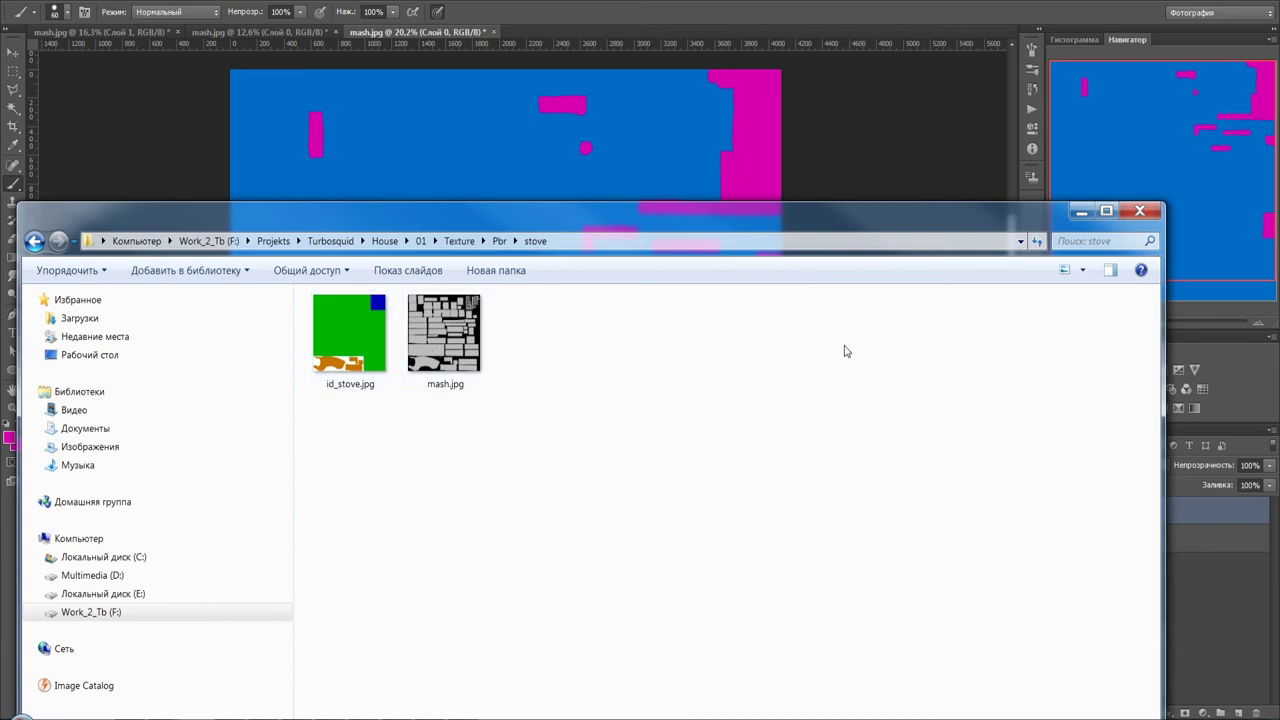
pyautogui.click(1084, 211)
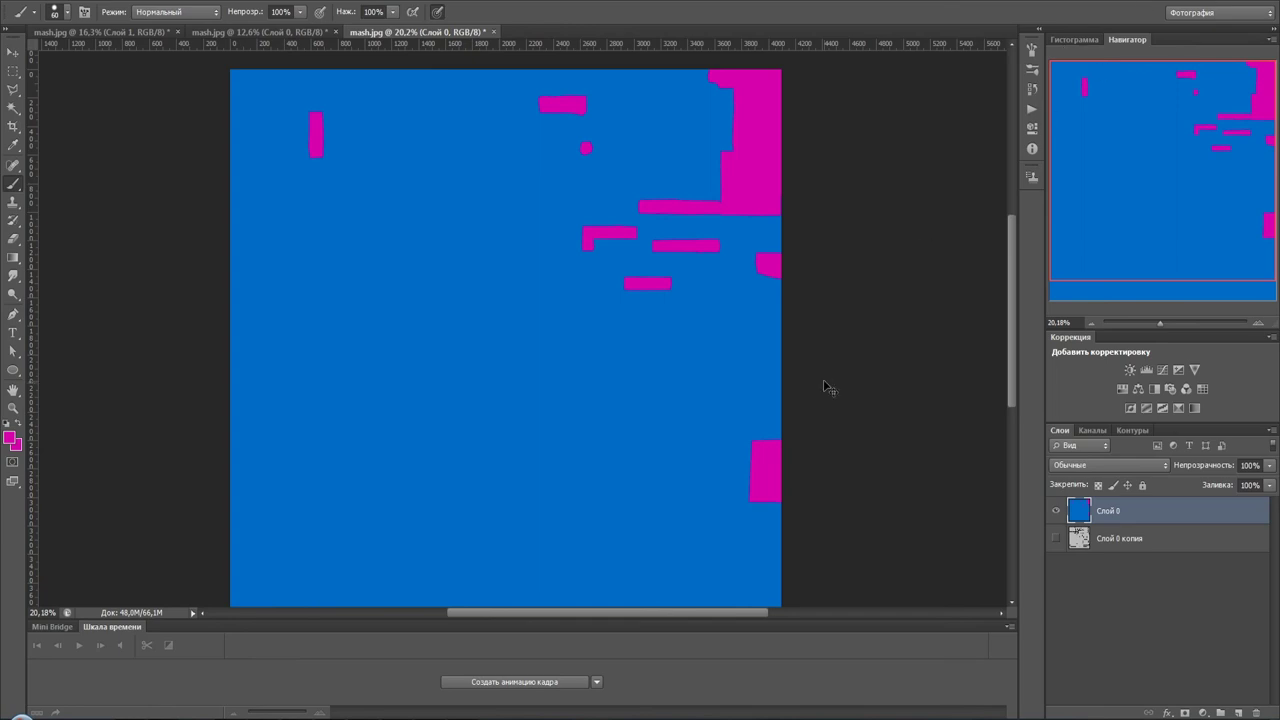
pyautogui.hotkey('ctrl', 'shift', 's')
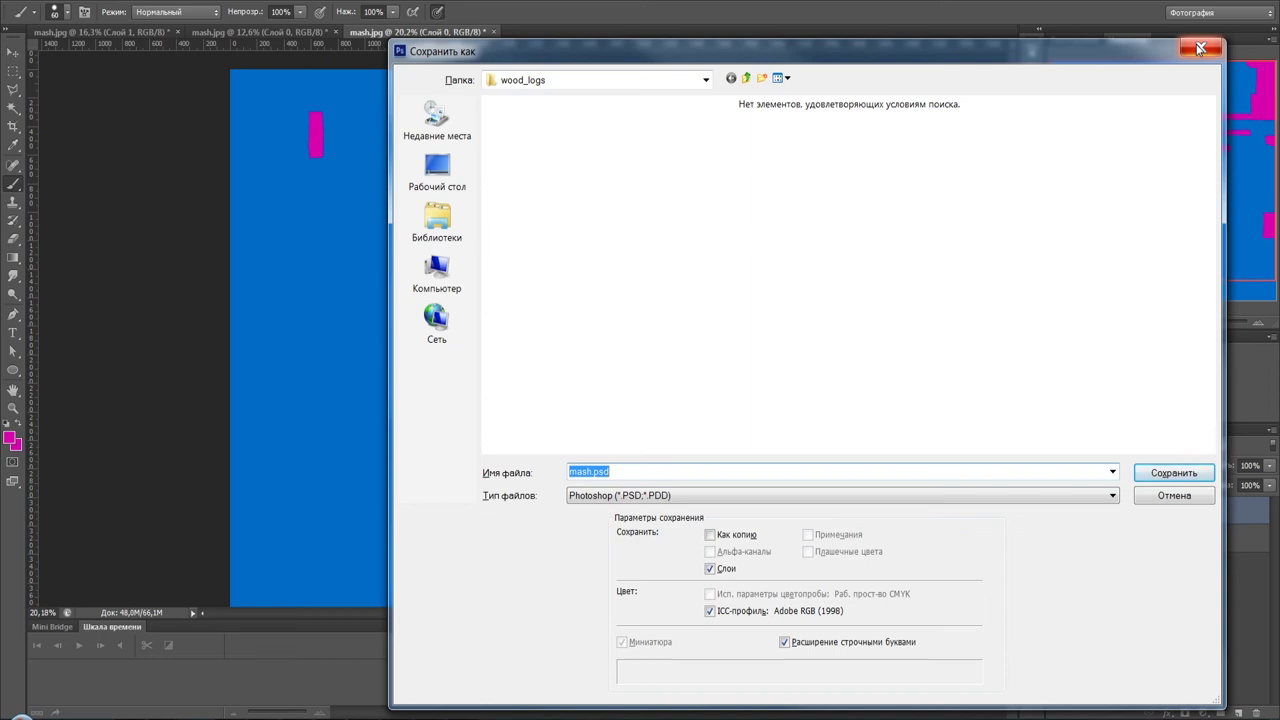
# - Cancel Save As and exit Photoshop, discarding changes to all three open images
pyautogui.click(1200, 48)
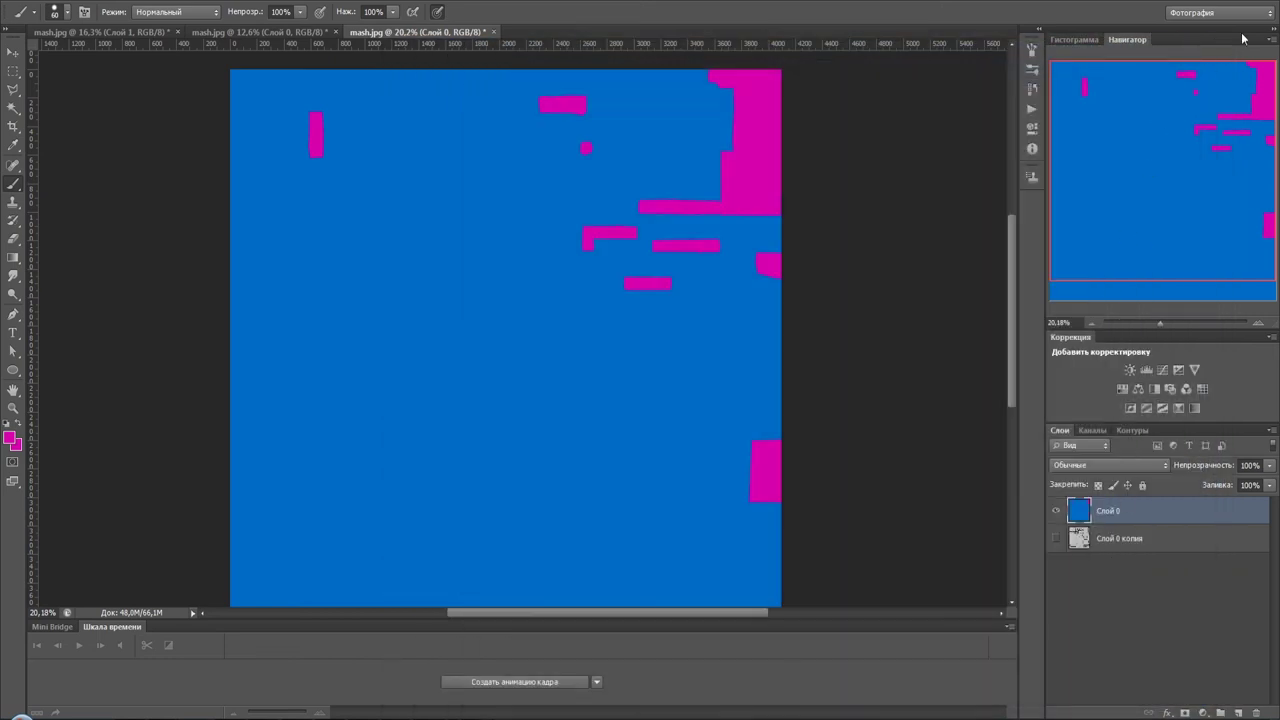
pyautogui.click(1273, 3)
pyautogui.click(623, 266)
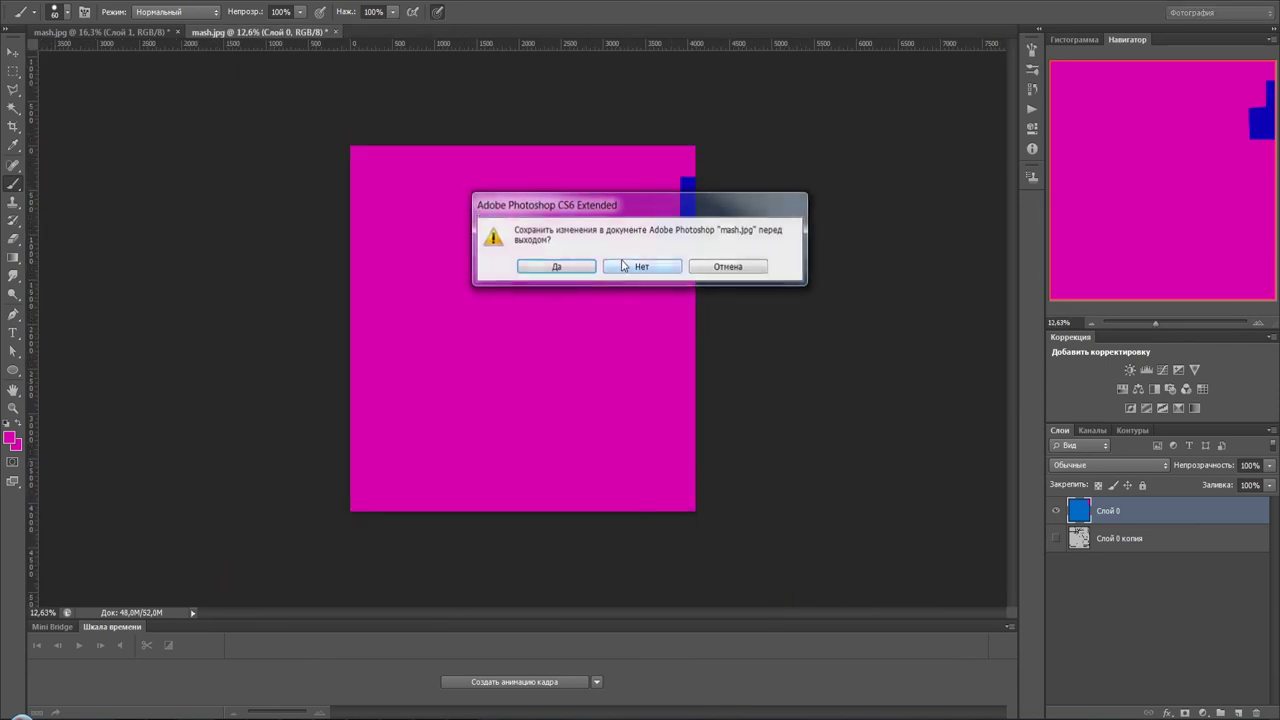
pyautogui.click(623, 266)
pyautogui.click(623, 266)
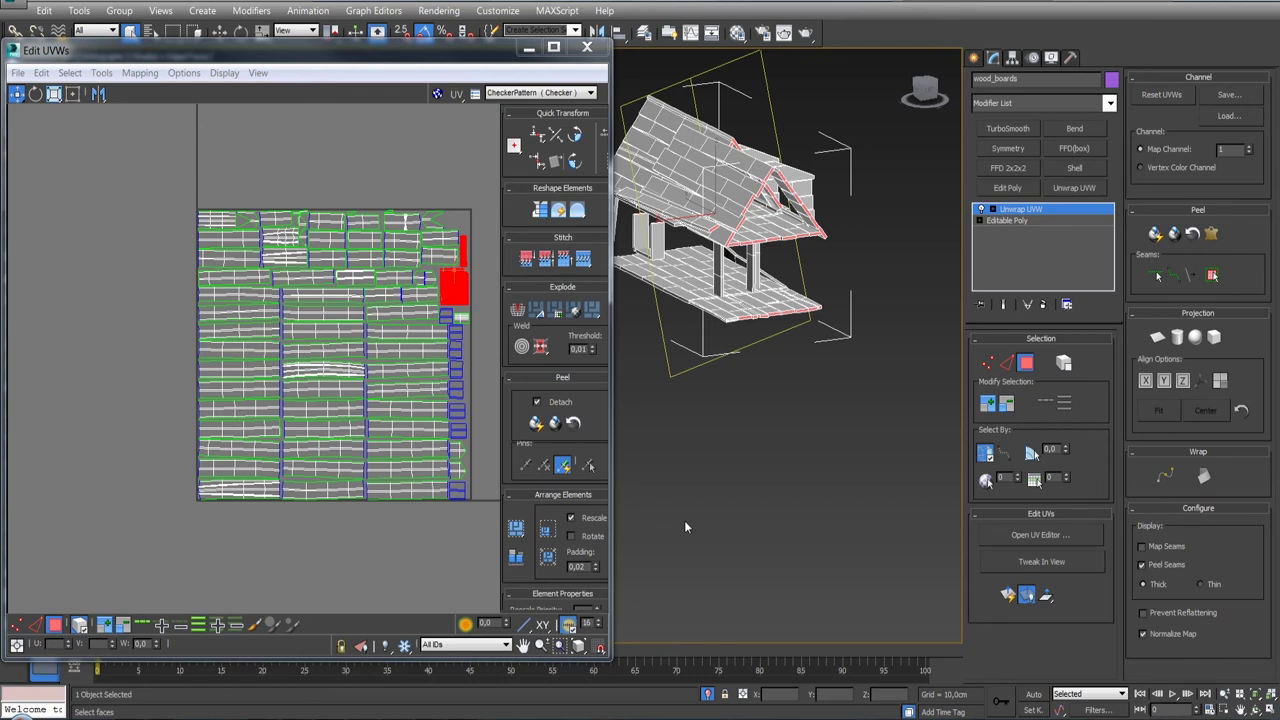
# - Leave the Unwrap UVW modifier level on the wood_boards model in 3ds Max
pyautogui.click(1042, 305)
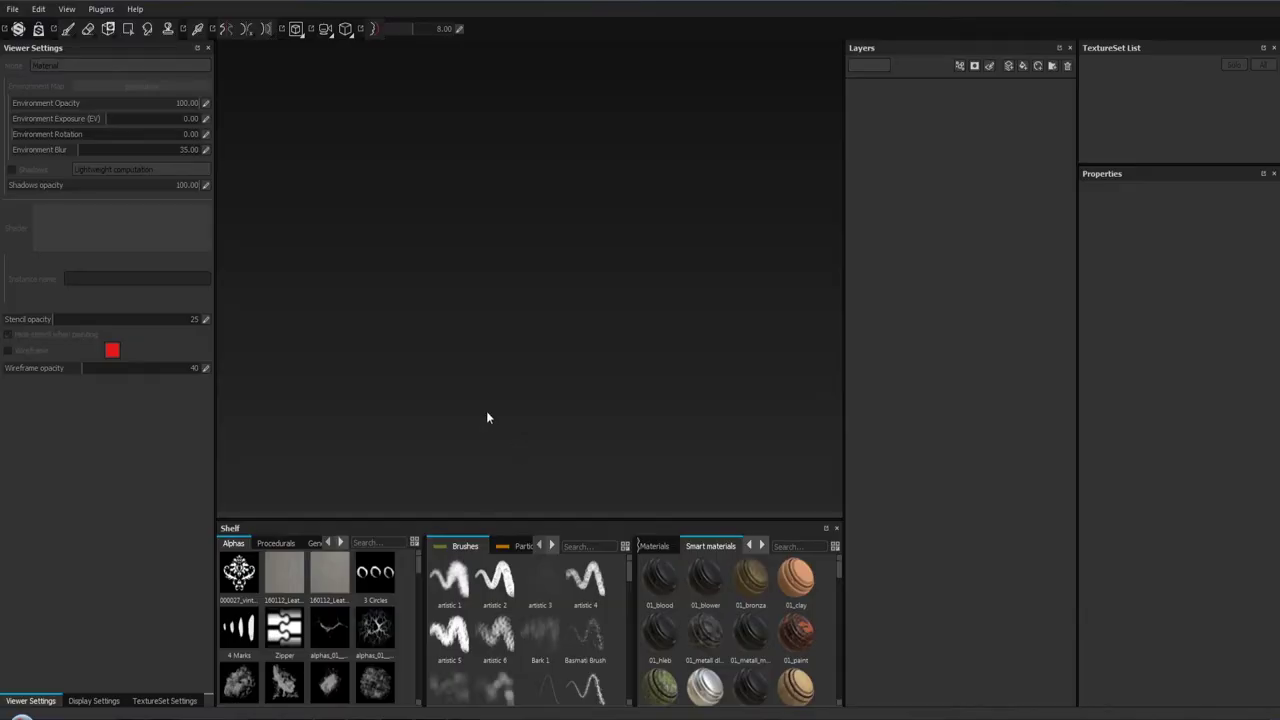
# - Start a new project using OBJ\Low\house.obj as the mesh
pyautogui.click(16, 12)
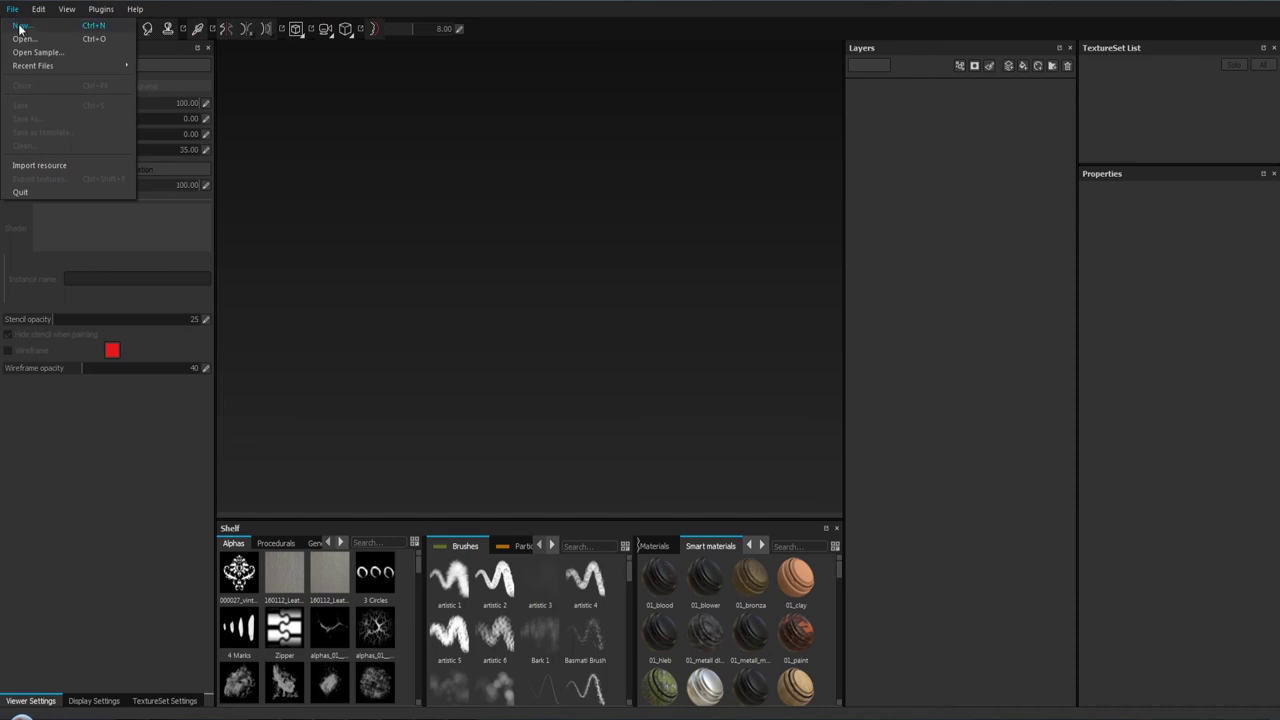
pyautogui.click(22, 26)
pyautogui.click(743, 228)
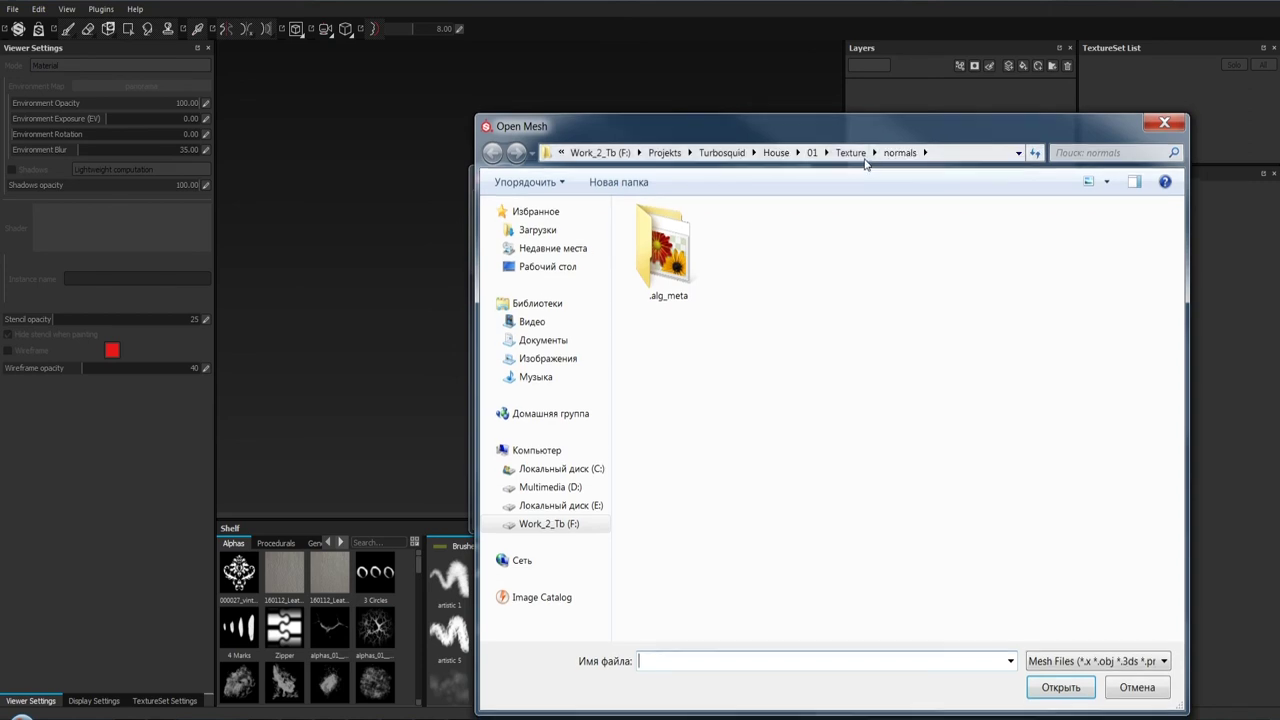
pyautogui.click(810, 153)
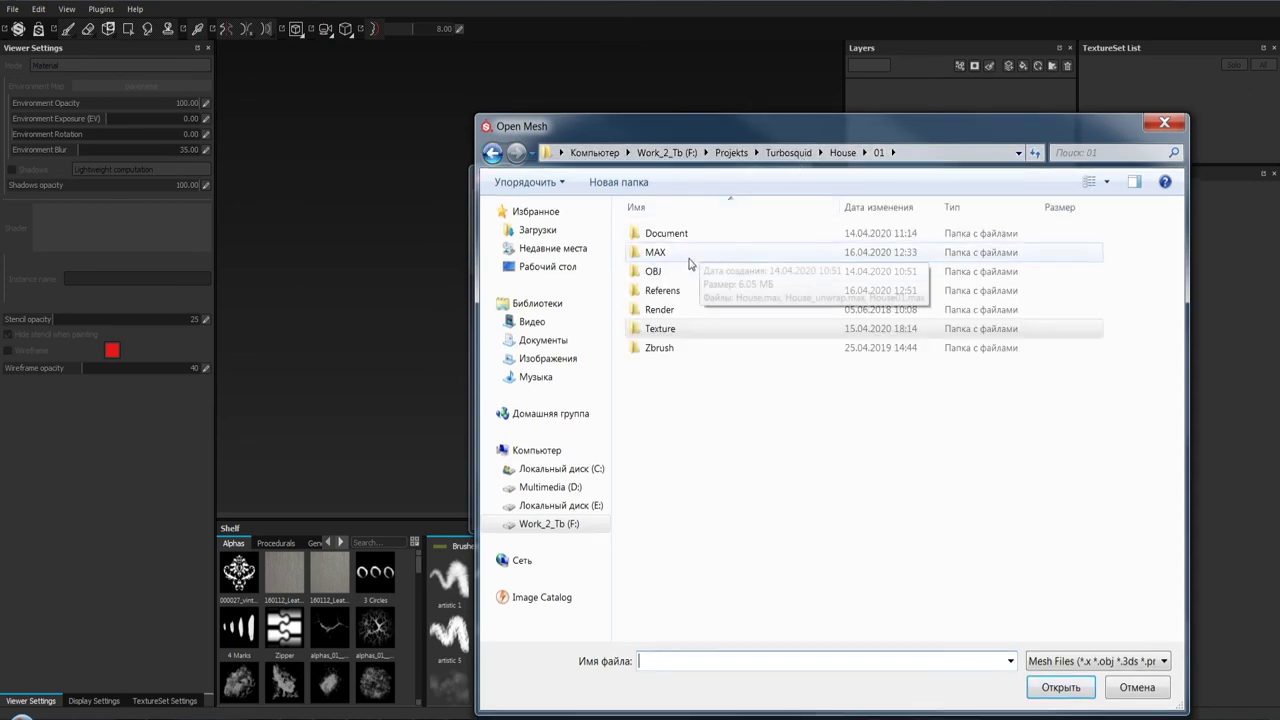
pyautogui.doubleClick(655, 271)
pyautogui.doubleClick(665, 252)
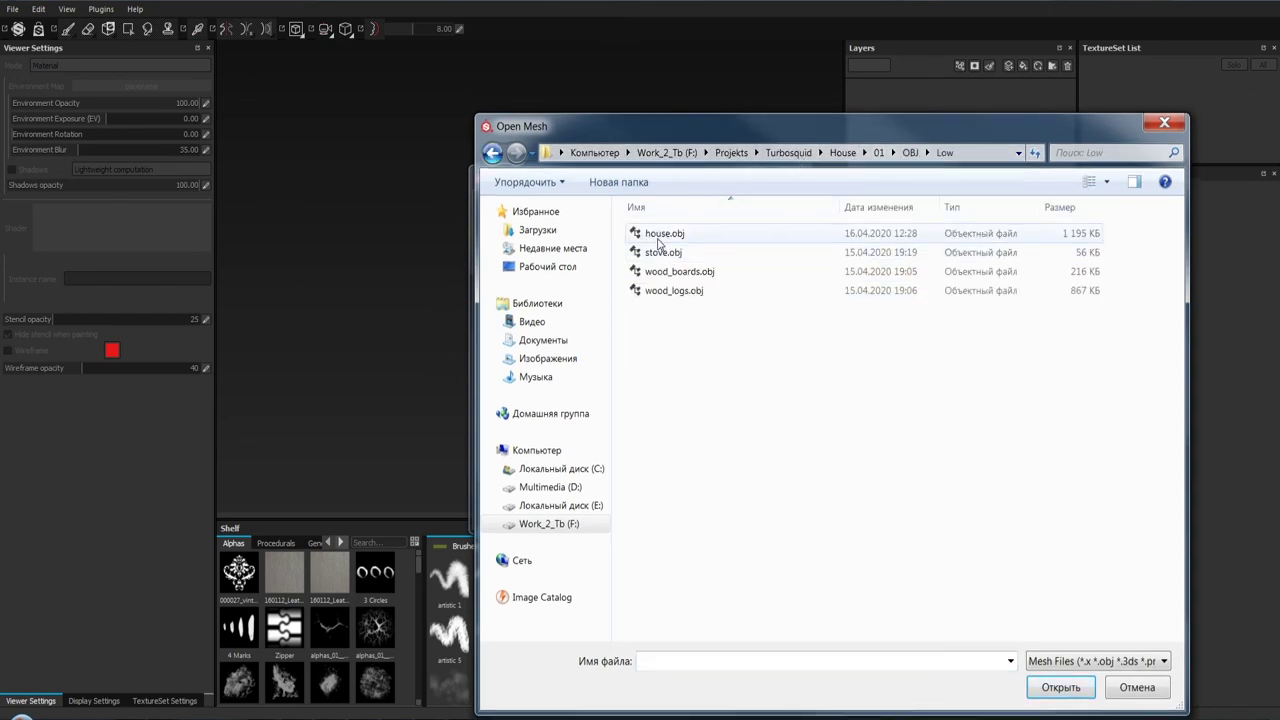
pyautogui.doubleClick(656, 234)
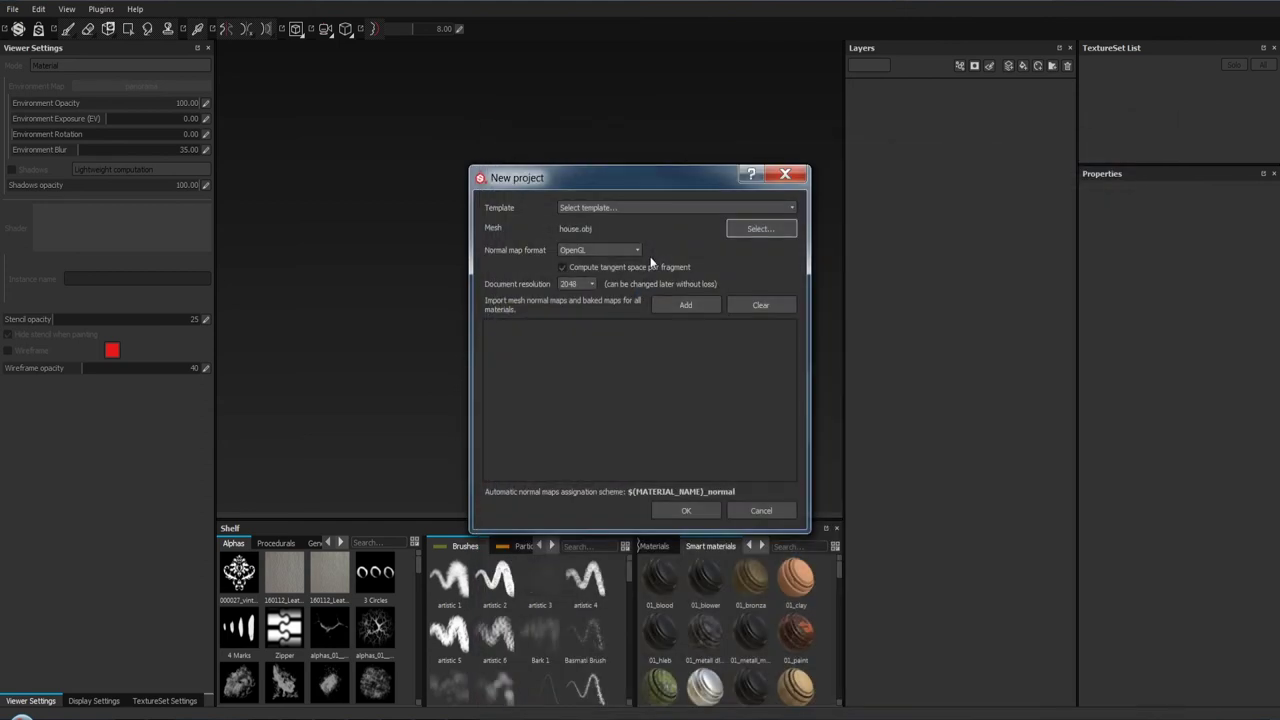
# - Add id_stove.jpg from Texture\Pbr\stove as a baked map
pyautogui.click(685, 305)
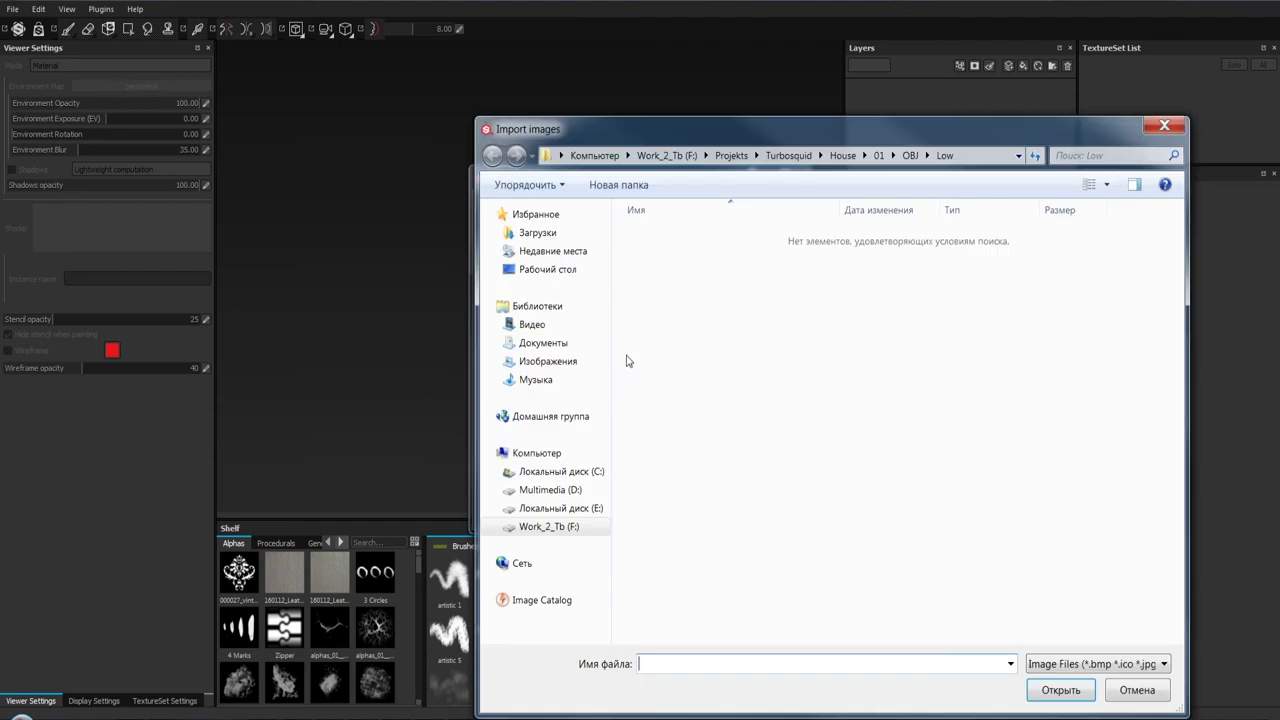
pyautogui.moveTo(550, 400)
pyautogui.click(879, 155)
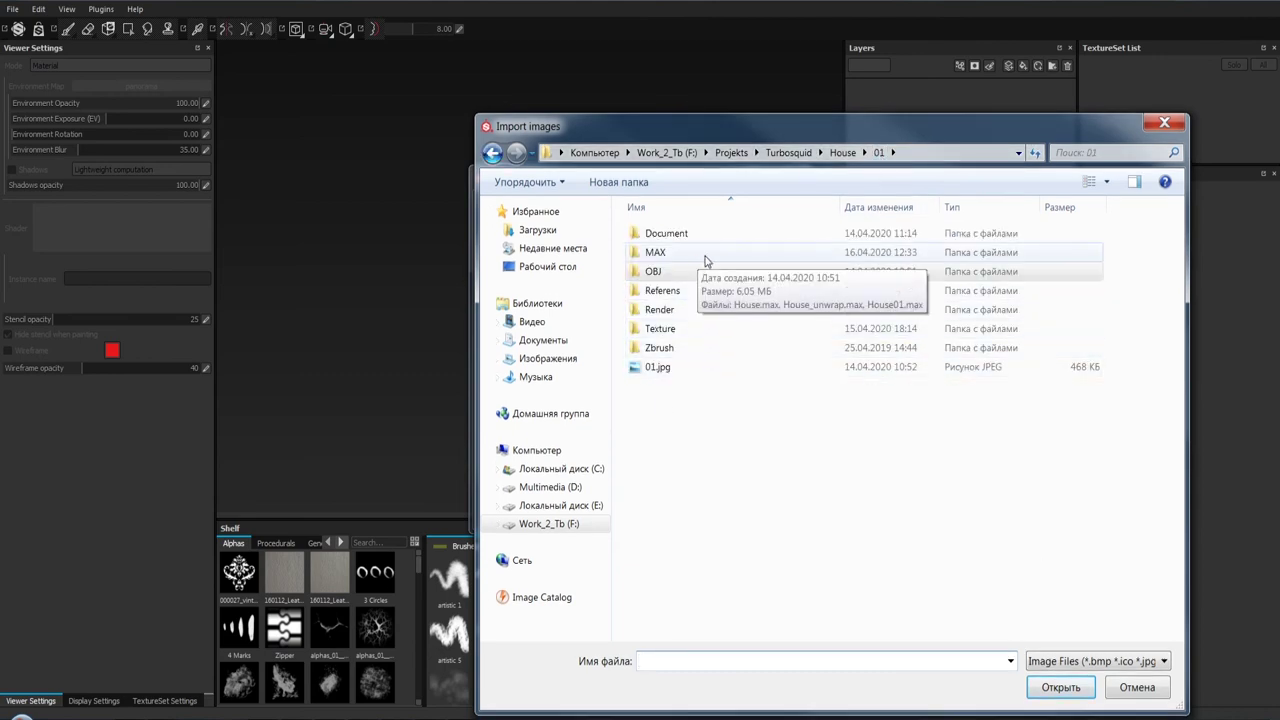
pyautogui.doubleClick(690, 330)
pyautogui.doubleClick(685, 252)
pyautogui.doubleClick(666, 233)
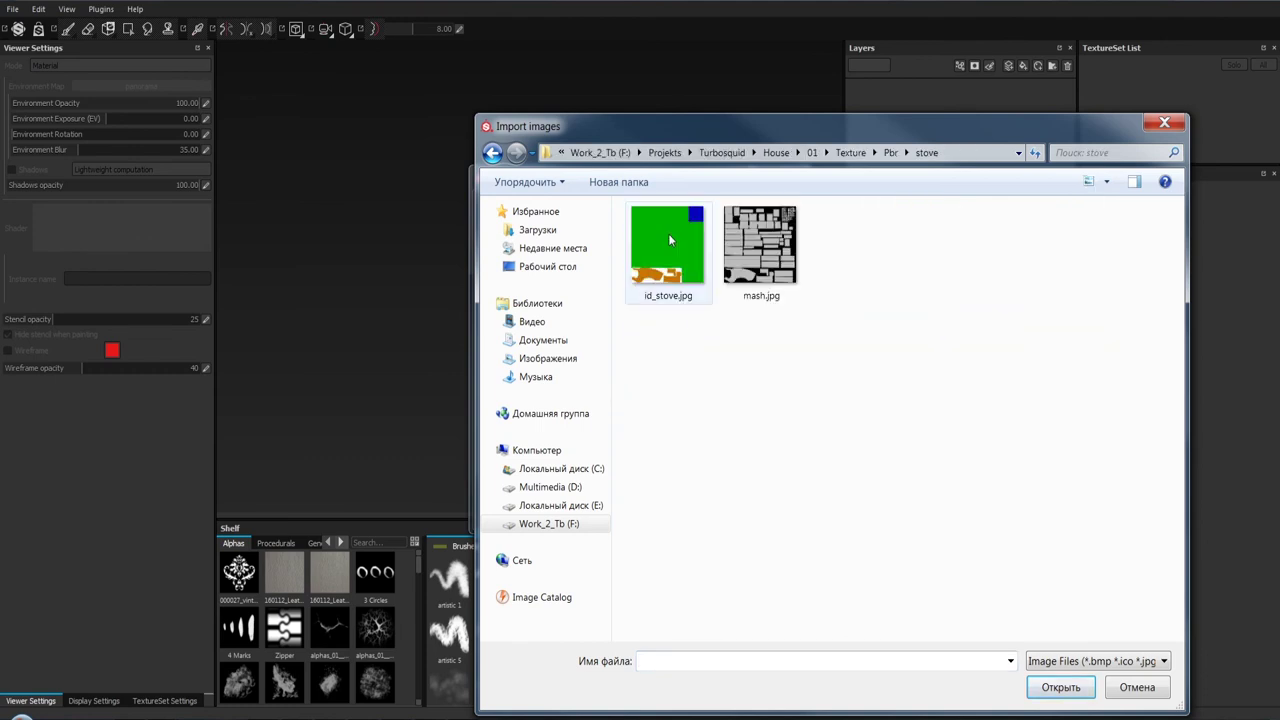
pyautogui.doubleClick(668, 239)
# - Add id_wood_boards.jpg and id_wood_logs.jpg as baked maps and create the project
pyautogui.click(750, 306)
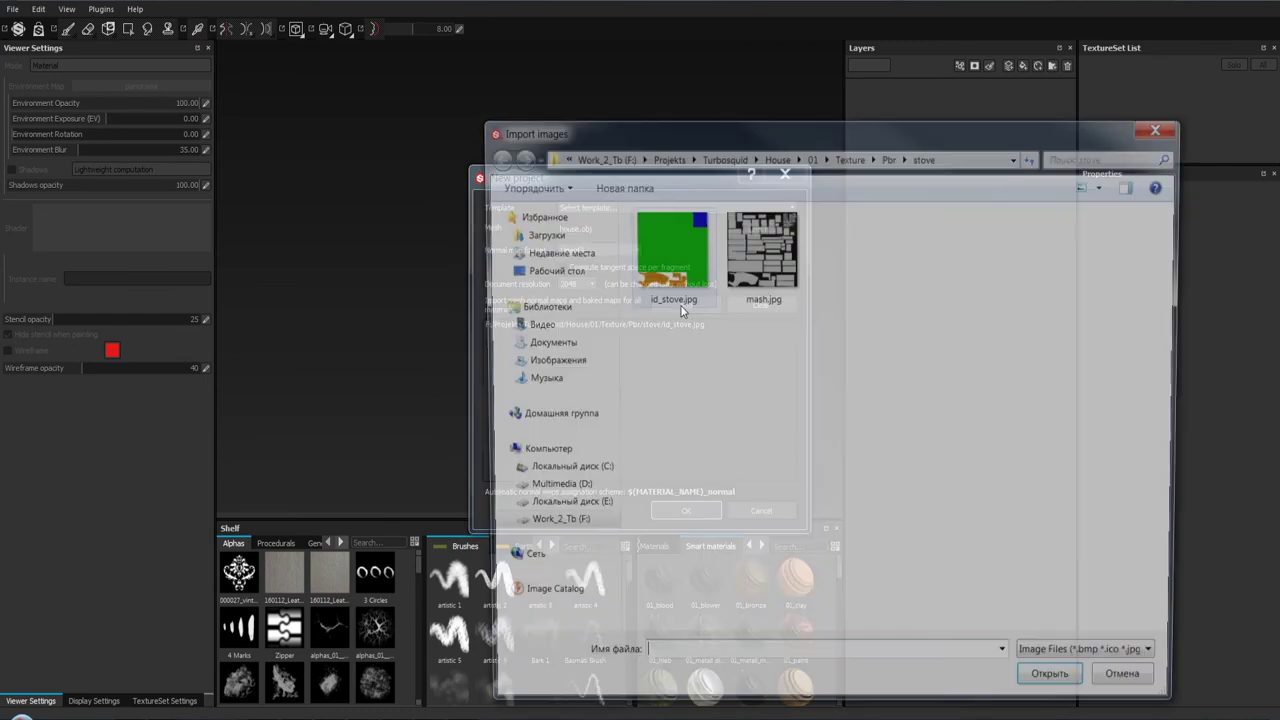
pyautogui.click(888, 152)
pyautogui.doubleClick(688, 262)
pyautogui.doubleClick(677, 254)
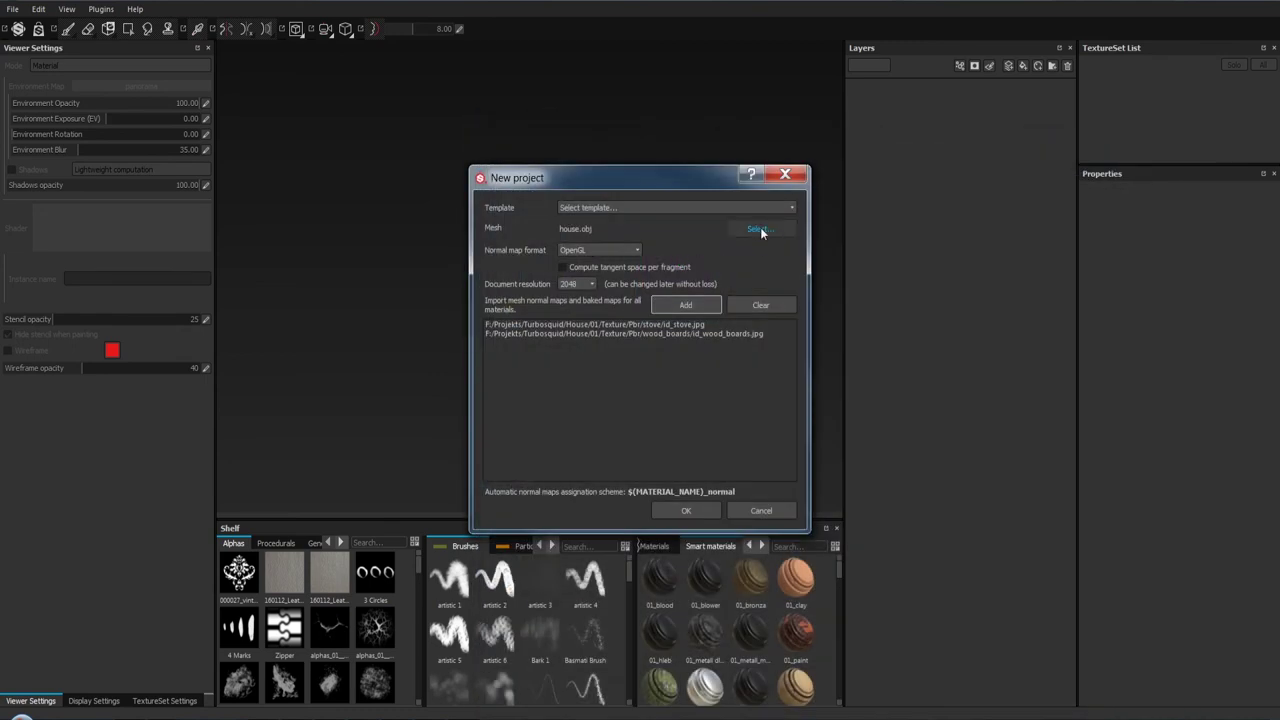
pyautogui.click(704, 305)
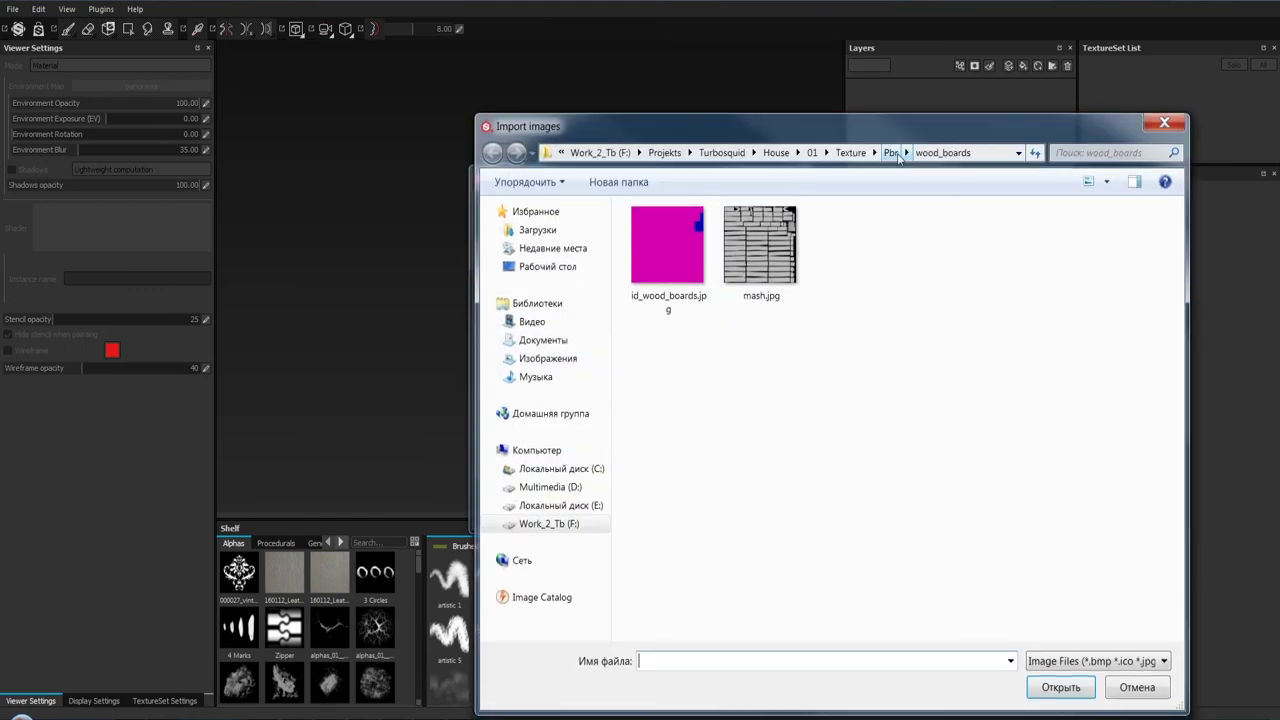
pyautogui.click(890, 152)
pyautogui.doubleClick(680, 272)
pyautogui.doubleClick(669, 265)
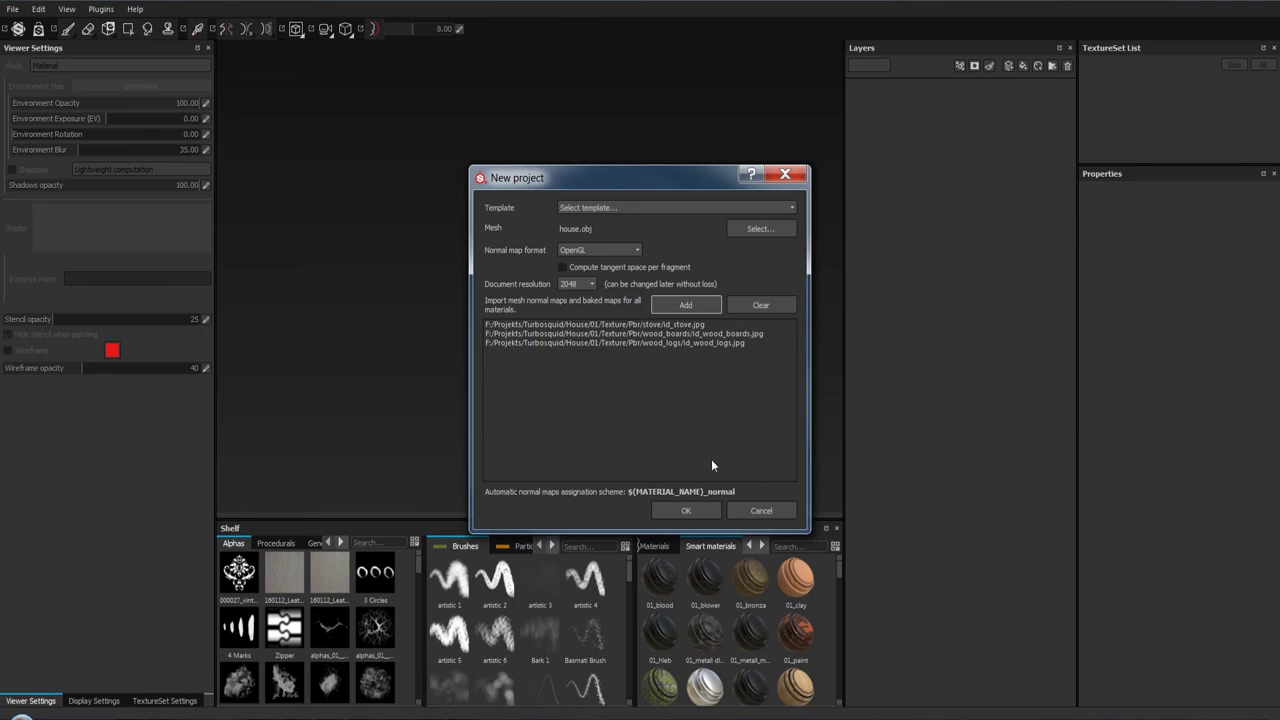
pyautogui.click(698, 511)
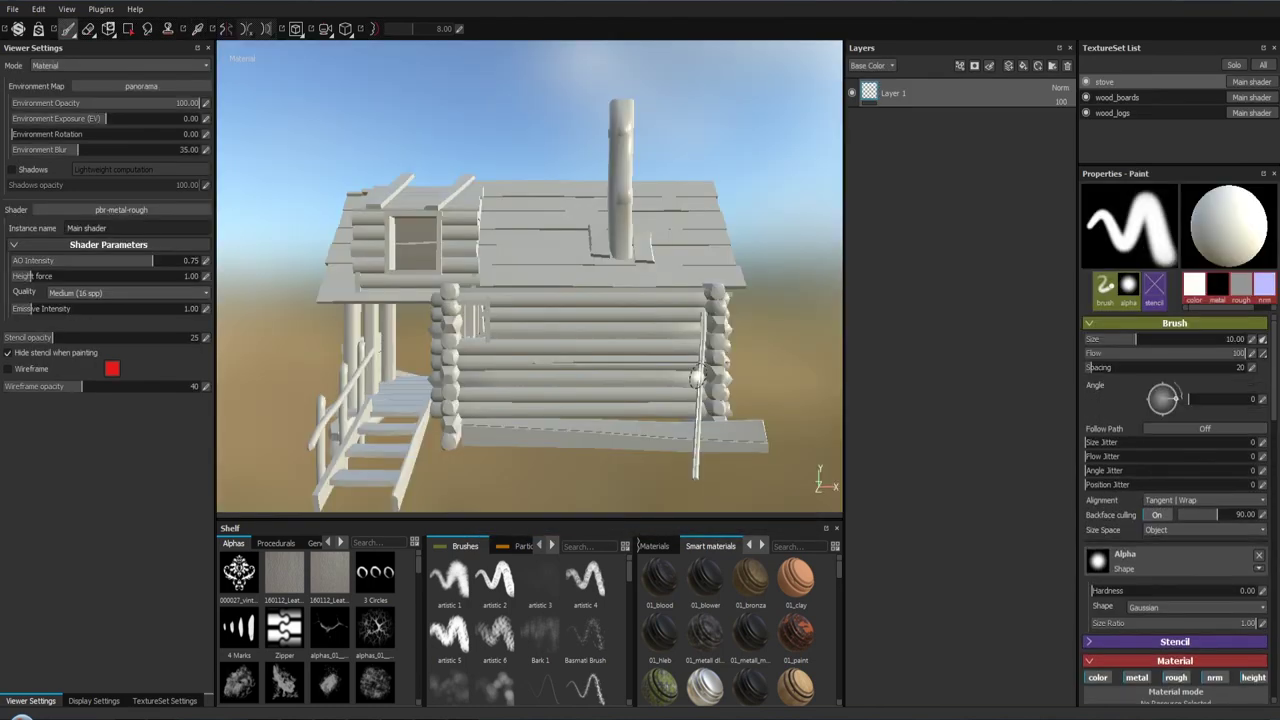
# - Isolate the stove parts with Alt+Q and orbit to inspect them
pyautogui.hotkey('alt', 'q')
pyautogui.hotkey('alt', 'q')
pyautogui.hotkey('alt', 'q')
pyautogui.moveTo(618, 225); pyautogui.dragTo(660, 333)
pyautogui.hotkey('alt', 'q')
pyautogui.moveTo(763, 280)
pyautogui.keyDown('alt'); pyautogui.mouseDown()
pyautogui.moveTo(762, 194)
pyautogui.moveTo(826, 214)
pyautogui.mouseUp(); pyautogui.keyUp('alt')
pyautogui.hotkey('alt', 'q')
pyautogui.moveTo(617, 150); pyautogui.dragTo(585, 360)
pyautogui.hotkey('alt', 'q')
pyautogui.hotkey('alt', 'q')
pyautogui.hotkey('alt', 'q')
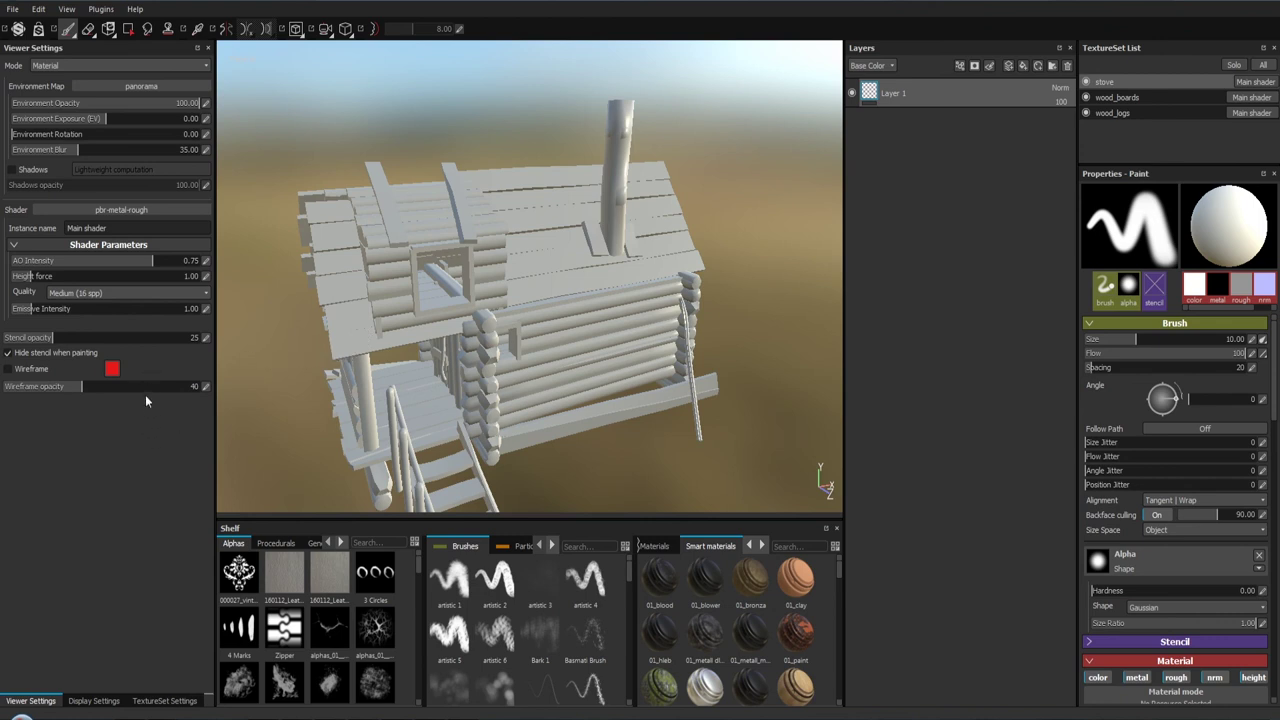
# - Orbit around the whole log house and bring up the environment map choices
pyautogui.click(392, 314)
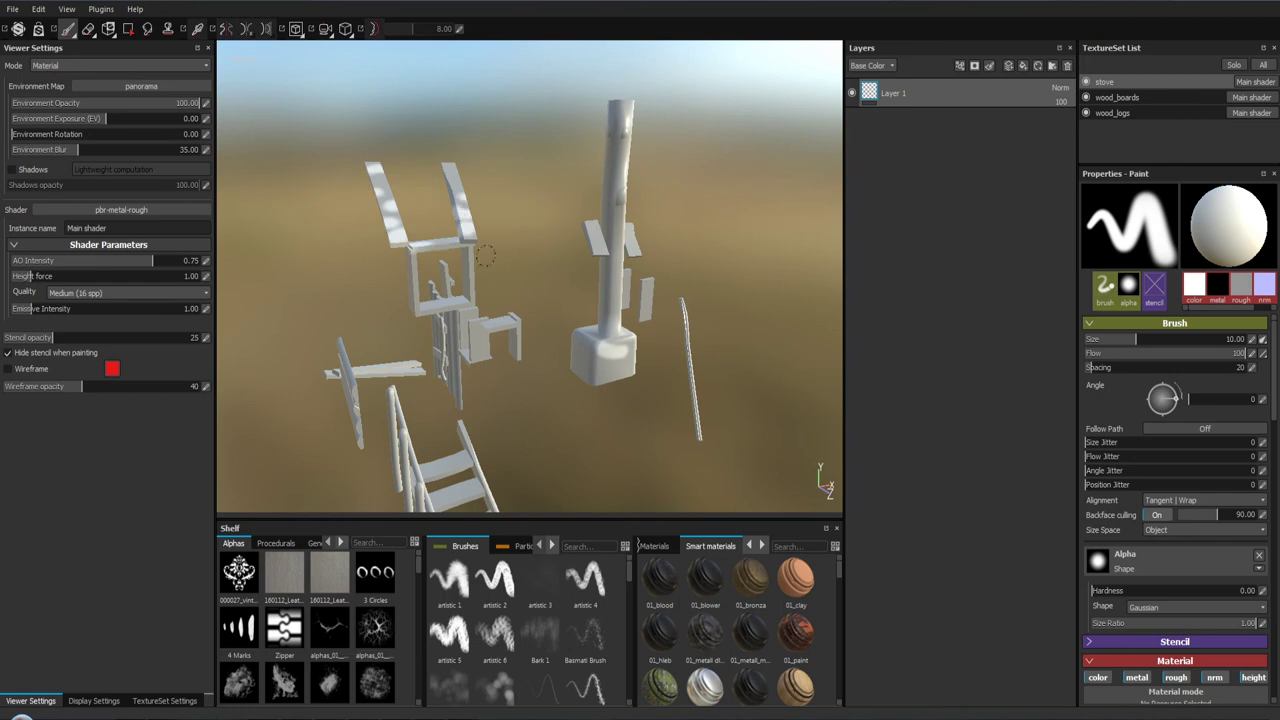
pyautogui.keyDown('alt'); pyautogui.moveTo(772, 260); pyautogui.dragTo(745, 228); pyautogui.keyUp('alt')
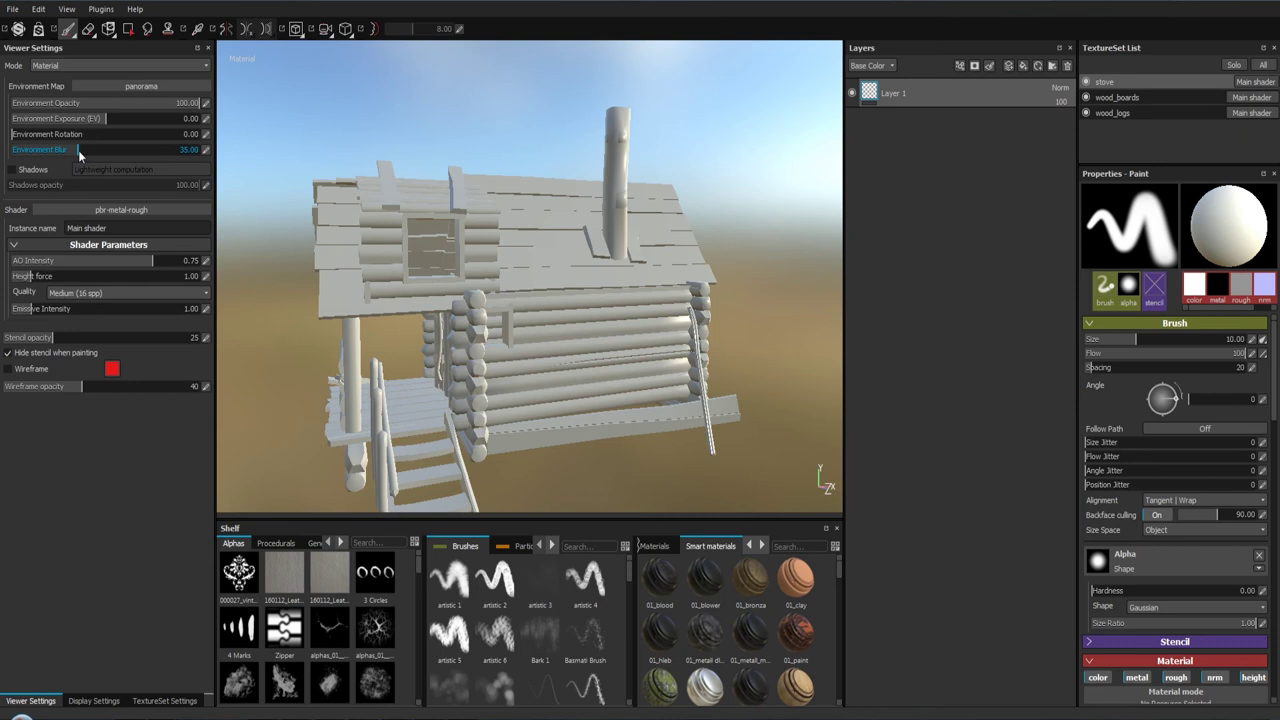
pyautogui.click(112, 86)
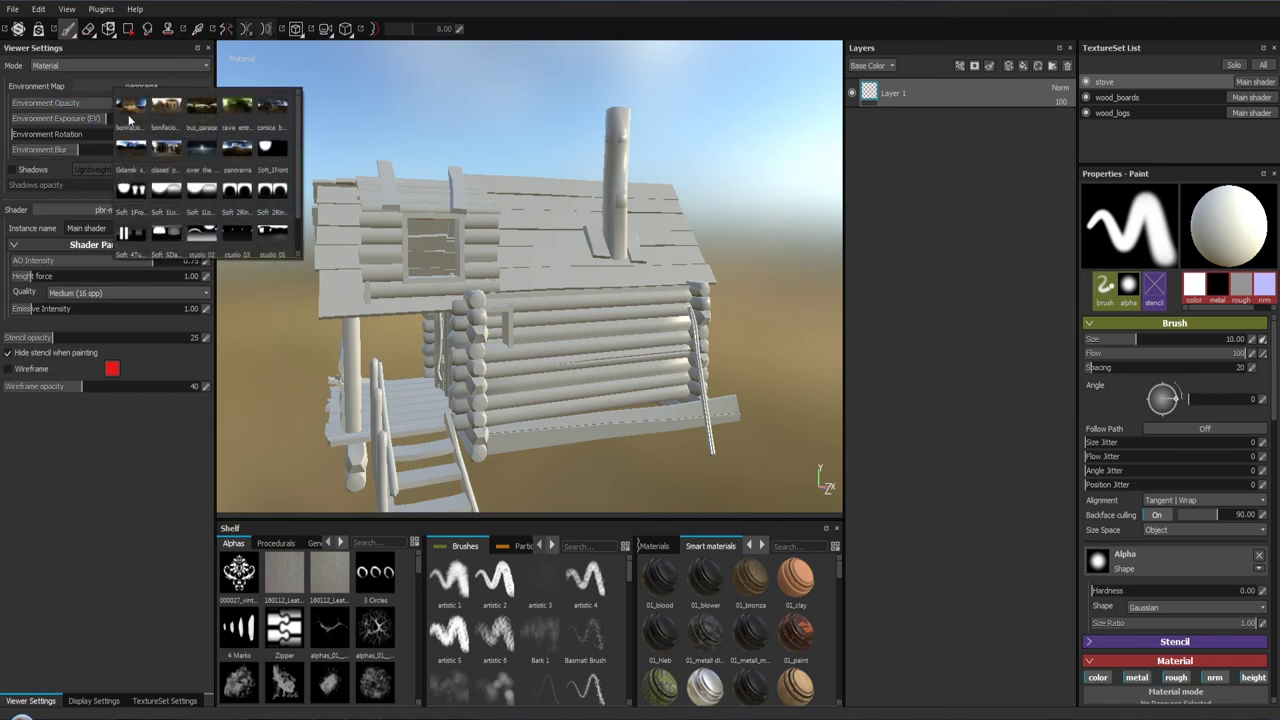
# - Zoom in on the house while rotating the environment lighting around it
pyautogui.scroll(-1, 128, 119)
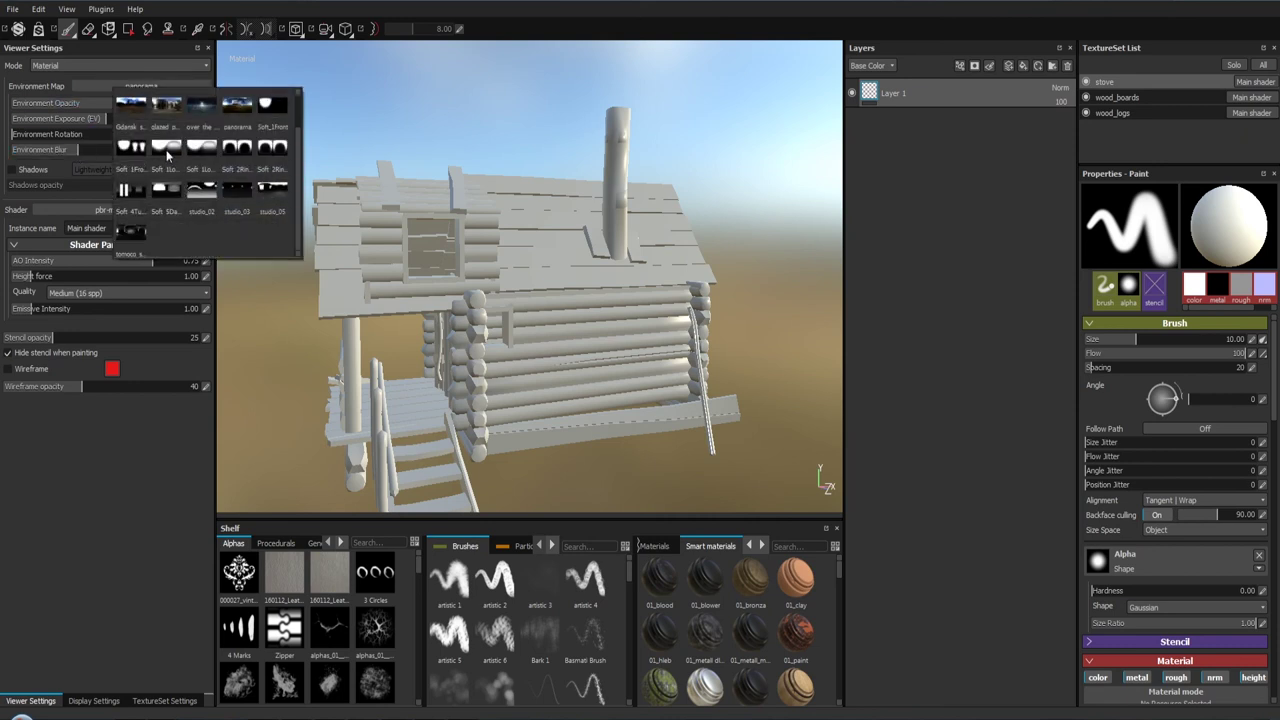
pyautogui.moveTo(124, 190)
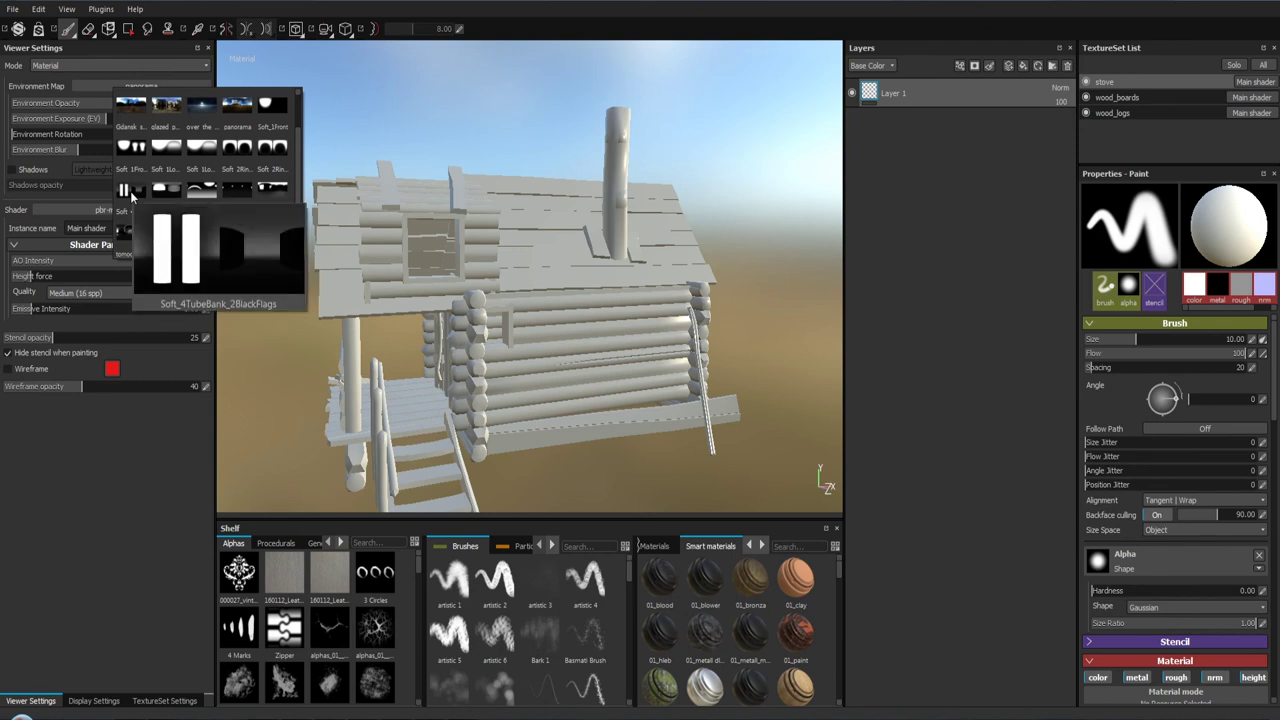
pyautogui.press('Escape')
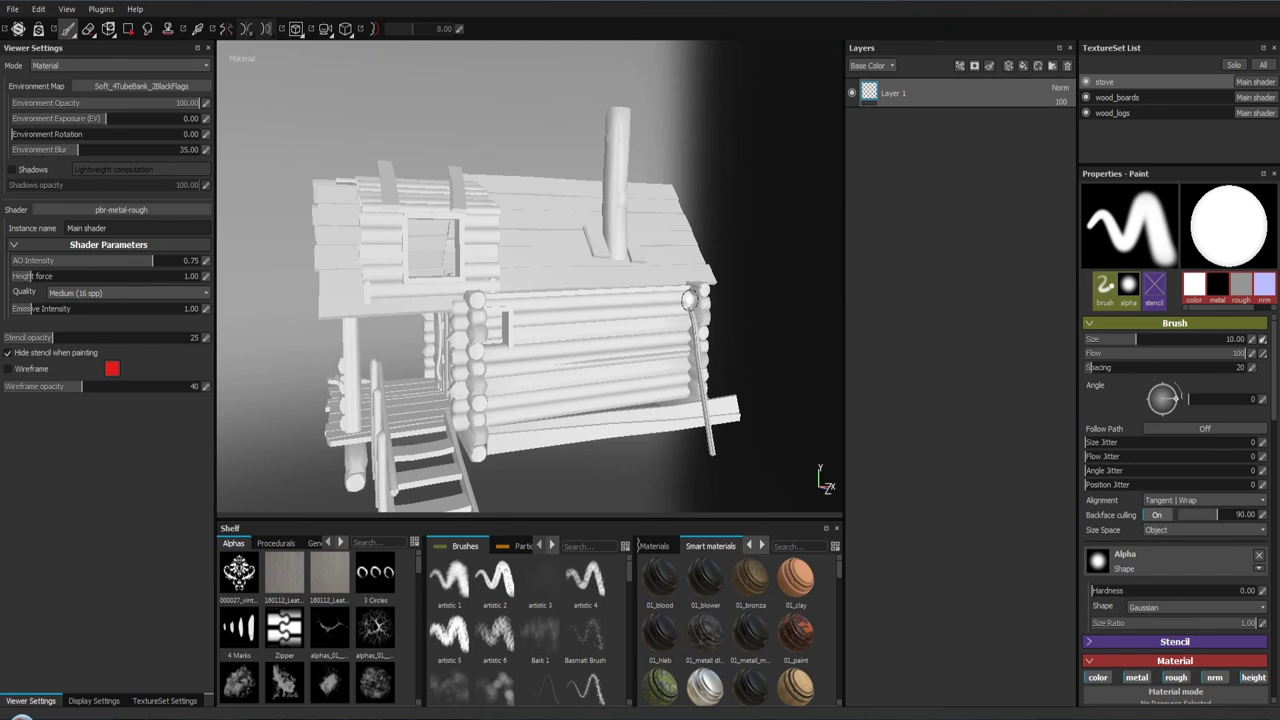
pyautogui.moveTo(750, 293)
pyautogui.keyDown('alt'); pyautogui.mouseDown()
pyautogui.moveTo(590, 291)
pyautogui.moveTo(571, 206)
pyautogui.mouseUp(); pyautogui.keyUp('alt')
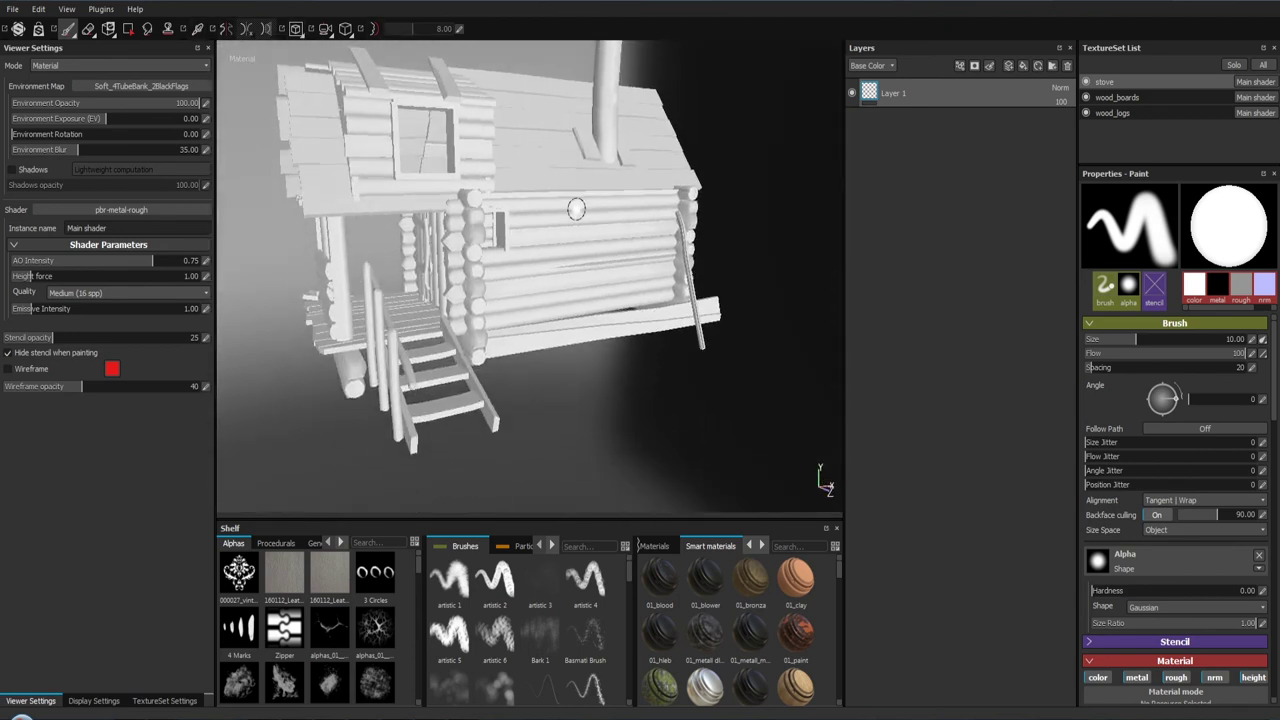
pyautogui.keyDown('alt'); pyautogui.moveTo(571, 206); pyautogui.dragTo(566, 323, button='right'); pyautogui.keyUp('alt')
pyautogui.keyDown('shift'); pyautogui.moveTo(643, 323); pyautogui.dragTo(594, 271, button='right'); pyautogui.keyUp('shift')
pyautogui.moveTo(594, 271)
pyautogui.keyDown('alt'); pyautogui.mouseDown()
pyautogui.moveTo(598, 343)
pyautogui.moveTo(574, 280)
pyautogui.mouseUp(); pyautogui.keyUp('alt')
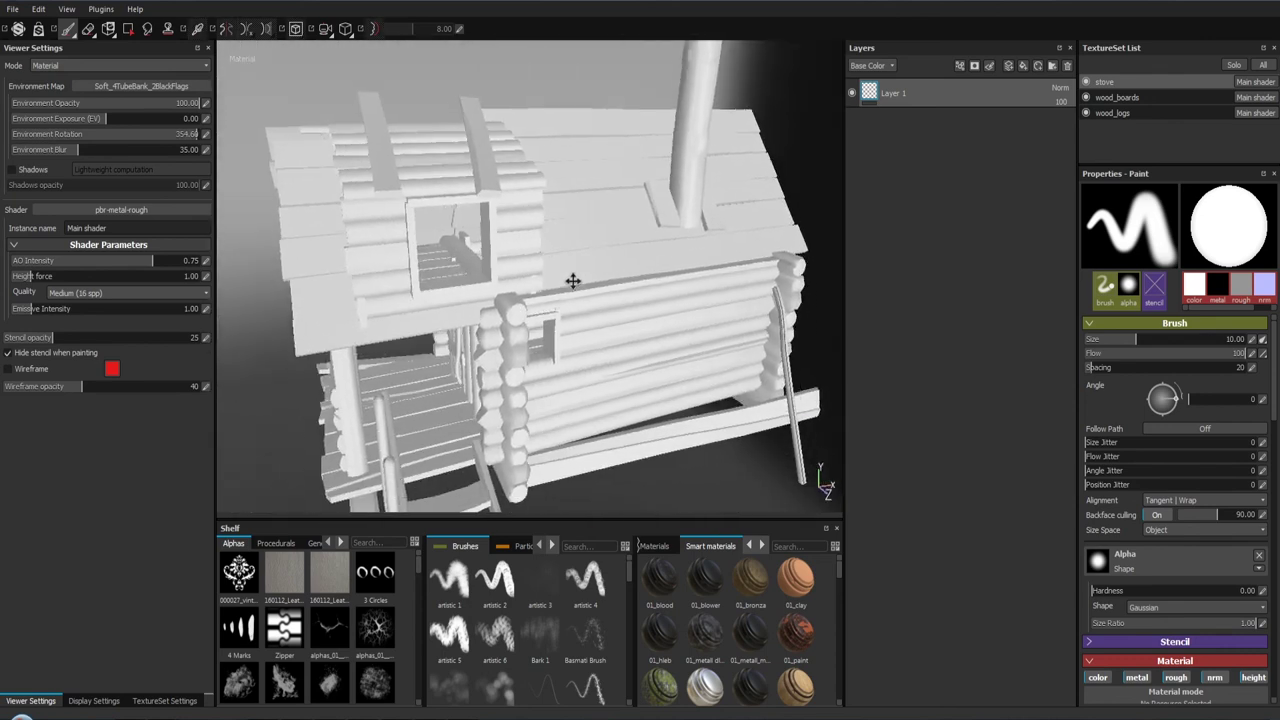
# - Try Soft_4TubeBank_2BlackFlags lighting and rotate it around the cabin
pyautogui.click(111, 63)
pyautogui.click(185, 217)
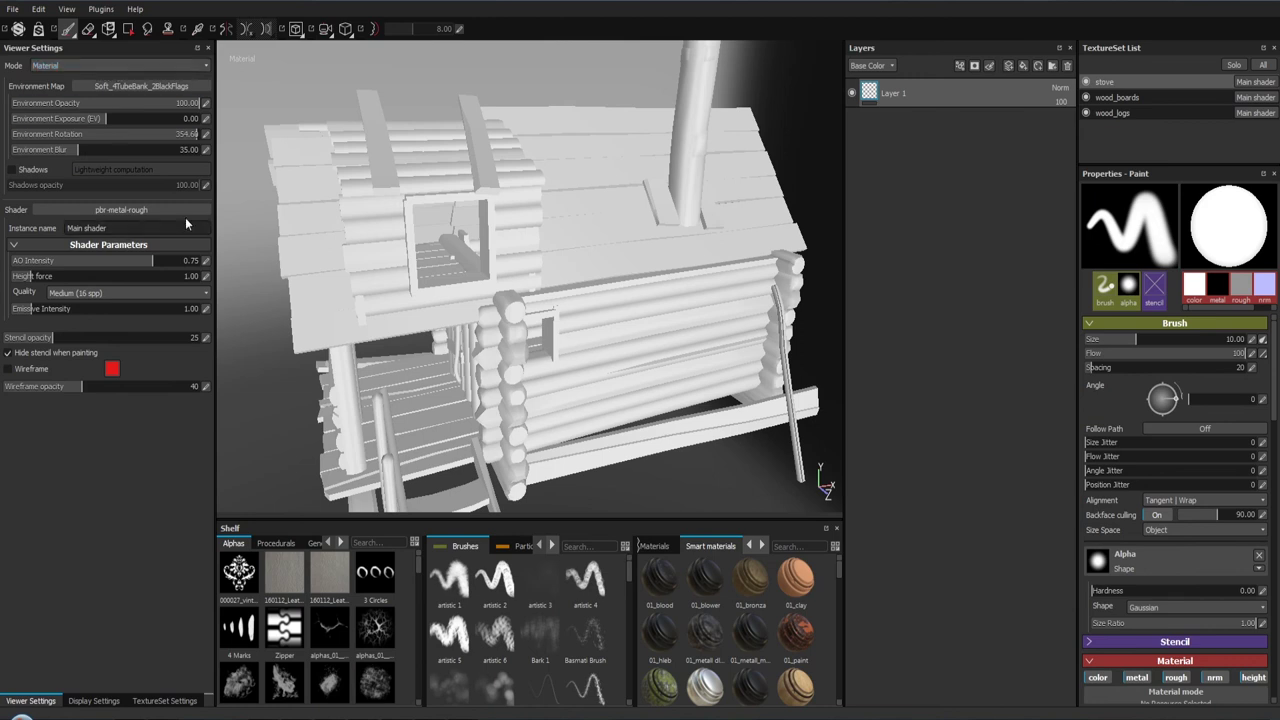
pyautogui.click(153, 87)
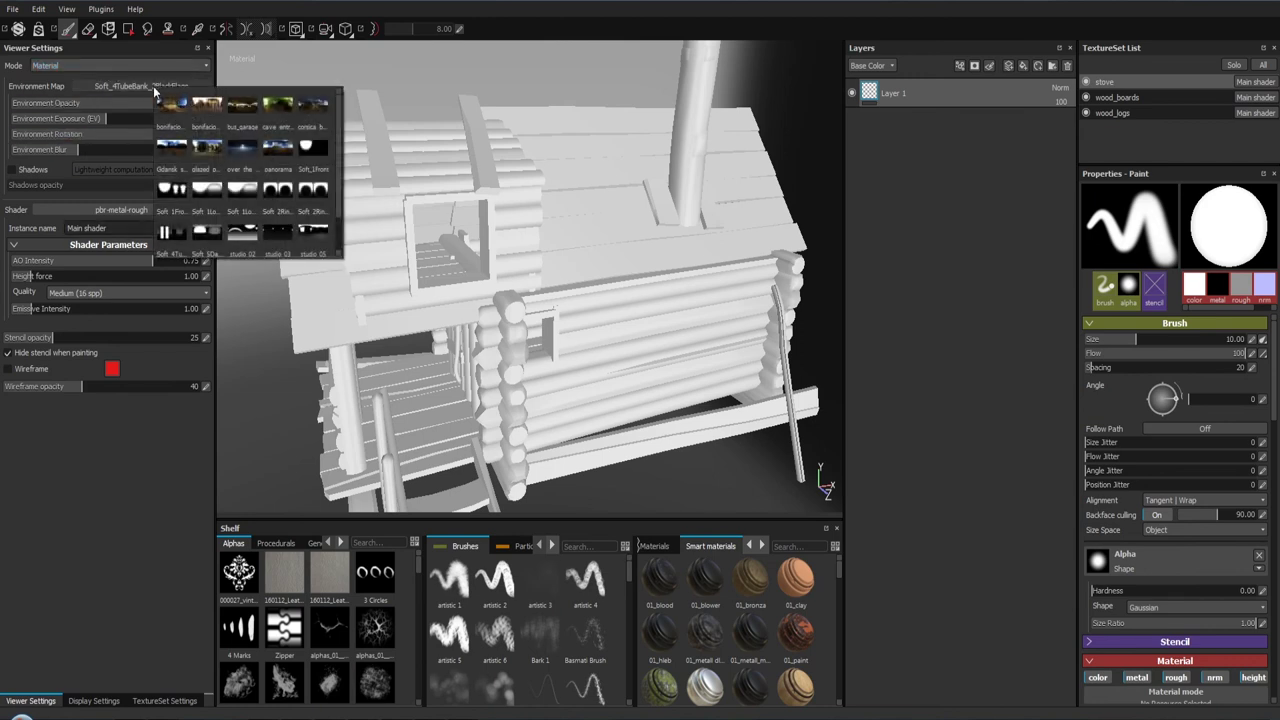
pyautogui.click(208, 230)
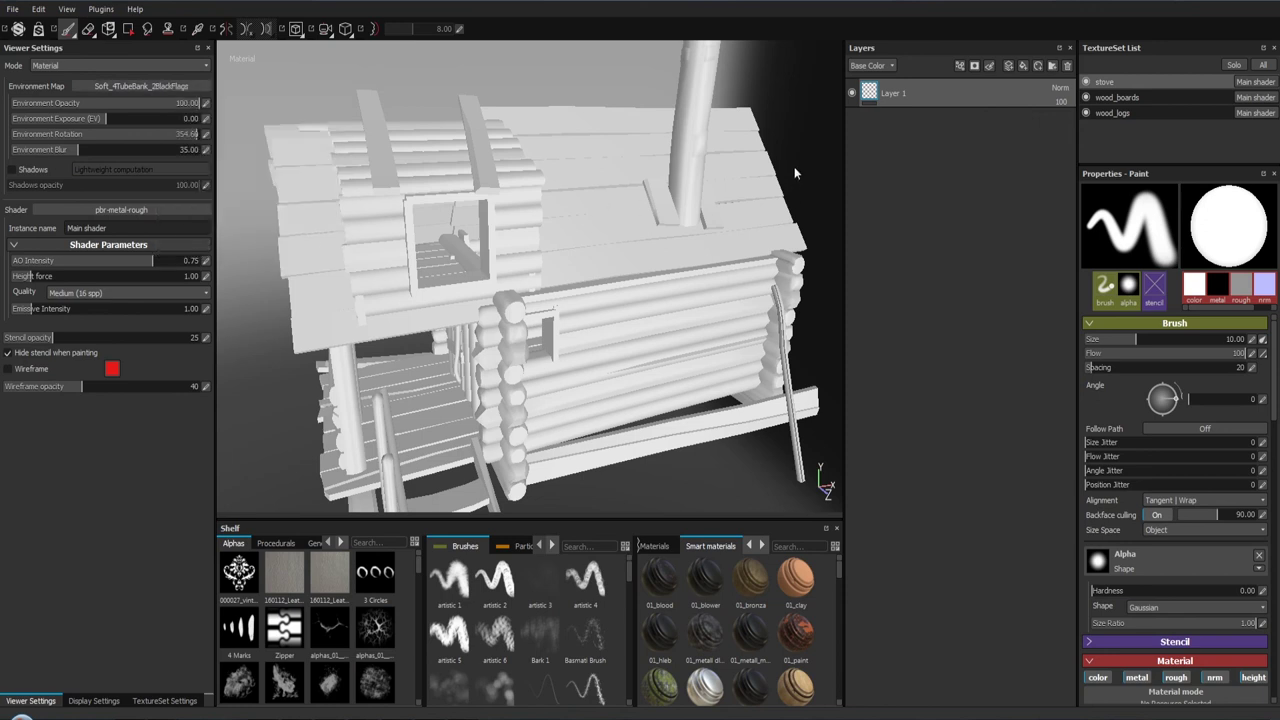
pyautogui.keyDown('shift'); pyautogui.moveTo(792, 166); pyautogui.dragTo(723, 166, button='right'); pyautogui.keyUp('shift')
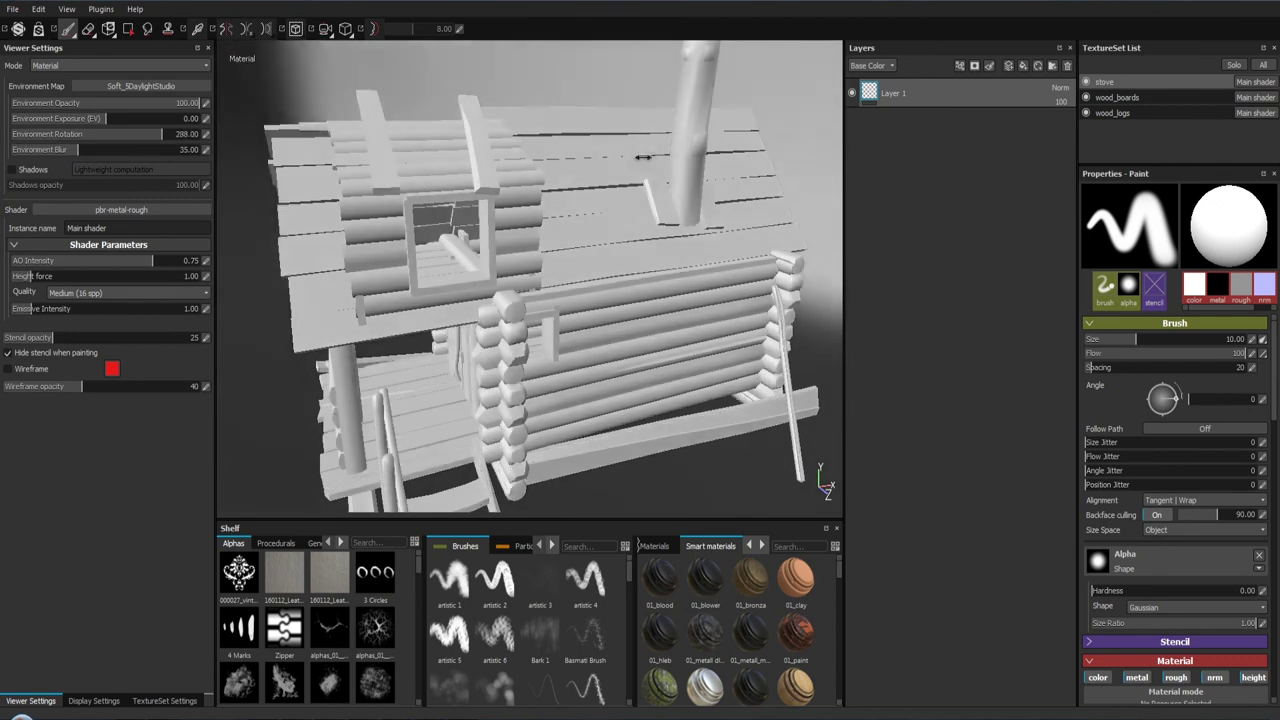
pyautogui.keyDown('shift'); pyautogui.moveTo(723, 166); pyautogui.dragTo(680, 155, button='right'); pyautogui.keyUp('shift')
# - Try bonifacio_street, then settle on Soft_1LowContrastFront_2Backs rotated to 162
pyautogui.click(130, 86)
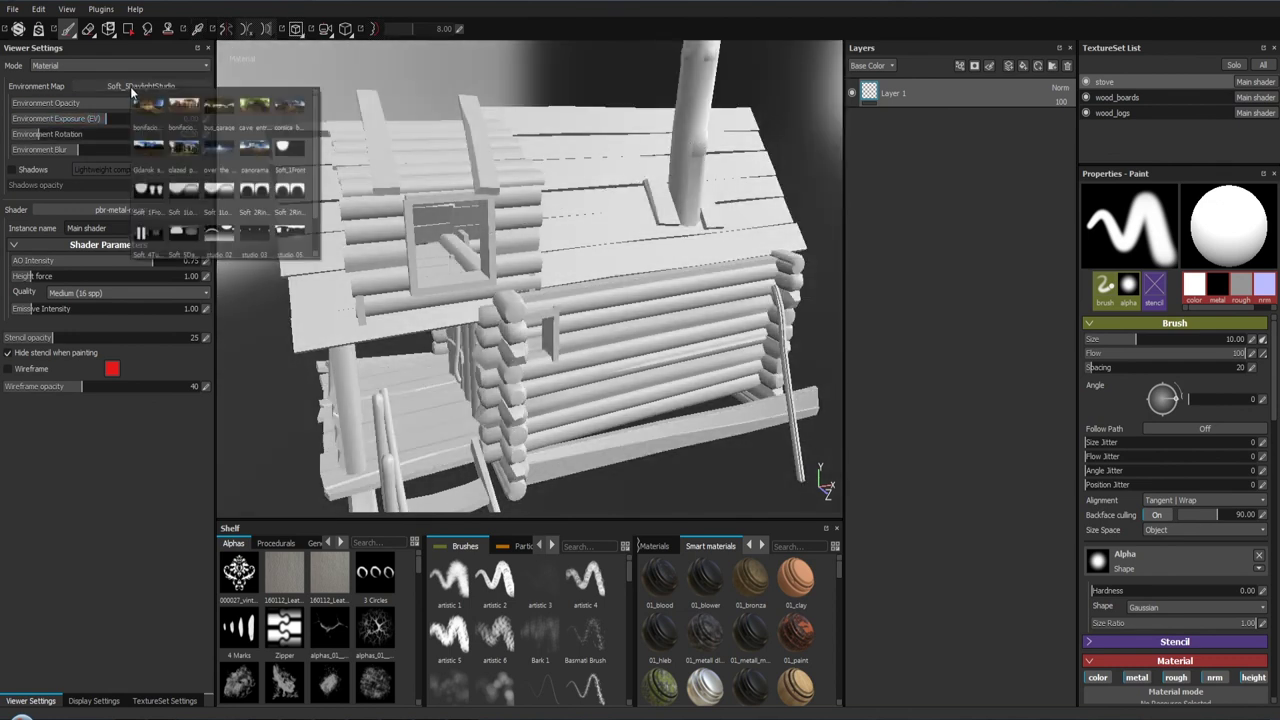
pyautogui.click(185, 106)
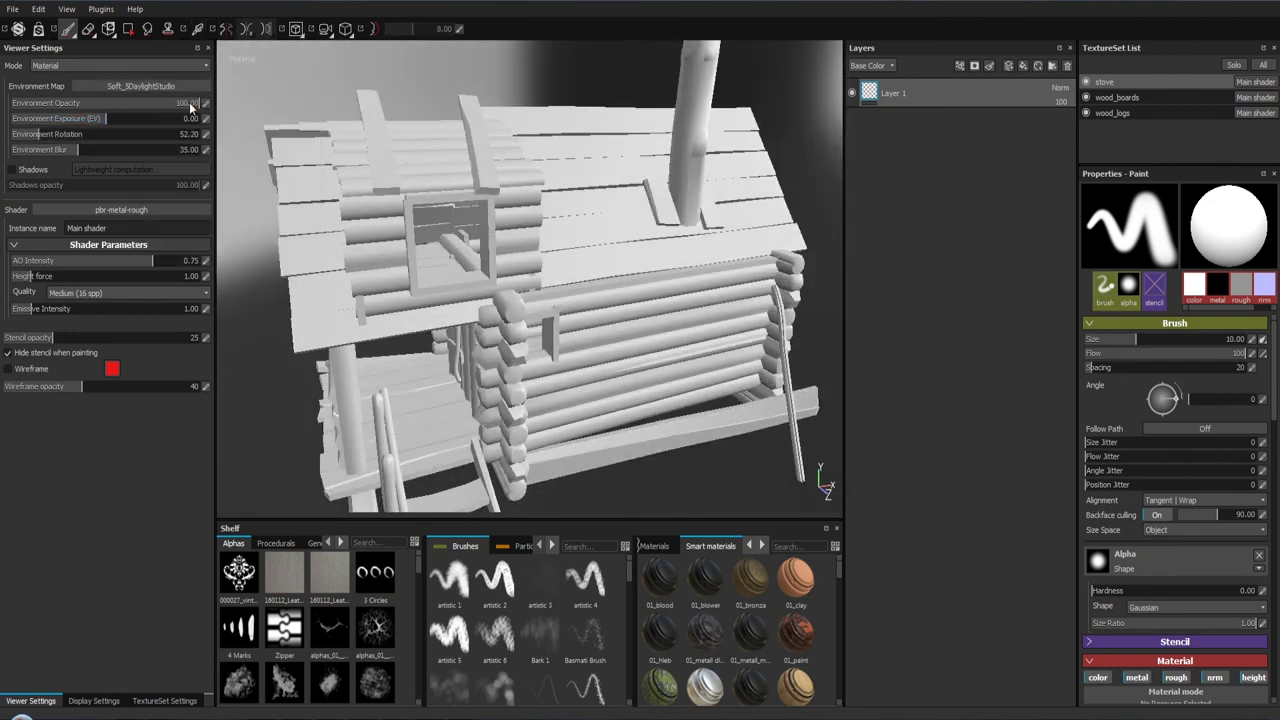
pyautogui.keyDown('alt'); pyautogui.moveTo(613, 233); pyautogui.dragTo(608, 186); pyautogui.keyUp('alt')
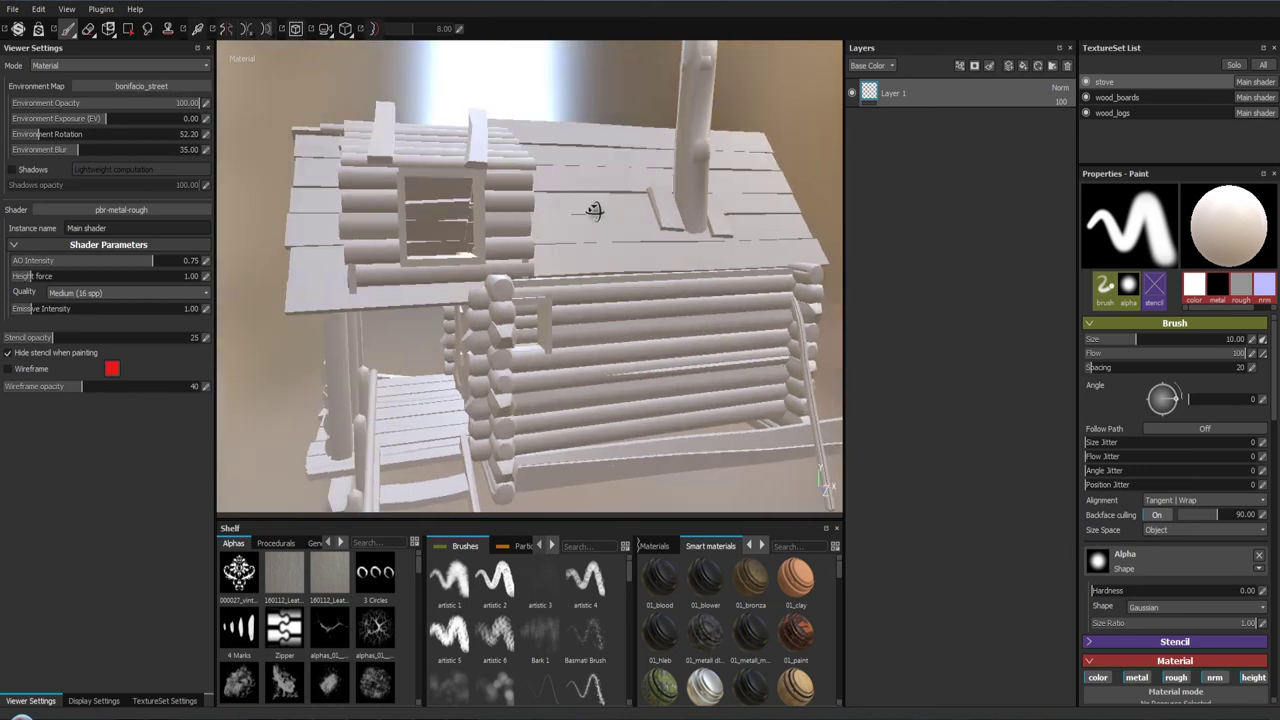
pyautogui.moveTo(608, 186)
pyautogui.keyDown('shift'); pyautogui.mouseDown(button='right')
pyautogui.moveTo(505, 189)
pyautogui.moveTo(608, 206)
pyautogui.moveTo(453, 206)
pyautogui.mouseUp(button='right'); pyautogui.keyUp('shift')
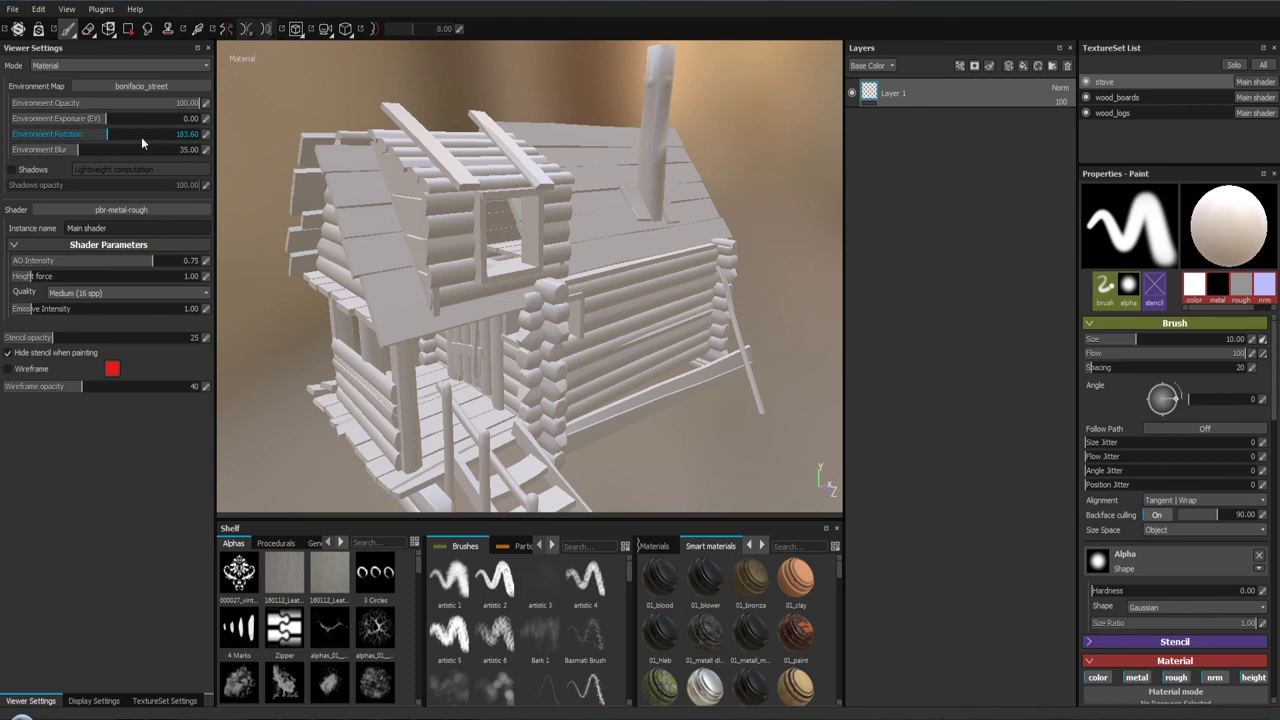
pyautogui.click(125, 86)
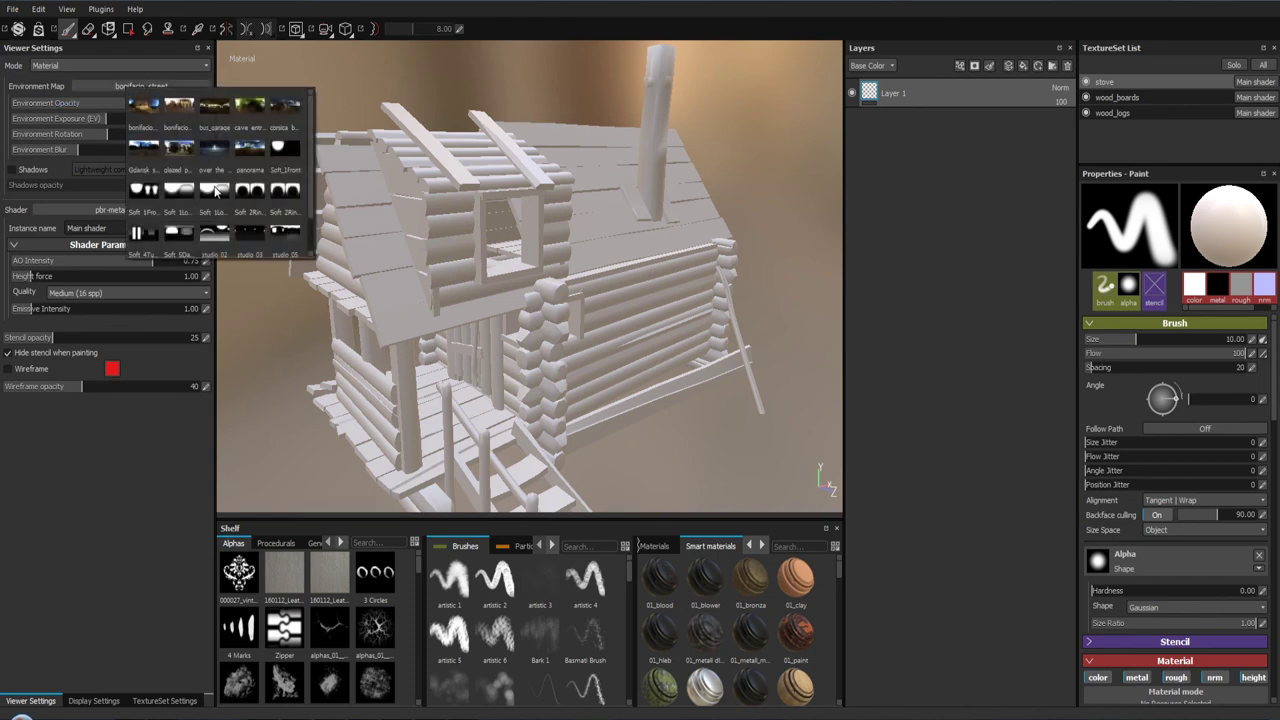
pyautogui.press('Escape')
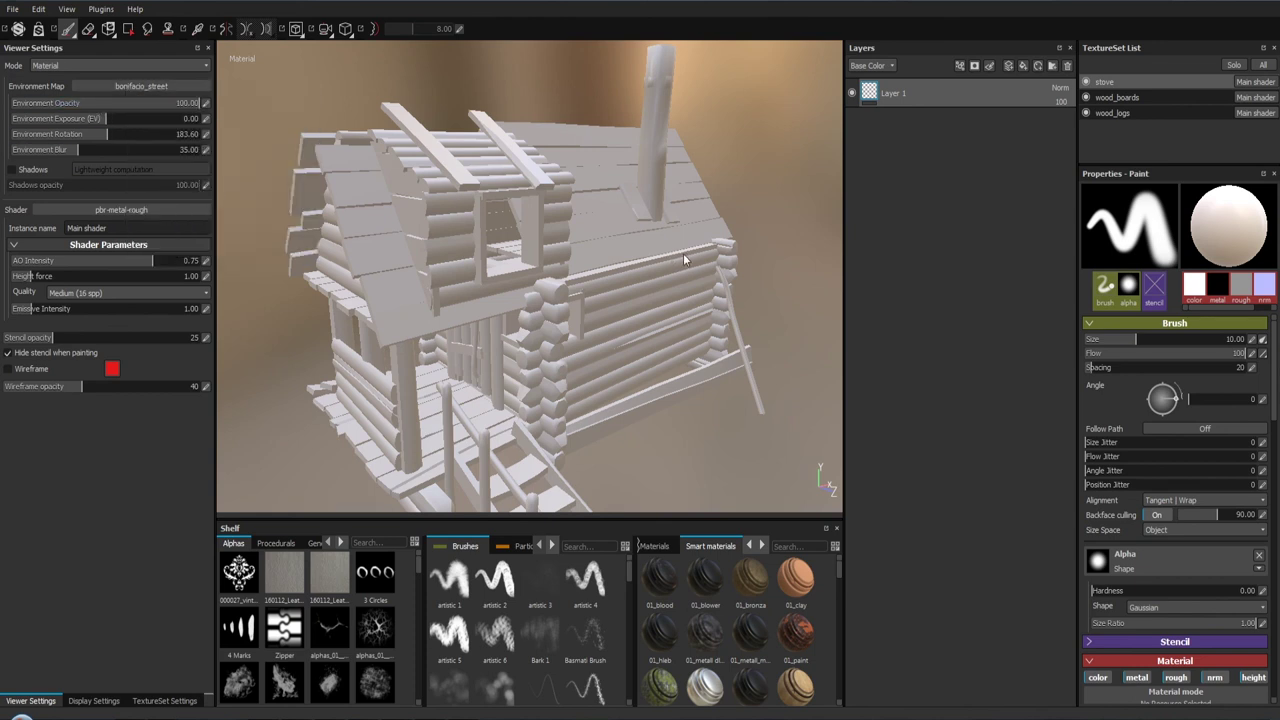
pyautogui.keyDown('alt'); pyautogui.moveTo(688, 257); pyautogui.dragTo(600, 250); pyautogui.keyUp('alt')
pyautogui.keyDown('shift'); pyautogui.moveTo(600, 250); pyautogui.dragTo(480, 245, button='right'); pyautogui.keyUp('shift')
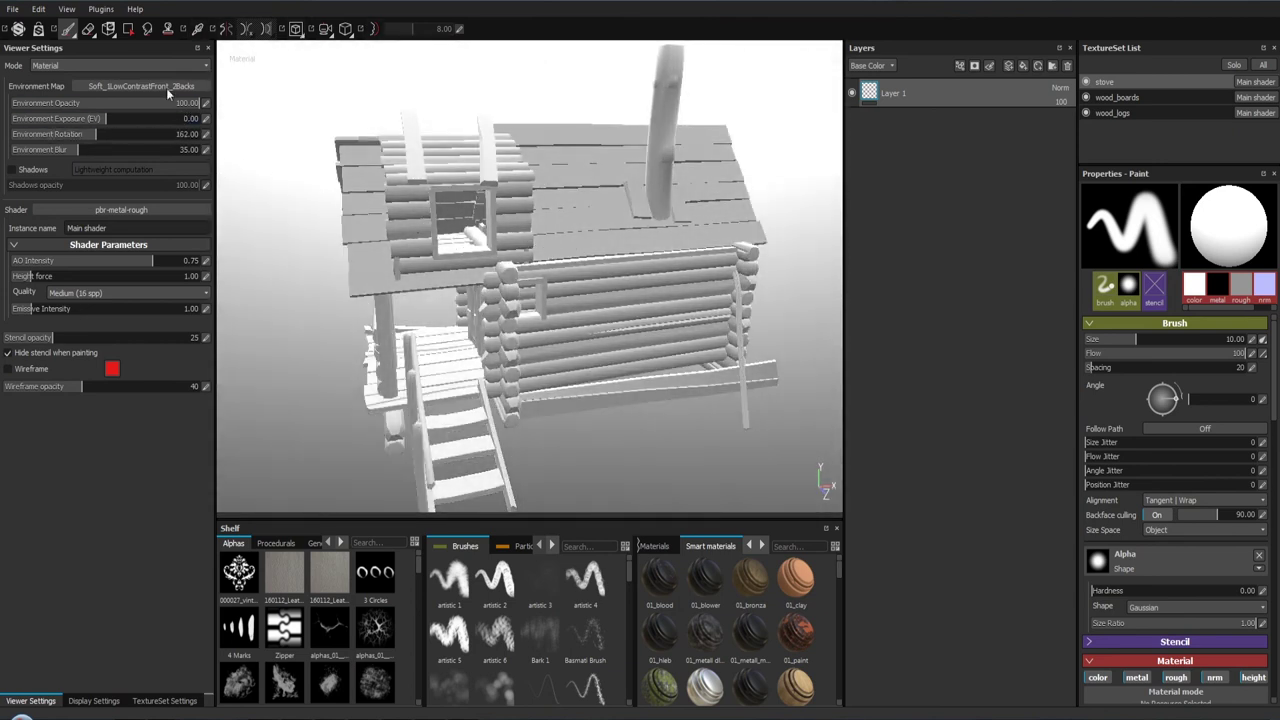
# - Light the cabin with studio_05, rotation 282.6 and Environment Blur 0
pyautogui.click(166, 88)
pyautogui.scroll(-1, 280, 220)
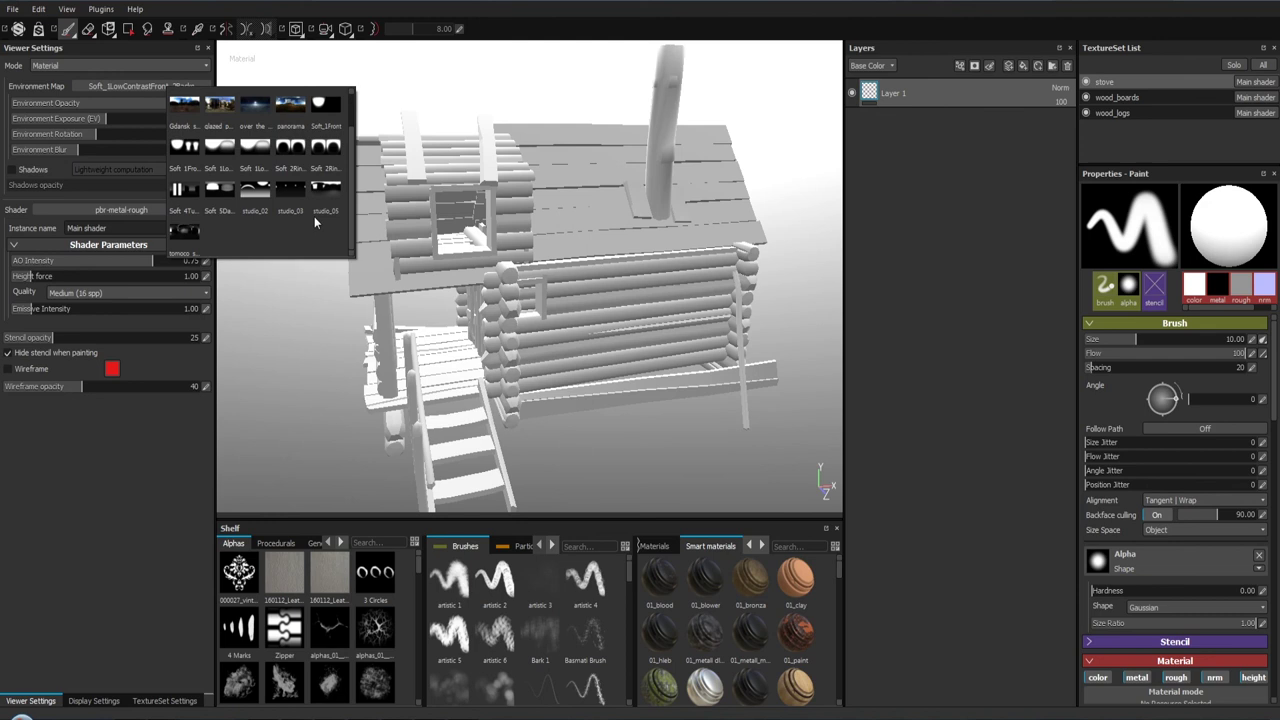
pyautogui.press('Escape')
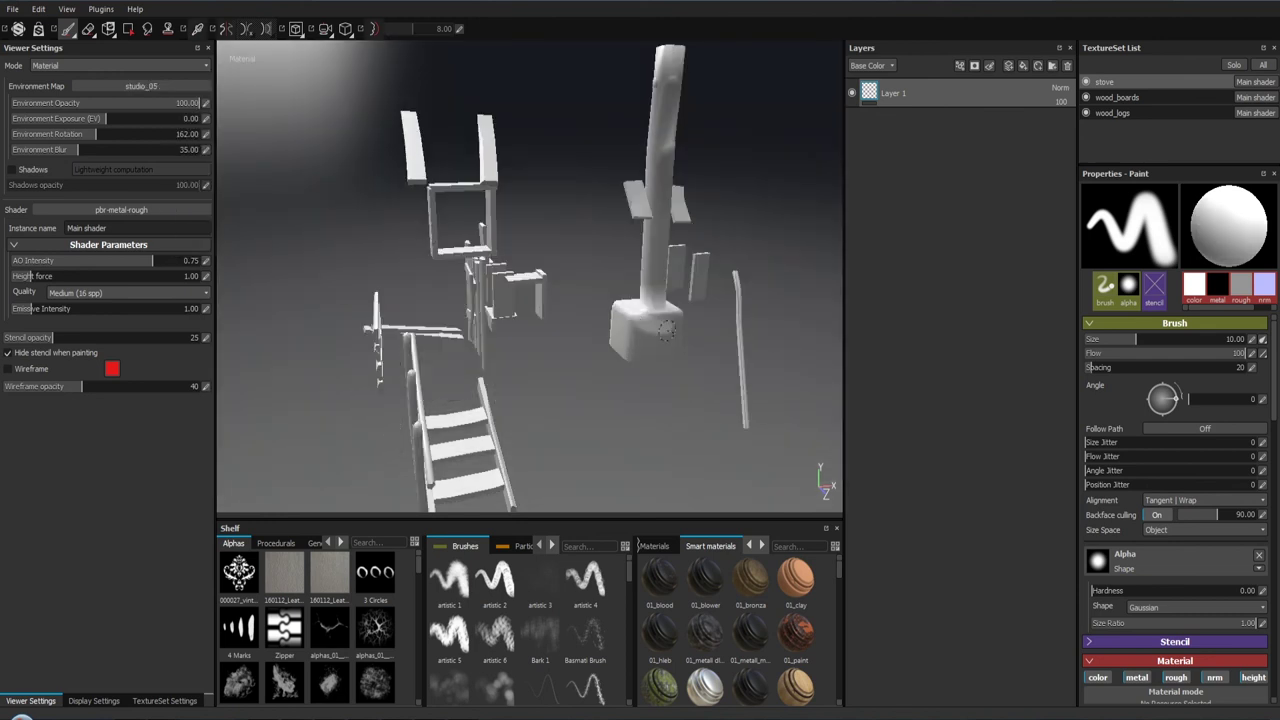
pyautogui.moveTo(787, 289)
pyautogui.keyDown('shift'); pyautogui.mouseDown(button='right')
pyautogui.moveTo(637, 277)
pyautogui.moveTo(840, 280)
pyautogui.mouseUp(button='right'); pyautogui.keyUp('shift')
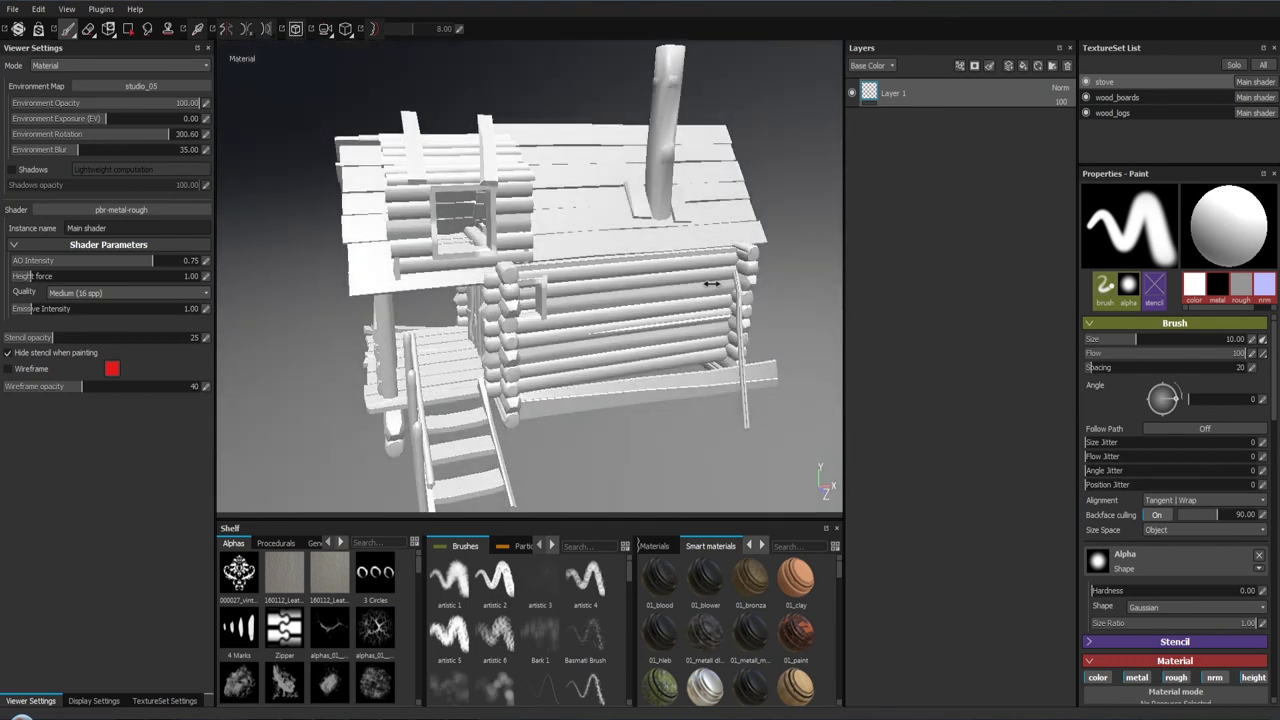
pyautogui.moveTo(80, 150)
pyautogui.mouseDown()
pyautogui.moveTo(197, 163)
pyautogui.moveTo(45, 155)
pyautogui.mouseUp()
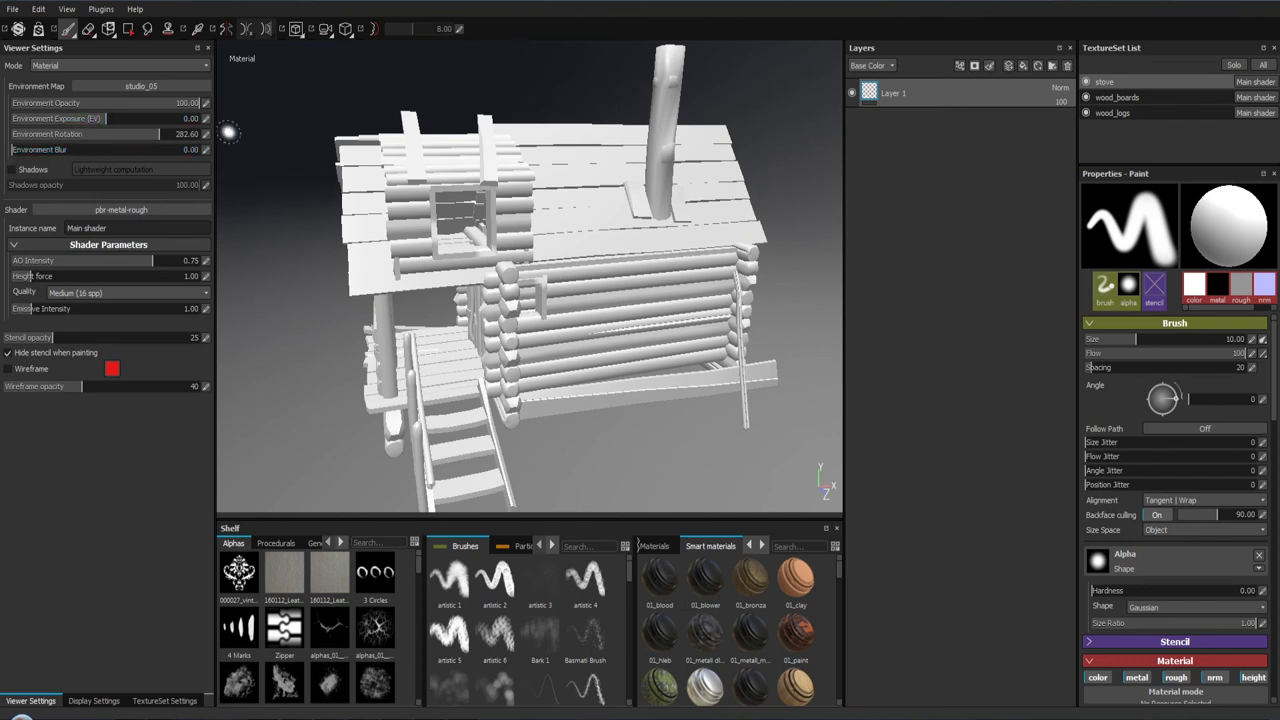
pyautogui.keyDown('alt'); pyautogui.moveTo(294, 203); pyautogui.dragTo(310, 62); pyautogui.keyUp('alt')
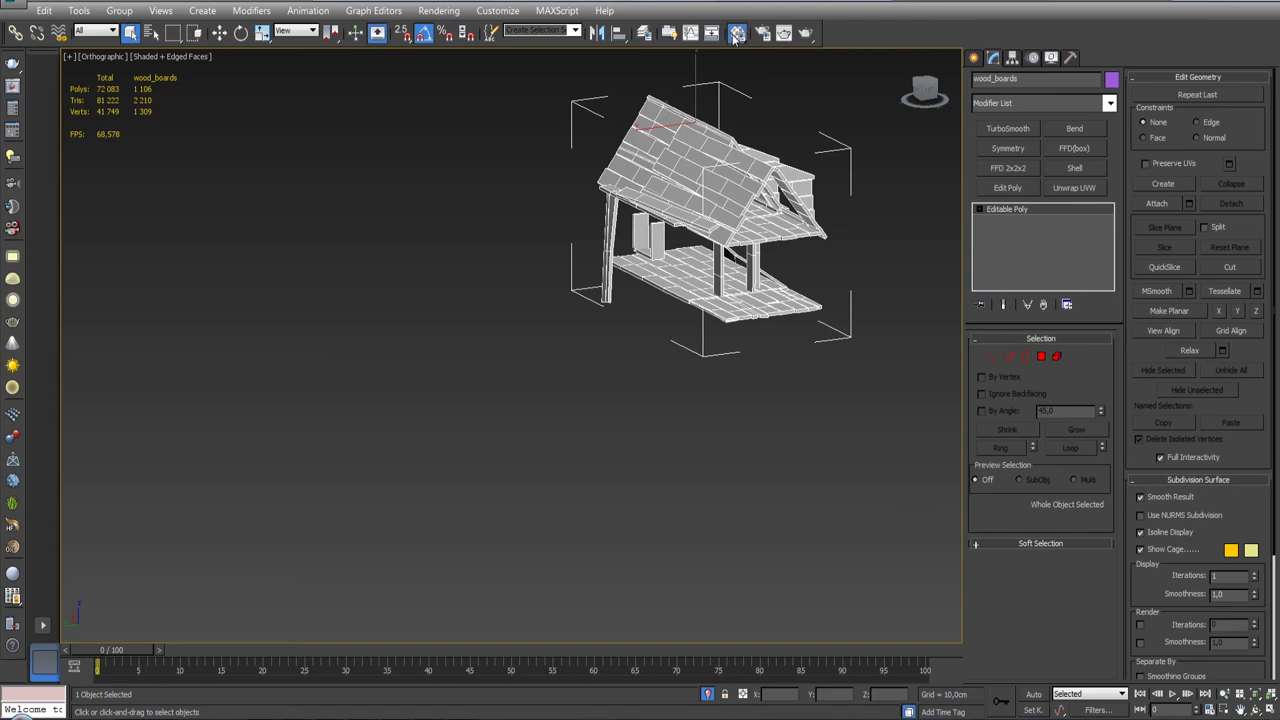
# - Review the stove, wood_boards and wood_logs materials in 3ds Max's Material Editor, then minimize it
pyautogui.click(737, 33)
pyautogui.click(890, 268)
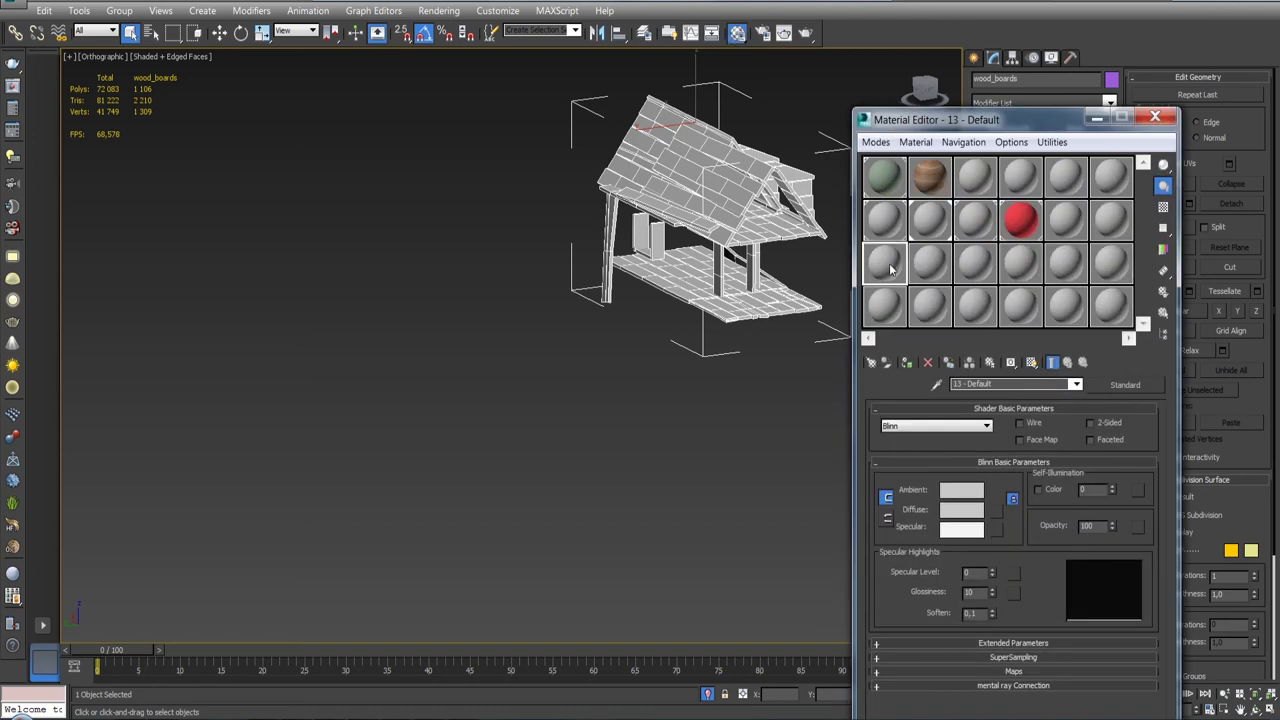
pyautogui.click(924, 266)
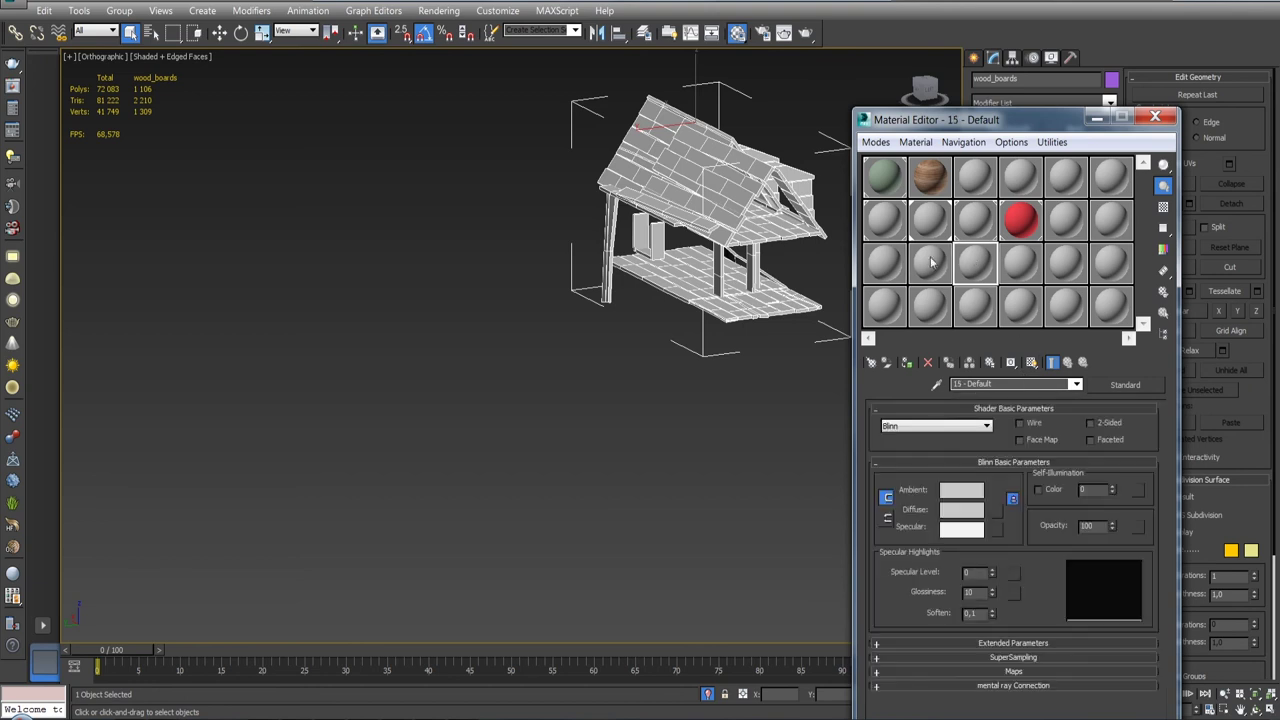
pyautogui.click(884, 222)
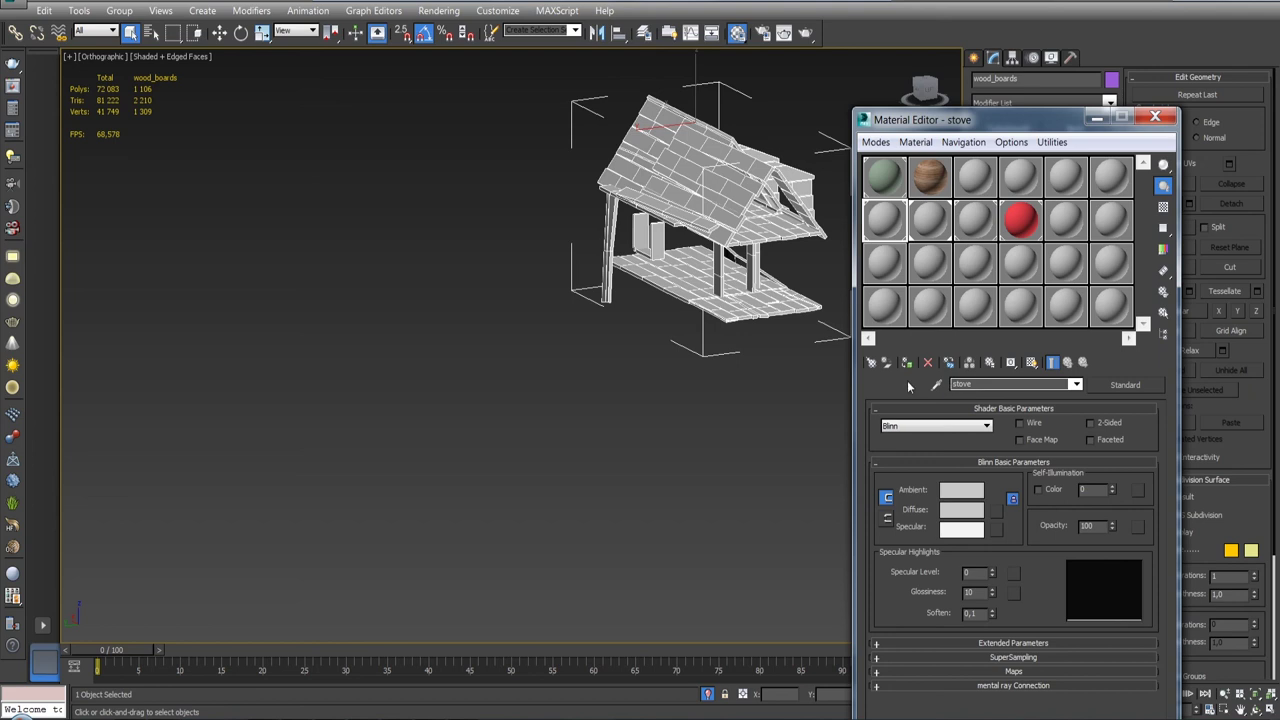
pyautogui.click(920, 224)
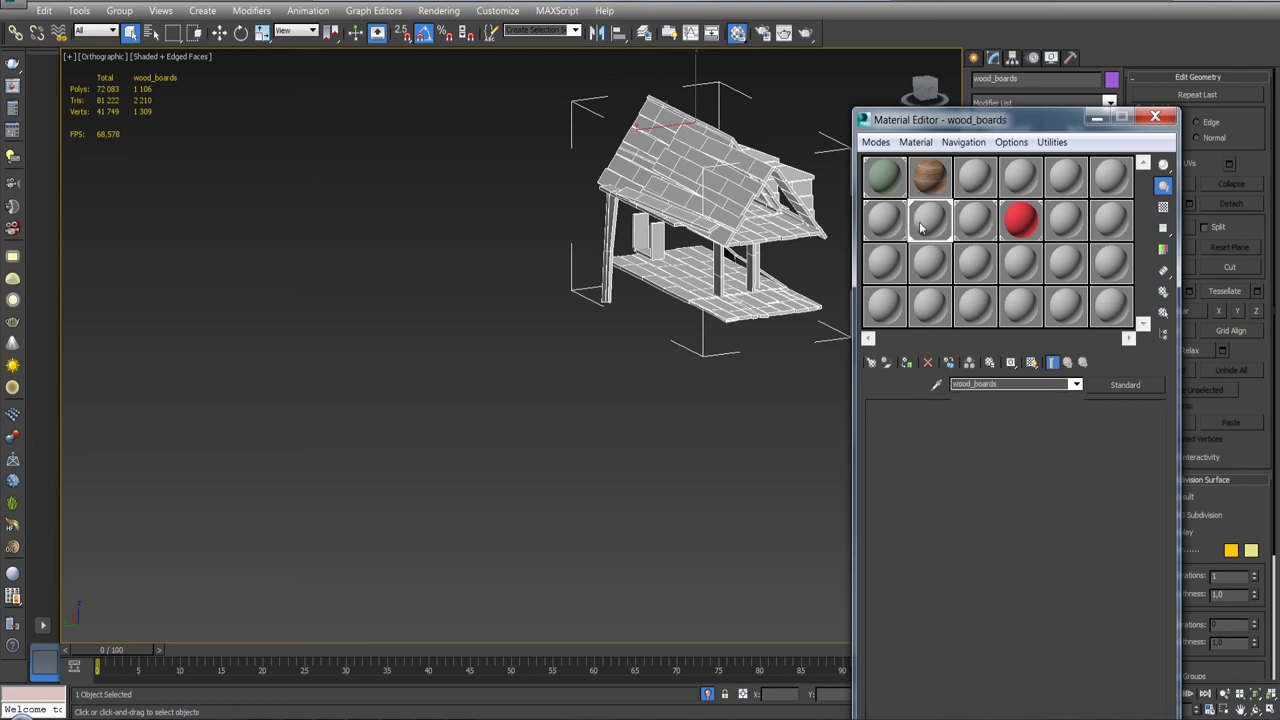
pyautogui.click(897, 226)
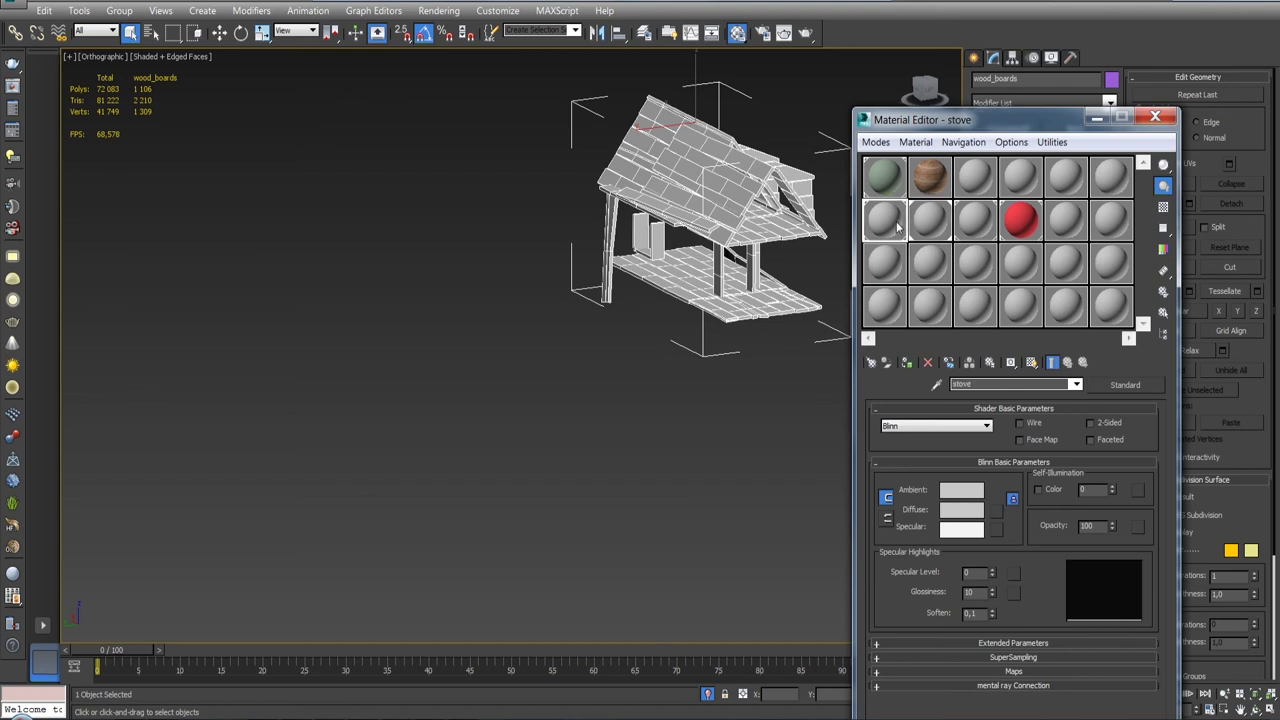
pyautogui.click(940, 228)
pyautogui.click(970, 226)
pyautogui.click(1097, 119)
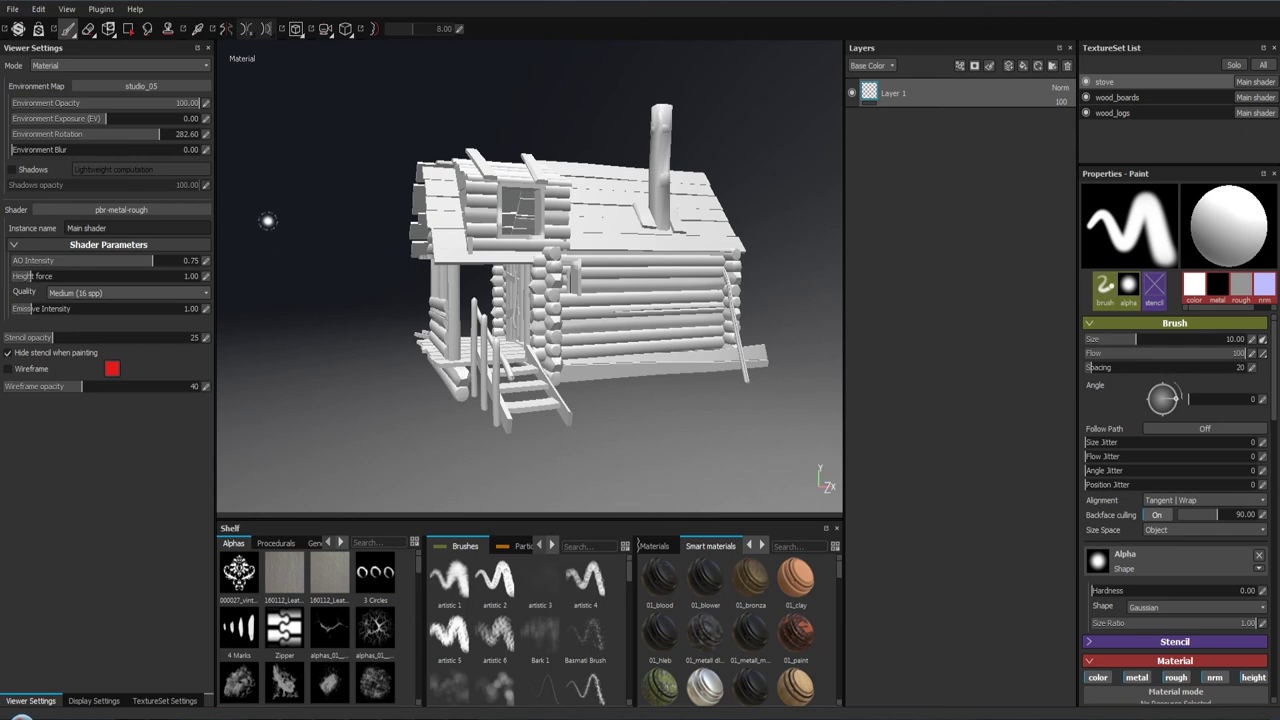
# - Rotate the environment lighting to 30.6 while orbiting the cabin
pyautogui.moveTo(290, 276)
pyautogui.keyDown('alt'); pyautogui.mouseDown()
pyautogui.moveTo(336, 319)
pyautogui.moveTo(329, 306)
pyautogui.mouseUp(); pyautogui.keyUp('alt')
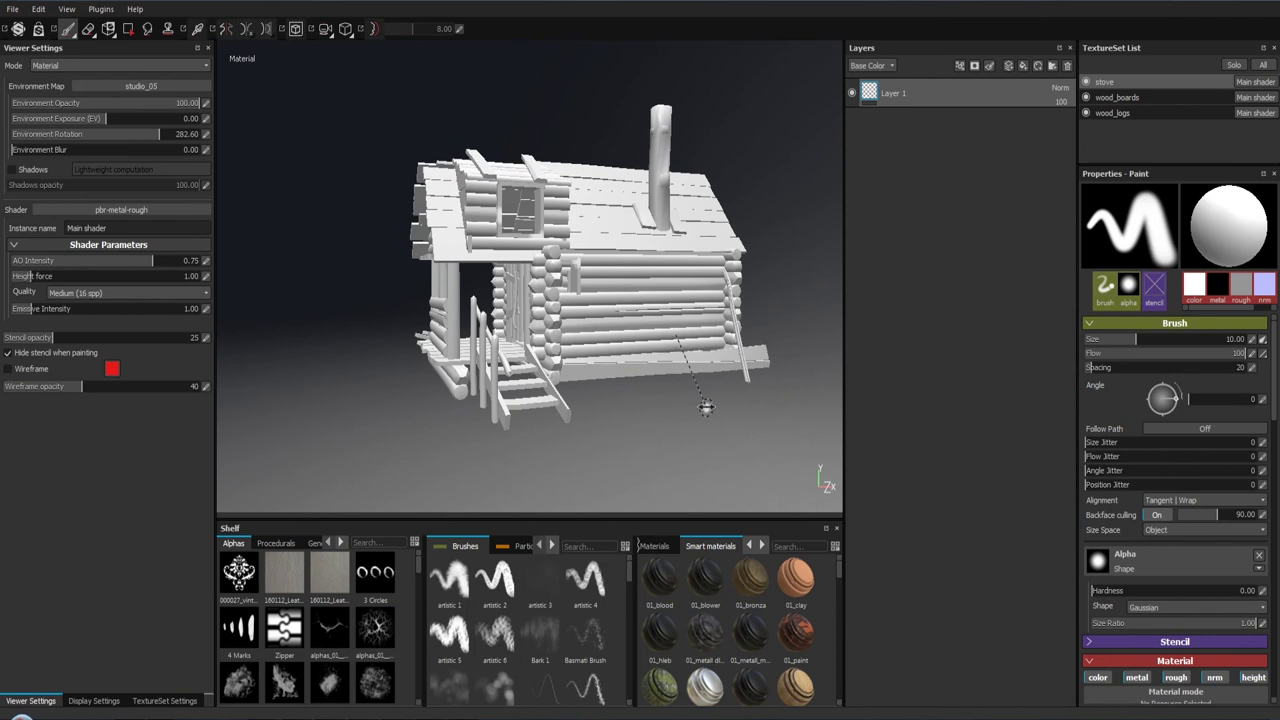
pyautogui.keyDown('shift'); pyautogui.moveTo(706, 406); pyautogui.dragTo(714, 423, button='right'); pyautogui.keyUp('shift')
pyautogui.keyDown('alt'); pyautogui.moveTo(714, 423); pyautogui.dragTo(684, 423); pyautogui.keyUp('alt')
pyautogui.scroll(3, 684, 423)
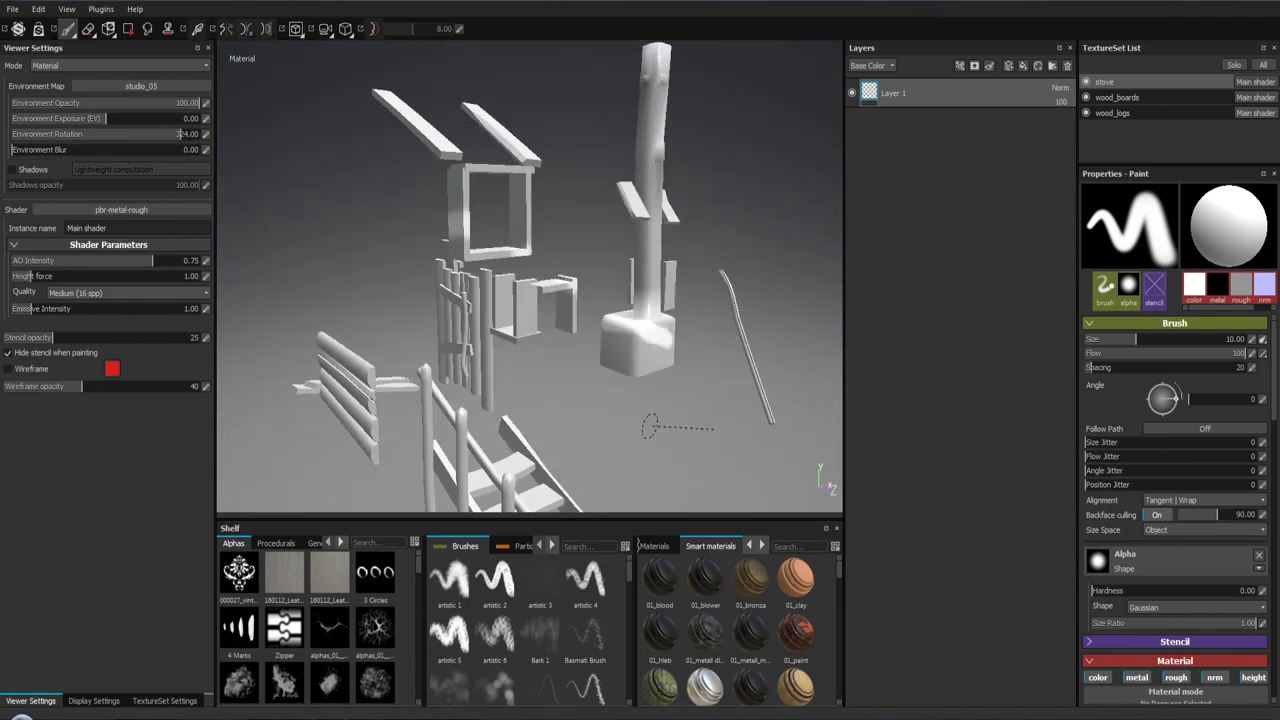
pyautogui.moveTo(650, 426)
pyautogui.keyDown('shift'); pyautogui.mouseDown(button='right')
pyautogui.moveTo(671, 450)
pyautogui.moveTo(641, 331)
pyautogui.mouseUp(button='right'); pyautogui.keyUp('shift')
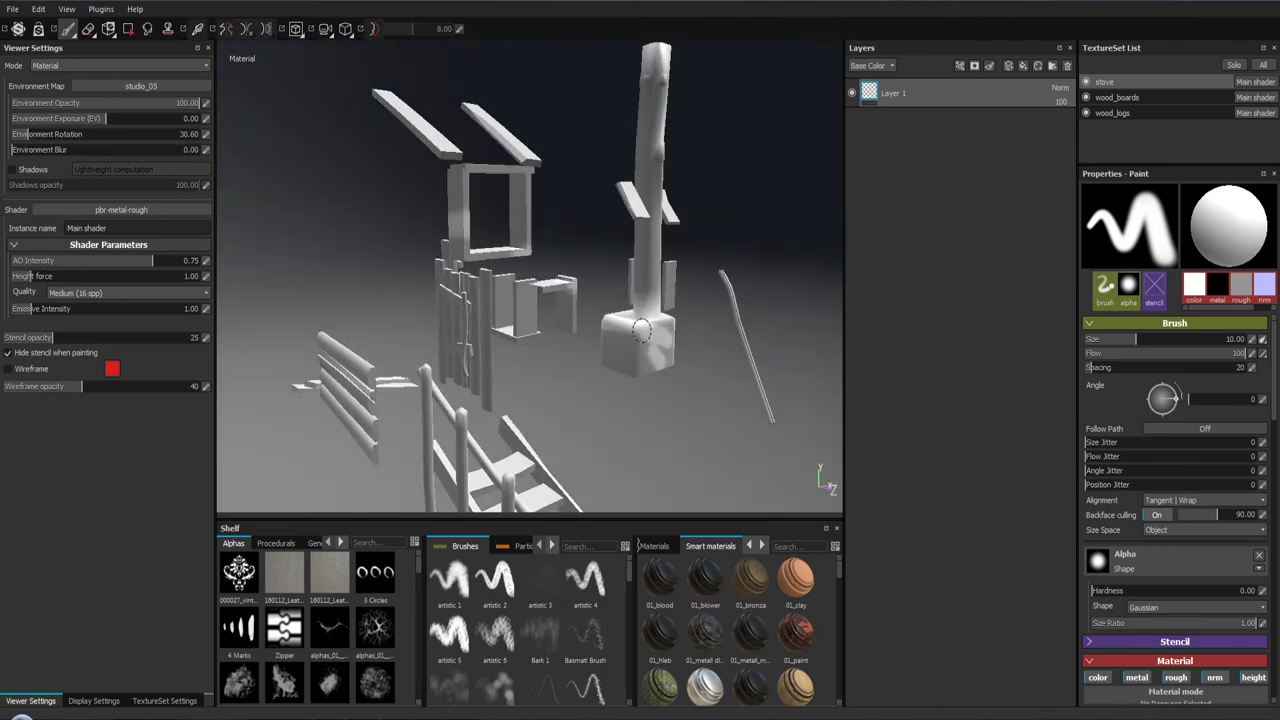
# - Delete Layer 1 from the stove, wood_boards and wood_logs texture sets
pyautogui.click(1066, 68)
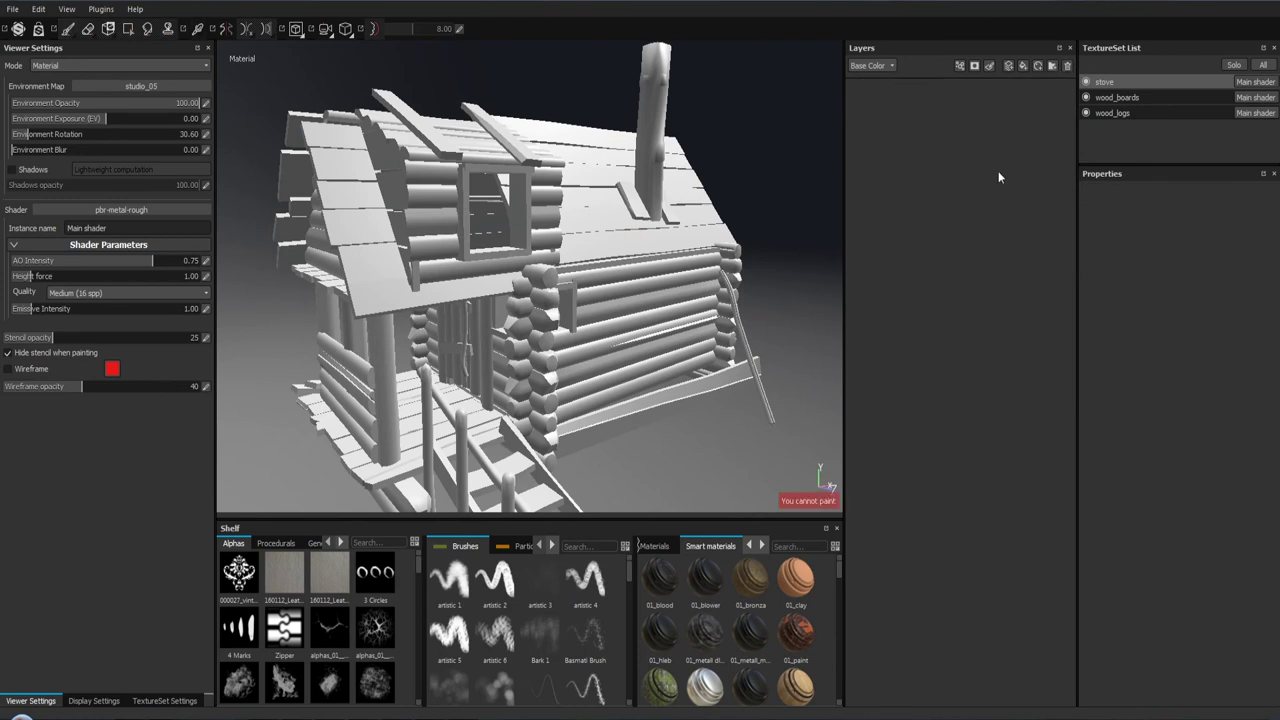
pyautogui.click(1124, 104)
pyautogui.click(1066, 66)
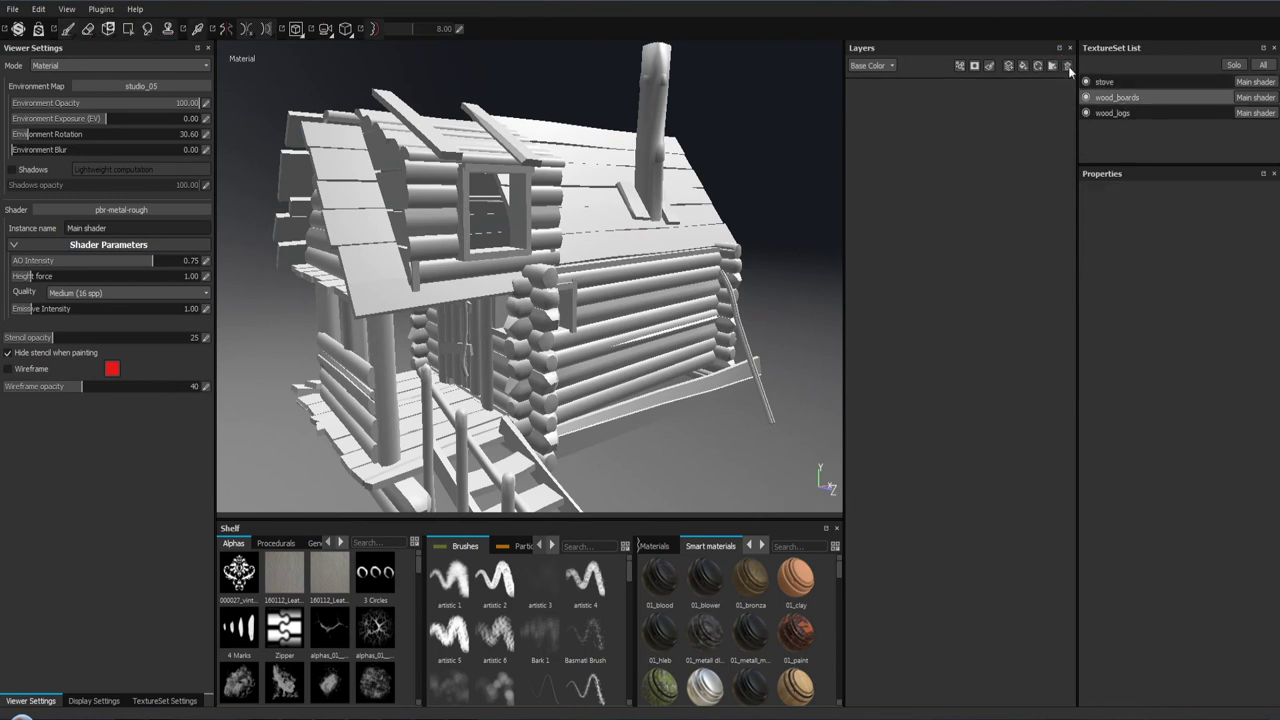
pyautogui.click(1097, 115)
pyautogui.click(1066, 66)
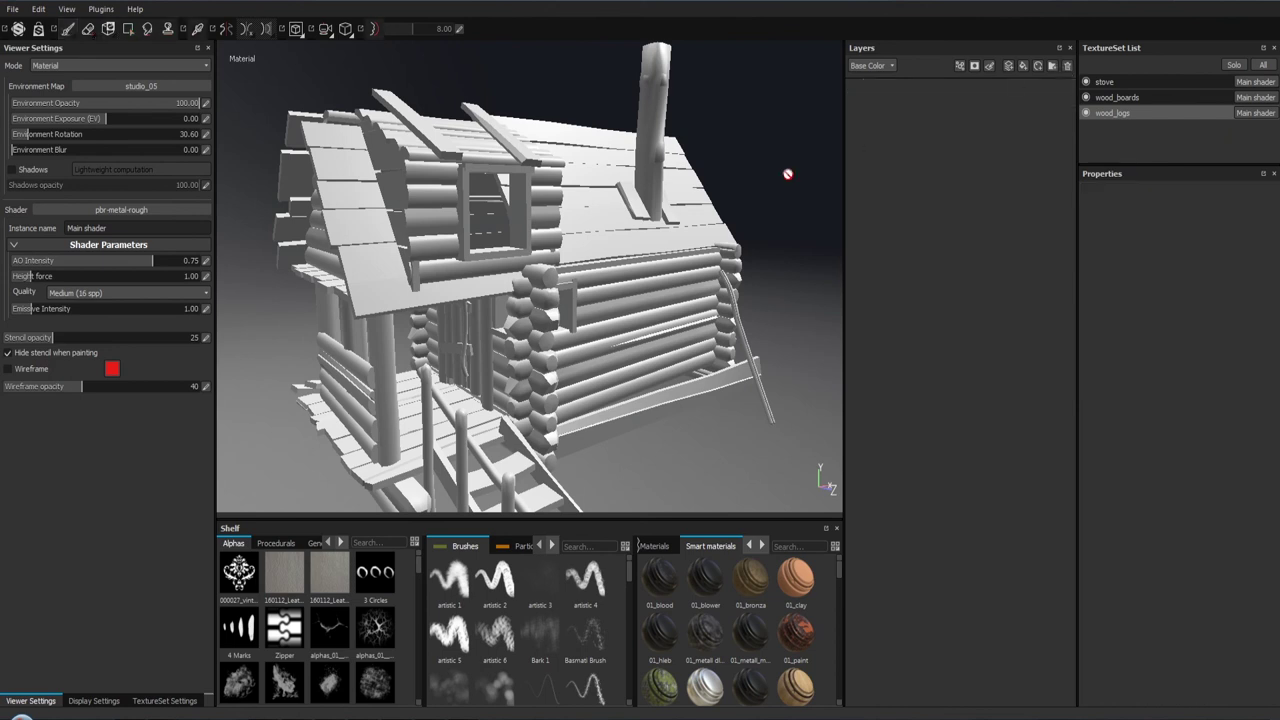
pyautogui.keyDown('alt'); pyautogui.moveTo(663, 222); pyautogui.dragTo(465, 314); pyautogui.keyUp('alt')
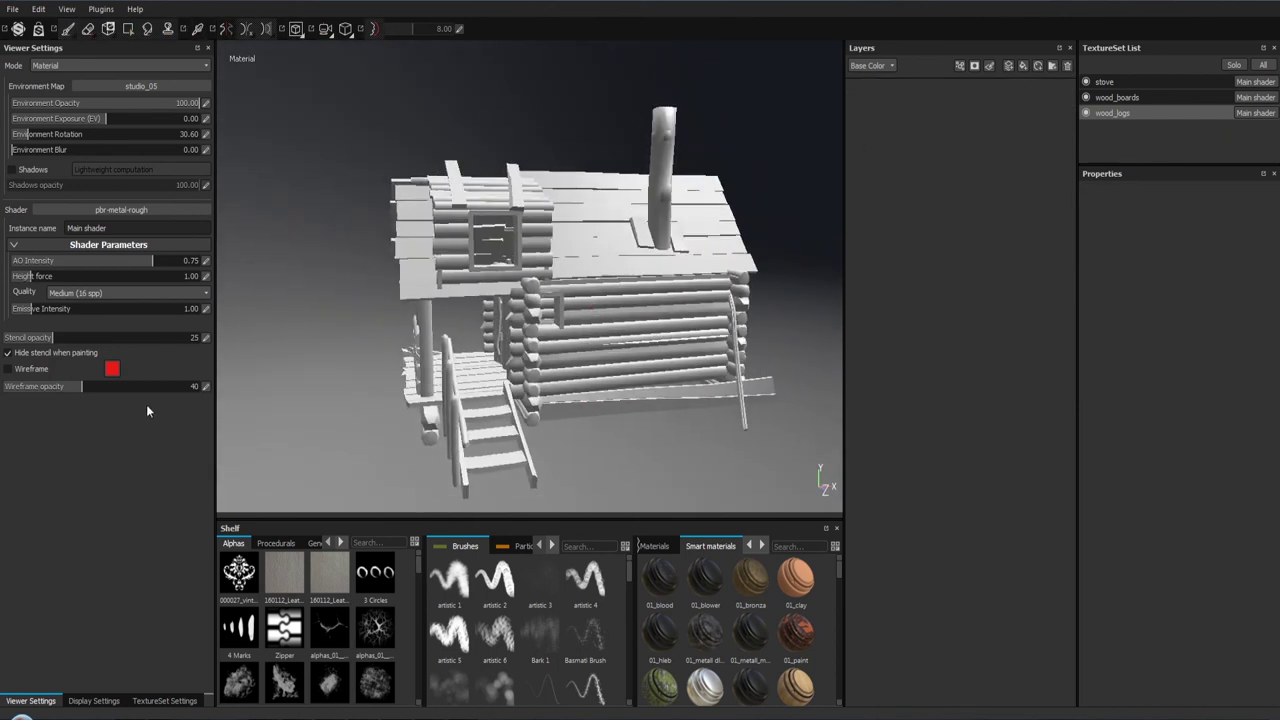
# - Check the Display settings, then return to Viewer Settings' render quality choices
pyautogui.click(93, 700)
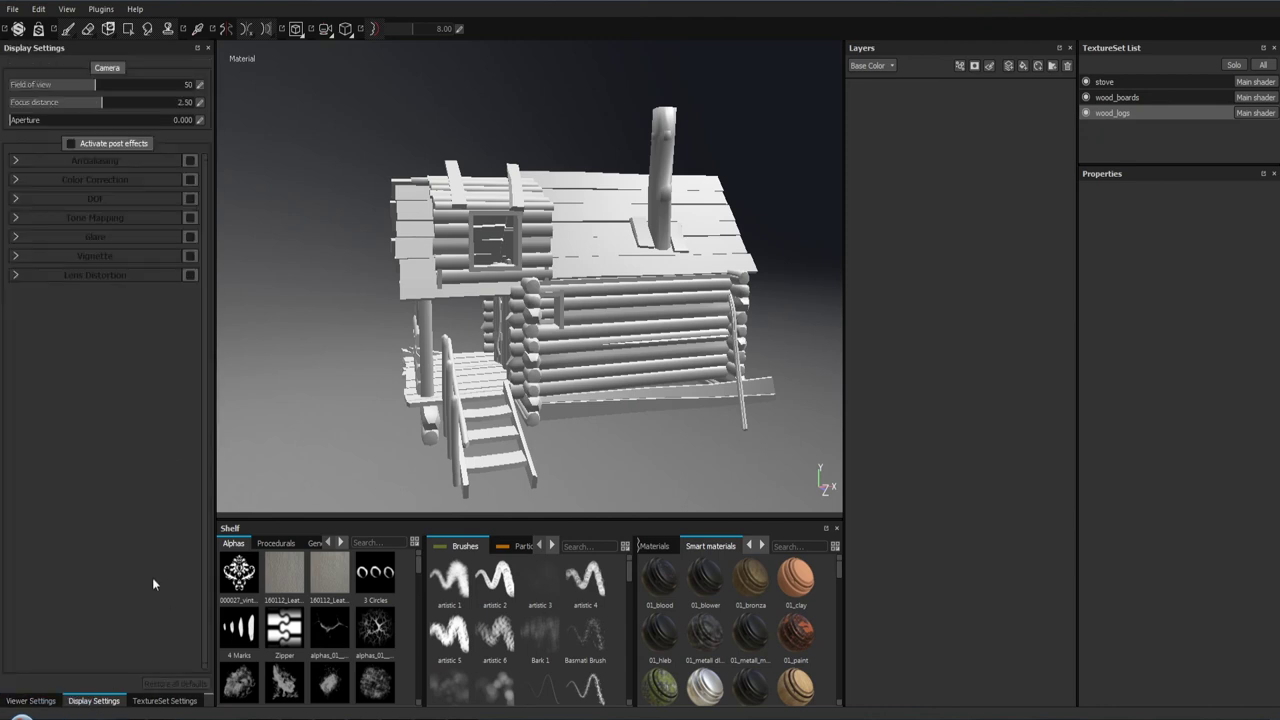
pyautogui.click(48, 701)
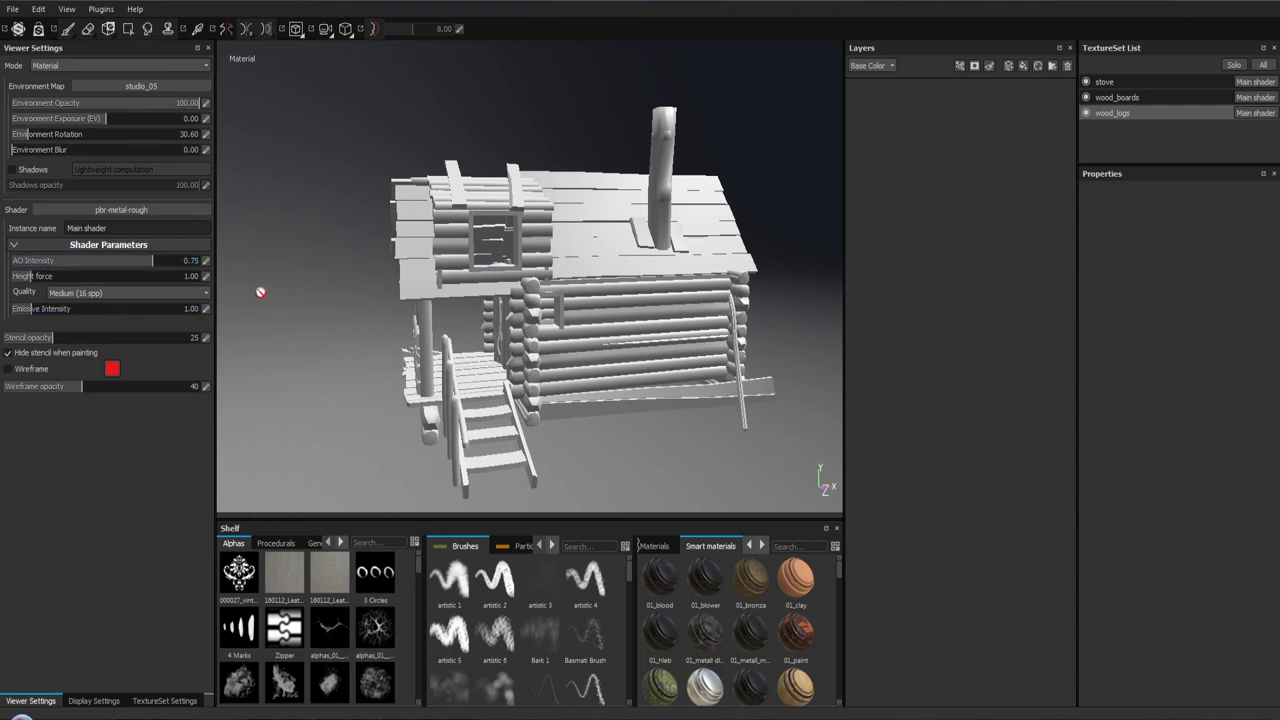
pyautogui.click(206, 293)
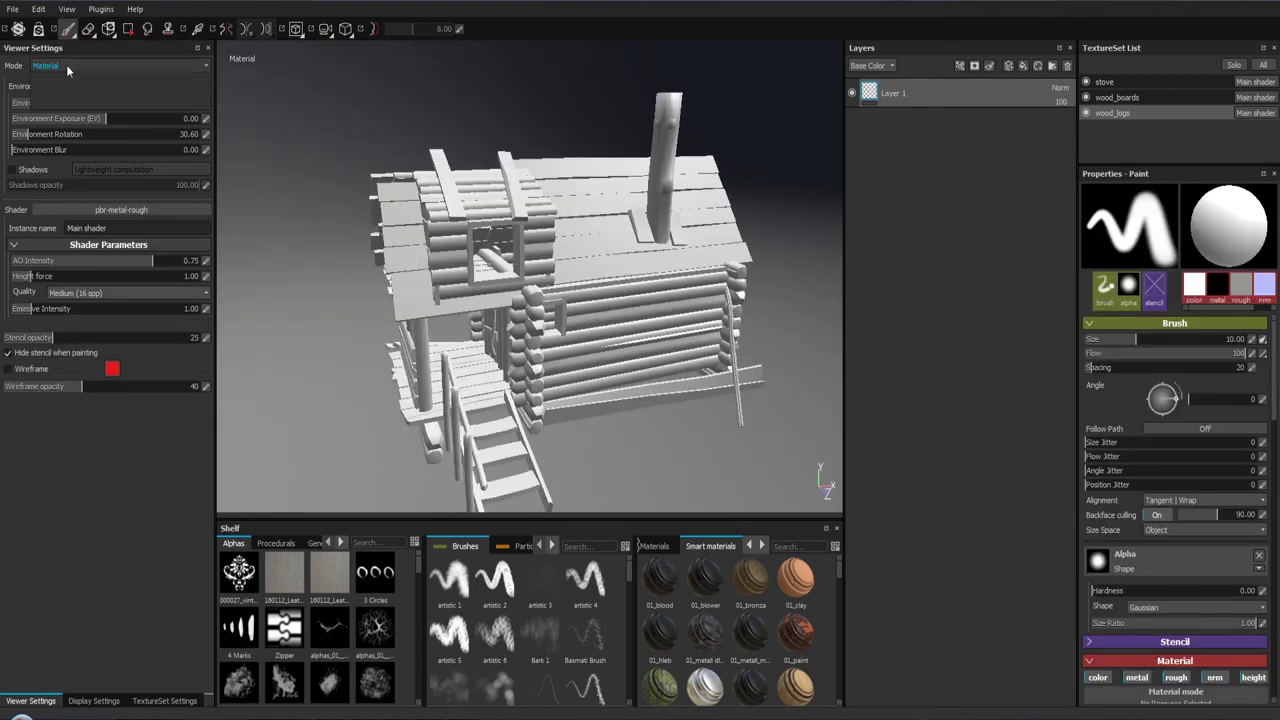
# - Add an Ambient occlusion channel to the texture set
pyautogui.click(162, 700)
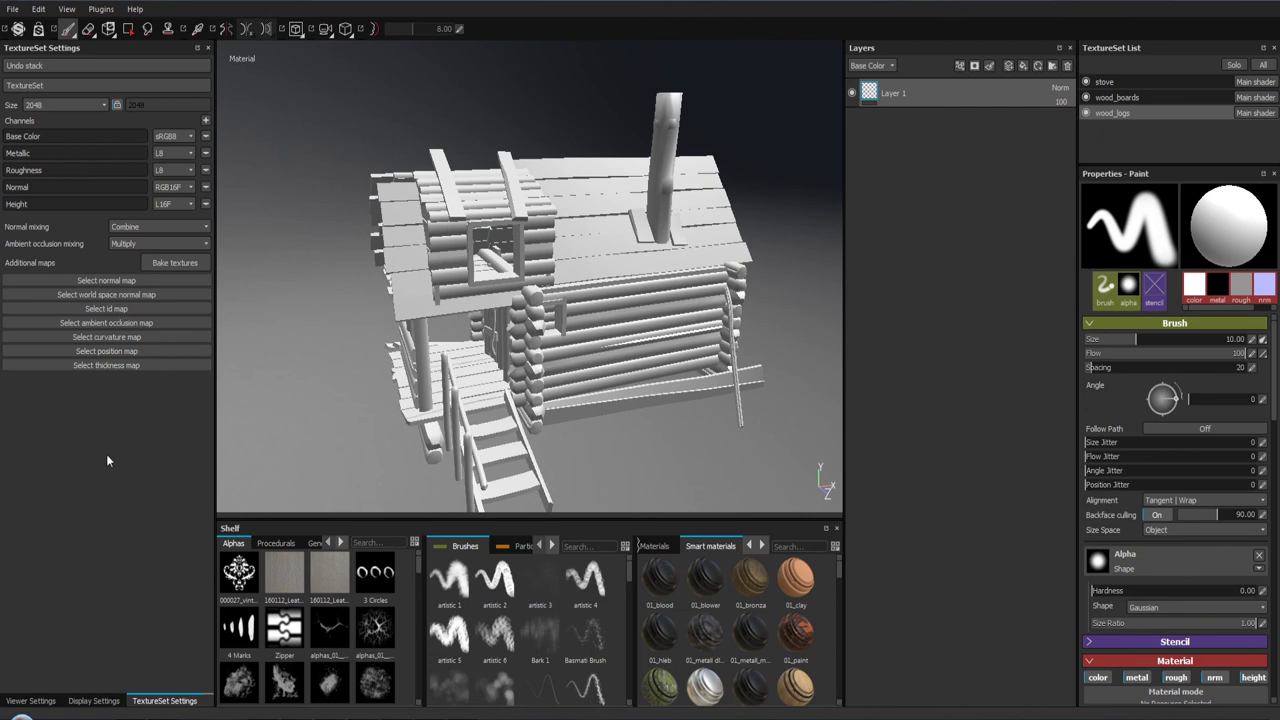
pyautogui.click(206, 119)
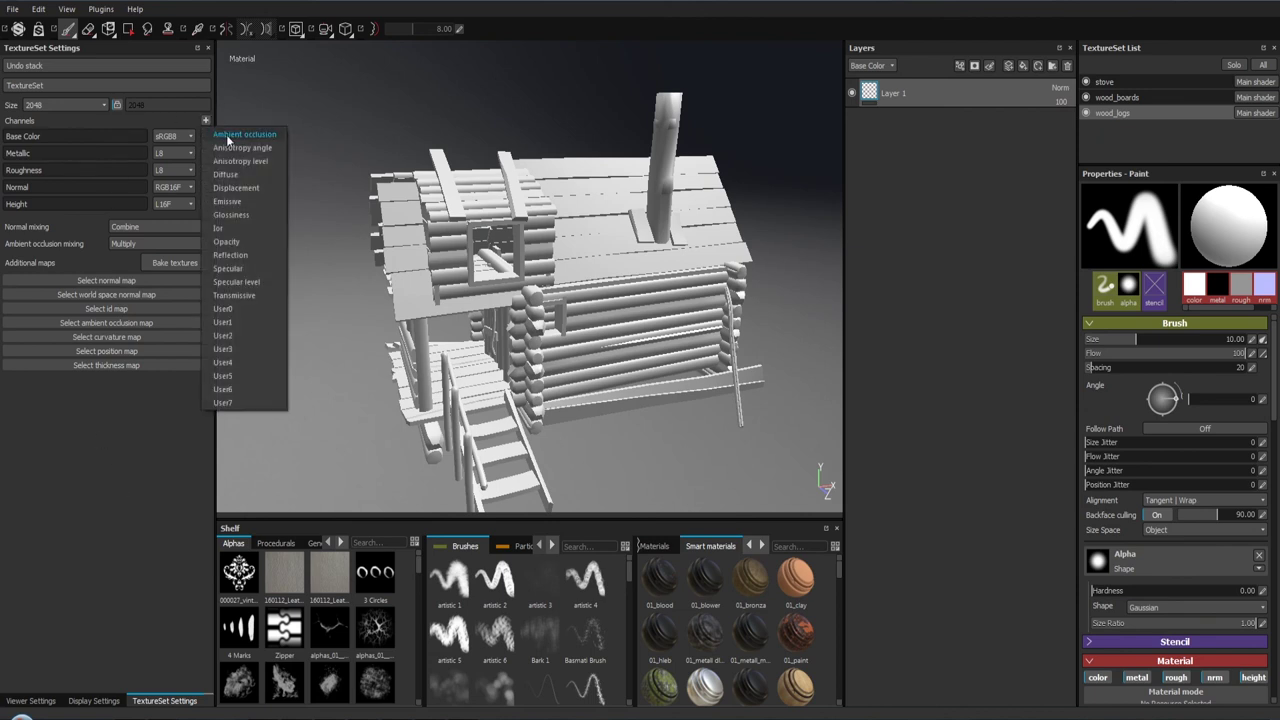
pyautogui.click(230, 135)
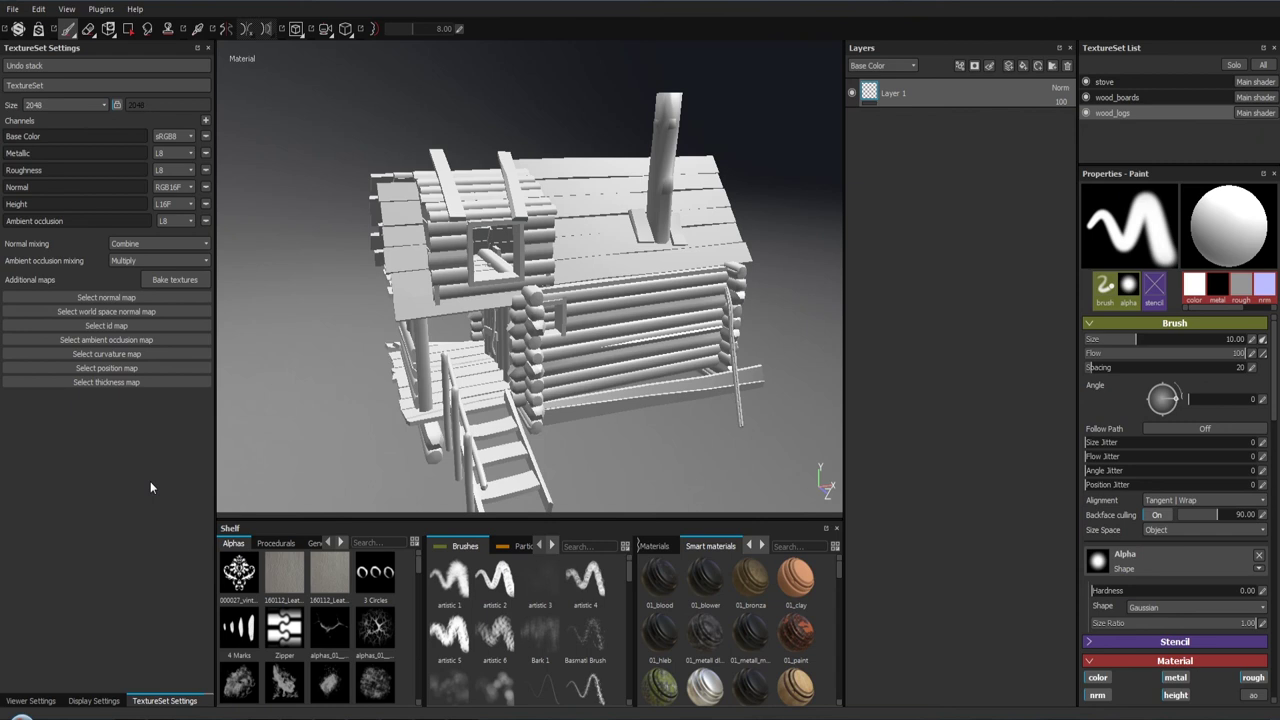
pyautogui.click(13, 9)
pyautogui.click(258, 182)
# - Review the 2048 texture set size and keep normal mixing on Combine
pyautogui.click(57, 104)
pyautogui.click(41, 106)
pyautogui.moveTo(306, 223)
pyautogui.keyDown('alt'); pyautogui.mouseDown()
pyautogui.moveTo(371, 230)
pyautogui.moveTo(314, 214)
pyautogui.mouseUp(); pyautogui.keyUp('alt')
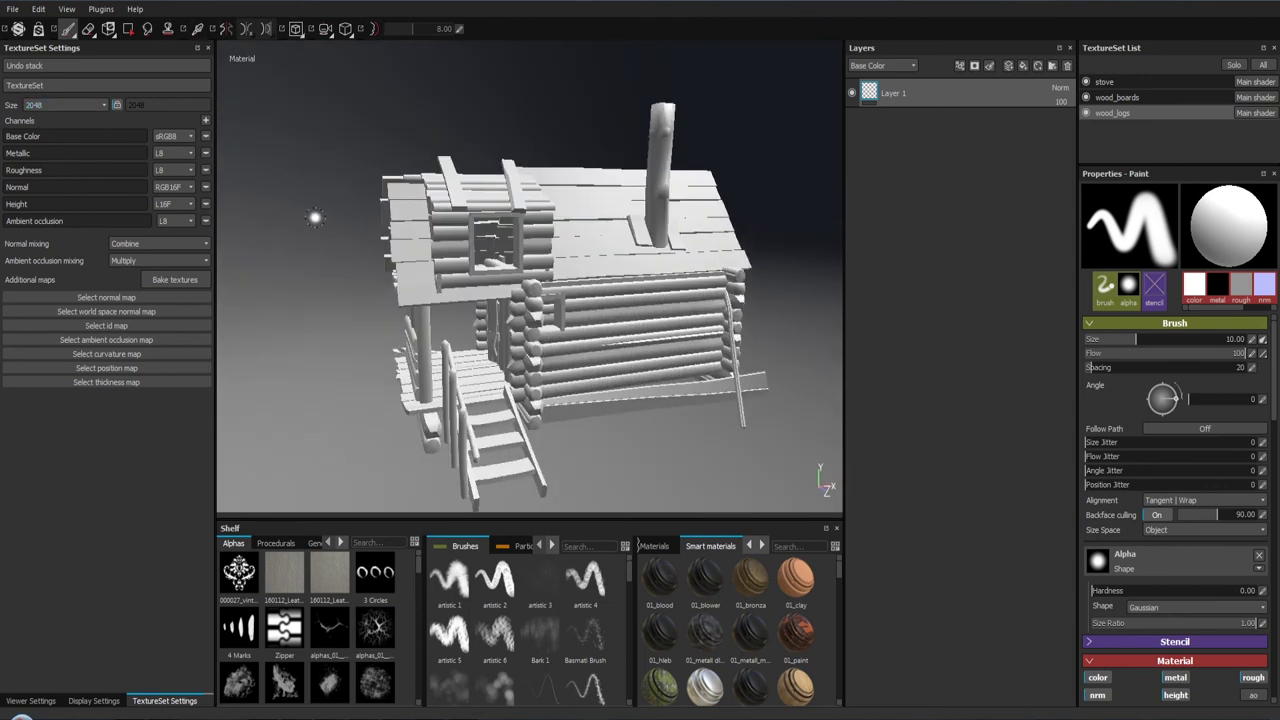
pyautogui.moveTo(555, 262)
pyautogui.keyDown('alt'); pyautogui.mouseDown()
pyautogui.moveTo(550, 180)
pyautogui.moveTo(257, 334)
pyautogui.mouseUp(); pyautogui.keyUp('alt')
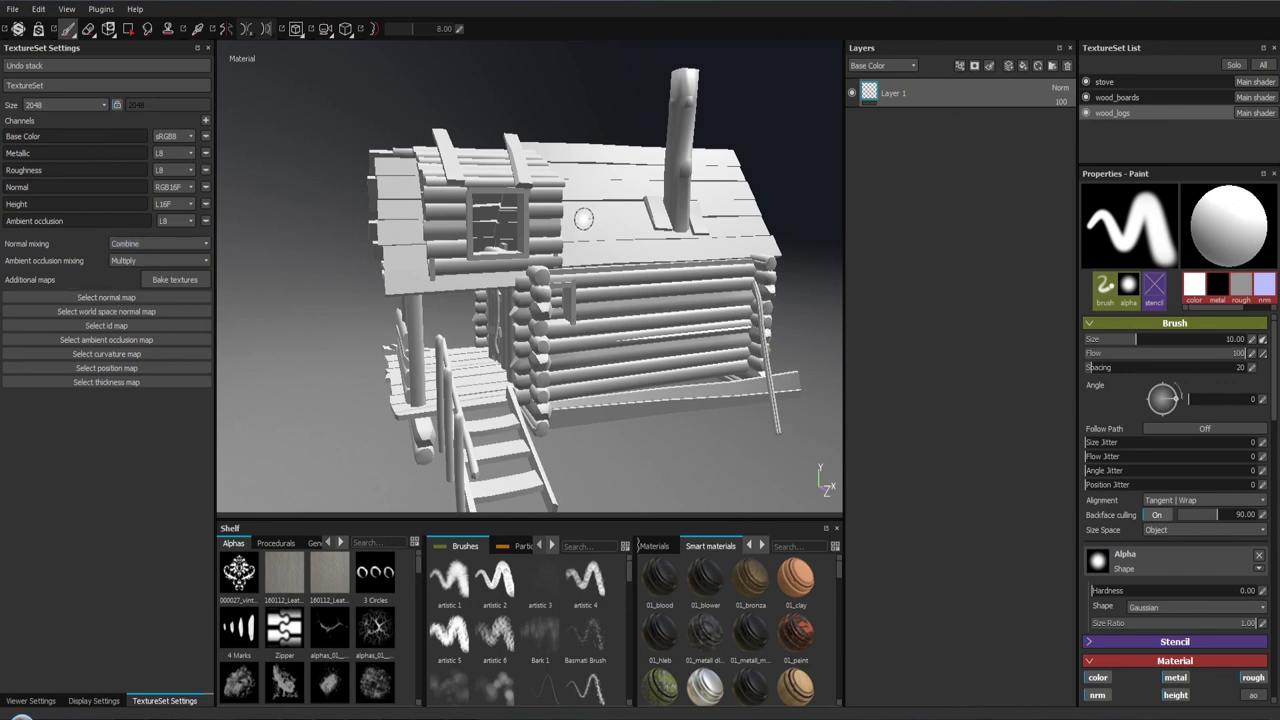
pyautogui.click(152, 244)
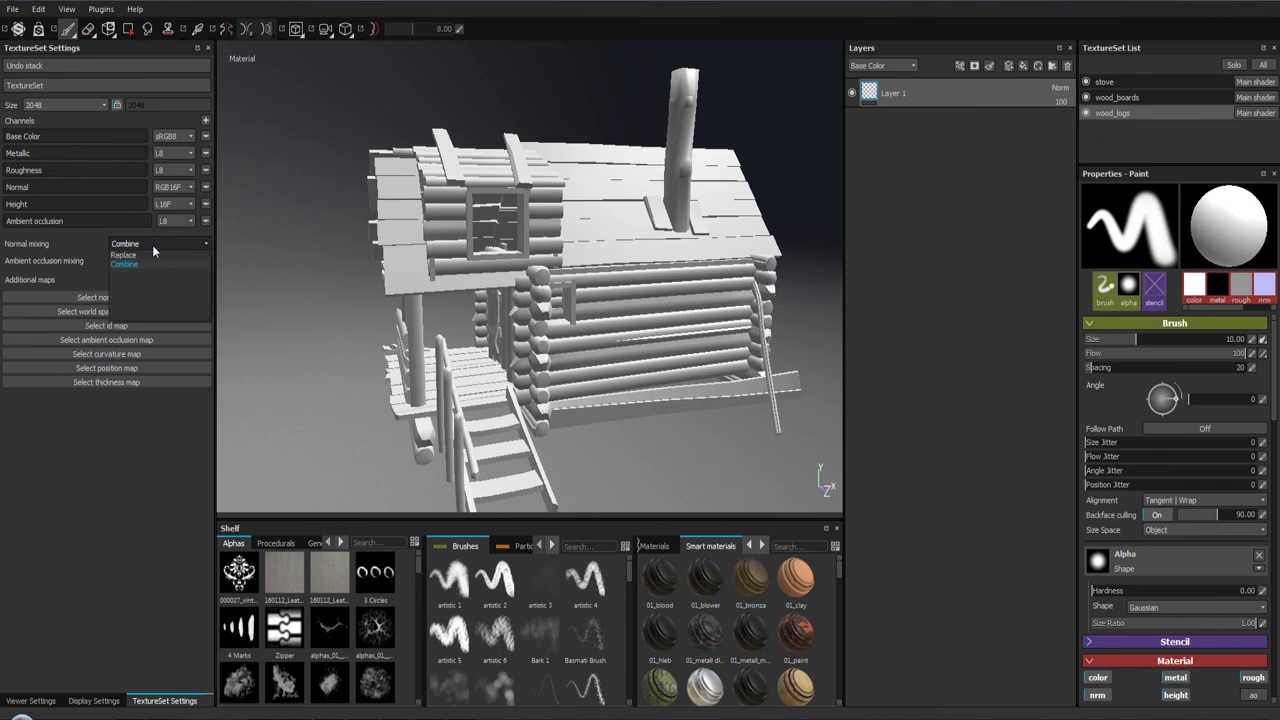
pyautogui.click(153, 244)
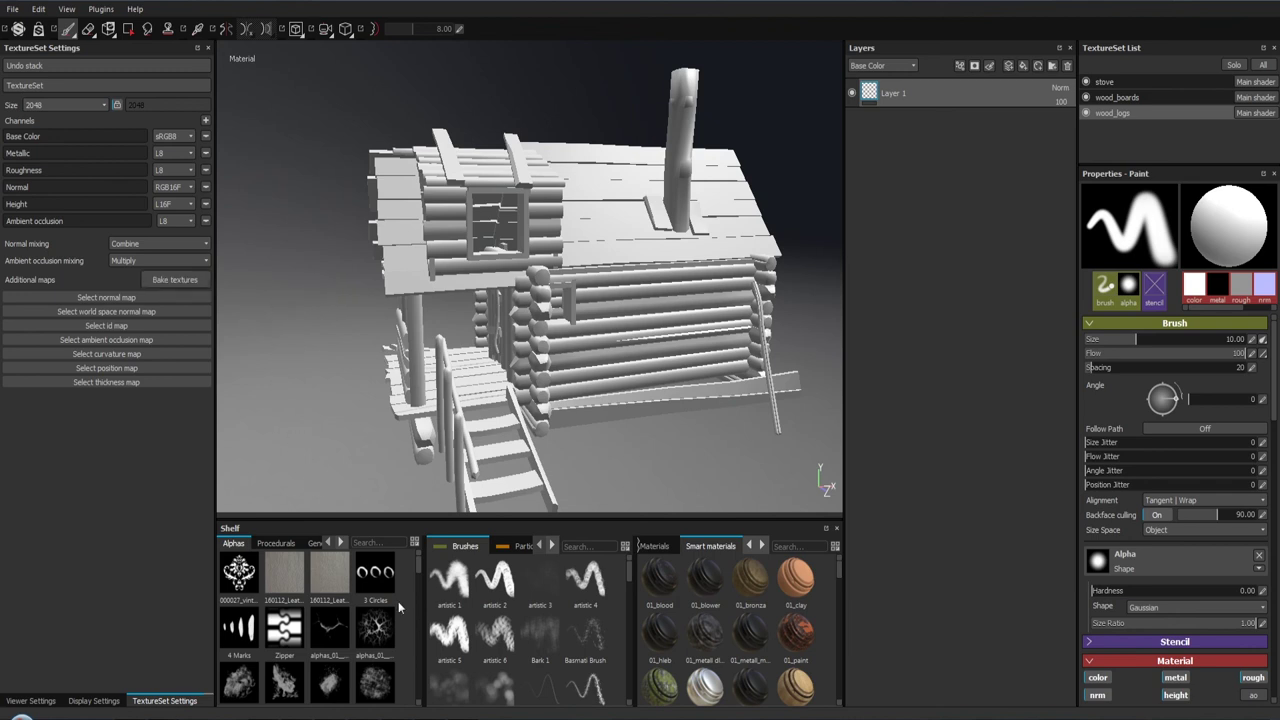
# - Widen the shelf's alphas section and toggle viewport shadows on and off
pyautogui.moveTo(430, 545); pyautogui.dragTo(516, 545)
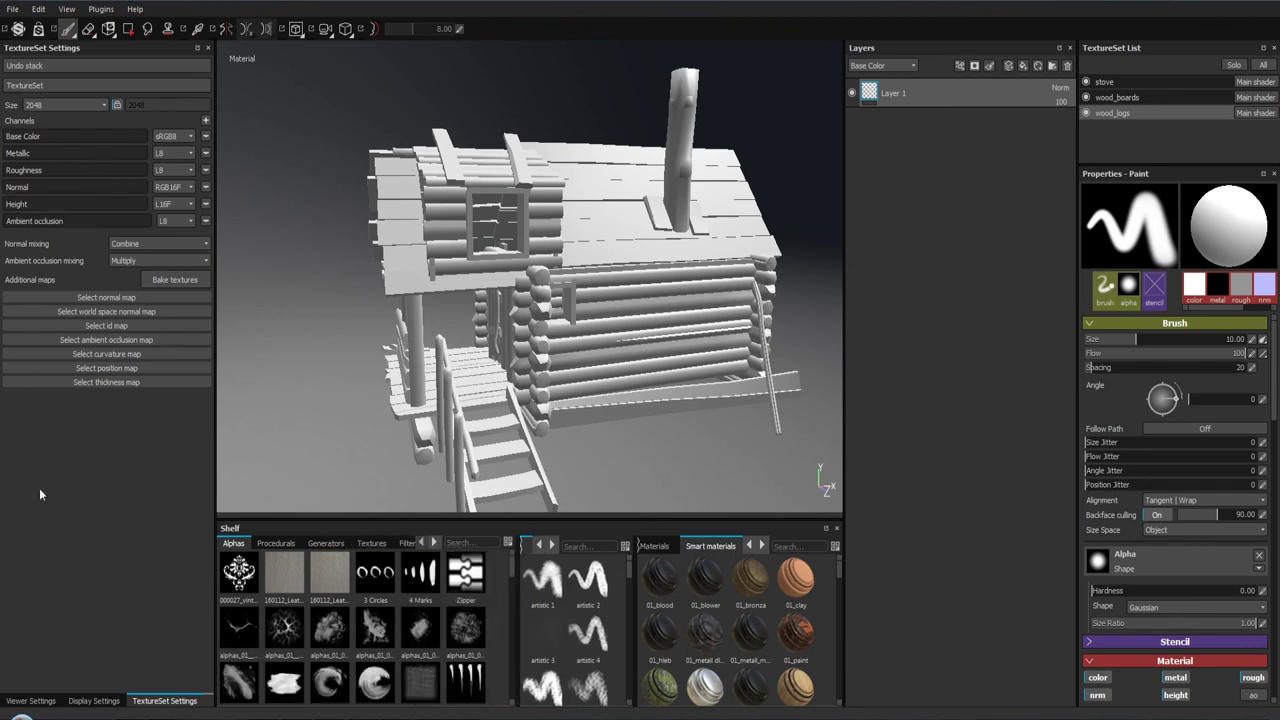
pyautogui.click(44, 700)
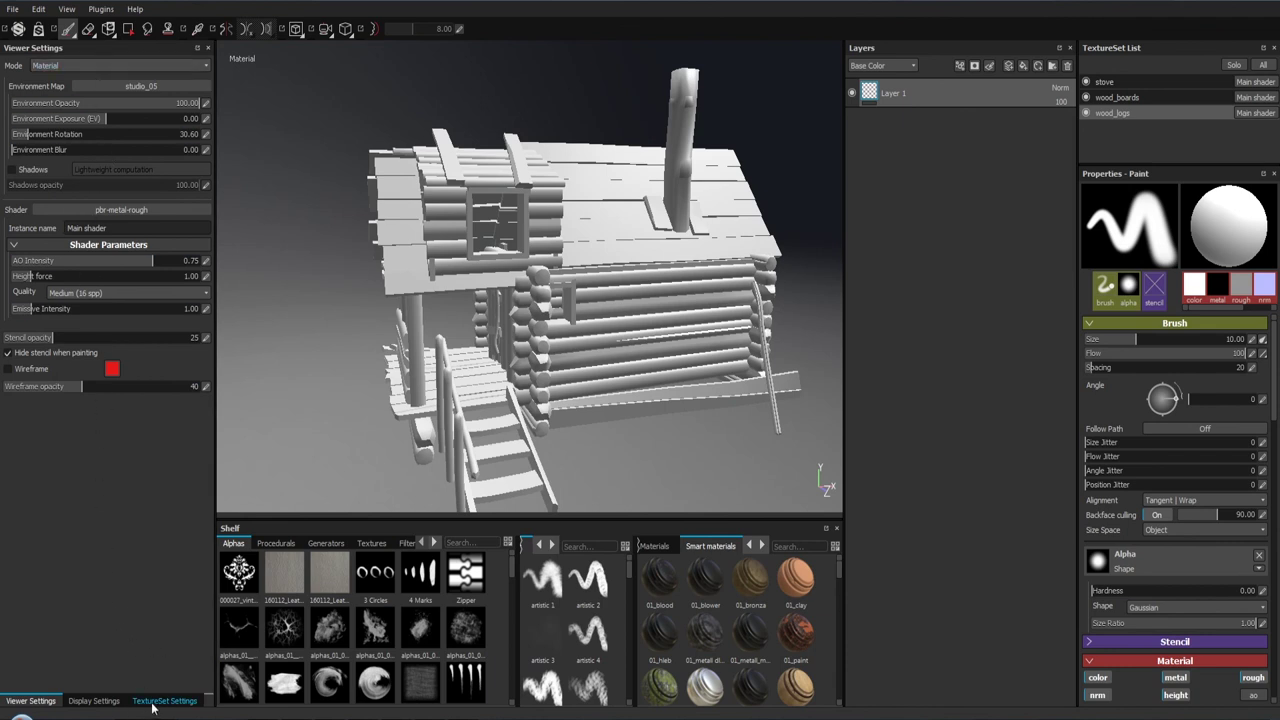
pyautogui.click(12, 170)
pyautogui.click(12, 170)
pyautogui.click(162, 700)
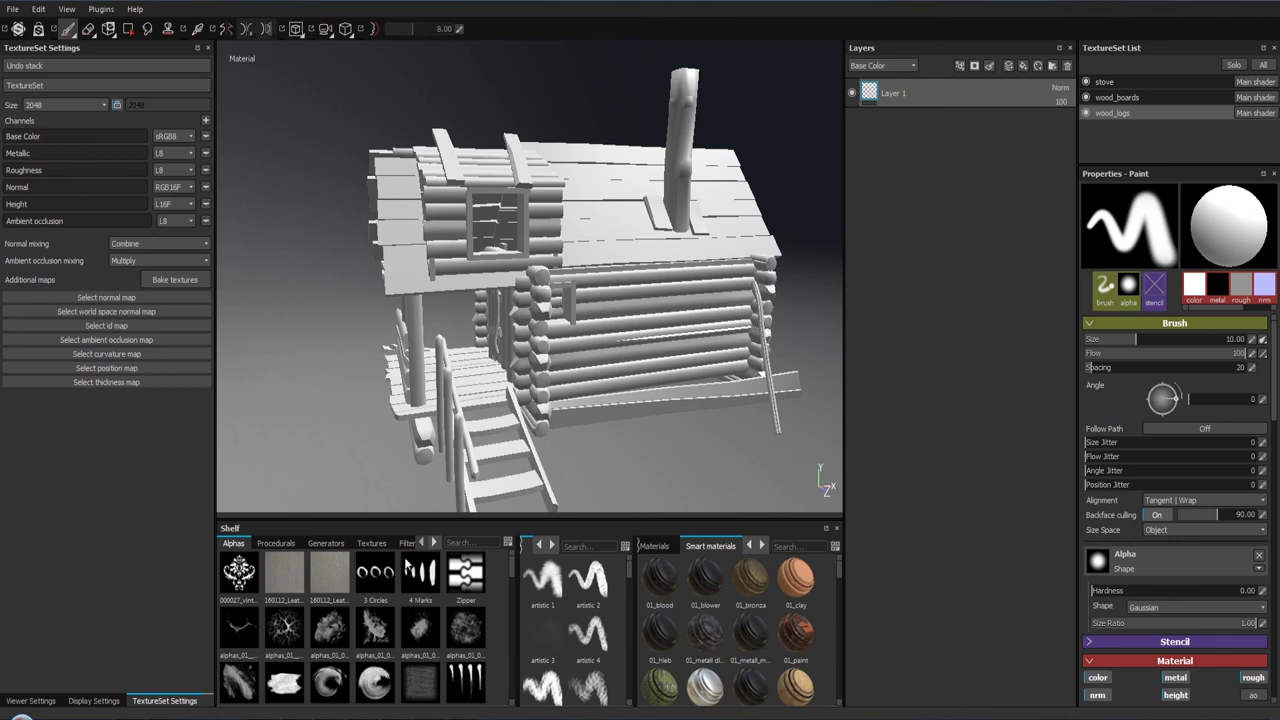
# - Show the shelf Textures and bring up the id map picker
pyautogui.click(372, 543)
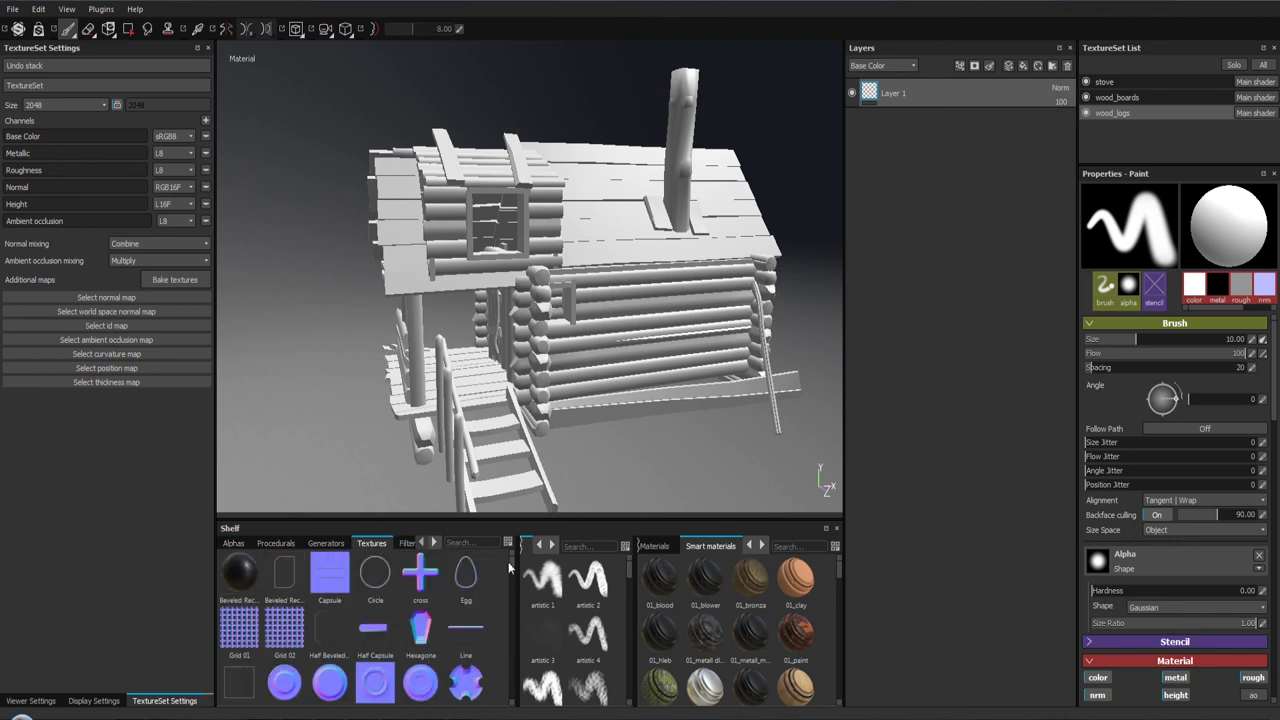
pyautogui.moveTo(512, 568)
pyautogui.mouseDown()
pyautogui.moveTo(516, 631)
pyautogui.moveTo(514, 614)
pyautogui.mouseUp()
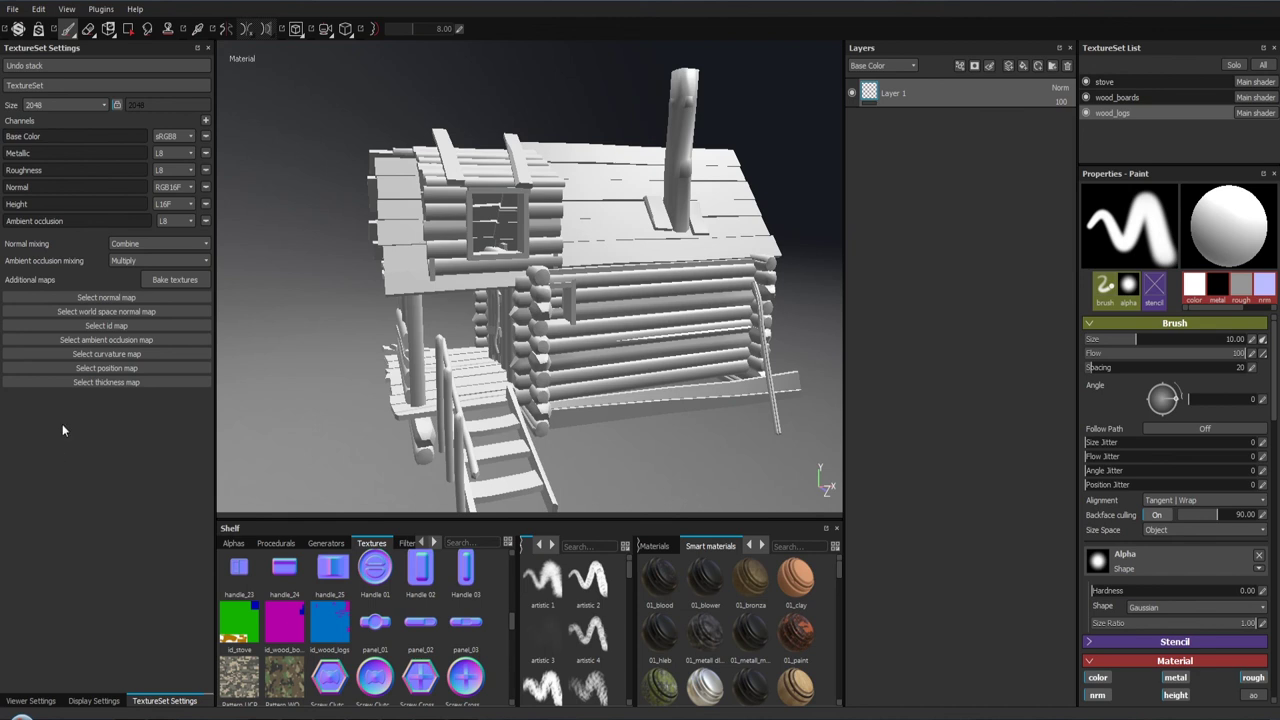
pyautogui.click(104, 326)
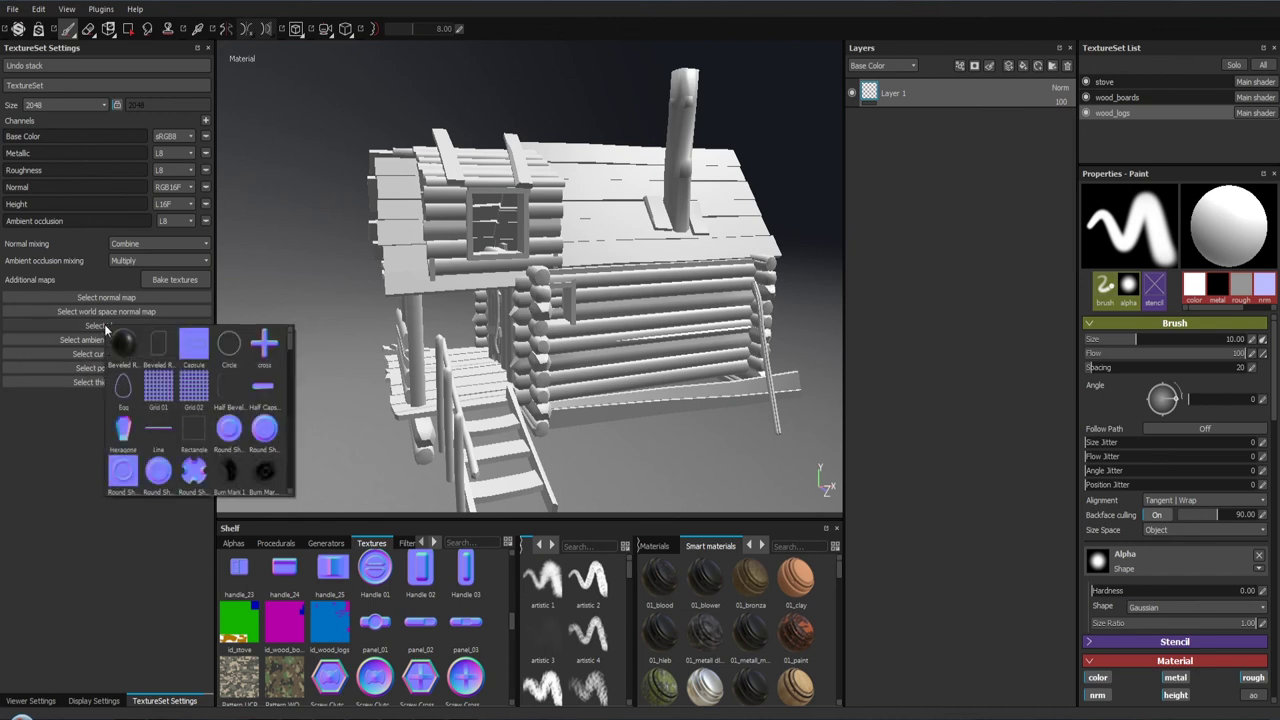
# - Set up baking at 4096x4096 output with the Normal and ID maps excluded
pyautogui.click(187, 281)
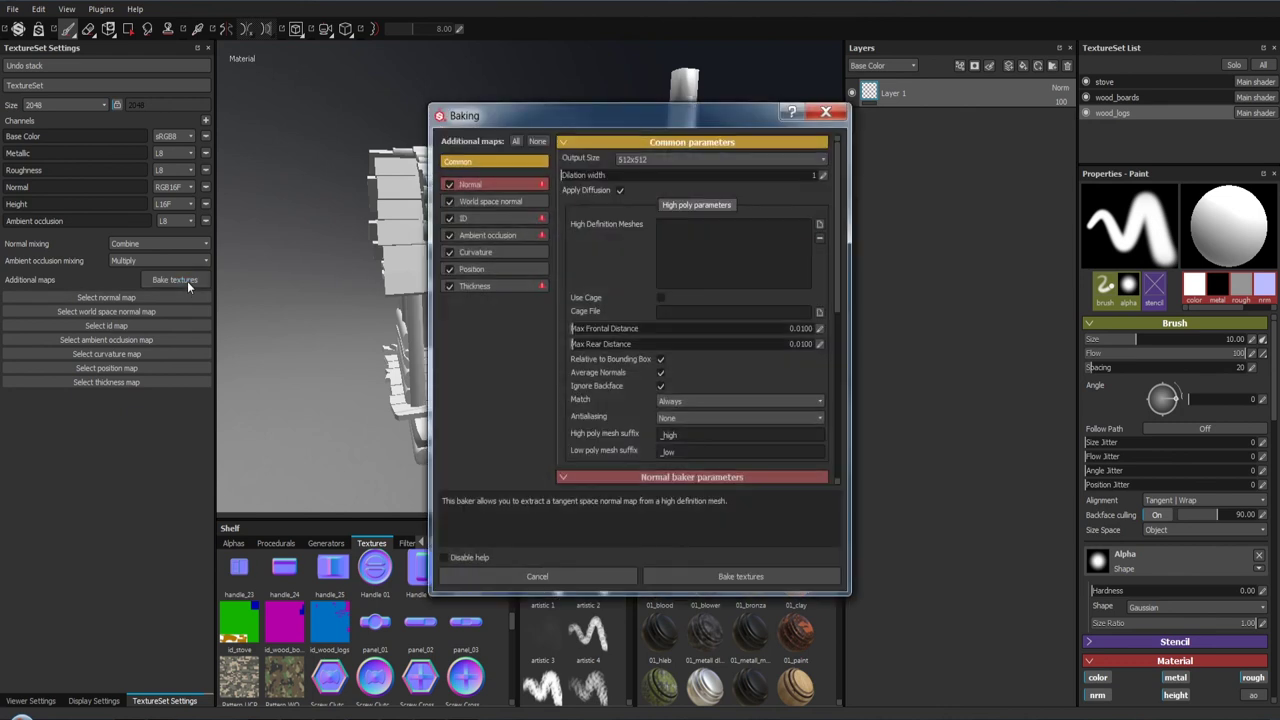
pyautogui.click(449, 185)
pyautogui.click(704, 158)
pyautogui.scroll(-2, 696, 200)
pyautogui.click(684, 228)
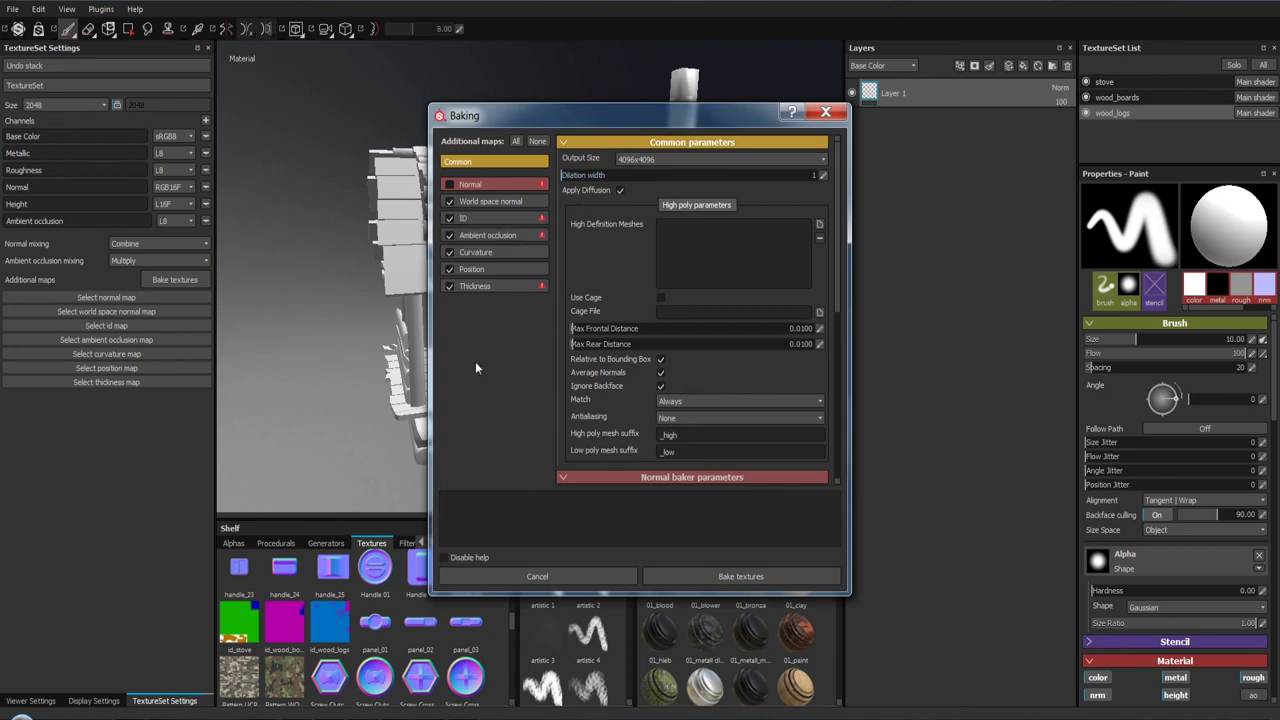
pyautogui.moveTo(449, 218)
pyautogui.click(452, 218)
pyautogui.scroll(-3, 666, 420)
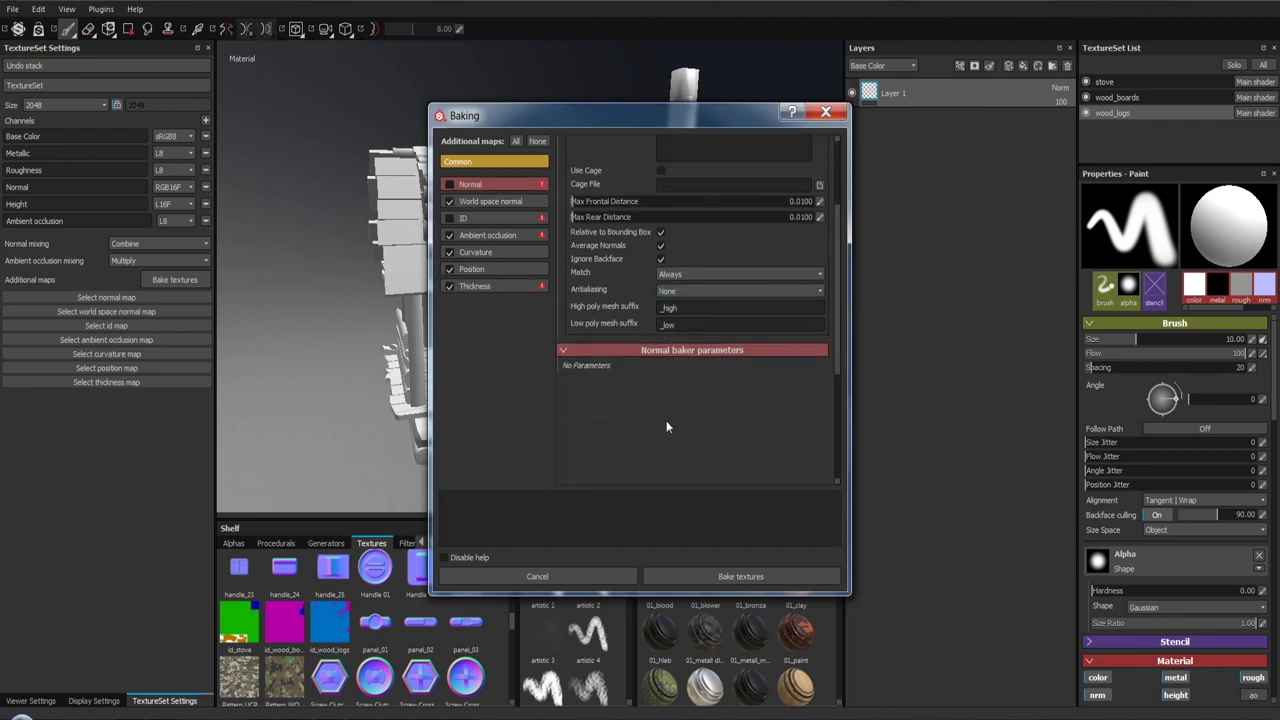
pyautogui.scroll(3, 664, 421)
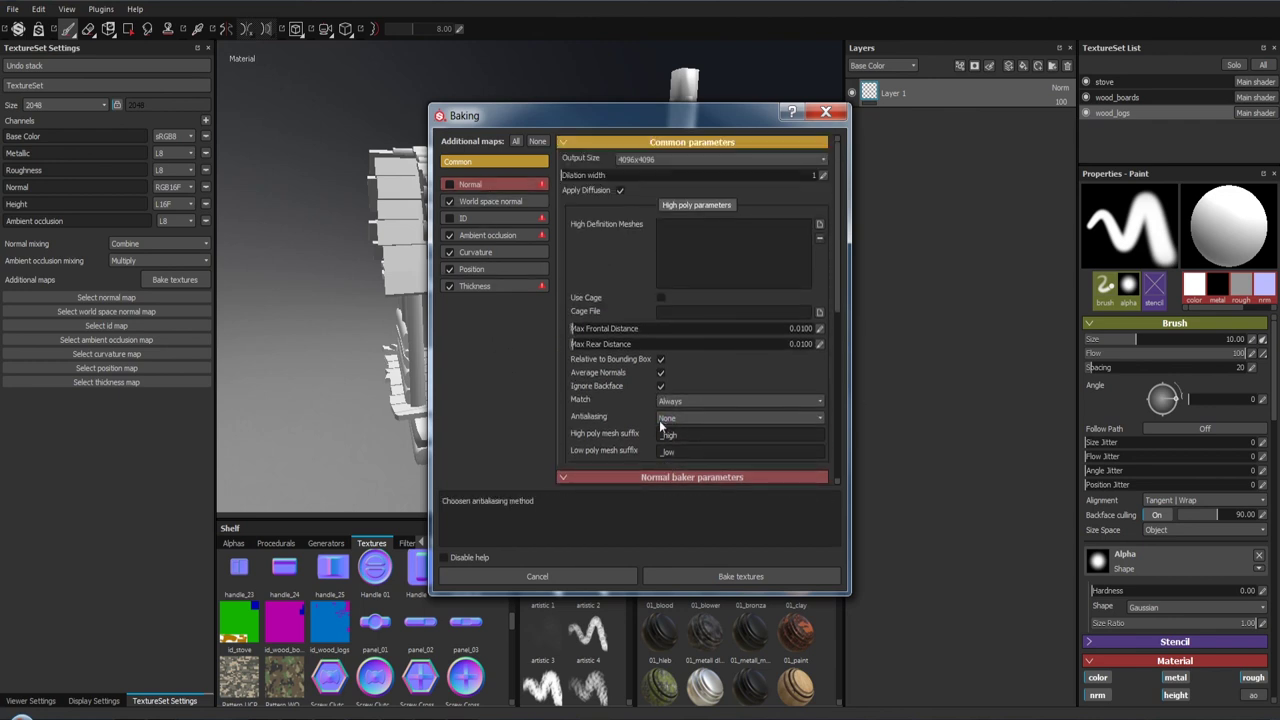
pyautogui.click(484, 165)
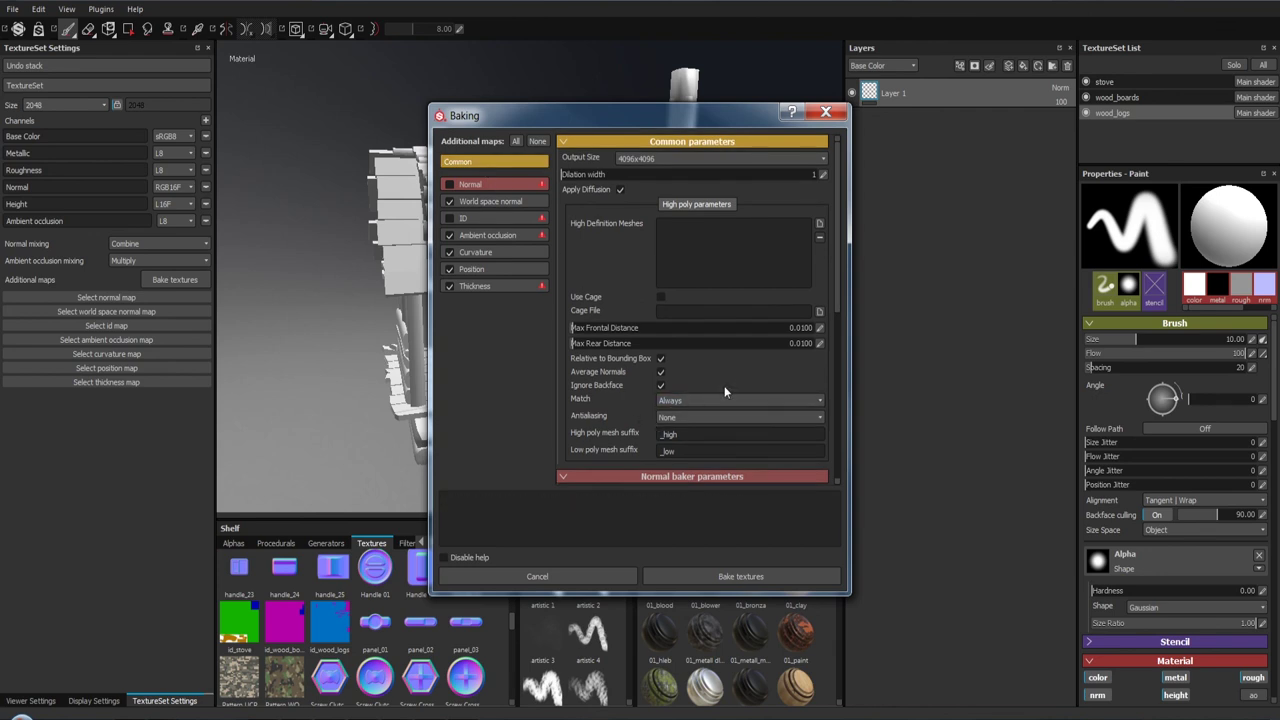
# - Set bake antialiasing to Subsampling 4x4 and raise ambient occlusion Max Occluder Distance to 0.4021
pyautogui.click(722, 417)
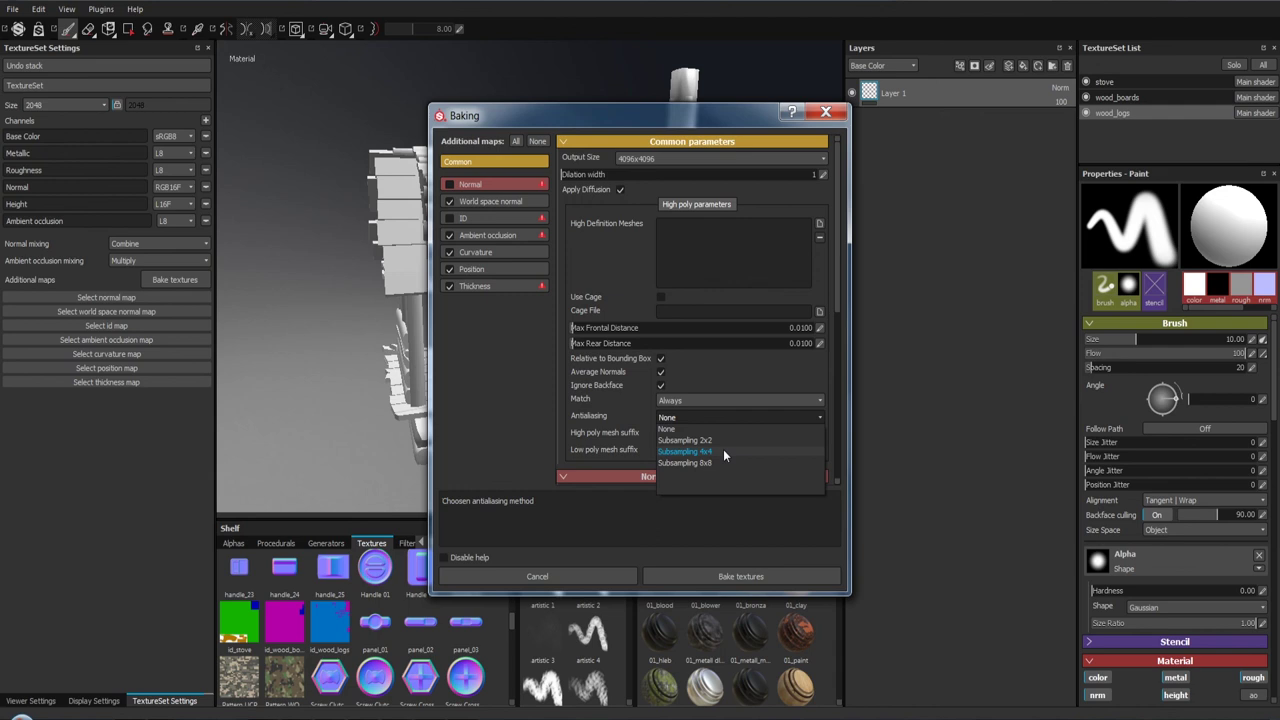
pyautogui.click(723, 452)
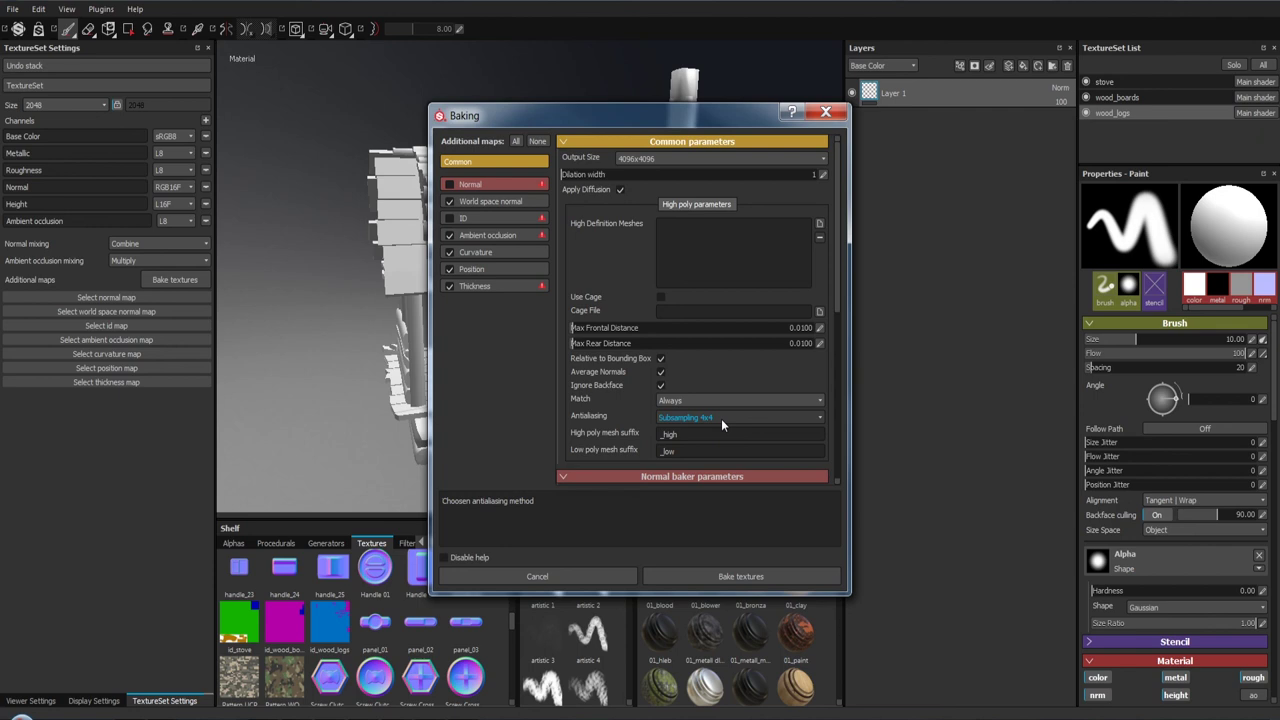
pyautogui.click(721, 418)
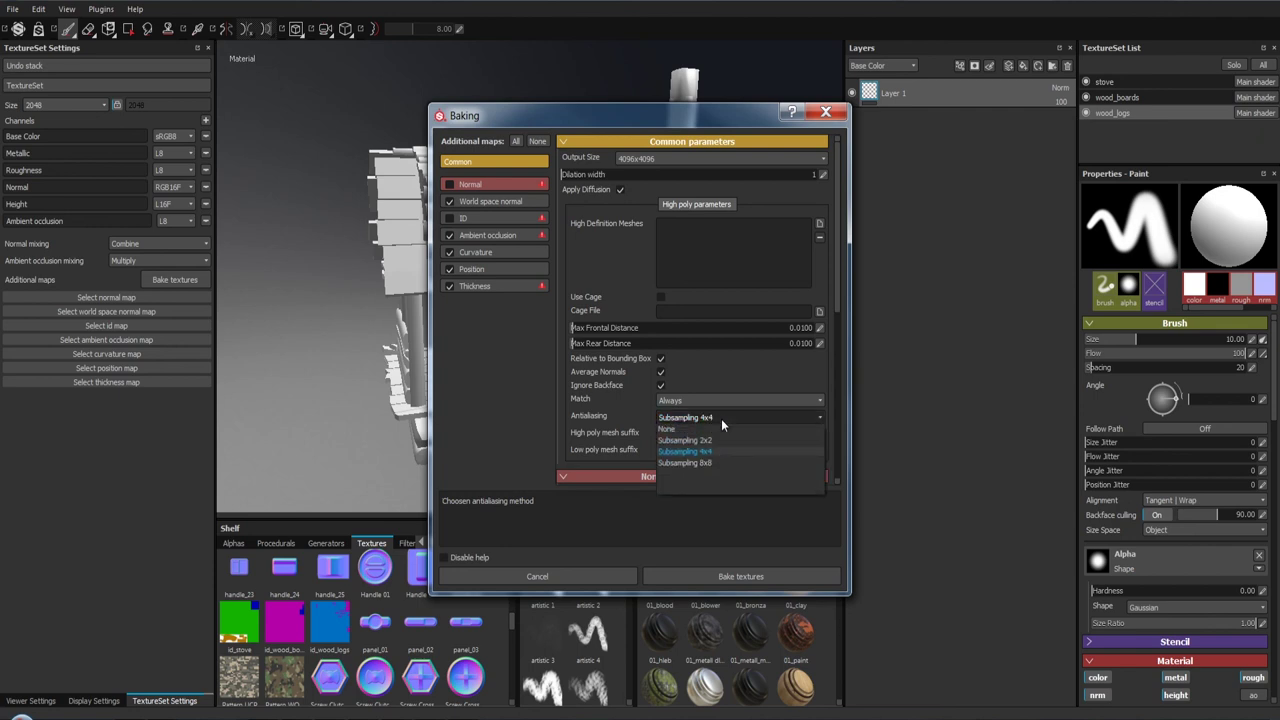
pyautogui.click(721, 418)
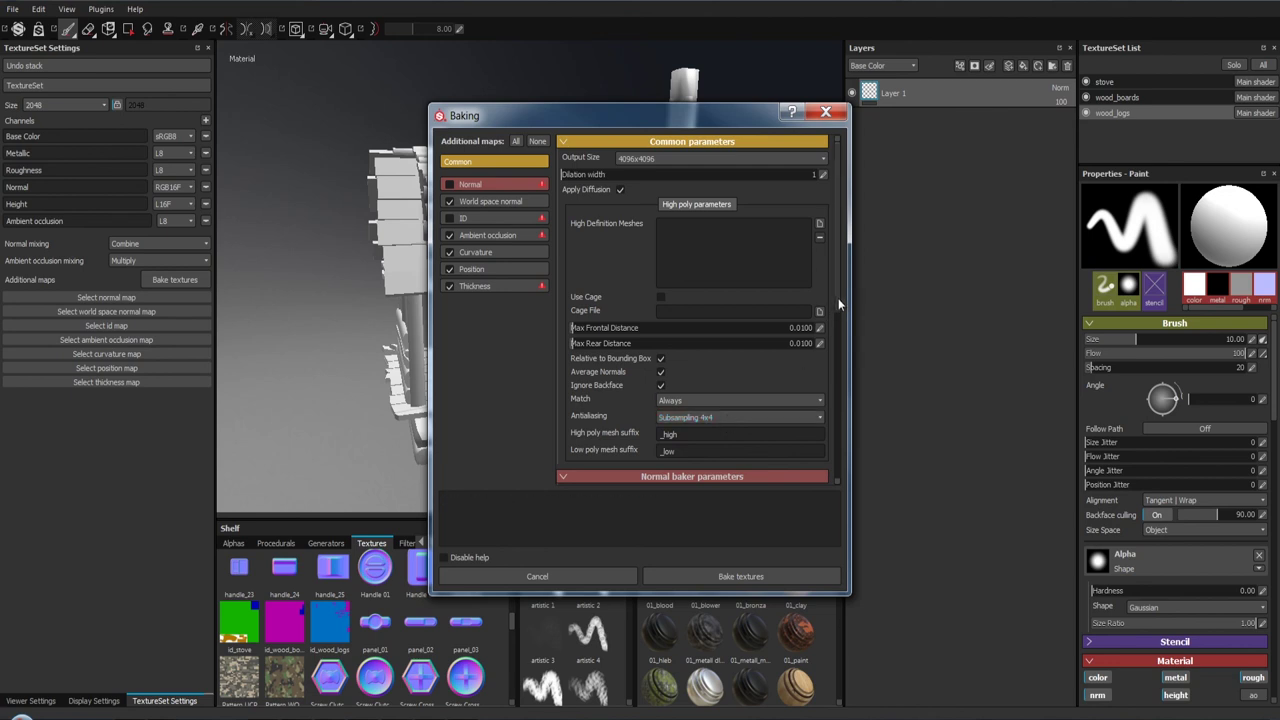
pyautogui.moveTo(838, 298)
pyautogui.mouseDown()
pyautogui.moveTo(836, 354)
pyautogui.moveTo(836, 319)
pyautogui.mouseUp()
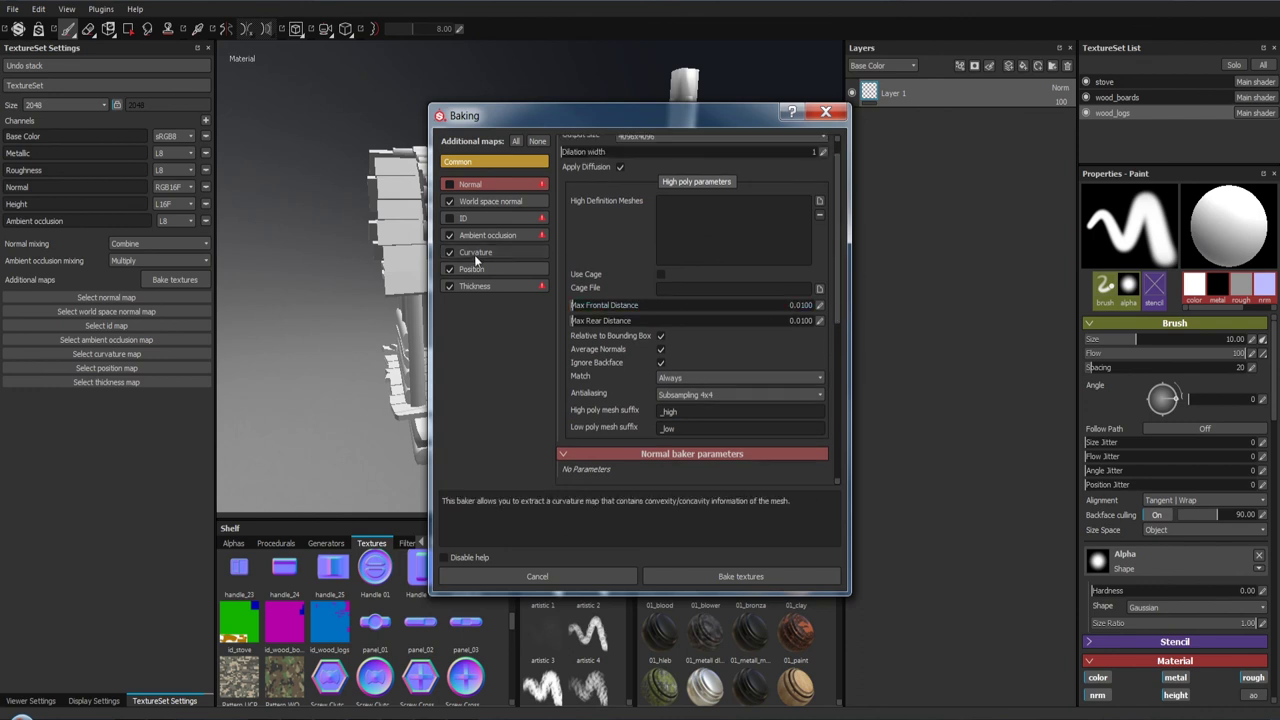
pyautogui.click(483, 236)
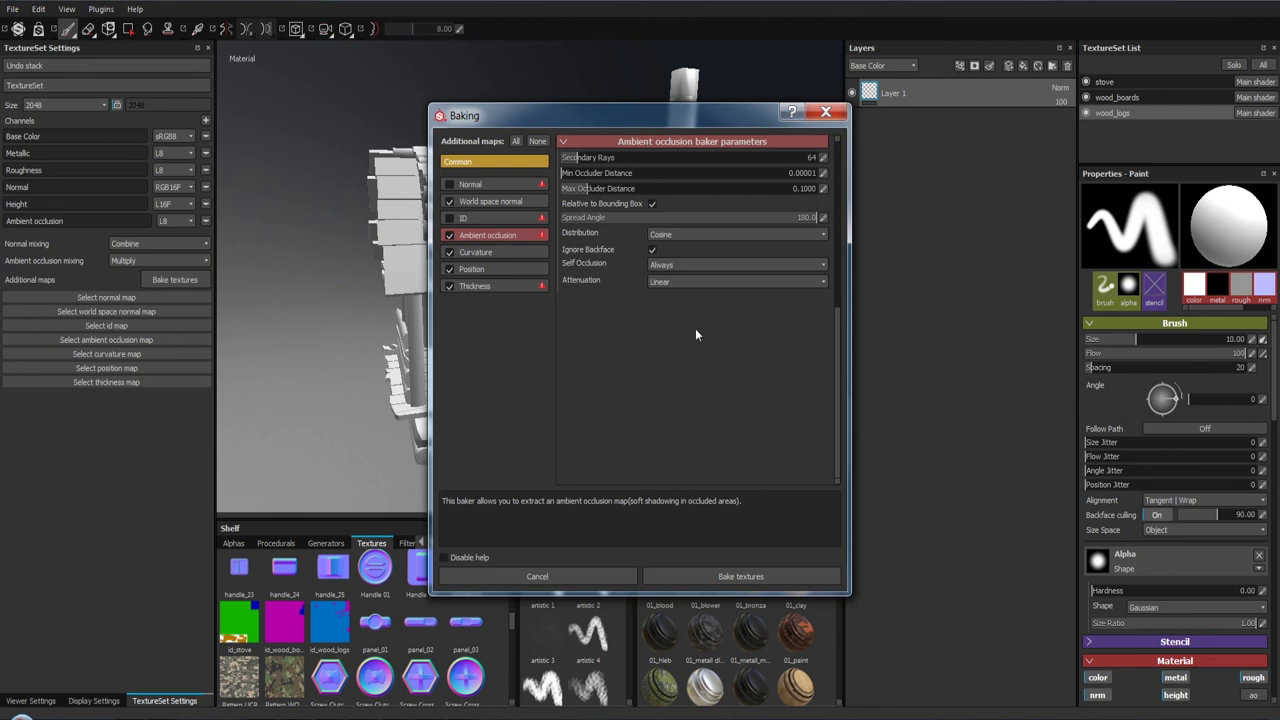
pyautogui.moveTo(588, 187); pyautogui.dragTo(665, 197)
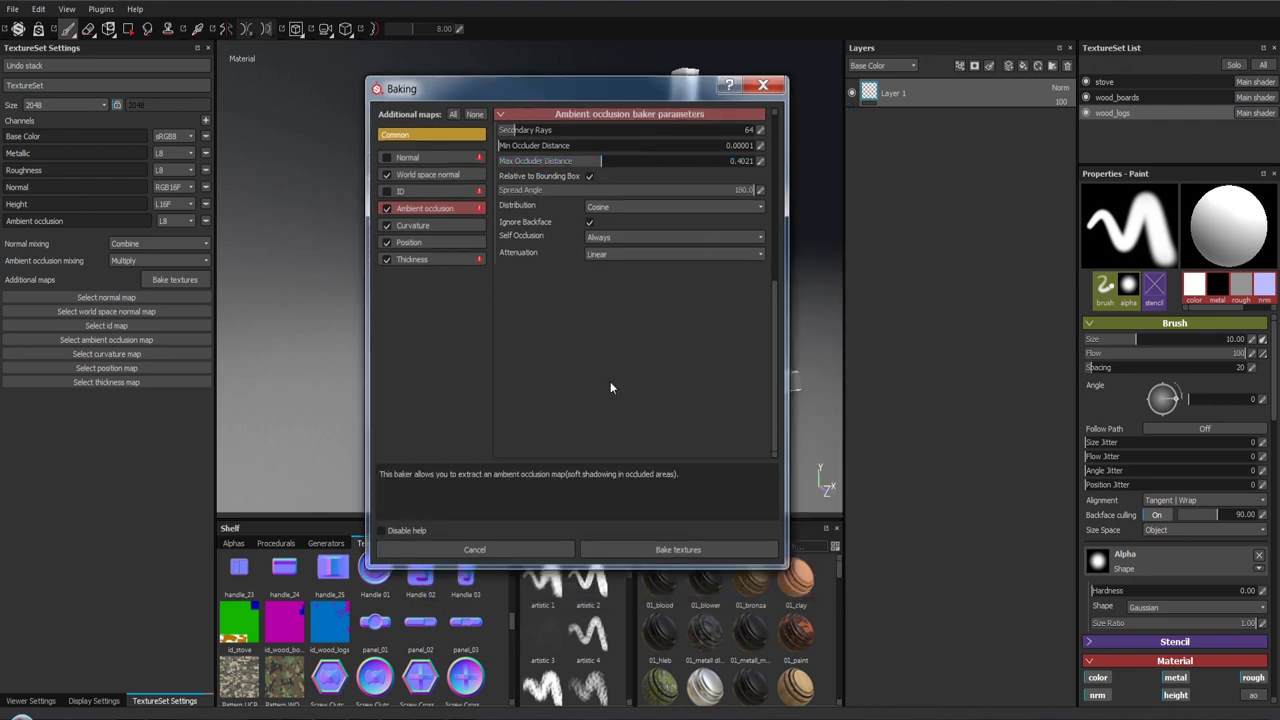
# - Start baking the selected maps, then orbit and zoom out around the cabin
pyautogui.click(679, 549)
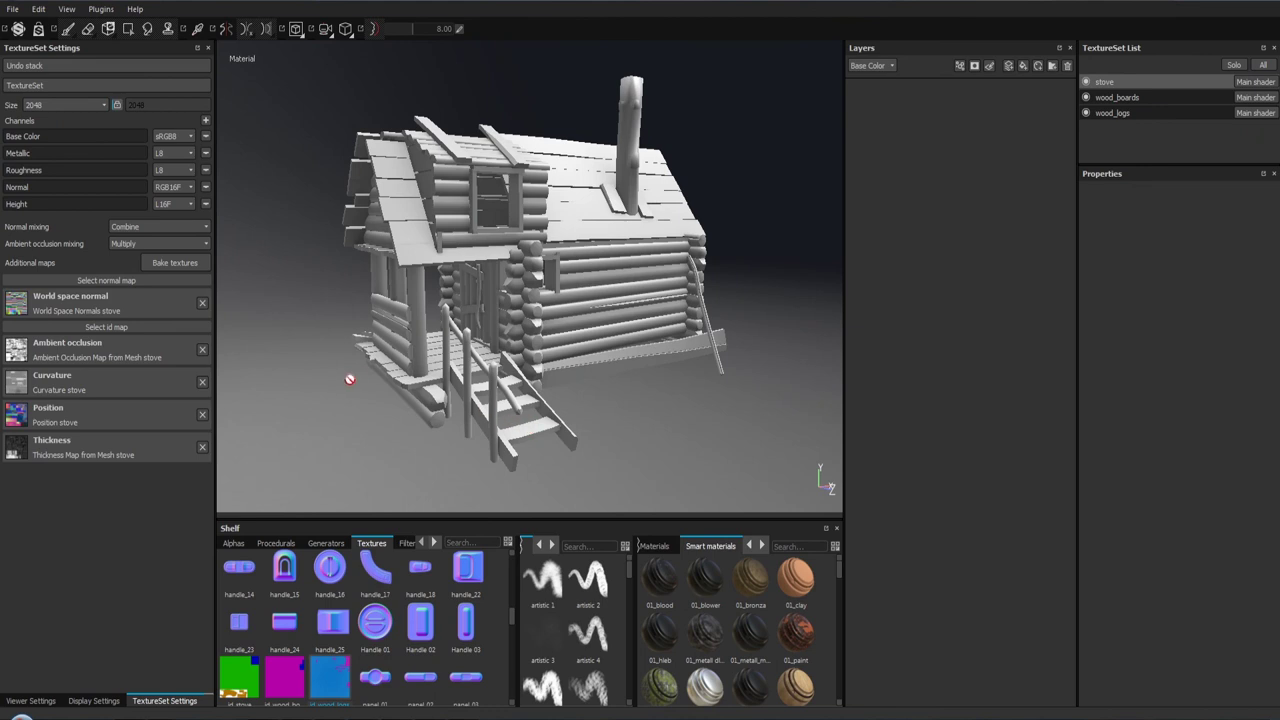
pyautogui.keyDown('alt'); pyautogui.moveTo(350, 379); pyautogui.dragTo(500, 250); pyautogui.keyUp('alt')
pyautogui.moveTo(500, 250)
pyautogui.keyDown('alt'); pyautogui.mouseDown(button='right')
pyautogui.moveTo(518, 147)
pyautogui.moveTo(531, 366)
pyautogui.mouseUp(button='right'); pyautogui.keyUp('alt')
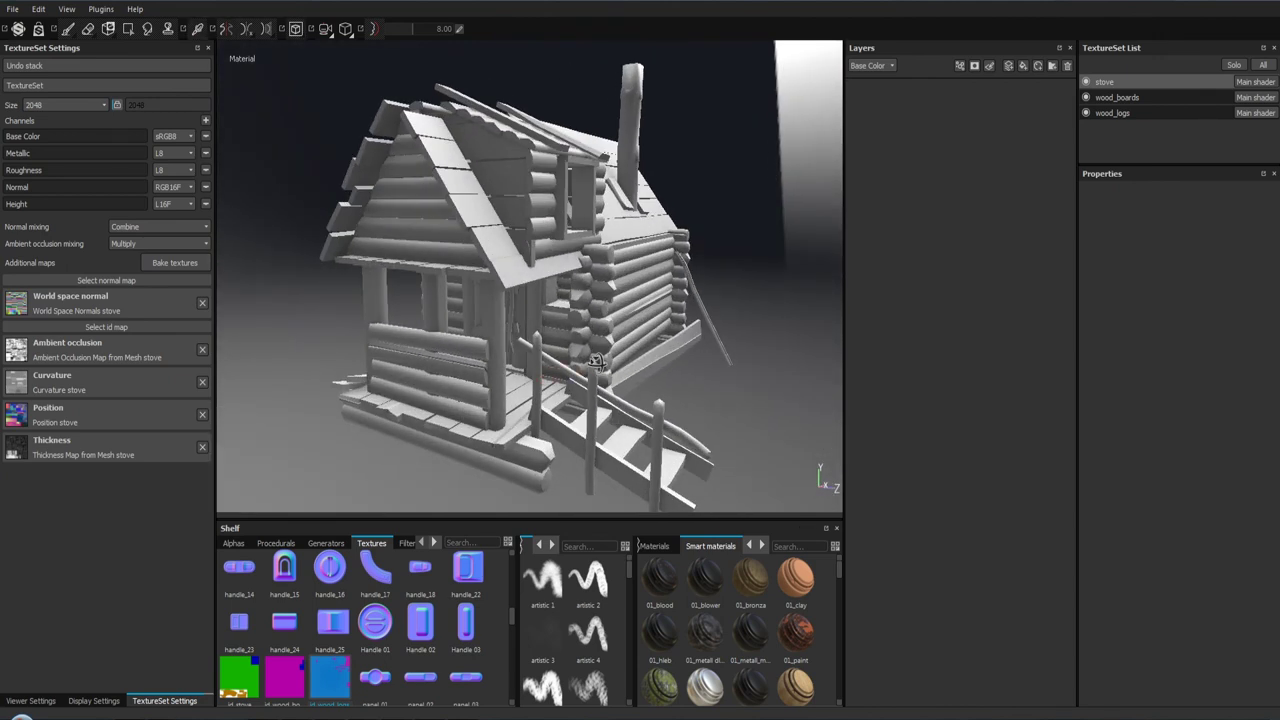
pyautogui.scroll(3, 517, 360)
pyautogui.moveTo(517, 360)
pyautogui.keyDown('alt'); pyautogui.mouseDown()
pyautogui.moveTo(462, 335)
pyautogui.moveTo(614, 373)
pyautogui.moveTo(633, 362)
pyautogui.moveTo(454, 352)
pyautogui.mouseUp(); pyautogui.keyUp('alt')
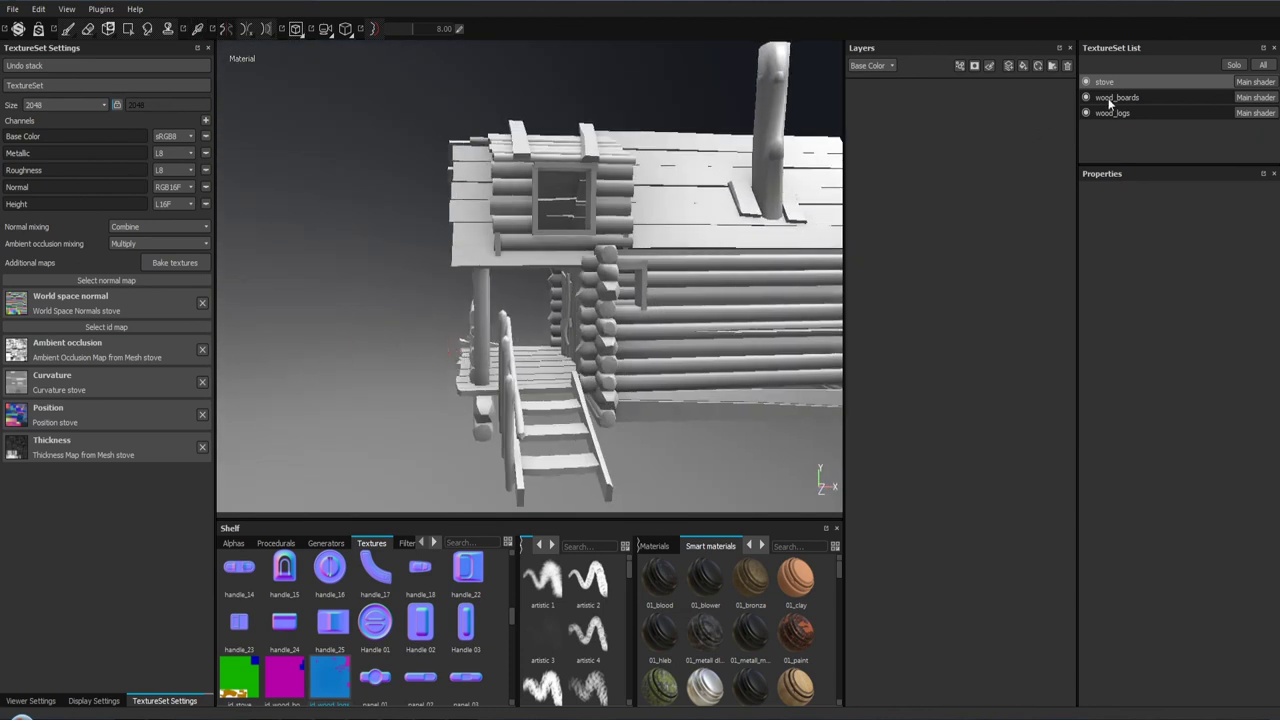
# - Reopen and close the baking settings, then pull the camera back to show the whole cabin
pyautogui.click(176, 263)
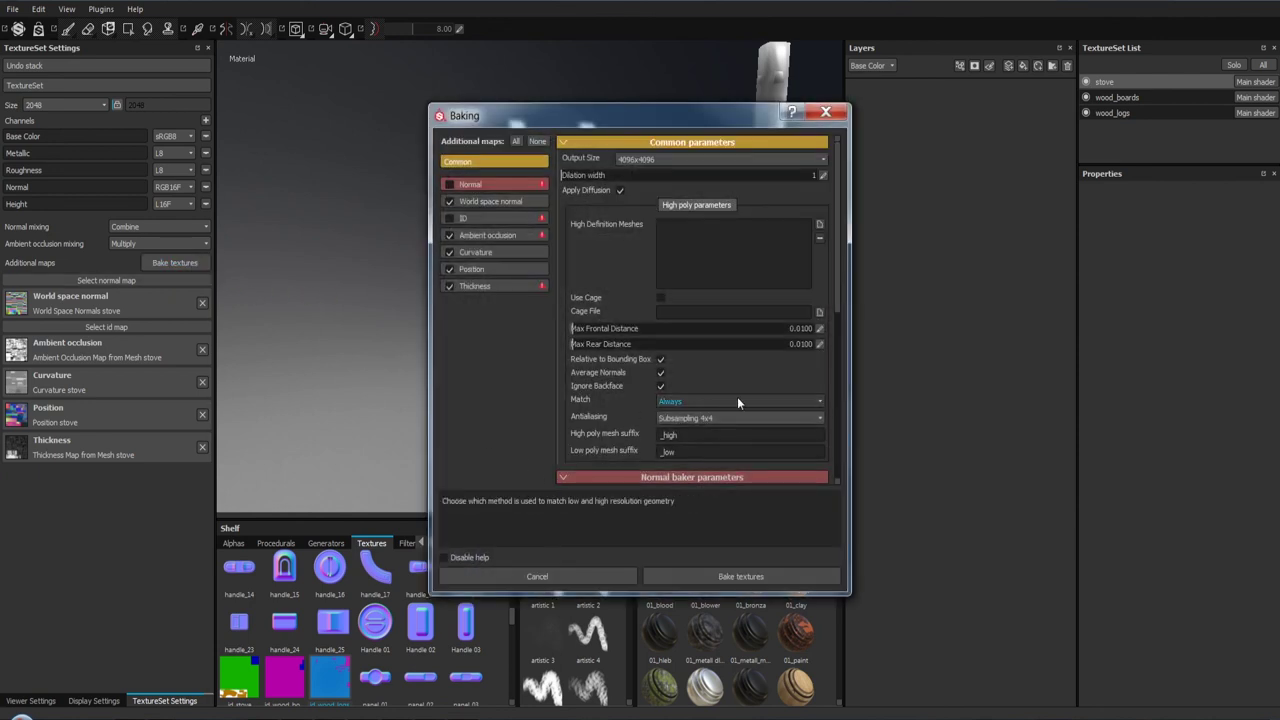
pyautogui.click(826, 112)
pyautogui.keyDown('alt'); pyautogui.moveTo(698, 378); pyautogui.dragTo(612, 495); pyautogui.keyUp('alt')
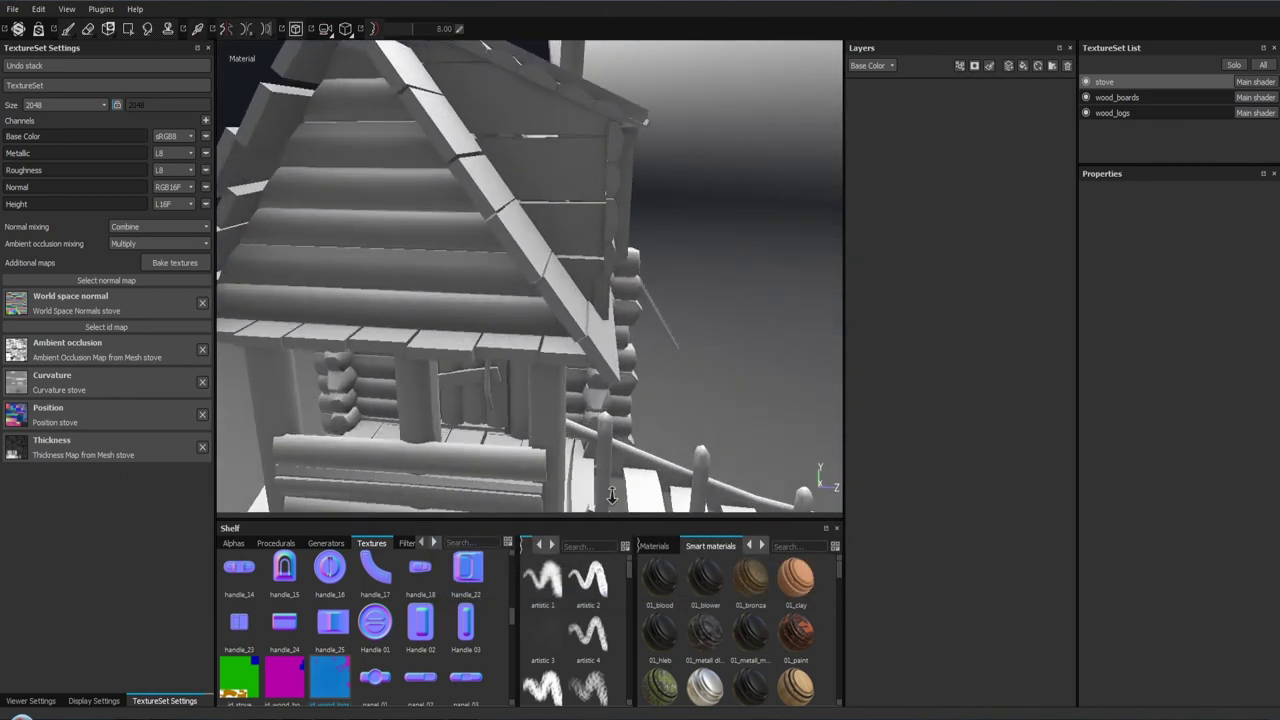
pyautogui.keyDown('alt'); pyautogui.moveTo(612, 495); pyautogui.dragTo(608, 266, button='right'); pyautogui.keyUp('alt')
pyautogui.keyDown('alt'); pyautogui.moveTo(608, 266); pyautogui.dragTo(534, 254); pyautogui.keyUp('alt')
pyautogui.moveTo(534, 254)
pyautogui.keyDown('alt'); pyautogui.mouseDown(button='middle')
pyautogui.moveTo(451, 305)
pyautogui.moveTo(232, 310)
pyautogui.mouseUp(button='middle'); pyautogui.keyUp('alt')
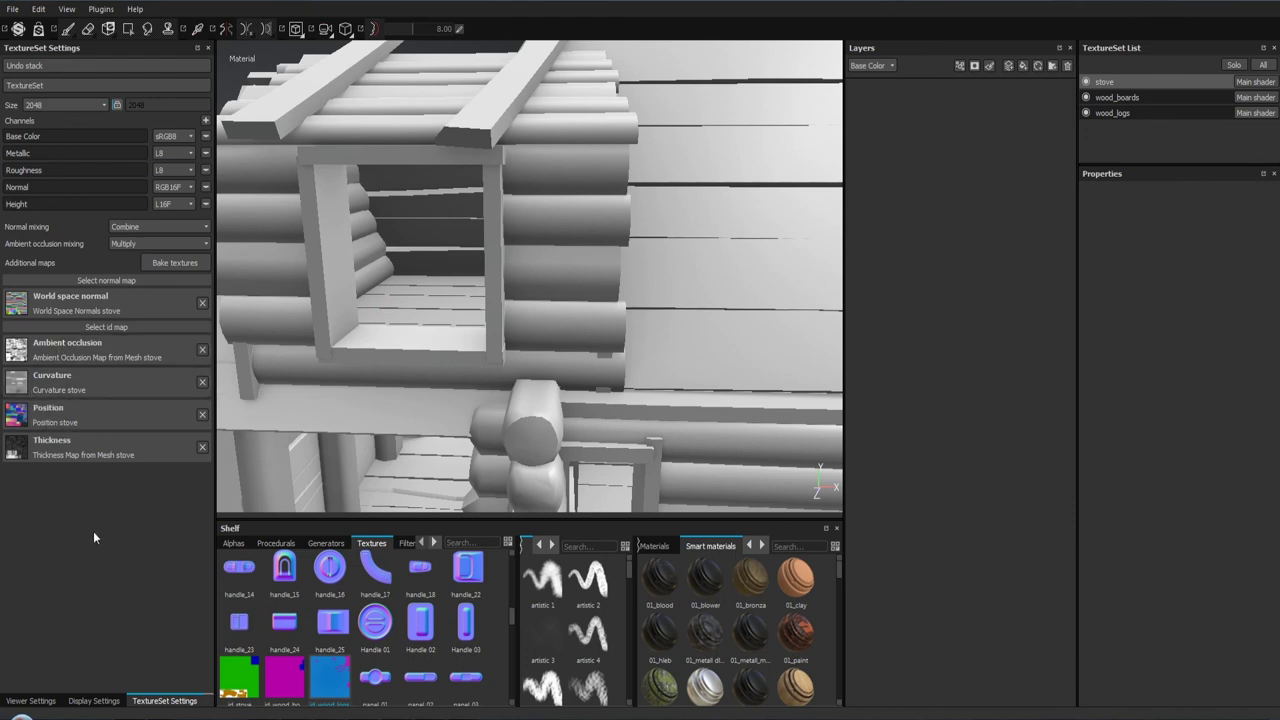
pyautogui.moveTo(503, 354)
pyautogui.keyDown('alt'); pyautogui.mouseDown()
pyautogui.moveTo(481, 116)
pyautogui.moveTo(500, 287)
pyautogui.moveTo(829, 160)
pyautogui.mouseUp(); pyautogui.keyUp('alt')
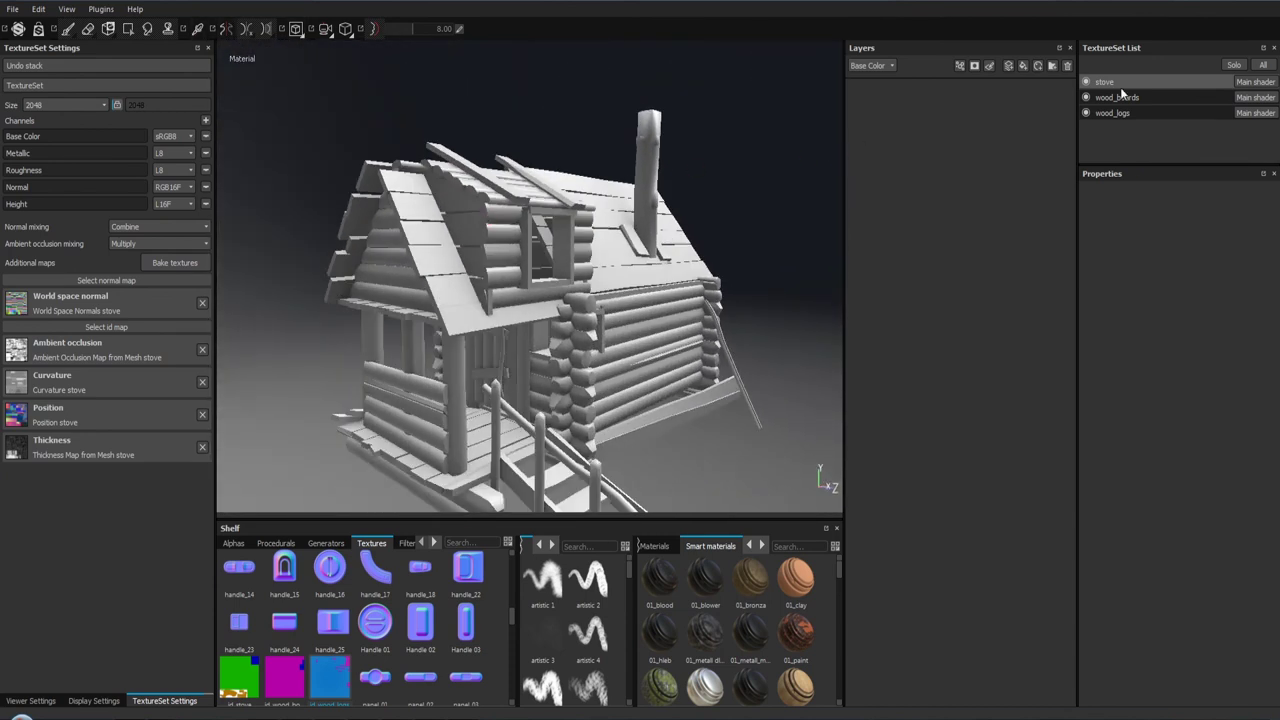
# - Assign id_stove as the id map of the stove texture set
pyautogui.click(1116, 98)
pyautogui.click(1114, 112)
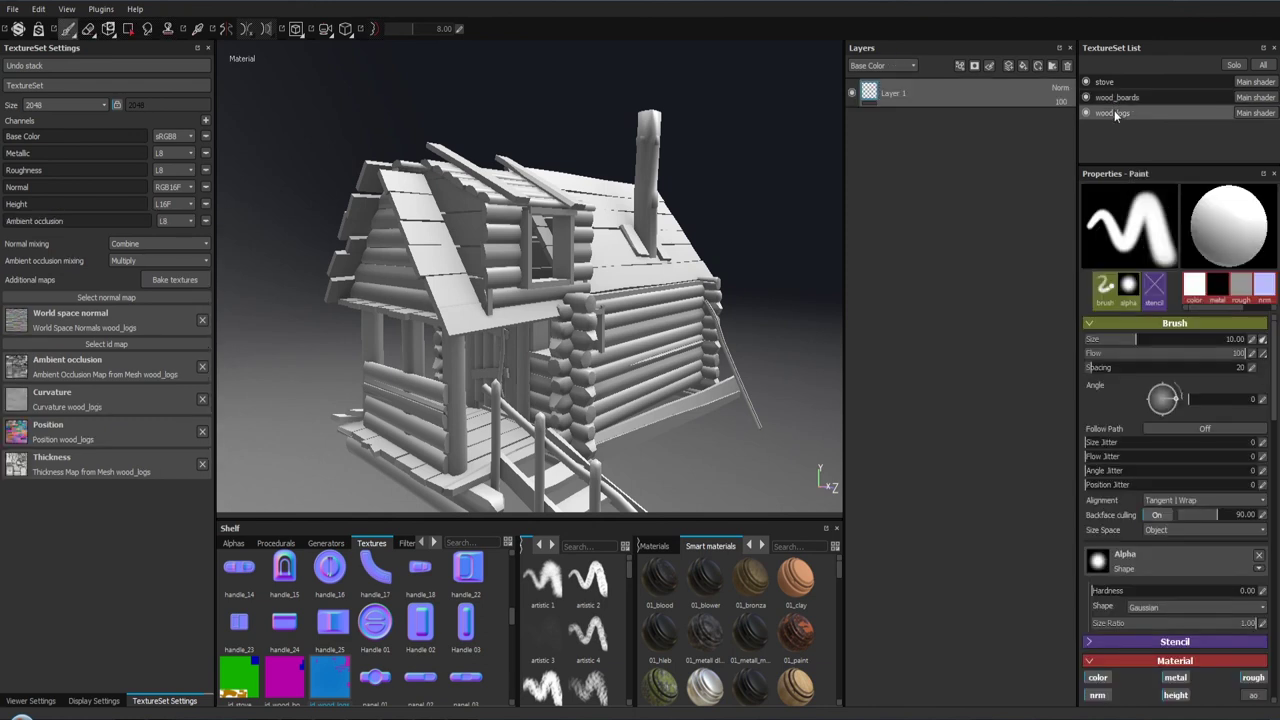
pyautogui.click(1113, 100)
pyautogui.click(1105, 84)
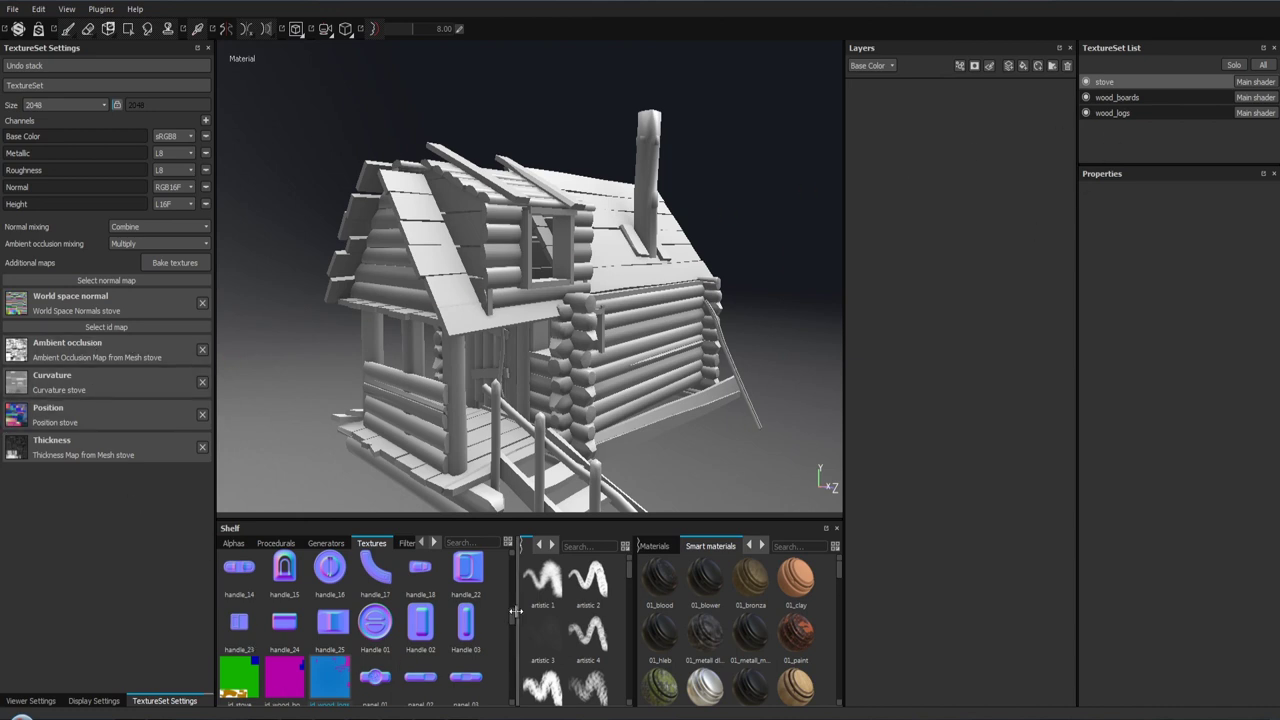
pyautogui.scroll(-3, 511, 614)
pyautogui.scroll(1, 512, 620)
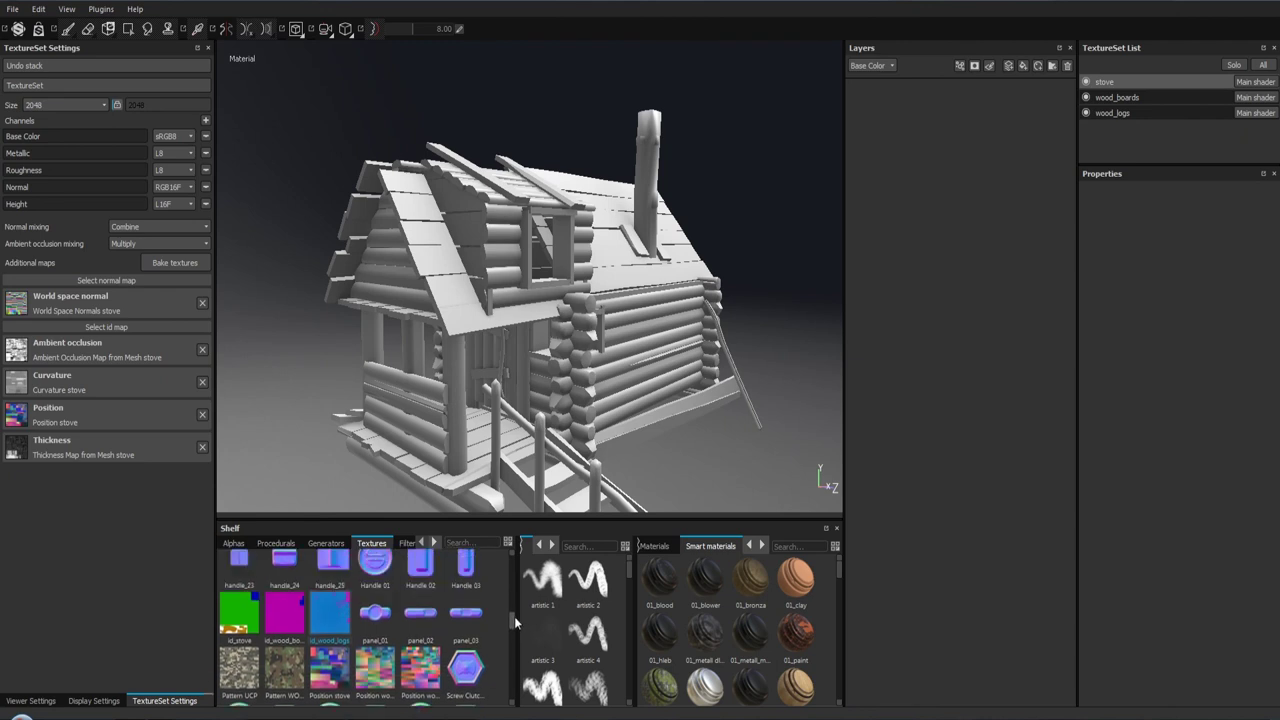
pyautogui.moveTo(239, 616)
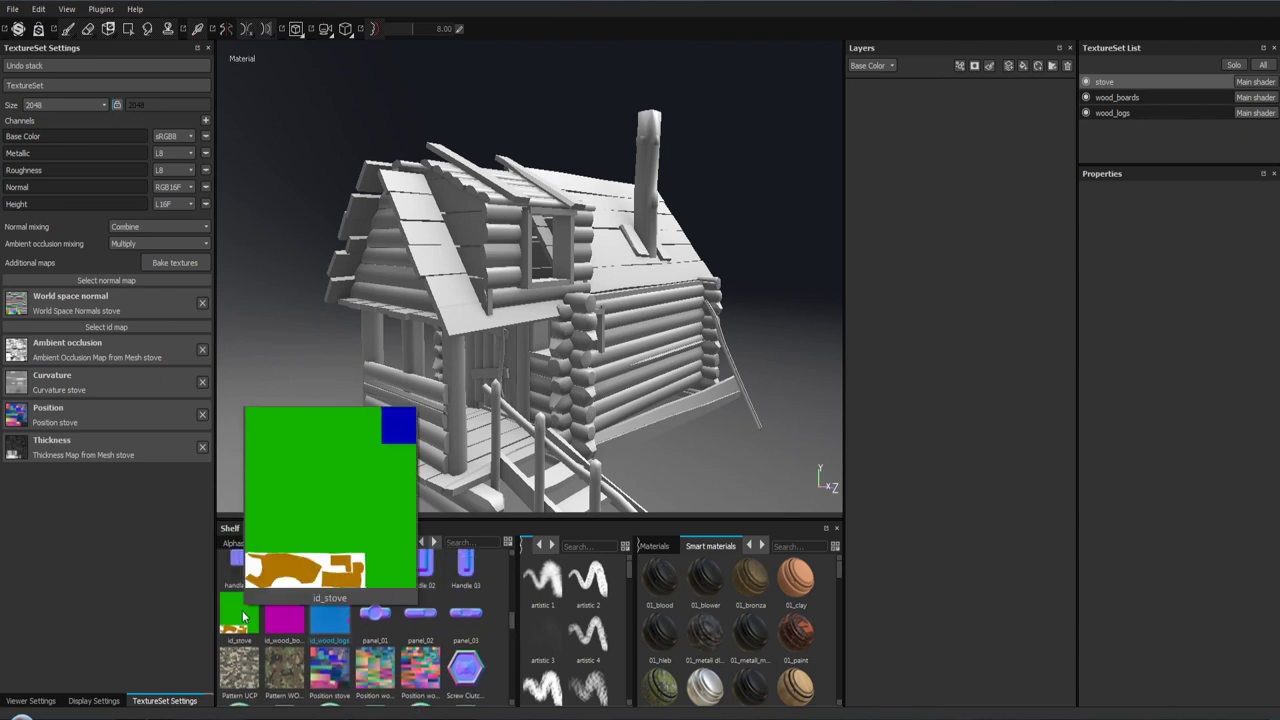
pyautogui.moveTo(242, 617); pyautogui.dragTo(139, 327)
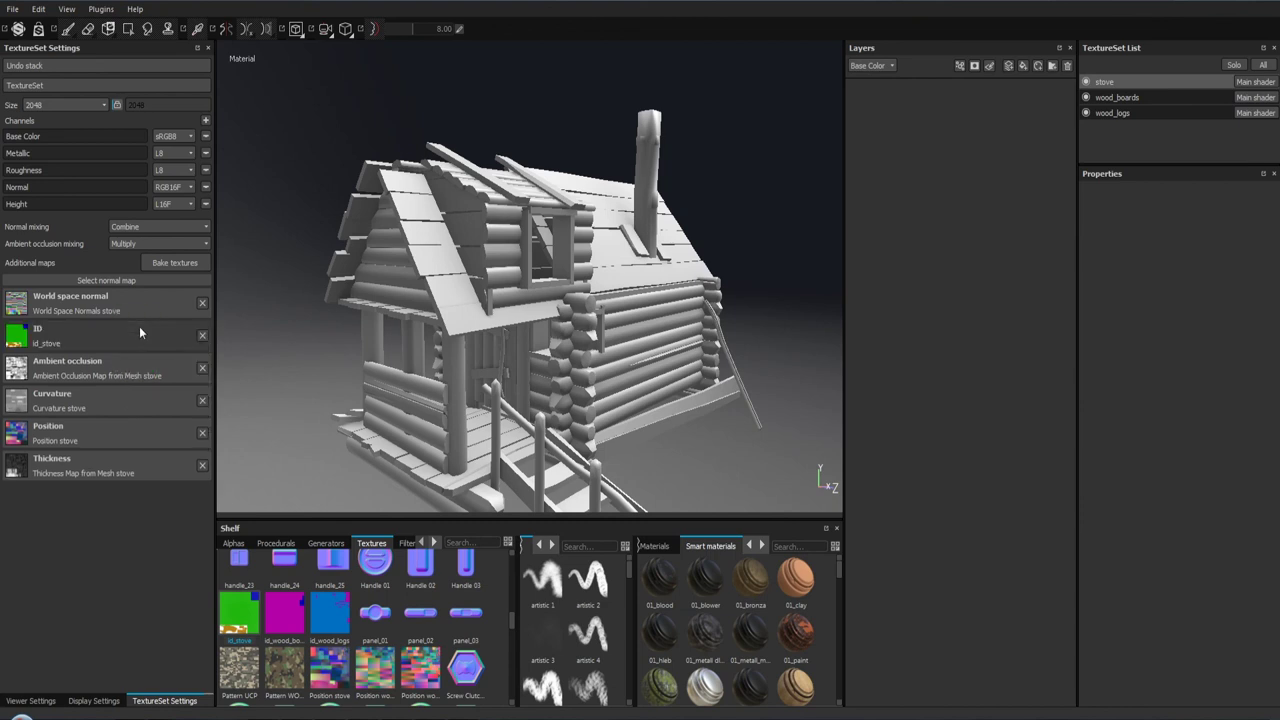
# - Assign id_wood_boards and id_wood_logs to their texture sets and save the project
pyautogui.click(1117, 97)
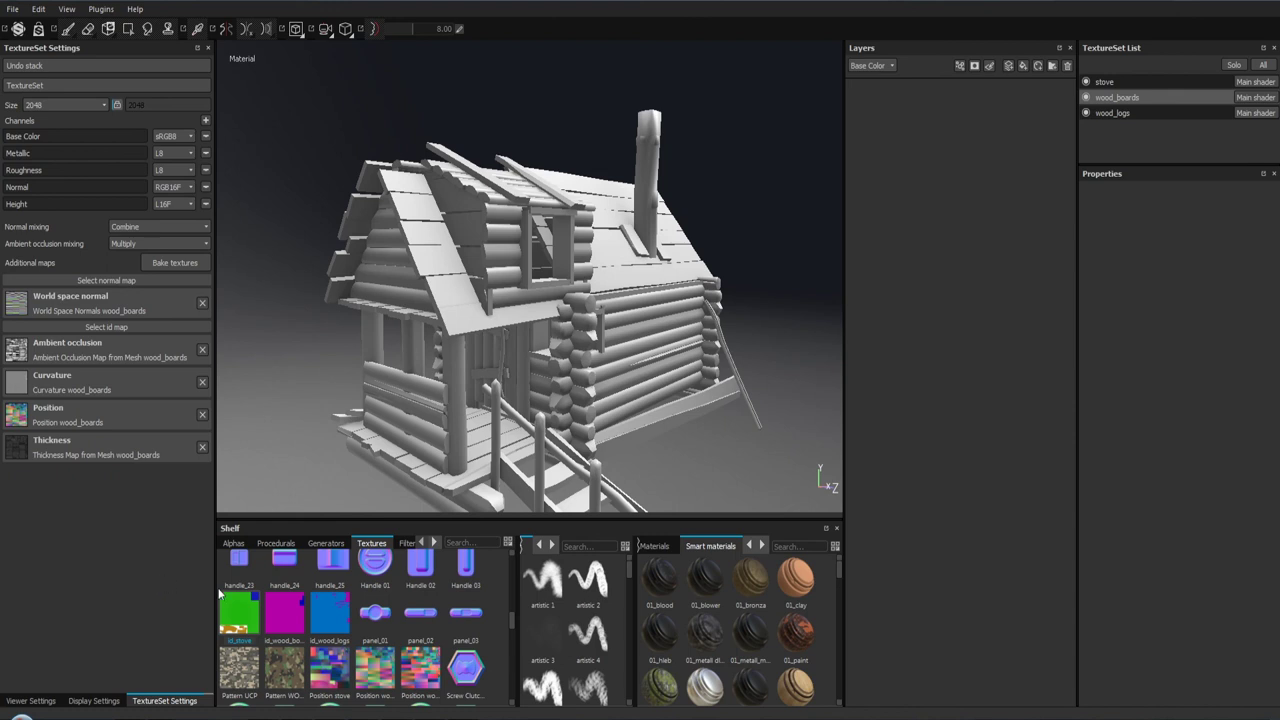
pyautogui.moveTo(284, 621); pyautogui.dragTo(118, 328)
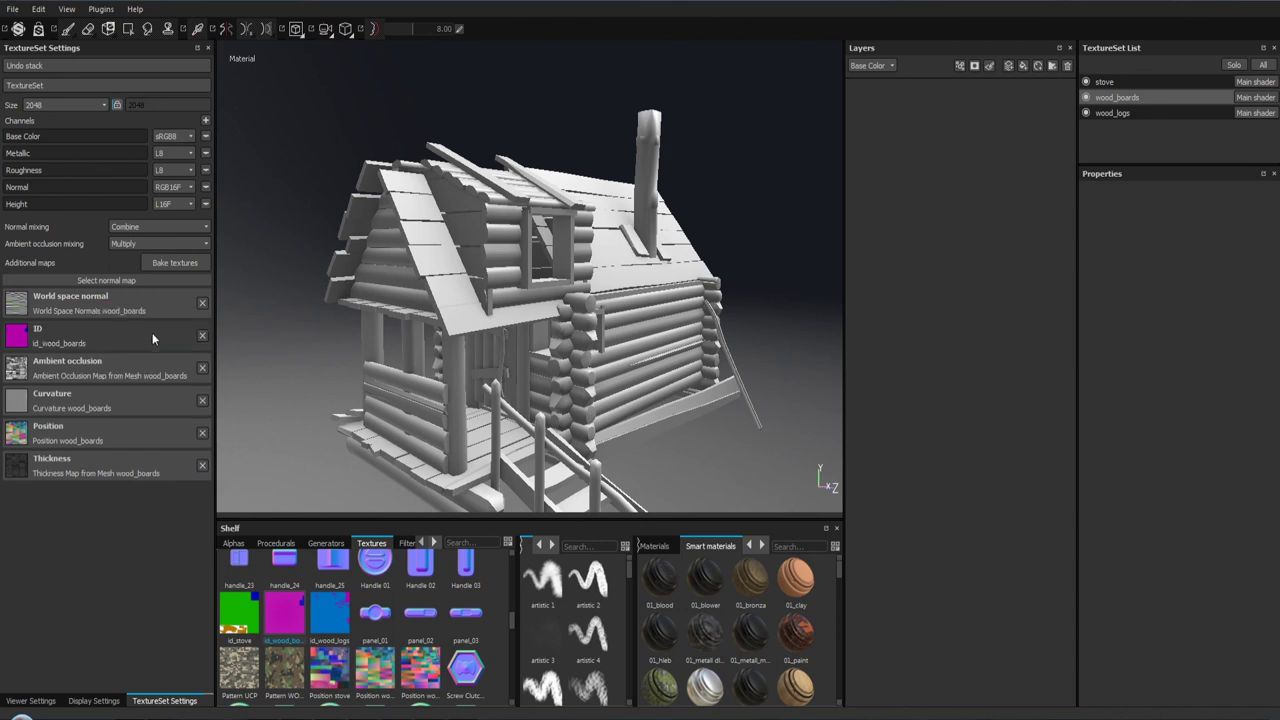
pyautogui.click(1118, 113)
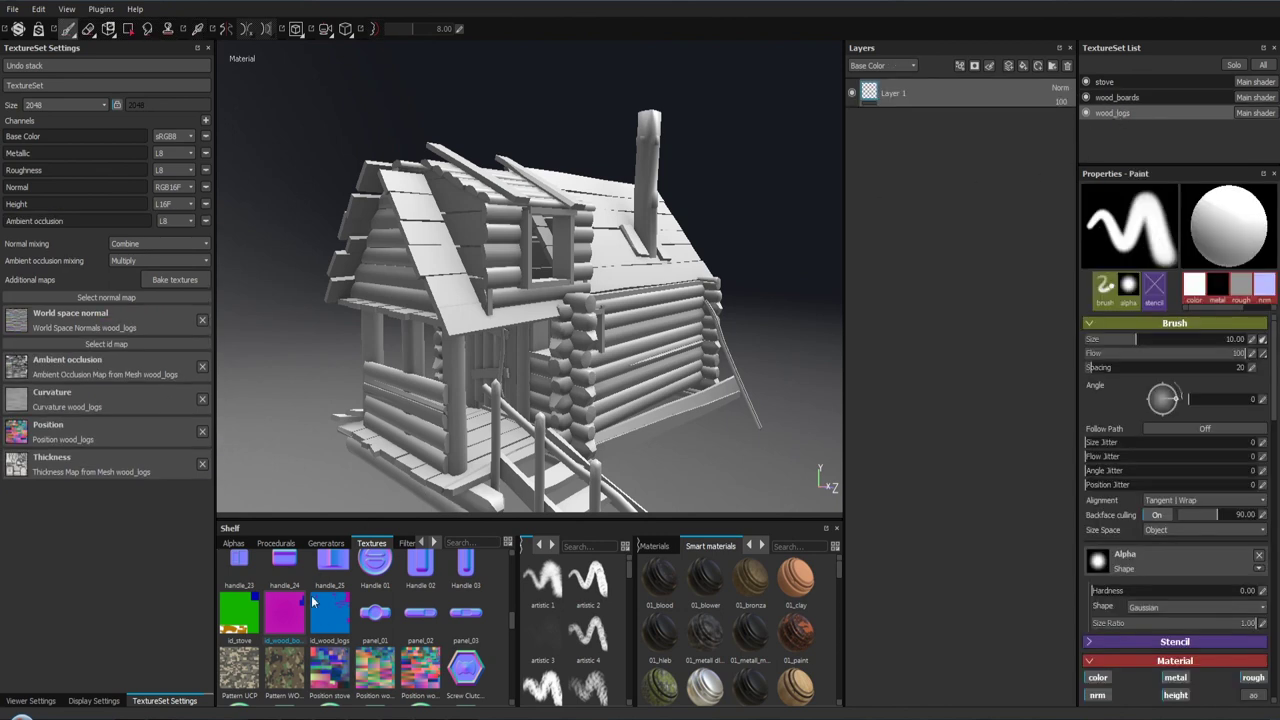
pyautogui.moveTo(330, 625); pyautogui.dragTo(161, 345)
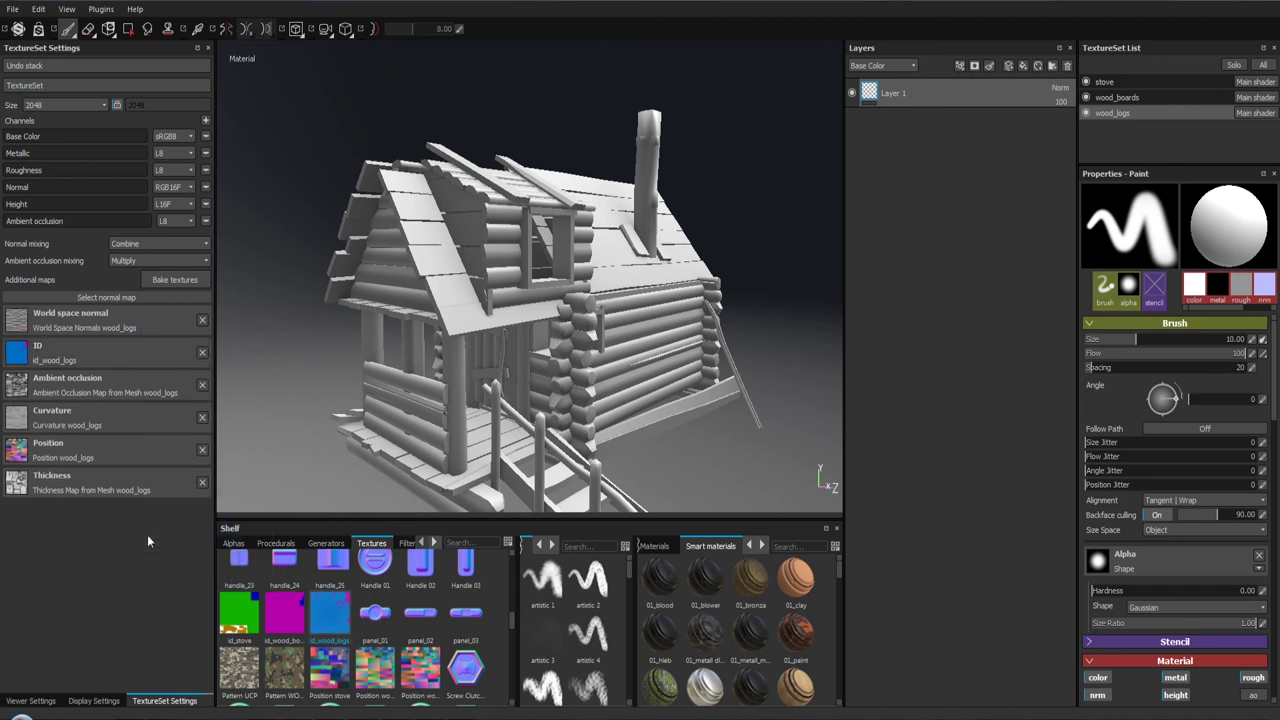
pyautogui.hotkey('ctrl', 's')
pyautogui.moveTo(510, 619); pyautogui.dragTo(510, 566)
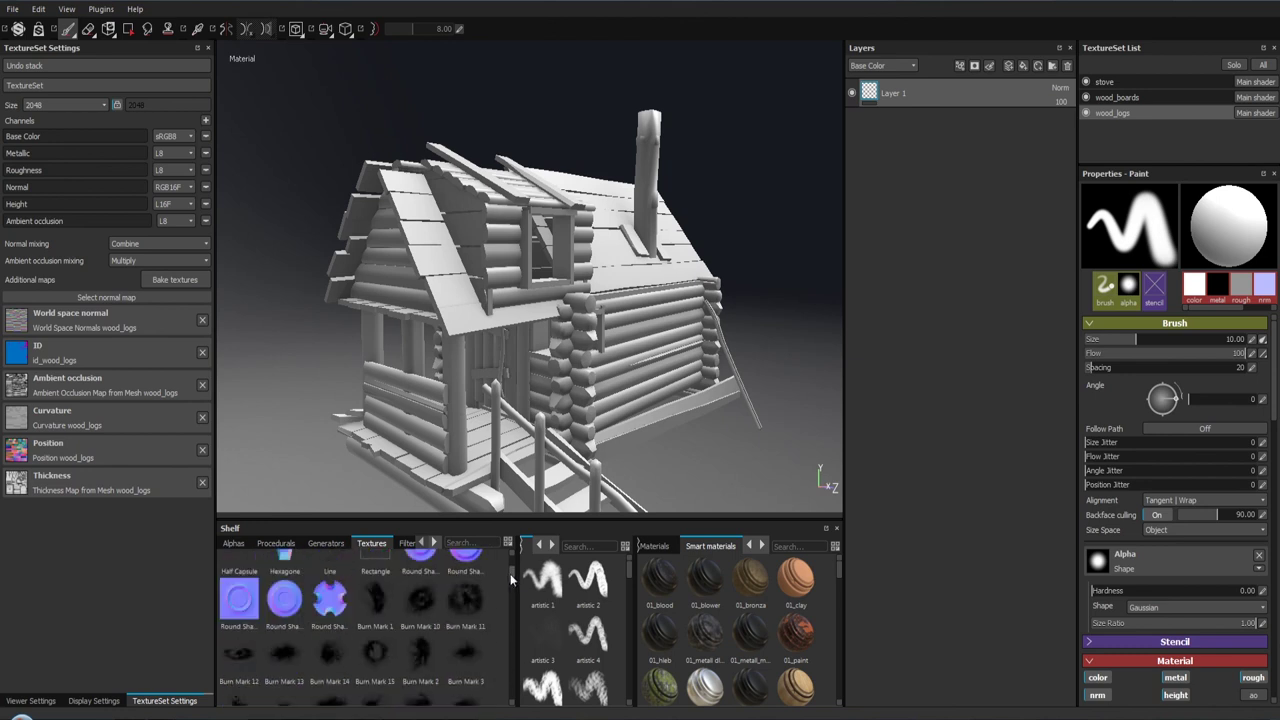
pyautogui.scroll(-2, 510, 566)
pyautogui.scroll(2, 510, 566)
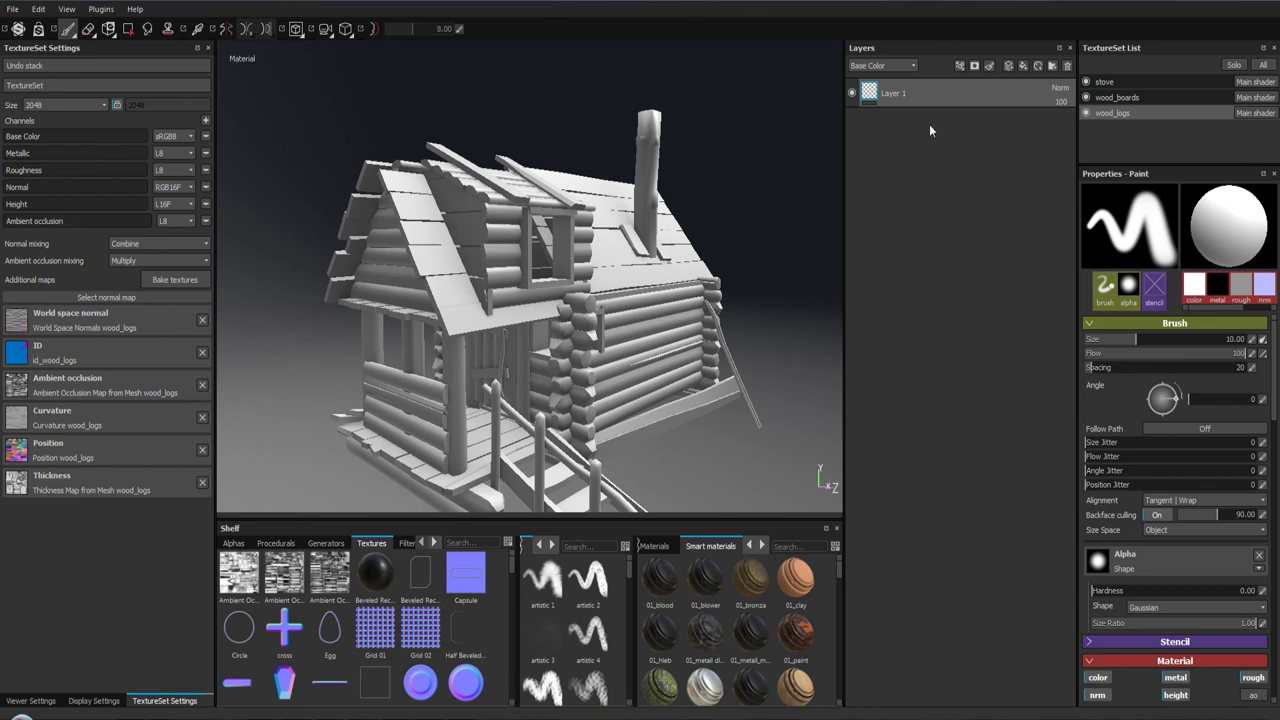
# - Replace Layer 1 with a fill layer affecting only height, with colour, metallic, roughness, normal and AO off
pyautogui.click(1066, 66)
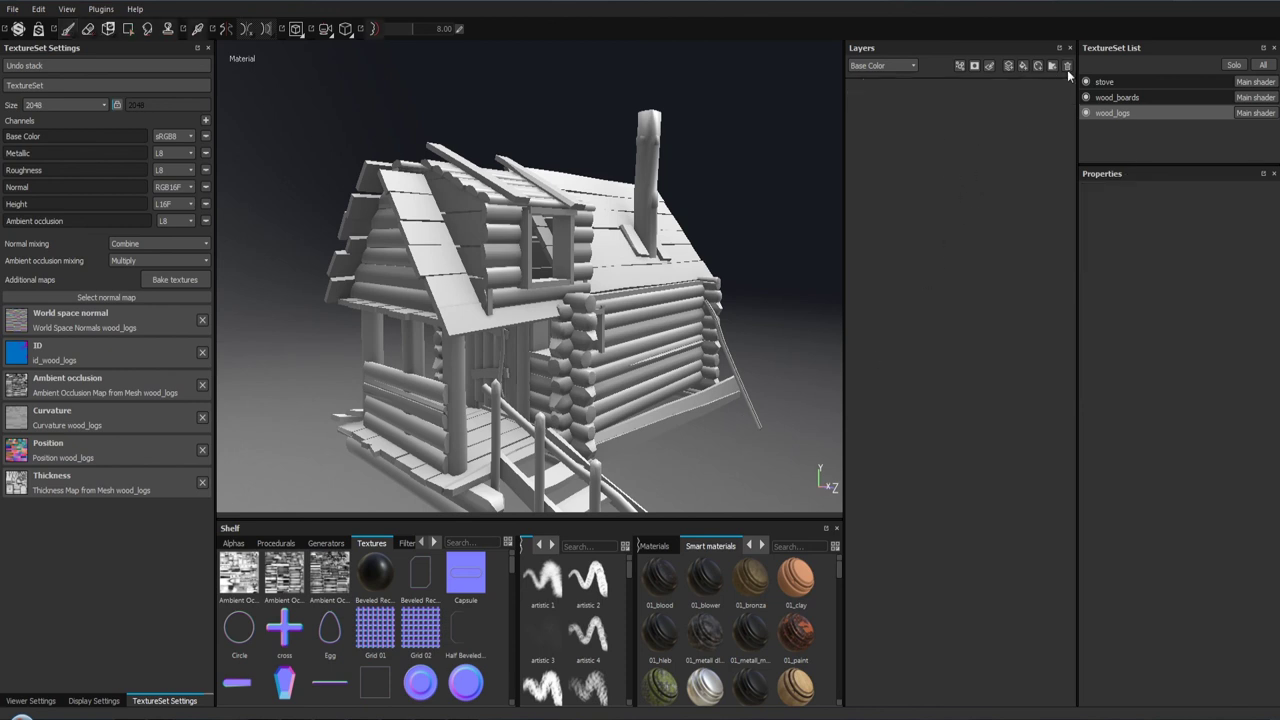
pyautogui.click(1024, 66)
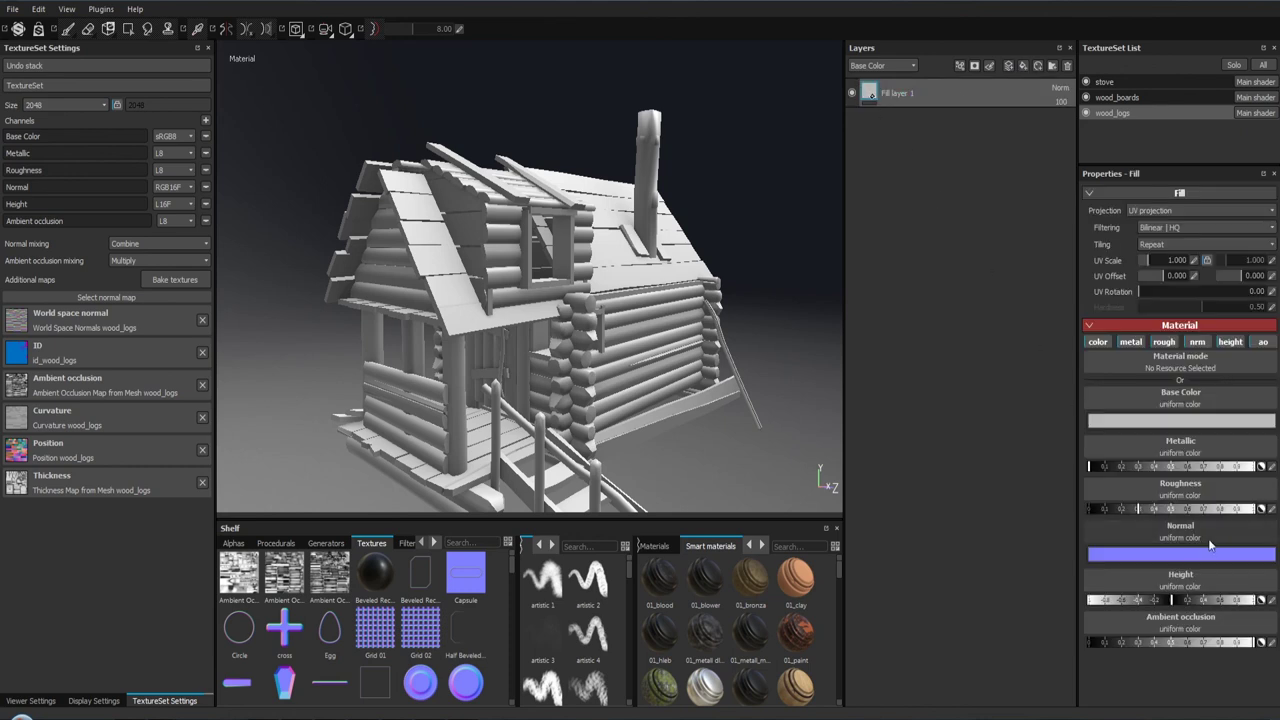
pyautogui.click(1130, 342)
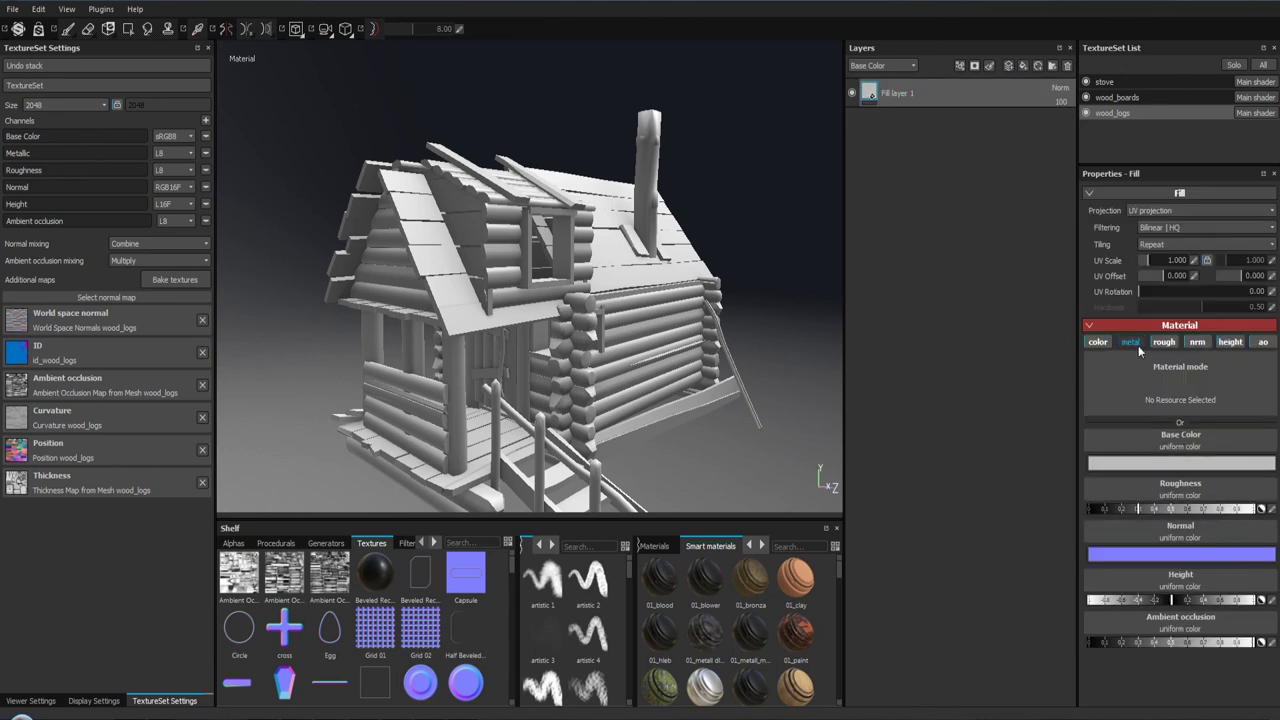
pyautogui.click(1097, 342)
pyautogui.click(1164, 342)
pyautogui.click(1197, 342)
pyautogui.click(1262, 342)
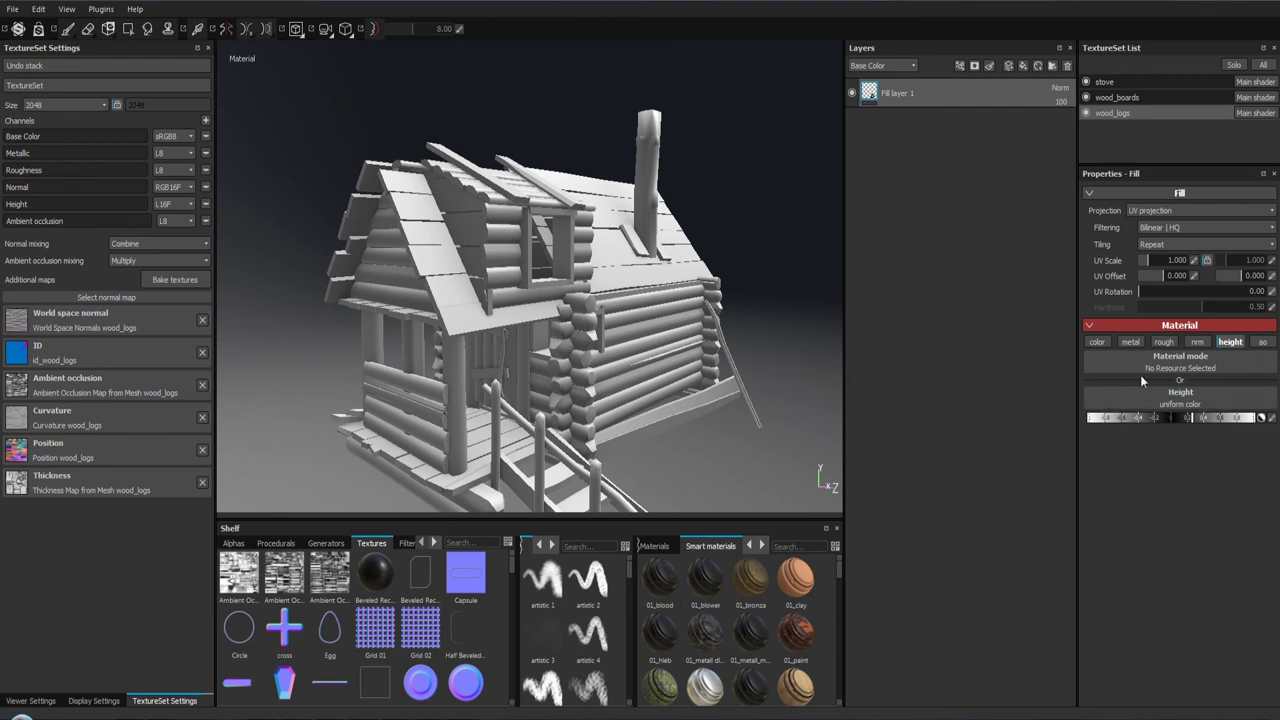
# - Add a black mask to the fill layer and fill it with the Bricks procedural
pyautogui.rightClick(872, 91)
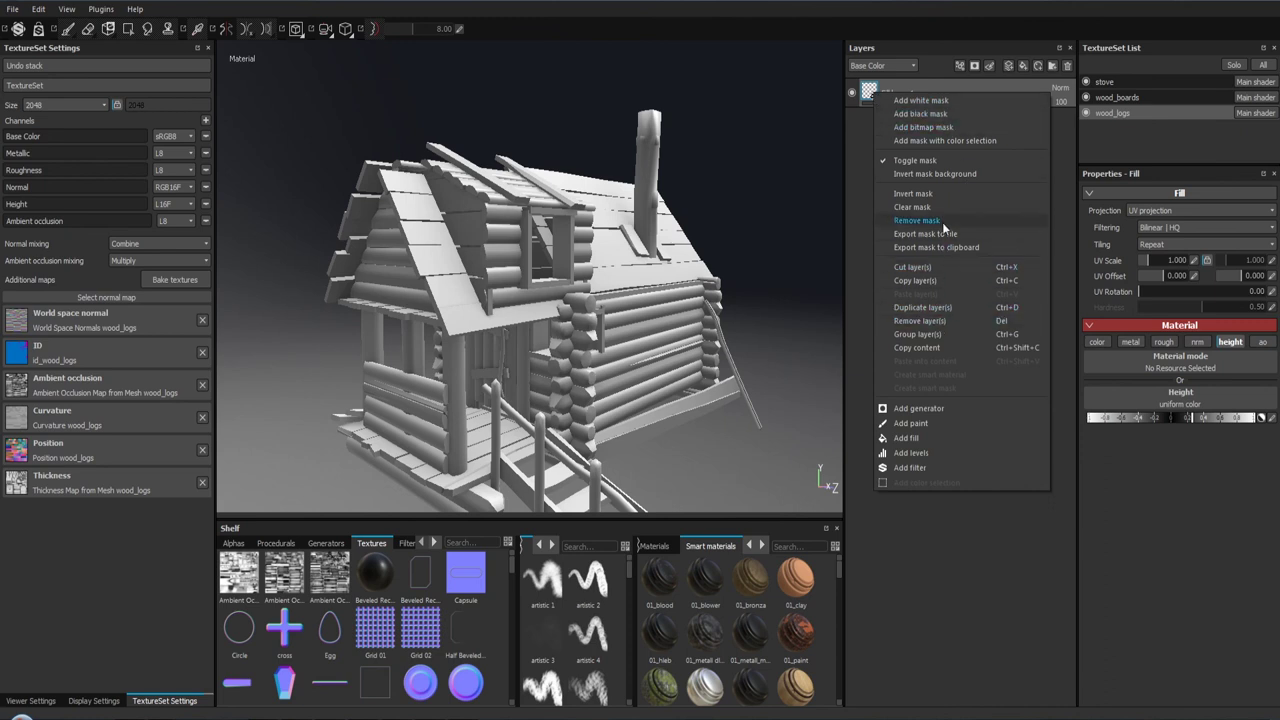
pyautogui.click(950, 437)
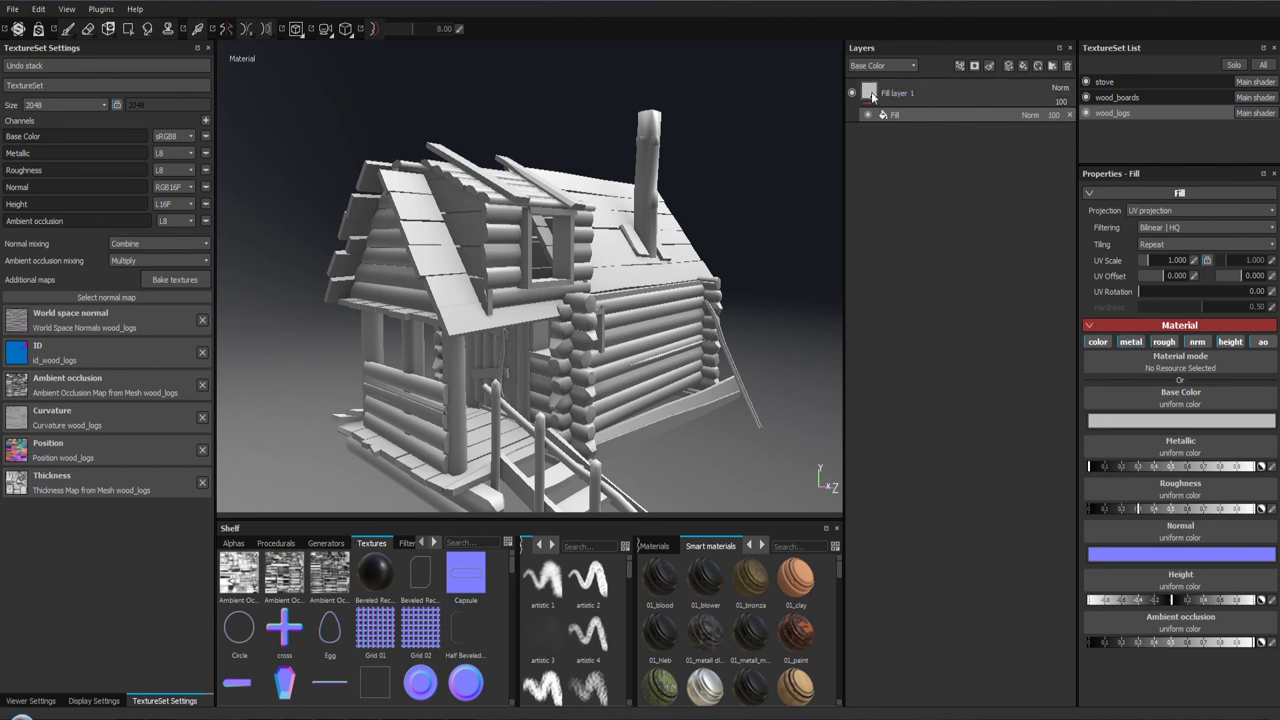
pyautogui.rightClick(868, 92)
pyautogui.click(912, 108)
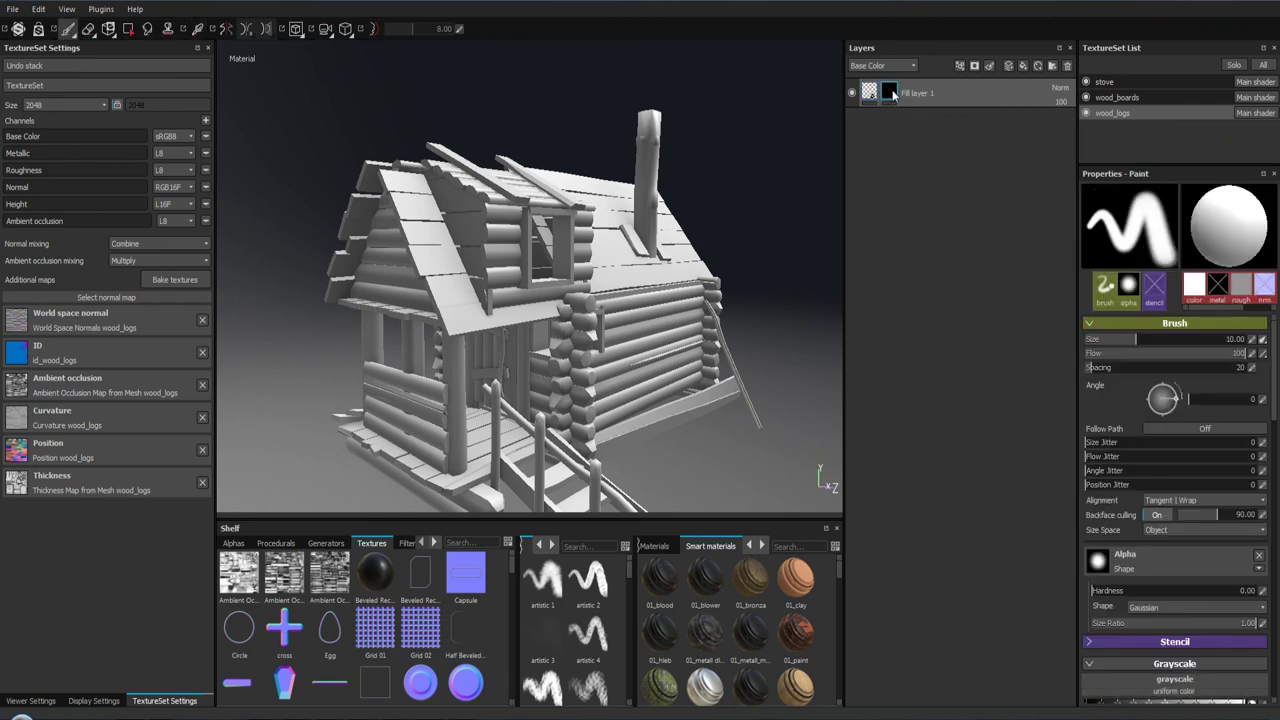
pyautogui.rightClick(893, 92)
pyautogui.click(971, 431)
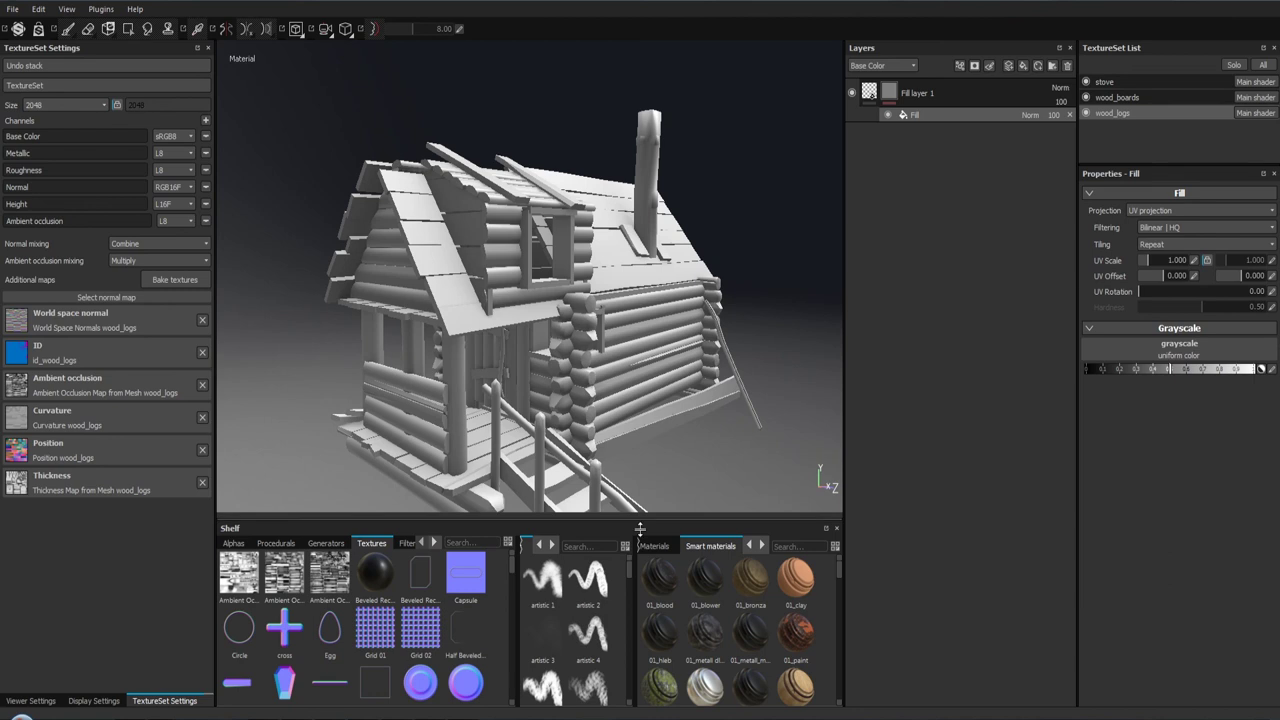
pyautogui.click(276, 543)
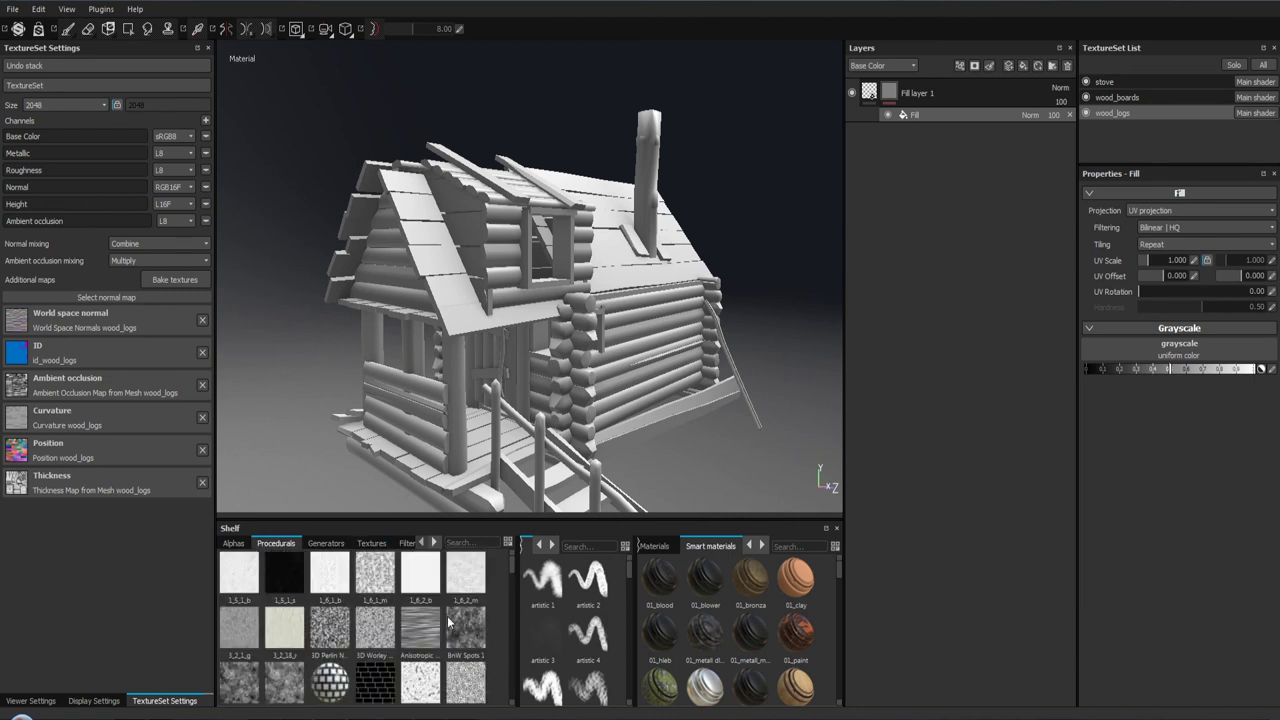
pyautogui.moveTo(383, 683); pyautogui.dragTo(1180, 355)
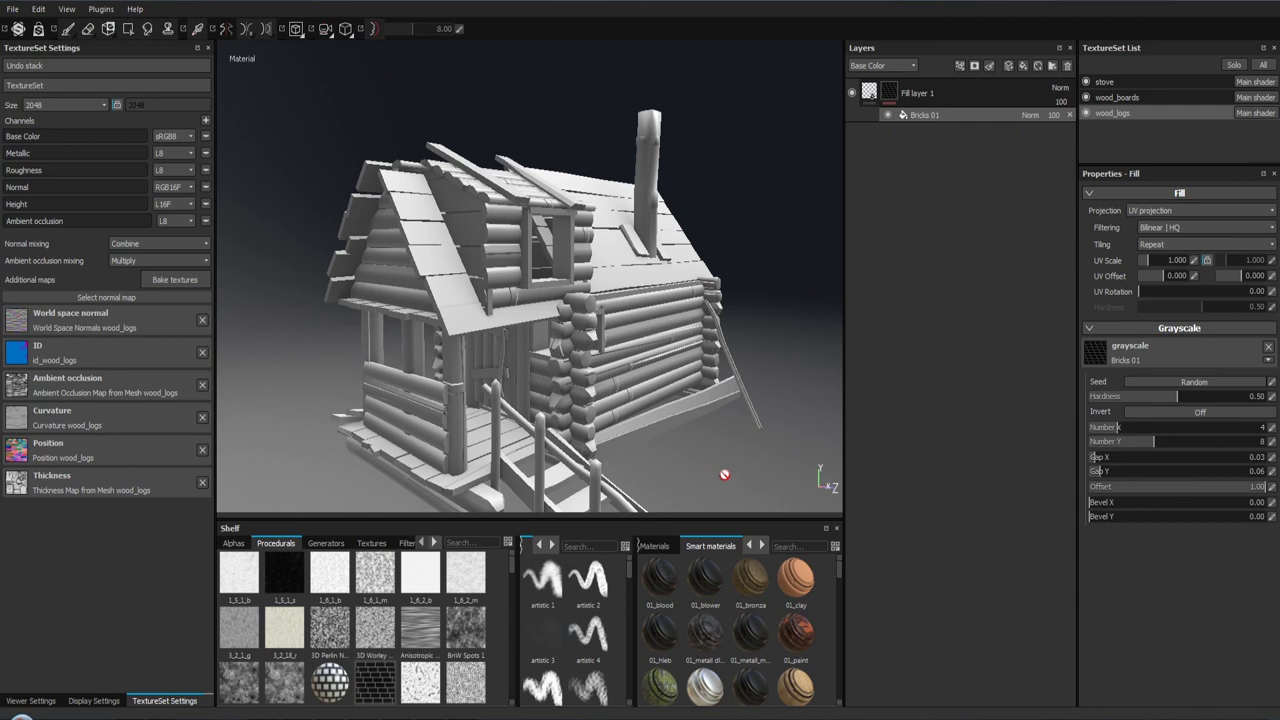
# - Toggle the roof and porch visibility to check the bricks result
pyautogui.click(1086, 97)
pyautogui.click(1086, 81)
pyautogui.click(1086, 81)
pyautogui.click(1086, 97)
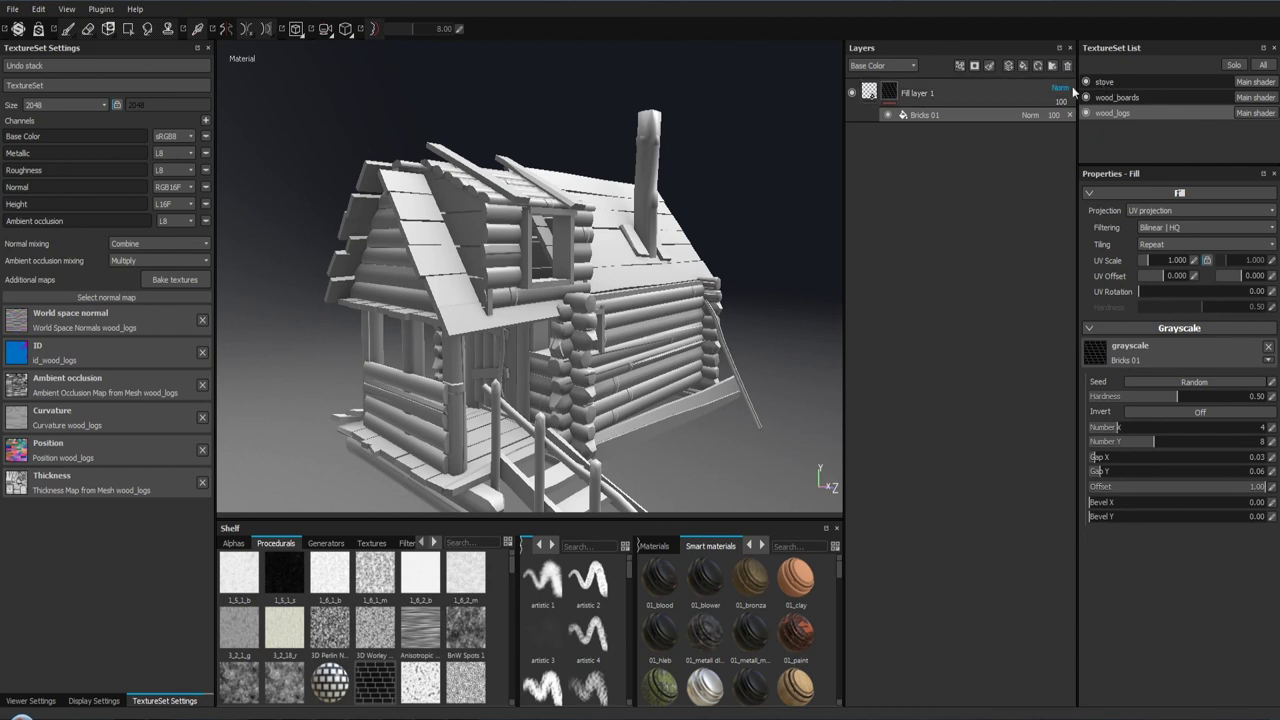
# - Switch to the stove texture set and add a fill layer there
pyautogui.click(1068, 118)
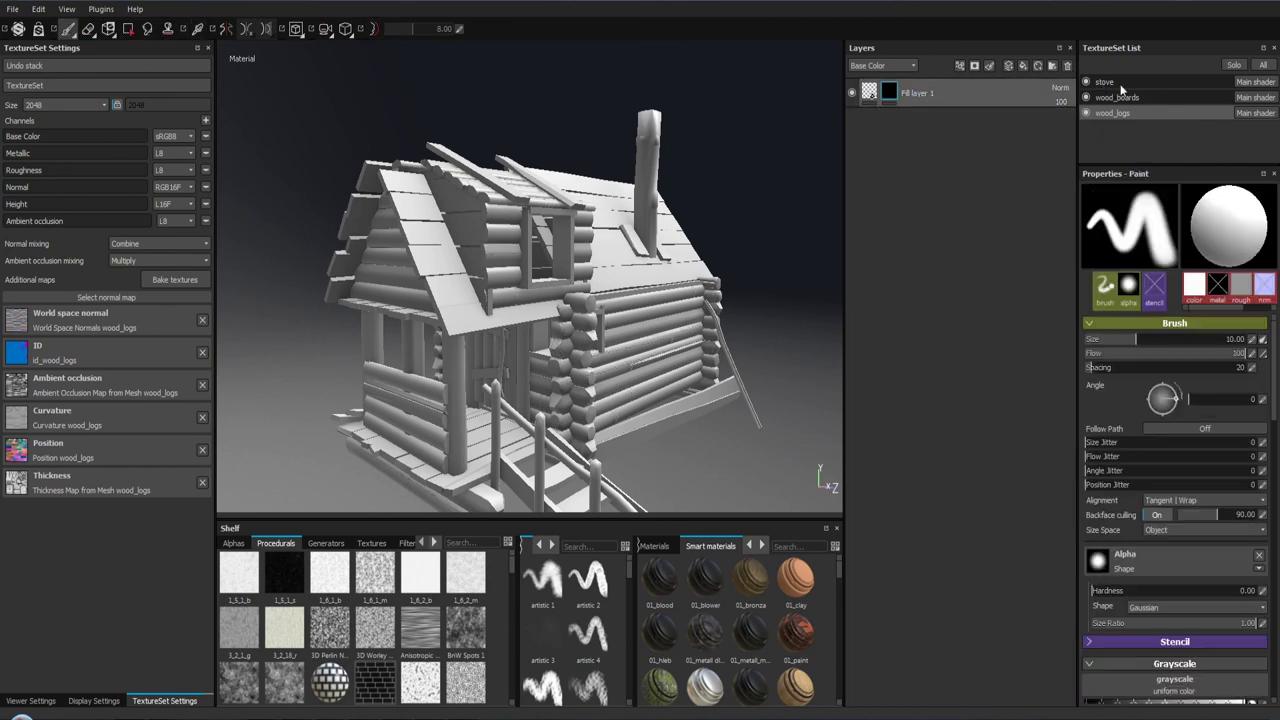
pyautogui.click(1120, 84)
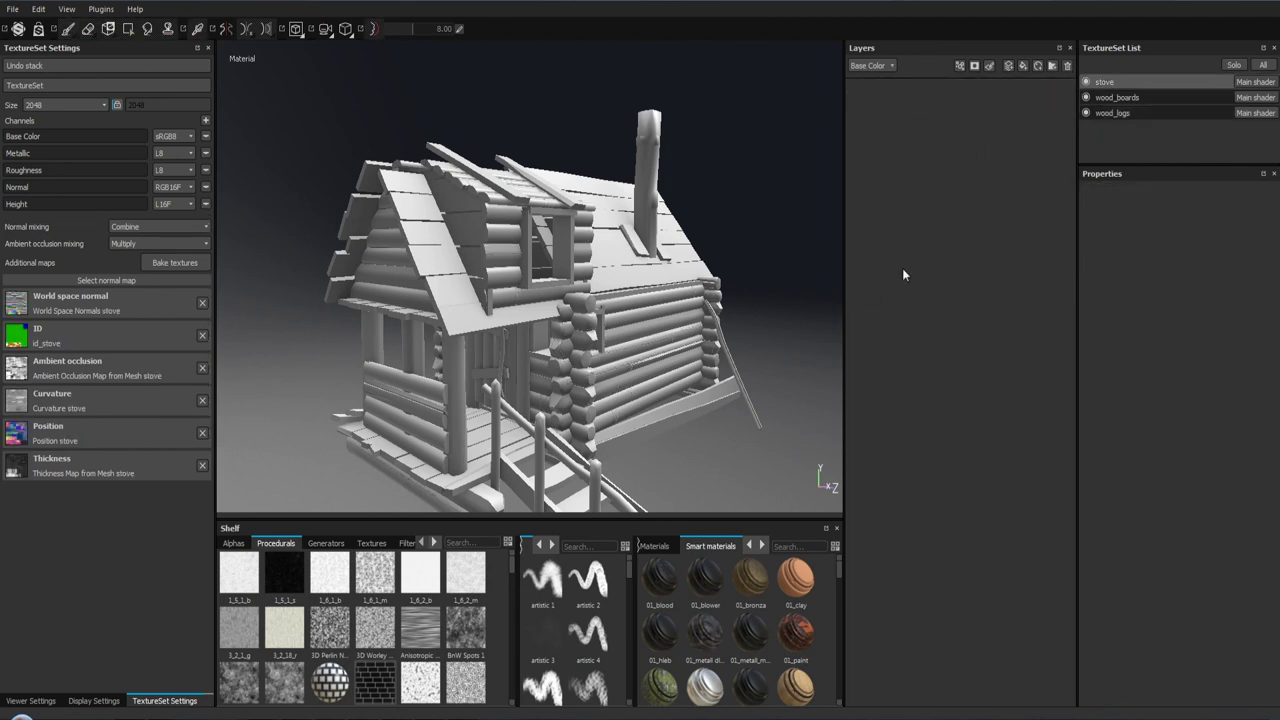
pyautogui.click(1008, 66)
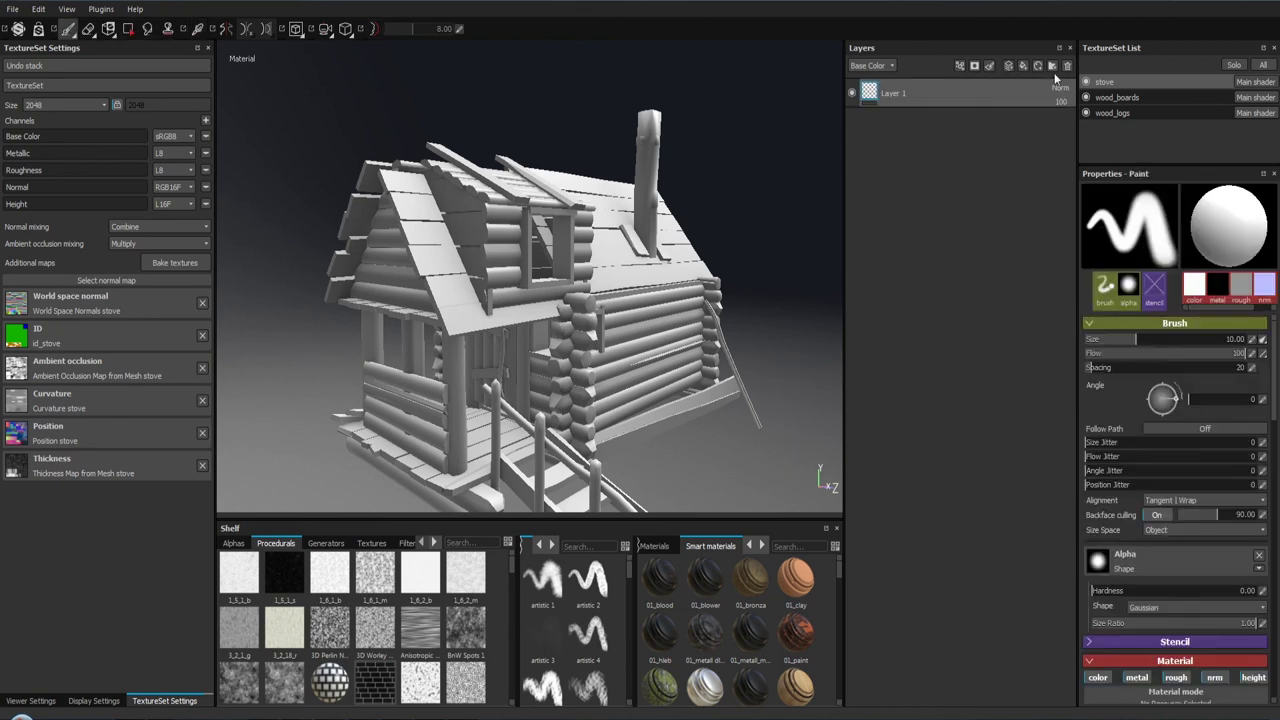
pyautogui.click(1062, 72)
pyautogui.click(1022, 66)
# - Give the stove's fill layer a black mask filled with the Bricks procedural
pyautogui.rightClick(874, 88)
pyautogui.click(916, 111)
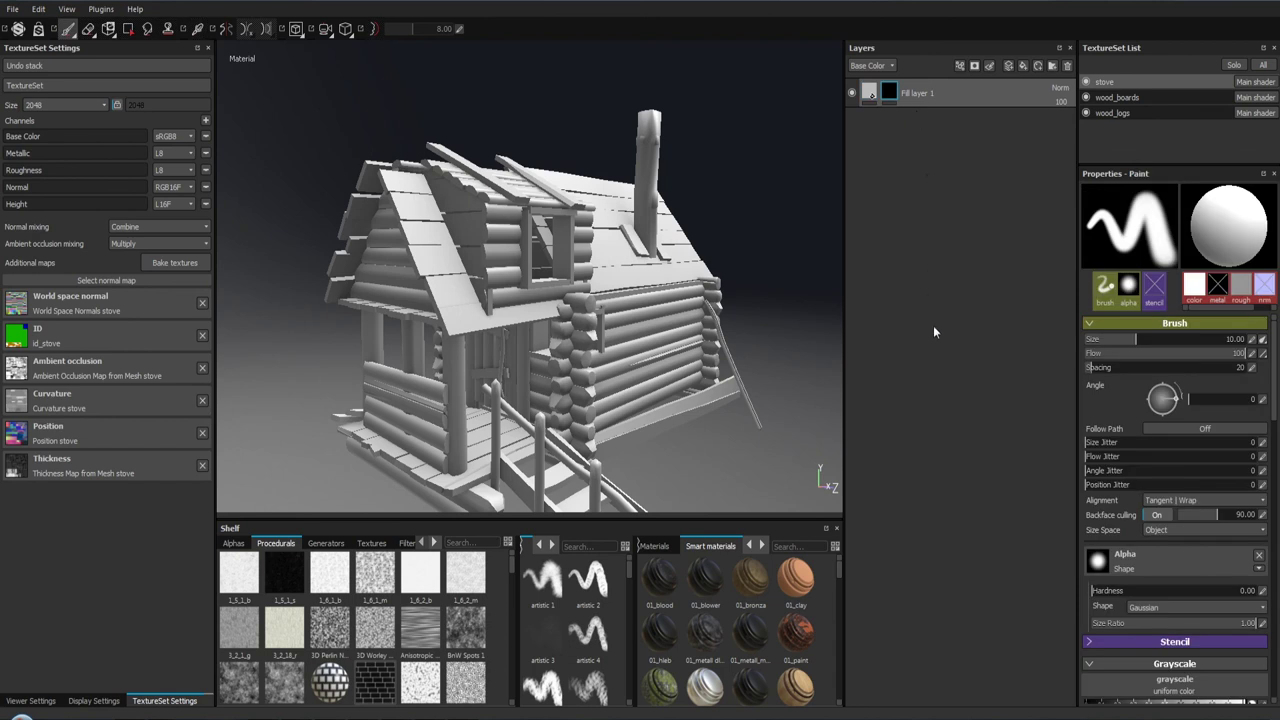
pyautogui.rightClick(891, 98)
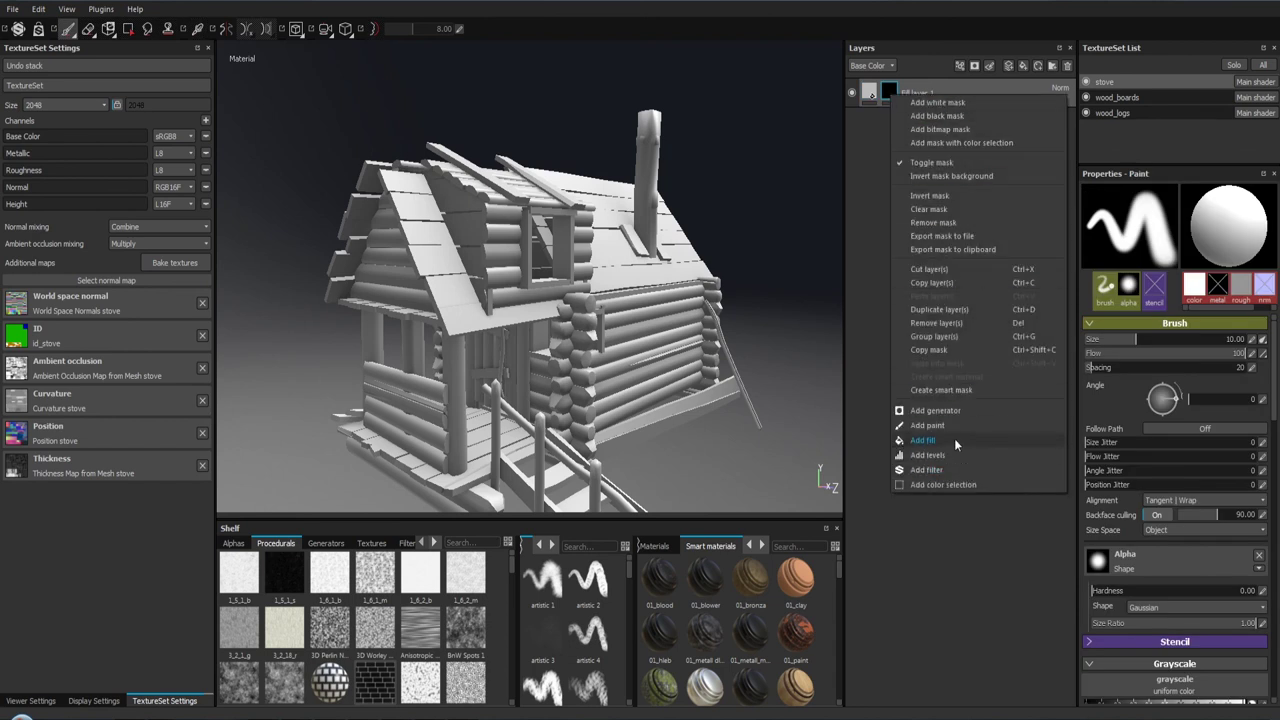
pyautogui.click(954, 438)
pyautogui.moveTo(378, 686); pyautogui.dragTo(1182, 353)
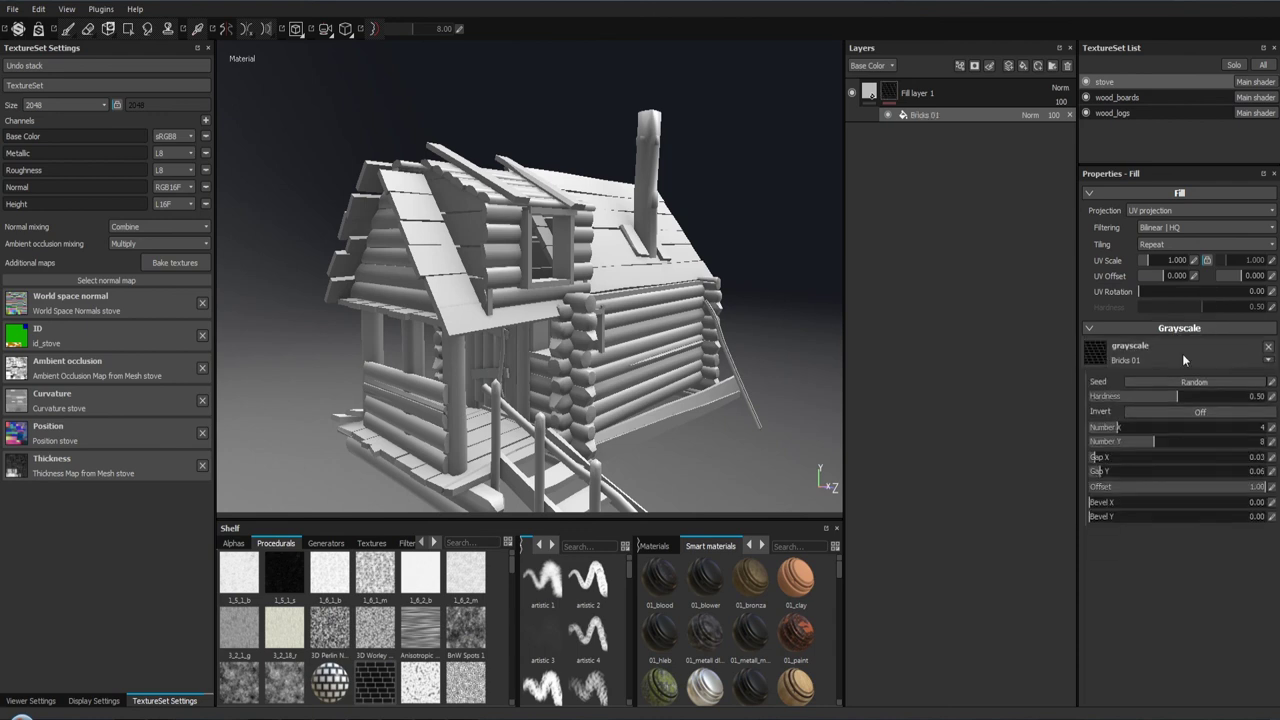
# - Turn off the fill layer's base colour, metallic, roughness and normal channels
pyautogui.click(872, 92)
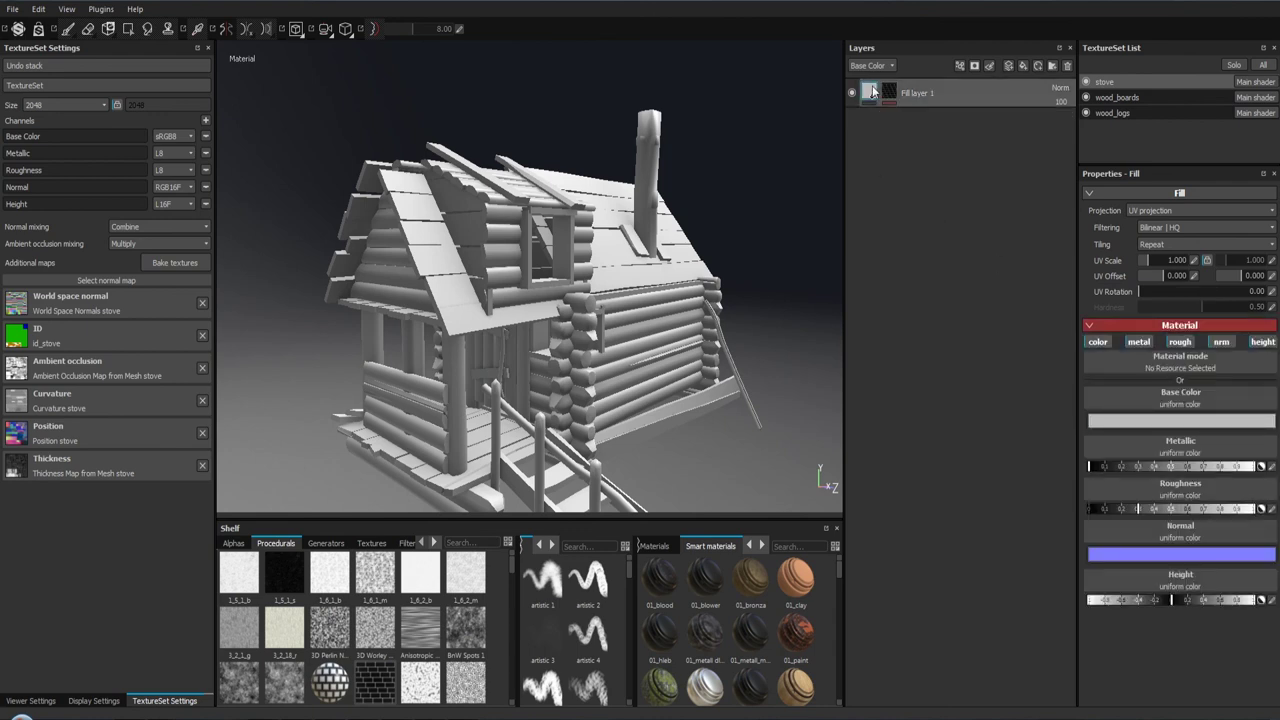
pyautogui.click(1097, 341)
pyautogui.click(1139, 341)
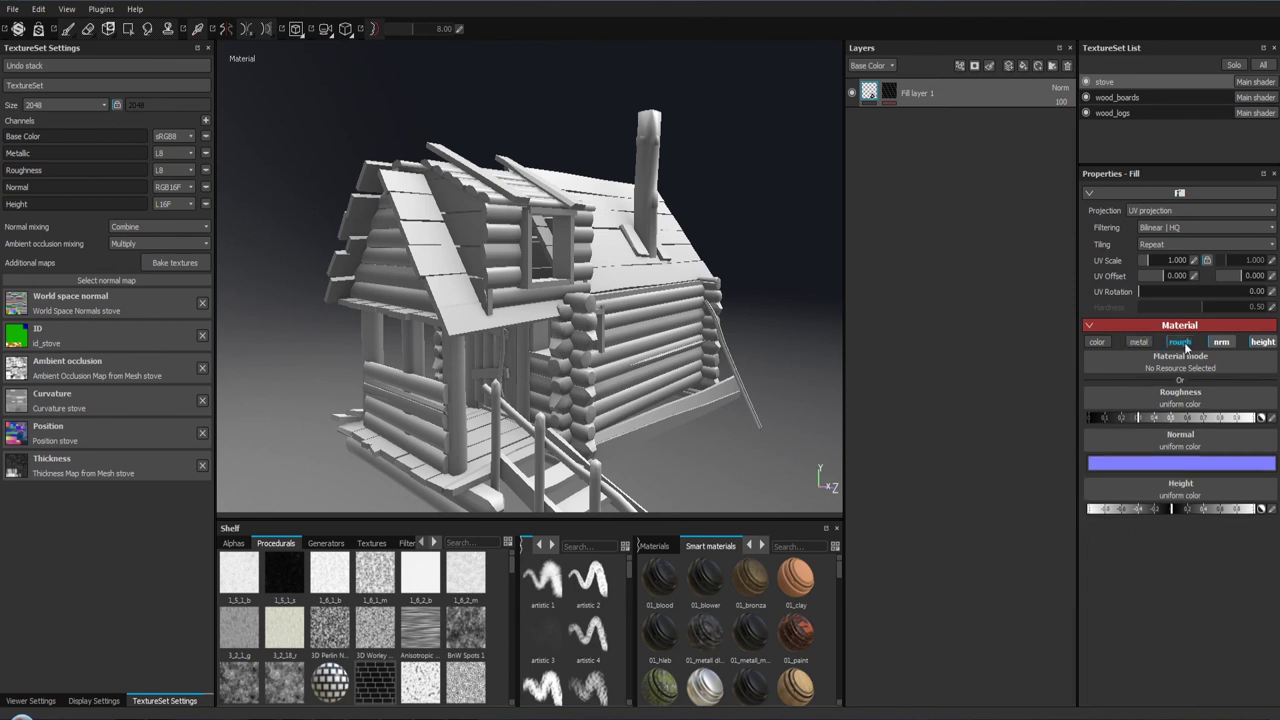
pyautogui.click(1180, 341)
pyautogui.click(1221, 342)
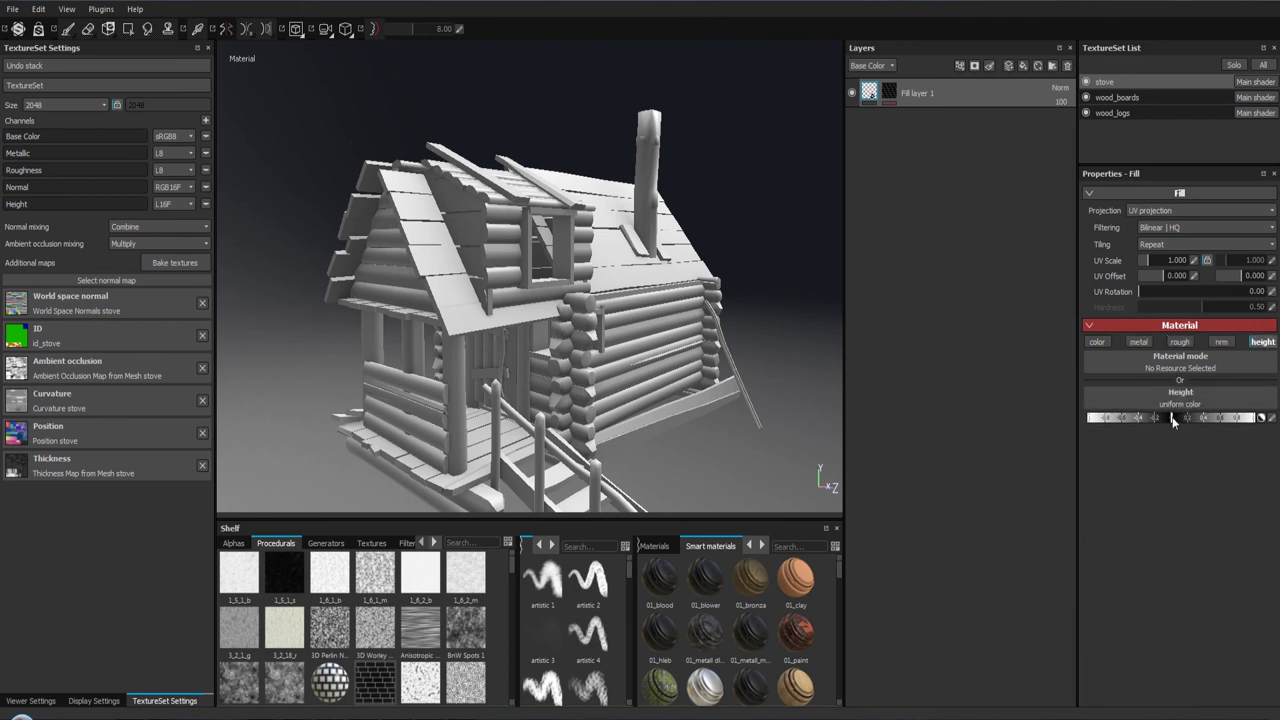
pyautogui.keyDown('alt'); pyautogui.moveTo(560, 300); pyautogui.dragTo(620, 290); pyautogui.keyUp('alt')
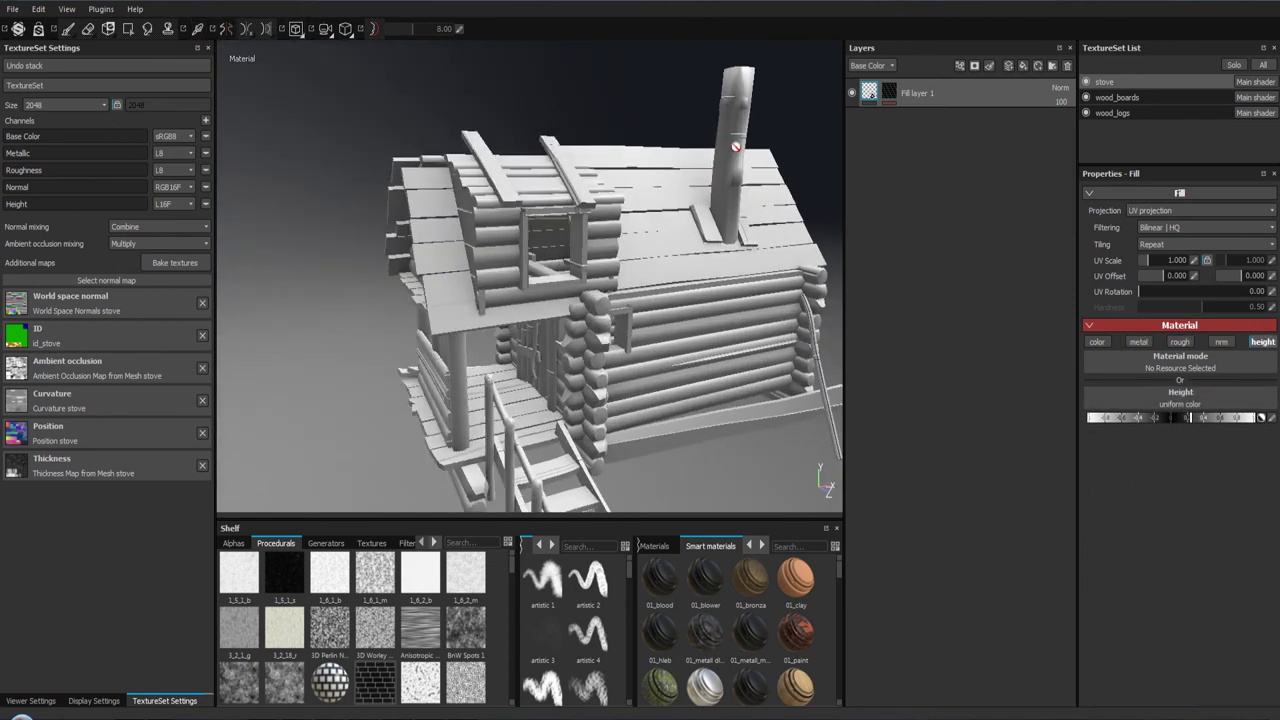
pyautogui.keyDown('alt'); pyautogui.moveTo(620, 290); pyautogui.dragTo(646, 323, button='right'); pyautogui.keyUp('alt')
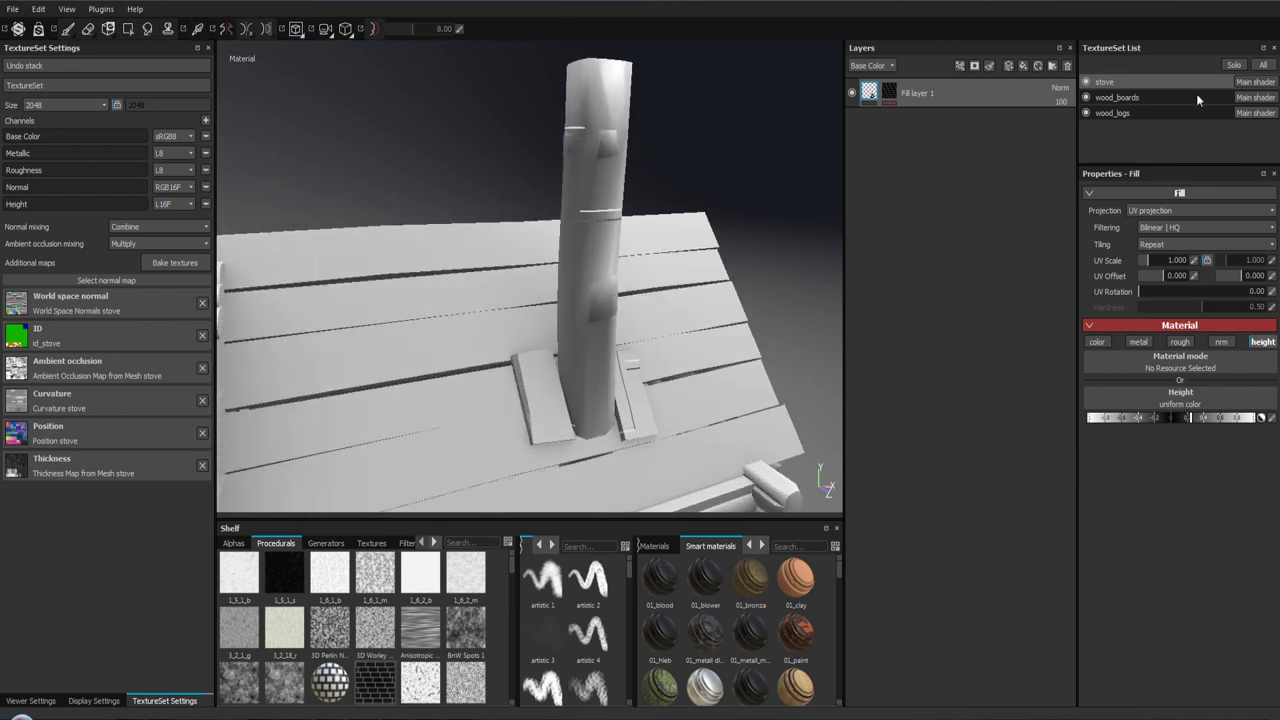
# - Hide wood_boards and wood_logs and add a Bricks 01 mask generator to Fill layer 1
pyautogui.click(1086, 97)
pyautogui.click(1086, 112)
pyautogui.moveTo(699, 260)
pyautogui.keyDown('alt'); pyautogui.mouseDown()
pyautogui.moveTo(571, 243)
pyautogui.moveTo(606, 166)
pyautogui.mouseUp(); pyautogui.keyUp('alt')
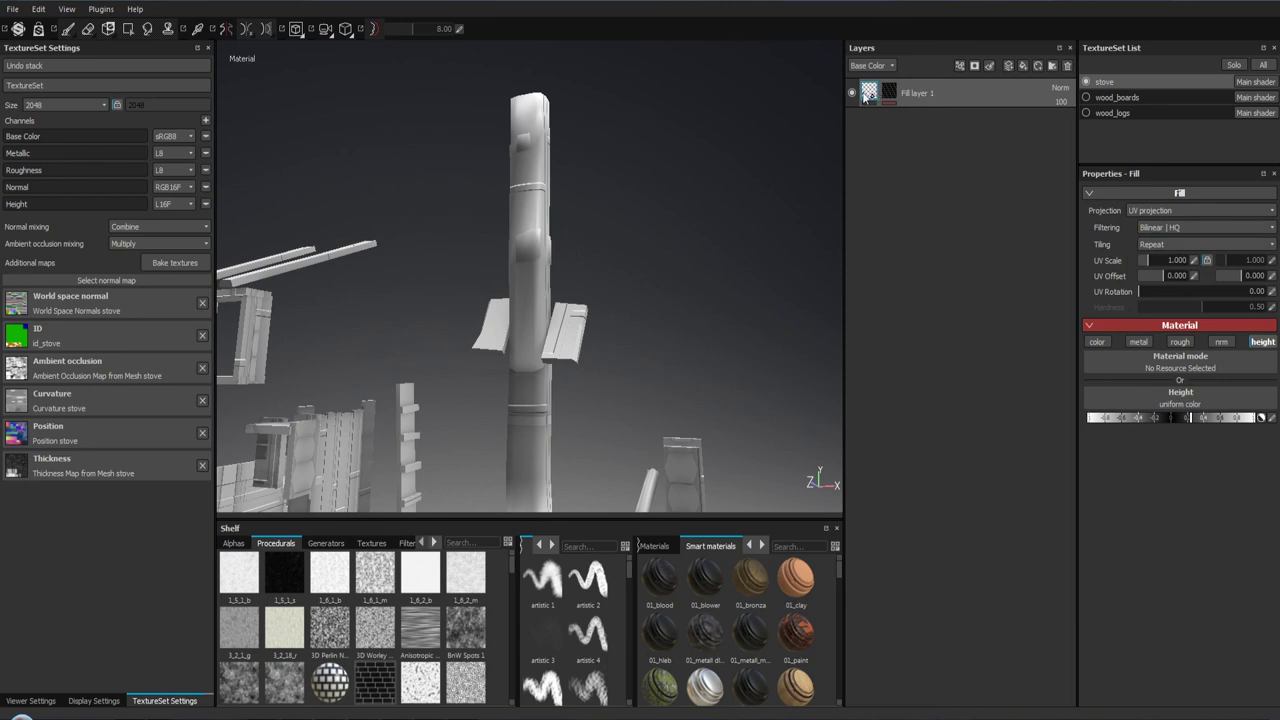
pyautogui.click(885, 96)
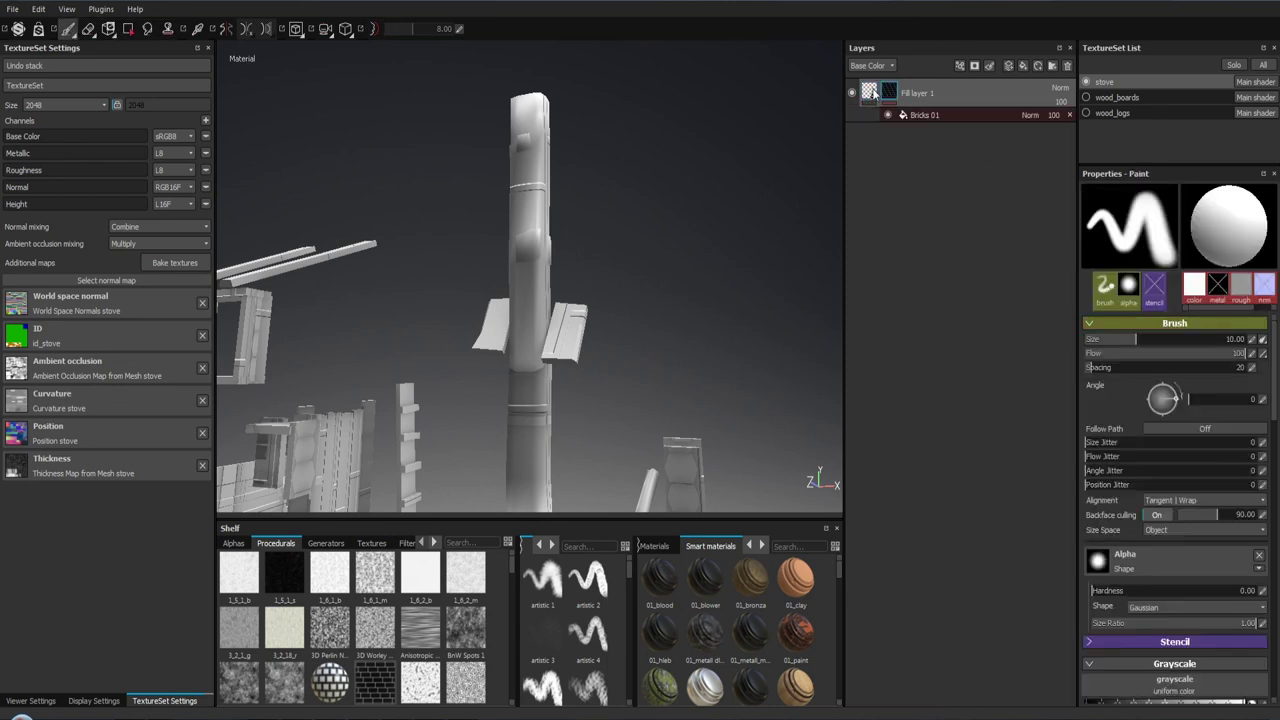
pyautogui.click(873, 92)
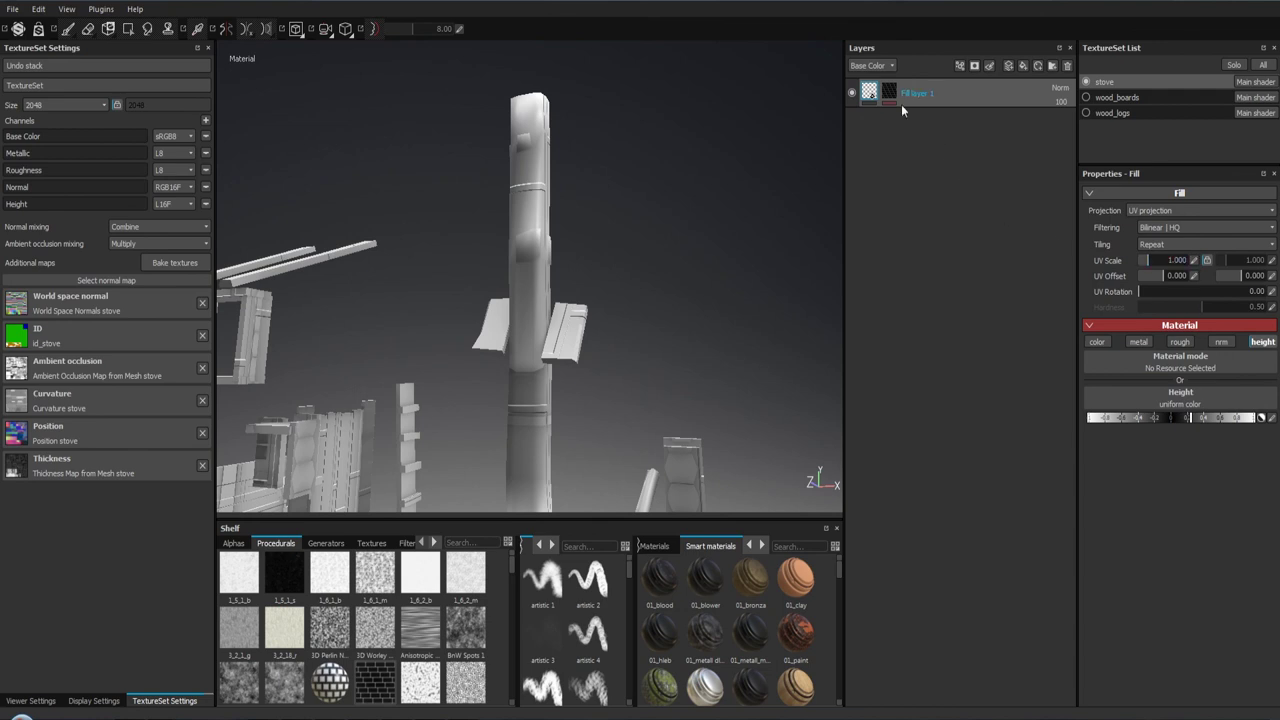
pyautogui.click(890, 95)
pyautogui.click(913, 114)
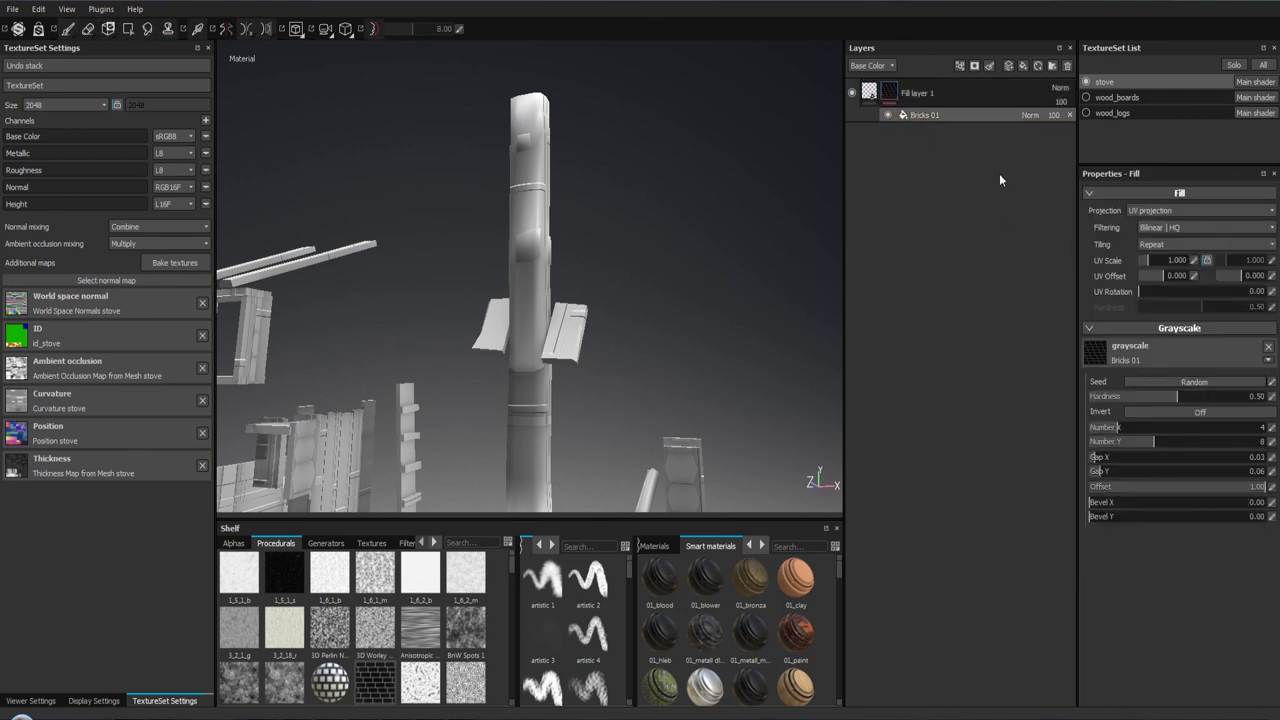
# - Set the Bricks 01 mask's UV Scale to 10
pyautogui.doubleClick(1194, 265)
pyautogui.write('30')
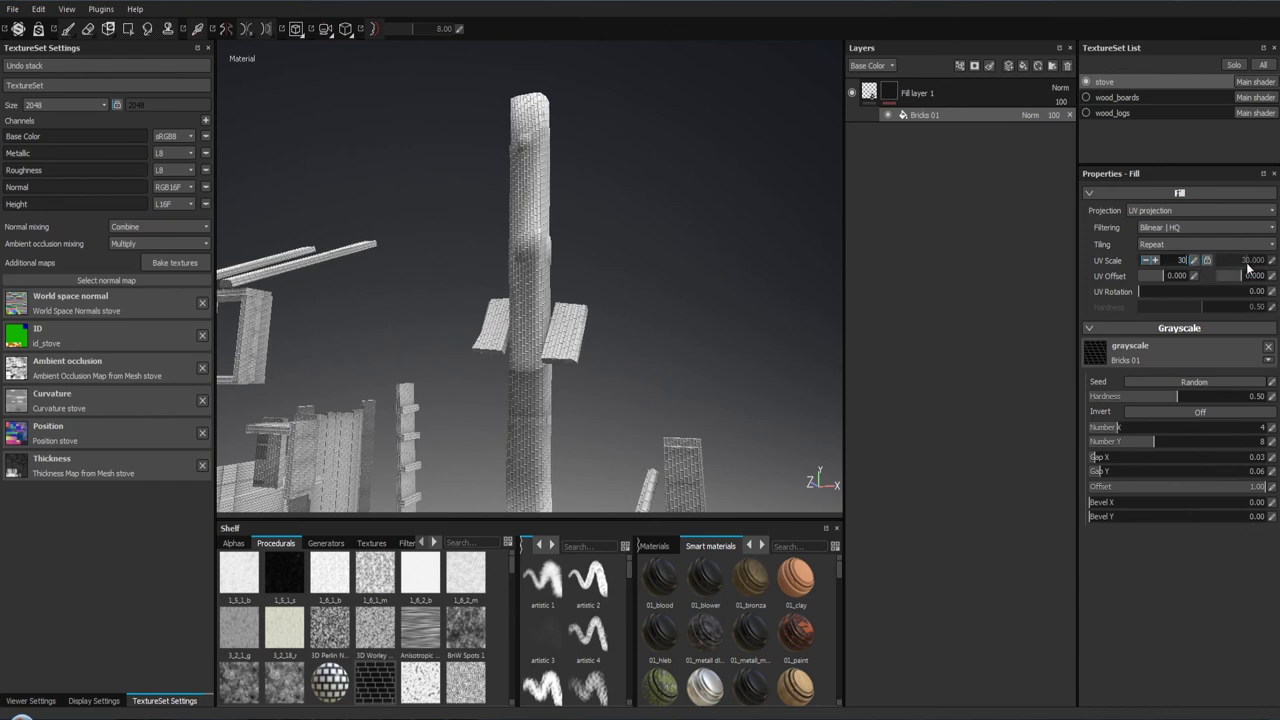
pyautogui.press('Return')
pyautogui.click(1193, 261)
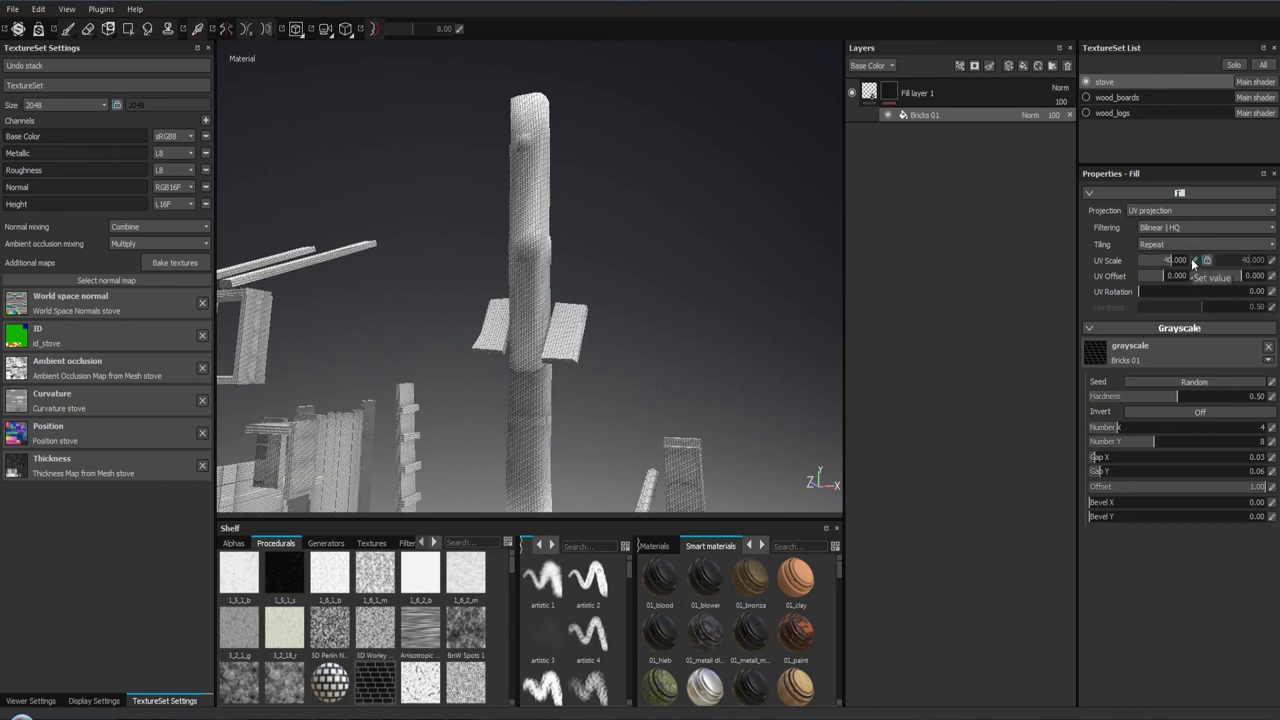
pyautogui.doubleClick(1175, 260)
pyautogui.write('10')
pyautogui.press('Return')
pyautogui.keyDown('alt'); pyautogui.moveTo(622, 223); pyautogui.dragTo(686, 243); pyautogui.keyUp('alt')
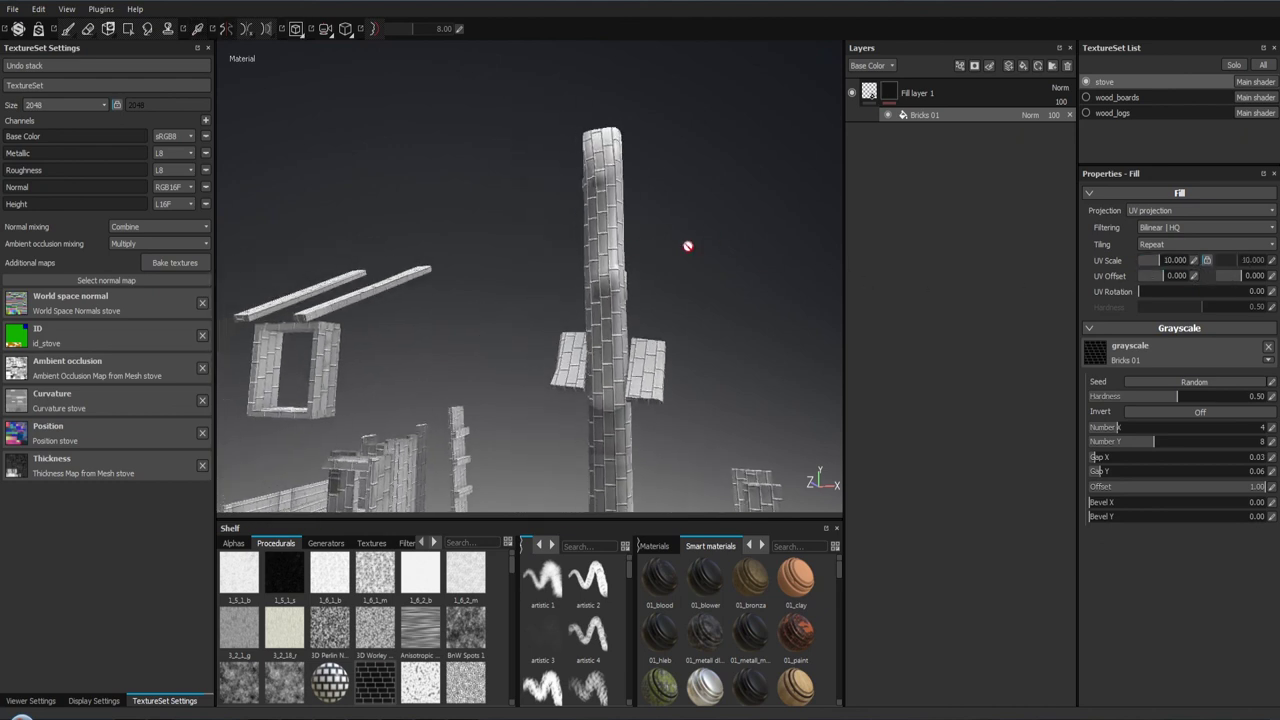
# - Set the Bricks 01 UV Rotation to 90 so bricks run horizontally
pyautogui.moveTo(1136, 293)
pyautogui.mouseDown()
pyautogui.moveTo(1188, 297)
pyautogui.moveTo(1169, 301)
pyautogui.mouseUp()
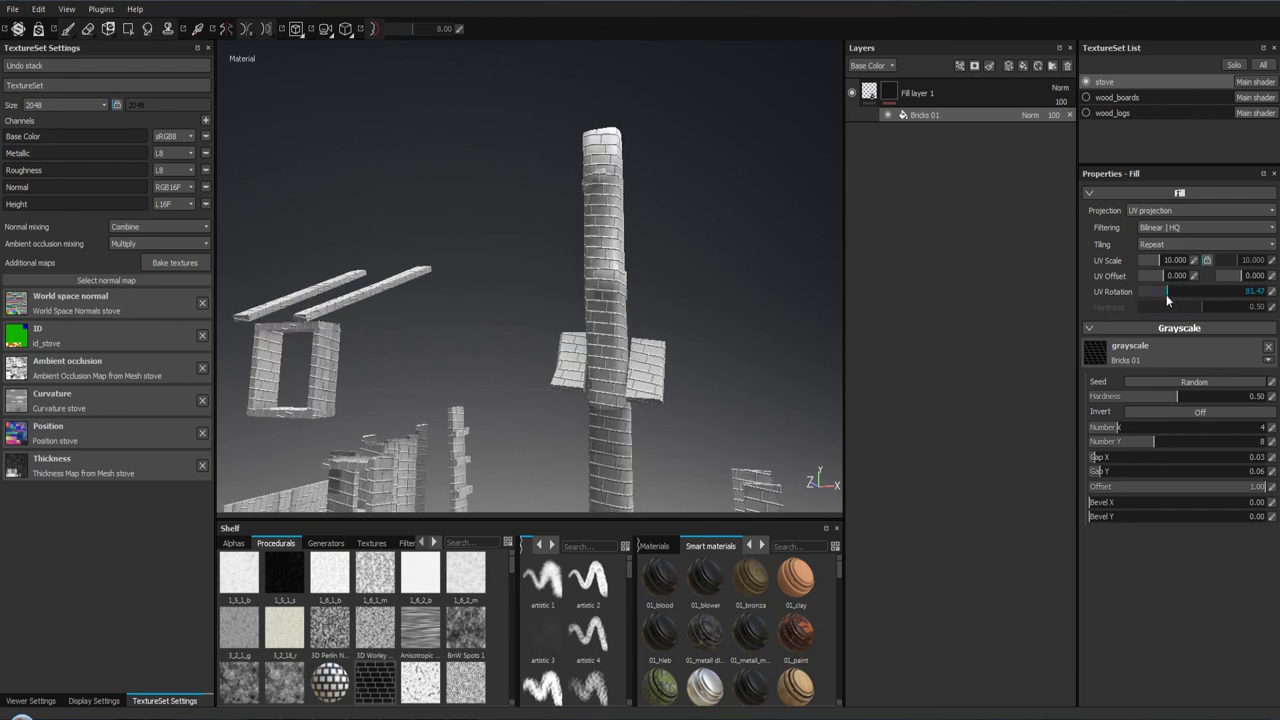
pyautogui.click(1271, 291)
pyautogui.write('90')
pyautogui.press('Return')
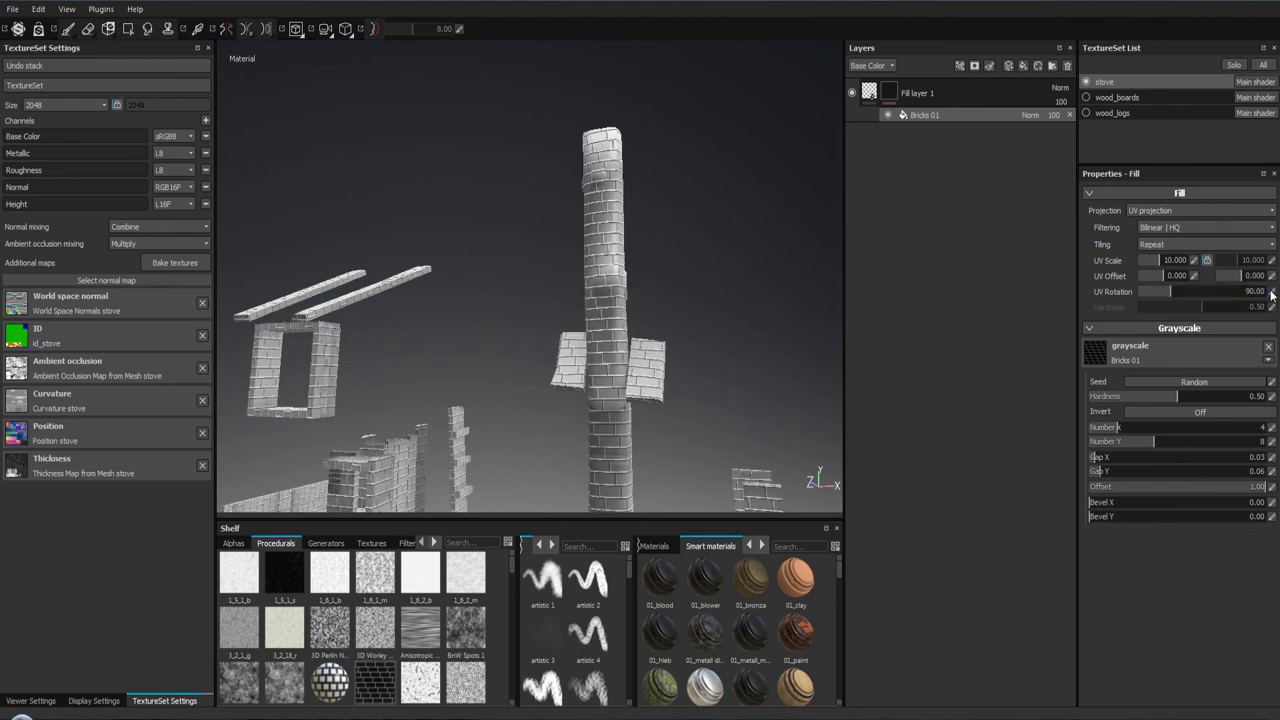
pyautogui.keyDown('alt'); pyautogui.moveTo(803, 287); pyautogui.dragTo(655, 253); pyautogui.keyUp('alt')
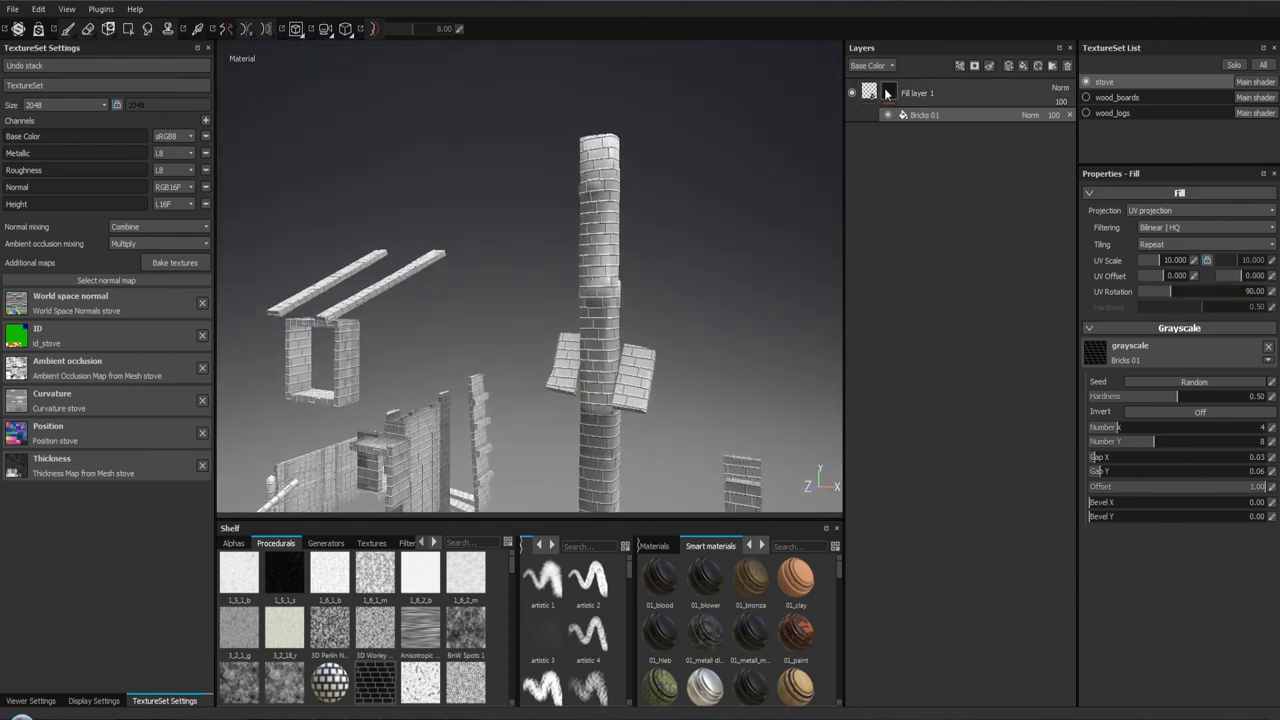
# - Lower Fill layer 1's height value and inspect the brick chimney up close
pyautogui.click(889, 100)
pyautogui.moveTo(1190, 416)
pyautogui.mouseDown()
pyautogui.moveTo(1154, 416)
pyautogui.moveTo(1206, 419)
pyautogui.moveTo(1151, 422)
pyautogui.mouseUp()
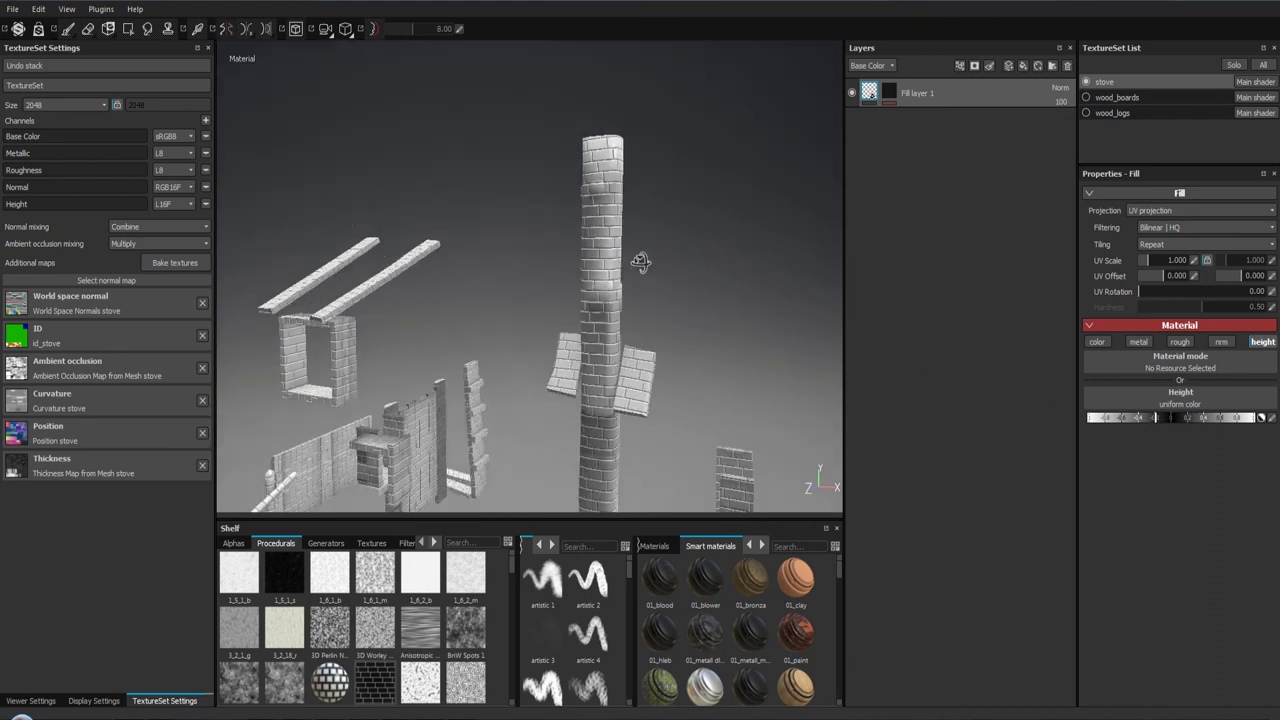
pyautogui.keyDown('alt'); pyautogui.moveTo(640, 263); pyautogui.dragTo(723, 306); pyautogui.keyUp('alt')
pyautogui.keyDown('alt'); pyautogui.moveTo(723, 306); pyautogui.dragTo(737, 437, button='right'); pyautogui.keyUp('alt')
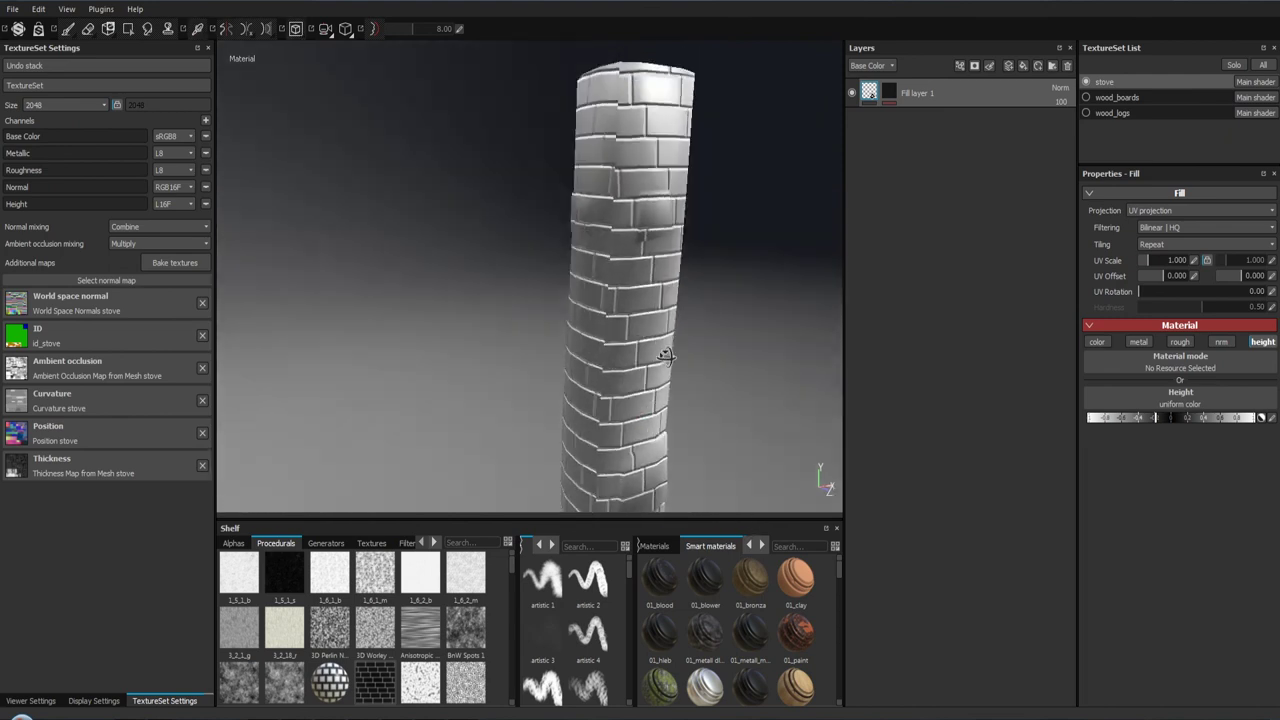
pyautogui.keyDown('alt'); pyautogui.moveTo(737, 437); pyautogui.dragTo(705, 360); pyautogui.keyUp('alt')
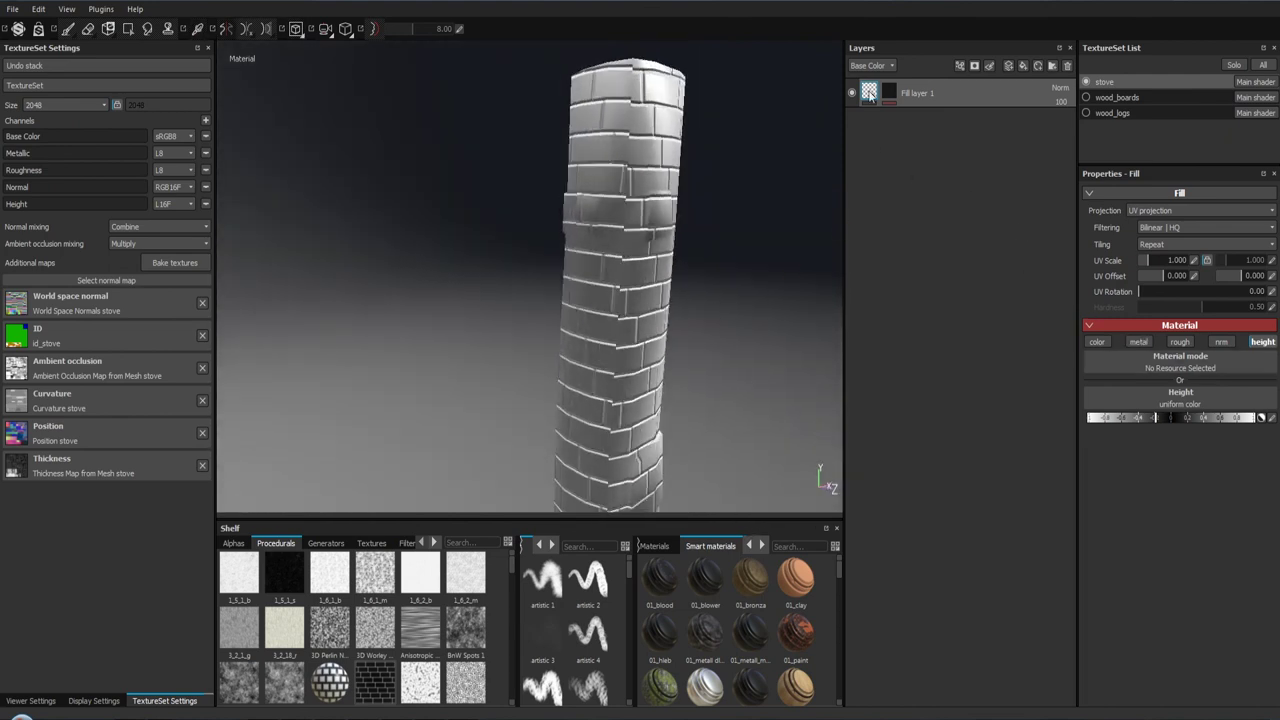
# - Enable the fill layer's colour channel and set its base colour to dark red
pyautogui.click(1097, 341)
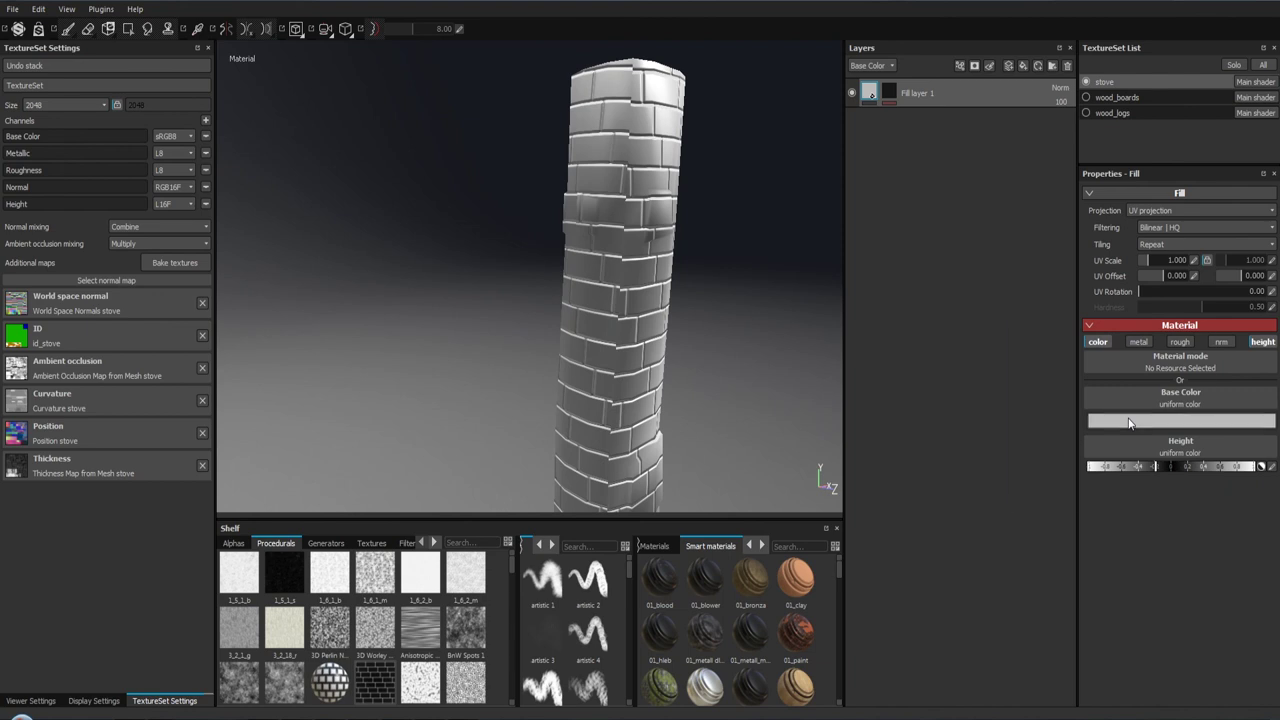
pyautogui.click(1130, 422)
pyautogui.moveTo(1114, 420)
pyautogui.mouseDown()
pyautogui.moveTo(1074, 399)
pyautogui.moveTo(1092, 401)
pyautogui.mouseUp()
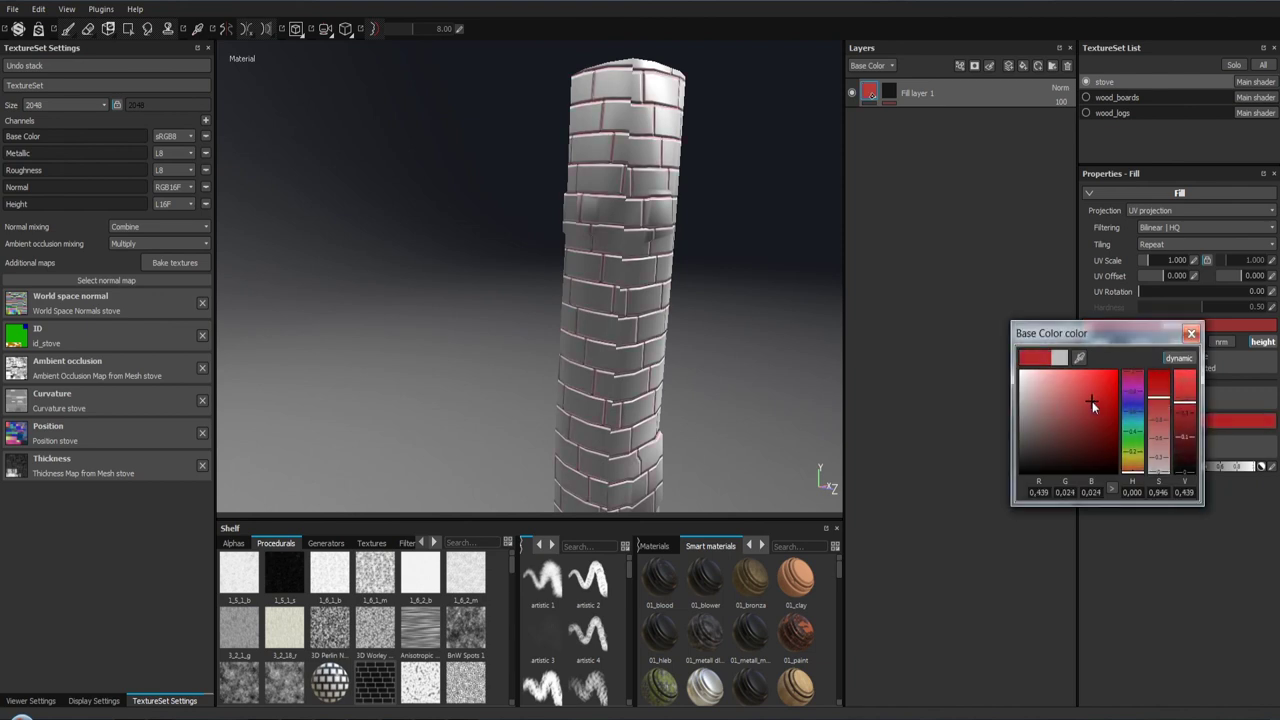
pyautogui.click(1191, 333)
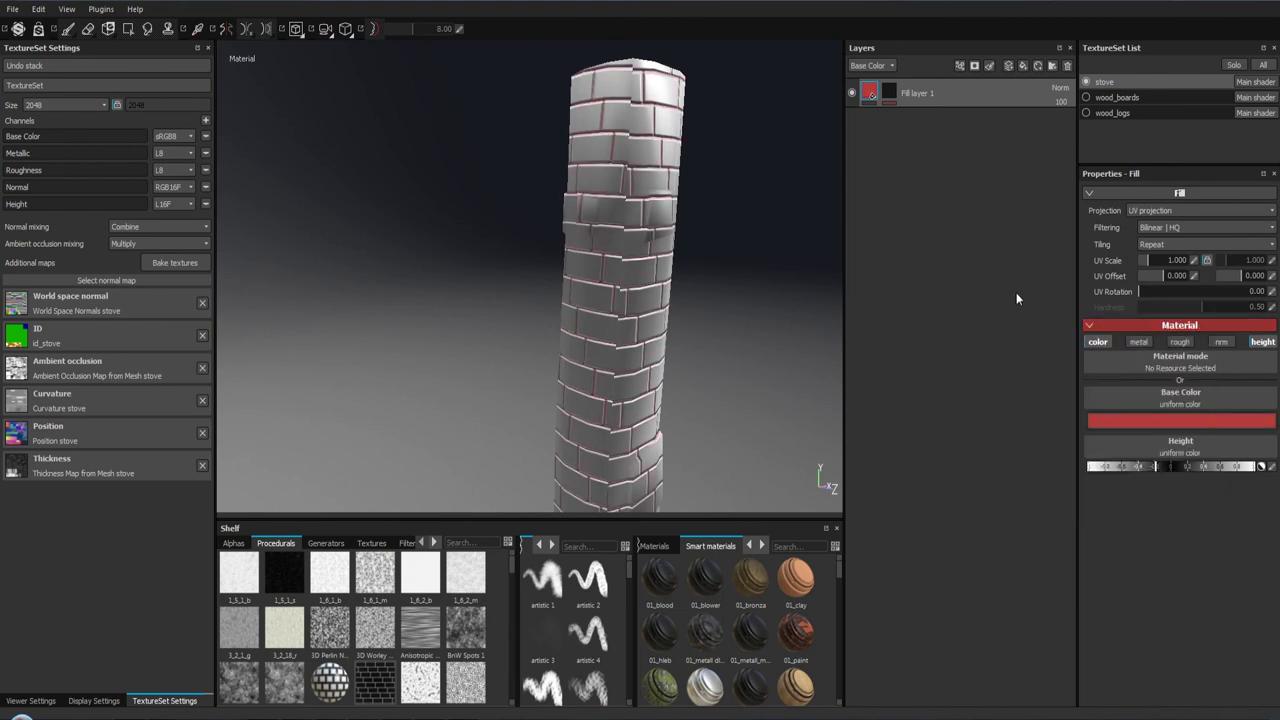
pyautogui.moveTo(732, 235)
pyautogui.keyDown('alt'); pyautogui.mouseDown()
pyautogui.moveTo(823, 480)
pyautogui.moveTo(598, 14)
pyautogui.mouseUp(); pyautogui.keyUp('alt')
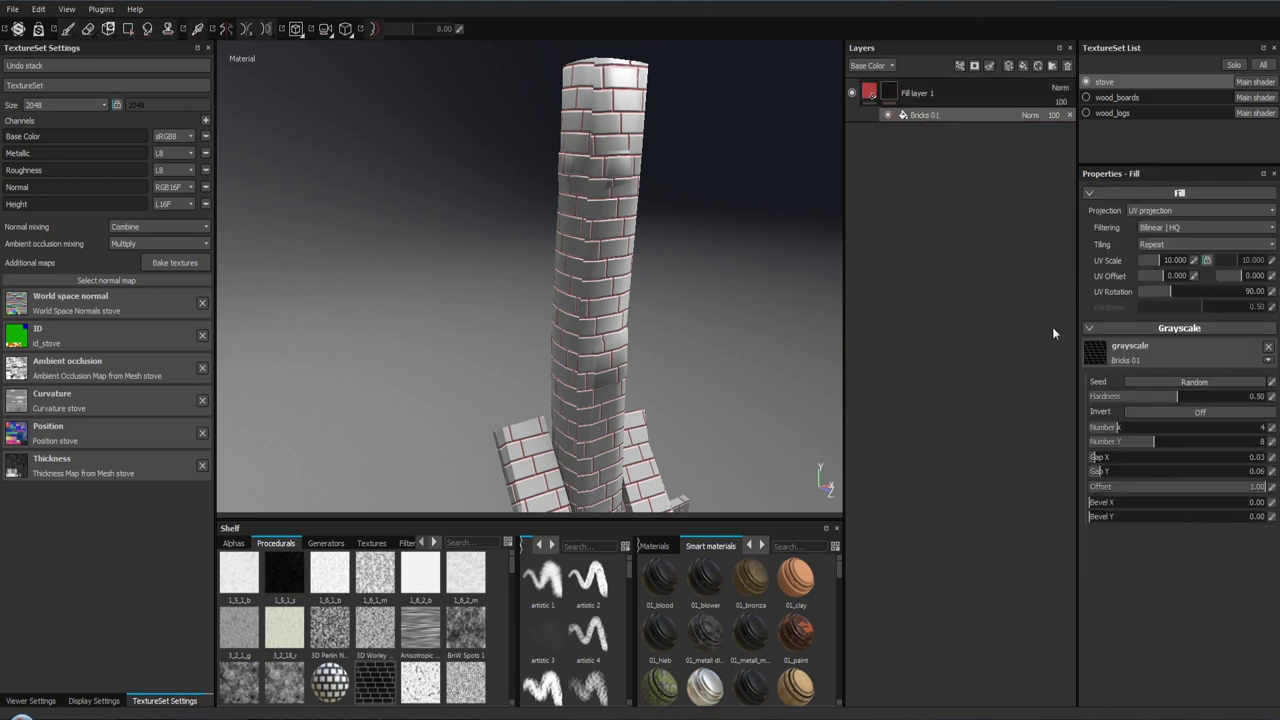
# - Invert the Bricks 01 mask, comparing it briefly against the non-inverted version
pyautogui.click(1229, 411)
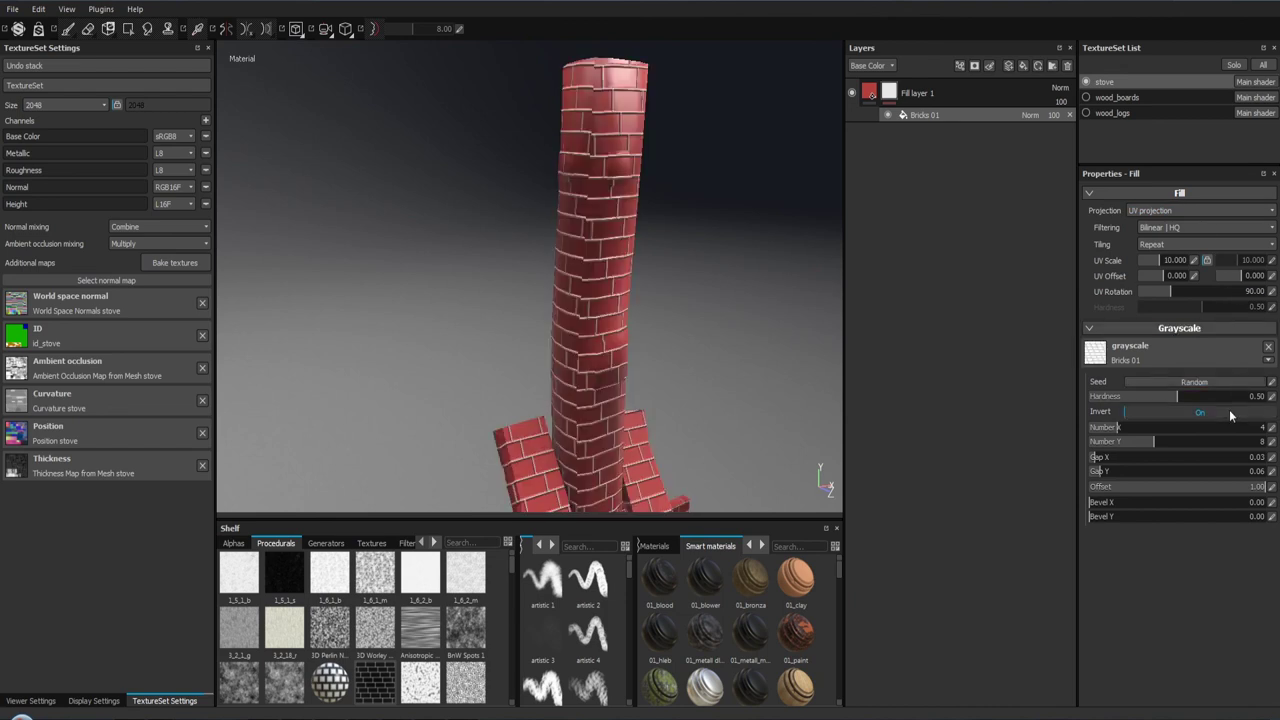
pyautogui.moveTo(682, 246)
pyautogui.keyDown('shift'); pyautogui.mouseDown(button='right')
pyautogui.moveTo(786, 229)
pyautogui.moveTo(642, 296)
pyautogui.moveTo(600, 294)
pyautogui.mouseUp(button='right'); pyautogui.keyUp('shift')
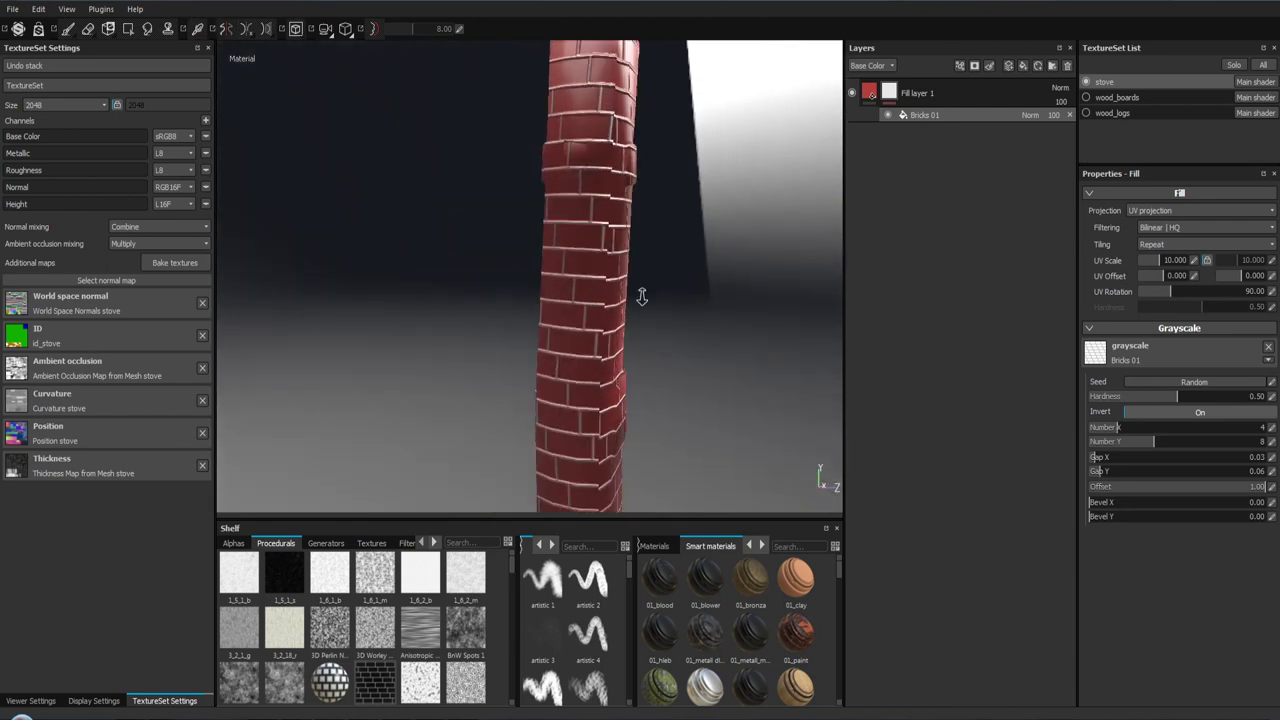
pyautogui.moveTo(600, 294)
pyautogui.keyDown('alt'); pyautogui.mouseDown()
pyautogui.moveTo(654, 206)
pyautogui.moveTo(657, 300)
pyautogui.moveTo(687, 277)
pyautogui.mouseUp(); pyautogui.keyUp('alt')
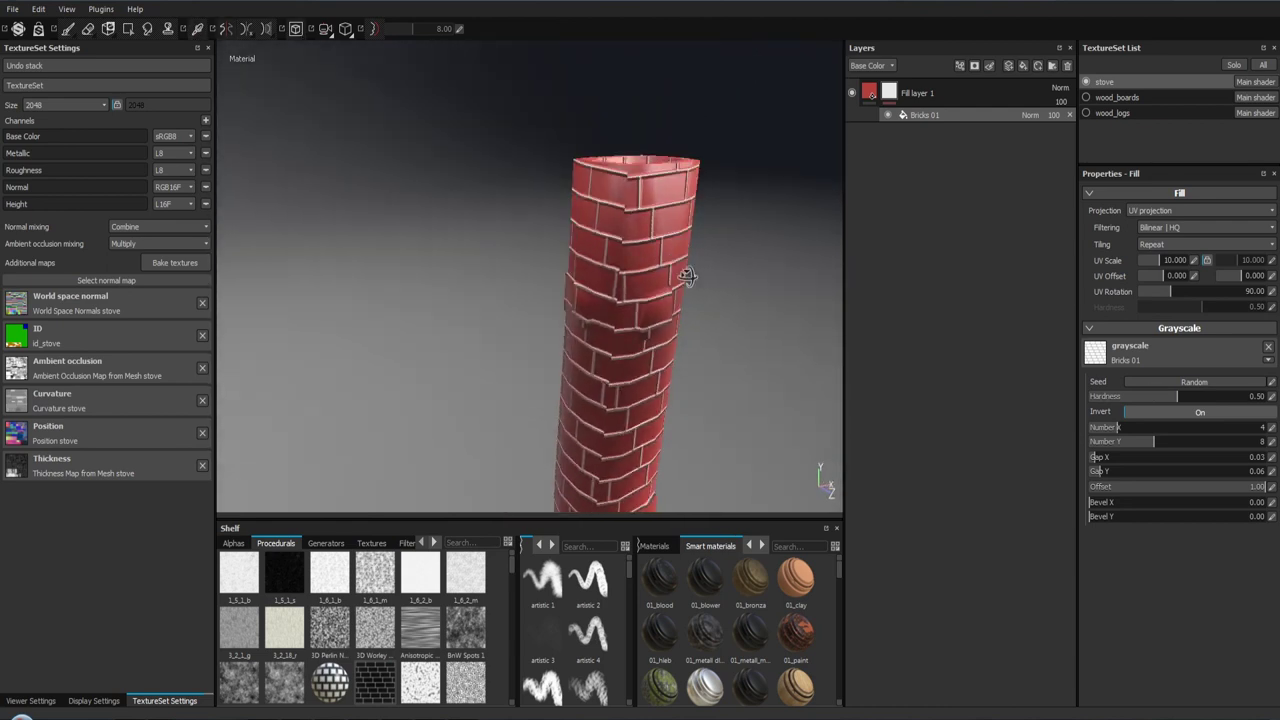
pyautogui.click(1148, 413)
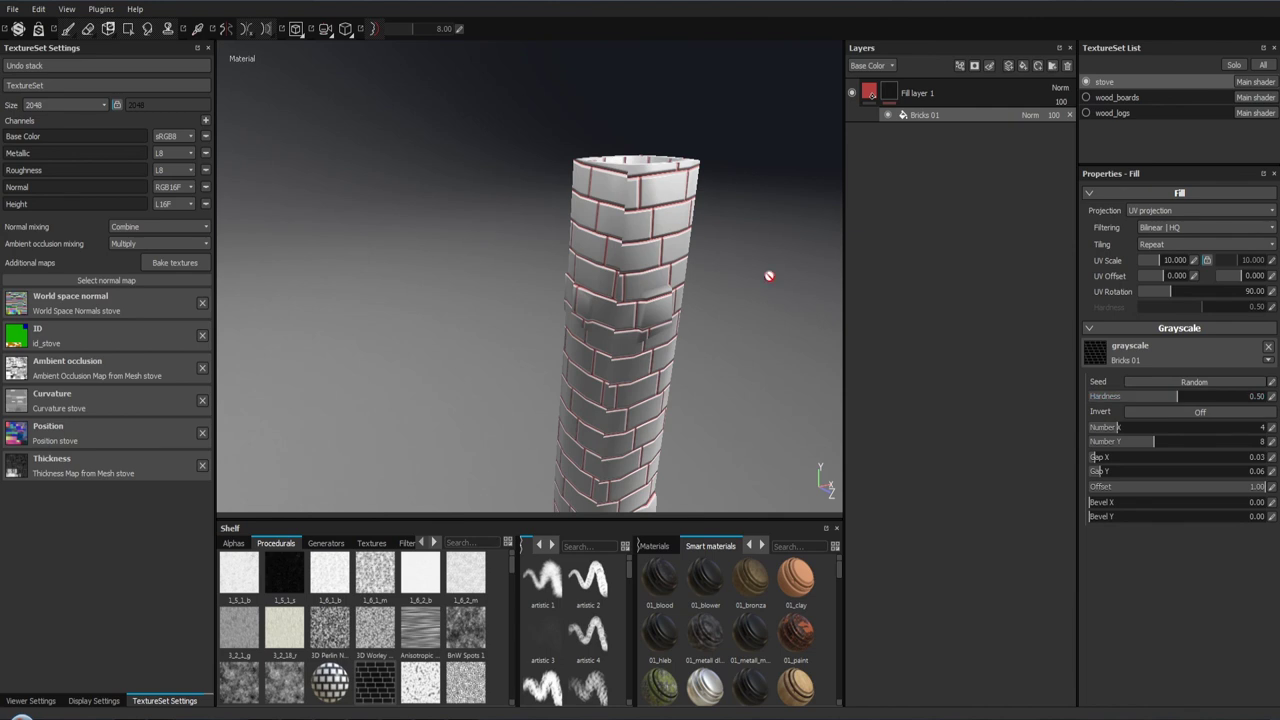
pyautogui.click(1200, 412)
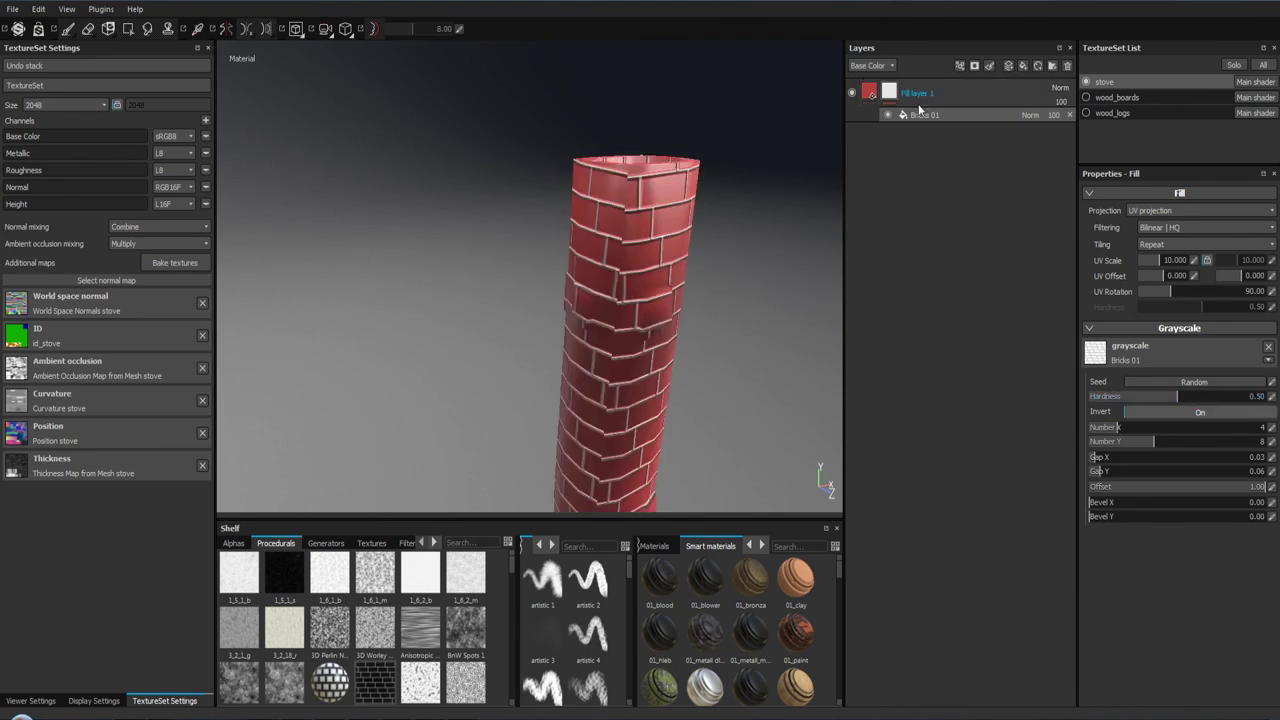
# - Increase Fill layer 1's height so the mortar stands out, then inspect the whole stove
pyautogui.click(869, 93)
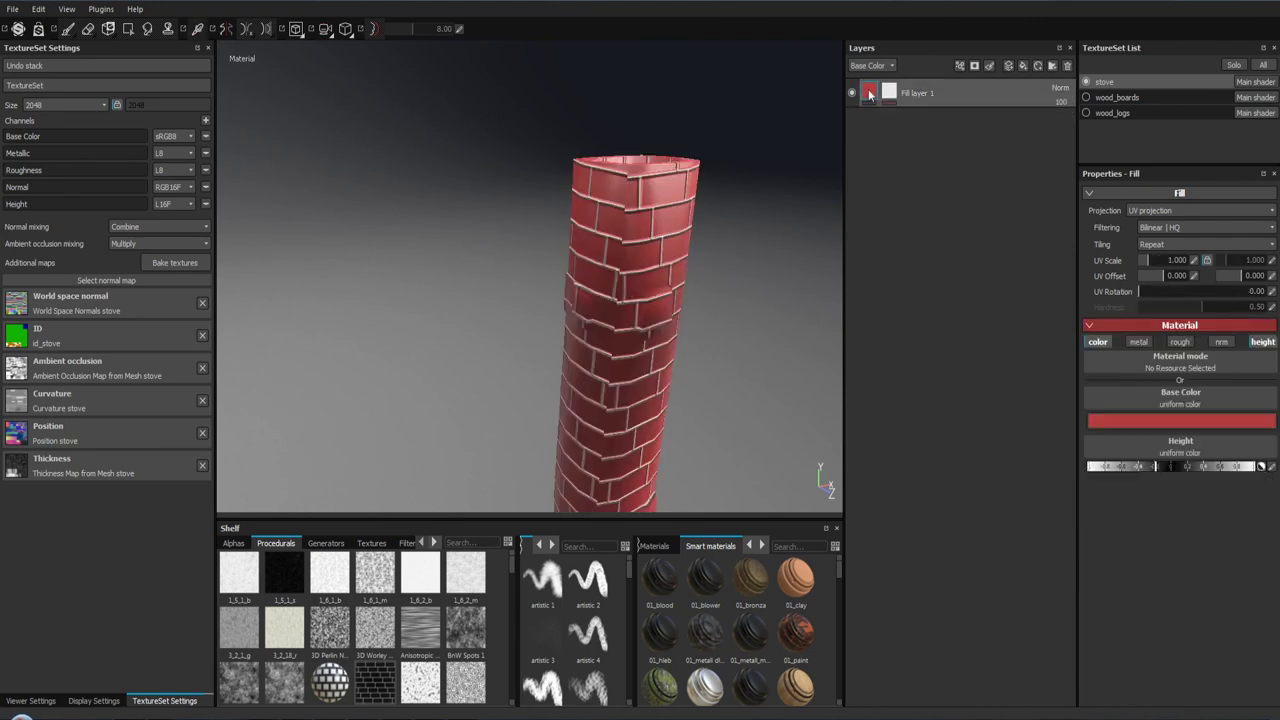
pyautogui.moveTo(1157, 463); pyautogui.dragTo(1208, 462)
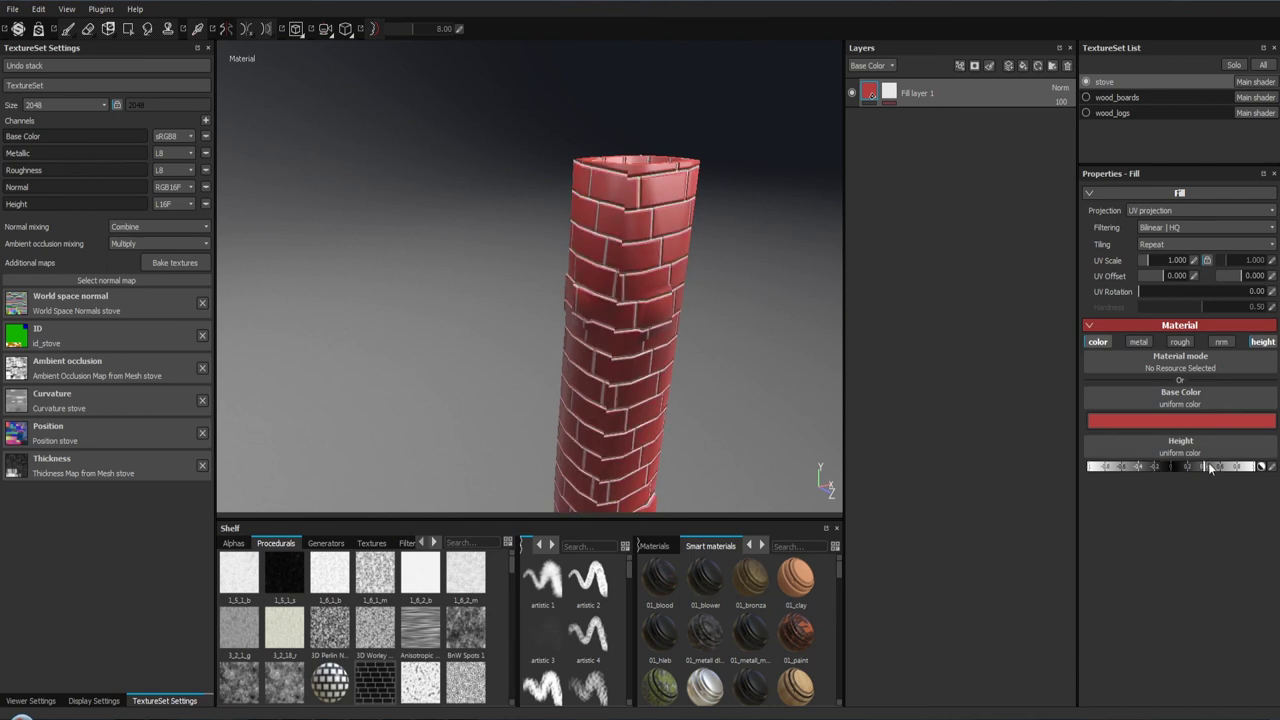
pyautogui.moveTo(787, 294)
pyautogui.keyDown('alt'); pyautogui.mouseDown()
pyautogui.moveTo(590, 141)
pyautogui.moveTo(749, 206)
pyautogui.moveTo(677, 371)
pyautogui.moveTo(634, 251)
pyautogui.moveTo(618, 272)
pyautogui.moveTo(446, 251)
pyautogui.moveTo(666, 306)
pyautogui.moveTo(586, 106)
pyautogui.moveTo(652, 249)
pyautogui.moveTo(669, 254)
pyautogui.moveTo(614, 111)
pyautogui.moveTo(634, 206)
pyautogui.moveTo(634, 191)
pyautogui.moveTo(571, 187)
pyautogui.moveTo(611, 214)
pyautogui.moveTo(602, 92)
pyautogui.moveTo(586, 223)
pyautogui.moveTo(620, 223)
pyautogui.moveTo(596, 335)
pyautogui.moveTo(597, 471)
pyautogui.moveTo(960, 423)
pyautogui.moveTo(610, 362)
pyautogui.moveTo(586, 251)
pyautogui.moveTo(686, 251)
pyautogui.moveTo(591, 237)
pyautogui.moveTo(597, 395)
pyautogui.moveTo(513, 189)
pyautogui.mouseUp(); pyautogui.keyUp('alt')
pyautogui.moveTo(772, 286)
pyautogui.keyDown('alt'); pyautogui.mouseDown()
pyautogui.moveTo(423, 343)
pyautogui.moveTo(503, 360)
pyautogui.moveTo(323, 342)
pyautogui.moveTo(523, 329)
pyautogui.moveTo(240, 330)
pyautogui.moveTo(320, 420)
pyautogui.moveTo(386, 421)
pyautogui.moveTo(357, 437)
pyautogui.moveTo(334, 334)
pyautogui.moveTo(580, 340)
pyautogui.moveTo(686, 363)
pyautogui.moveTo(421, 300)
pyautogui.mouseUp(); pyautogui.keyUp('alt')
pyautogui.moveTo(546, 393)
pyautogui.keyDown('alt'); pyautogui.mouseDown()
pyautogui.moveTo(500, 343)
pyautogui.moveTo(880, 356)
pyautogui.moveTo(494, 194)
pyautogui.moveTo(507, 290)
pyautogui.moveTo(517, 179)
pyautogui.mouseUp(); pyautogui.keyUp('alt')
pyautogui.moveTo(485, 460)
pyautogui.keyDown('alt'); pyautogui.mouseDown()
pyautogui.moveTo(540, 380)
pyautogui.moveTo(506, 309)
pyautogui.moveTo(492, 194)
pyautogui.mouseUp(); pyautogui.keyUp('alt')
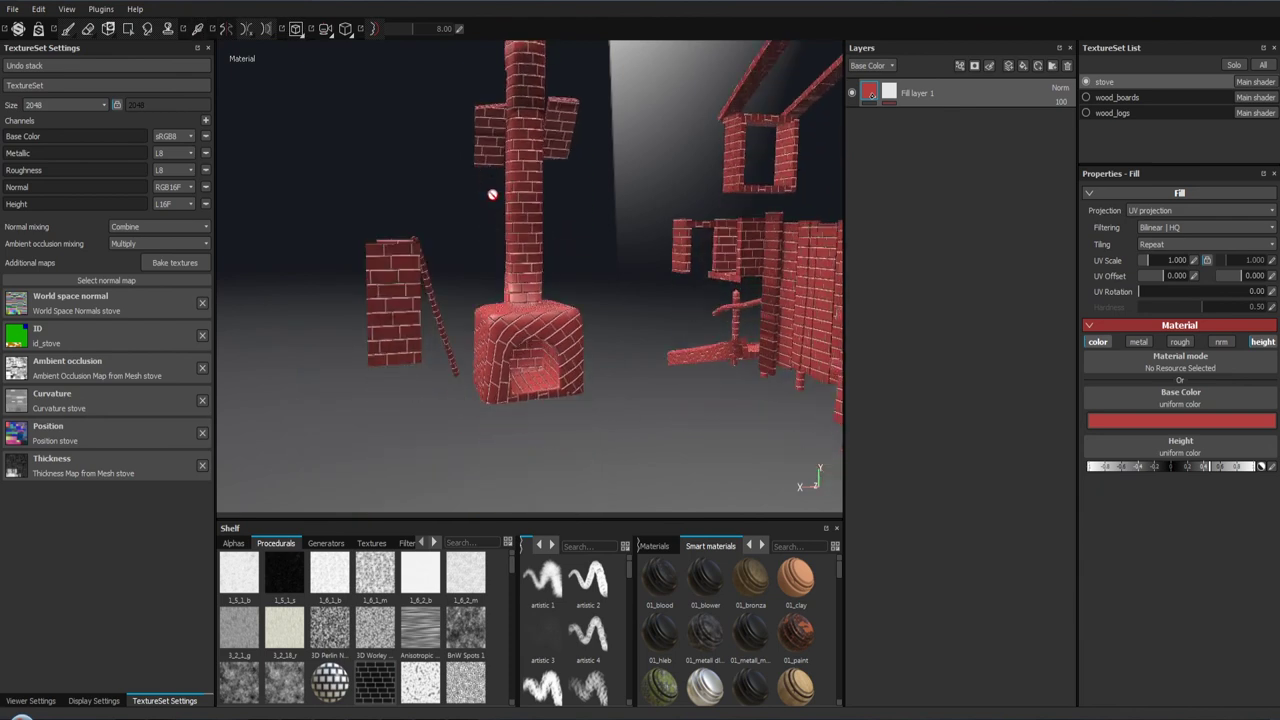